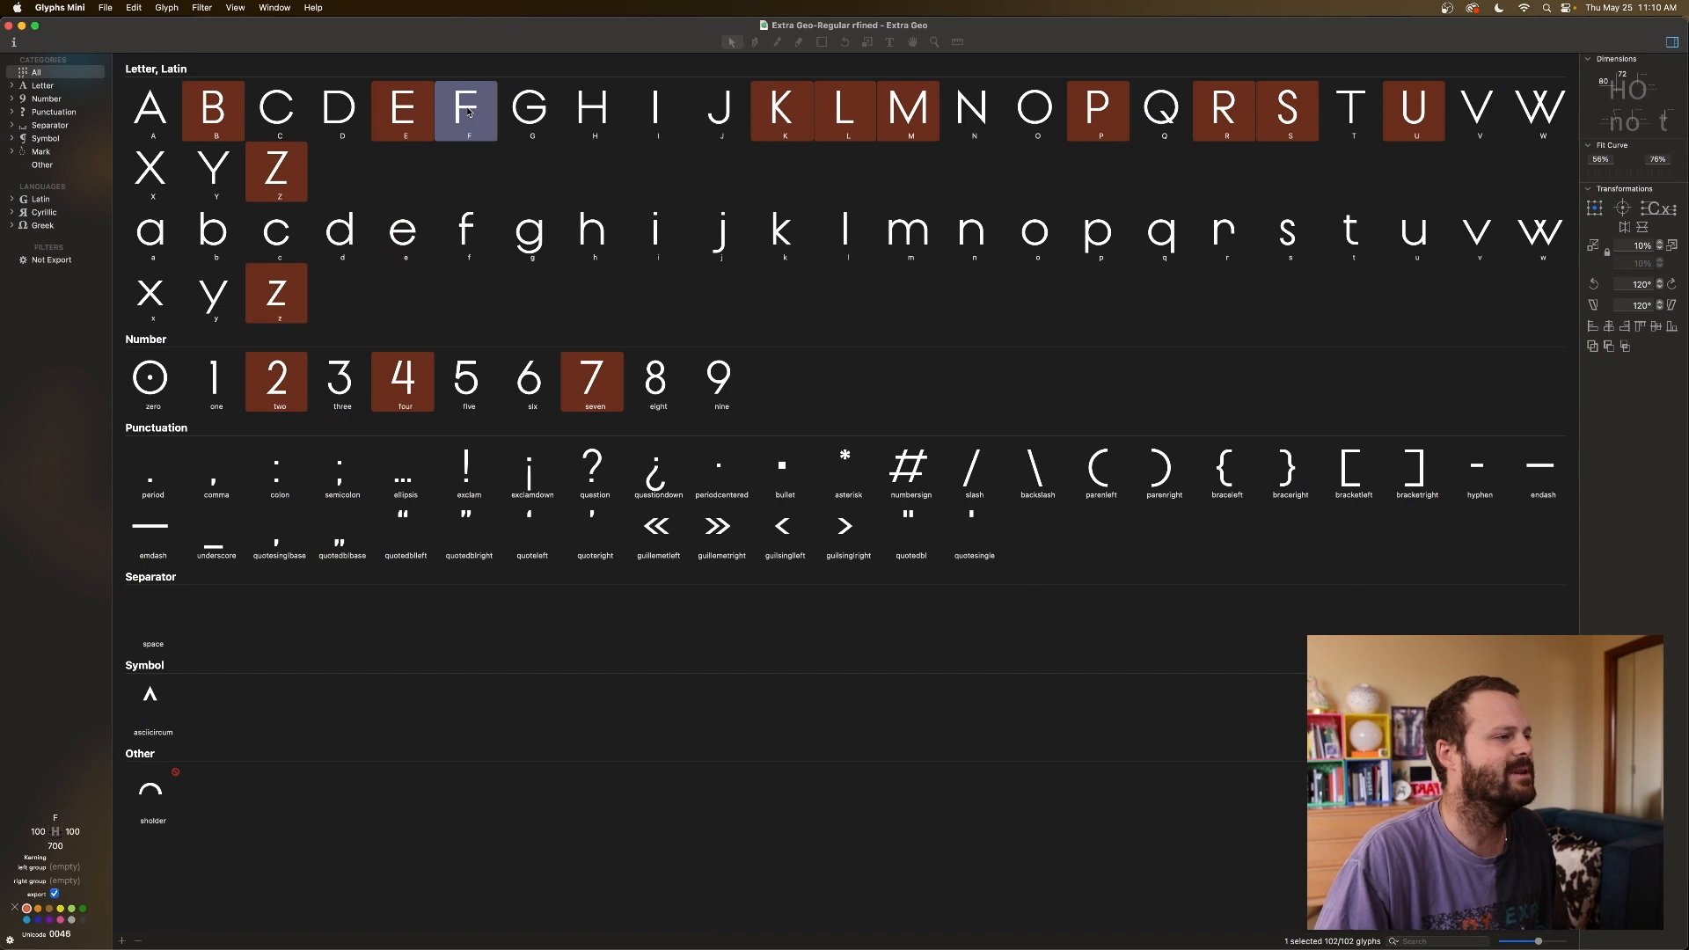
Select the red-marked capitals B, E, F, L, P, R, U and Z, then narrow to S.
left_click(206, 113)
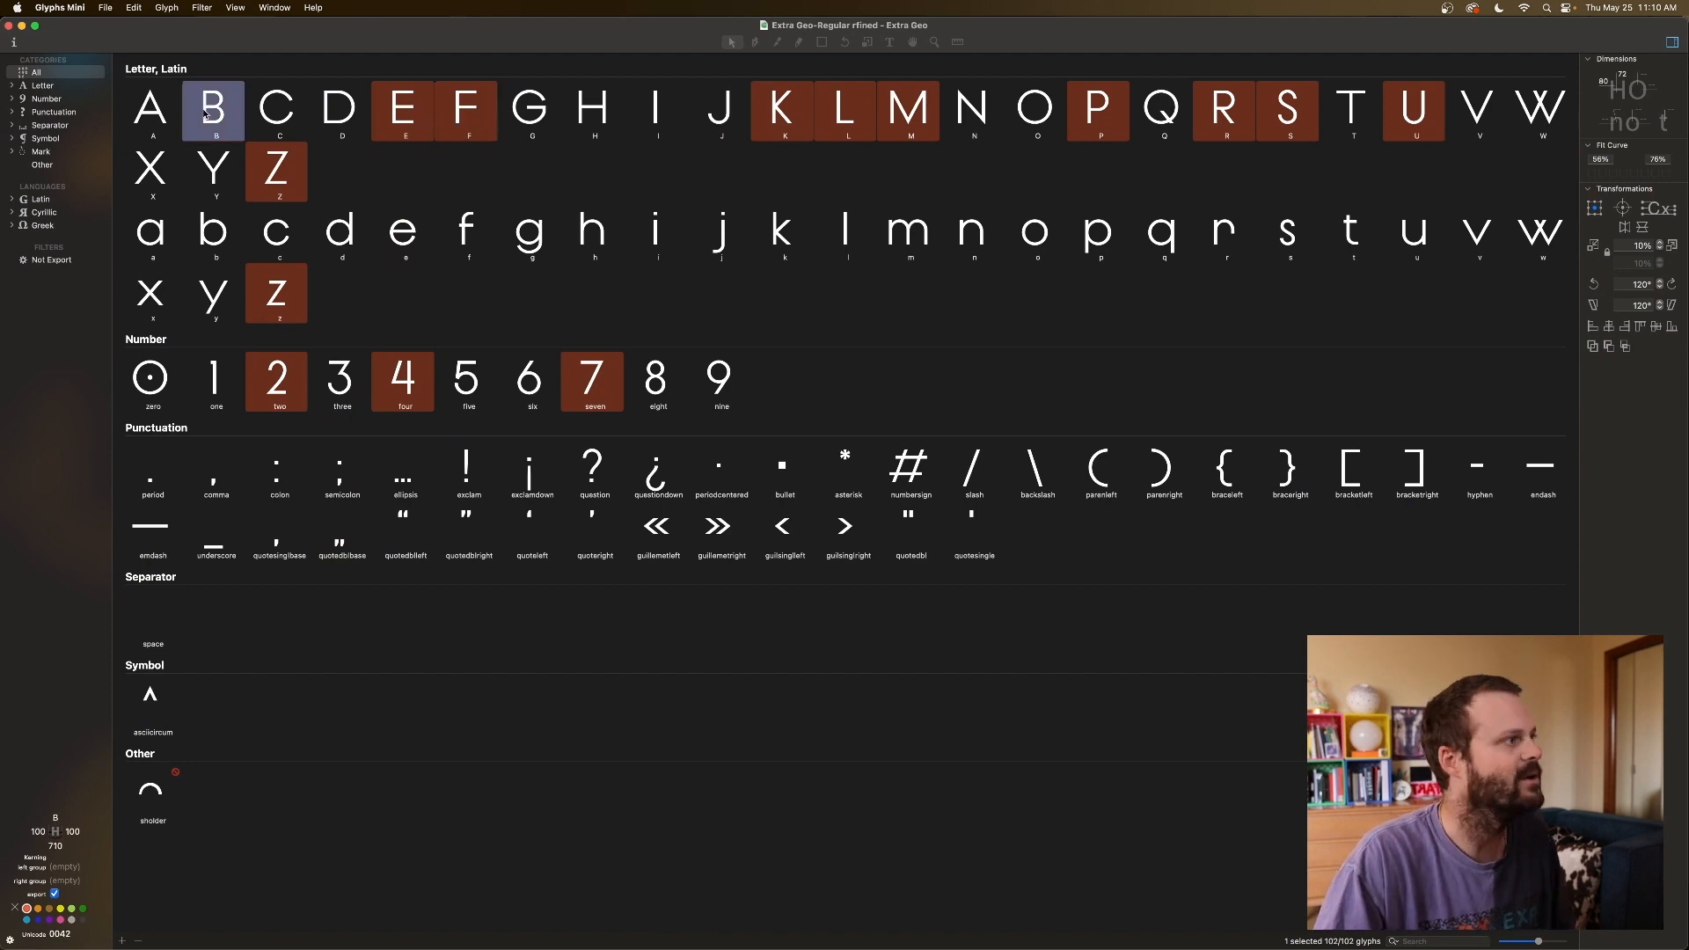
left_click(421, 121, "super")
left_click(466, 112, "super")
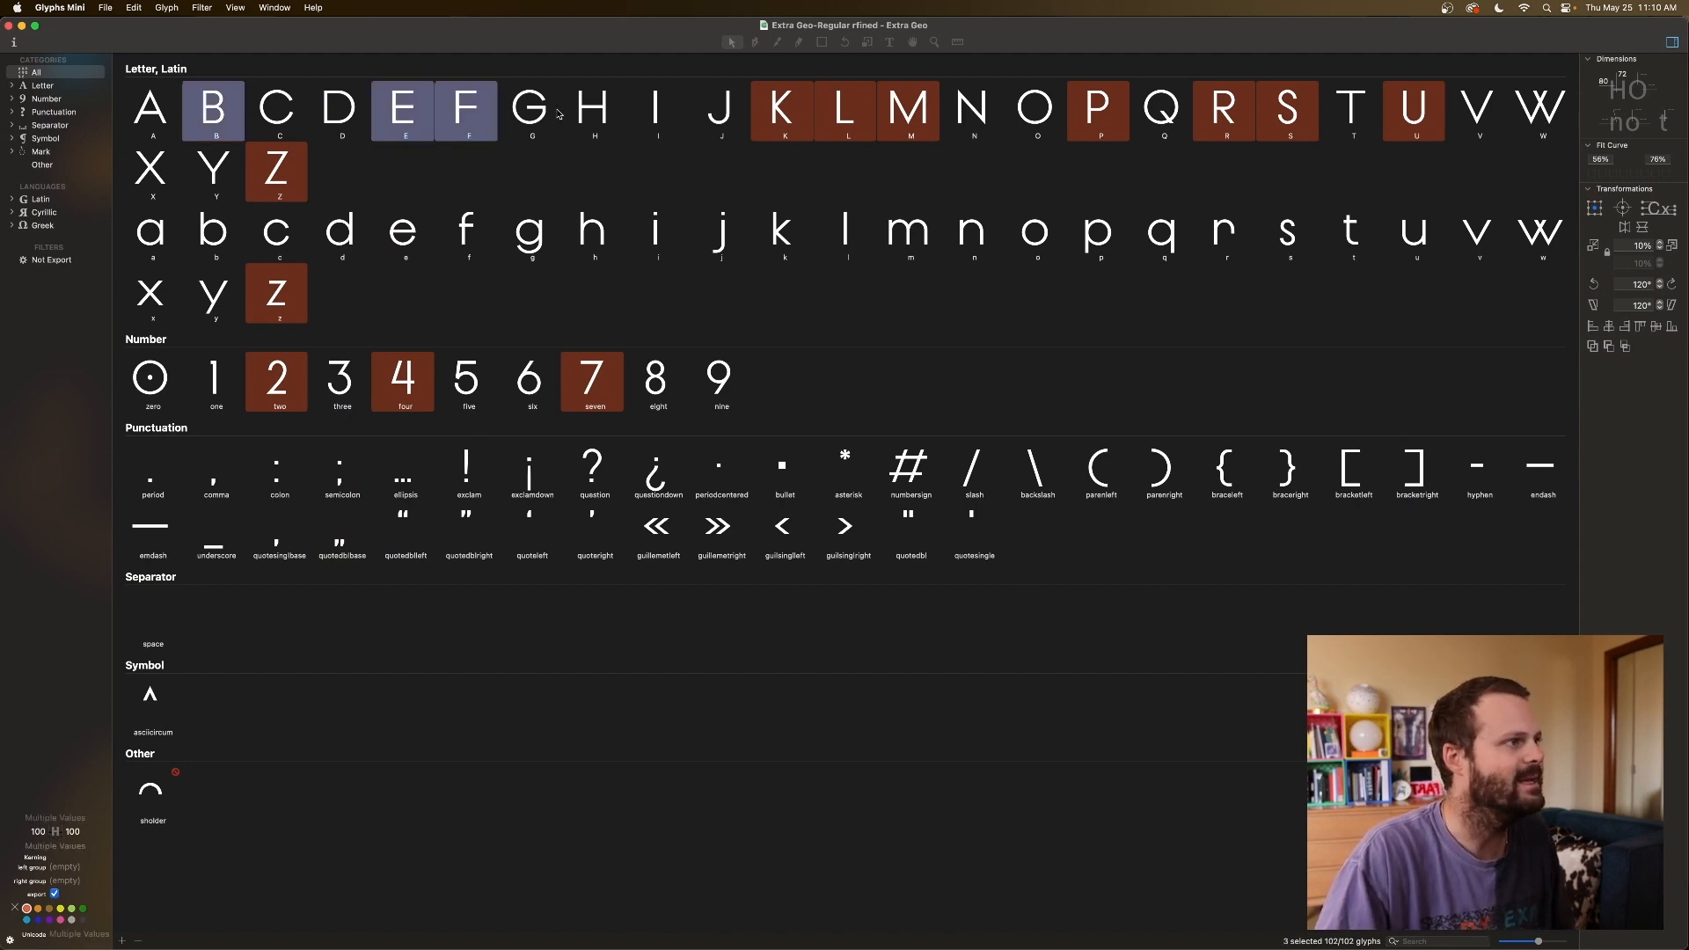
left_click(844, 105, "super")
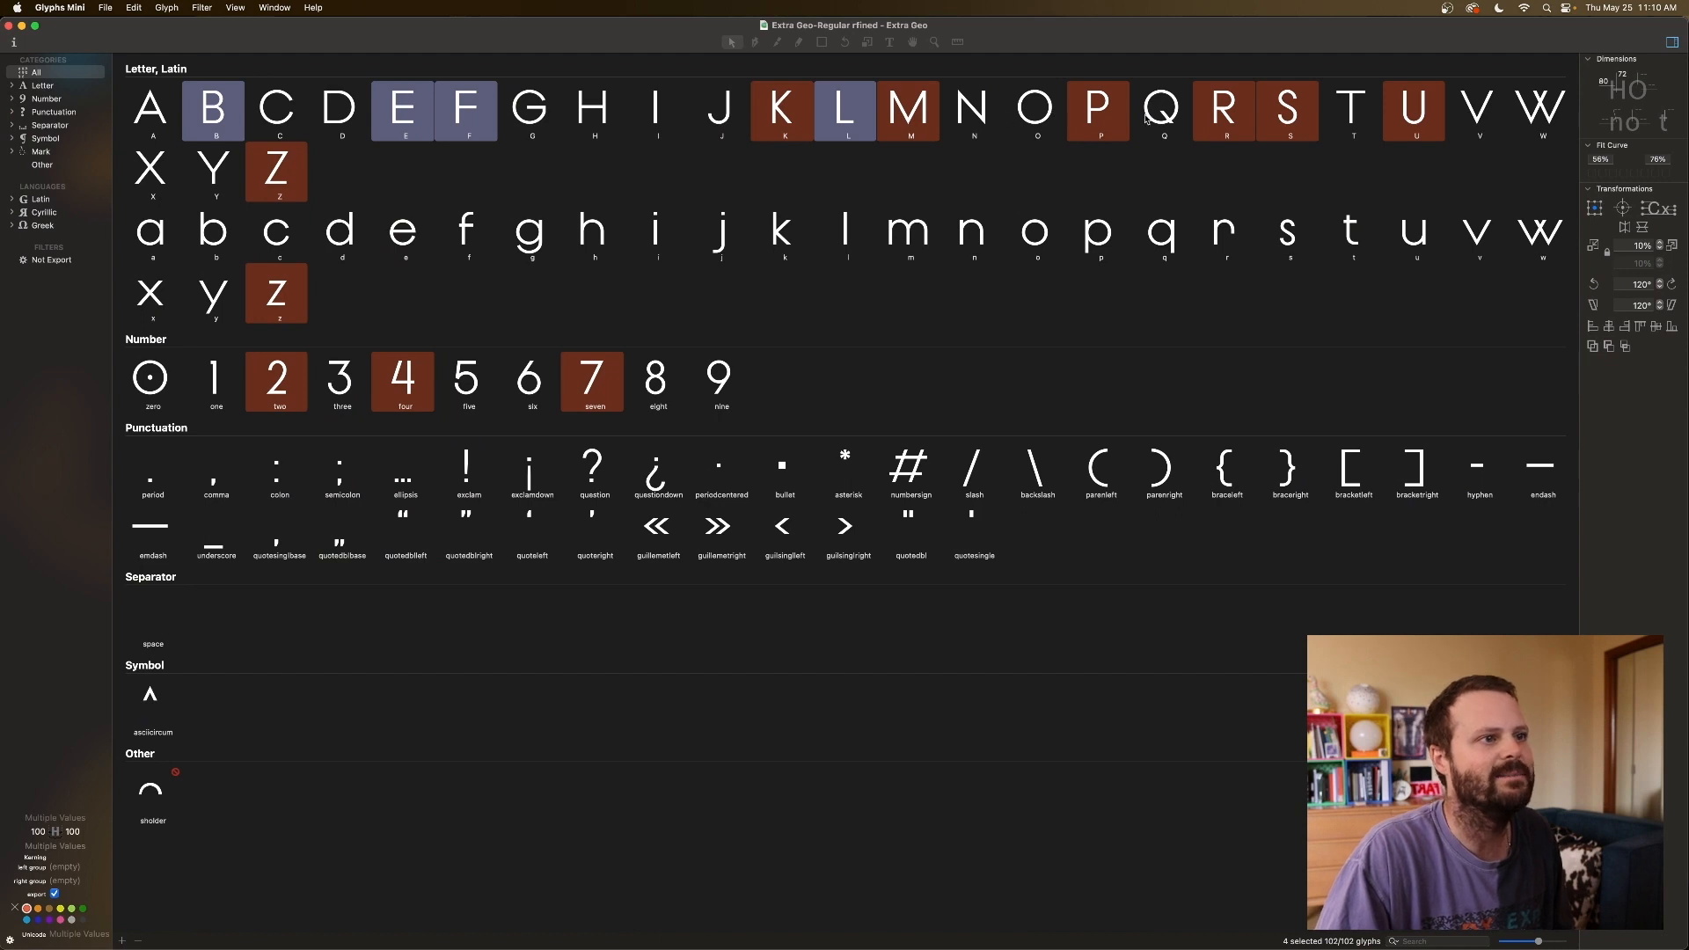
left_click(1108, 119, "super")
left_click(1225, 112, "super")
left_click(1401, 109, "super")
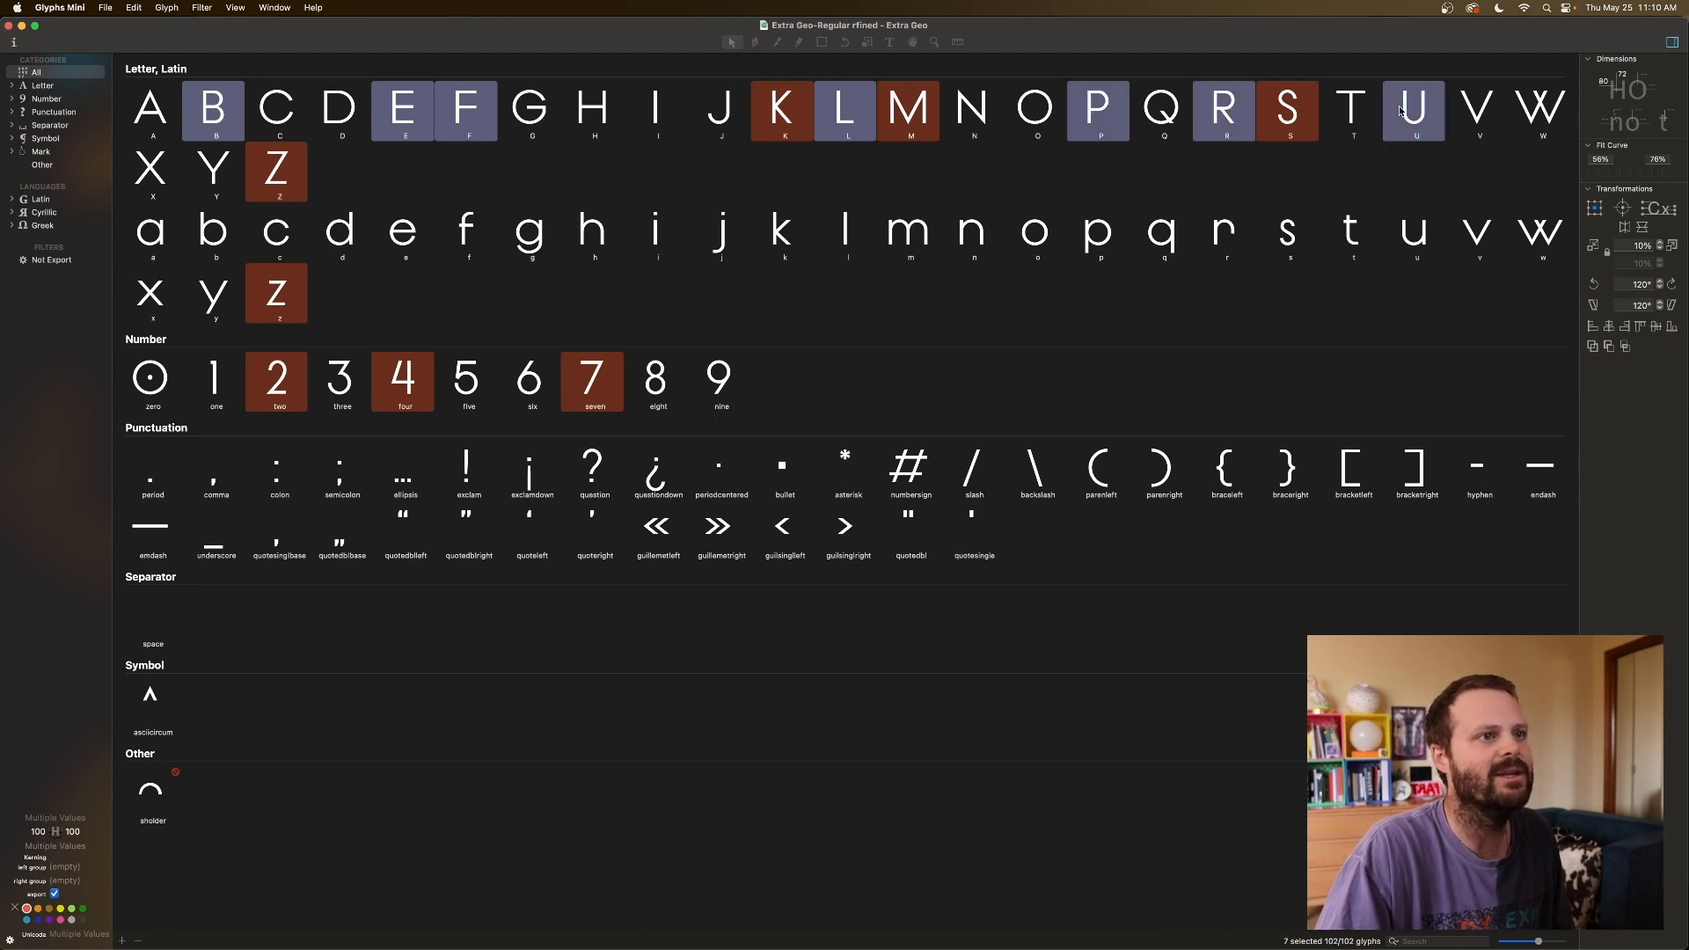
left_click(286, 169, "super")
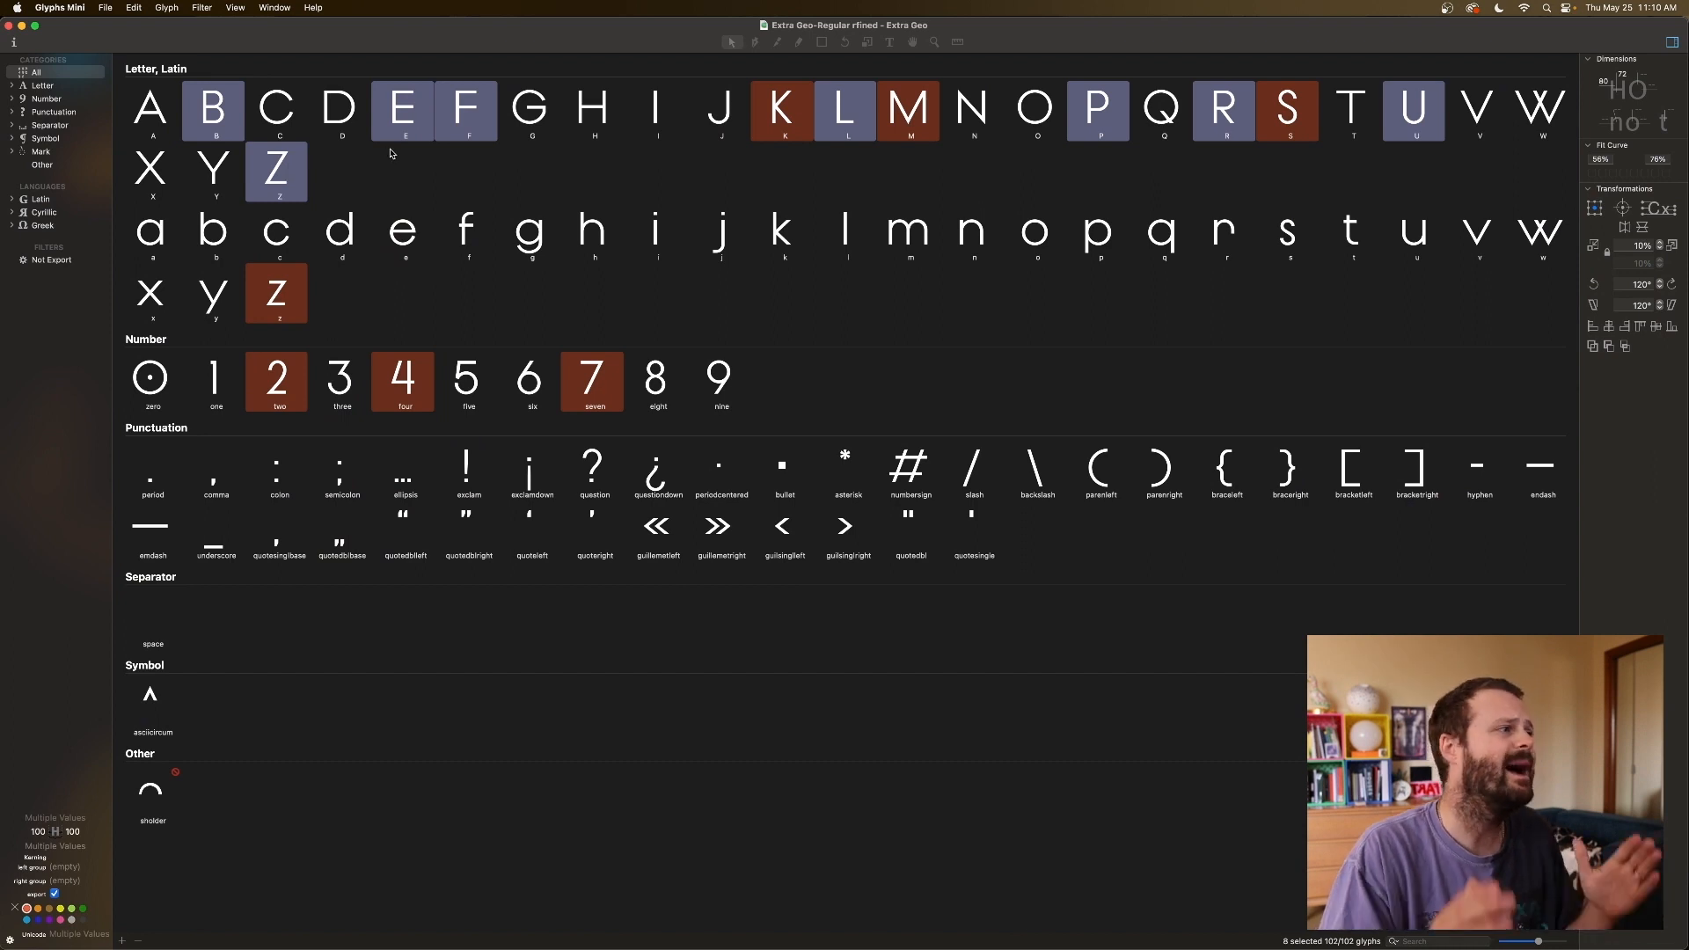
left_click(1274, 100)
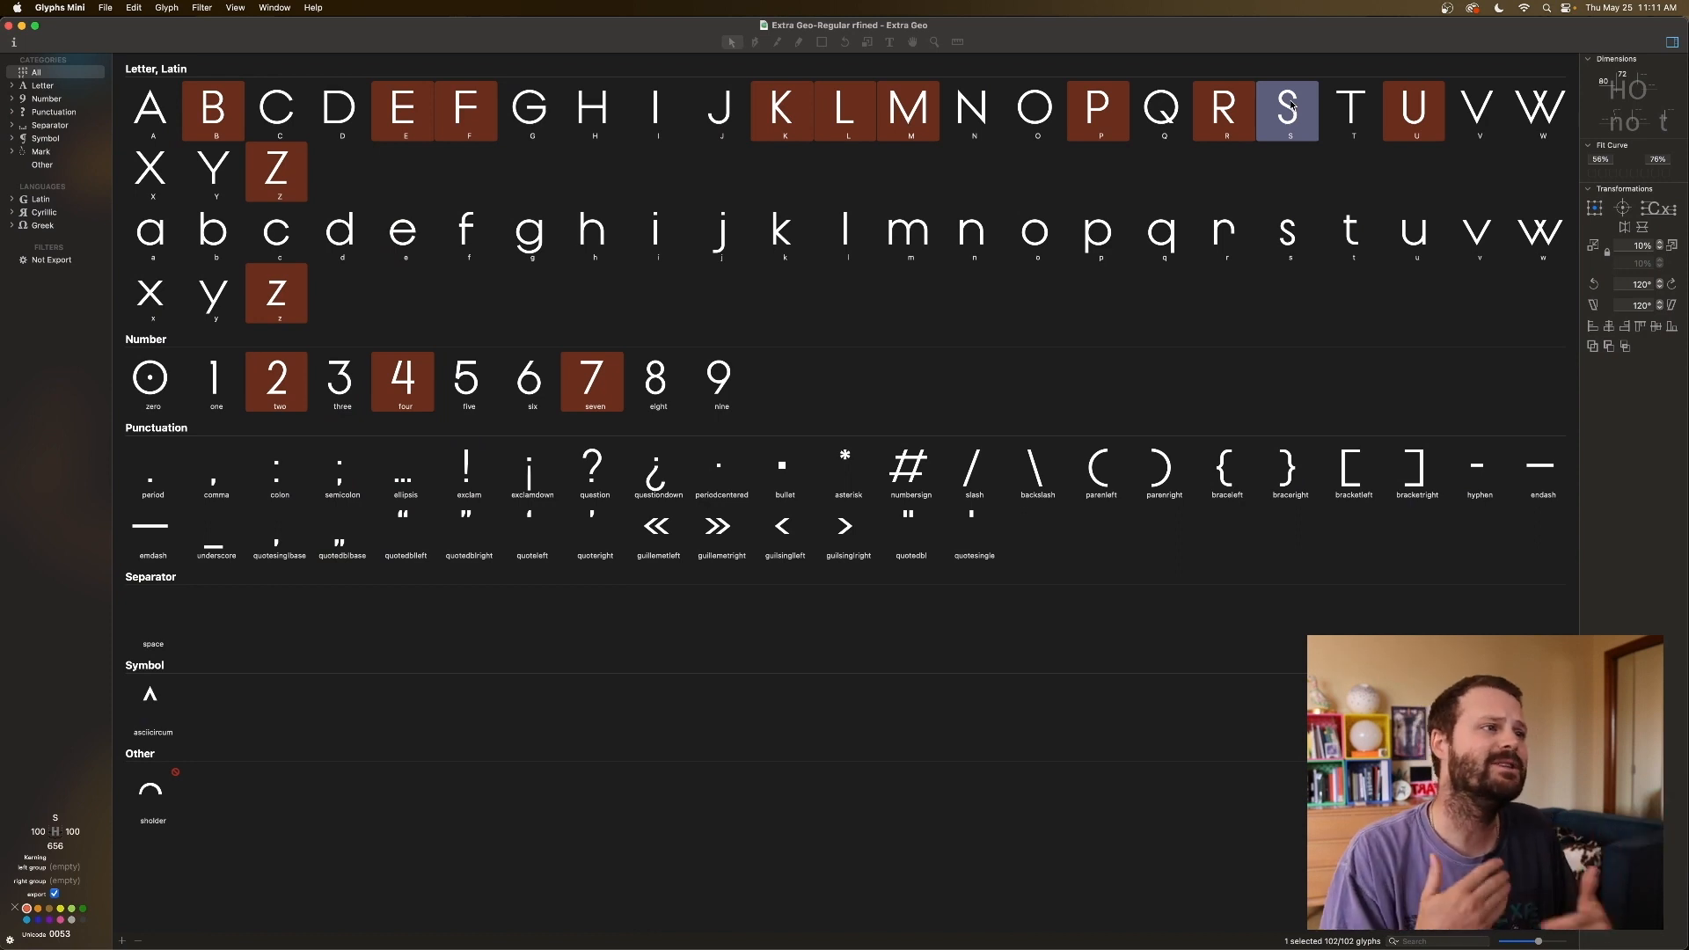
Compare the widths of the capitals T, R, S and M.
left_click(1332, 106)
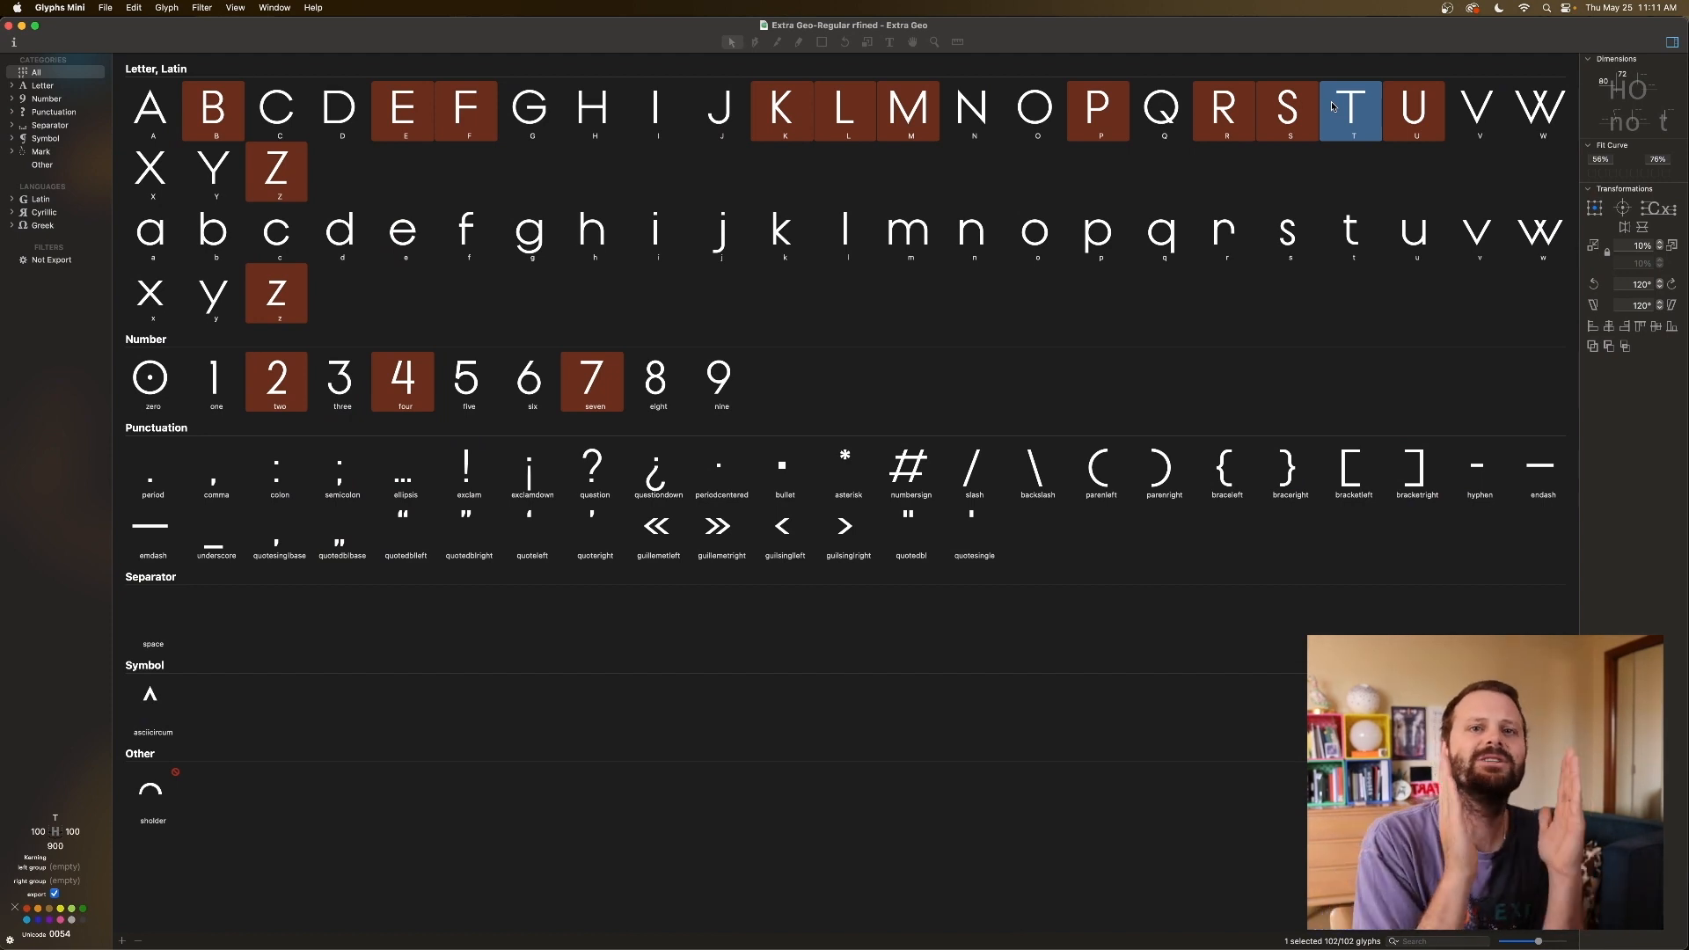
left_click(1219, 102)
left_click(1179, 112)
left_click(1230, 115)
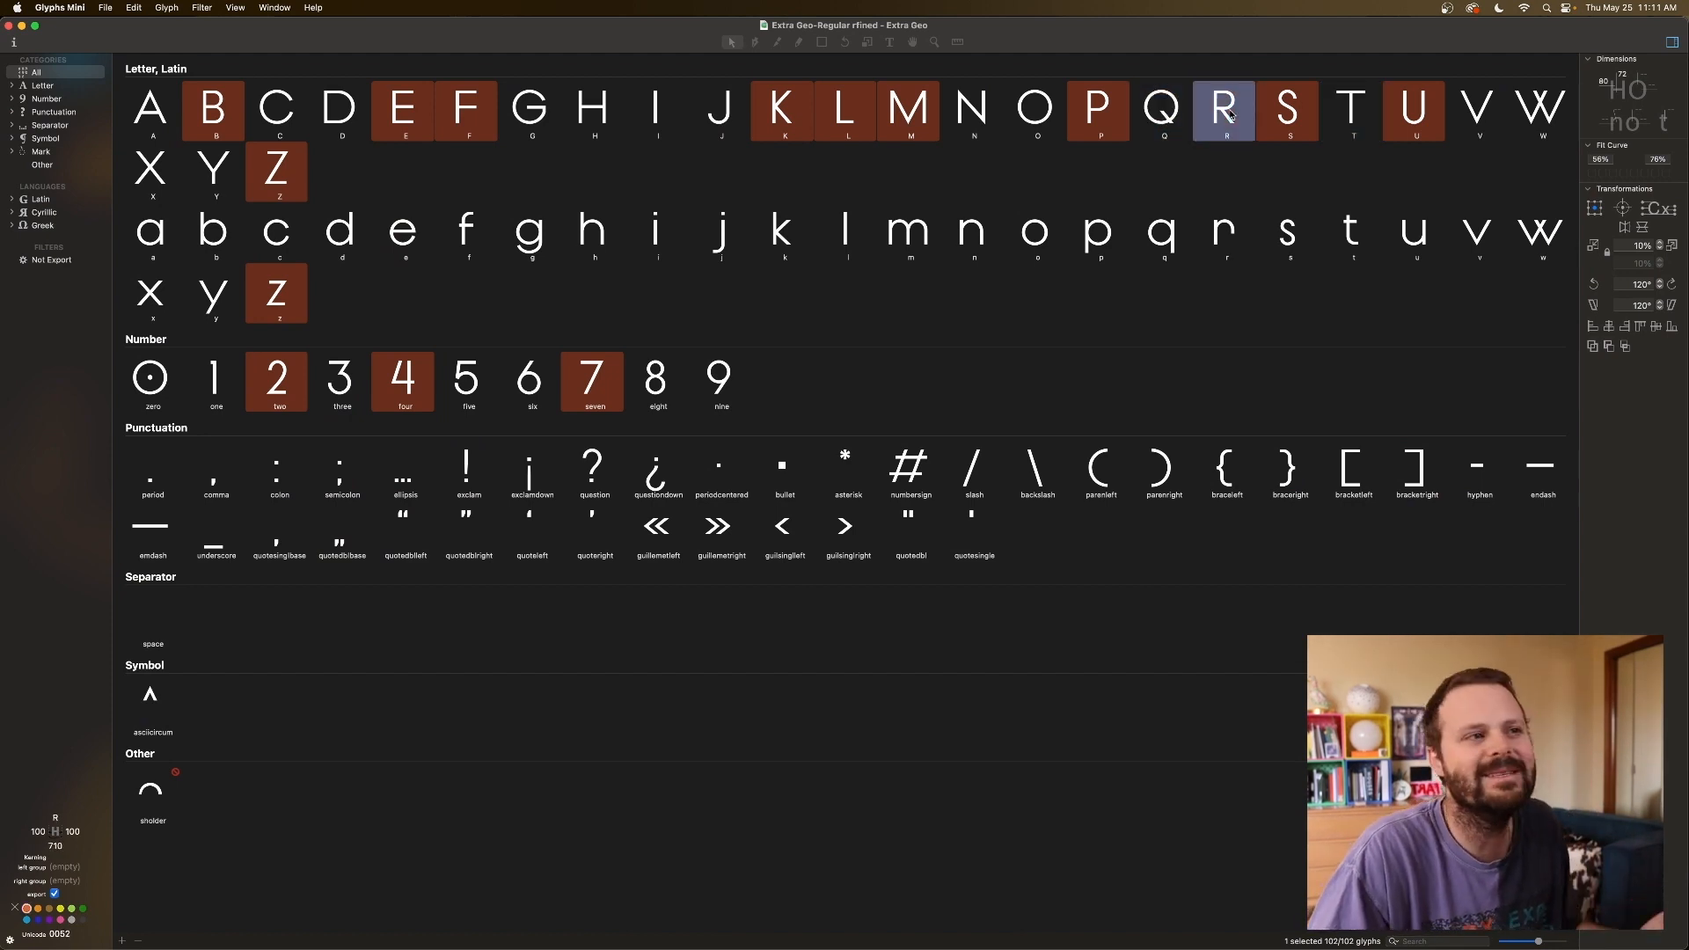
left_click(1303, 112)
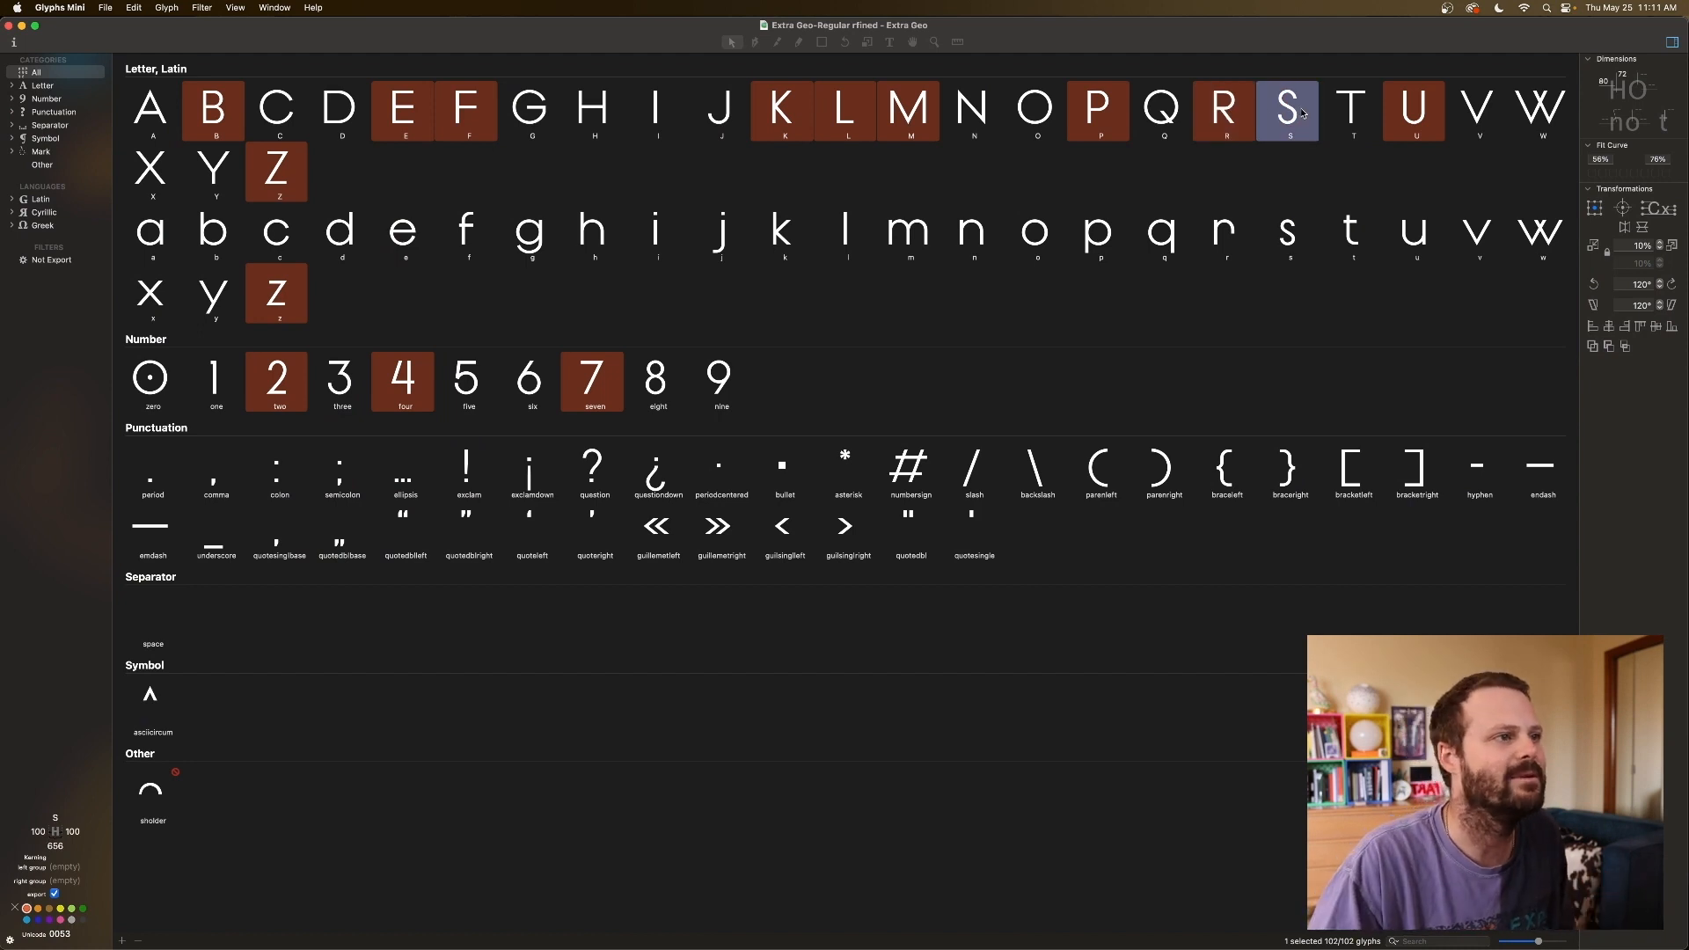
left_click(1344, 115)
left_click(1293, 117)
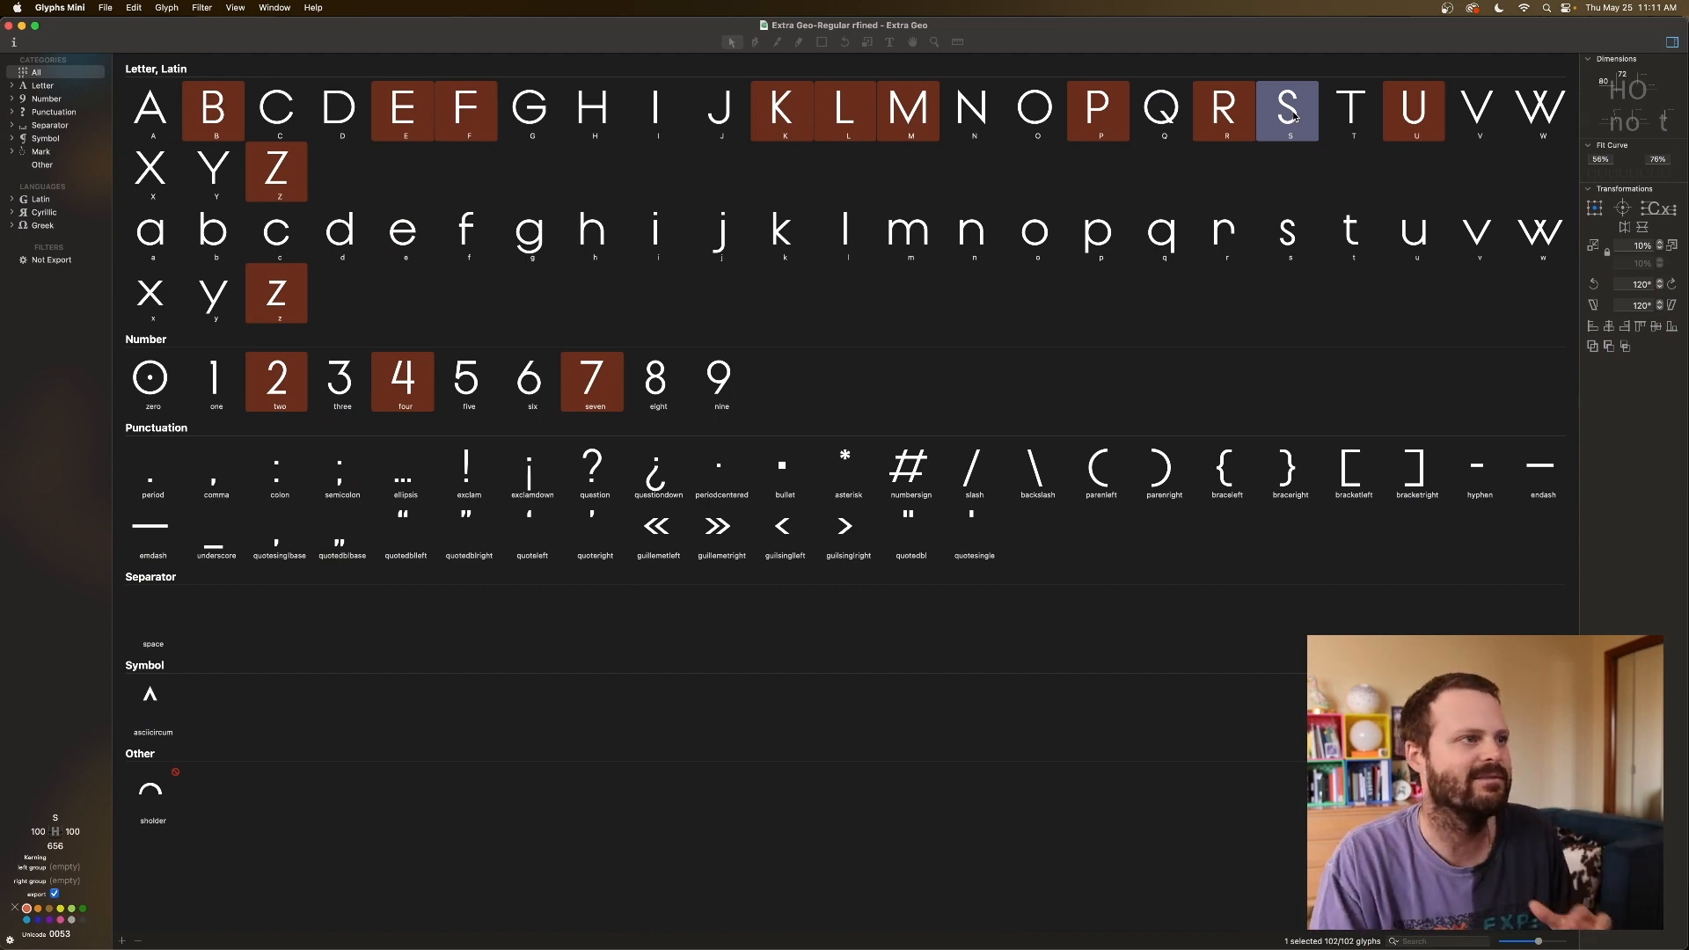
left_click(910, 118)
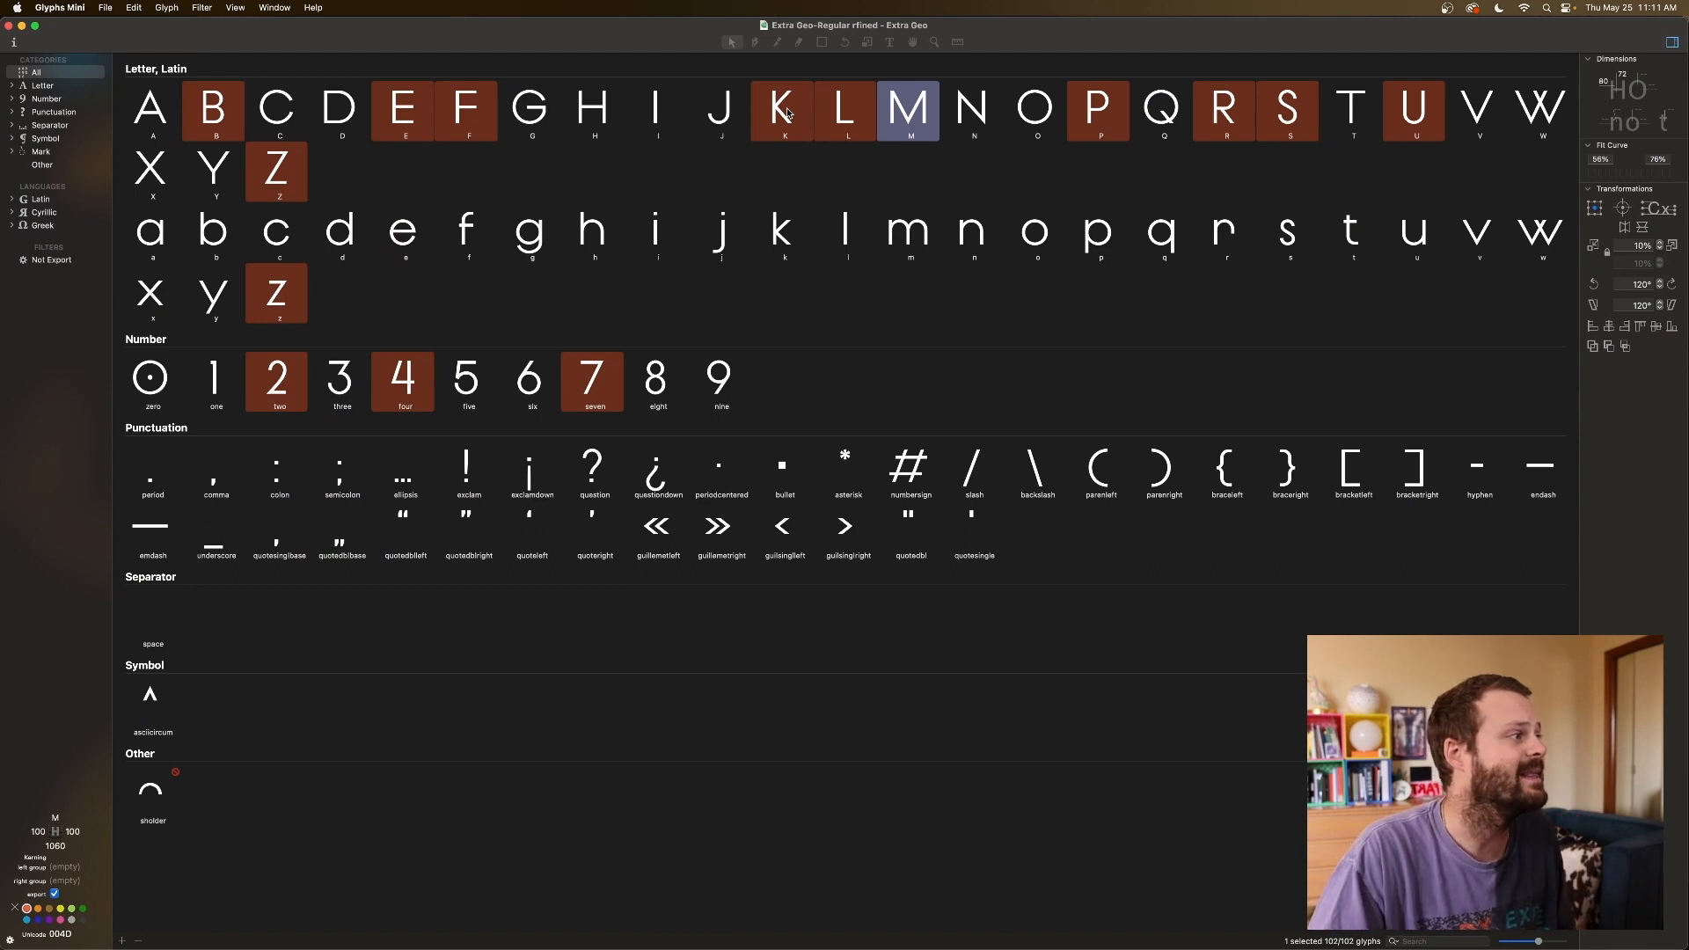
Inspect the marked lowercase z and the figures two, four and seven.
left_click(272, 248)
left_click(280, 291)
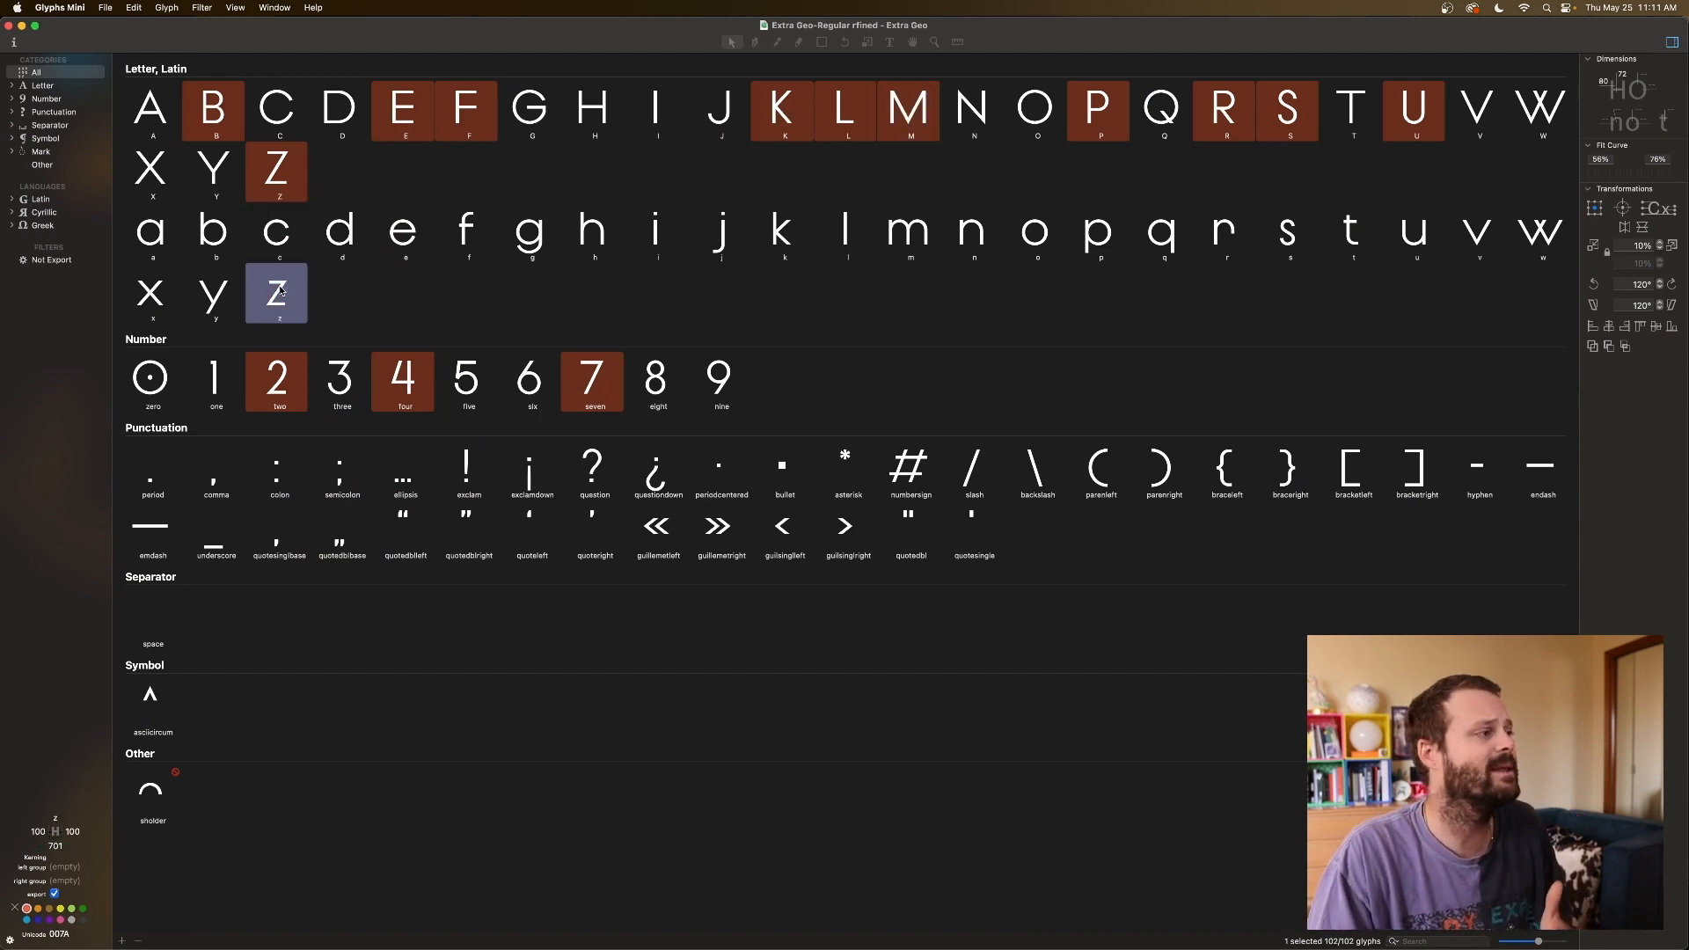
left_click(280, 384)
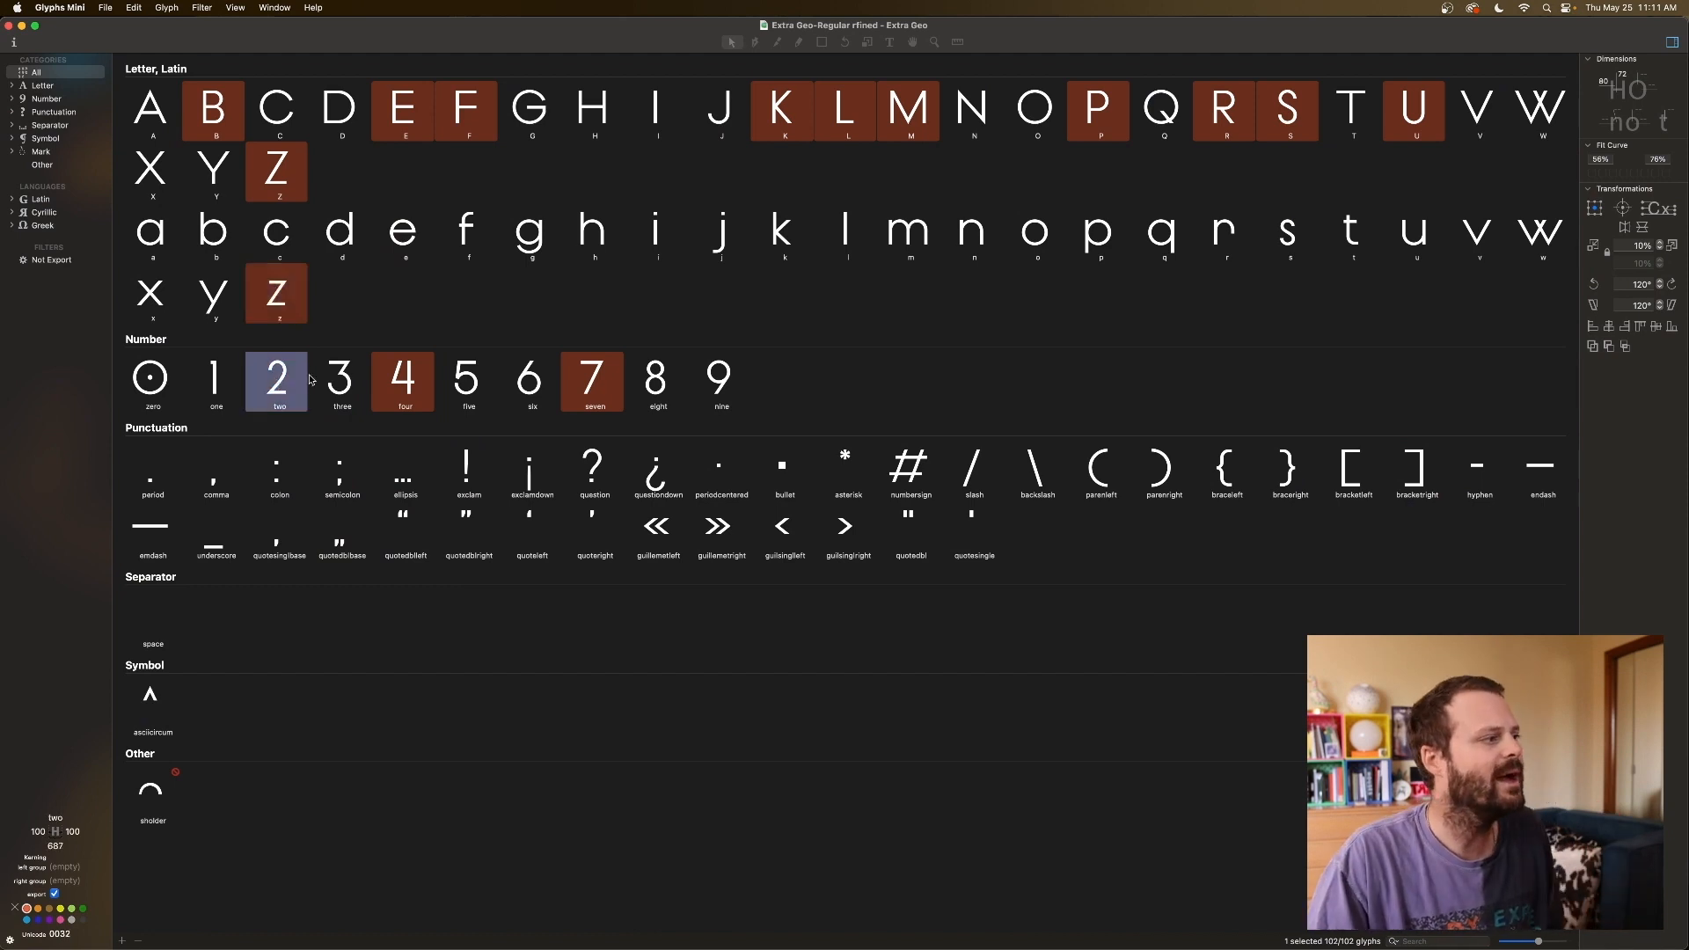
left_click(408, 390)
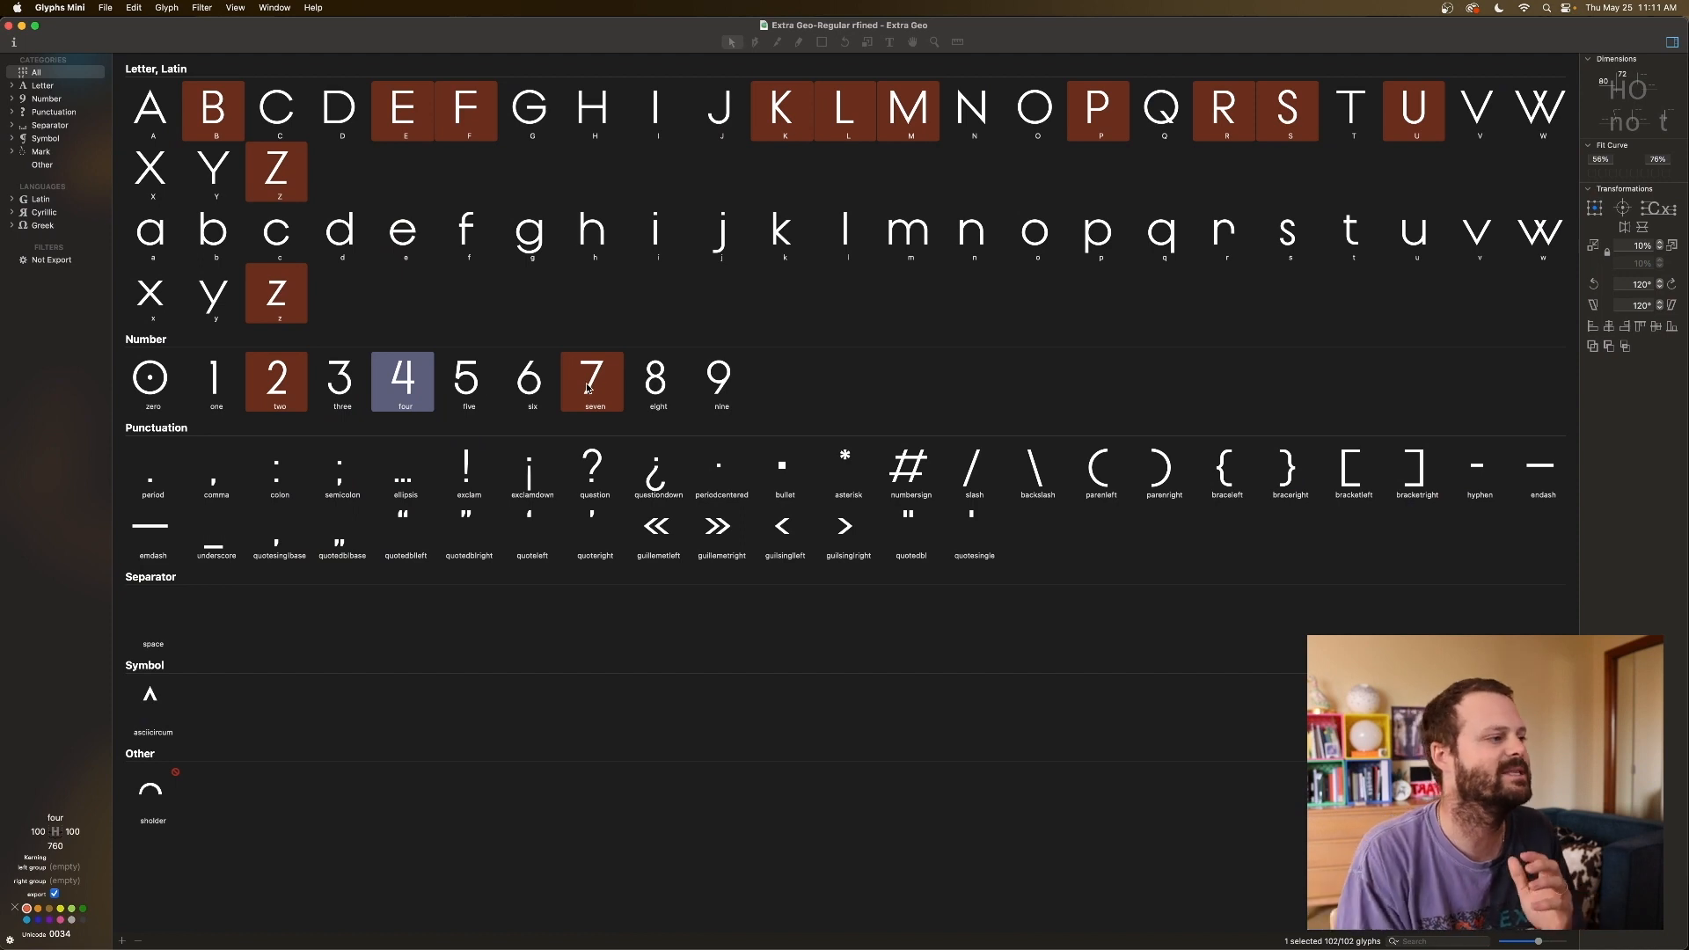
left_click(589, 389)
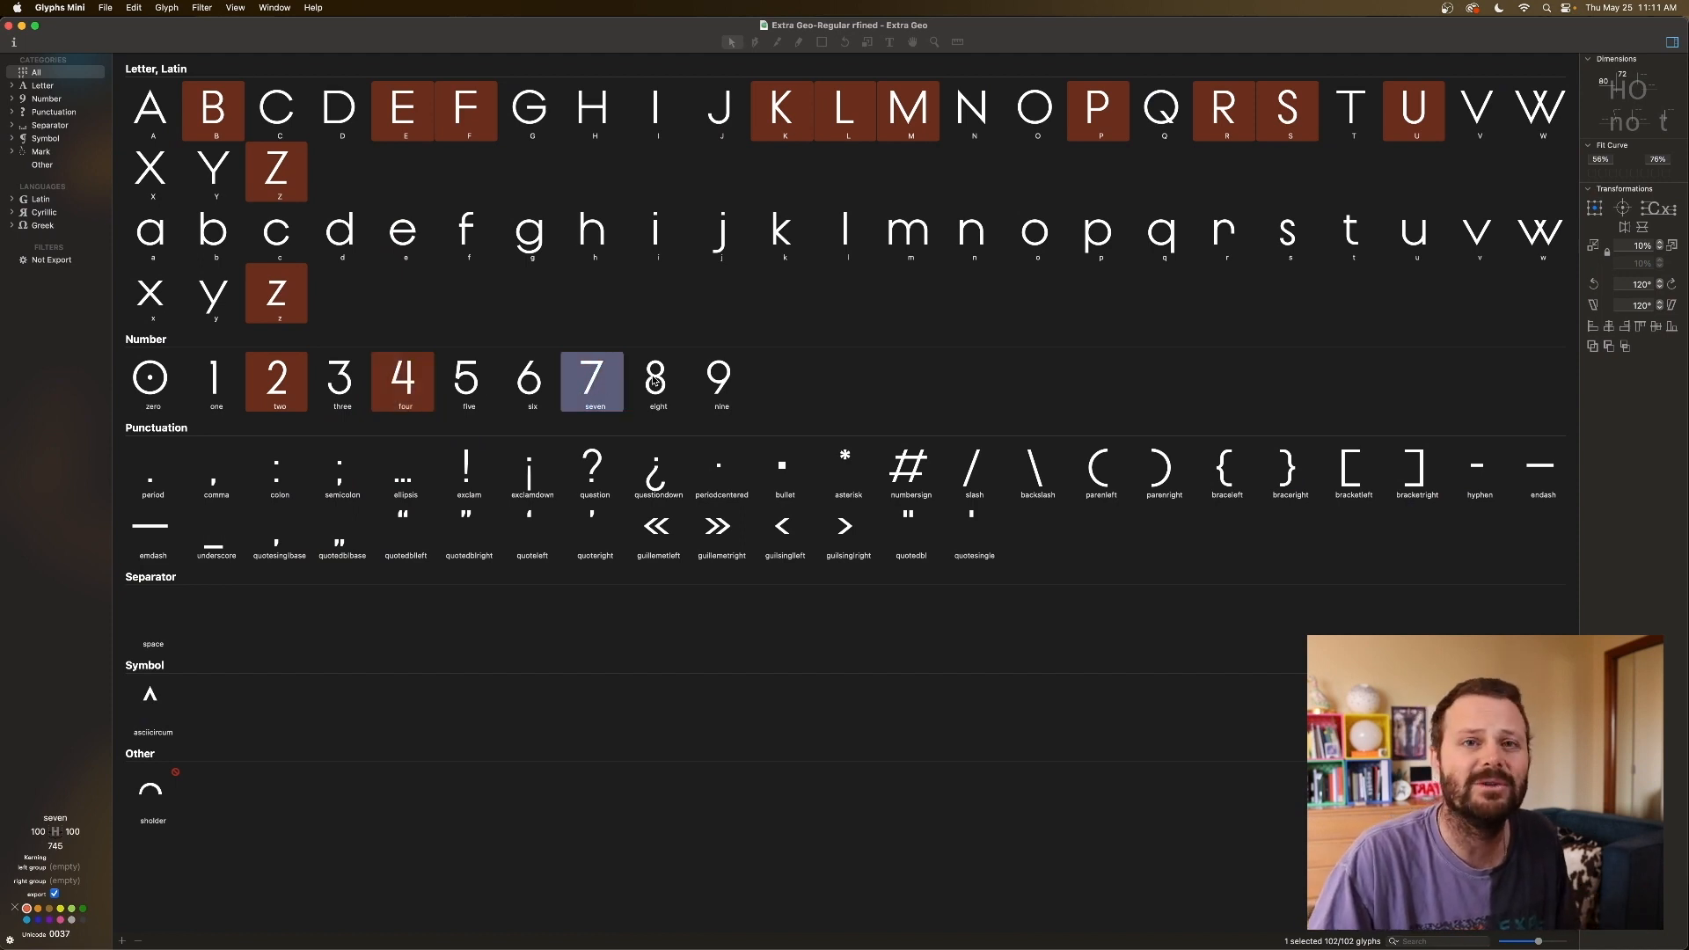
Inspect the capitals B, D and the marked F.
left_click(168, 124)
left_click(209, 117)
left_click(337, 120)
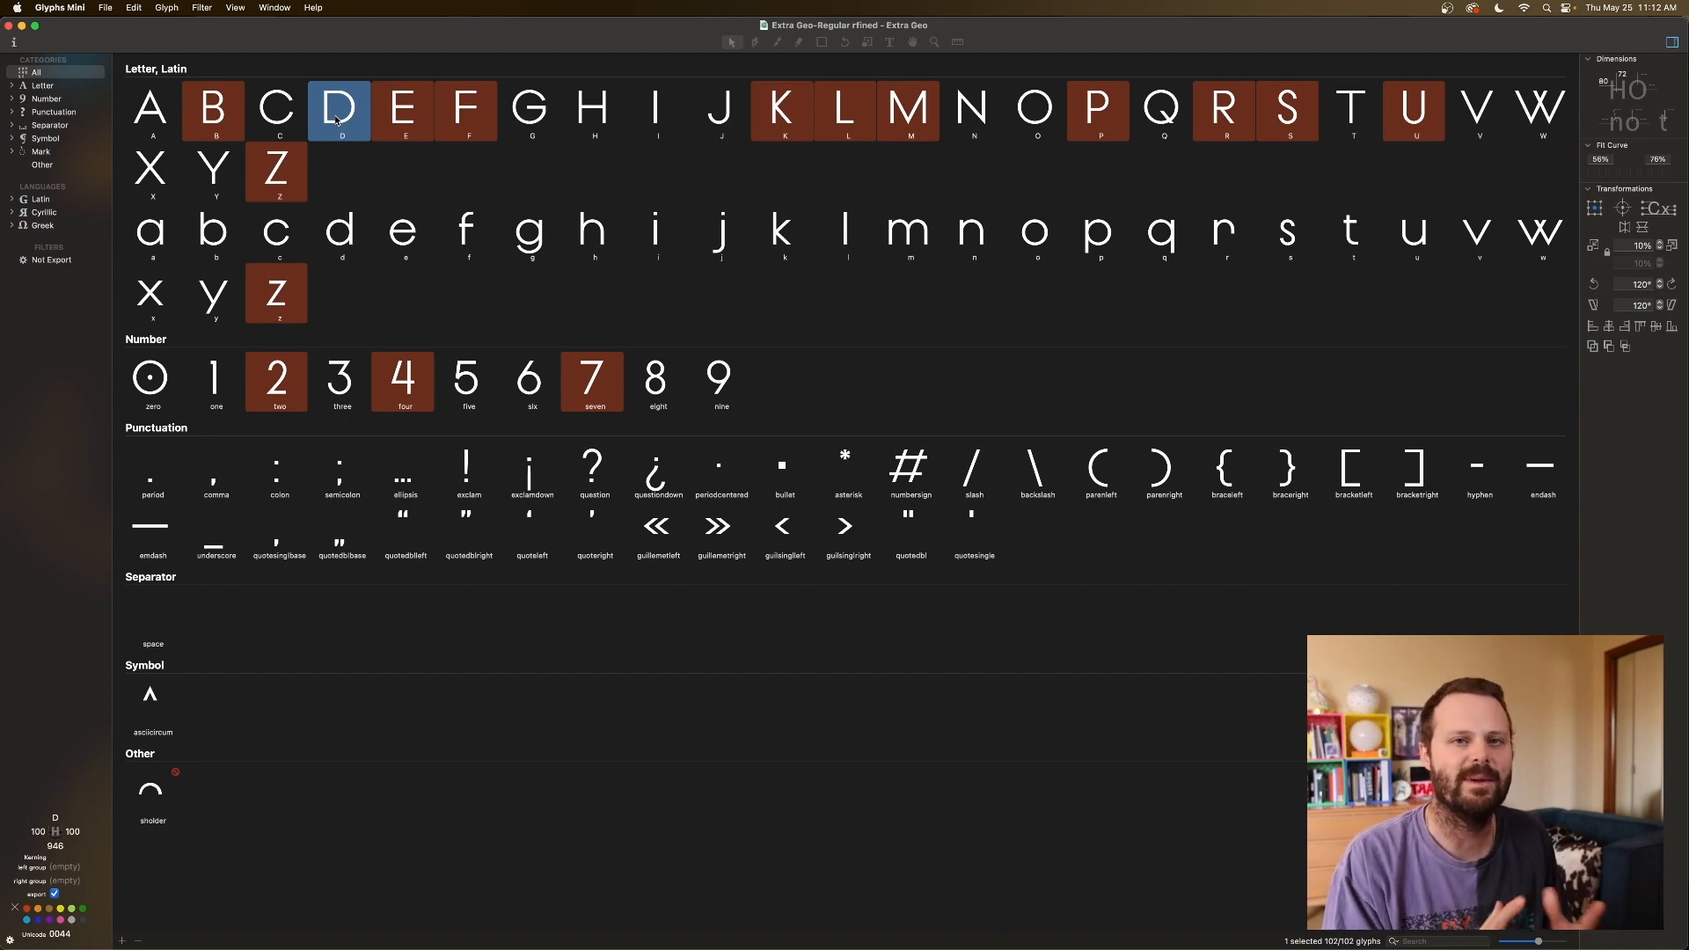
left_click(461, 126)
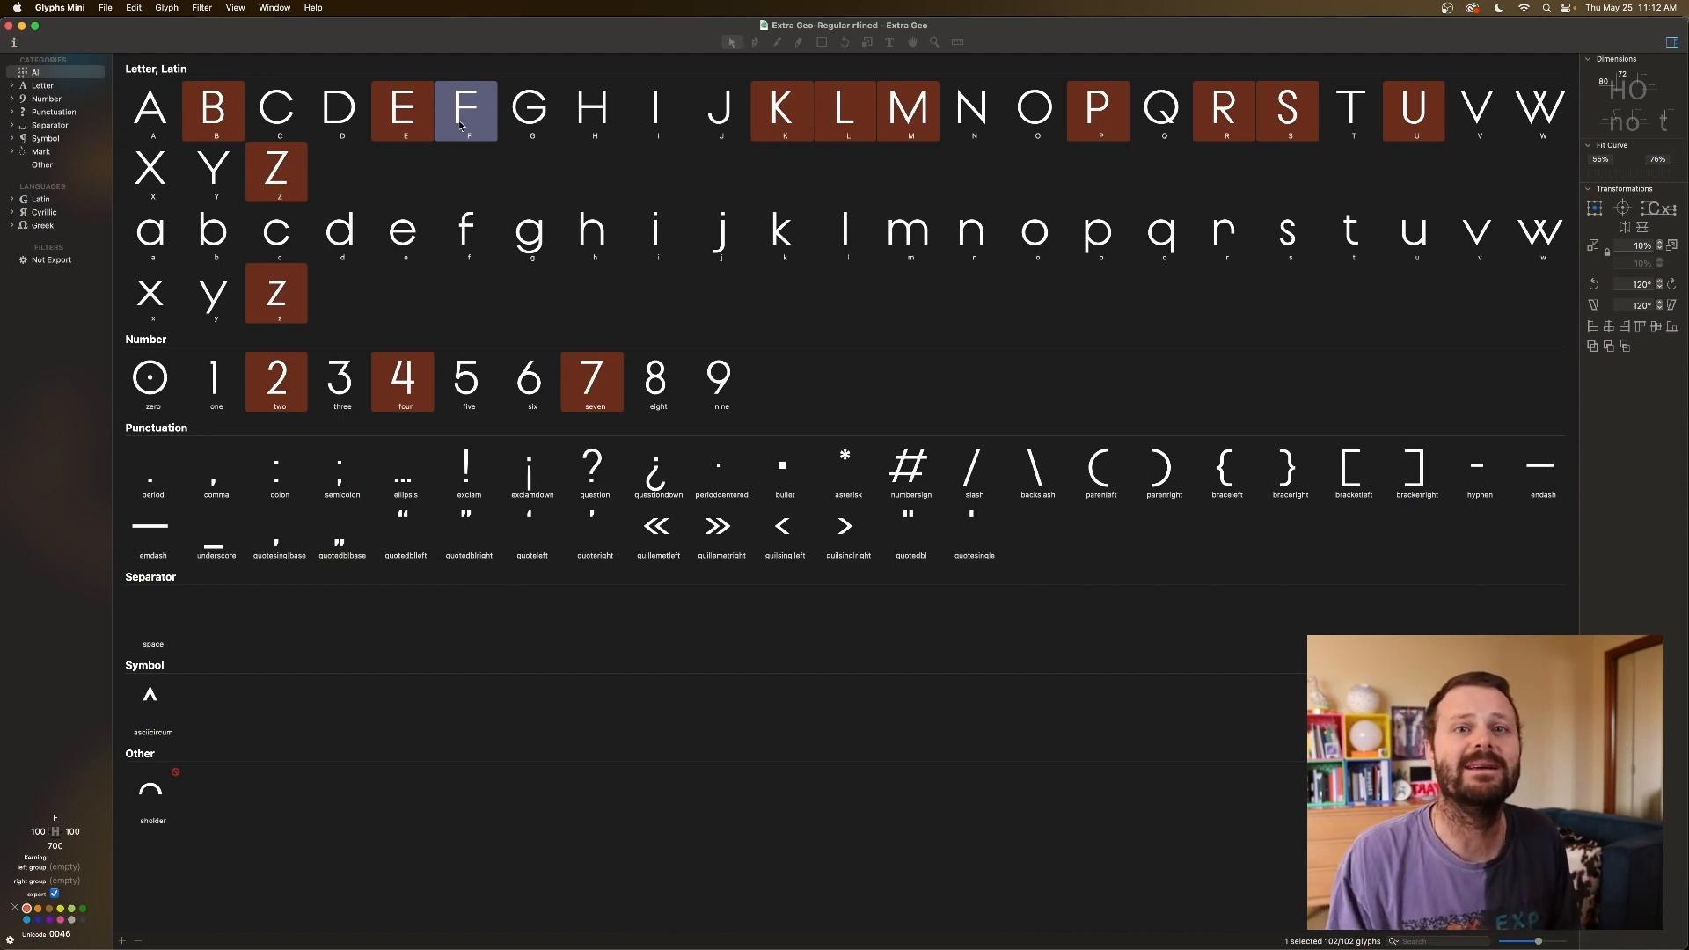
Step through the marked capitals B, E, F, K, M, L and P, and lowercase b.
left_click(223, 108)
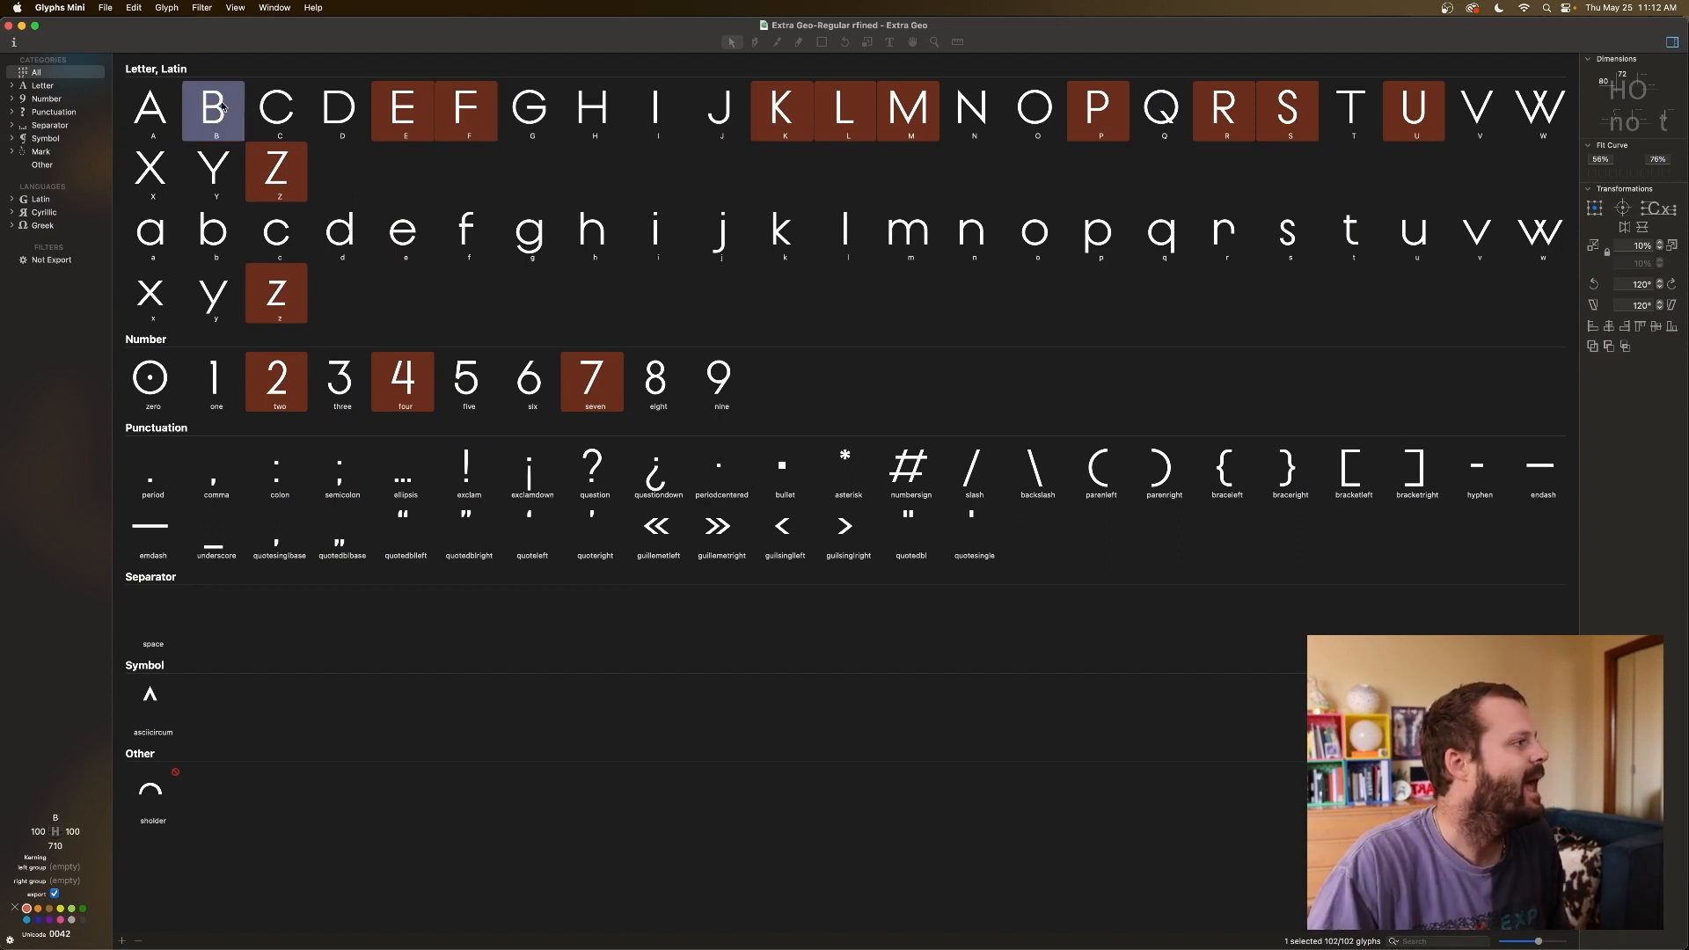
left_click(401, 107)
left_click(465, 107)
left_click(781, 109)
left_click(909, 111)
left_click(850, 120)
left_click(1118, 121)
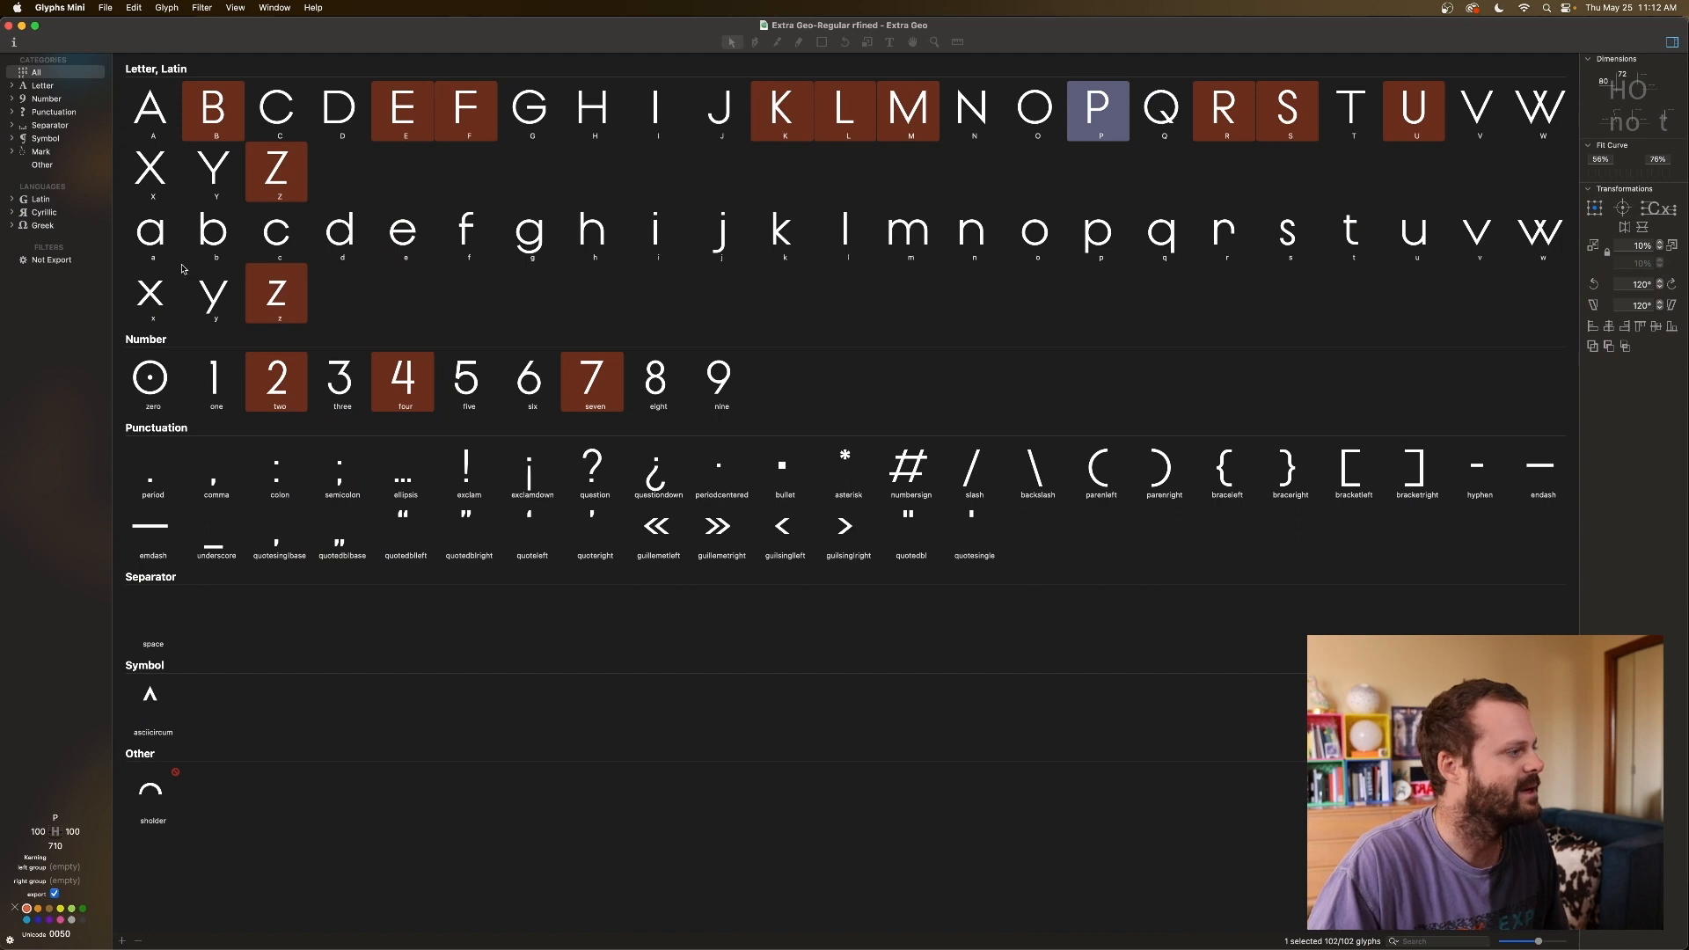
left_click(227, 245)
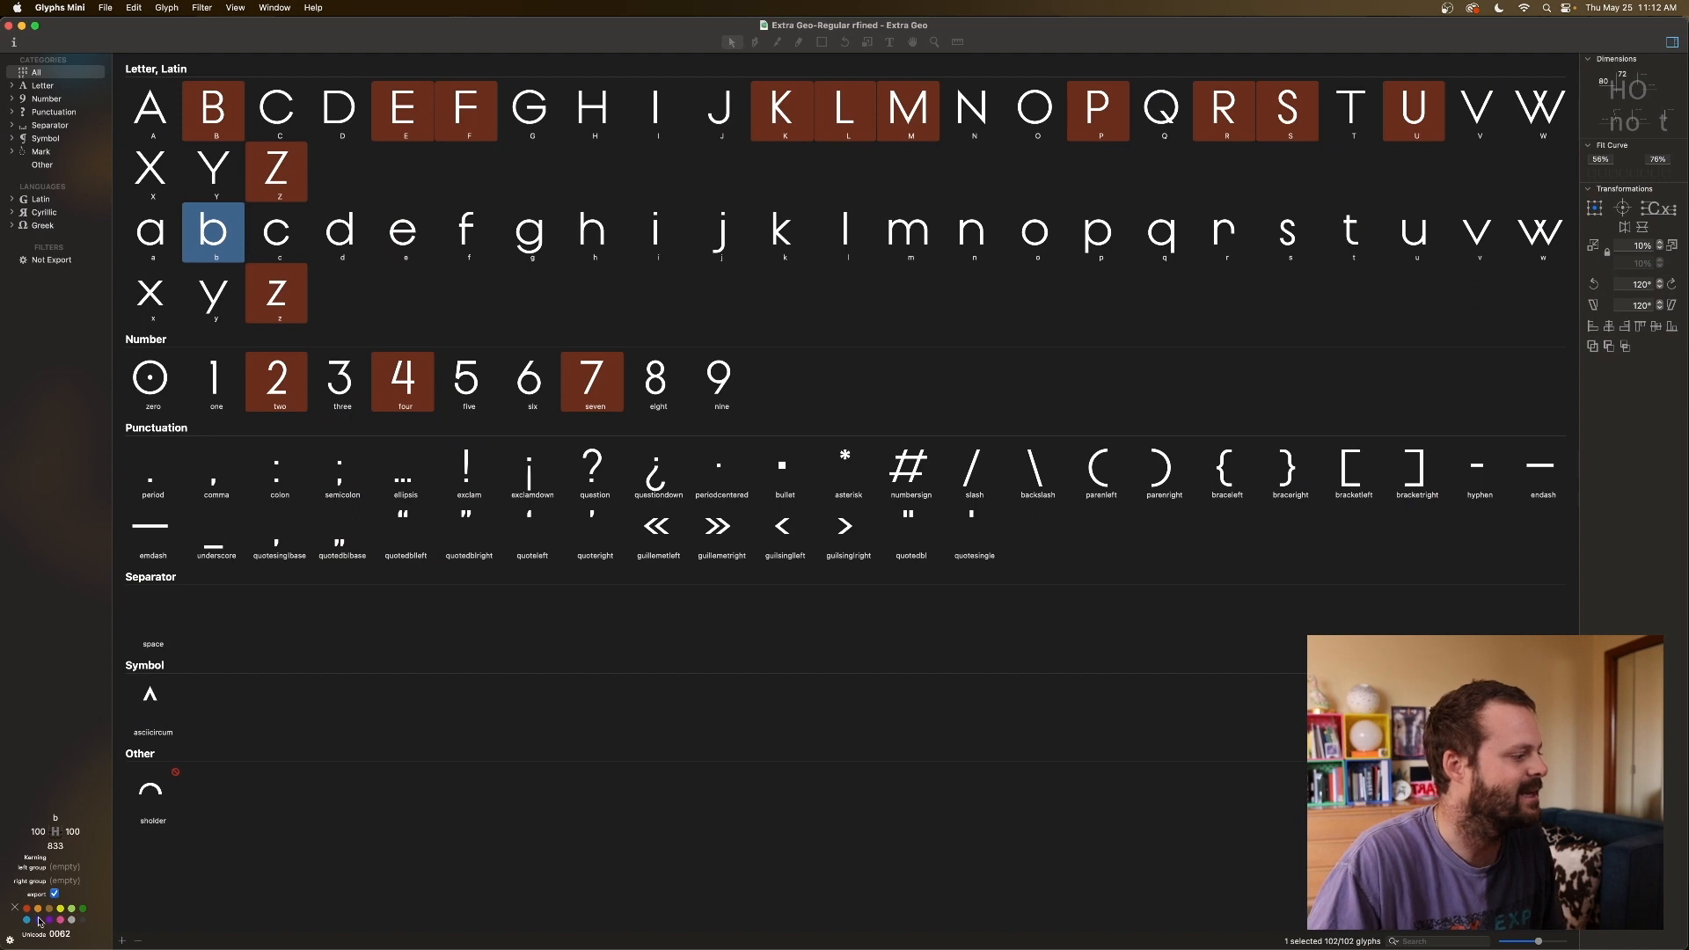
Select A through nine and clear their colour marks with the no-colour swatch.
left_click(162, 117)
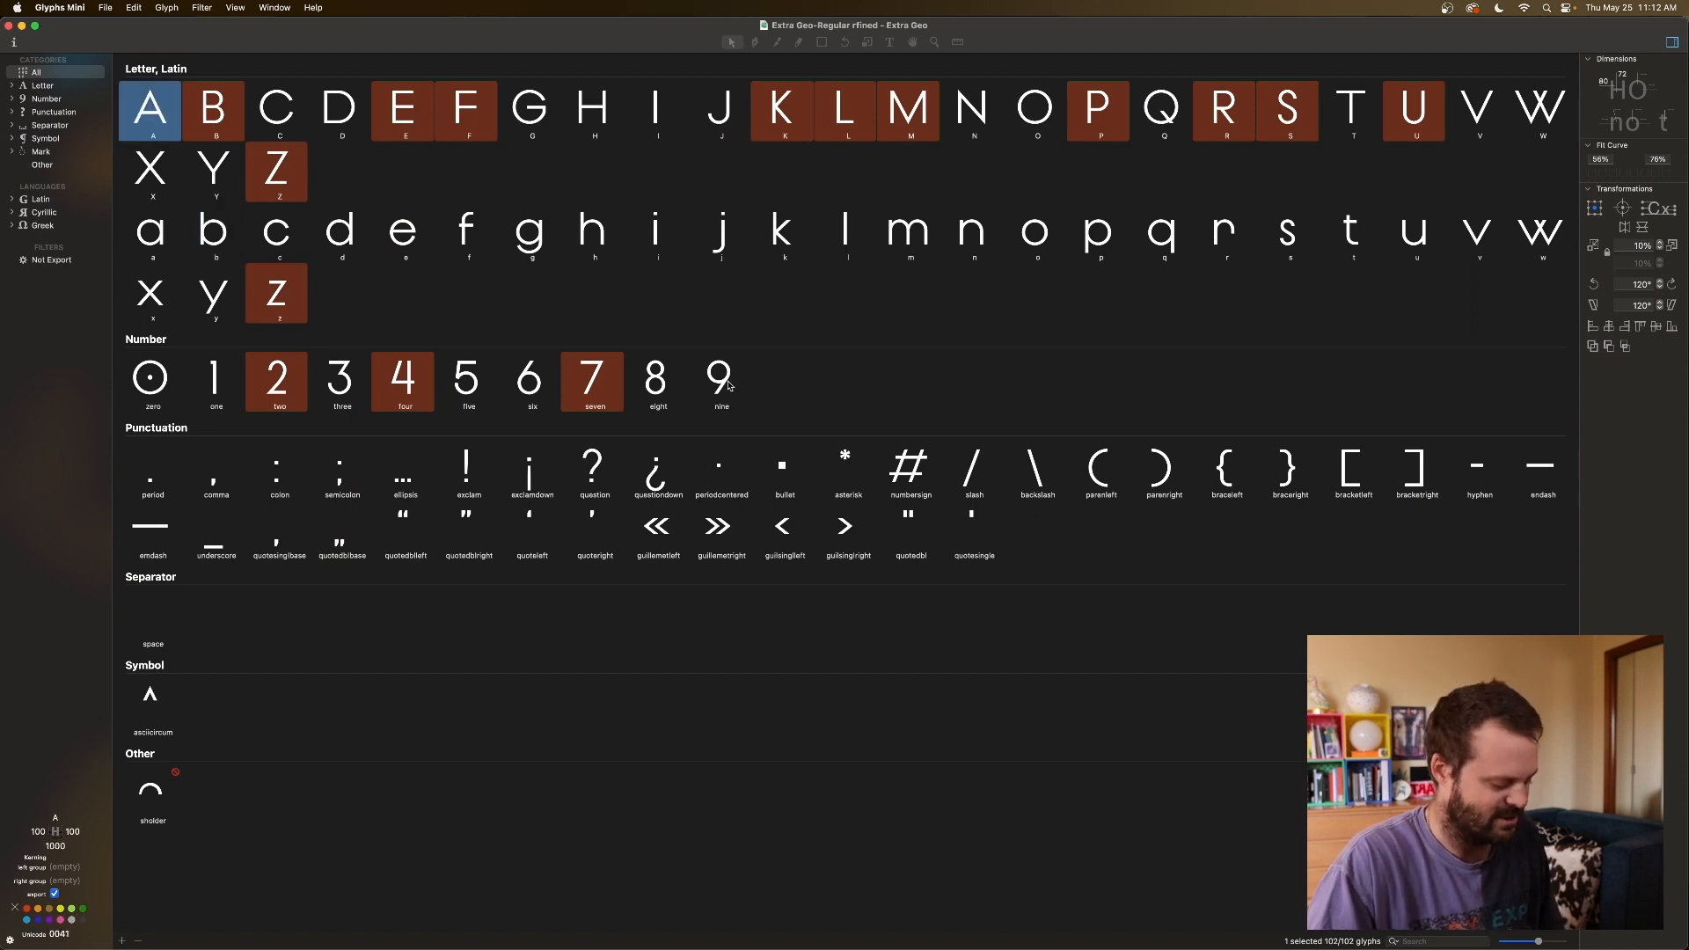
left_click(729, 384, "shift")
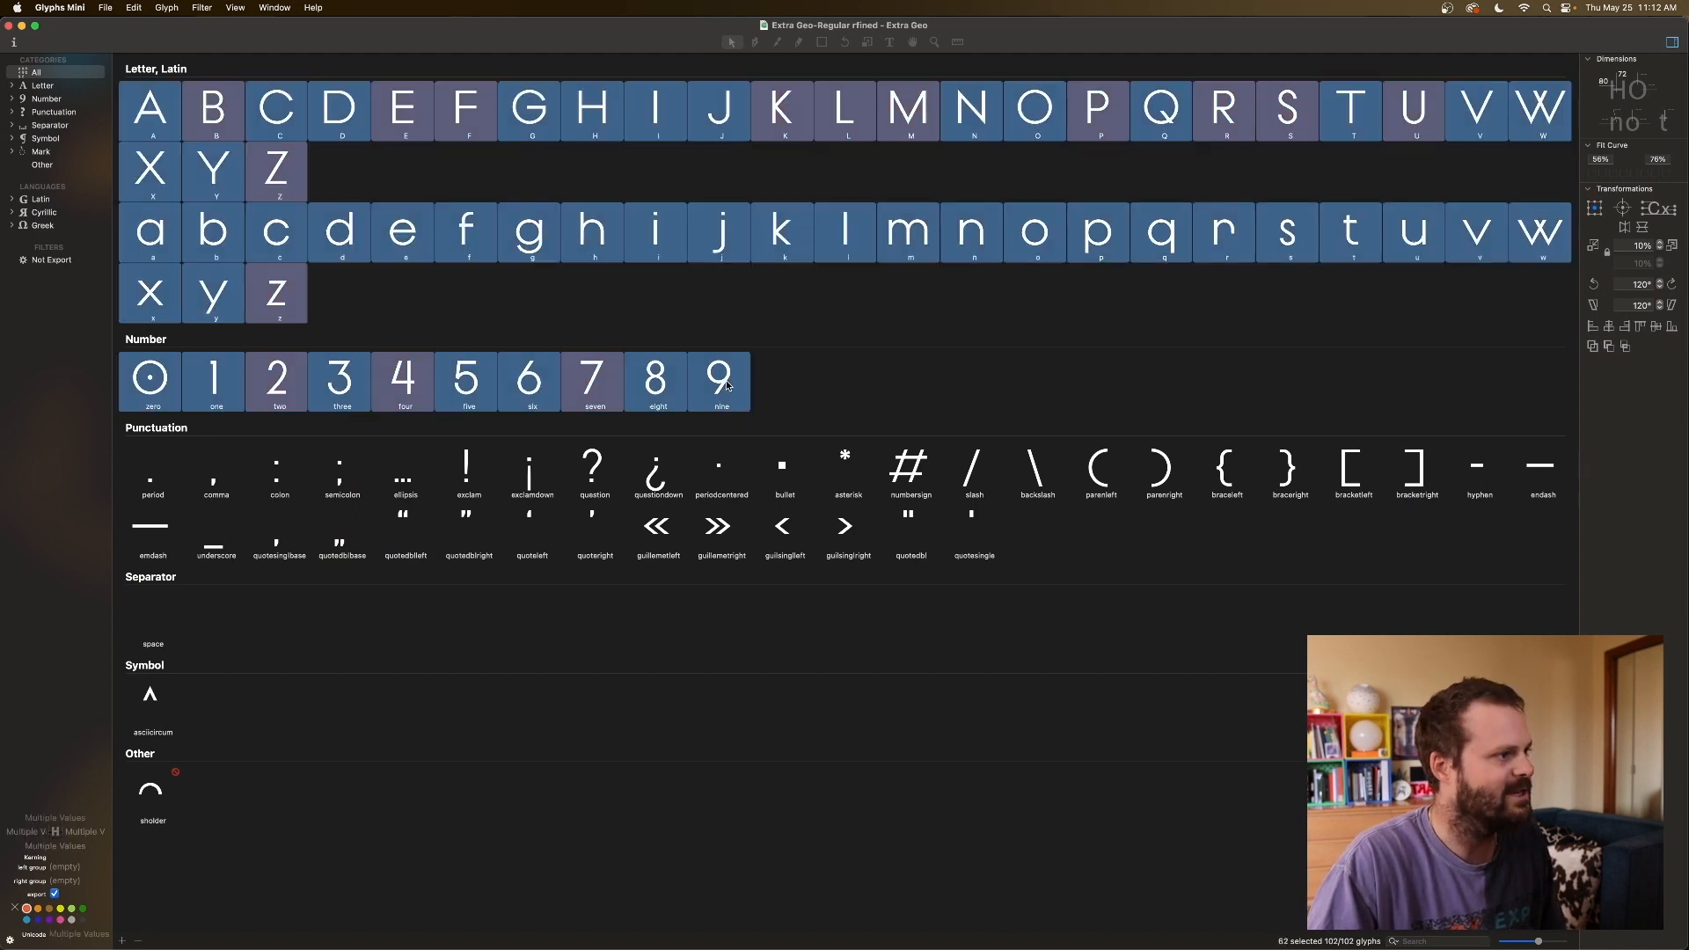
left_click(14, 907)
Confirm lowercase d to j are unmarked, then open the capital H for editing.
left_click(343, 238)
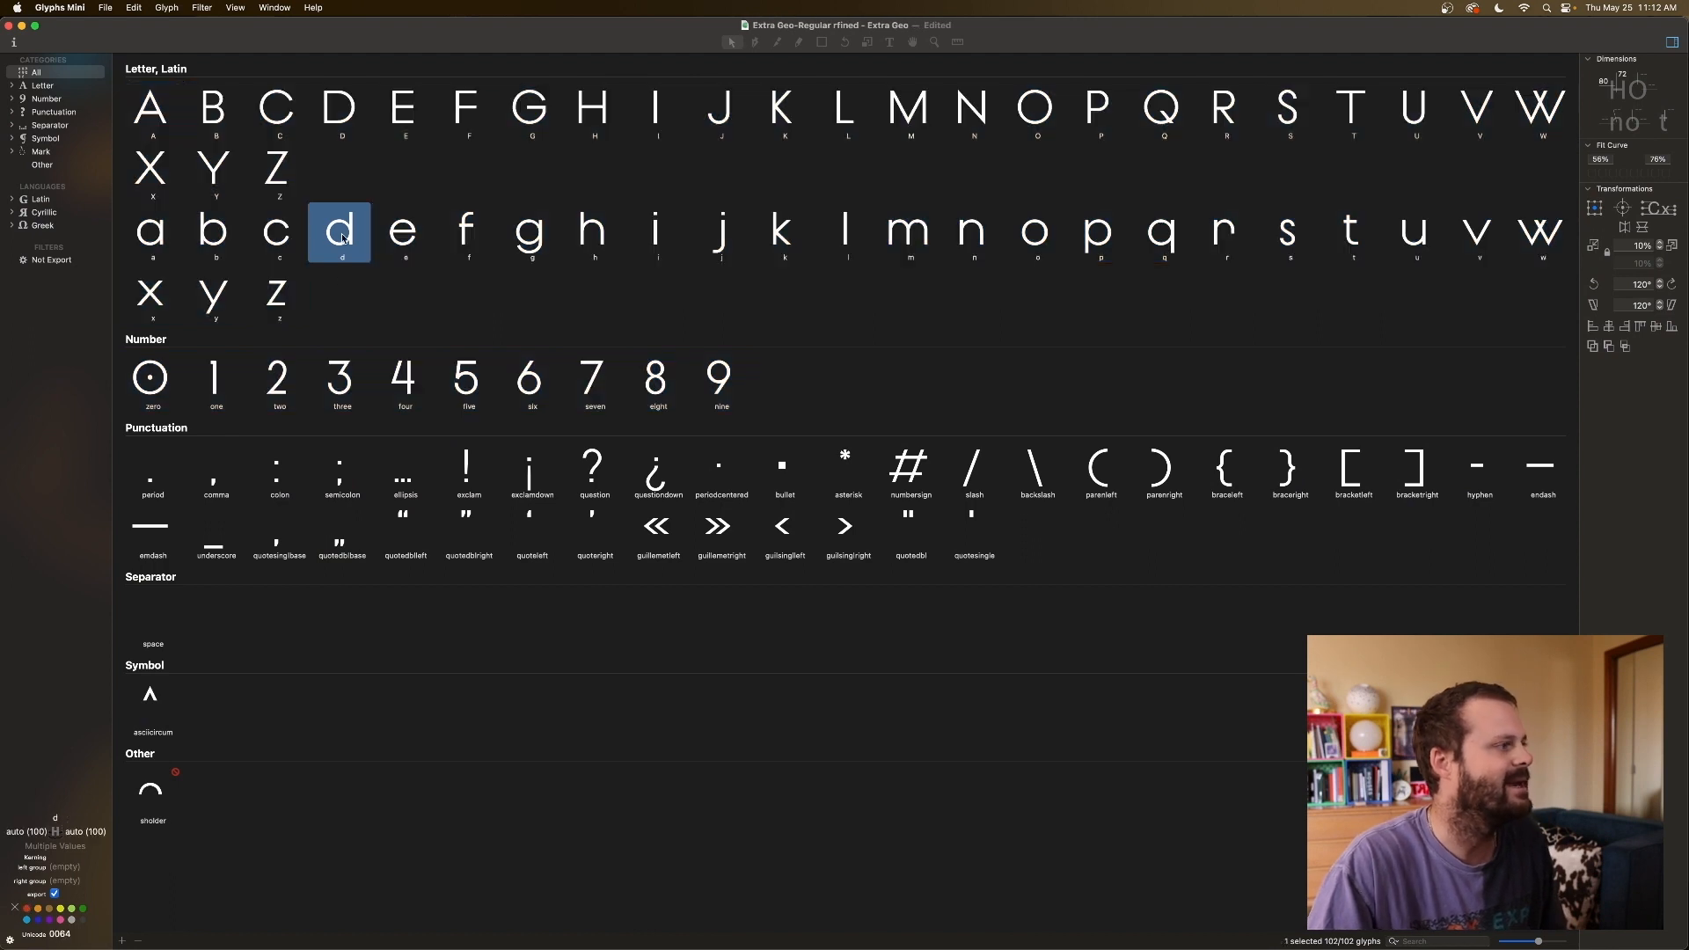
left_click(417, 241)
left_click(462, 241)
left_click(533, 244)
left_click(599, 245)
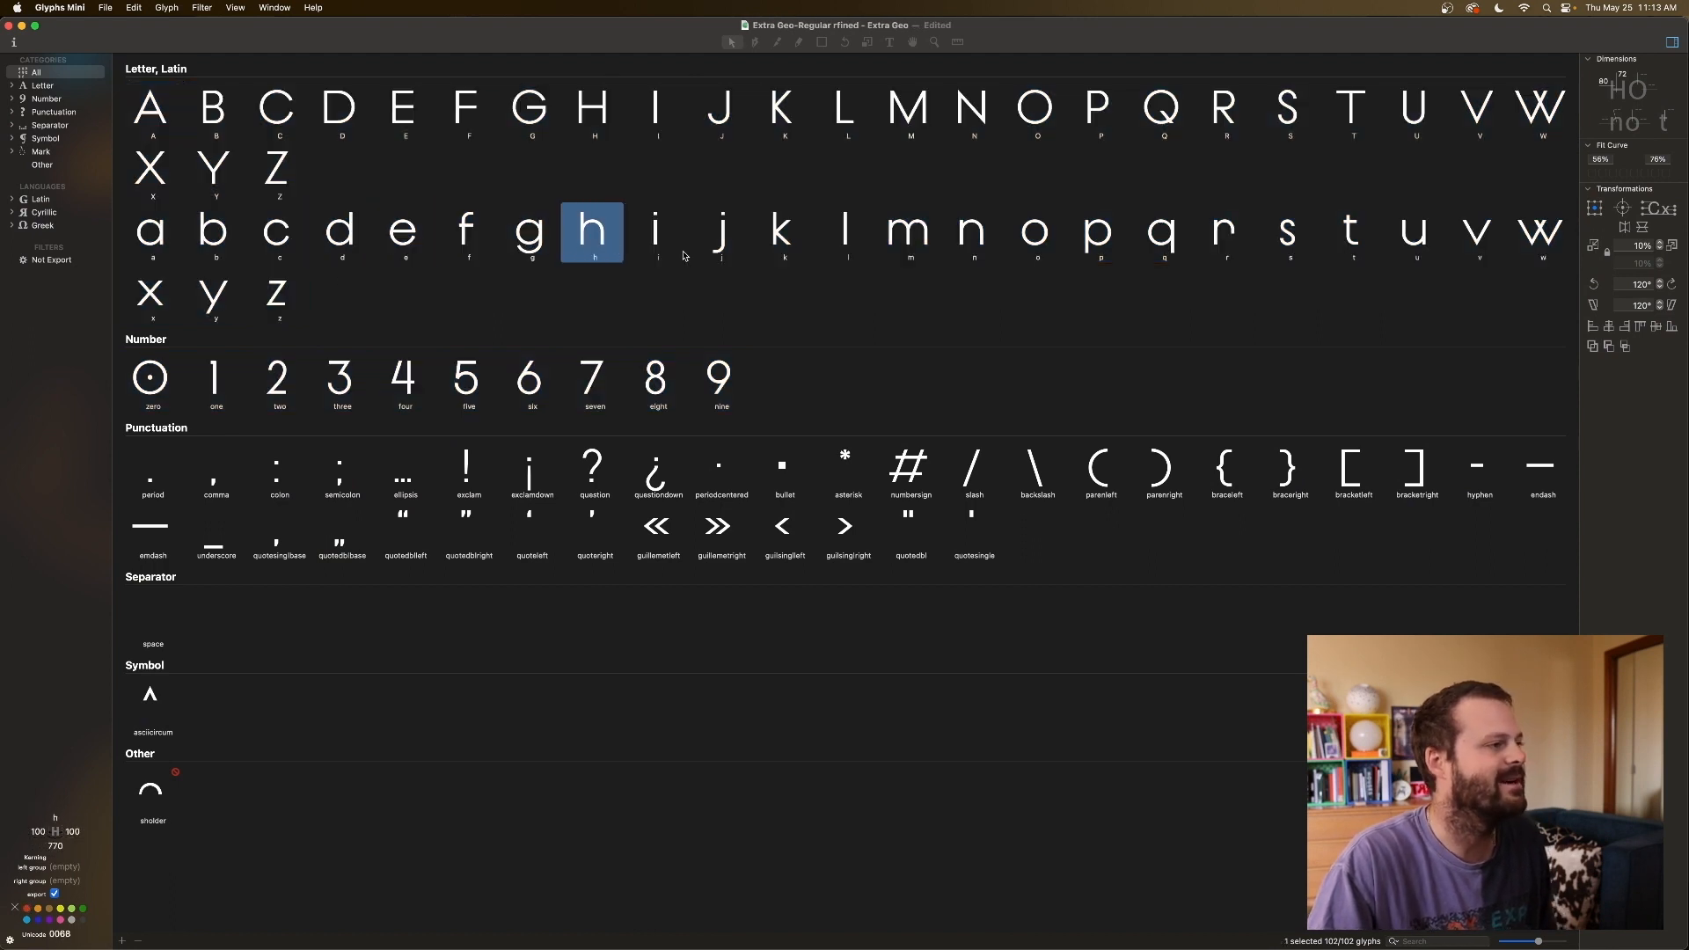
left_click(674, 244)
left_click(723, 243)
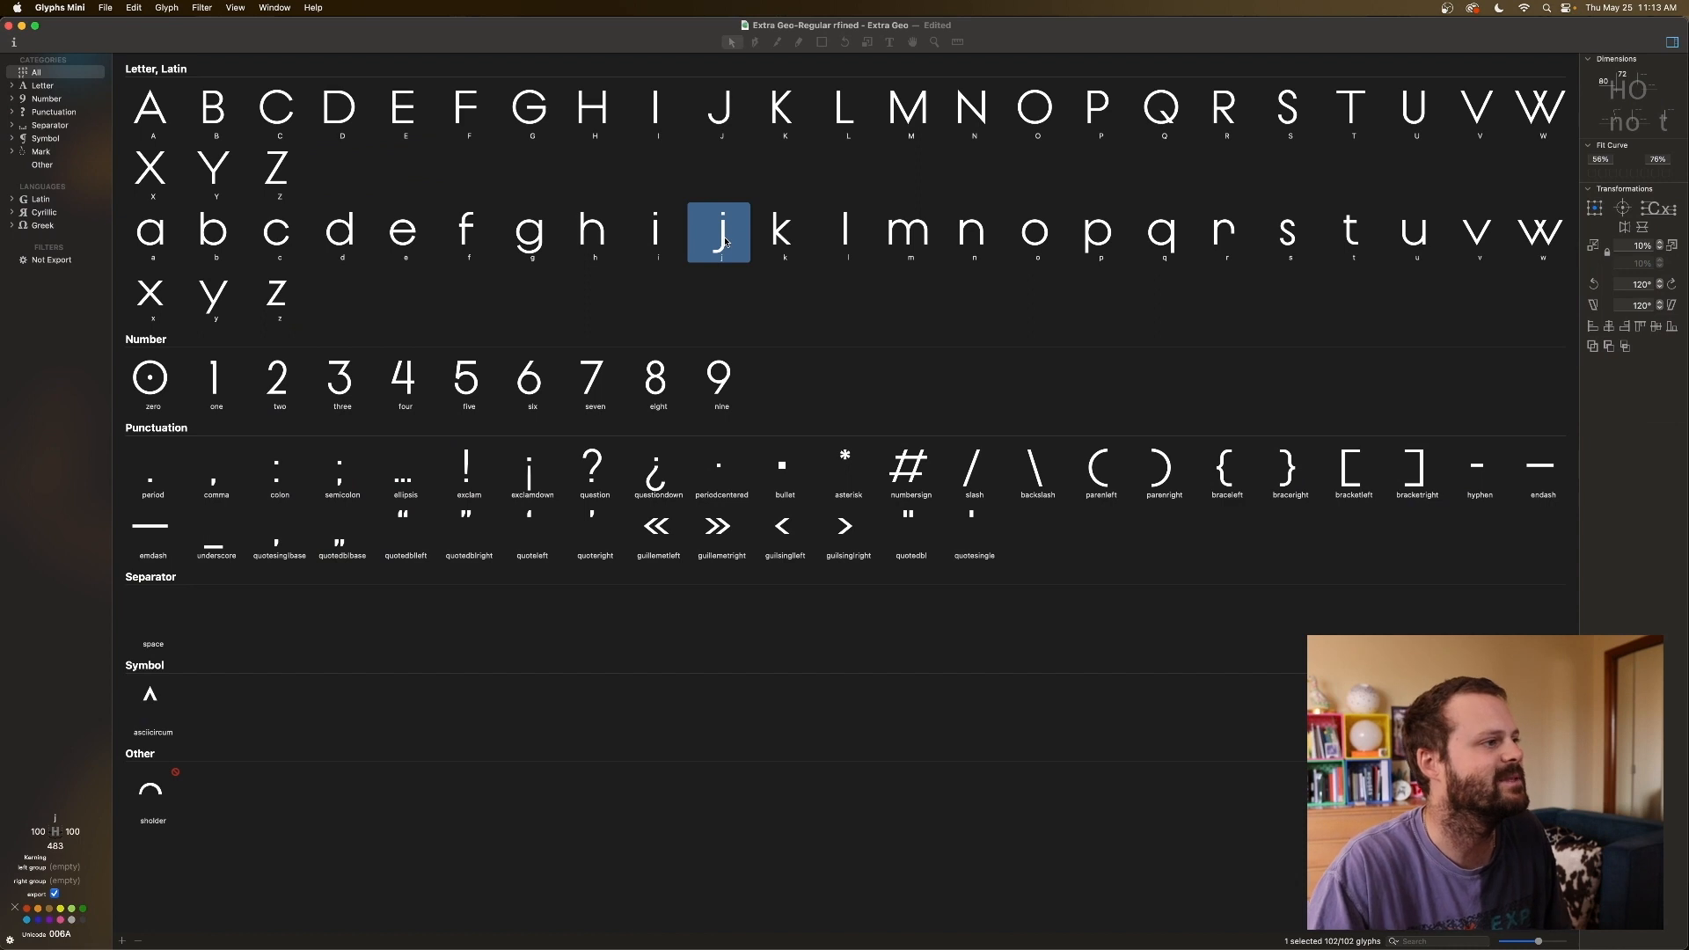
left_click(596, 111)
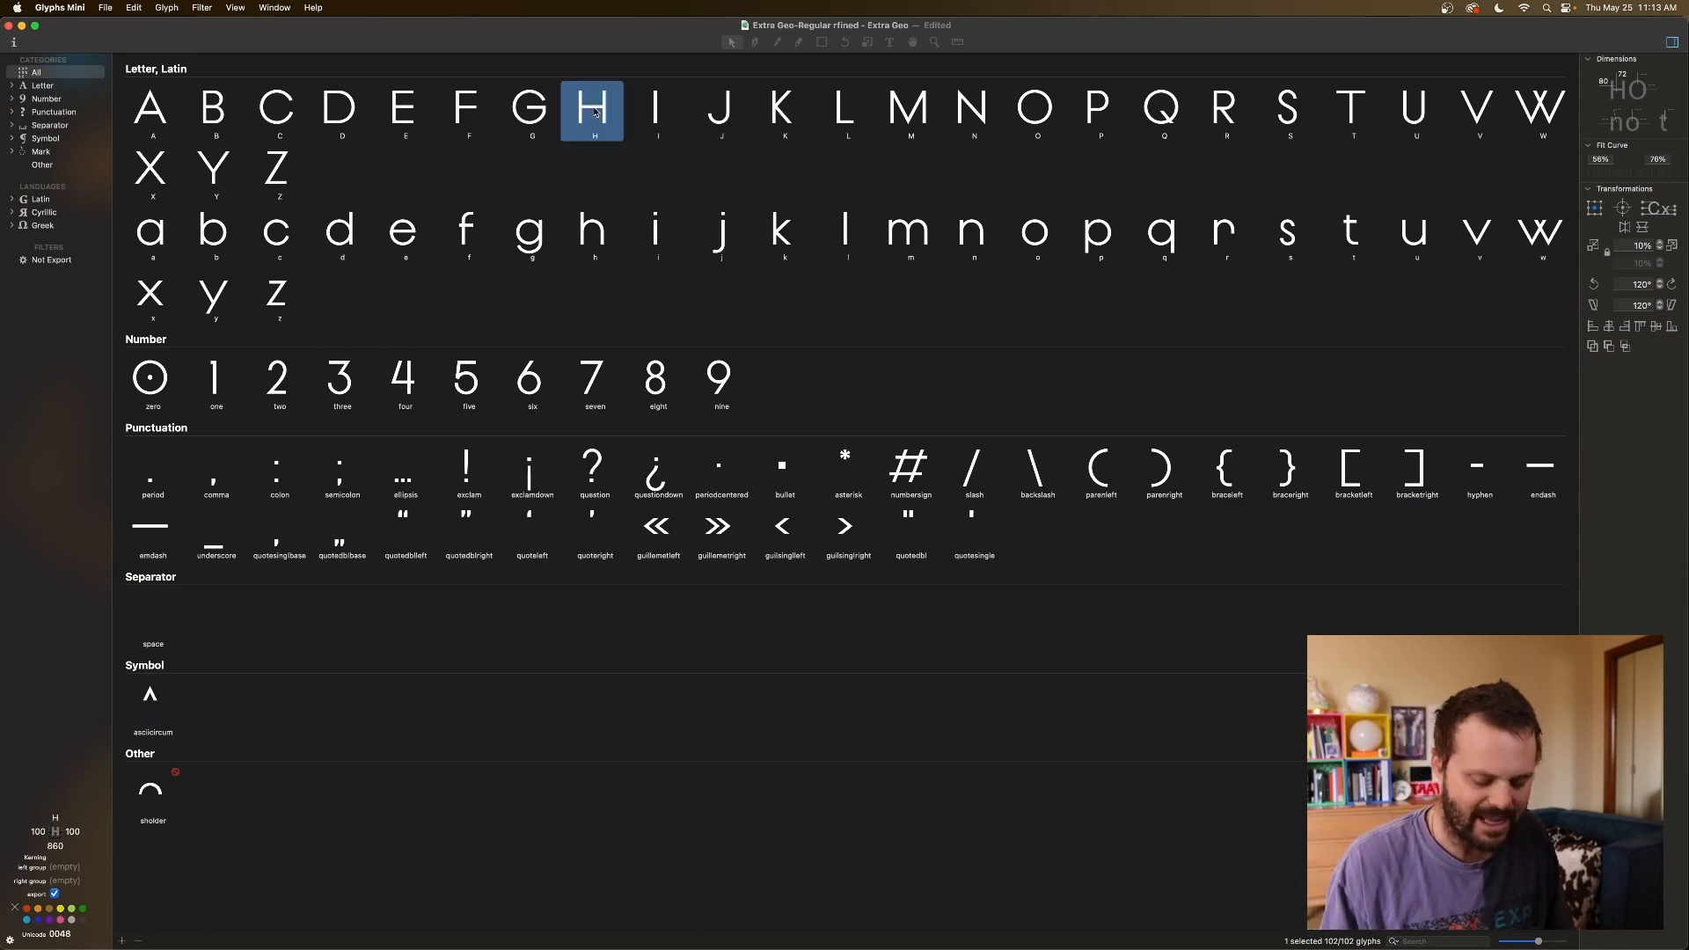
double_click(594, 112)
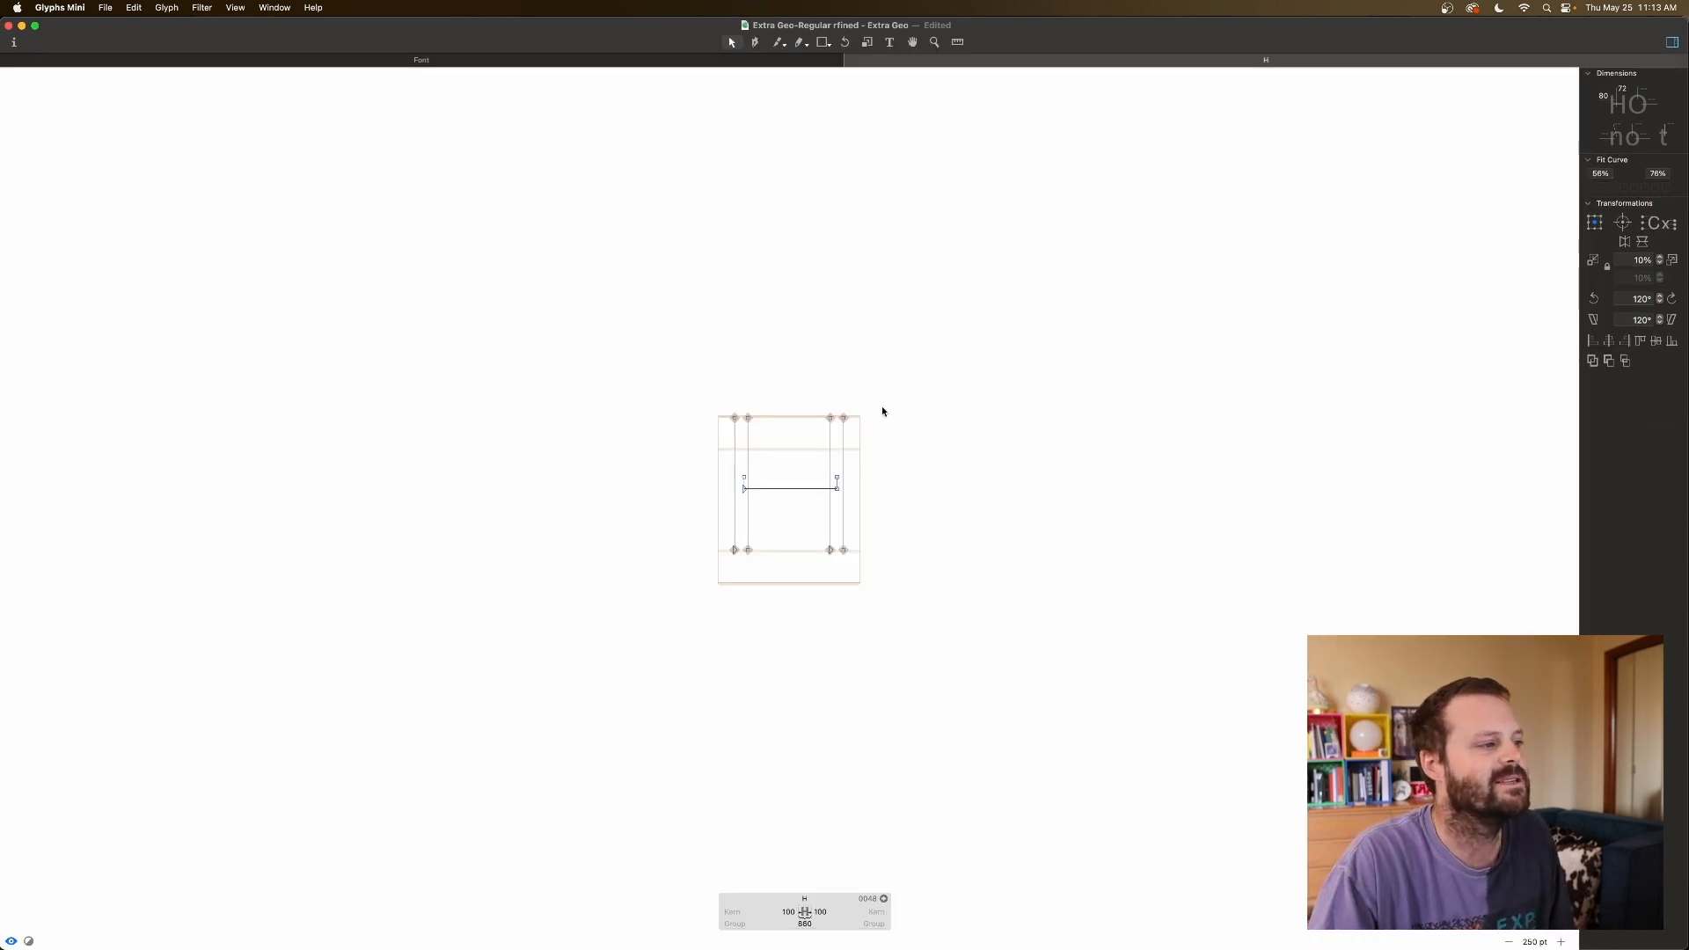
key("space")
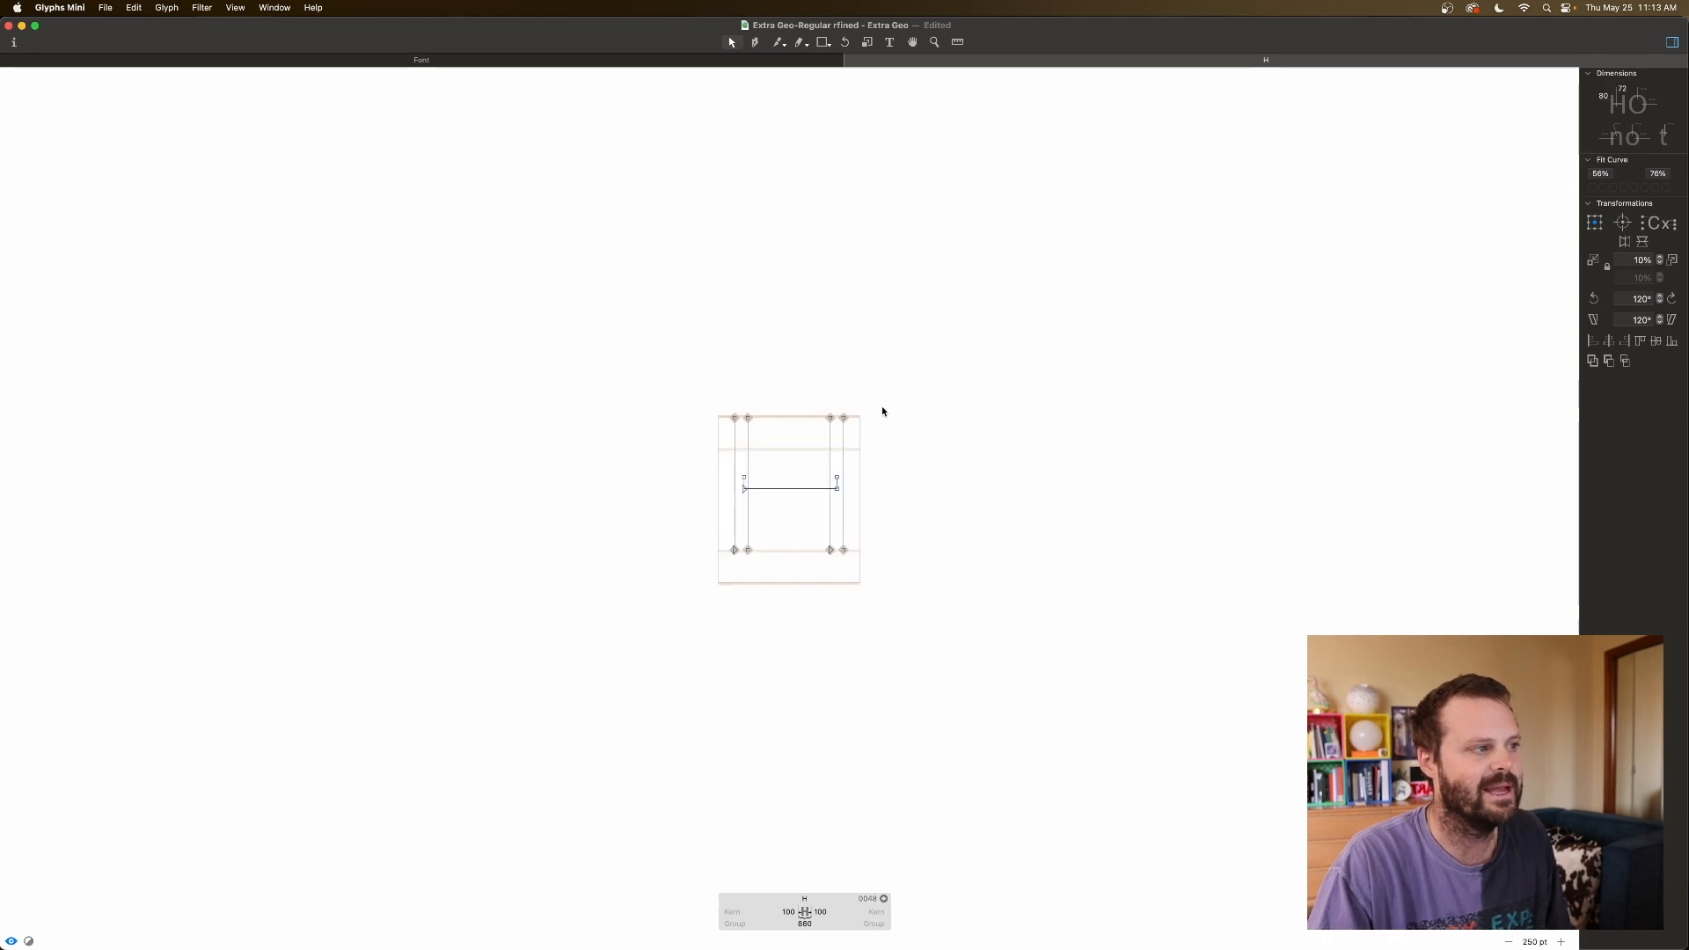
key("t")
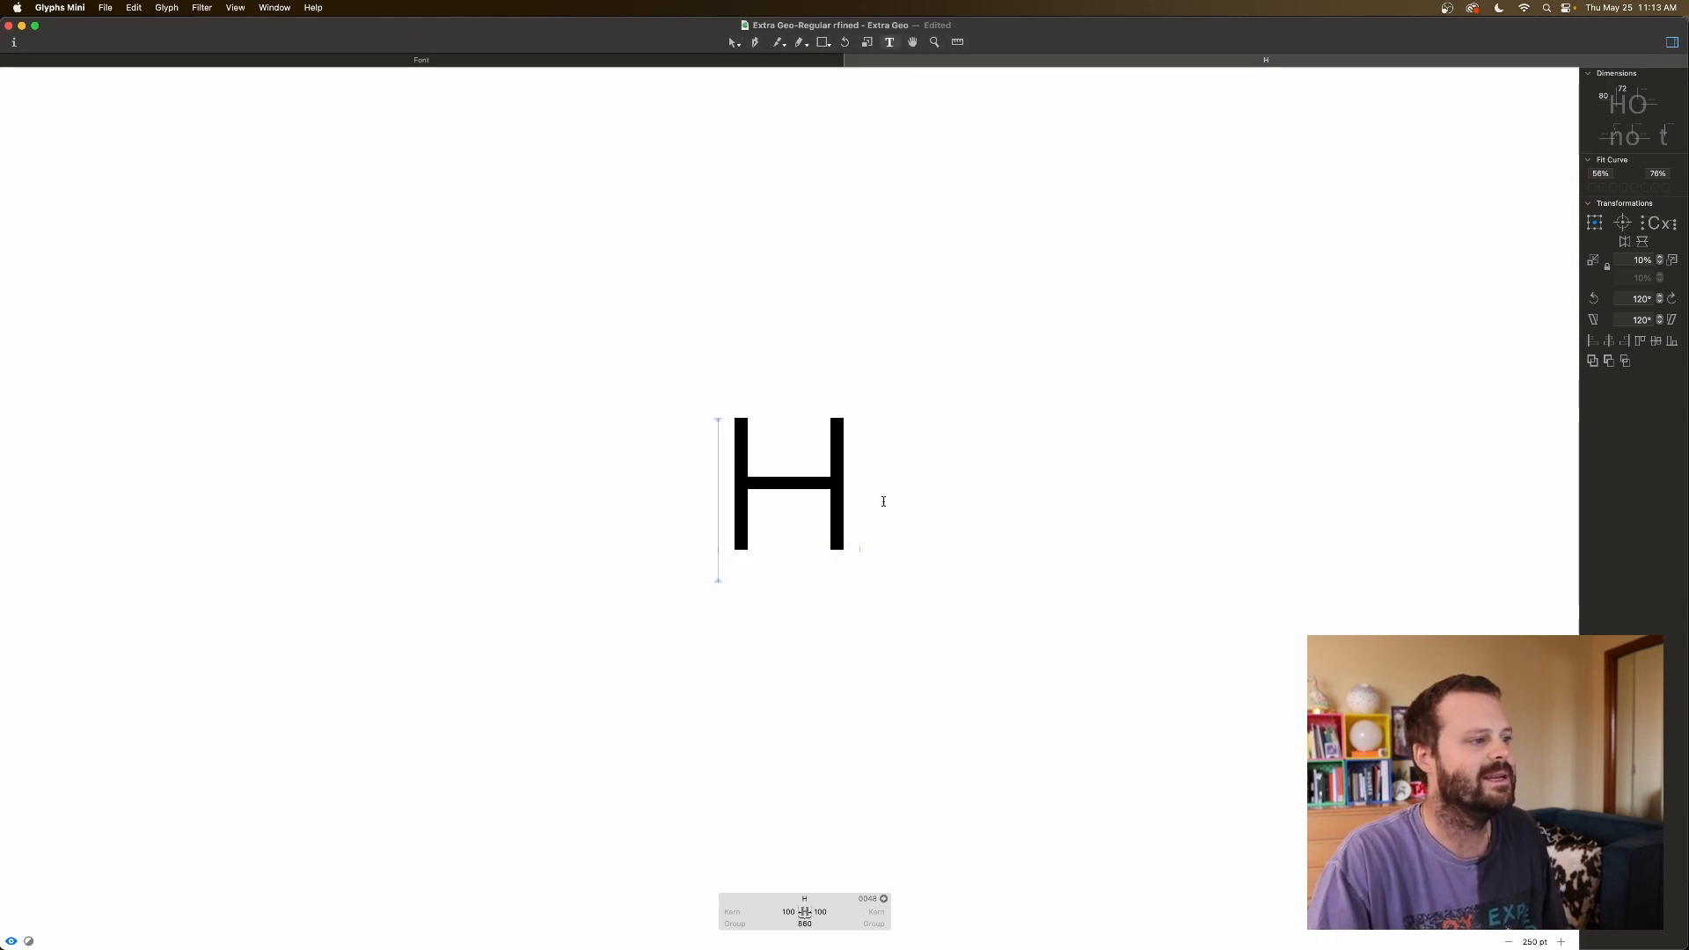
type("h")
key("BackSpace")
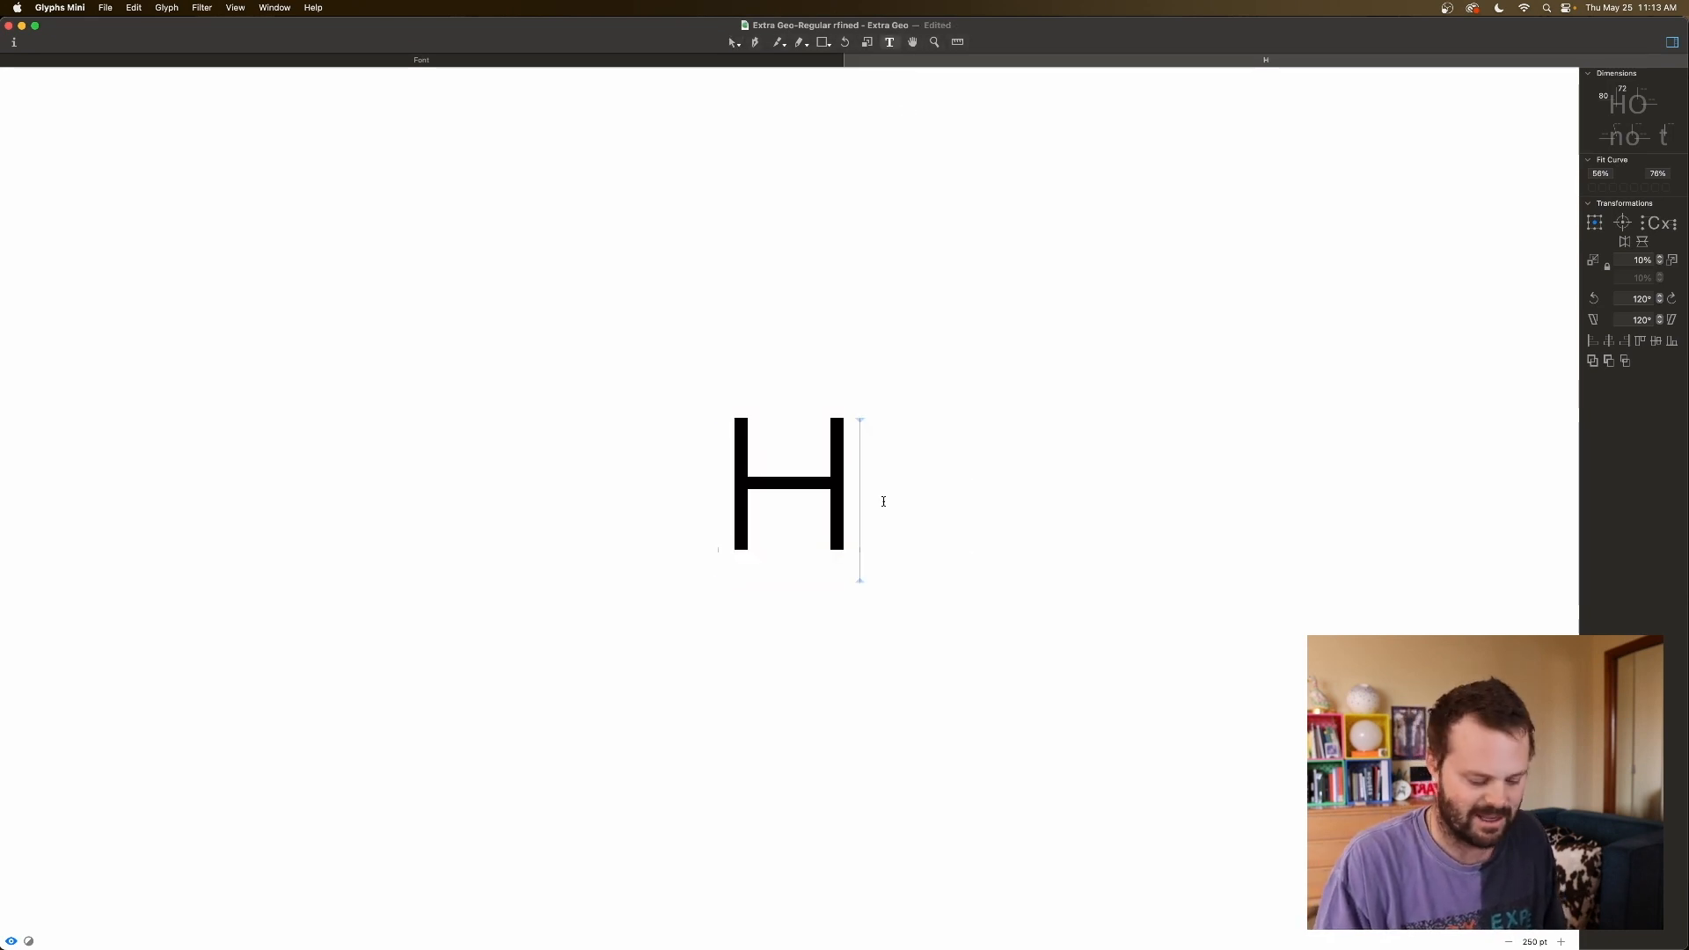
type("HHHHHH")
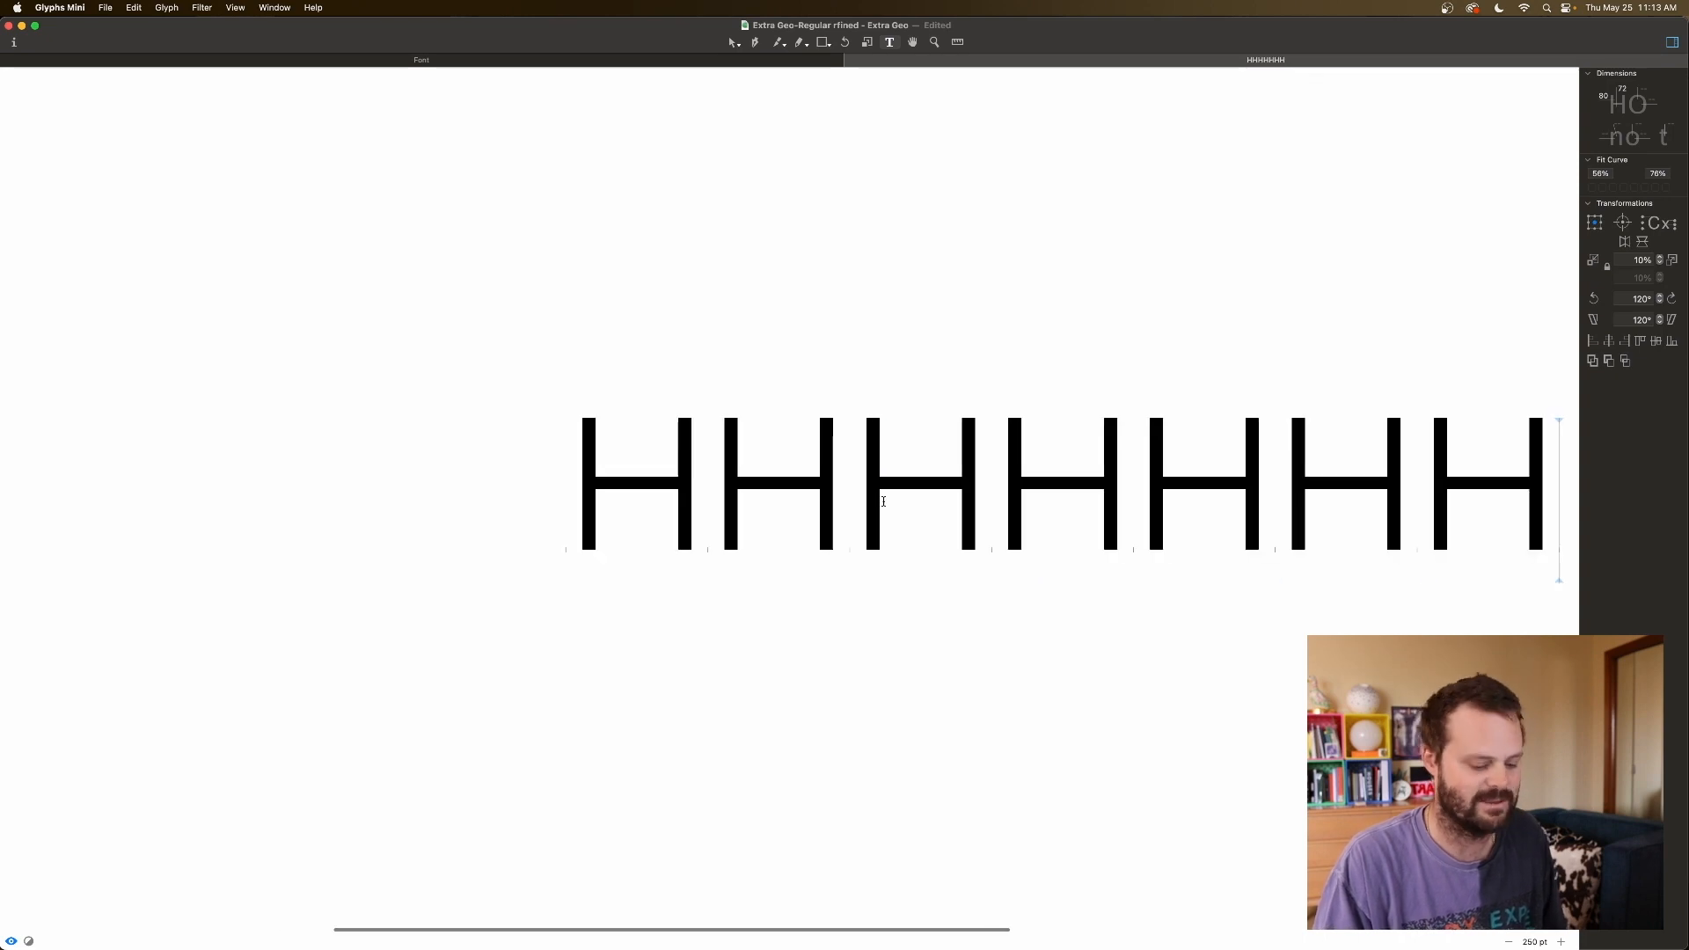
scroll(884, 504, "down", 5)
scroll(721, 510, "right", 3)
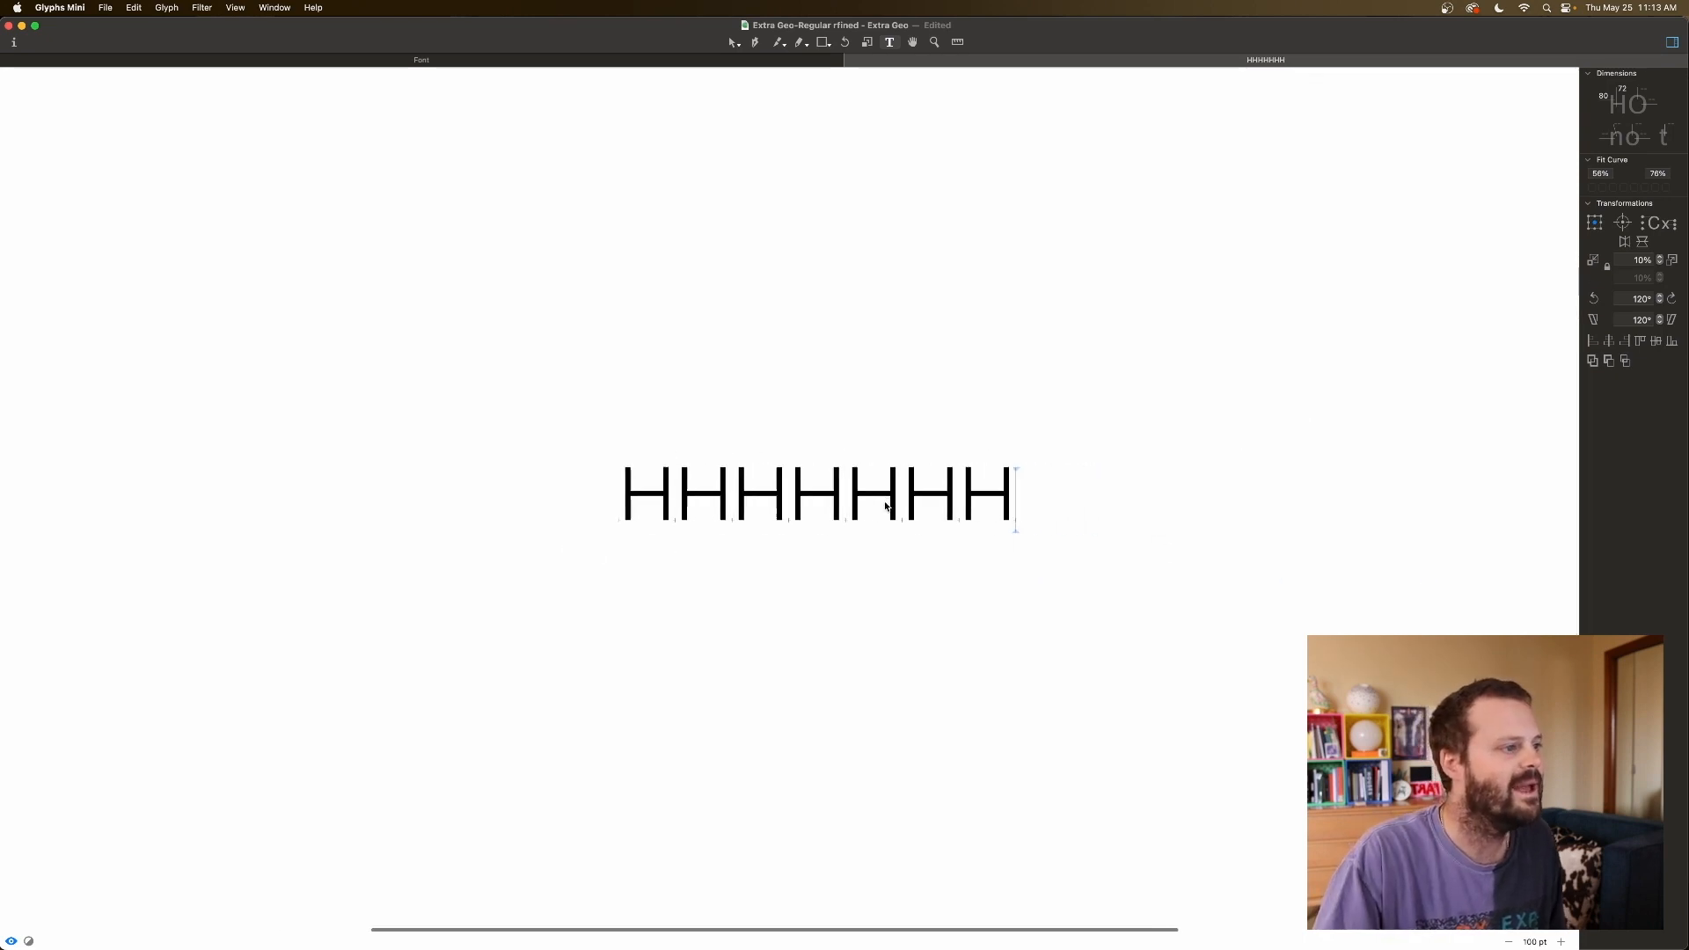
left_click(560, 519)
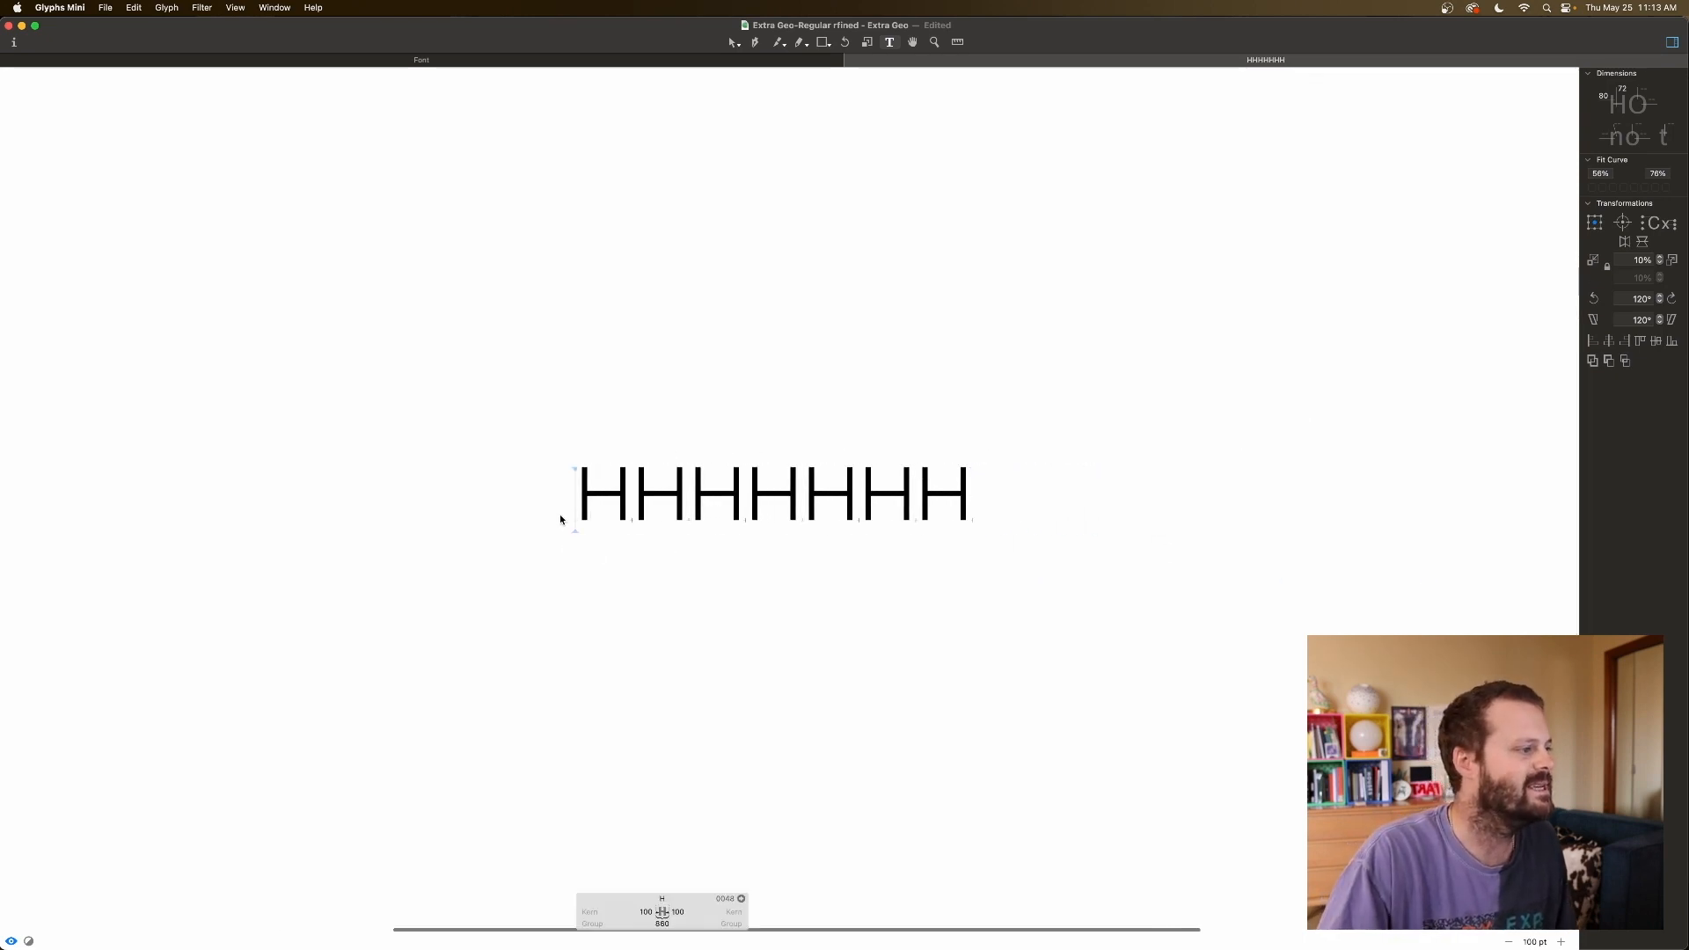
left_click(994, 482)
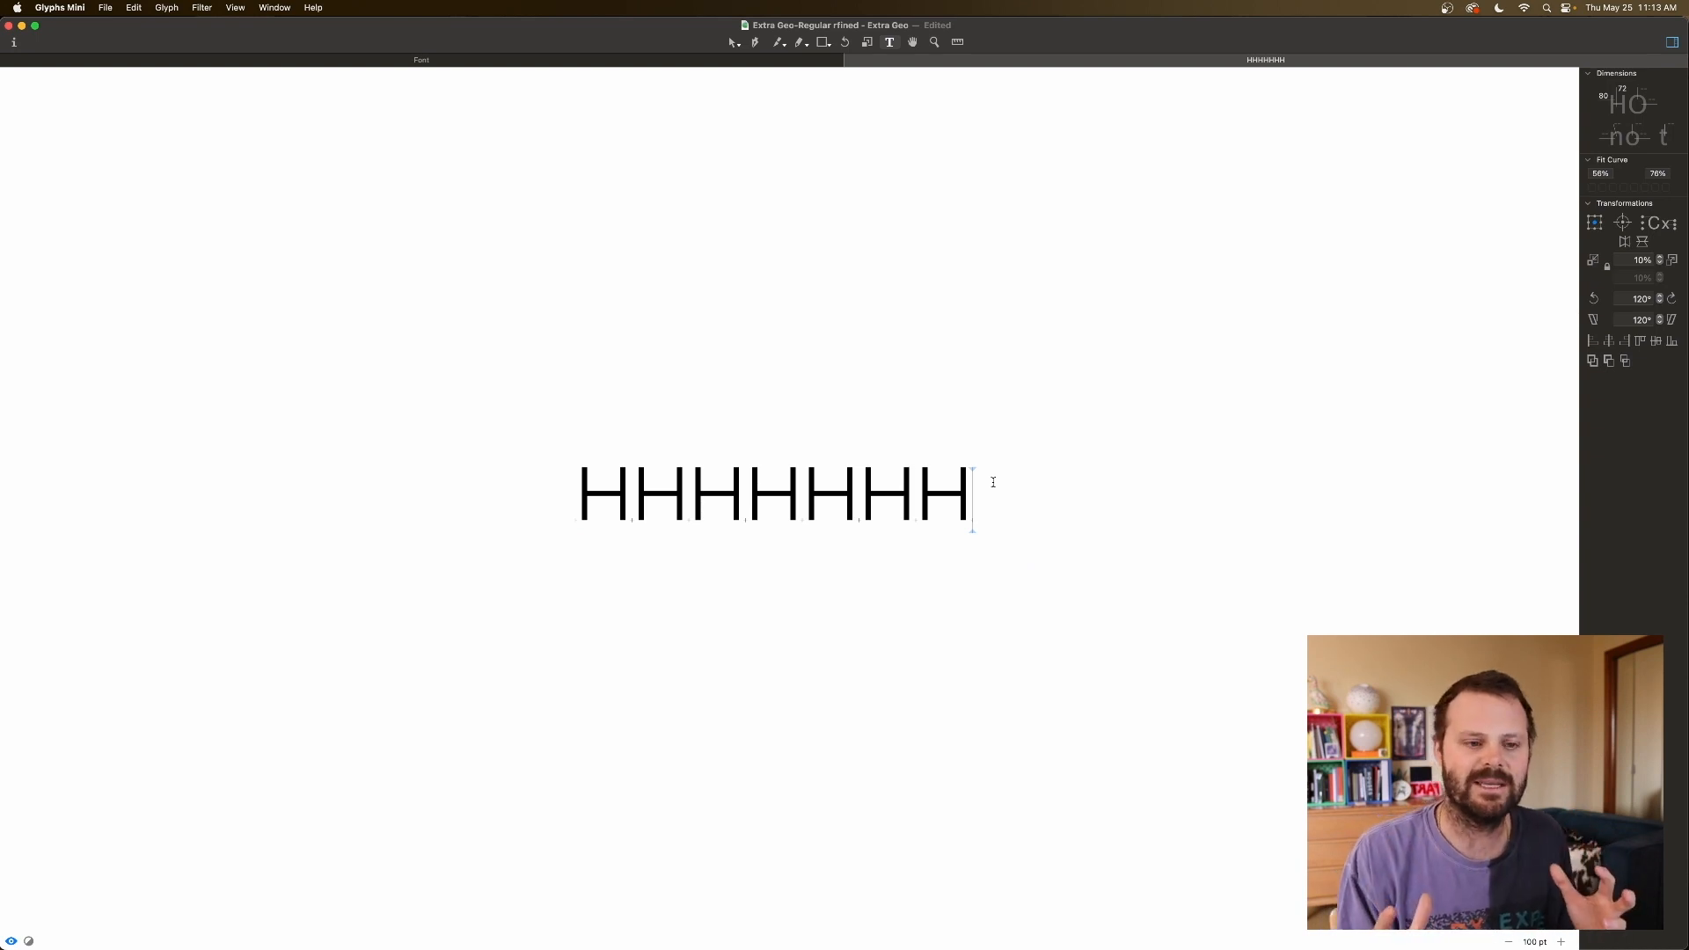
Reset the text to 100 pt, enlarge to 150 pt, and show the last H's 100-unit sidebearings.
scroll(993, 482, "down", 10)
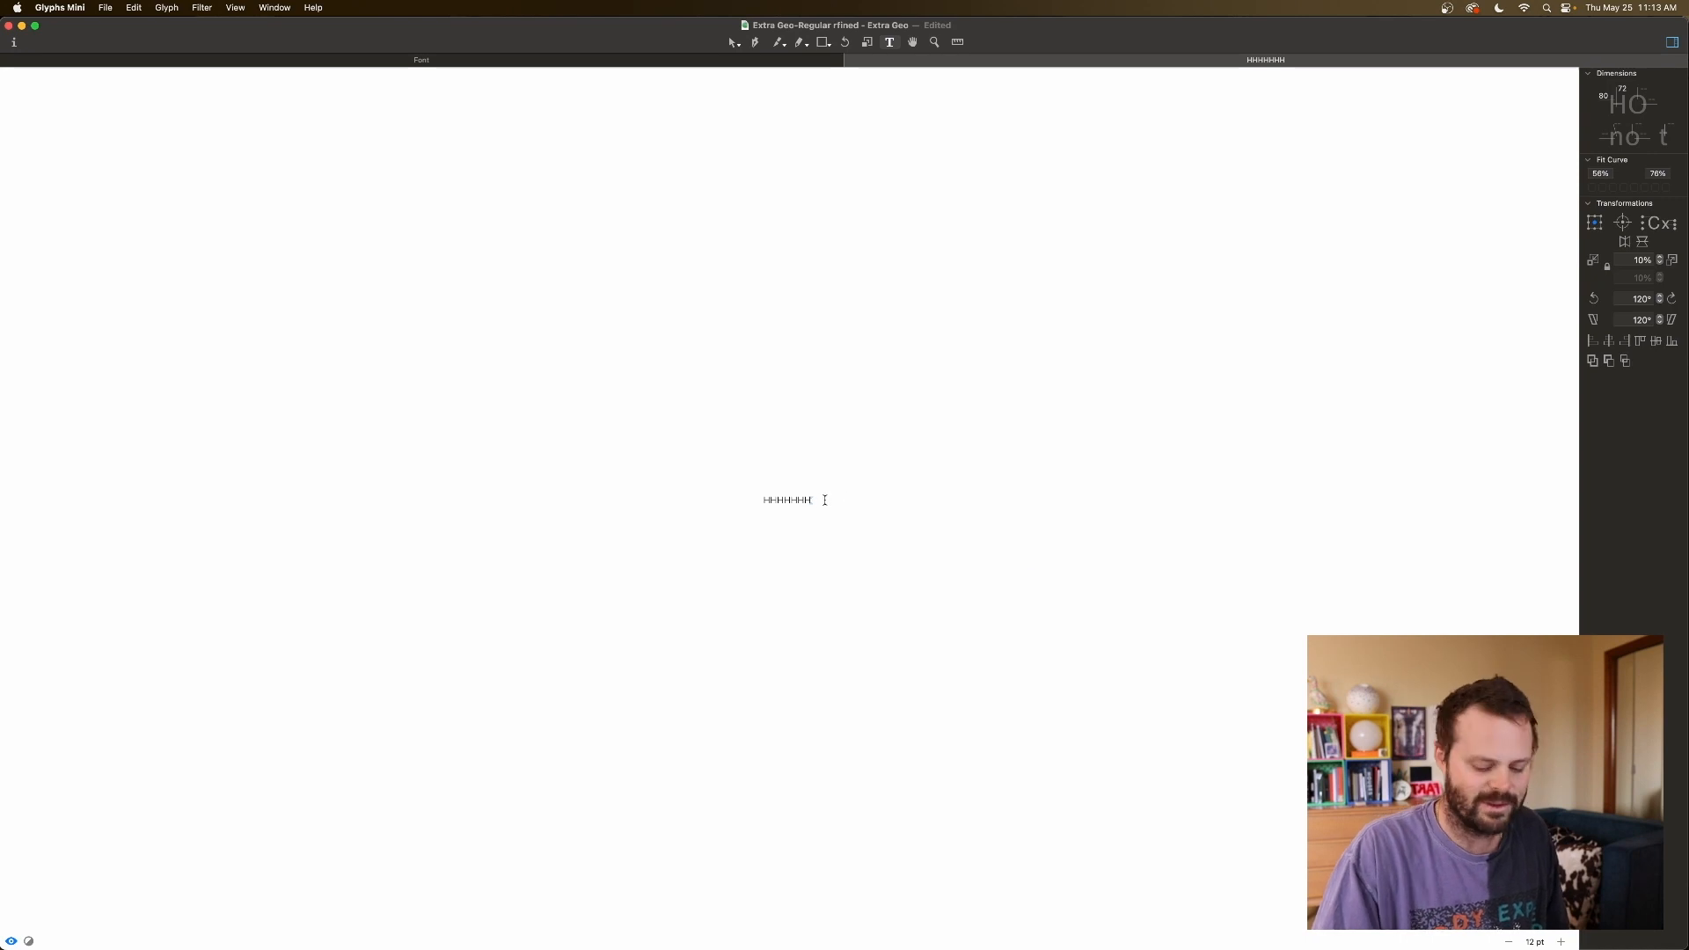
key("super+0")
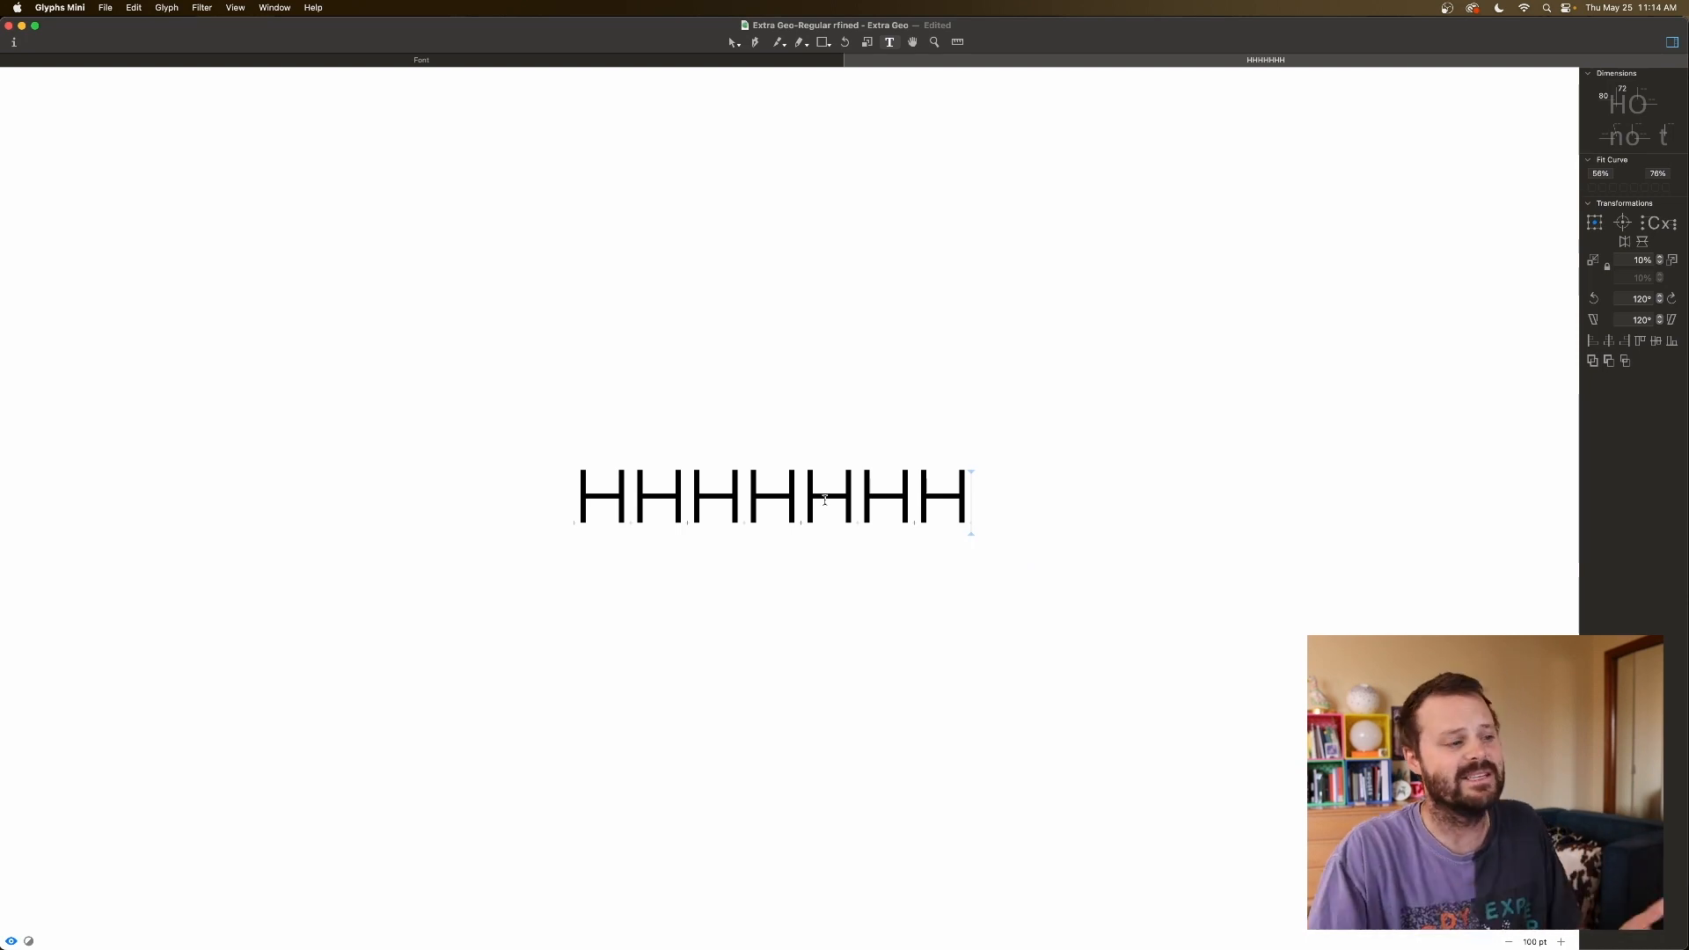
key("super+Left")
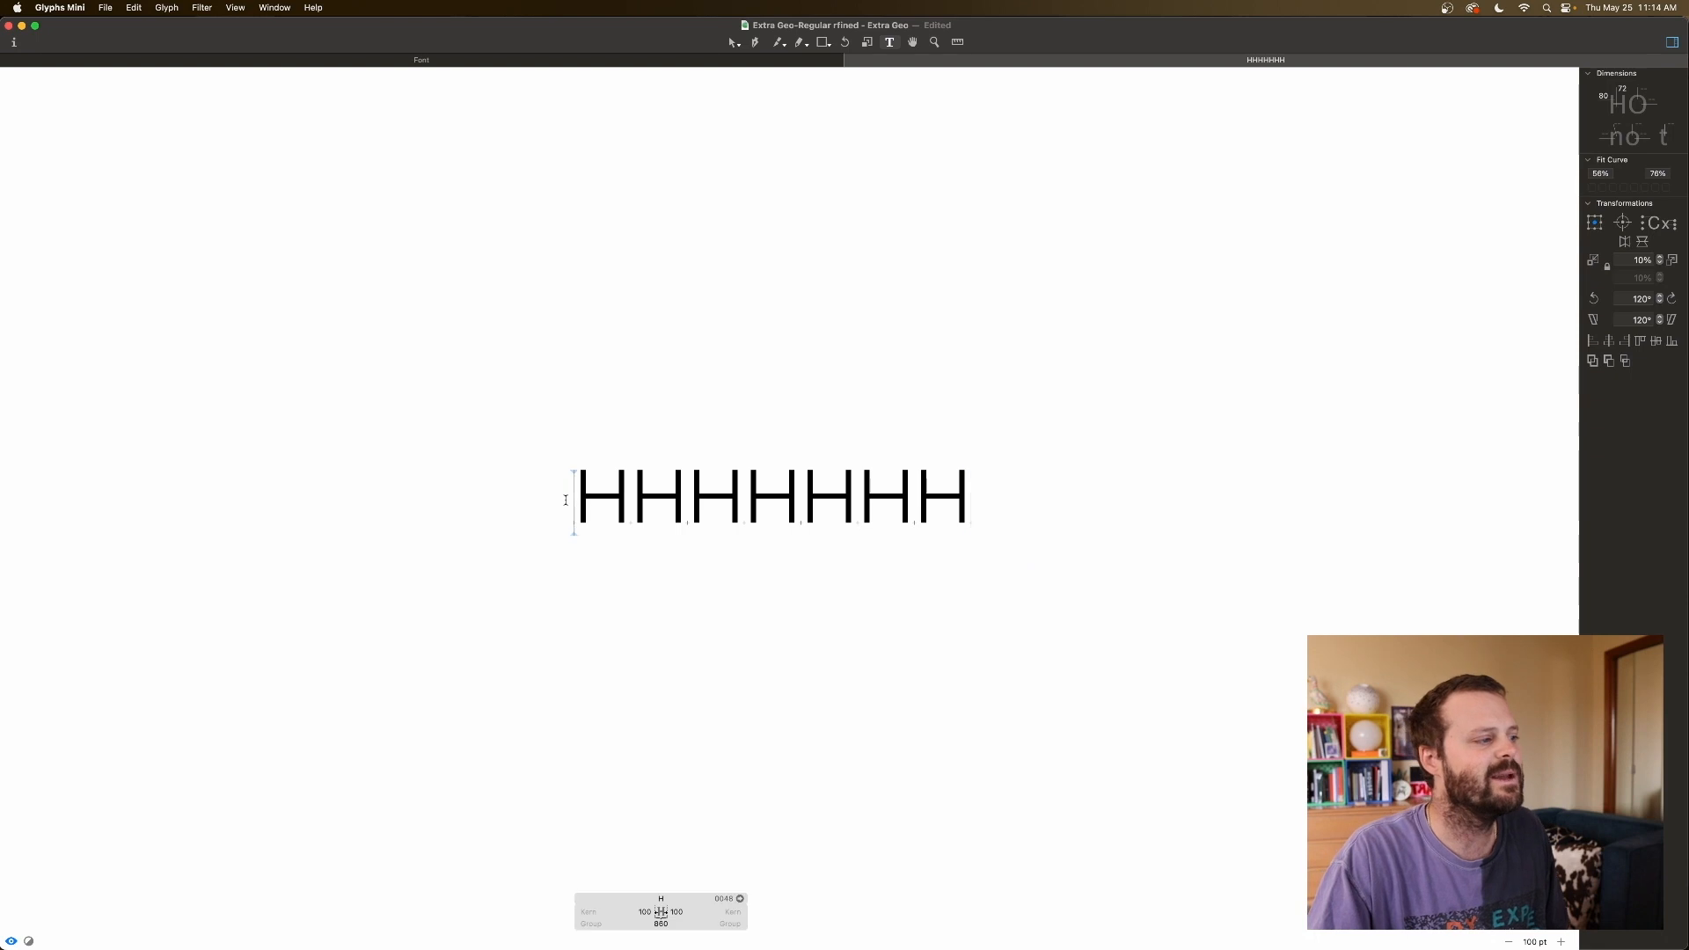
key("super+Right")
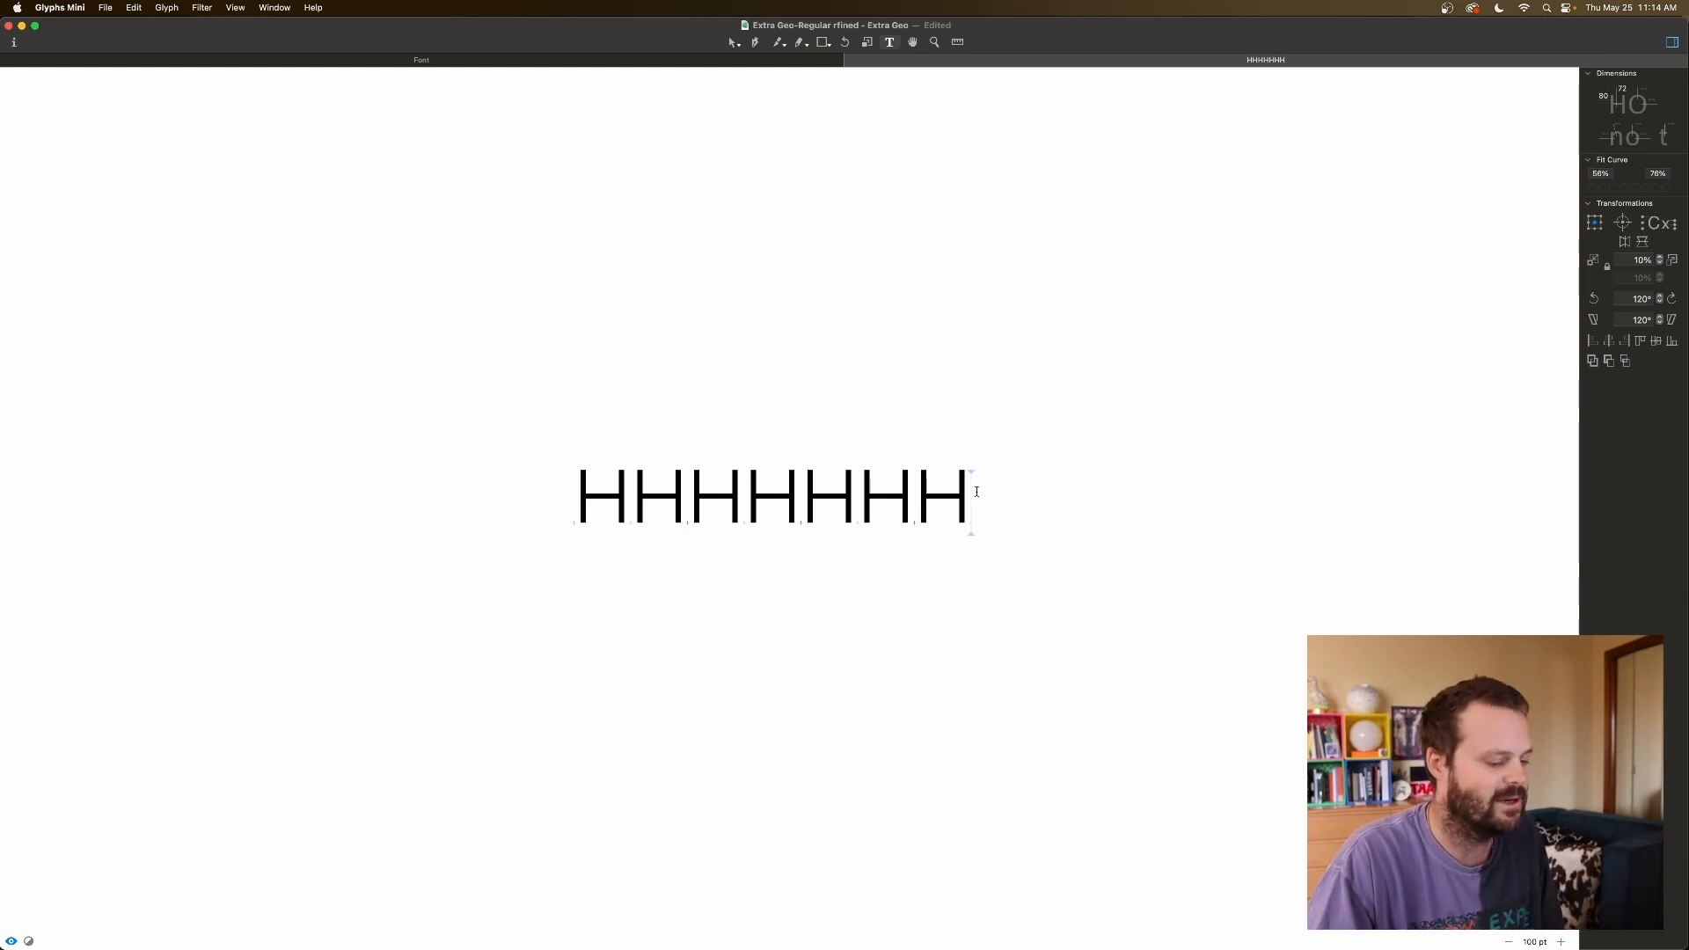
key("super+plus")
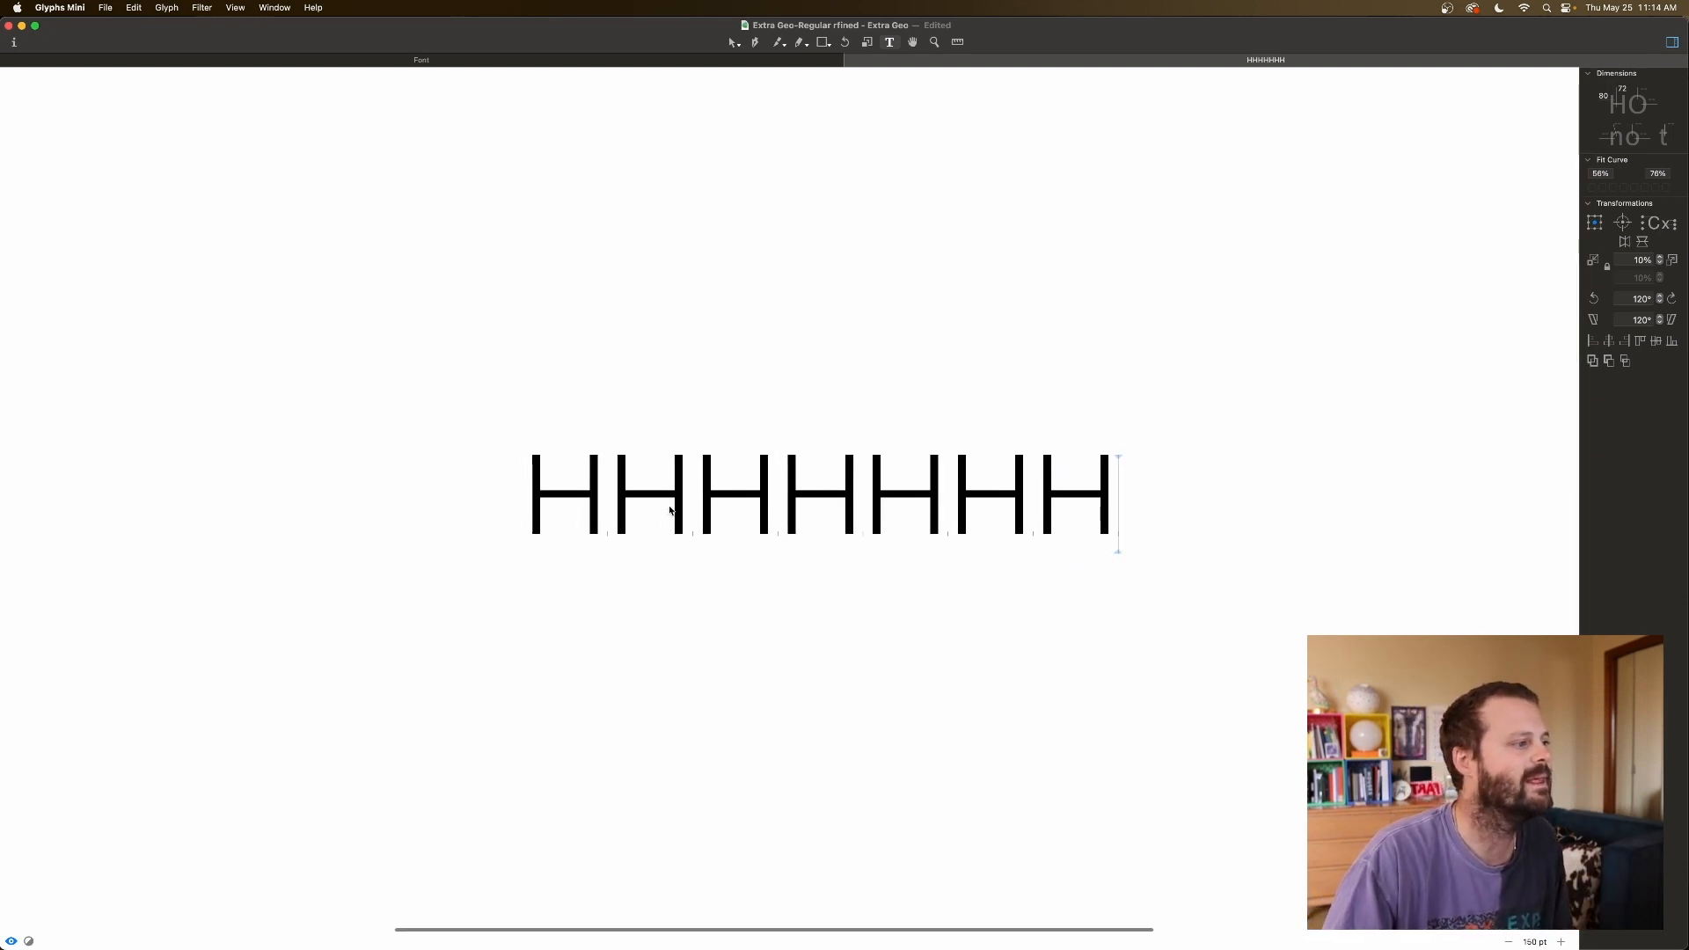
left_click(533, 511)
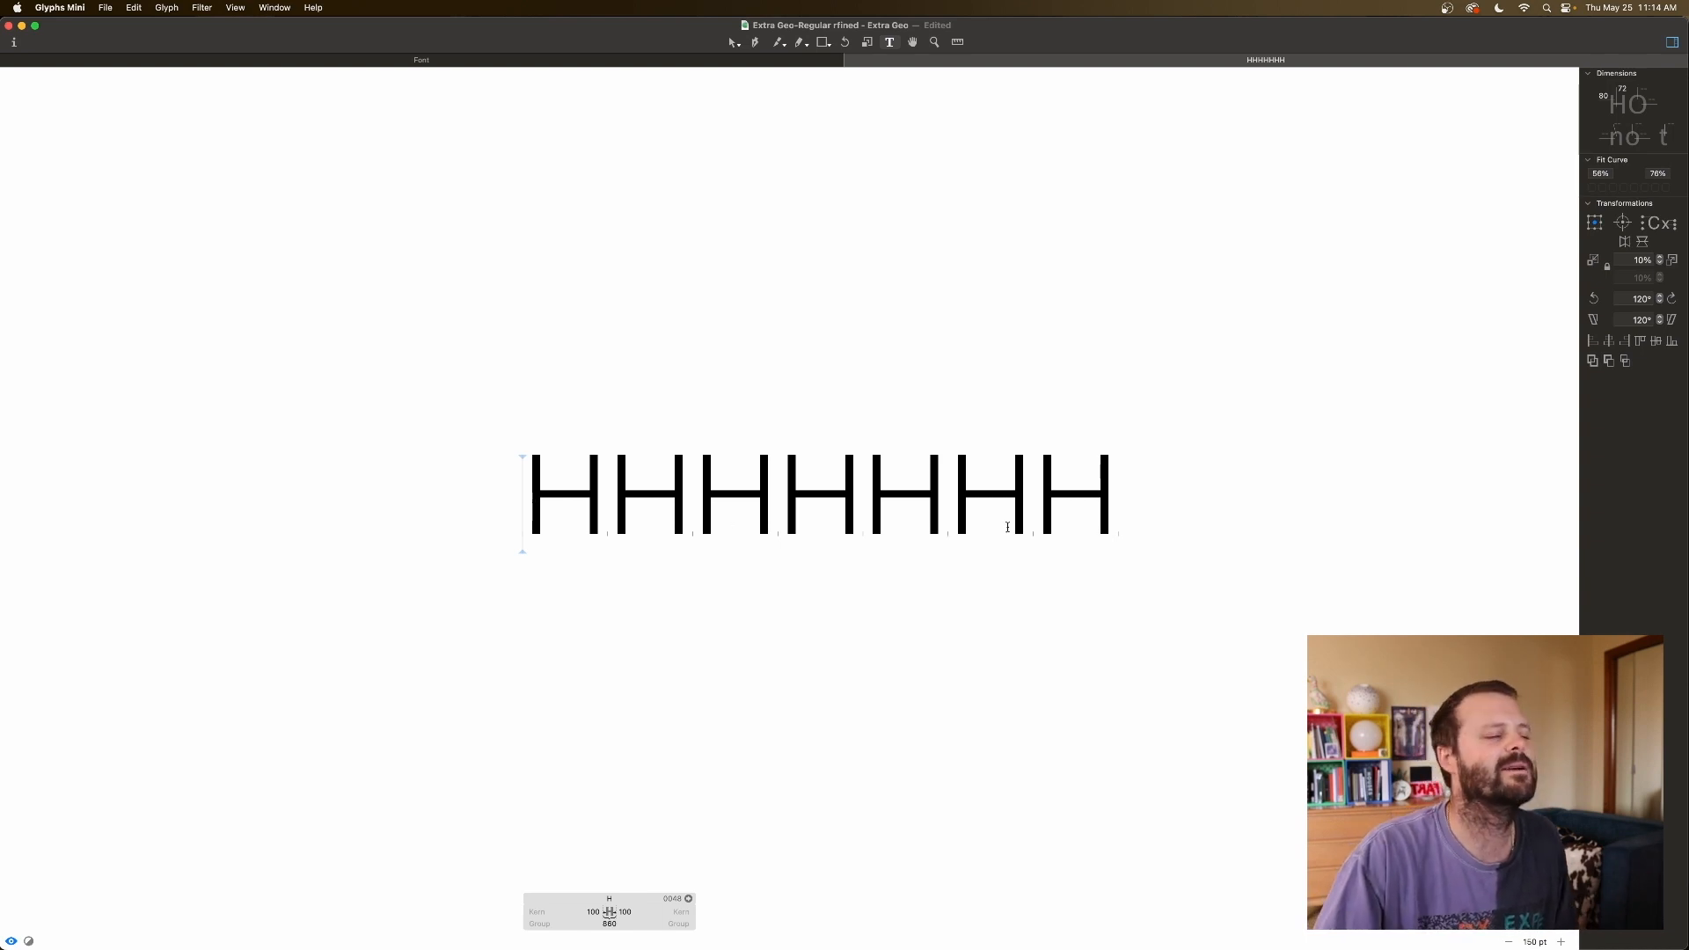
left_click(1100, 516)
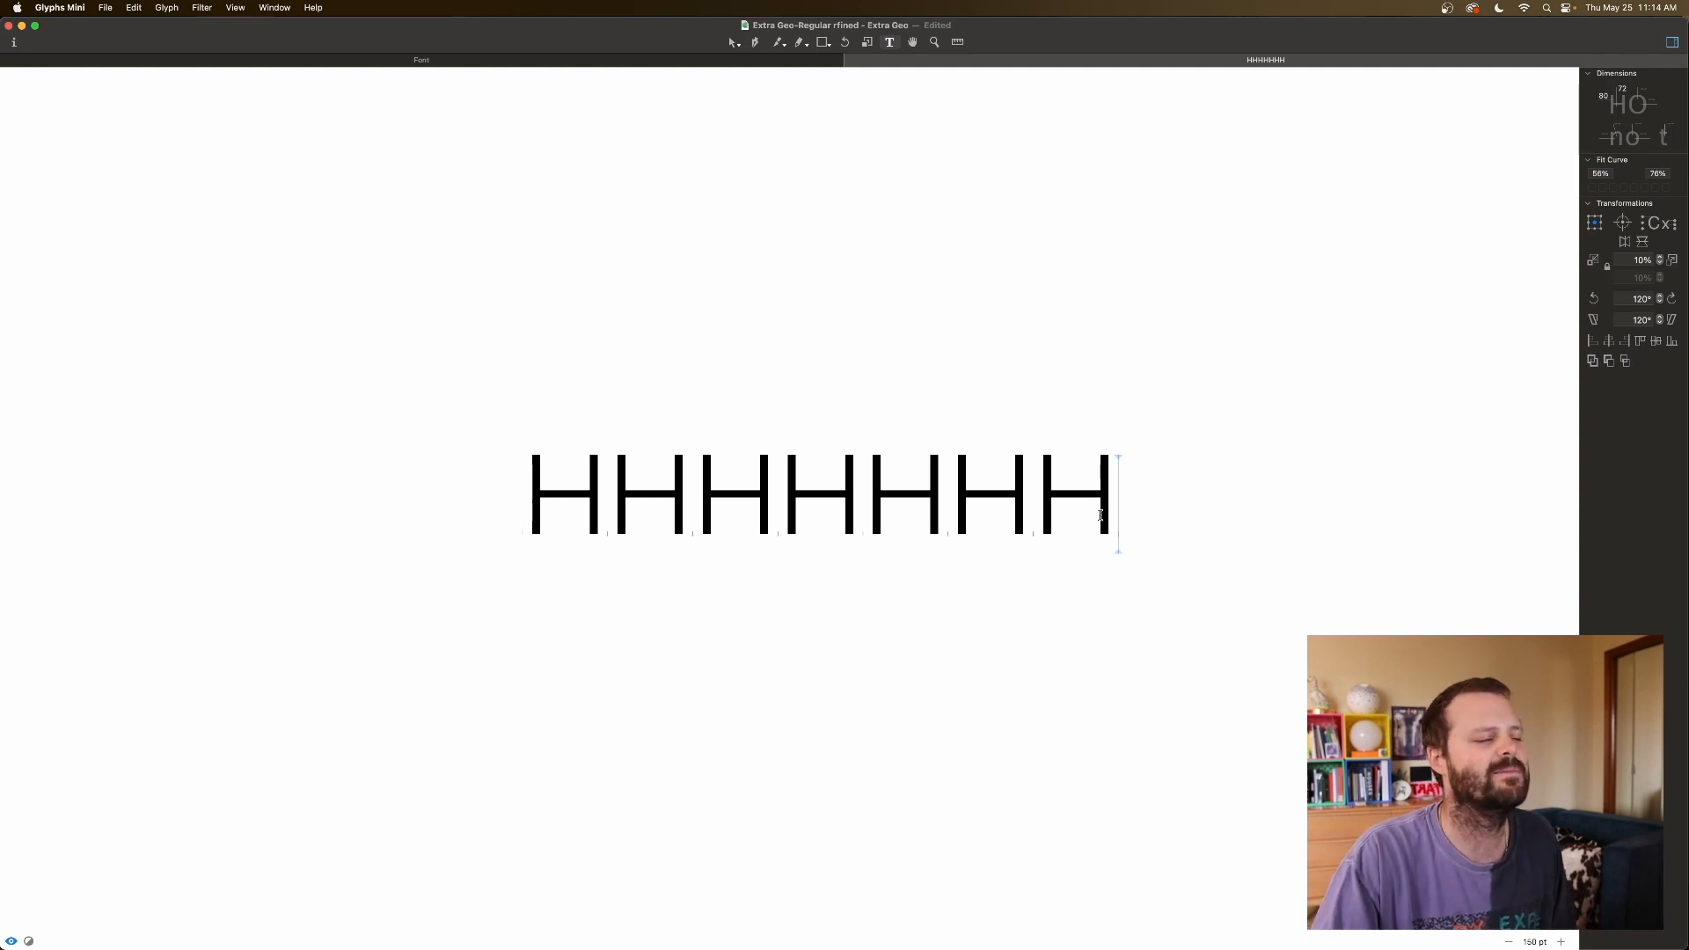
left_click(1039, 517)
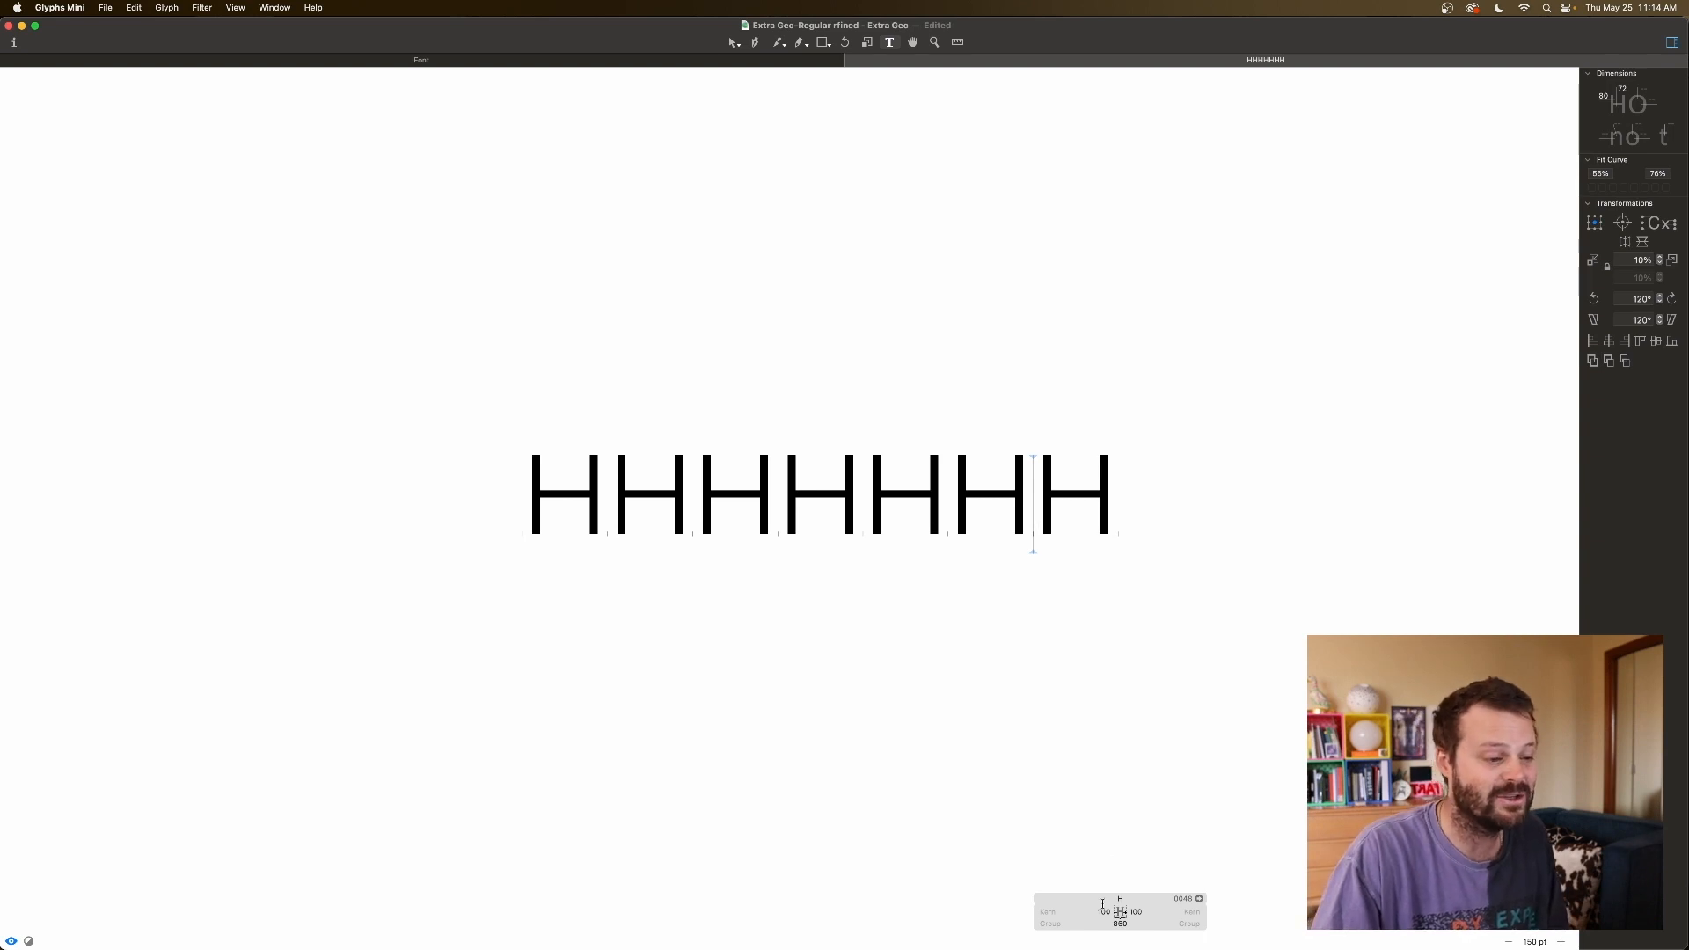
Enter 120 for H's left and right sidebearings, then verify the values on the last H.
left_click(1105, 911)
type("1")
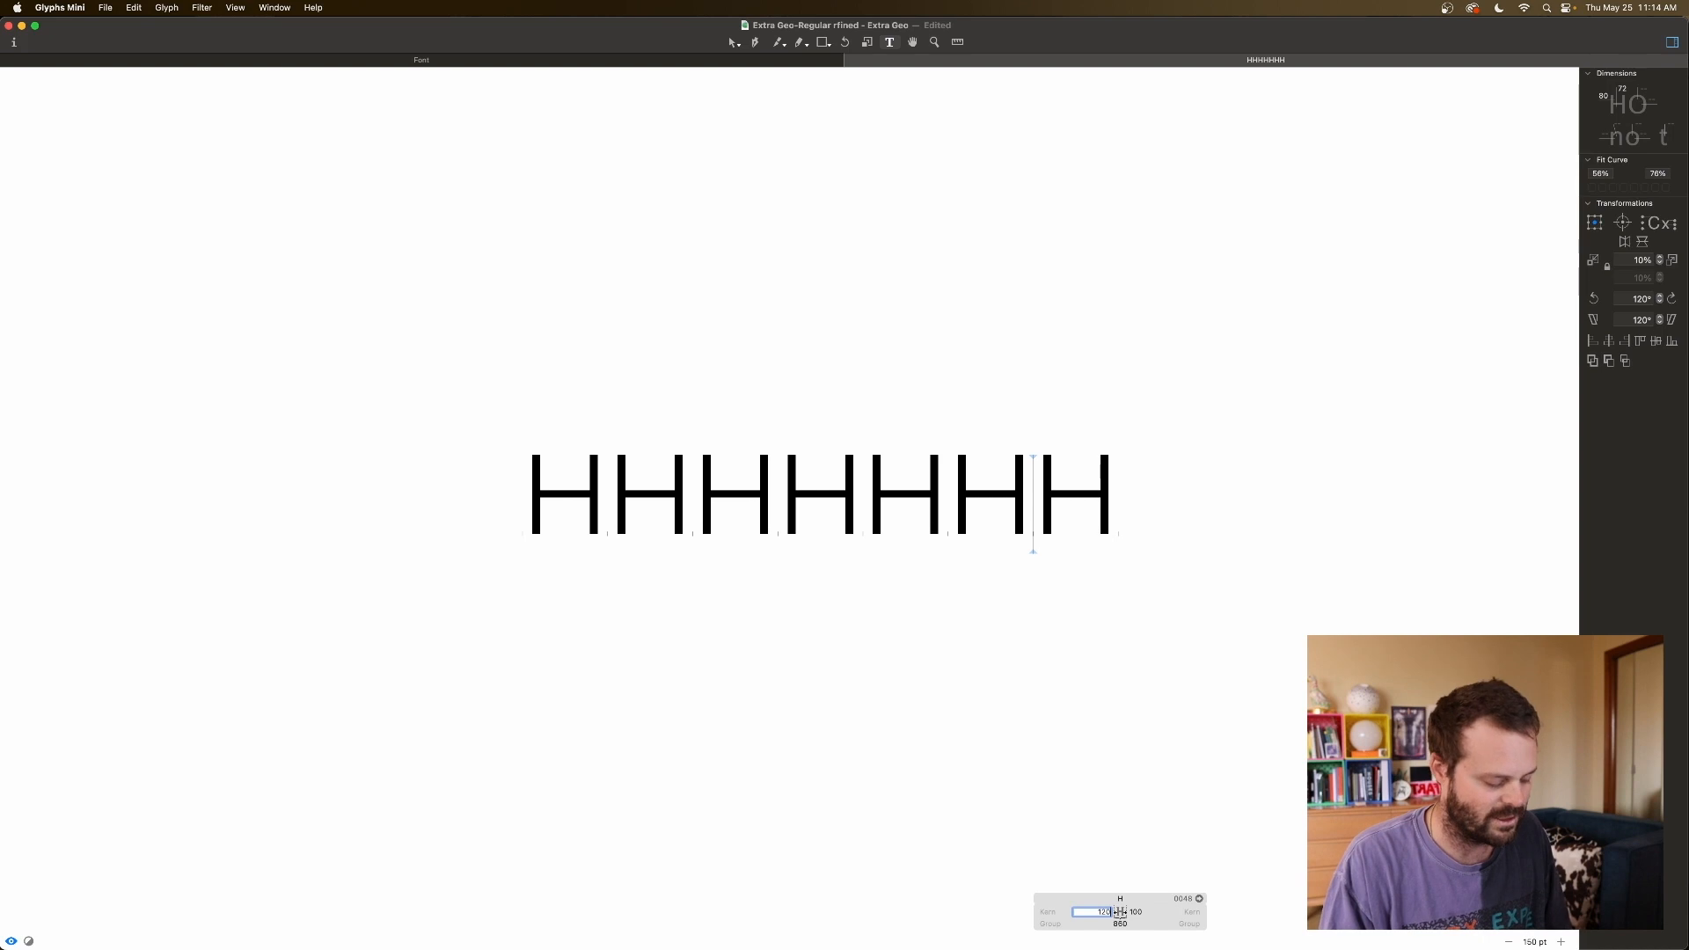
key("Tab")
type("120")
key("Tab")
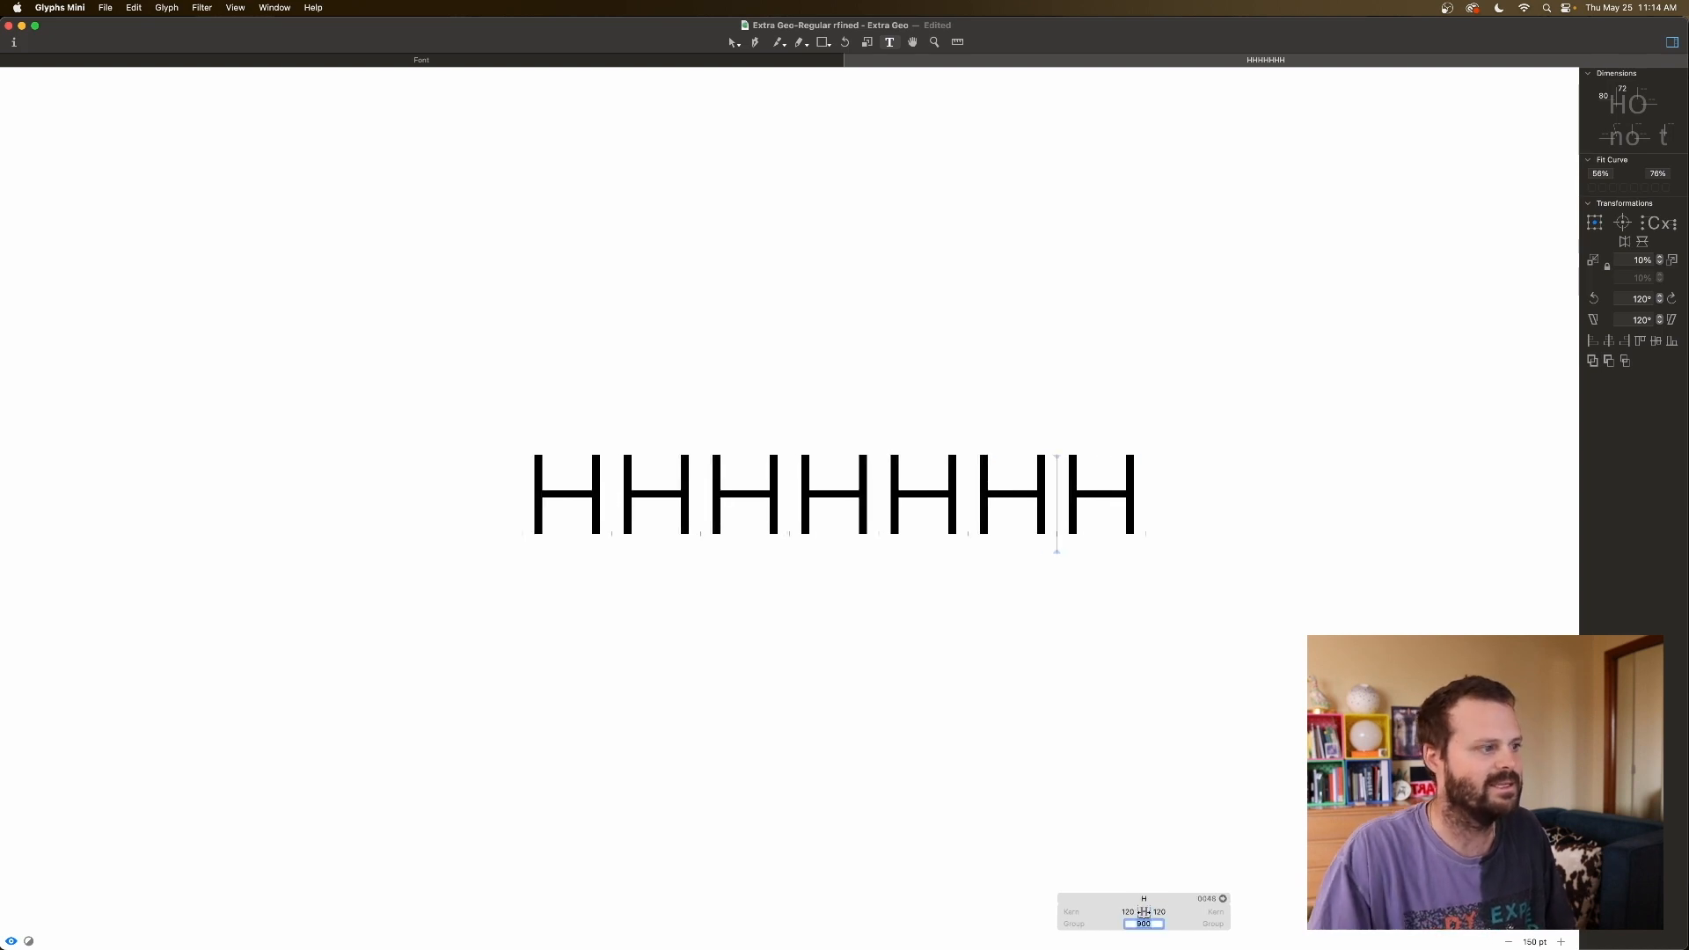
left_click(1209, 603)
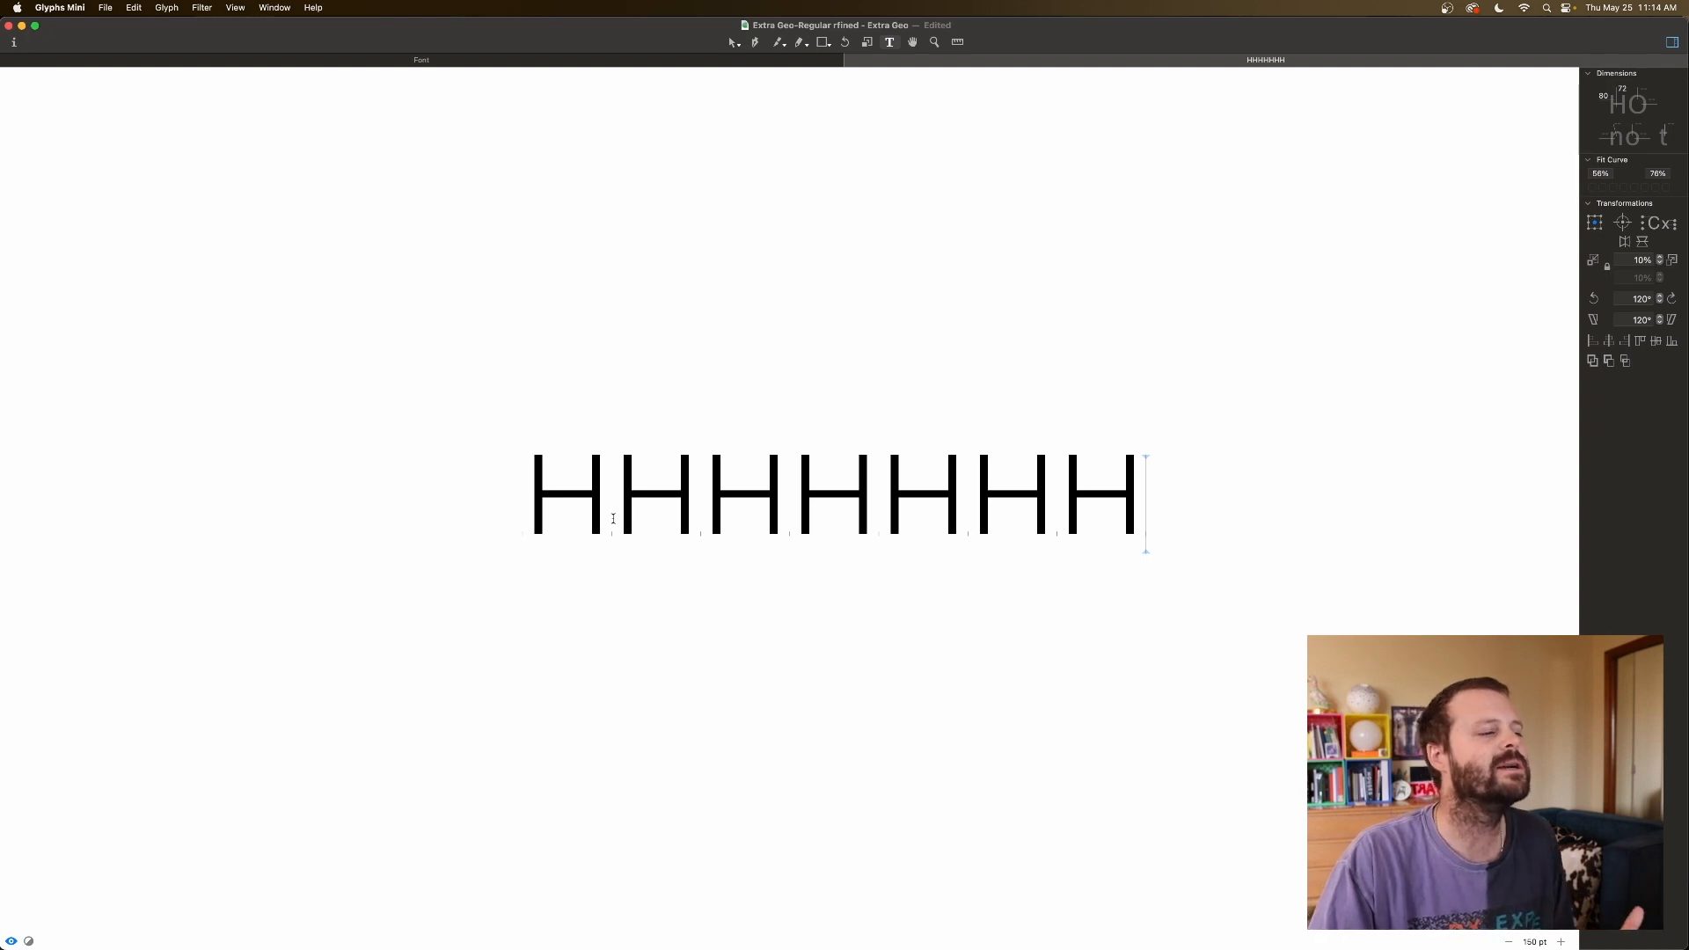
scroll(1127, 524, "right", 2)
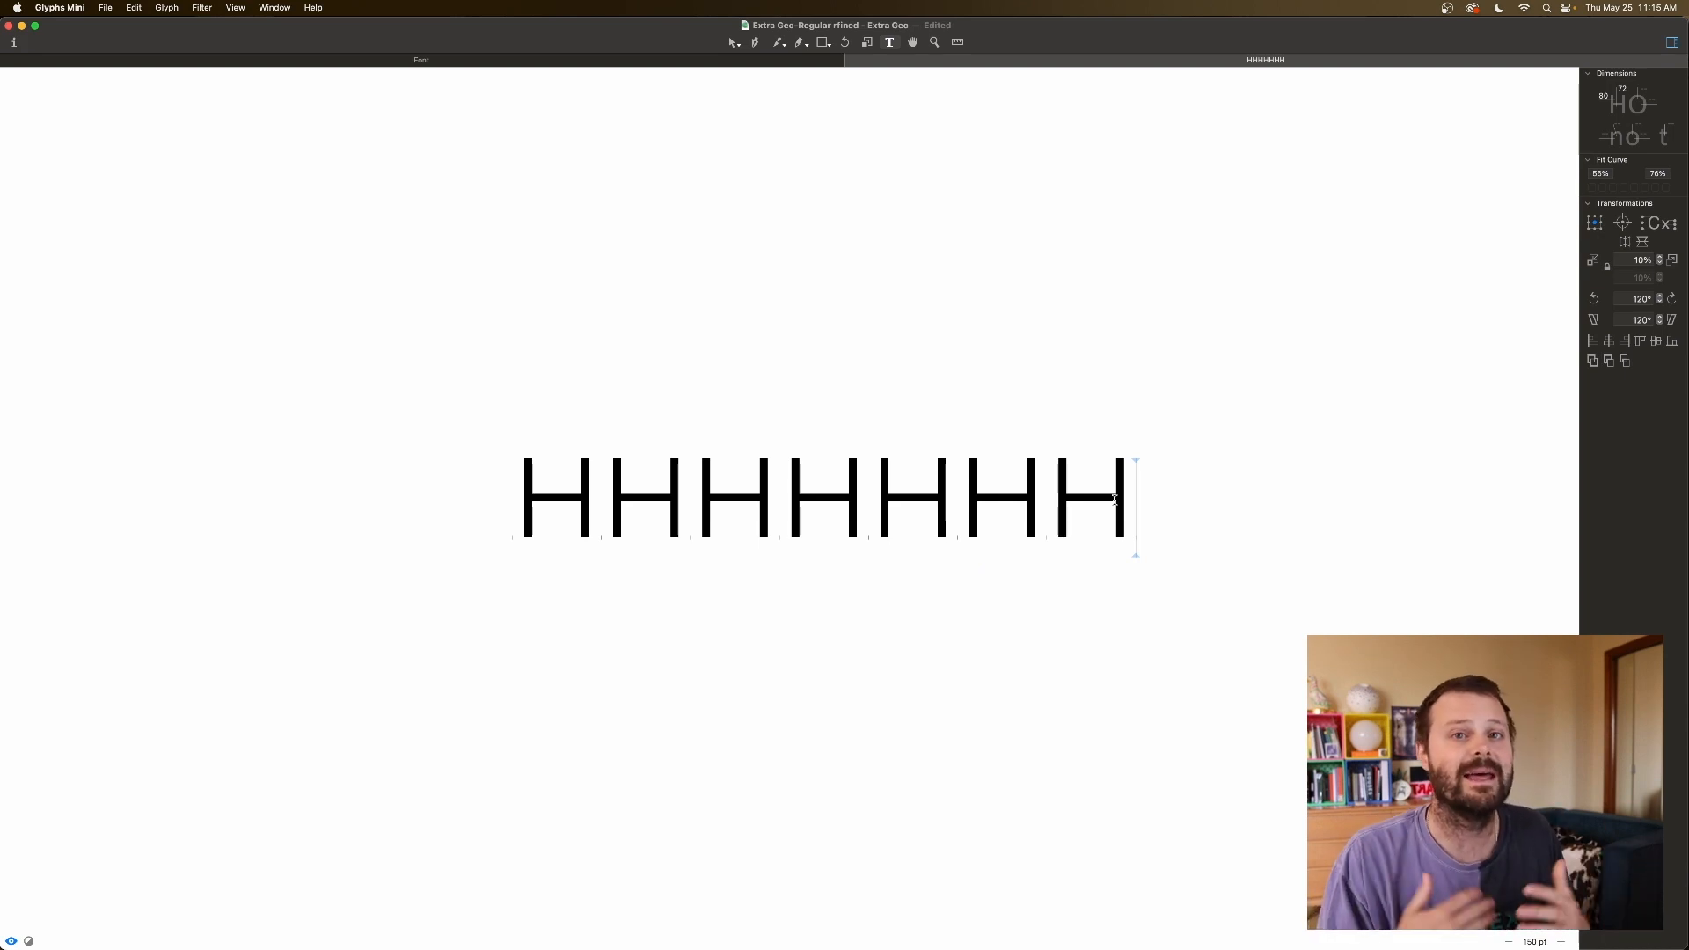
left_click(1061, 514)
left_click(1128, 508)
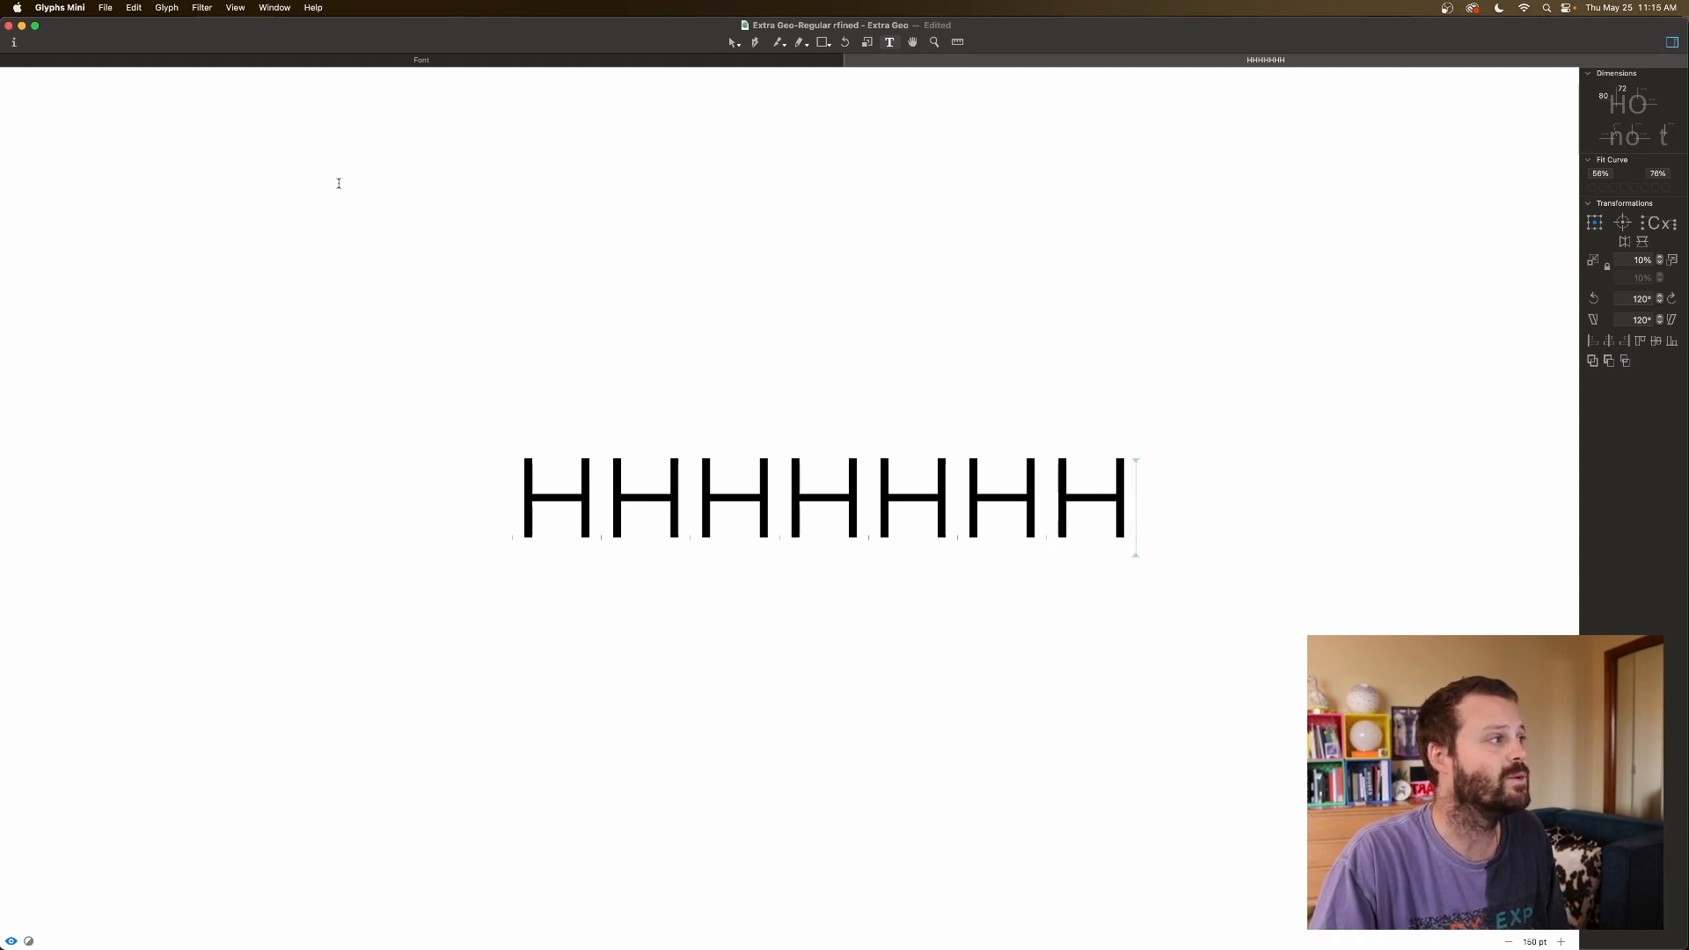
Switch to the font overview and select the capital B.
left_click(411, 60)
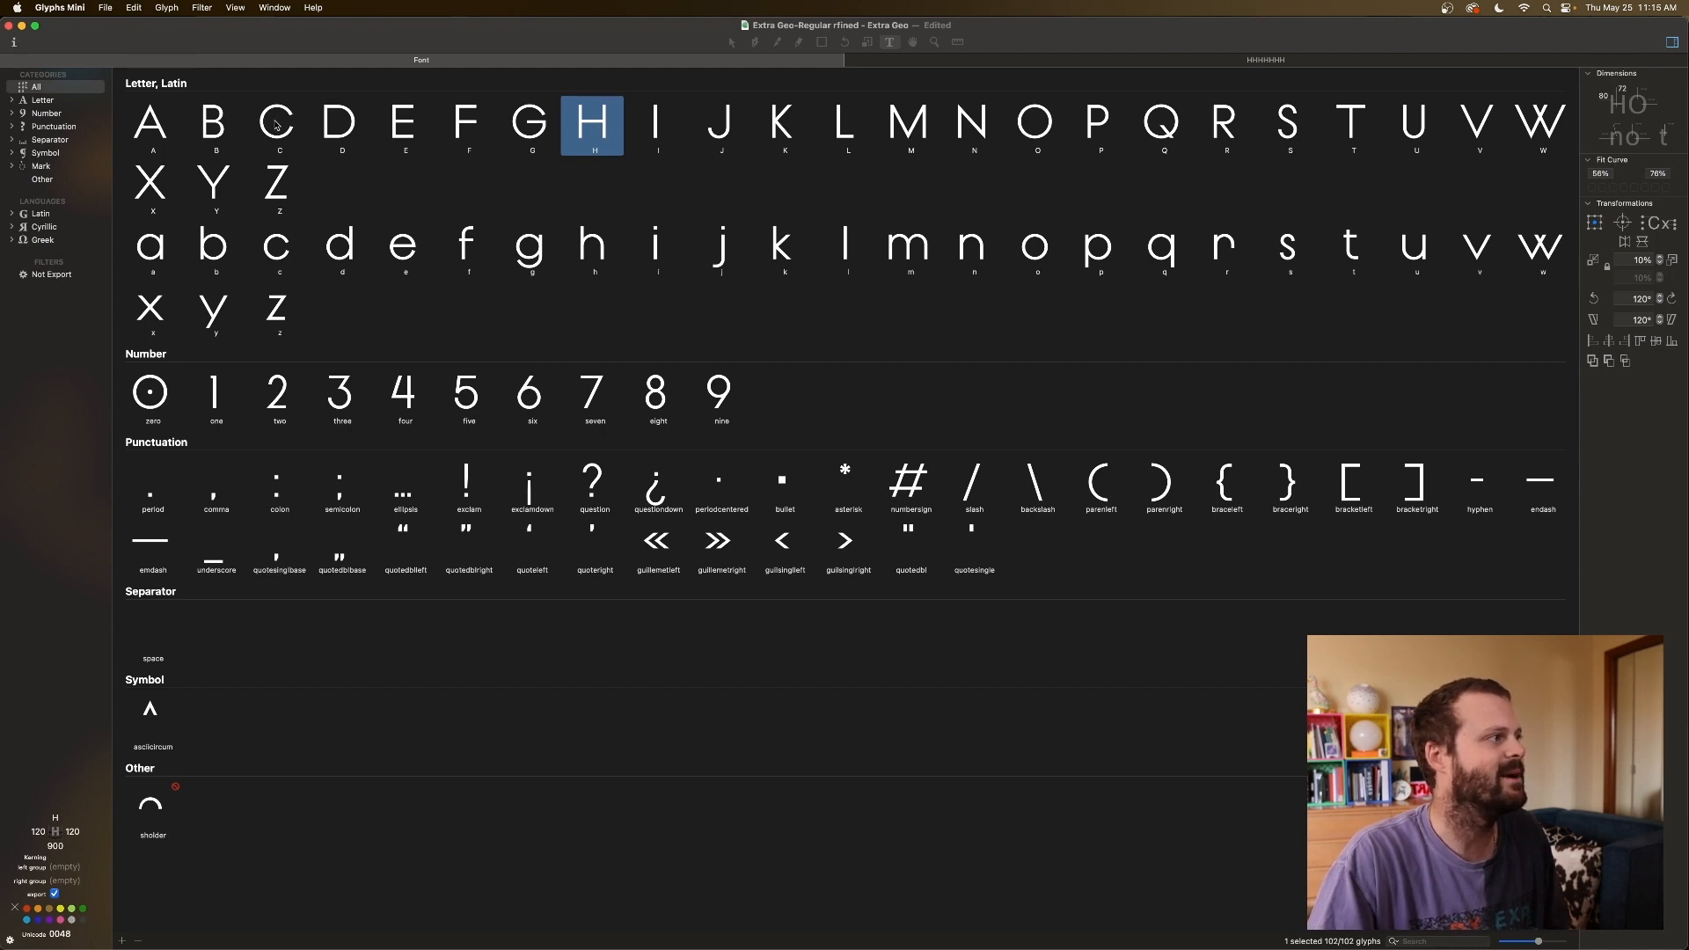
left_click(163, 121)
left_click(215, 123)
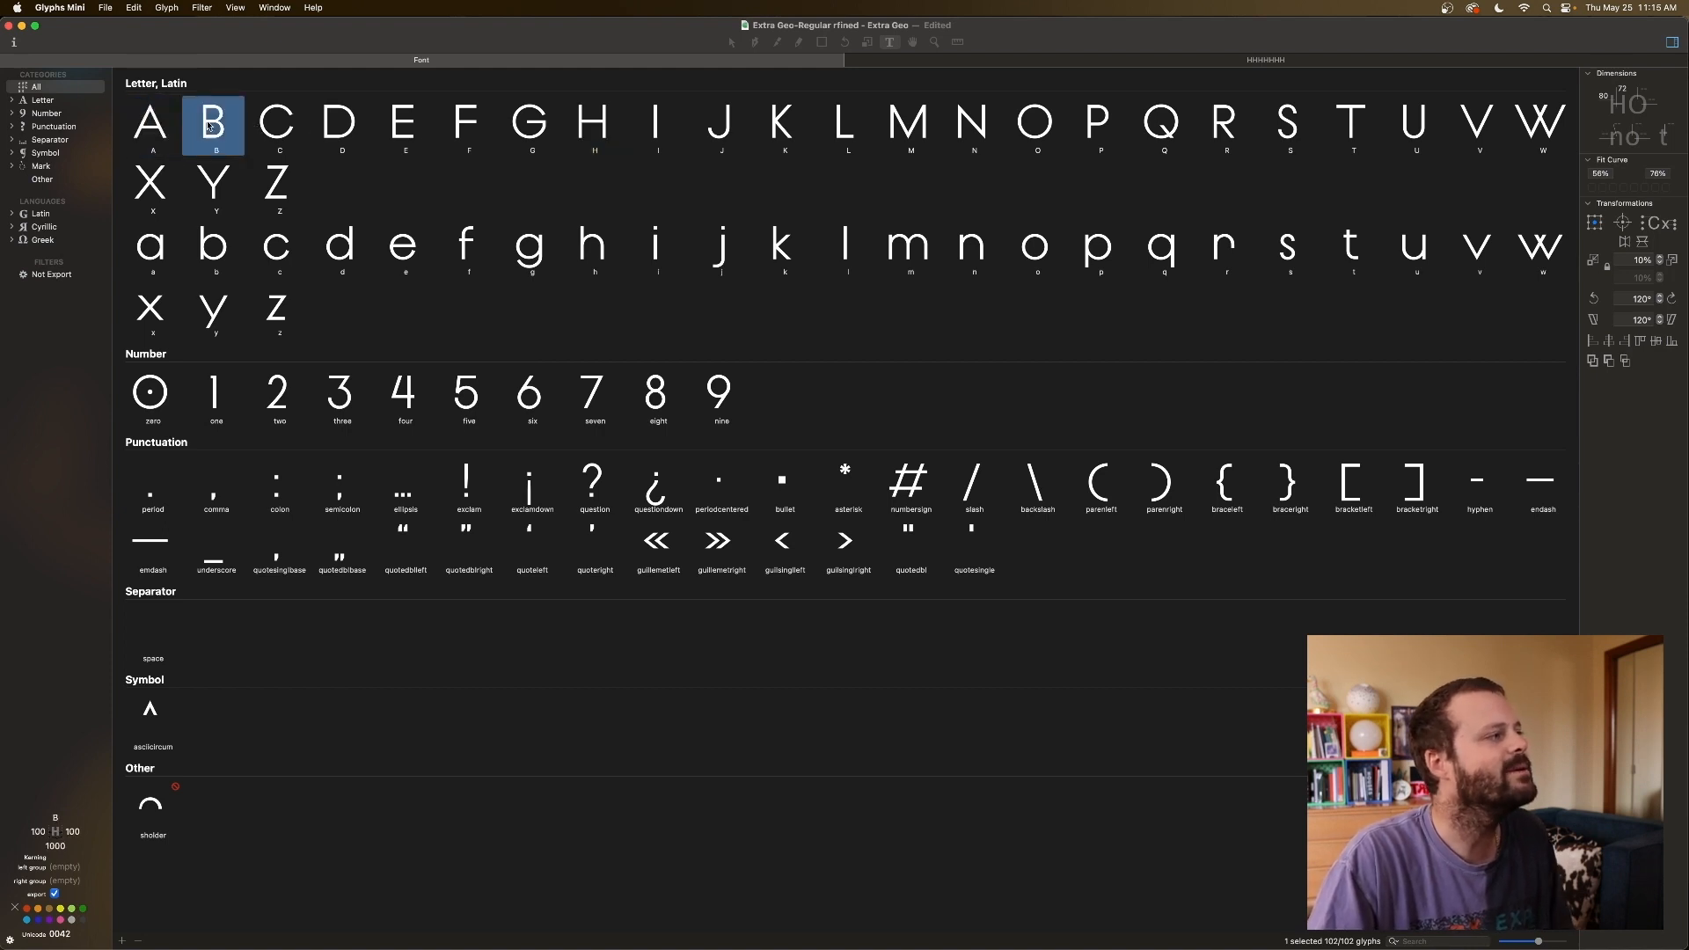
left_click(262, 124)
left_click(322, 128)
left_click(225, 130)
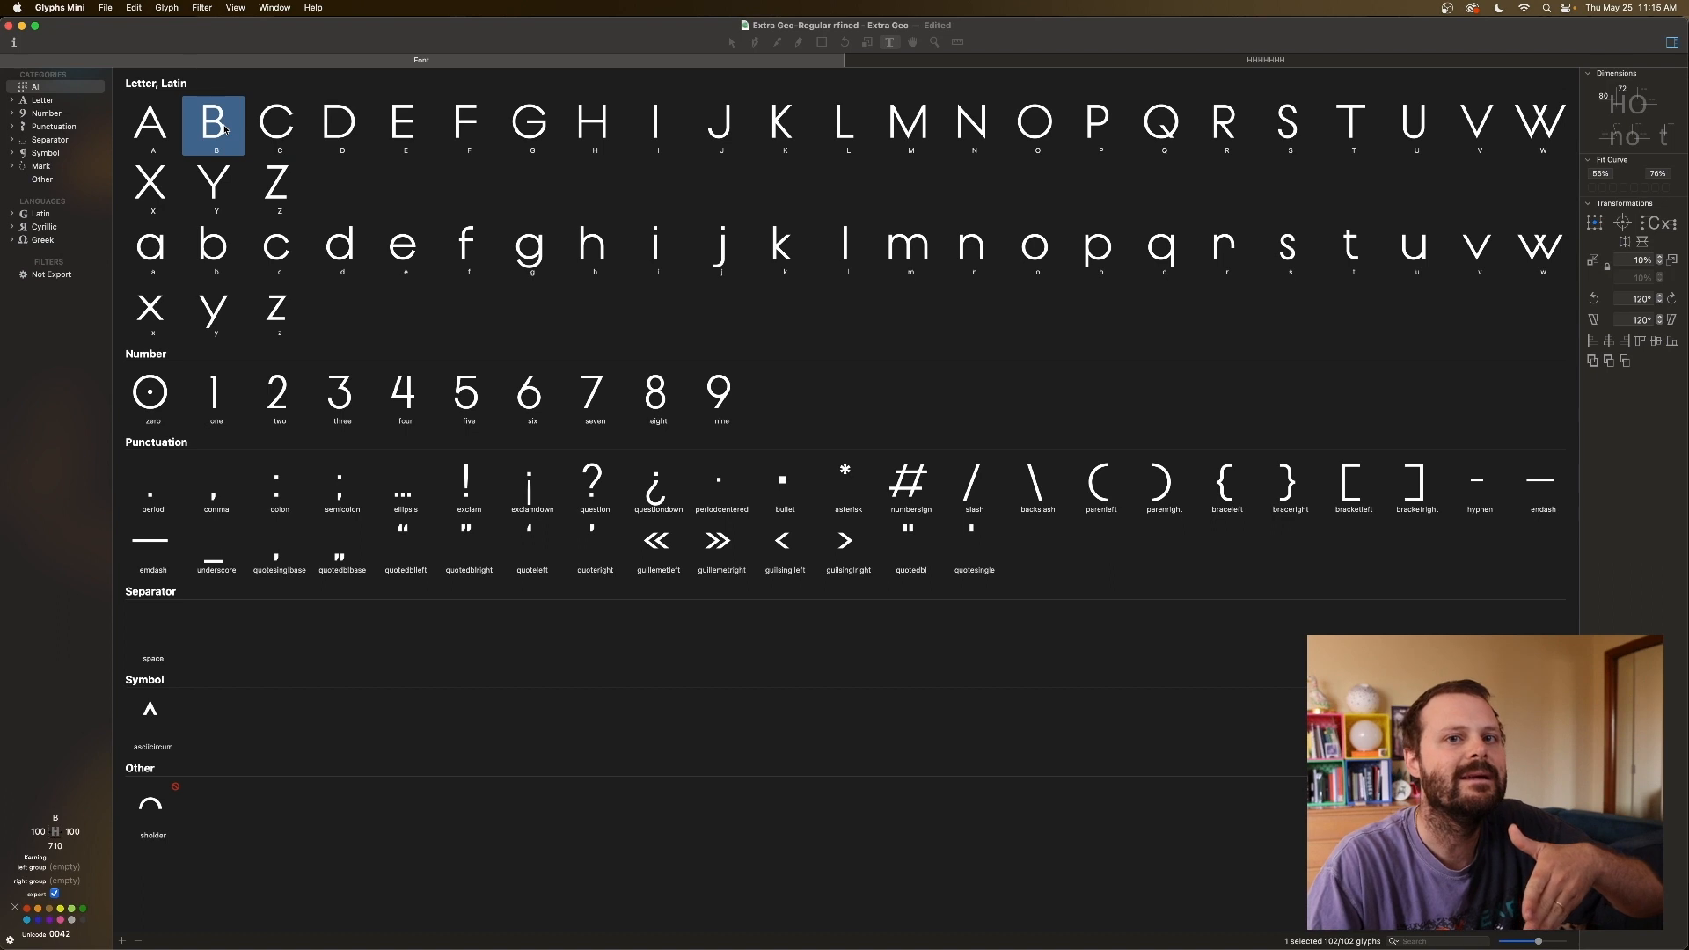
left_click(293, 128)
left_click(208, 129)
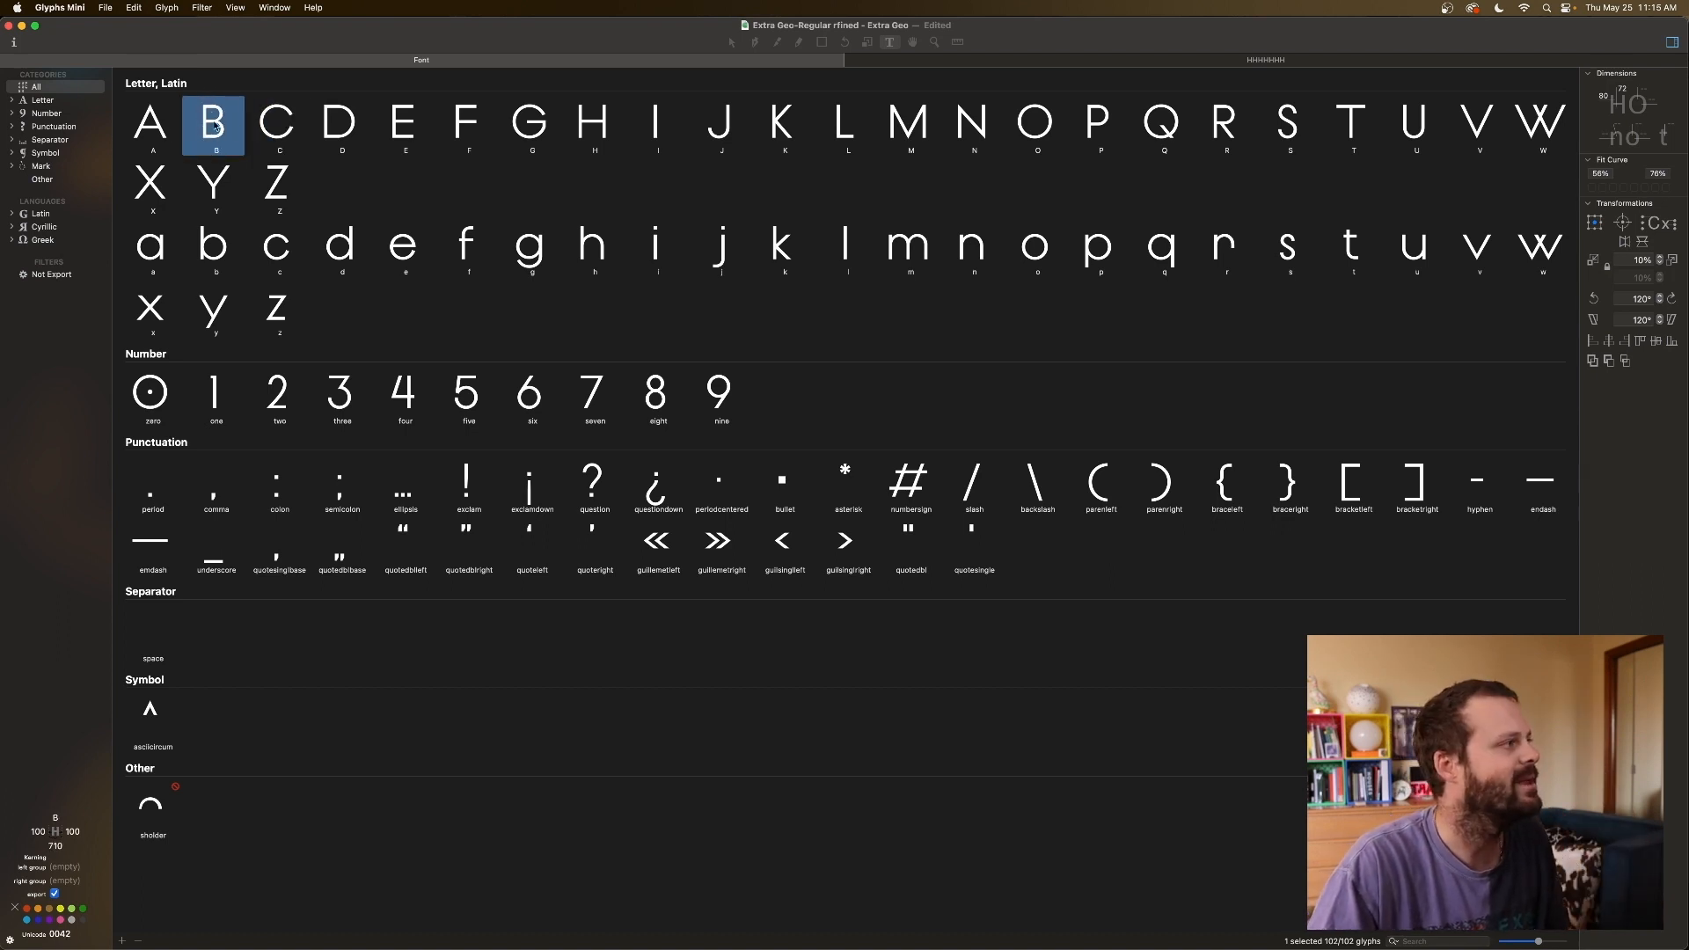
Add D, E, F, I, K, L, M, N, P, R, l and i to the selection.
left_click(339, 121, "super")
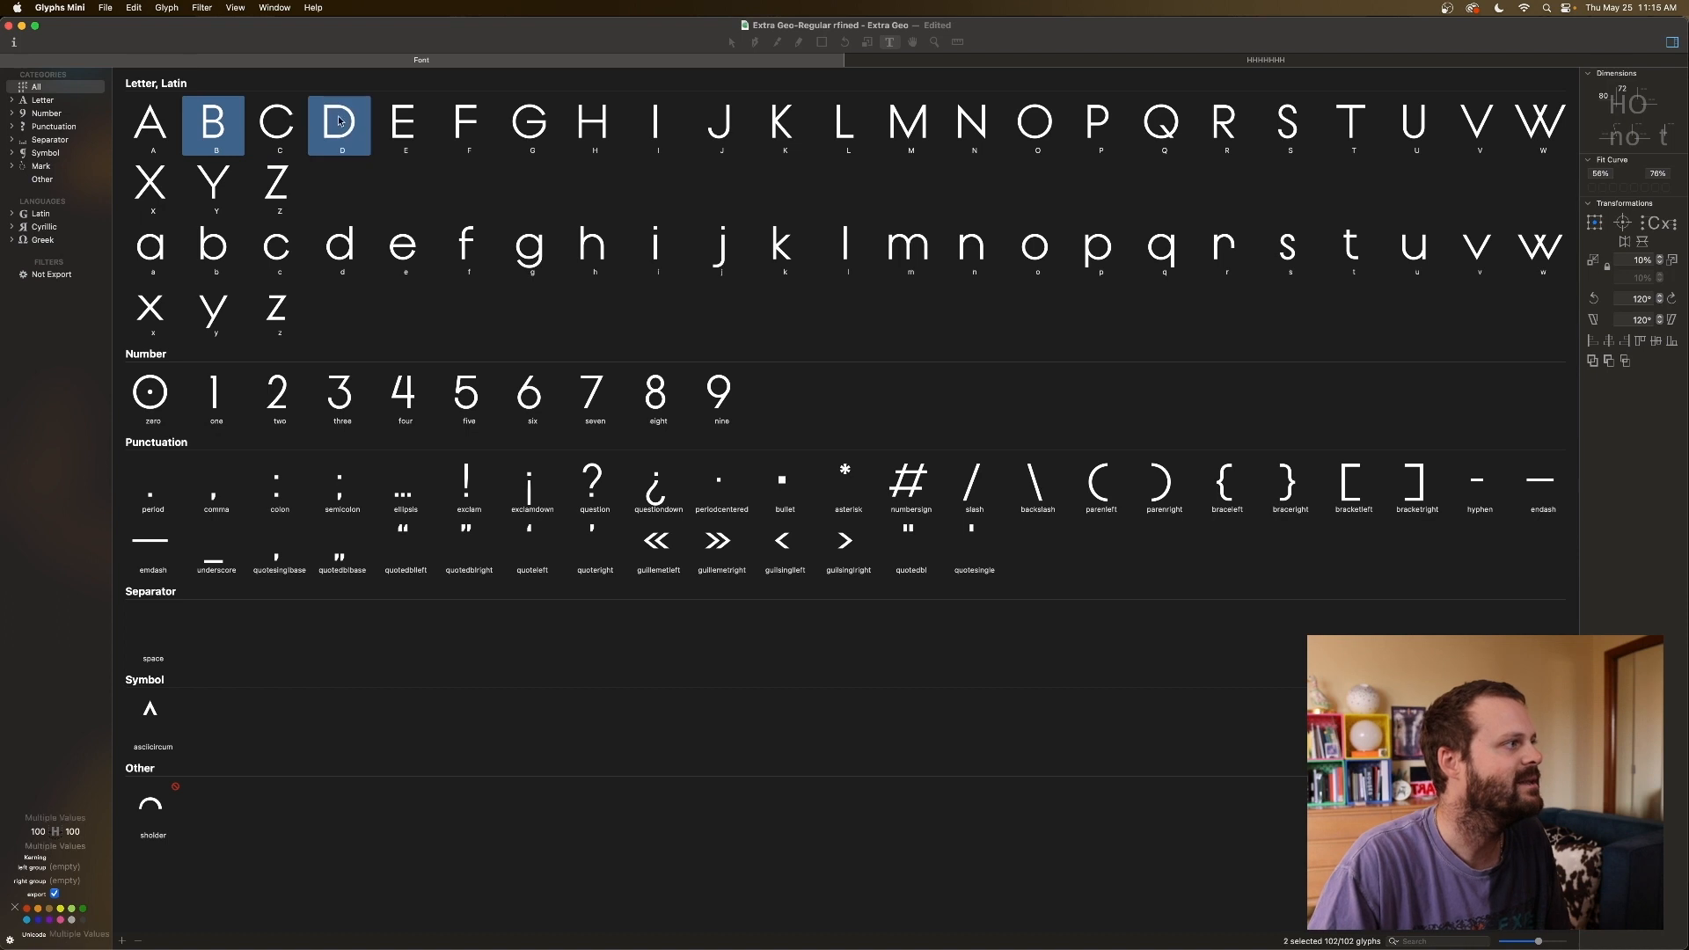
left_click(403, 127, "super")
left_click(459, 127, "super")
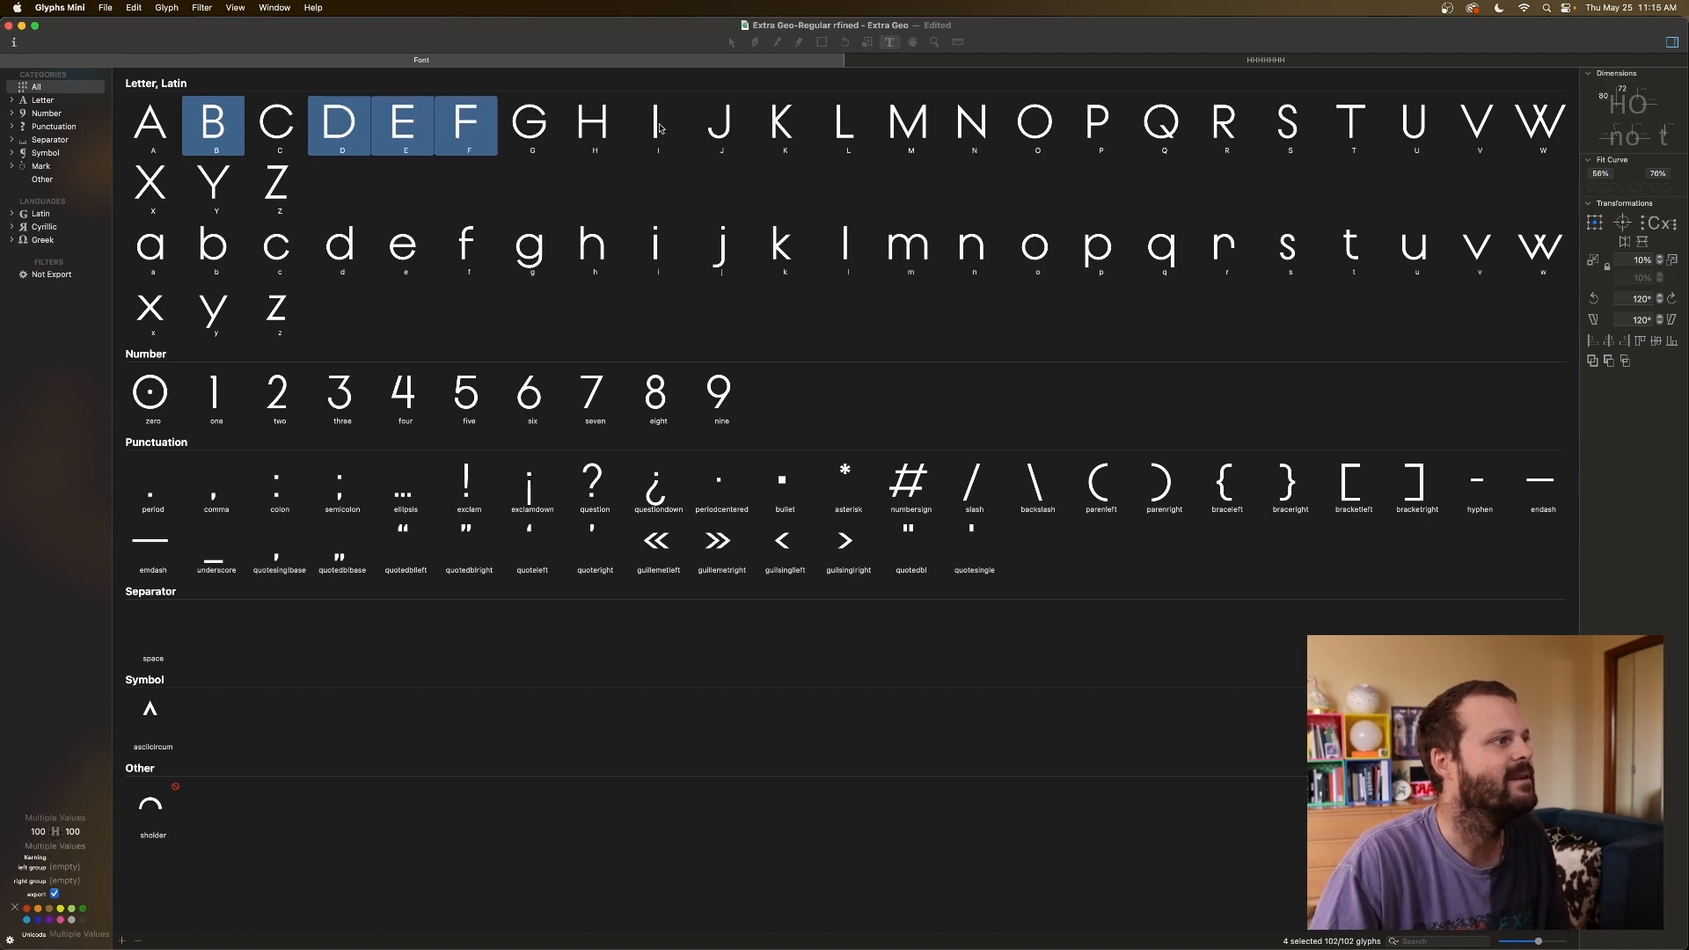
left_click(662, 128, "super")
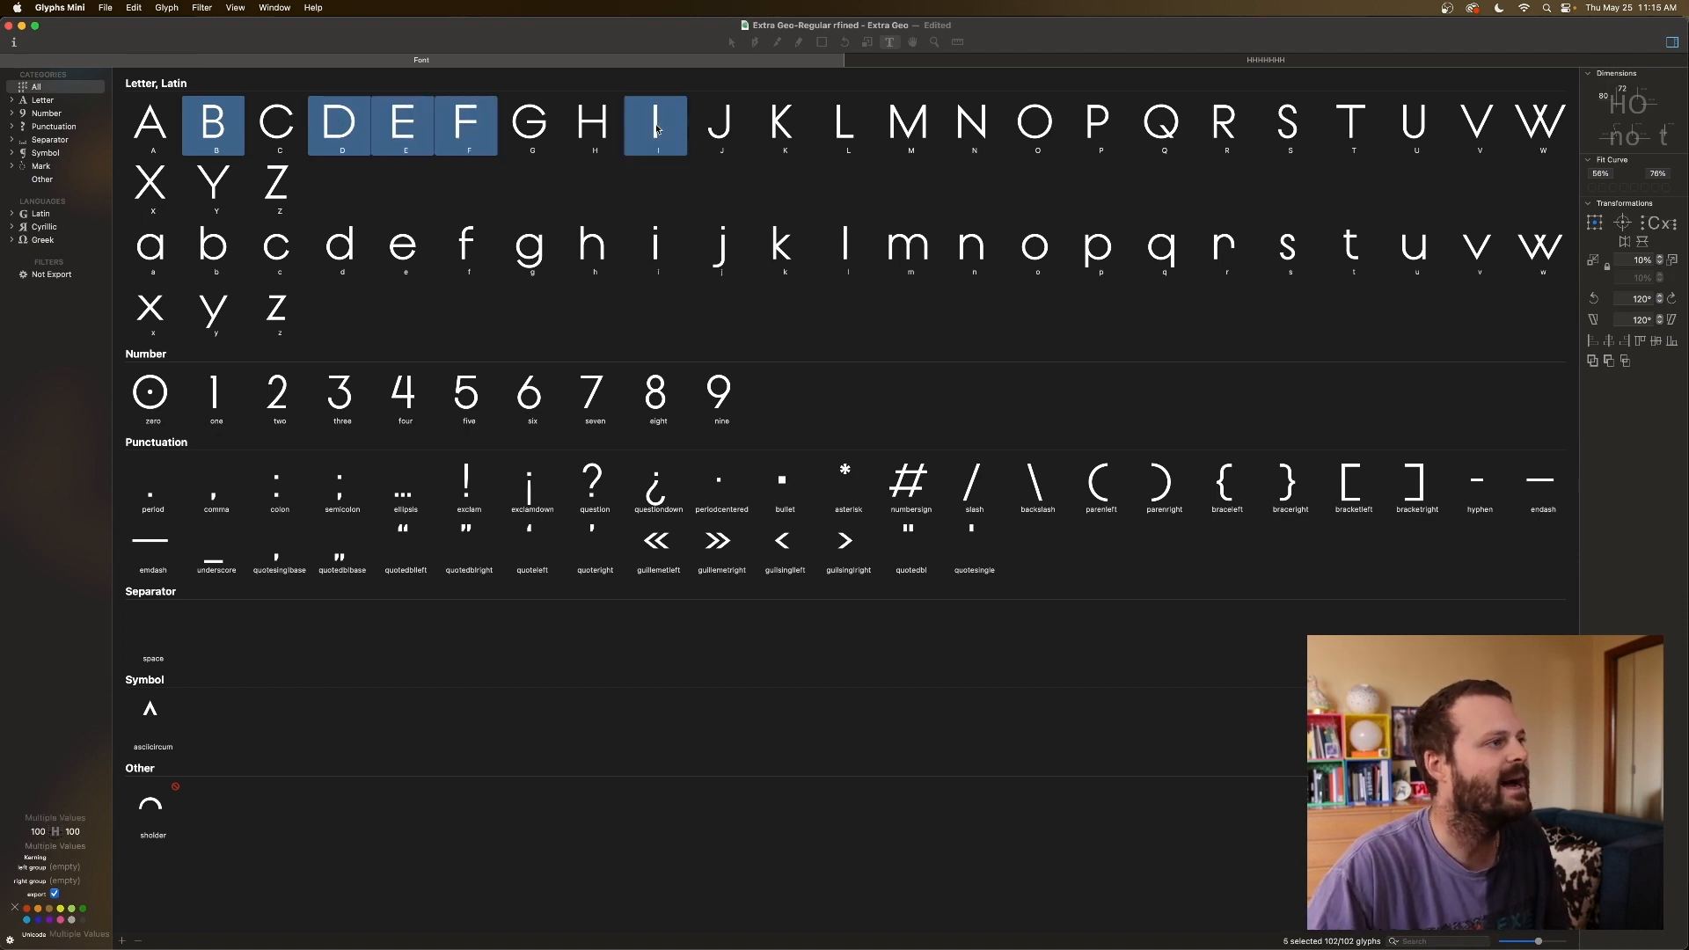
left_click(802, 131, "super")
left_click(846, 132, "super")
left_click(907, 132, "super")
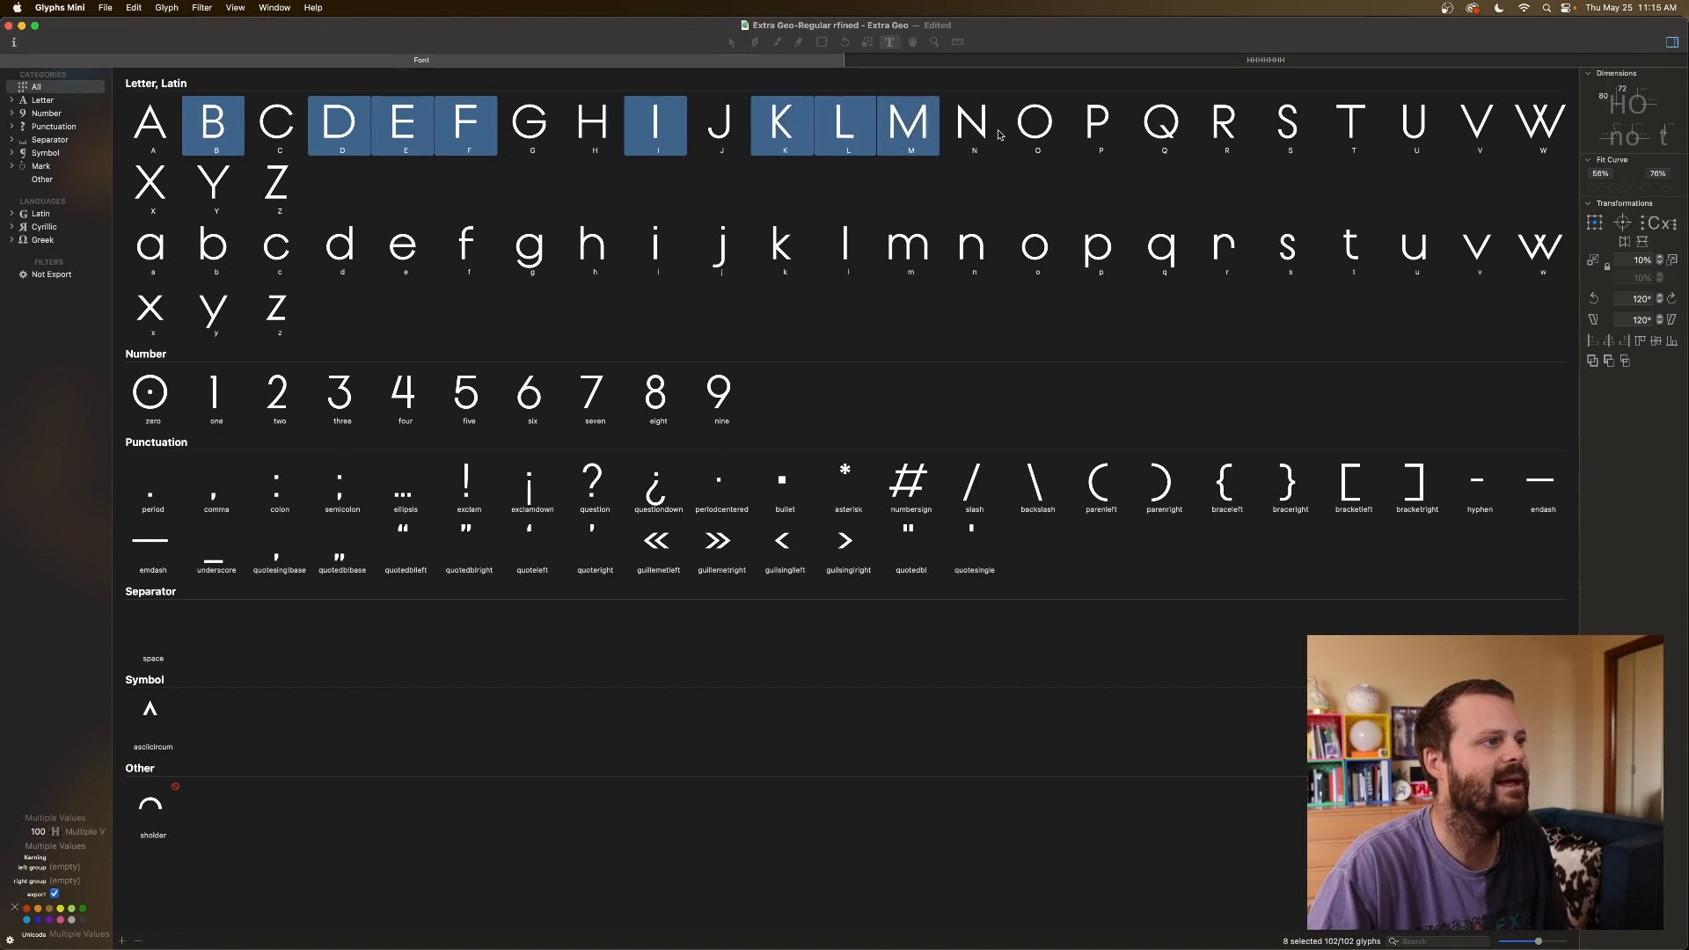
left_click(972, 132, "super")
left_click(1091, 132, "super")
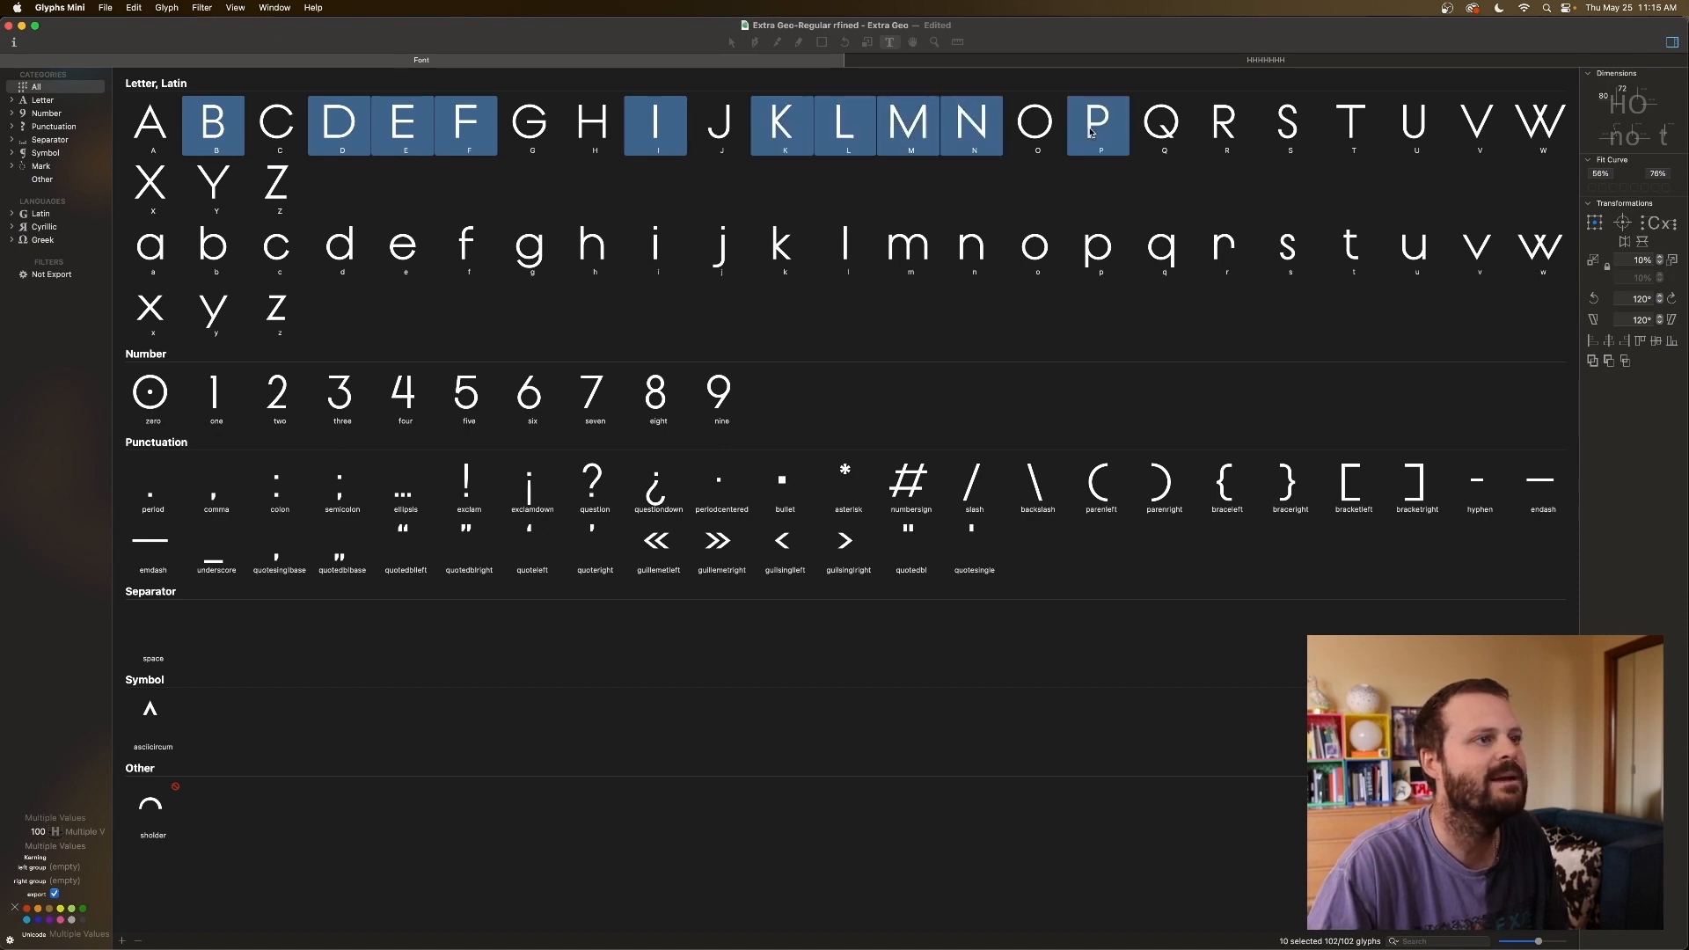
left_click(1238, 132, "super")
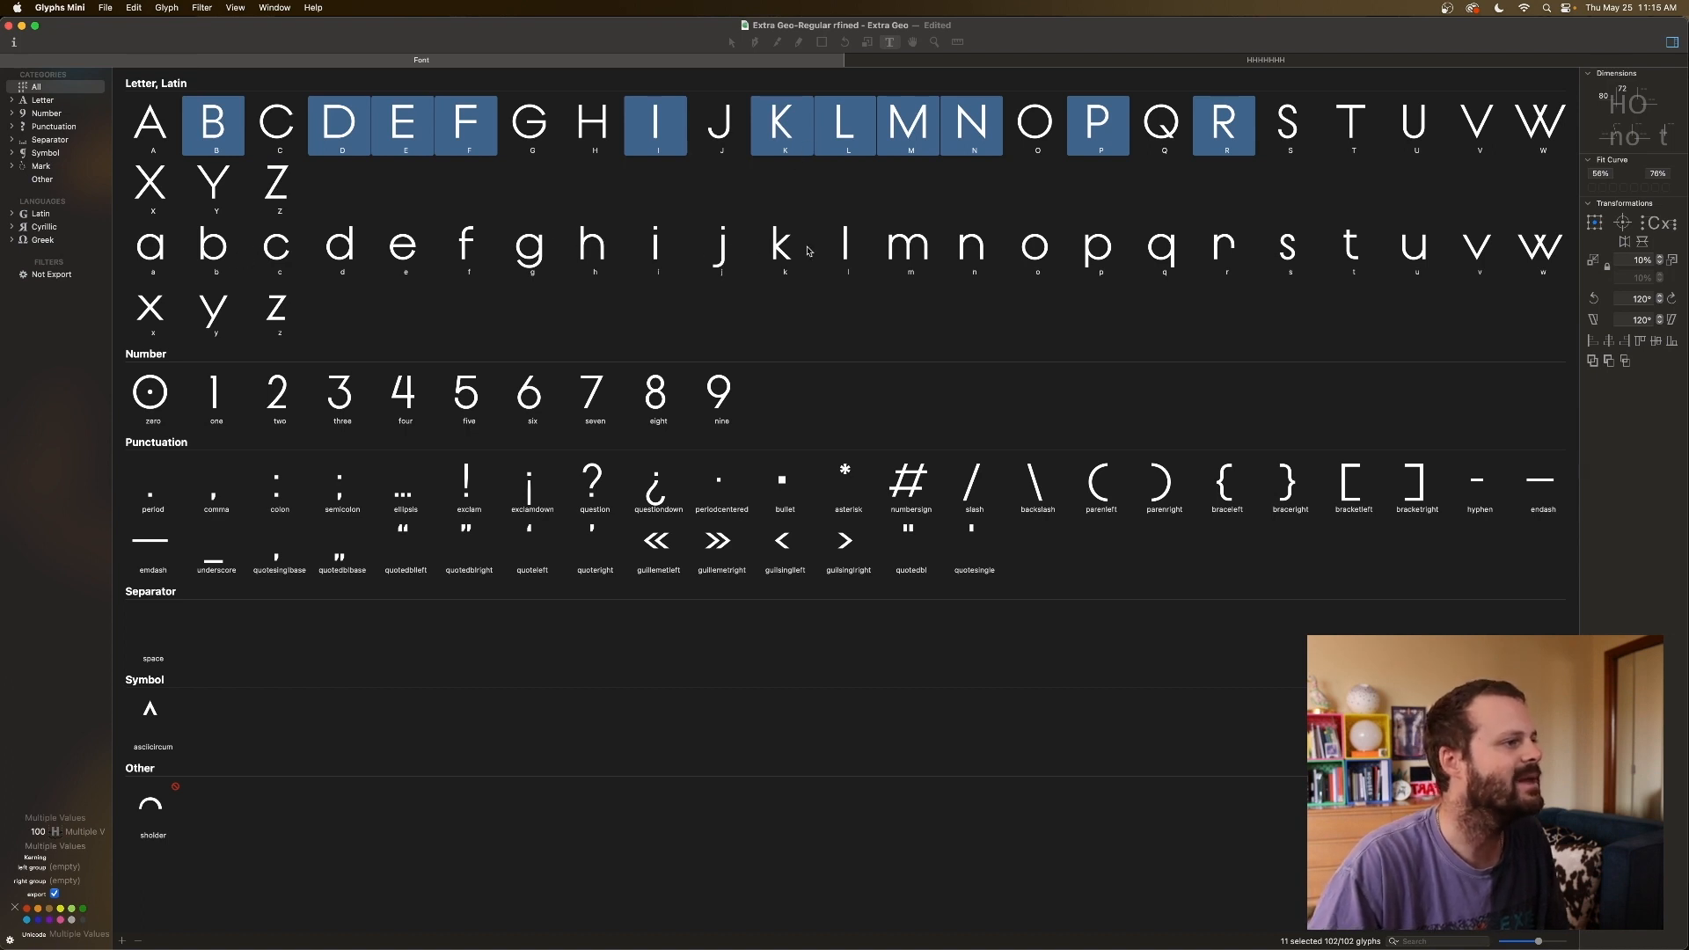
left_click(840, 247, "super")
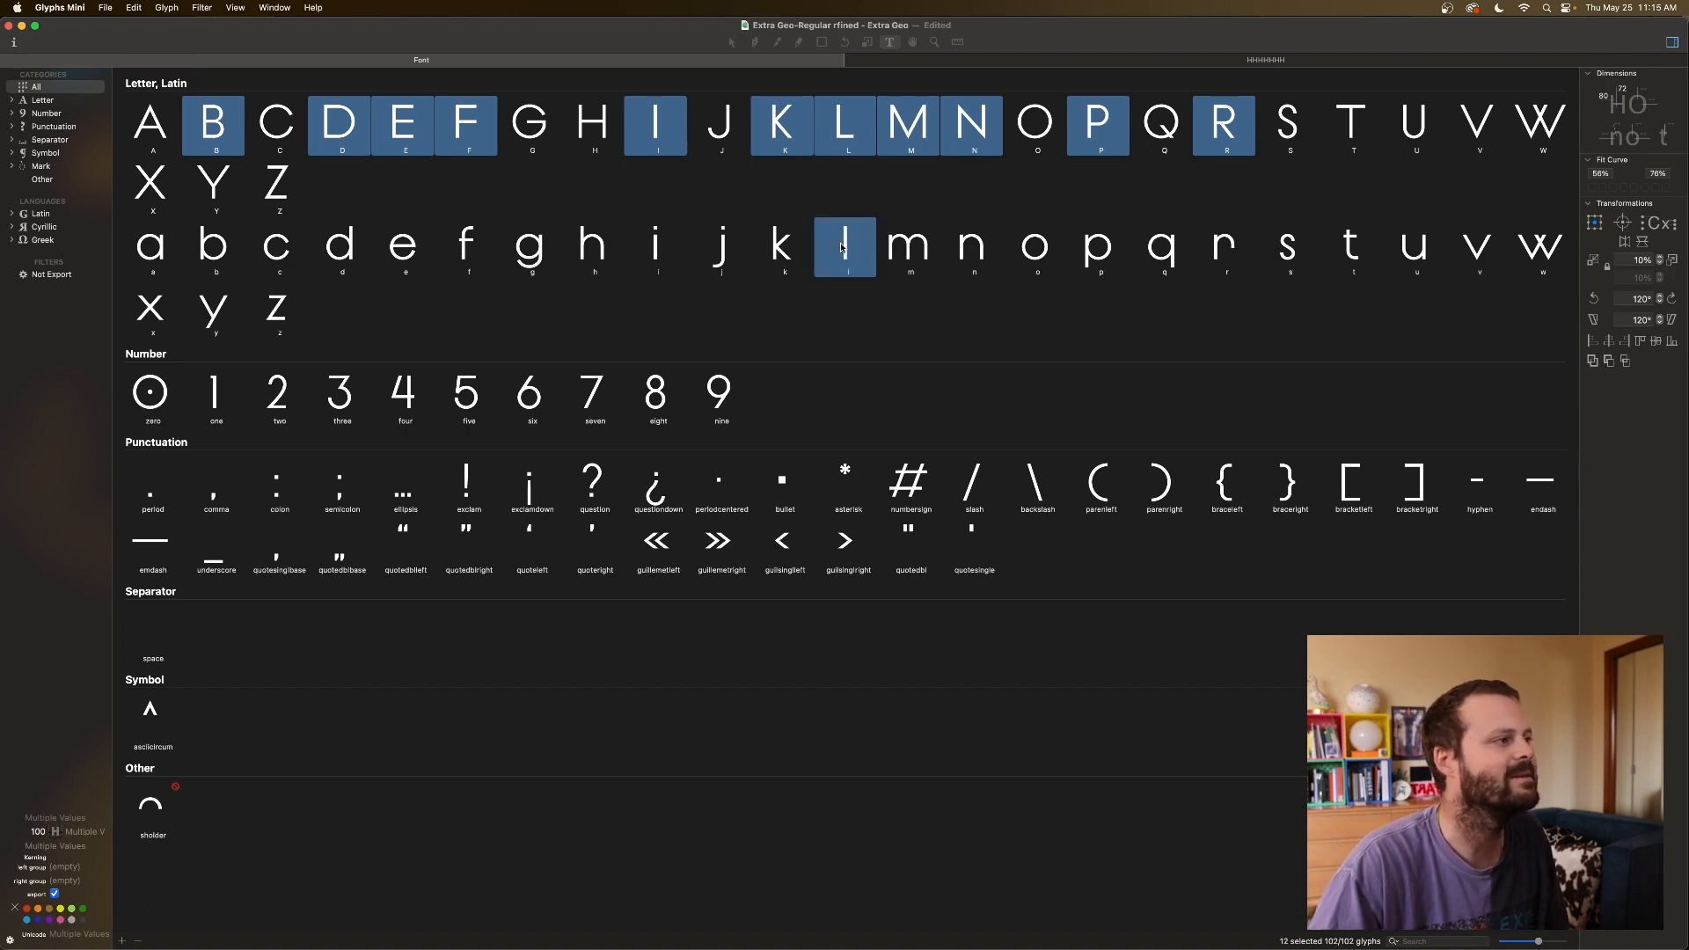
left_click(653, 253, "super")
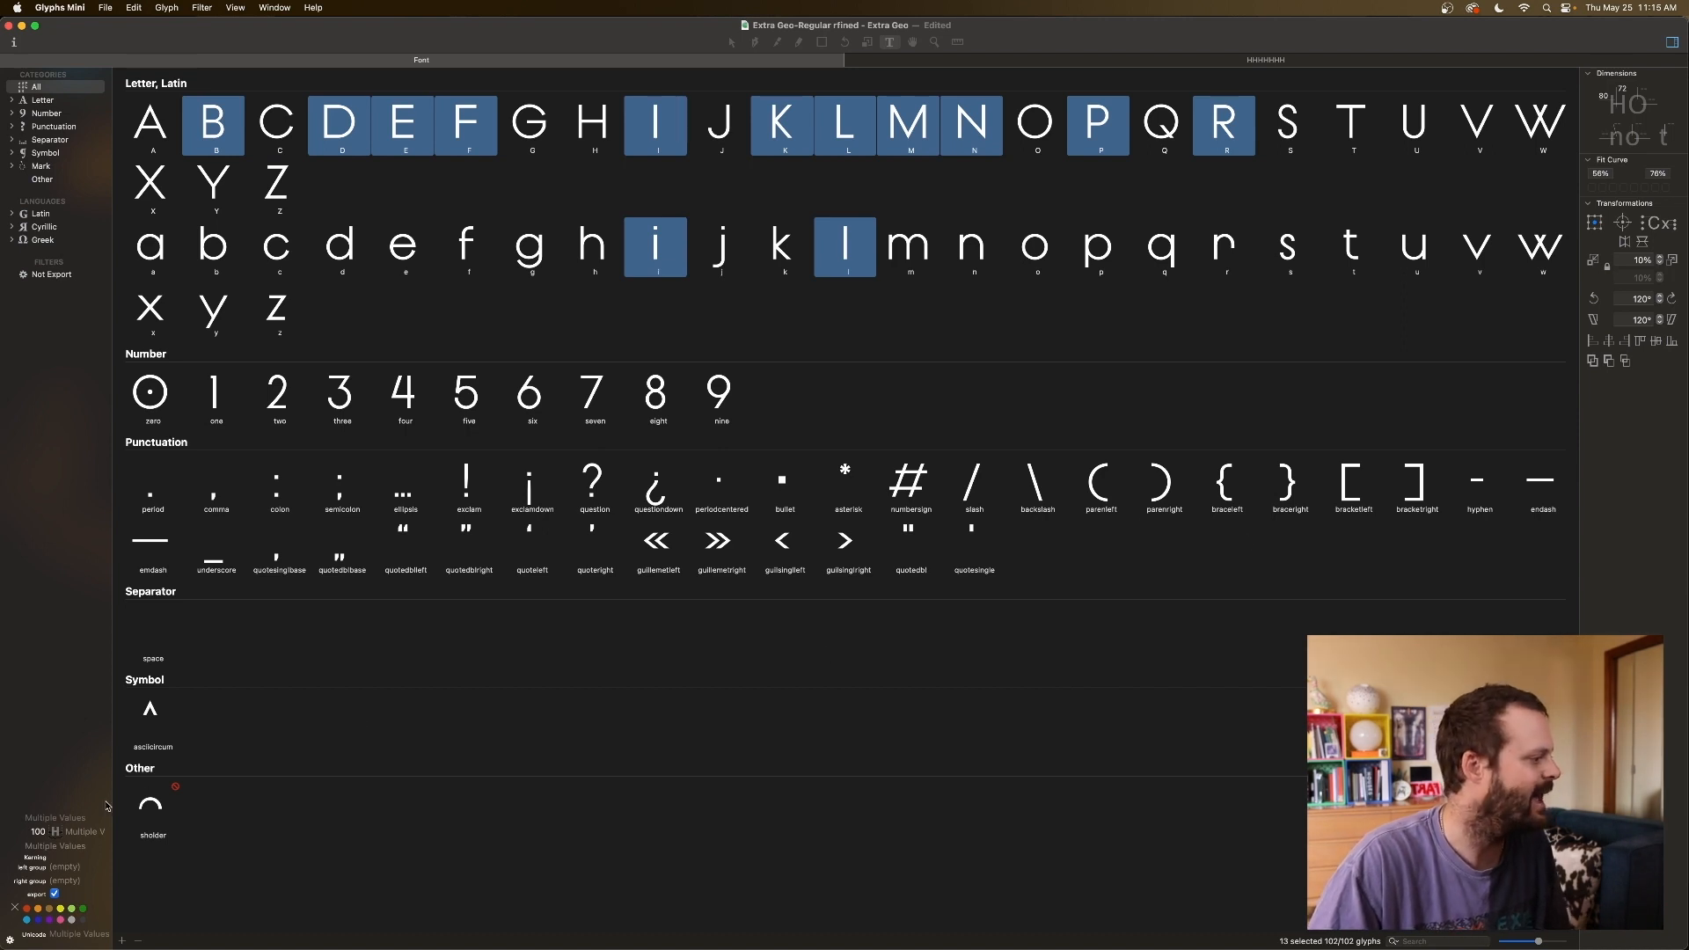
Clear the shared left sidebearing value of the selection, then select only H.
left_click(39, 831)
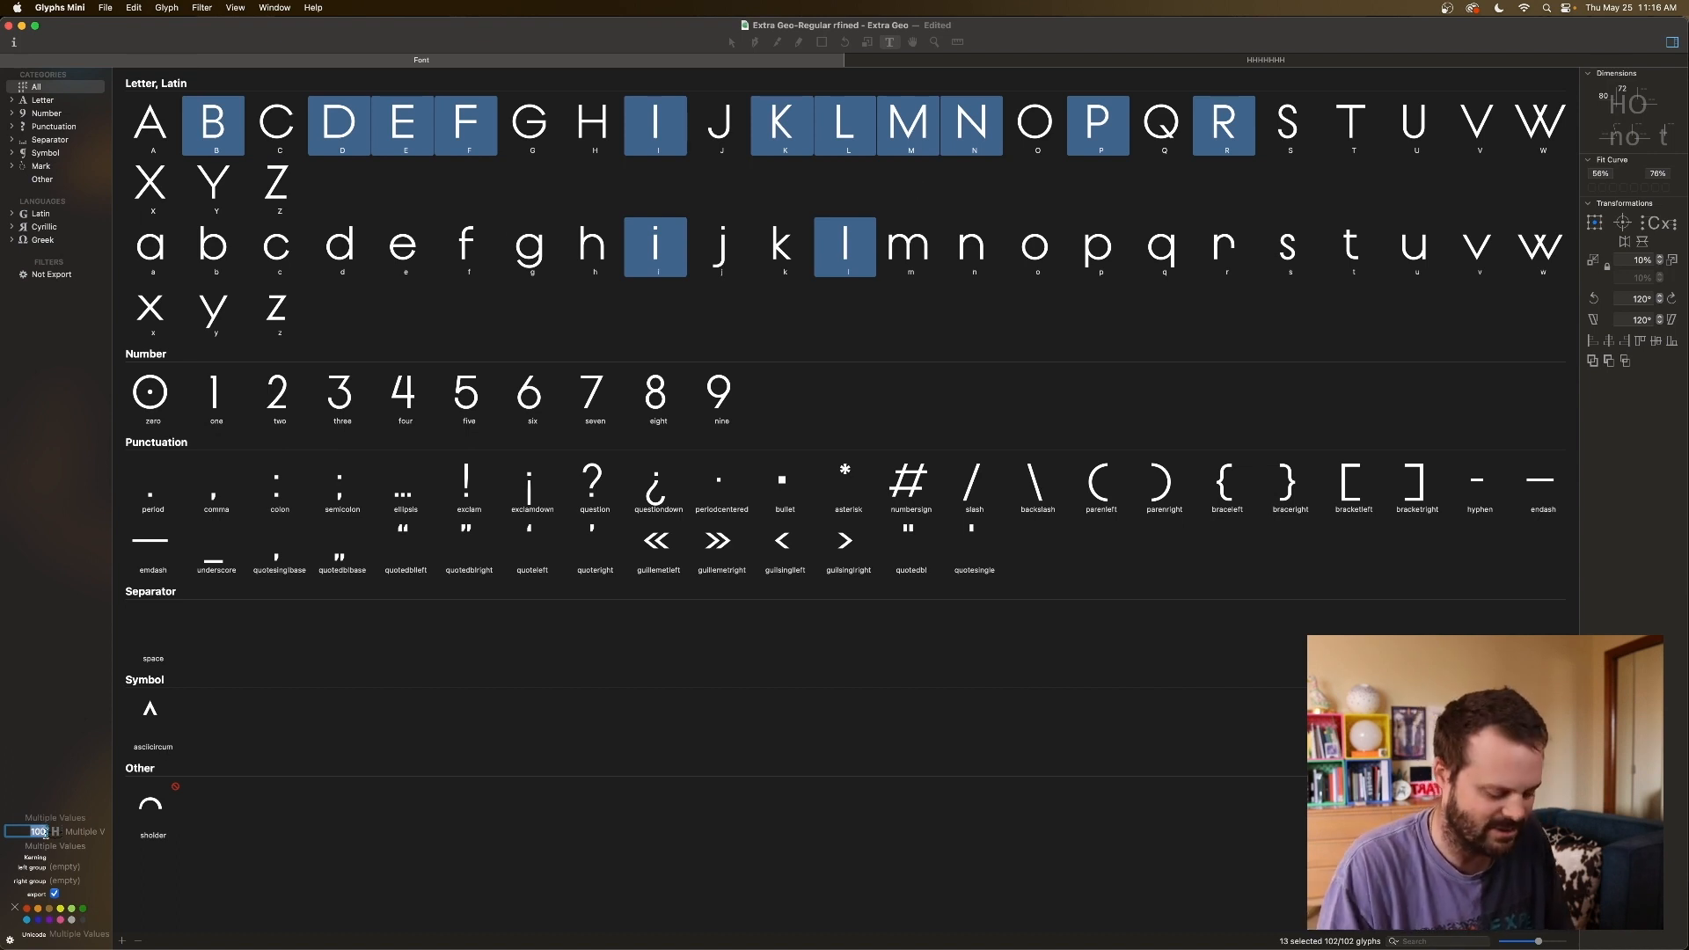
key("BackSpace")
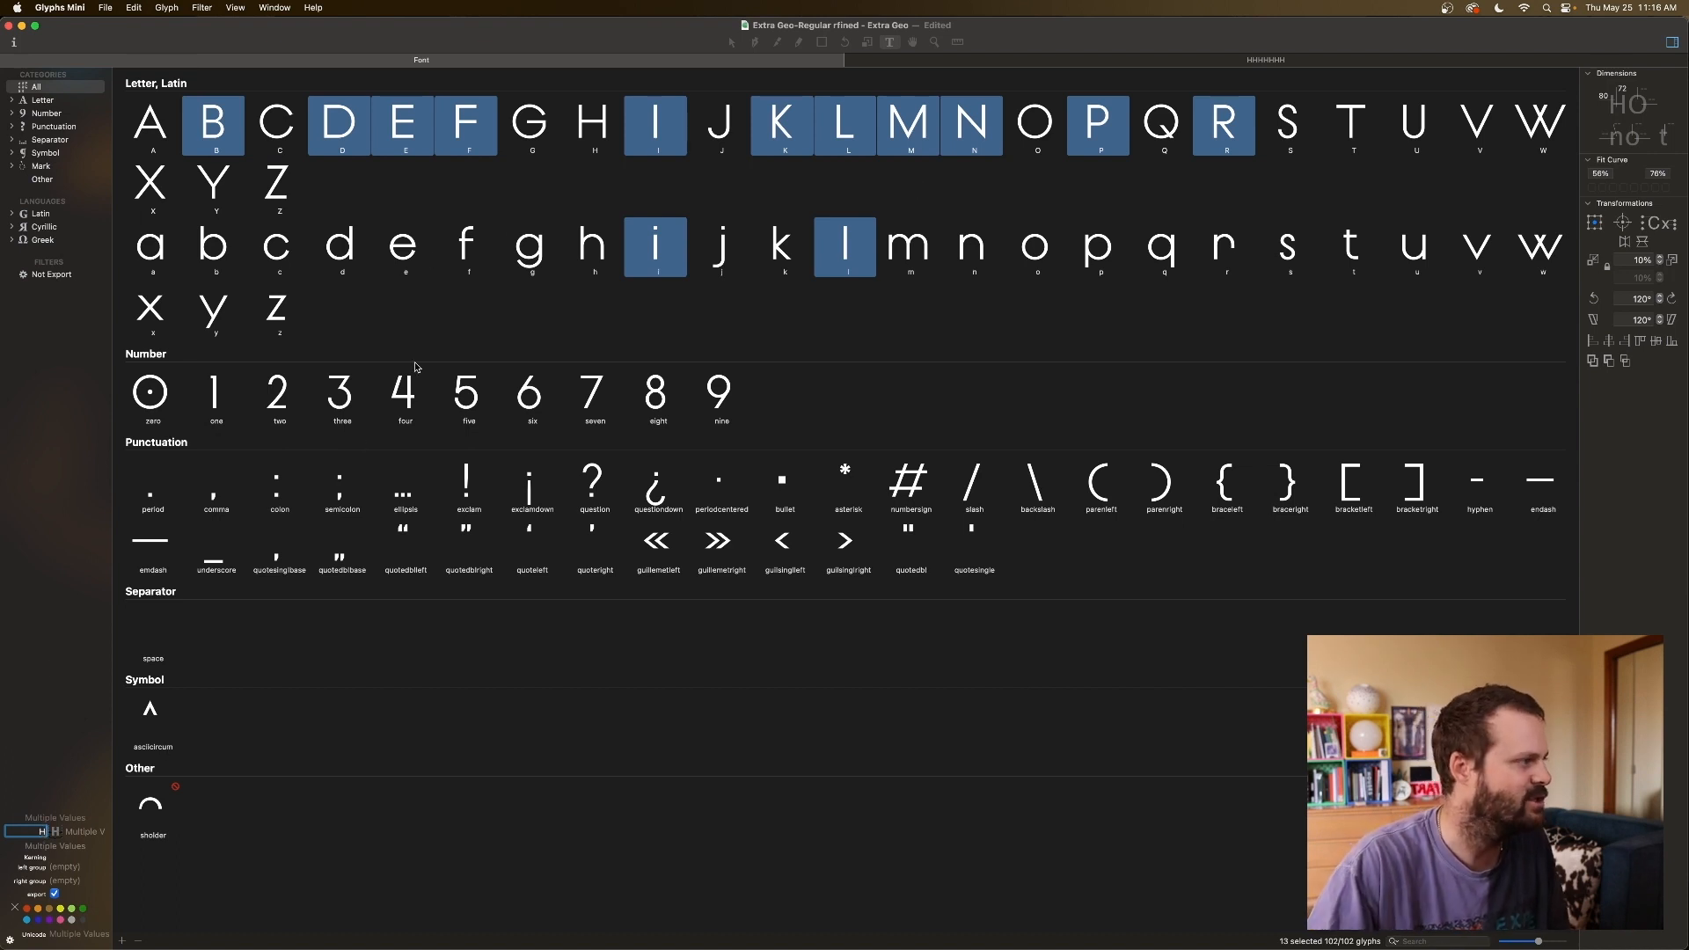
left_click(413, 248)
left_click(582, 132)
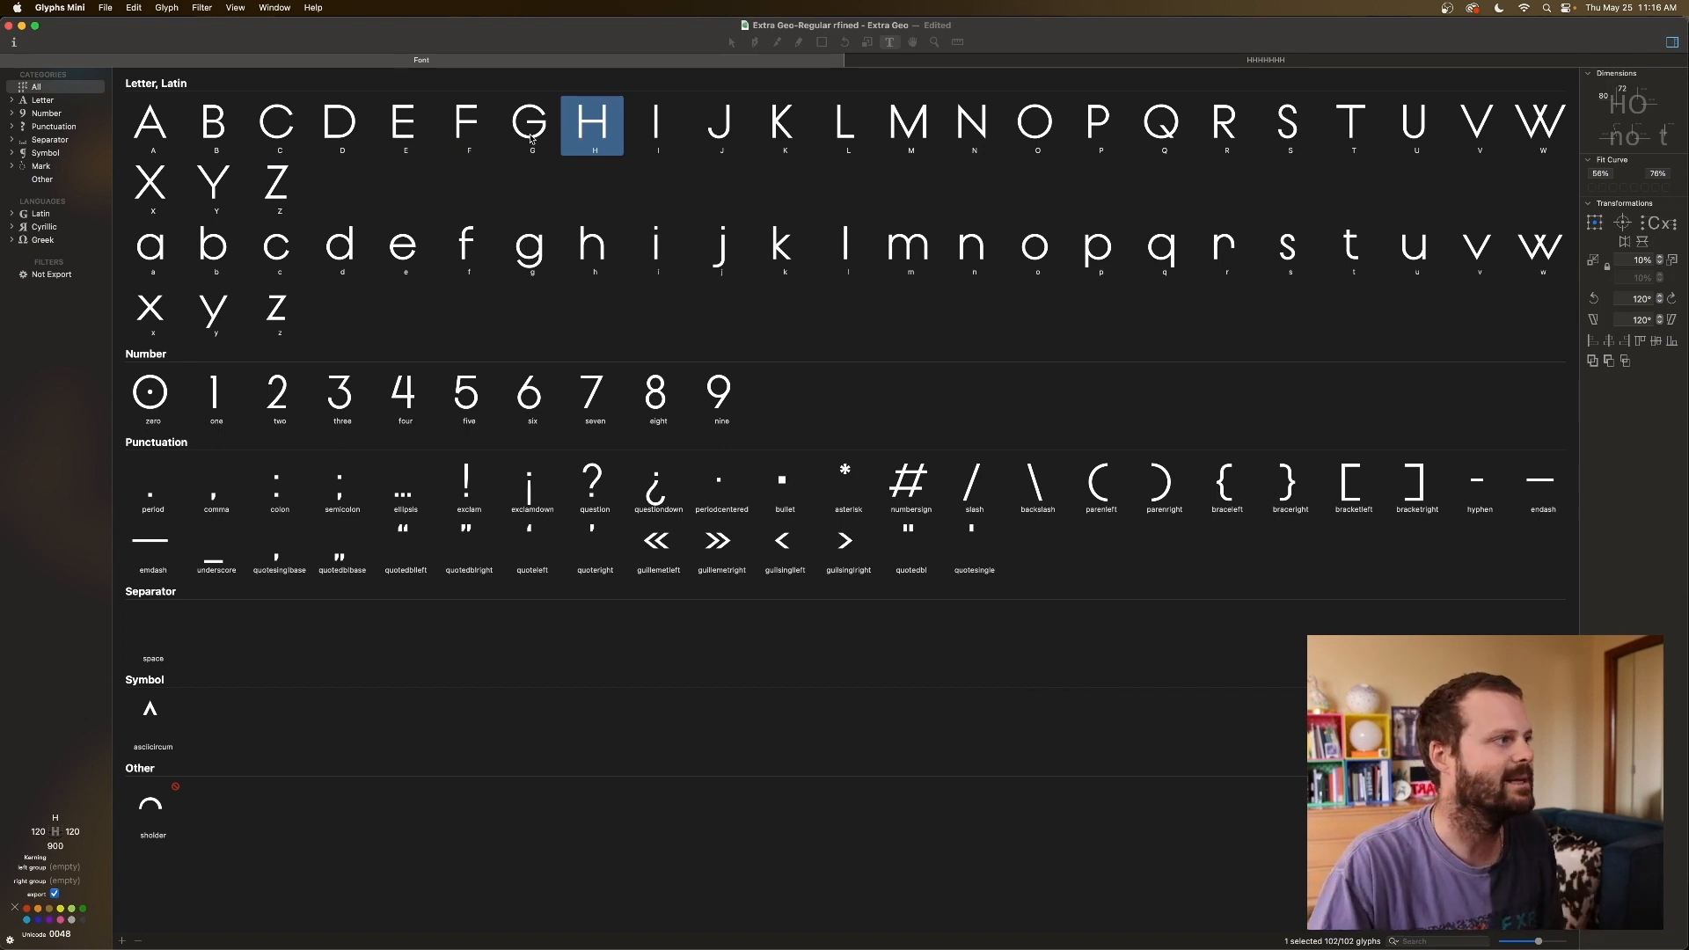
Select the capitals I, M and N and the lowercase i and l.
left_click(161, 133)
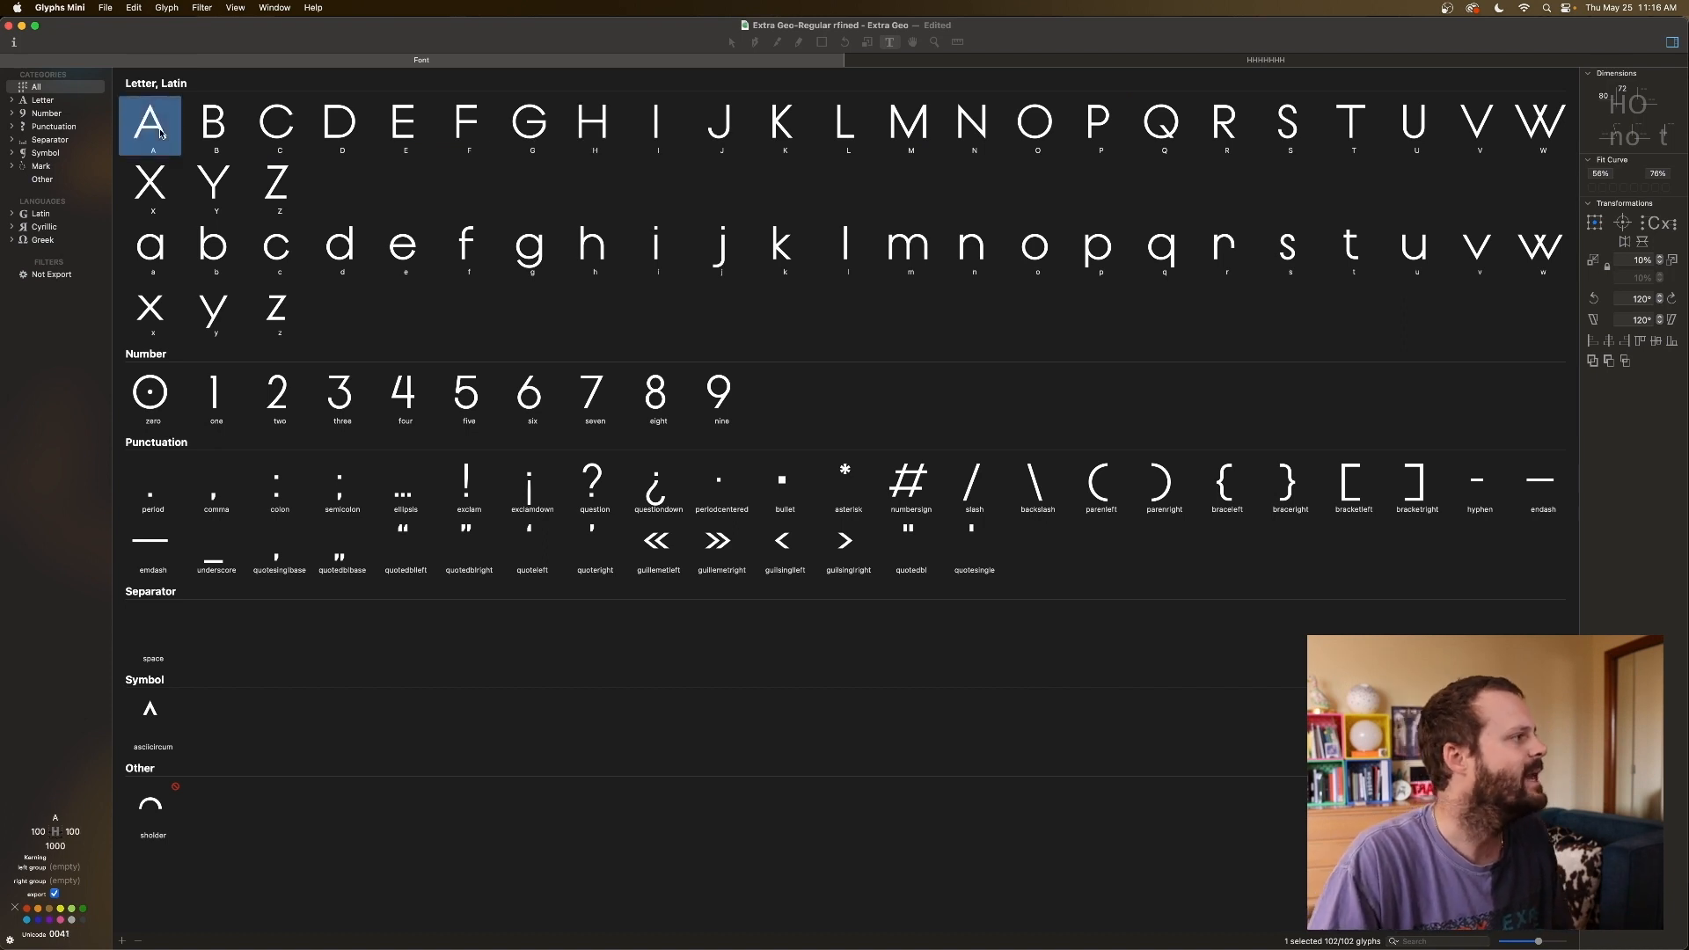
left_click(222, 128)
left_click(268, 124)
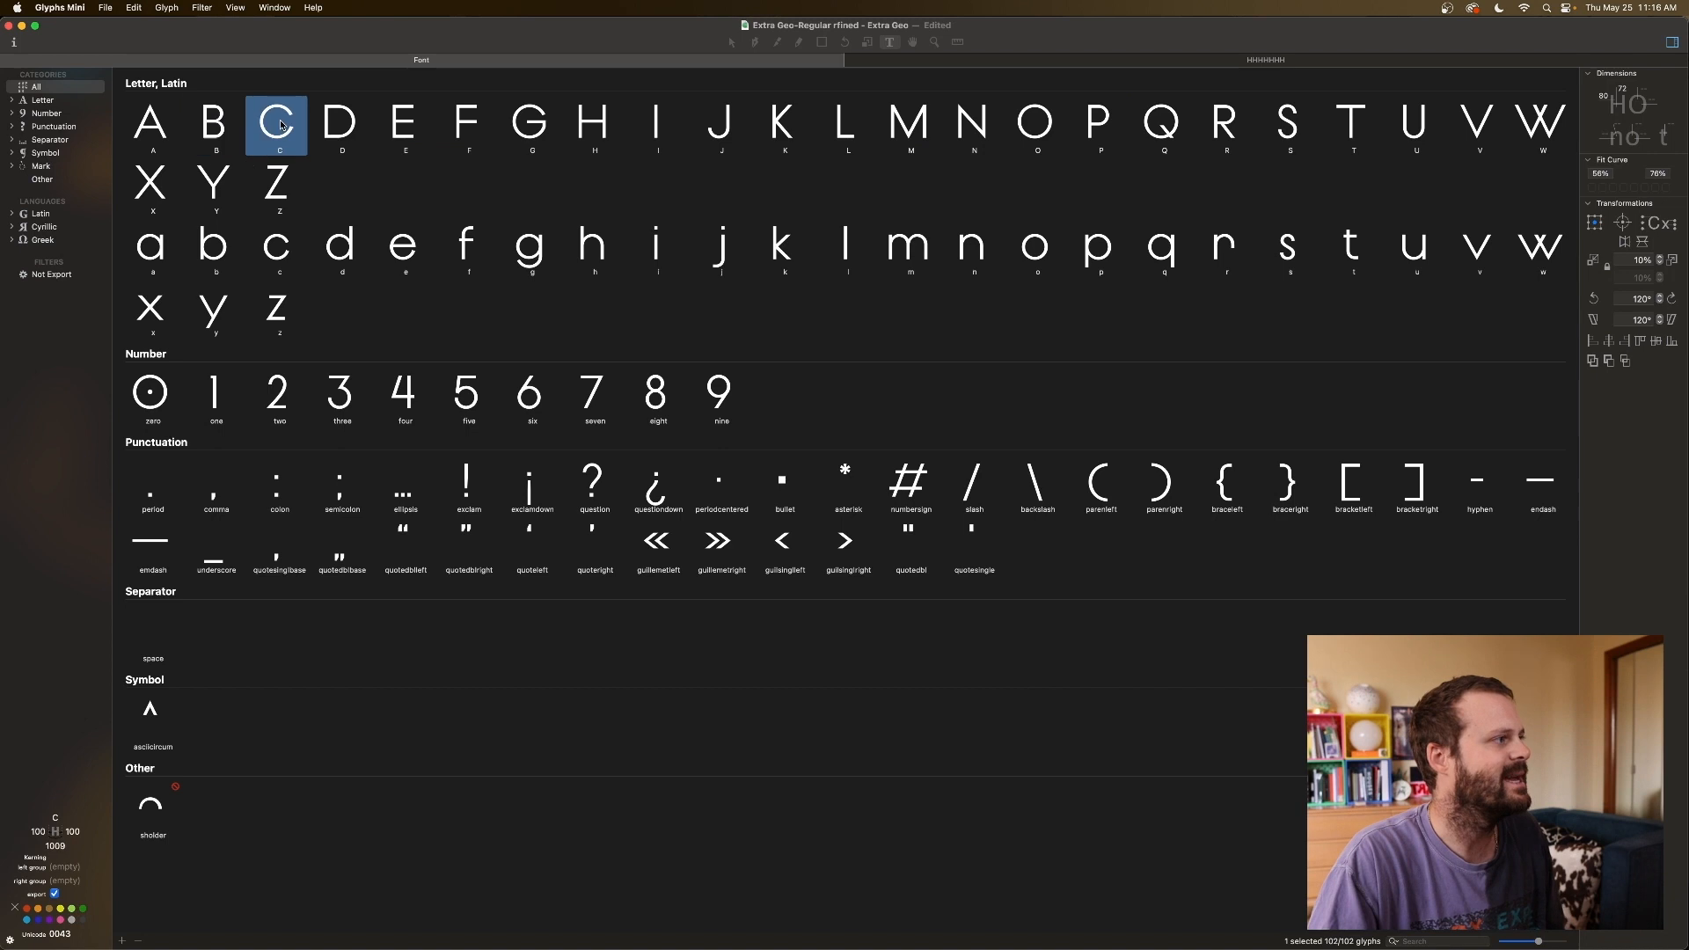
left_click(664, 126)
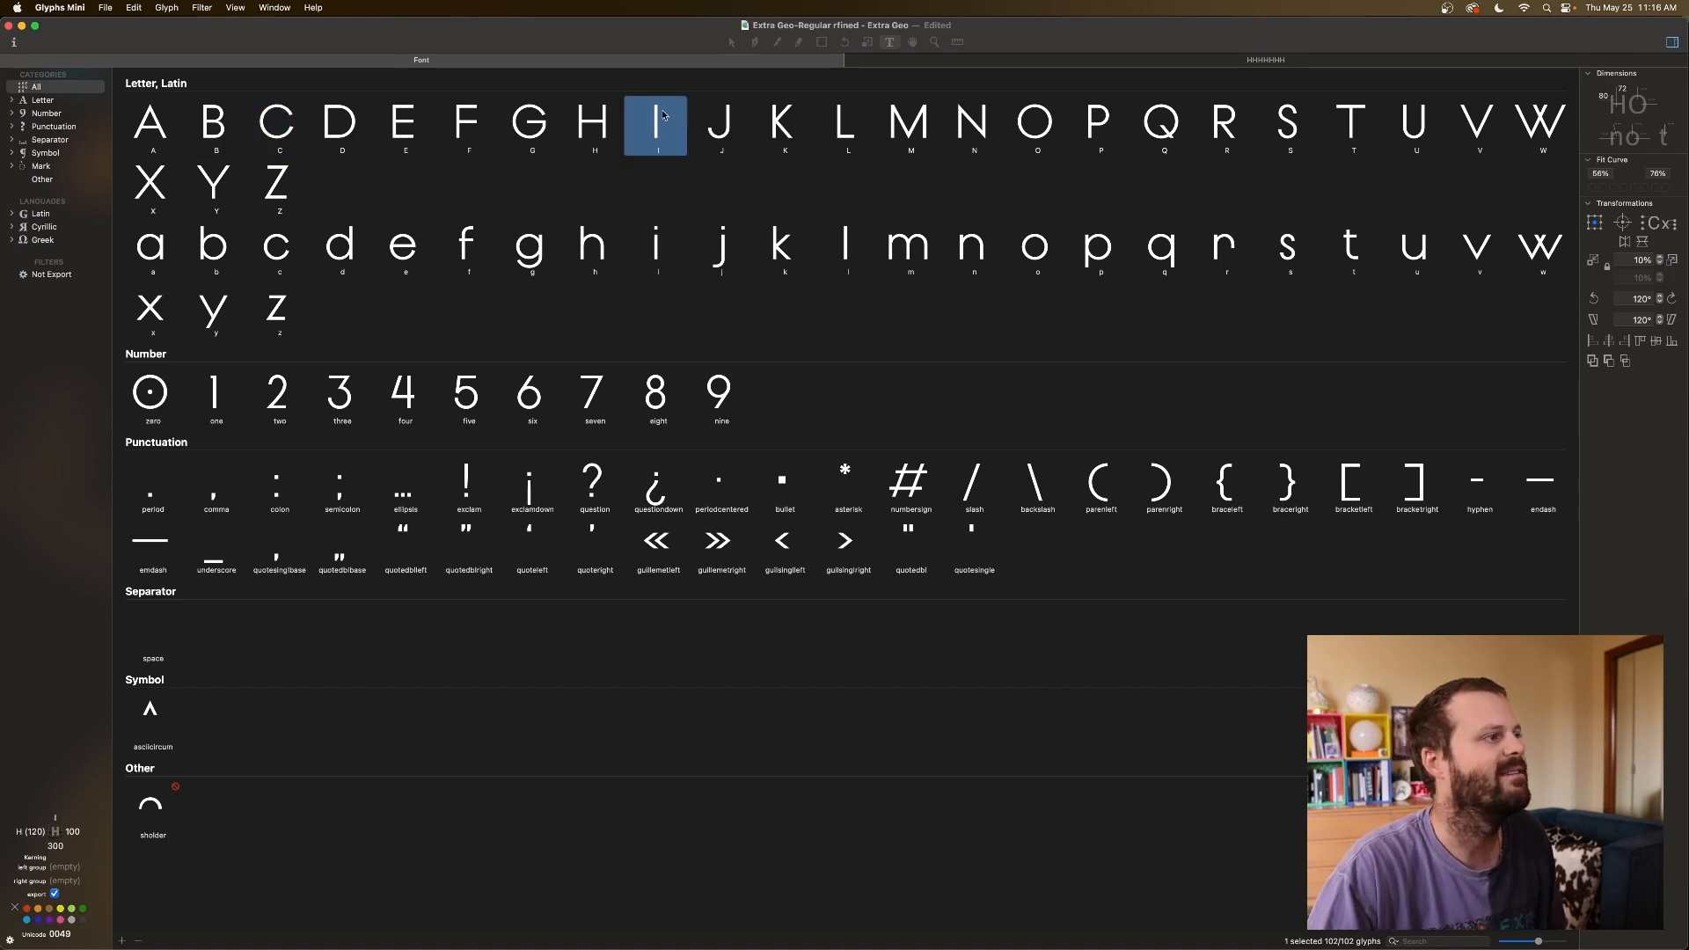
left_click(897, 128, "super")
left_click(954, 127, "super")
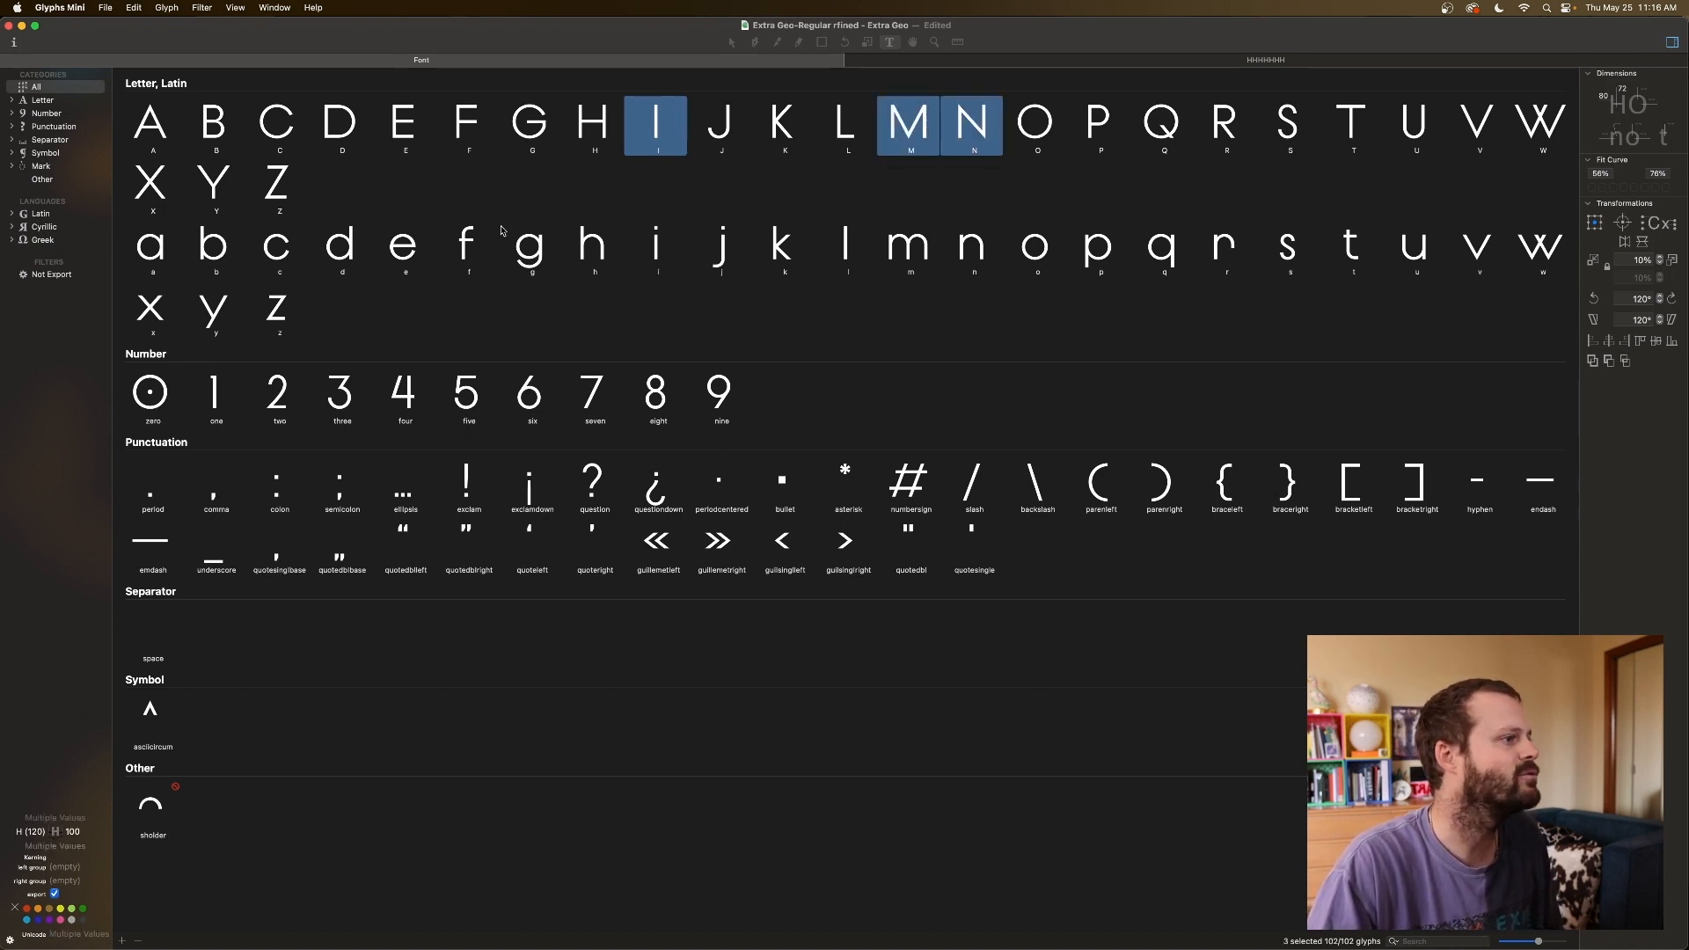
left_click(656, 250, "super")
left_click(827, 252, "super")
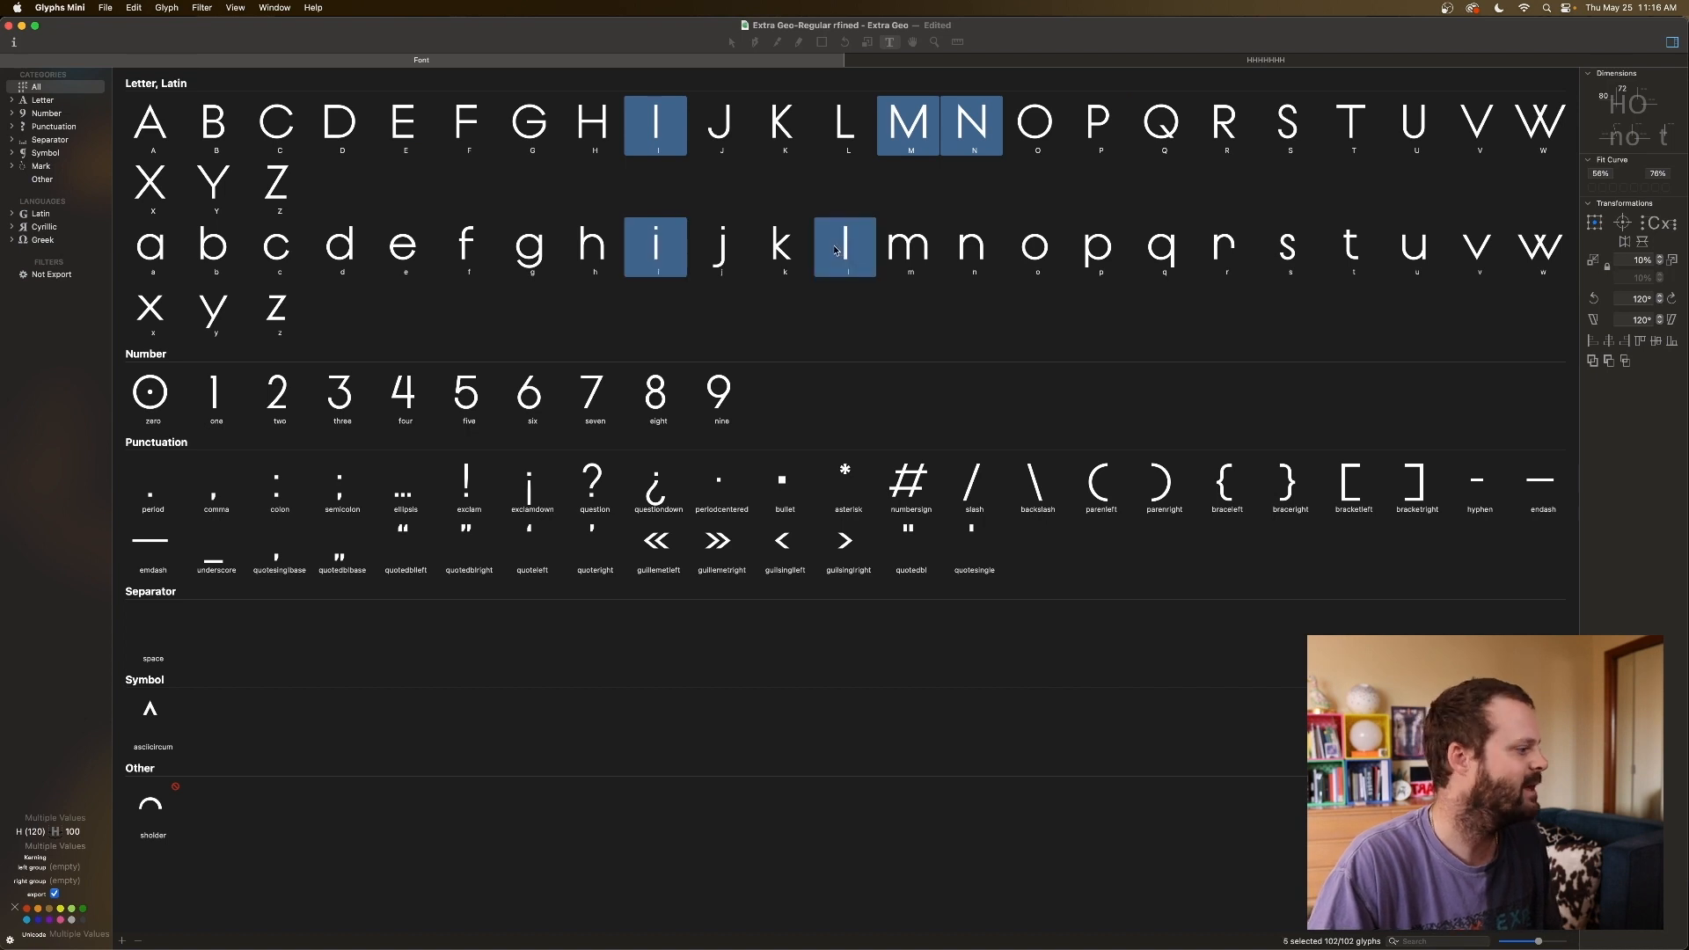
Link the selection's right sidebearing to H and return to the HHHHHHH text.
left_click(75, 831)
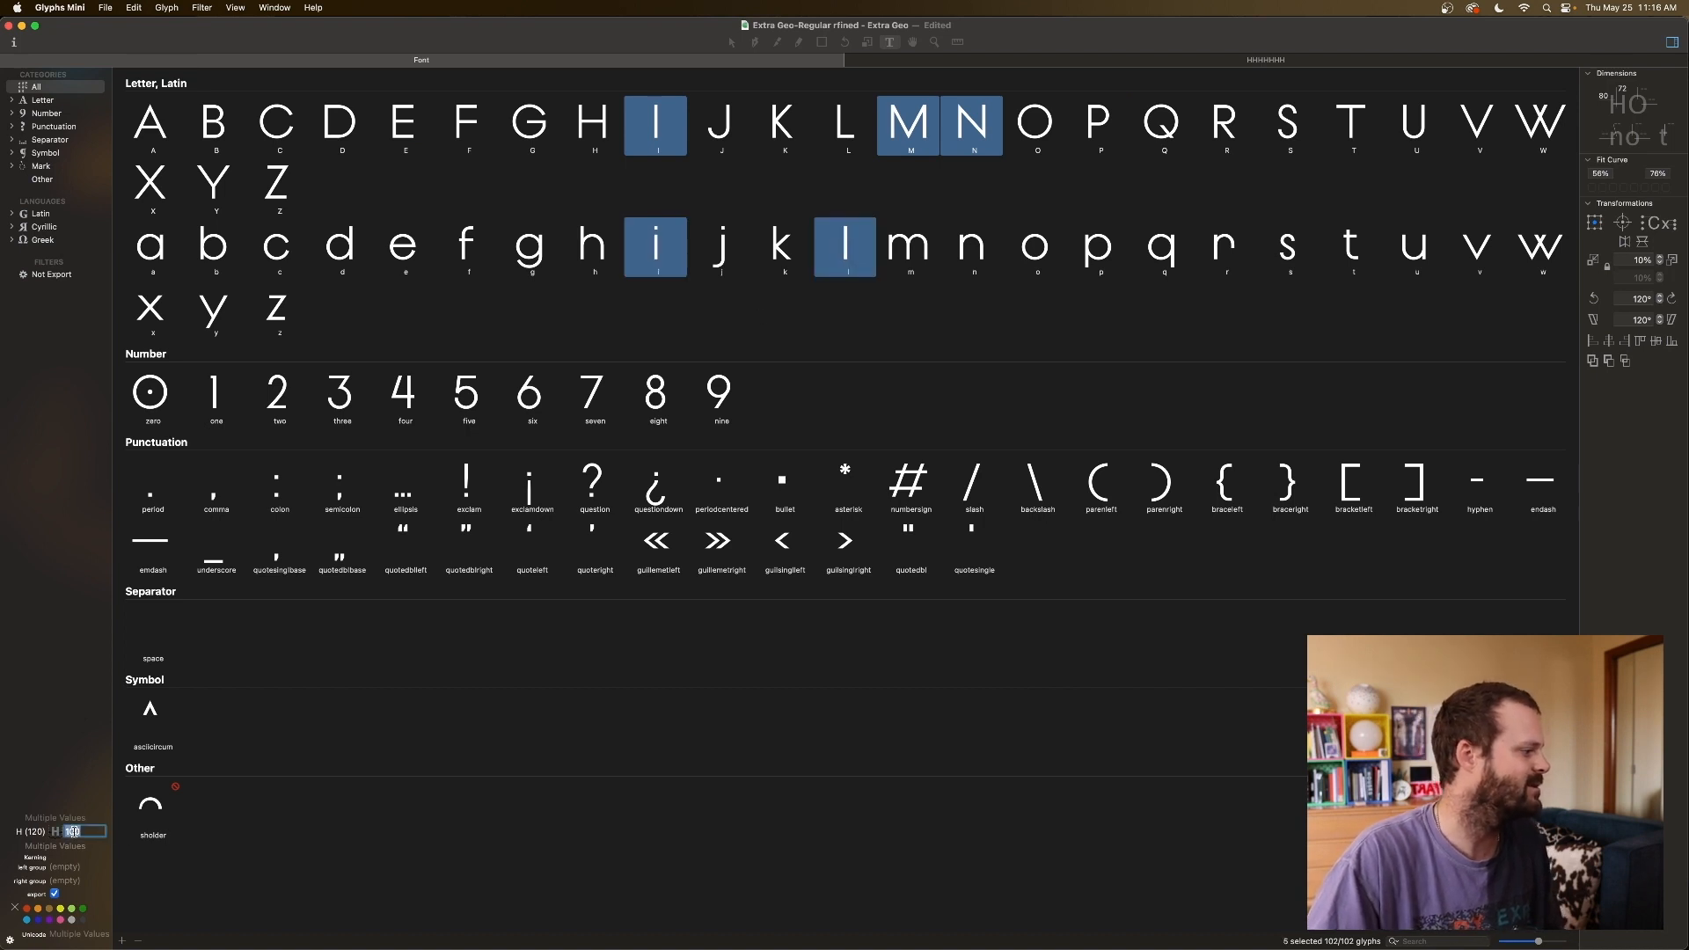
type("H")
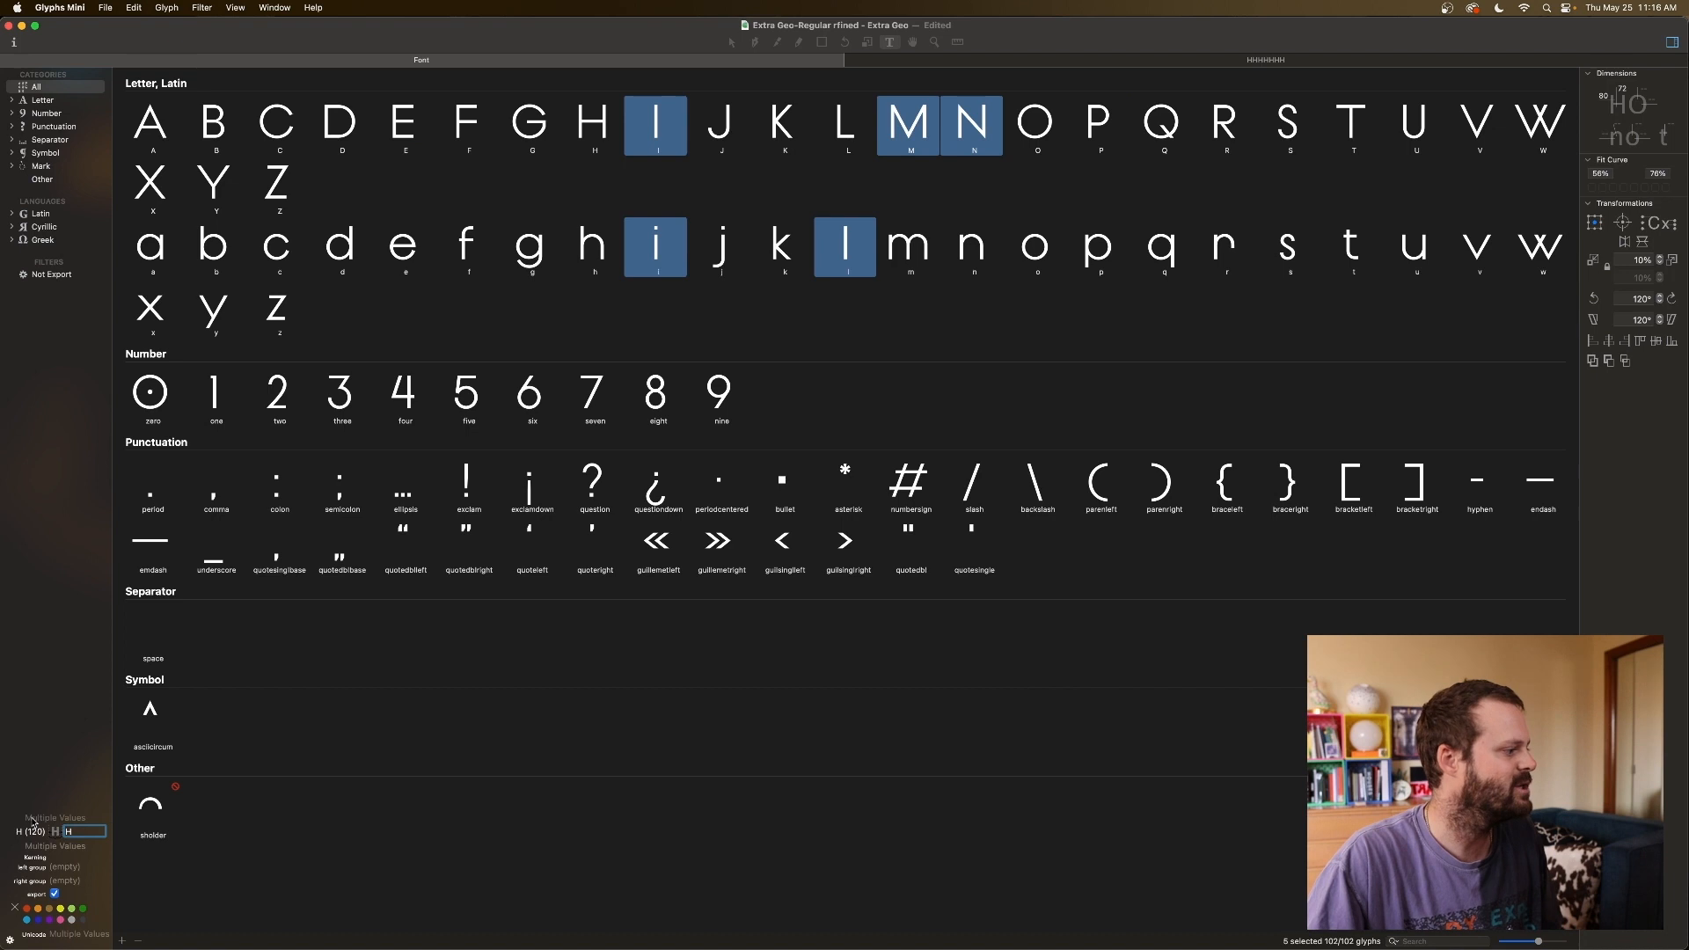
key("Return")
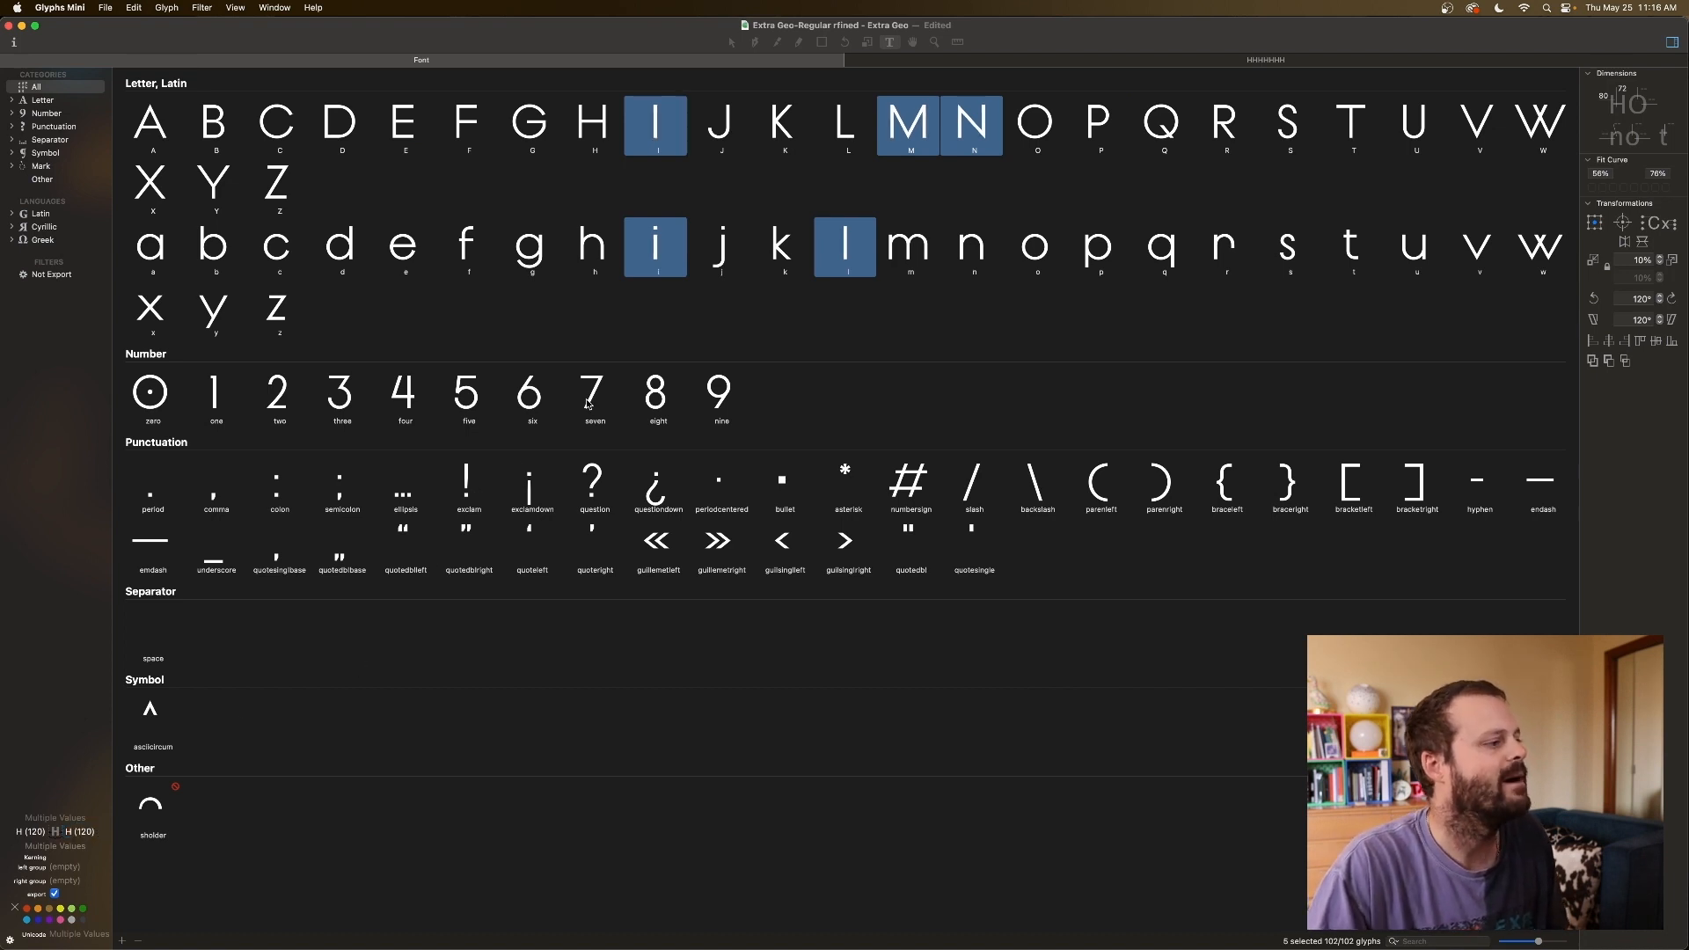
left_click(714, 127)
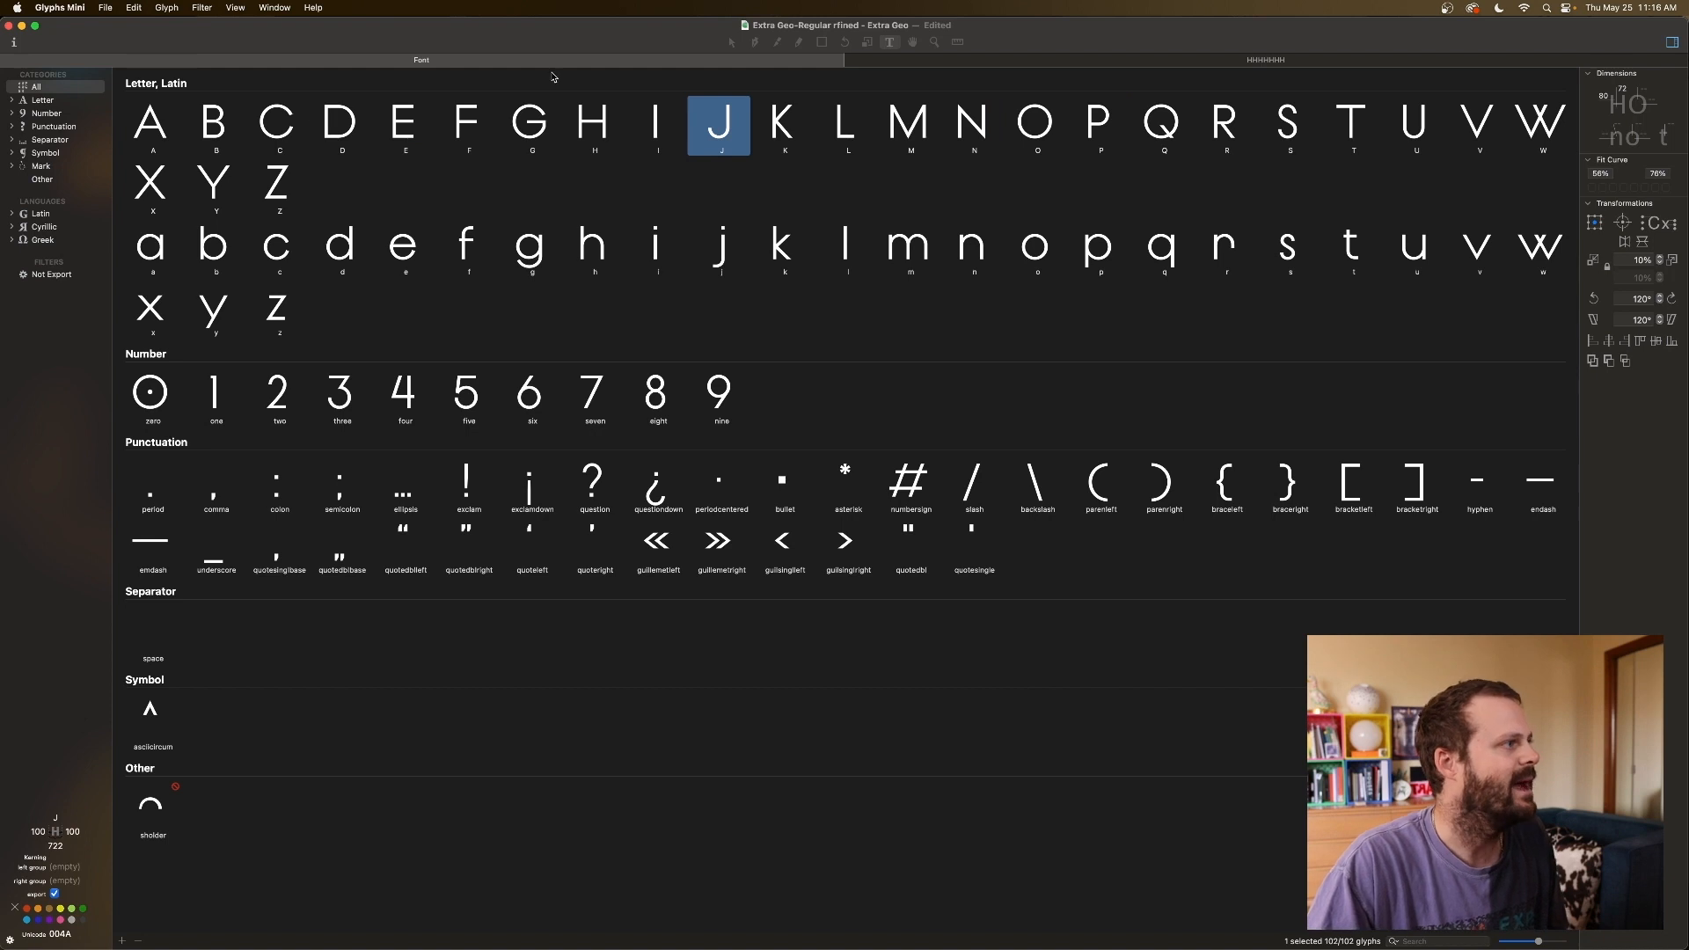
left_click(976, 62)
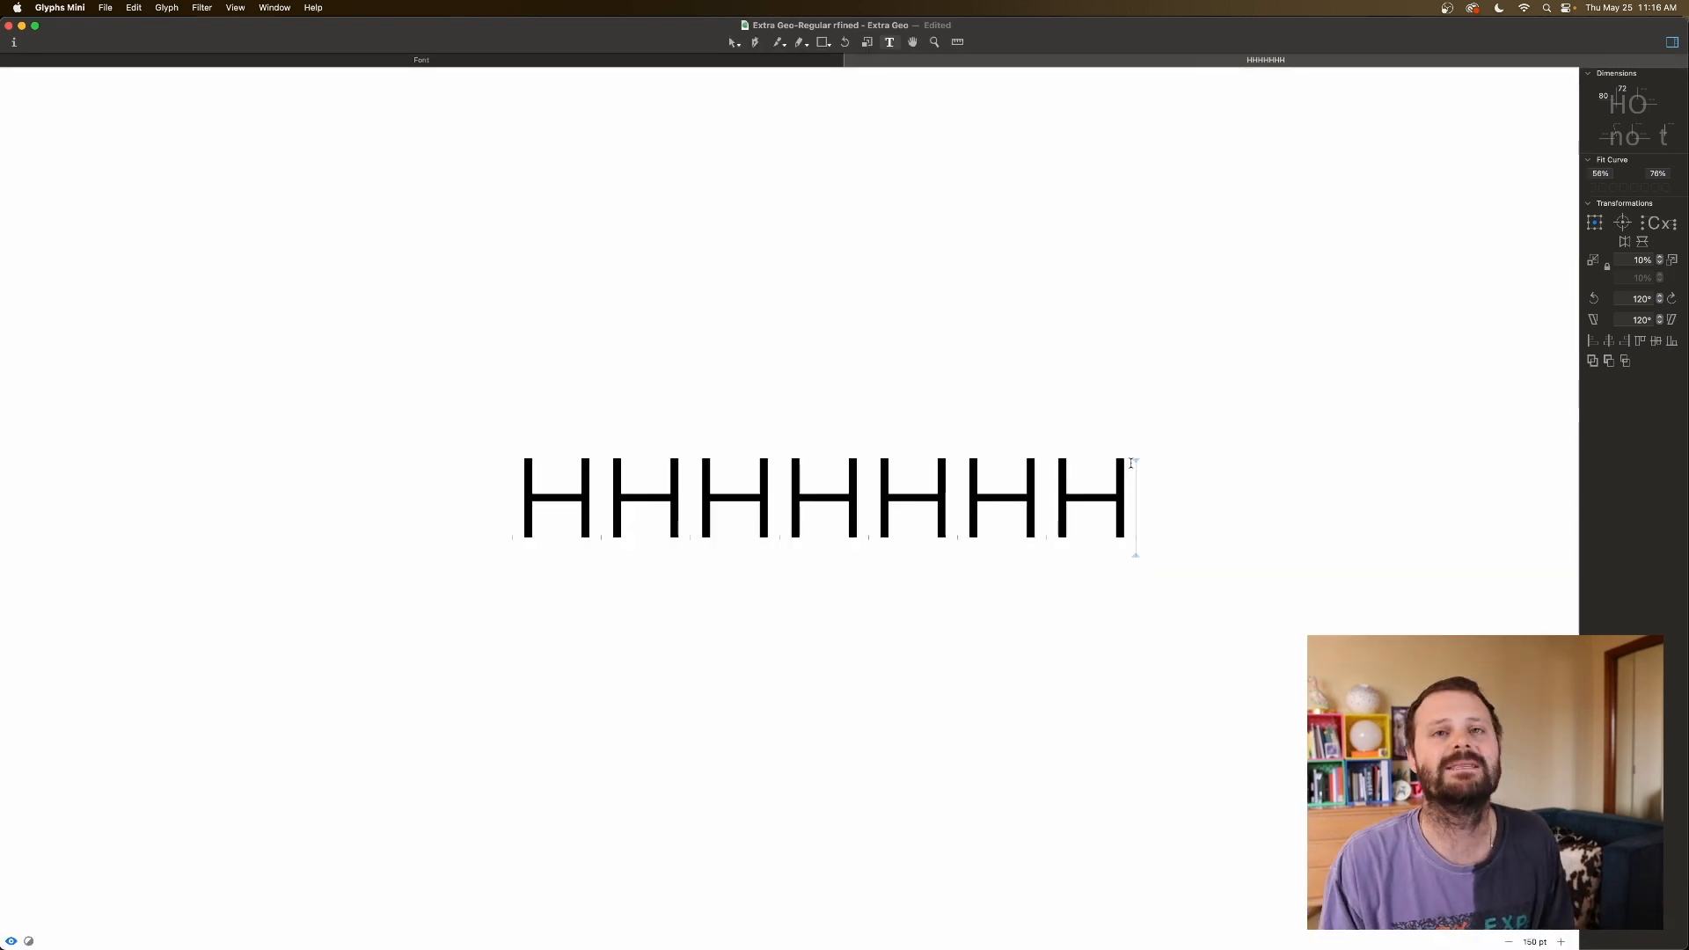
Type HHOHHOHH on a new line and show O's 100-unit sidebearings and 1032 width.
key("Return")
type("HH")
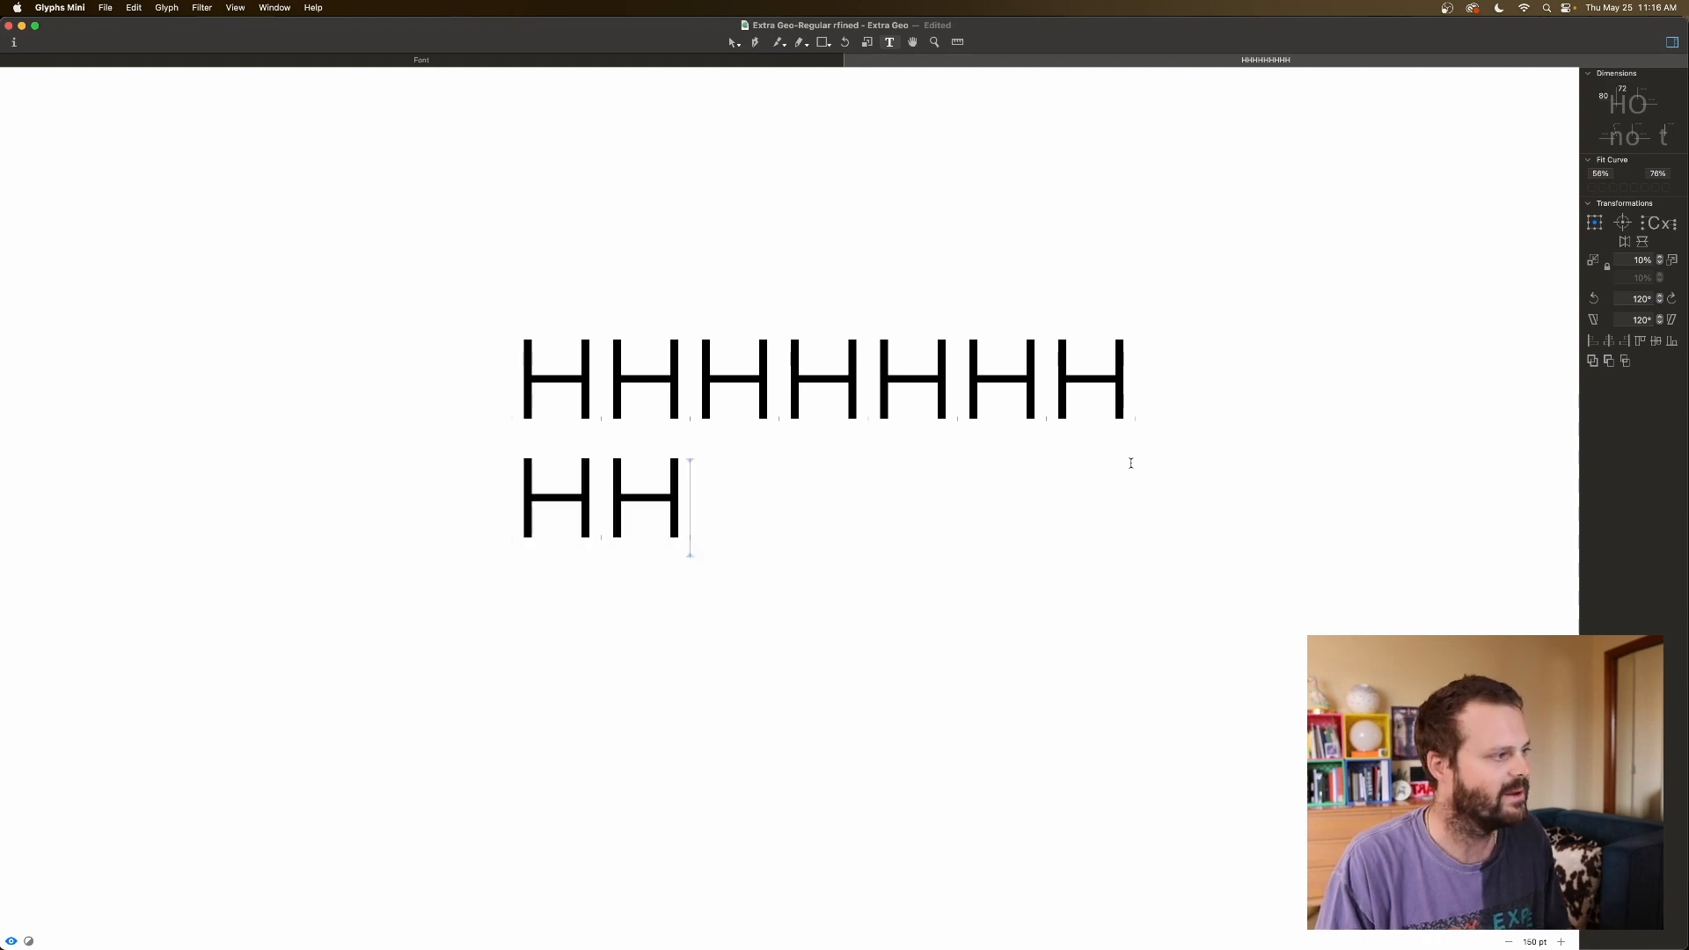
type("OHH")
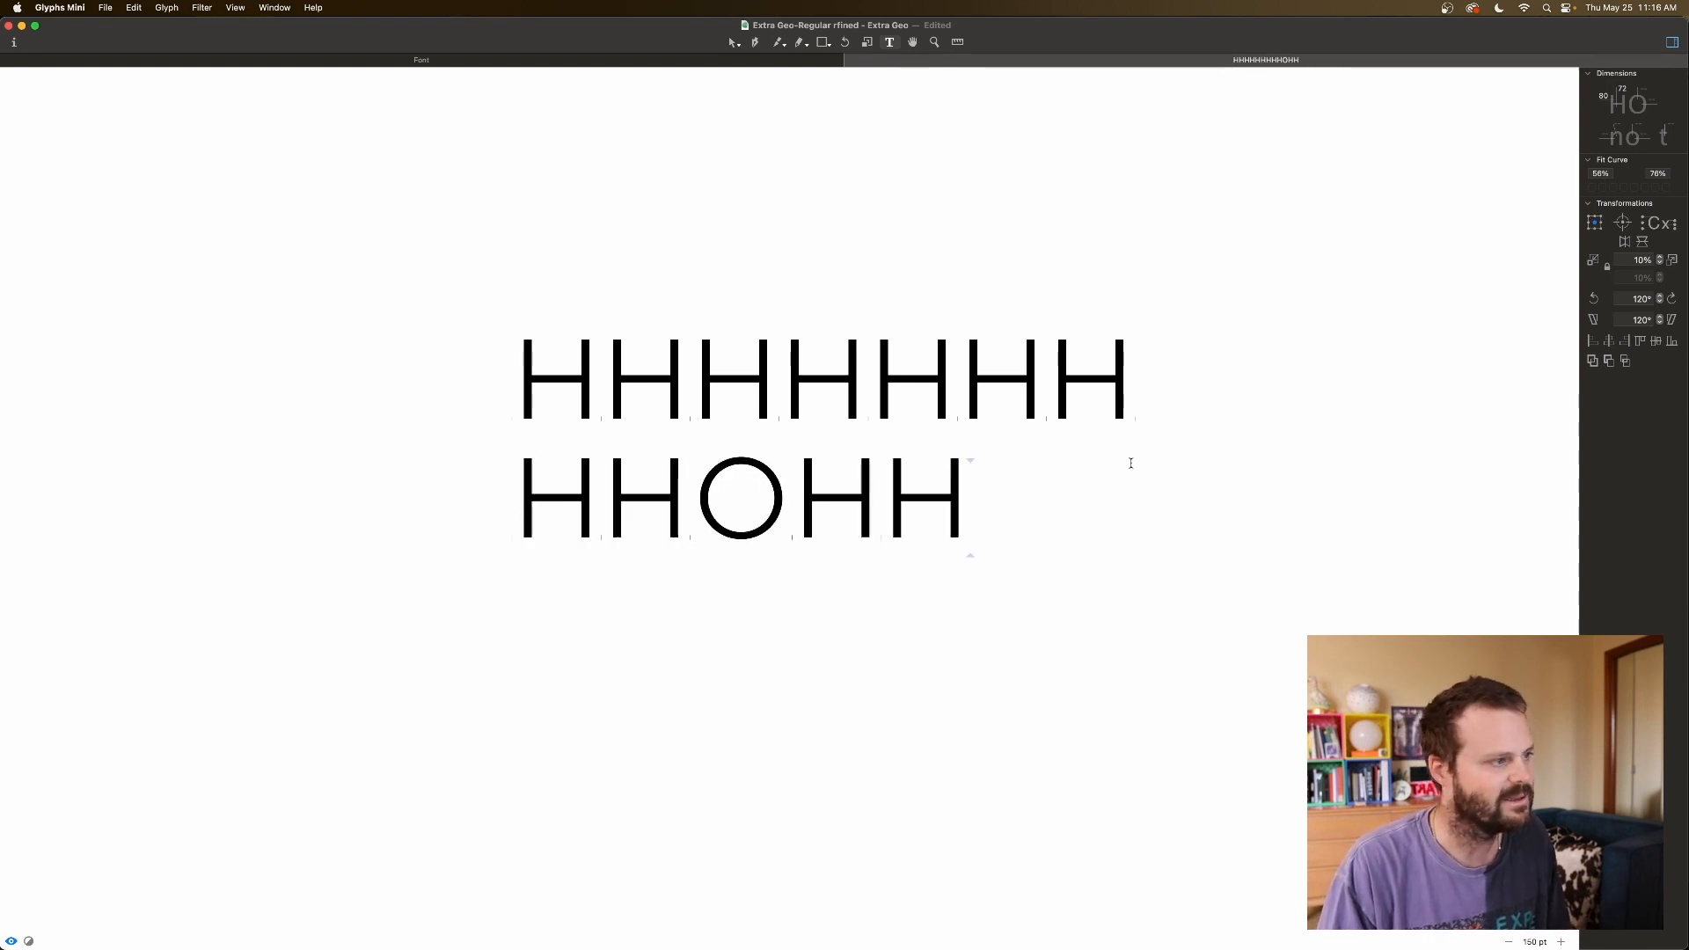
type("OHH")
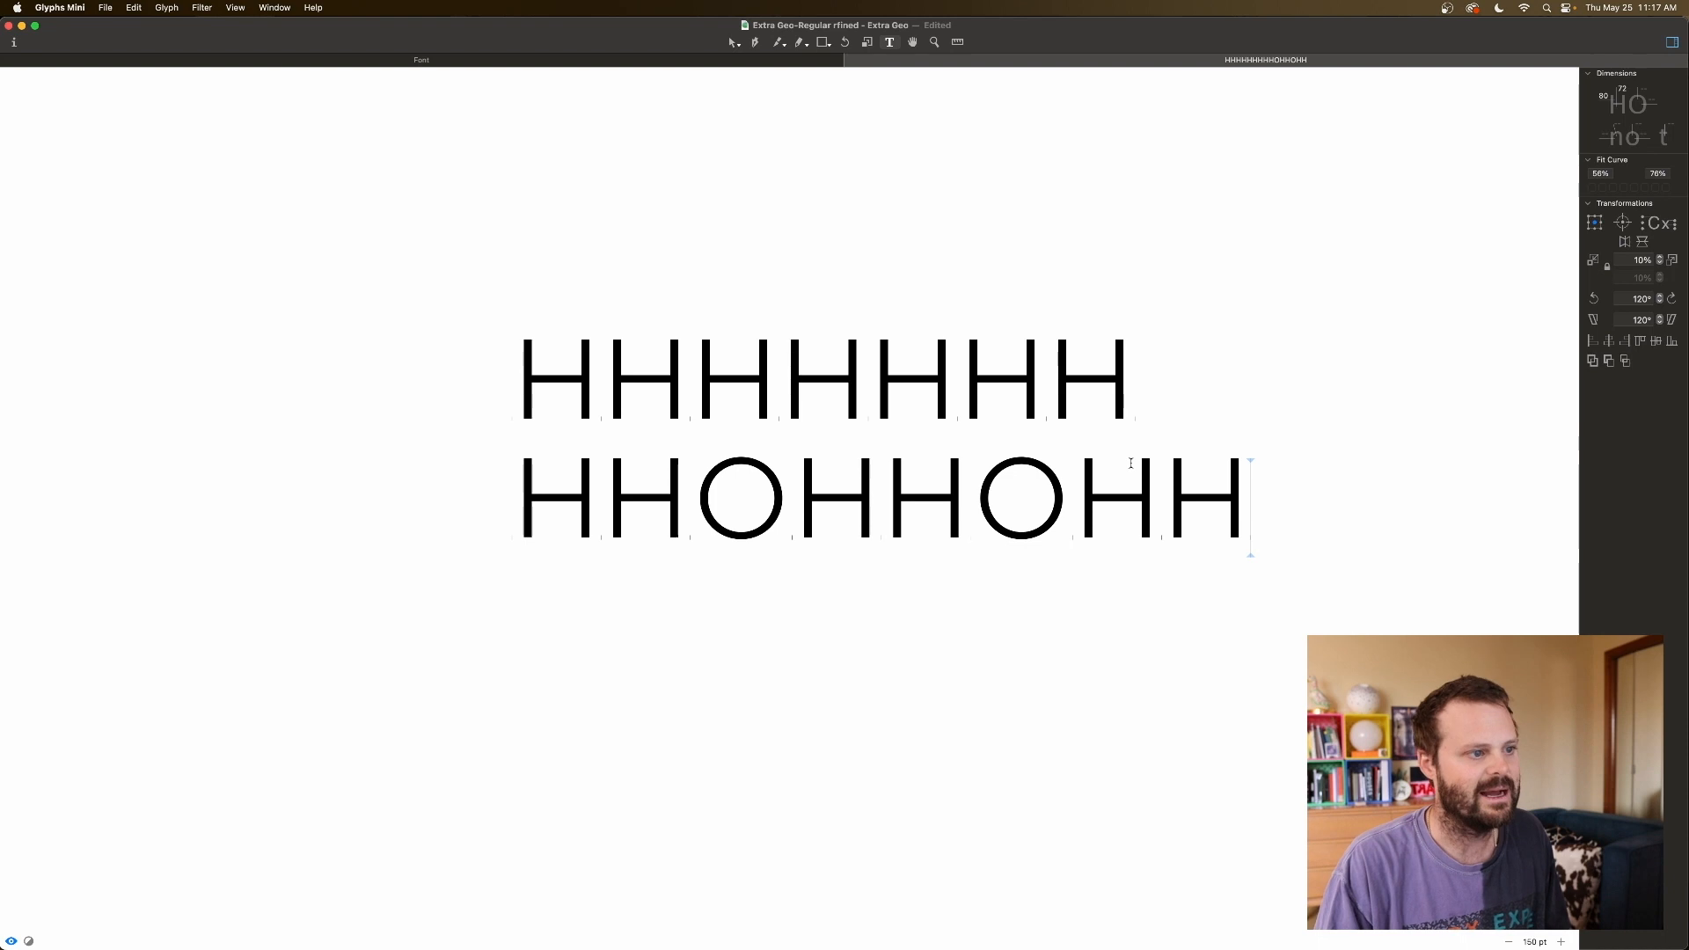
left_click(622, 499)
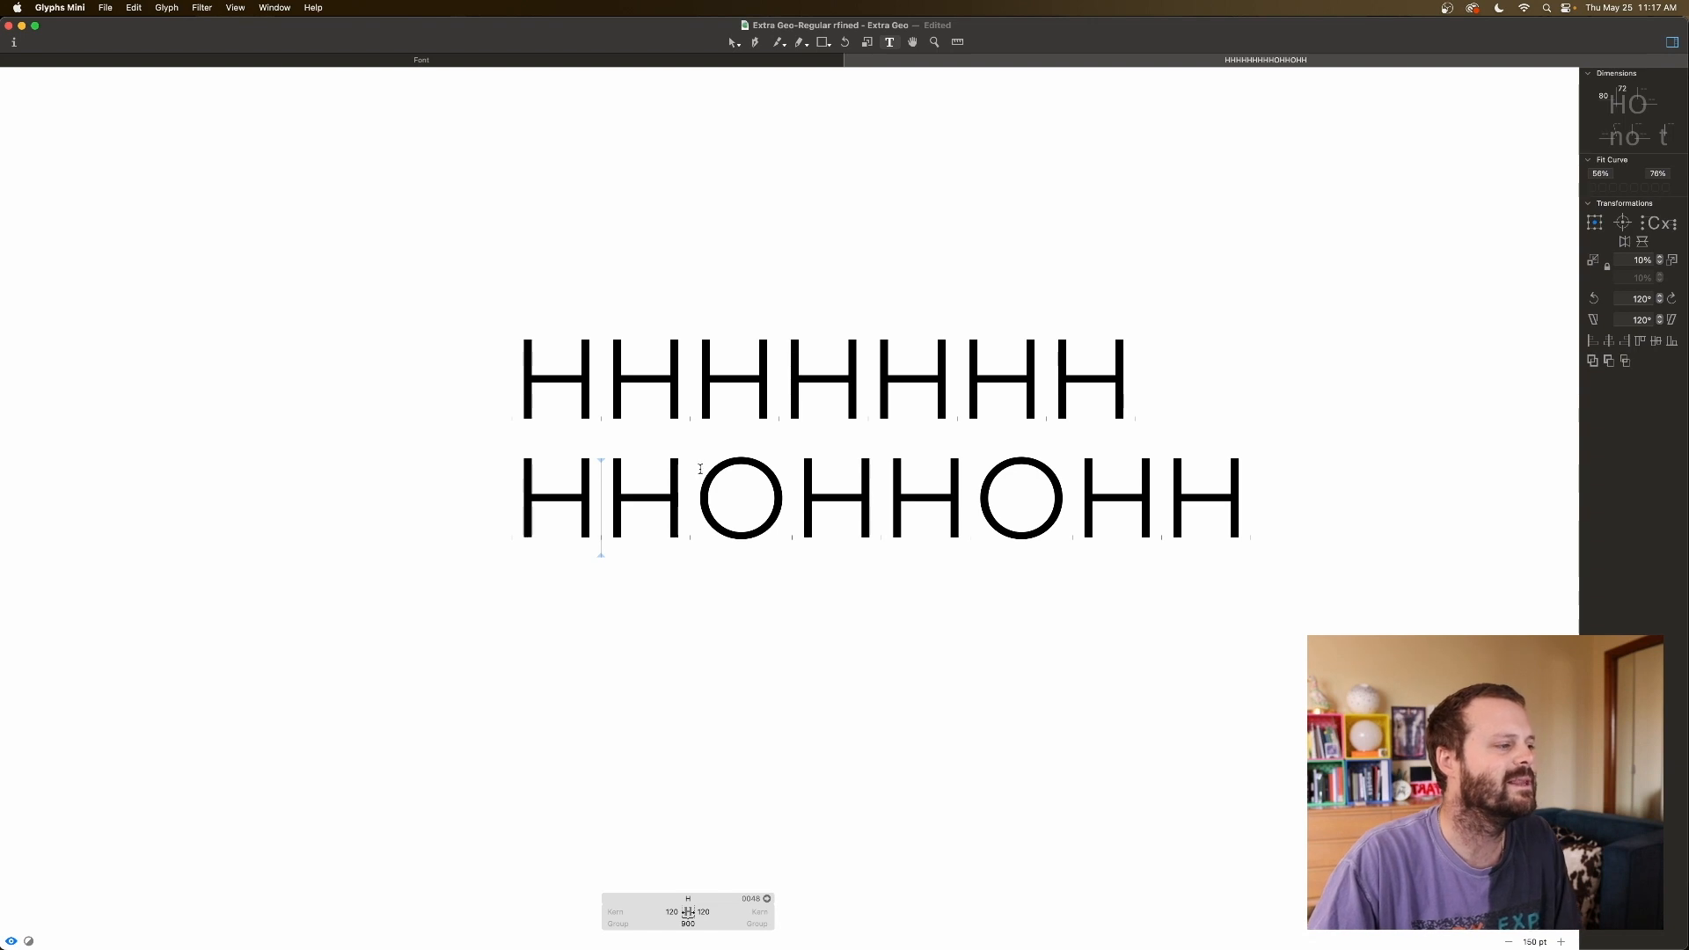
left_click(795, 511)
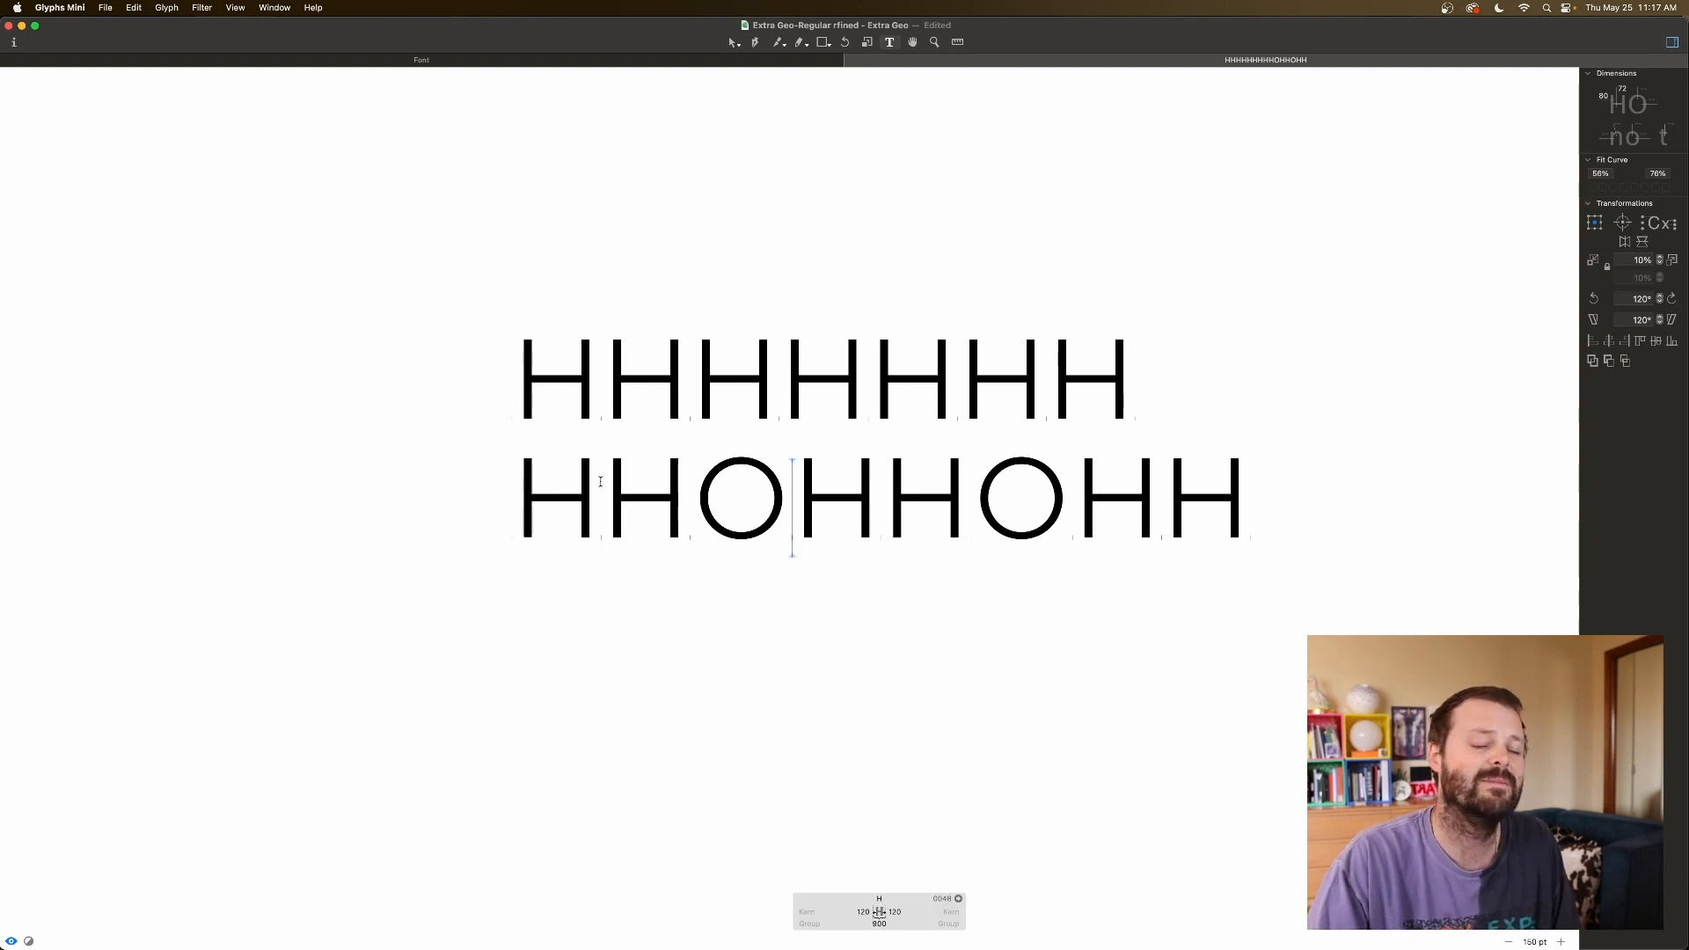
left_click(696, 491)
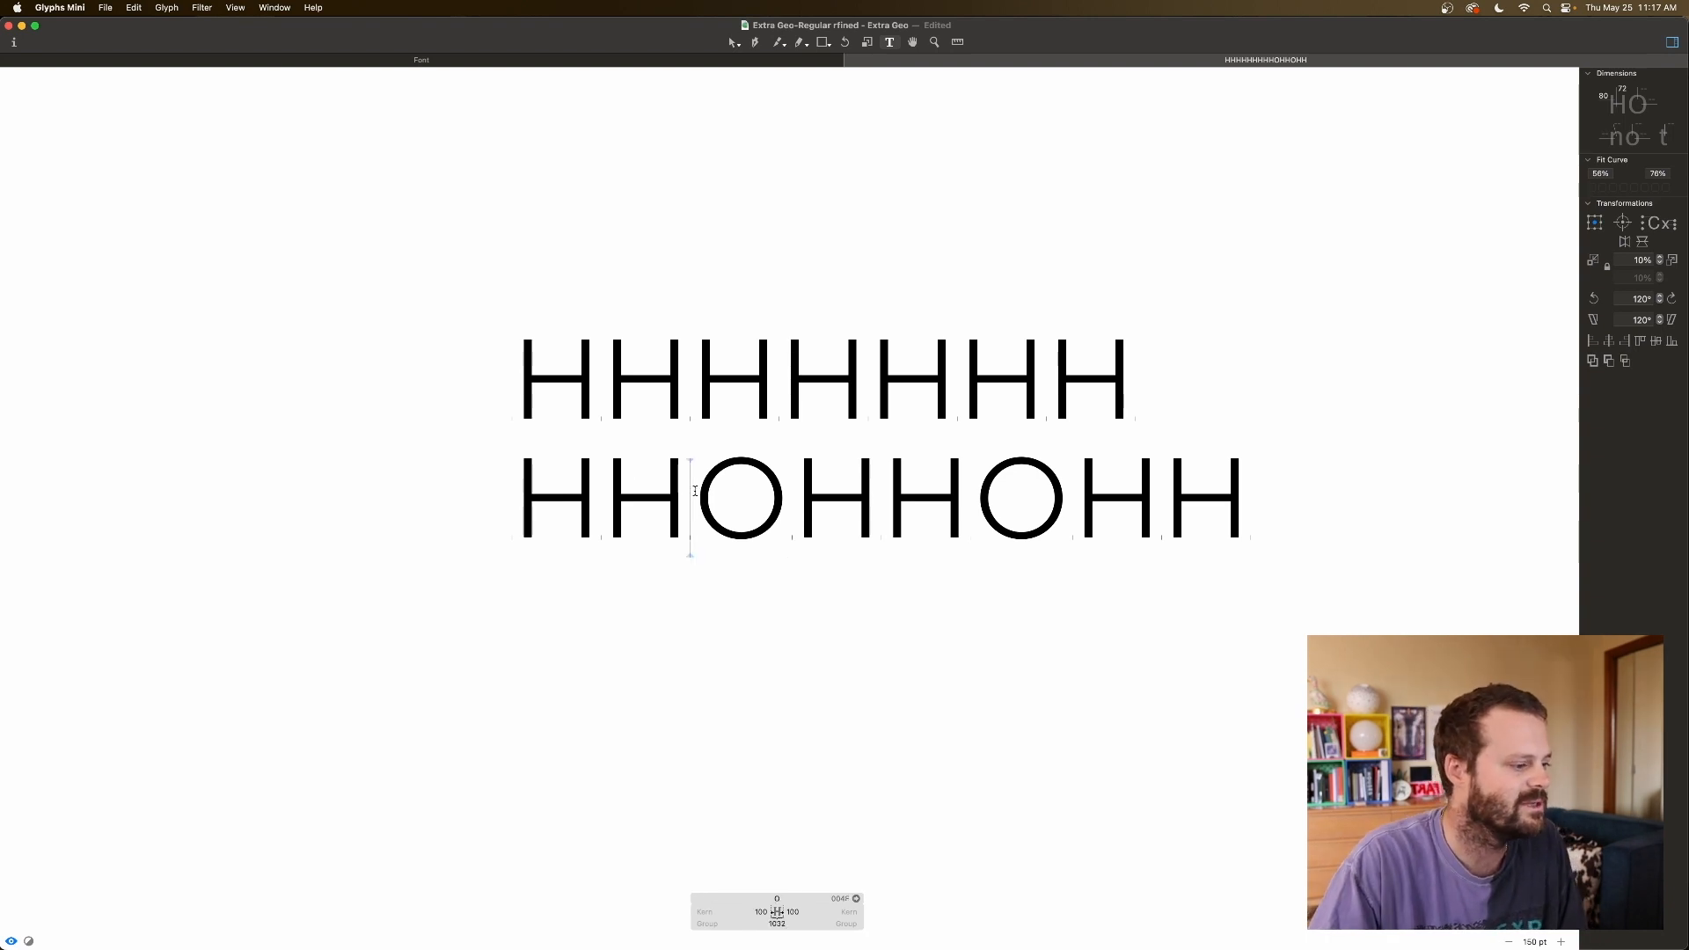
Lower O's sidebearings from 100 by entering 90 and stepping down, comparing with the H's.
left_click(760, 913)
left_click(798, 912)
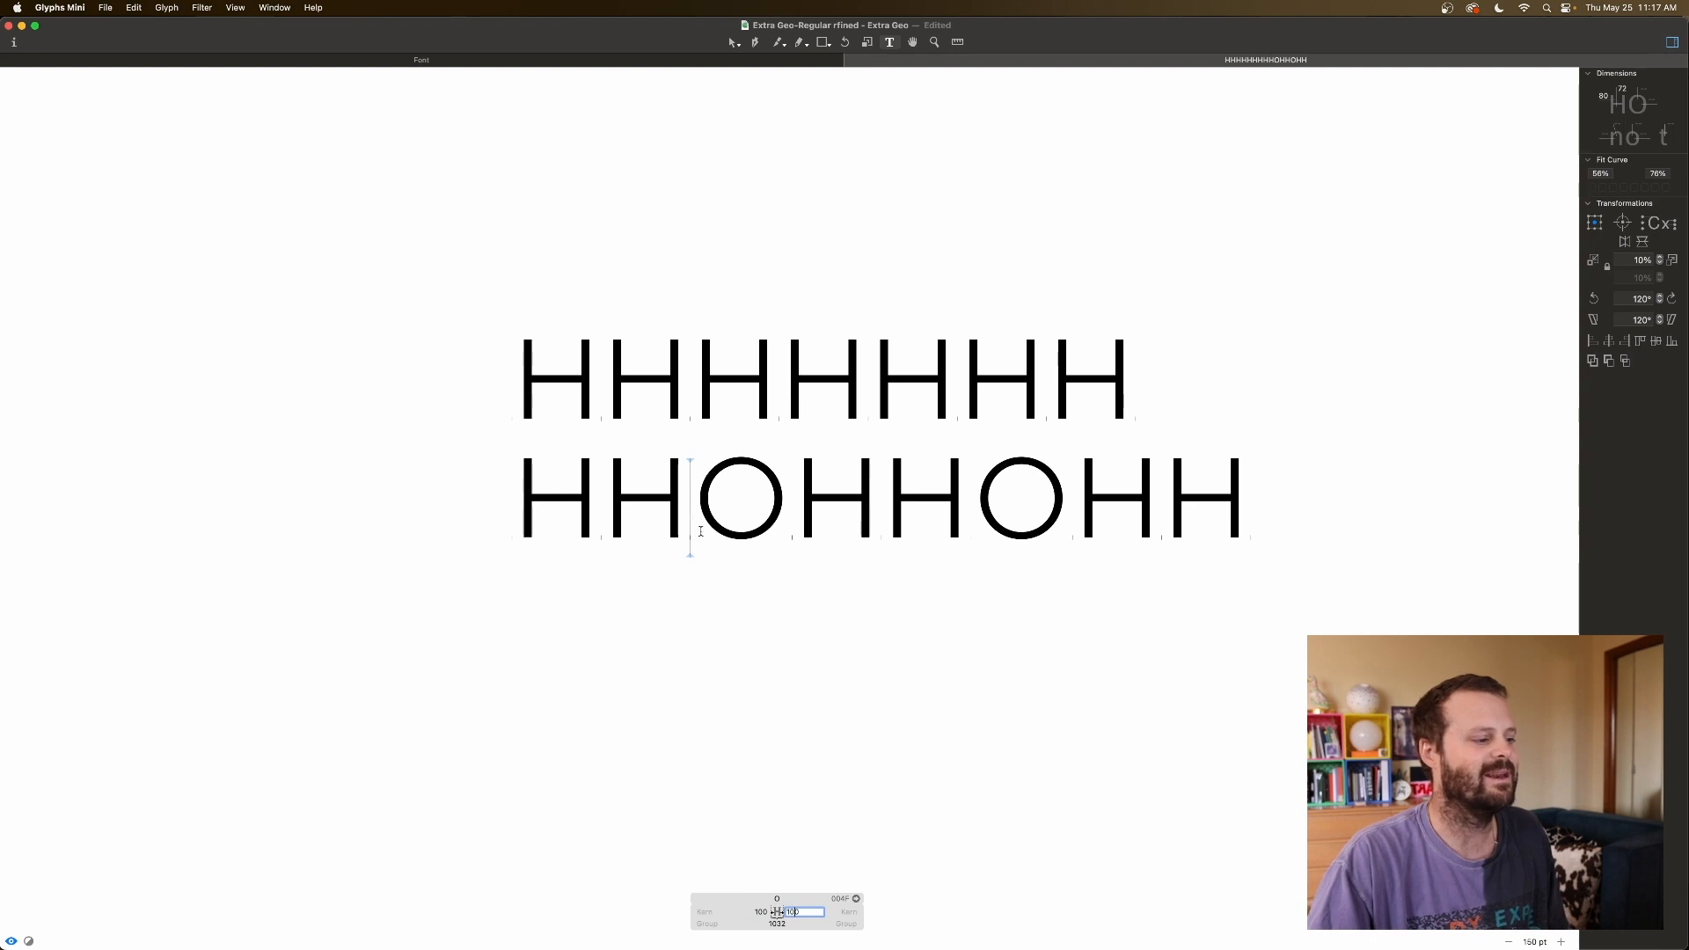
key("Tab")
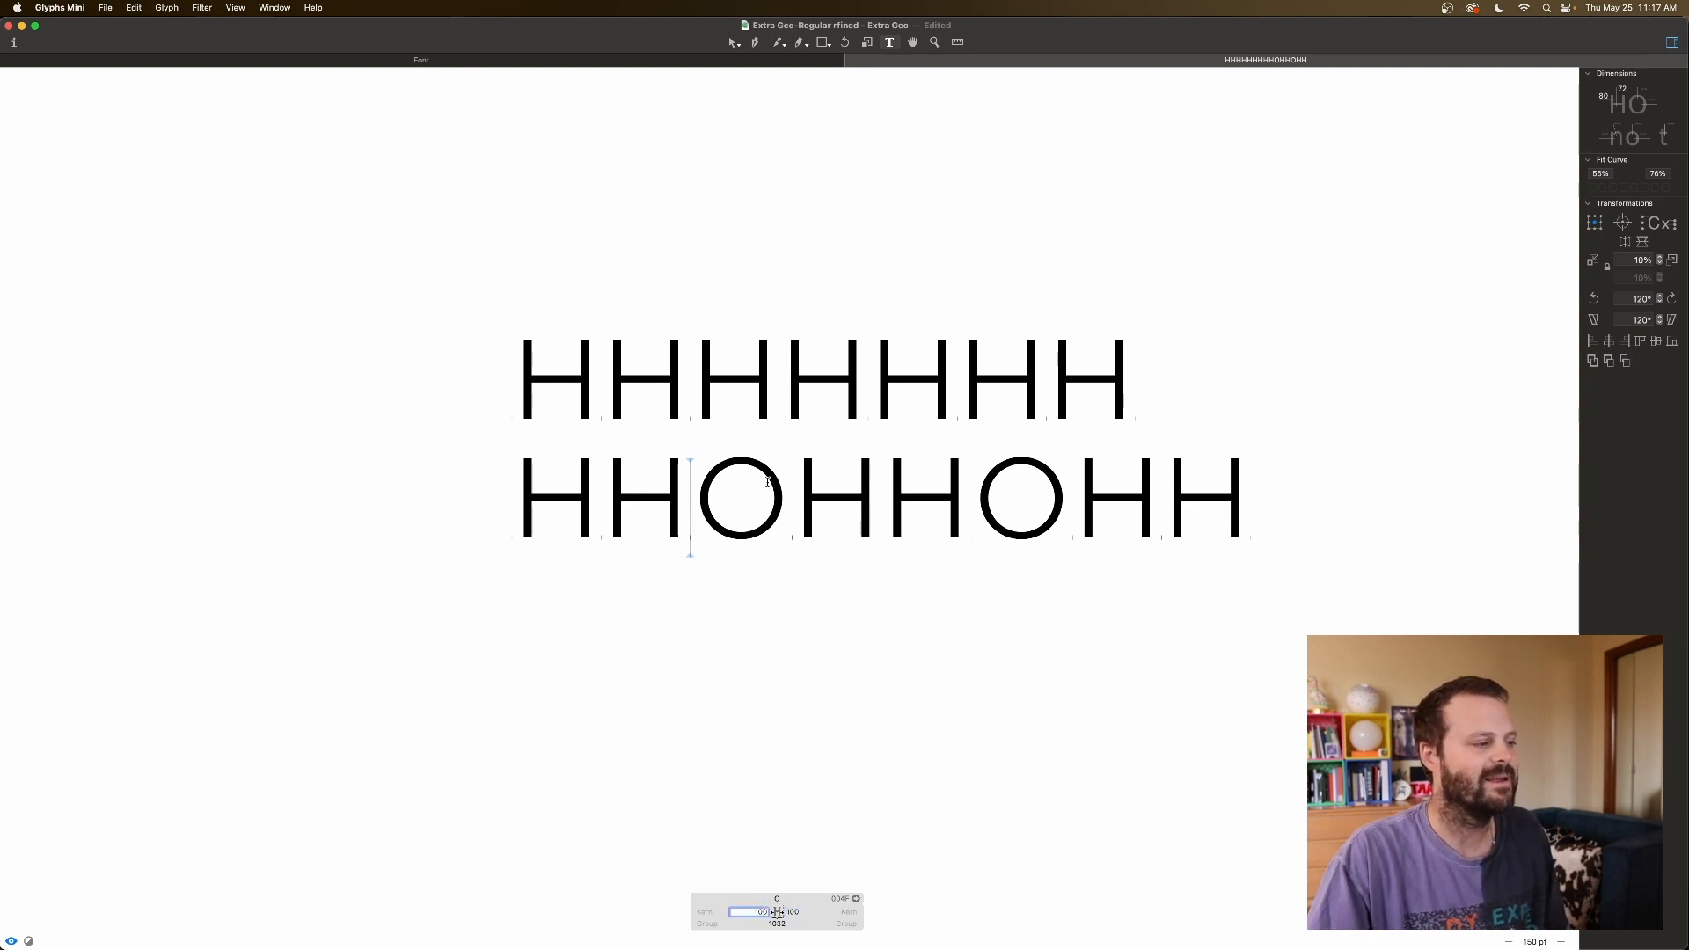
type("90")
key("Return")
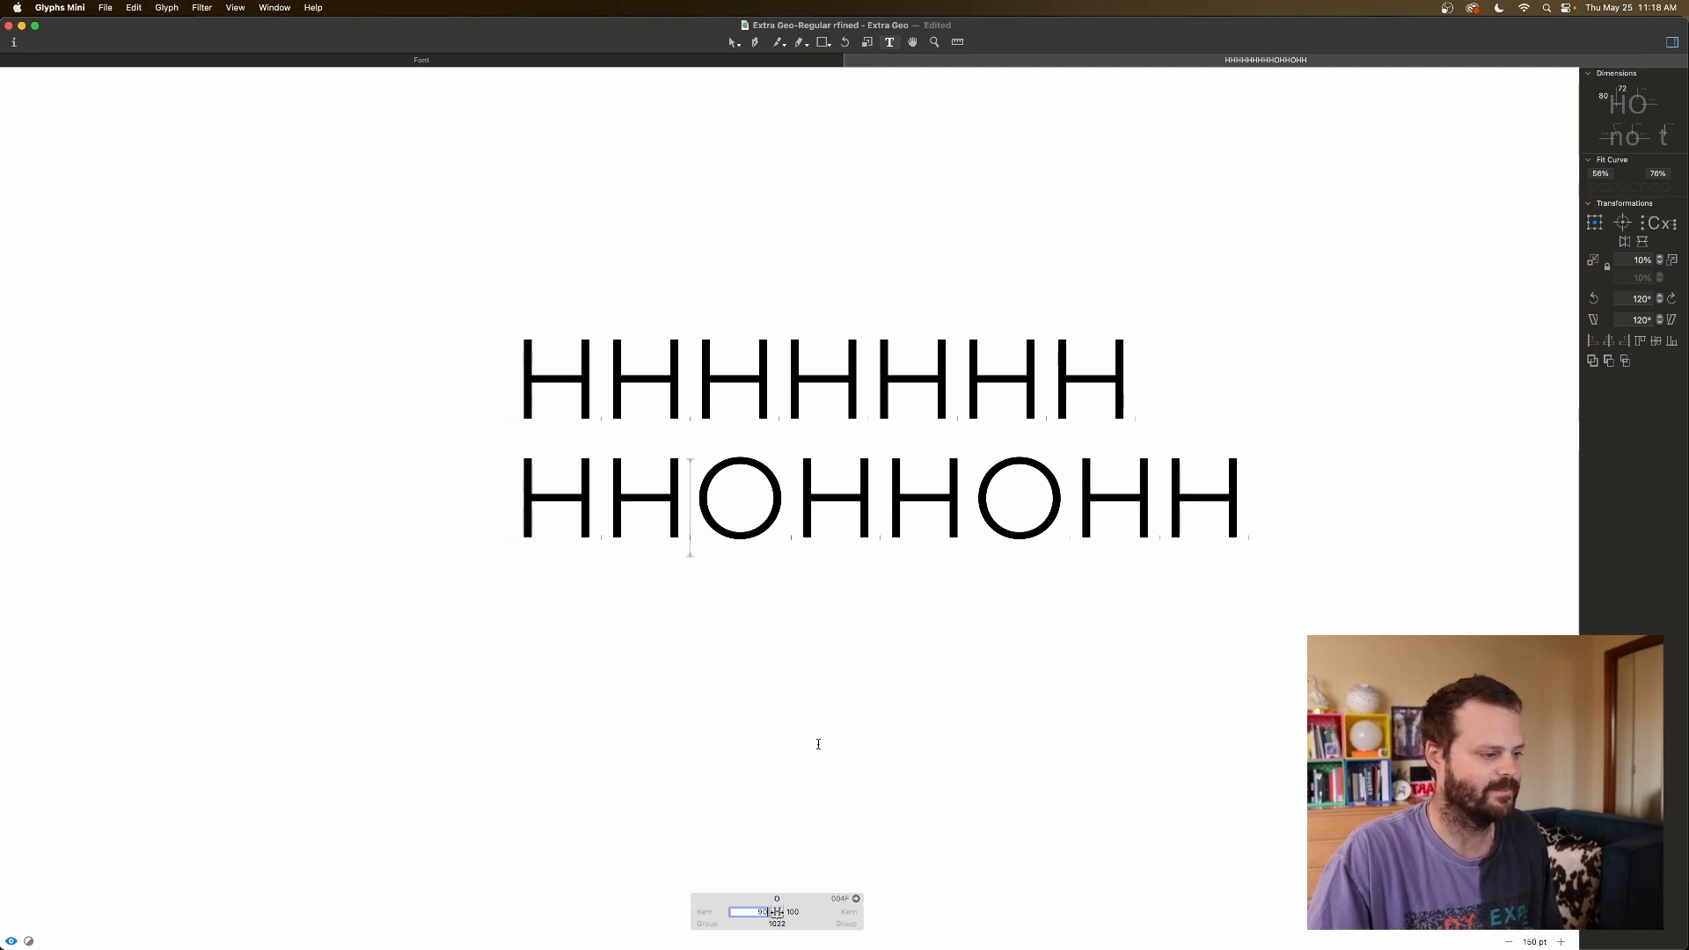
key("shift+Down")
key("shift+Down")
key("shift+Down")
key("shift+Down")
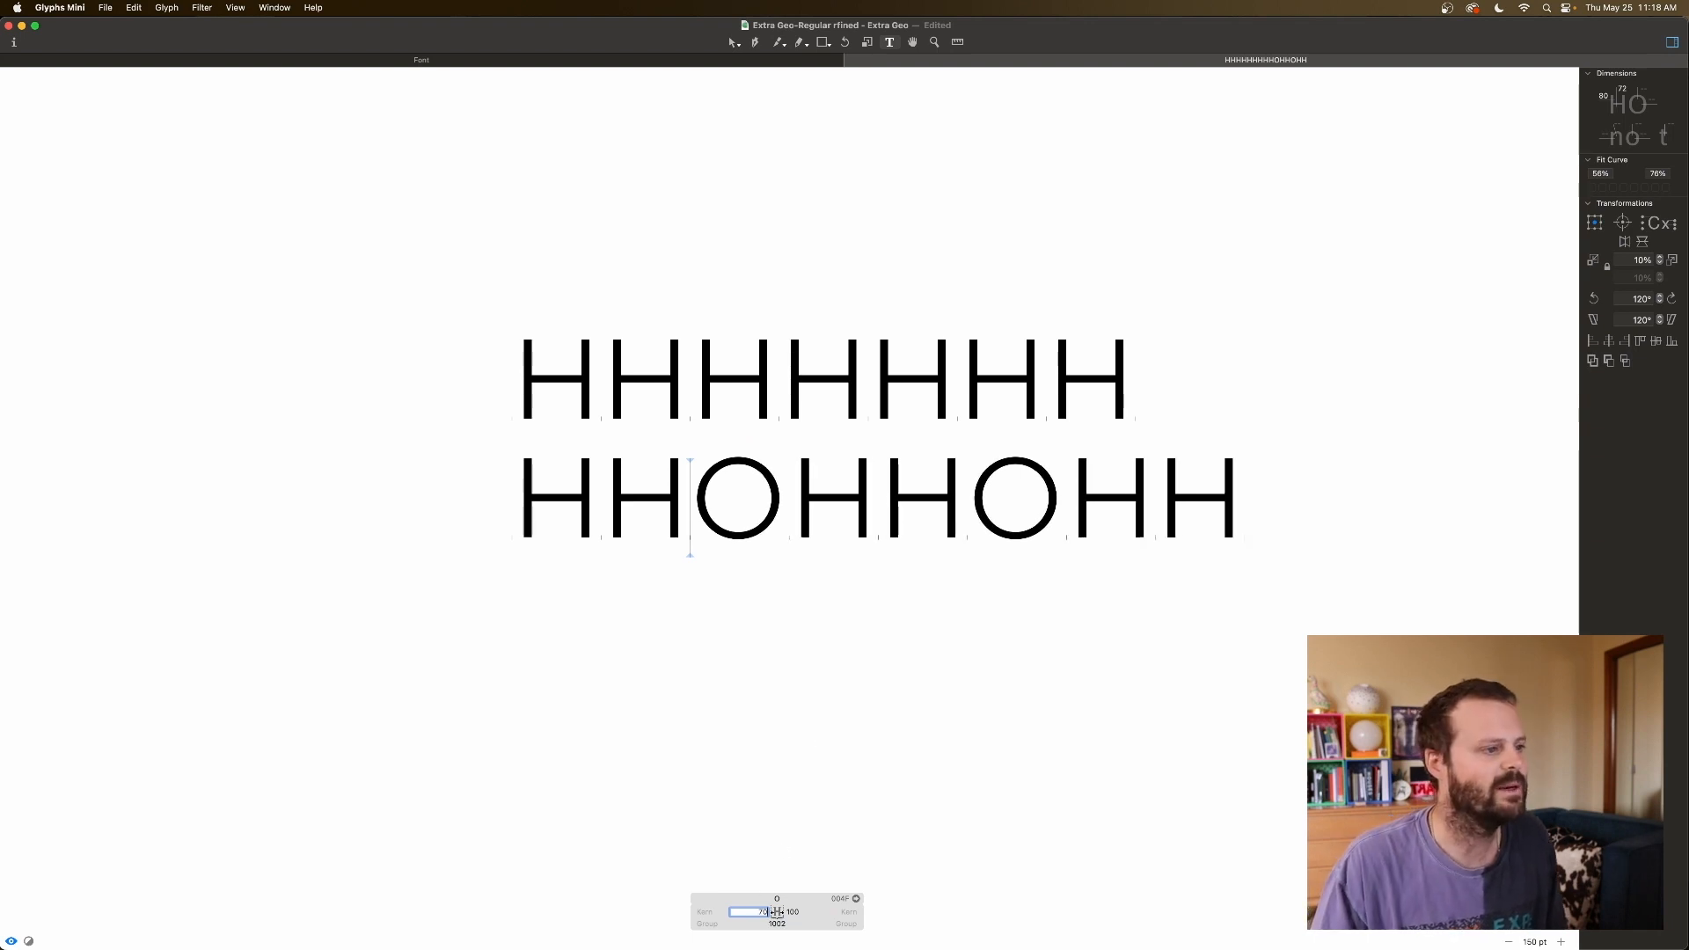
key("shift+Down")
key("shift+Down")
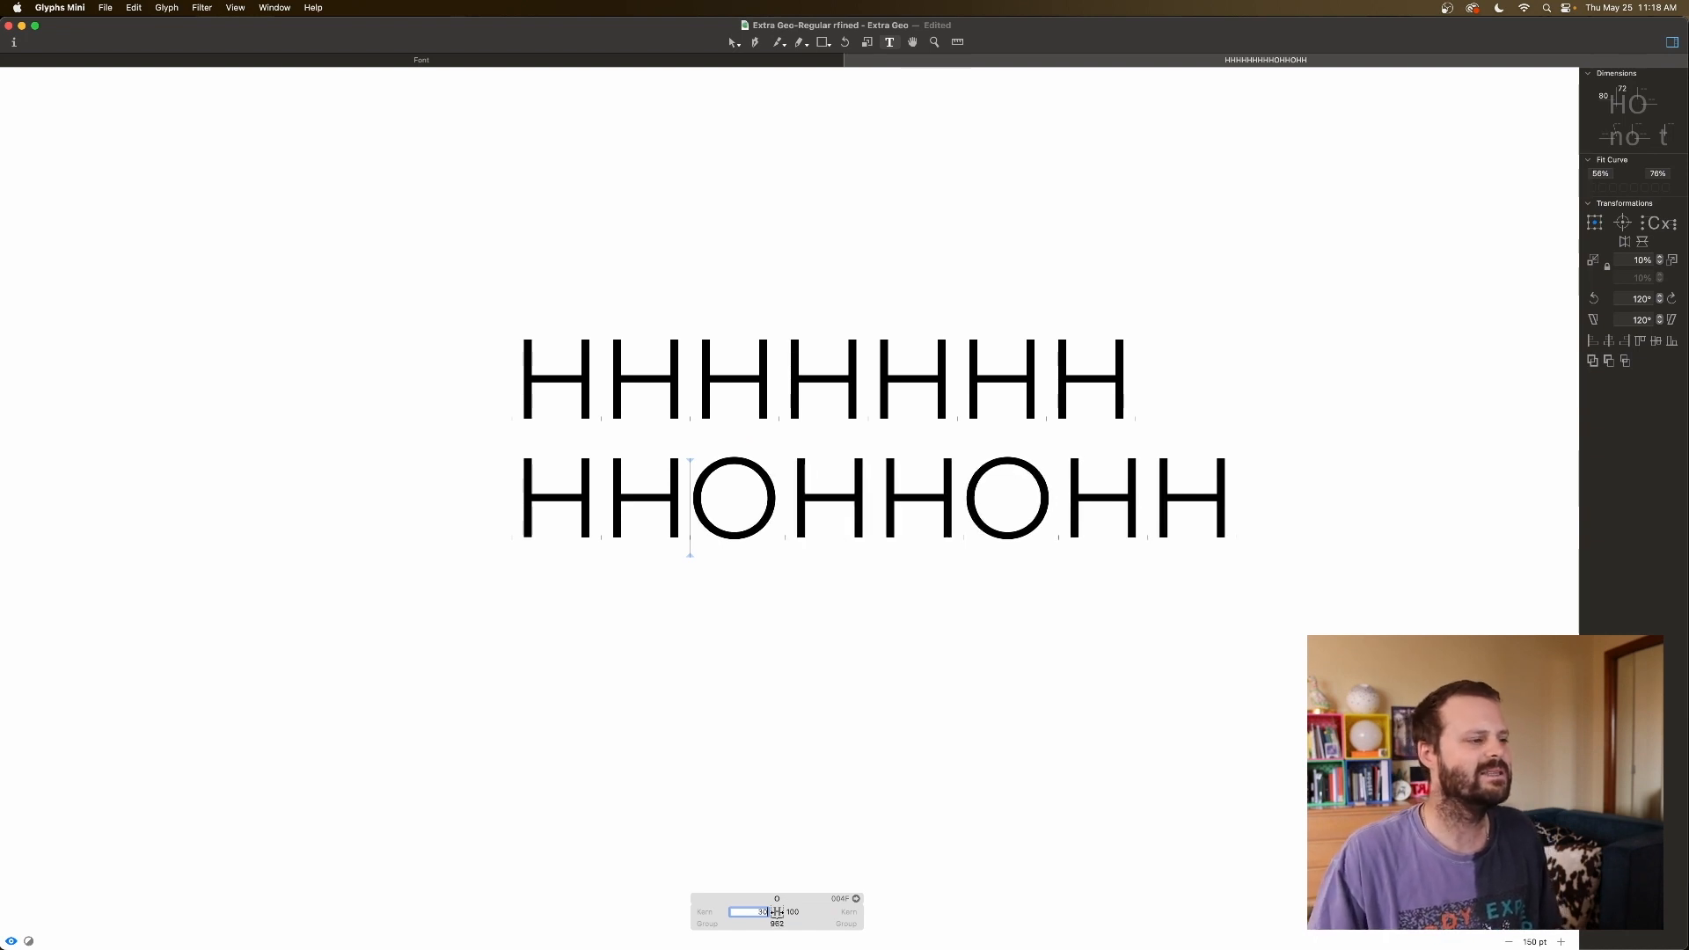
key("Tab")
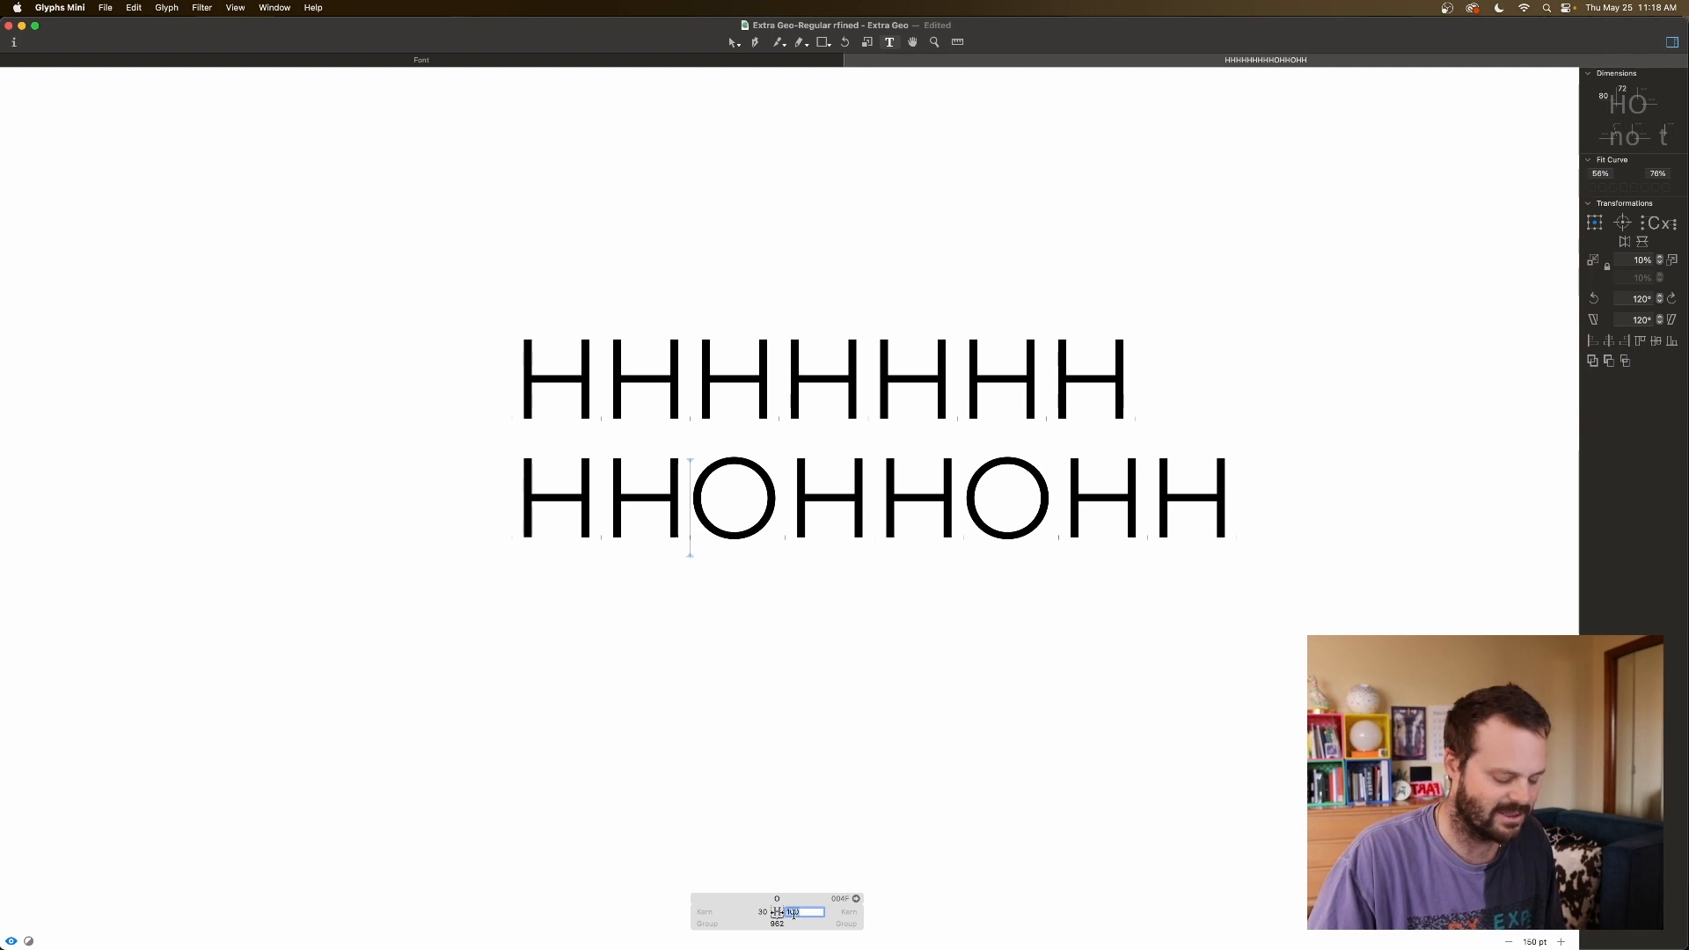
key("shift+Down")
key("shift+Down")
key("shift+Down")
key("shift+Down")
key("shift+Down")
key("shift+Down")
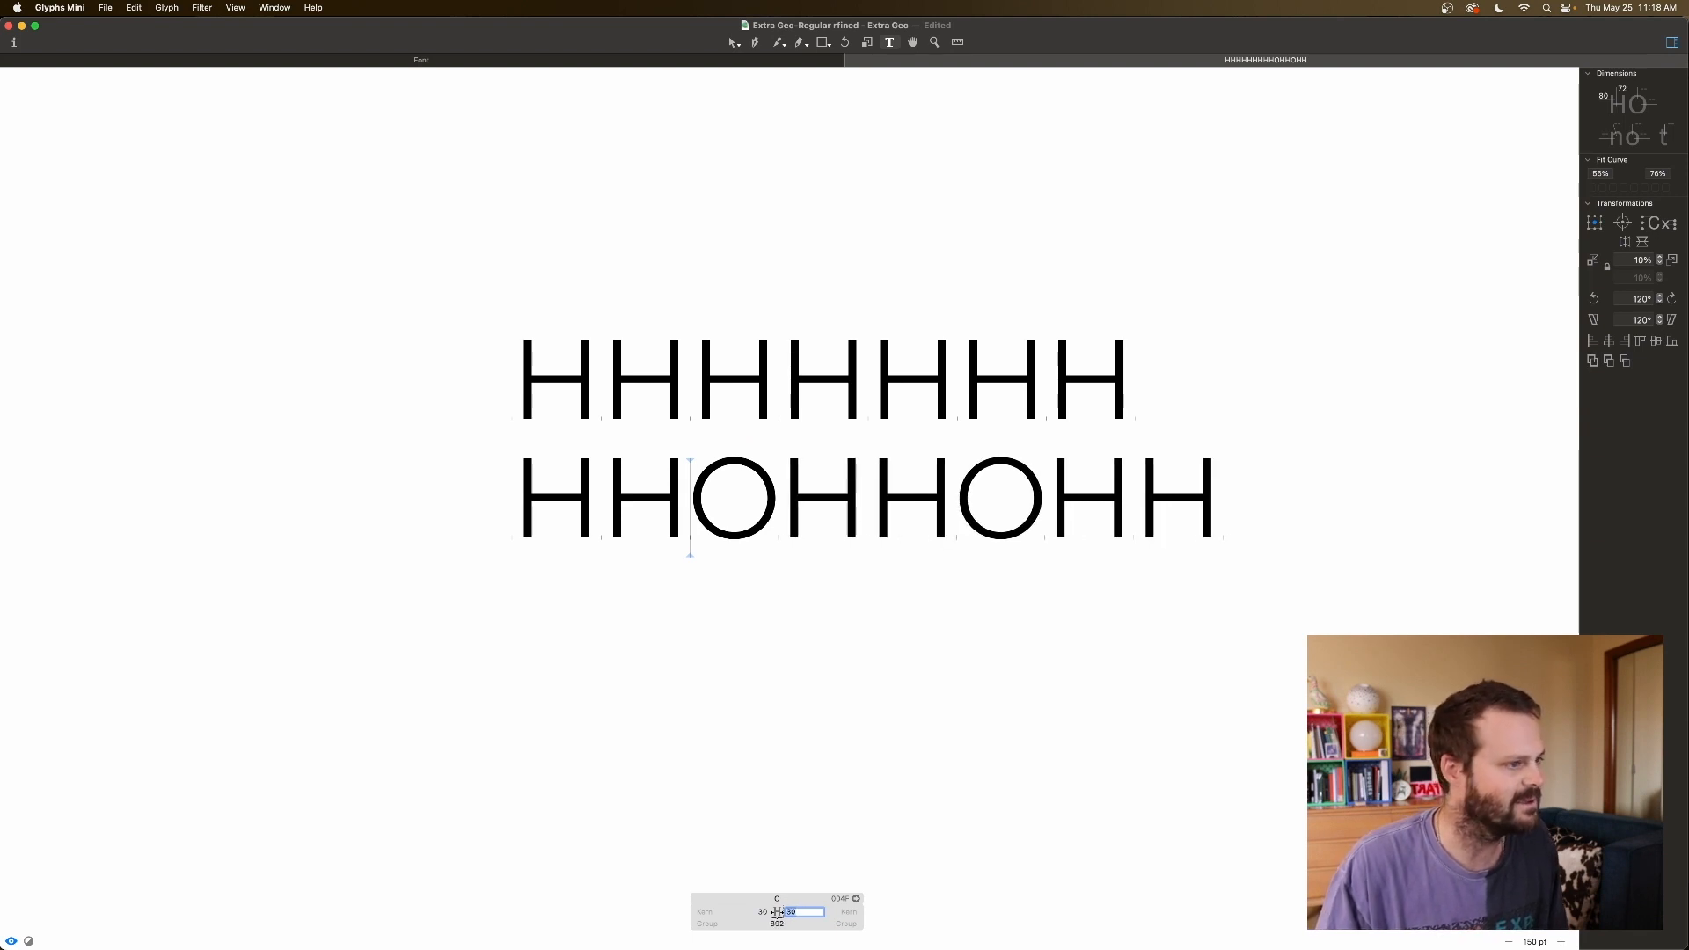
left_click(1157, 561)
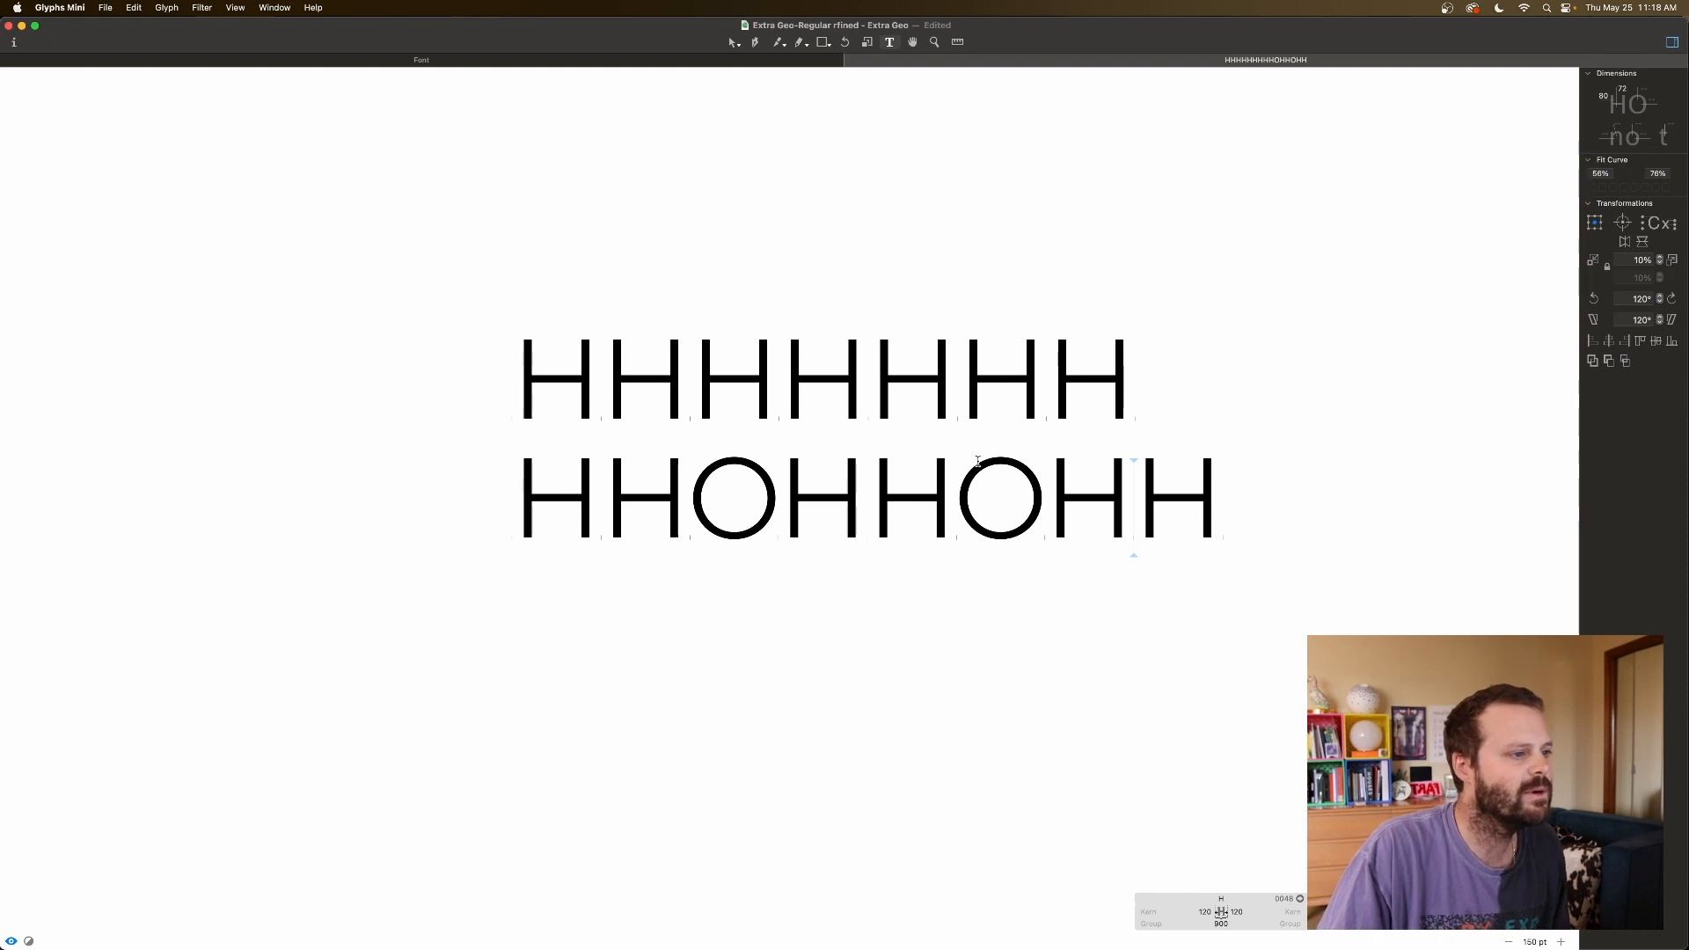
Nudge both O sidebearings to 35, recheck against the H's, and return to the overview.
left_click(702, 475)
left_click(765, 912)
key("Up")
key("Up")
key("Up")
key("Up")
key("Up")
left_click(791, 911)
key("Up")
key("Up")
key("Up")
key("Up")
key("Up")
key("Up")
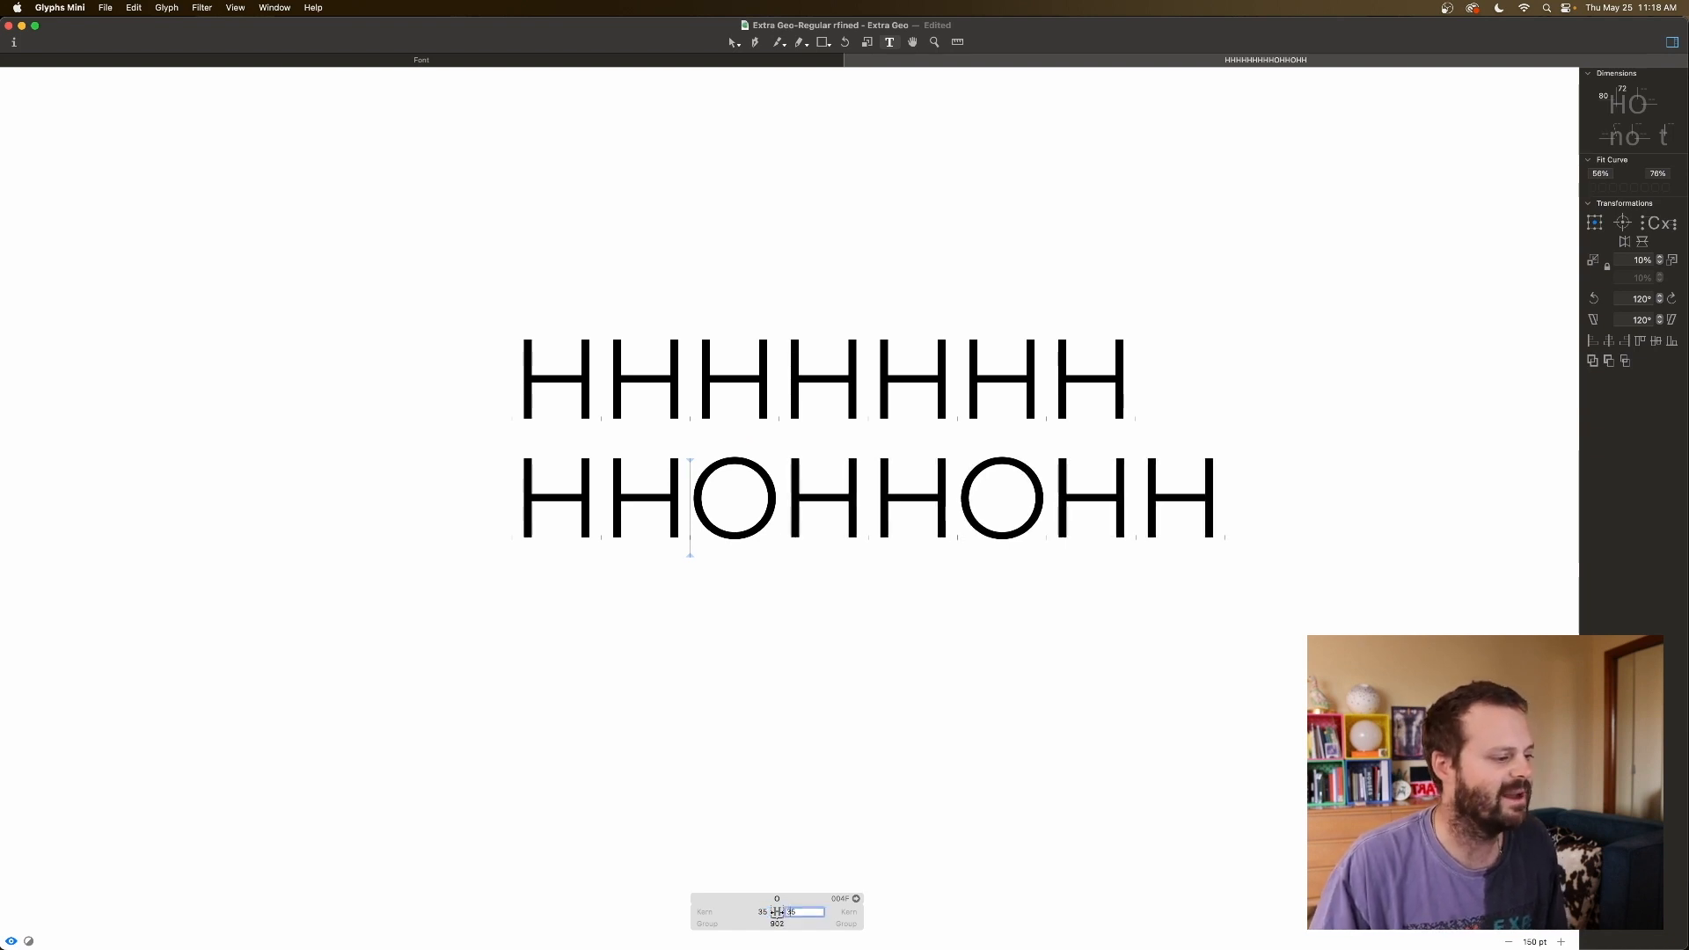
left_click(892, 759)
left_click(706, 518)
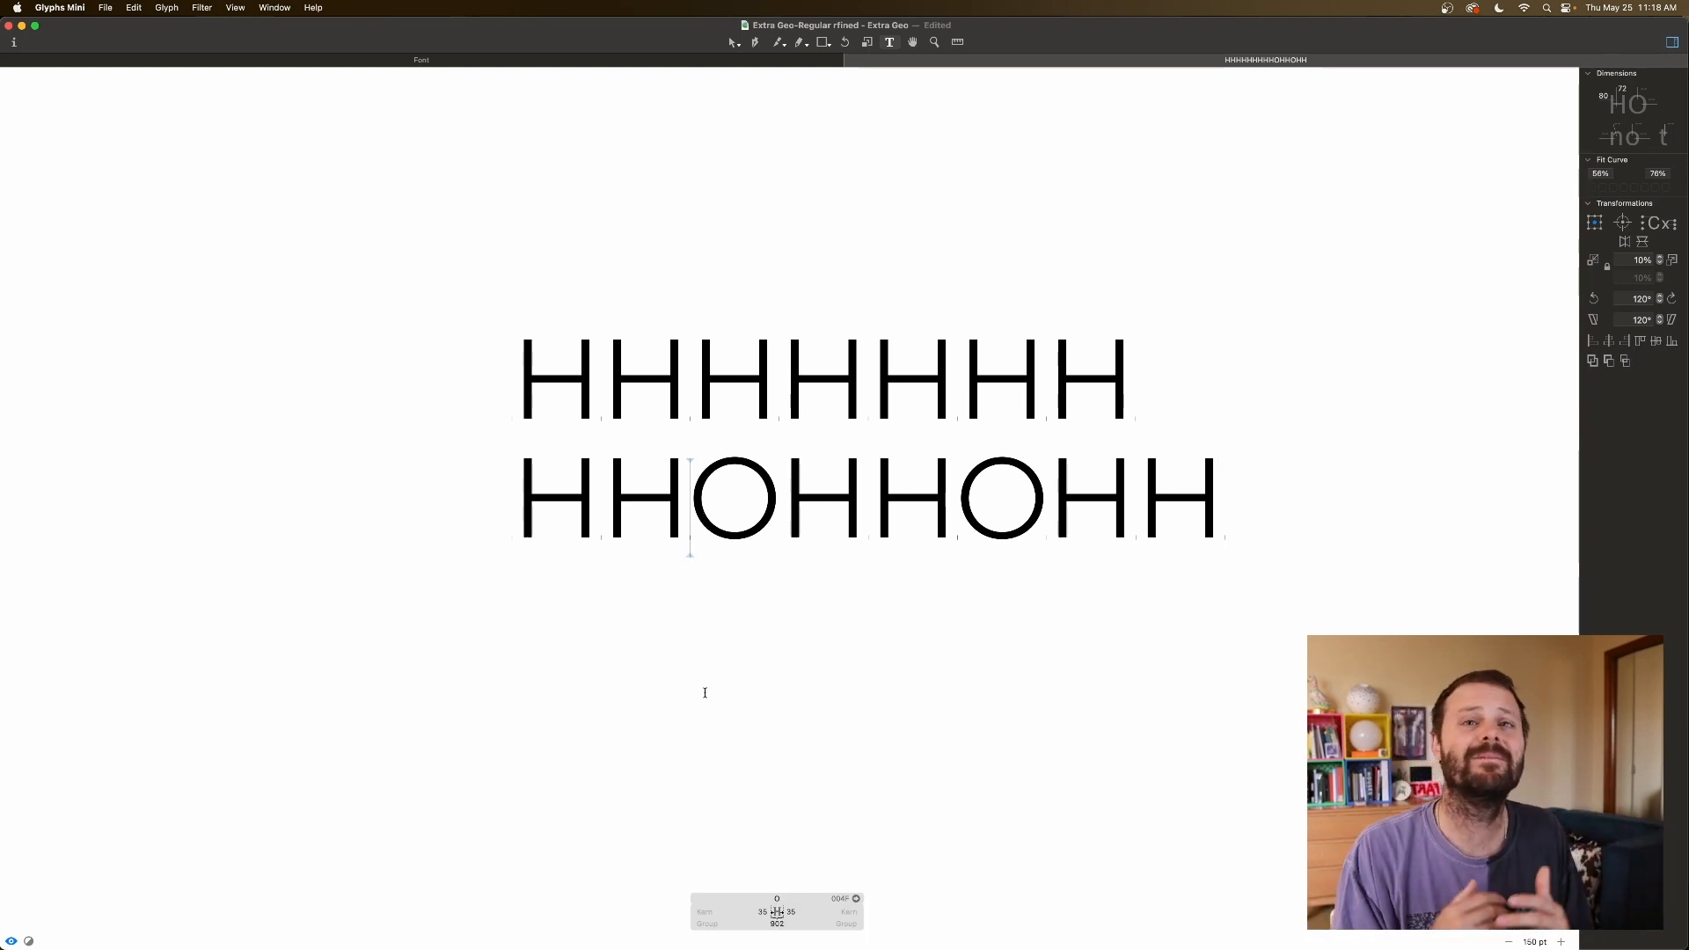
left_click(856, 511)
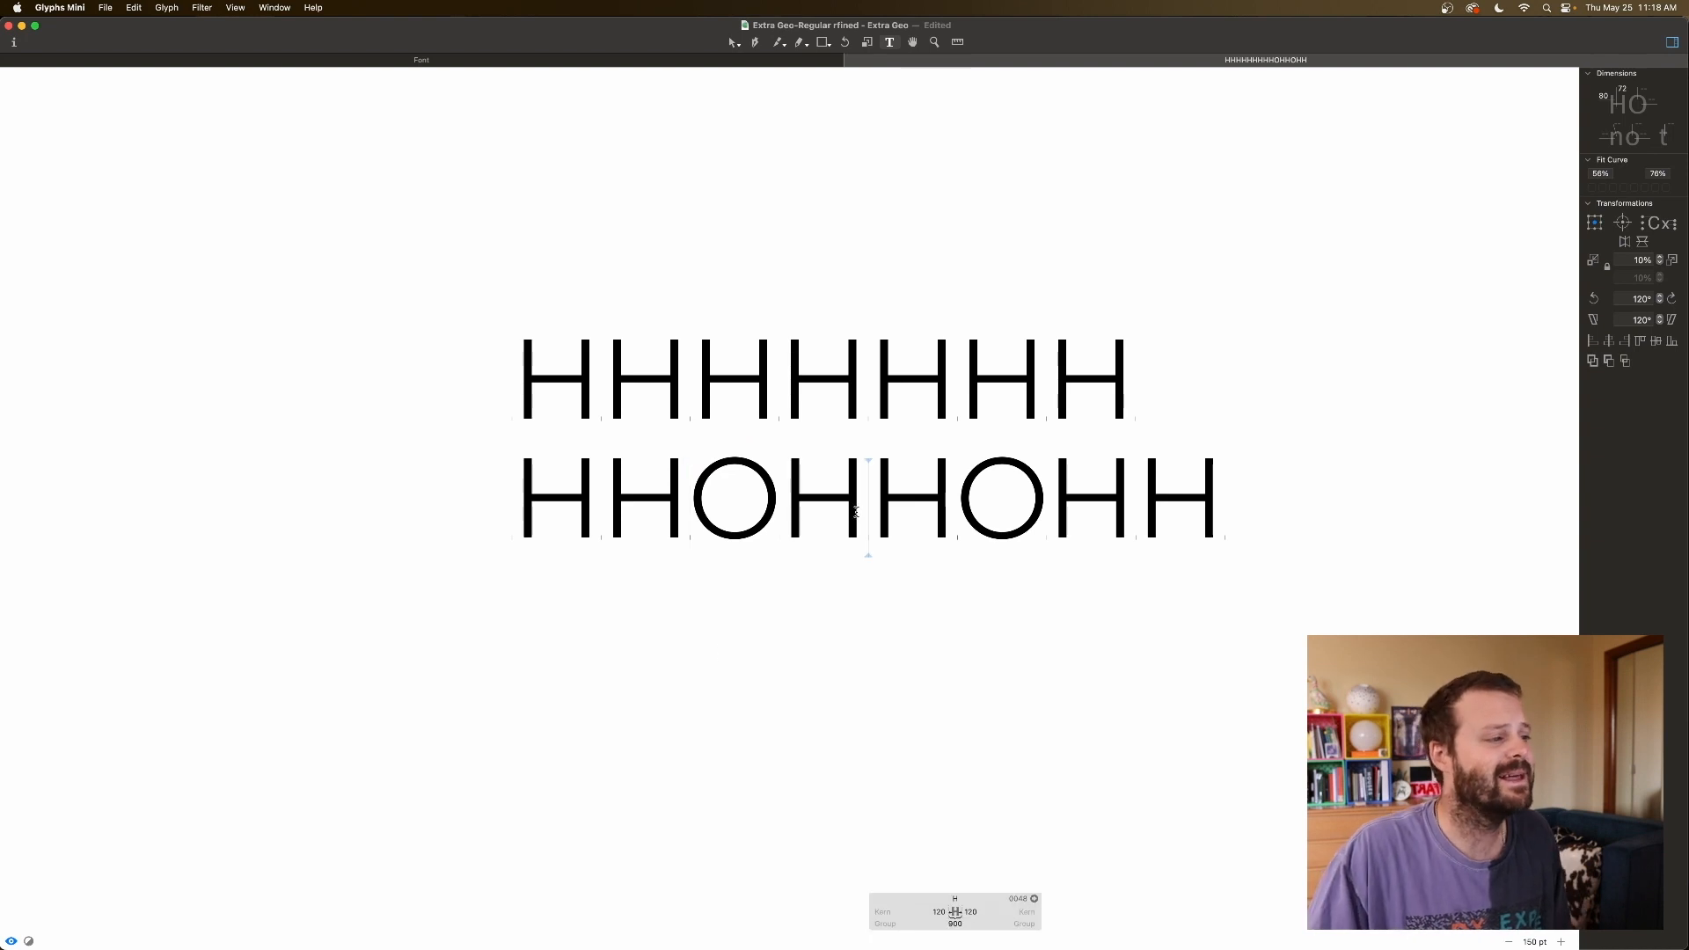
left_click(1130, 478)
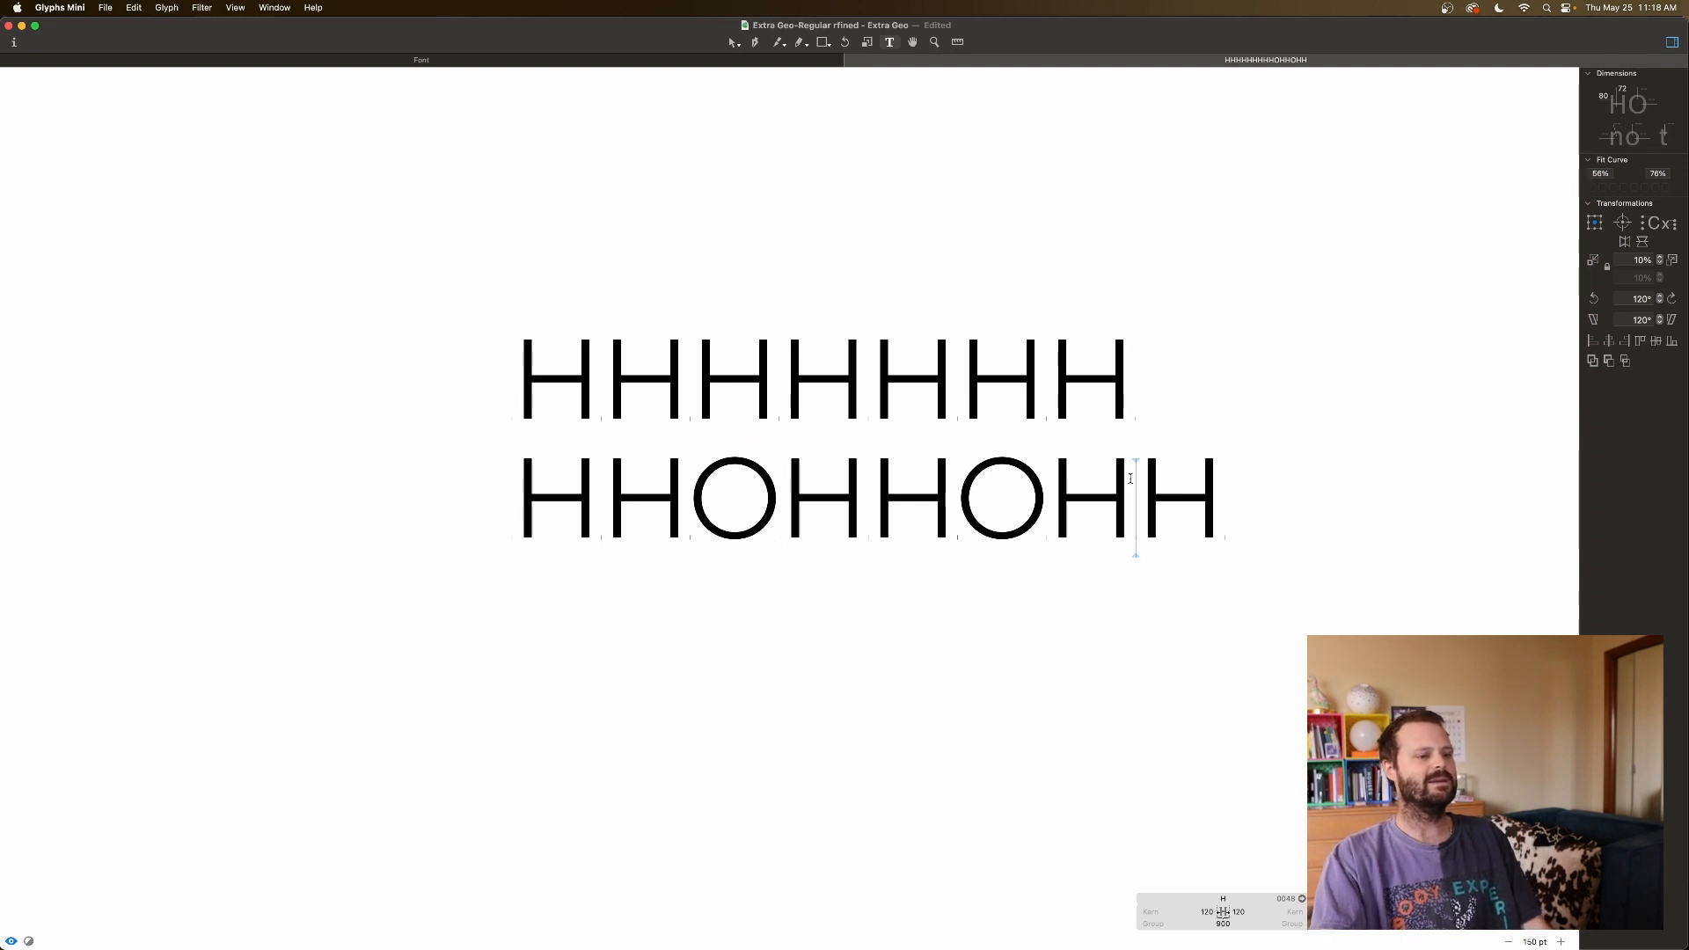
left_click(730, 504)
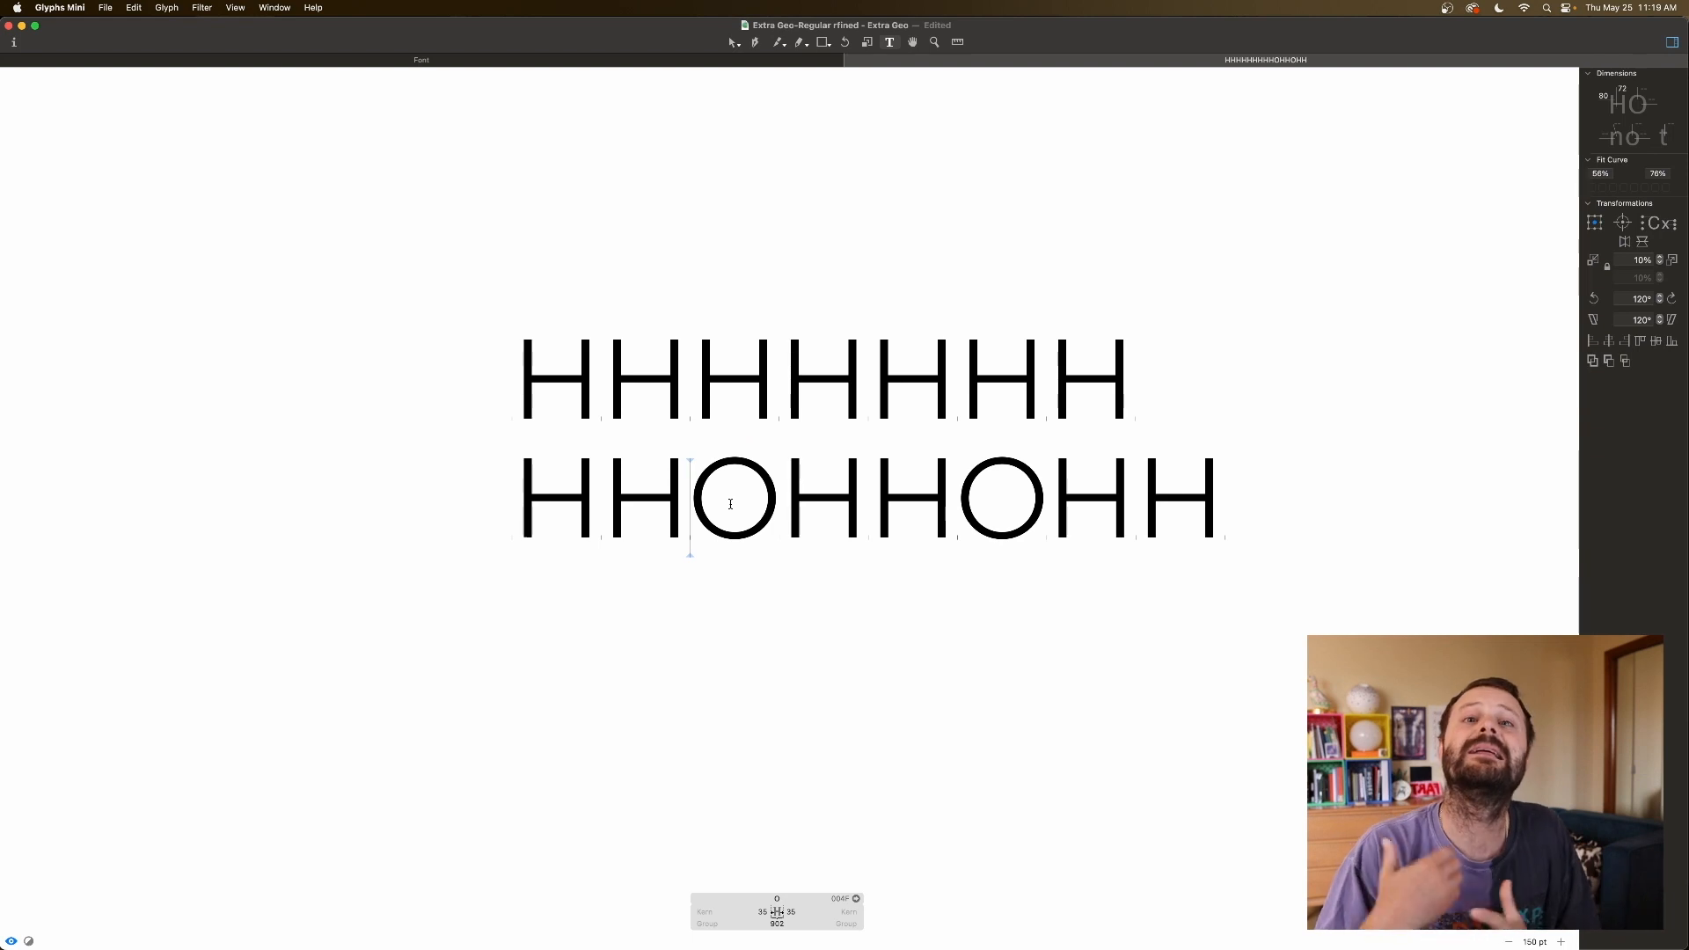
left_click(304, 65)
Select C, G and Q and enter 0 in their left sidebearing field.
left_click(158, 130)
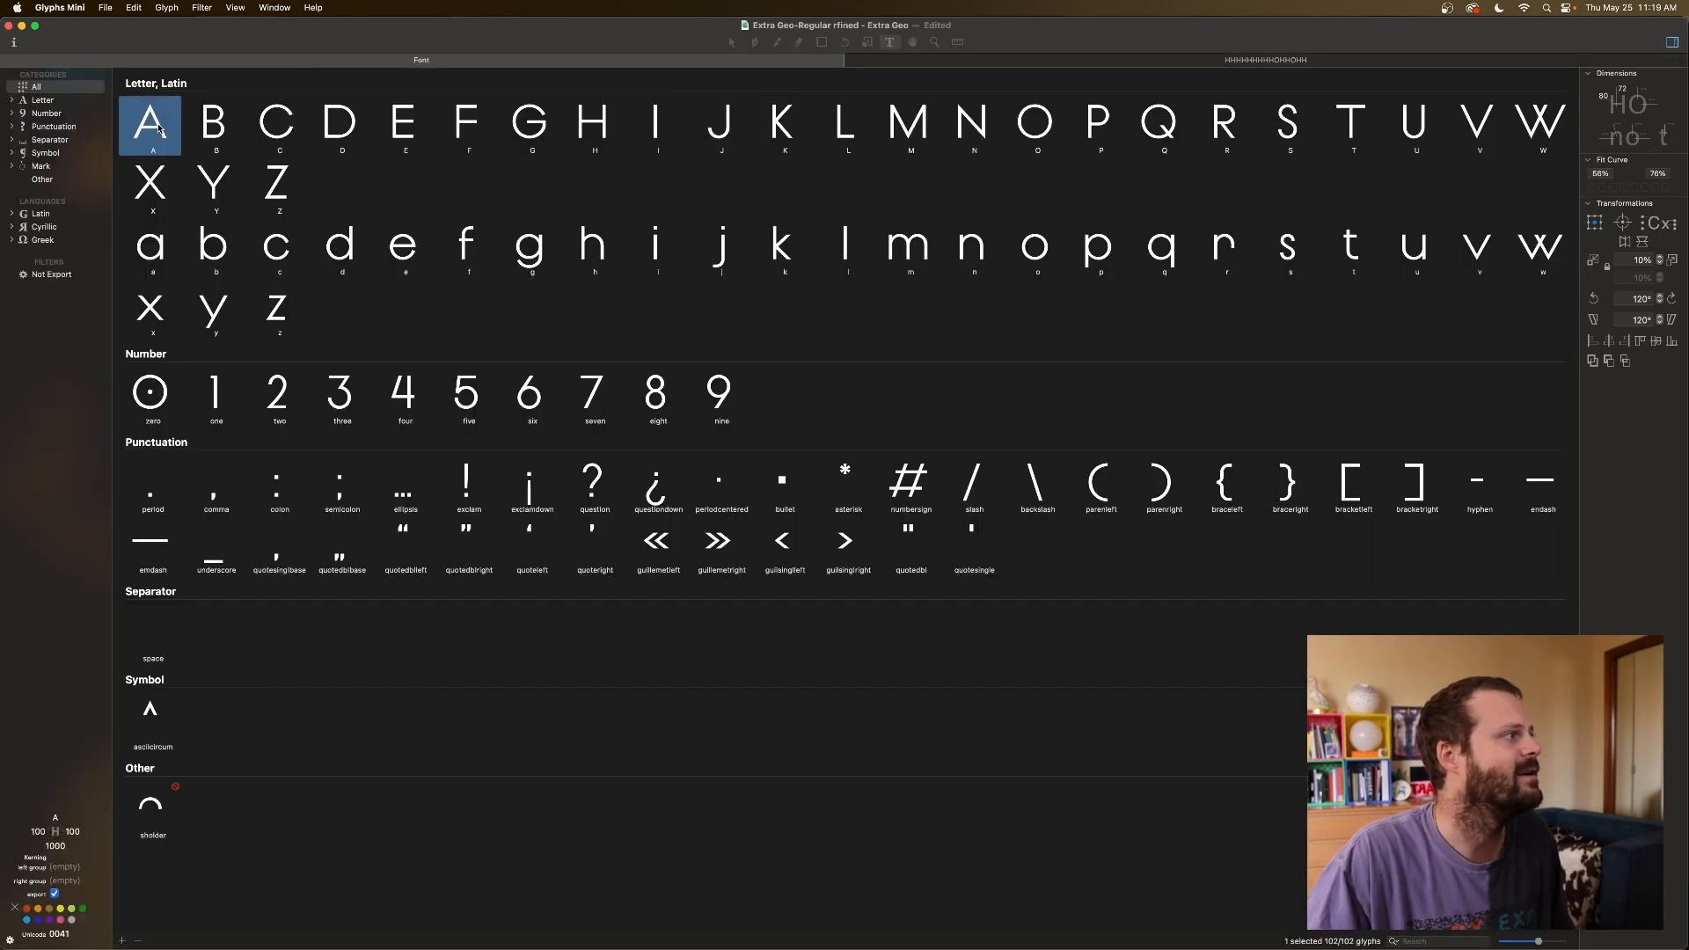
left_click(280, 126)
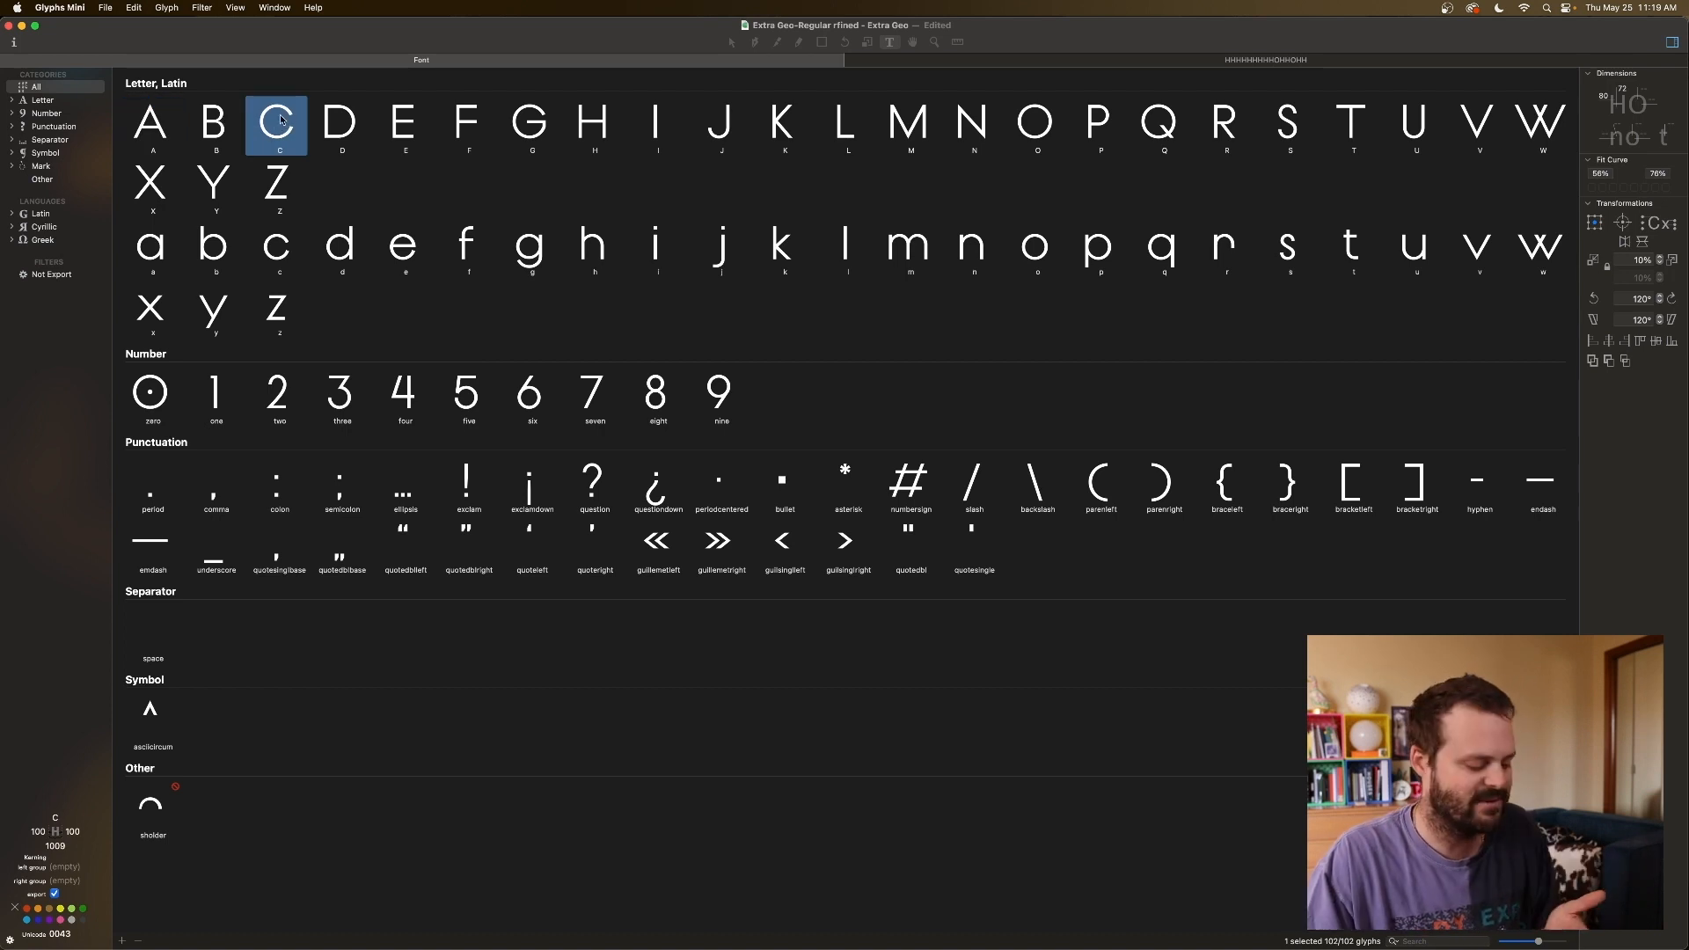
left_click(528, 125, "super")
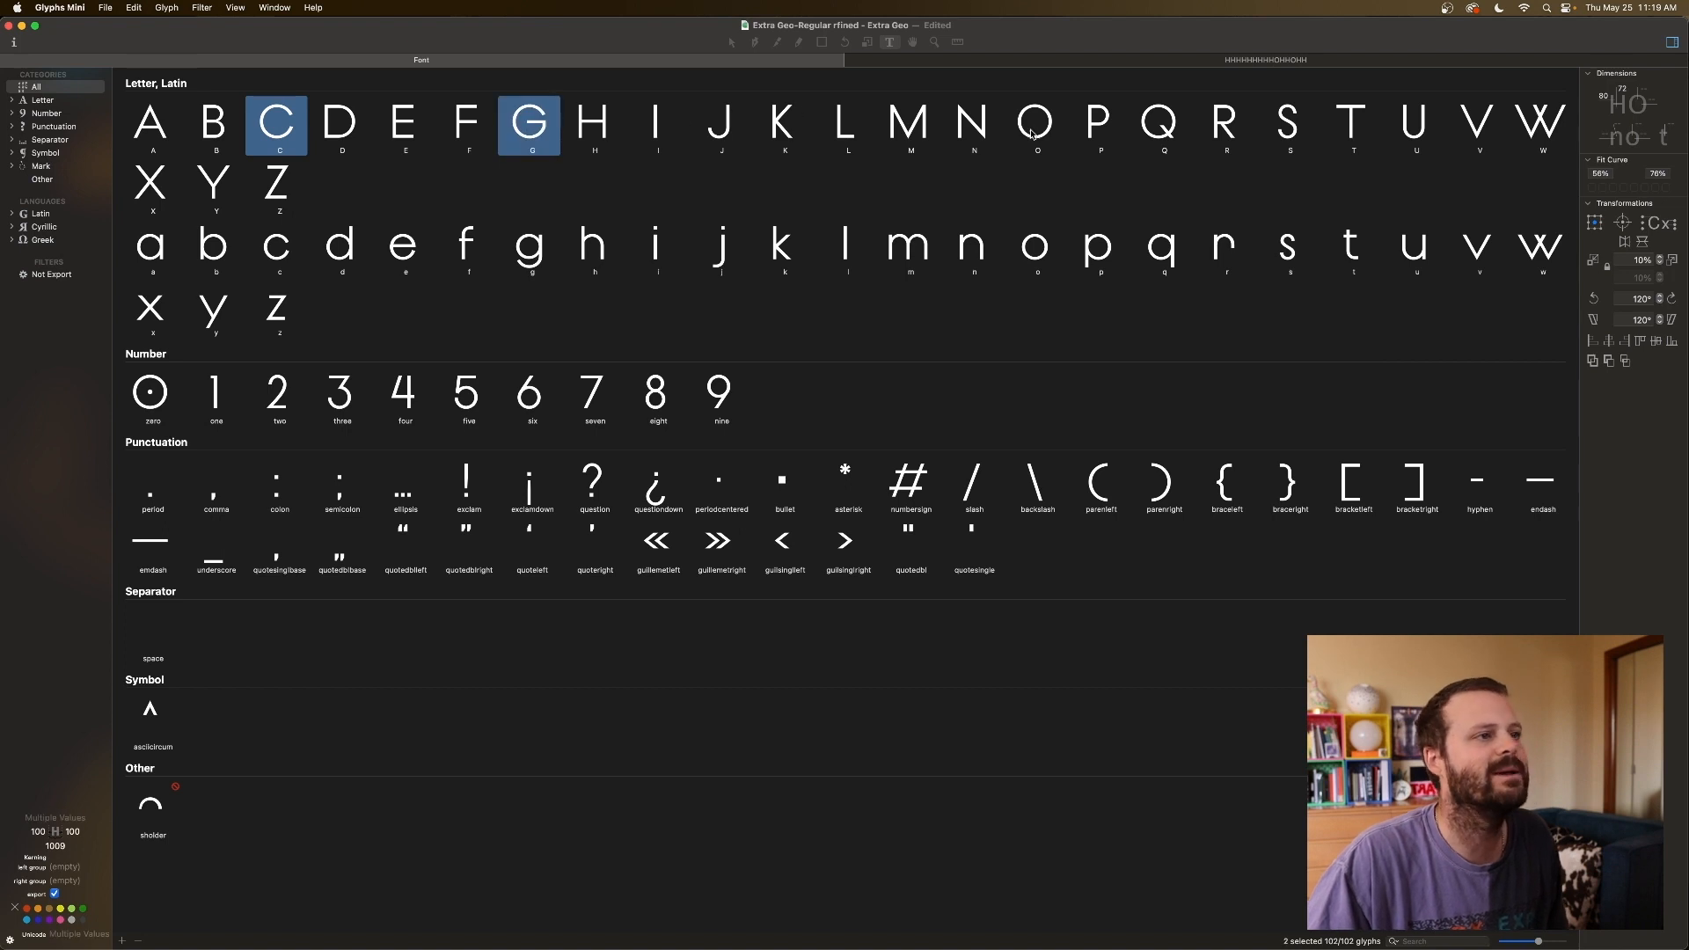
left_click(1156, 125, "super")
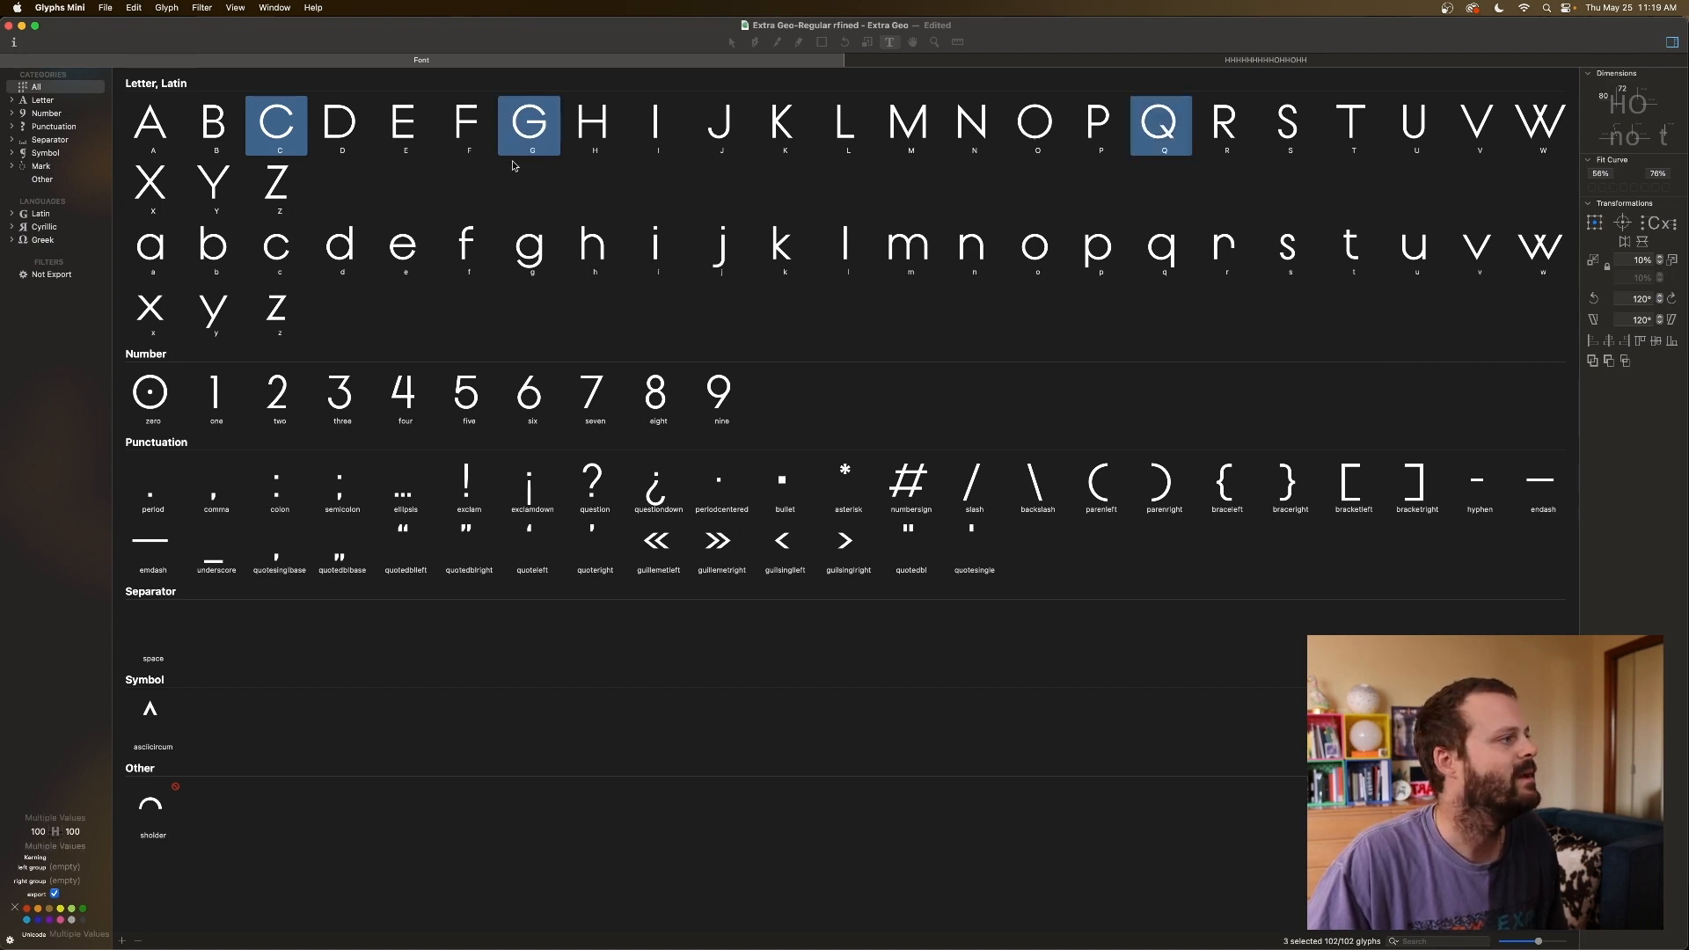
left_click(38, 831)
type("0")
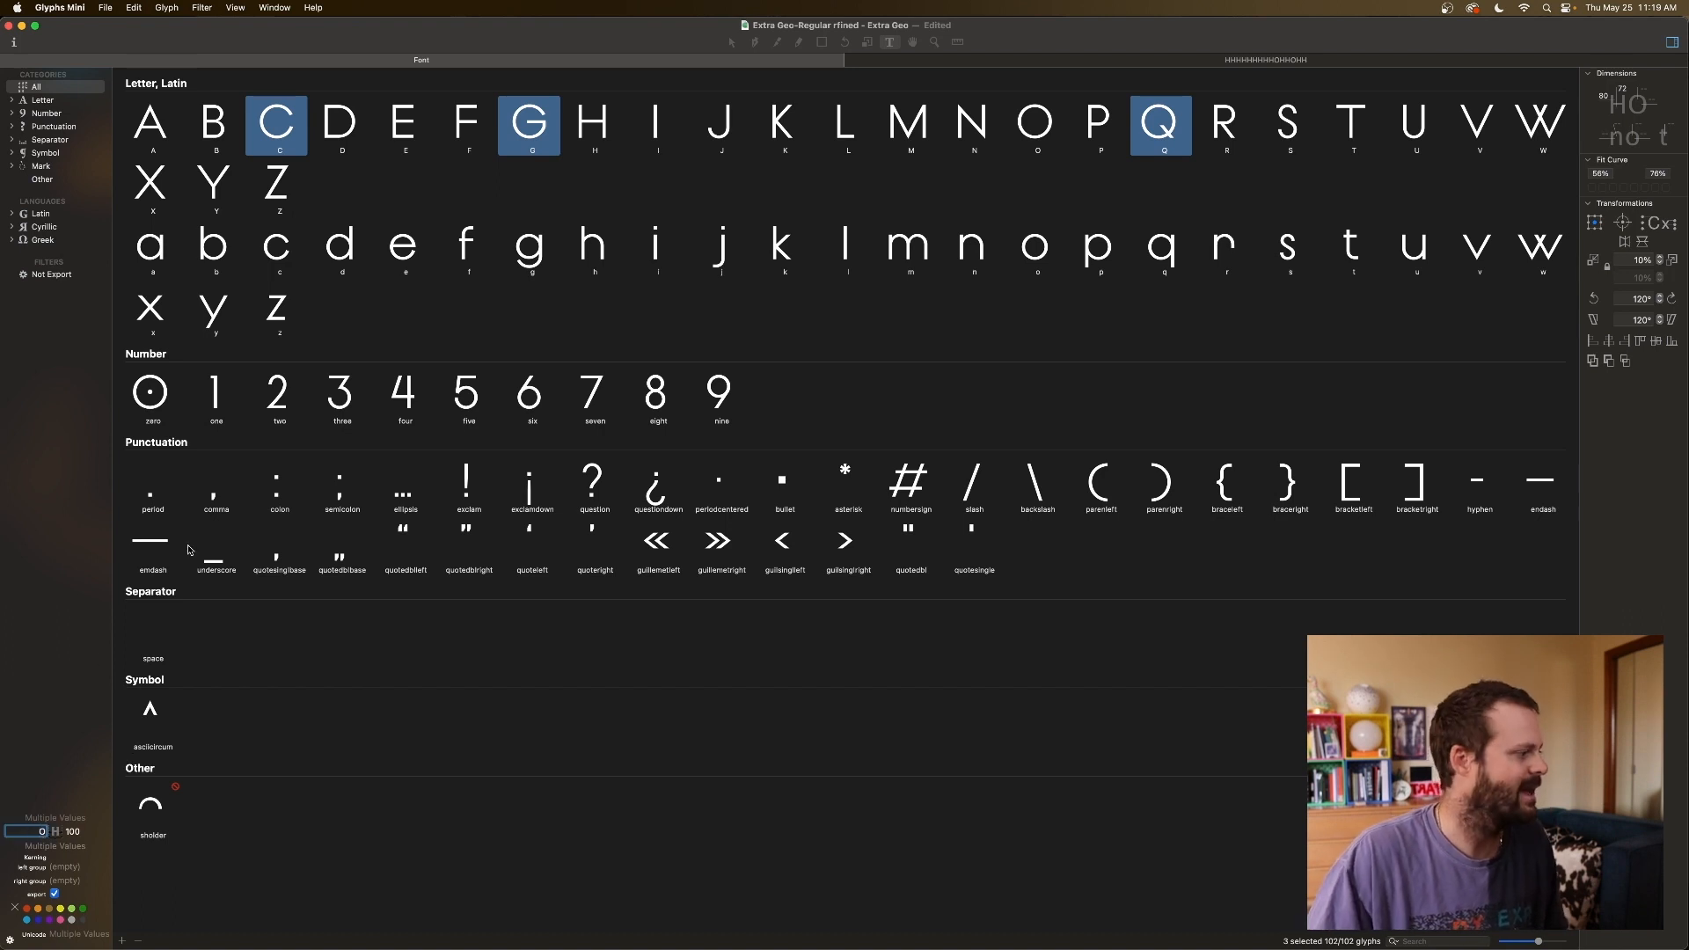
Link the right sidebearing of C, D, G and Q to O, then return to the HHOHHOHH tab.
left_click(357, 121)
left_click(297, 128)
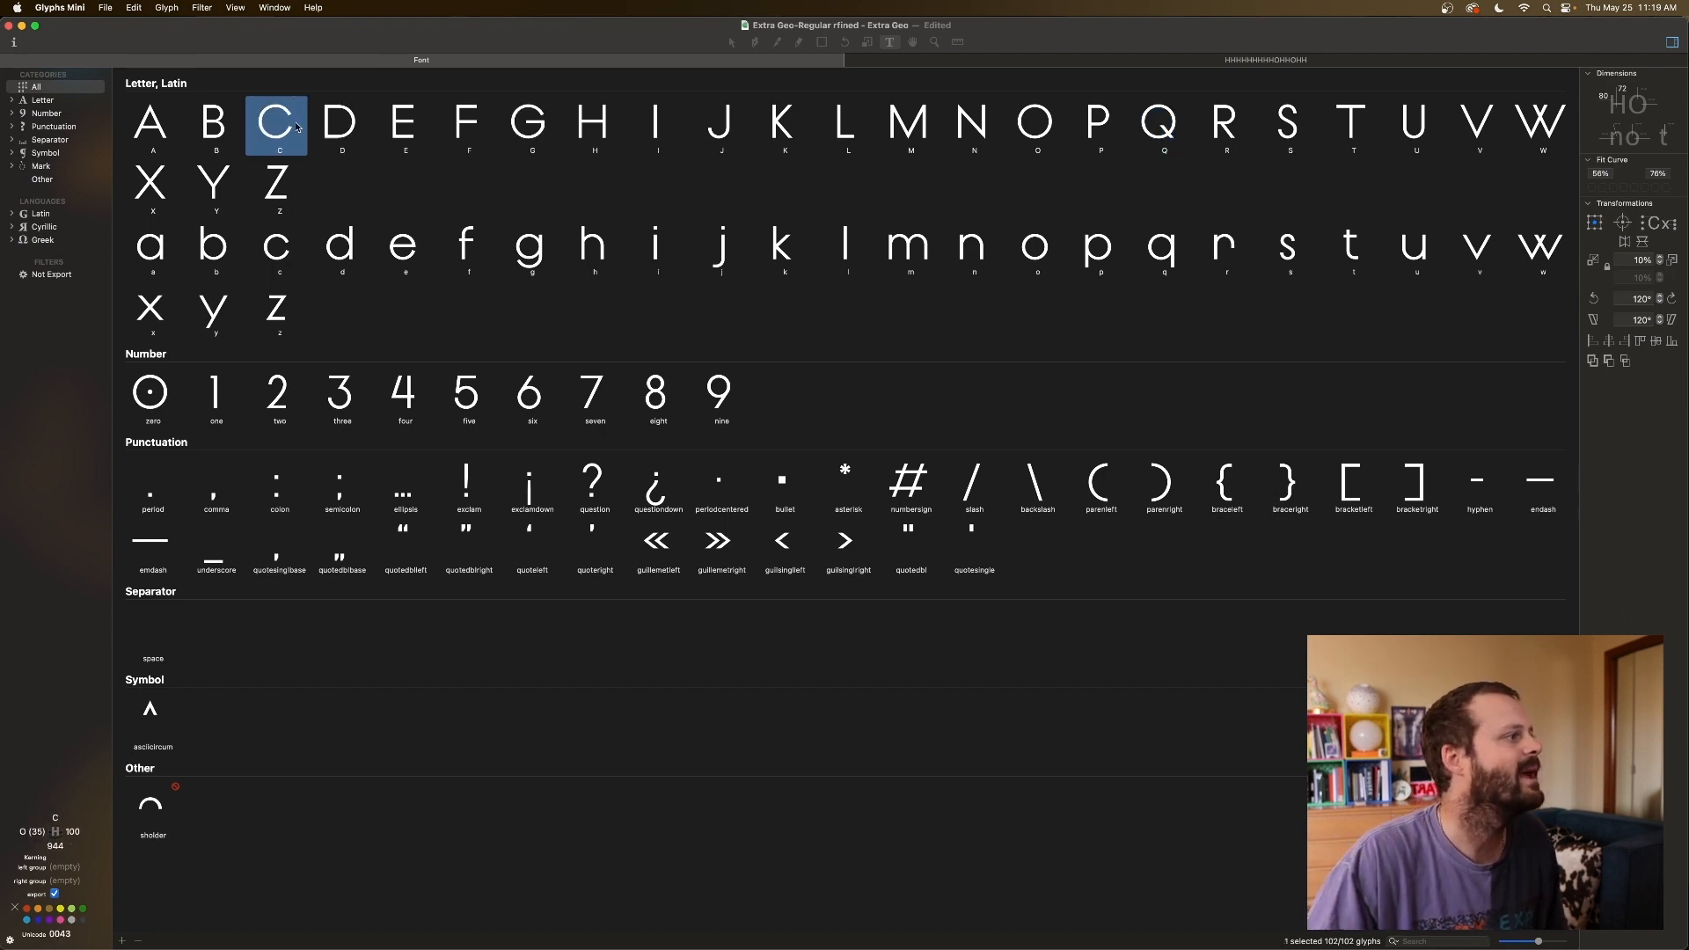
left_click(346, 125, "super")
left_click(532, 126, "super")
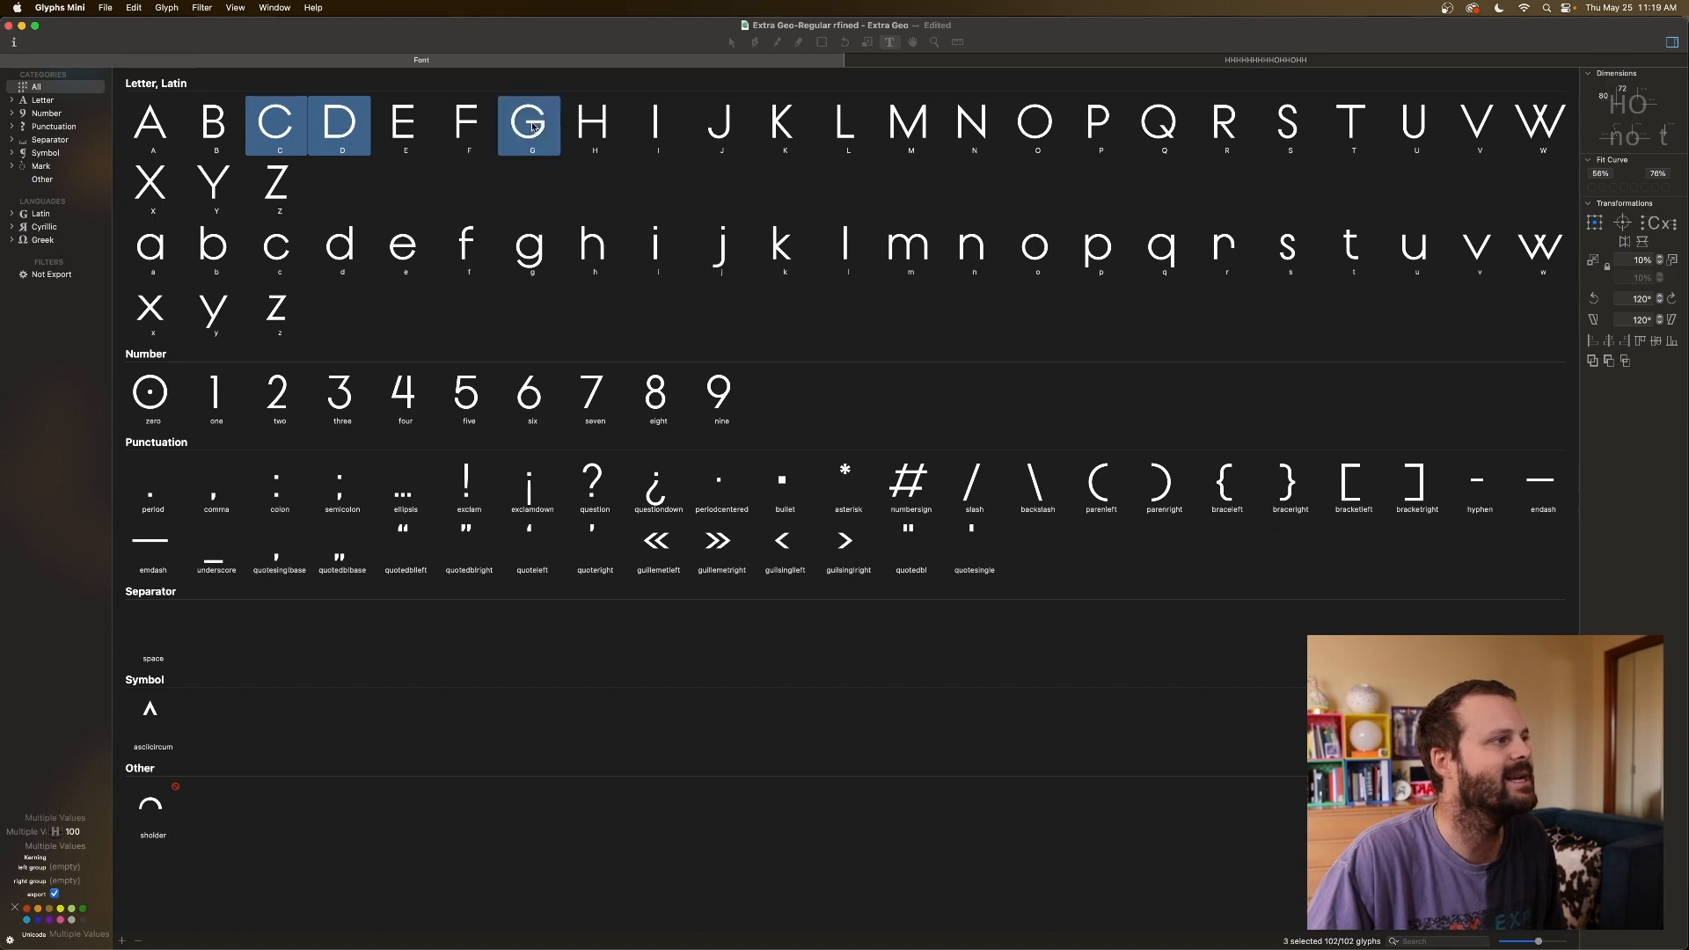
left_click(1153, 125, "super")
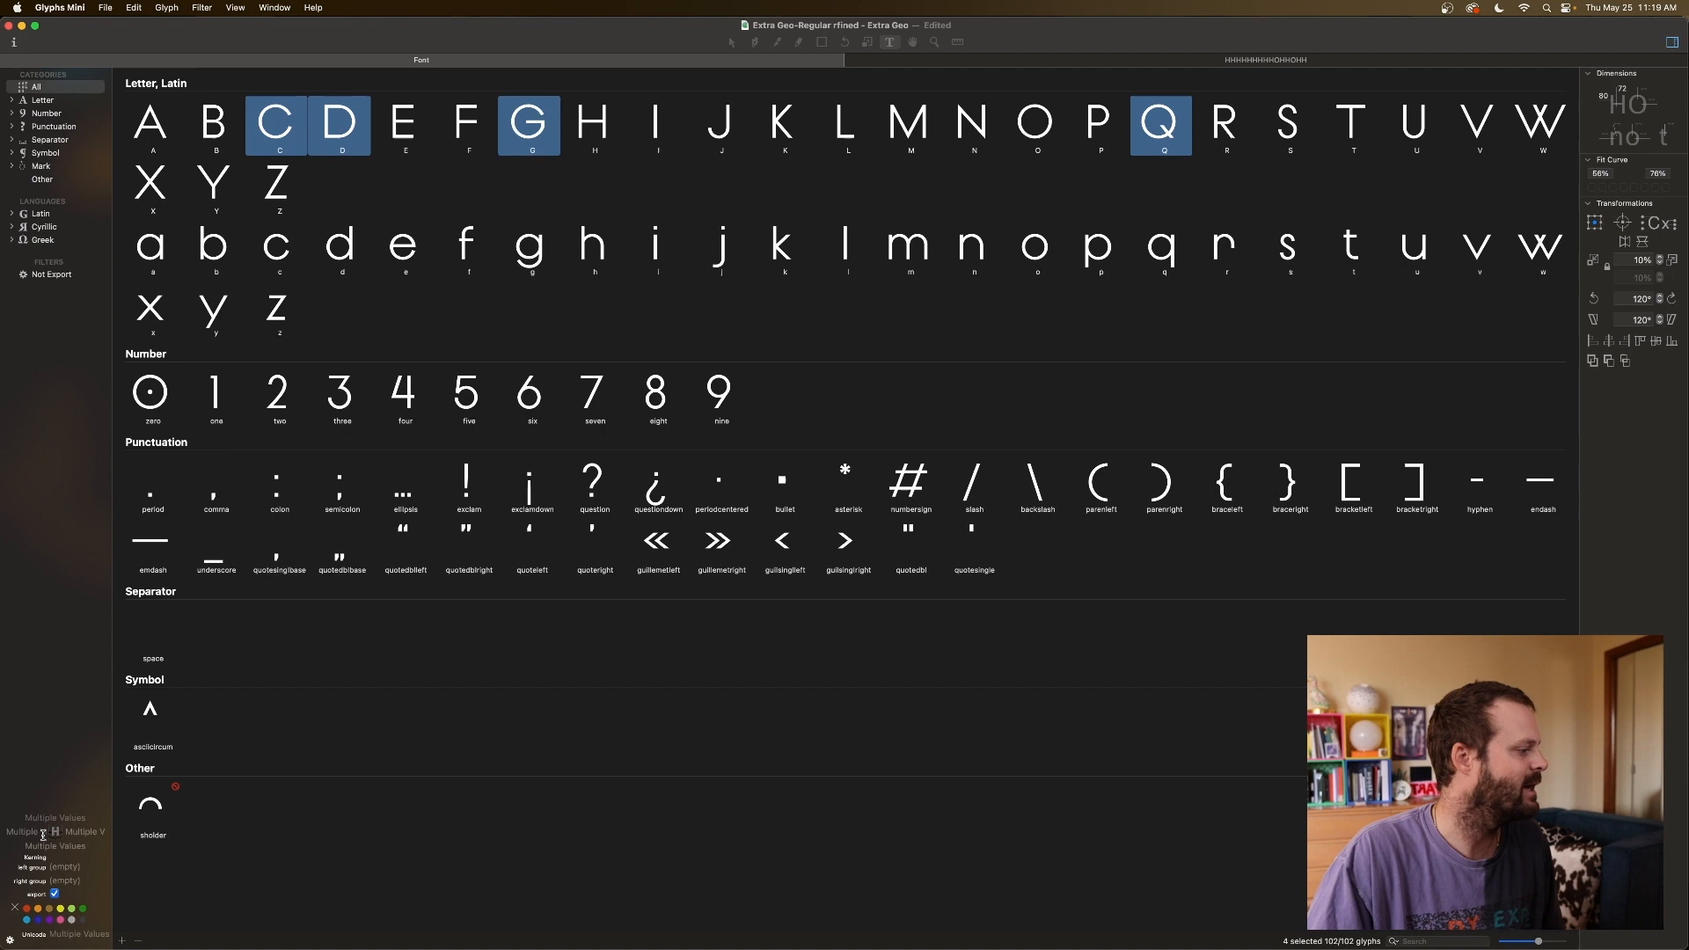
left_click(83, 830)
type("d")
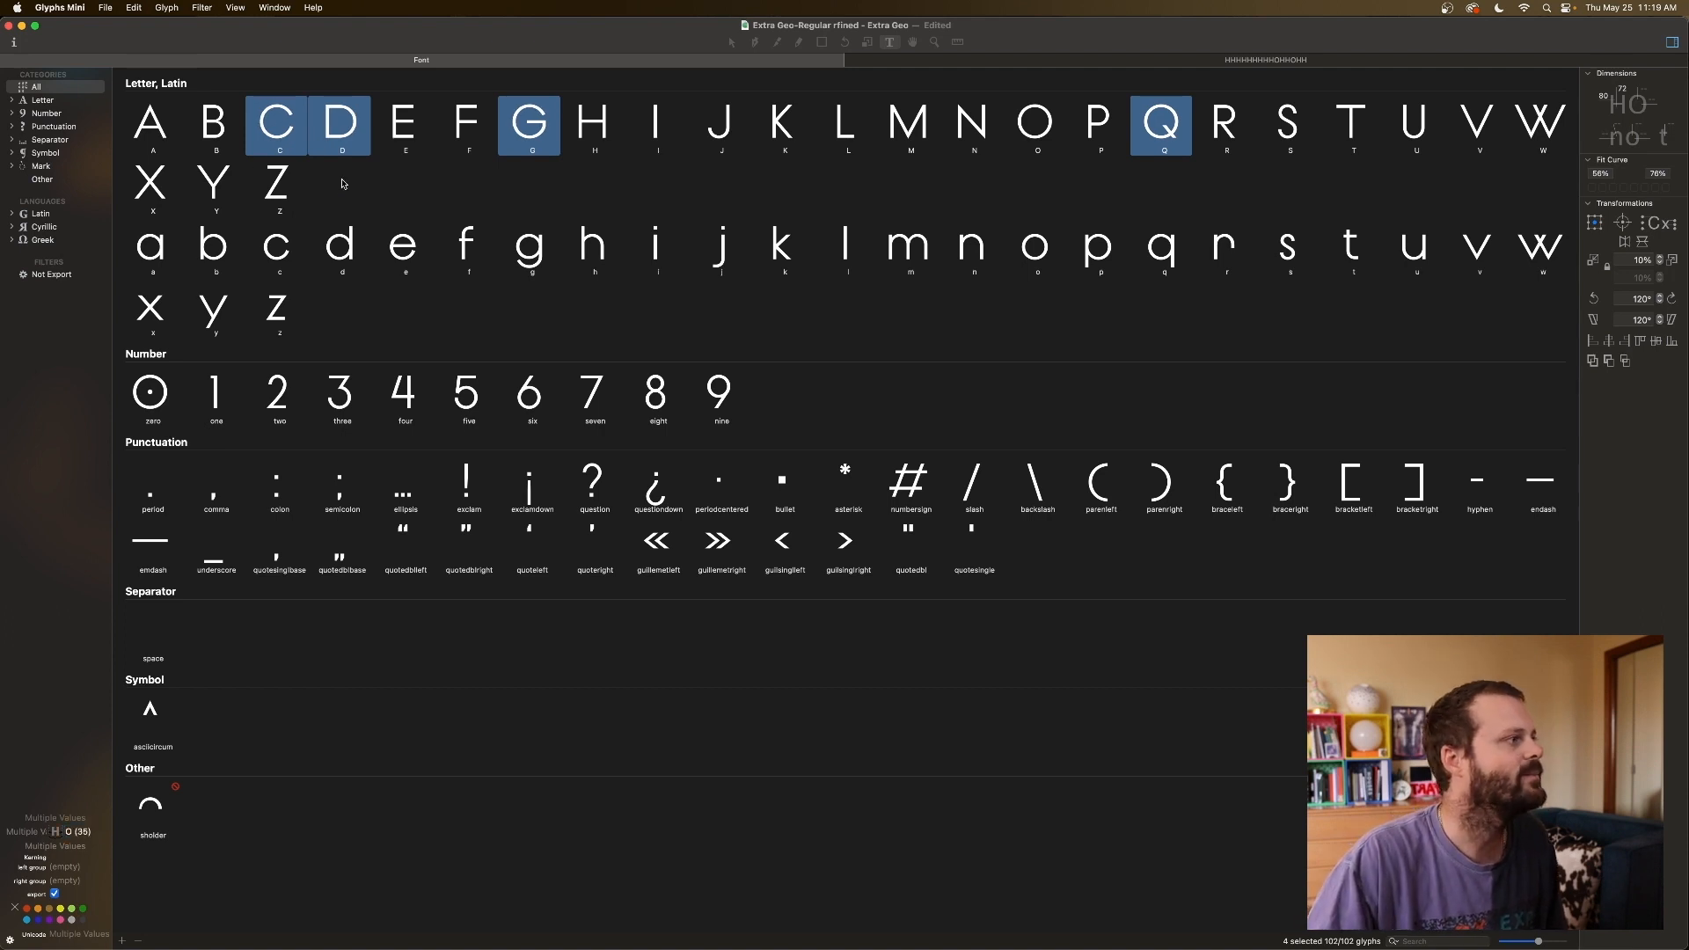
left_click(348, 183)
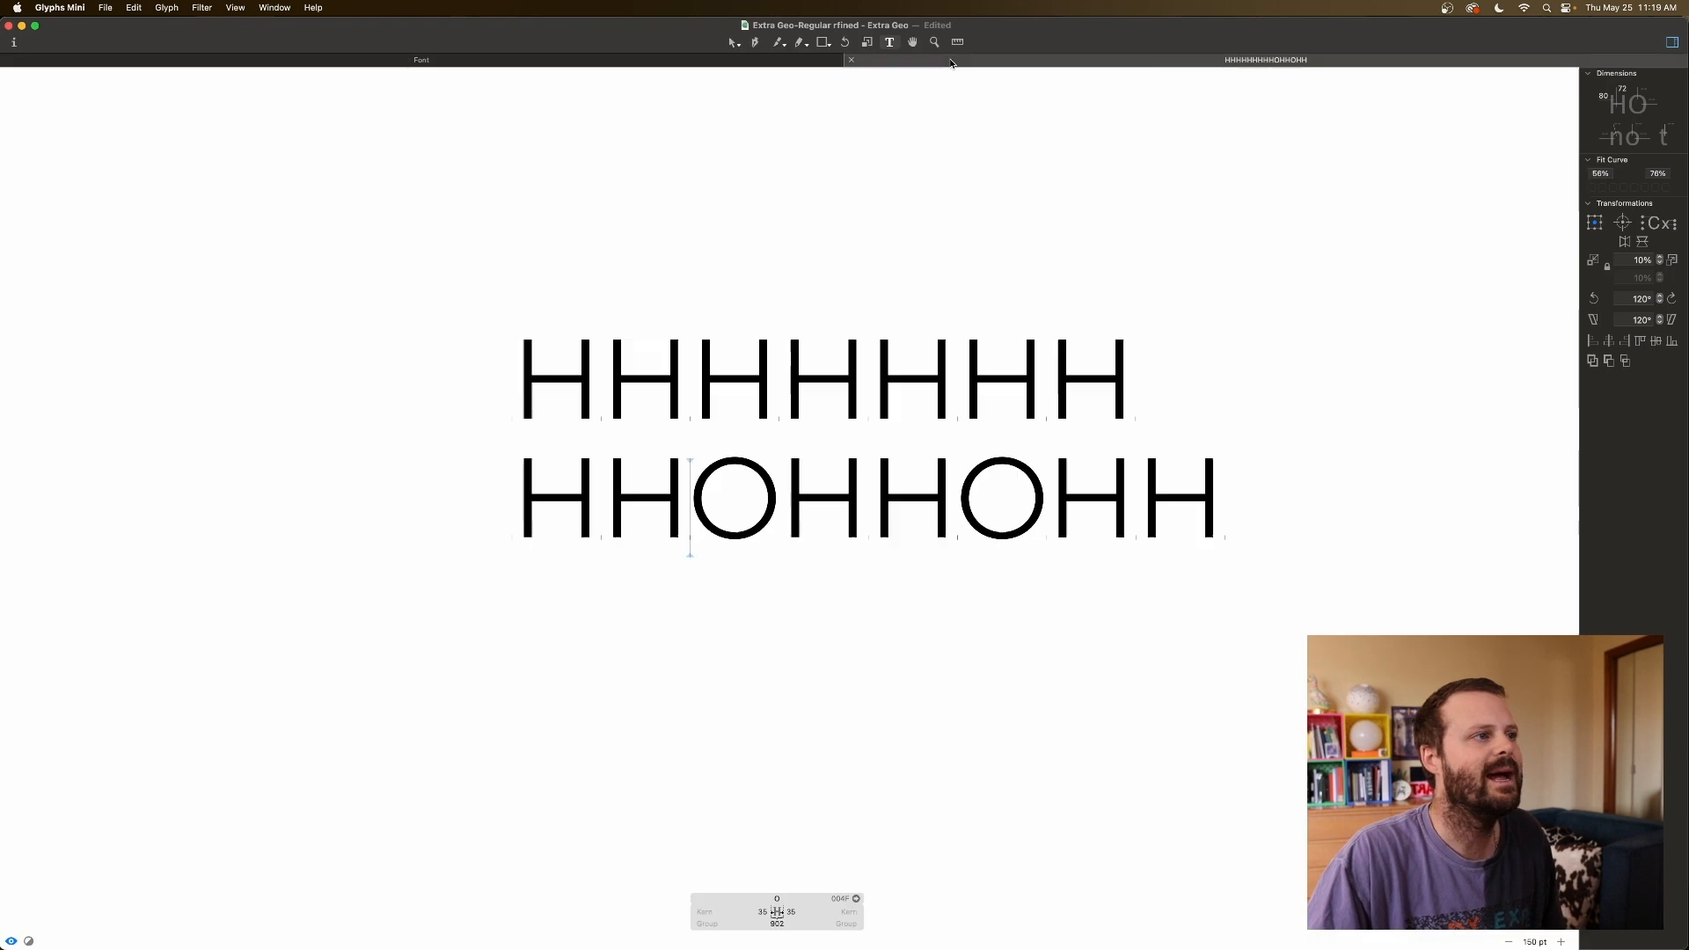
left_click(950, 60)
Add a new line reading HHAHHAHH below the test text.
key("Return")
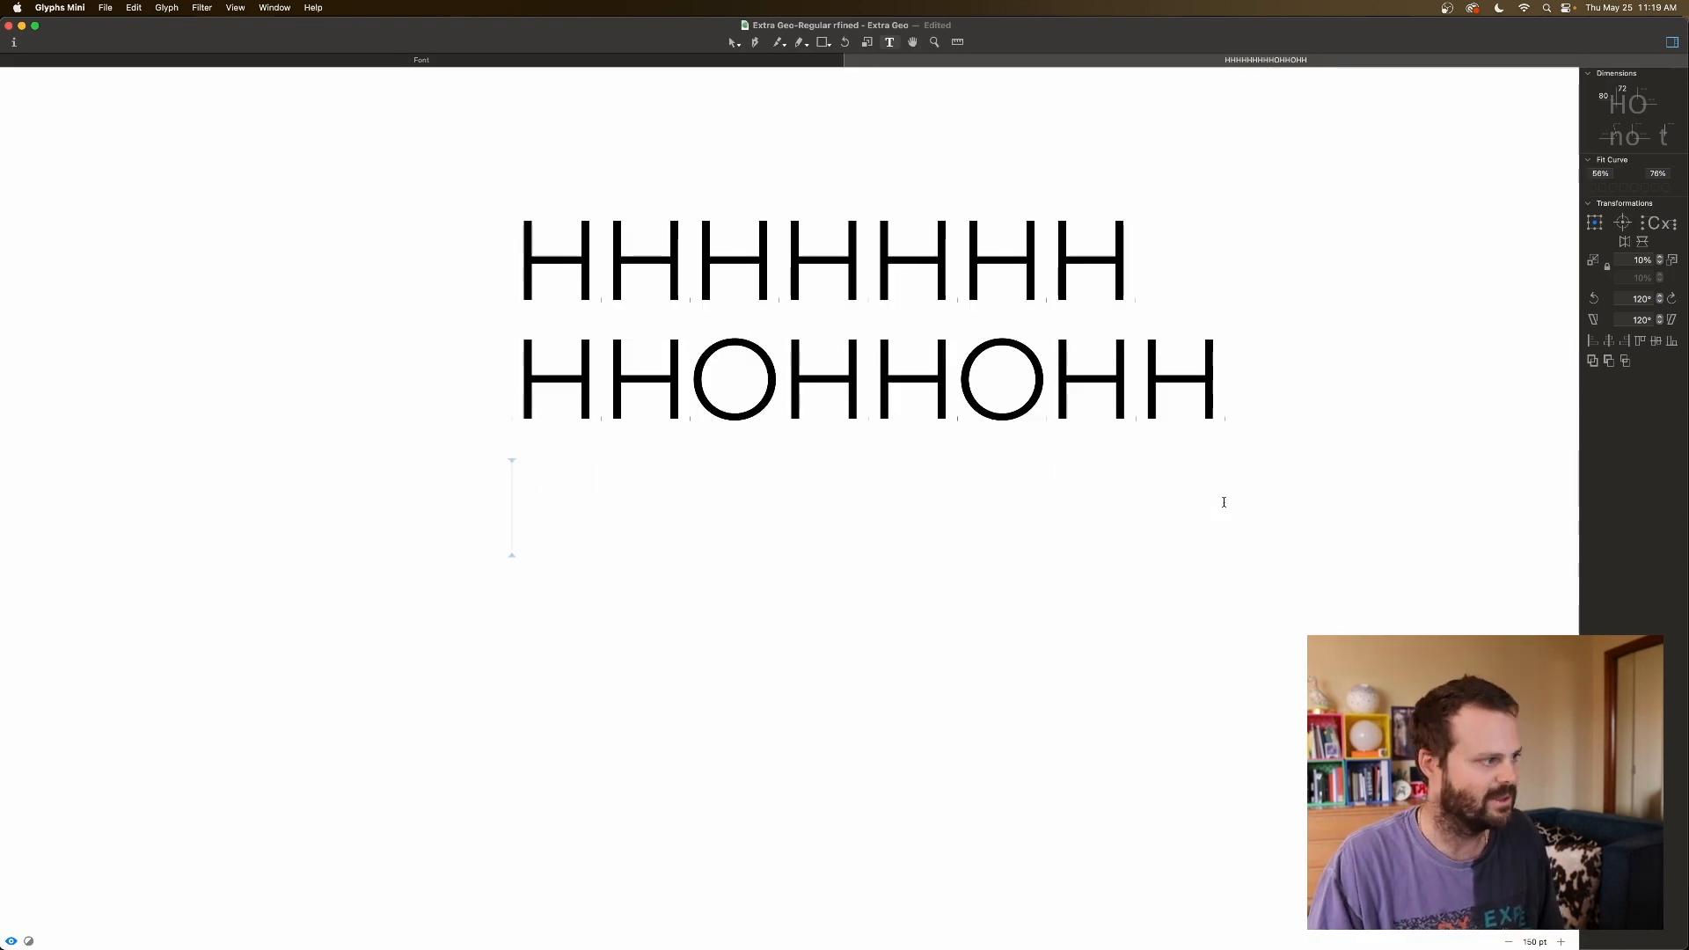
type("HH")
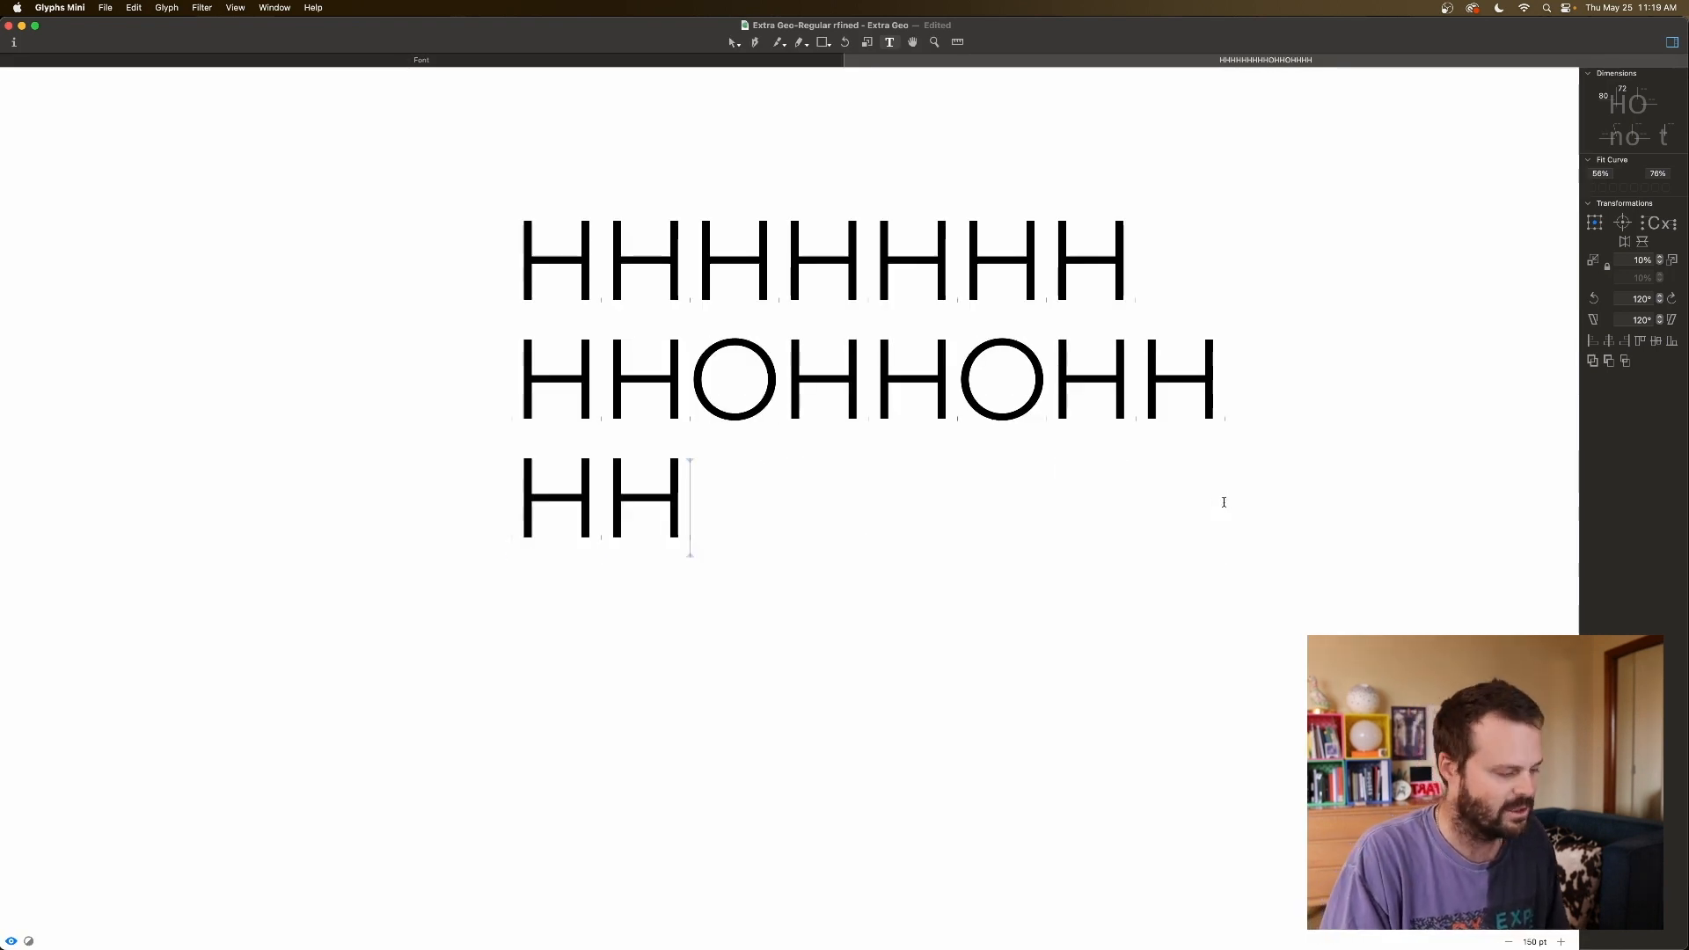
type("AHH")
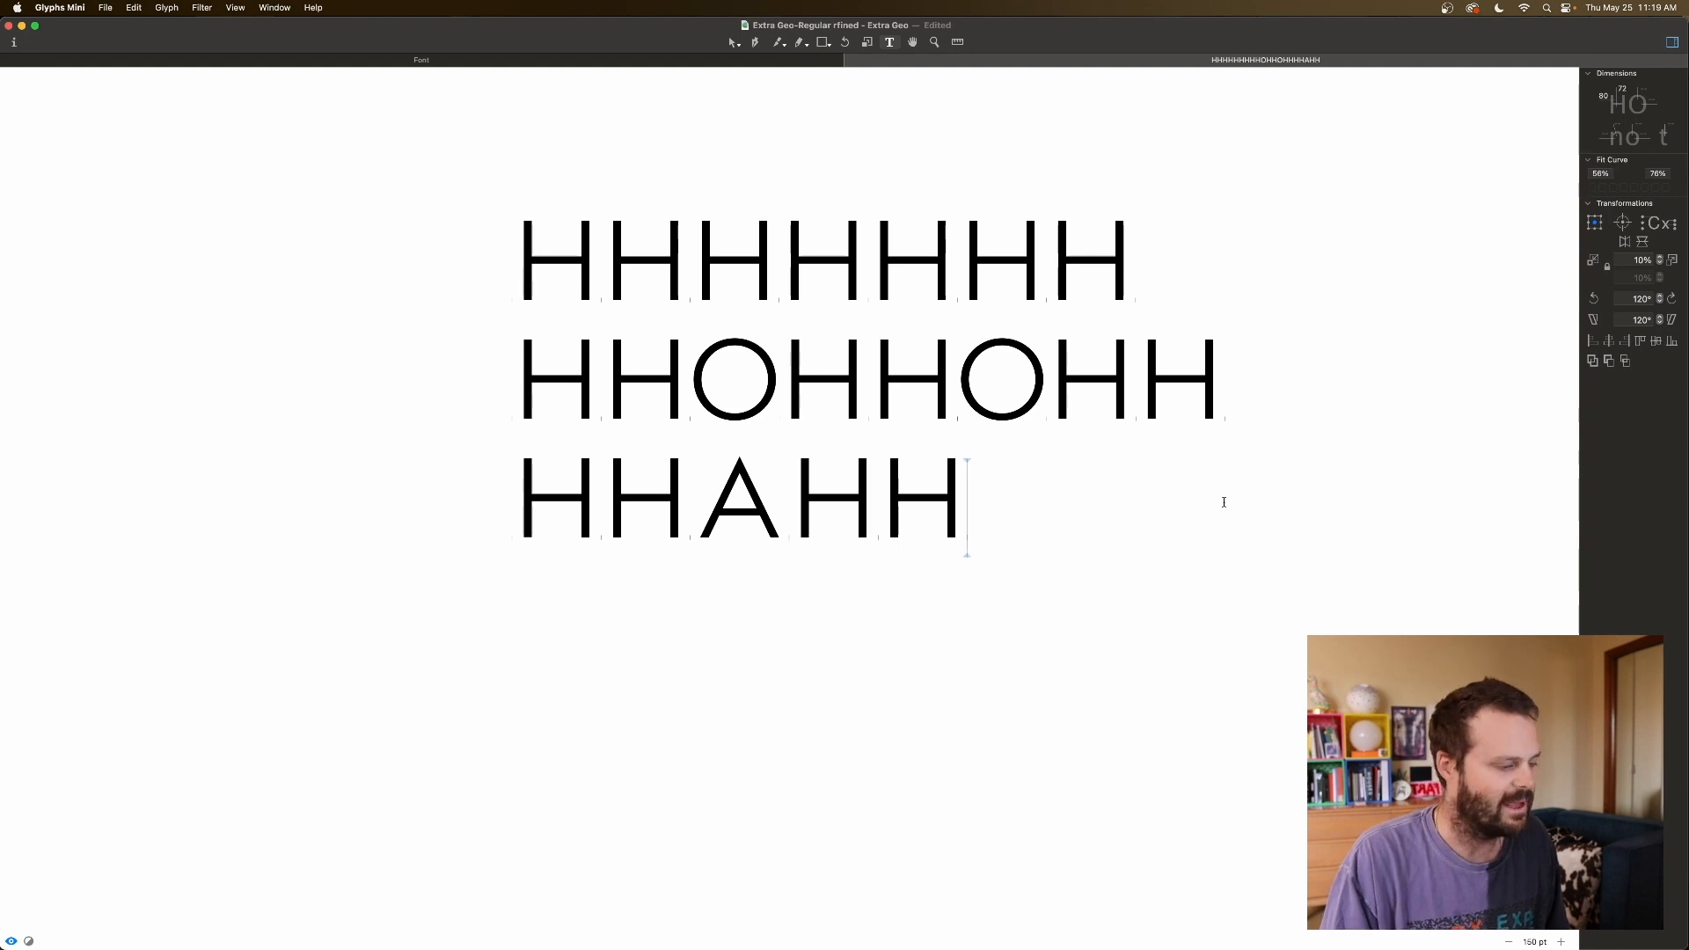
type("AHH")
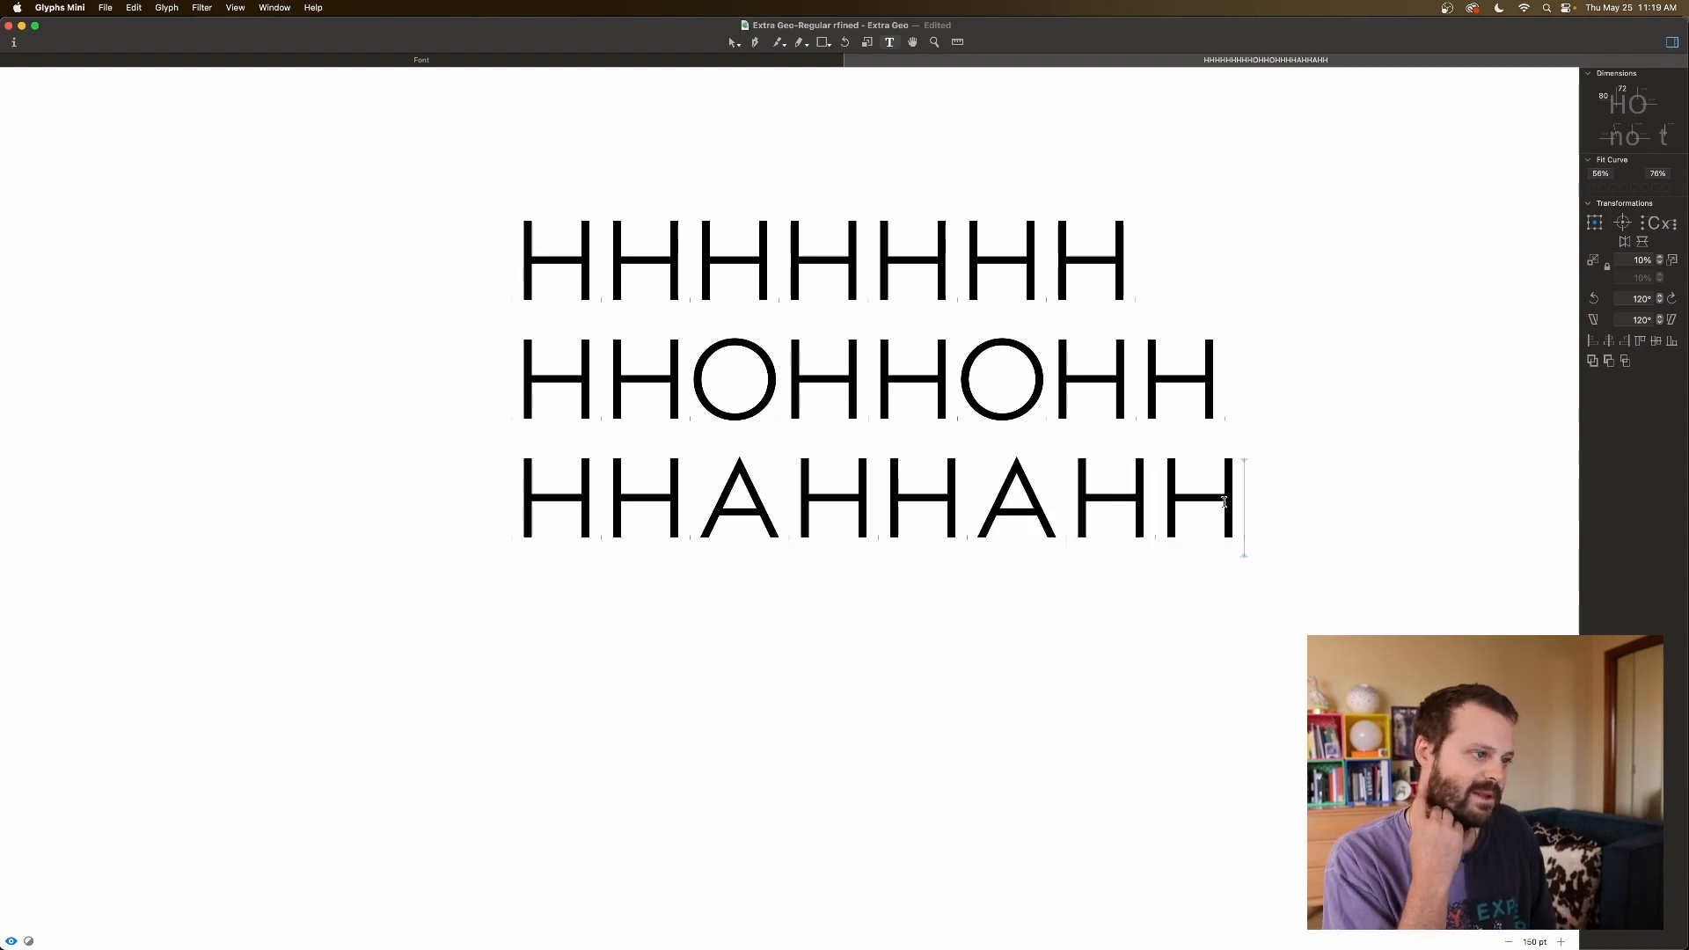
Try A with a left sidebearing of 10 and right of 1, comparing against H.
left_click(689, 525)
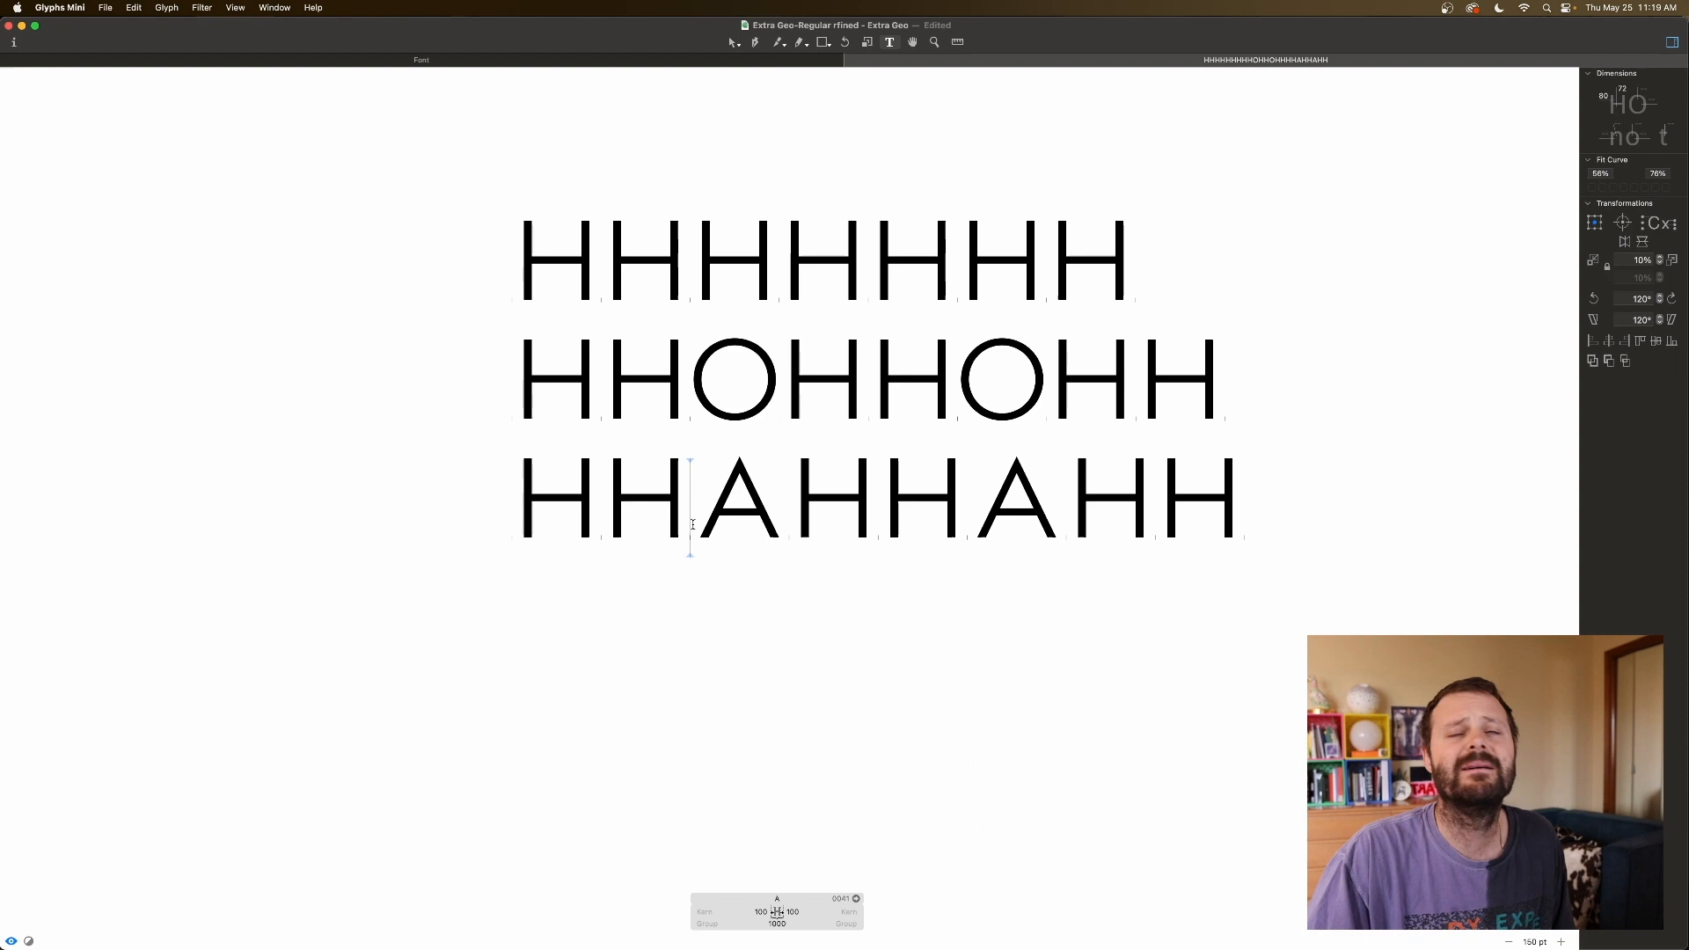
double_click(765, 911)
type("10")
key("Tab")
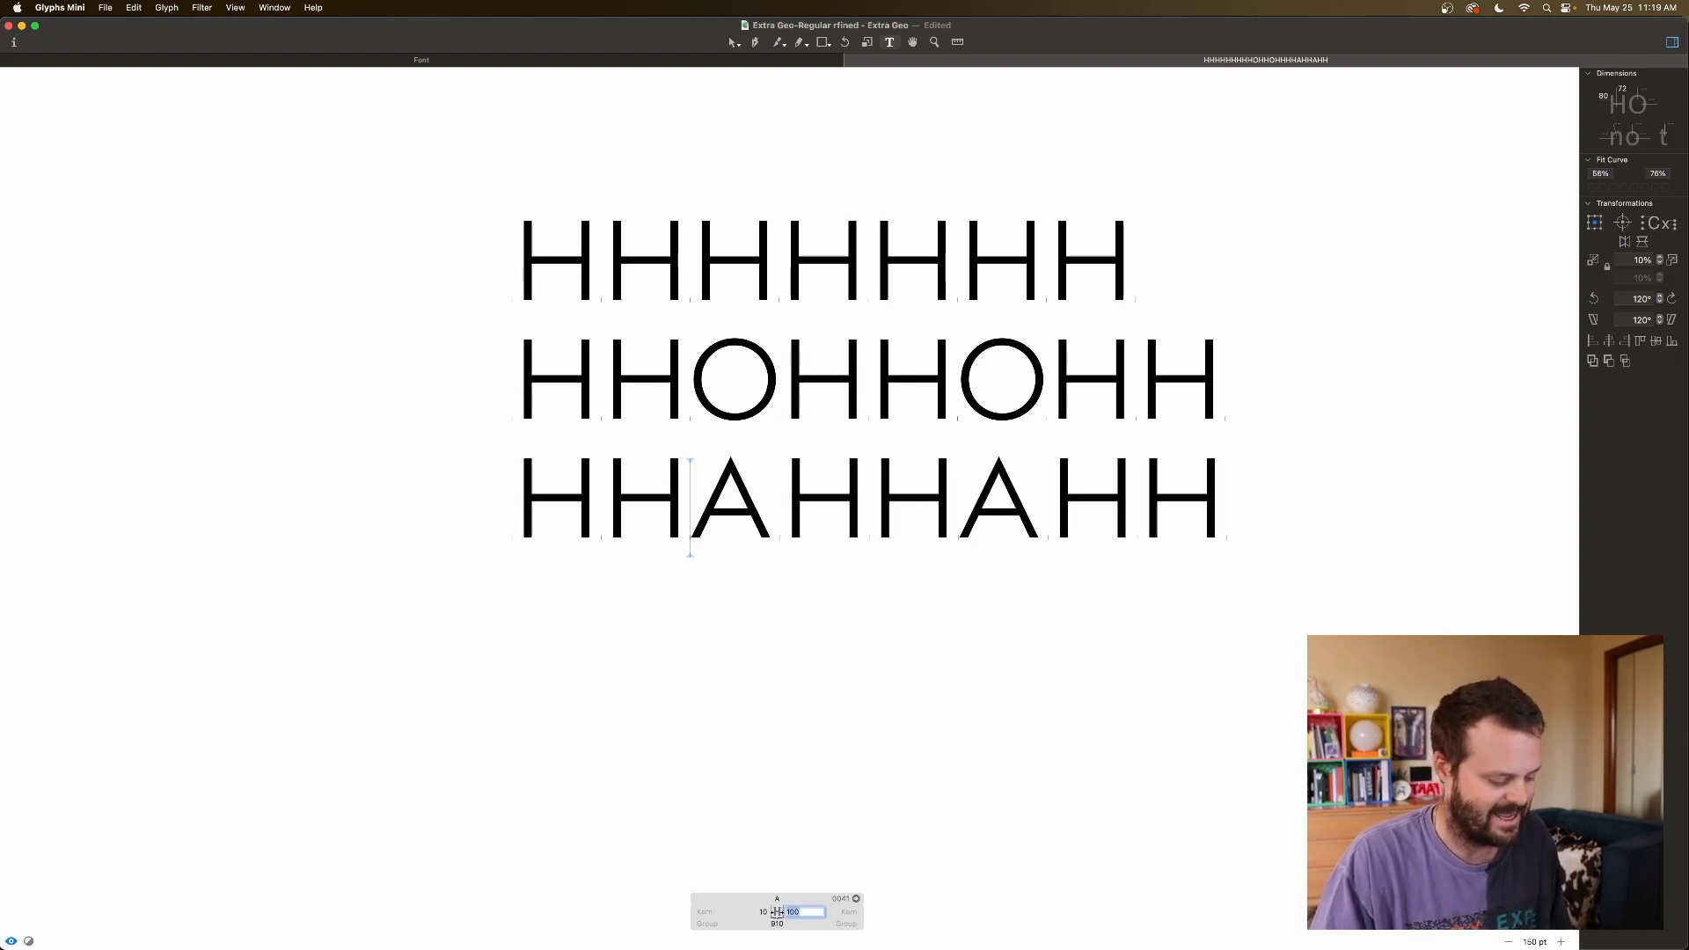
type("1")
key("Return")
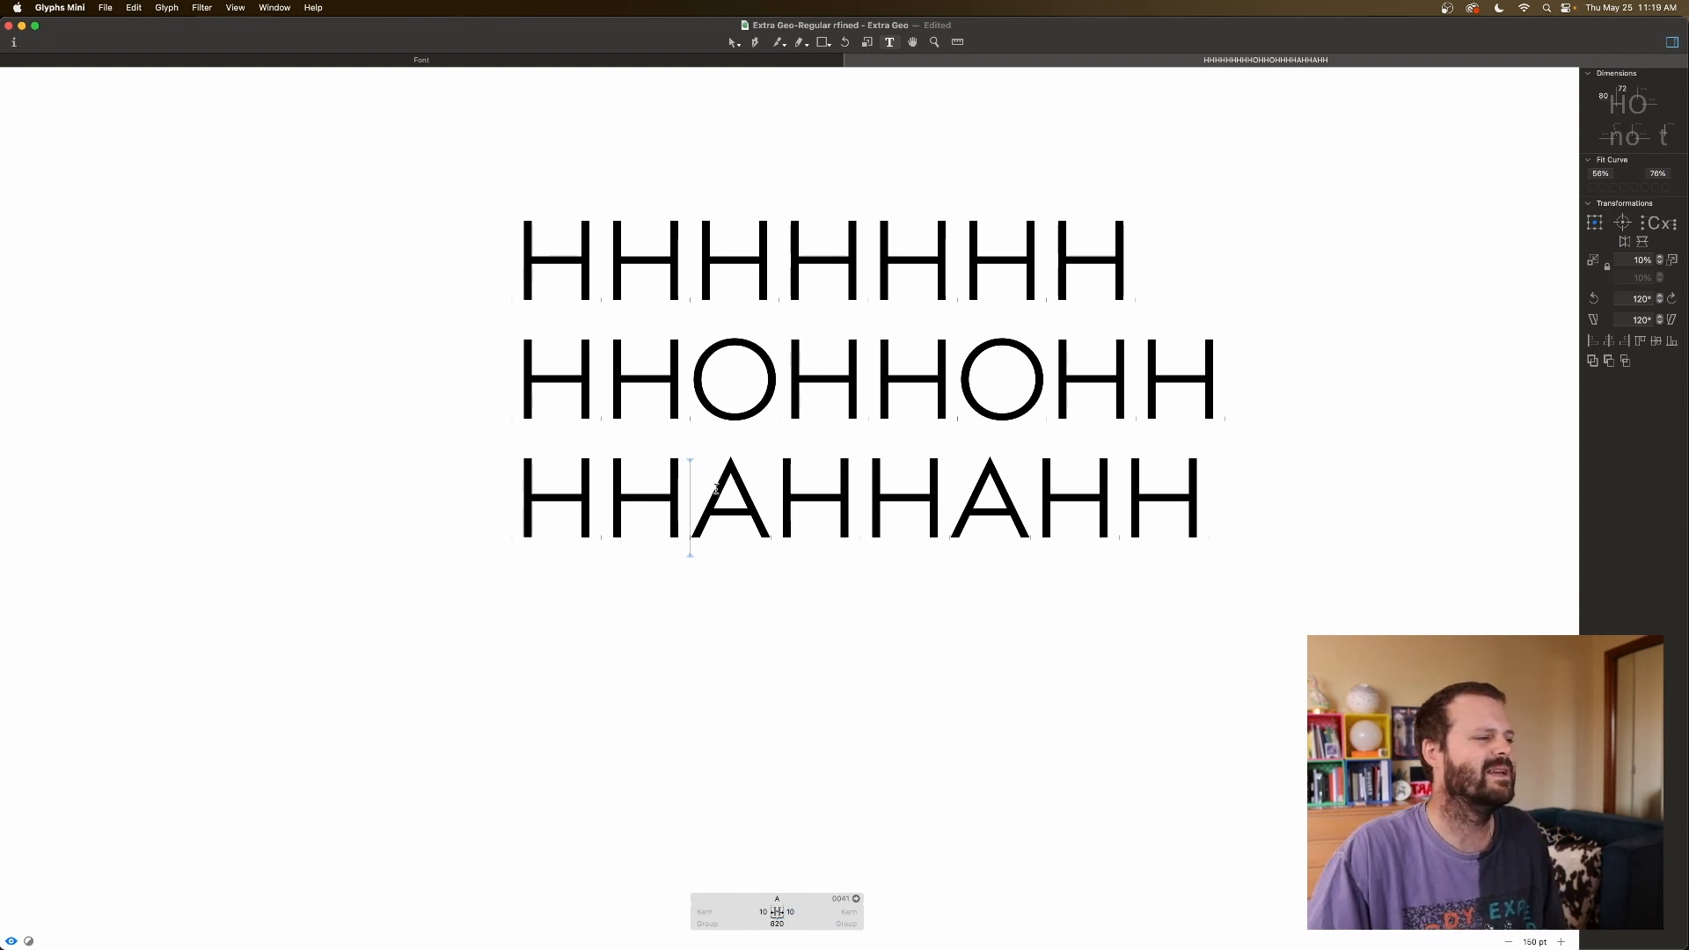
left_click(1117, 519)
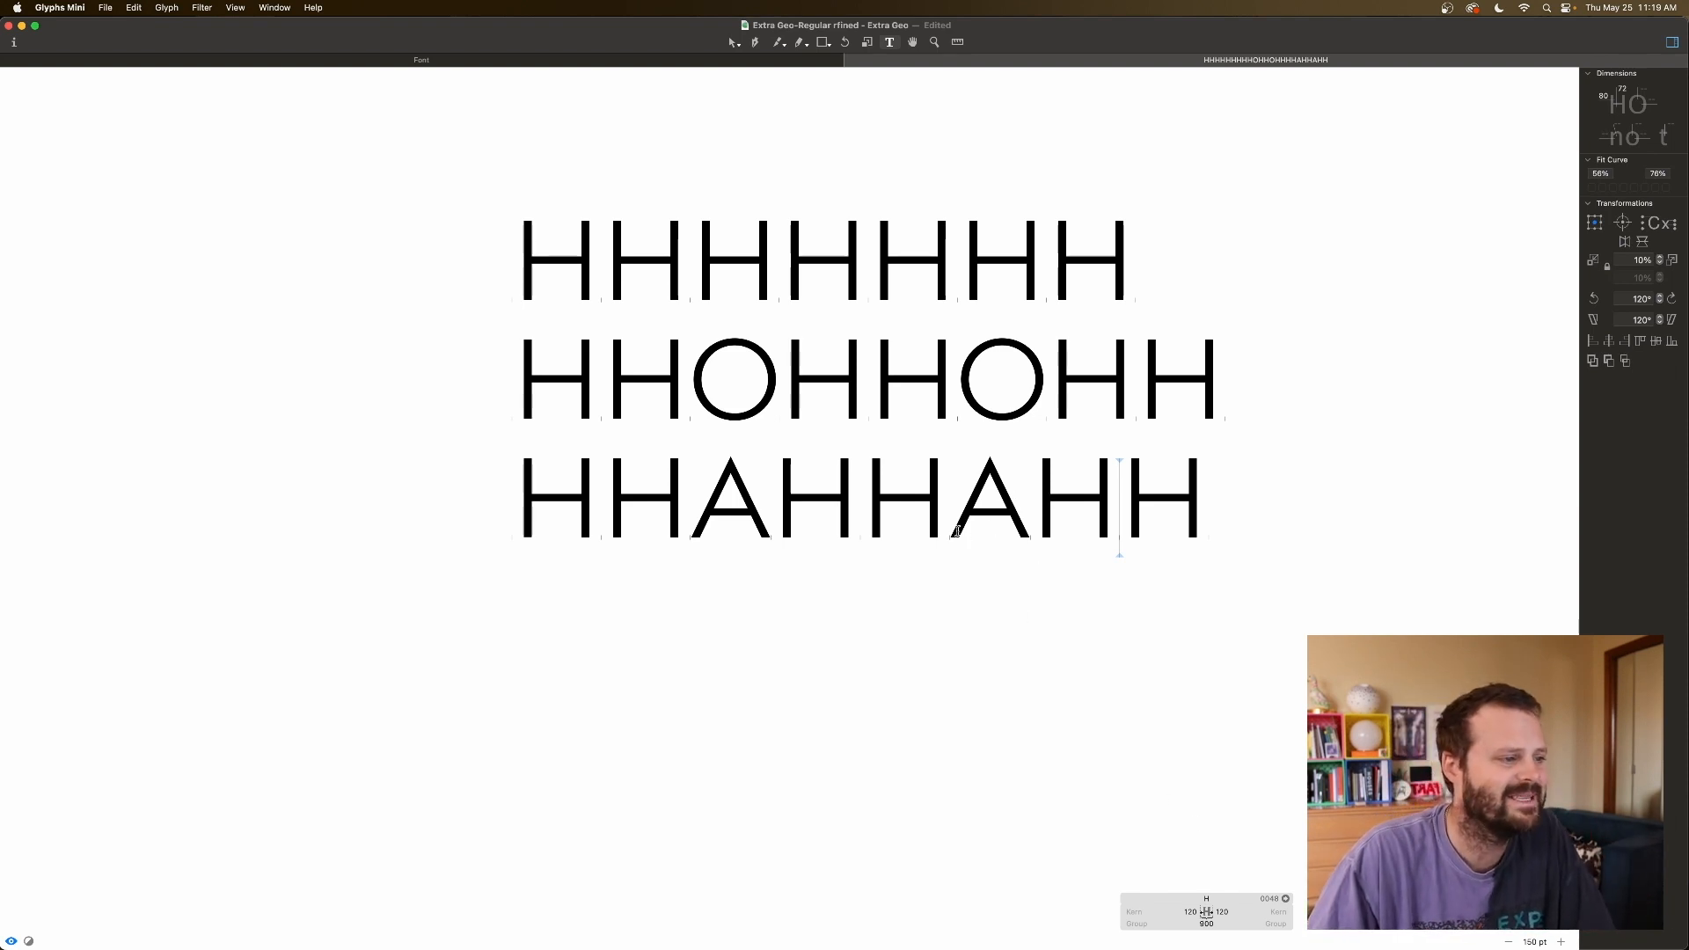
Set both of A's sidebearings to 5 and add a second A, making HHAHHAAHH.
left_click(957, 530)
left_click(1064, 912)
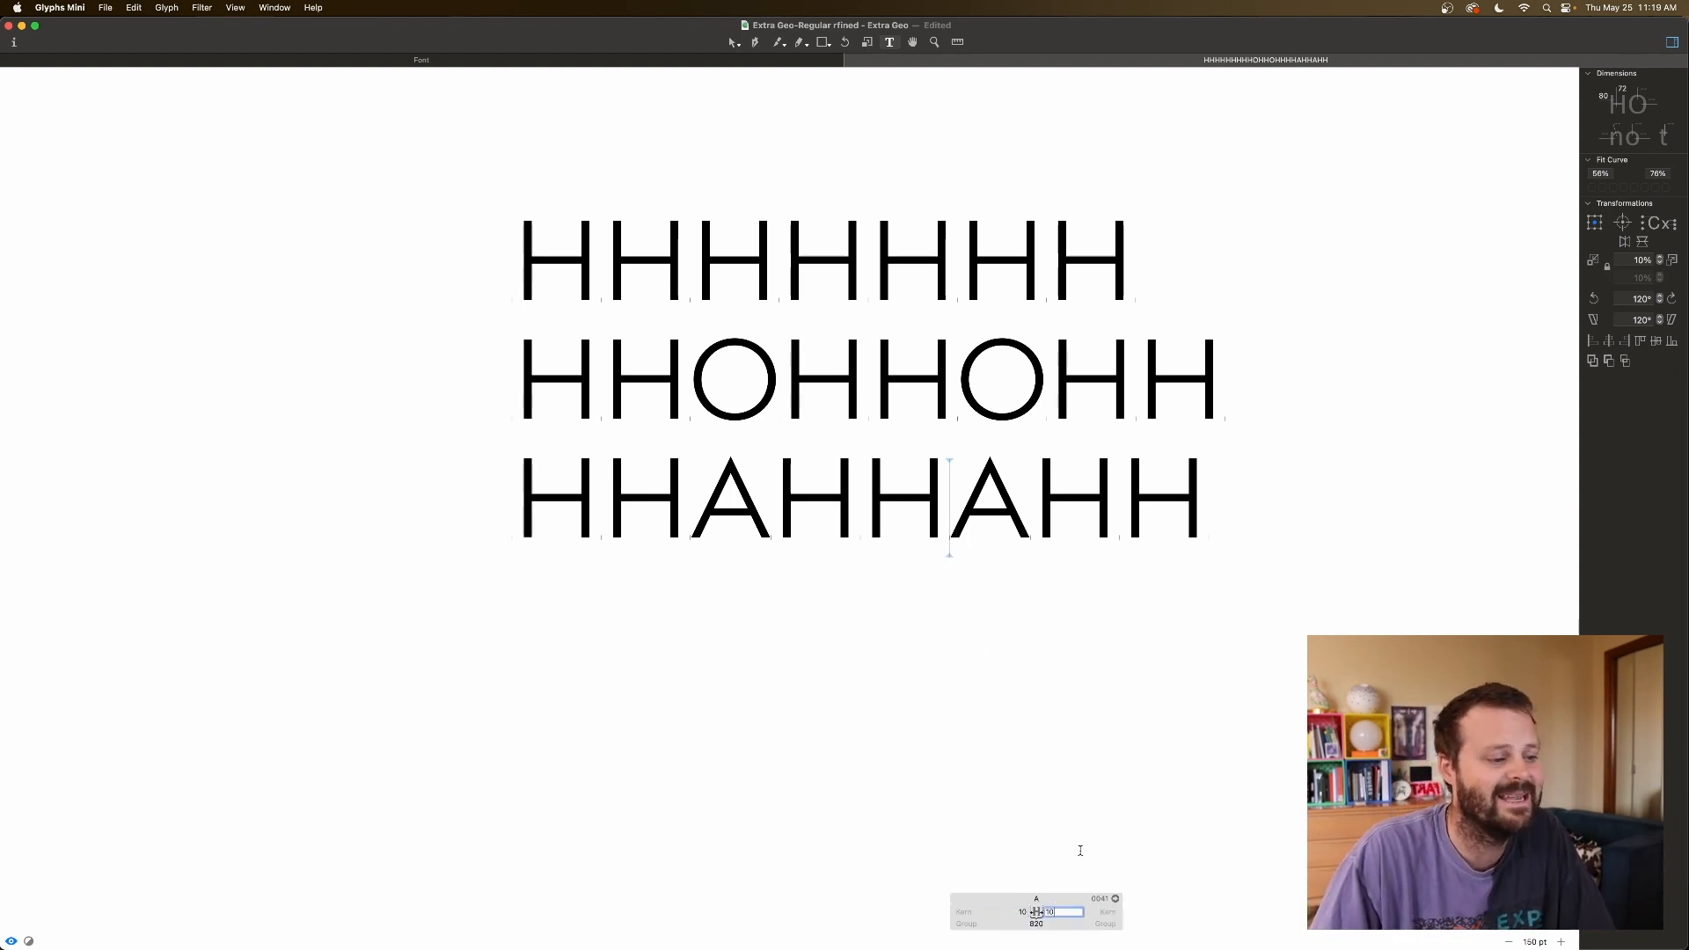
type("0")
key("Return")
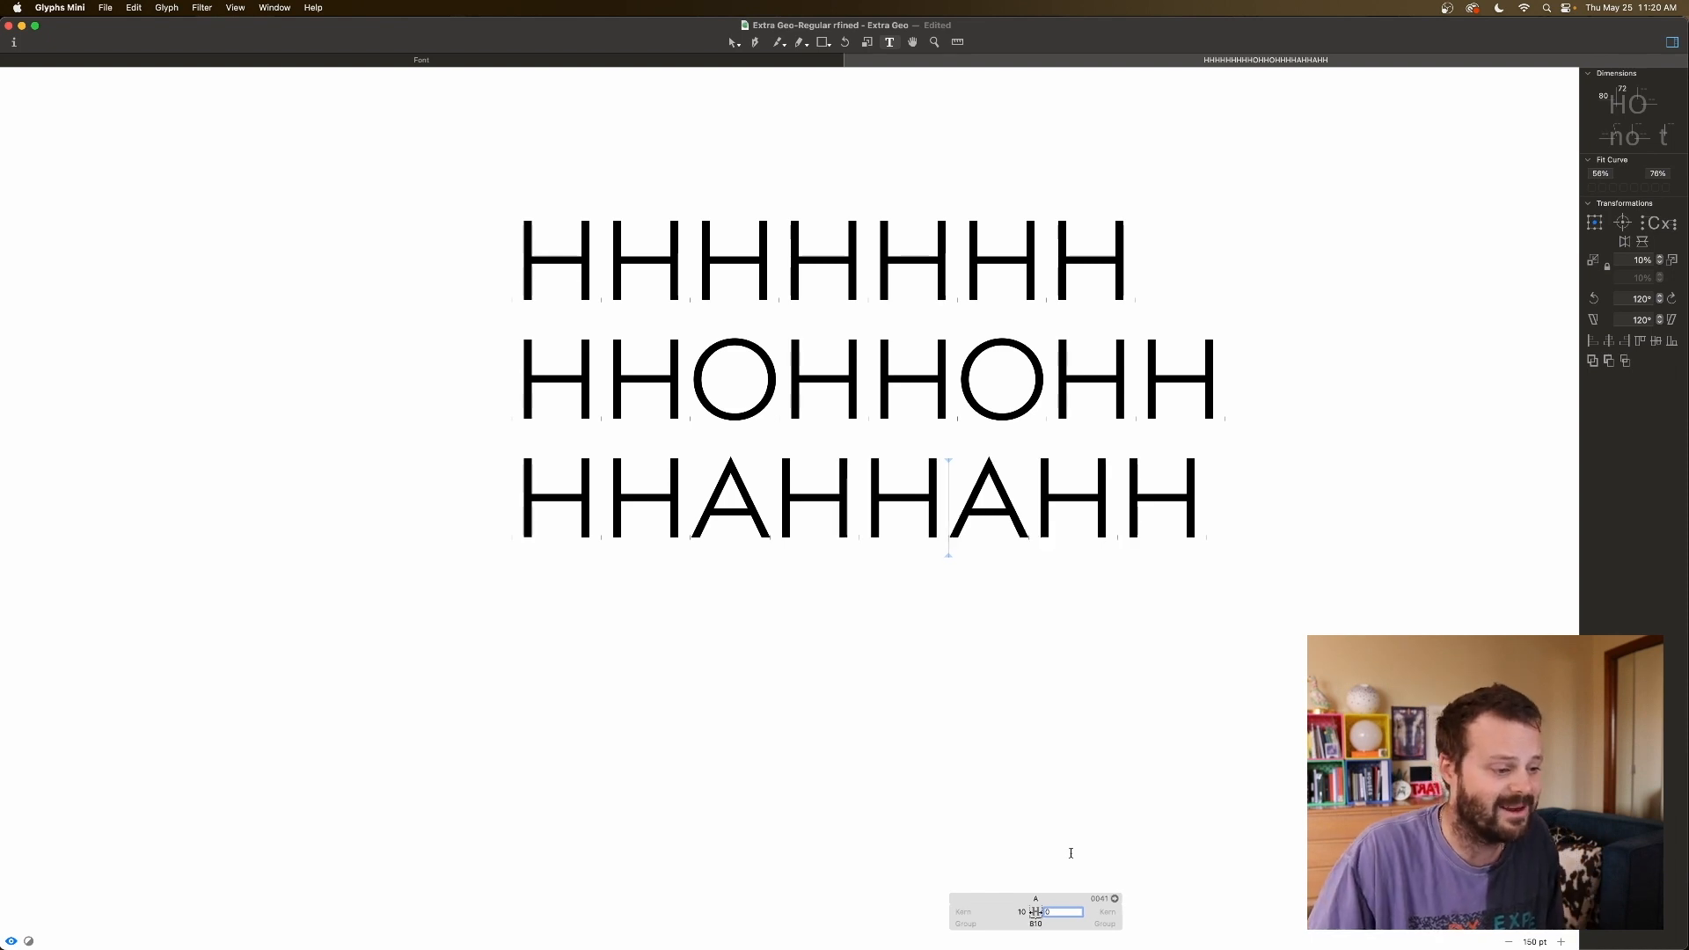
key("Up")
key("Up")
key("Up")
key("Up")
key("Up")
key("Up")
key("Down")
key("shift+Tab")
type("8")
key("Return")
type("5")
key("Return")
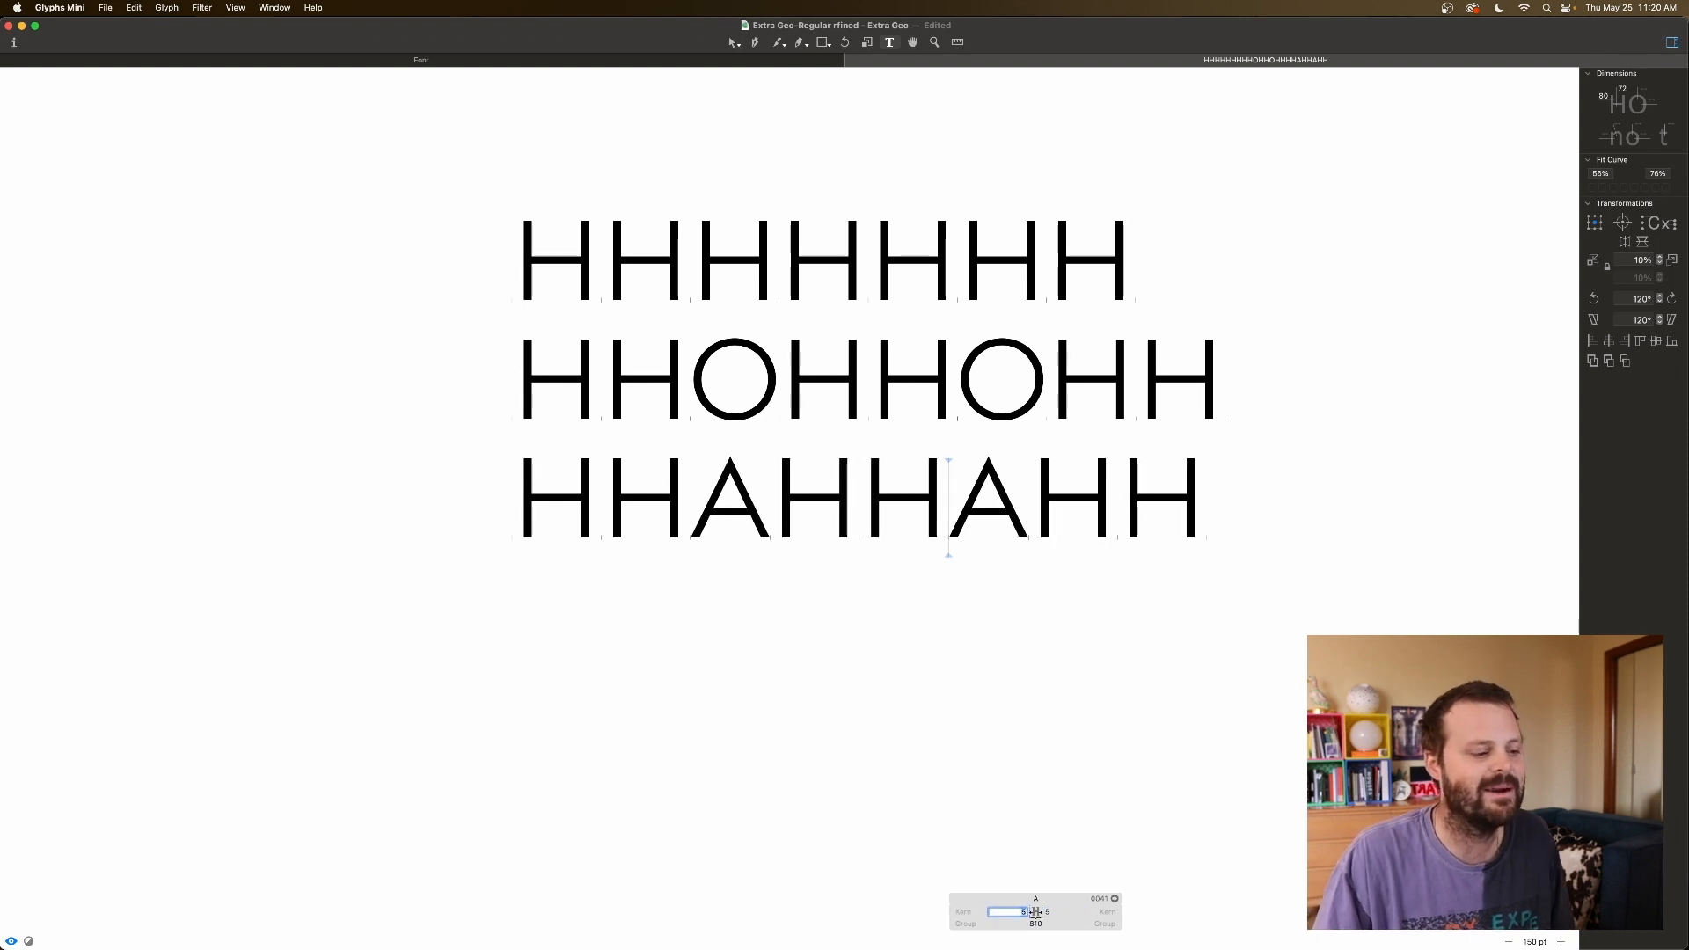
left_click(1052, 484)
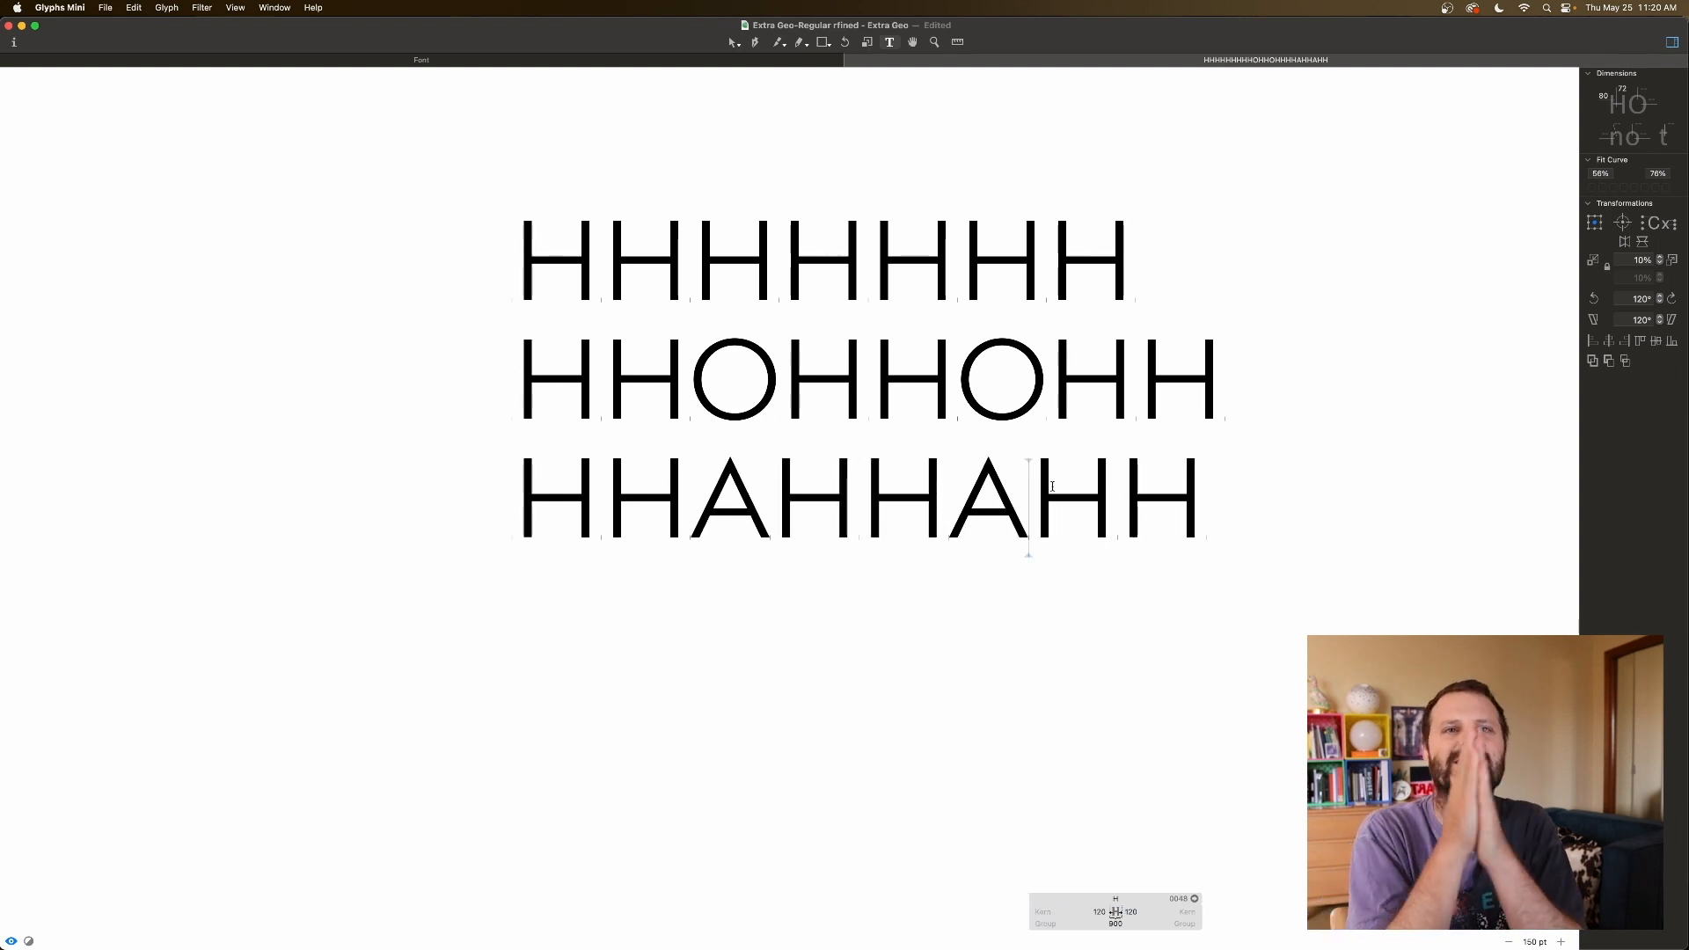
type("A")
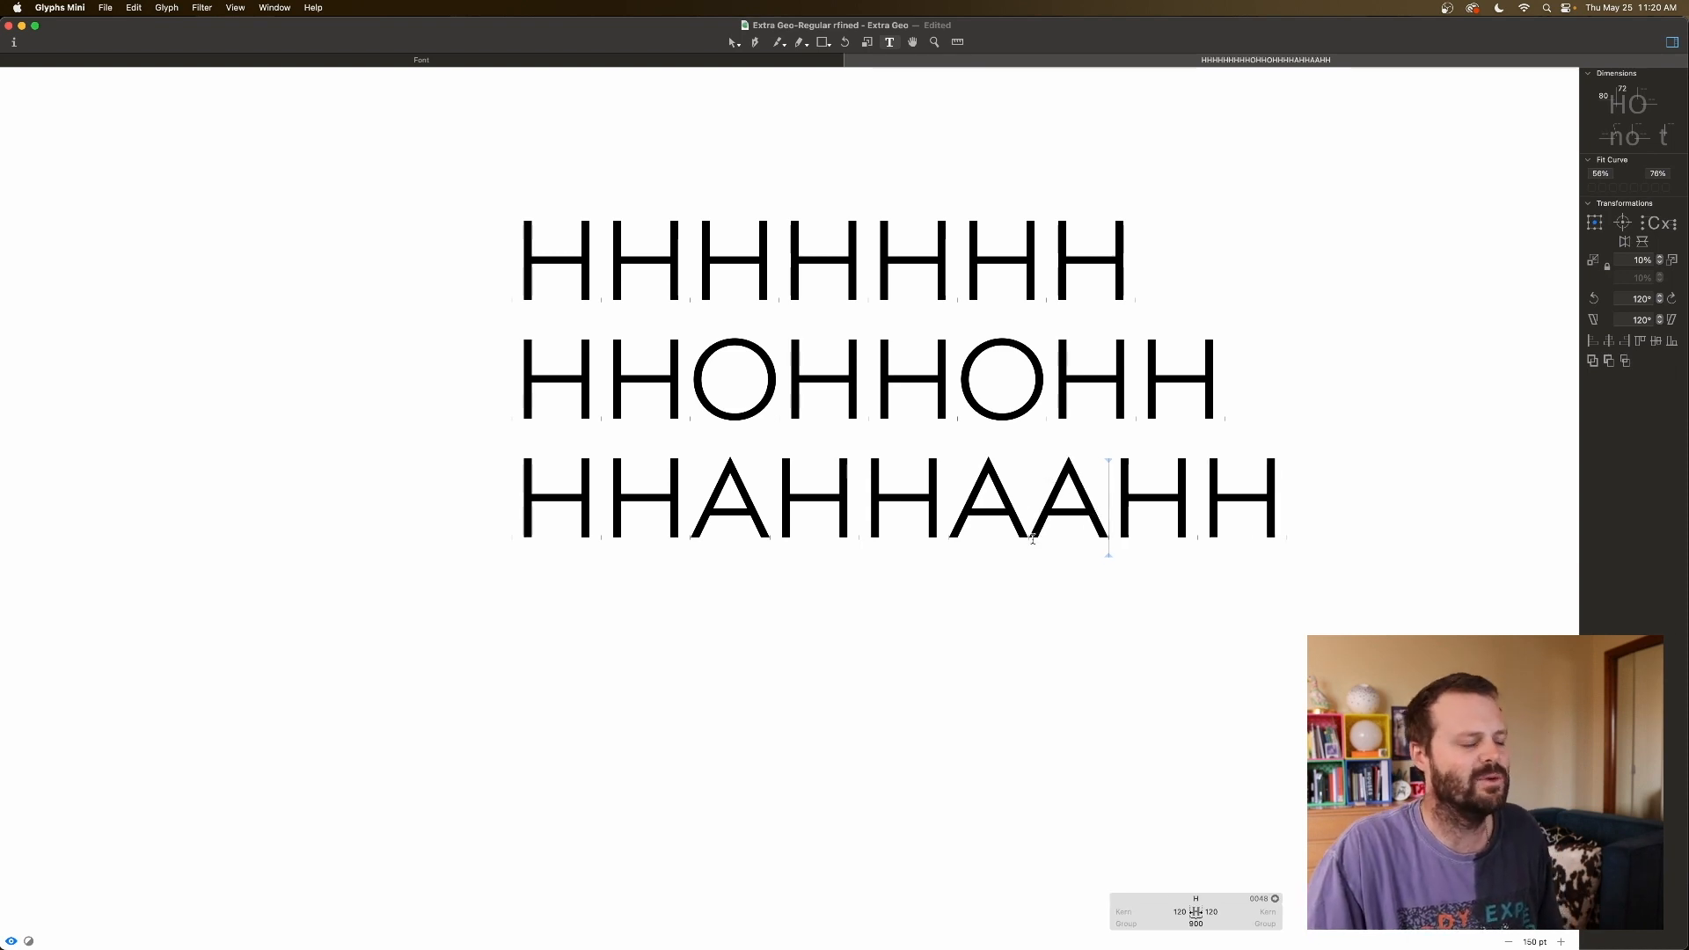
scroll(1025, 516, "up", 10)
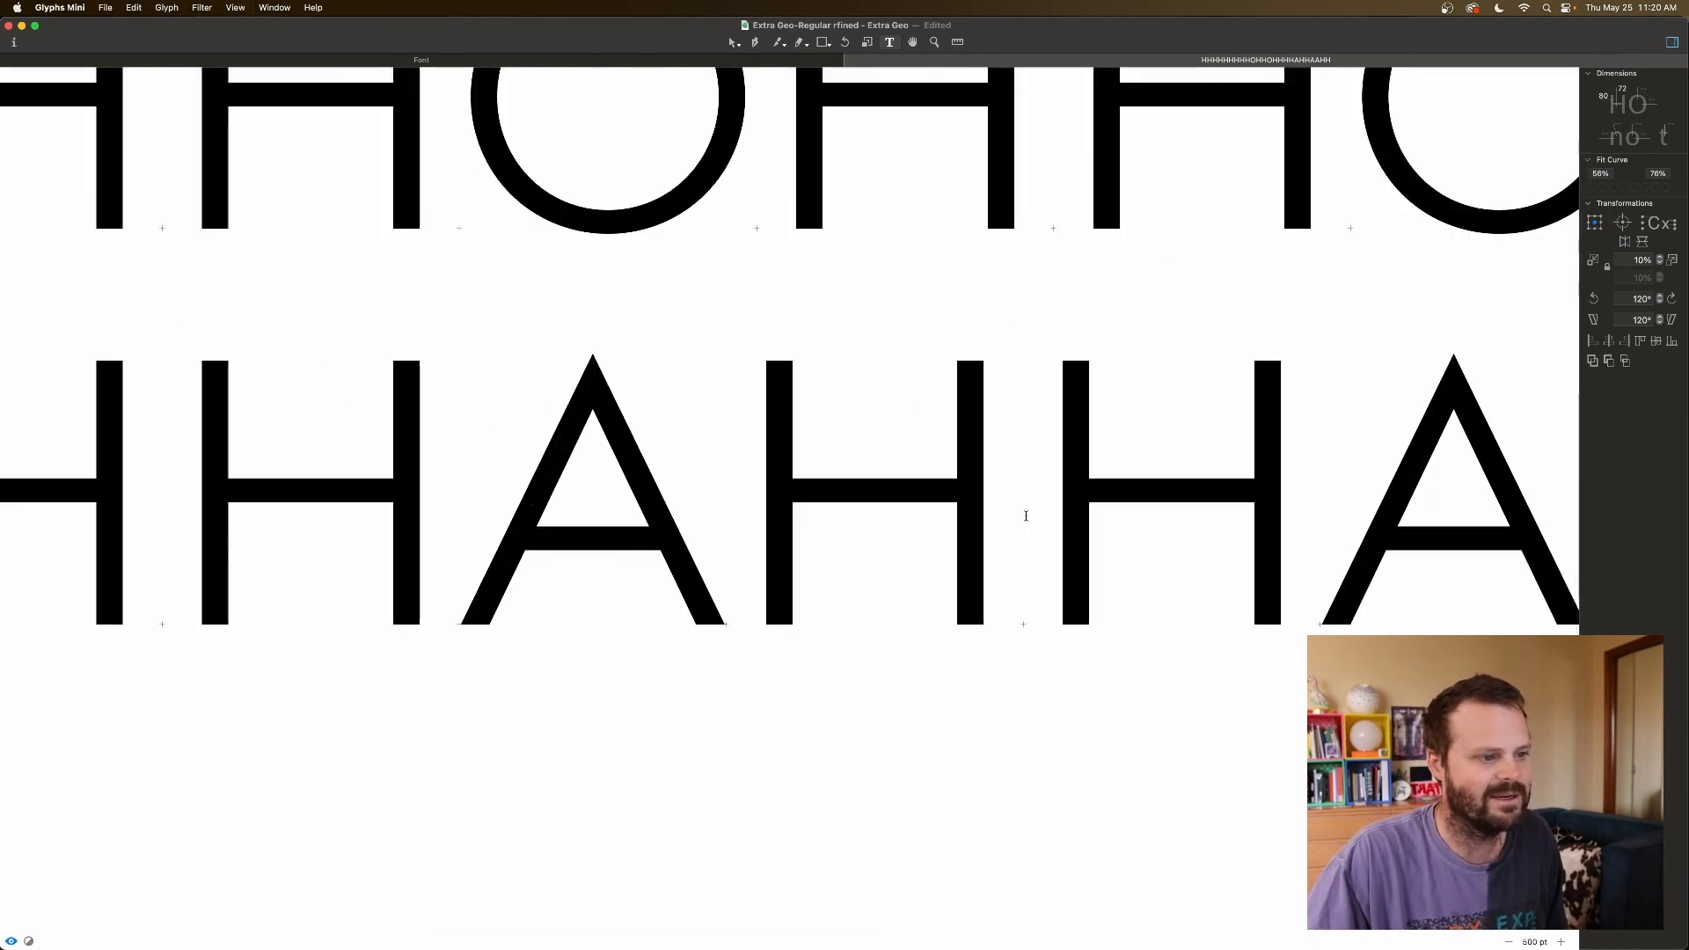
scroll(1028, 519, "right", 2)
scroll(1028, 519, "right", 2)
left_click(1089, 509)
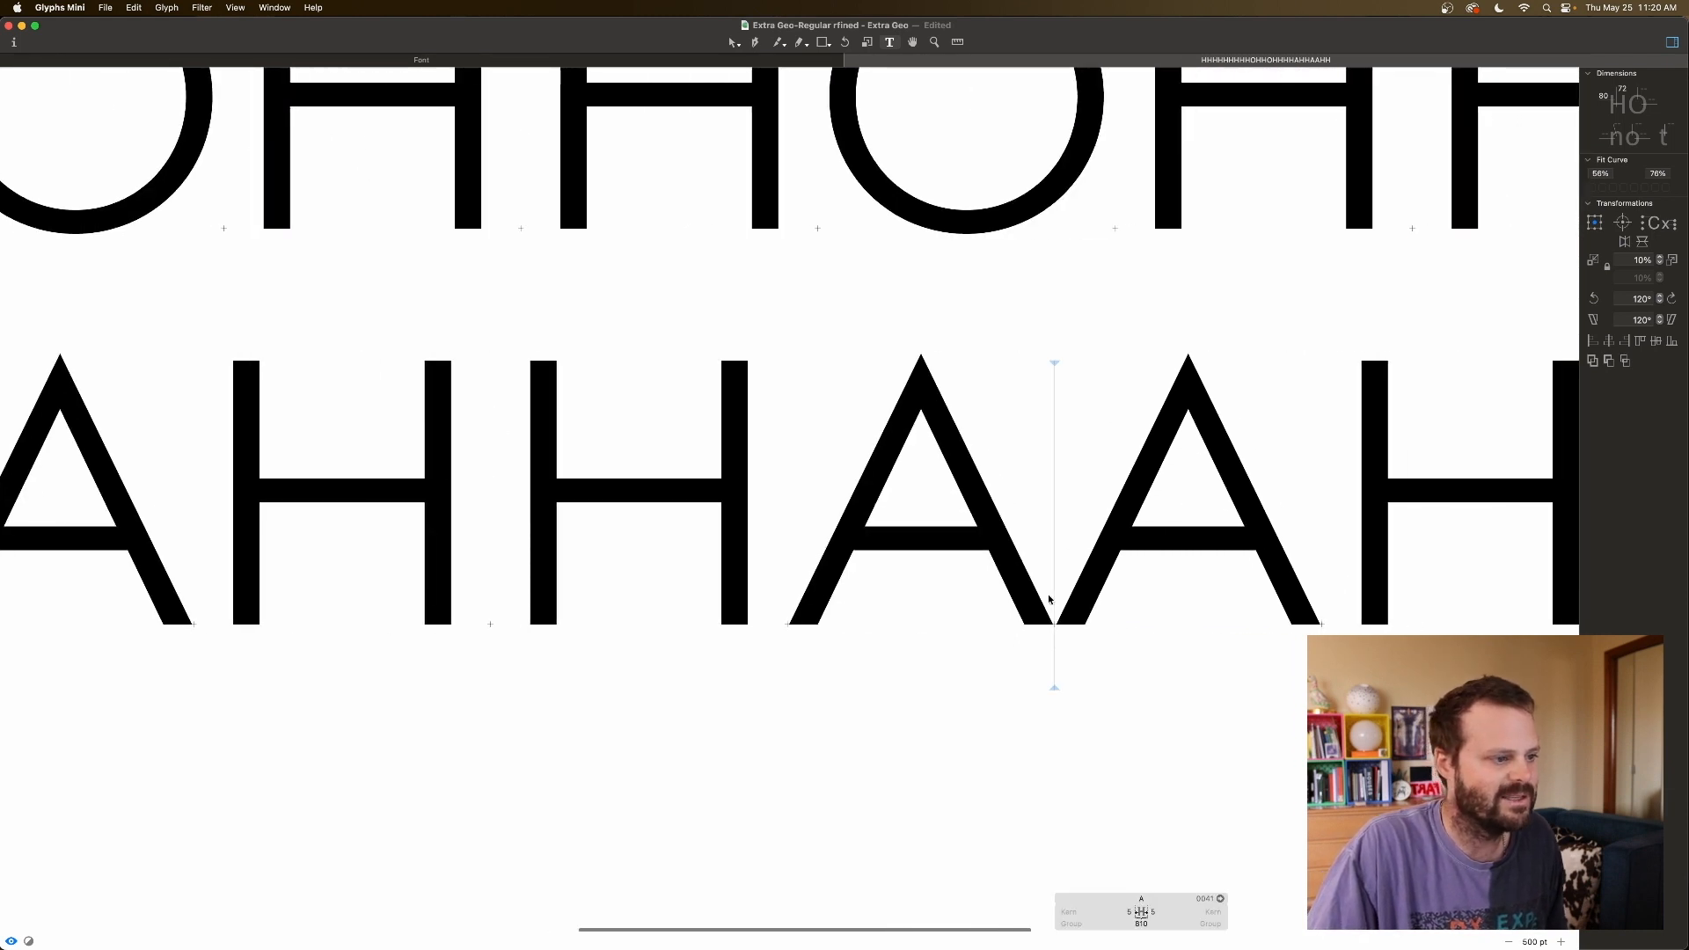
scroll(1047, 602, "down", 10)
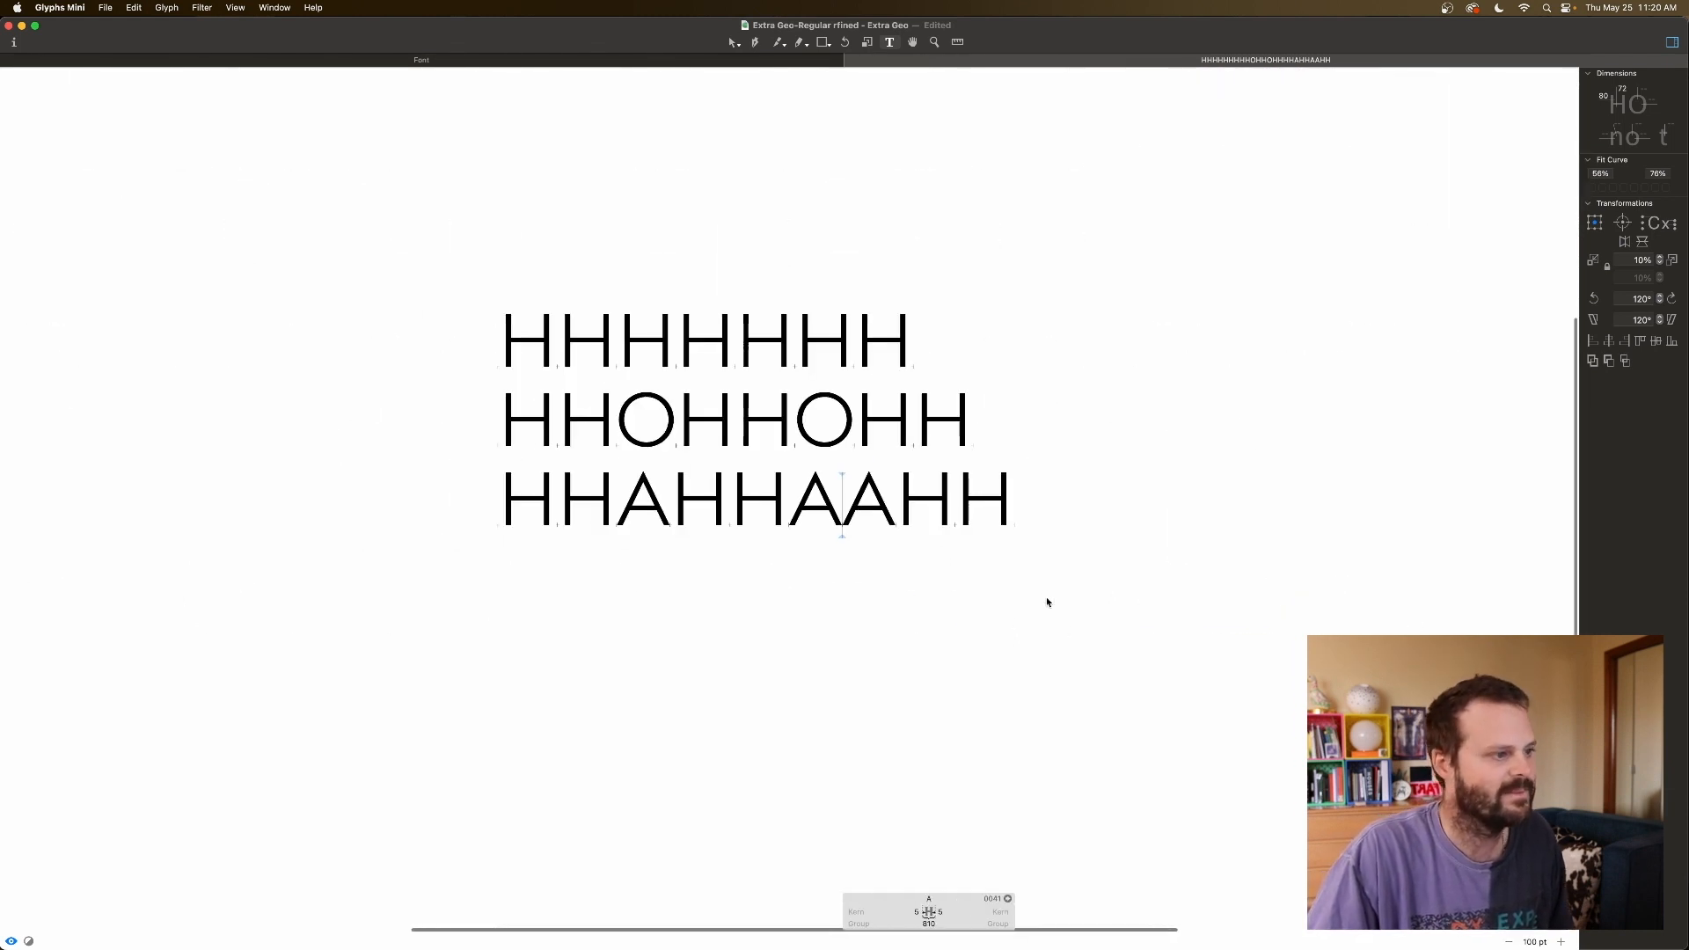
key("BackSpace")
key("Right")
key("Right")
key("Right")
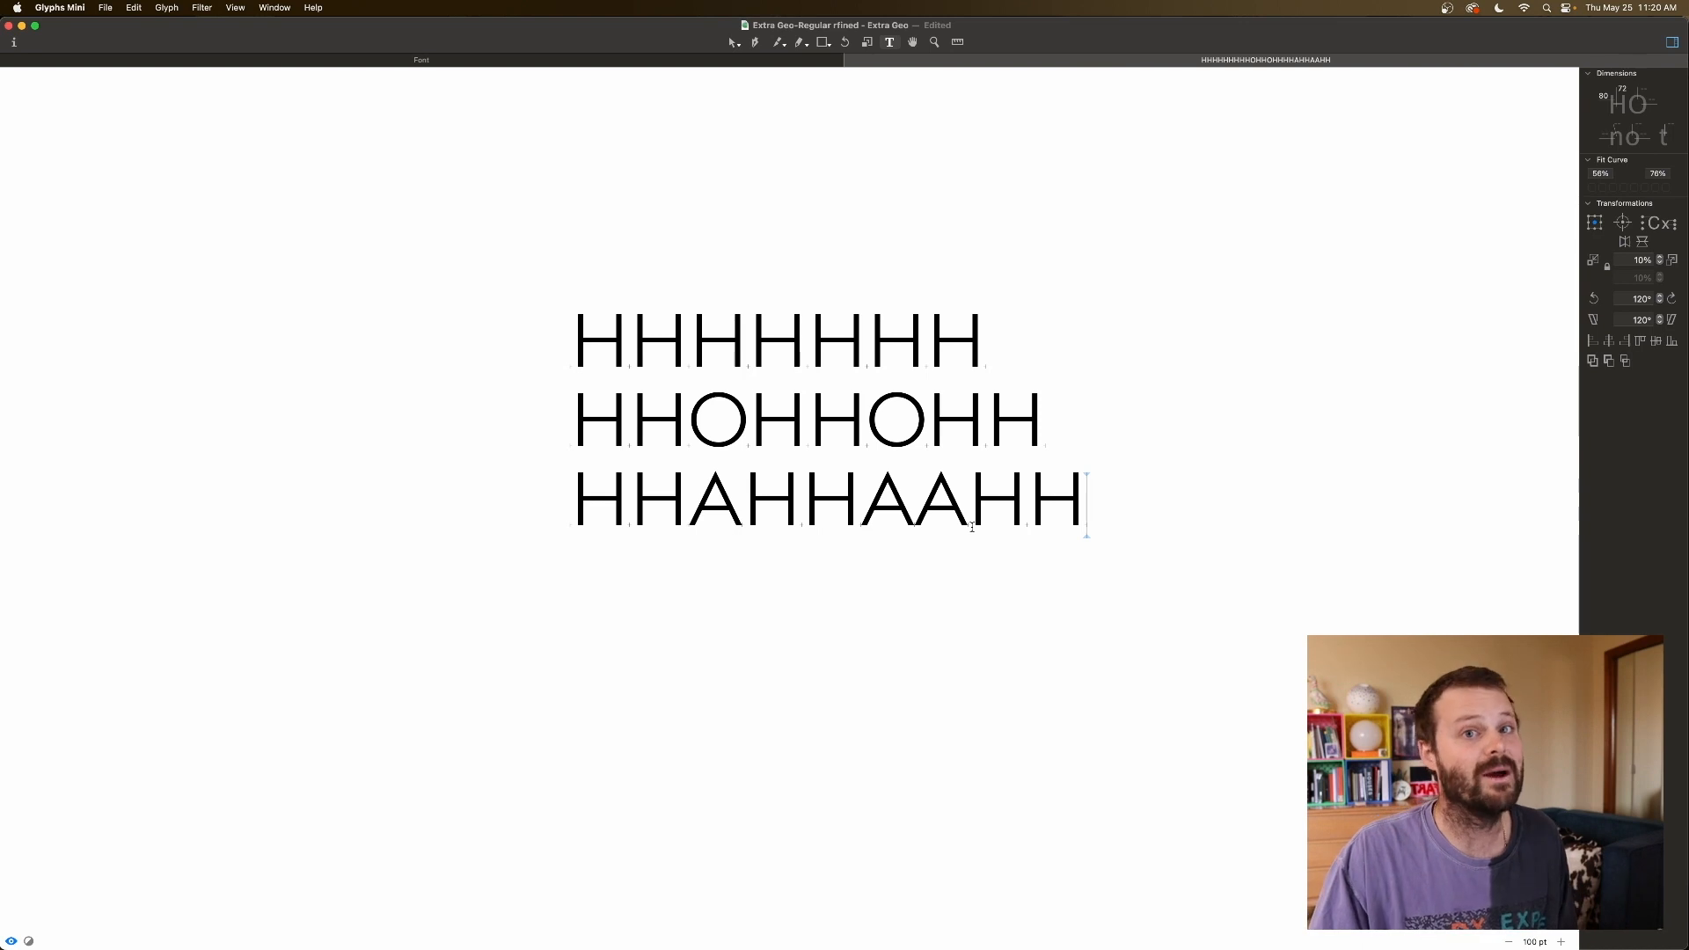
Inspect the A and H sidebearings along the HHAHHAAHH line, then go back to the glyph overview.
left_click(971, 526)
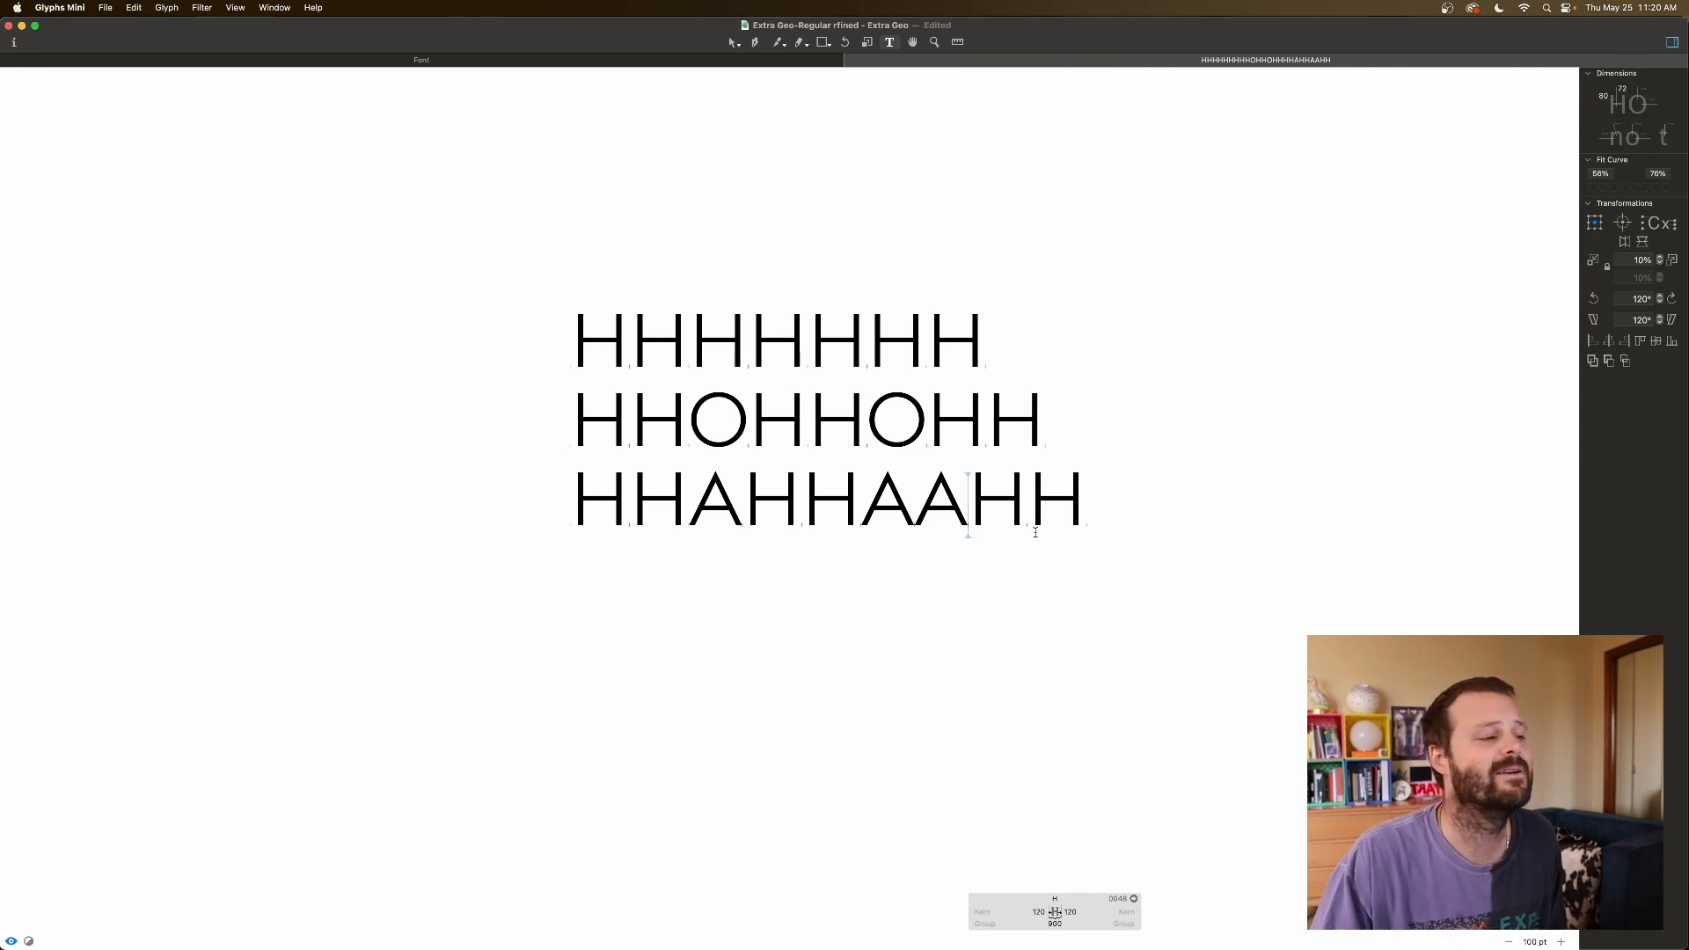
left_click(921, 506)
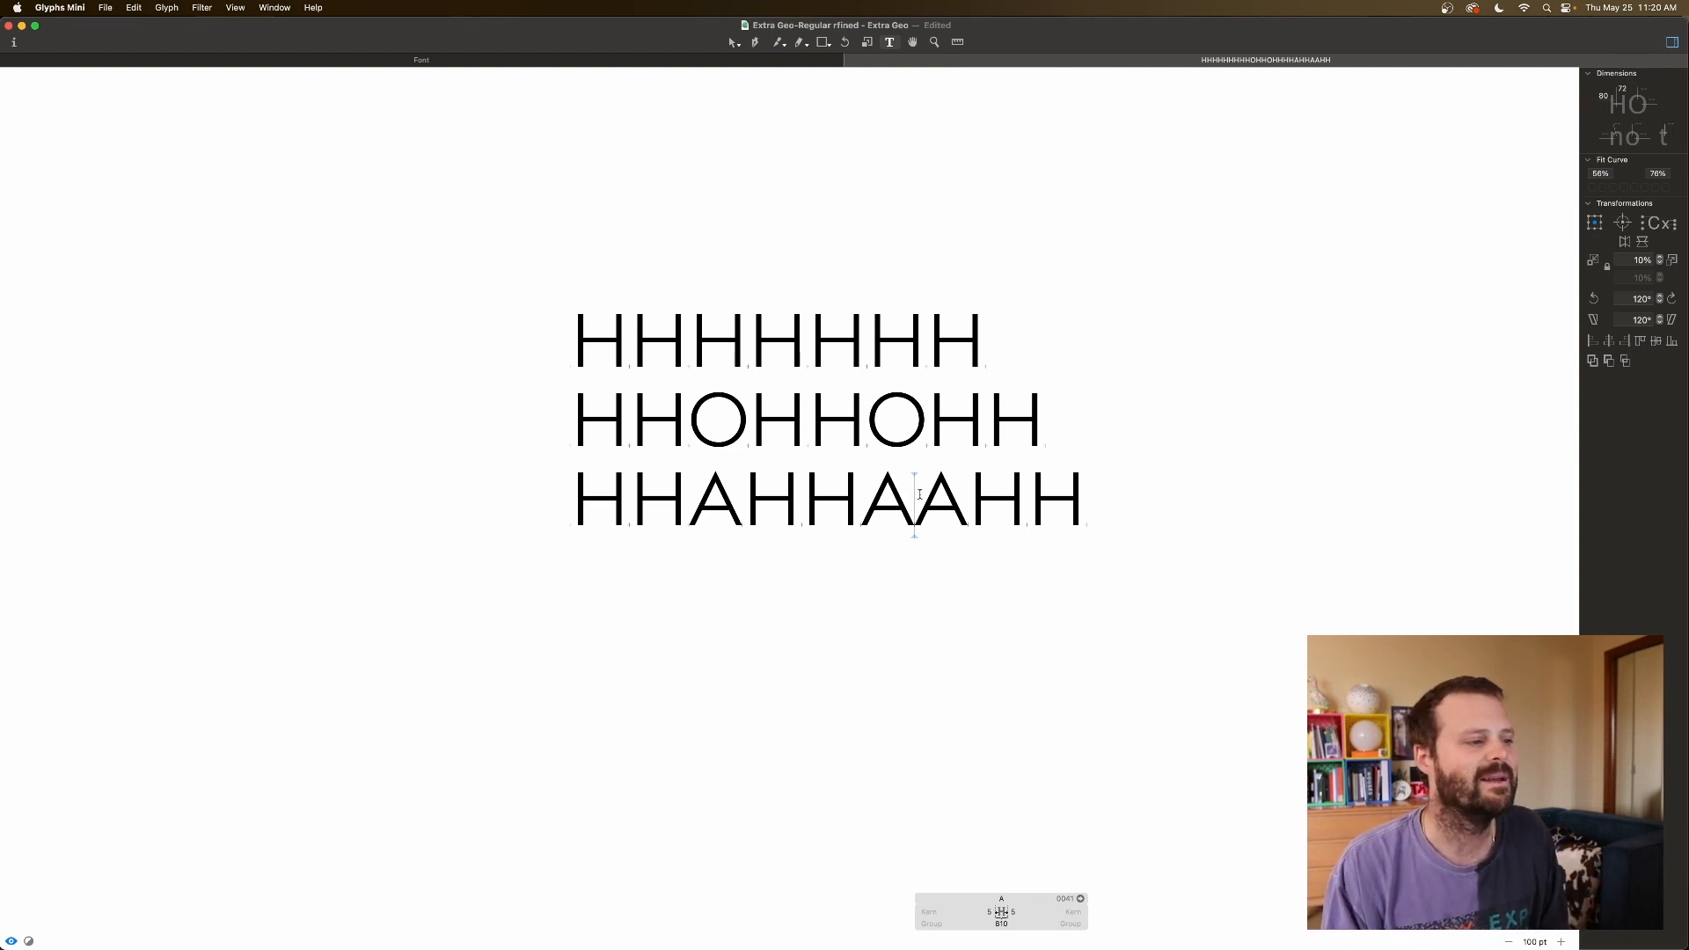
left_click(949, 477)
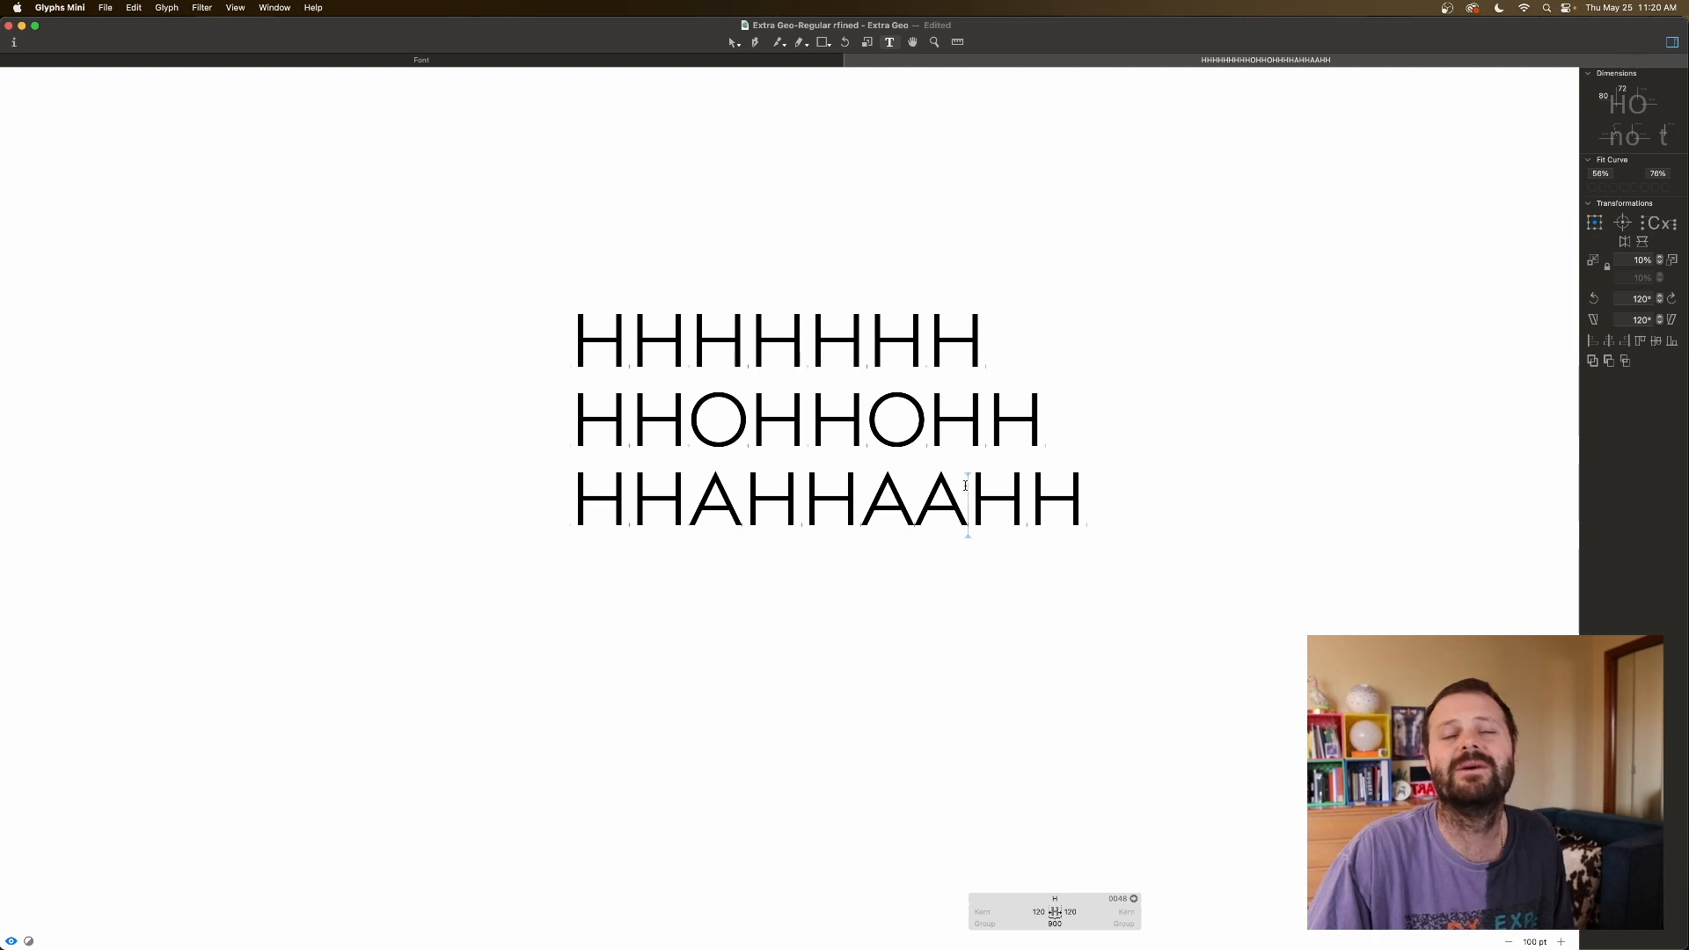
left_click(1030, 502)
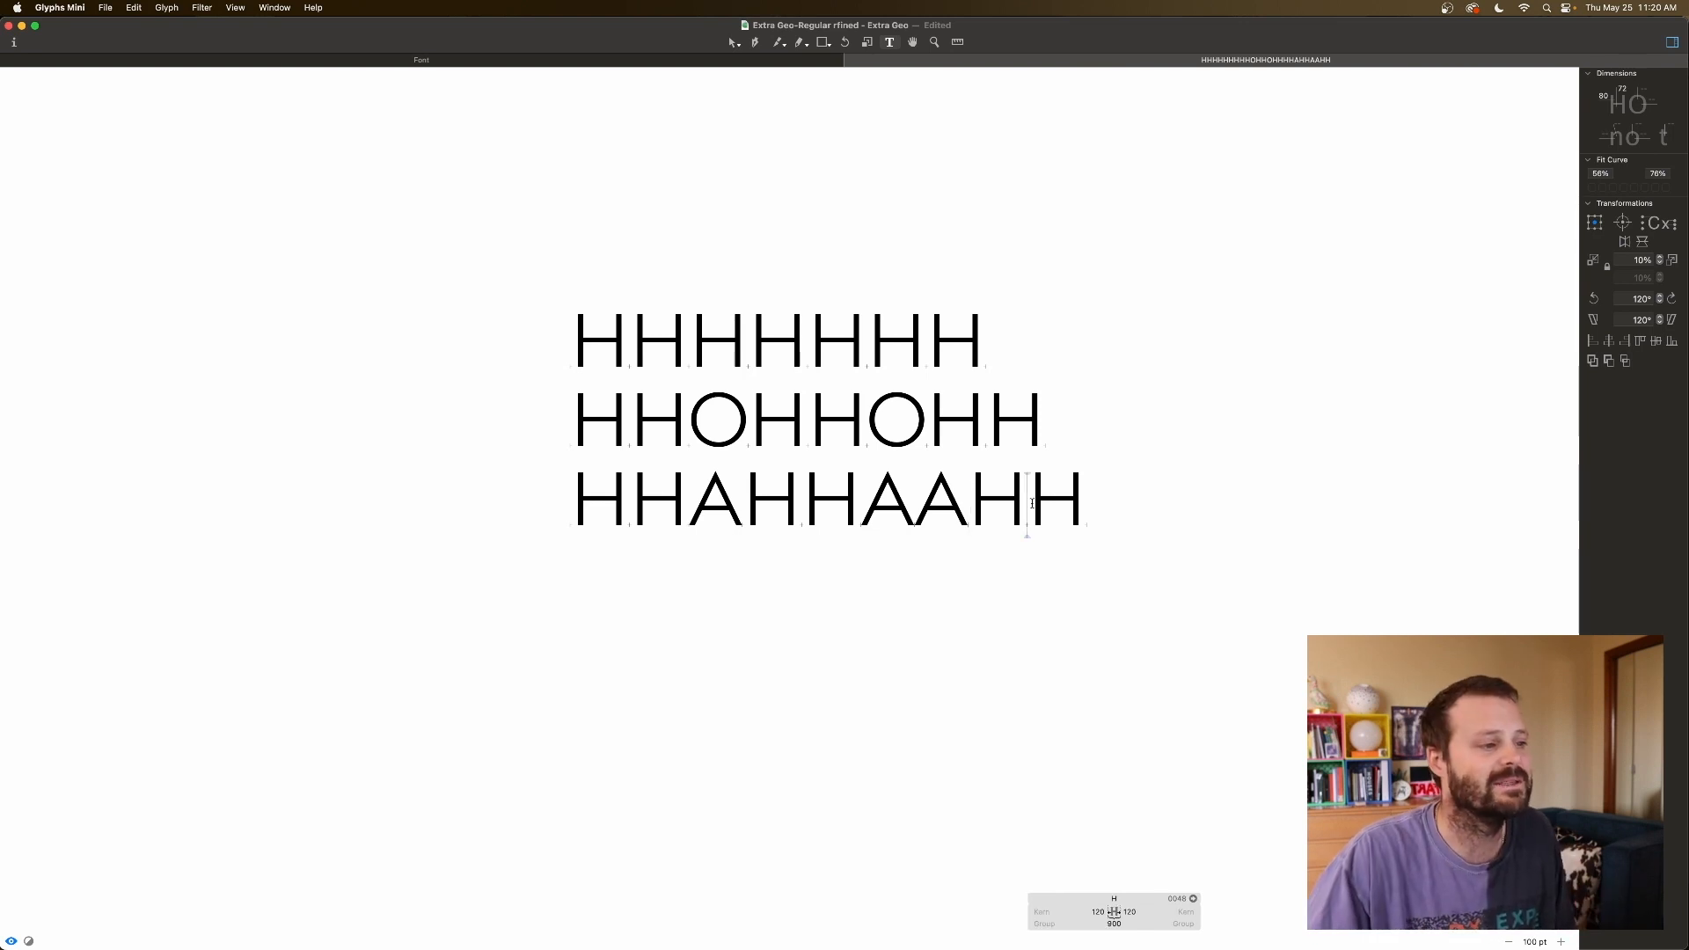
left_click(1083, 502)
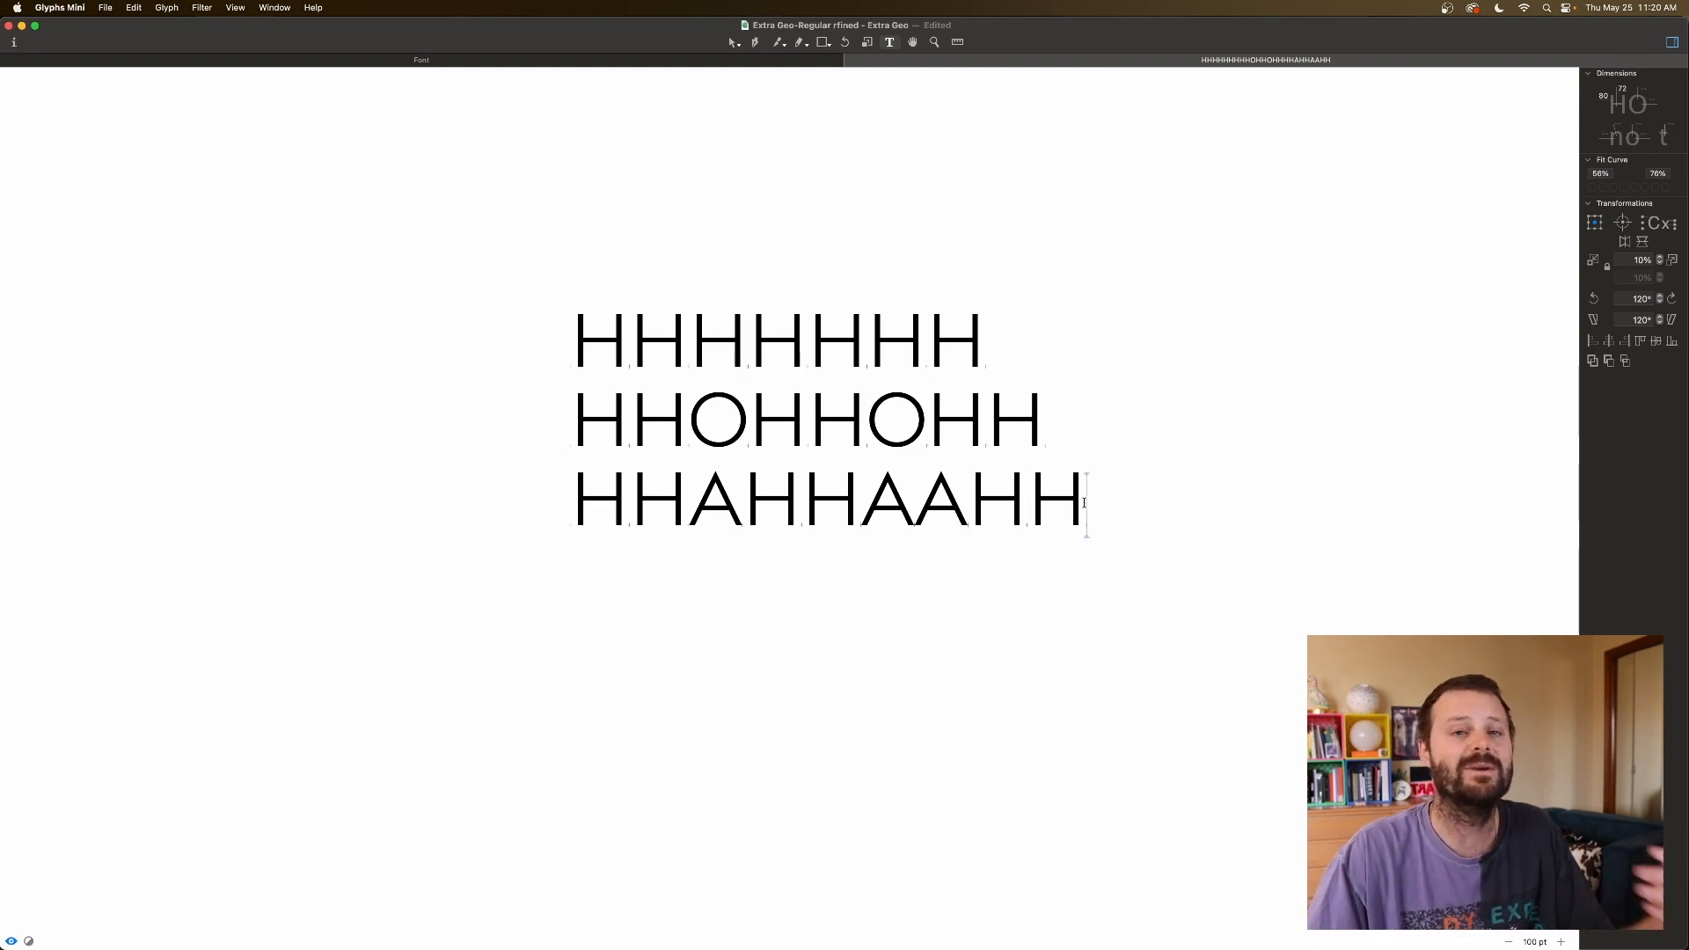
left_click(1027, 504)
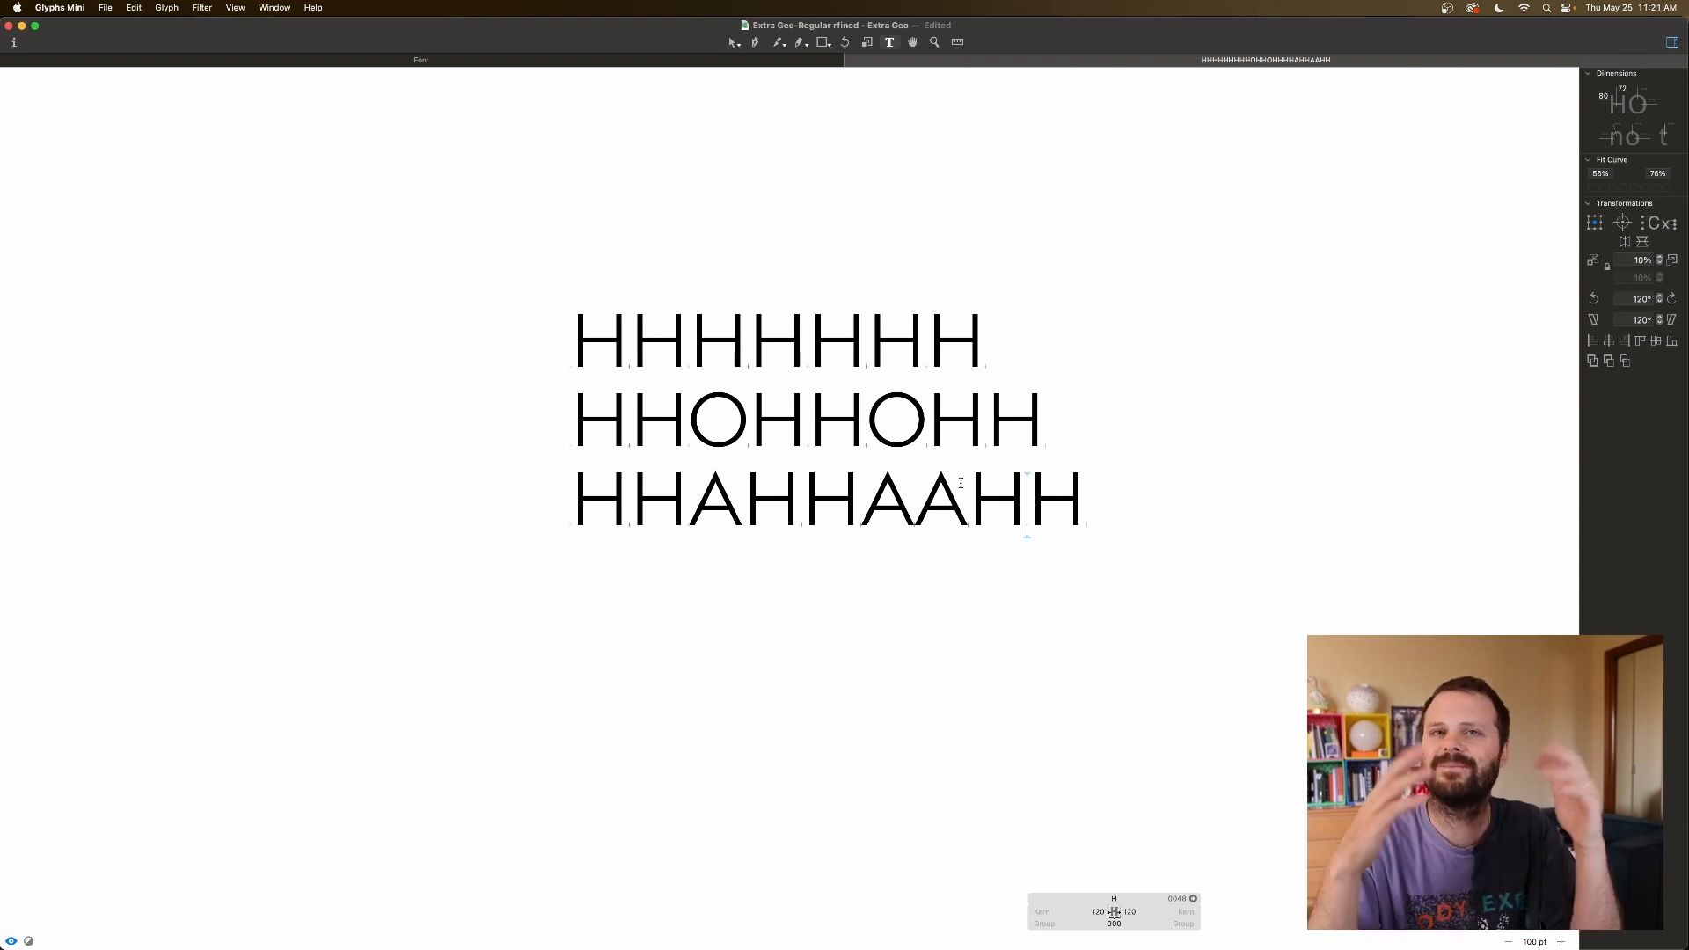
left_click(1078, 501)
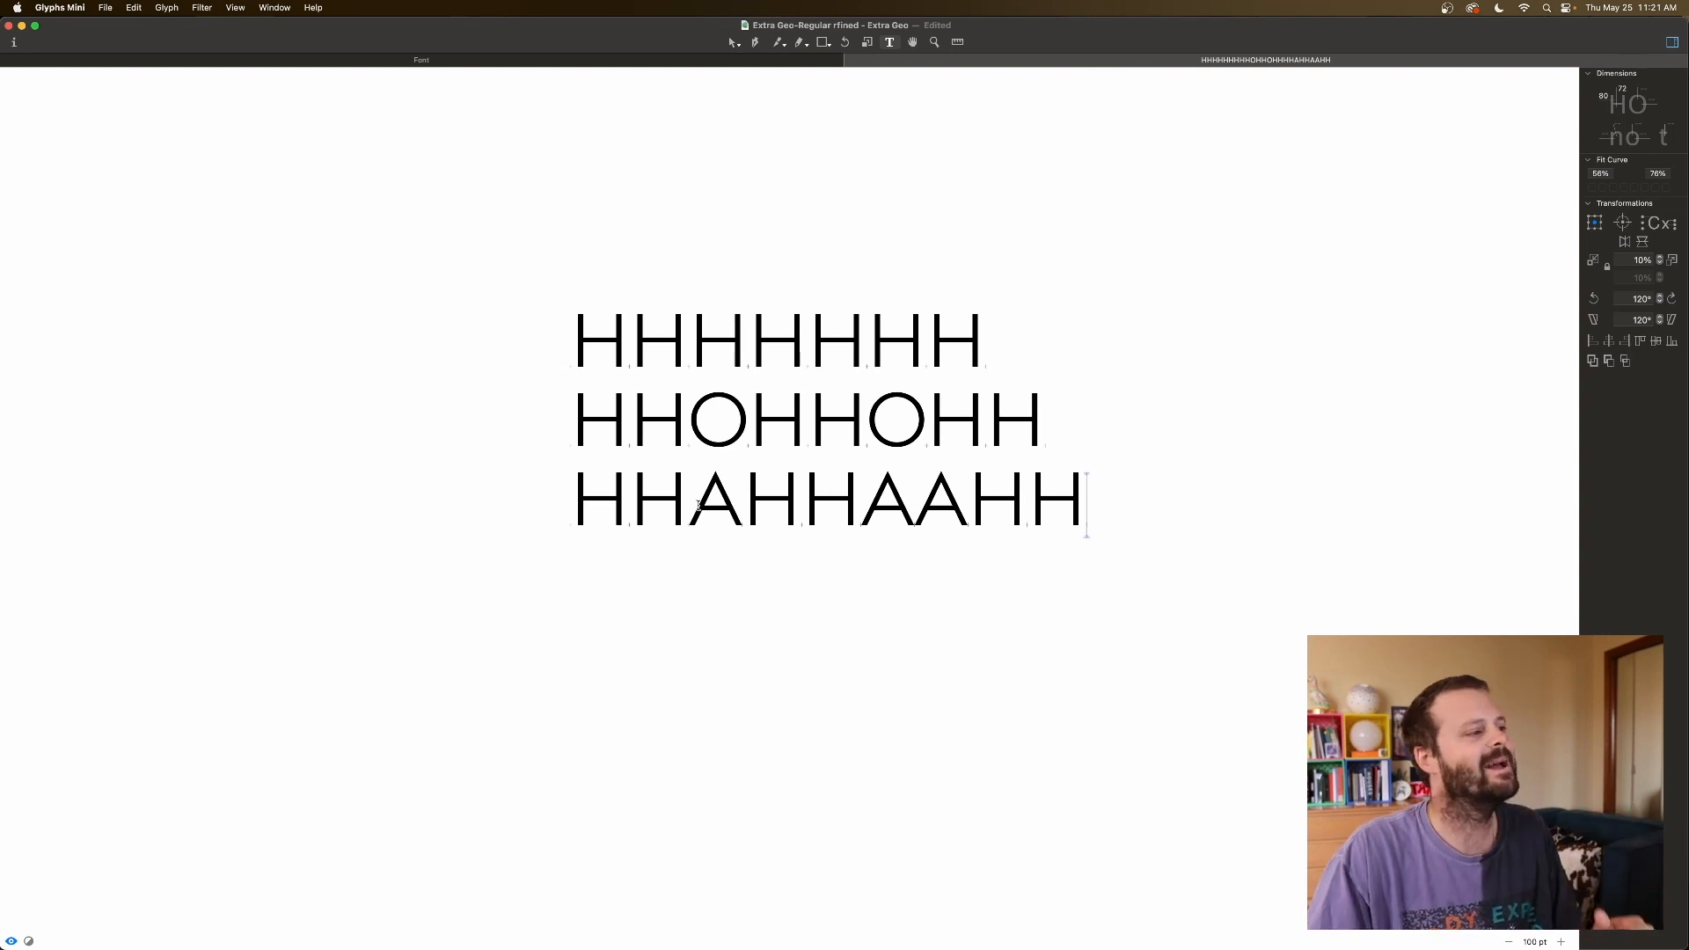
left_click(702, 503)
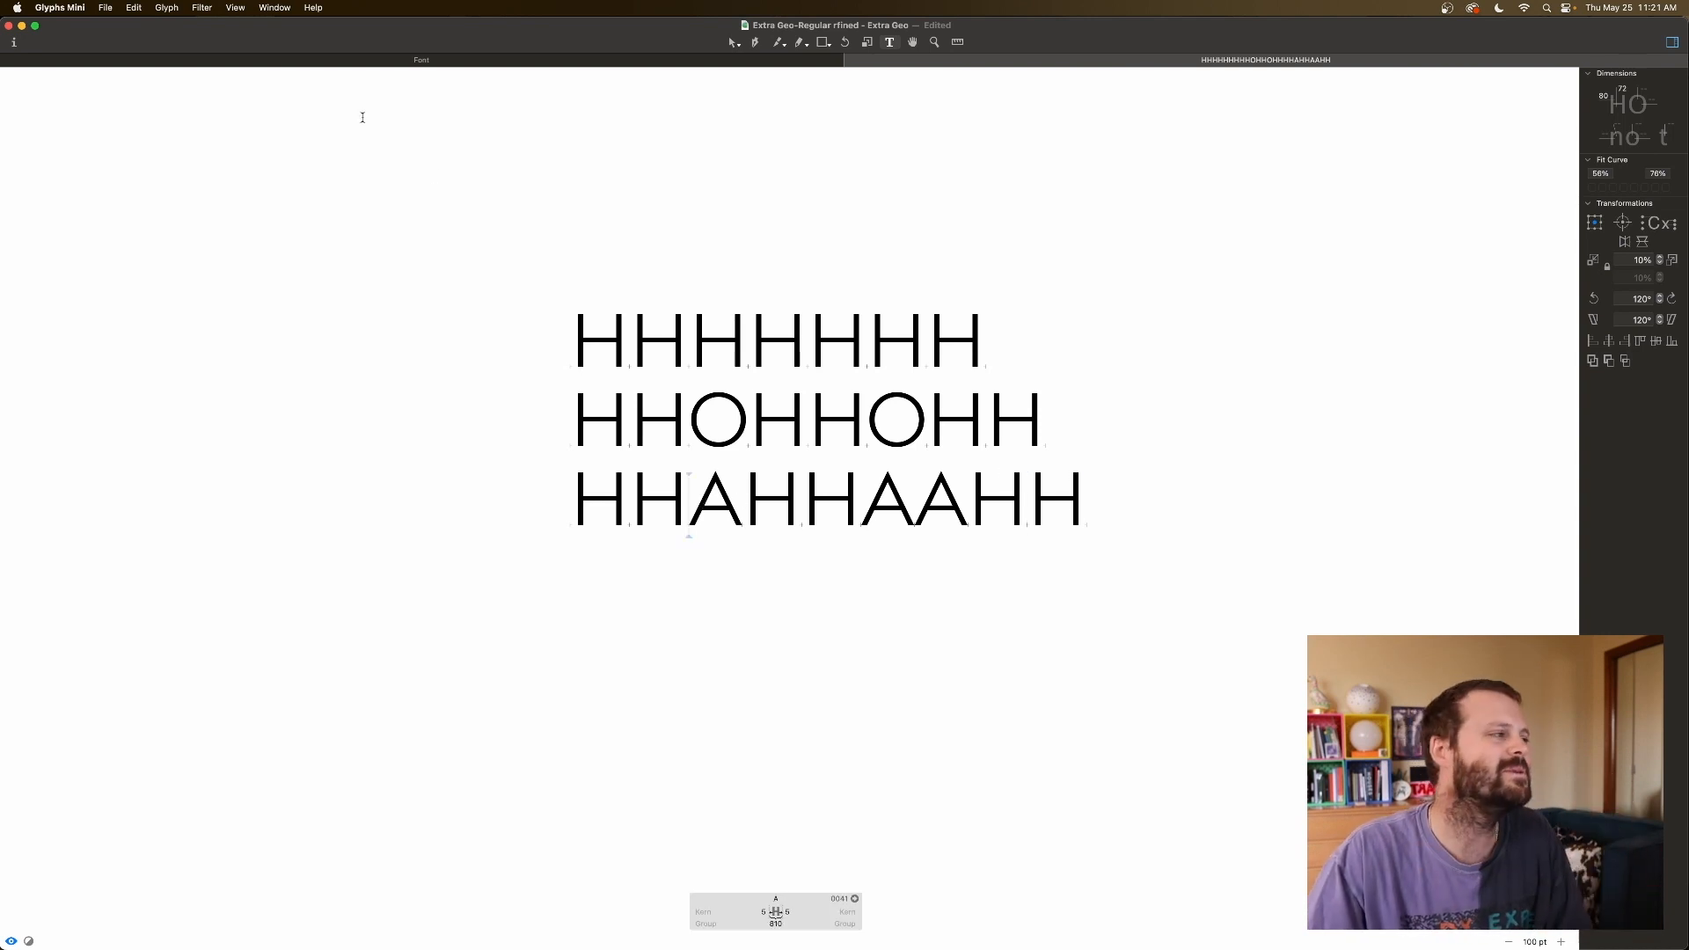
left_click(74, 61)
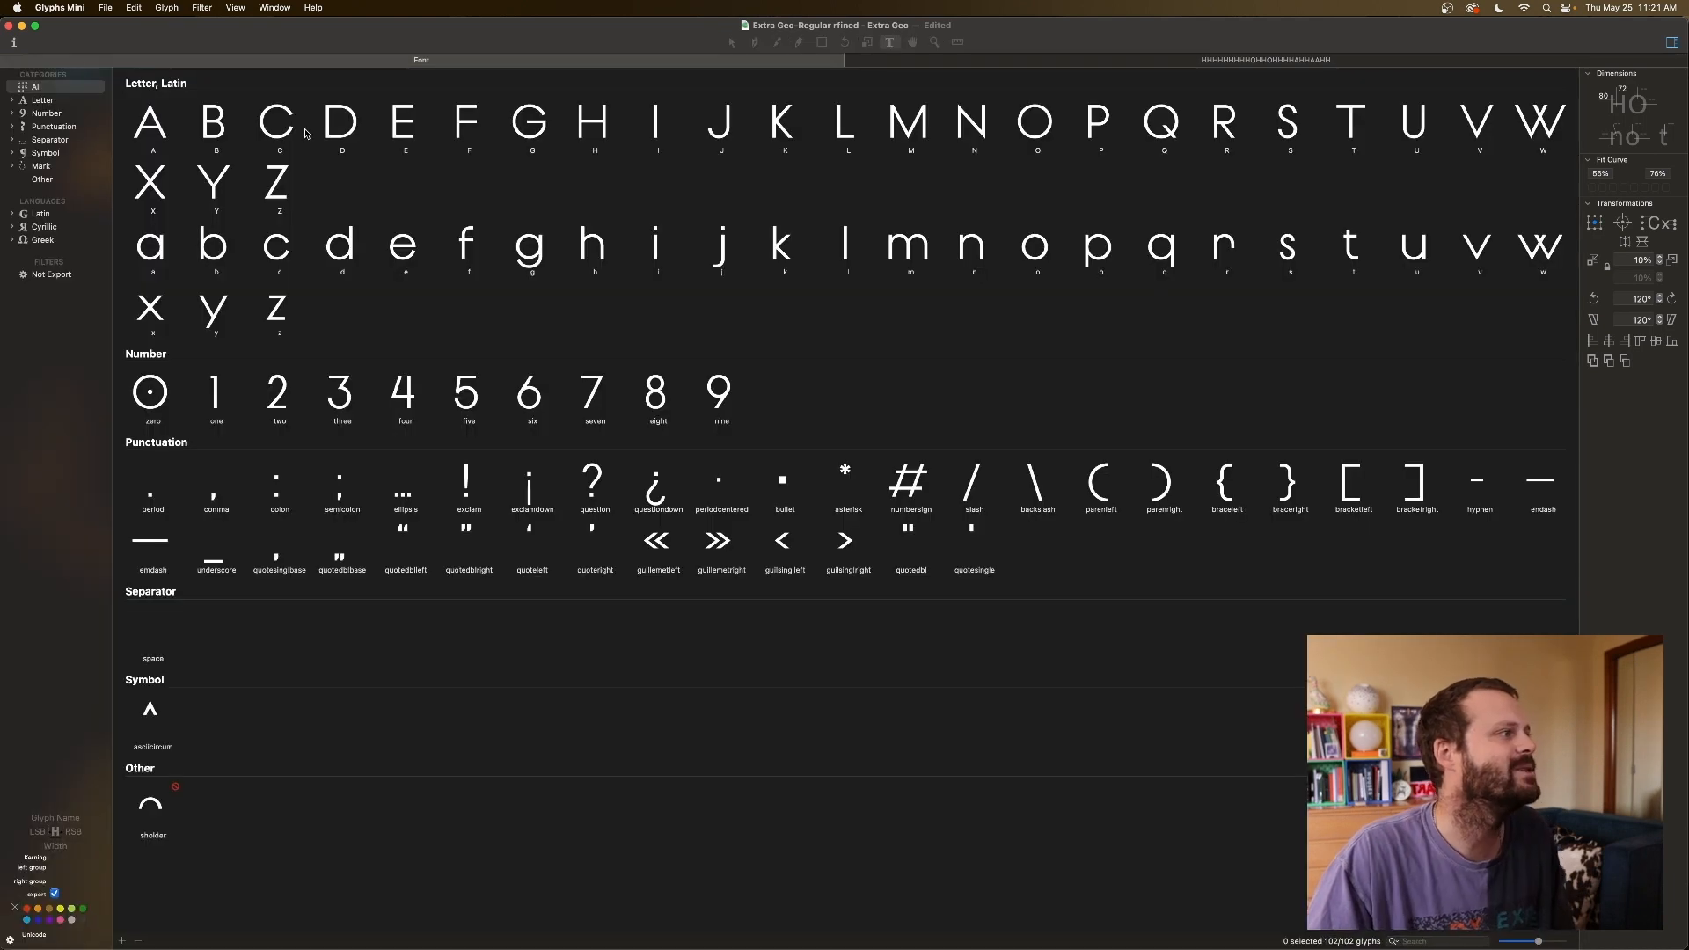
Inspect the spacing values of A, B, J and K in the font grid.
left_click(158, 134)
left_click(188, 129)
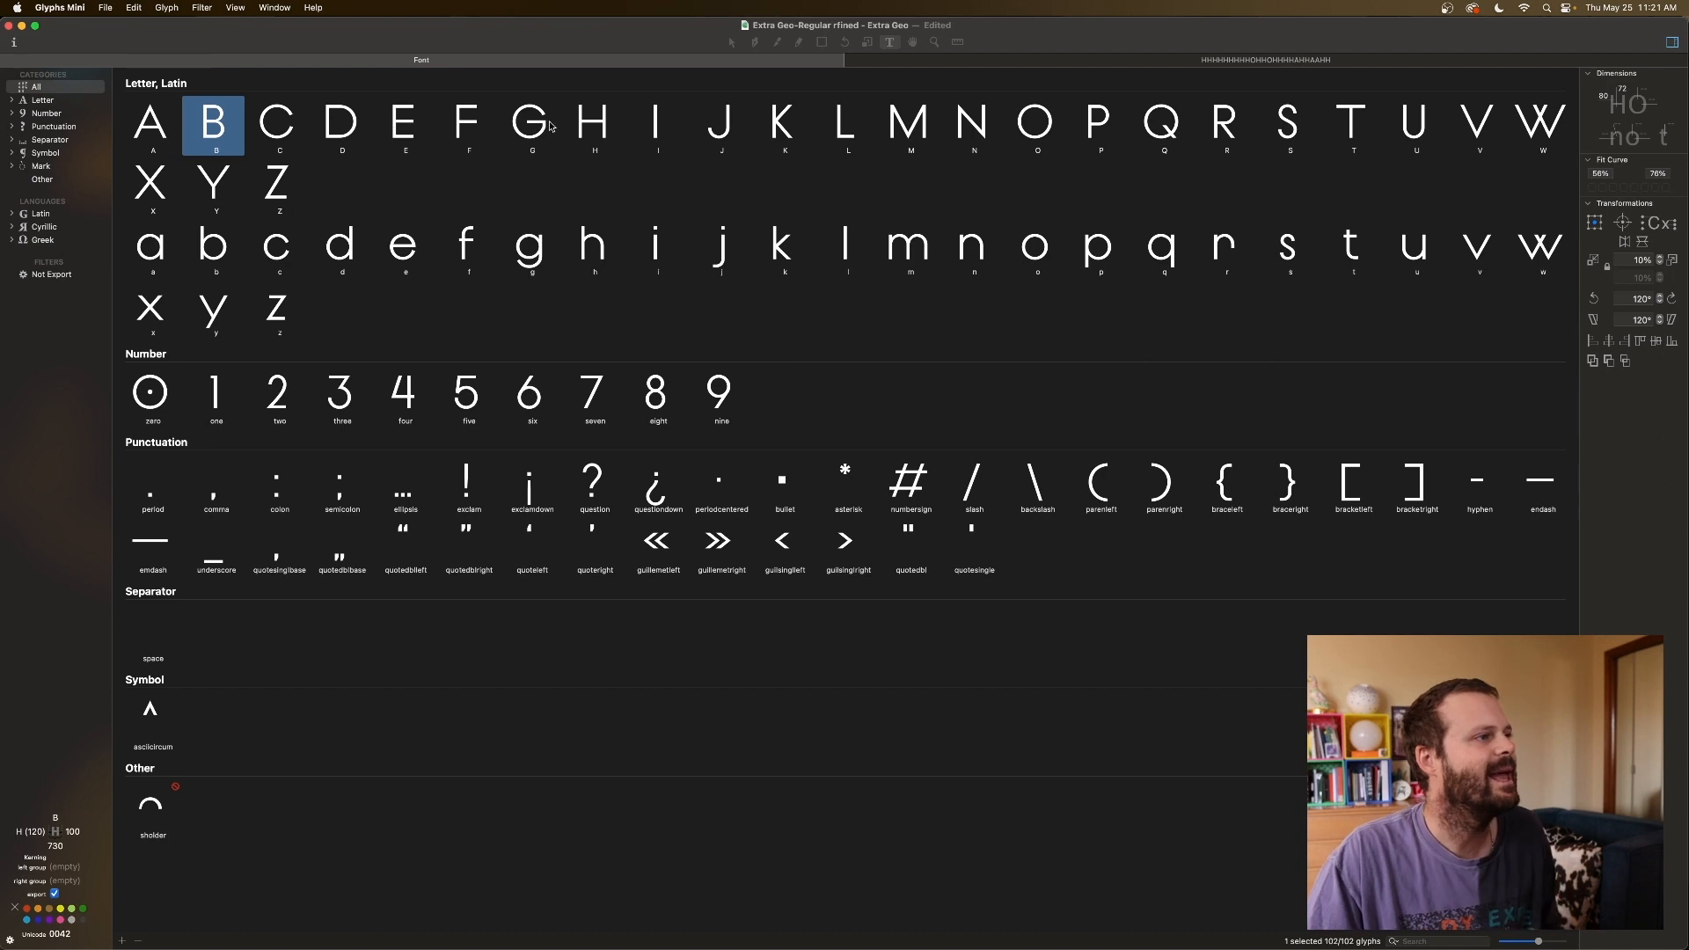
left_click(709, 131)
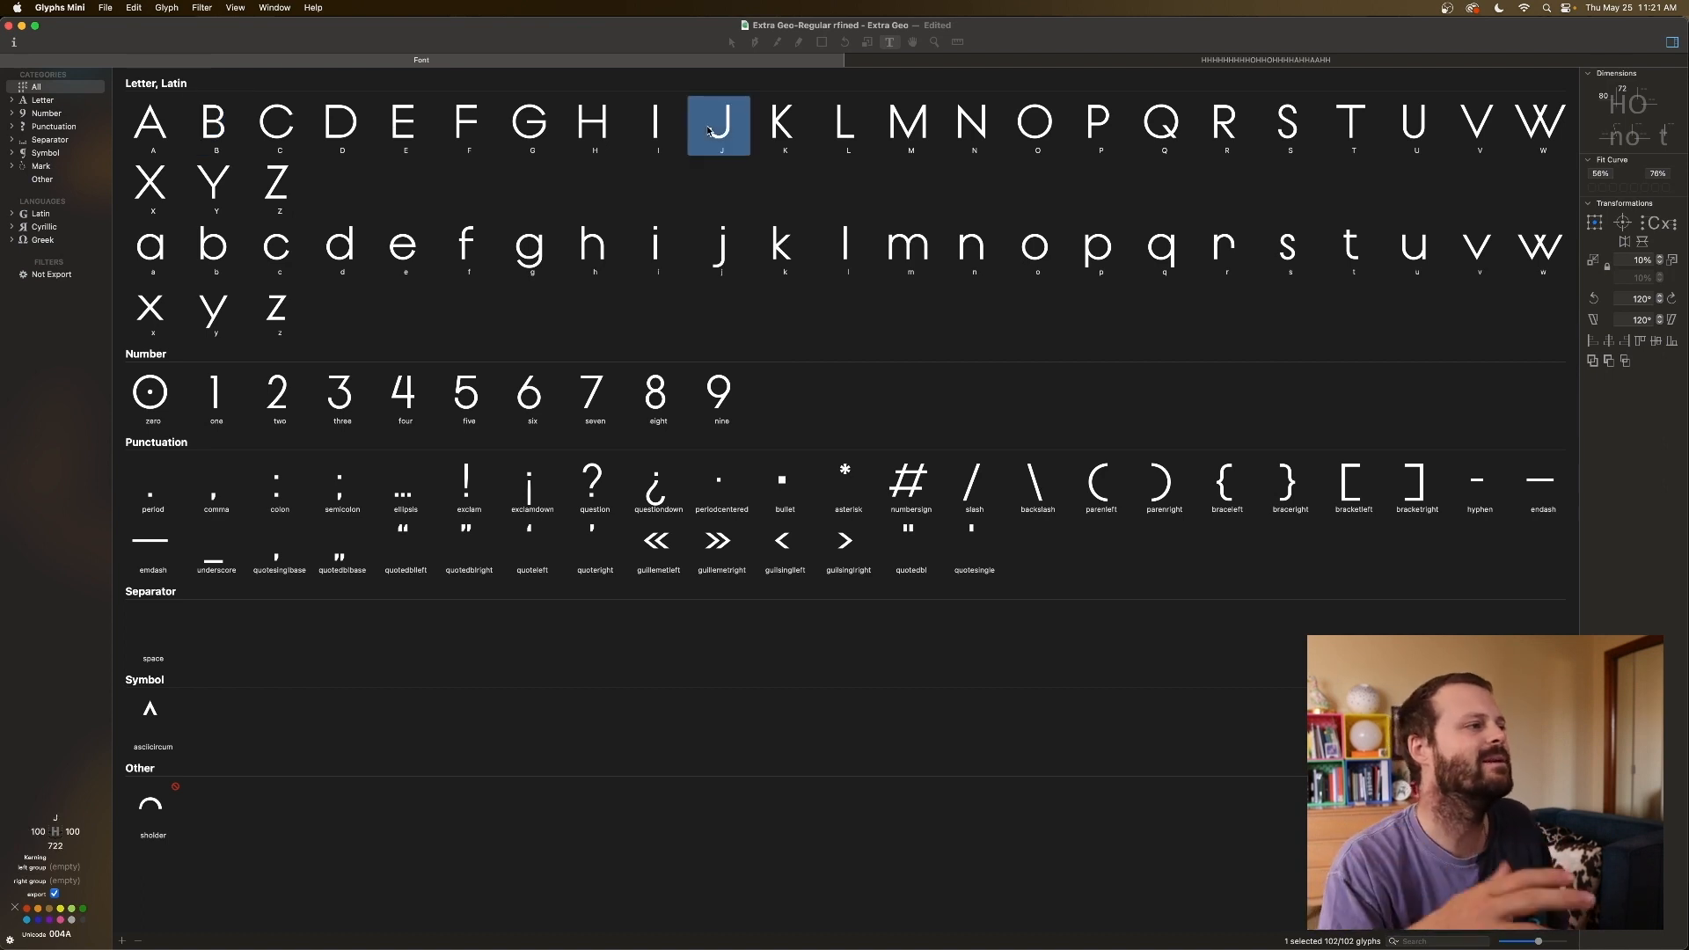
key("Right")
key("Left")
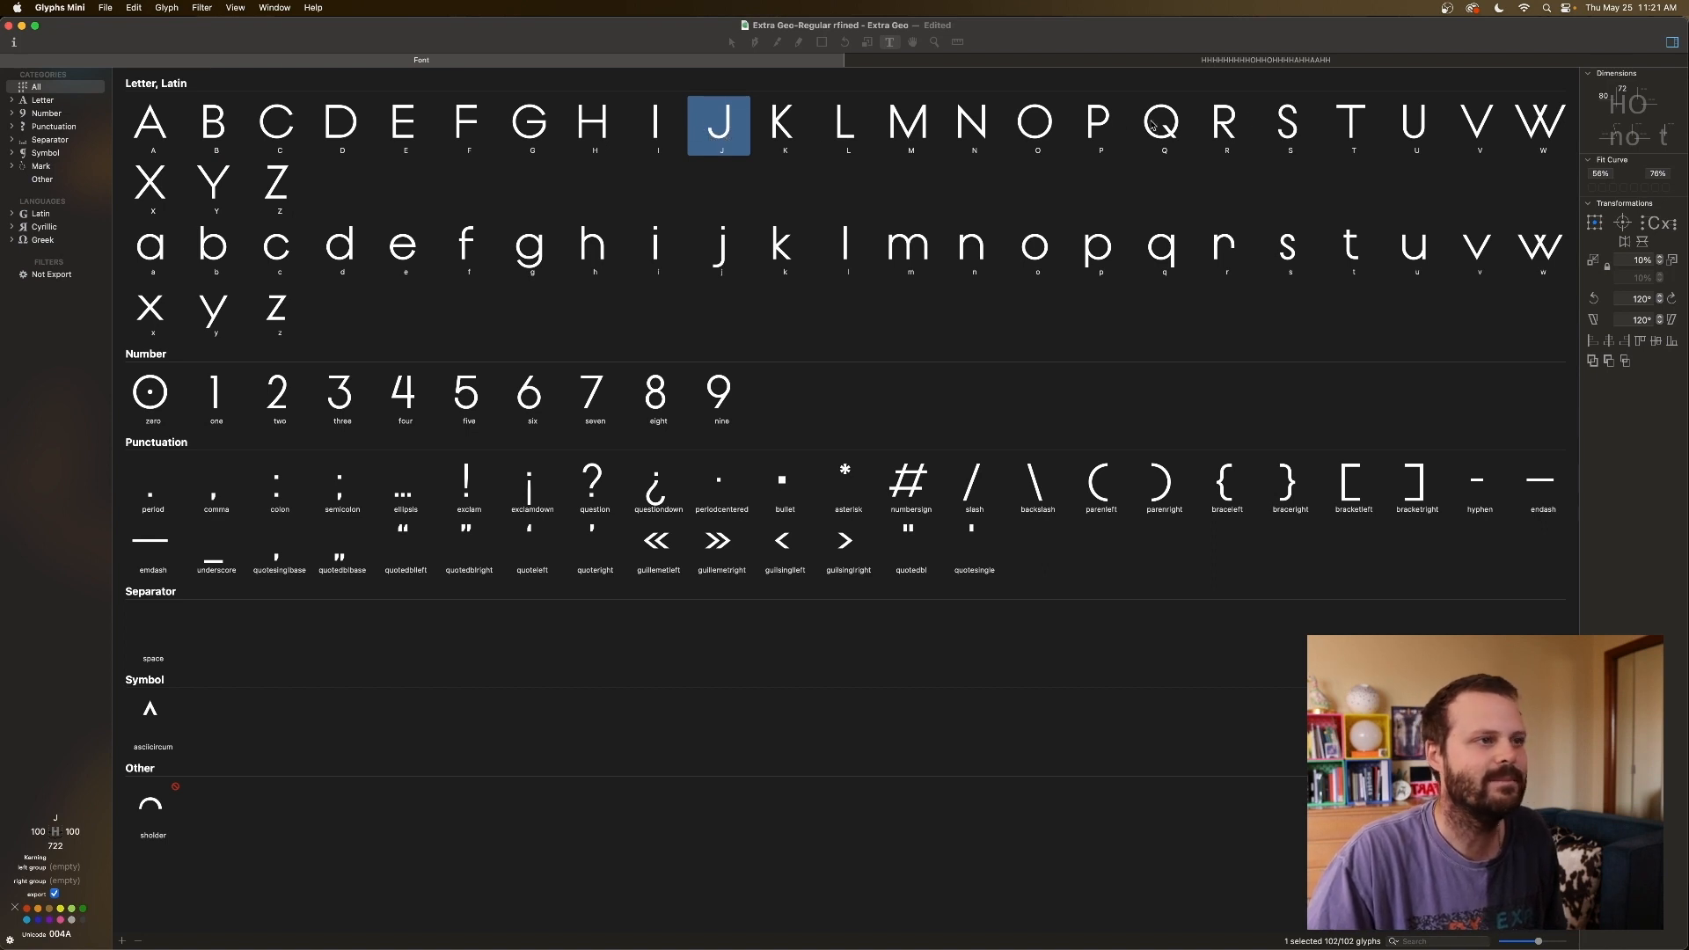
Select J, T, V, W, X and Y and enter A as their left sidebearing key.
left_click(1345, 130)
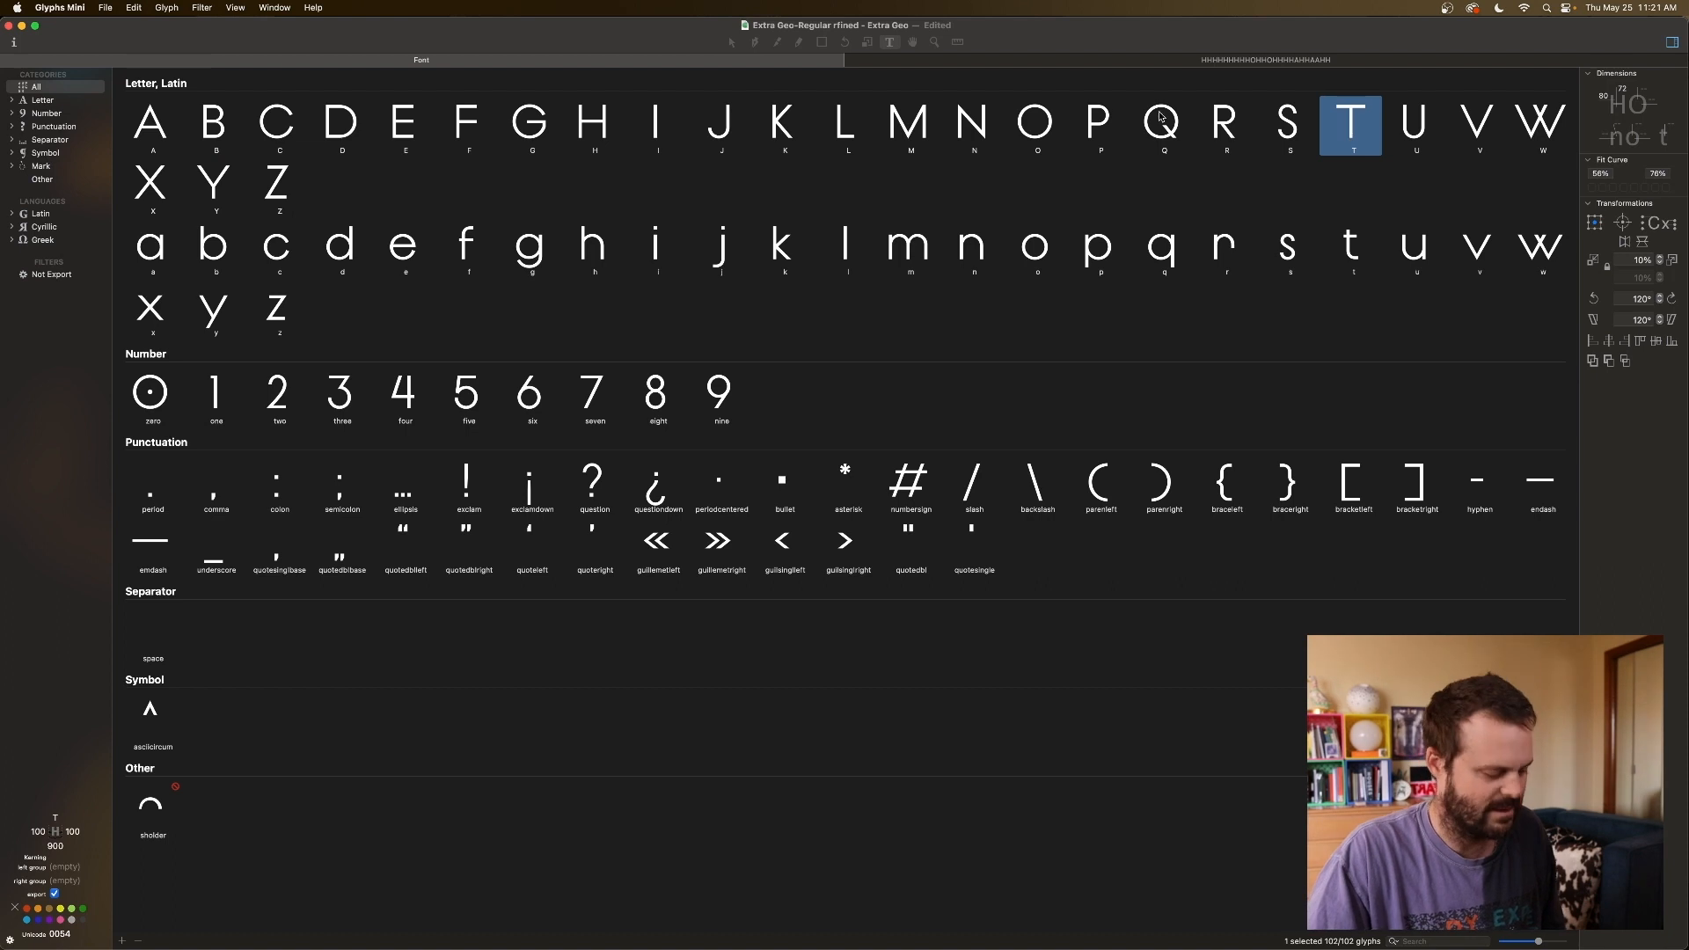
left_click(733, 129, "shift")
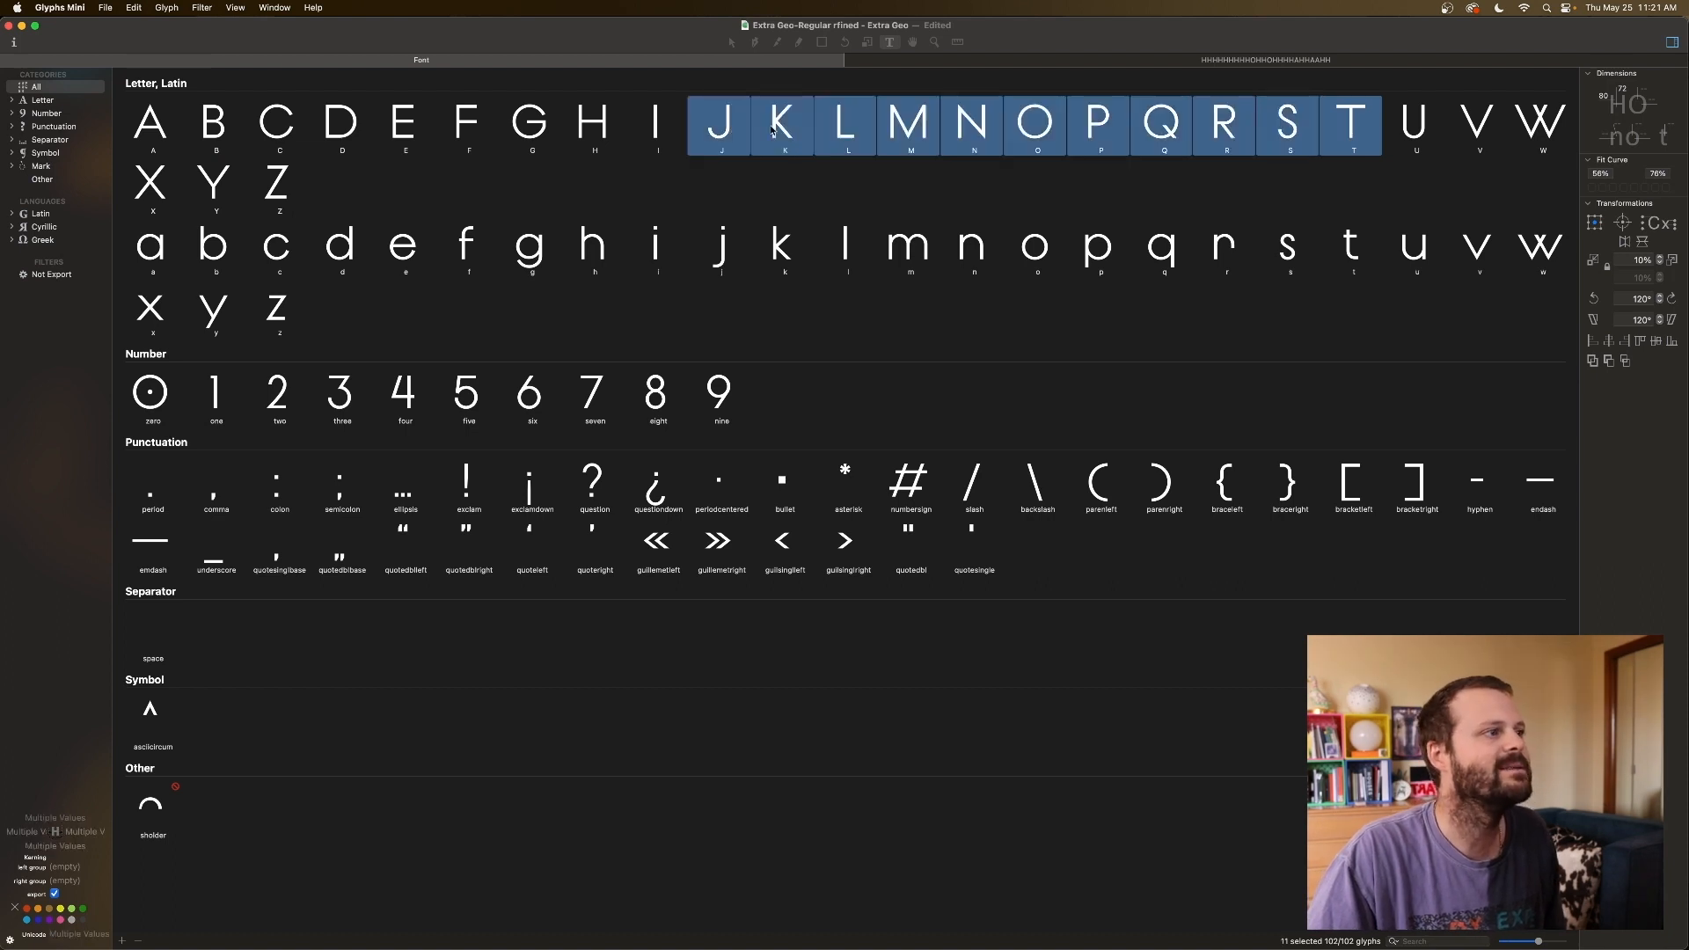
left_click(680, 143)
left_click(719, 131)
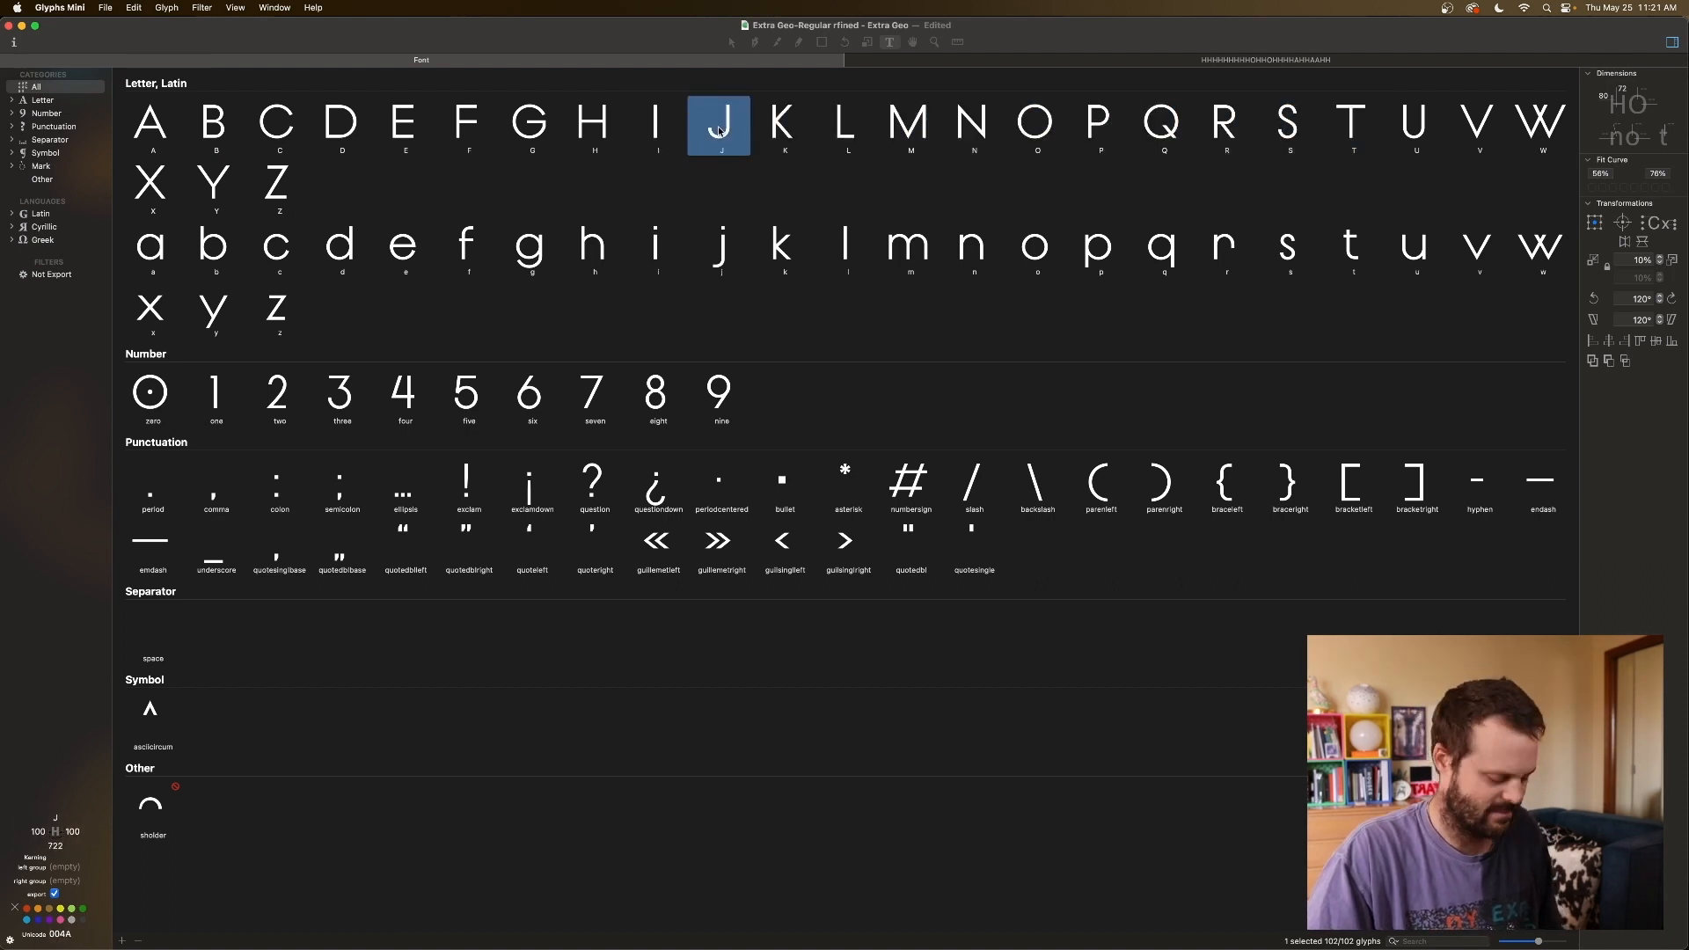
left_click(1357, 128, "super")
left_click(1476, 127, "super")
left_click(1539, 127, "super")
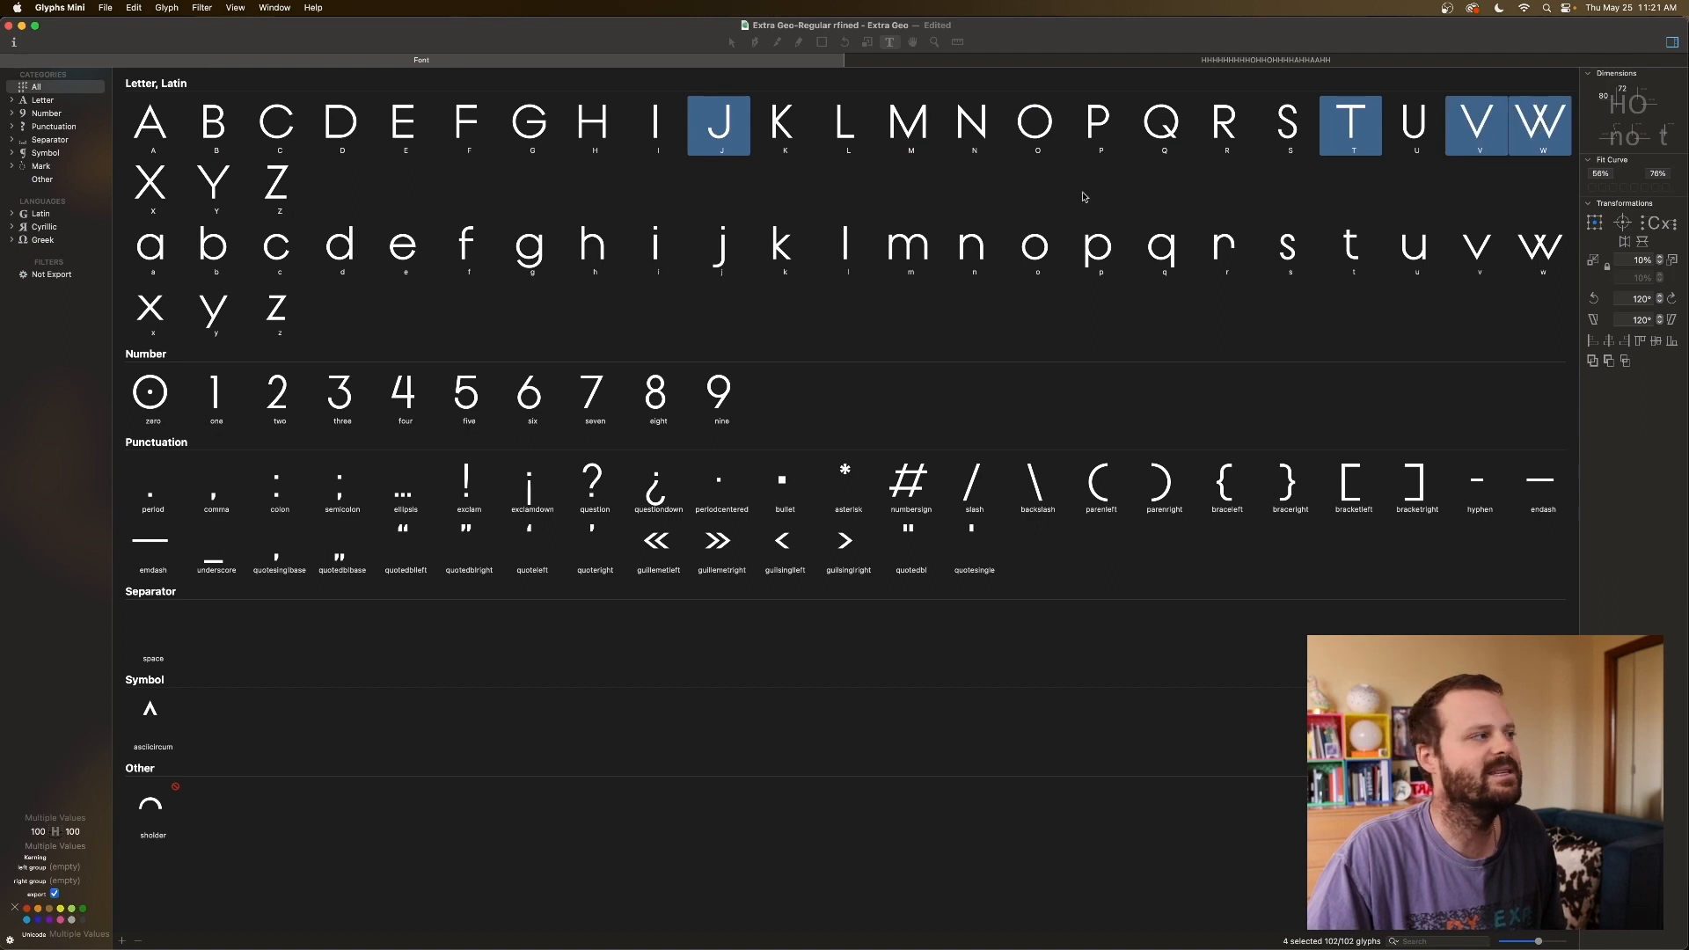
left_click(154, 193, "super")
left_click(224, 188, "super")
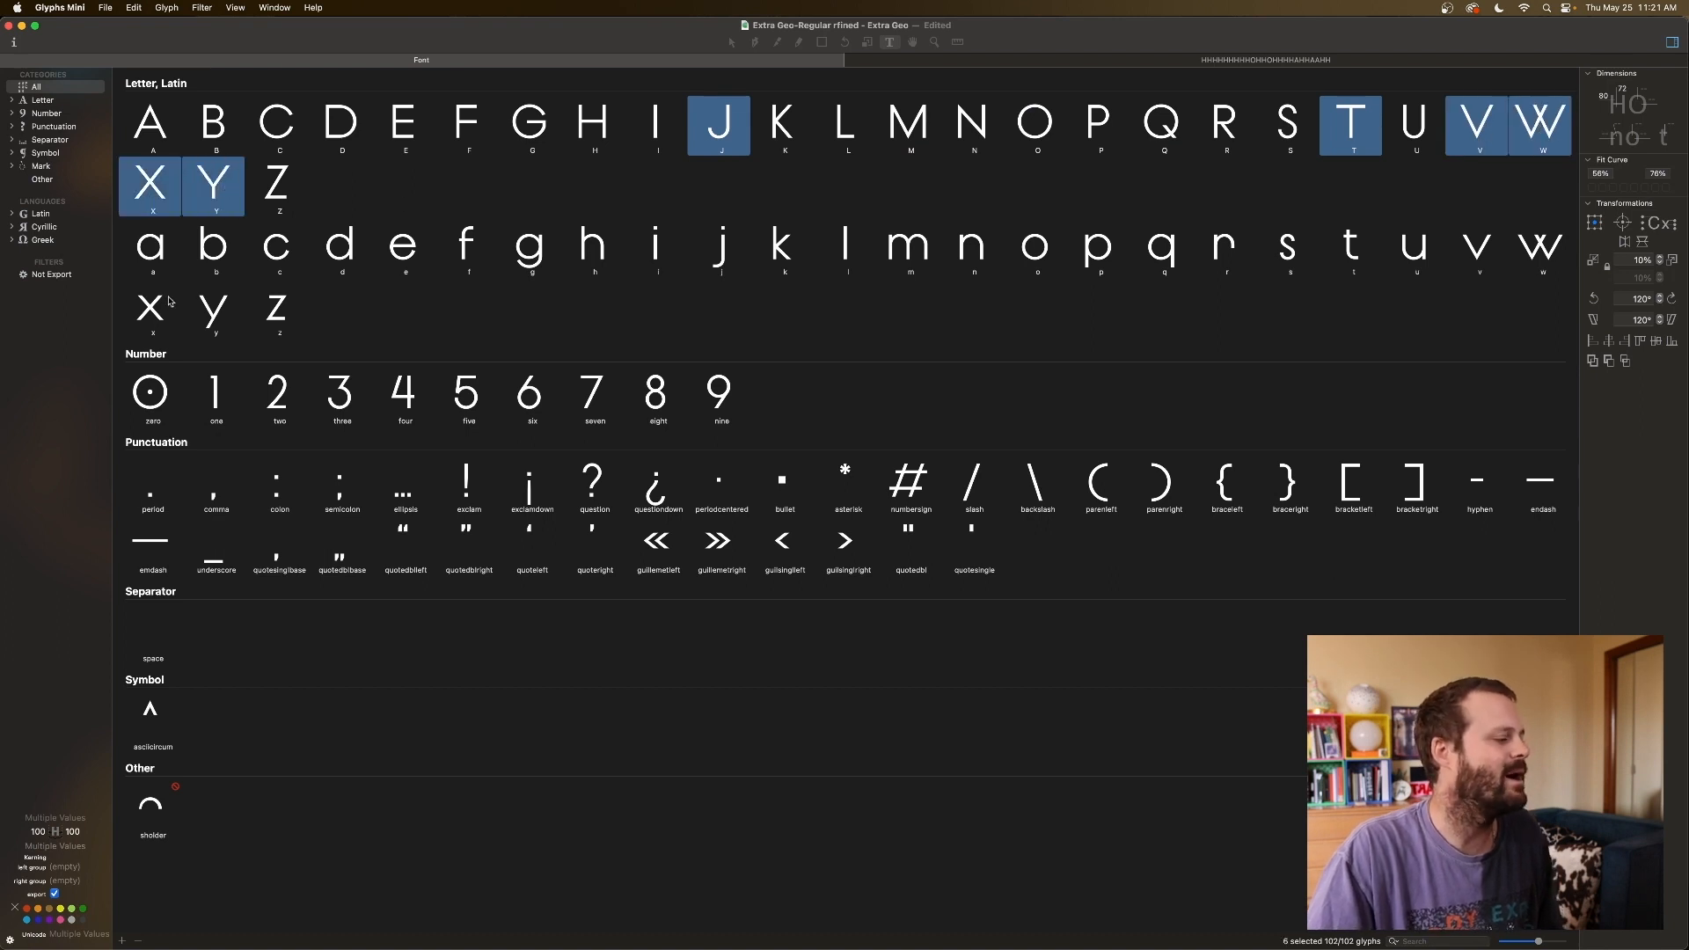
double_click(39, 832)
type("A")
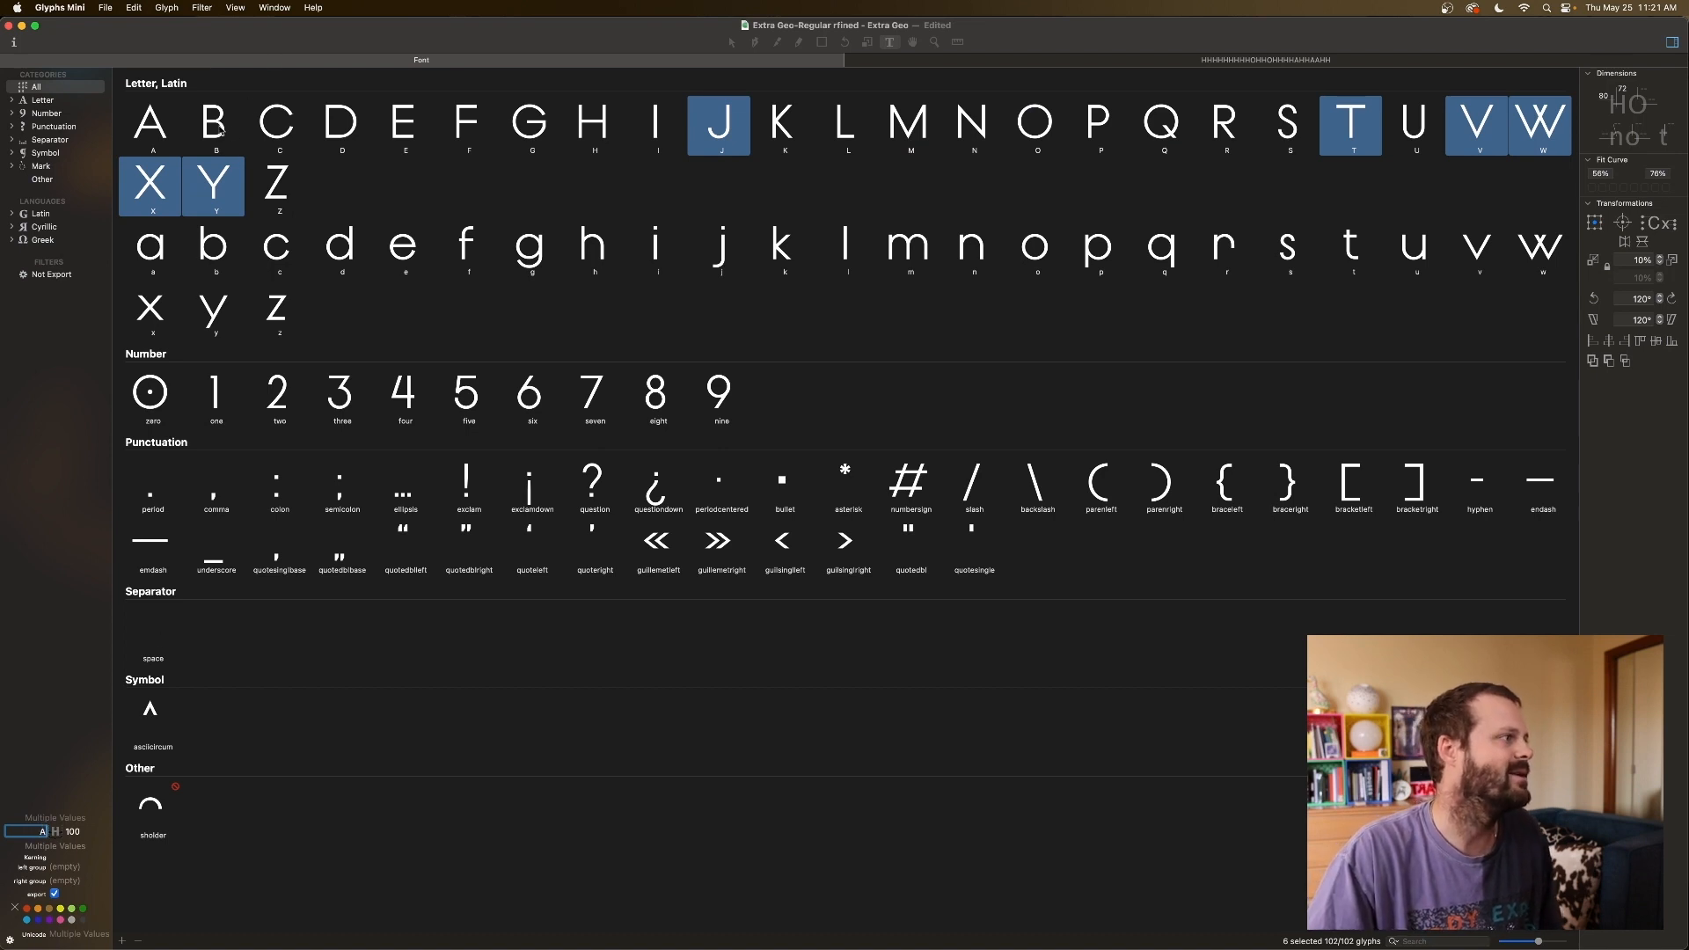
left_click(220, 130)
left_click(176, 130)
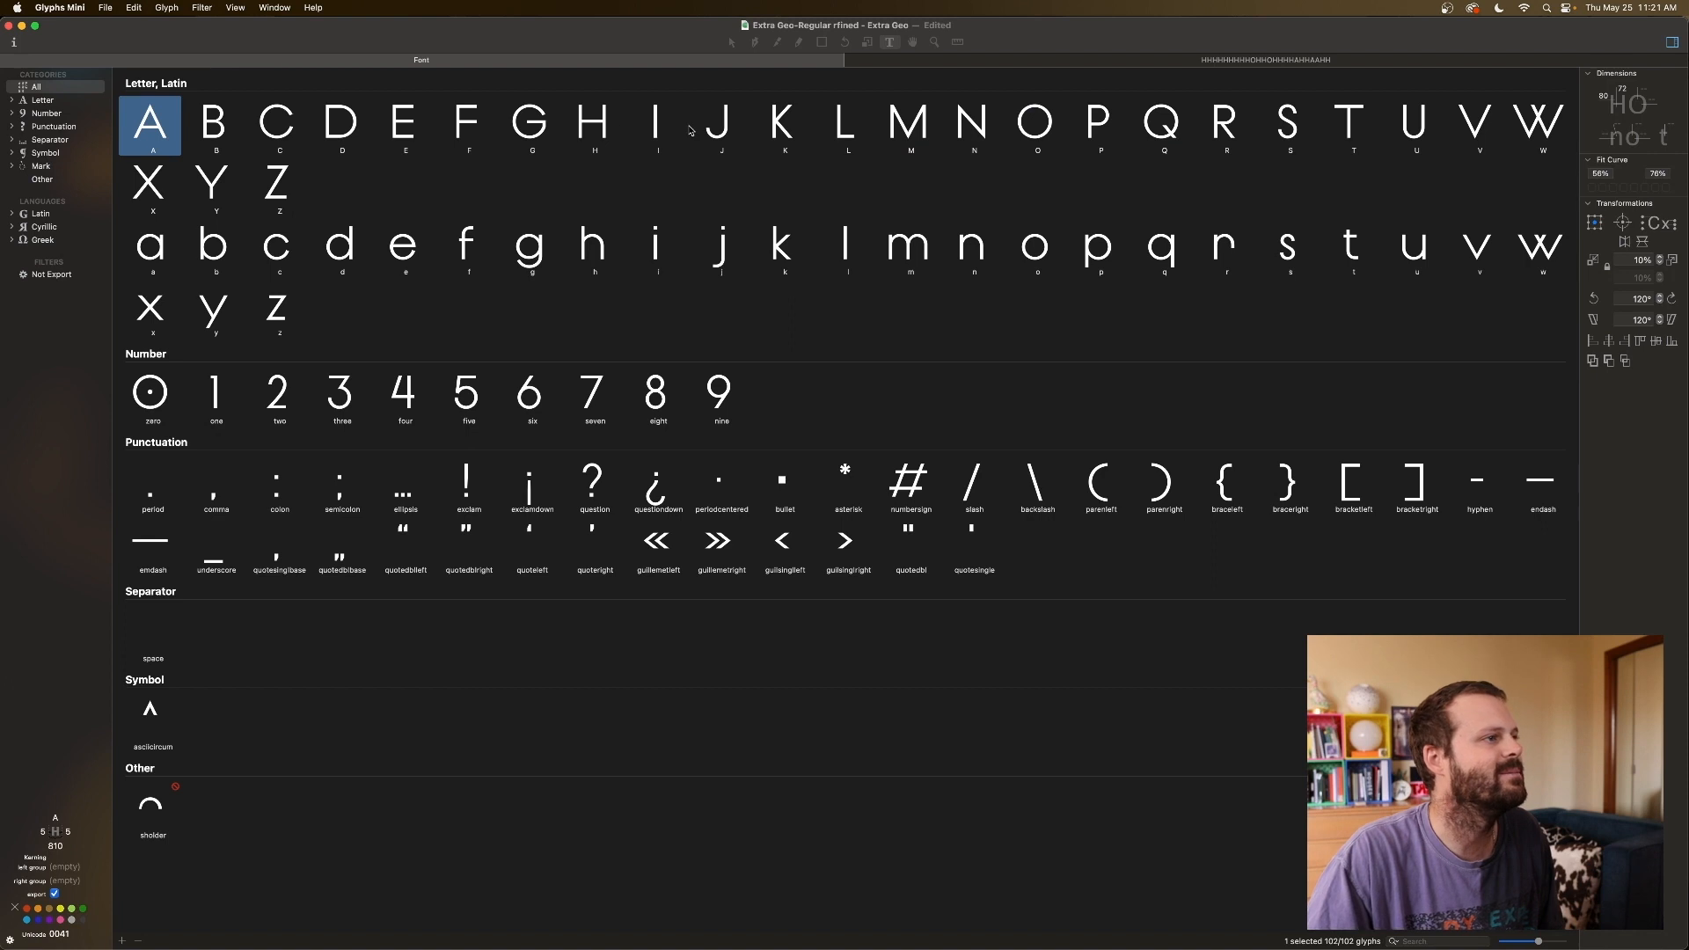
Select K, T, V, W, X and Y and enter A as their right sidebearing key.
left_click(789, 134)
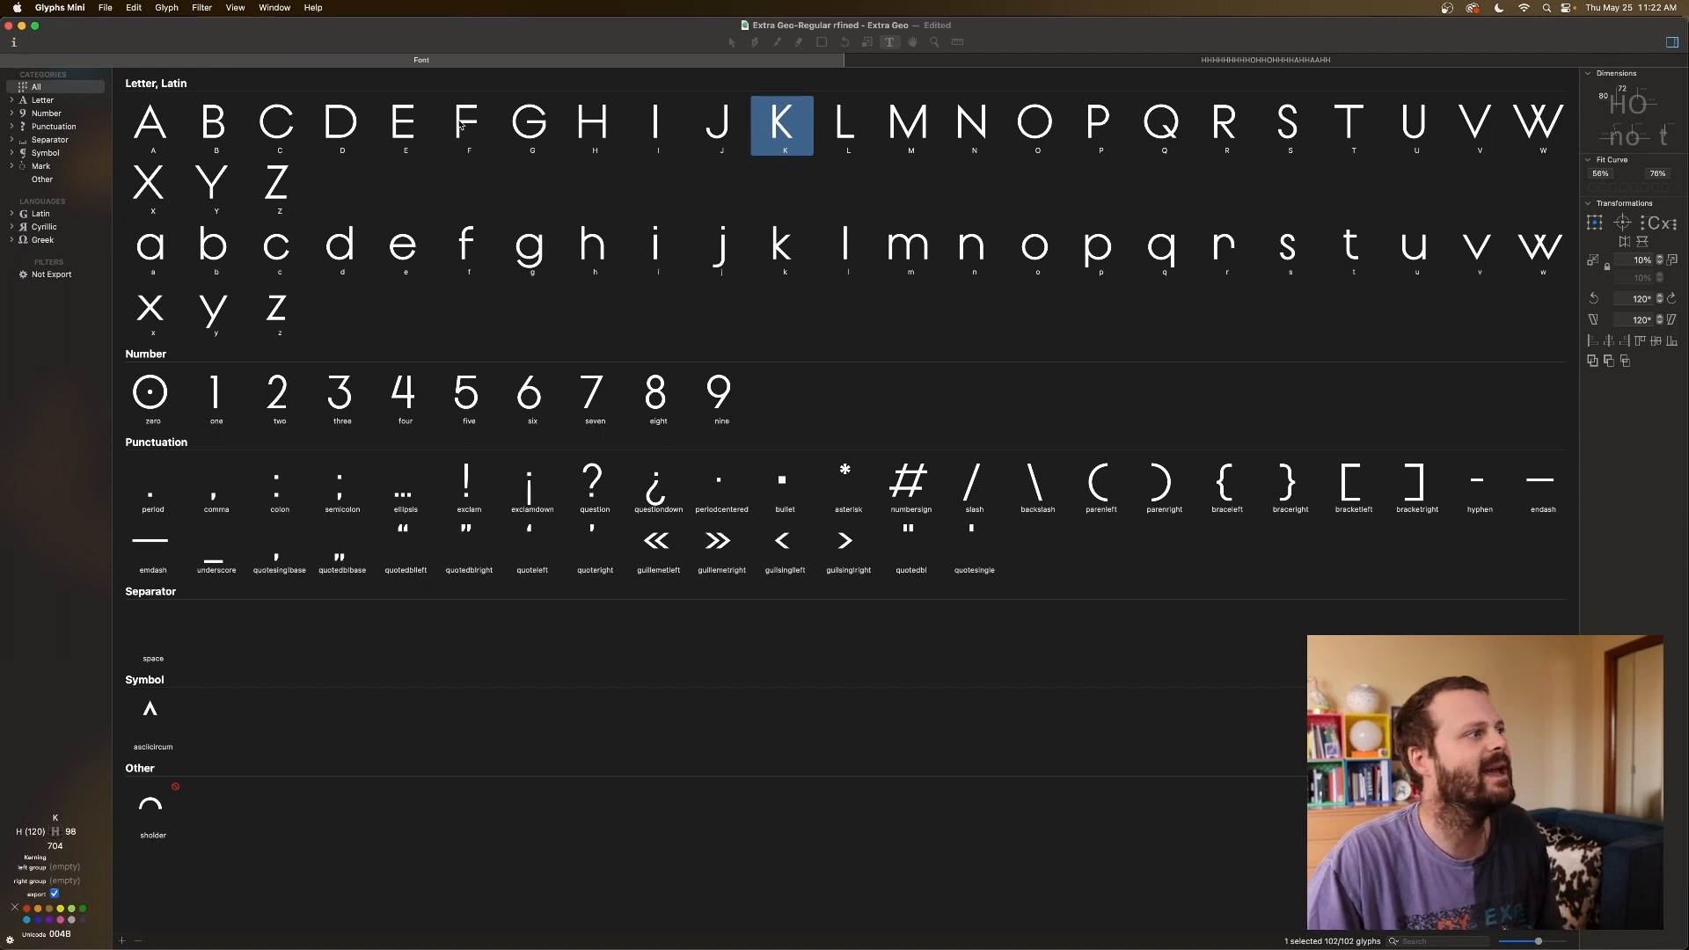
left_click(1343, 128, "super")
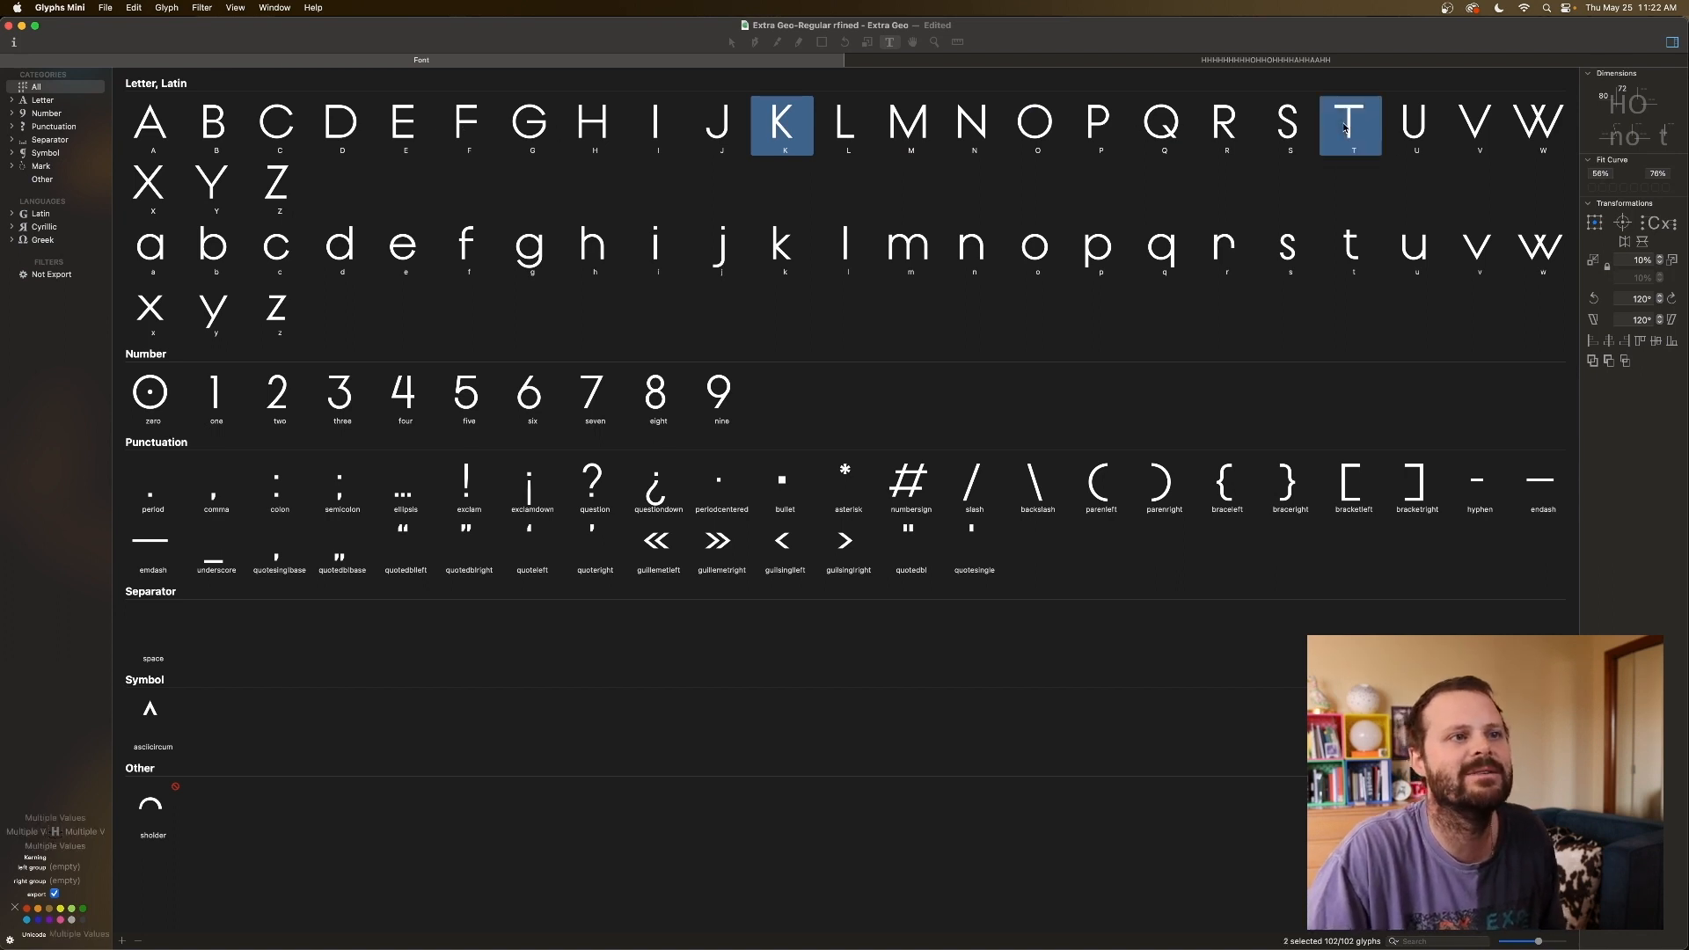
left_click(1477, 129, "super")
left_click(1539, 127, "super")
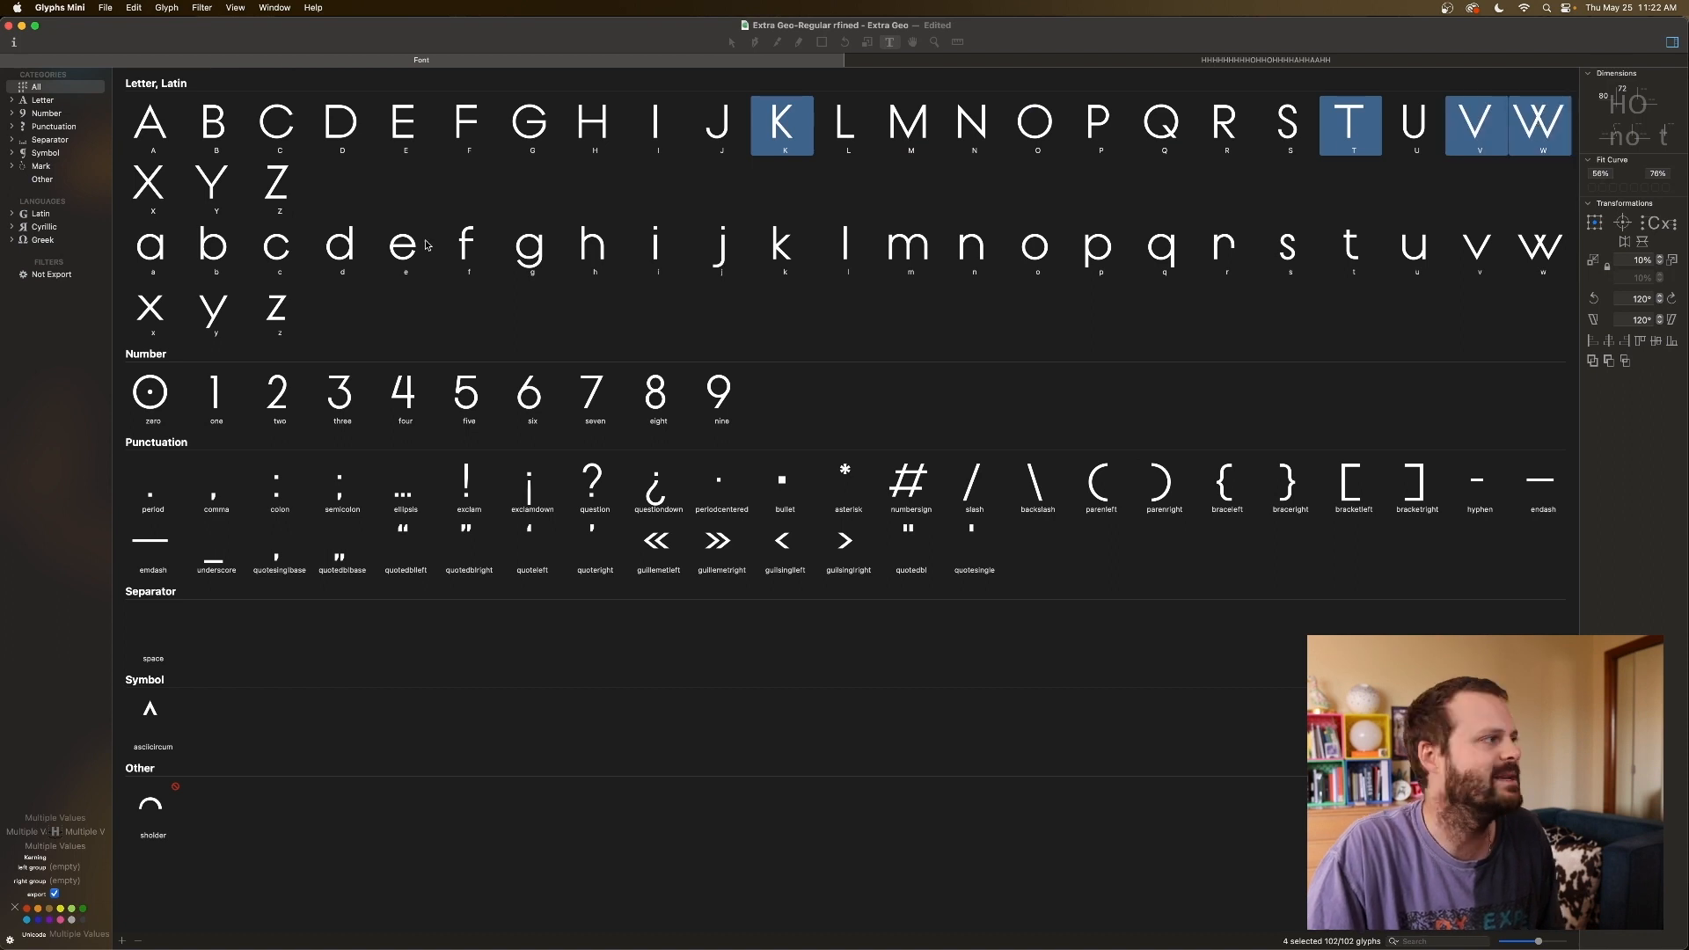
left_click(151, 189, "super")
left_click(224, 199, "super")
left_click(87, 832)
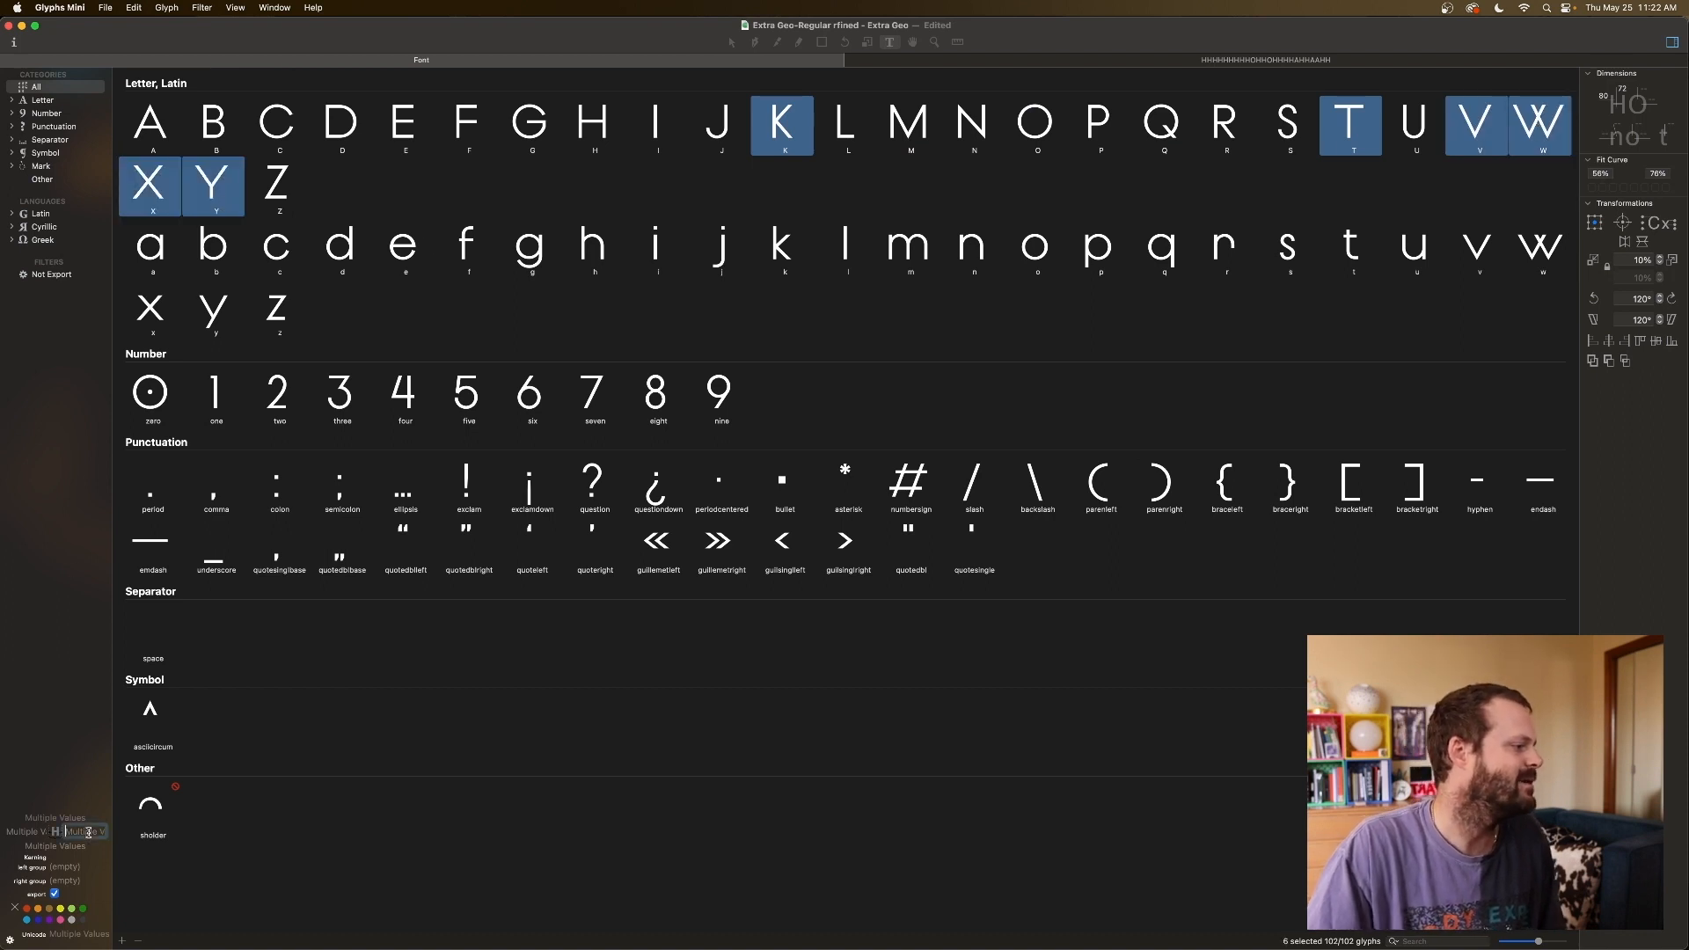
type("A")
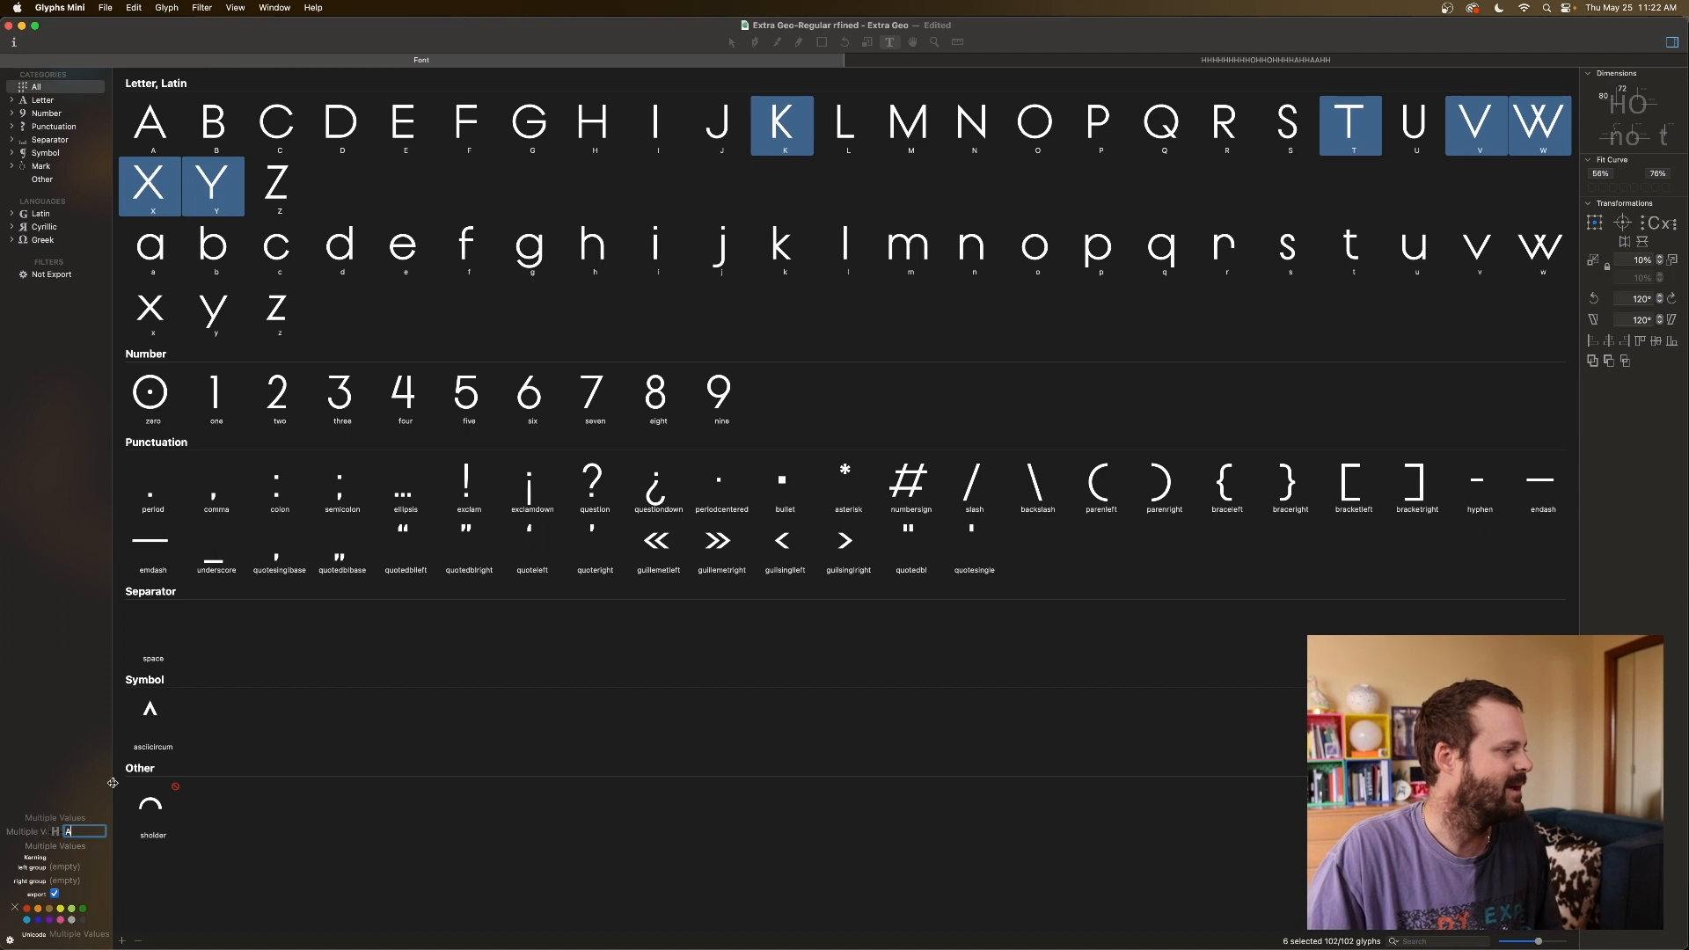
left_click(469, 244)
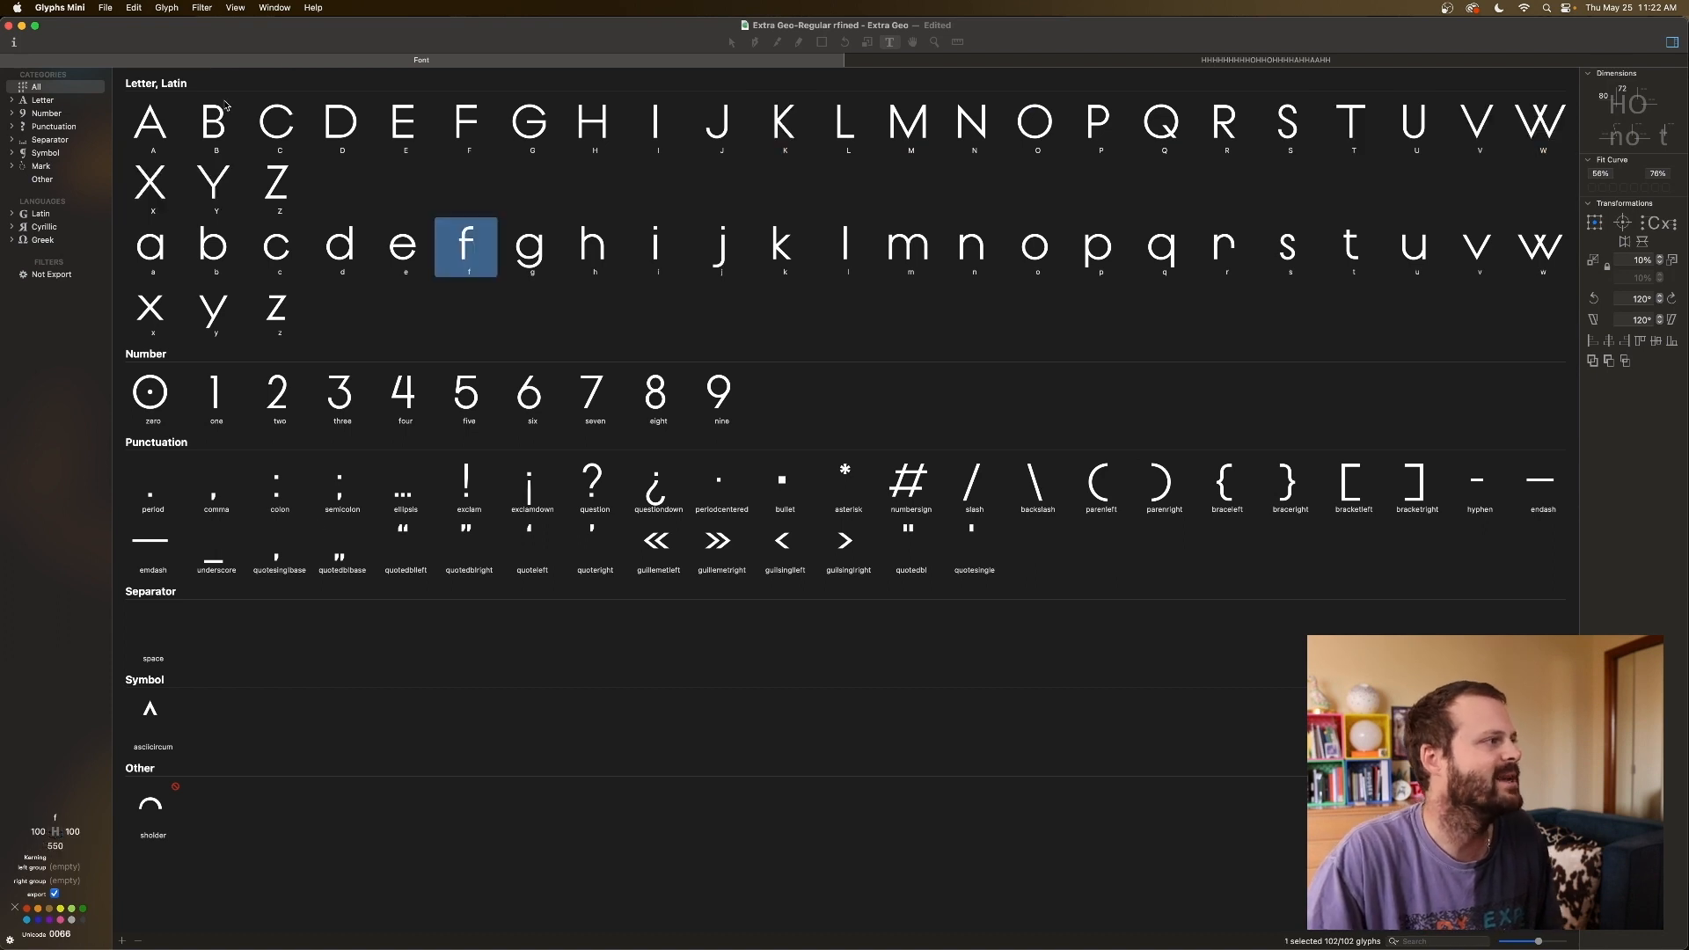
left_click(169, 137)
Review the spacing of A, B, C and D, then select B, E, F and J.
left_click(227, 139)
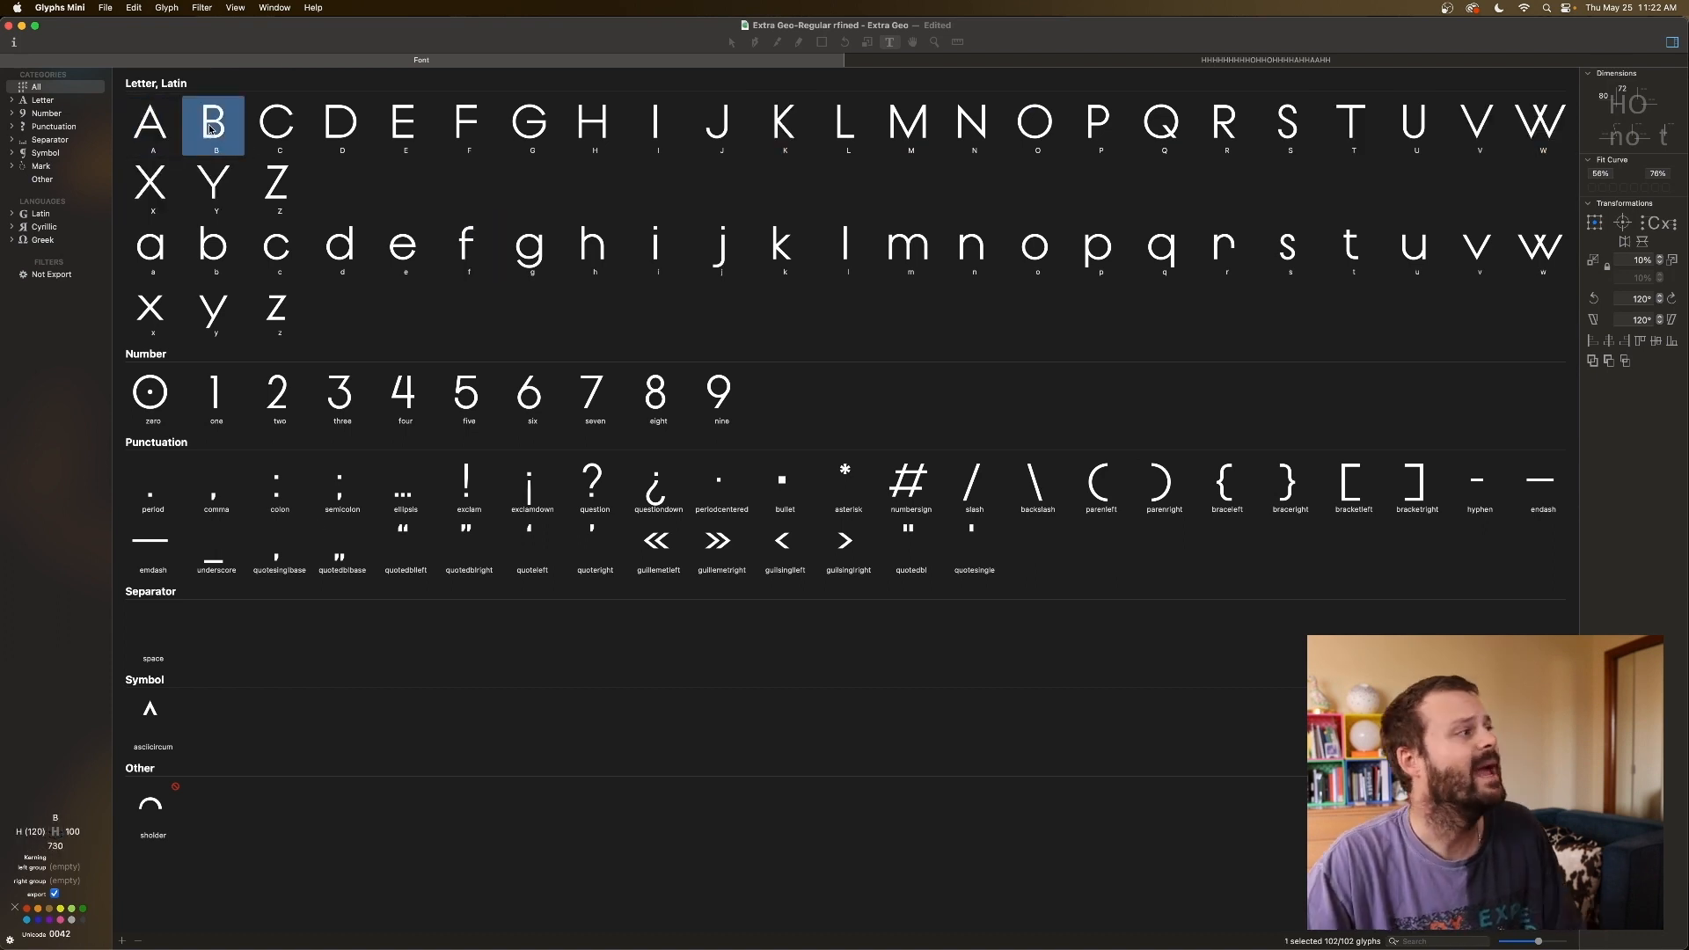
left_click(164, 130)
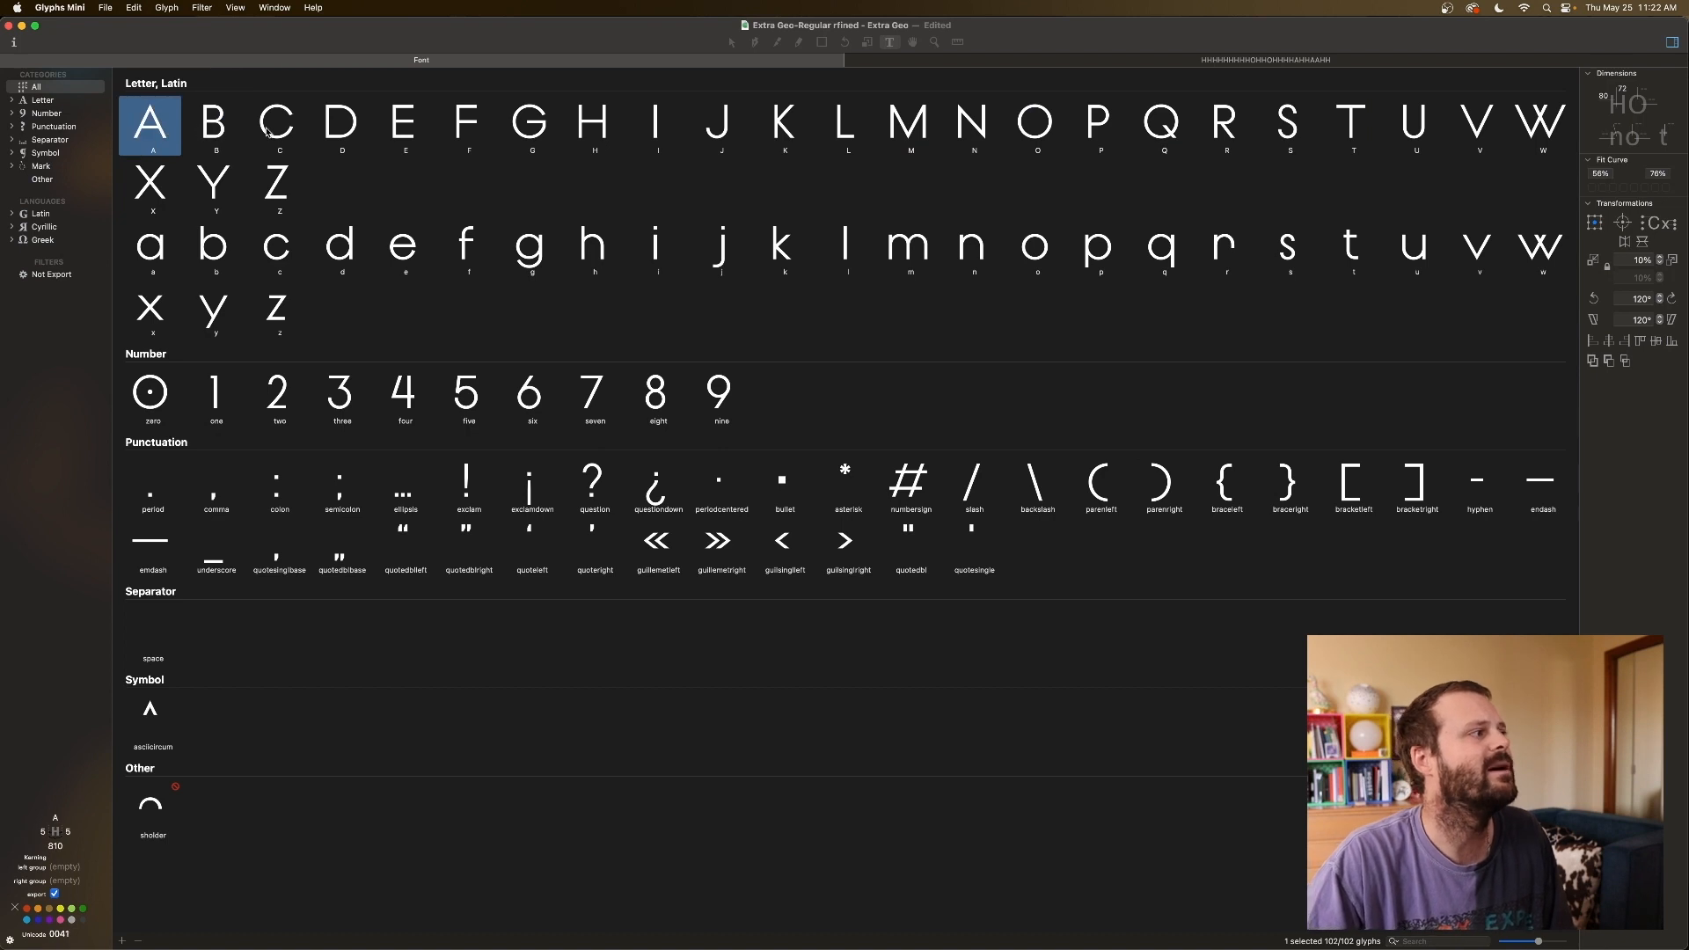
left_click(320, 130)
left_click(225, 134)
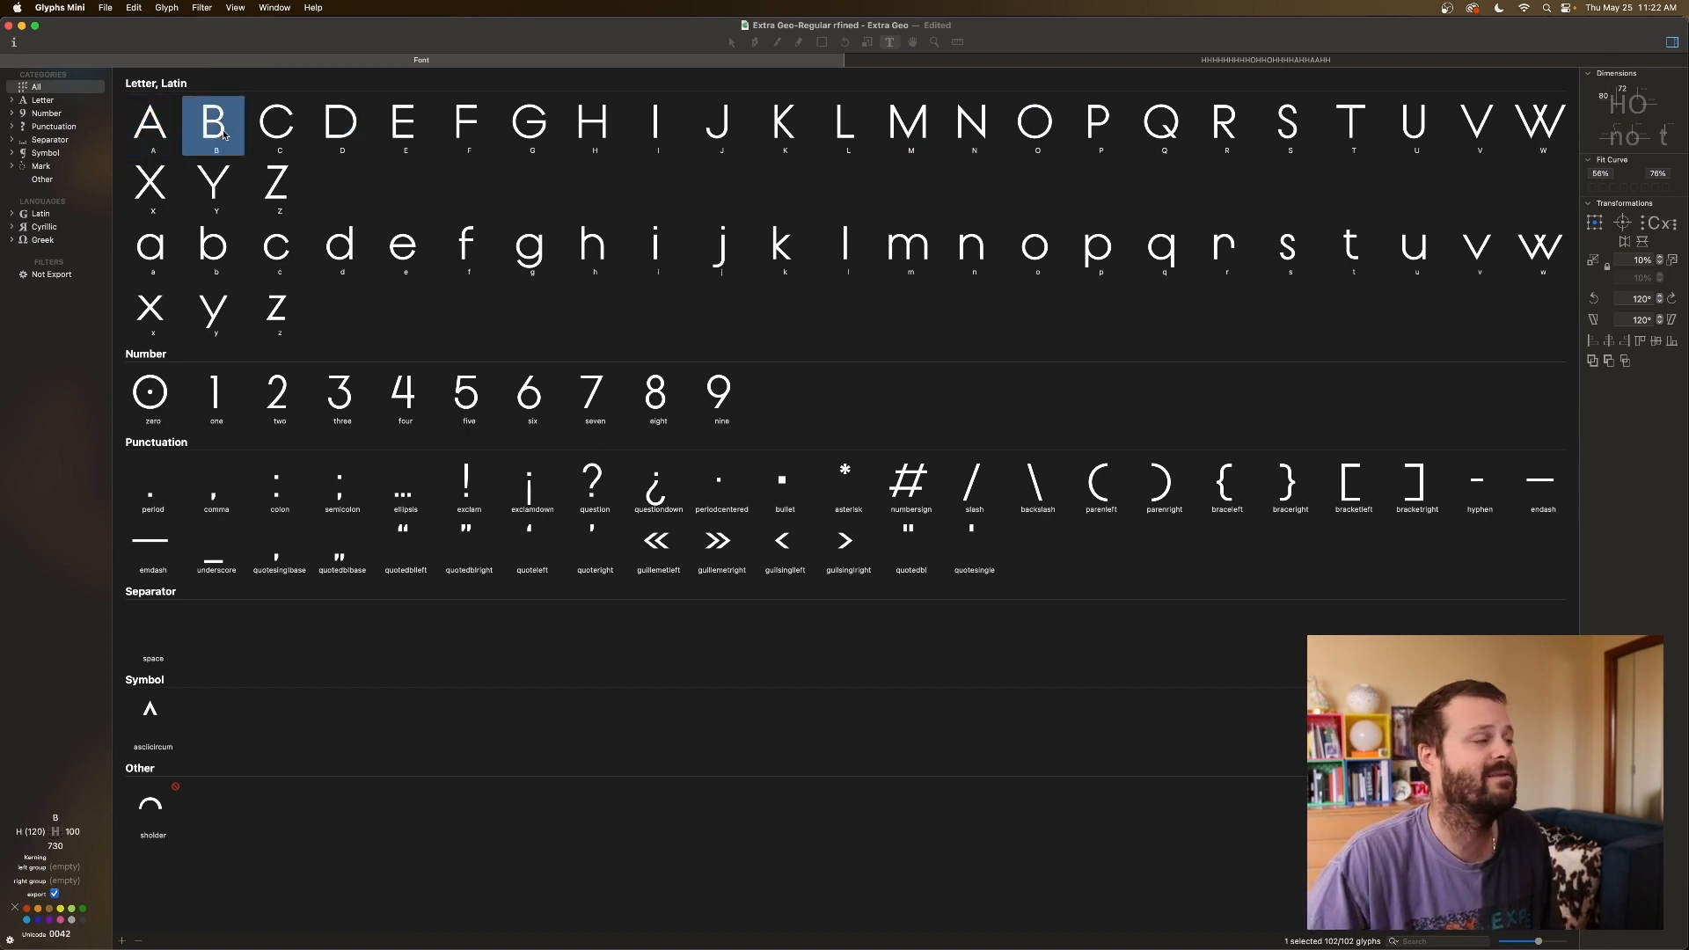
key("Right")
key("Left")
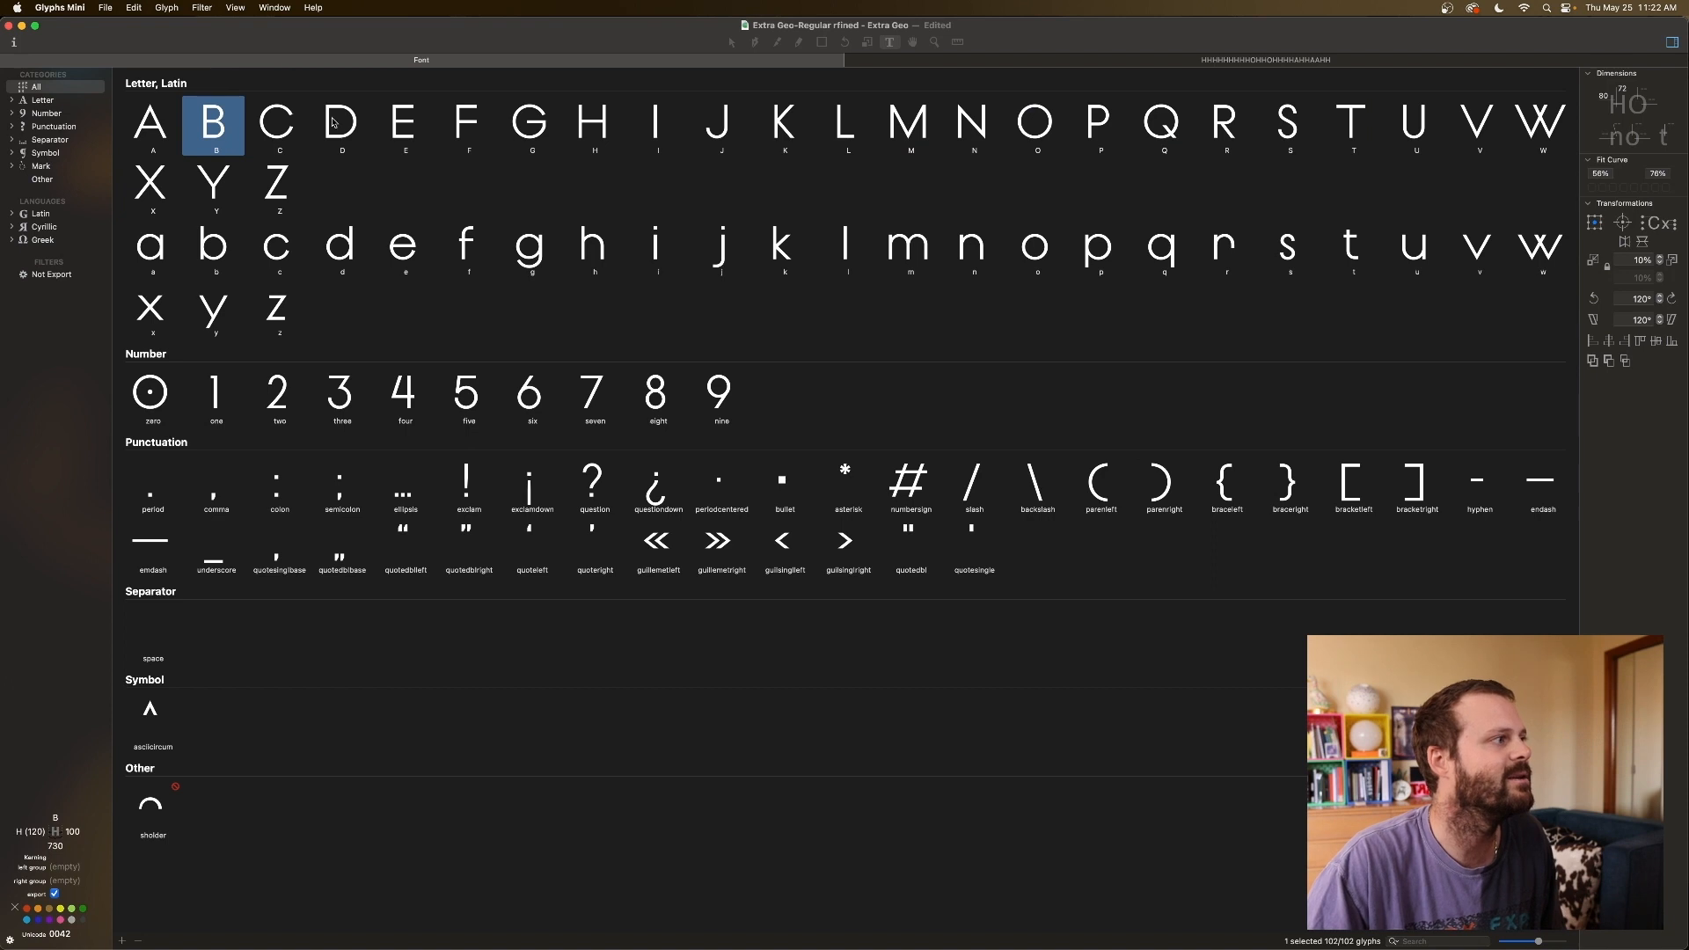
left_click(410, 131, "super")
left_click(457, 130, "super")
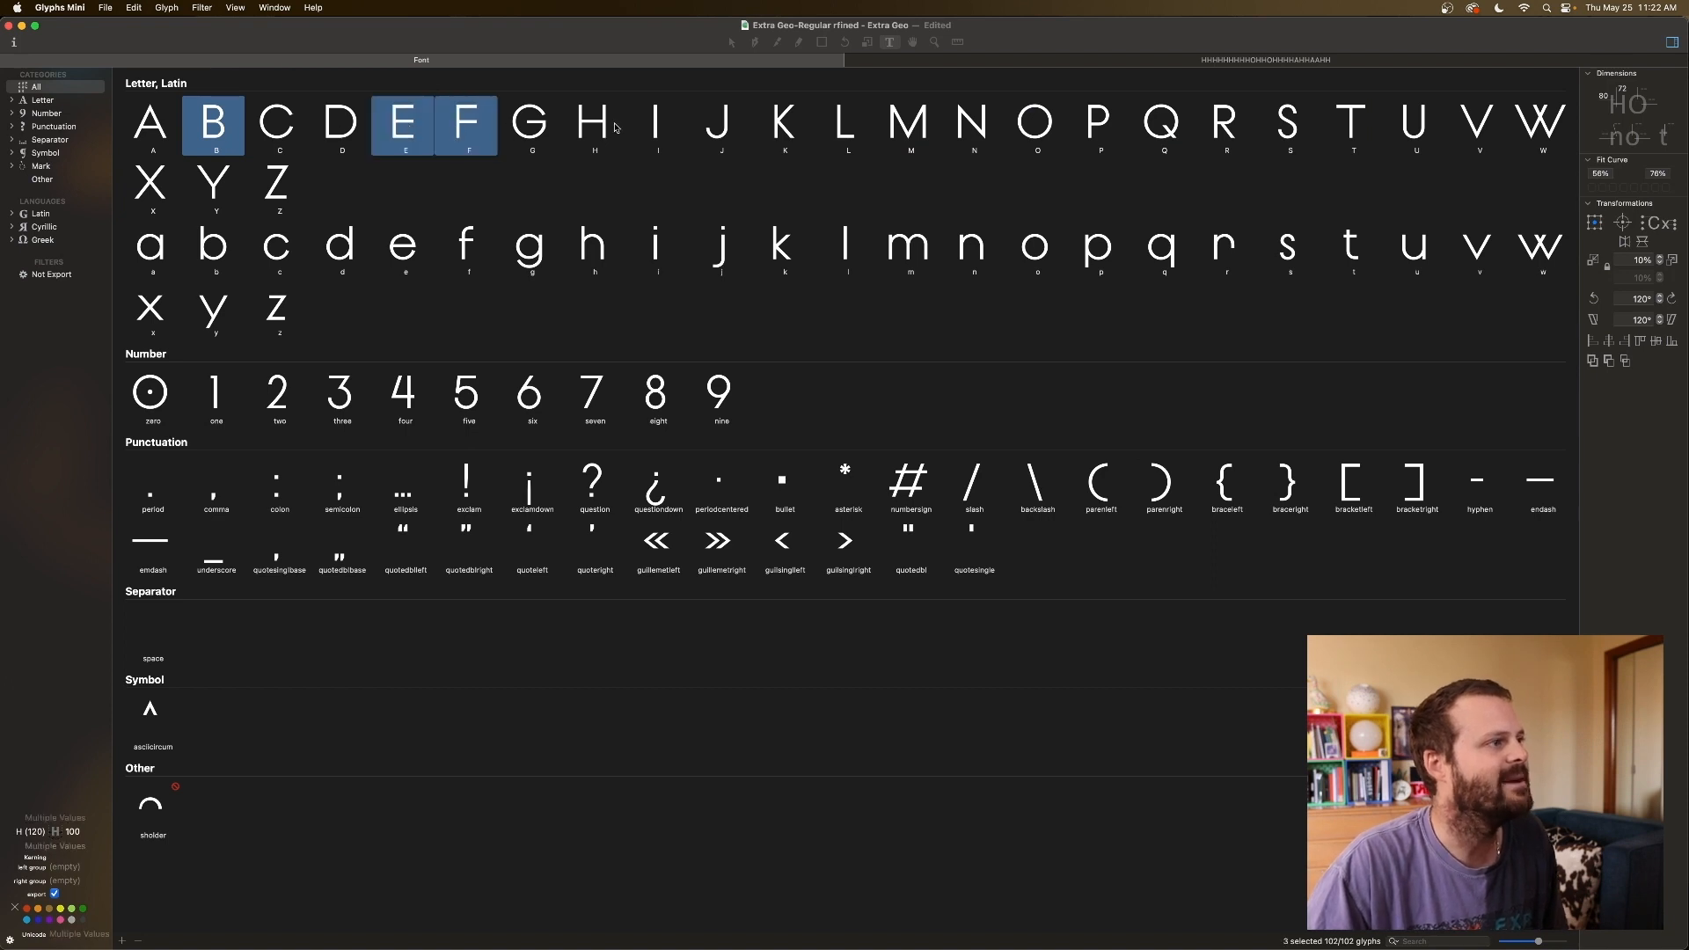
left_click(724, 128, "super")
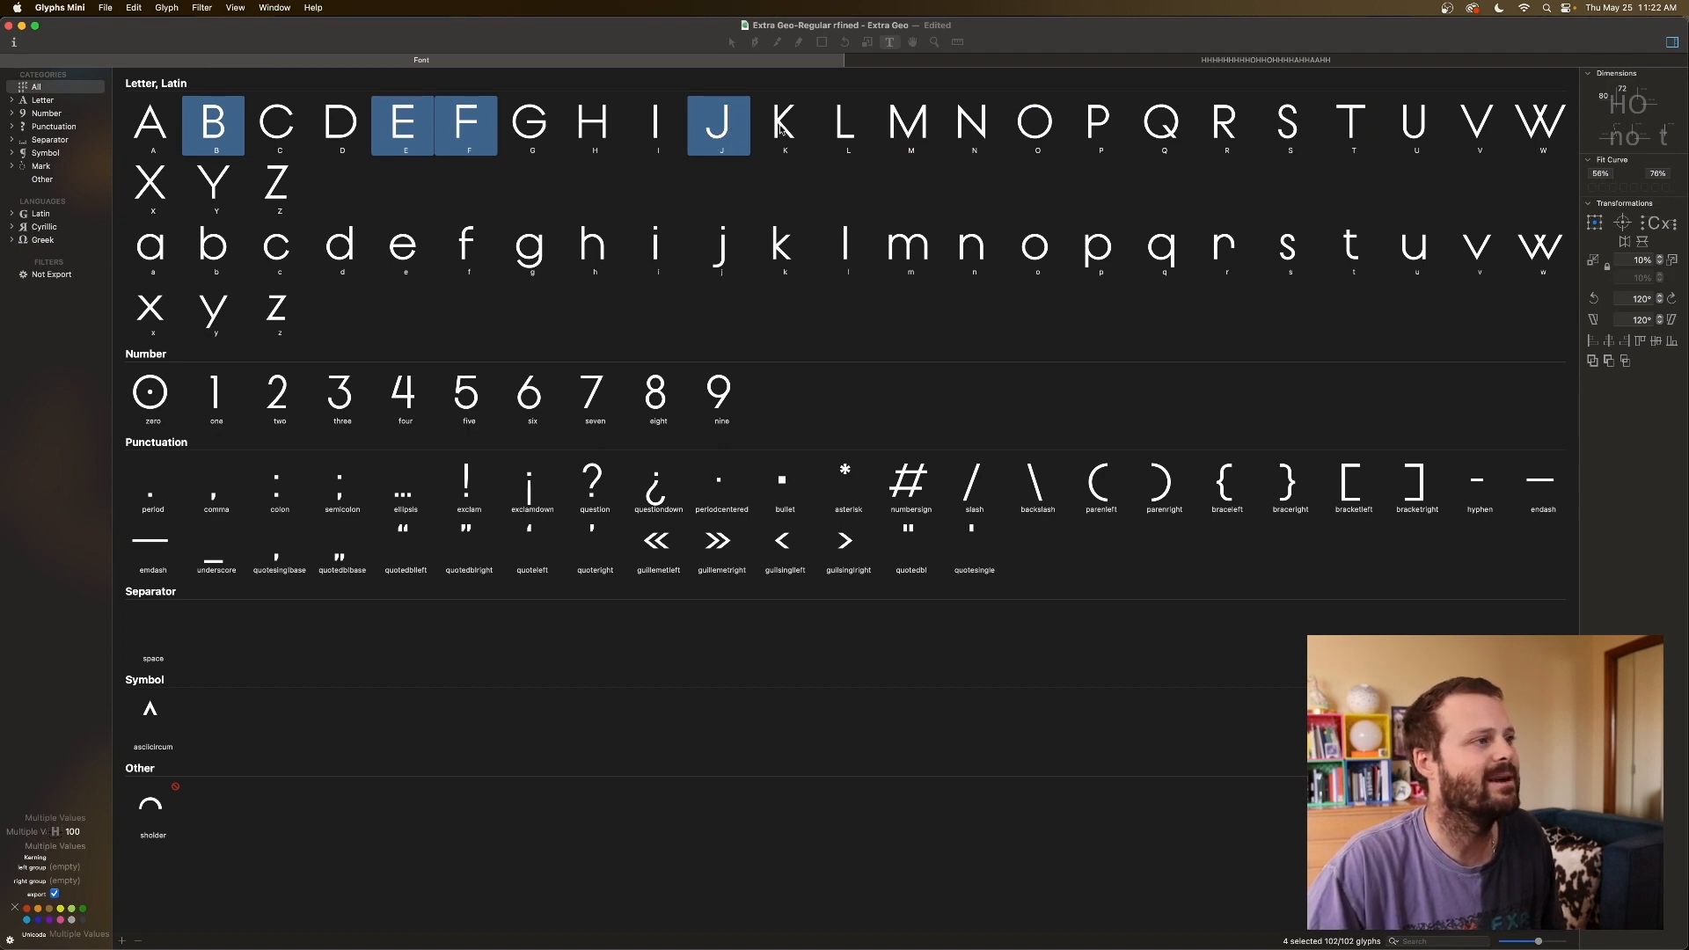
Key L's right sidebearing to A, giving L a width of 535.
left_click(844, 131)
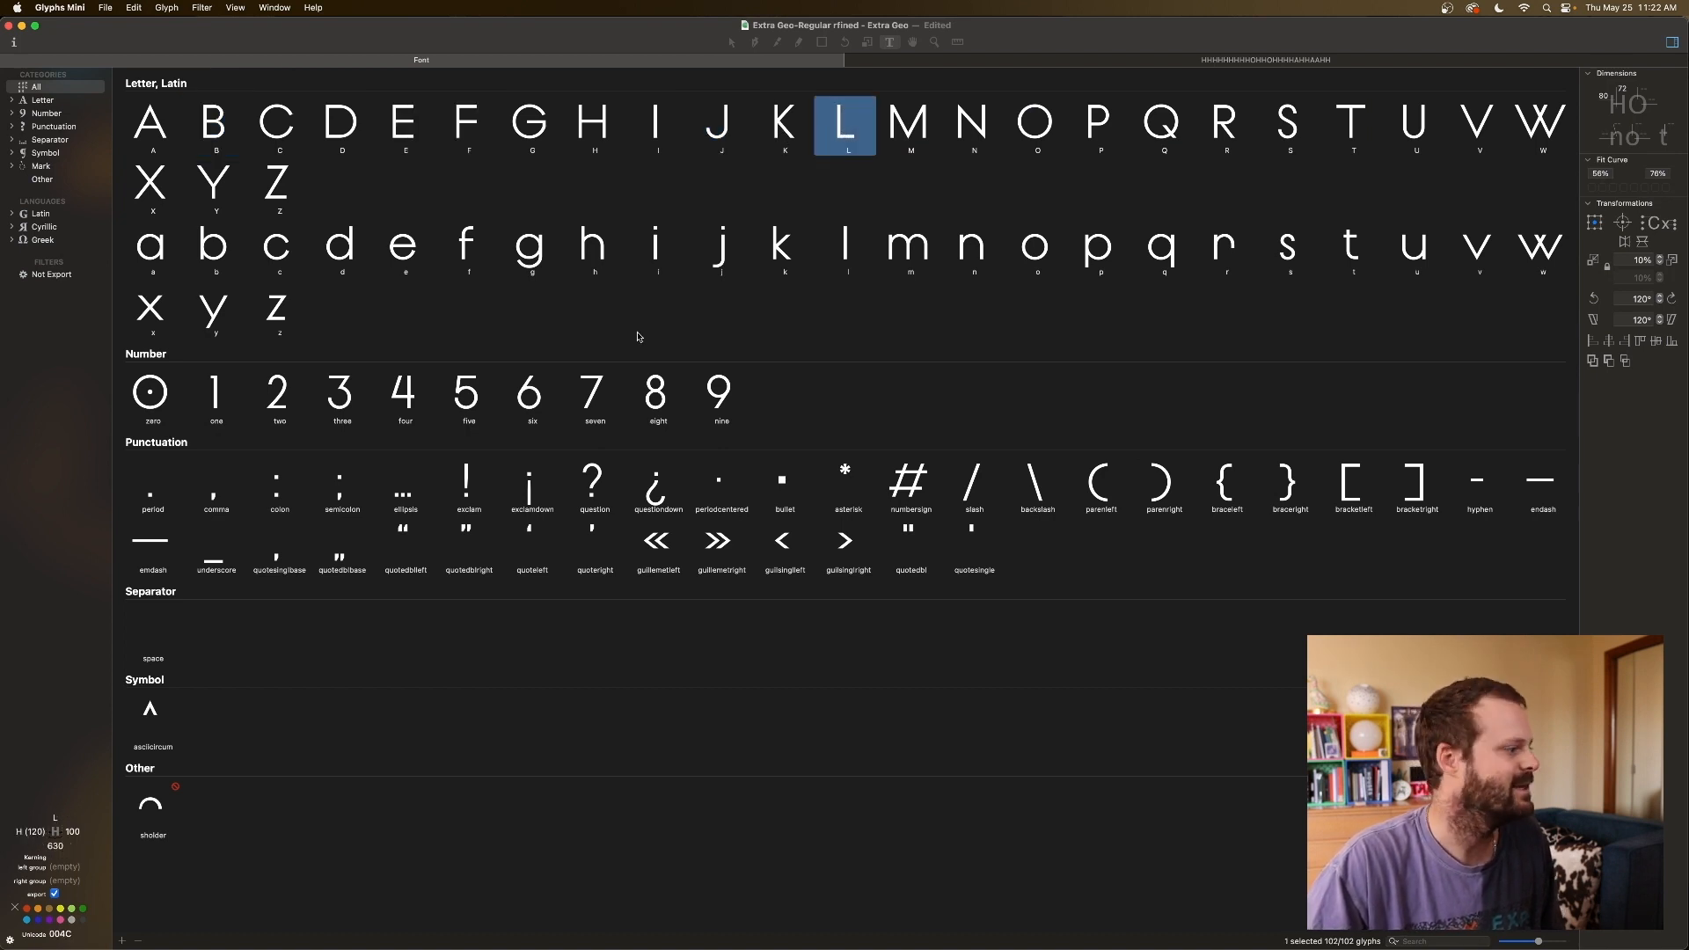
left_click(73, 831)
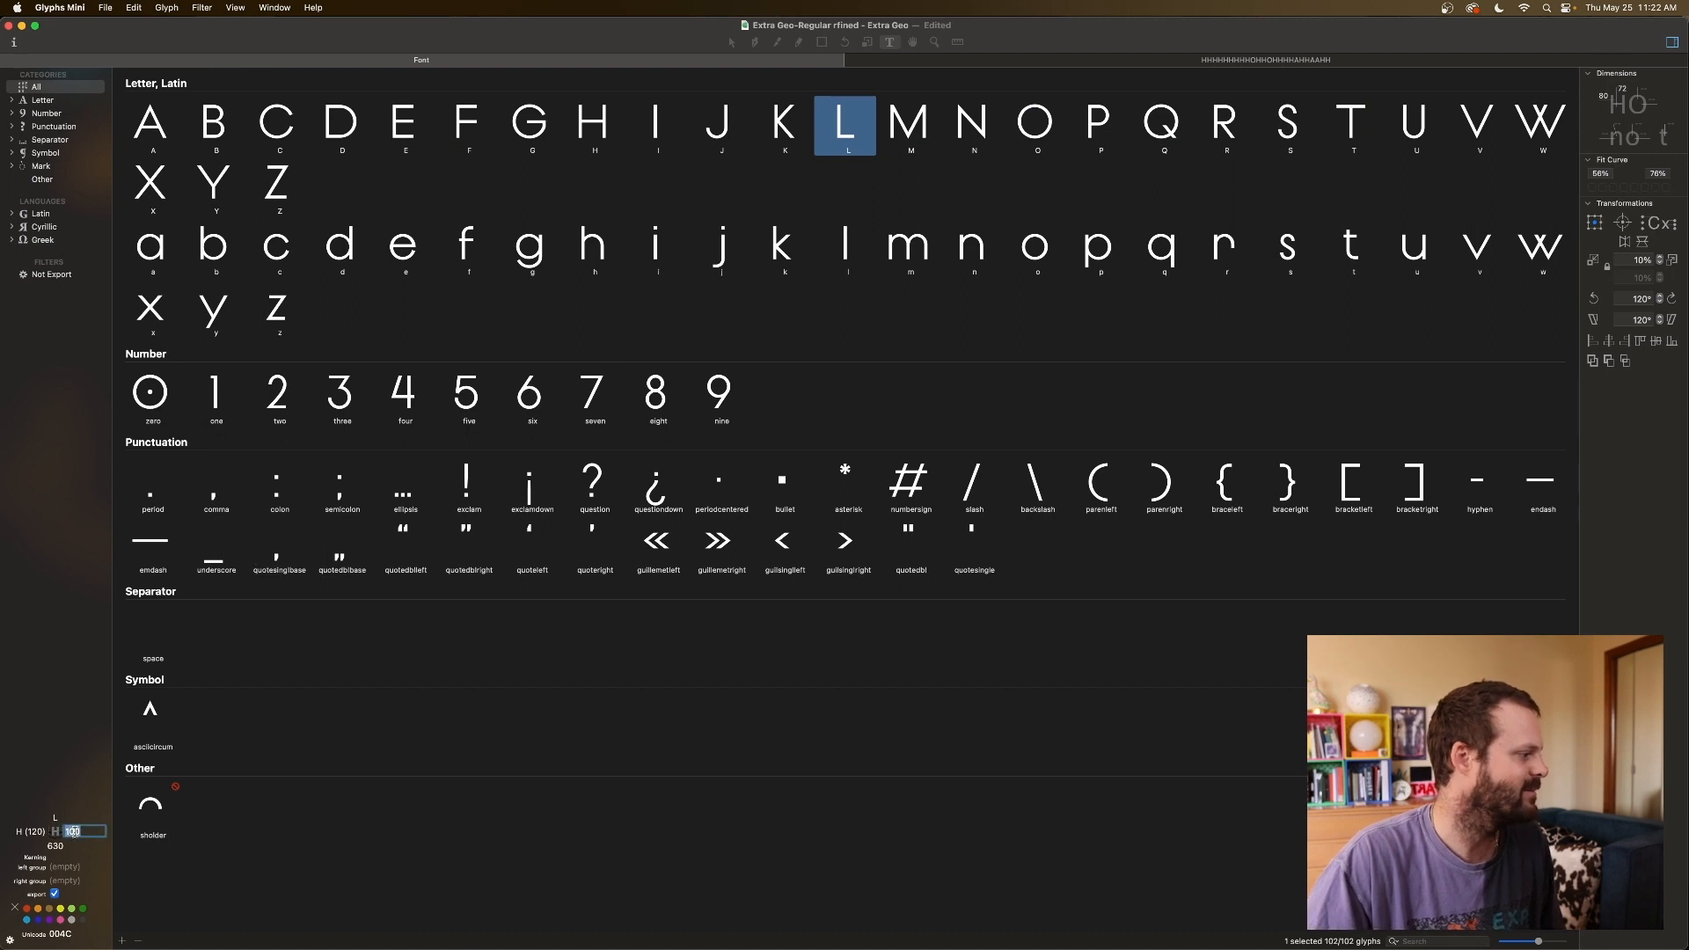
type("A")
left_click(894, 144)
left_click(846, 134)
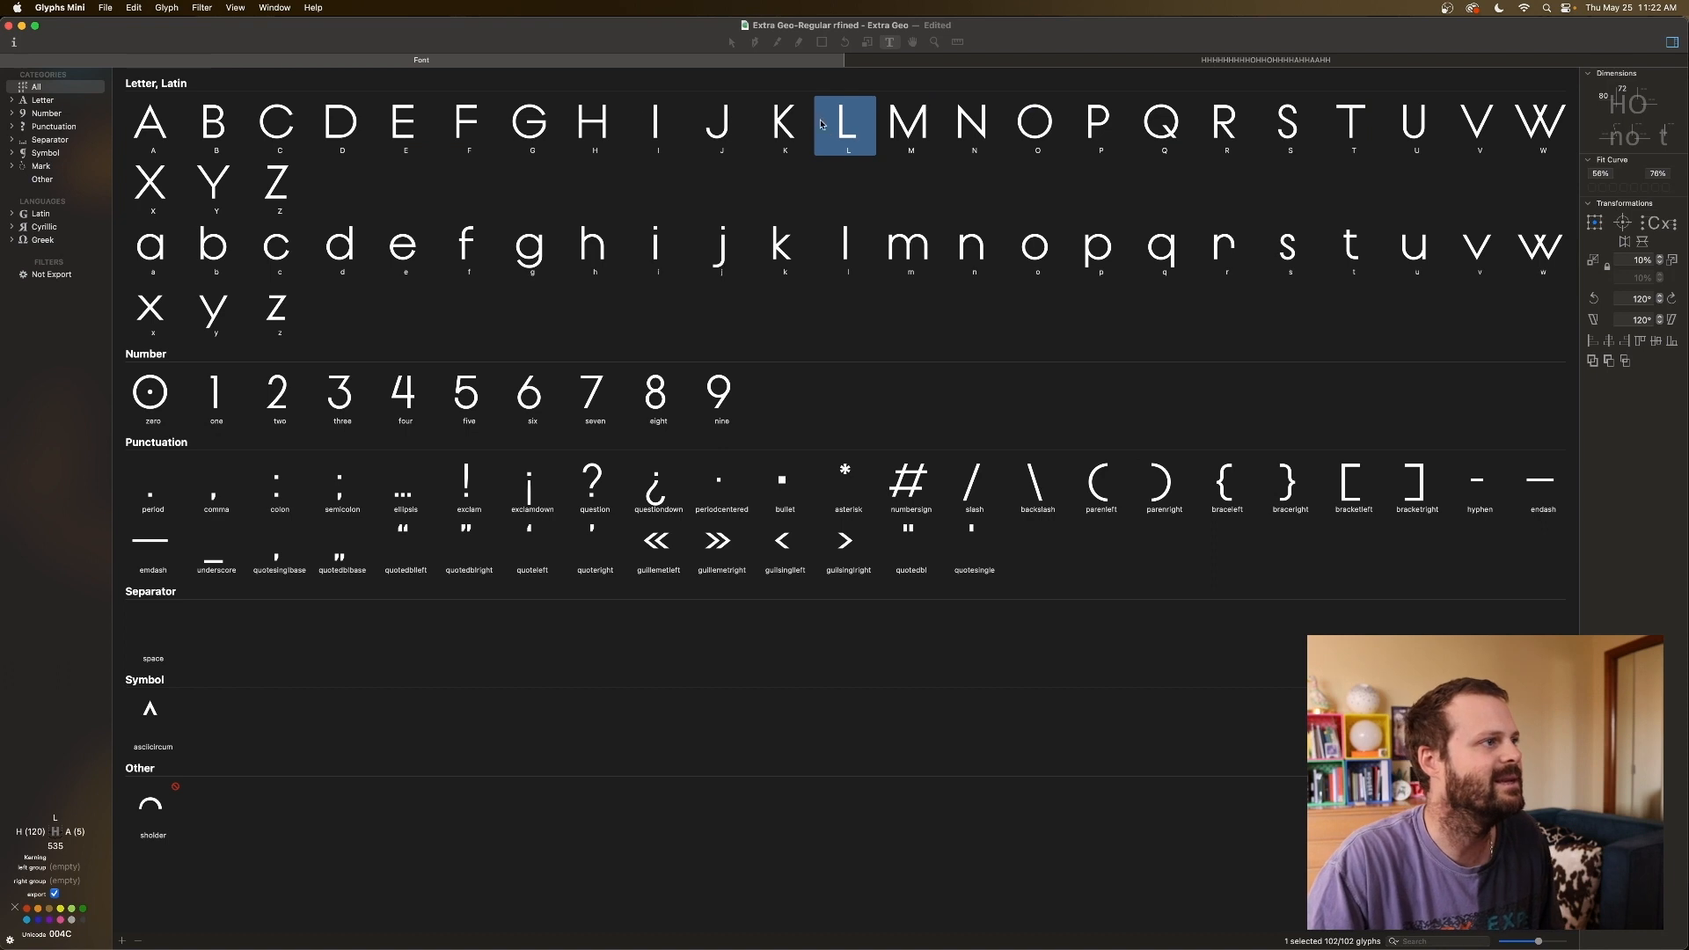
left_click(220, 130)
Open B, E, F, J, P, R, S, U and Z together in a new text tab.
left_click(417, 133, "super")
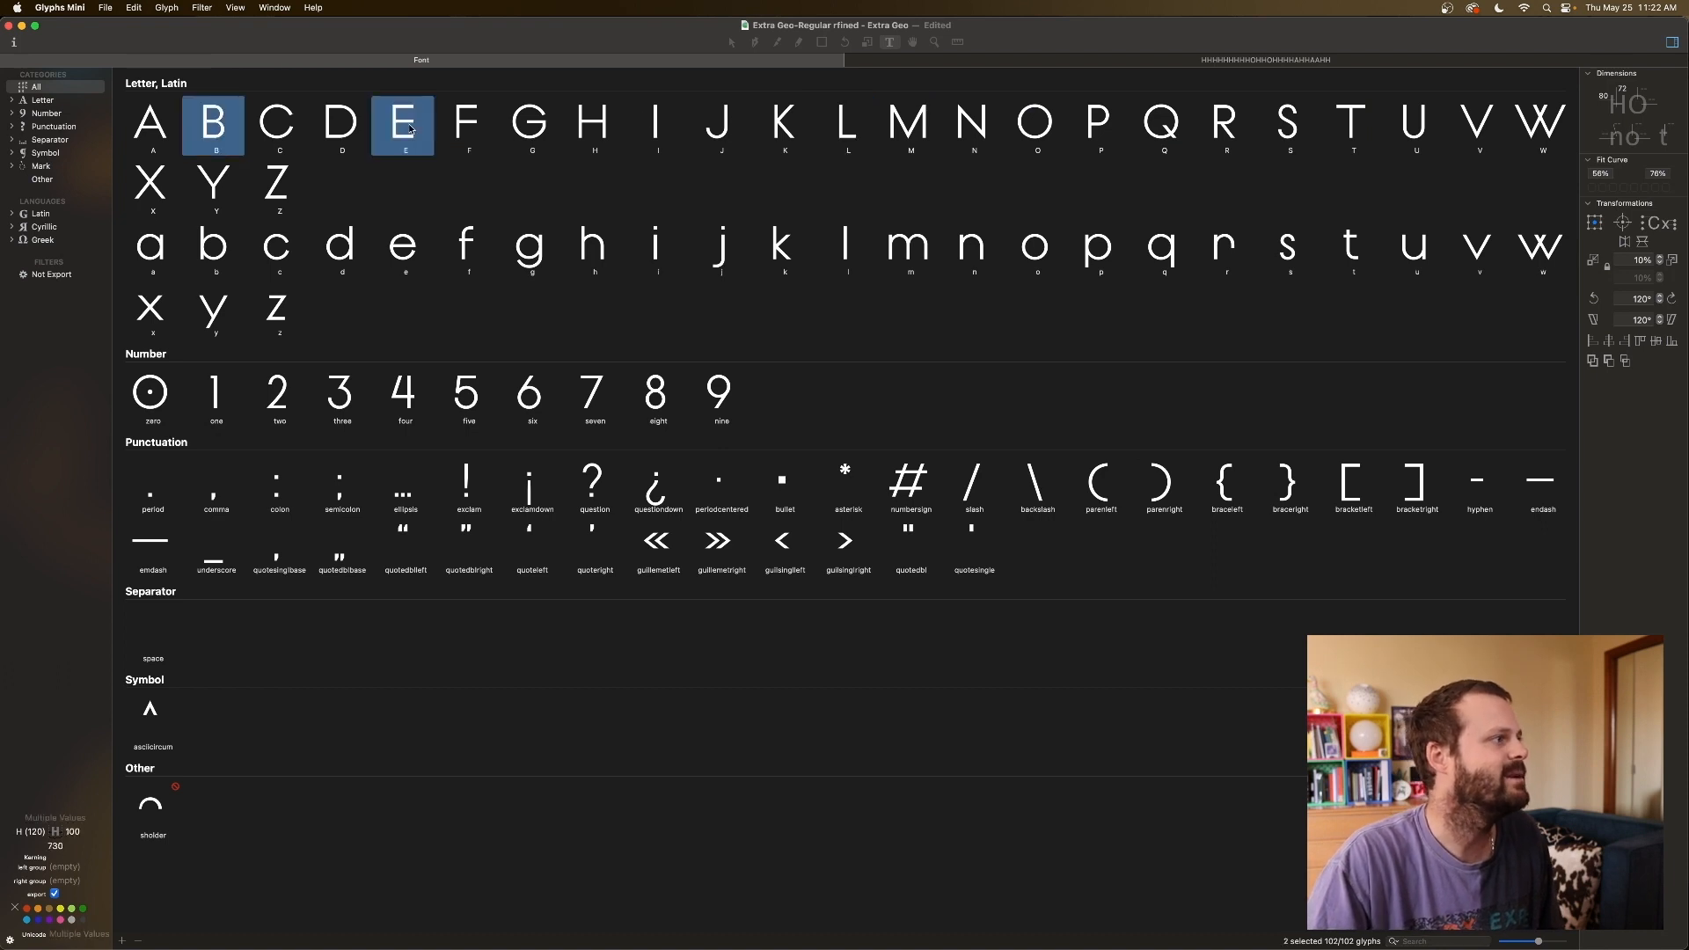
left_click(489, 134, "super")
left_click(721, 132, "super")
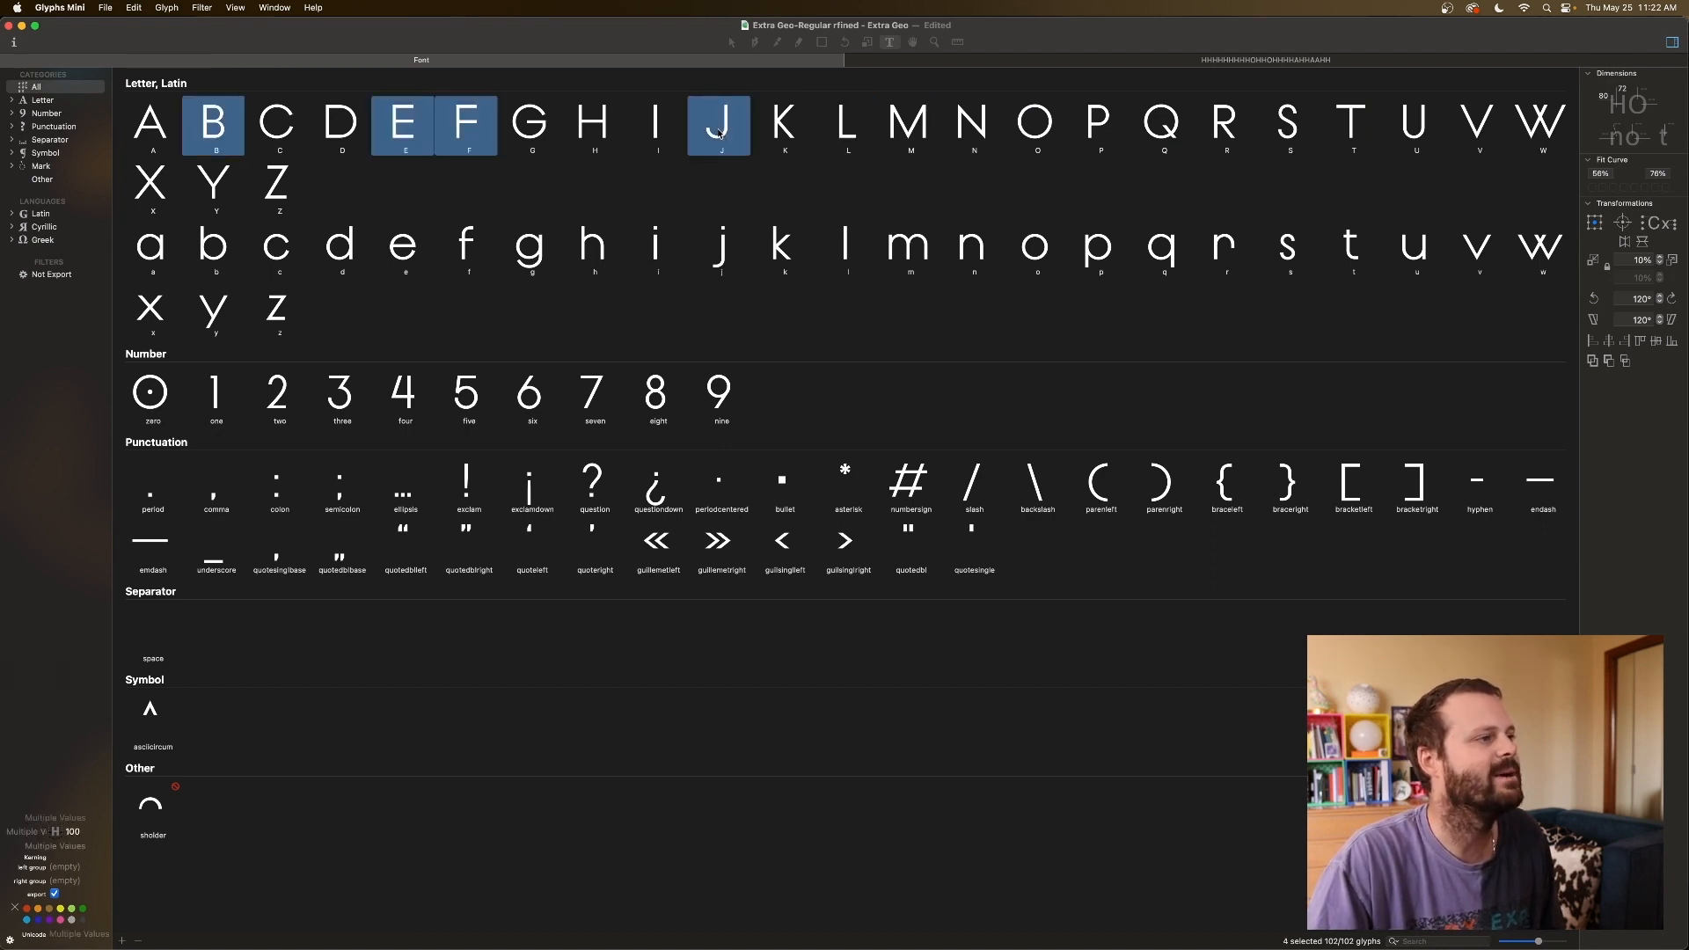
left_click(1098, 124, "super")
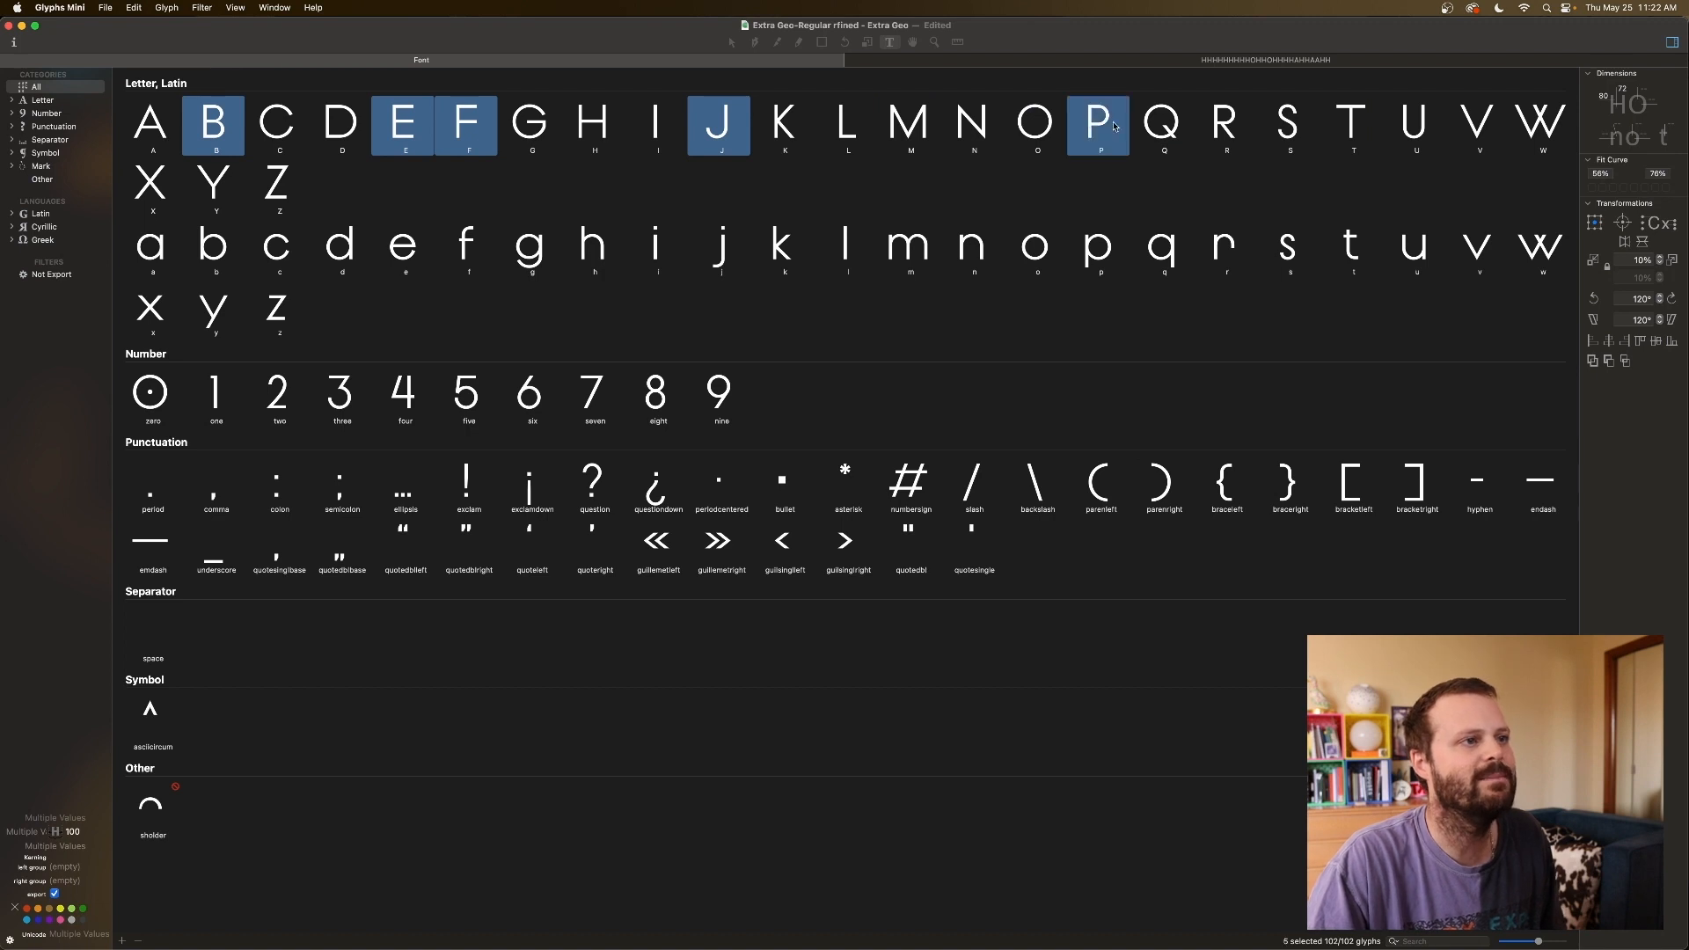
left_click(1242, 129, "super")
left_click(1287, 128, "super")
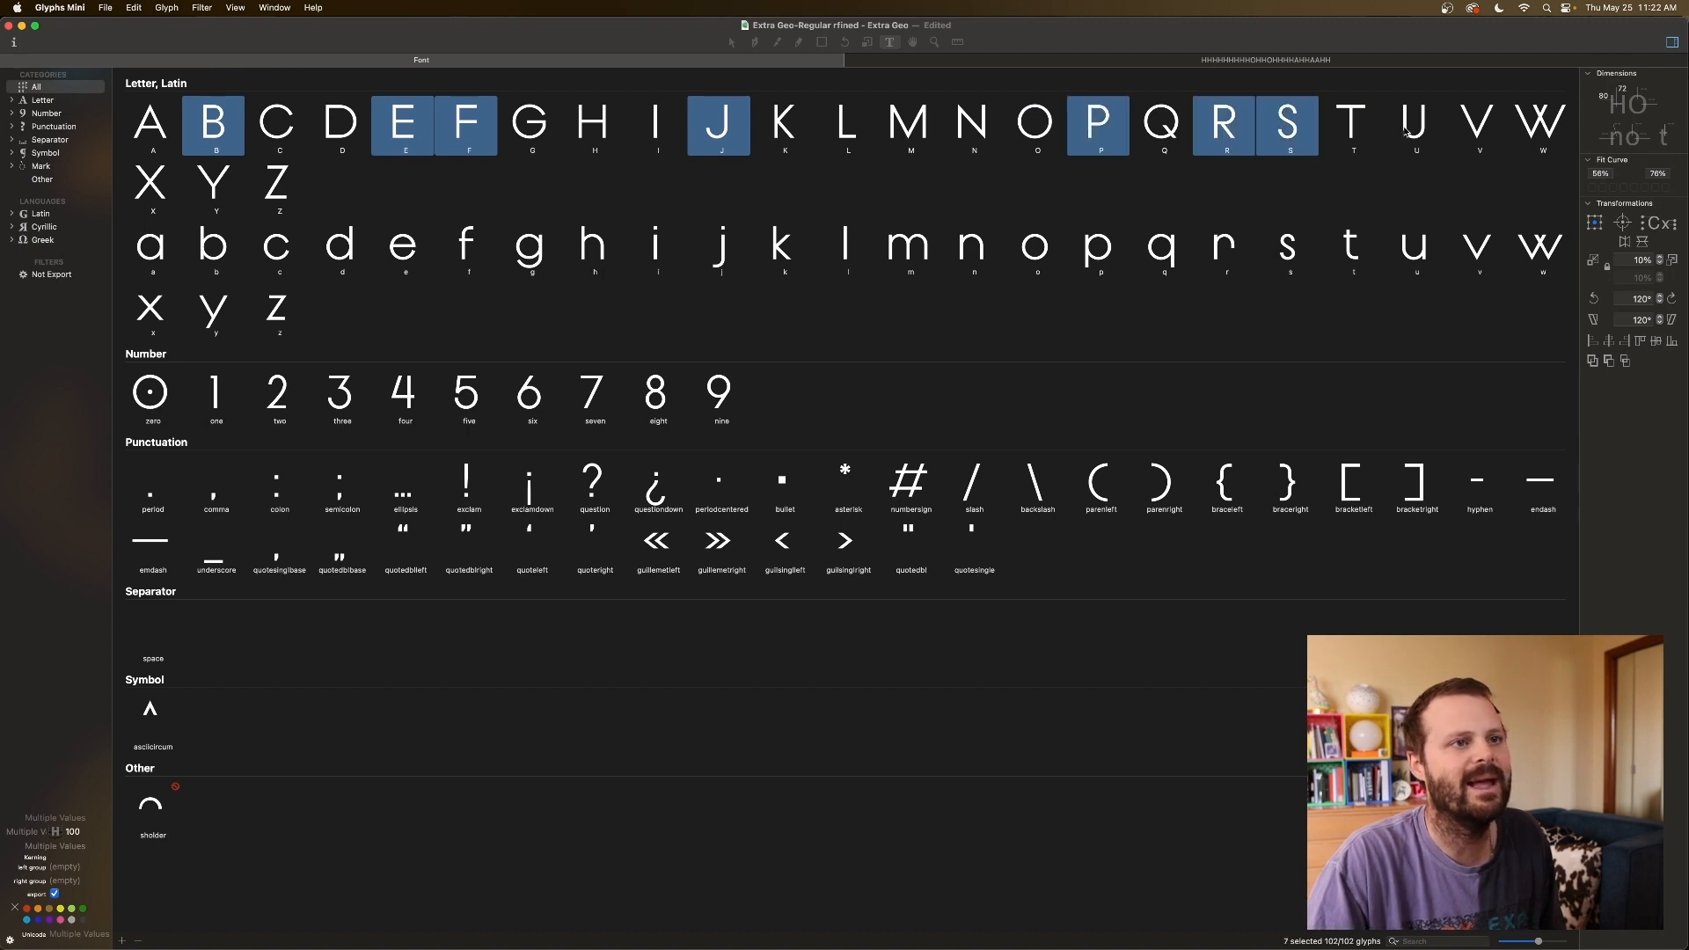
left_click(1413, 127, "super")
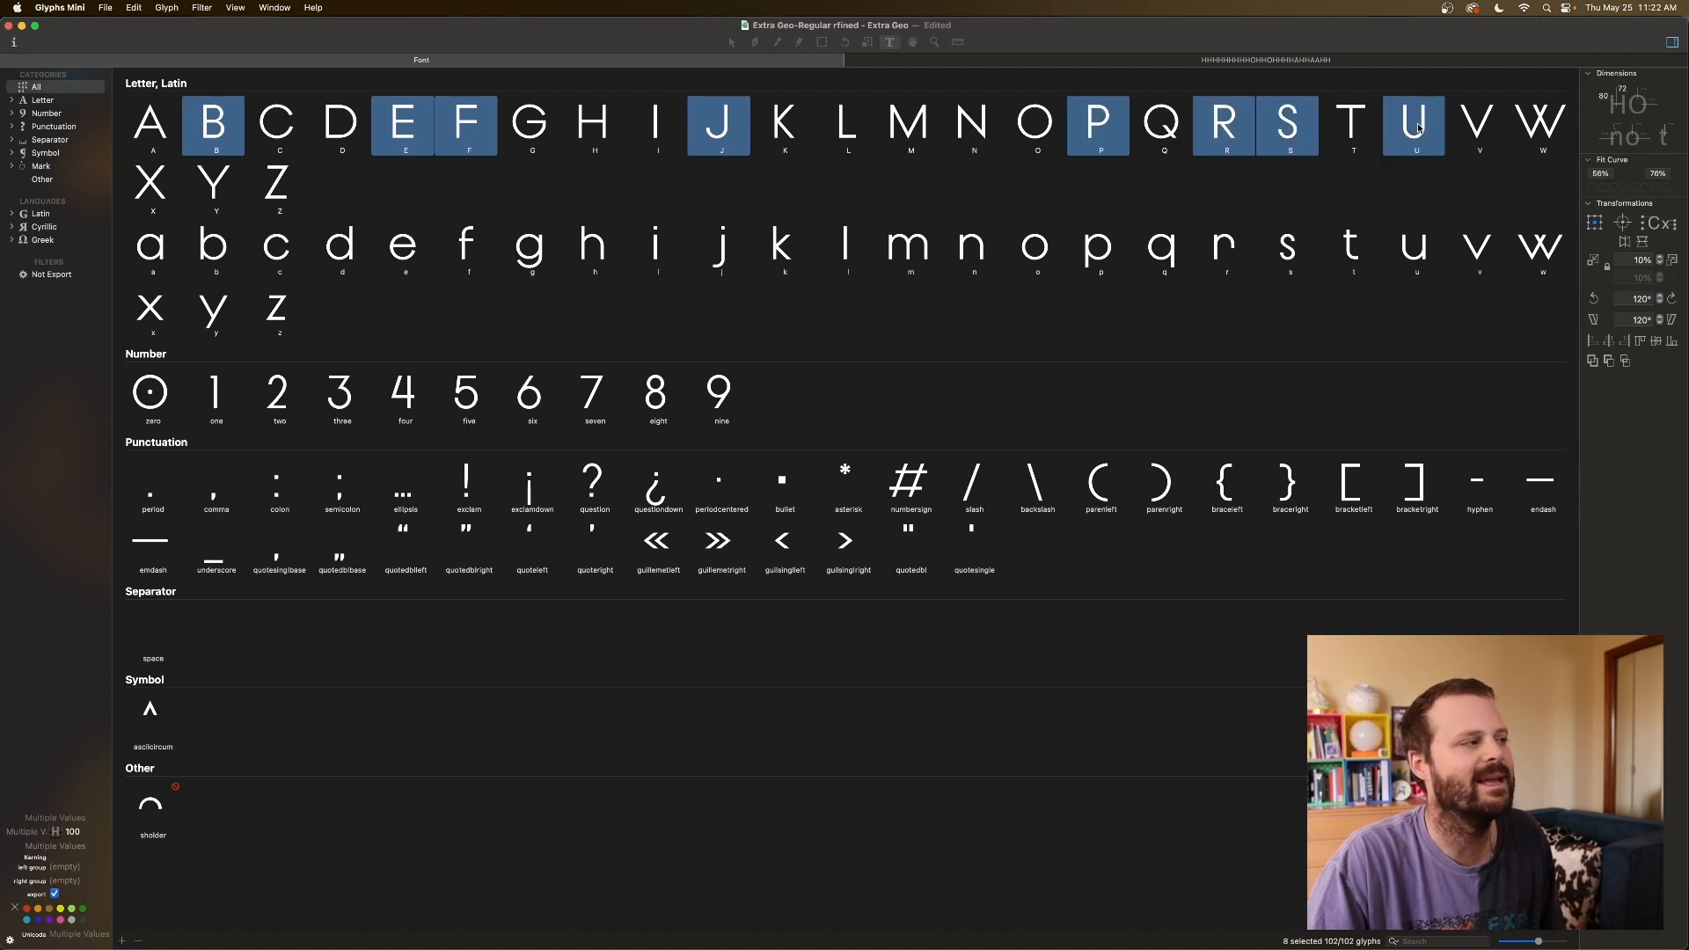
left_click(287, 187, "super")
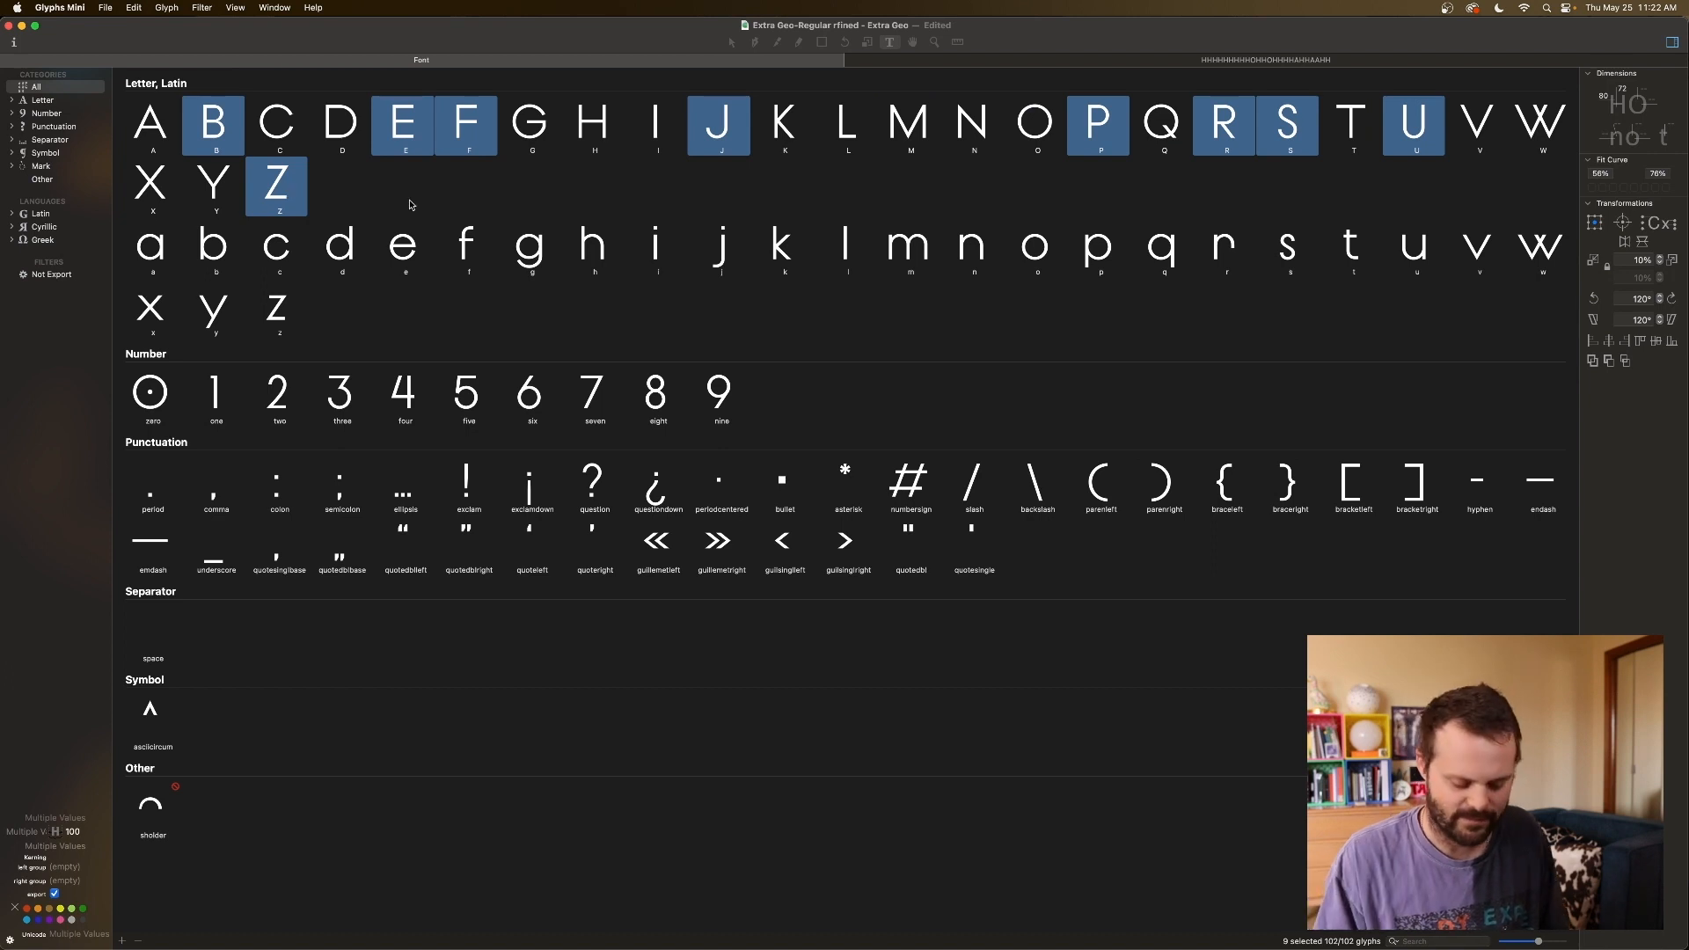
key("super+Return")
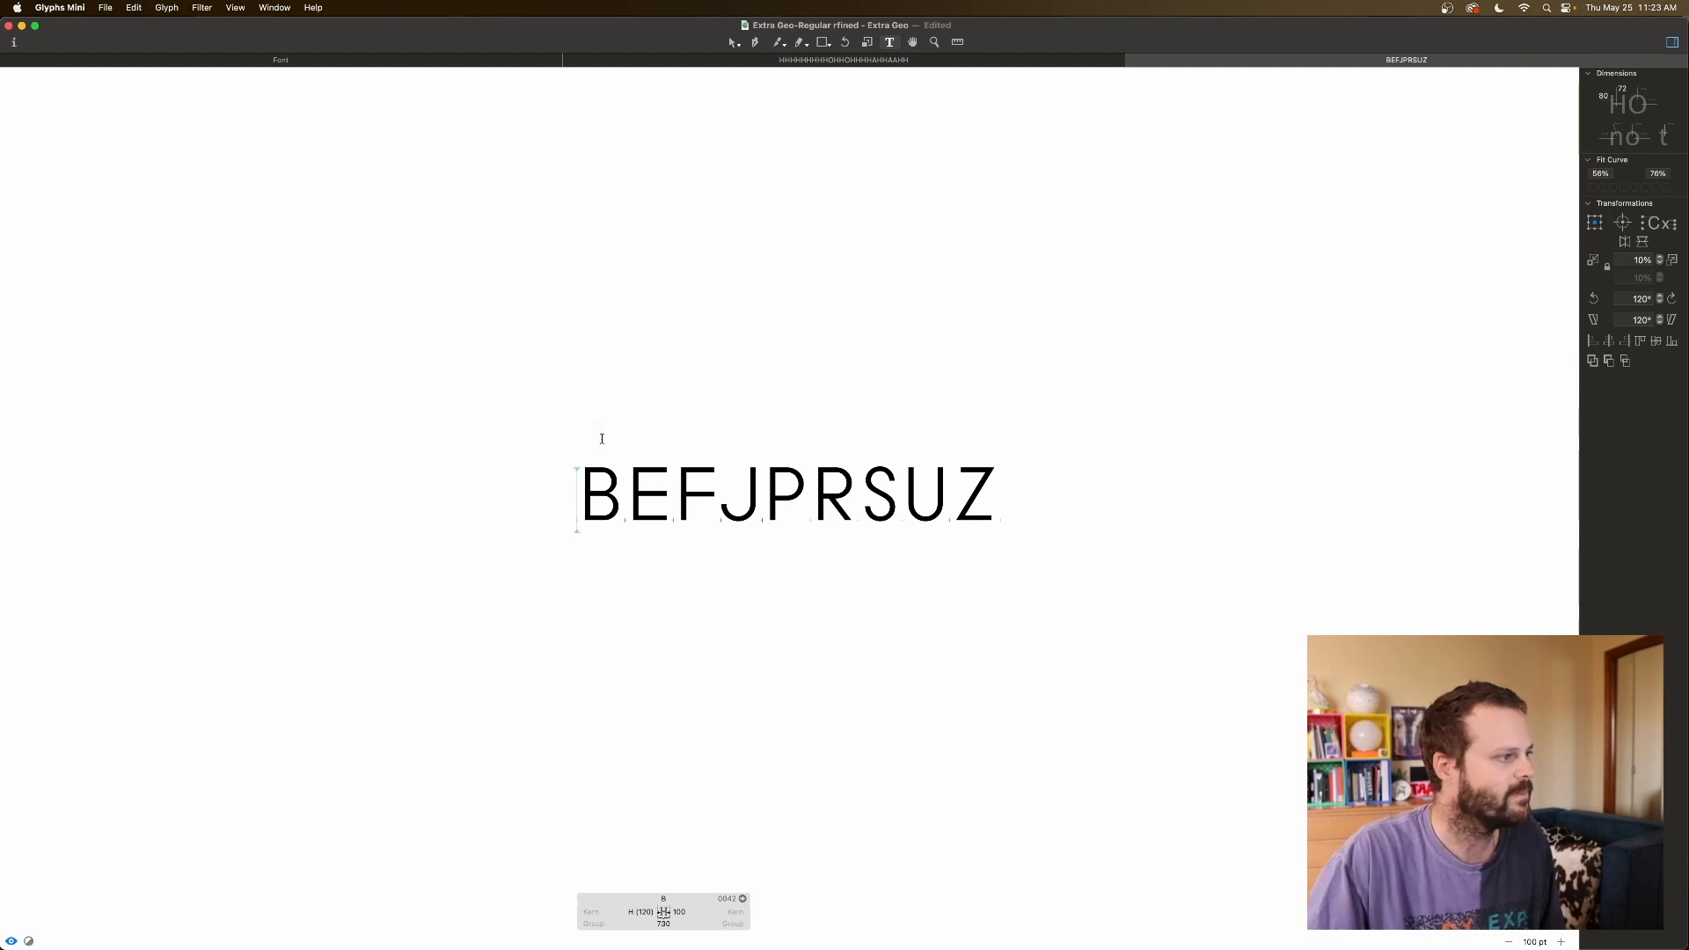
Add an HHHHHHH line above BEFJPRSUZ and an empty line below it.
key("Return")
type("HHHHHHH")
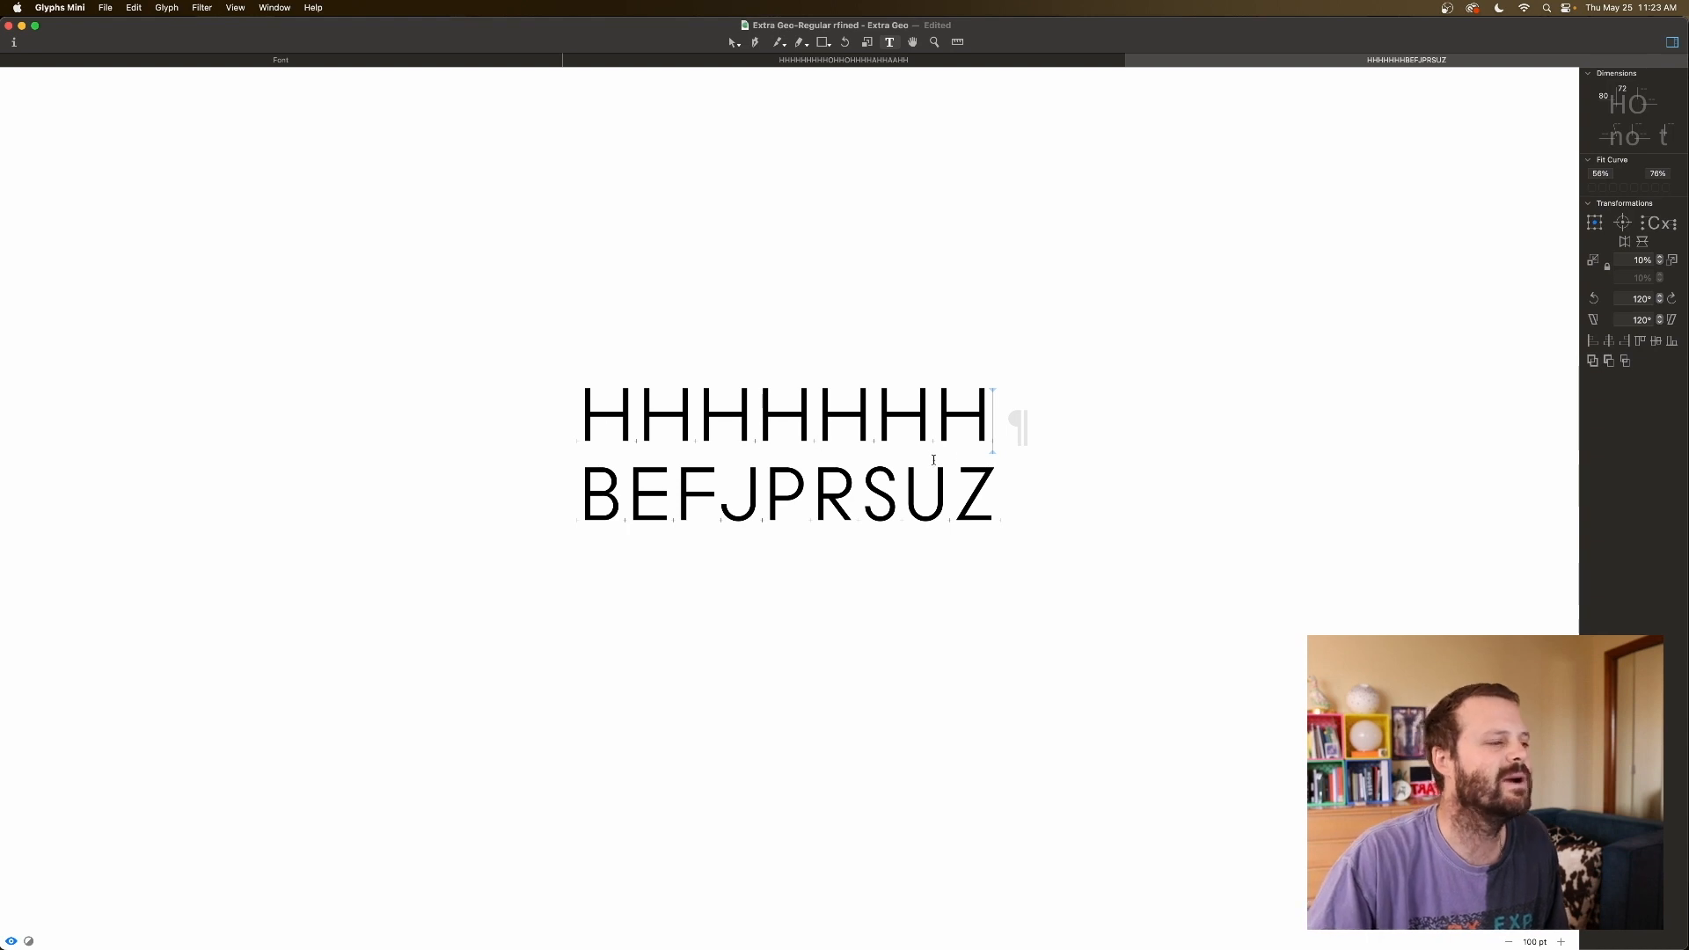
left_click(1011, 499)
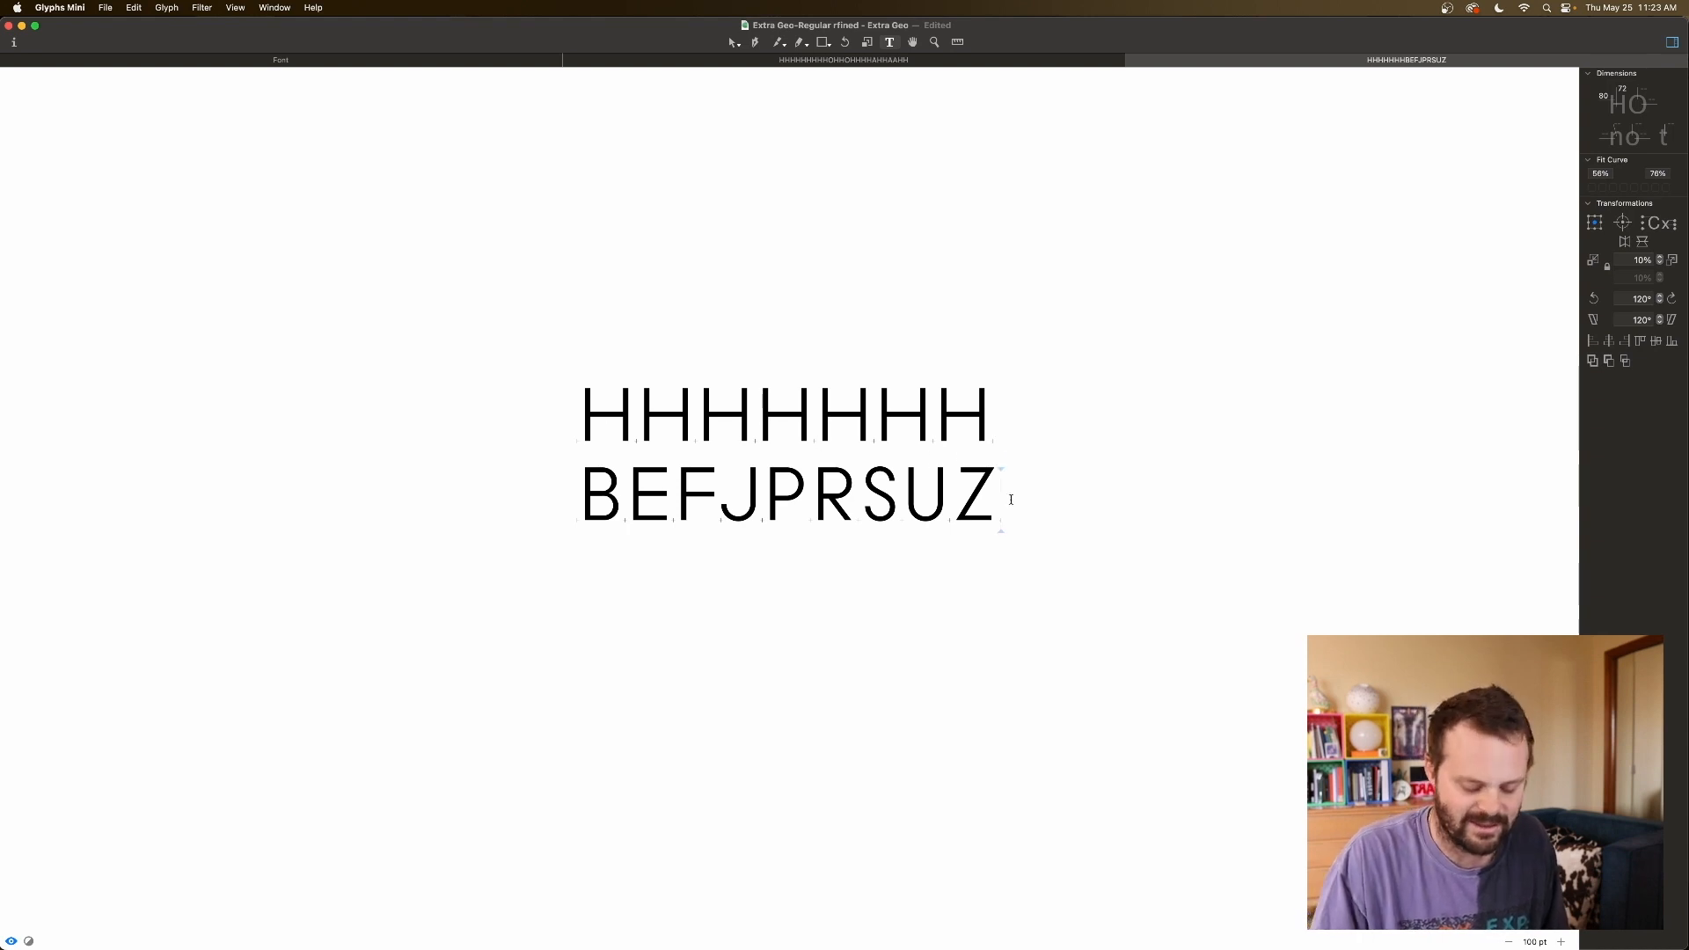
key("Return")
scroll(1010, 499, "up", 2)
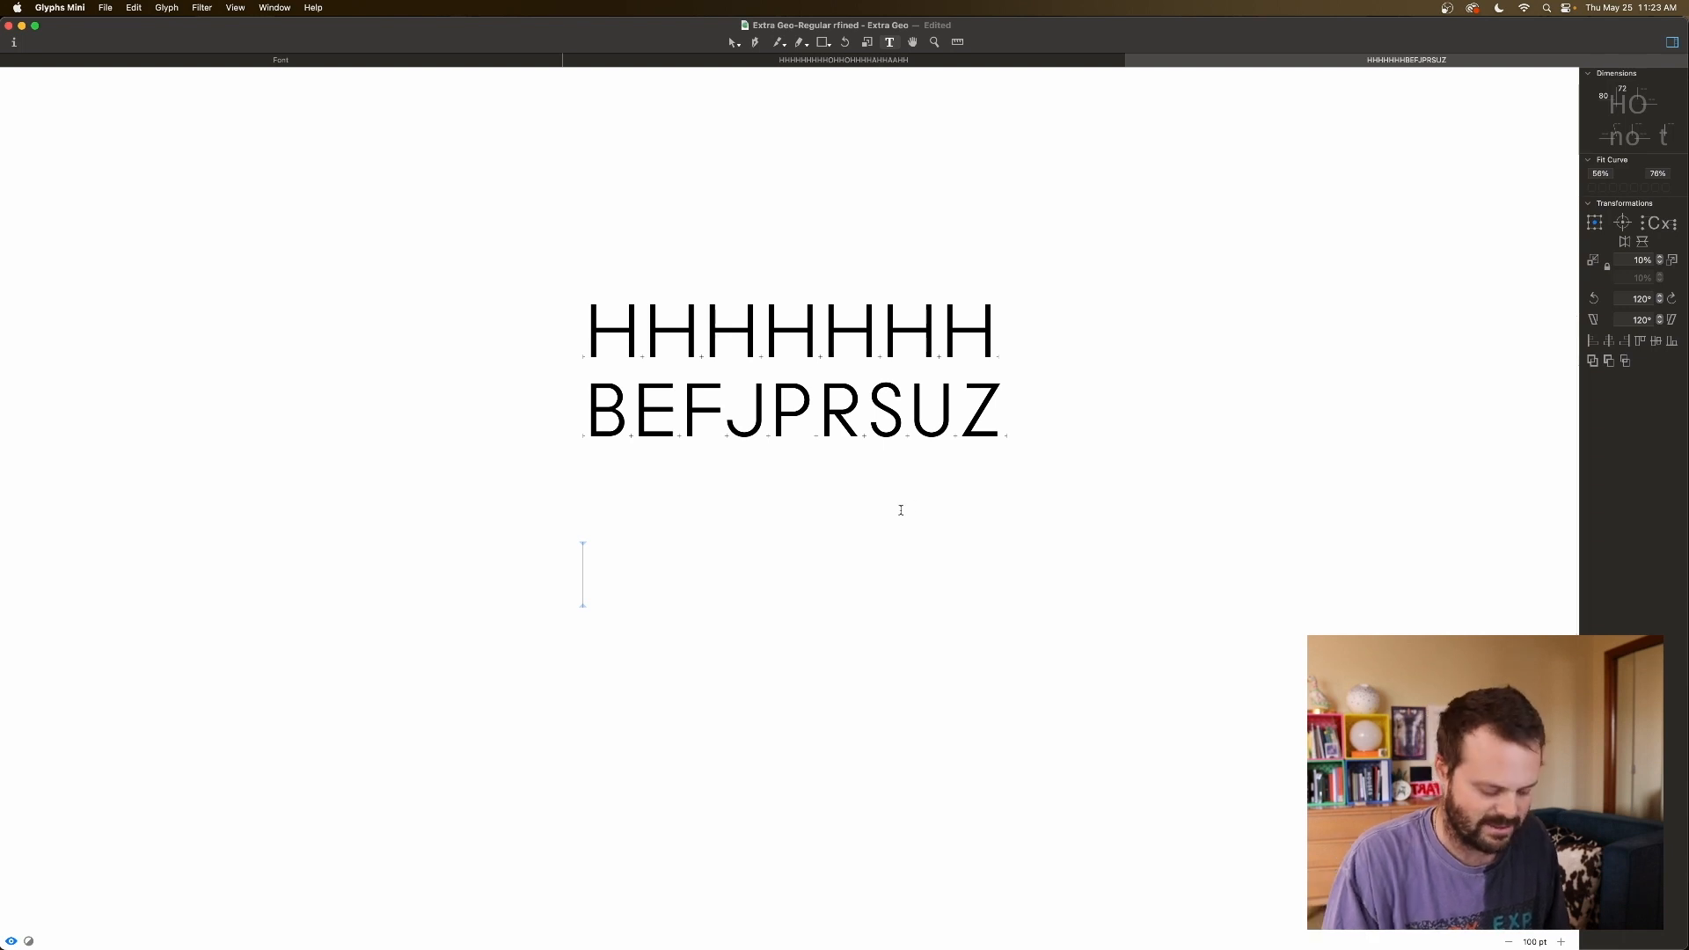
Type HHBHHBHH and reduce B's right sidebearing from 90 to 75, comparing with H.
type("HHBHHBHH")
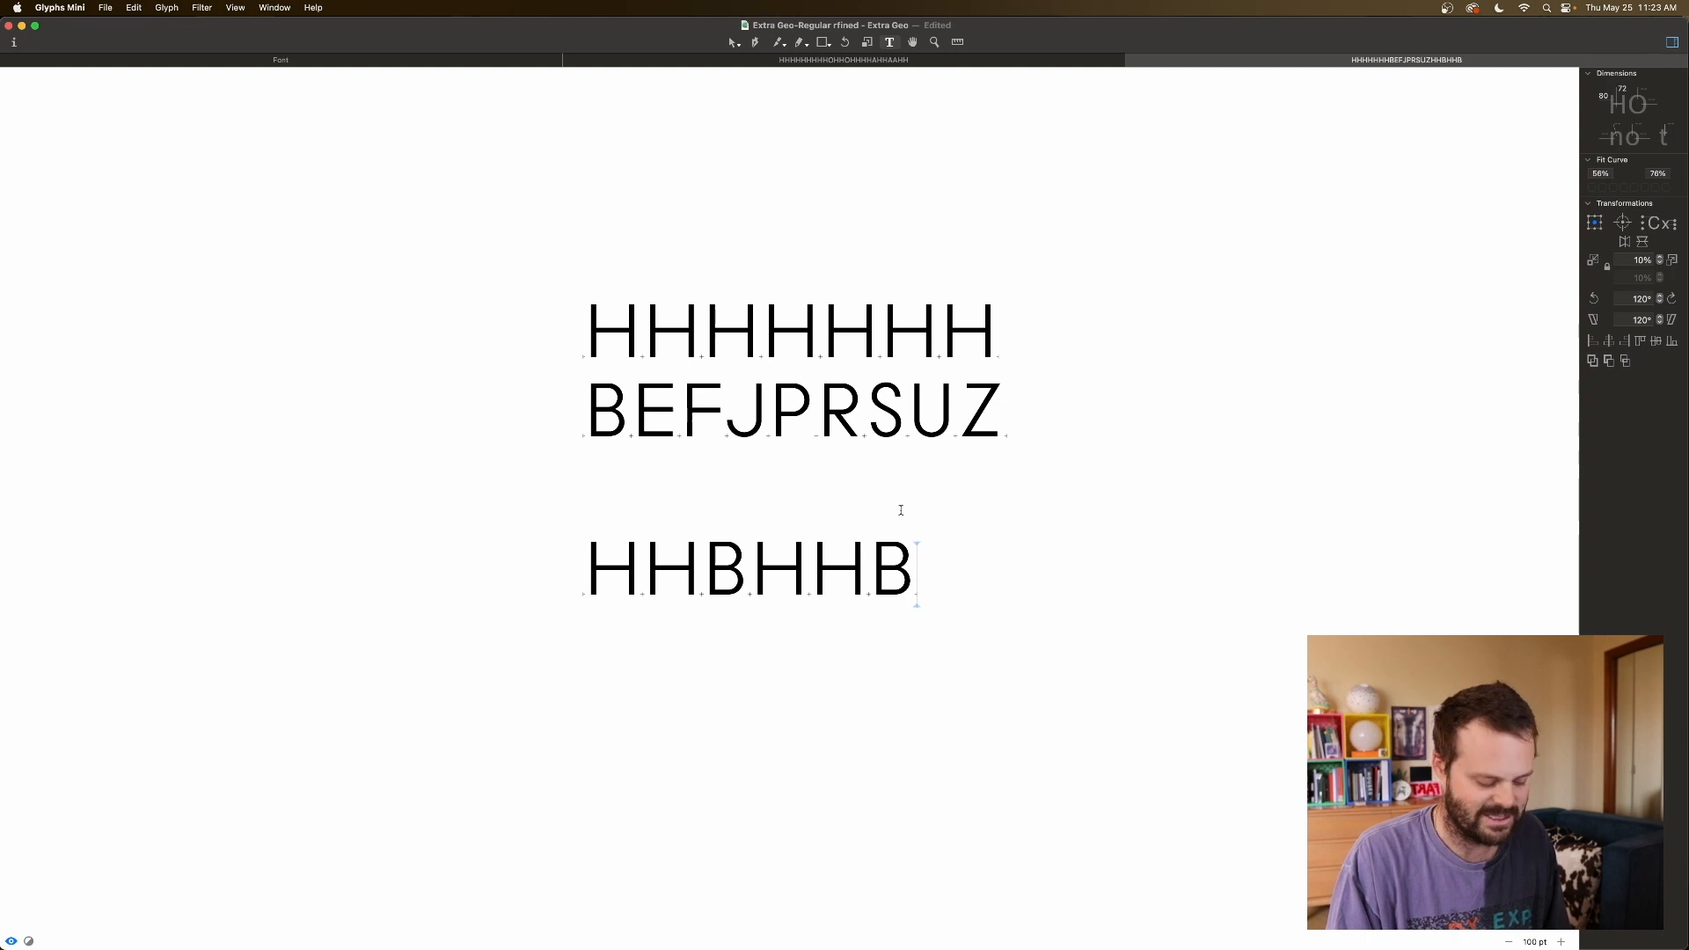
left_click(706, 578)
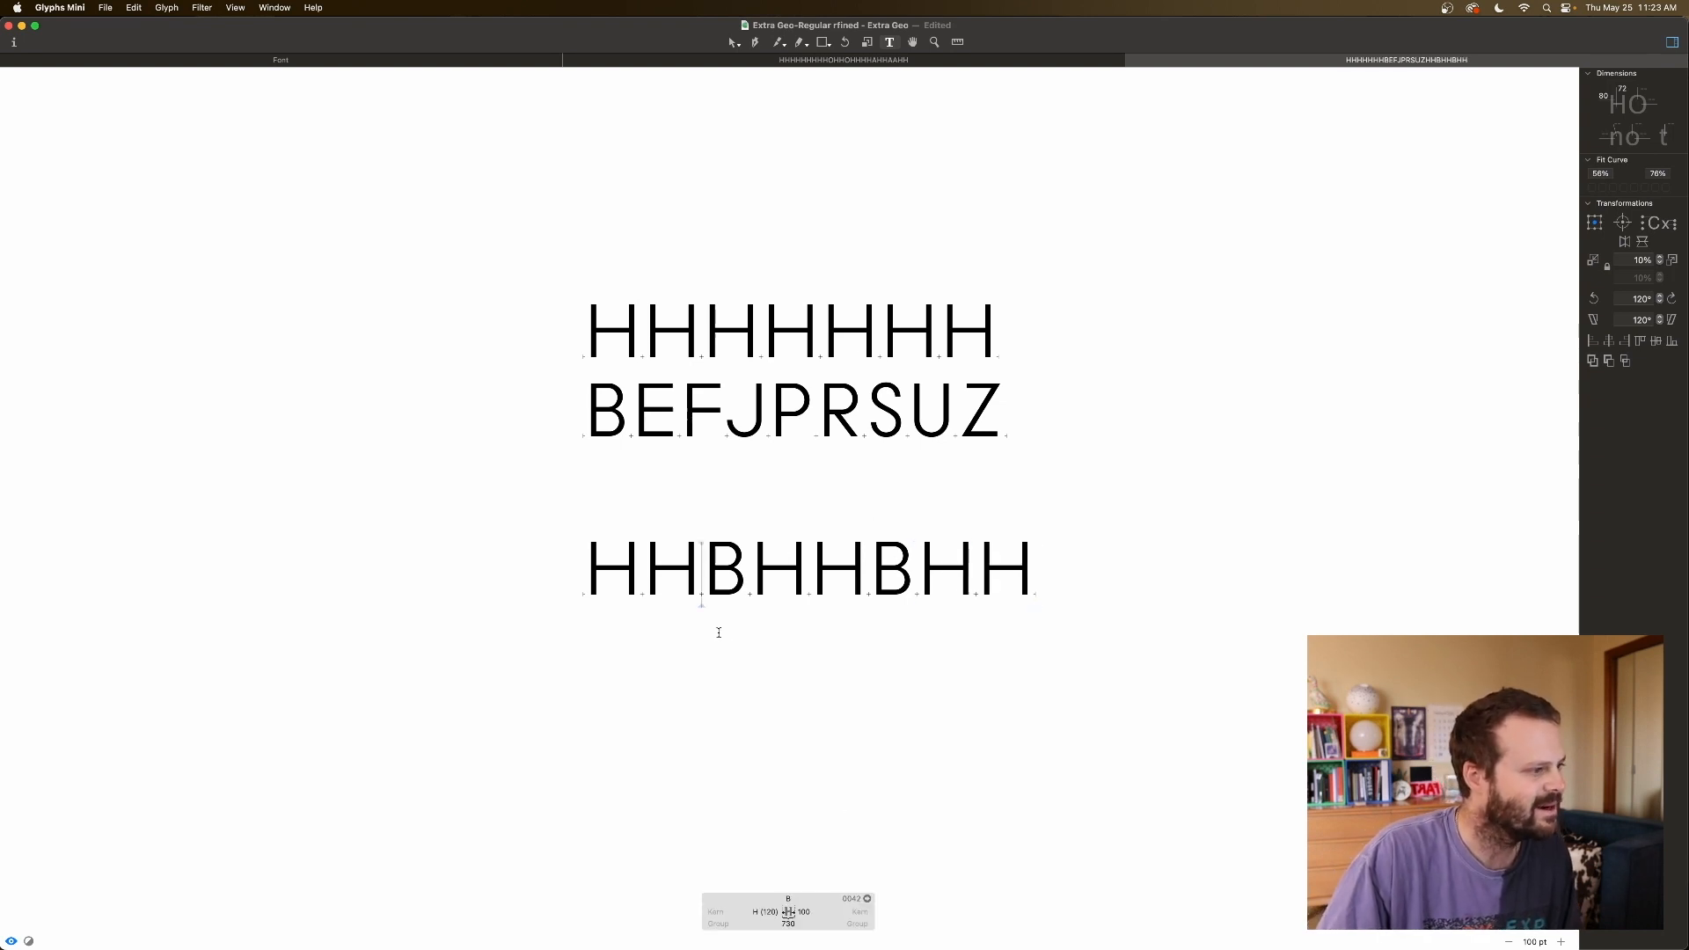
left_click(805, 586)
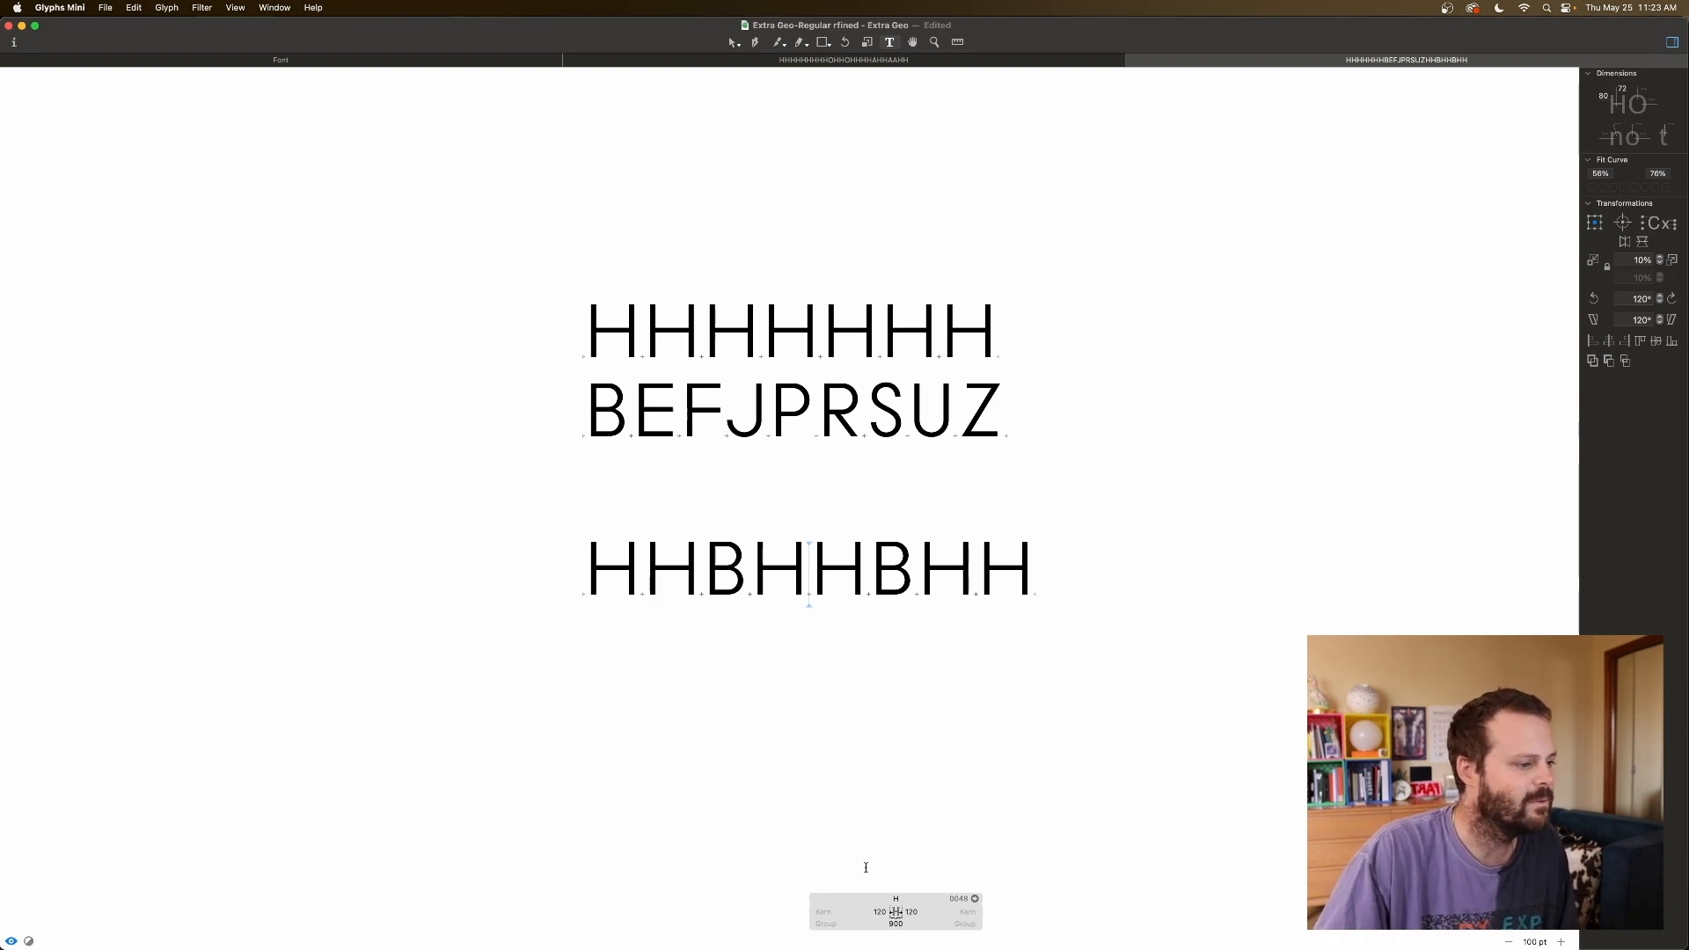
left_click(914, 910)
left_click(712, 596)
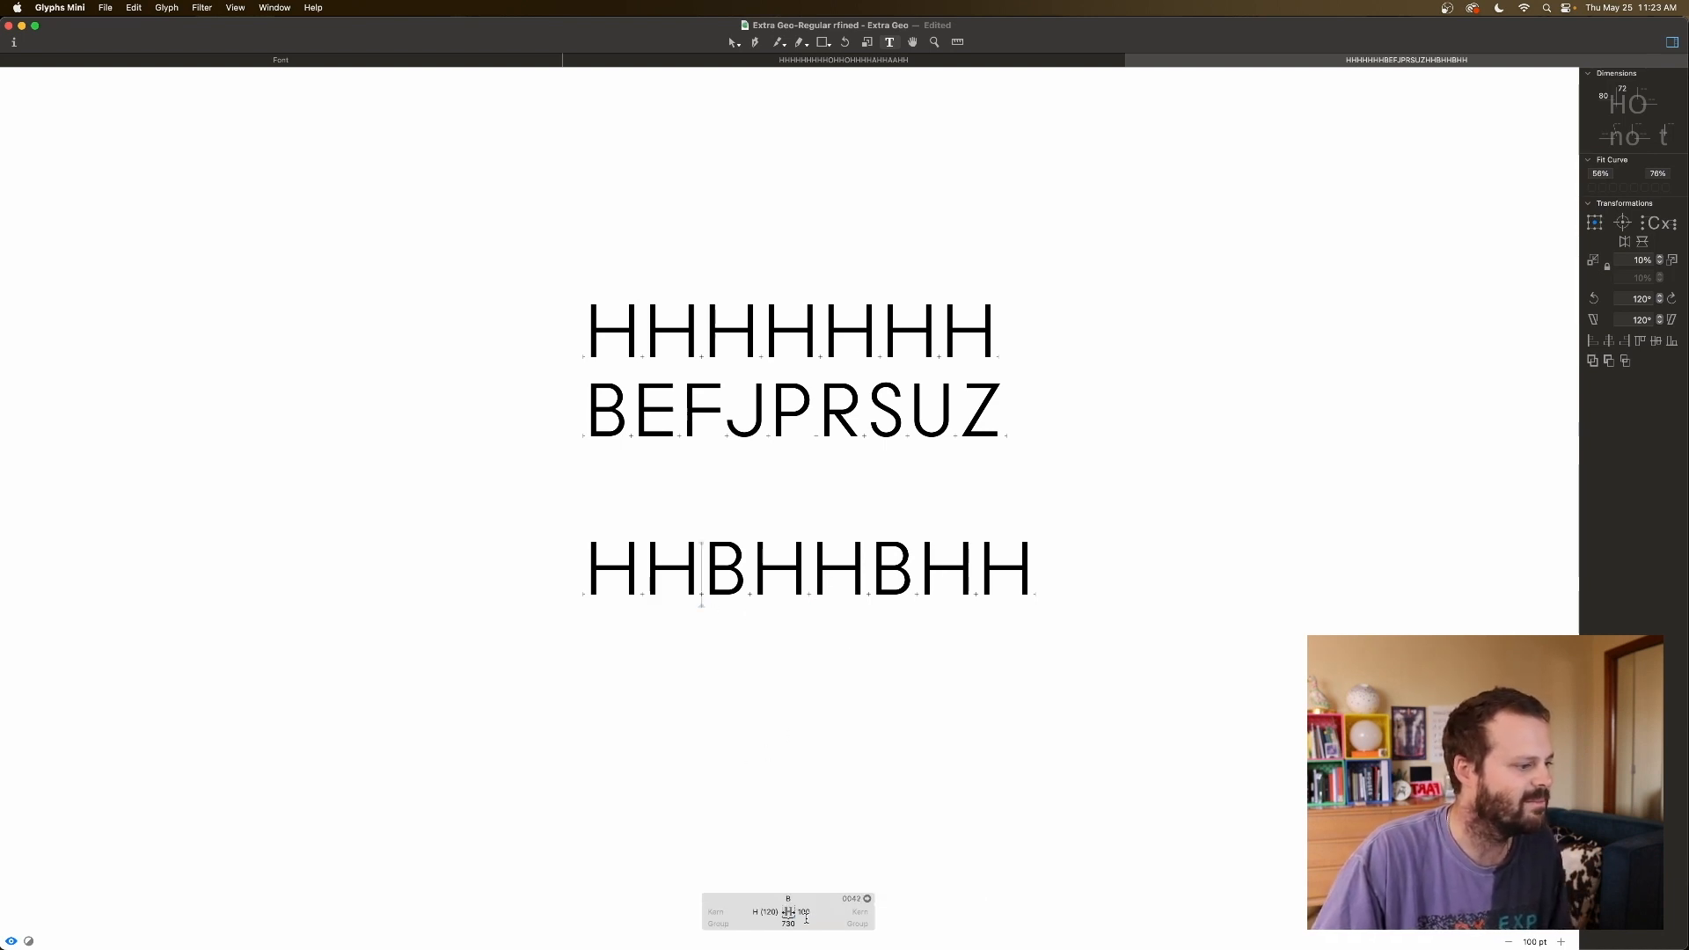
key("shift+Down")
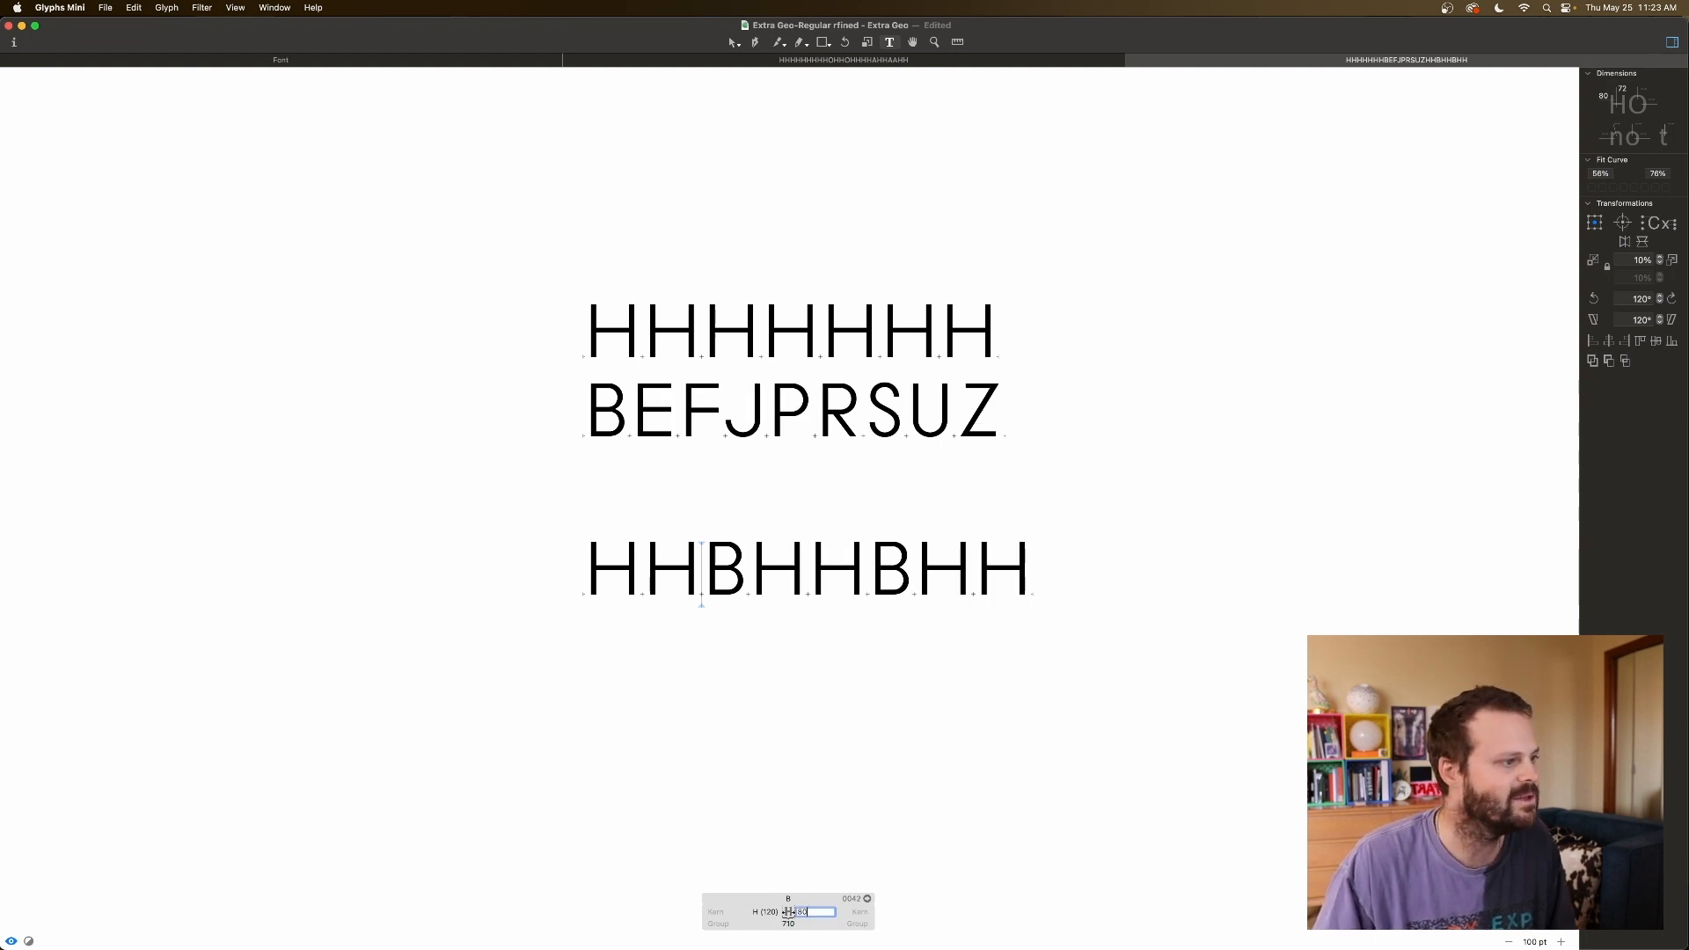
key("shift+Down")
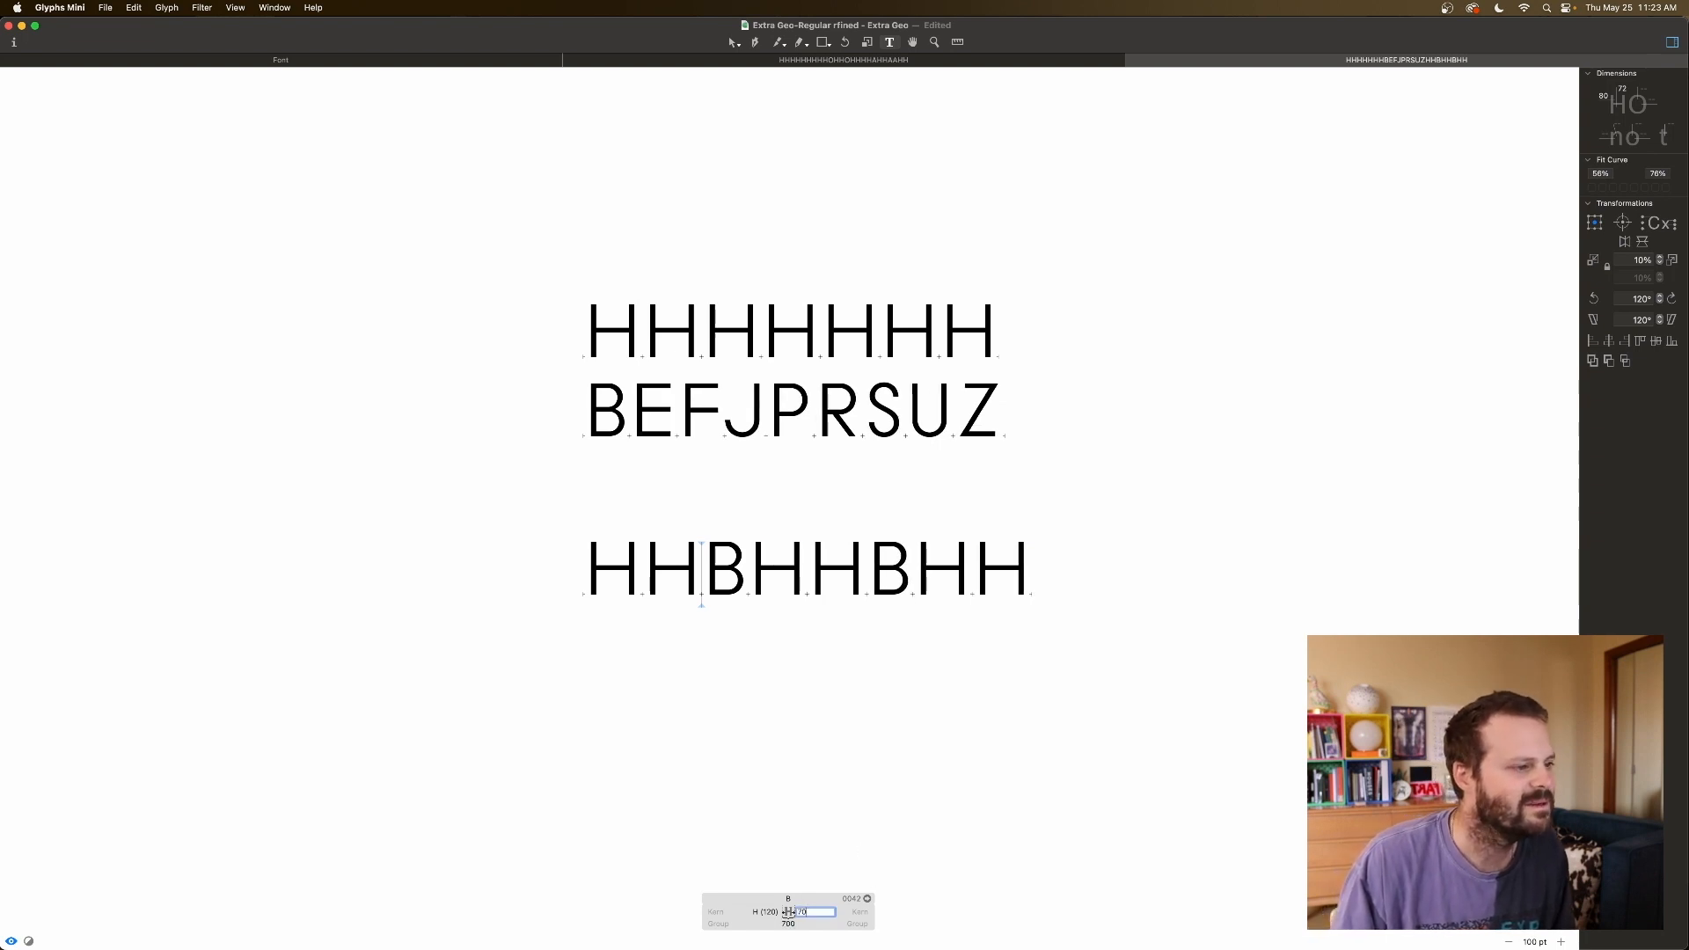
key("Up")
key("Up")
key("Up")
key("Up")
key("Up")
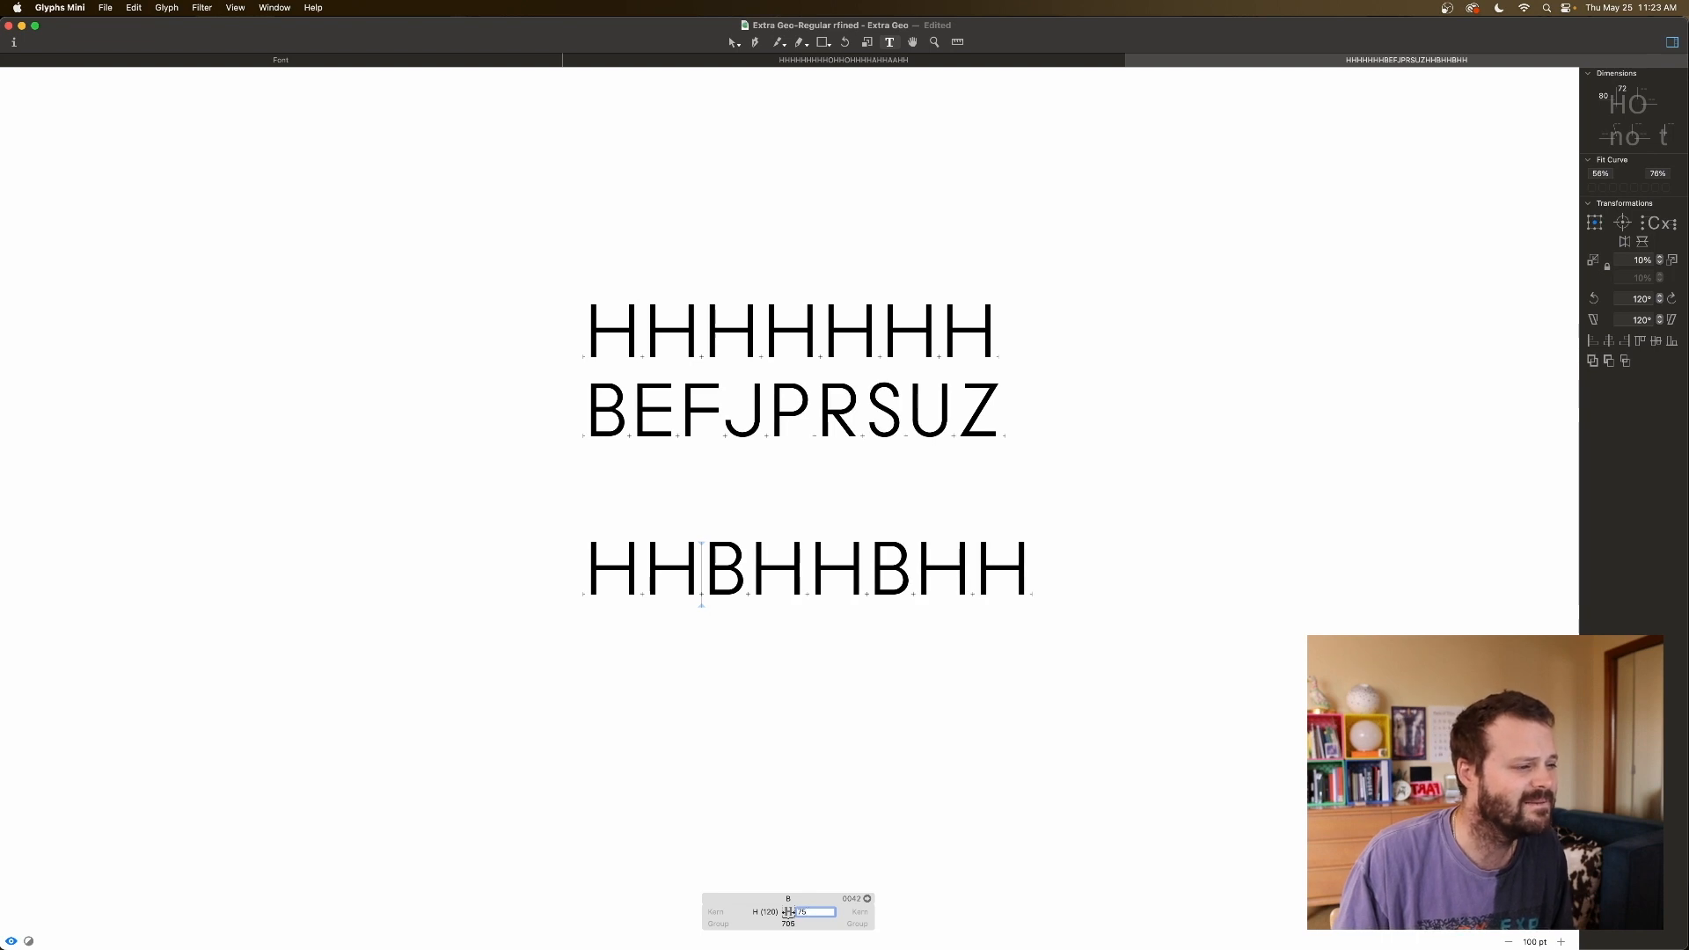
left_click(847, 605)
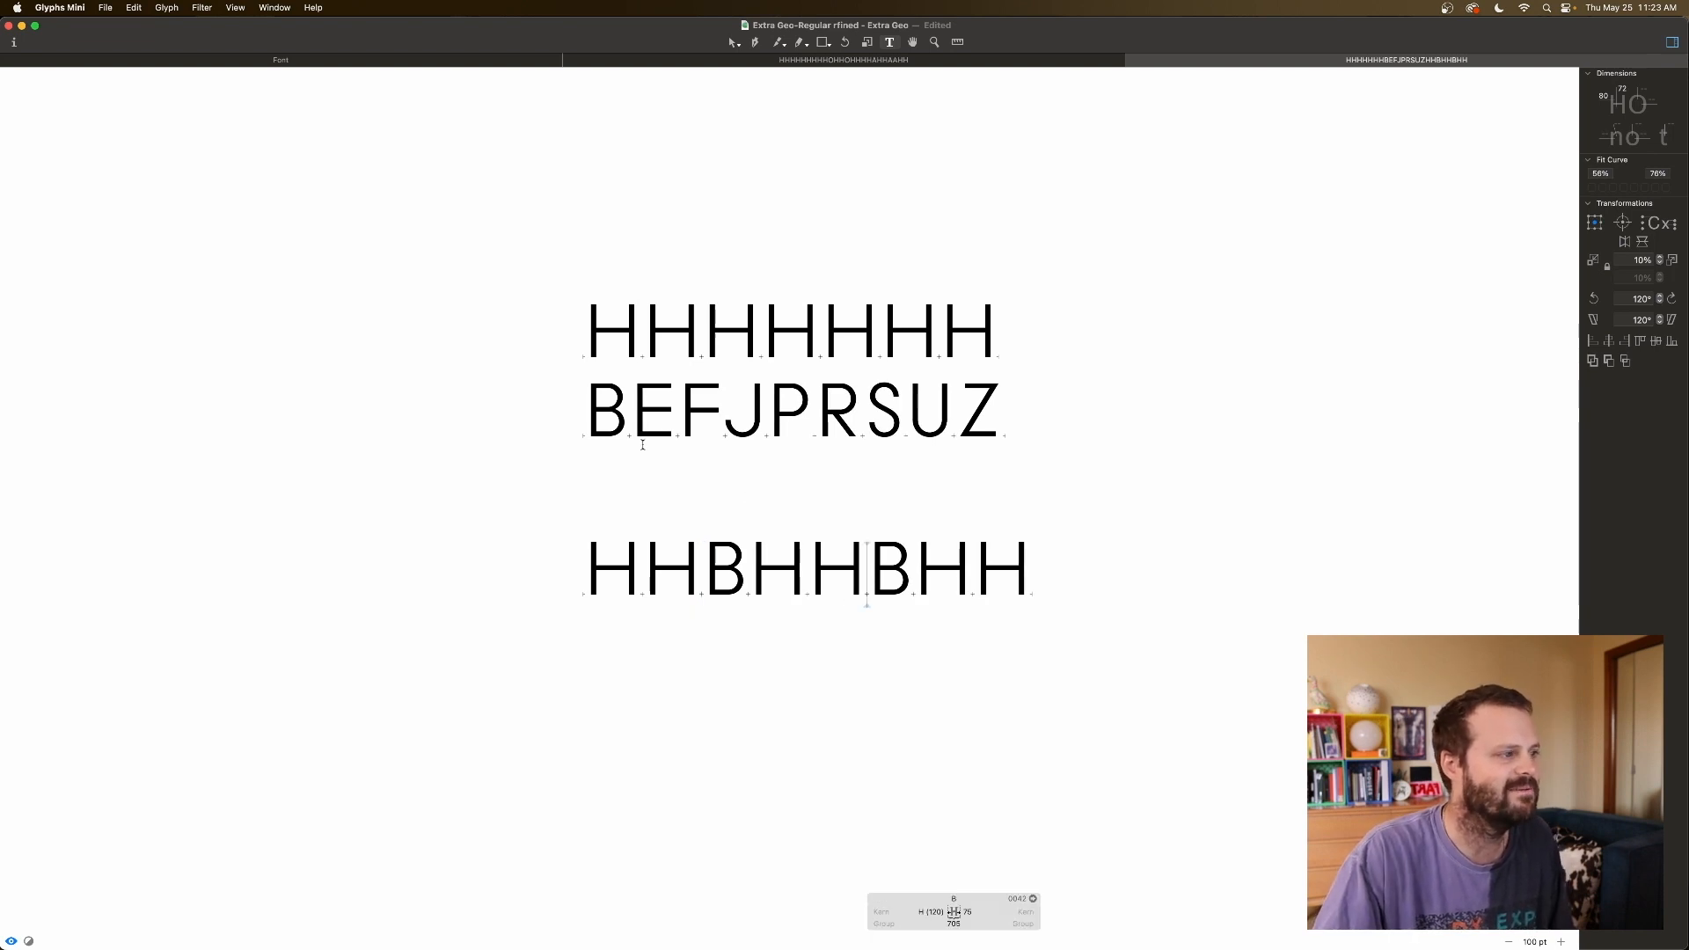
left_click(742, 583)
Replace both Bs in the HHBHHBHH line with E.
key("BackSpace")
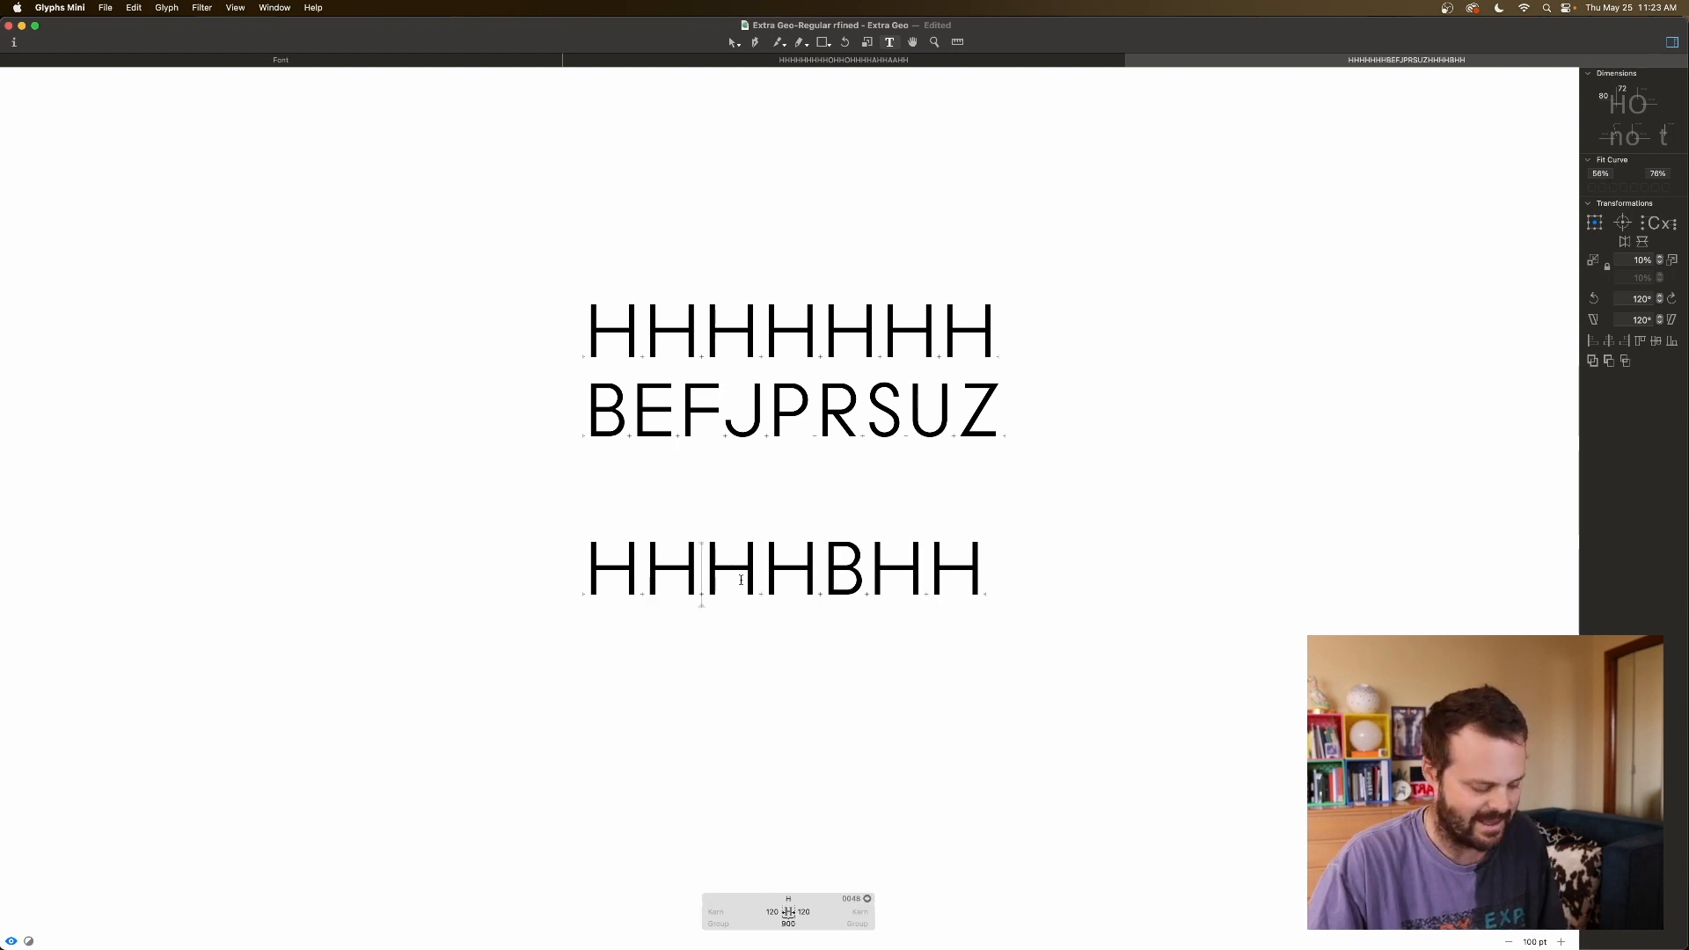
type("E")
scroll(741, 583, "left", 5)
scroll(1189, 576, "right", 2)
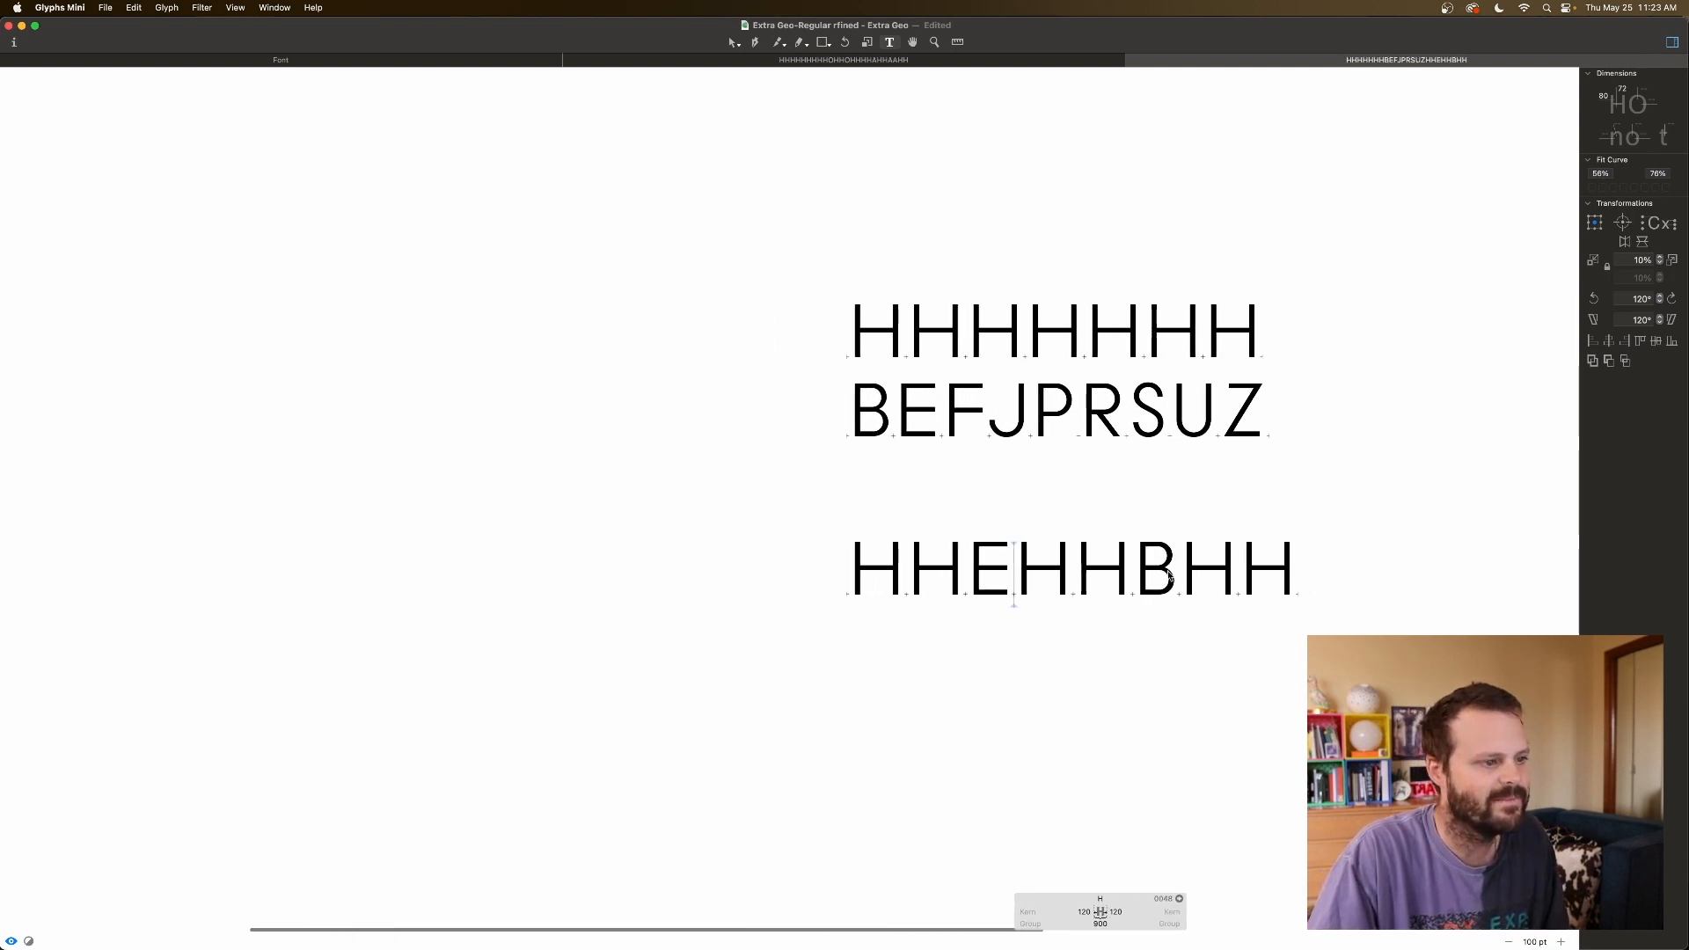
left_click(1170, 576)
key("BackSpace")
type("E")
scroll(814, 548, "right", 3)
Check E's right sidebearing and F's metrics, then delete the first E.
left_click(853, 570)
left_click(904, 585)
left_click(860, 585)
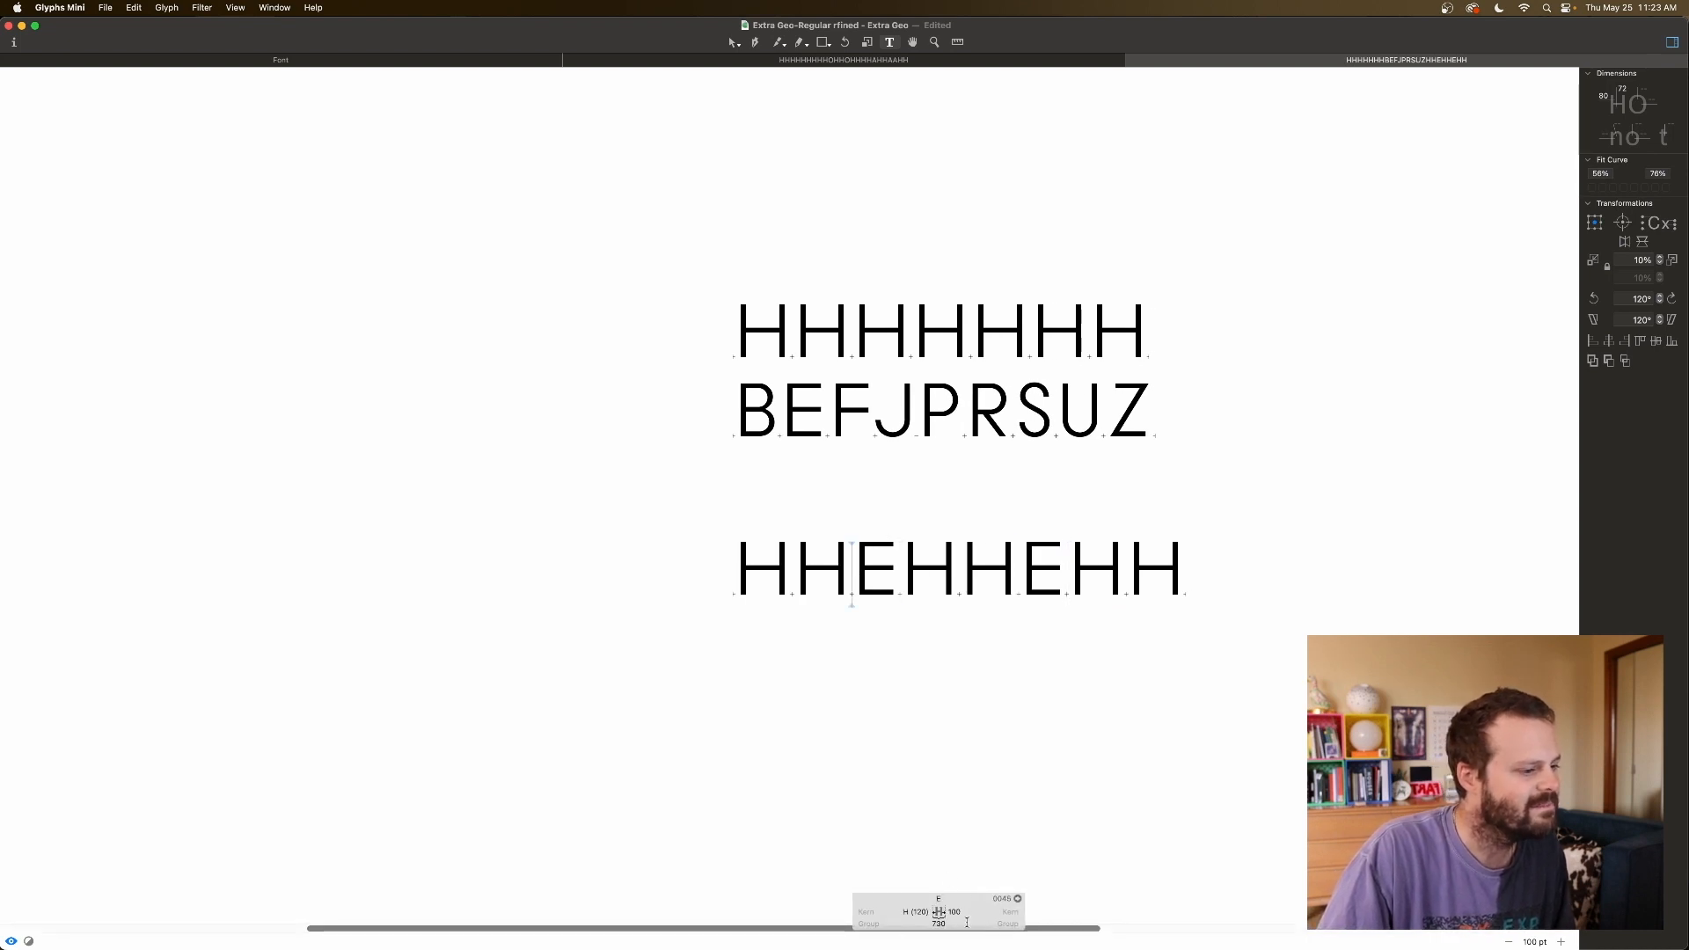
left_click(964, 912)
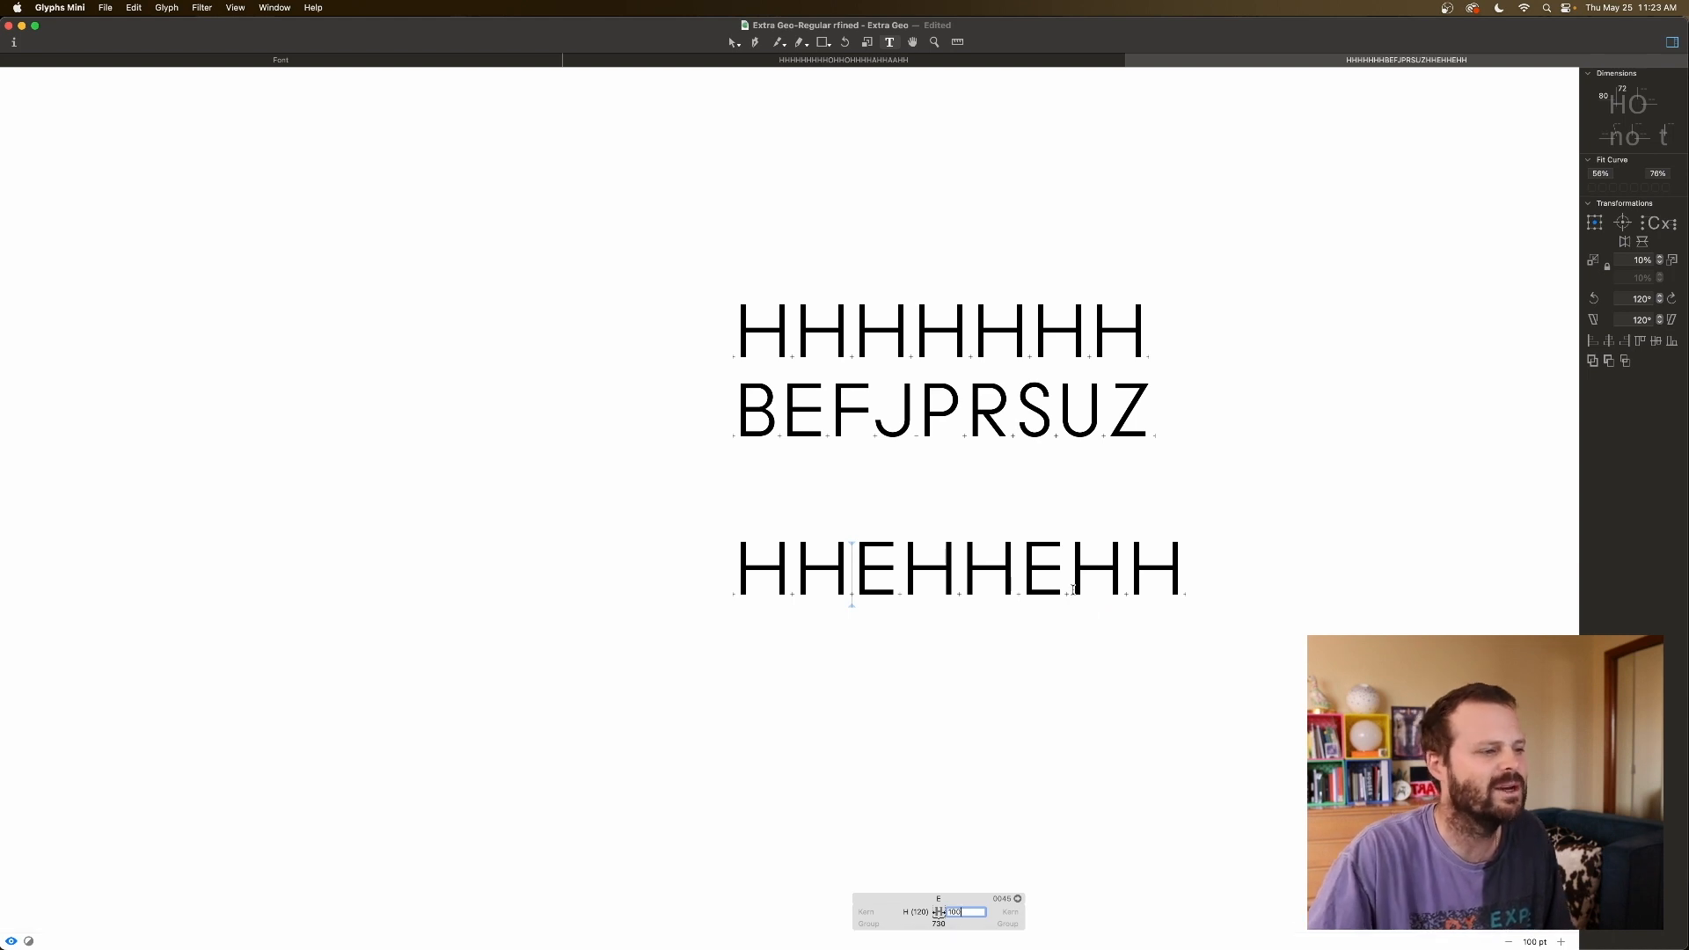
left_click(842, 420)
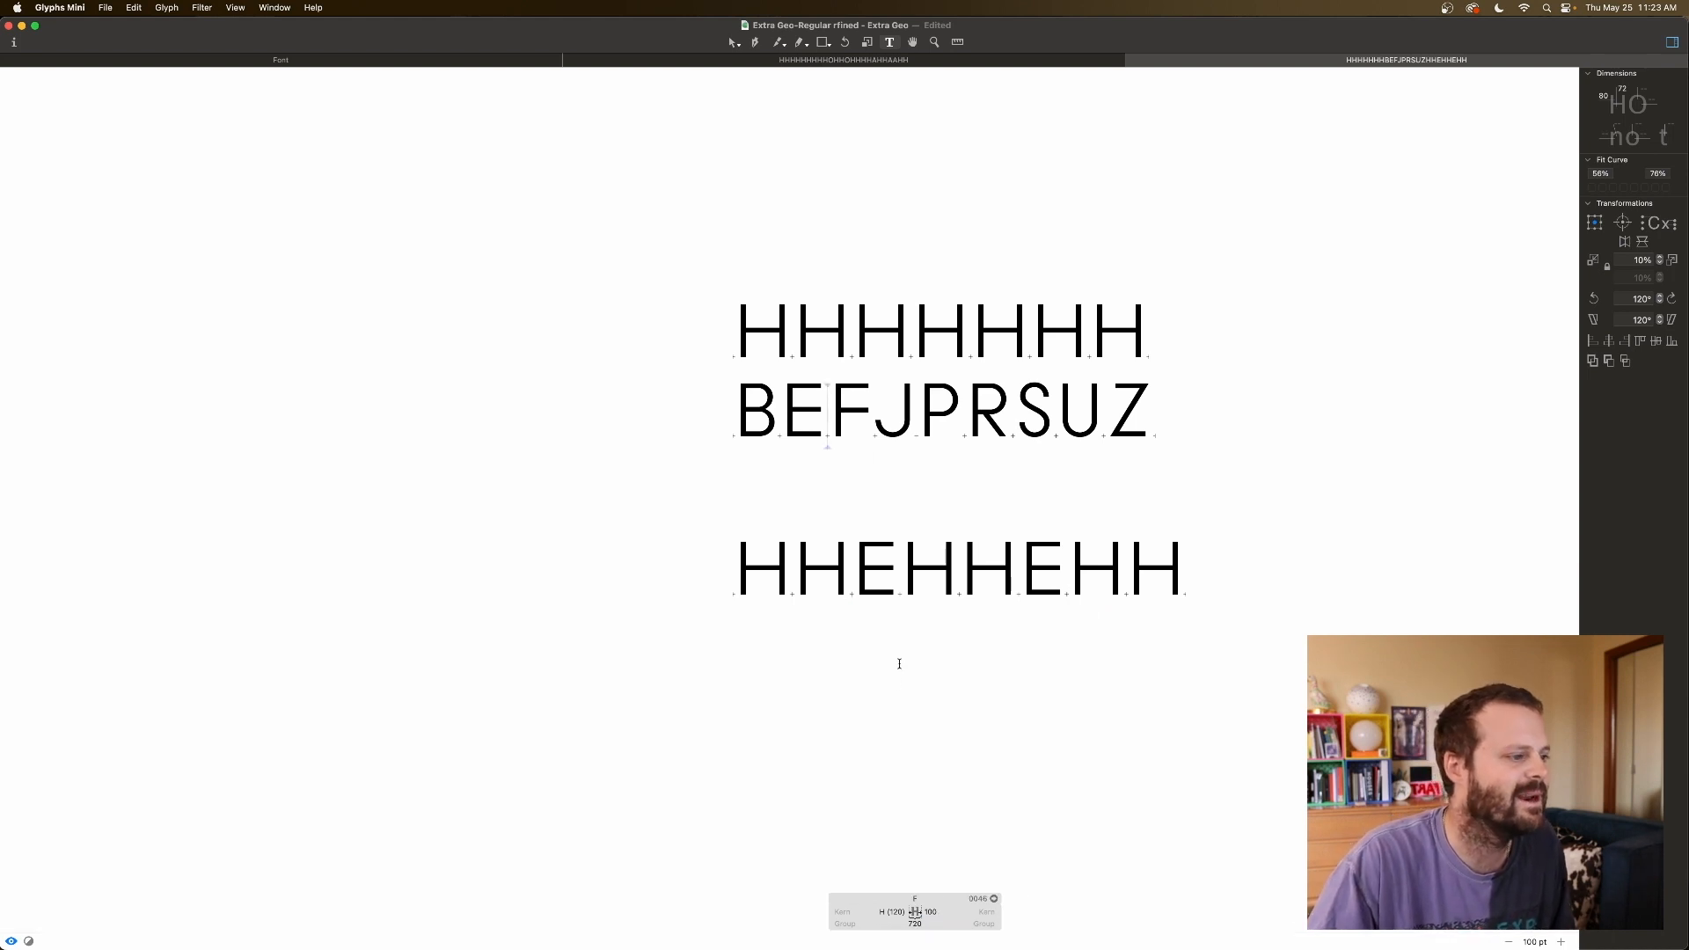
left_click(901, 577)
key("BackSpace")
Replace the Es with F and set F's right sidebearing to 80, after trying 70.
type("F")
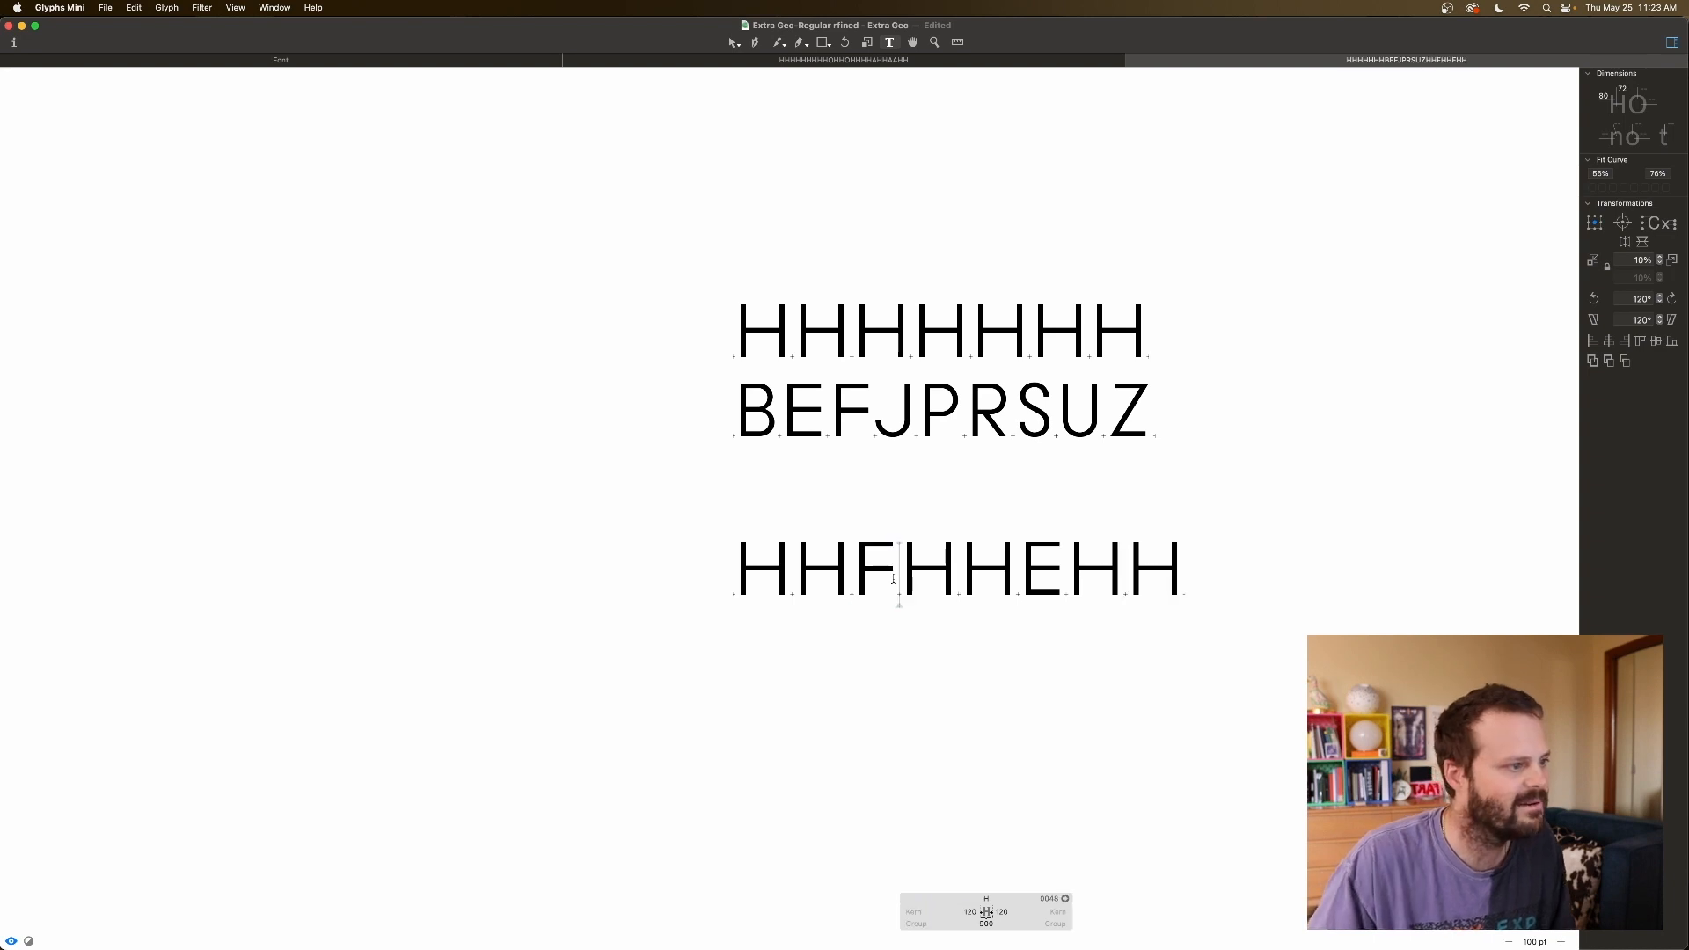
key("Right")
key("Right")
key("Right")
key("BackSpace")
type("F")
left_click(857, 576)
left_click(954, 911)
type("80")
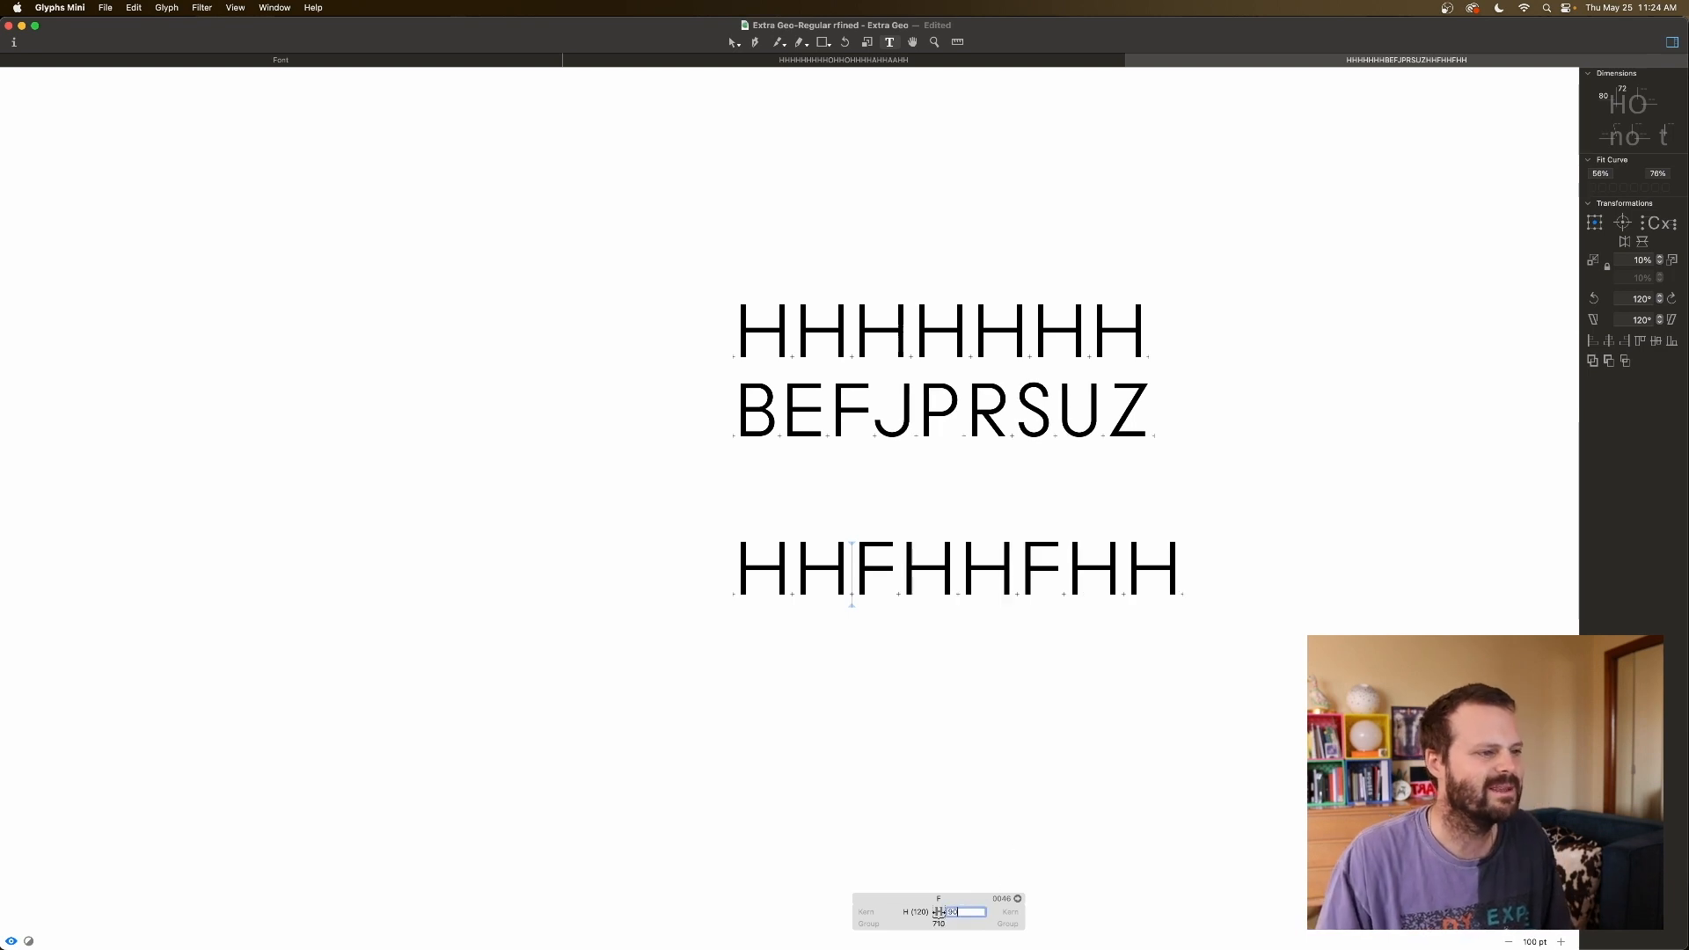
key("shift+Down")
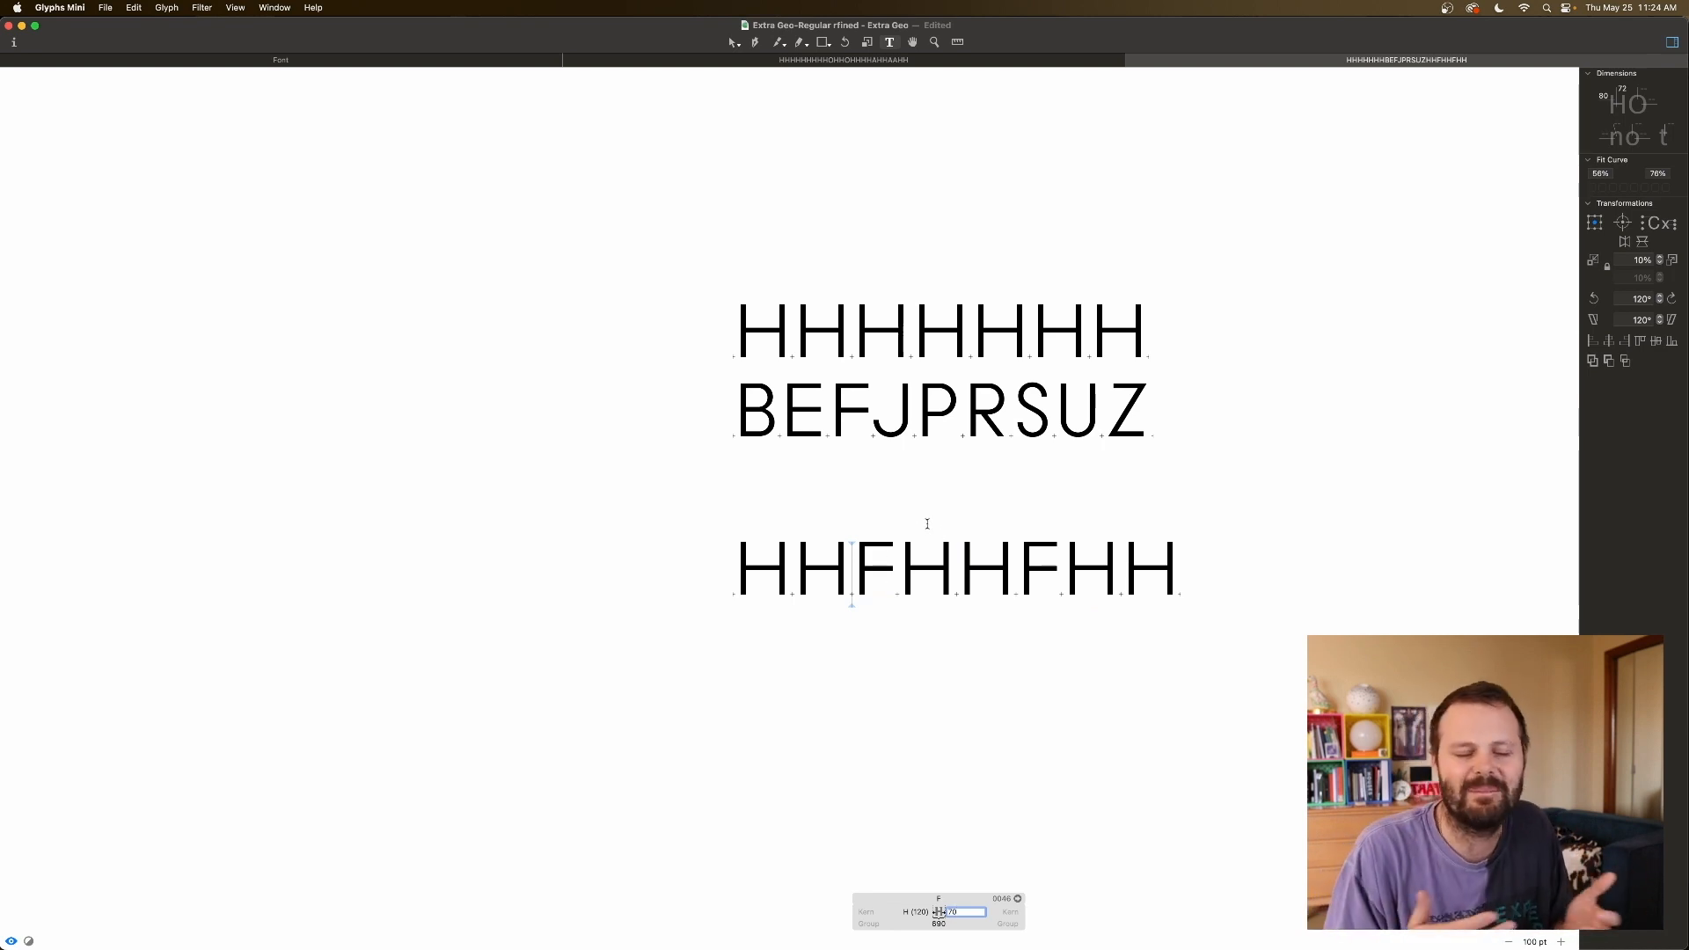
left_click(857, 557)
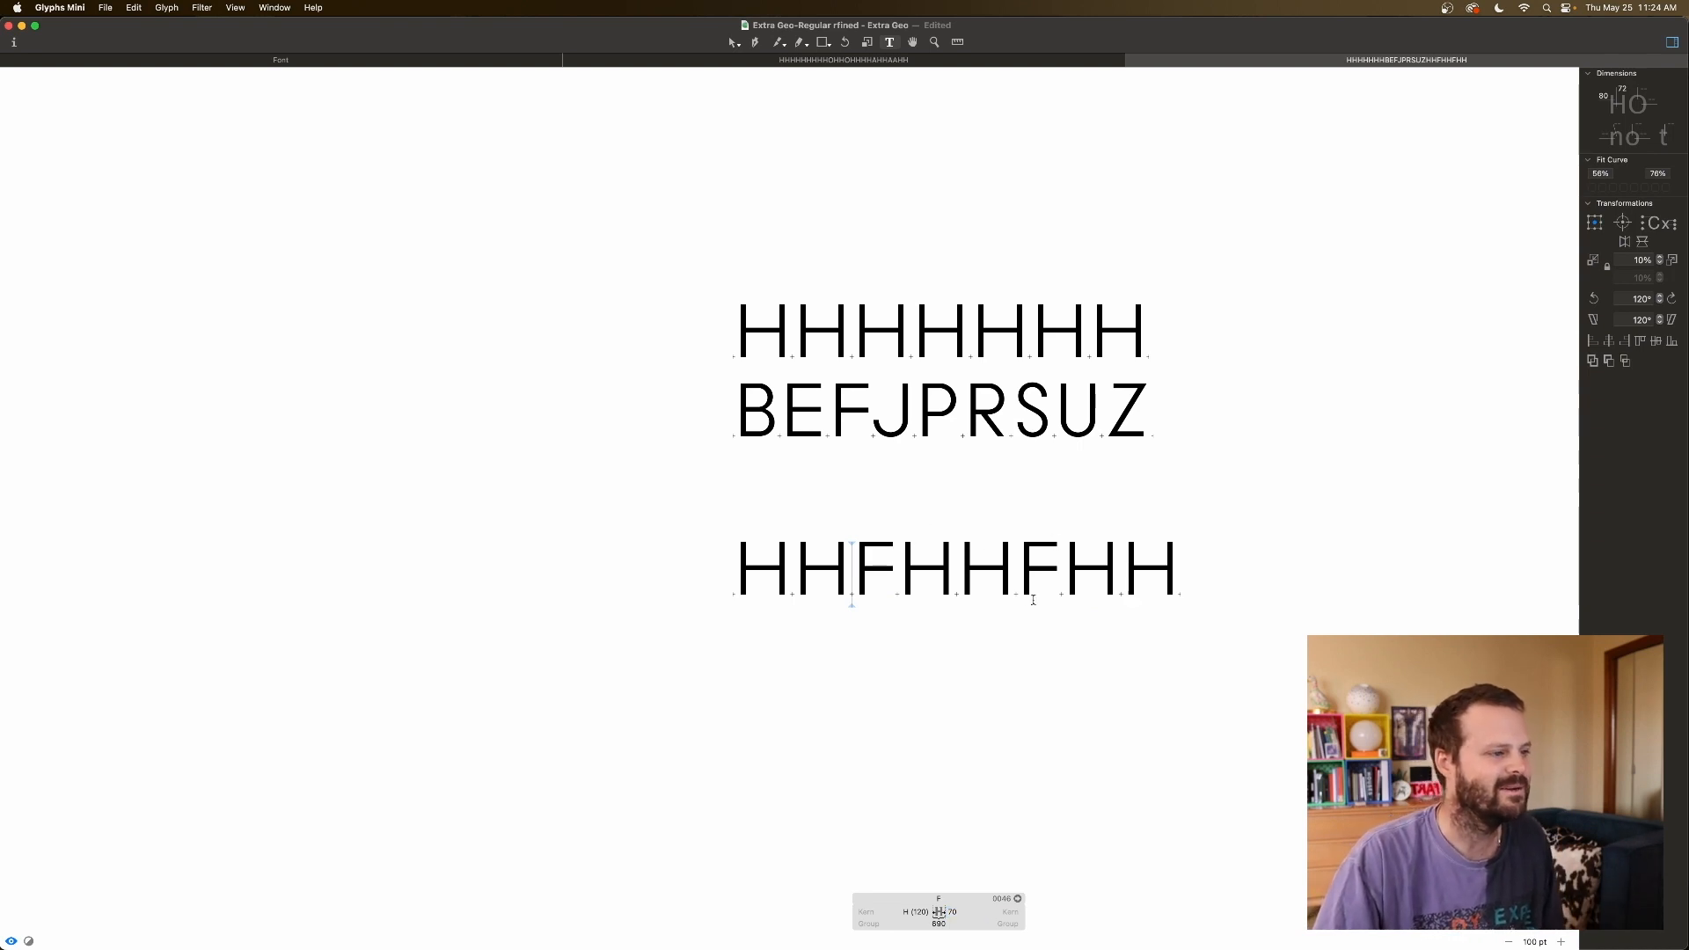
left_click(953, 912)
key("shift+Up")
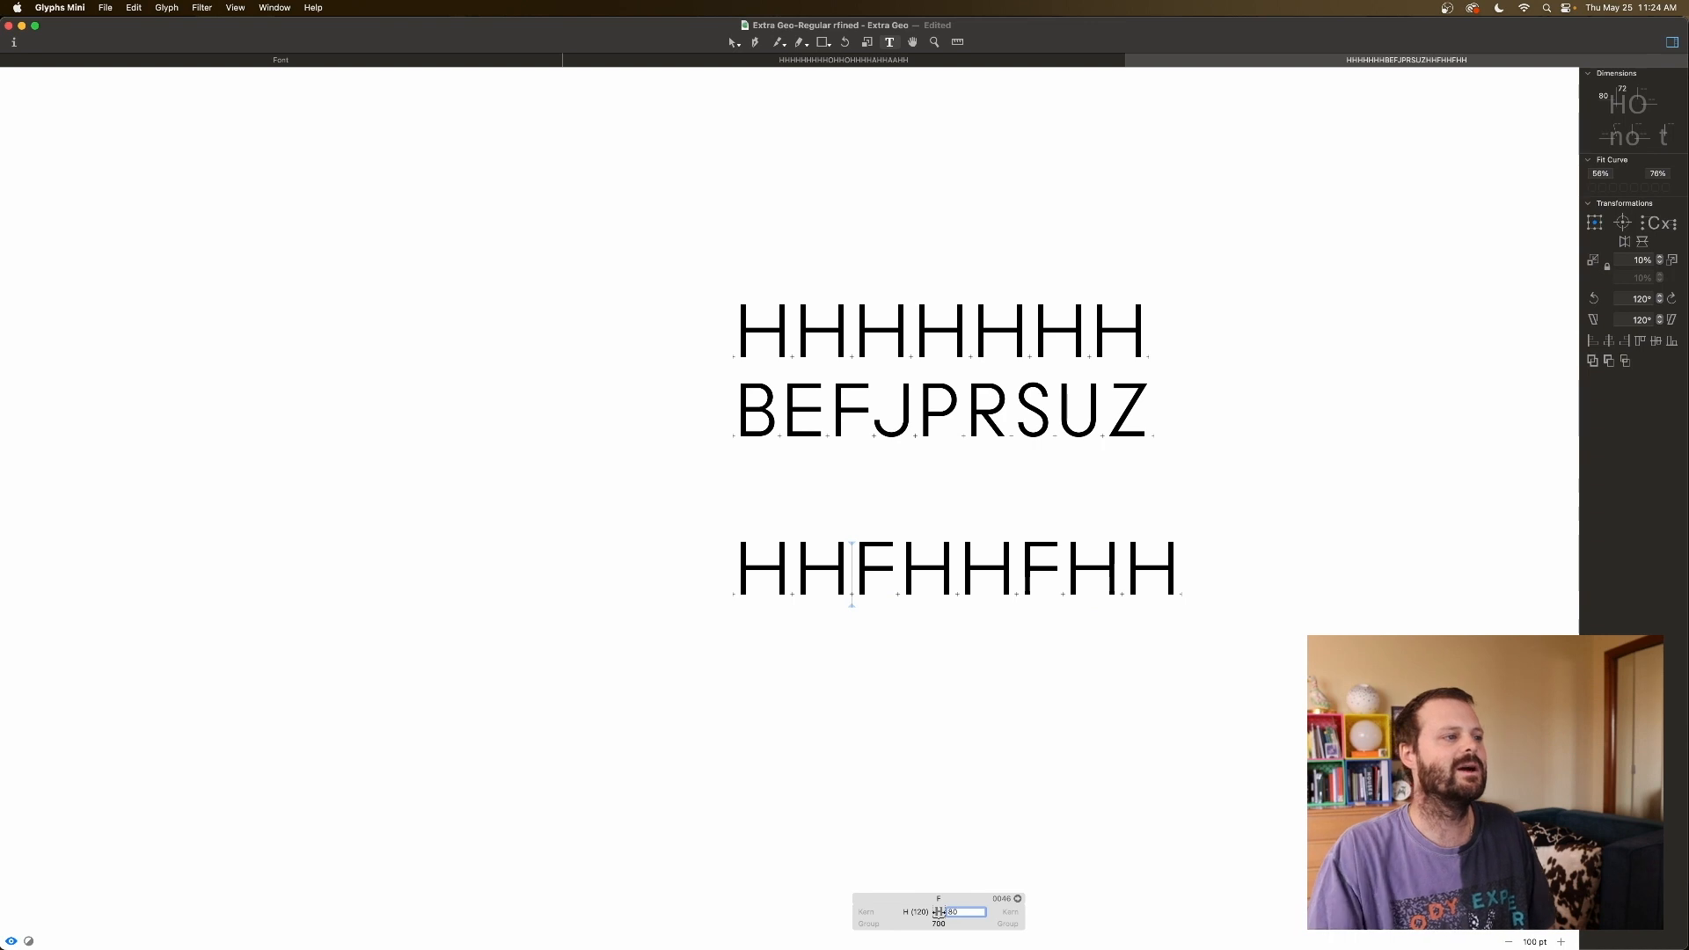
left_click(883, 429)
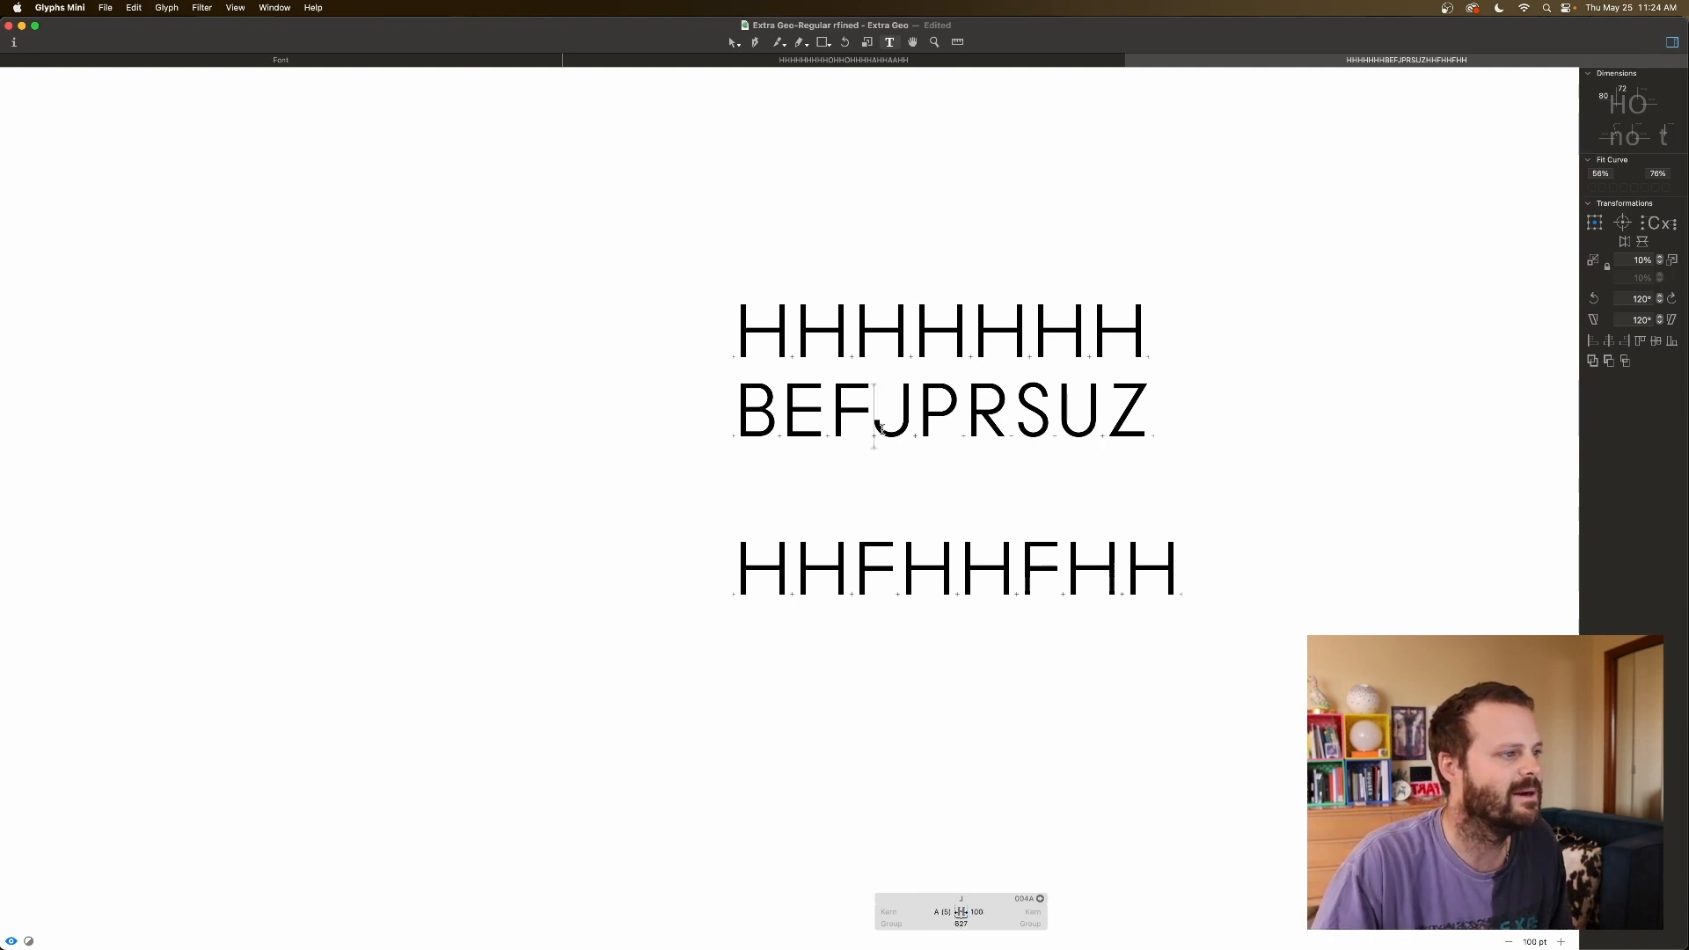
Replace both F's in the test line with J, making it HHJHHJHH.
left_click(893, 583)
key("BackSpace")
type("J")
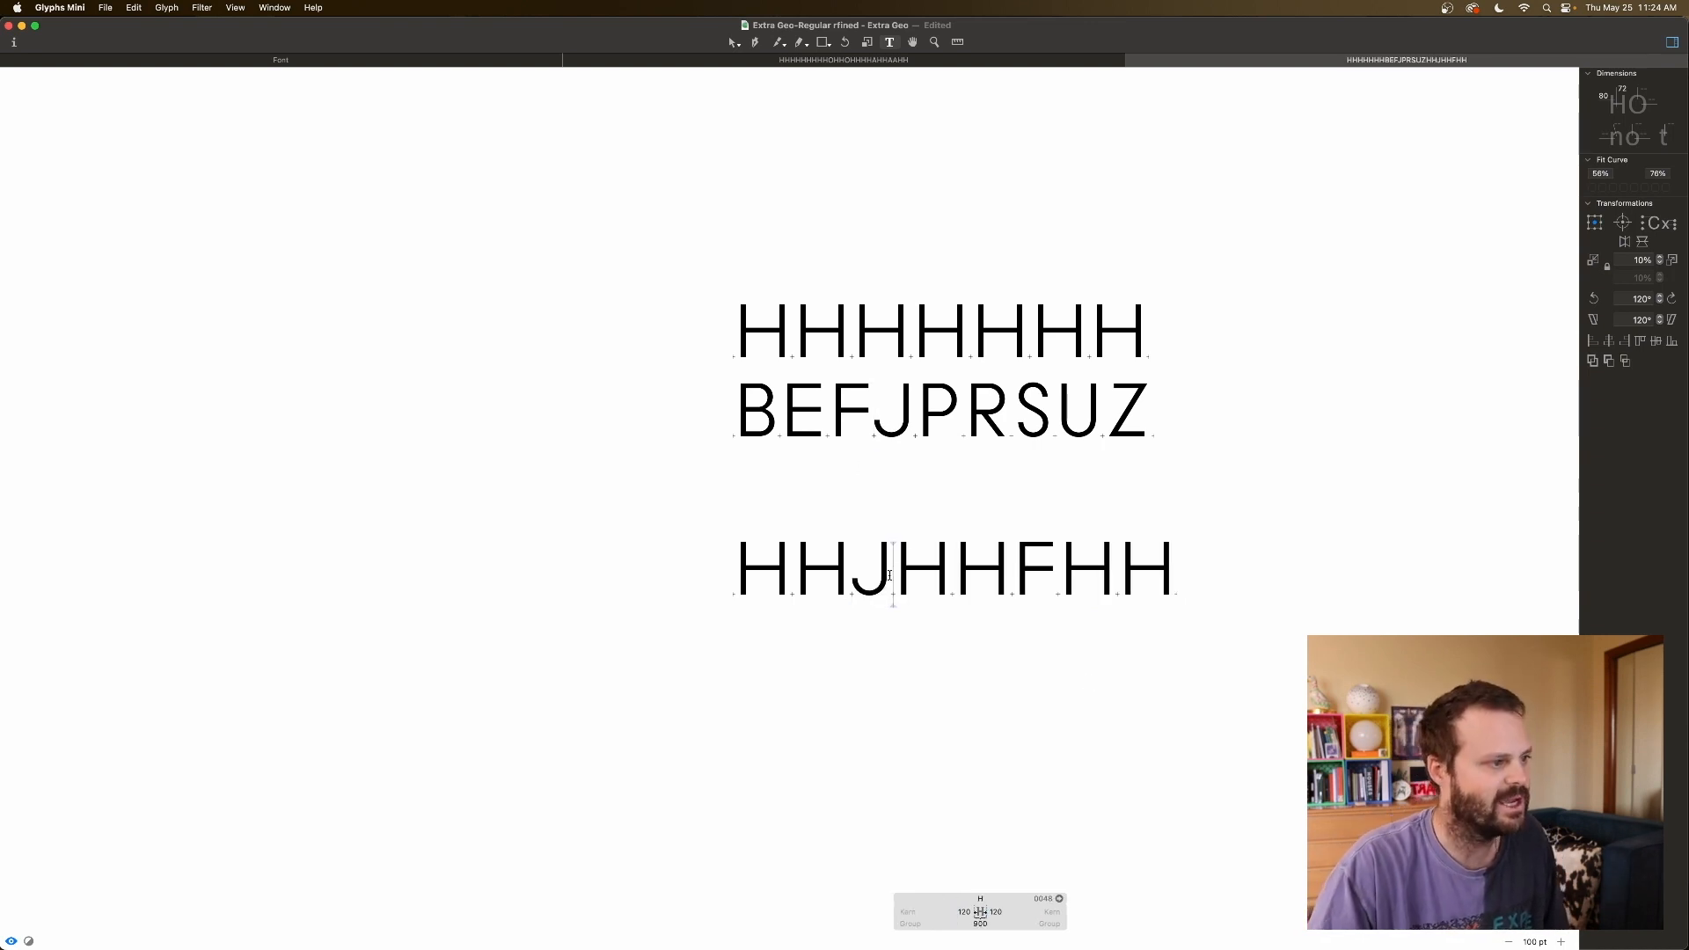
left_click(1047, 564)
key("BackSpace")
type("J")
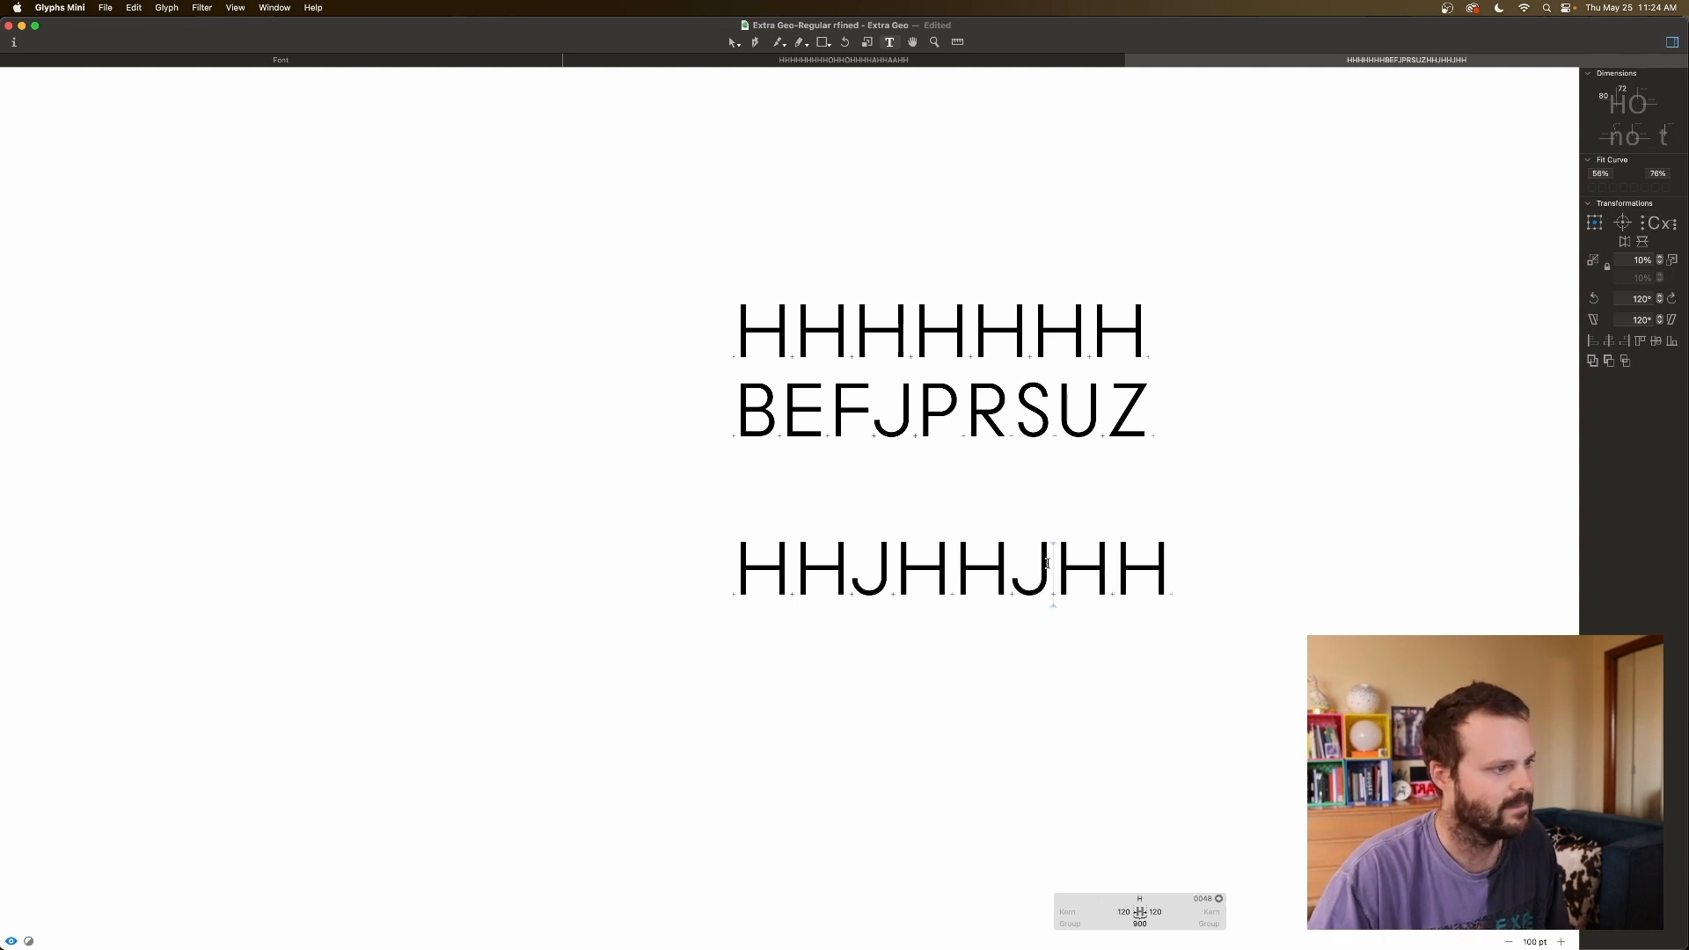
Inspect both J's sidebearings and P's metrics, then delete the first J.
left_click(846, 578)
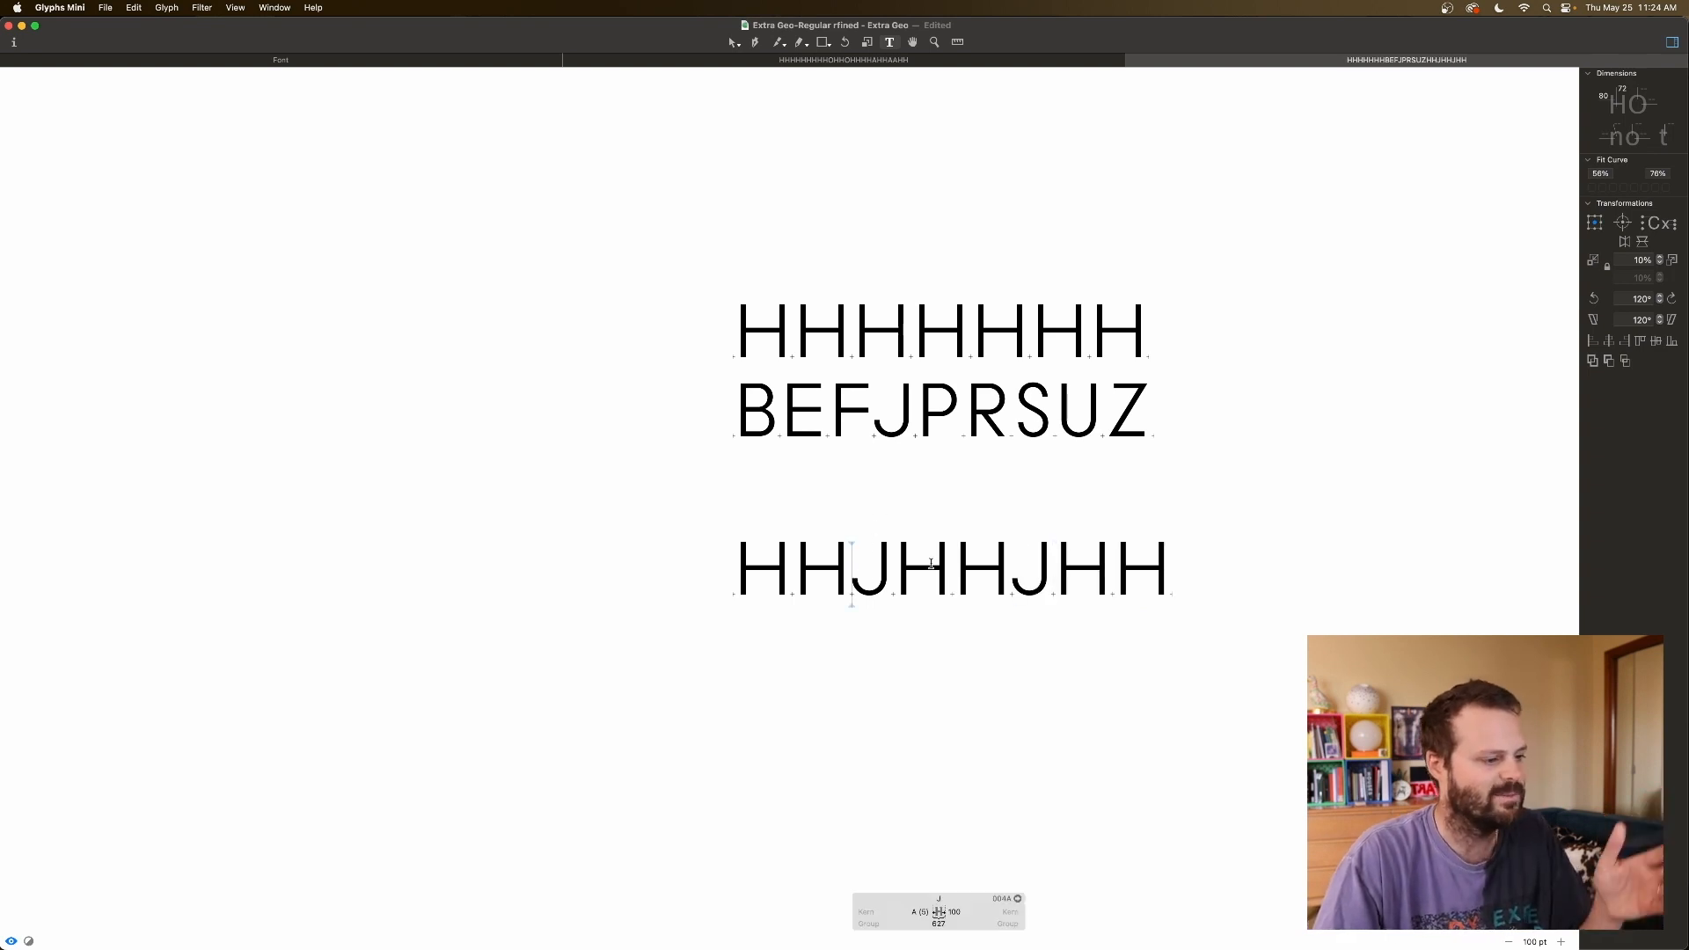
scroll(913, 458, "down", 2)
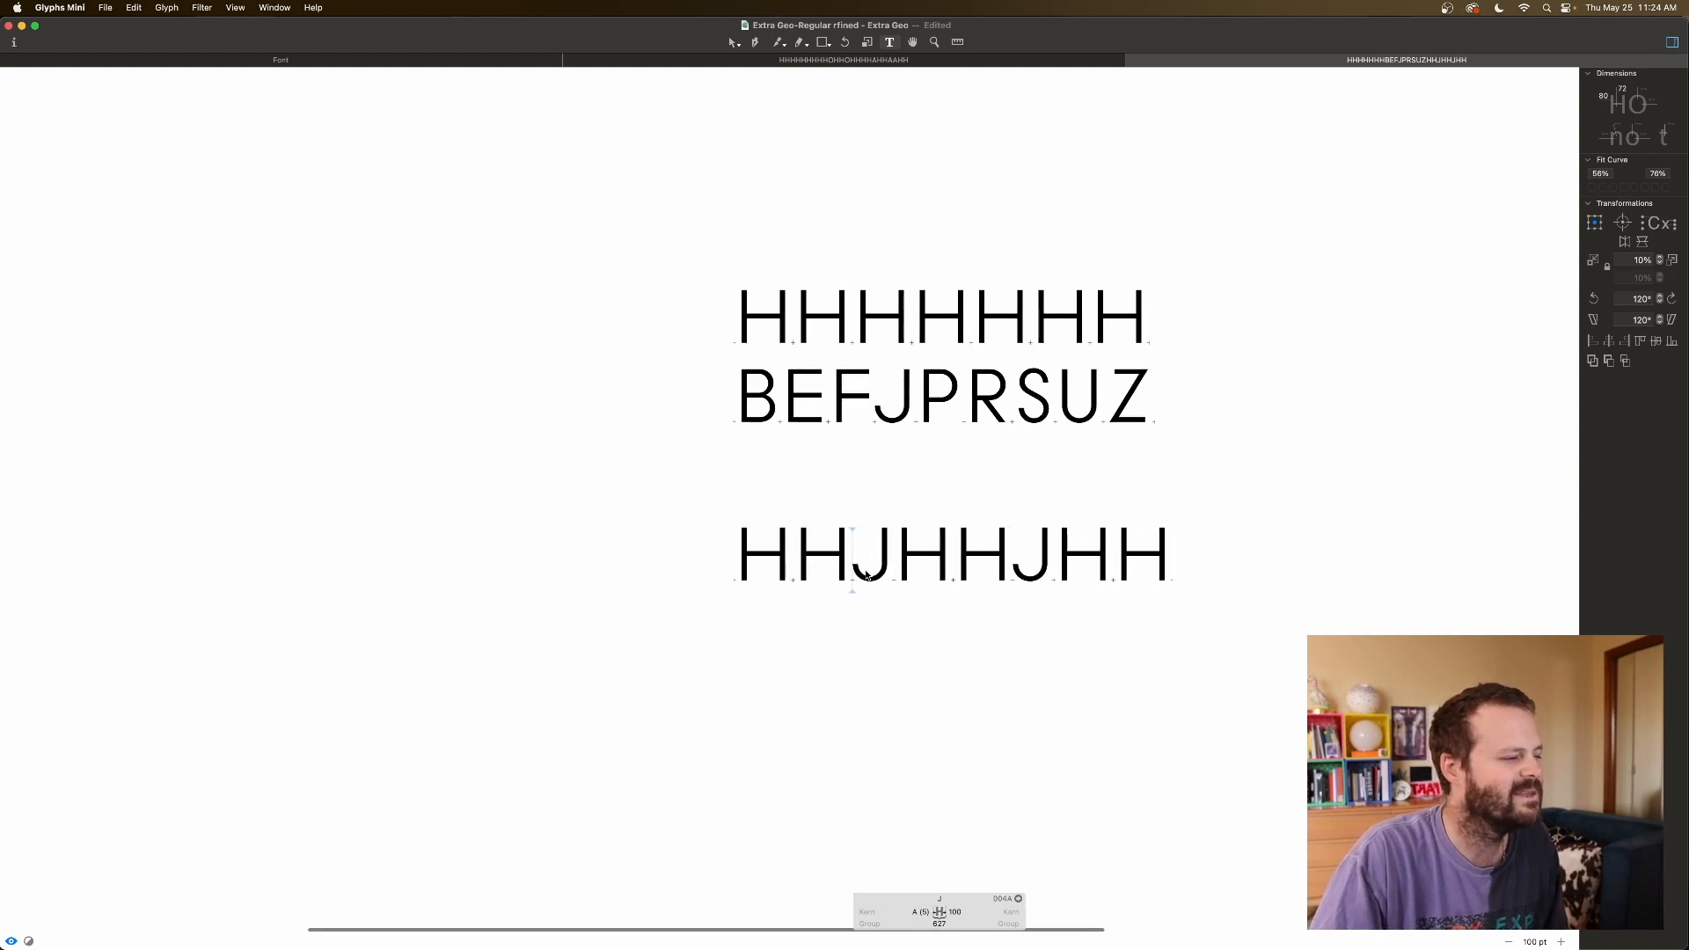
scroll(866, 573, "right", 1)
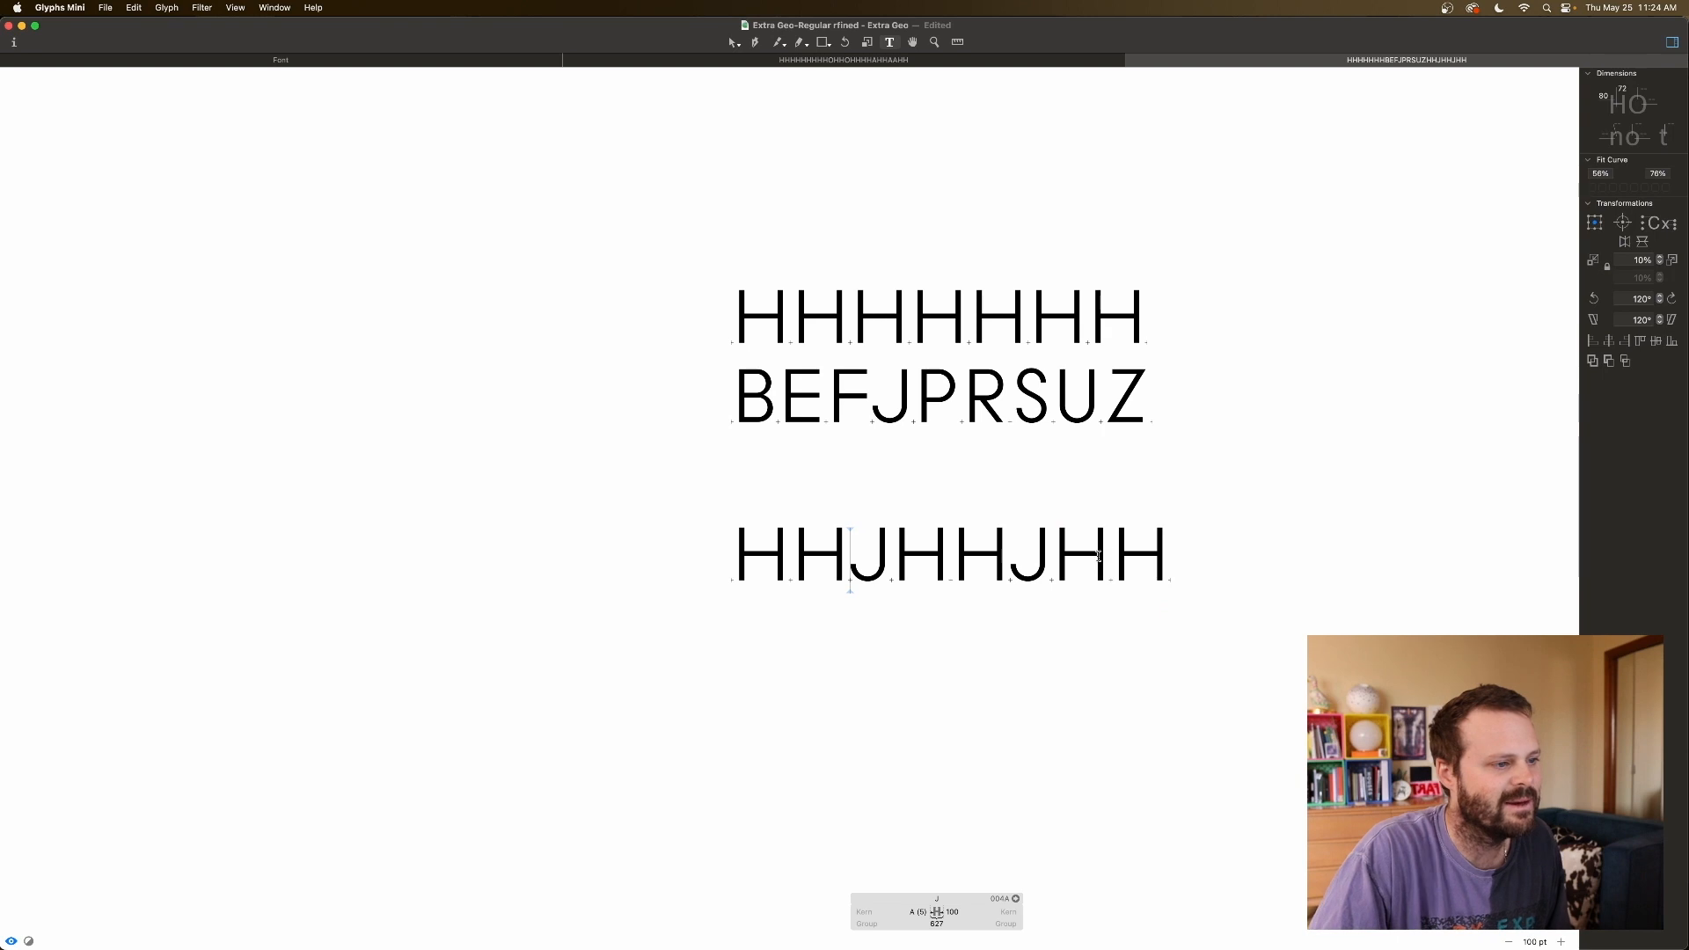
left_click(1012, 570)
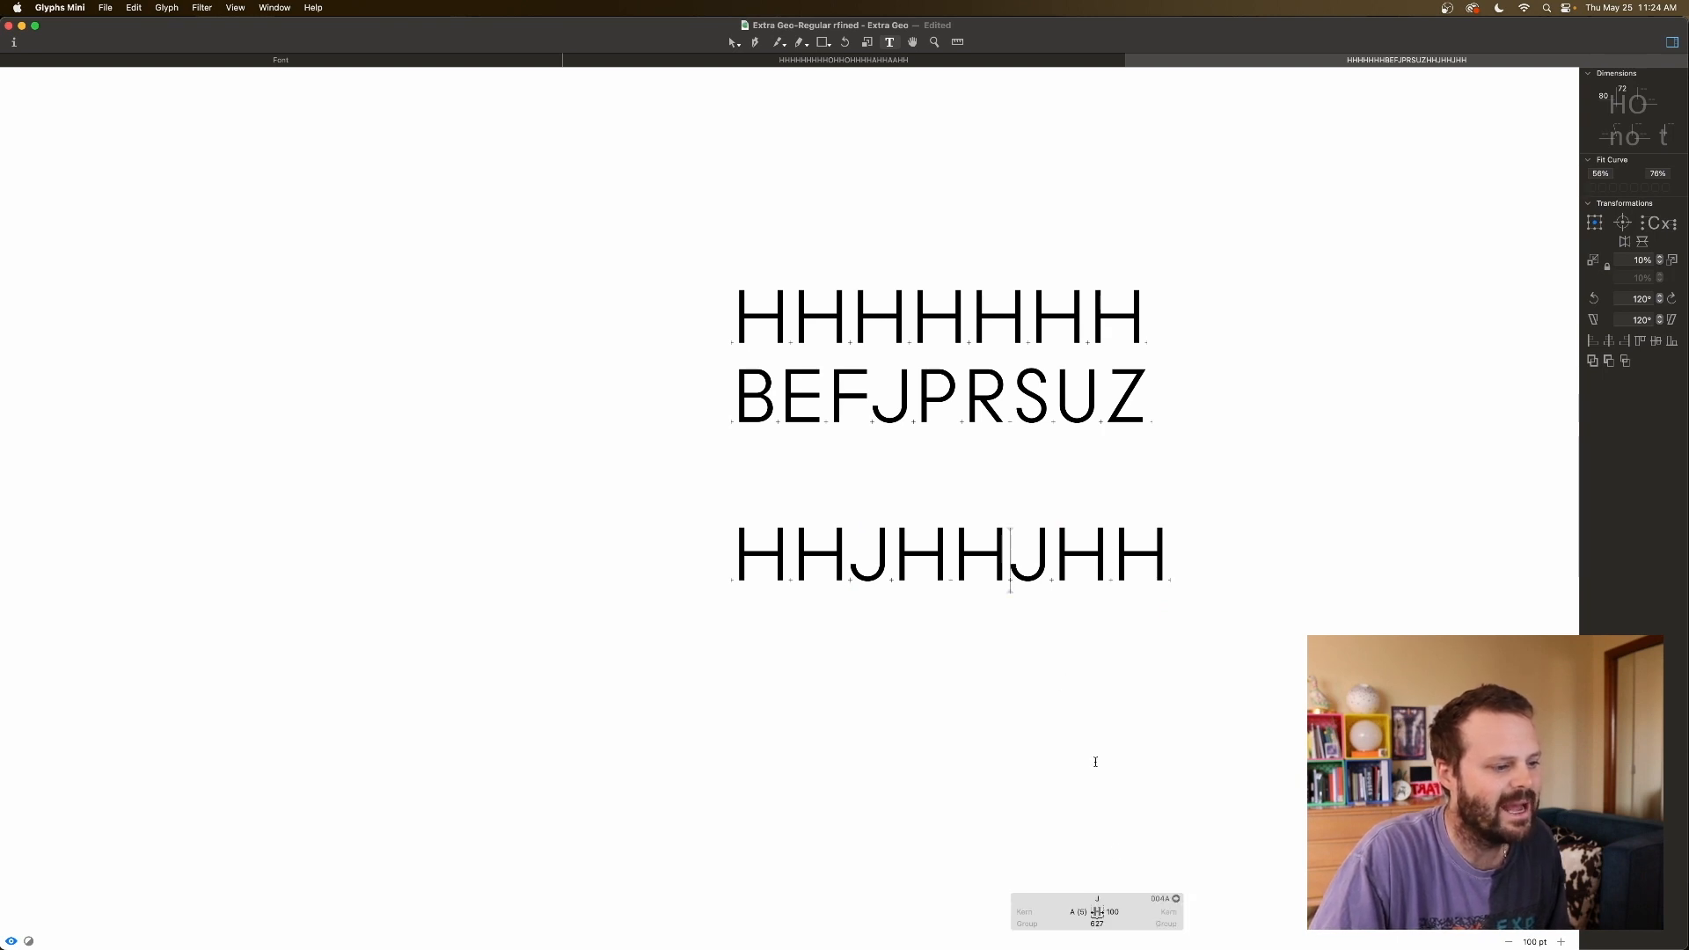
left_click(1114, 912)
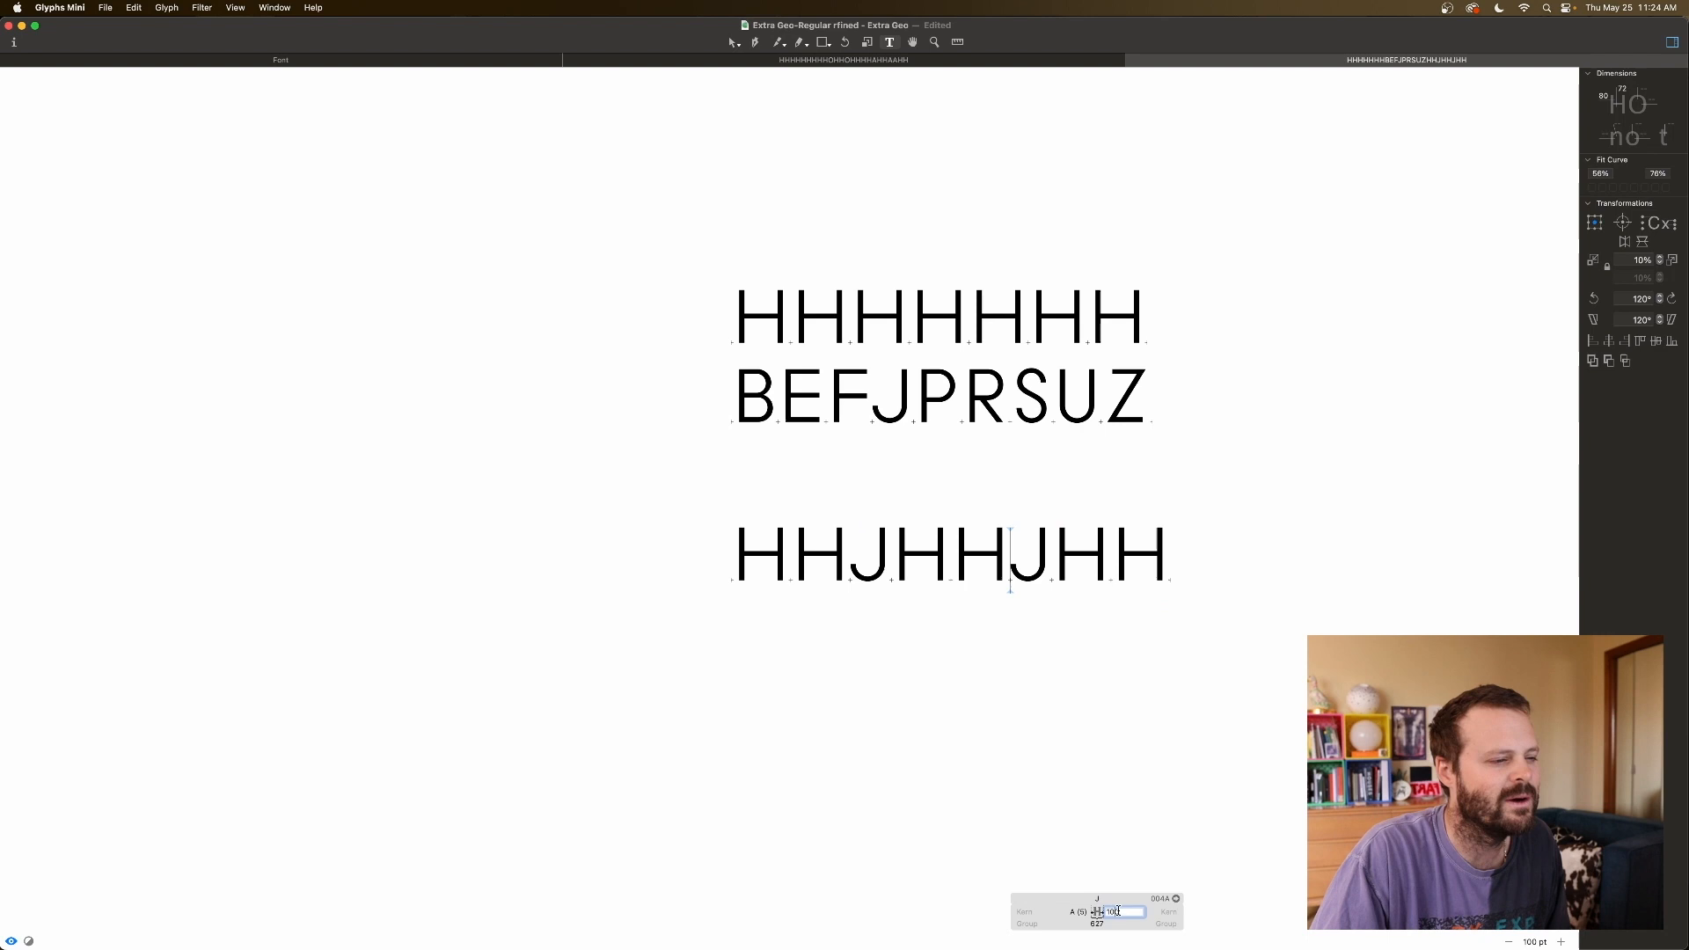
left_click(922, 414)
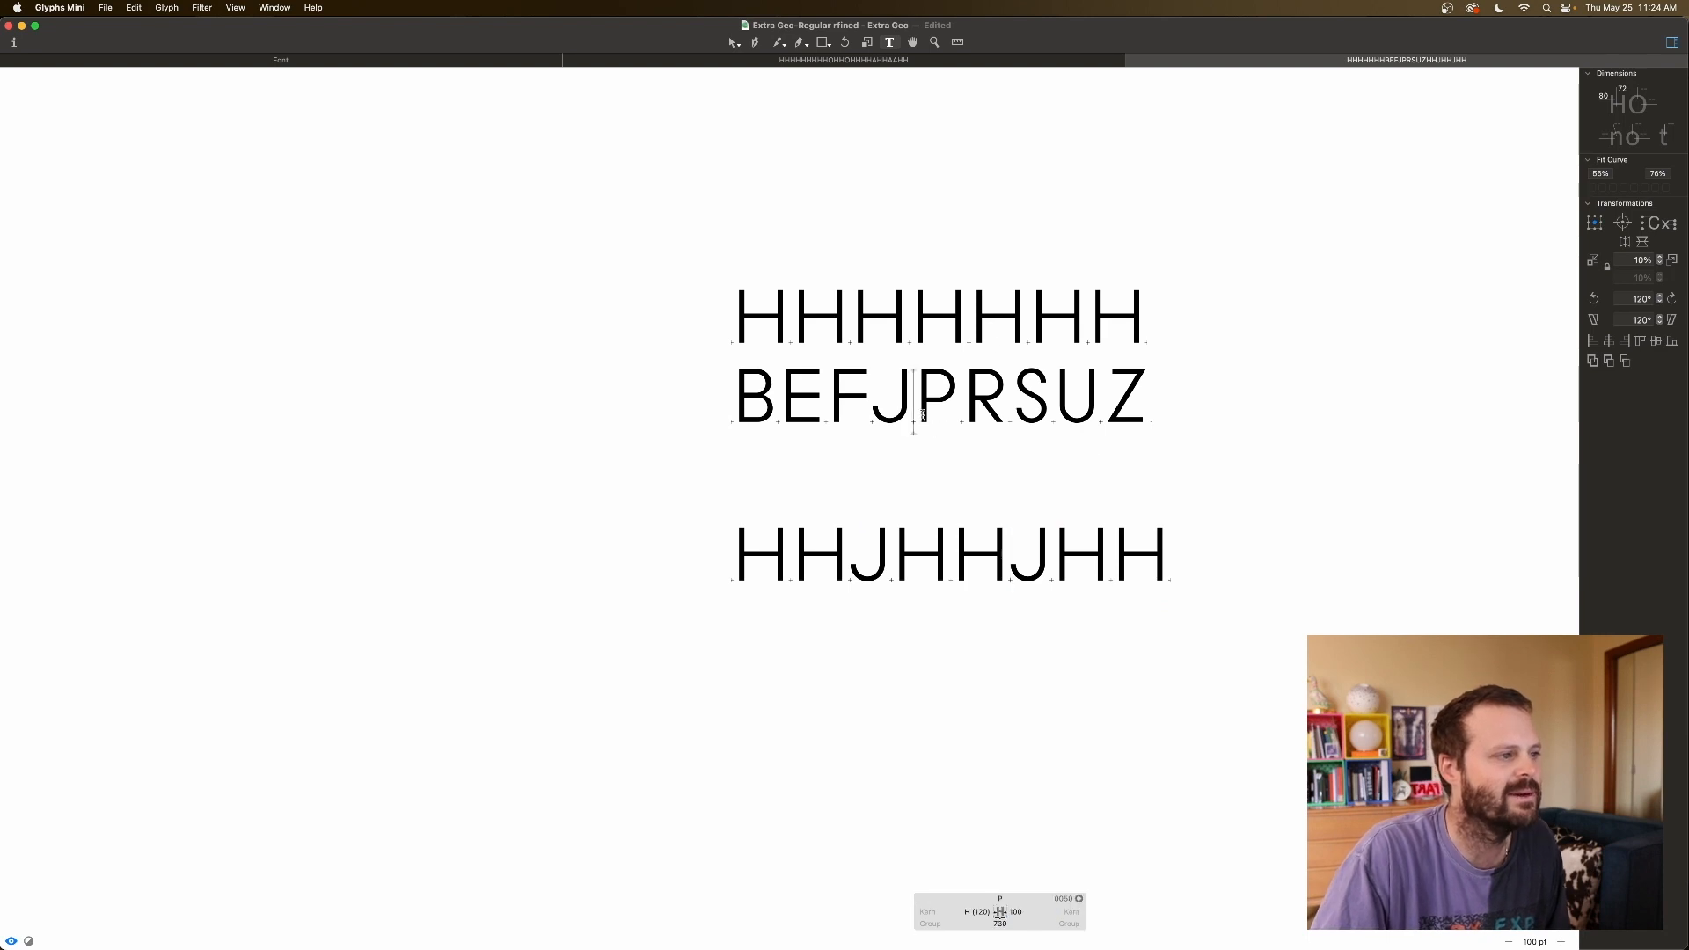
left_click(883, 535)
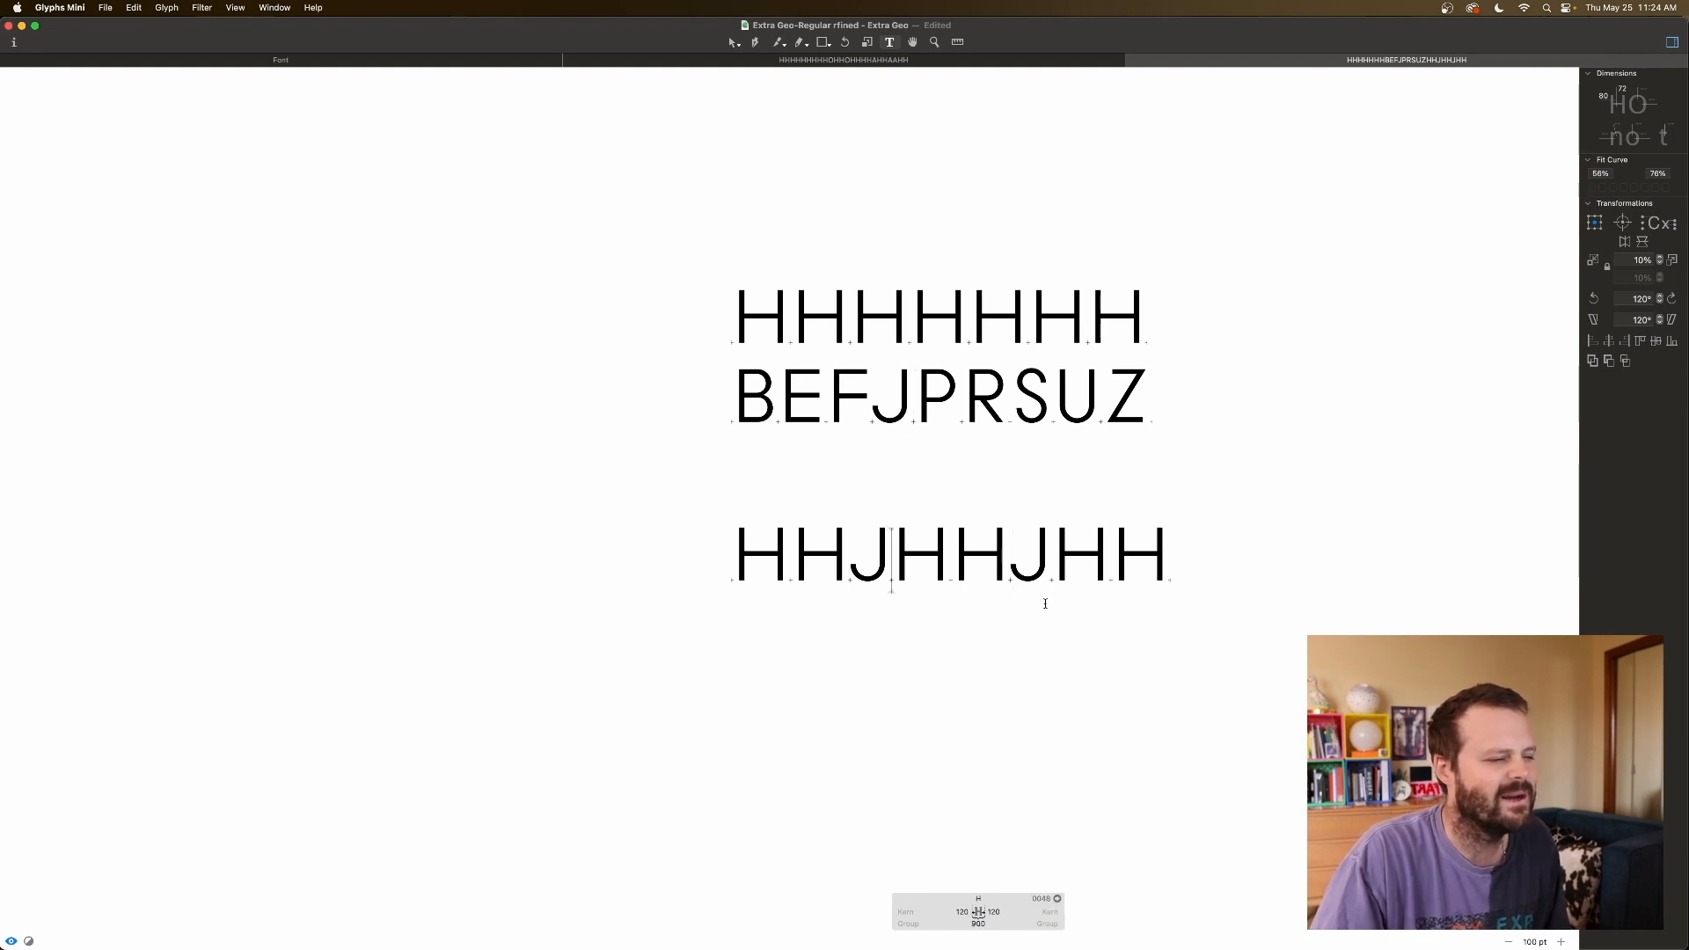
key("BackSpace")
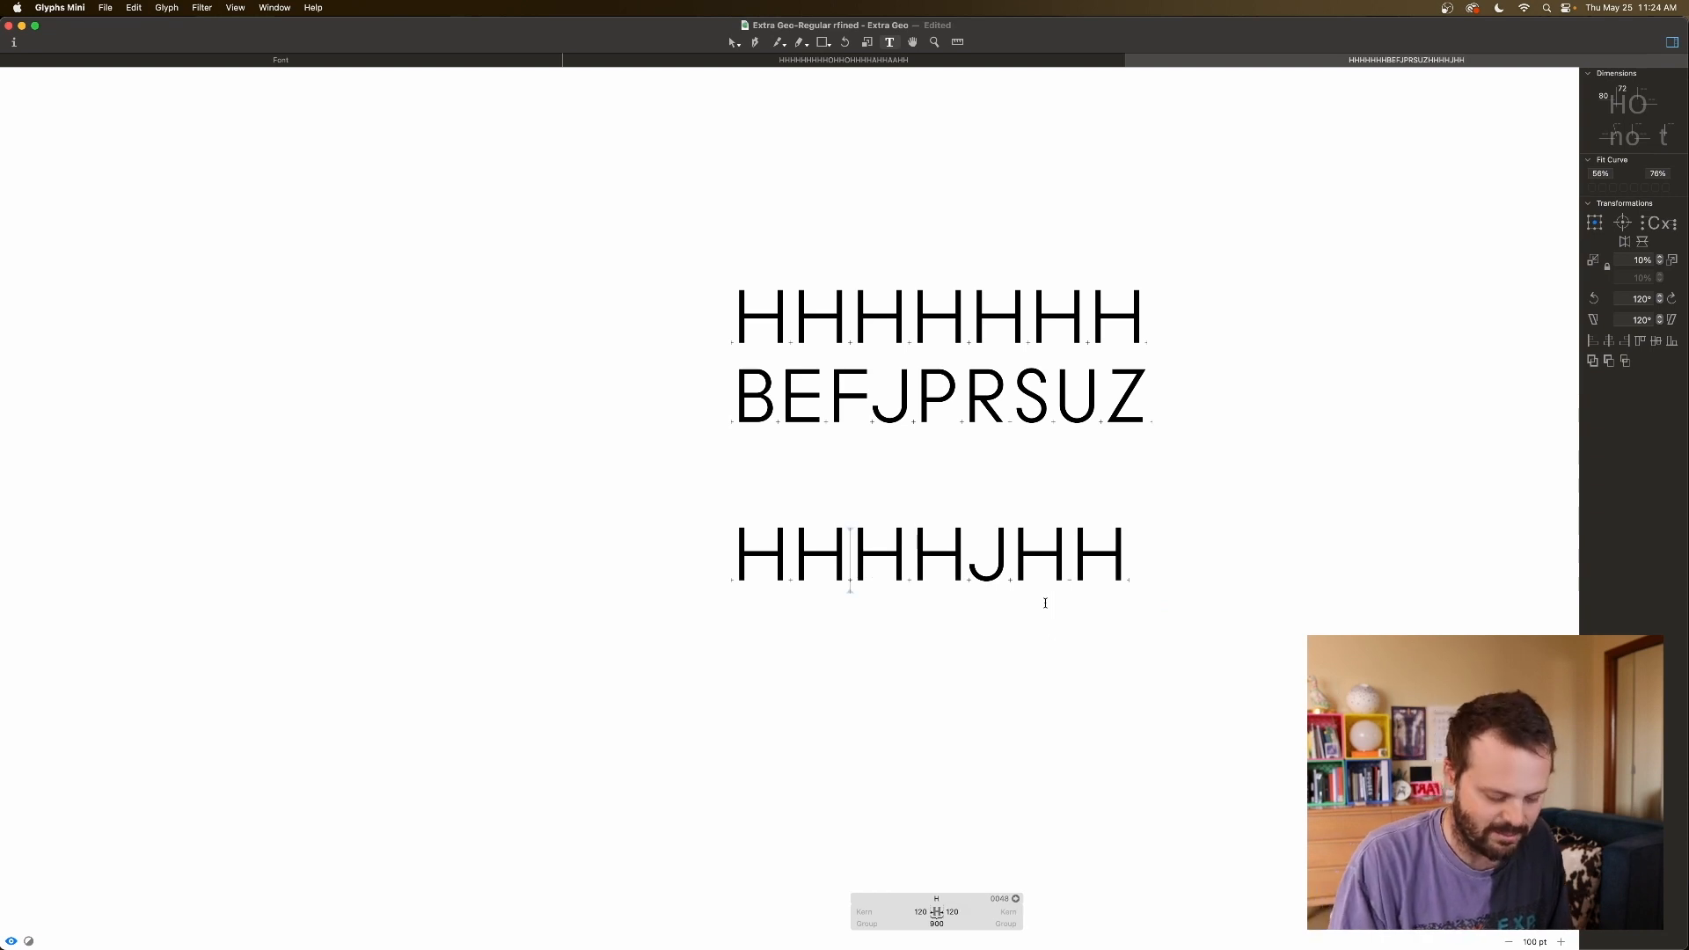
Replace both J's with P so the line reads HHPHHPHH.
type("P")
left_click(1055, 549)
key("BackSpace")
type("PHHP")
Set P's right sidebearing to 70, then adjust it down to 45.
left_click(851, 556)
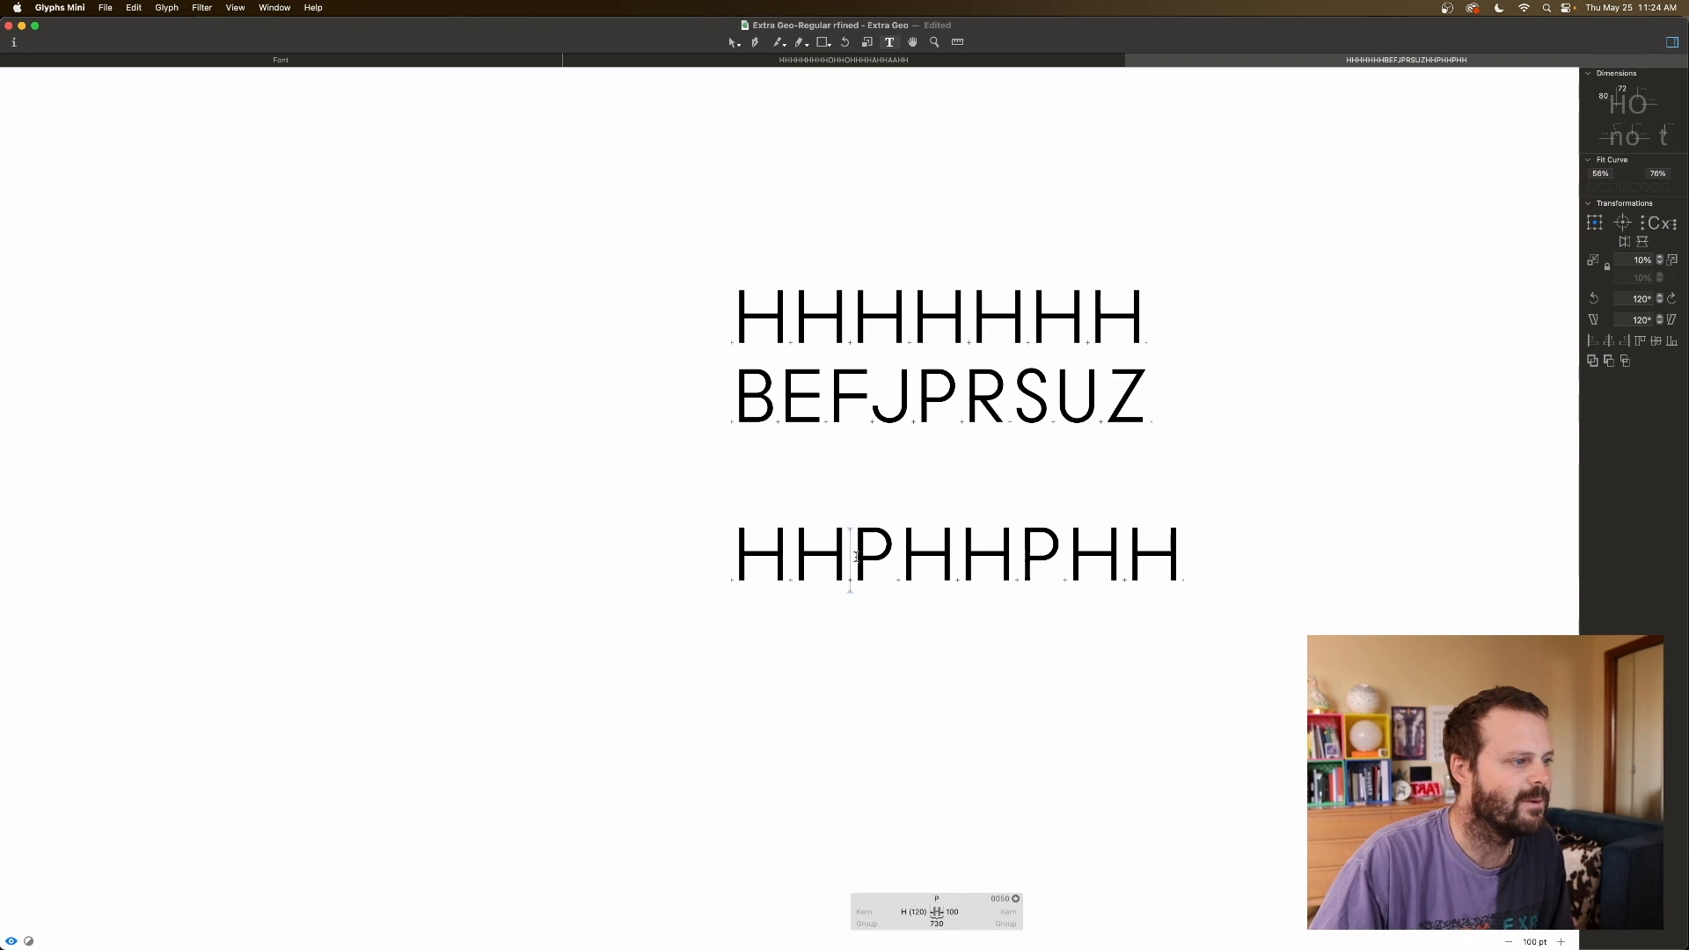
double_click(951, 911)
type("70")
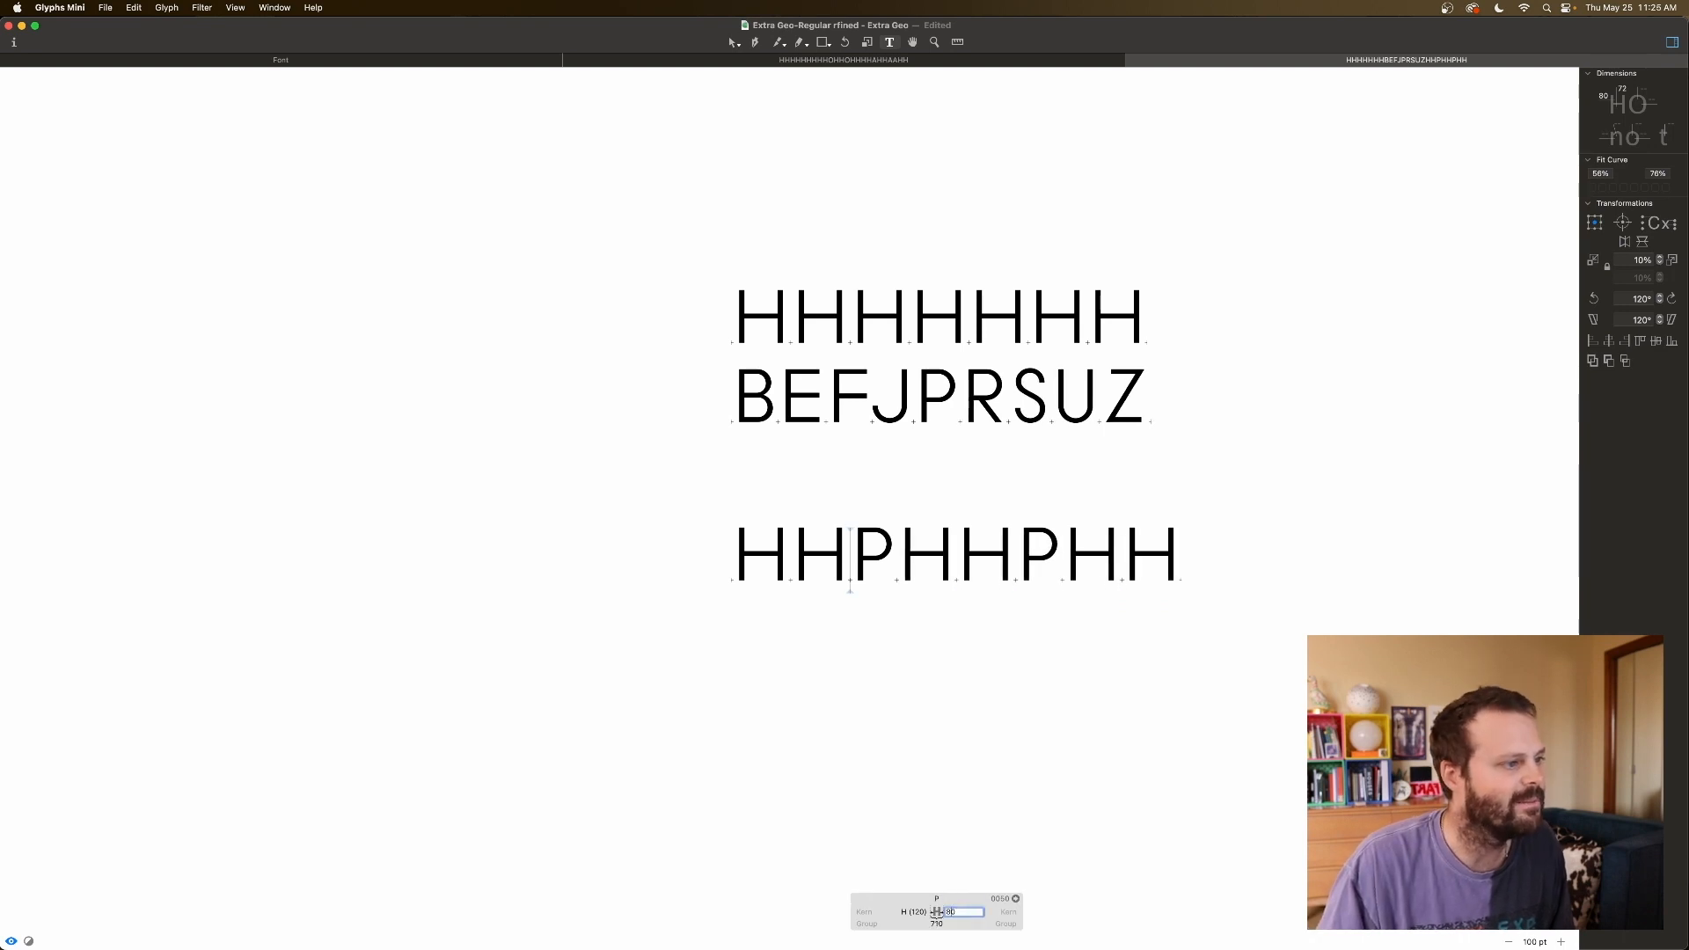
key("shift+Down")
key("shift+Down")
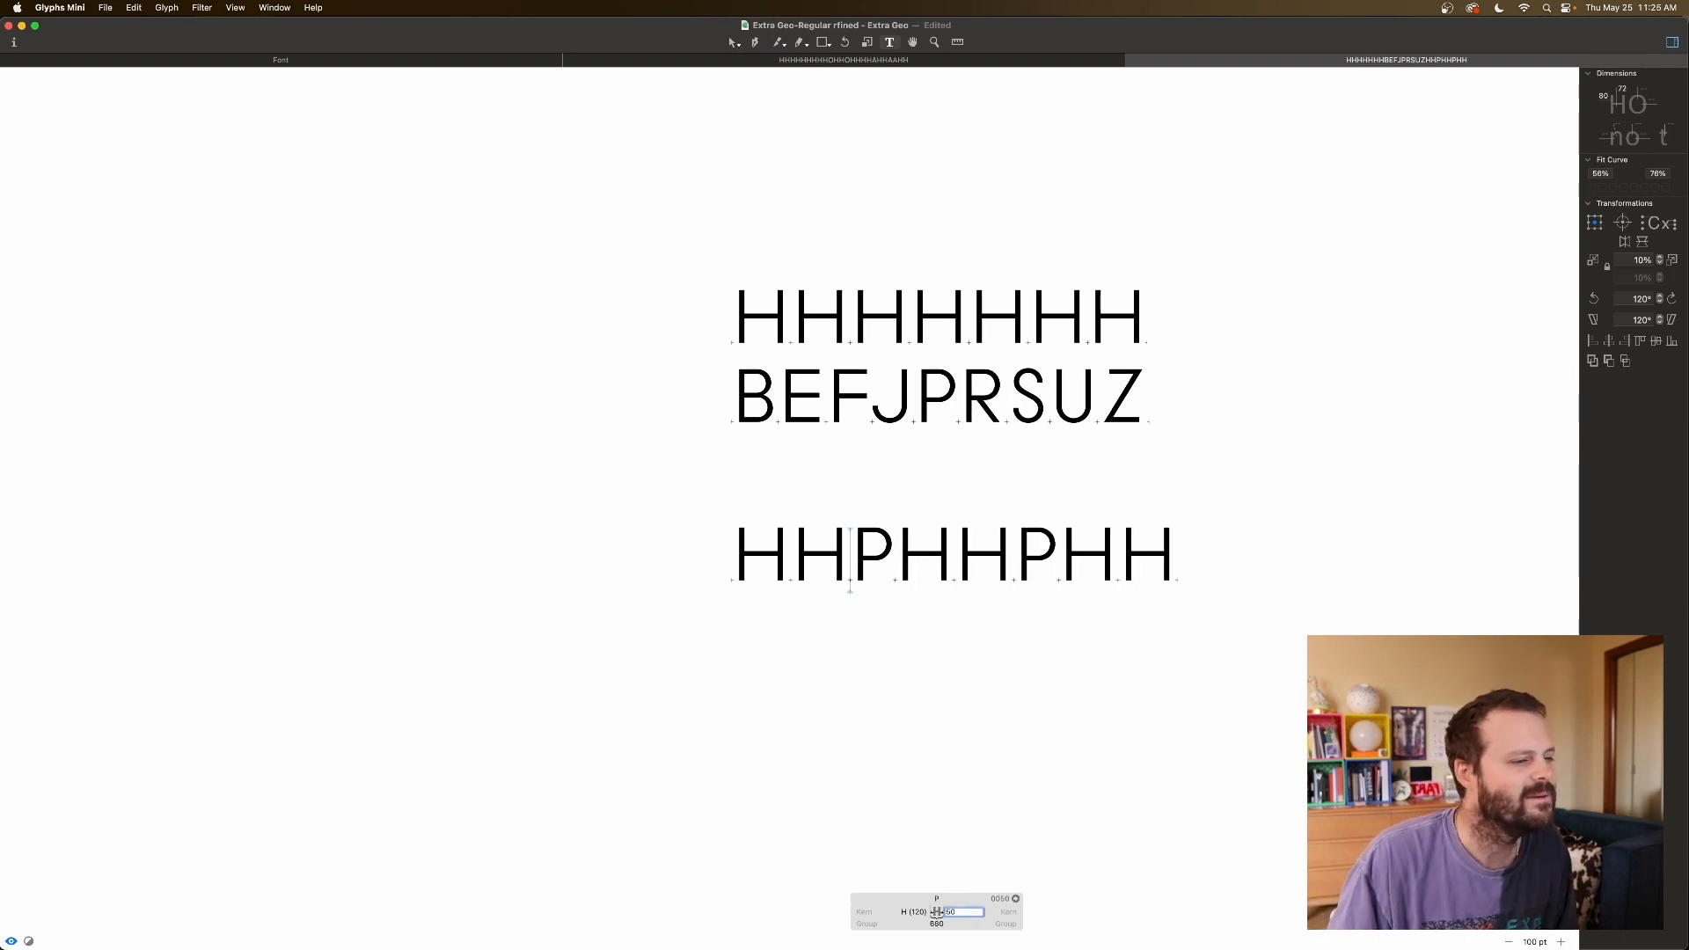
key("shift+Down")
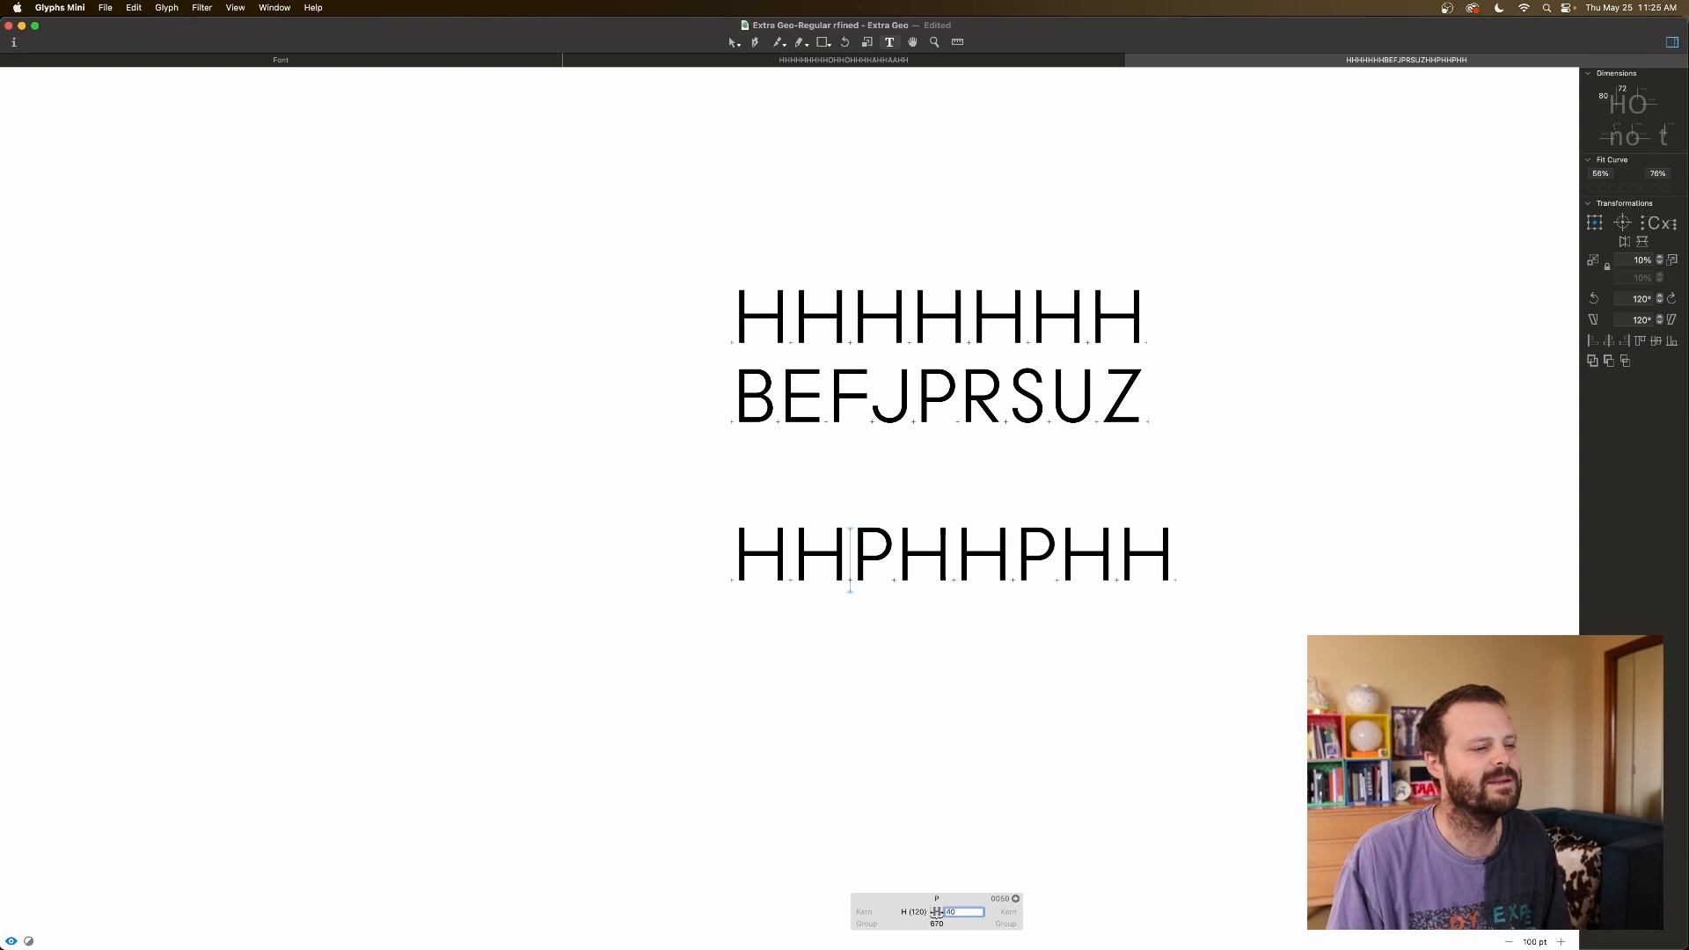
key("shift+Down")
key("shift+Up")
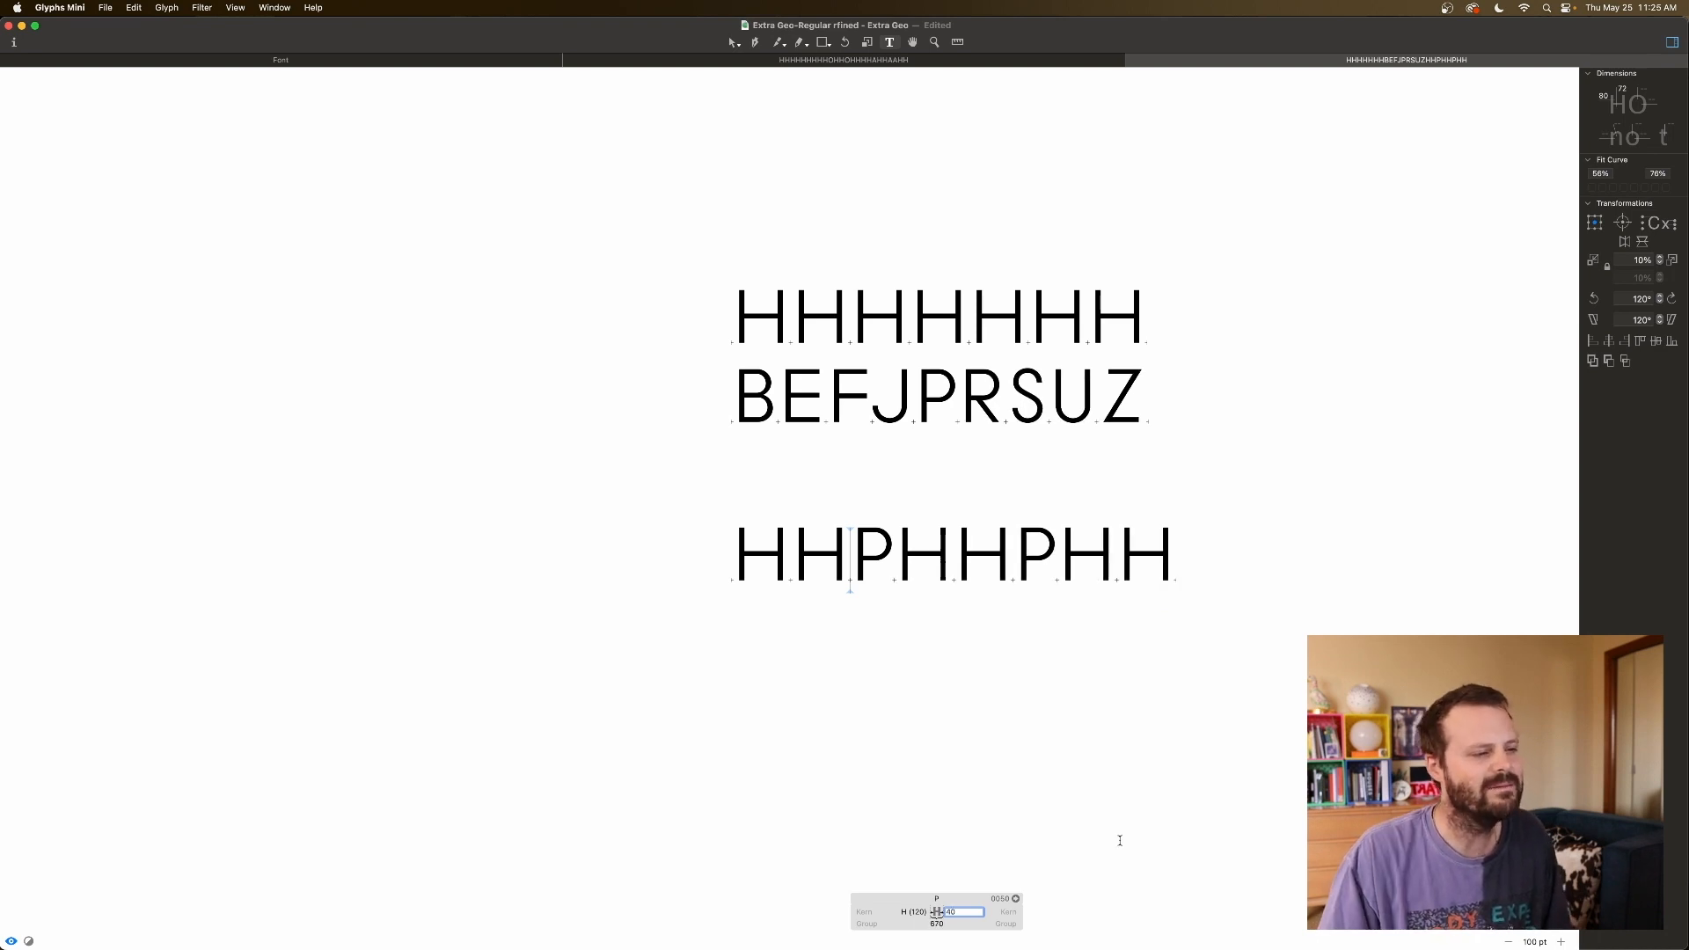
key("shift+Up")
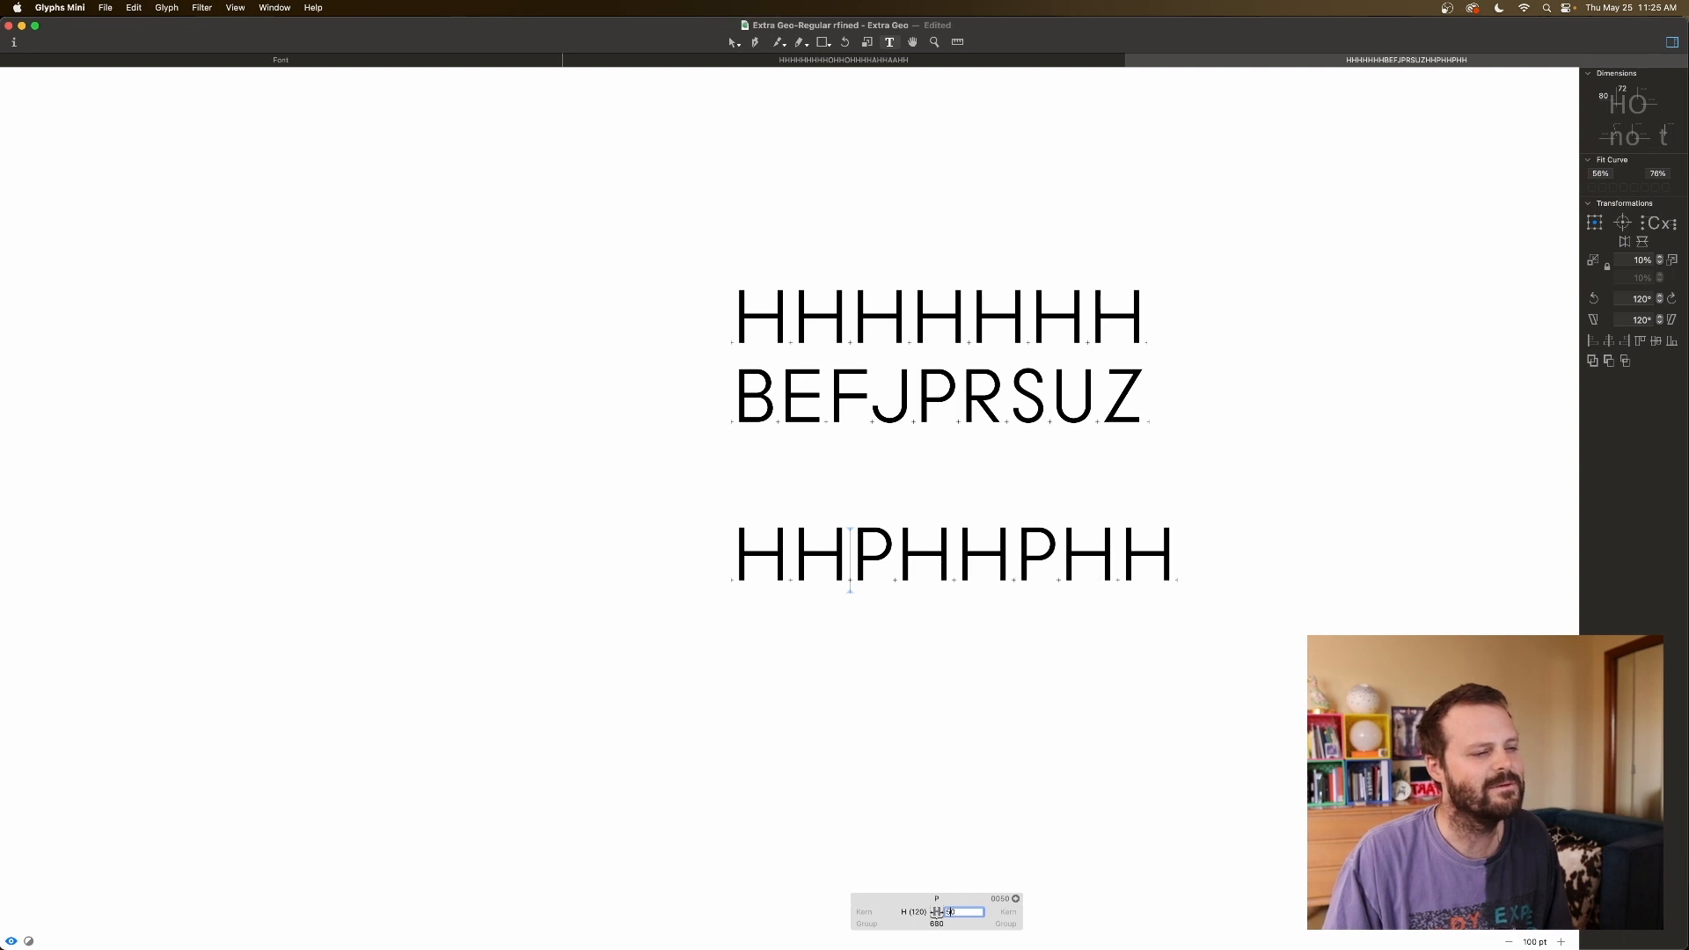
key("Down")
key("Down")
key("Down")
key("Down")
key("Down")
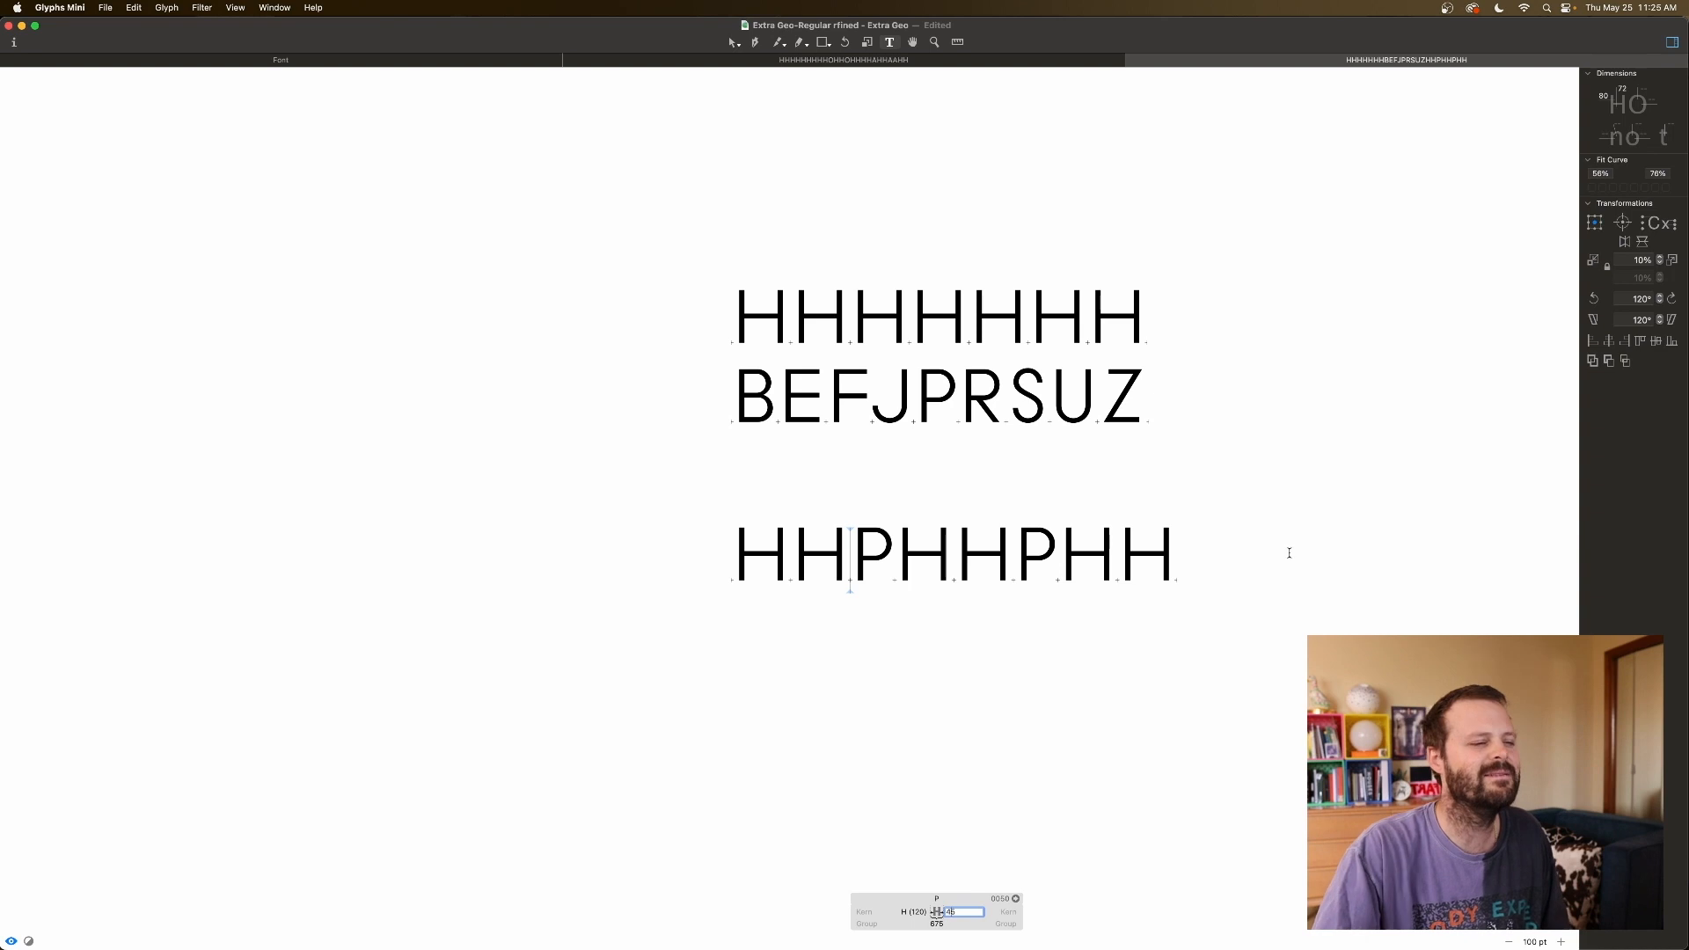
left_click(1287, 551)
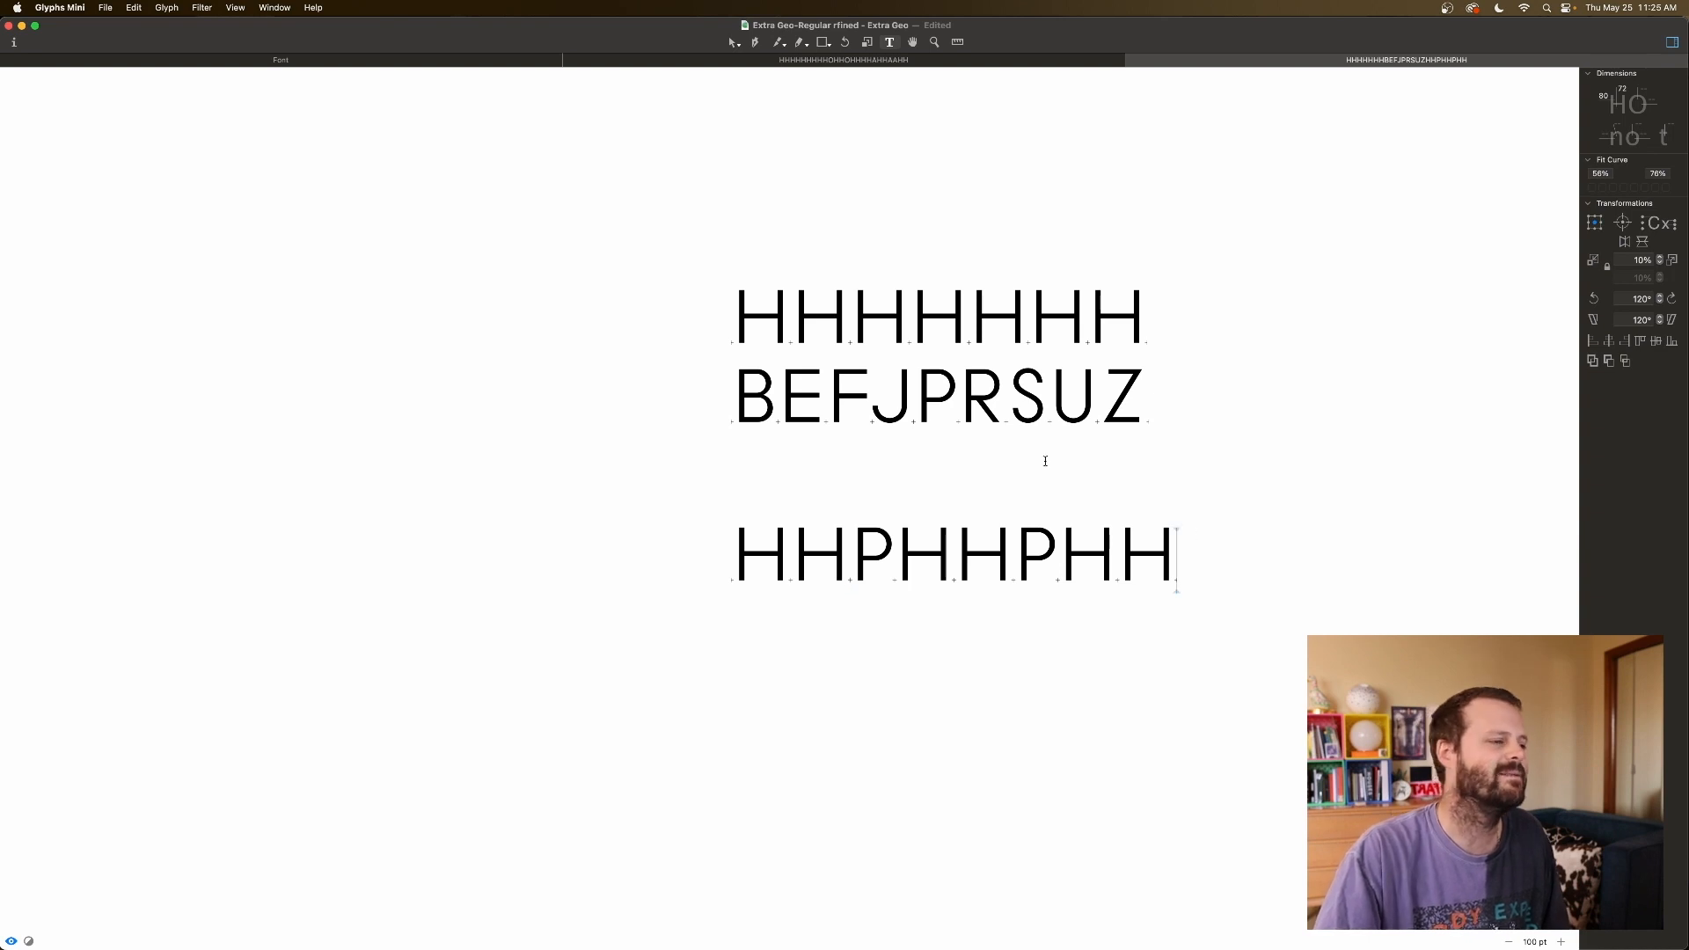
Replace both P's with R, making the line HHRHHRHH.
left_click(891, 570)
key("BackSpace")
type("R")
left_click(1056, 545)
key("BackSpace")
type("RHHR")
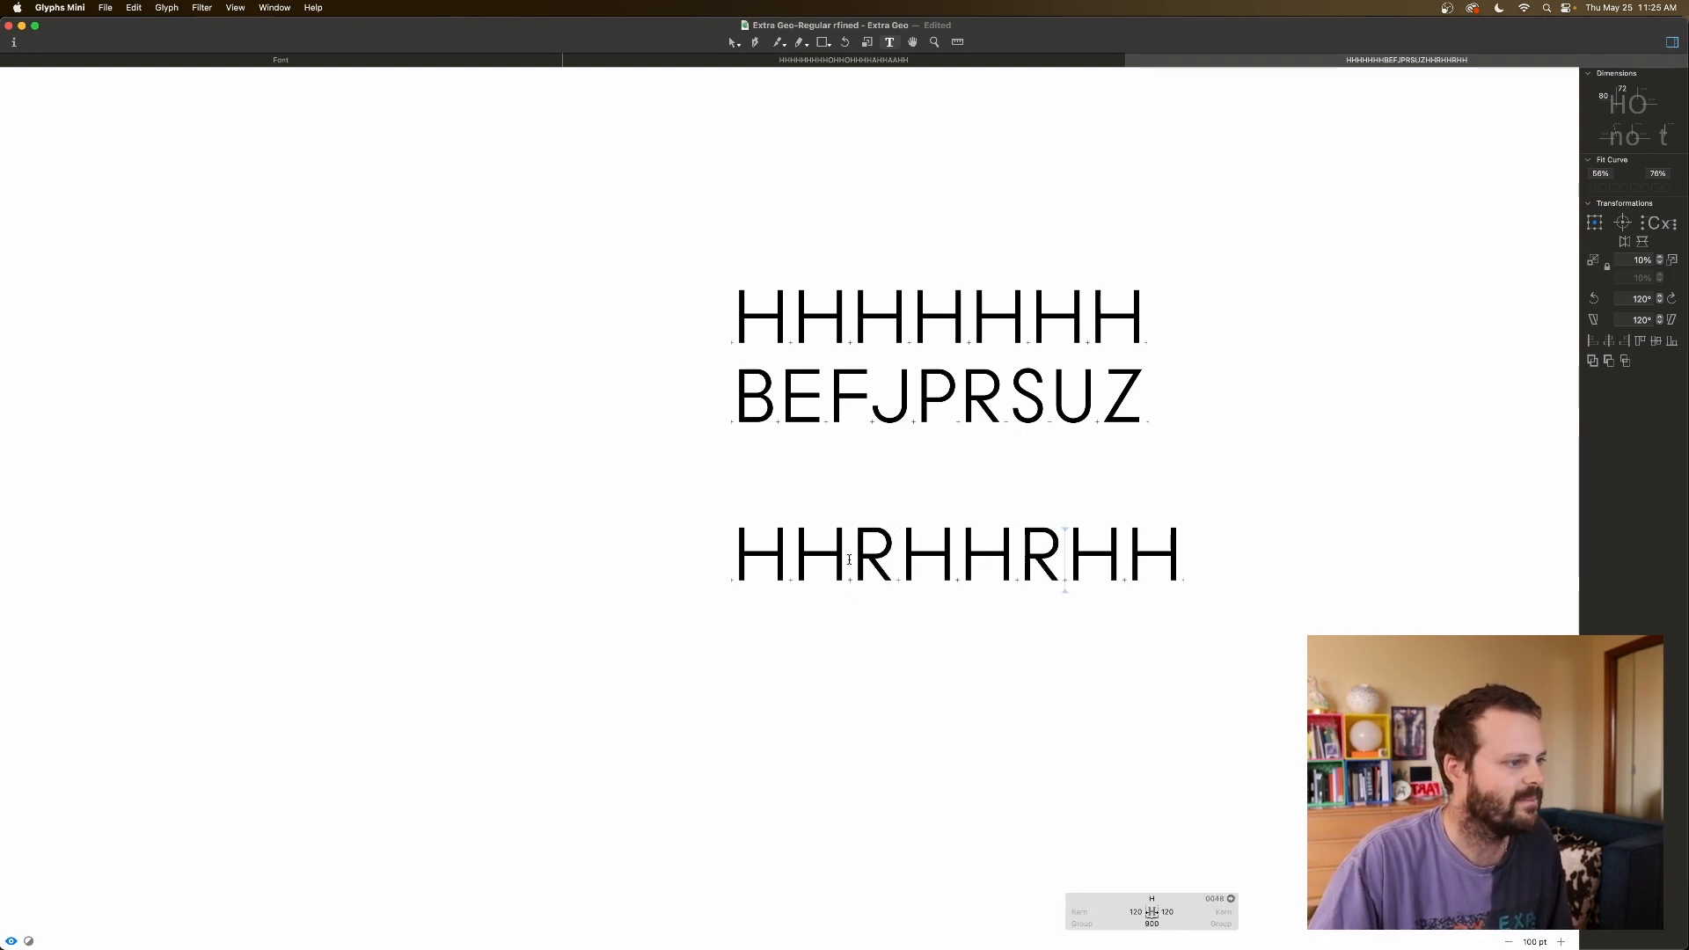
Set R's right sidebearing to 80, briefly trying 90 before settling back.
left_click(849, 559)
left_click(952, 911)
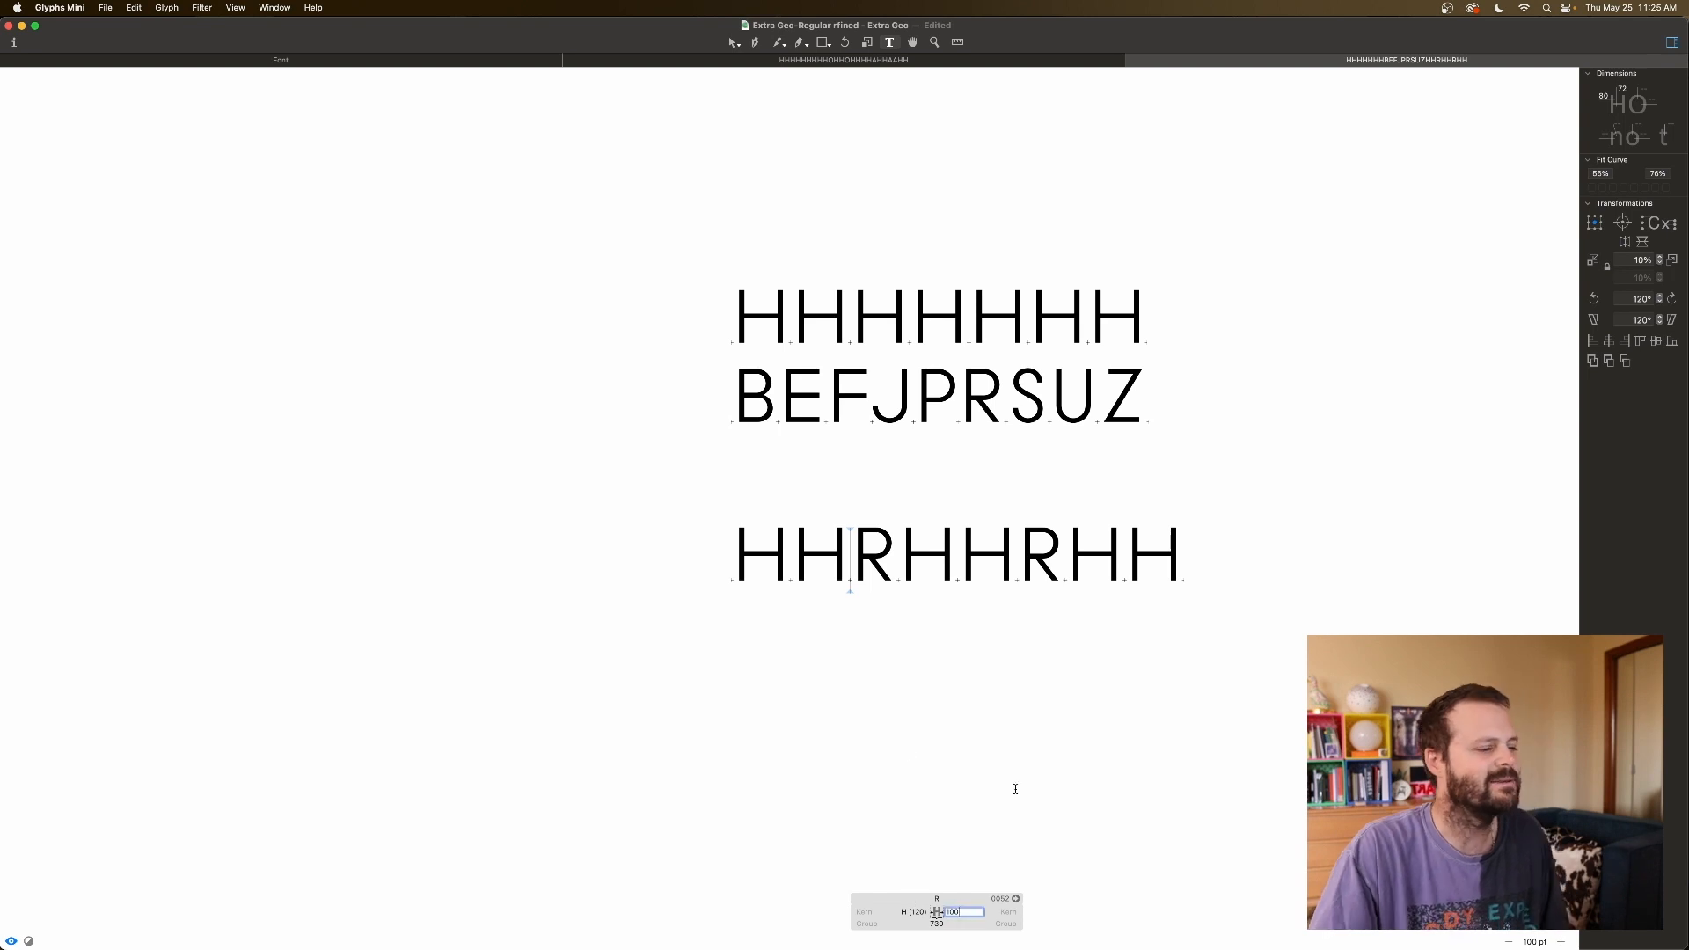
type("80")
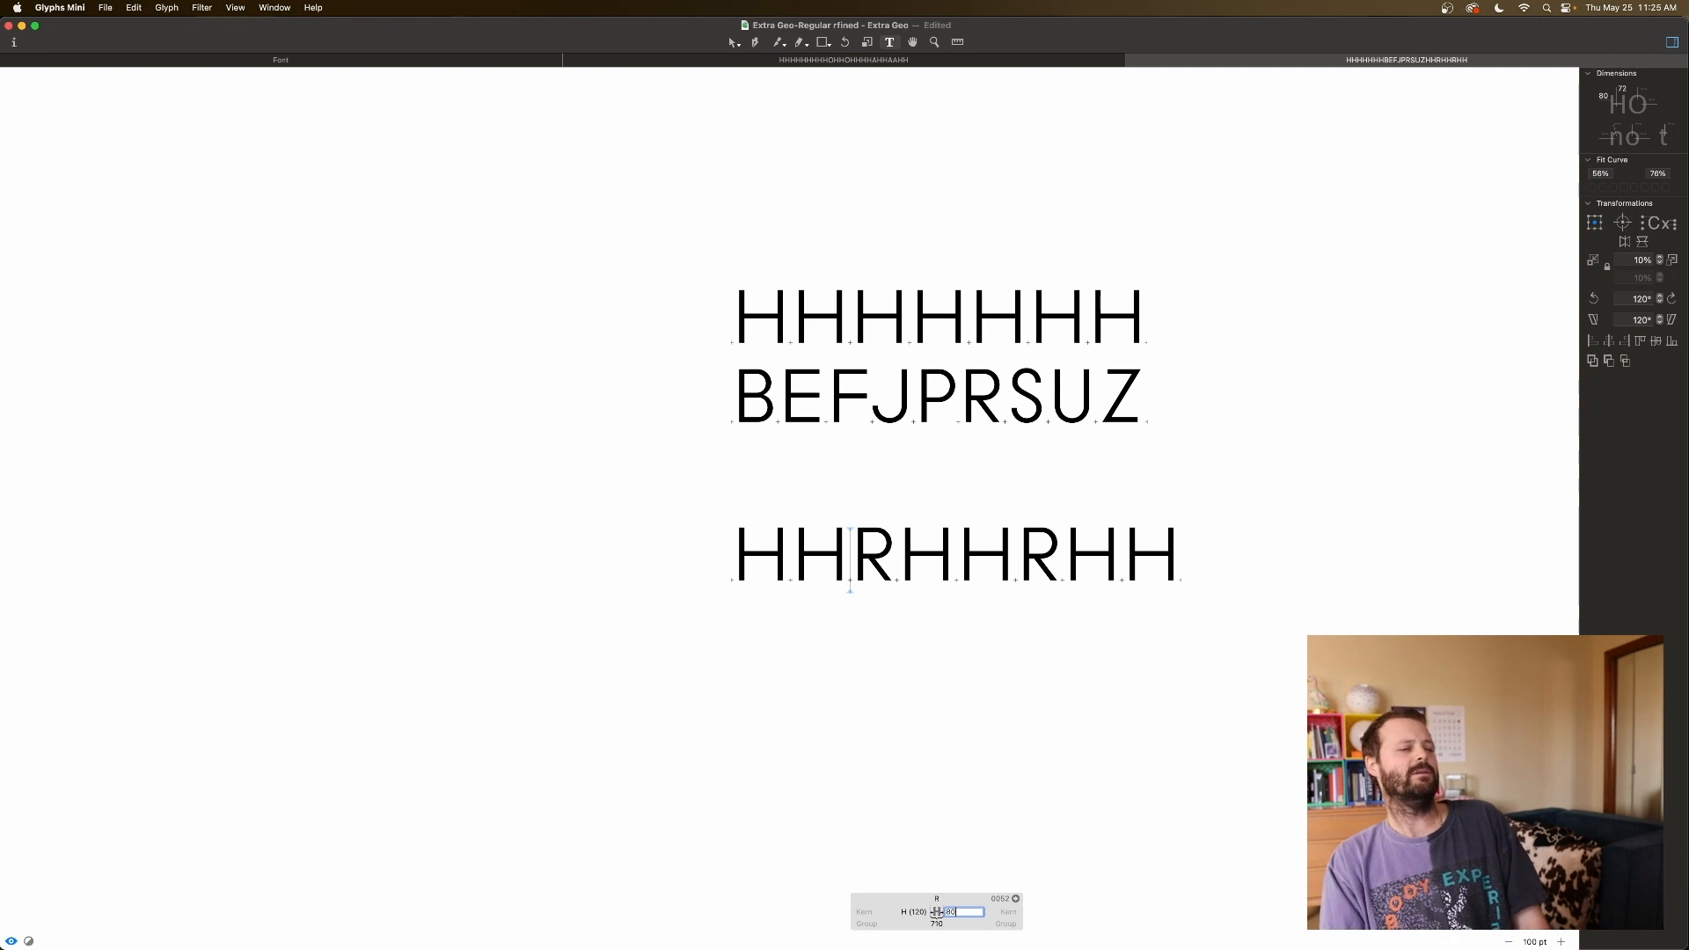
key("shift+Up")
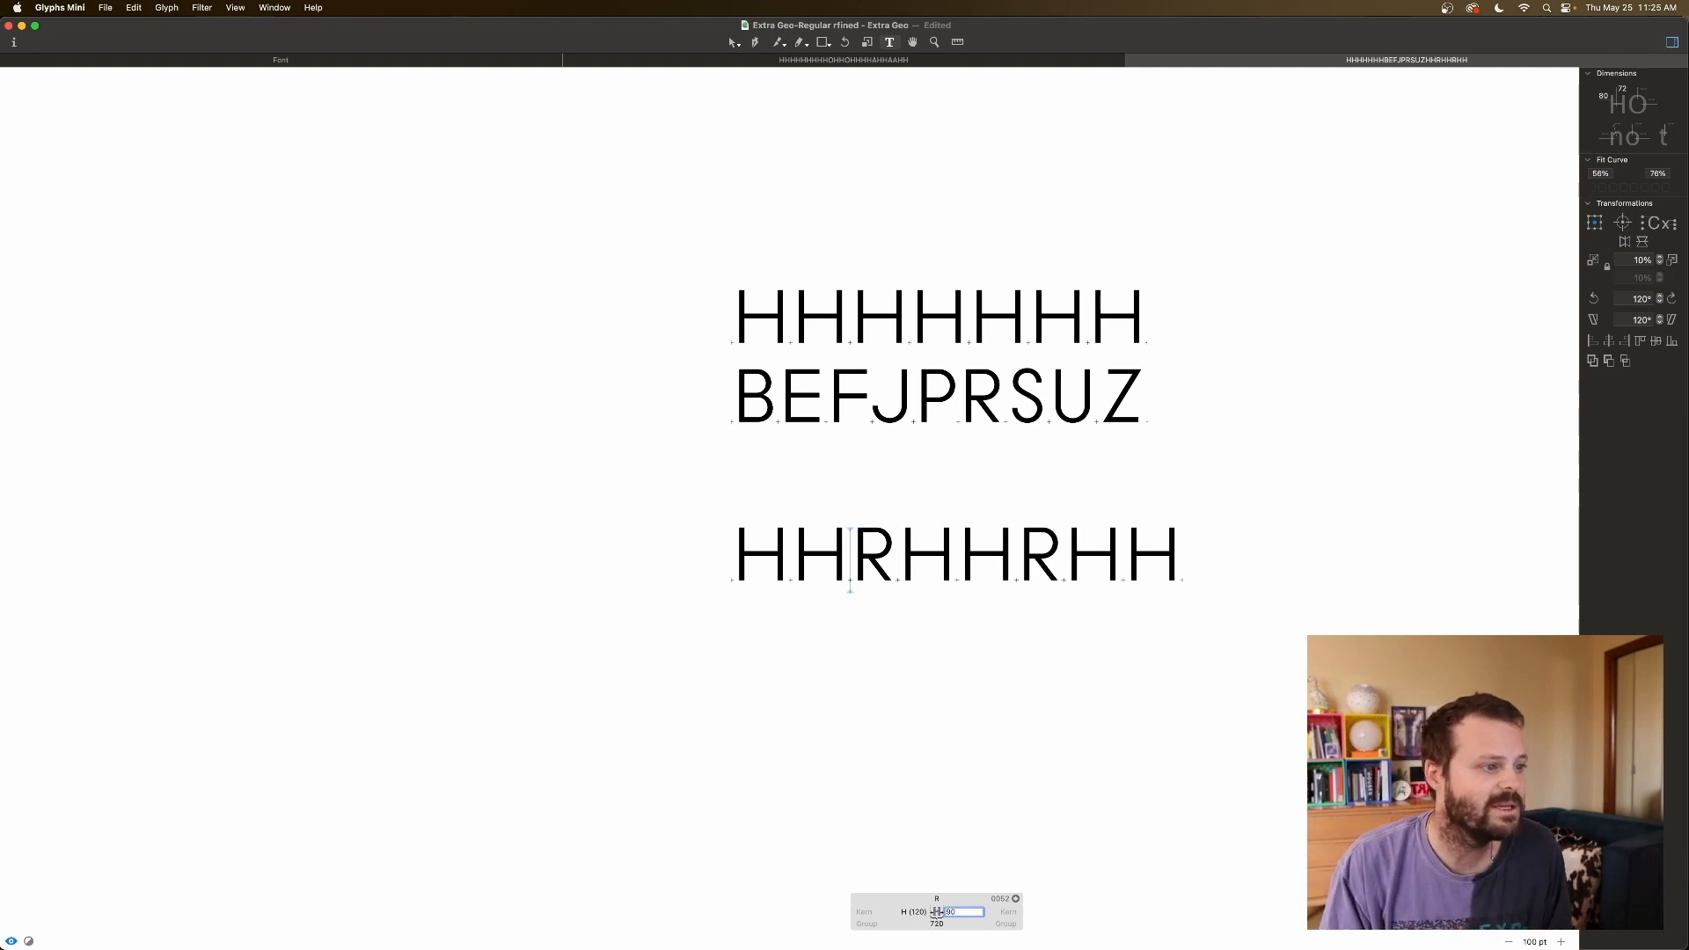
key("shift+Down")
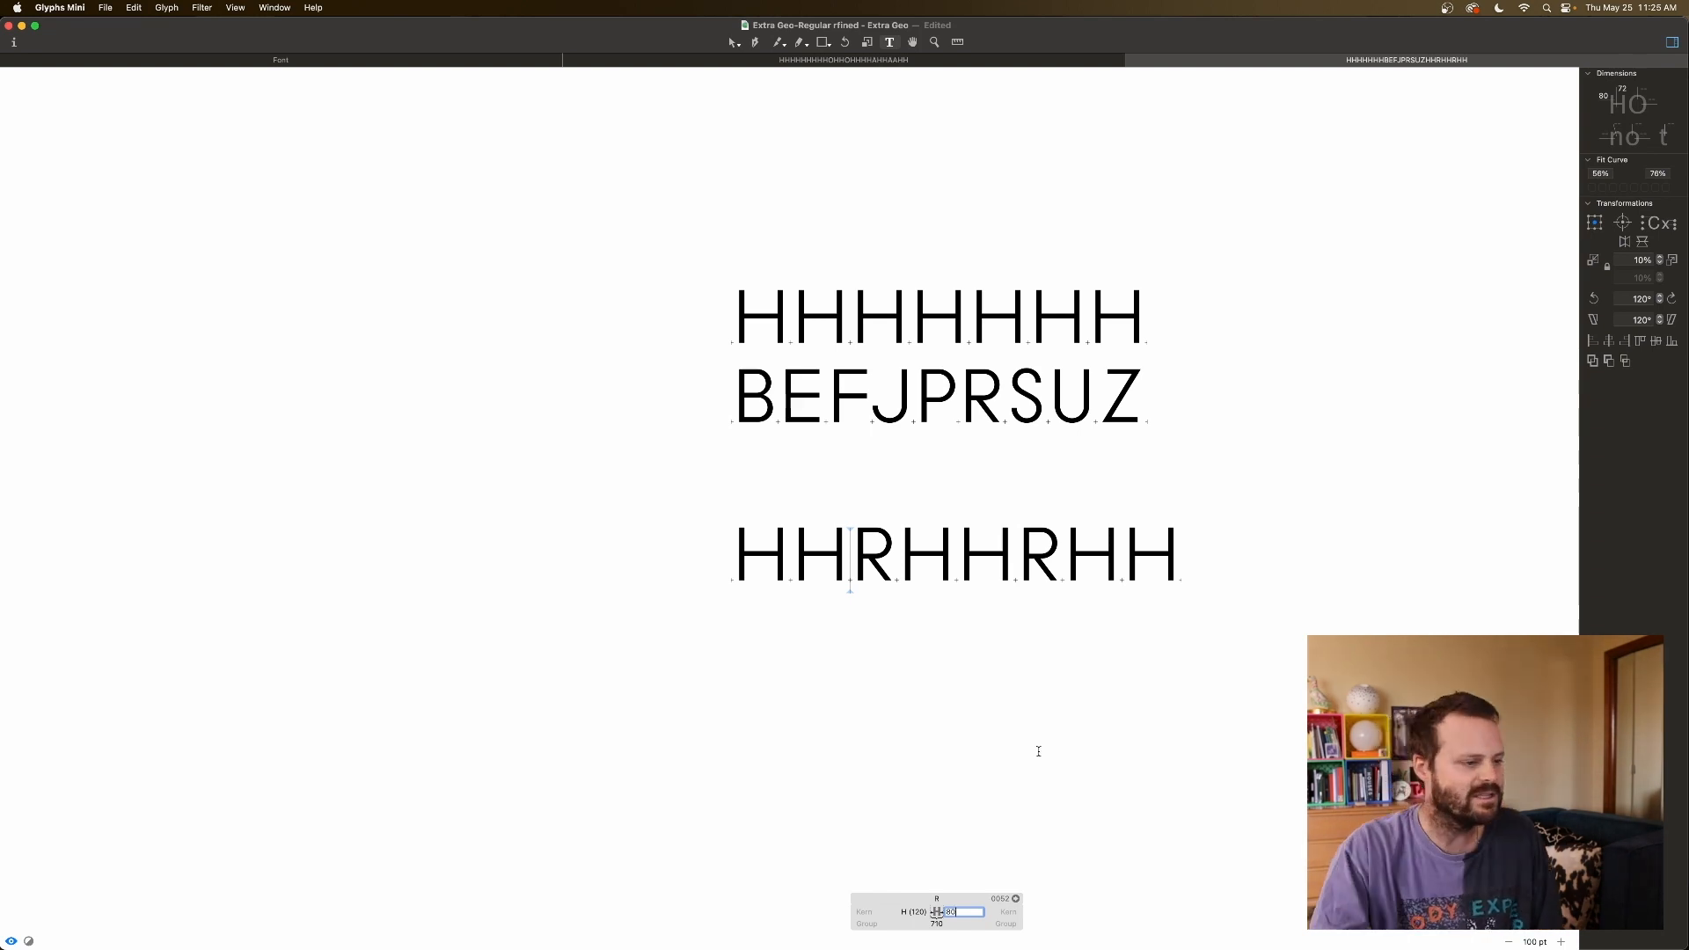
left_click(1001, 401)
Replace both R's with S so the line reads HHSHHSHH.
left_click(889, 566)
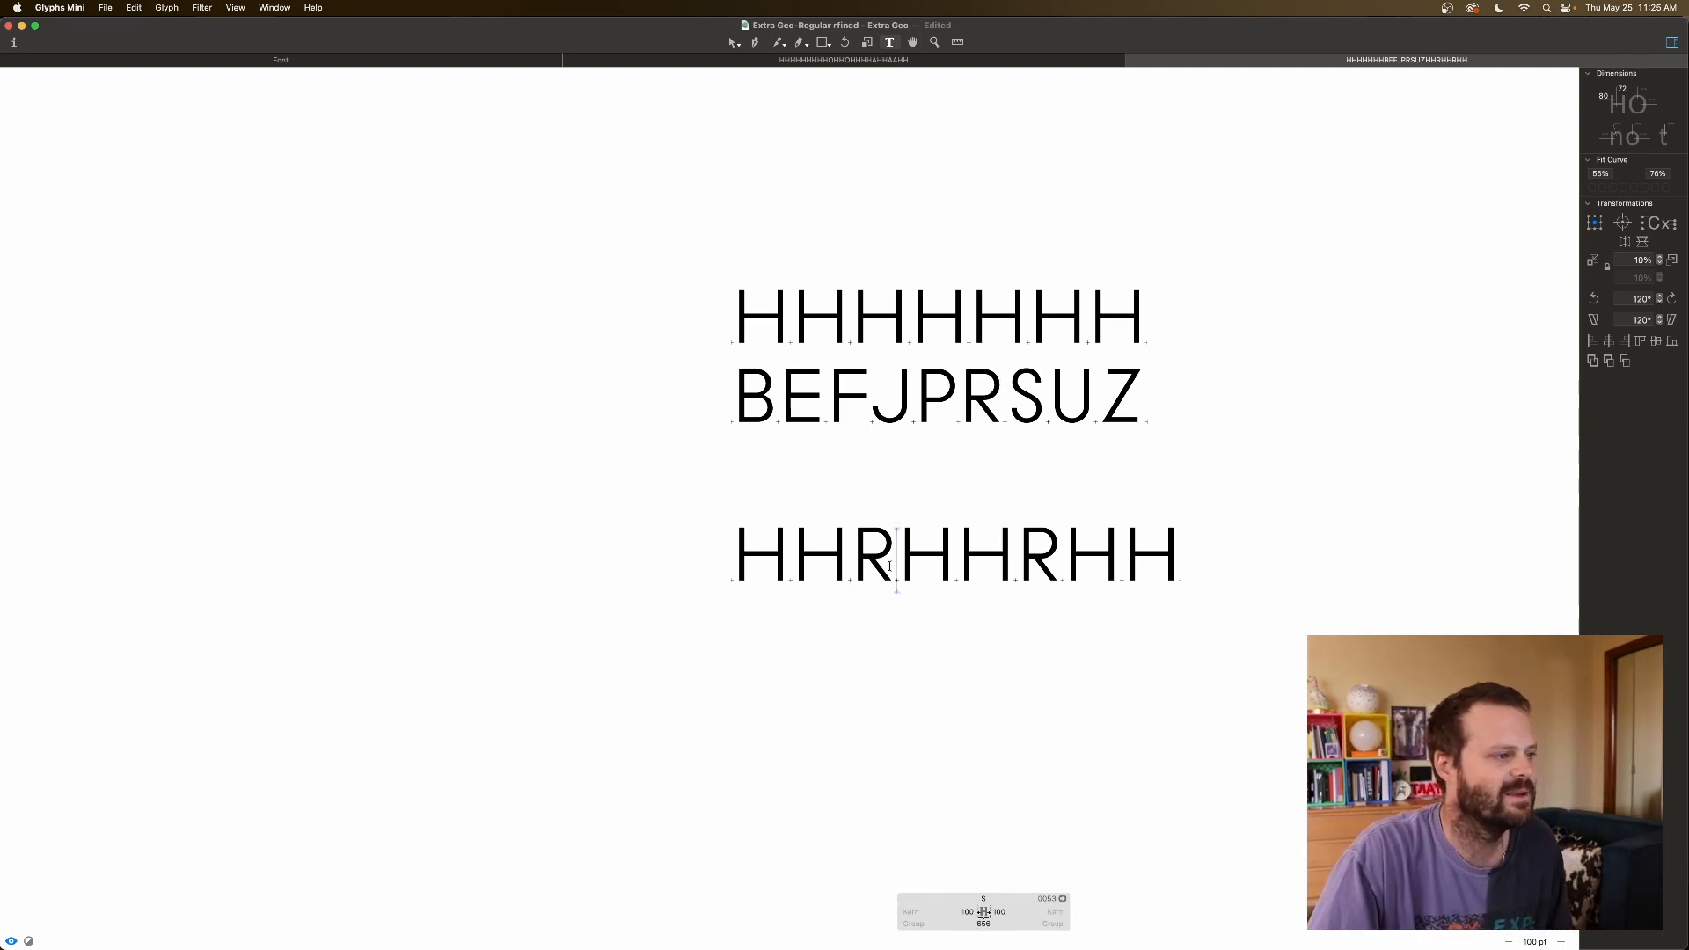
key("BackSpace")
type("S")
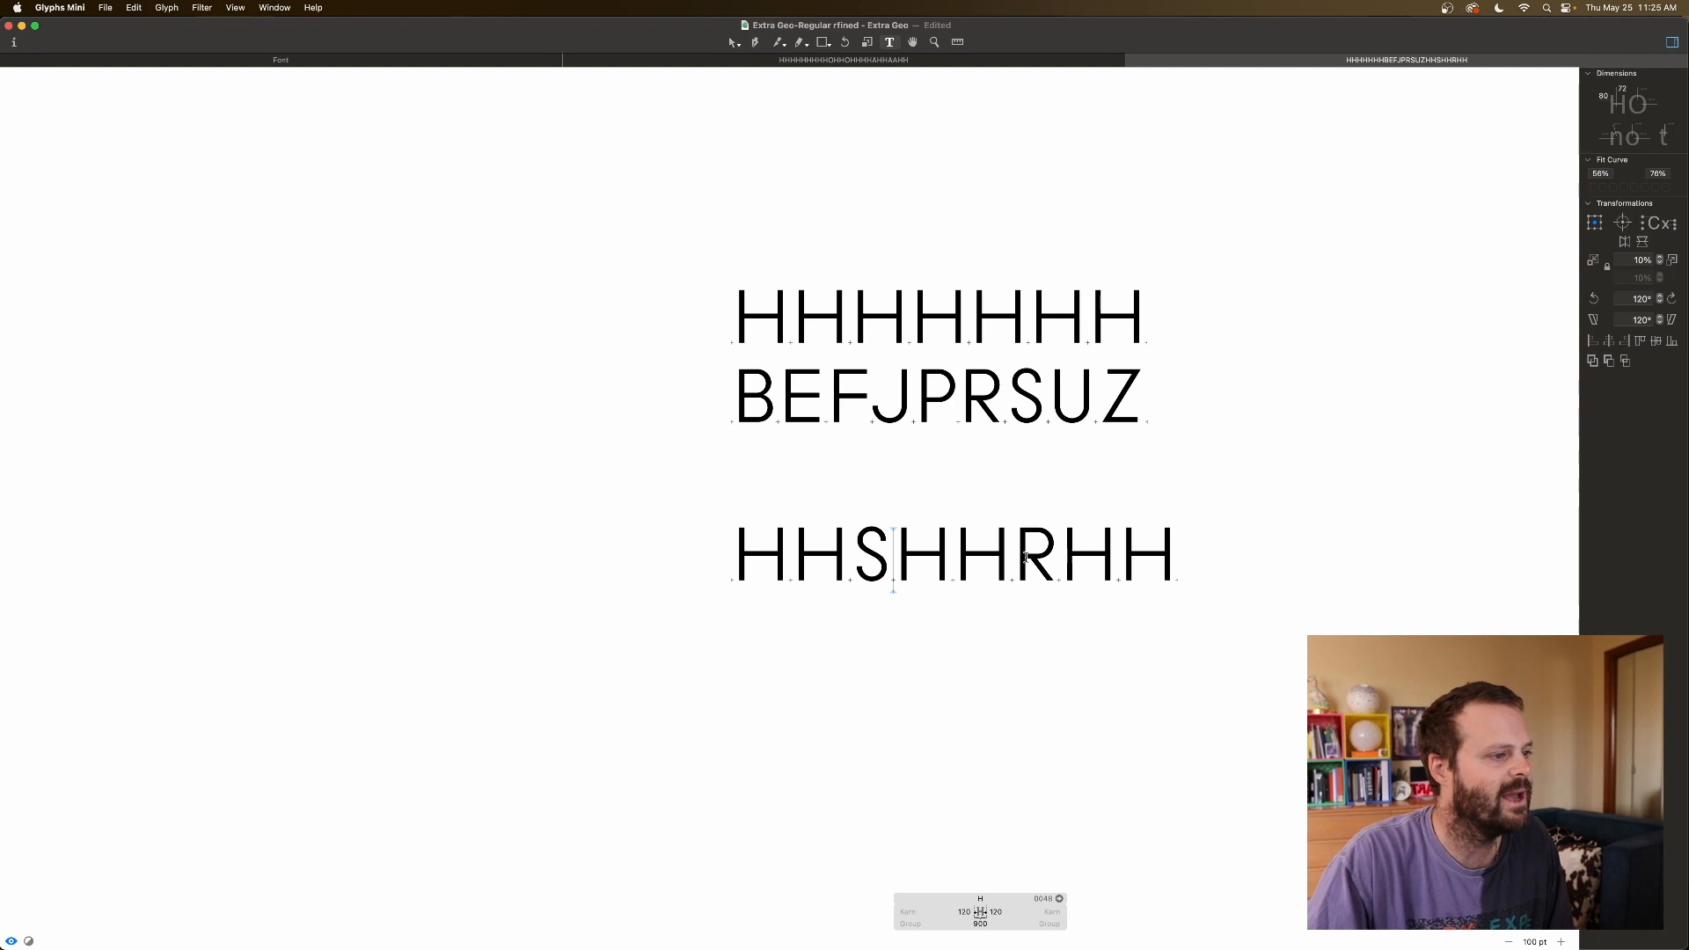
left_click(1048, 547)
key("BackSpace")
type("S")
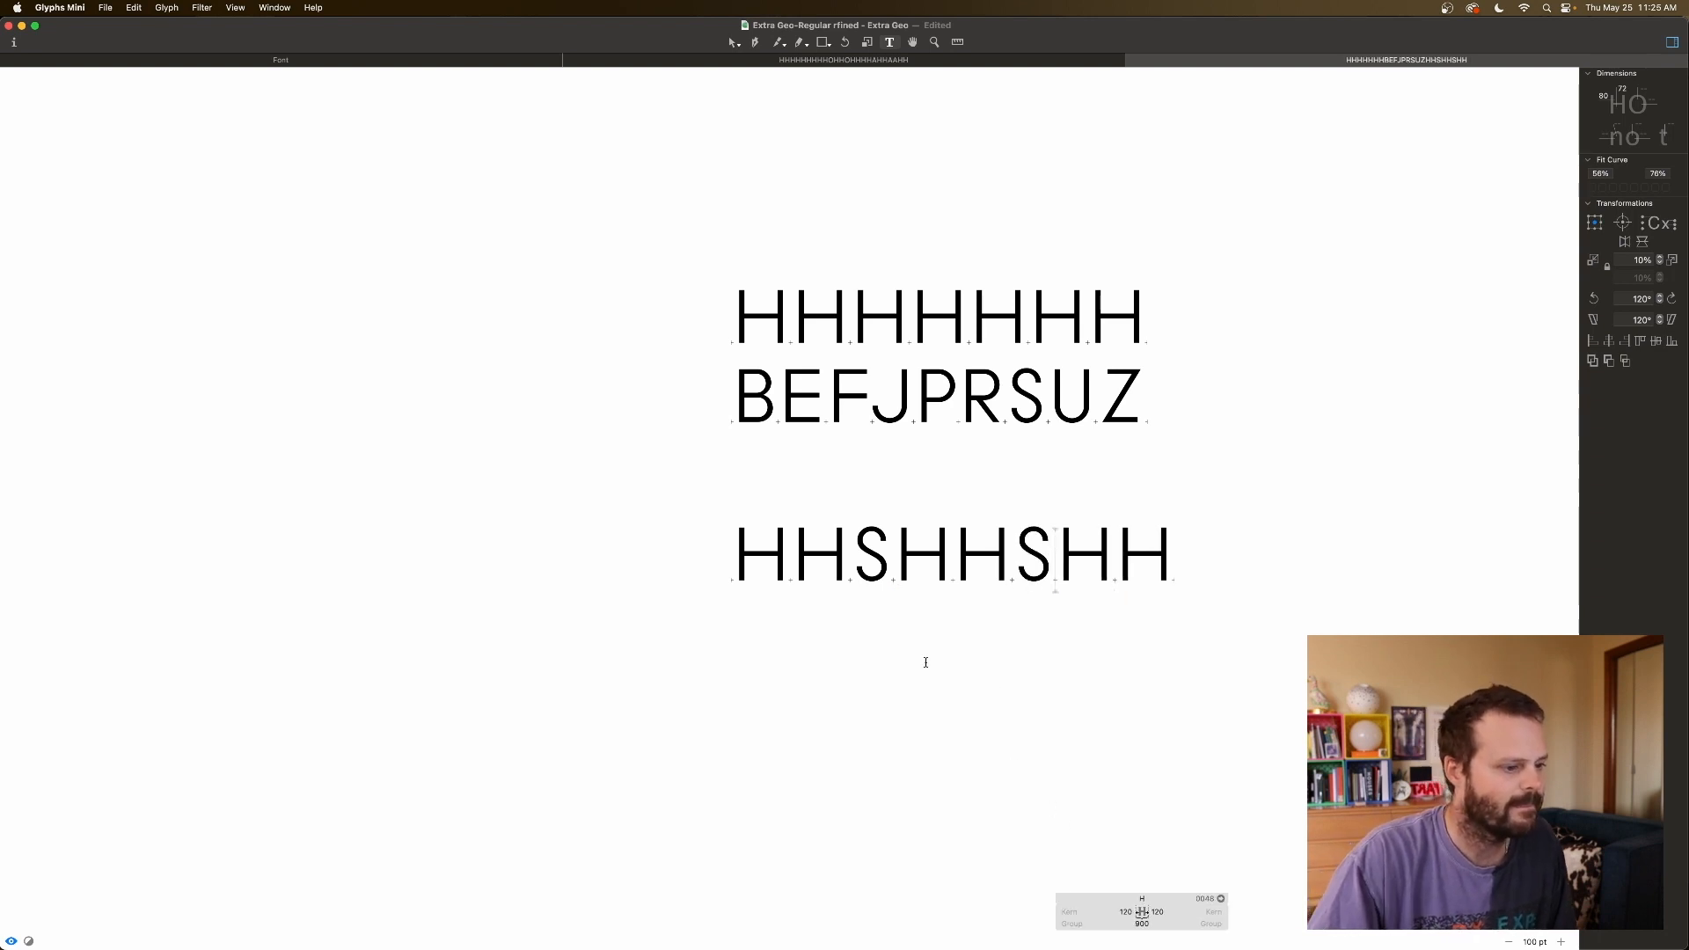
Reduce S's left and right sidebearings to 80 each.
left_click(869, 561)
left_click(920, 912)
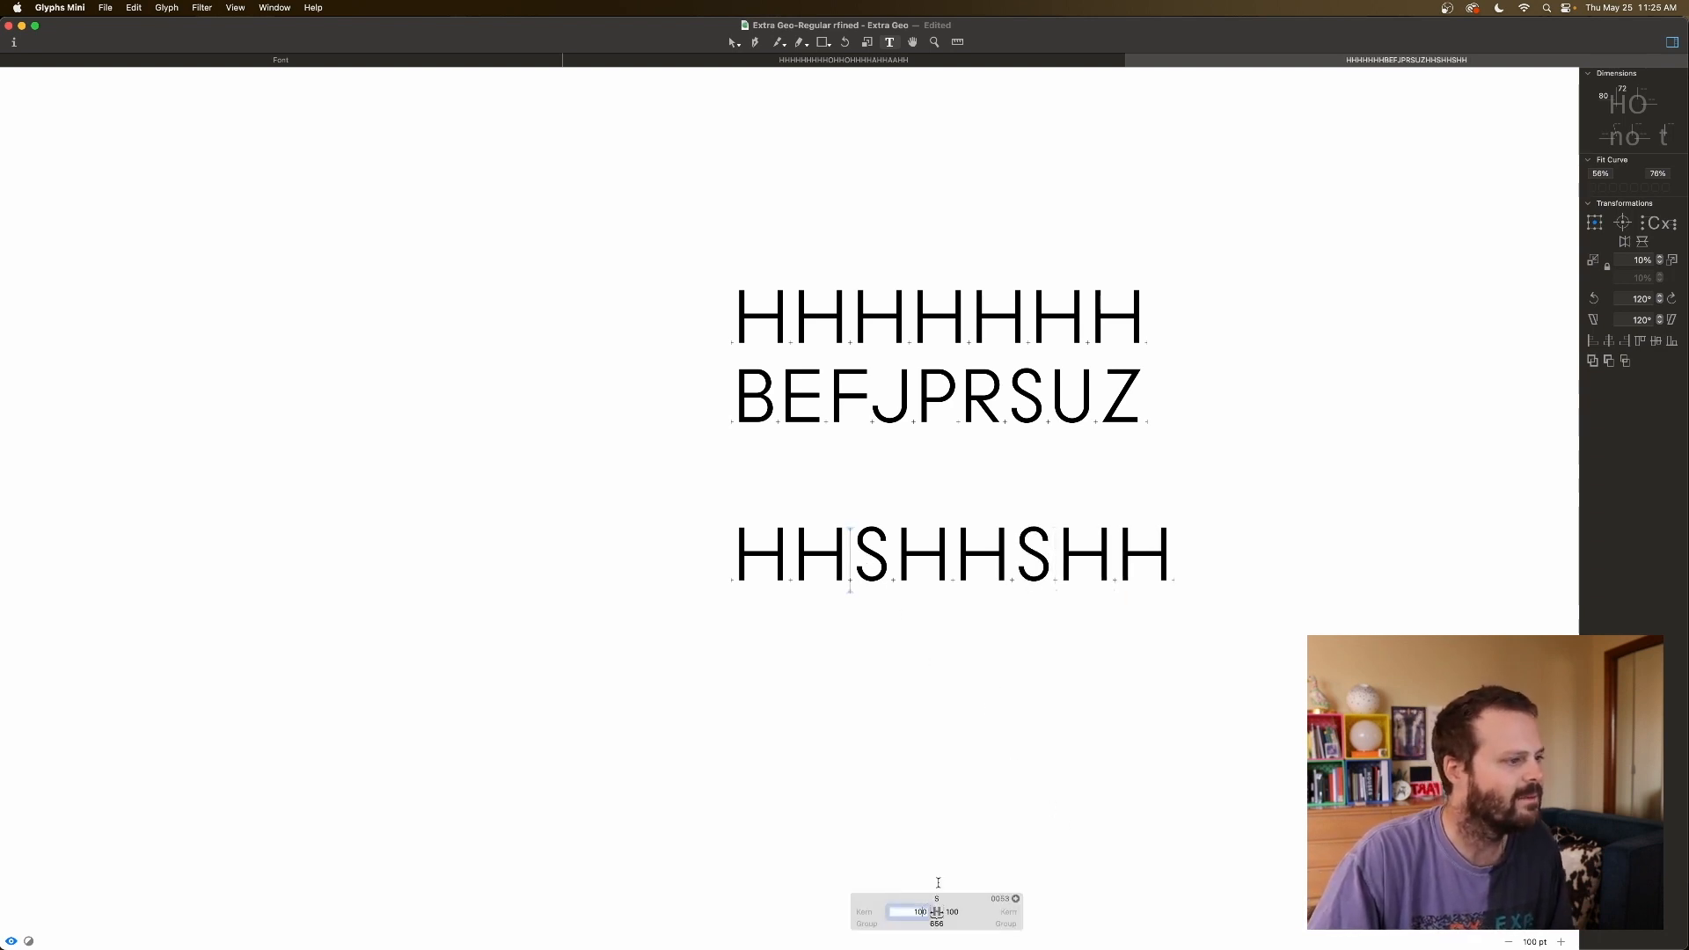
key("shift+Down")
key("shift+Down")
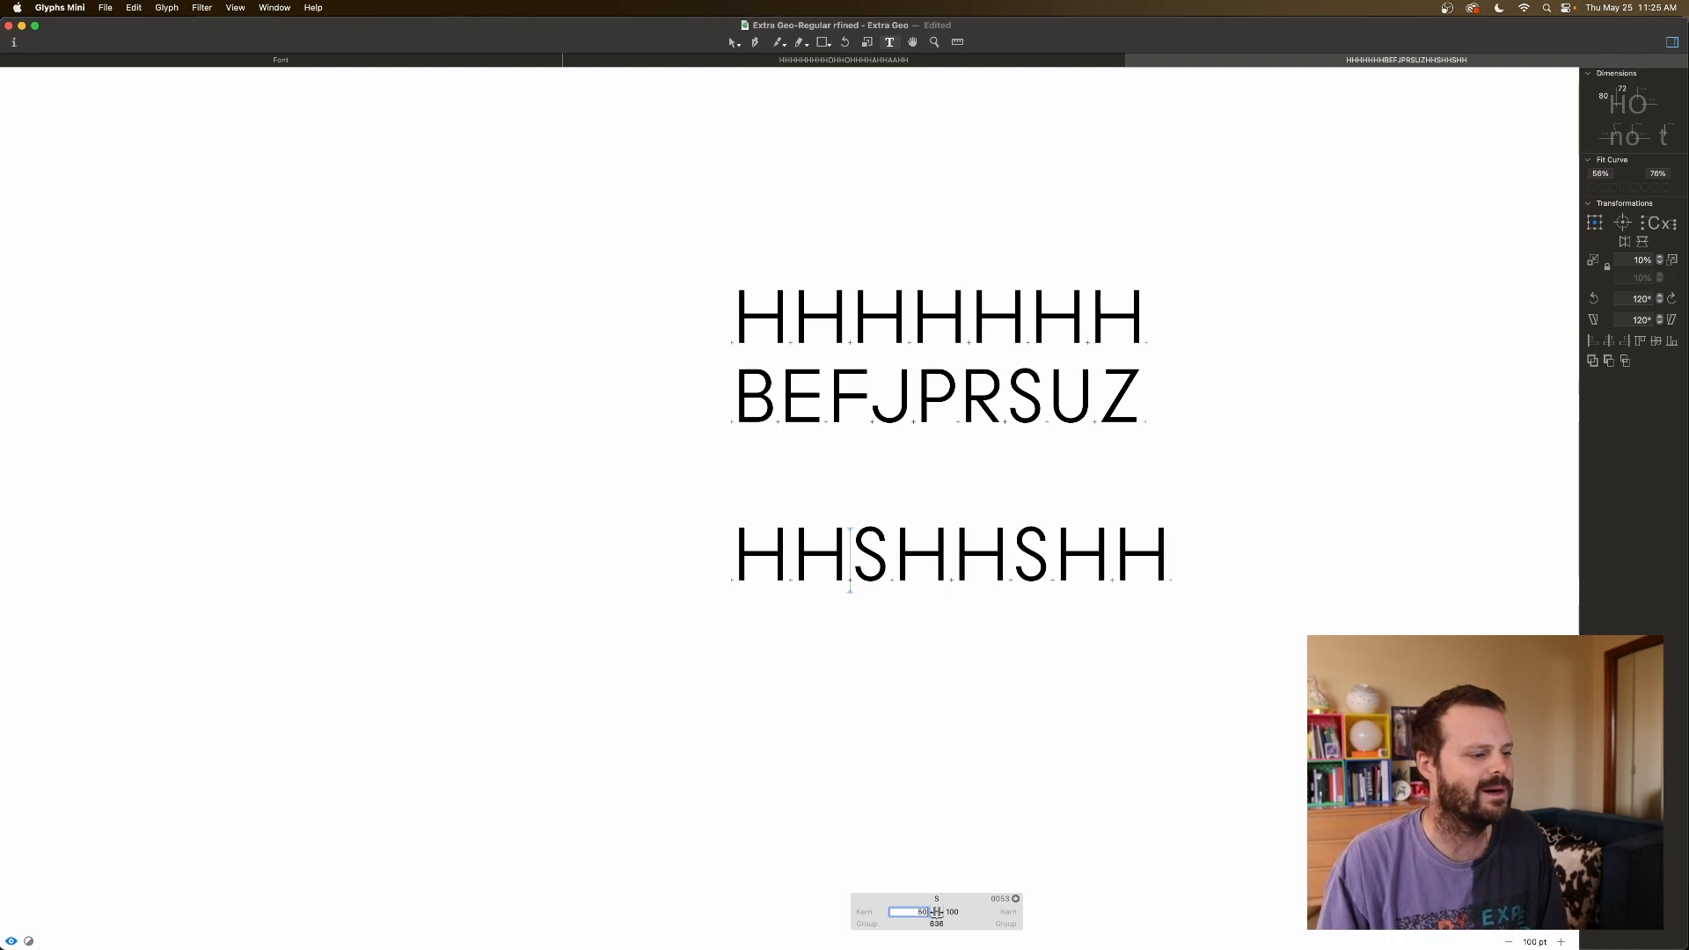
key("Tab")
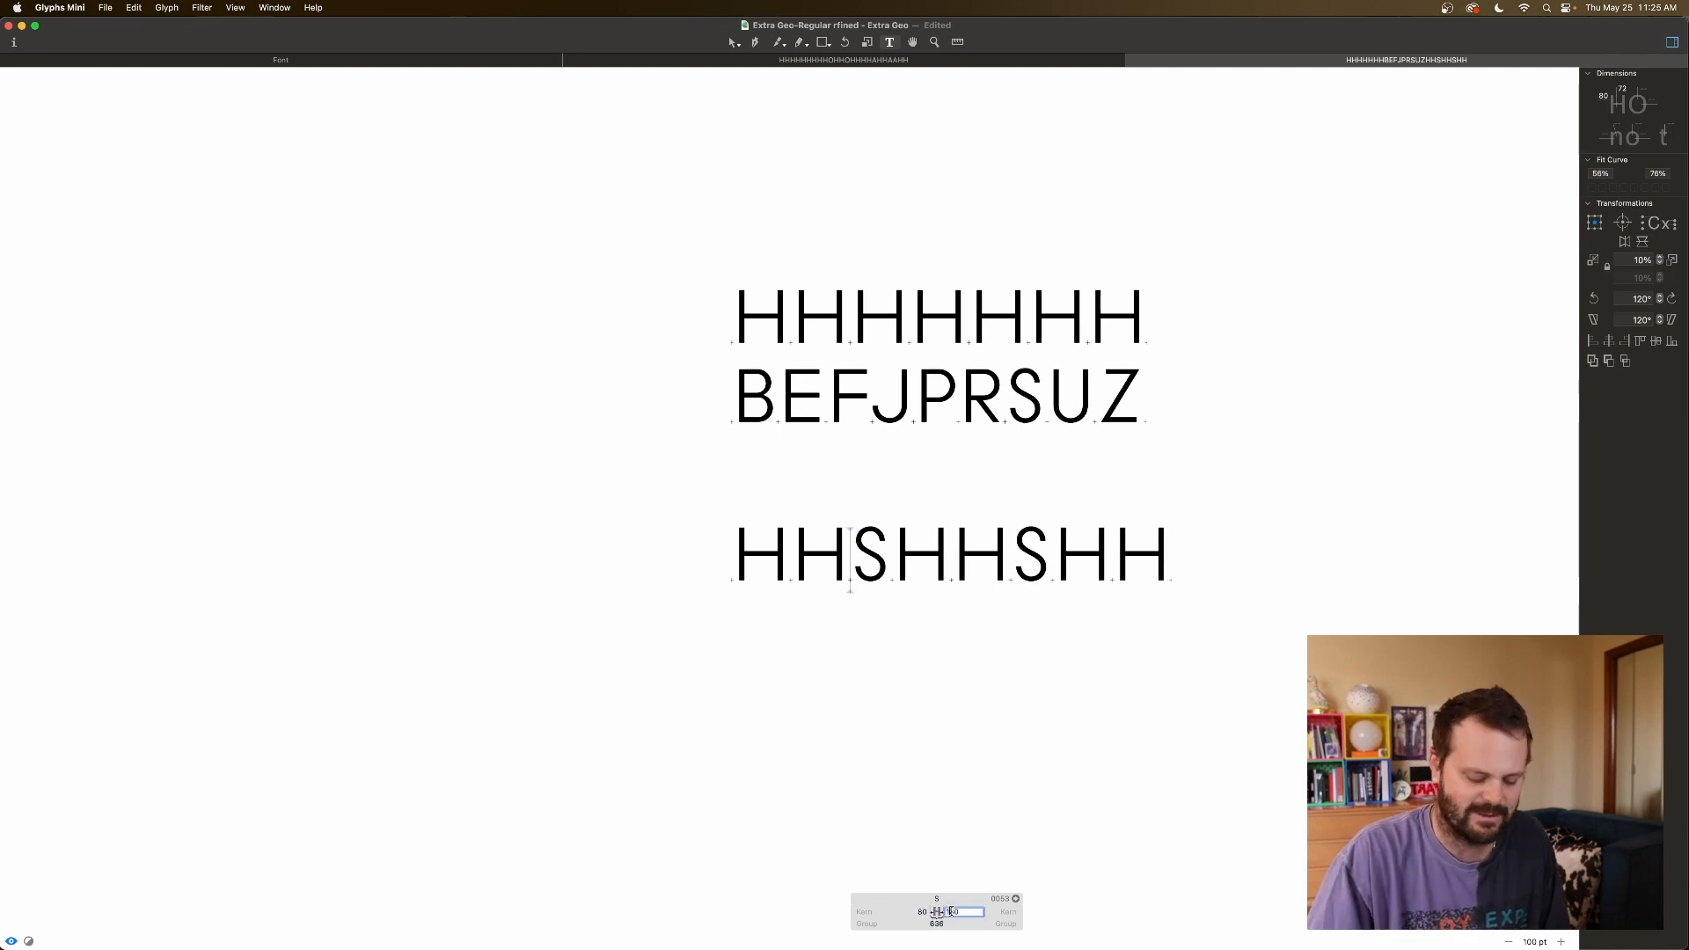
key("shift+Down")
key("shift+Down")
Check the H after S, then show and enlarge the text preview panel.
left_click(1067, 550)
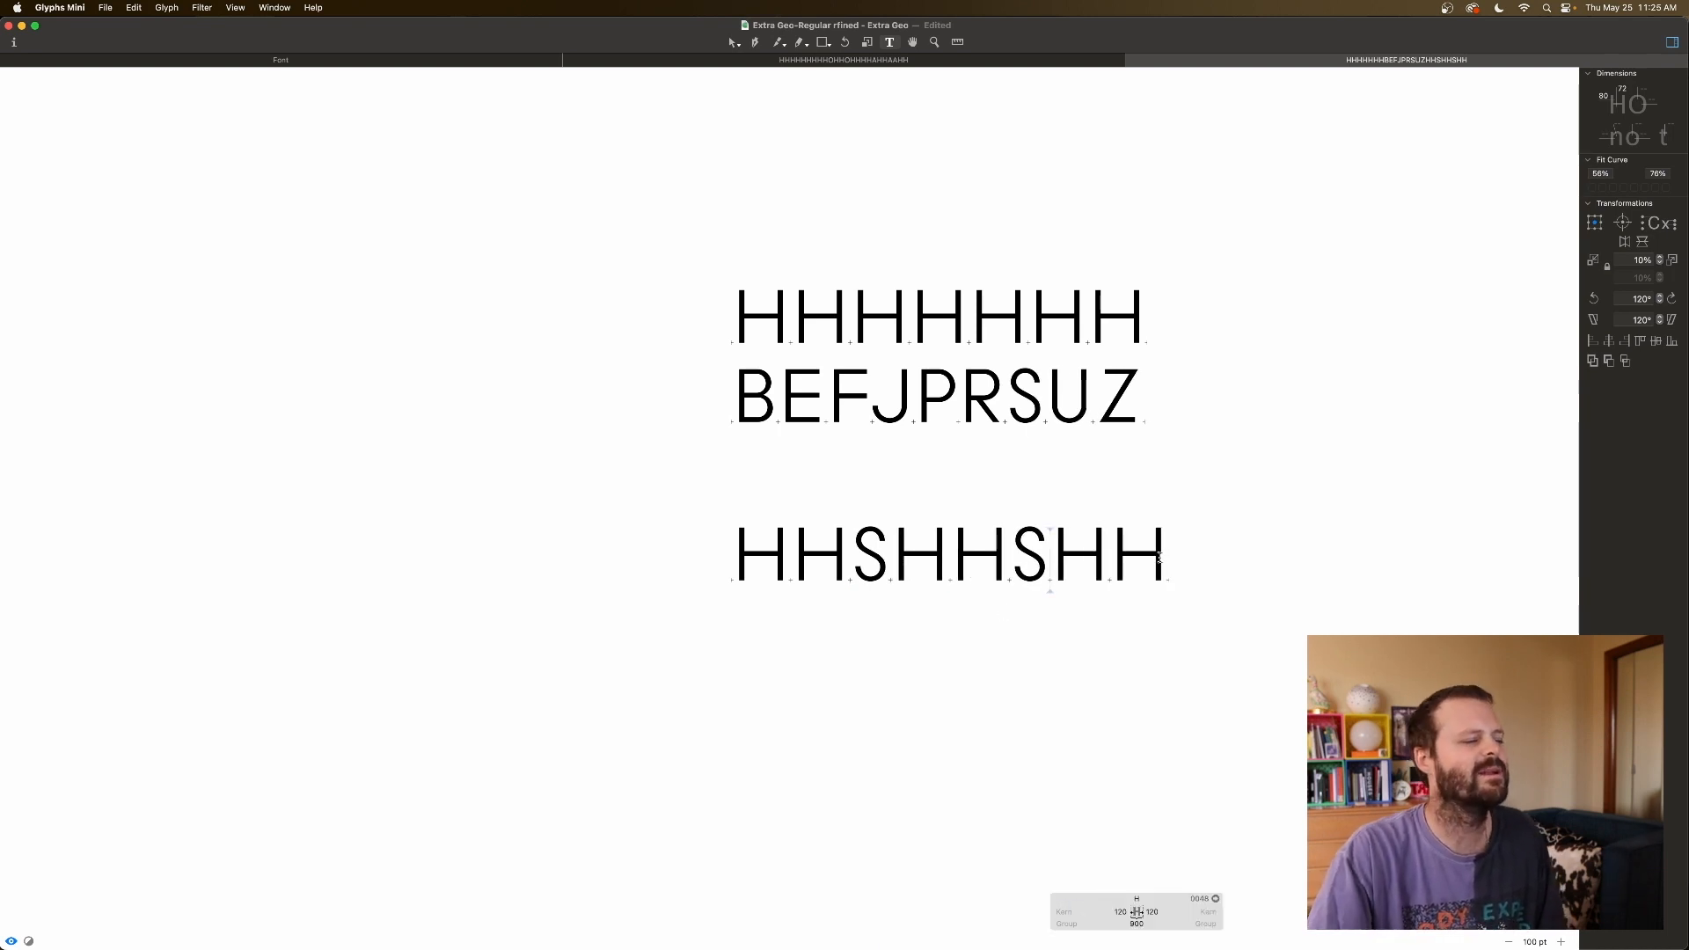
left_click(1235, 549)
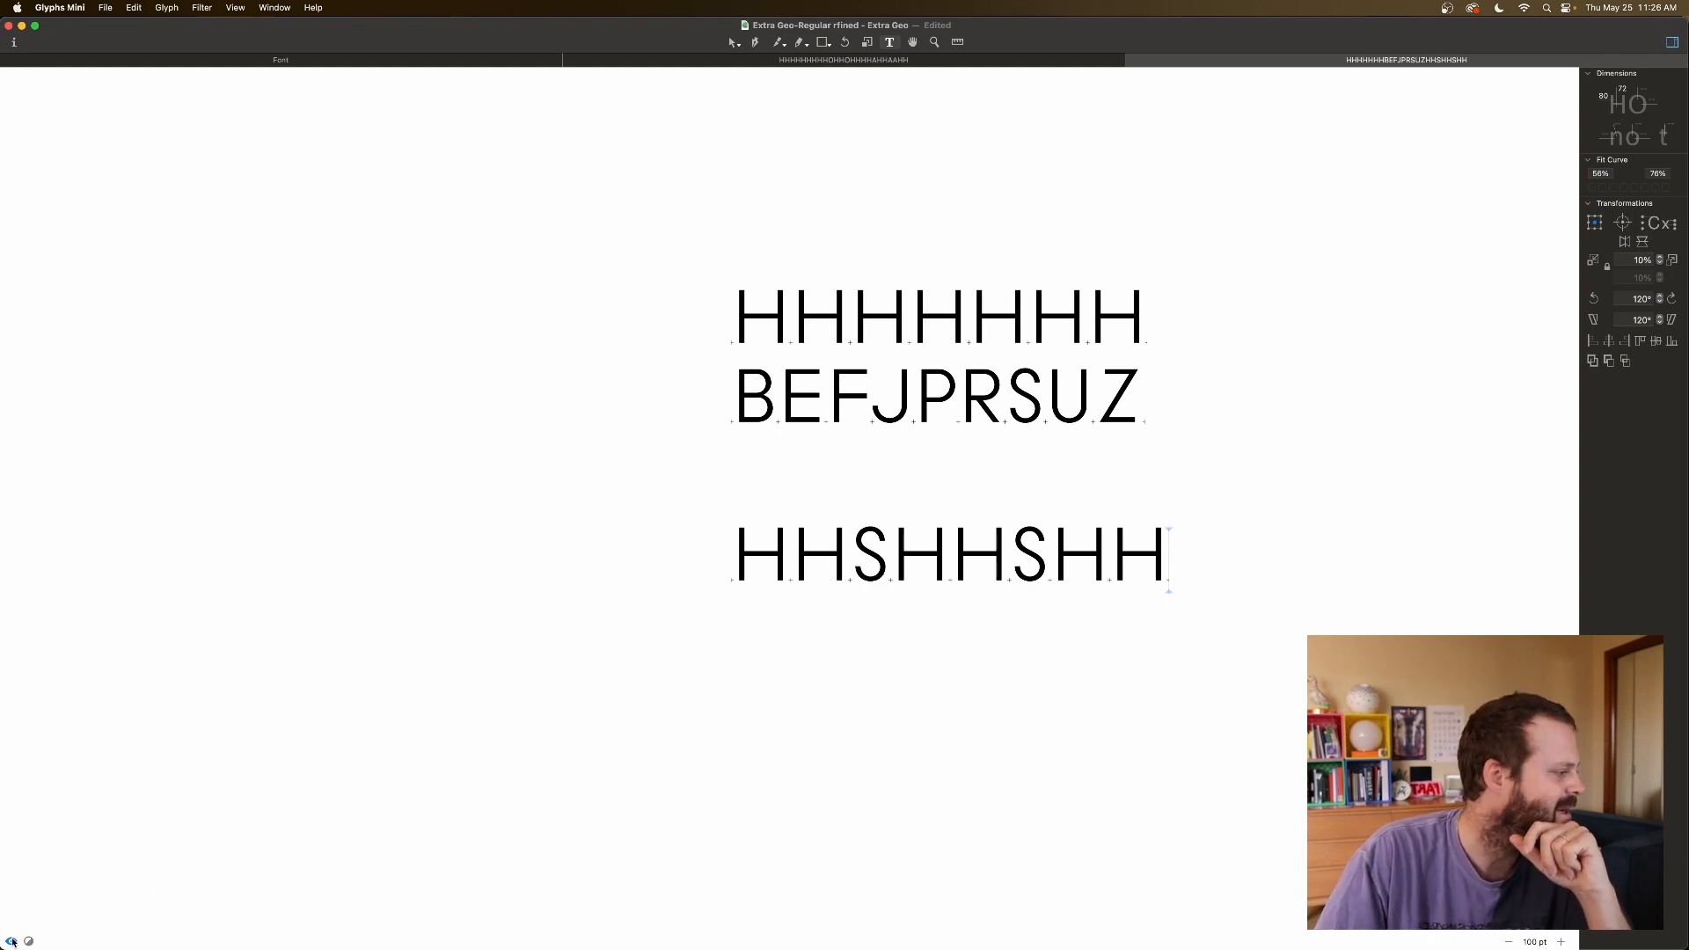
left_click(11, 940)
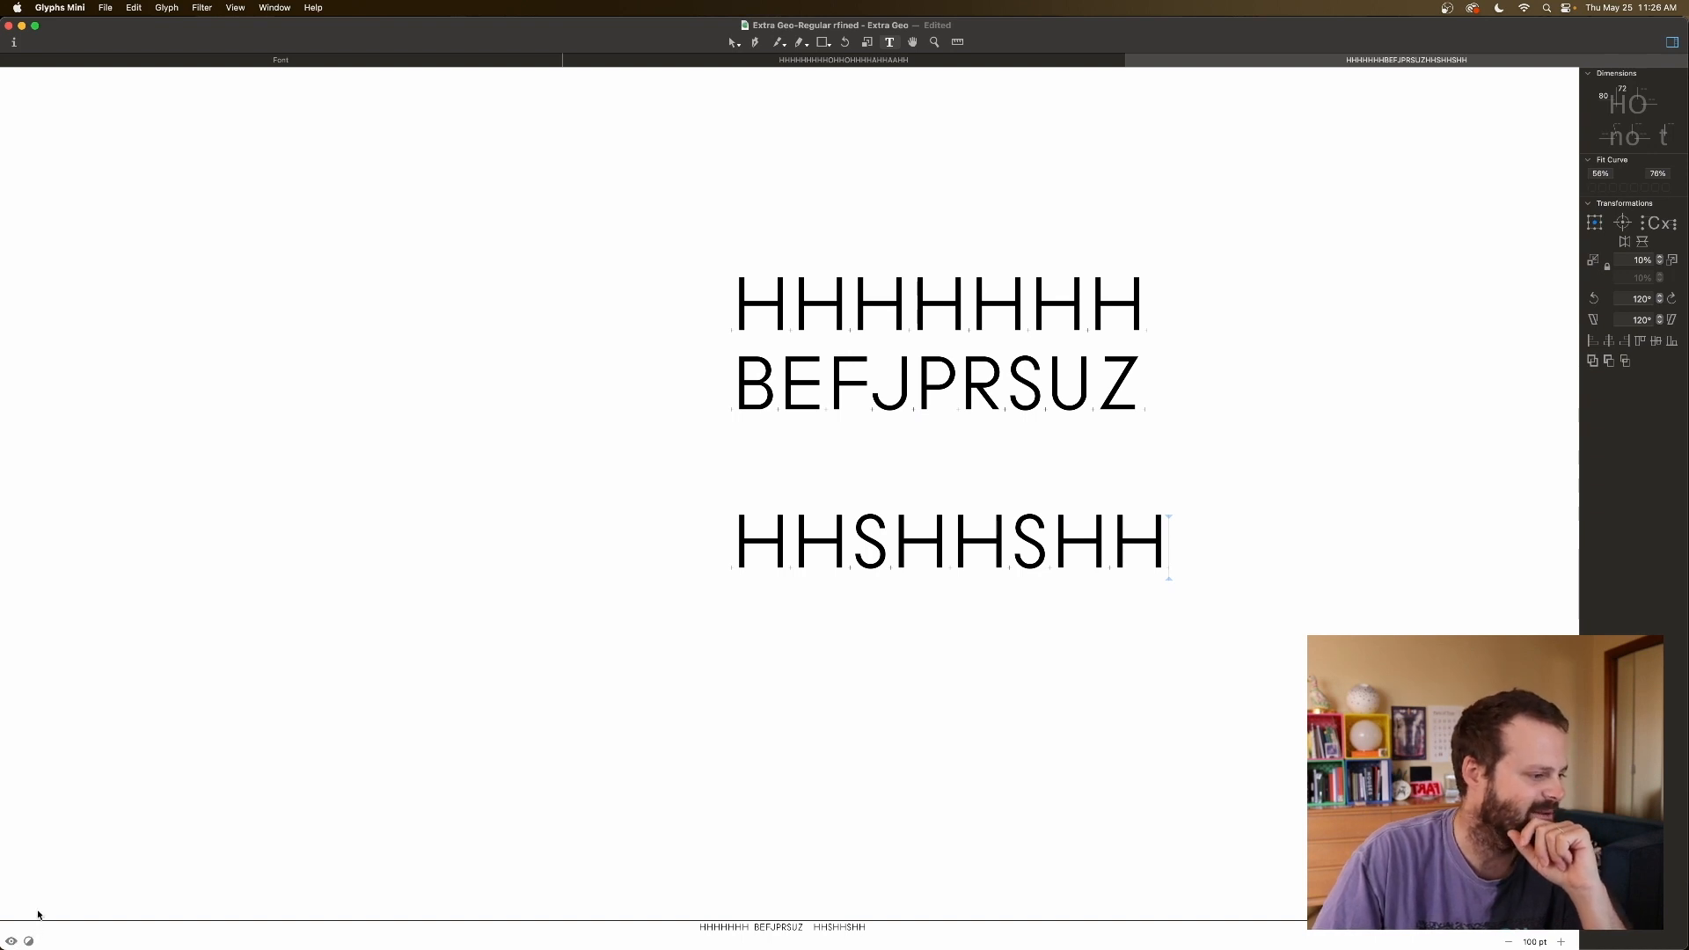
left_click_drag(38, 920, 40, 891)
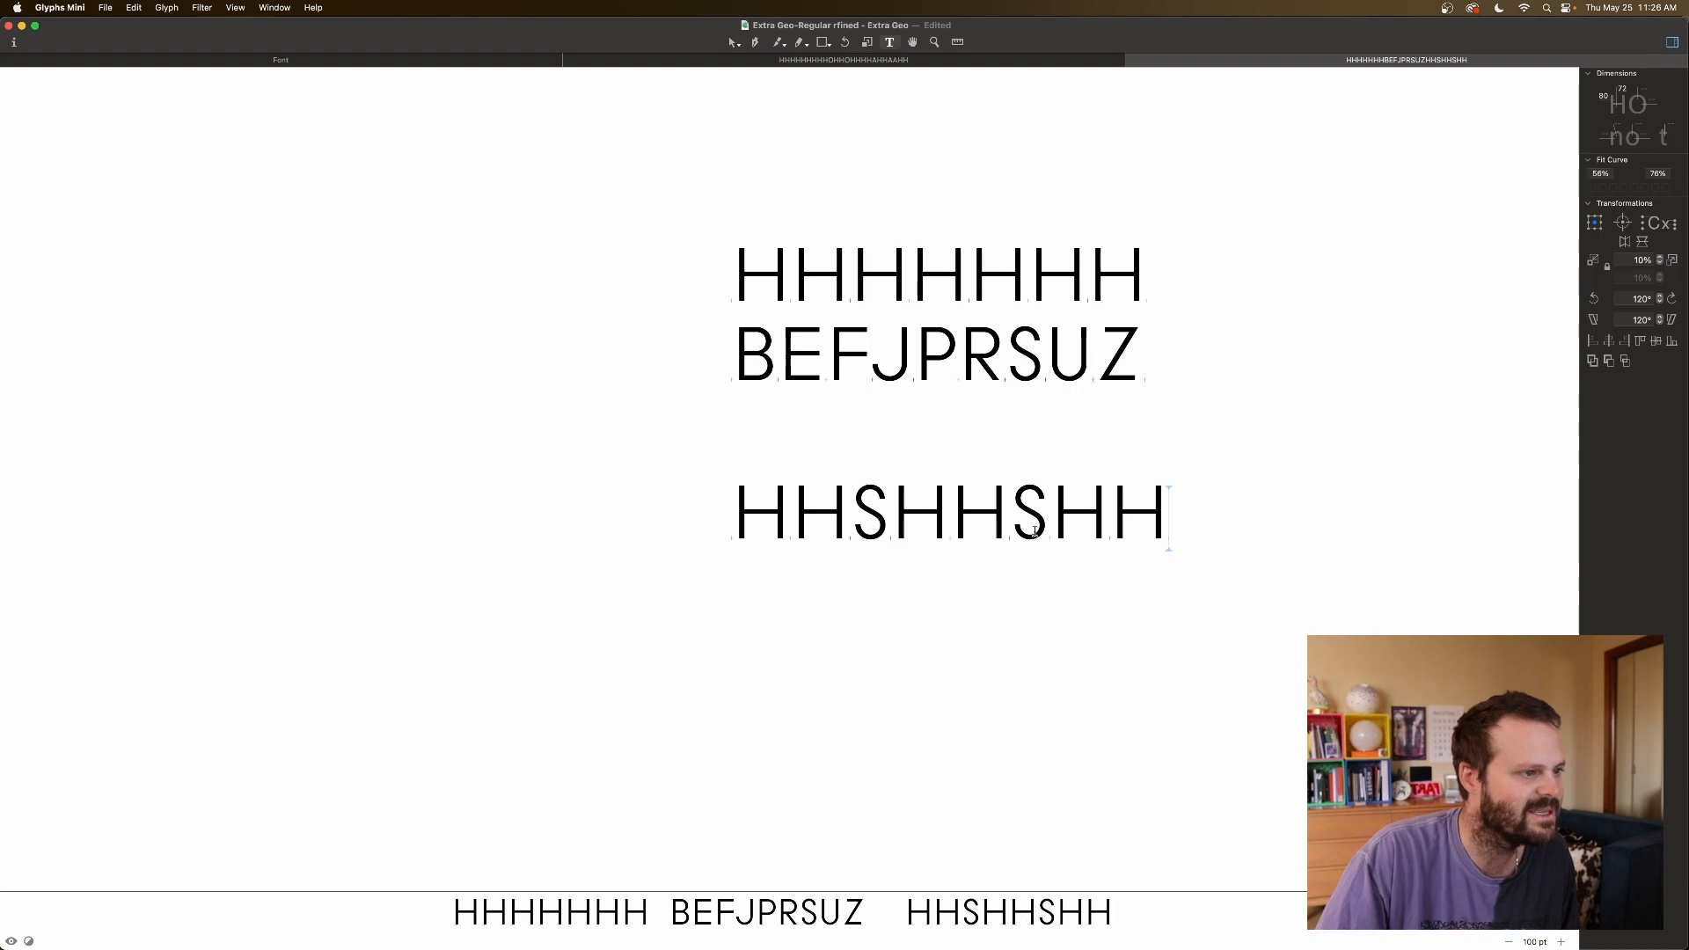
Trim S's sidebearings to 75 left and 76 right, then delete the first S.
left_click(851, 526)
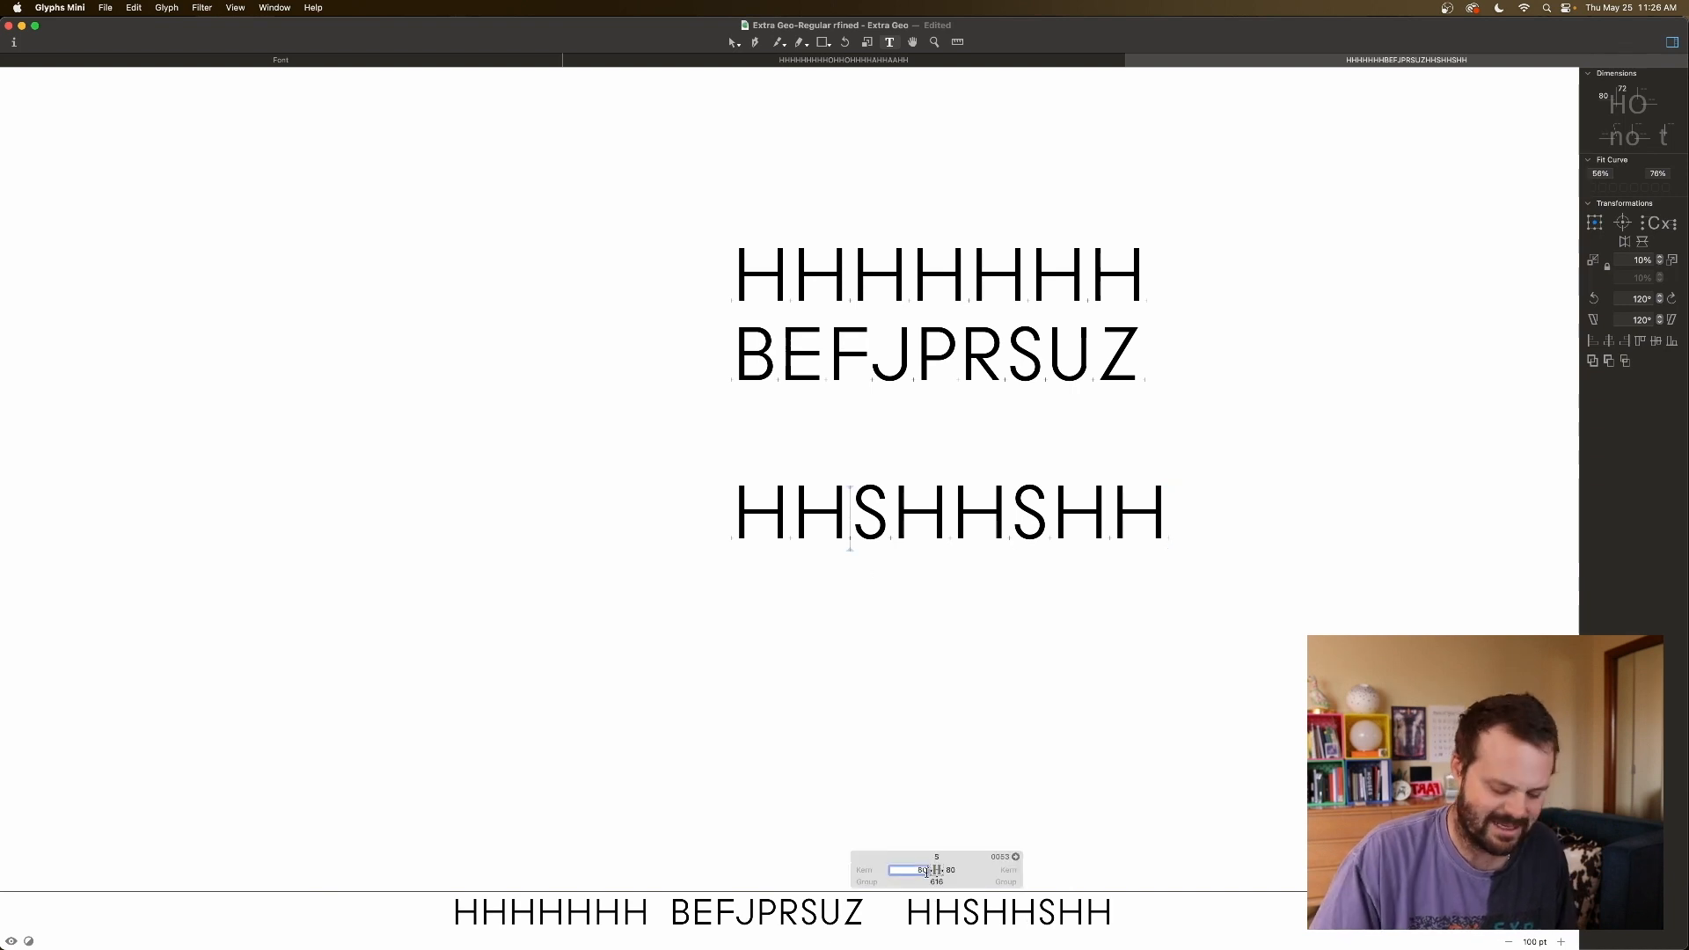
key("ctrl+alt+Left")
key("ctrl+alt+Left")
key("ctrl+alt+Left")
key("ctrl+alt+Left")
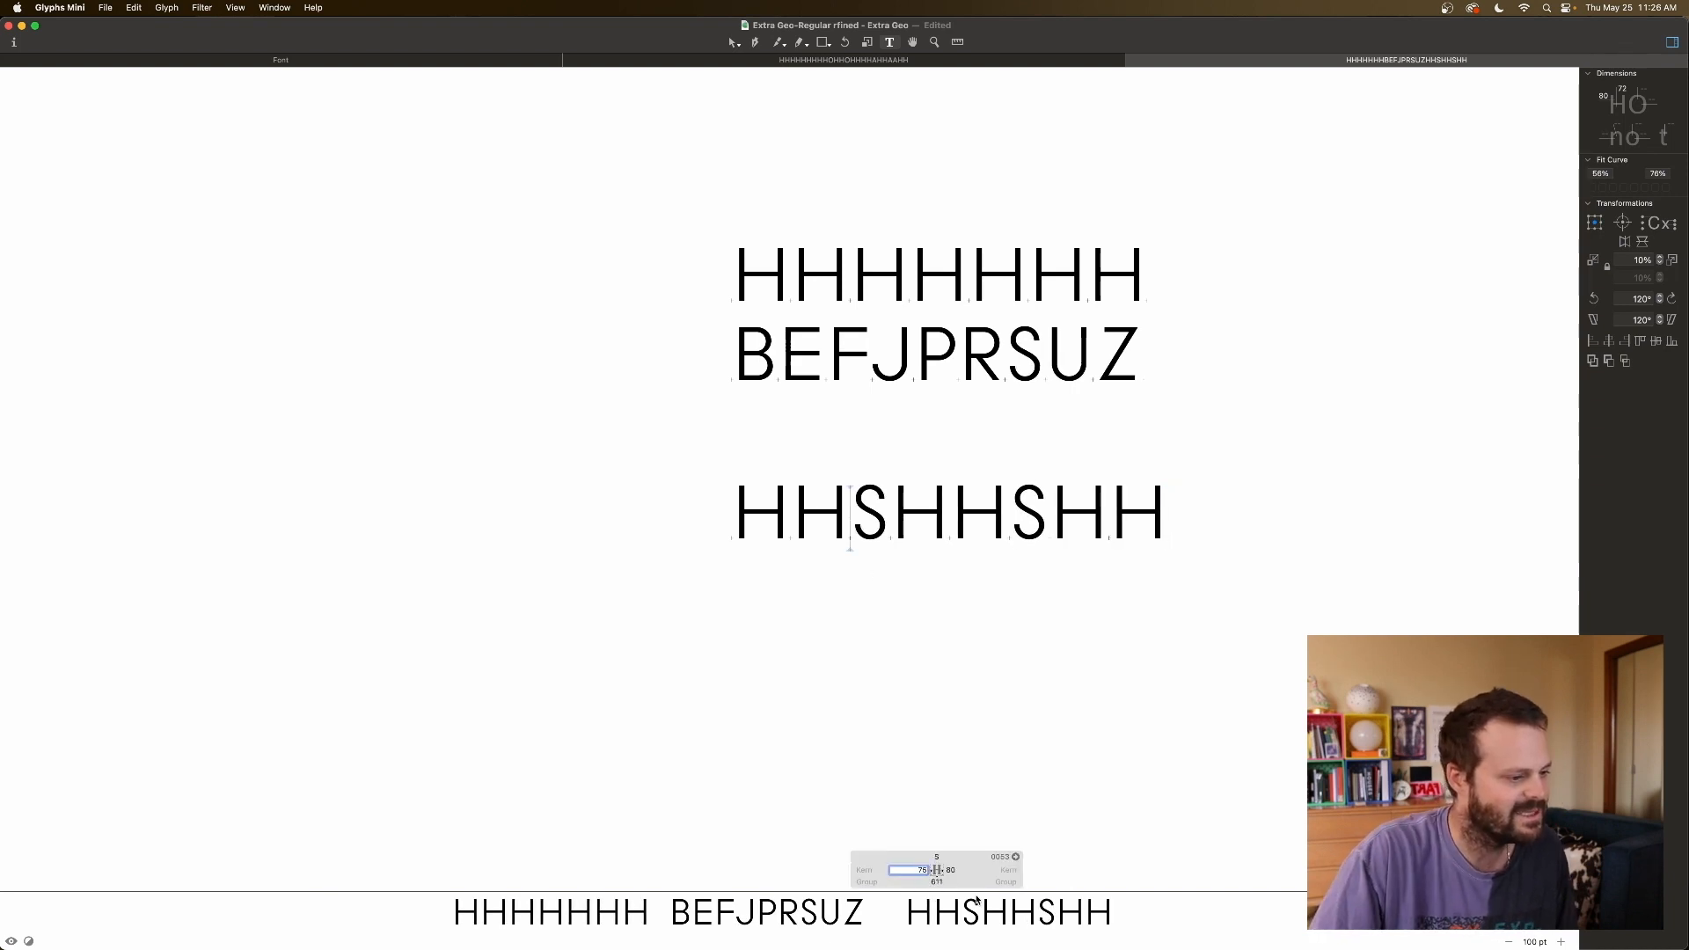
key("Tab")
key("Down")
key("Down")
key("Down")
key("Down")
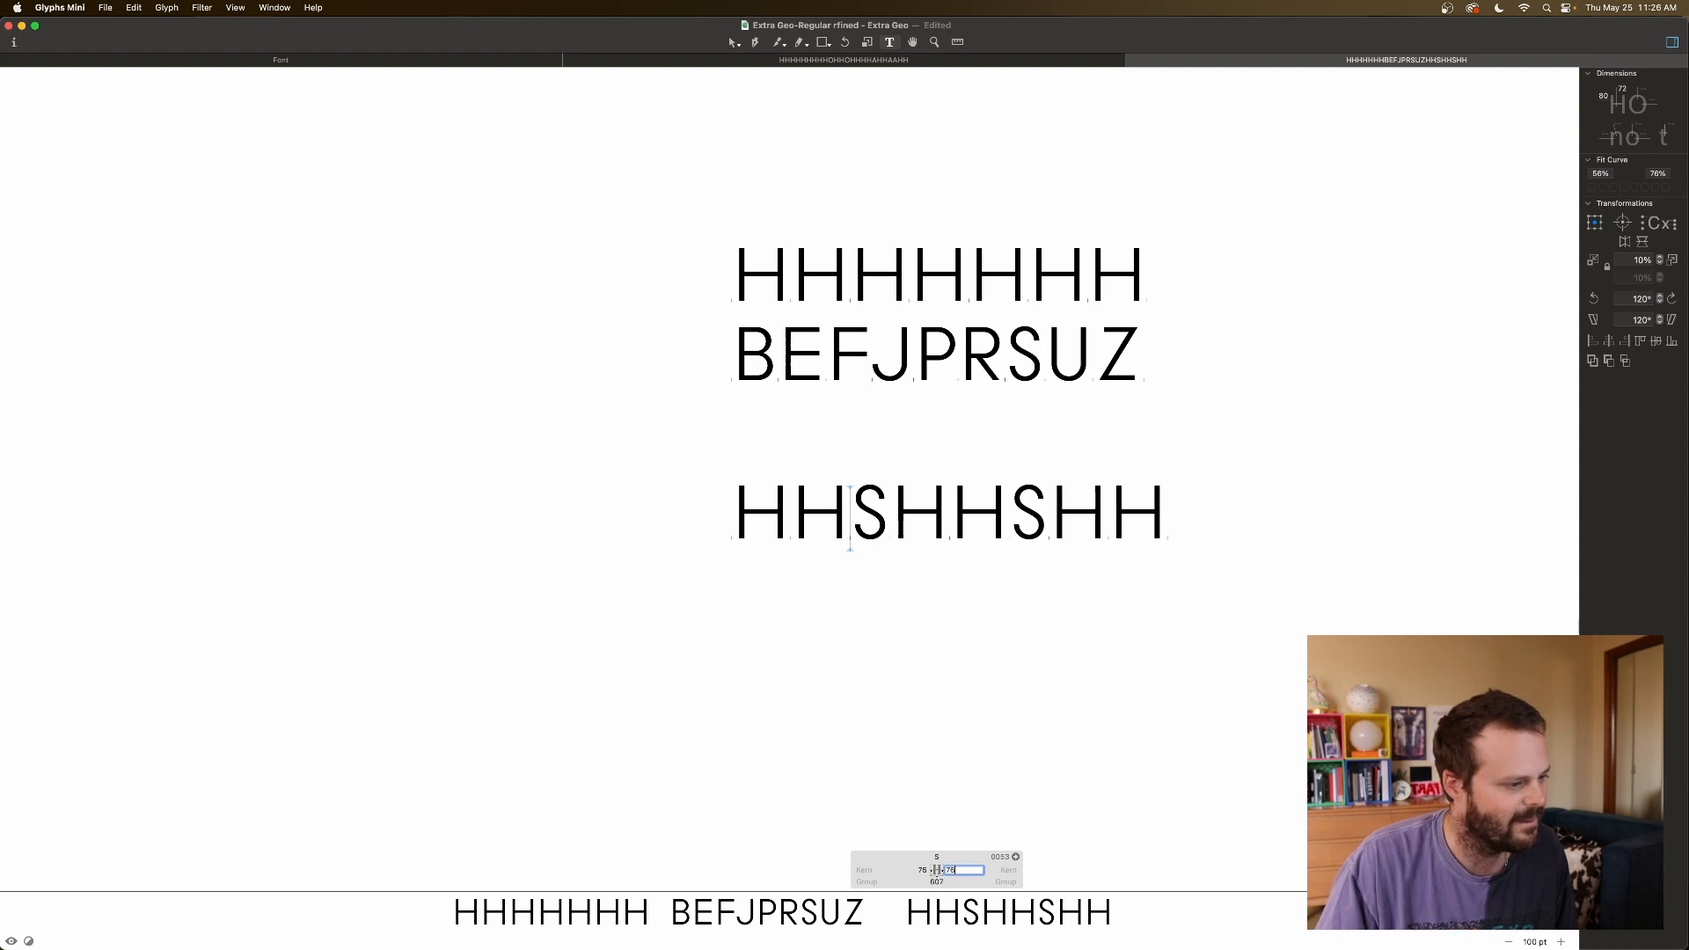
left_click(1084, 691)
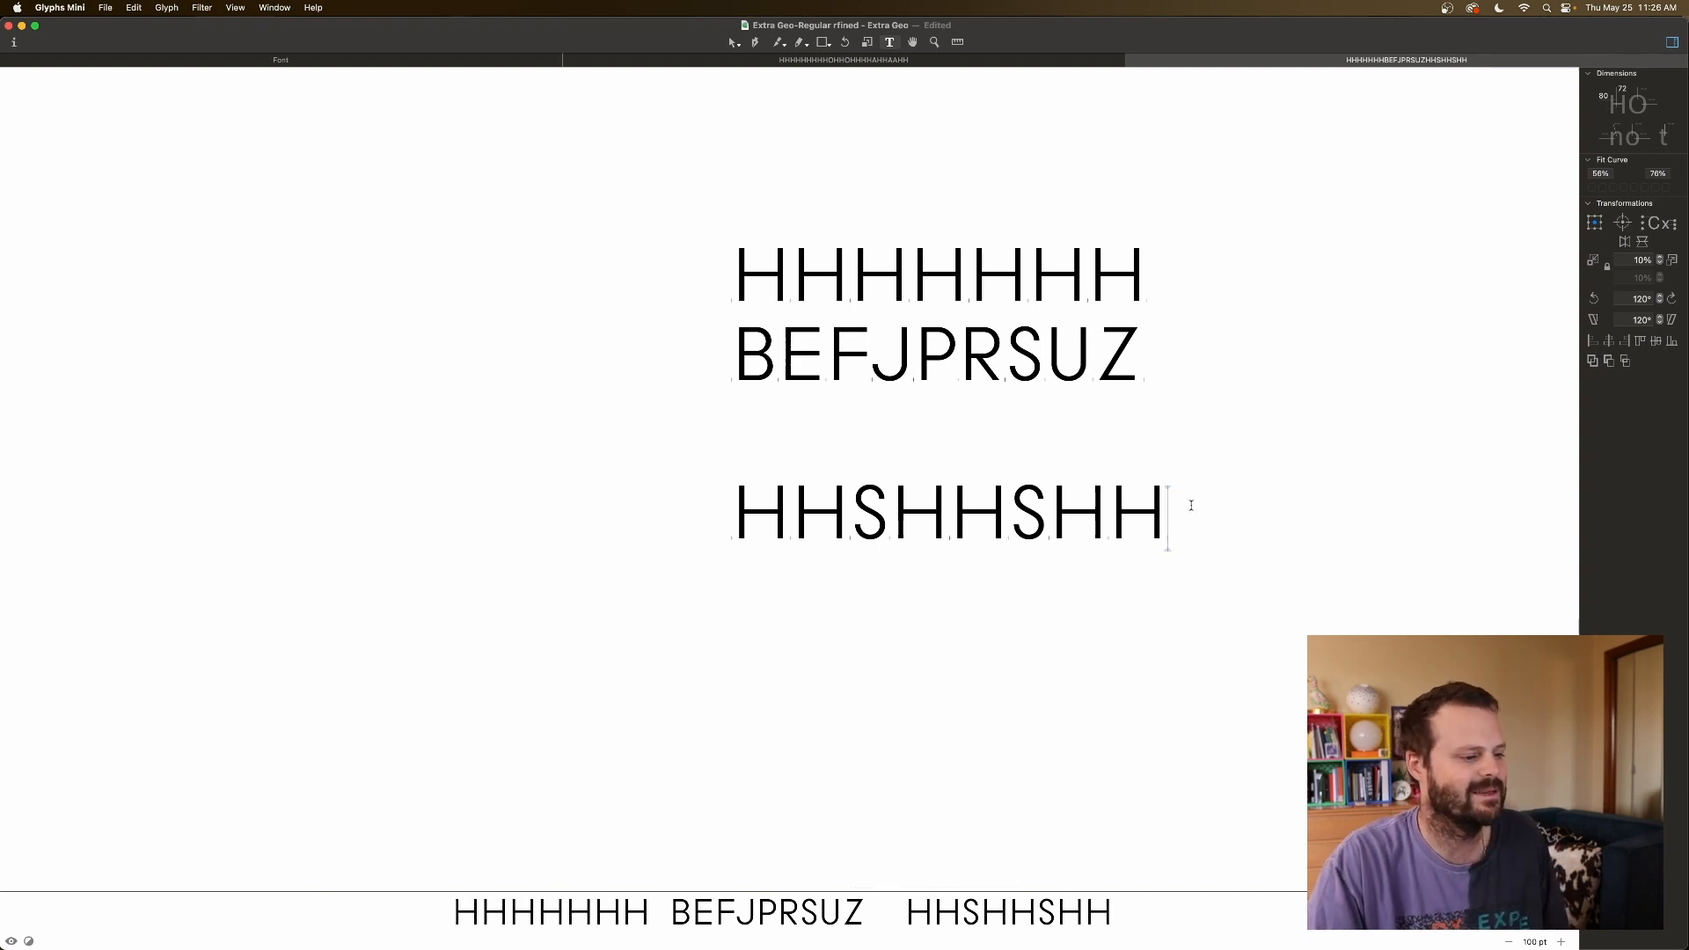
left_click(887, 532)
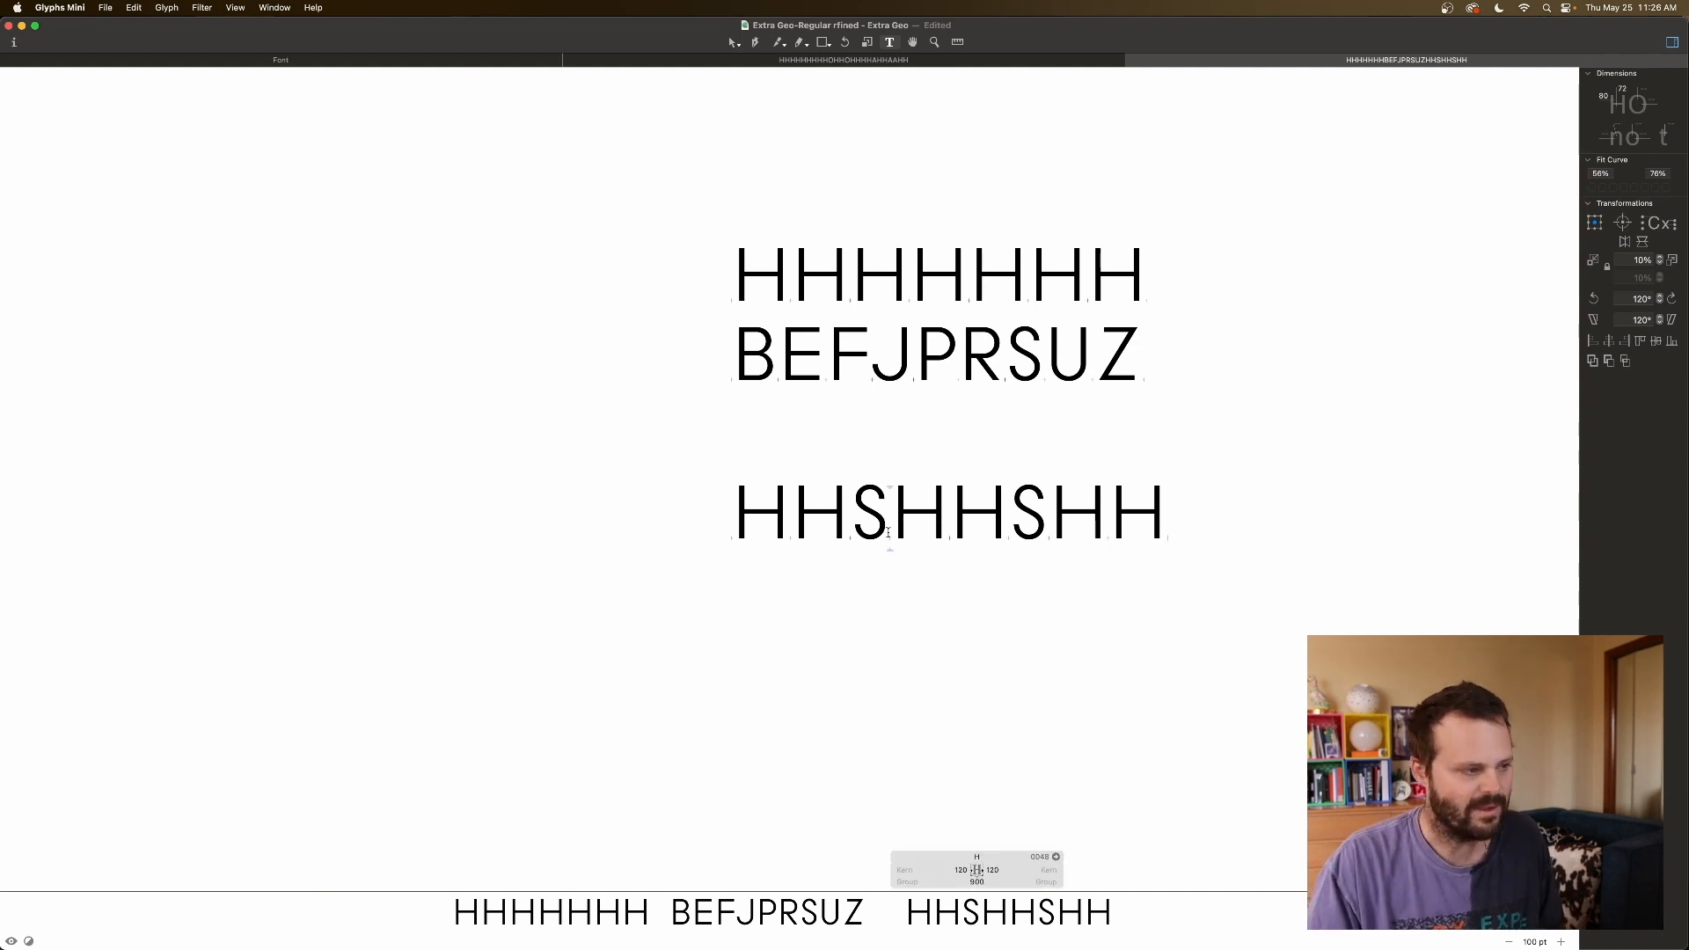
key("BackSpace")
Replace both S's with U so the line reads HHUHHUHH.
type("U")
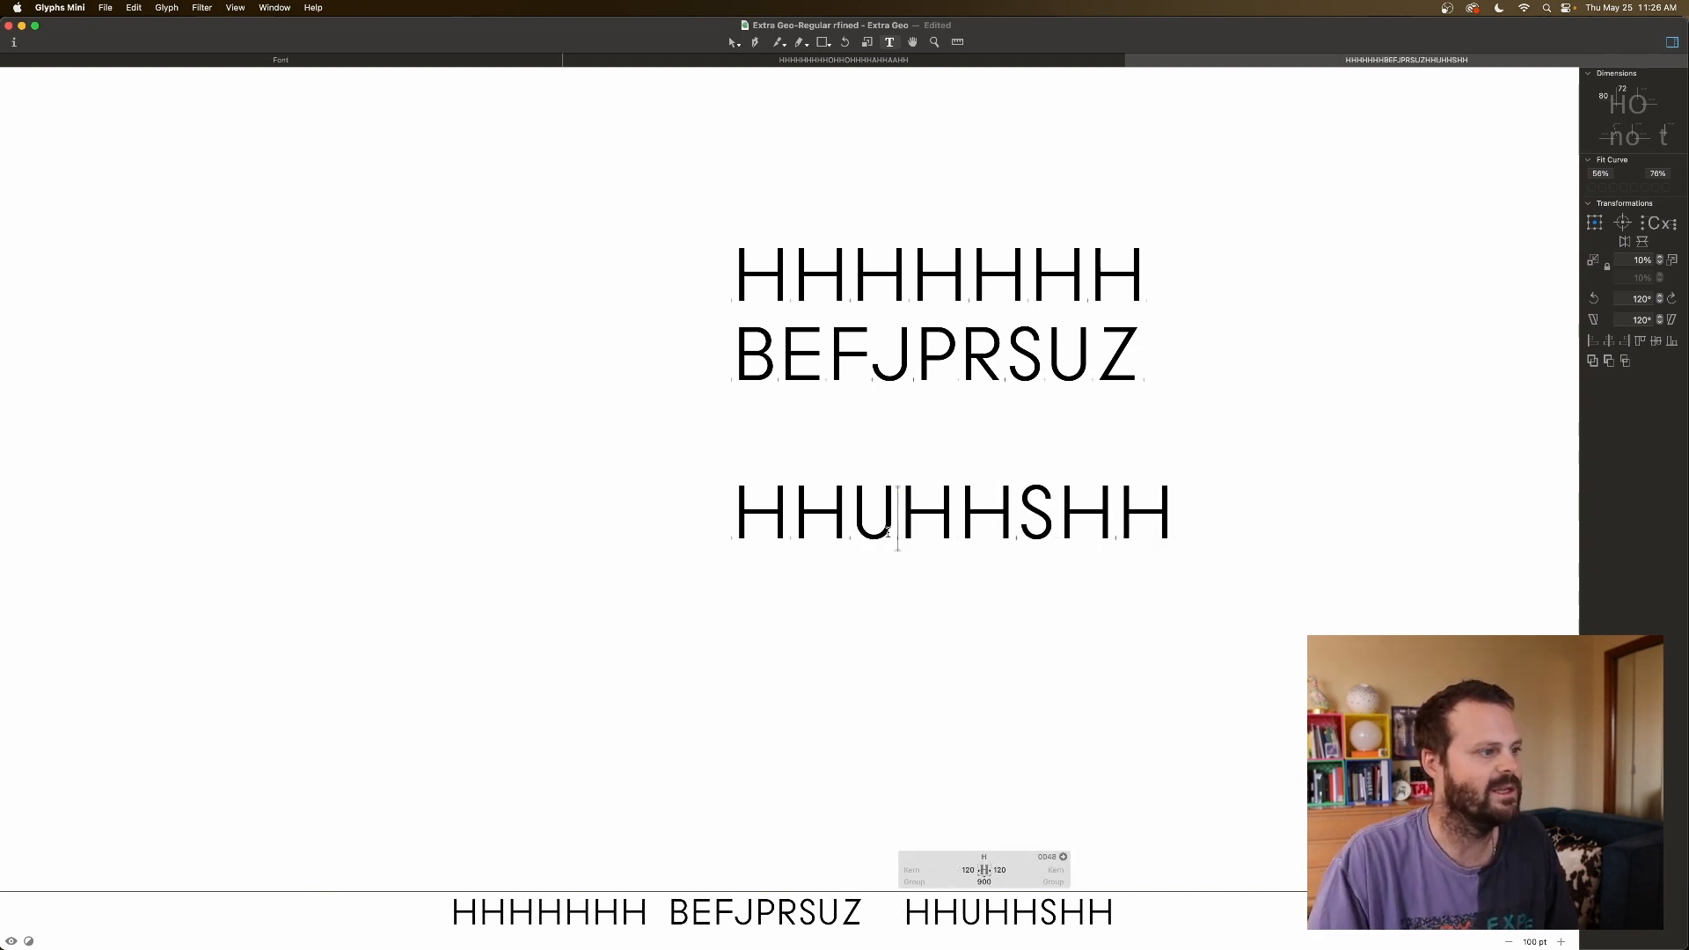
scroll(1048, 515, "left", 2)
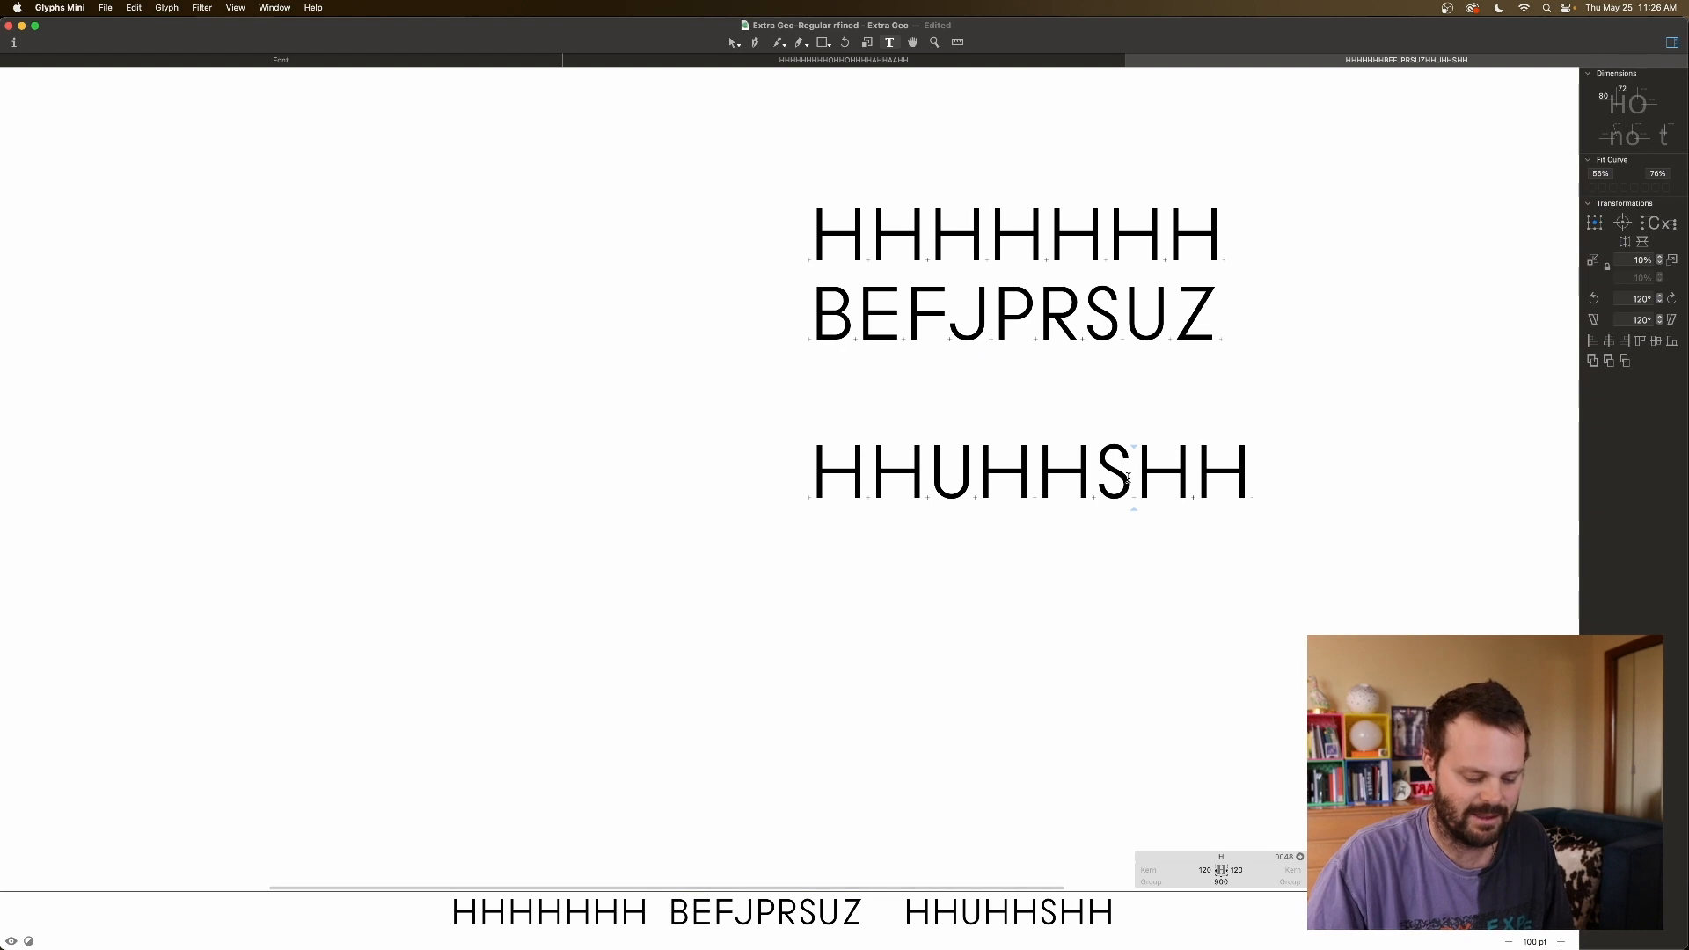
key("BackSpace")
type("U")
key("Left")
key("Left")
key("Left")
key("Left")
scroll(1037, 377, "down", 2)
scroll(1037, 377, "right", 1)
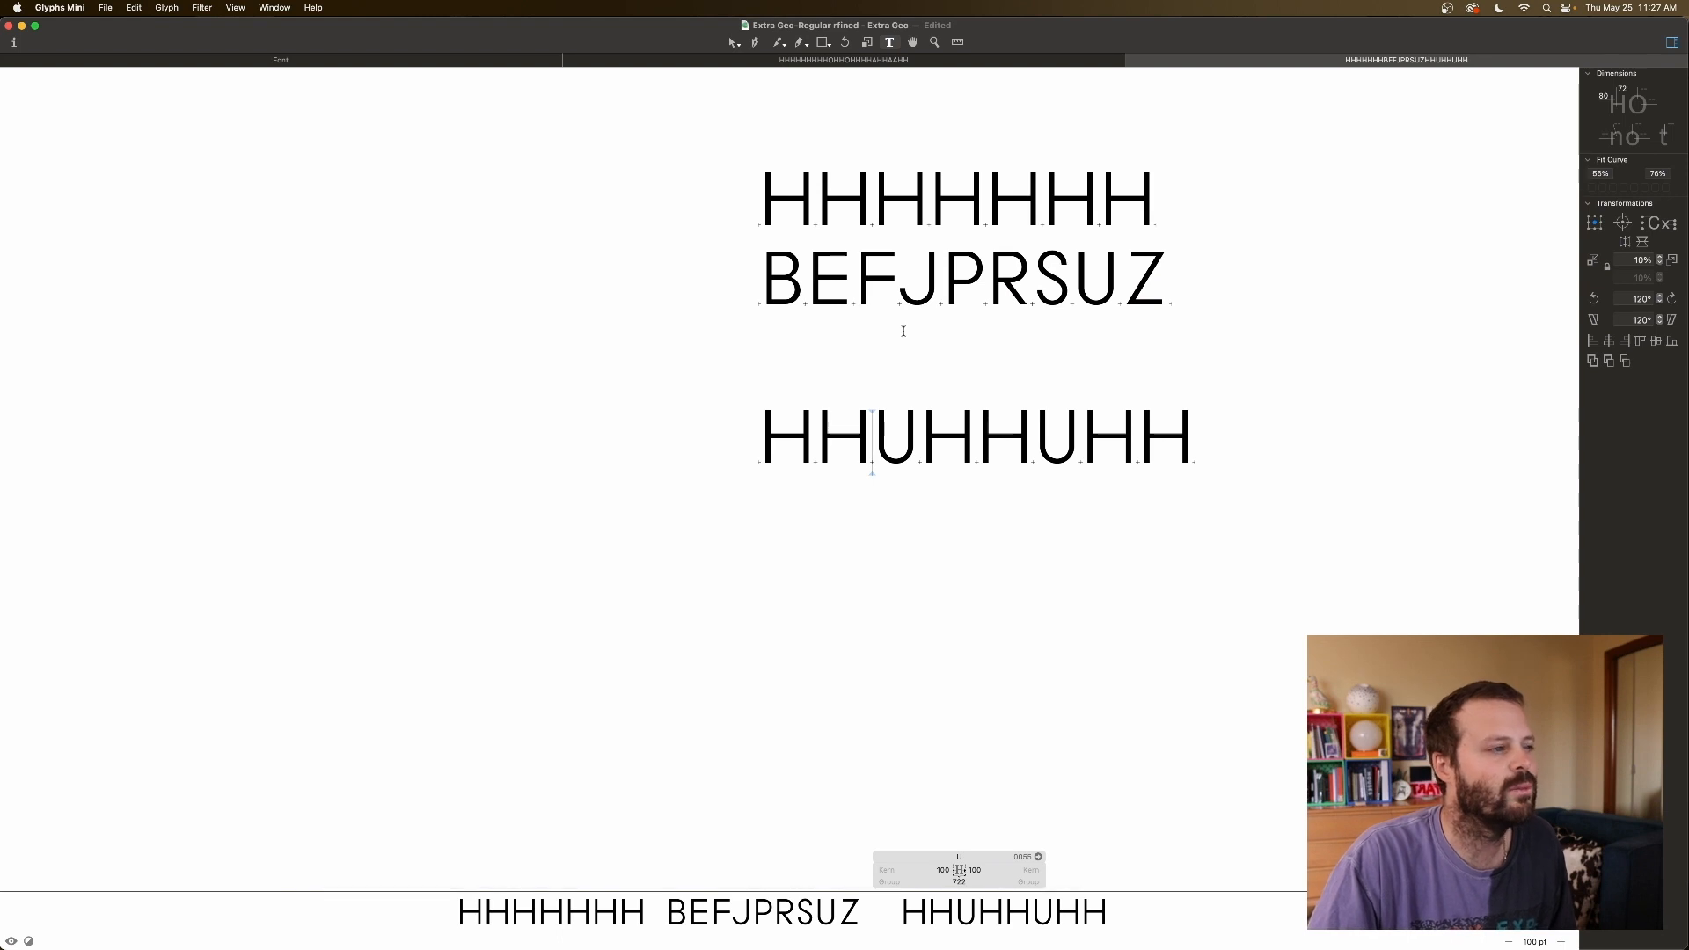
Inspect the metrics of the middle H's, the J, and the first U.
left_click(1004, 450)
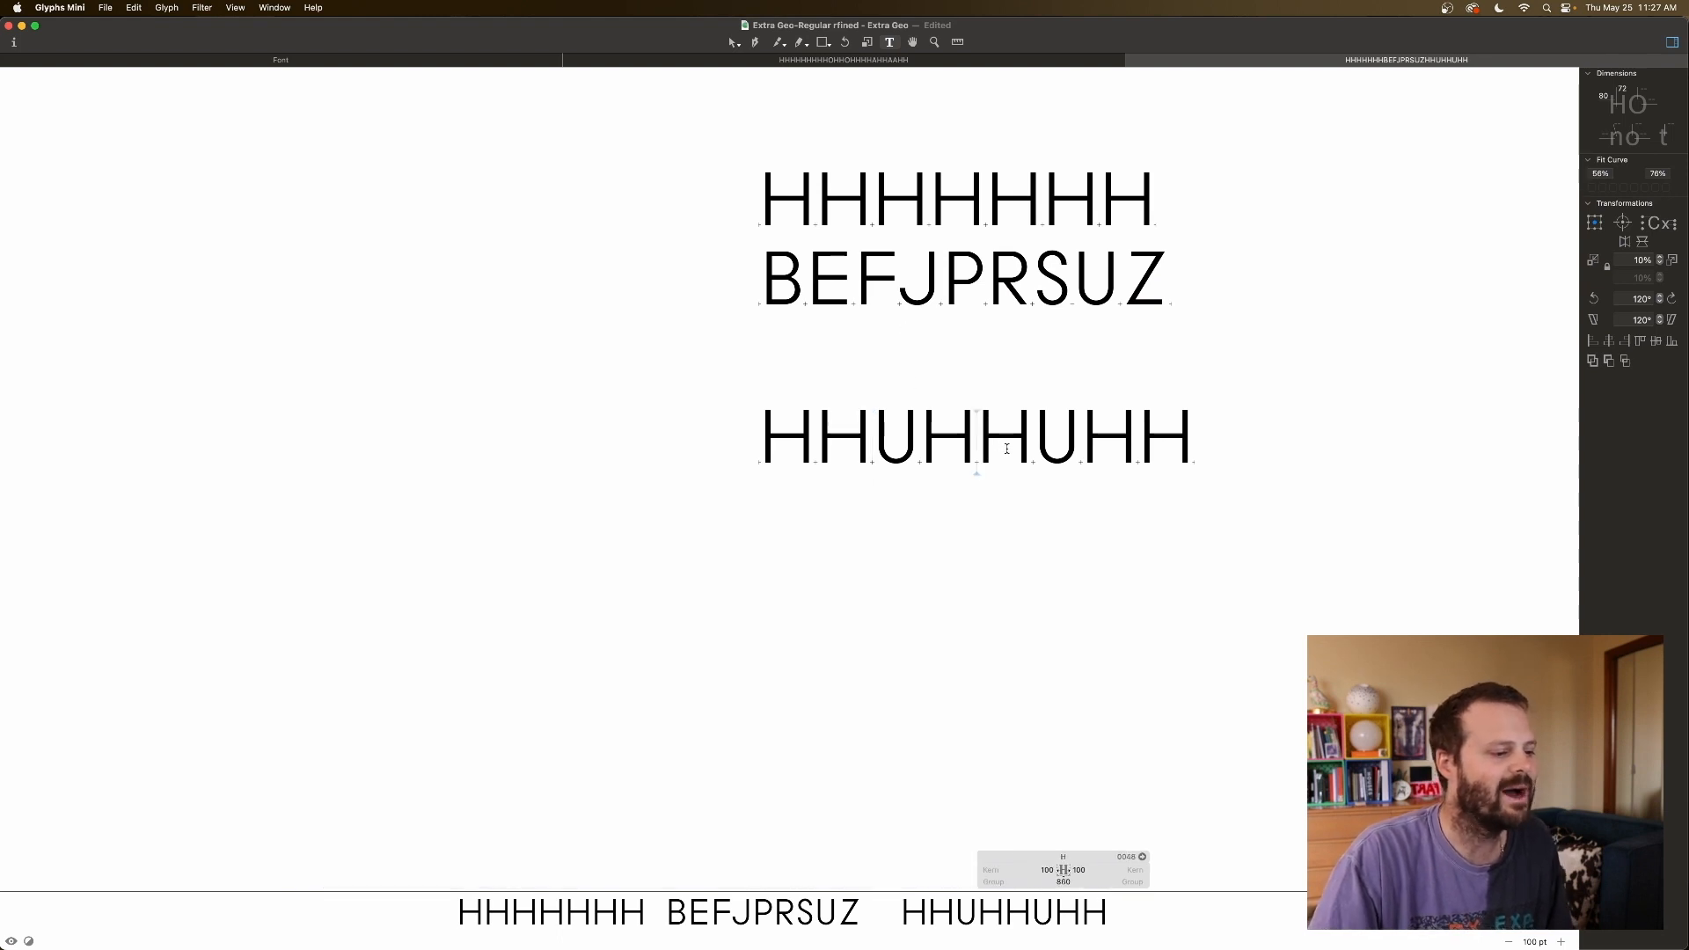
left_click(1240, 447)
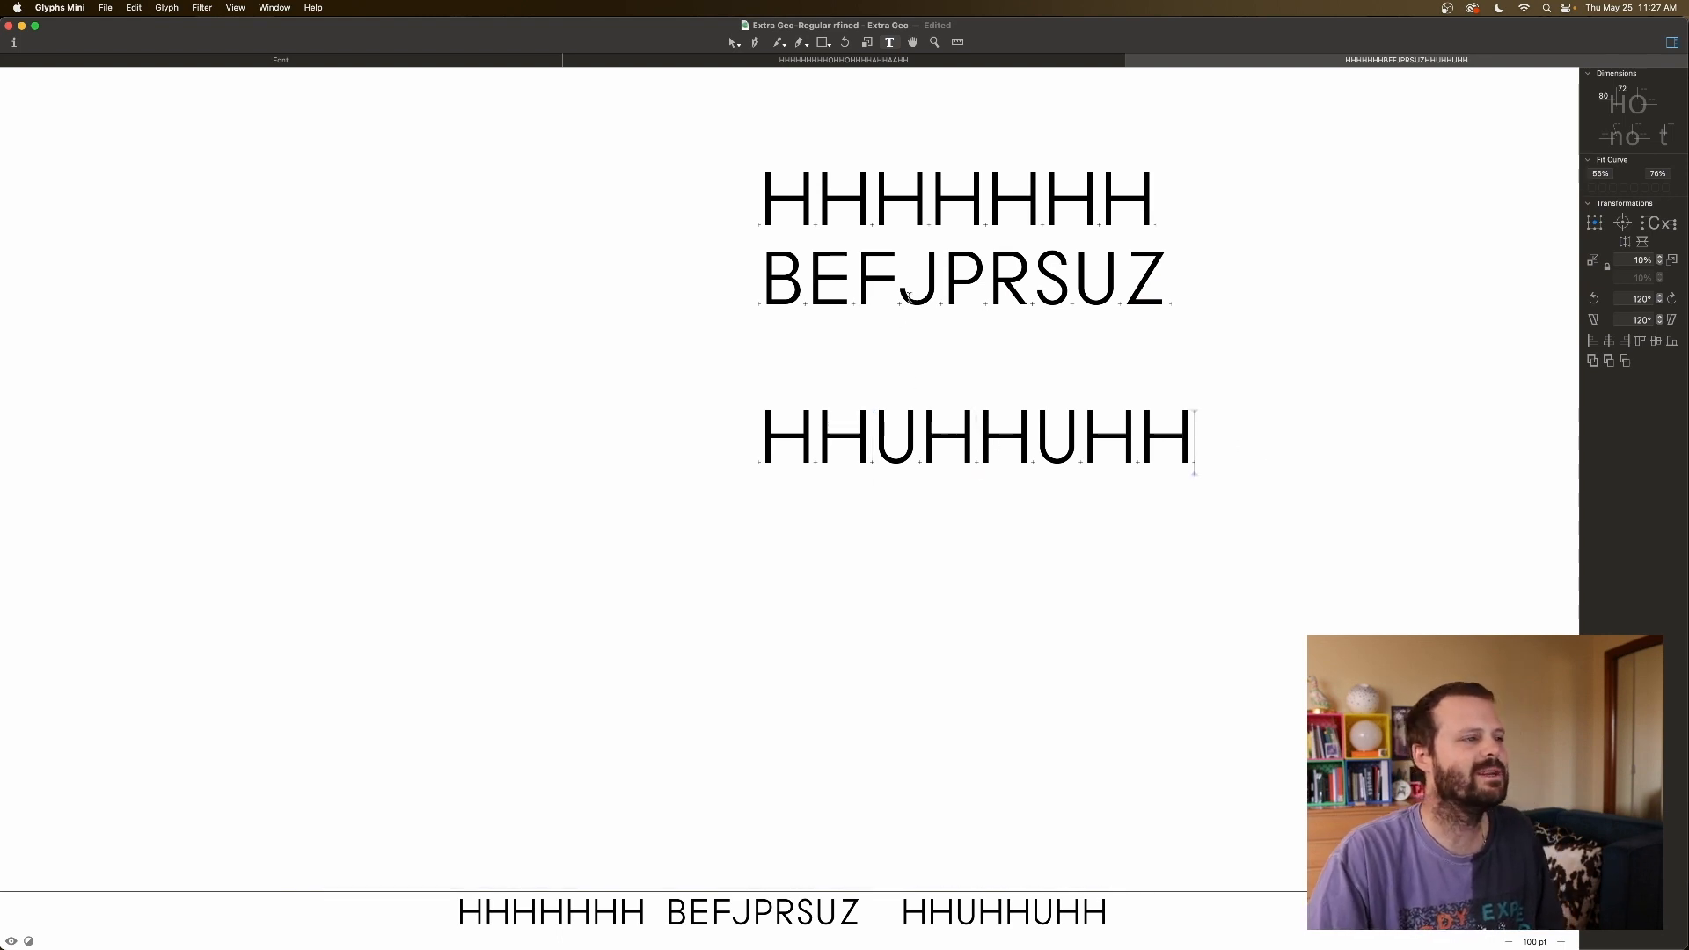
left_click(906, 297)
left_click(880, 459)
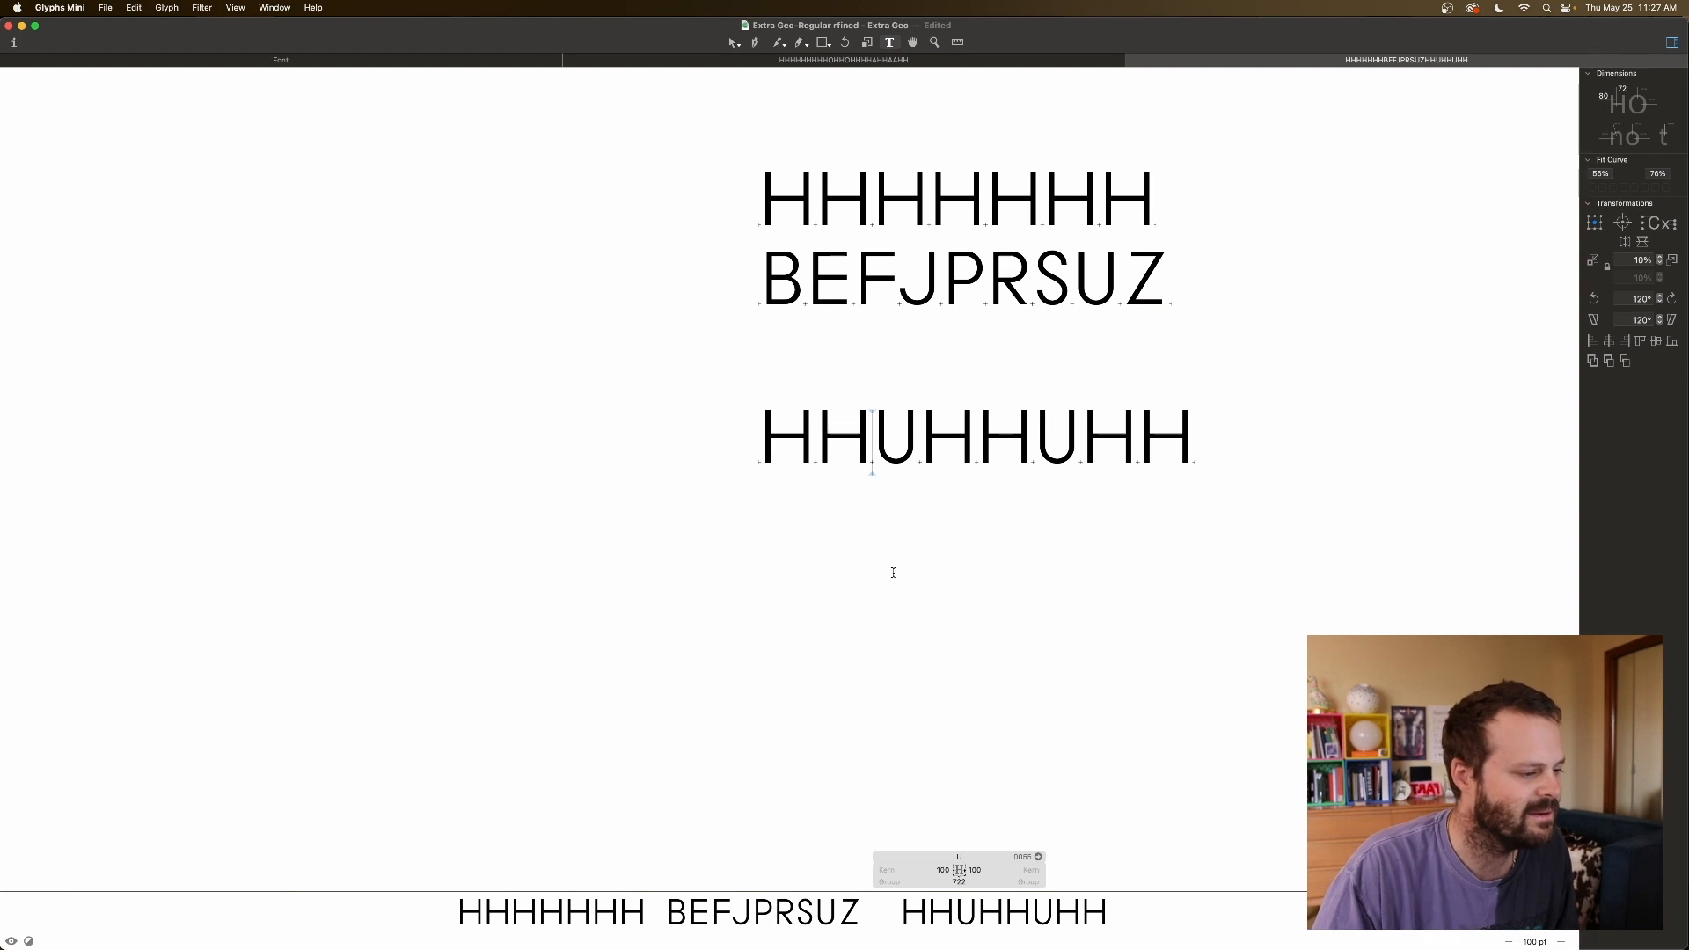
left_click(904, 278)
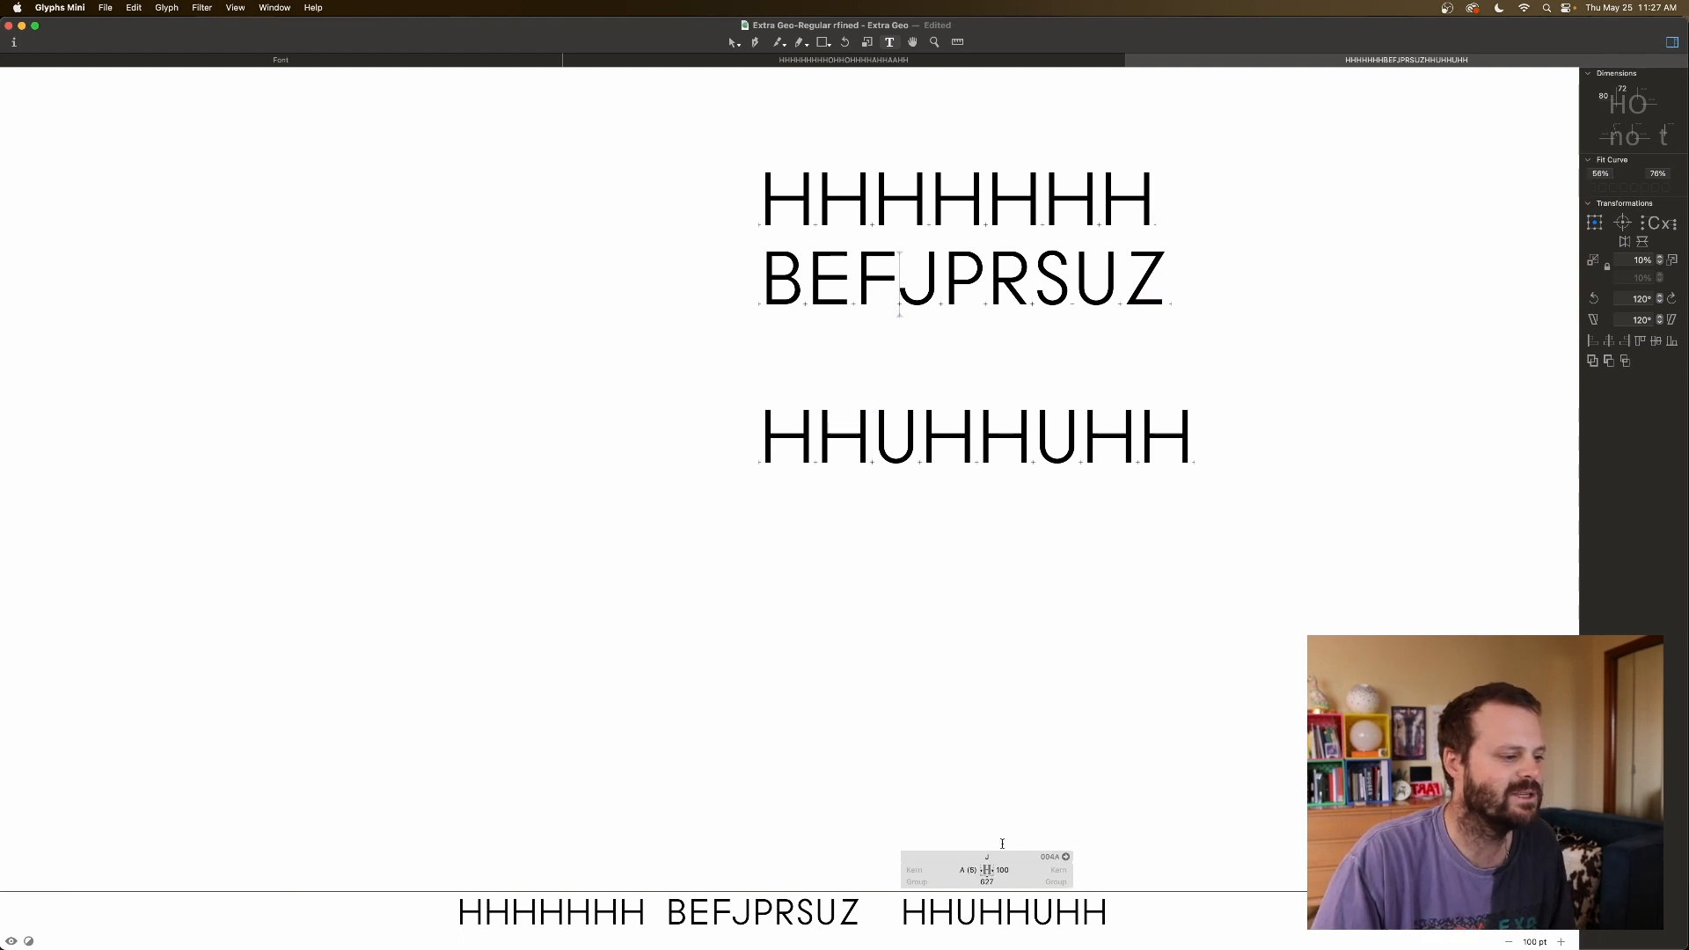
Enter a minus in a J spacing field, check U and Z, then delete the second U.
left_click(1002, 870)
type("-")
left_click(949, 452)
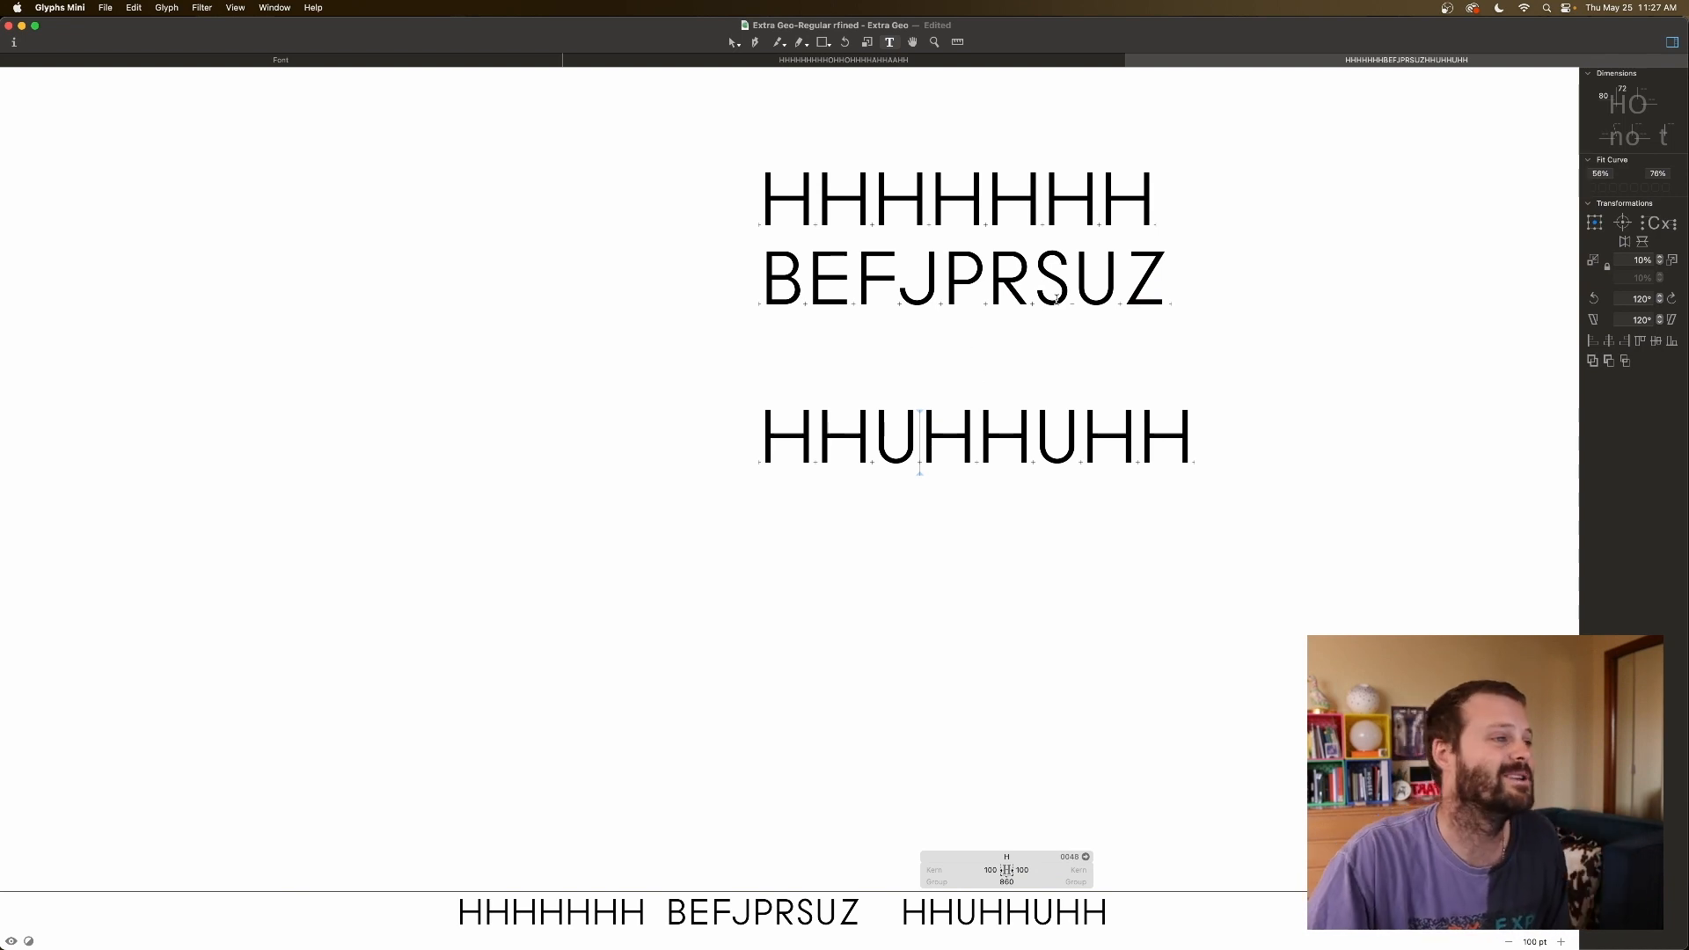
left_click(1110, 279)
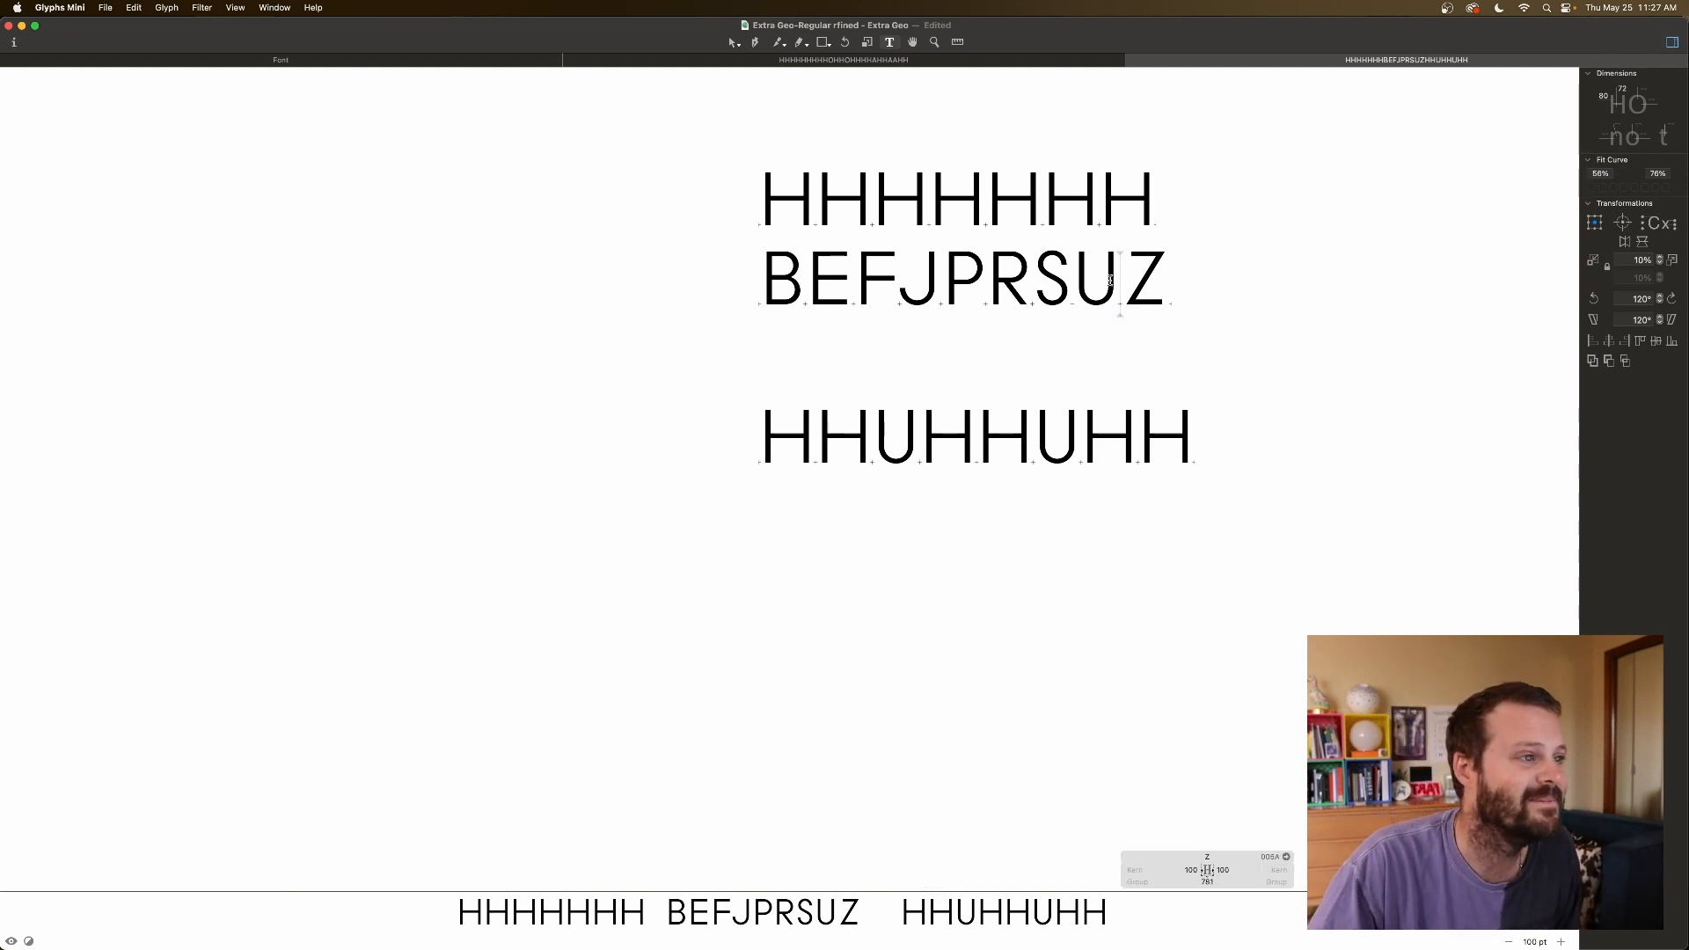
left_click(1075, 423)
key("BackSpace")
Replace the remaining U's with Z so the line reads HHZHHZHH.
type("Z")
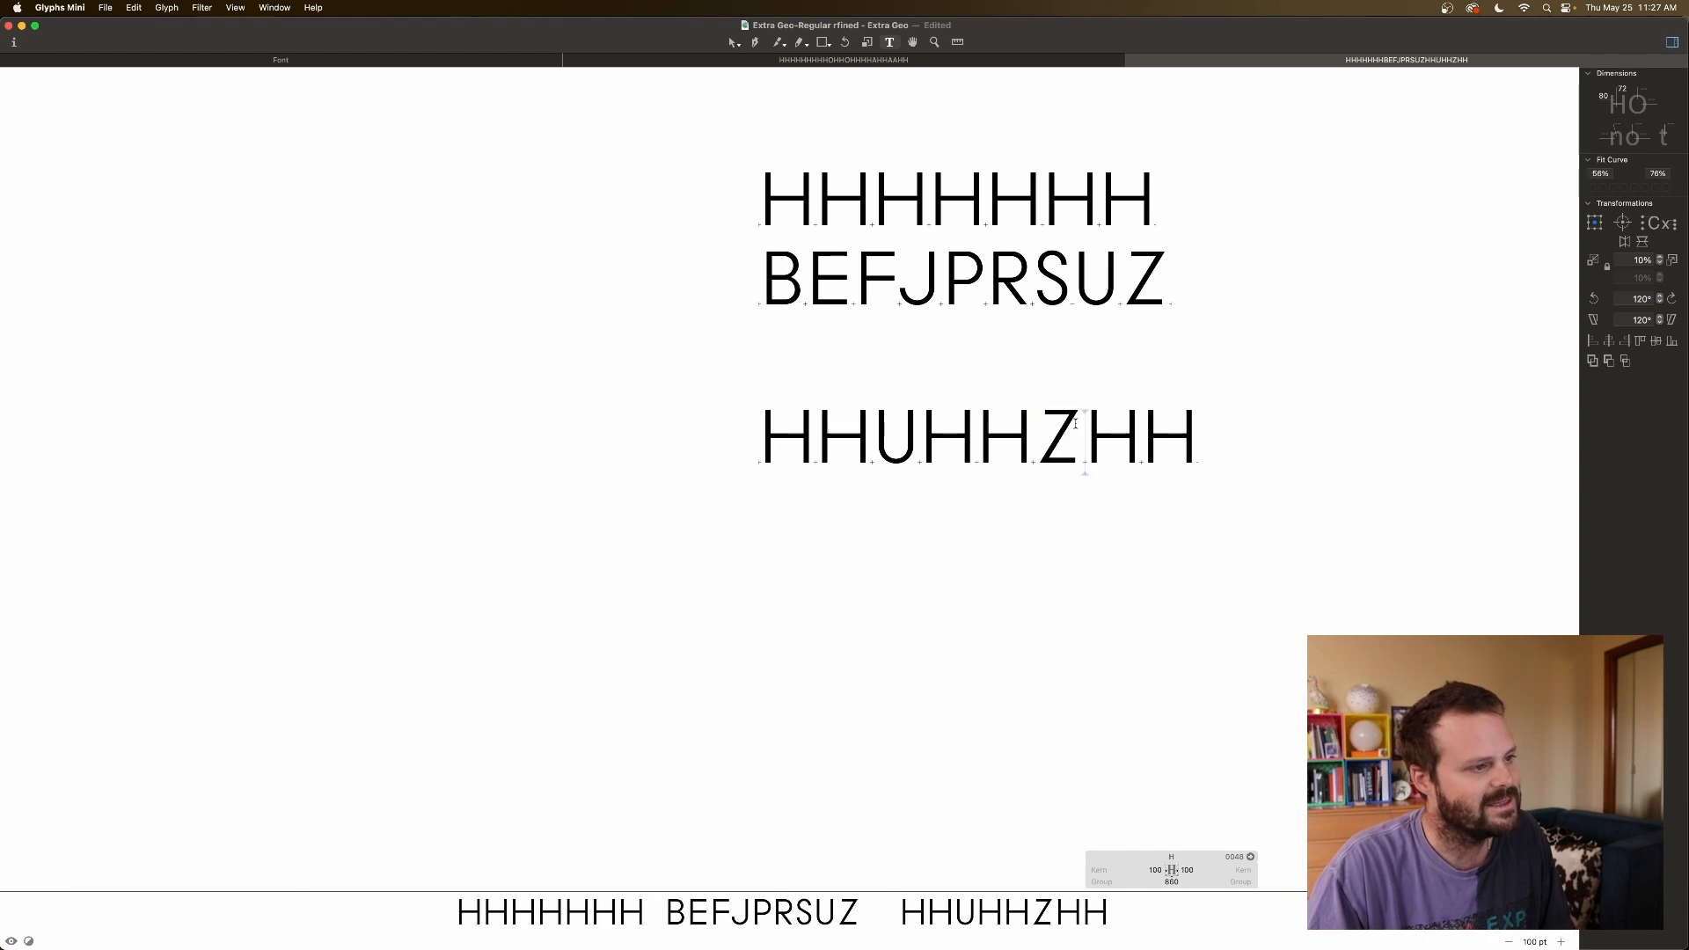
left_click(913, 428)
key("BackSpace")
type("ZHH")
Set Z's left sidebearing to 80, lowering it to 60 and the right to 50.
left_click(881, 433)
left_click(941, 869)
type("80")
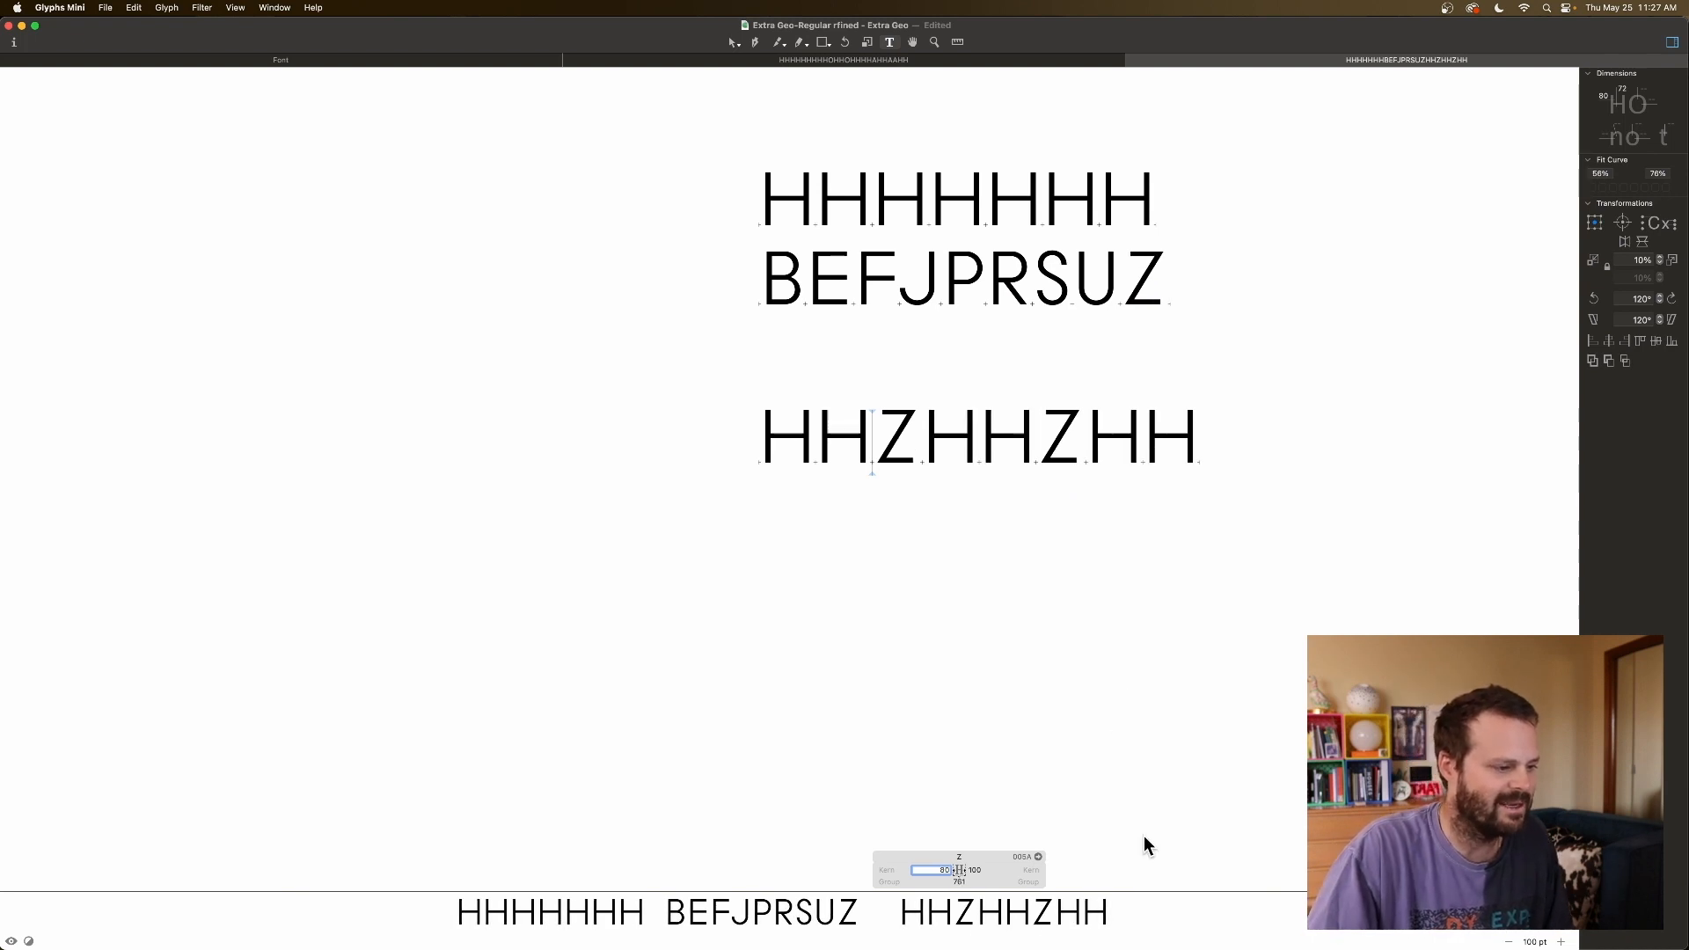
key("shift+Down")
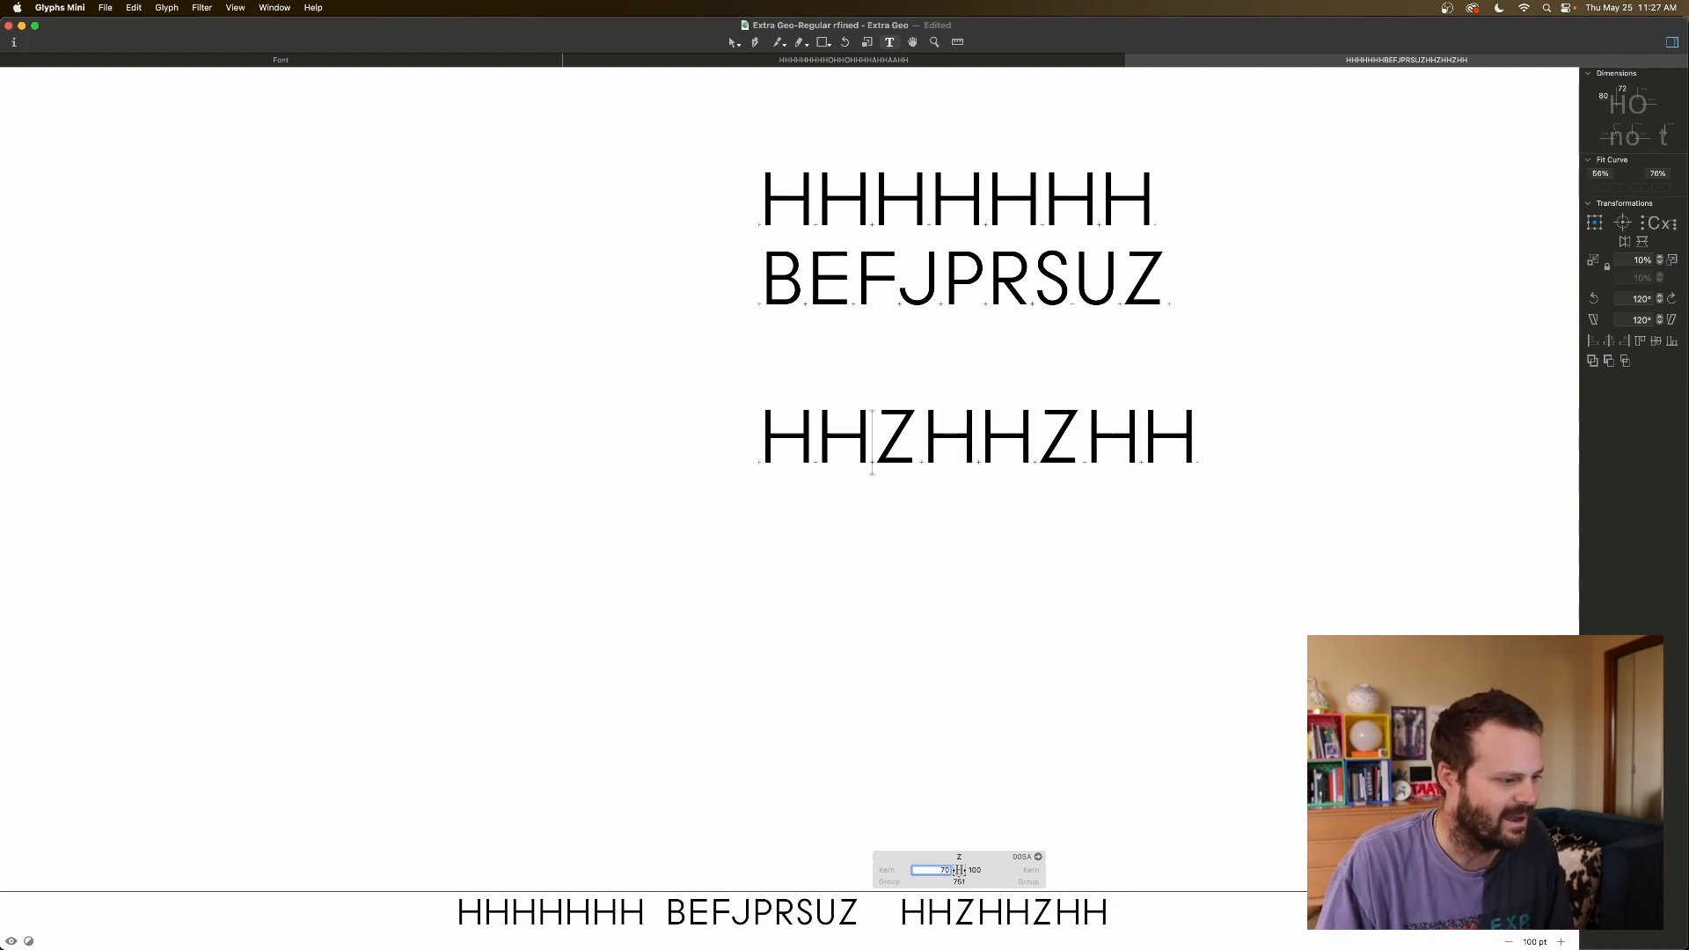
key("shift+Down")
key("Tab")
key("shift+Down")
key("shift+Down")
key("shift+Down")
key("shift+Down")
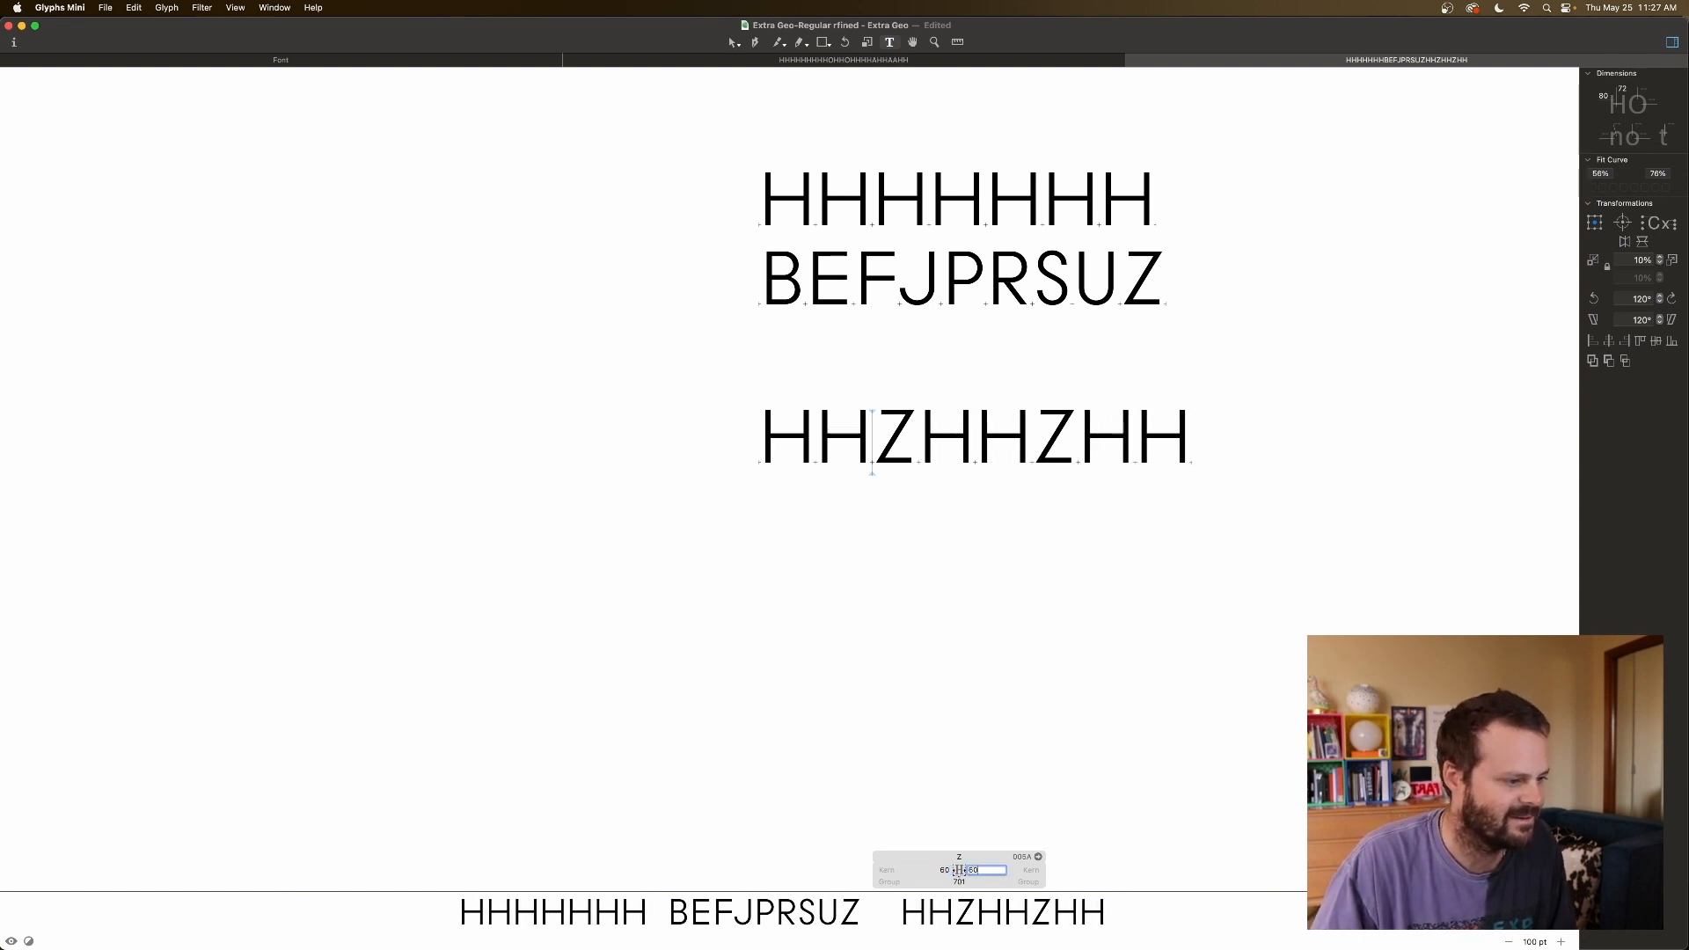
key("shift+Down")
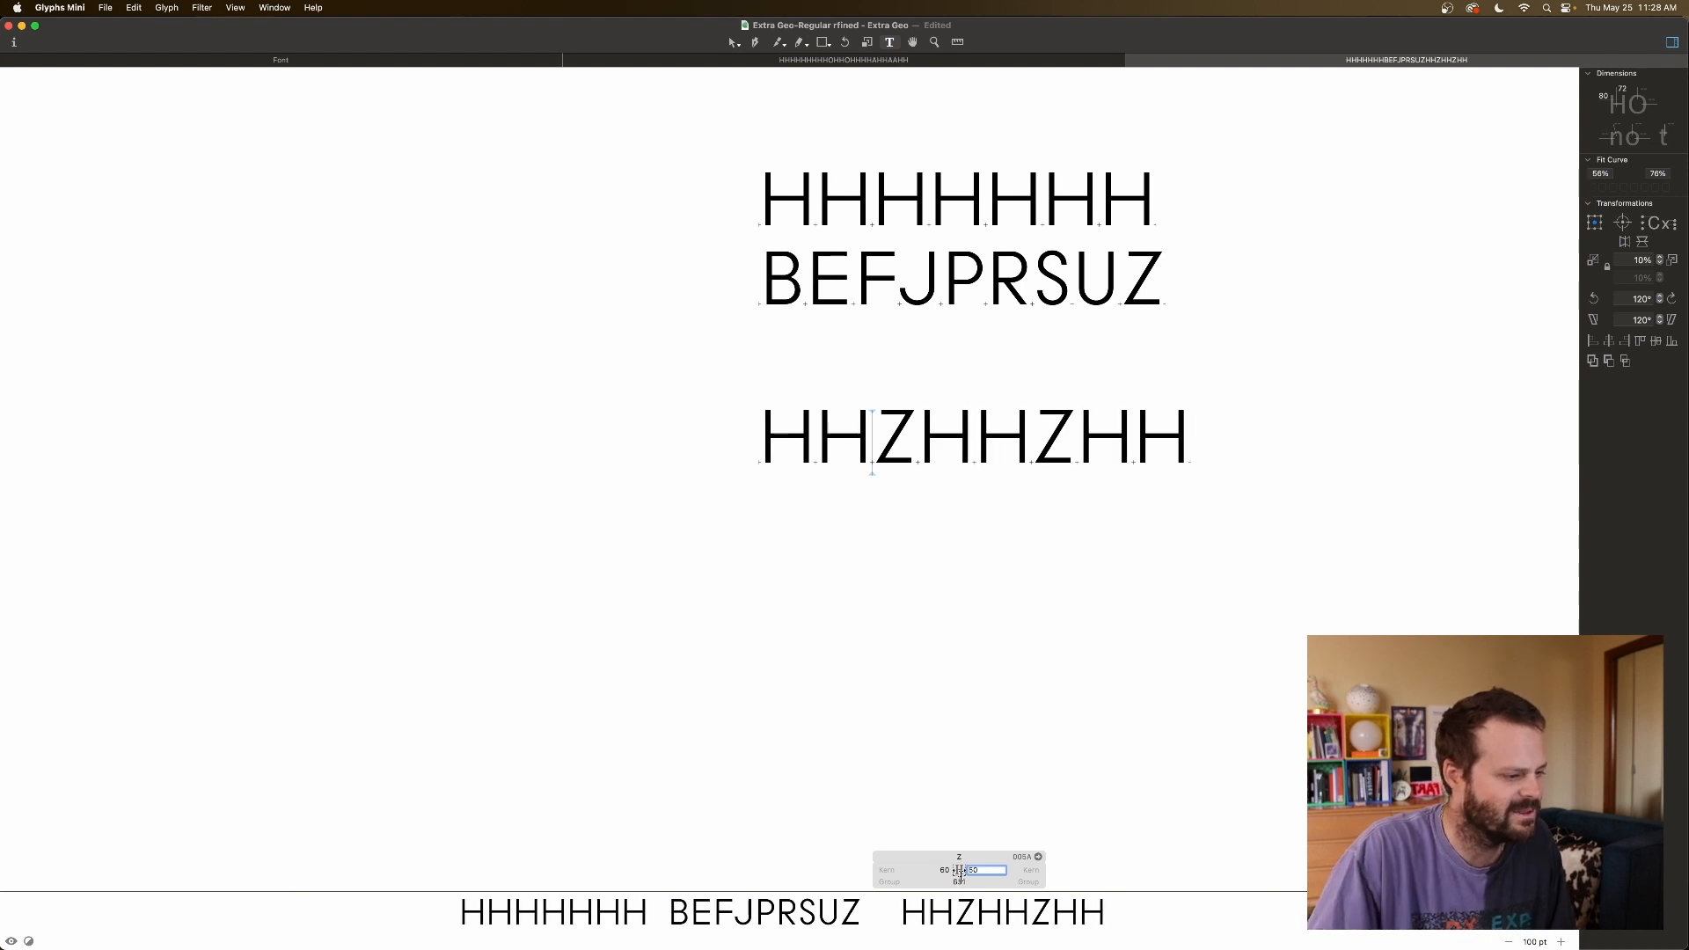
Keep stepping both Z sidebearings down to 30.
key("shift+Tab")
key("shift+Down")
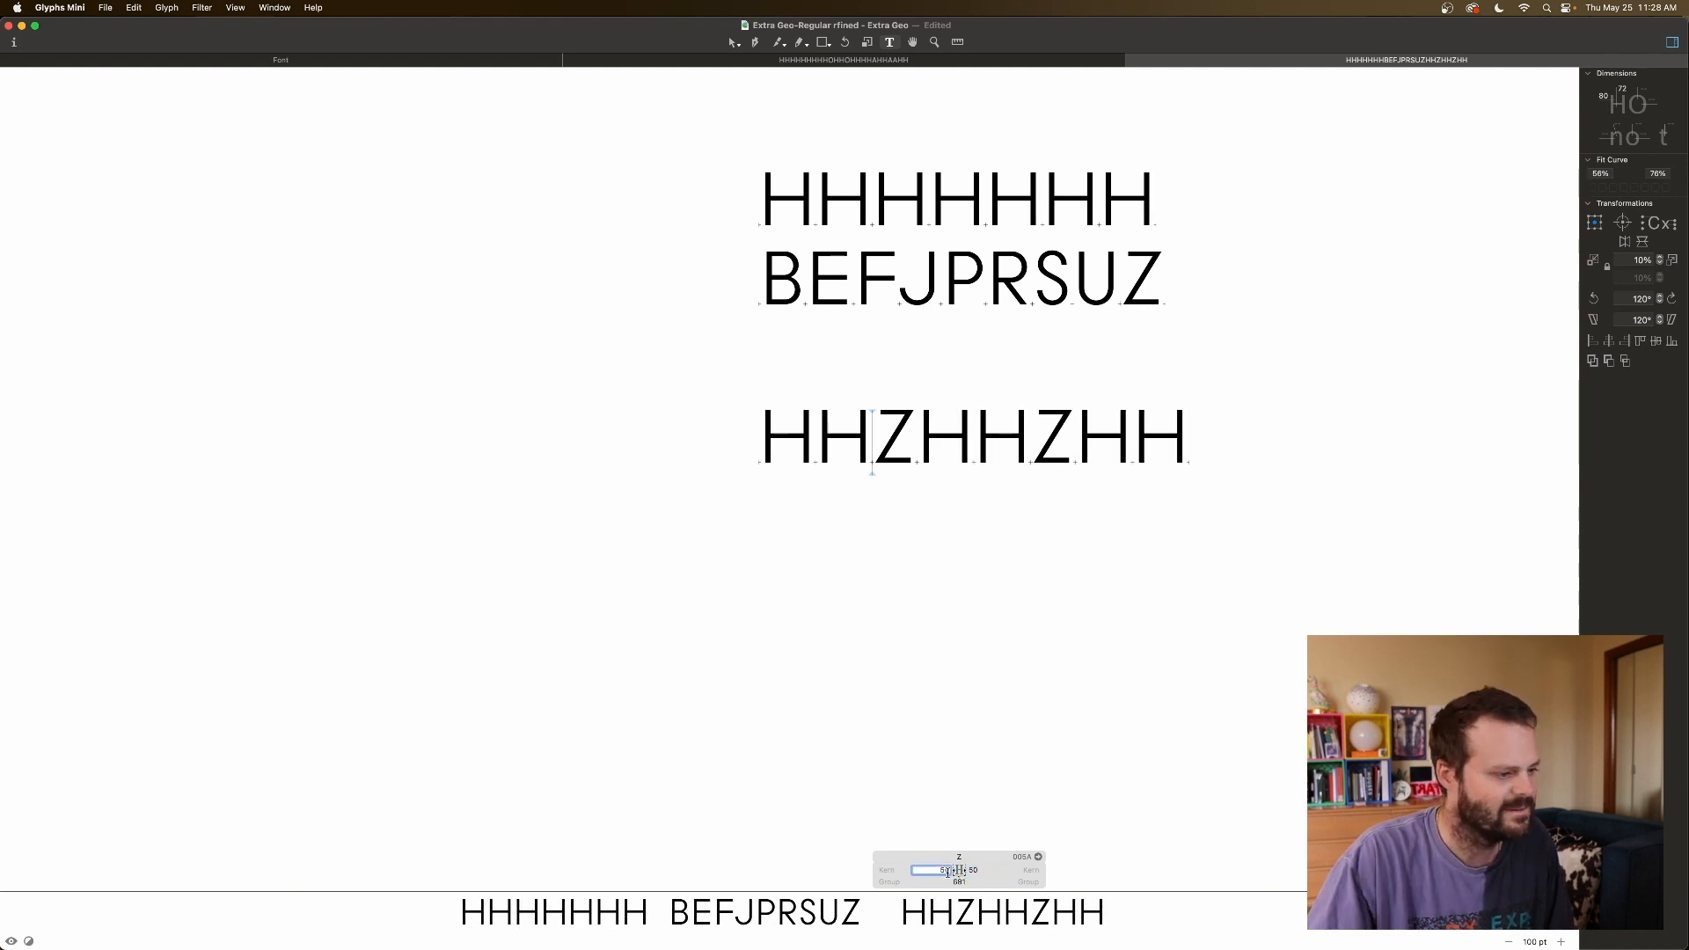
key("shift+Down")
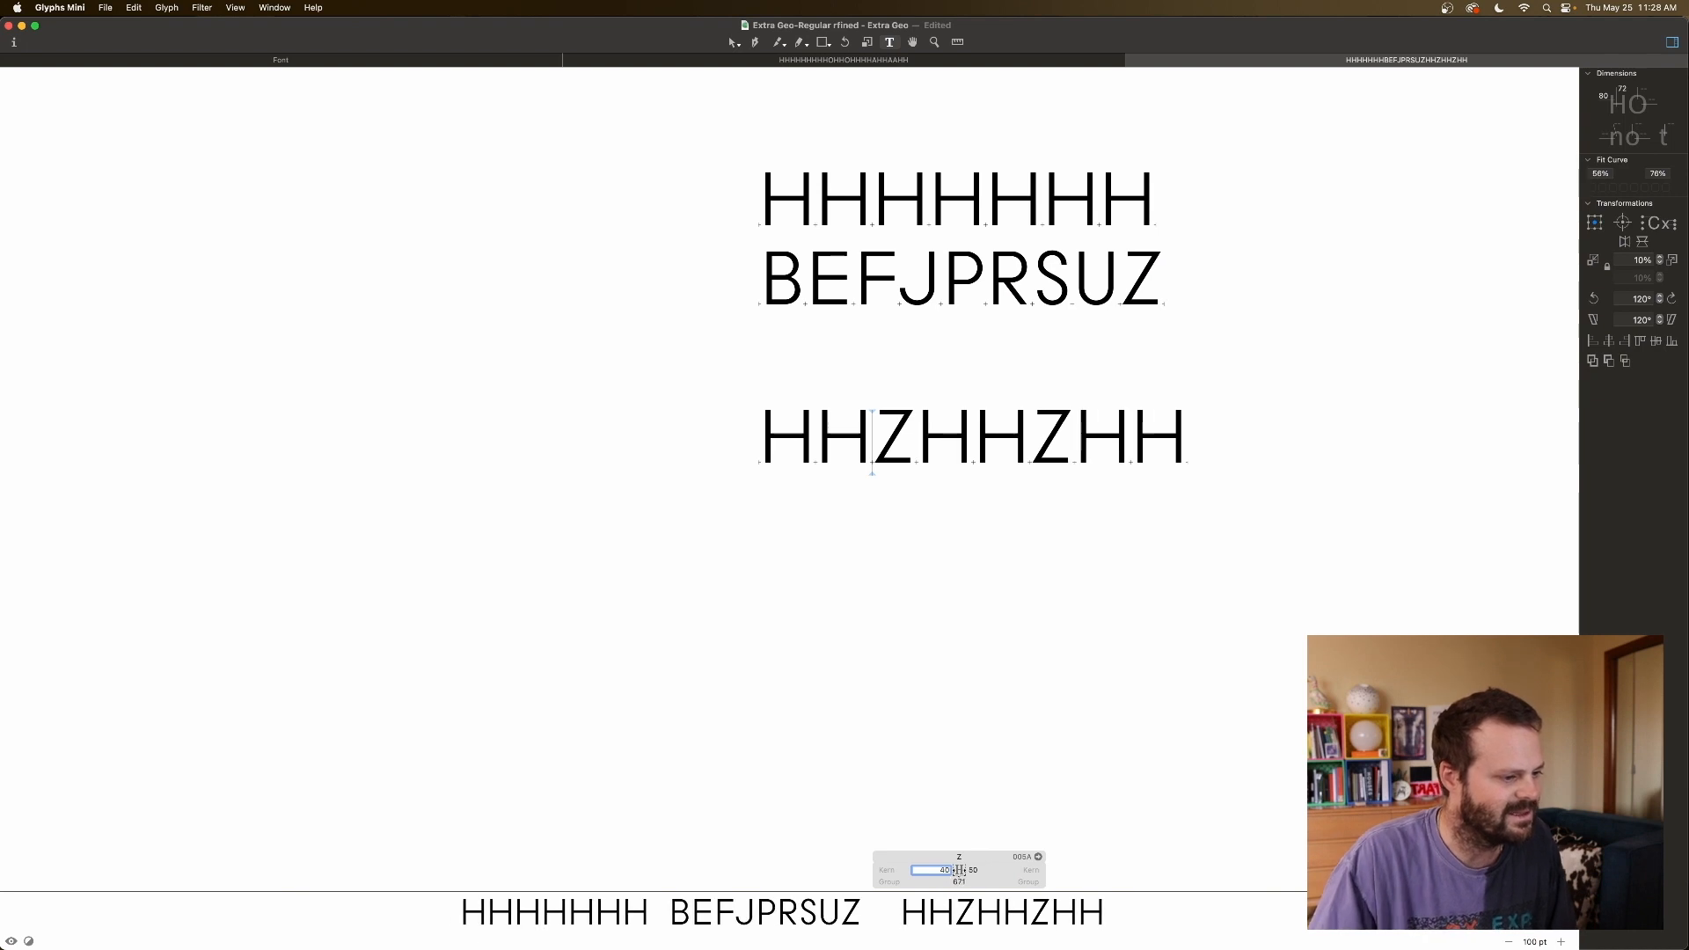
key("Tab")
key("shift+Down")
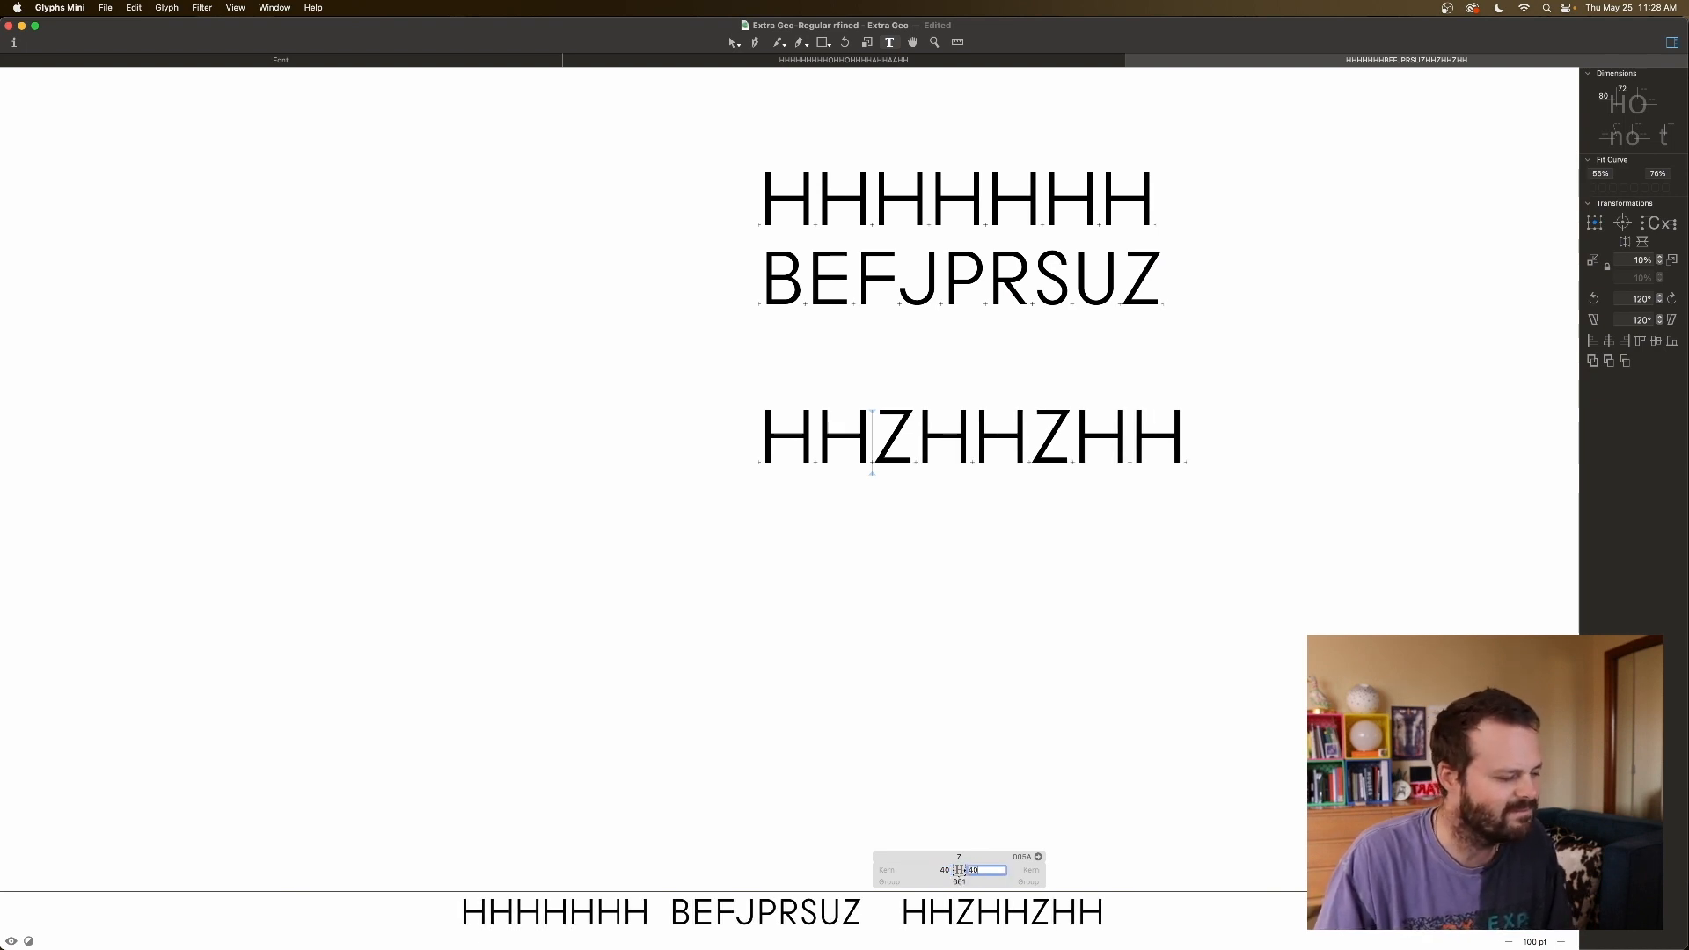
key("shift+Down")
key("shift+Tab")
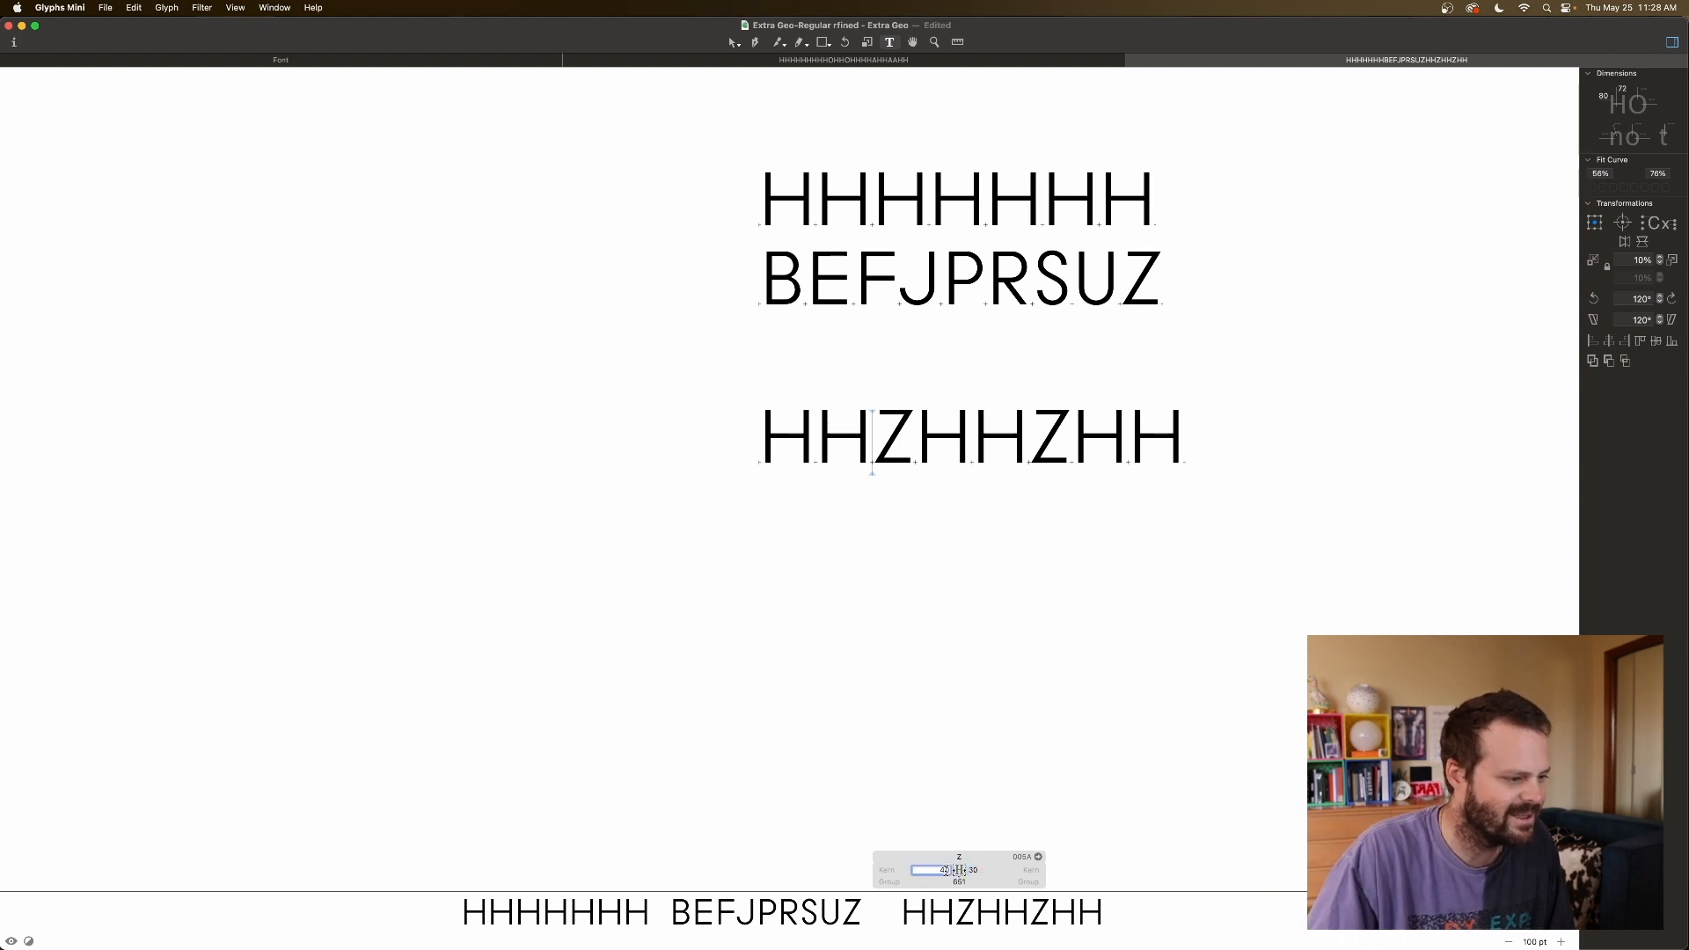
key("shift+Down")
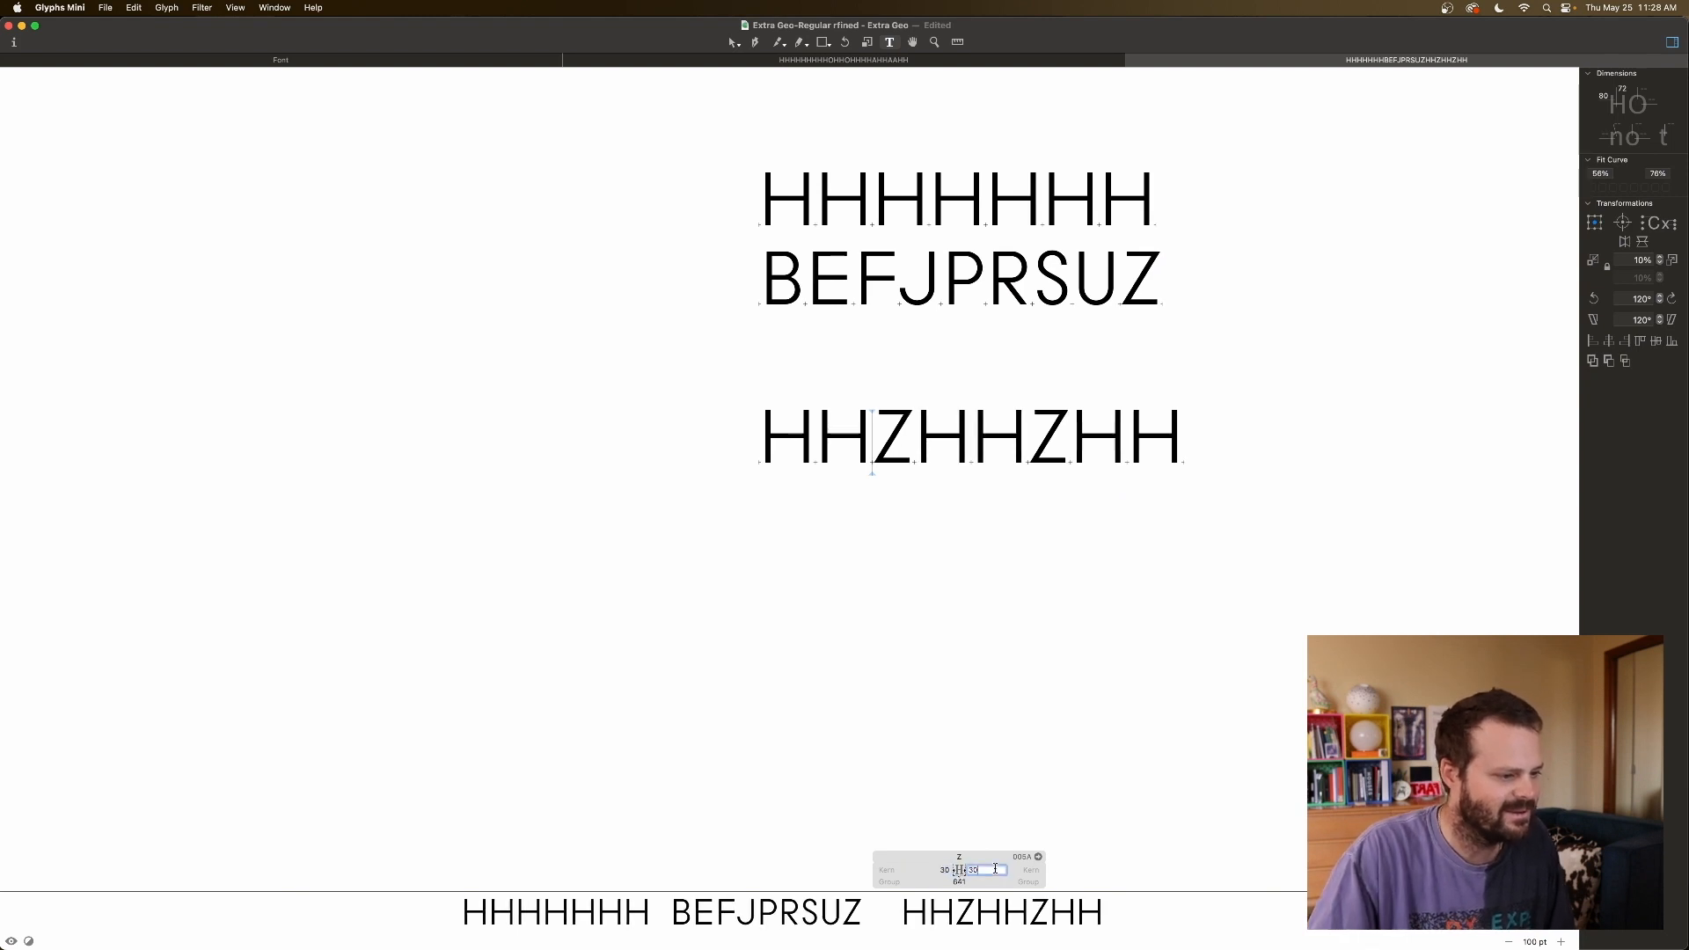
left_click(1085, 853)
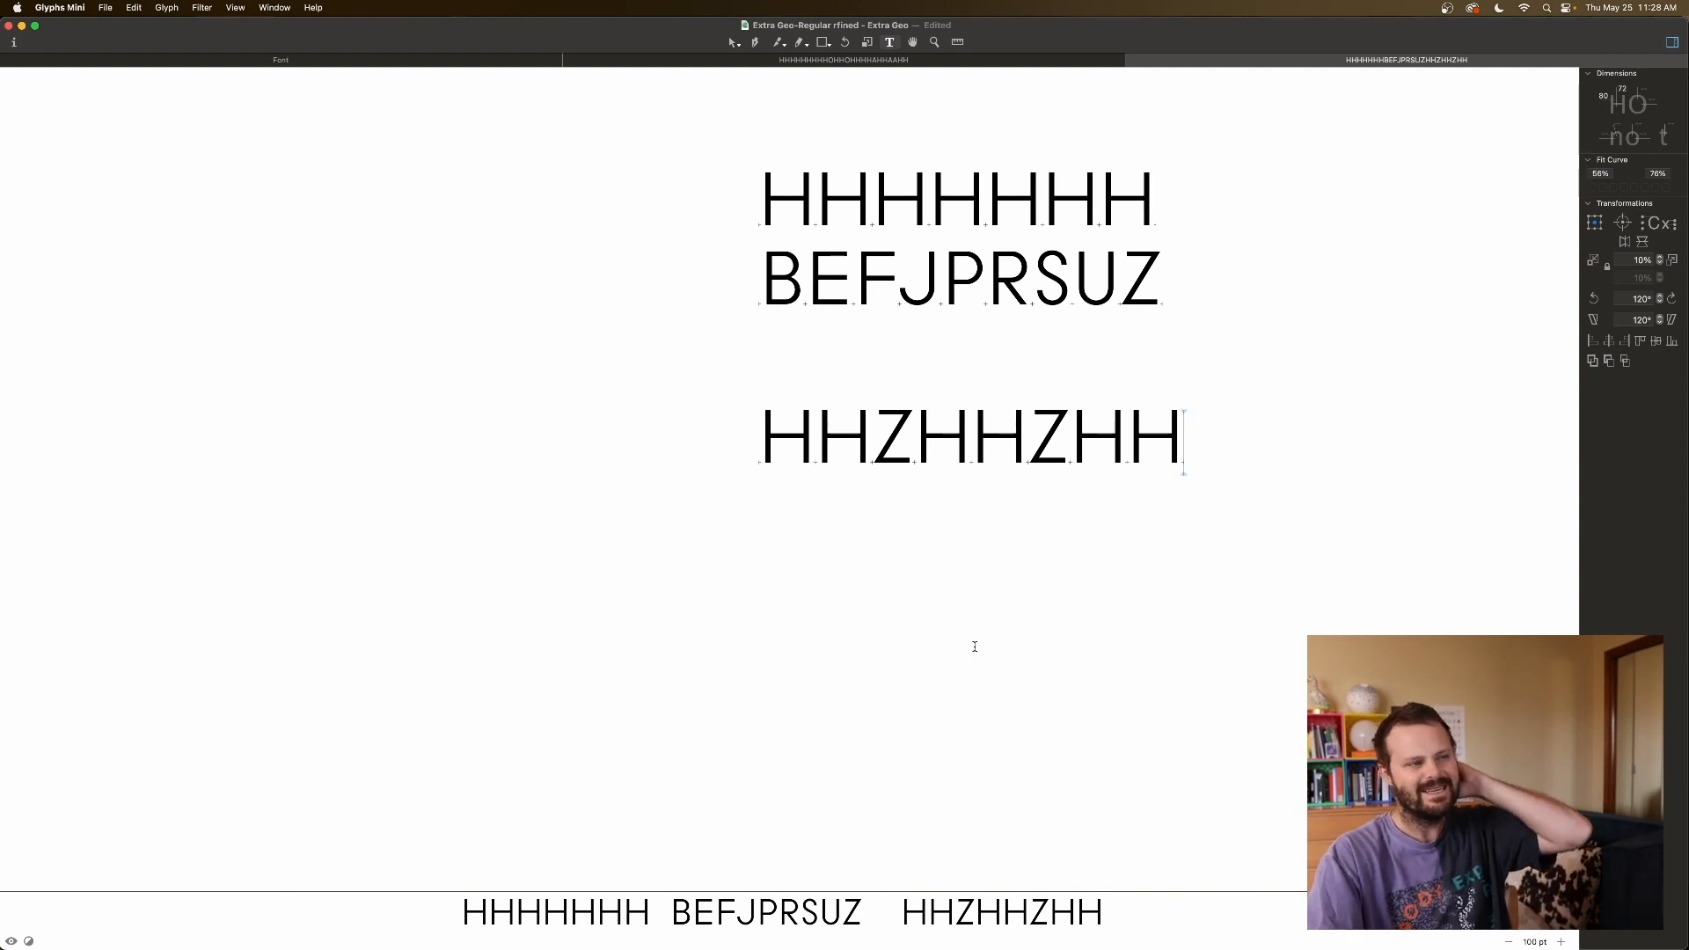
Raise Z's sidebearings to 35 on each side and review the line's spacing.
left_click(885, 440)
left_click(945, 870)
key("Up")
key("Up")
key("Up")
key("Up")
key("Up")
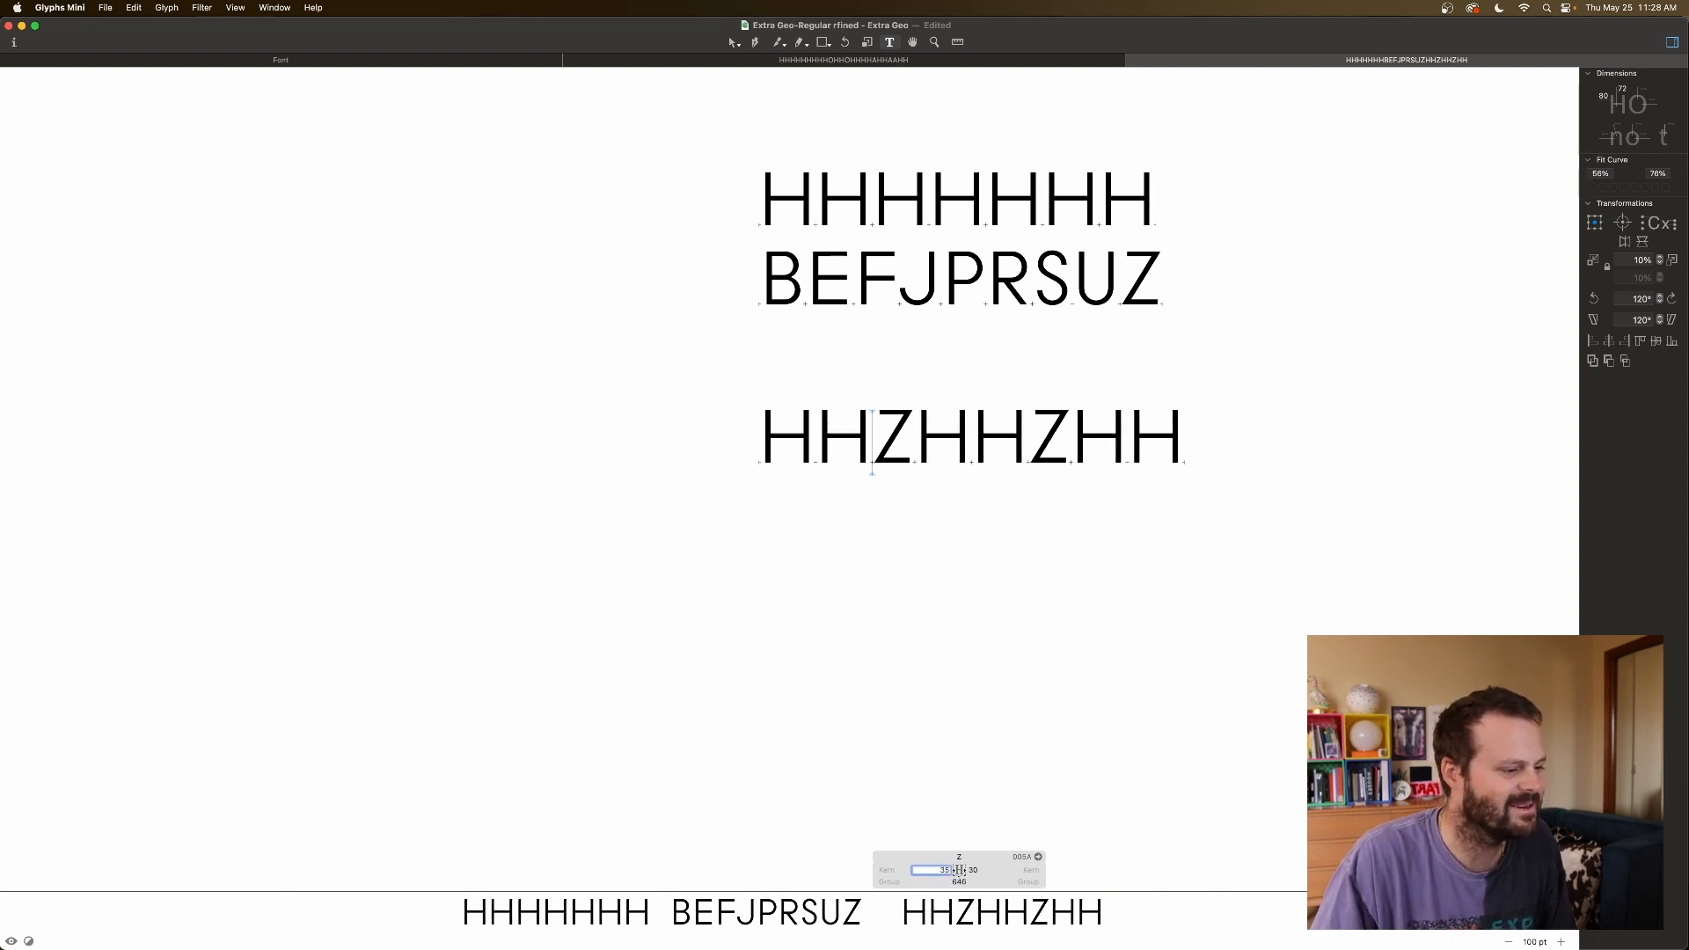
left_click(984, 868)
key("Up")
key("Up")
key("Up")
key("Up")
key("Up")
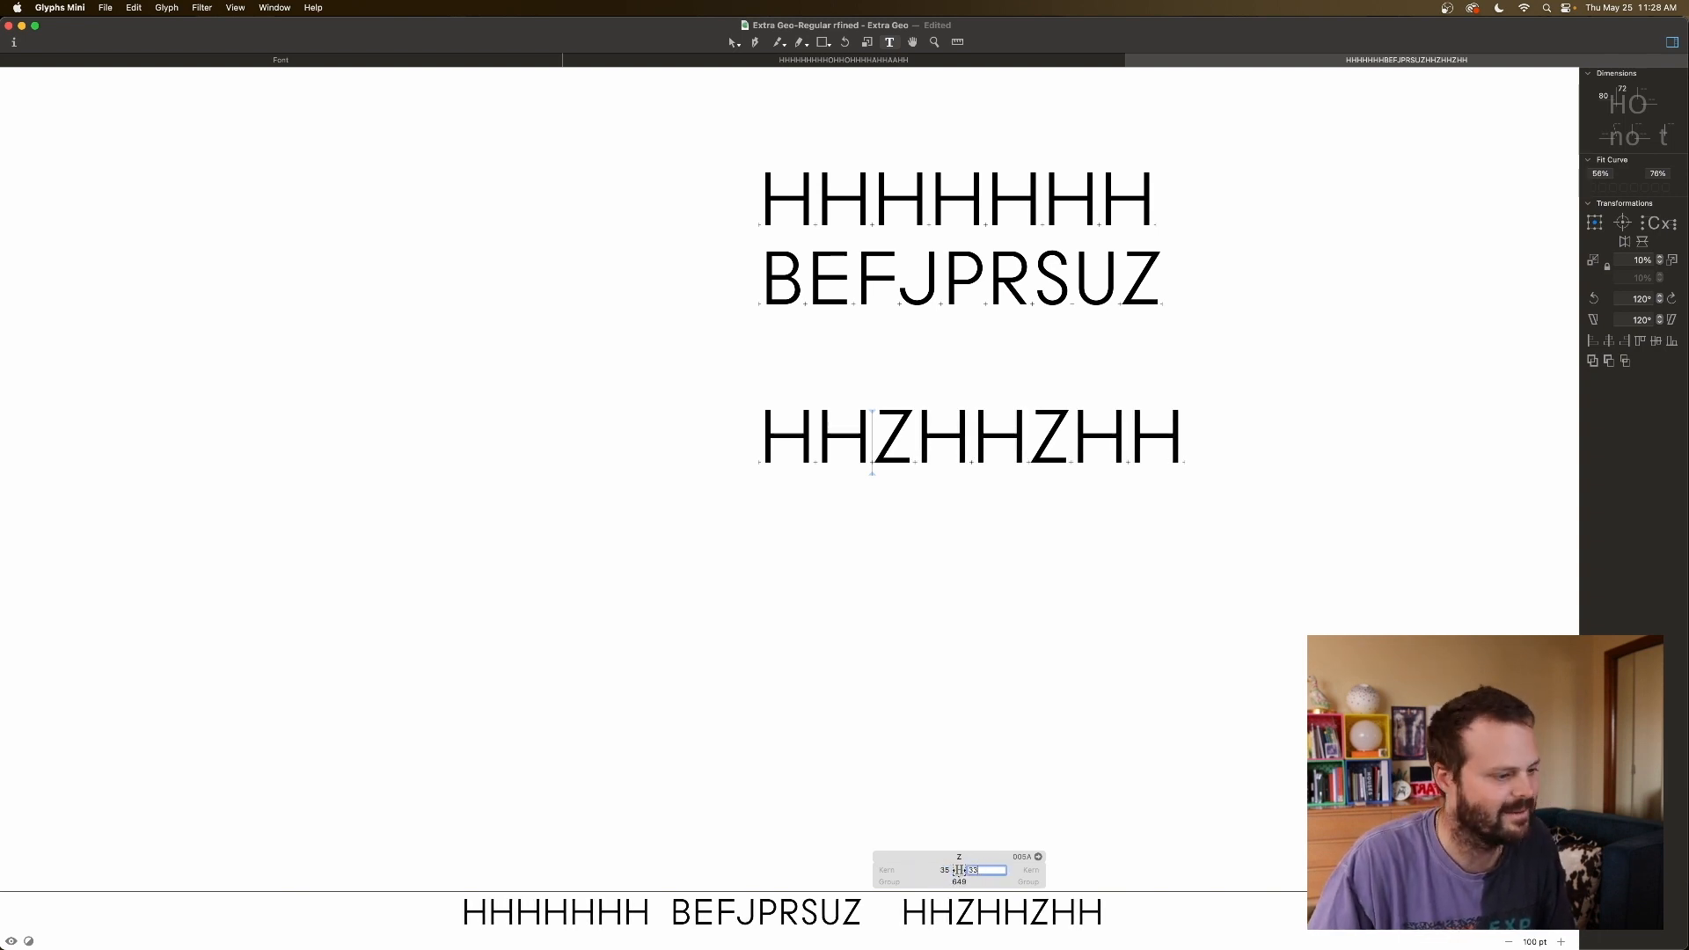
left_click(1075, 812)
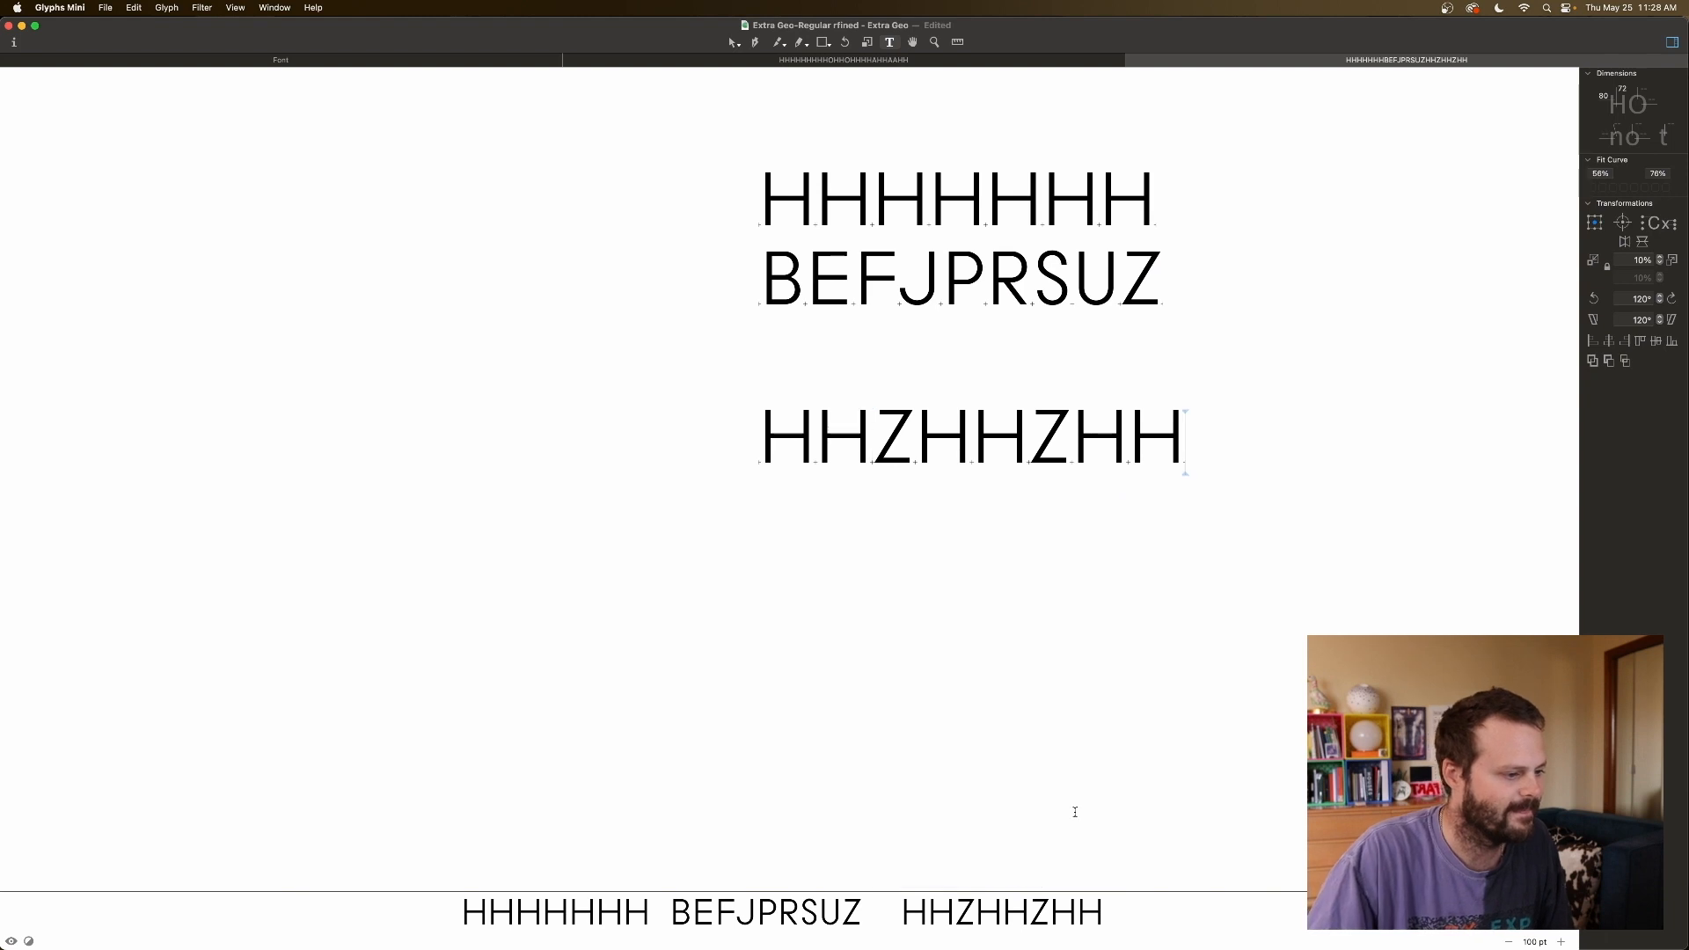
left_click(1023, 411)
left_click(1145, 413)
left_click(1173, 413)
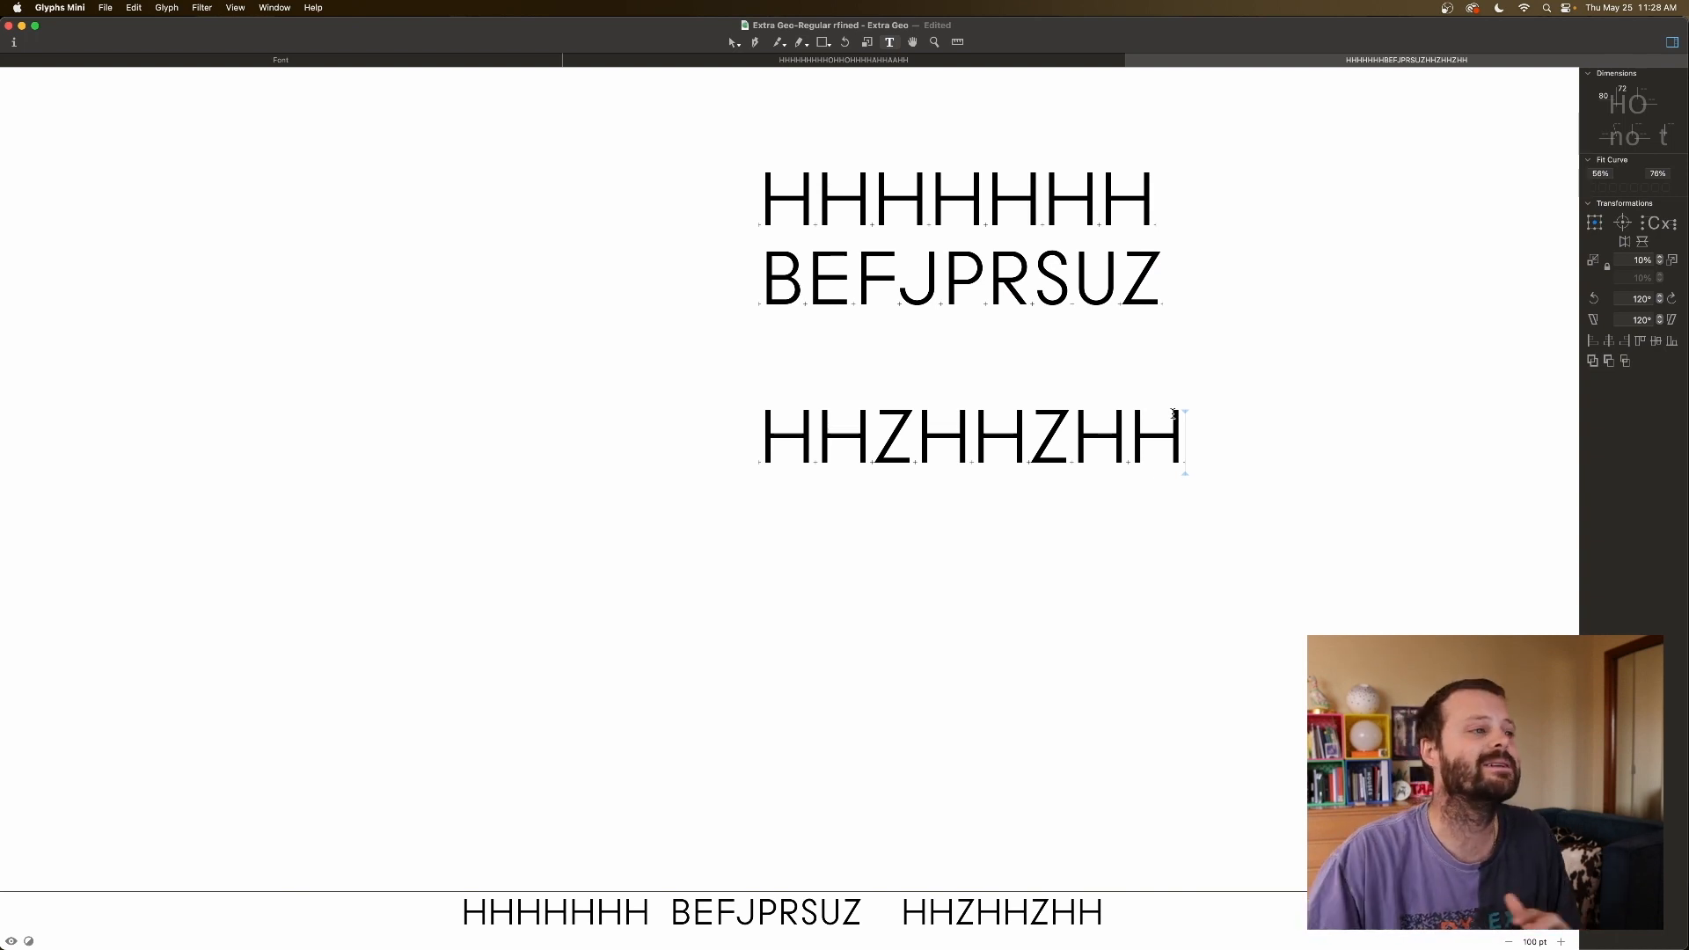
Type COOL on a new line, then insert HHHHHHHH and OOOOOOO lines above it.
key("Return")
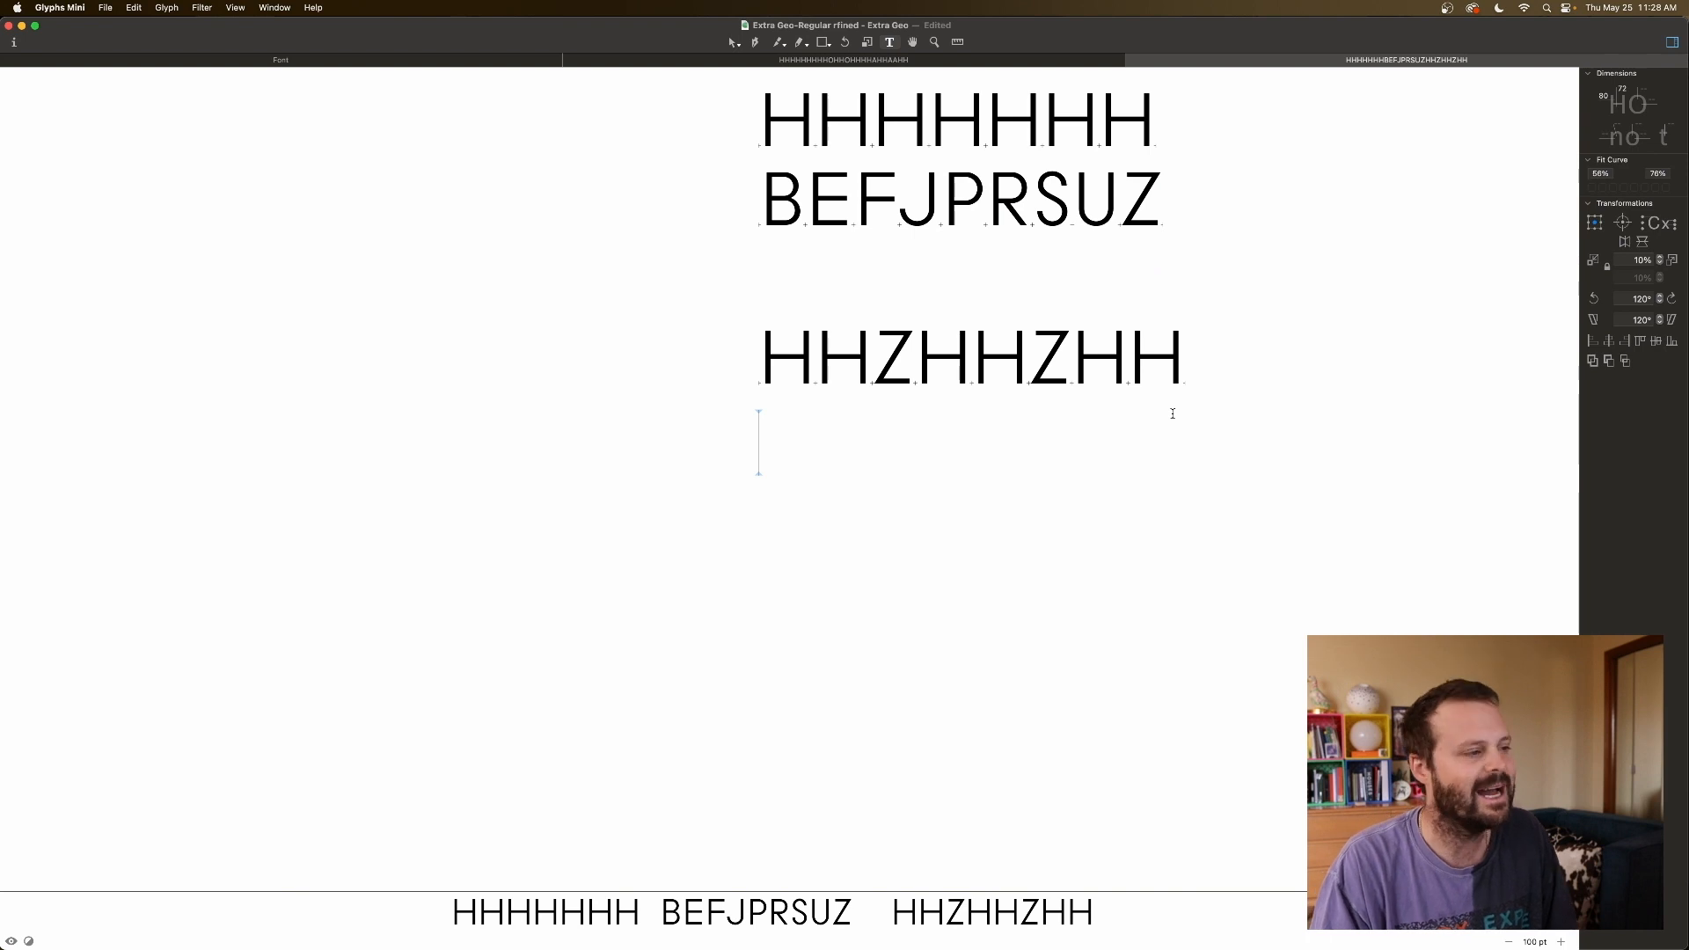
type("cool")
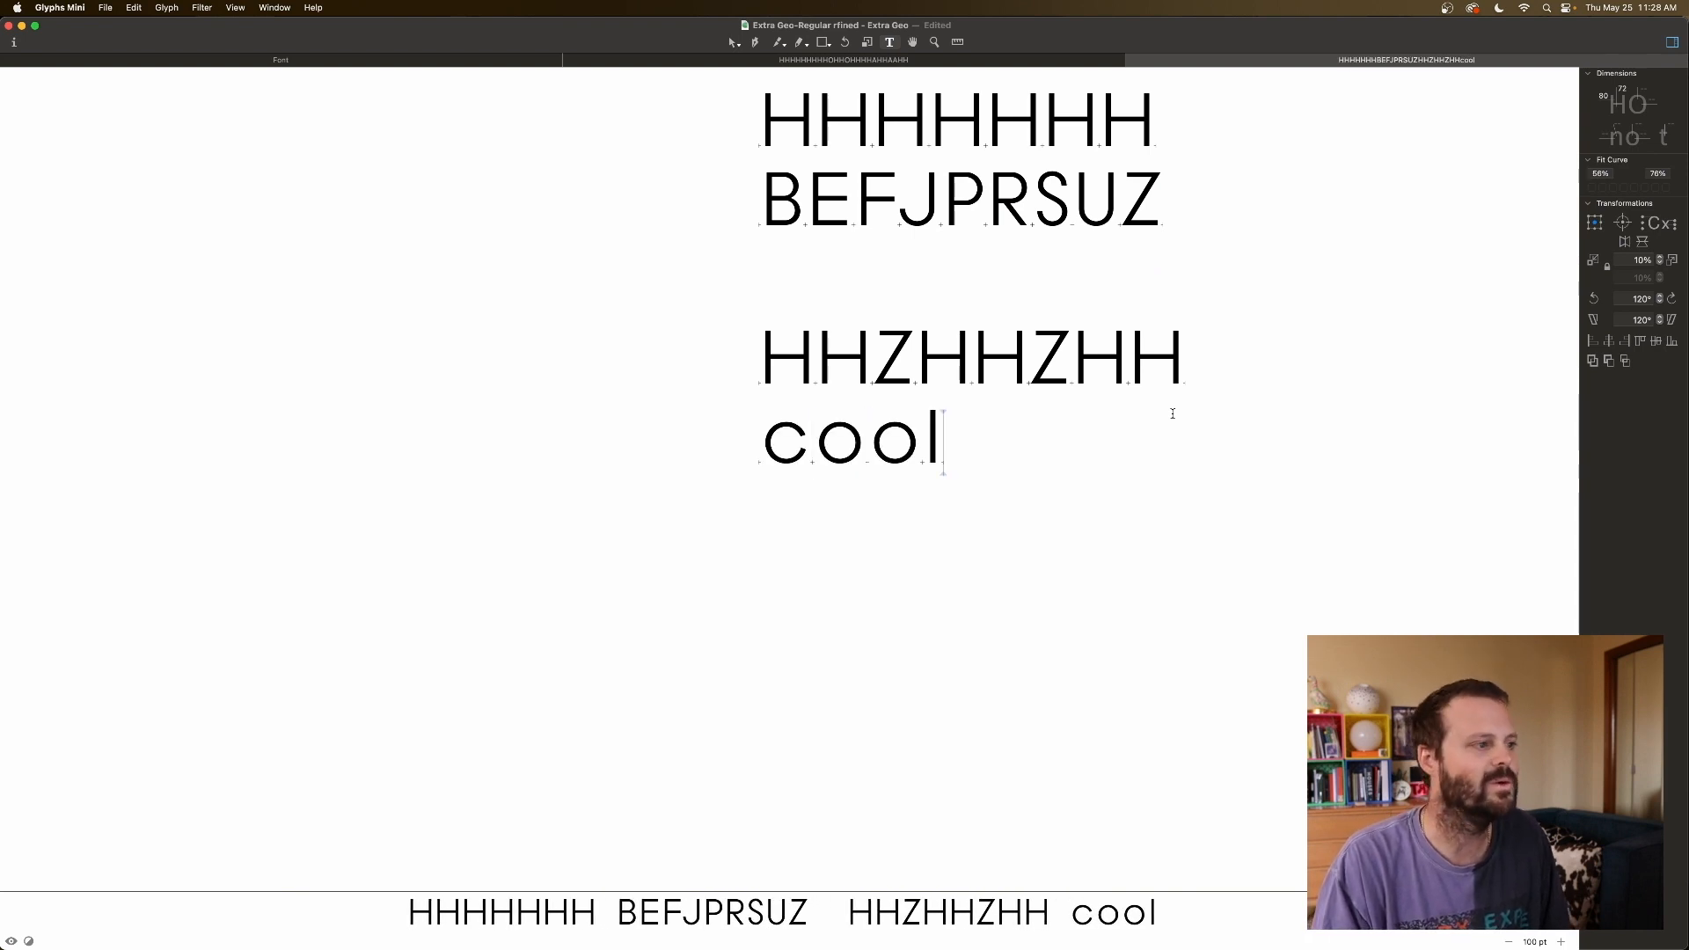
key("BackSpace")
key("BackSpace")
key("BackSpace")
key("BackSpace")
type("COOL")
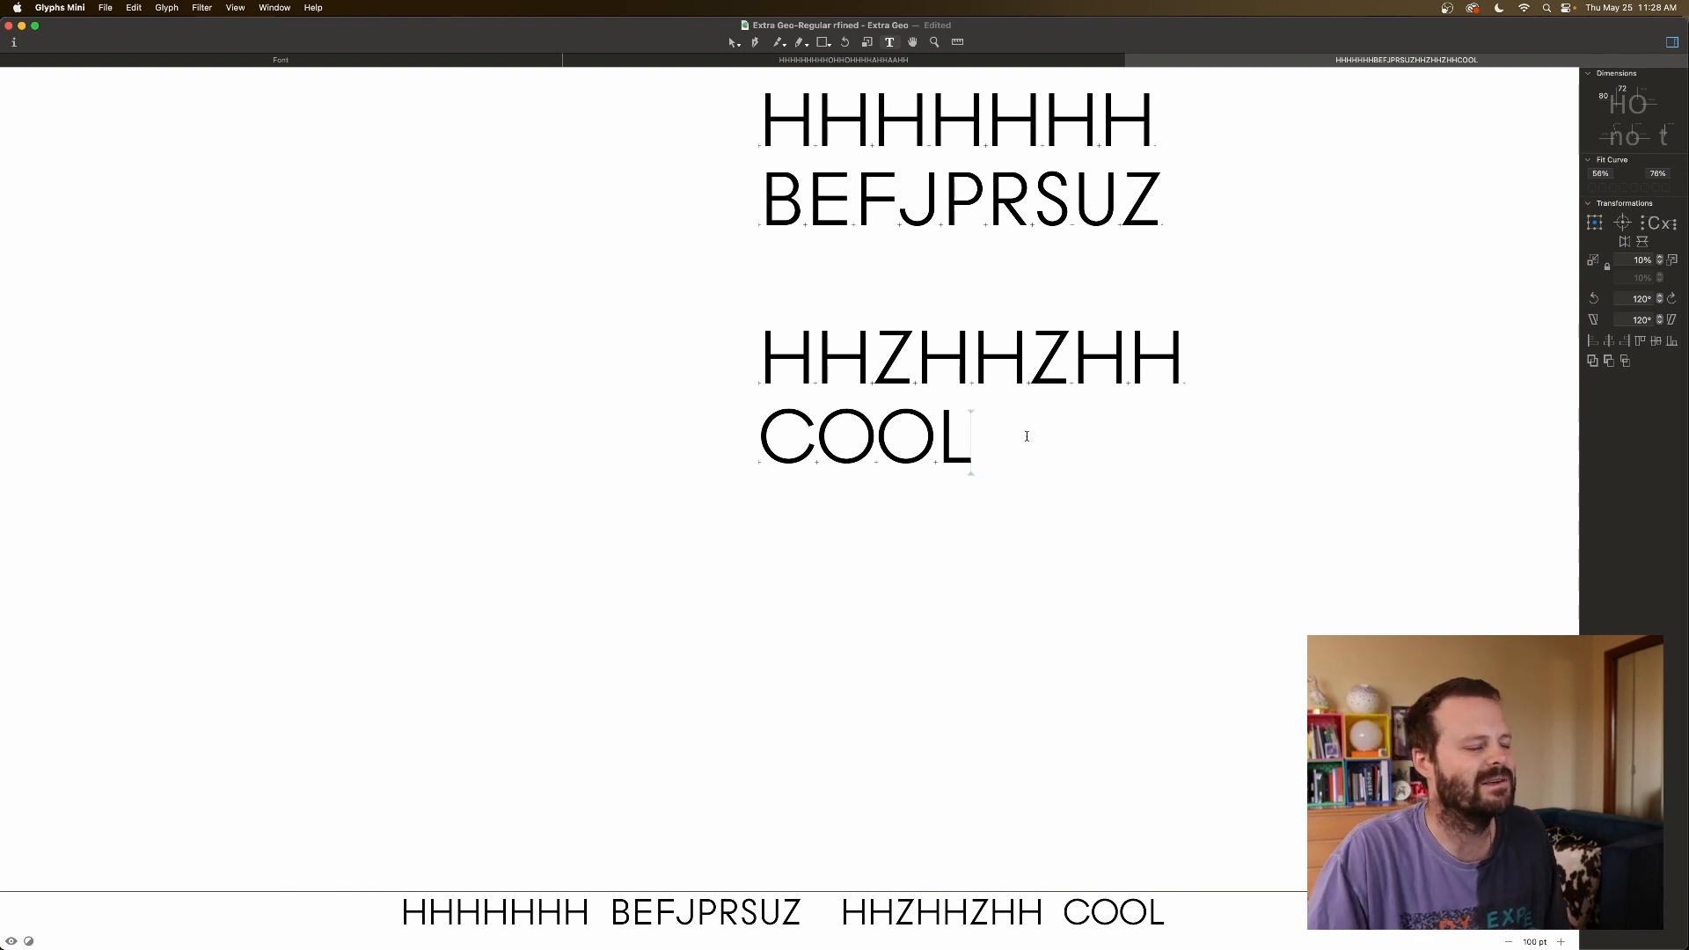
scroll(1026, 433, "up", 3)
left_click(1163, 459)
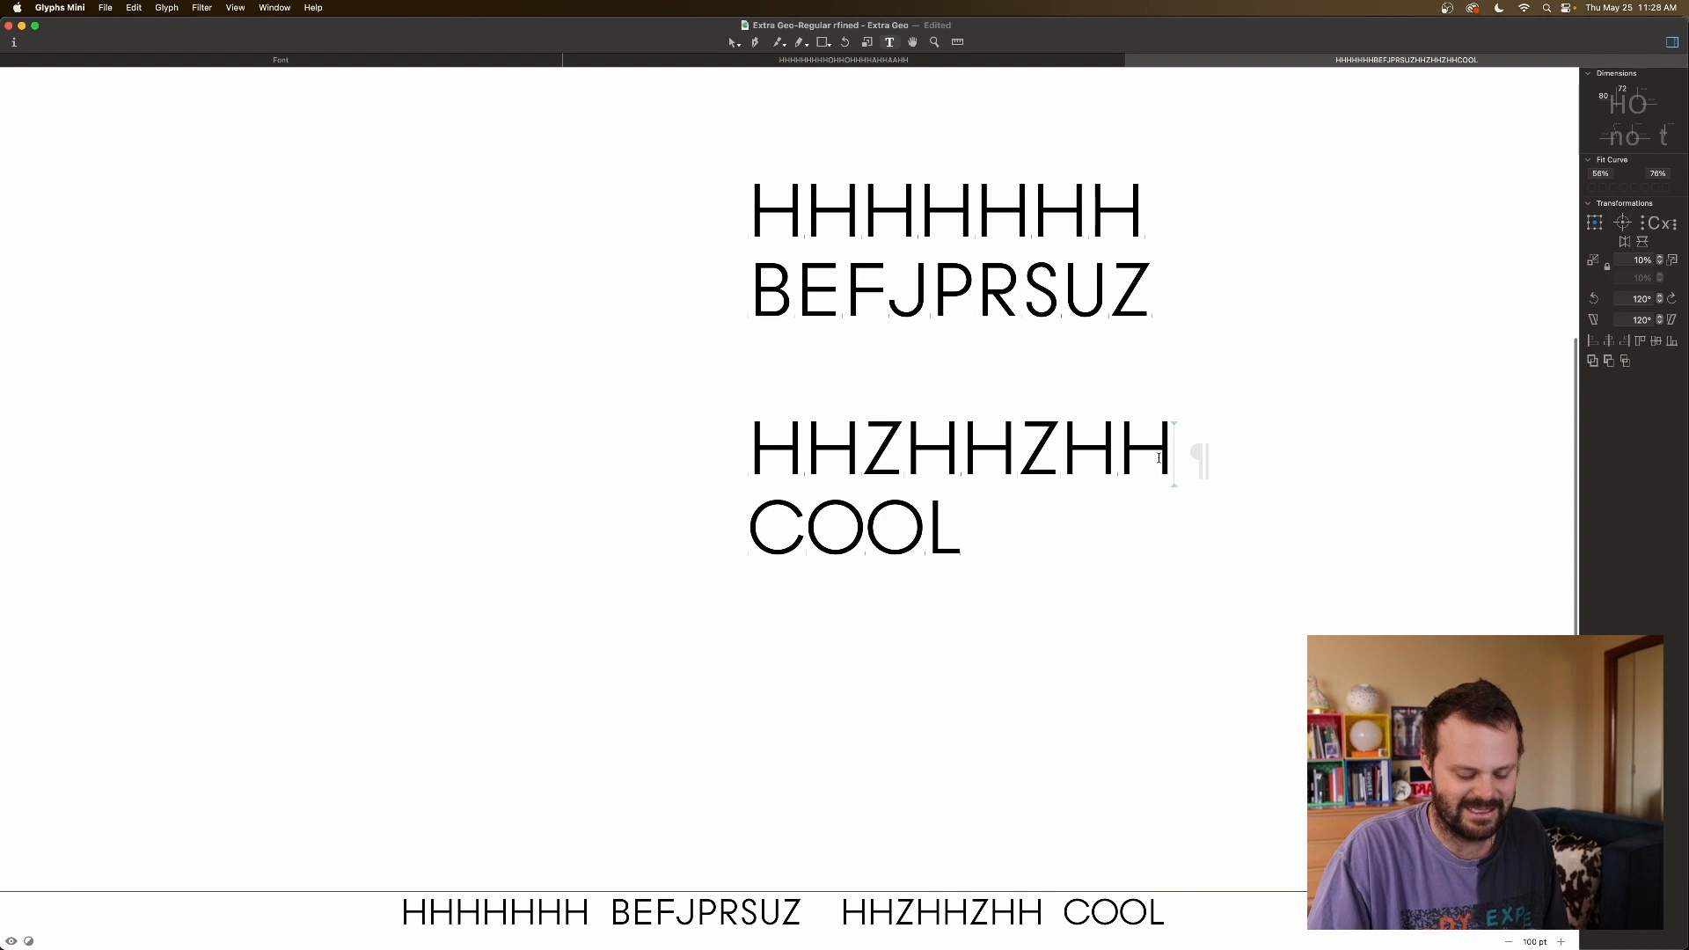
key("Return")
type("HHHHH")
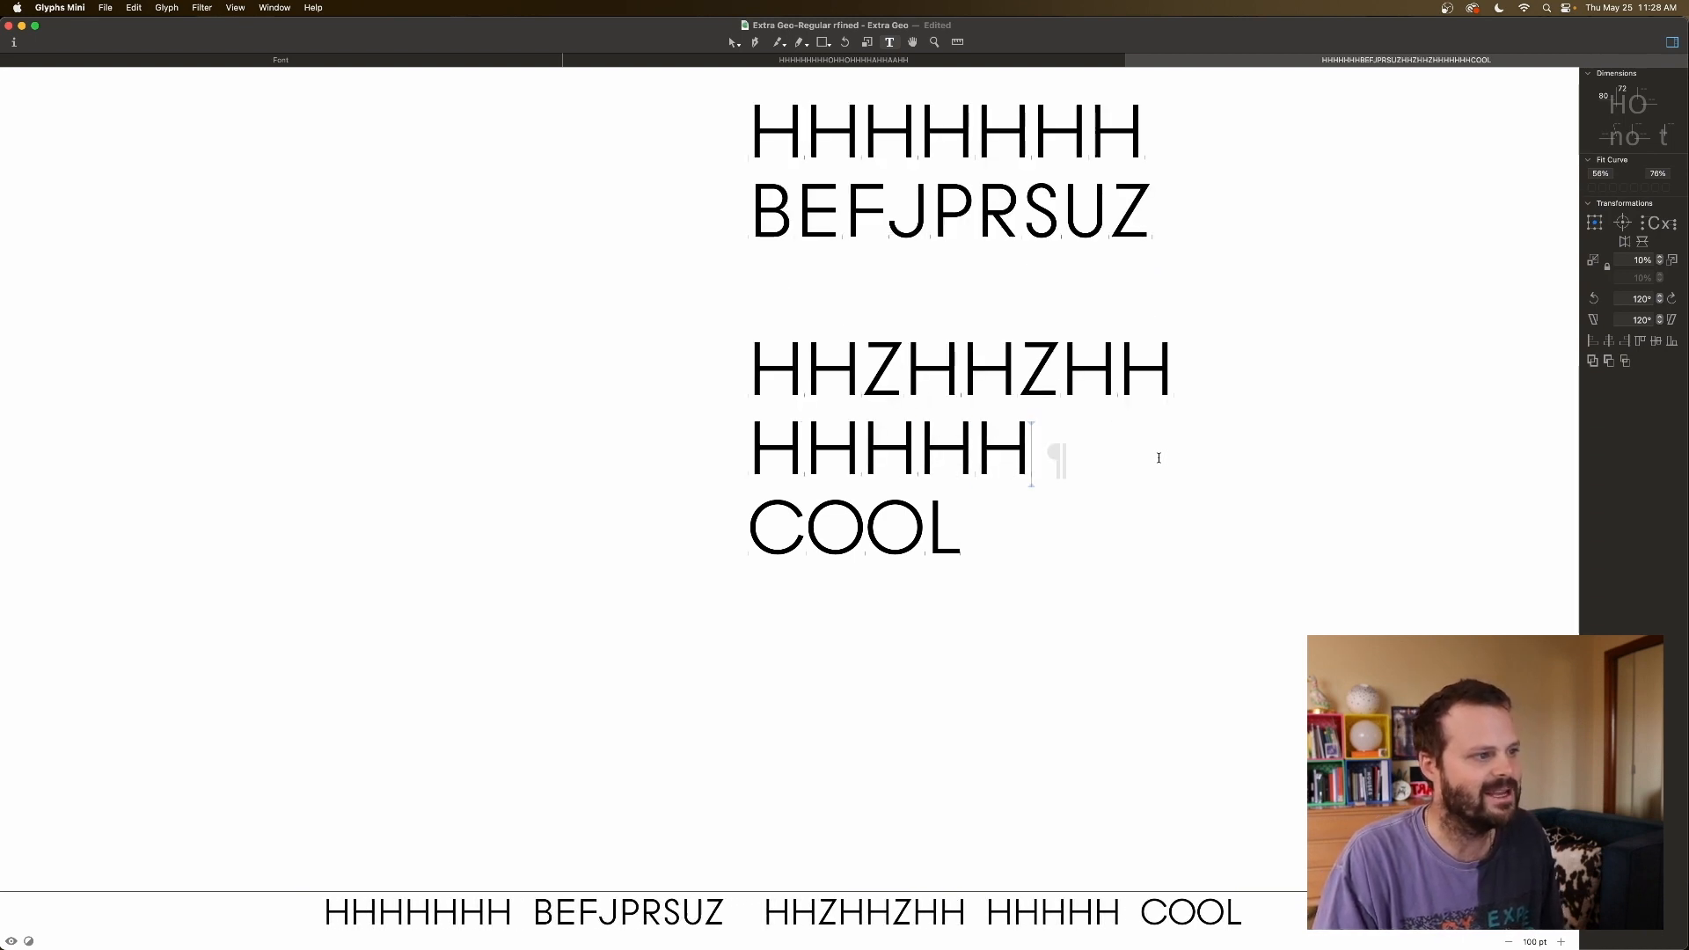
type("HHH OOOOOOO")
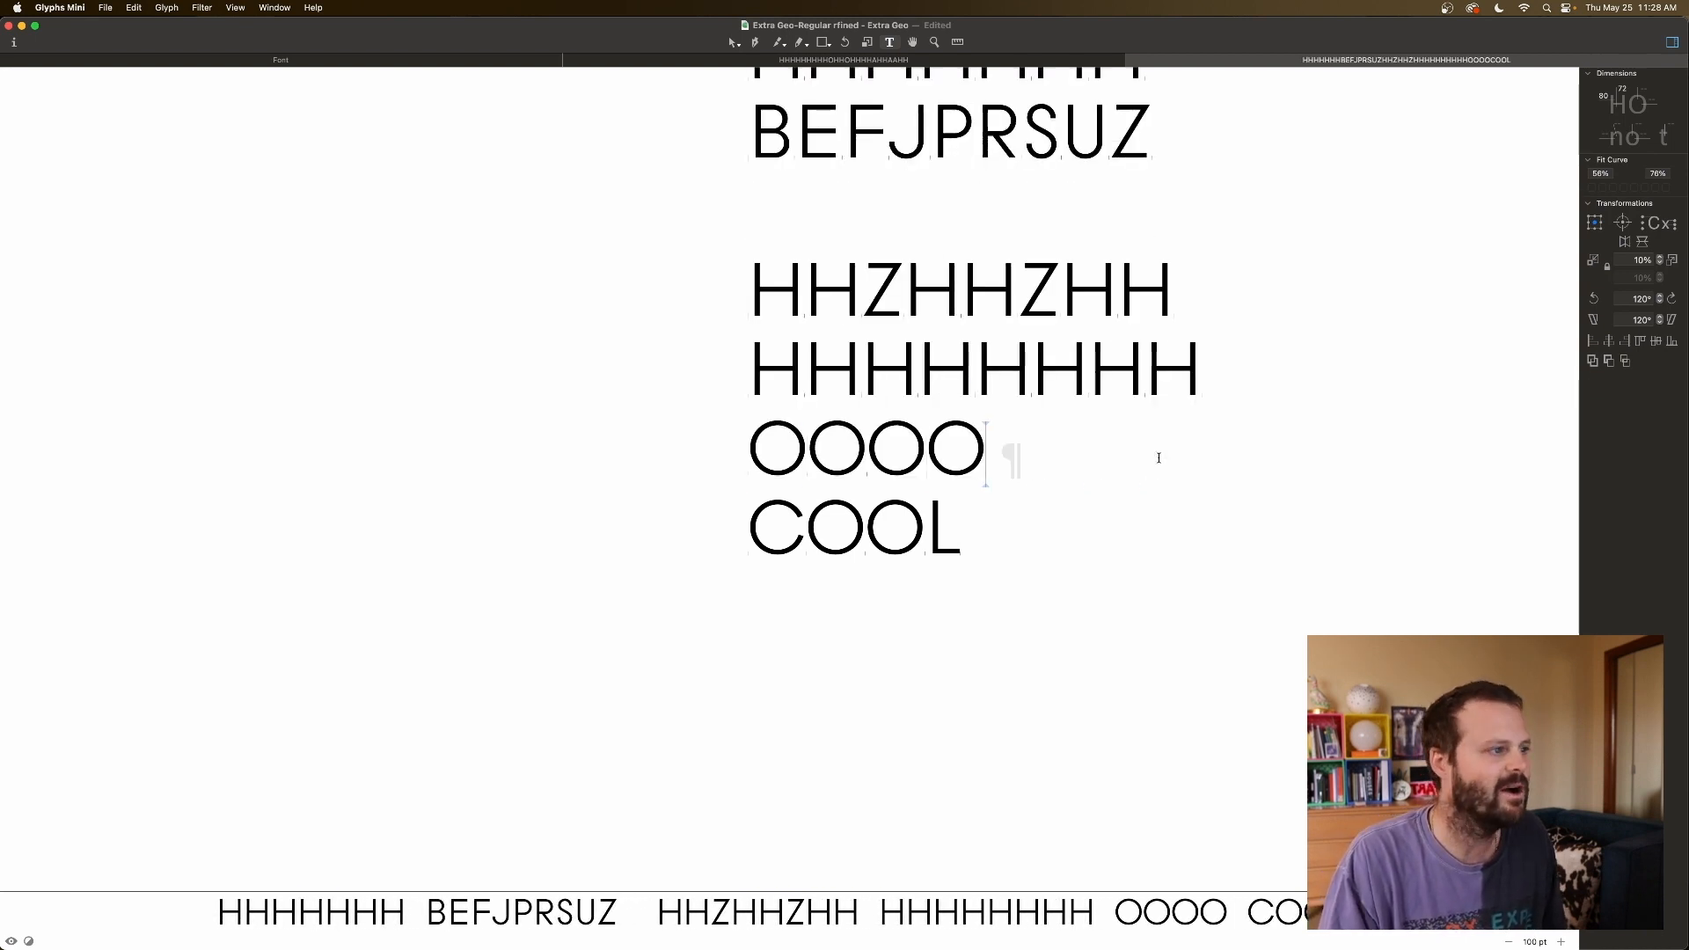
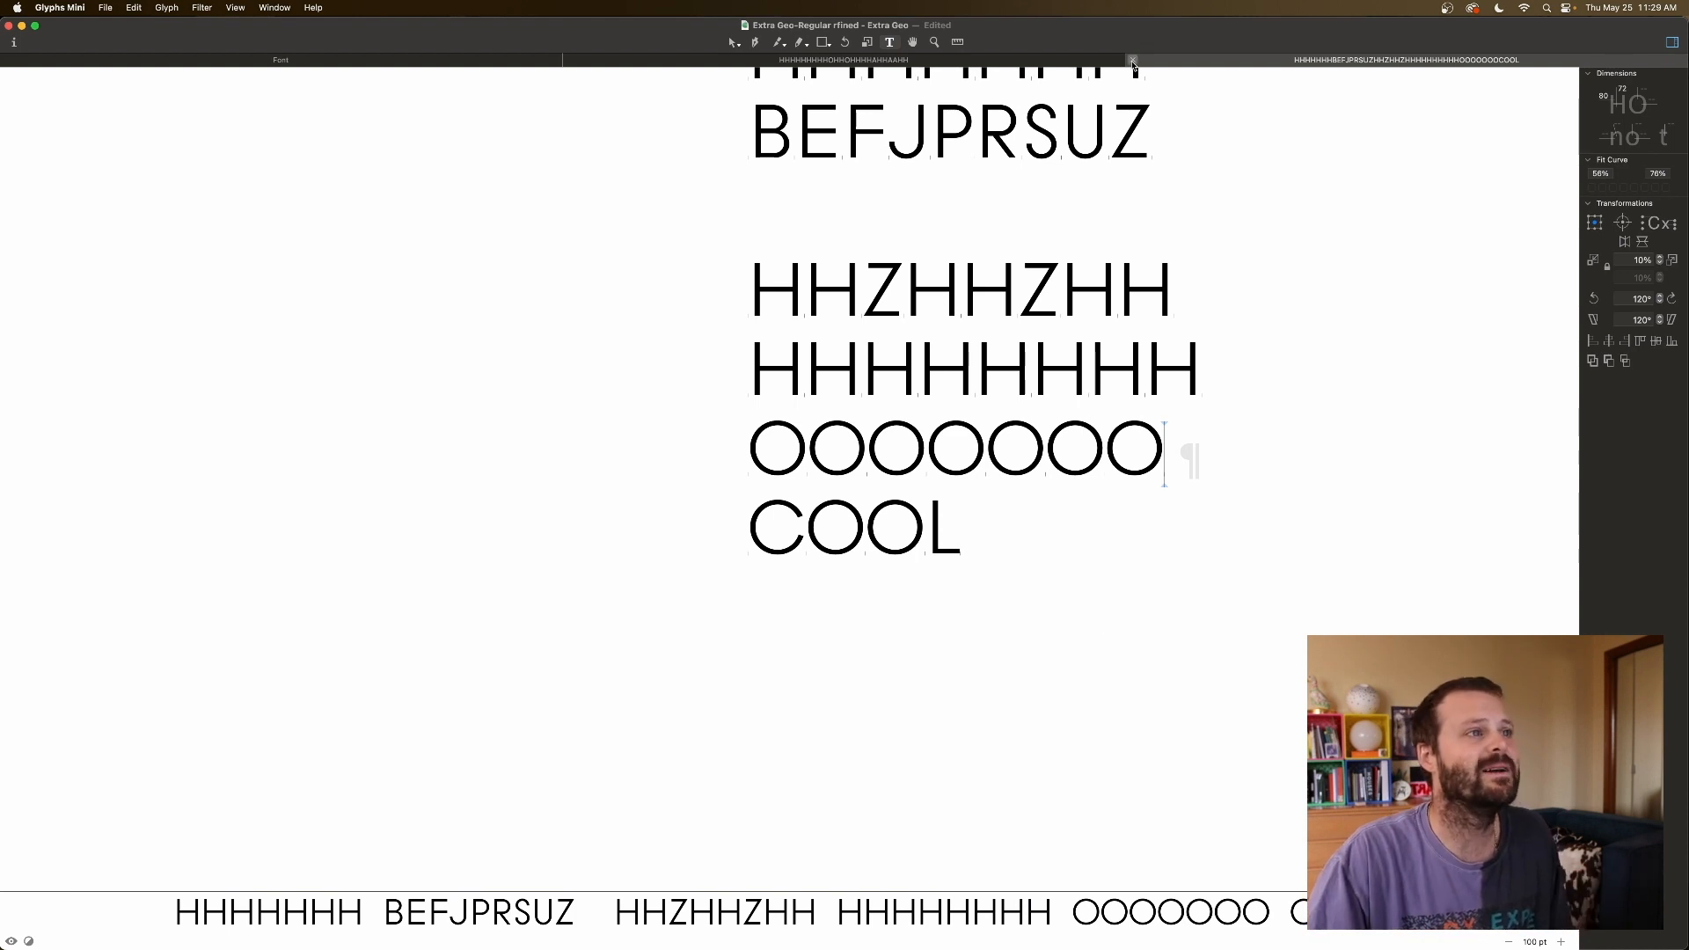
Close the third edit tab holding the uppercase BEFJPRSUZ / HHHHHHHH / COOL spacing lines.
left_click(1135, 60)
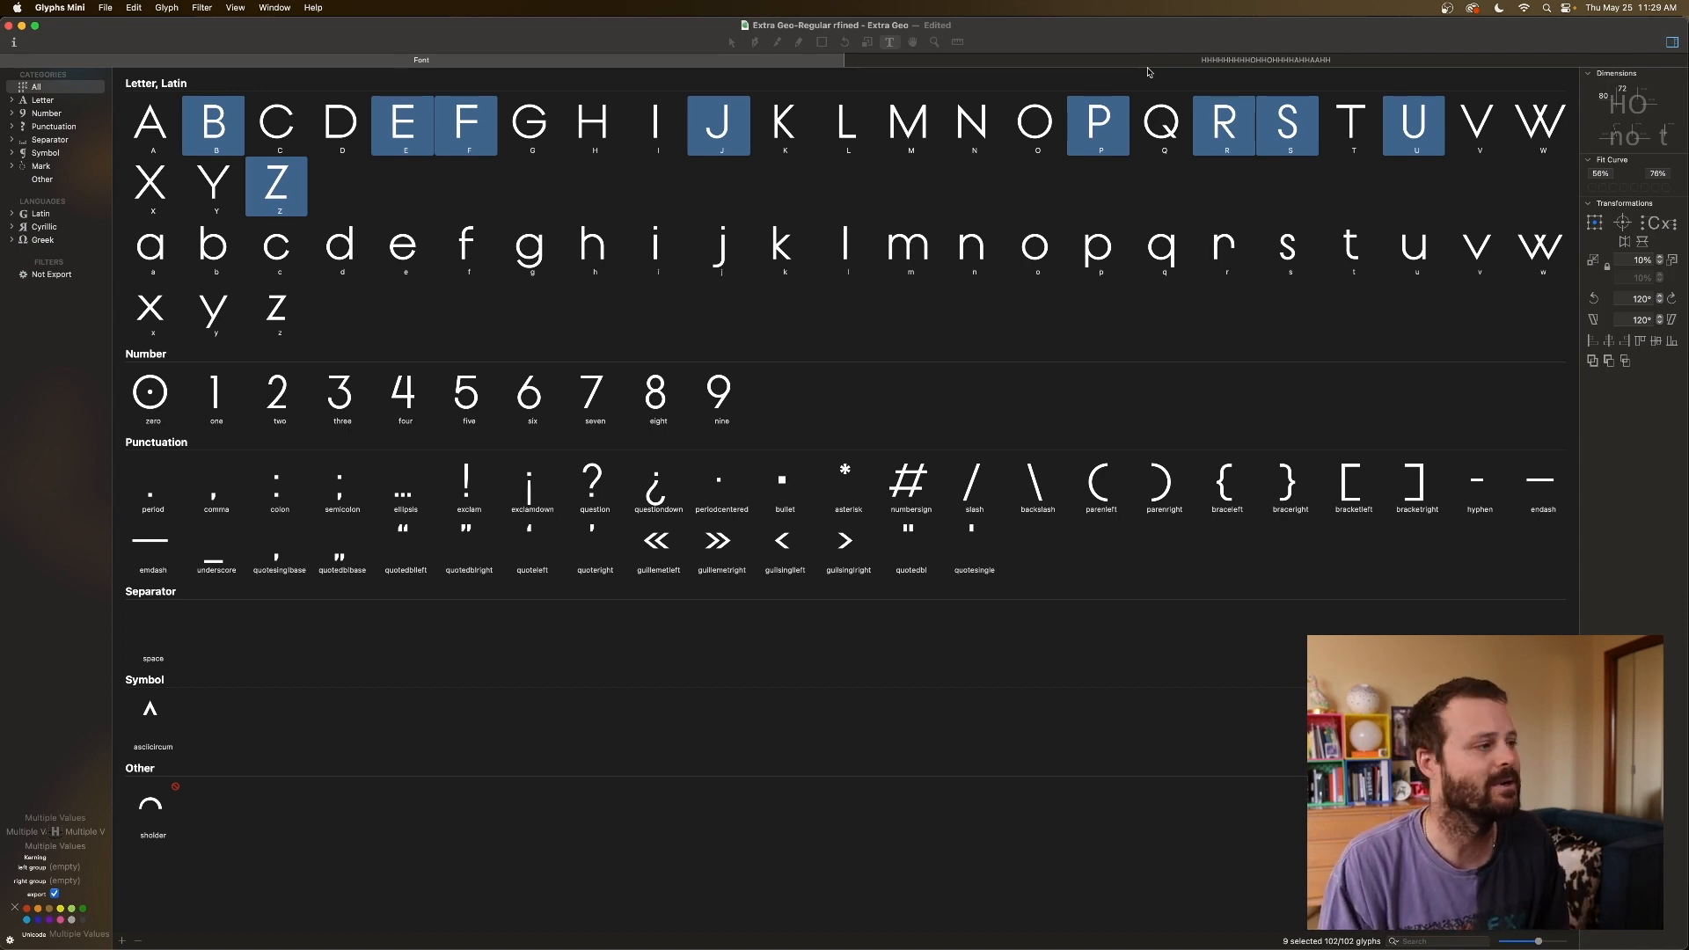
Open the lowercase n in its own tab and type an nnnnnnn test string.
left_click(164, 251)
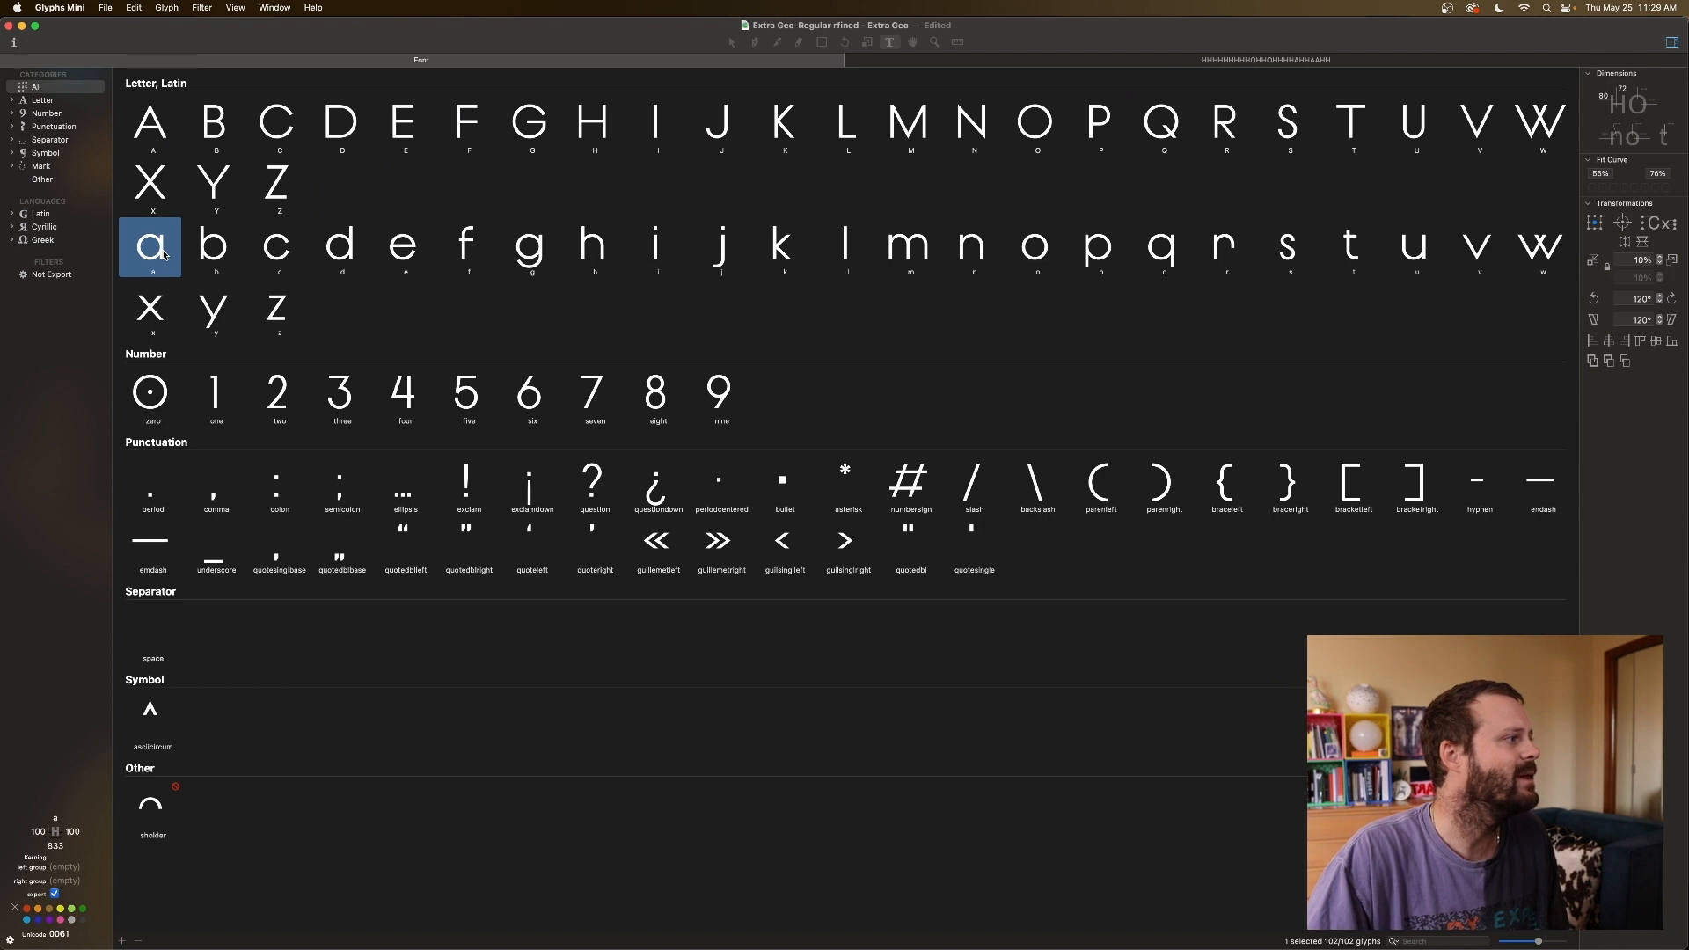
double_click(973, 250)
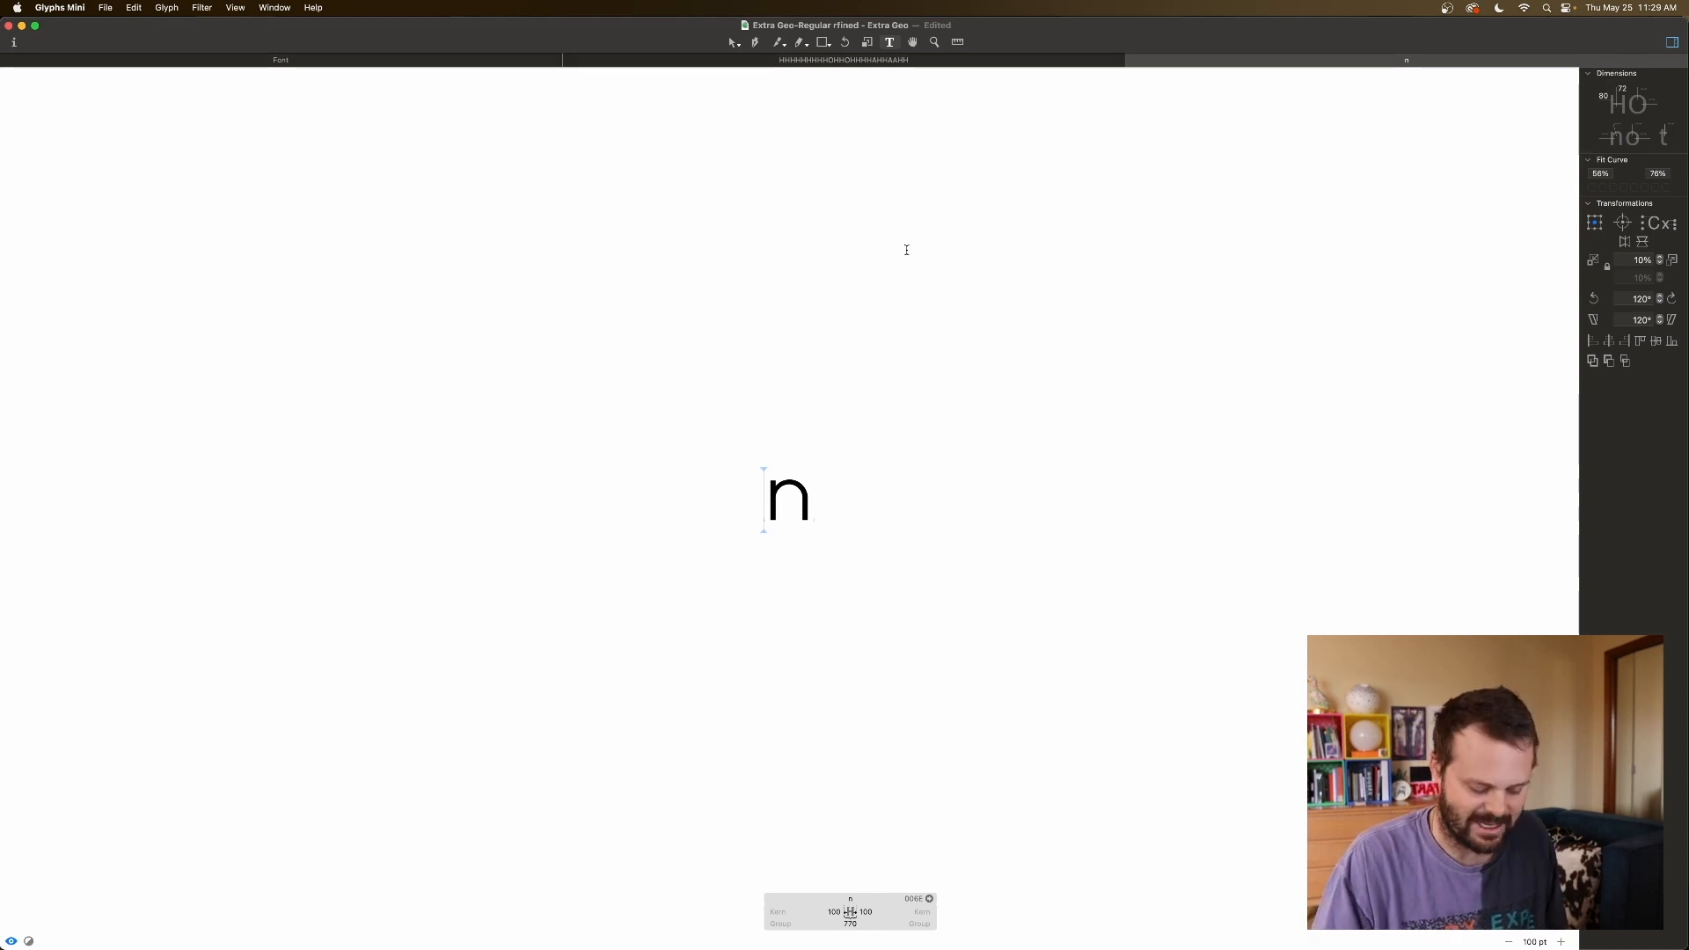
type("nnnnnn")
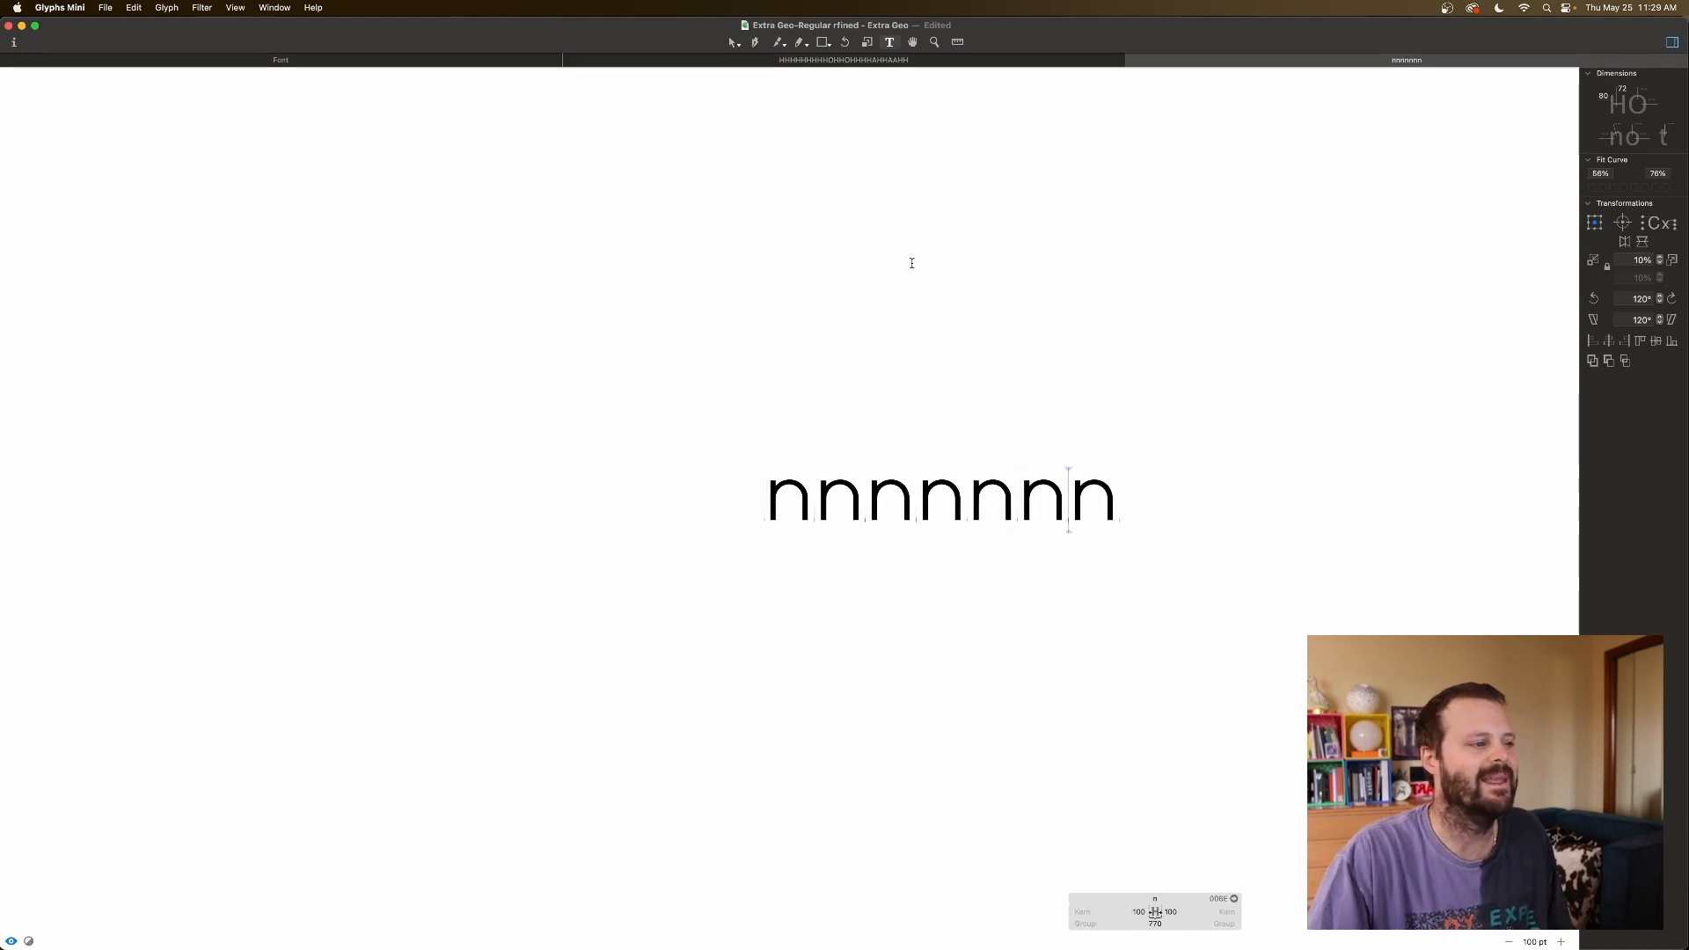
Key the n's left sidebearing to H and review its sidebearing values.
left_click(763, 512)
left_click(835, 910)
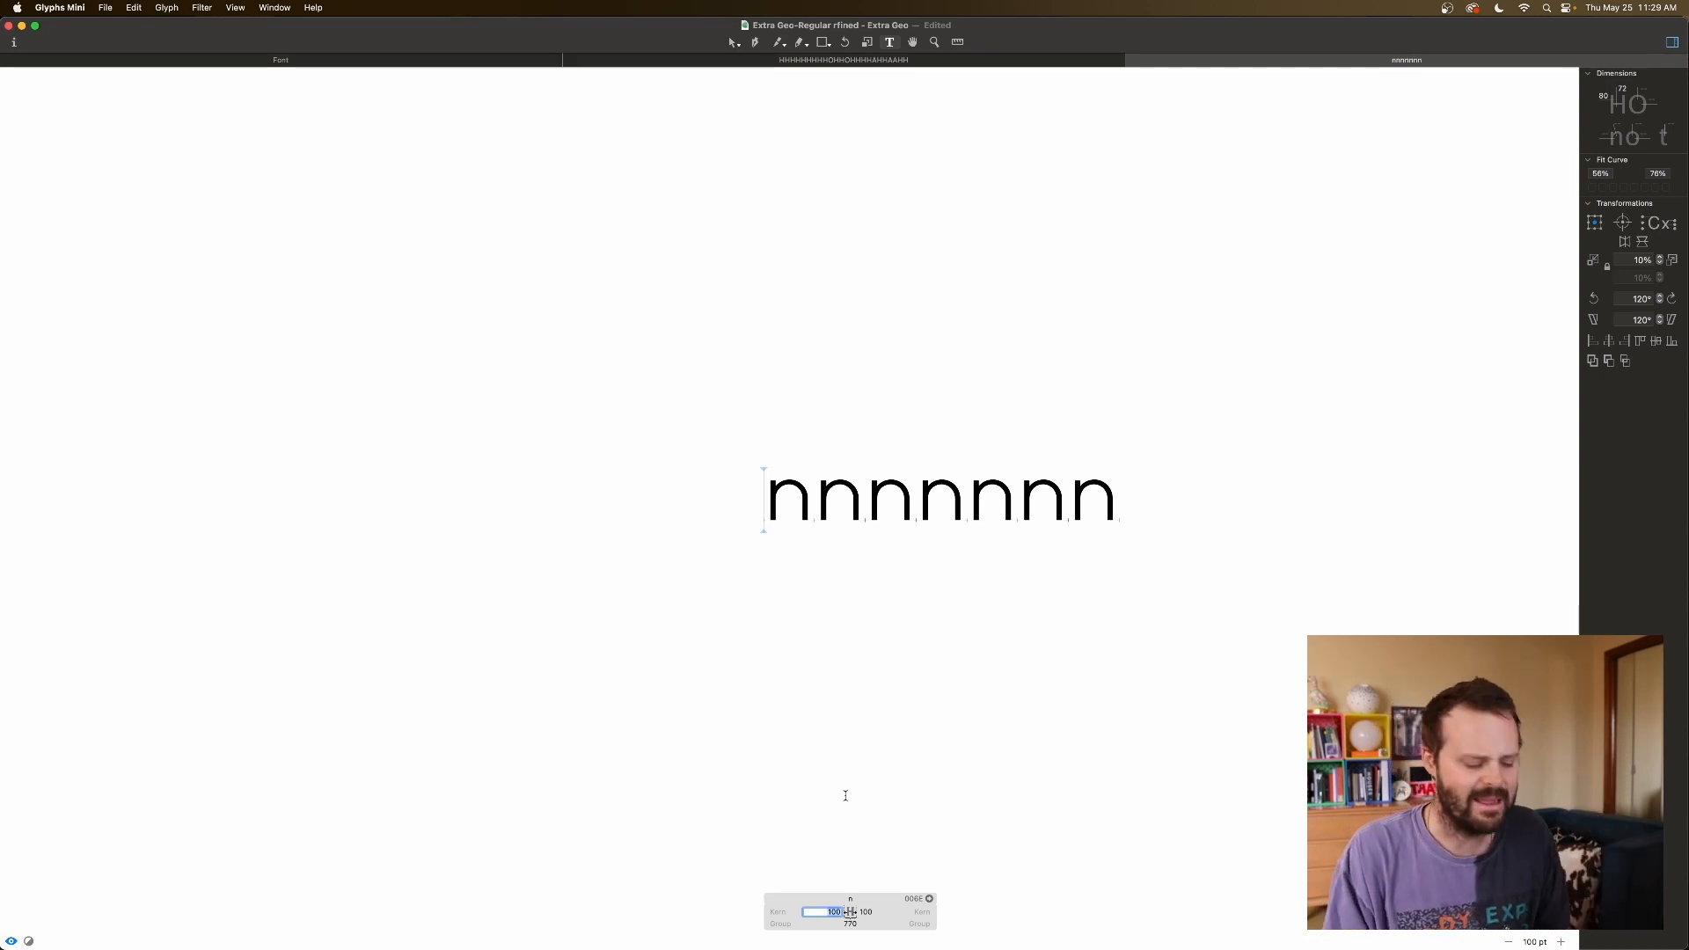
type("H")
key("Tab")
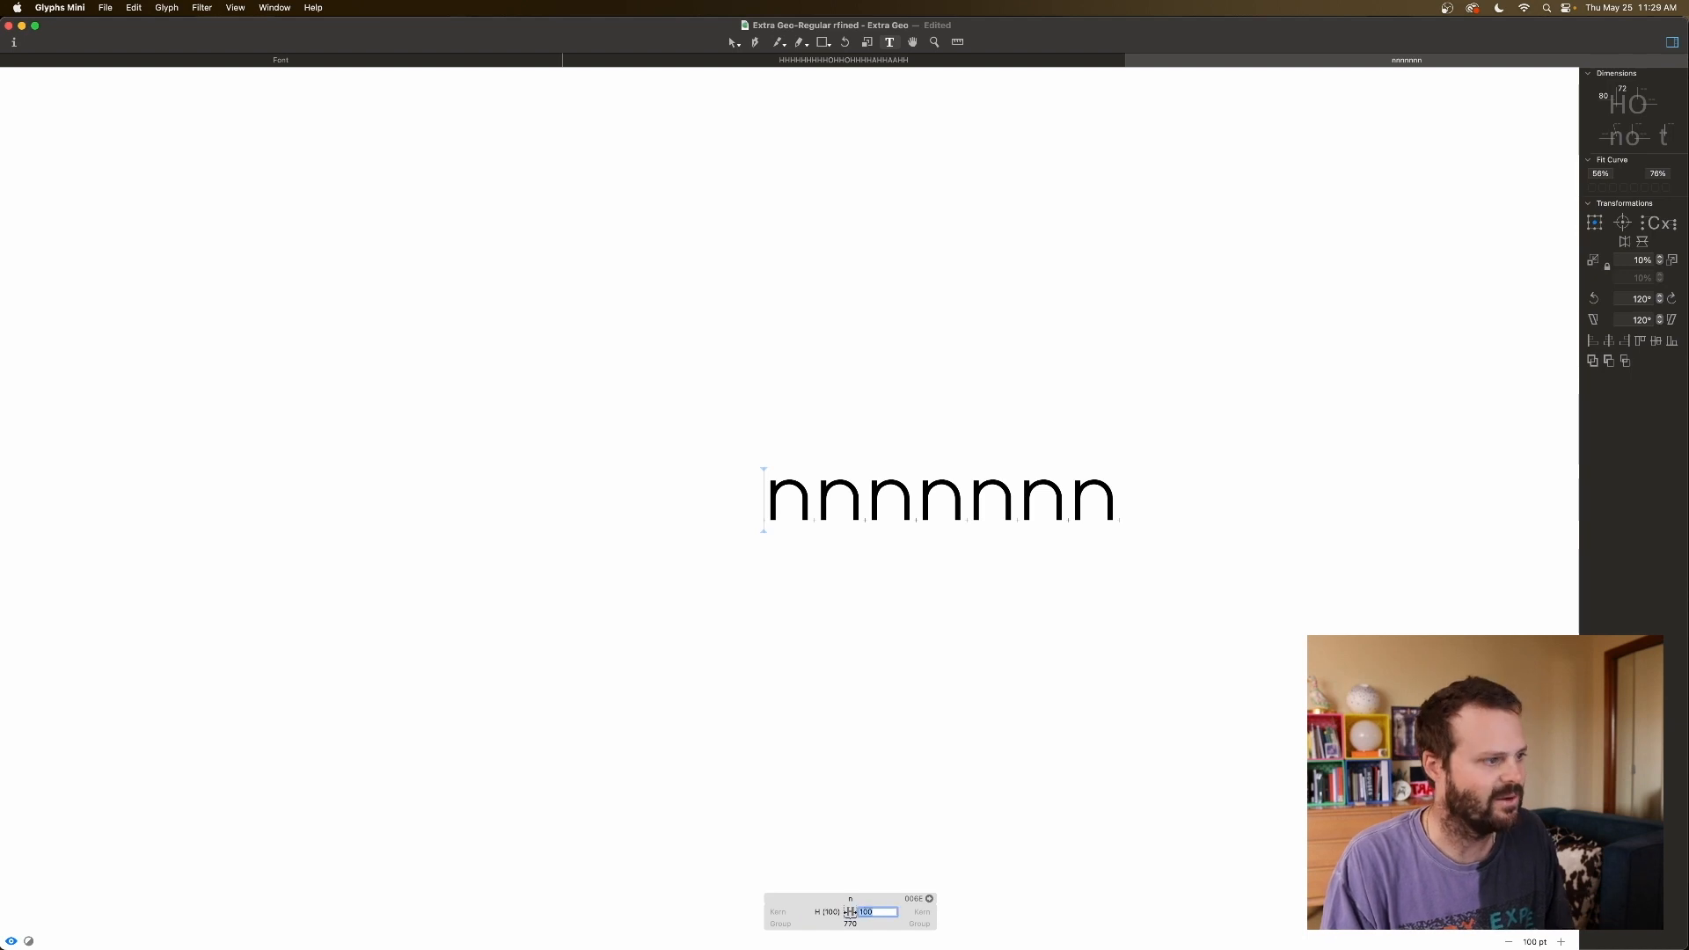
left_click(825, 912)
left_click(881, 913)
left_click(827, 914)
left_click(826, 914)
left_click(882, 913)
In the H, O and A tab, set both H sidebearings to 120.
left_click(994, 62)
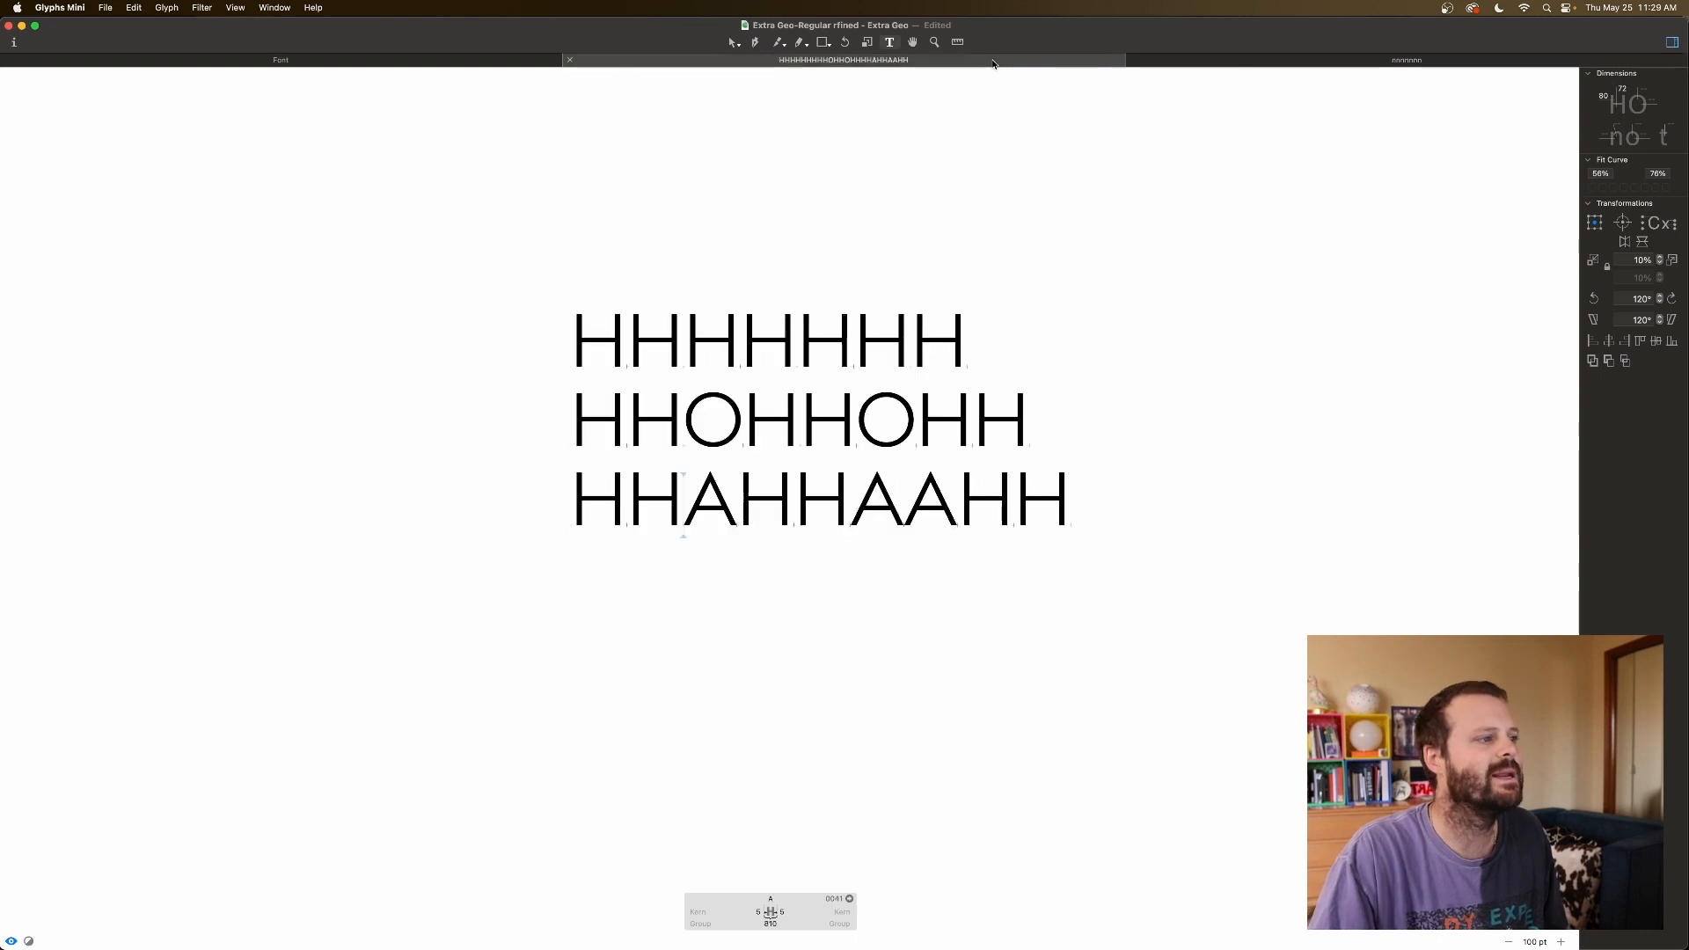
left_click(641, 912)
type("120")
key("Tab")
type("12")
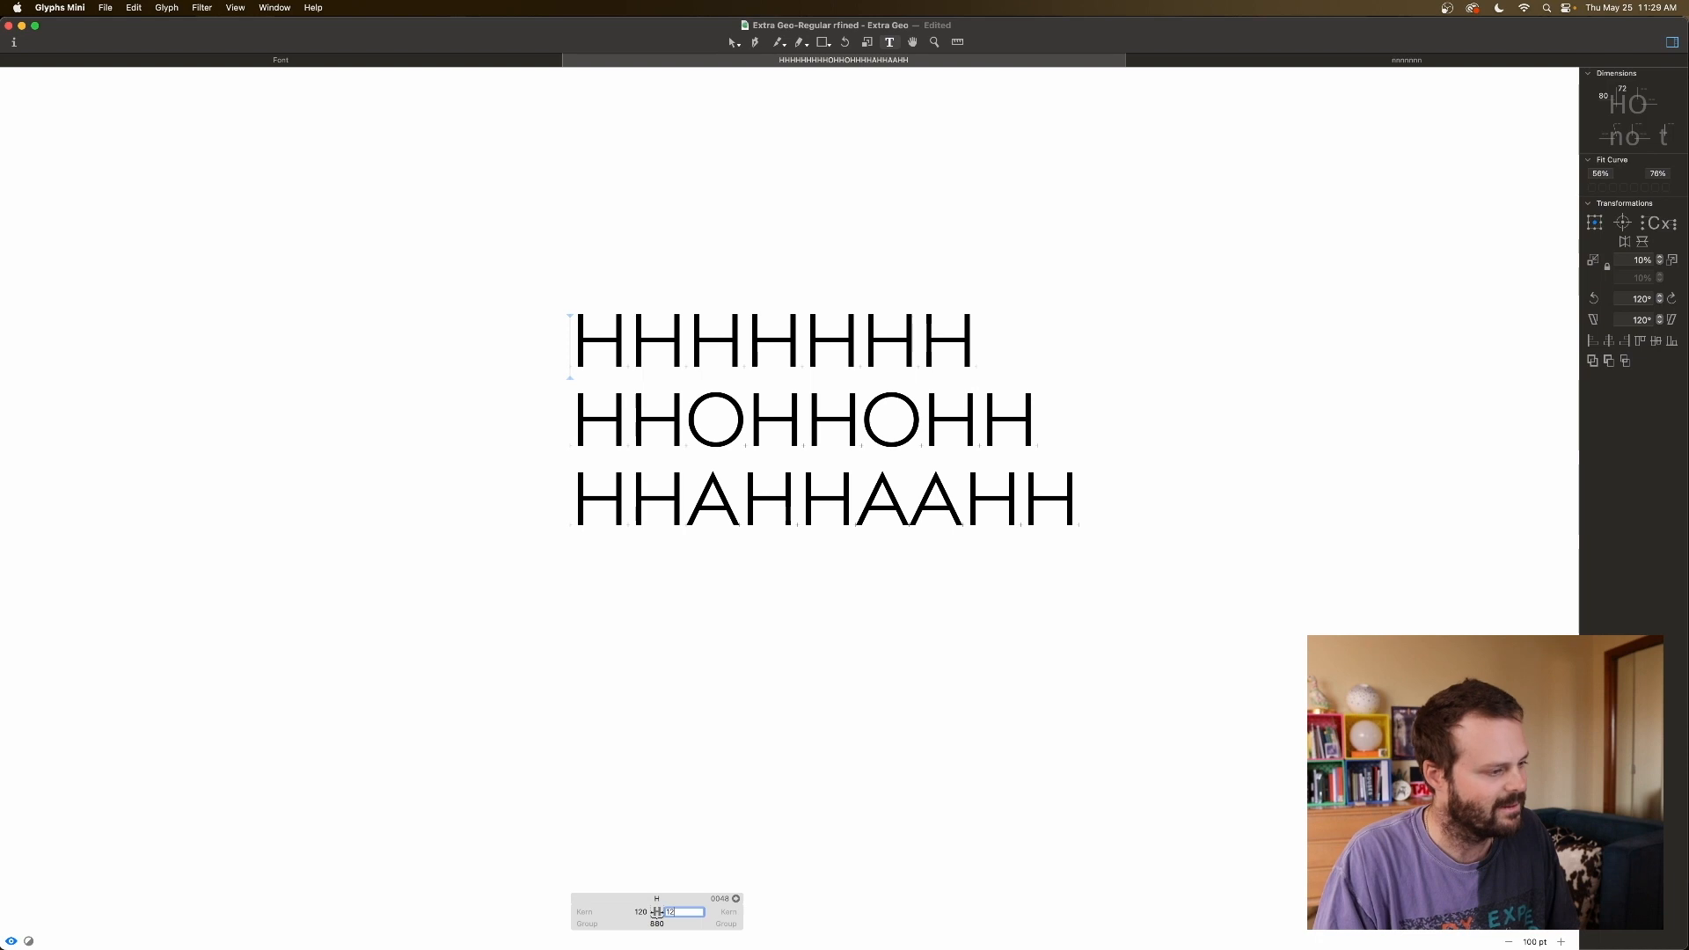
type("0")
key("Tab")
left_click(814, 699)
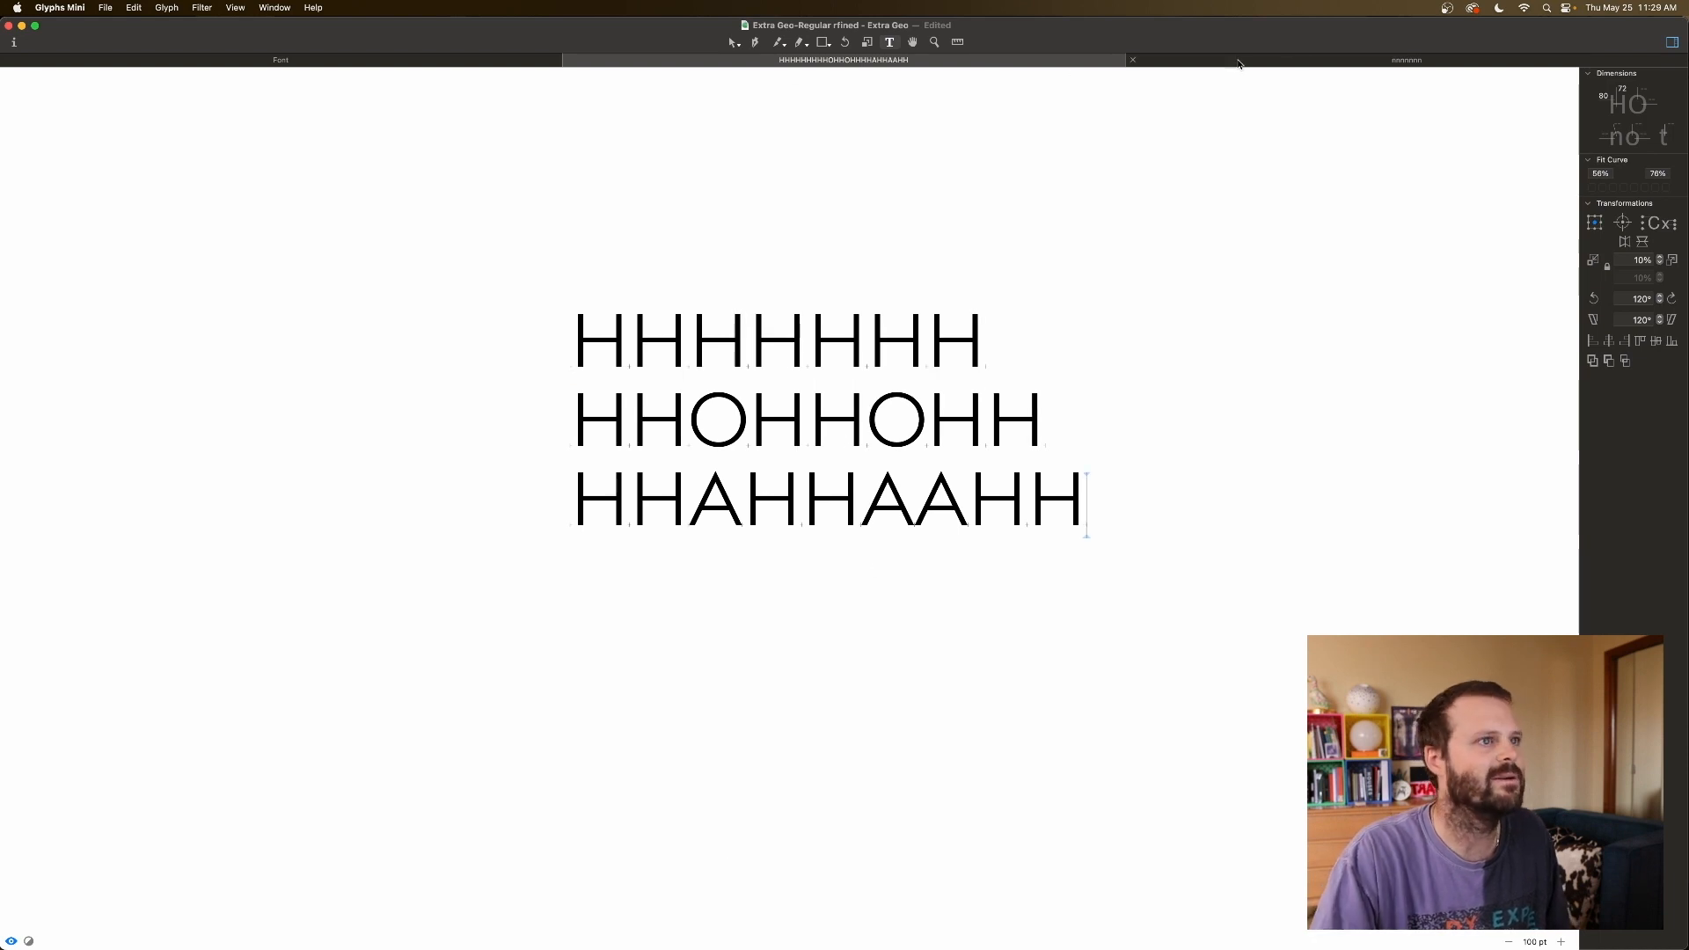
Back in the nnnnnnn tab, refresh the n's left sidebearing from H and select its right sidebearing.
left_click(1283, 62)
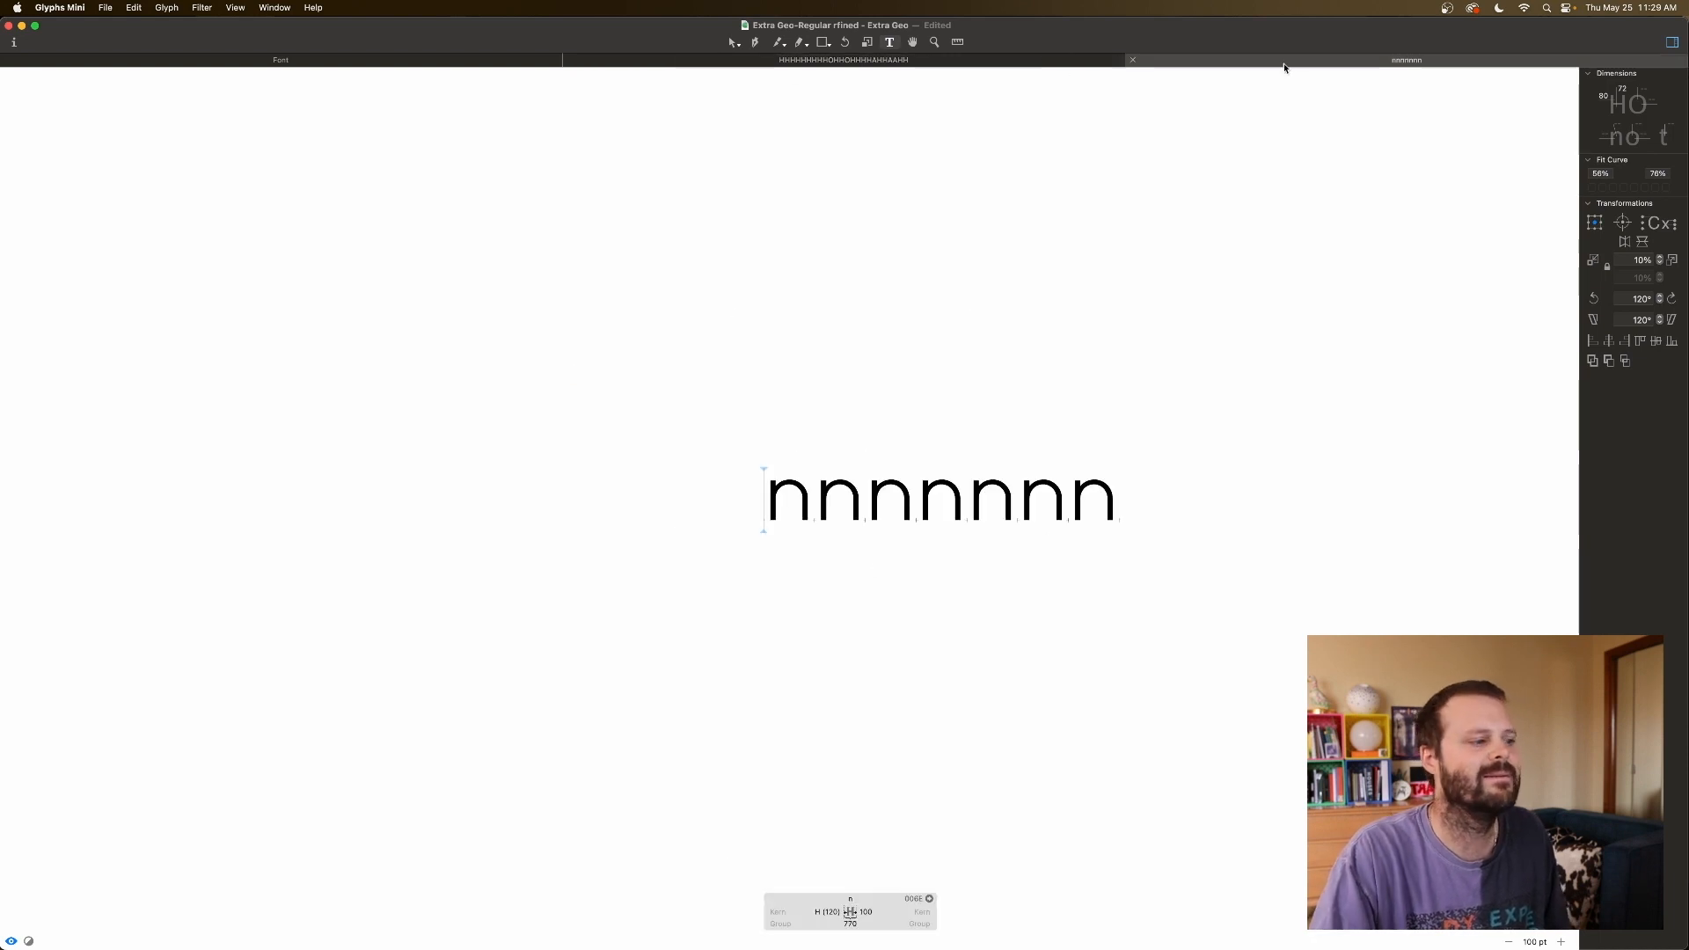
left_click(821, 912)
left_click(882, 910)
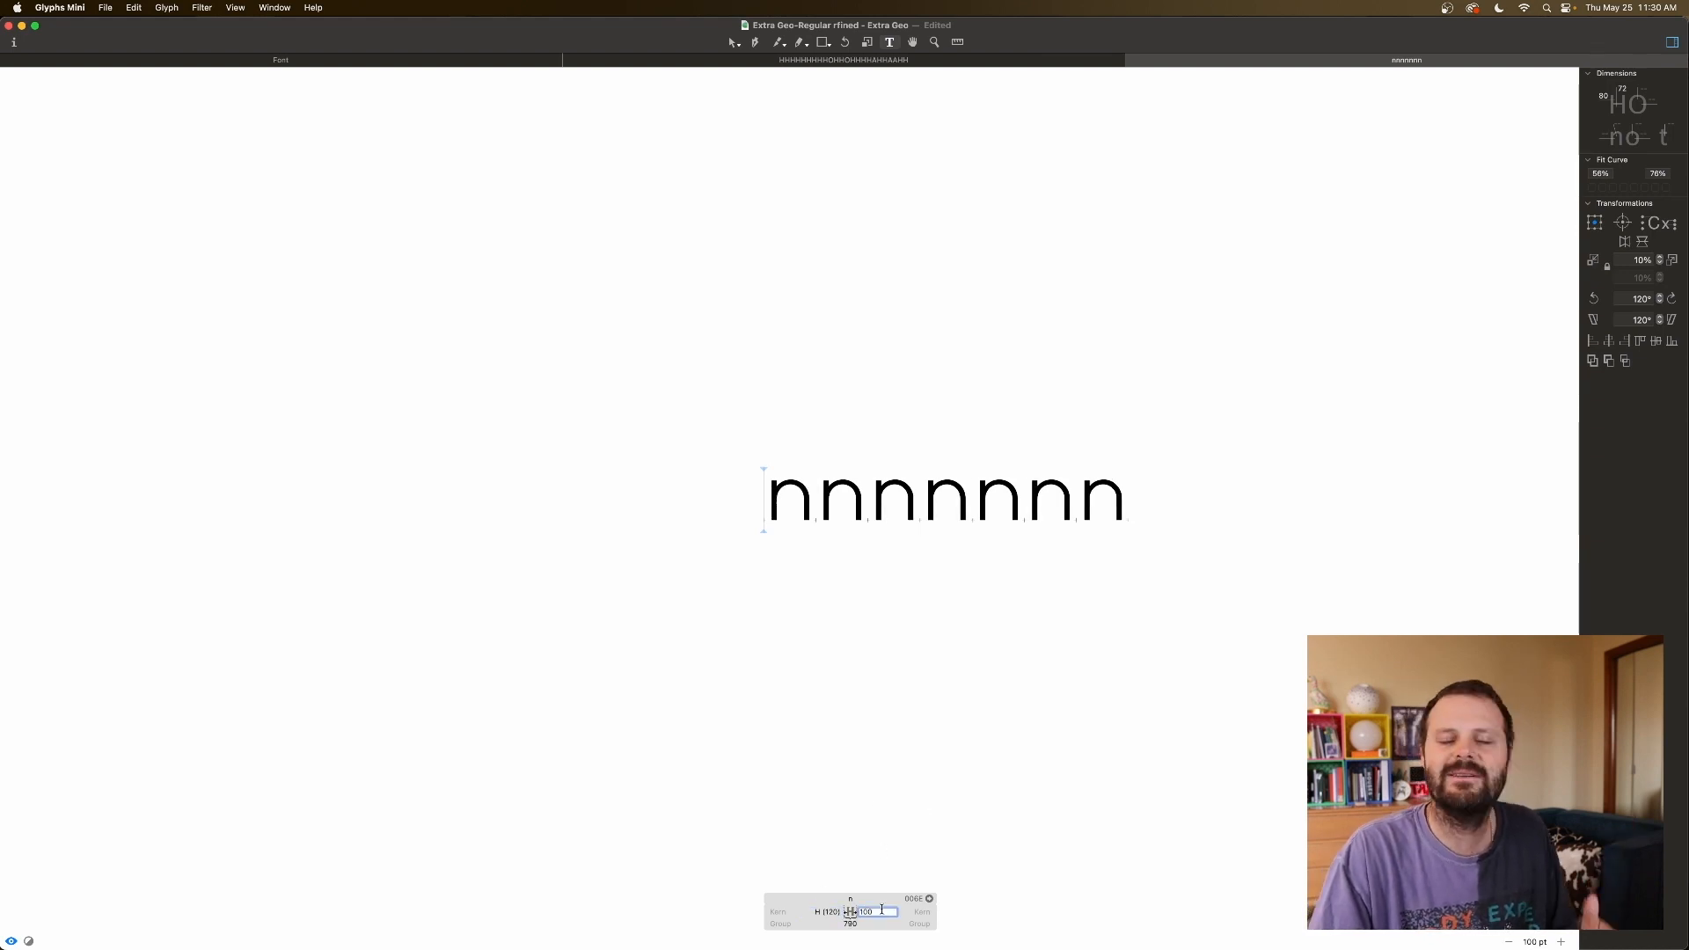
left_click_drag(876, 912, 838, 913)
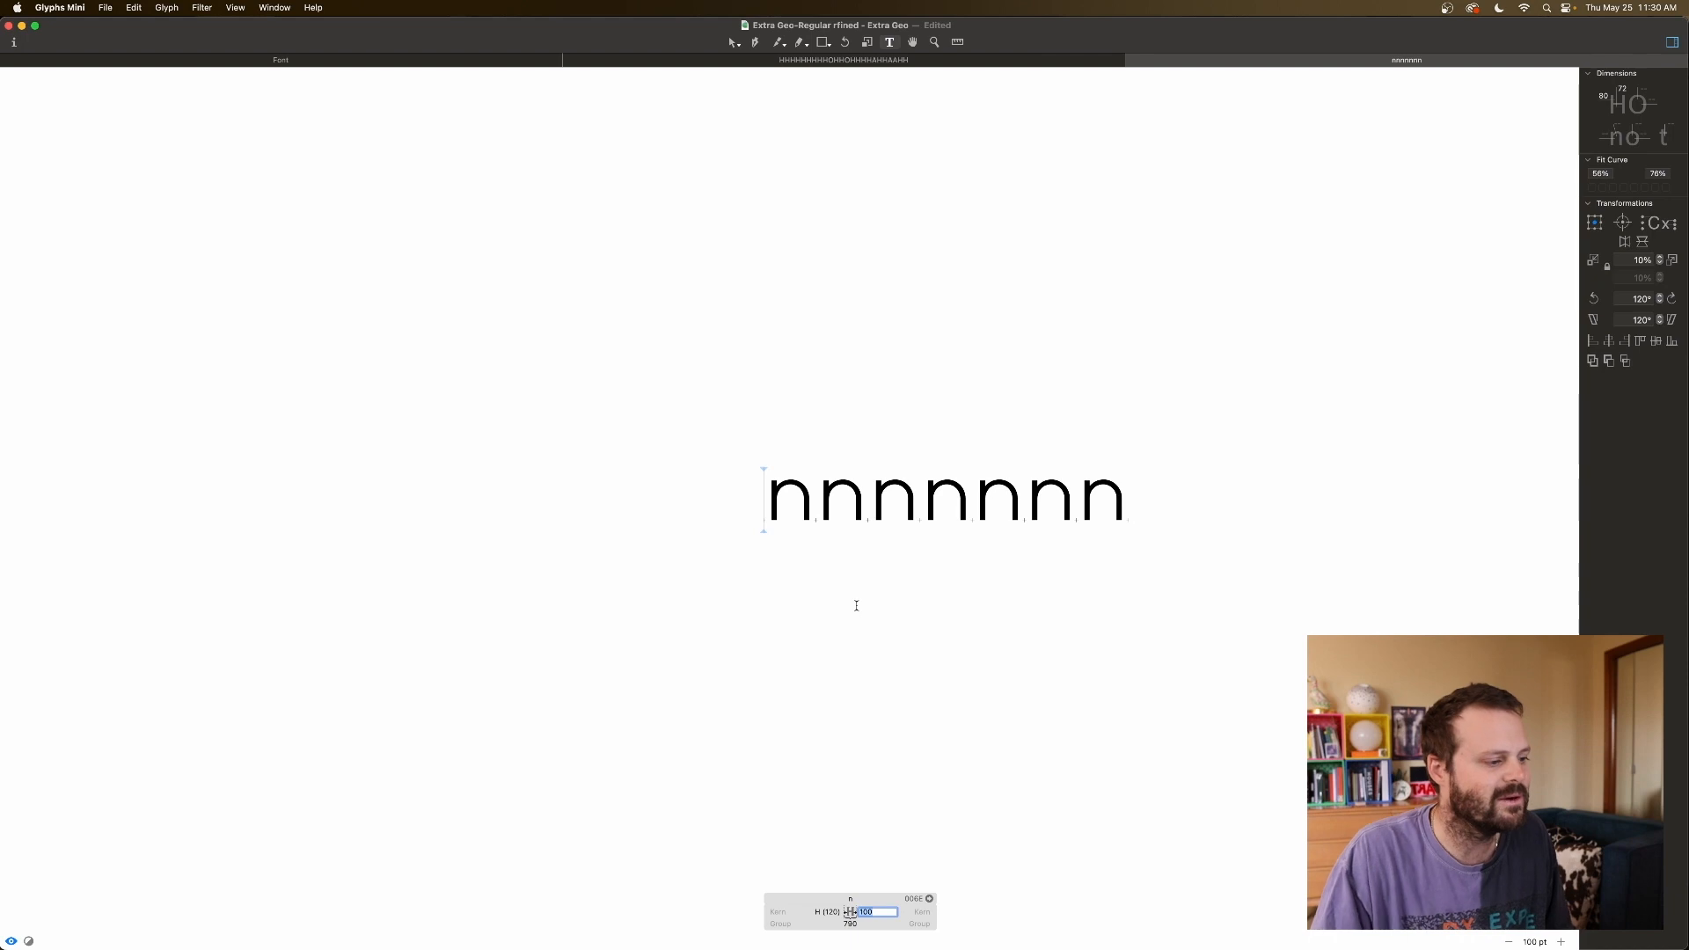
left_click(1097, 518)
Add an HHHHnHHH test line below the n string, fixing a typo along the way.
key("Return")
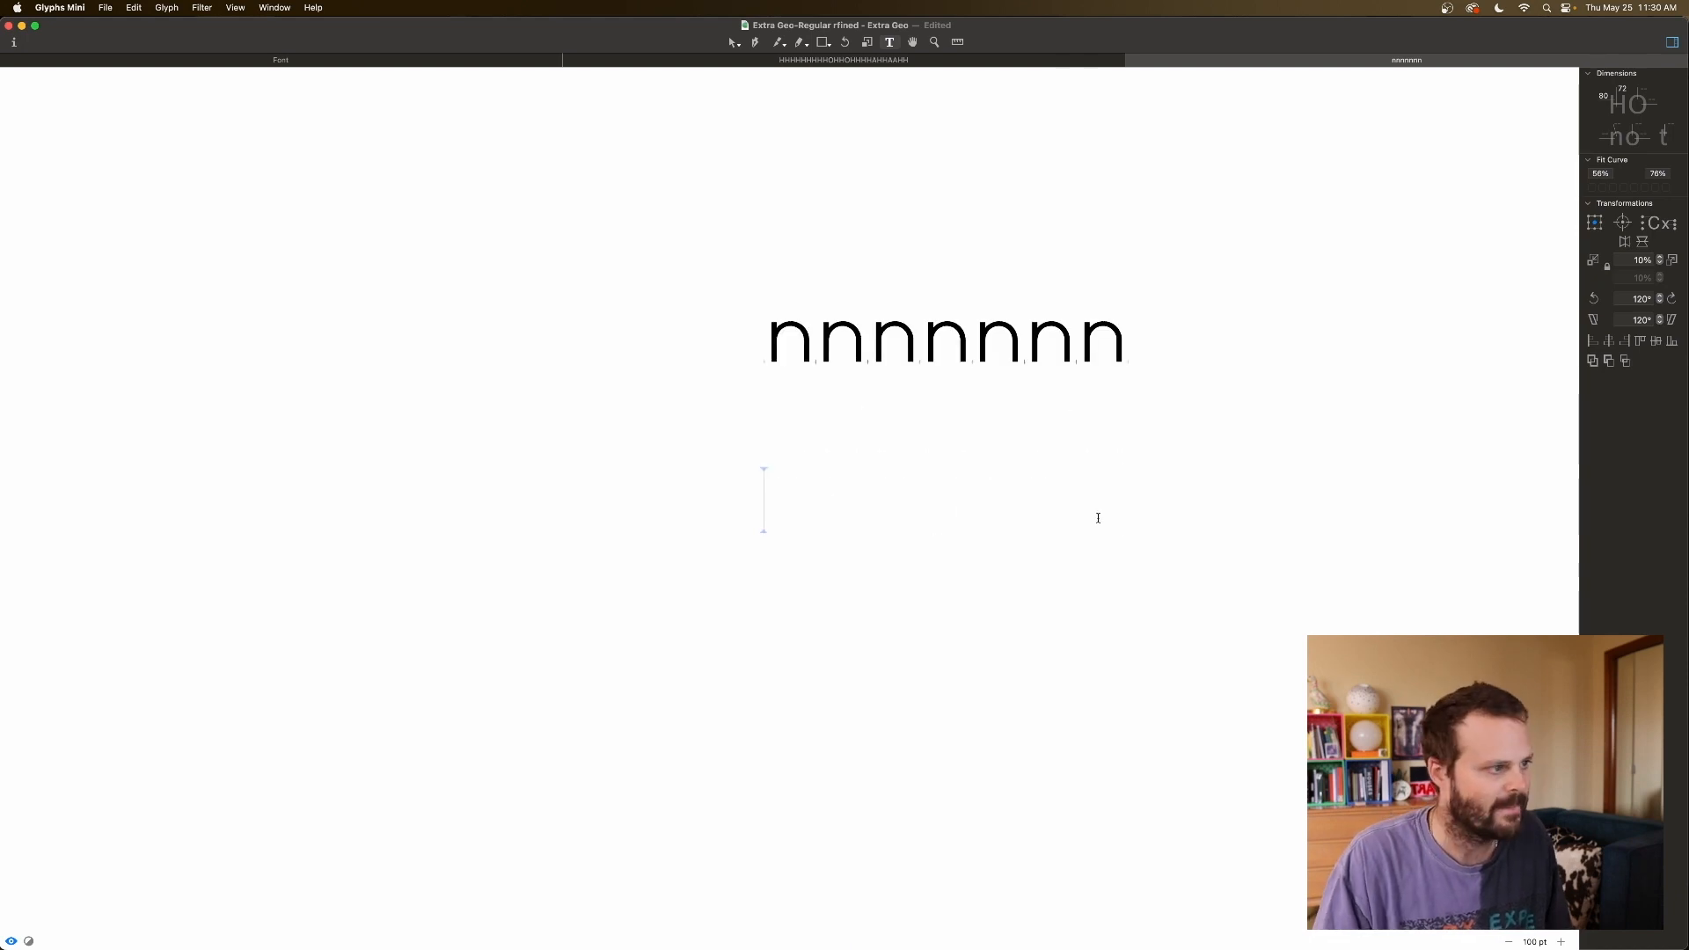
type("HHHHNHH")
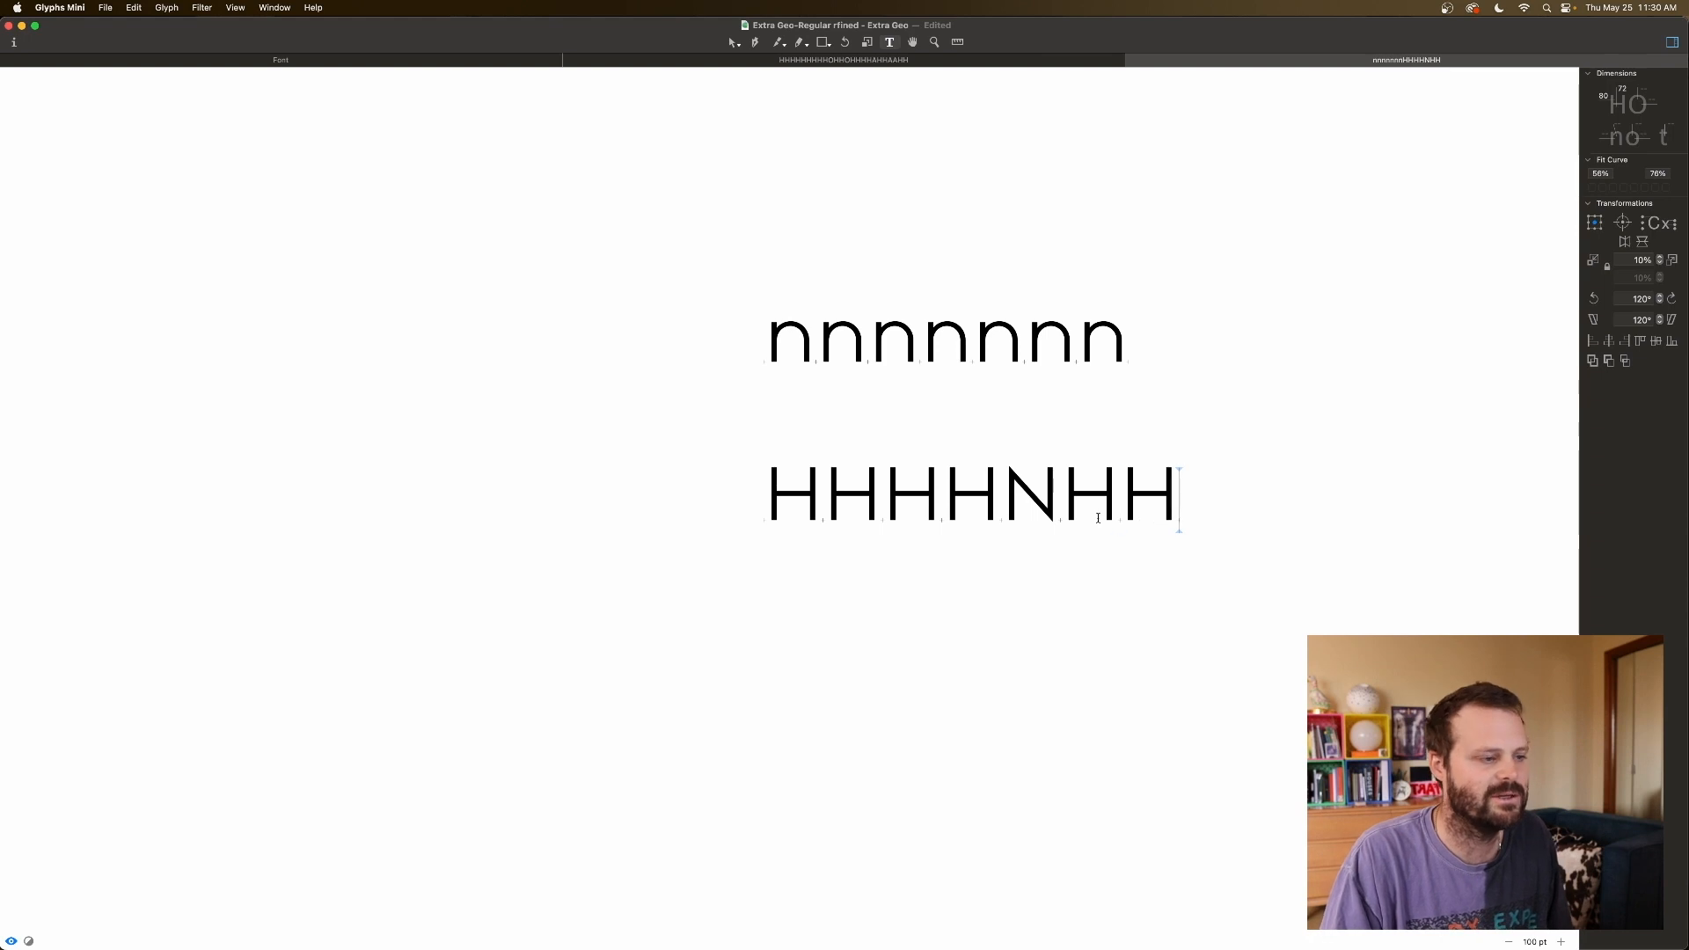
key("BackSpace")
key("BackSpace")
key("BackSpace")
type("nHHH")
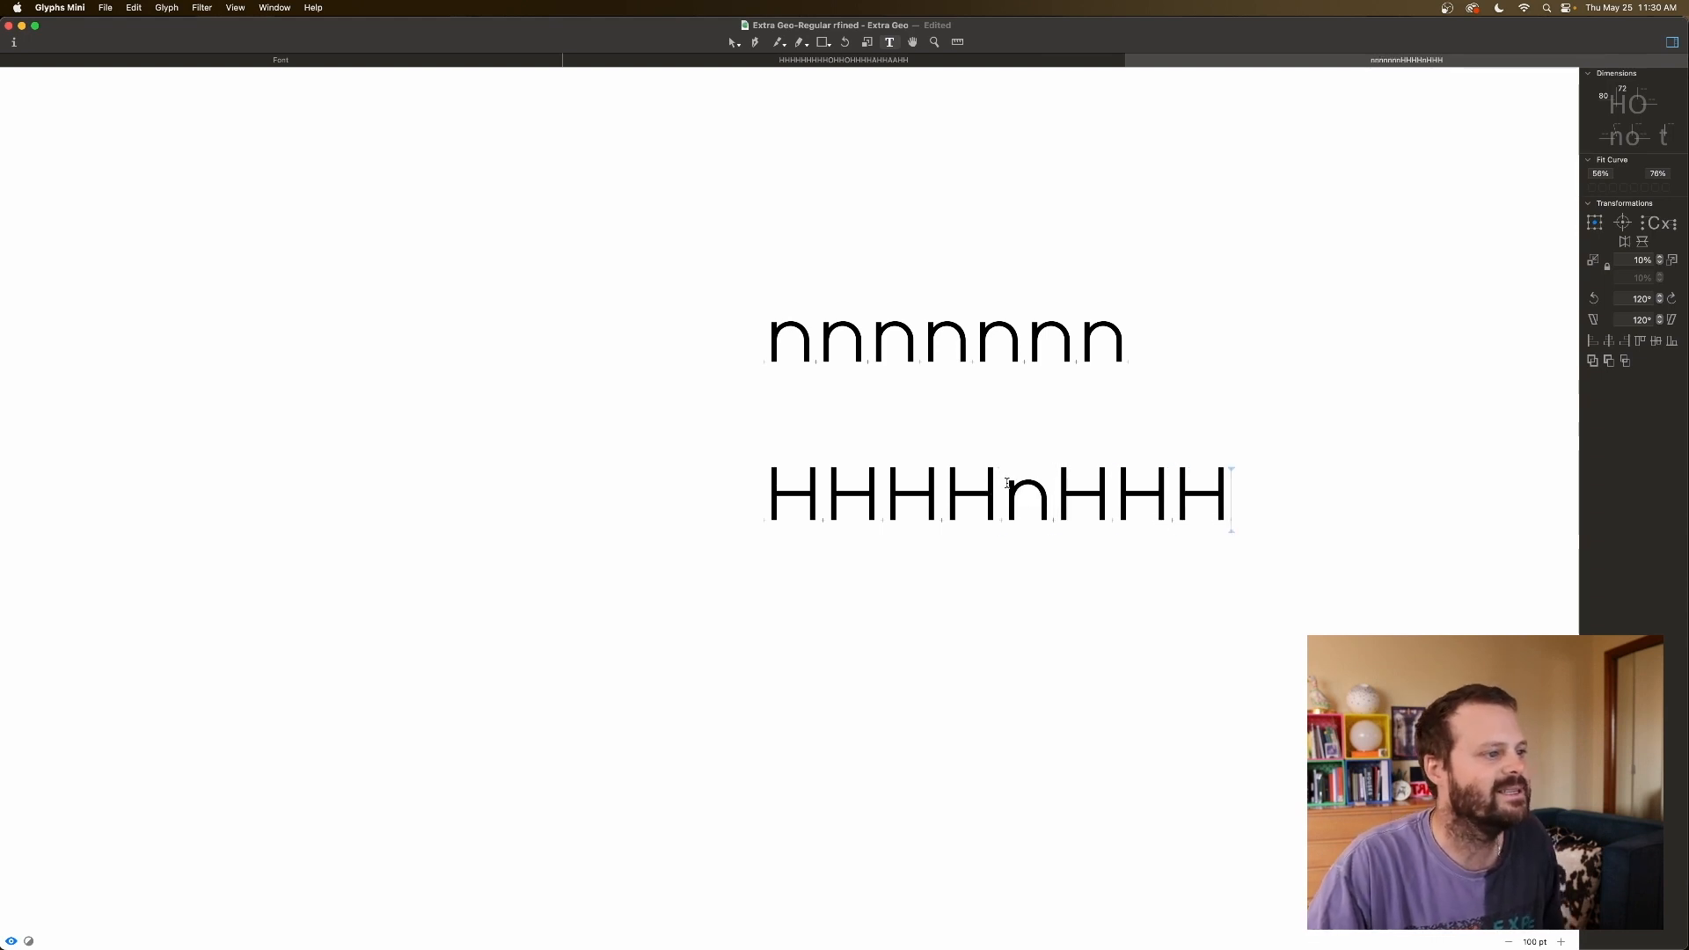
left_click(1056, 501)
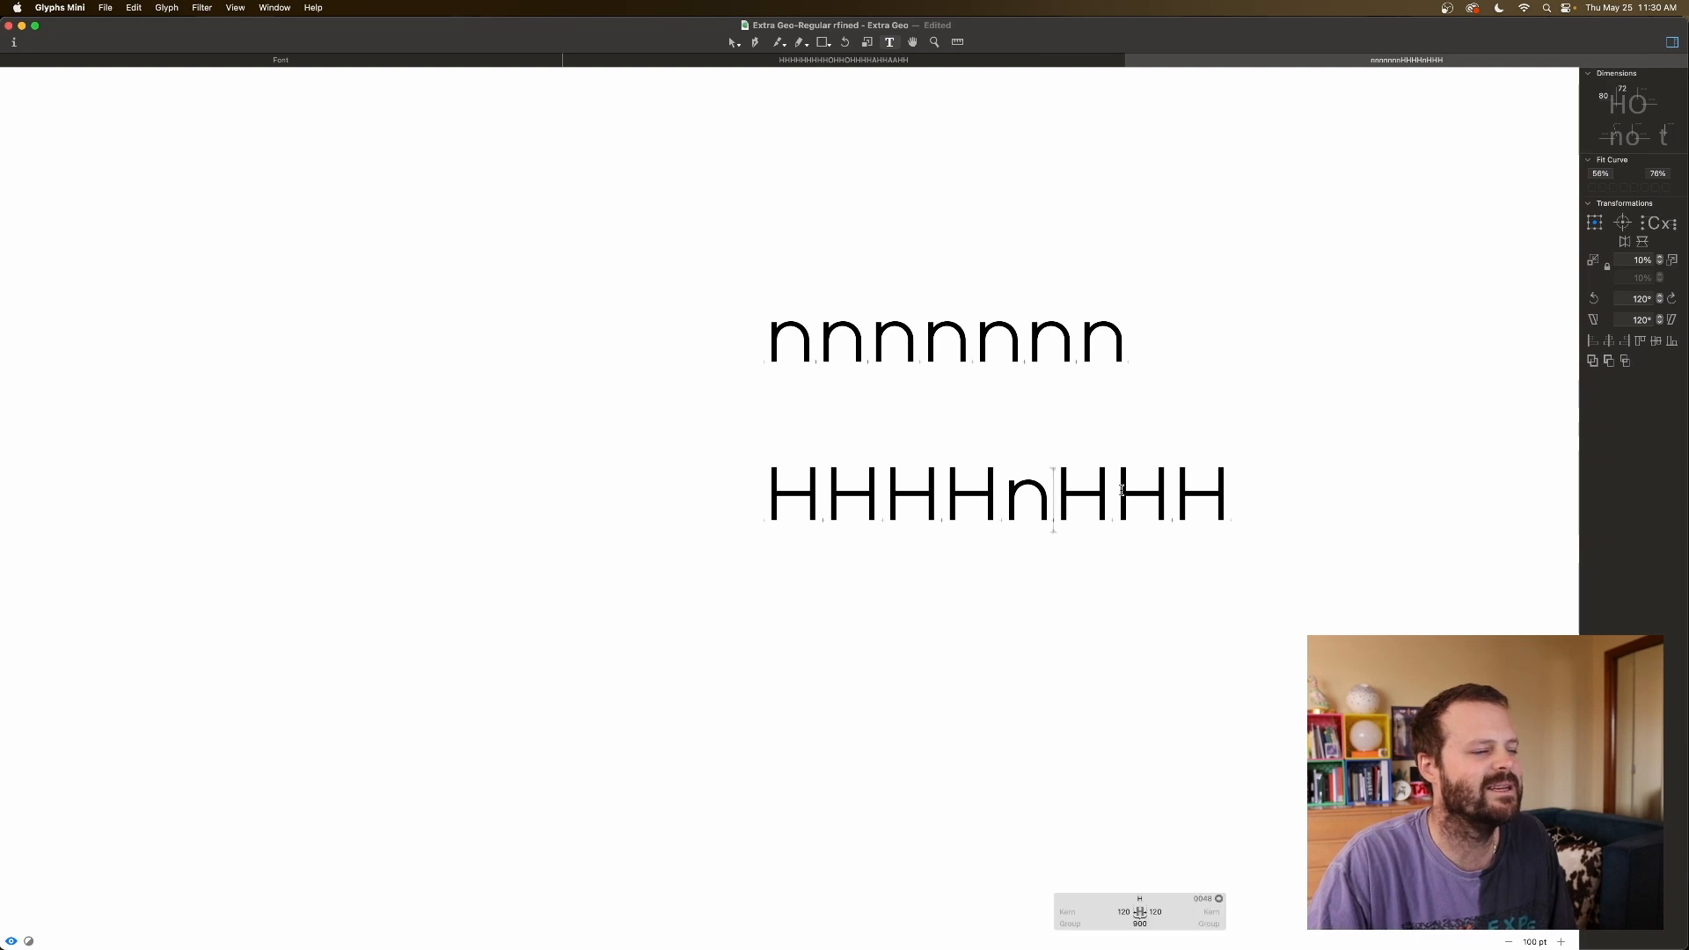
left_click(1119, 493)
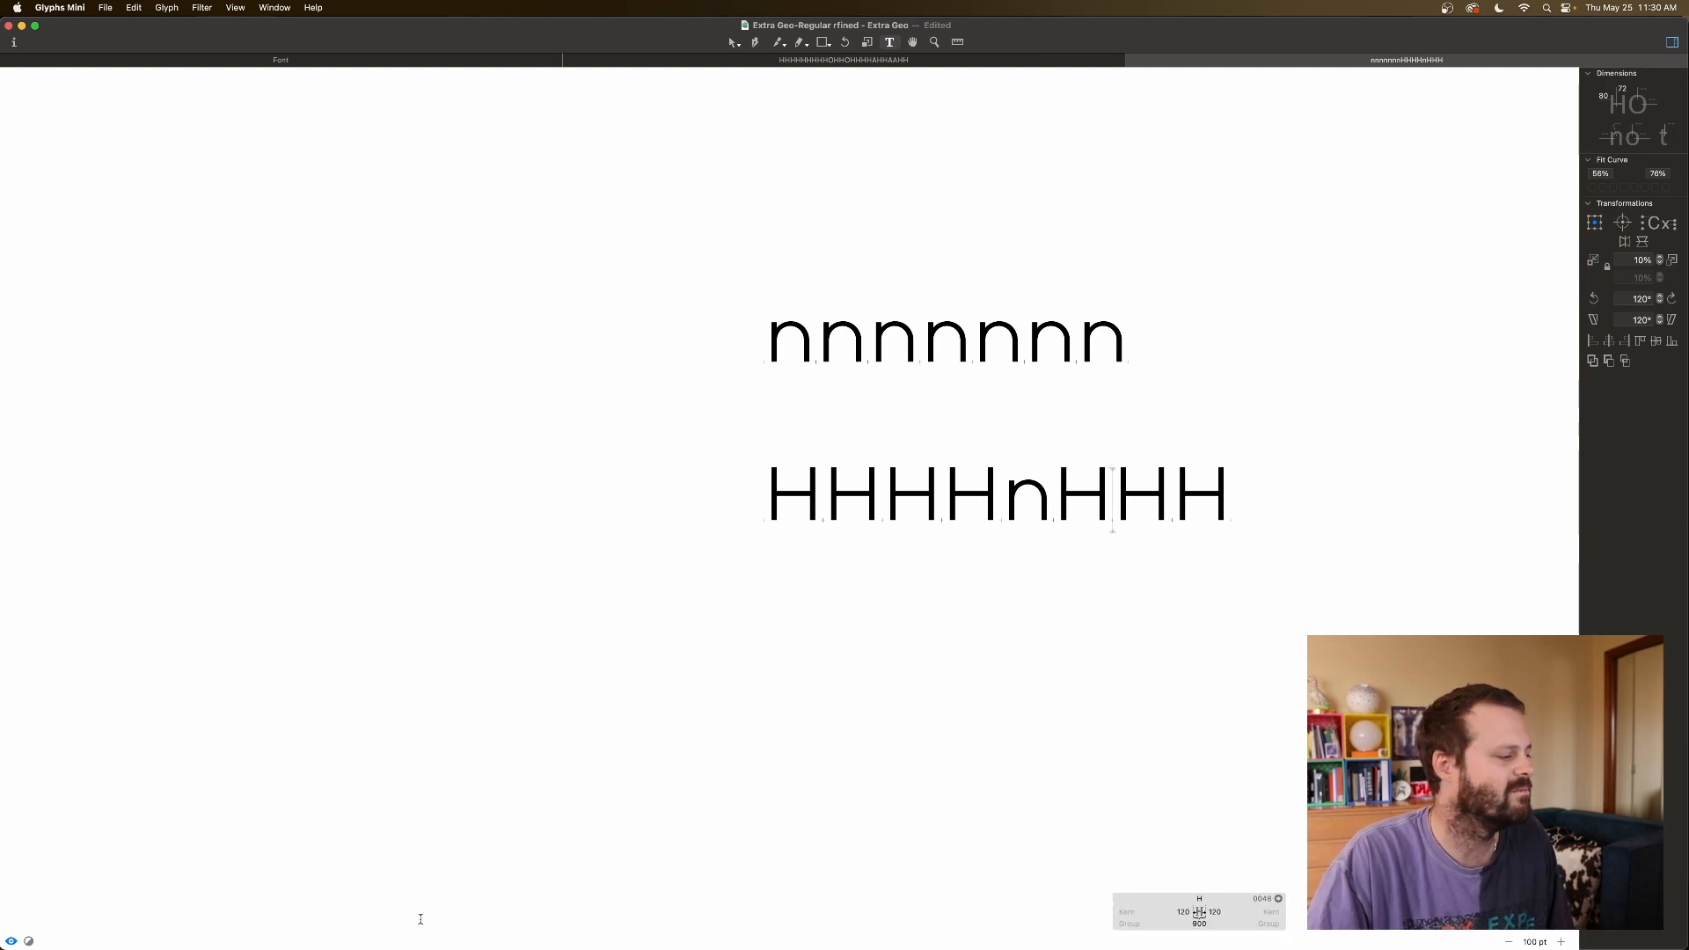
Enlarge the preview pane and set the n's right sidebearing to 110.
left_click(10, 940)
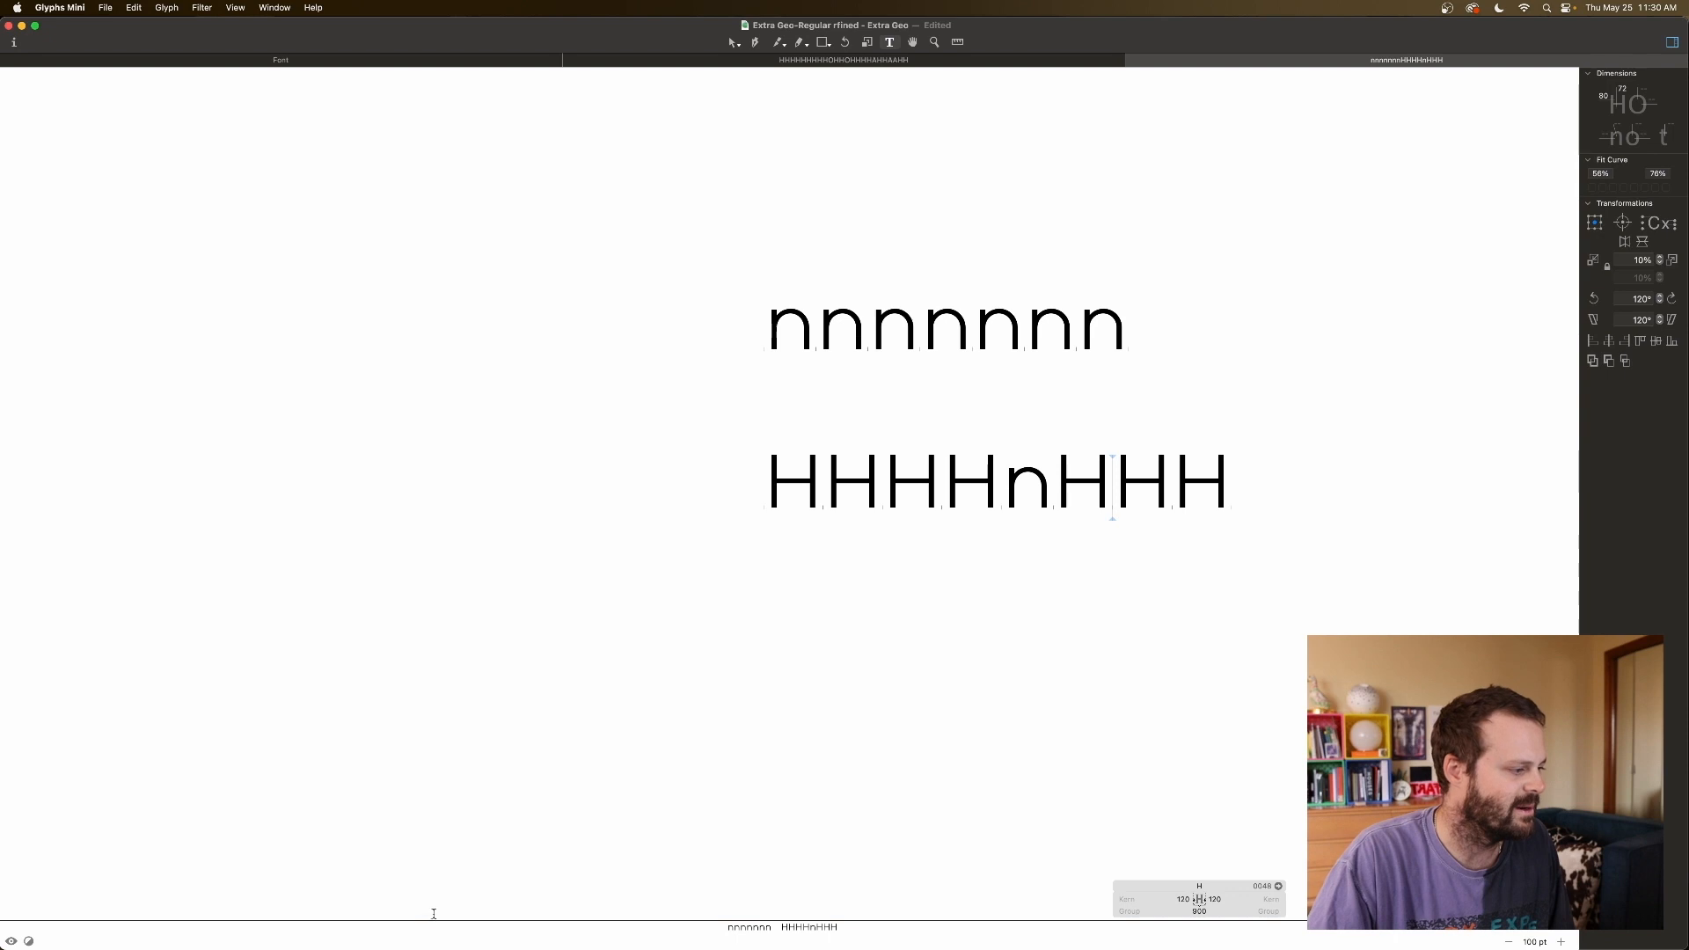
left_click_drag(433, 921, 433, 888)
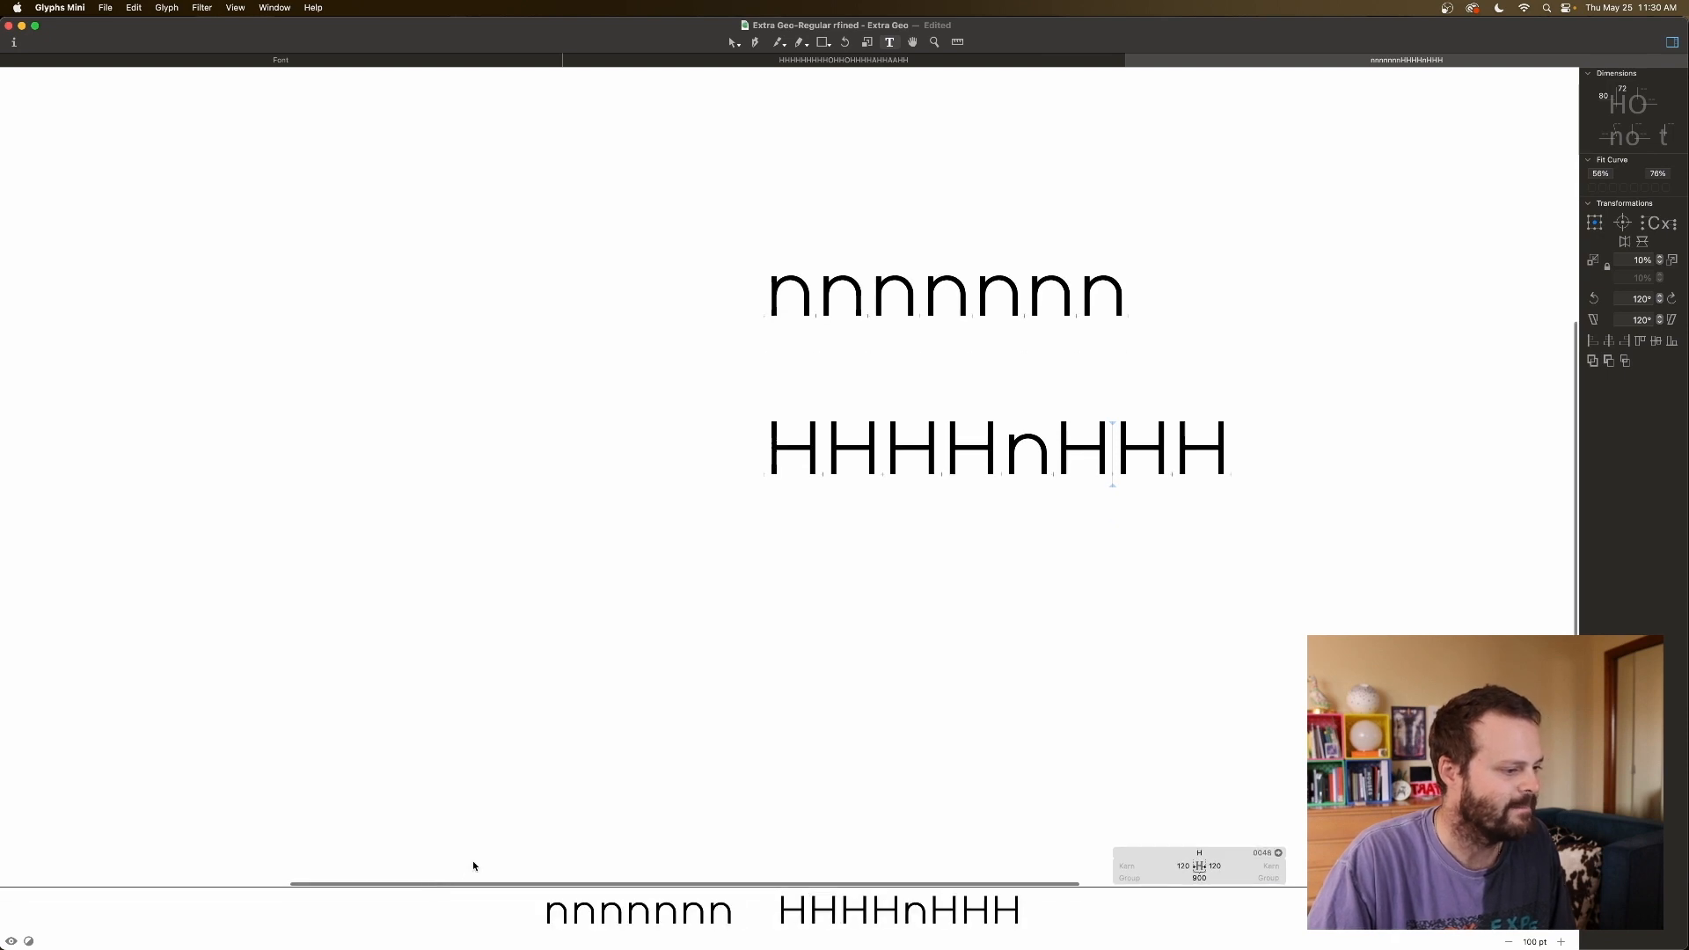
left_click(1008, 467)
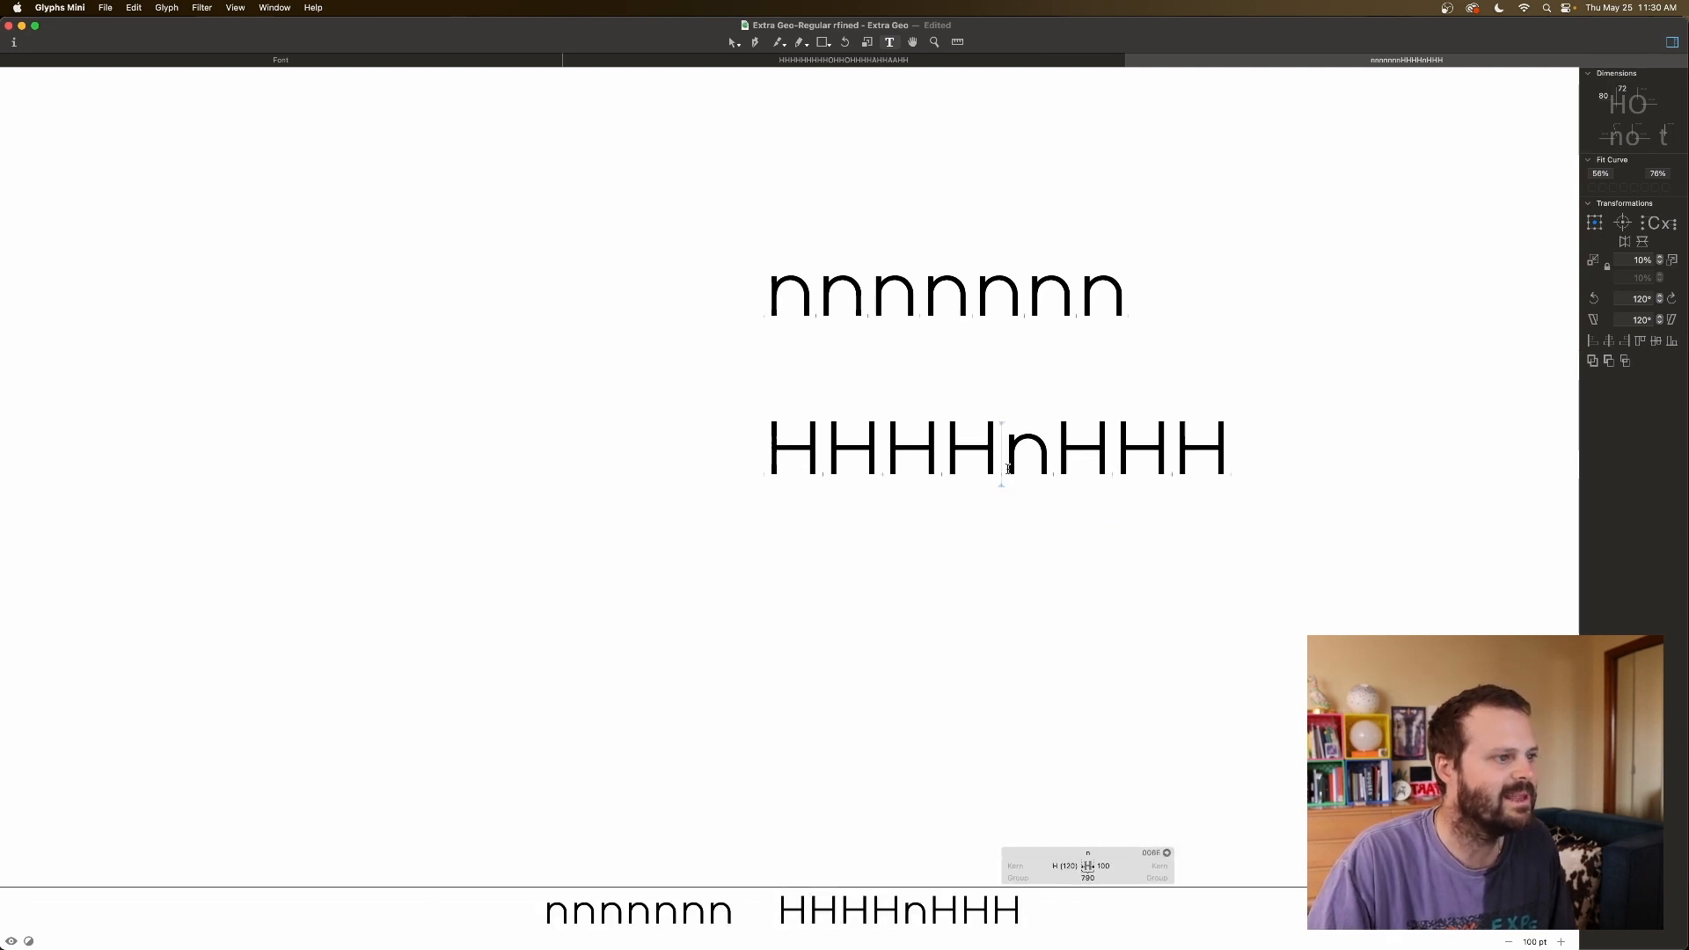
double_click(1103, 867)
type("105")
key("Return")
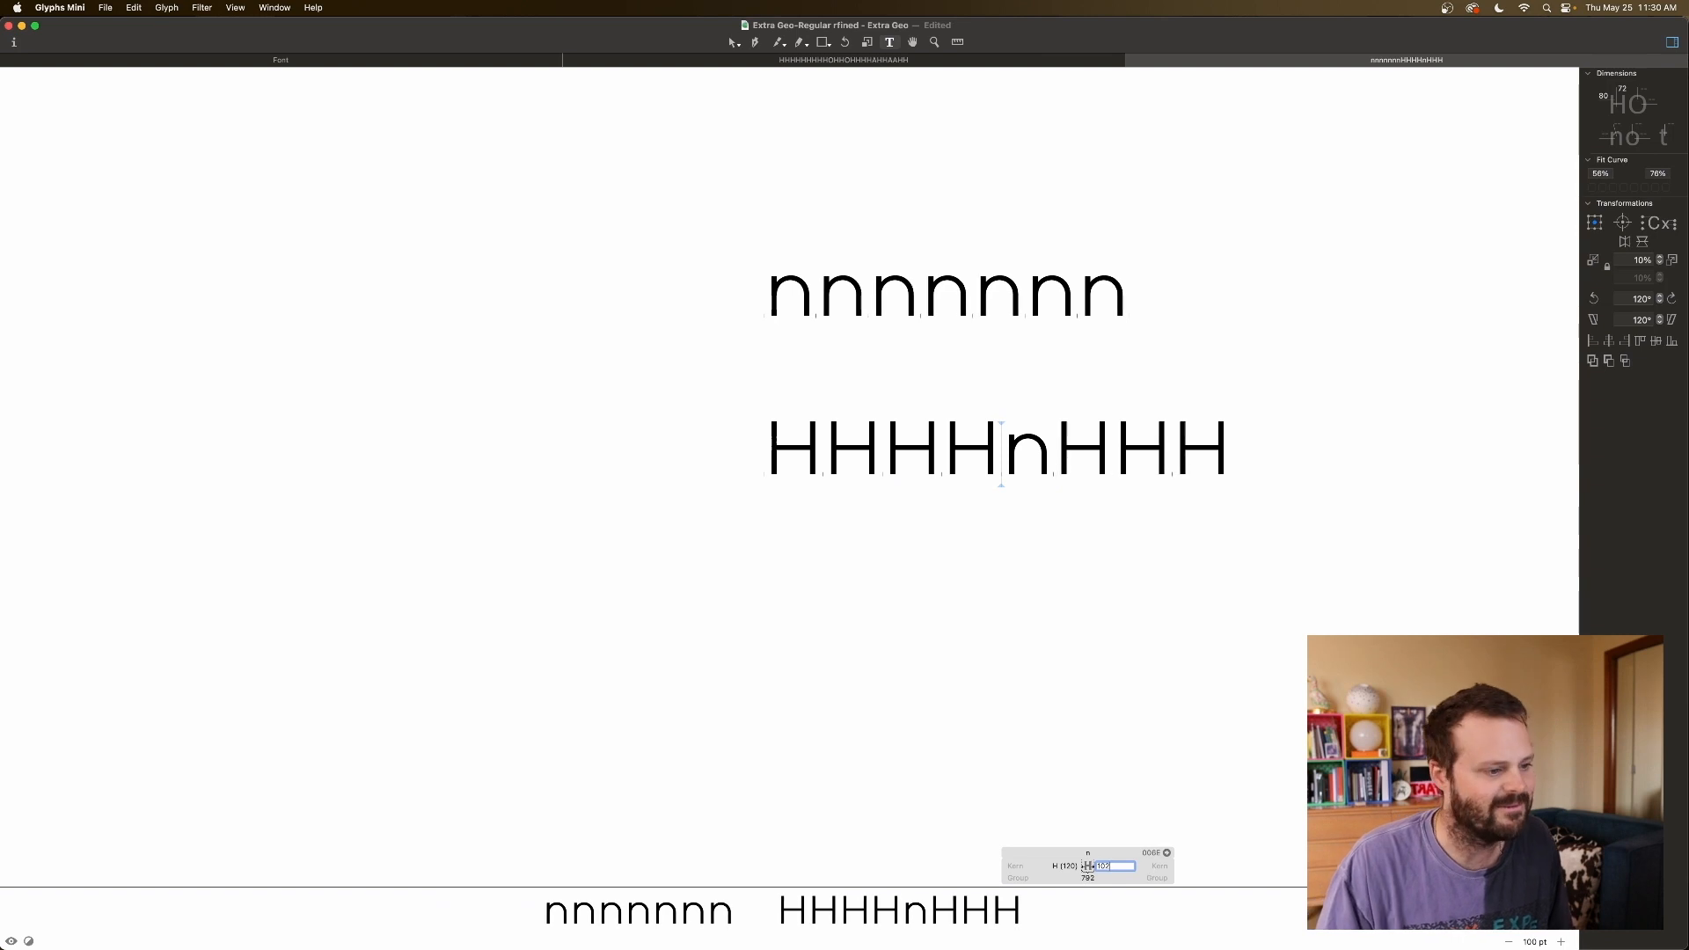
key("Up")
key("Up")
key("Up")
key("Up")
key("Up")
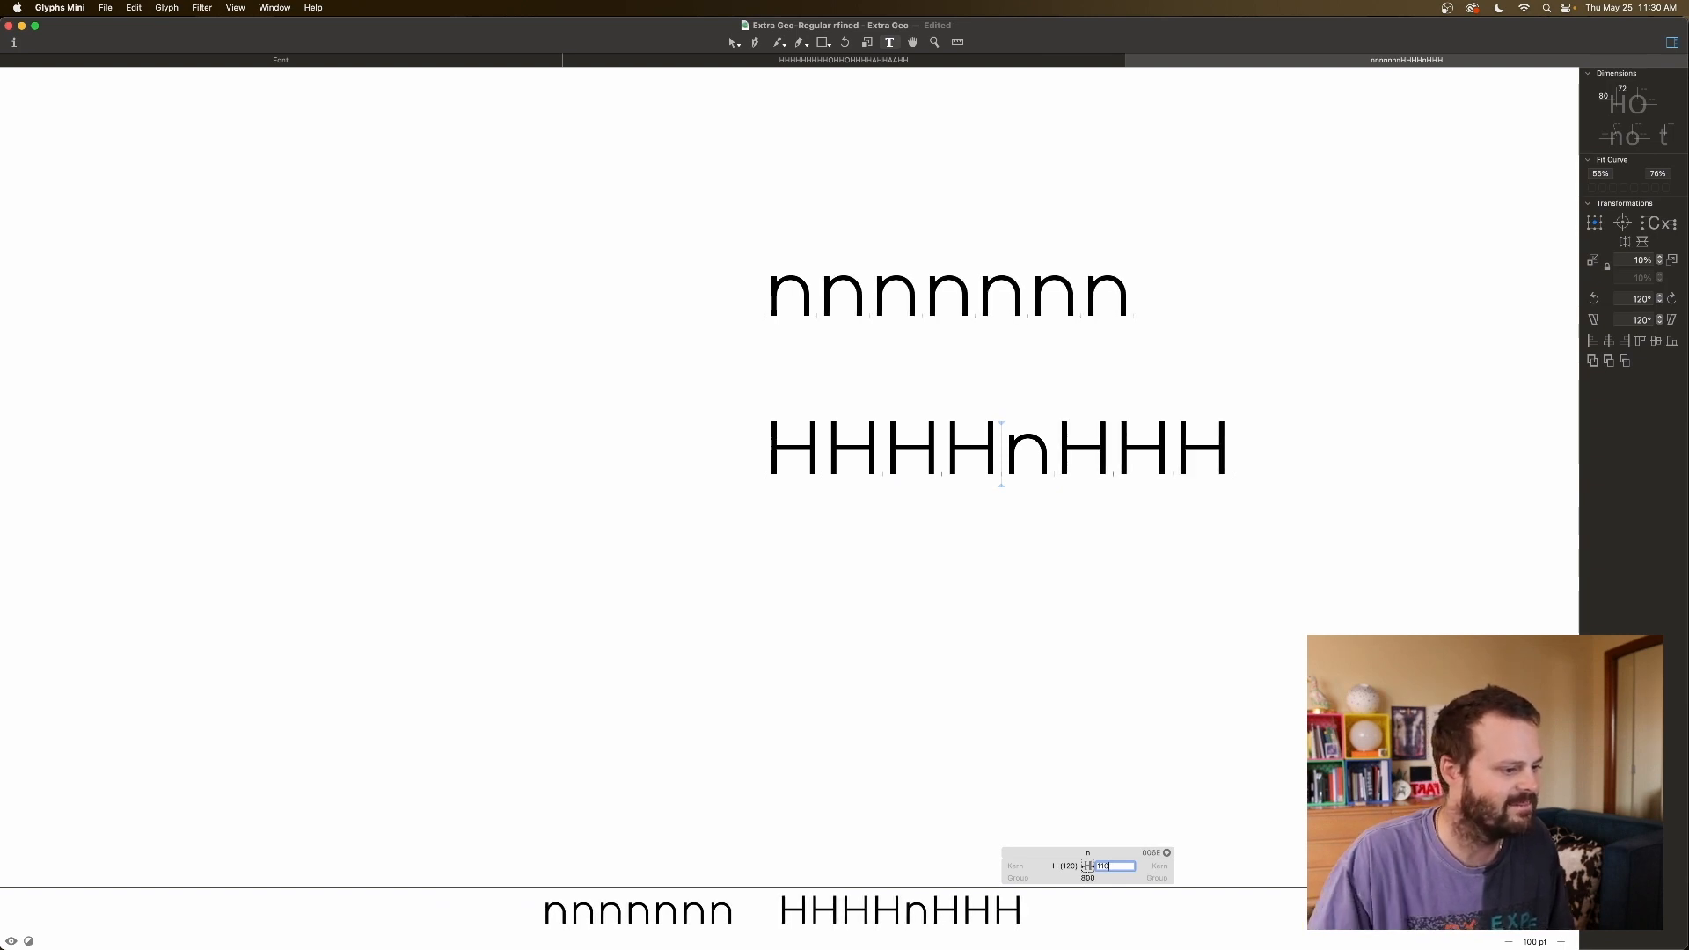
left_click(1151, 679)
Recheck the n and neighbouring H metrics in the HHHHnHHH line.
left_click(1011, 463)
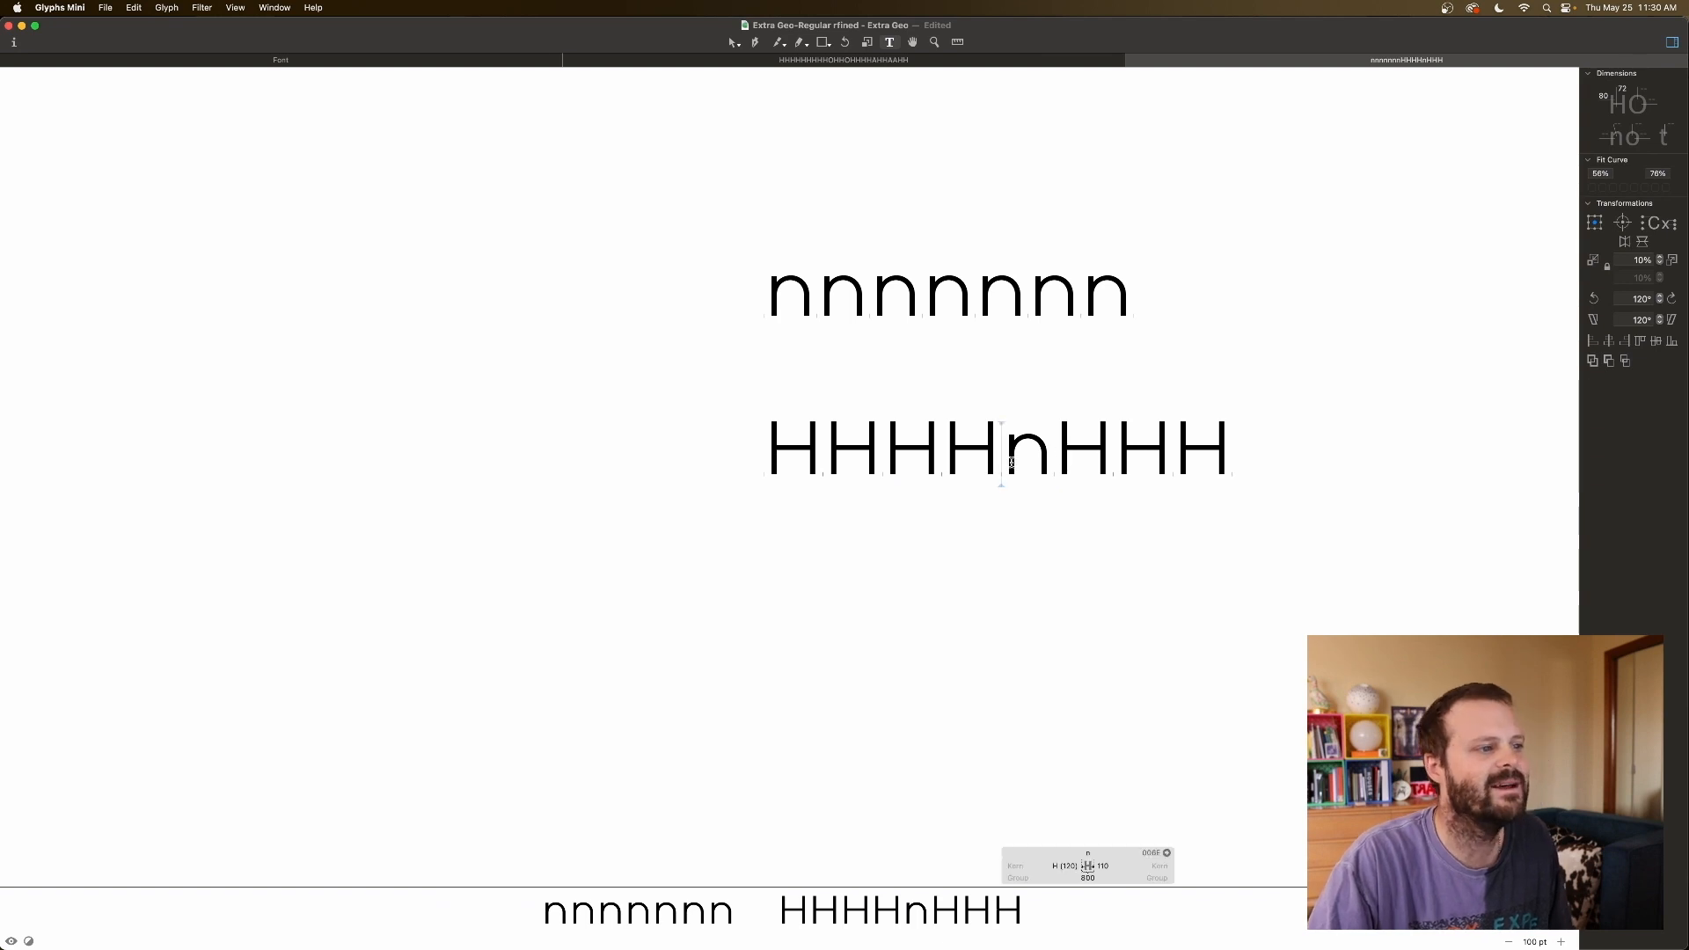
left_click(1114, 465)
left_click(1181, 415)
left_click(301, 61)
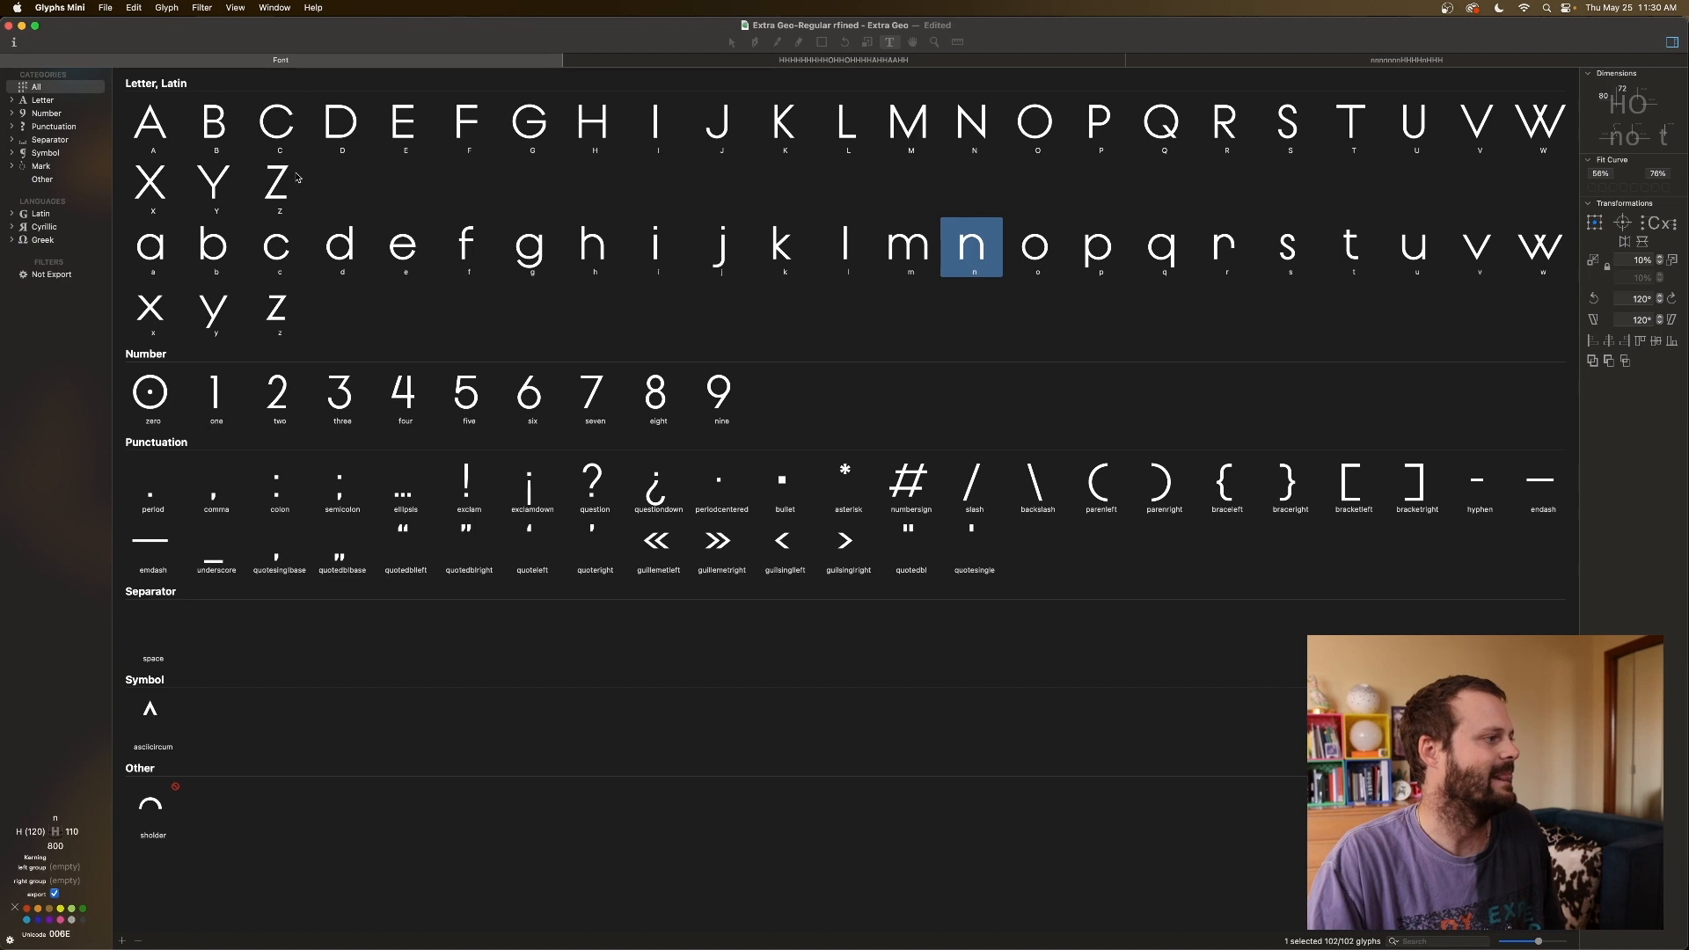
left_click(162, 252)
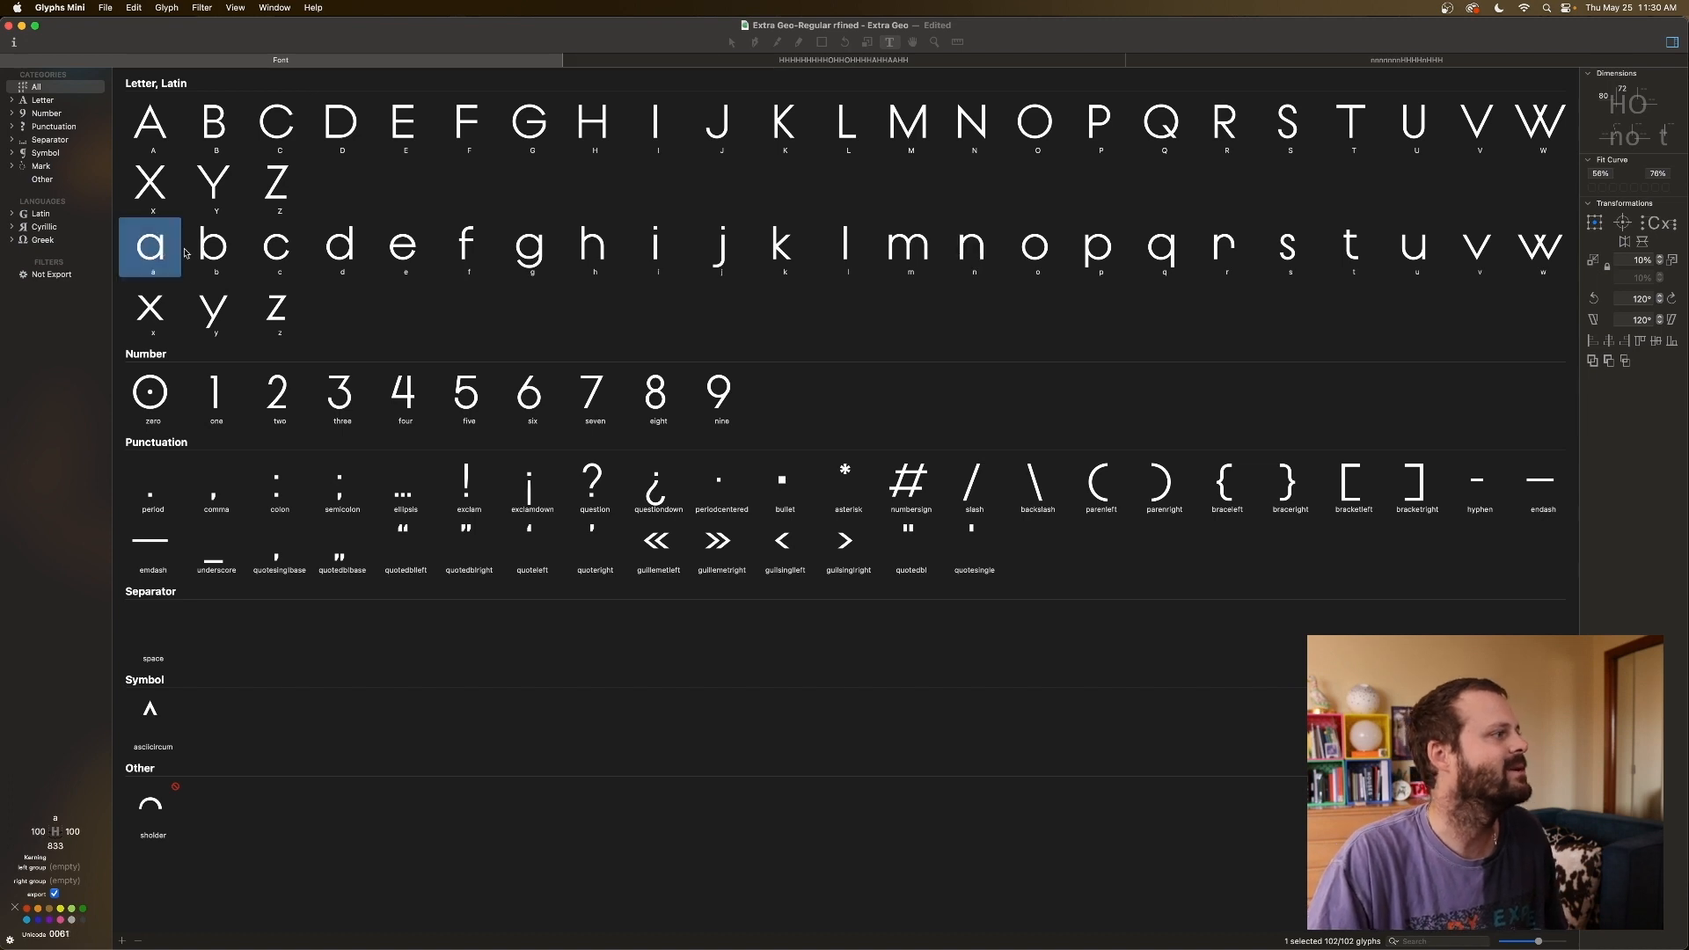
left_click(202, 247)
left_click(165, 250)
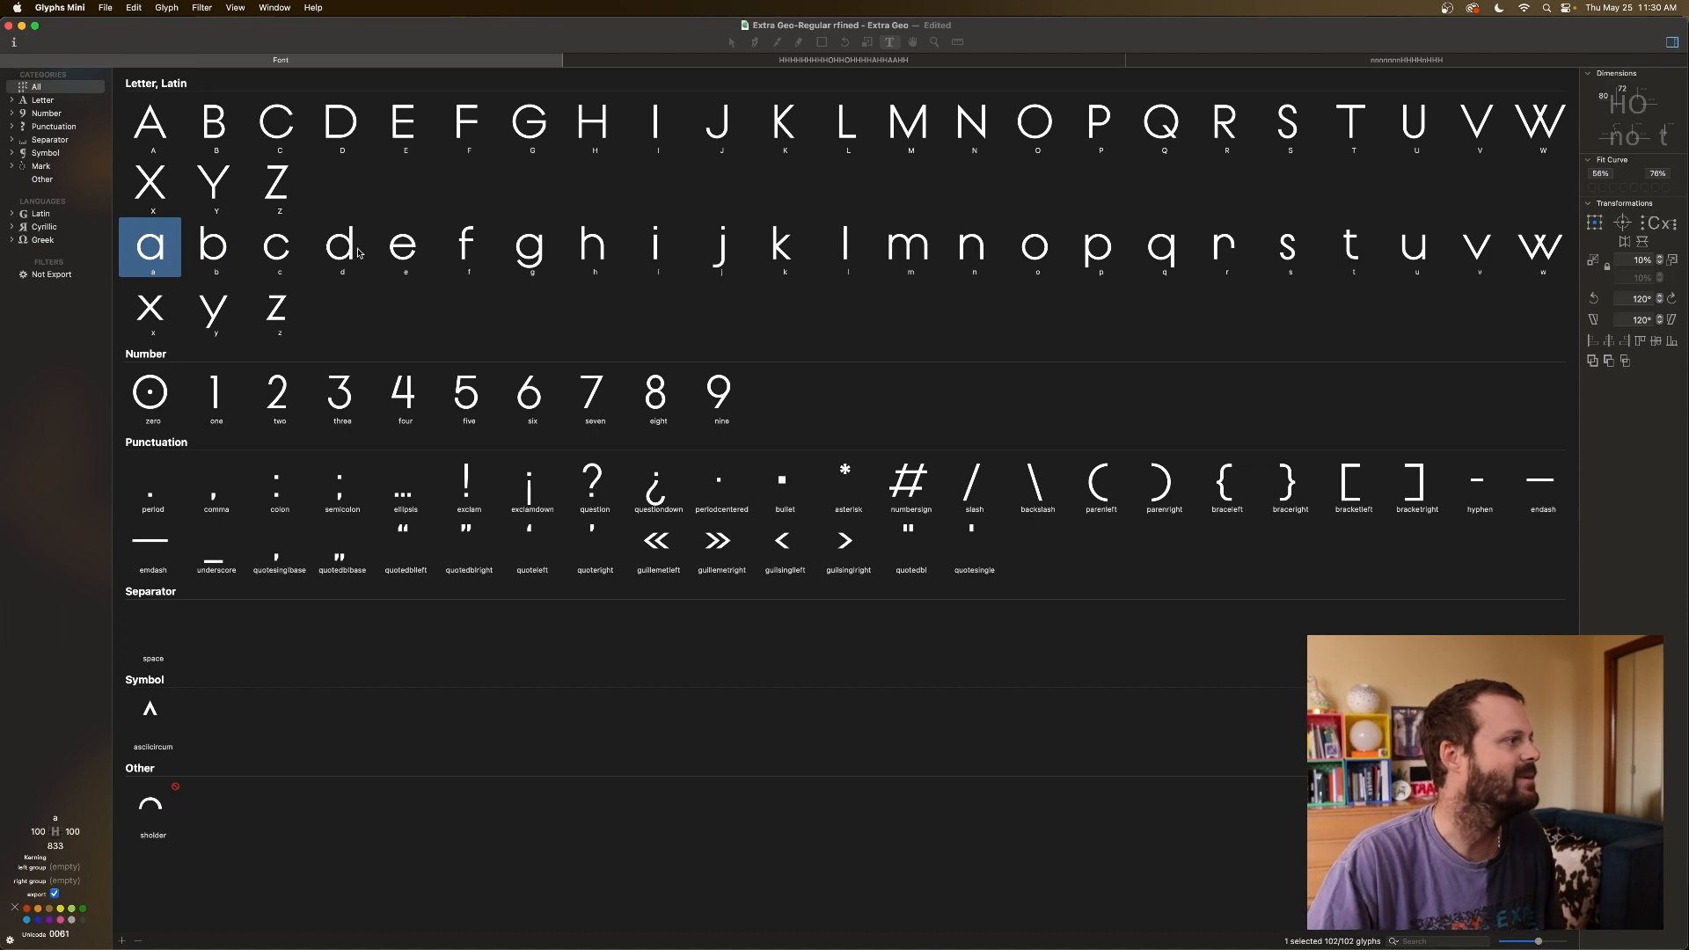
left_click(211, 248)
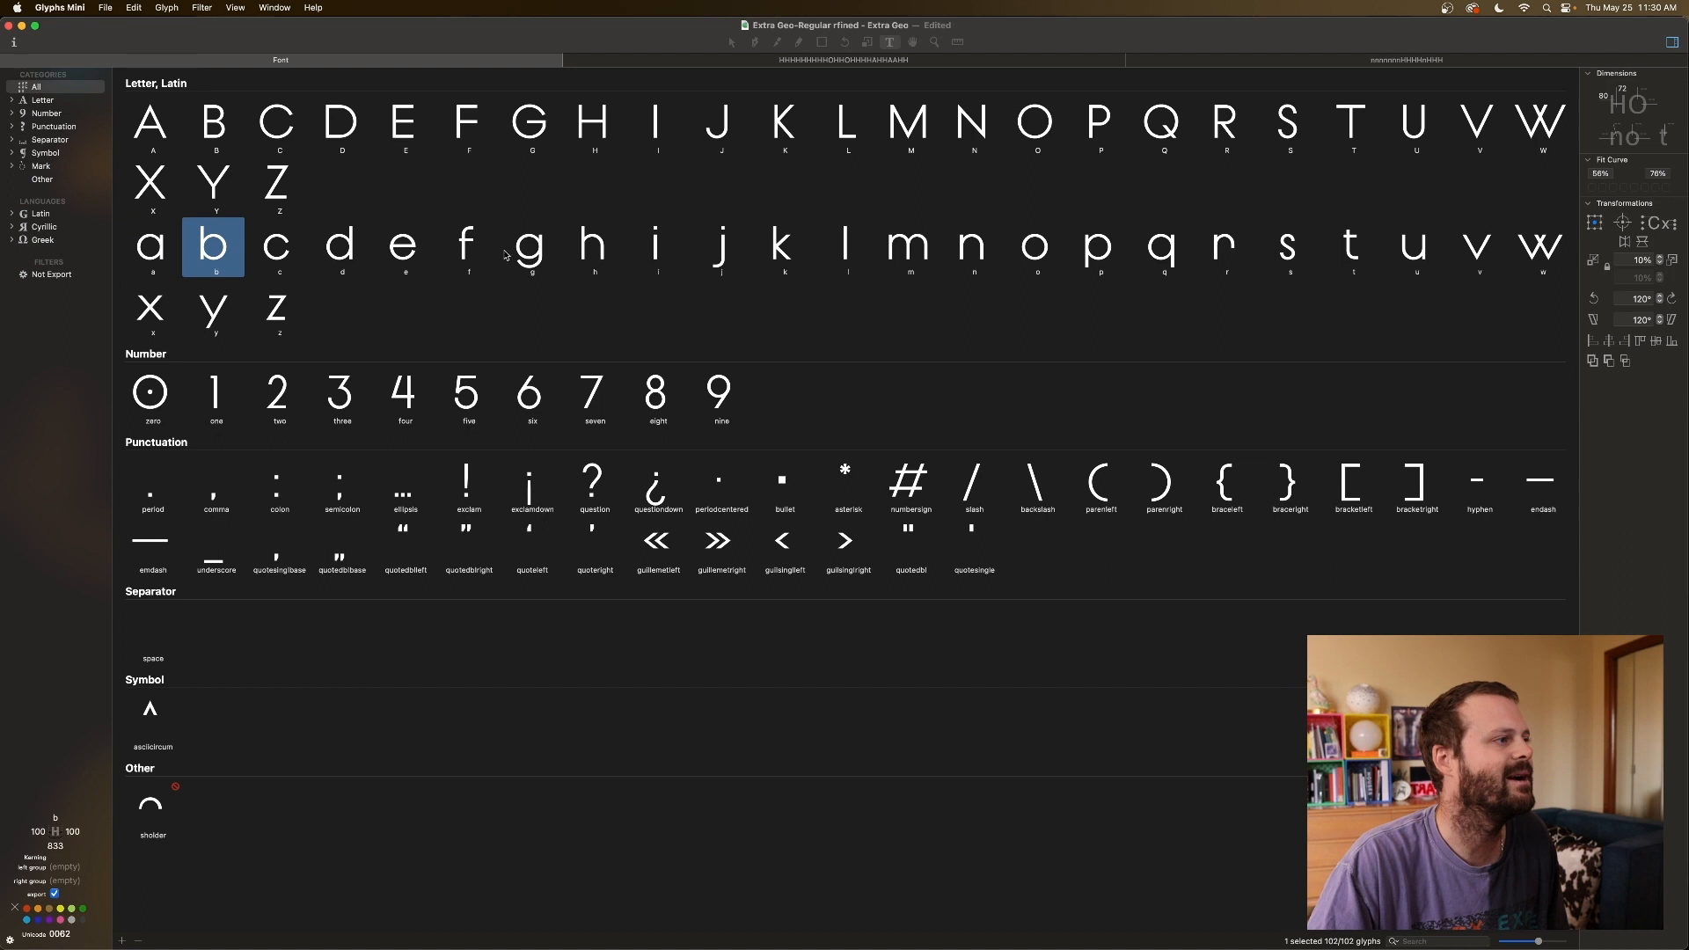
left_click(586, 253, "super")
left_click(655, 252, "super")
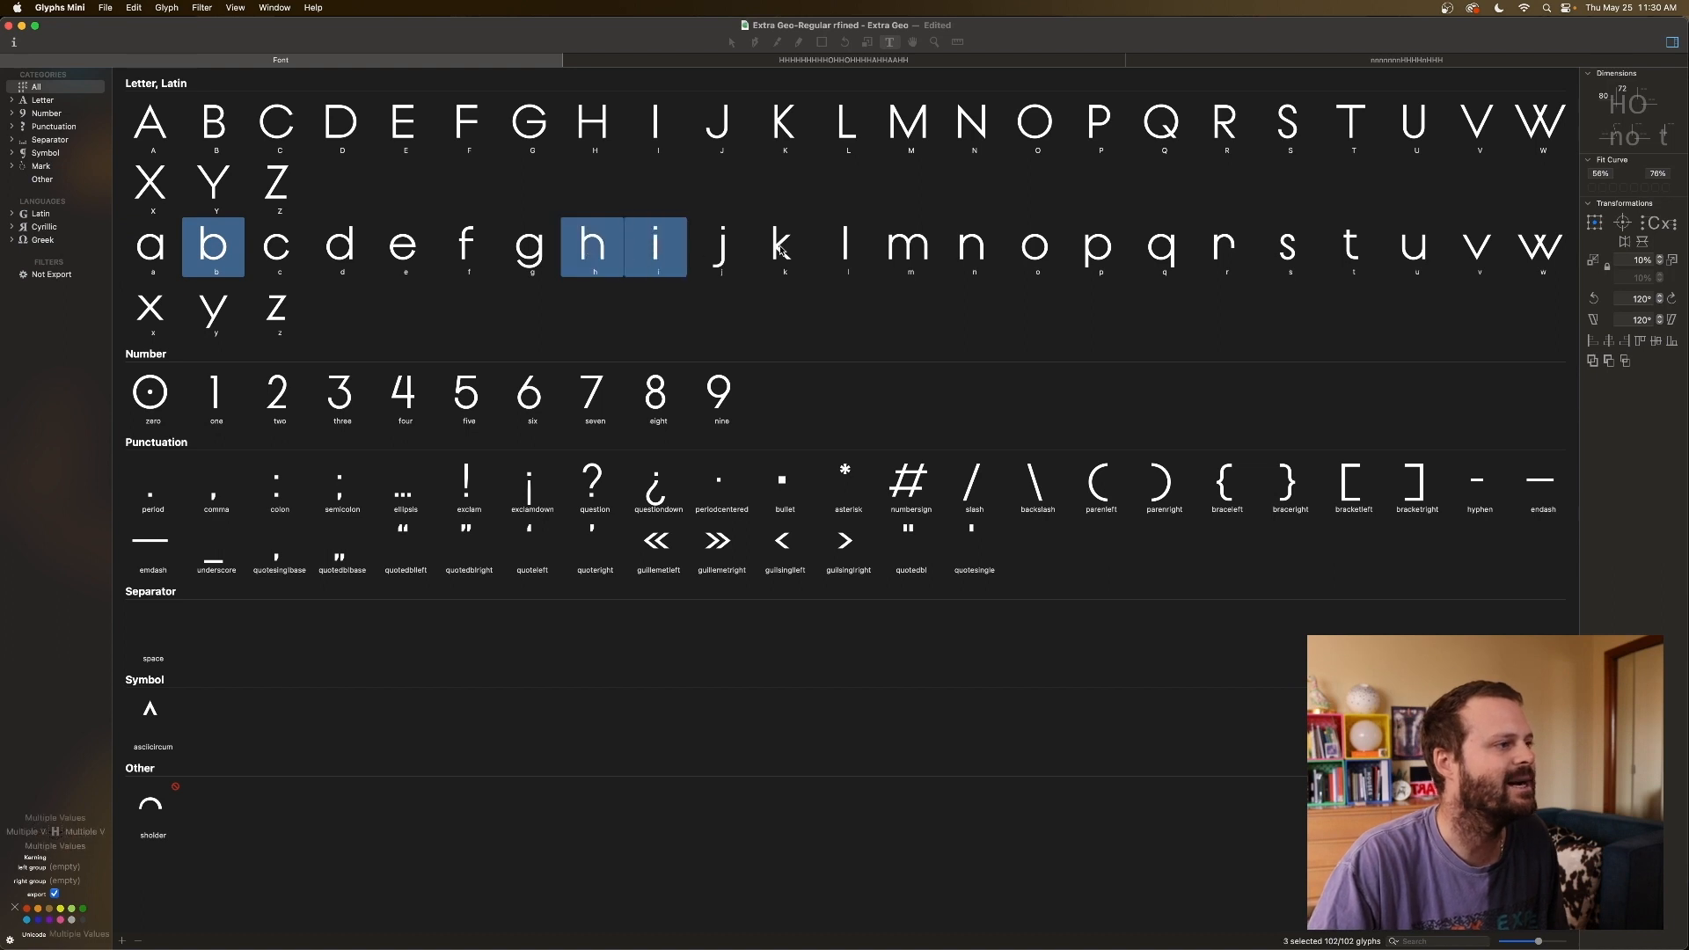
left_click(844, 250, "super")
left_click(898, 252, "super")
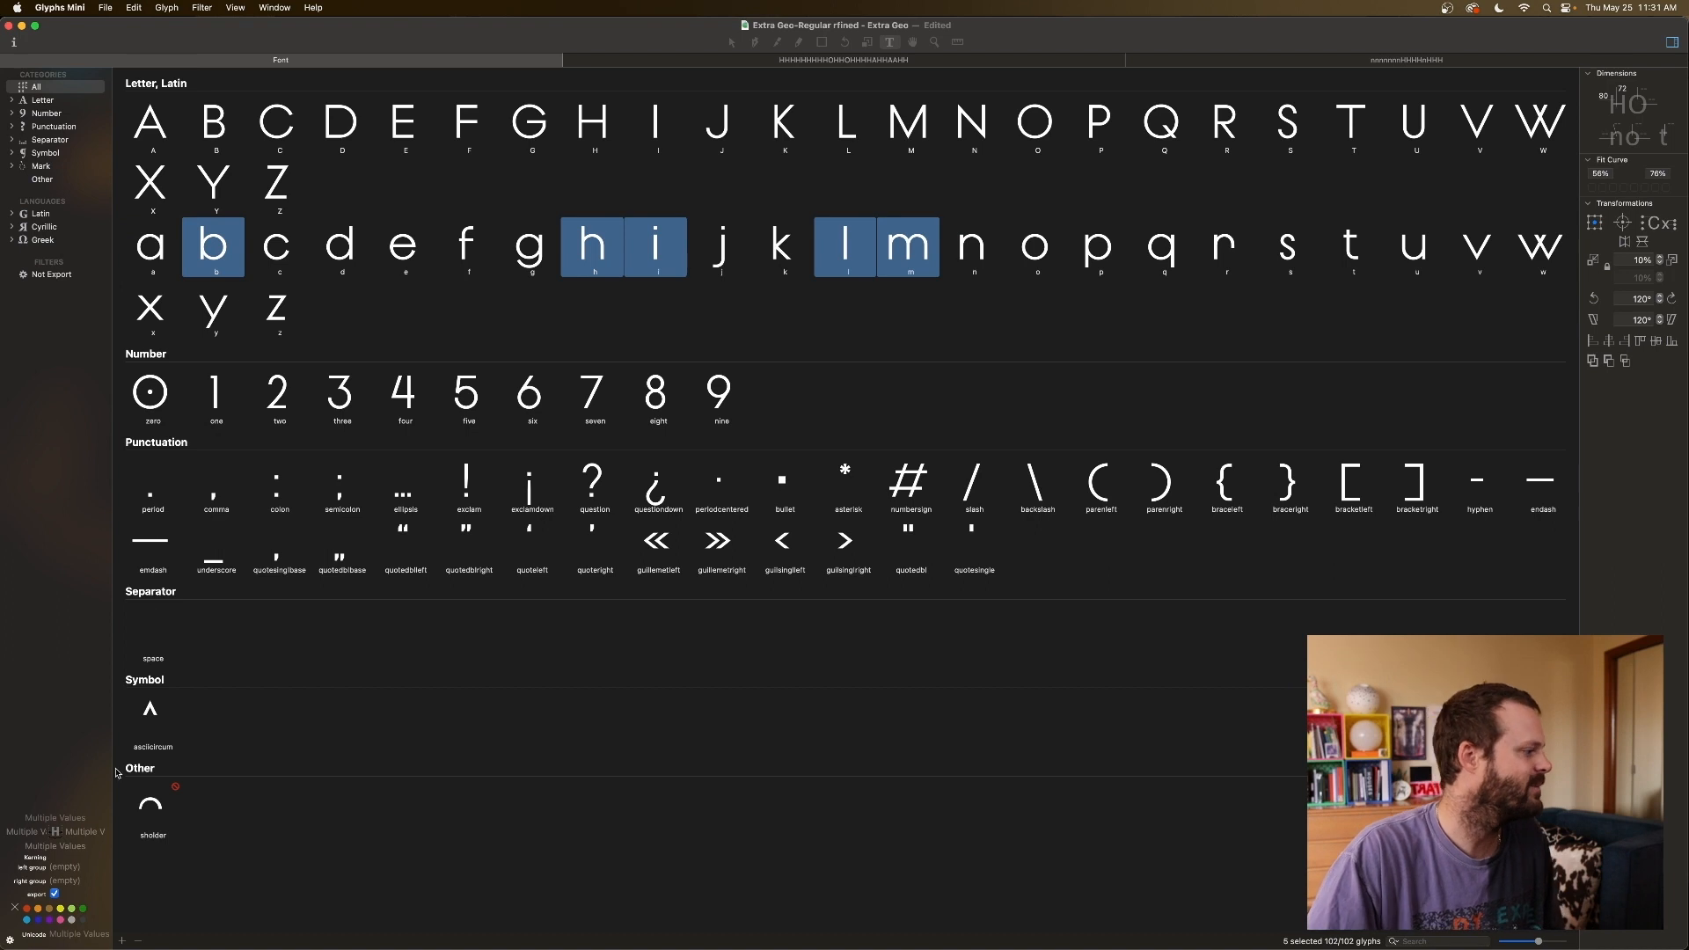
left_click(40, 832)
type("n")
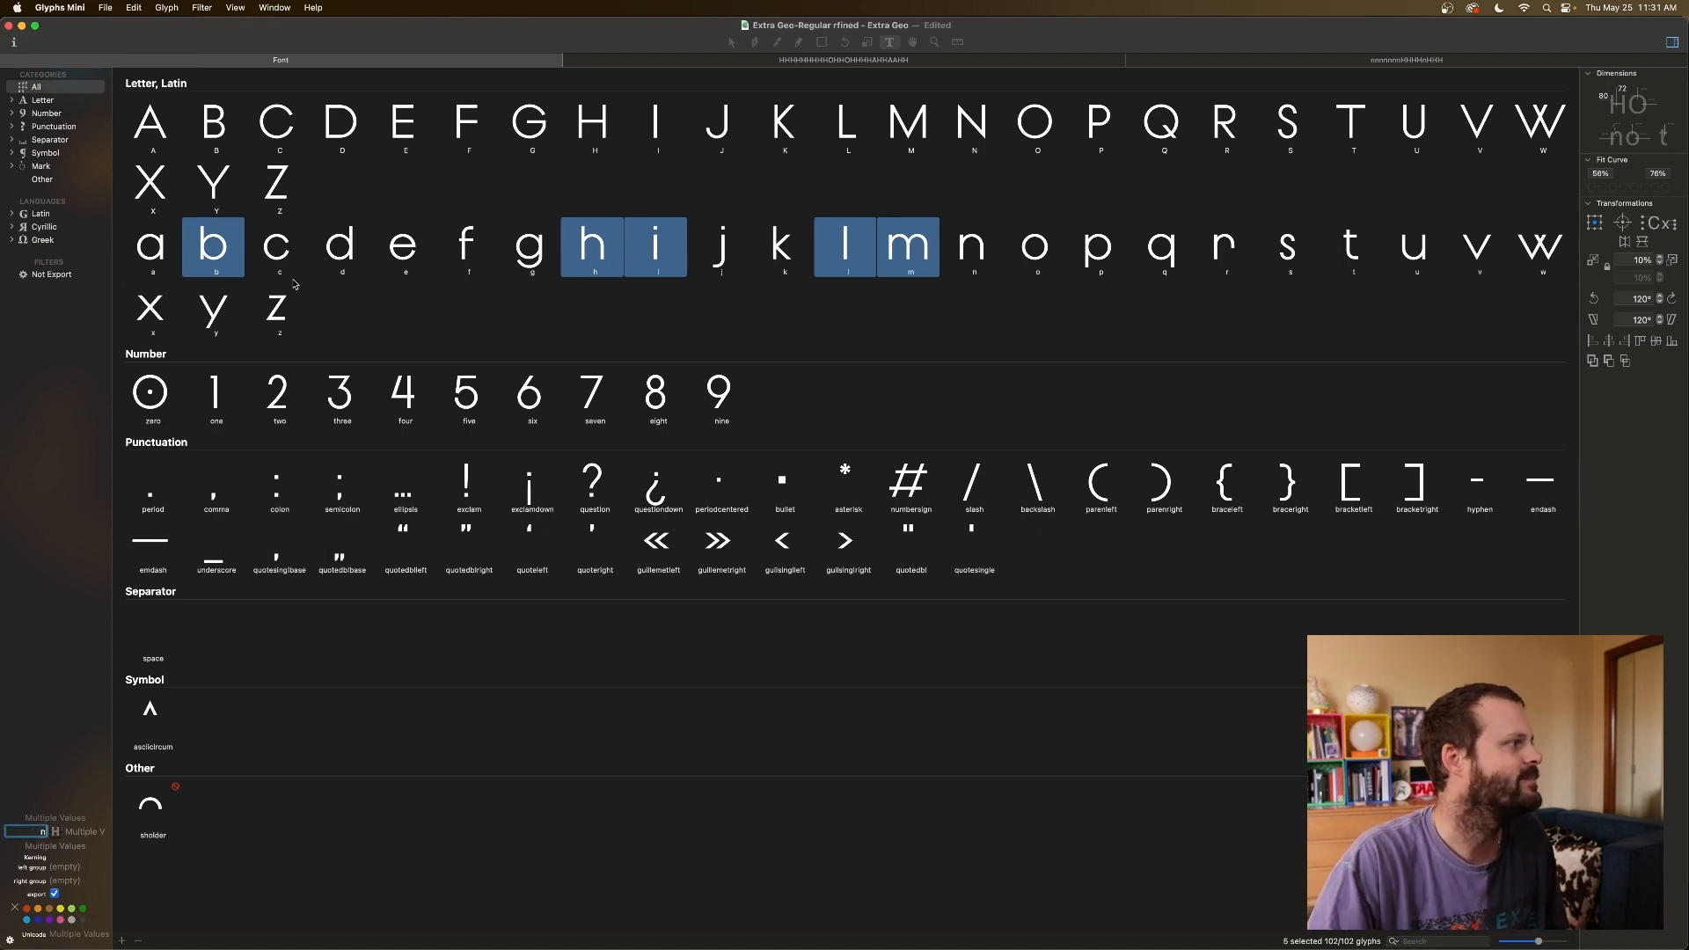
left_click(274, 249)
left_click(172, 248)
left_click(215, 251)
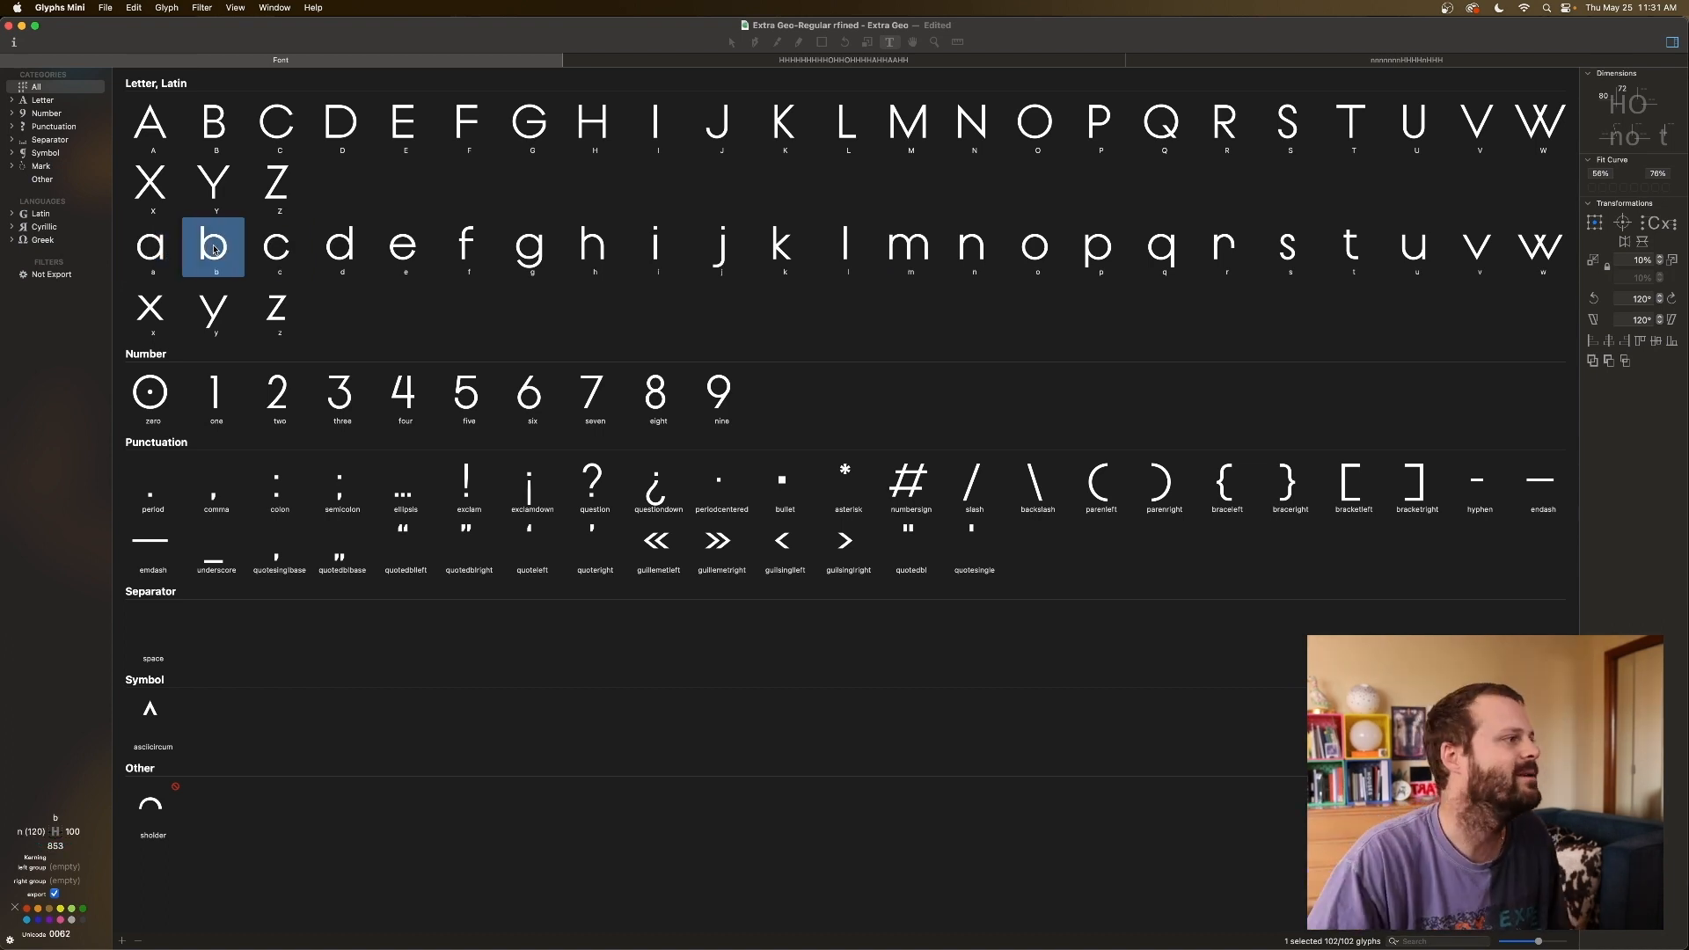
left_click(590, 251)
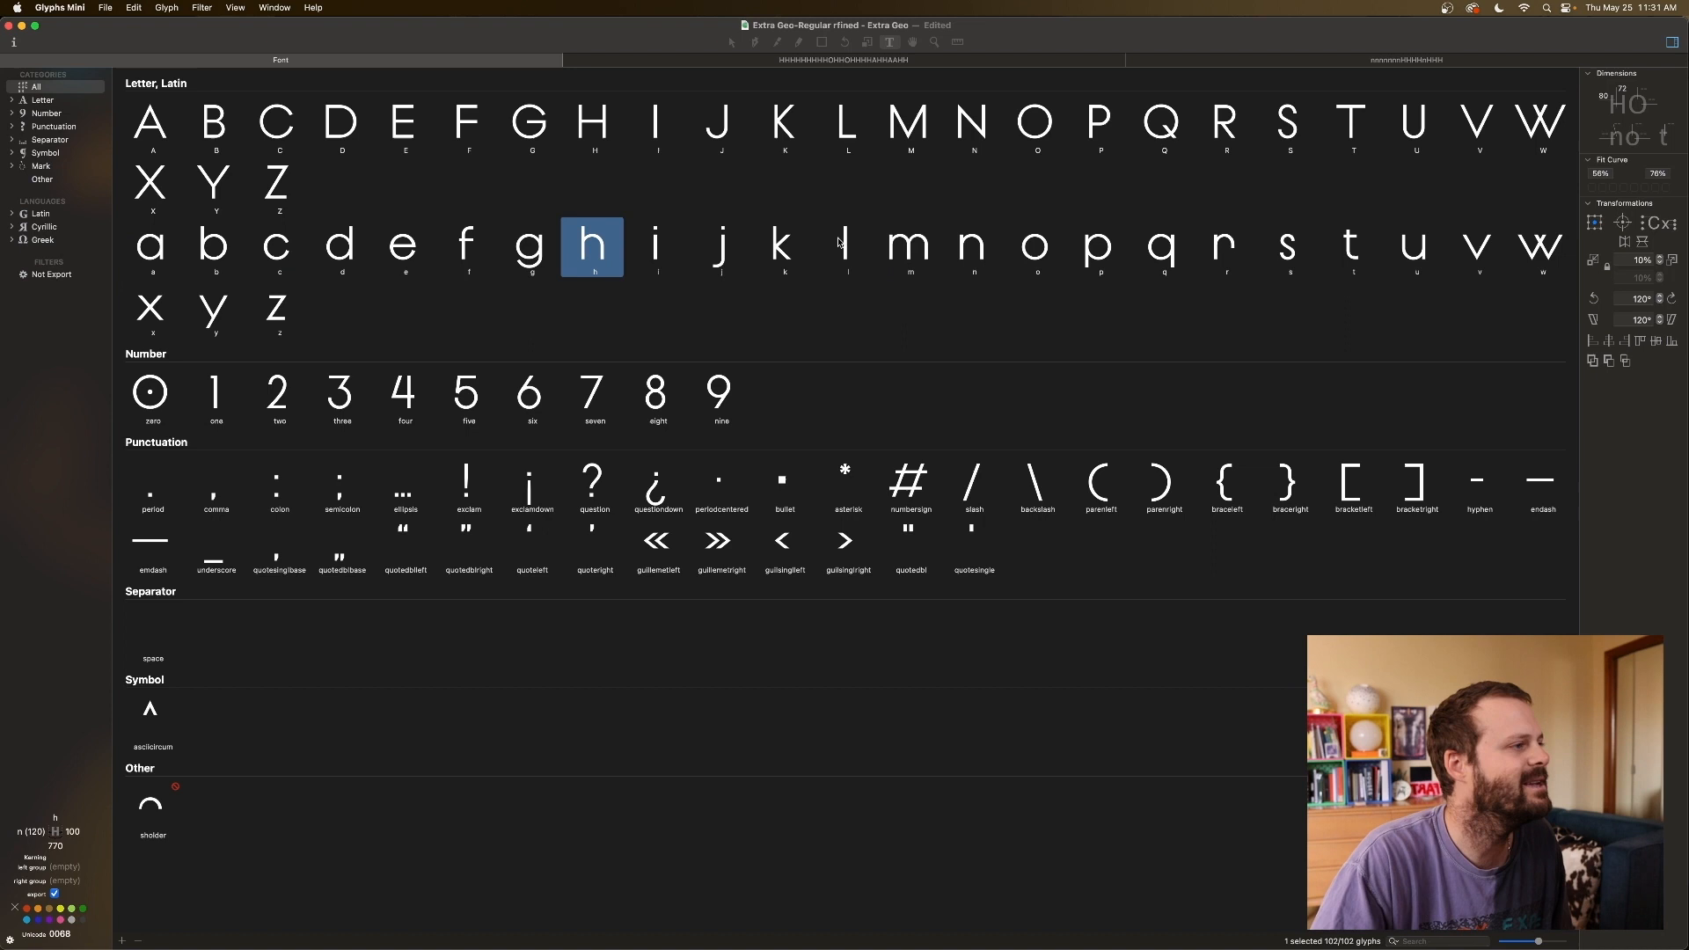
left_click(972, 249, "super")
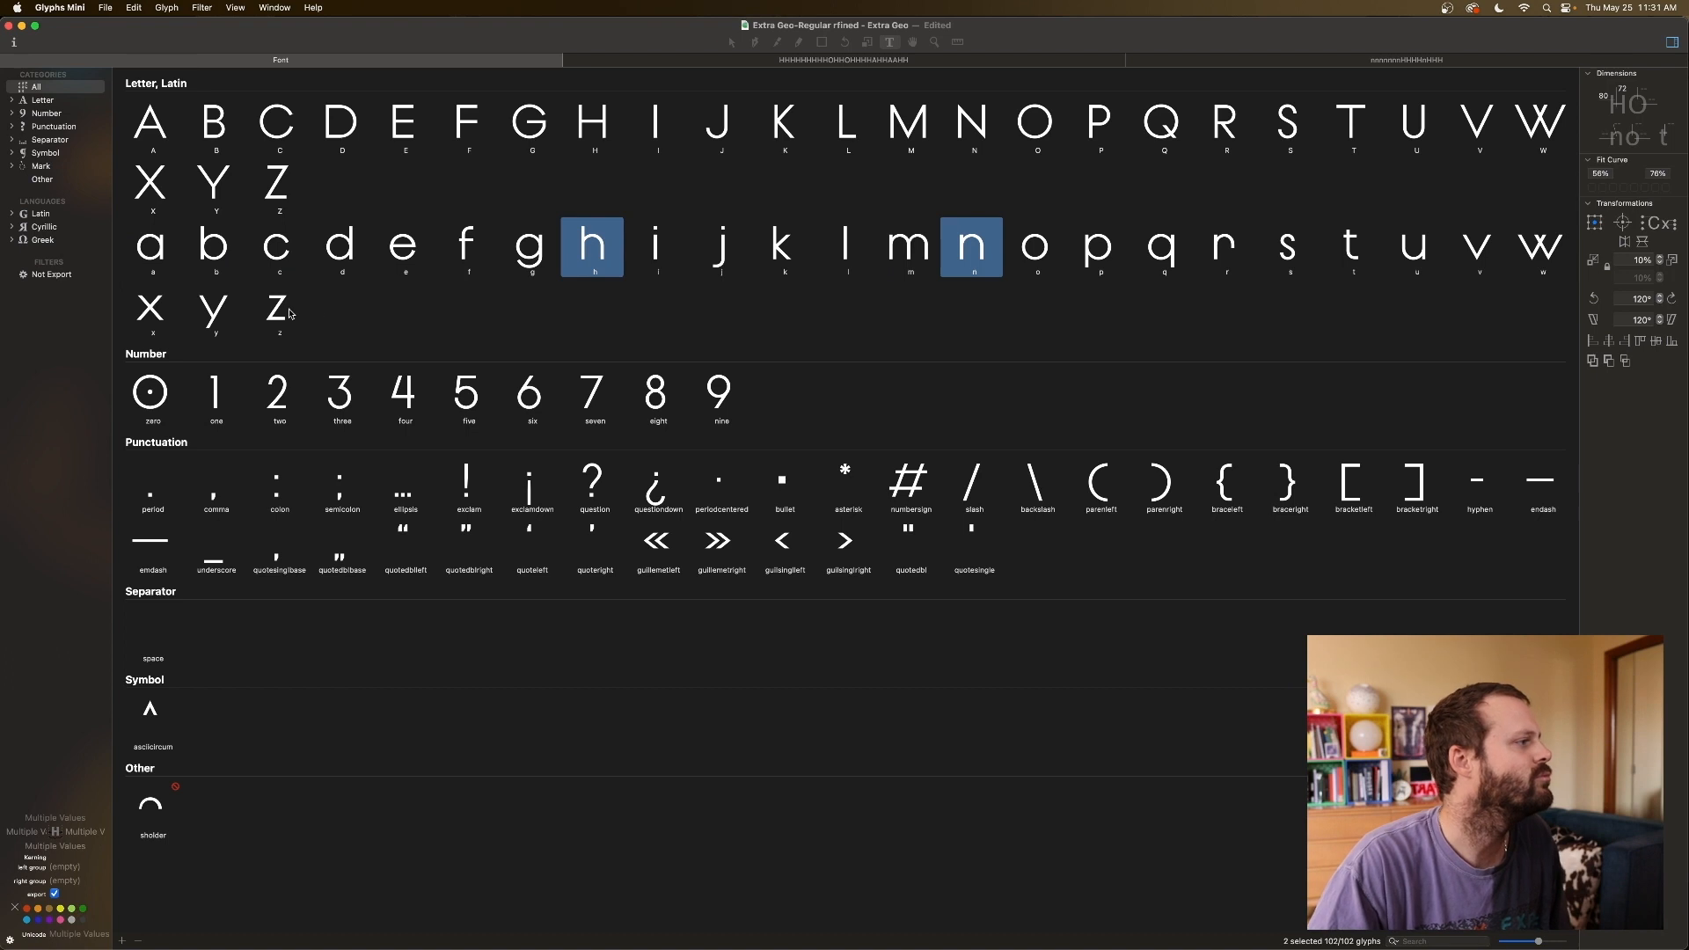
left_click(75, 832)
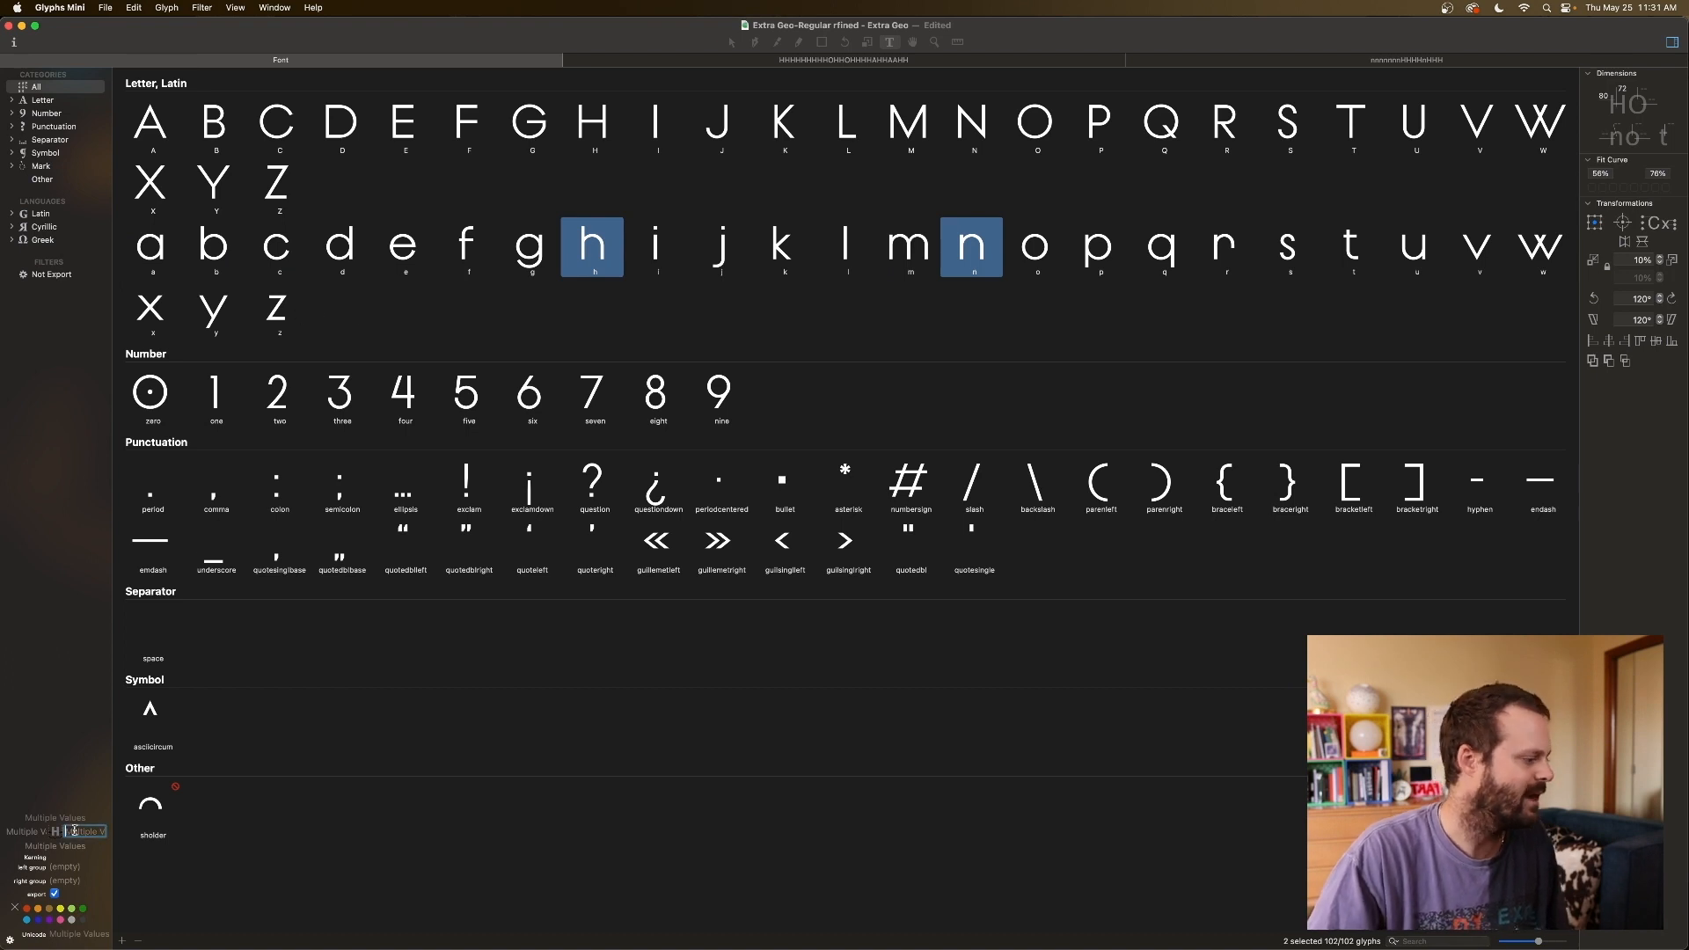
left_click(677, 243)
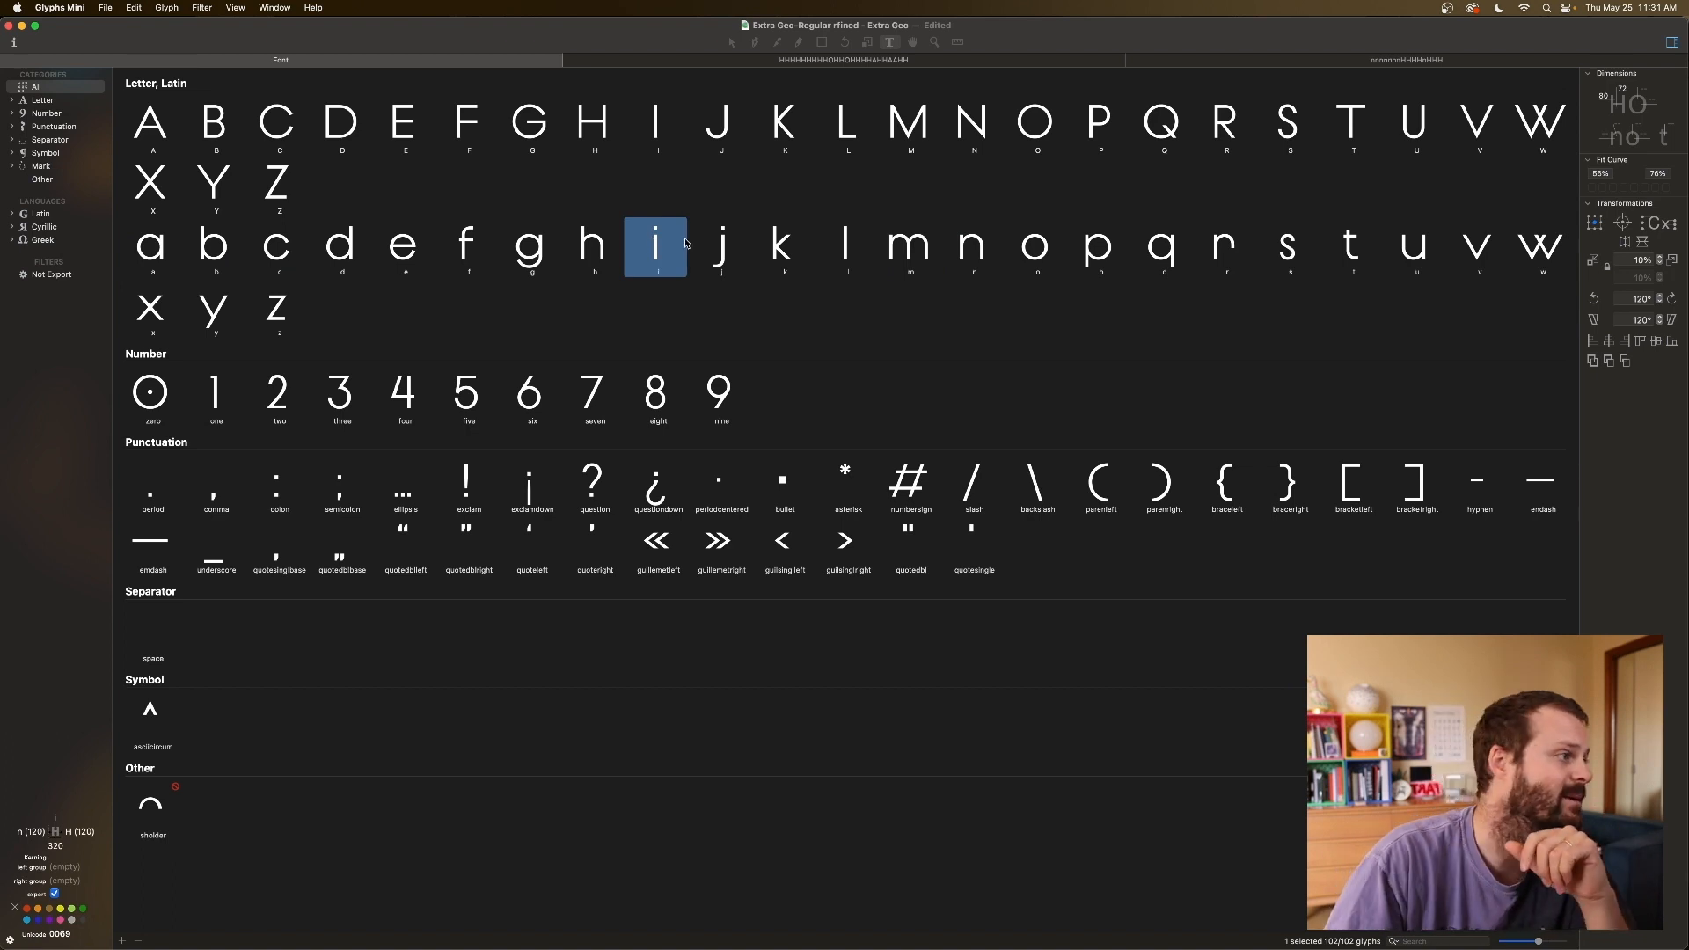
Open h, zoom in, and type an n after it for comparison.
double_click(592, 249)
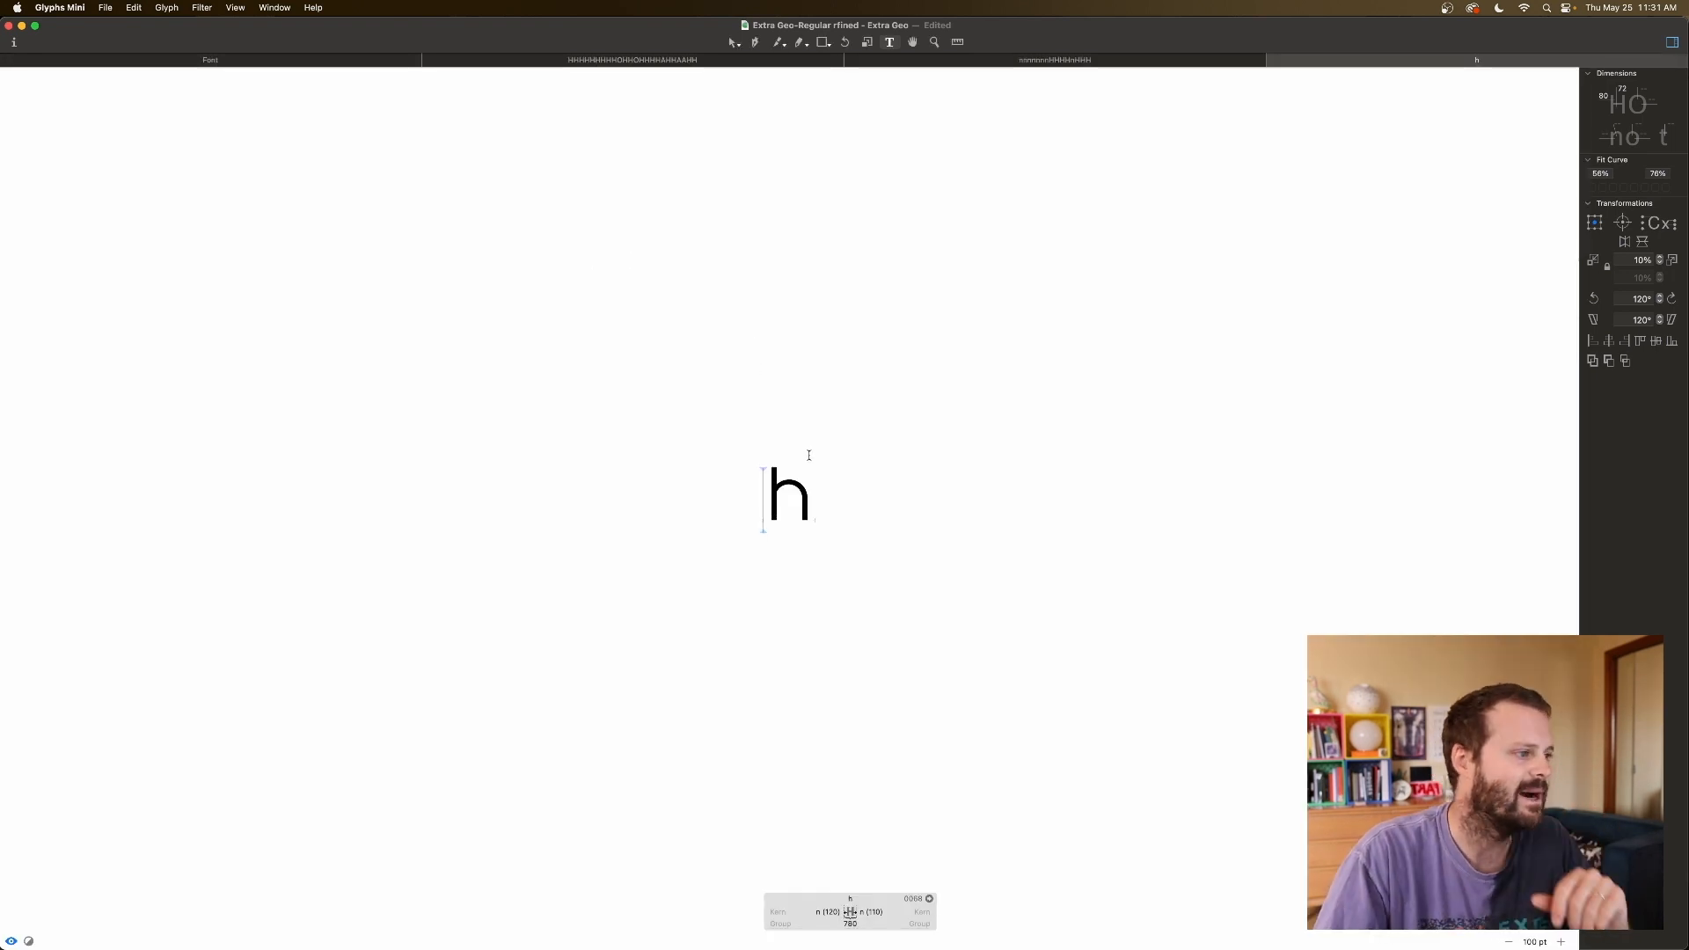
key("super+minus")
key("super+minus")
key("super+plus")
key("super+plus")
key("super+plus")
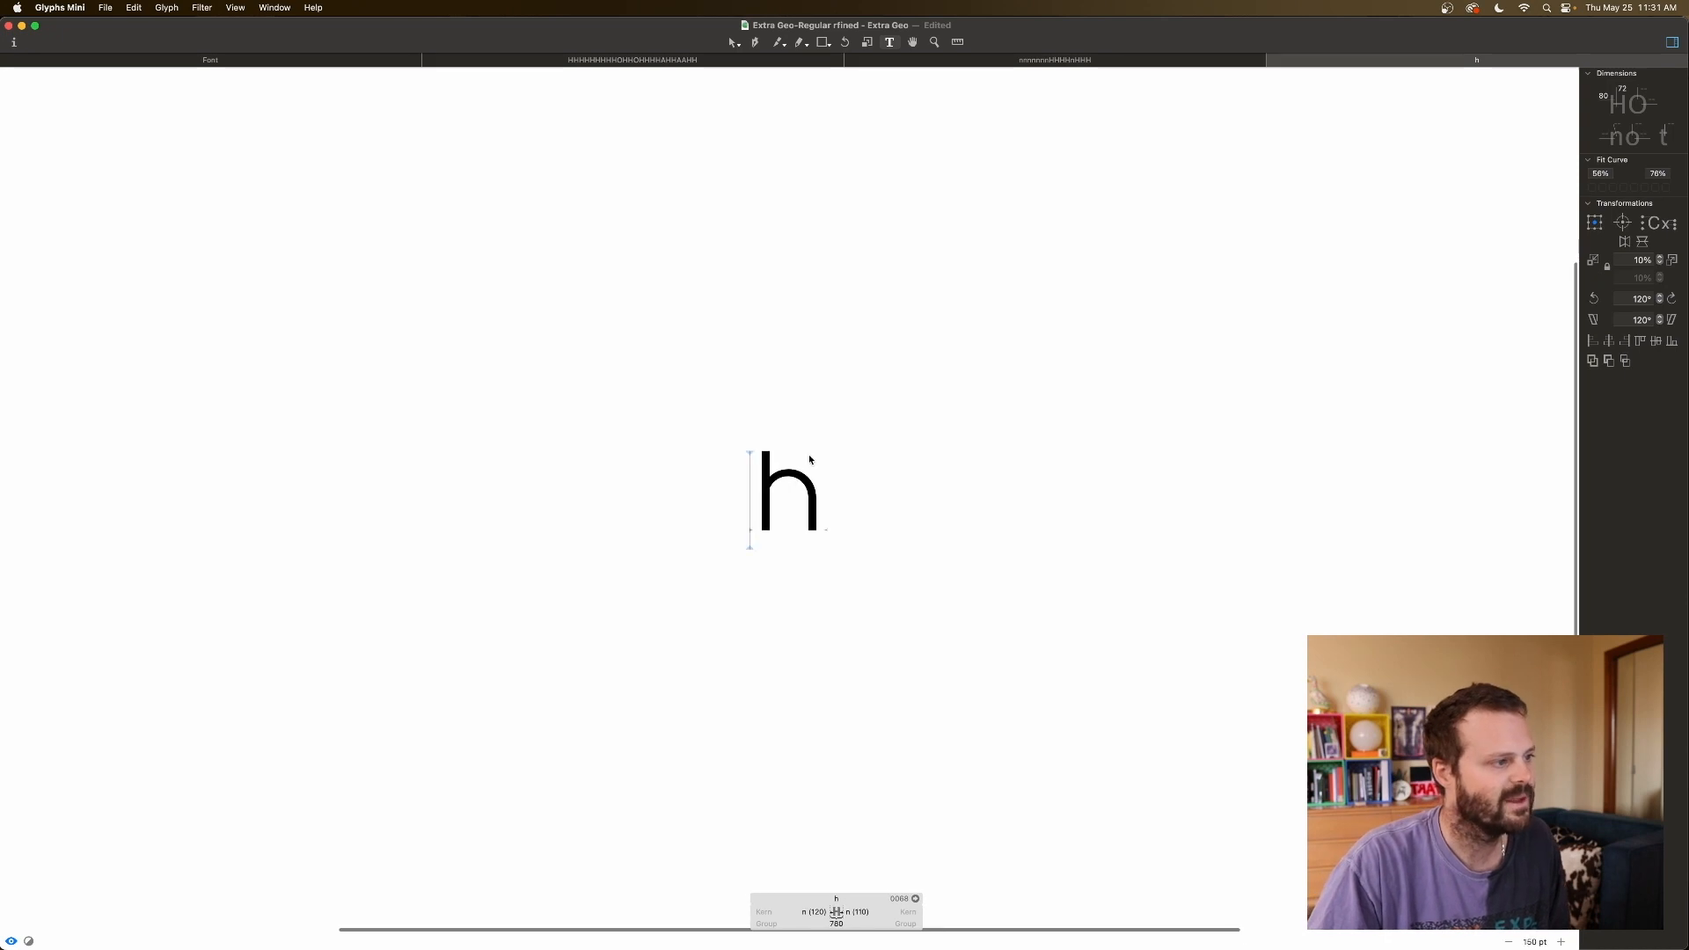
key("super+plus")
key("super+plus")
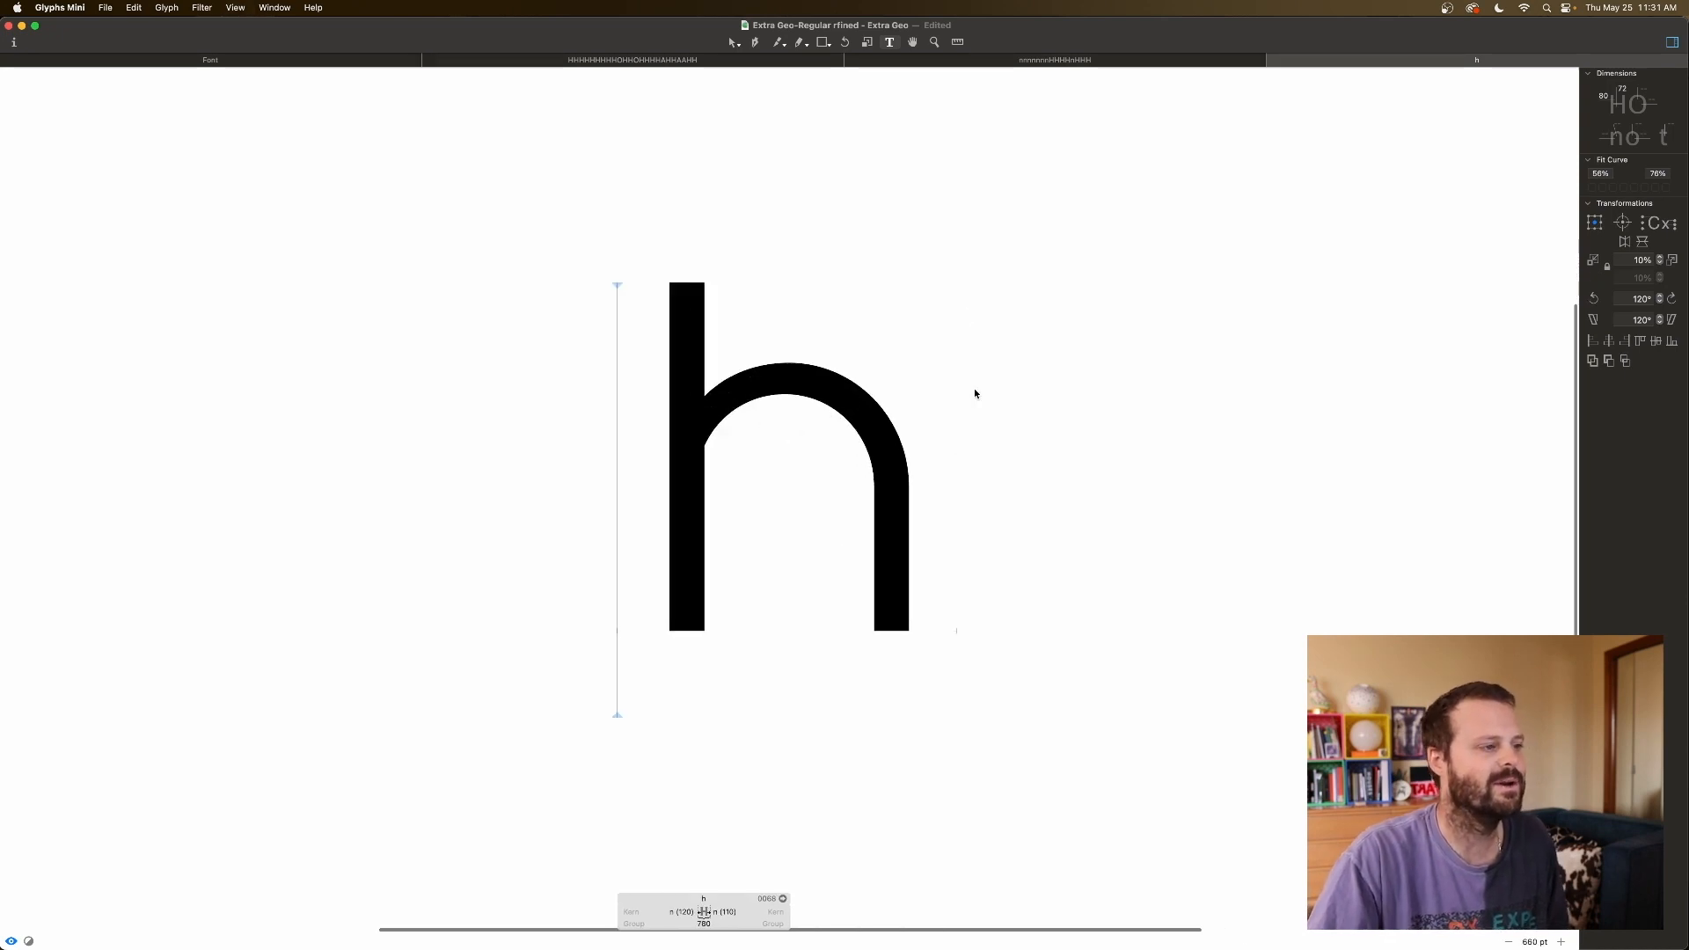
left_click(962, 486)
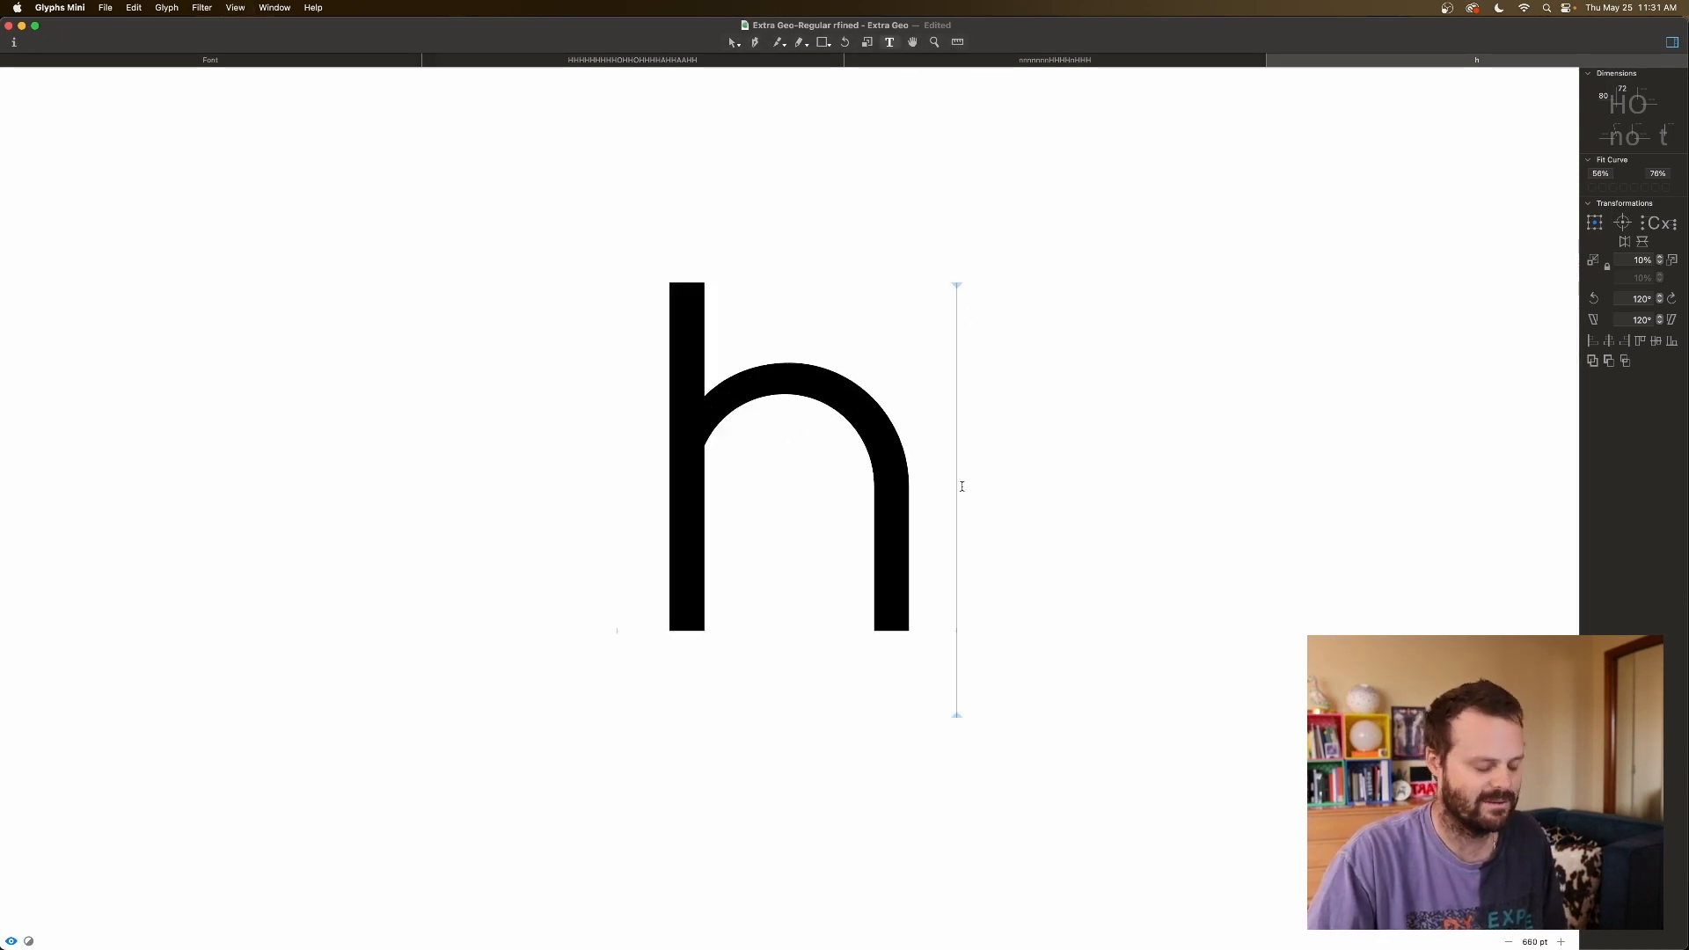
type("n")
left_click(1047, 465)
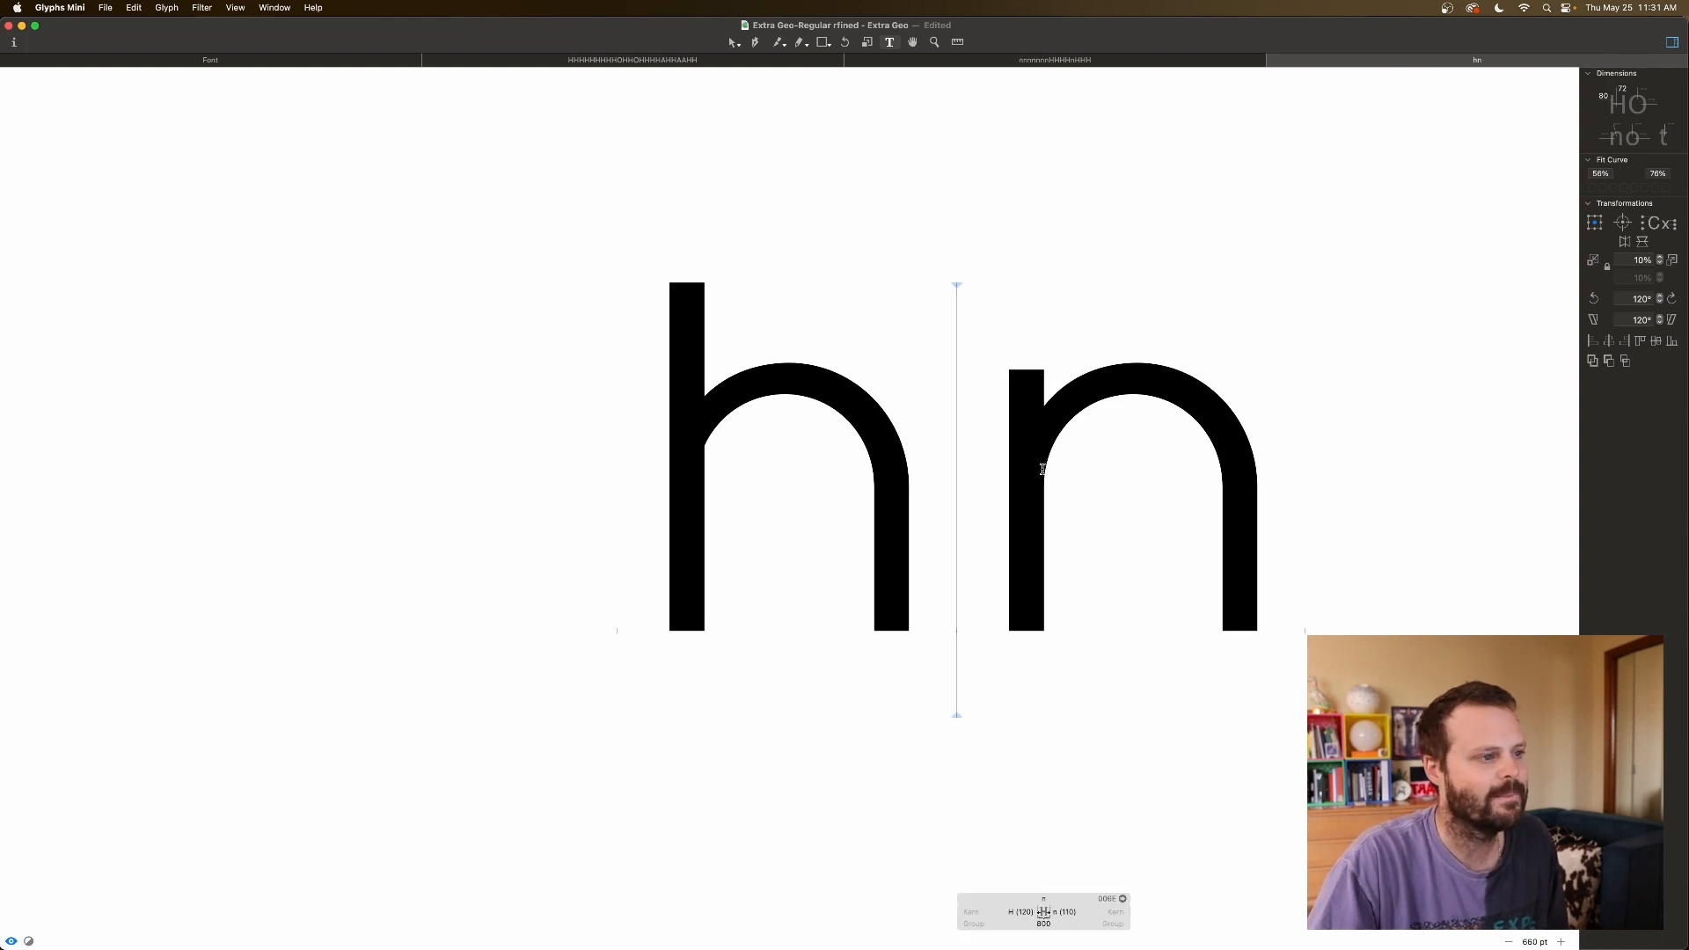
double_click(1052, 465)
Shift the h's arch and stem 10 units right and preview it filled.
double_click(800, 446)
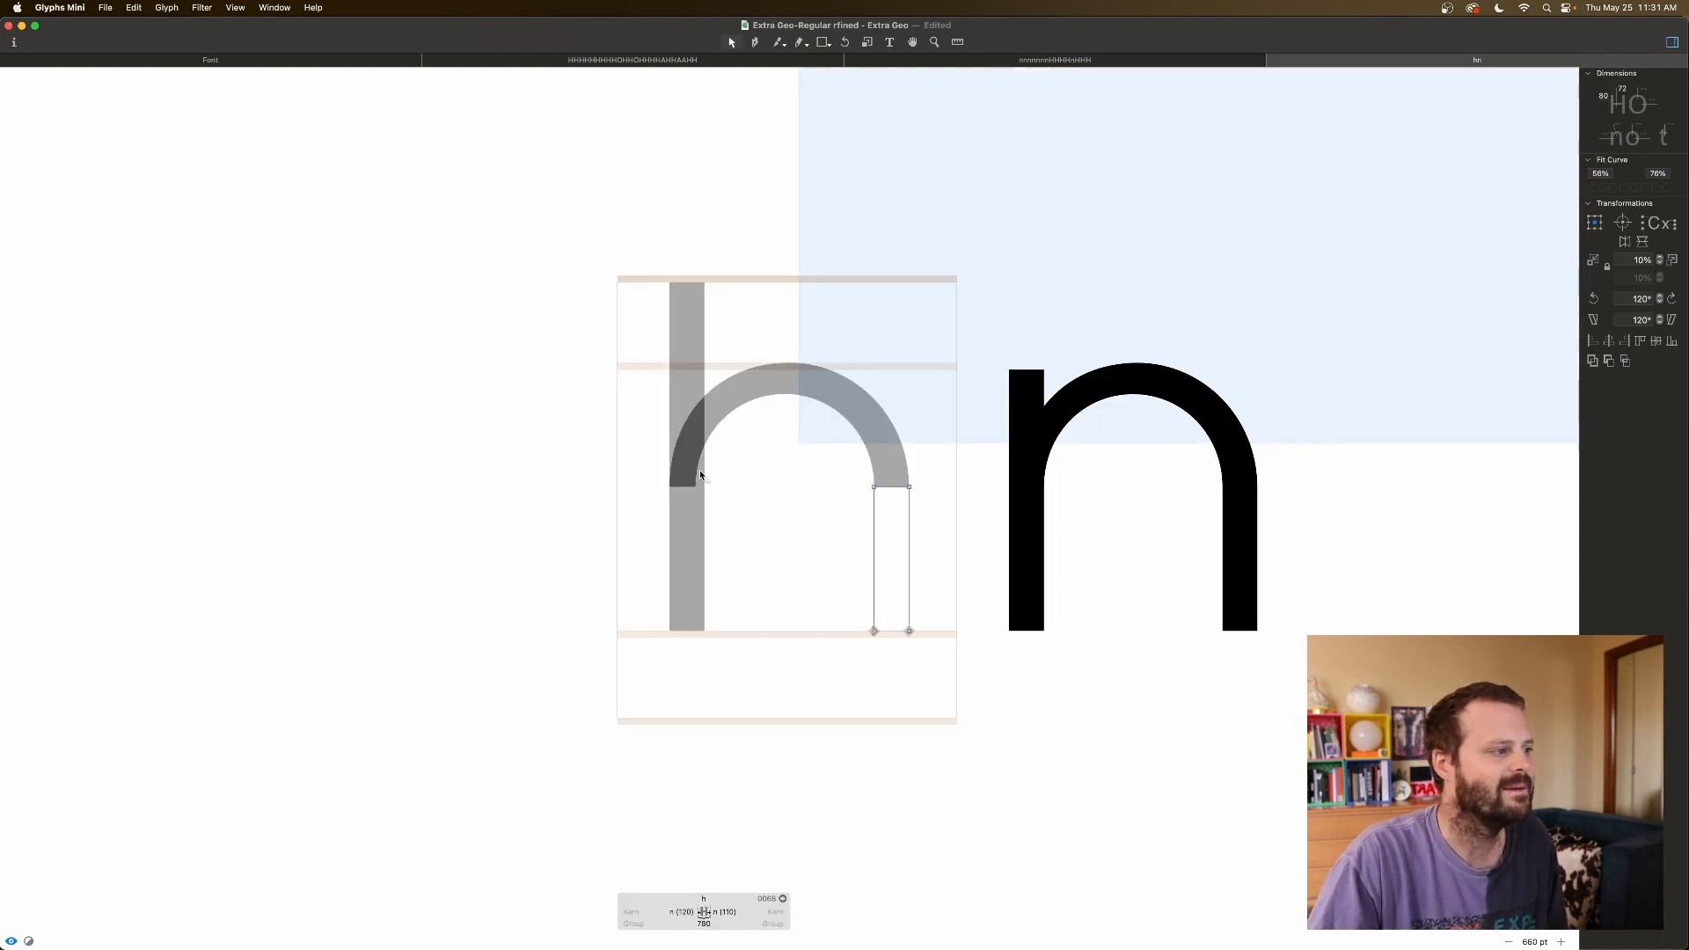
left_click(745, 405)
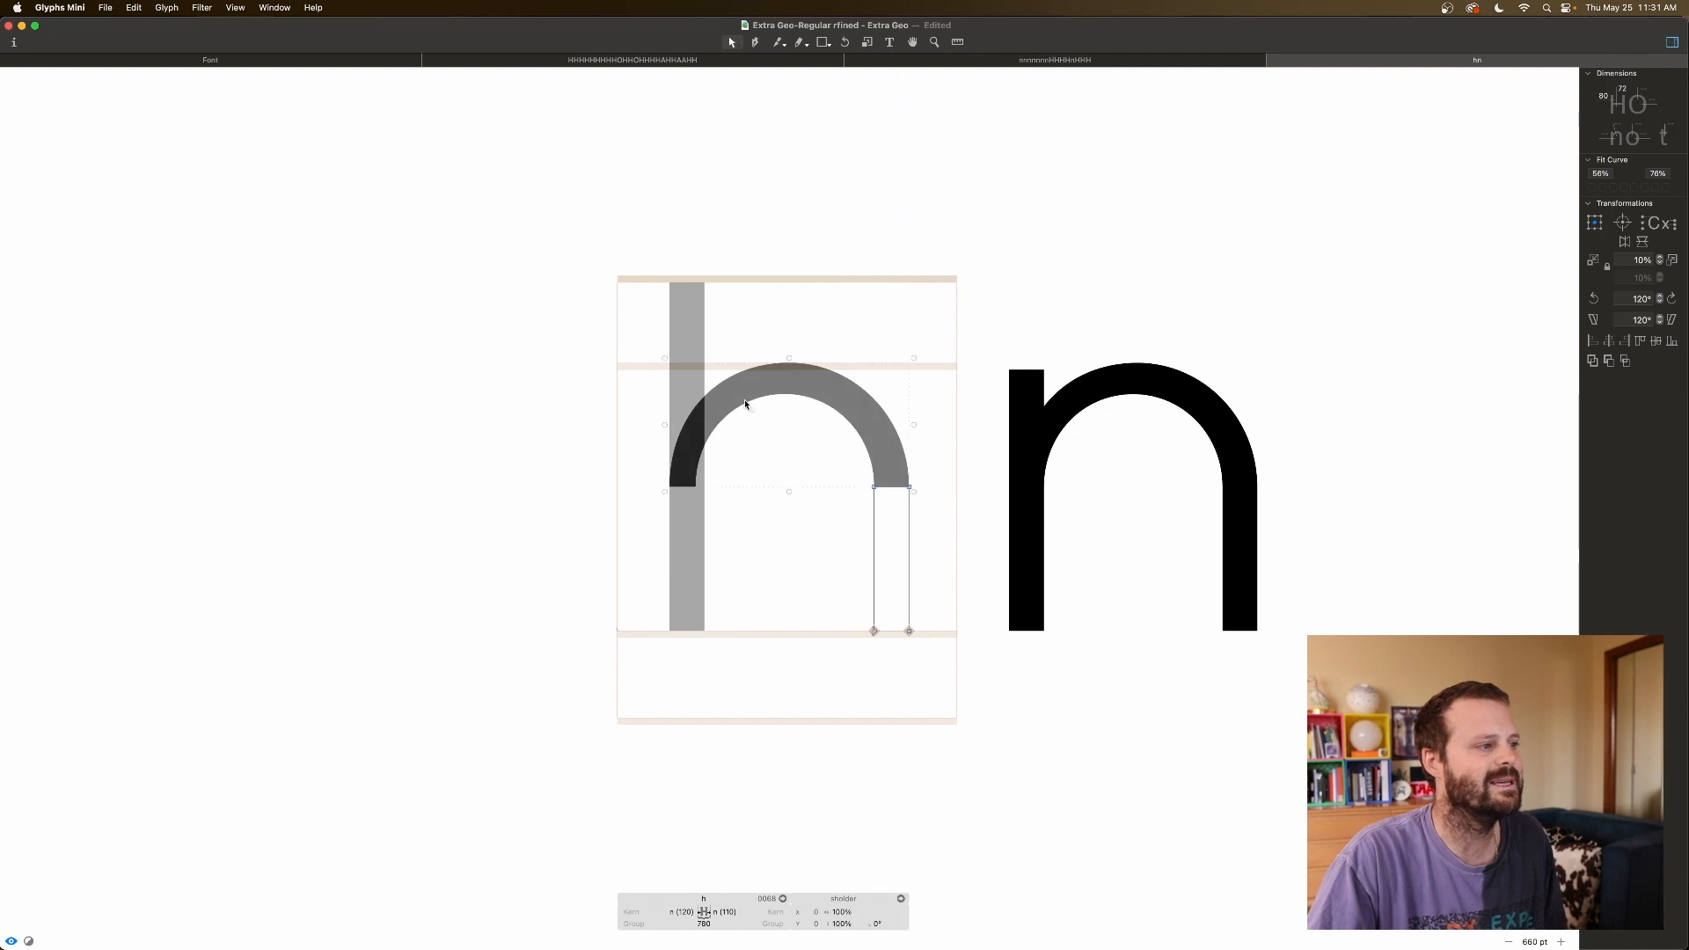
left_click(698, 515)
left_click(737, 489)
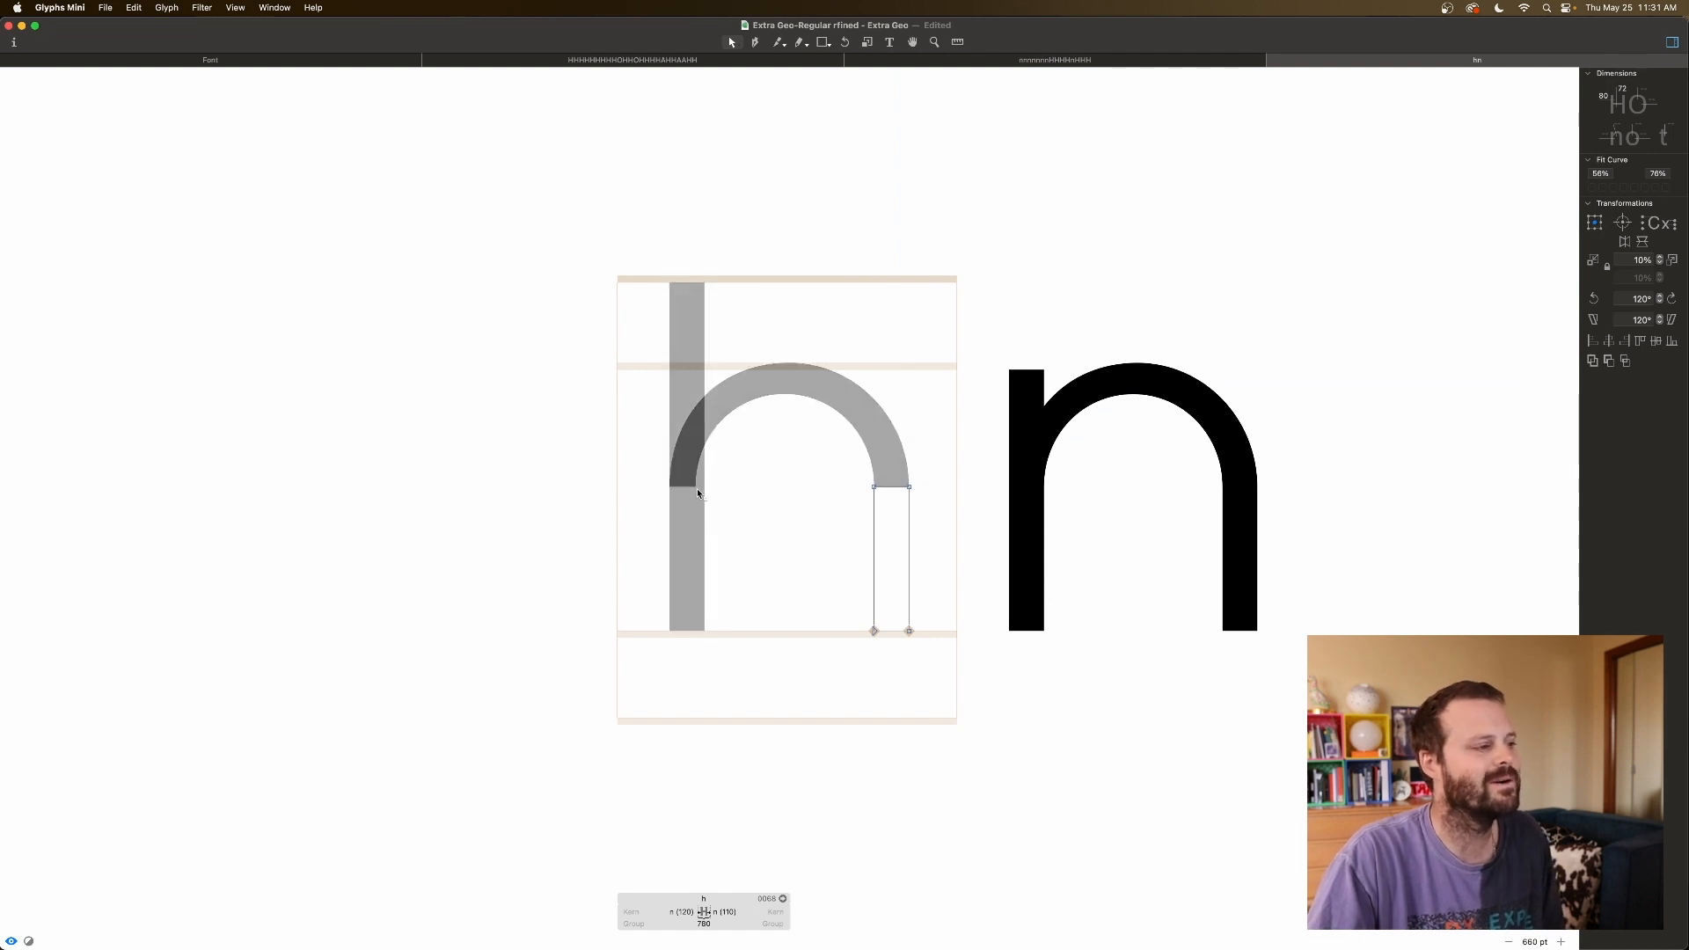
double_click(871, 539, "shift")
key("shift+Right")
key("shift+Right")
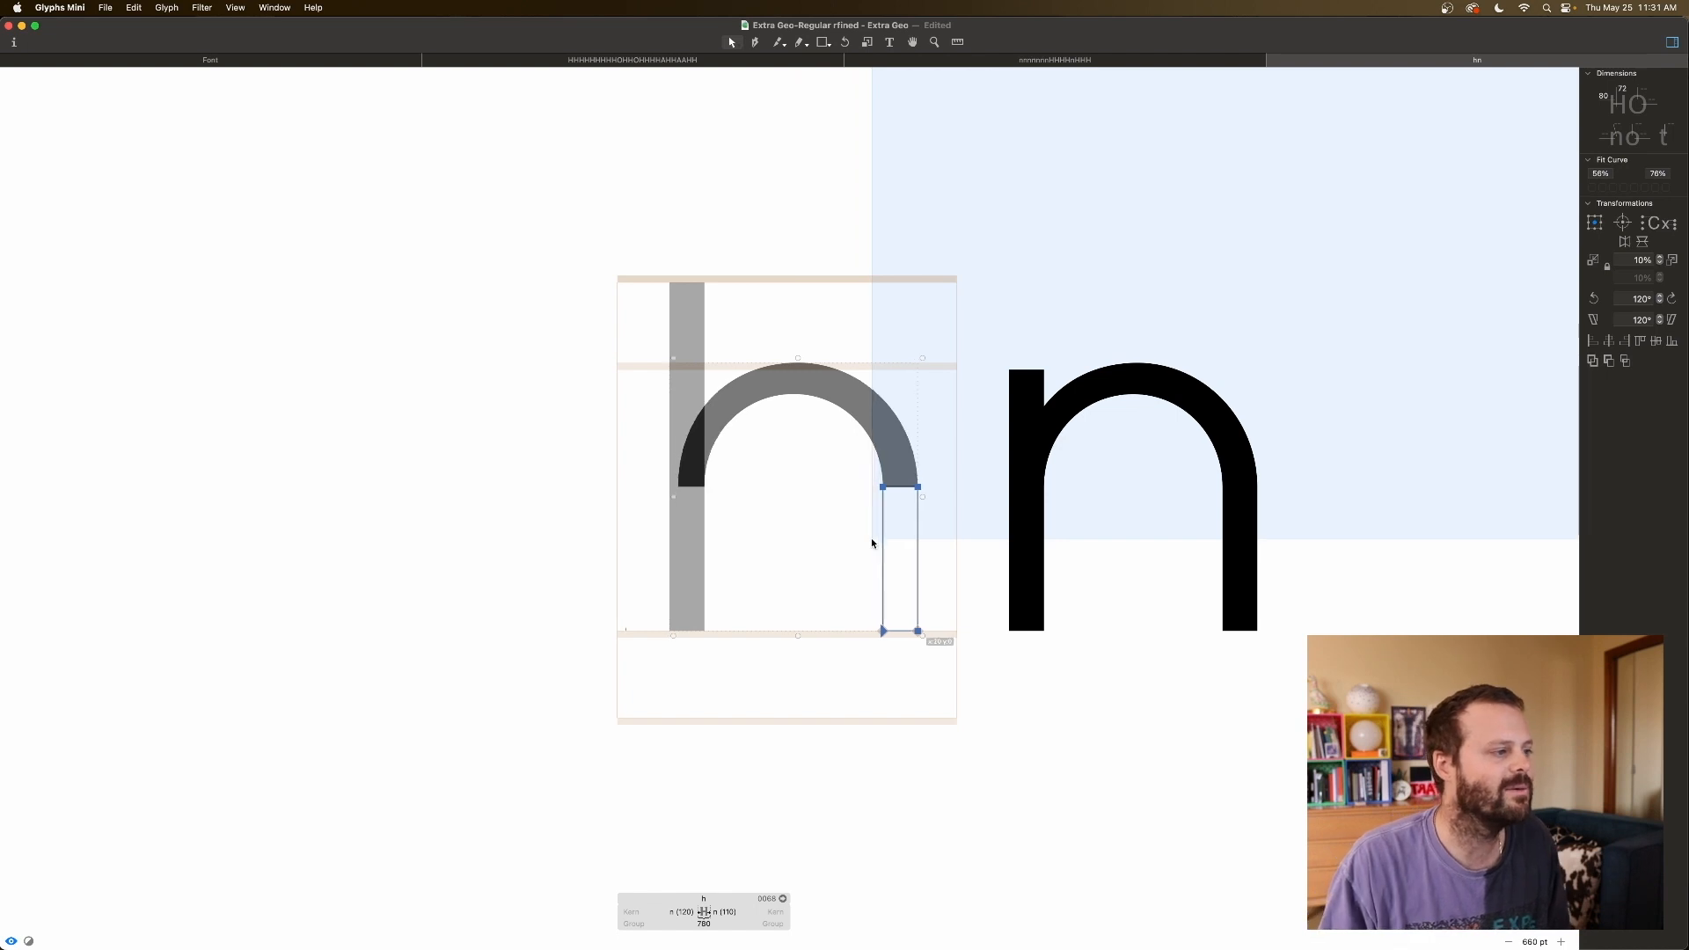
left_click(814, 508)
key("space")
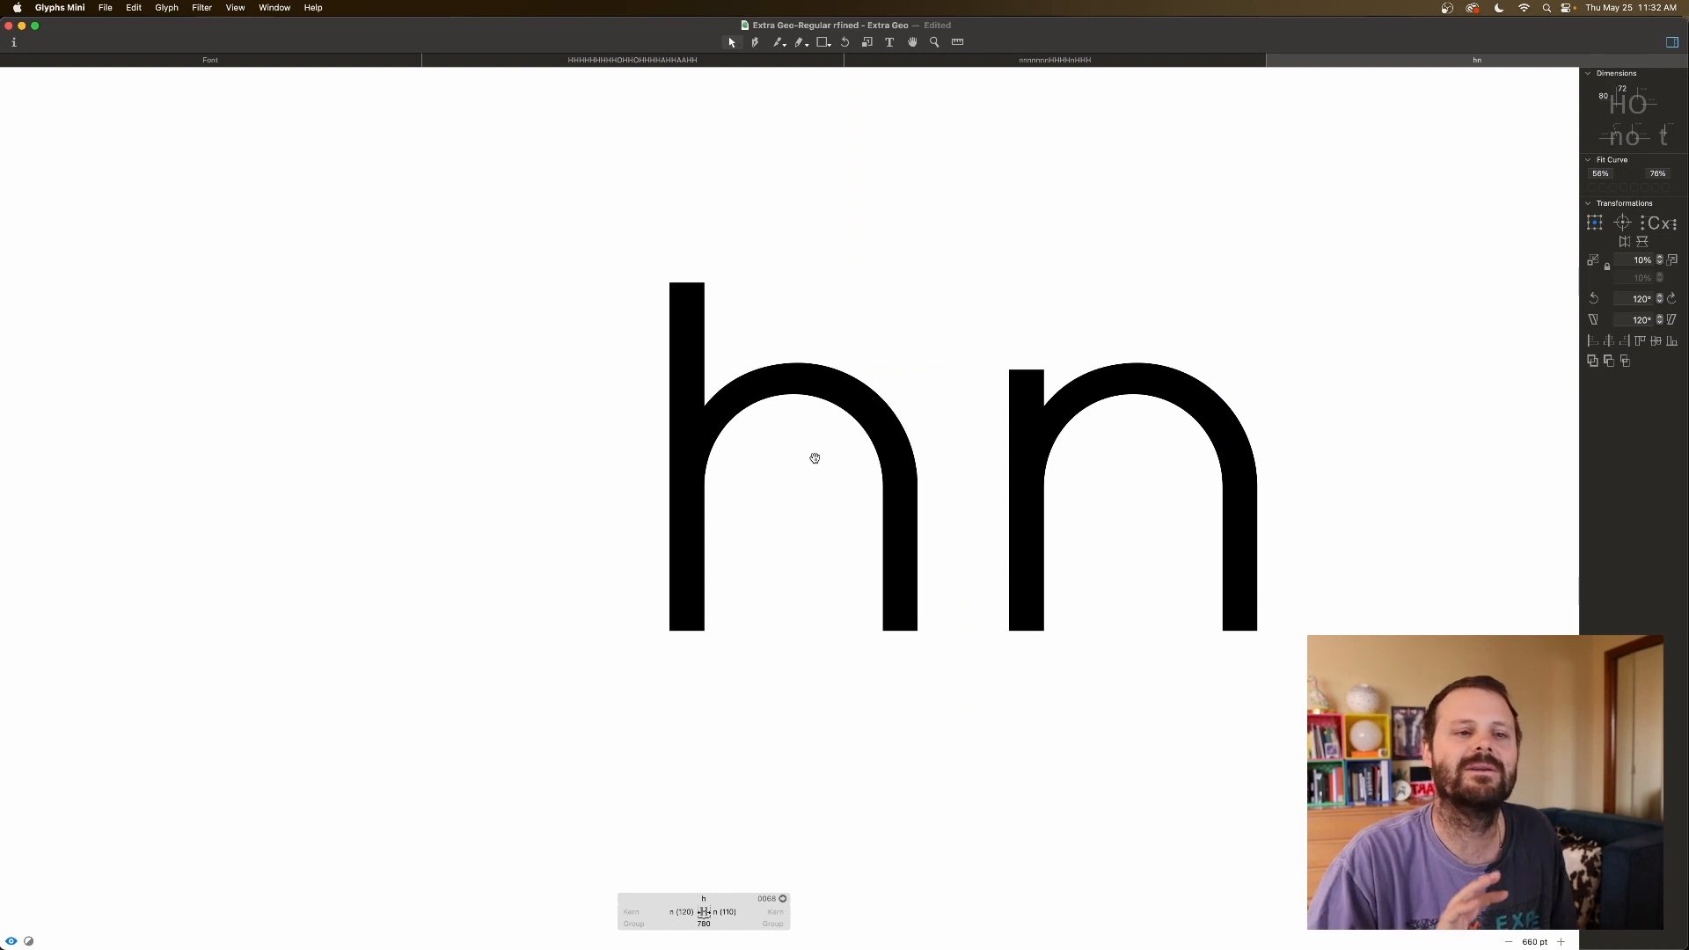
key("space")
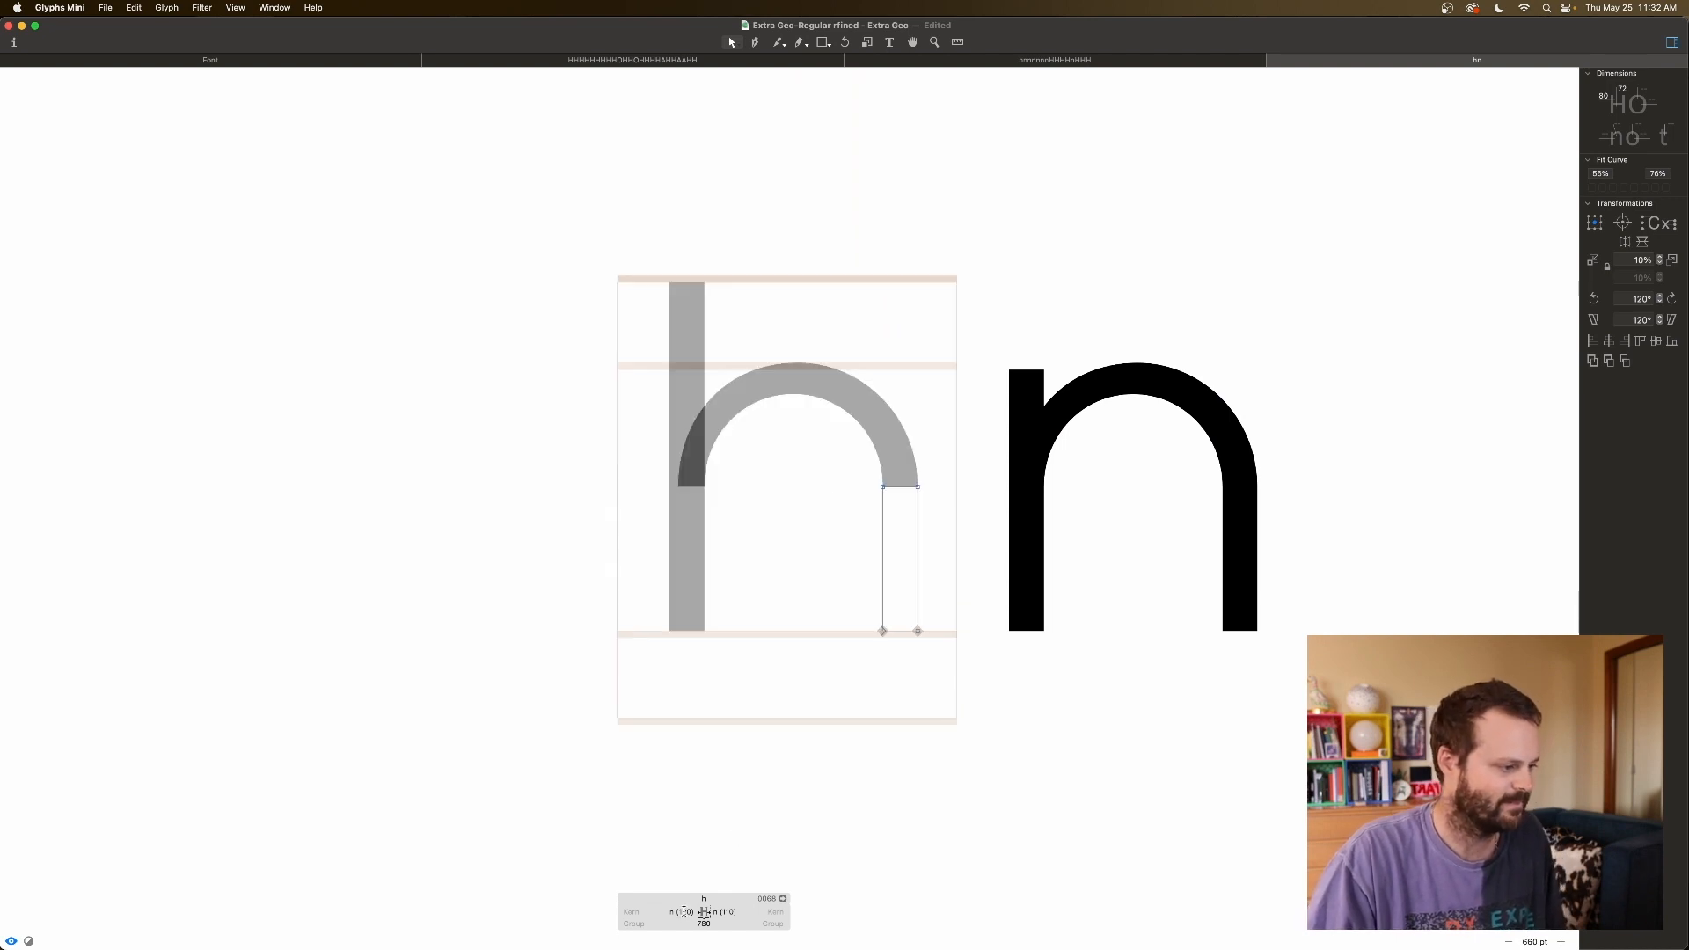
Tie both h sidebearings to n, making h 800 wide, and preview the hn pair.
left_click(682, 912)
key("Tab")
key("Tab")
left_click(780, 699)
key("space")
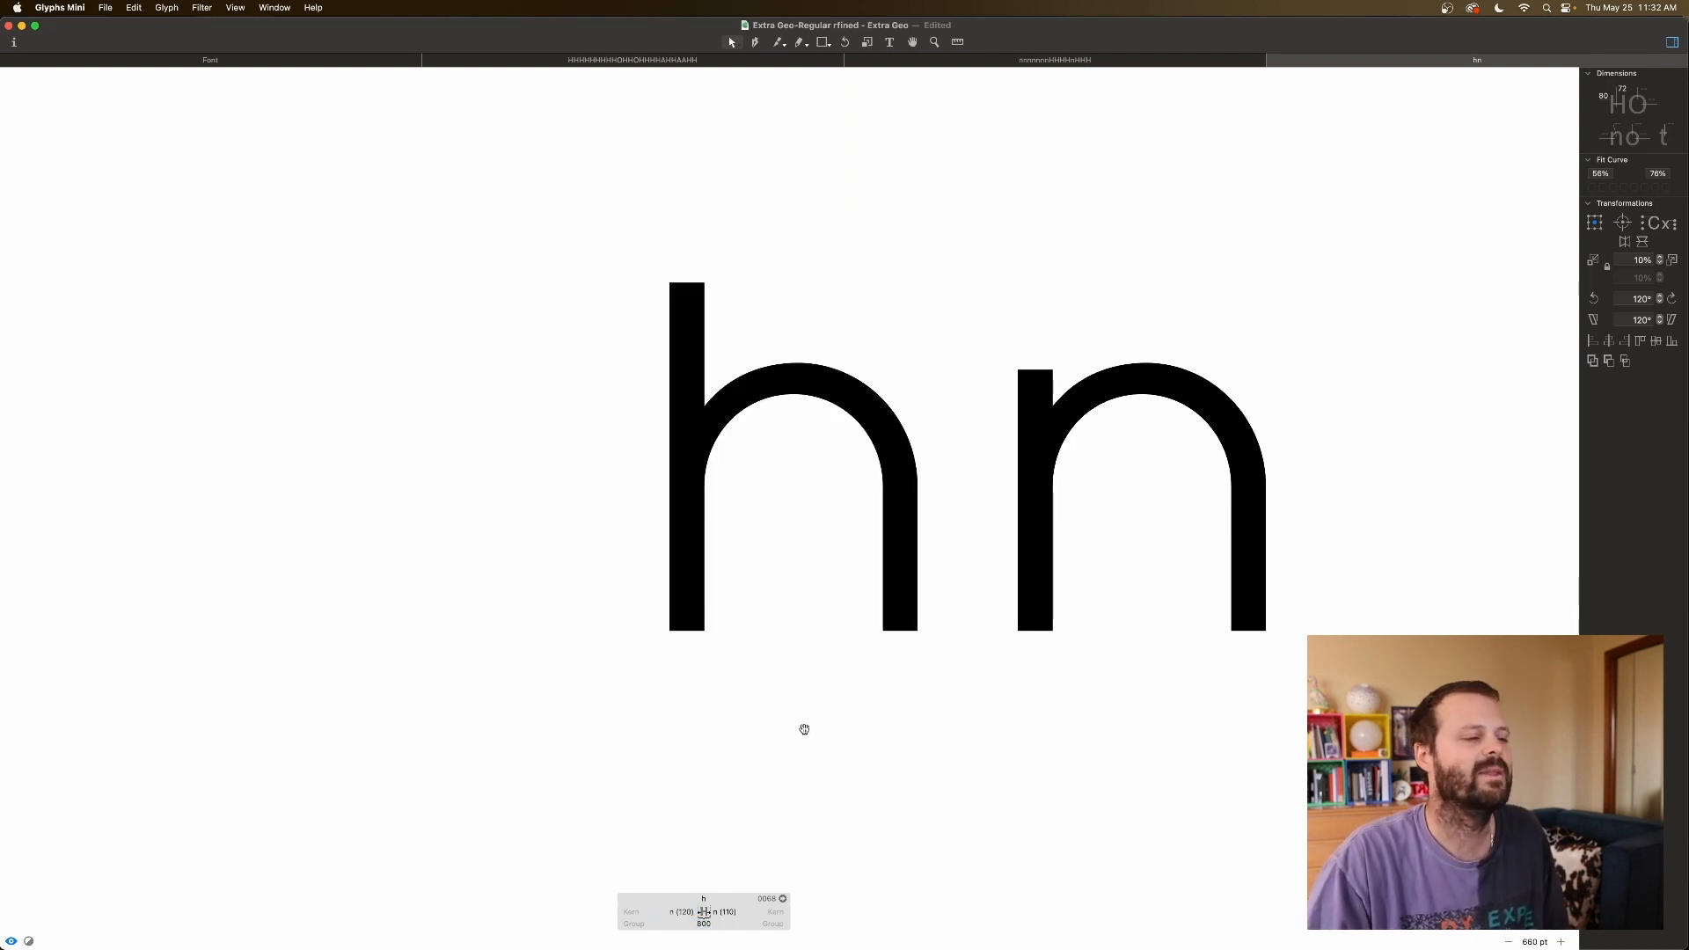
key("super+minus")
key("super+minus")
key("super+minus")
key("space")
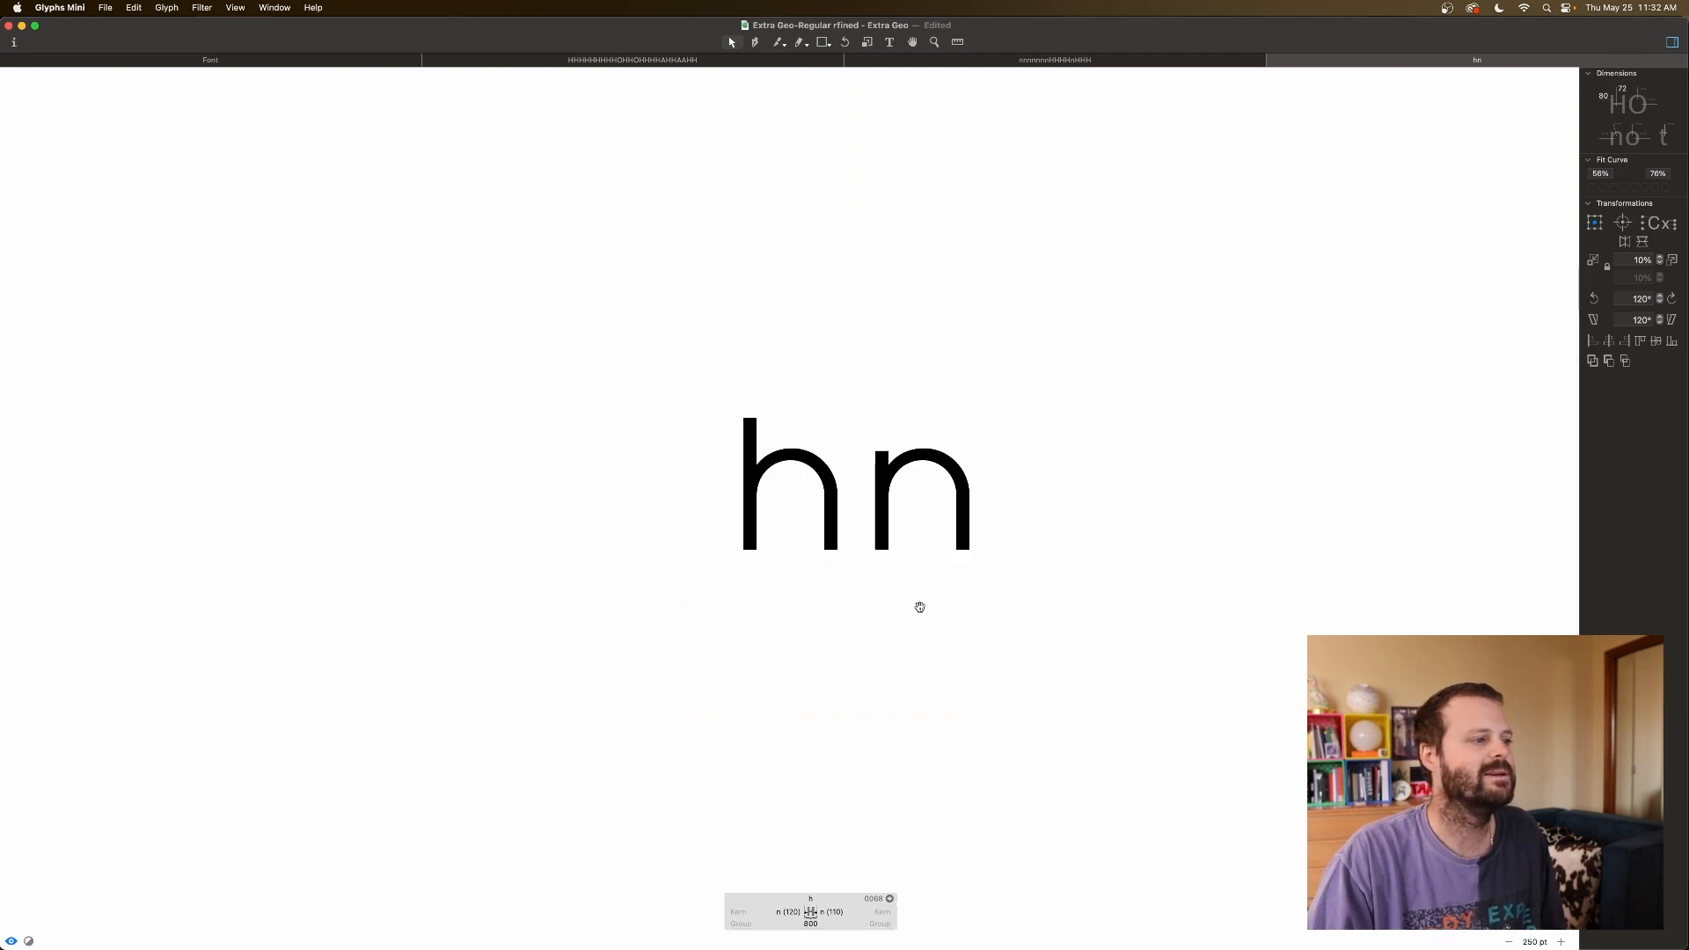
left_click(256, 62)
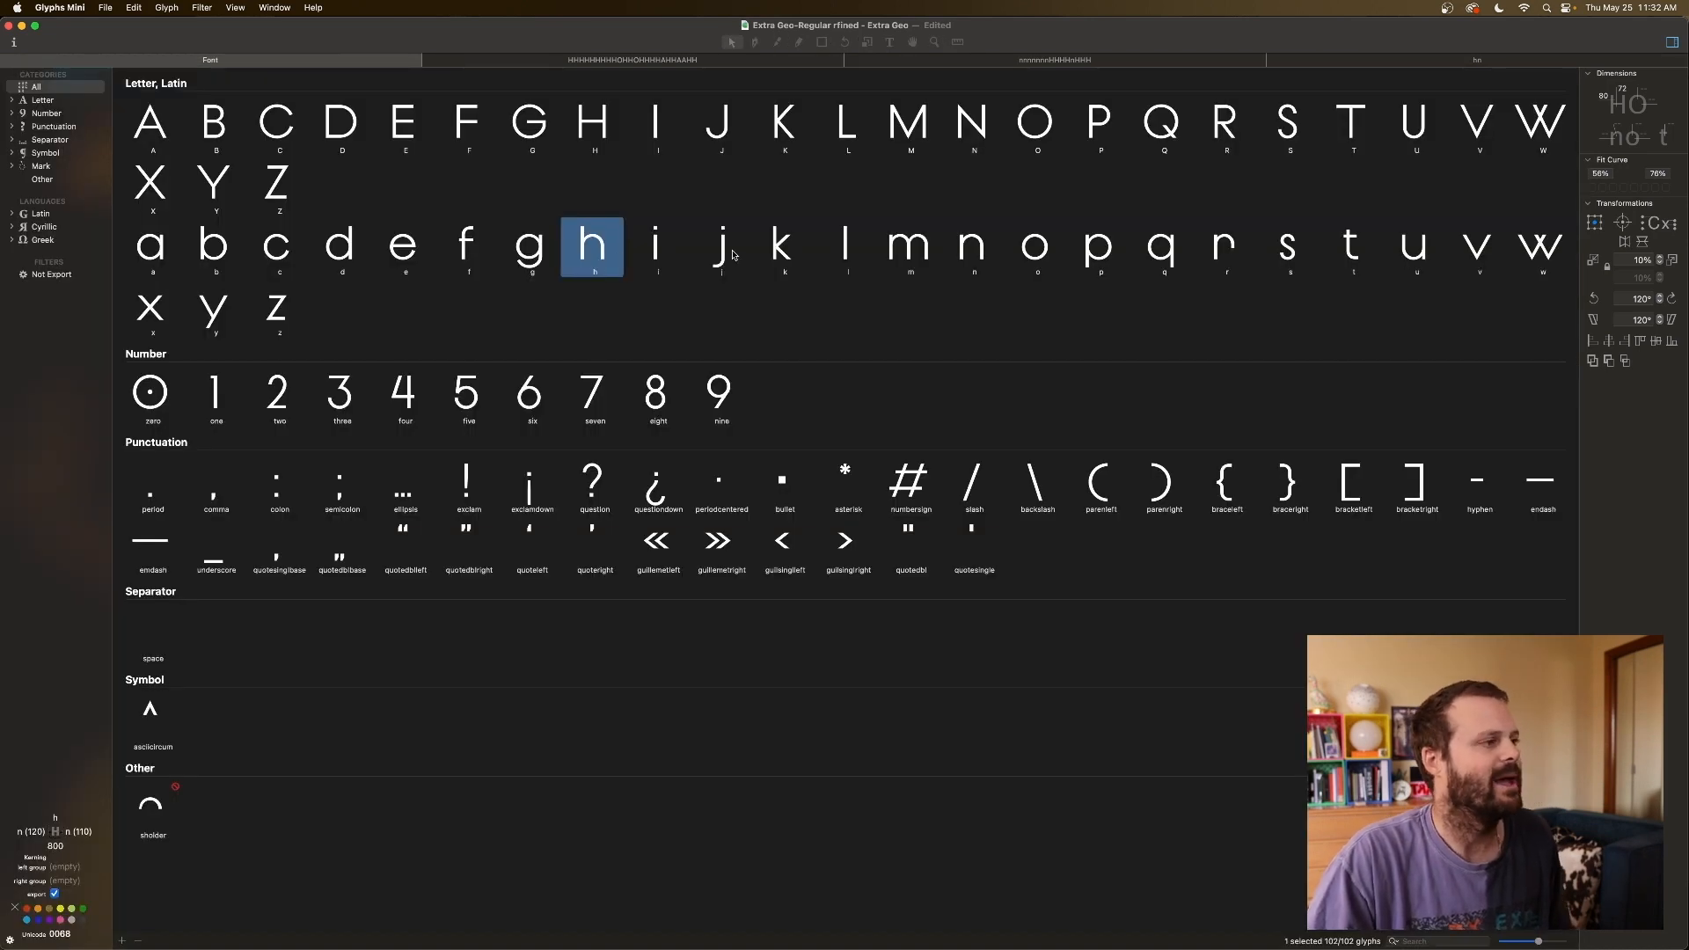
Open the u glyph and type an n before it.
left_click(1428, 255)
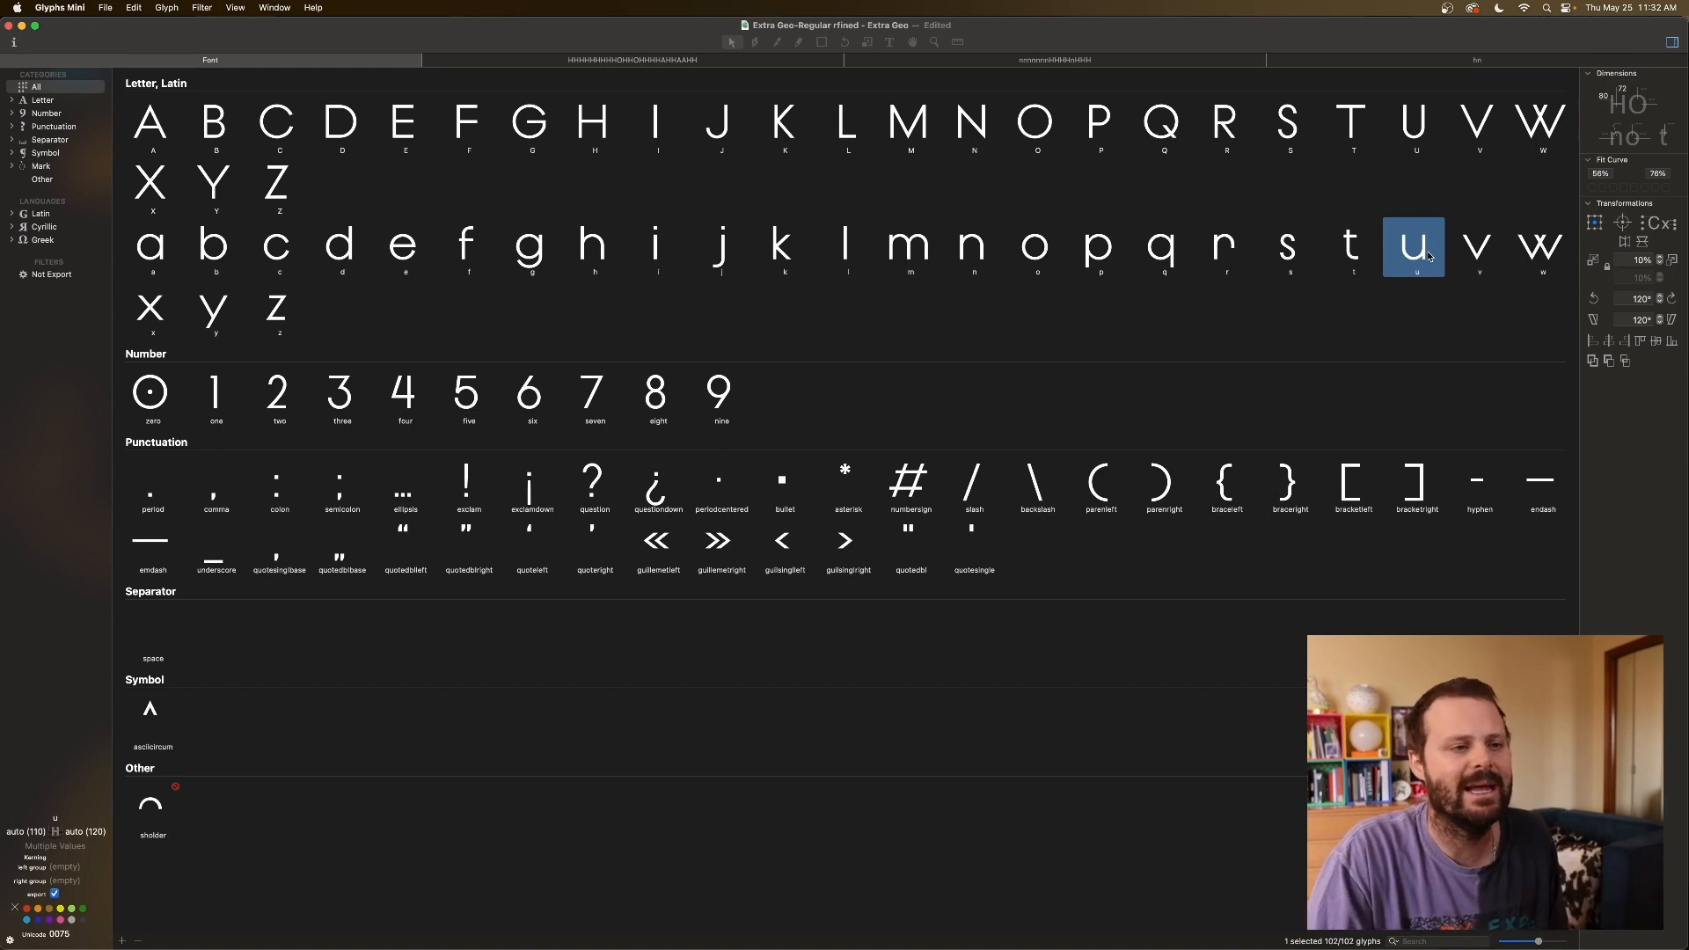
double_click(1427, 255)
key("t")
type("nu")
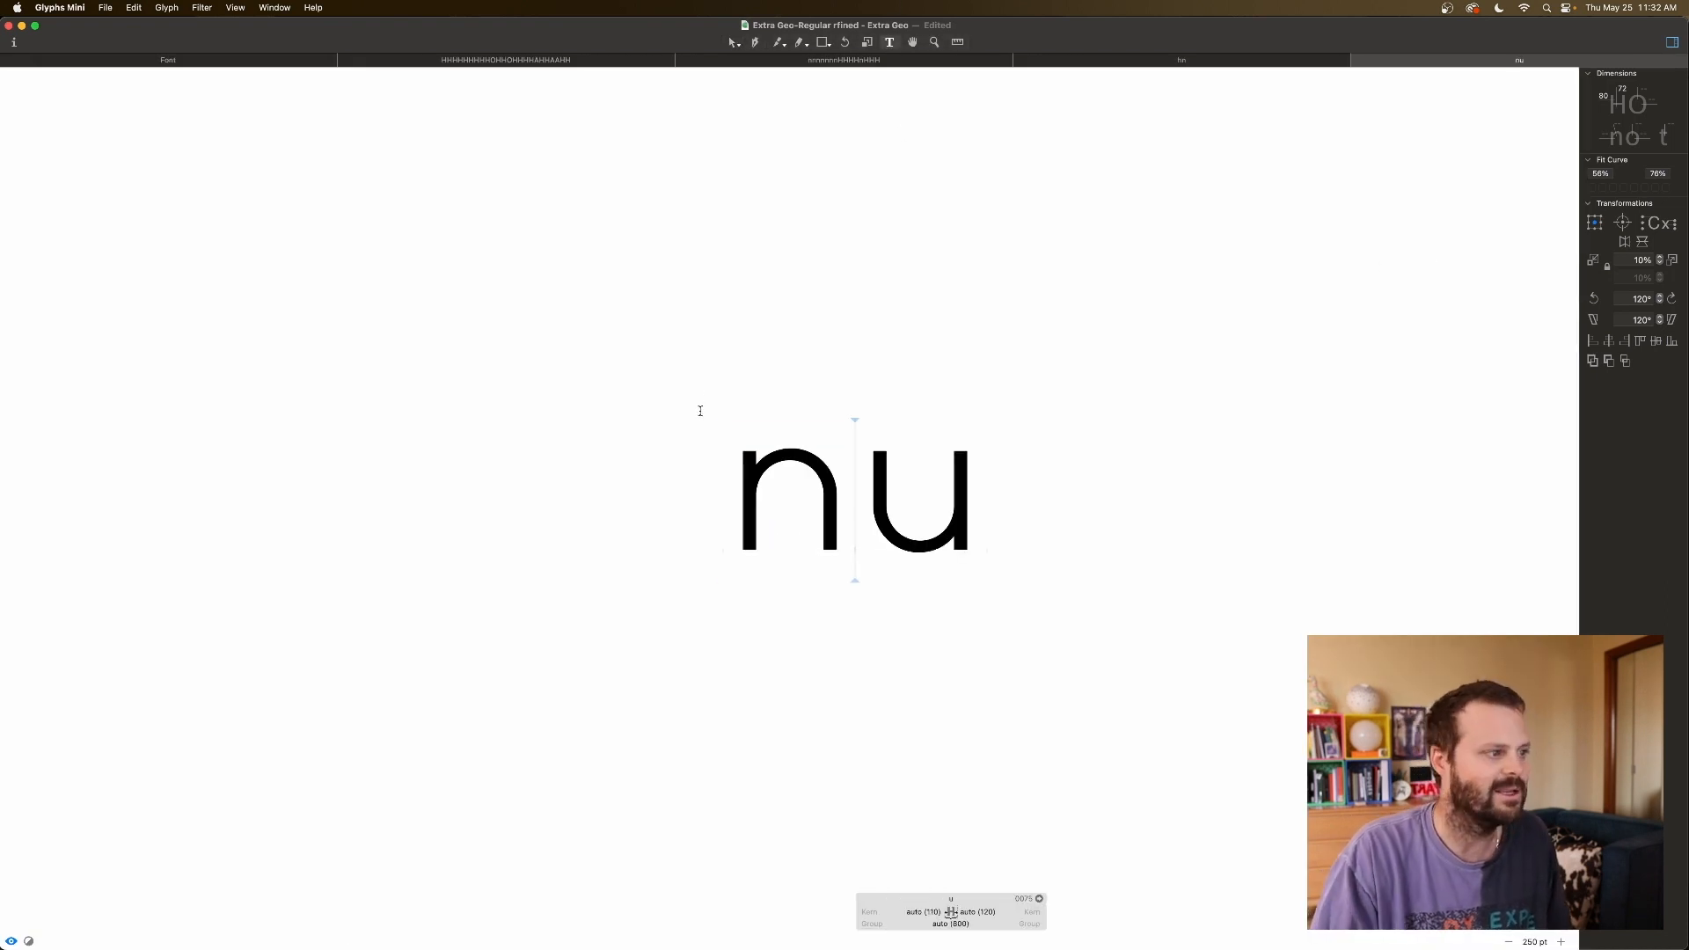
key("Escape")
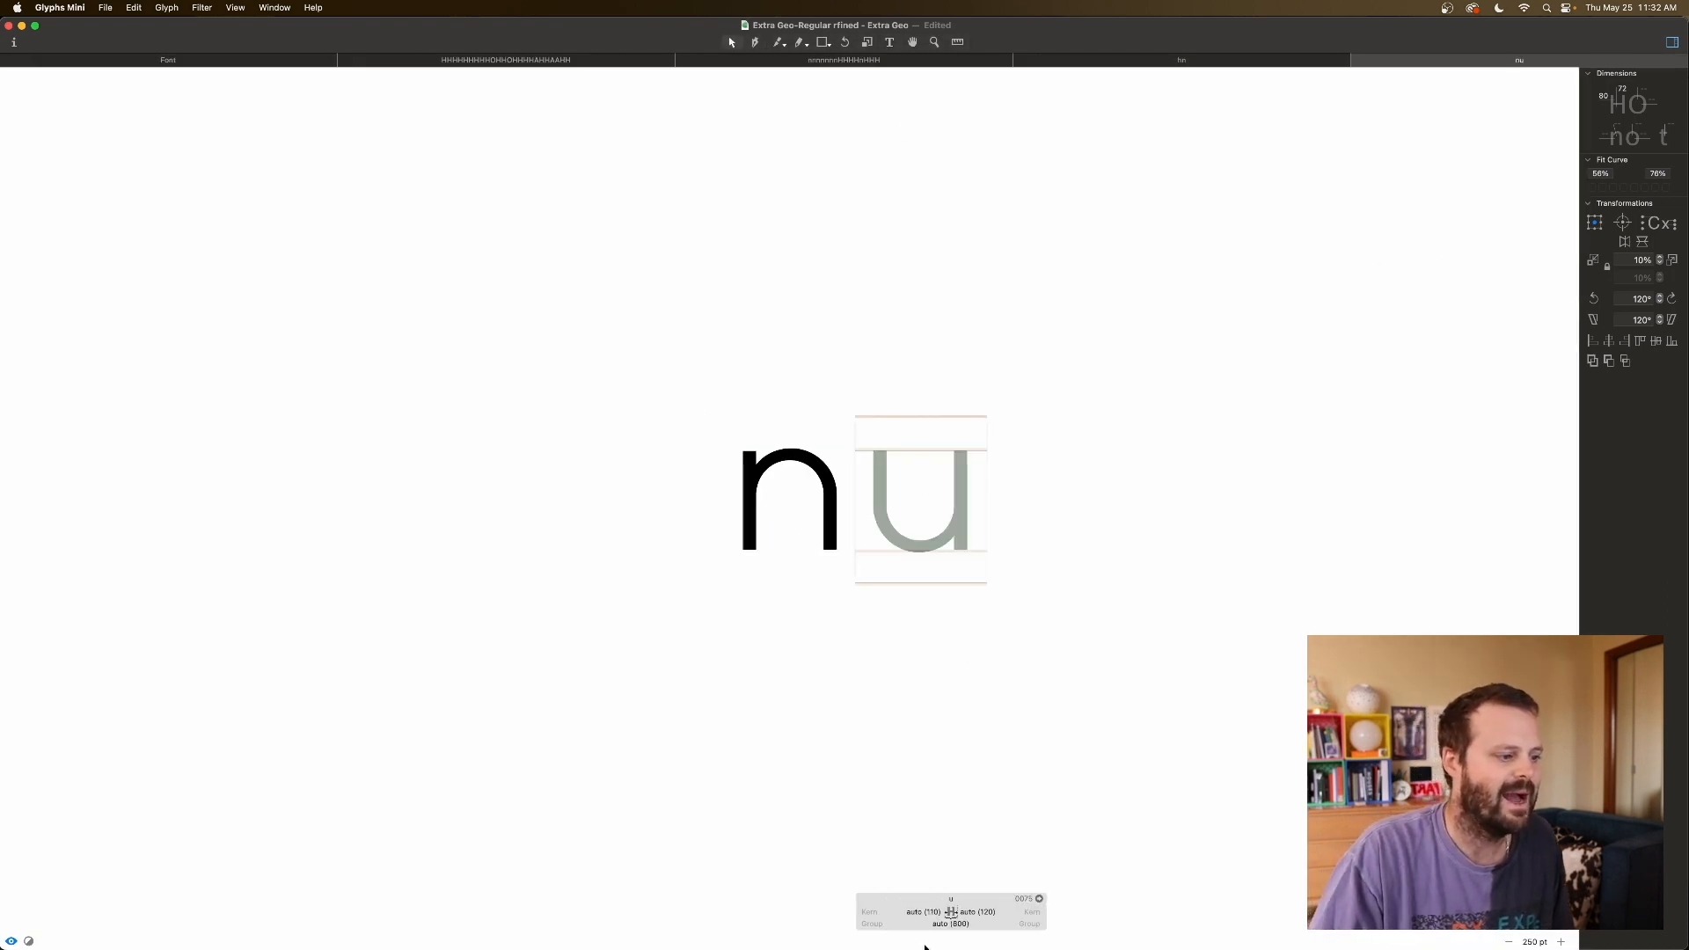
Try editing the u's left sidebearing, dismissing the component-based width warning.
left_click(924, 911)
key("Return")
left_click(890, 356)
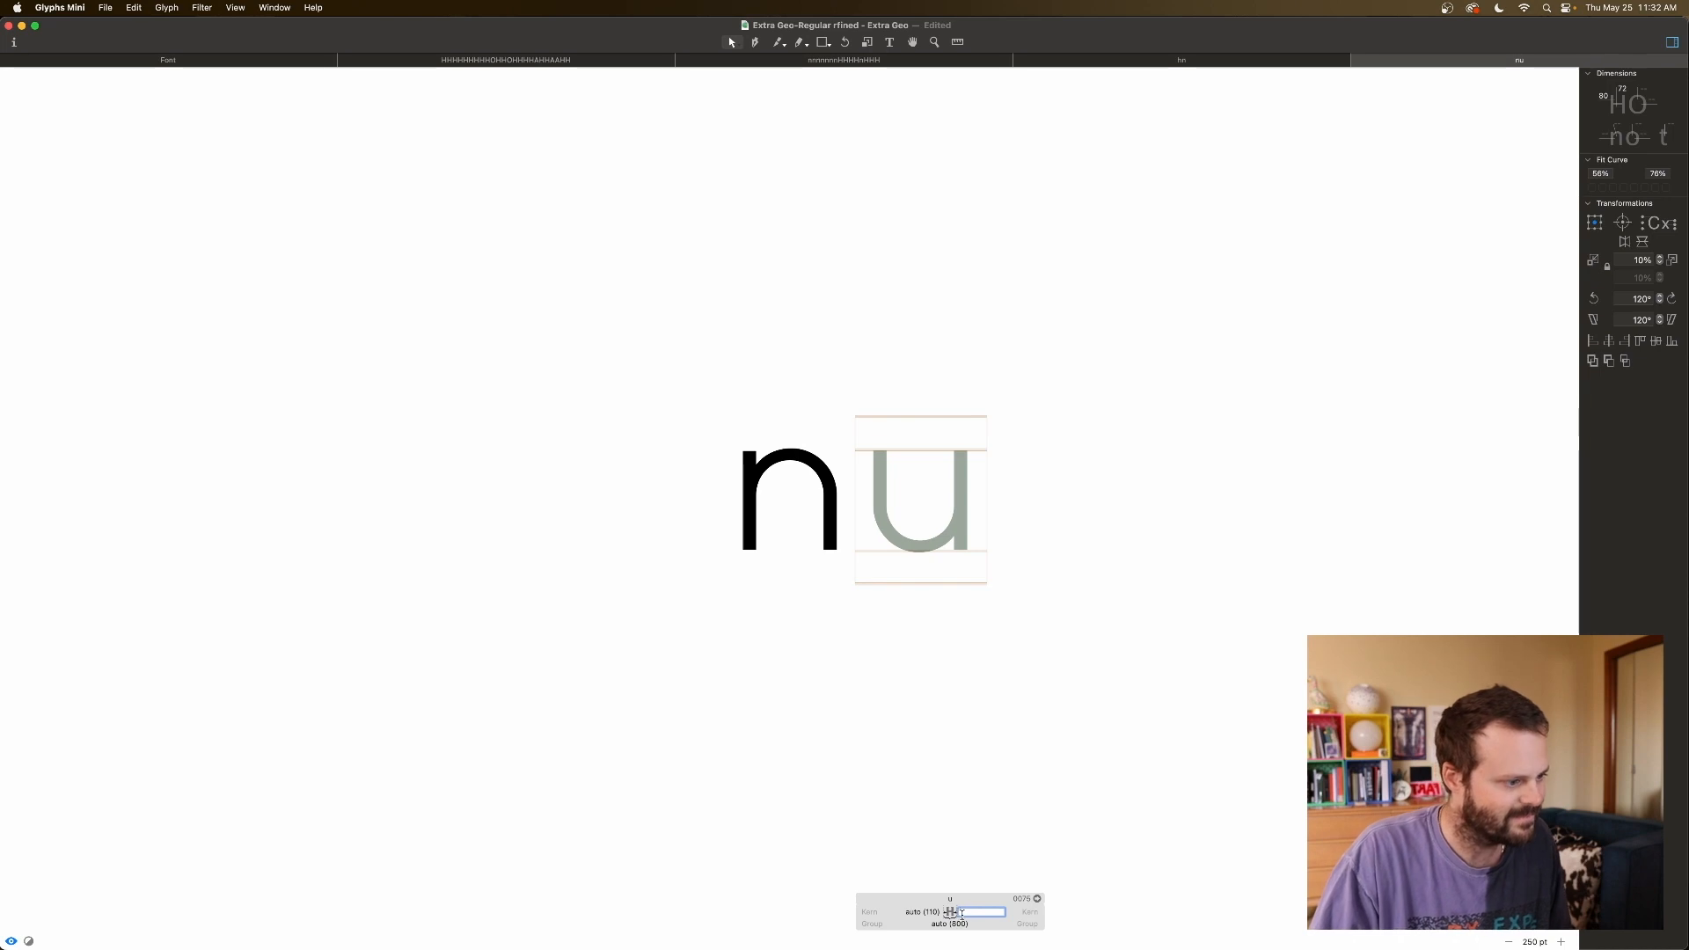
left_click(880, 477)
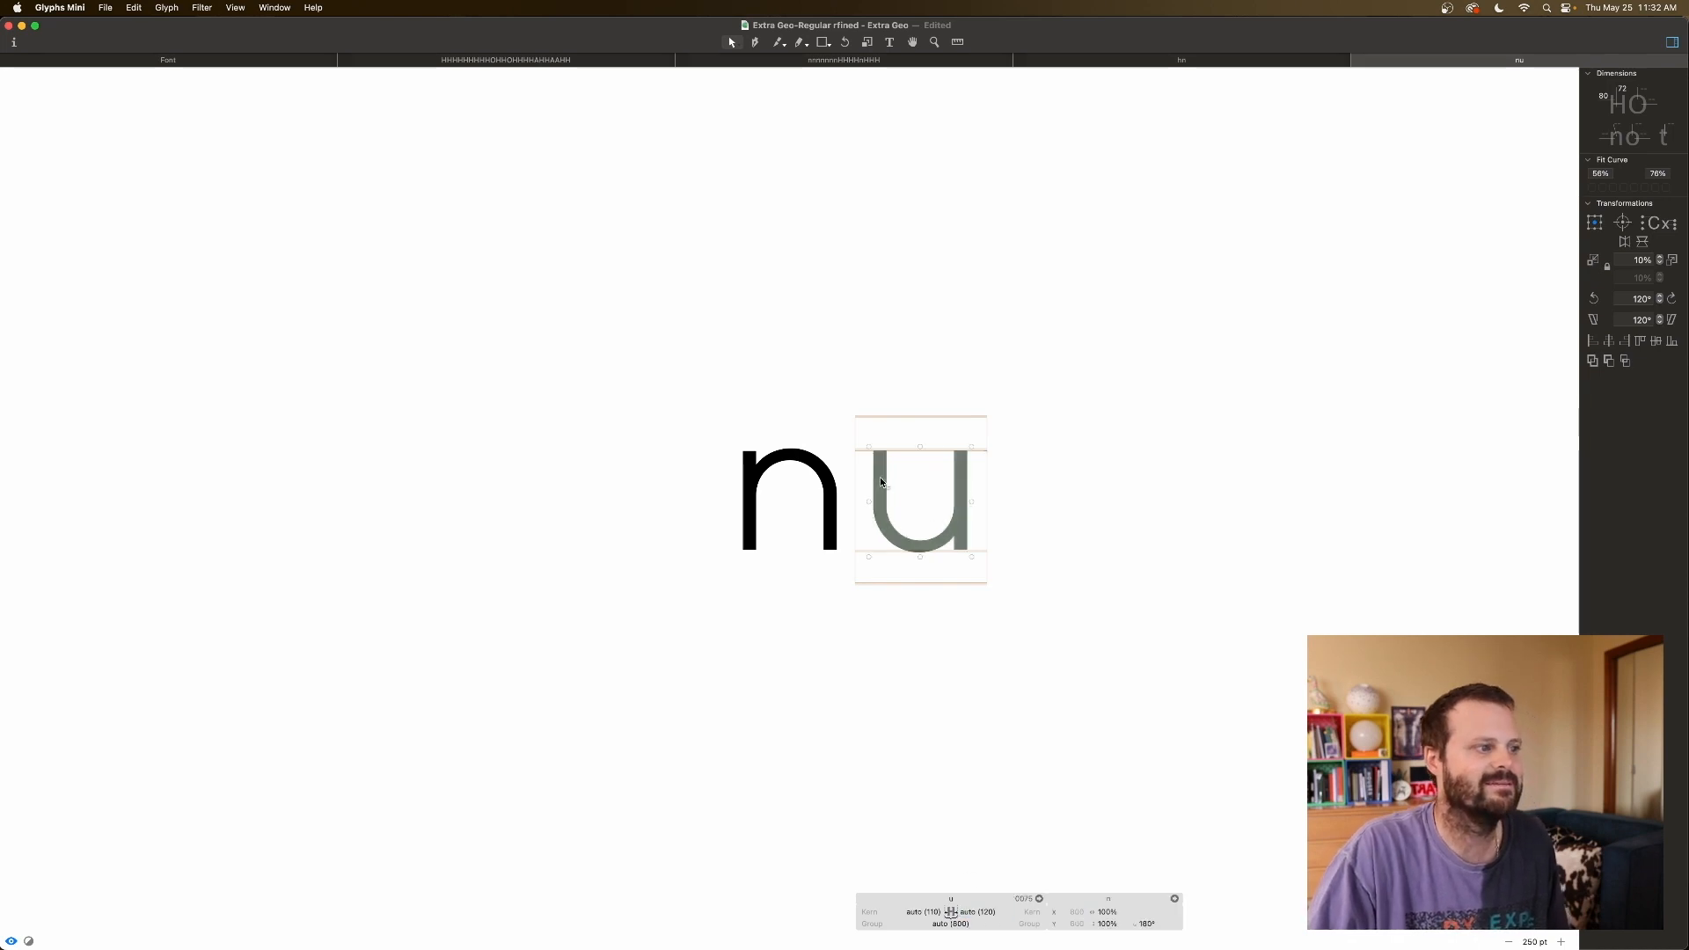
left_click(968, 588)
left_click(938, 915)
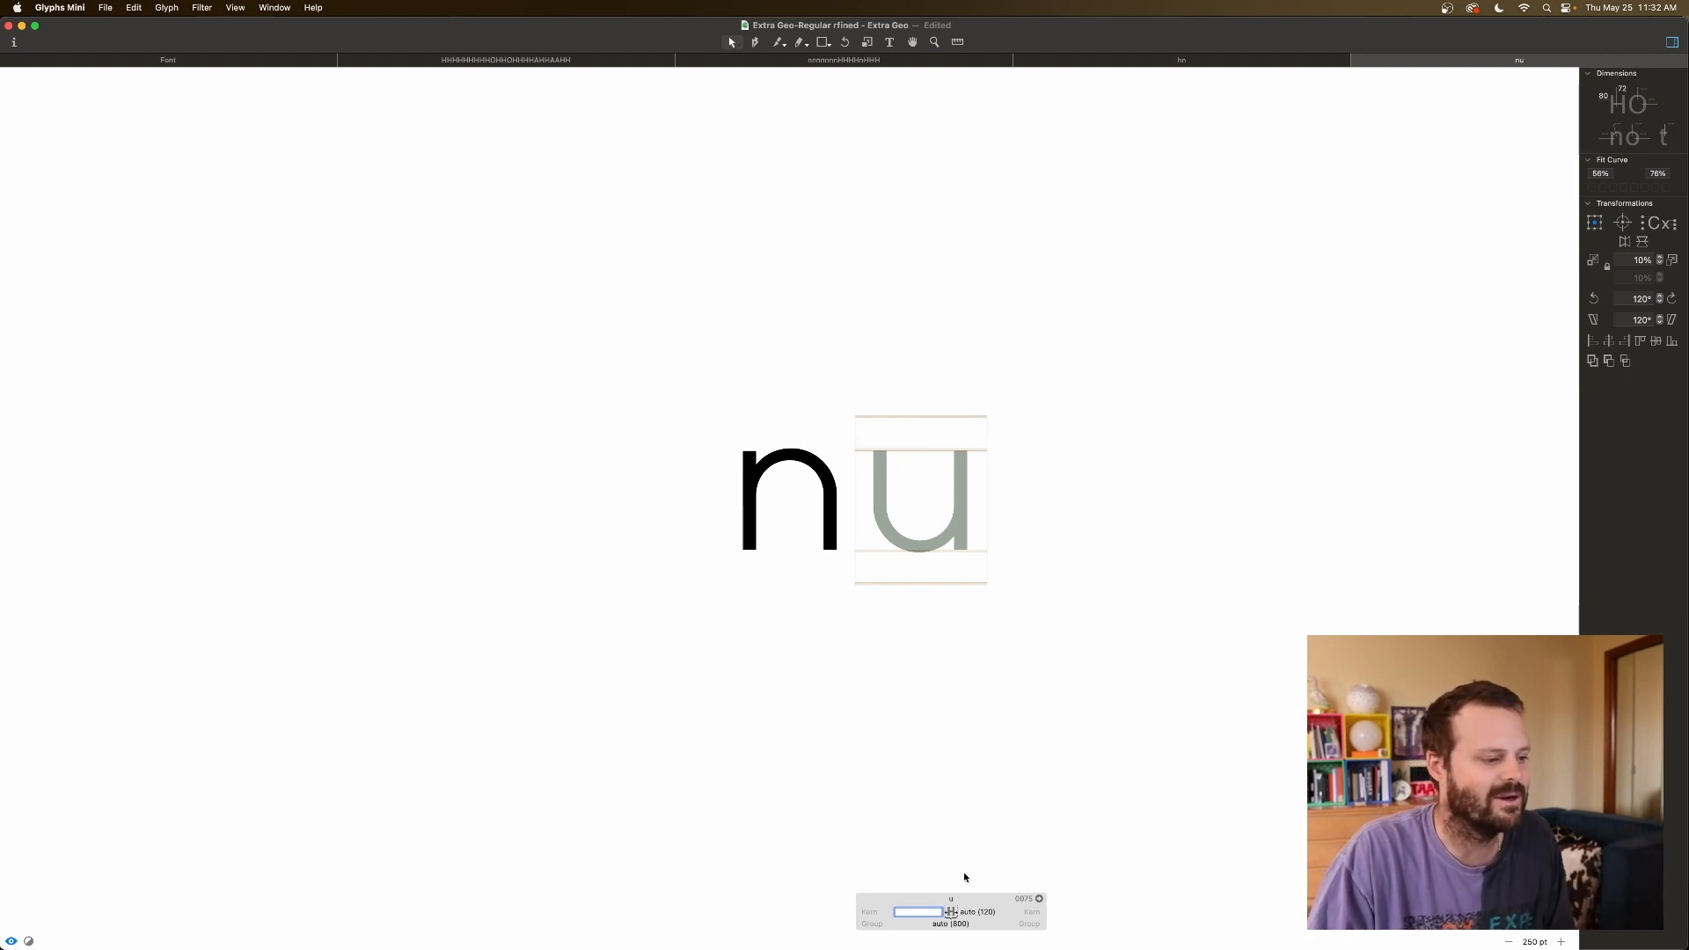
left_click(931, 914)
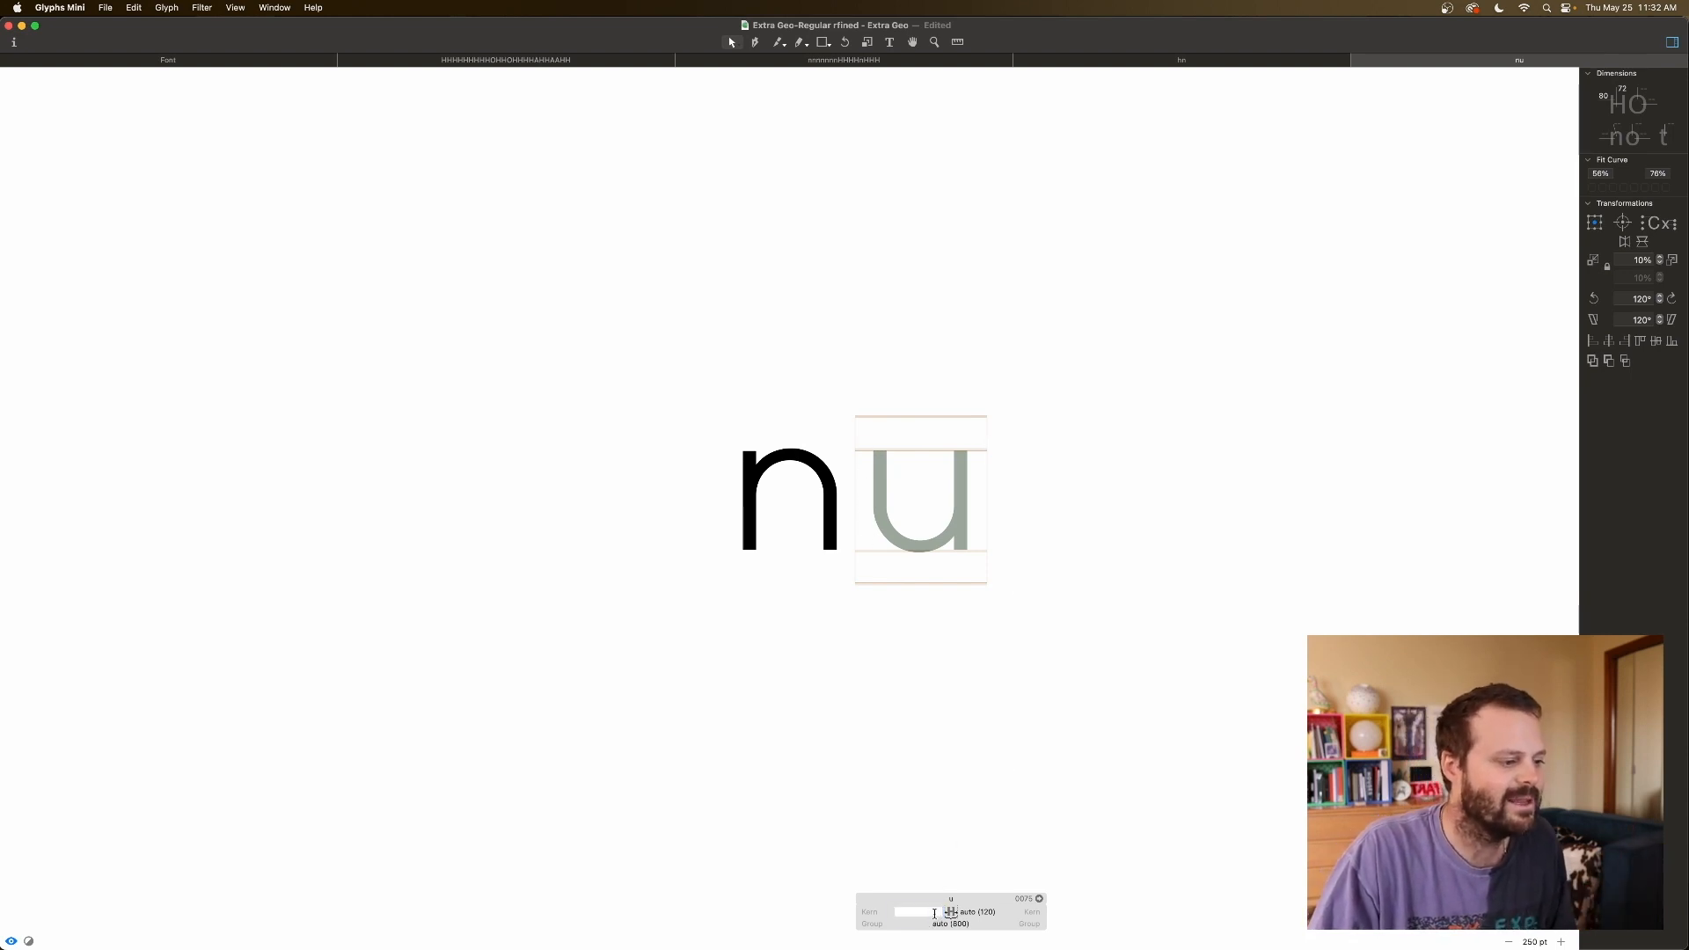
left_click(986, 888)
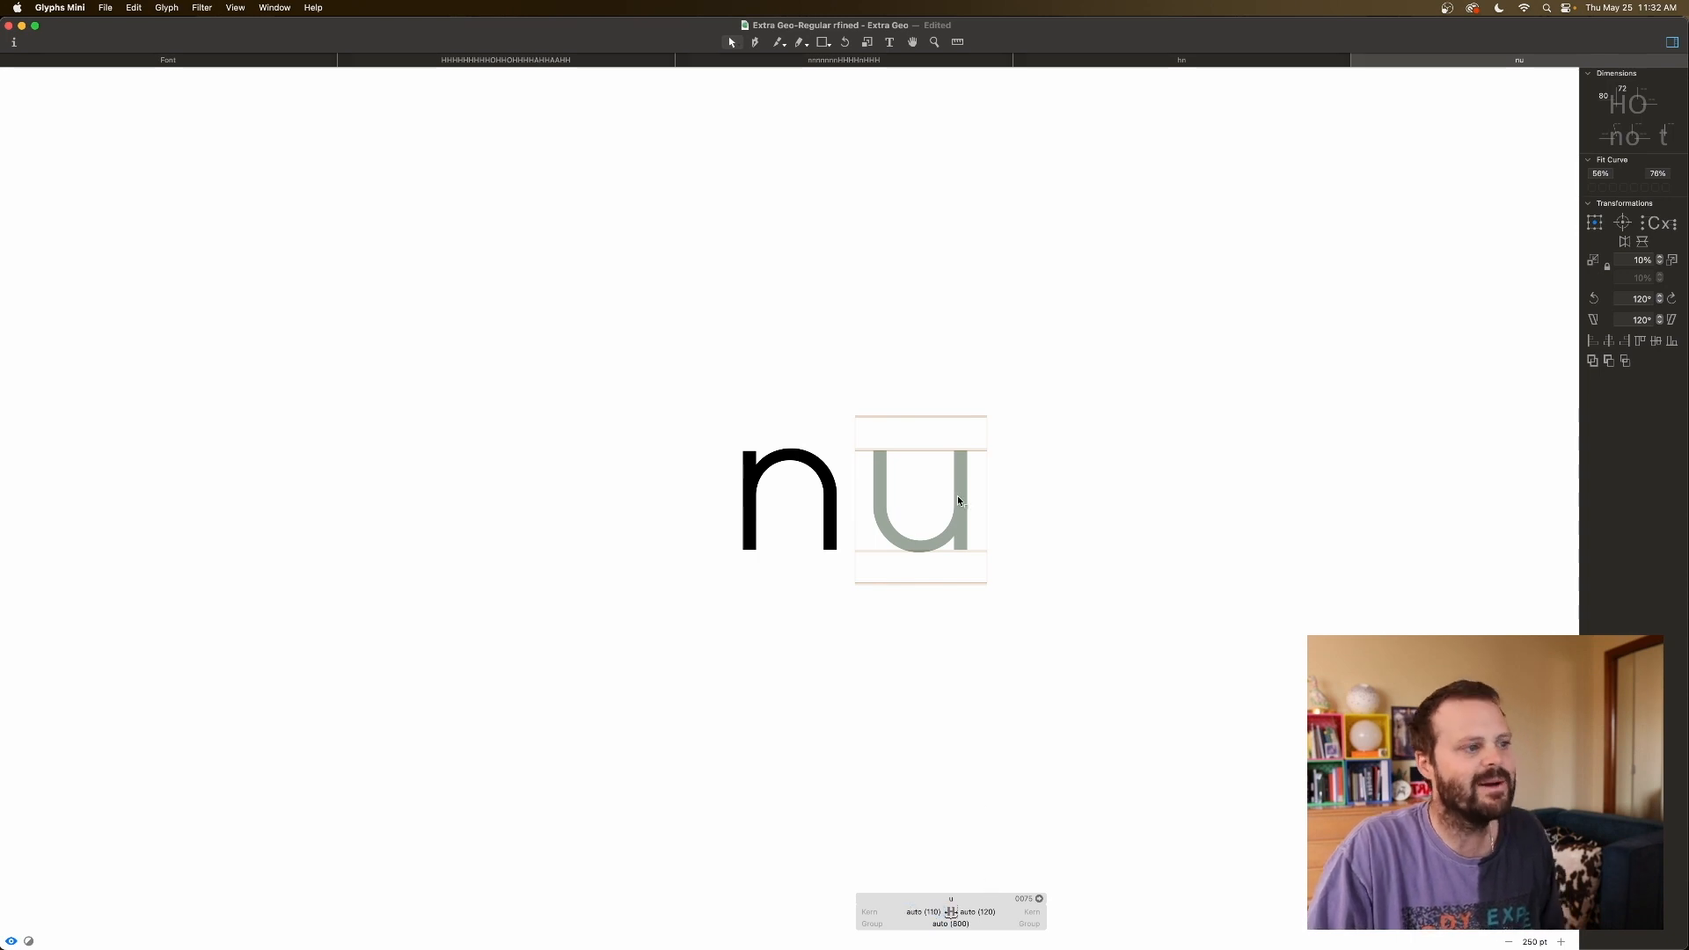
Select the rotated u component and bring up its context menu.
left_click(958, 501)
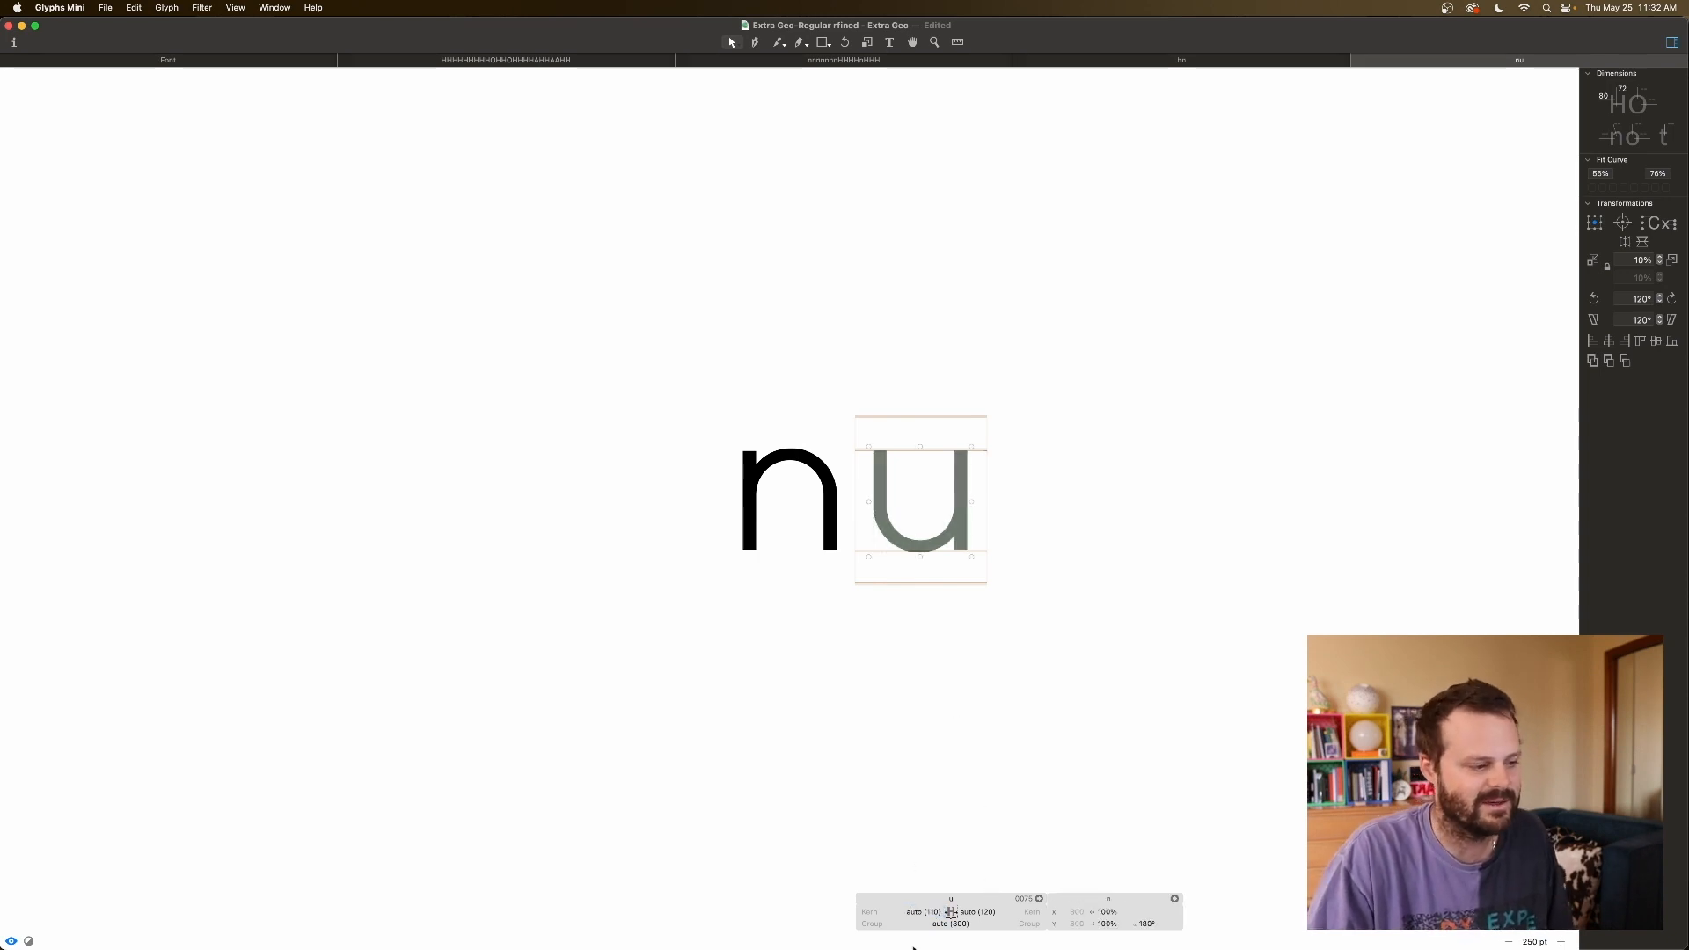
left_click(928, 914)
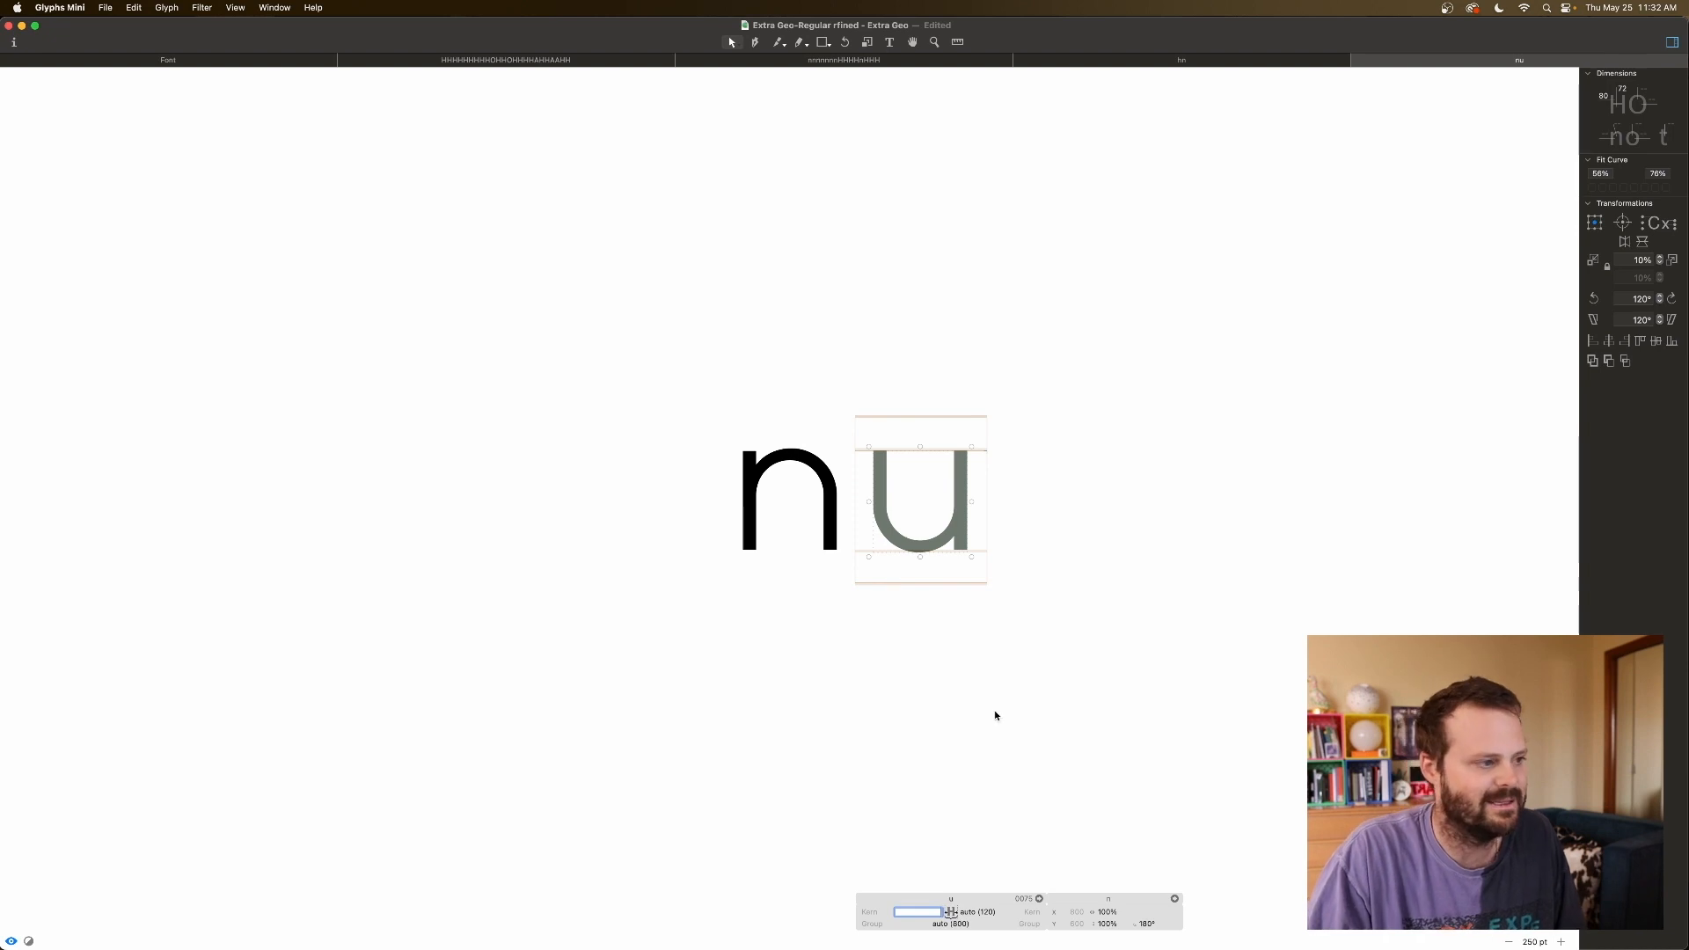
left_click(991, 753)
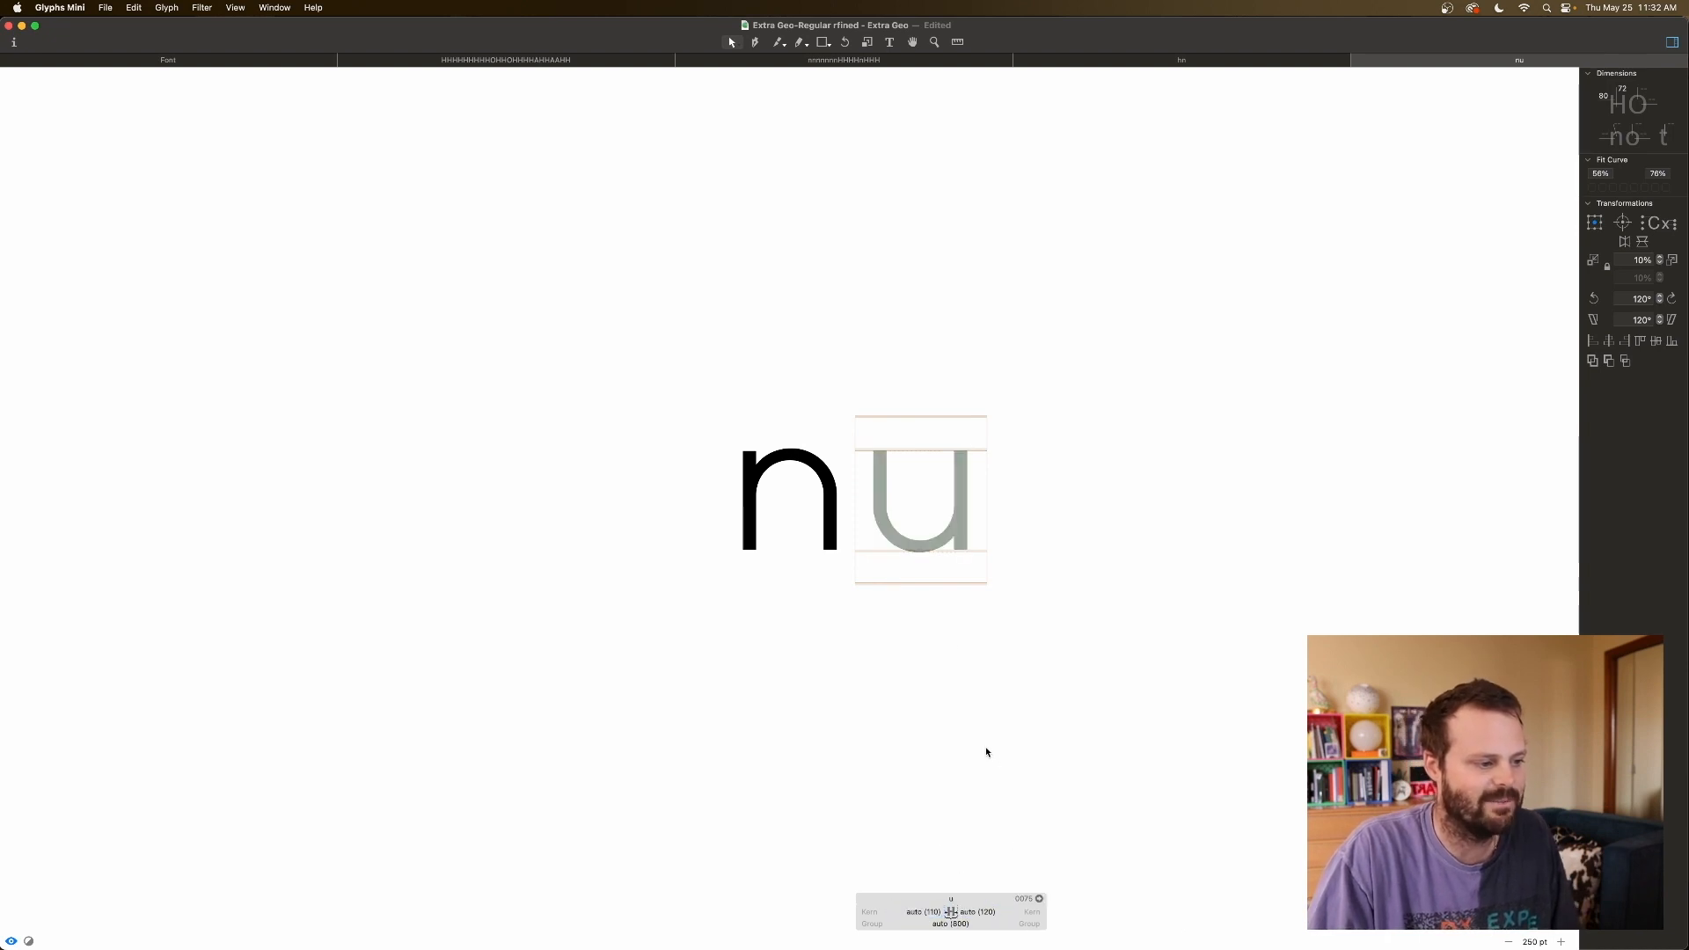
left_click(932, 543)
right_click(932, 541)
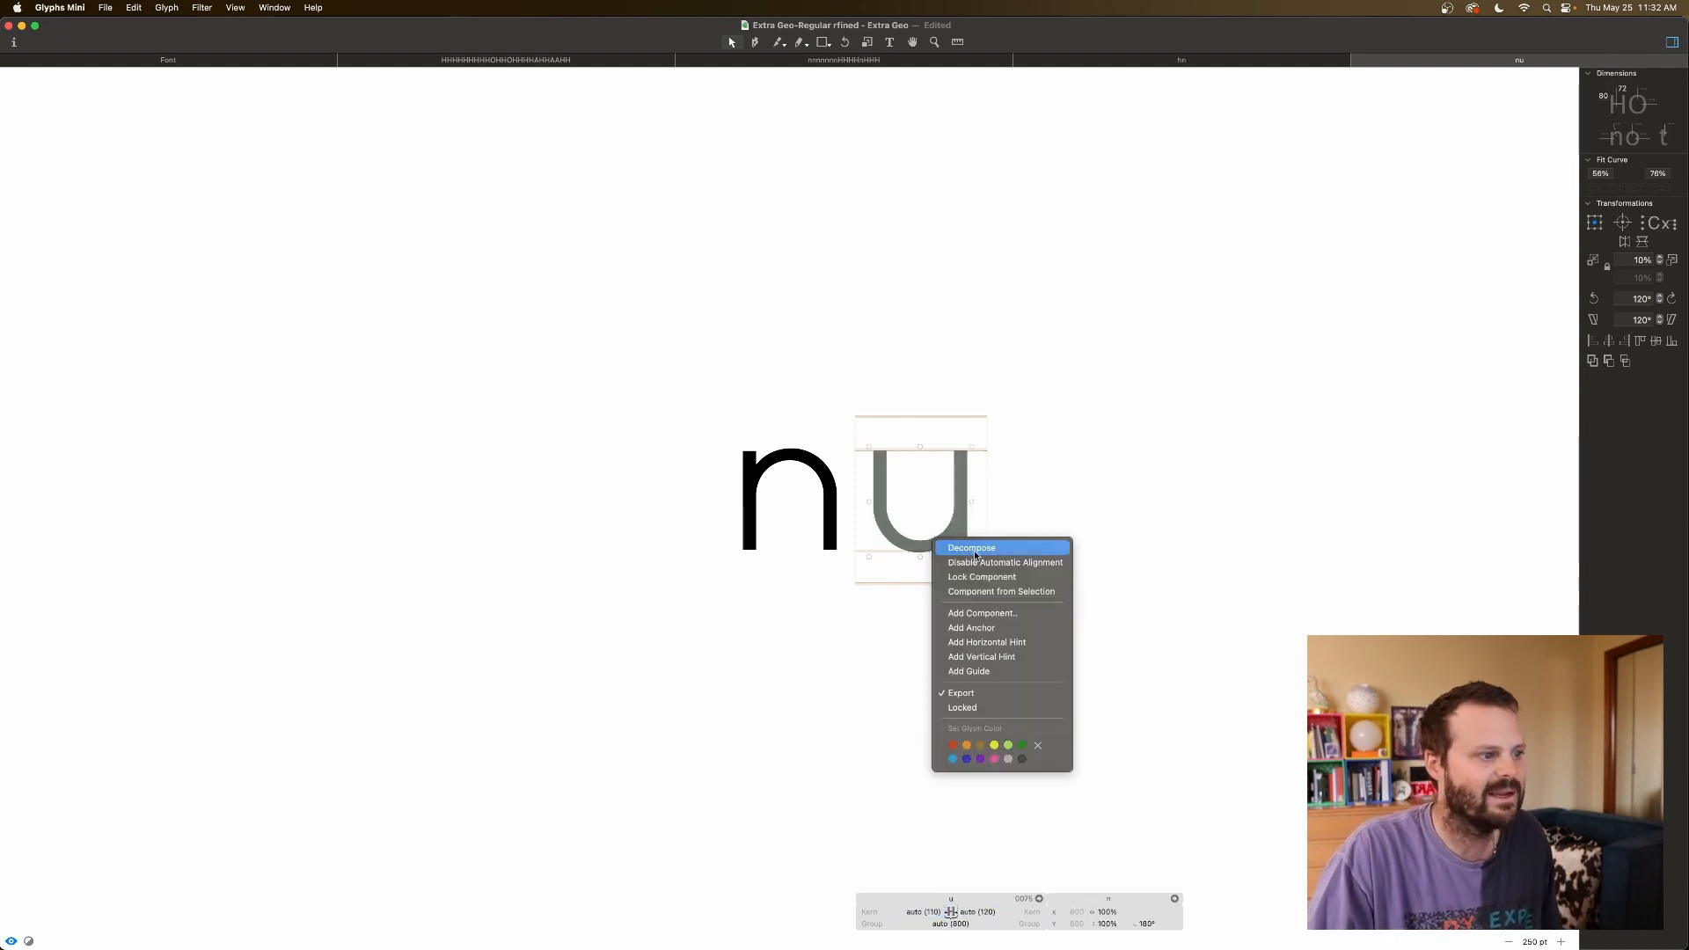
Key u's left and right sidebearings to the mirrored n (=|n), giving 110 and 120.
left_click(1034, 529)
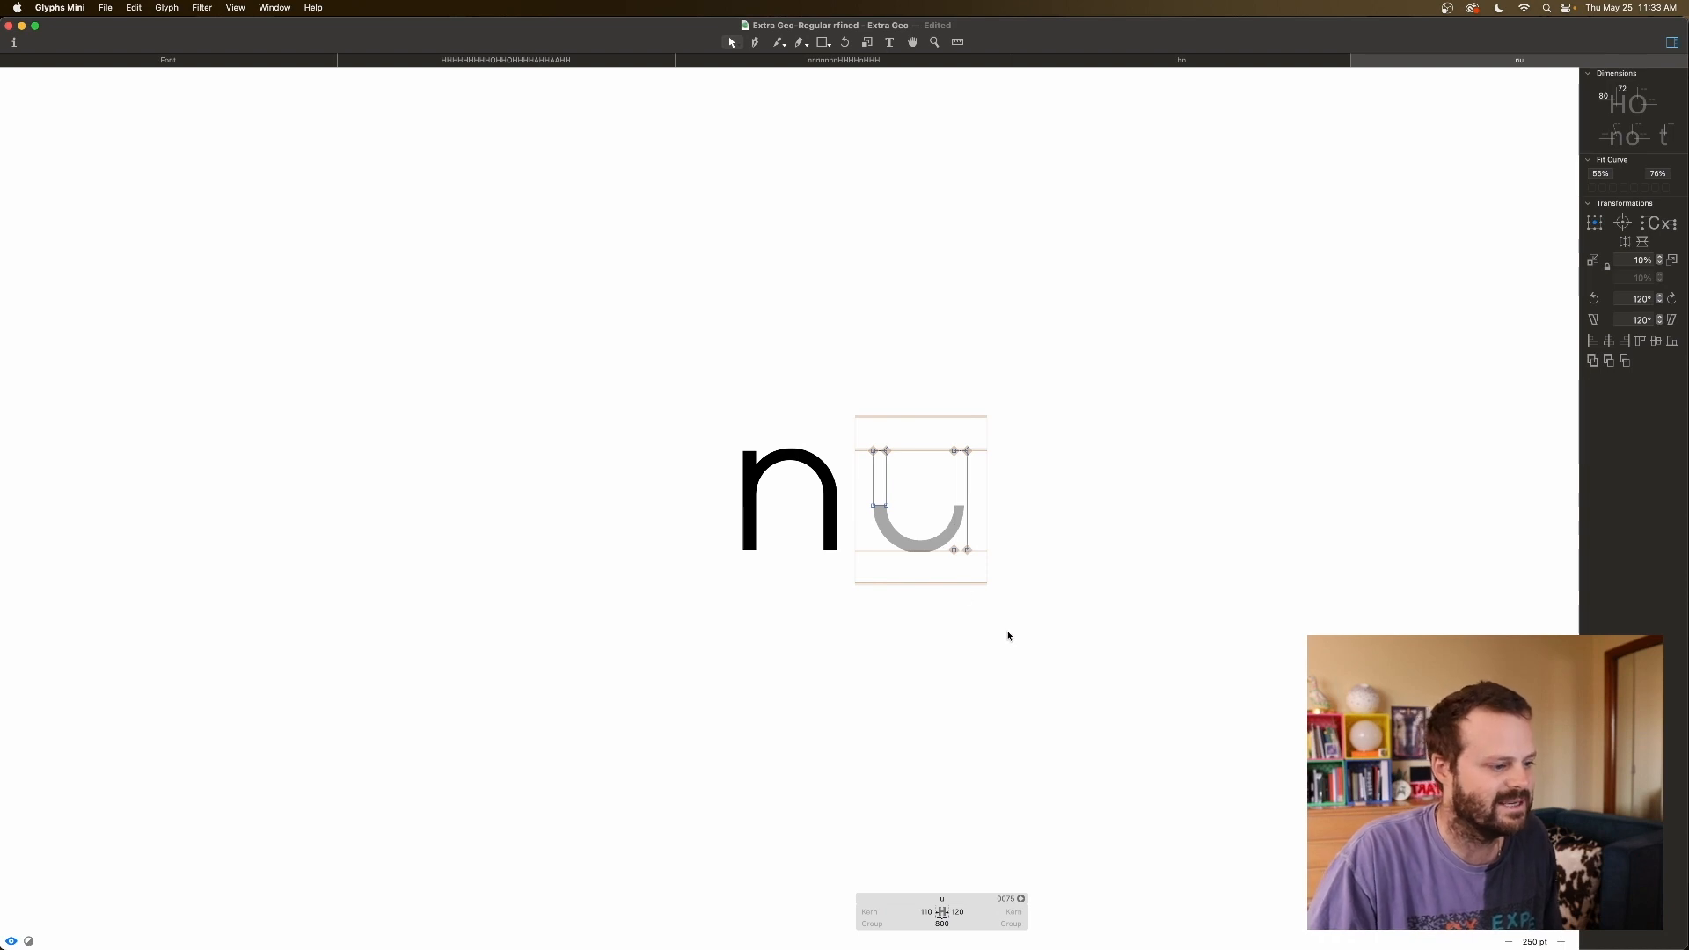
left_click(930, 912)
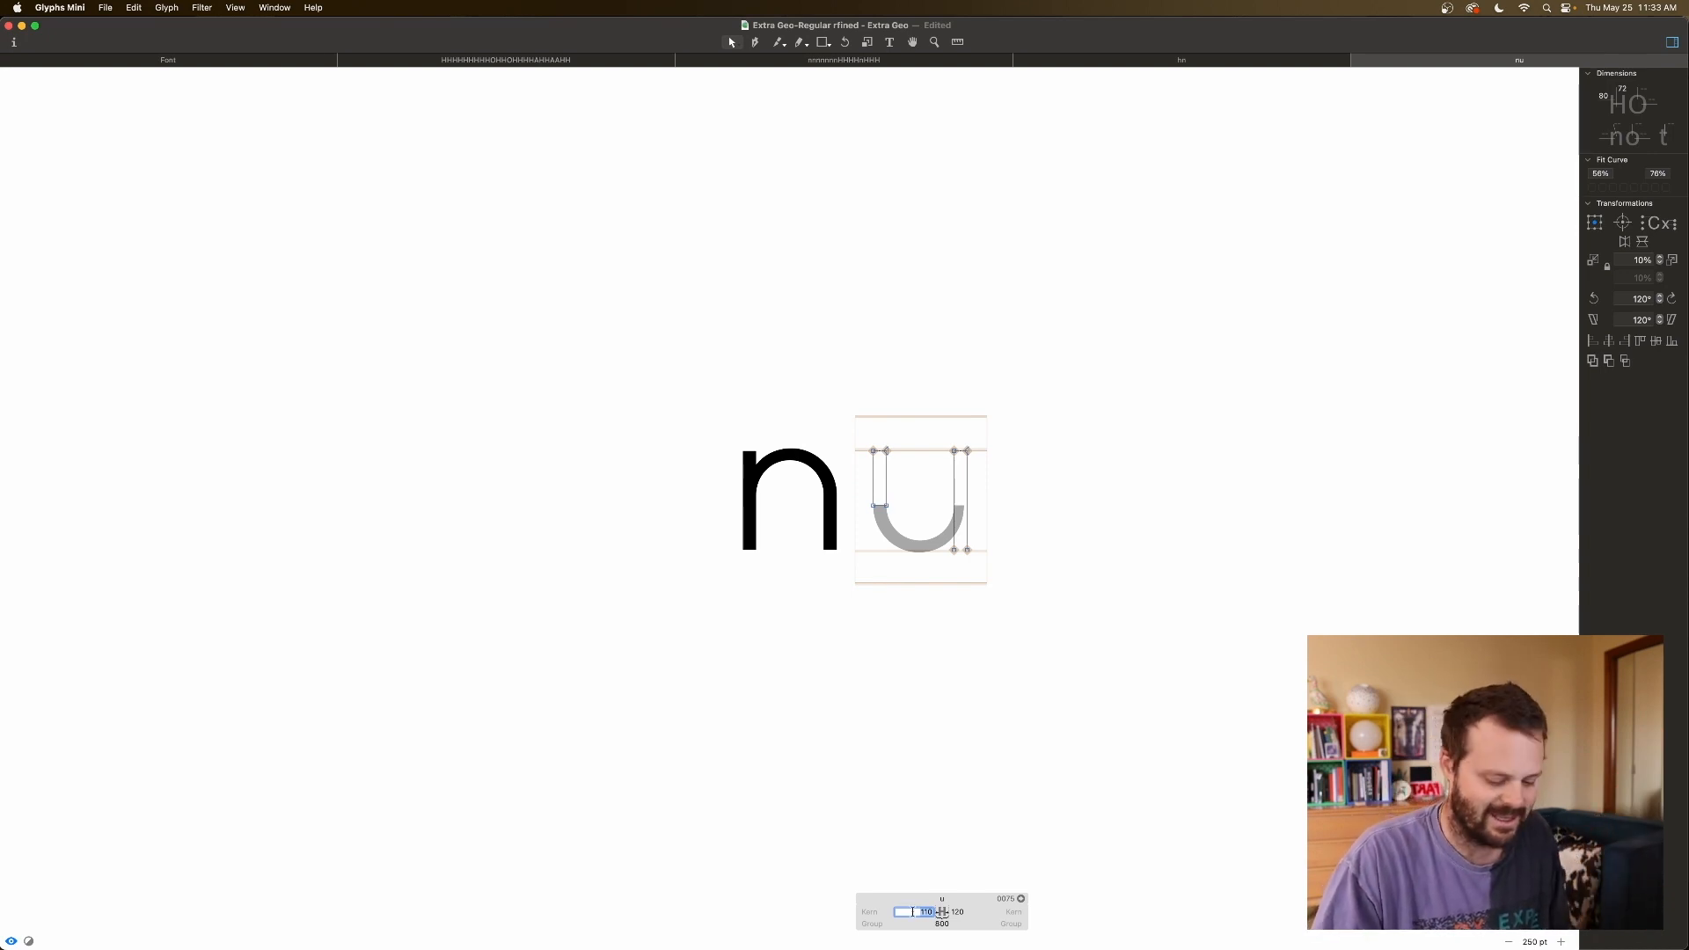
key("BackSpace")
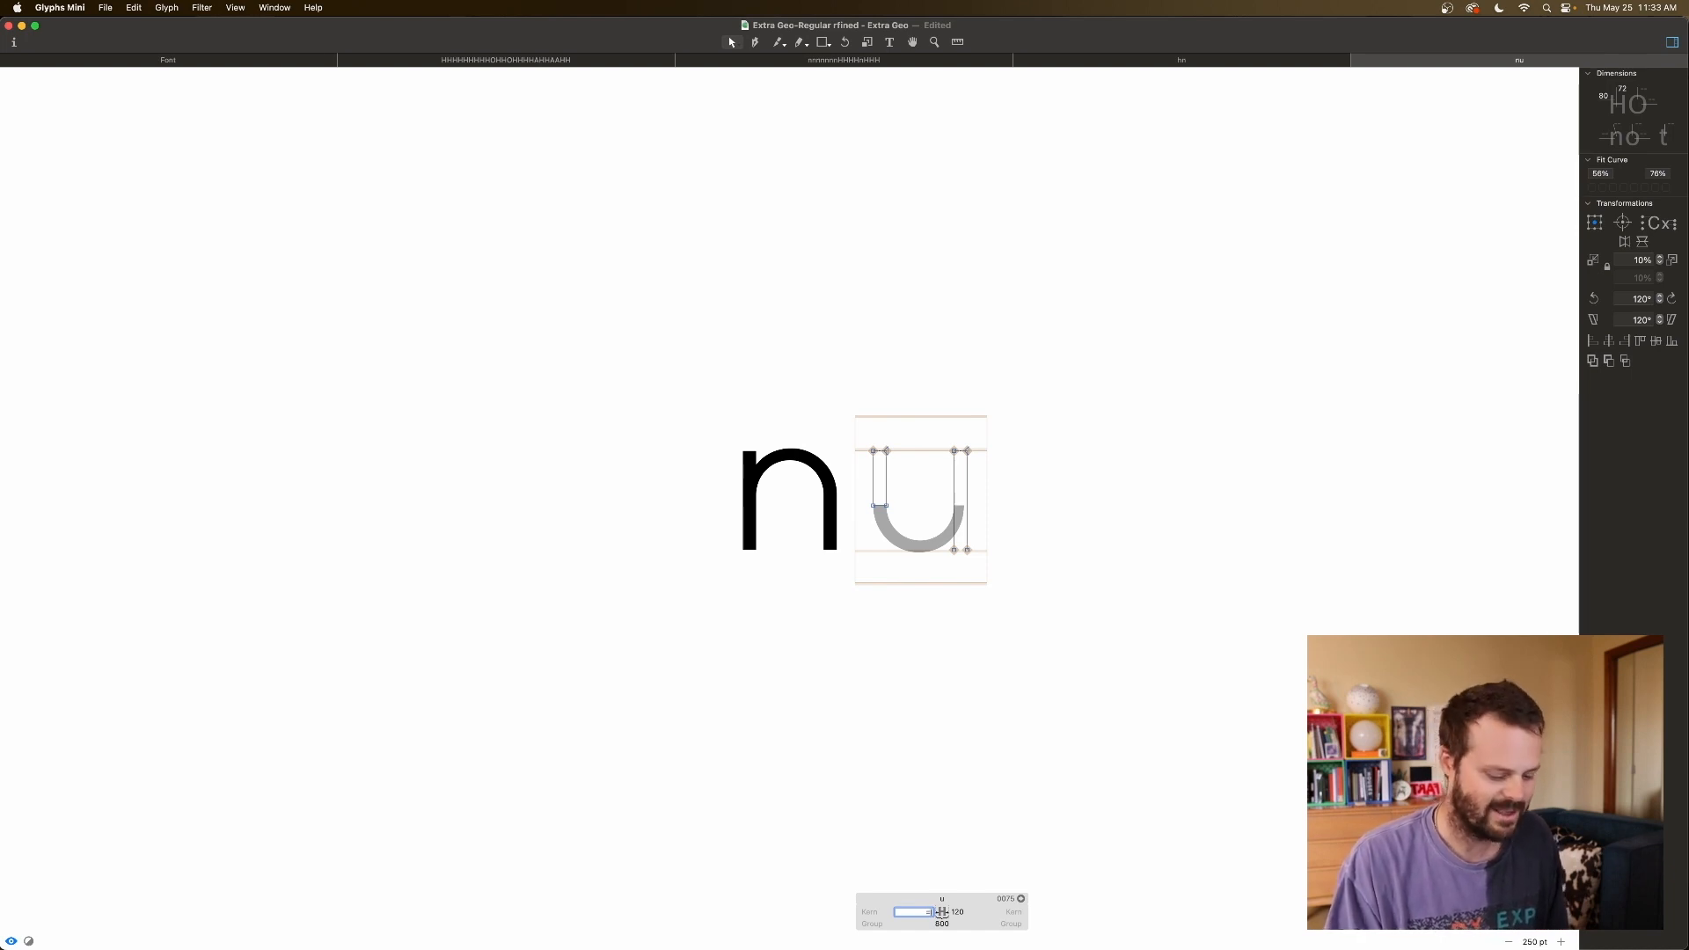
type("n")
key("Return")
left_click(930, 912)
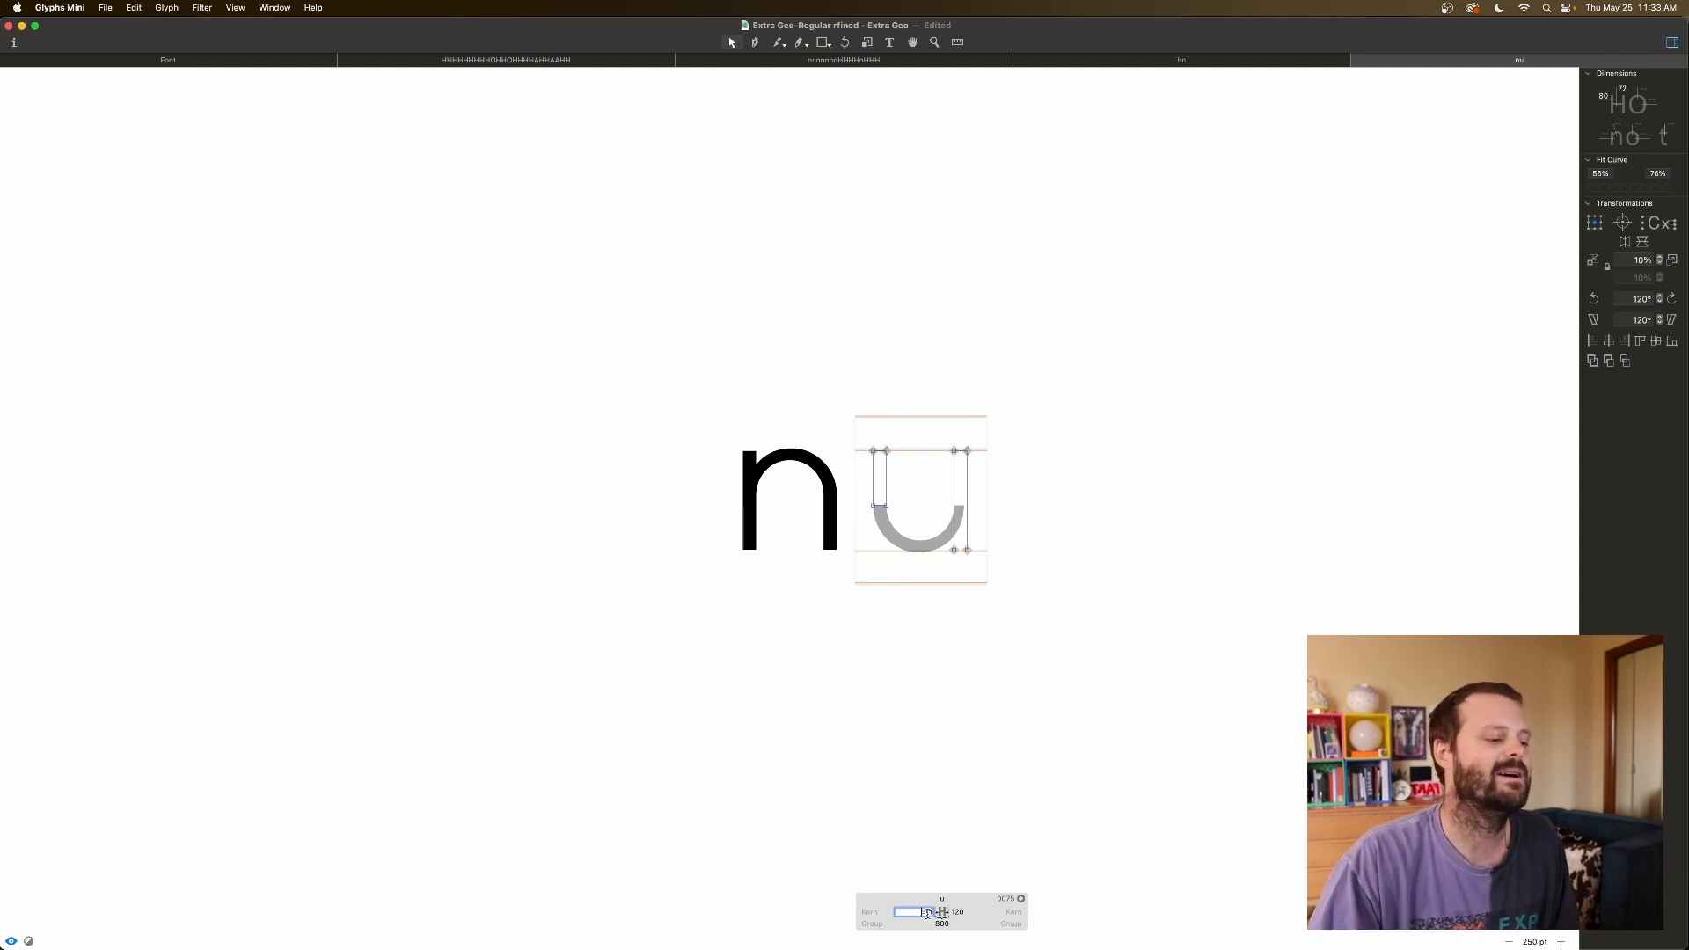
key("Tab")
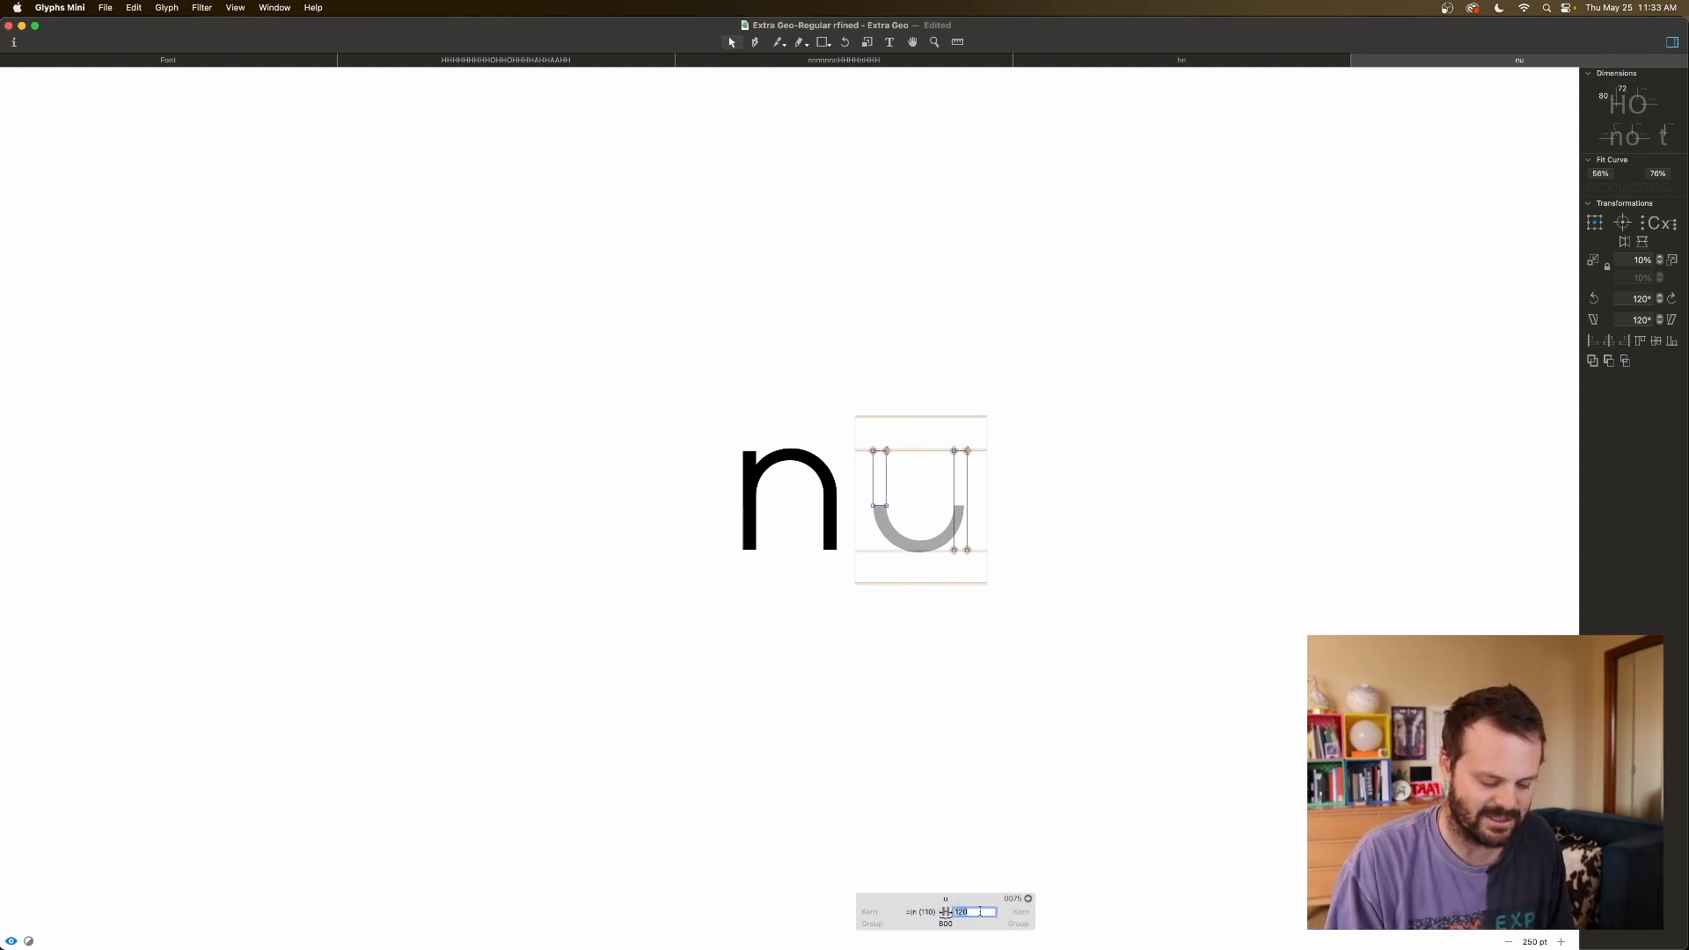
key("BackSpace")
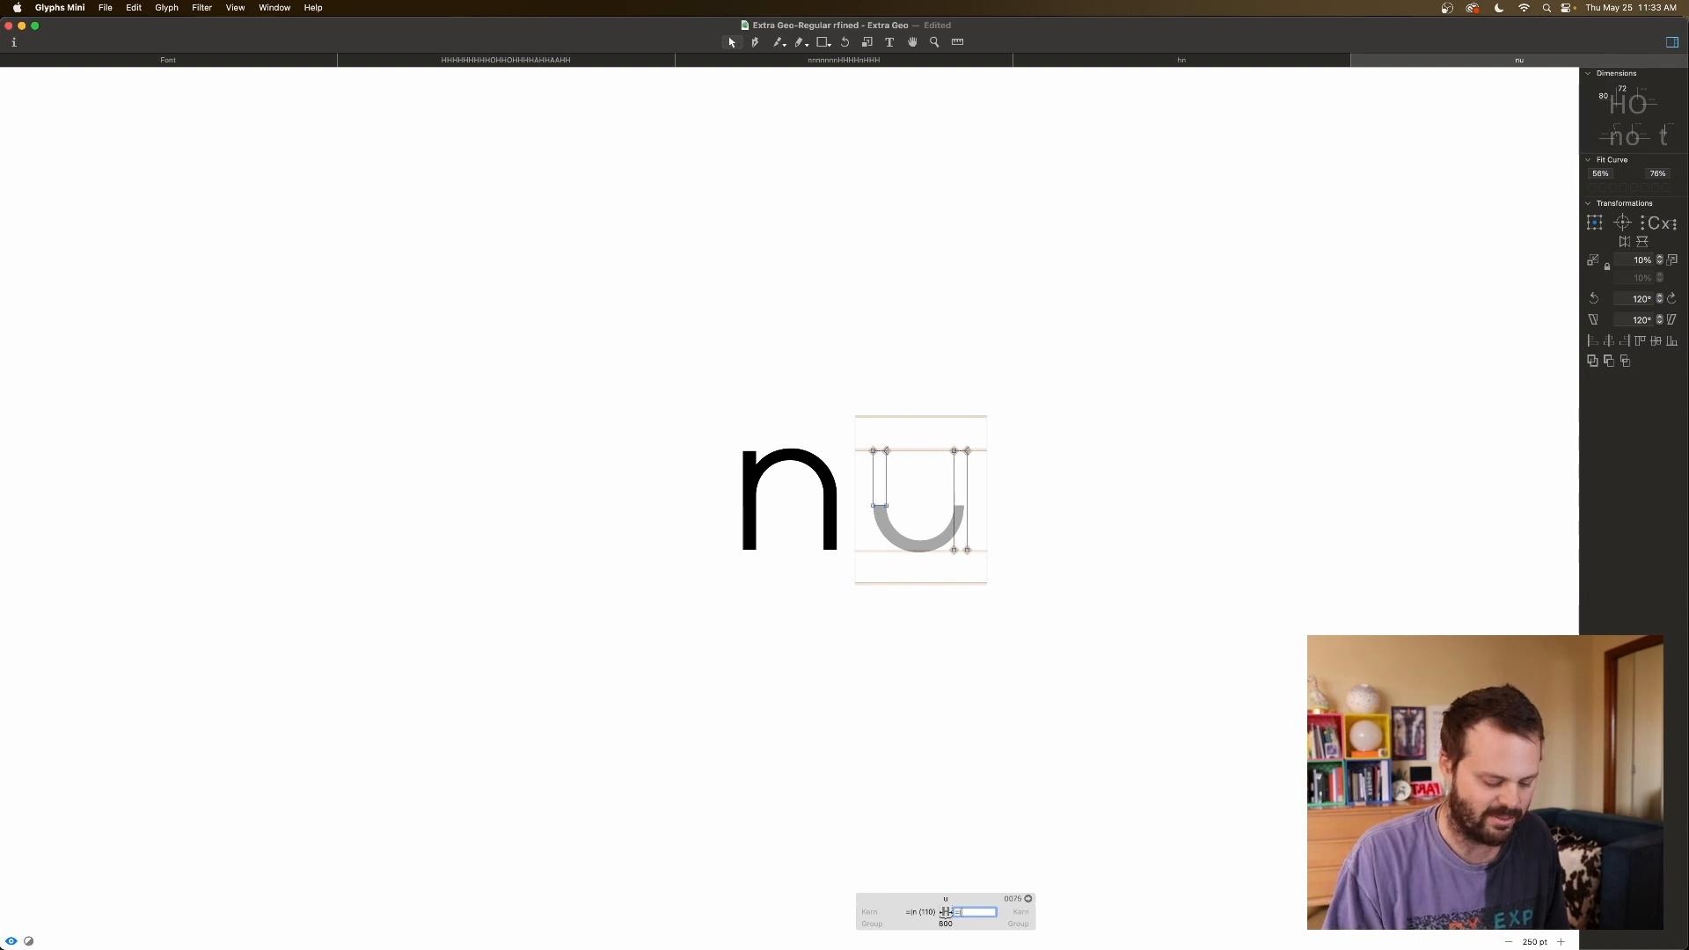
key("Return")
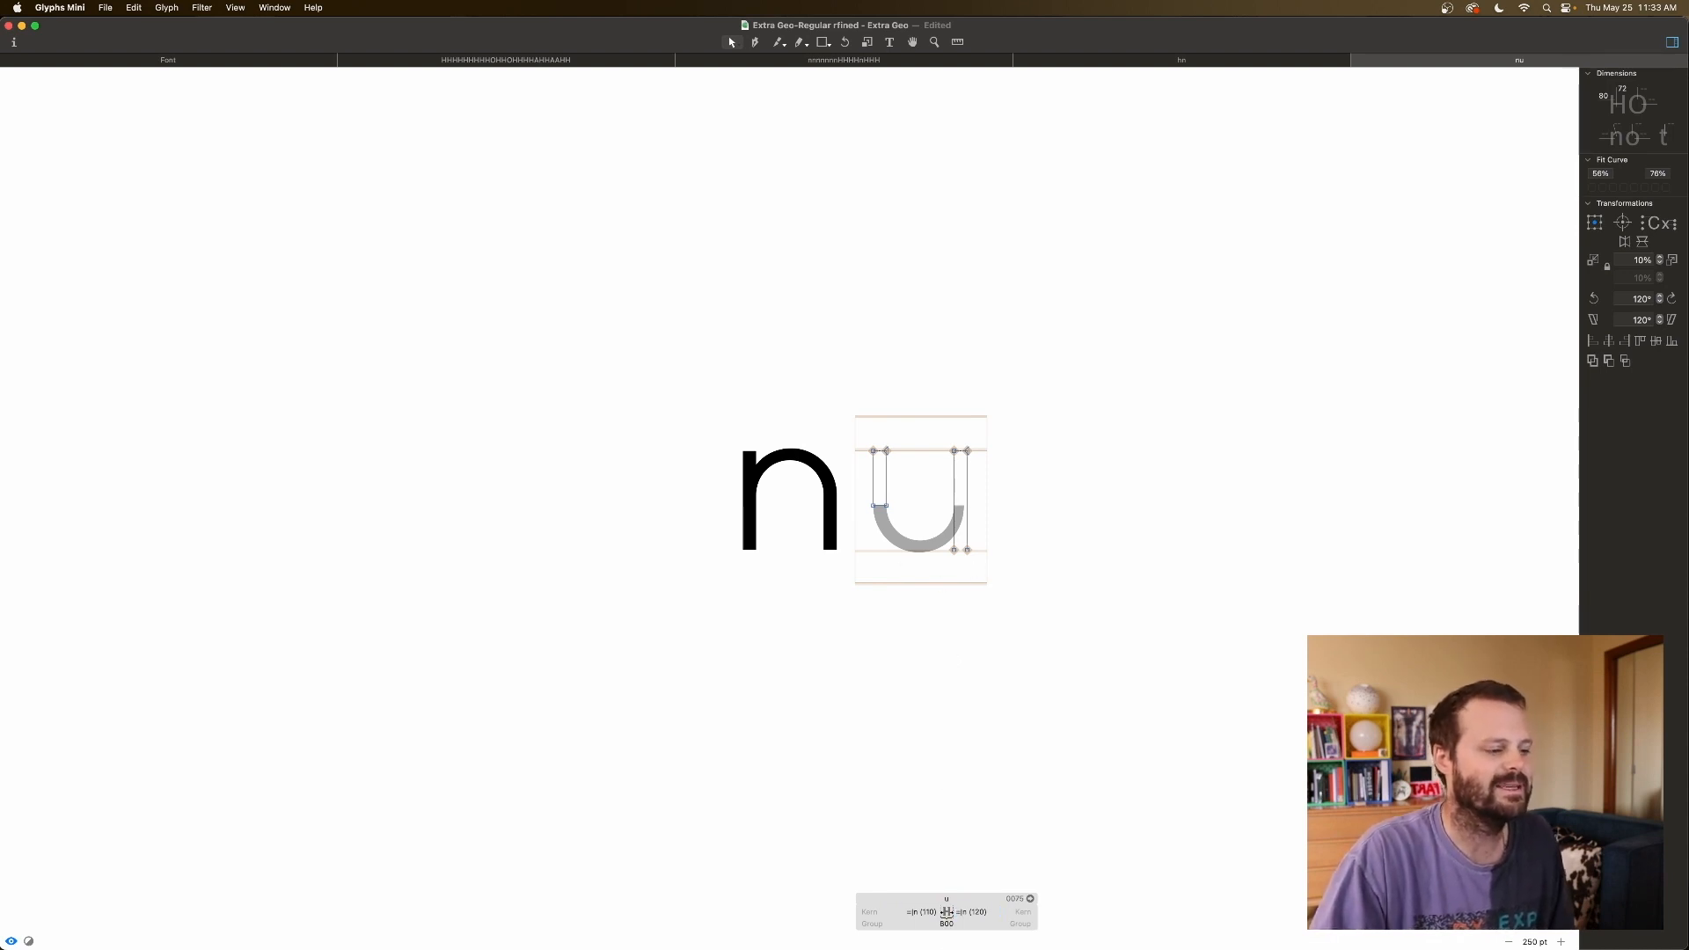
left_click(921, 913)
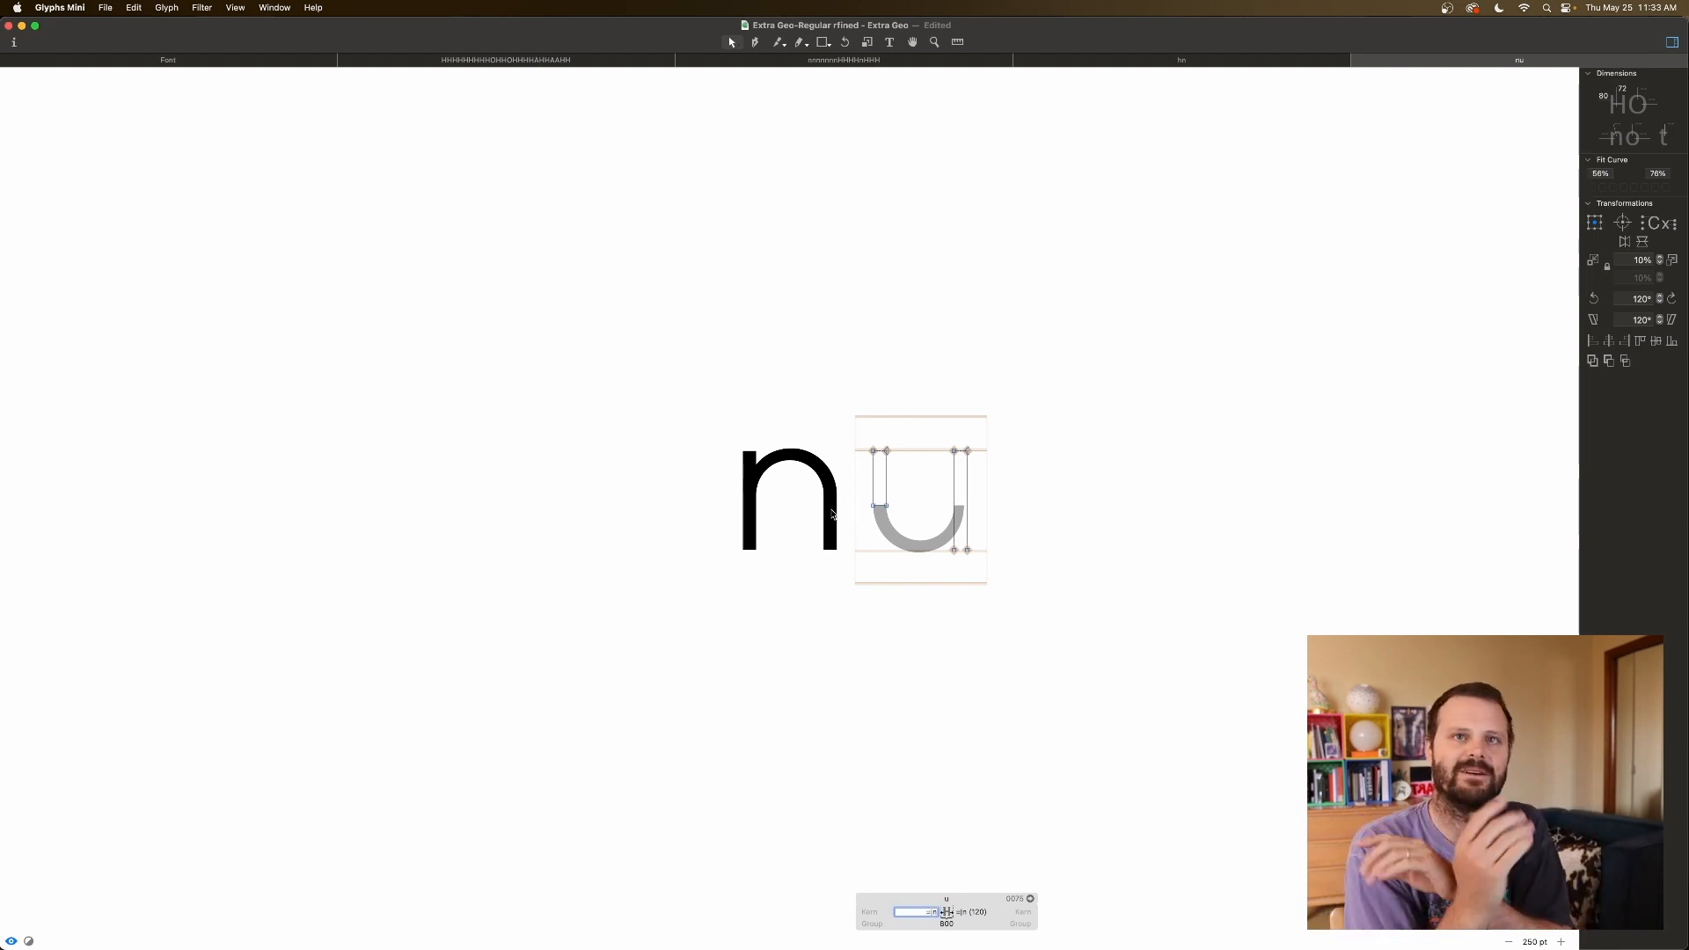
In the glyph overview, enter n as the left sidebearing key for p and r.
left_click(251, 62)
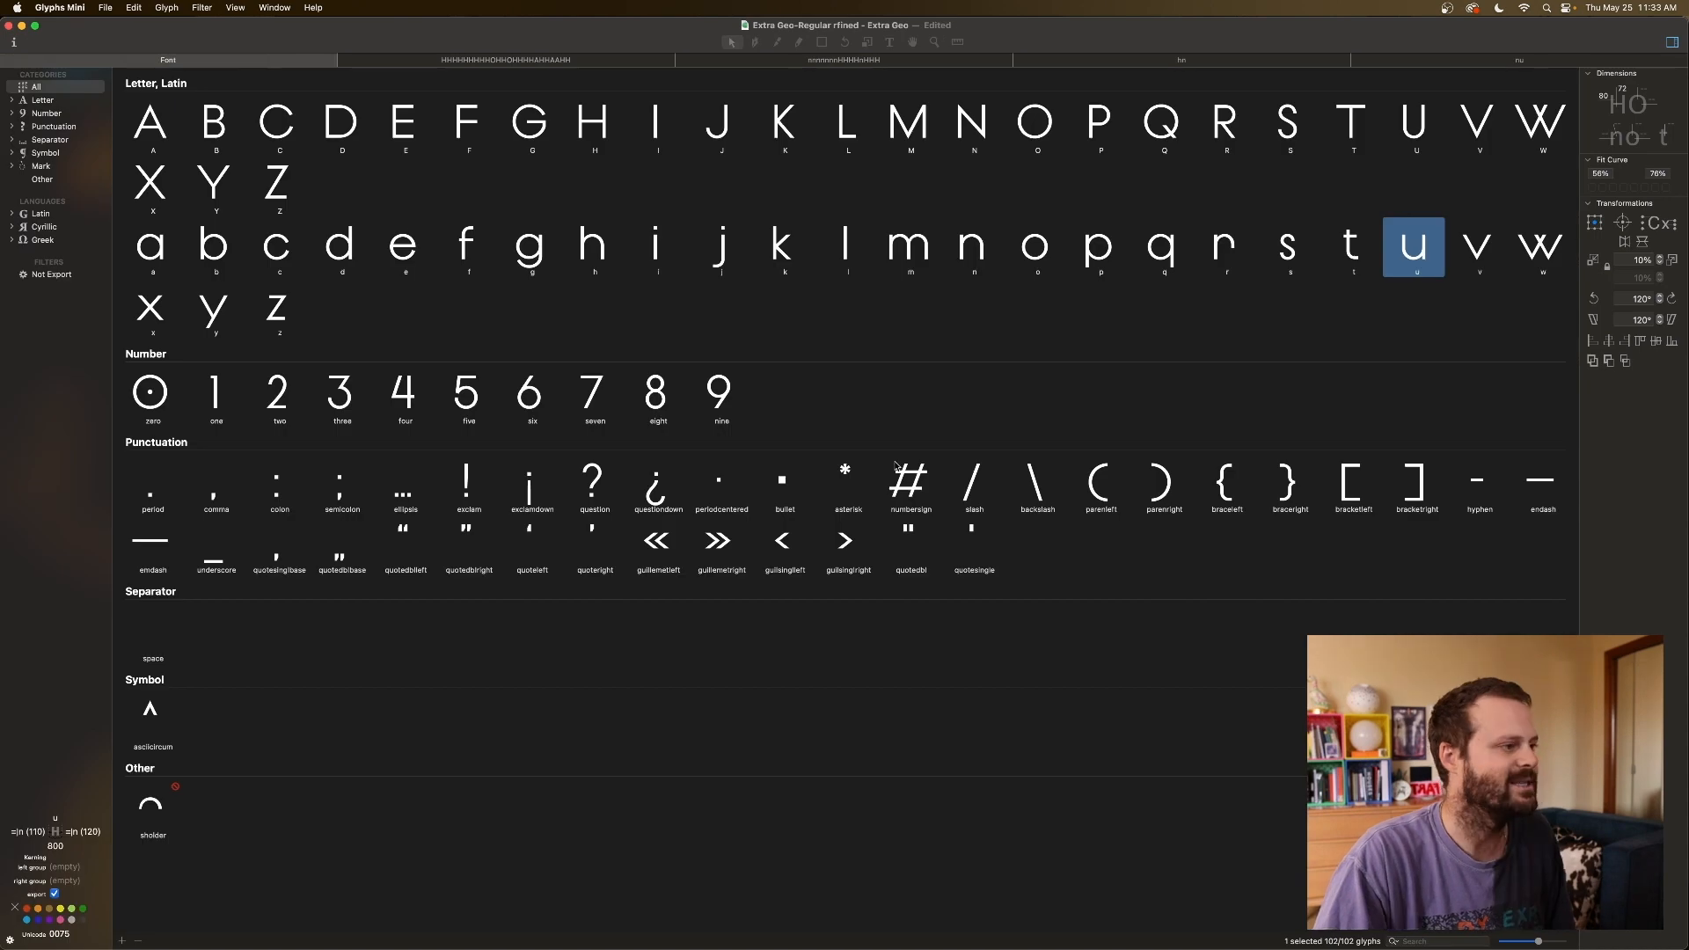
left_click(971, 250)
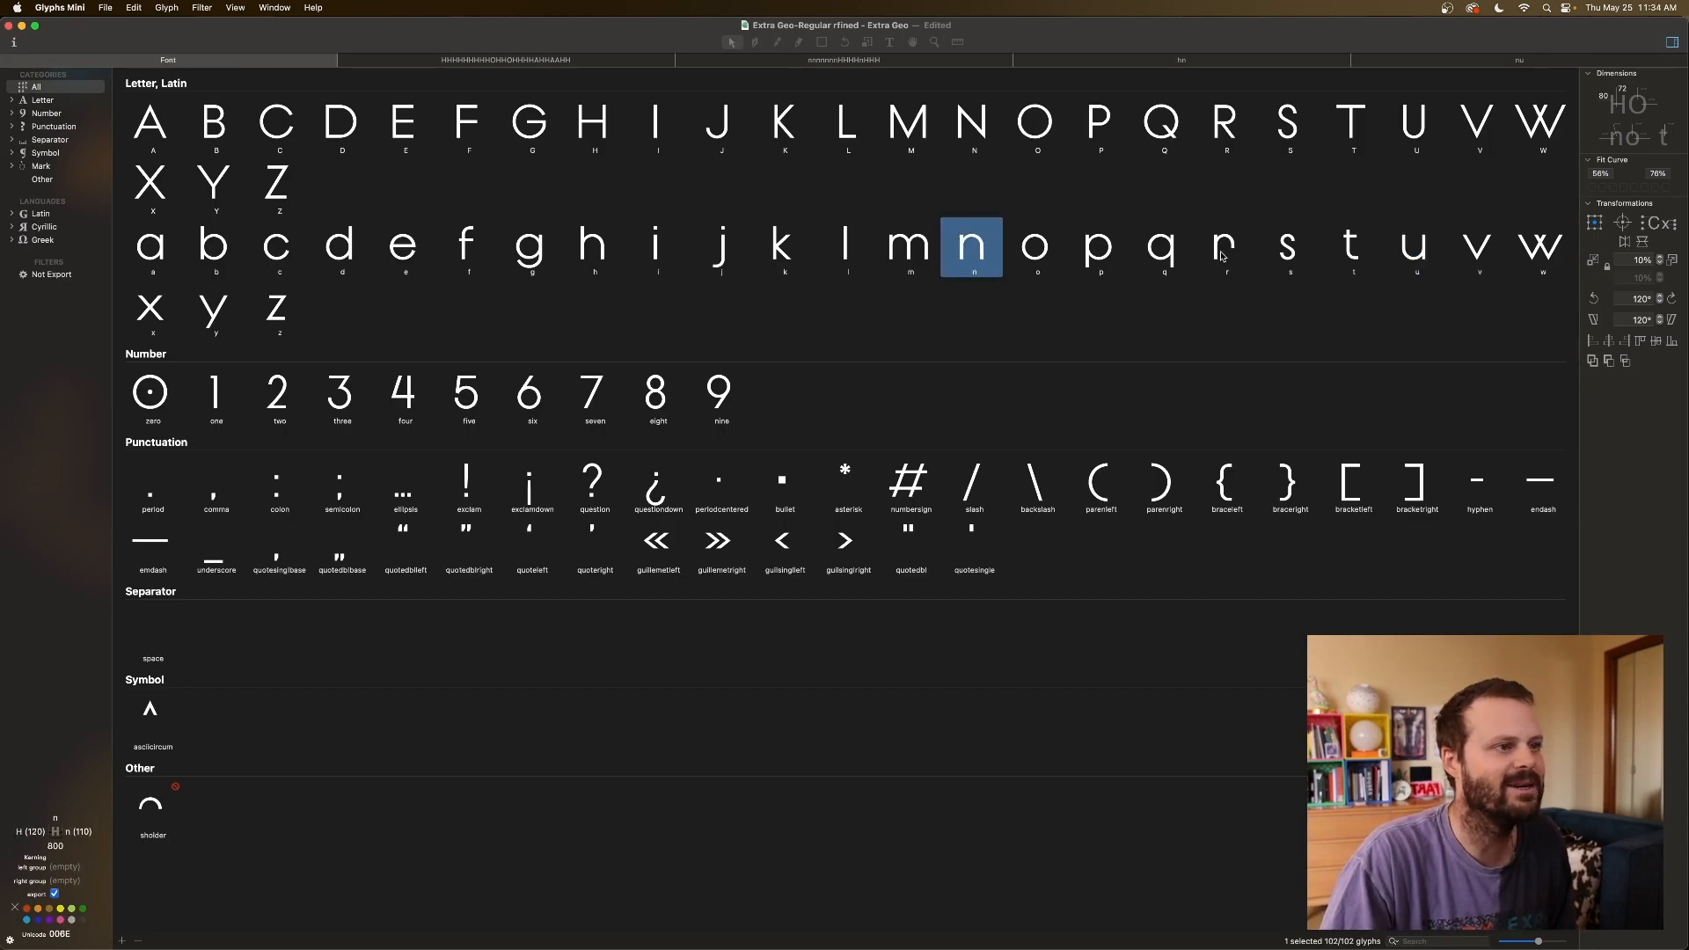
left_click(1223, 253)
left_click(1105, 259)
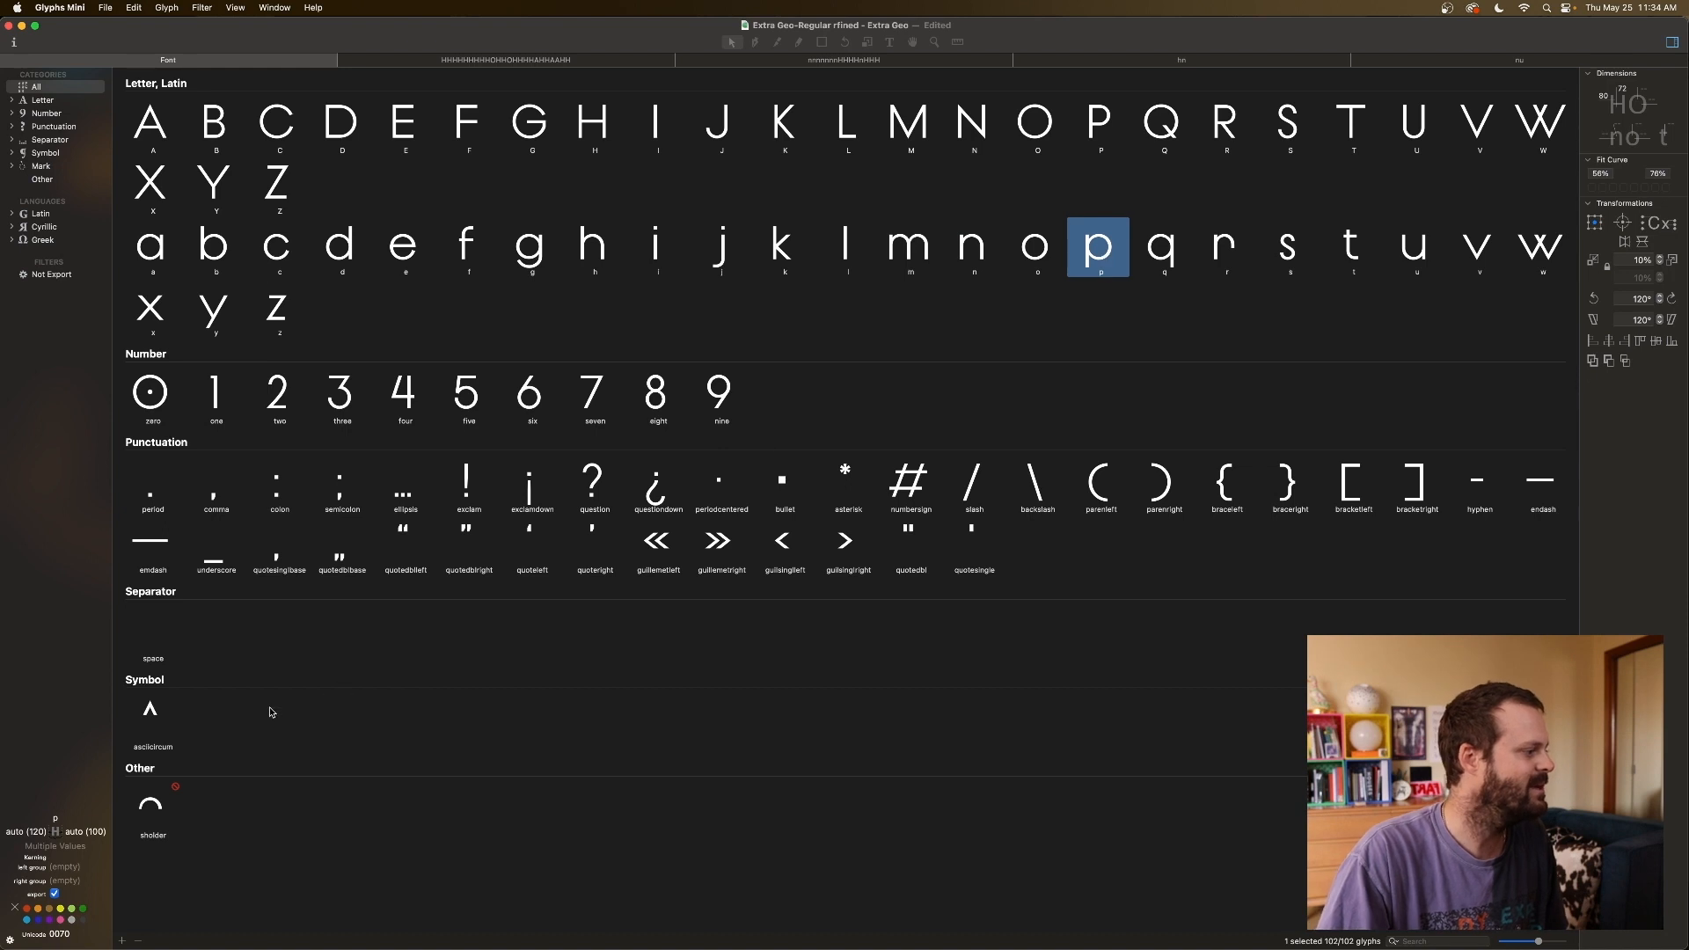
left_click(33, 830)
type("n")
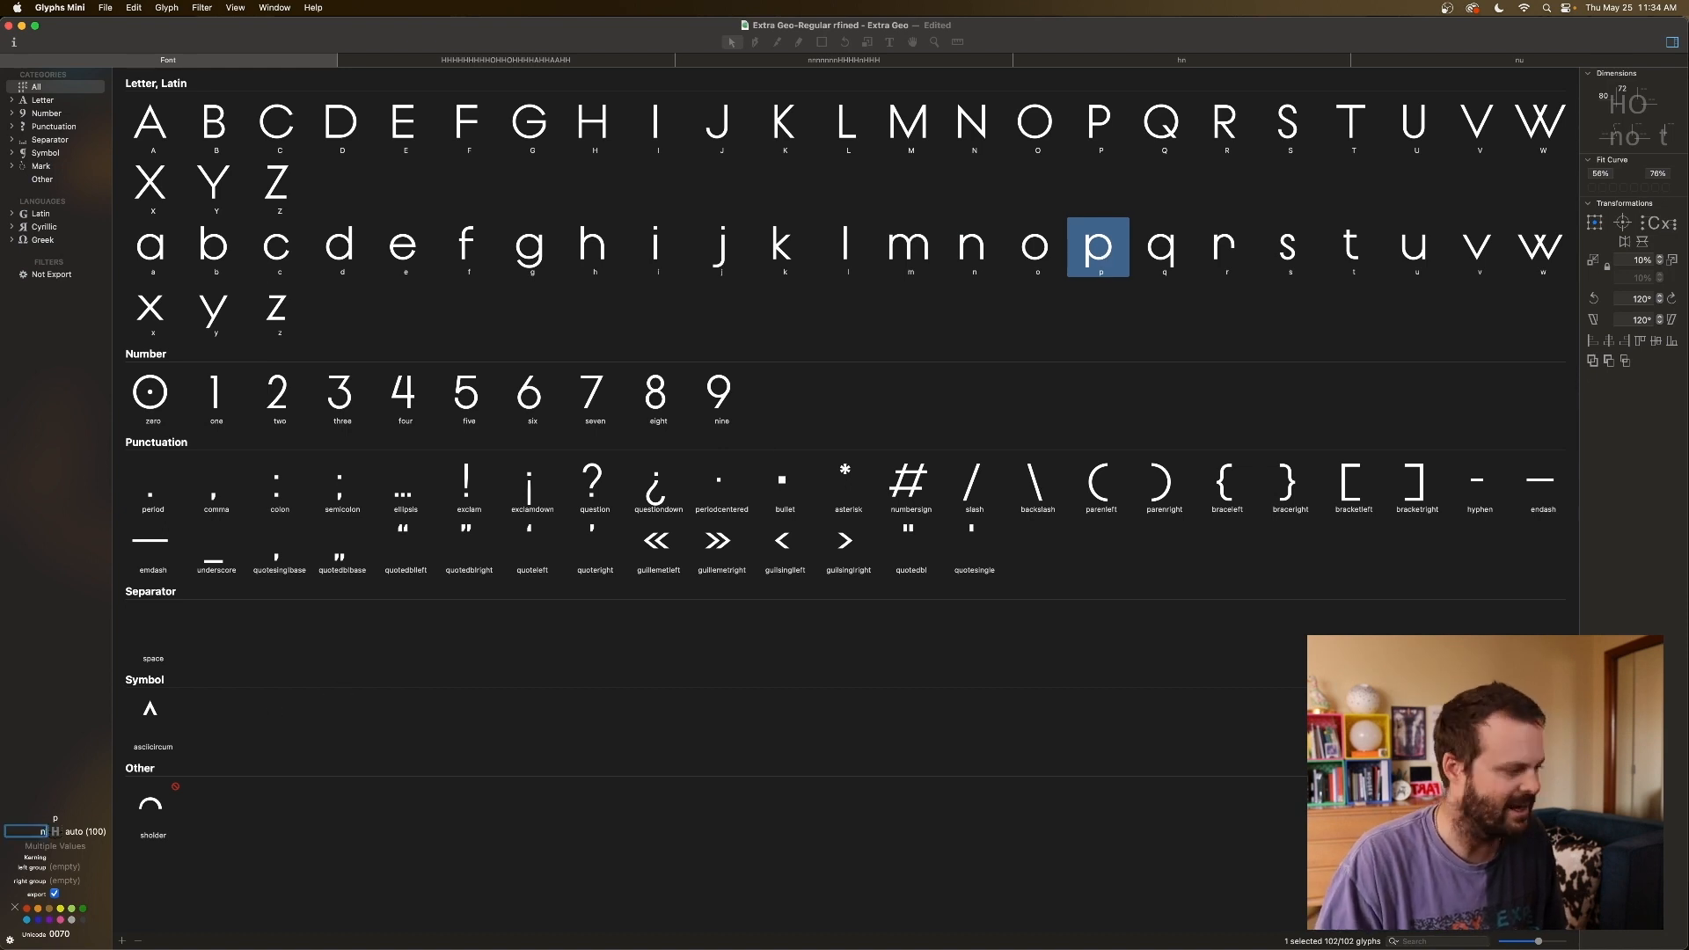
left_click(1221, 256)
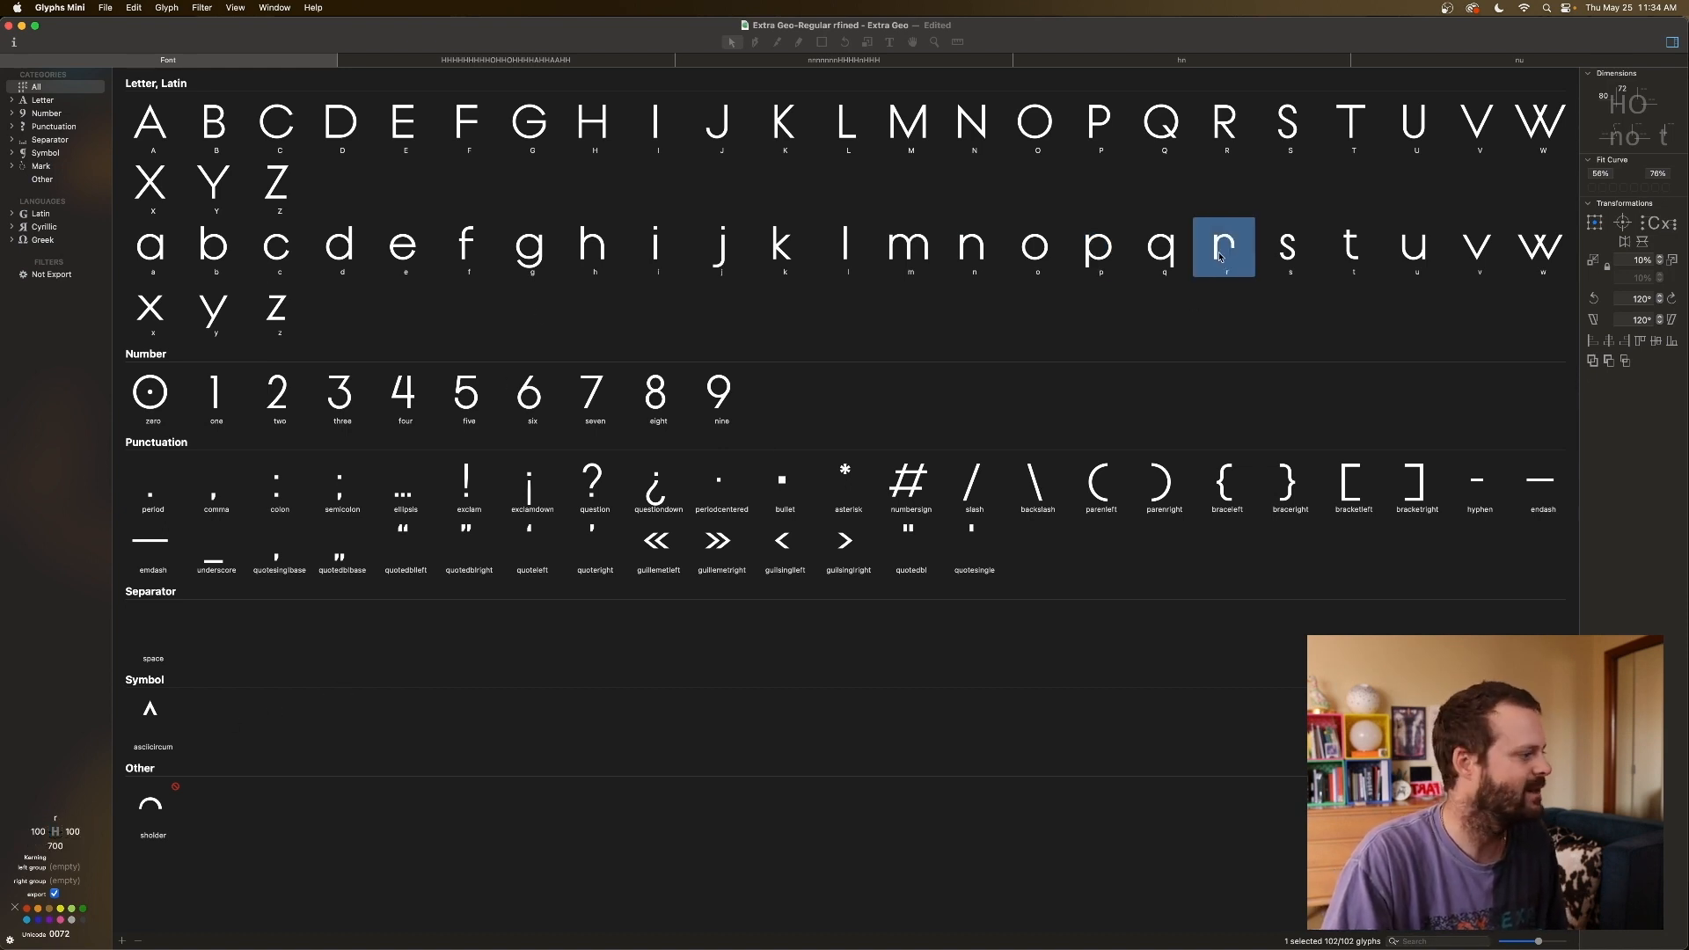
left_click(43, 829)
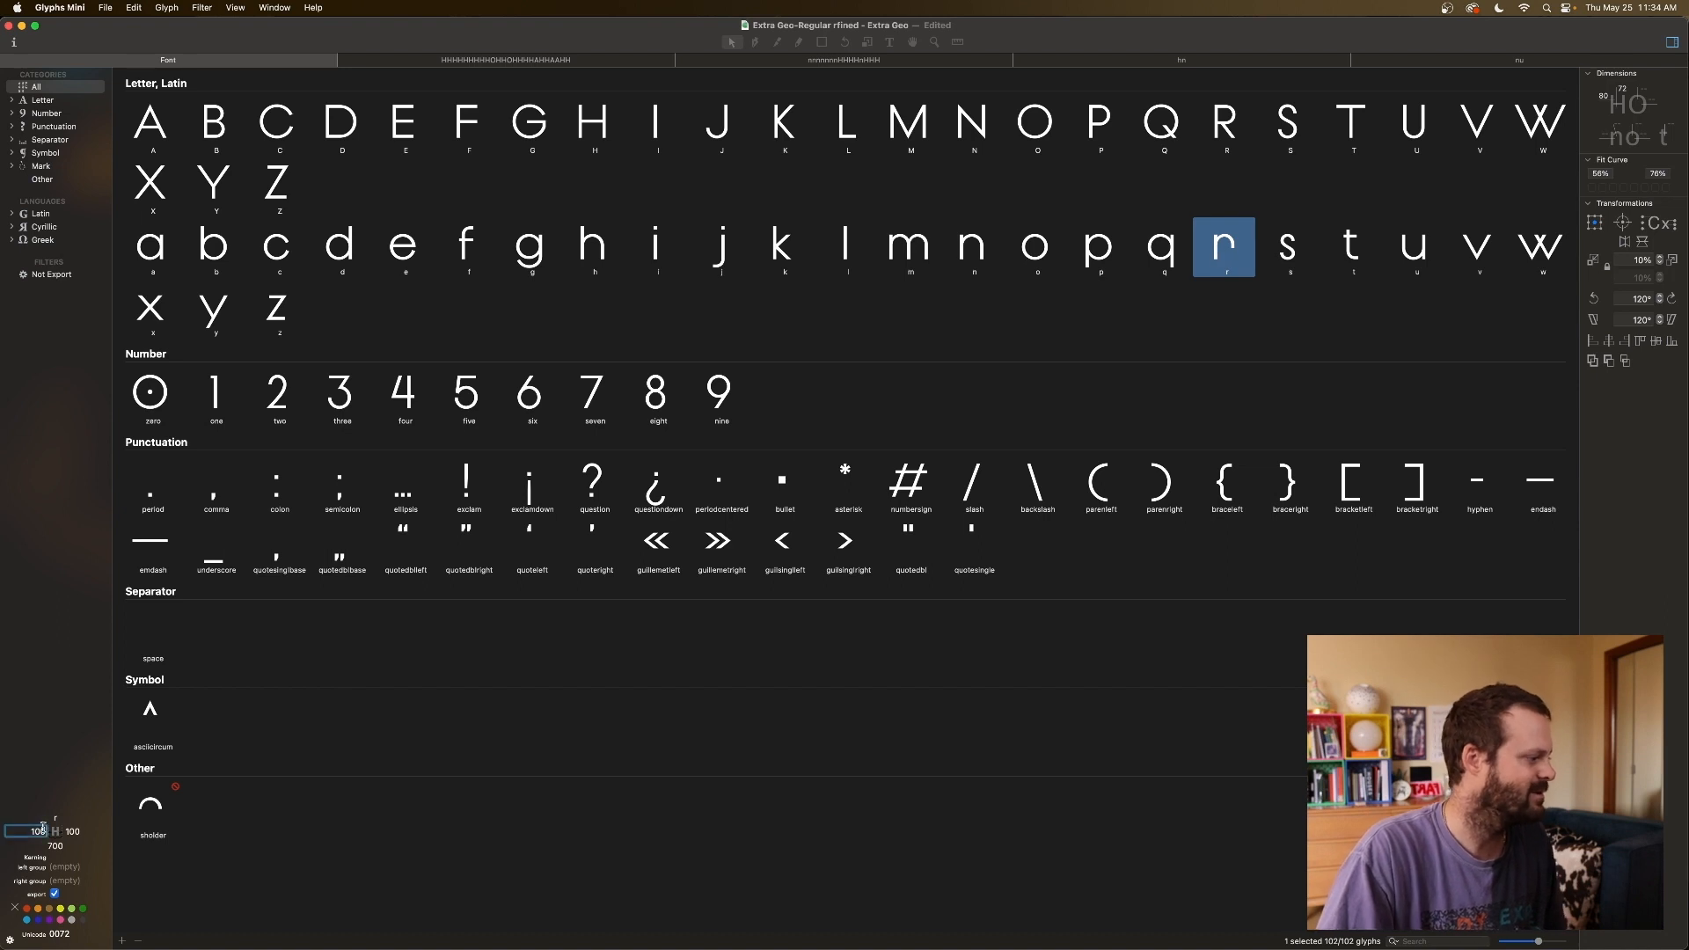
type("n")
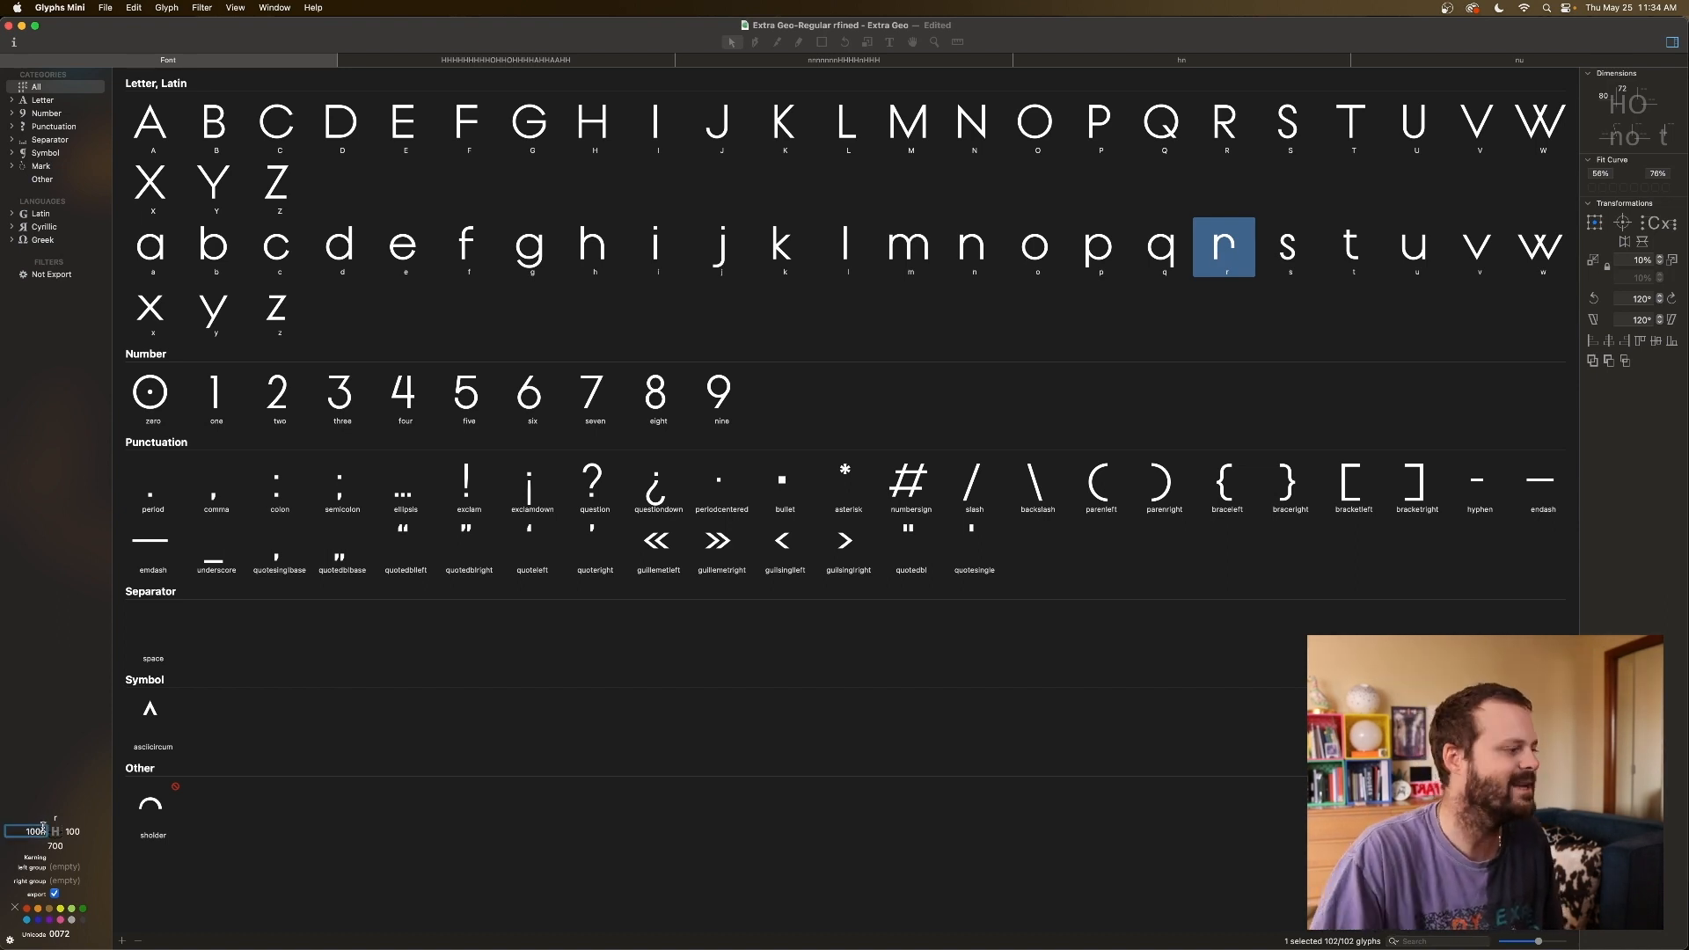
key("BackSpace")
key("BackSpace")
key("BackSpace")
key("BackSpace")
key("Return")
type("n (120")
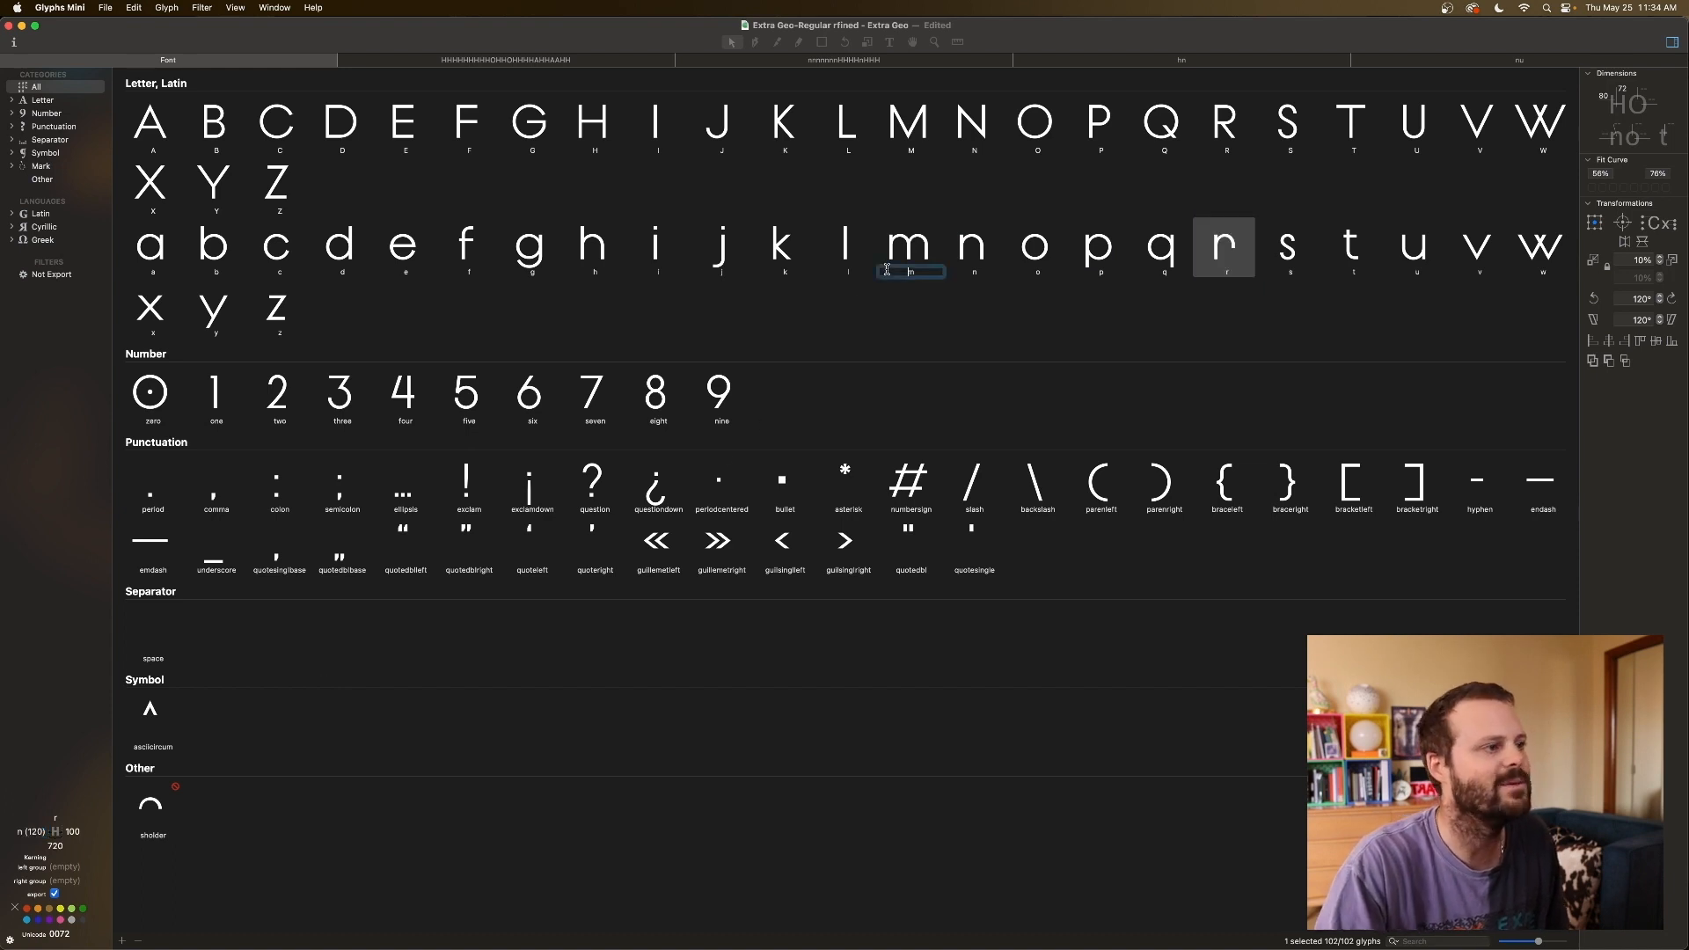
Compare m, a and d, then link a's right sidebearing to n (=n).
left_click(889, 264)
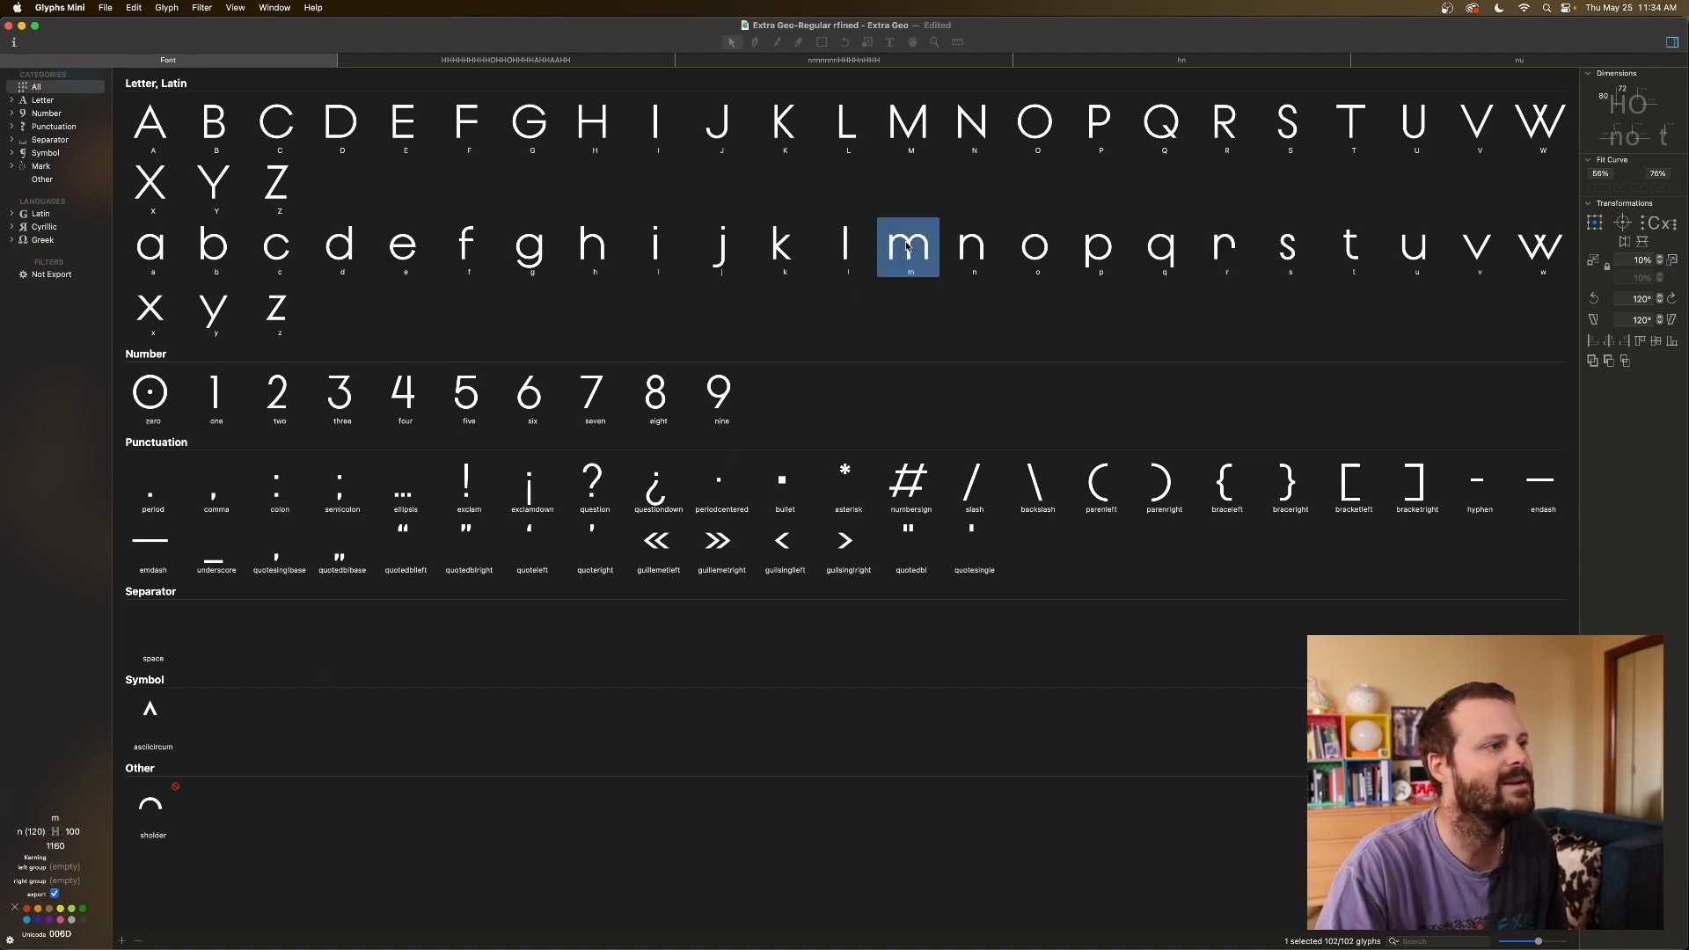
left_click(154, 251)
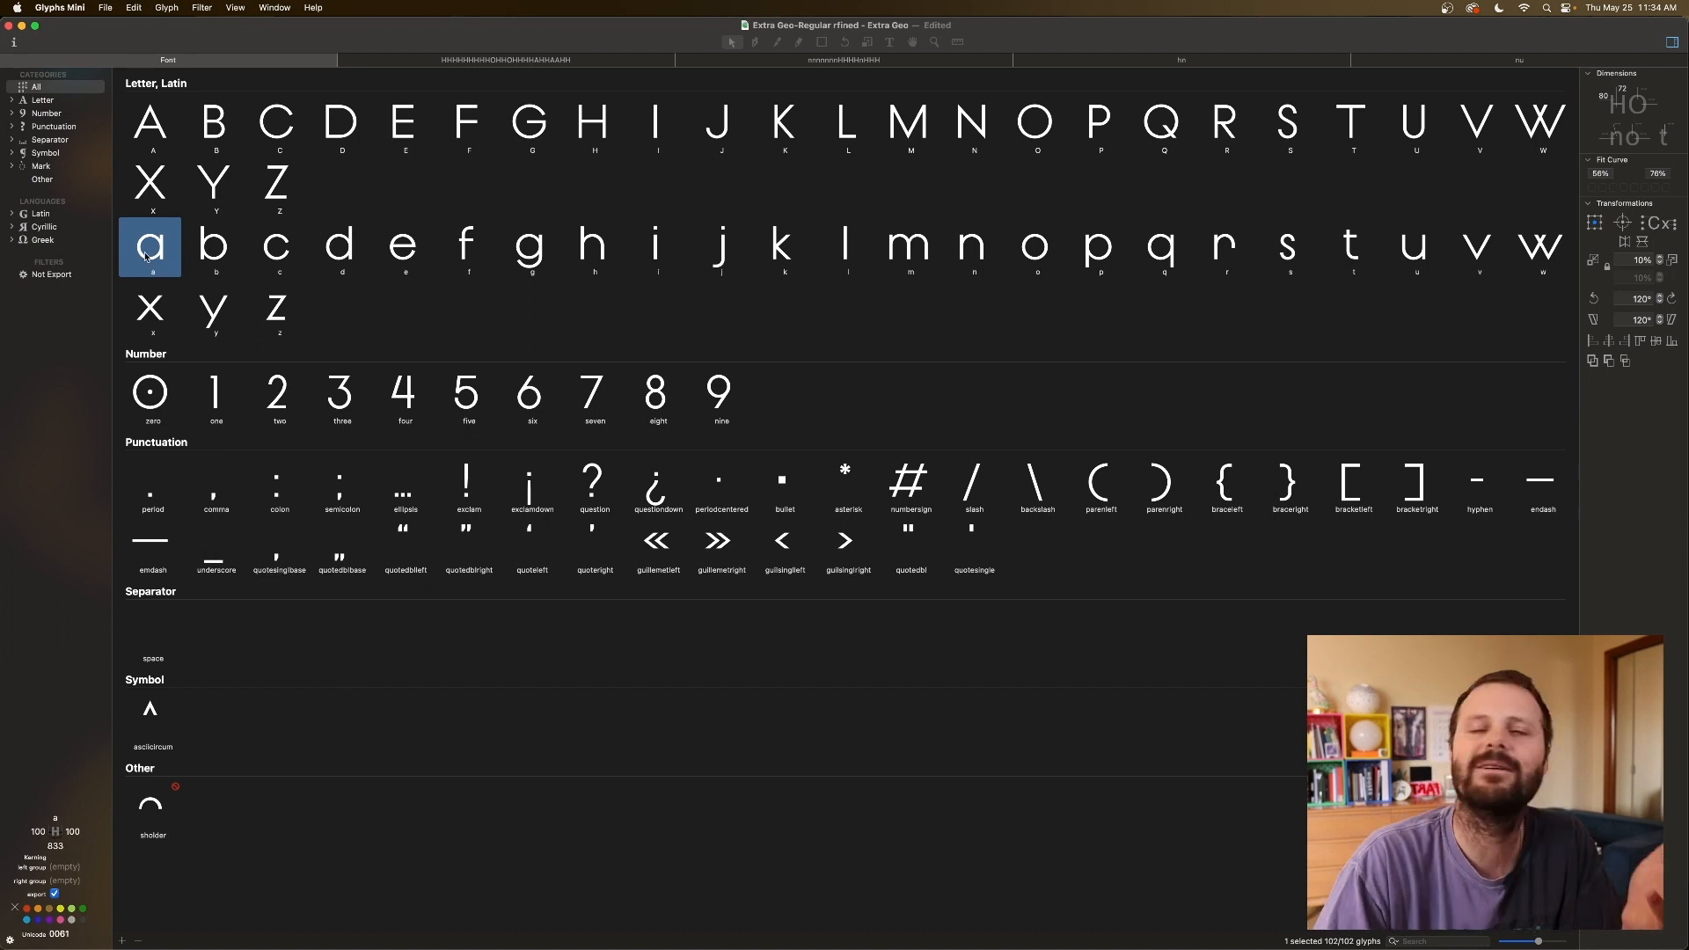
left_click(361, 250)
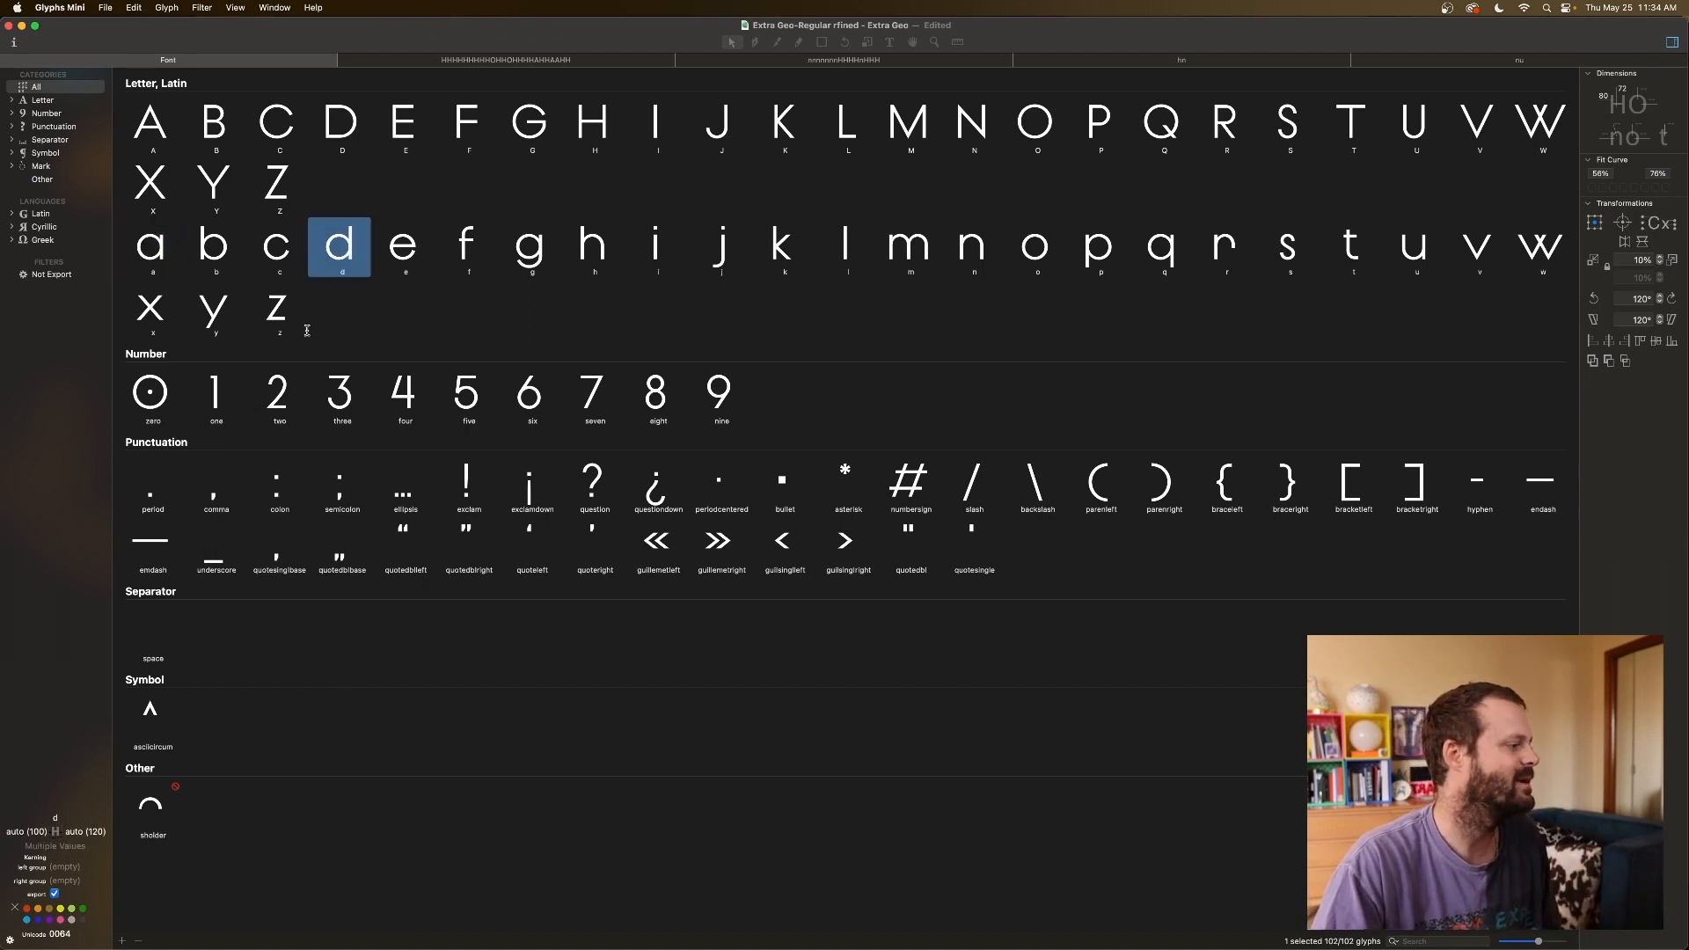
left_click(169, 254)
left_click(74, 832)
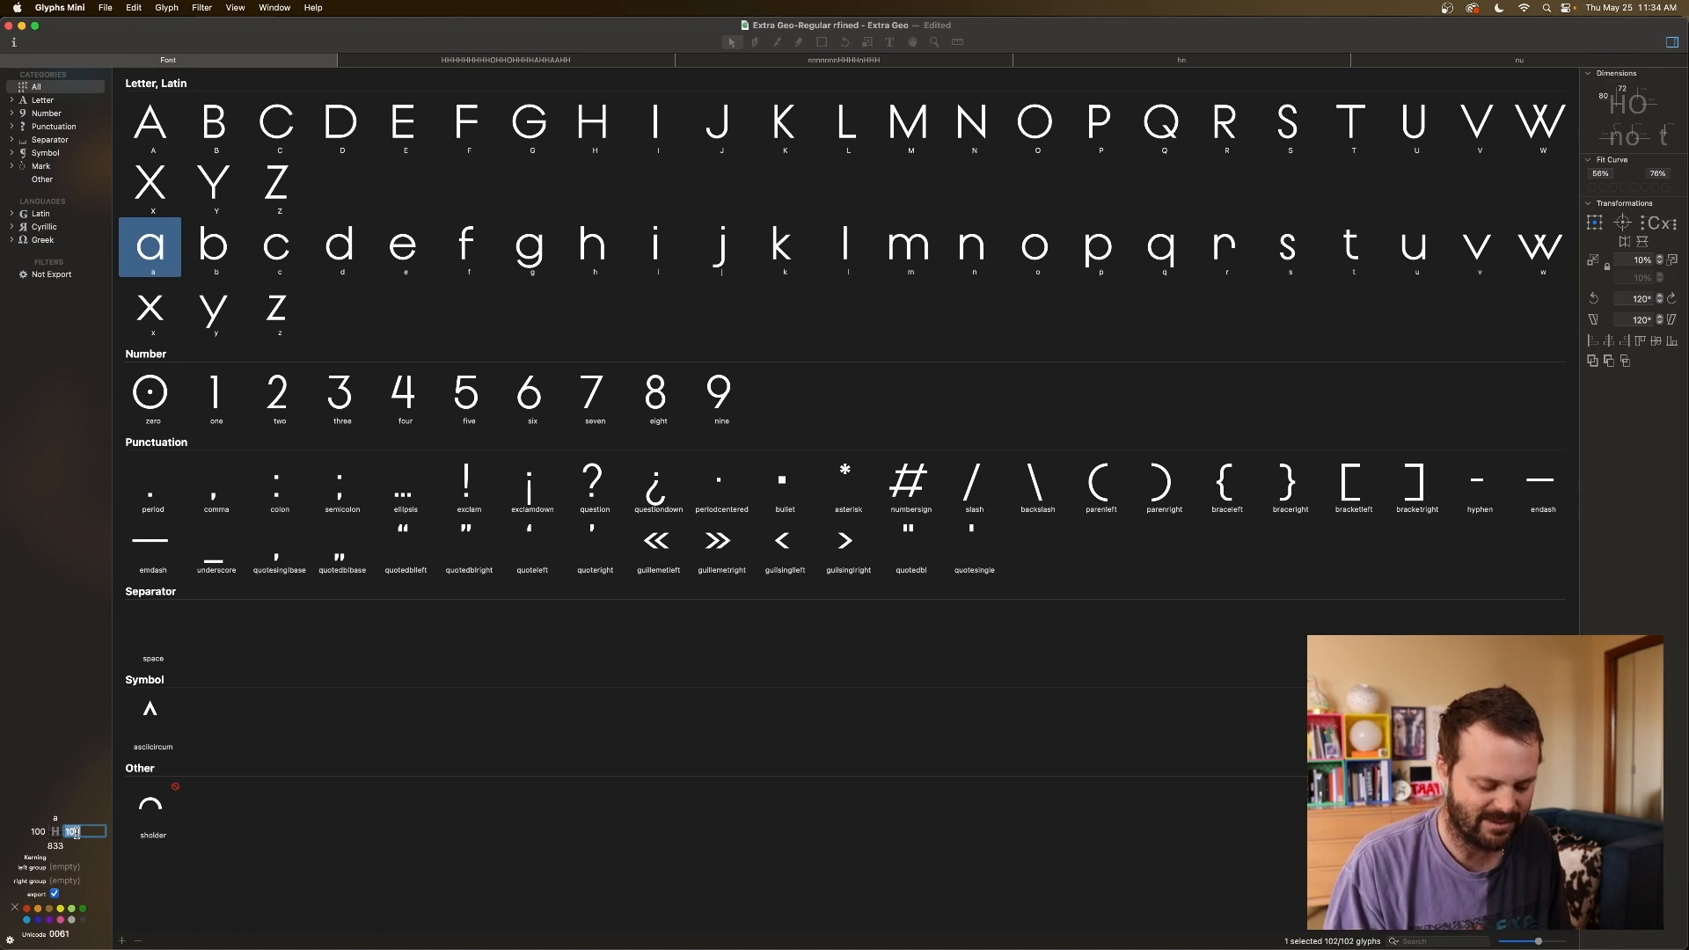
type("=")
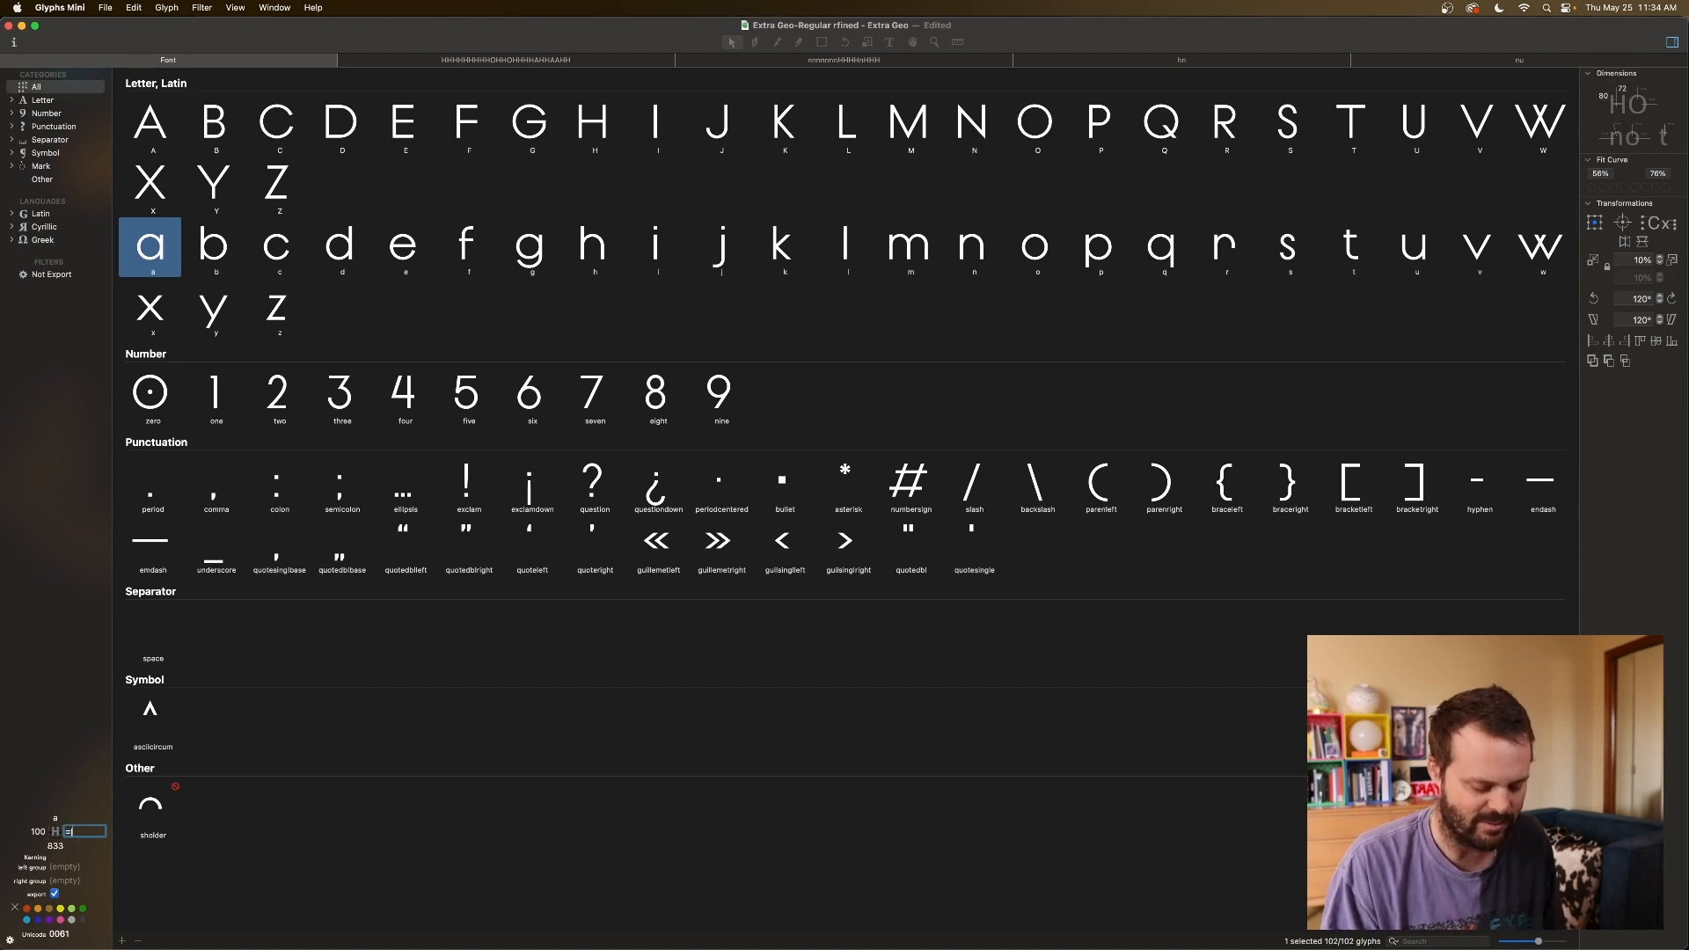
type("n")
key("Return")
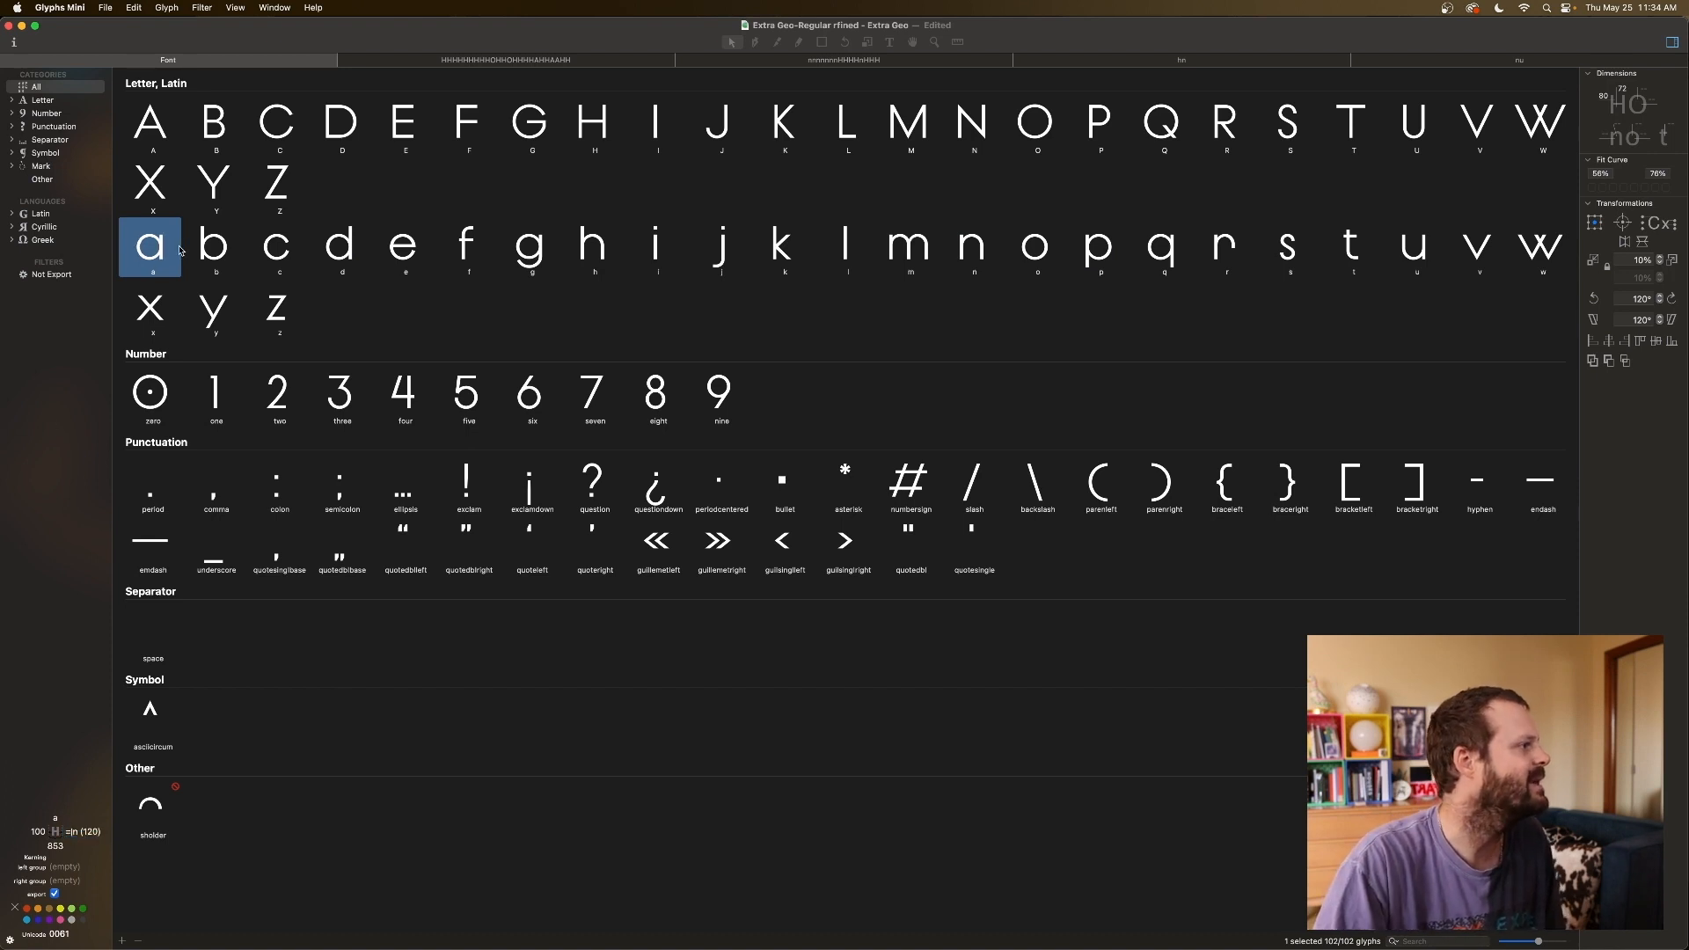
Link d's right sidebearing to n (=n) and check it.
left_click(185, 250)
left_click(279, 250)
left_click(323, 253)
left_click(95, 831)
type("=|")
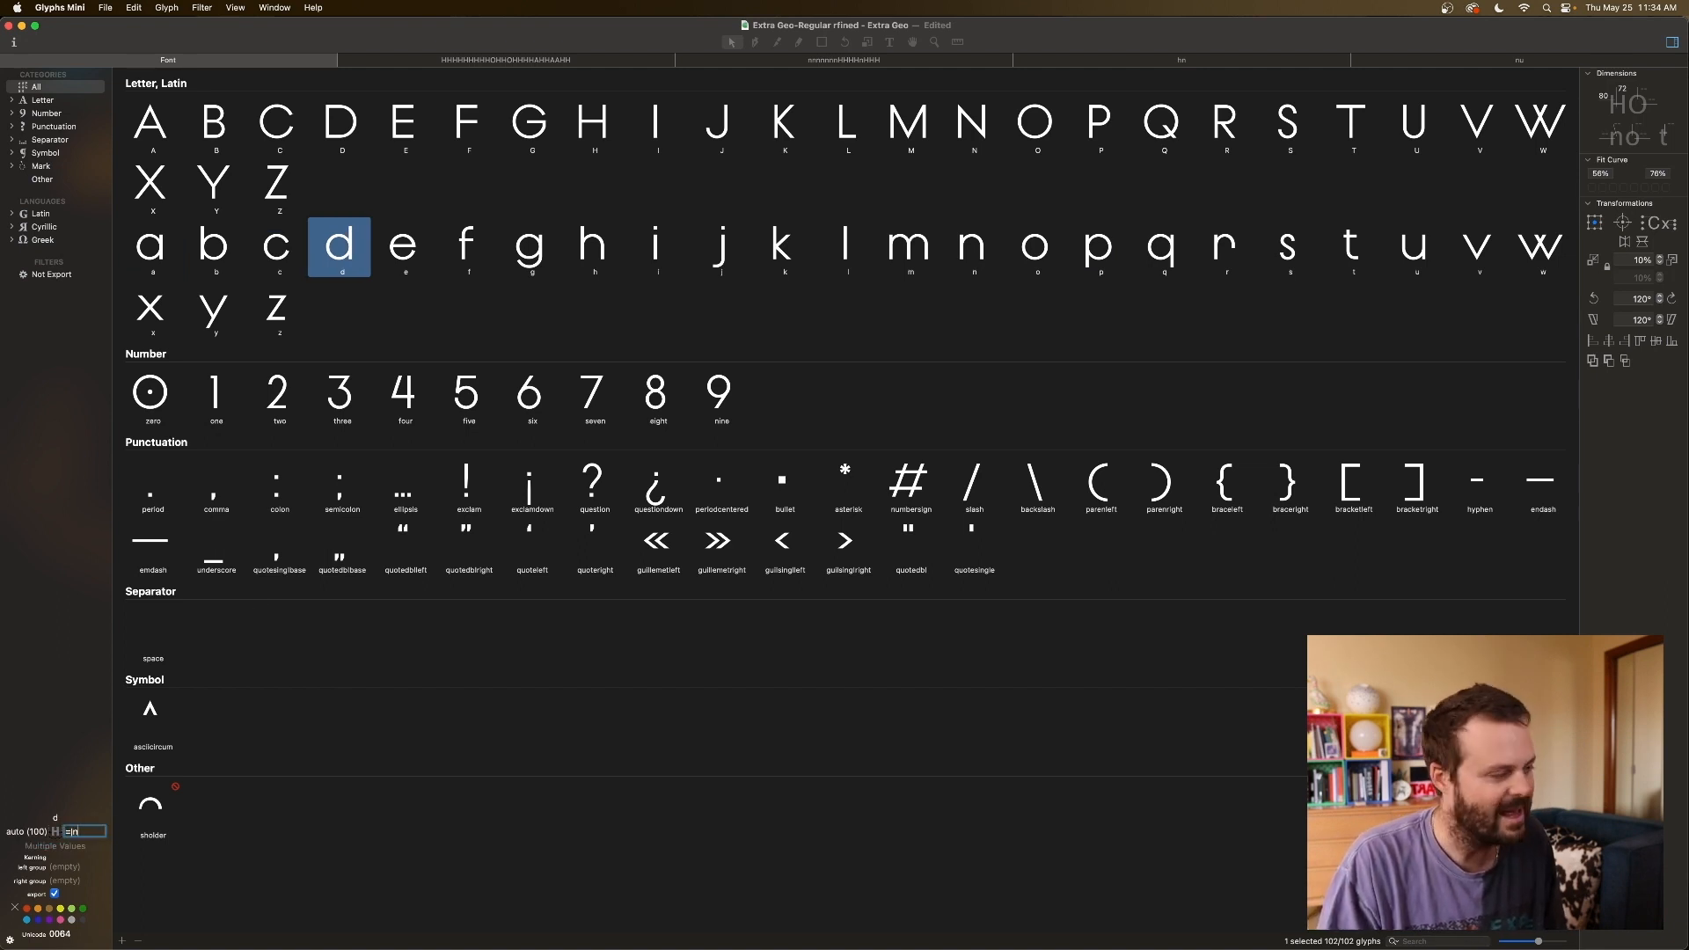
type("n")
key("Return")
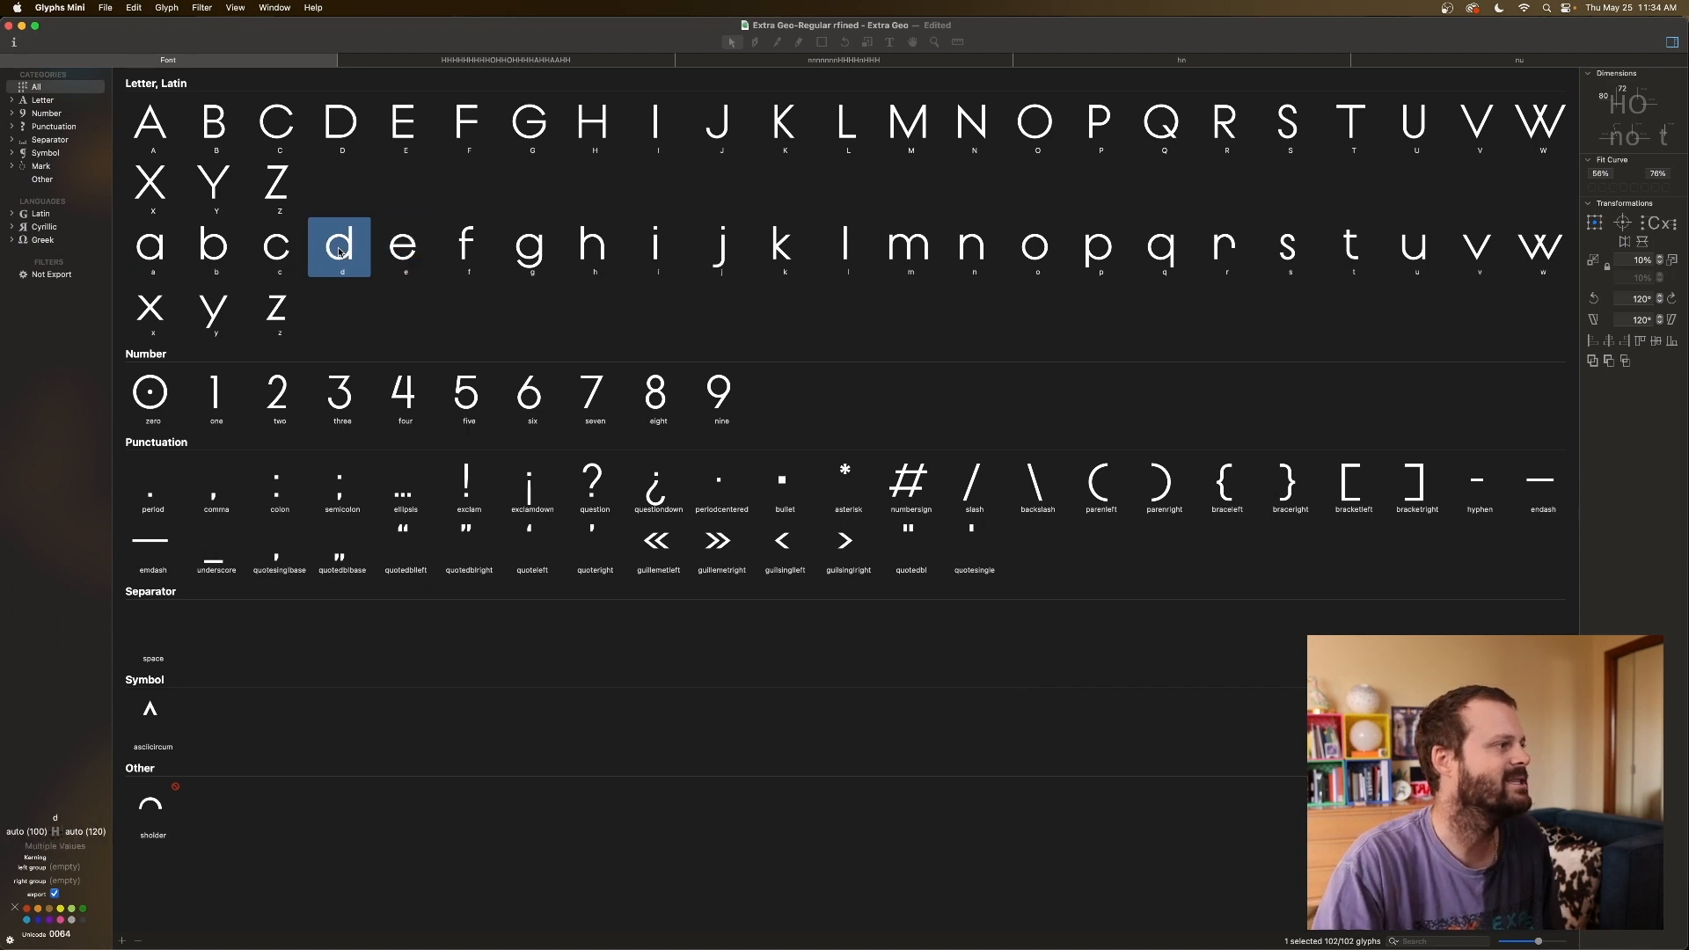
left_click(91, 831)
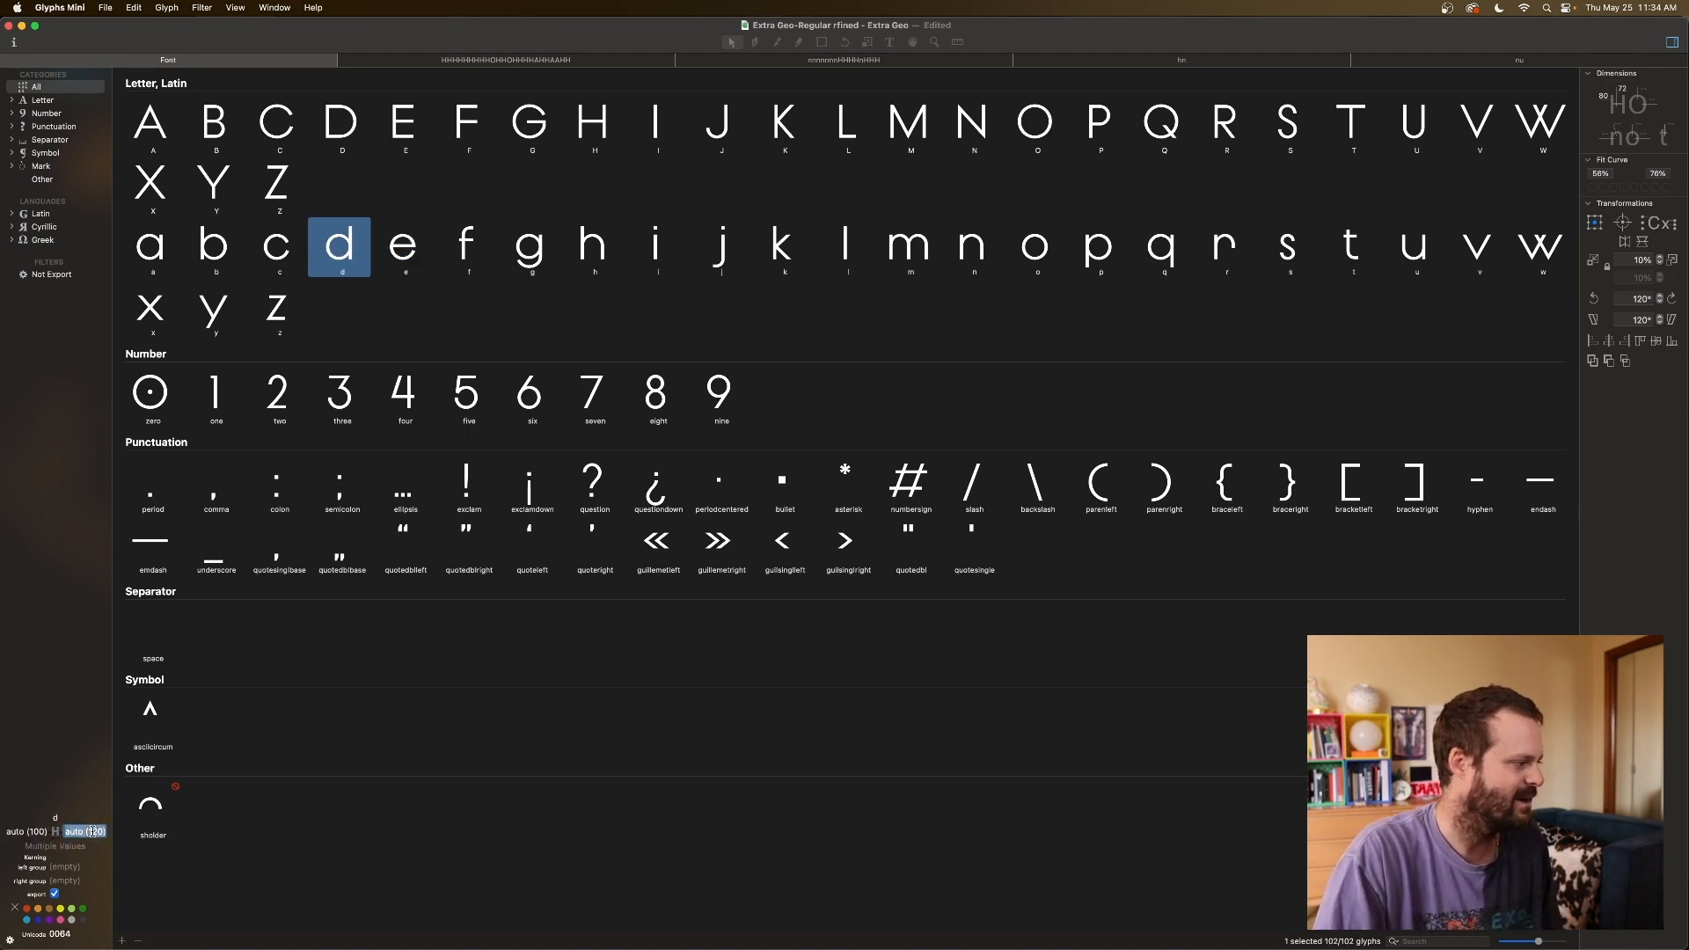
key("Escape")
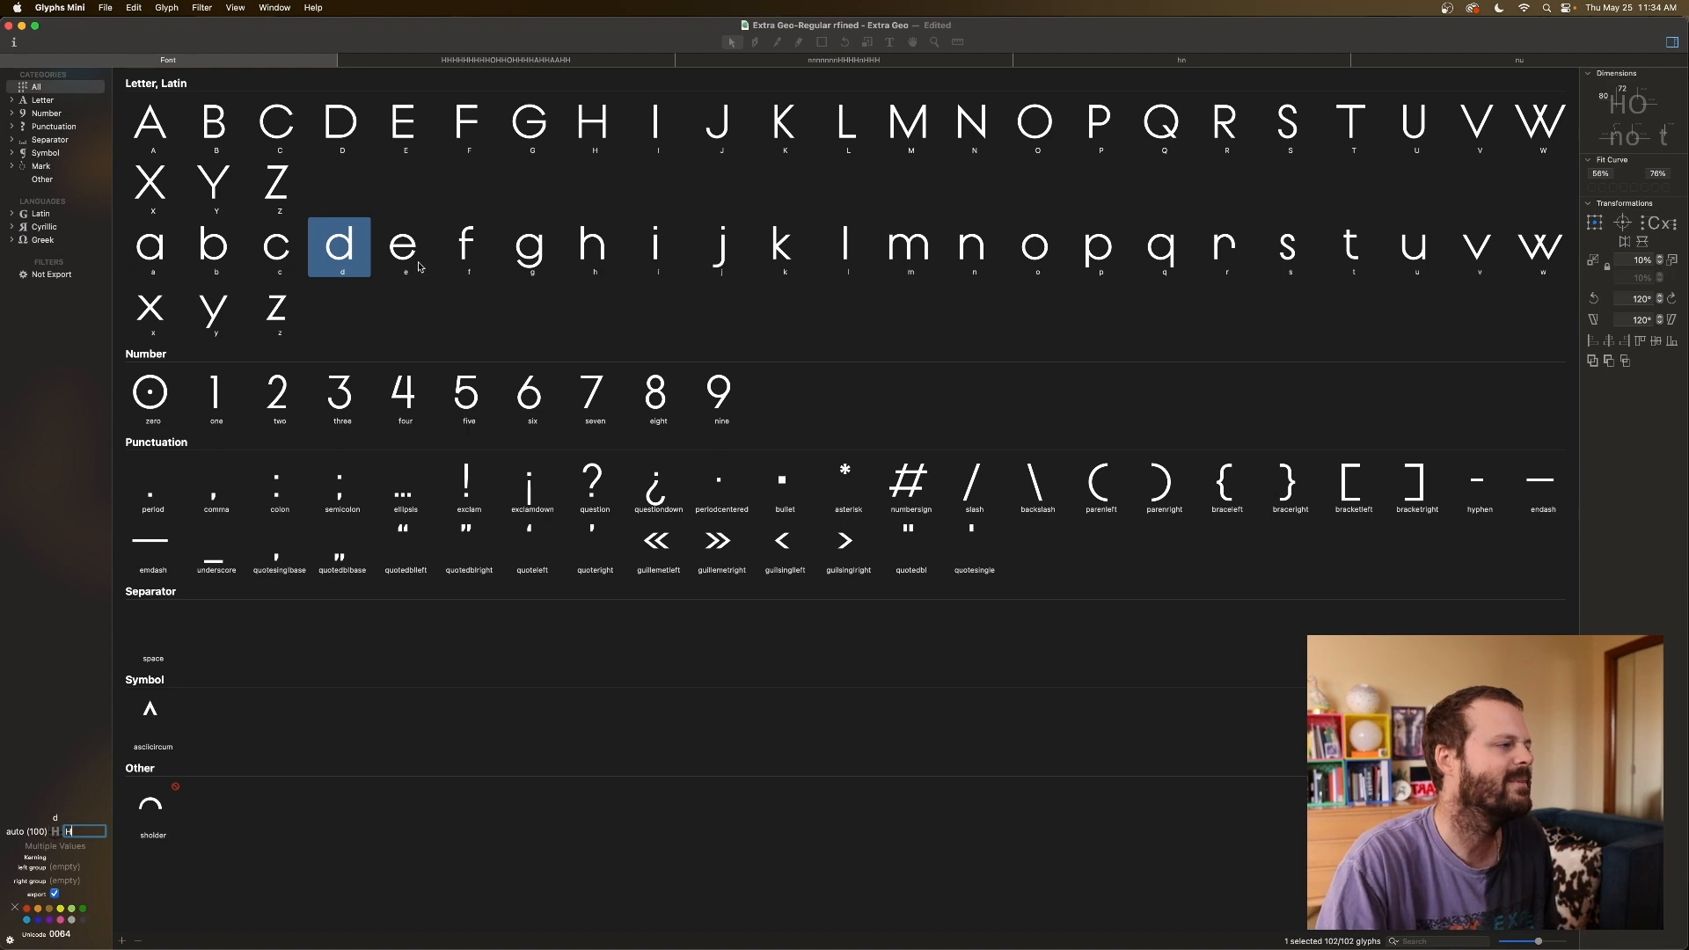
Compare e, p, q, b, d and h metrics, then key k's left sidebearing to H.
left_click(422, 267)
left_click(1108, 248)
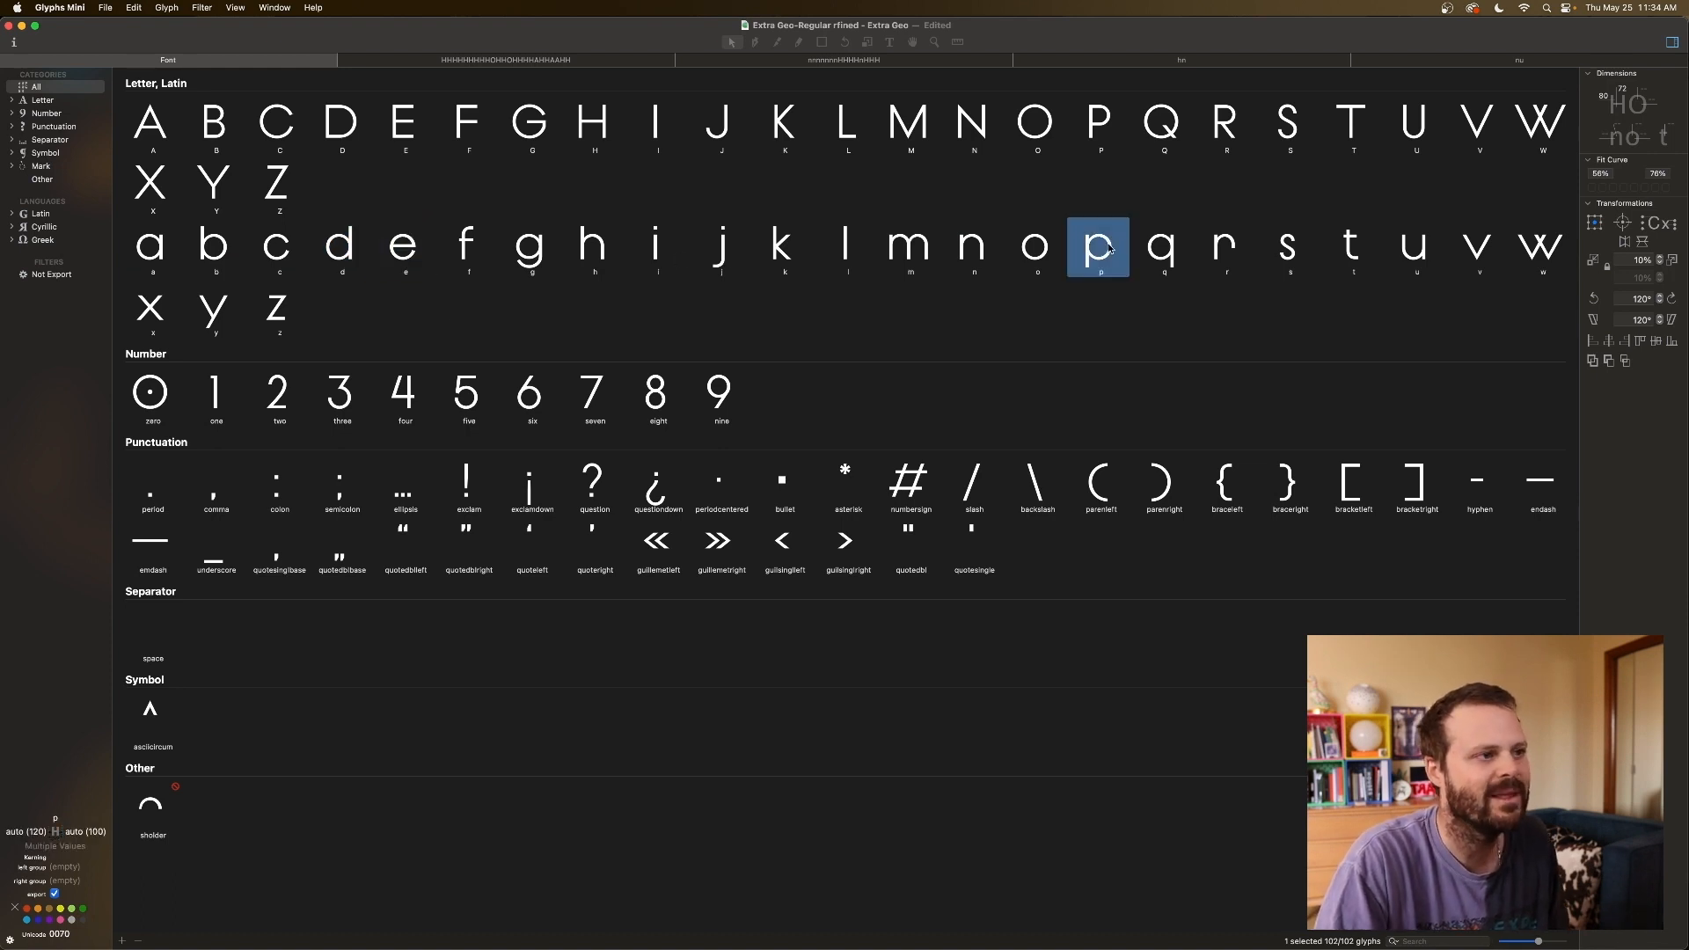
left_click(1173, 257)
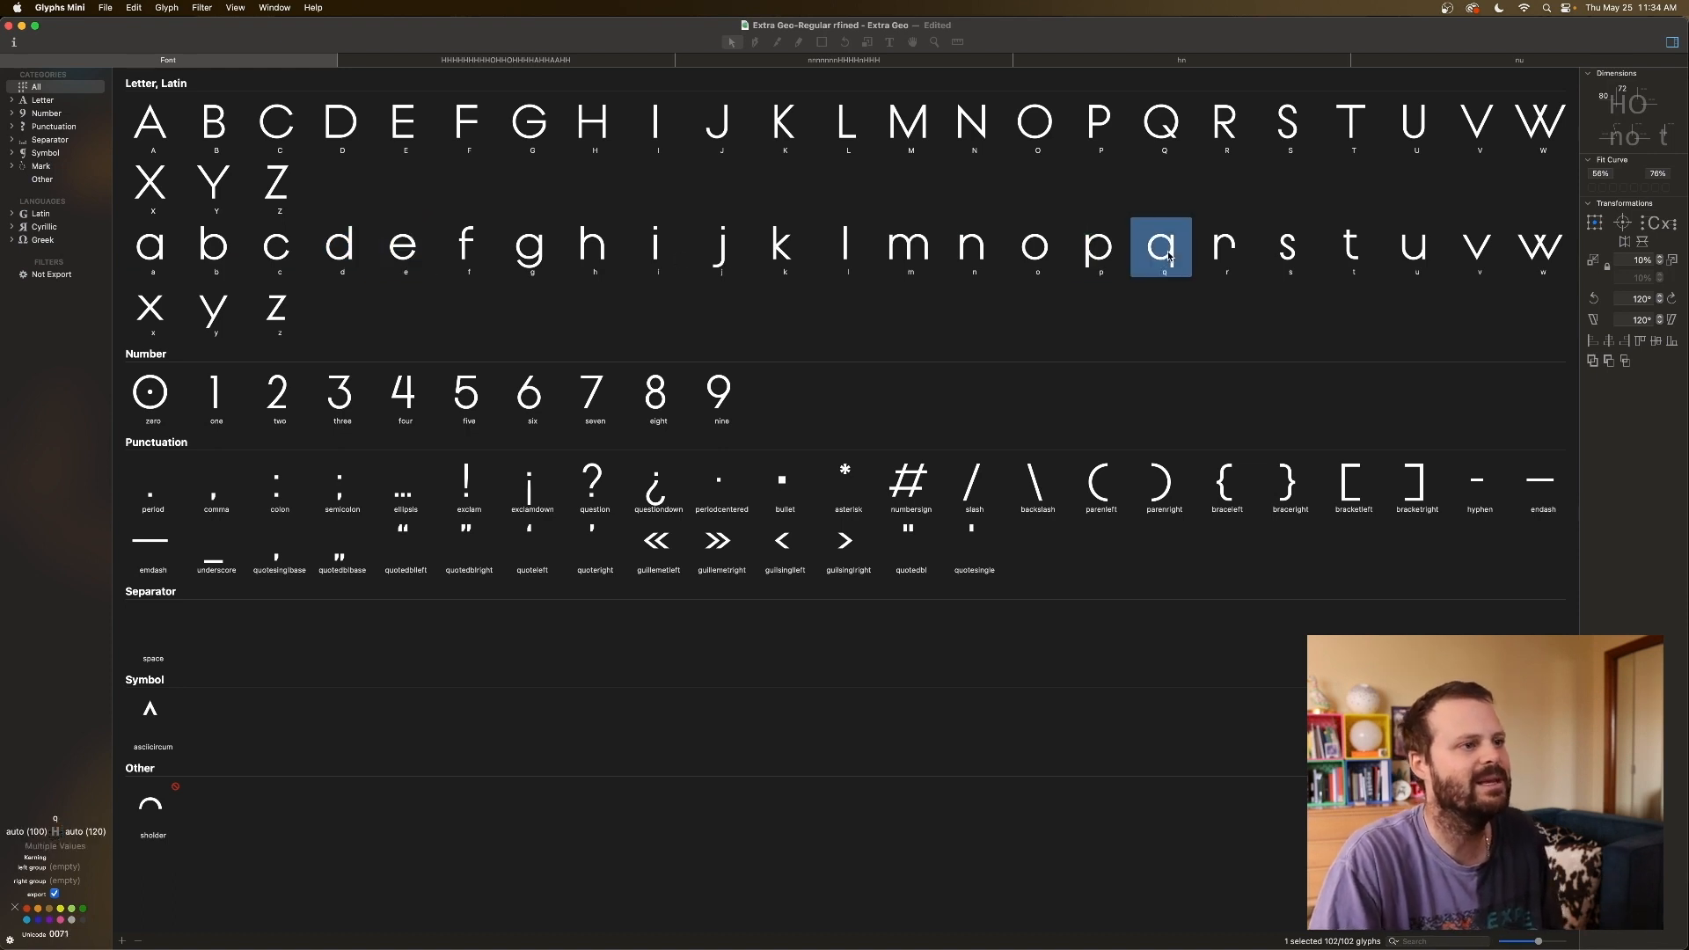
left_click(344, 253)
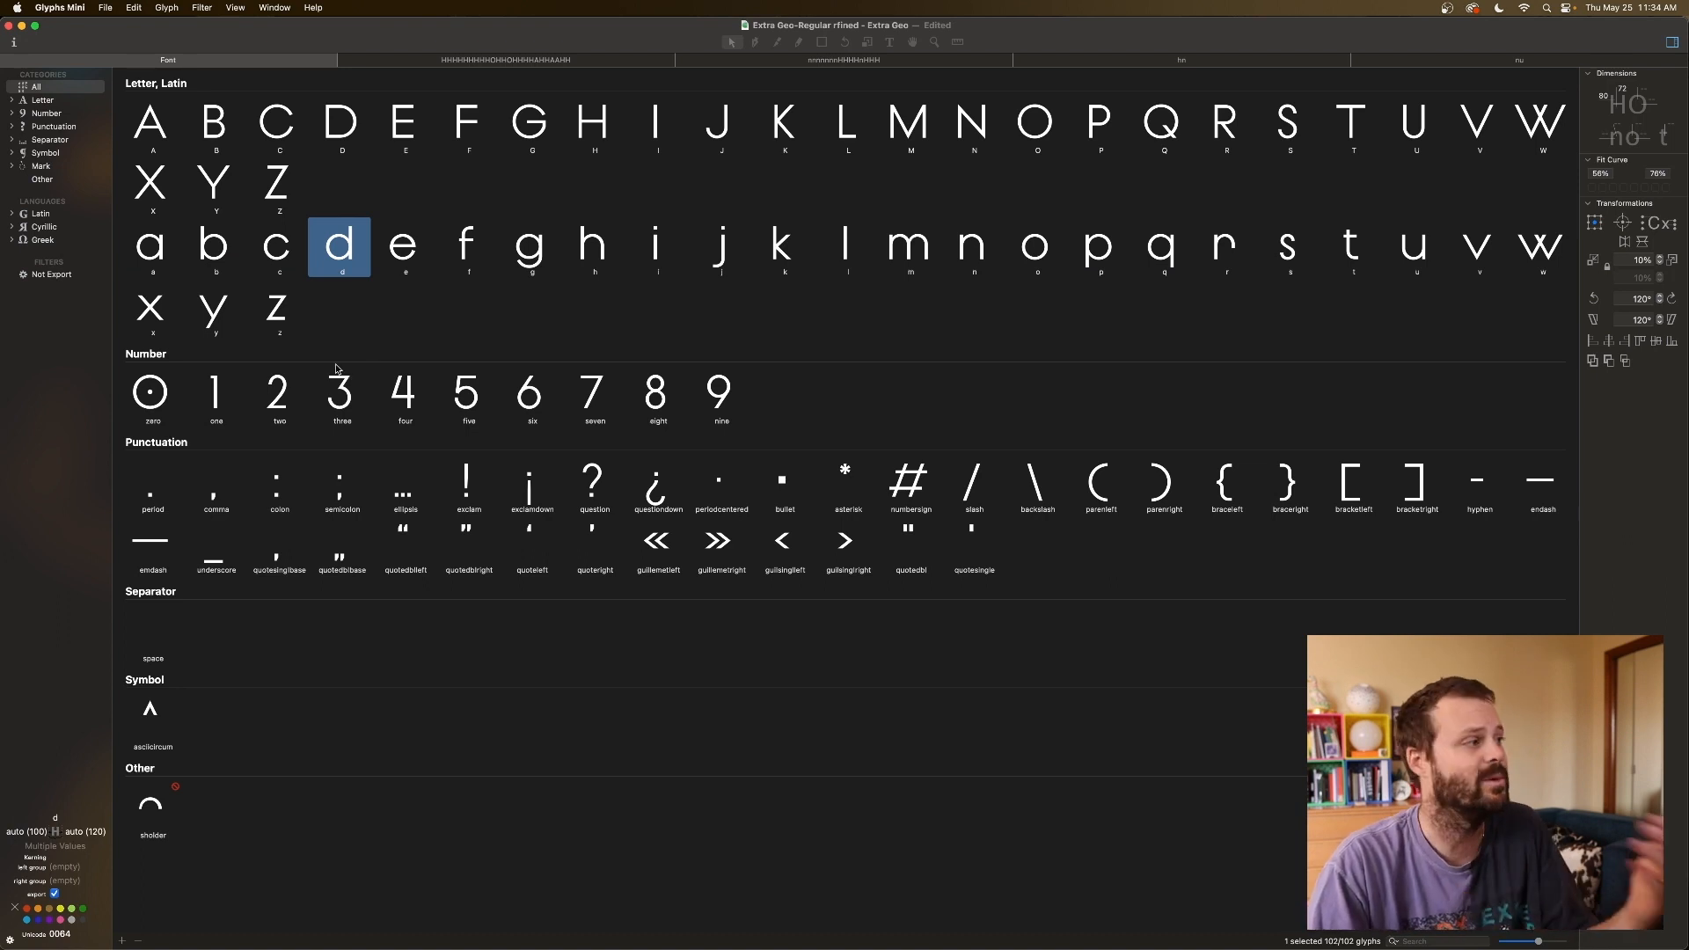
left_click(220, 247)
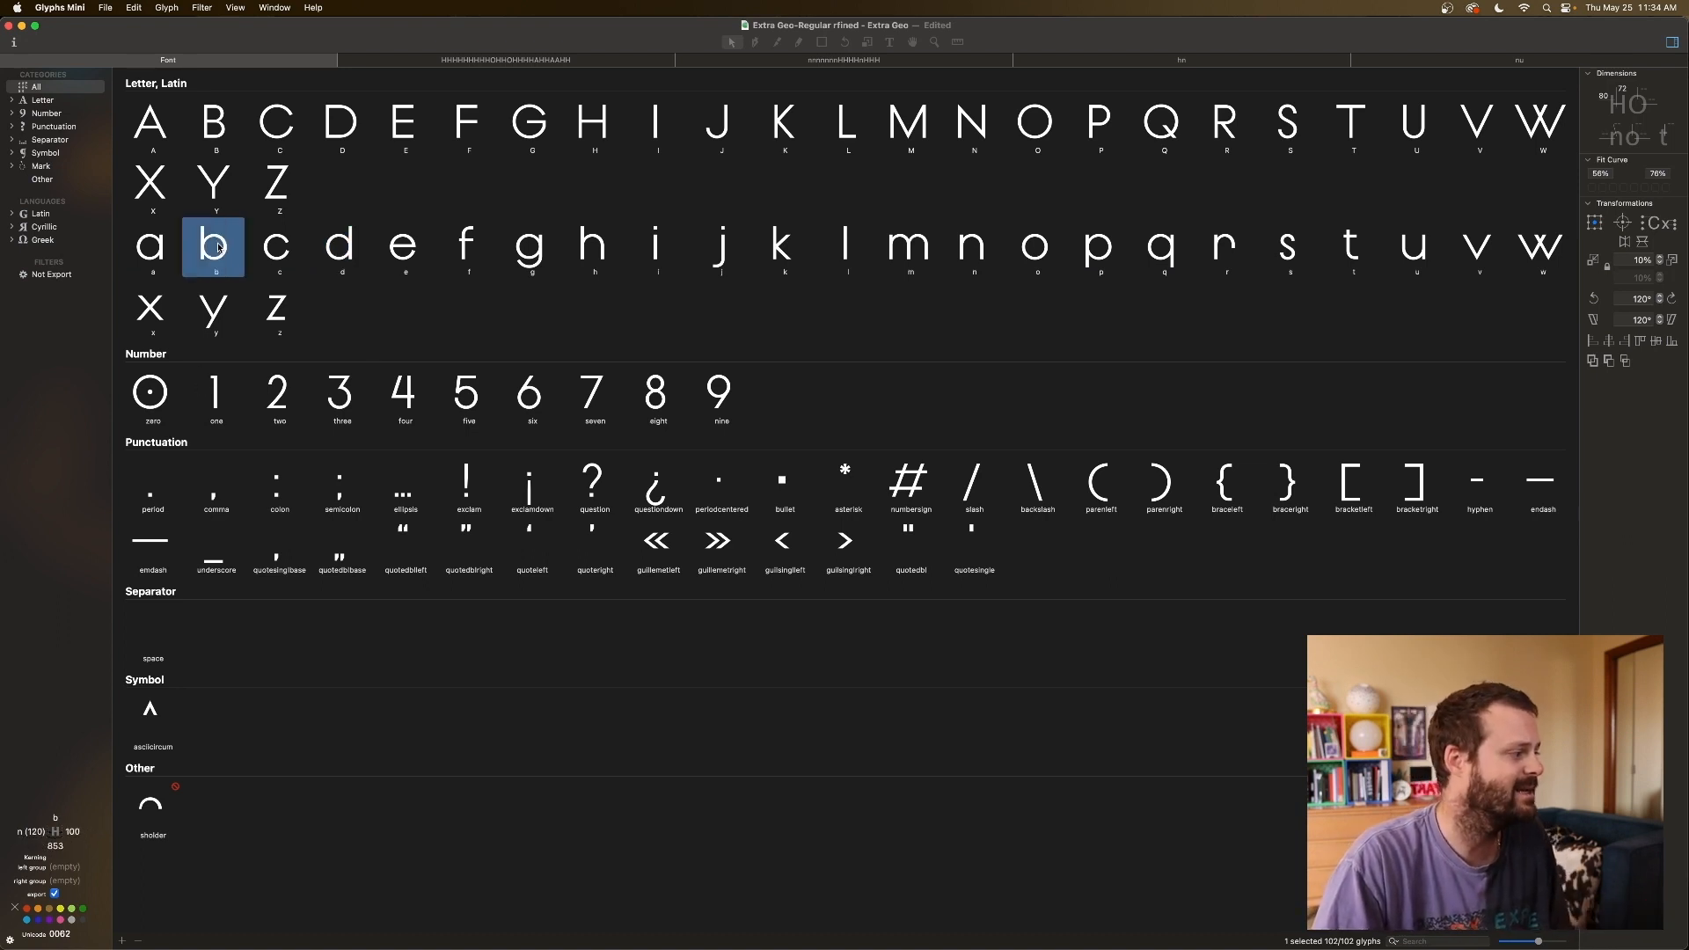
left_click(338, 246)
left_click(391, 252)
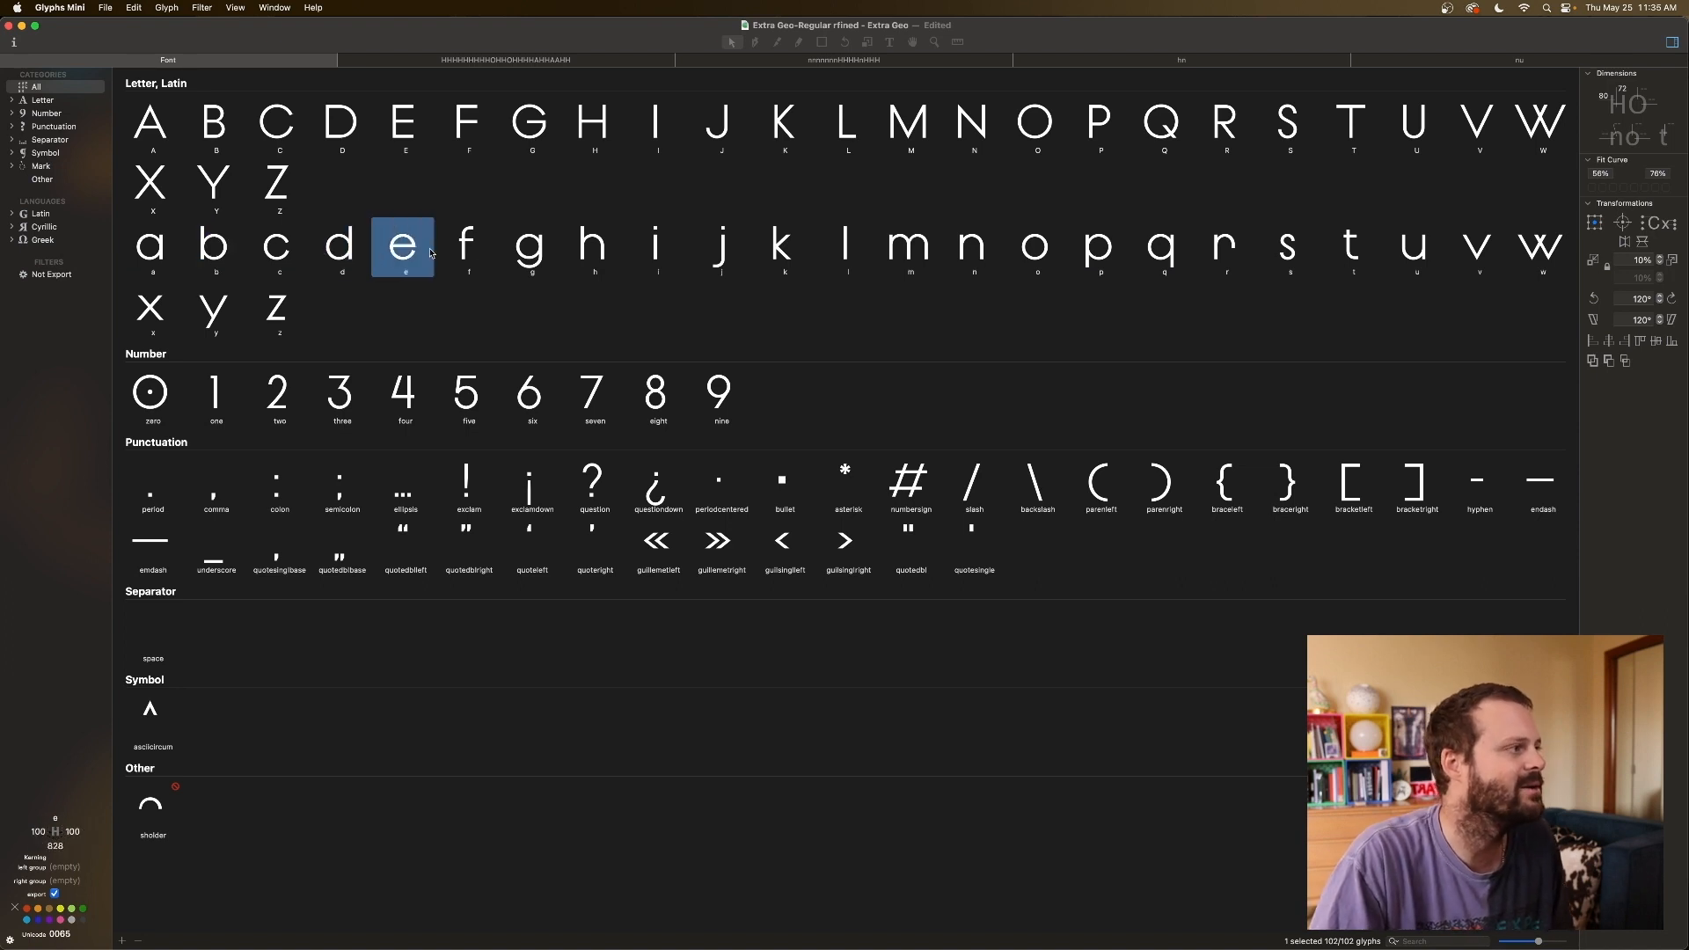
left_click(595, 251)
left_click(797, 252)
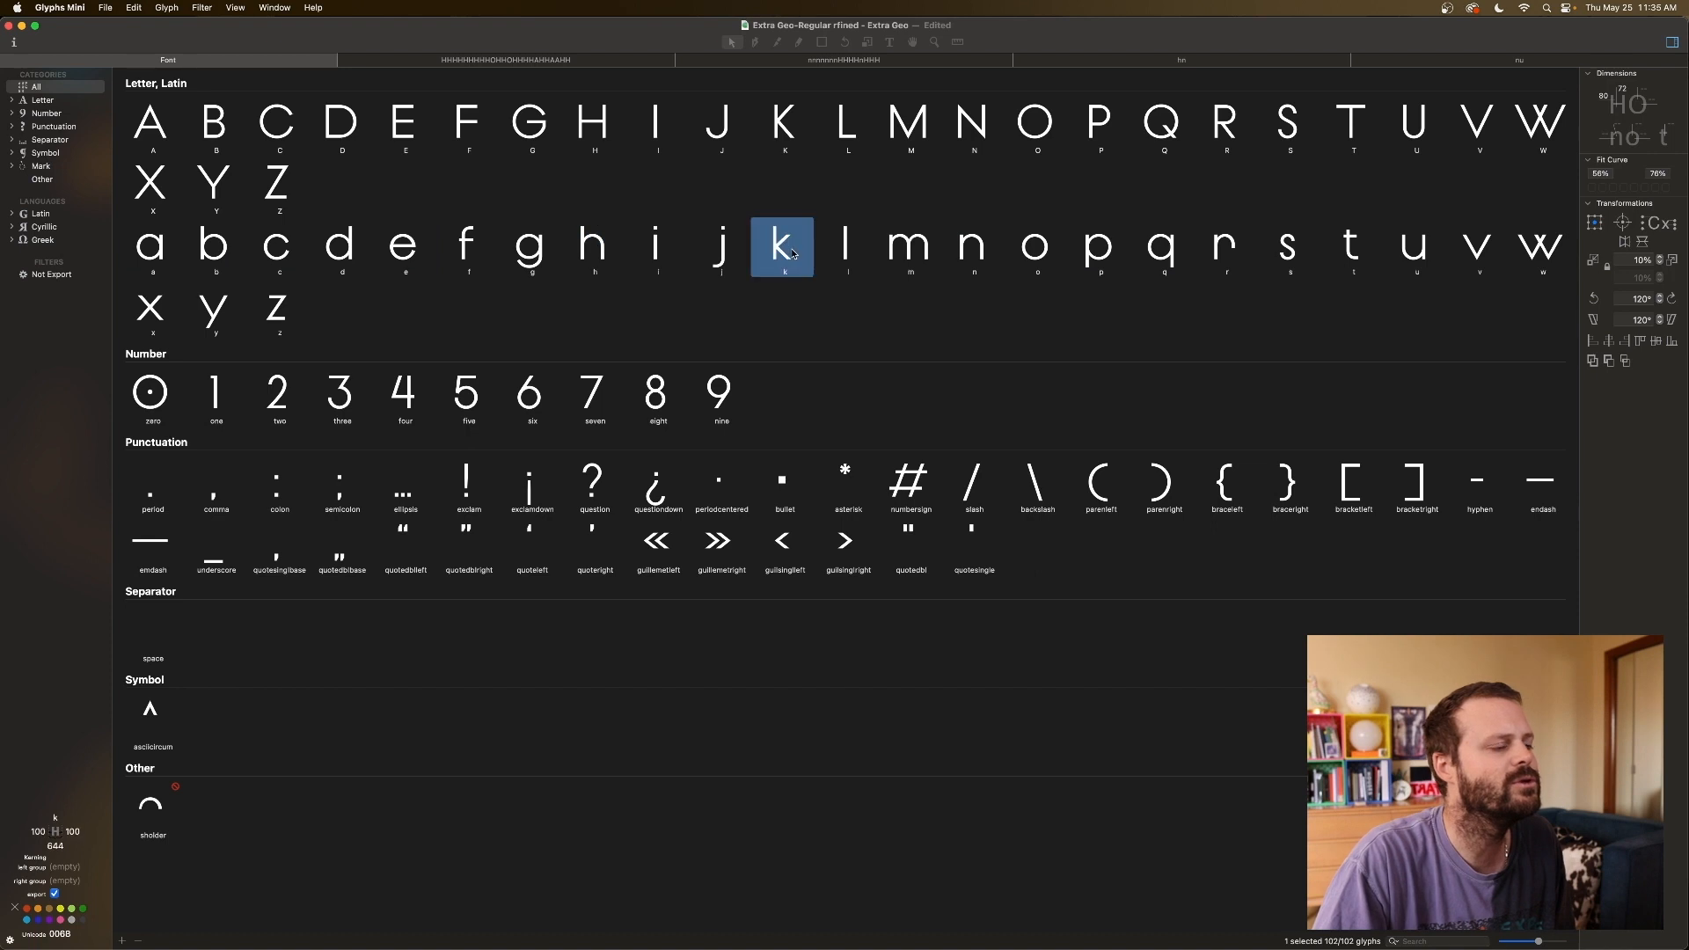
left_click(35, 832)
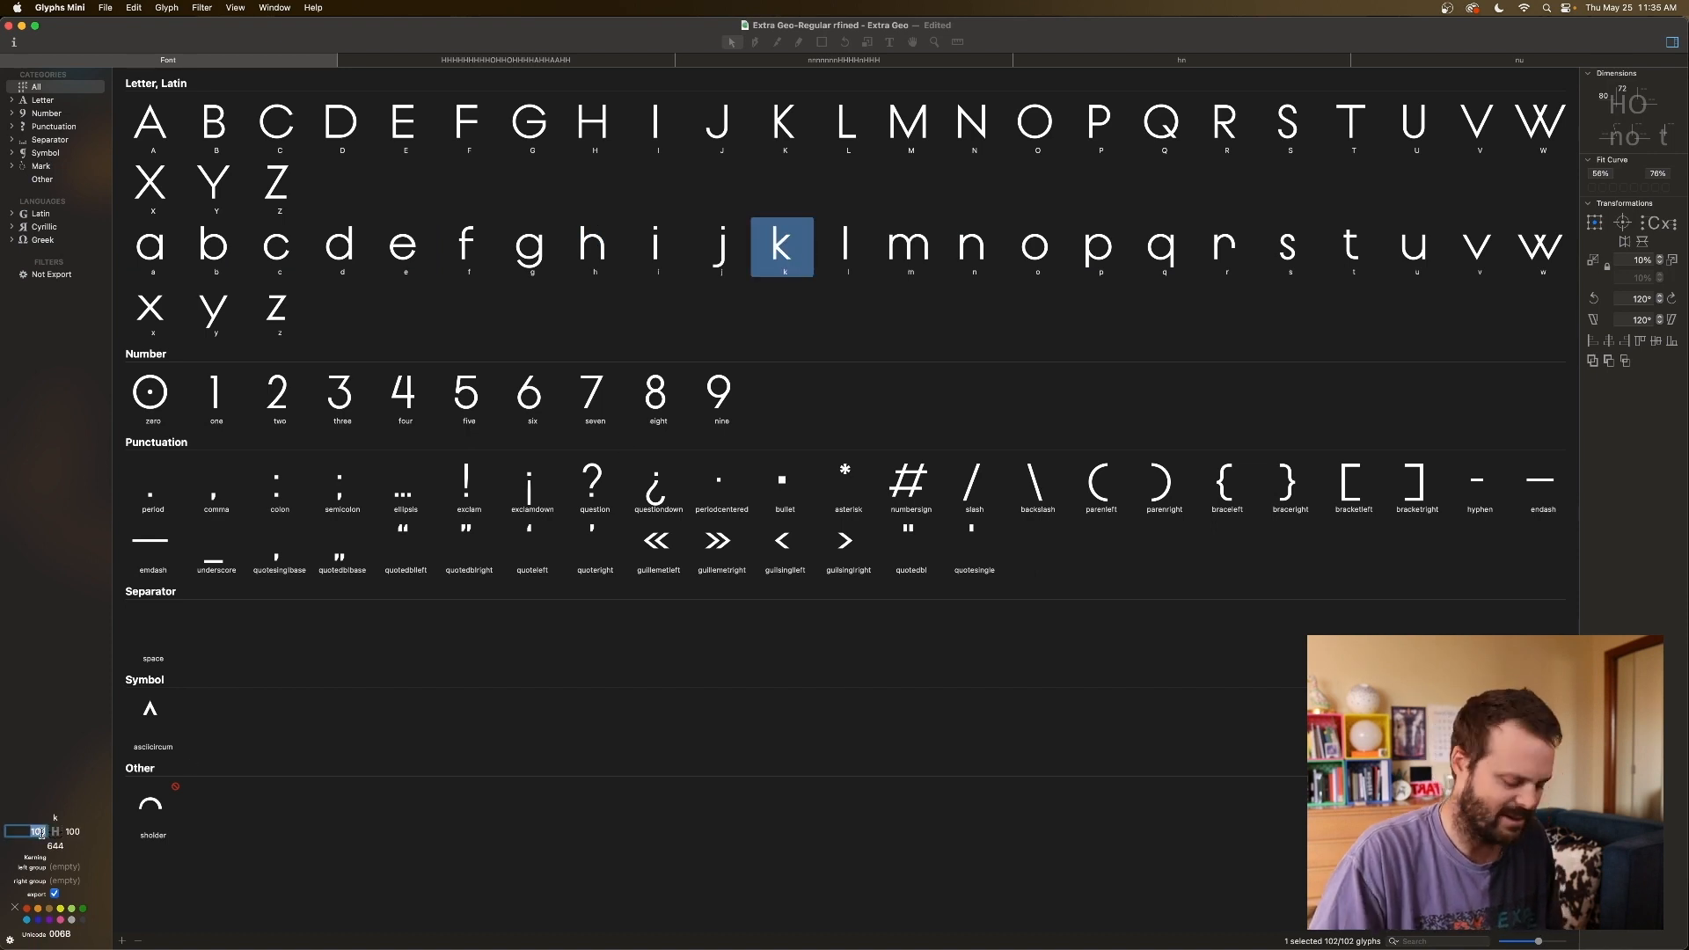
type("H")
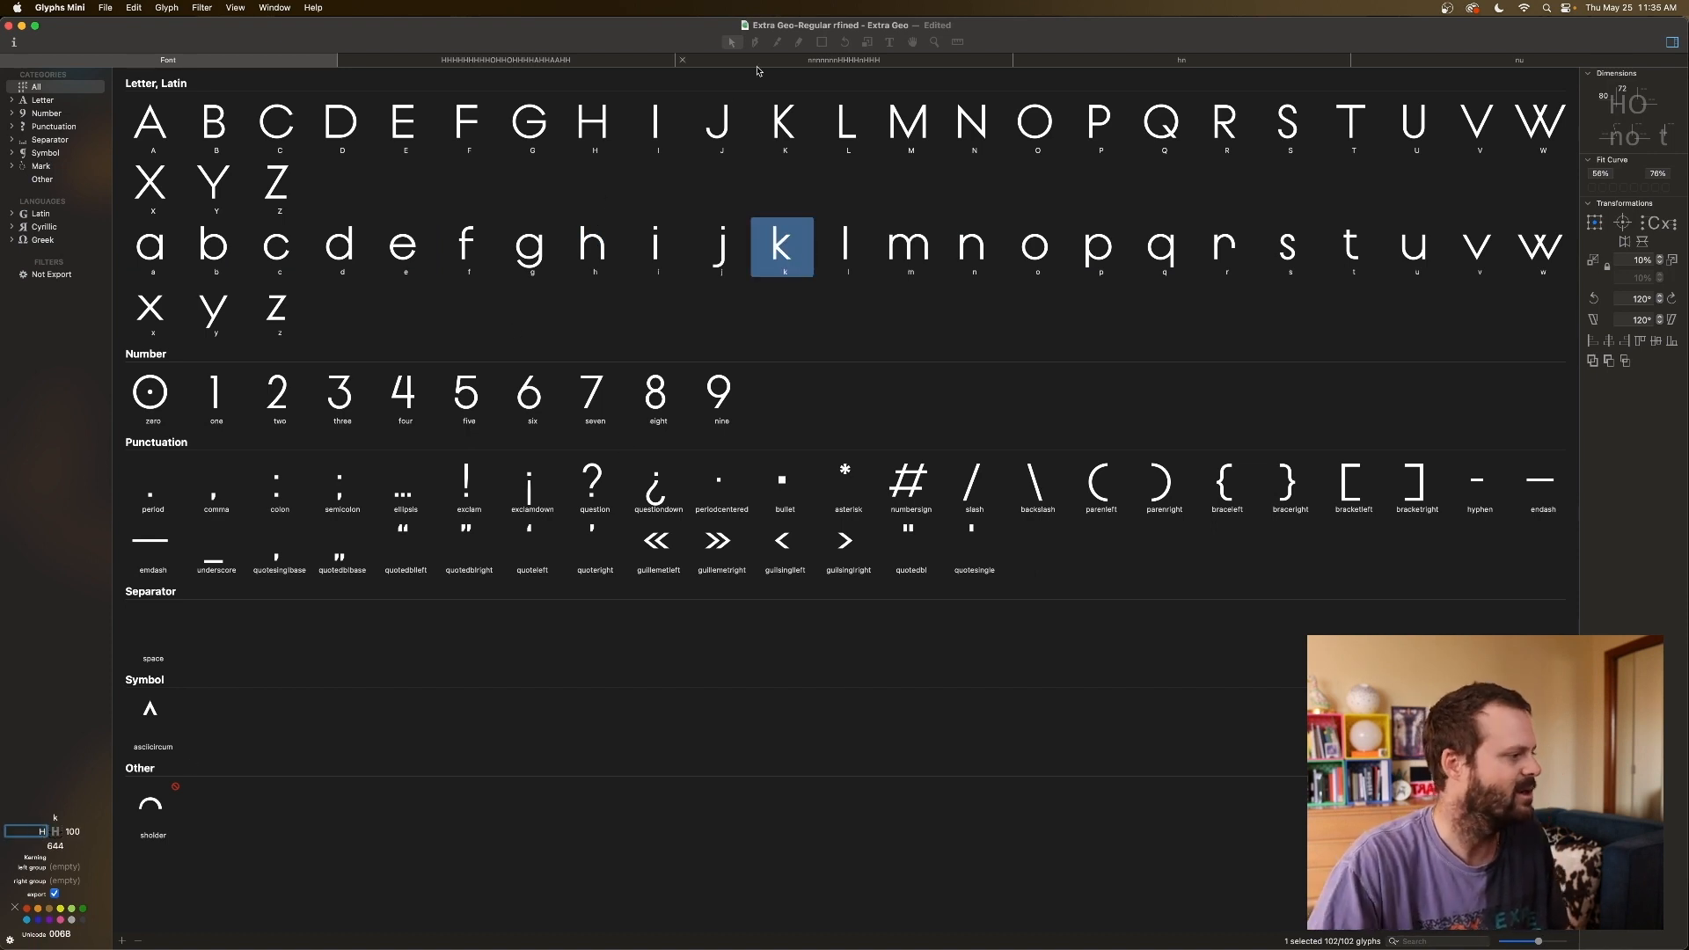
Key b's left sidebearing to H (120) and verify it.
left_click(871, 255)
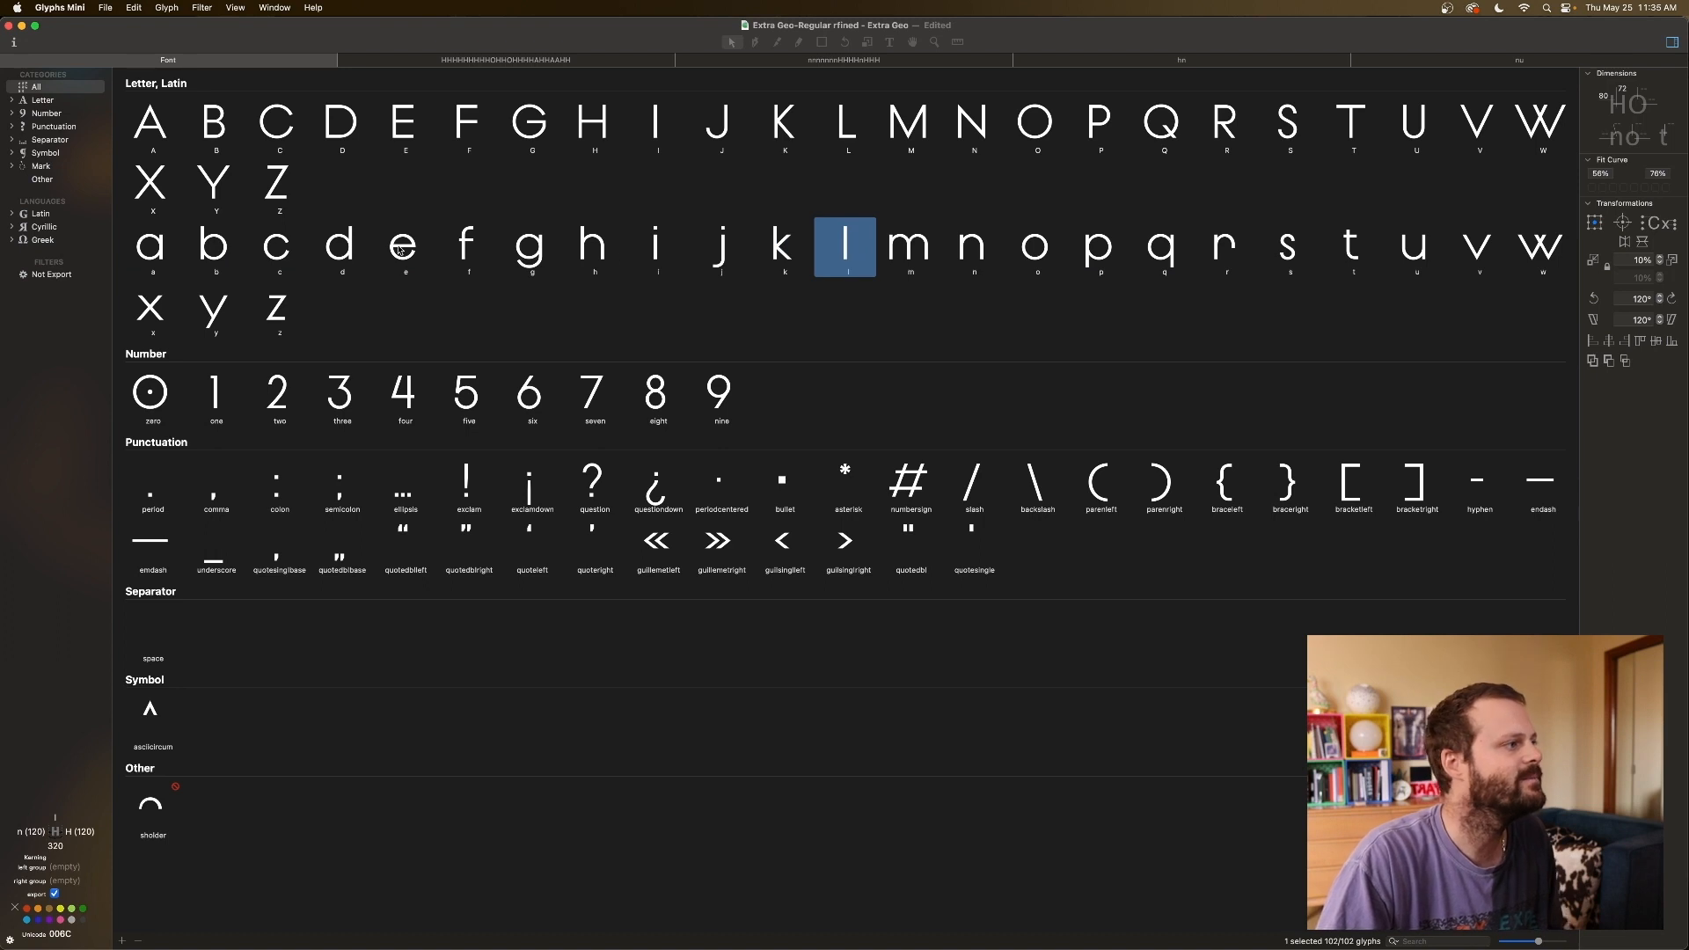
left_click(218, 255)
left_click(34, 831)
type("H")
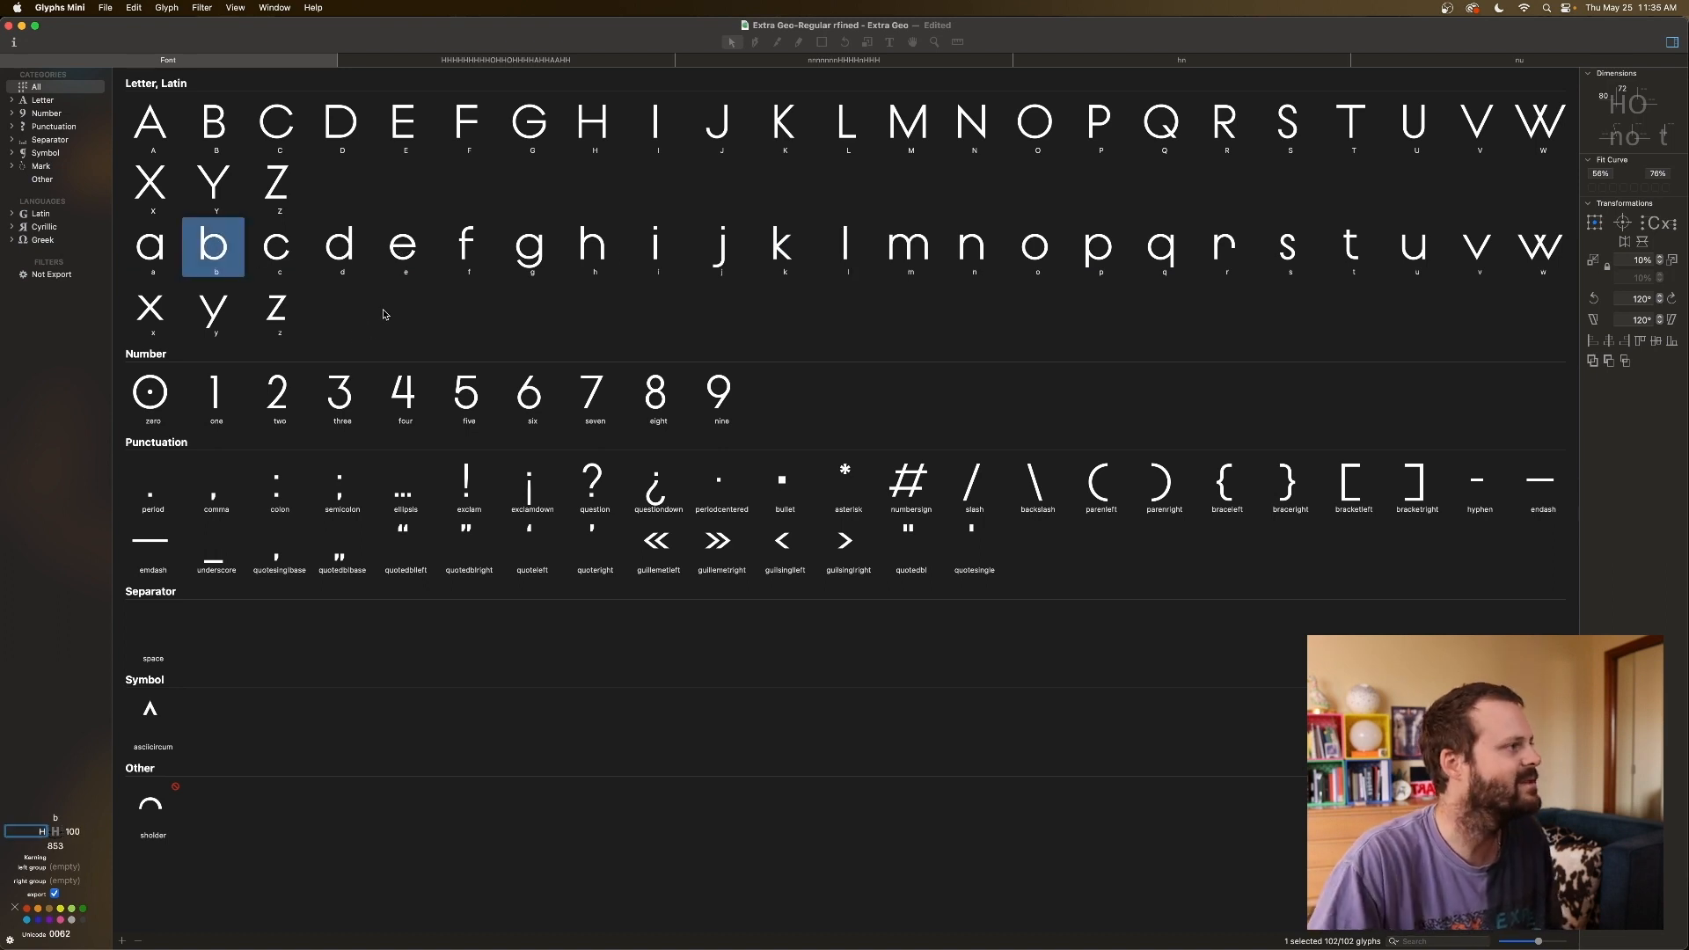
left_click(345, 260)
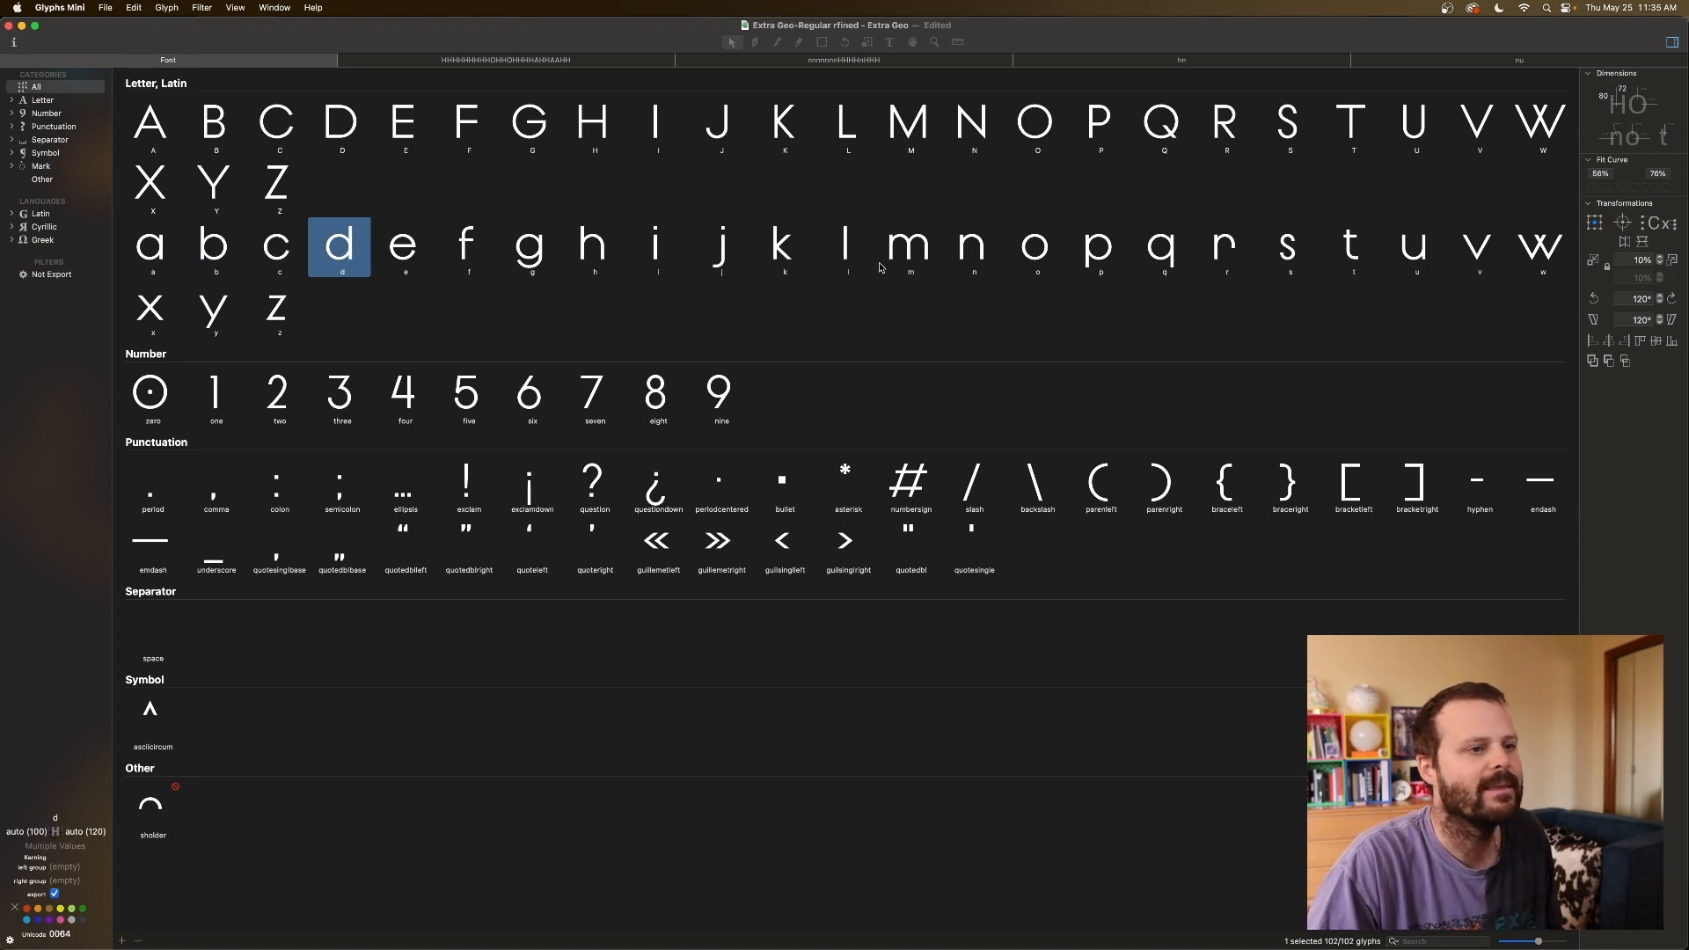
left_click(195, 257)
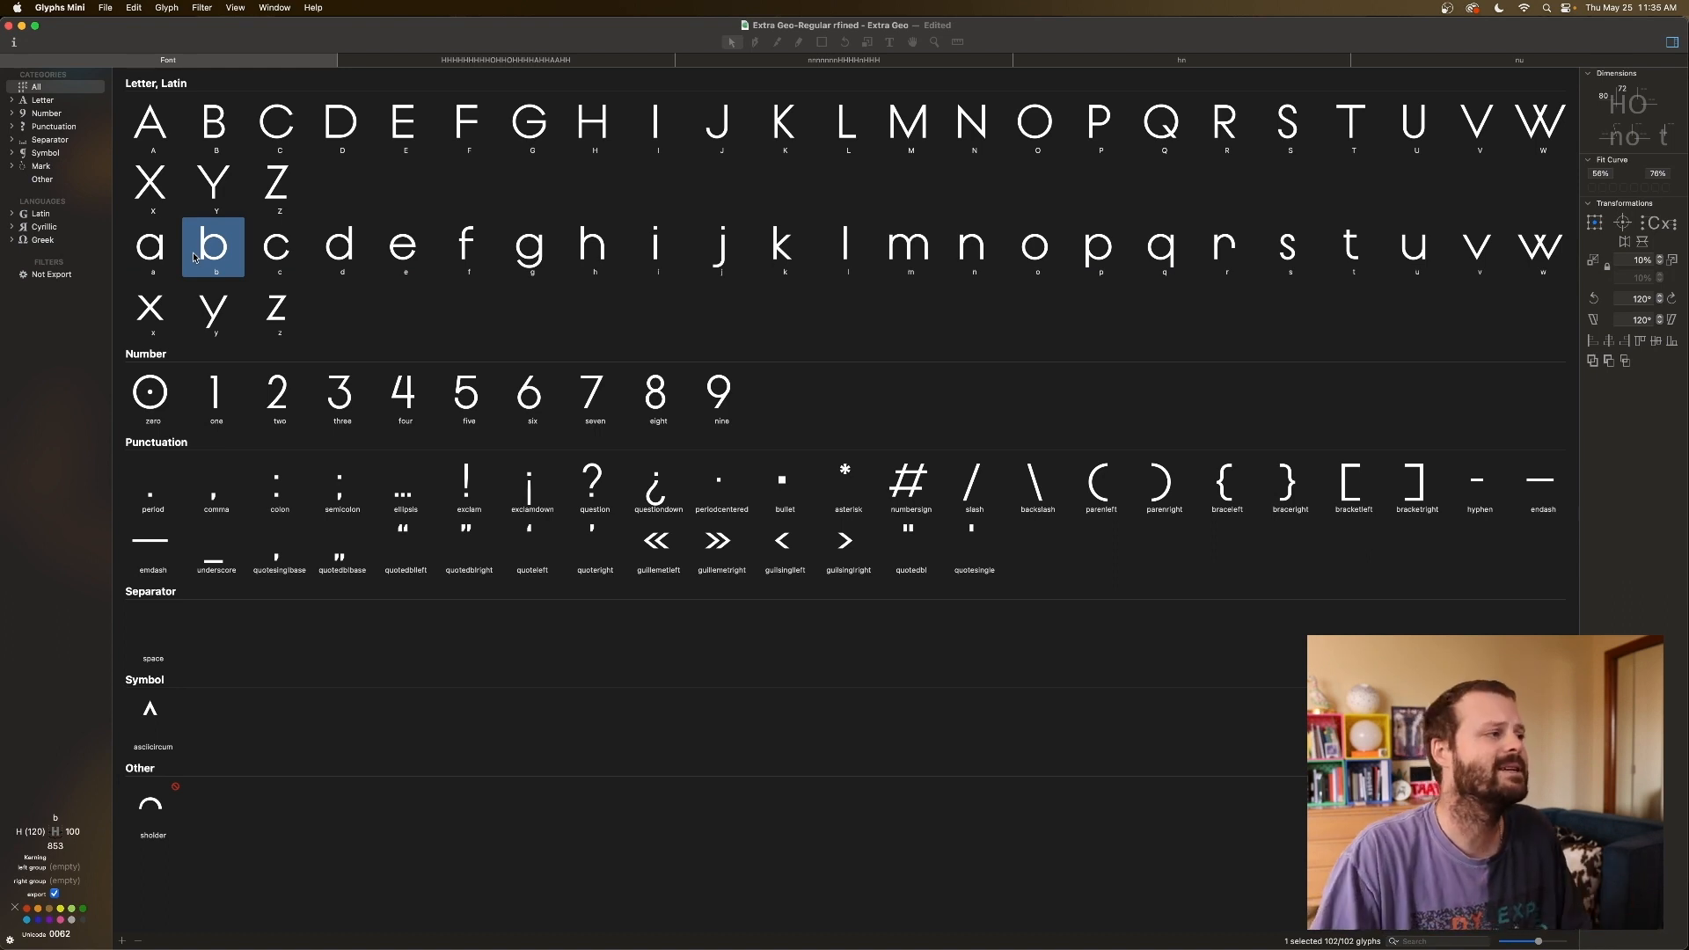
Open the a glyph and replace its text line with the test string nnonnonn.
double_click(151, 255)
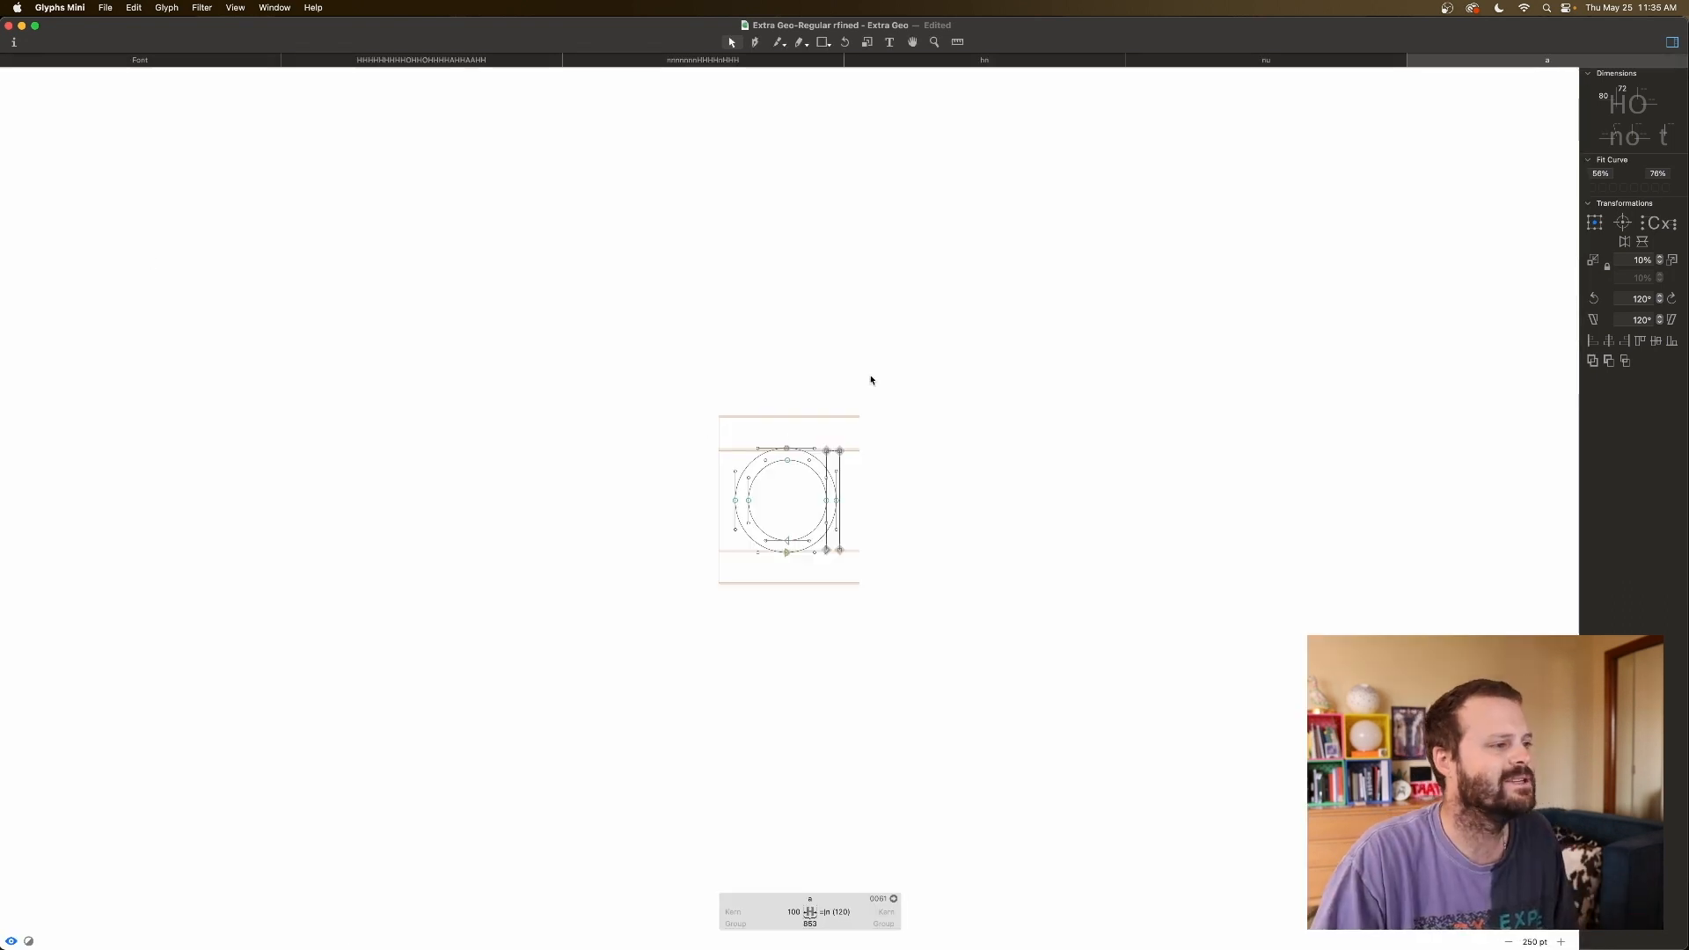
key("t")
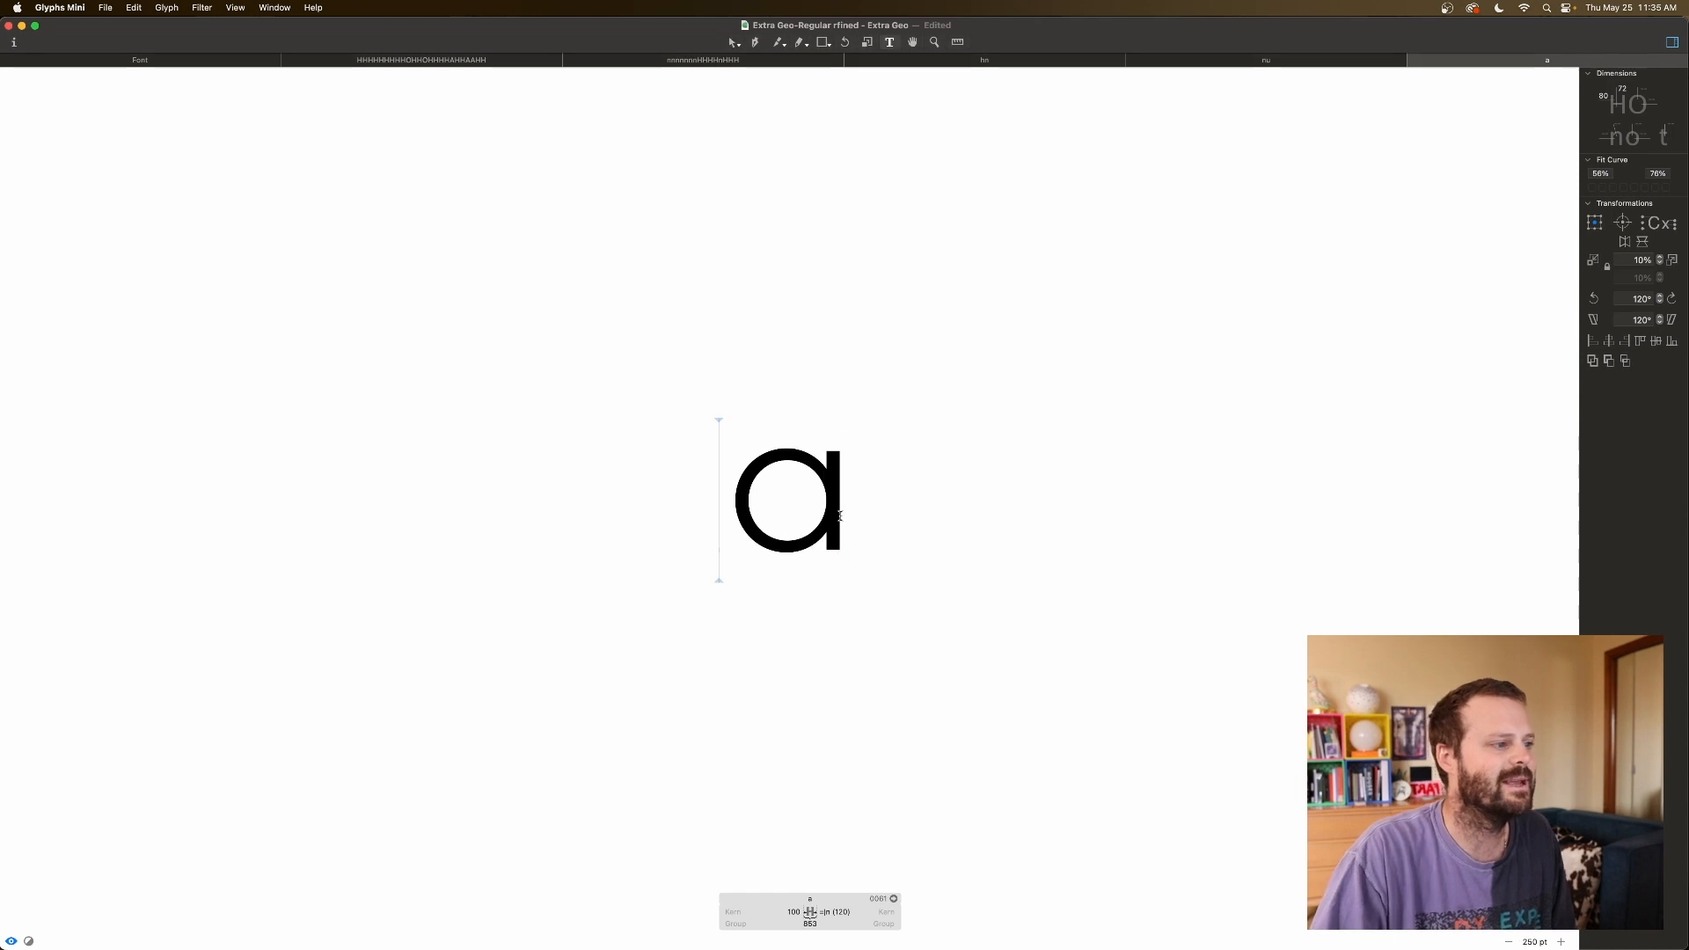
key("BackSpace")
type("o")
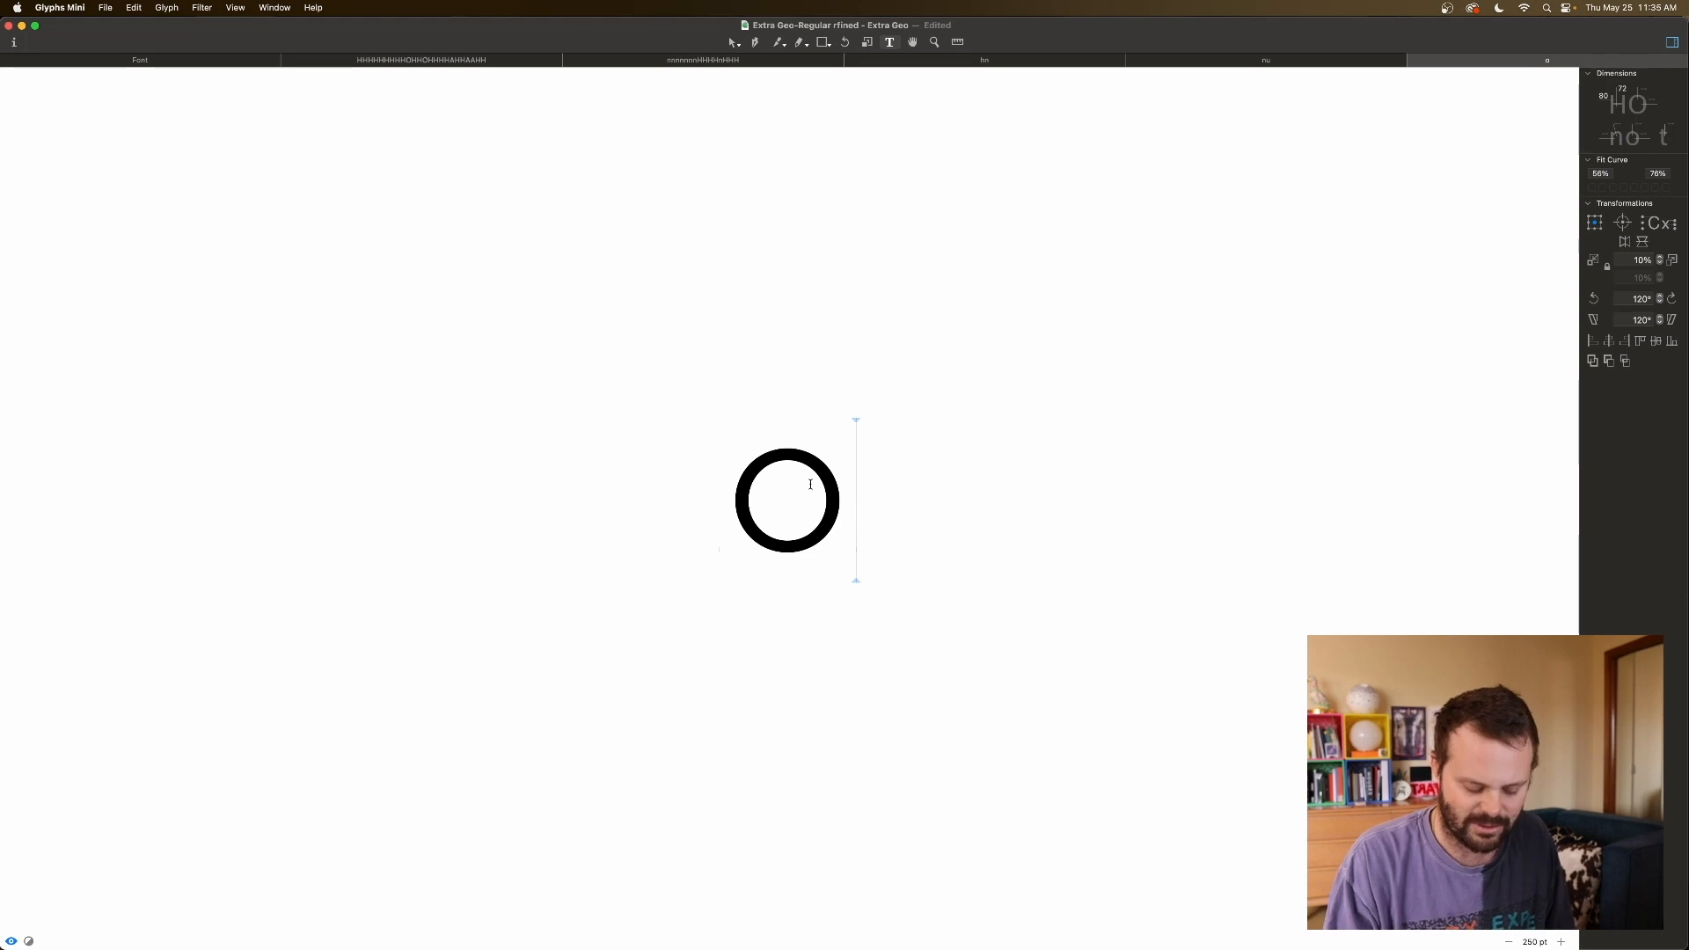
key("Left")
type("nn")
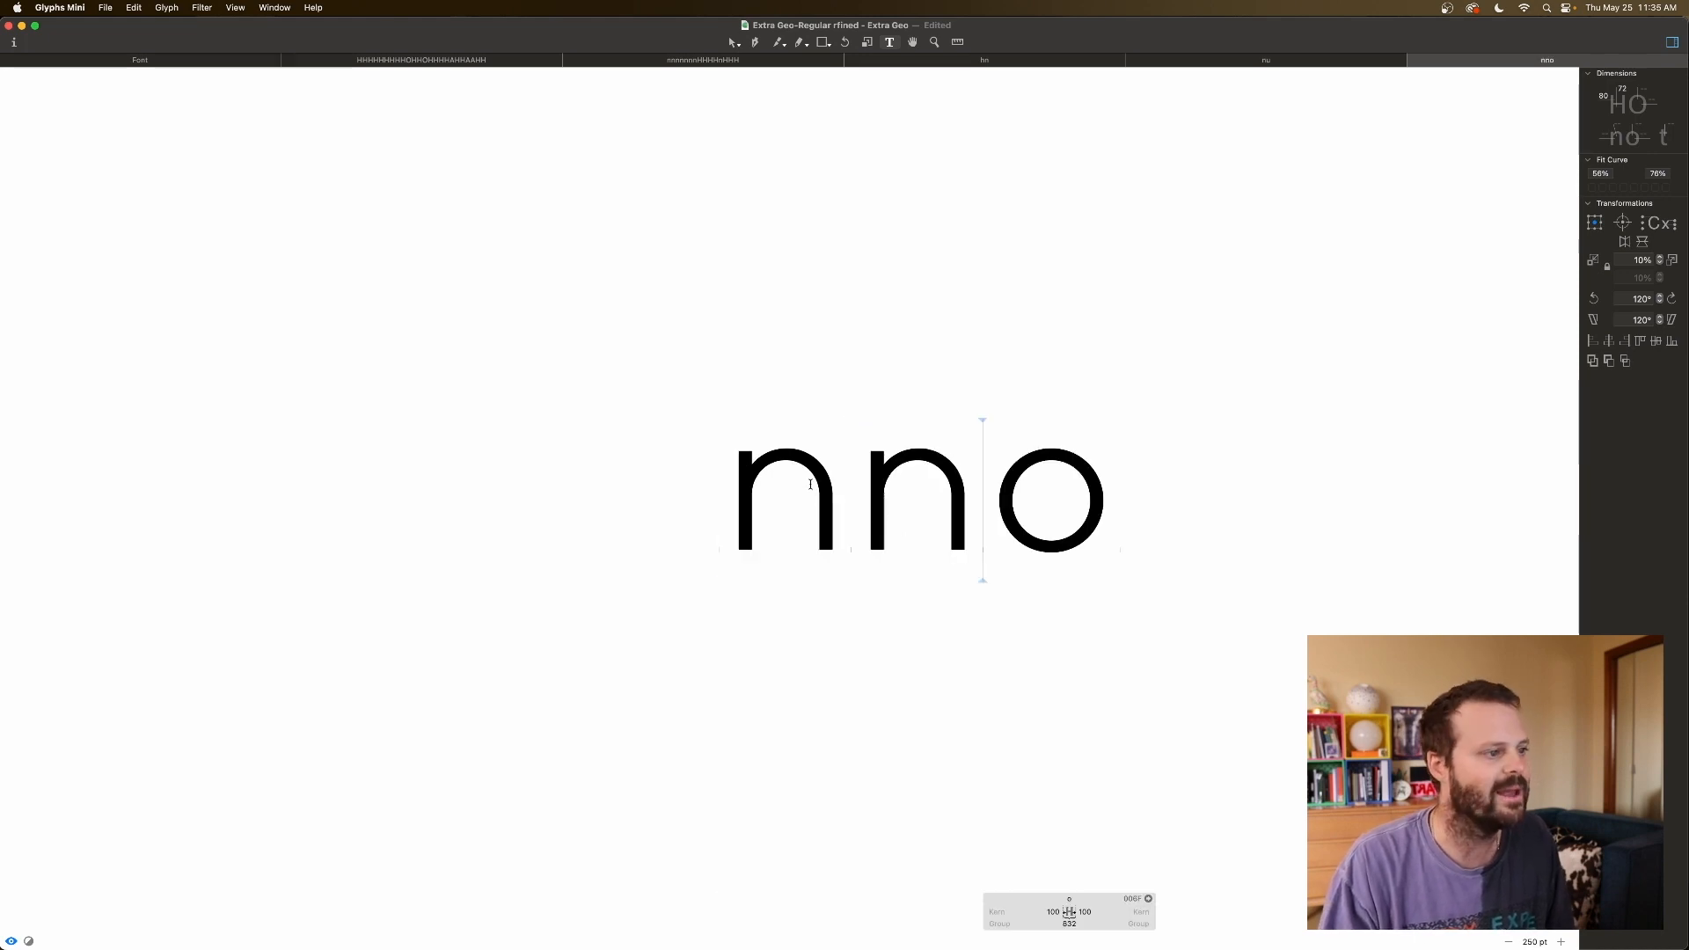
key("Right")
type("nnon")
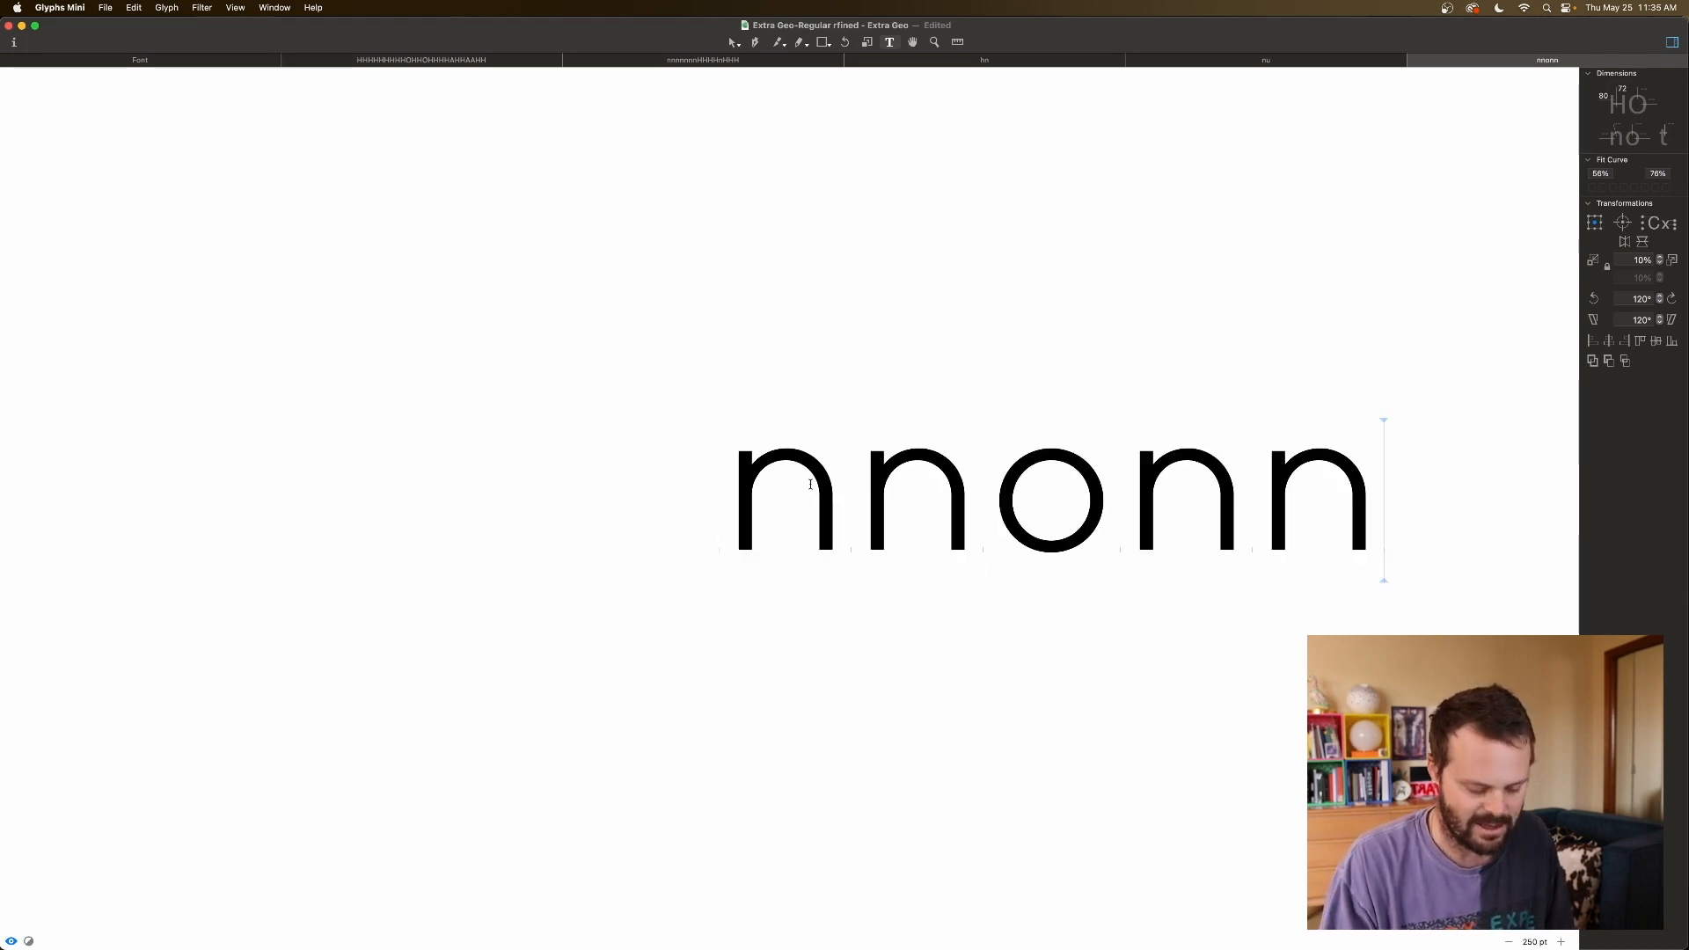
type("n")
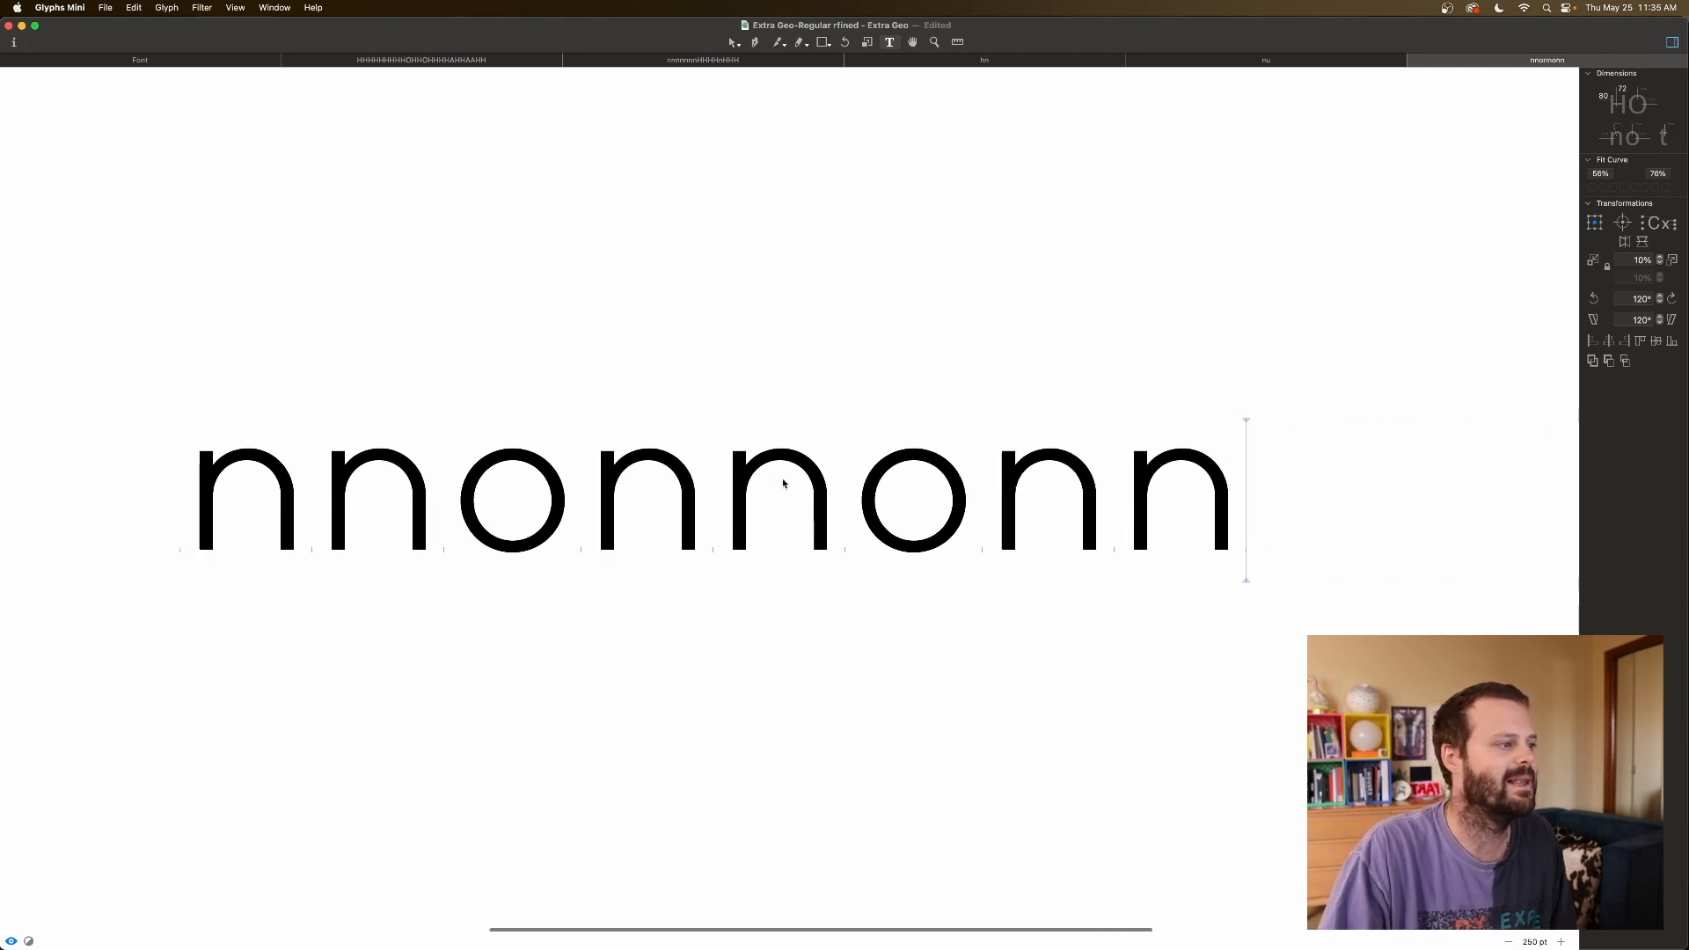
left_click(447, 514)
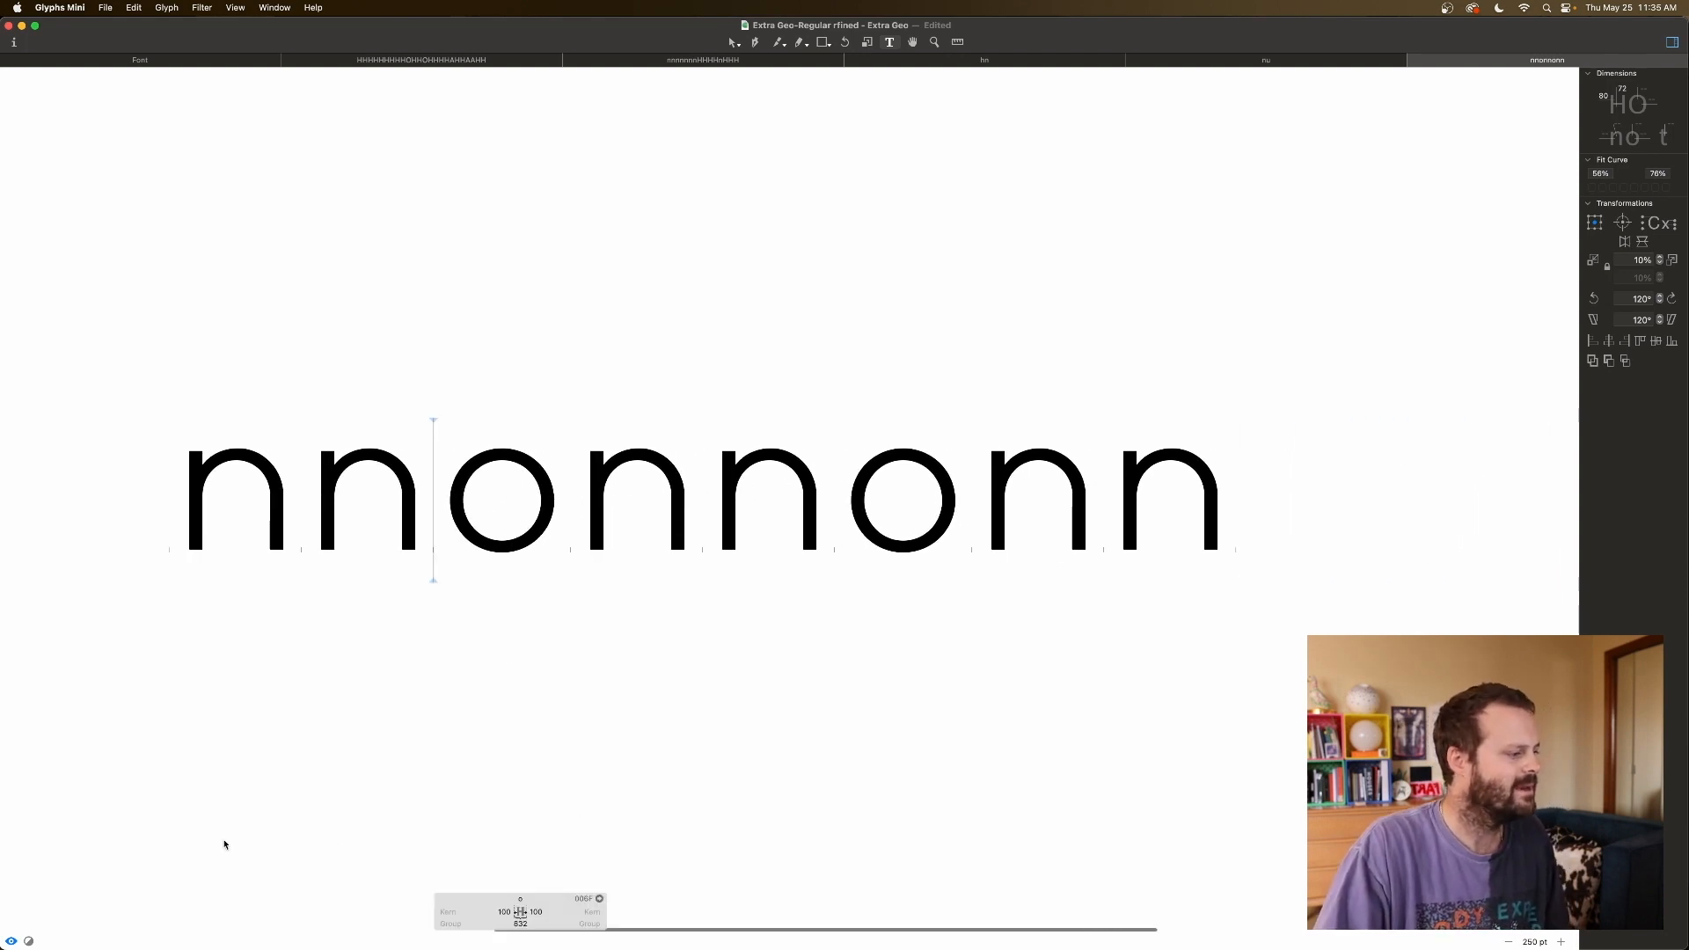
Show an enlarged preview and set the o's sidebearings to 34 left and 35 right.
left_click(11, 942)
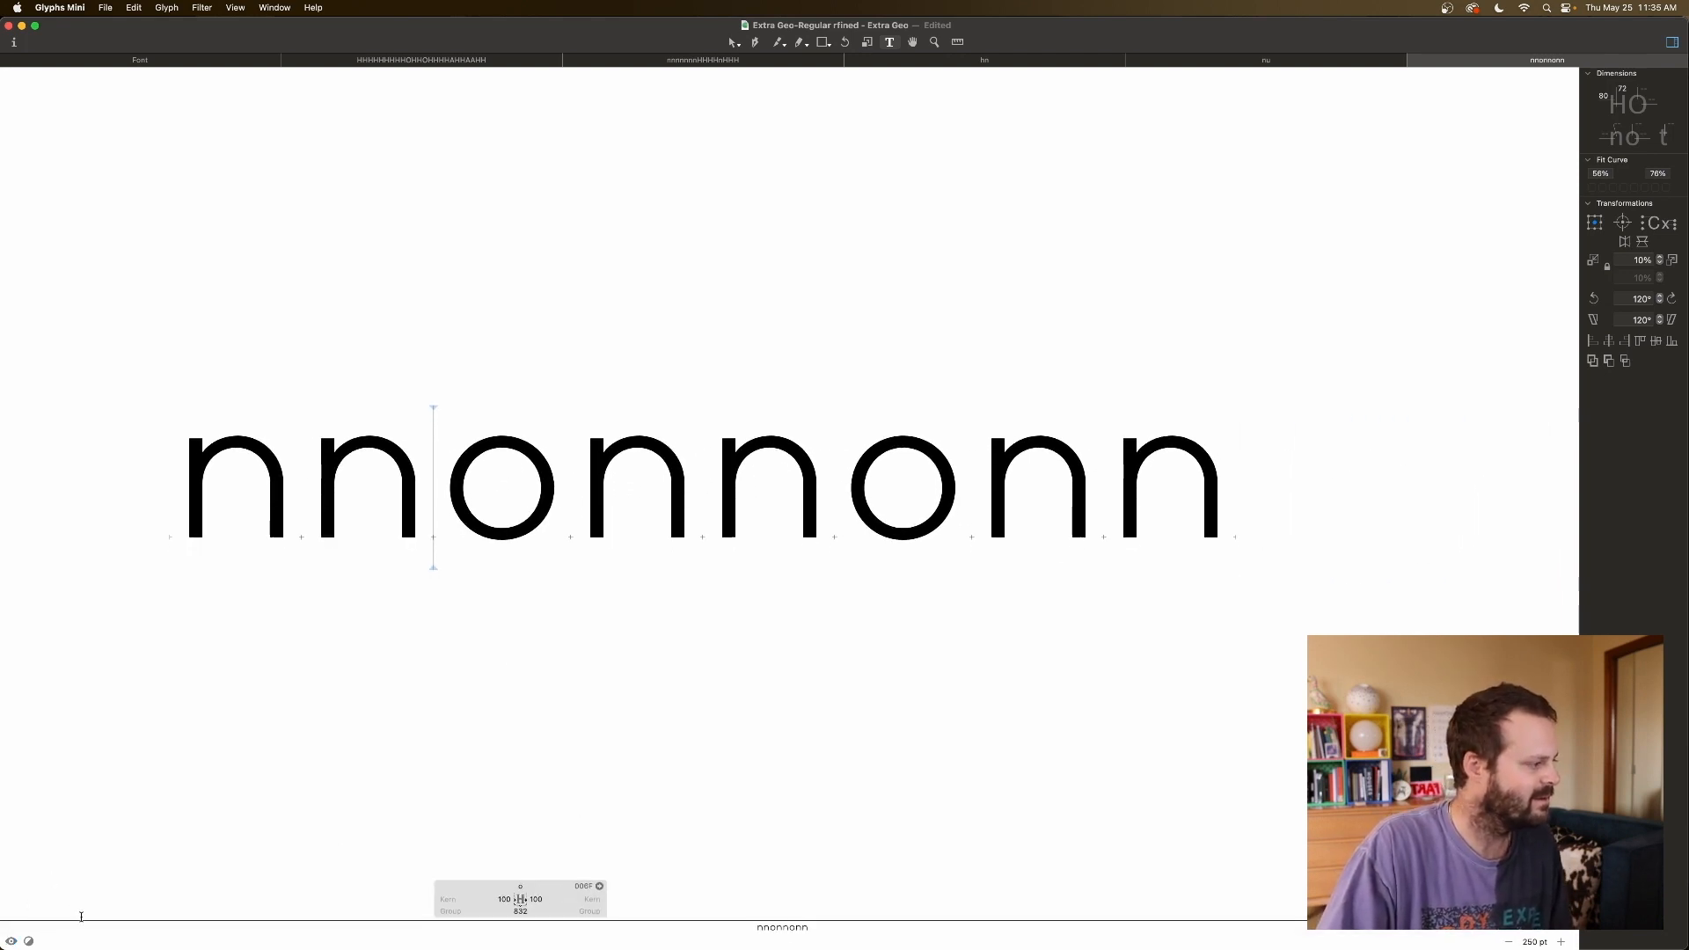
left_click_drag(79, 920, 88, 881)
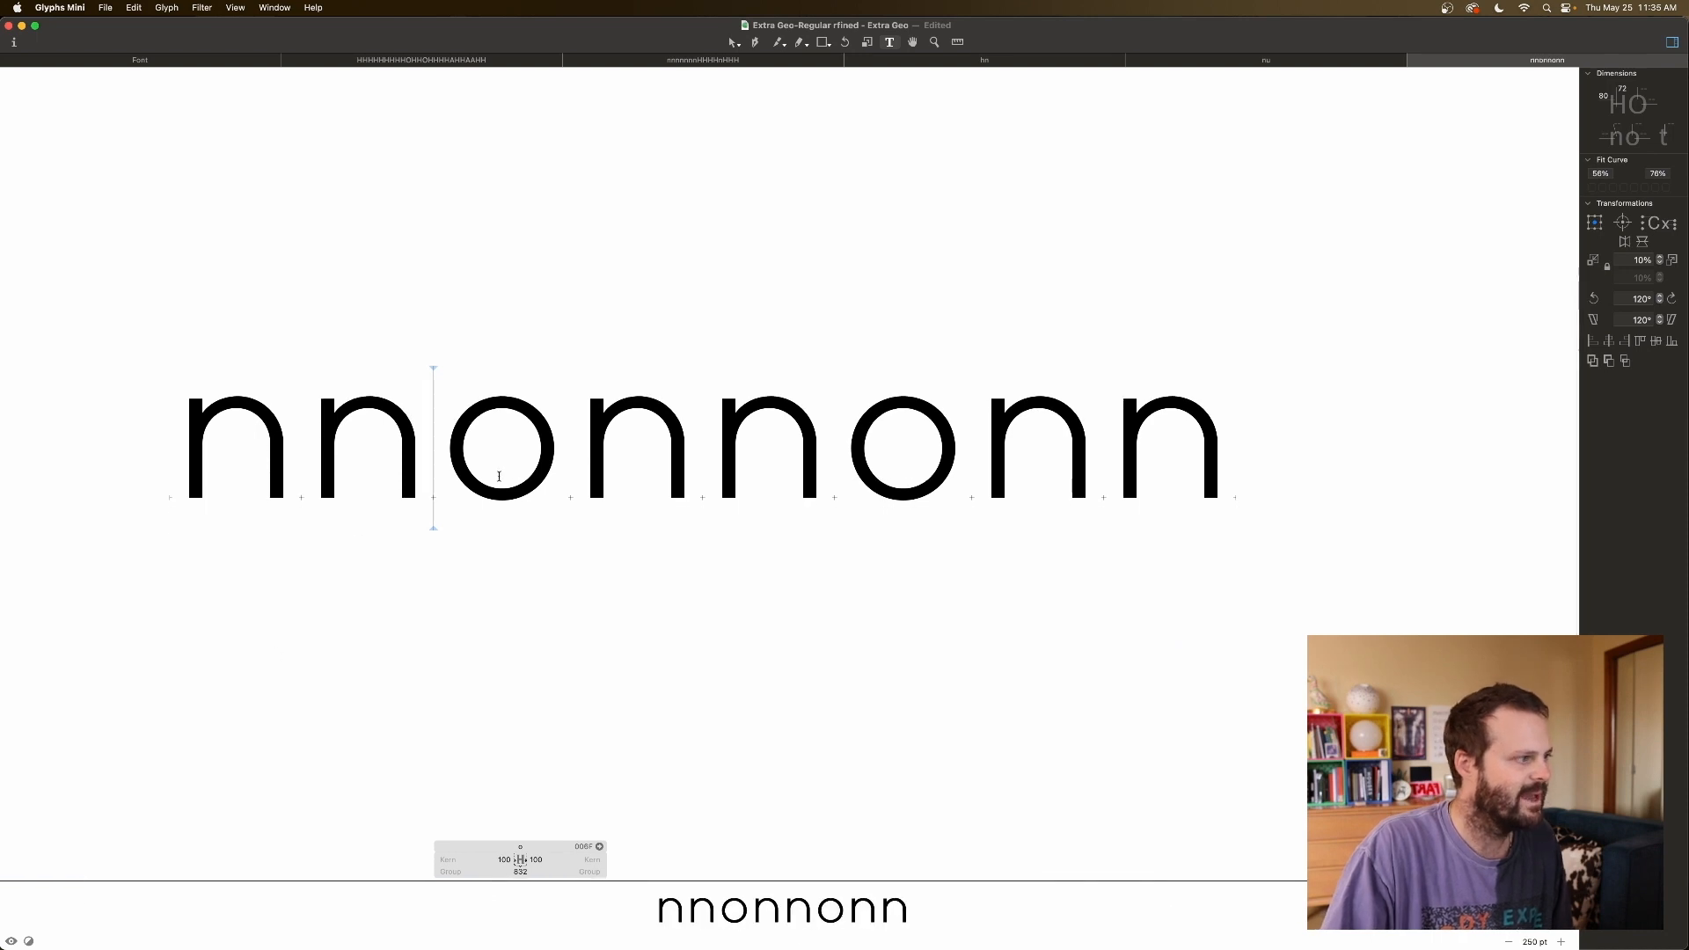
left_click(502, 861)
key("shift+Down")
key("shift+Down")
key("shift+Down")
key("shift+Down")
key("shift+Down")
key("shift+Down")
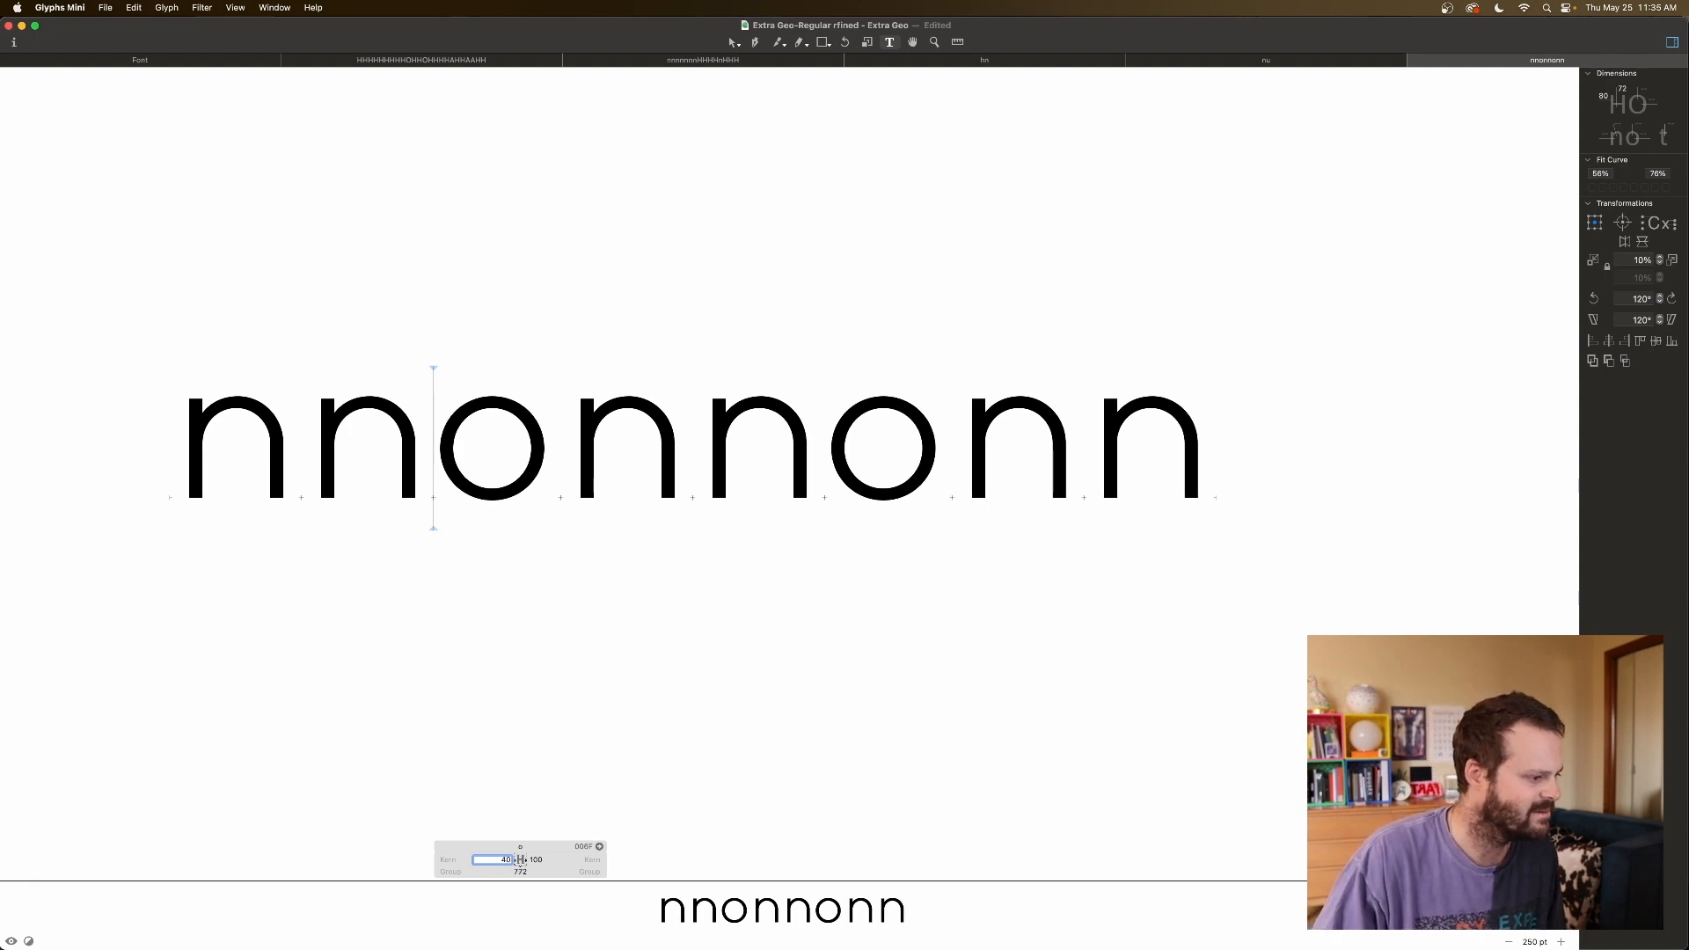
key("shift+Down")
key("Tab")
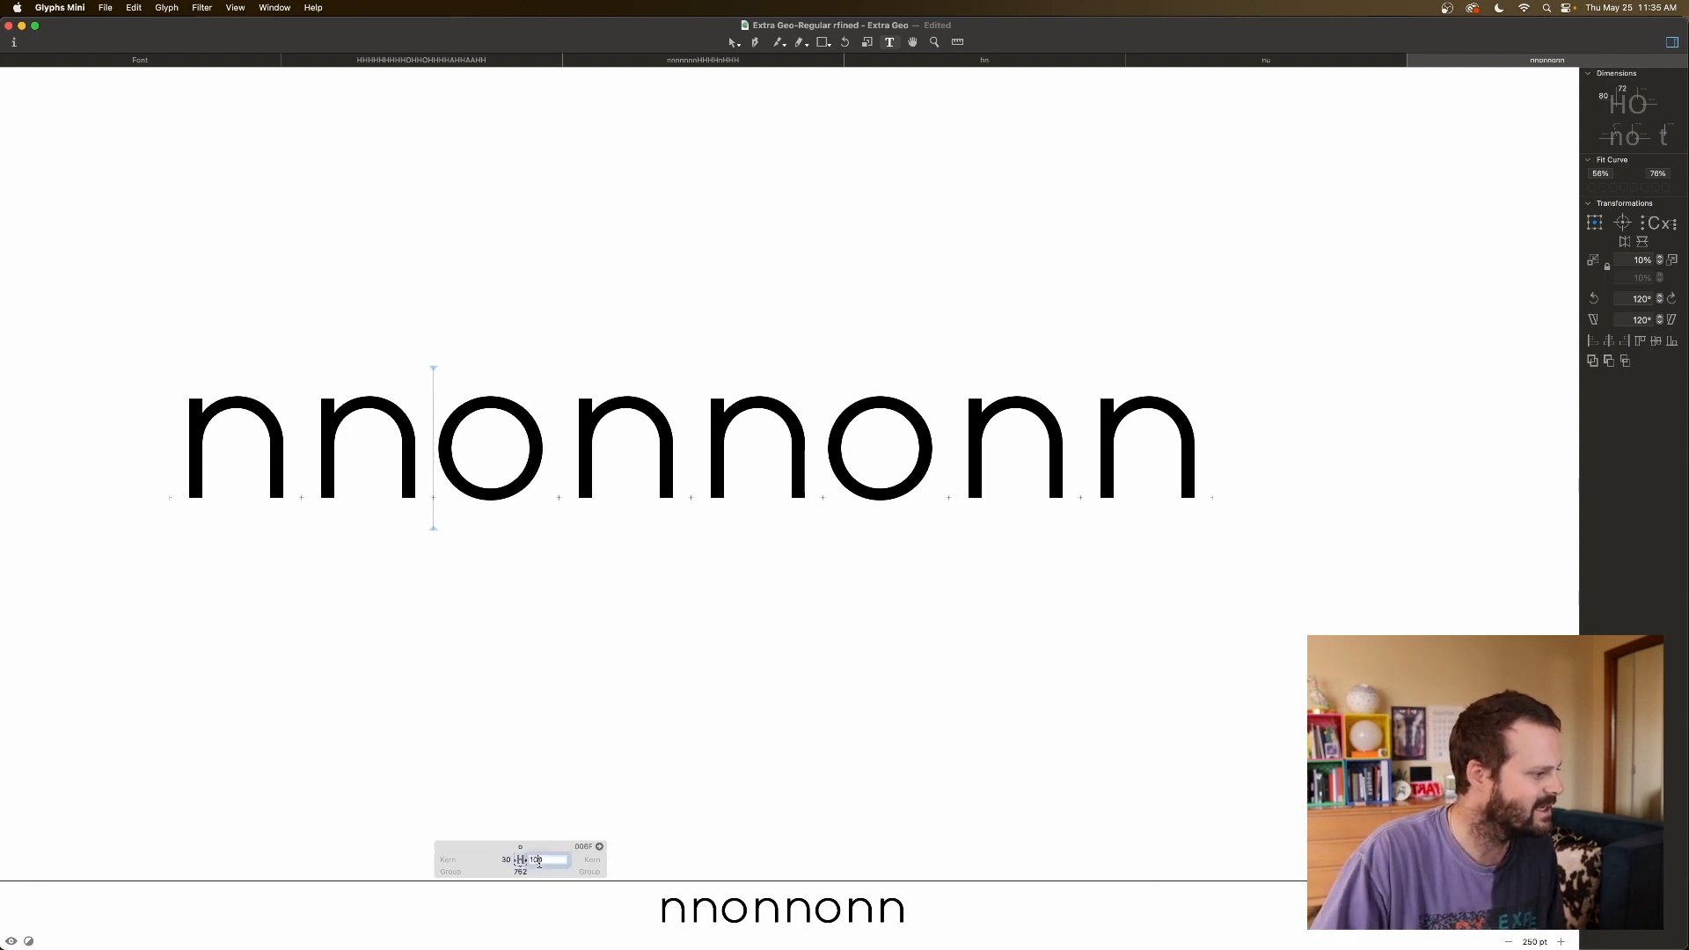
key("shift+Down")
key("shift+Down")
key("shift+Down")
key("shift+Down")
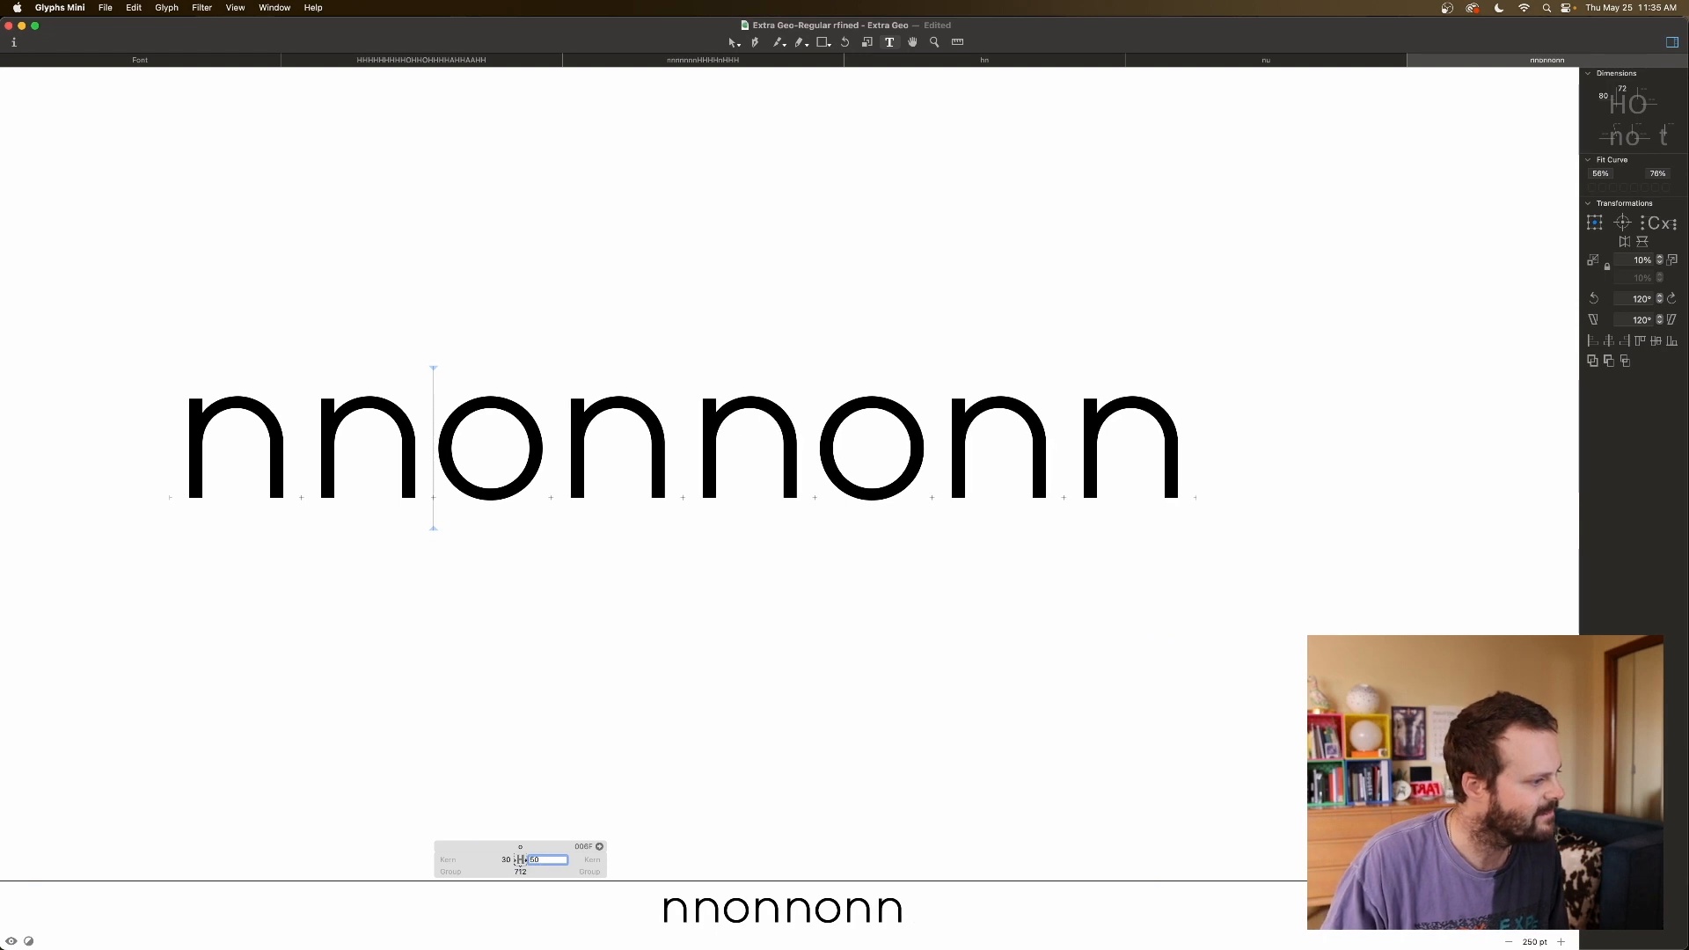
key("shift+Down")
key("shift+Down")
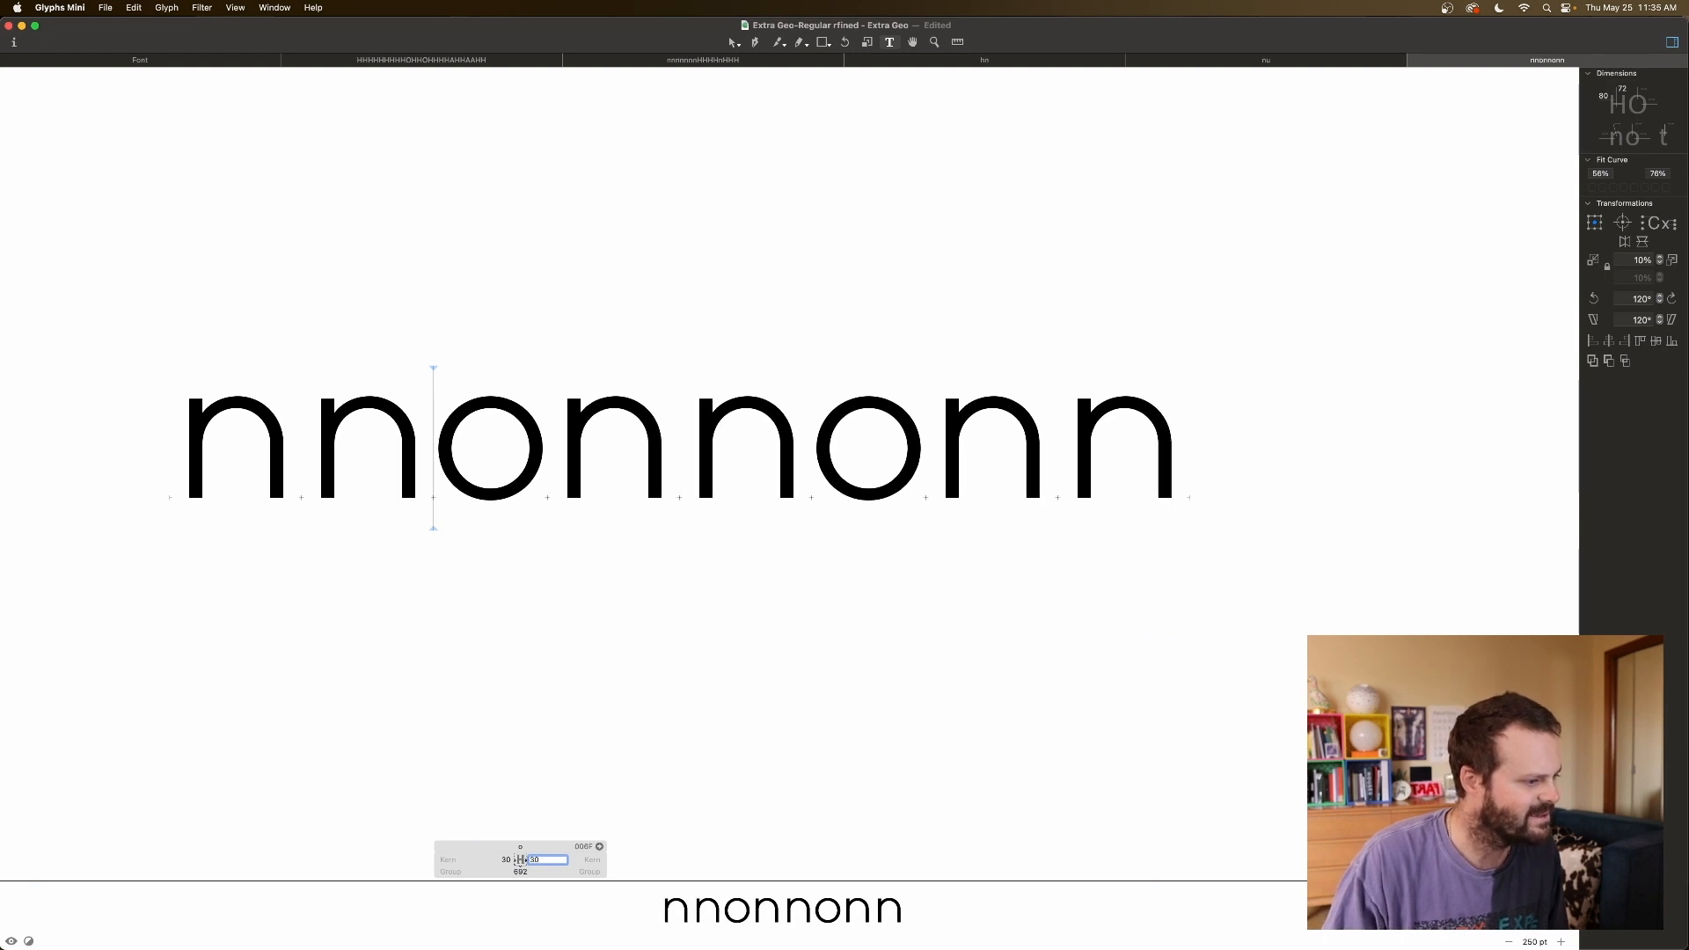
key("Up")
key("Up")
key("Up")
key("Up")
key("Up")
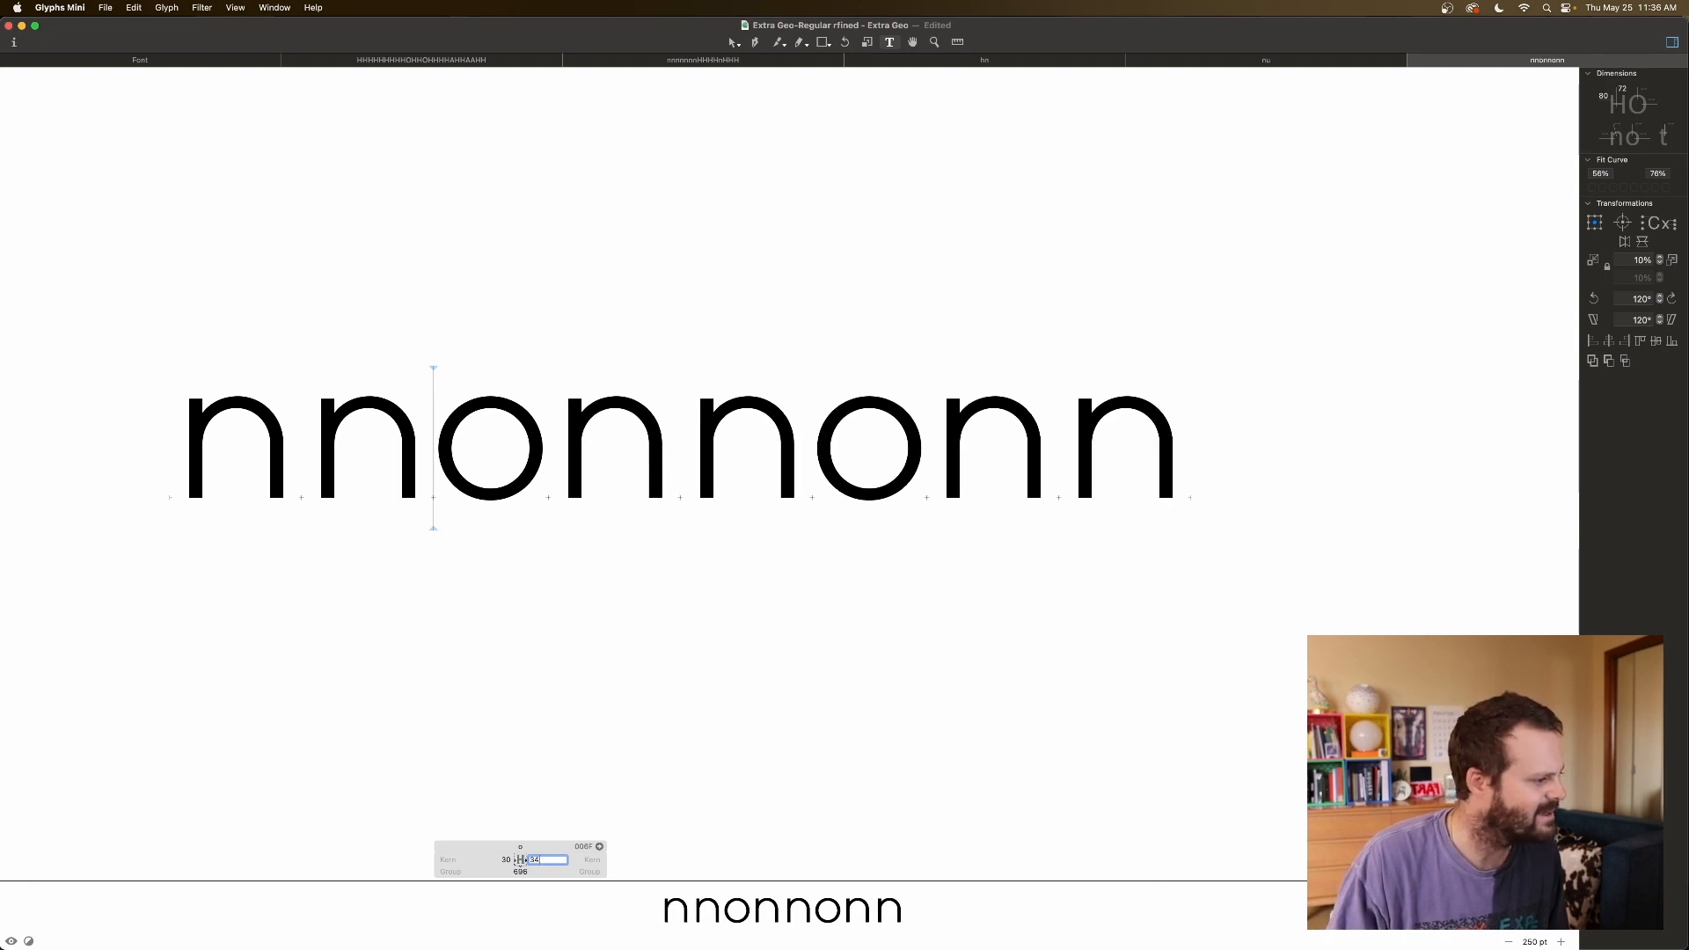
left_click(507, 859)
key("Up")
key("Up")
key("Up")
key("Up")
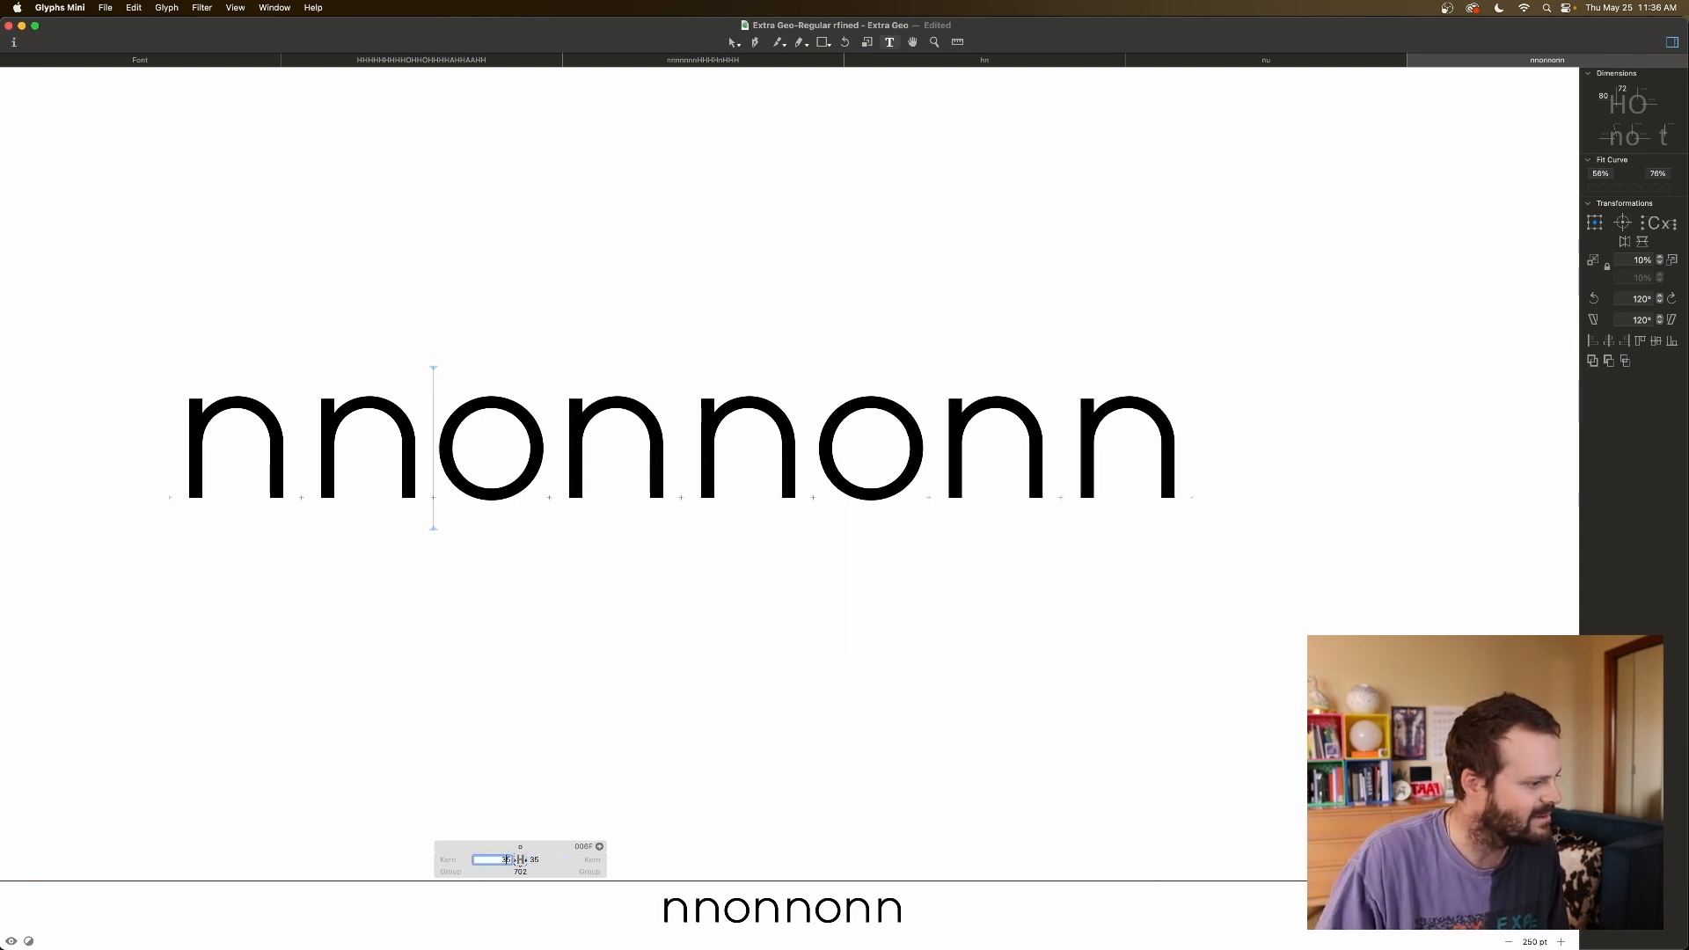
left_click(618, 806)
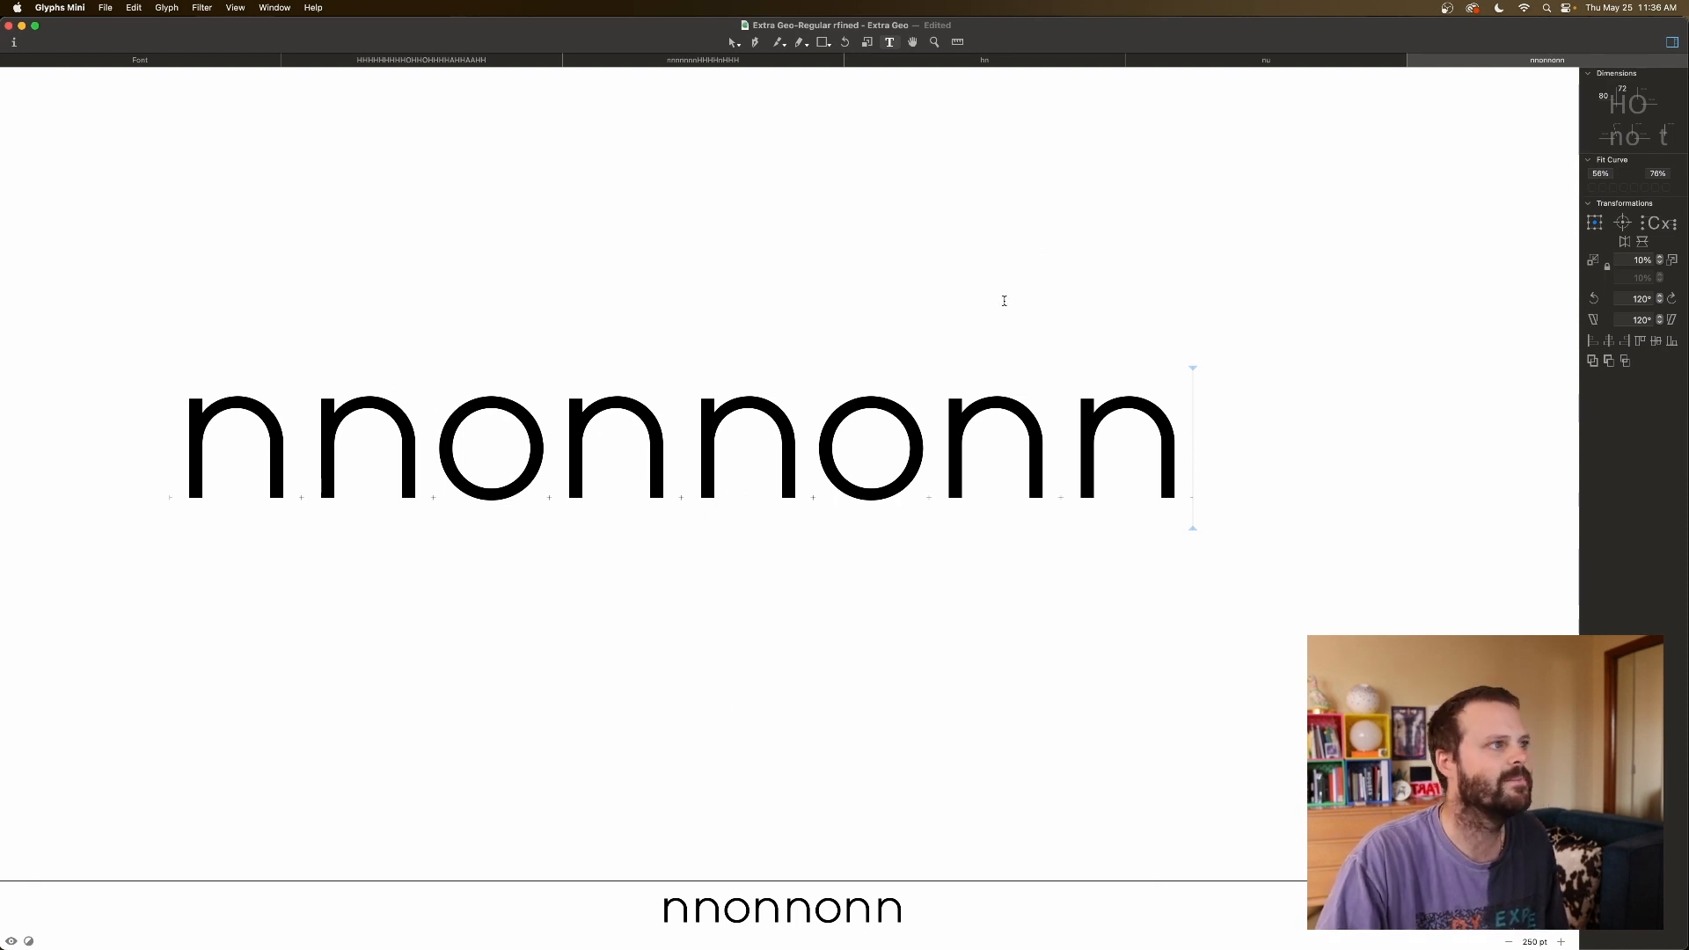
Append a capital O after nnonnonn, inspect its outline, then go back to the Font tab.
type("O")
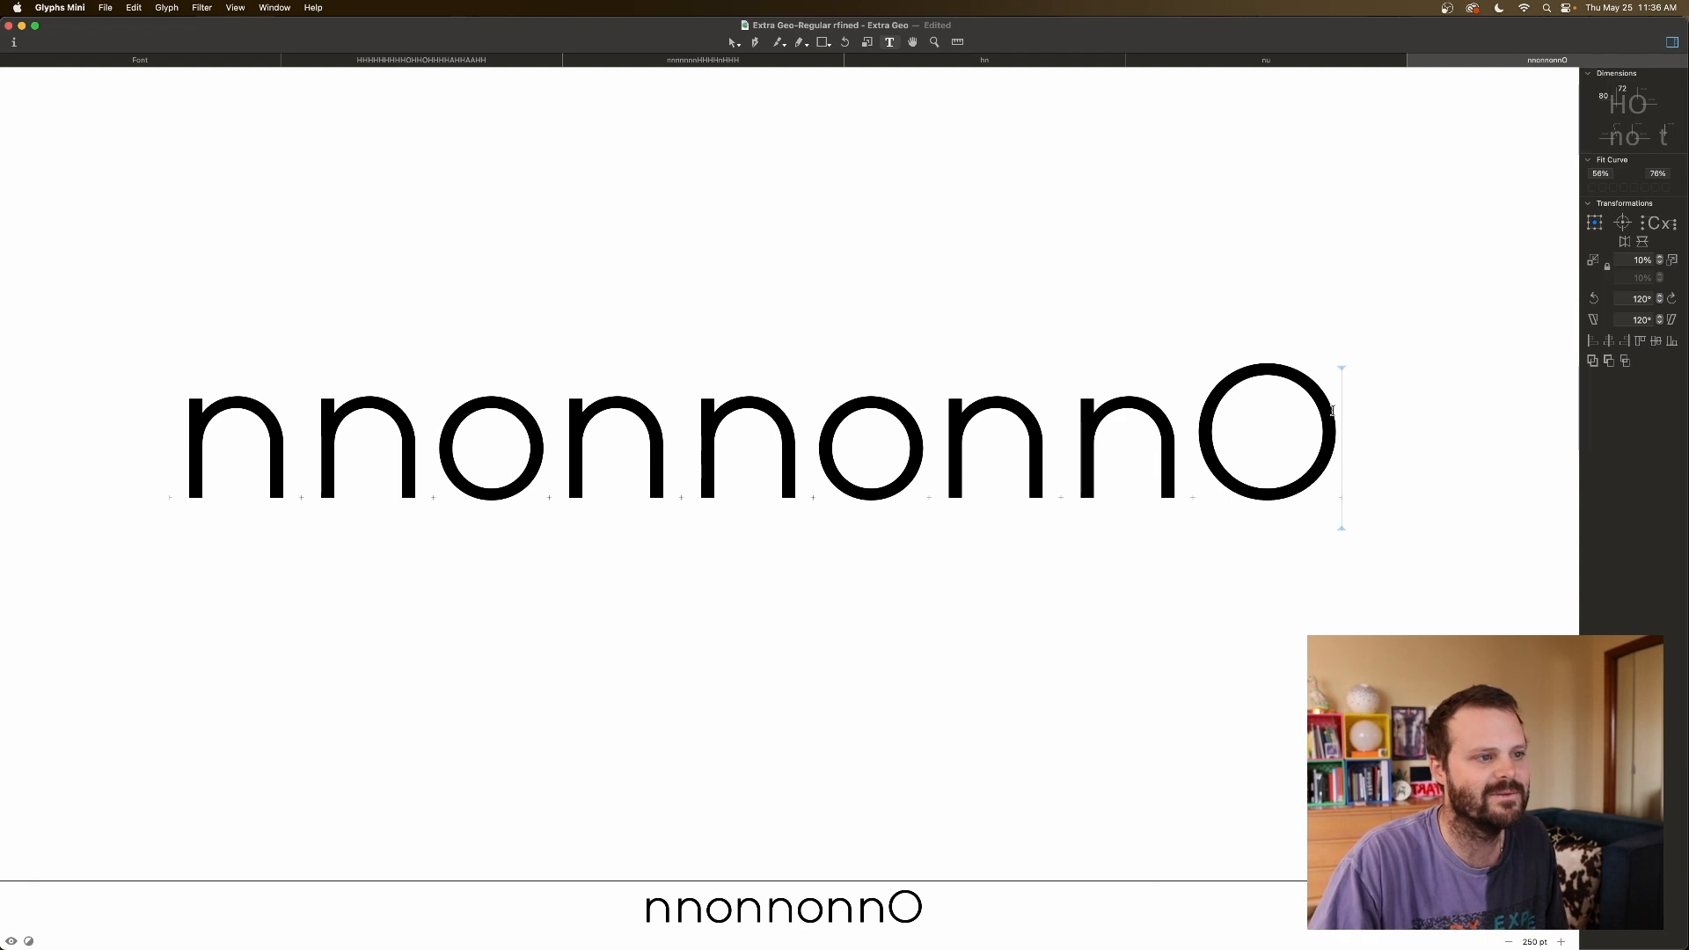
key("Escape")
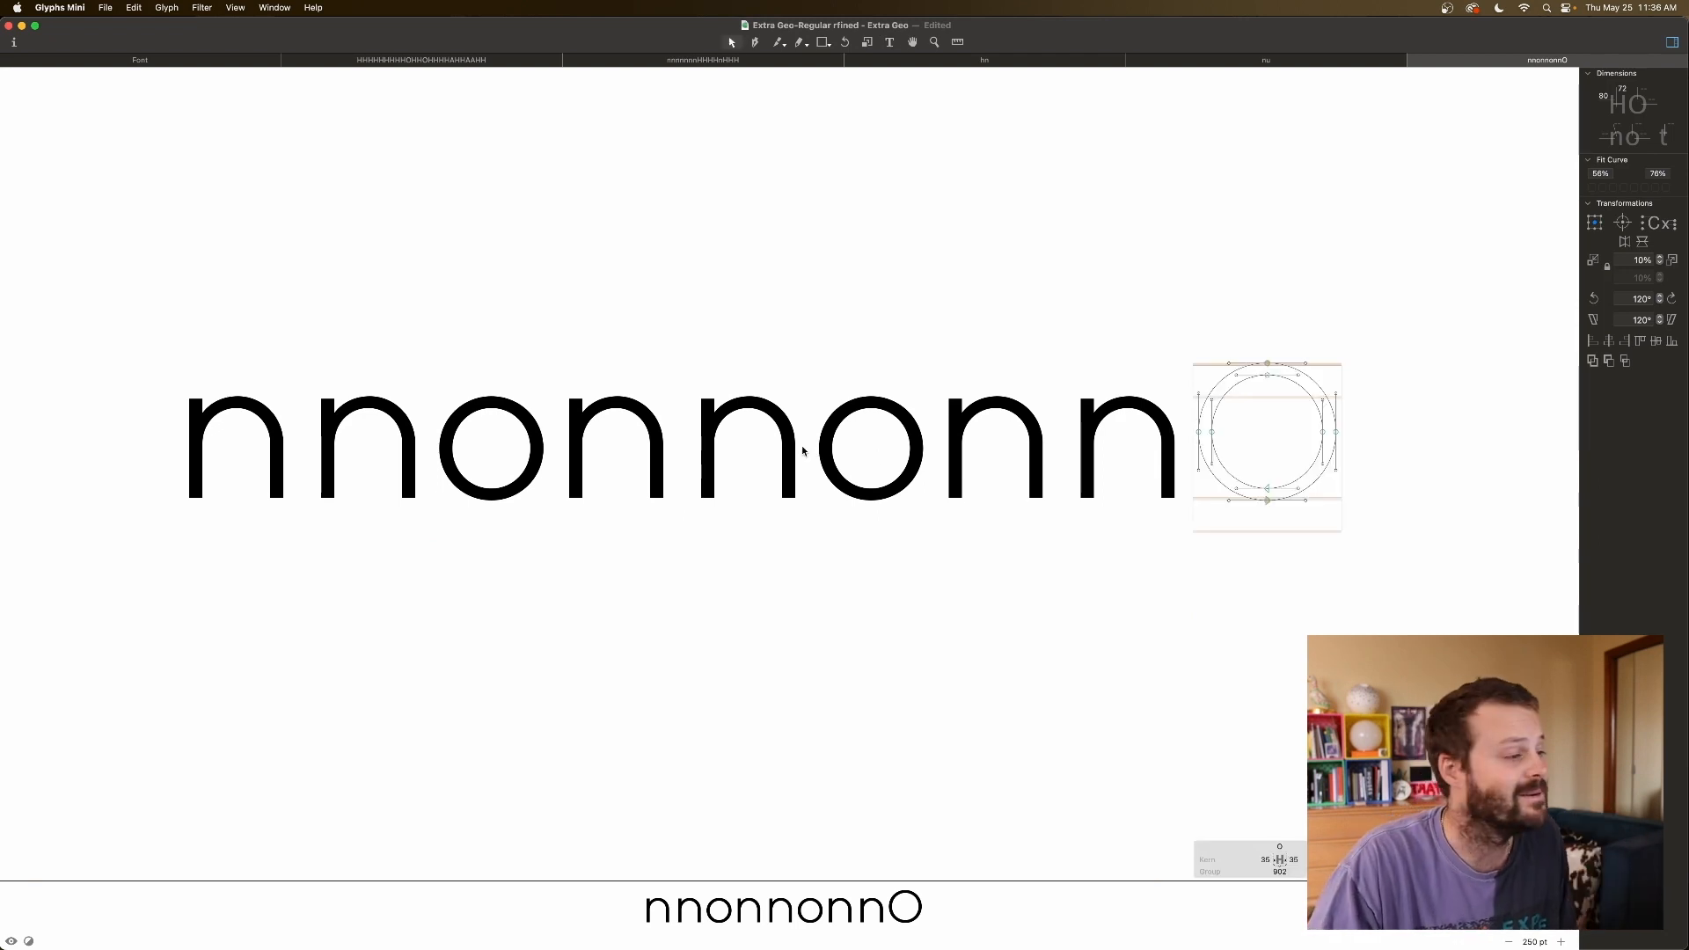
scroll(801, 446, "right", 1)
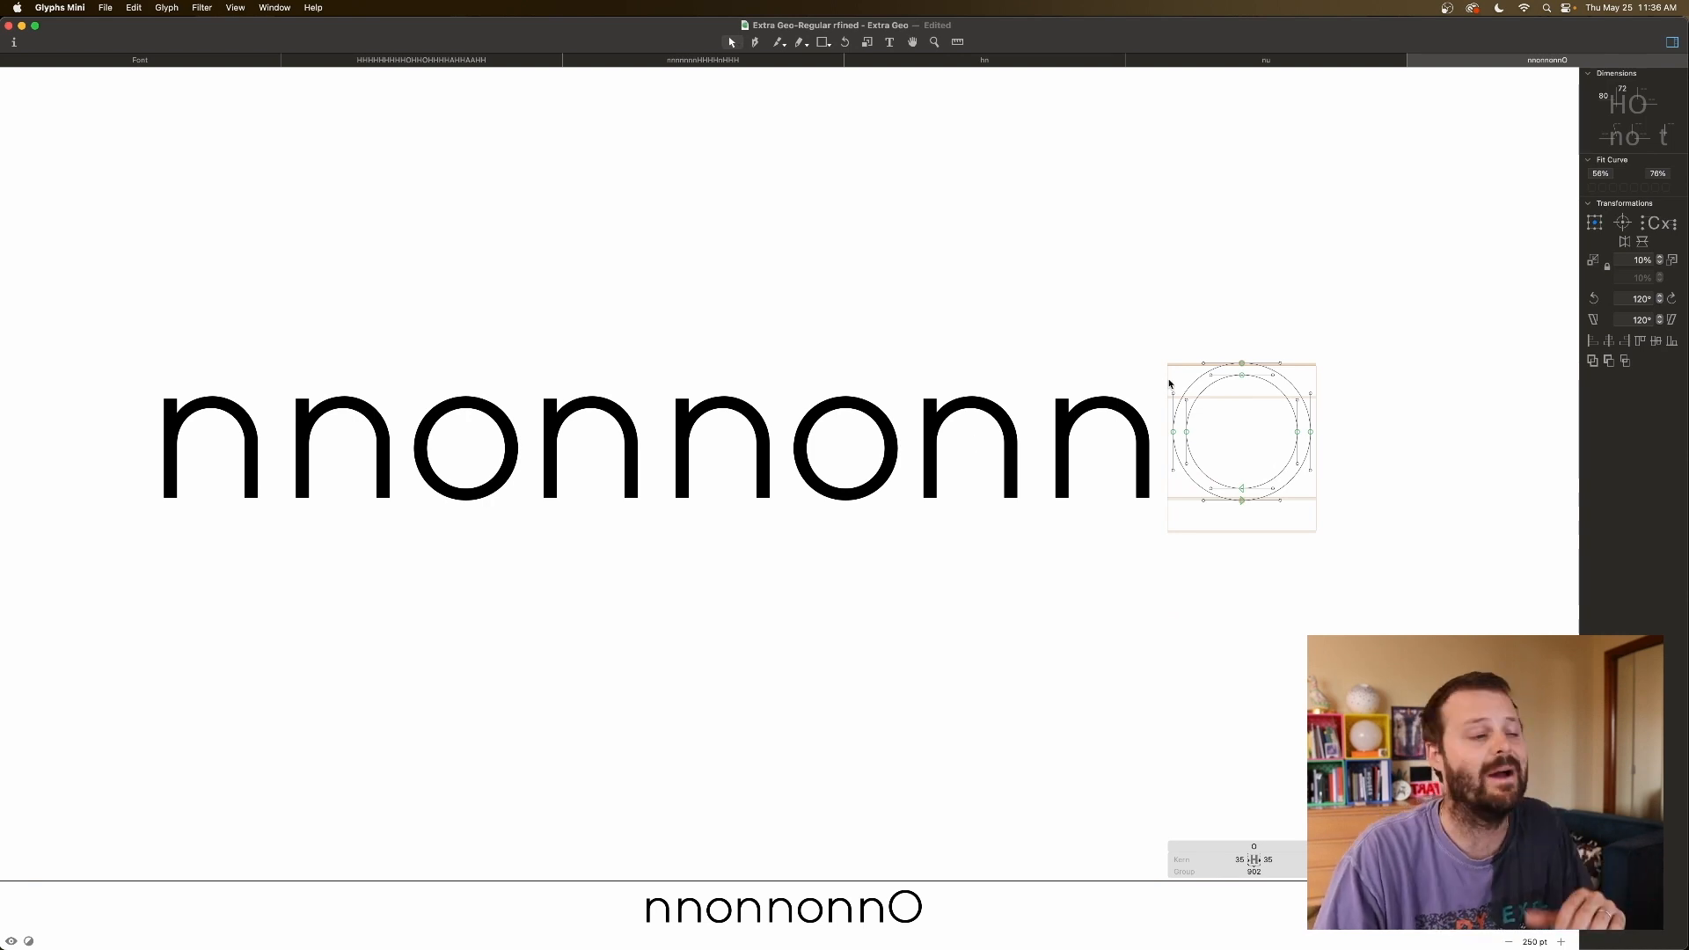
left_click(889, 41)
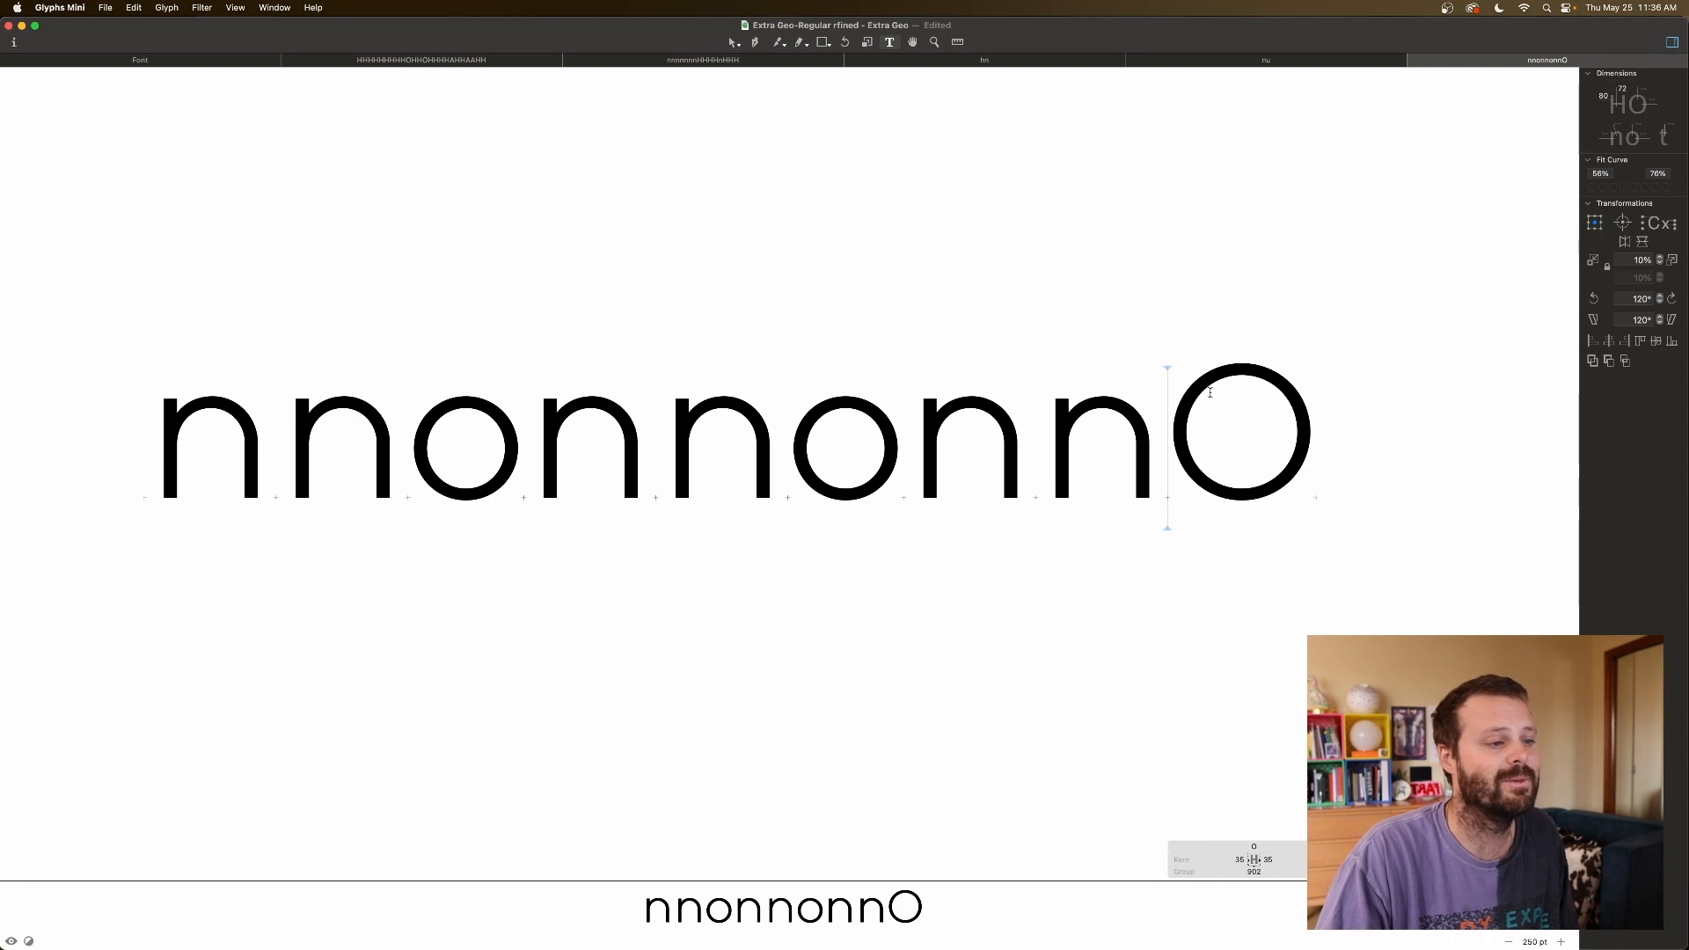
left_click(201, 62)
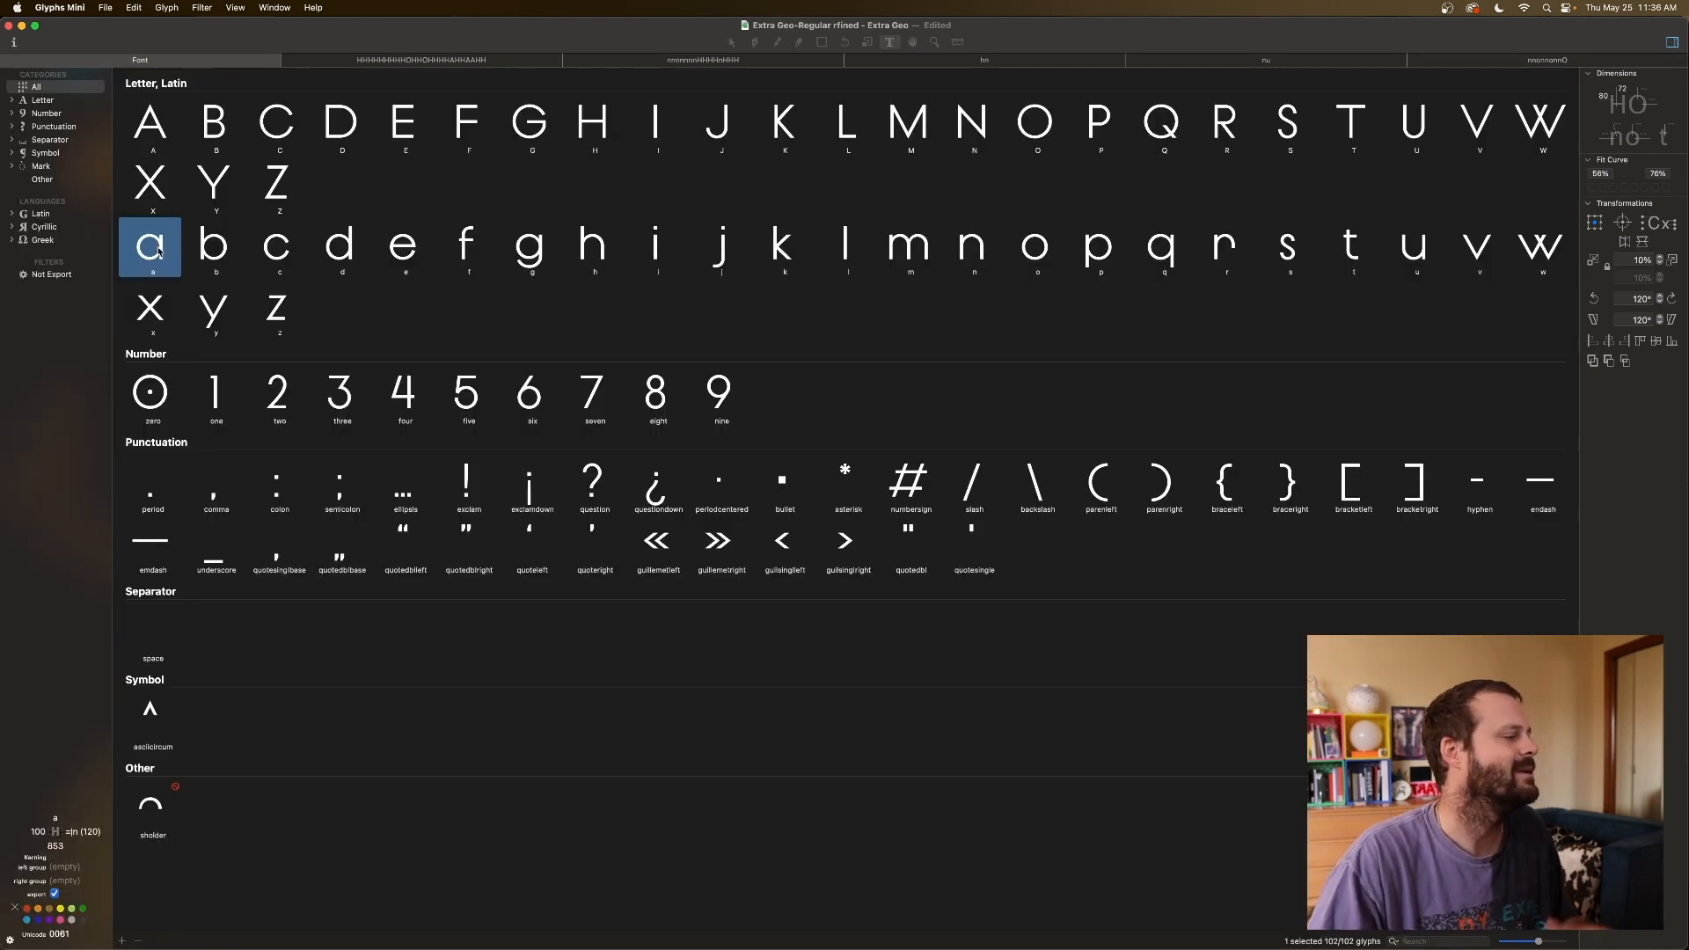
Link the left sidebearings of a, c, d, e, g, o and q to o.
left_click(278, 250, "super")
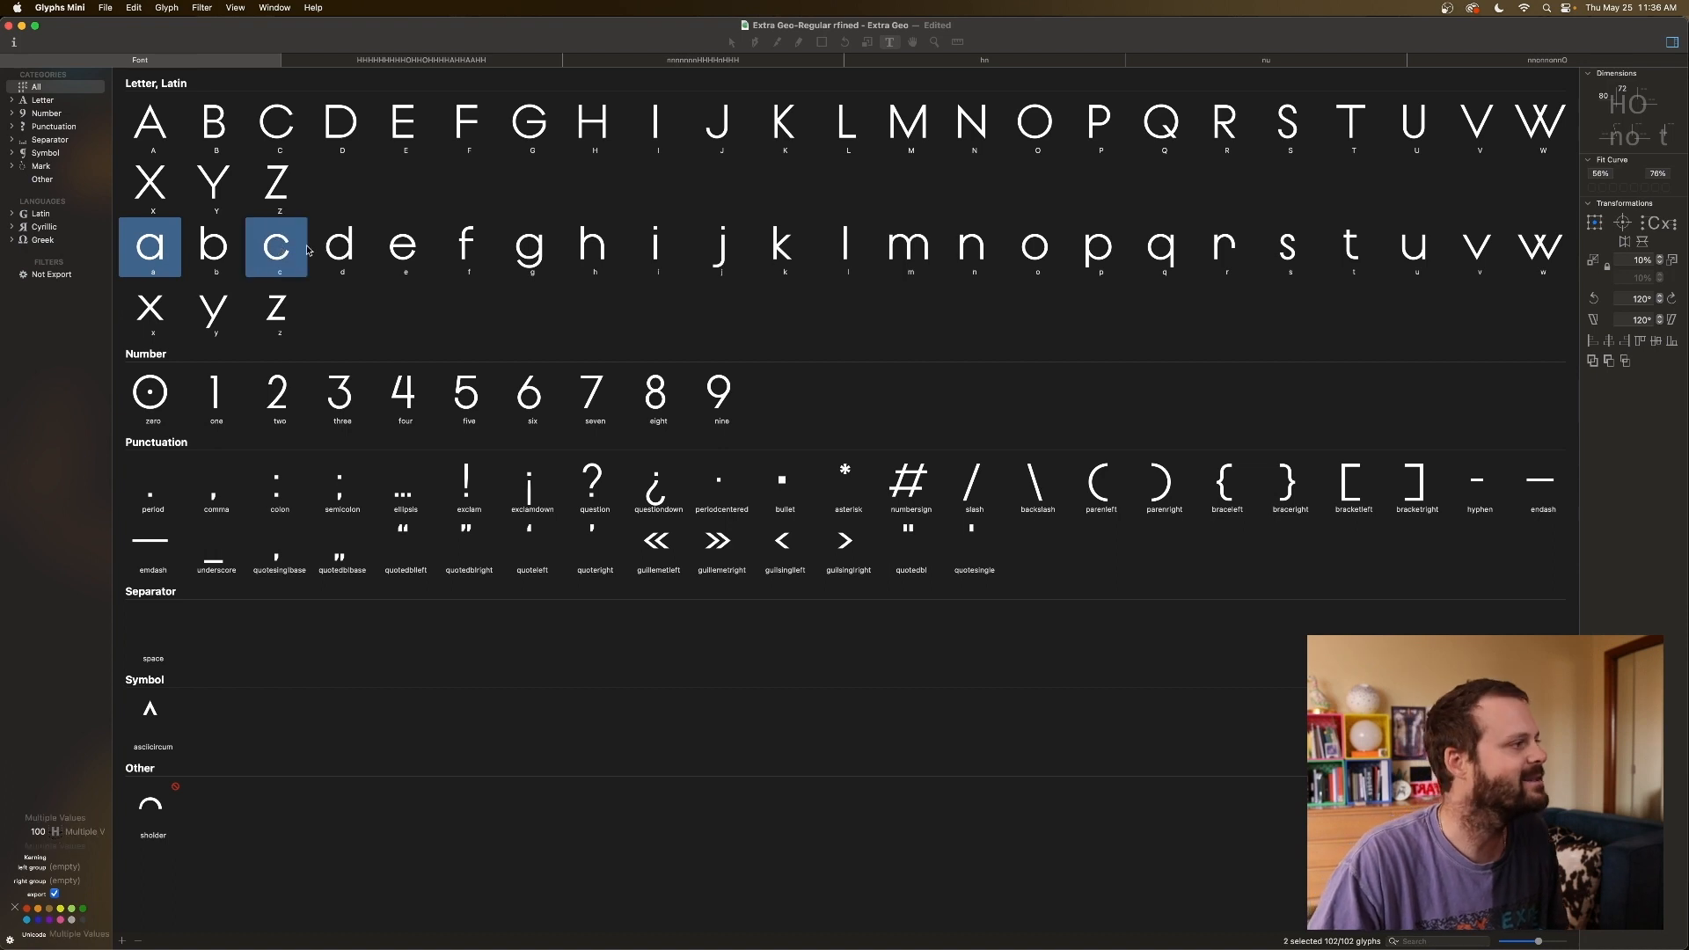
left_click(338, 250, "super")
left_click(400, 250, "super")
left_click(546, 254, "super")
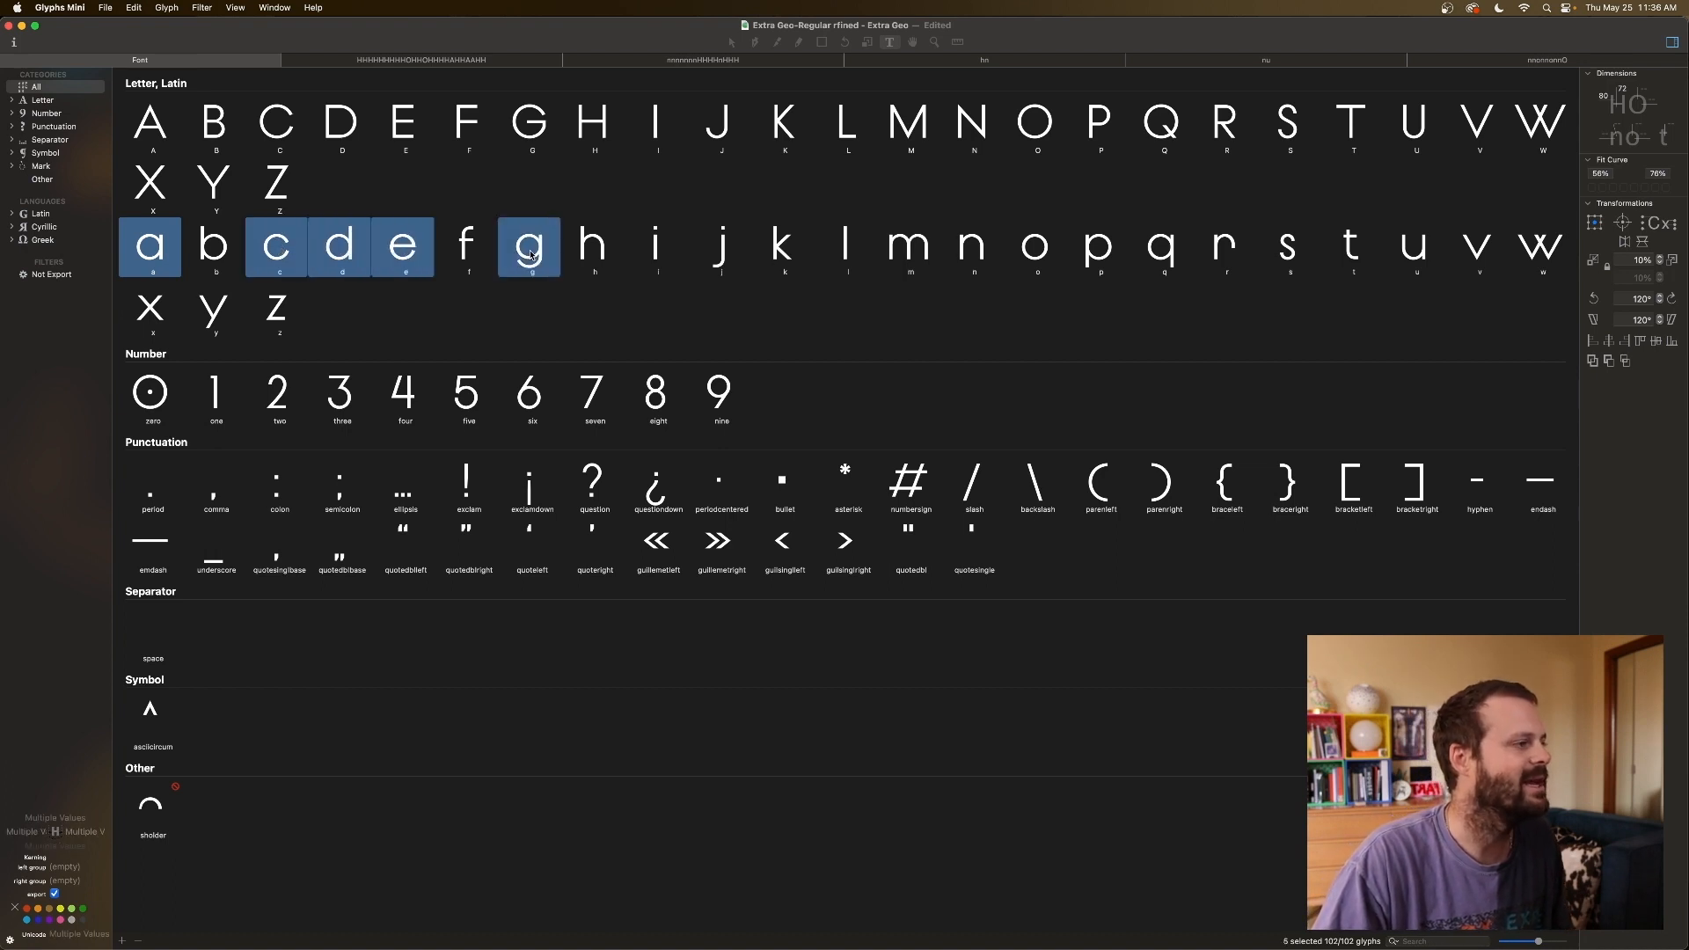
left_click(1035, 250, "super")
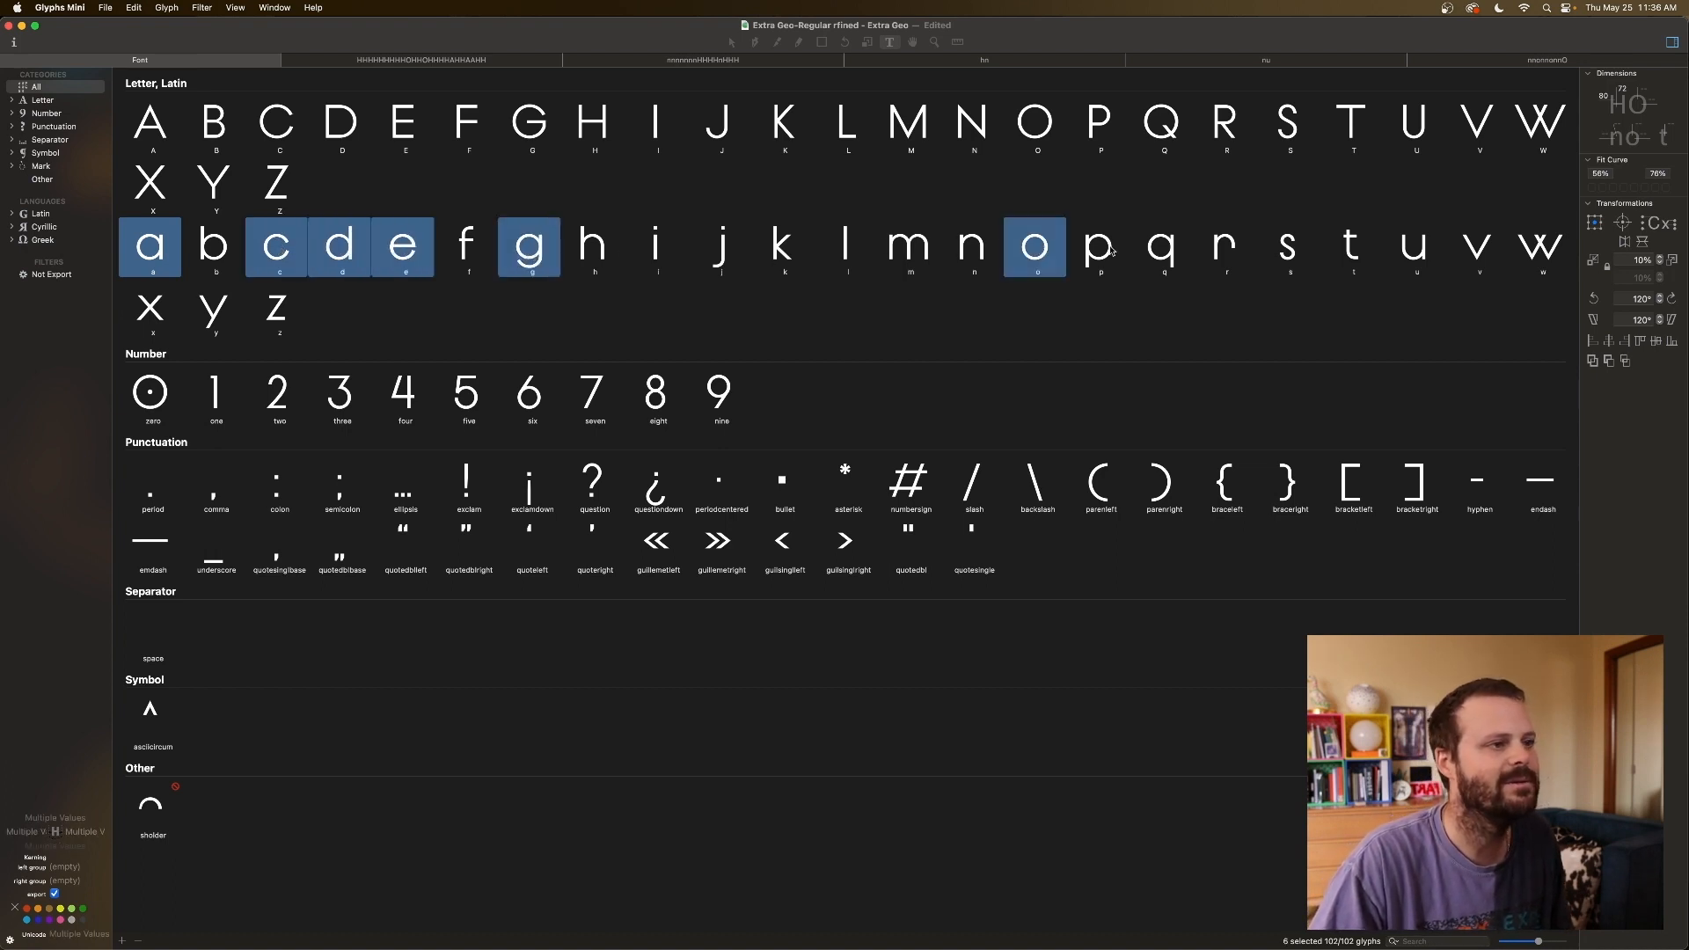
left_click(1167, 251, "super")
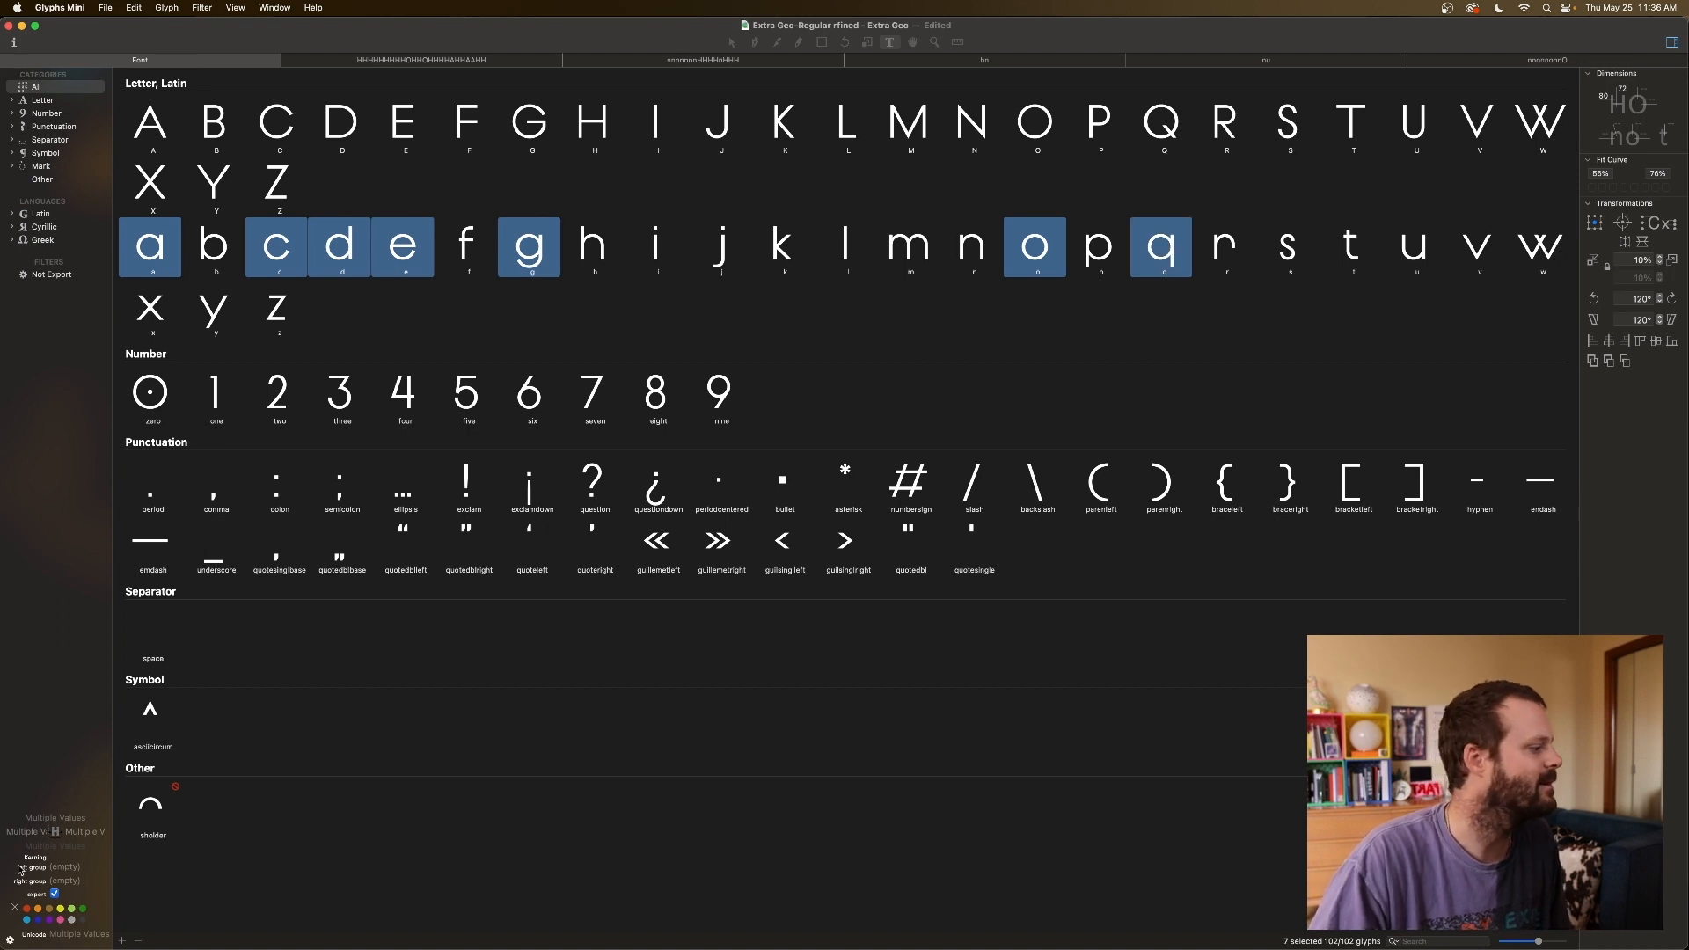
left_click(44, 831)
type("o")
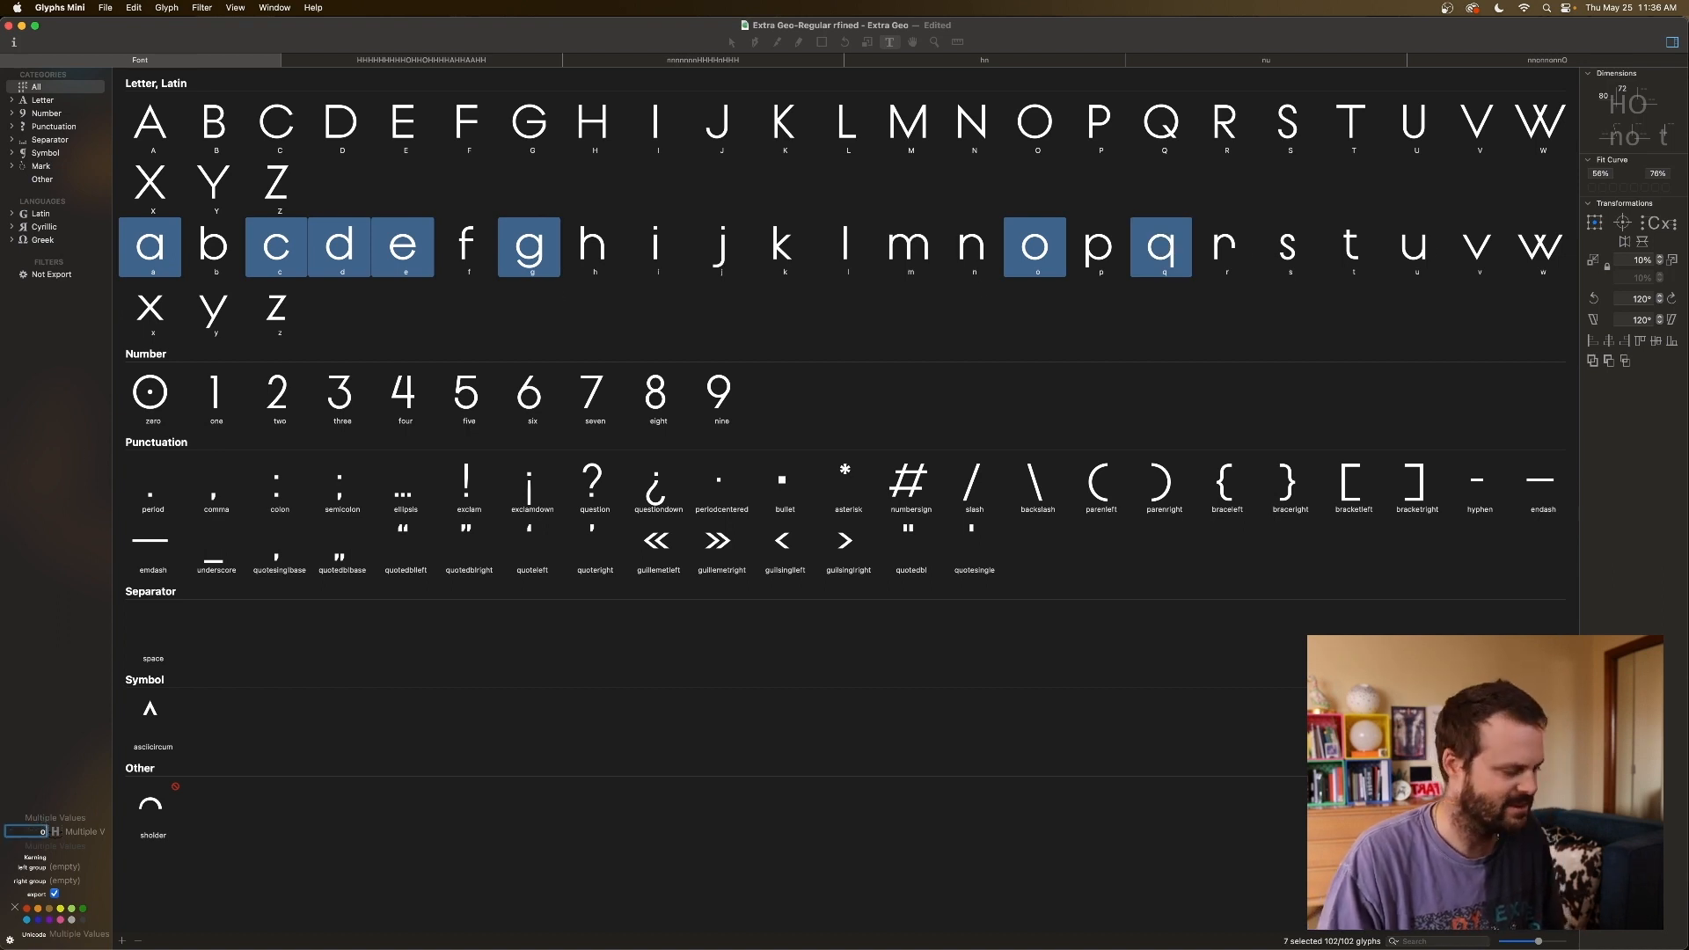
Link the right sidebearings of b, c, e and o to o.
left_click(294, 311)
left_click(224, 257)
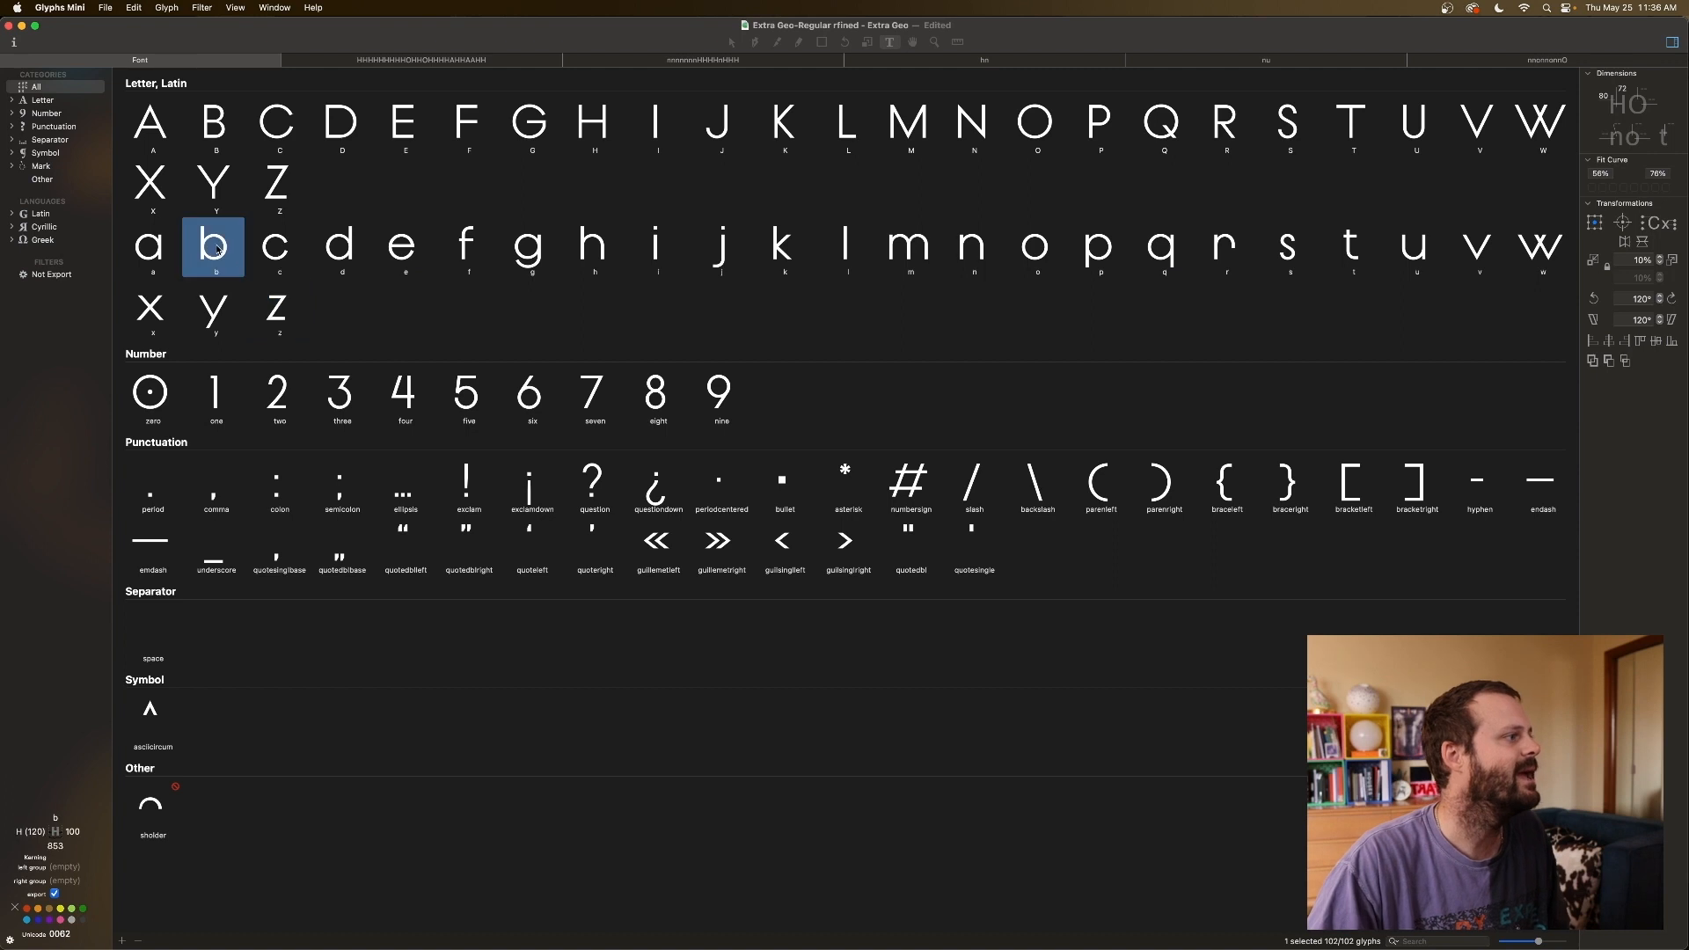
left_click(296, 256, "shift")
left_click(387, 254, "super")
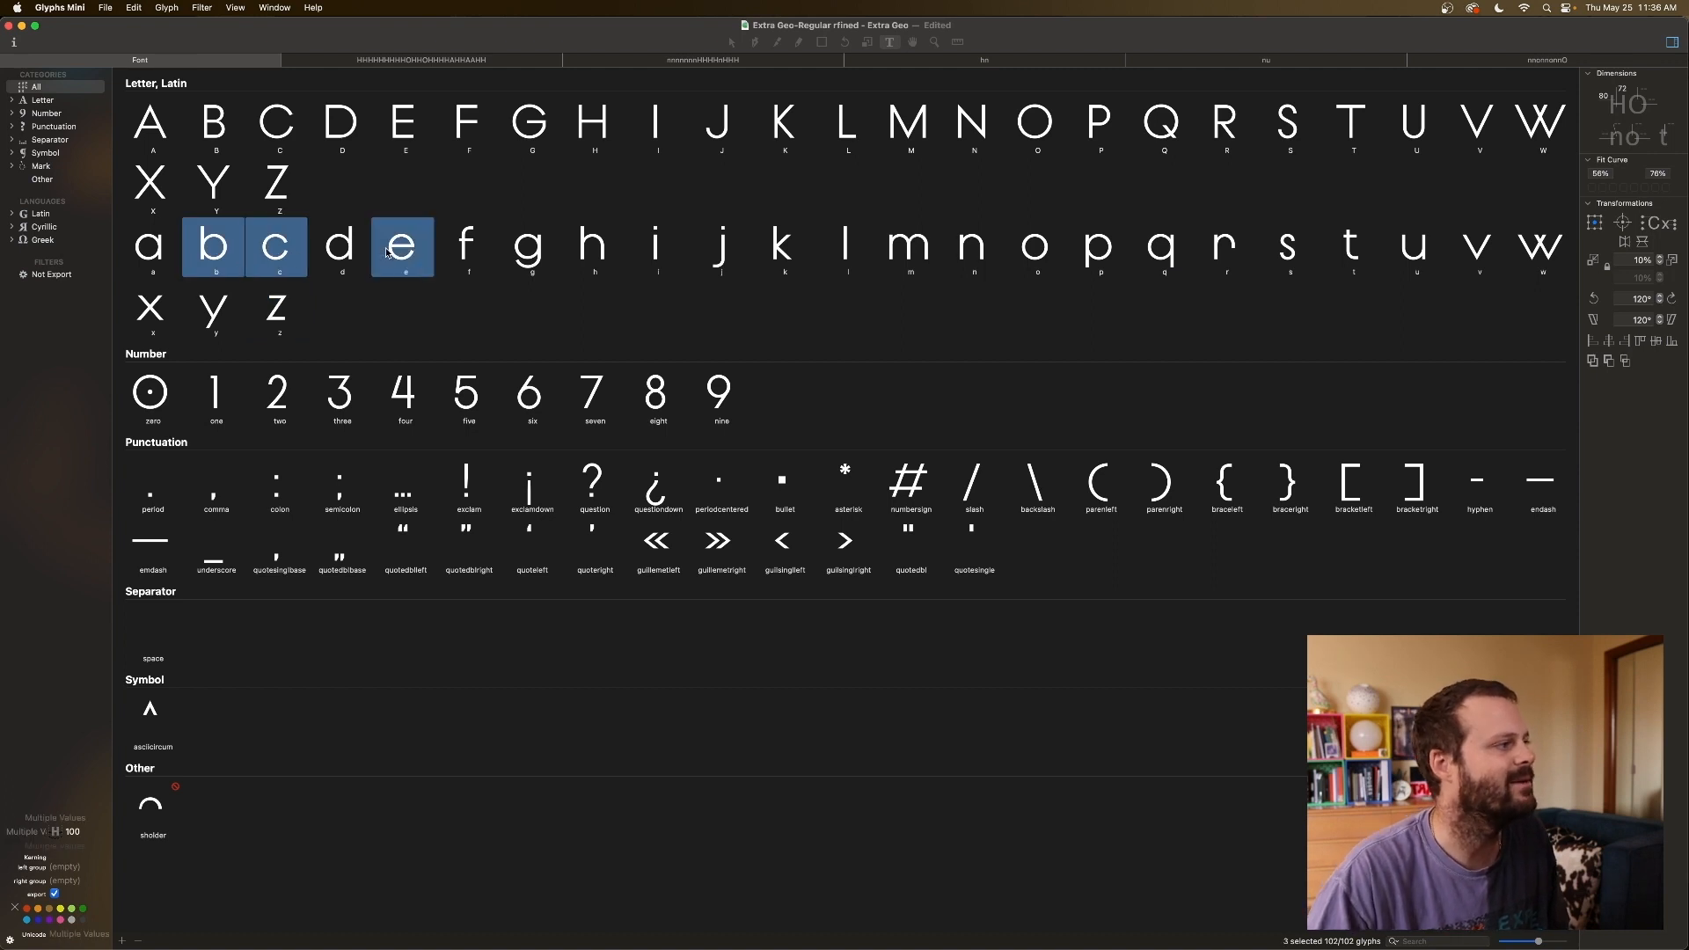
left_click(1036, 245, "super")
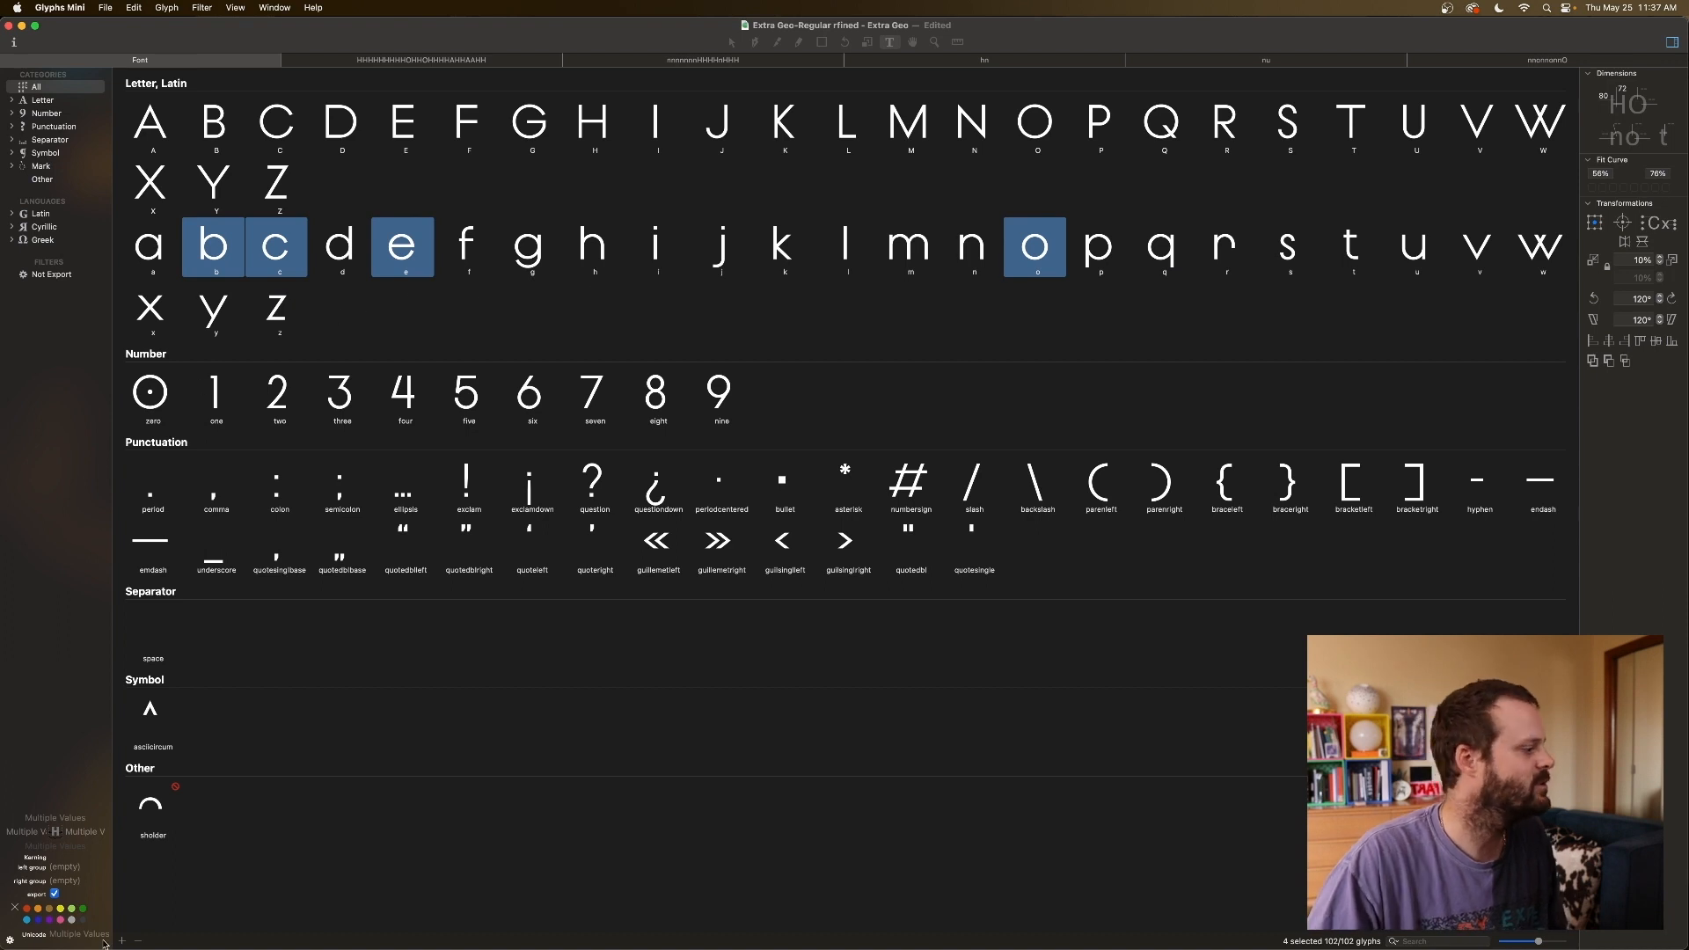
left_click(93, 832)
type("o")
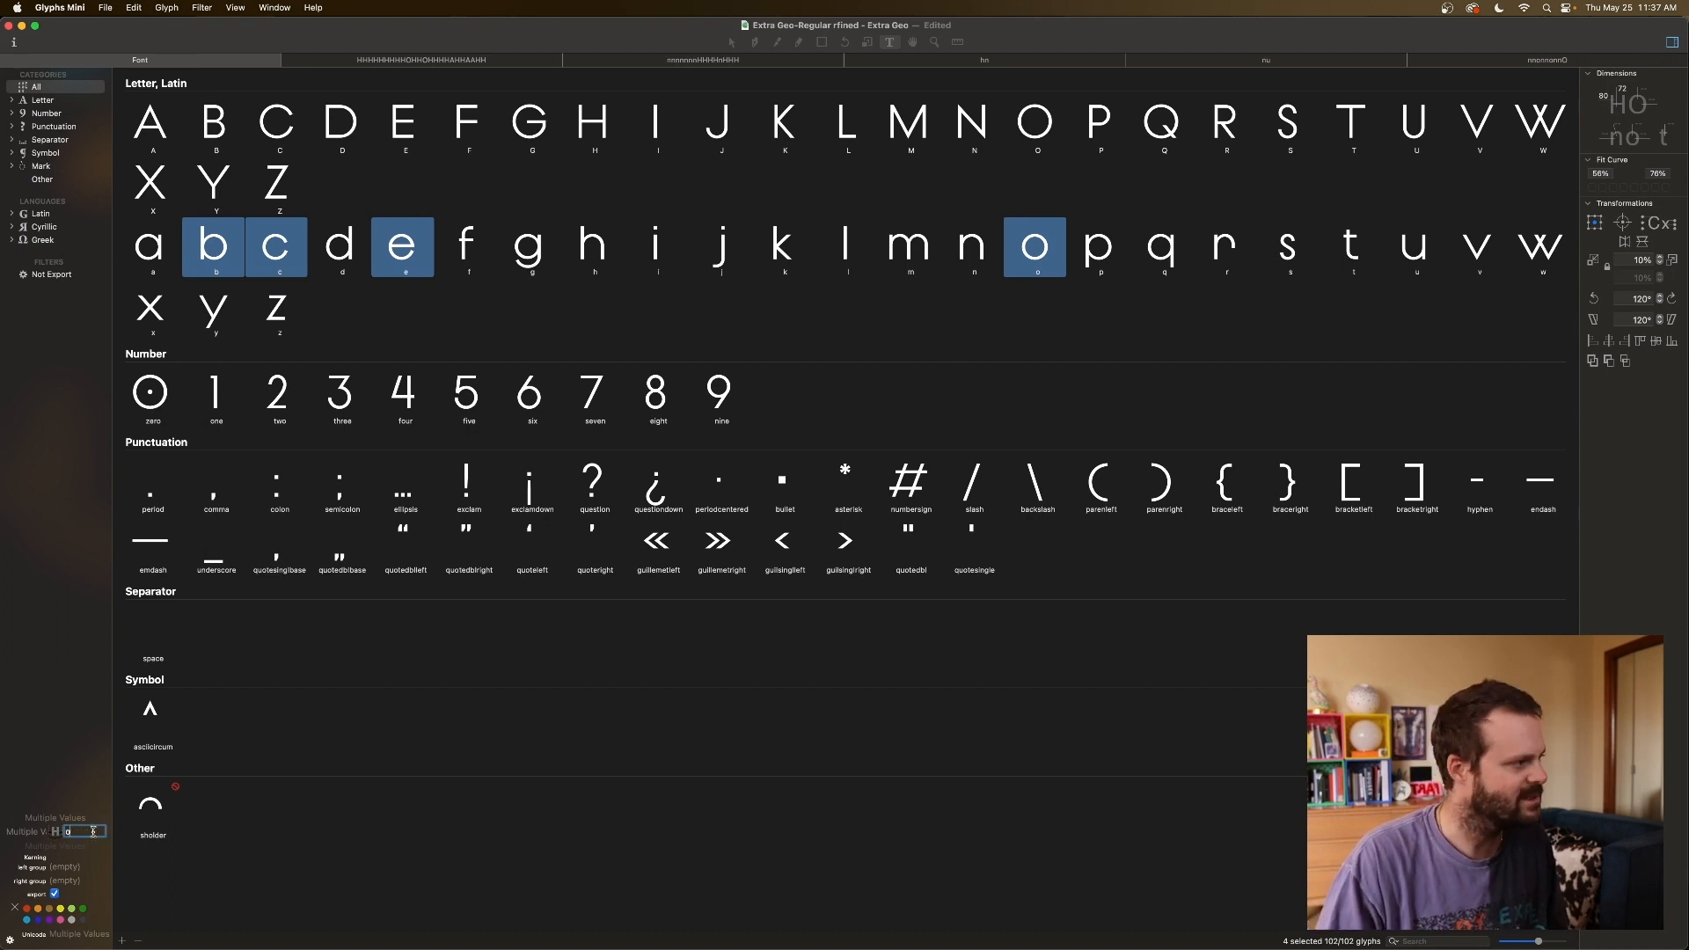
Check a's linked metrics, then select v and w.
left_click(202, 312)
left_click(173, 249)
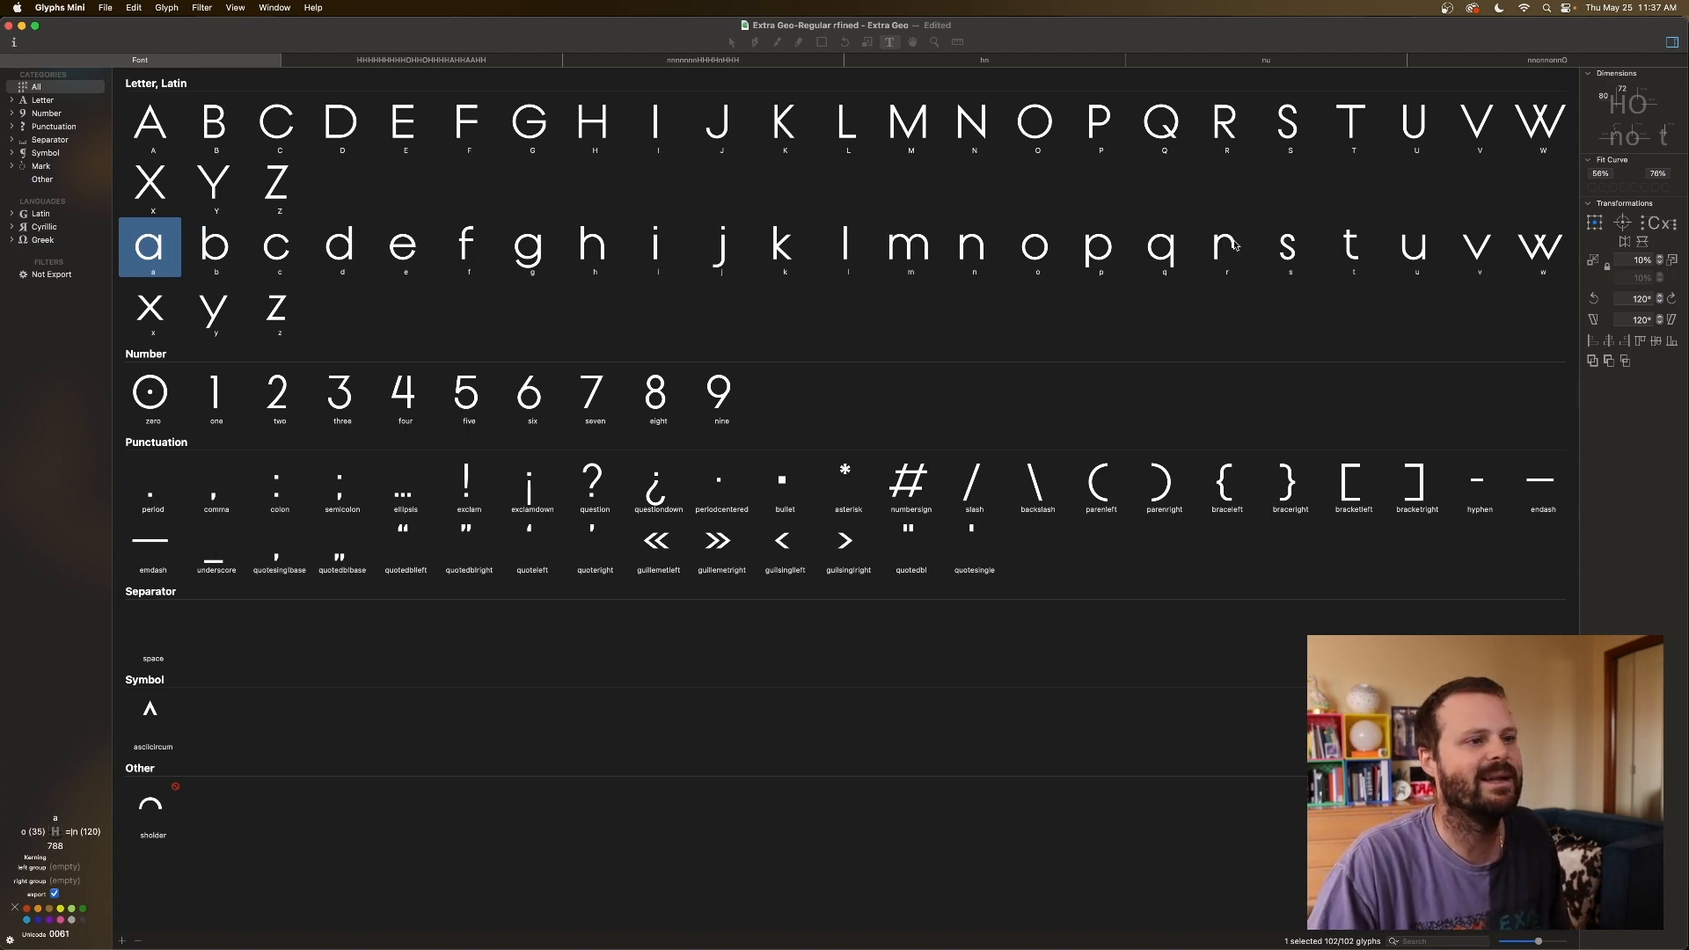
left_click(1460, 251)
left_click(1515, 257, "shift")
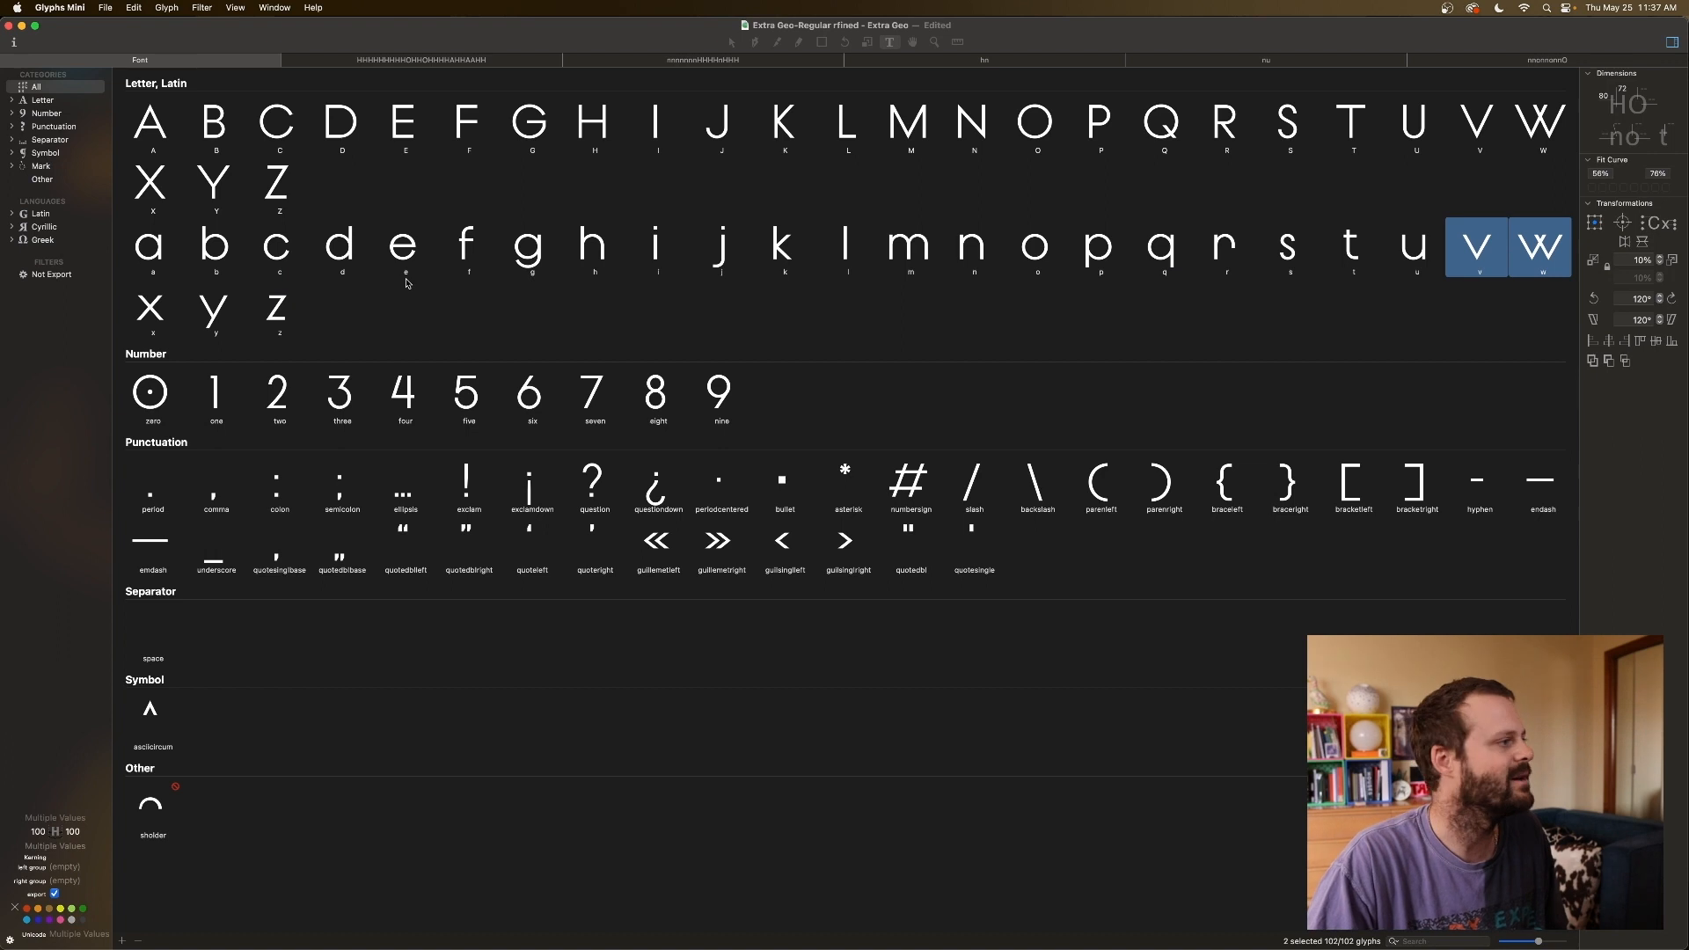
Give v, w, x and y sidebearings of 5 on both sides.
left_click(167, 308, "shift")
left_click(231, 312, "shift")
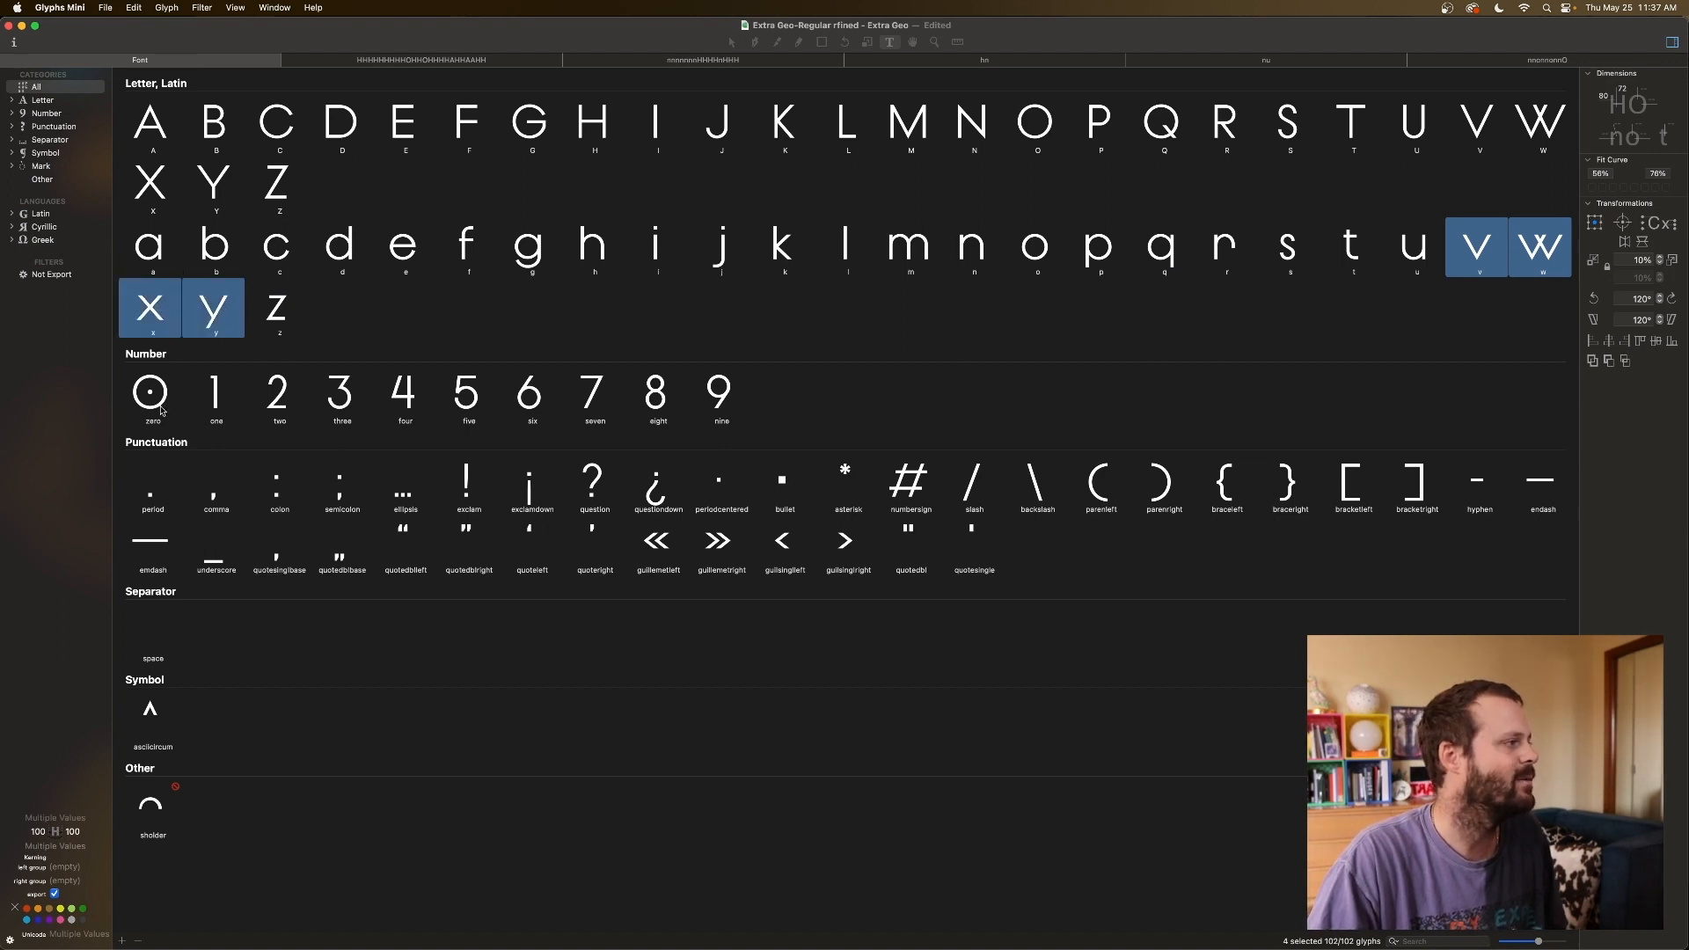
left_click(39, 831)
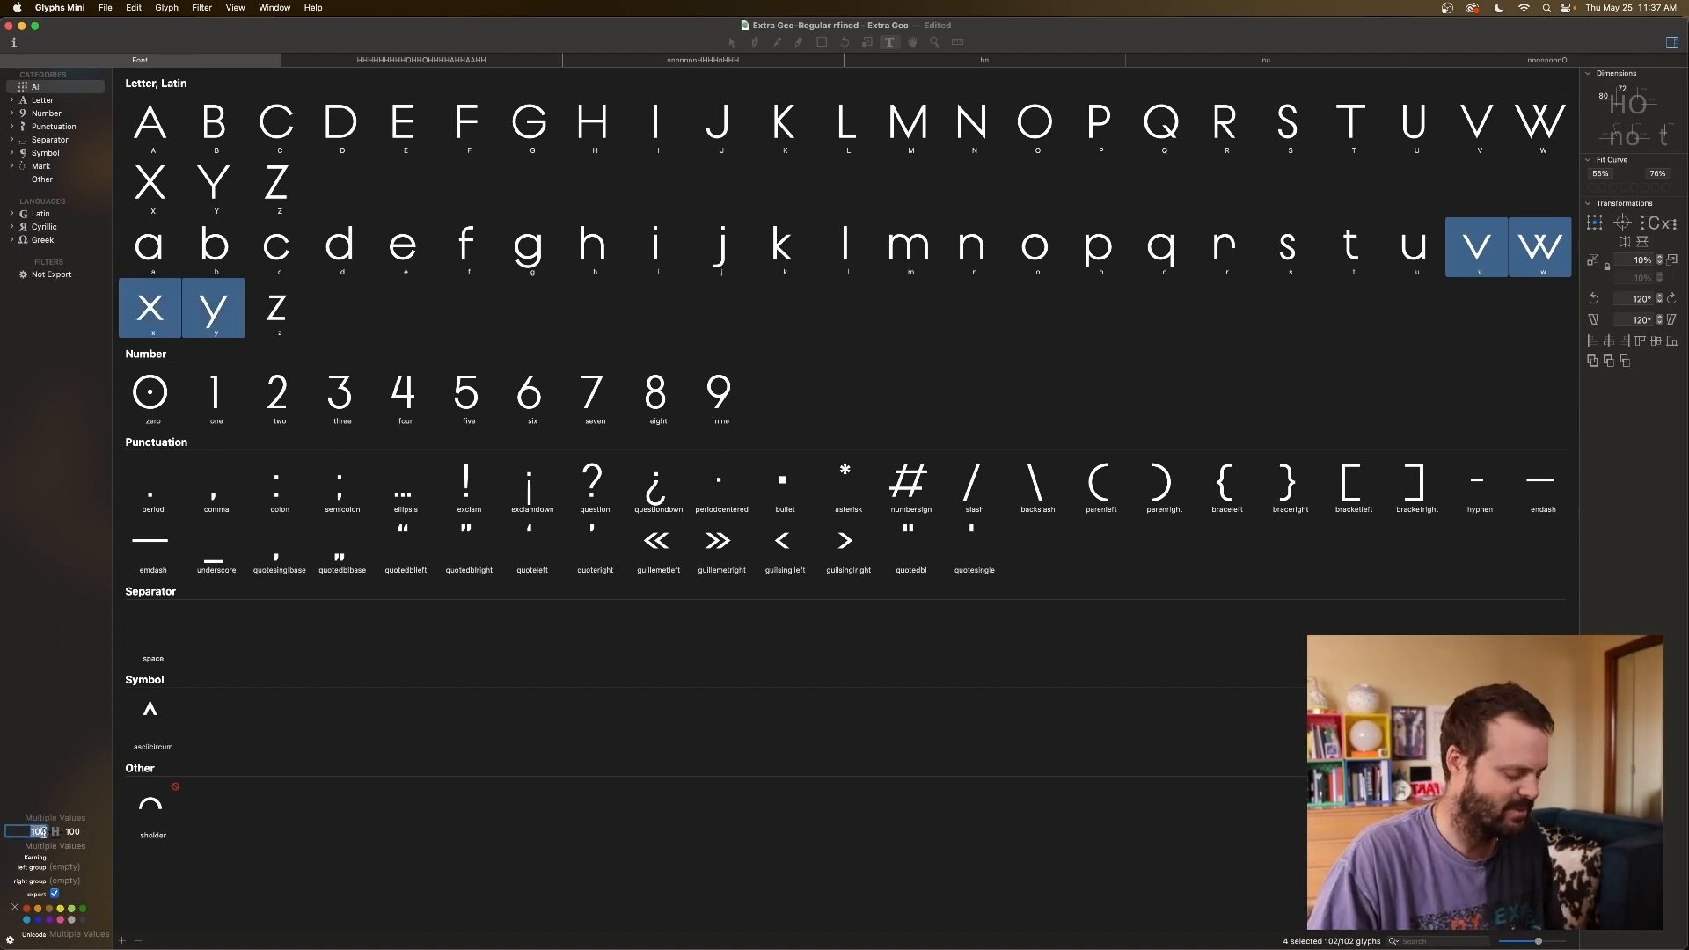
type("5")
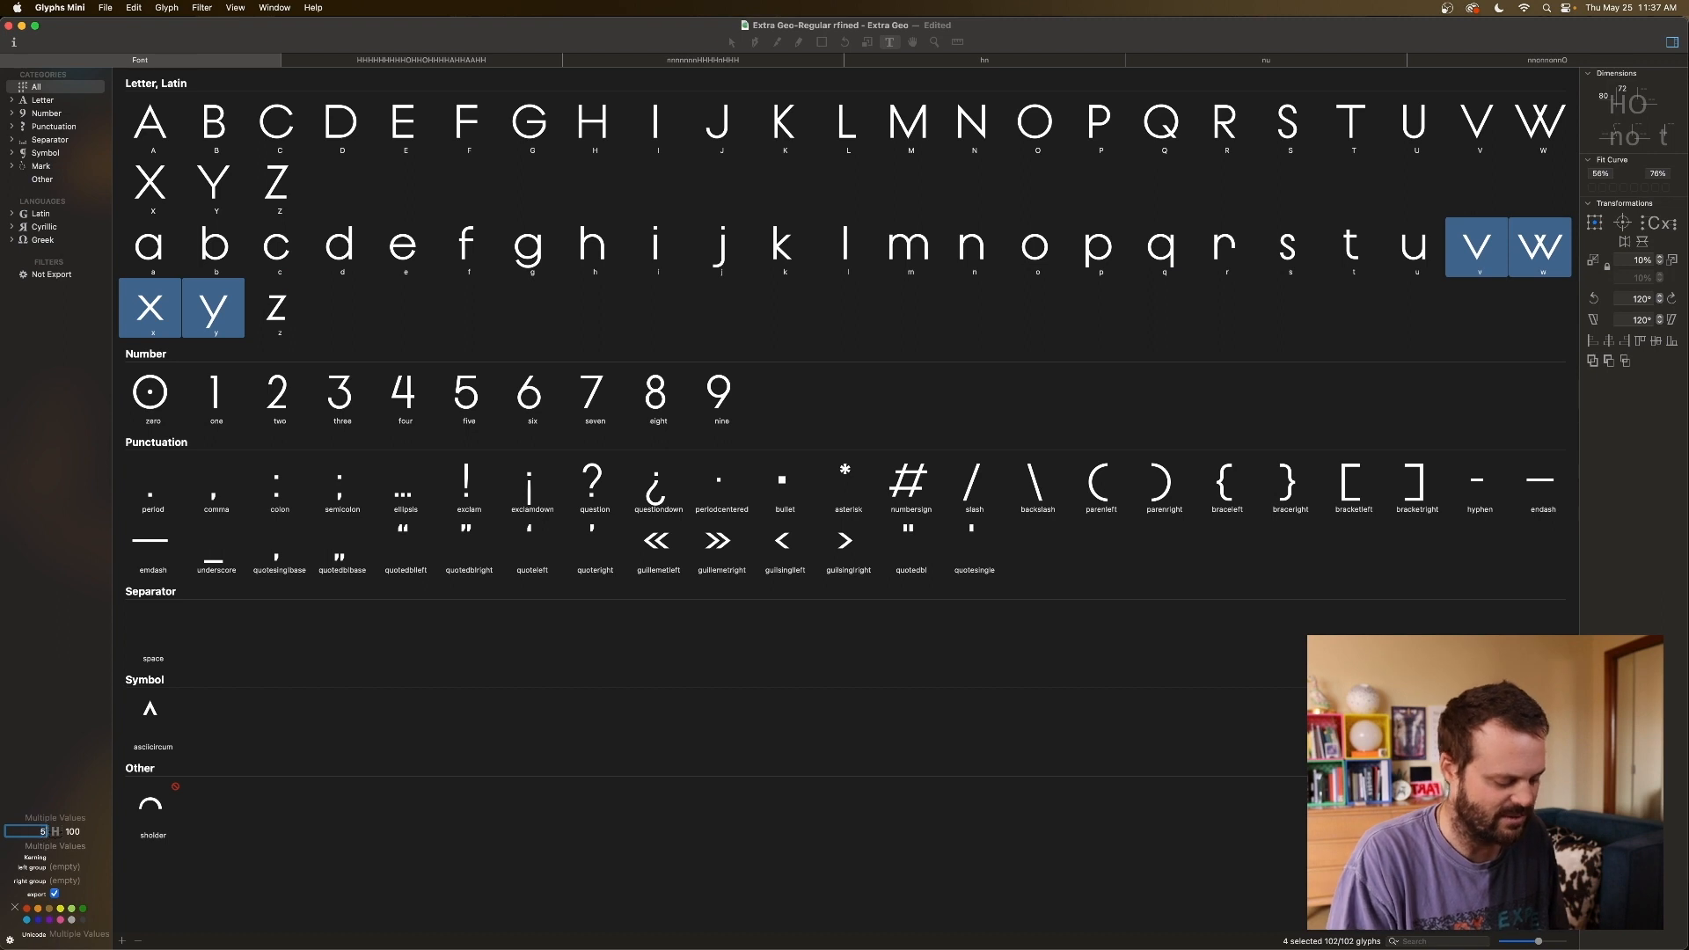
left_click(57, 845)
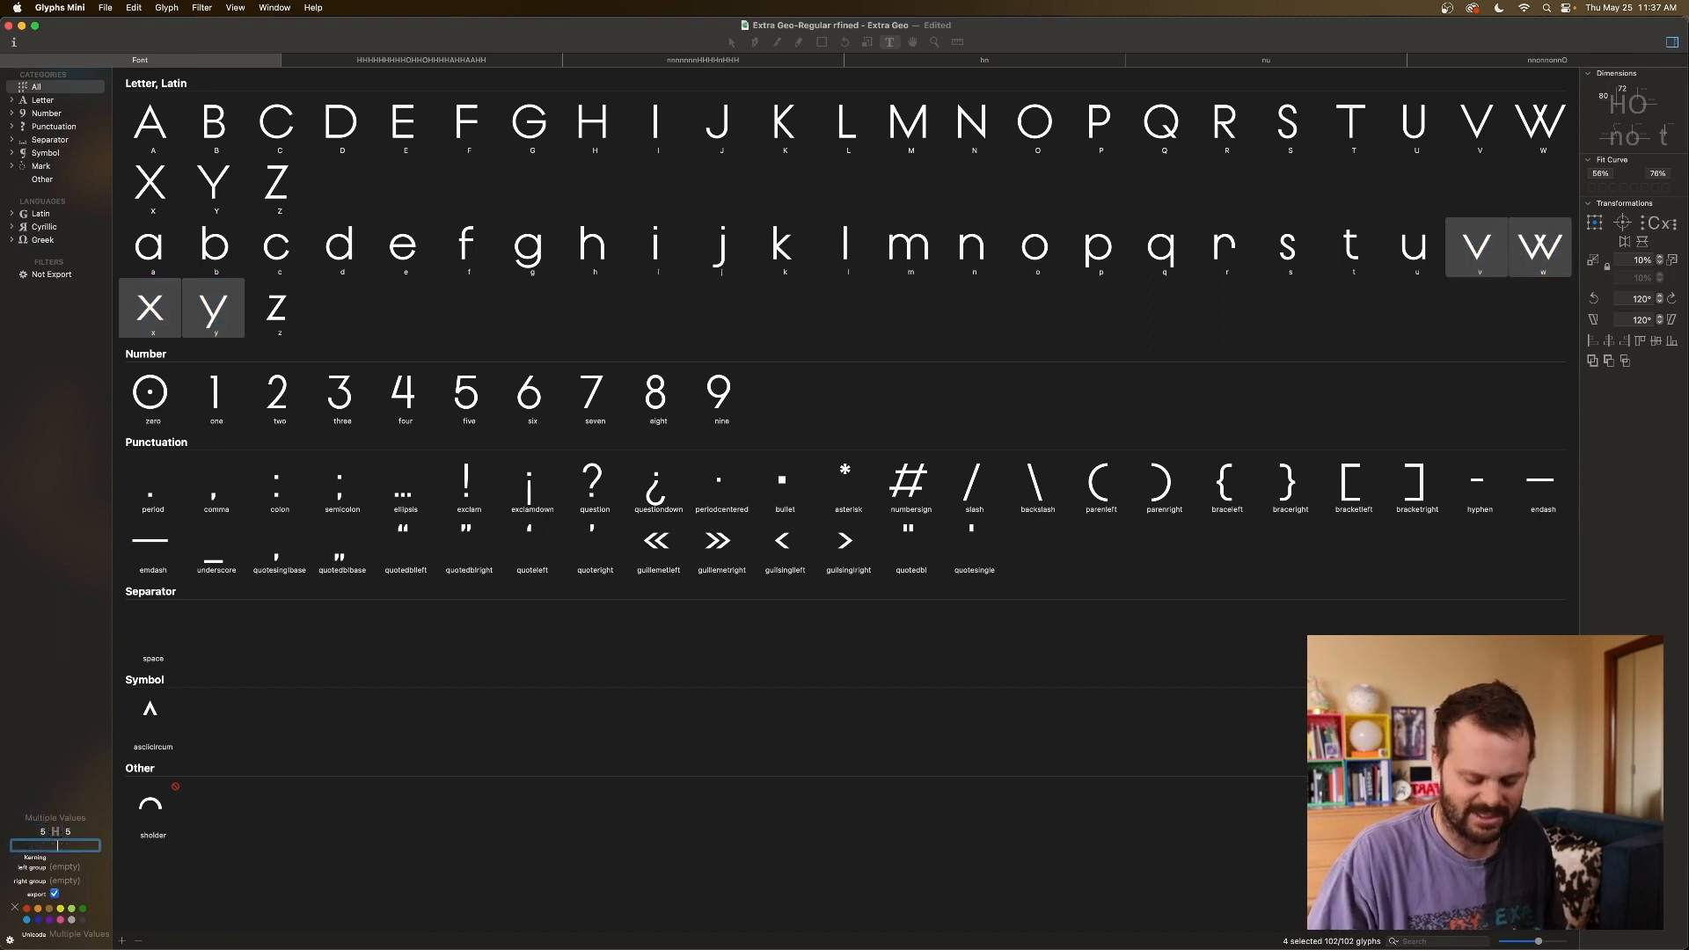
left_click(195, 315)
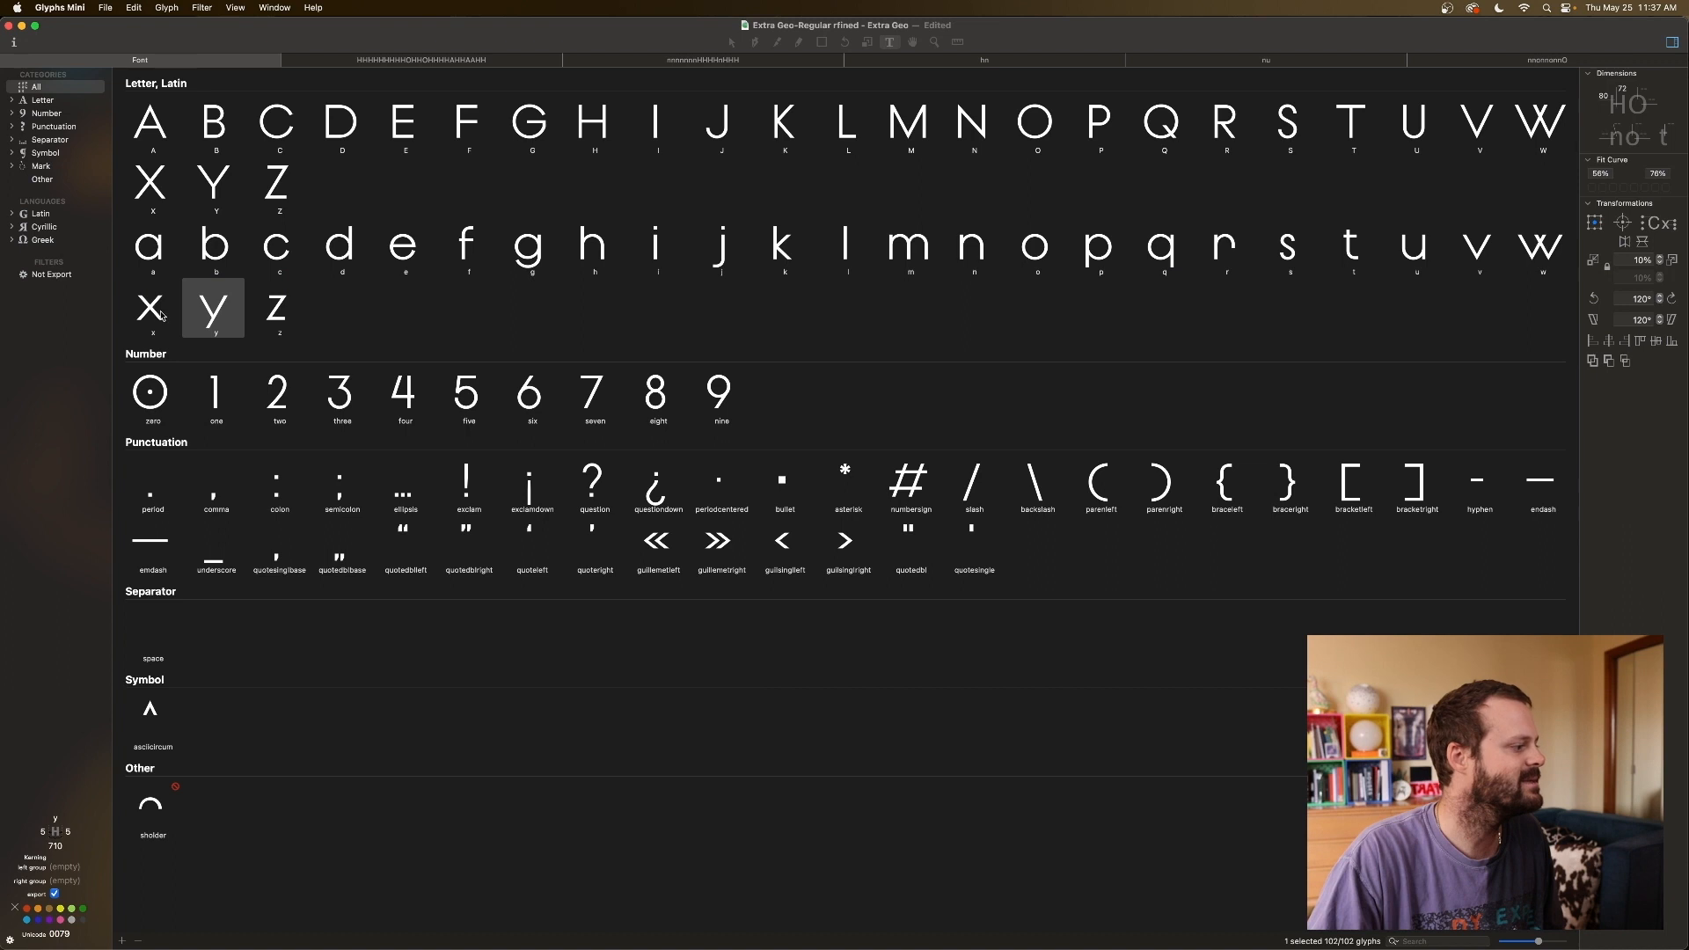
Open v in a new edit tab and type wxy to make the string vwxy.
left_click(1453, 247)
double_click(1453, 247)
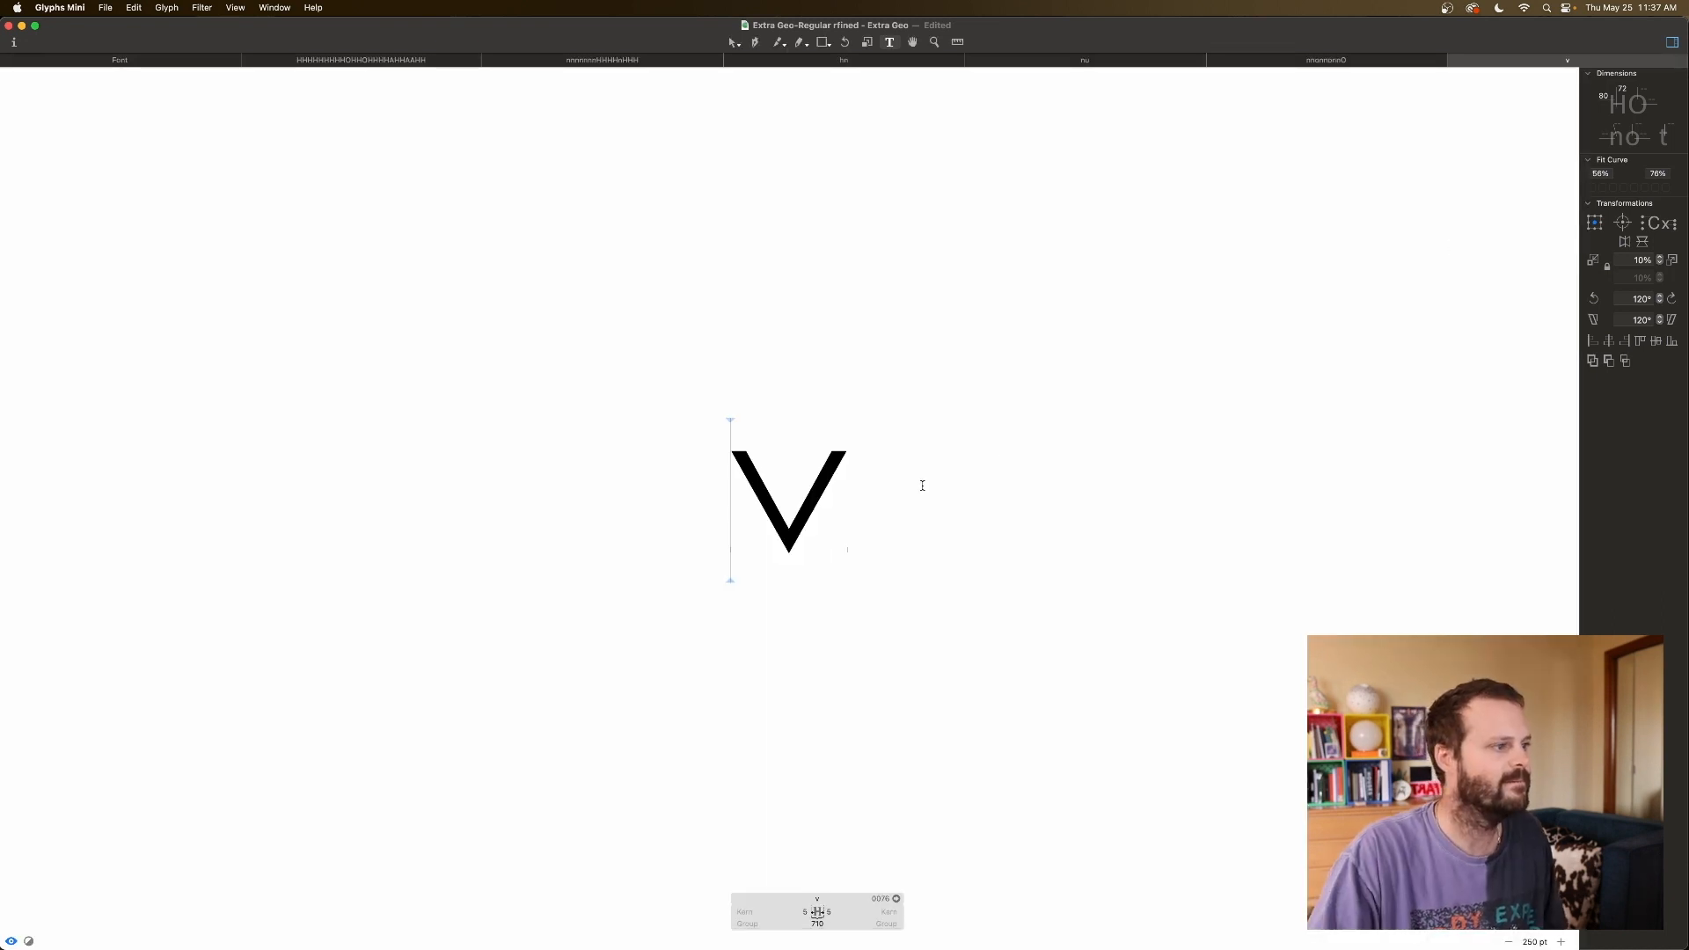
type("wxy")
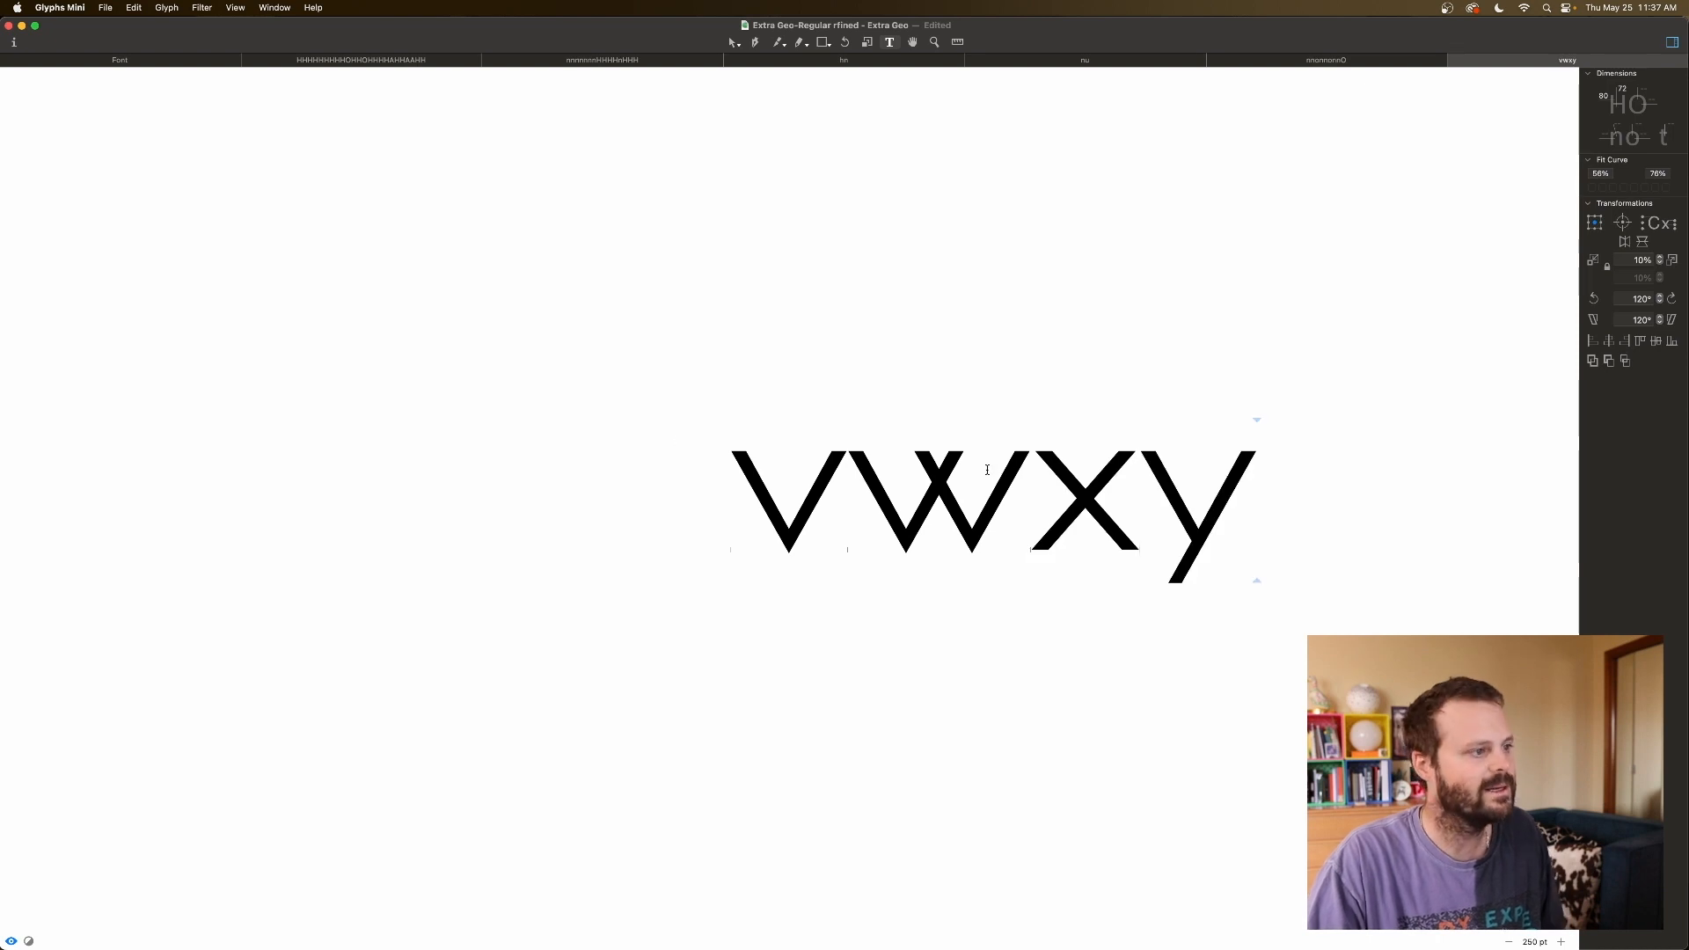
Add a second line reading nnvnnvnn beneath vwxy.
key("Return")
type("nnc")
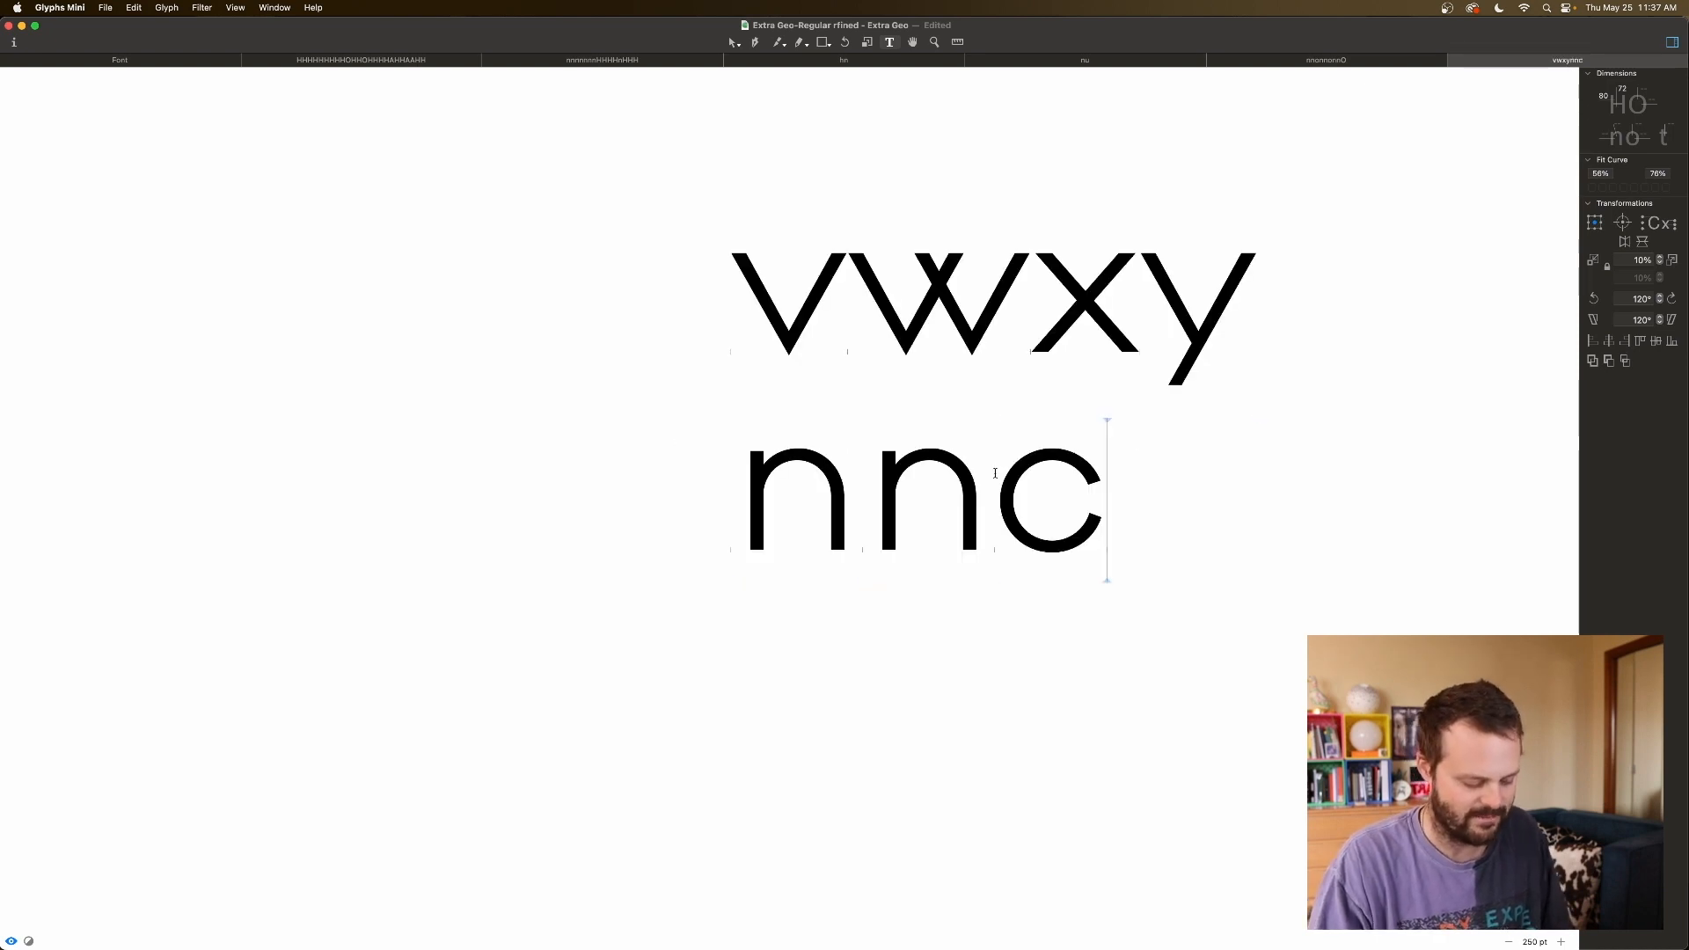
key("BackSpace")
type("vn")
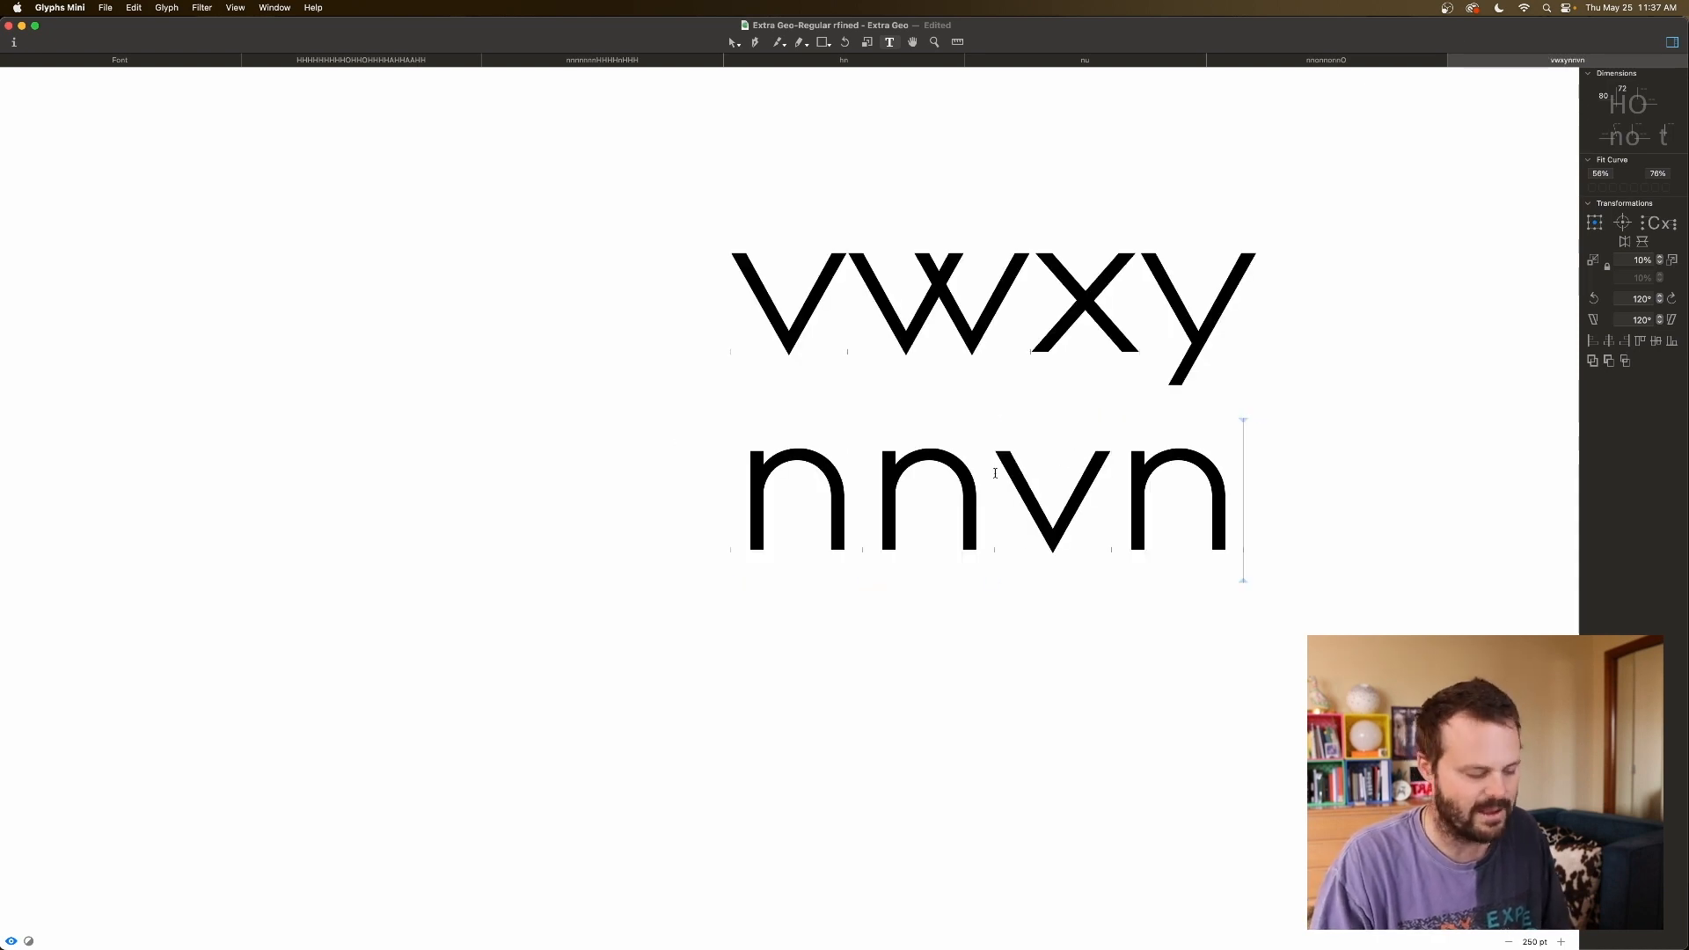
type("nvnn")
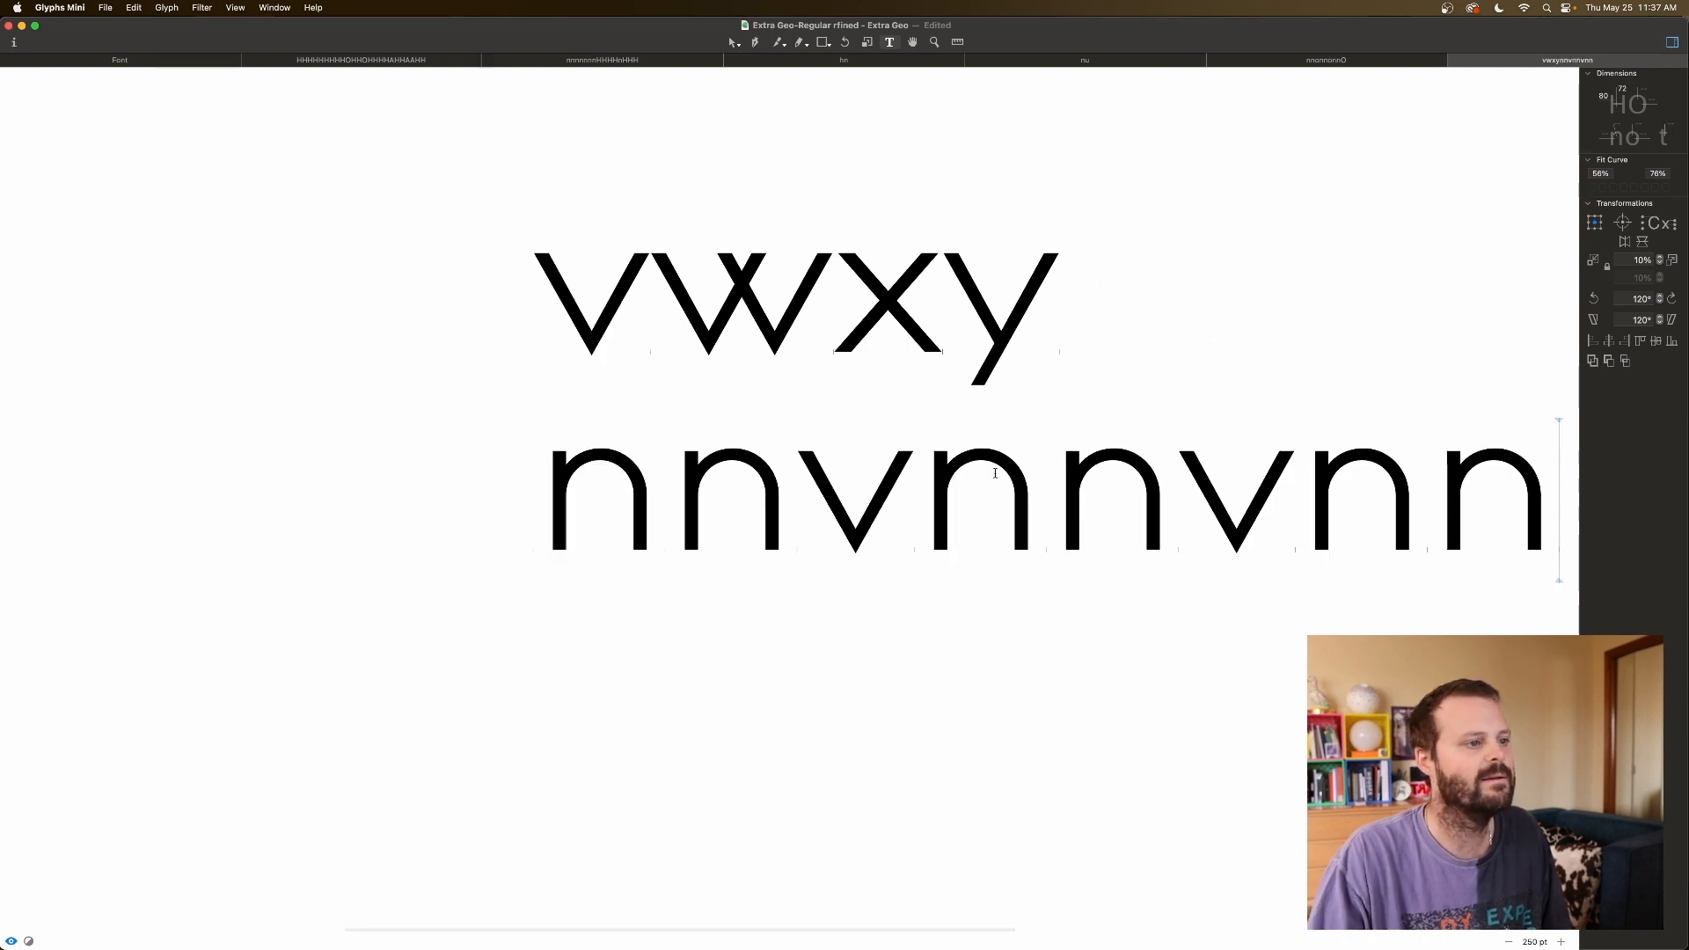
Zoom out and step the caret through nnvnnvnn to inspect the v's spacing.
left_click(526, 526)
left_click(450, 521)
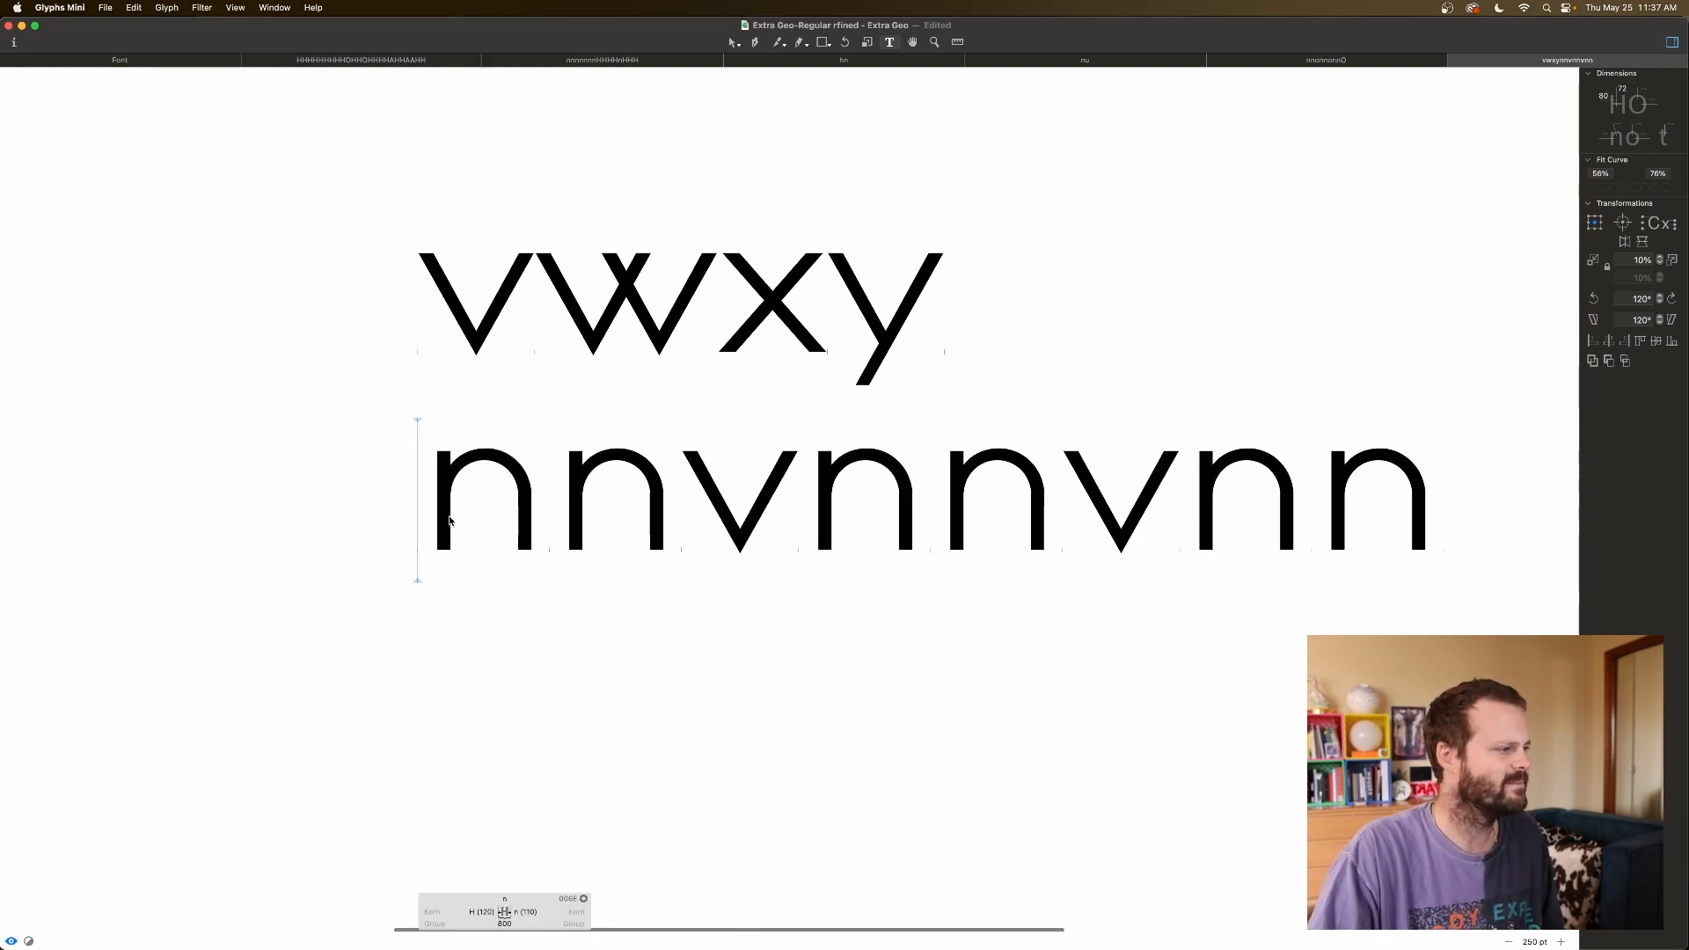
key("super+minus")
key("super+minus")
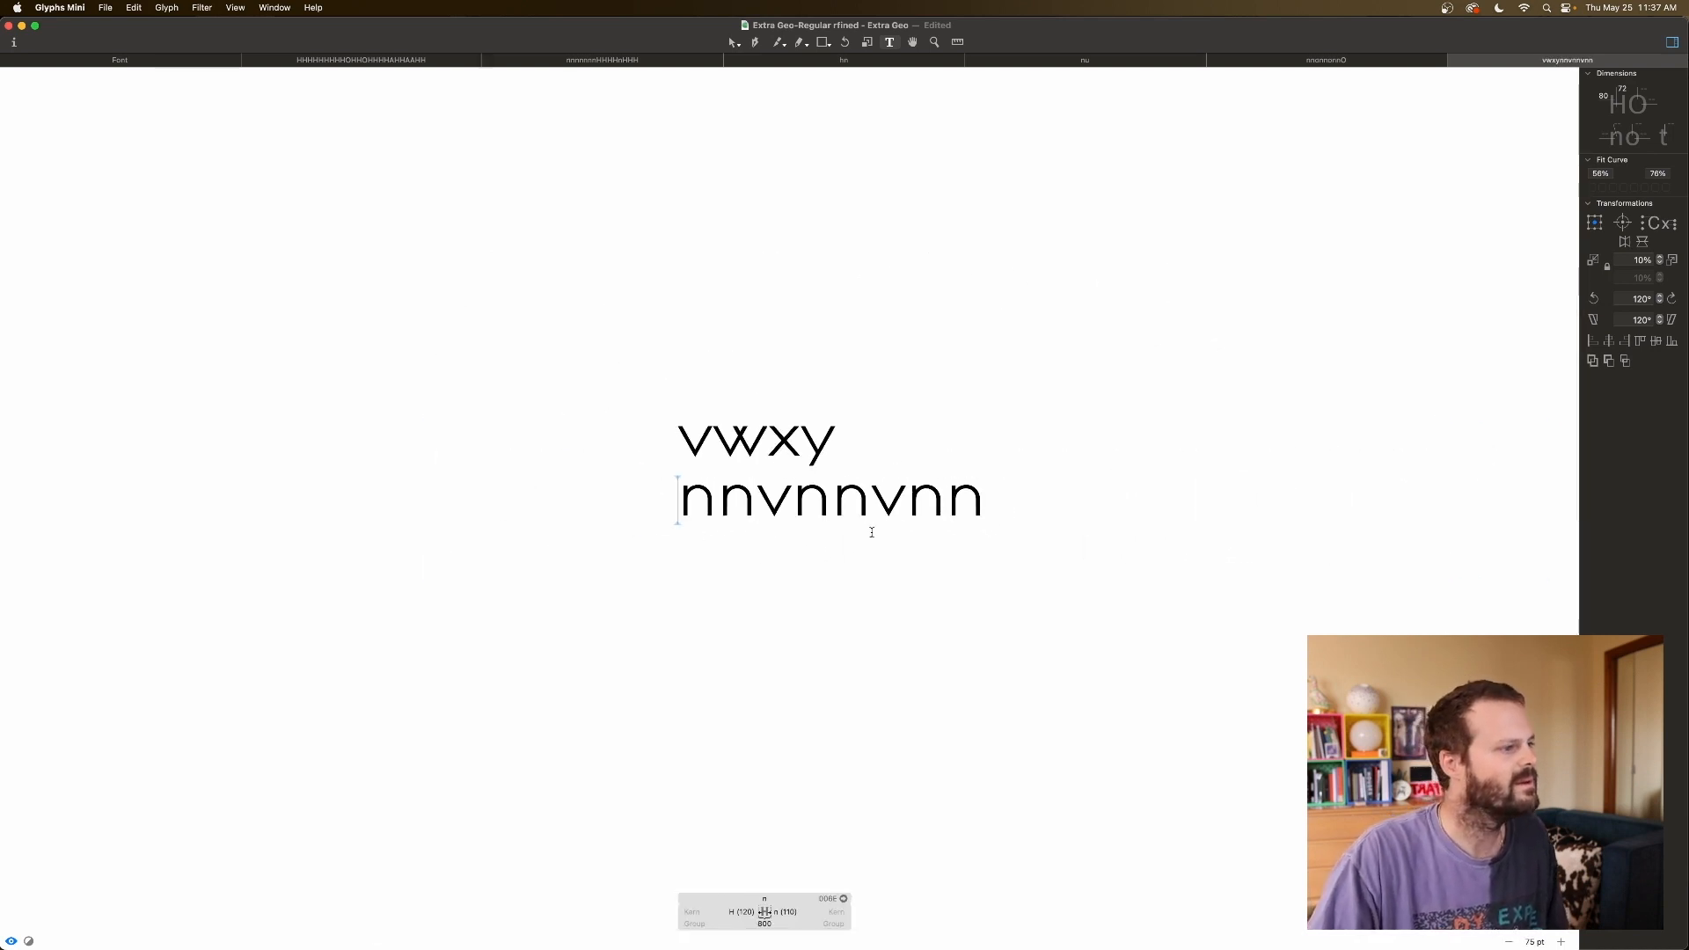
left_click(974, 503)
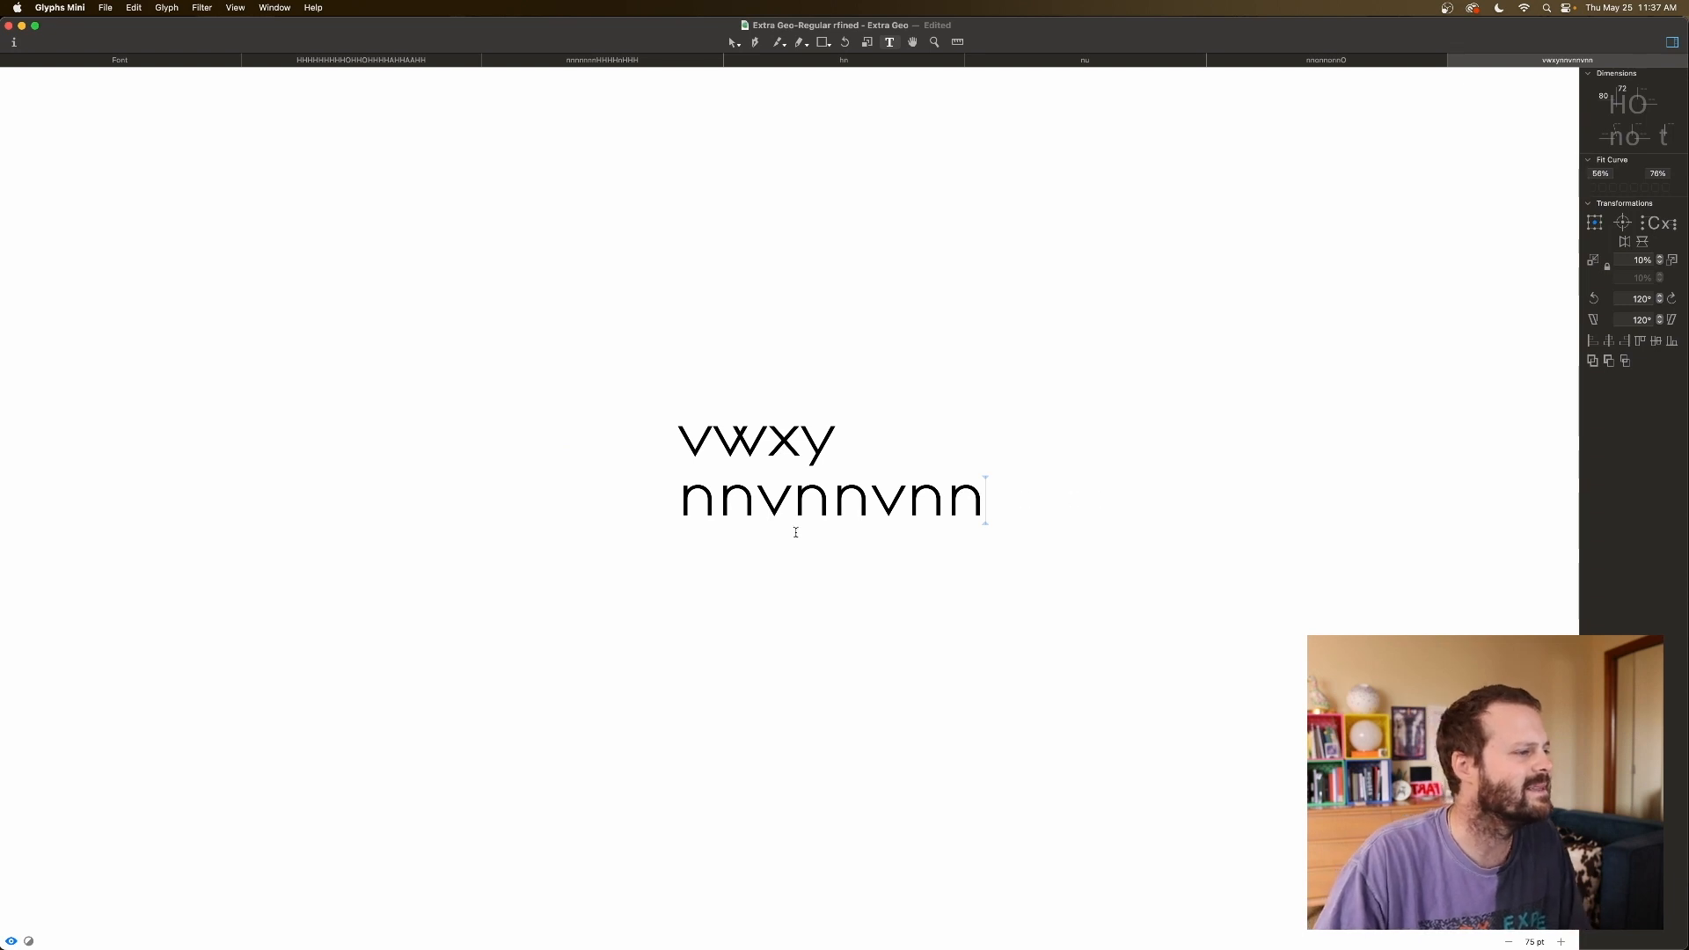
left_click(720, 512)
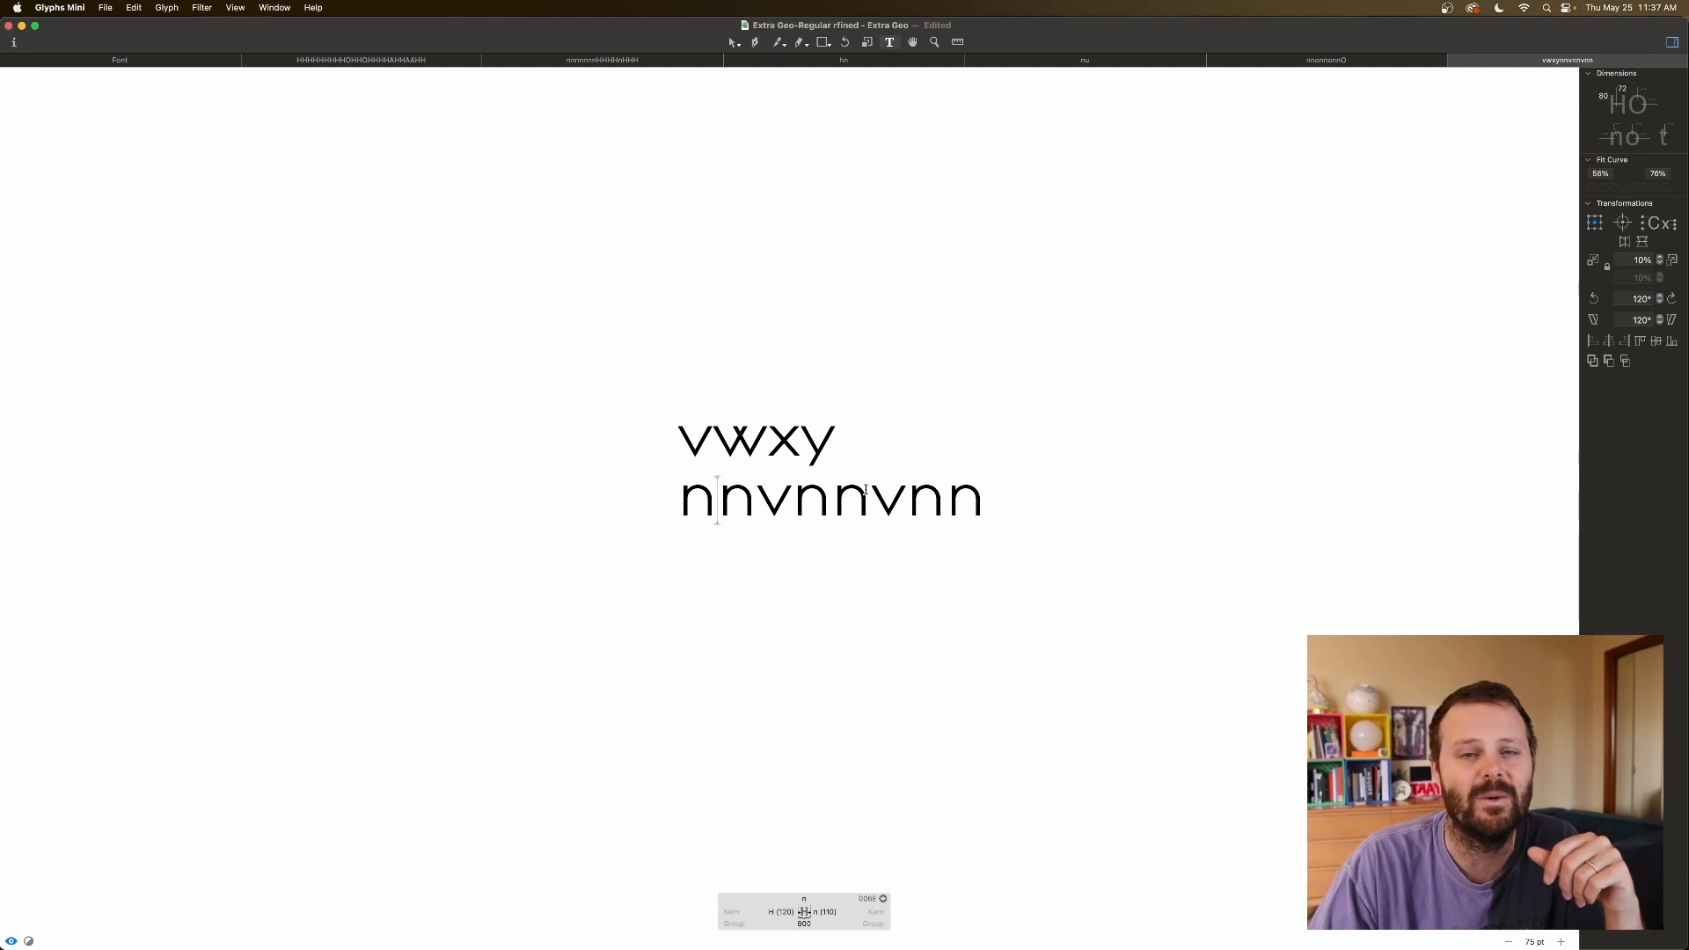
left_click(913, 495)
key("Left")
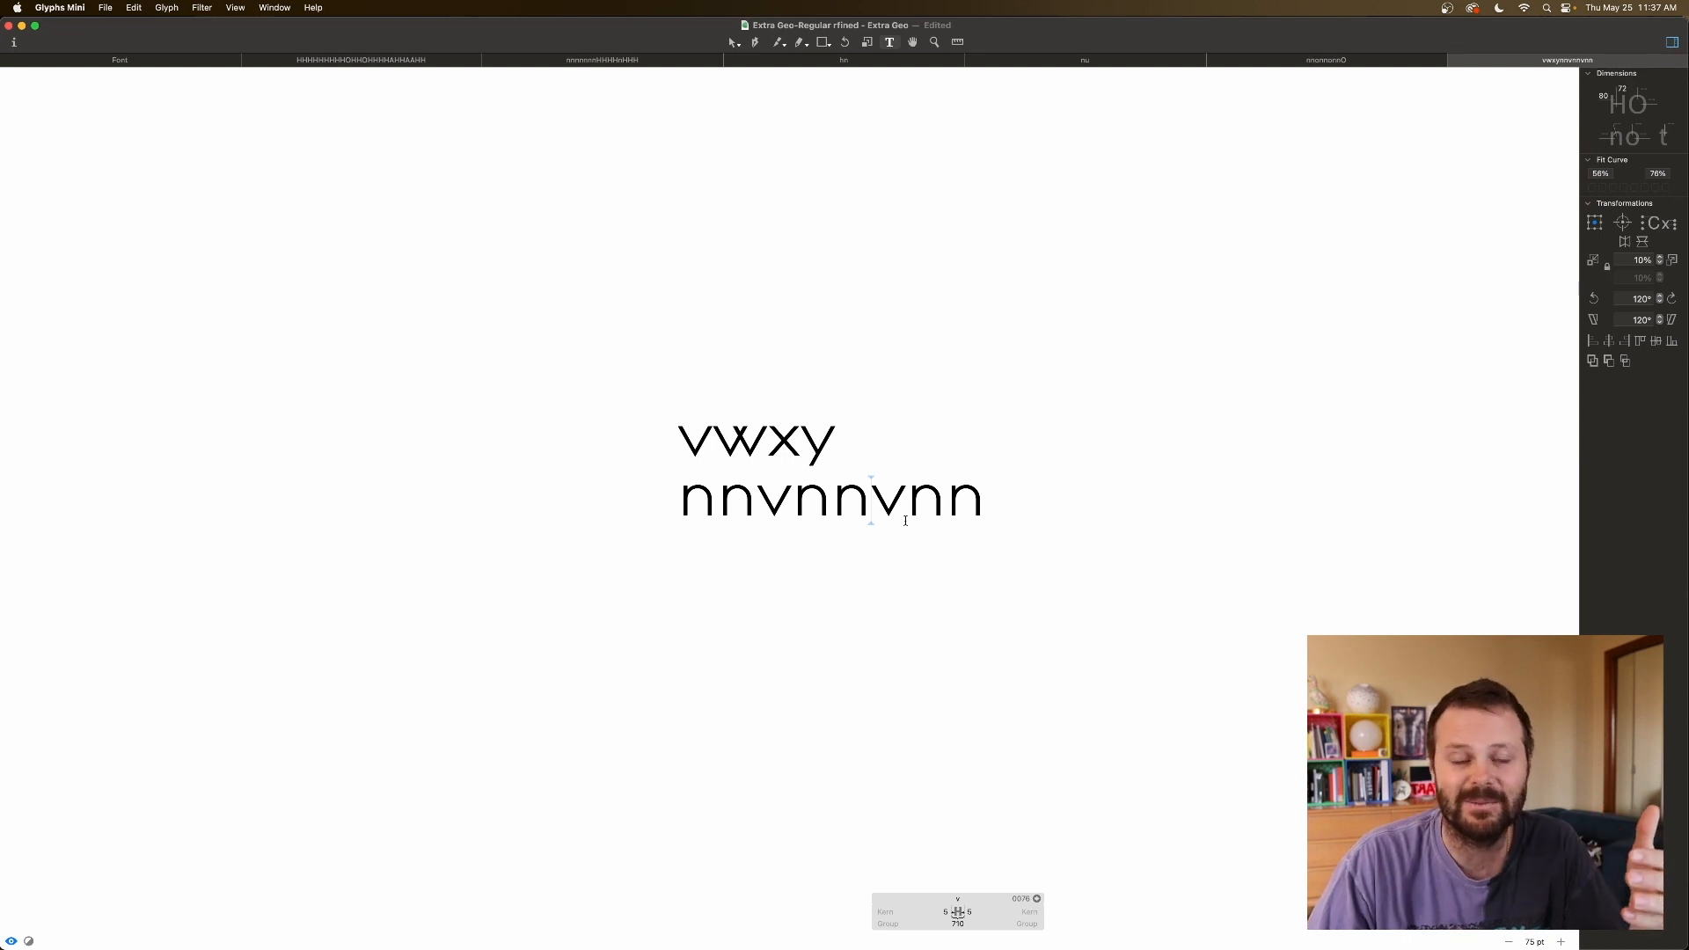
left_click(982, 512)
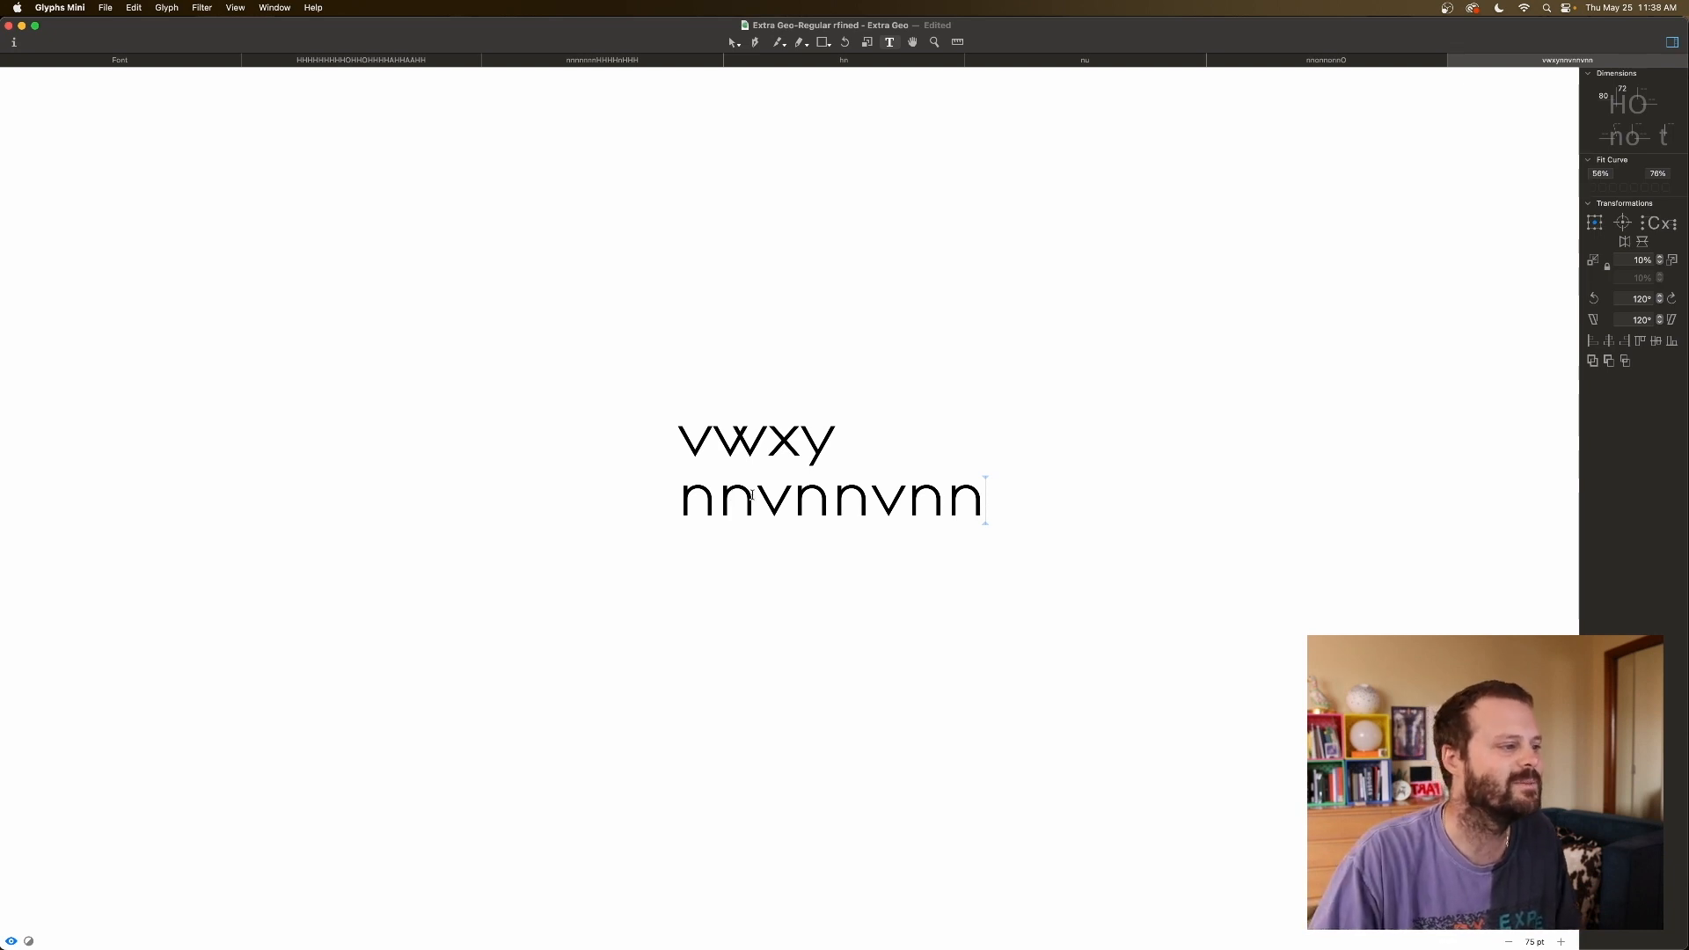
left_click(752, 494)
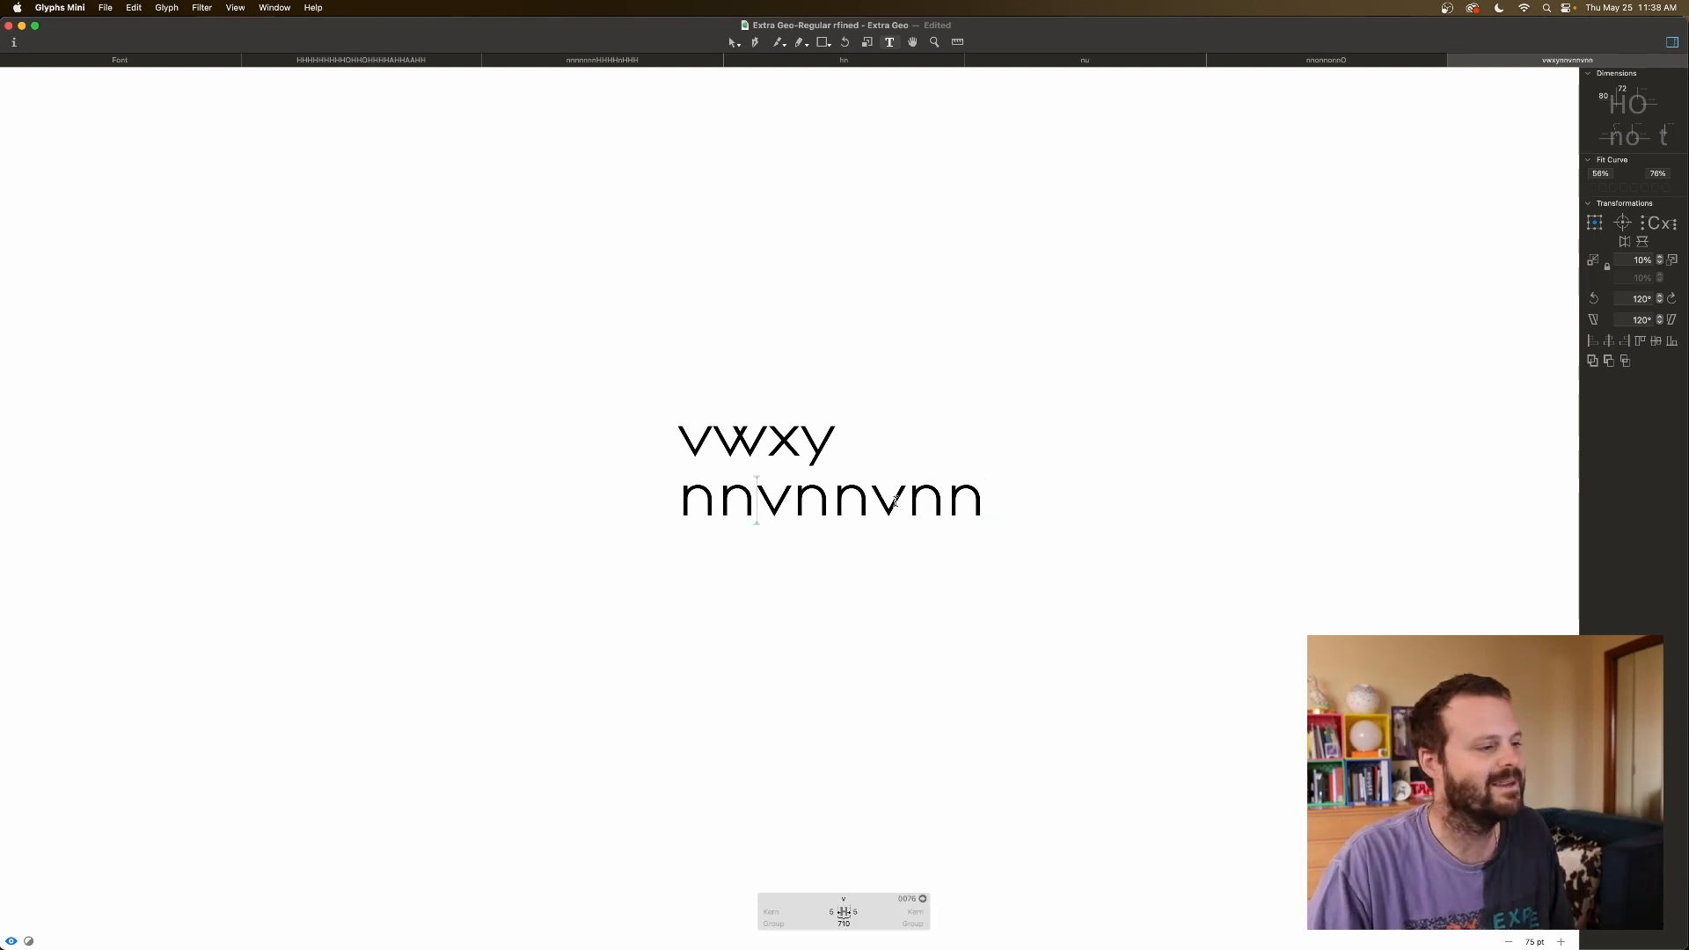
left_click(987, 503)
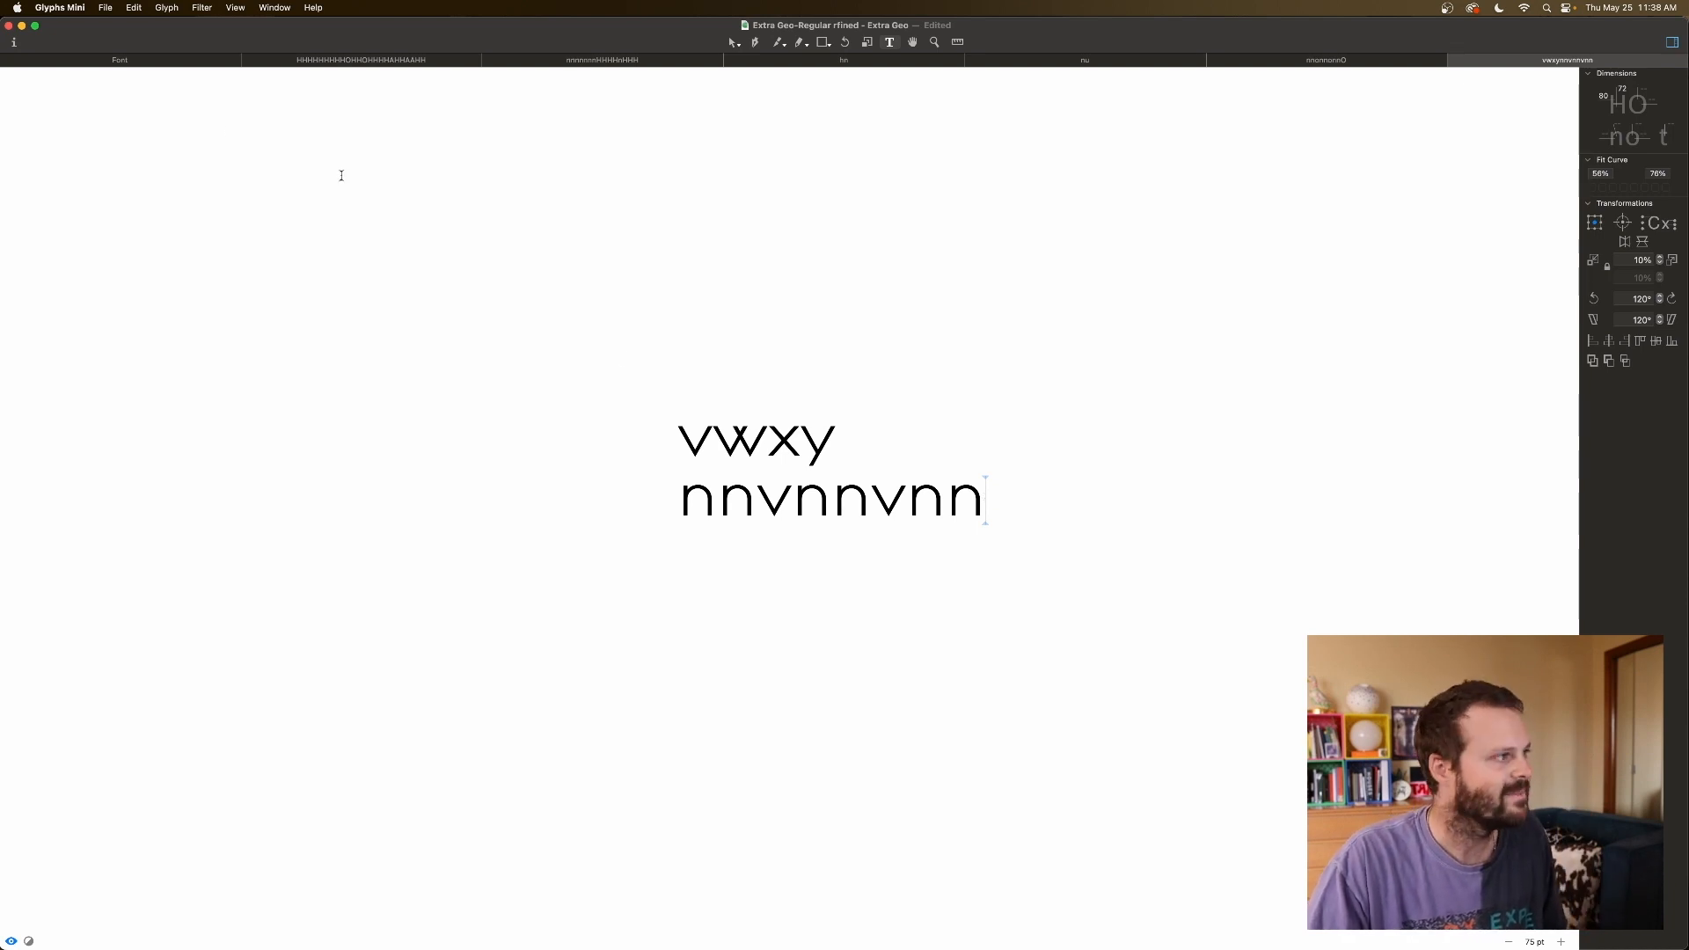
scroll(171, 70, "left", 1)
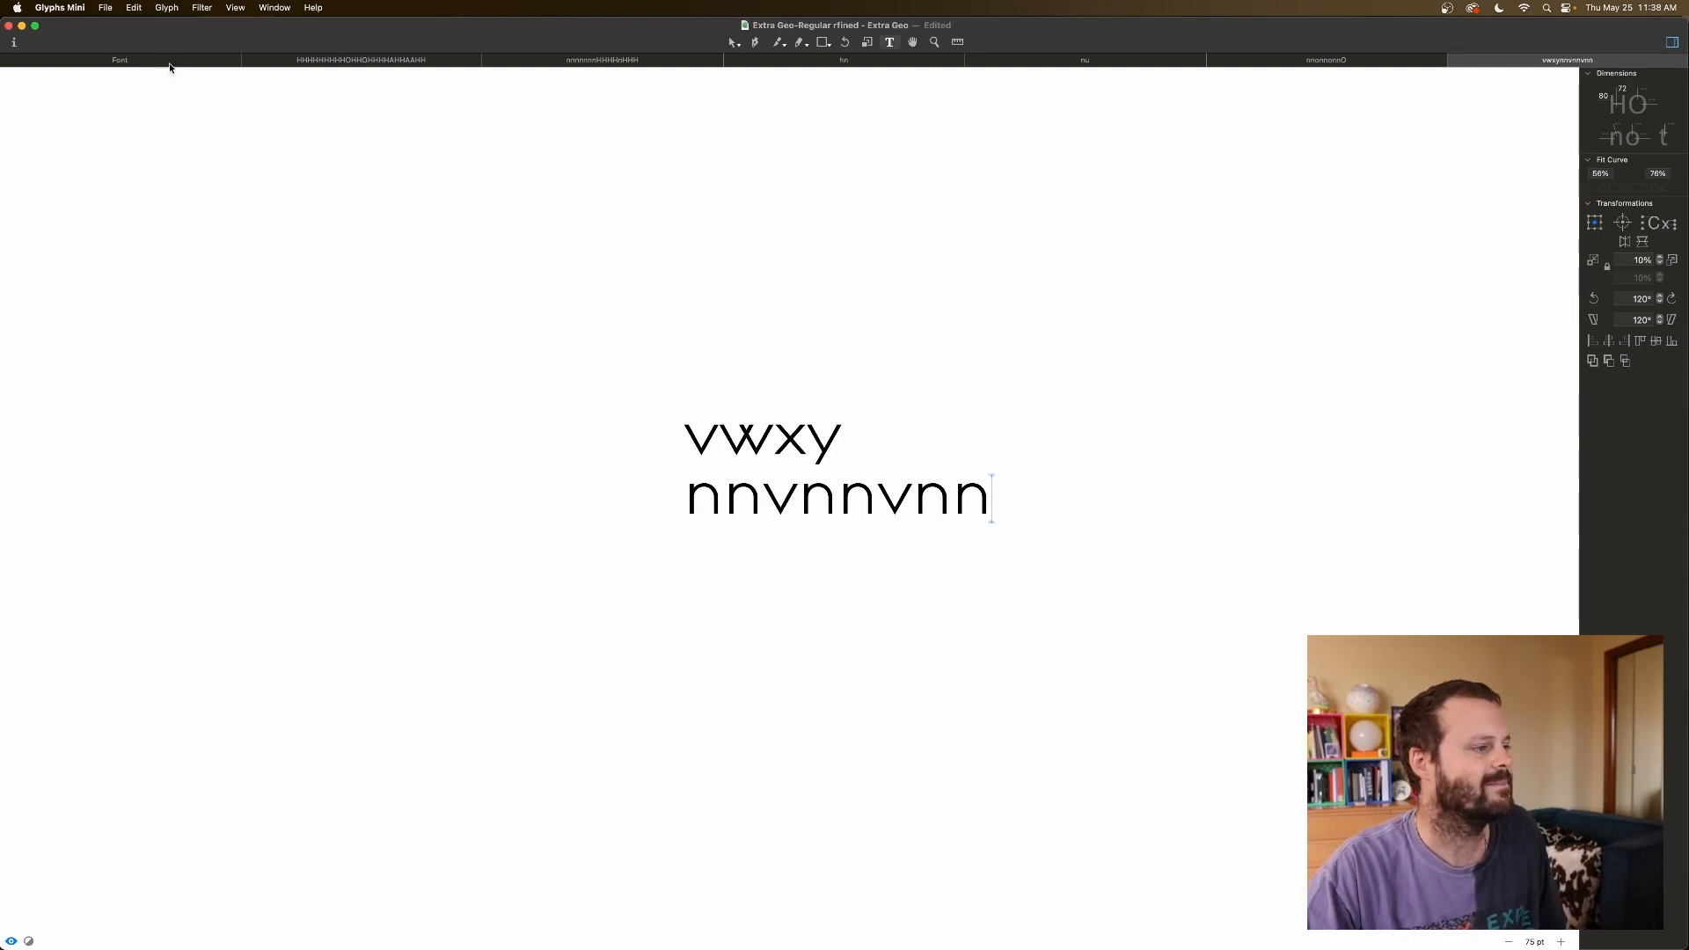
Return to the glyph overview and start editing k's right sidebearing, clearing a mistyped entry.
left_click(169, 61)
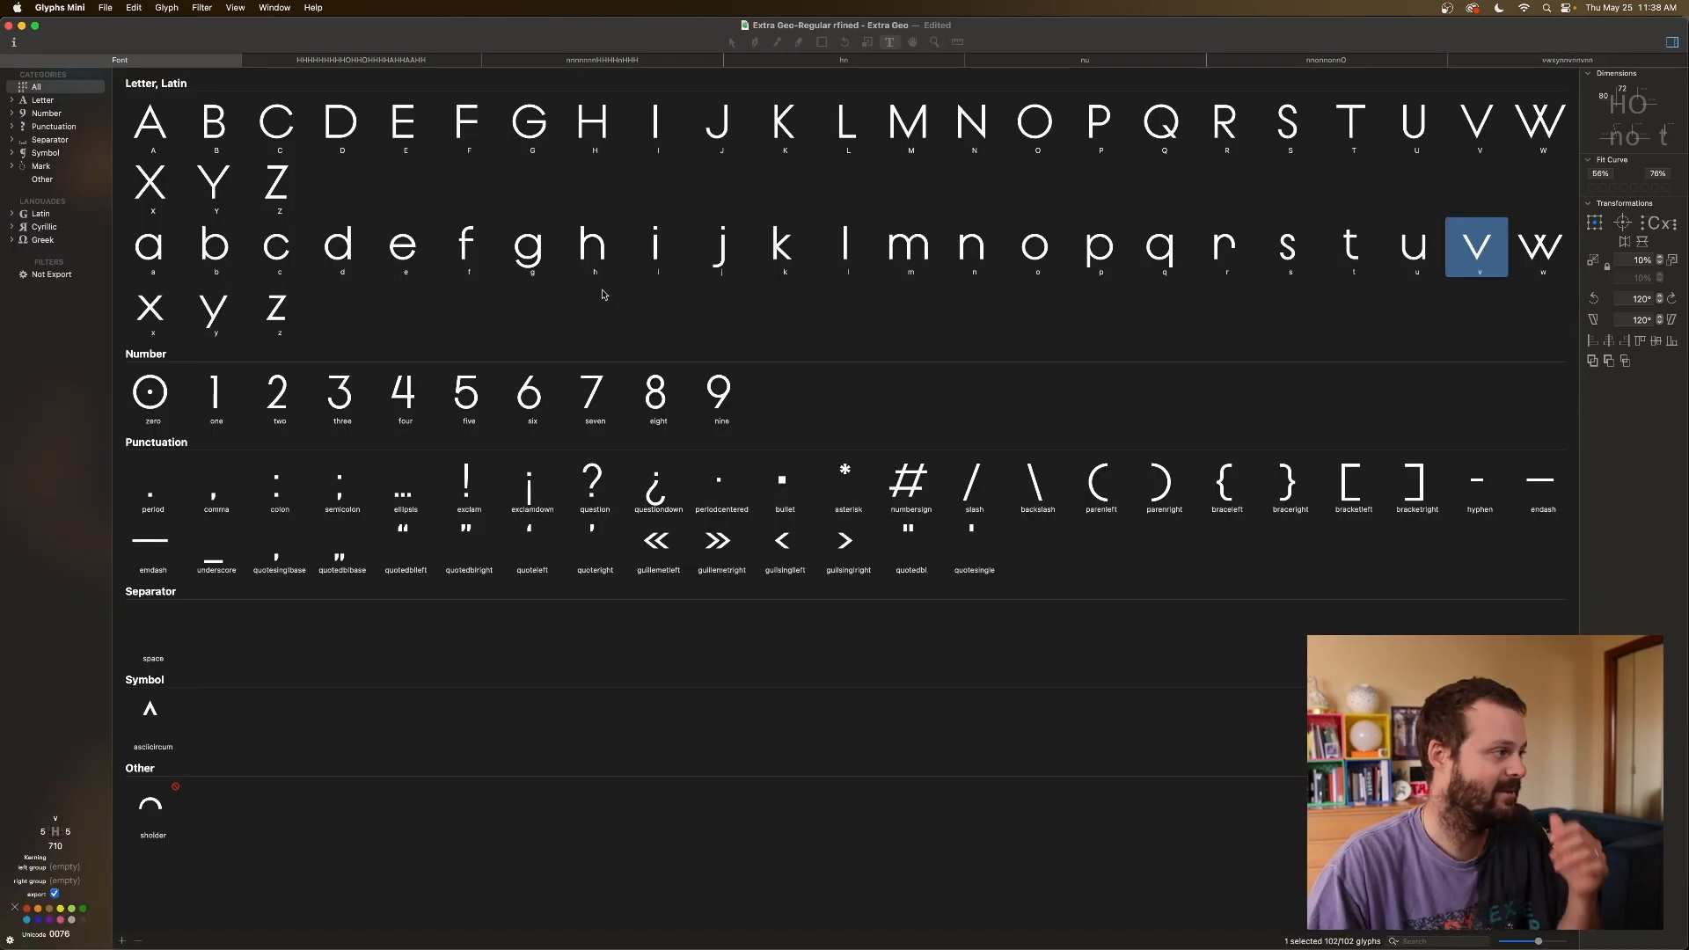
left_click(466, 248)
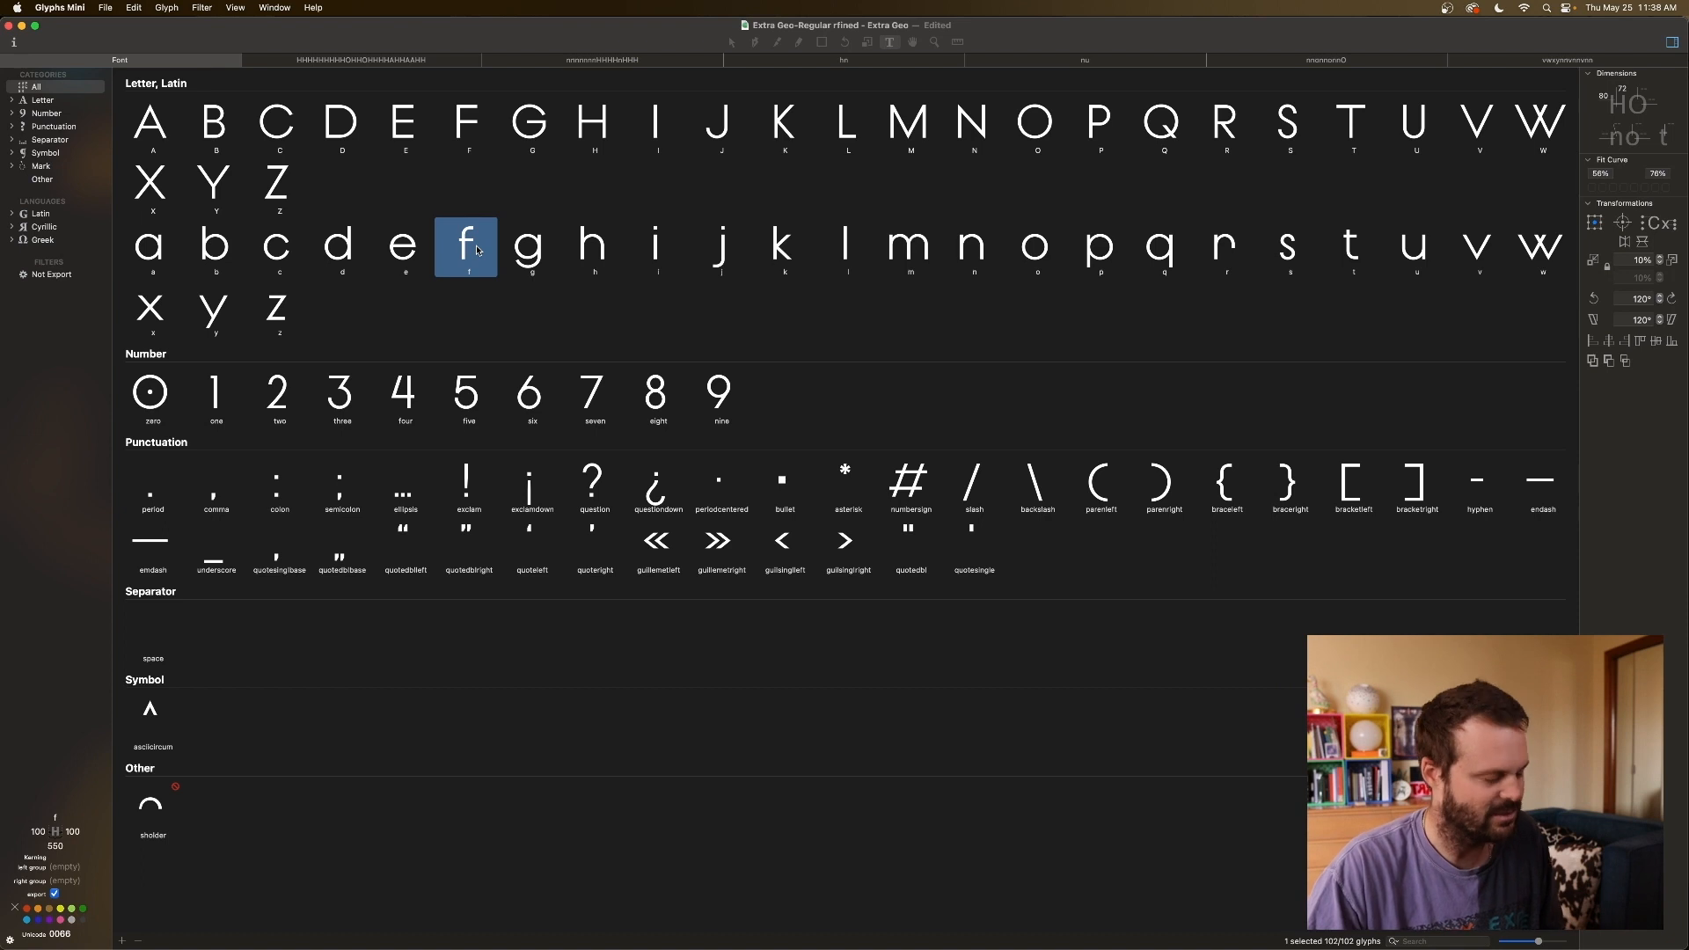
left_click(527, 251, "shift")
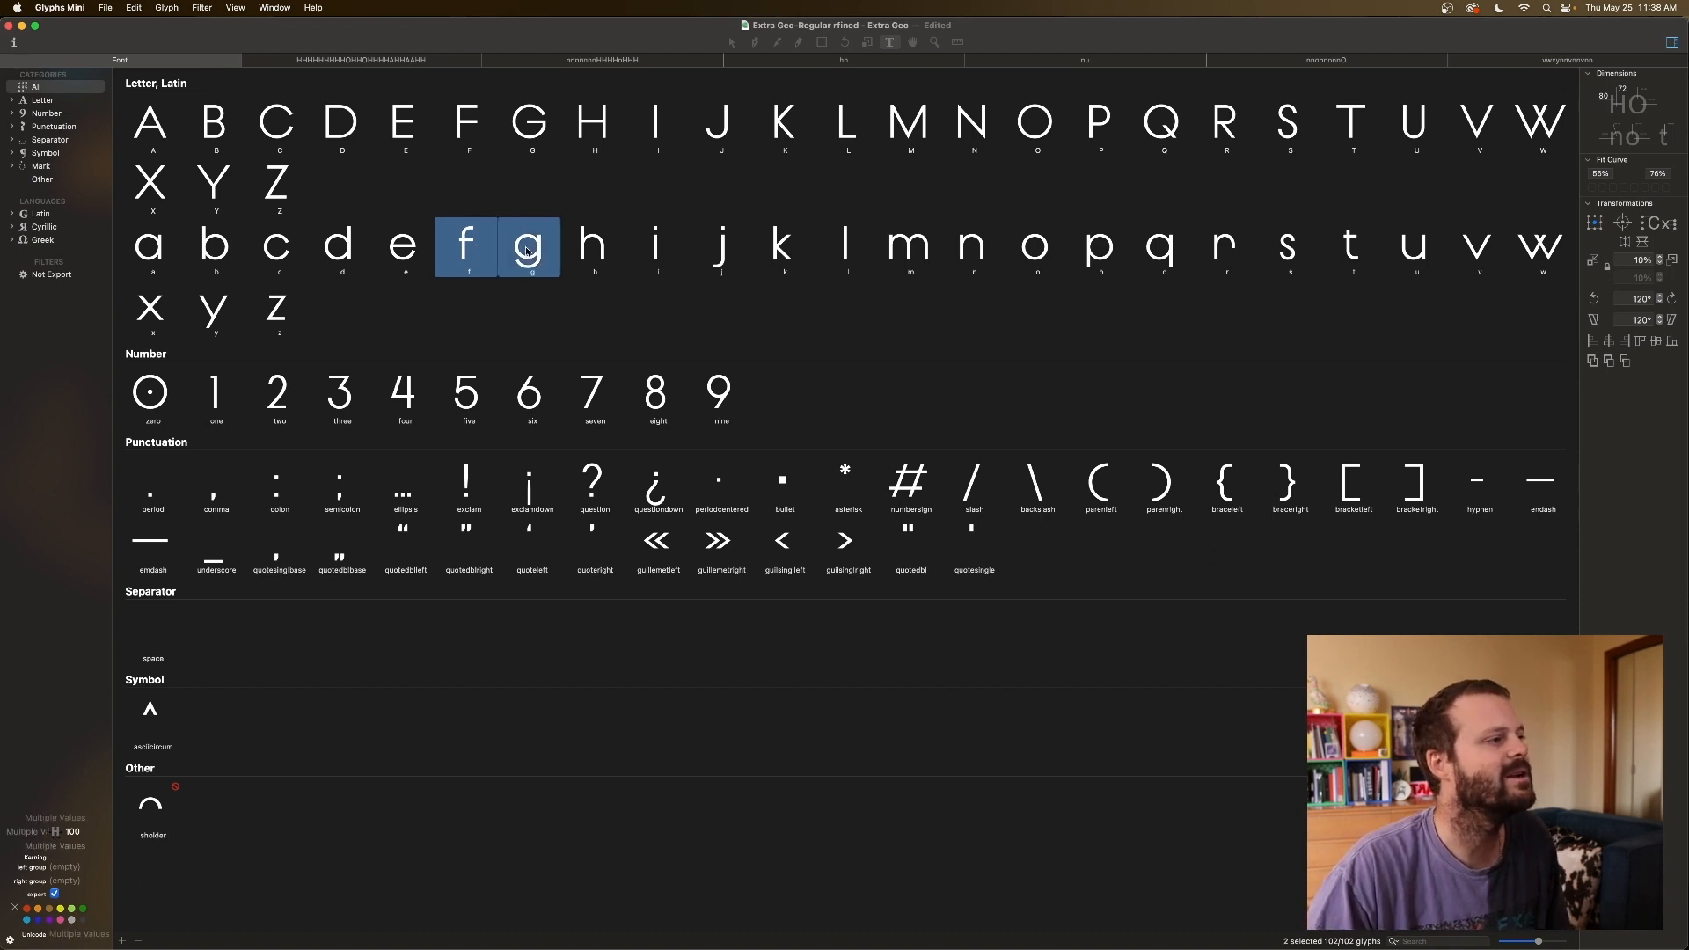
left_click(780, 249)
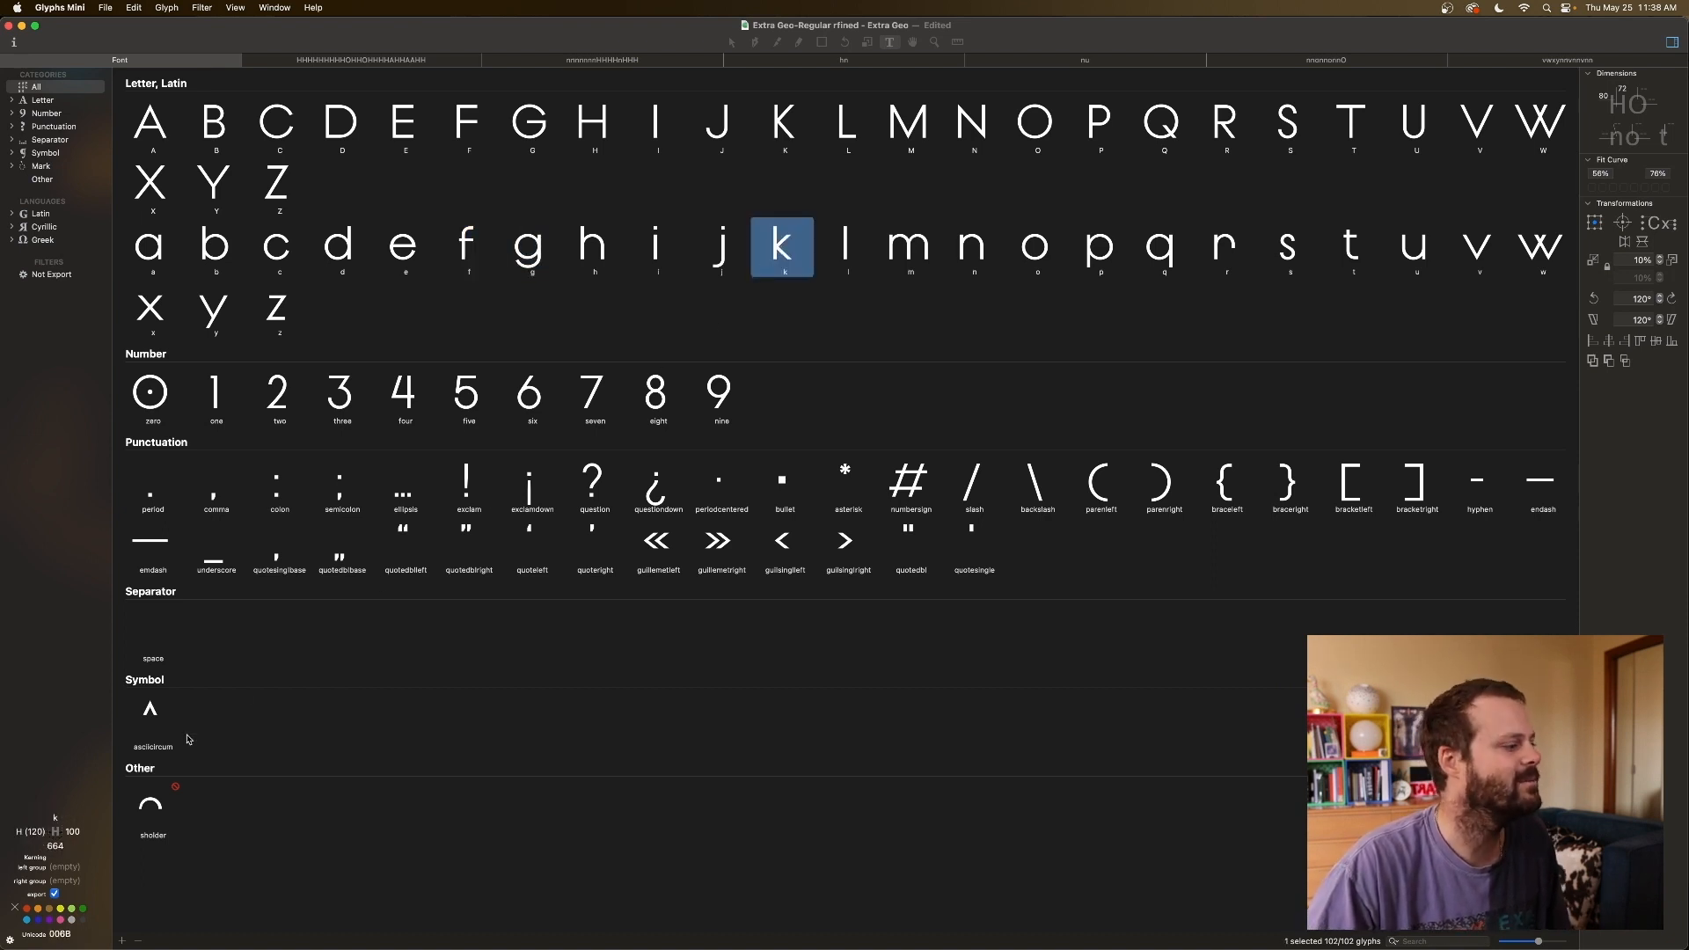
left_click(70, 831)
type("a")
key("BackSpace")
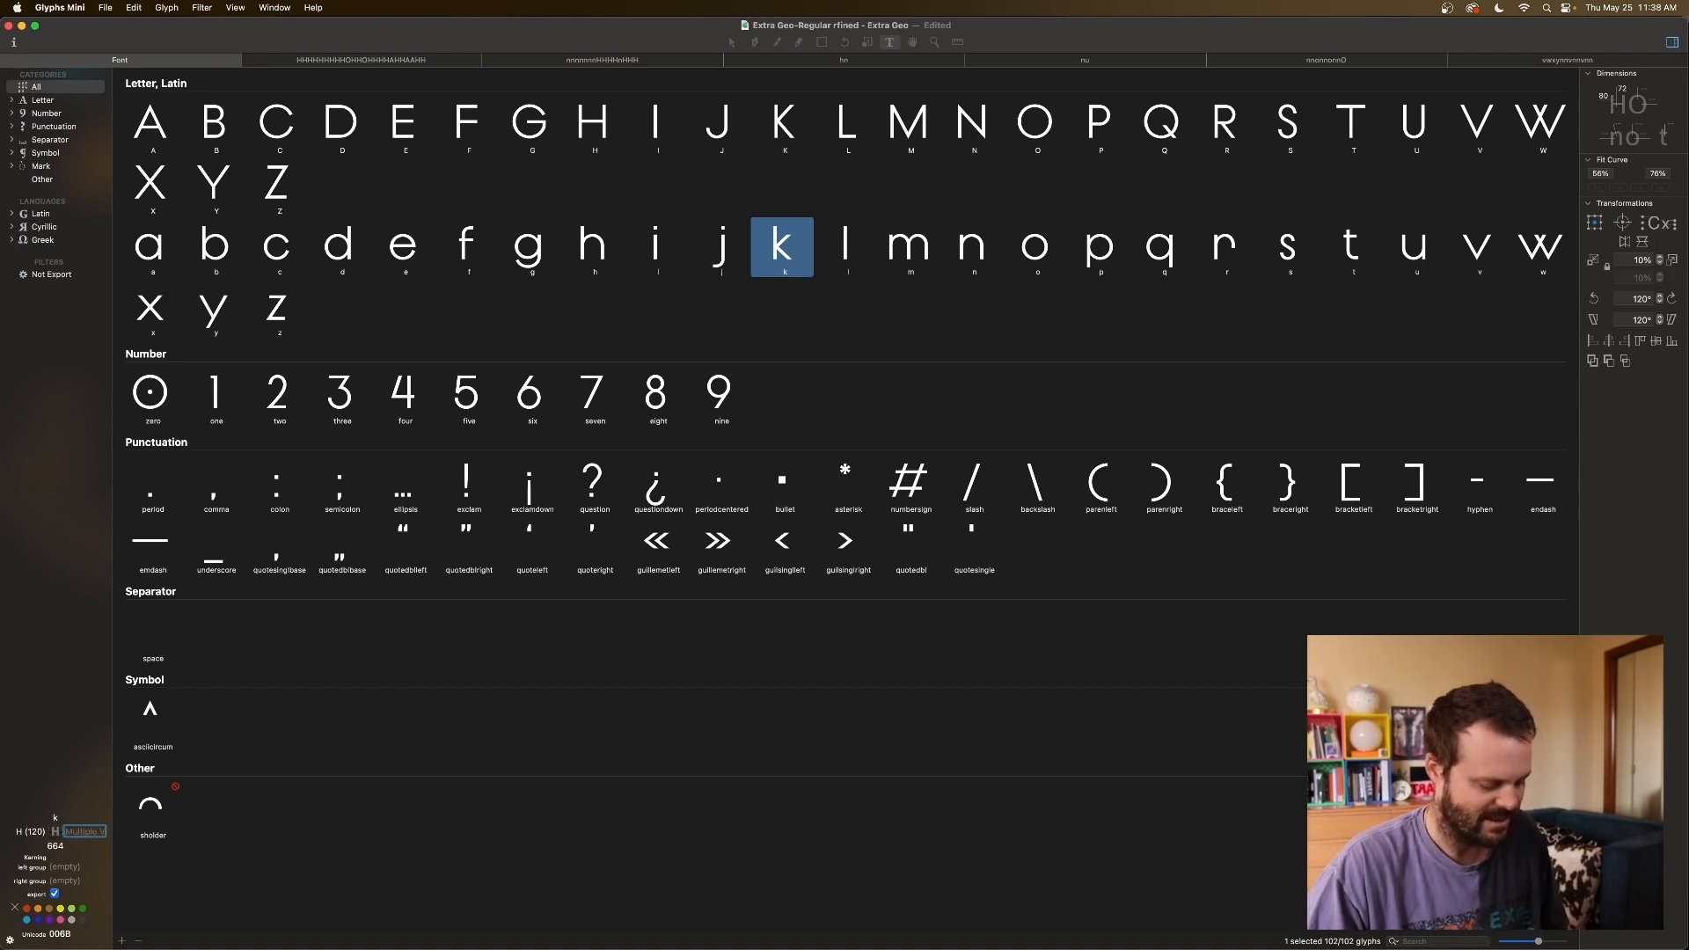
Link both sidebearings of w, x and y to v.
left_click(1463, 249)
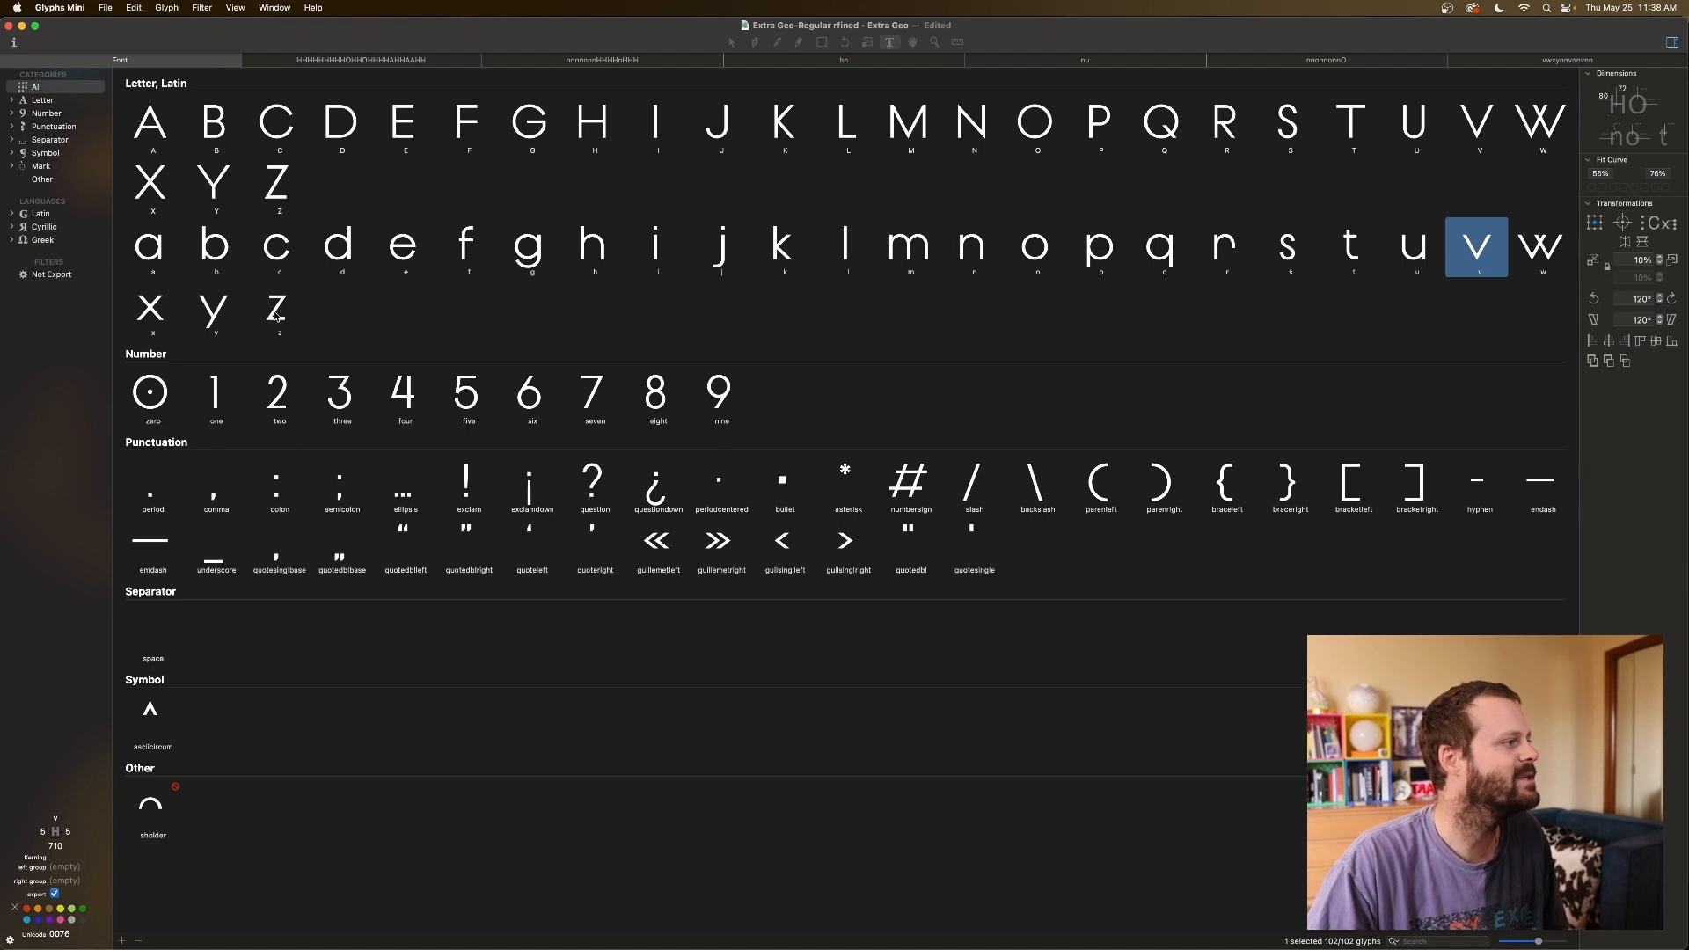
left_click(1554, 264)
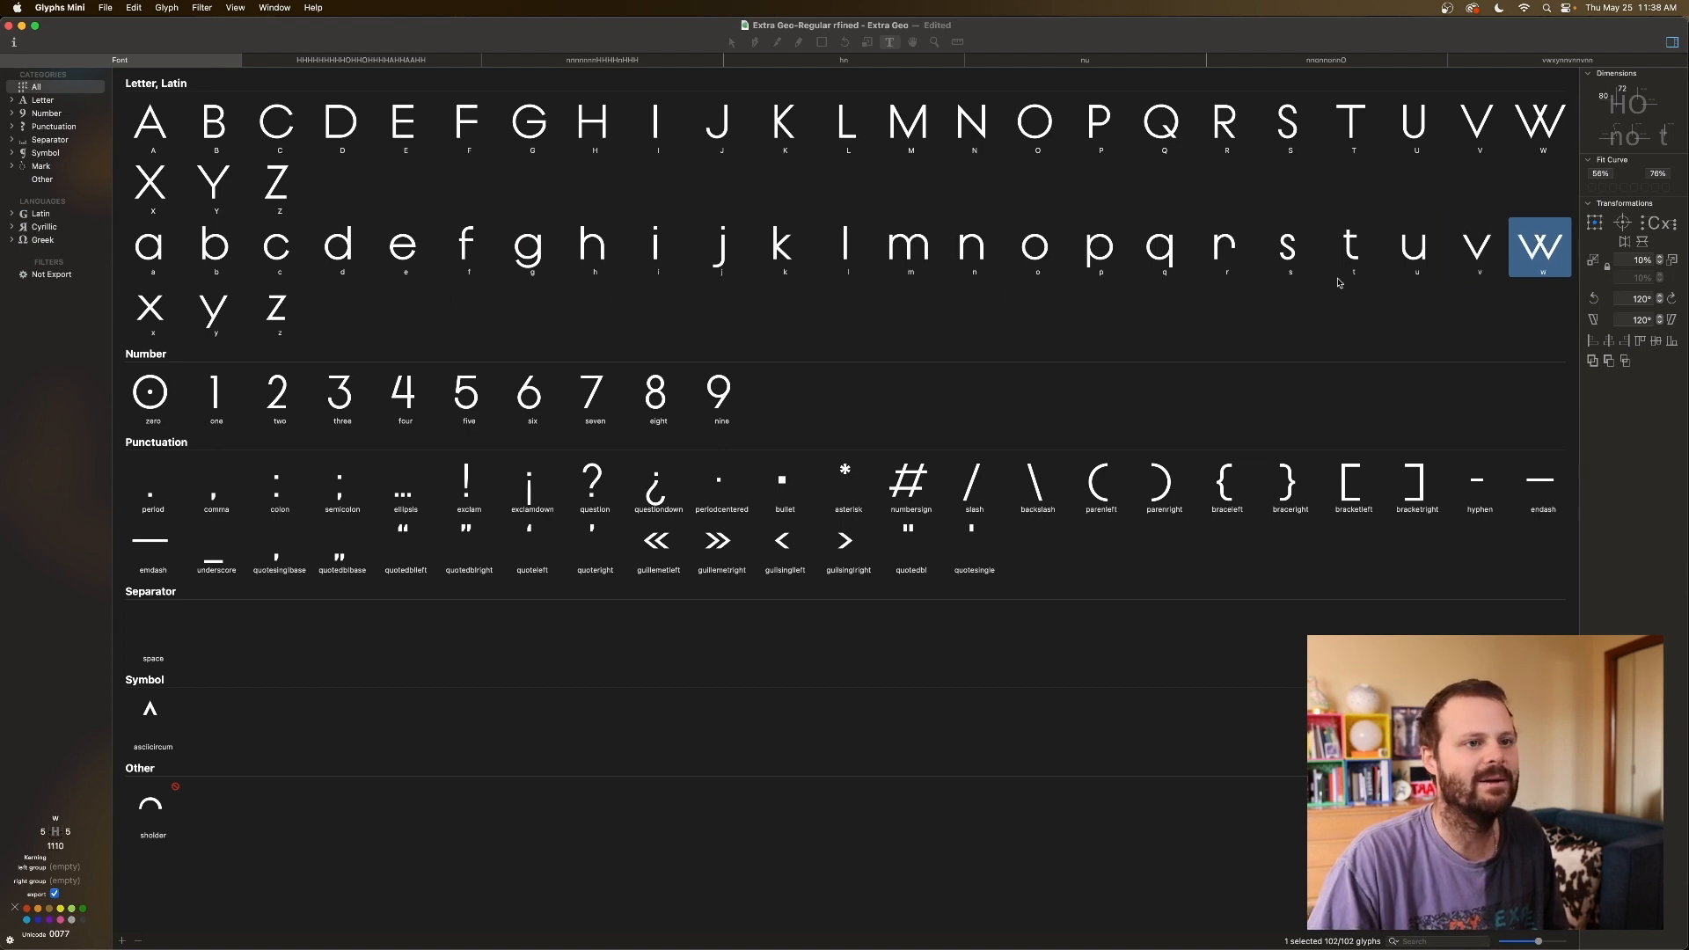
left_click(141, 305, "super")
left_click(213, 317, "super")
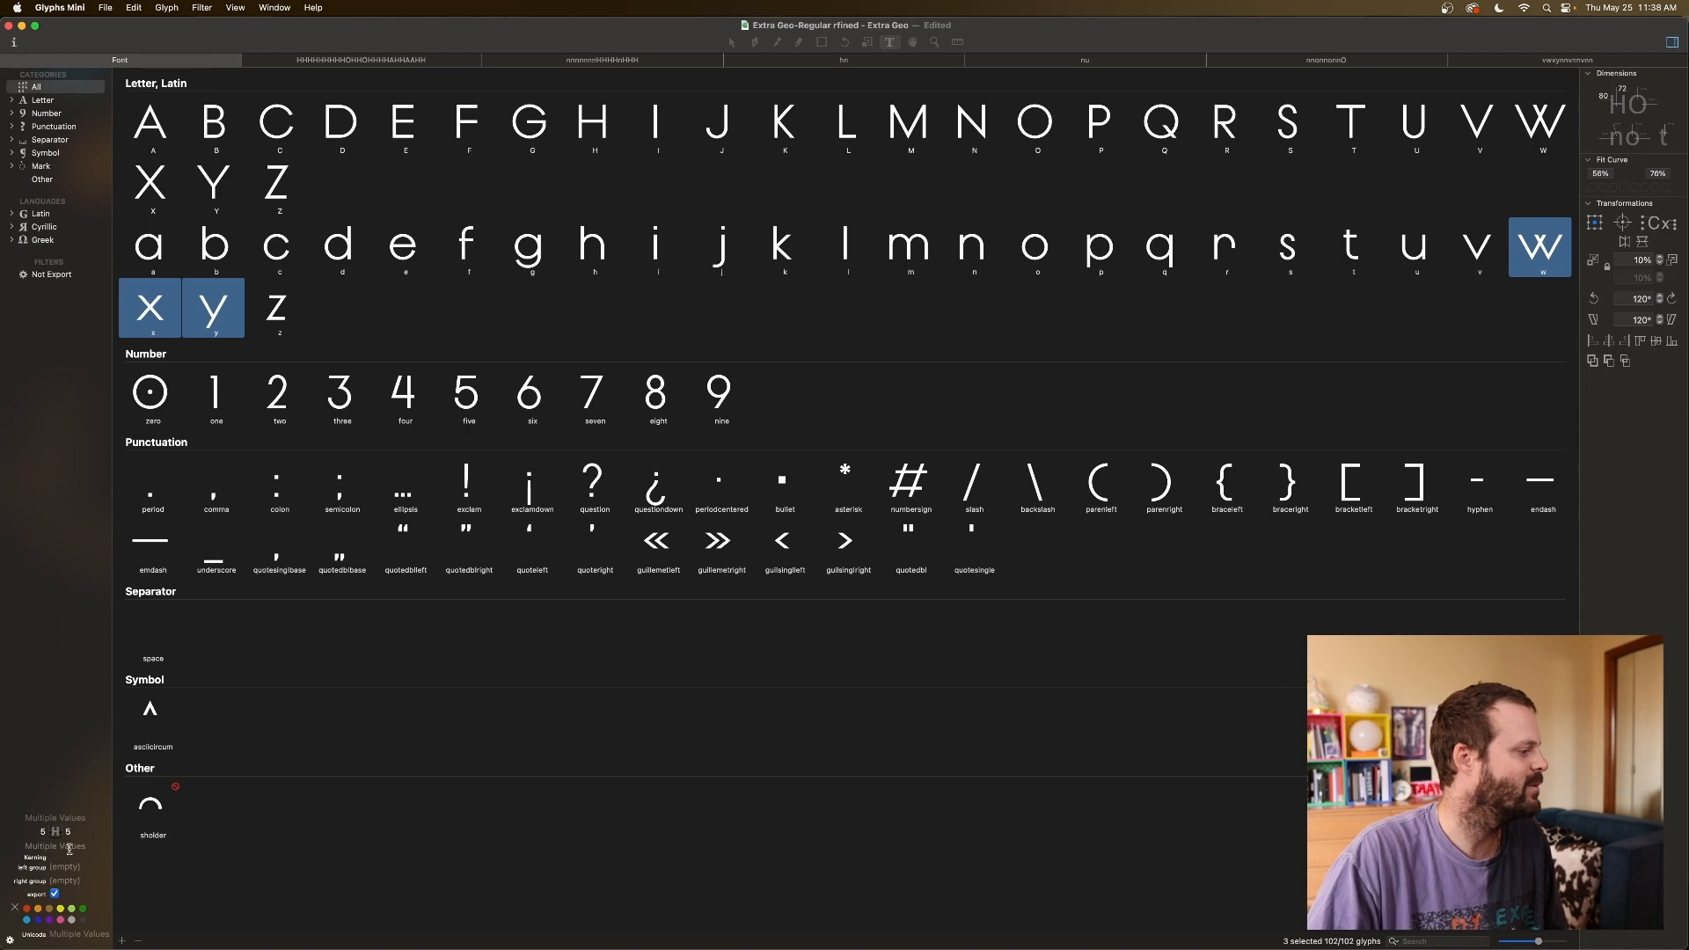
left_click(44, 831)
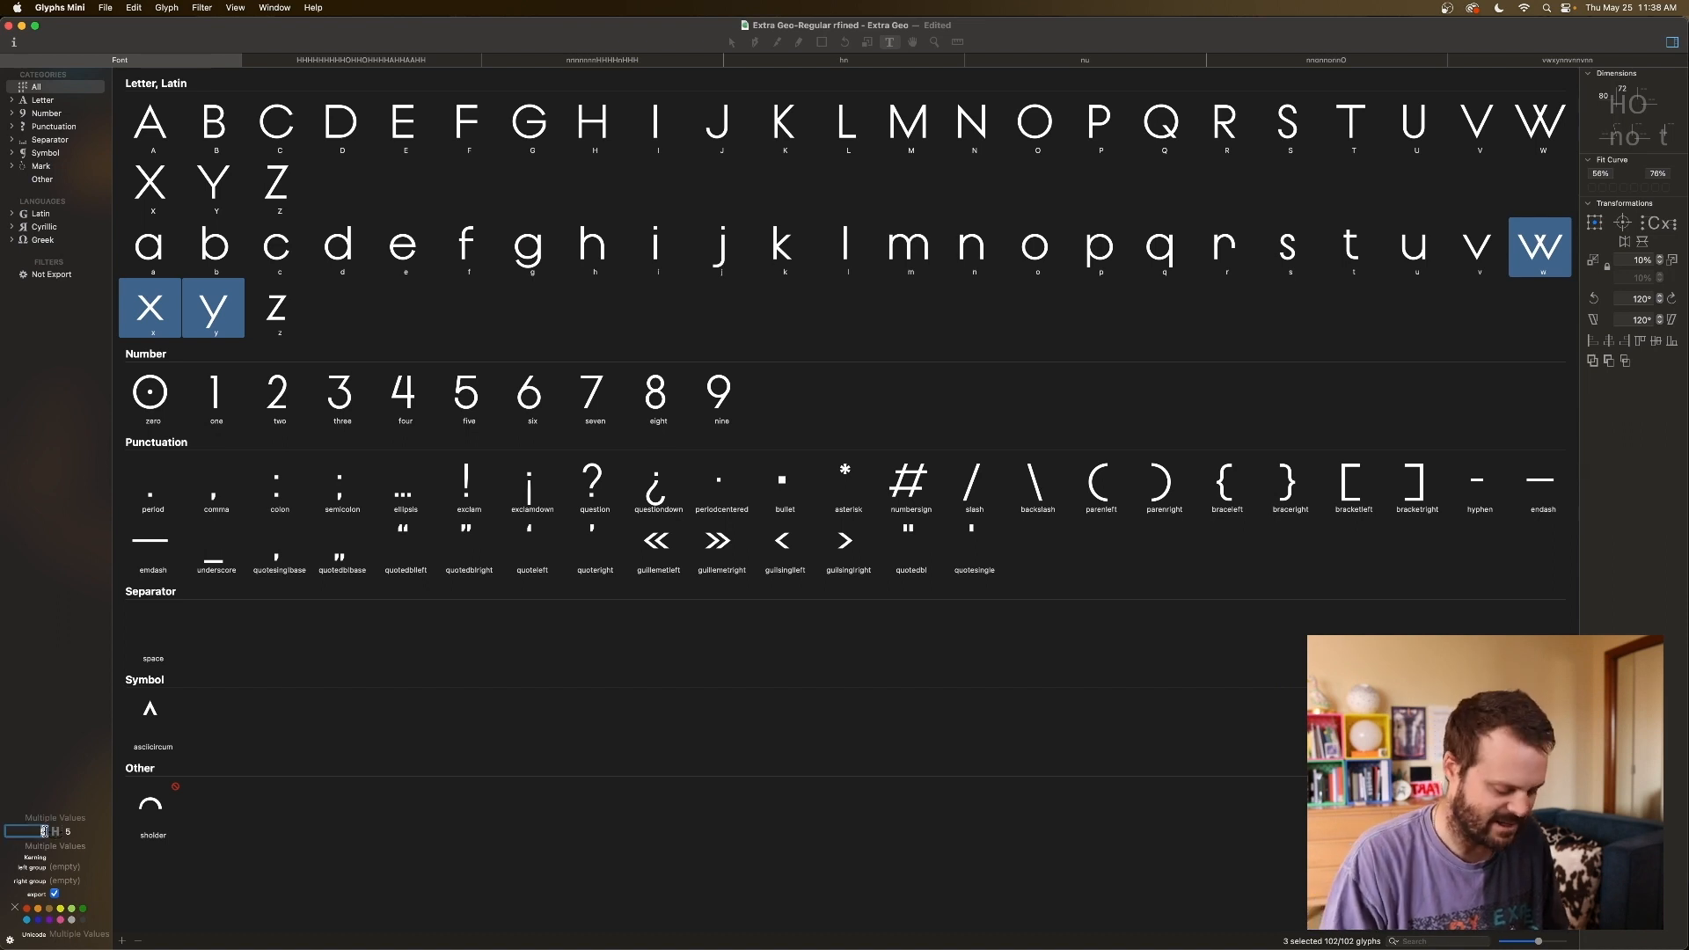
type("v")
key("Tab")
type("v")
key("Tab")
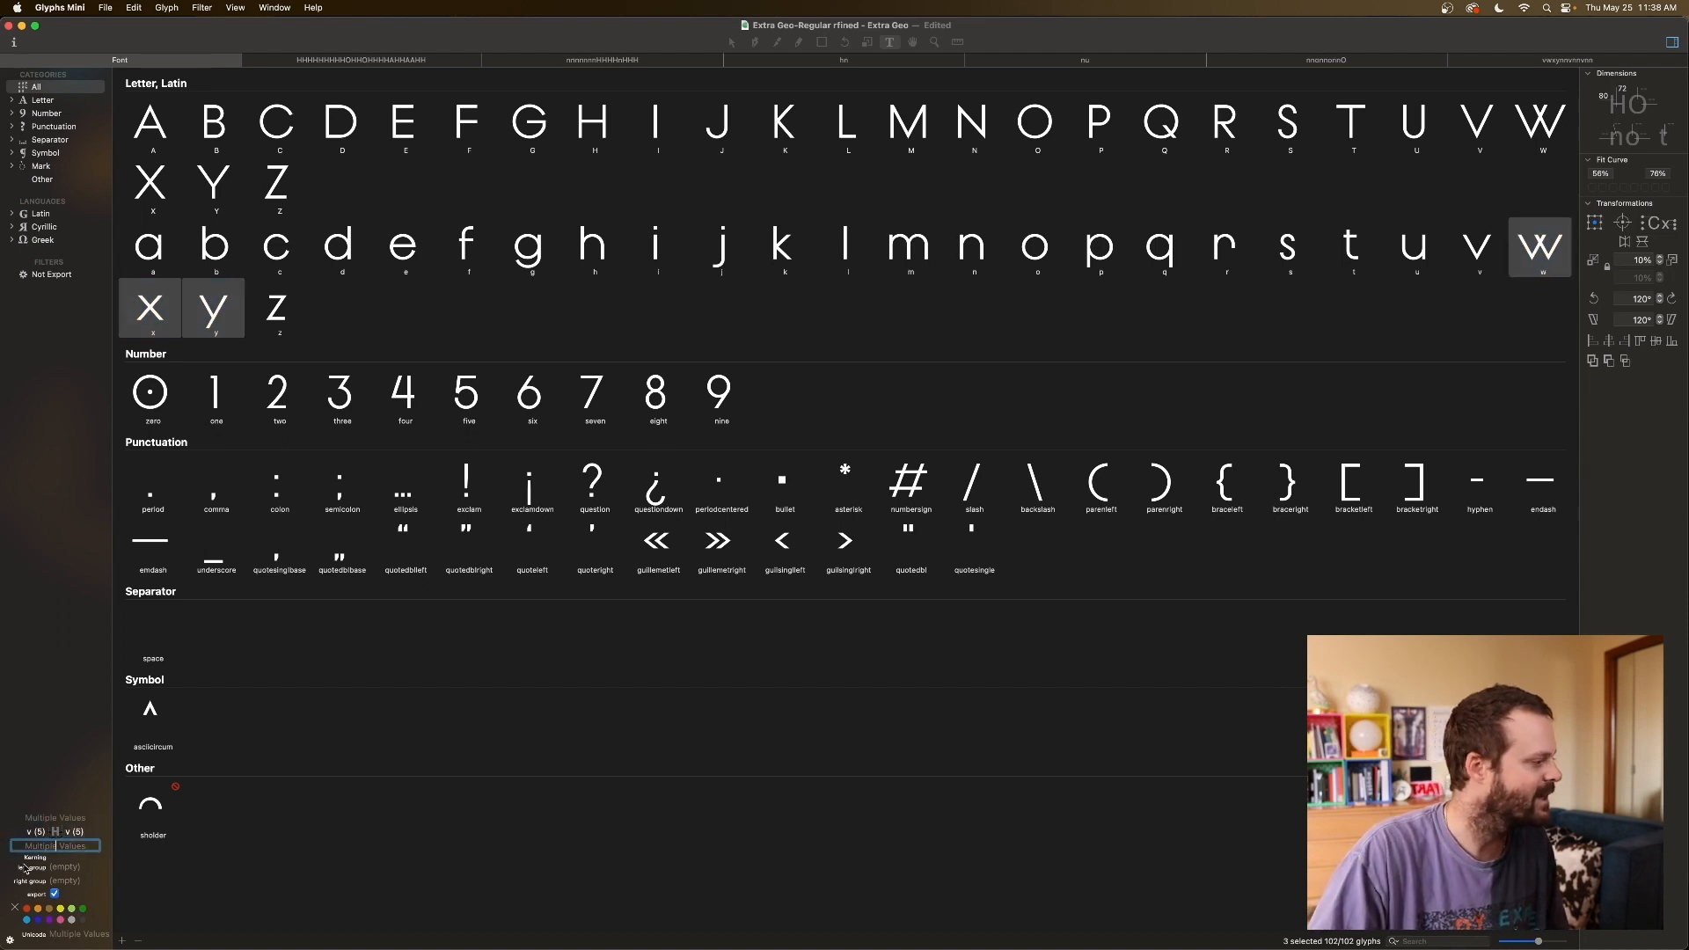
left_click(40, 830)
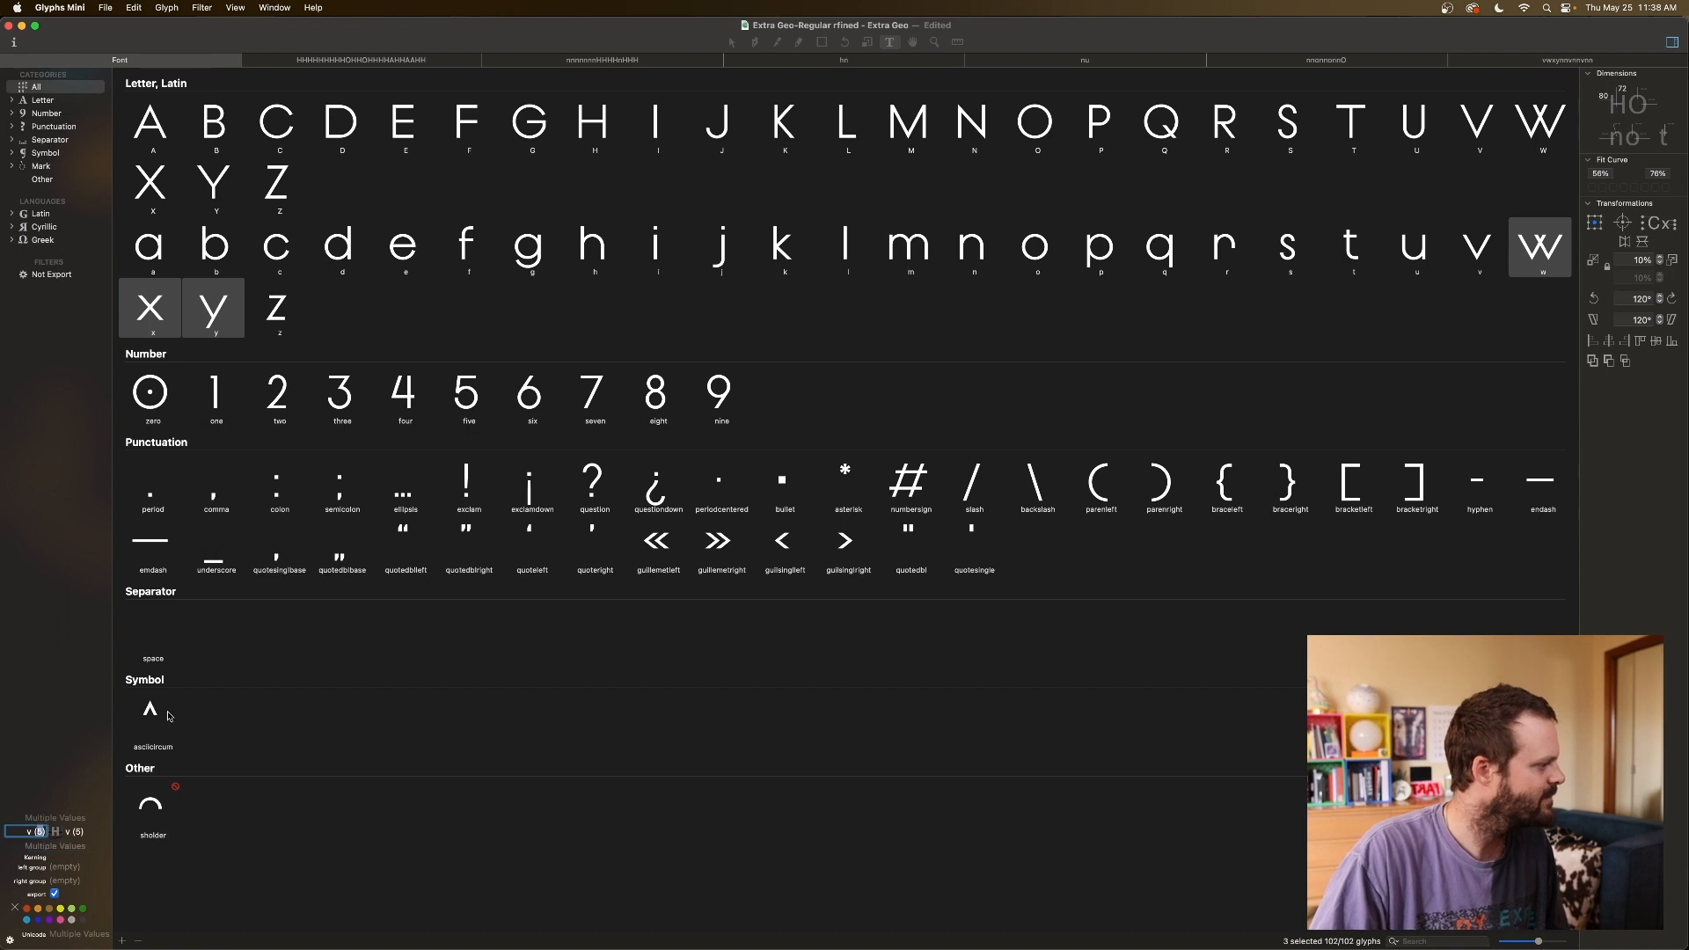
Link k's right sidebearing to v.
left_click(791, 255)
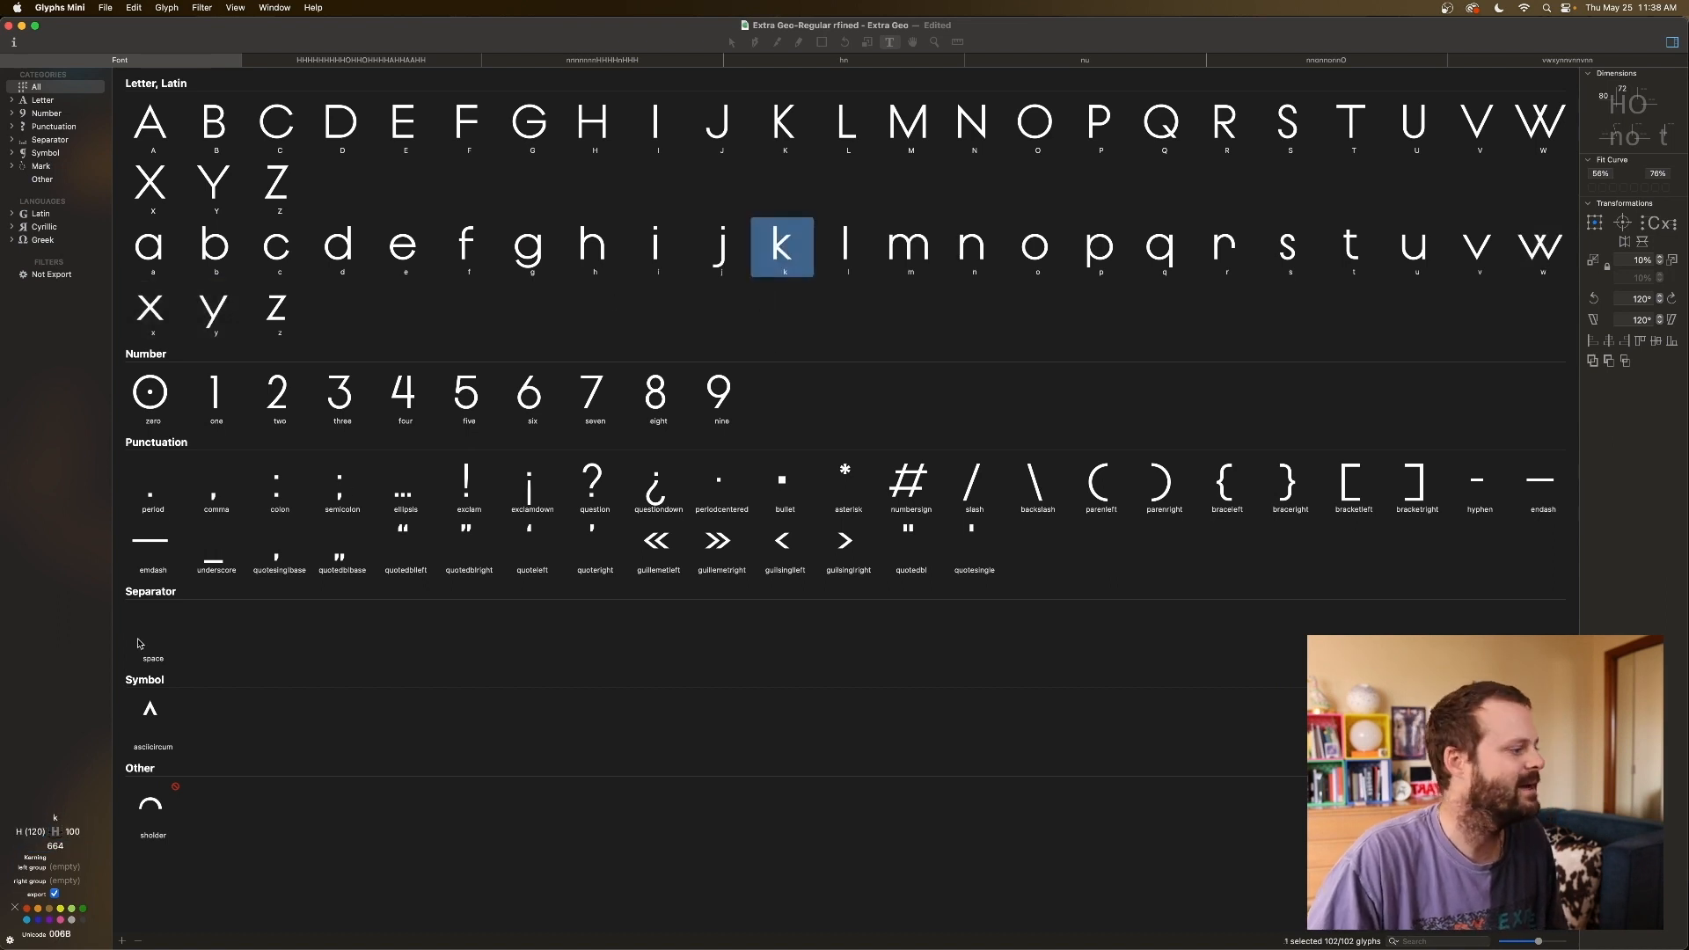
left_click(73, 832)
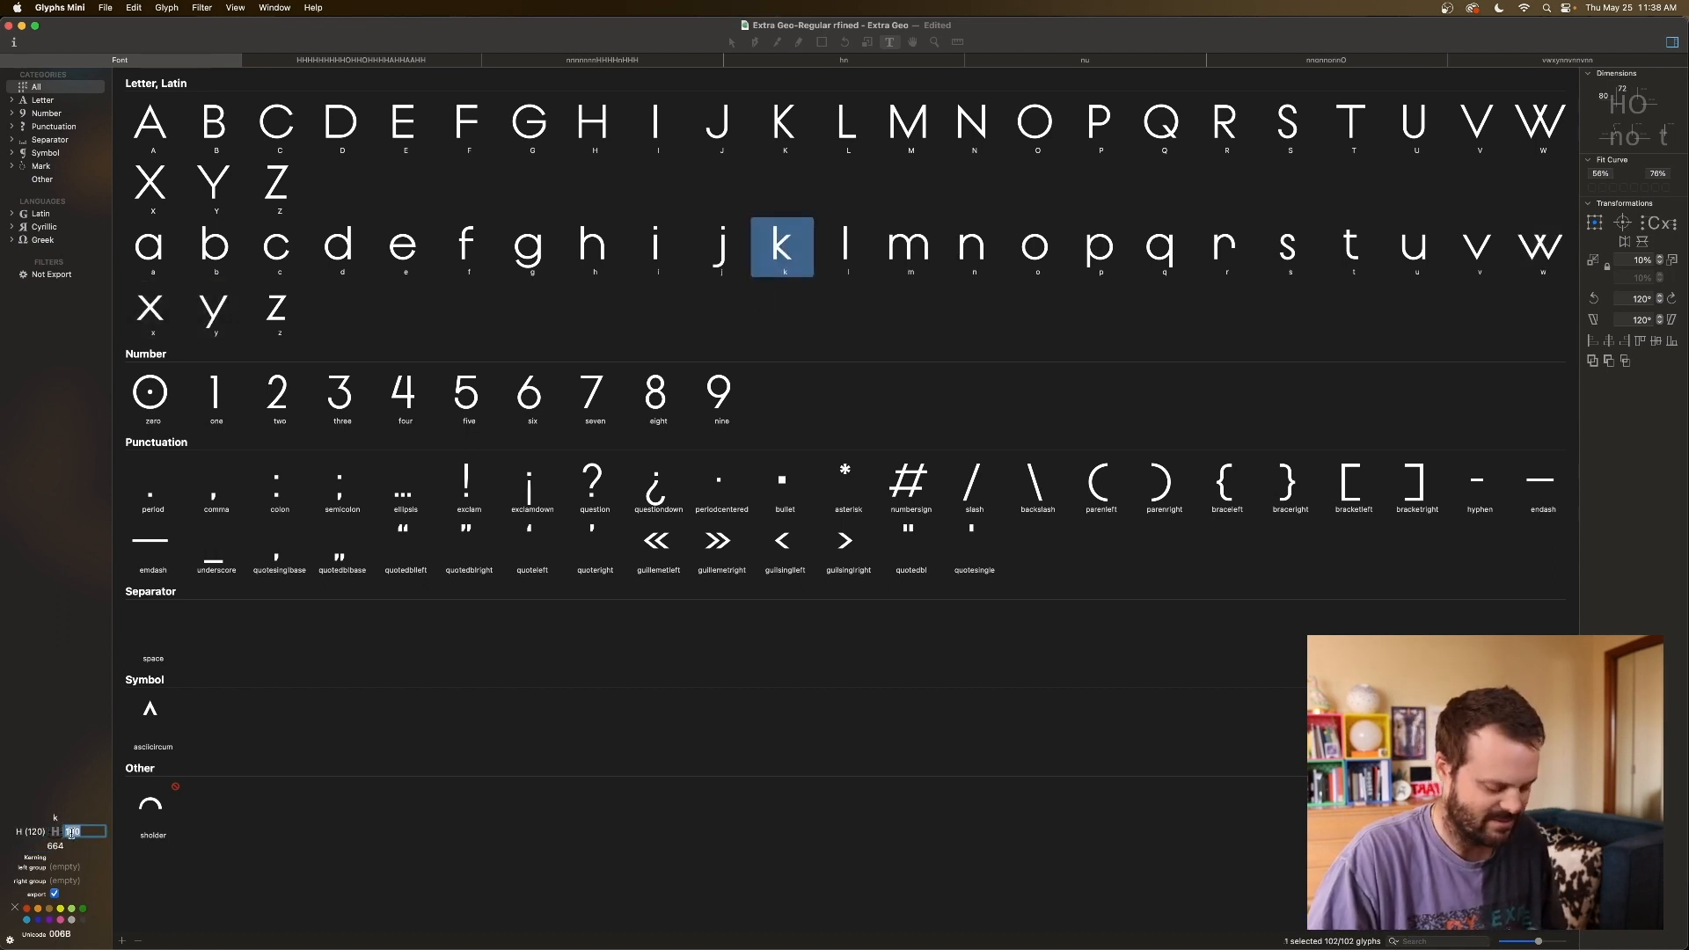
type("v")
left_click(822, 264)
left_click(762, 248)
Compare the linked metrics of v, w, k and a.
left_click(1460, 255)
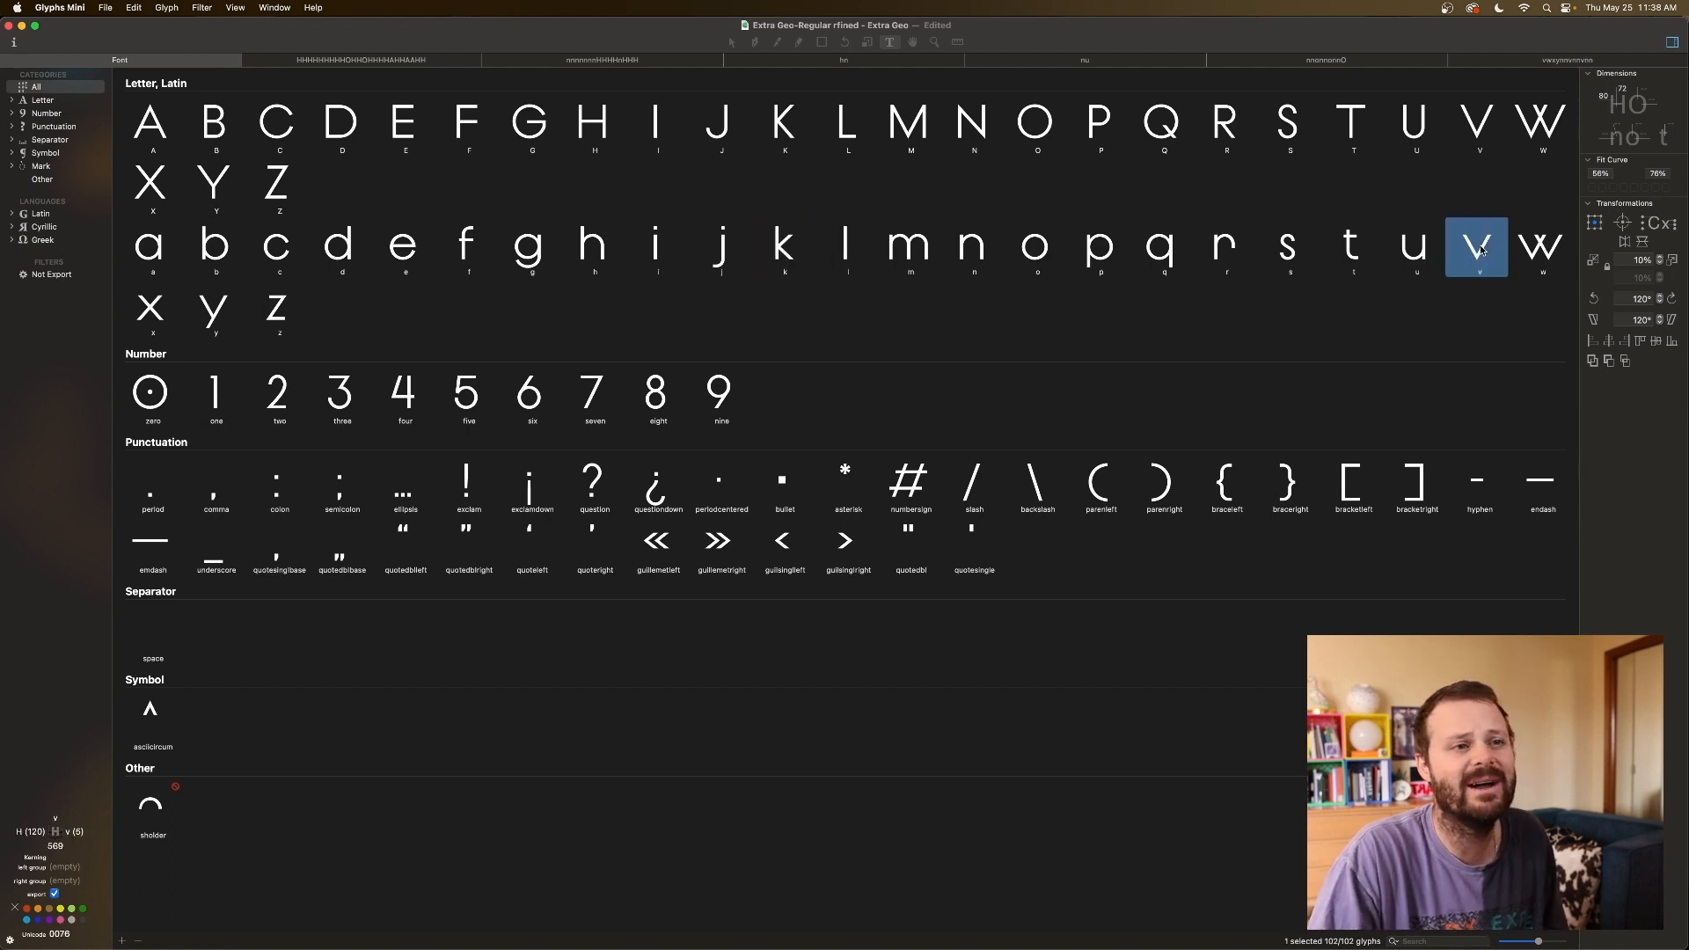
left_click(1544, 255)
left_click(782, 248)
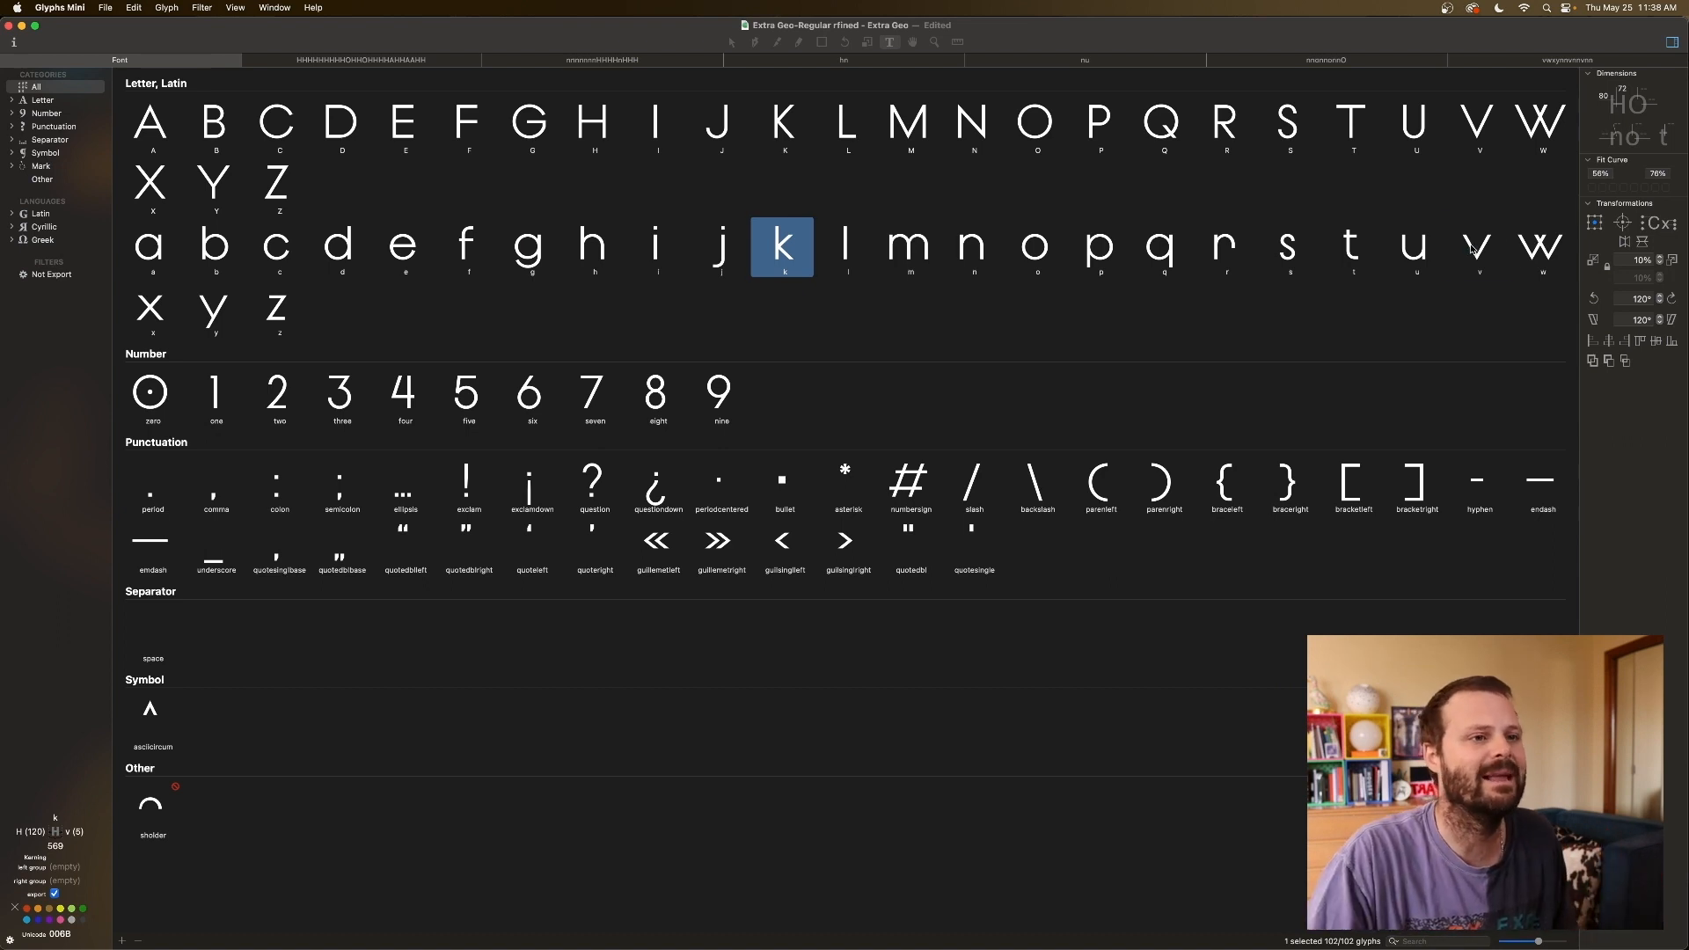
left_click(1474, 249)
left_click(1548, 250)
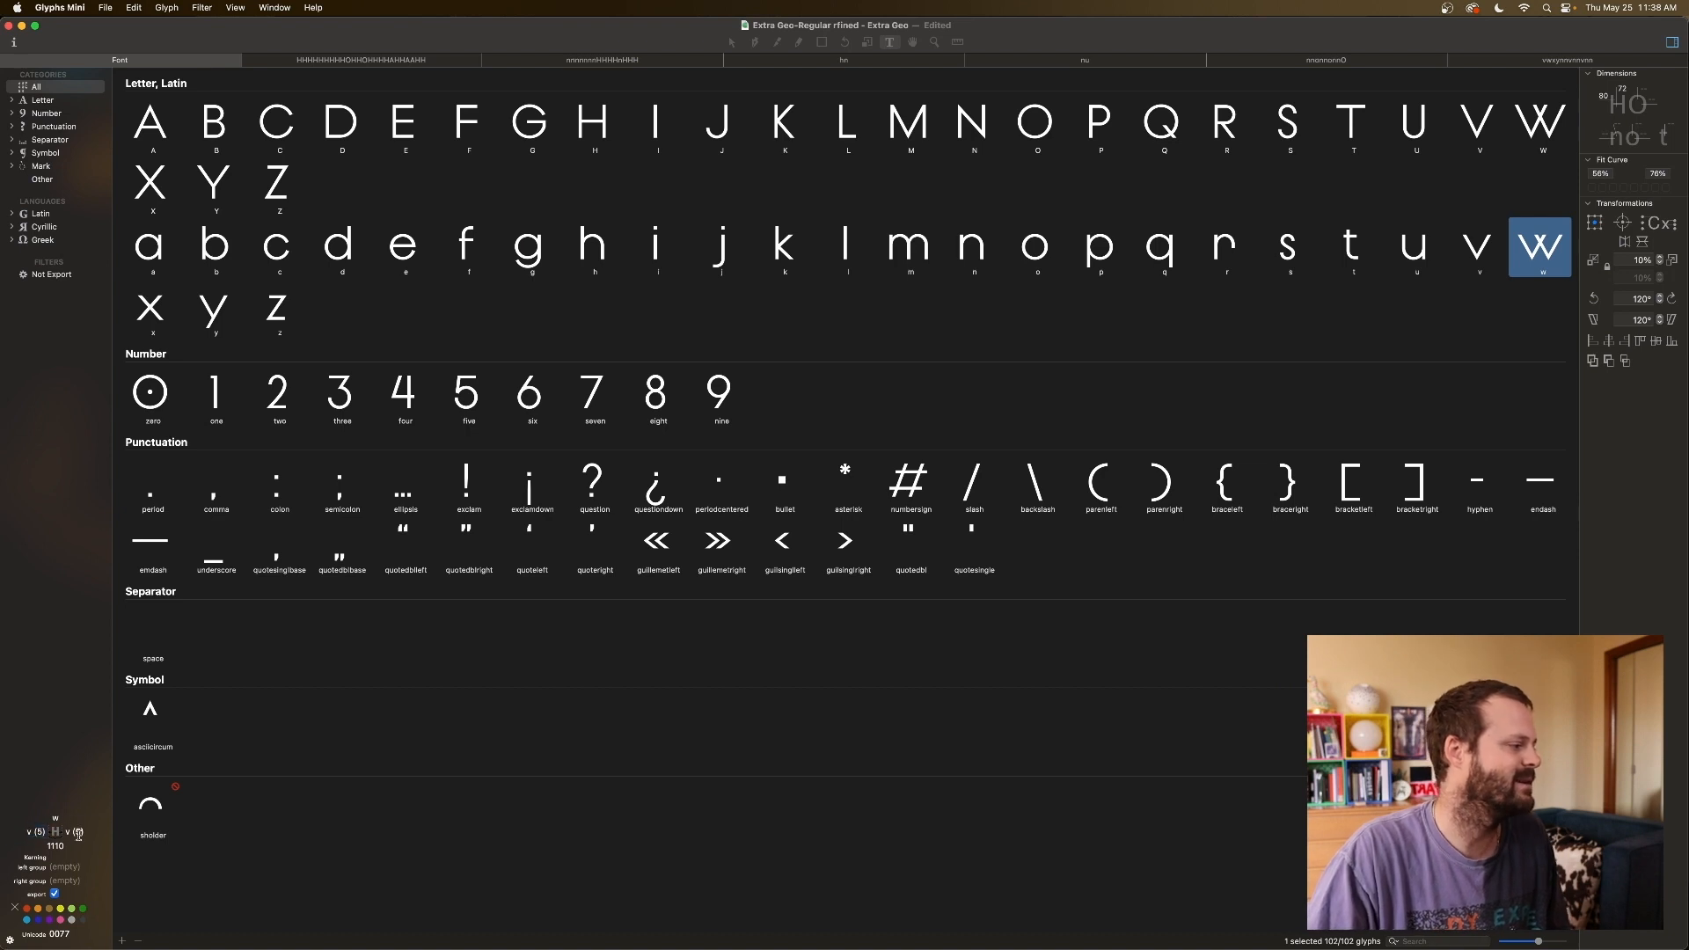
left_click(162, 255)
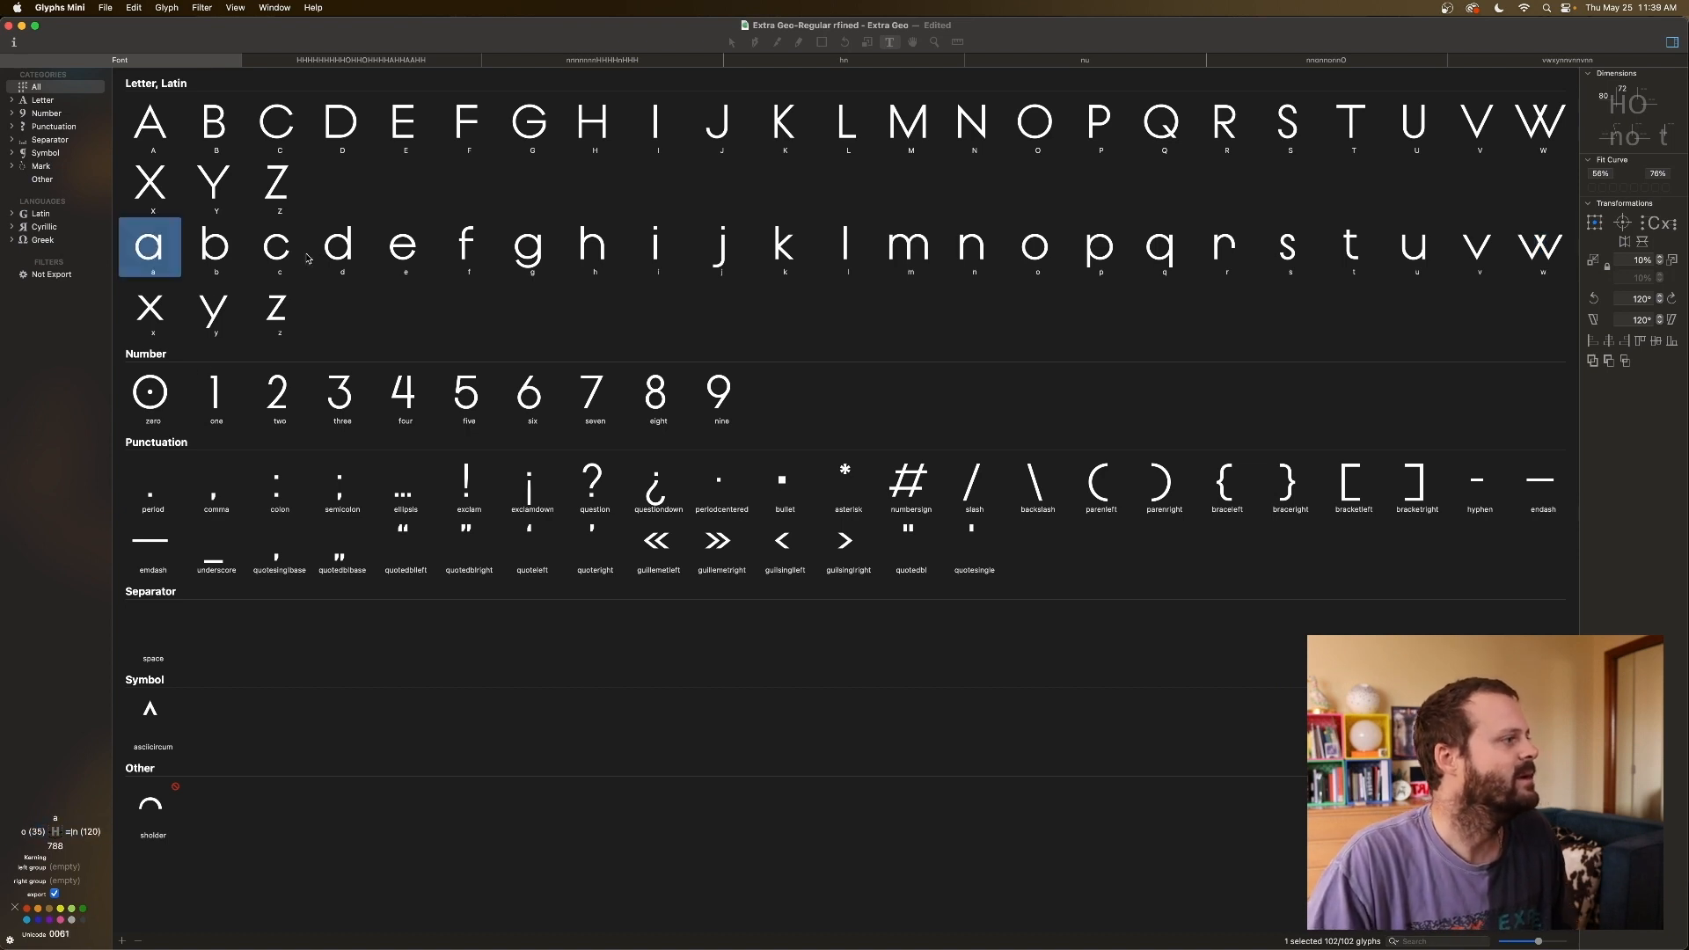
Select the f, g, r, s, t and z glyphs together.
left_click(475, 242)
key("space")
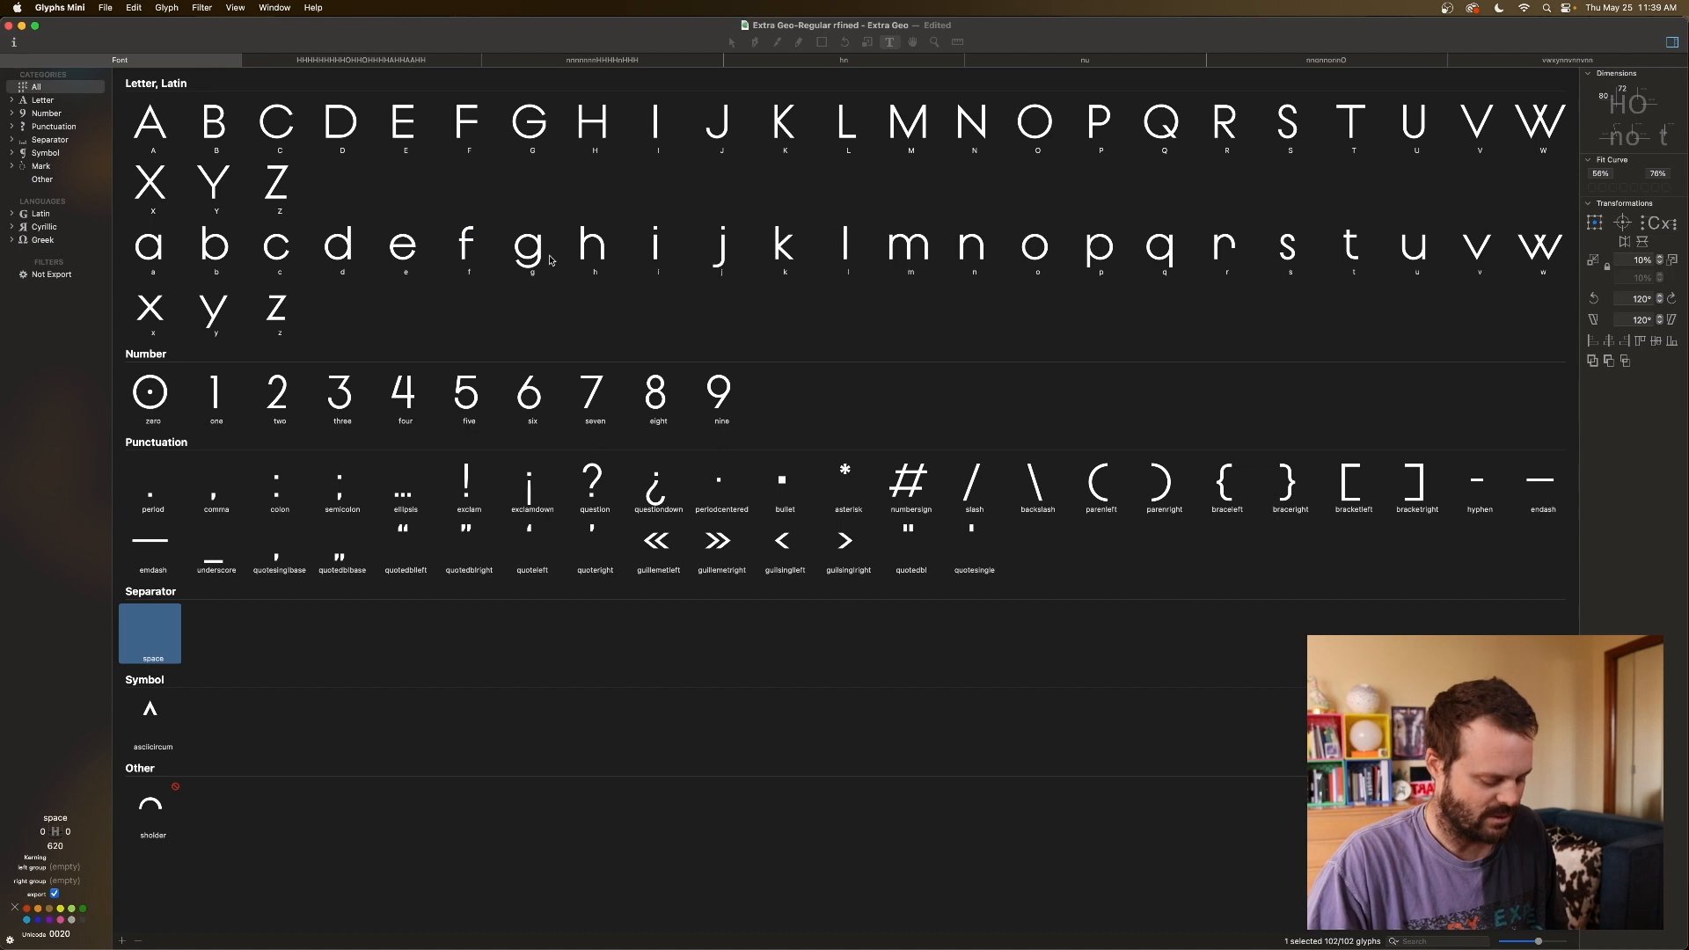
left_click(451, 247)
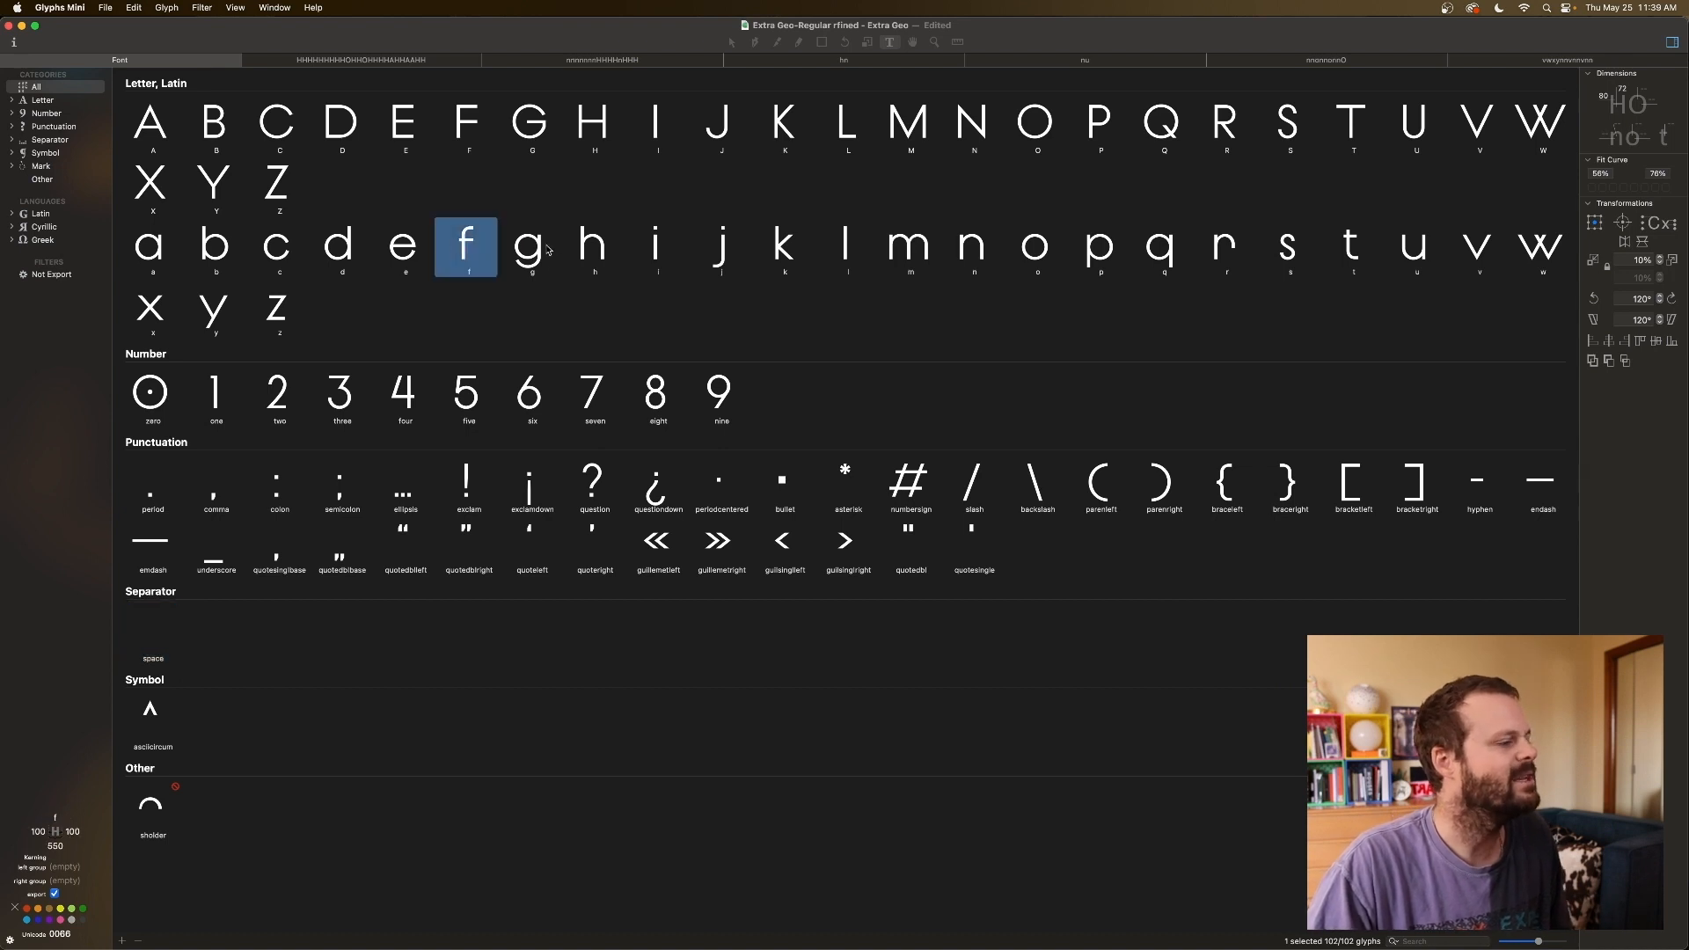
left_click(534, 255, "shift")
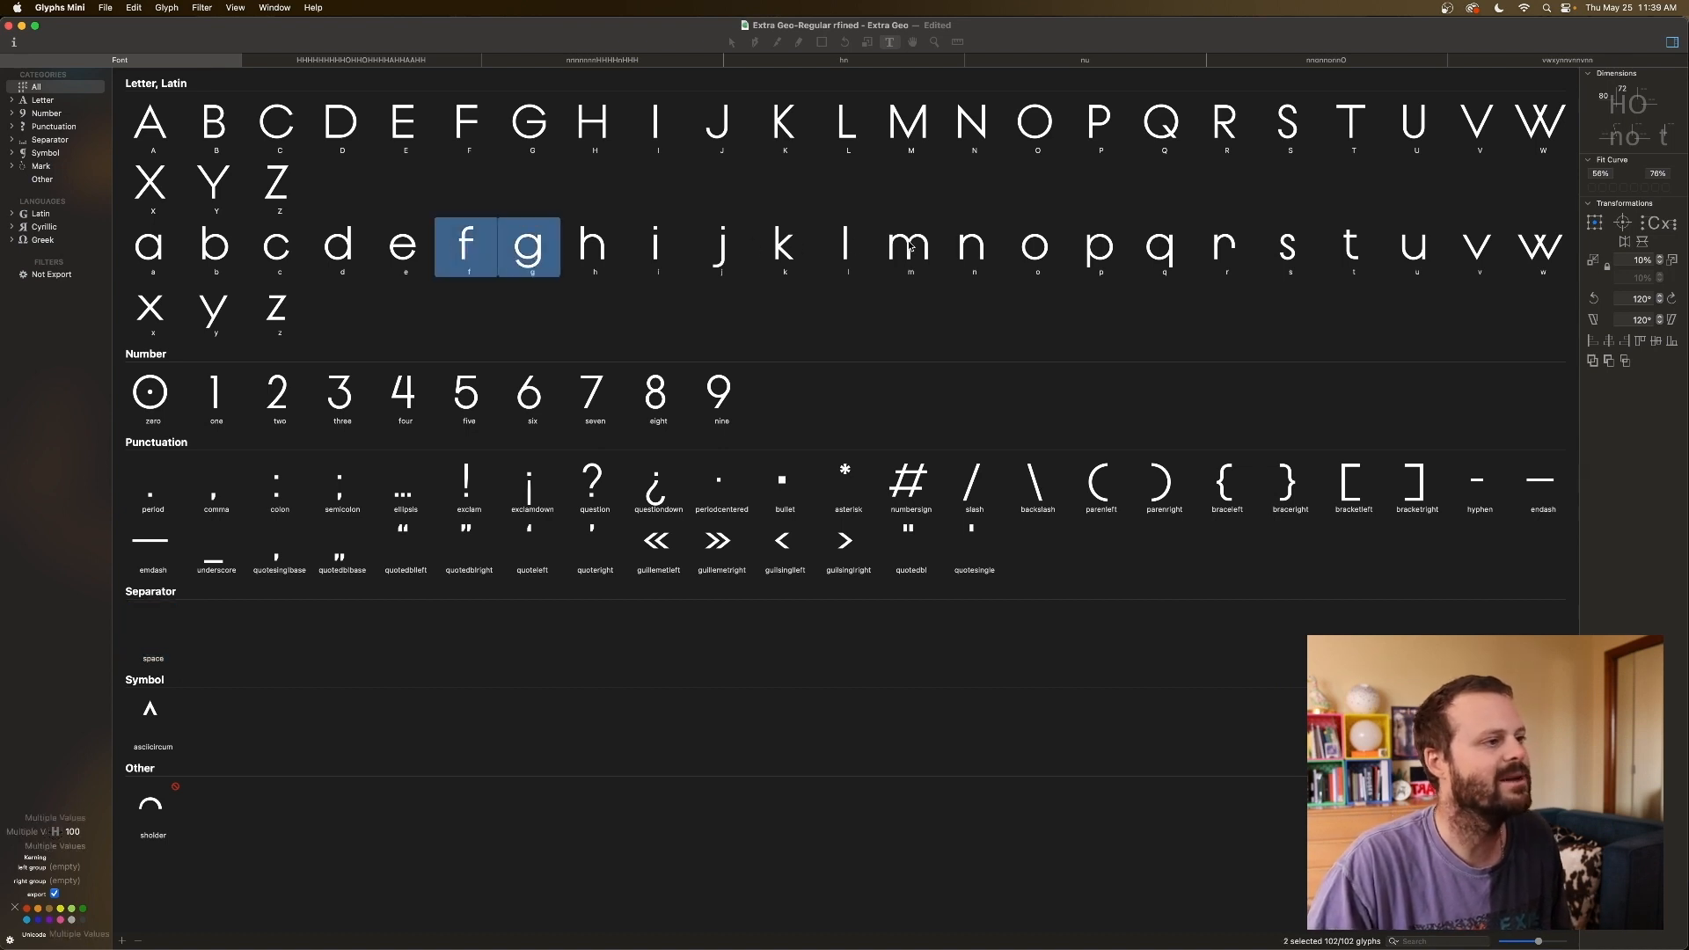
left_click(1225, 246, "super")
left_click(1287, 246, "super")
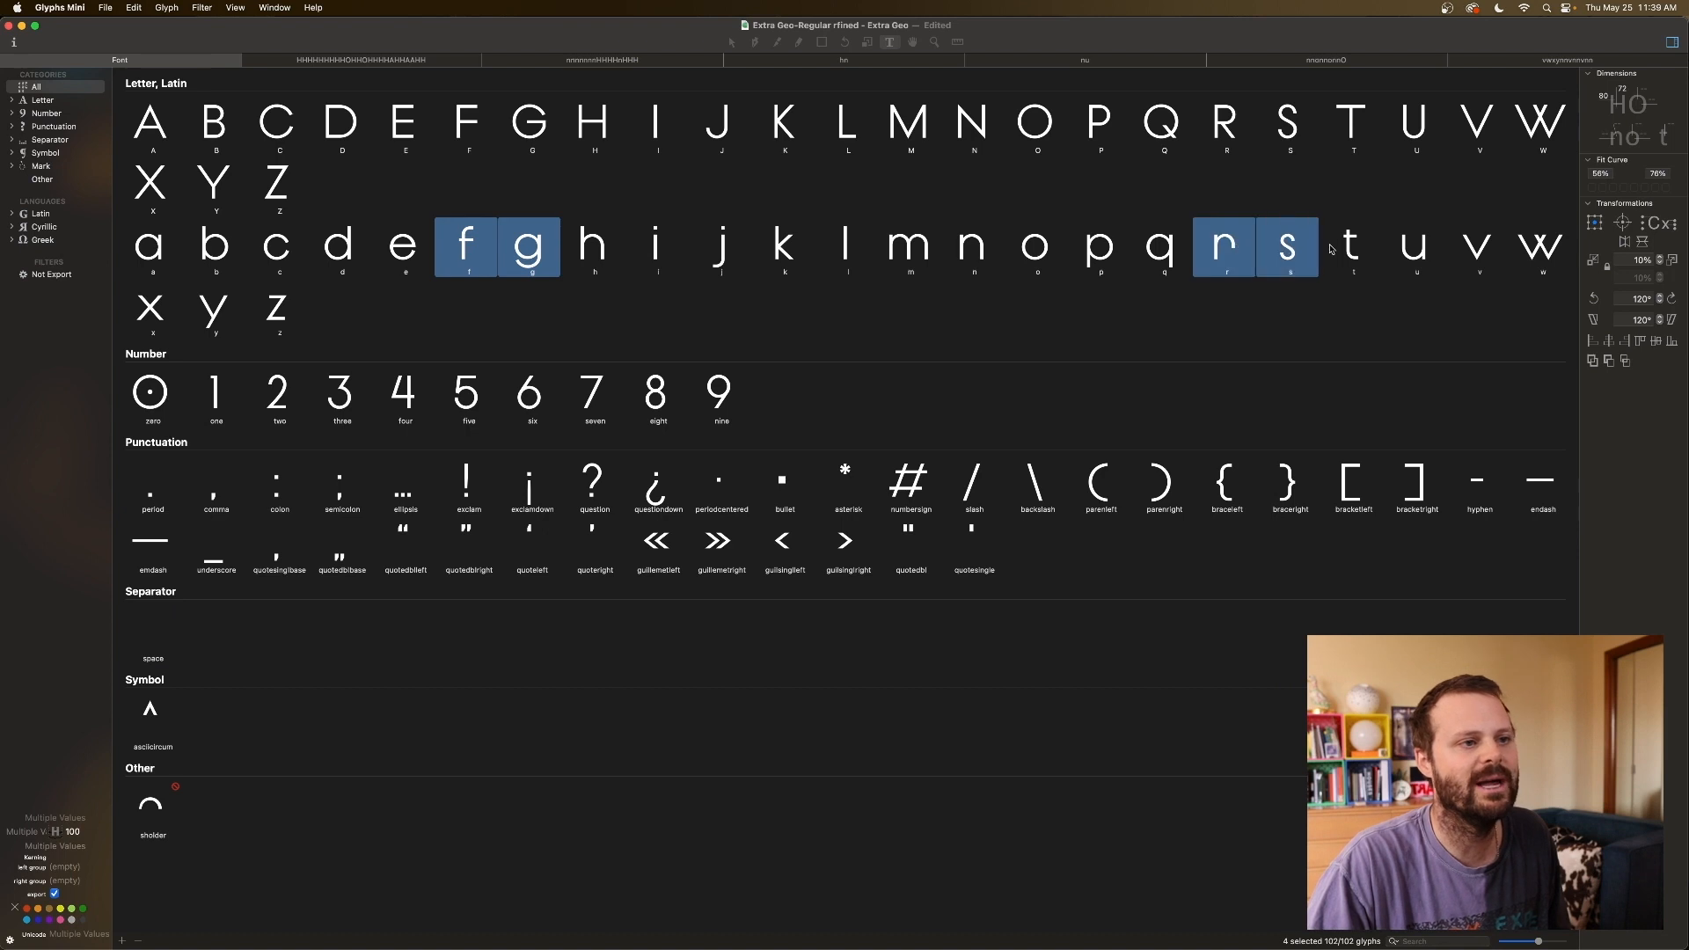
left_click(1352, 249, "super")
left_click(280, 310, "super")
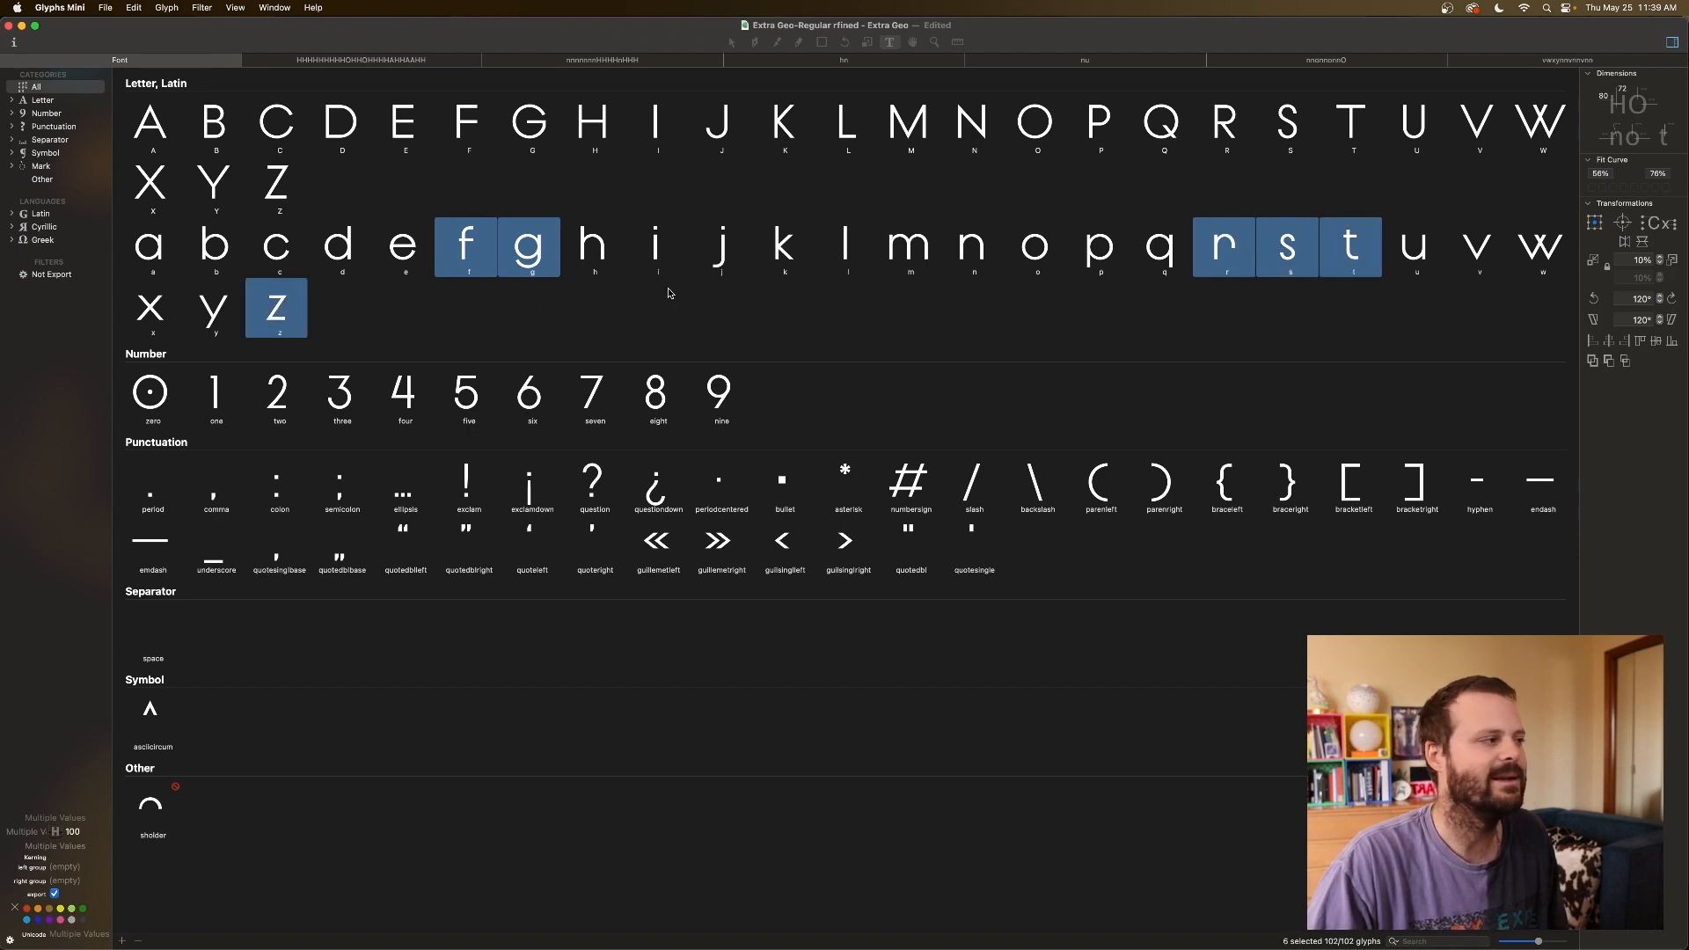
Open fgrstz in a new tab with an nnnn line above and nnfnnfnn below.
key("super+t")
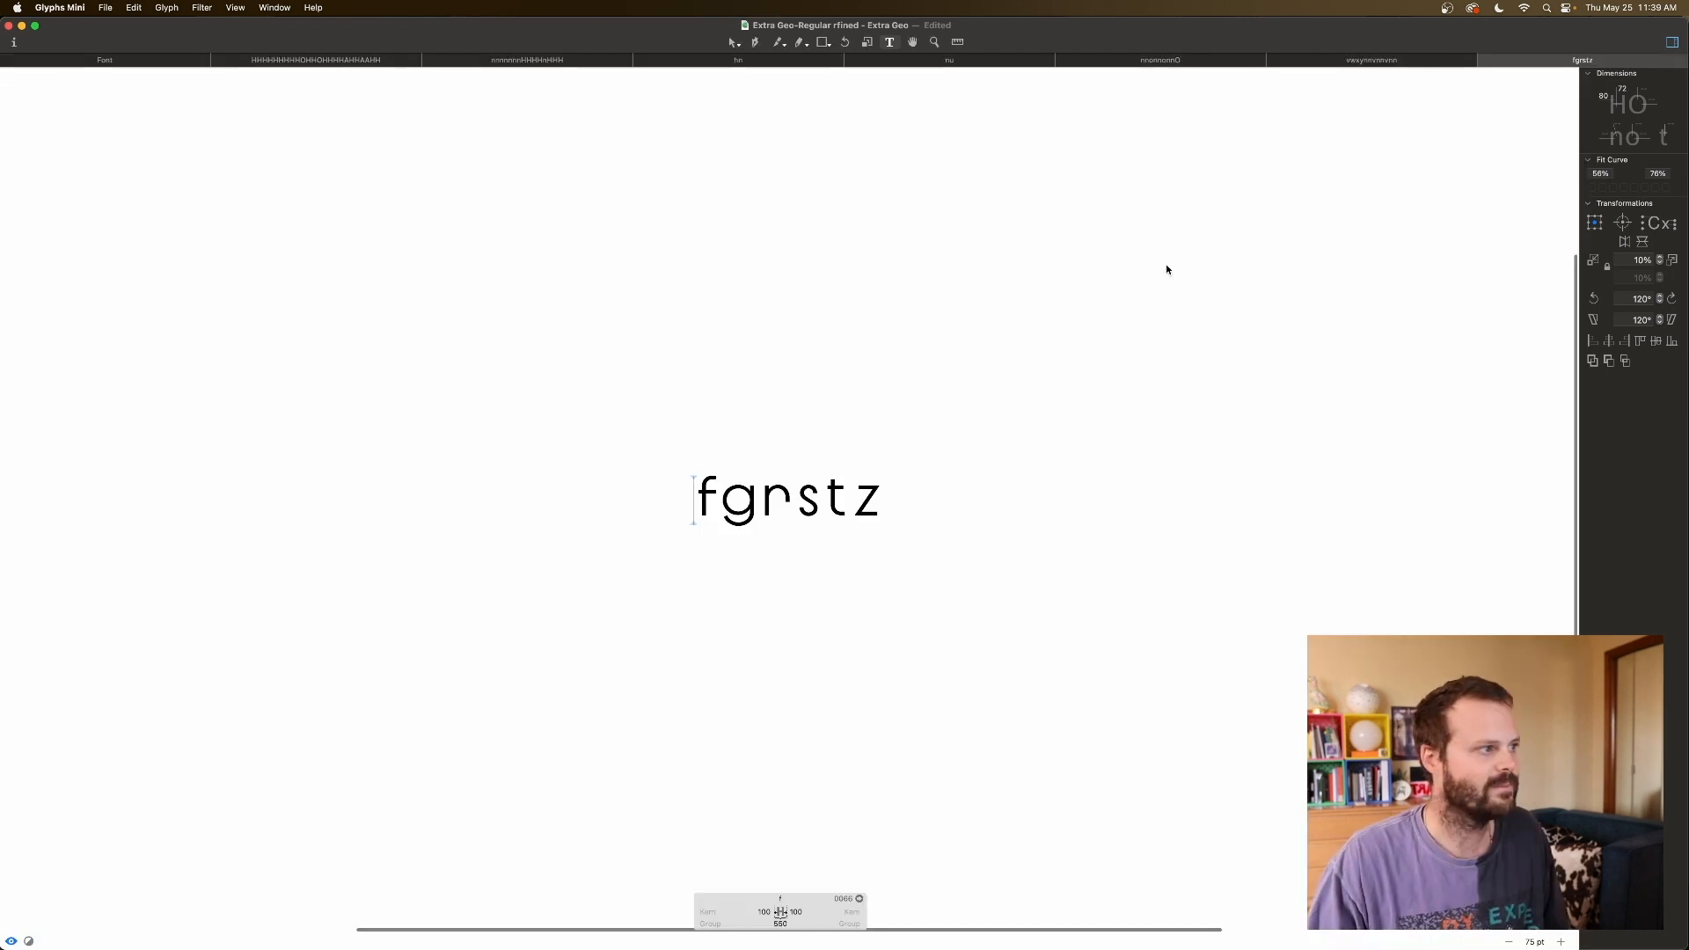
type("nnnn")
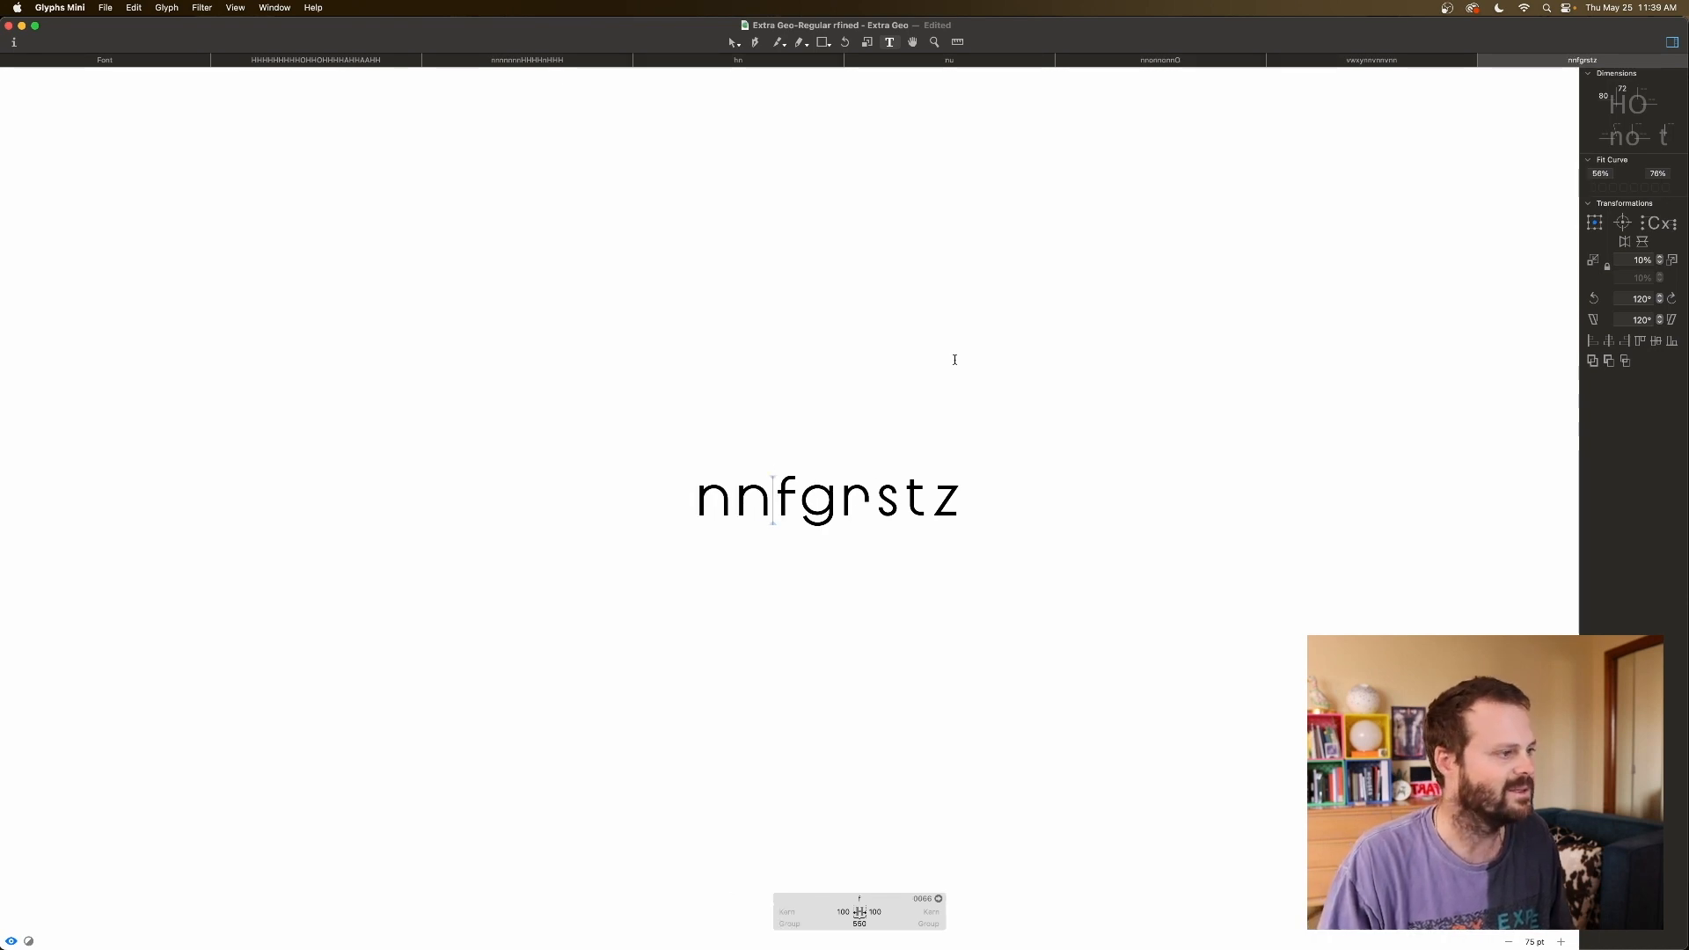
key("Return")
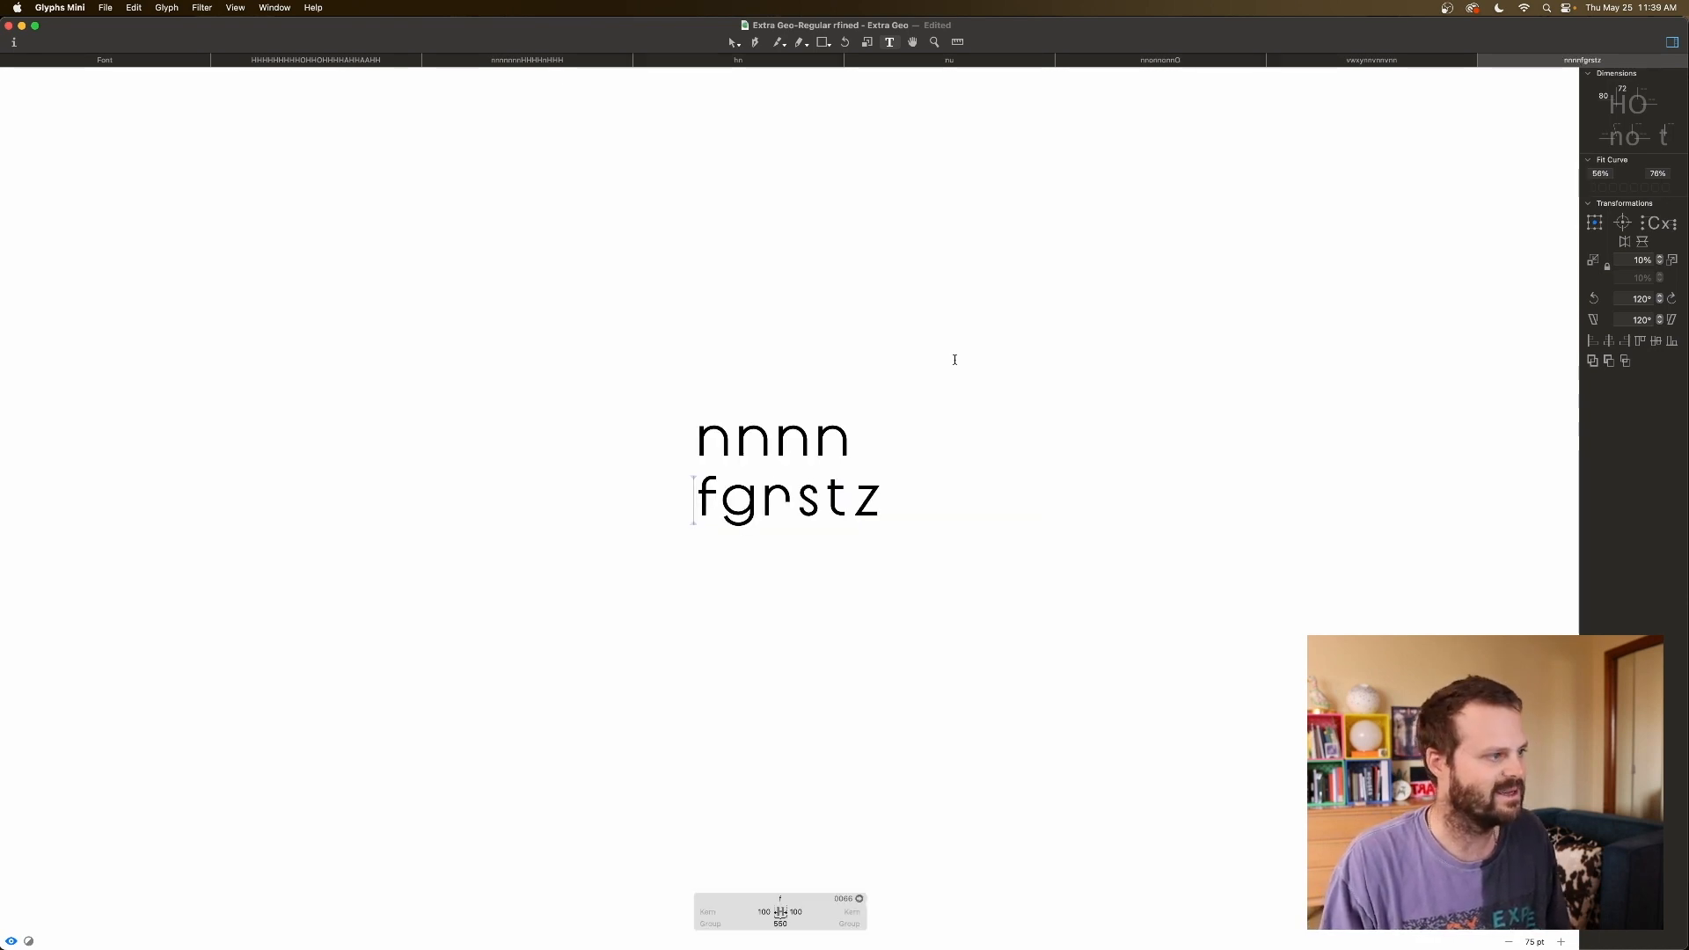
left_click(888, 494)
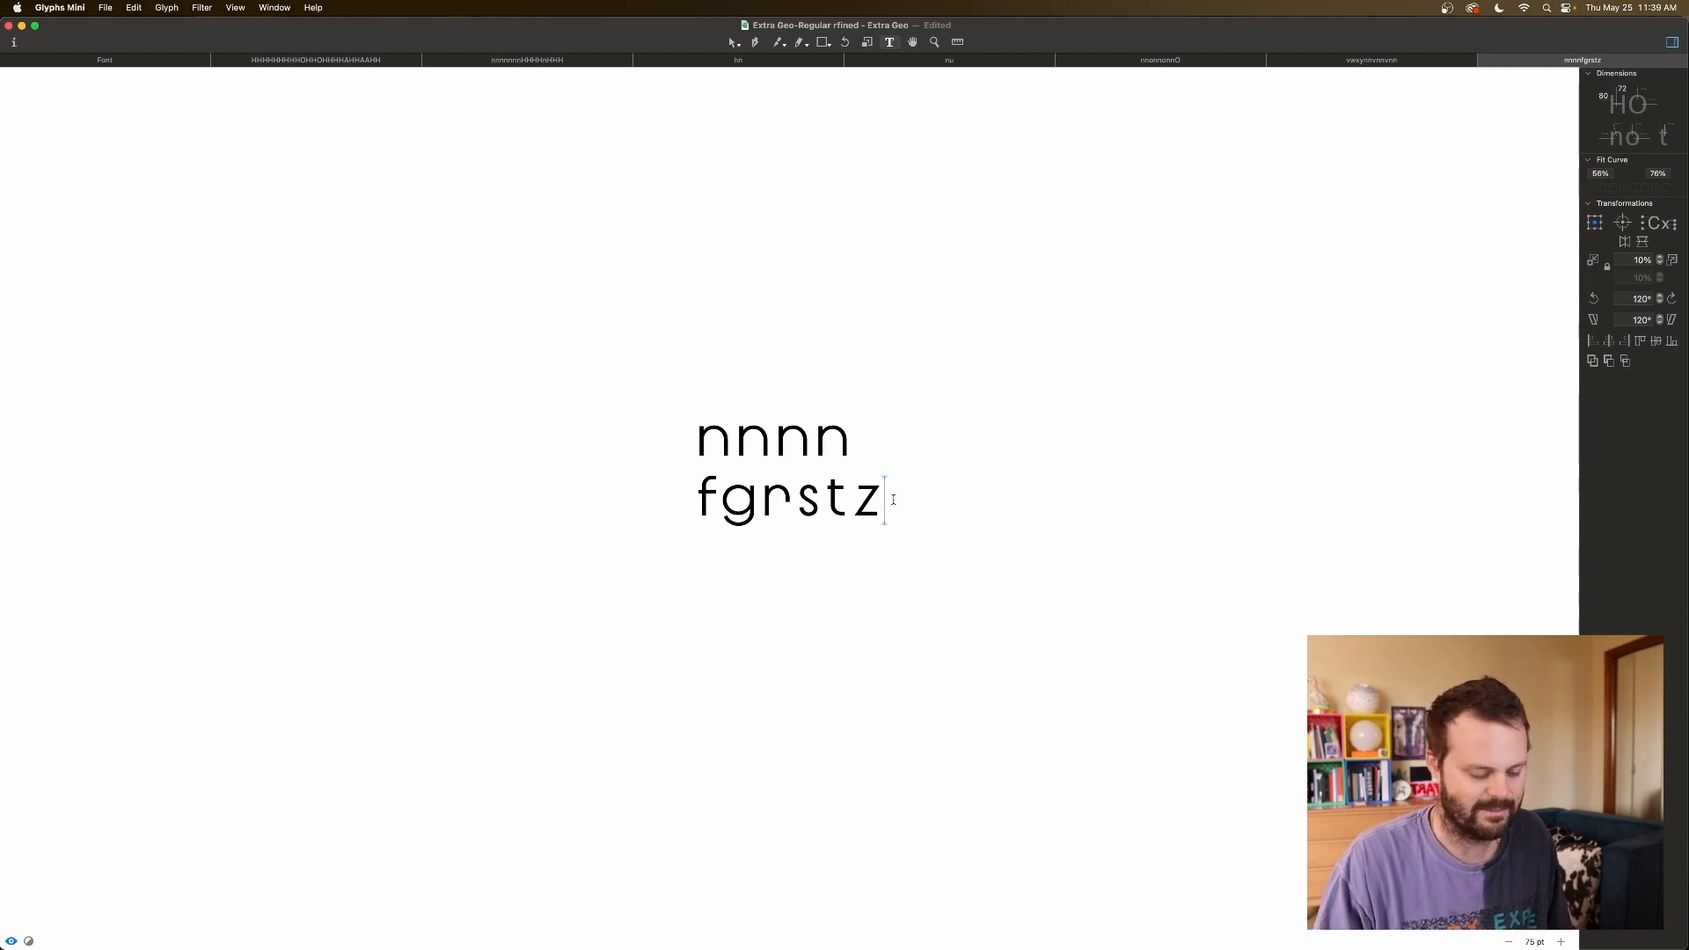
key("Return")
type("n")
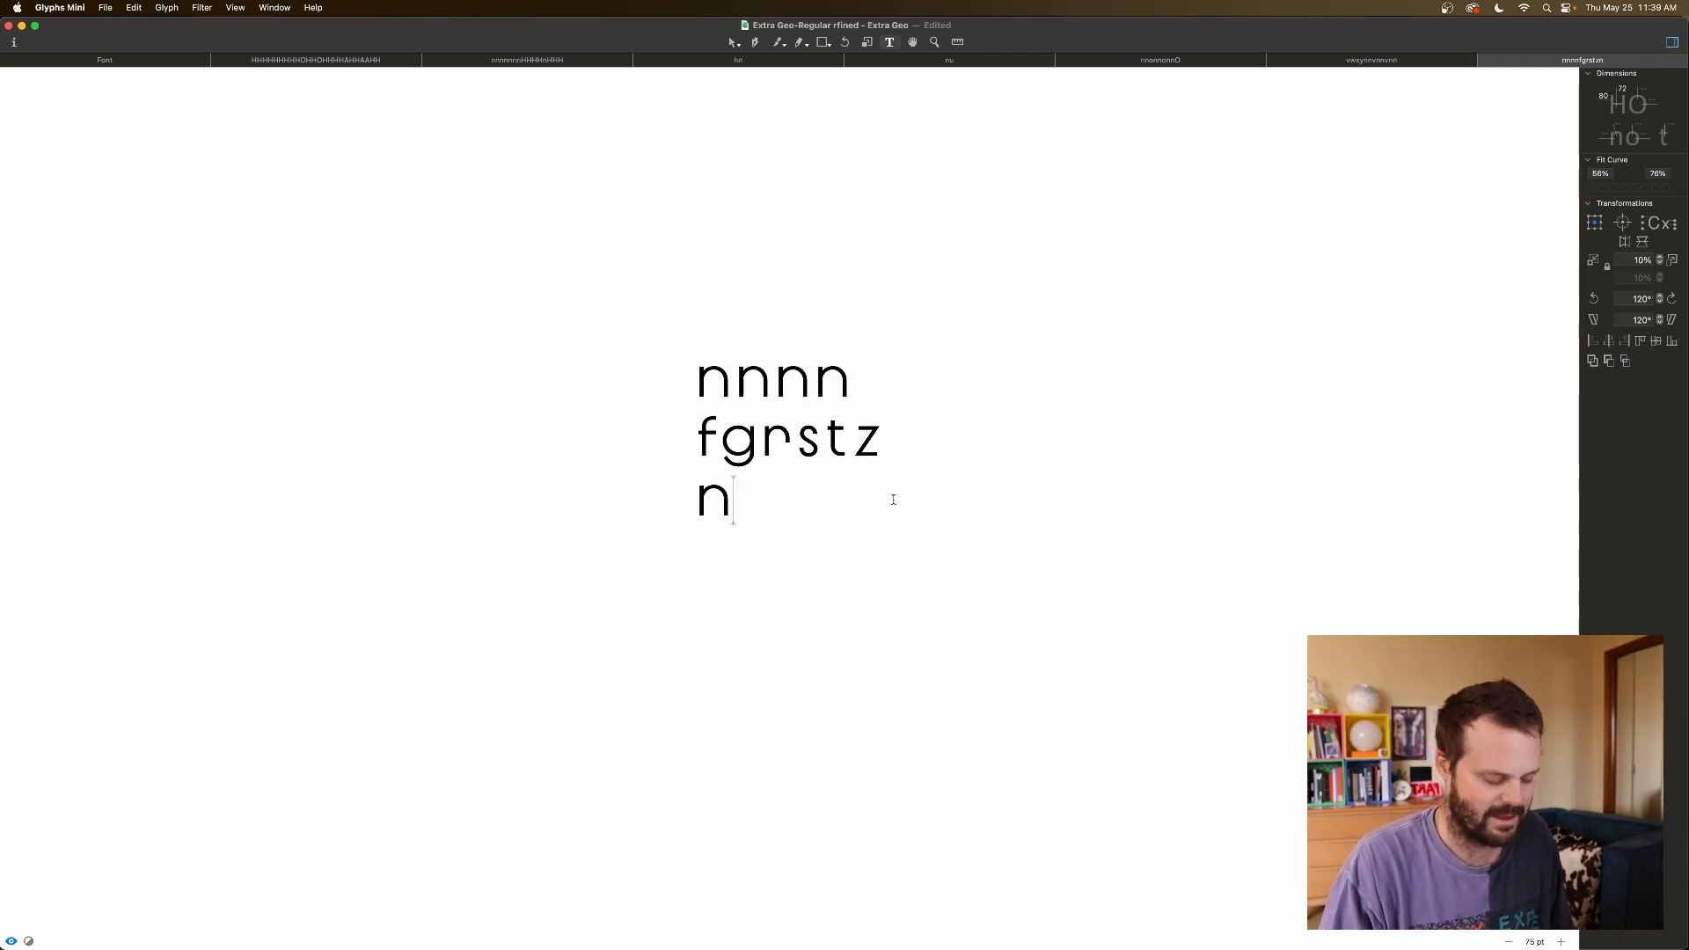
type("nfn")
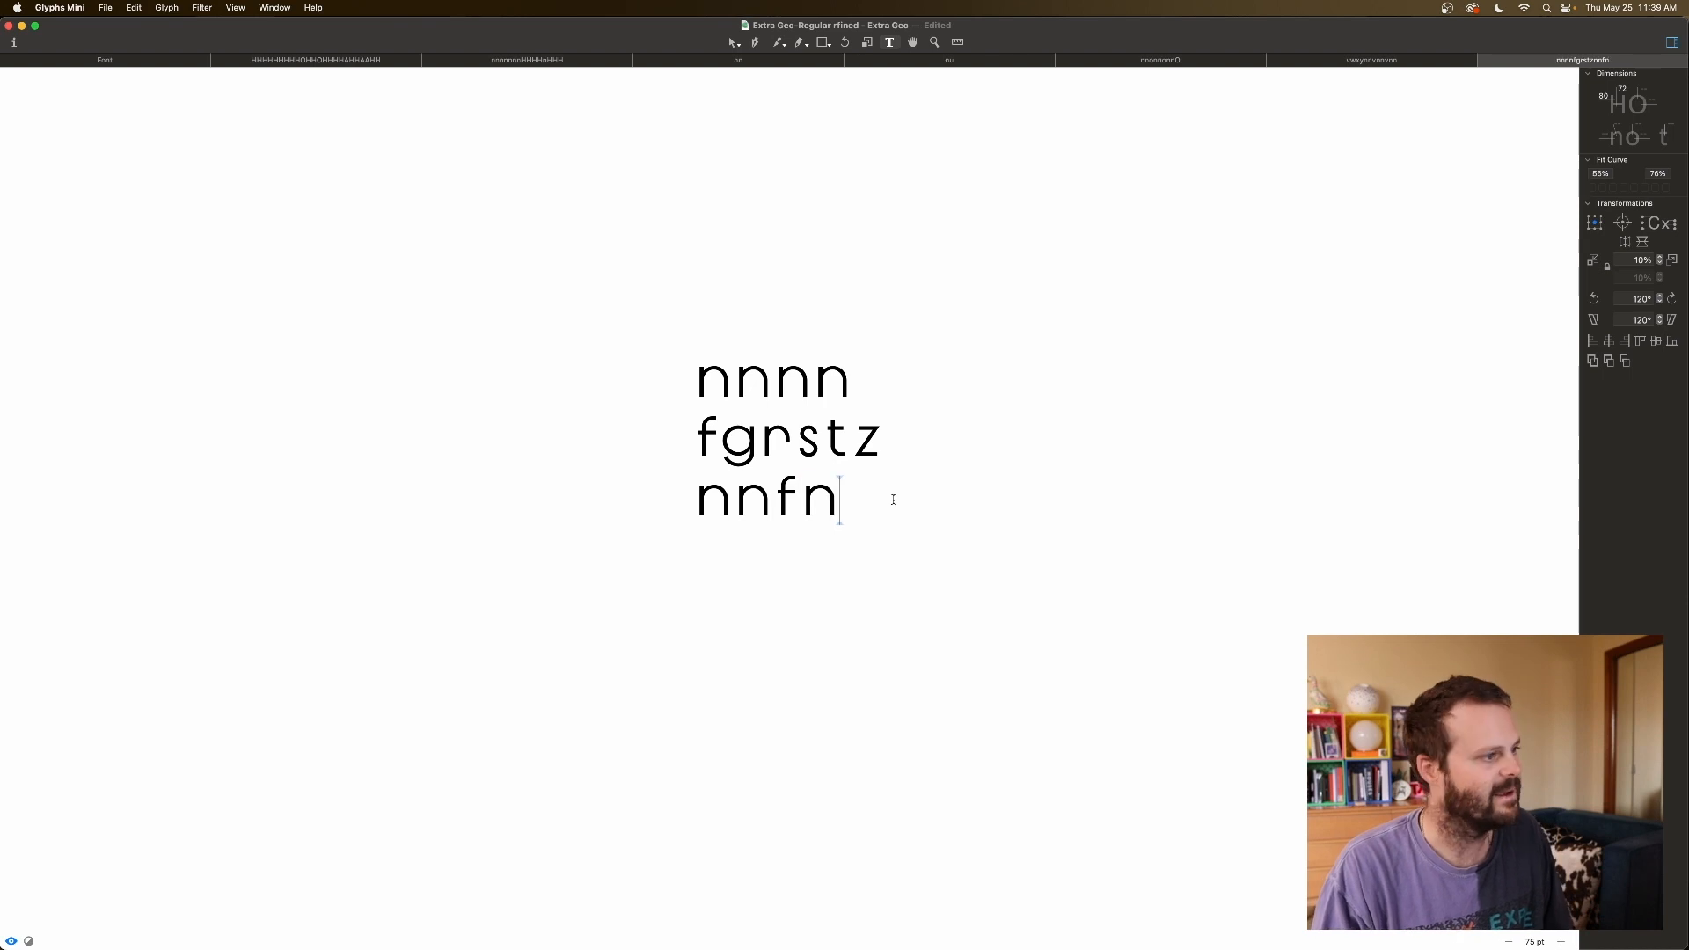
type("nfnn")
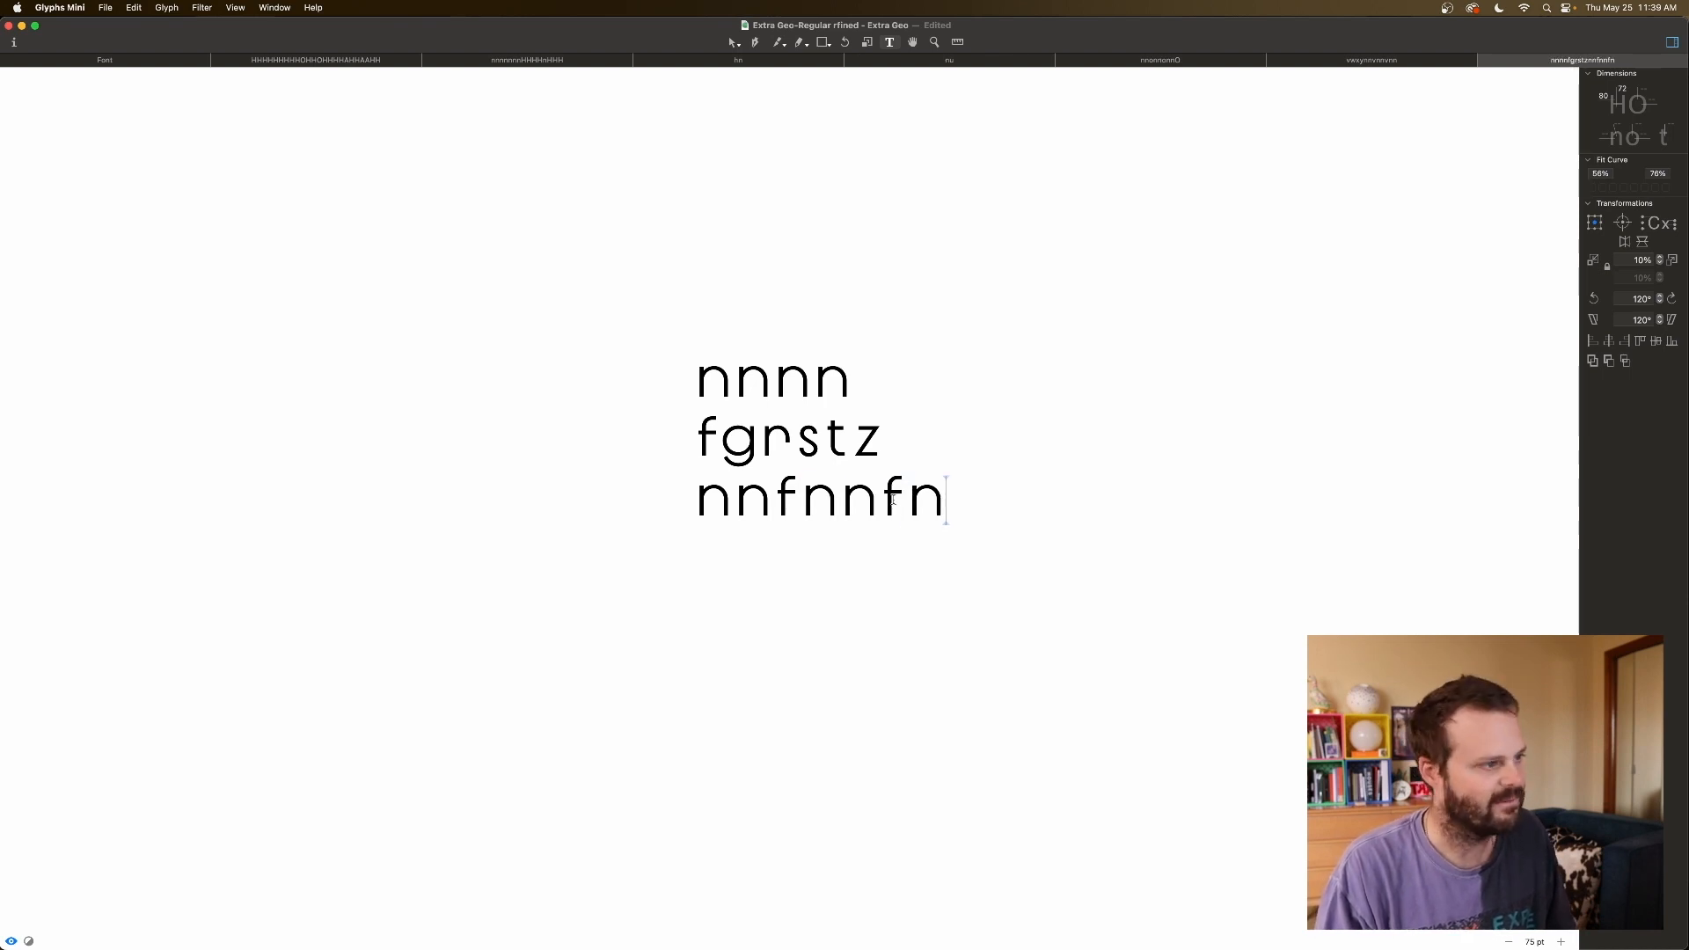
Set the f's sidebearings to 60 left and 40 right.
left_click(774, 494)
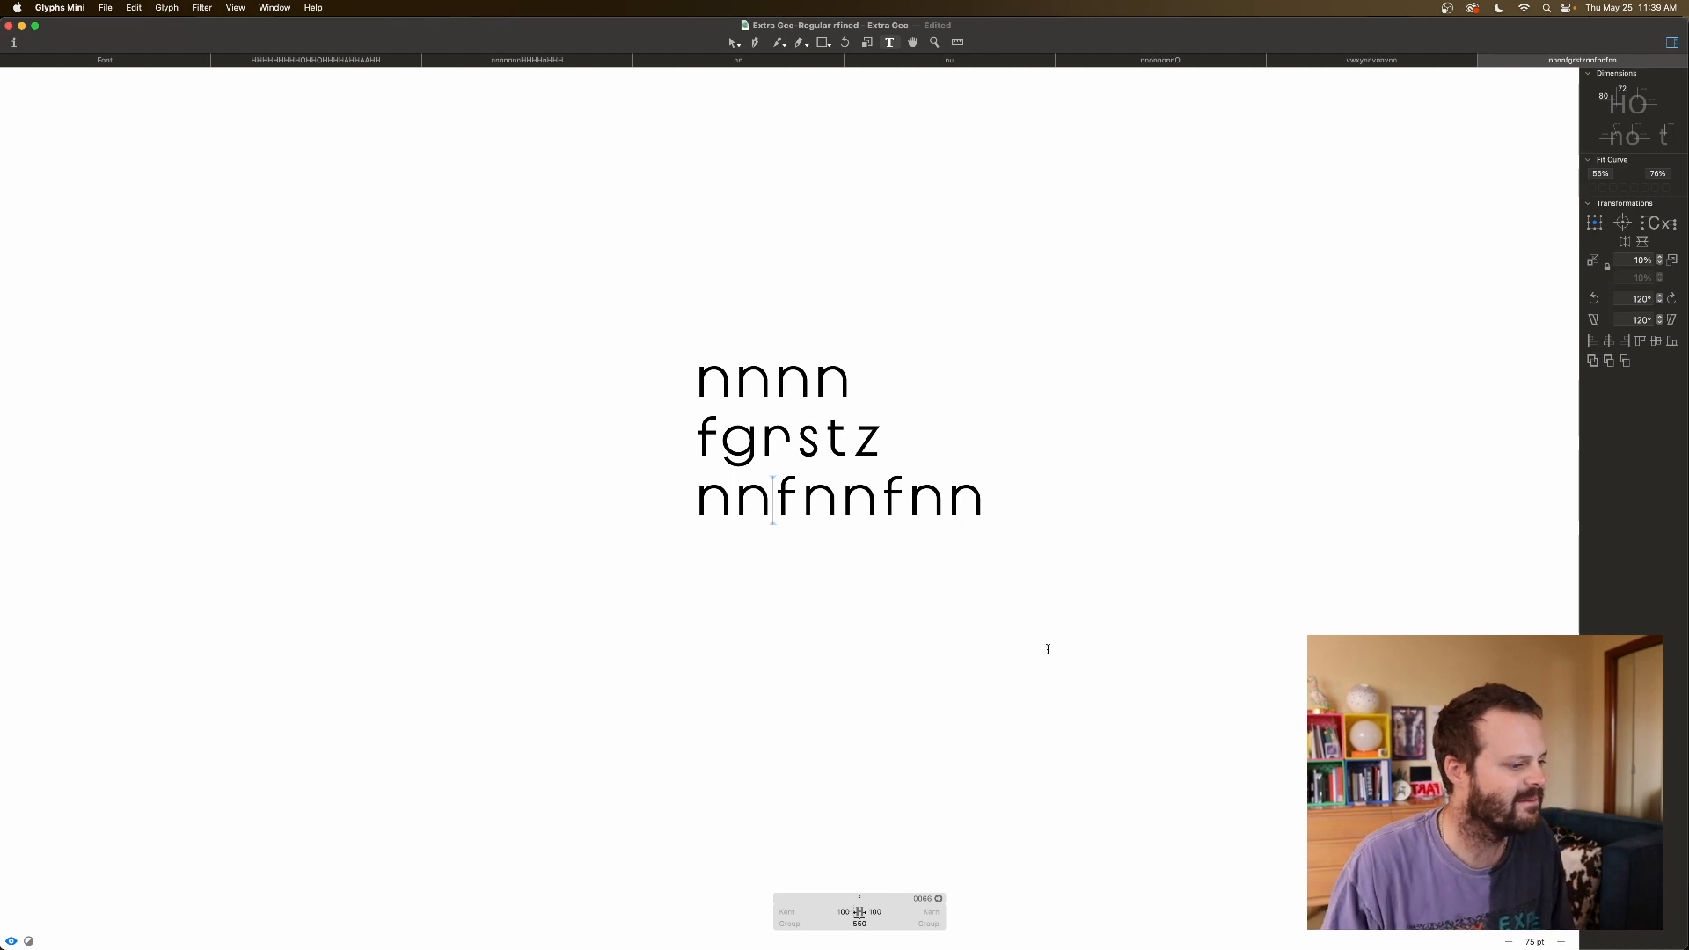
left_click(847, 911)
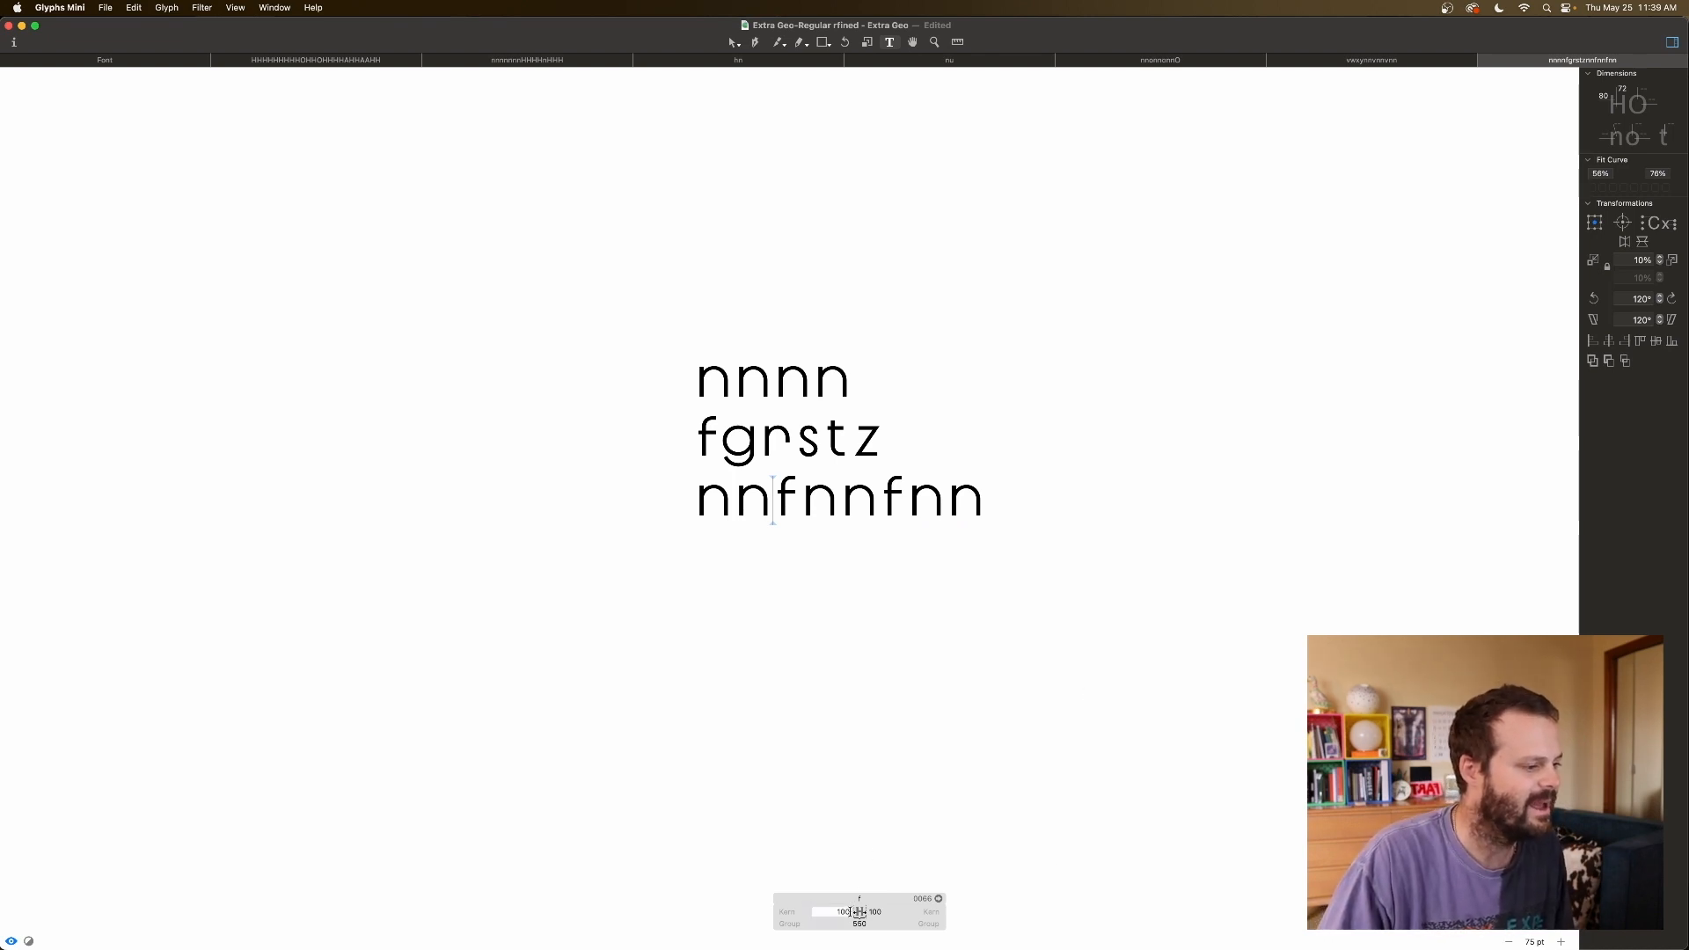
type("80")
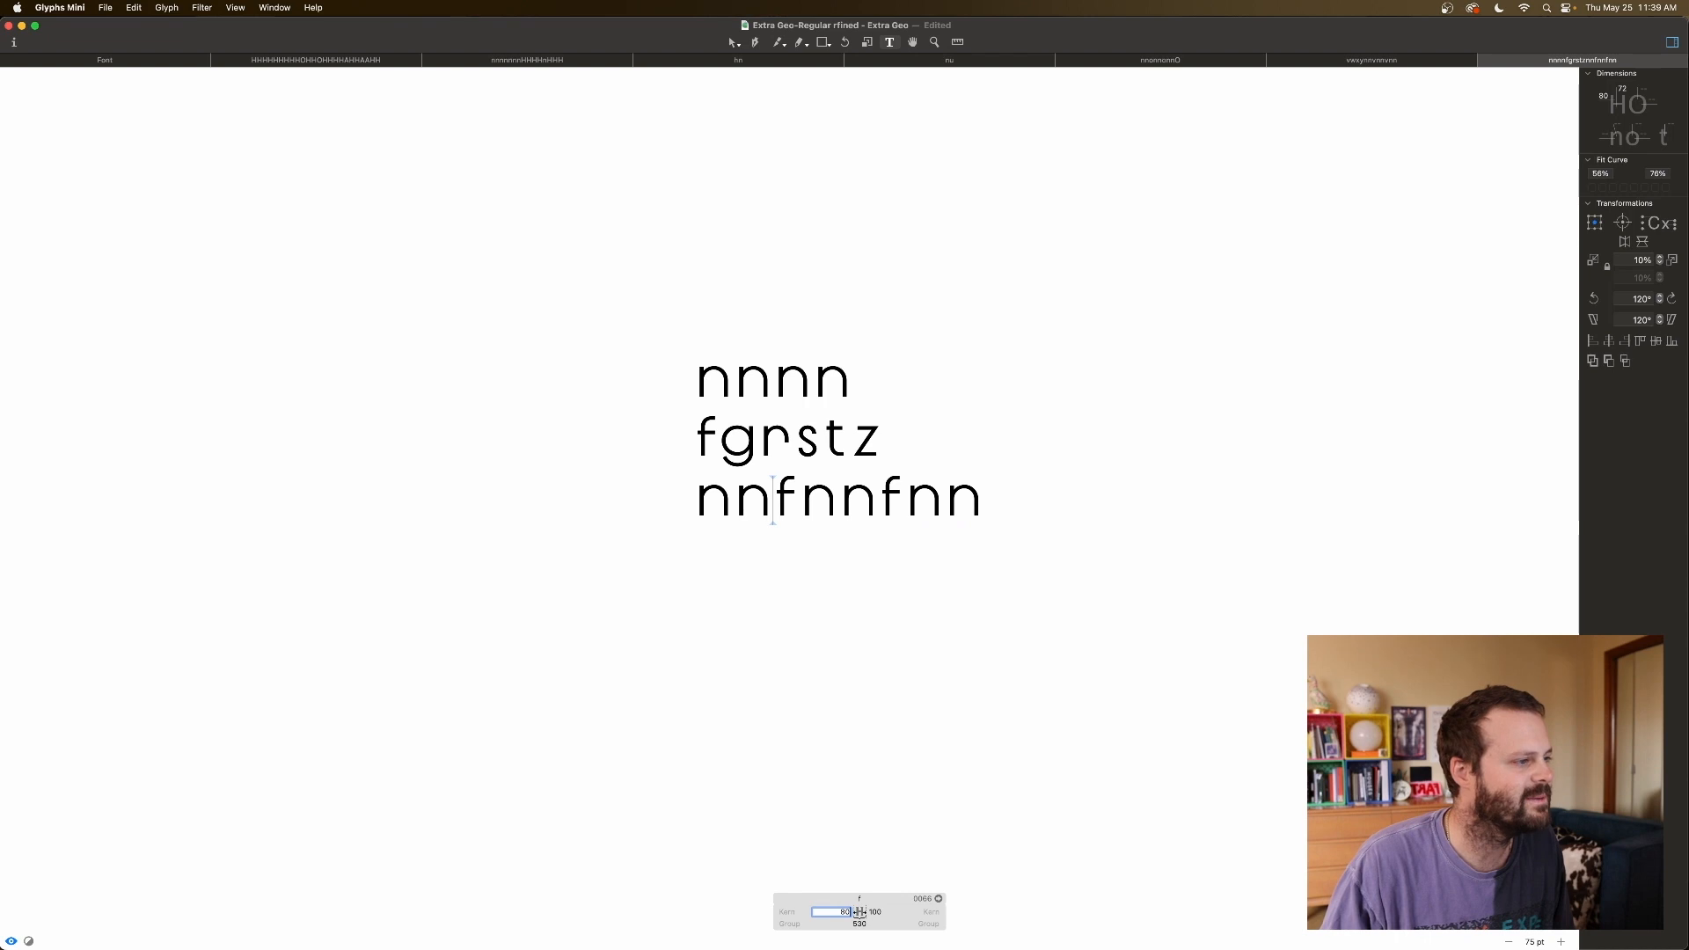
key("shift+Down")
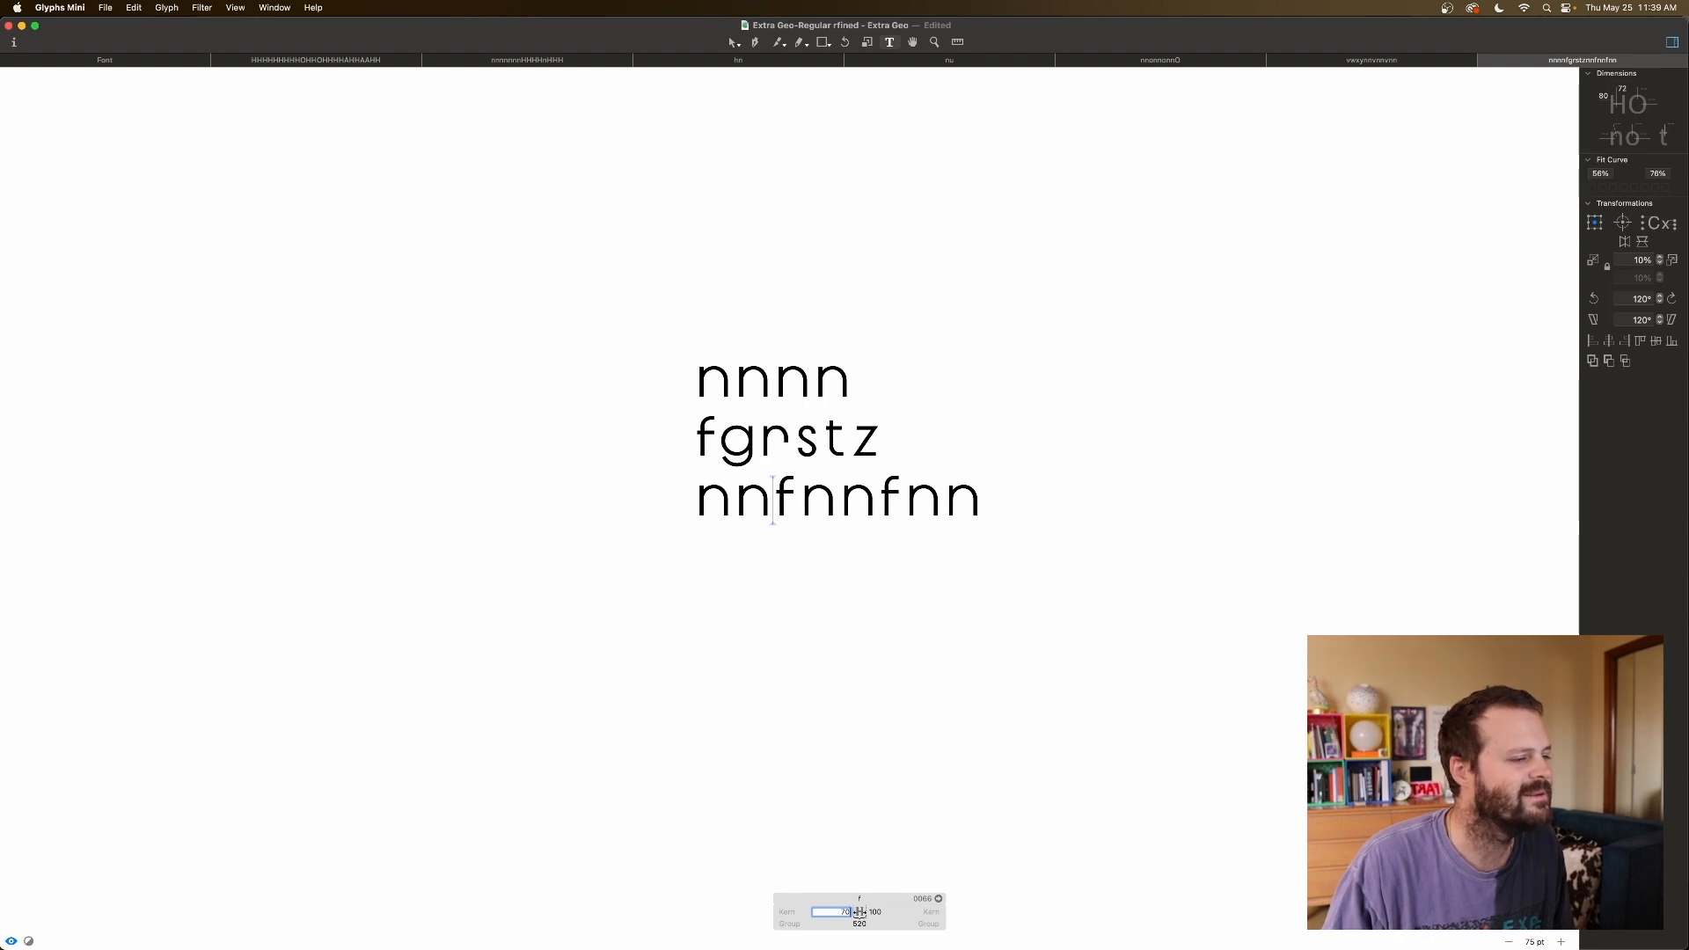
key("shift+Down")
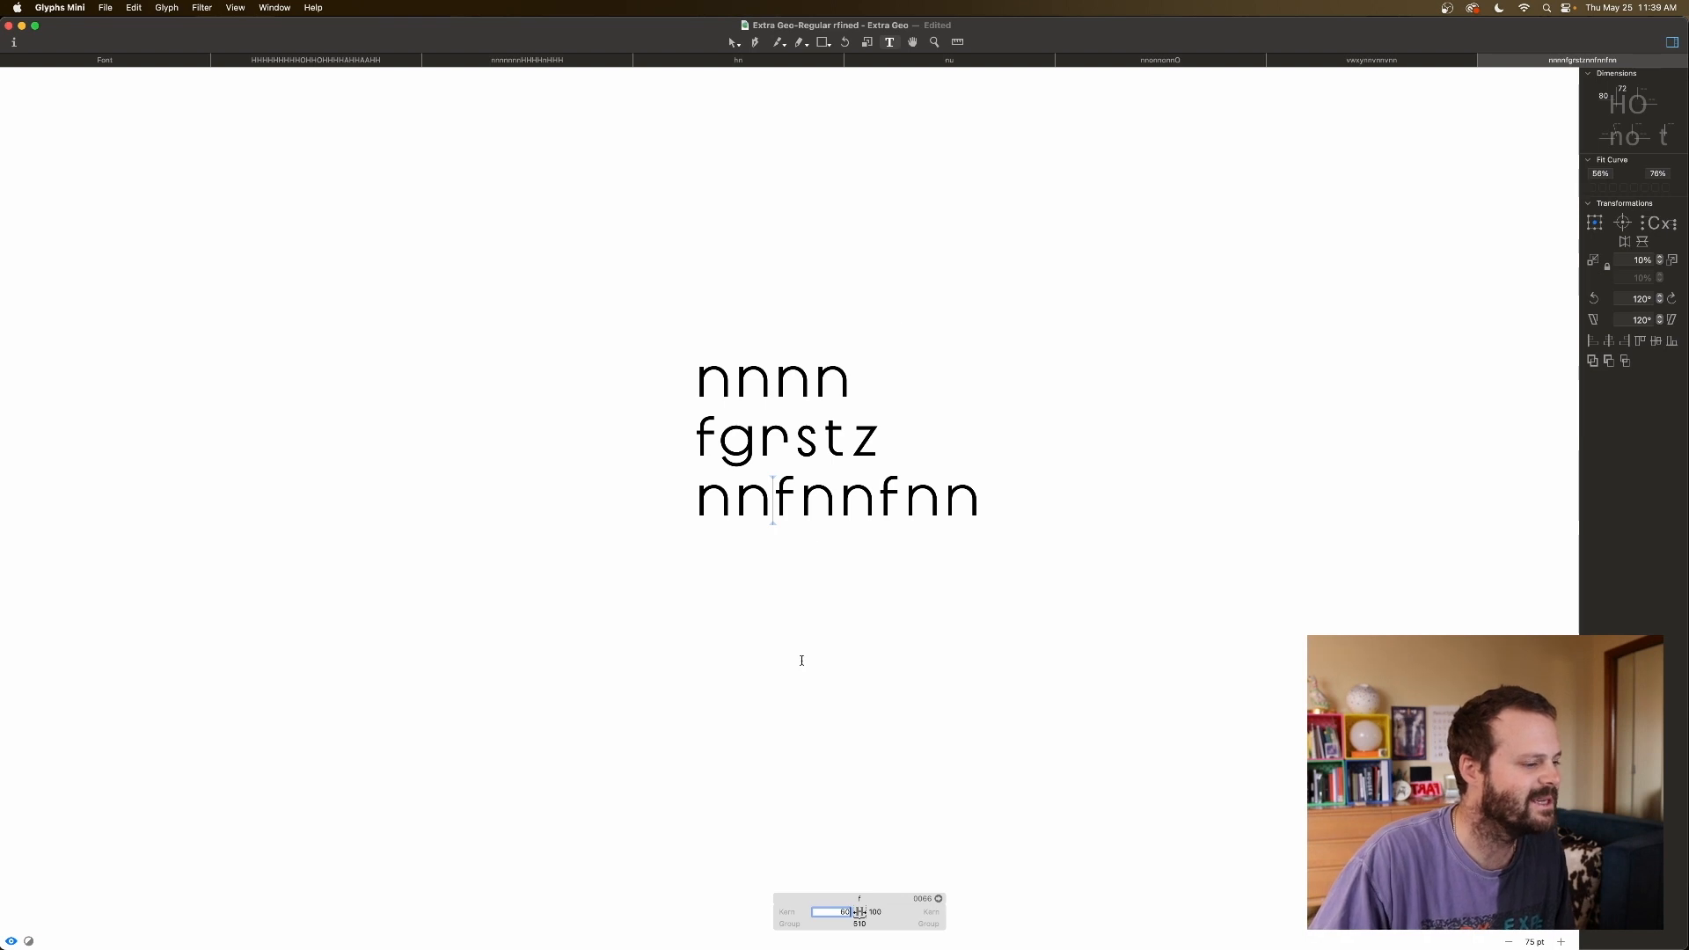
key("Tab")
key("shift+Down")
key("shift+Down")
key("shift+Down")
key("shift+Down")
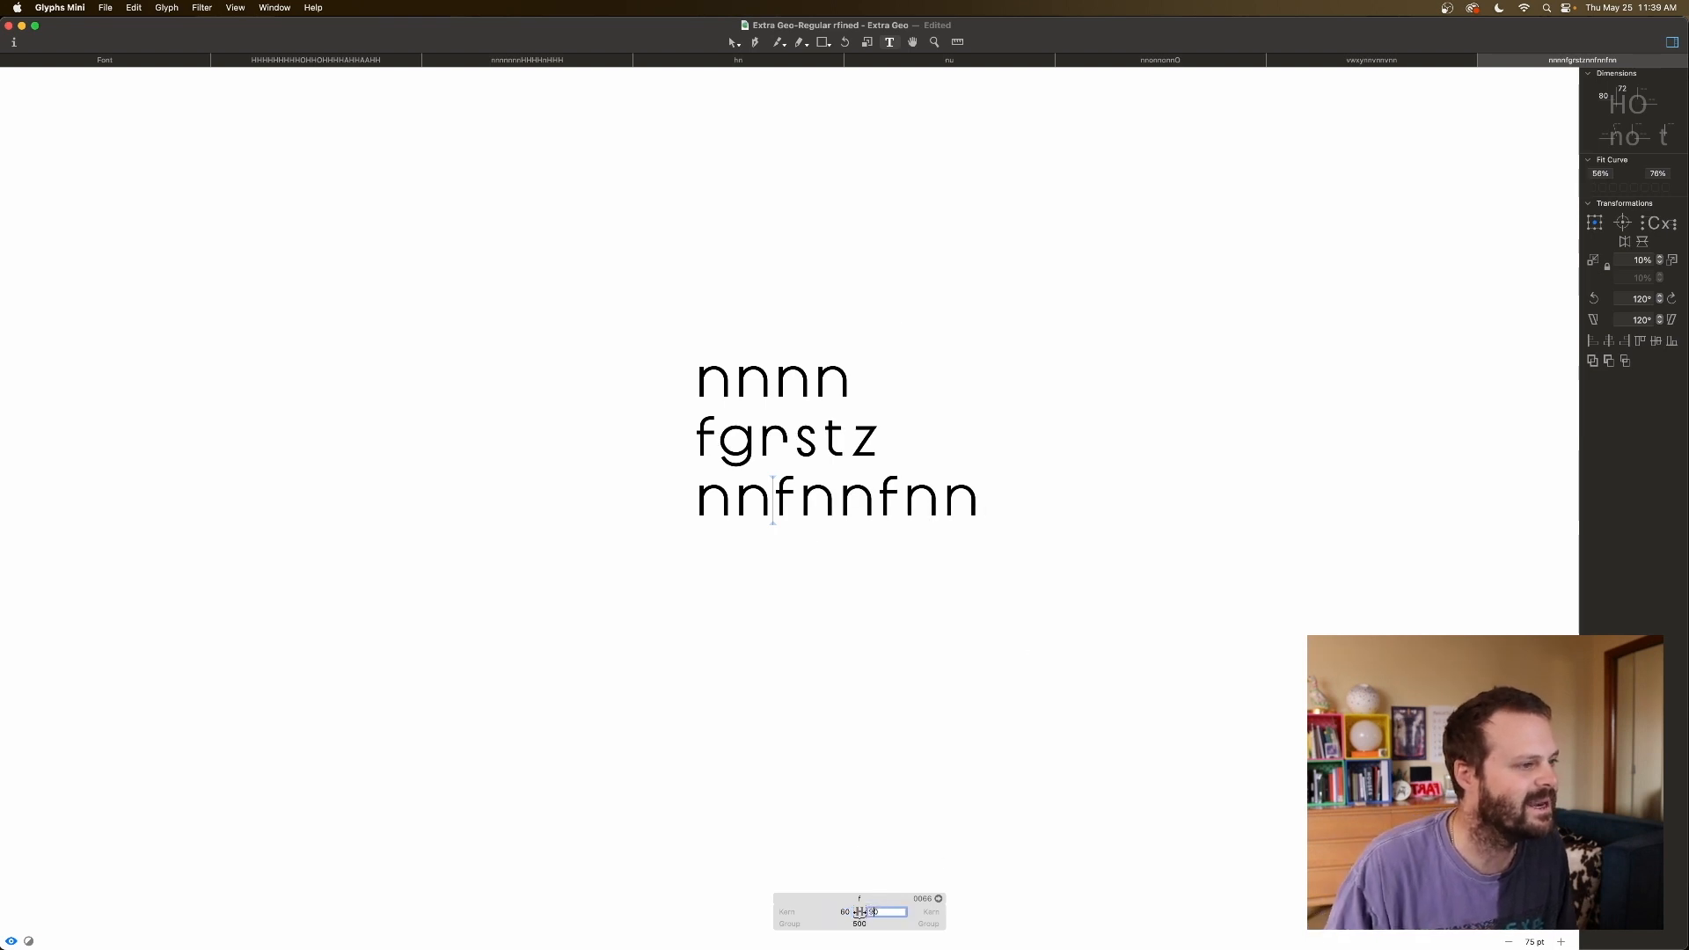
key("shift+Down")
key("shift+Down")
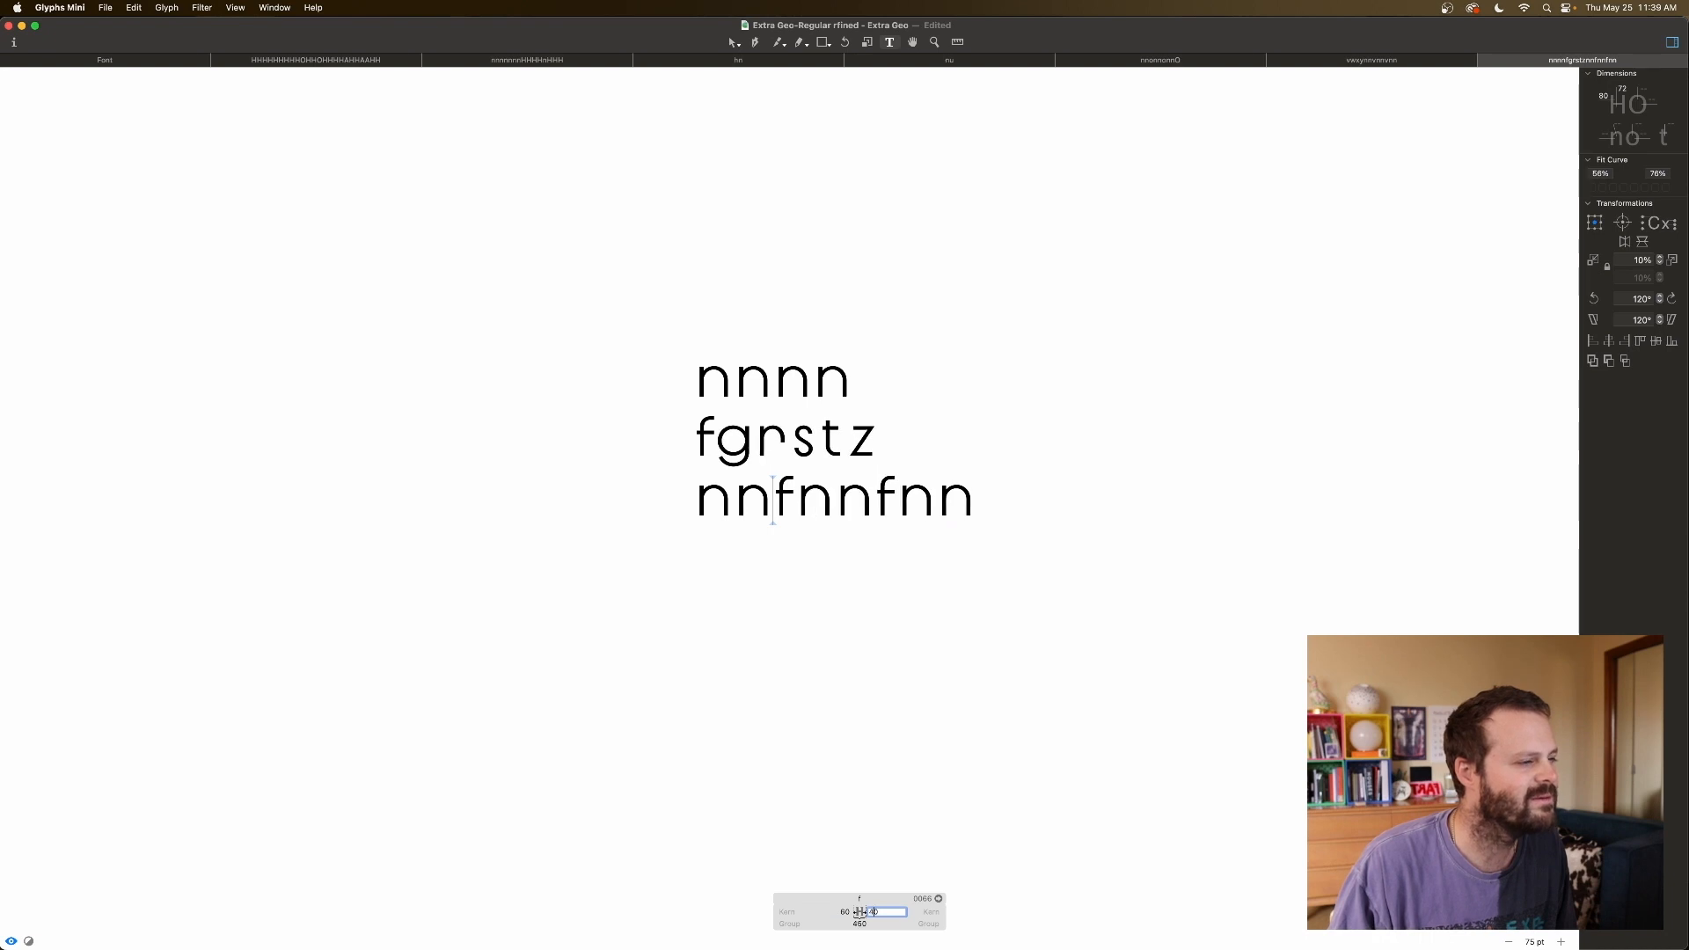
left_click(1005, 391)
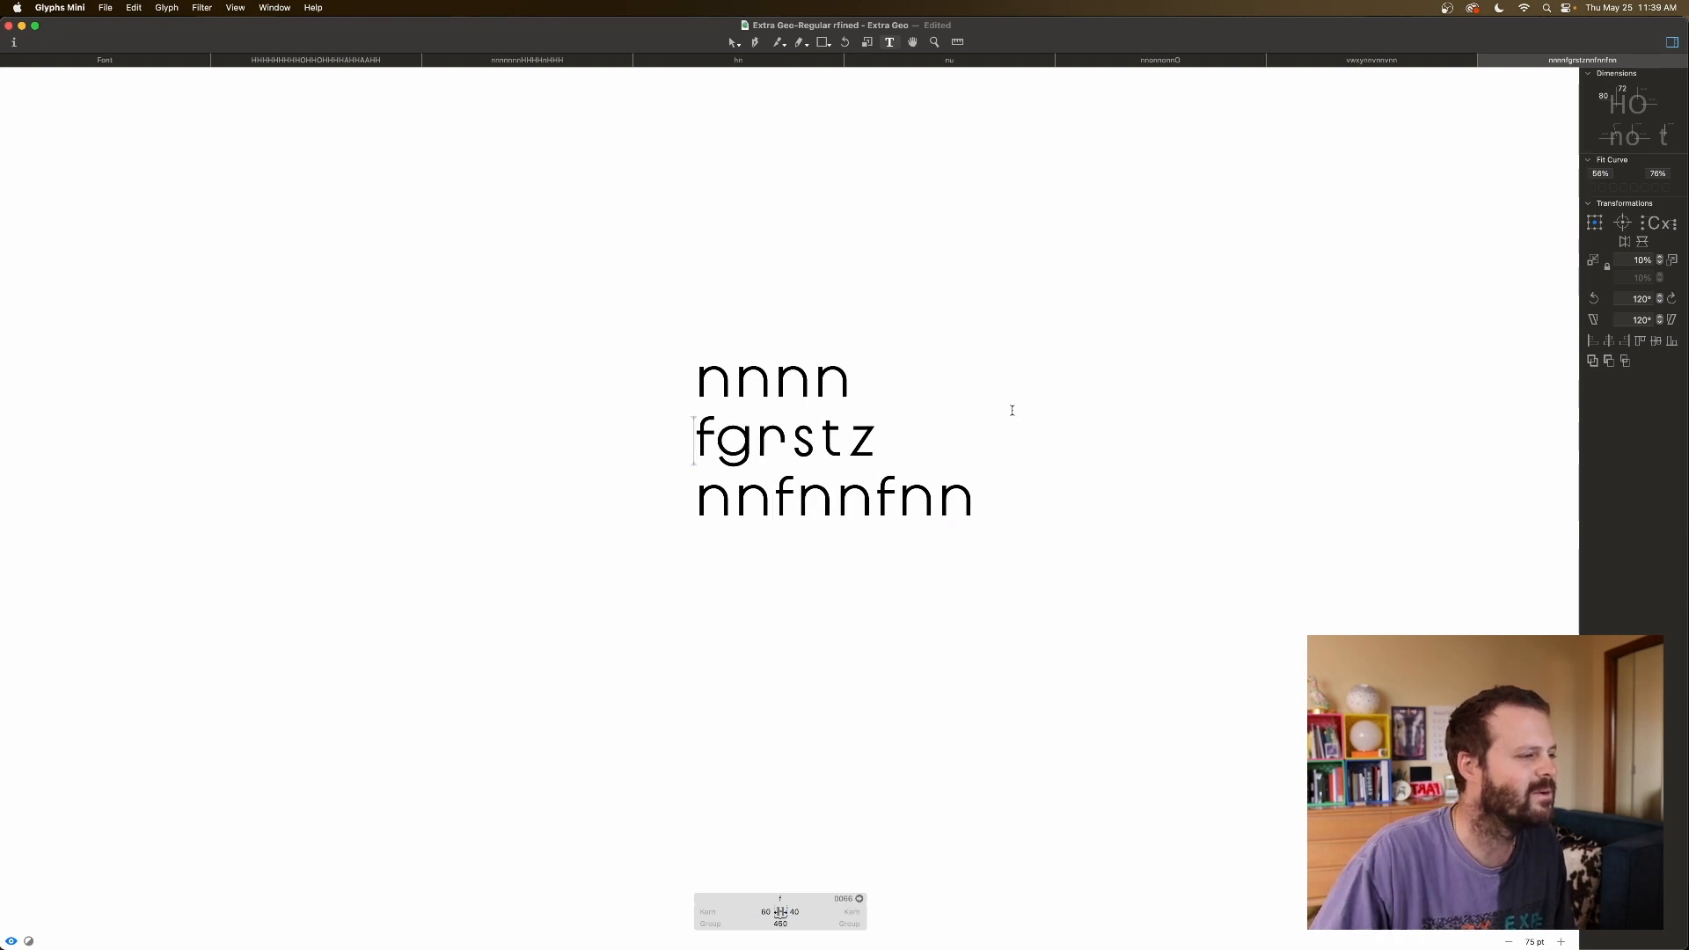
Raise the f's right sidebearing from 40 to 50.
left_click(776, 503)
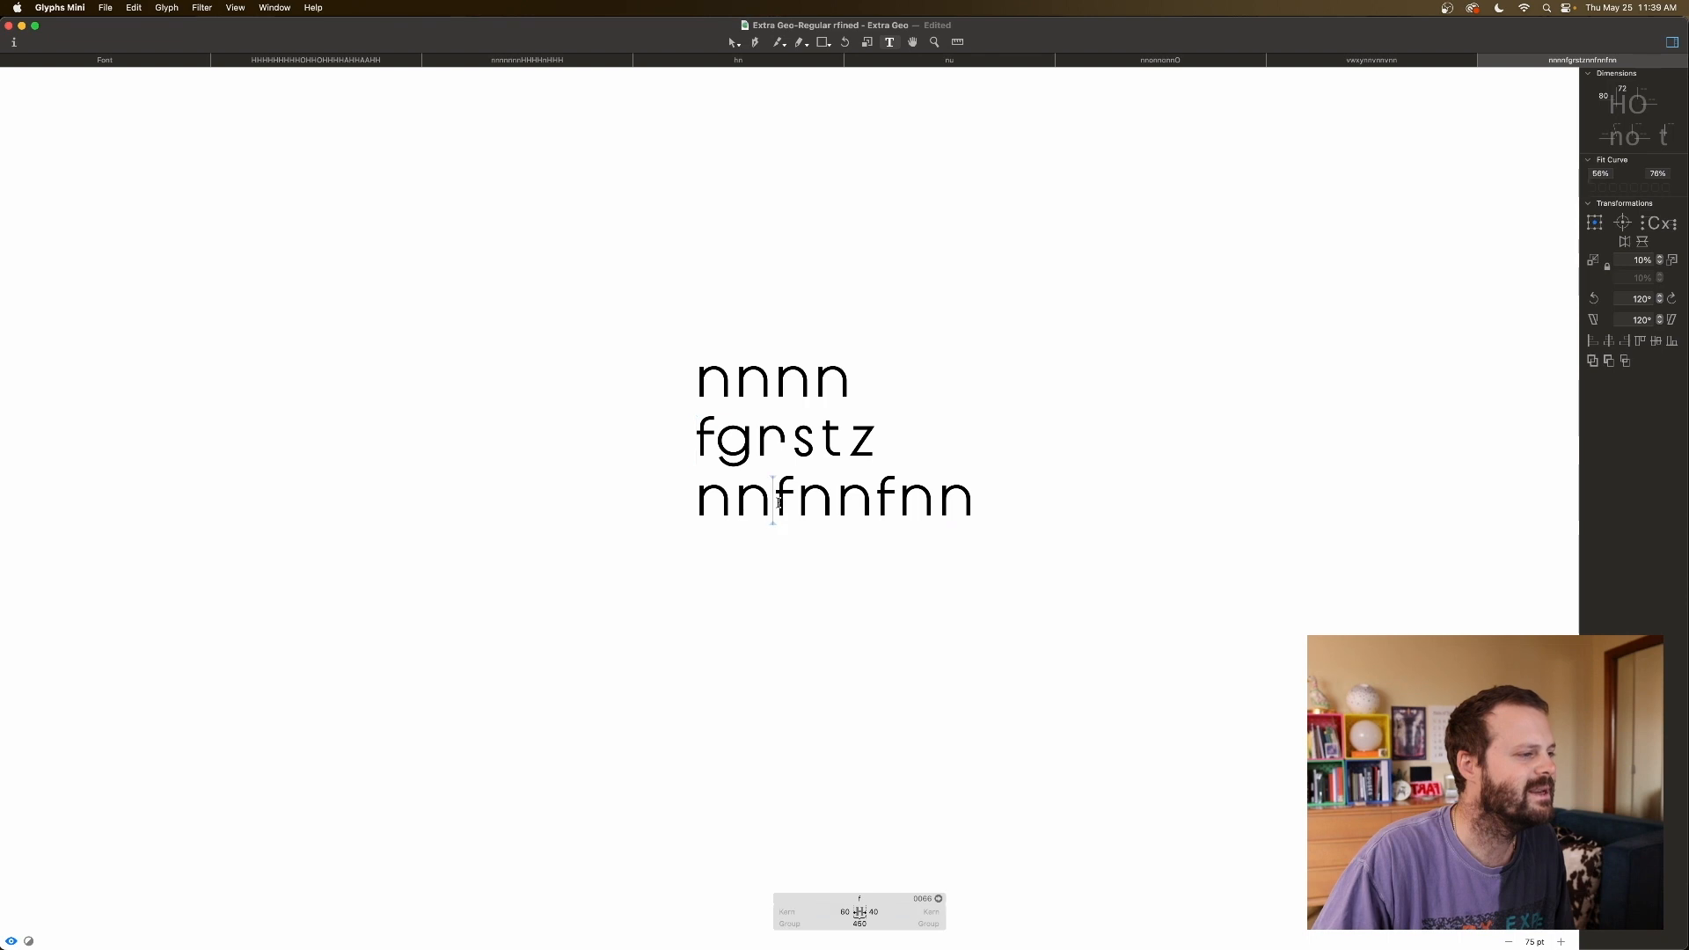
left_click(877, 911)
key("shift+Up")
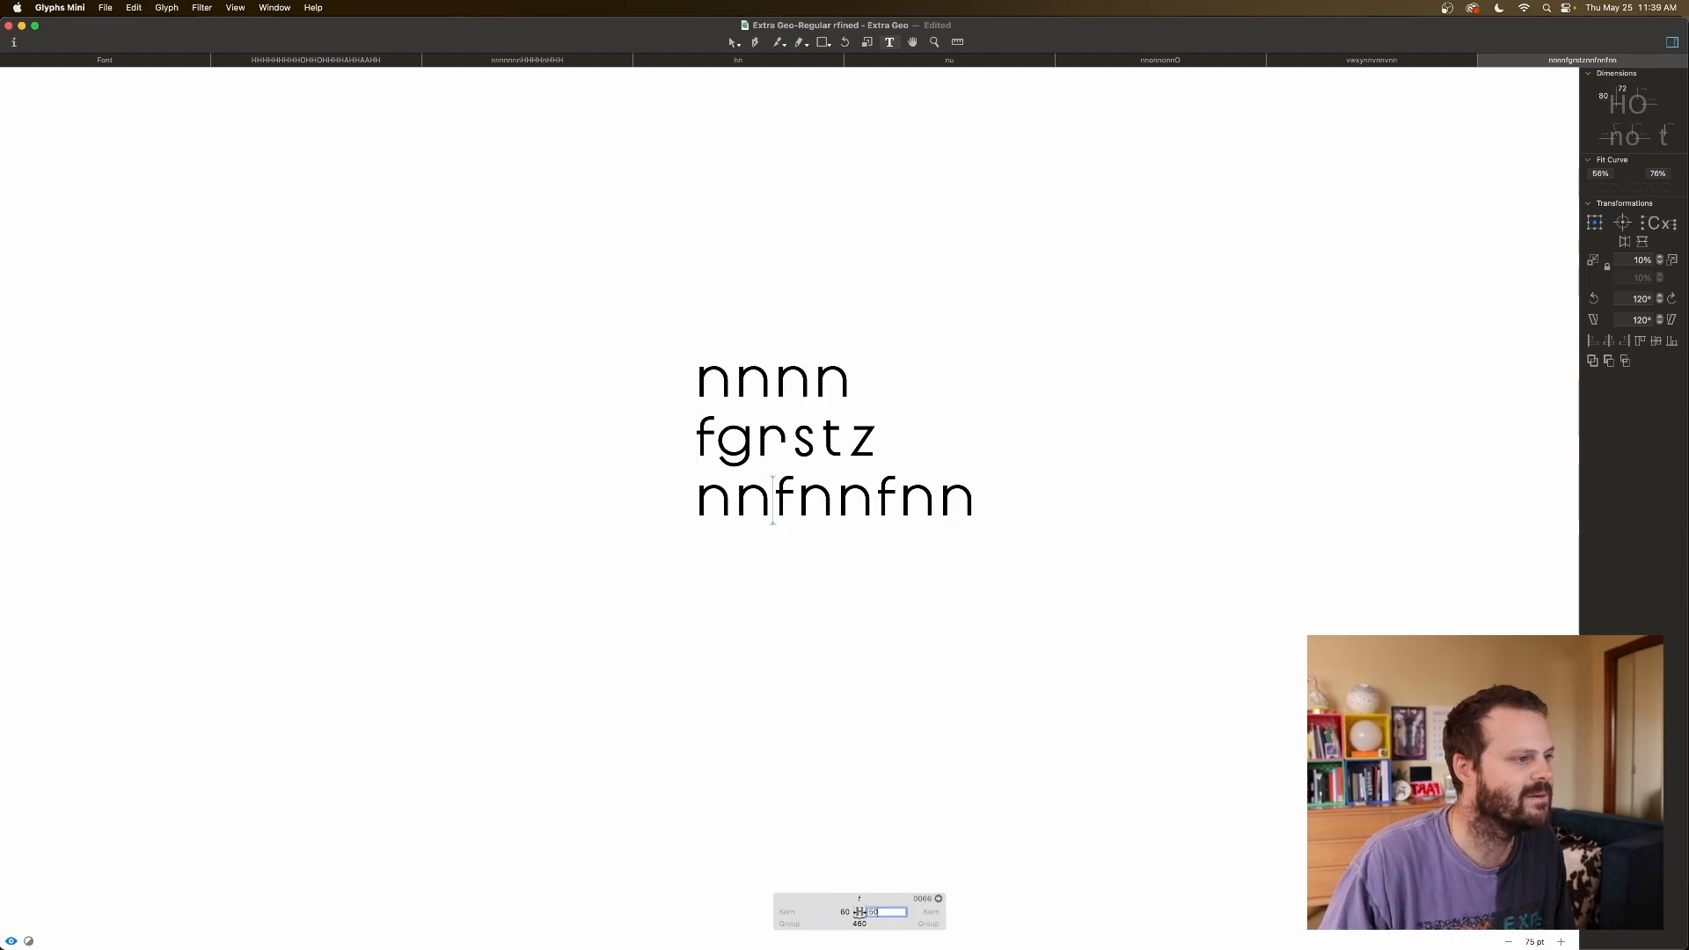
left_click(1008, 536)
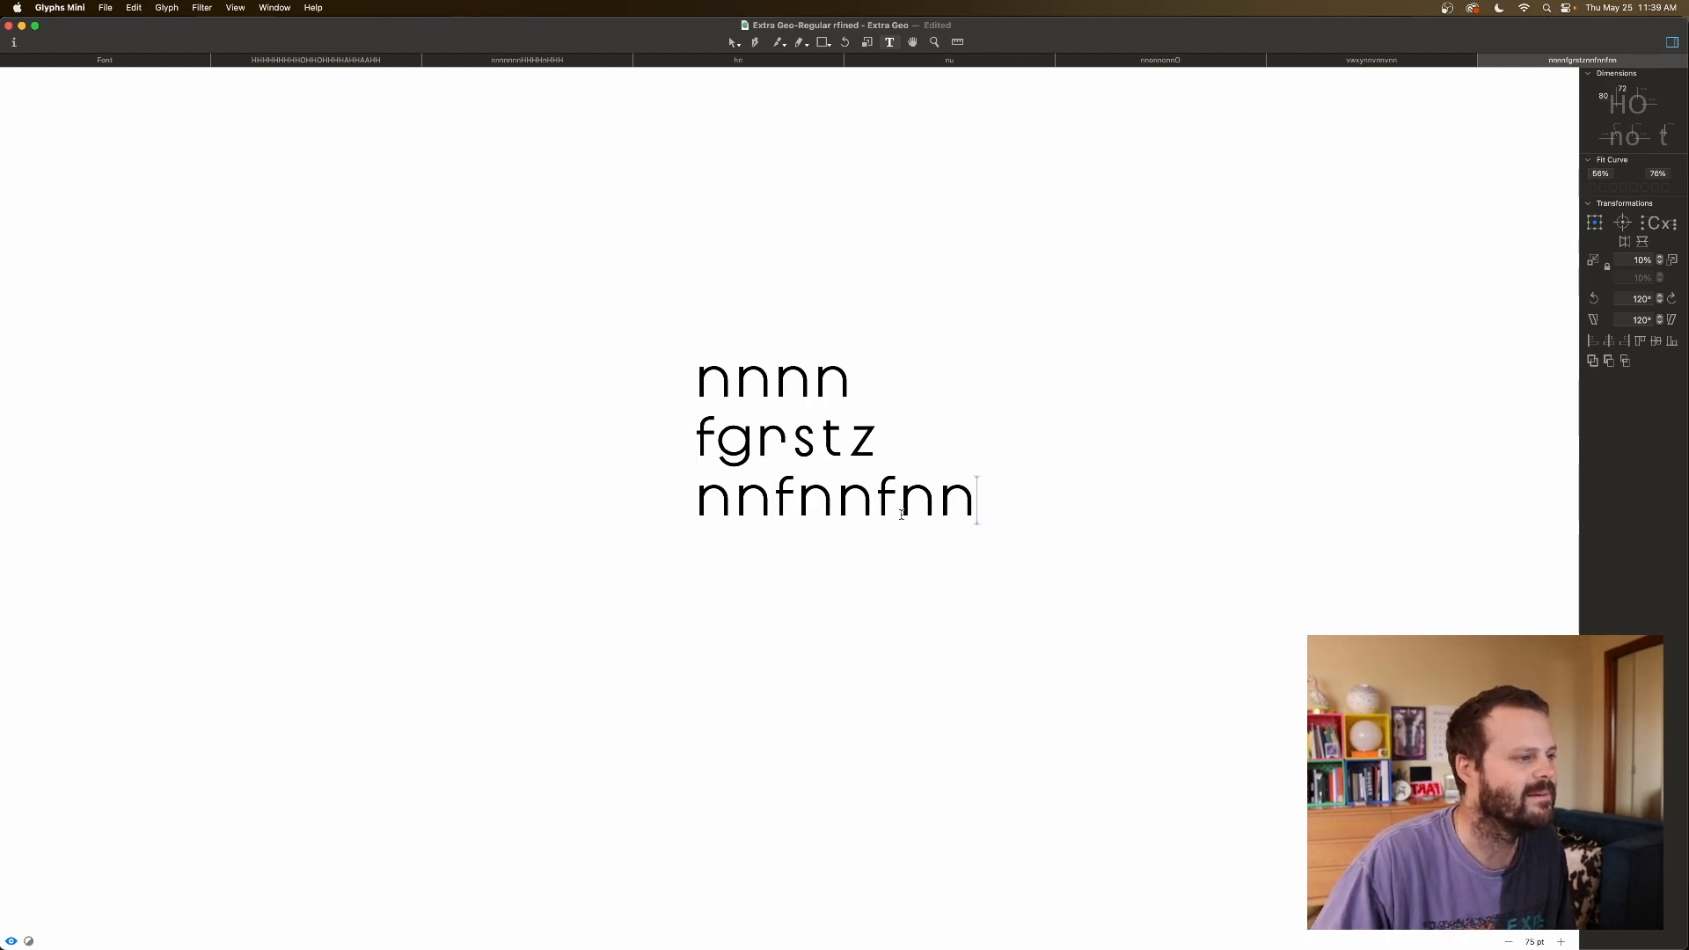
left_click(12, 941)
Enlarge the preview and inspect the f's metrics in line three.
left_click_drag(85, 919, 97, 842)
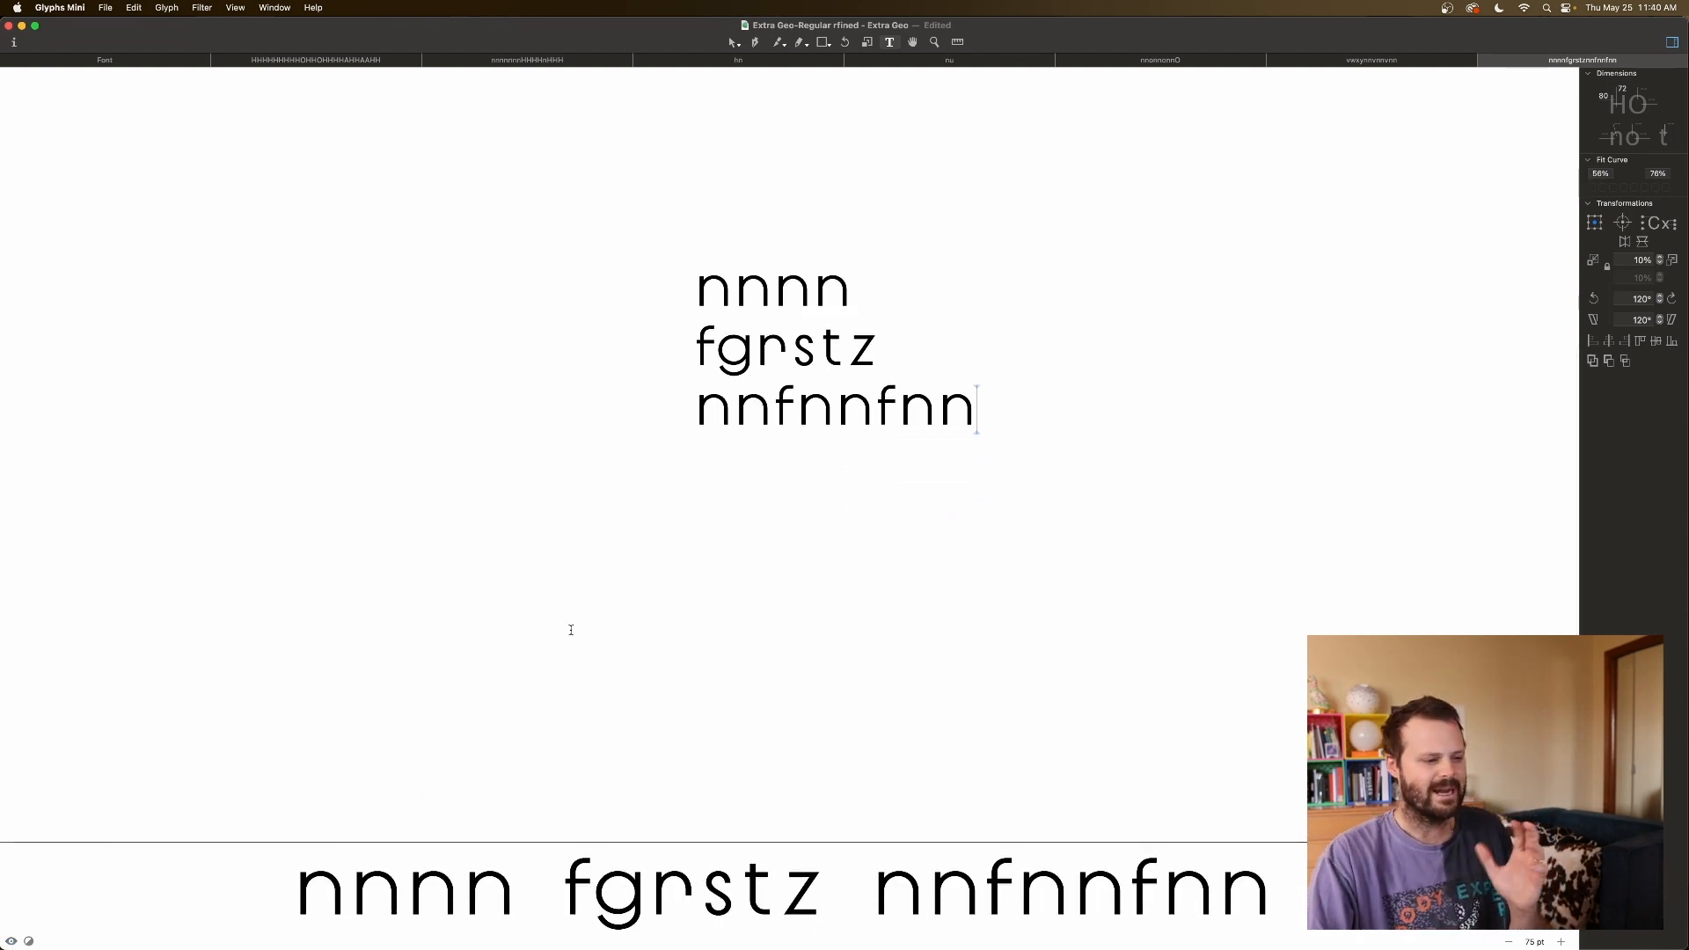
left_click(776, 408)
left_click(841, 823)
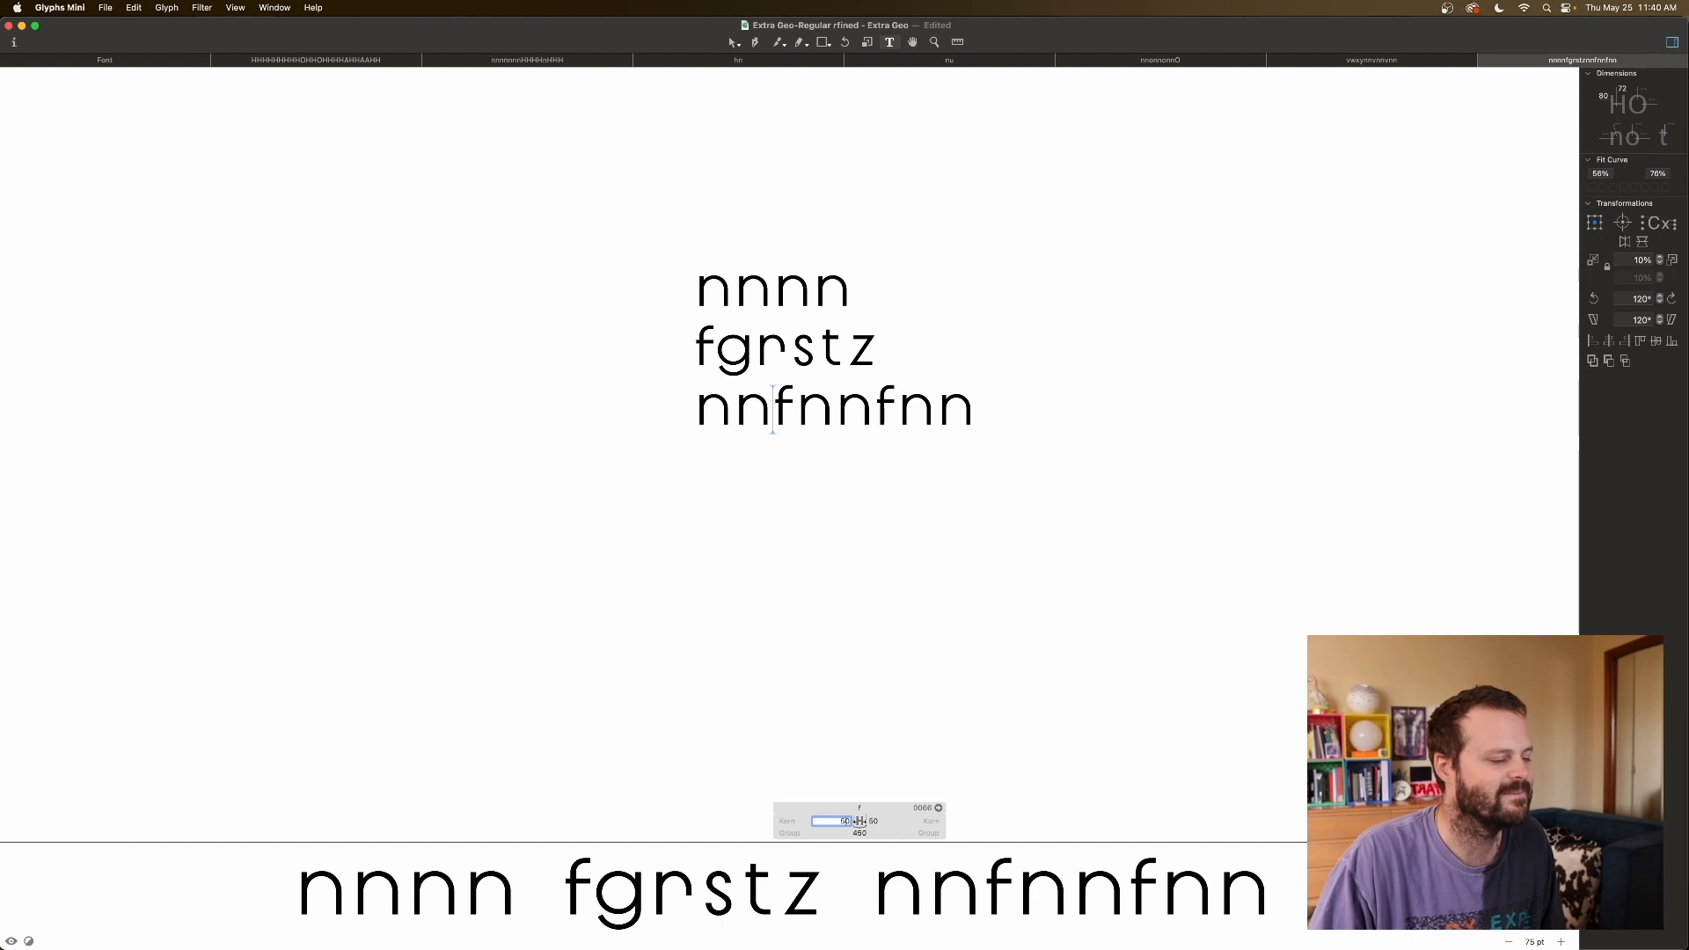
left_click(875, 405)
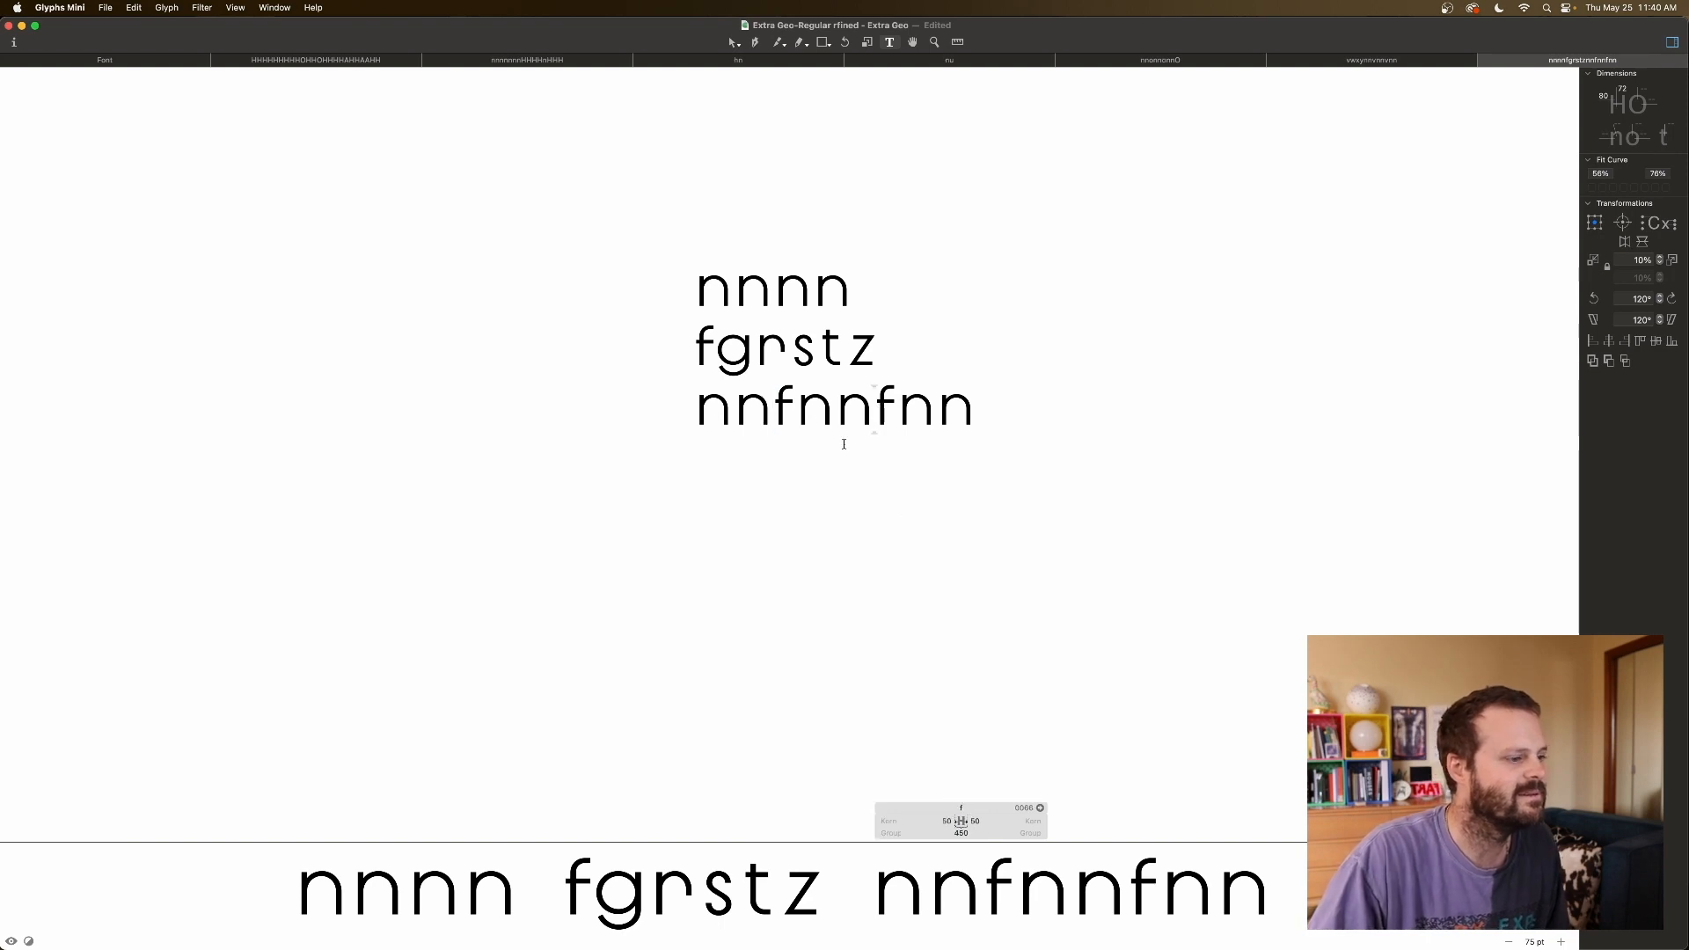
left_click(768, 409)
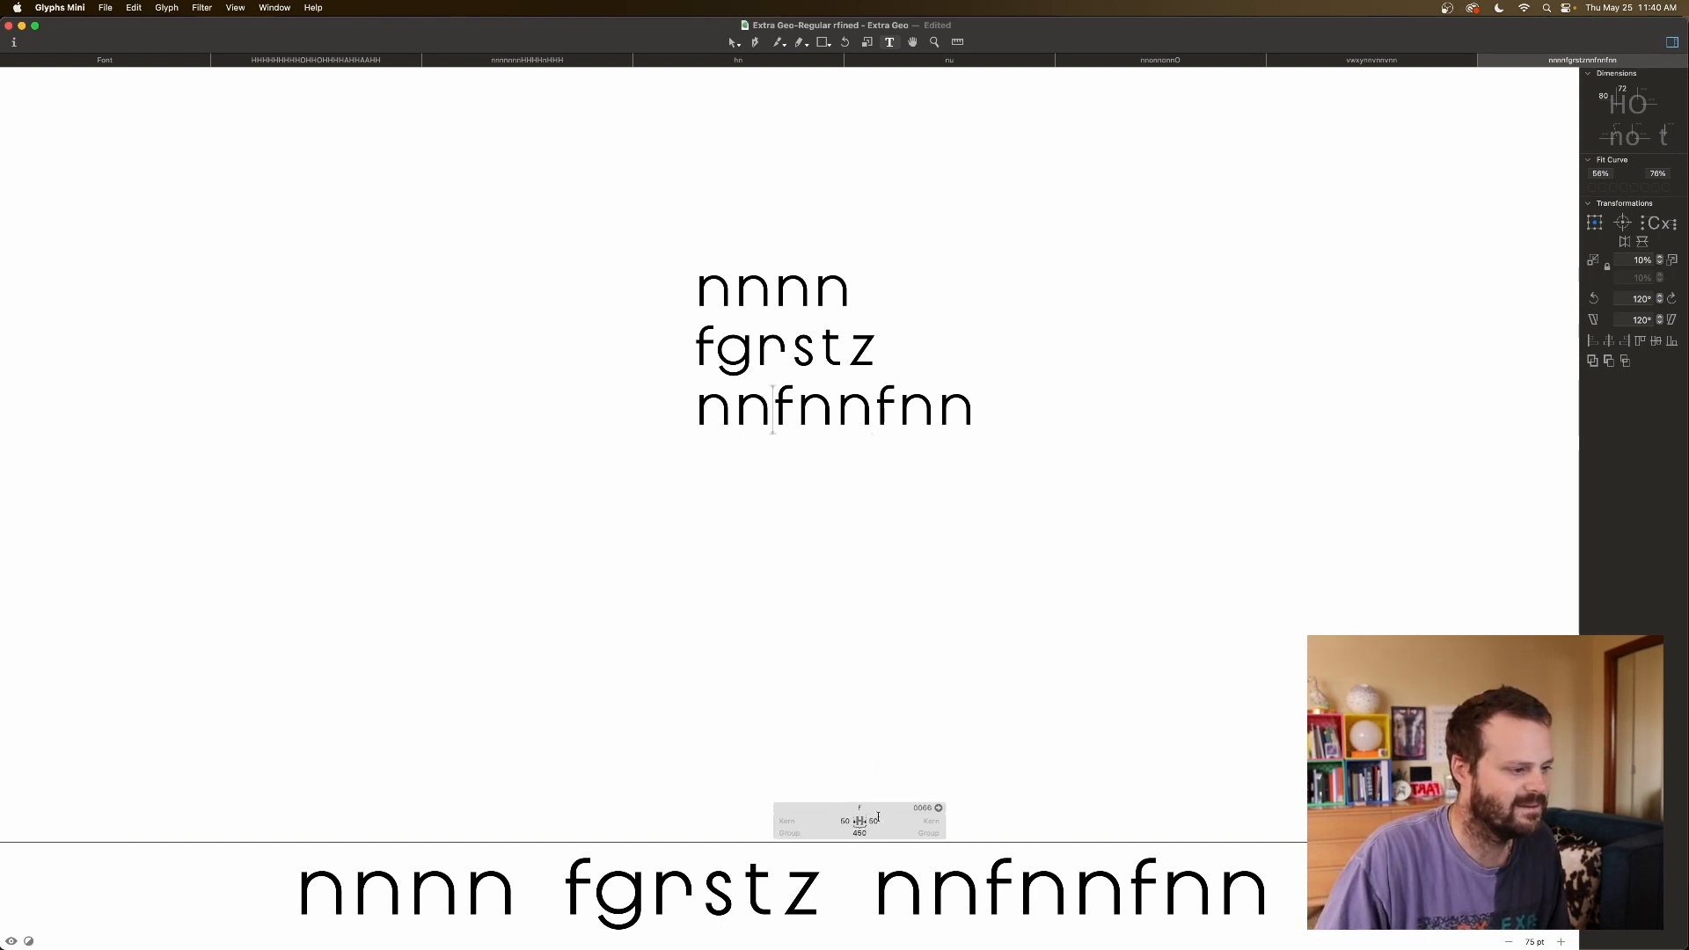
key("shift+super+Right")
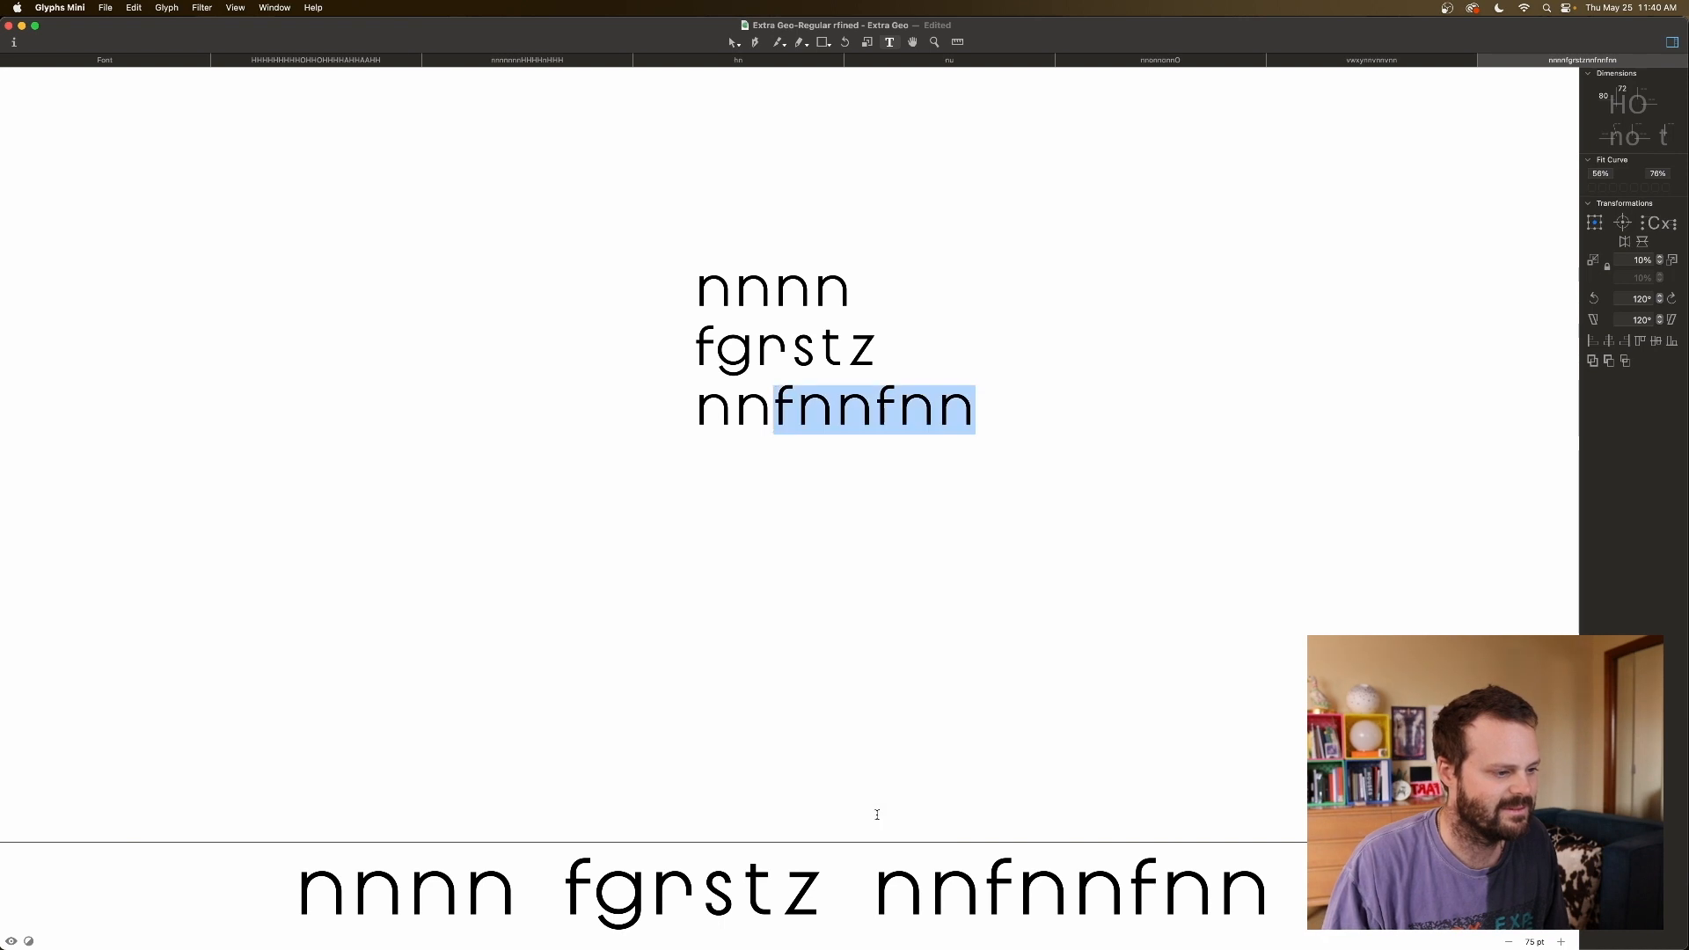
left_click(786, 450)
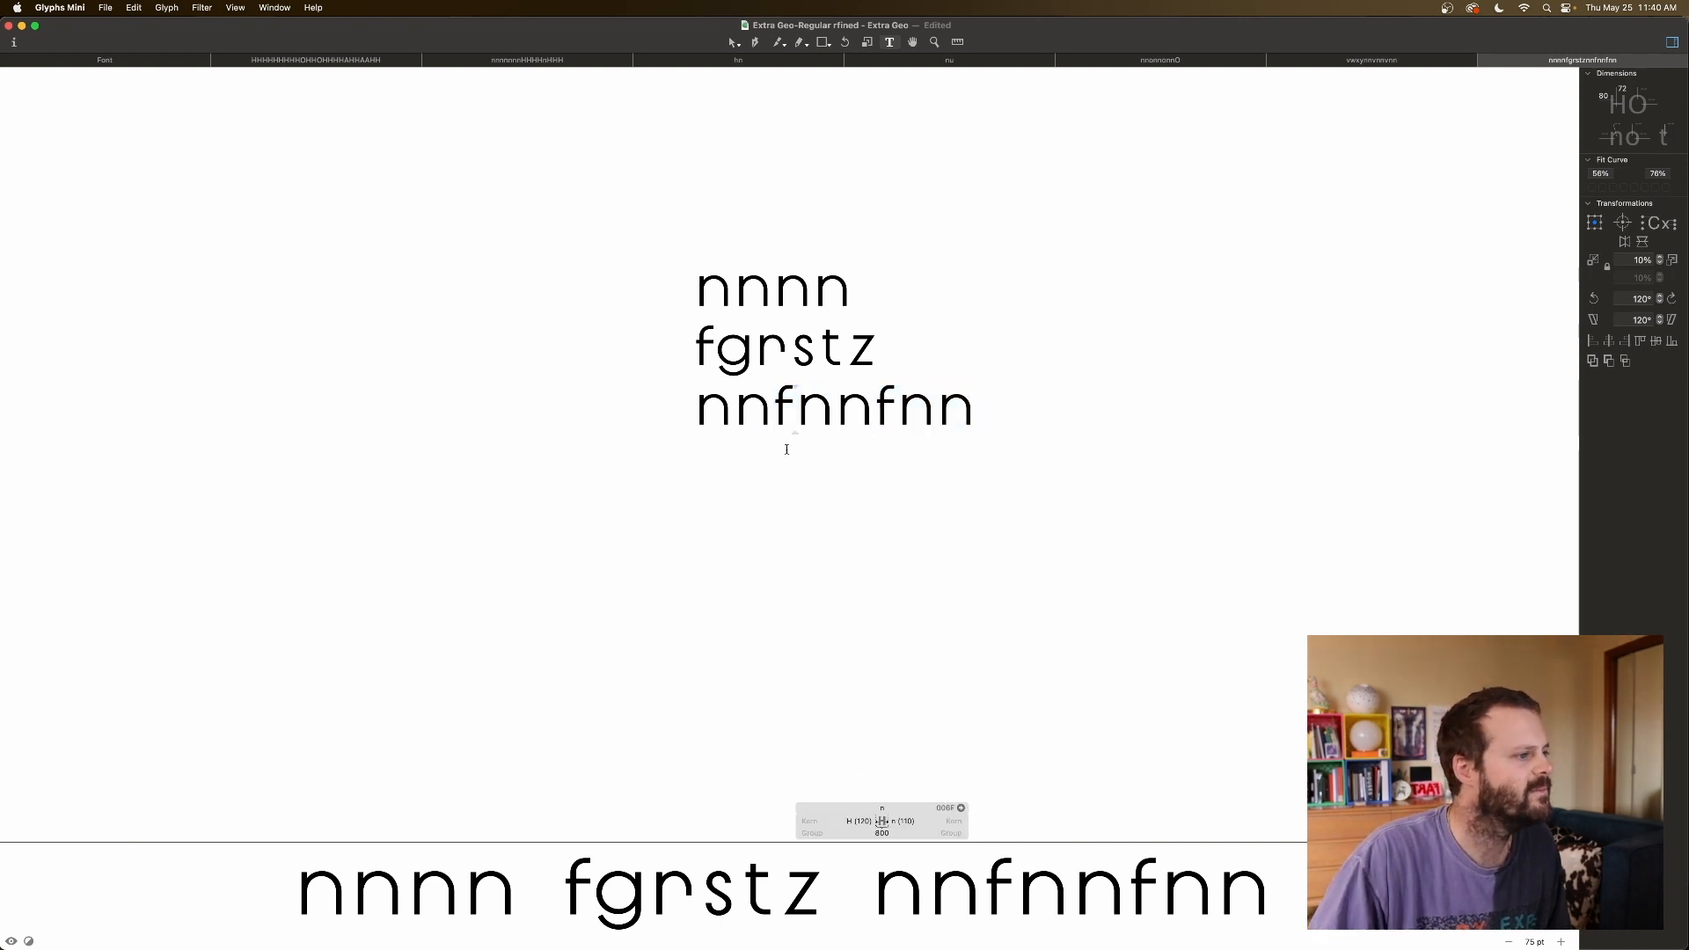
key("Left")
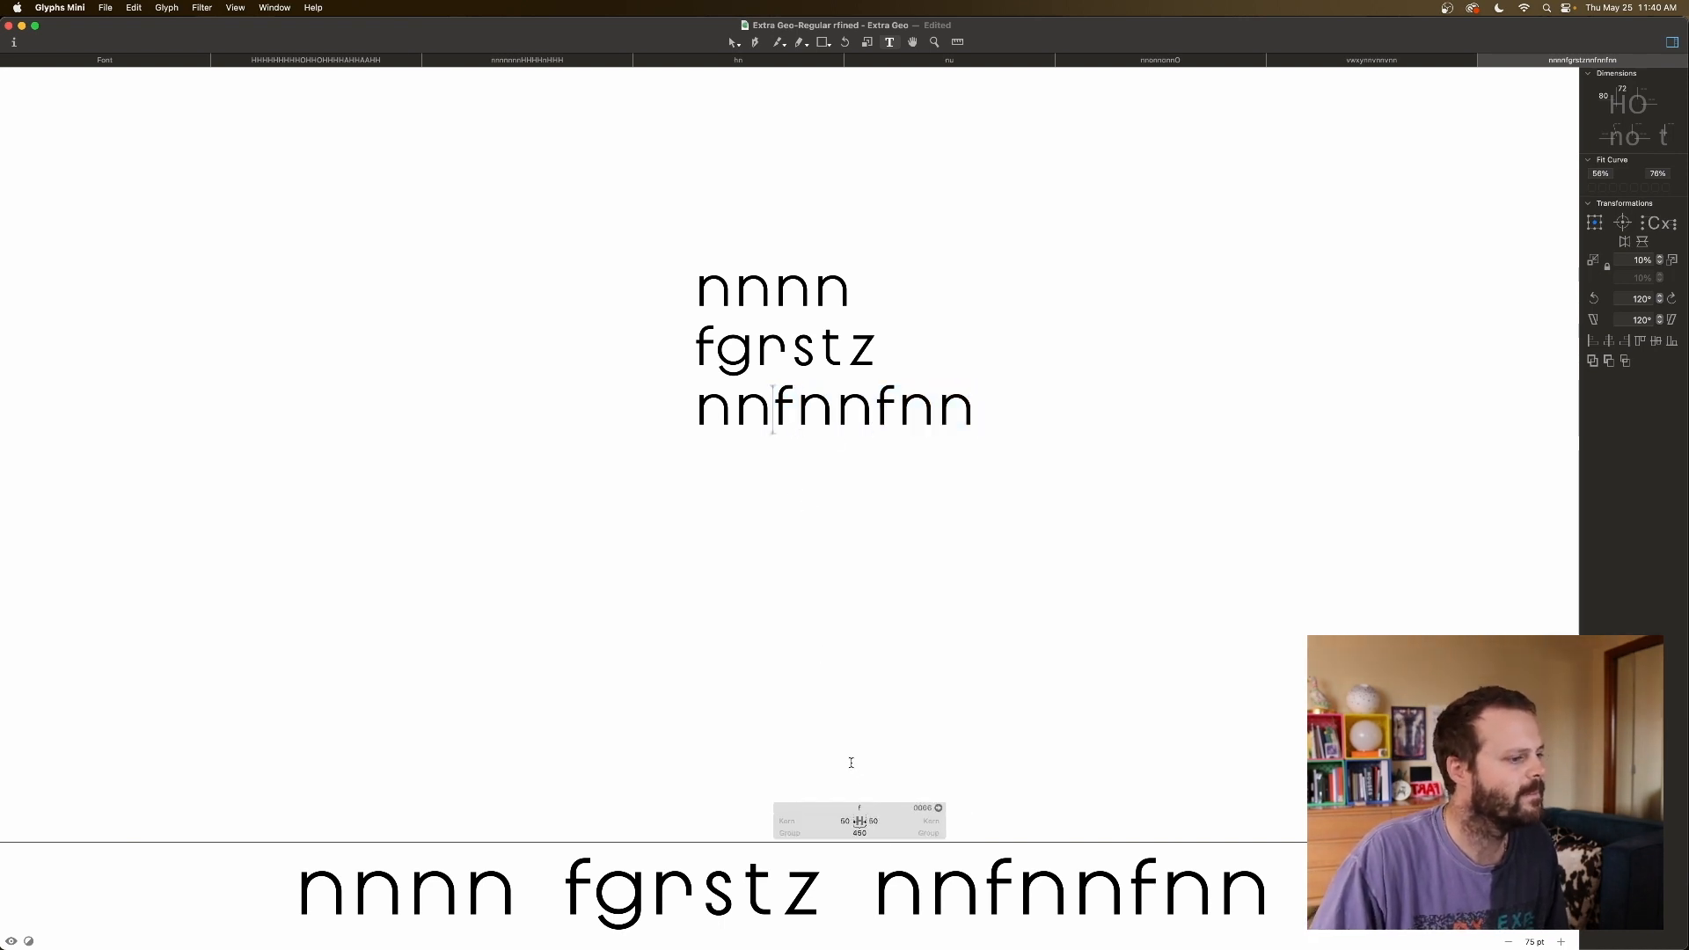
Adjust the f's right sidebearing to a width of 430 and delete the first f.
left_click(873, 821)
key("shift+Down")
key("shift+Down")
key("shift+Down")
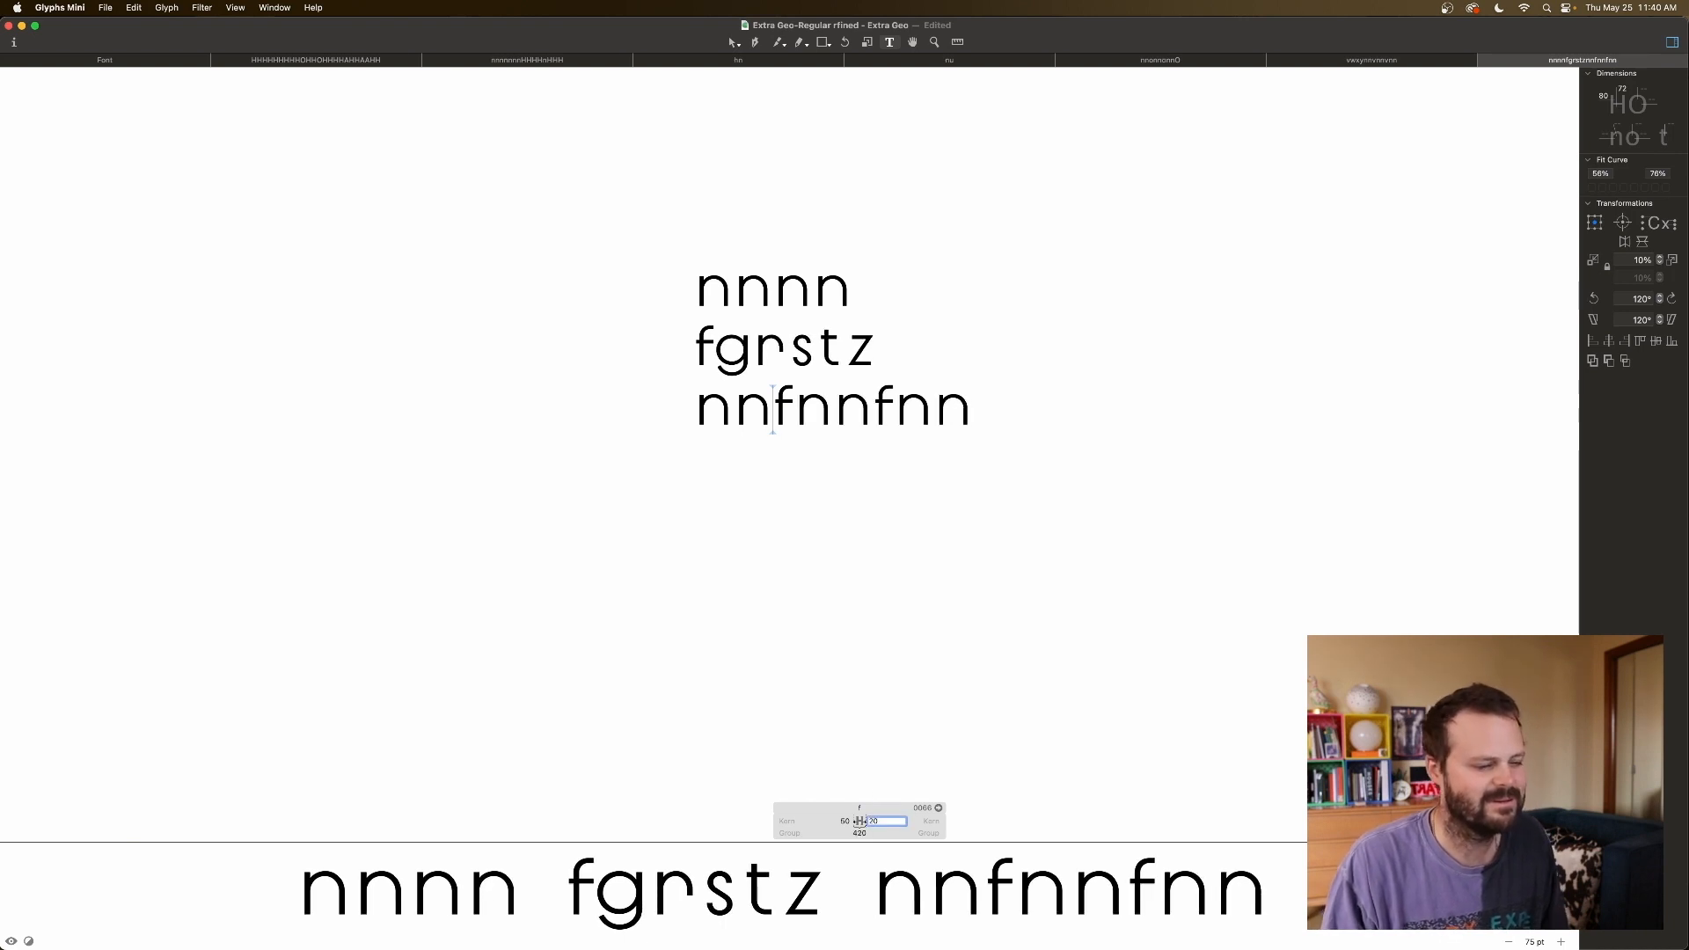
key("shift+Up")
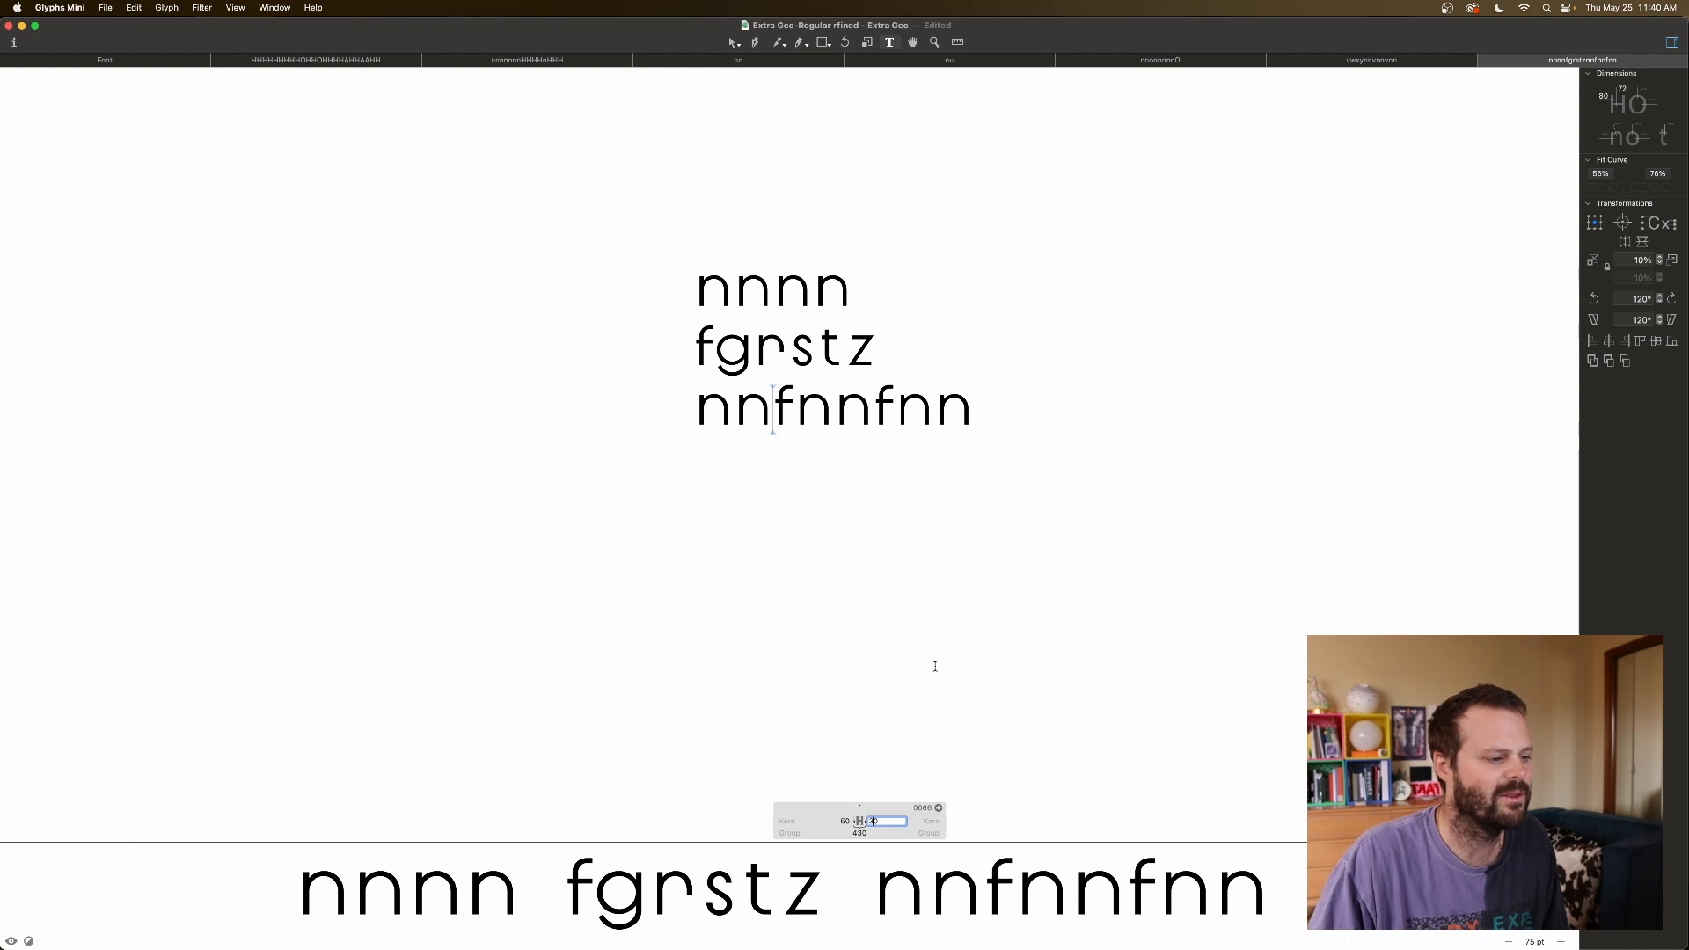
left_click(971, 601)
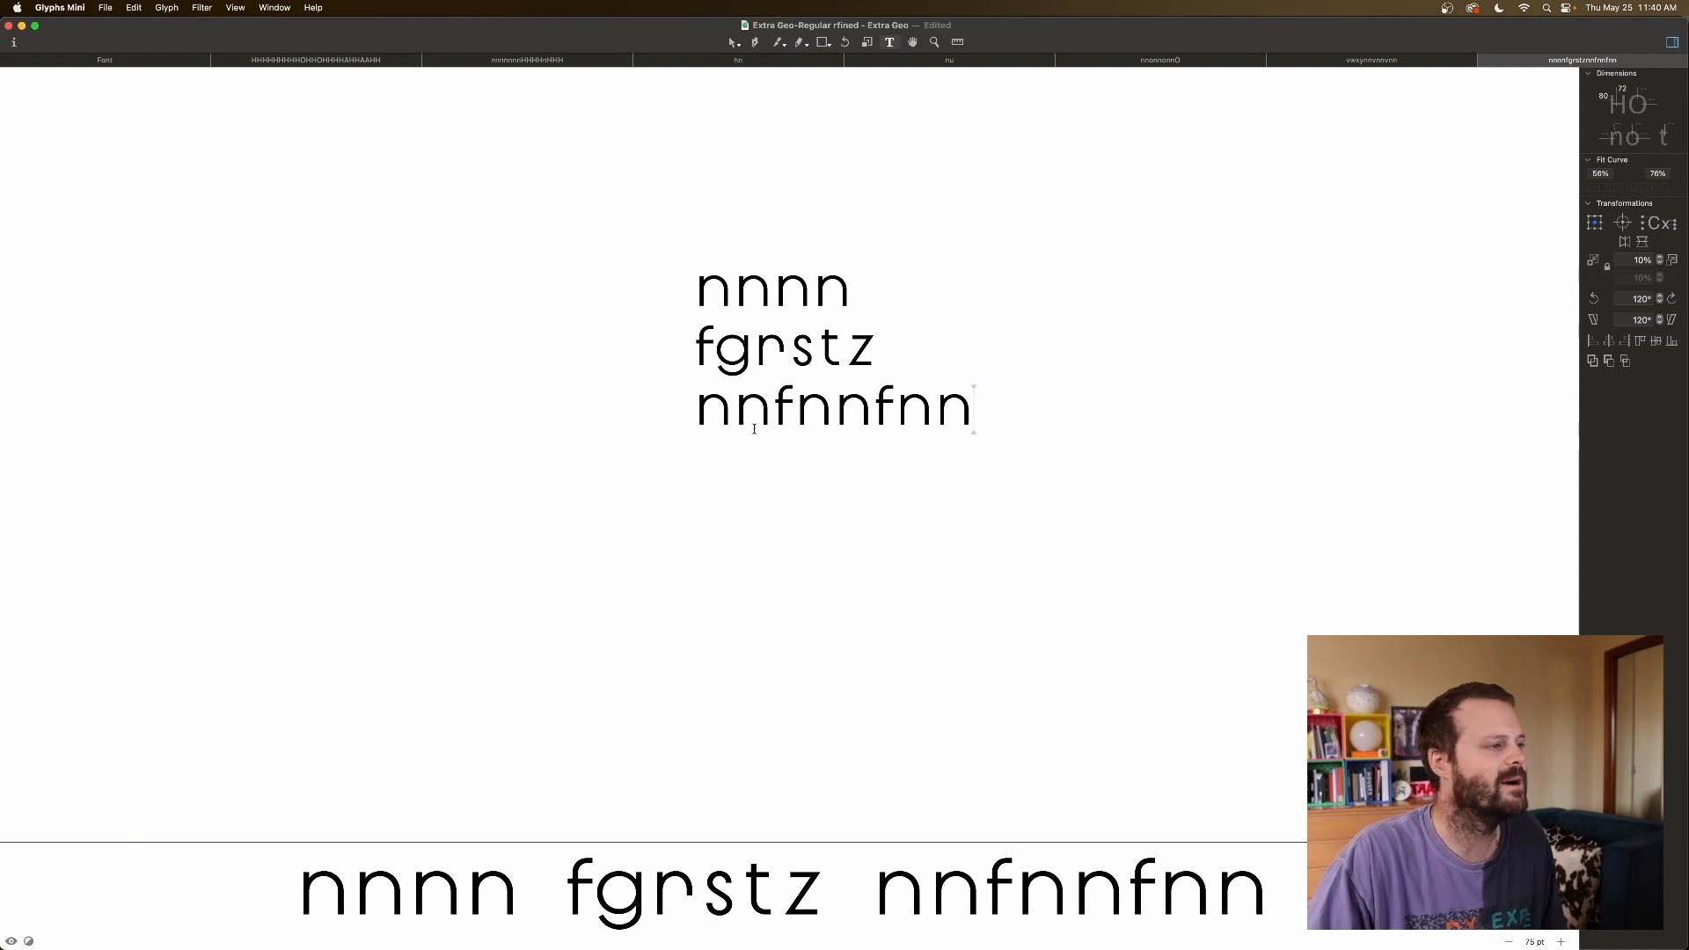
left_click(789, 409)
key("BackSpace")
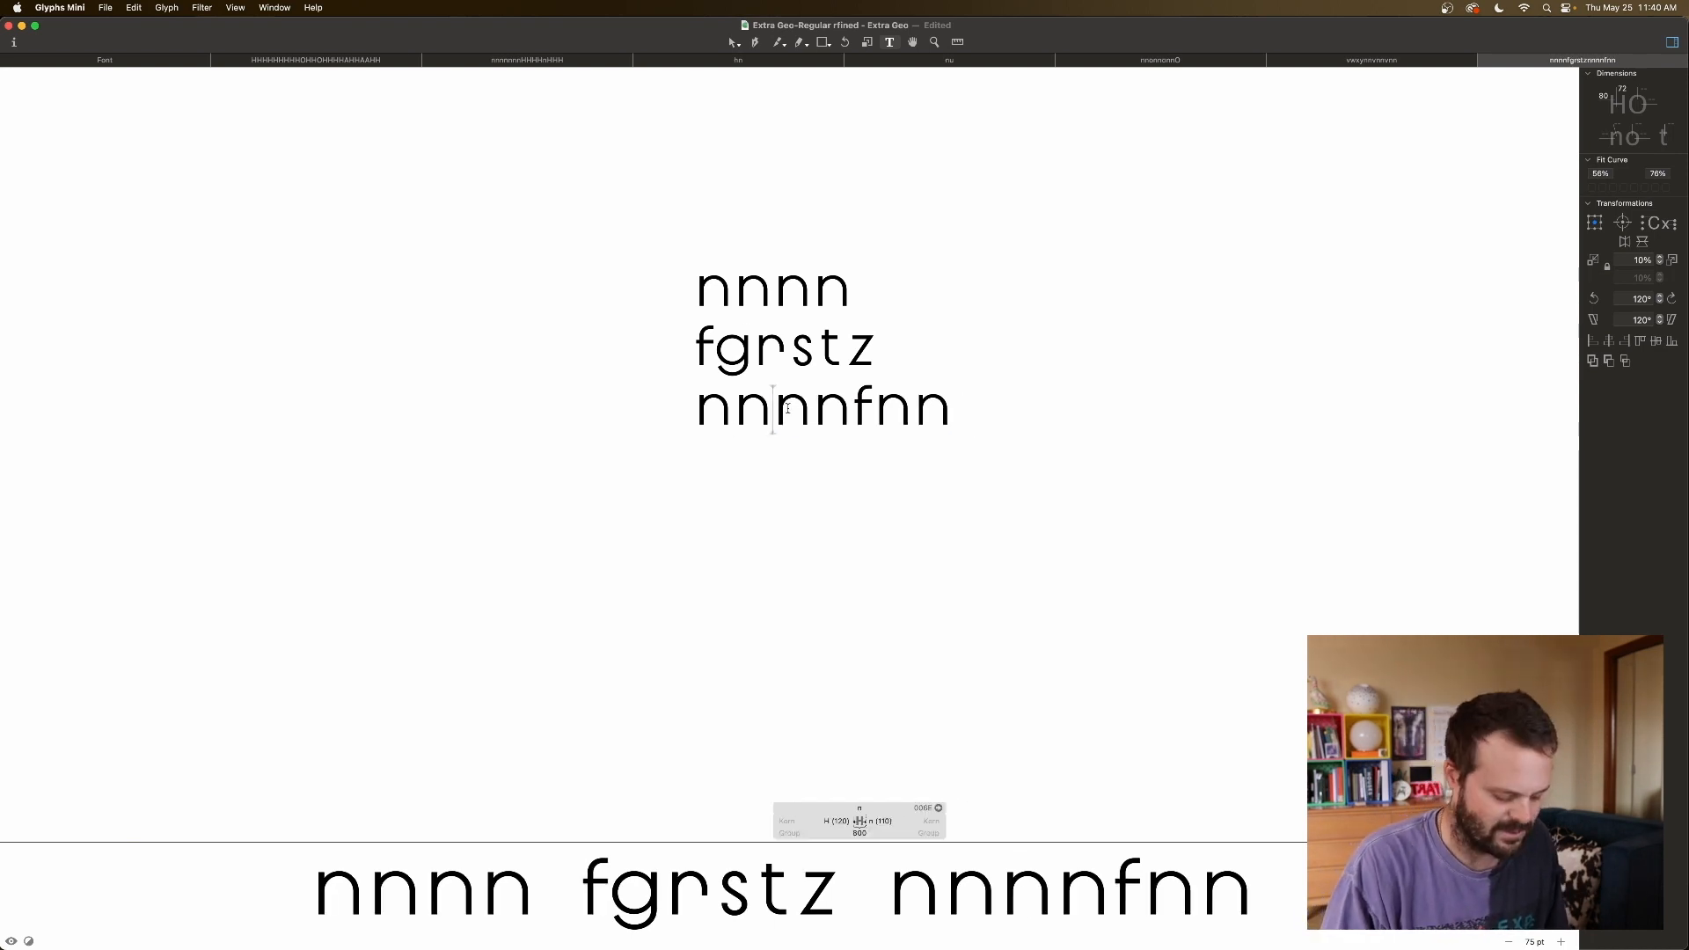
Replace both f's in the third test line with g, making it nngnngnn.
type("g")
left_click(908, 403)
key("BackSpace")
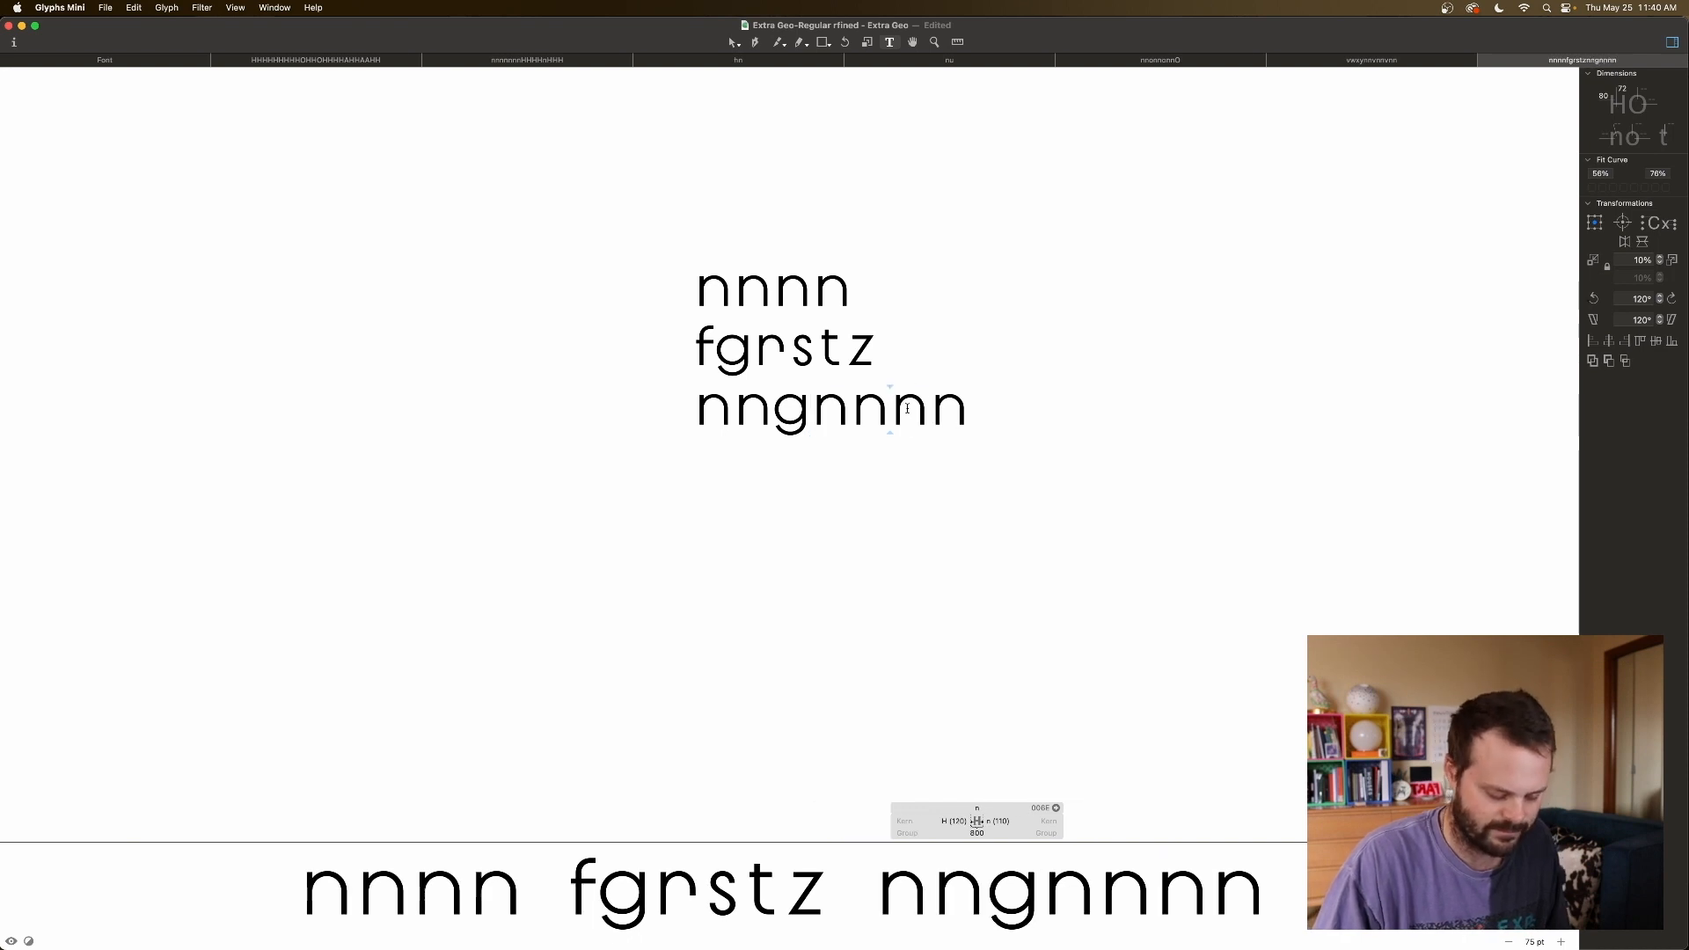
type("g")
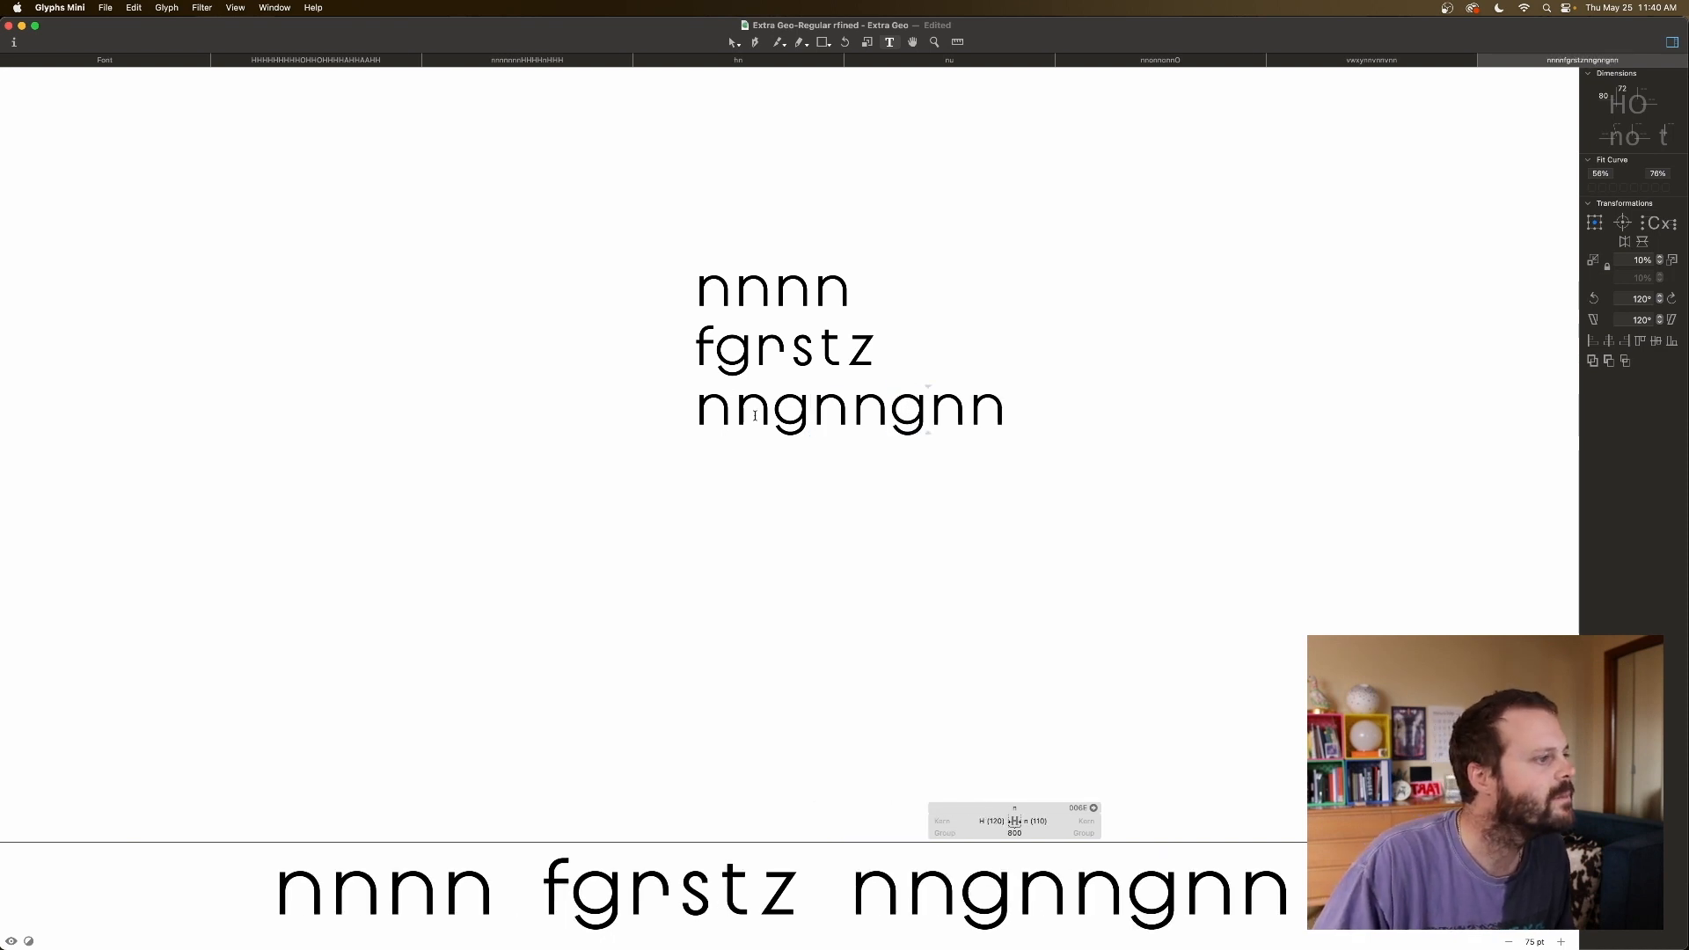
Widen g's right sidebearing from 100 to 110, then delete the first g.
left_click(771, 406)
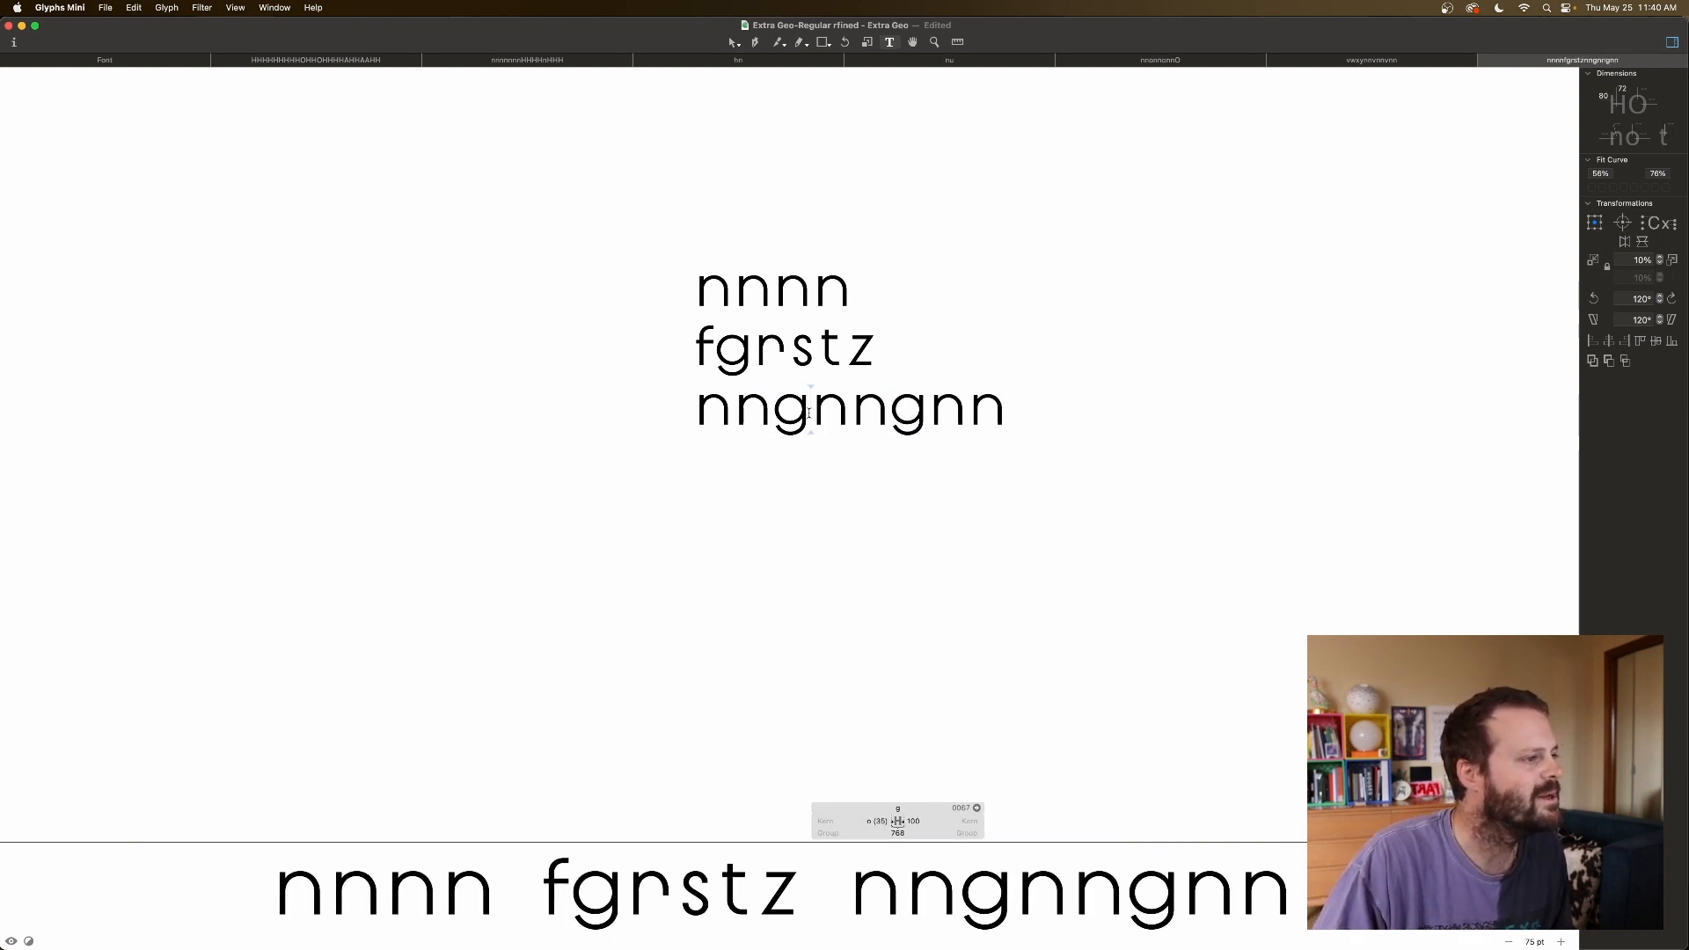
left_click(875, 821)
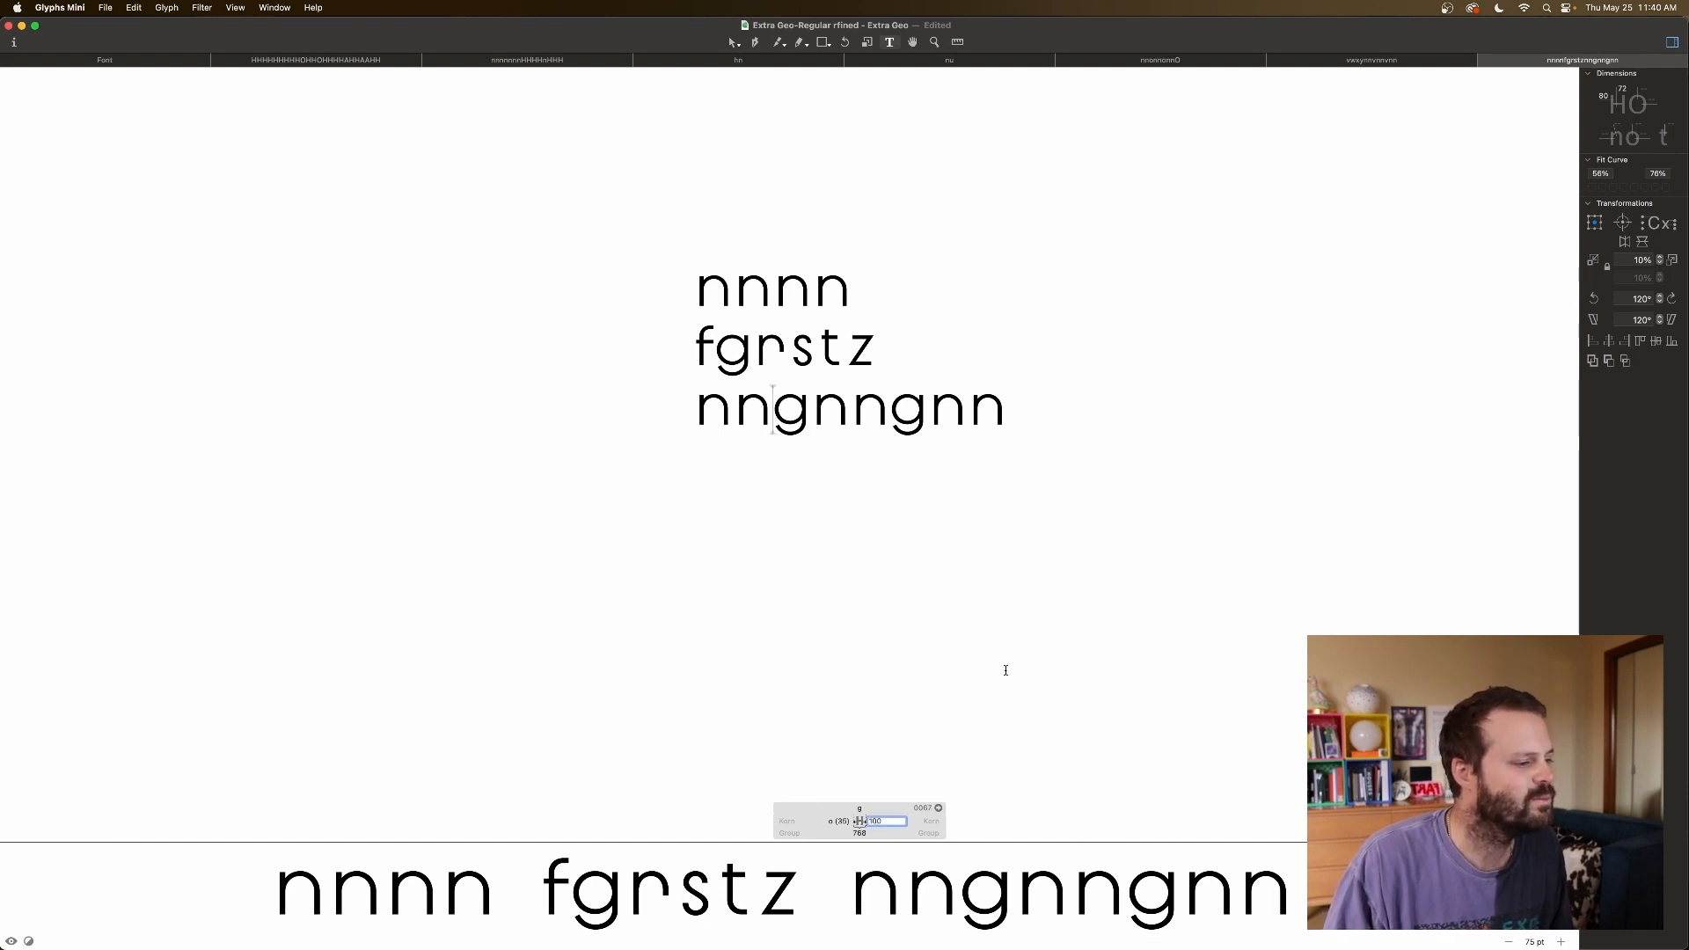
key("shift+Up")
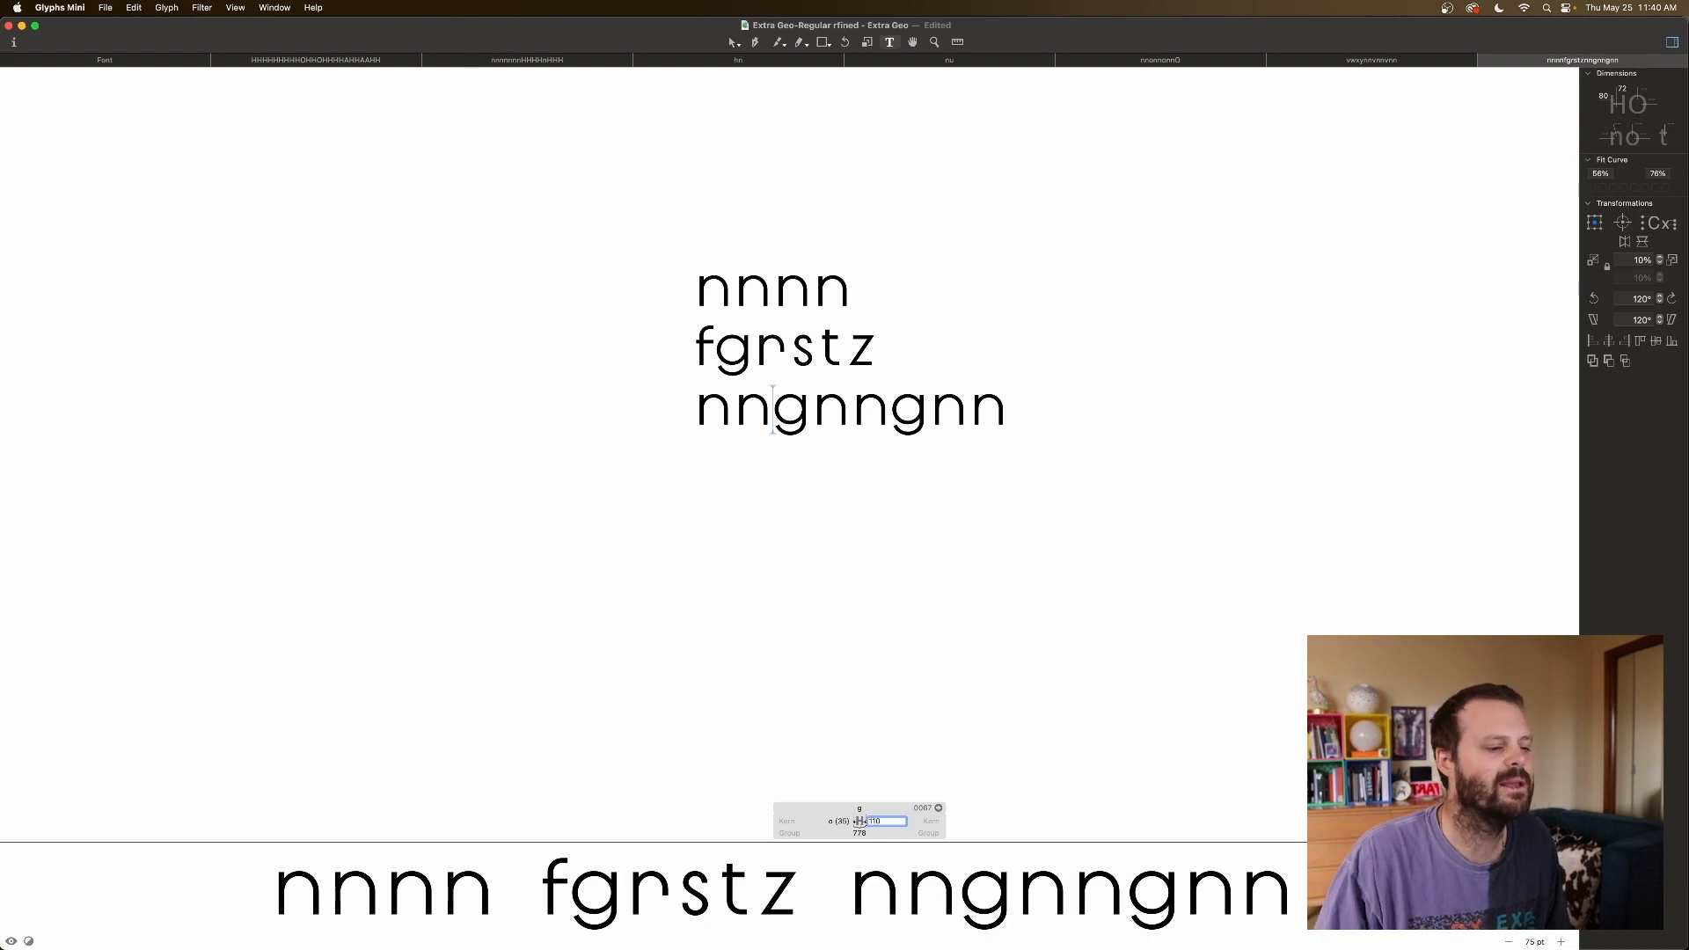
left_click(793, 409)
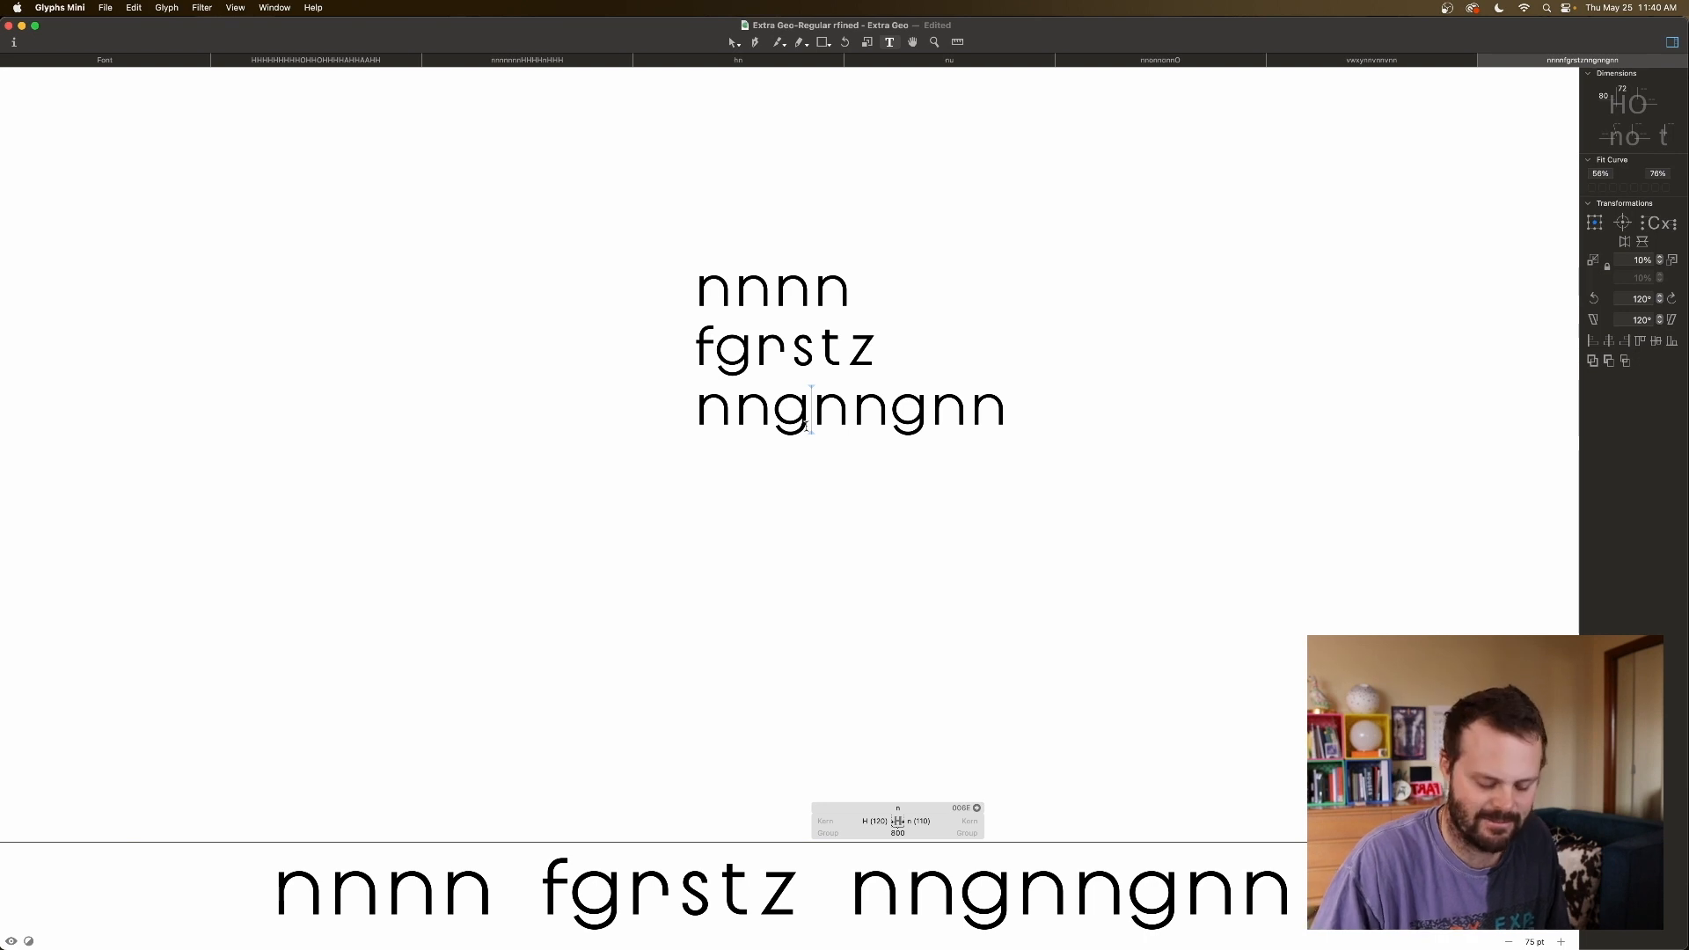
key("BackSpace")
Swap both g's for r so the test line reads nnrnnrnn.
type("r")
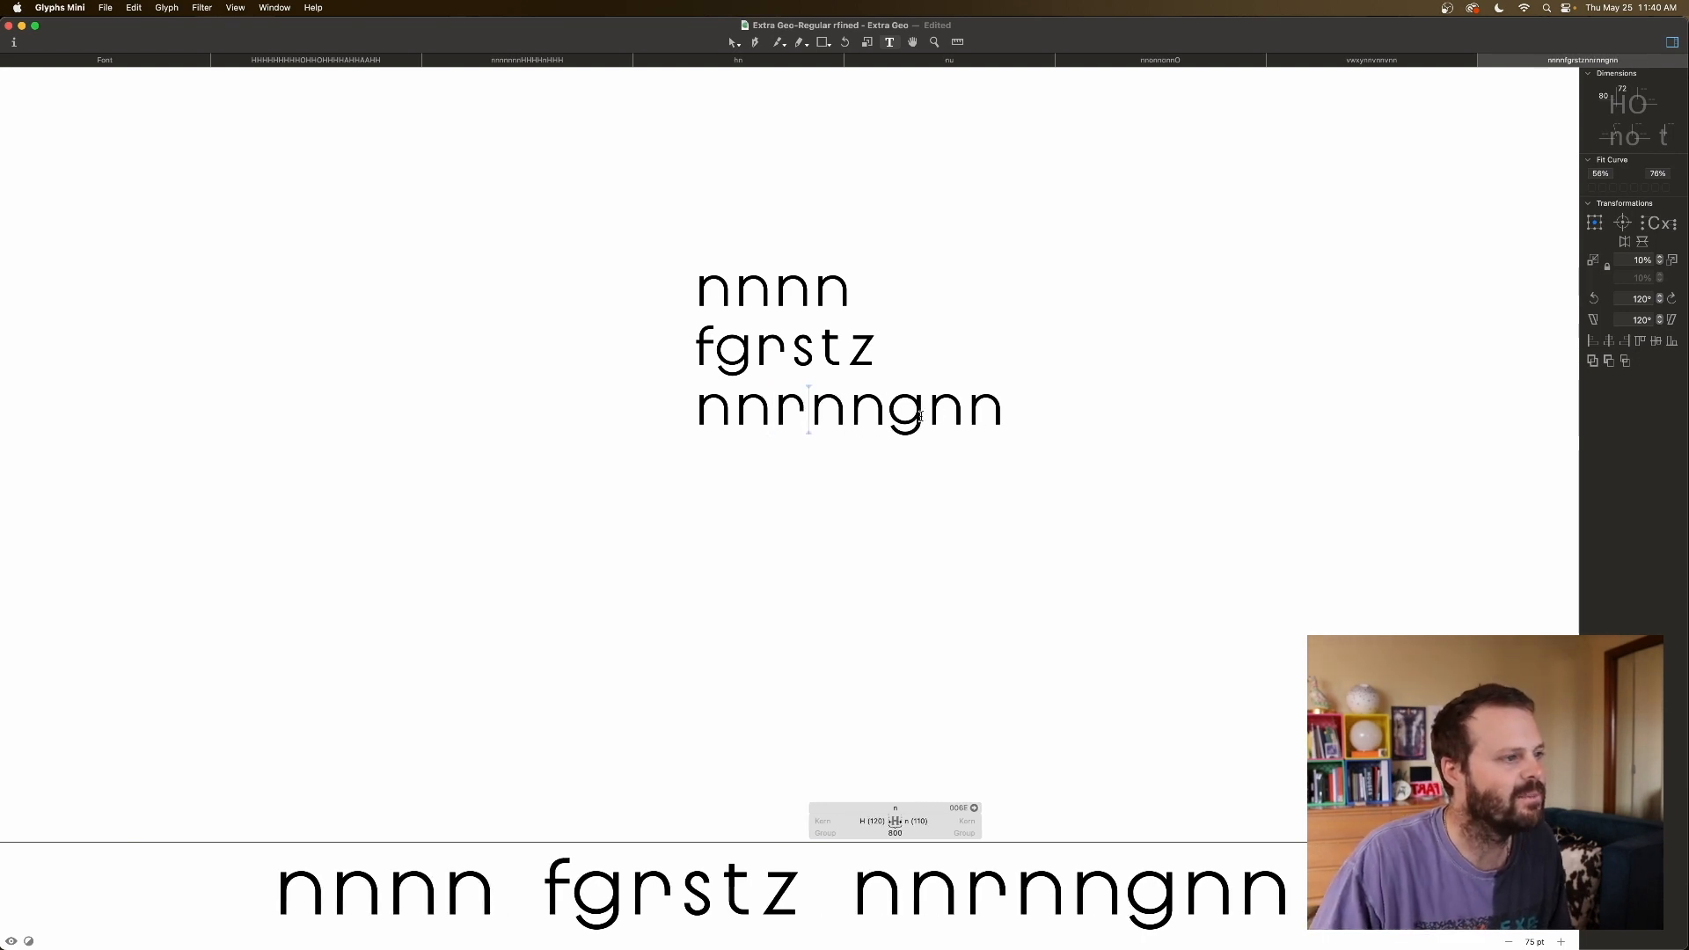
left_click(921, 416)
key("BackSpace")
type("r")
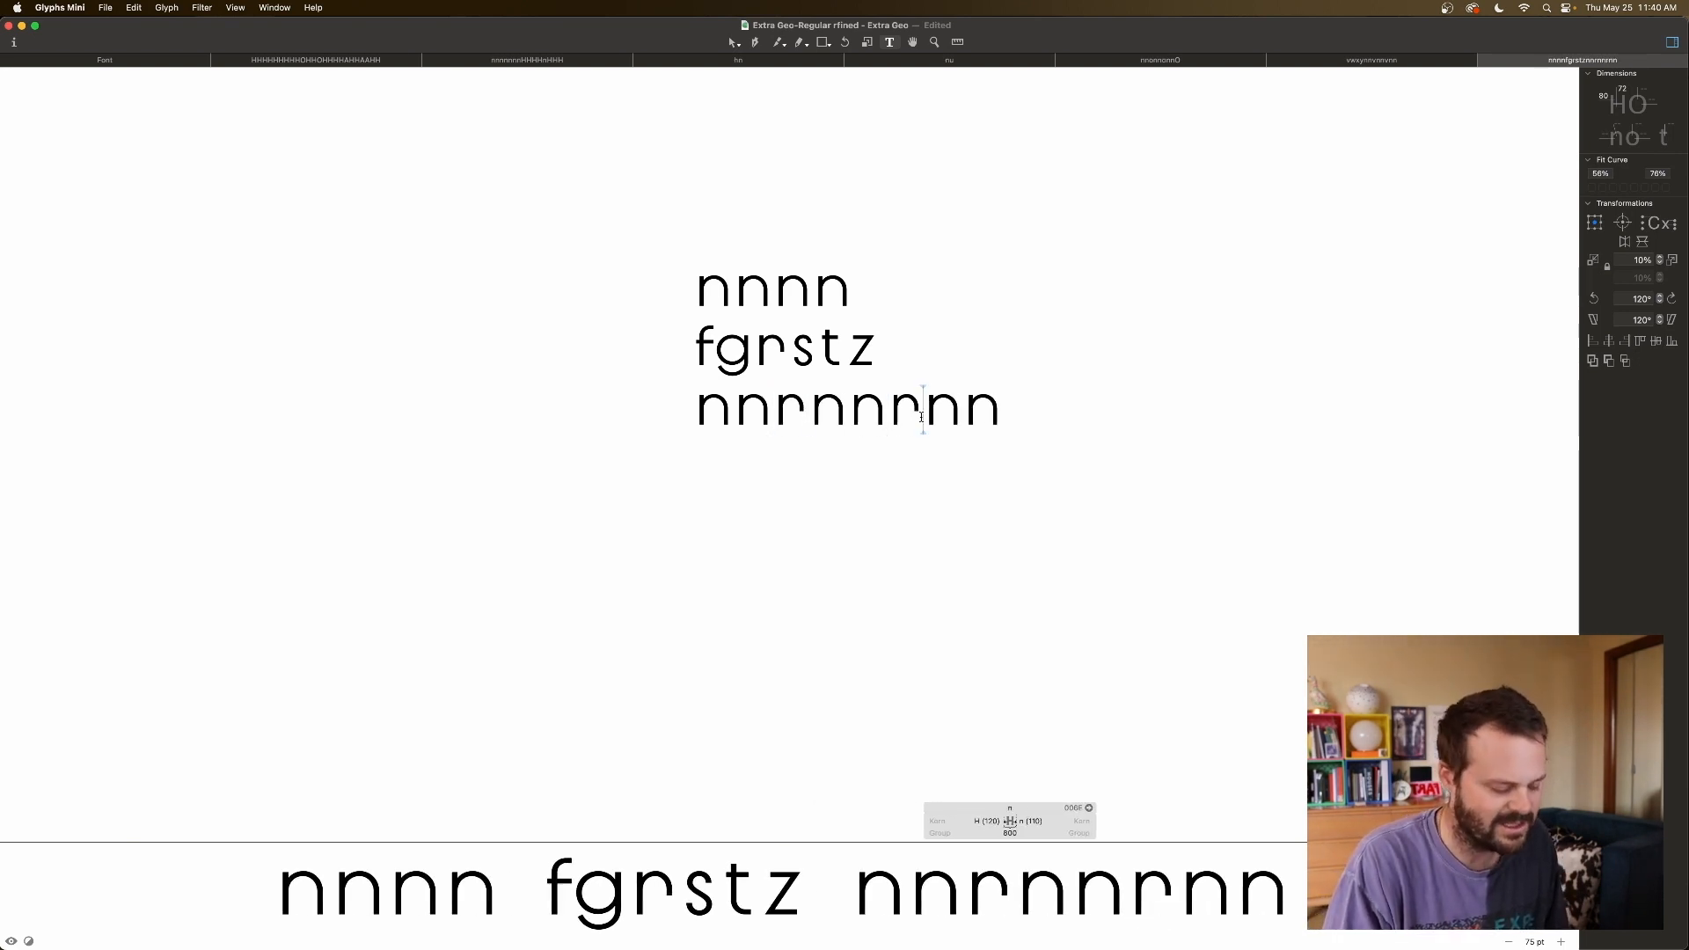
Try r right sidebearings of 50 and 40, settle at 60, then delete the first r.
left_click(773, 409)
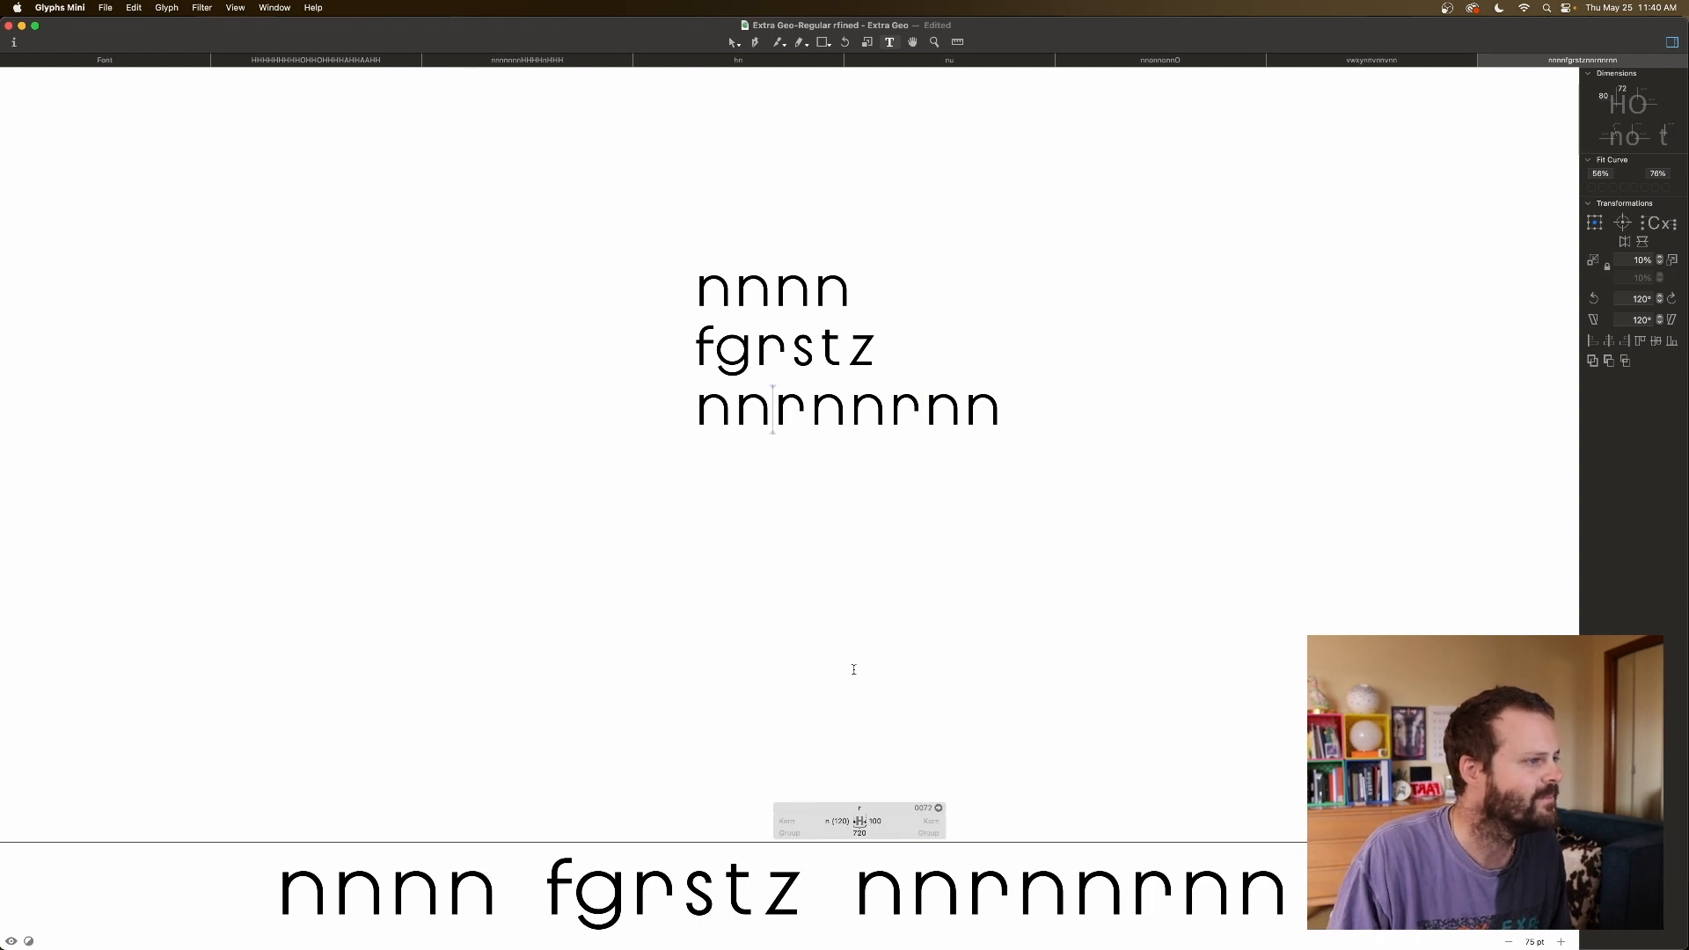
left_click(879, 820)
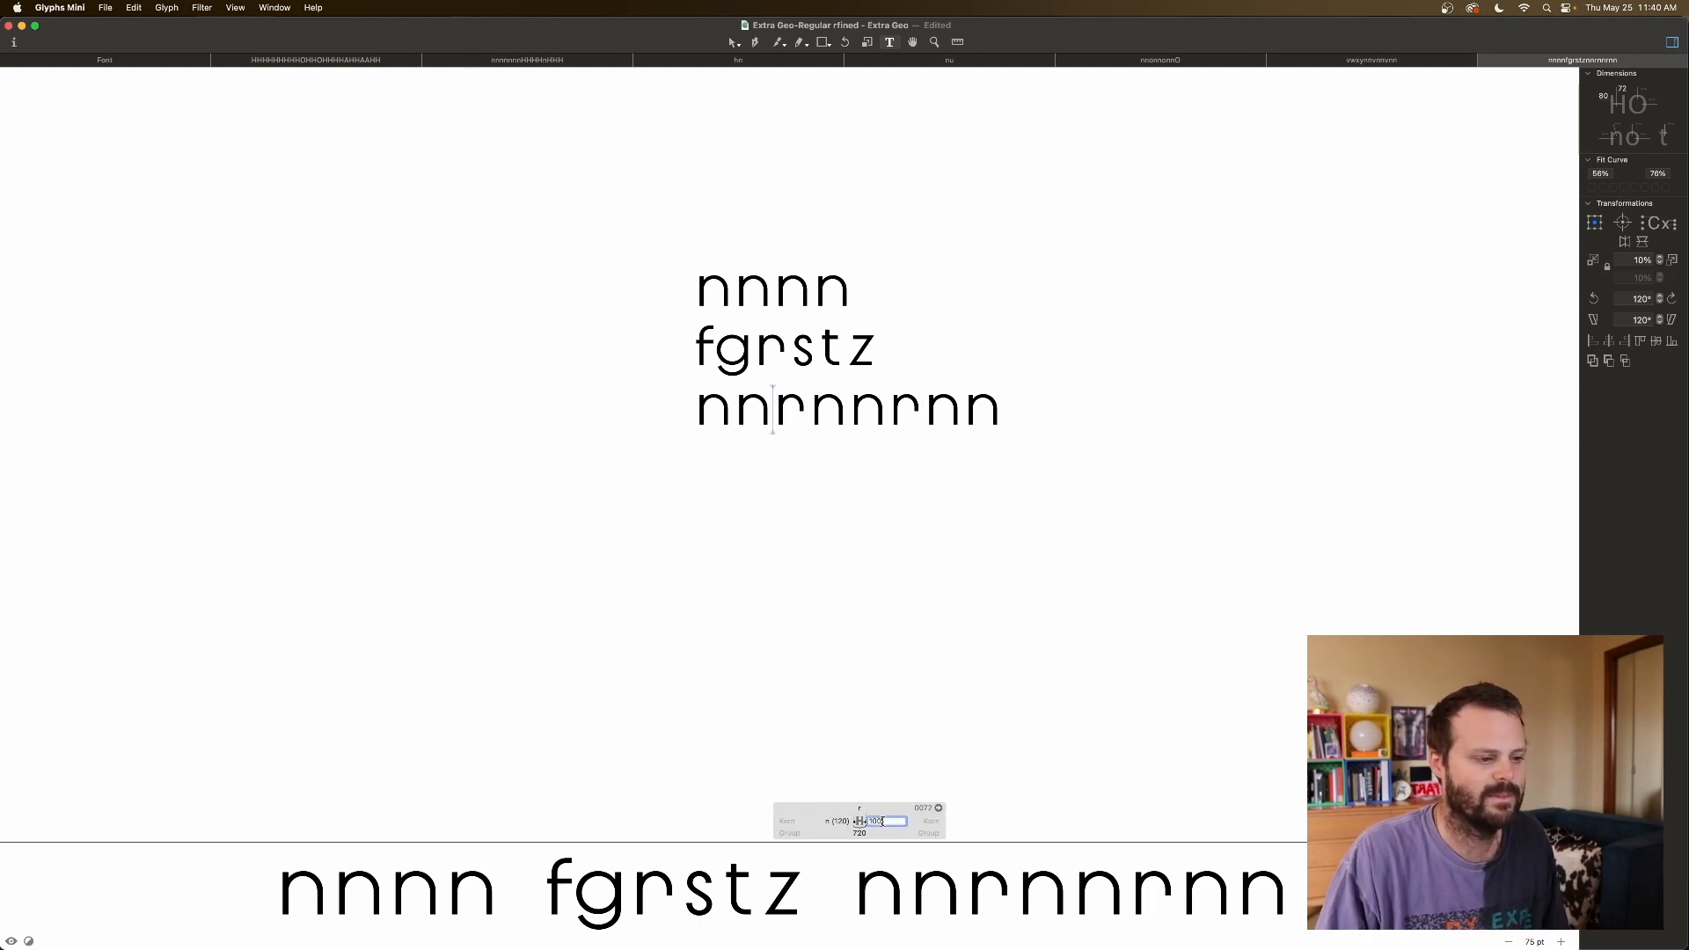
key("shift+Down")
key("shift+Down")
key("shift+Down")
key("shift+Down")
key("shift+Down")
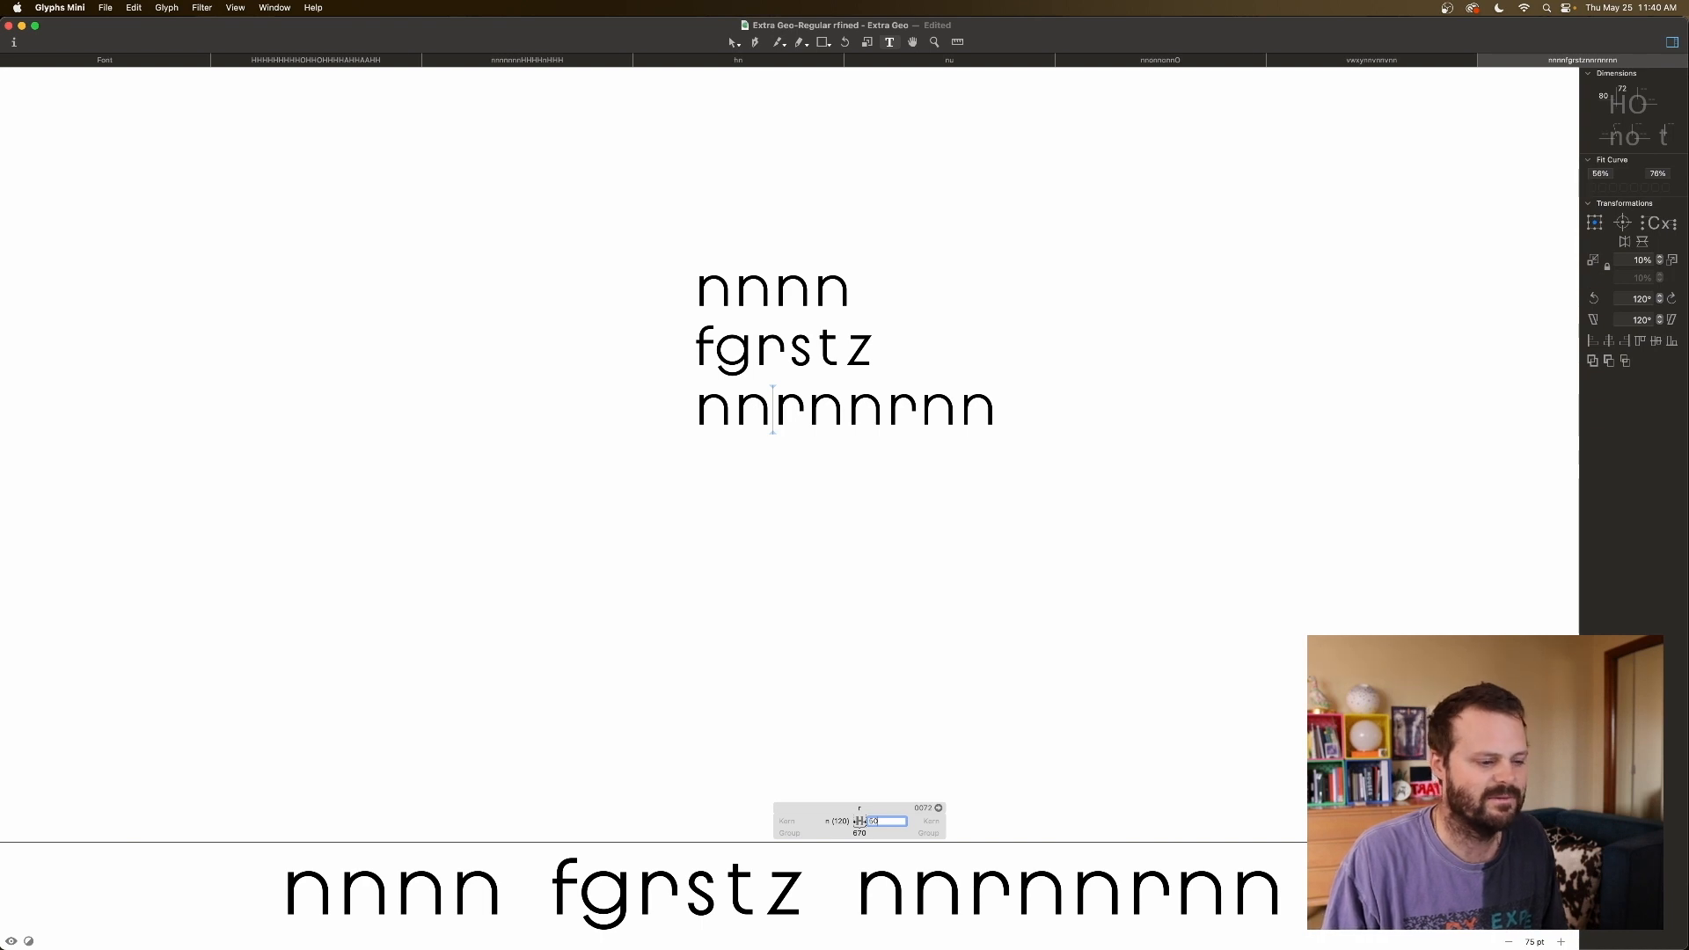
key("shift+Down")
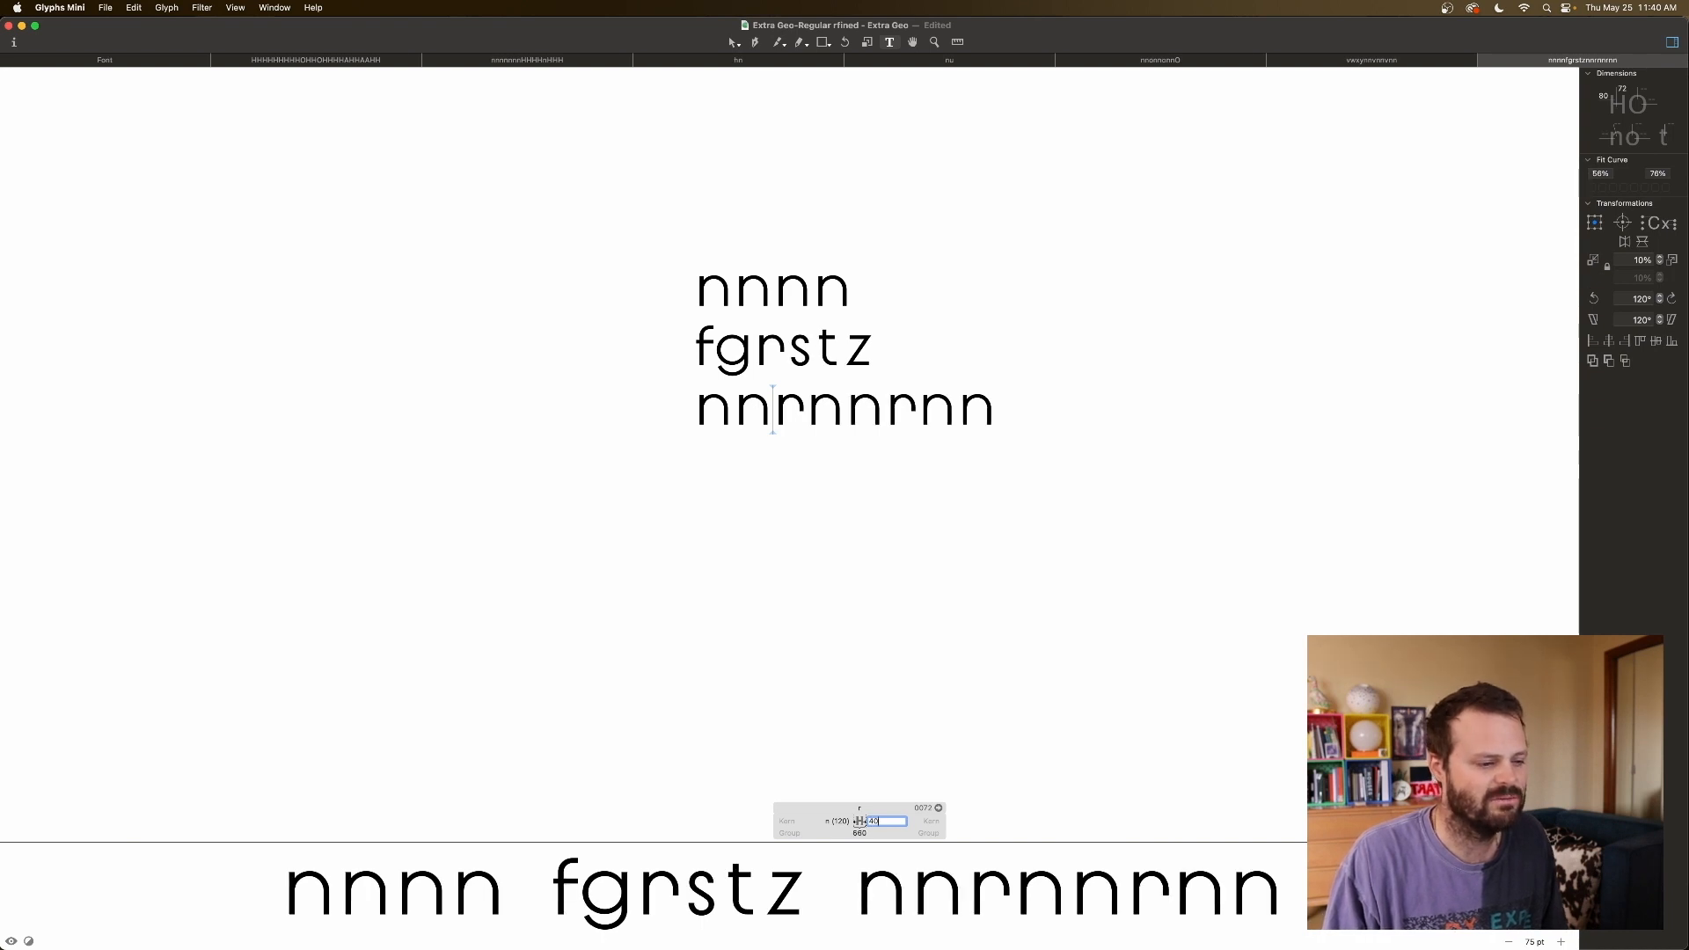
key("shift+Up")
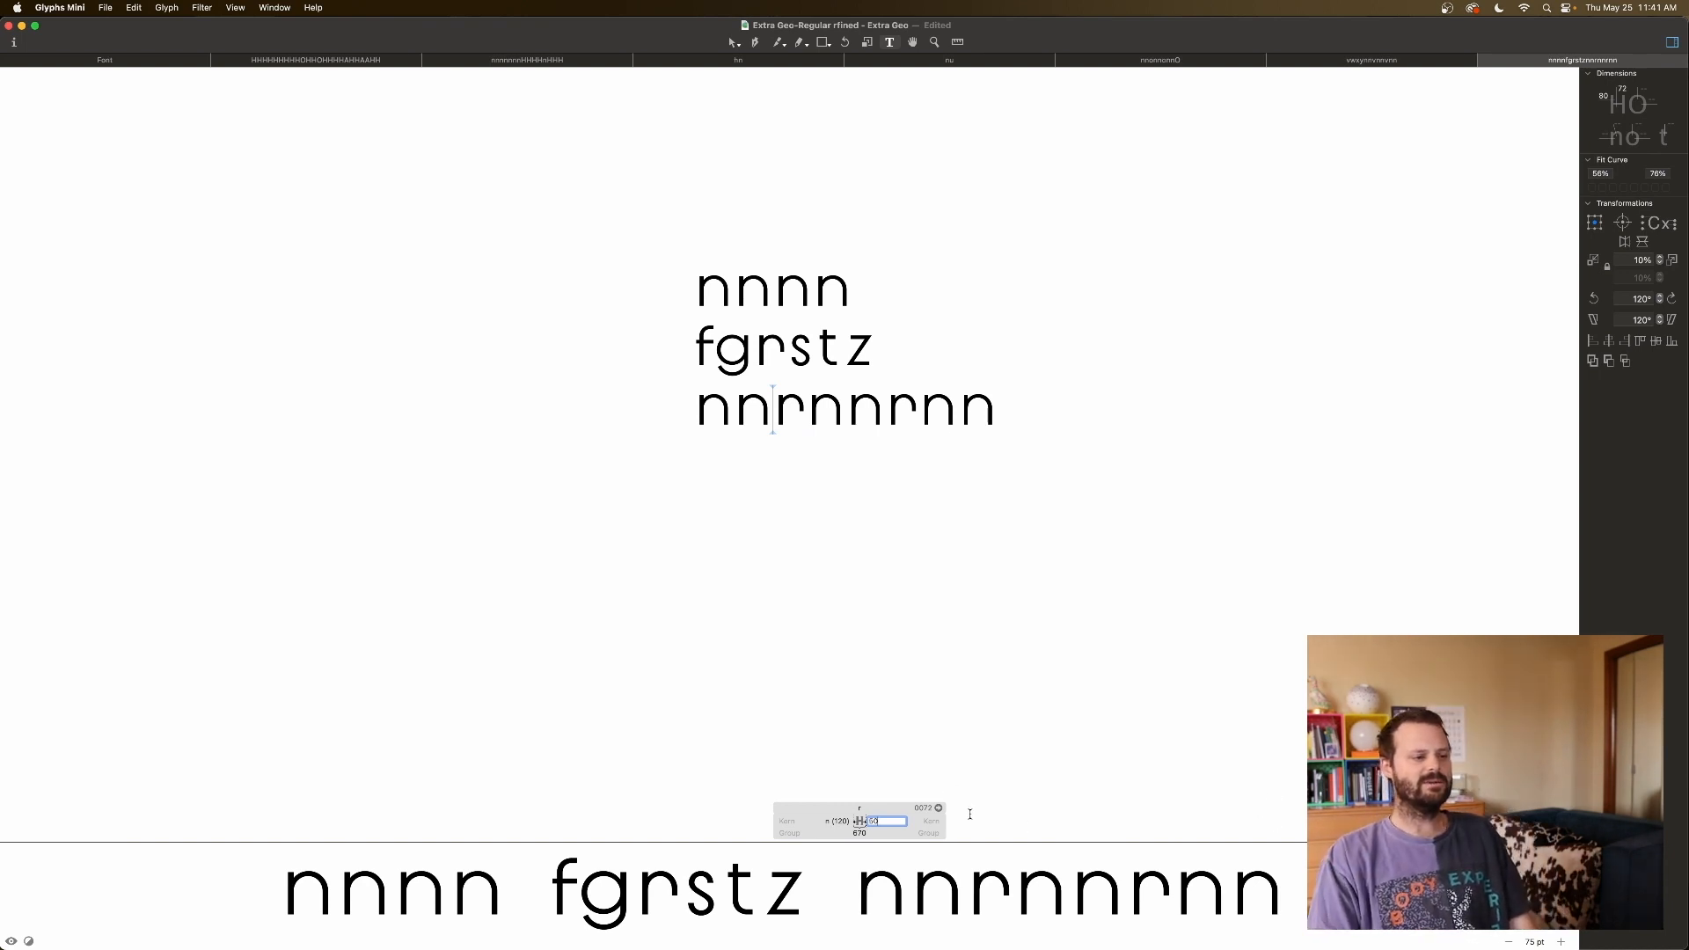
key("shift+Up")
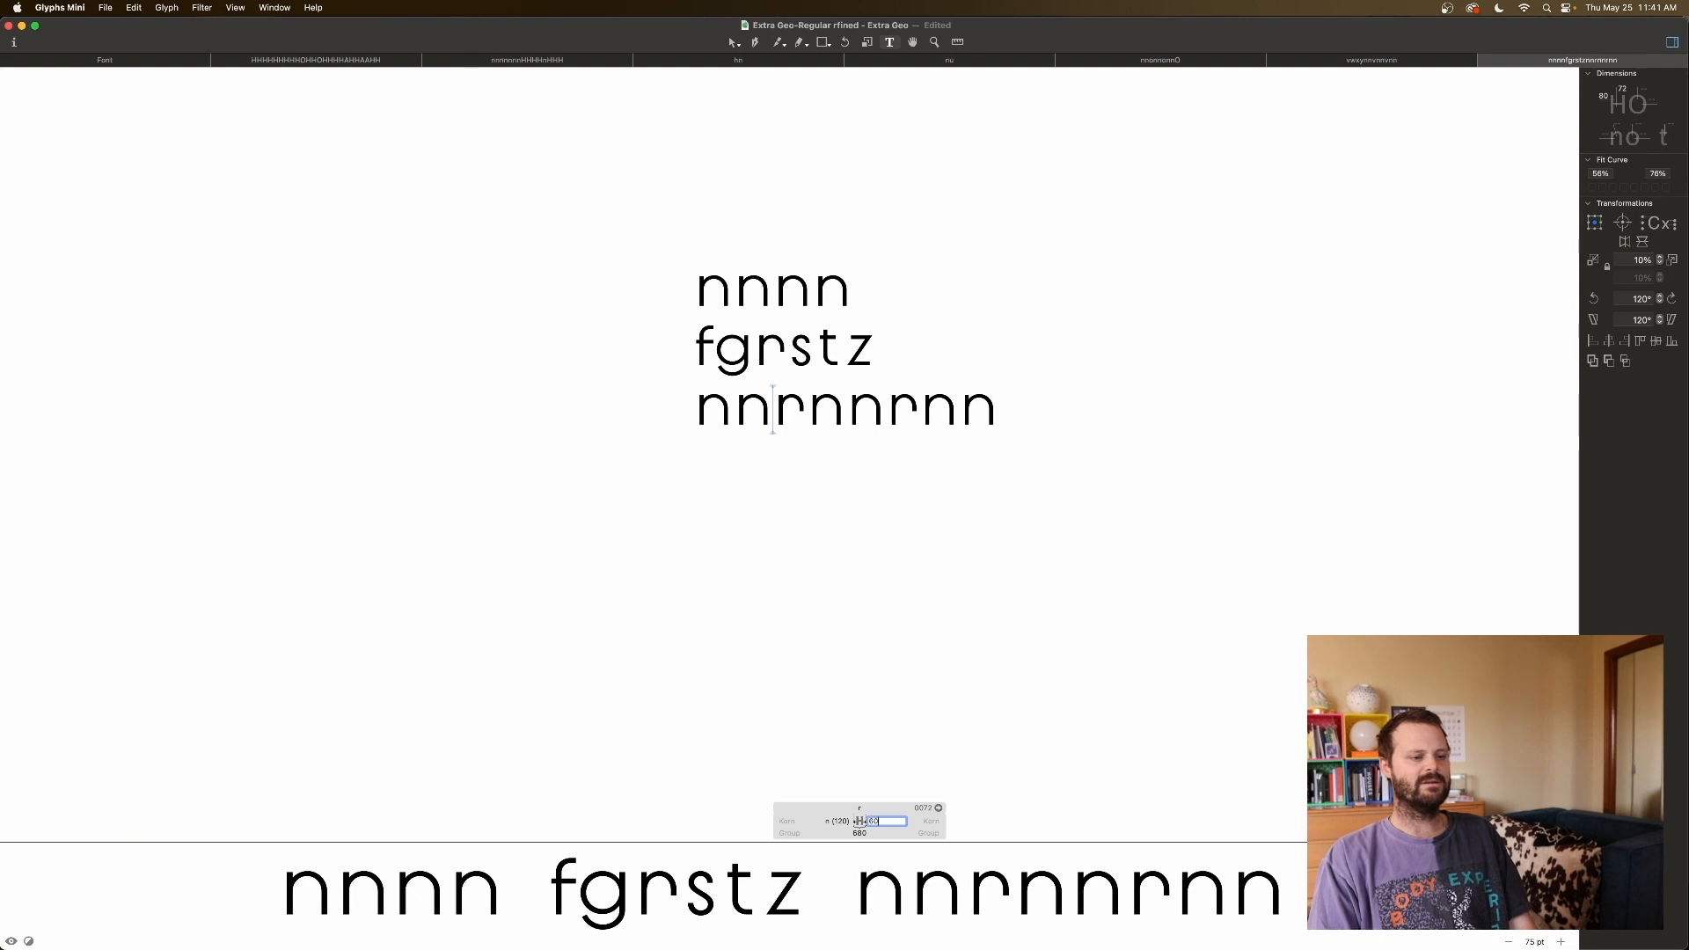
left_click(807, 411)
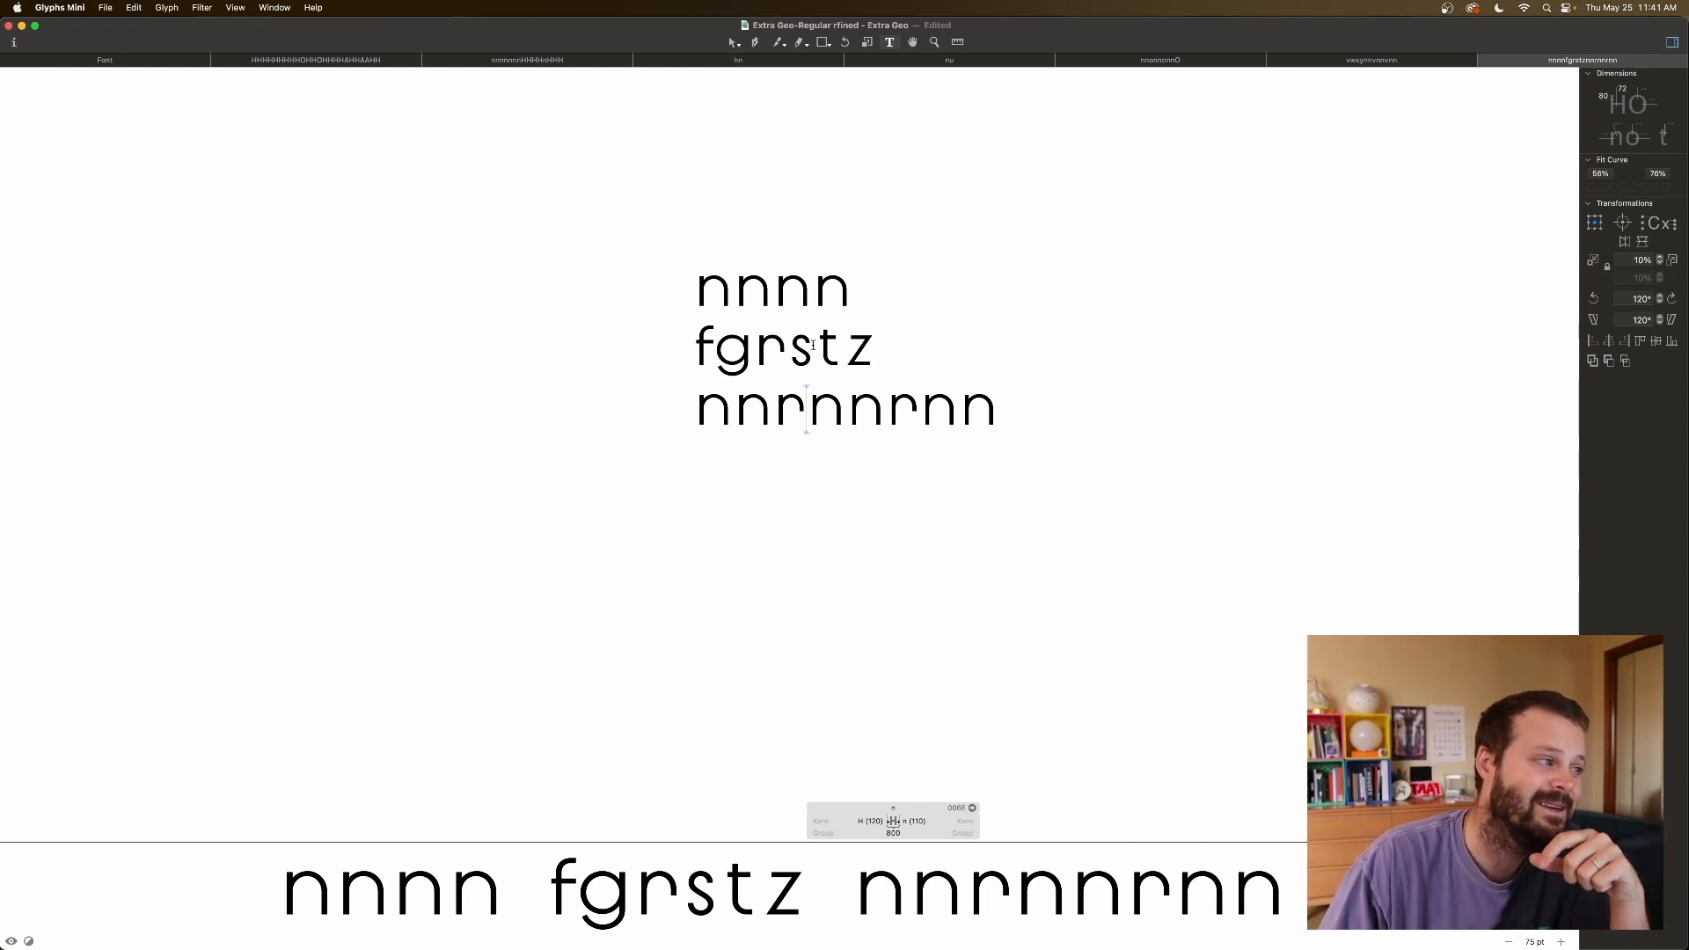
key("BackSpace")
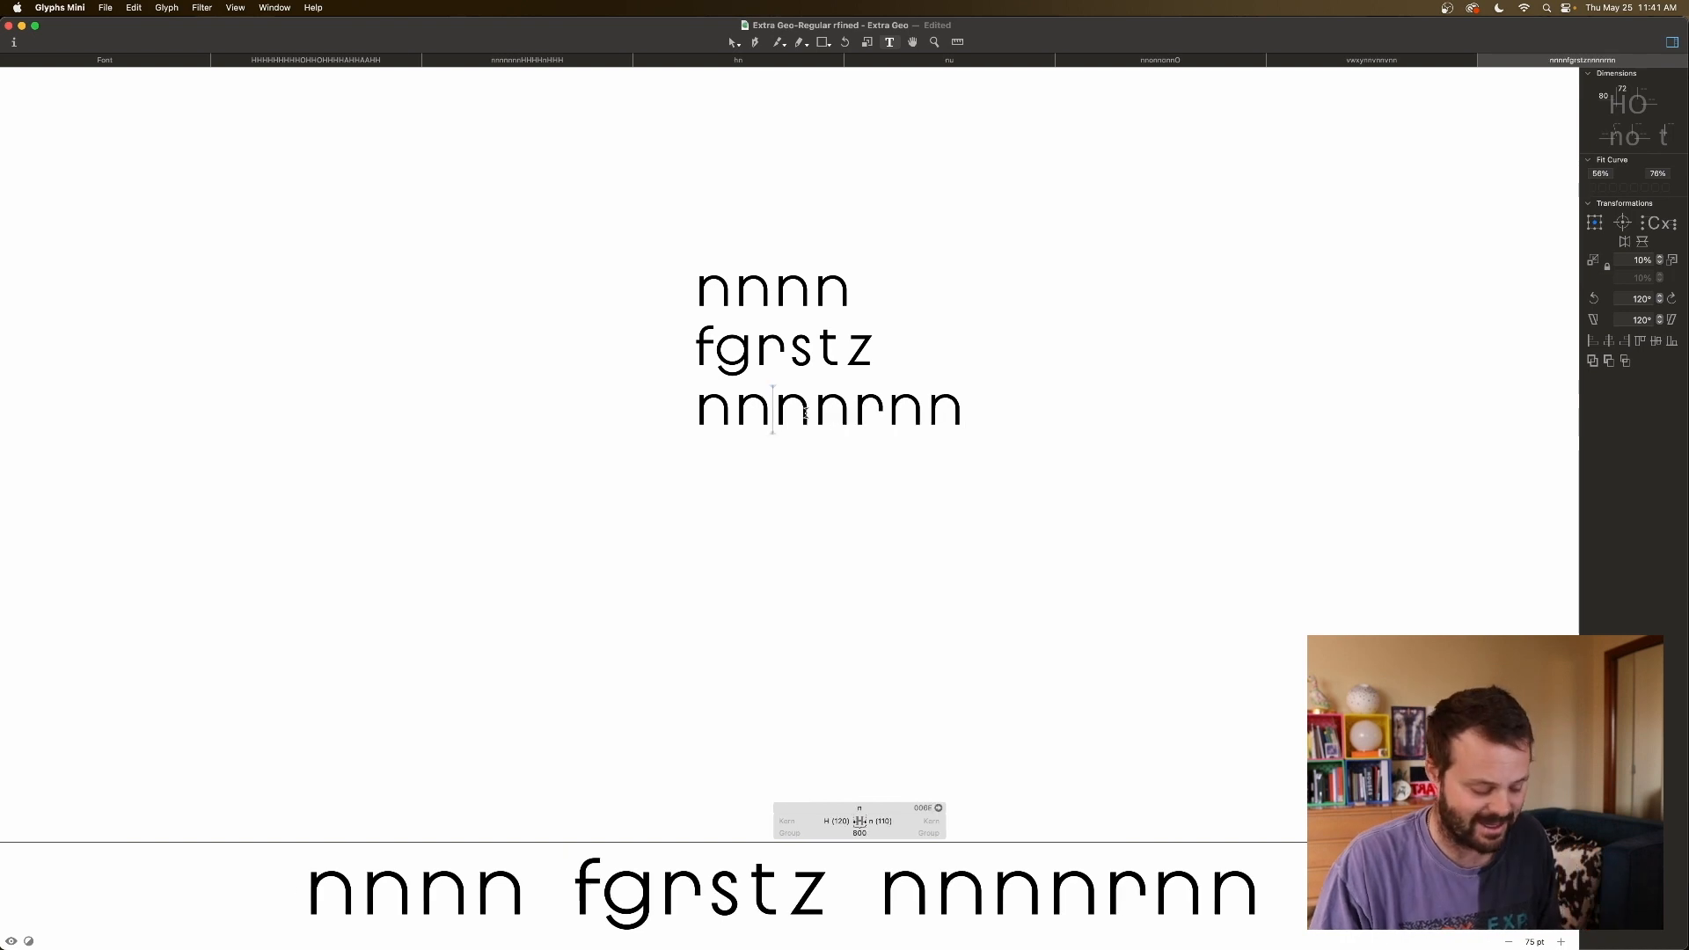
Replace both r's with s, fixing a mistyped capital S, to get nnsnnsnn.
type("S")
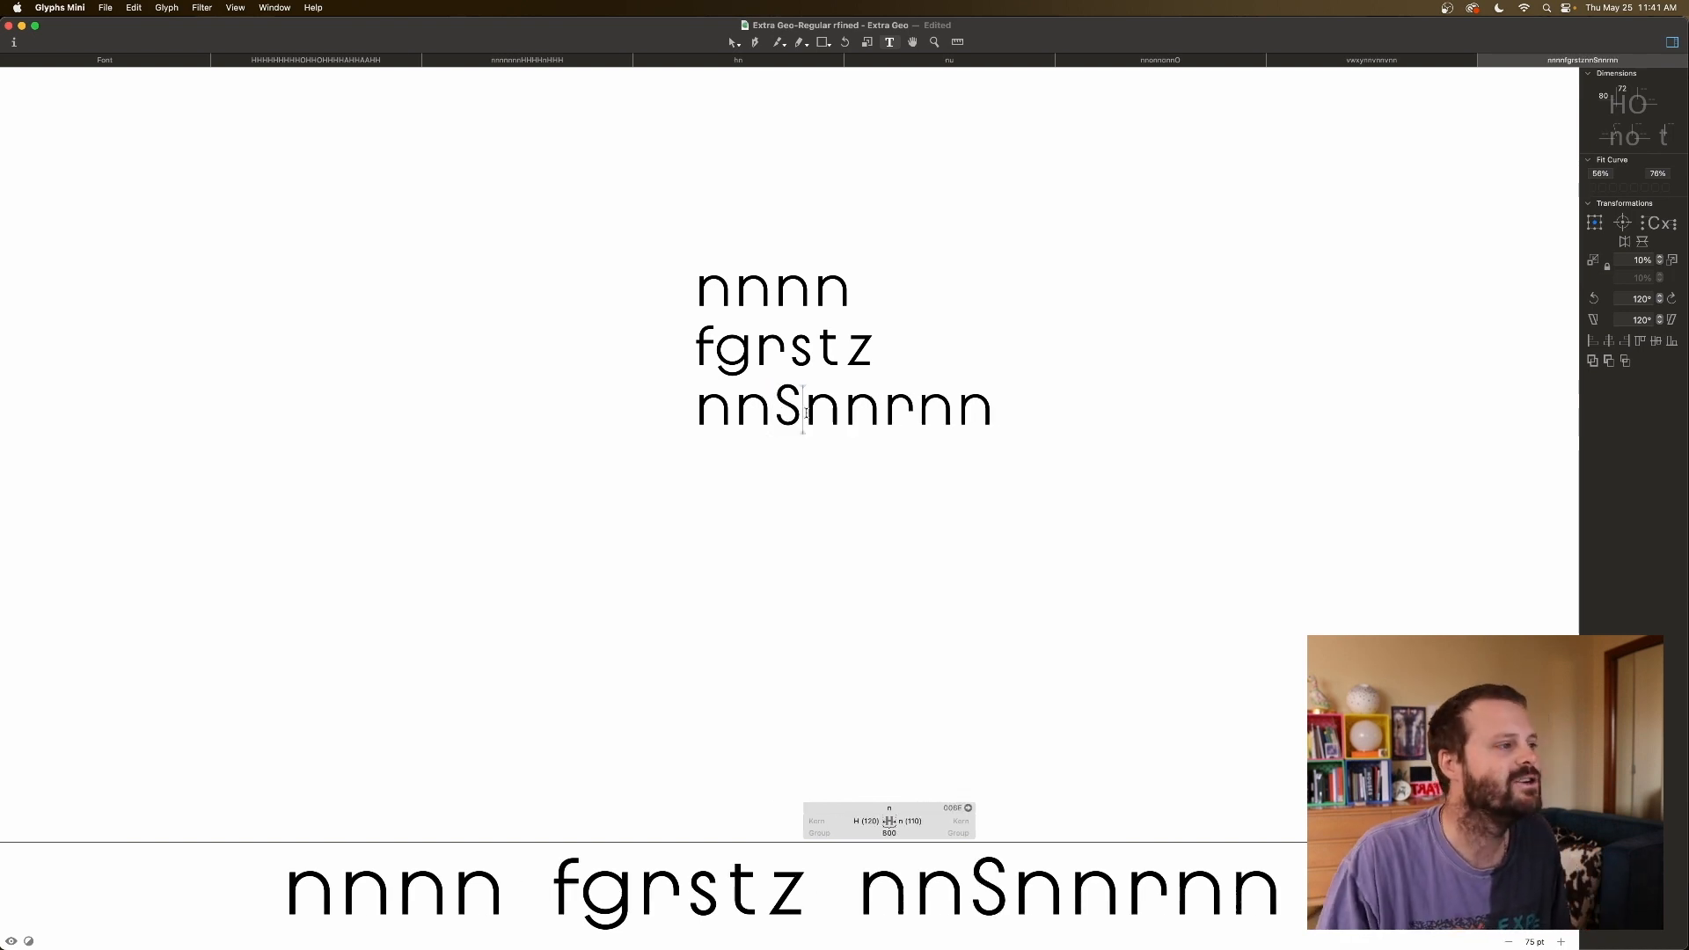
key("BackSpace")
type("s")
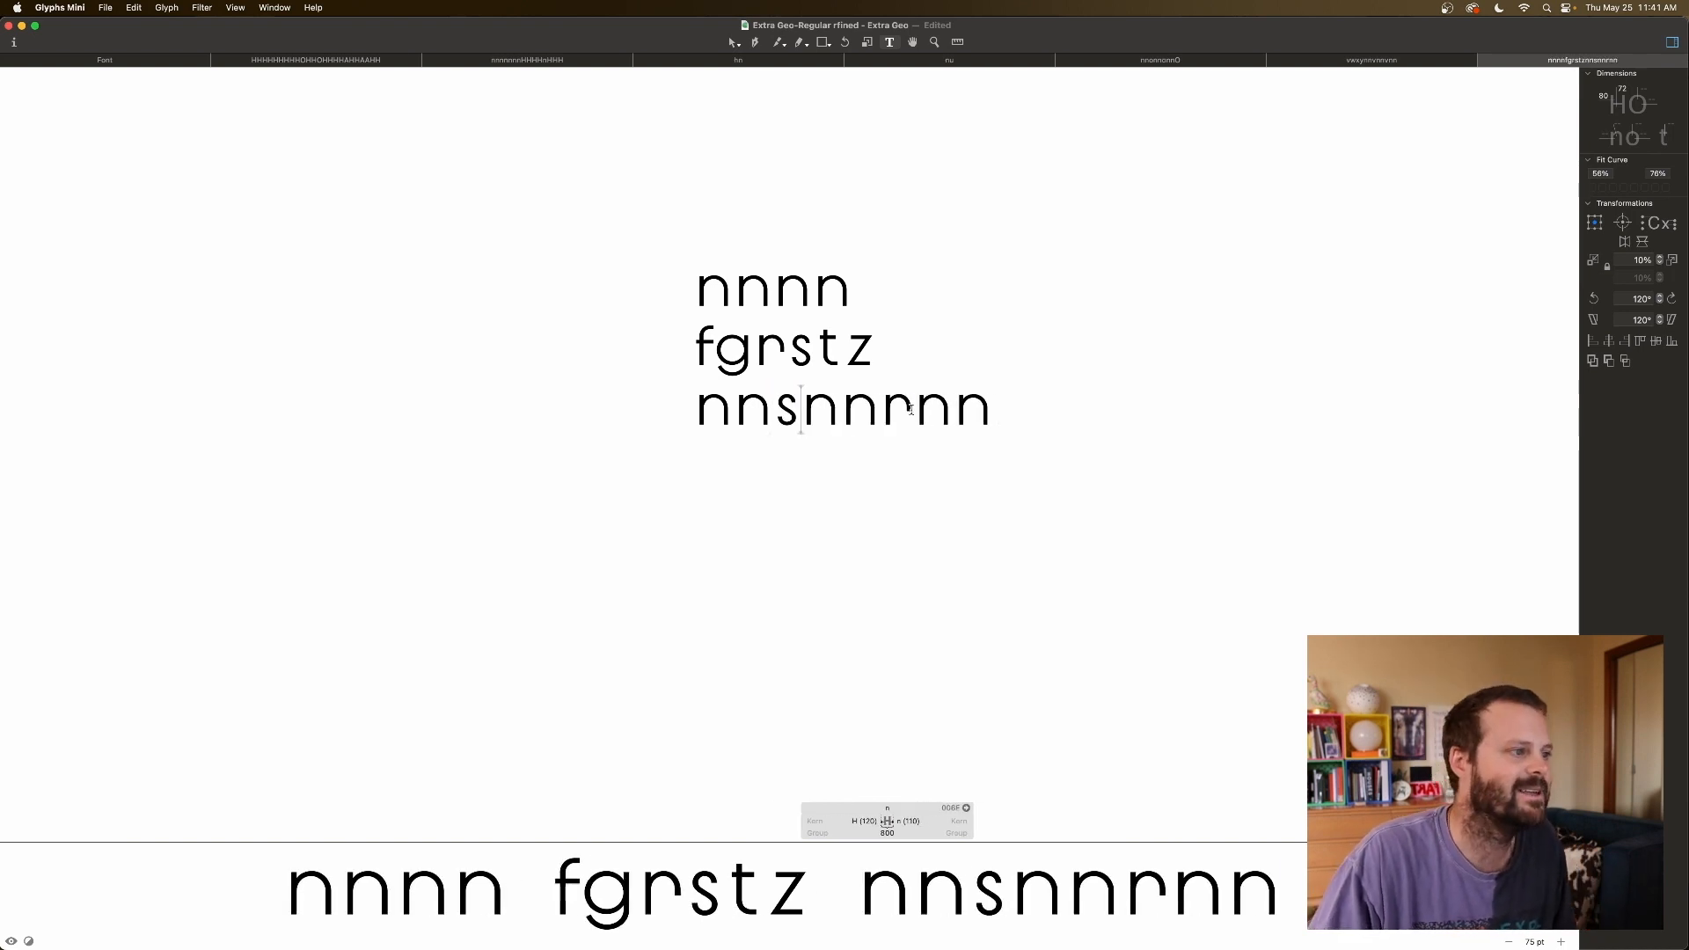
left_click(911, 409)
key("BackSpace")
type("s")
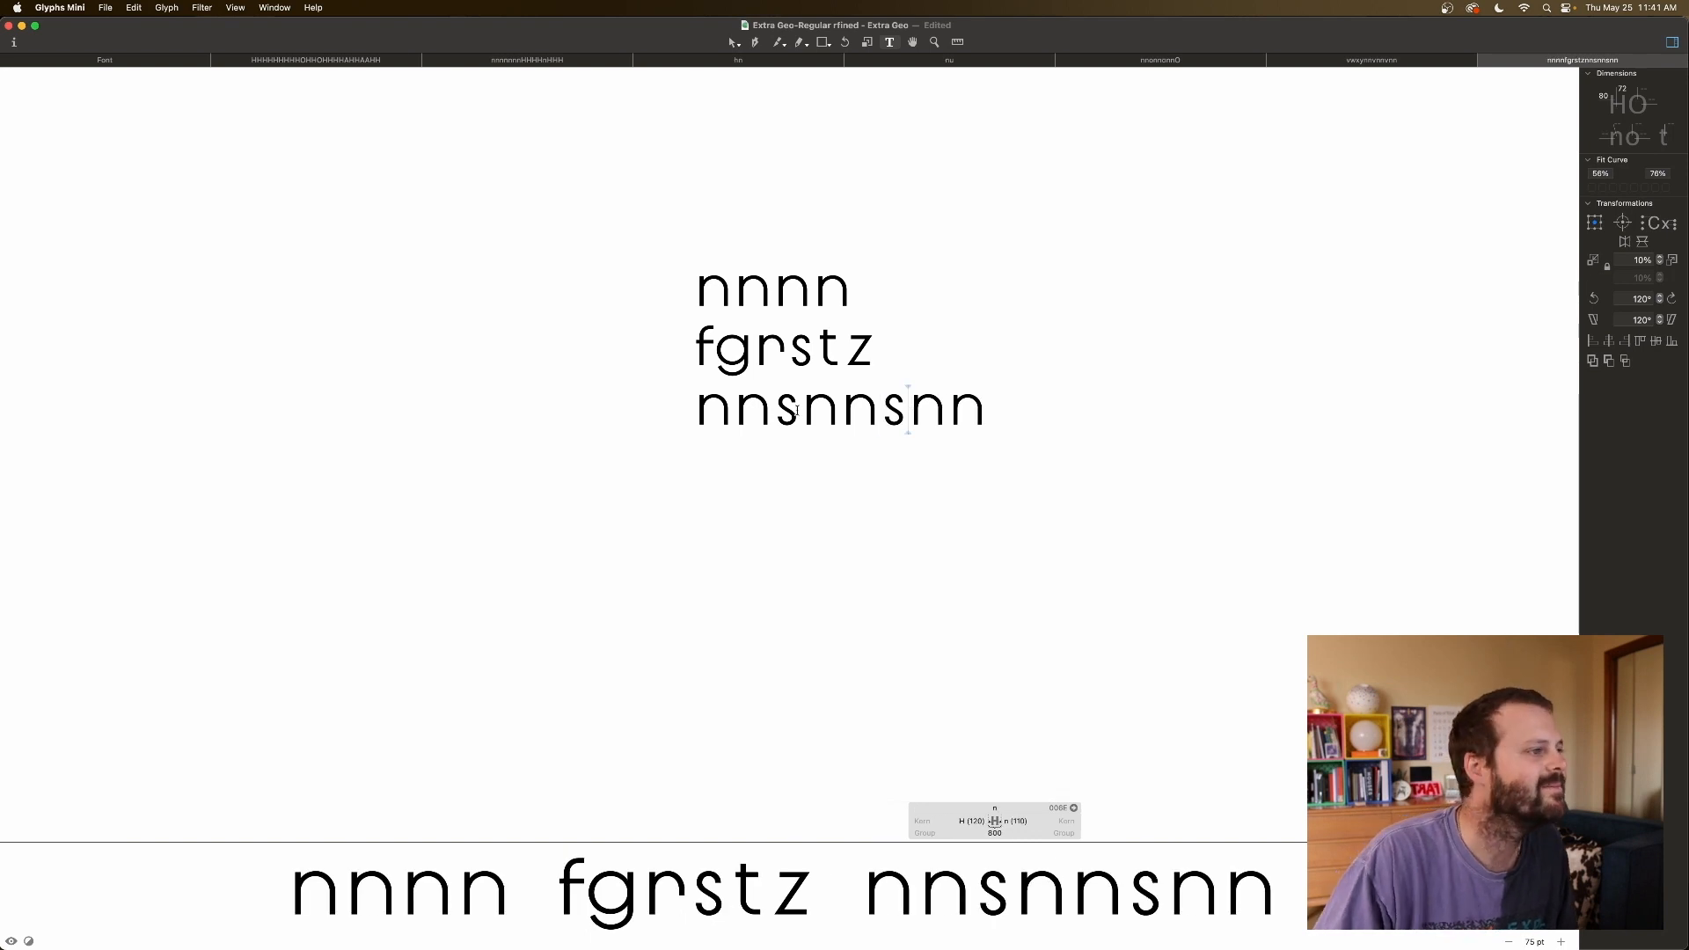
Set s's left sidebearing to 80 and try right sidebearings of 80 and 90.
left_click(782, 412)
left_click(843, 821)
type("90")
key("Return")
type("80")
key("Return")
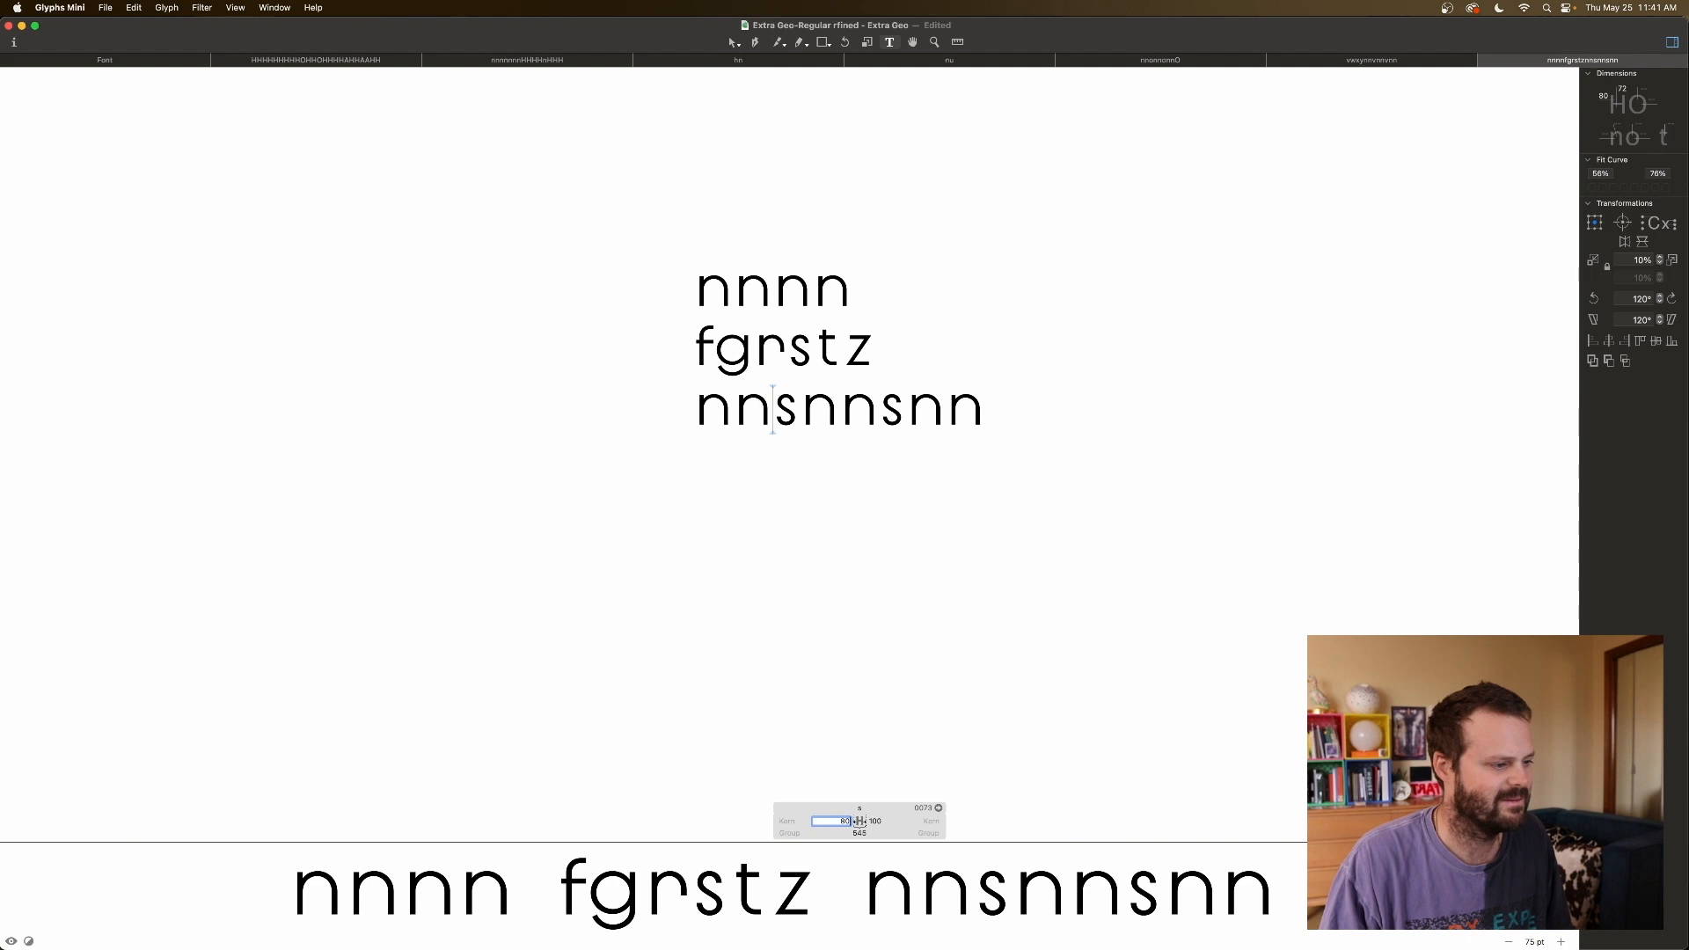
key("Tab")
type("80")
key("Return")
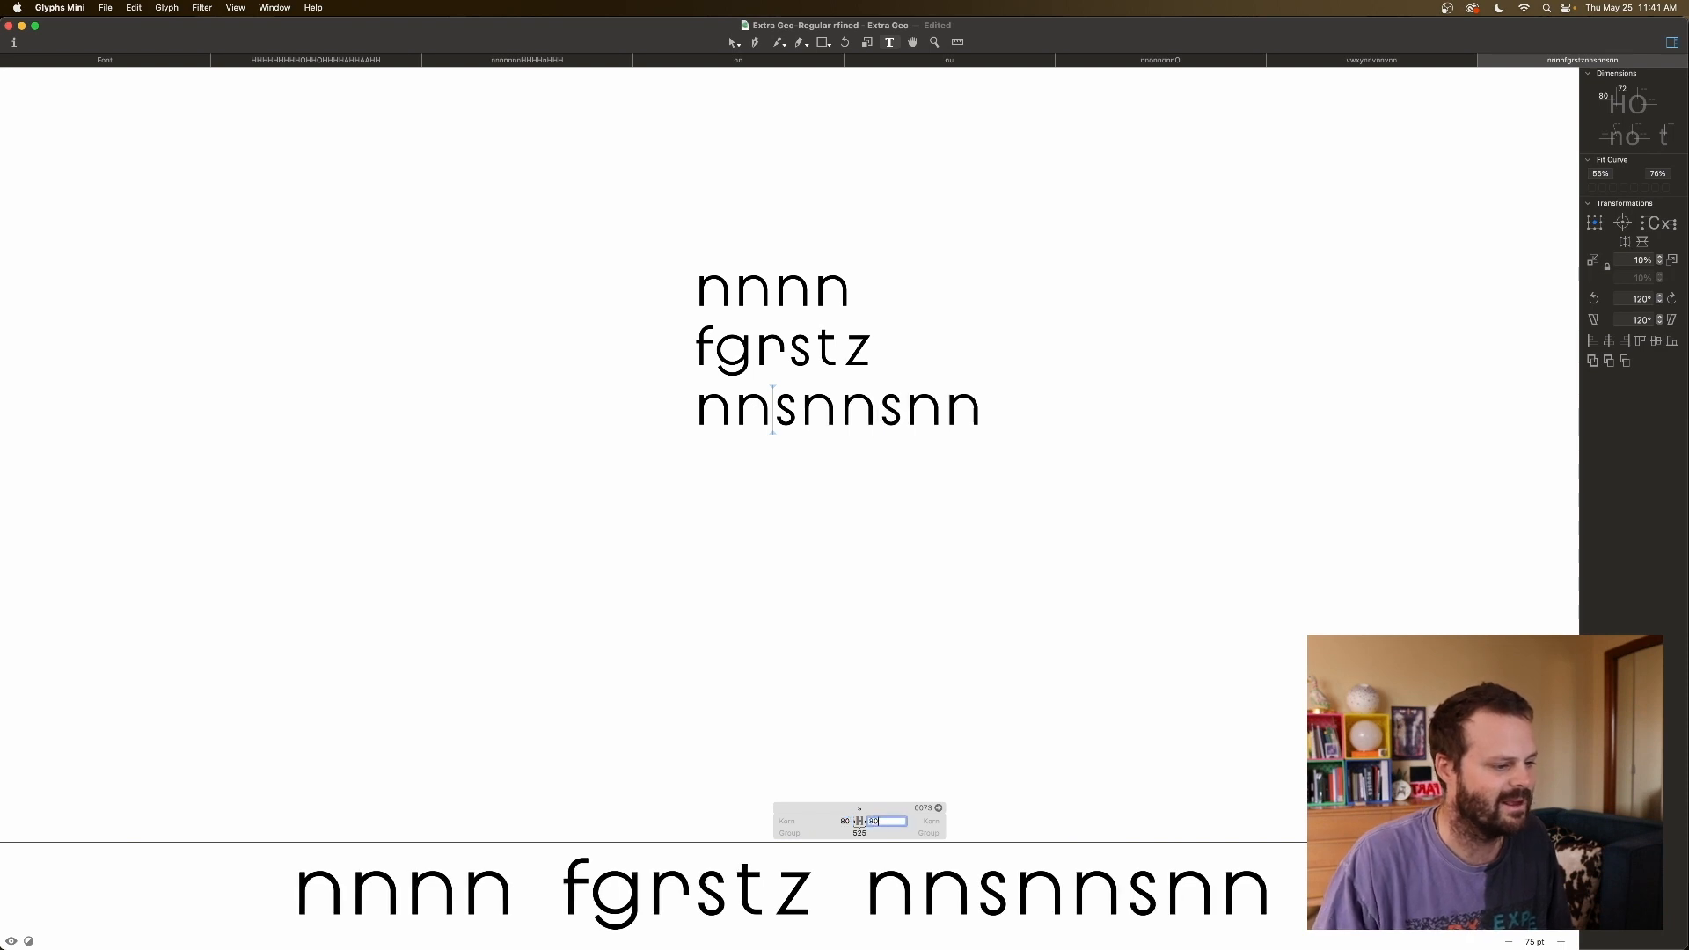
type("90")
key("Return")
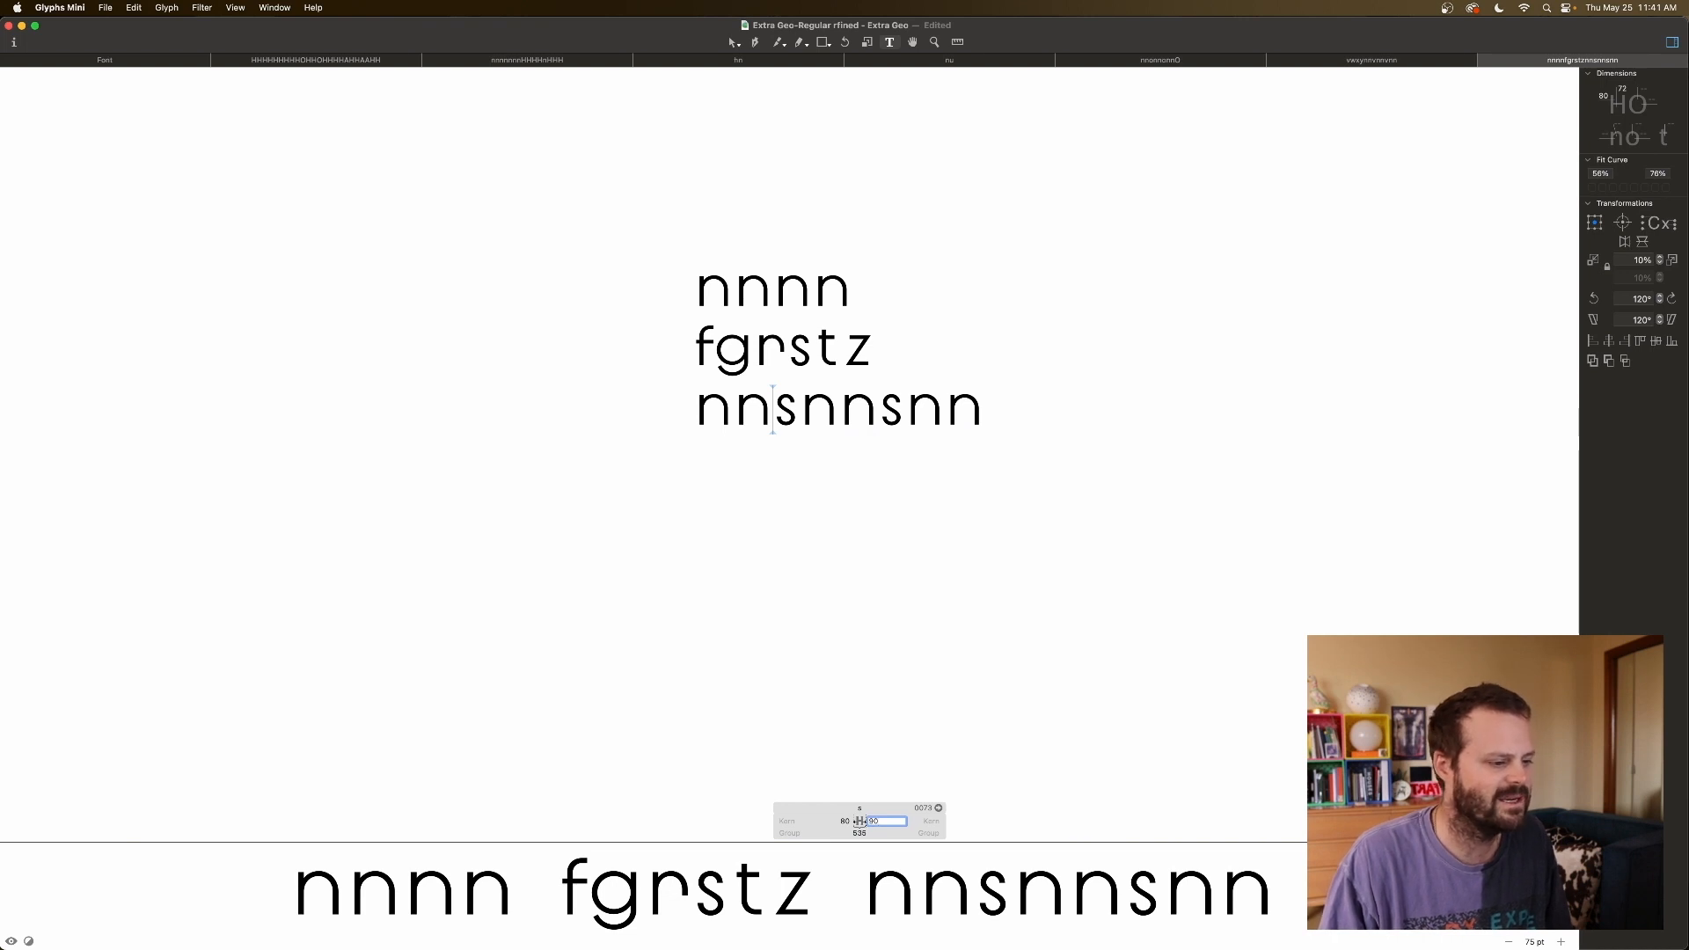
type("80")
key("Return")
type("90")
key("Return")
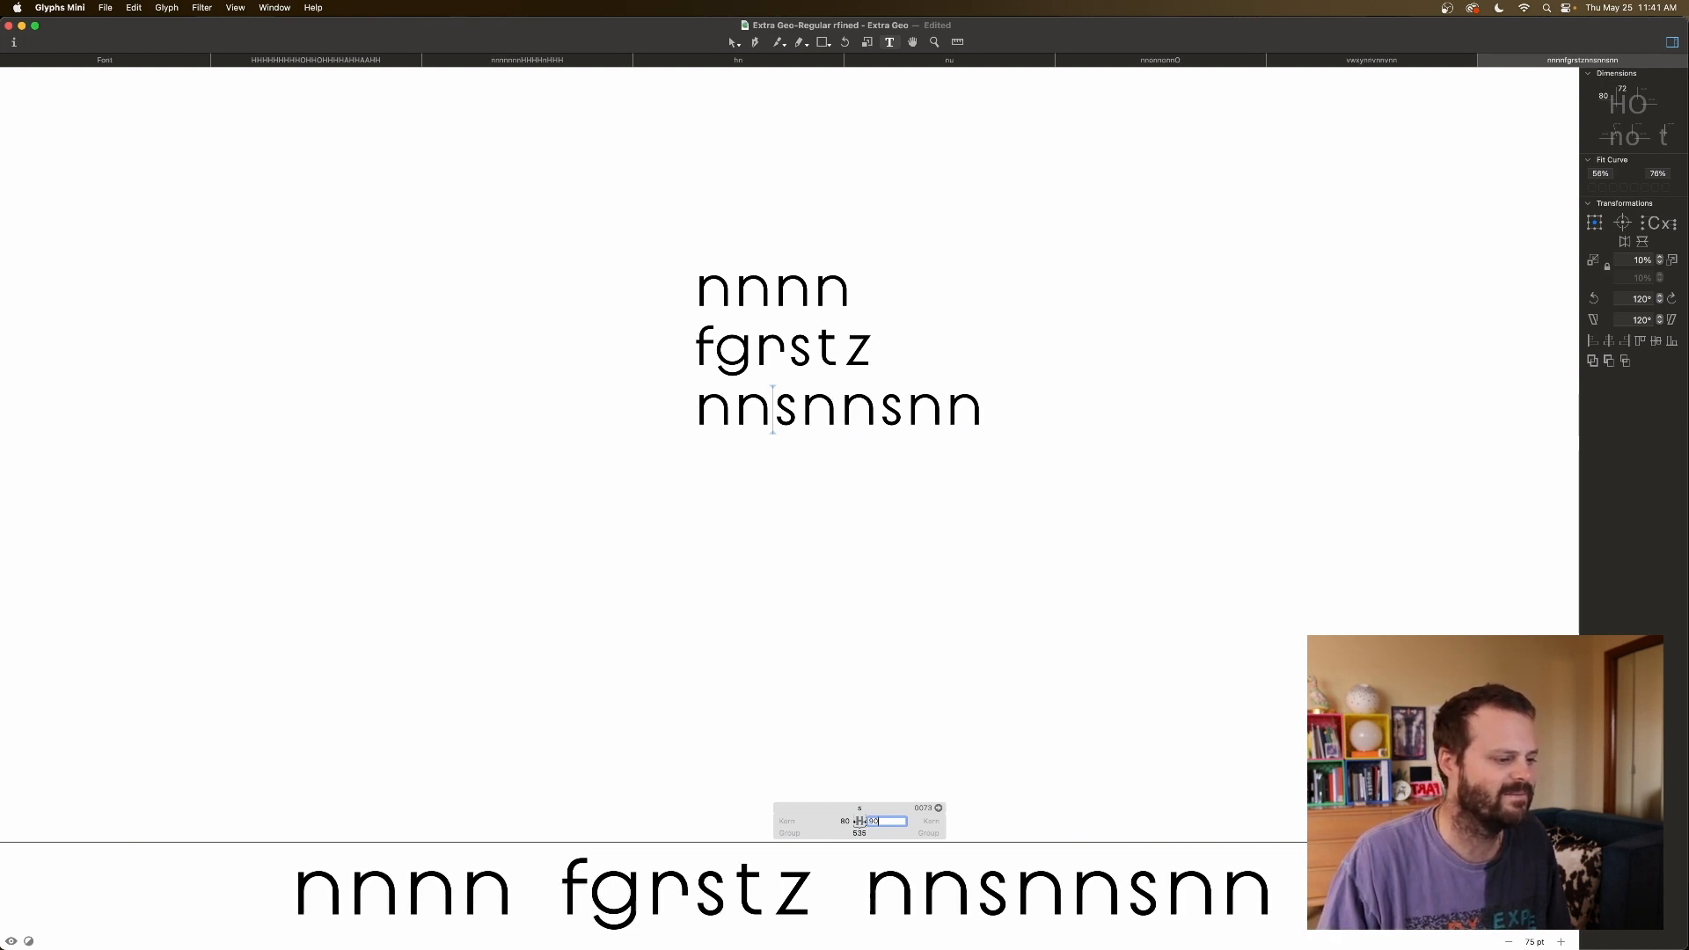
Set the n's right sidebearing to 100.
left_click(963, 762)
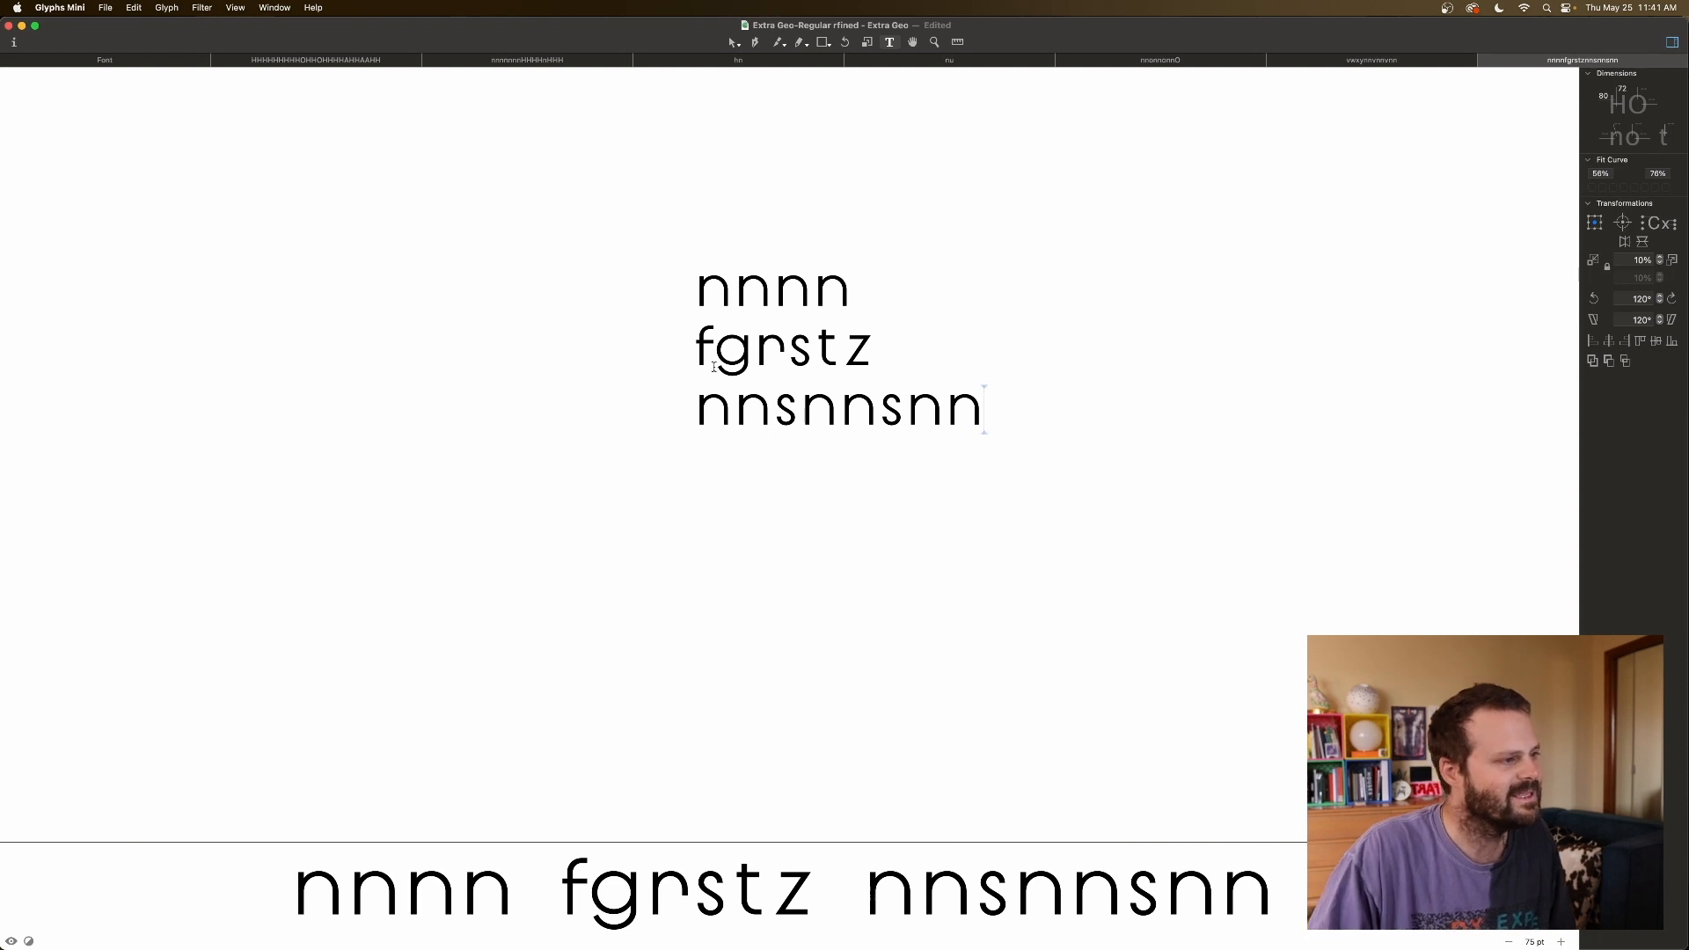
left_click(700, 408)
left_click(803, 822)
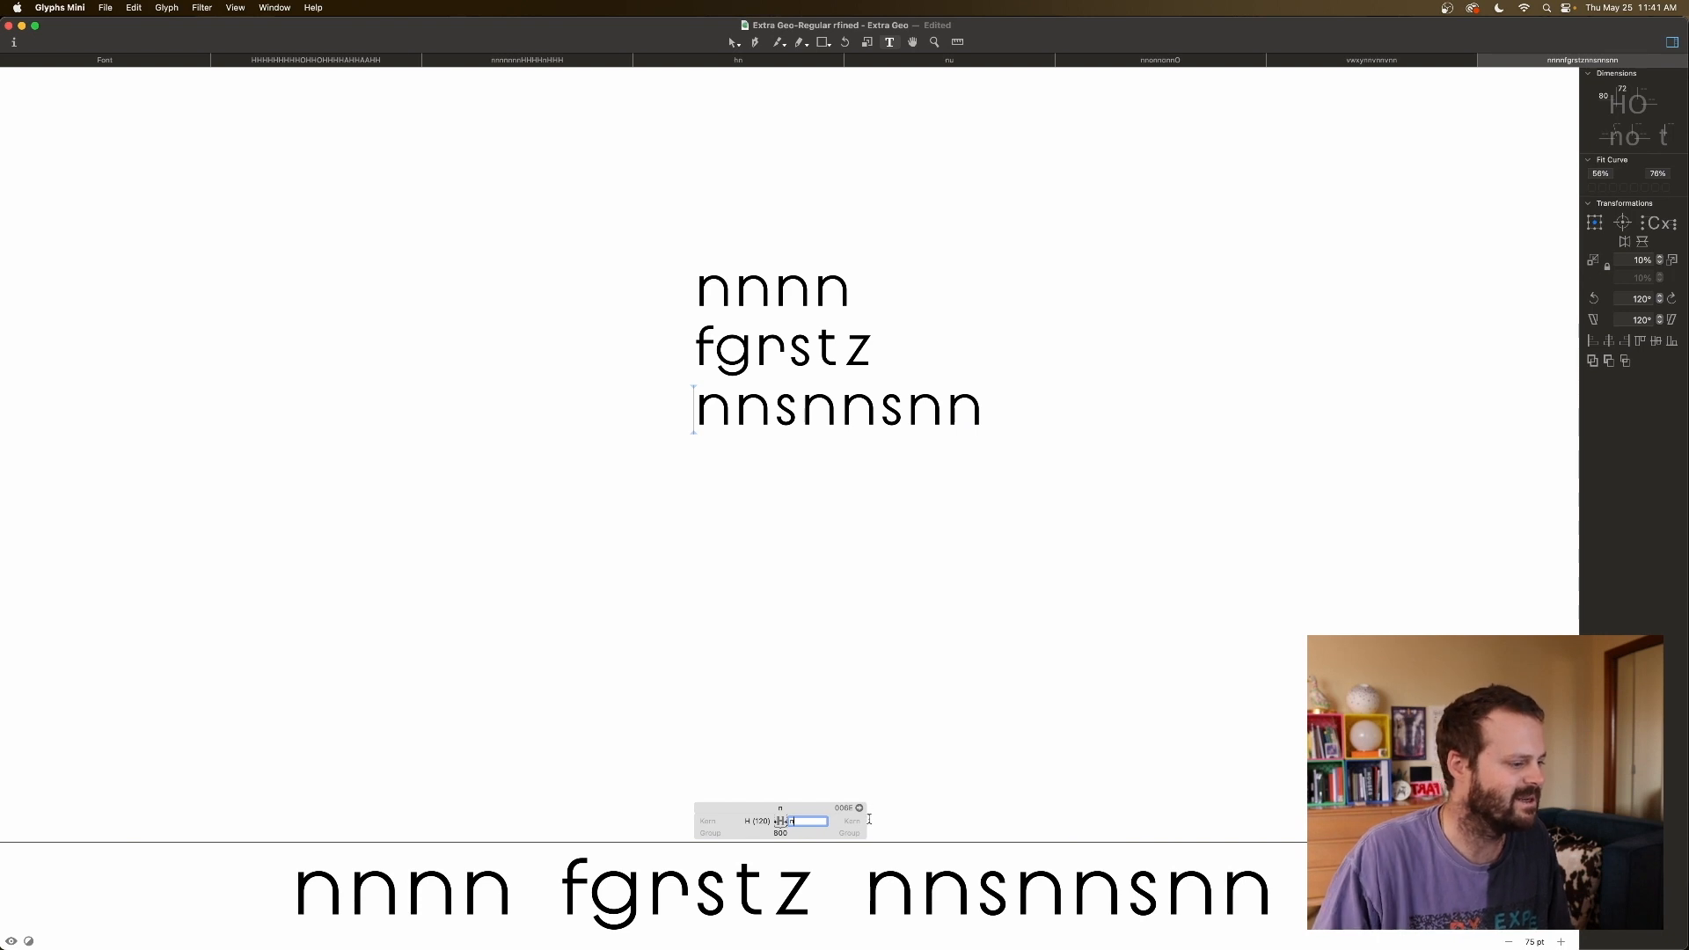
type("100")
key("Tab")
Recheck s, keeping its left sidebearing at 80 and lowering its right sidebearing to 80.
left_click(1010, 732)
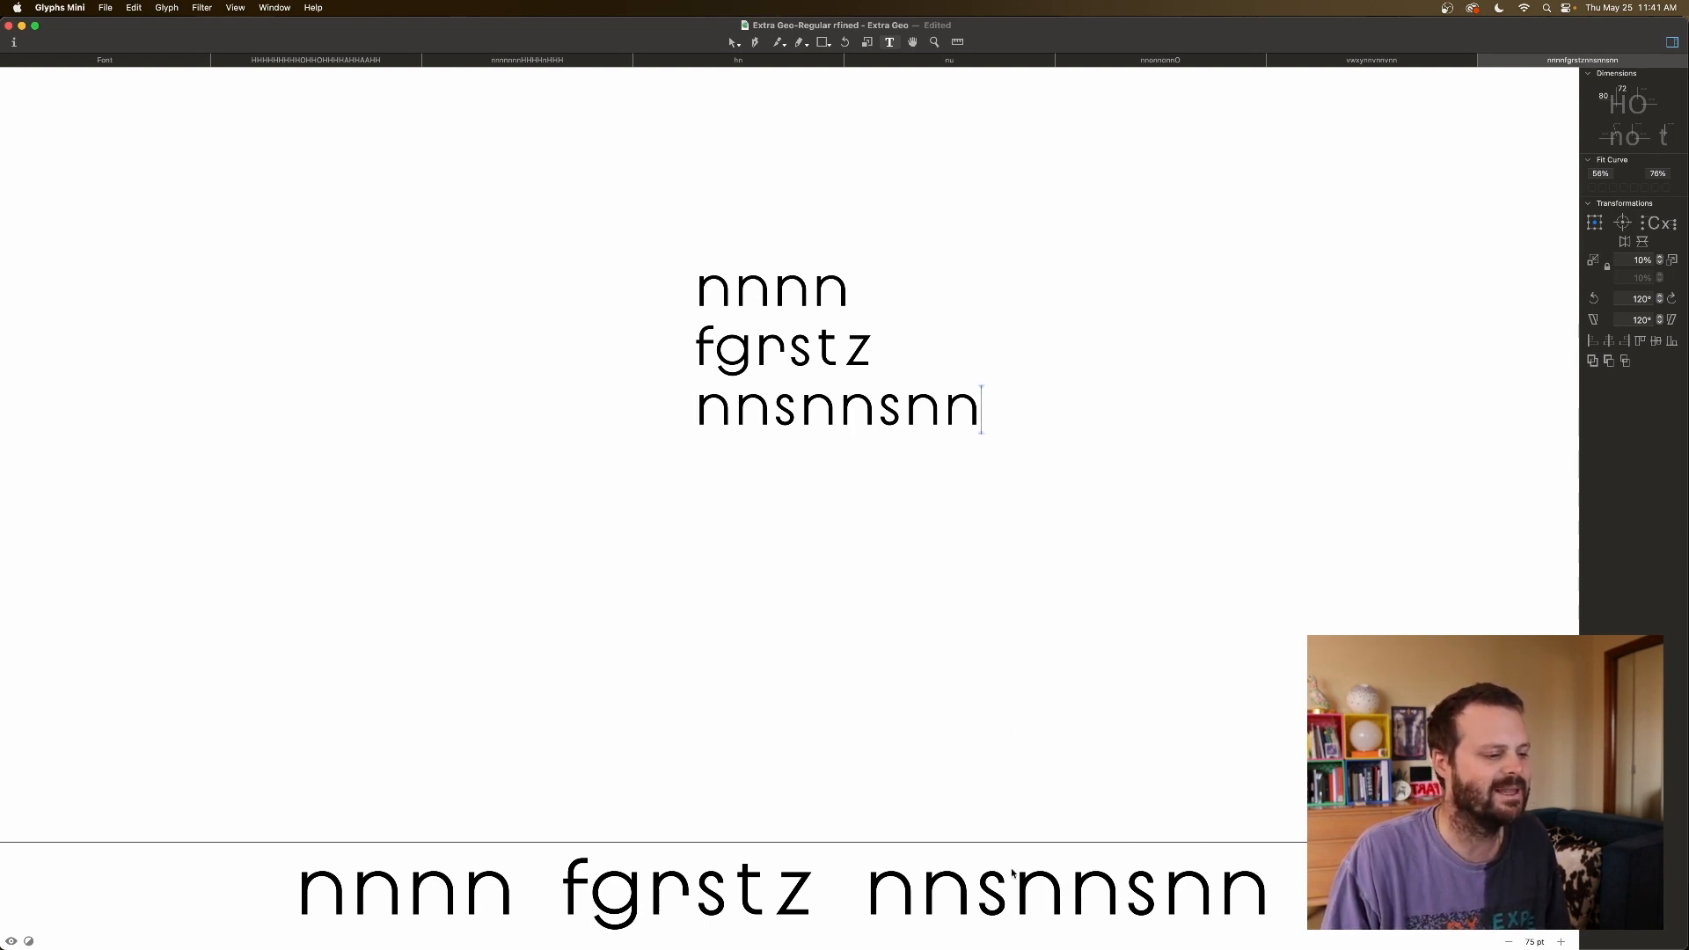
left_click(997, 910)
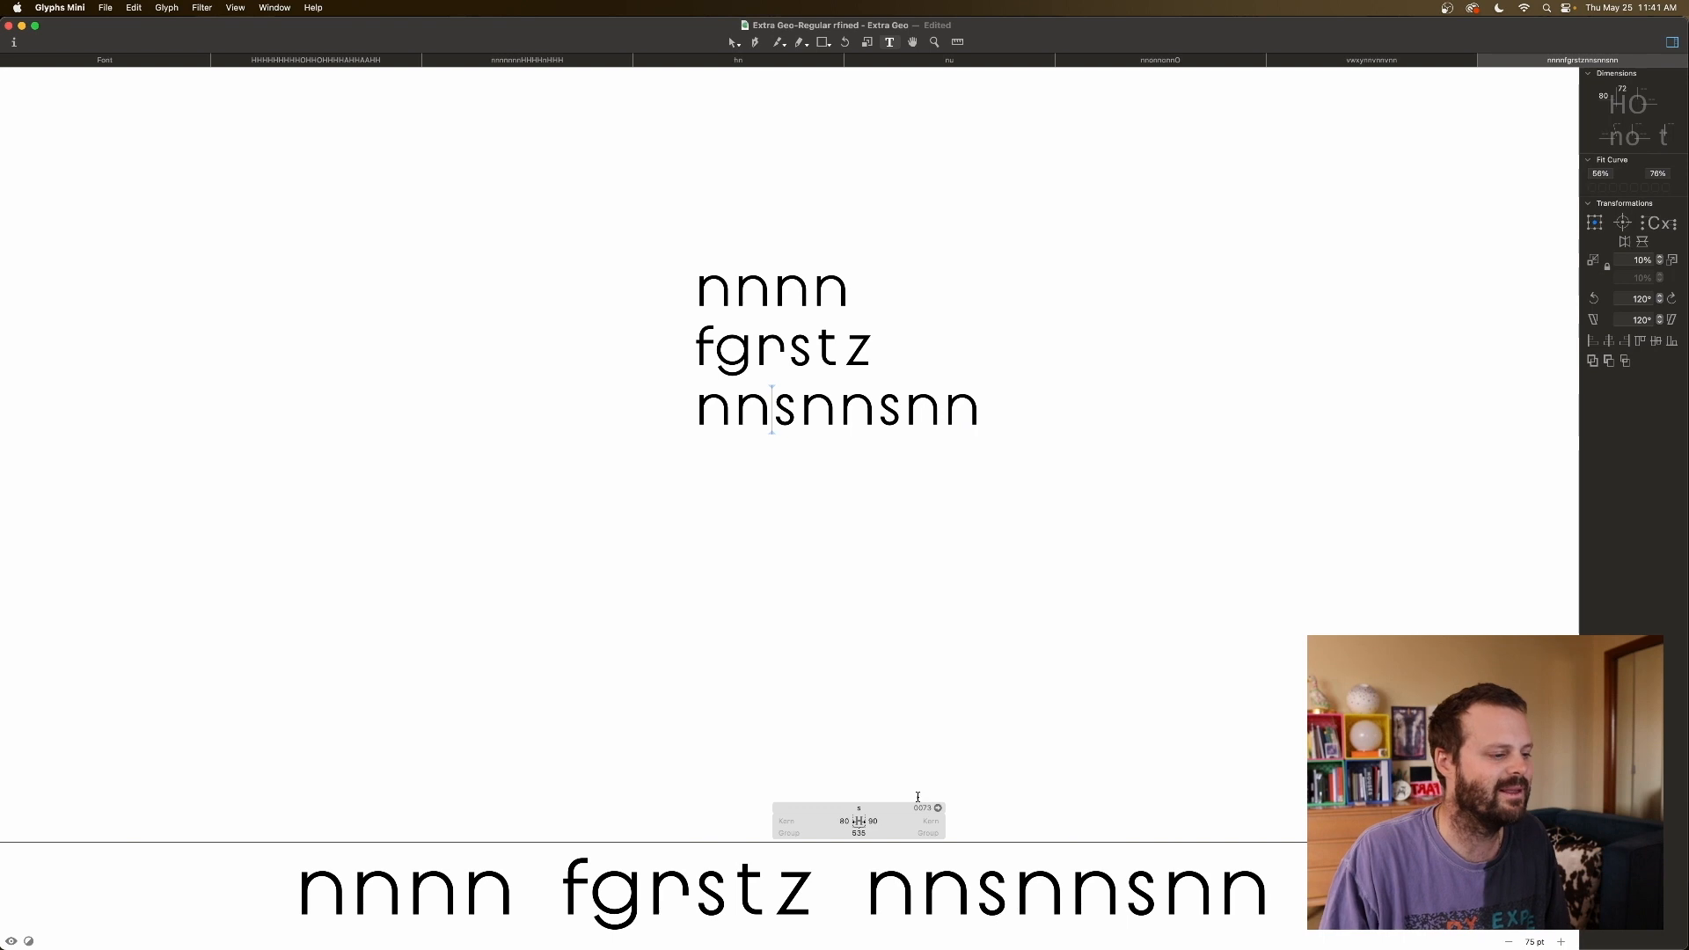
left_click(842, 821)
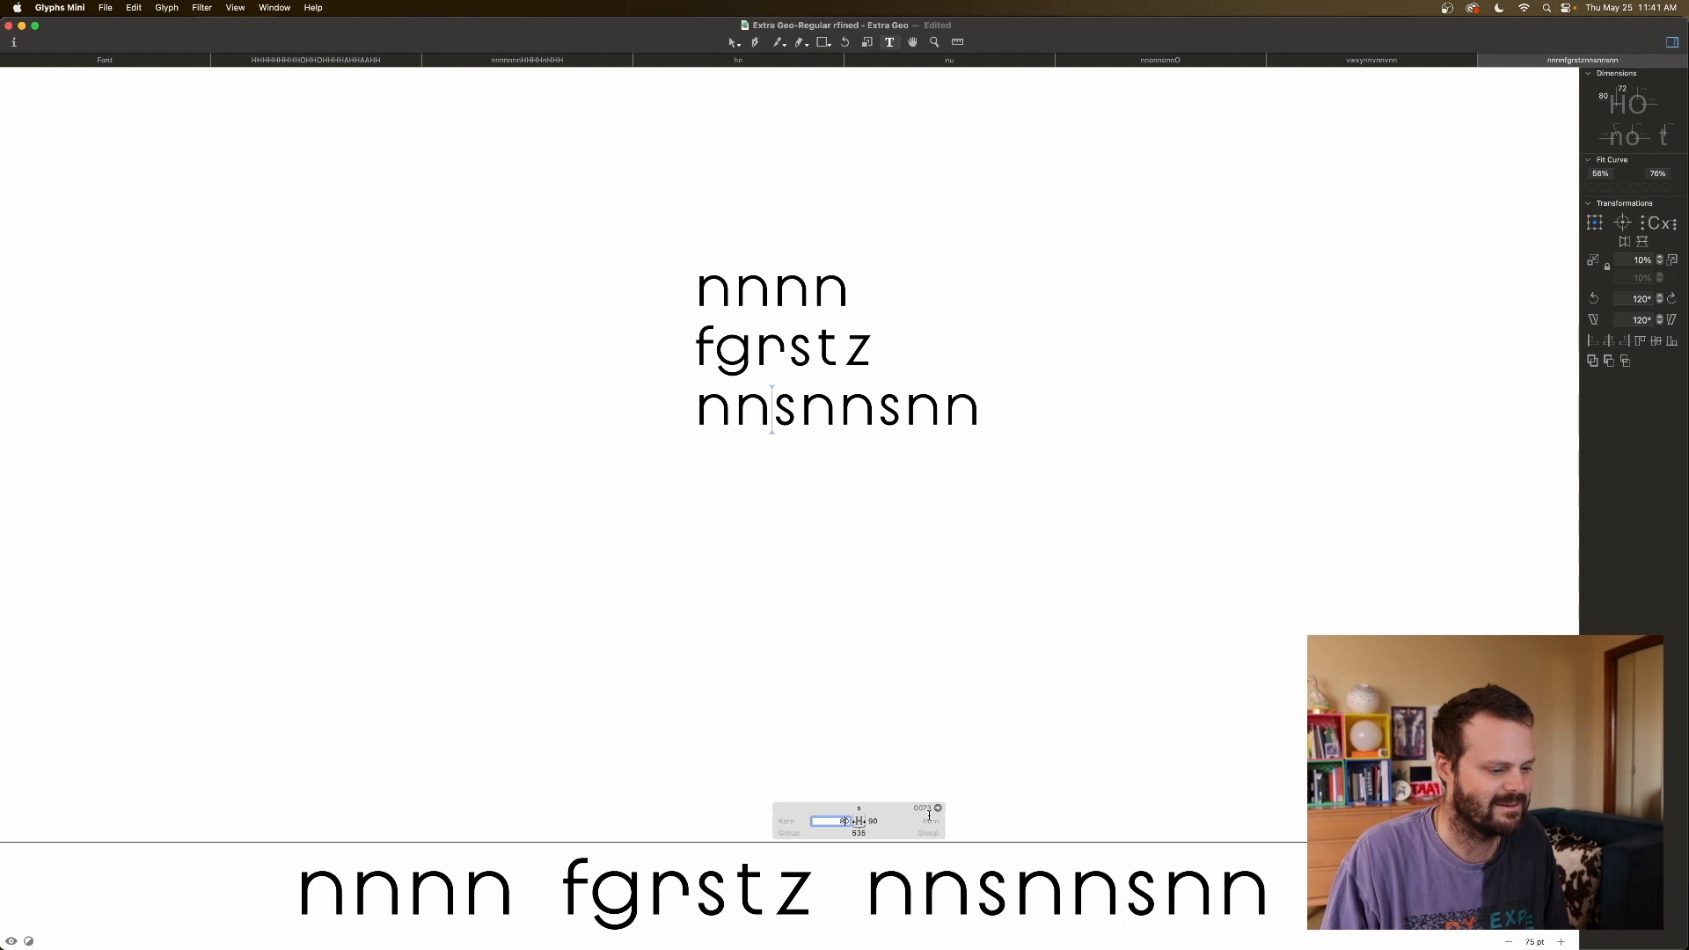
type("90")
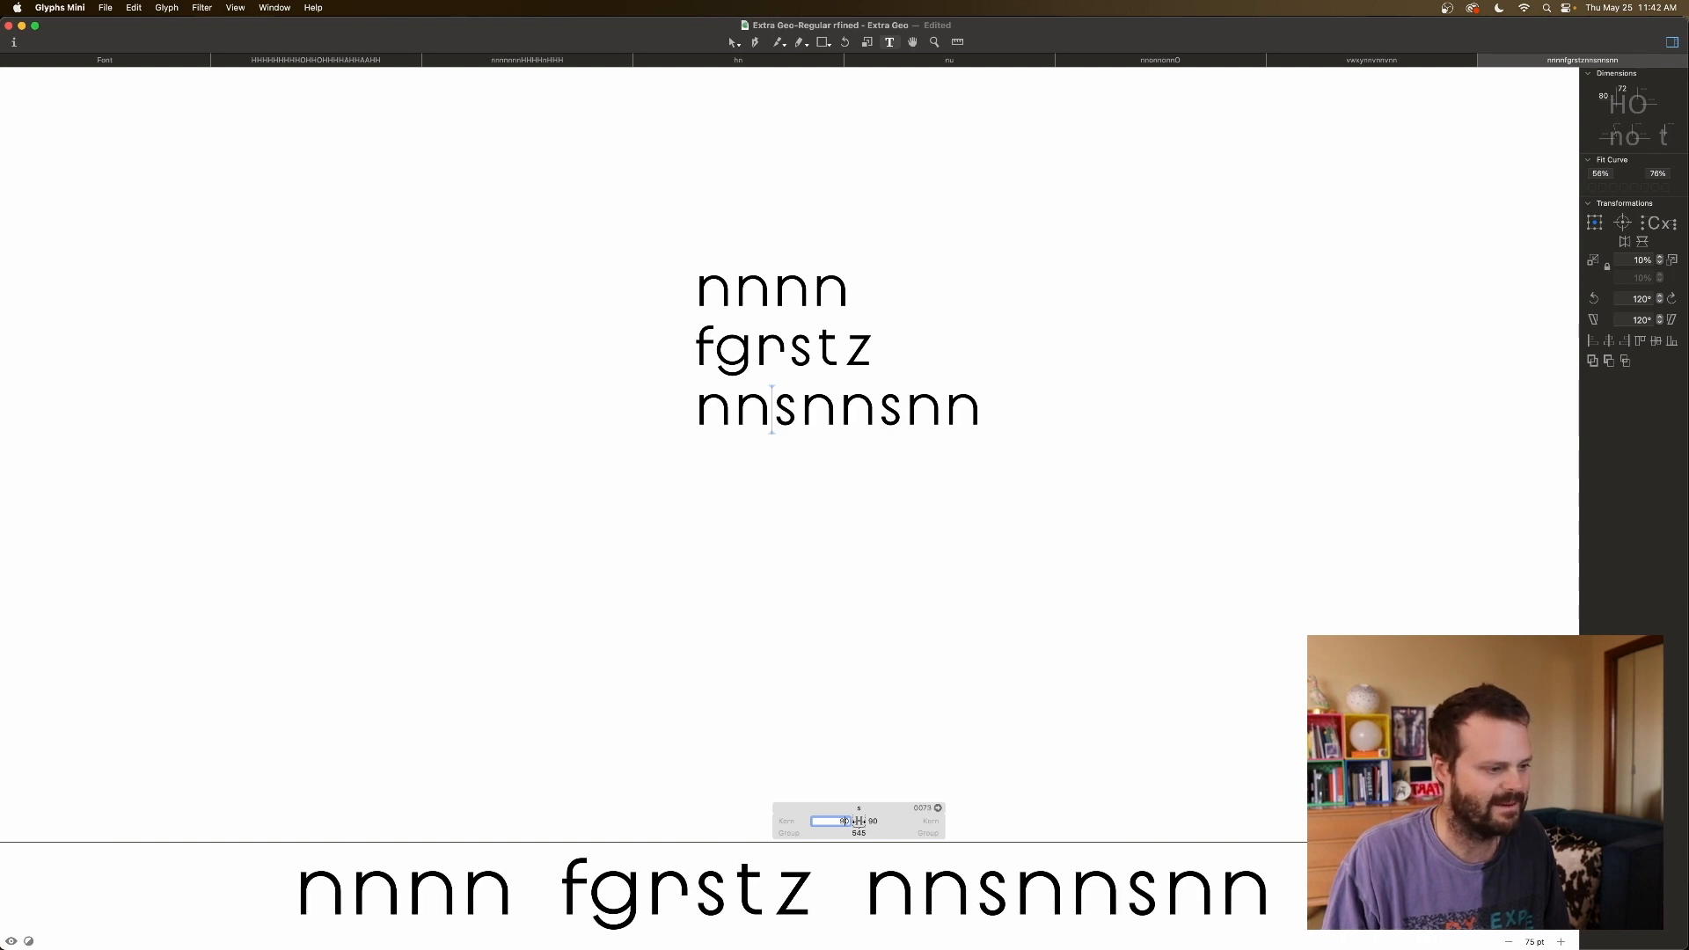
type("80")
key("Return")
left_click(878, 823)
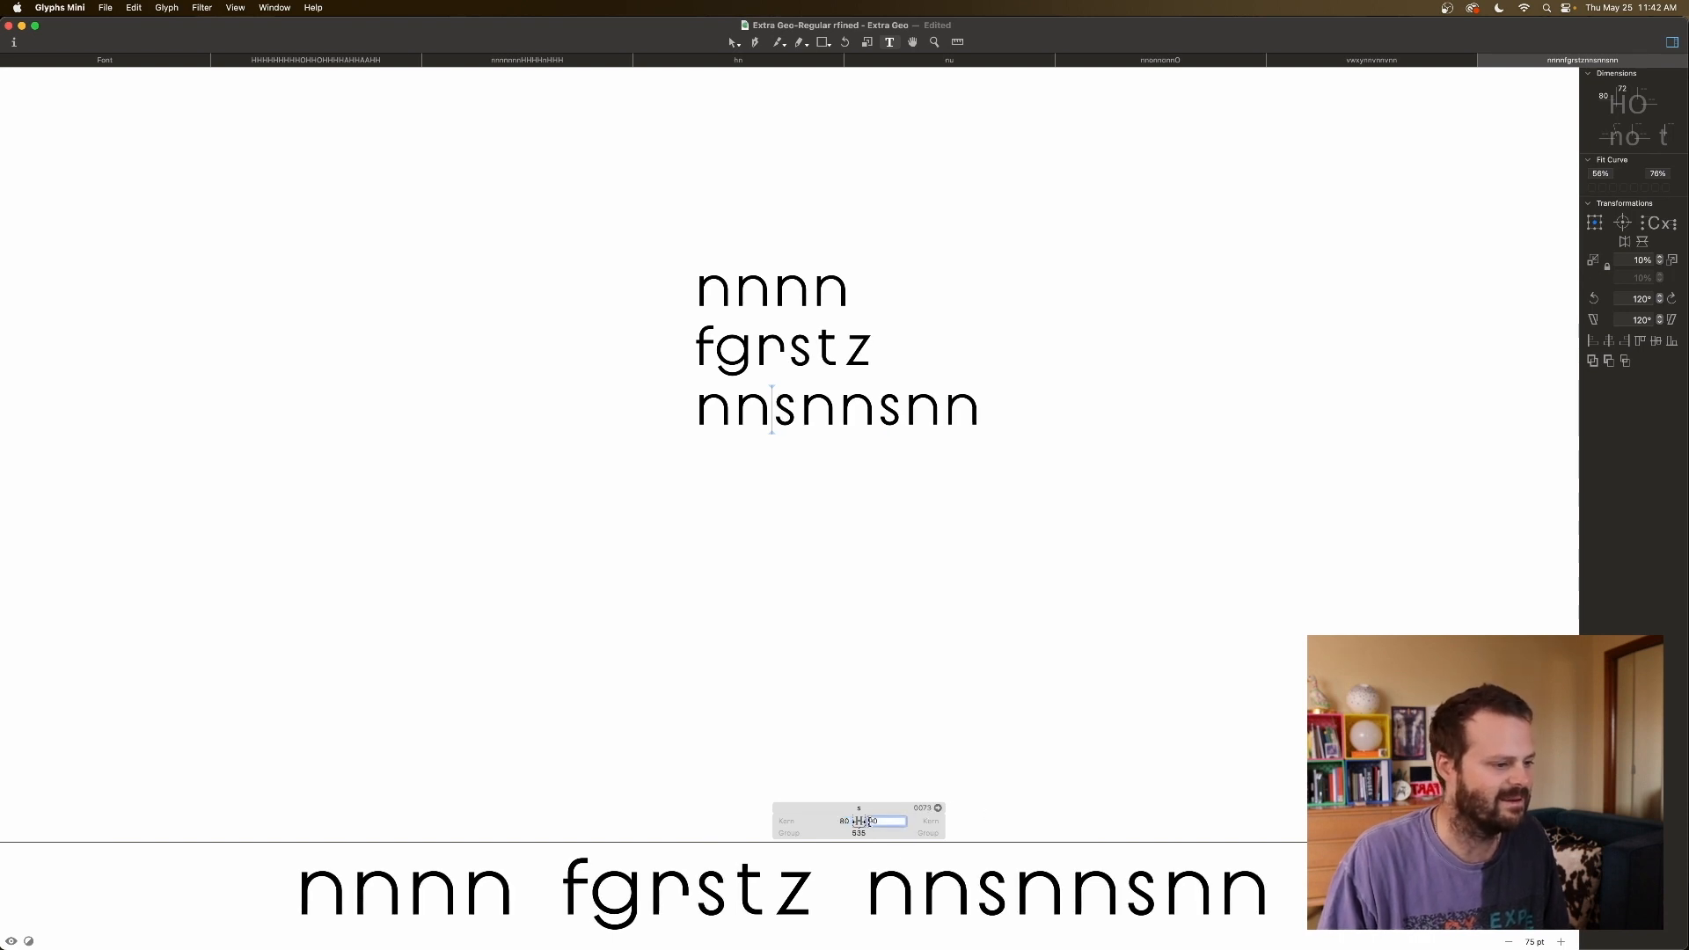
key("shift+Down")
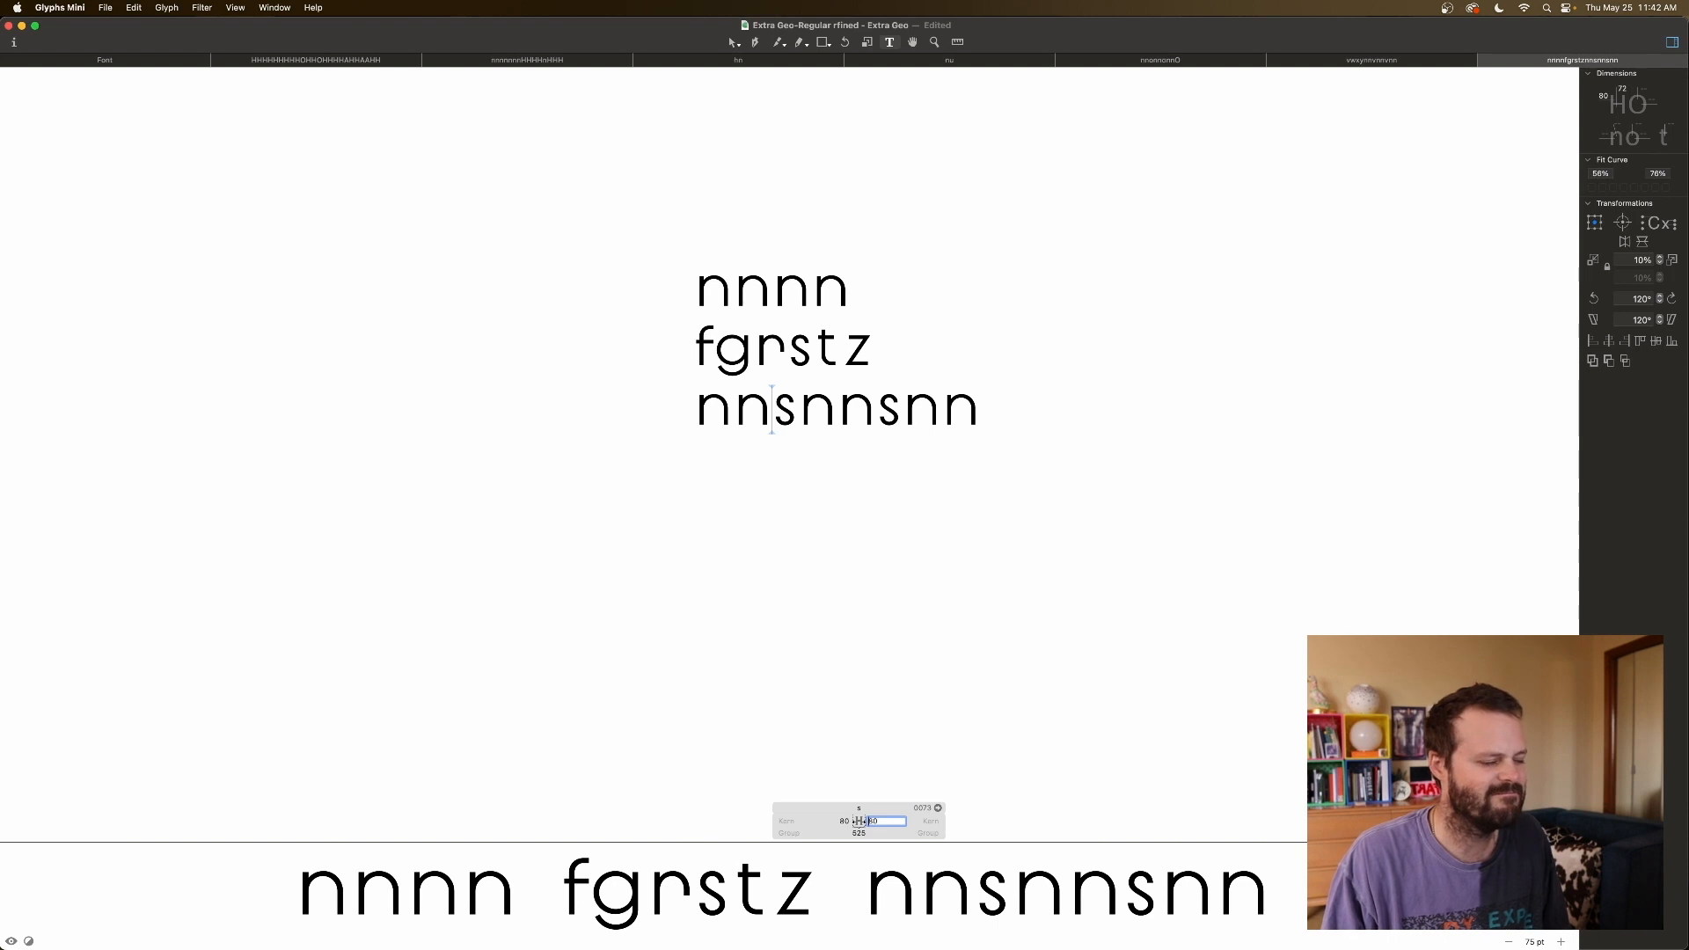
left_click(927, 734)
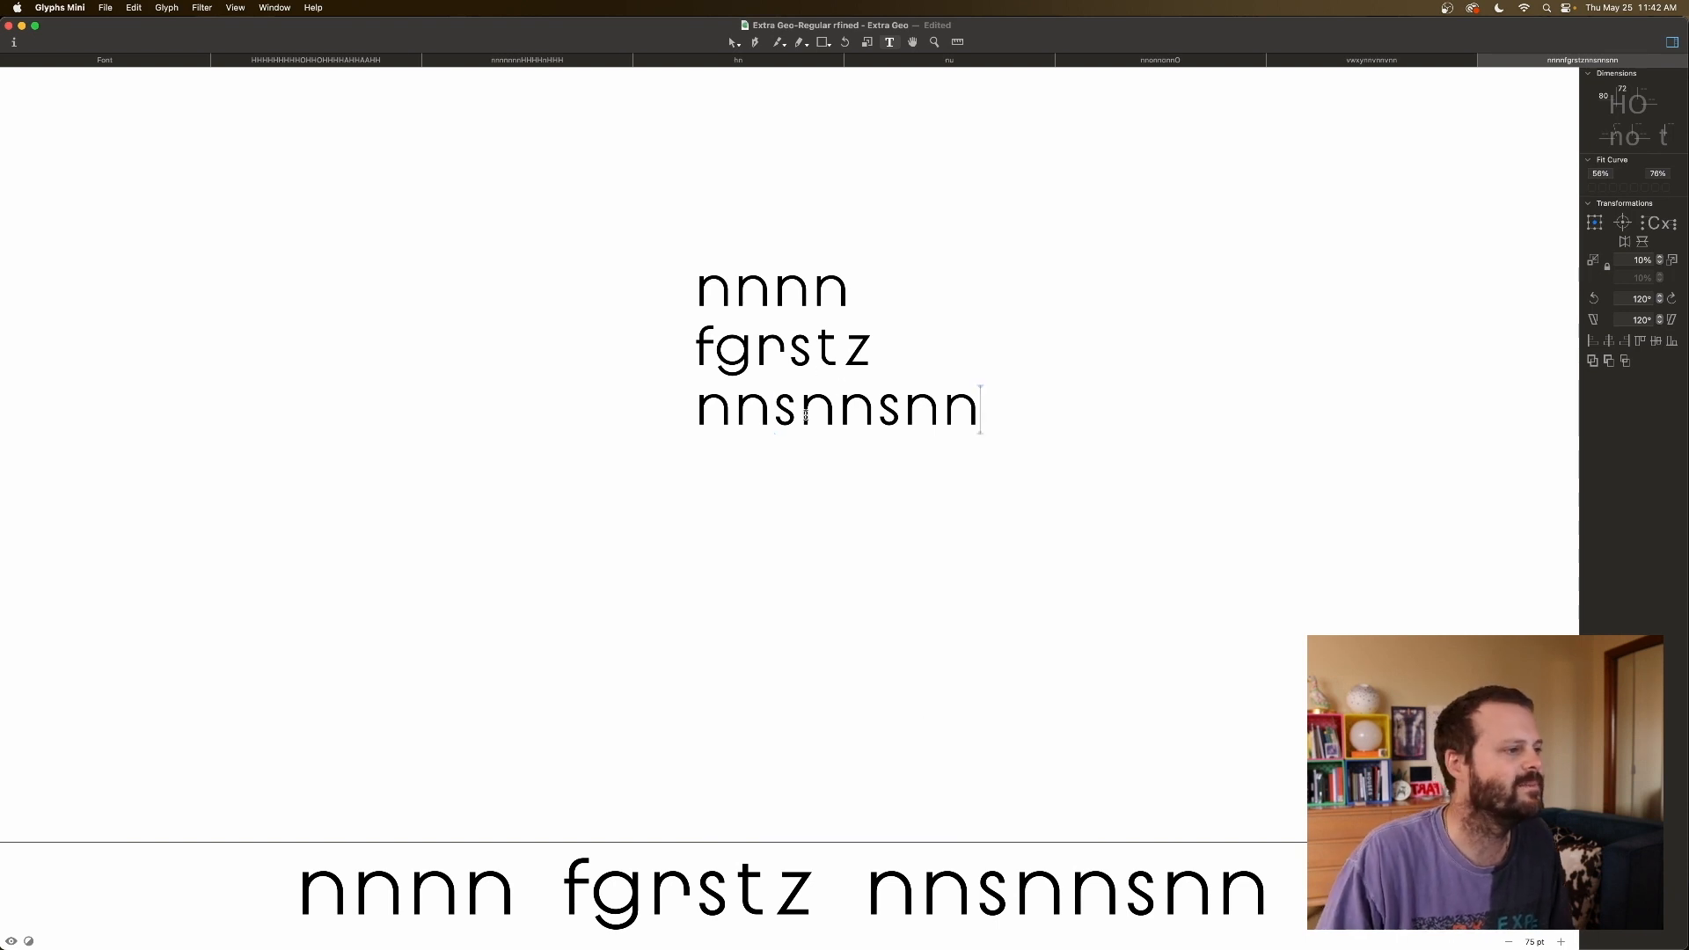
Put t in place of the first s and settle its left sidebearing at 40 after trying 50 and 30.
left_click(792, 409)
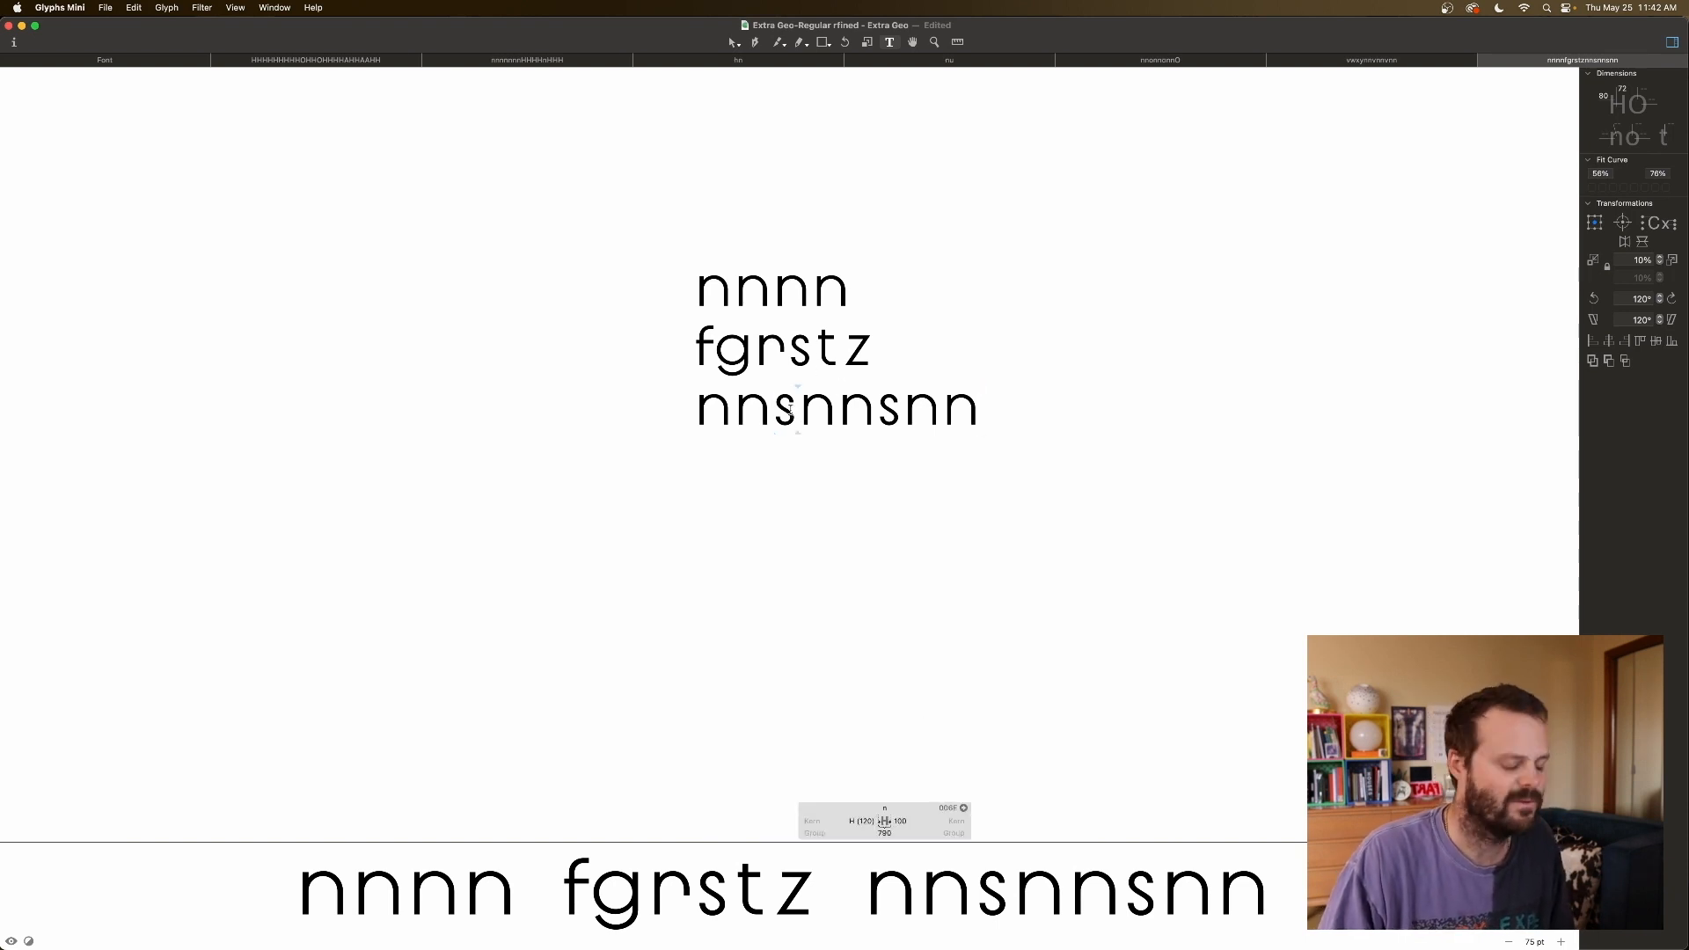
type("nt")
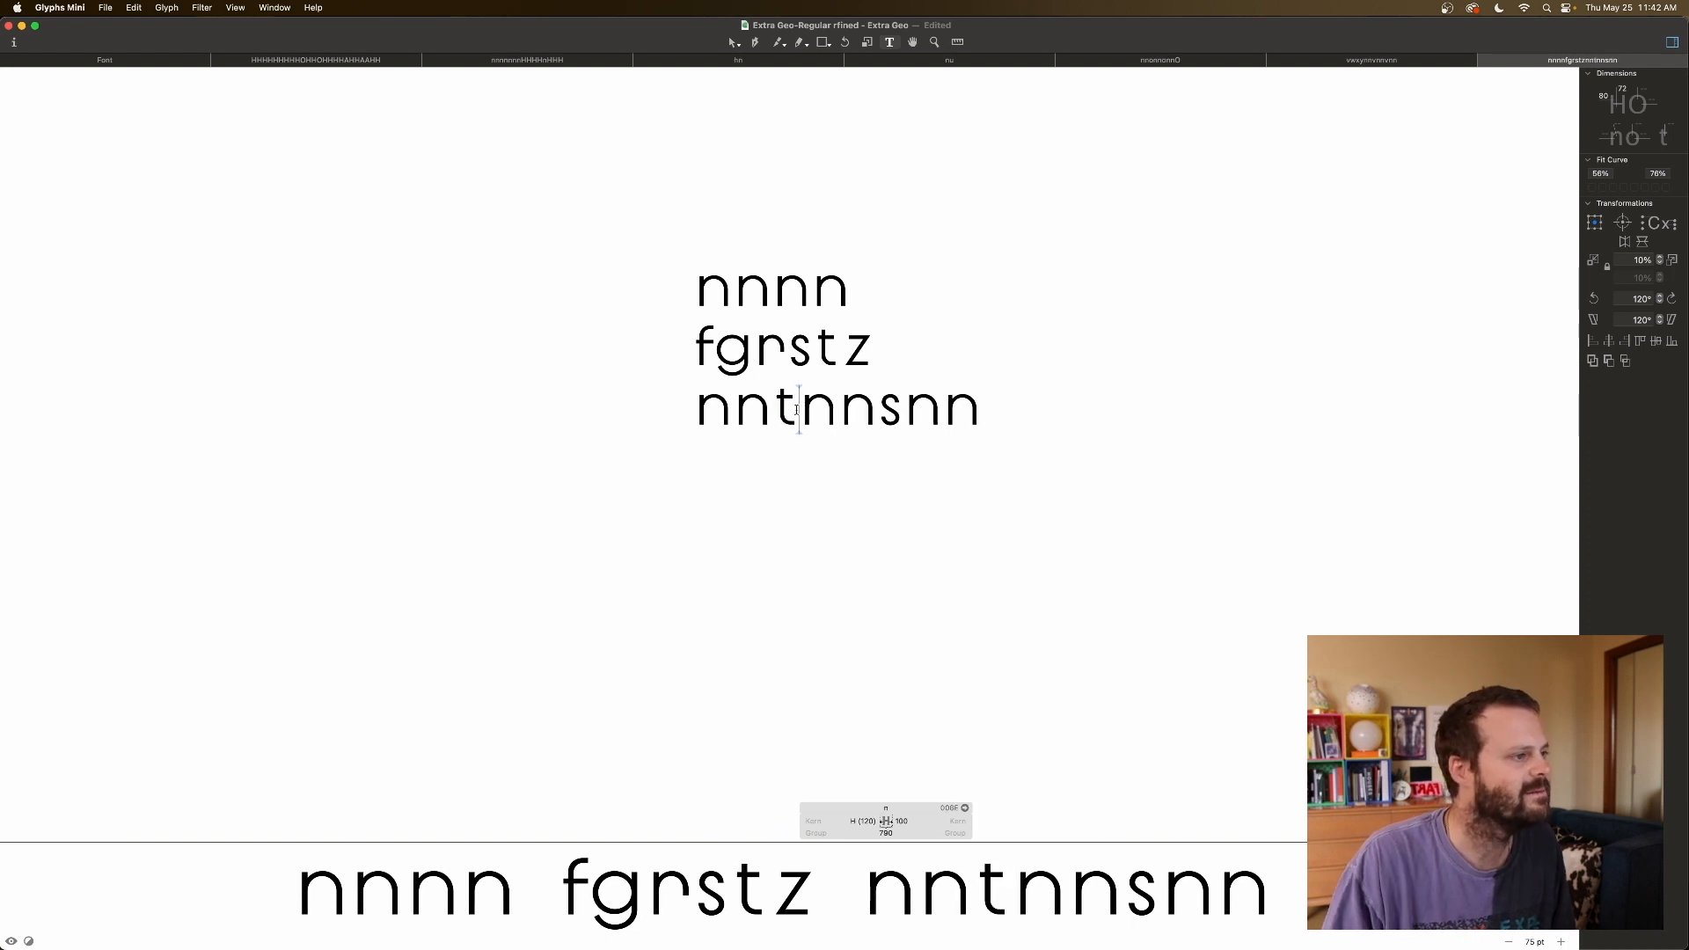
left_click(777, 418)
double_click(840, 820)
type("50")
key("Return")
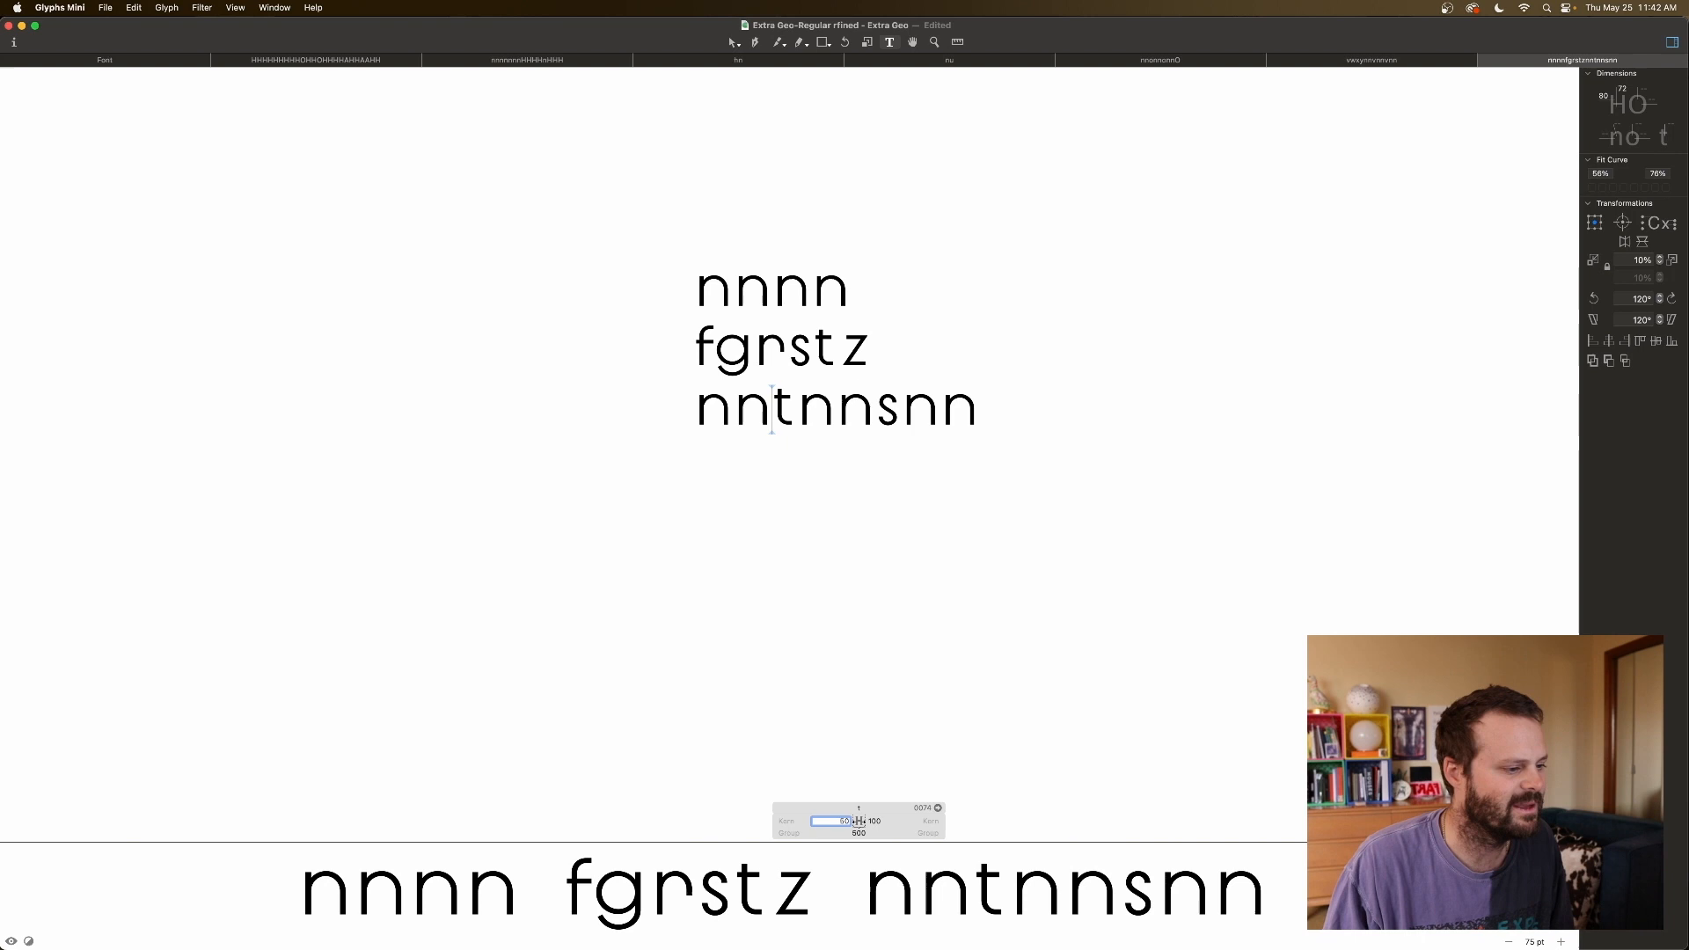
type("30")
key("Return")
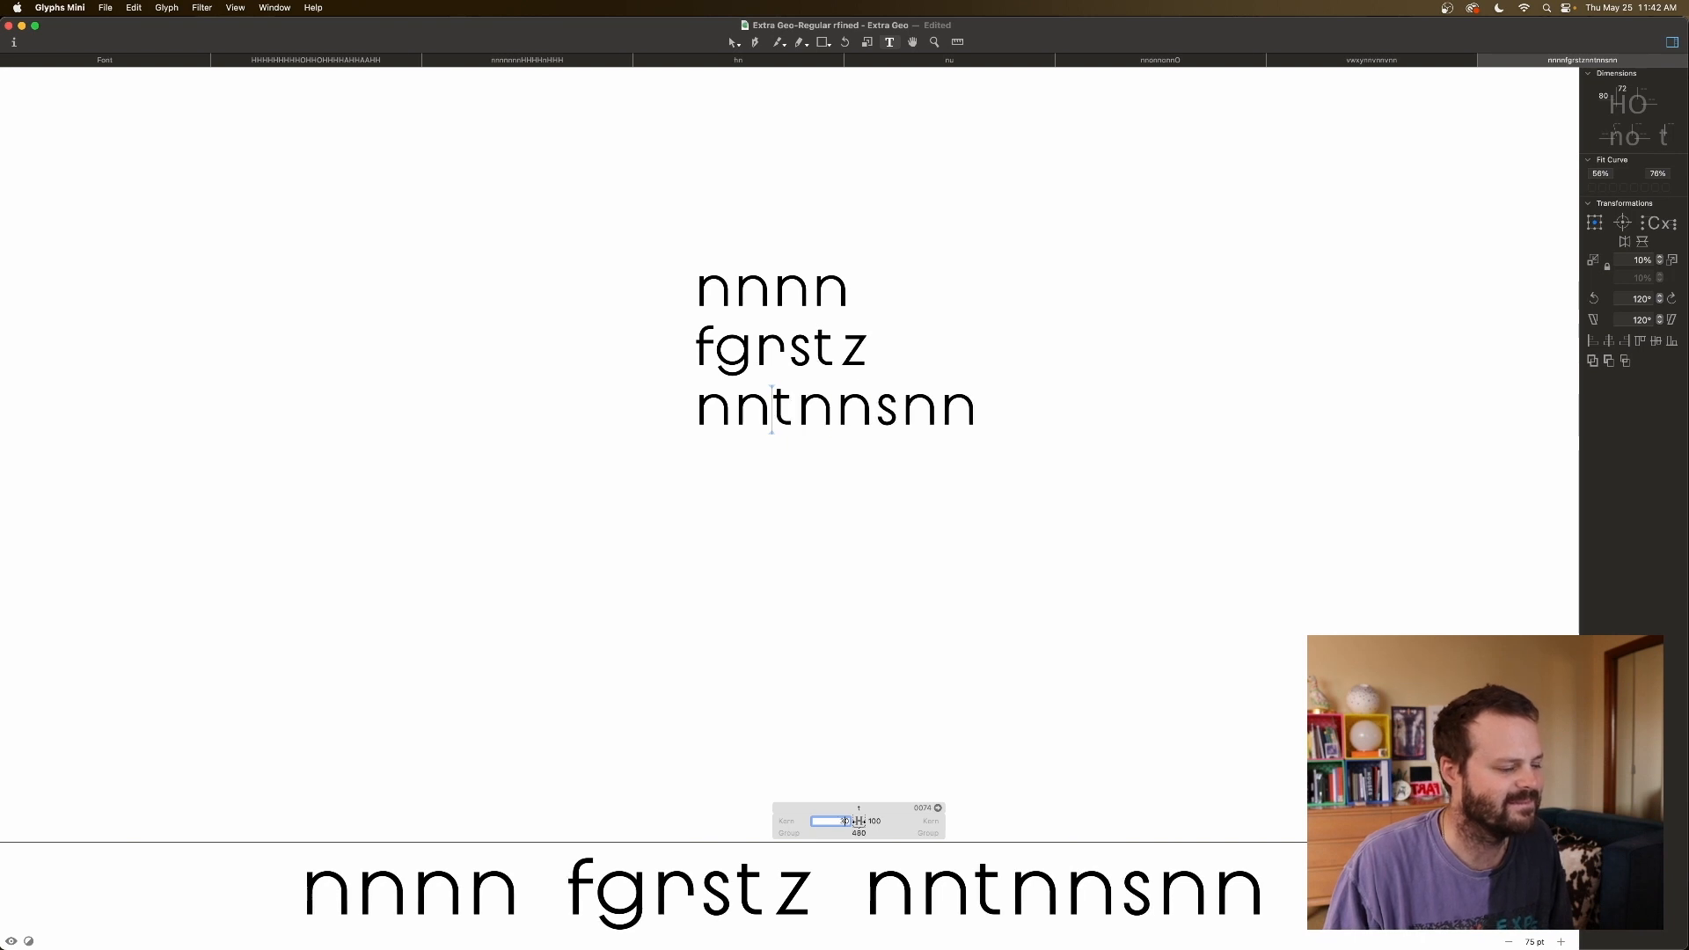
type("40")
key("Return")
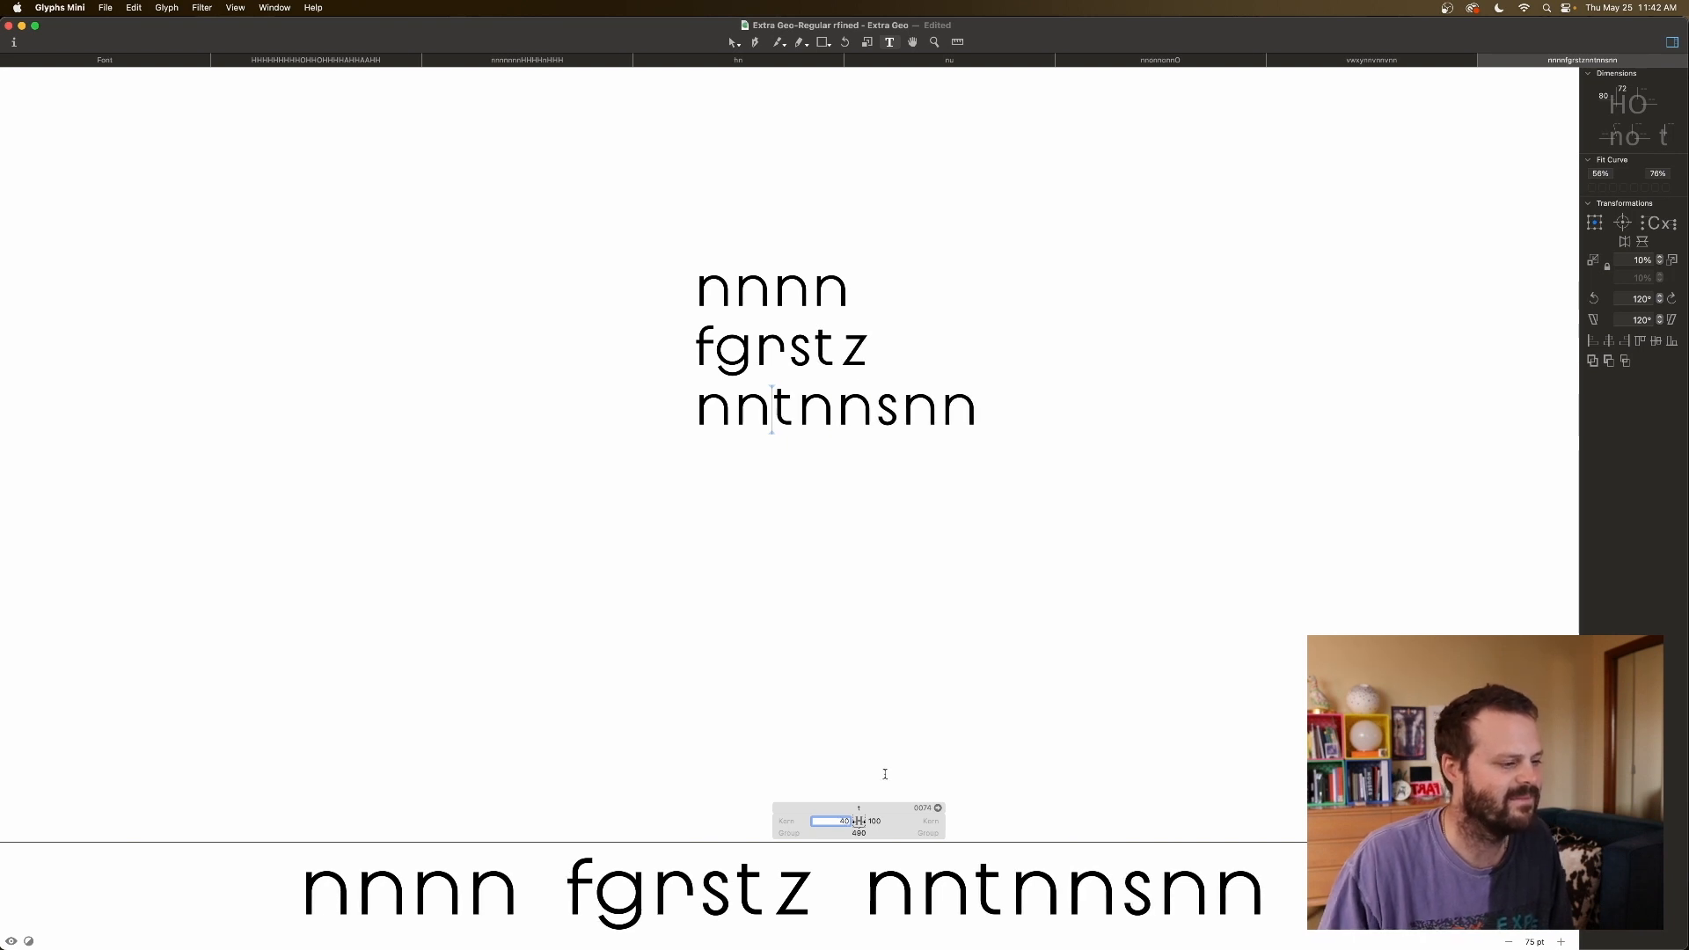
key("Tab")
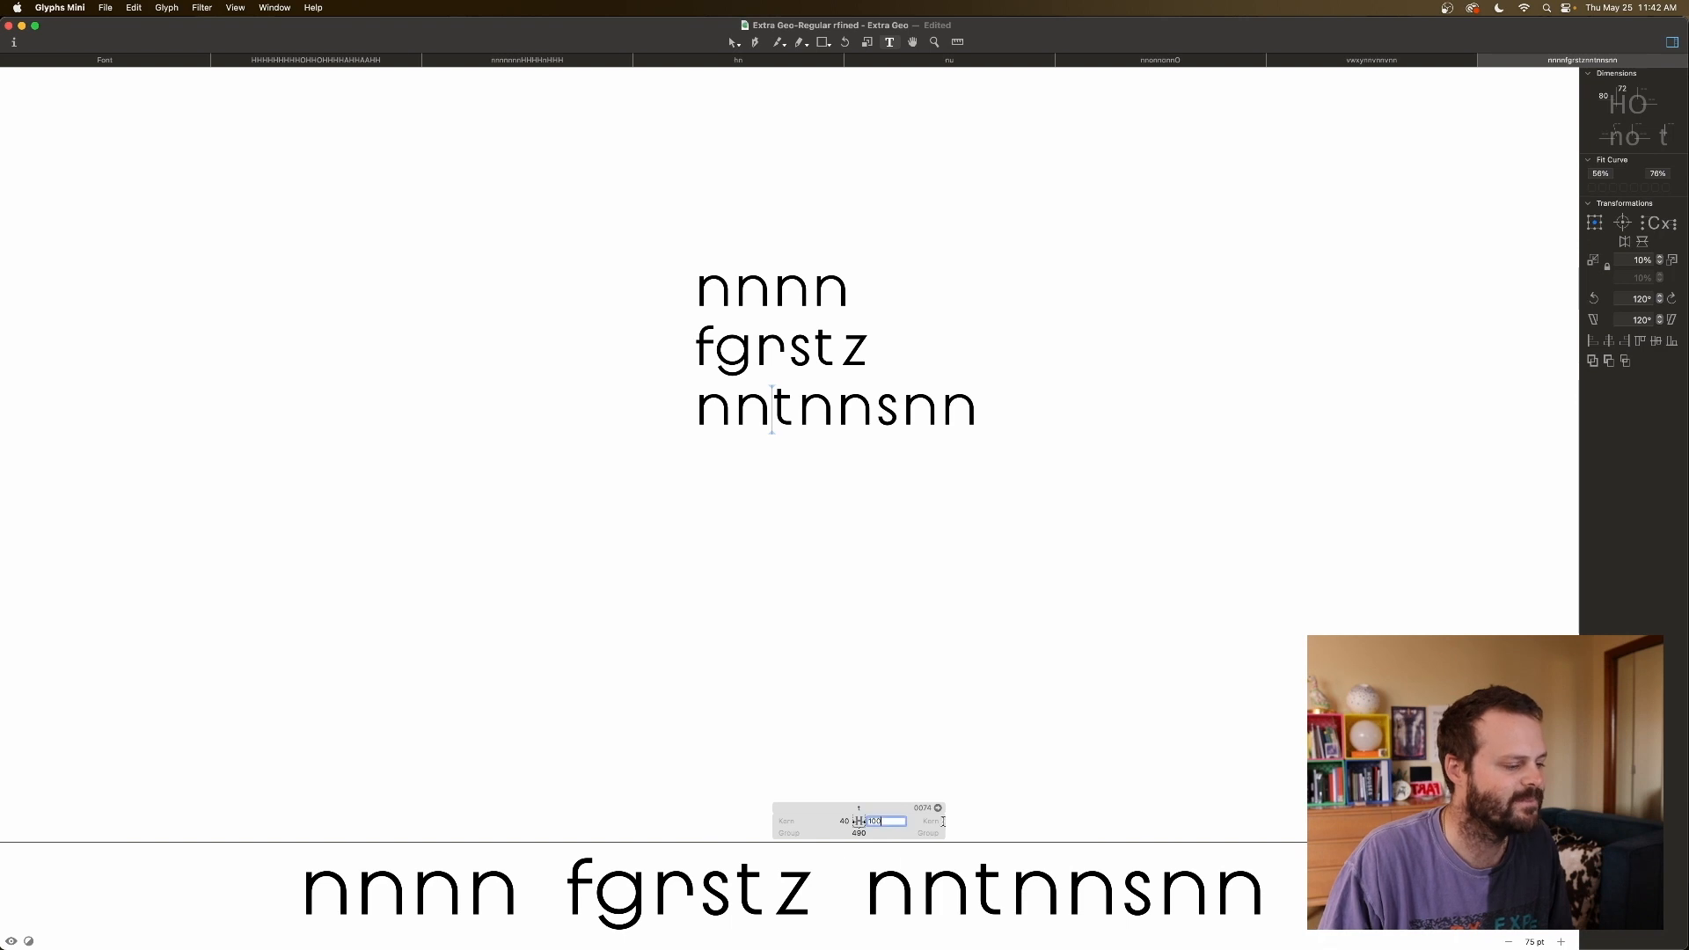
type("70")
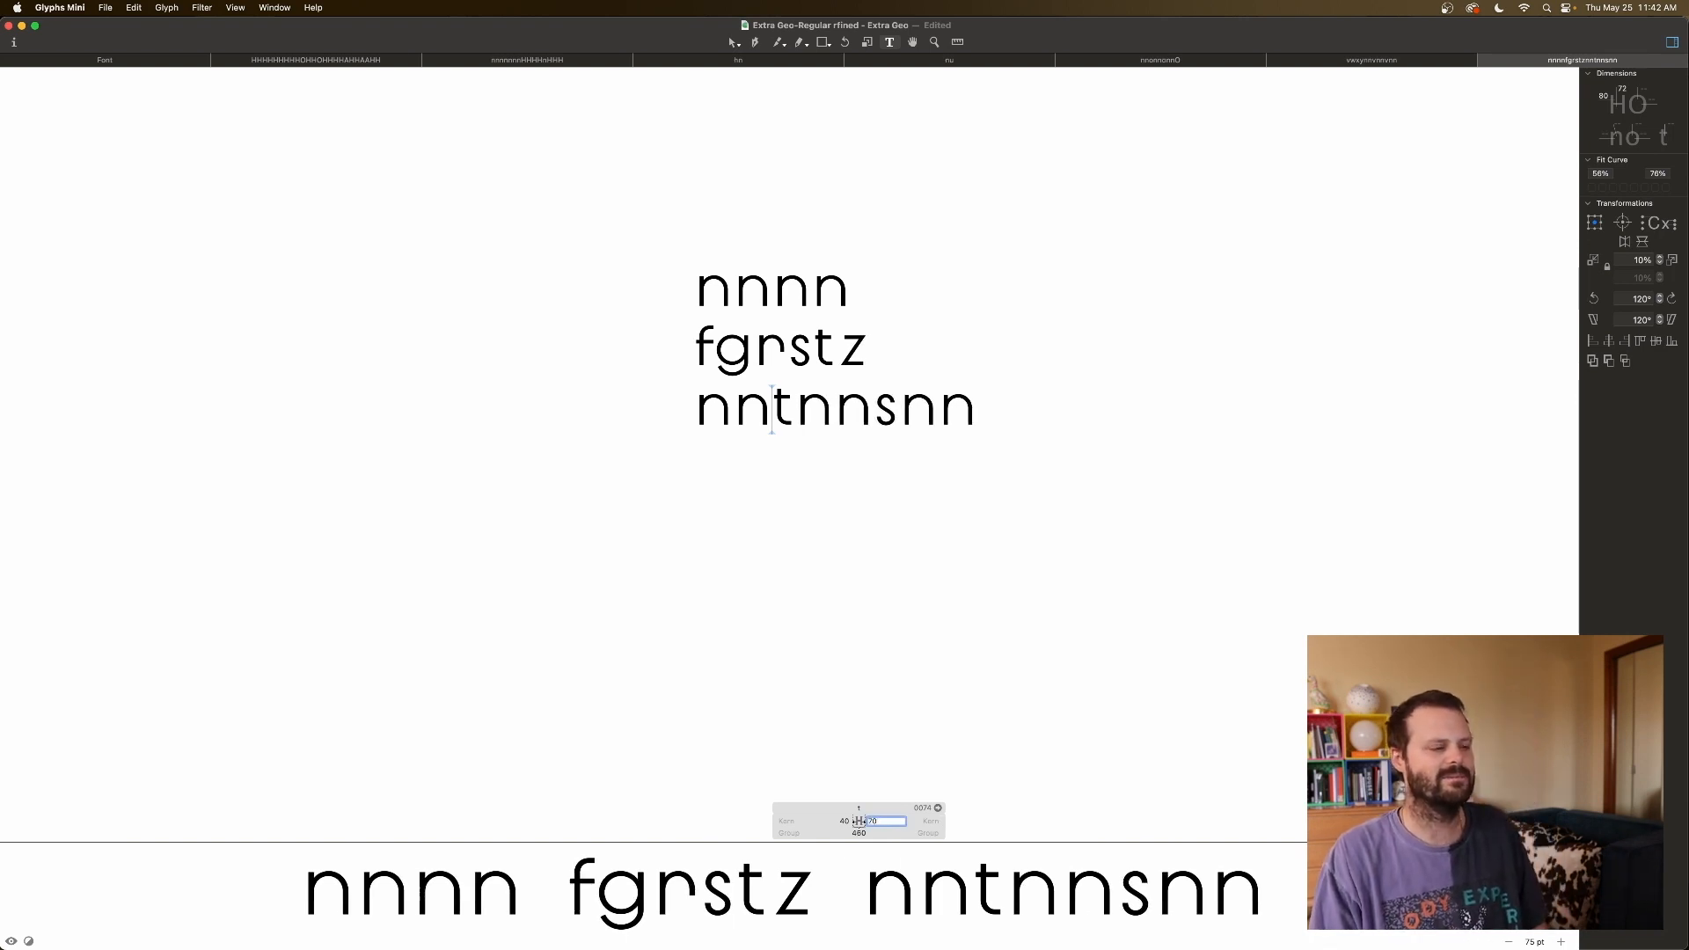
Replace the remaining s with t and set t's right sidebearing to 65.
left_click(902, 438)
key("BackSpace")
type("t")
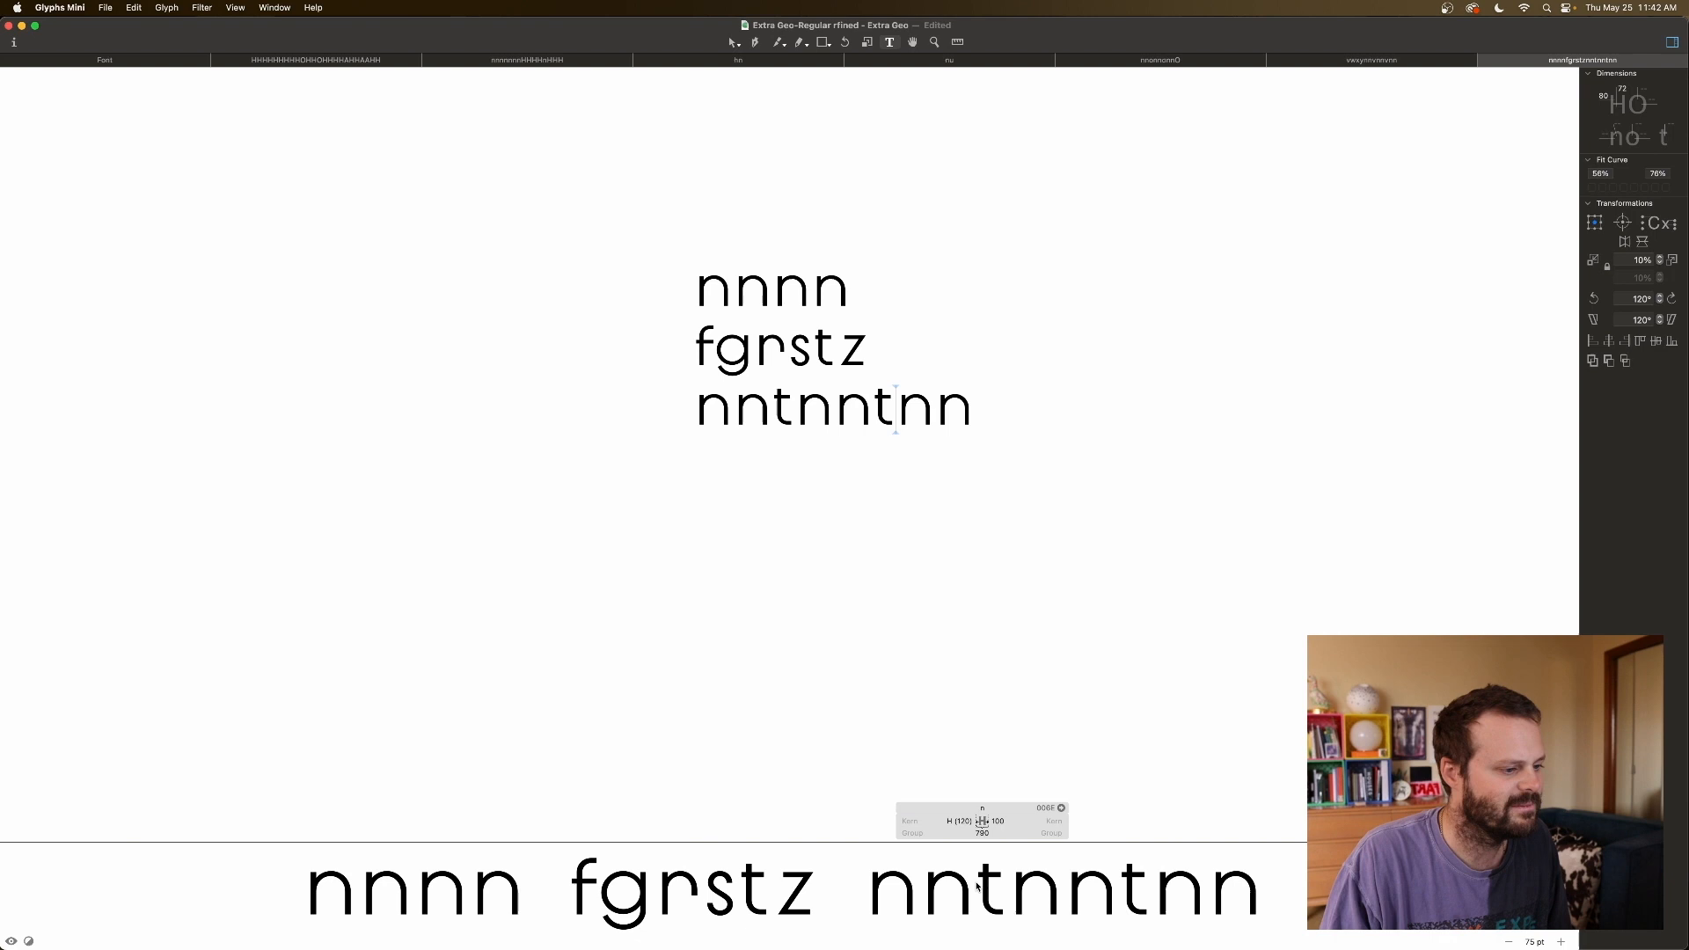
left_click(775, 411)
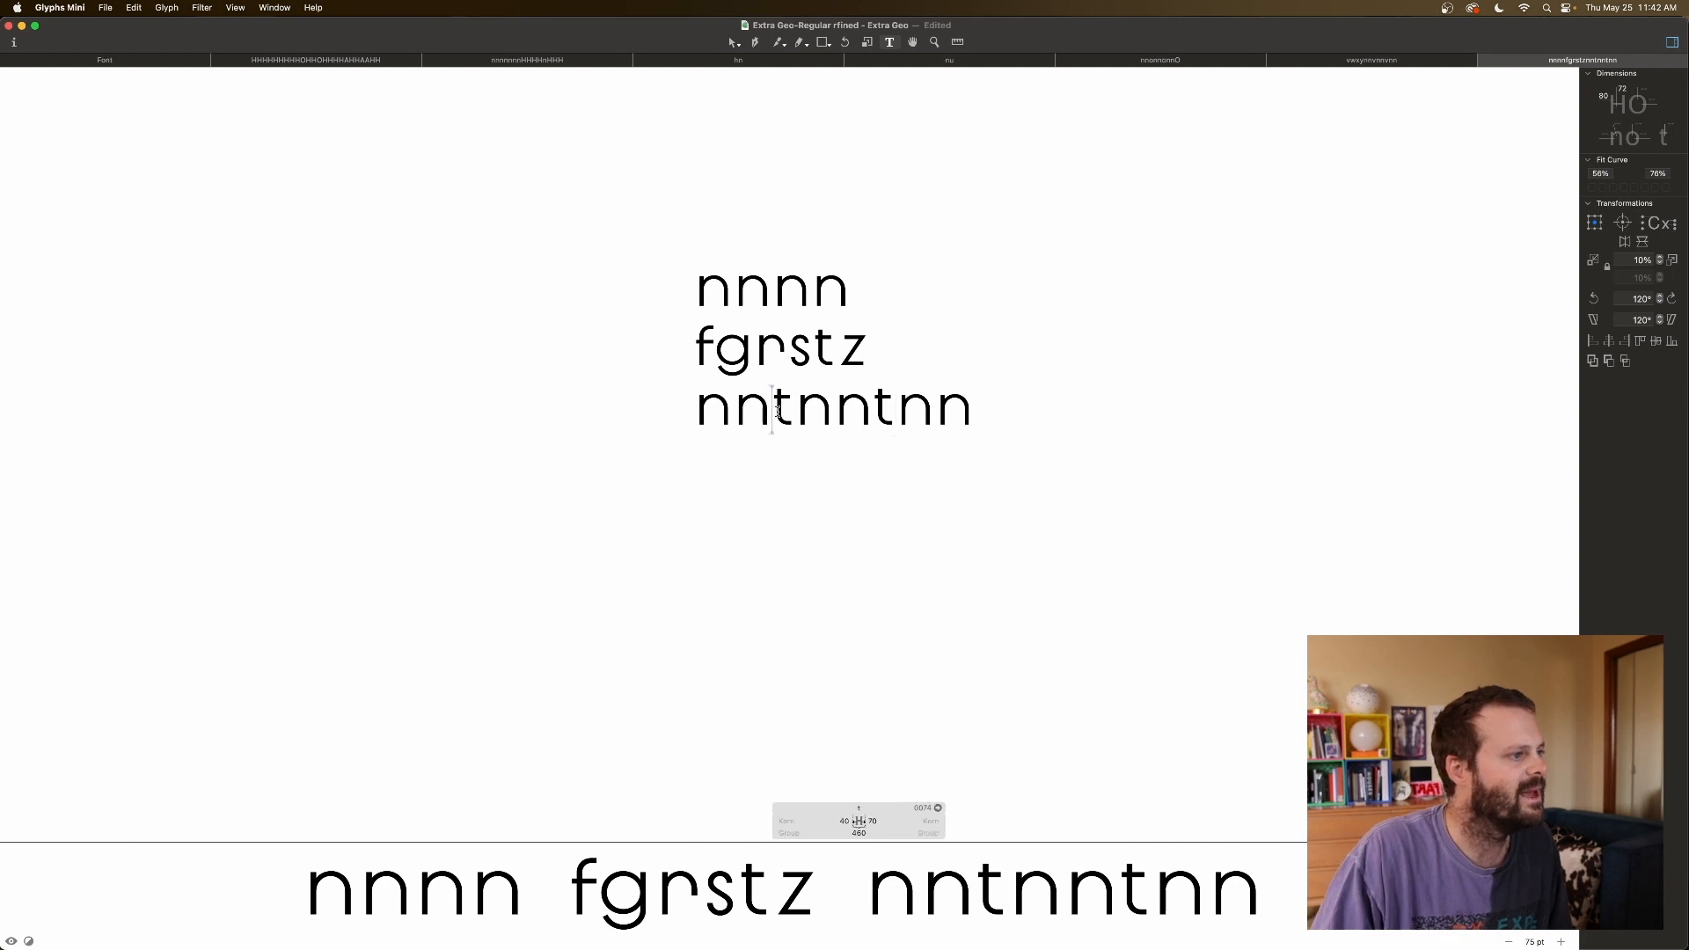
left_click(872, 820)
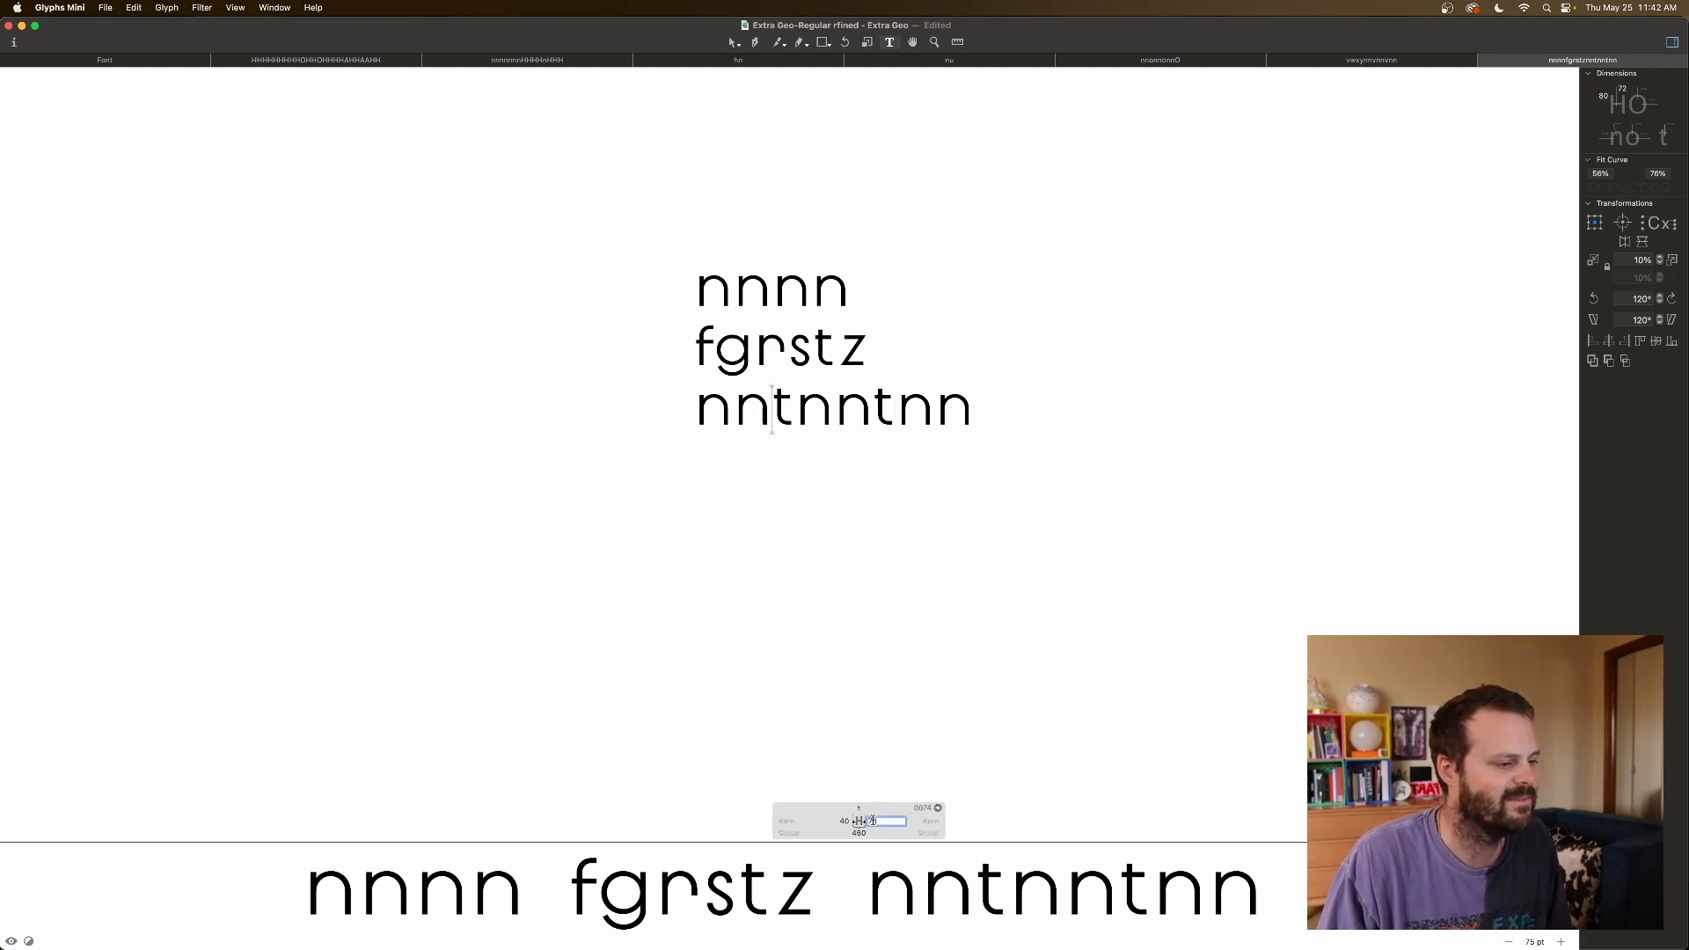
key("shift+Down")
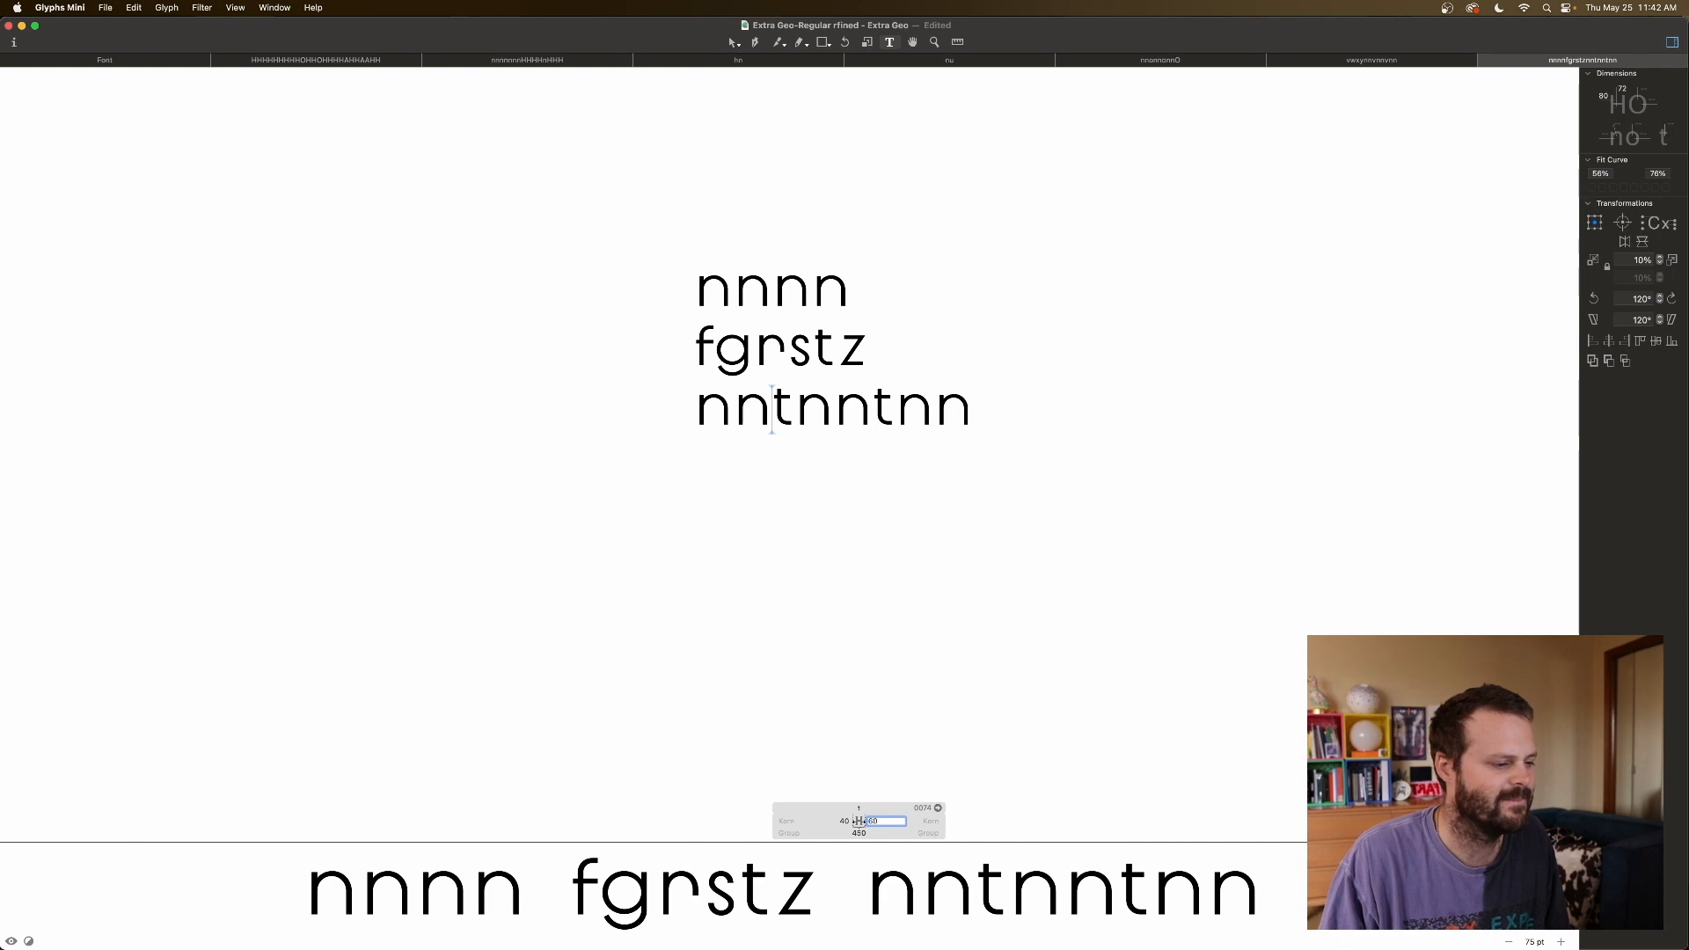
key("Up")
key("Up")
key("Up")
key("Up")
key("Up")
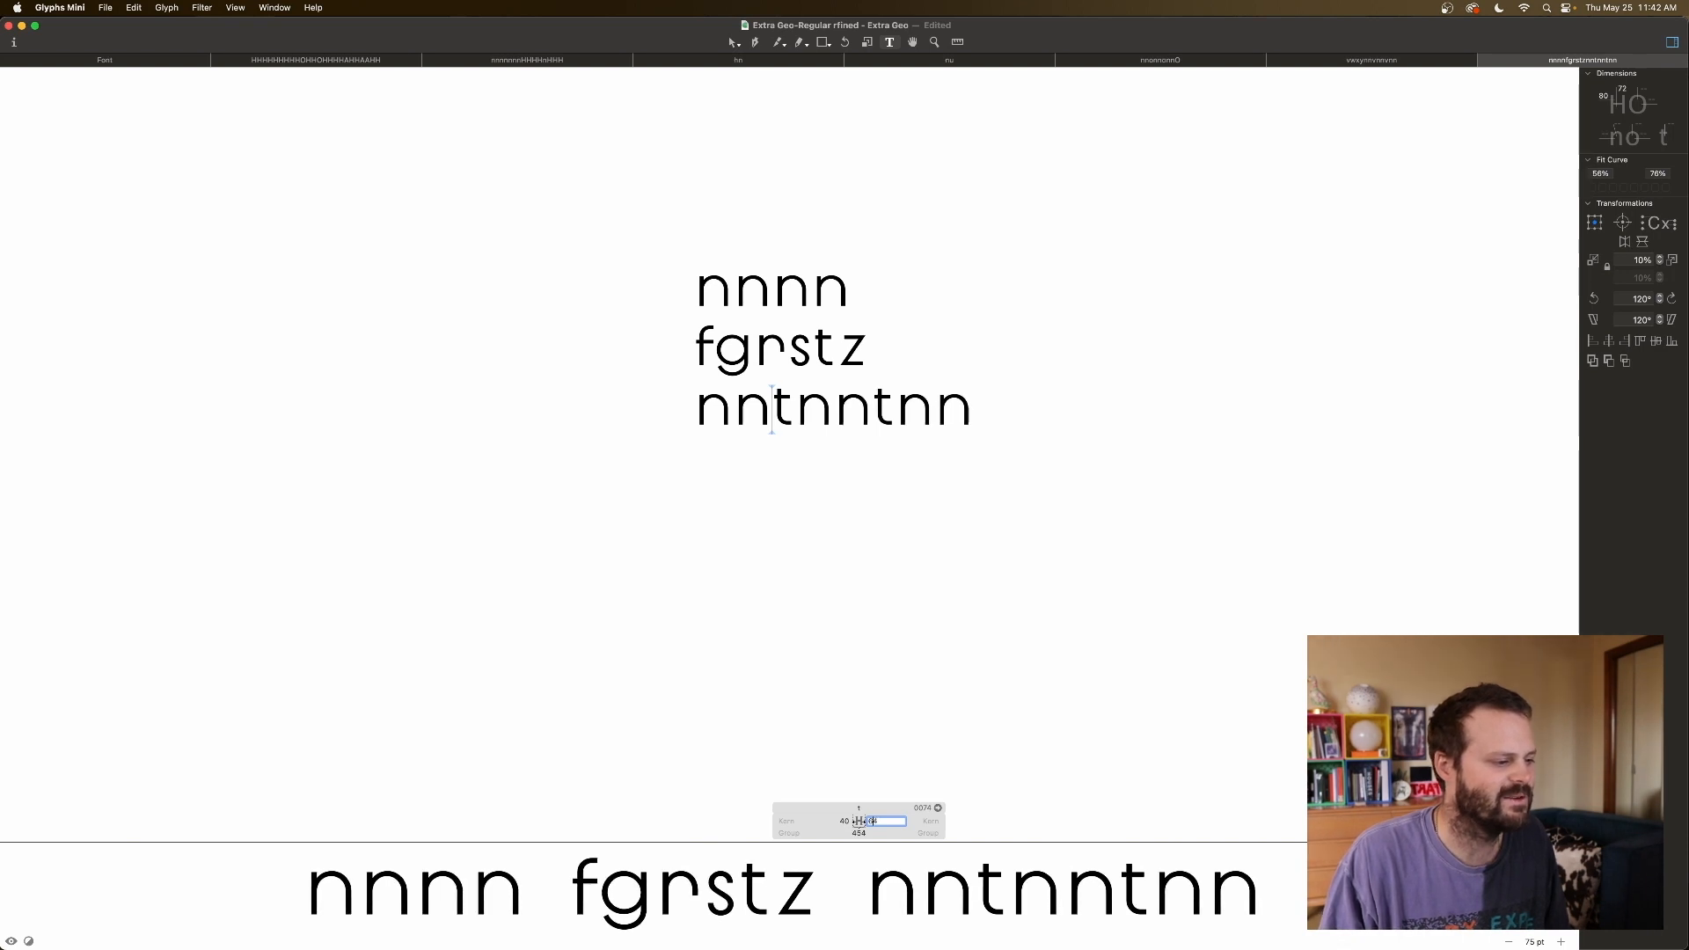
Replace both t's with z, making the test line nnznnznn.
left_click(796, 414)
key("BackSpace")
type("z")
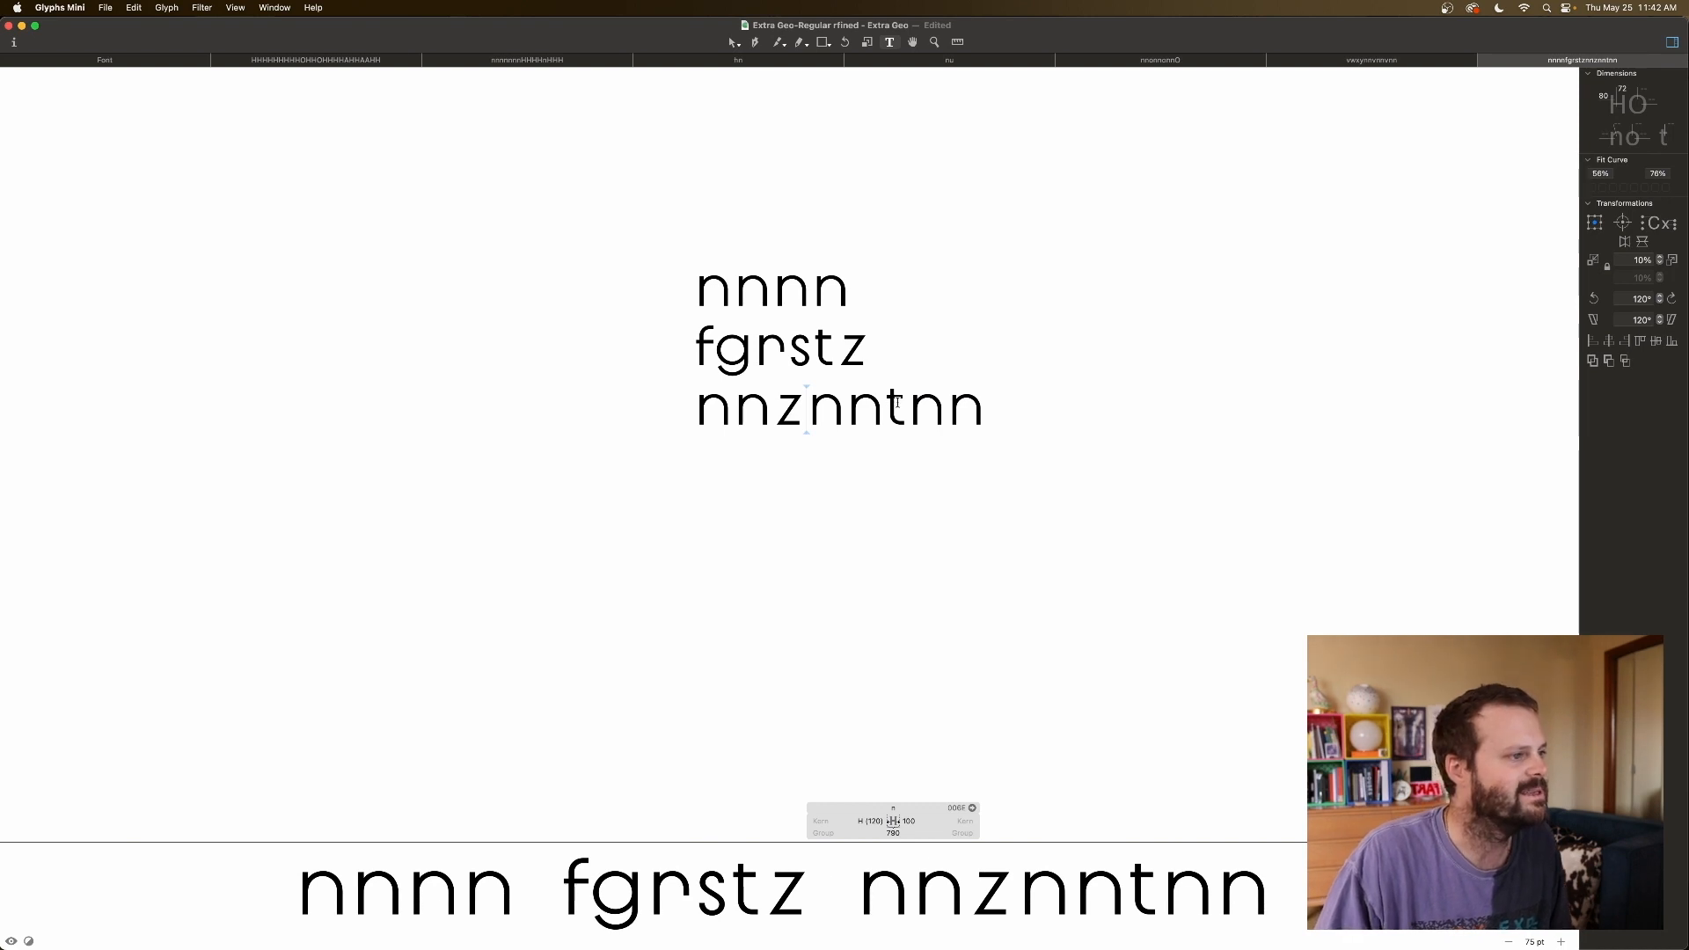
left_click(904, 406)
key("BackSpace")
type("z")
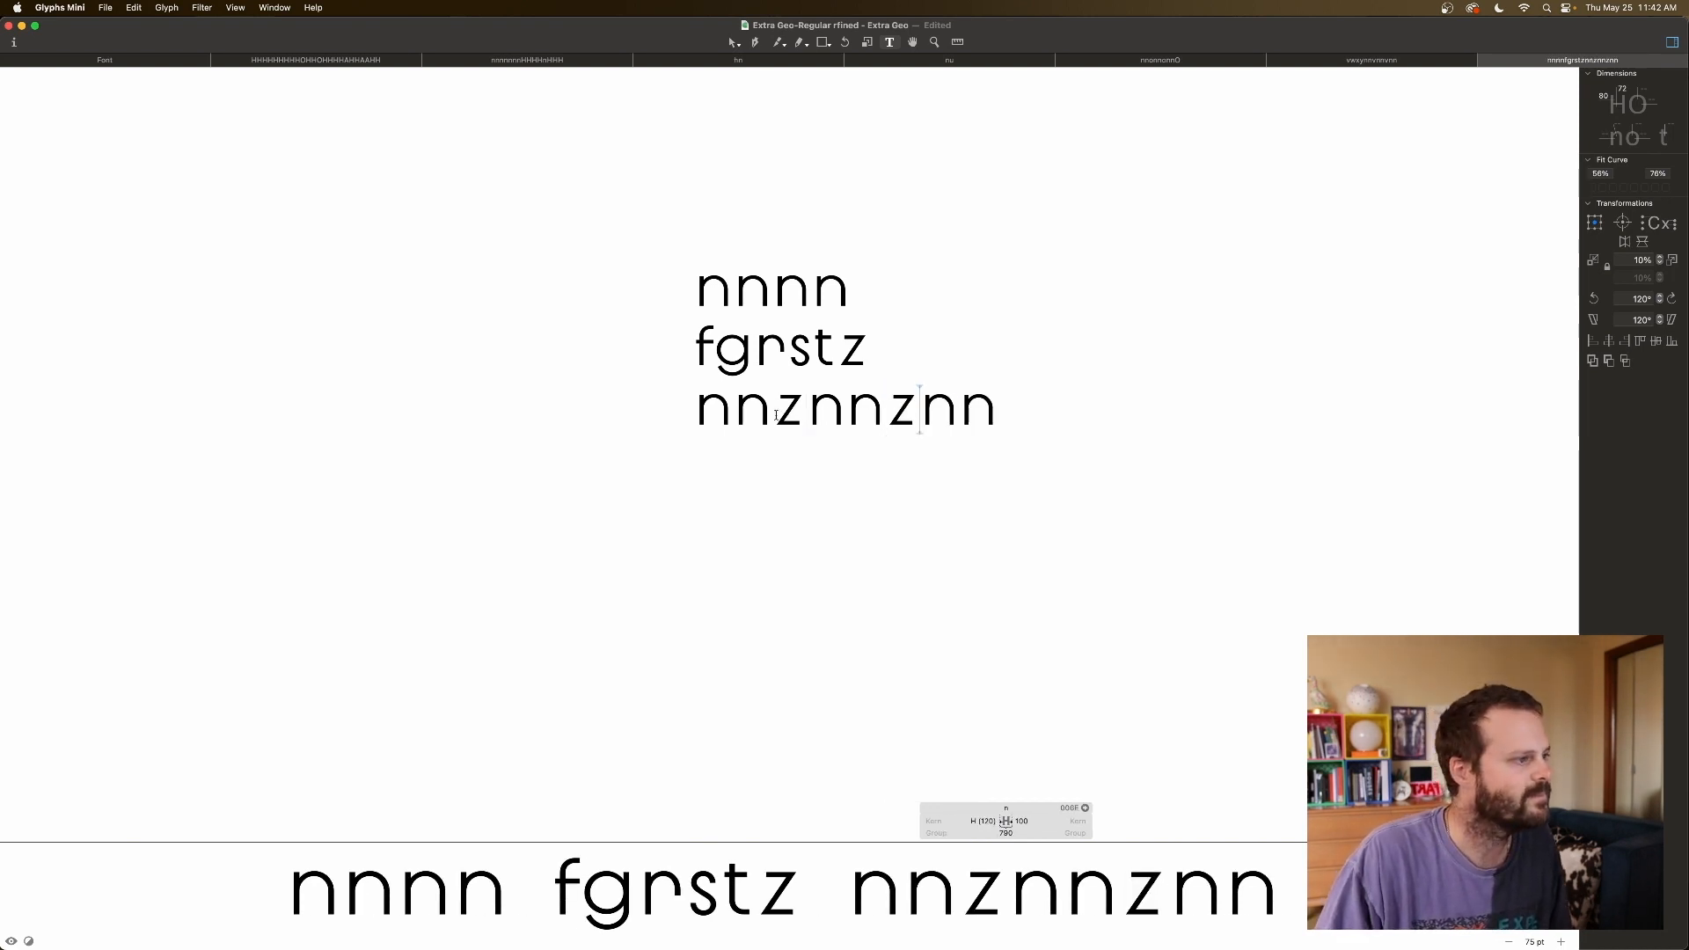
Try z sidebearings, left 60 then 50, and right 50 then 40.
left_click(776, 415)
left_click(845, 820)
type("60")
key("Return")
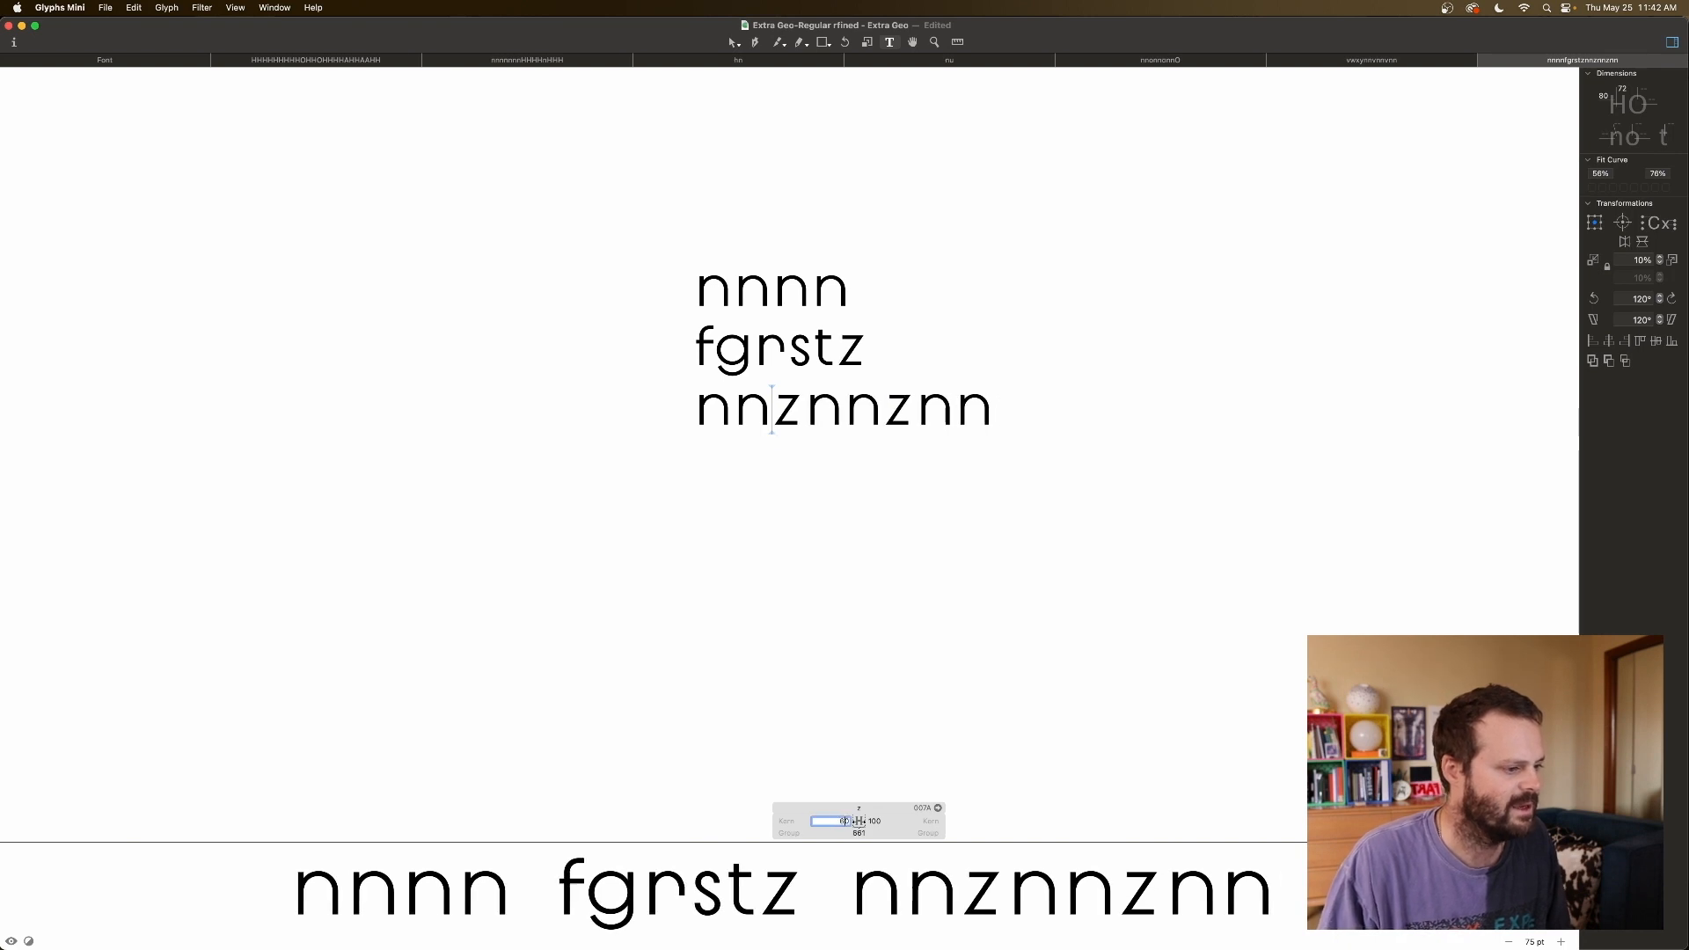
key("shift+Down")
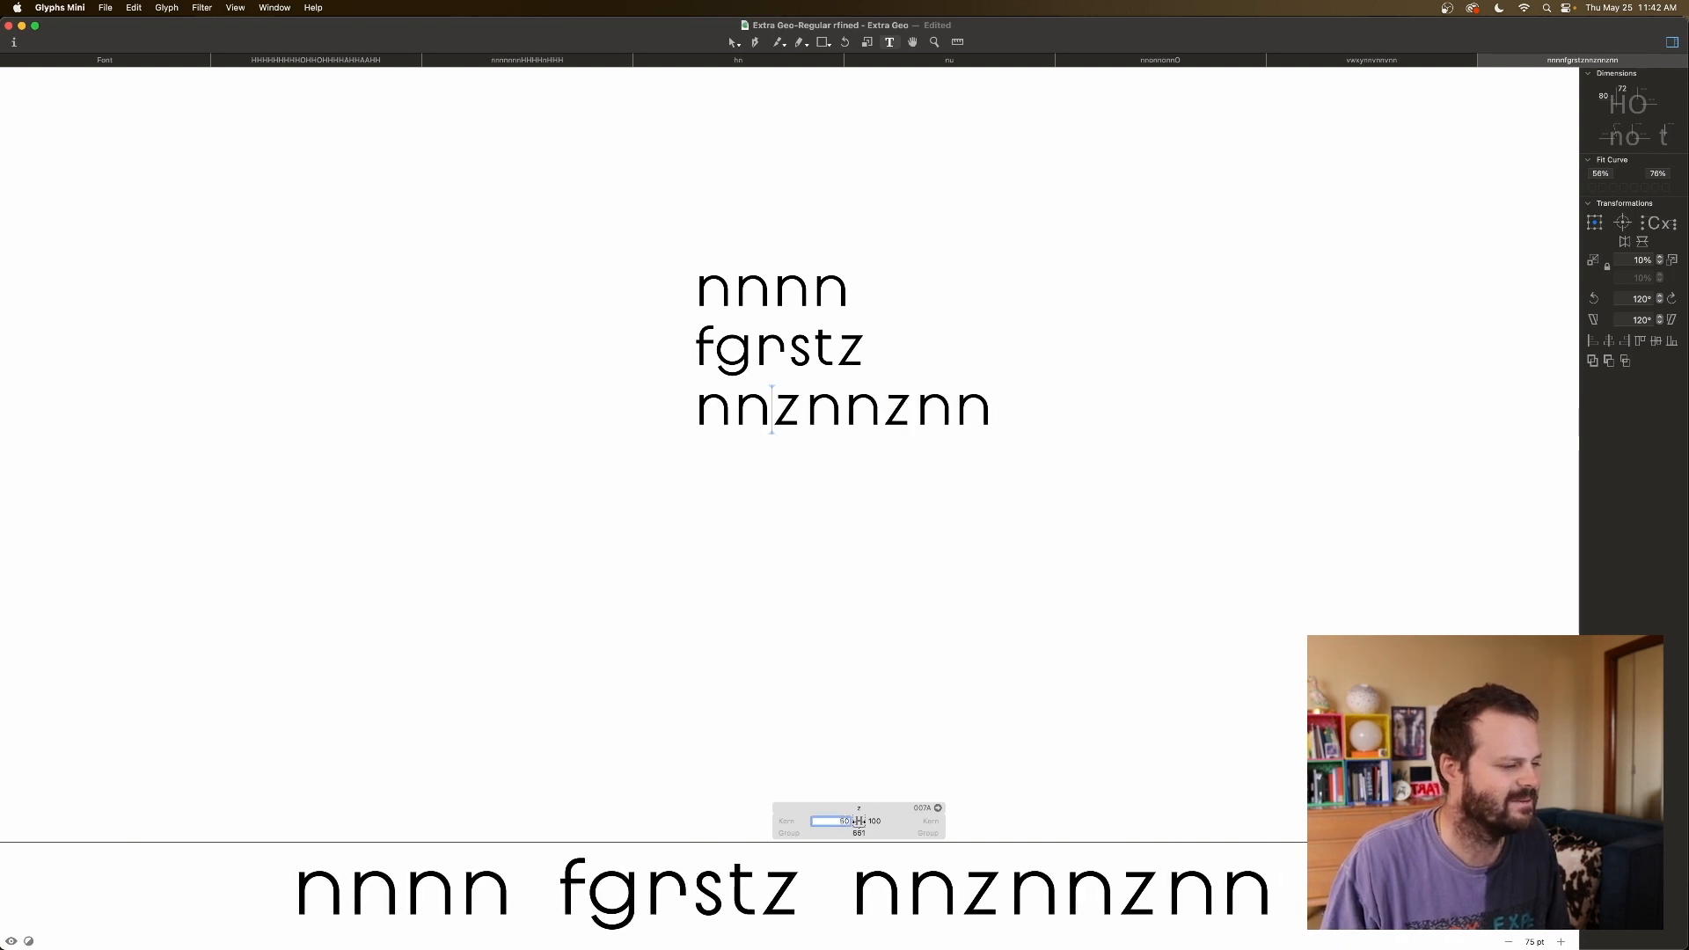
key("Tab")
type("50")
key("Return")
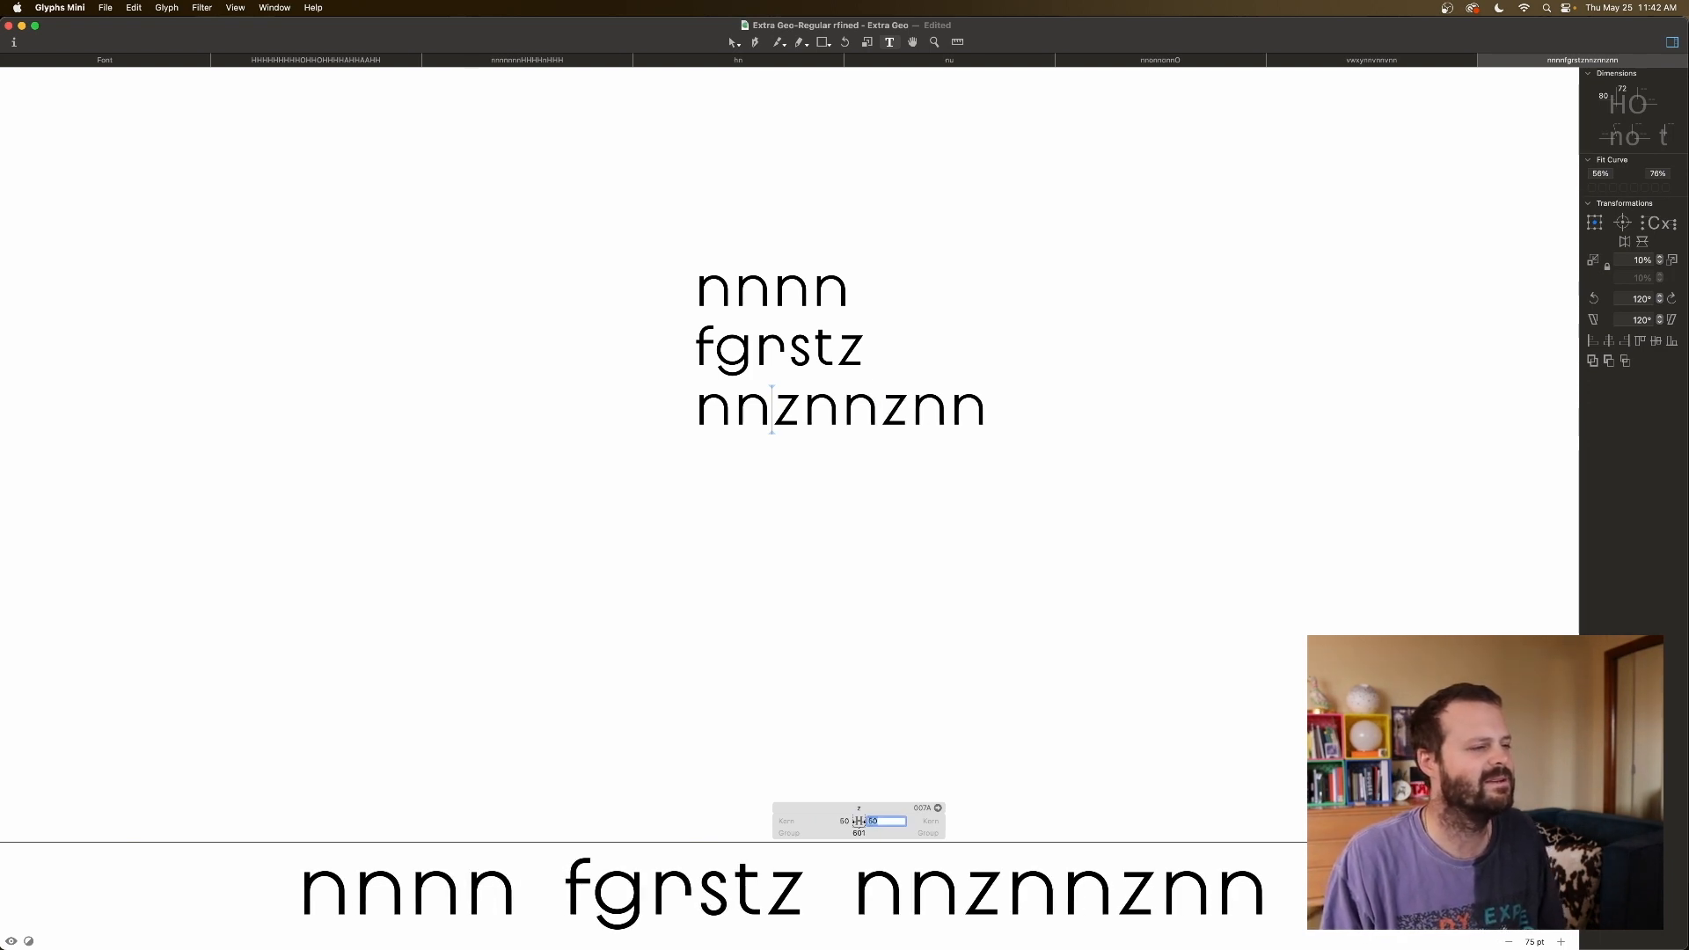
key("shift+Down")
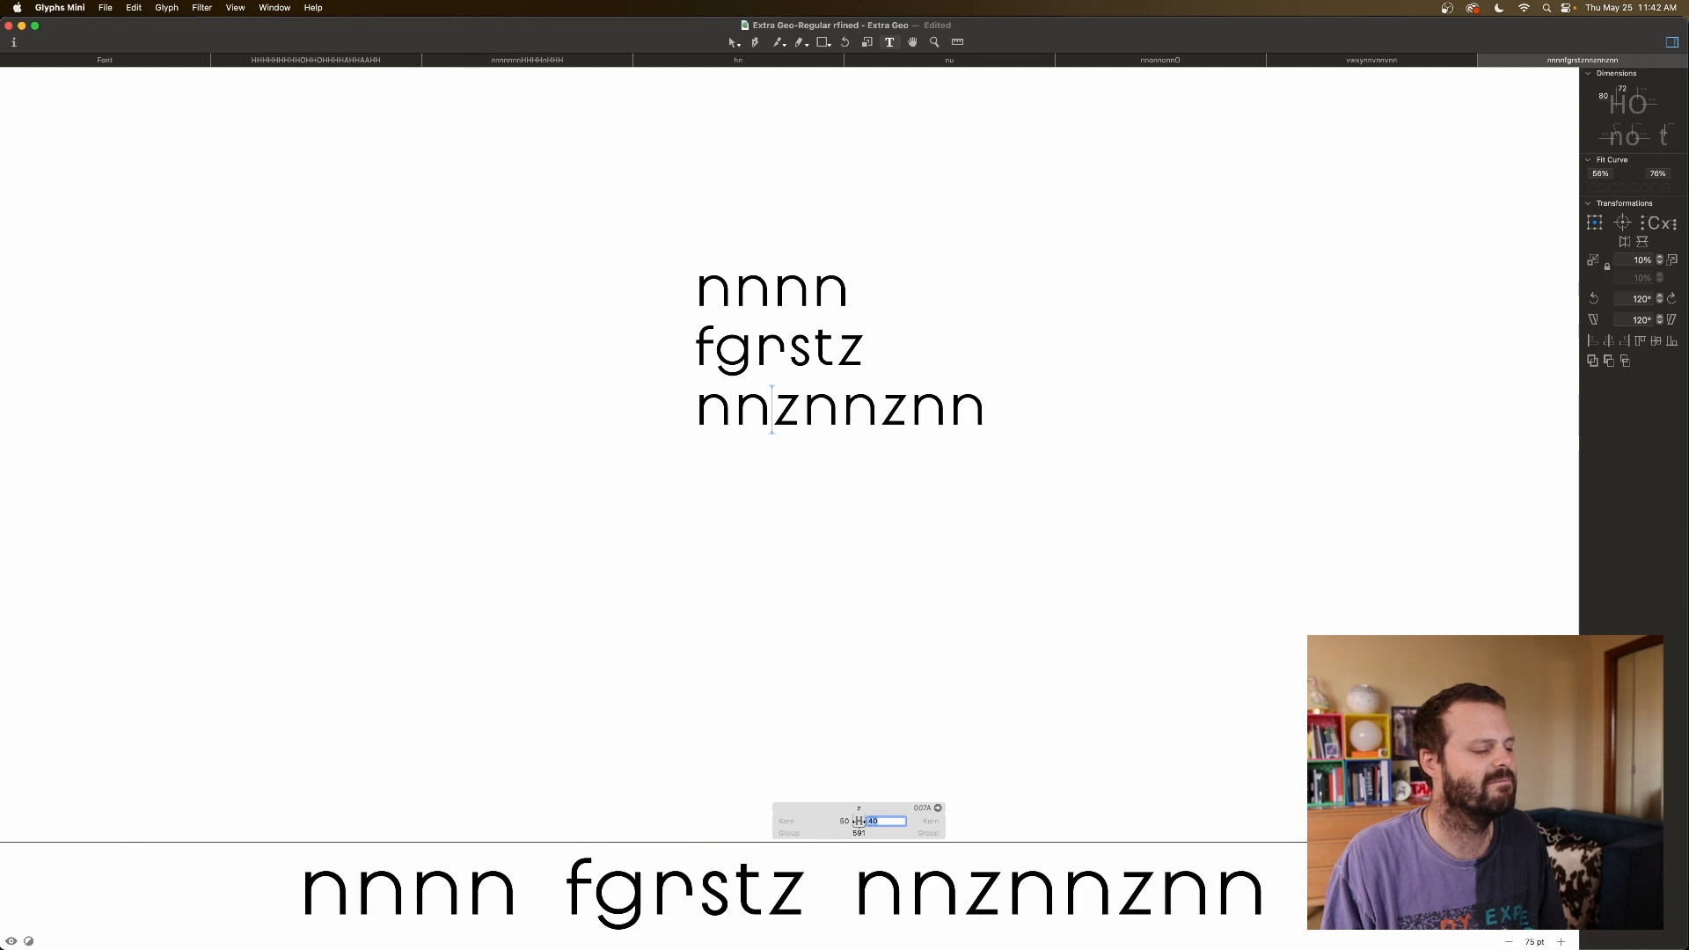
Settle both z sidebearings at 45 and close the glyph info.
key("shift+Tab")
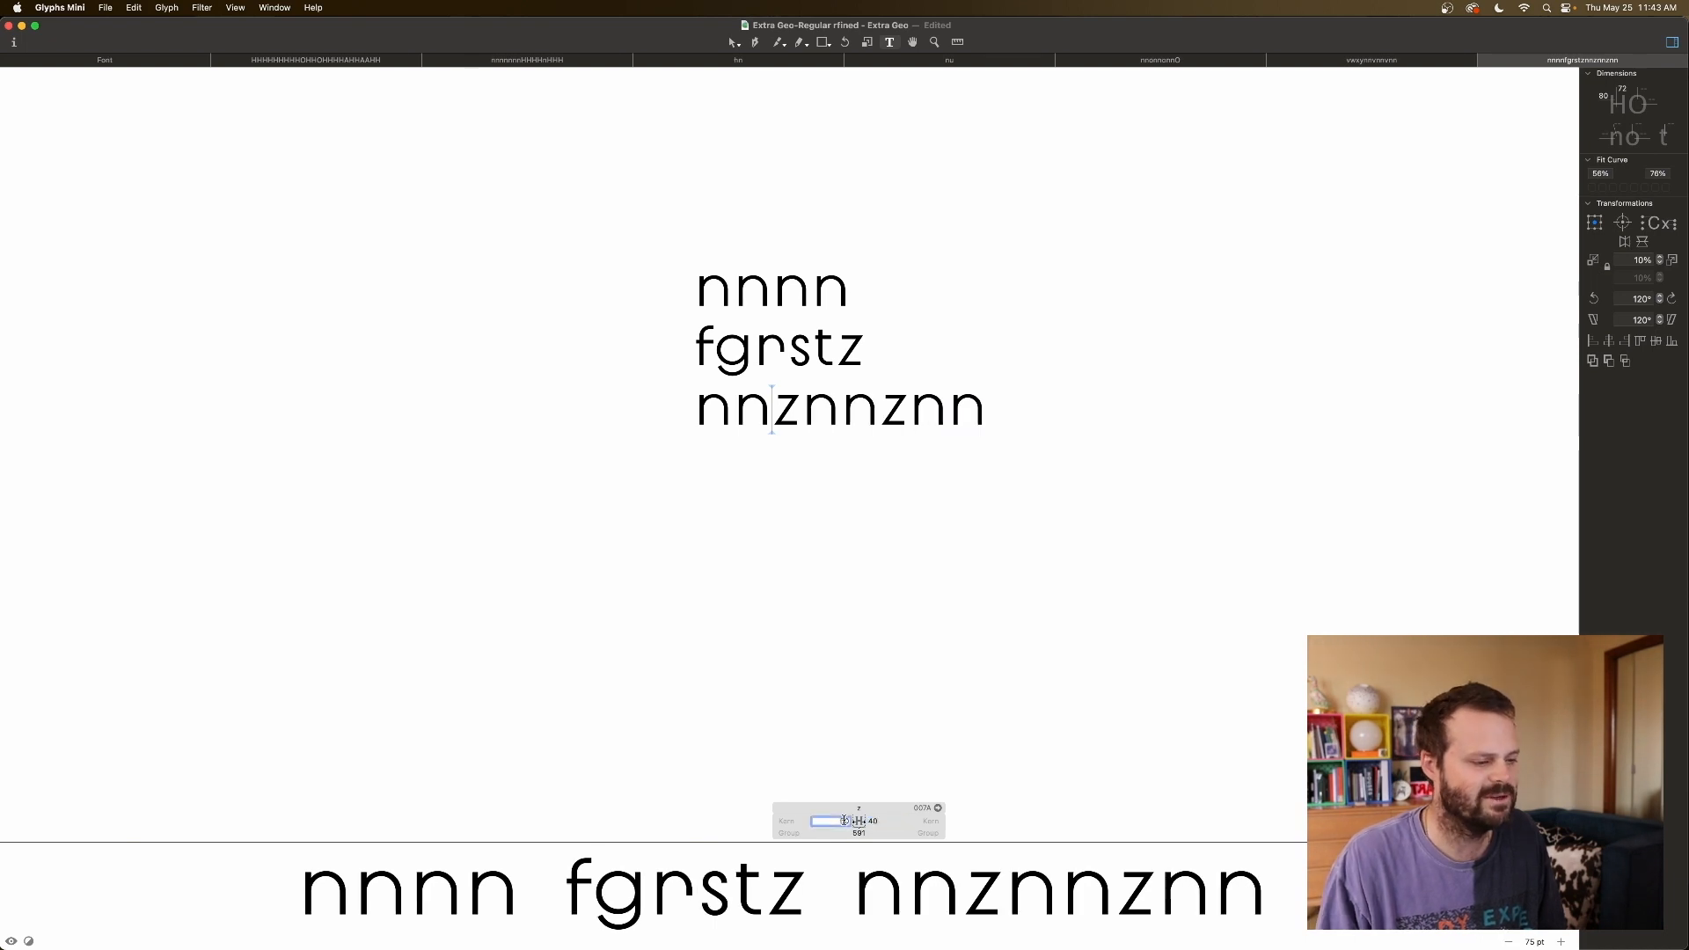
key("shift+Down")
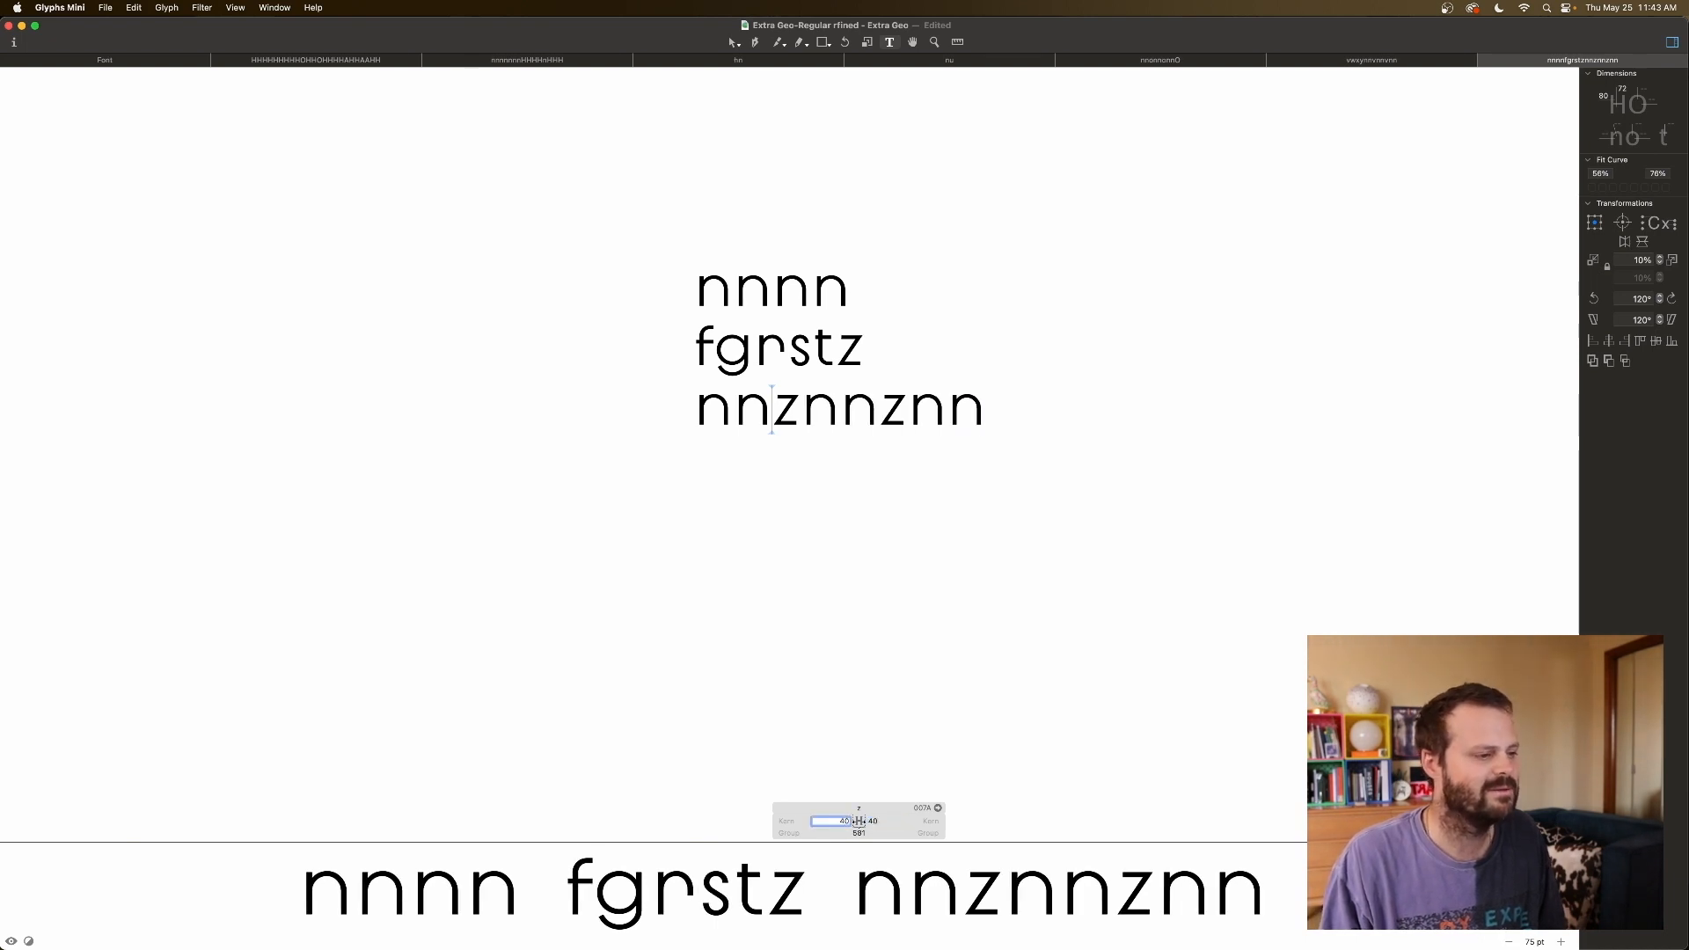
key("shift+Up")
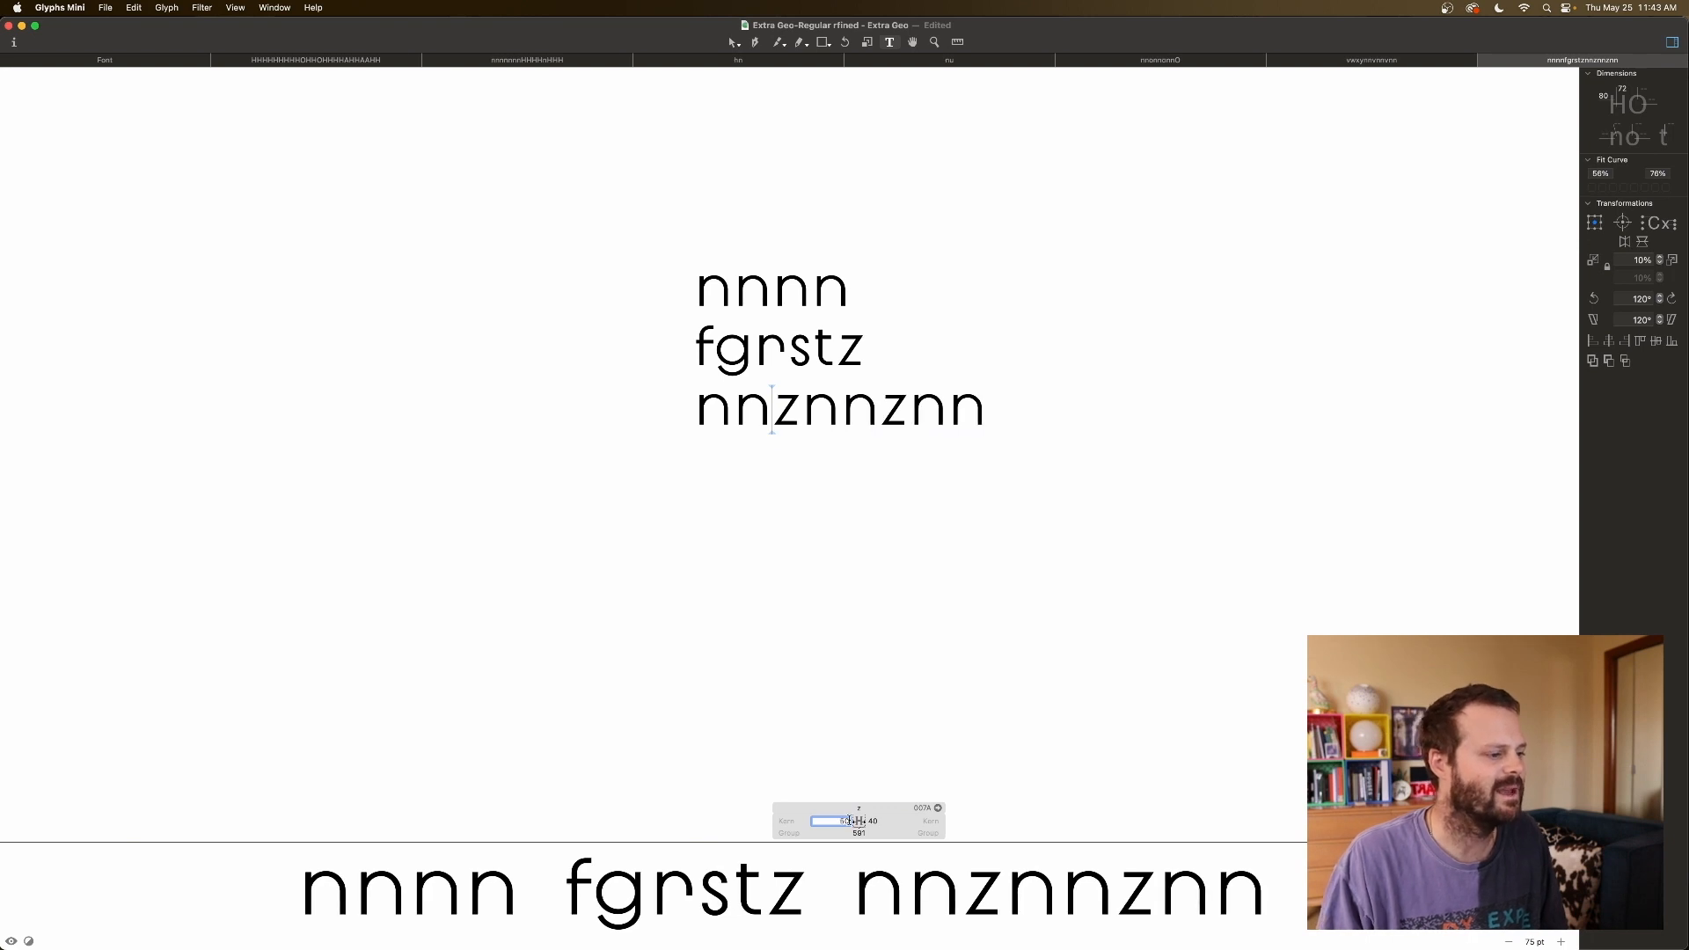
key("Down")
key("Down")
key("Down")
key("Down")
key("Down")
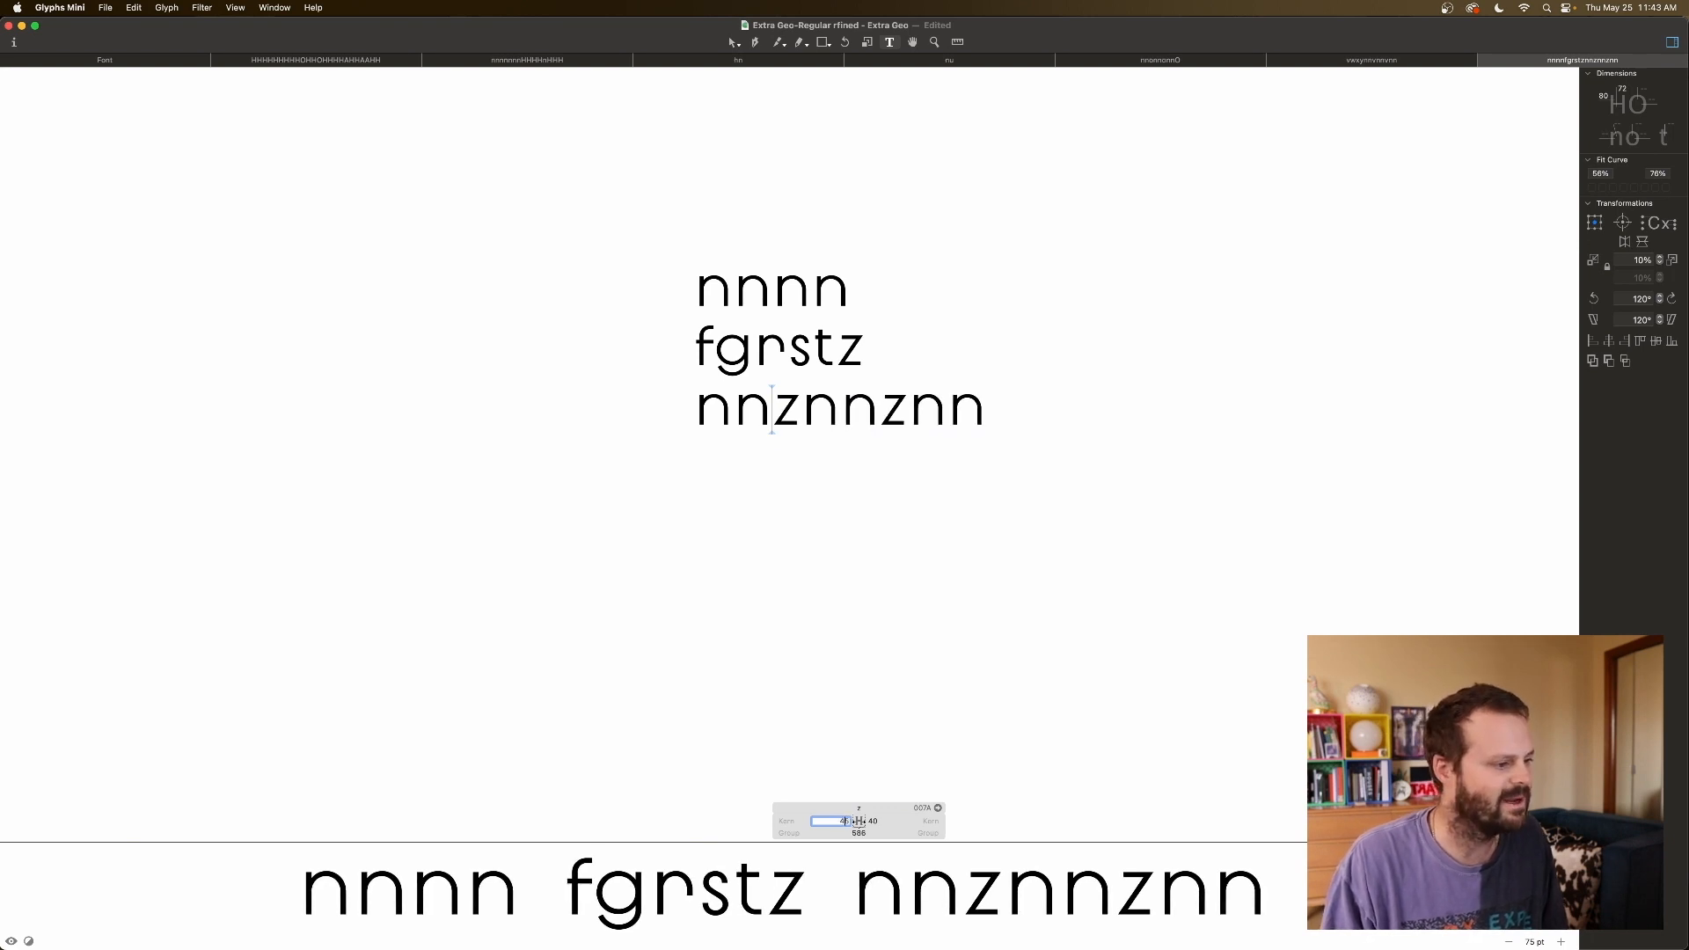
key("Tab")
key("Down")
key("Down")
key("Up")
key("Up")
key("Up")
key("Up")
key("Up")
key("Up")
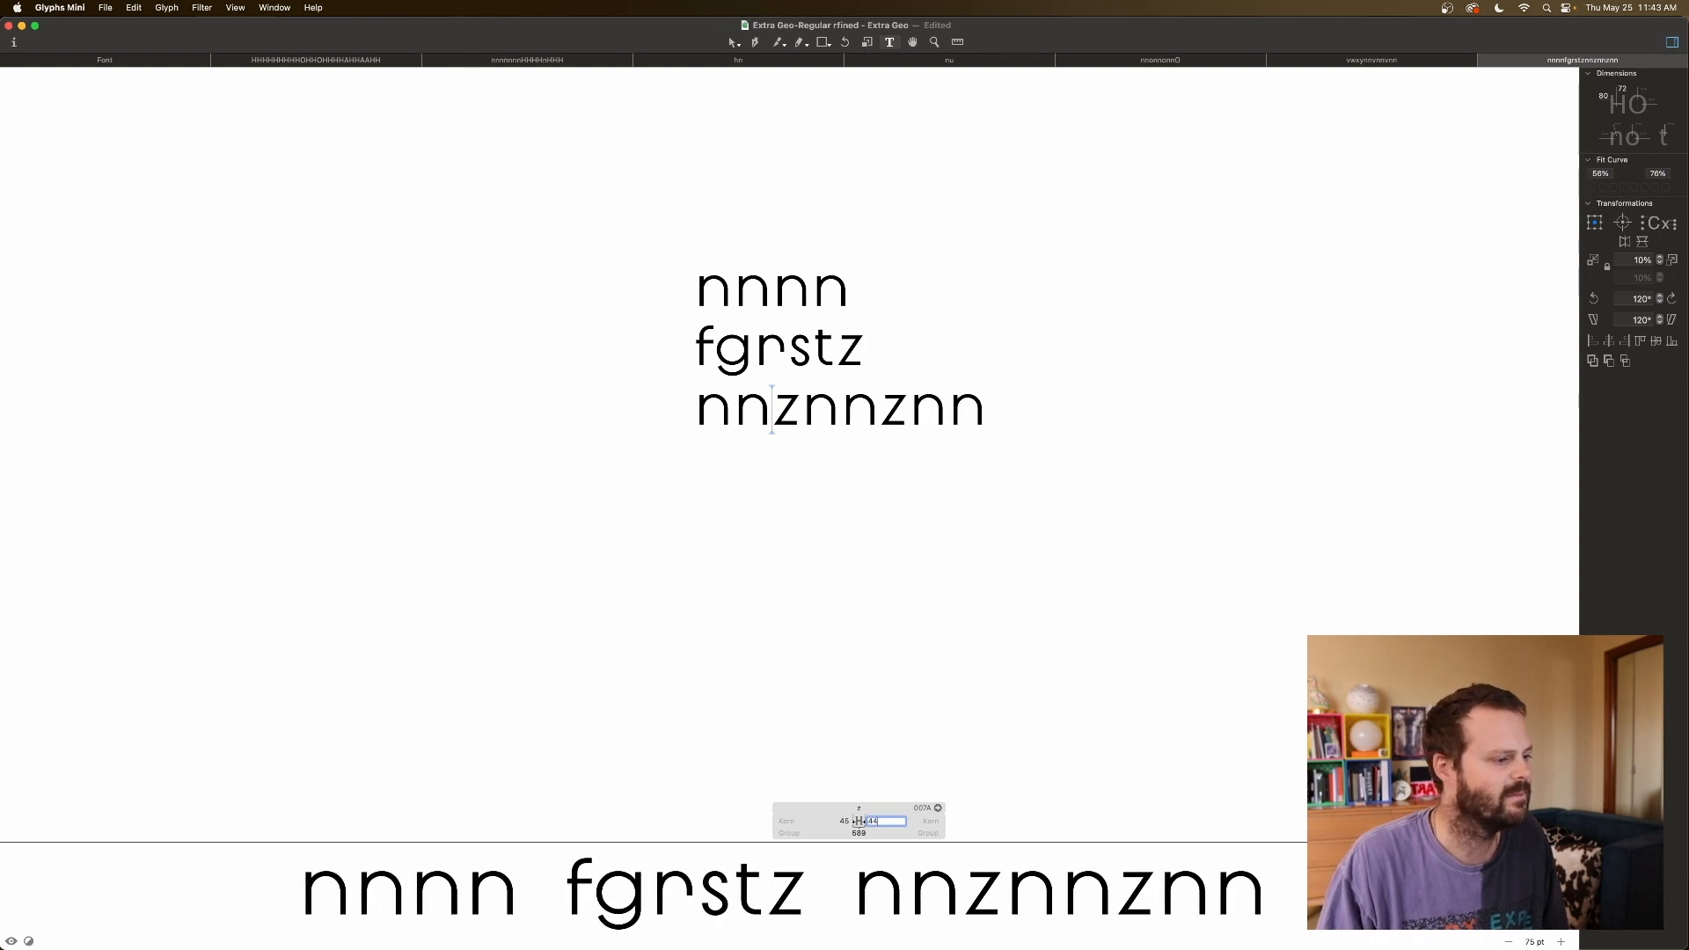
left_click(981, 772)
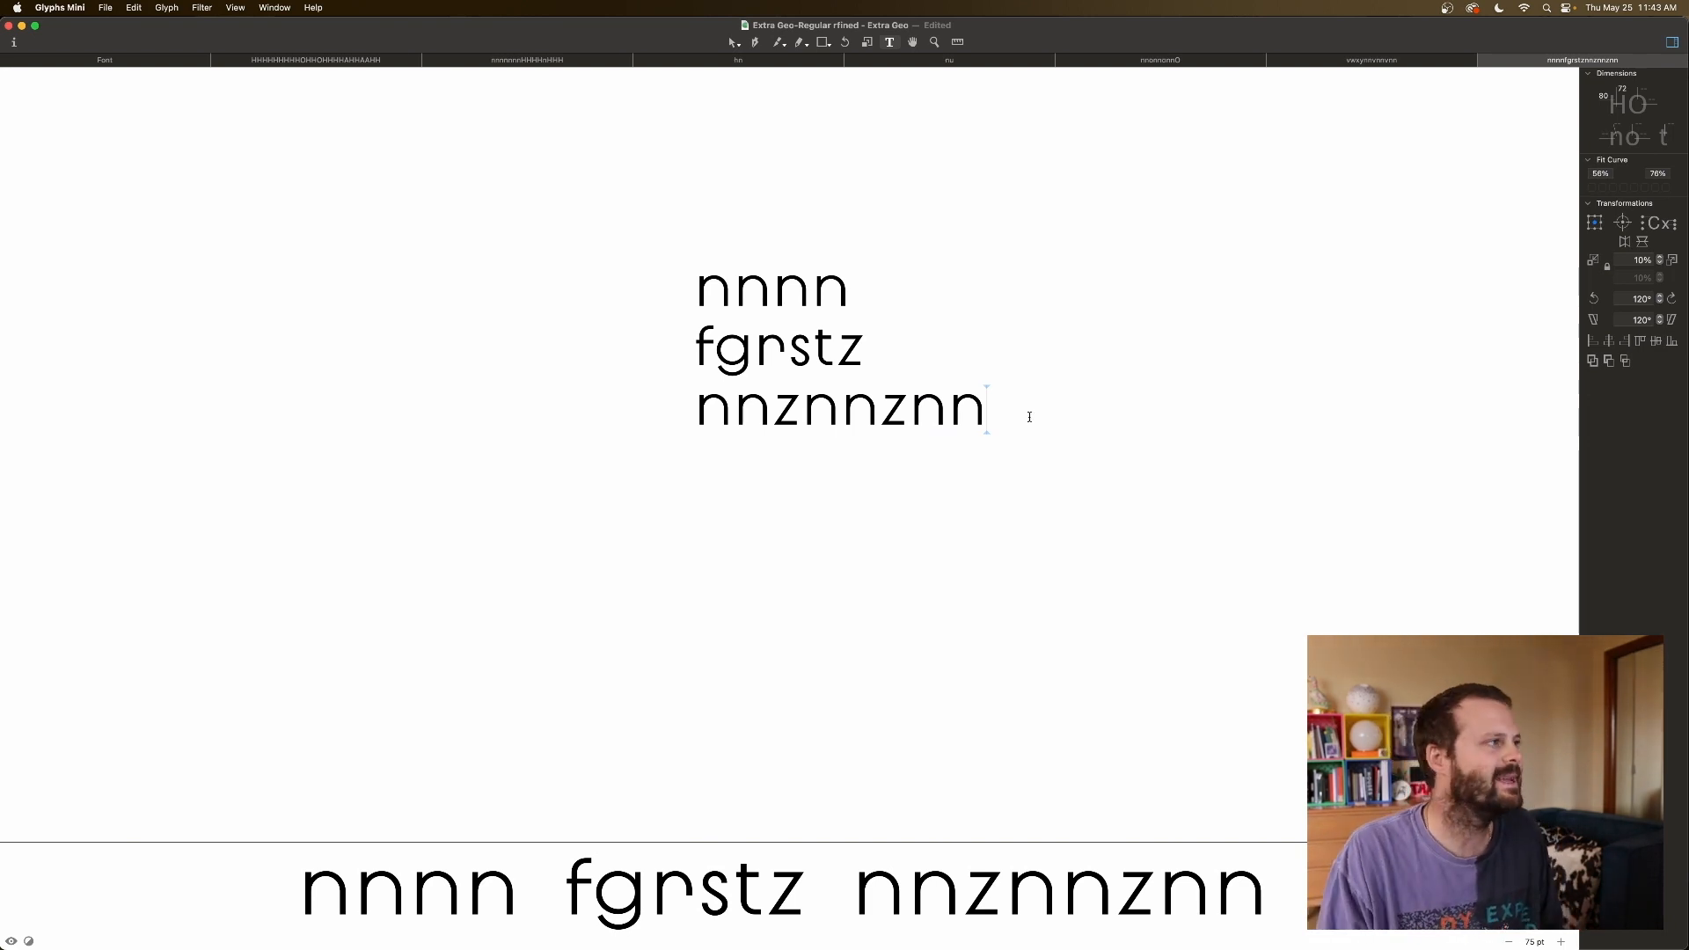
Open j from the font overview in its own tab and type the string nnjnnnn.
left_click(173, 63)
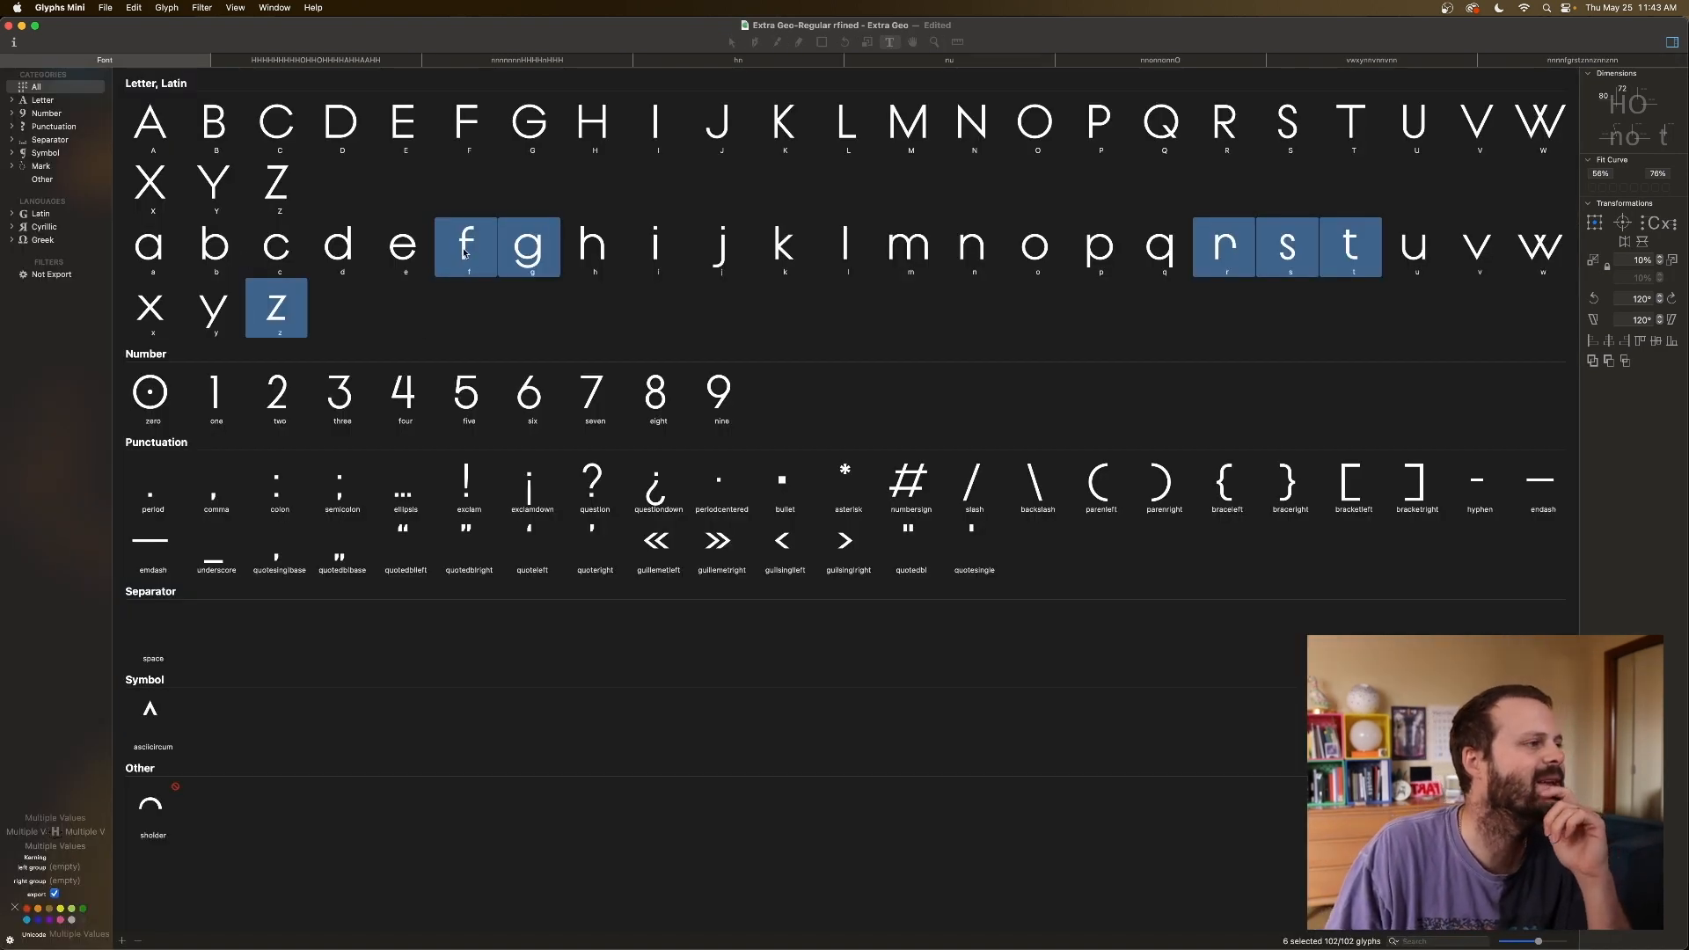
left_click(718, 251)
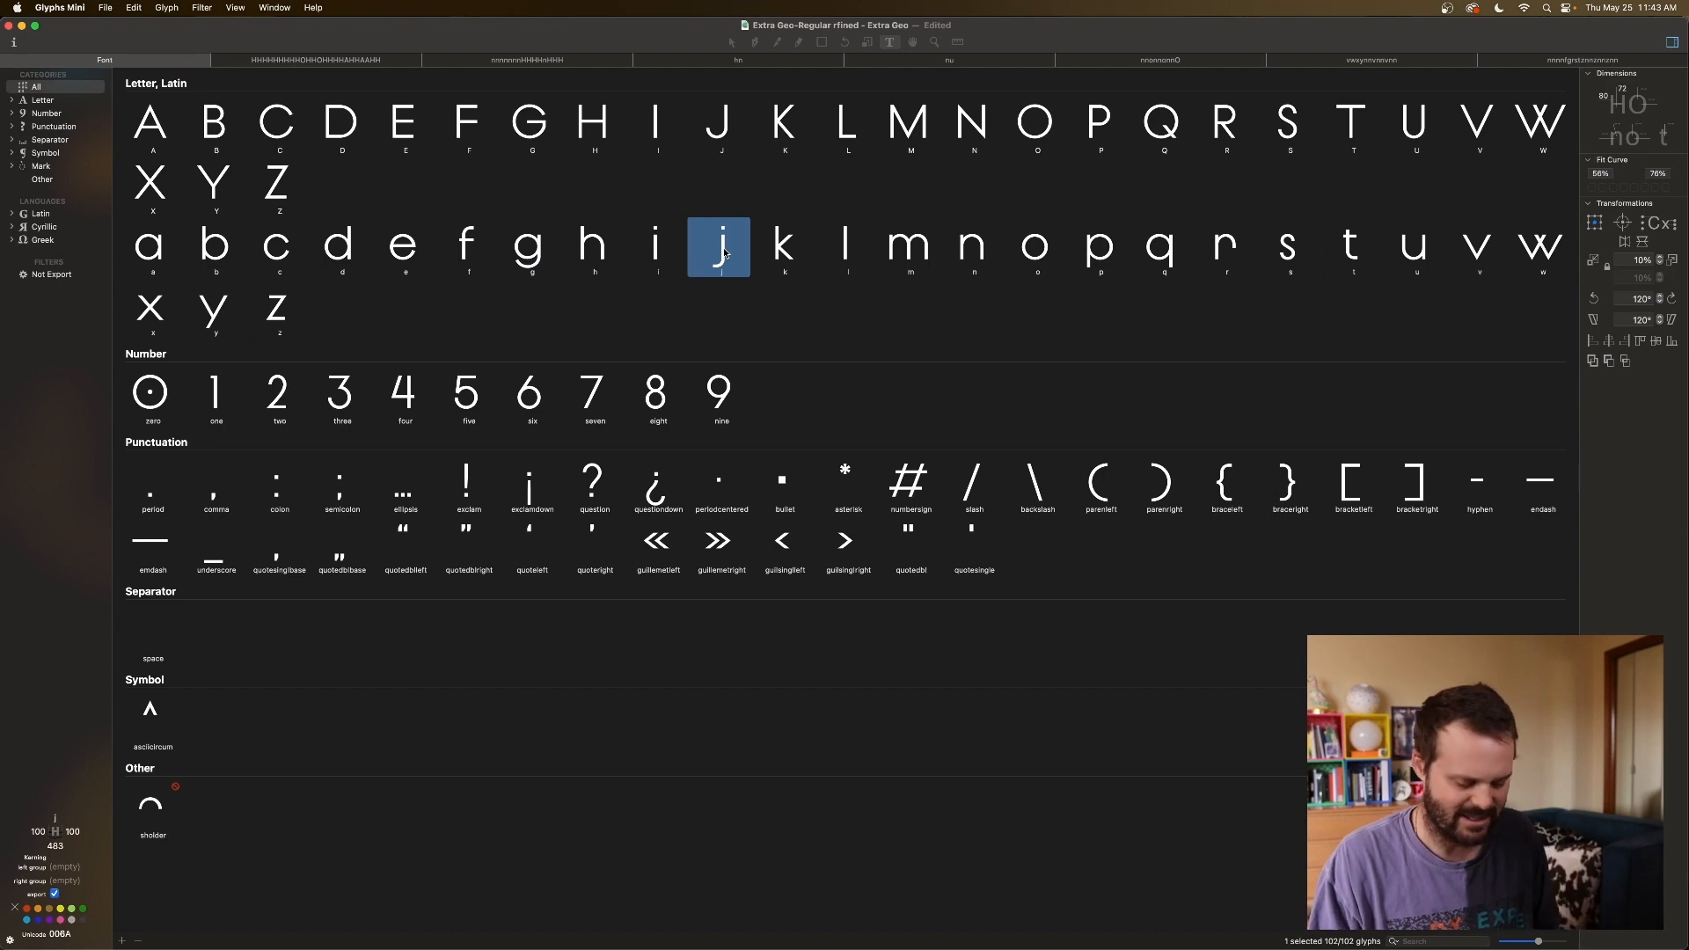
double_click(723, 250)
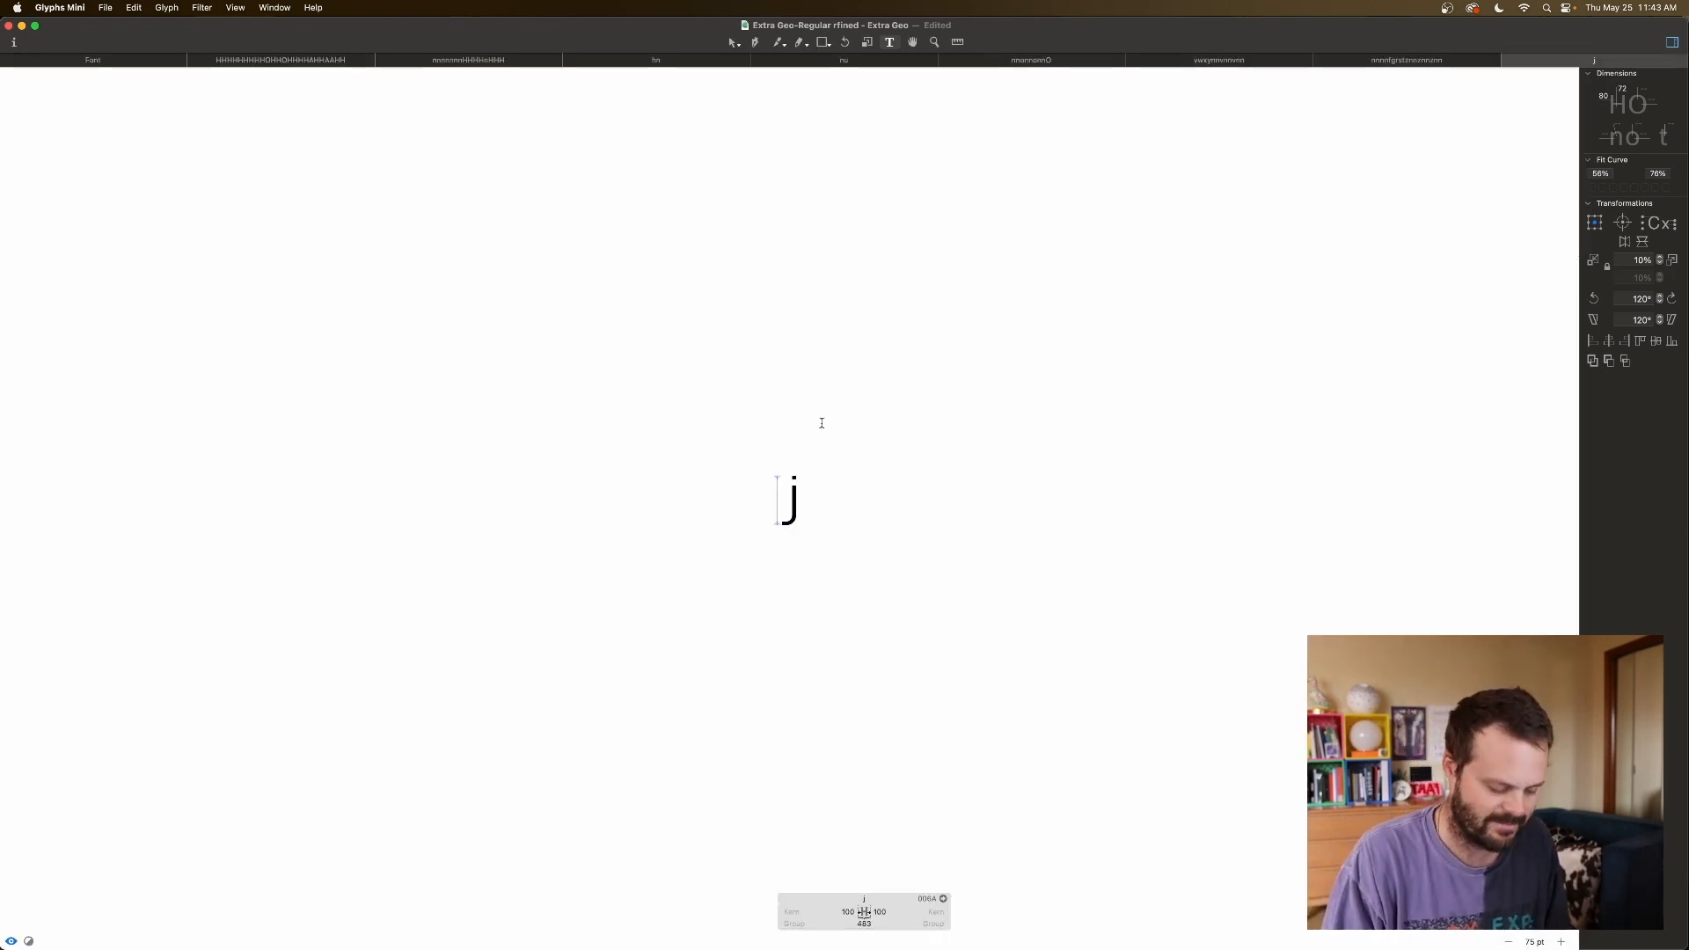
type("nn")
key("Right")
type("nn")
type("nn")
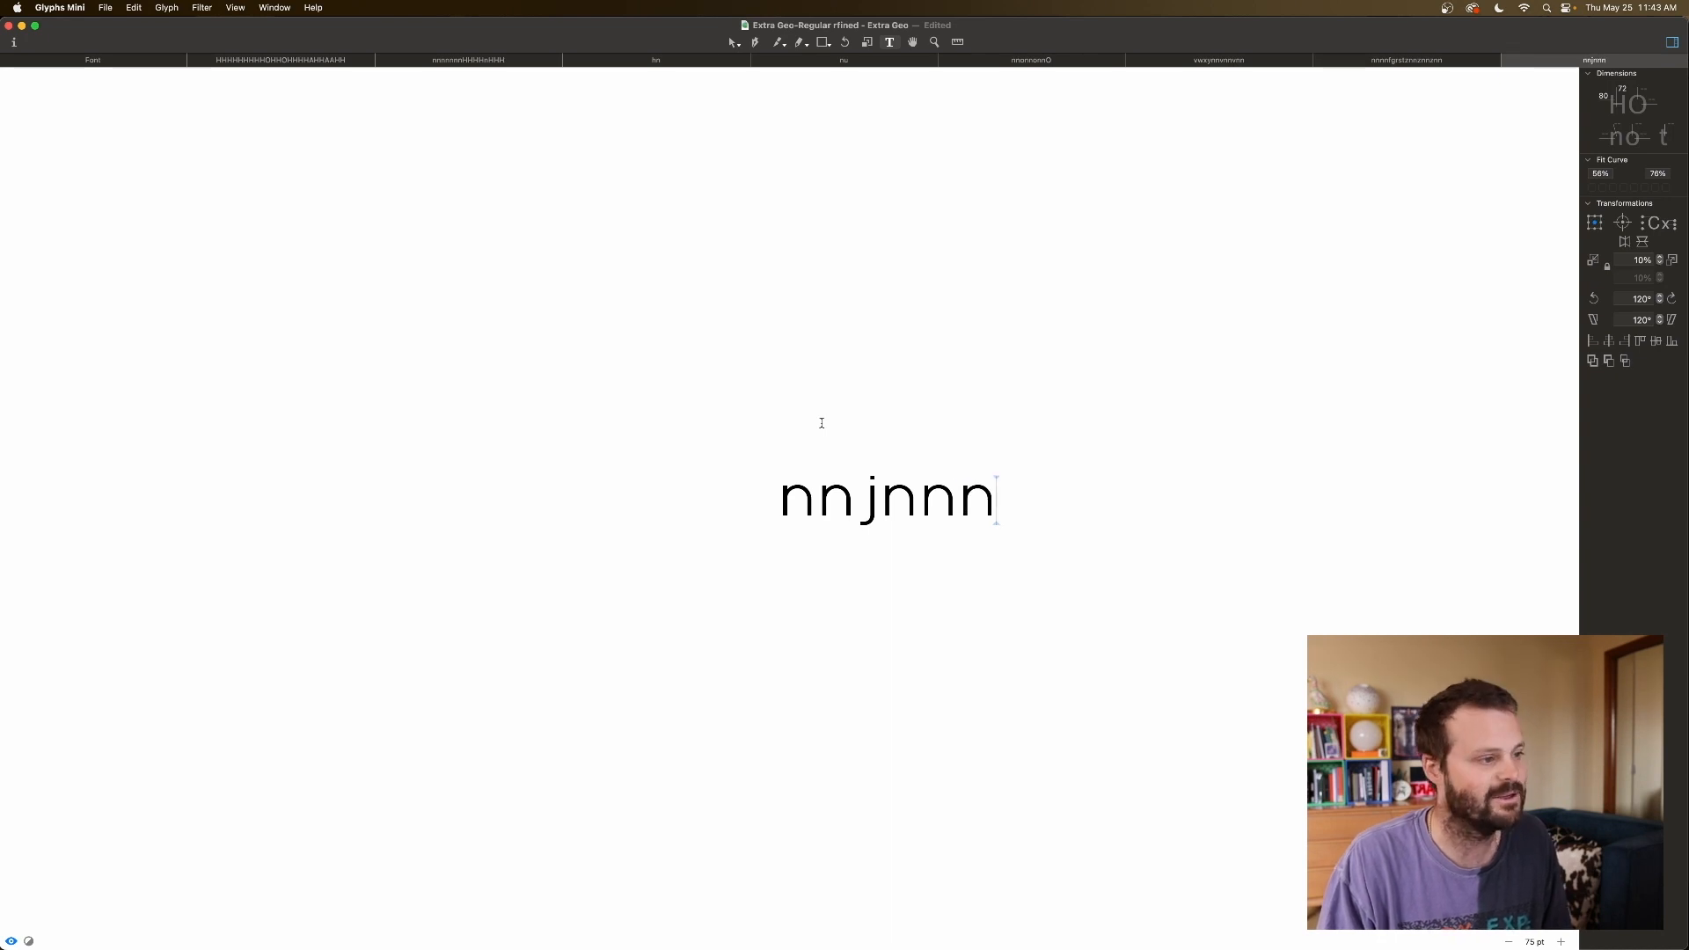
Key j's left sidebearing to A and its right sidebearing to n.
left_click(867, 517)
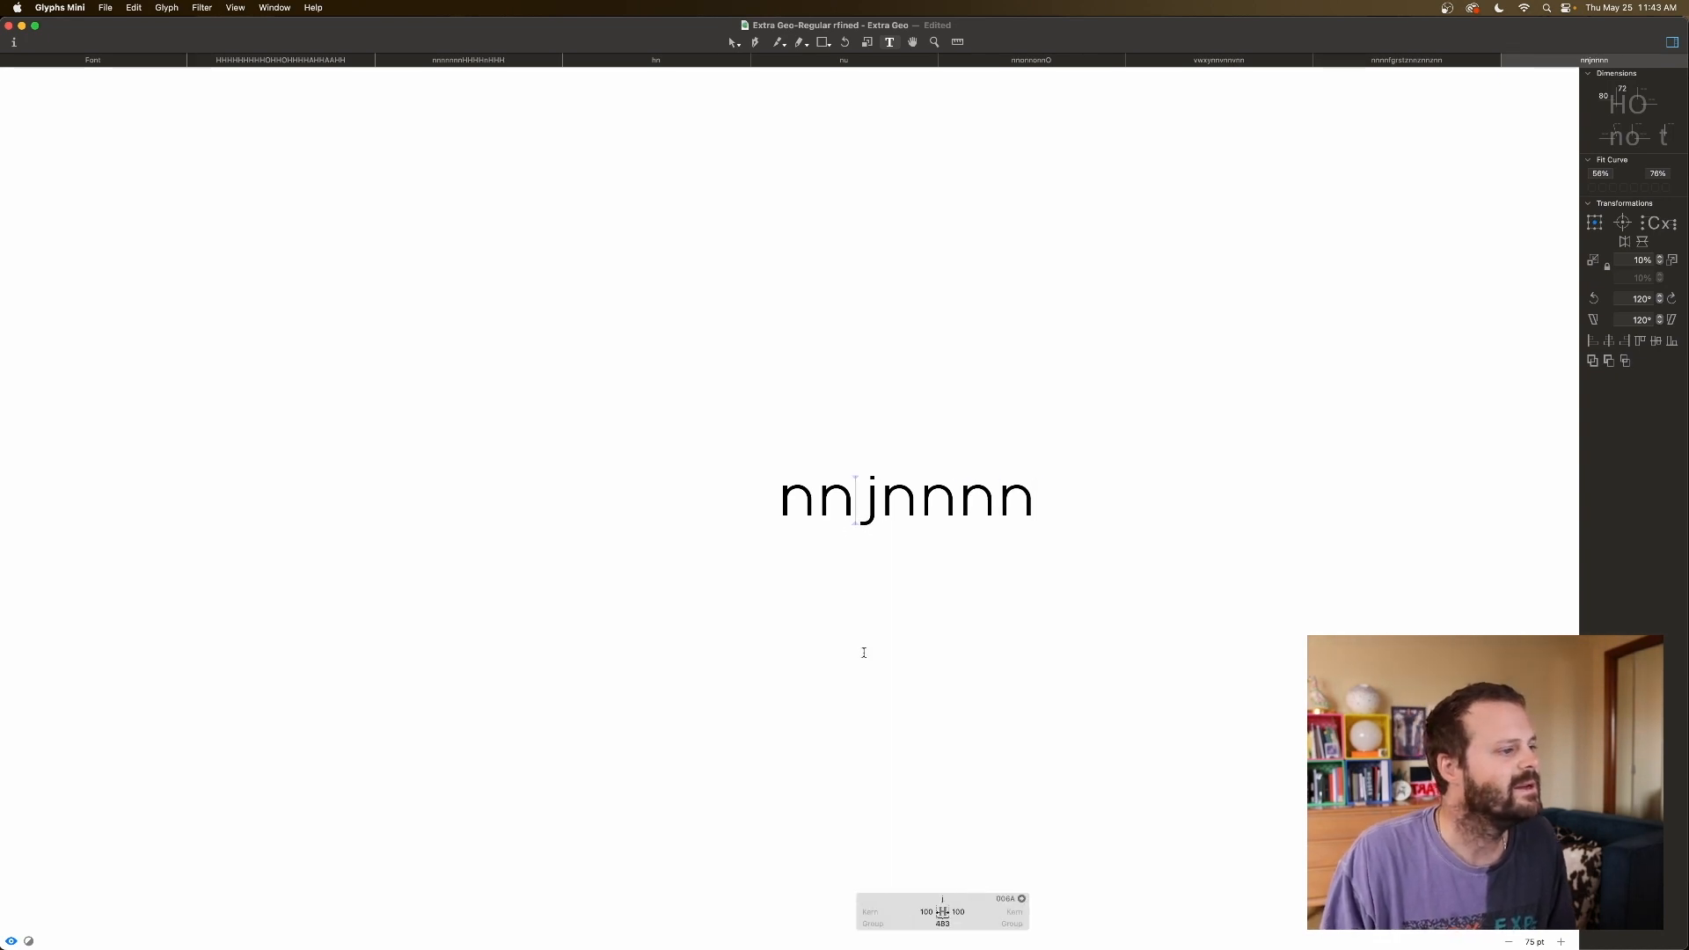
left_click(927, 912)
type("A")
key("Tab")
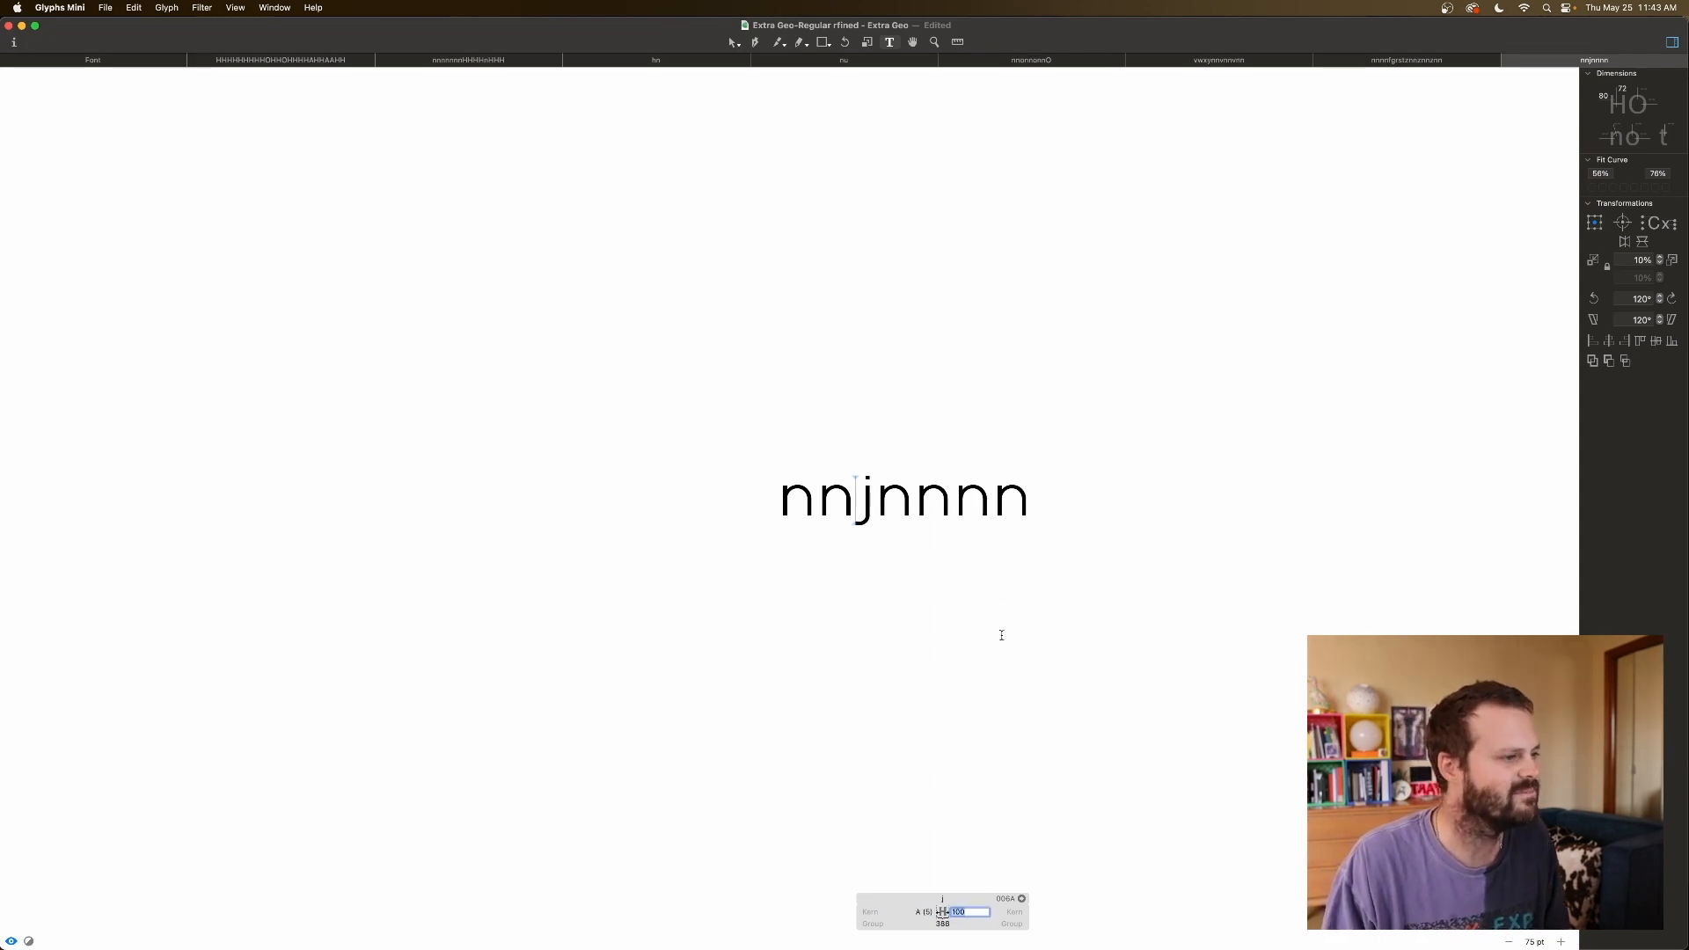
key("Return")
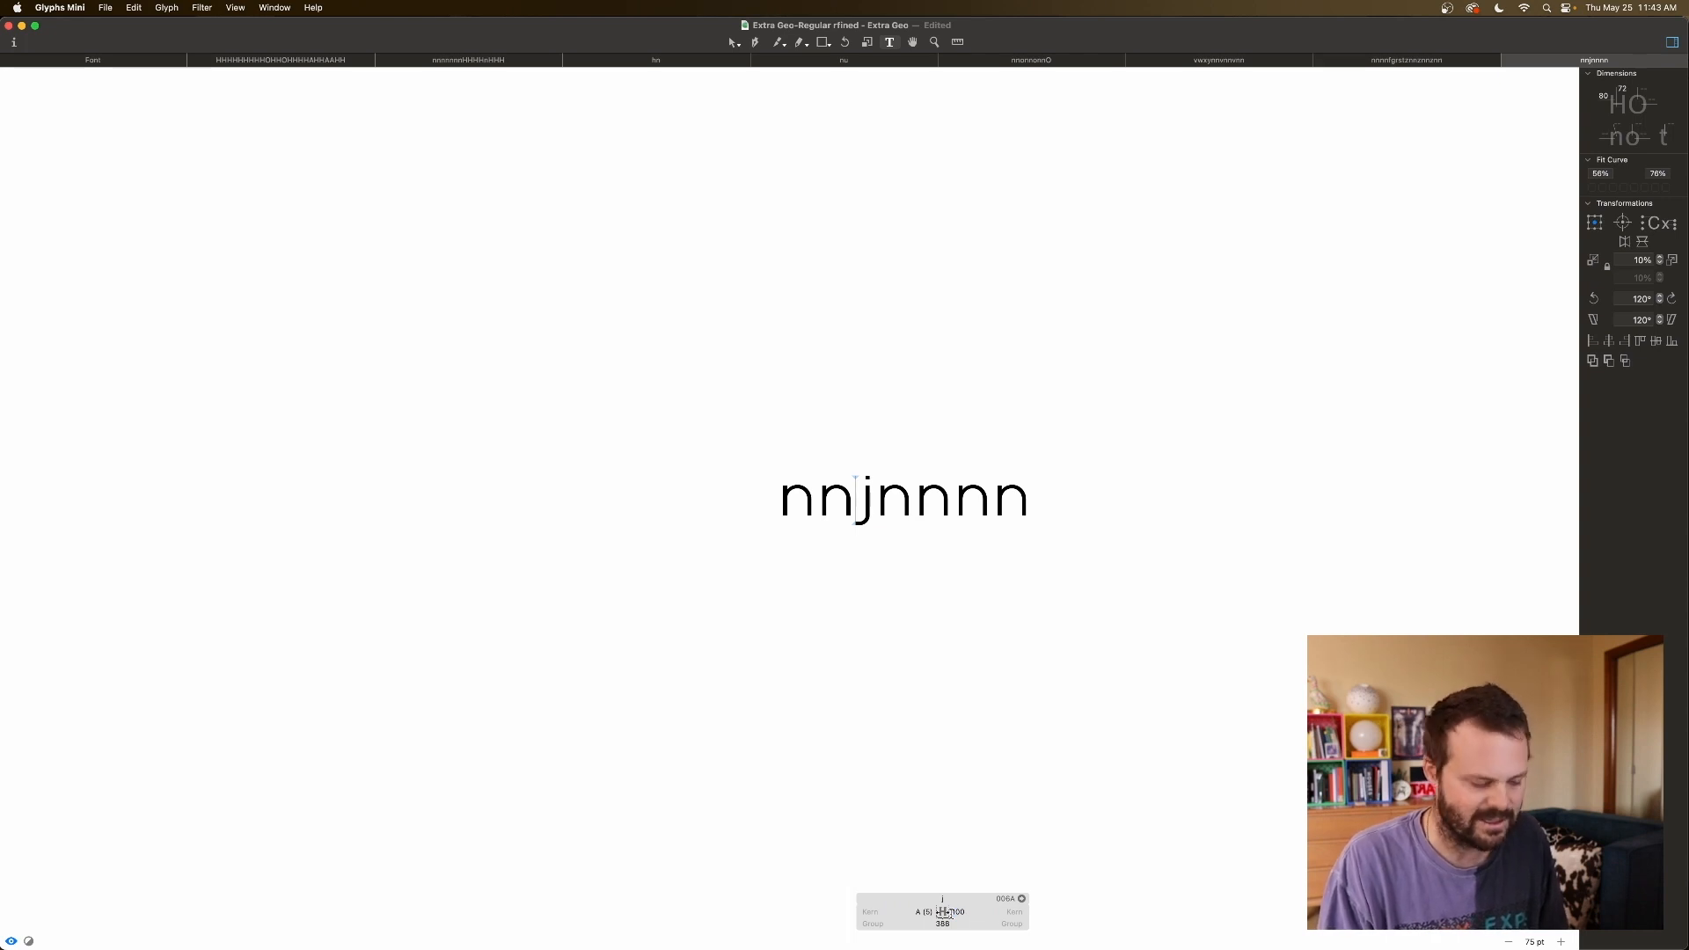
left_click(969, 913)
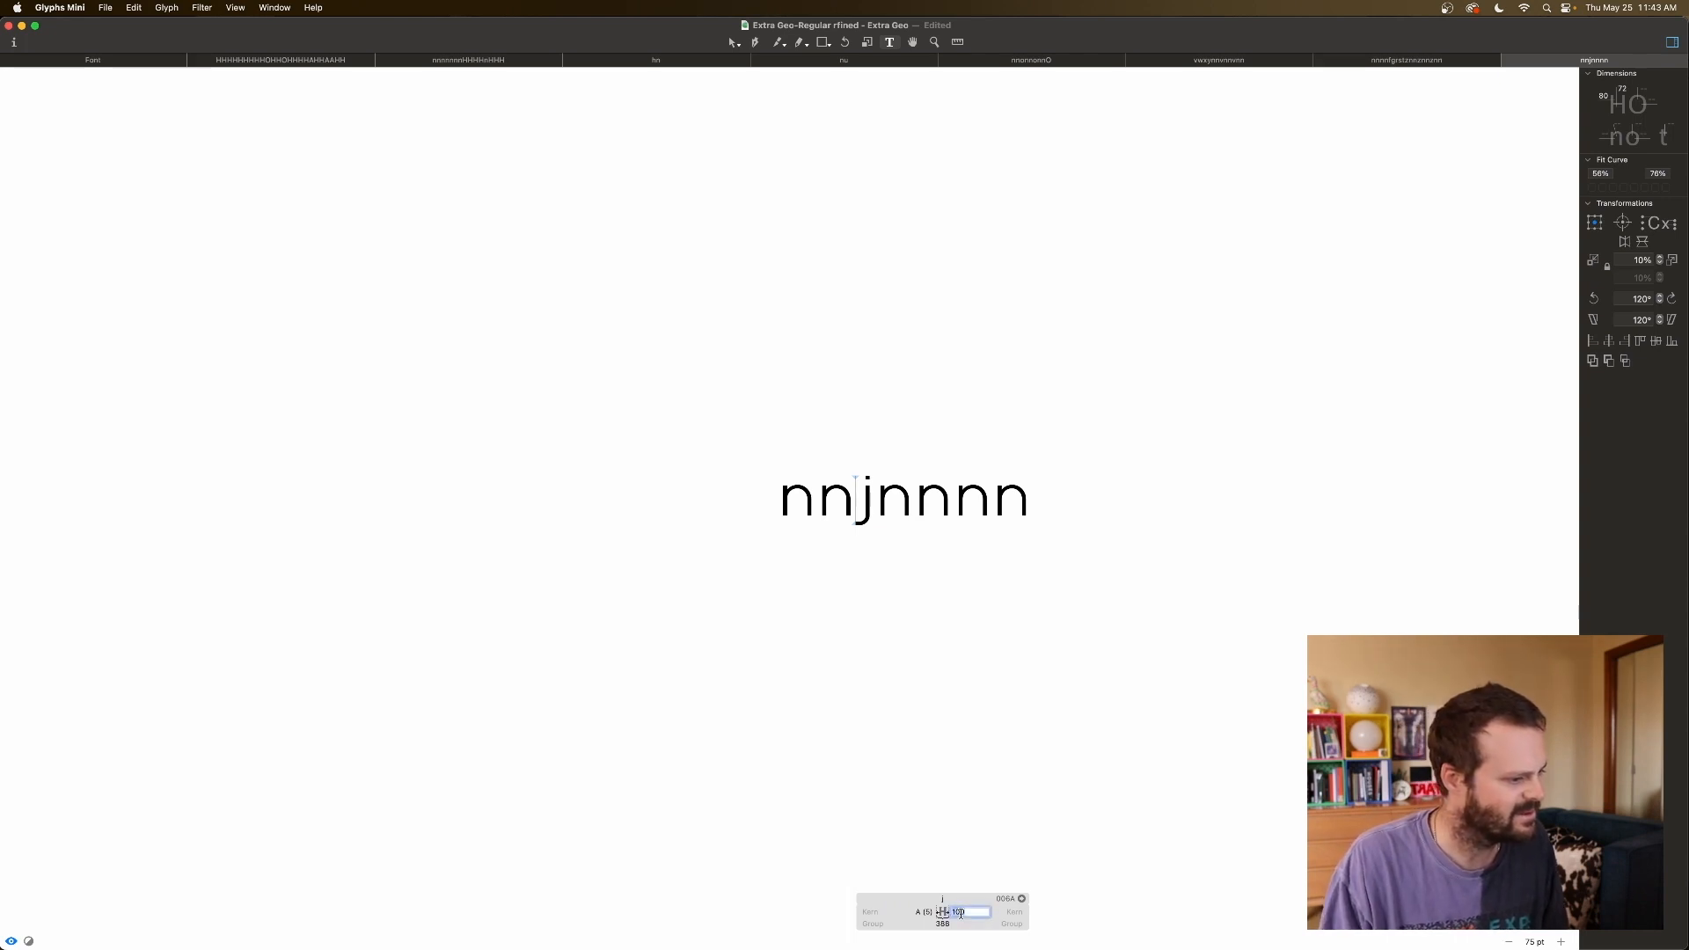
type("-n")
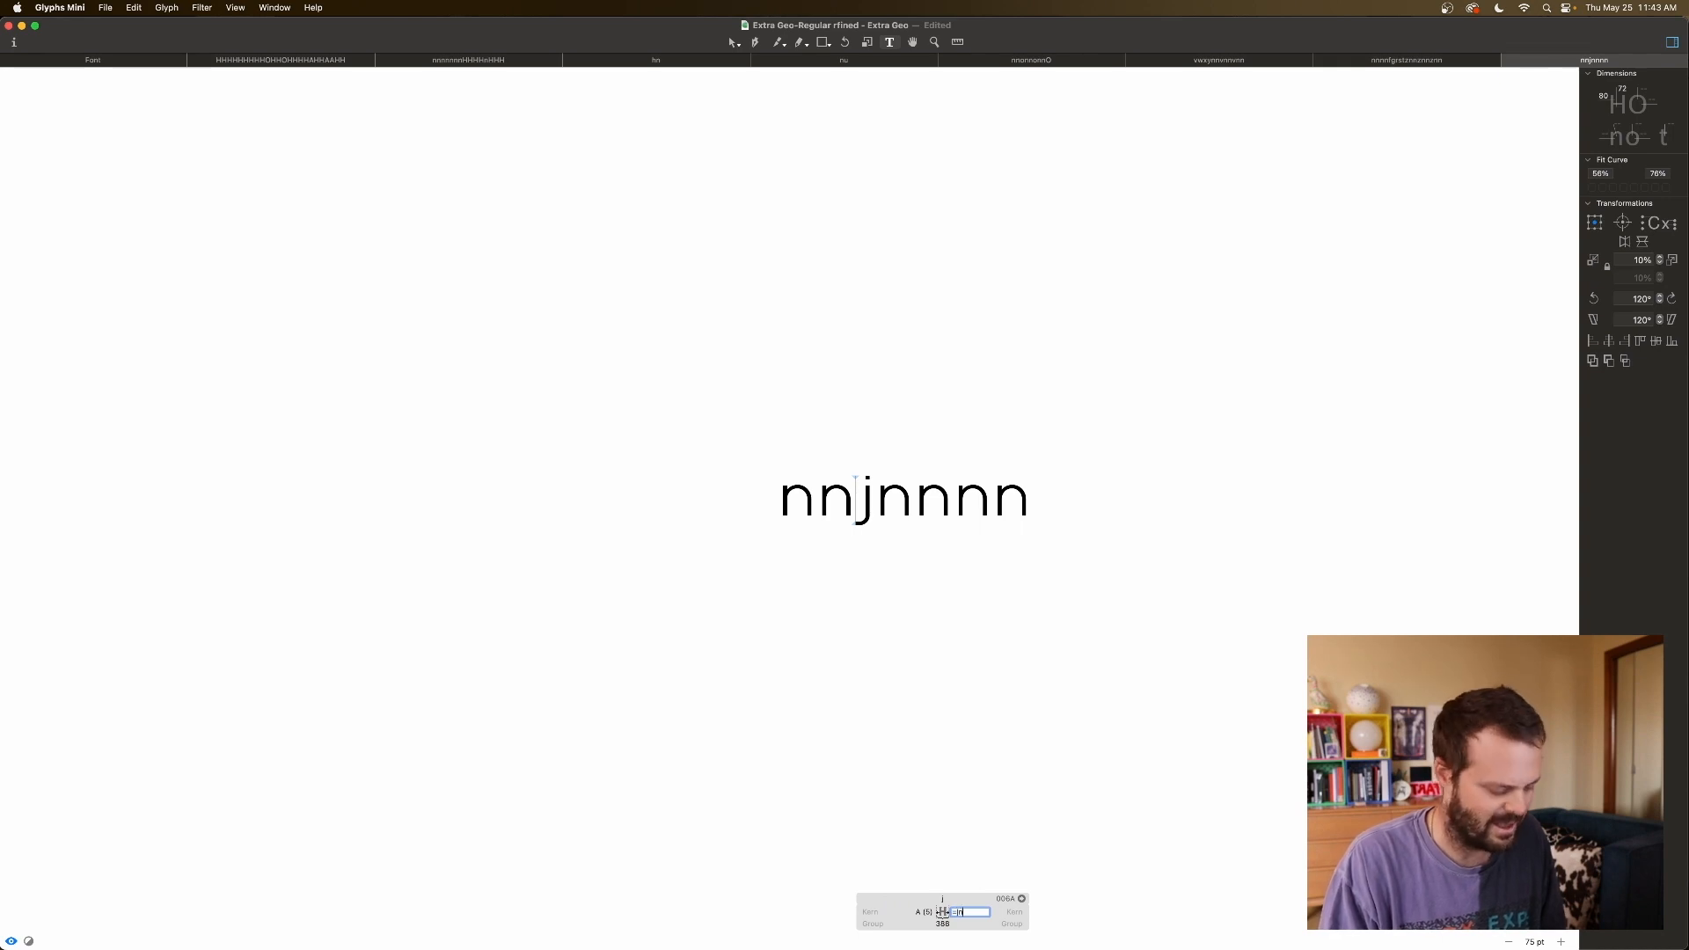
key("Tab")
Review the nnjnnnn string zoomed to 250 pt, reopening j's spacing values.
left_click(1040, 458)
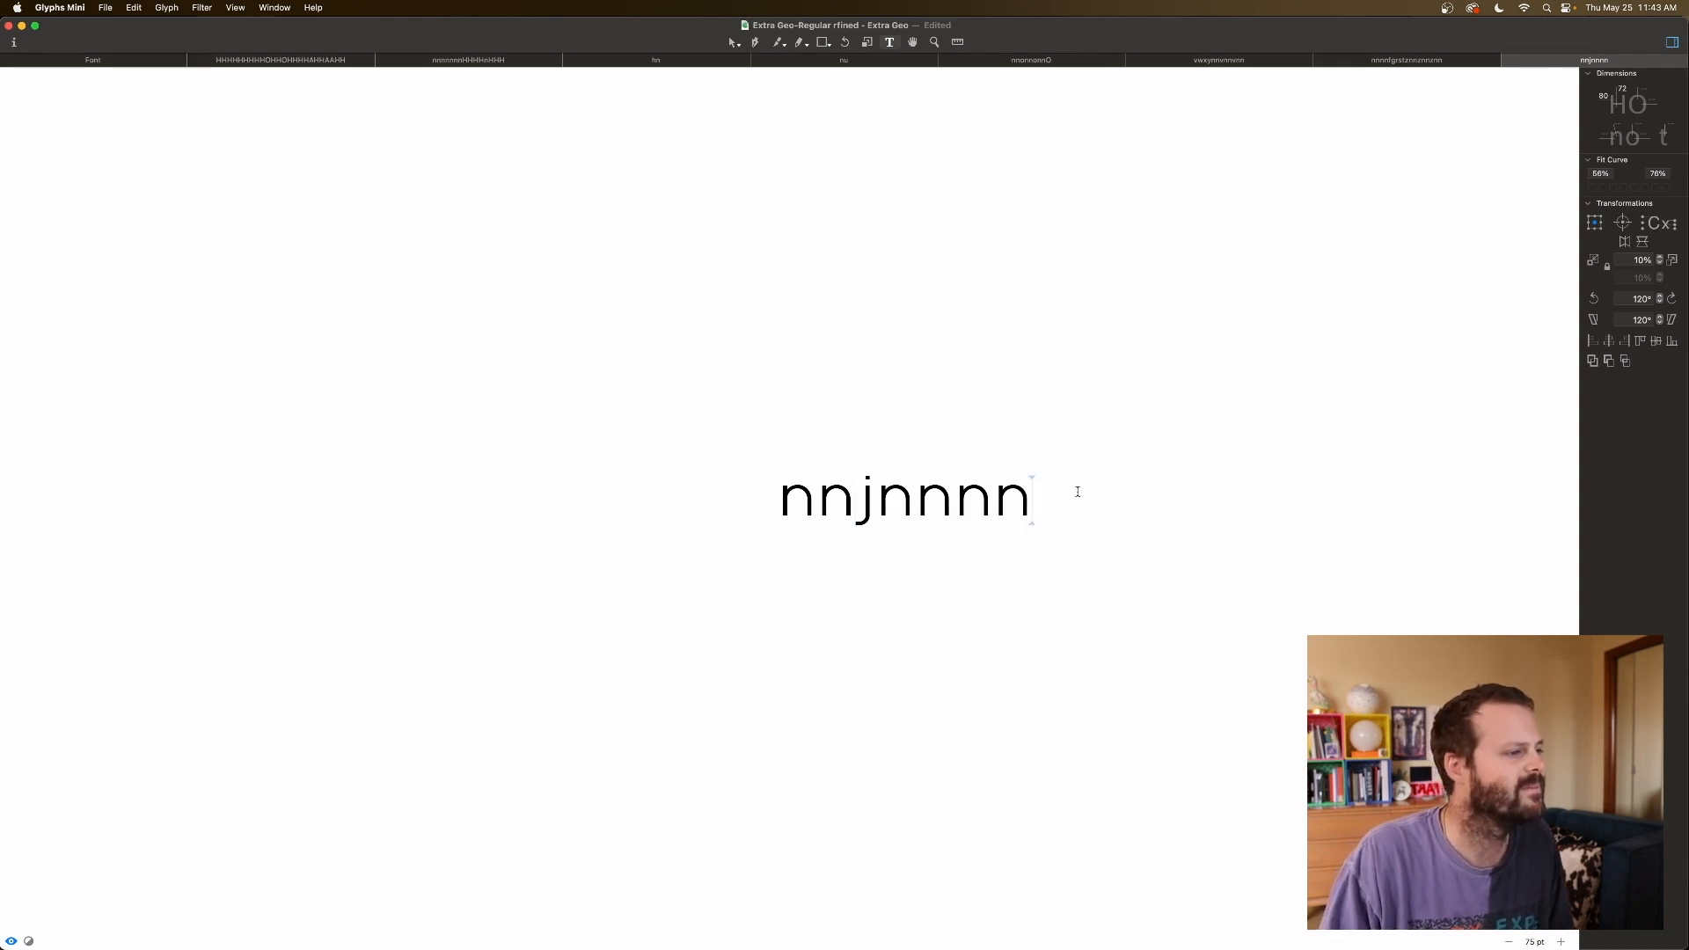
left_click(863, 510)
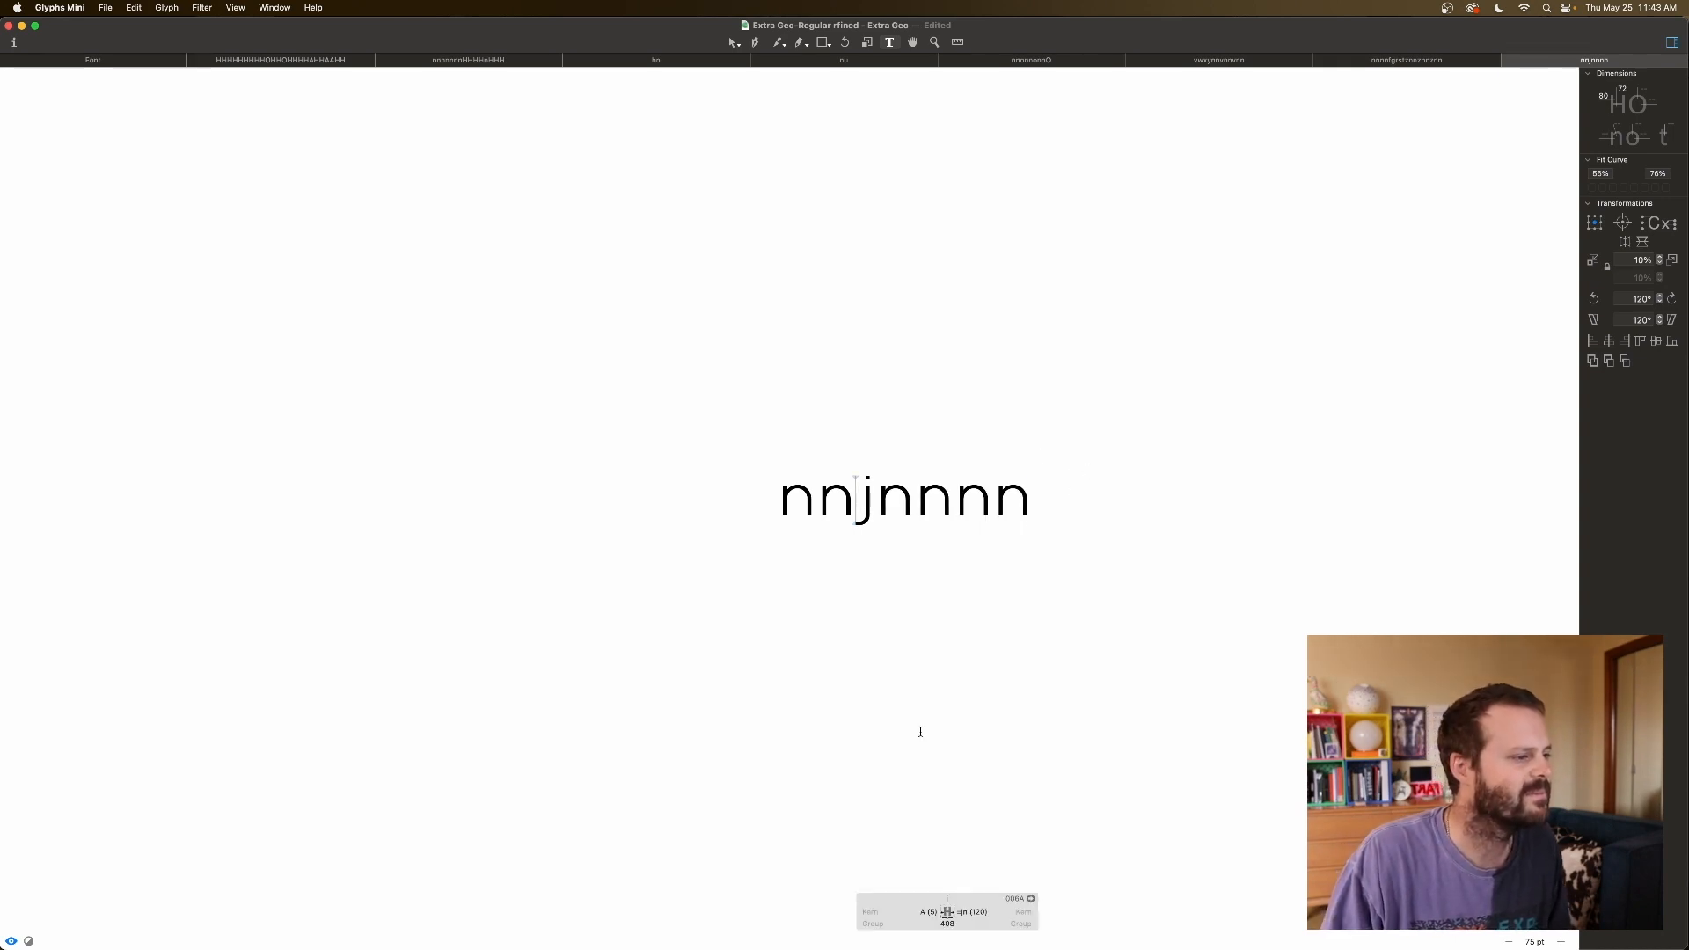
left_click(1038, 524)
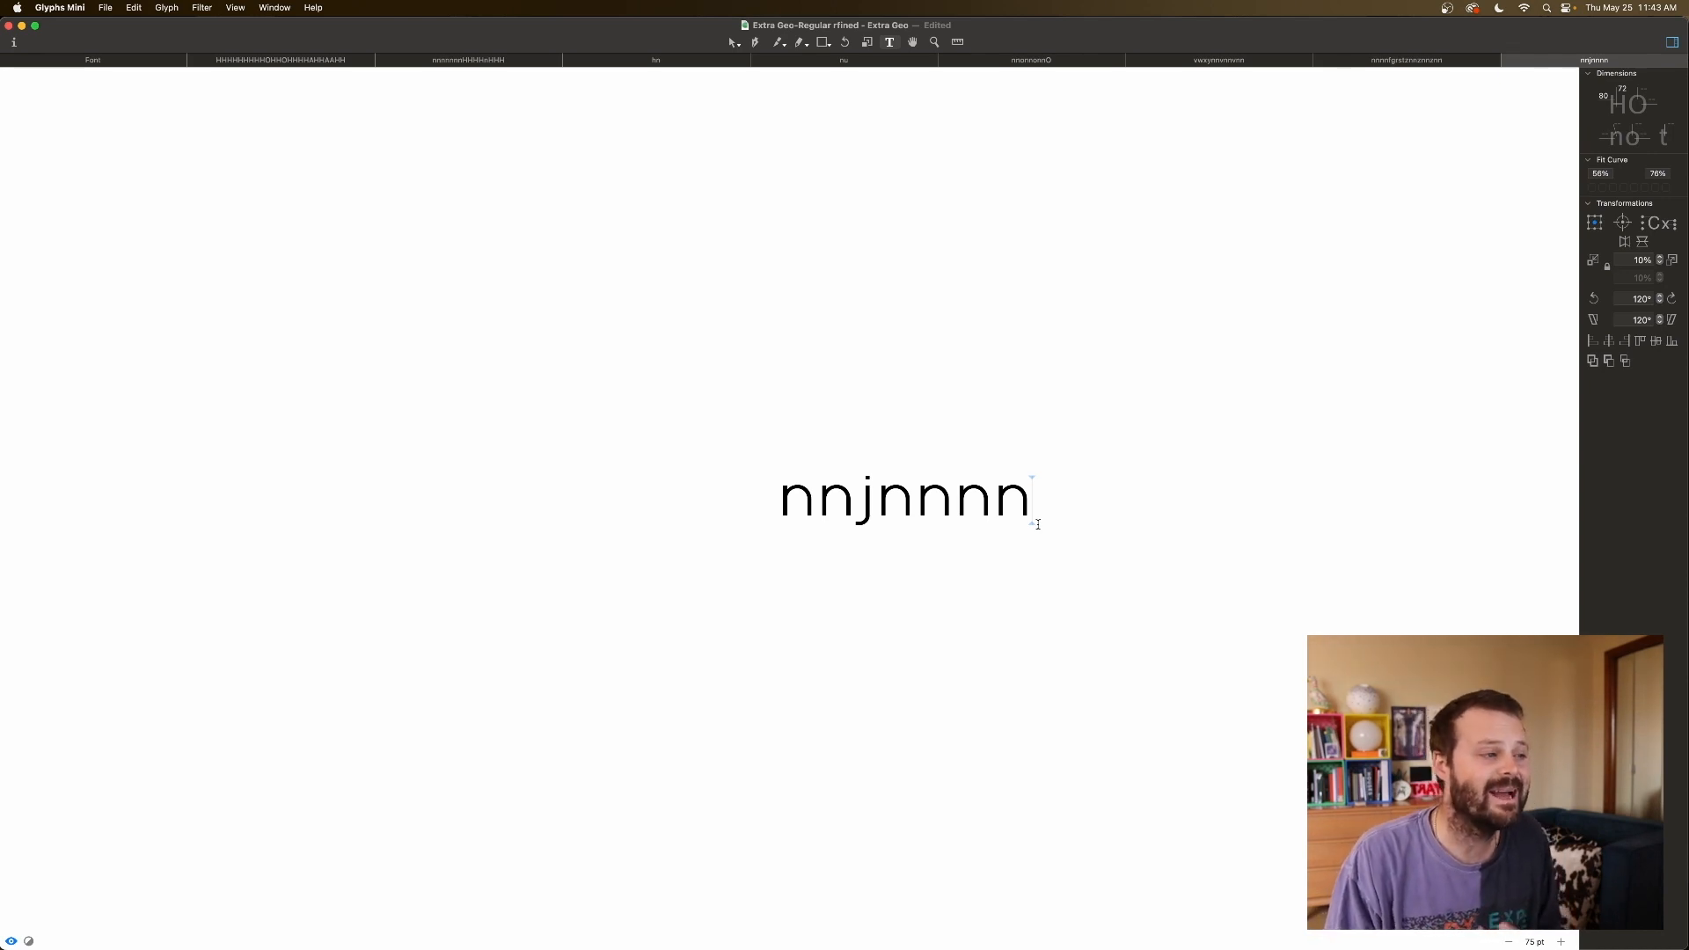
left_click(857, 522)
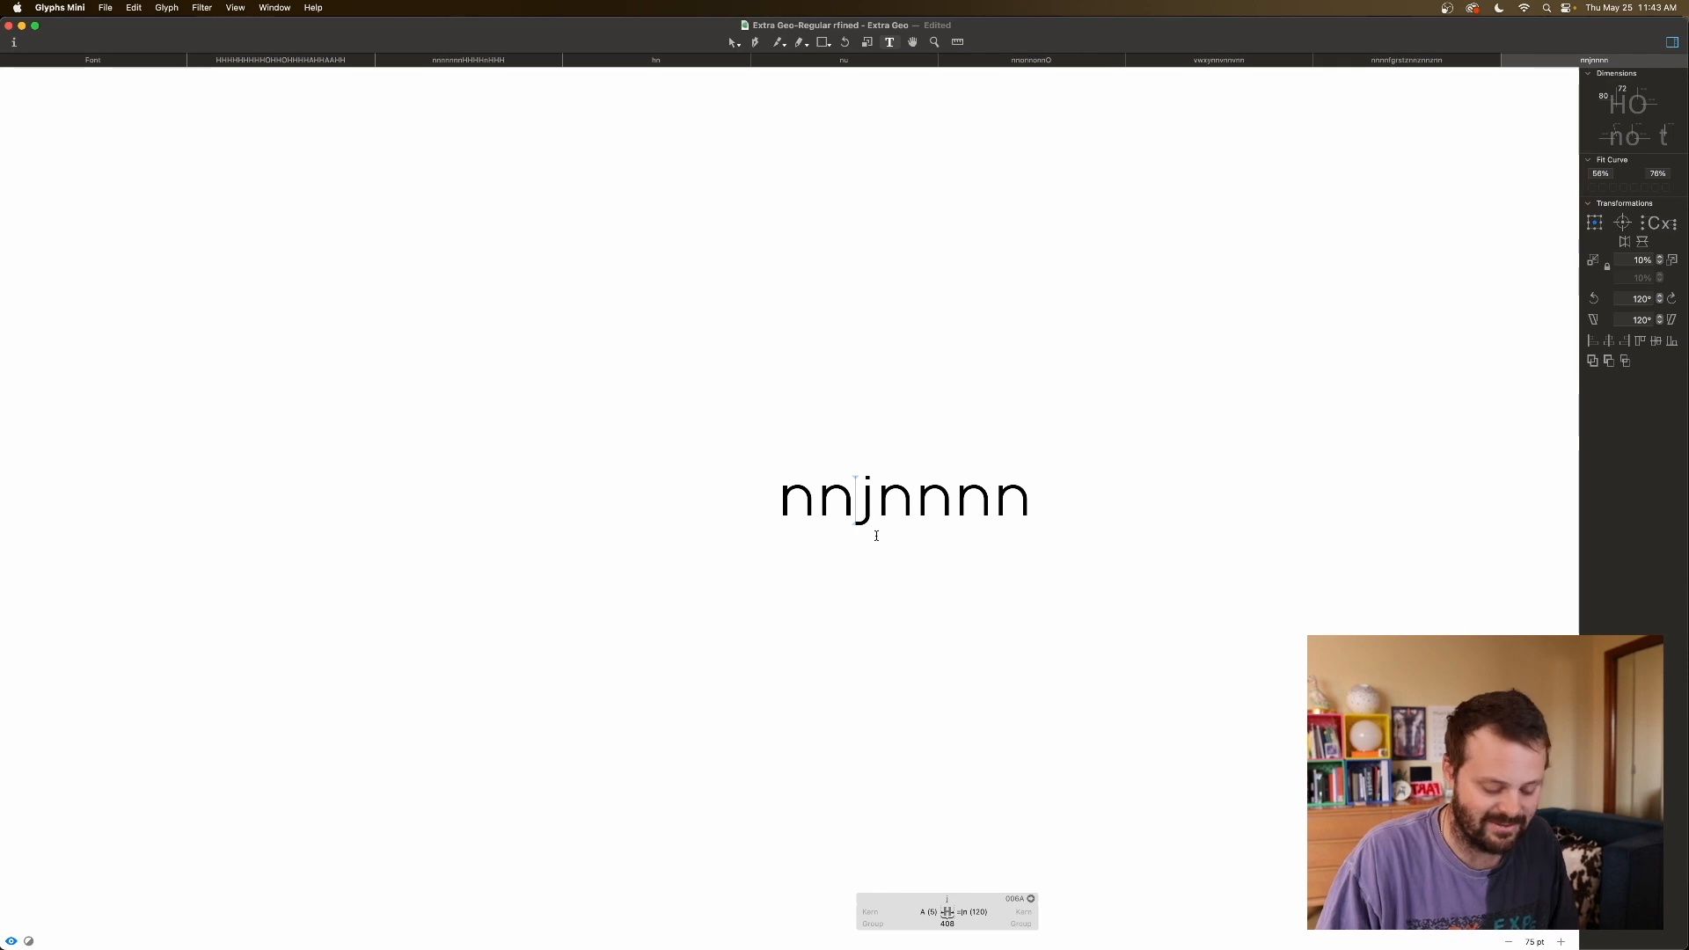
key("super+plus")
key("super+plus")
key("super+plus")
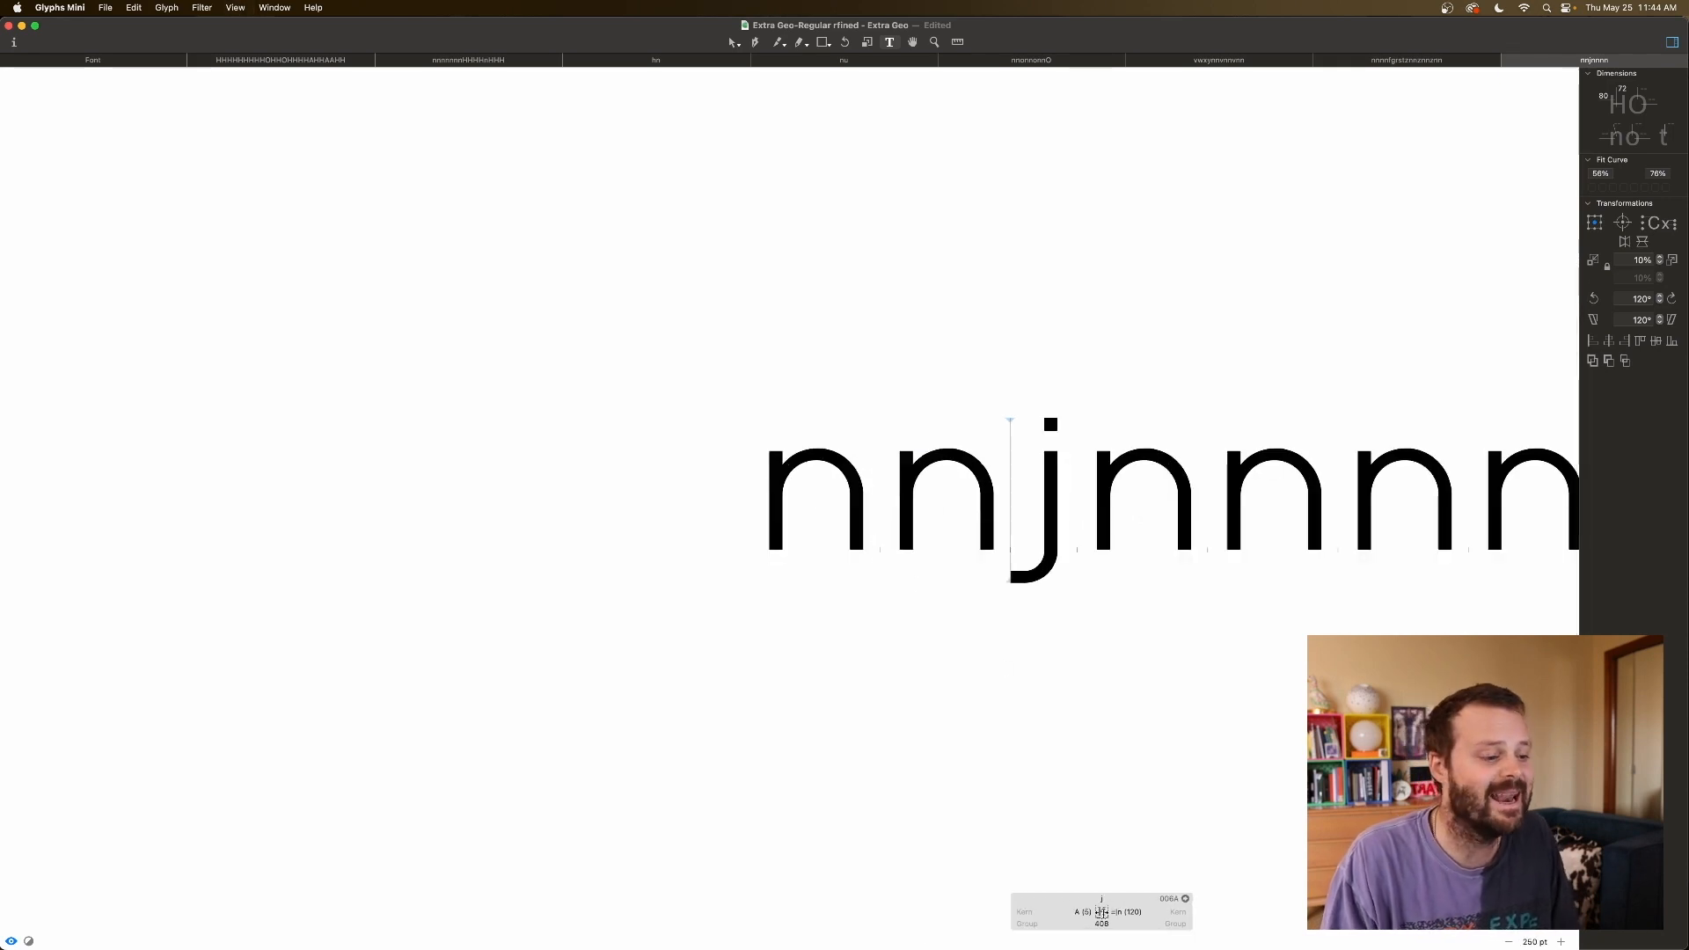
left_click(1088, 911)
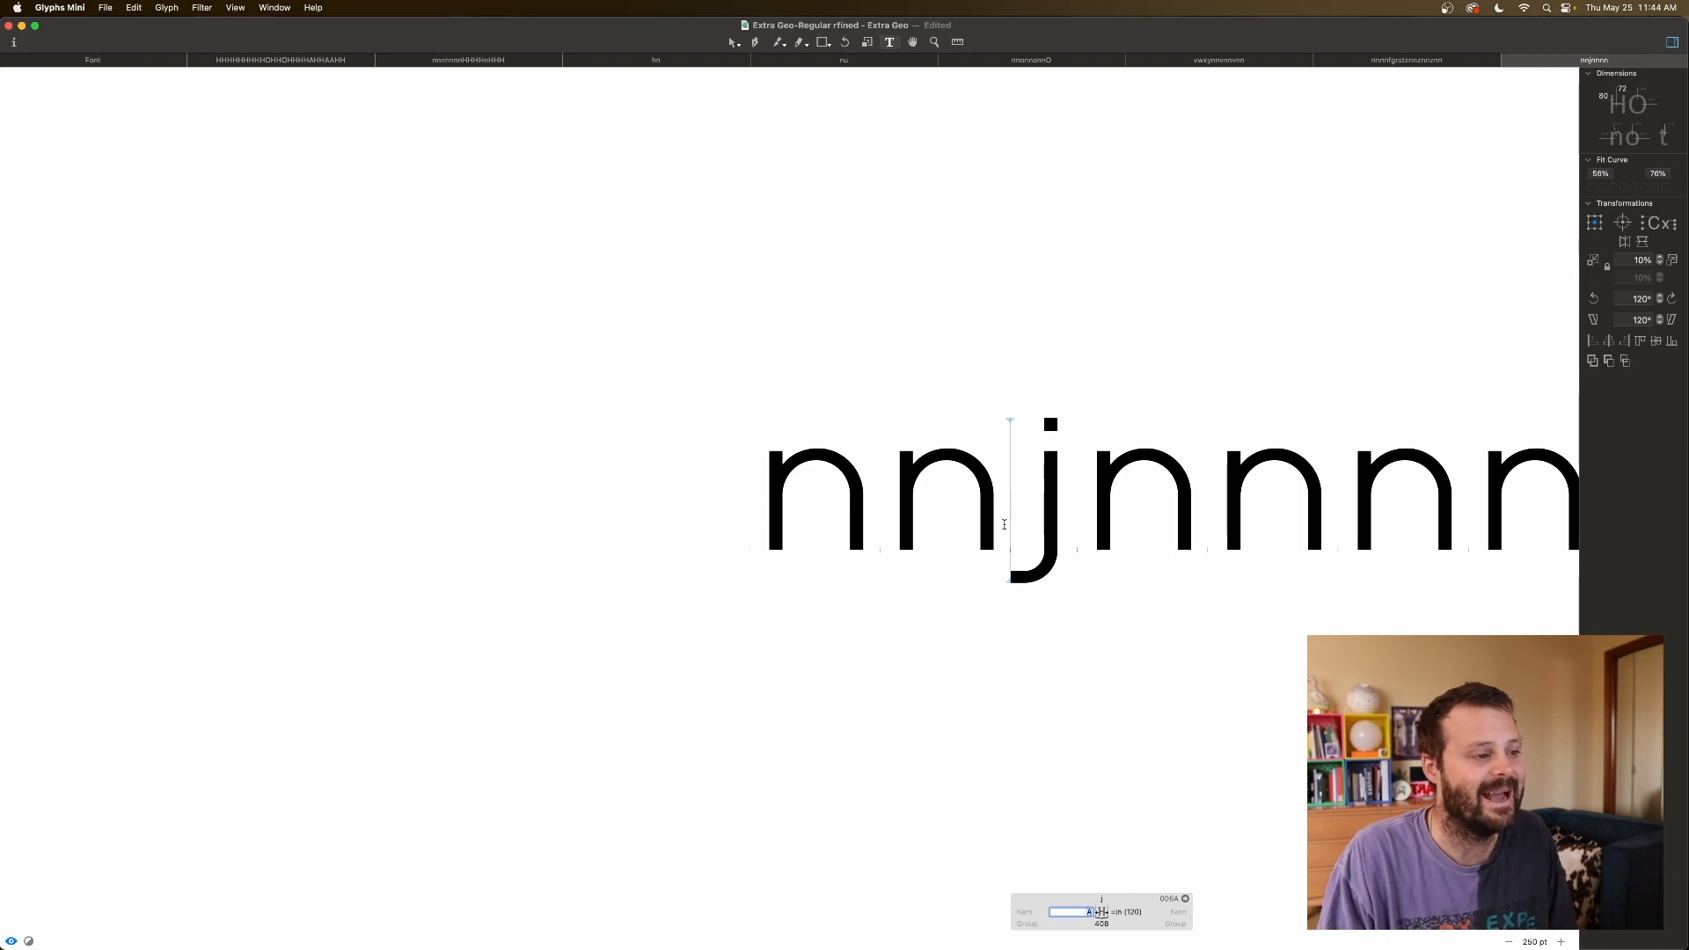
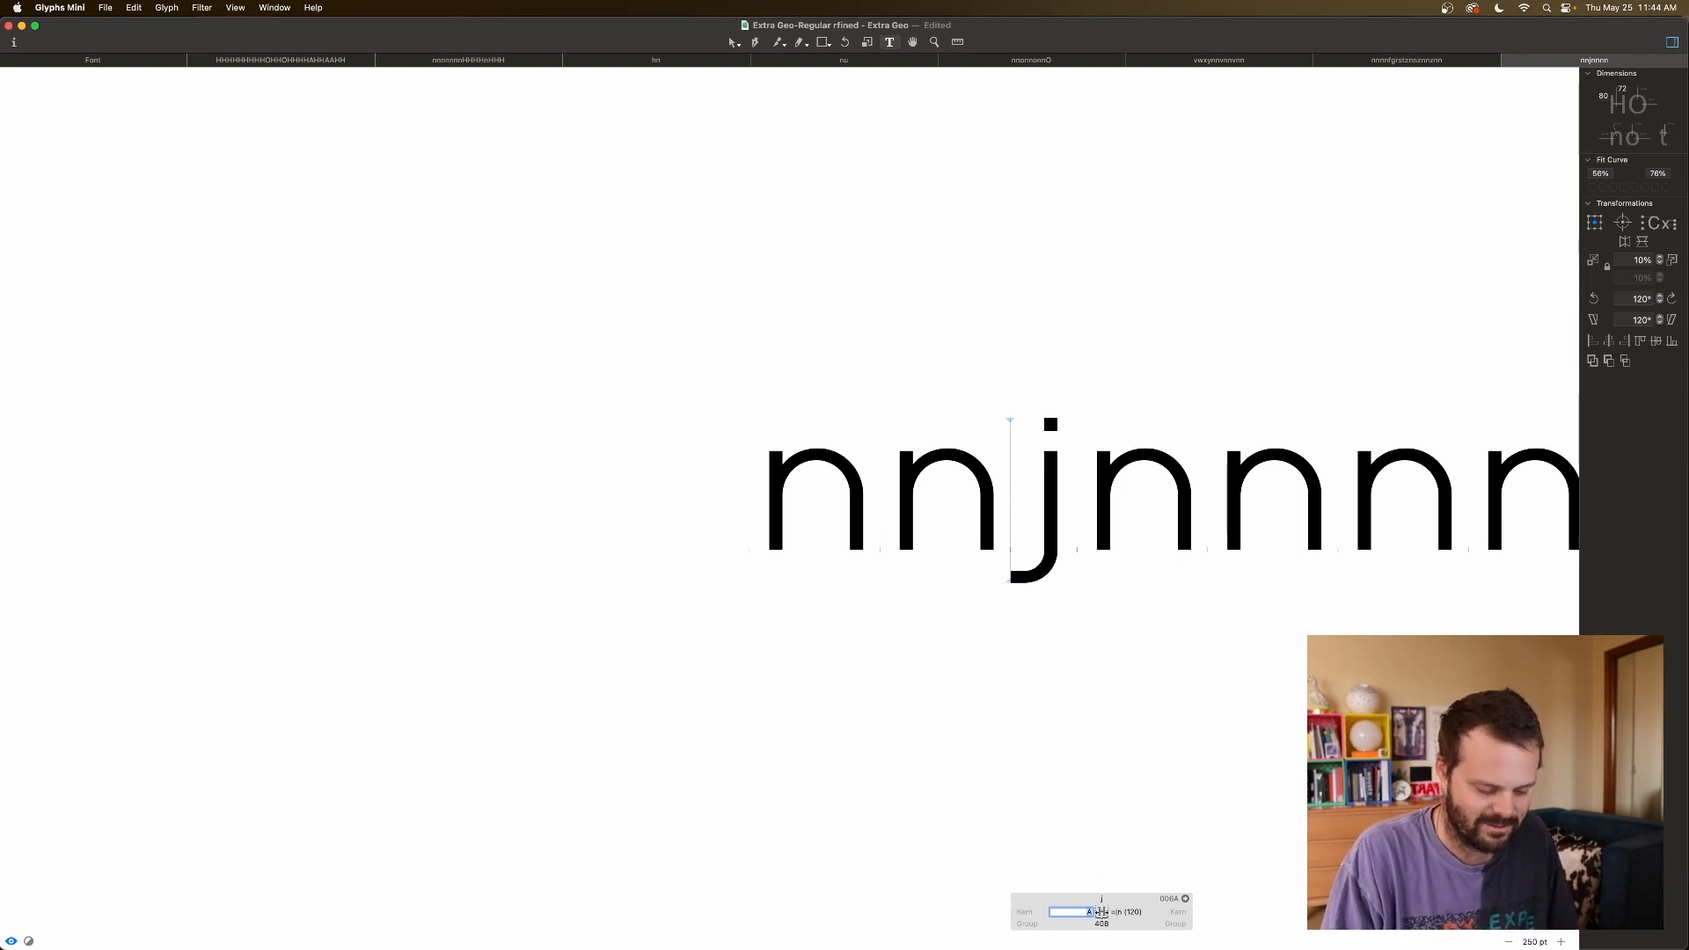
Set j's left sidebearing to -20, then -40, checking it after a test q.
key("Return")
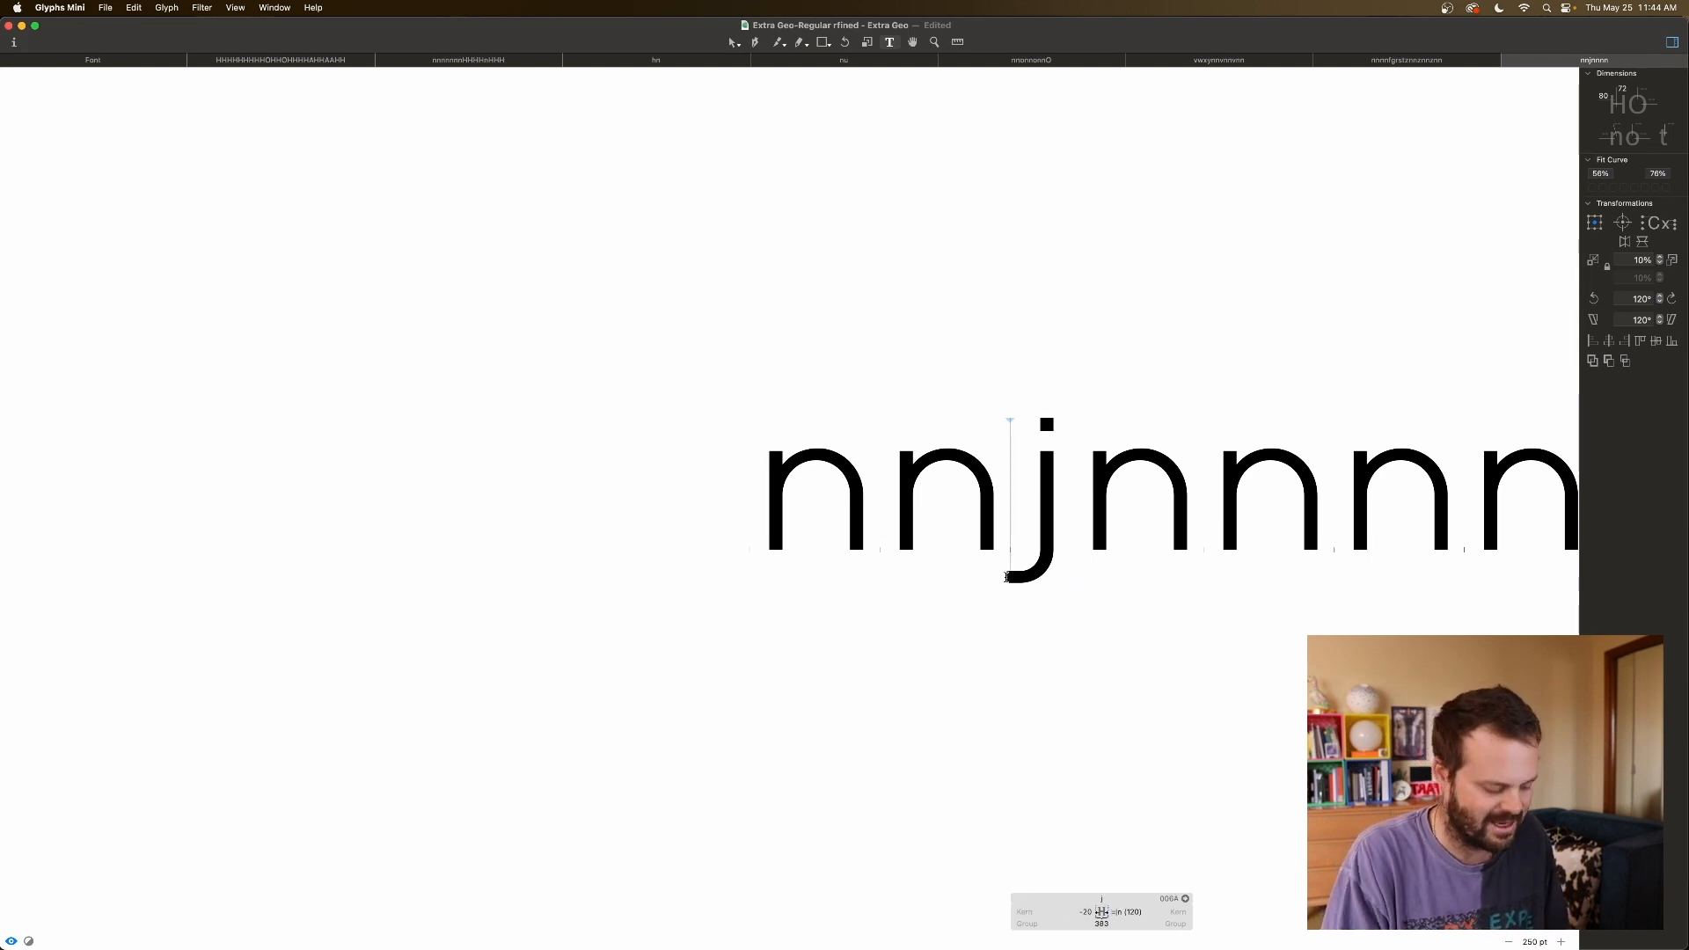
type("q")
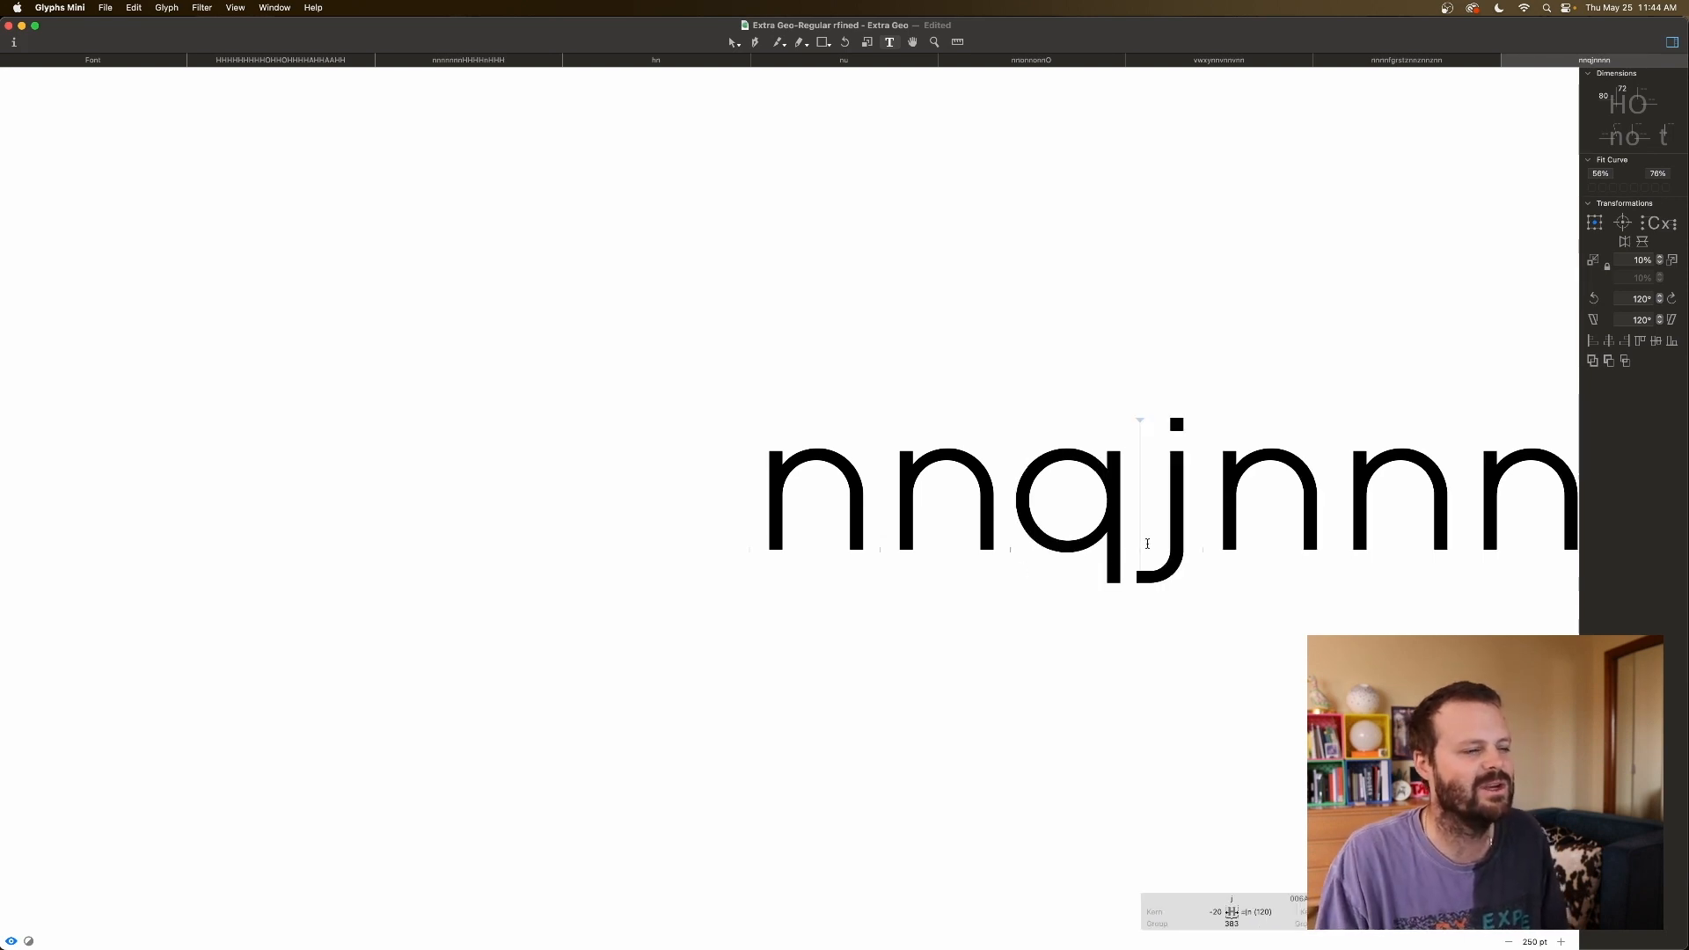
left_click(1216, 911)
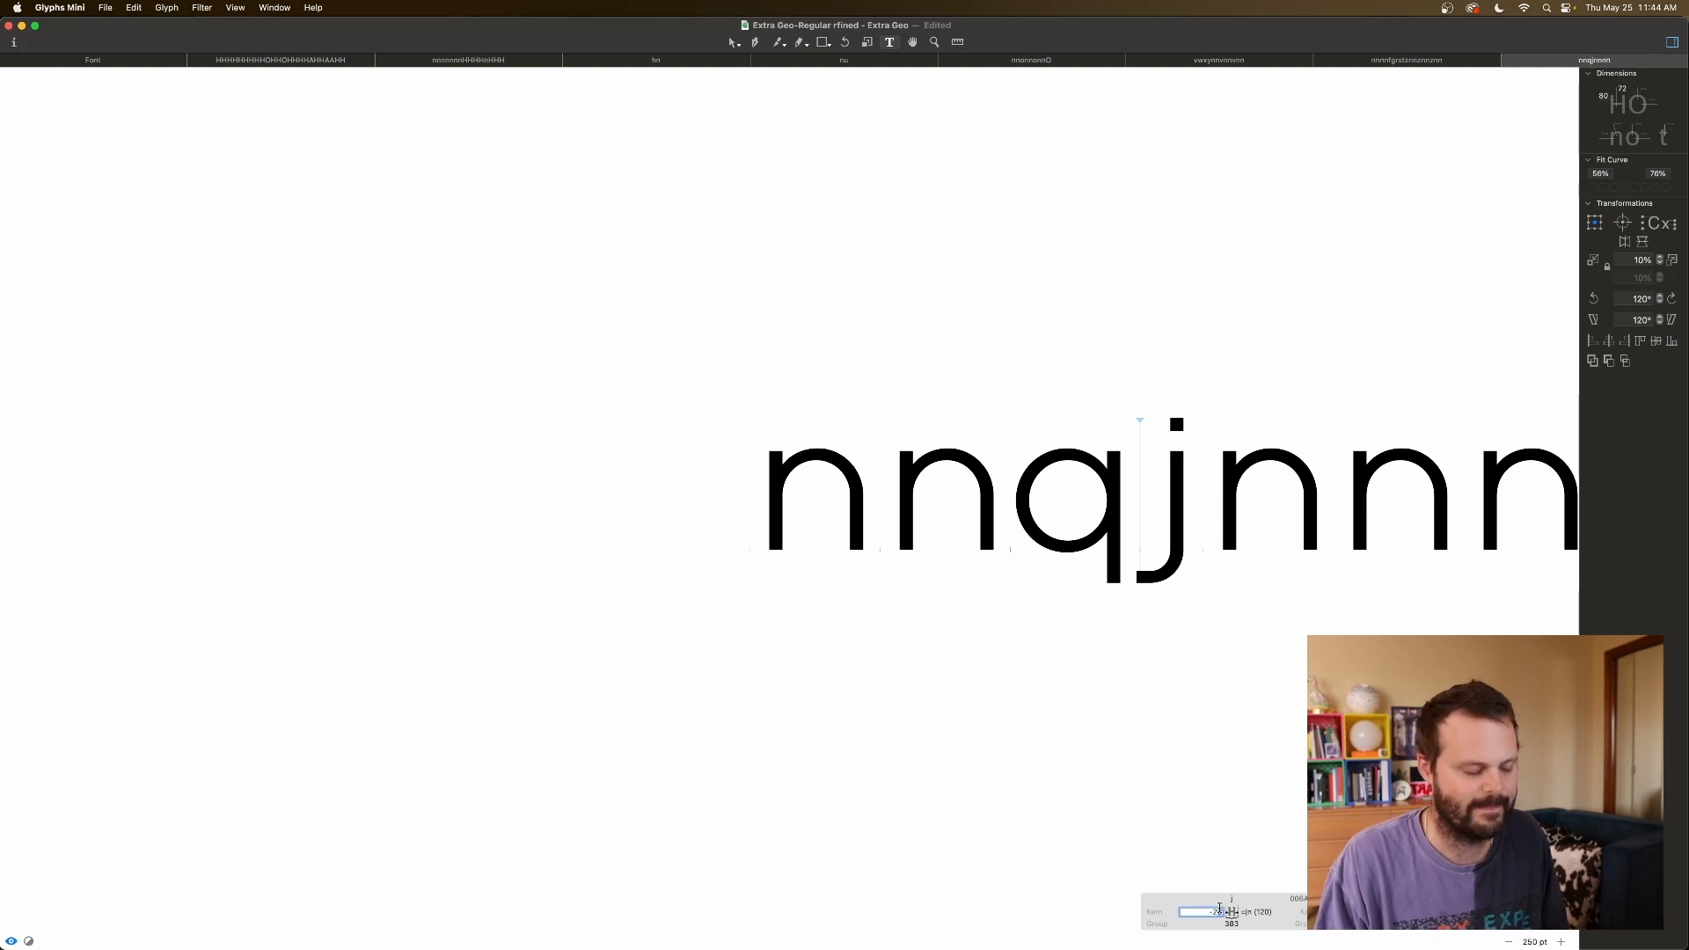
type("-40")
key("Return")
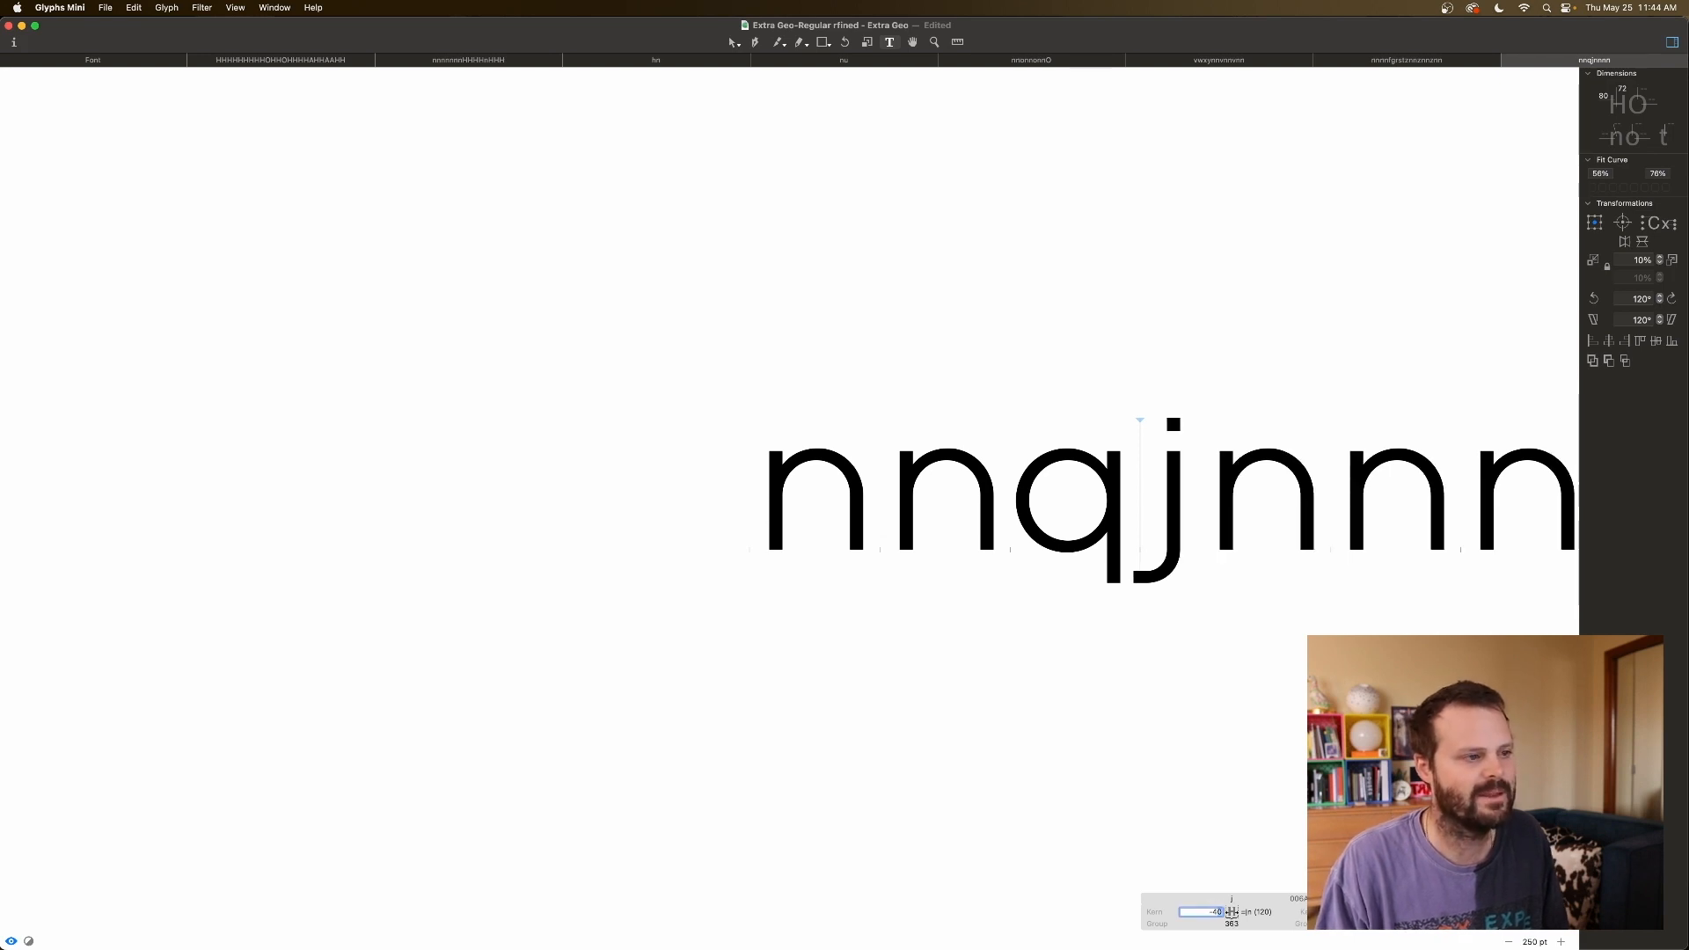
type("-4")
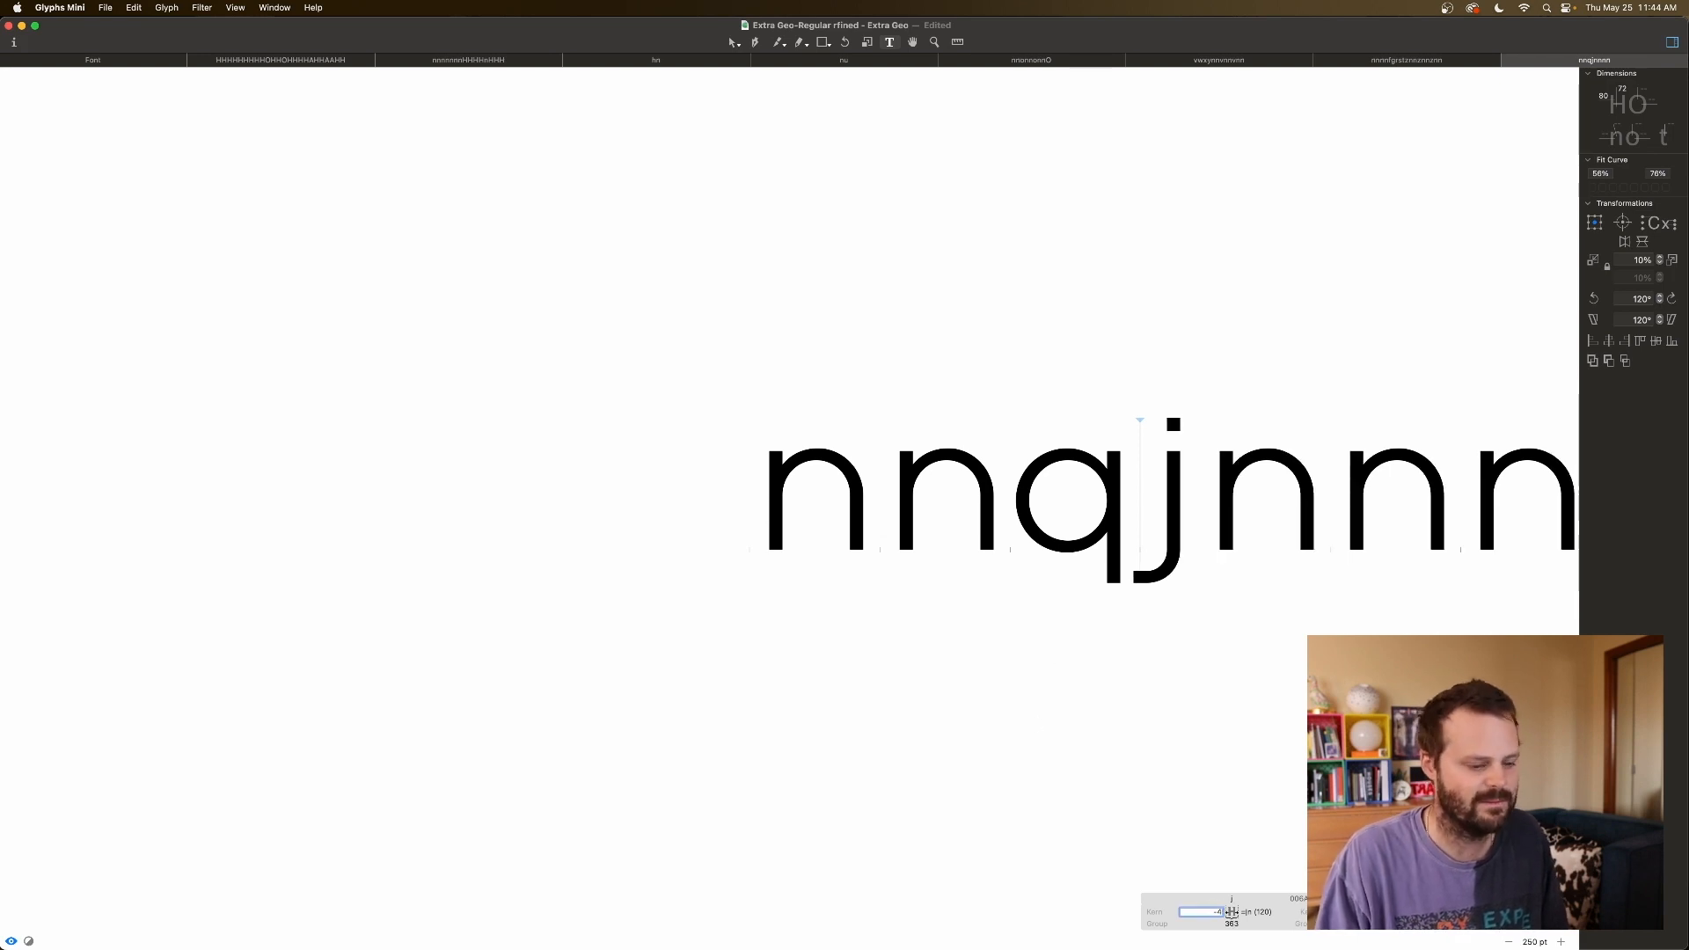
type("0")
key("Return")
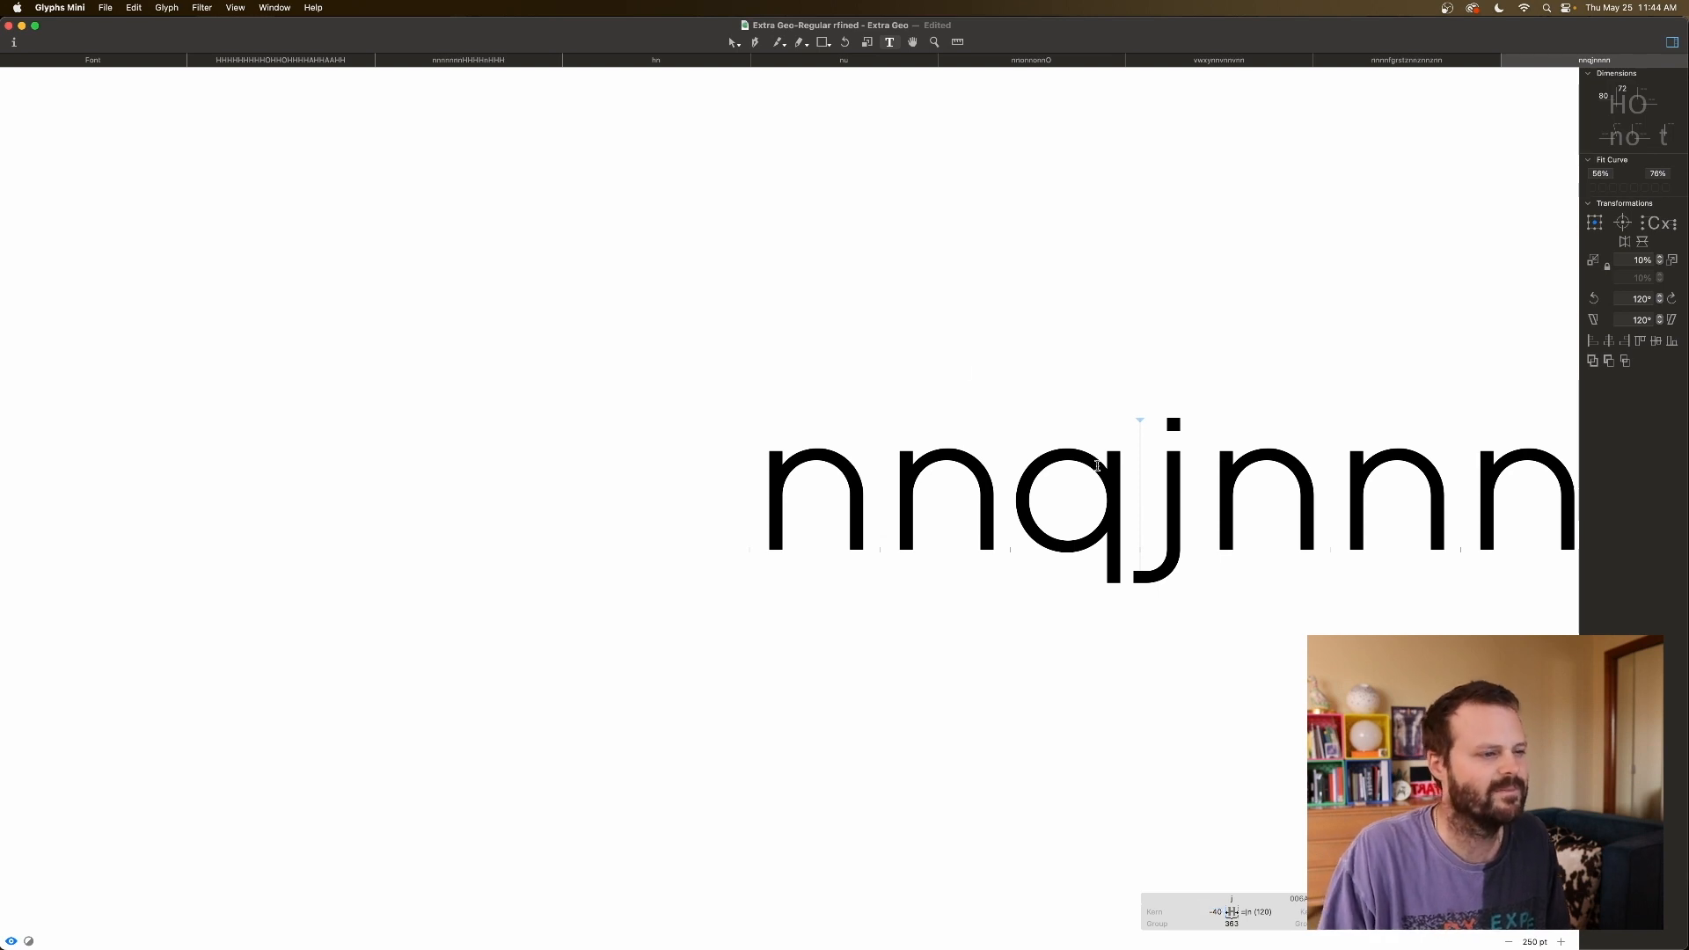
key("BackSpace")
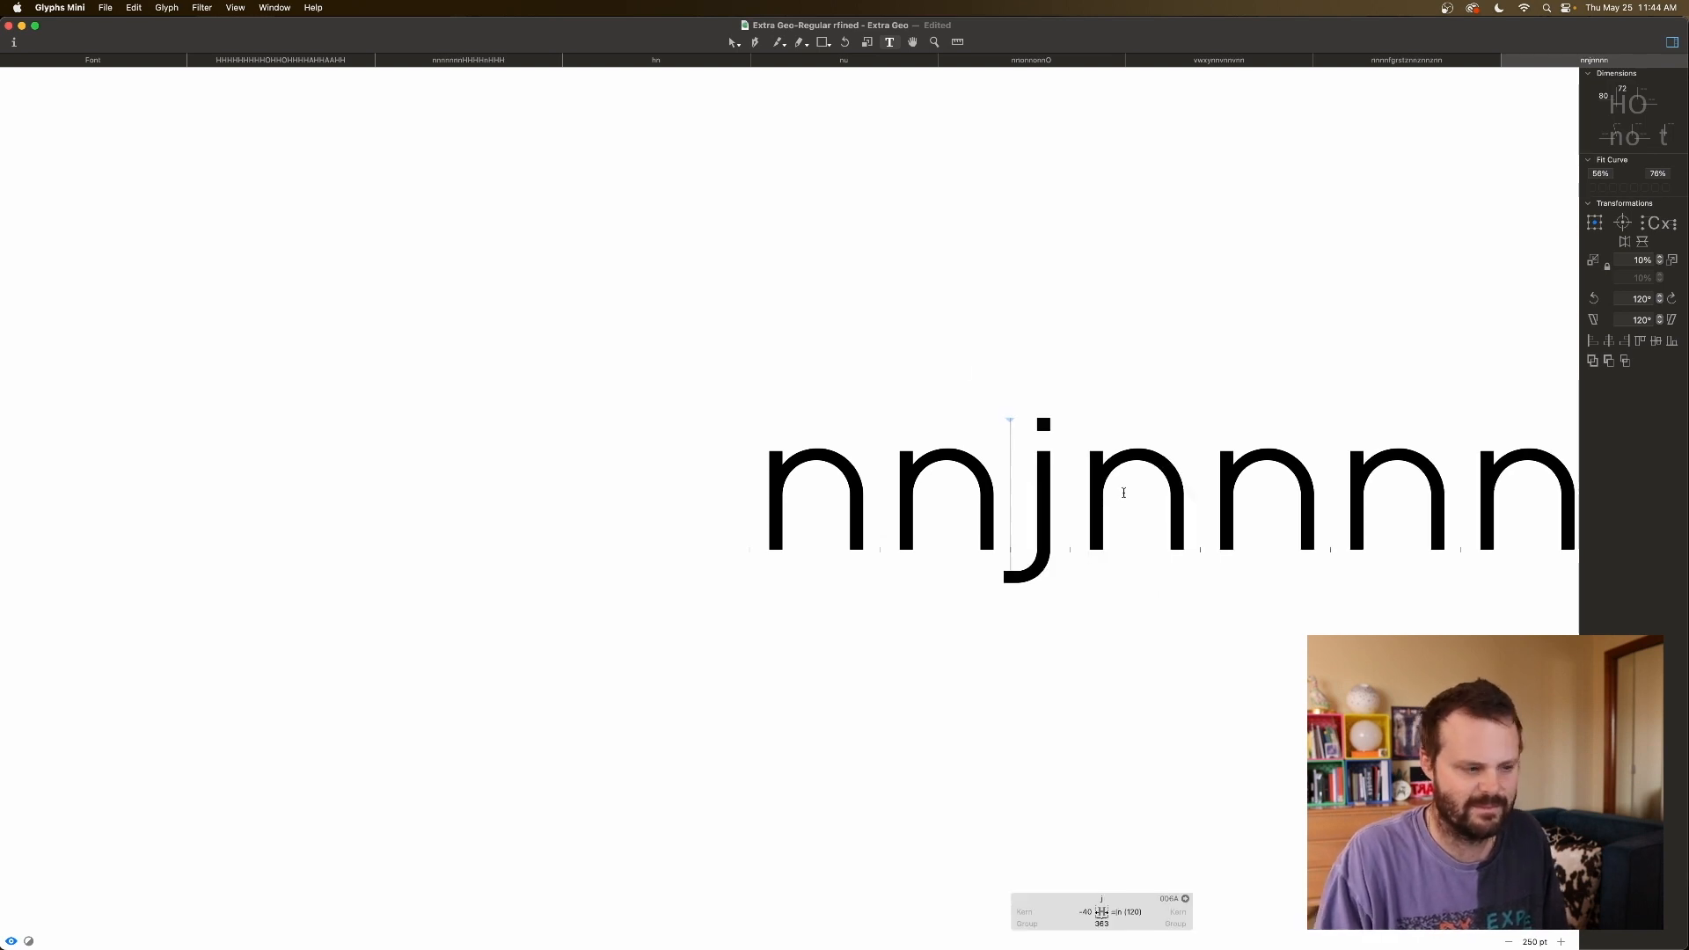
With the caret before j, tighten its left sidebearing to -50.
left_click(1044, 542)
key("Left")
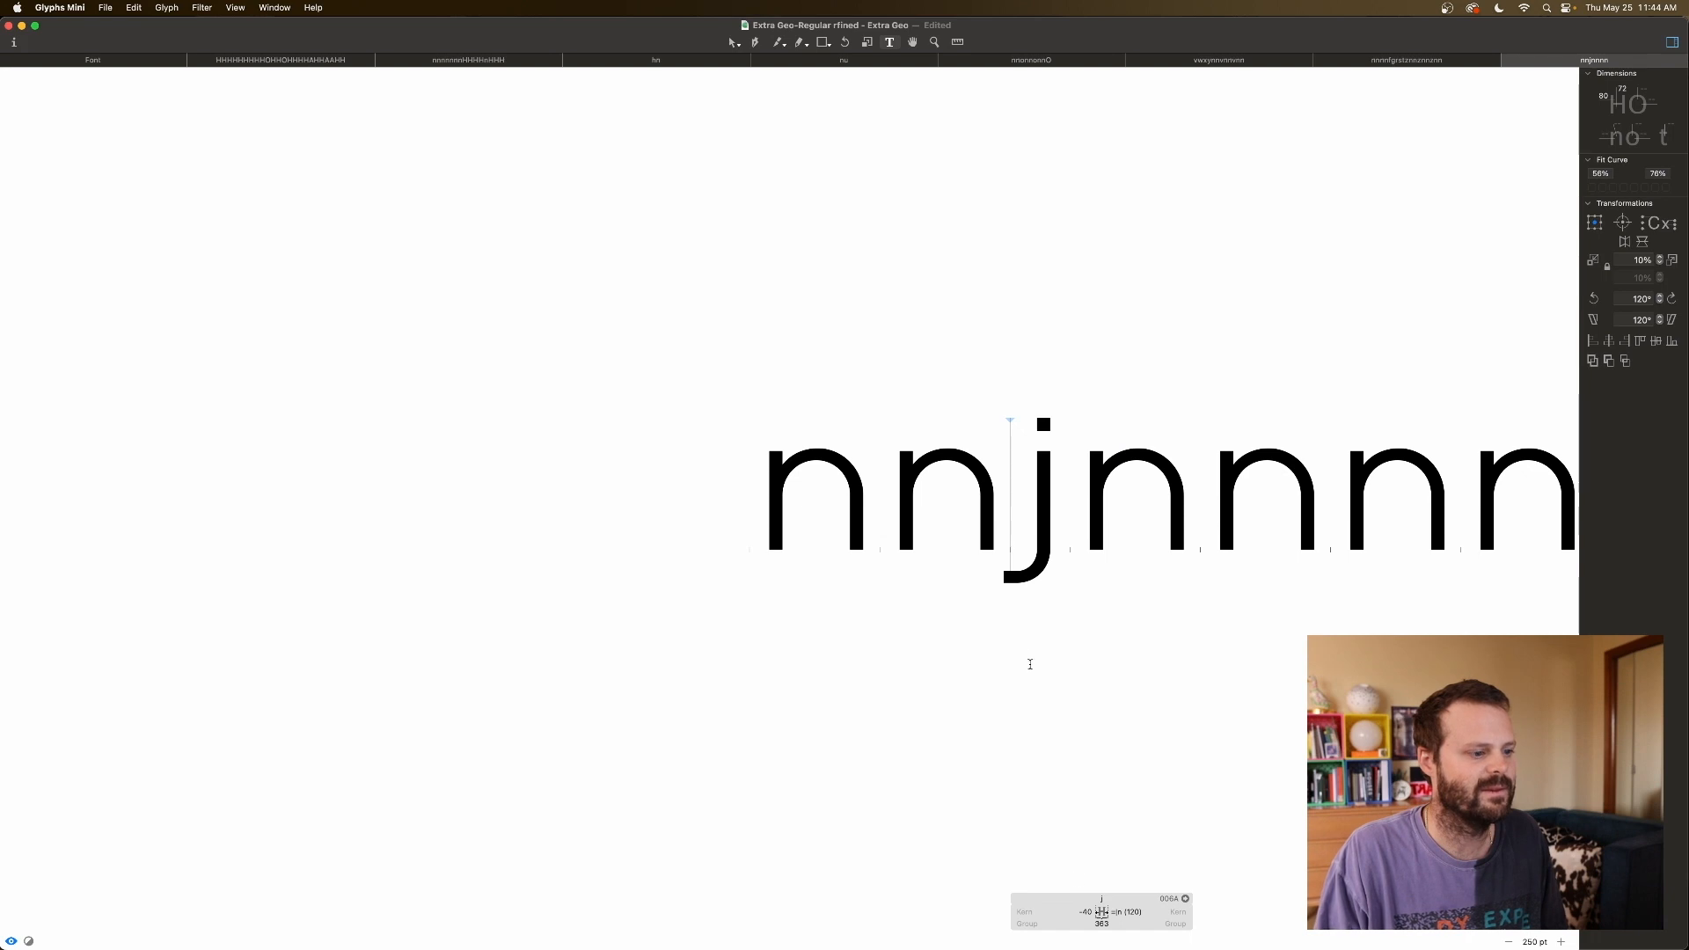
left_click(1088, 913)
key("shift+Down")
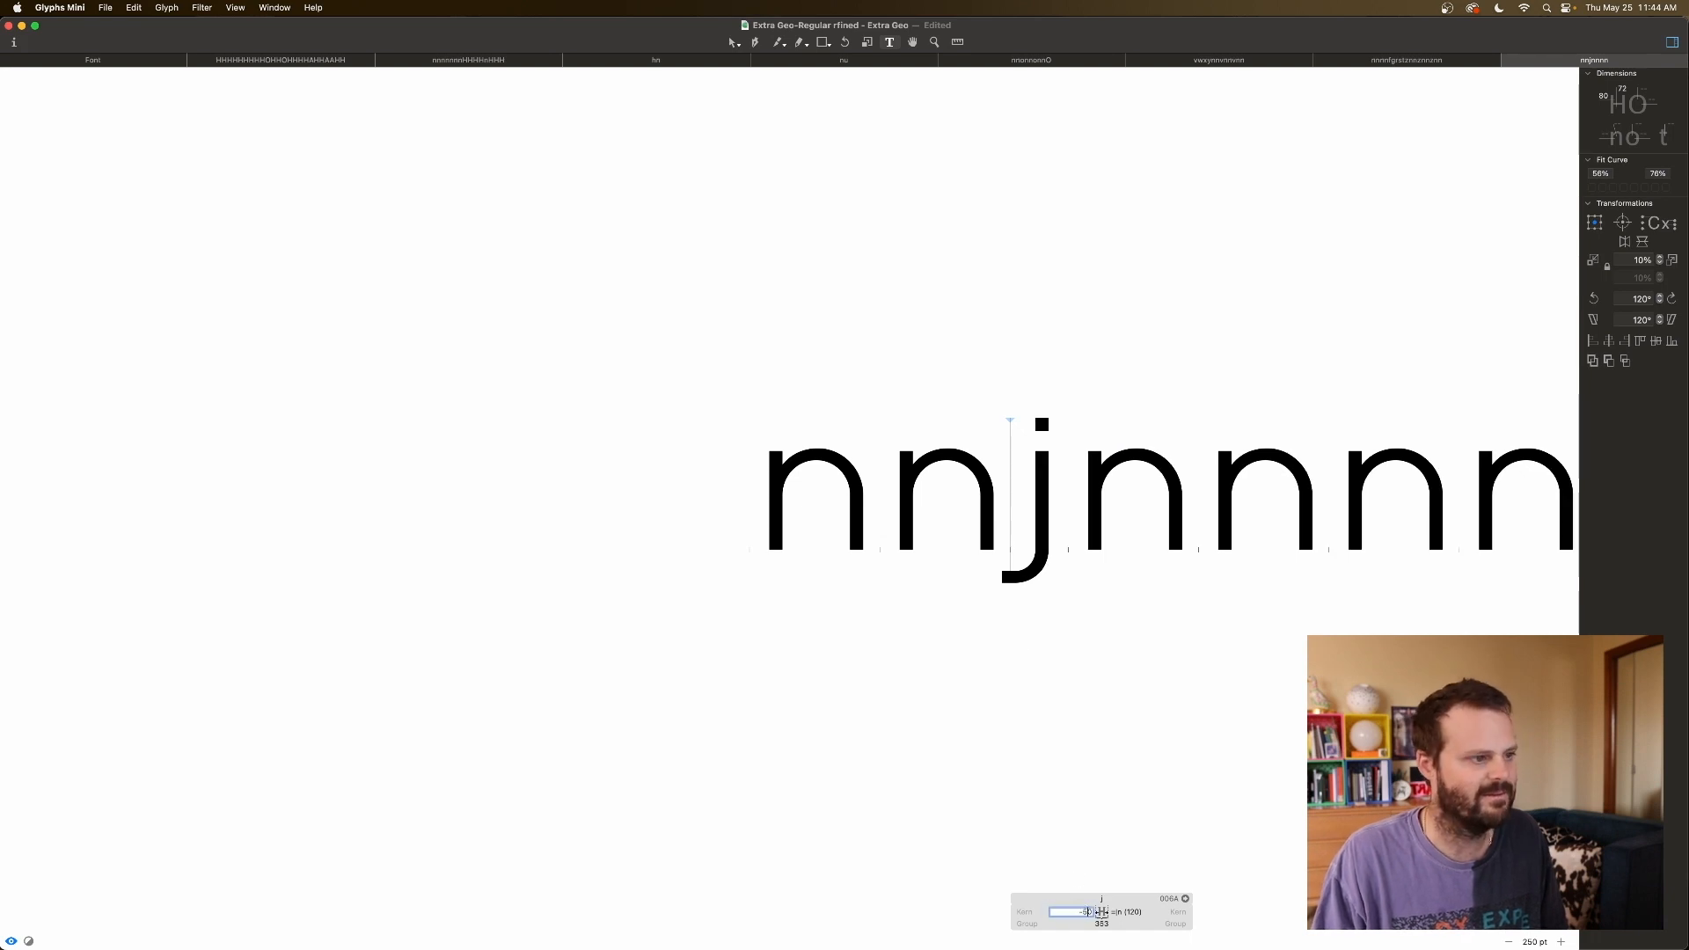
key("shift+Down")
key("shift+Up")
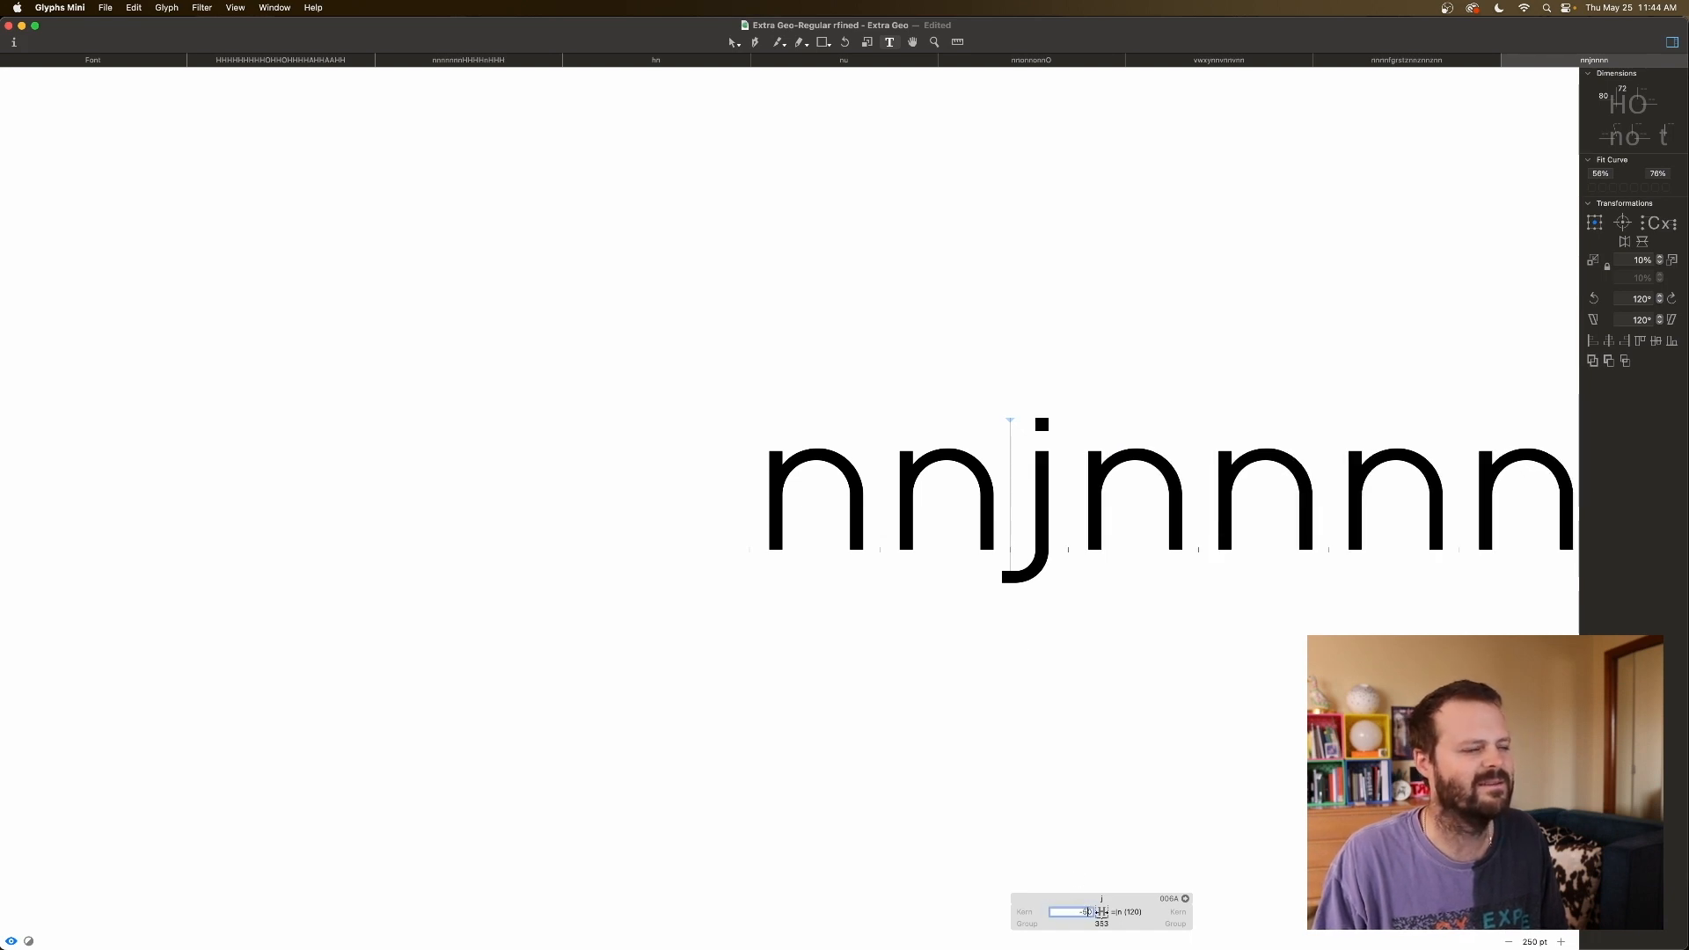
scroll(1051, 765, "right", 2)
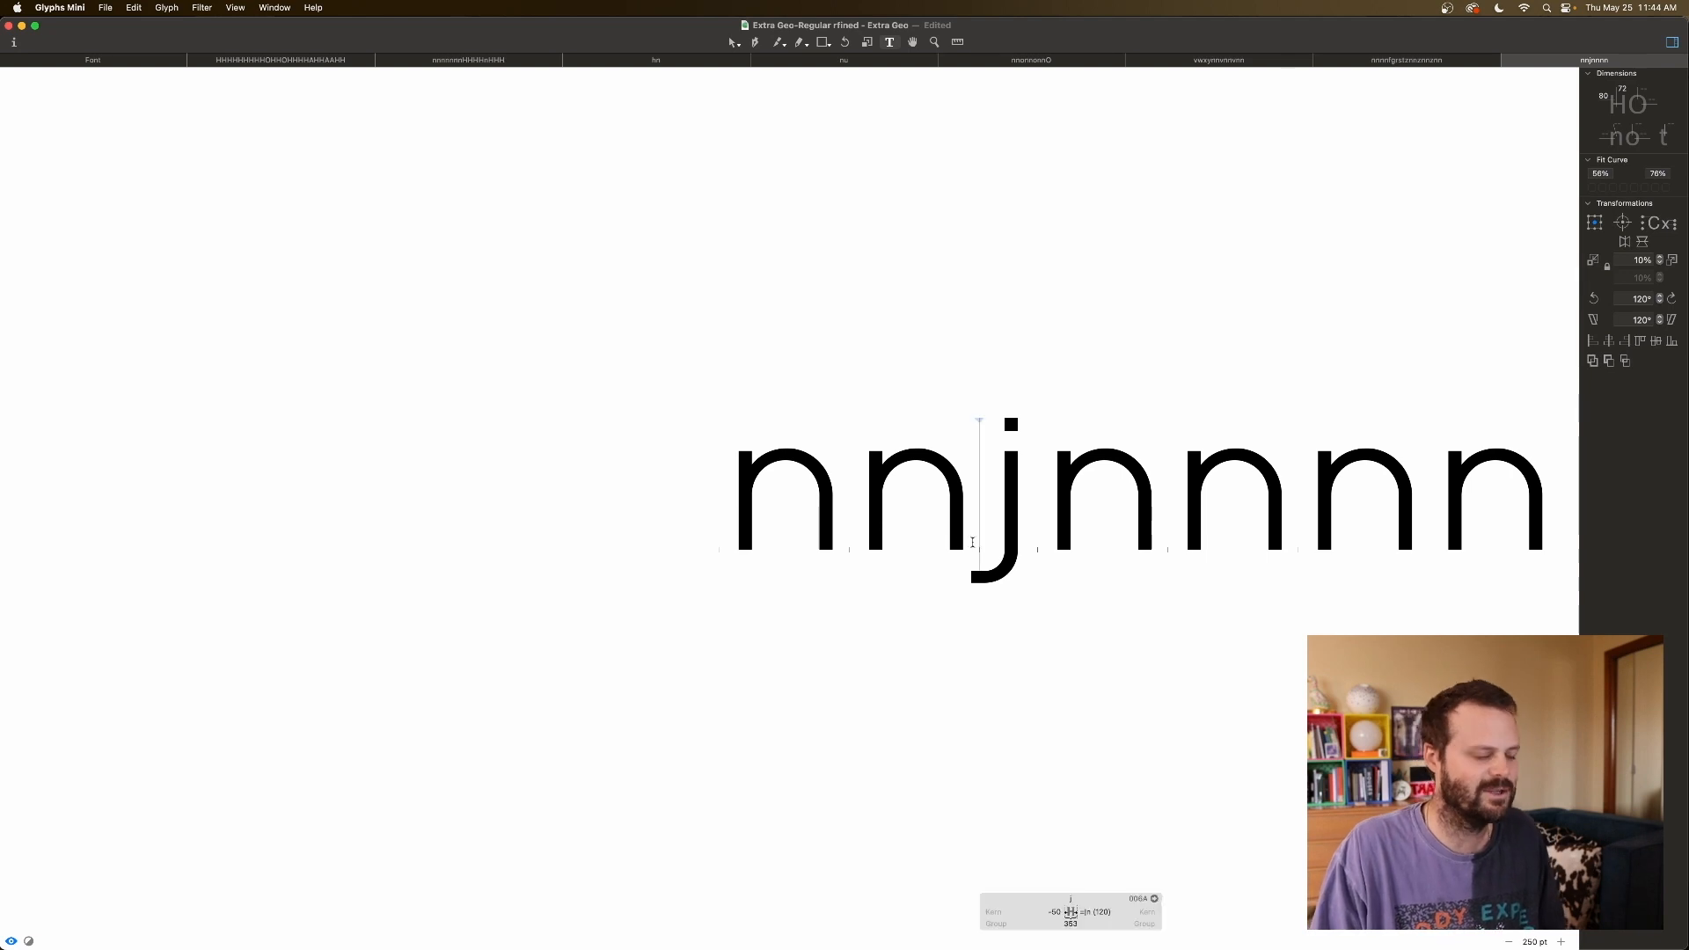
Test the j after q and y, then zoom the test line out.
type("q")
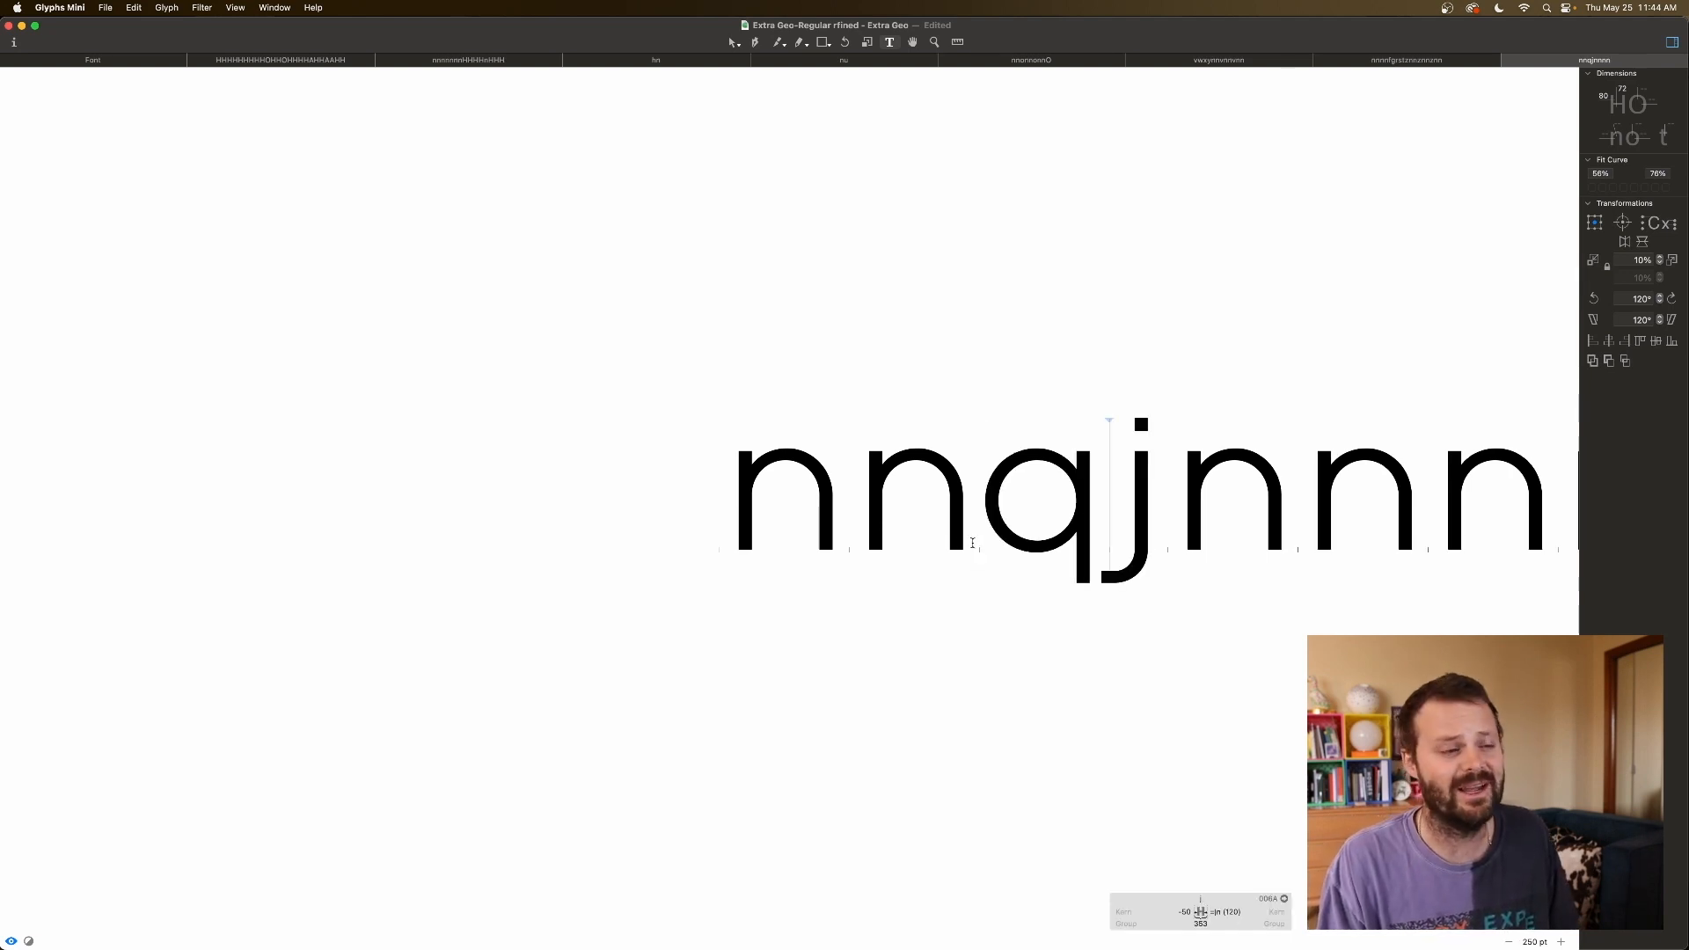
key("BackSpace")
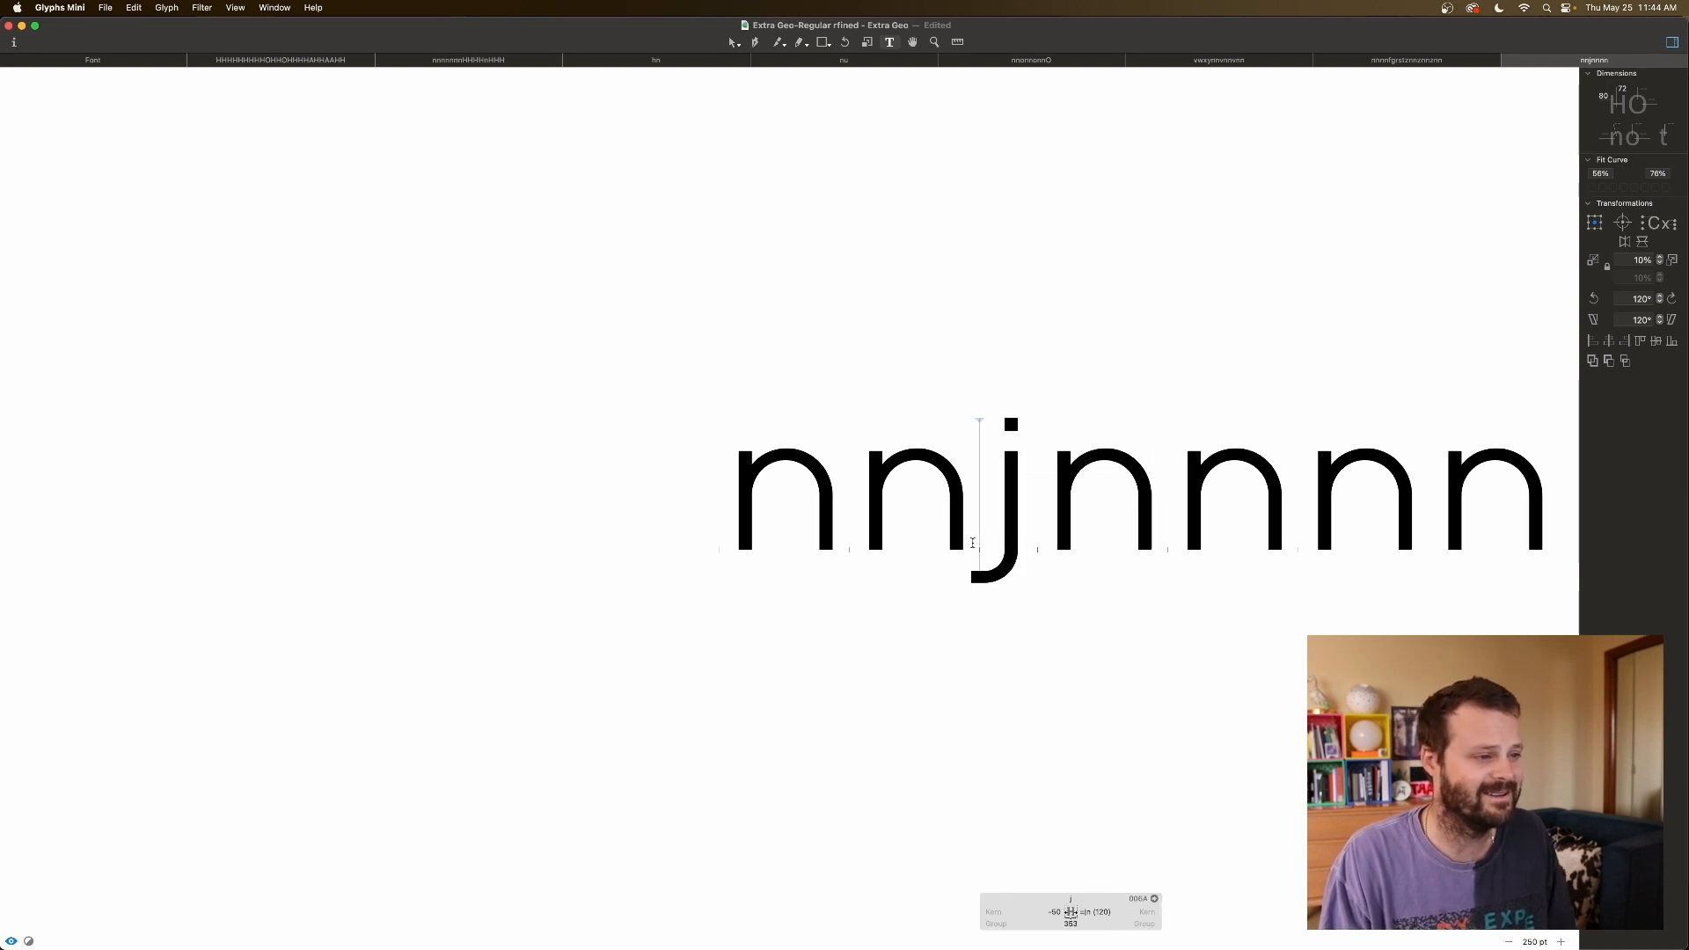
type("y")
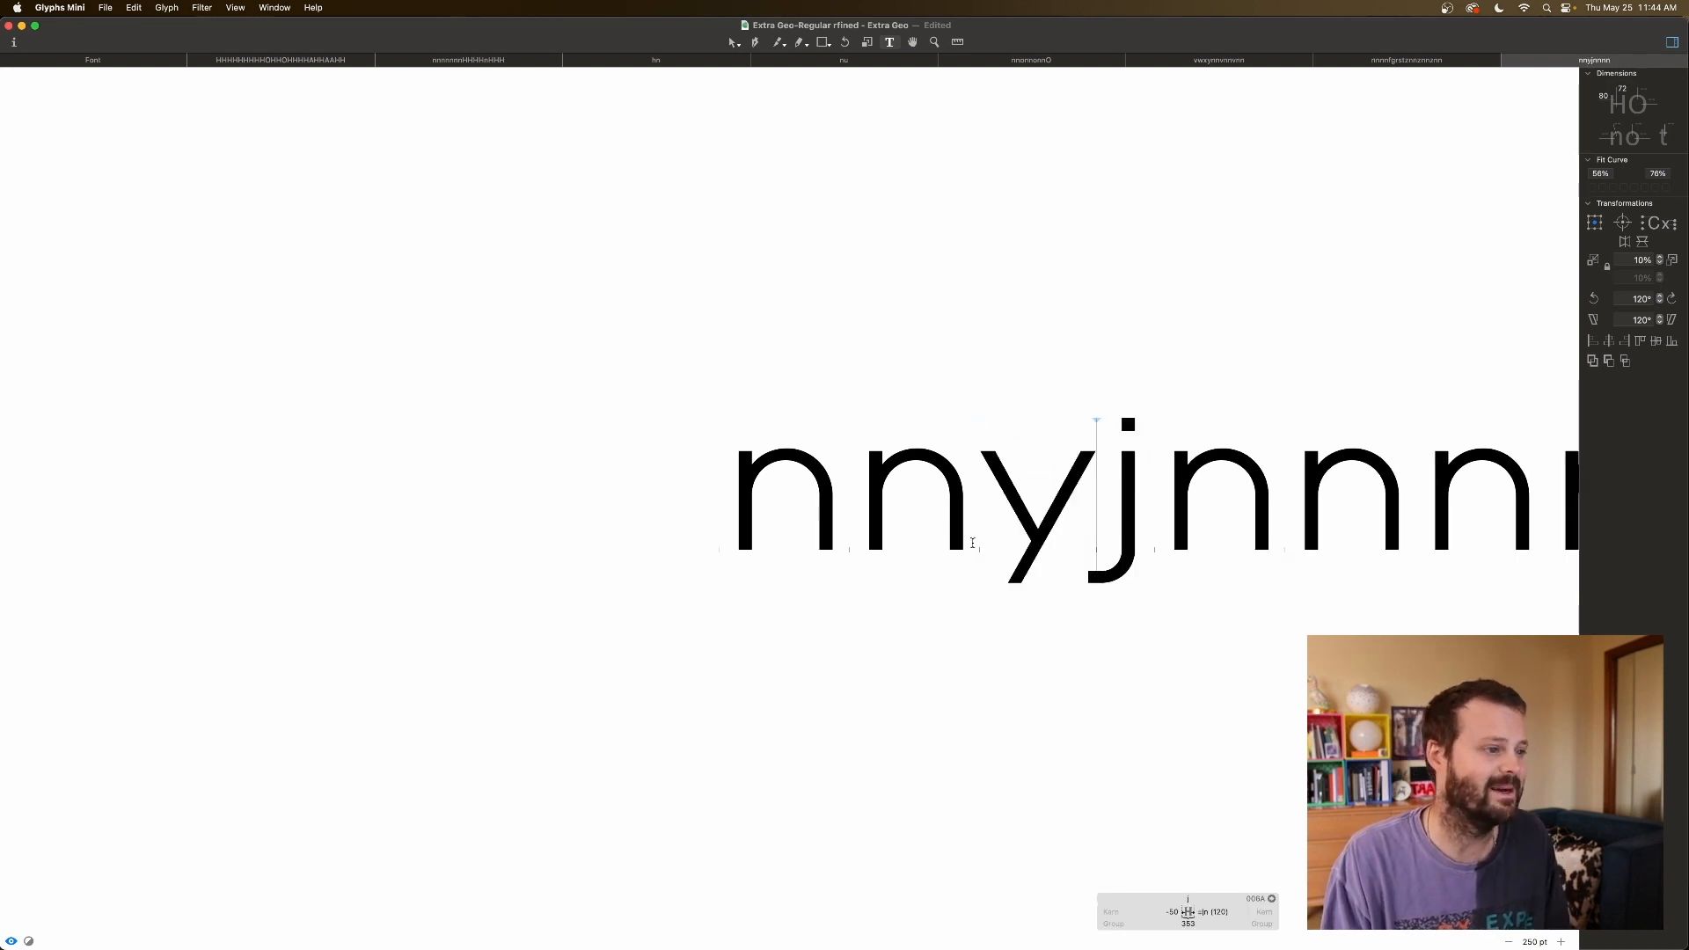
key("BackSpace")
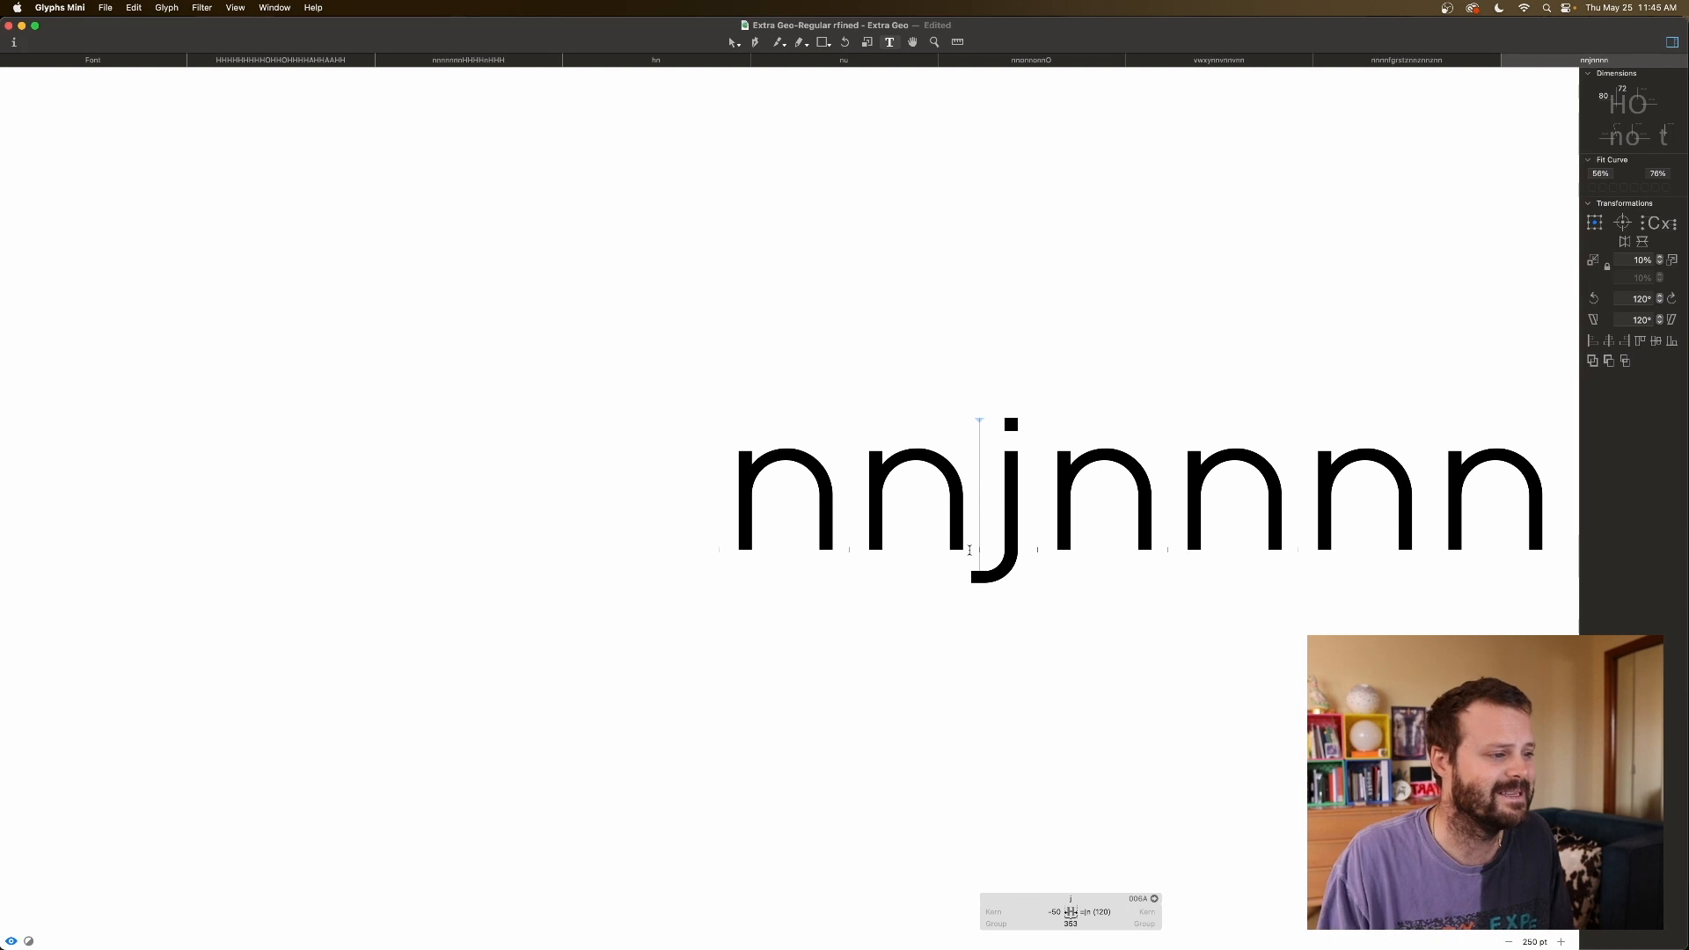
left_click(1093, 598)
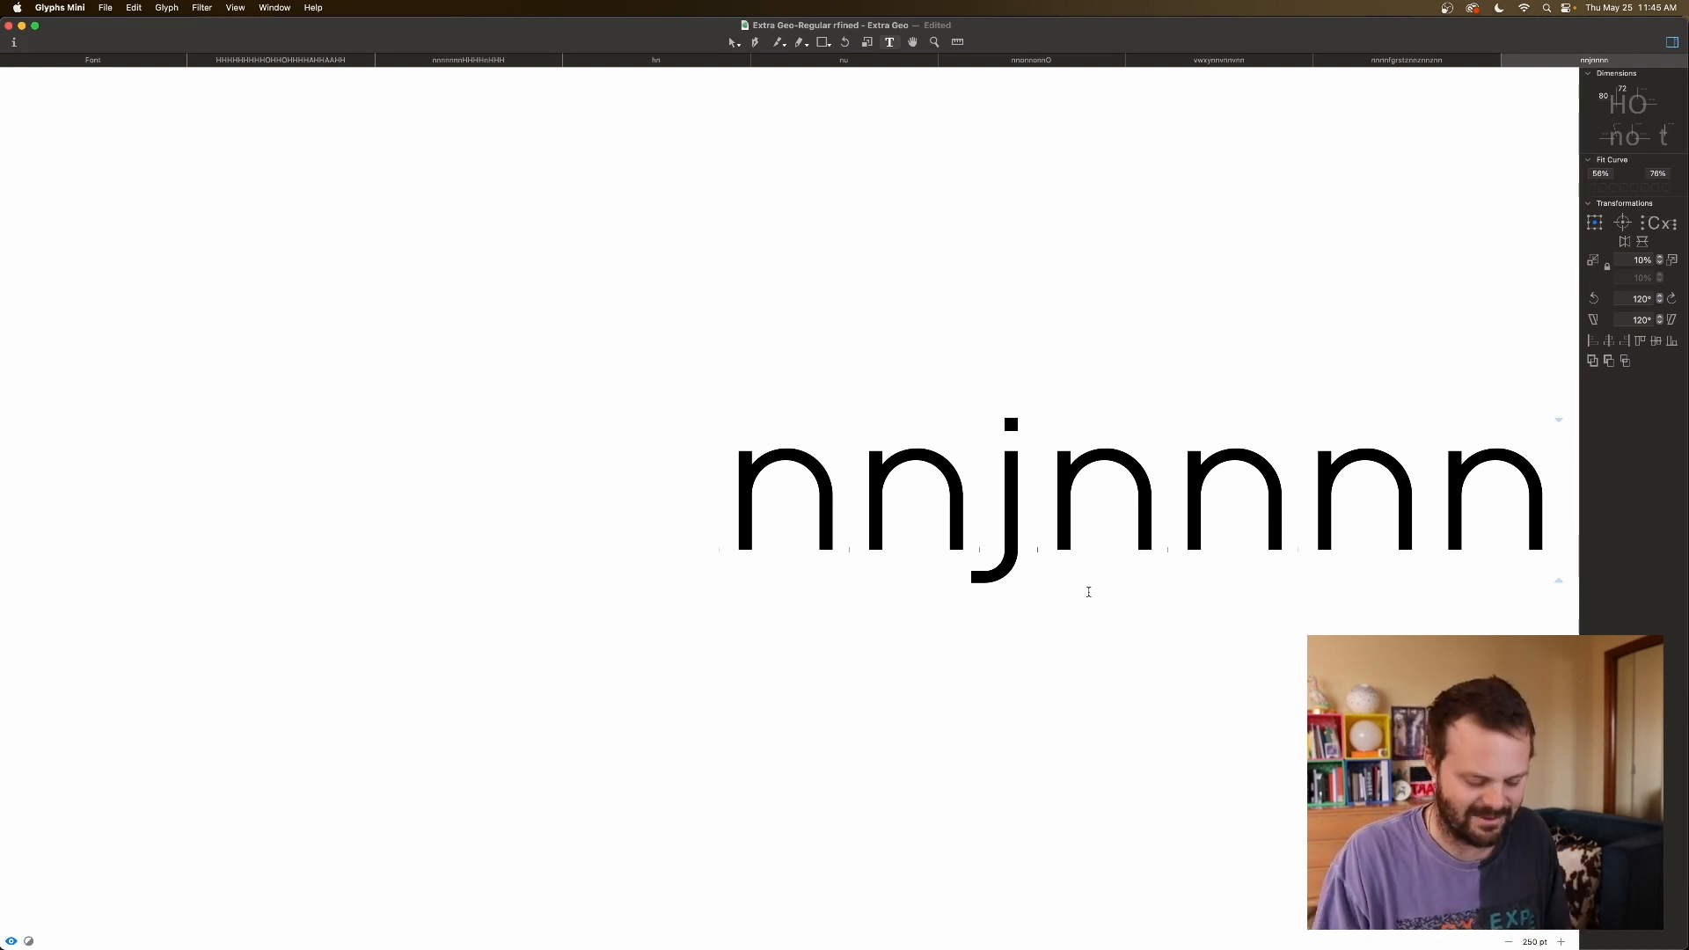
key("super+minus")
key("super+minus")
key("super+minus")
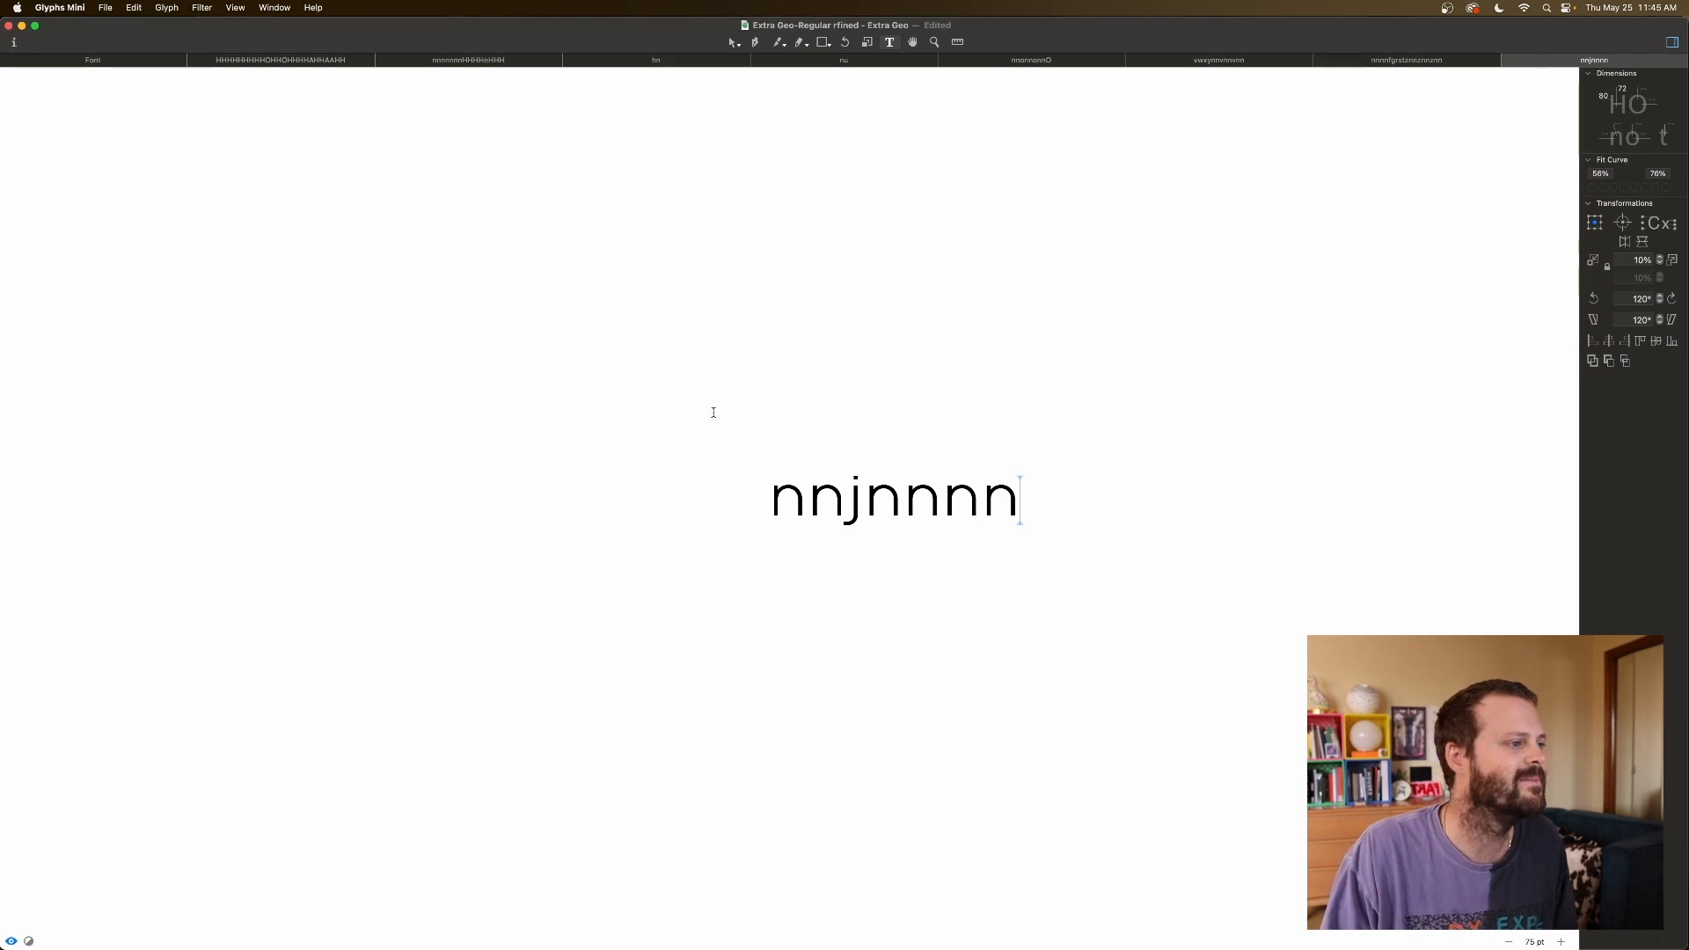
Open digits zero through nine from the font overview in a new text tab.
left_click(151, 61)
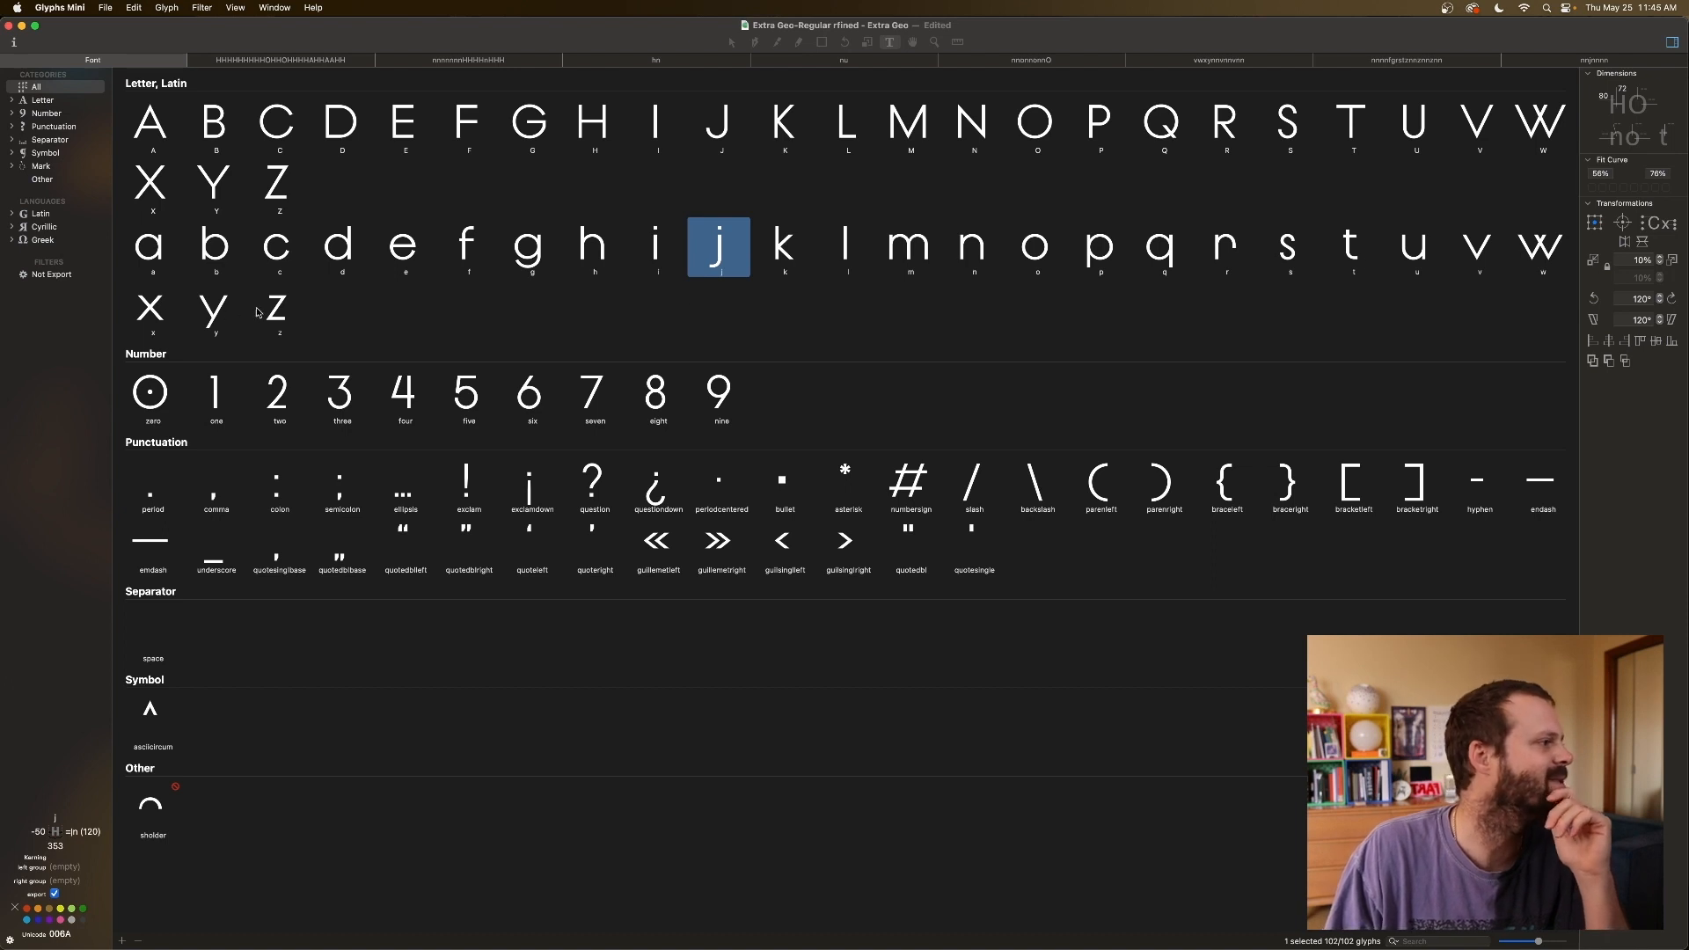
left_click(440, 250)
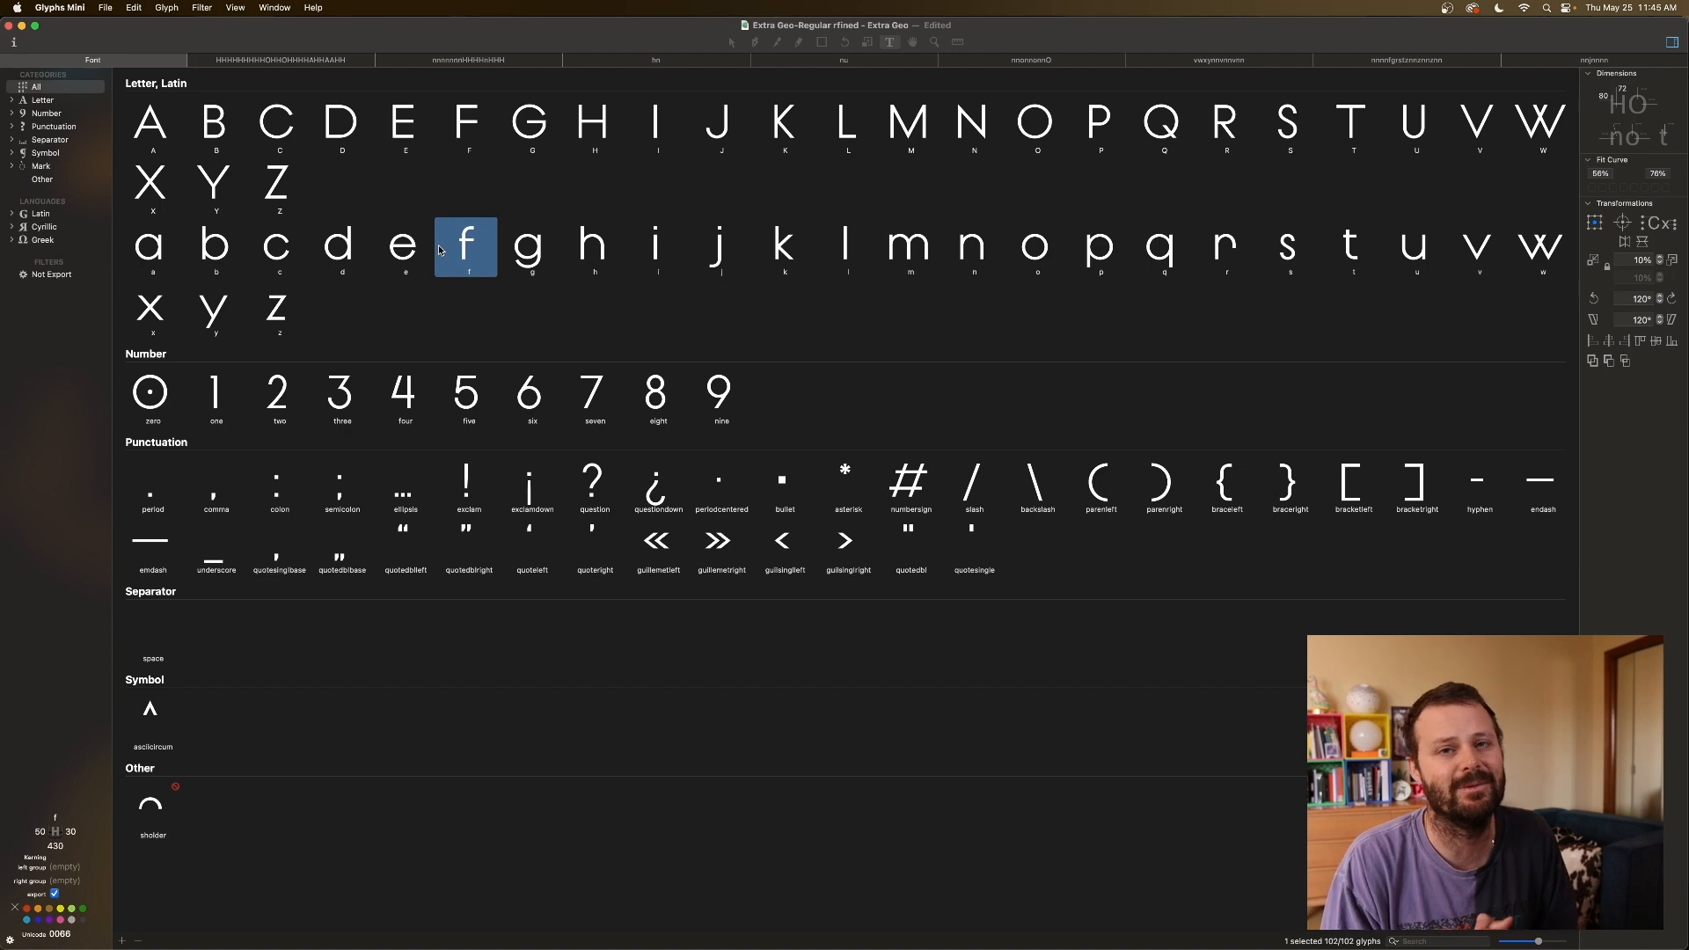
left_click(143, 400)
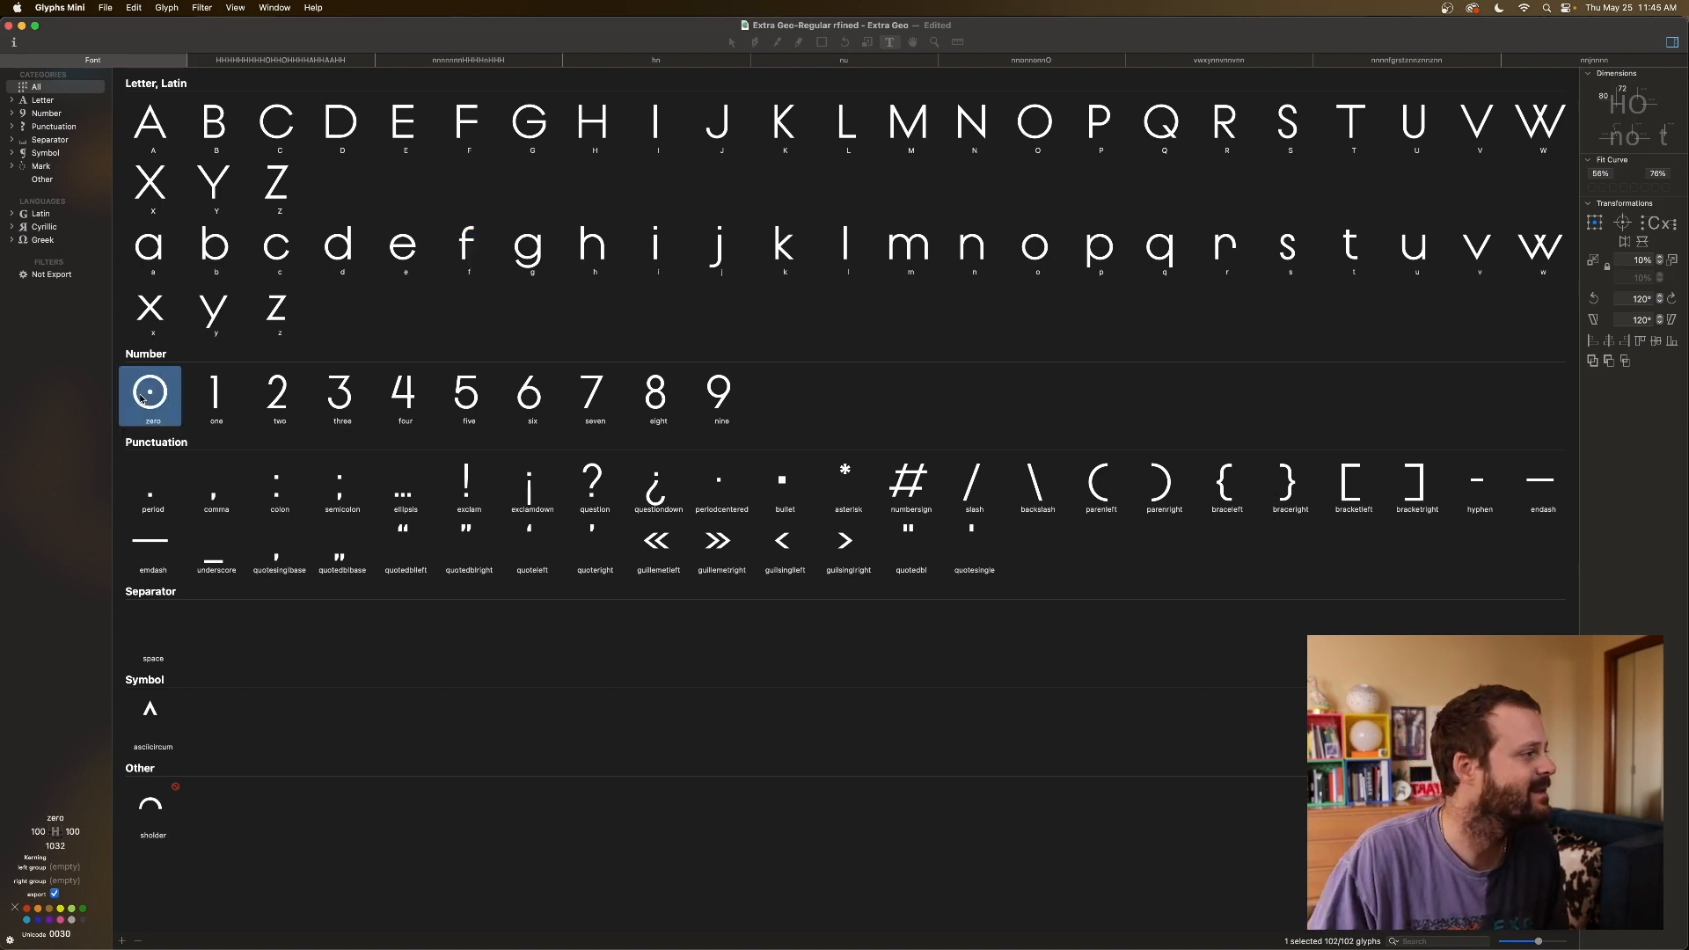
left_click(714, 395, "shift")
double_click(712, 394)
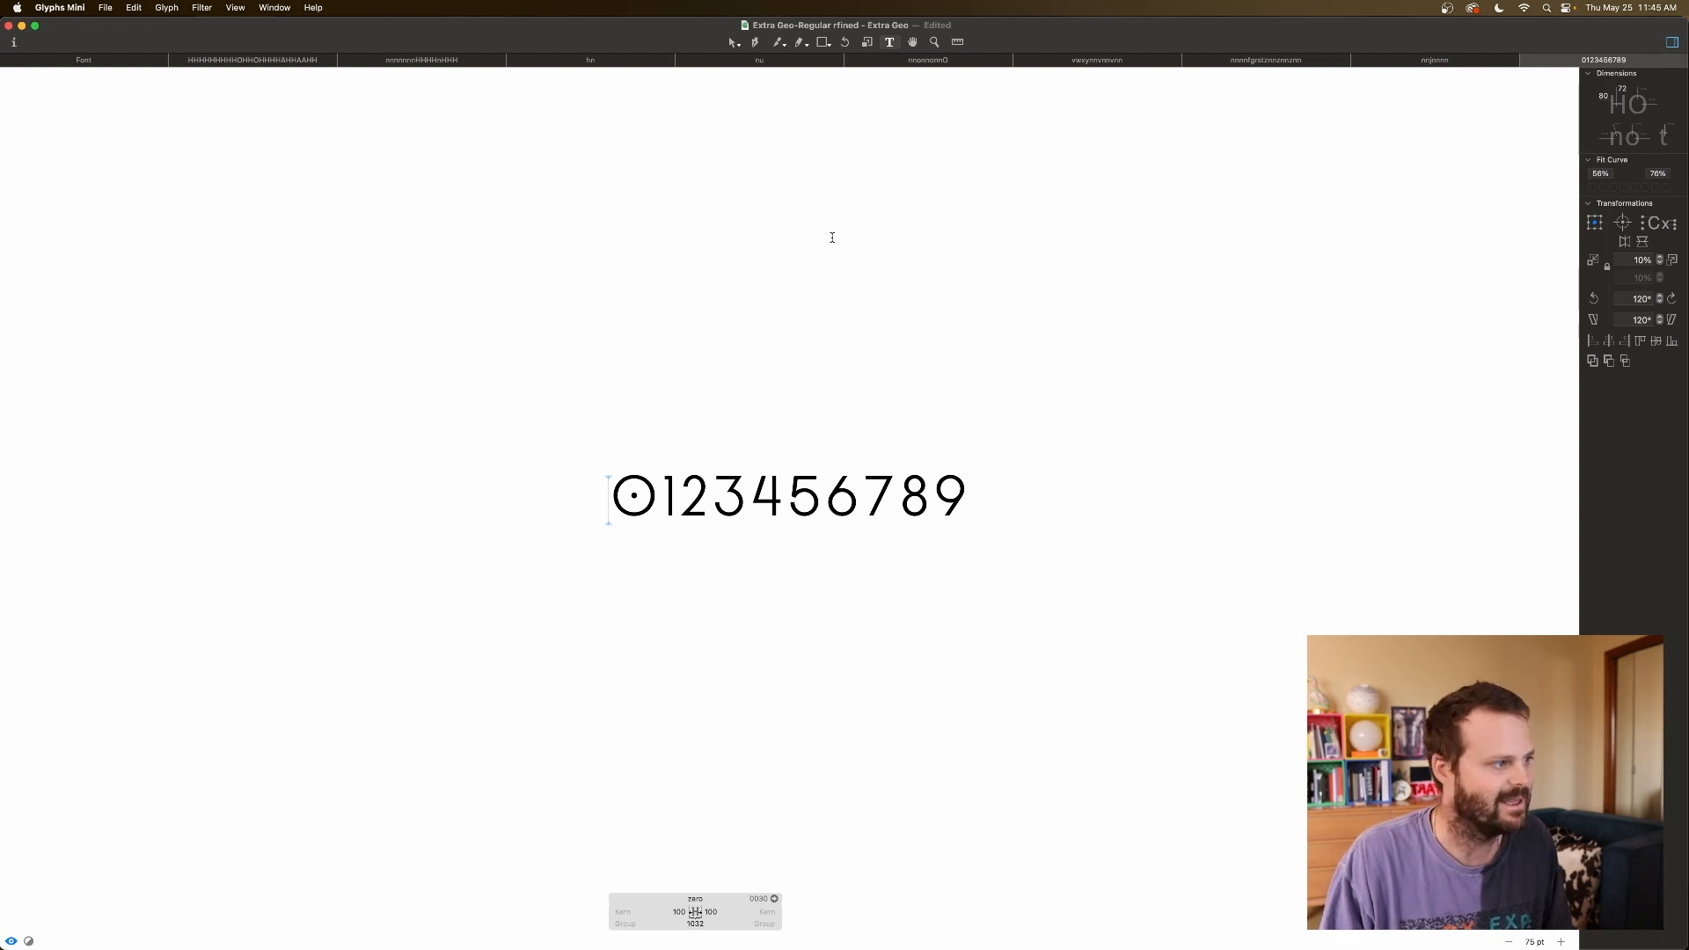
Add test lines HHHHHHHH and HH0HH0HH above the digits row.
key("Return")
key("Up")
type("HHHHH")
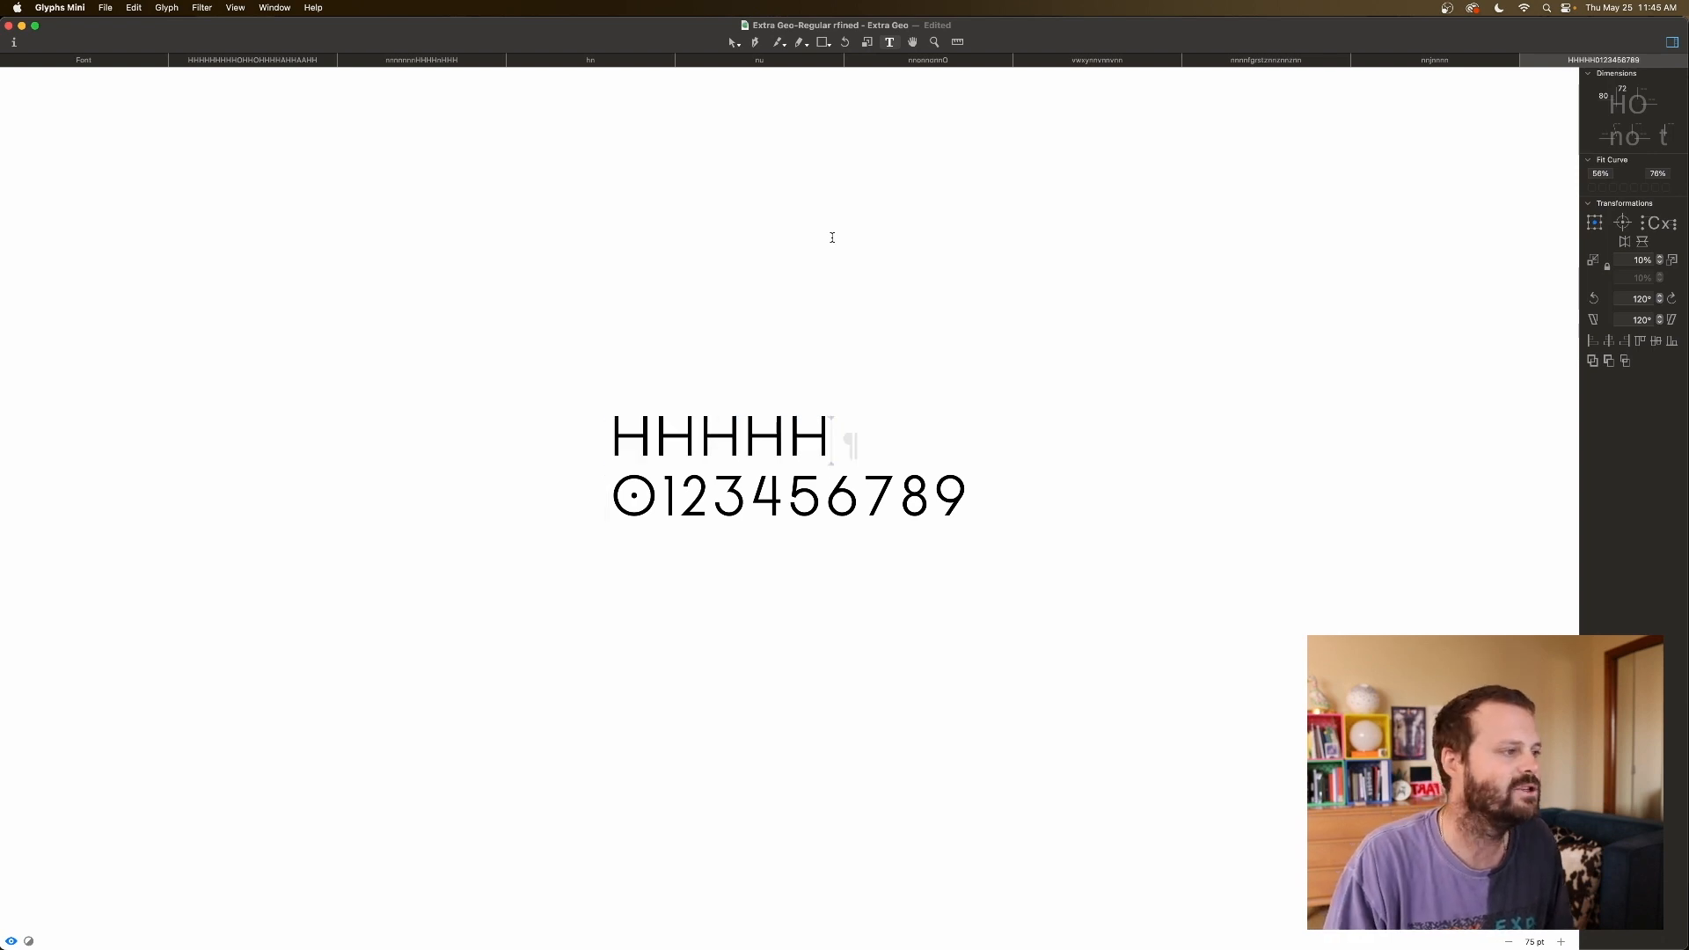
type("HHH")
key("Return")
type("HHHHH)")
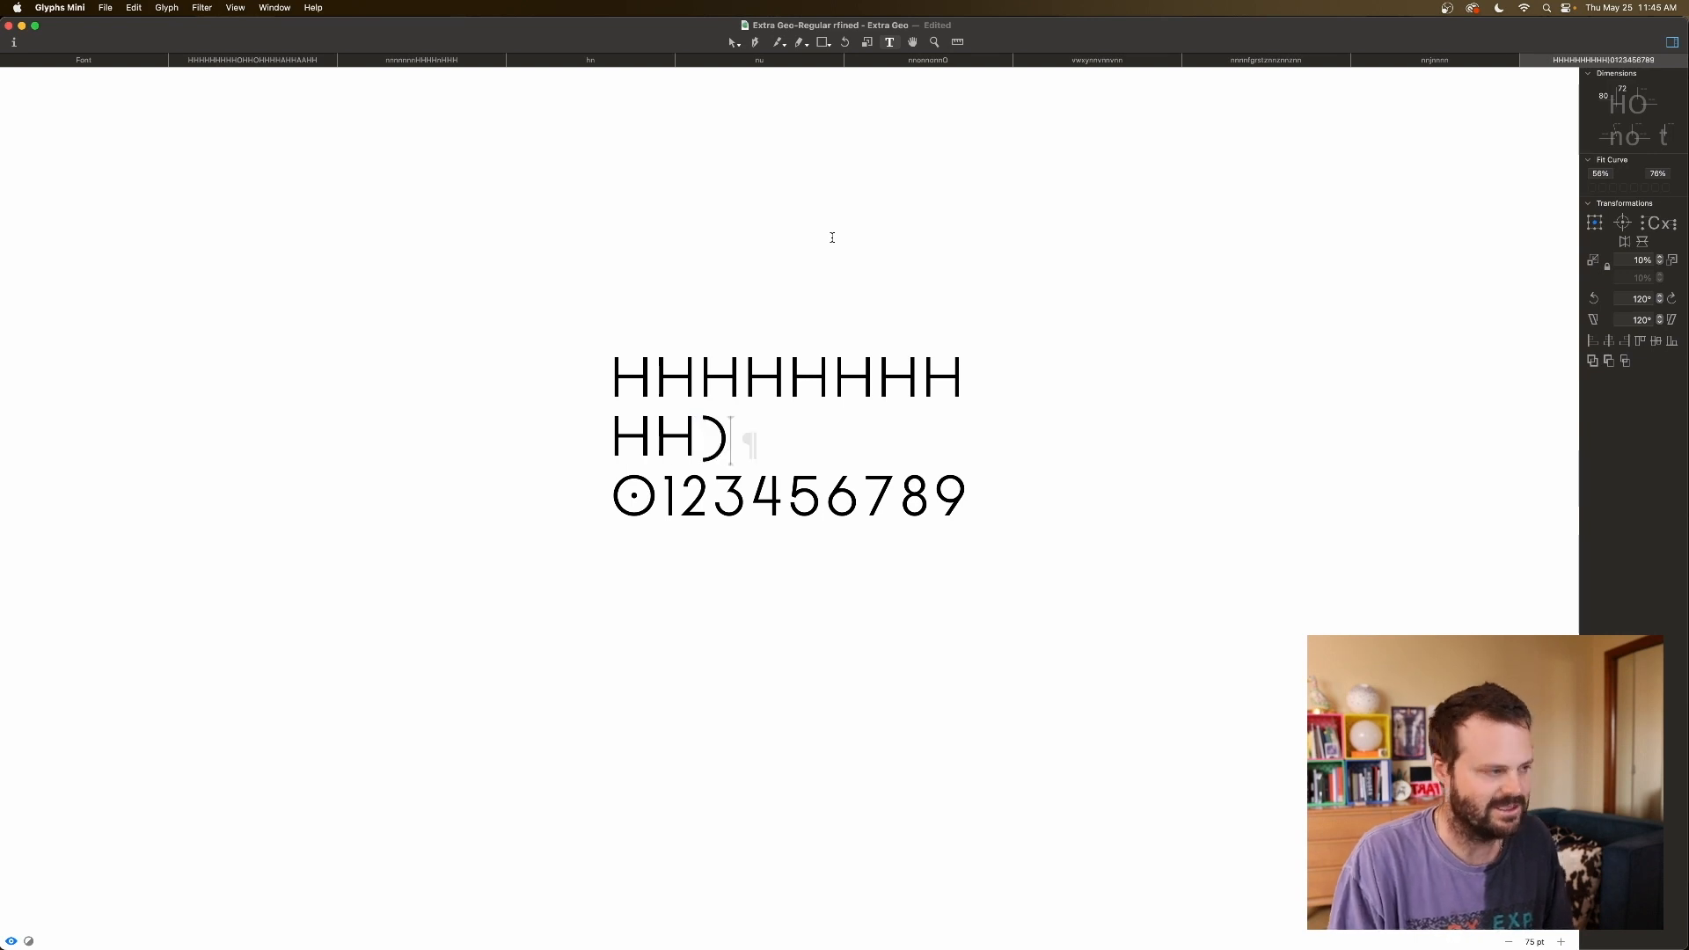
key("BackSpace")
type("0HH0HH")
Key the zero's left and right sidebearings to O.
left_click(615, 496)
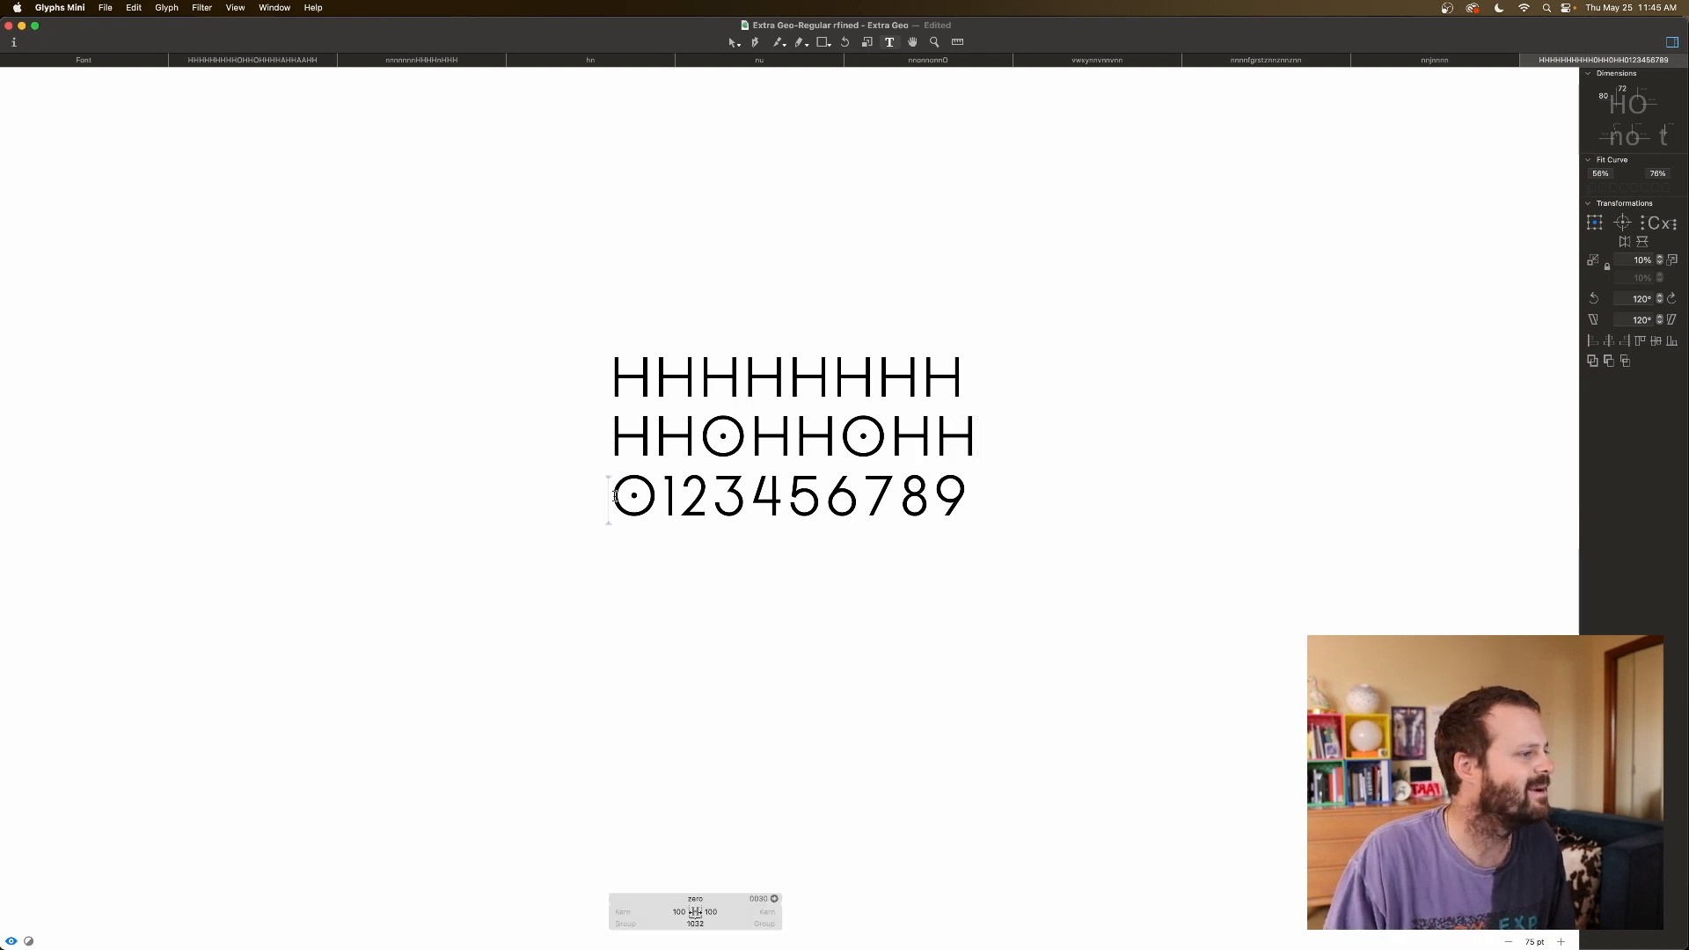
double_click(679, 912)
type("O")
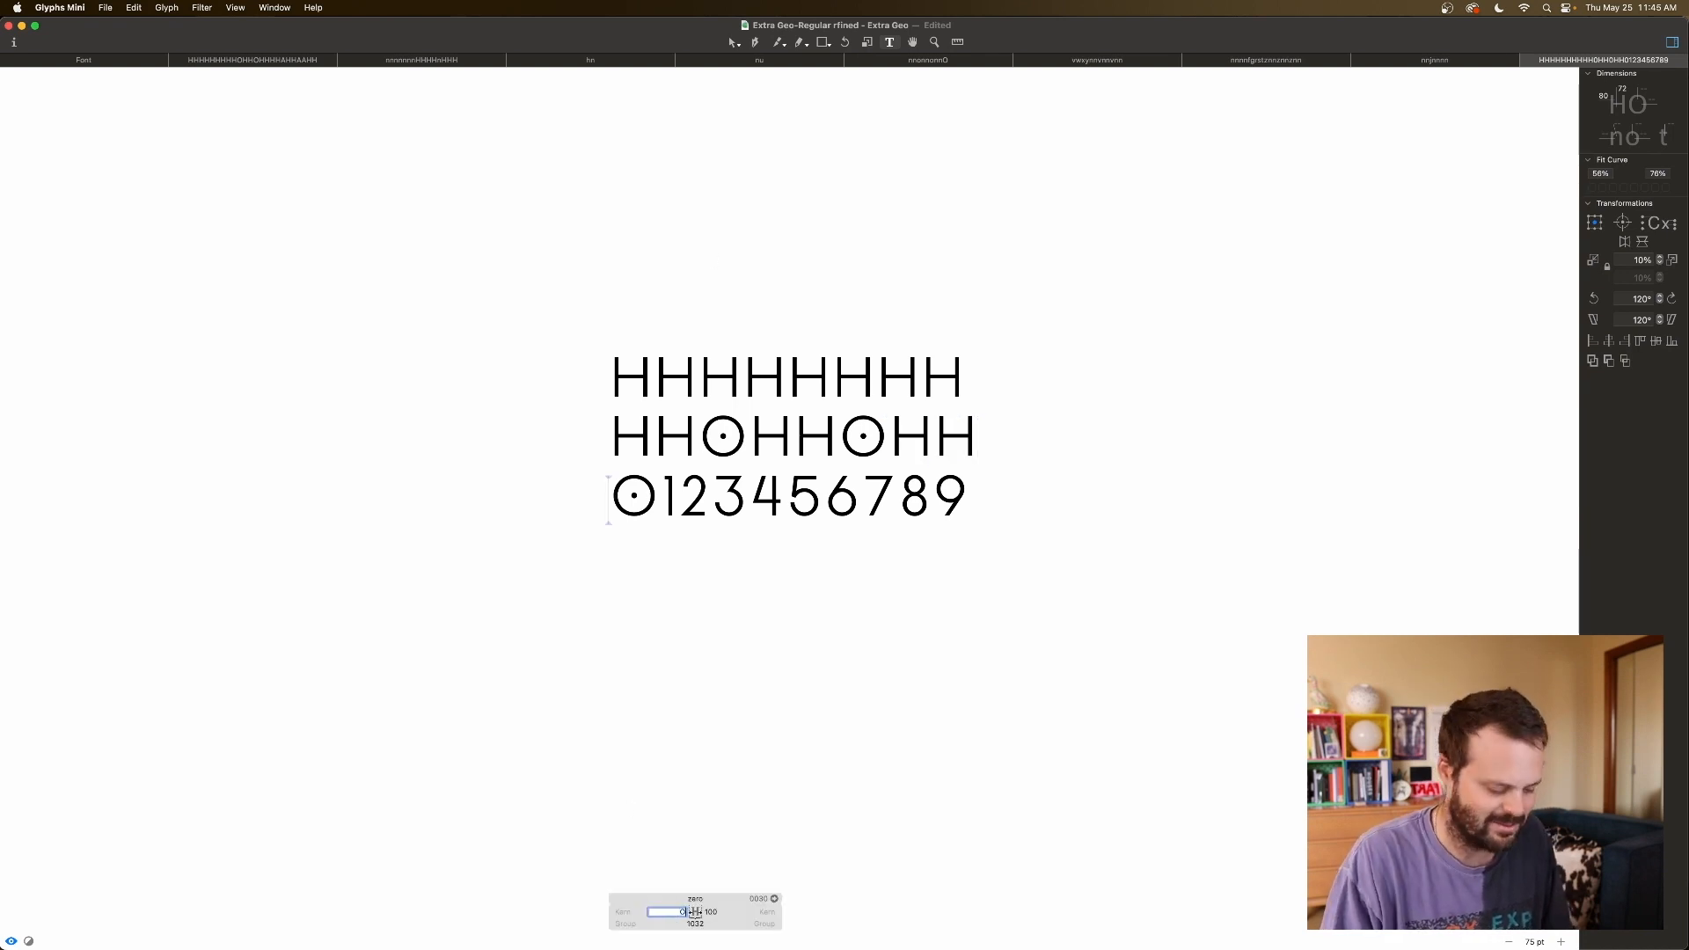
key("Tab")
type("O")
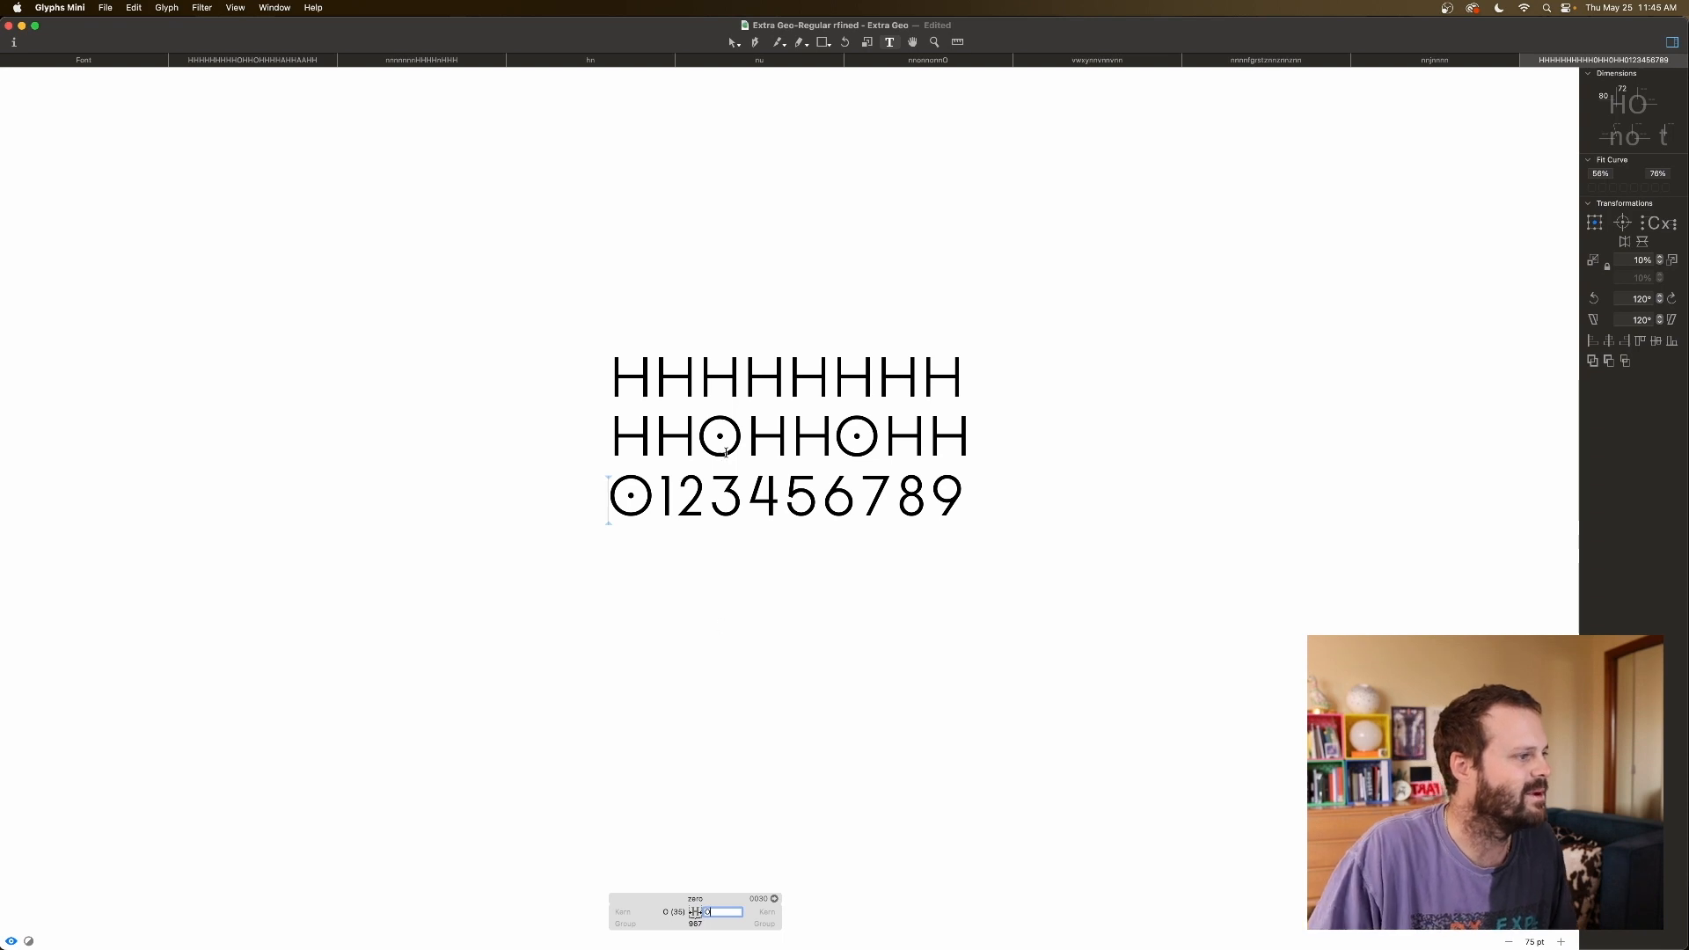
left_click(739, 495)
Change the second test line to HH1HH1HH with the caret before the first 1.
left_click(658, 498)
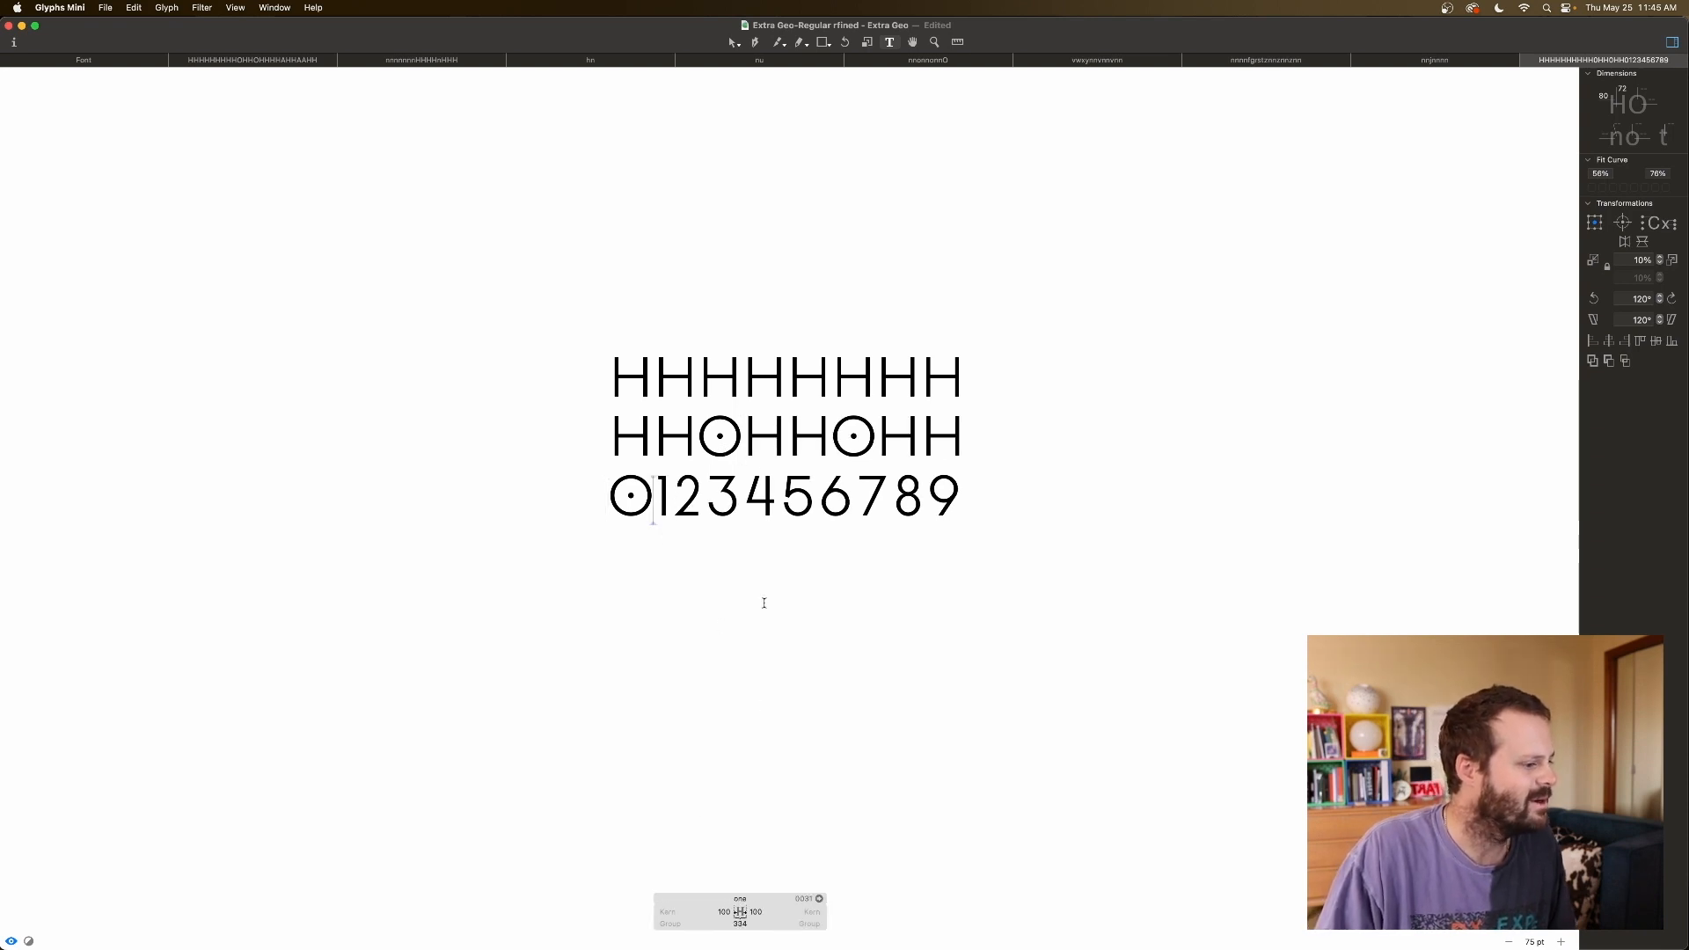
left_click(739, 431)
key("BackSpace")
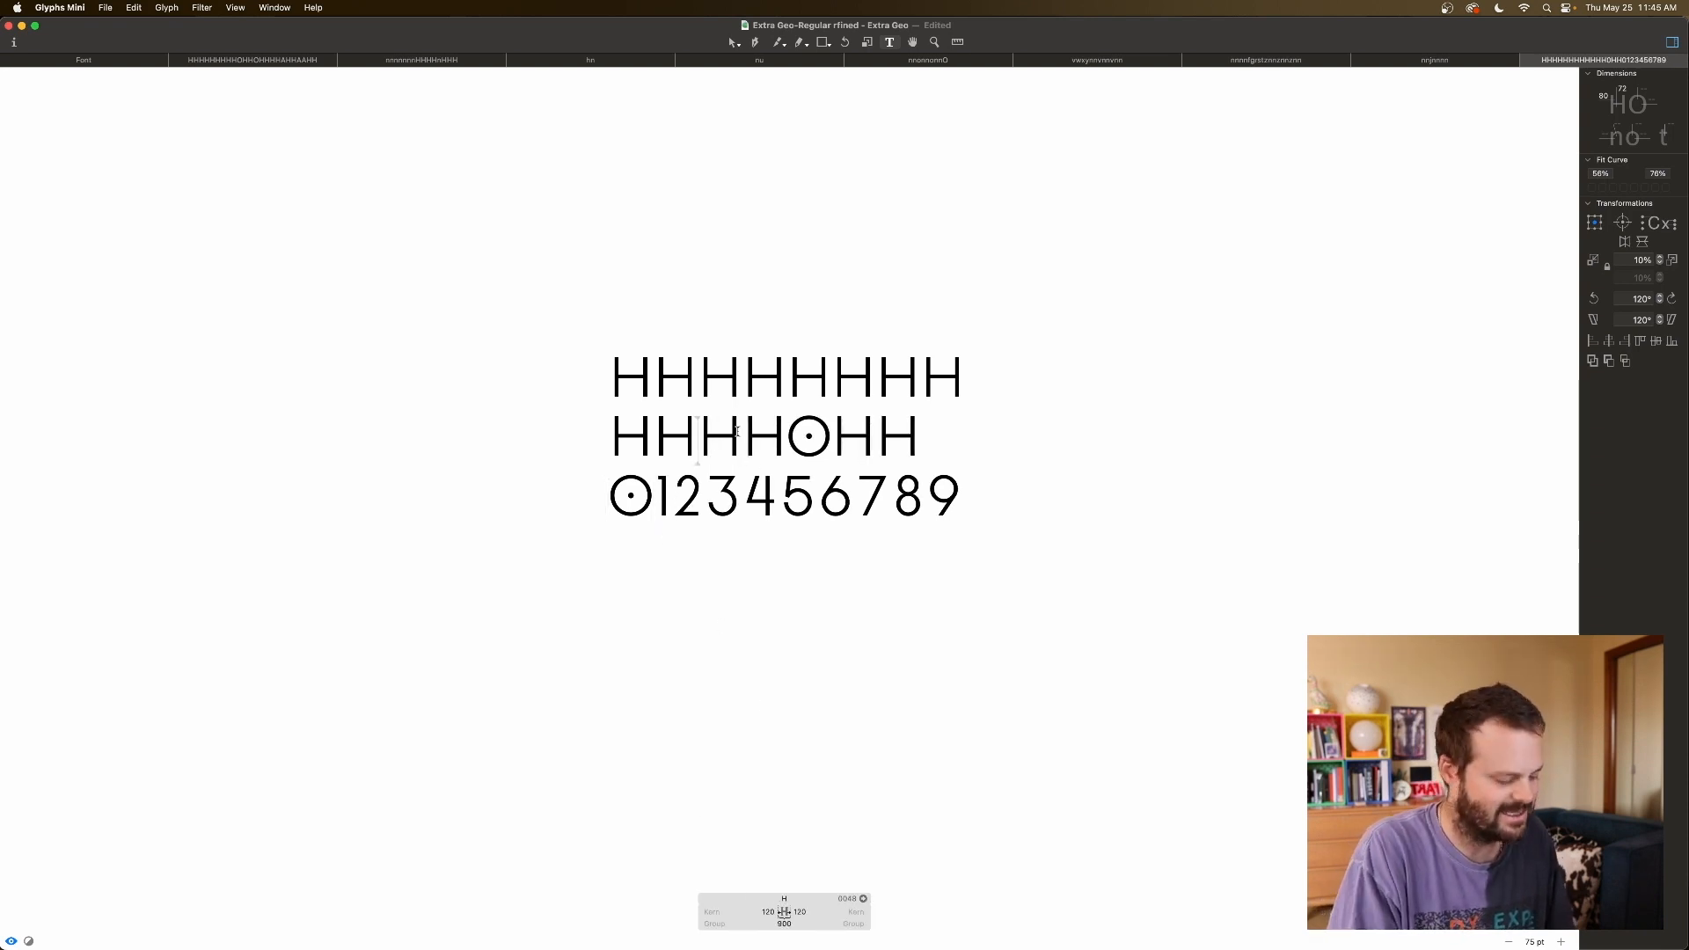
type("1")
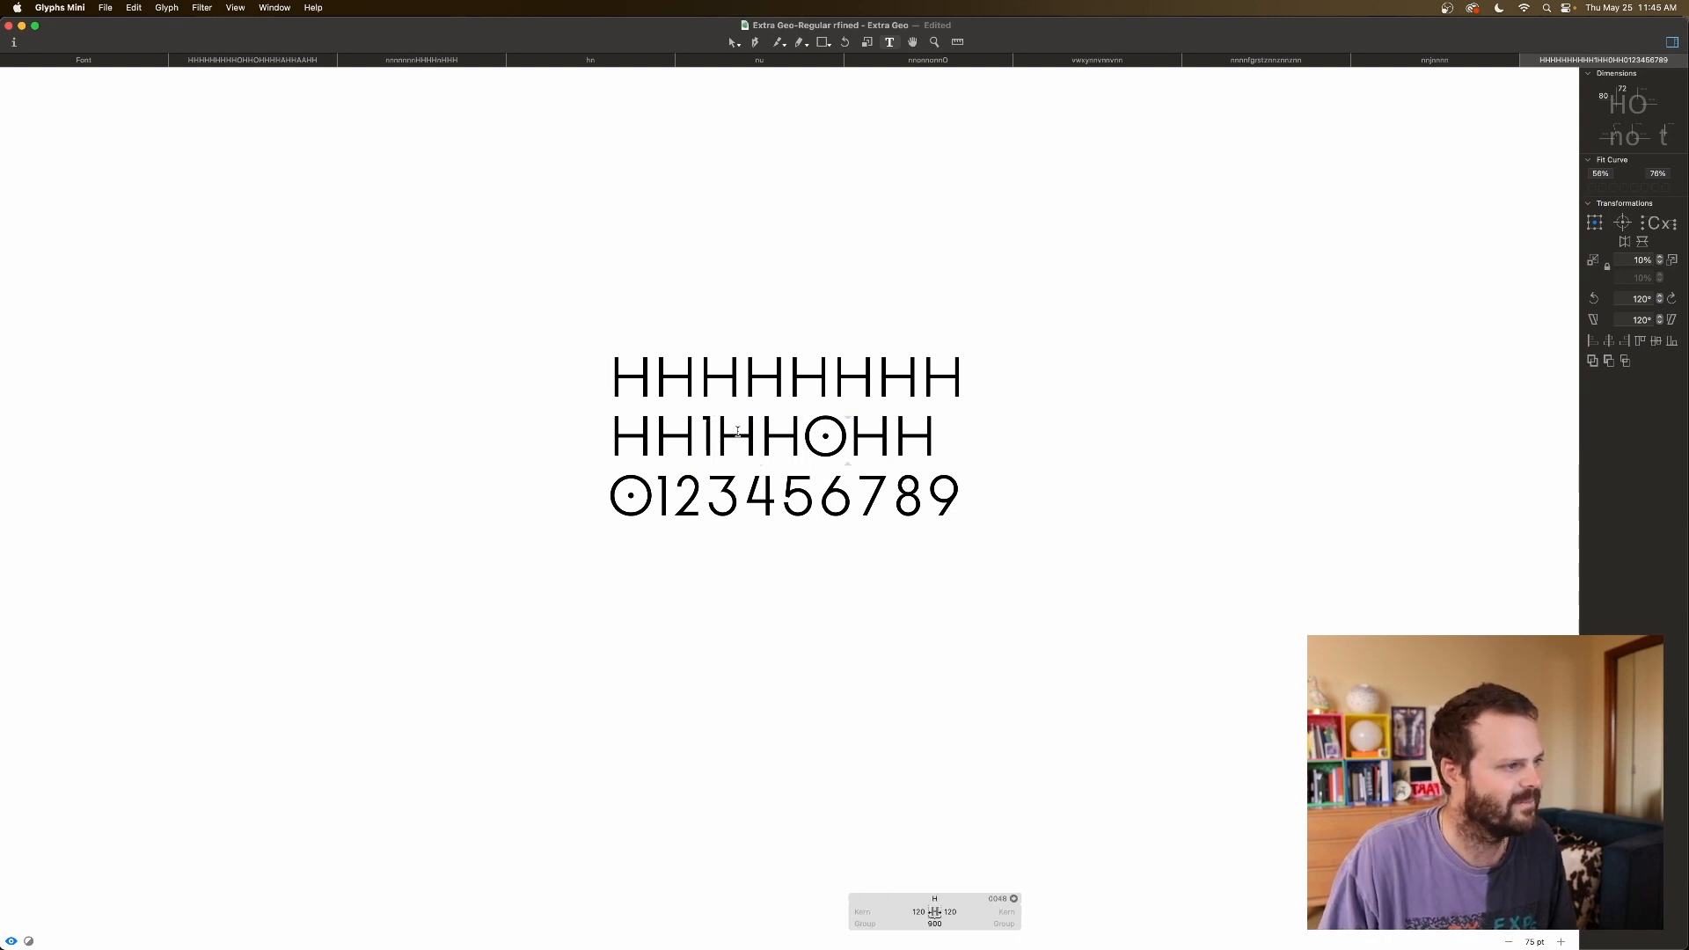
key("BackSpace")
type("1")
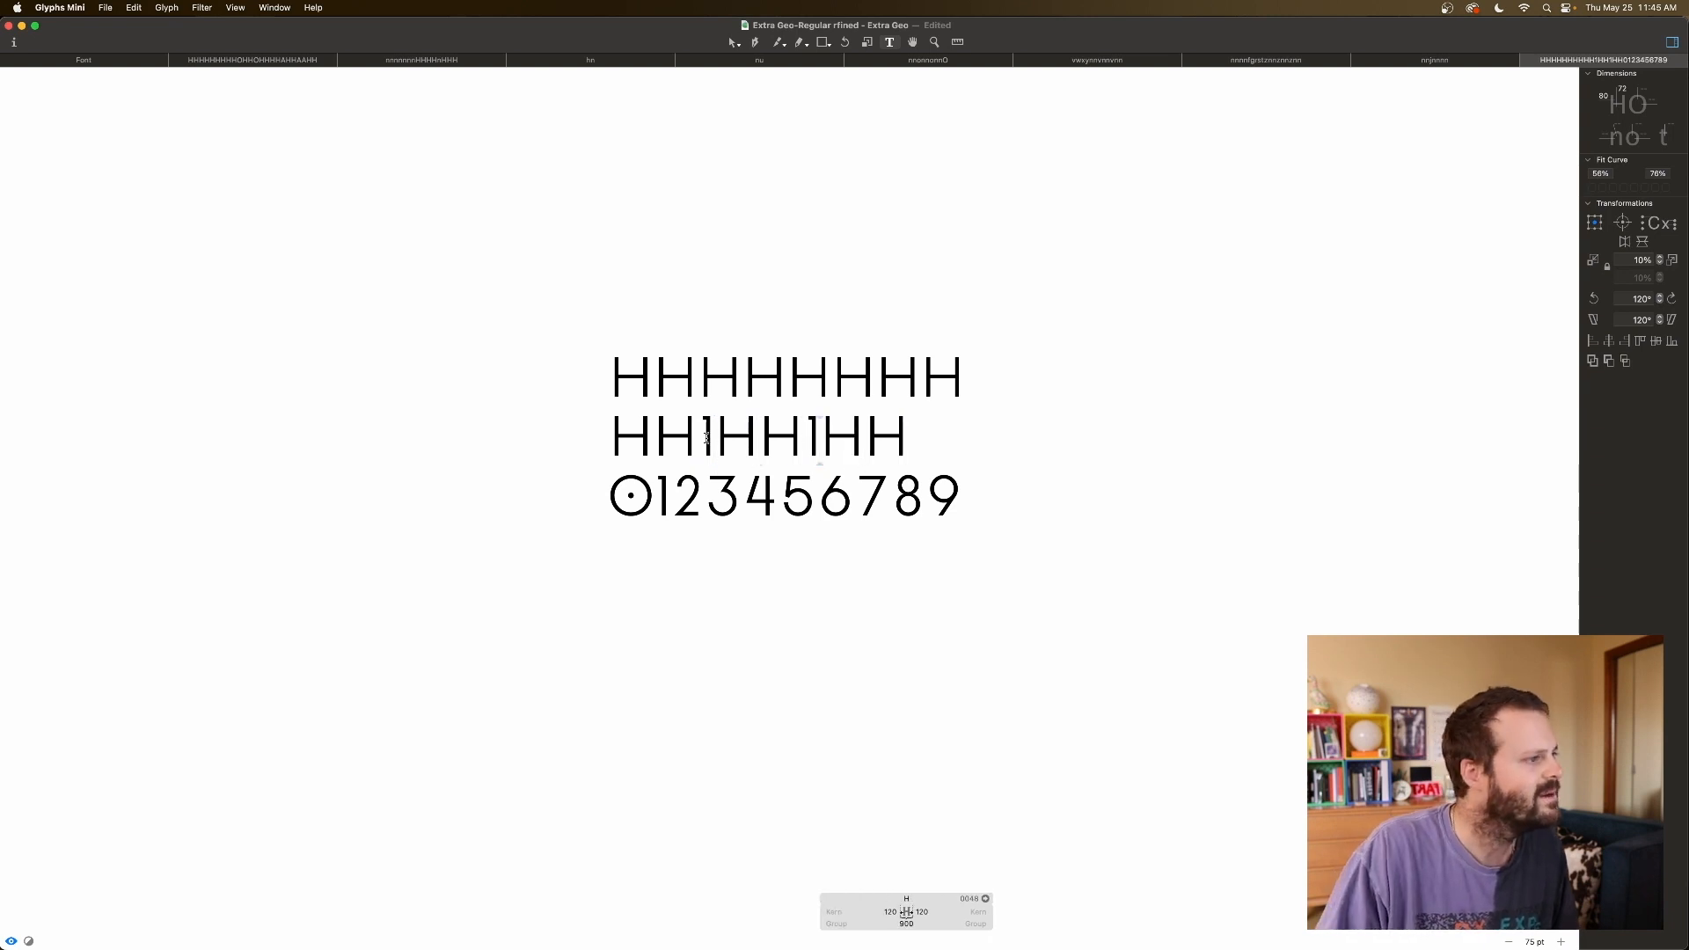
left_click(703, 436)
key("Left")
Key the one's right sidebearing to H and set its left sidebearing to 80.
double_click(795, 911)
type("H")
key("Tab")
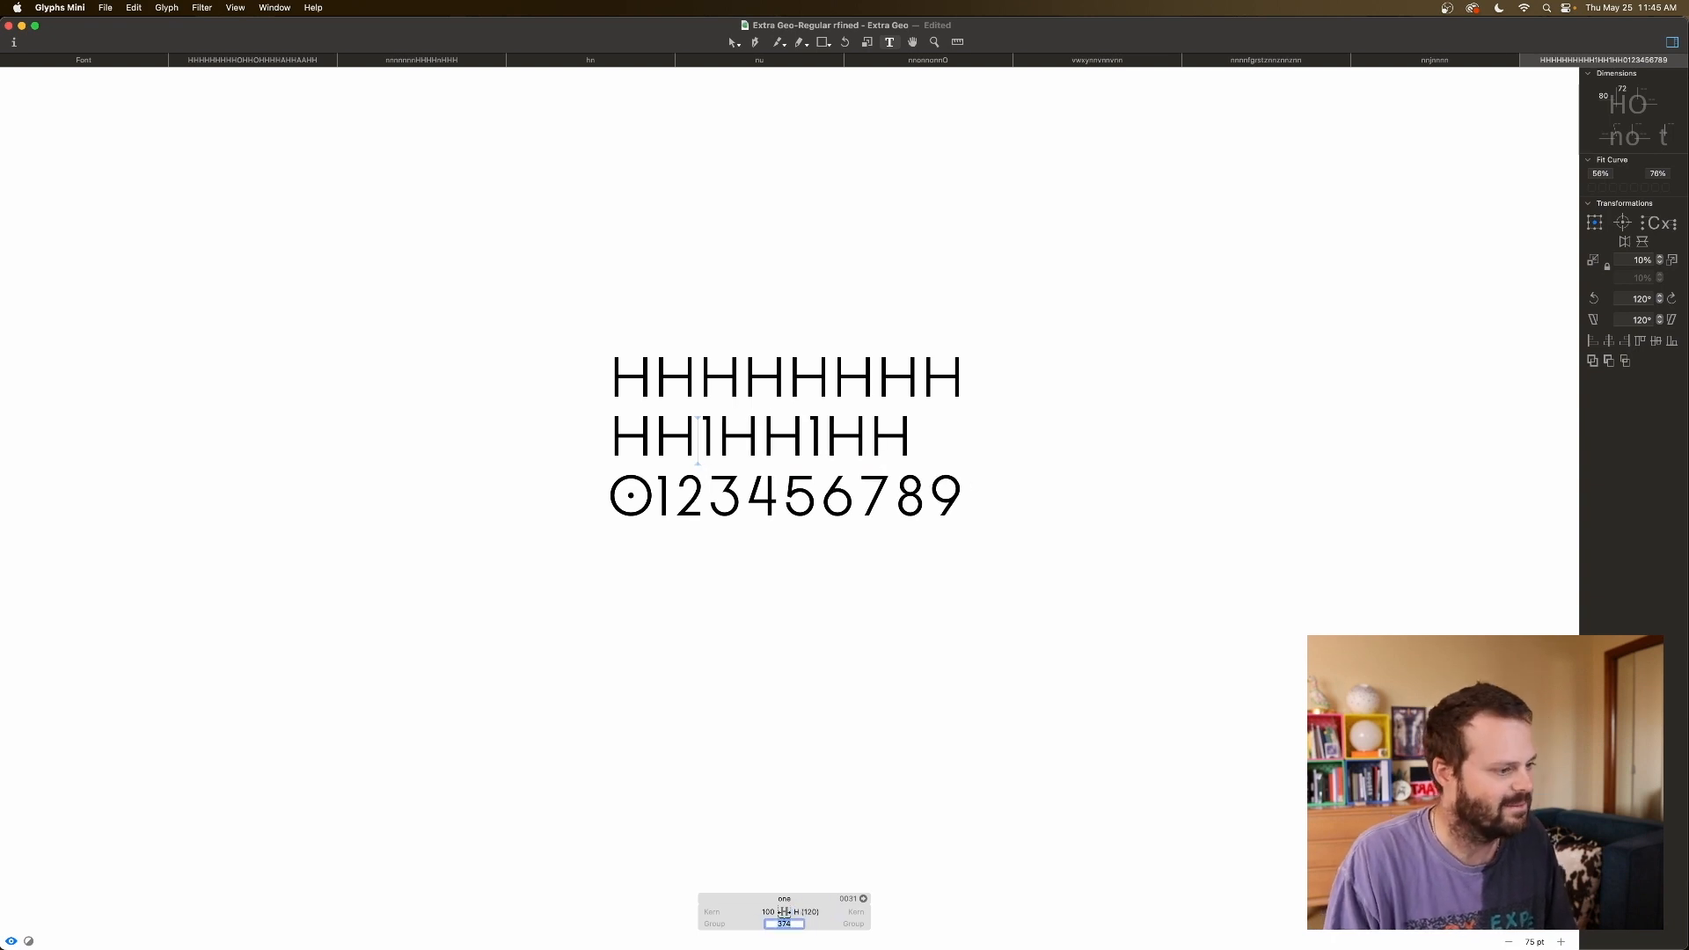
key("Tab")
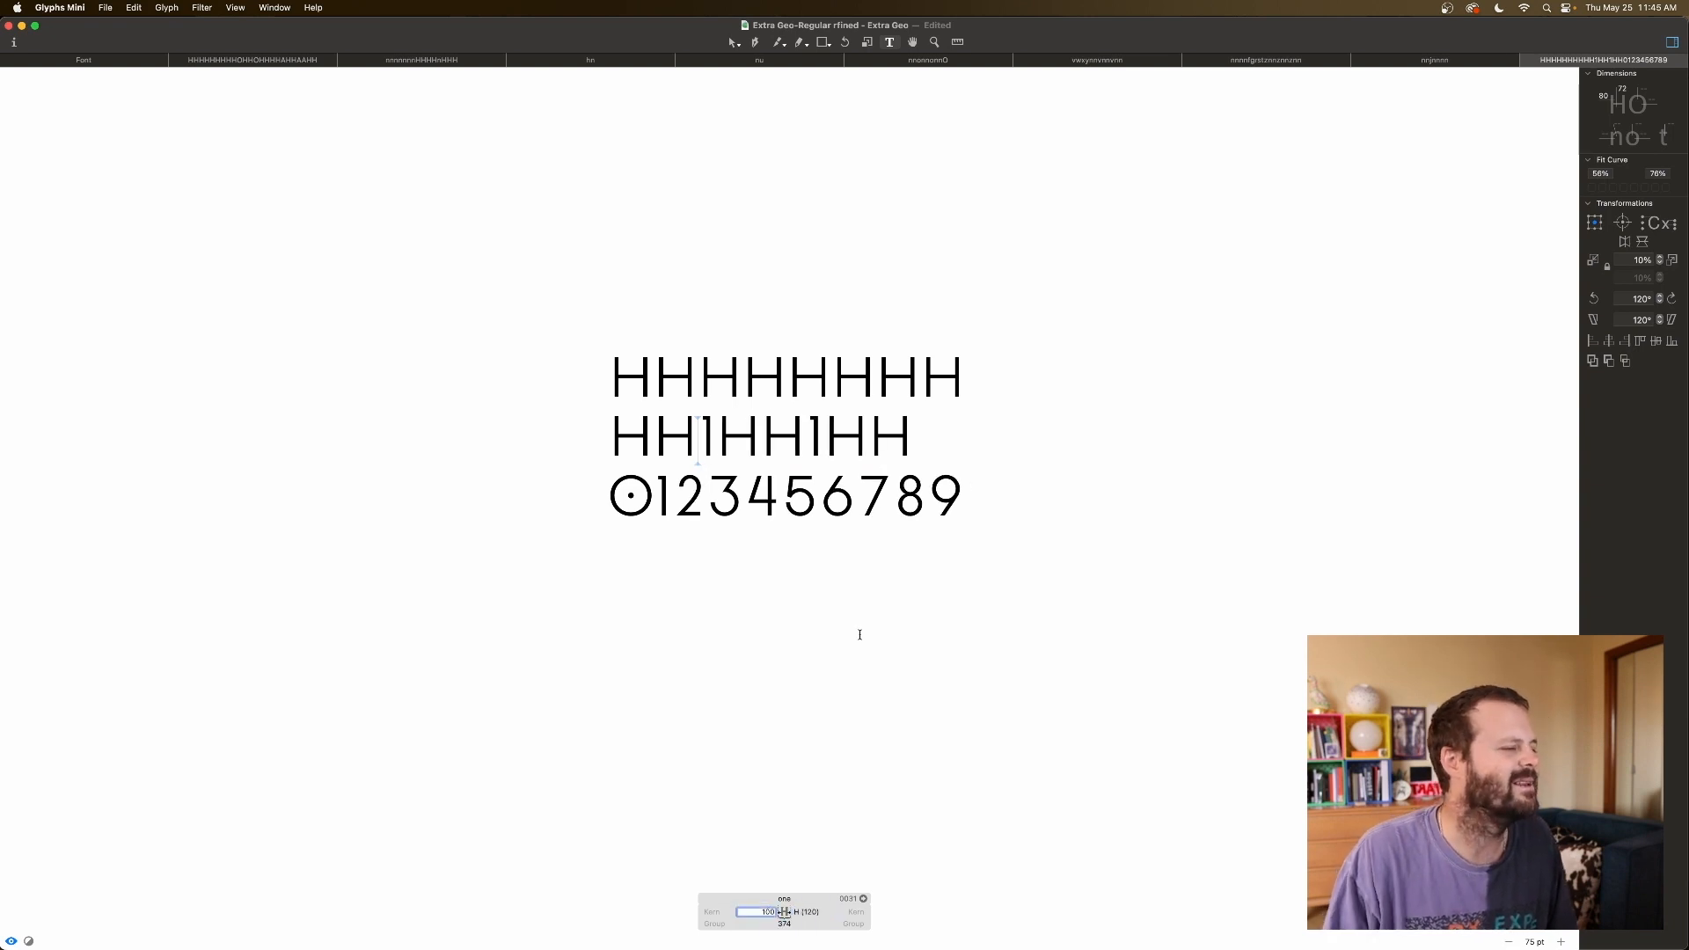
type("80")
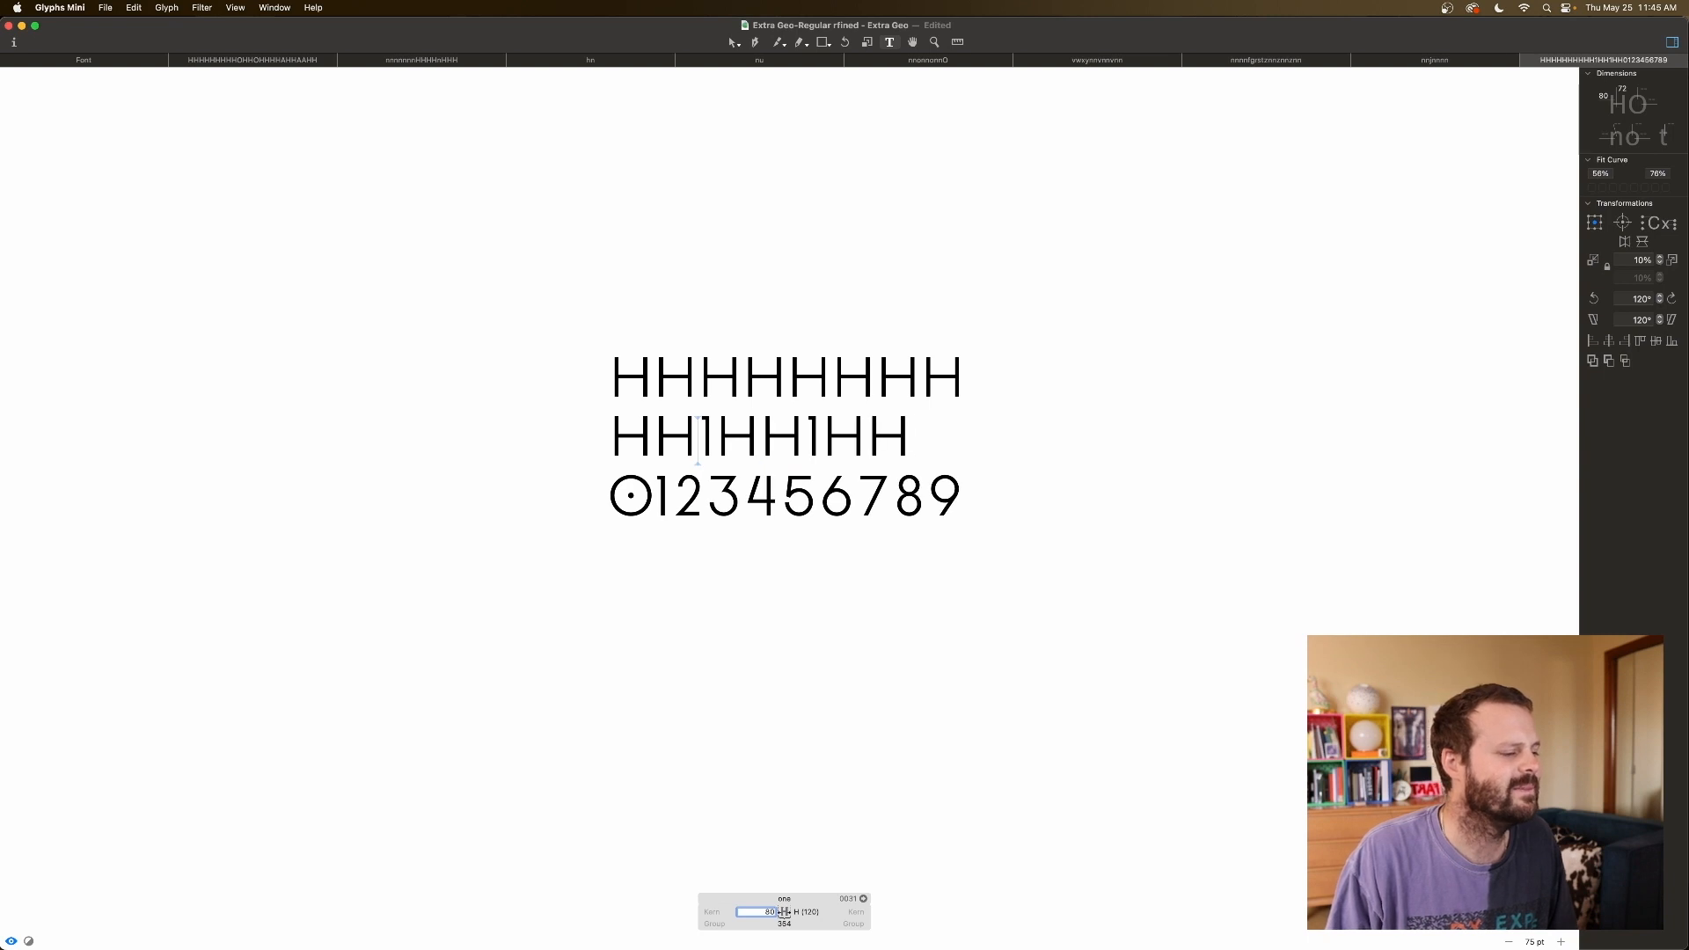
left_click(912, 426)
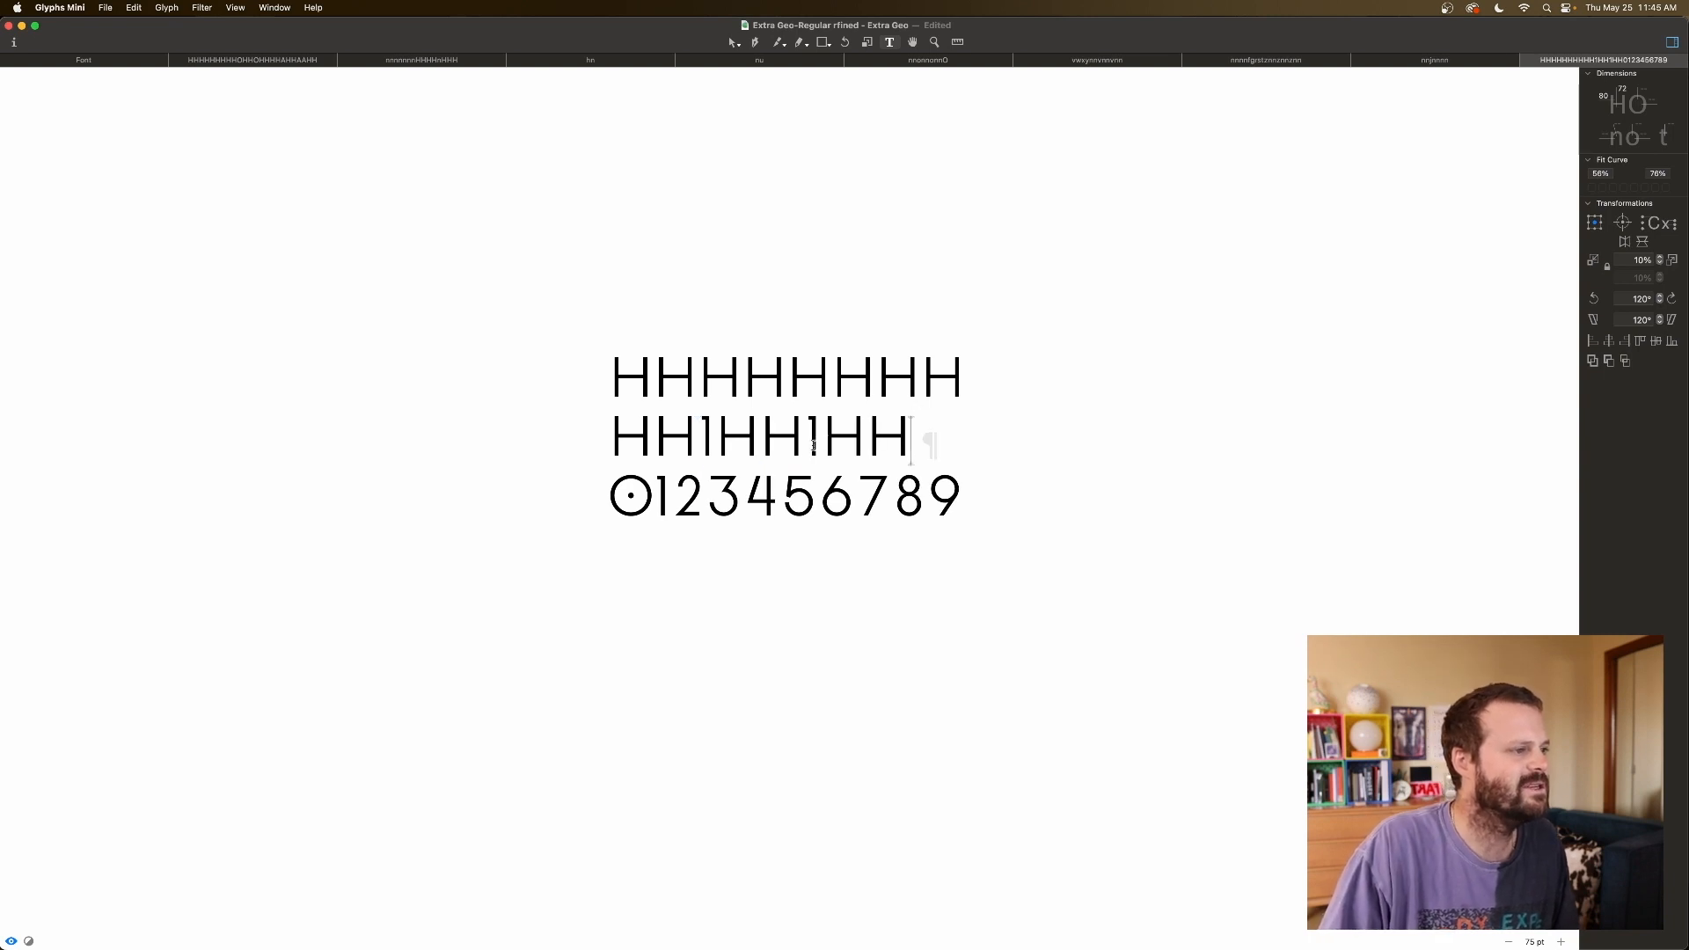
Nudge the one's left sidebearing up to 84 and review the spacing.
left_click(807, 439)
left_click(876, 913)
key("Up")
key("Up")
key("Up")
key("Up")
key("Up")
left_click(901, 448)
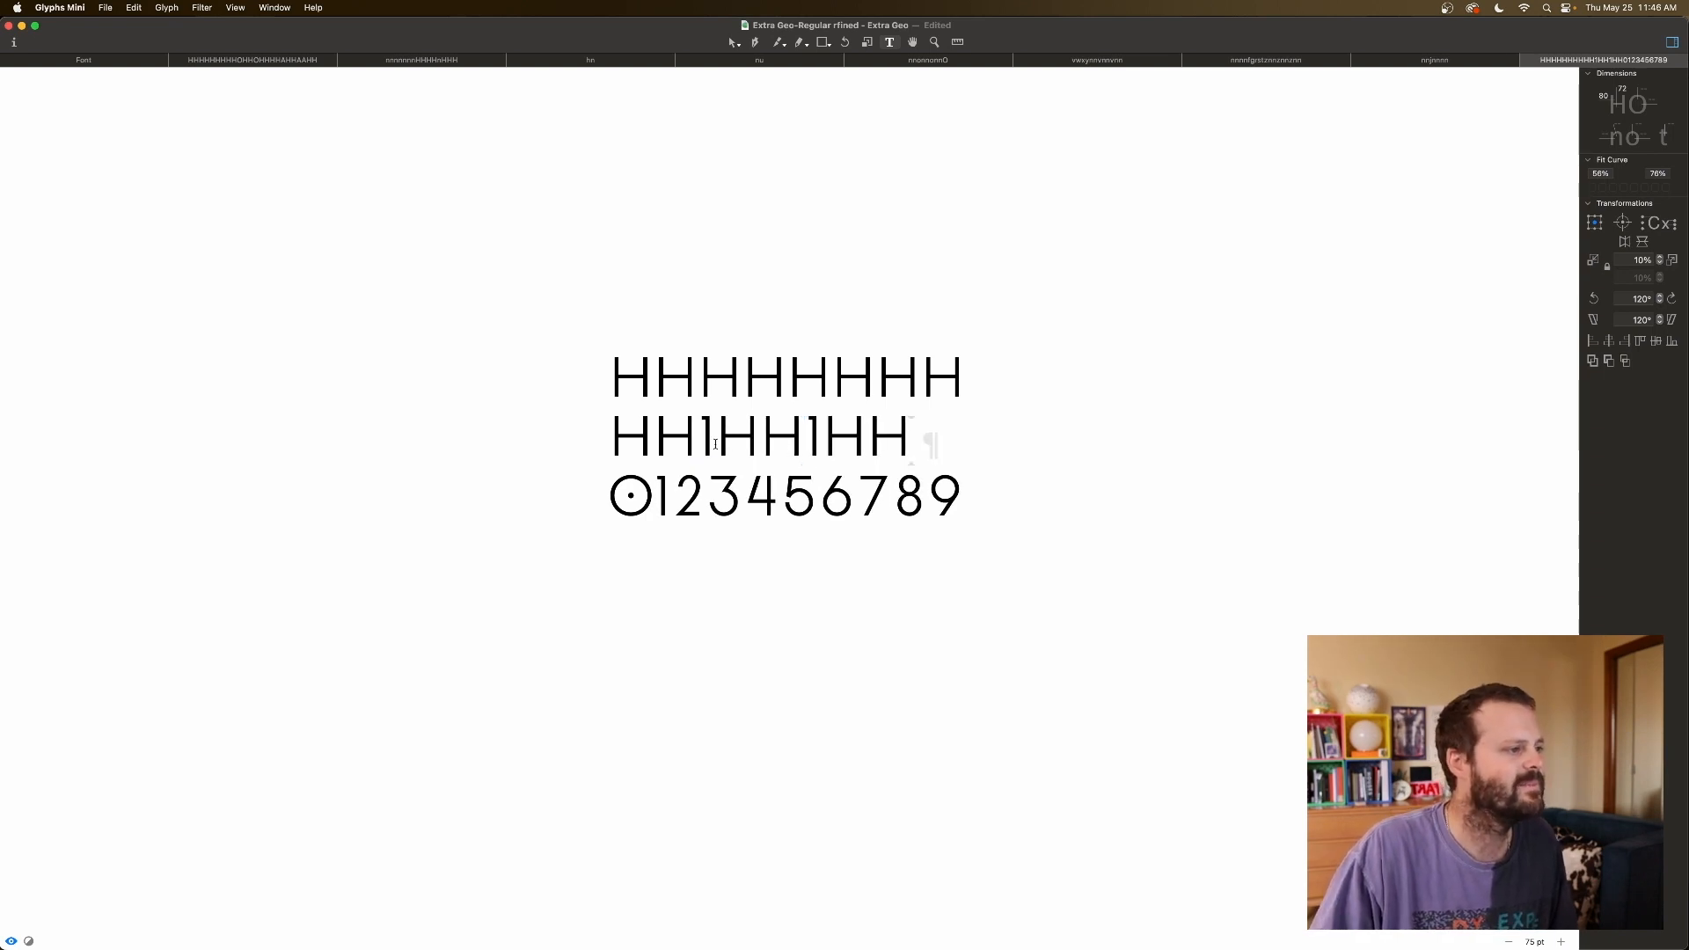
left_click(710, 445)
Replace both 1s in the test line with 2, making HH2HH2HH.
key("BackSpace")
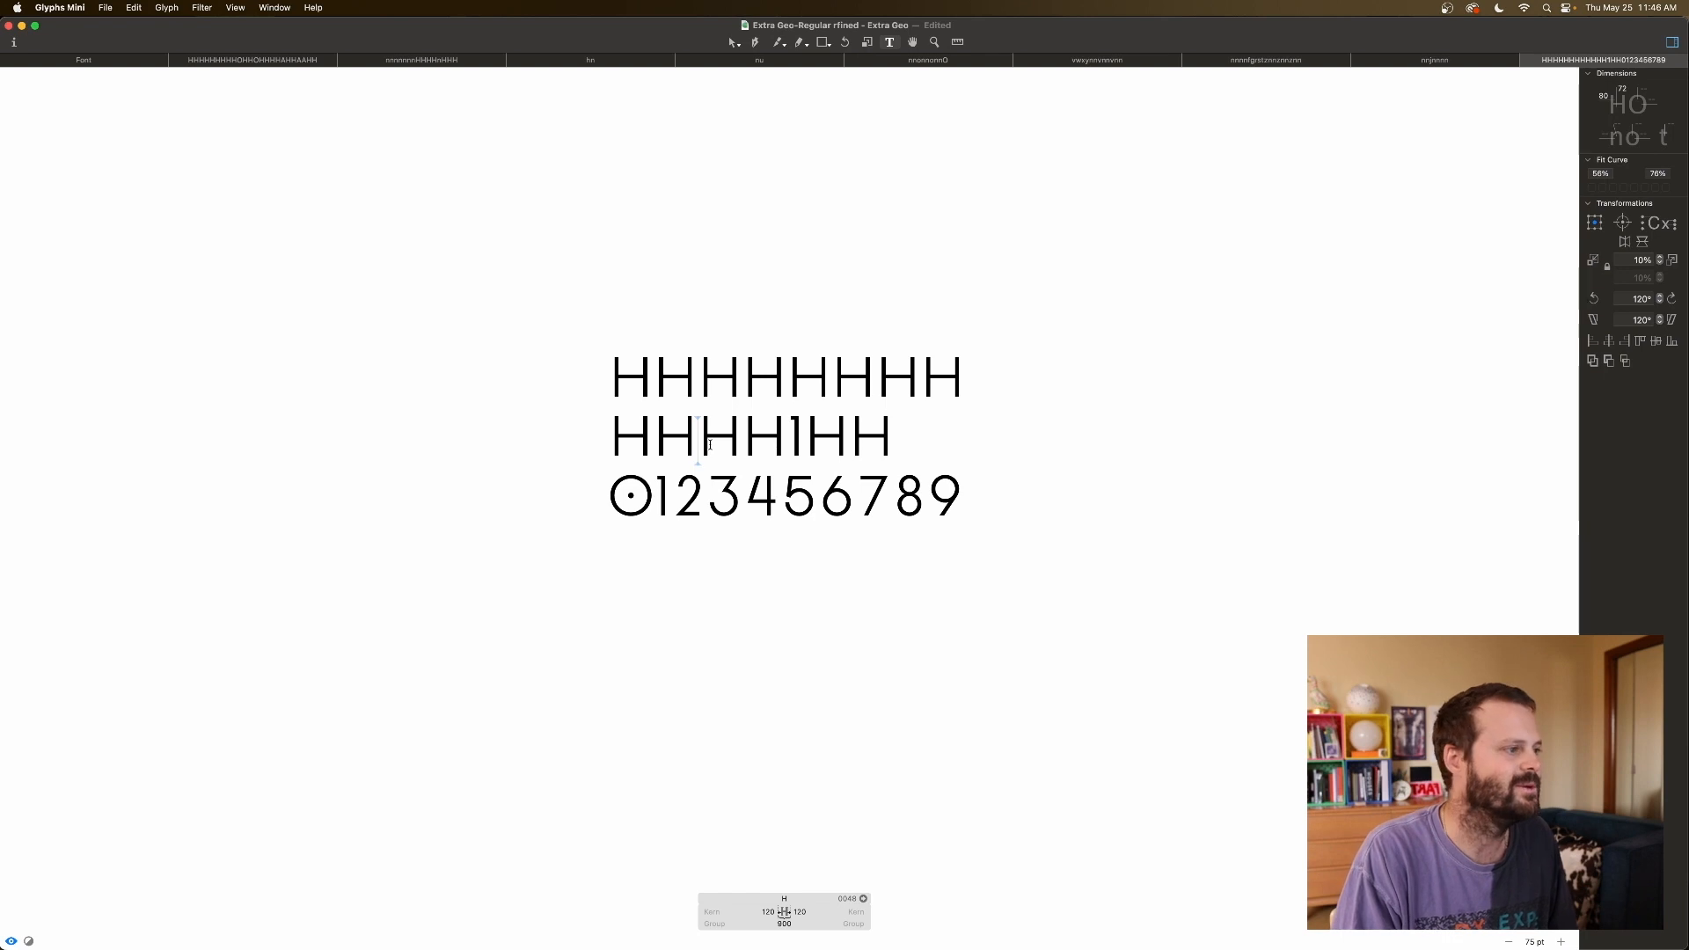
type("2")
left_click(687, 435)
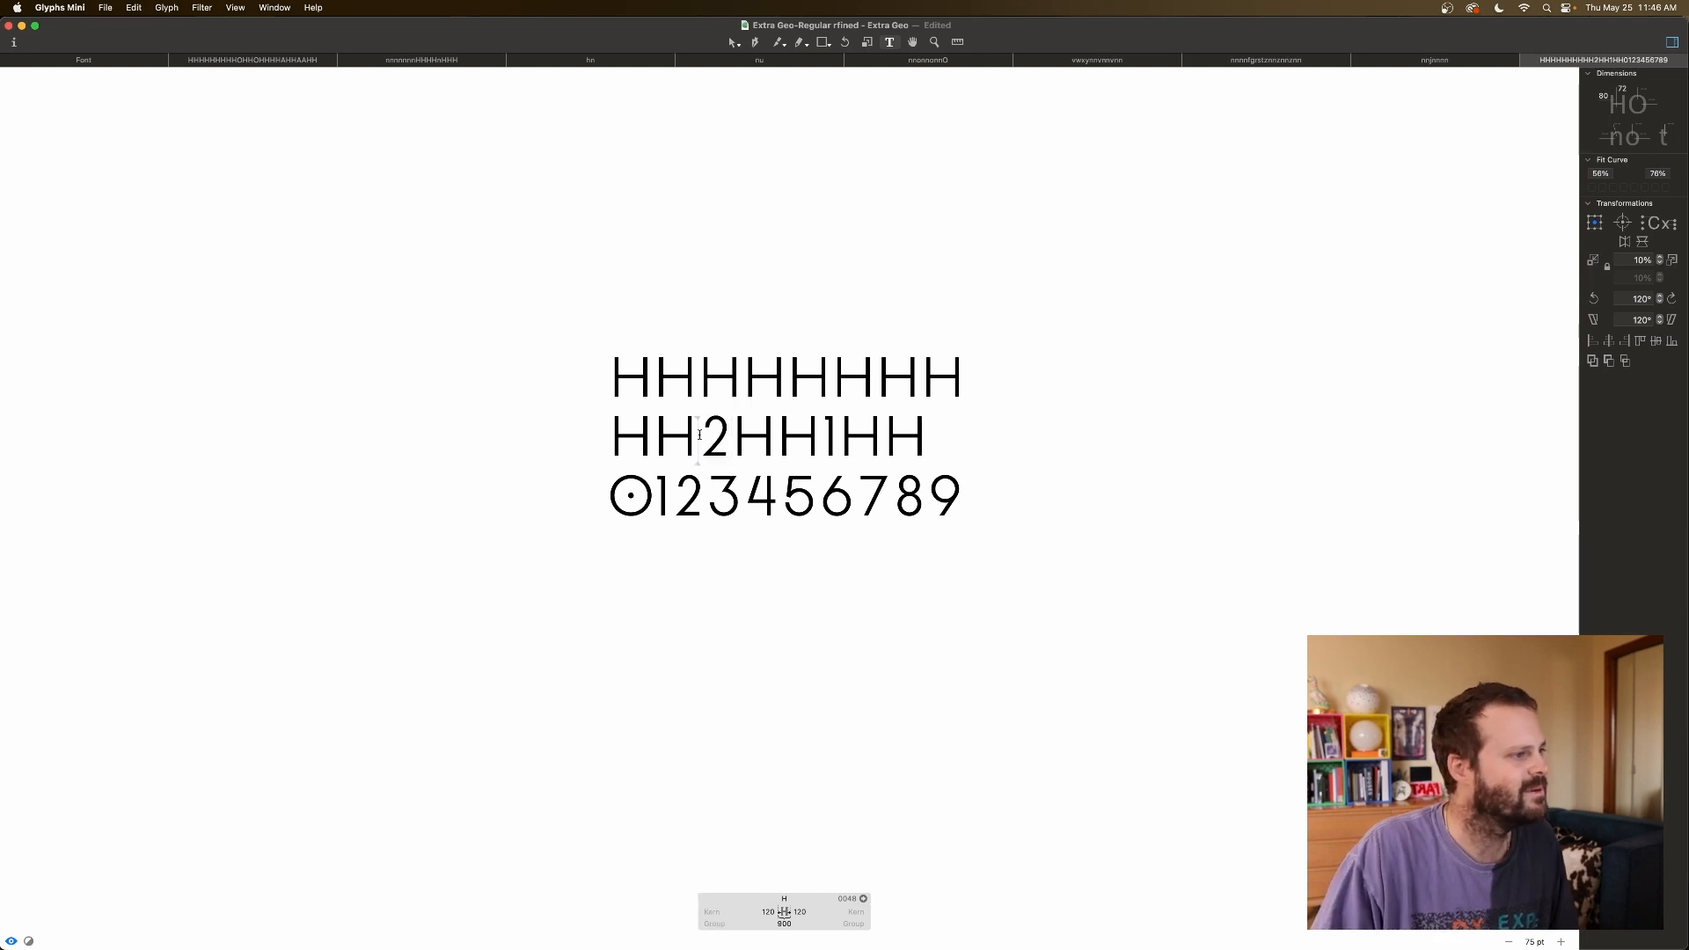
left_click(861, 440)
key("BackSpace")
type("2")
left_click(701, 444)
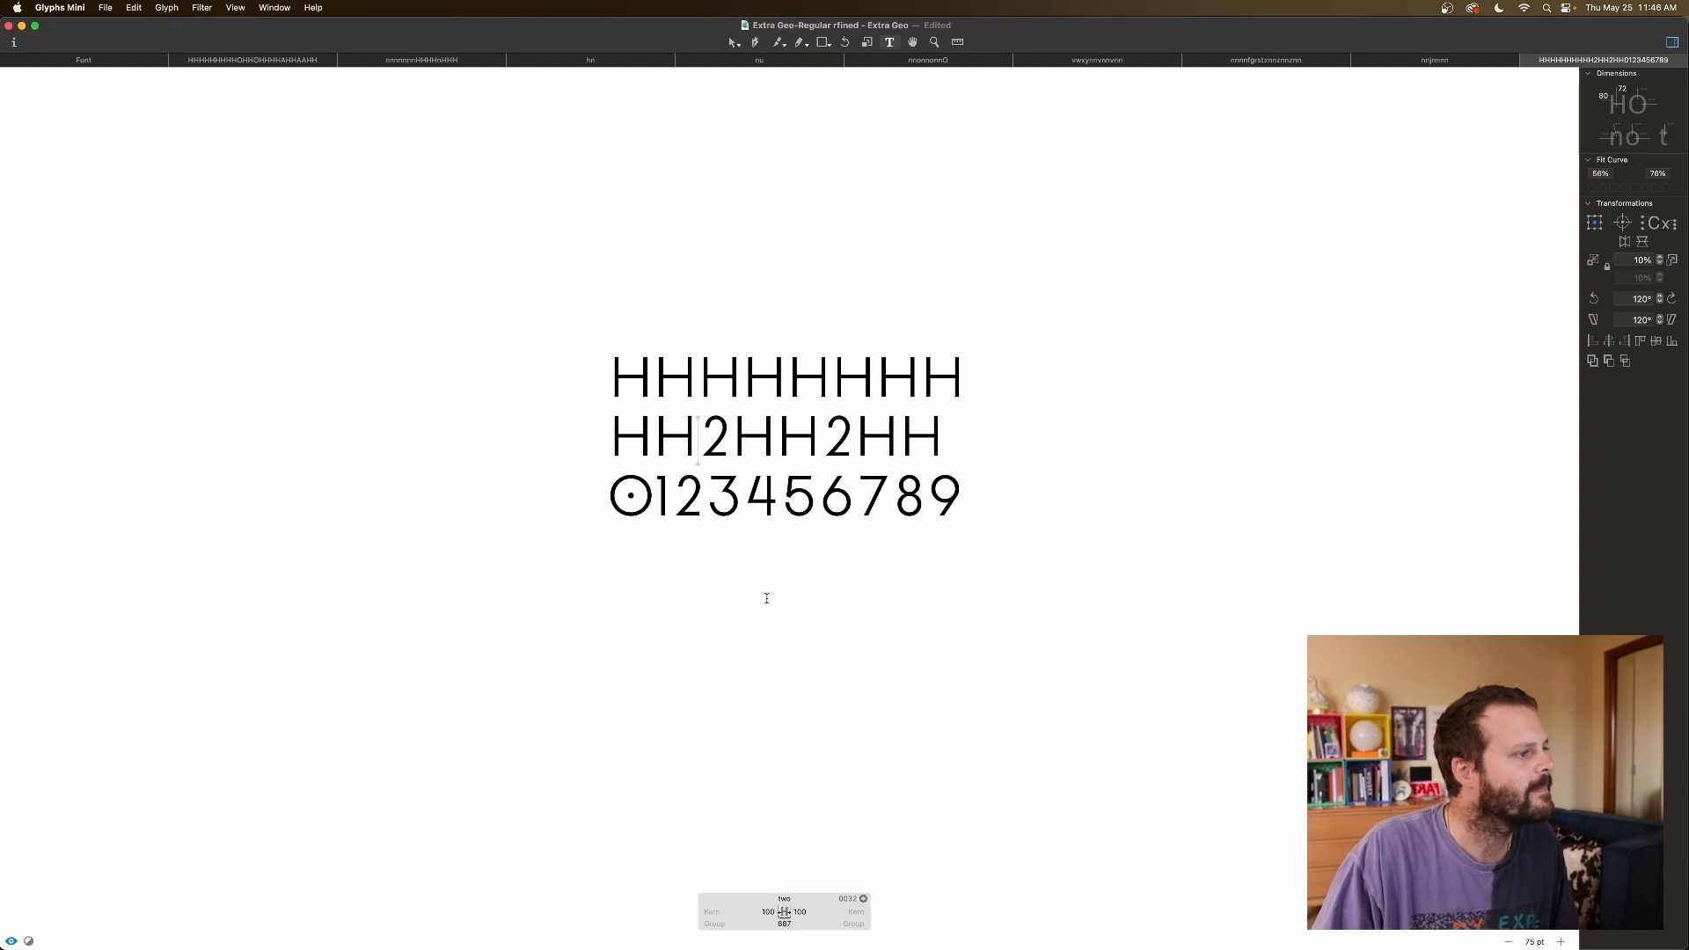
Set the two's left sidebearing to 40 and right sidebearing to 80.
double_click(769, 912)
type("50")
key("Return")
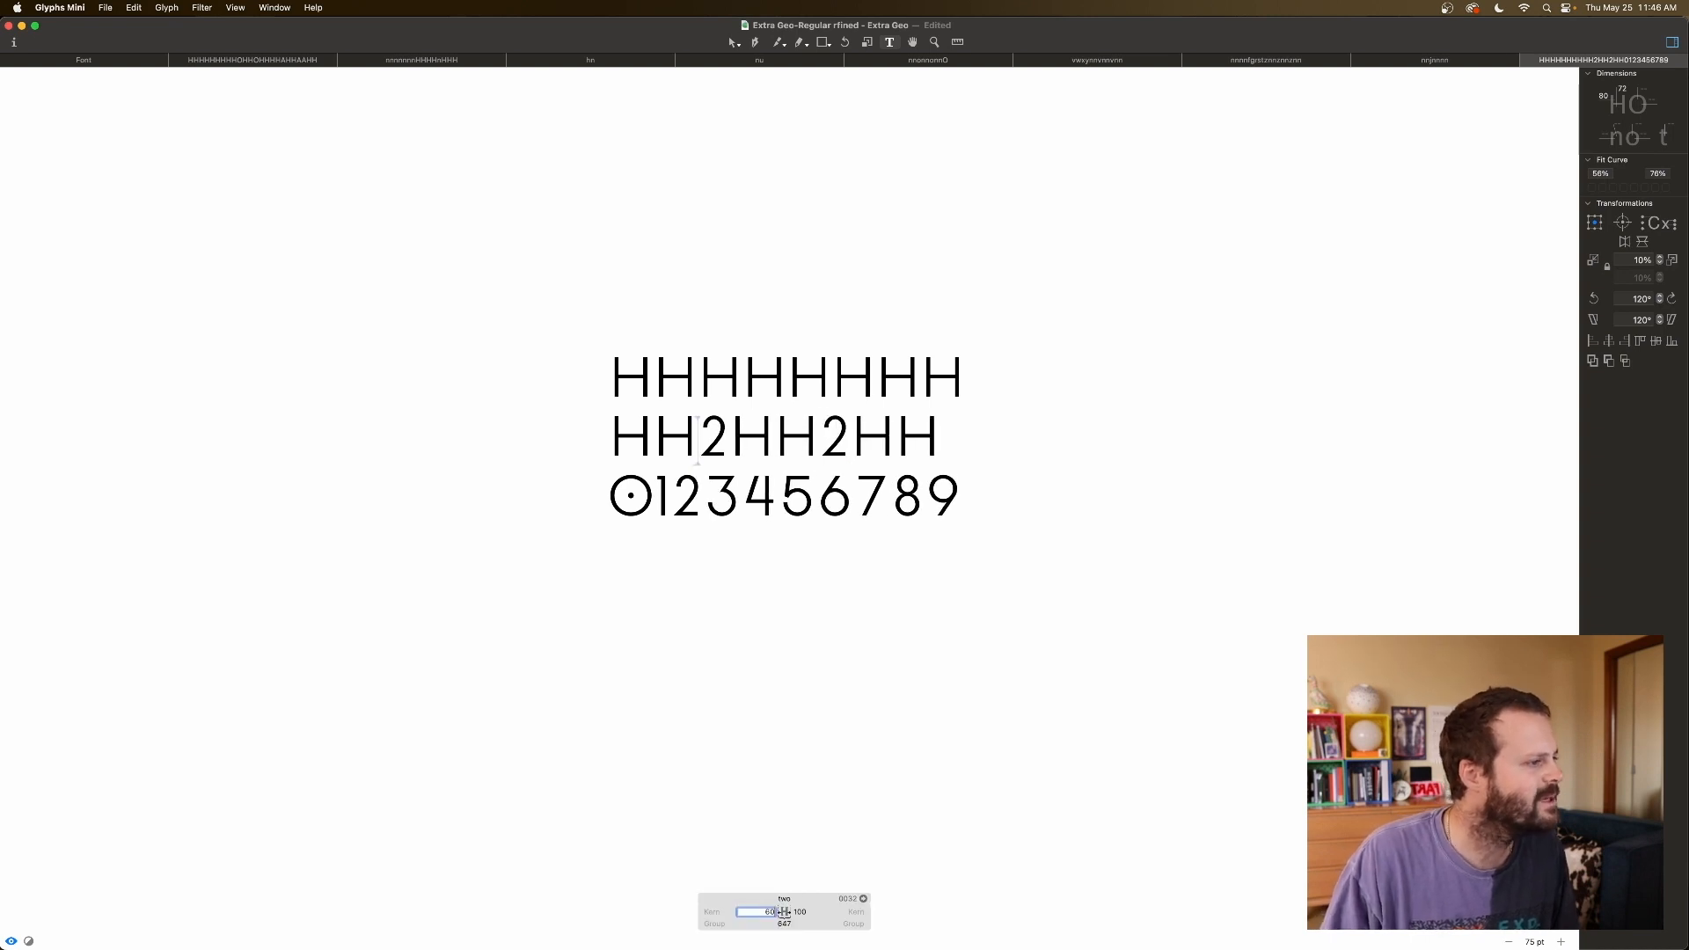
key("shift+Down")
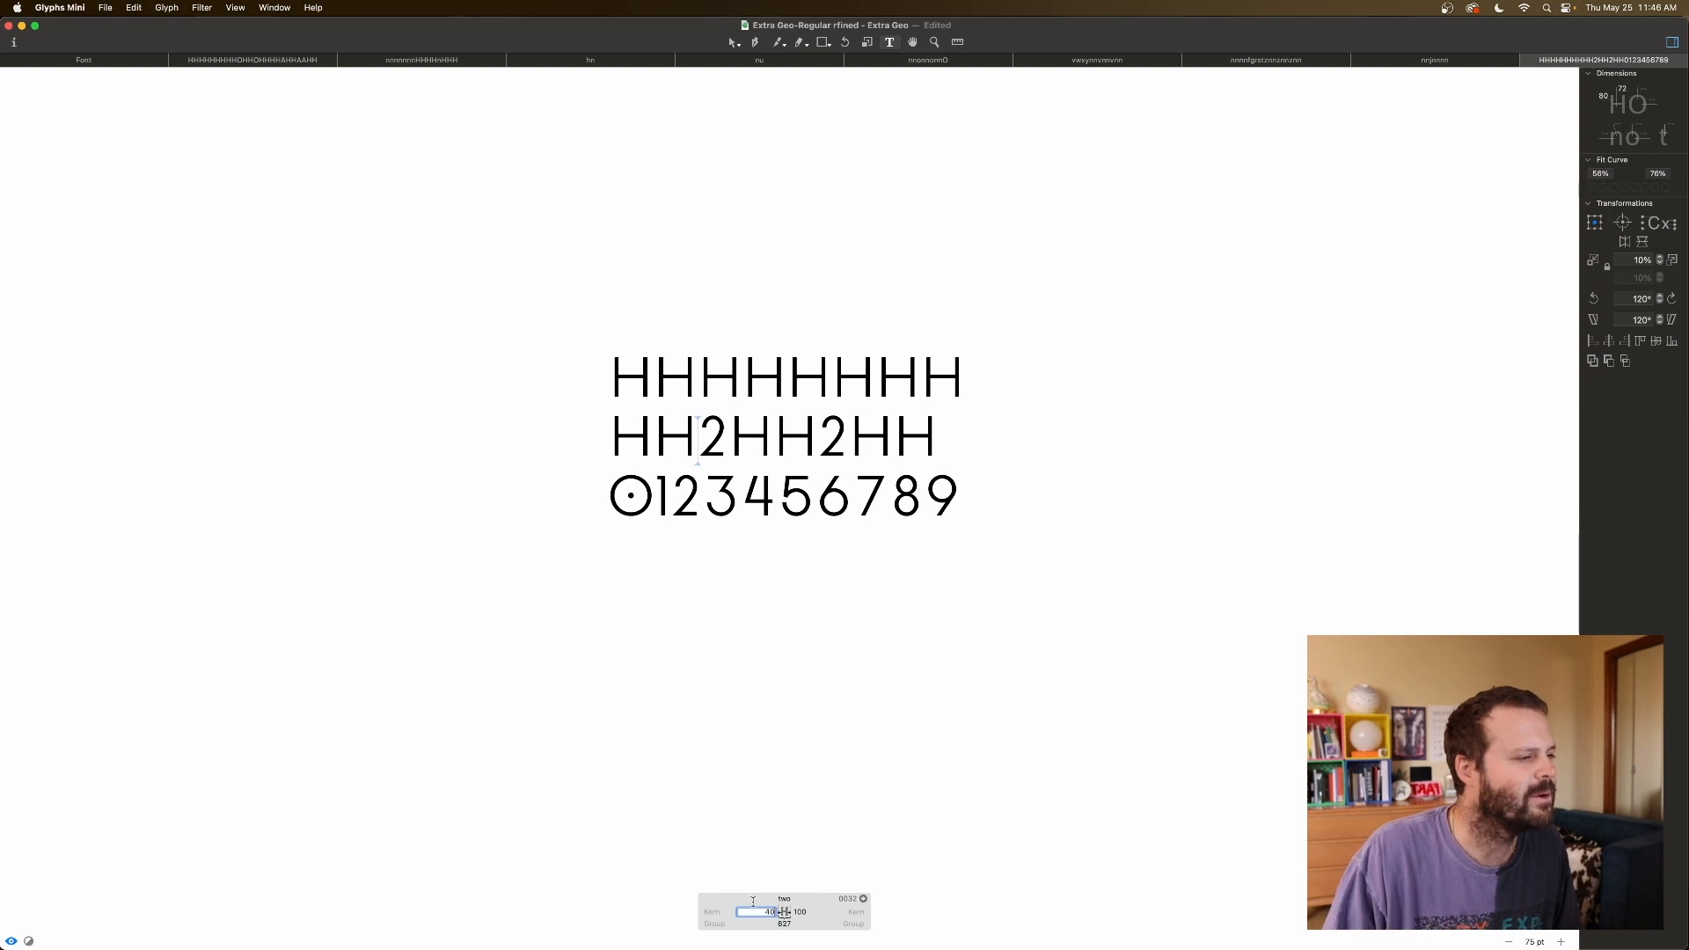
double_click(800, 912)
type("60")
key("Return")
key("shift+Up")
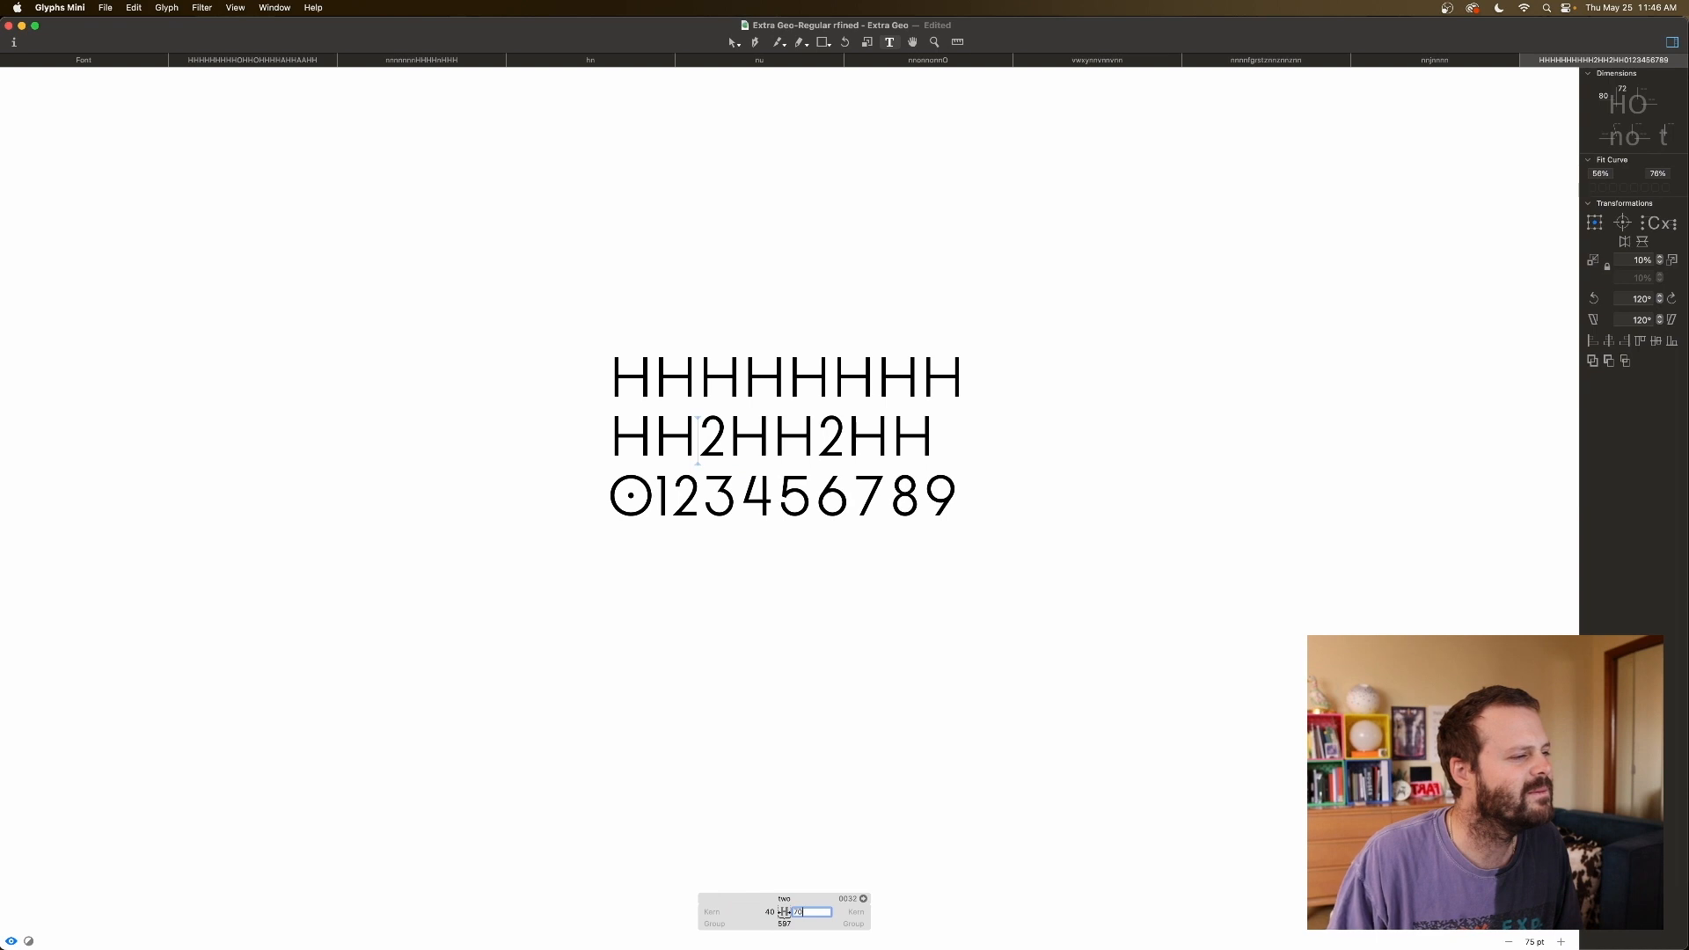
key("shift+Up")
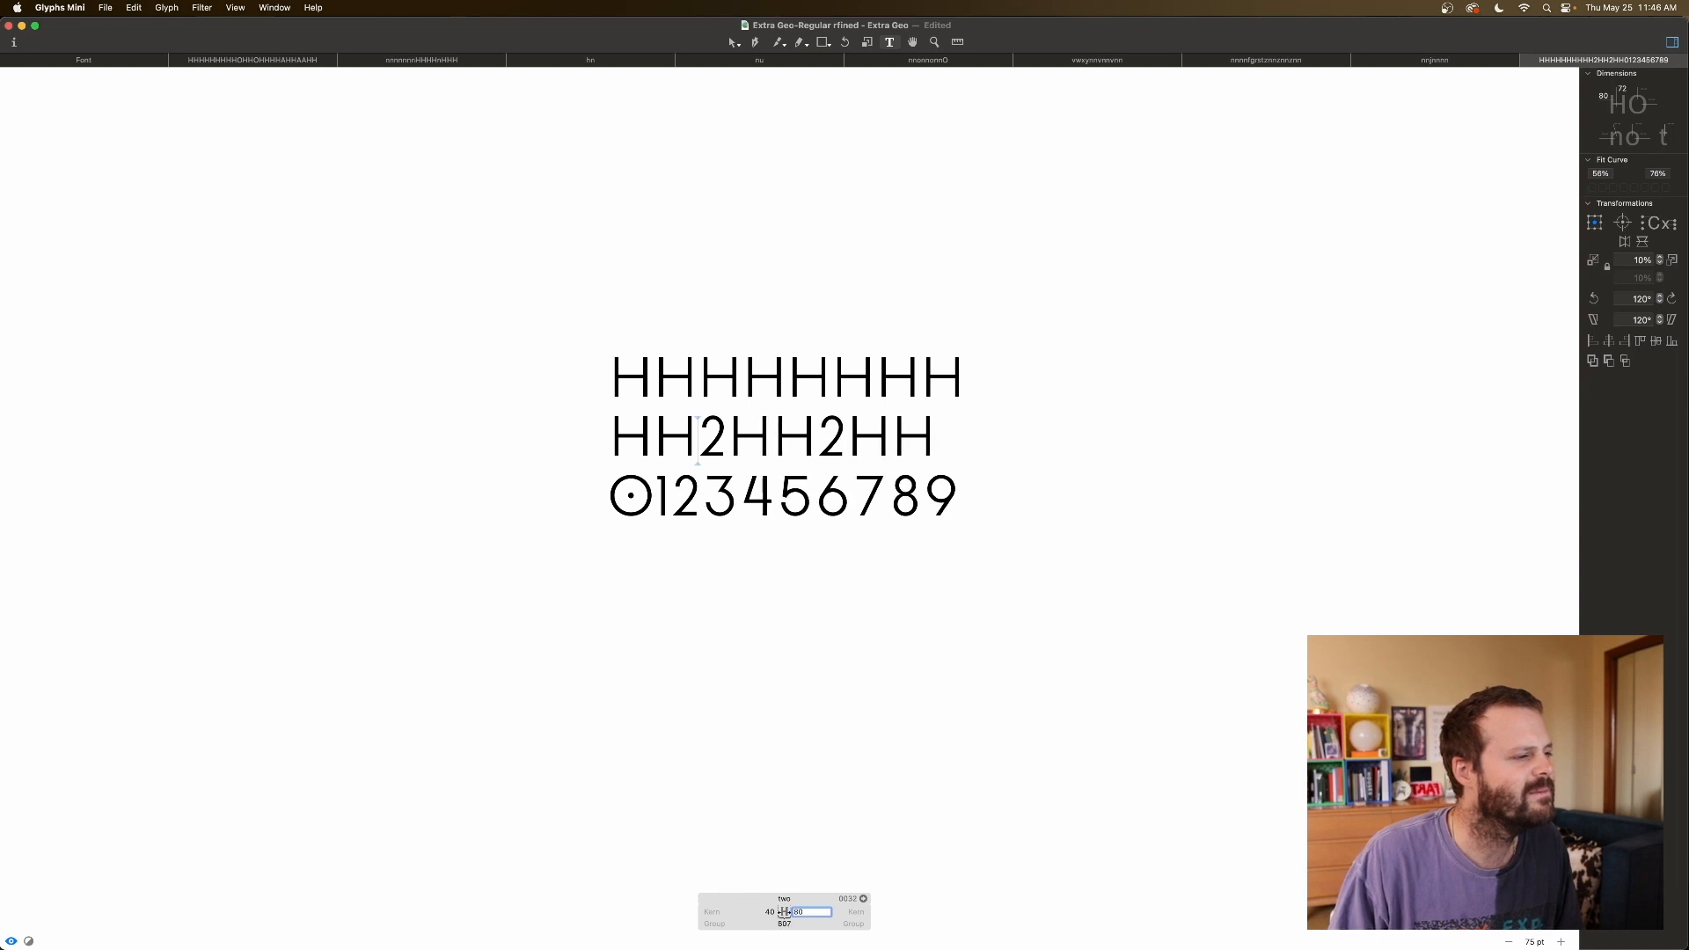
left_click(954, 510)
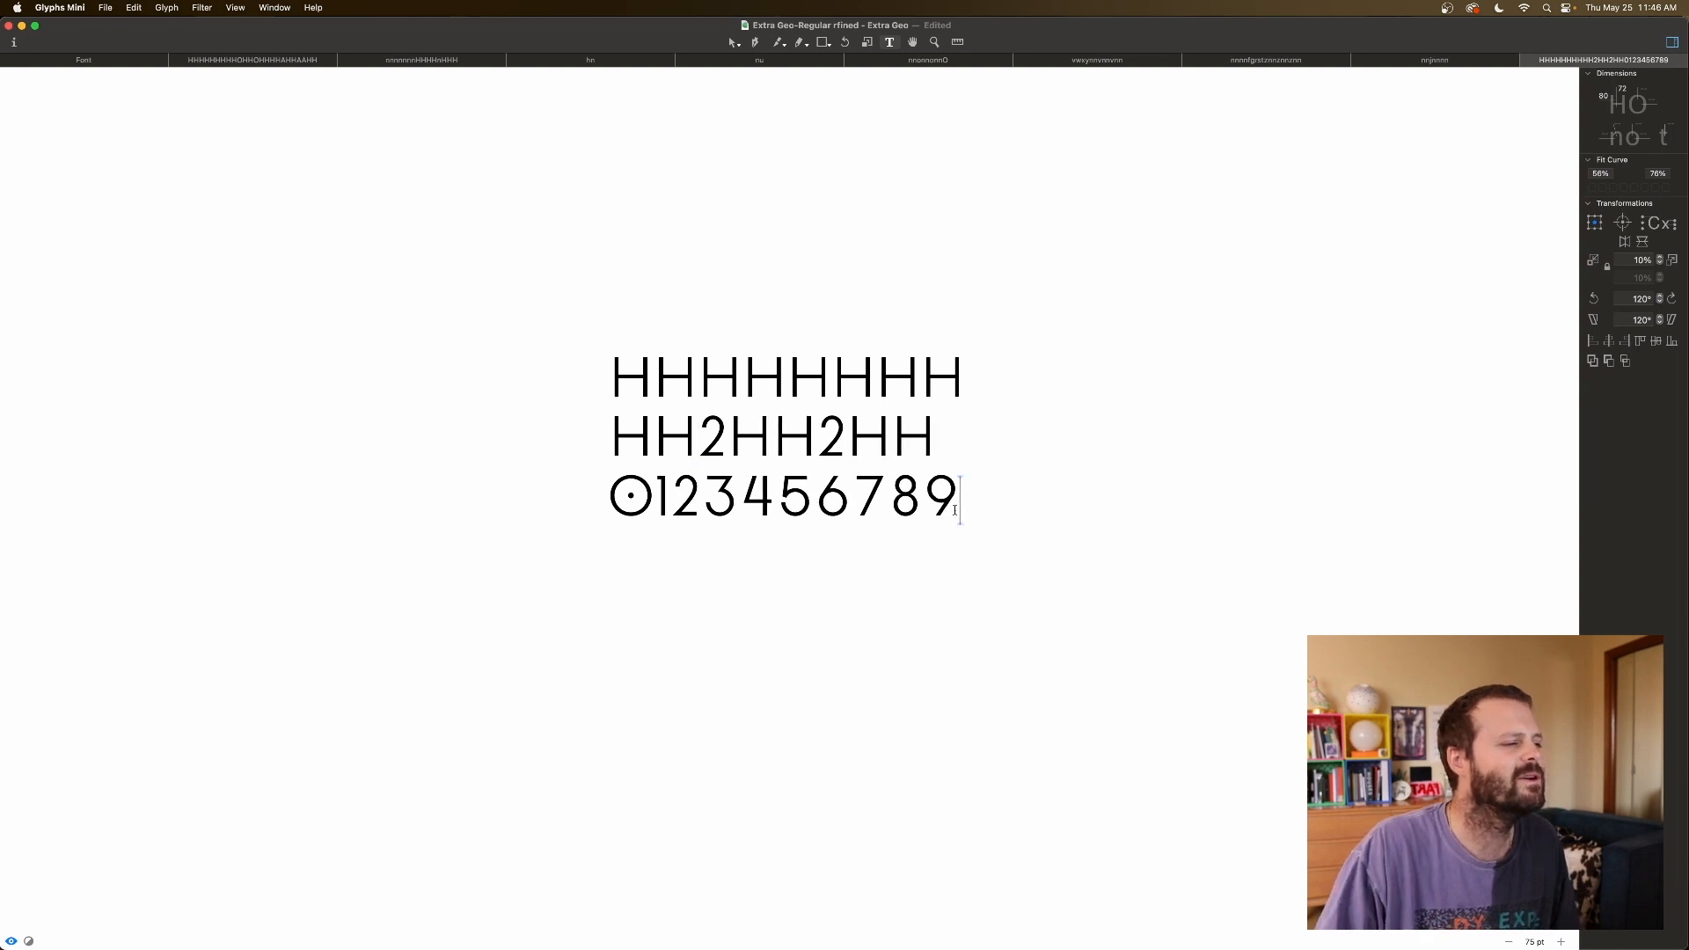
left_click(725, 439)
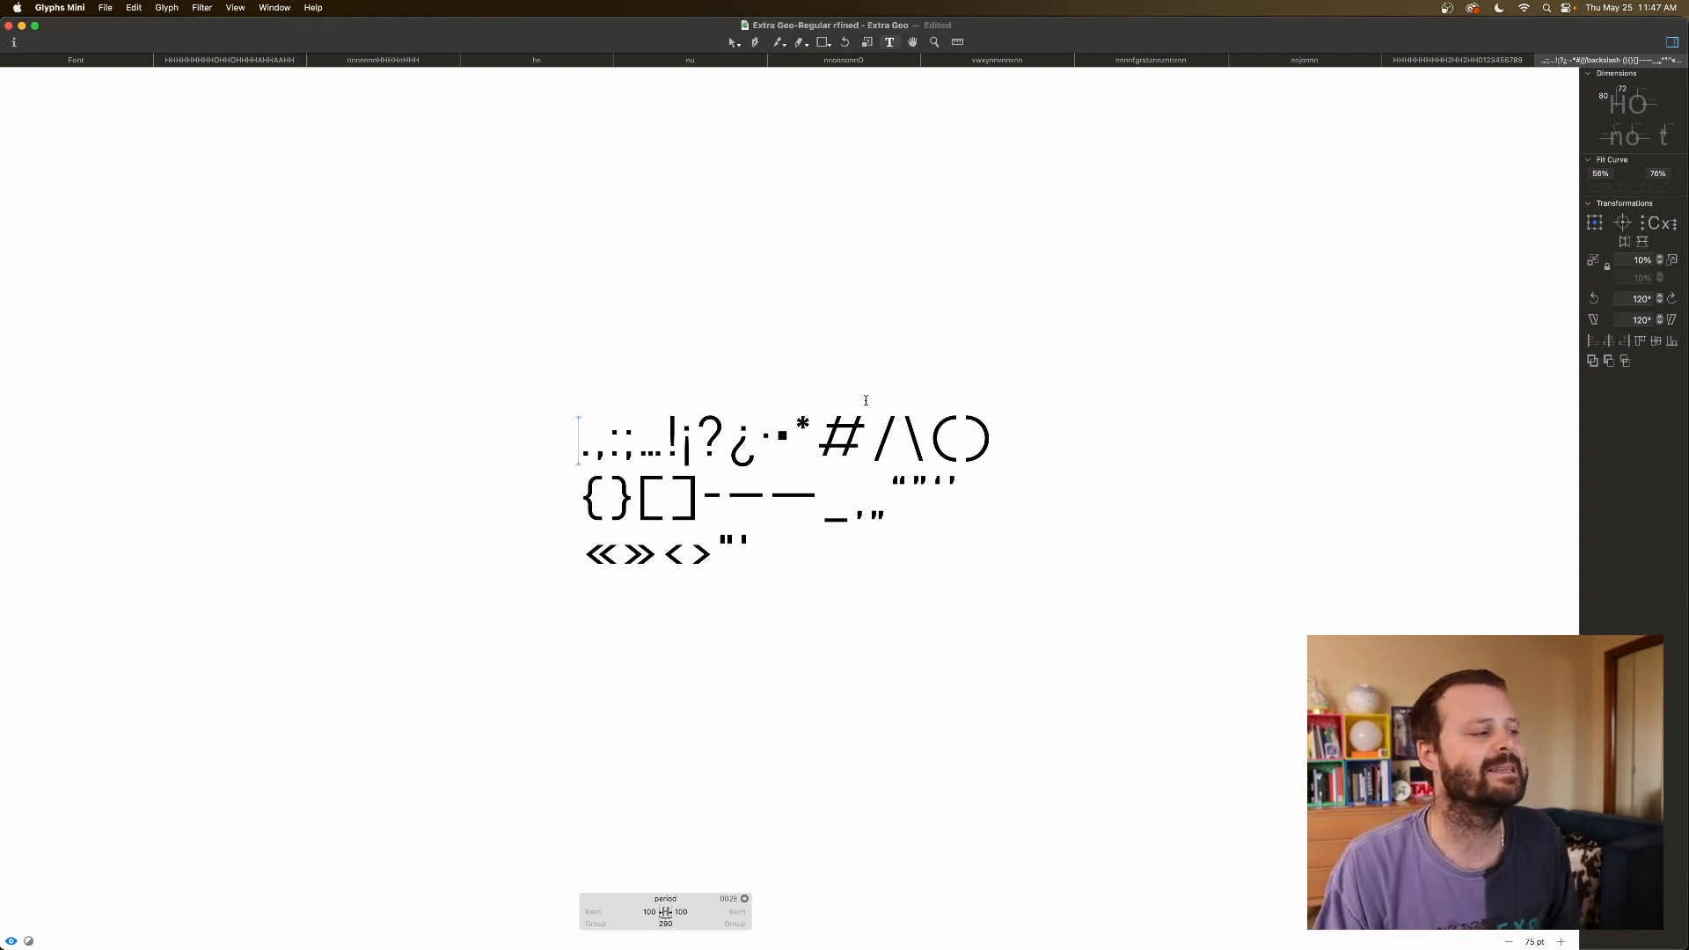
Add an HHHHHHH. test line above the punctuation and enlarge to 150 pt.
key("Return")
key("Up")
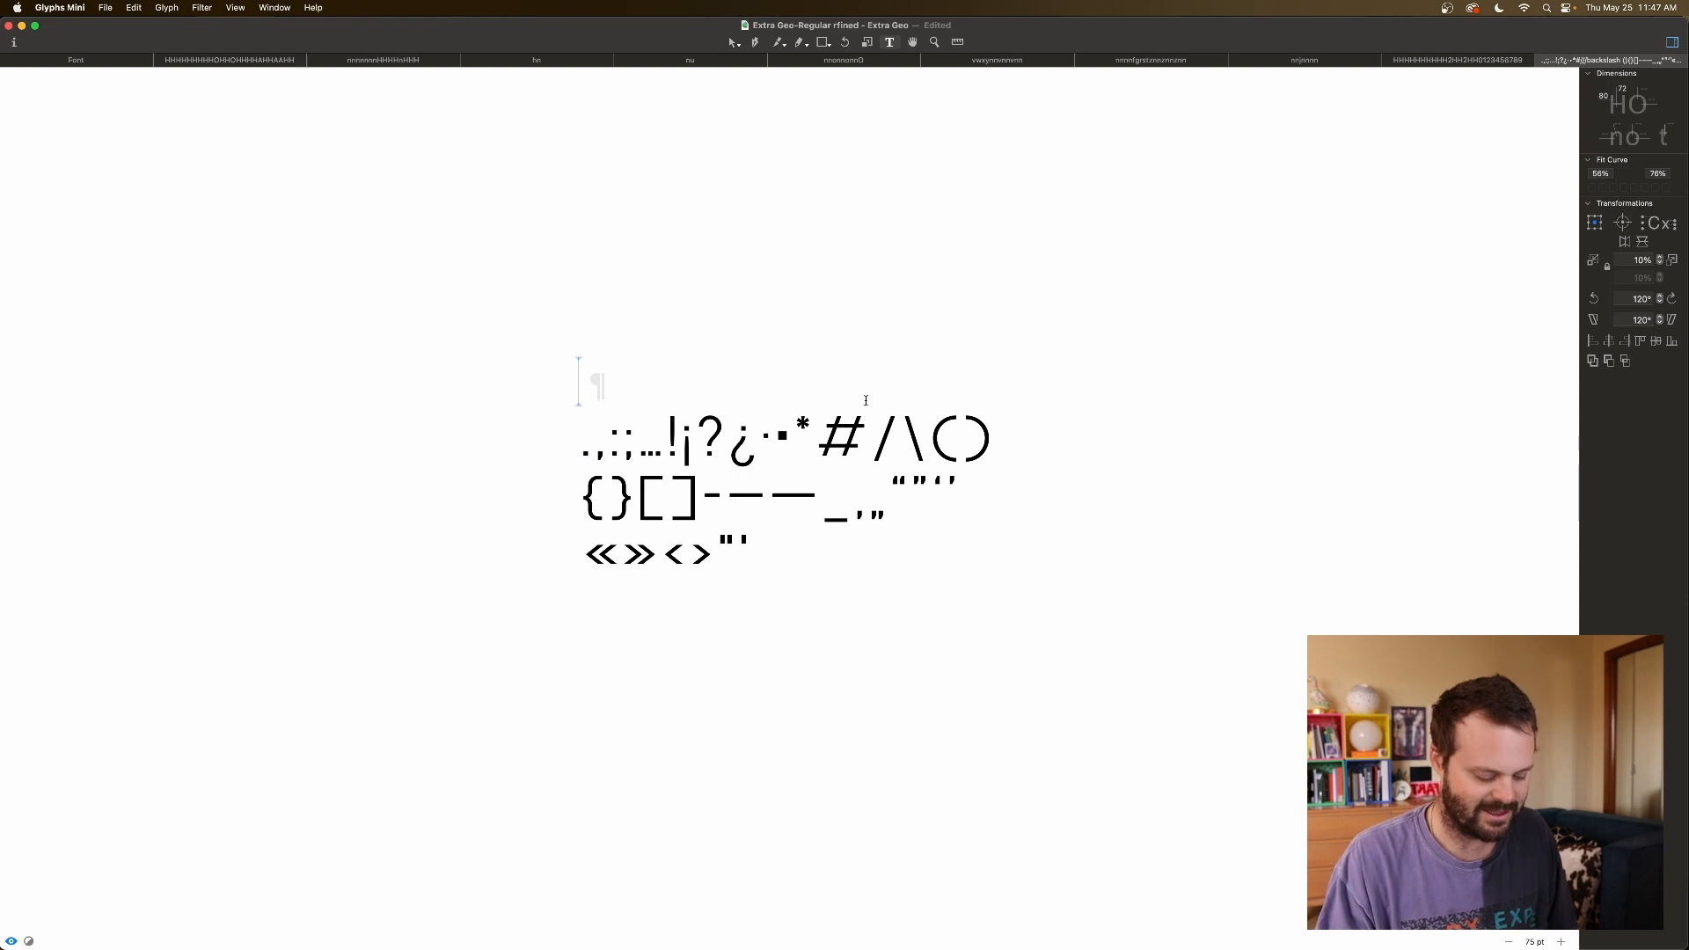
type("HHHHHHH.")
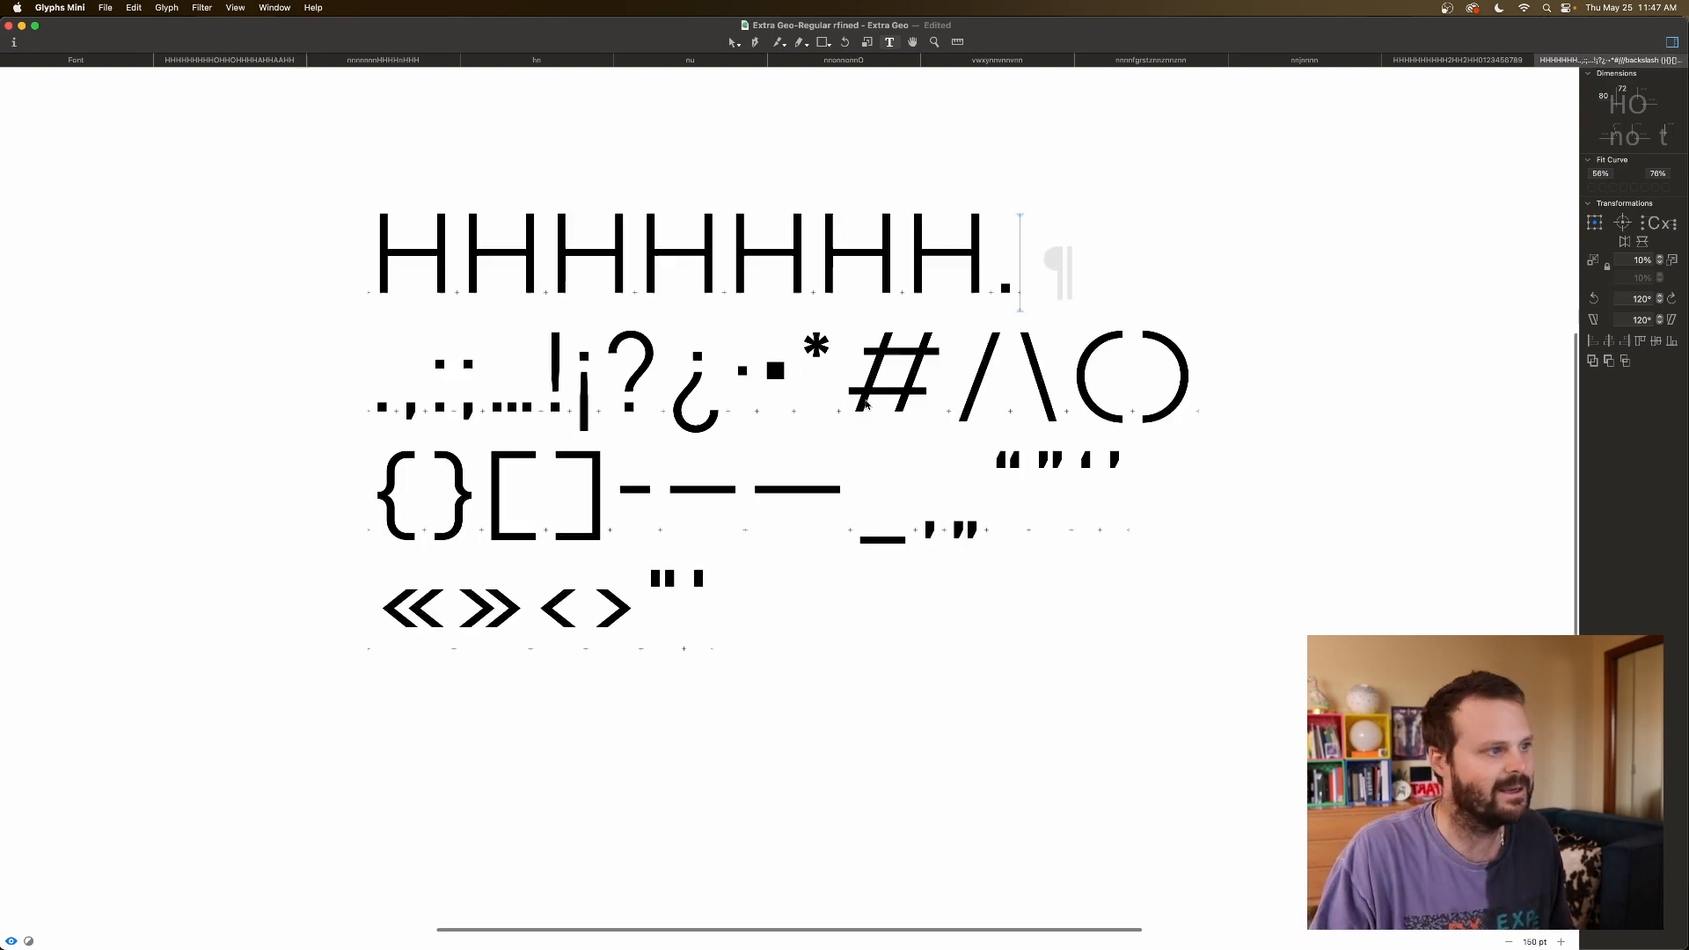
key("super+plus")
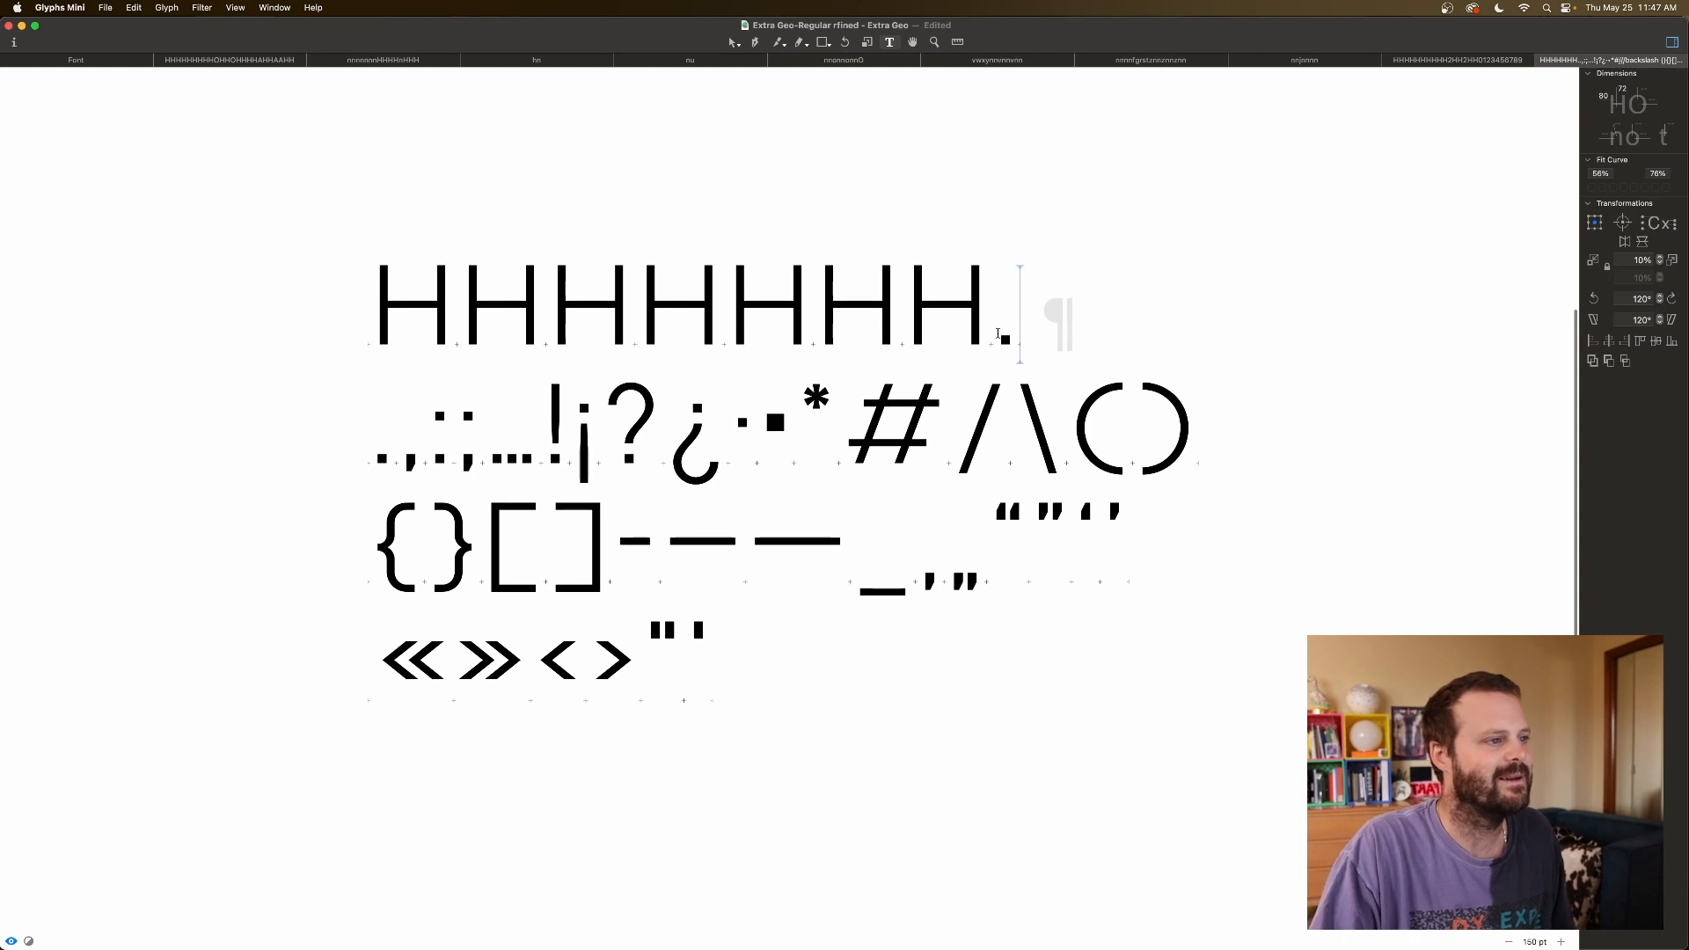
left_click(998, 335)
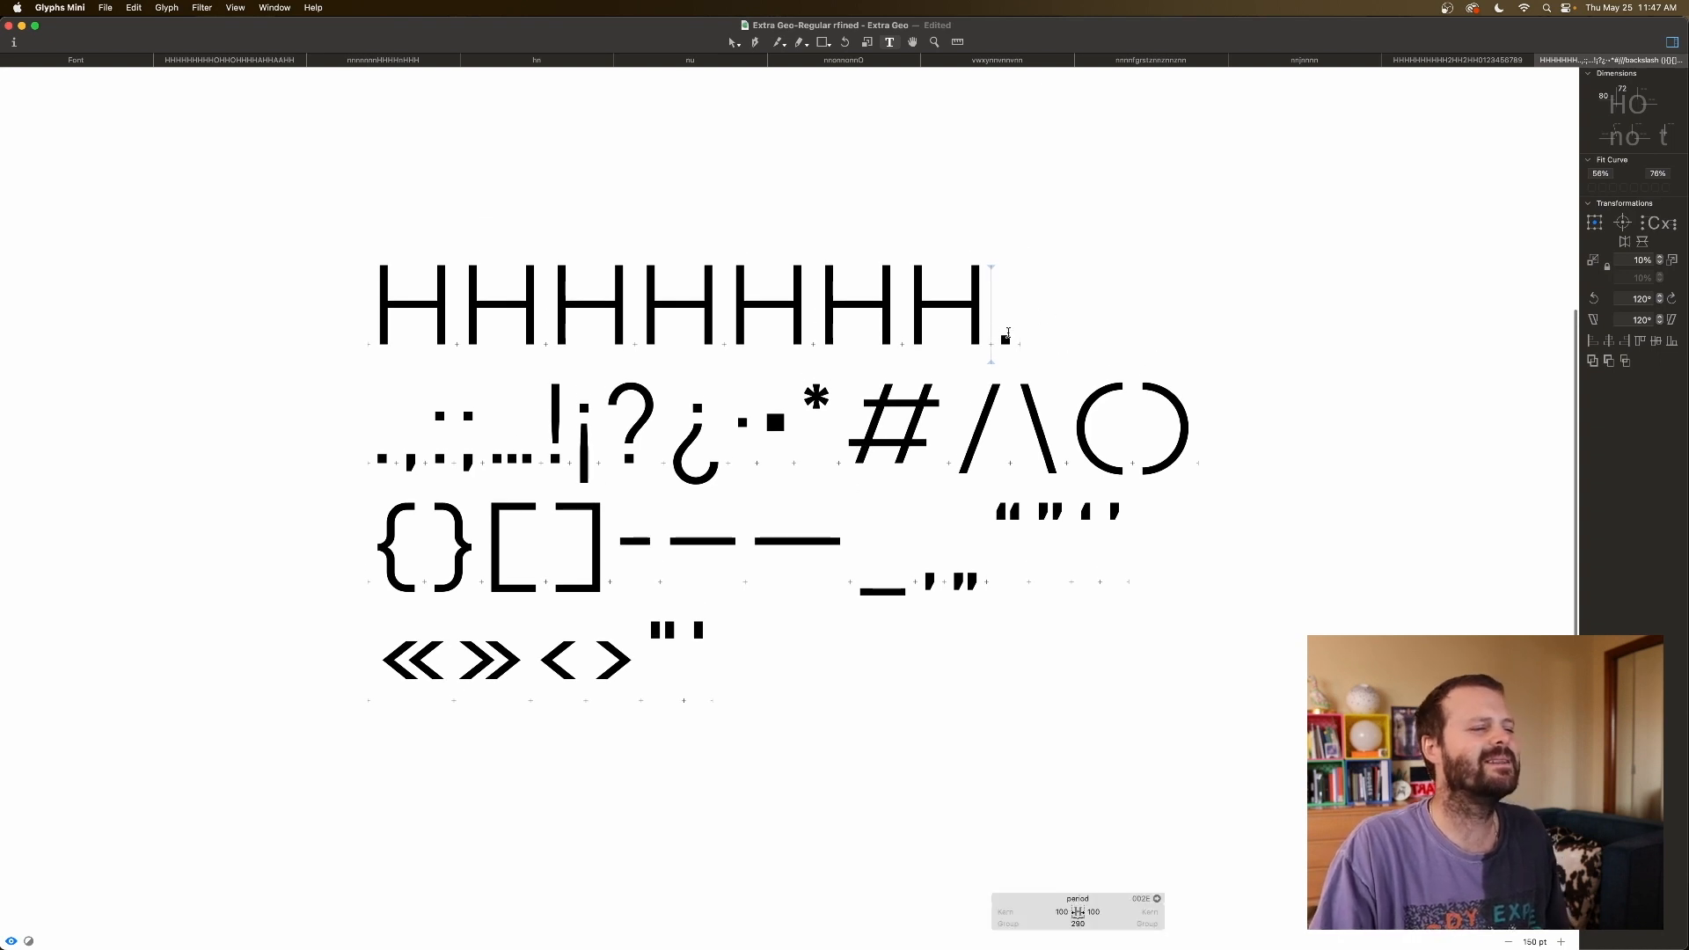
Reduce the period's sidebearings from 100 to 80 on both sides.
left_click(371, 466)
left_click(438, 911)
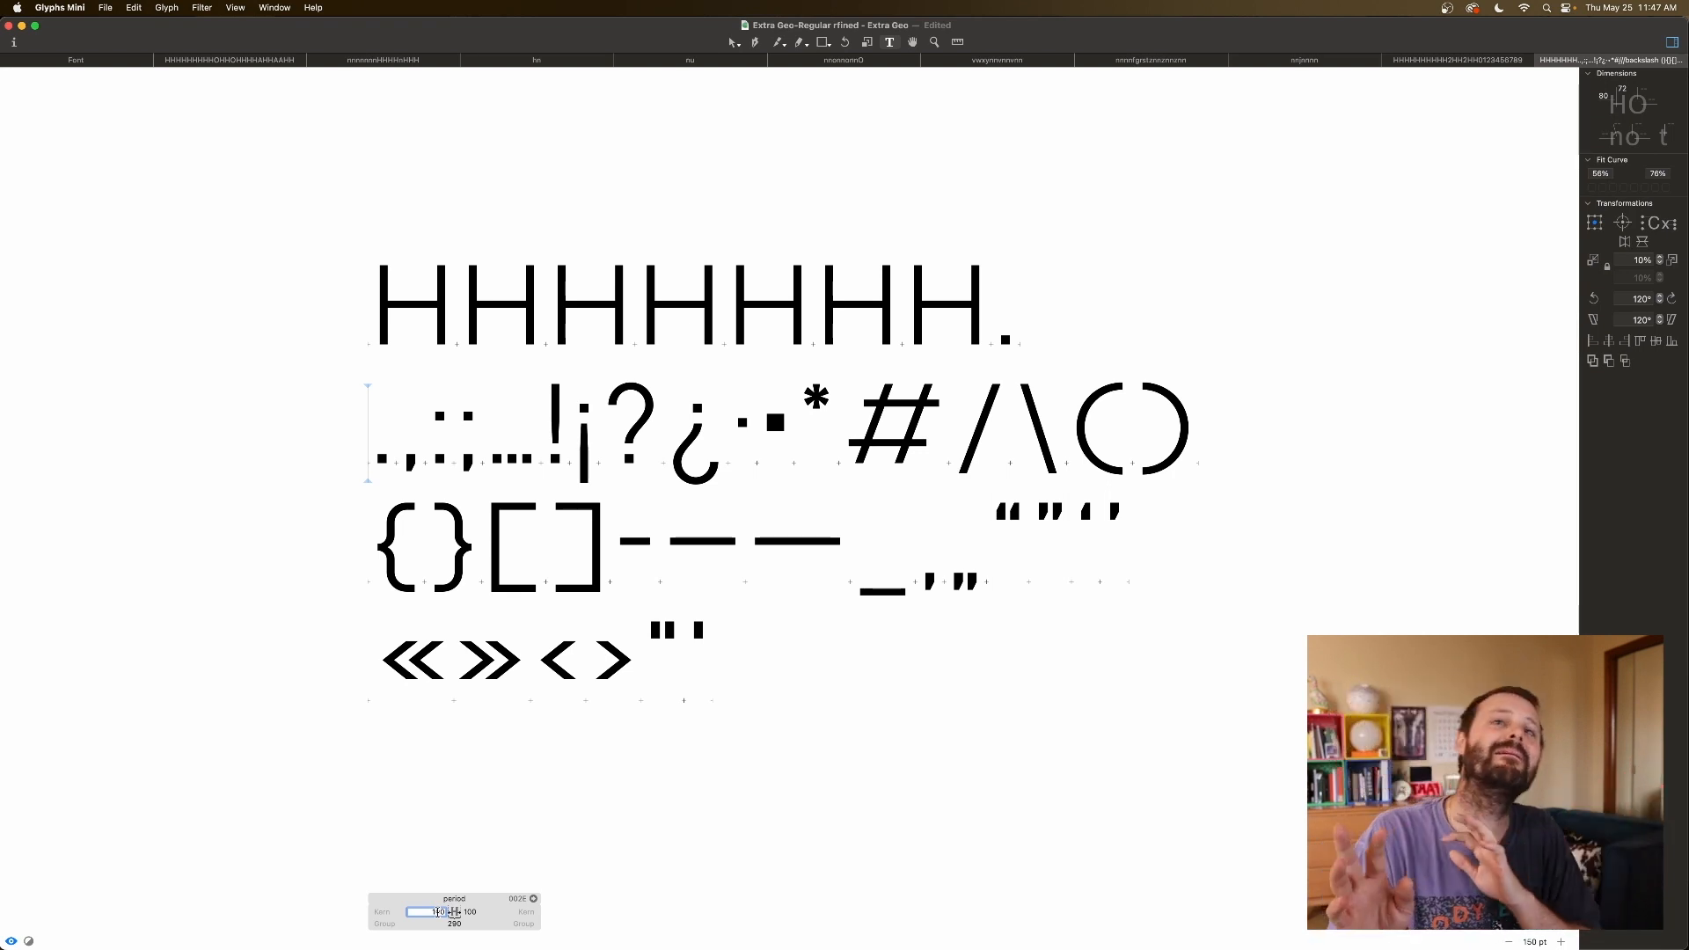
key("shift+Down")
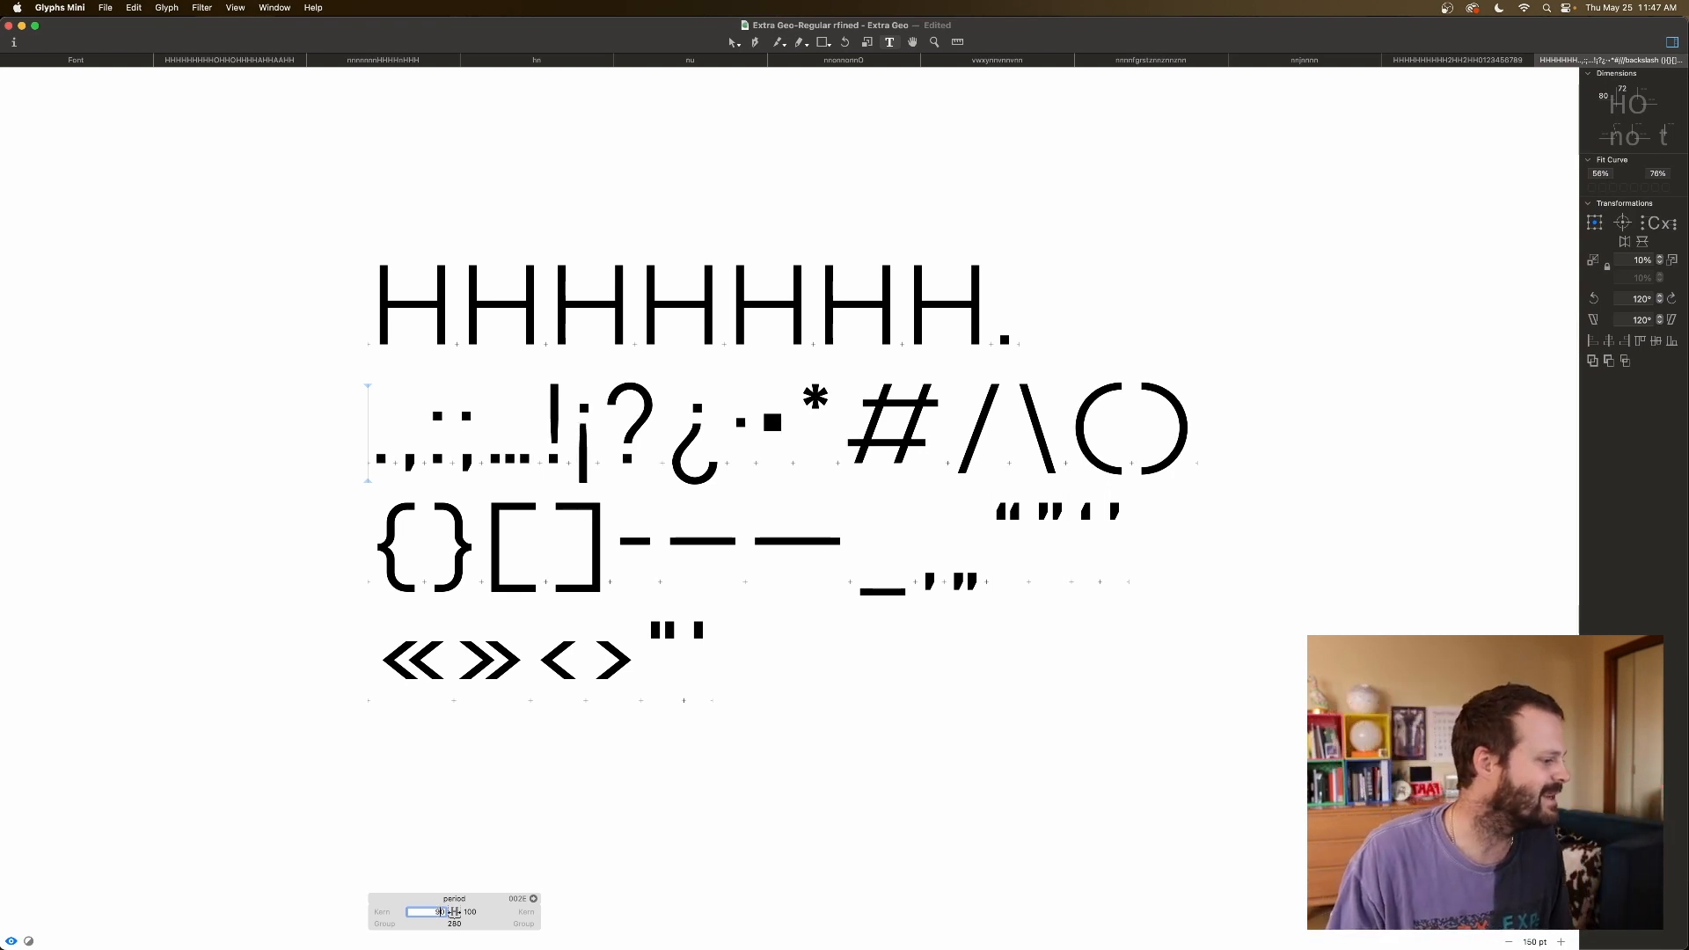
key("shift+Down")
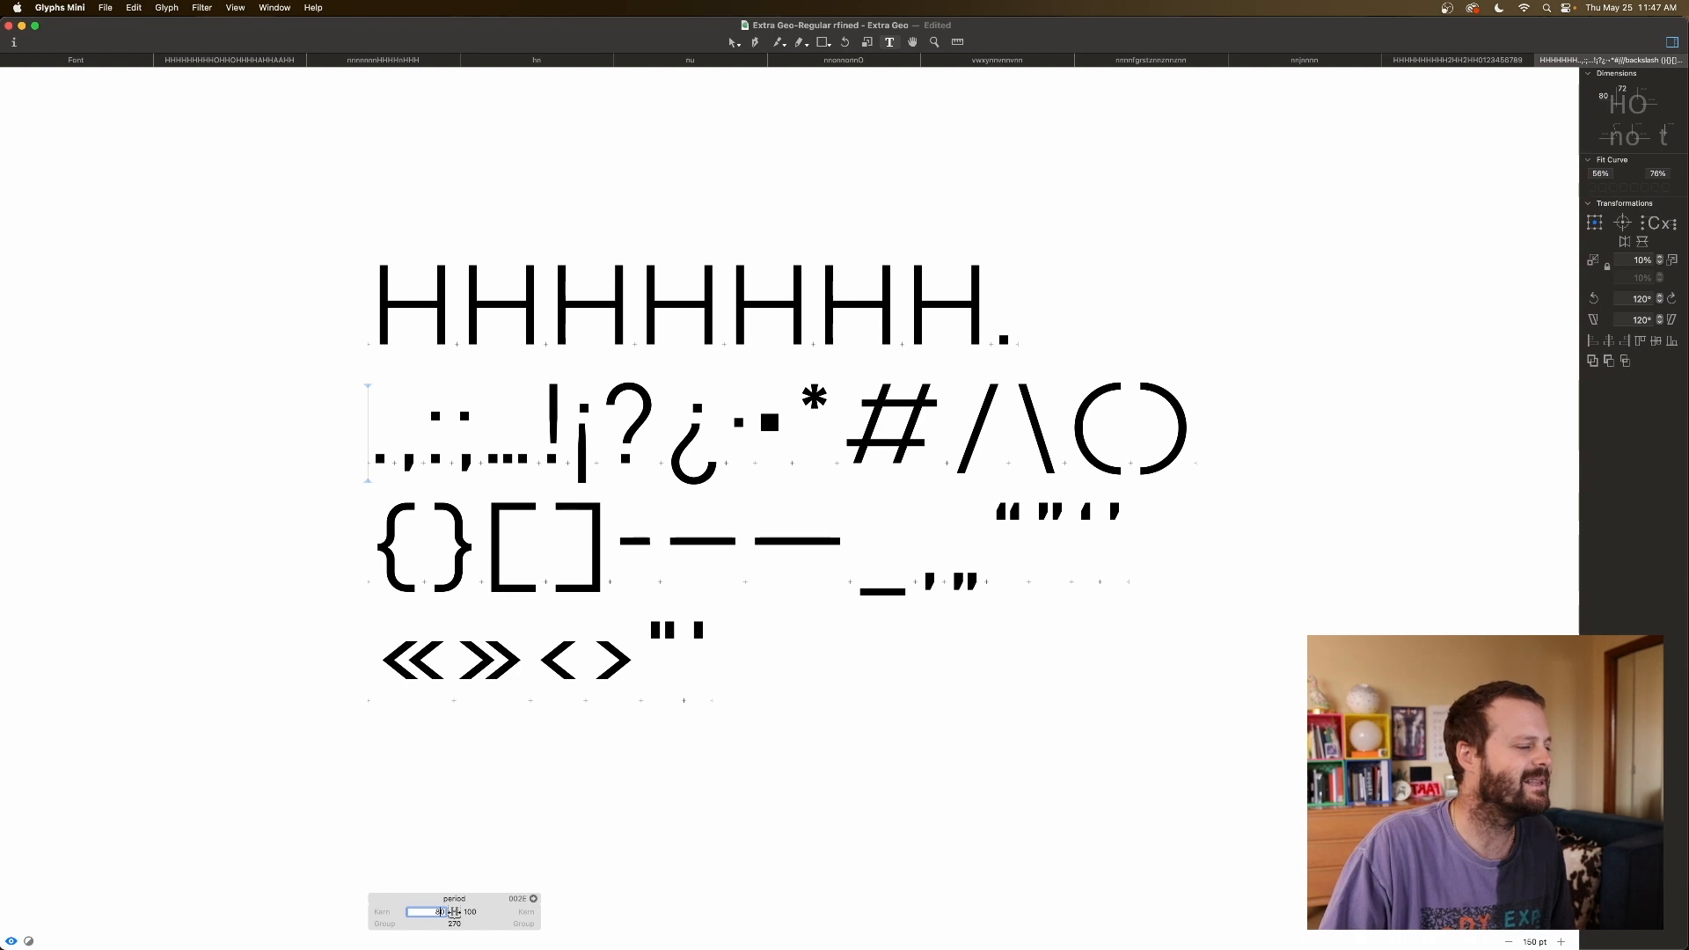
key("Tab")
key("shift+Down")
key("shift+Down")
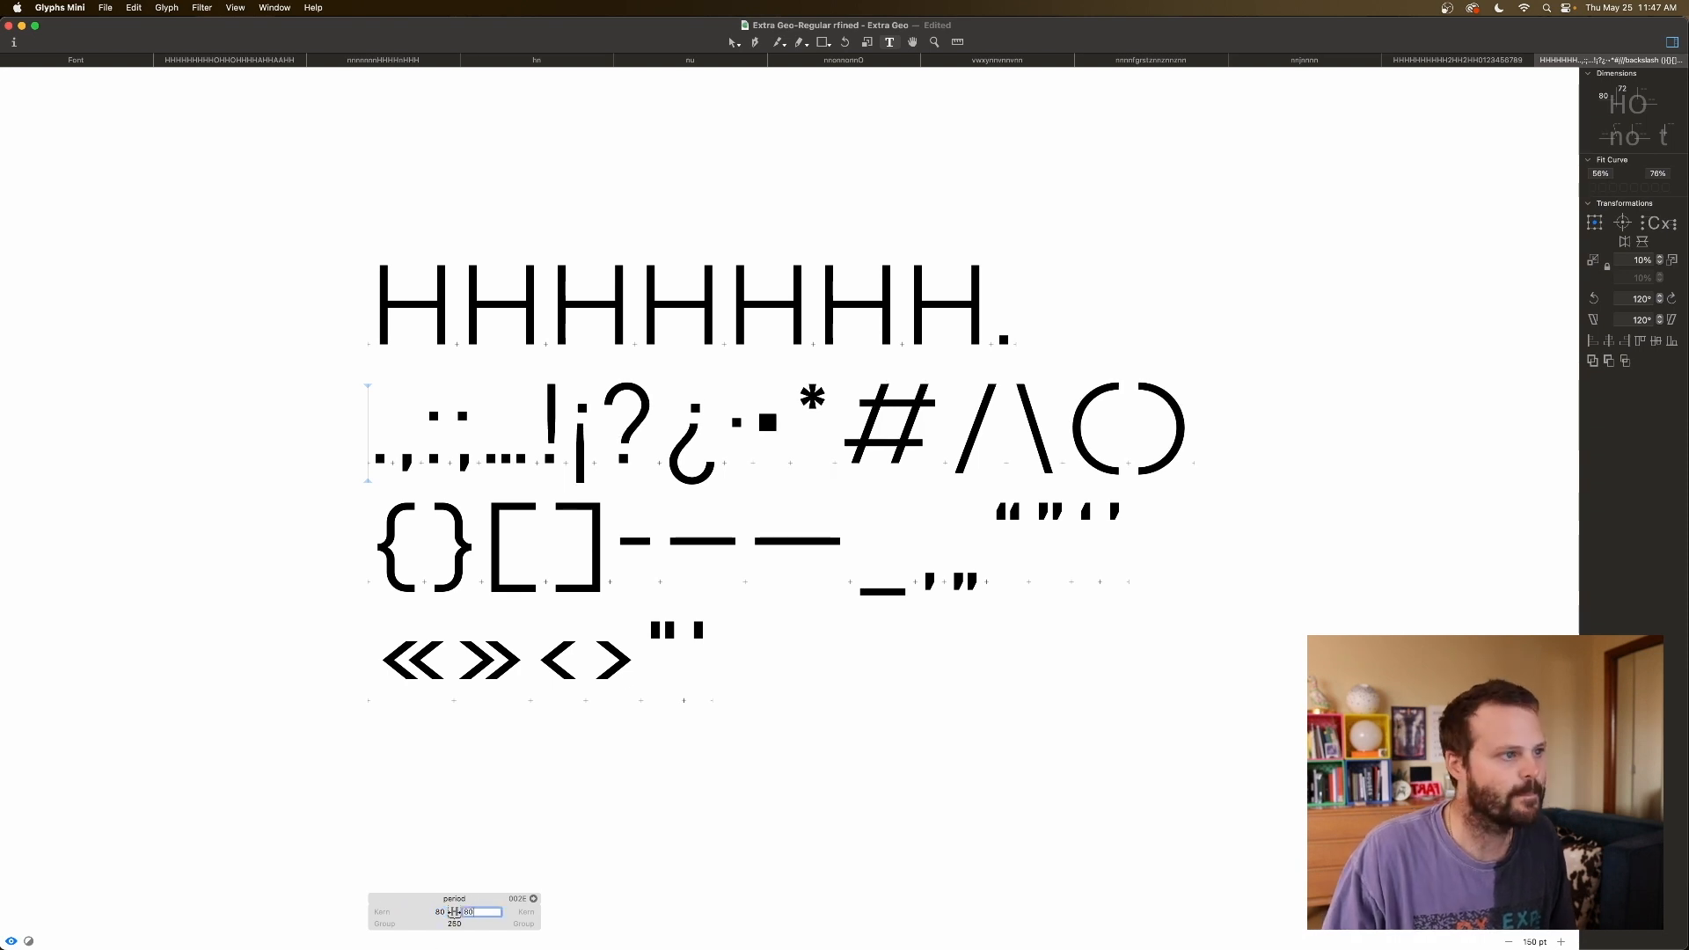
left_click(1001, 317)
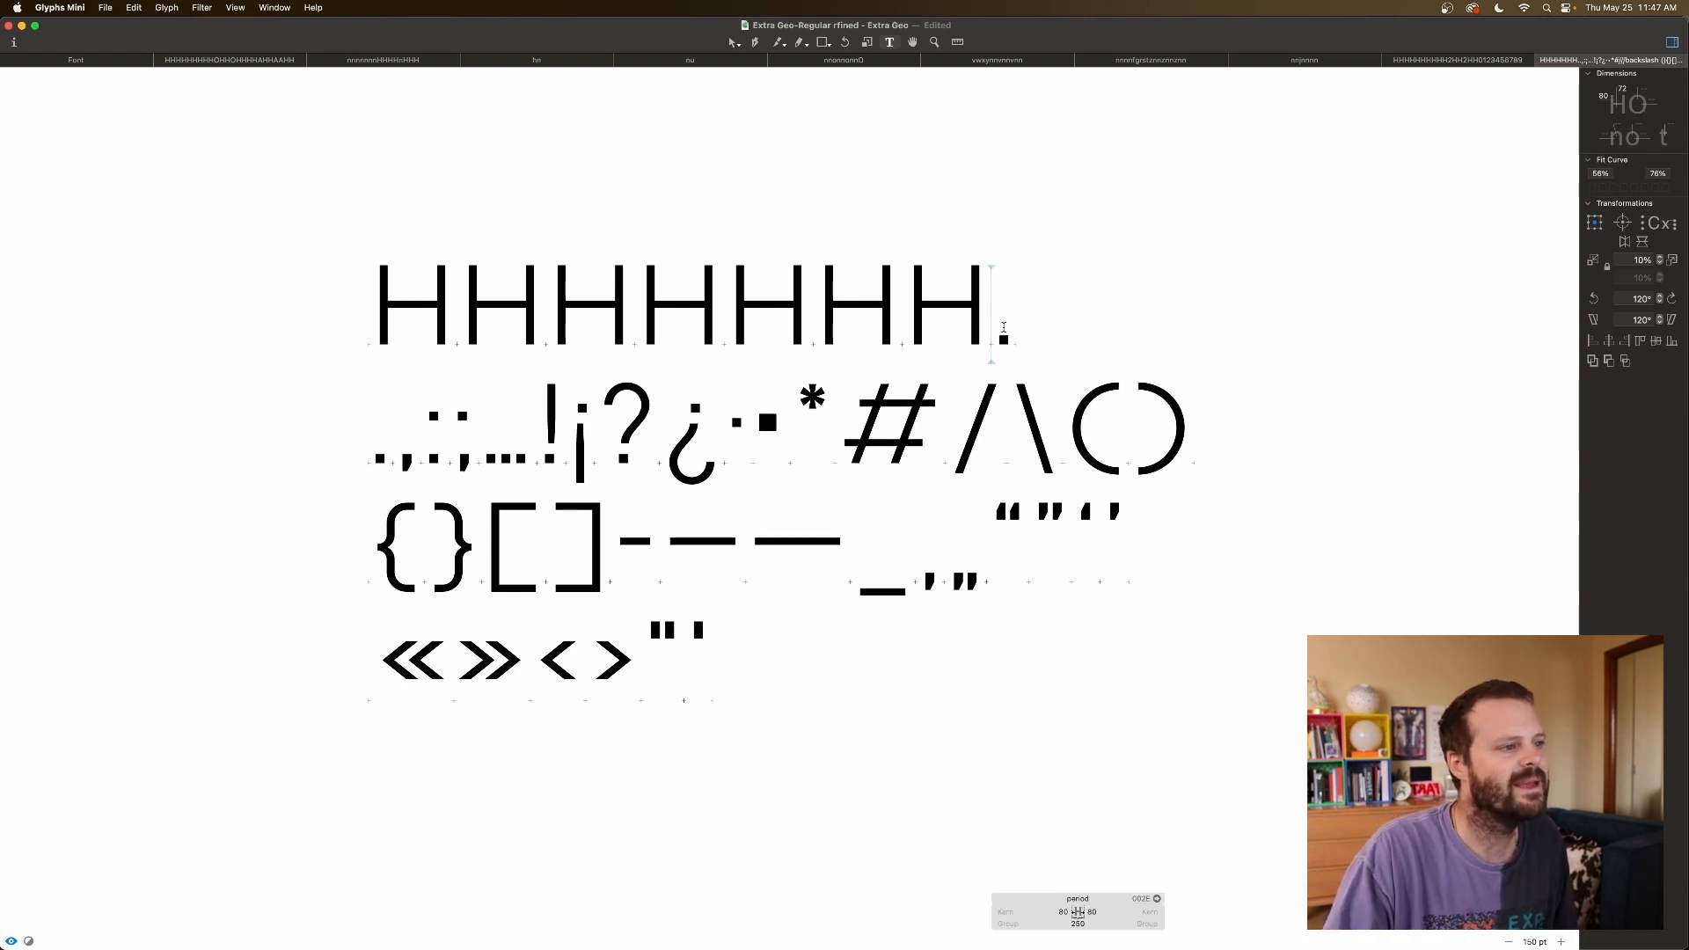
left_click(1065, 322)
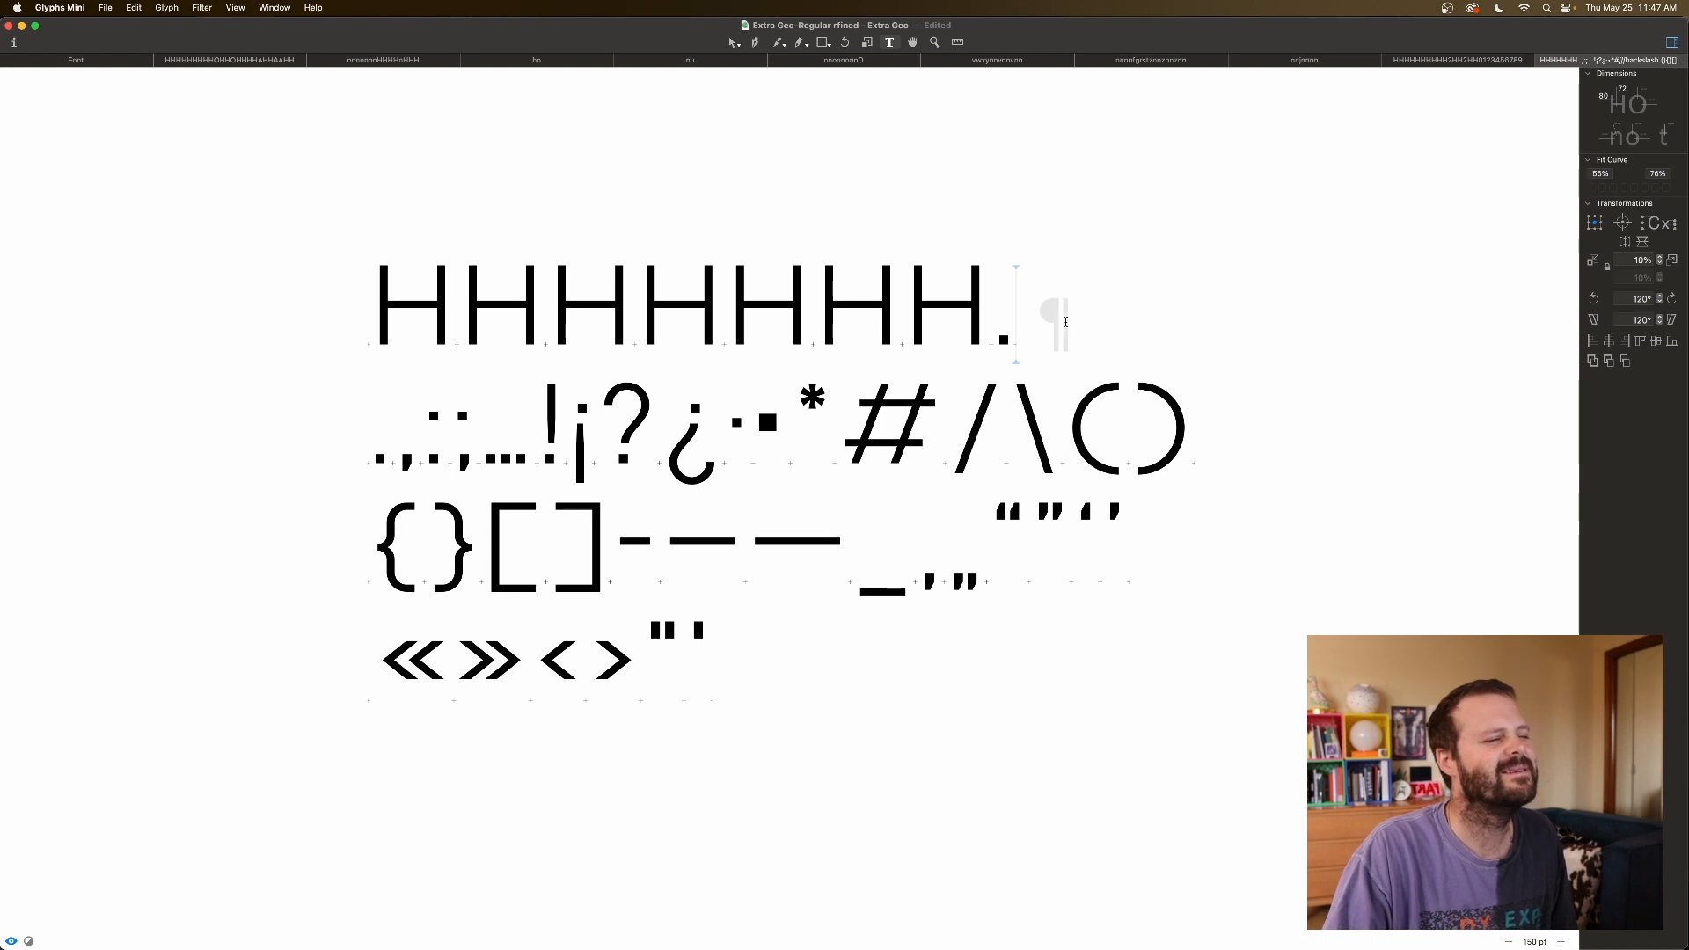
Tighten the period further to 60/60 sidebearings, then show the comma's values.
left_click(988, 335)
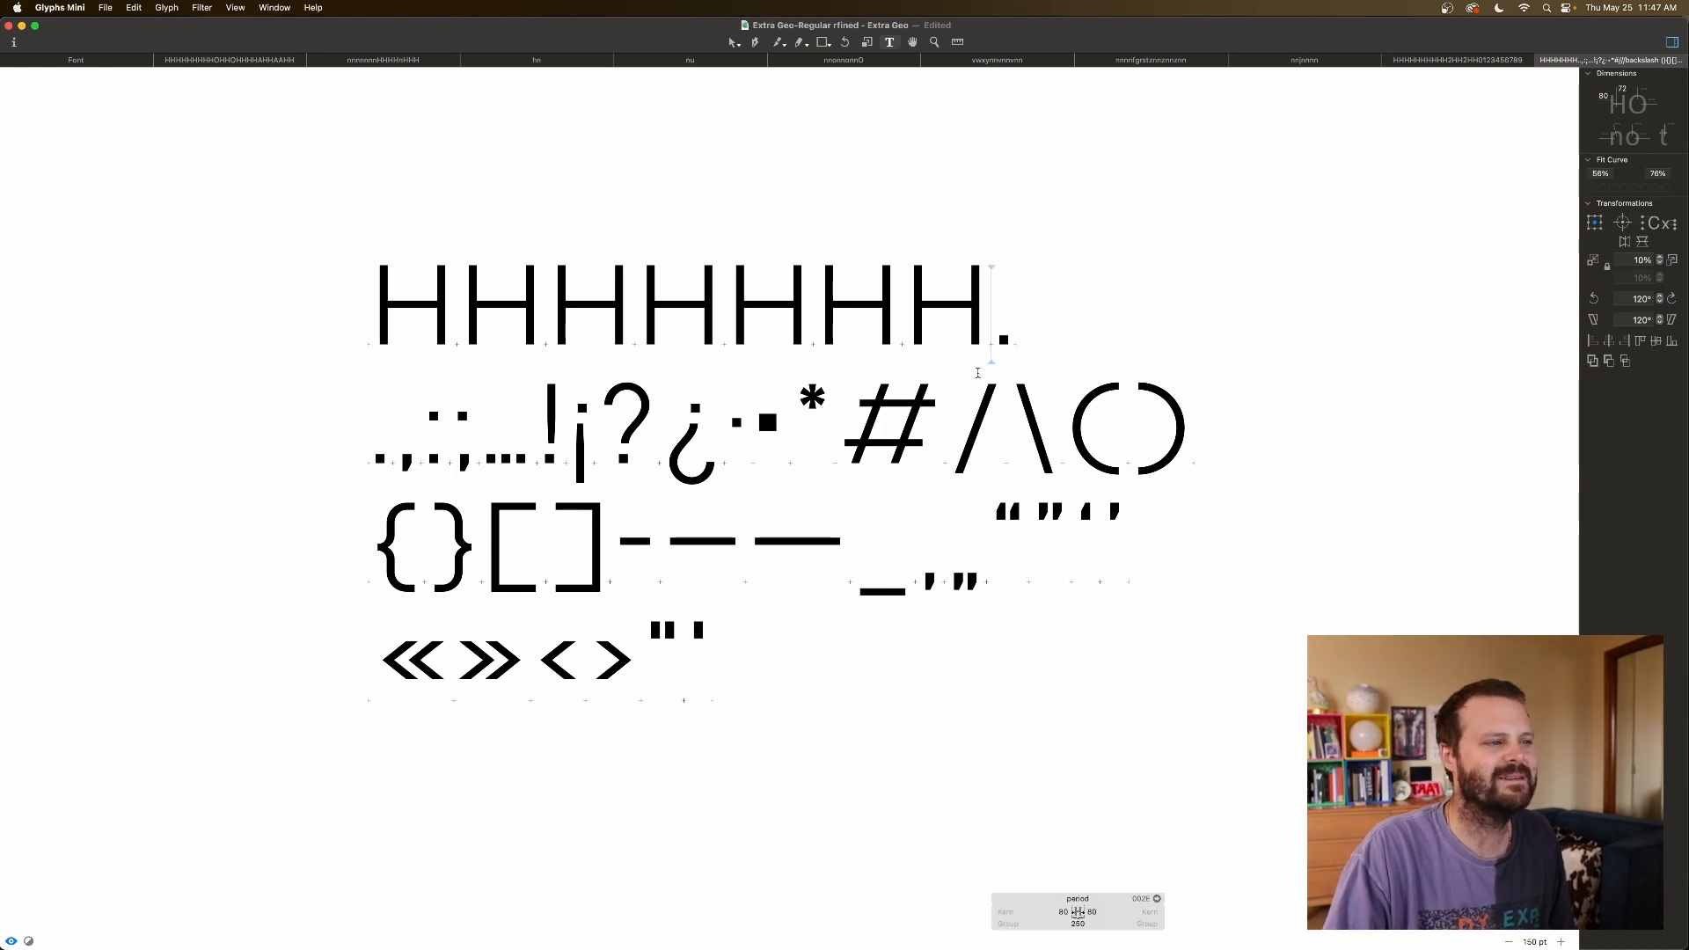
left_click(1063, 912)
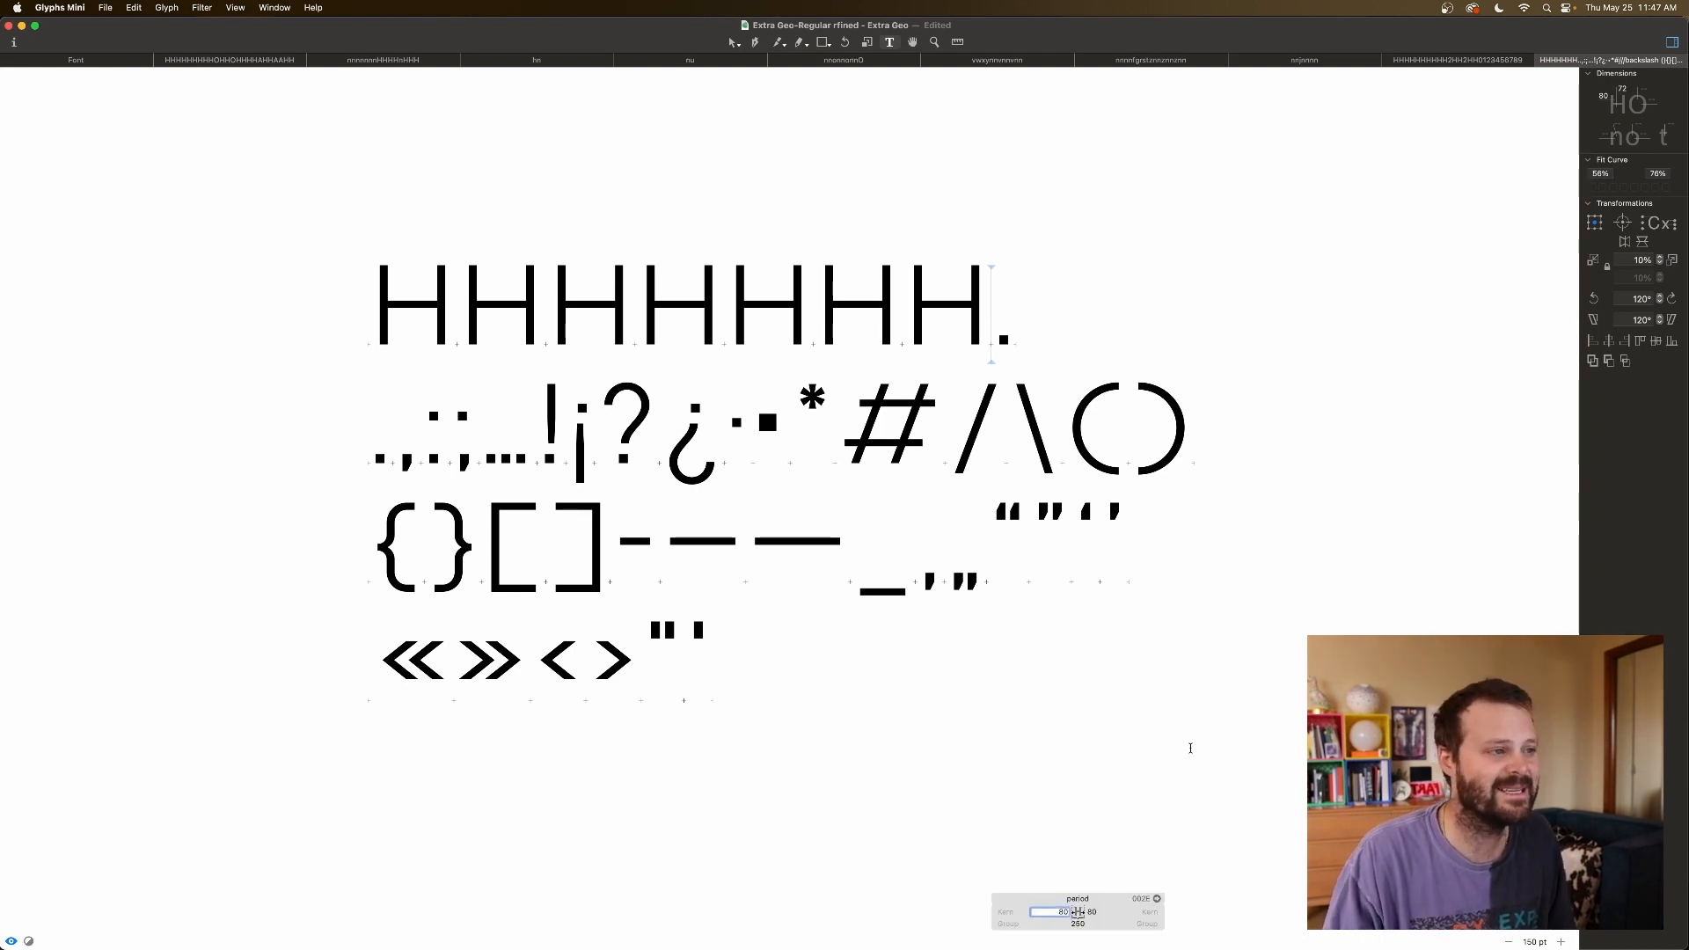
key("shift+Down")
key("shift+Down")
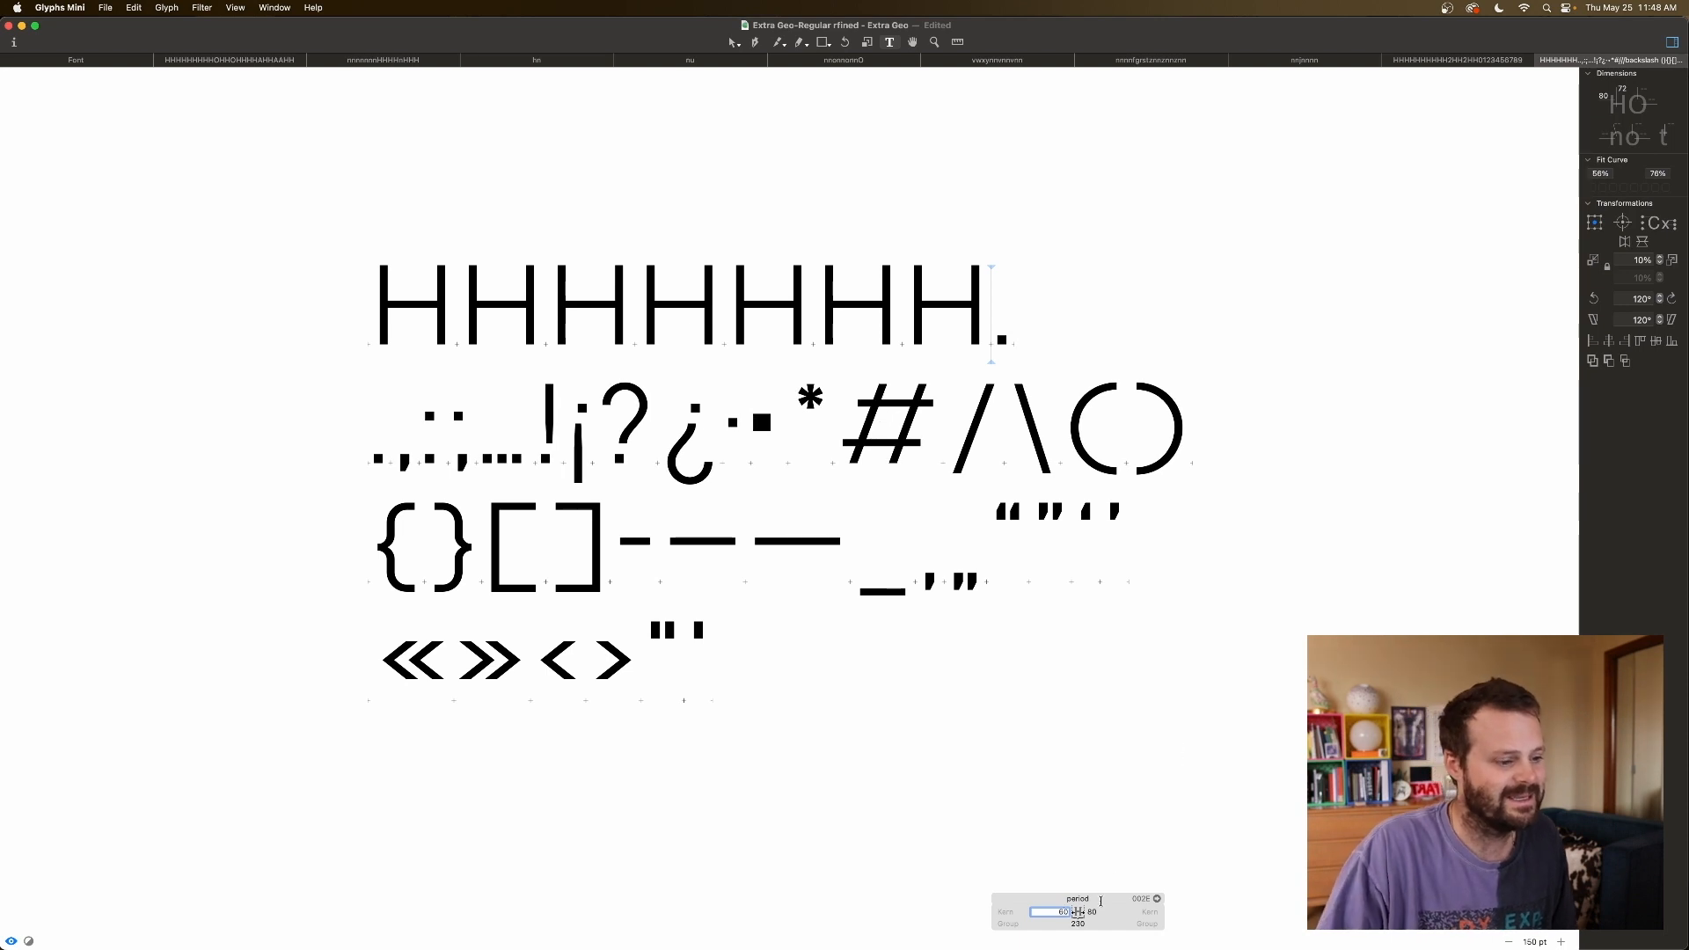
key("Tab")
key("shift+Down")
key("shift+Down")
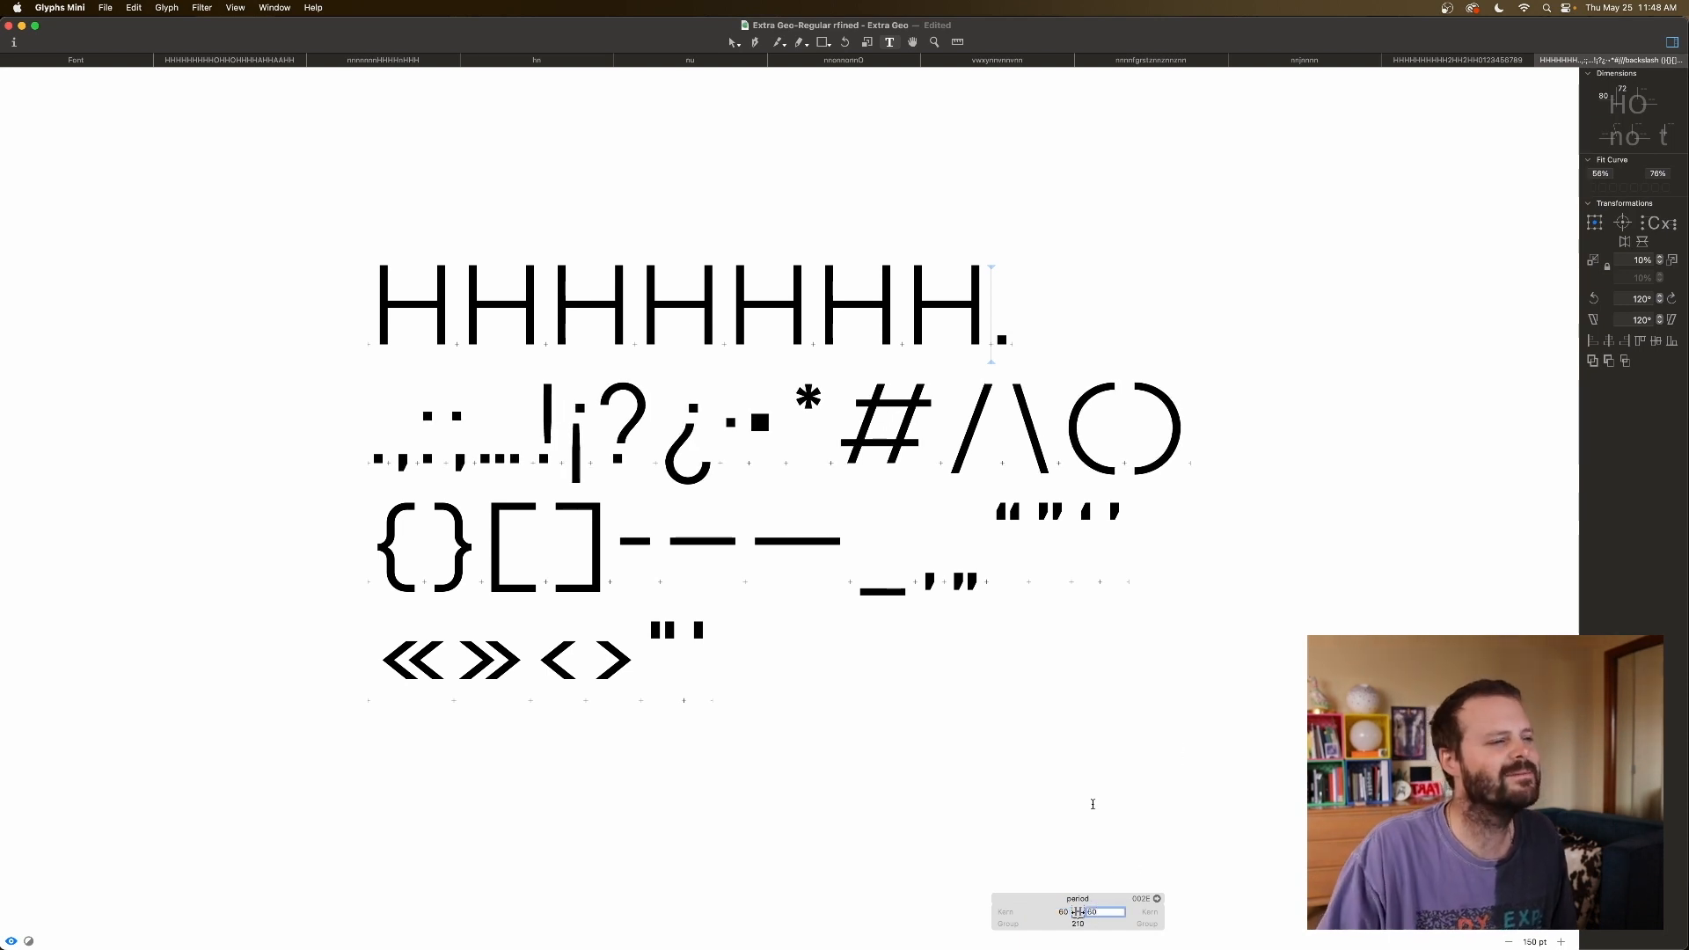
left_click(1064, 329)
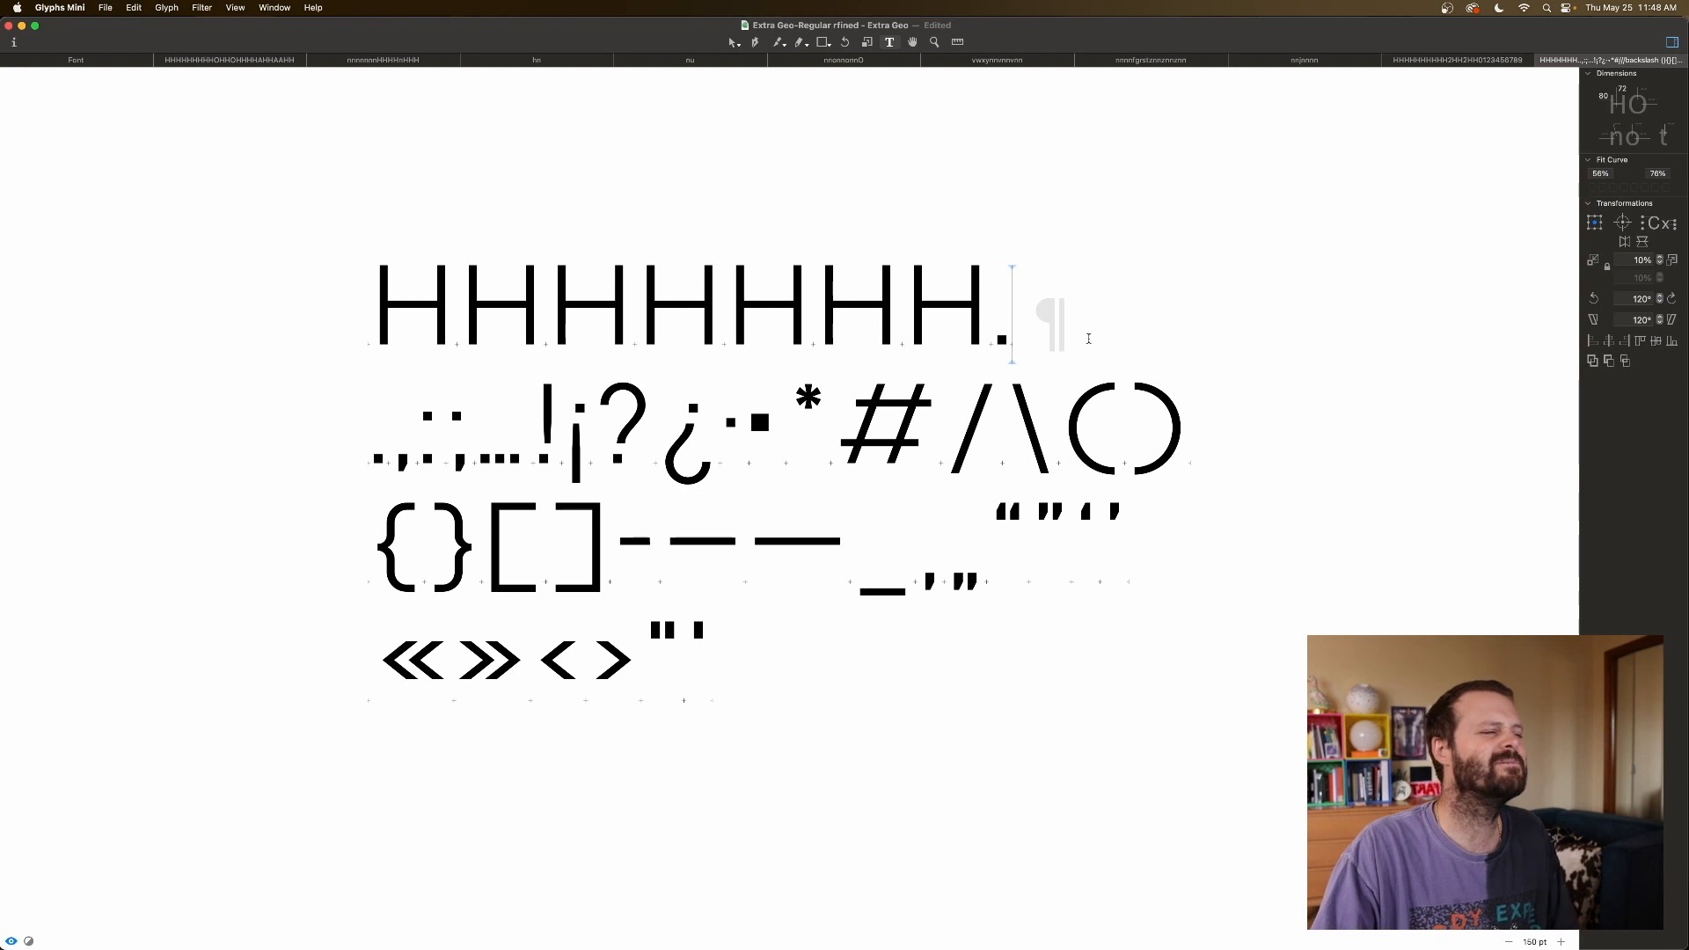
left_click(329, 465)
left_click(399, 462)
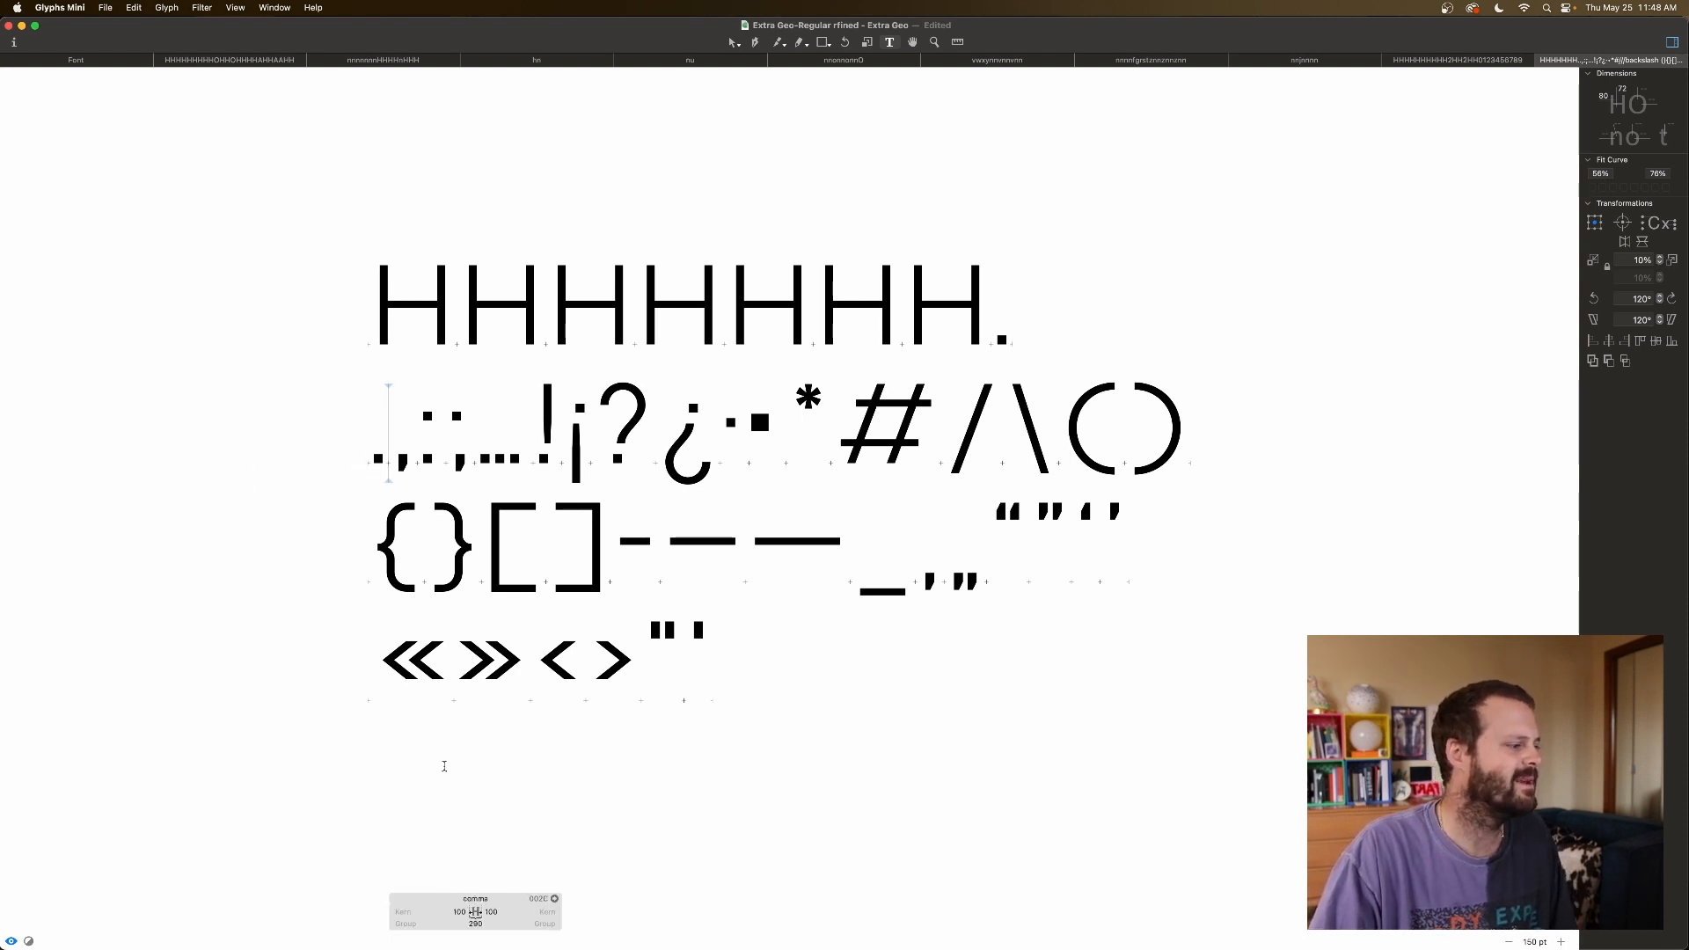
Key the comma's left and right sidebearings to period.
left_click(464, 911)
type("period")
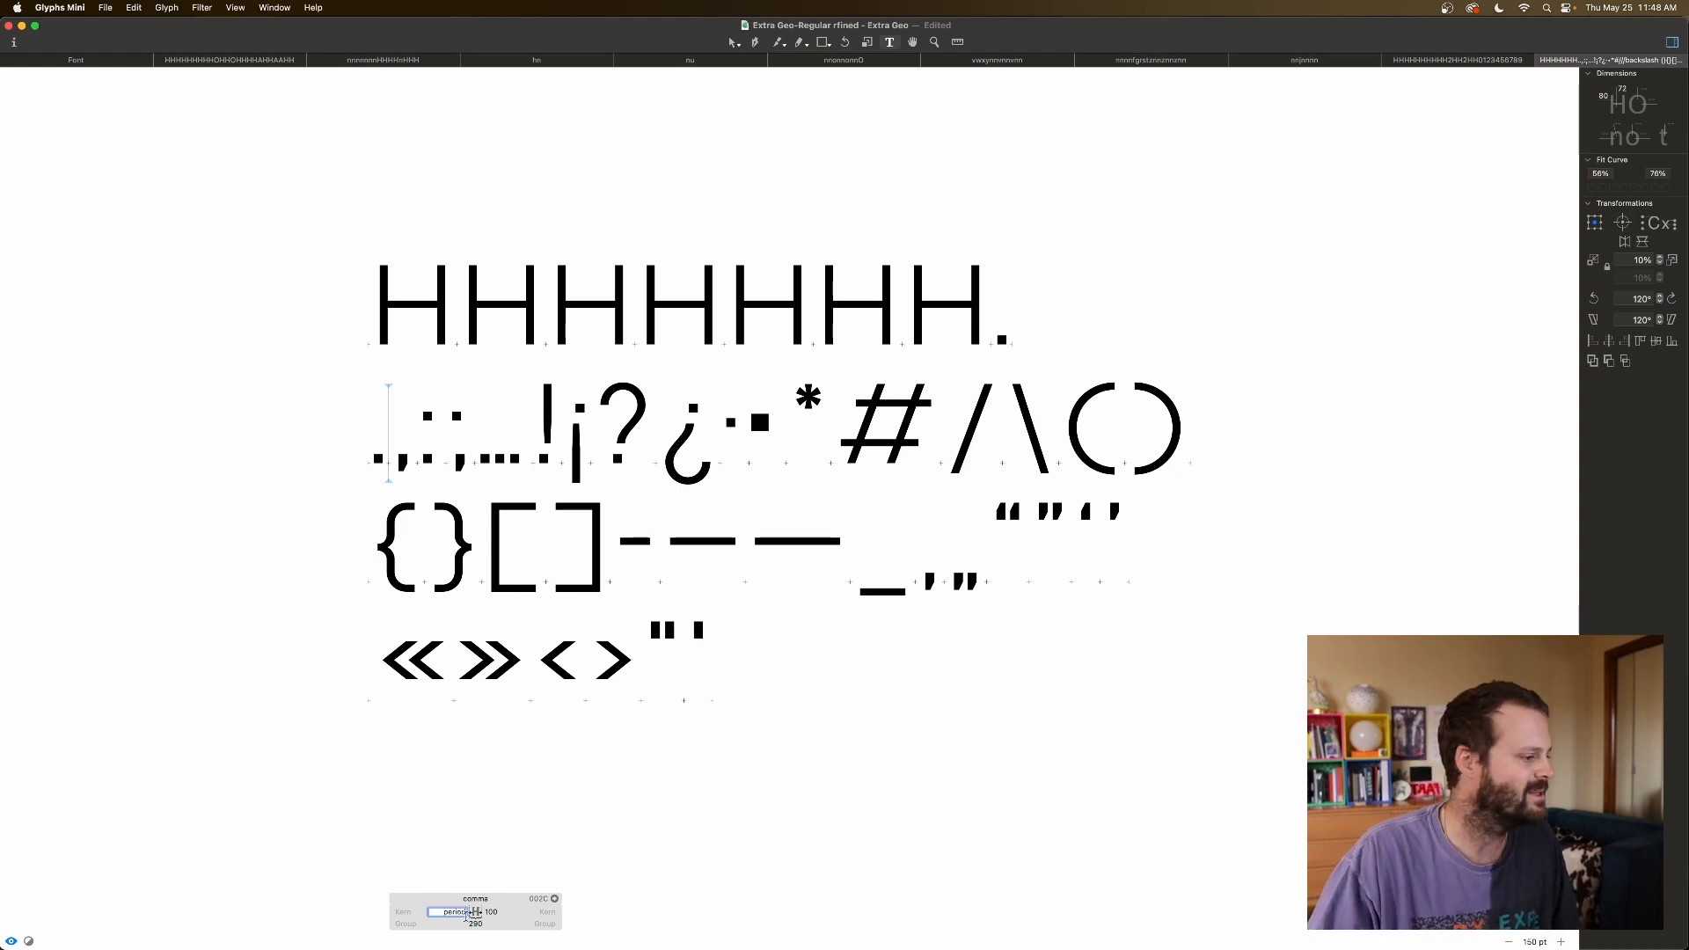
key("Return")
left_click(491, 911)
double_click(500, 912)
type("period")
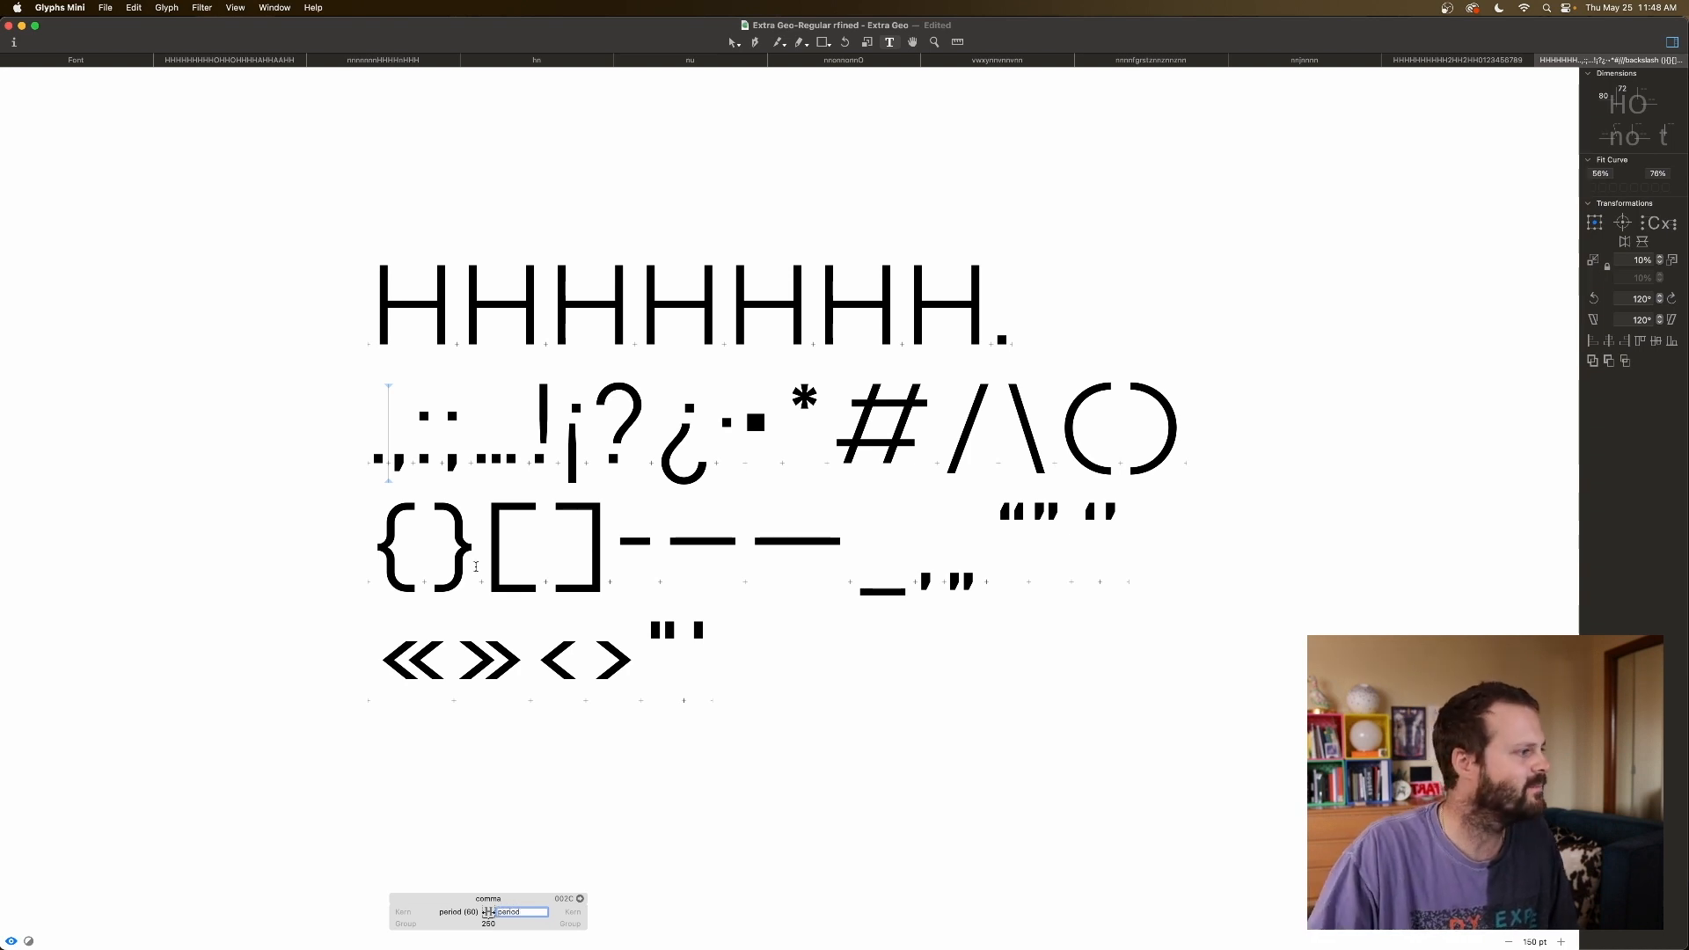
left_click(474, 464)
Key the ellipsis's left sidebearing to period.
double_click(537, 912)
type("period")
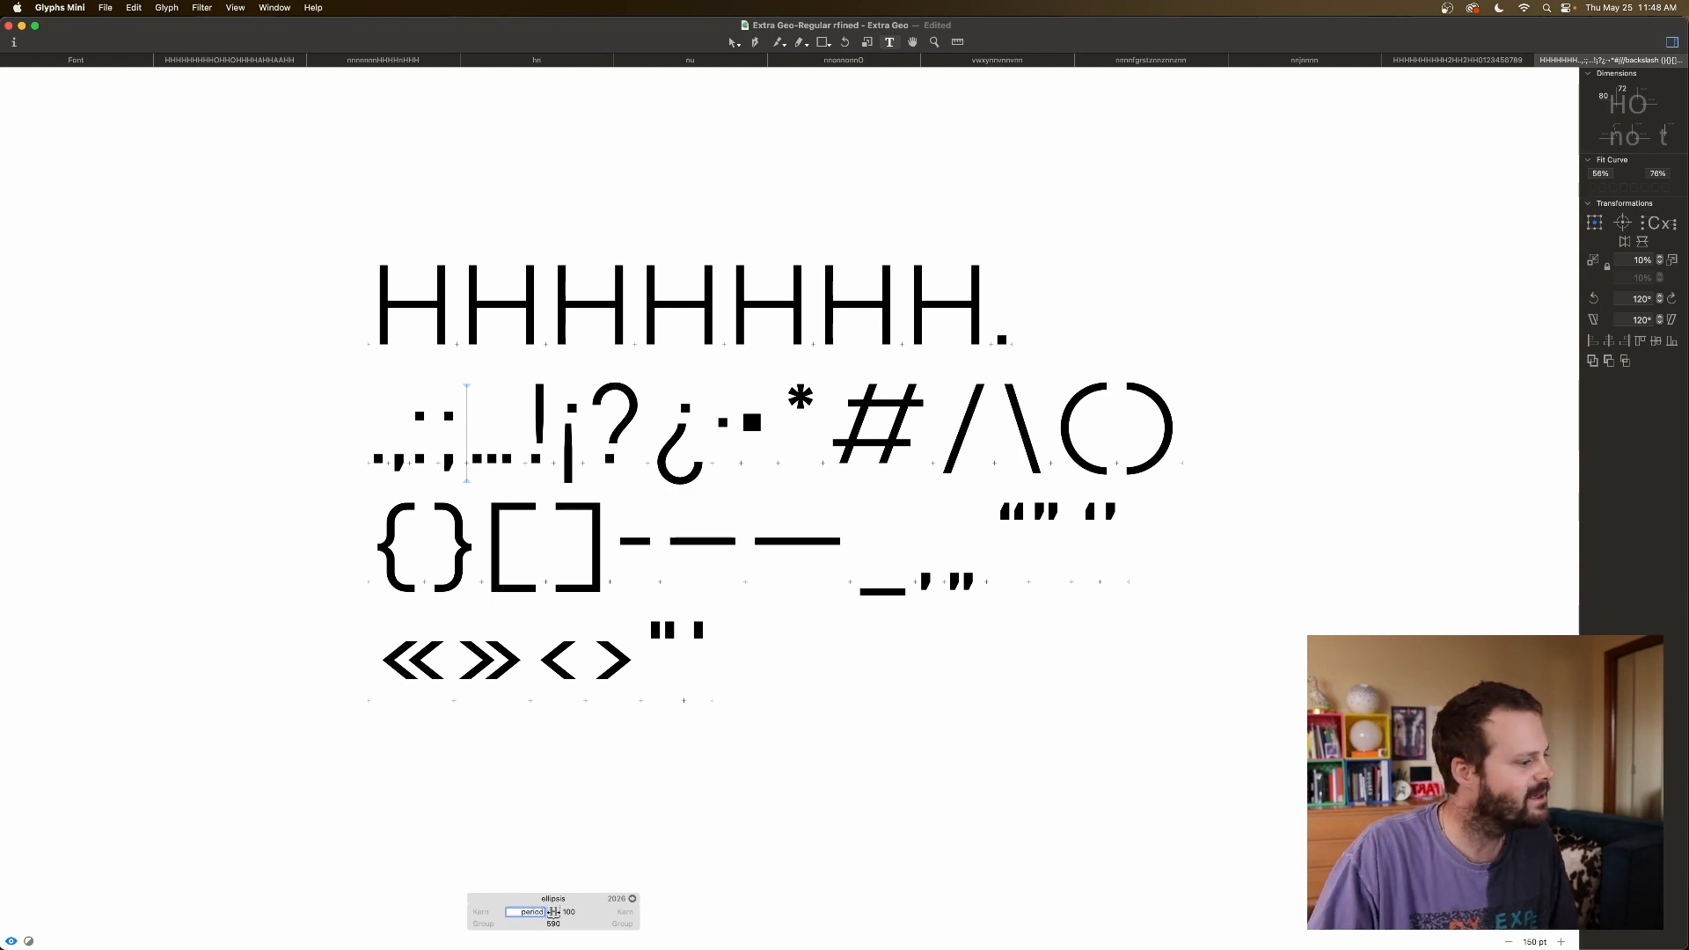
key("Return")
type("period")
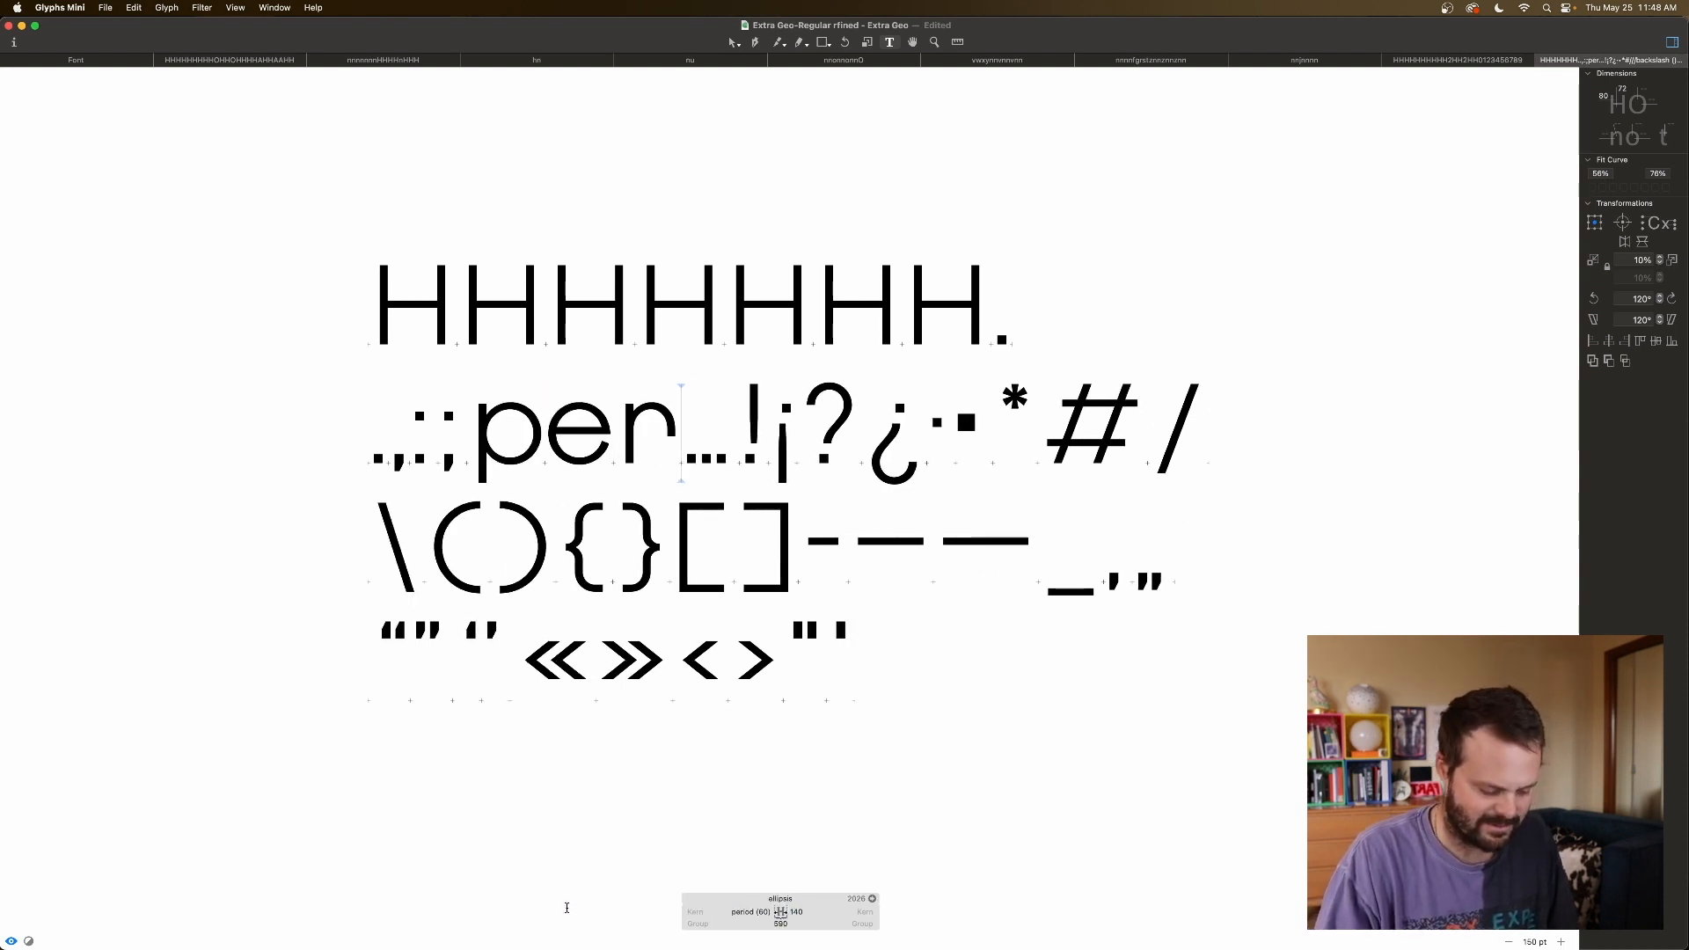
left_click(922, 438)
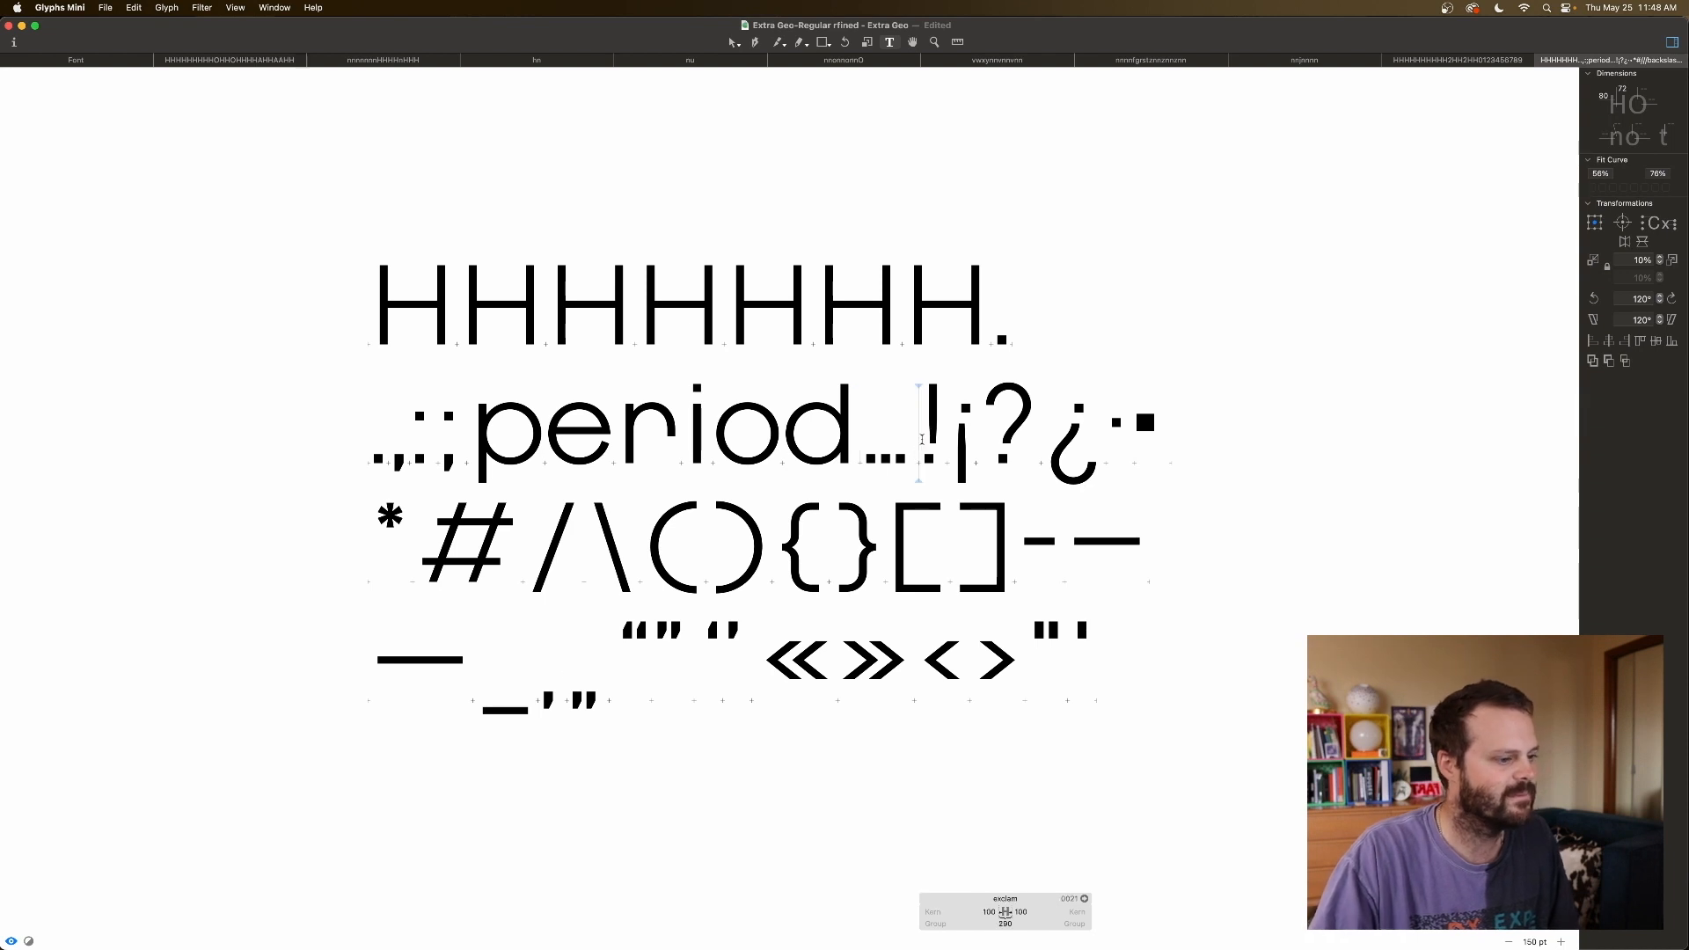
left_click(869, 456)
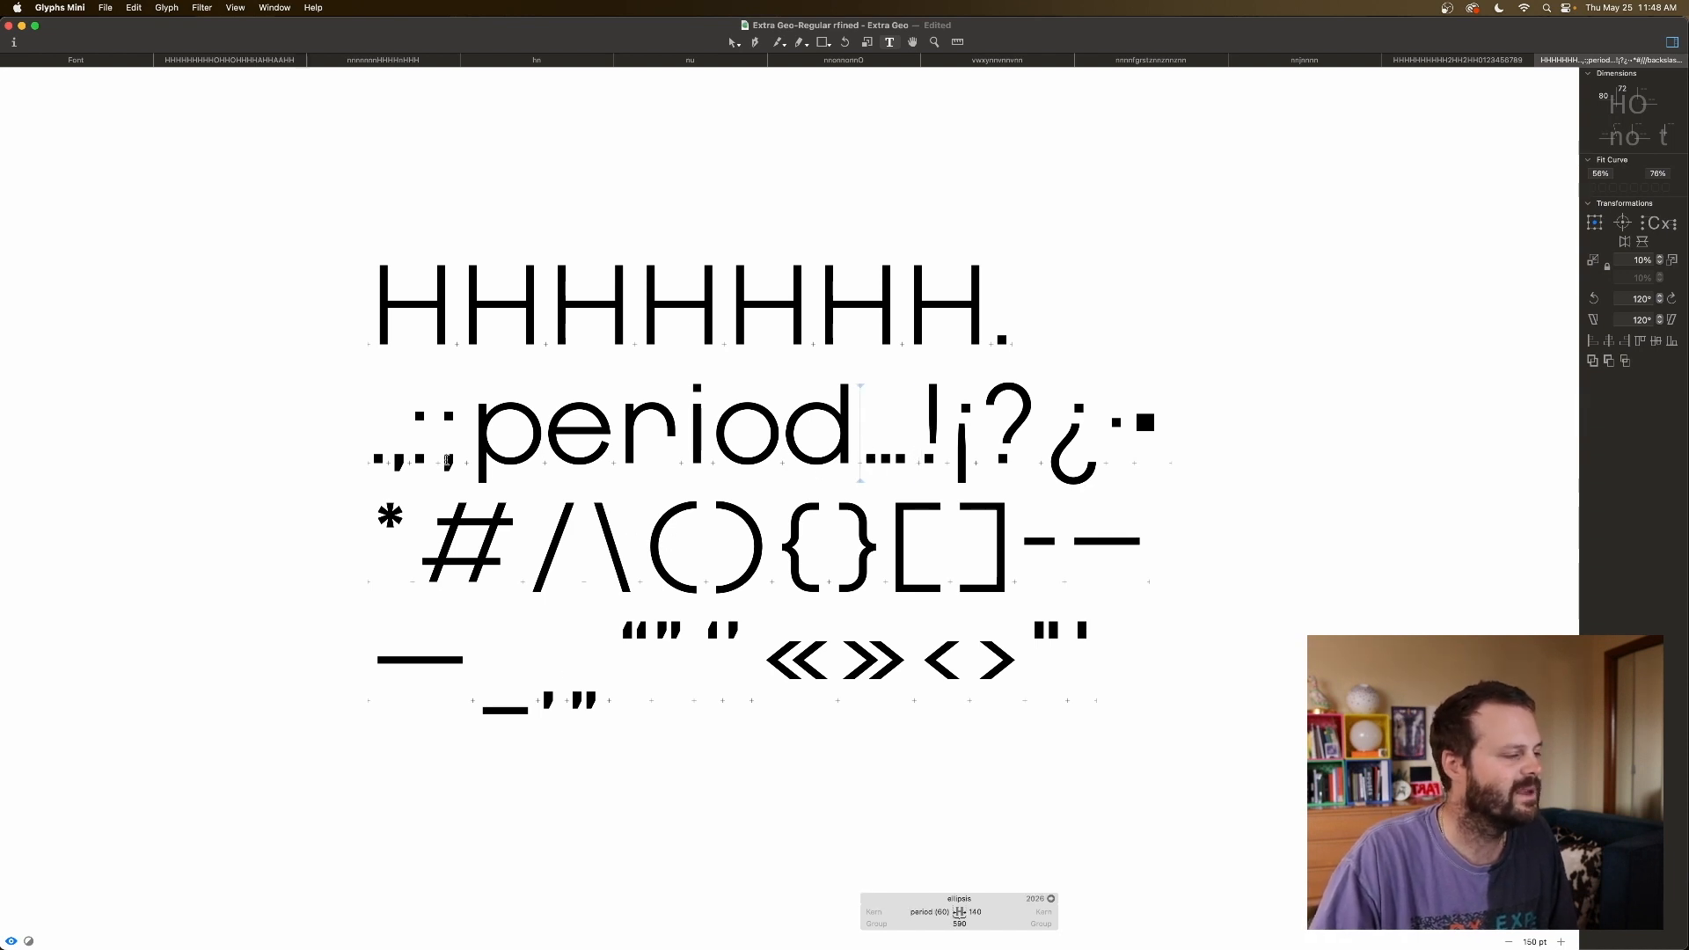
Review the period, comma and colon spacing values.
left_click(373, 456)
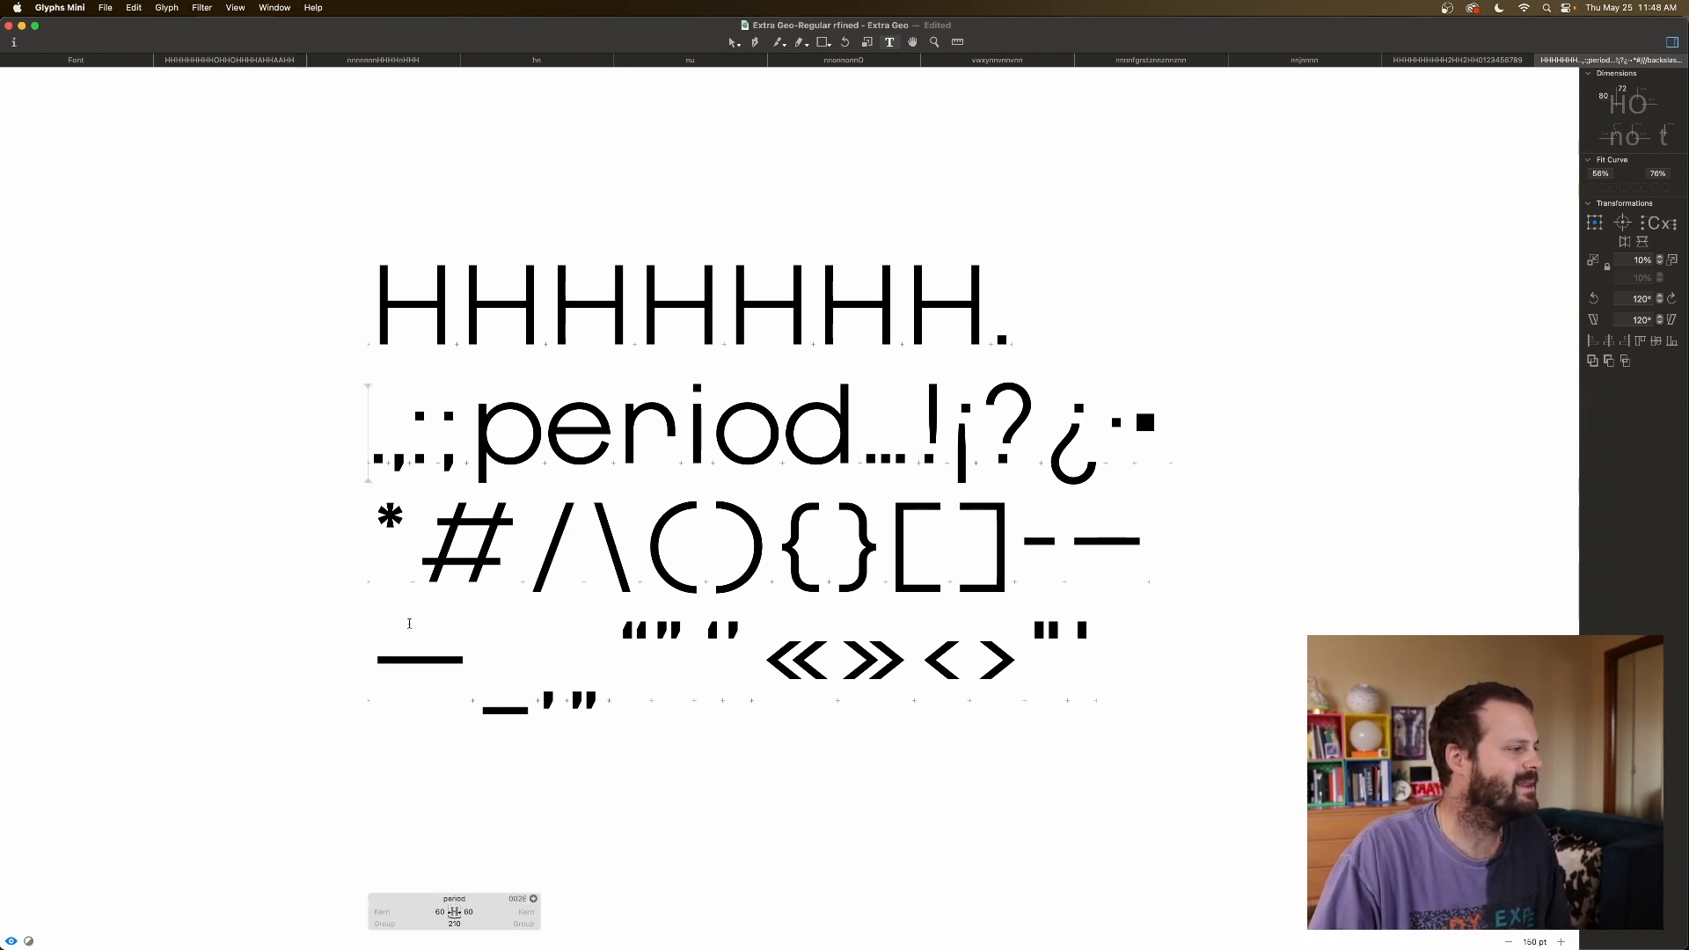
key("Right")
left_click(466, 912)
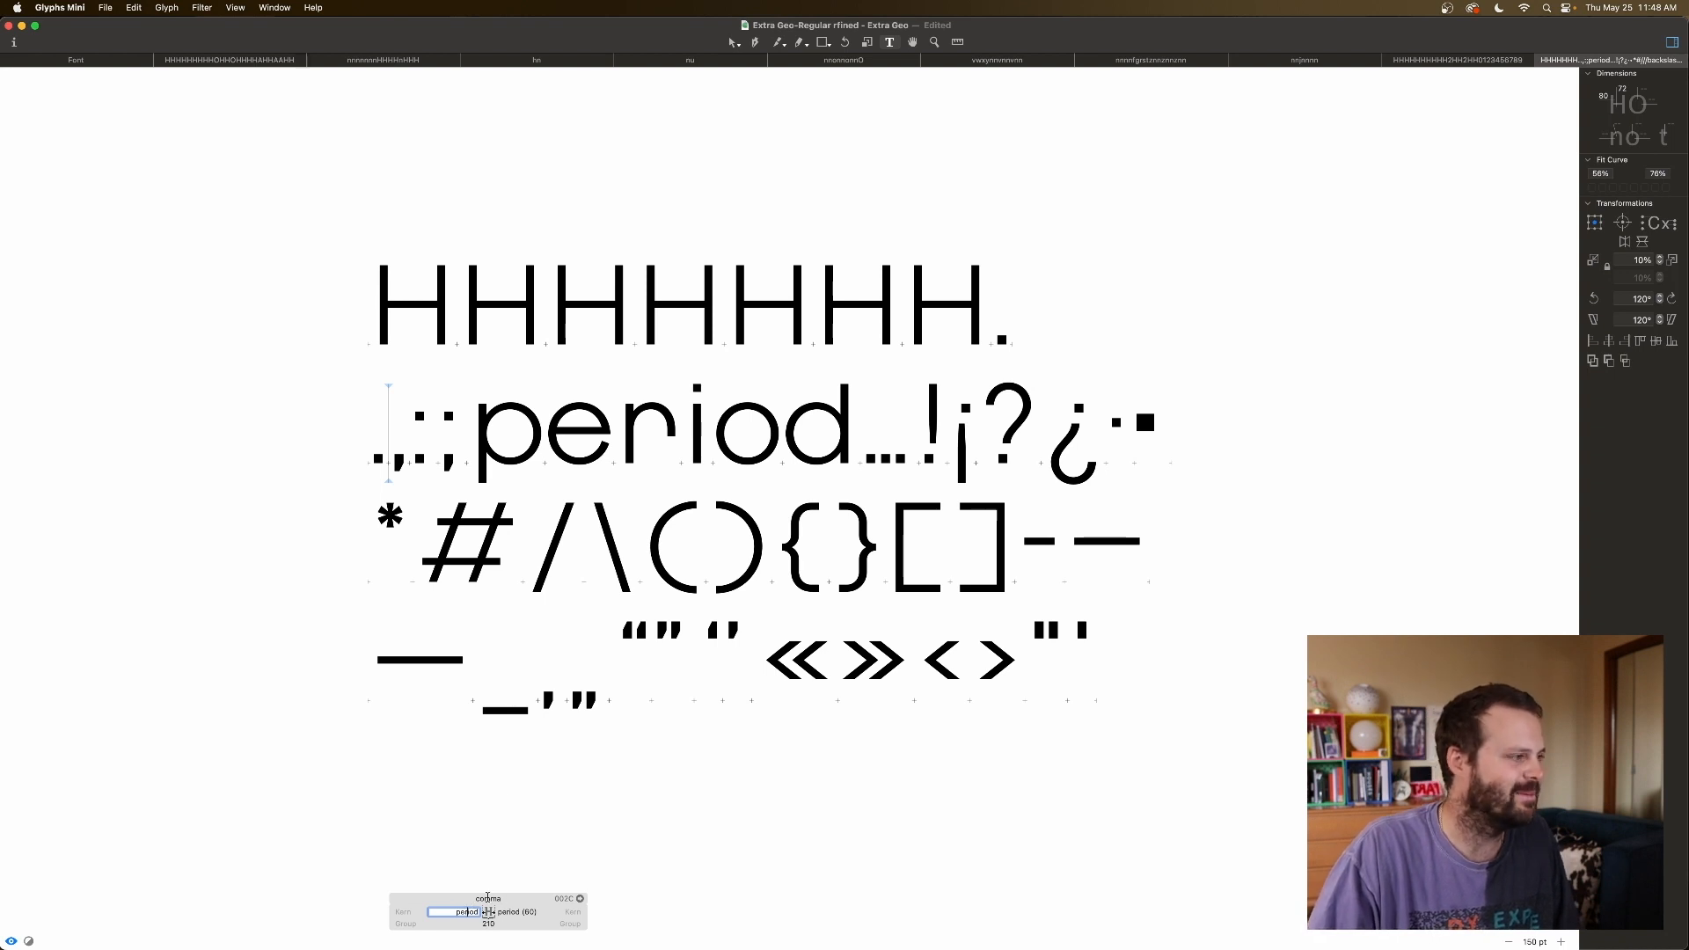
left_click(410, 456)
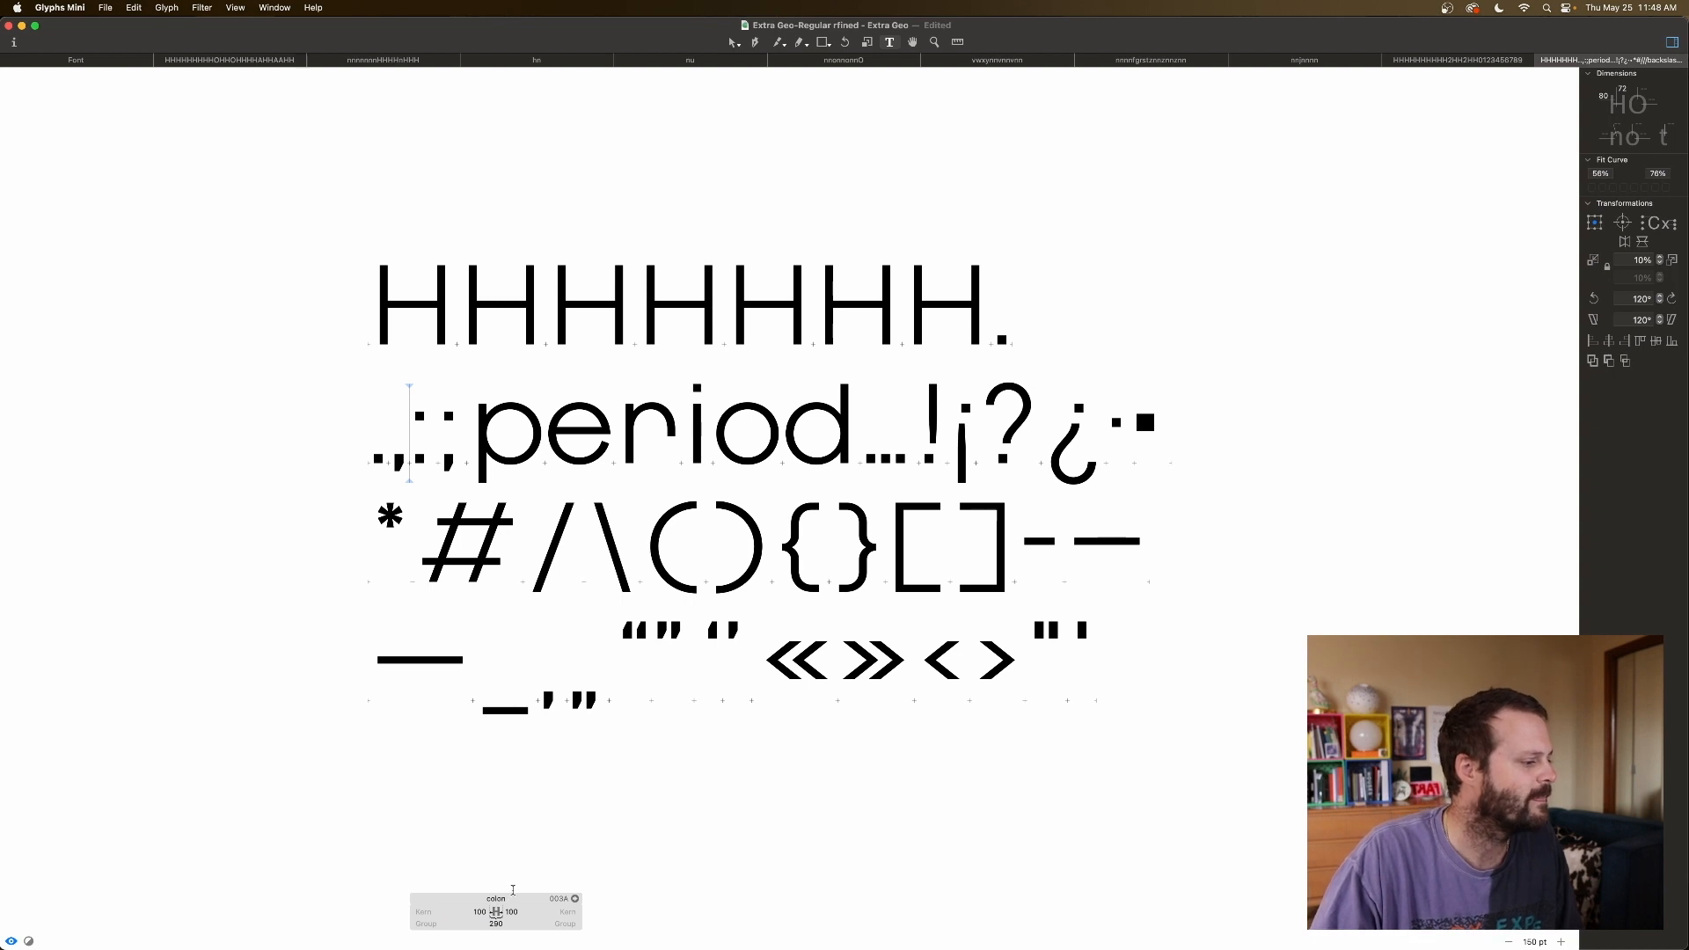
Swap the first line's trailing period for a colon, then erase that test line.
left_click(1005, 314)
key("BackSpace")
type("H")
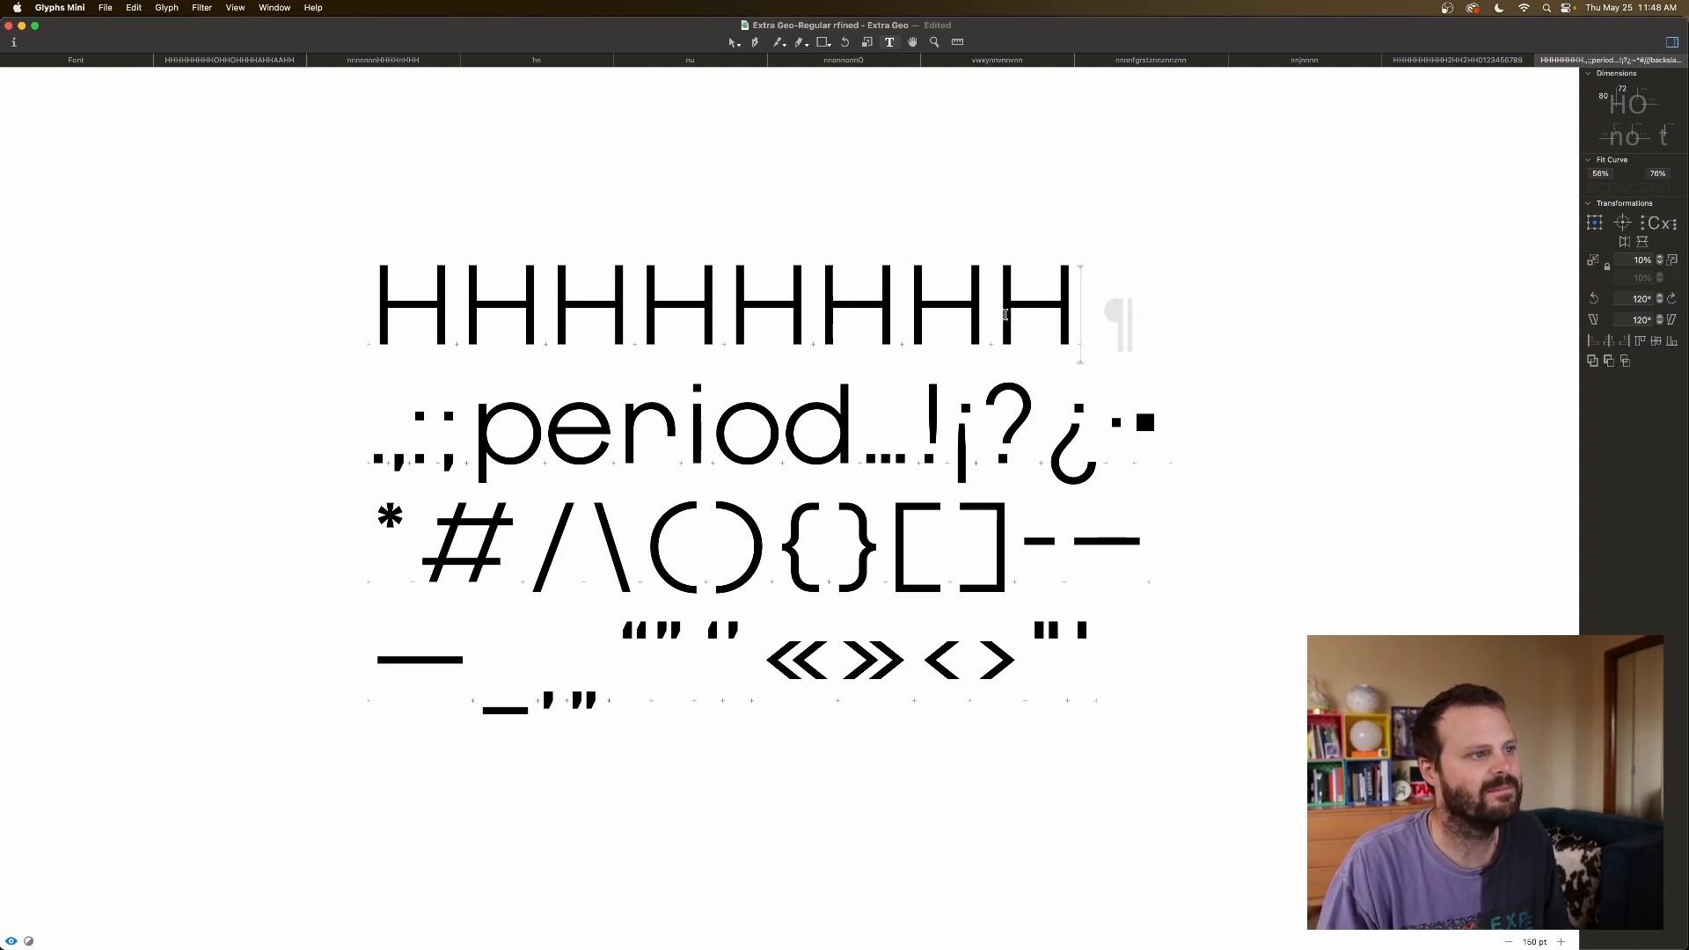
key("BackSpace")
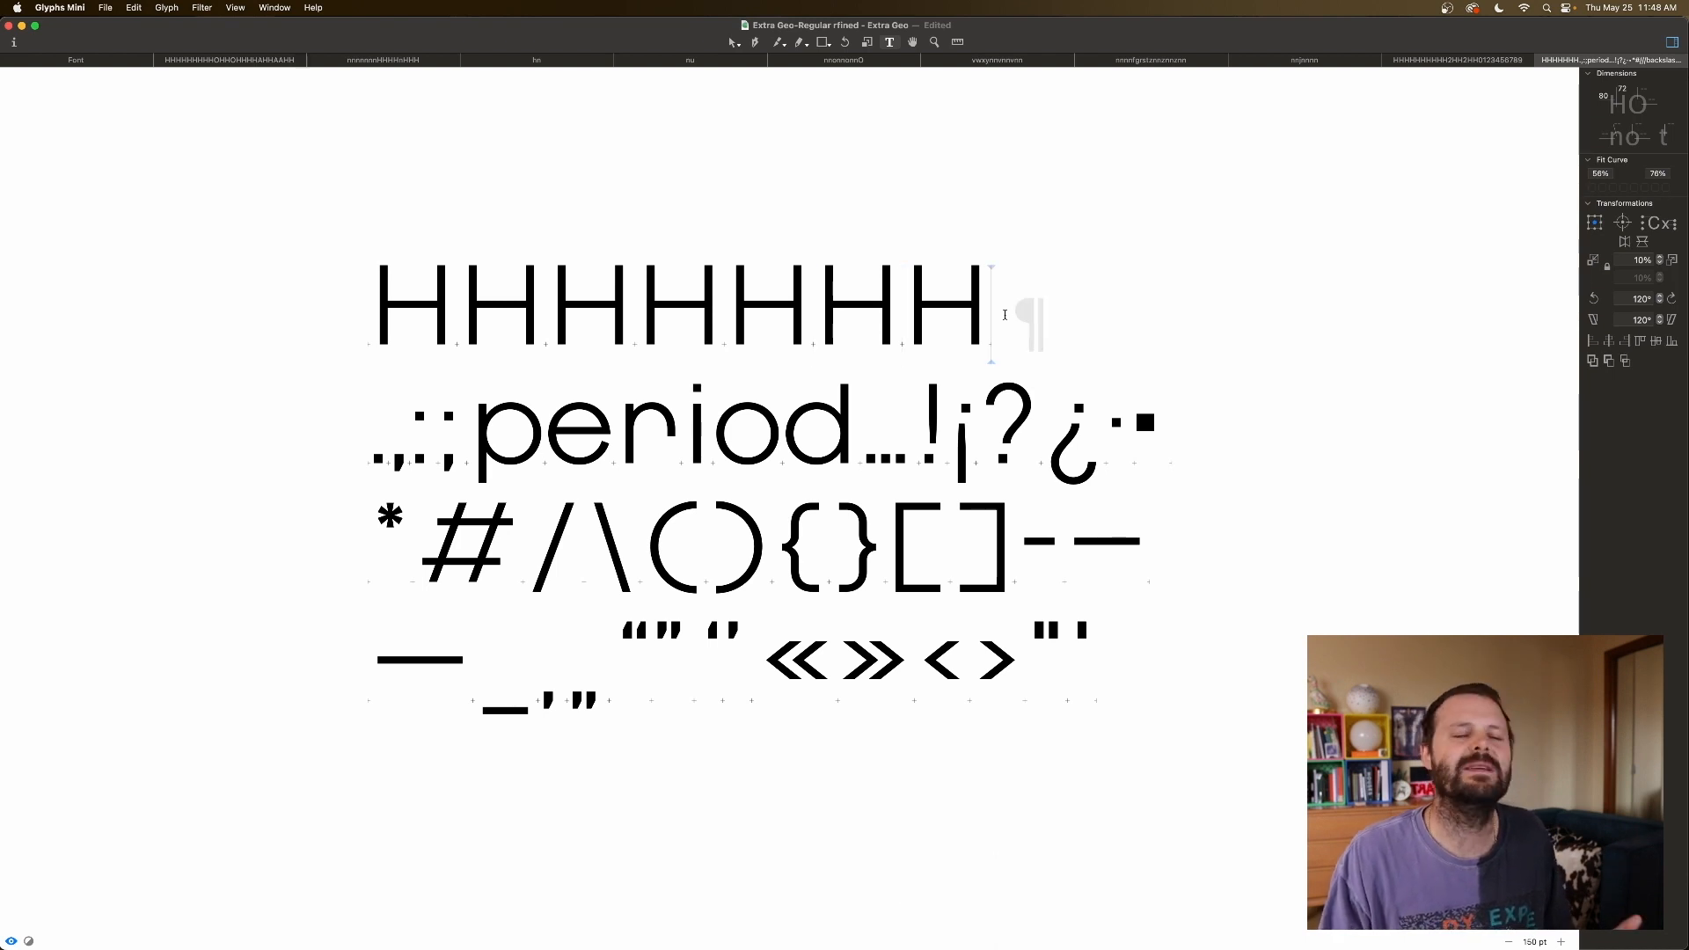
type(":")
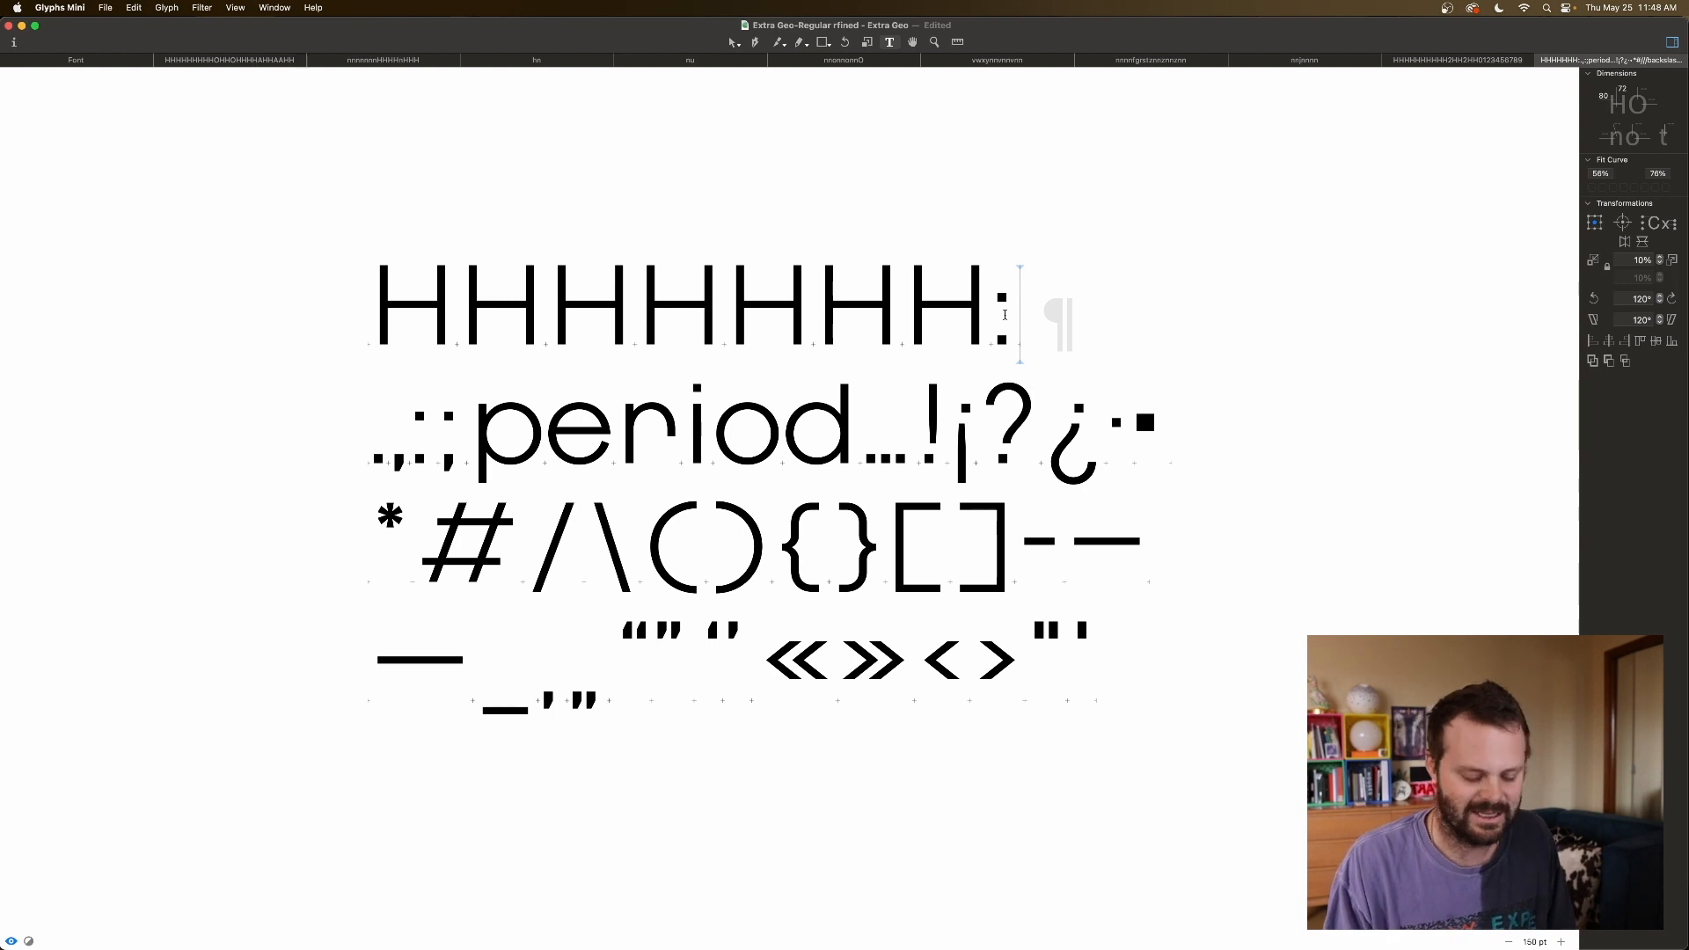
key("BackSpace")
key("BackSpace")
key("BackSpace")
key("BackSpace")
key("BackSpace")
key("BackSpace")
key("BackSpace")
key("BackSpace")
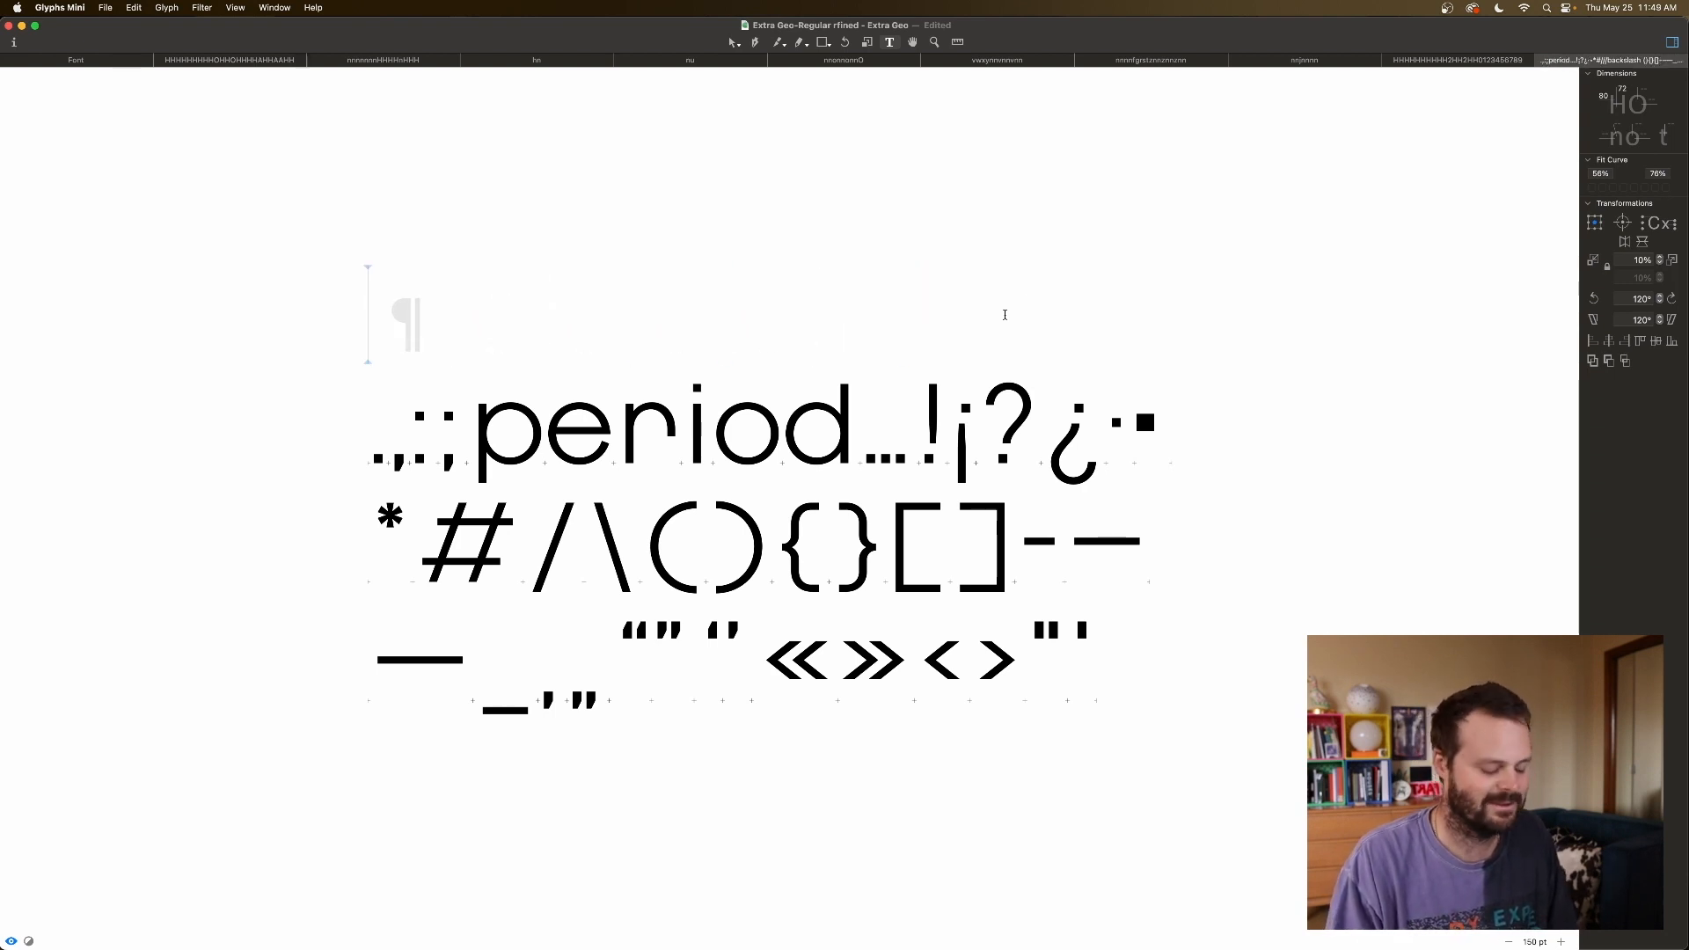
Type the test line "ythe listn:" on line one.
type("ythe list:")
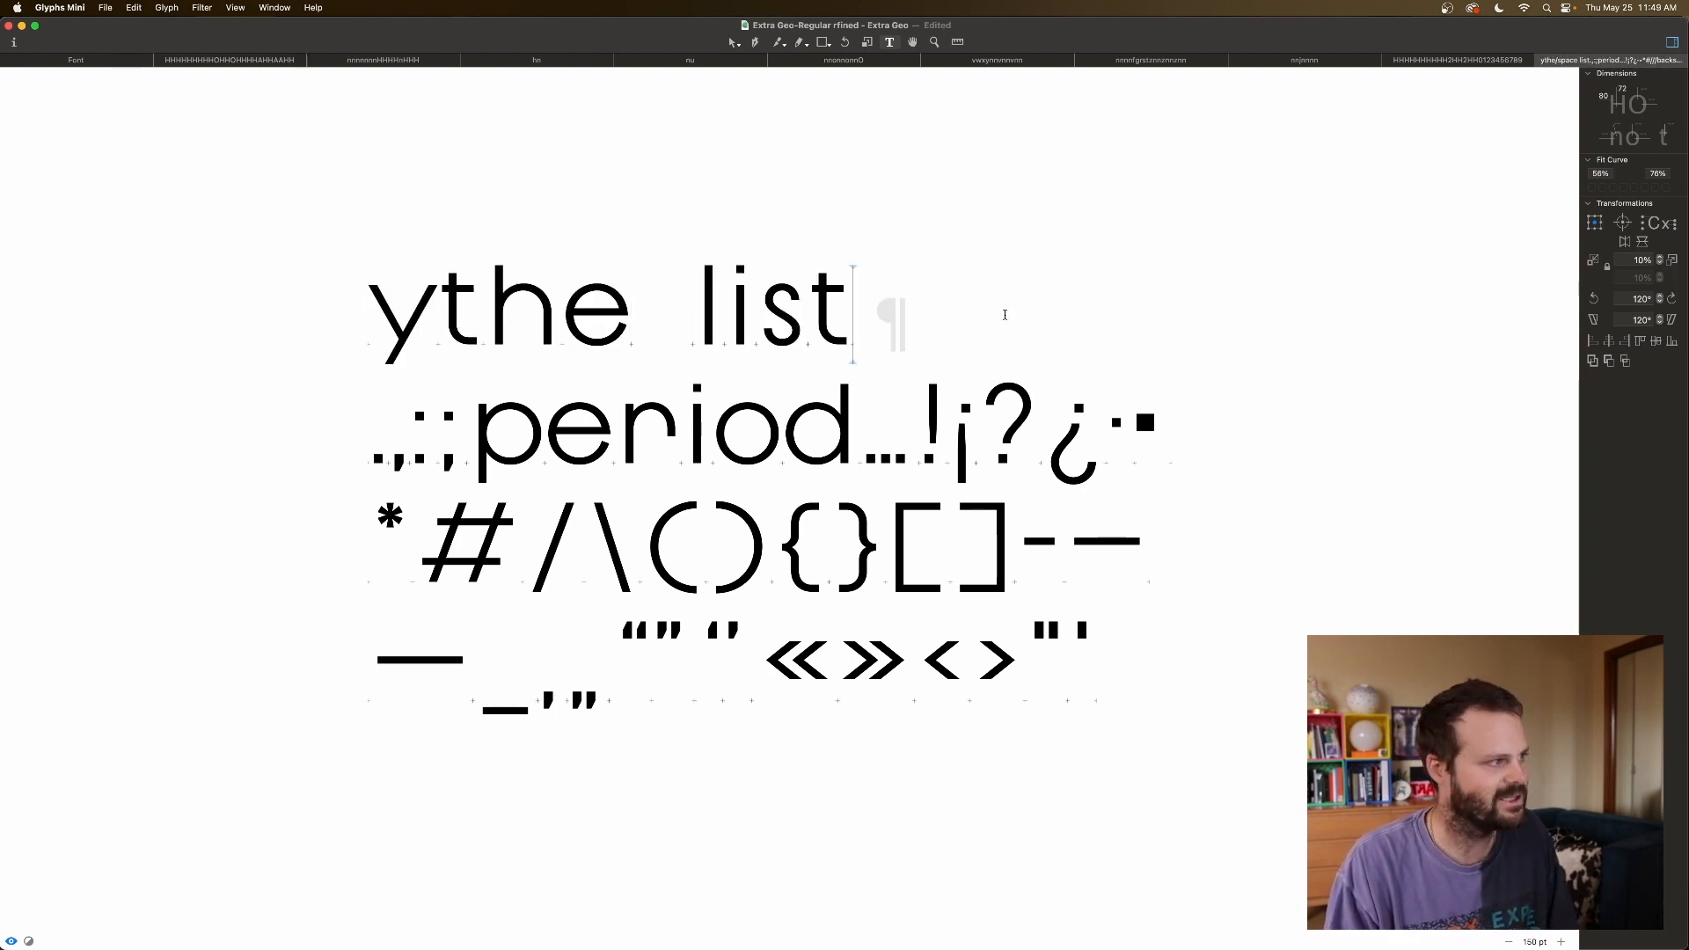
left_click(859, 329)
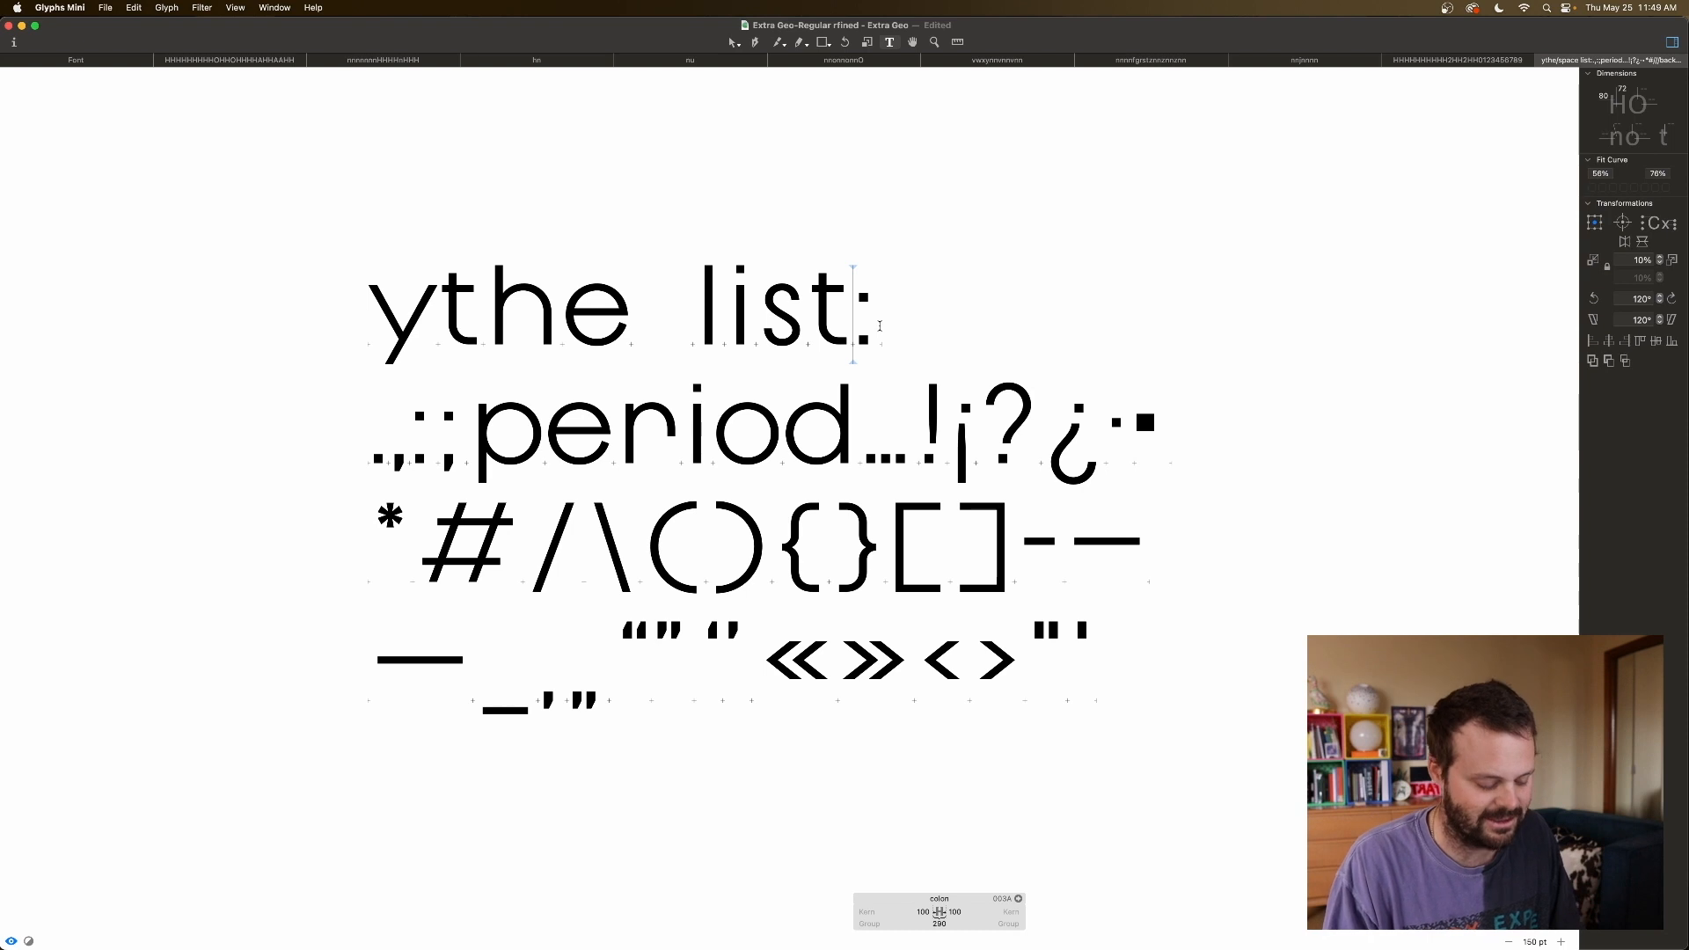
type("n")
left_click(984, 285)
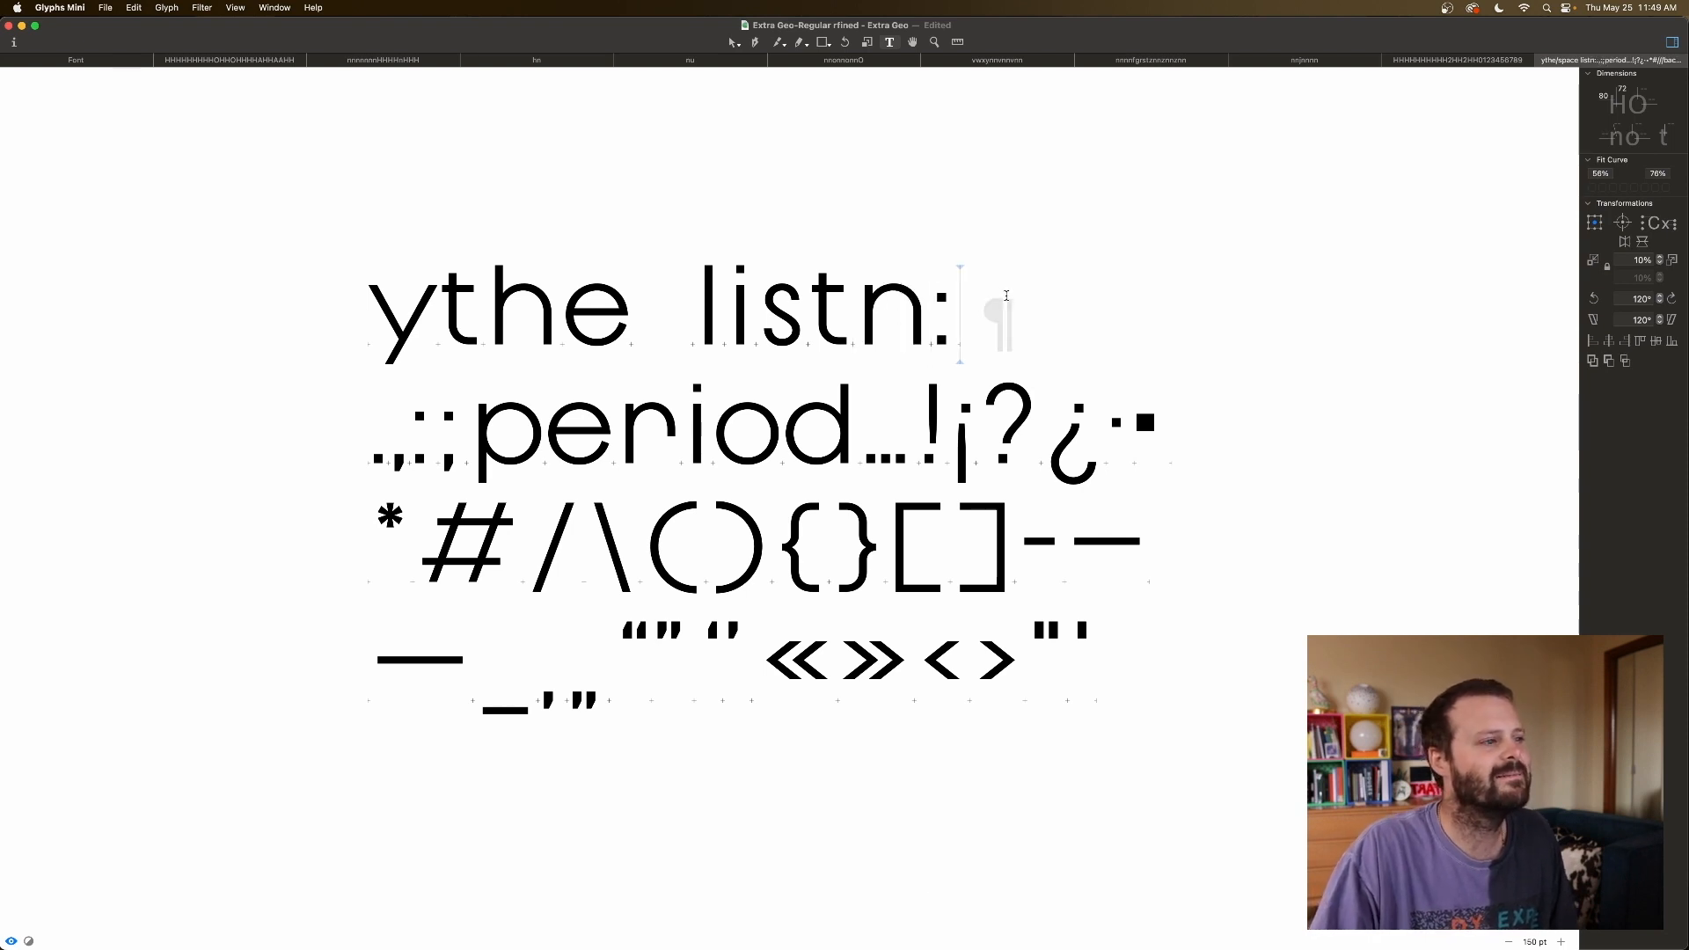
Tighten the colon's left and right sidebearings.
left_click(413, 459)
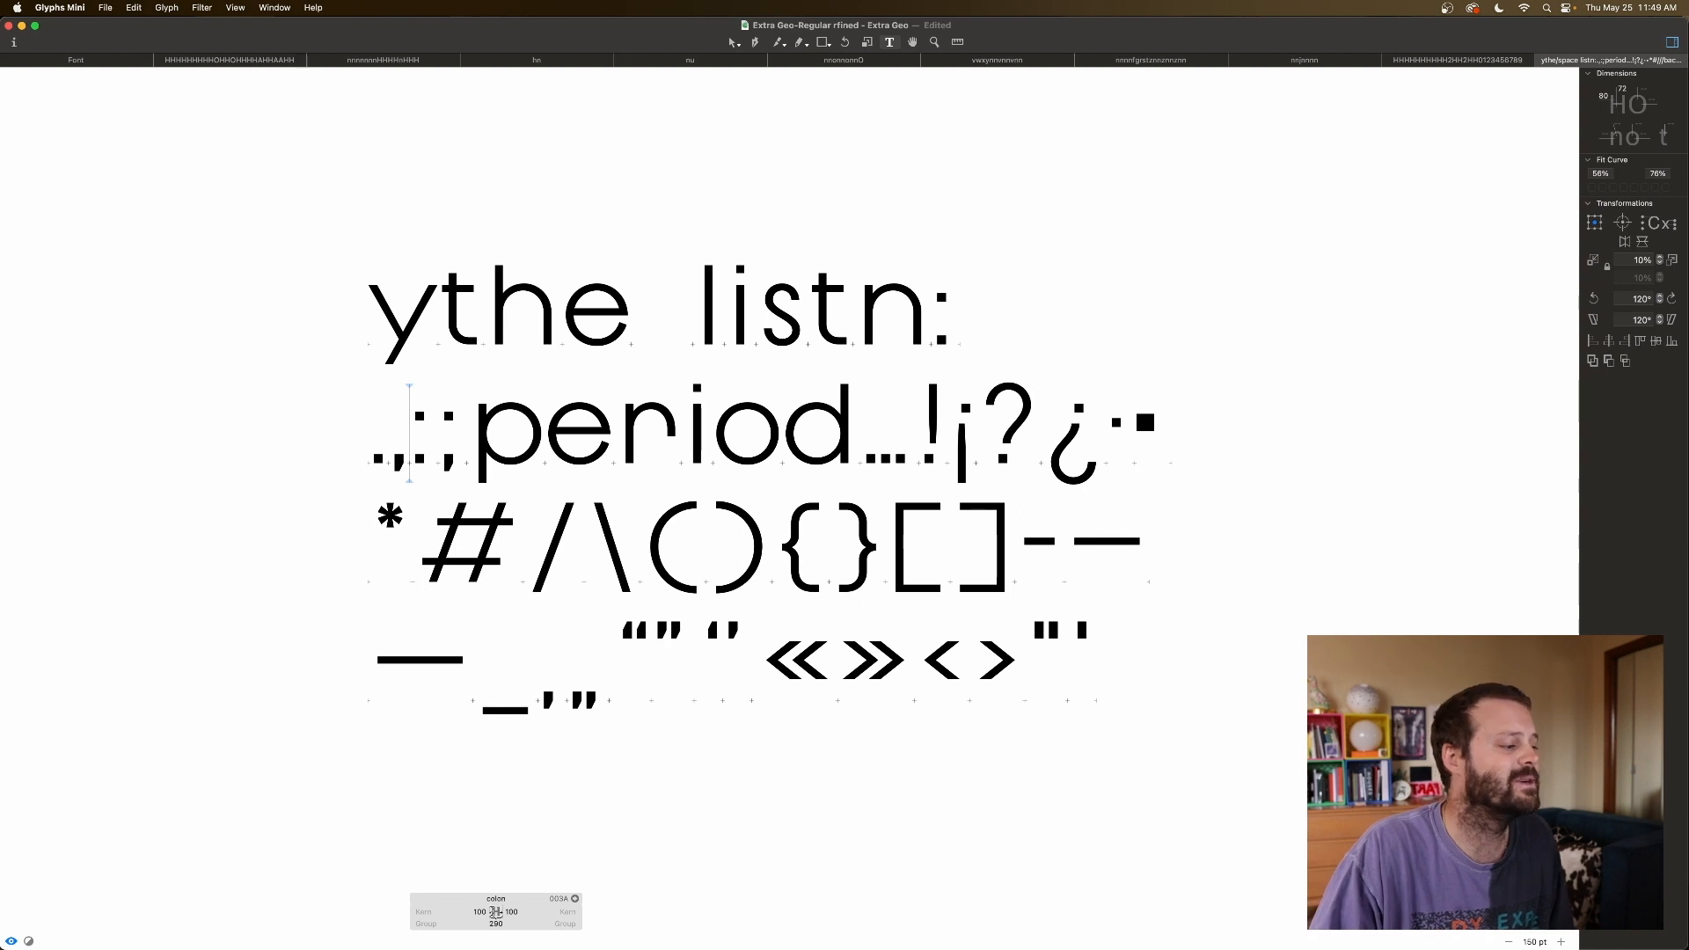
left_click(511, 912)
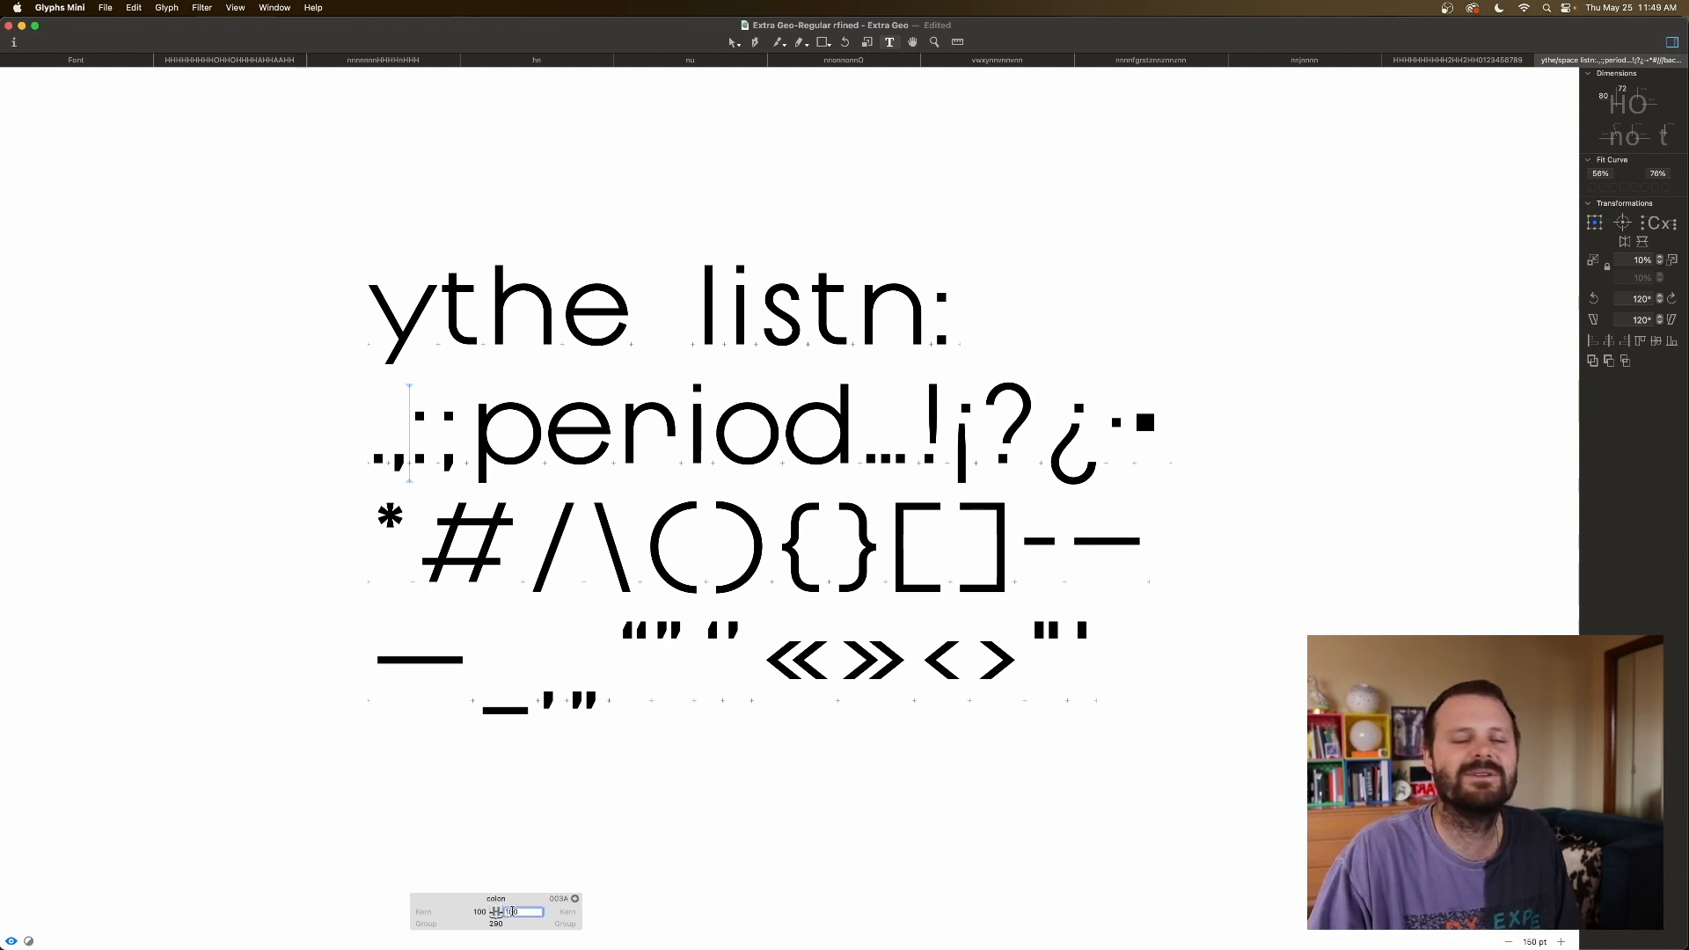
left_click(472, 917)
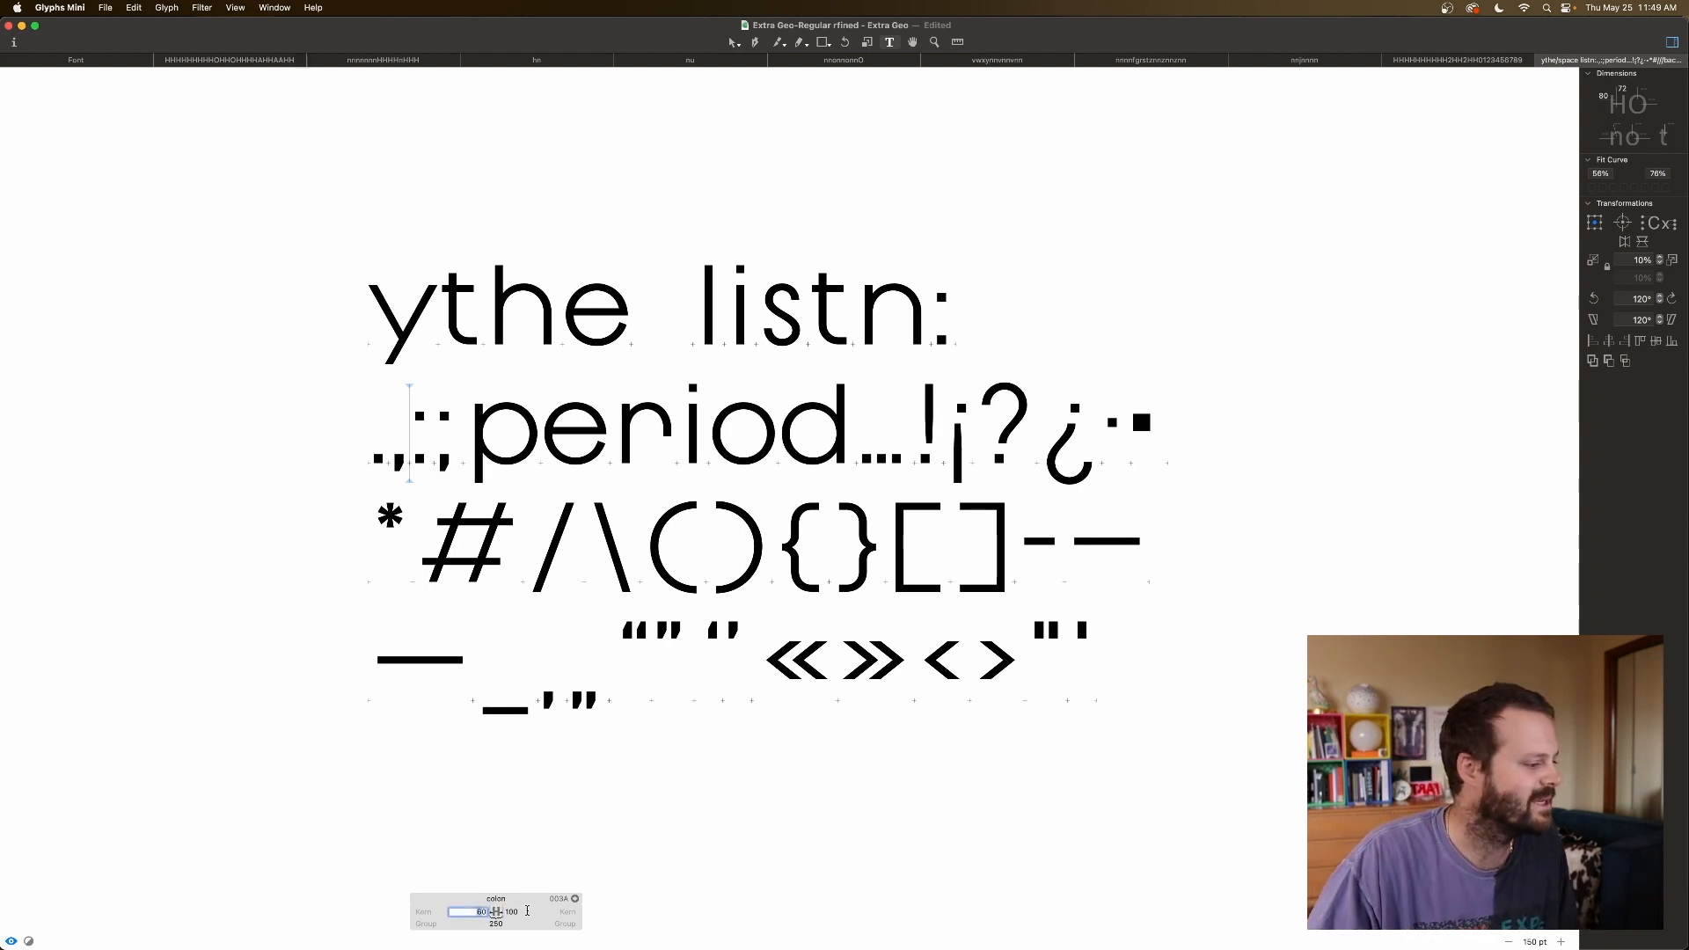
key("Tab")
key("Return")
key("Right")
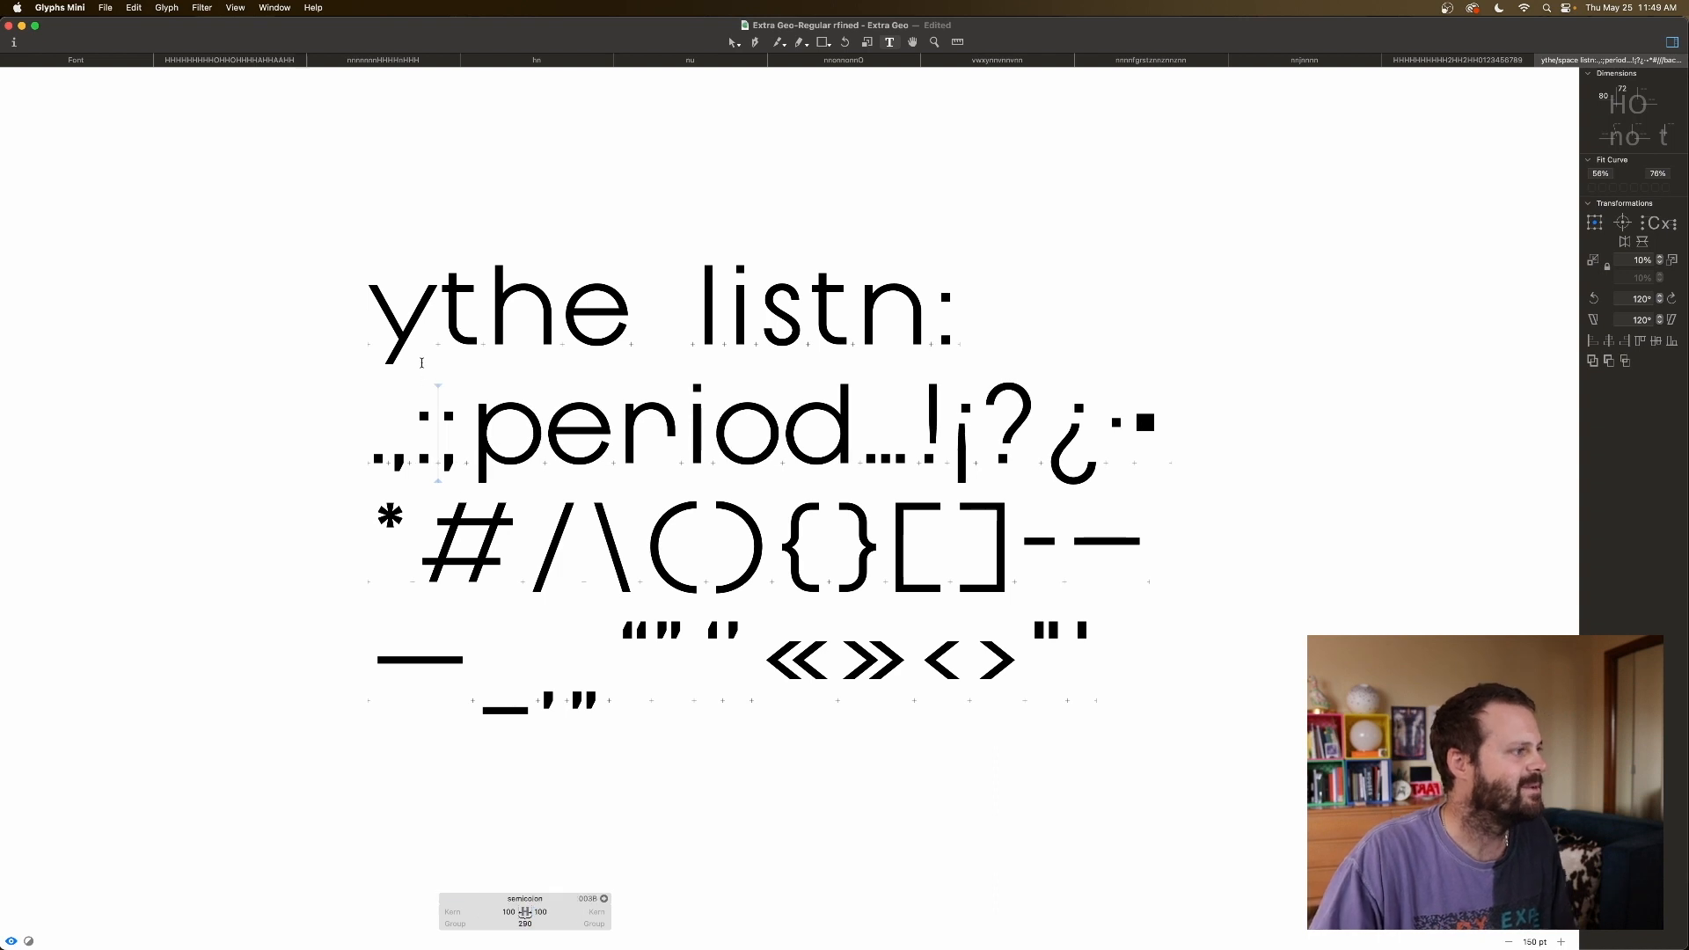
Key the semicolon's left and right sidebearings to colon.
left_click(509, 912)
type("colon")
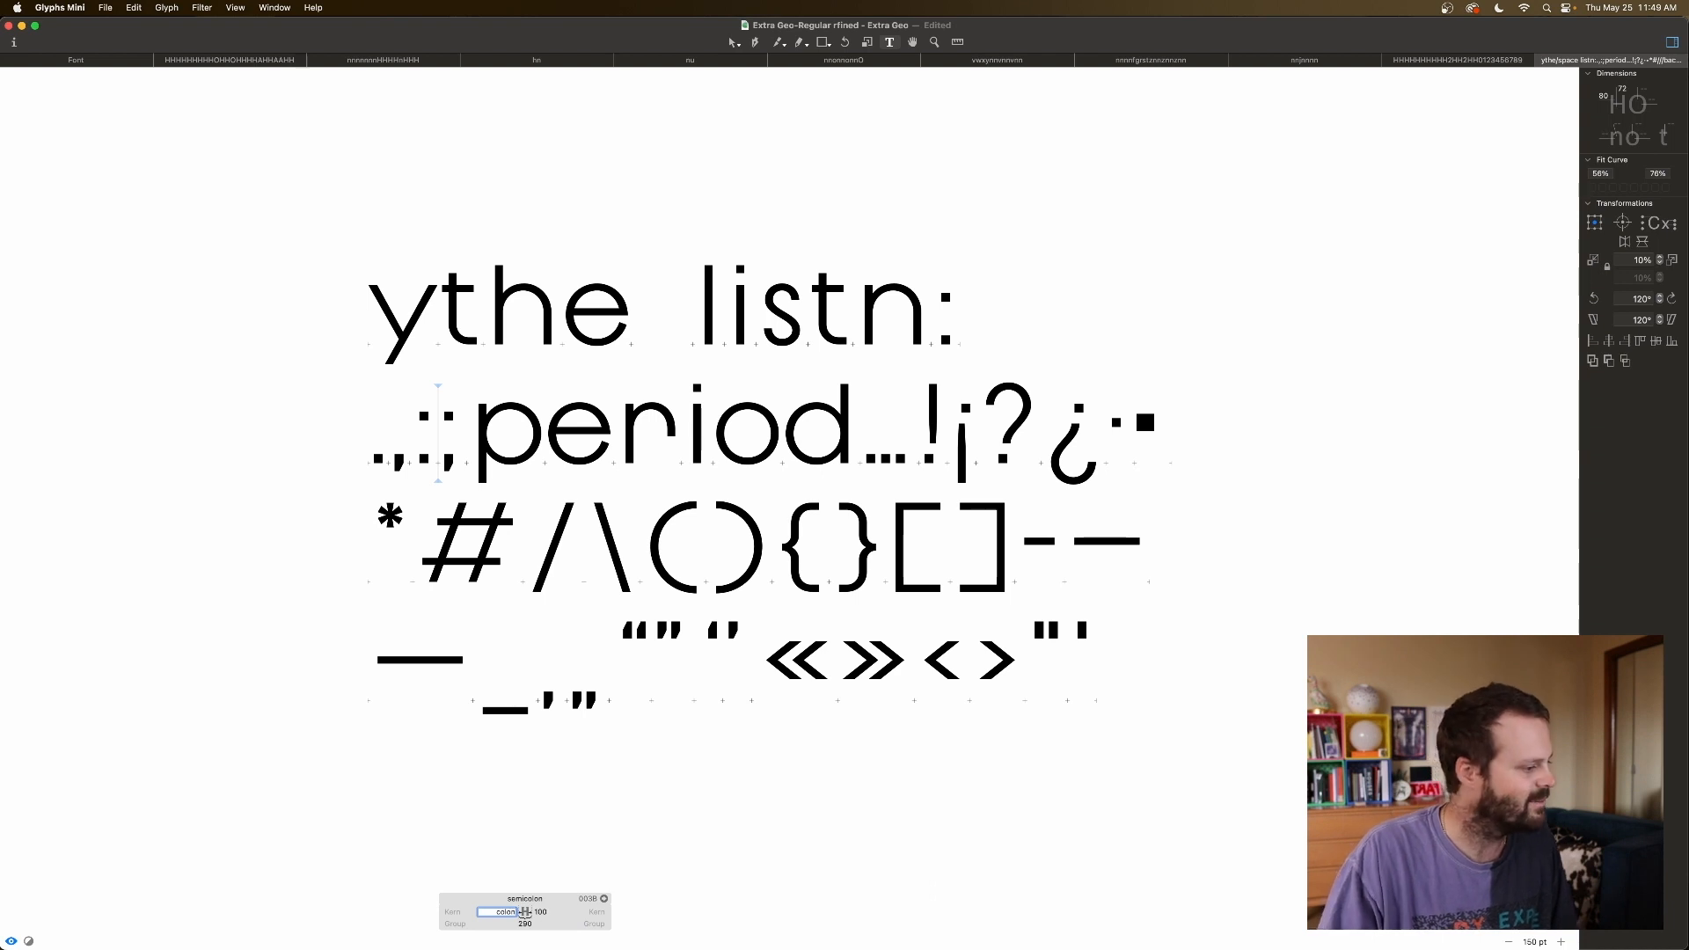
key("Tab")
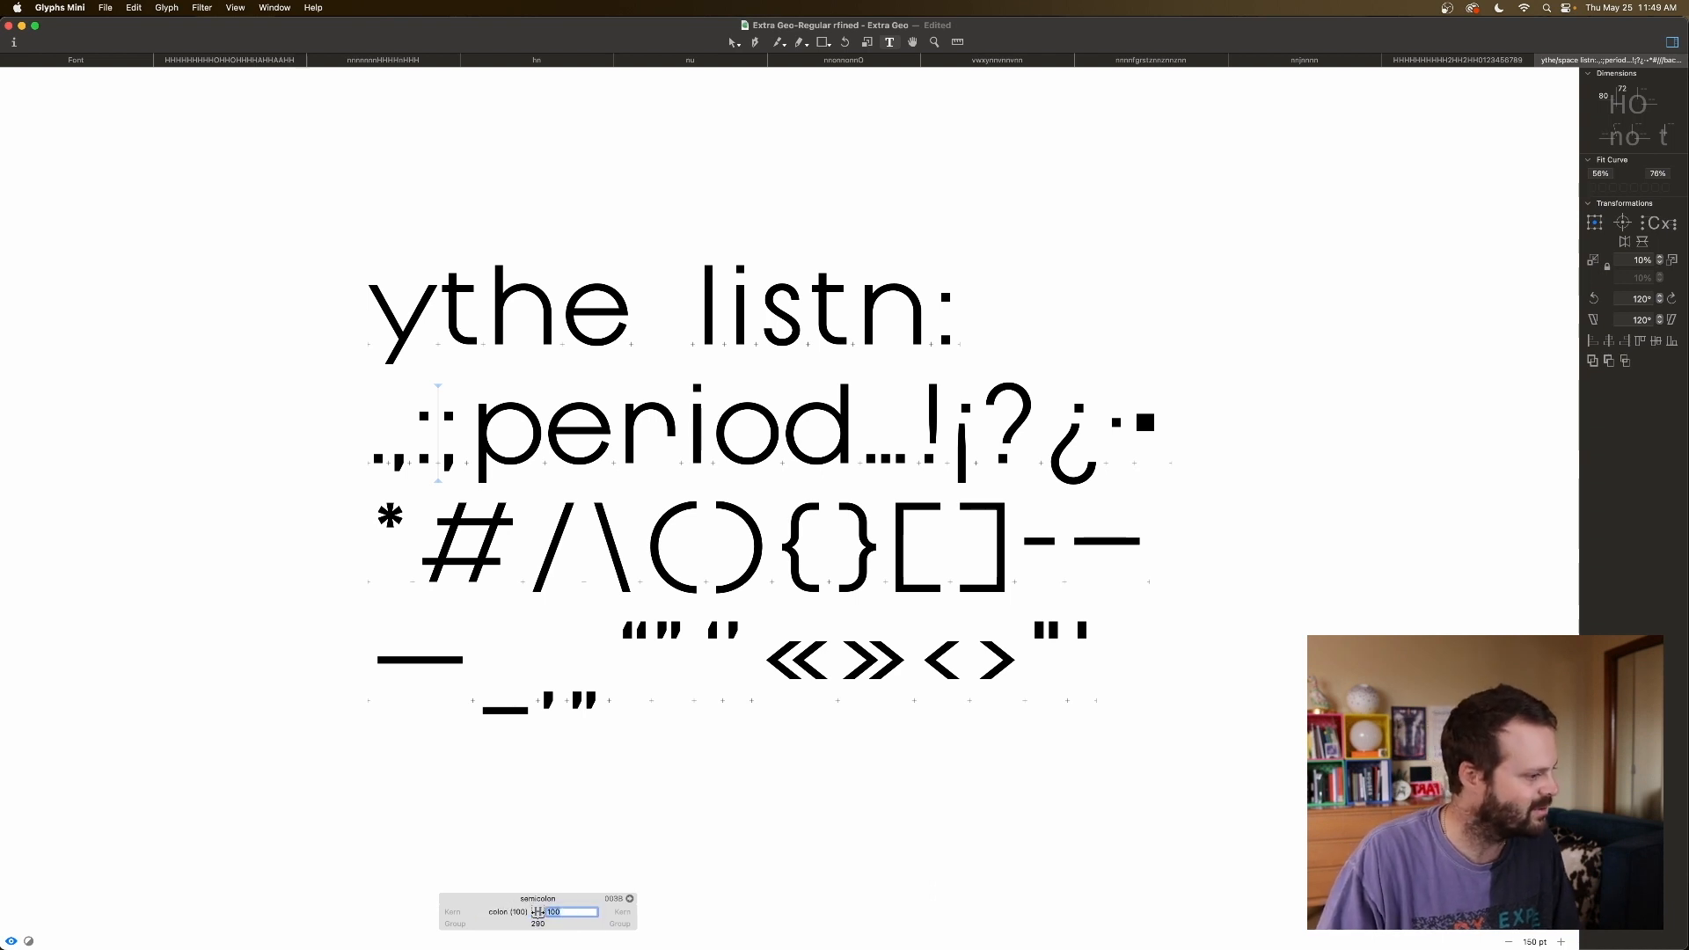
type("colon")
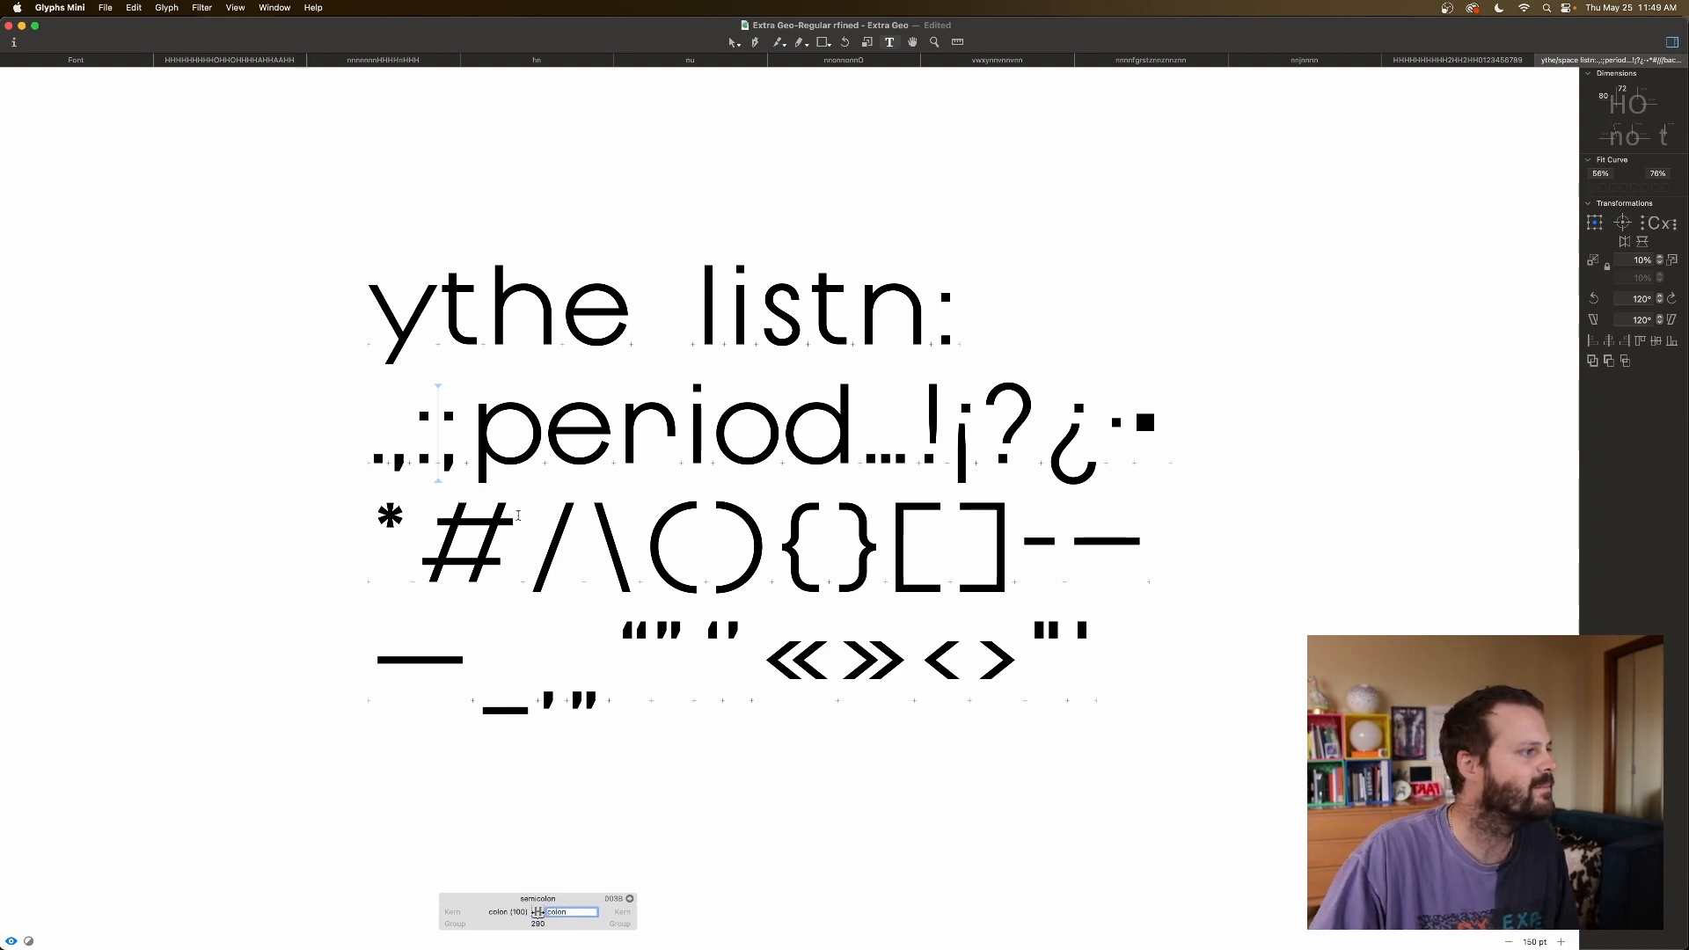
left_click(531, 479)
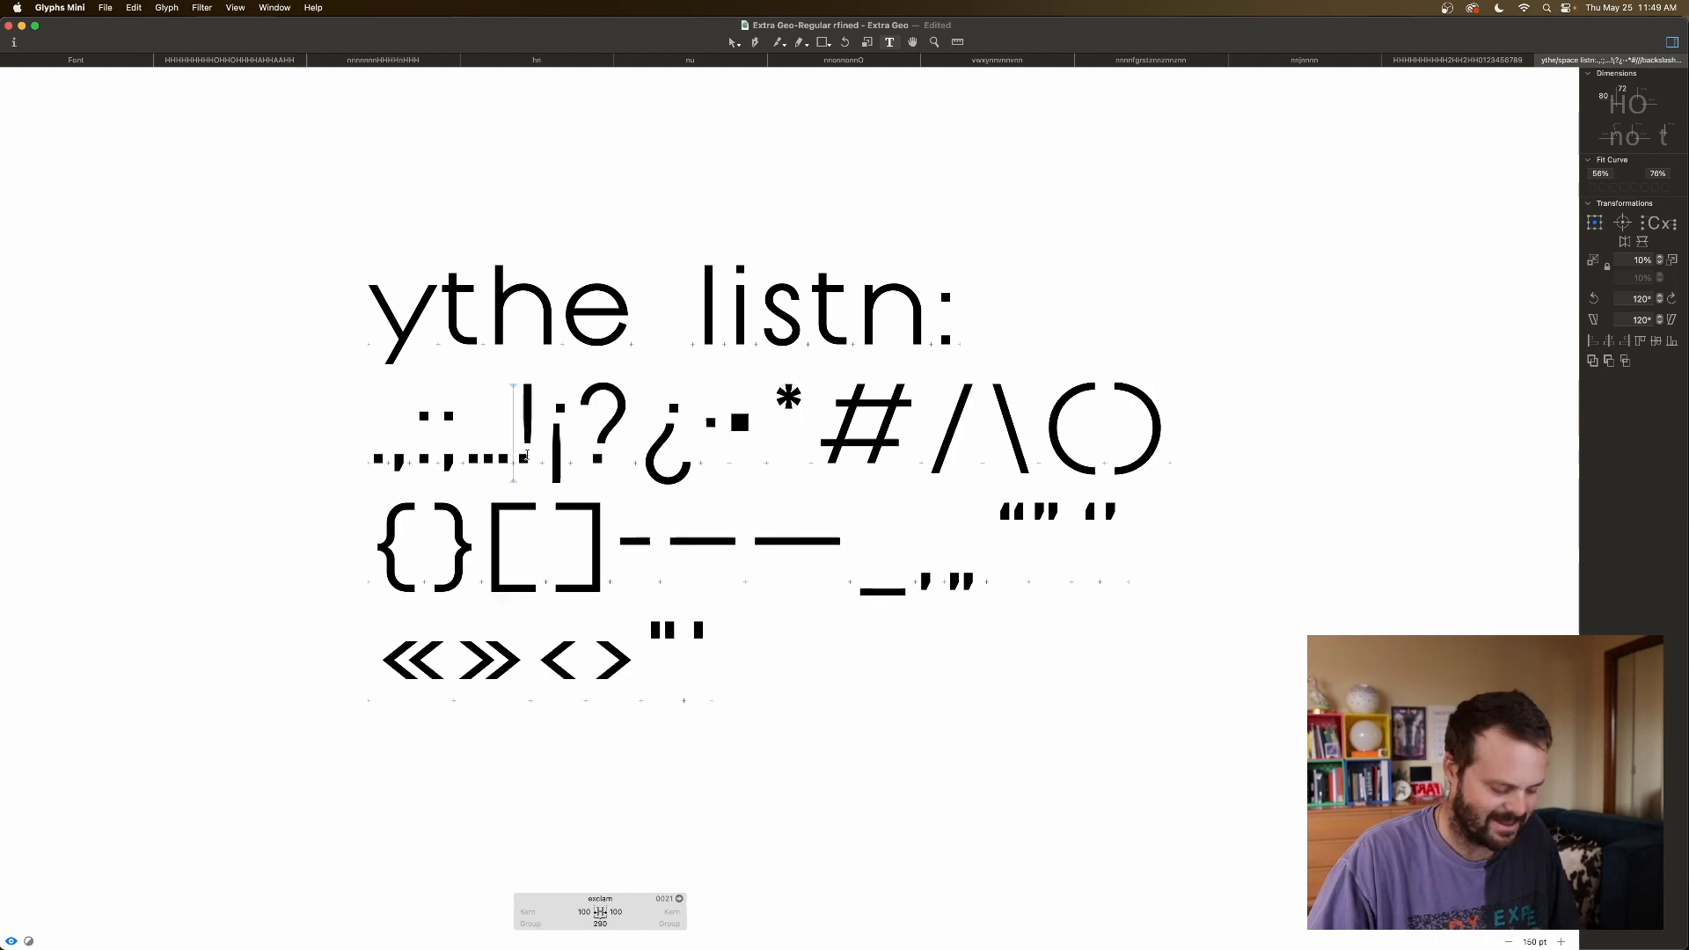
Shift the exclamation mark's dot 36 units right and raise it 115 units.
key("super+plus")
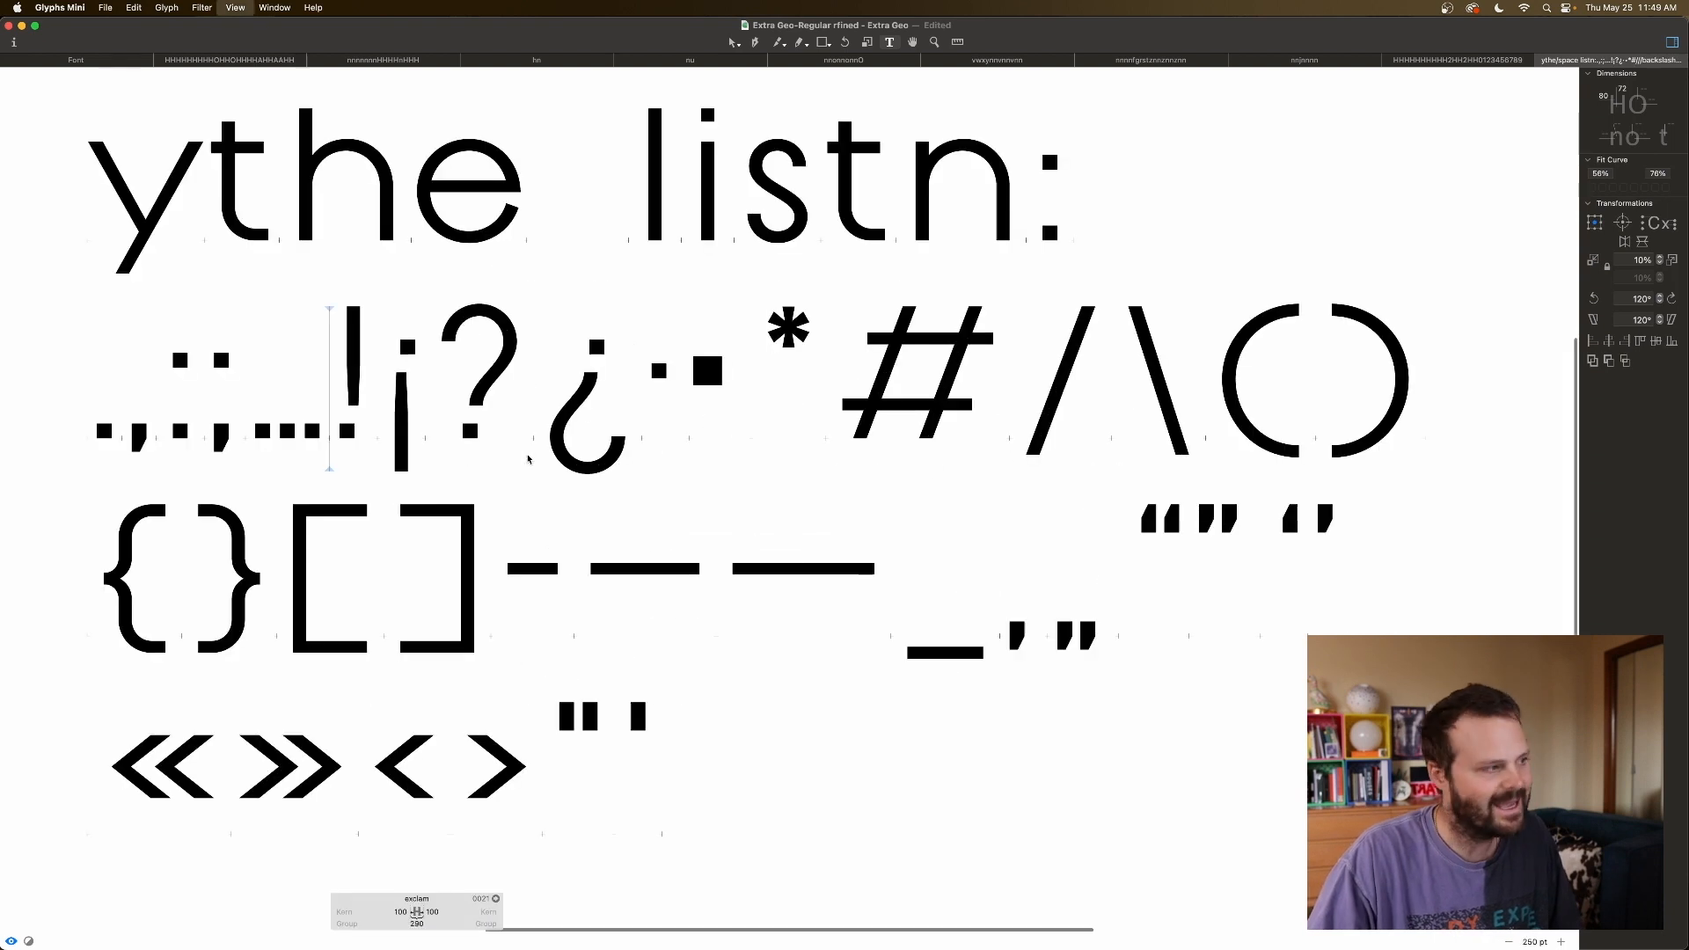
key("super+plus")
scroll(529, 459, "left", 6)
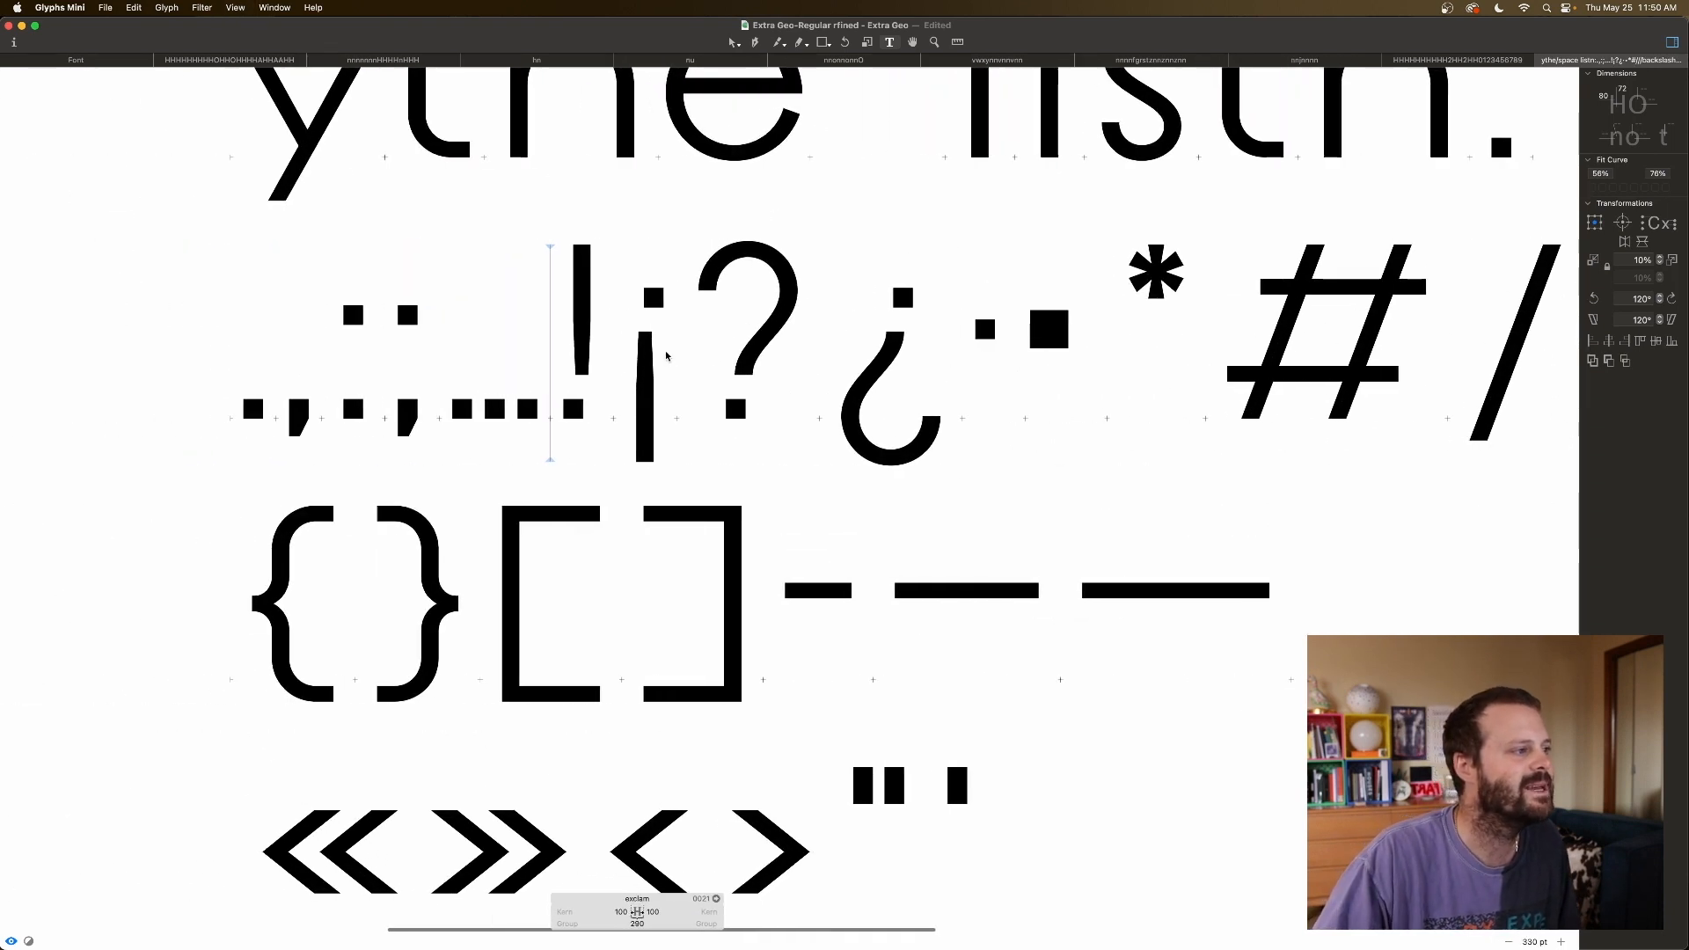
key("Escape")
left_click(574, 409)
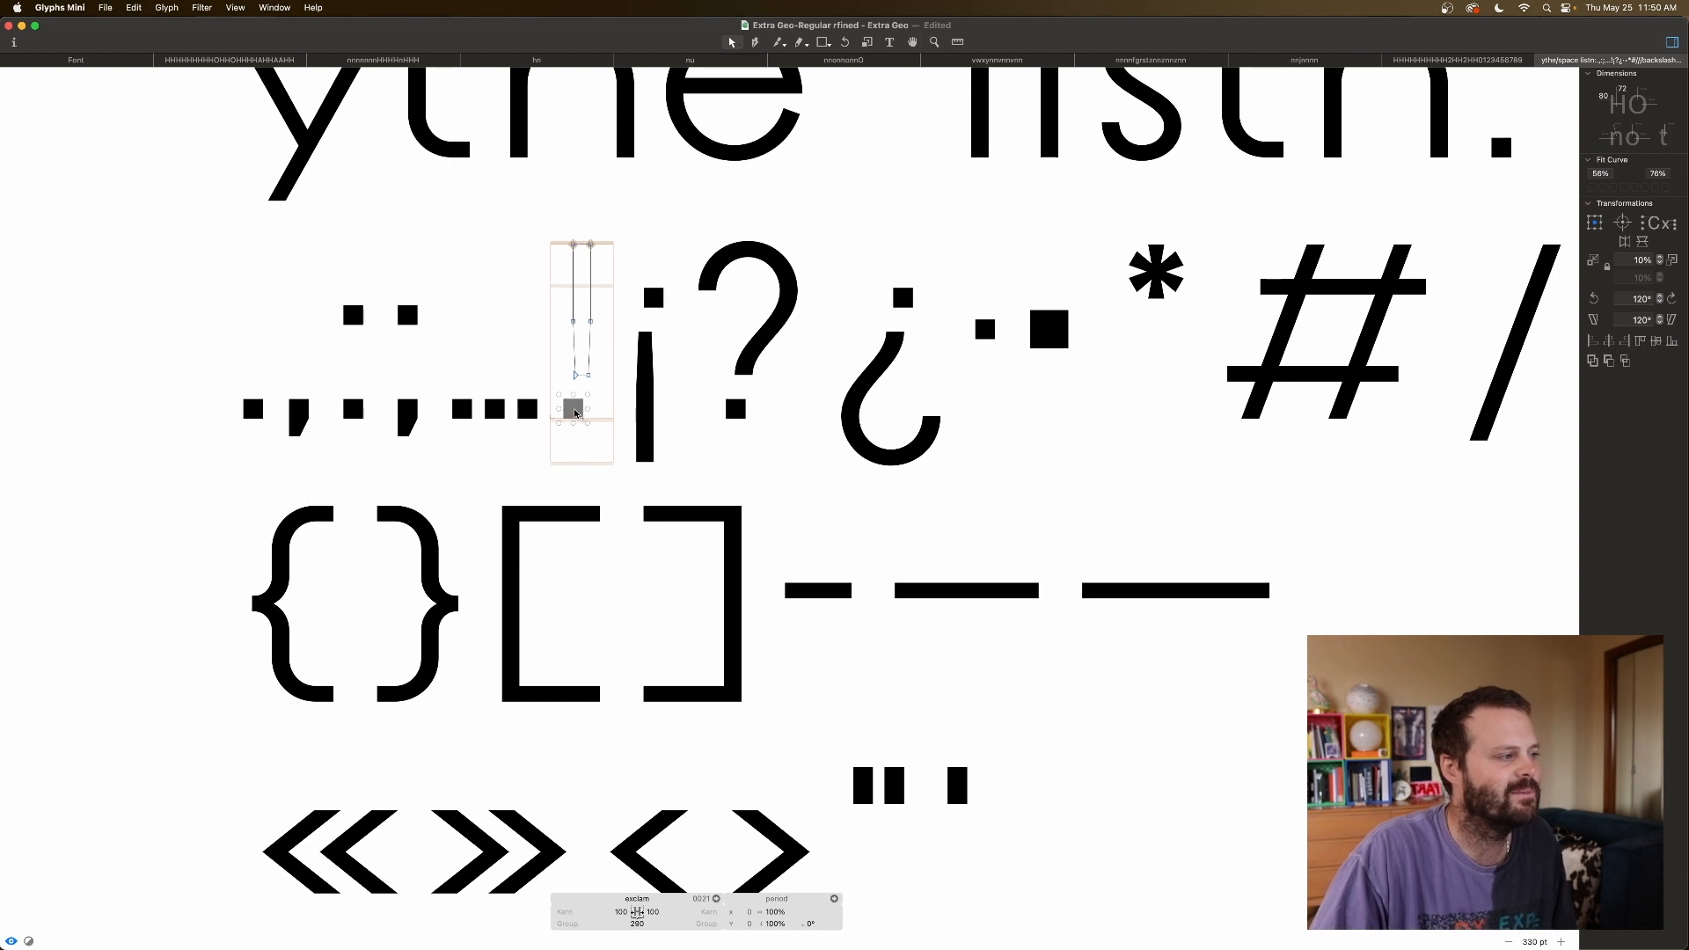
left_click_drag(575, 412, 583, 414)
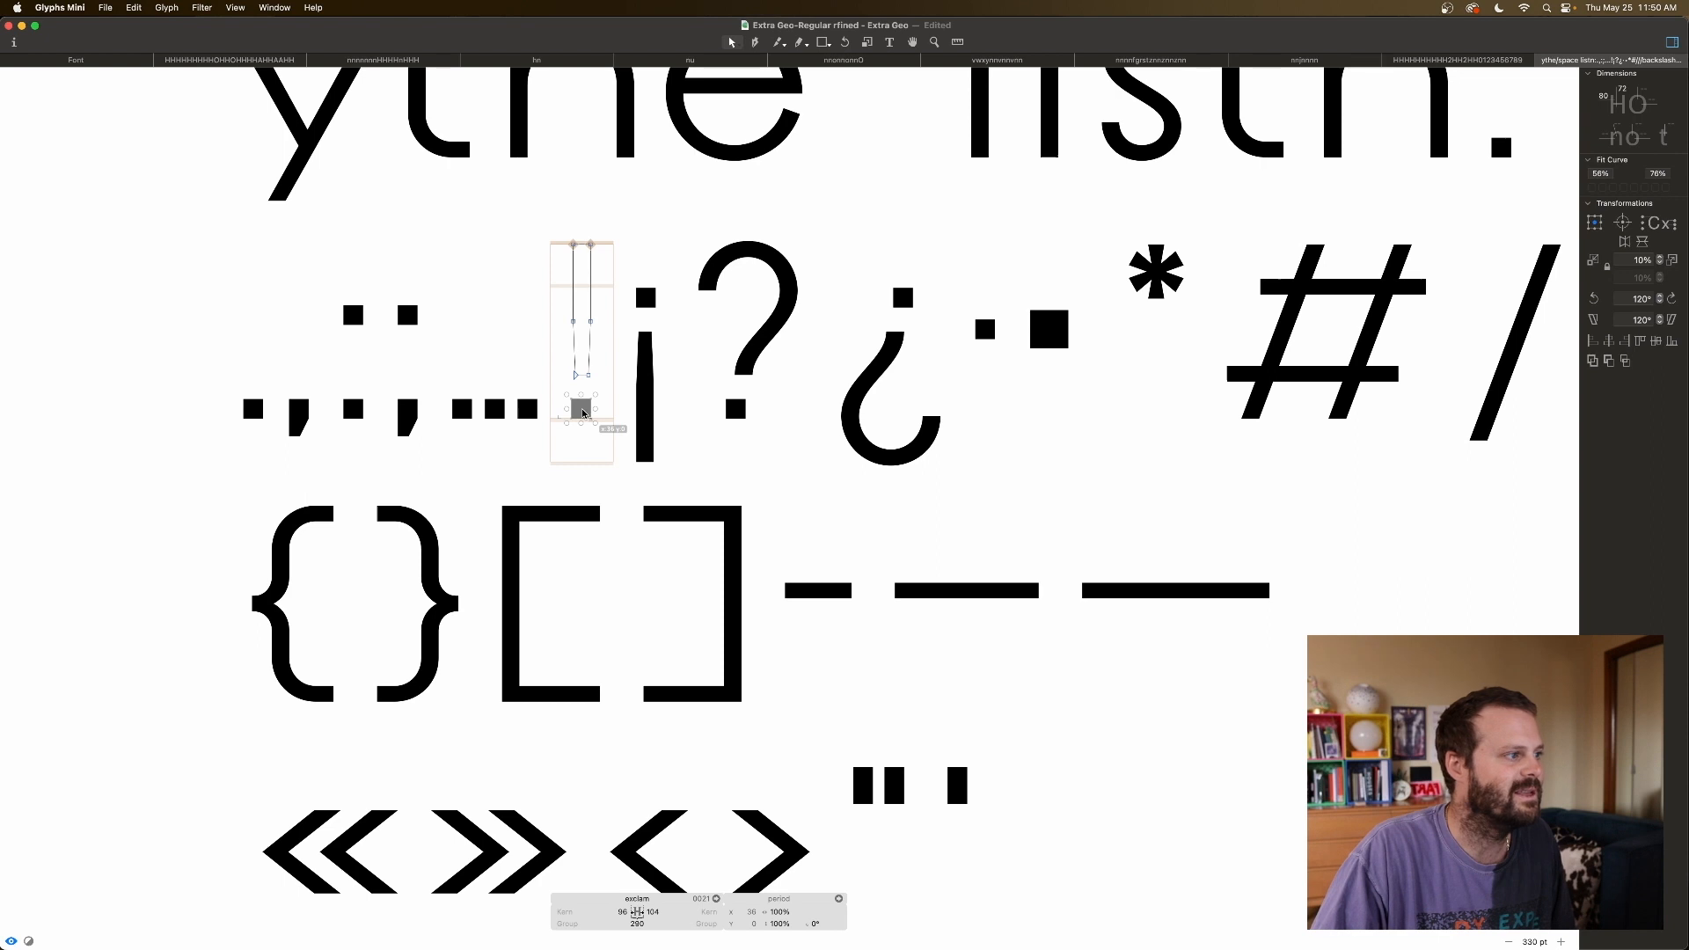
left_click(594, 389)
key("space")
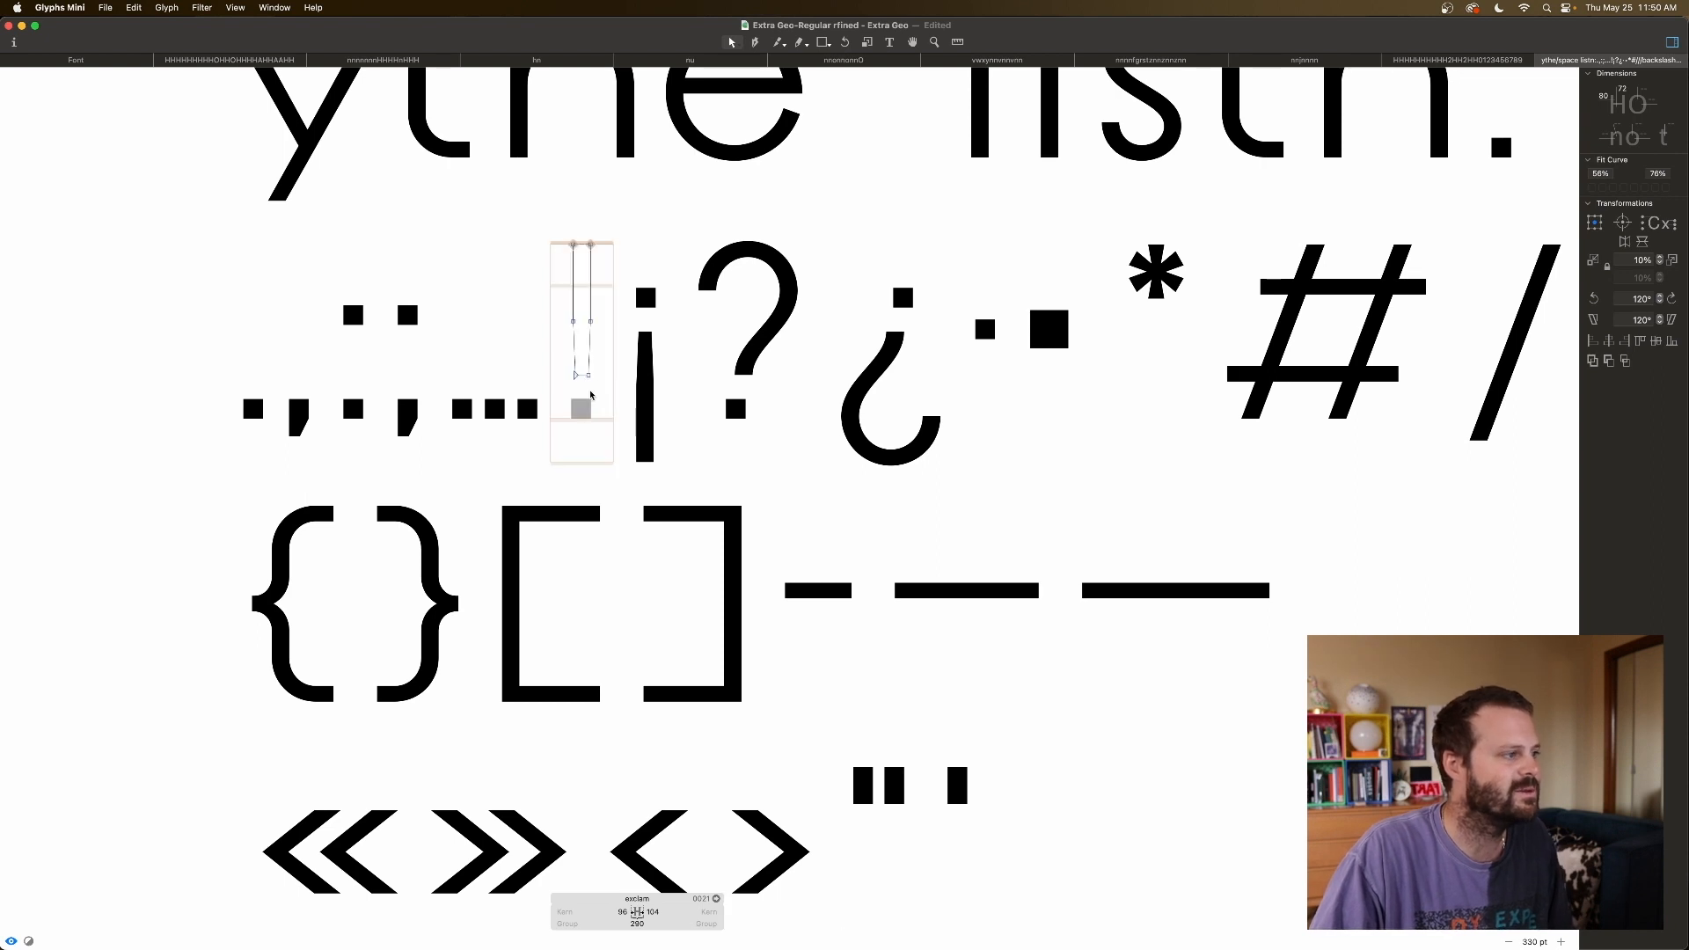
left_click_drag(583, 412, 583, 387)
Nudge the exclamation dot slightly right and lower it onto the baseline.
key("alt+super+0")
scroll(582, 388, "left", 5)
scroll(582, 388, "up", 5)
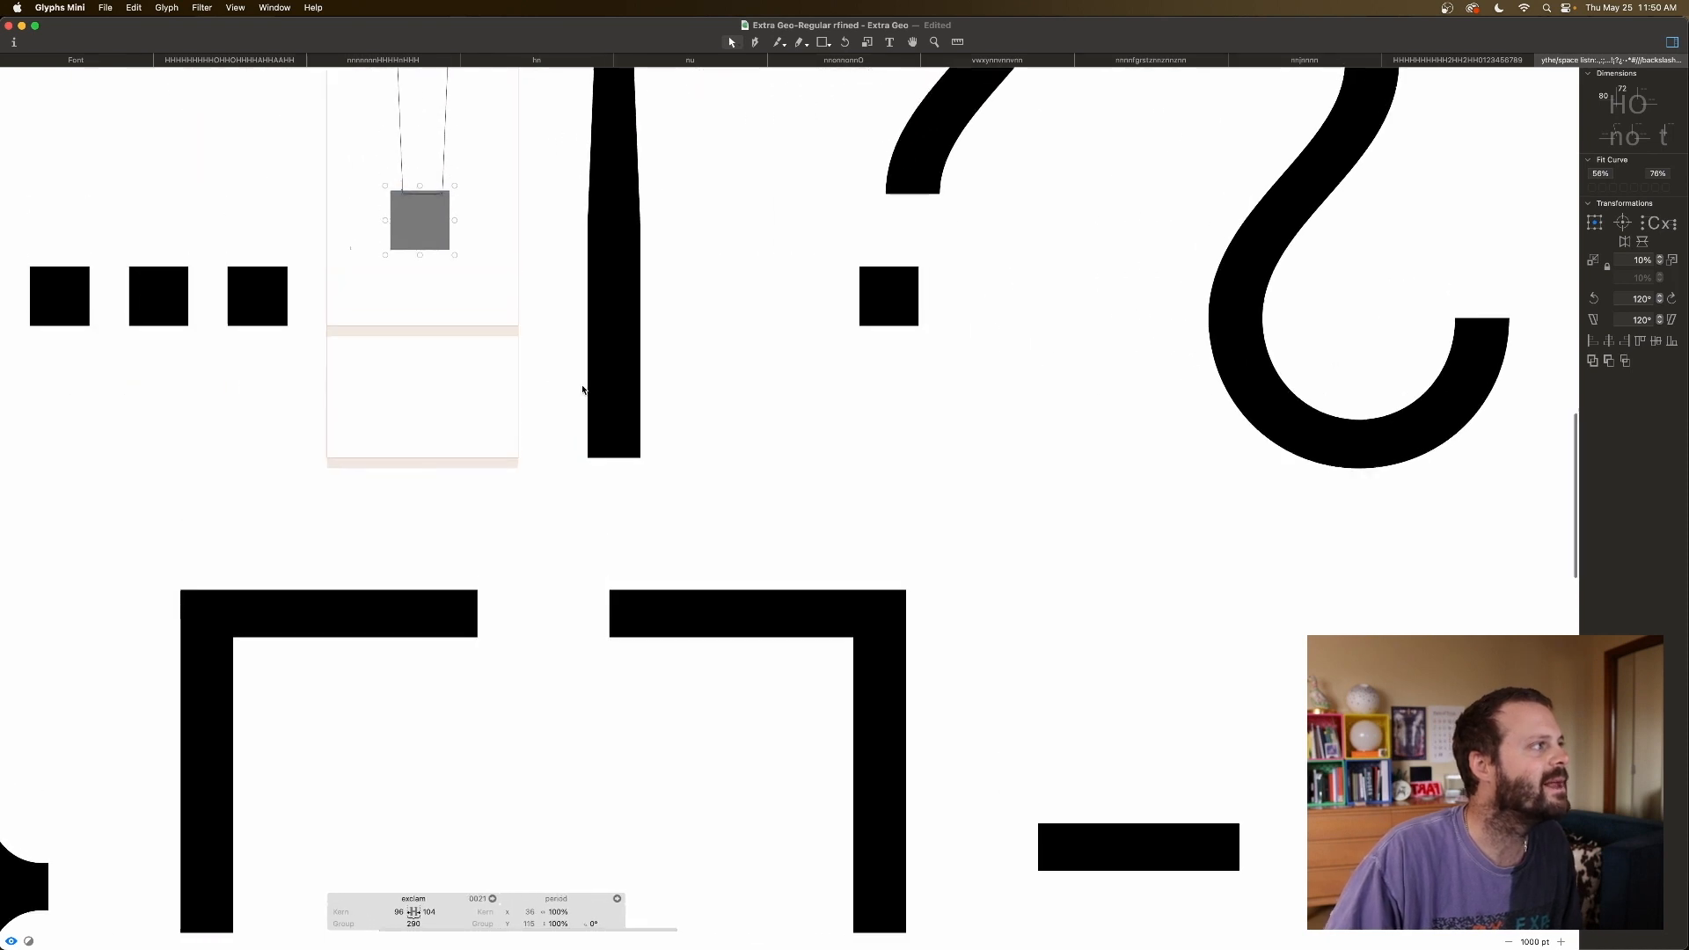
key("Right")
key("Right")
key("Right")
key("Right")
key("Right")
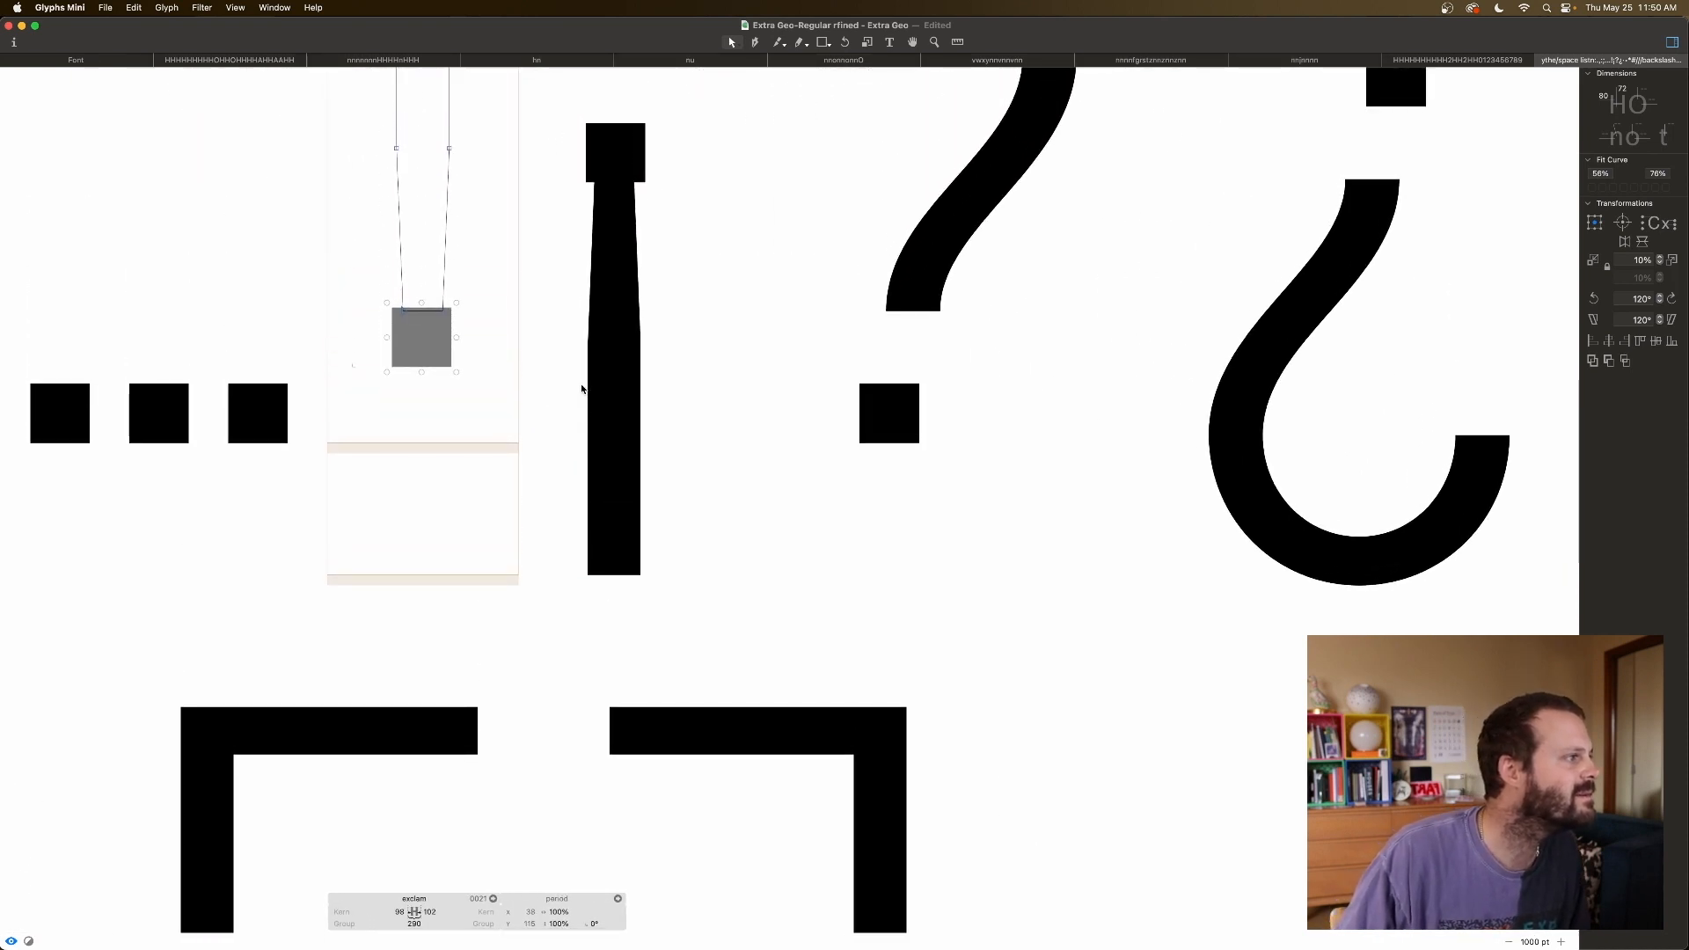
key("shift+Down")
key("shift+Down")
key("shift+Down")
key("shift+Down")
key("shift+Down")
key("shift+Down")
key("shift+Down")
key("shift+Down")
key("shift+Down")
key("shift+Down")
key("shift+Down")
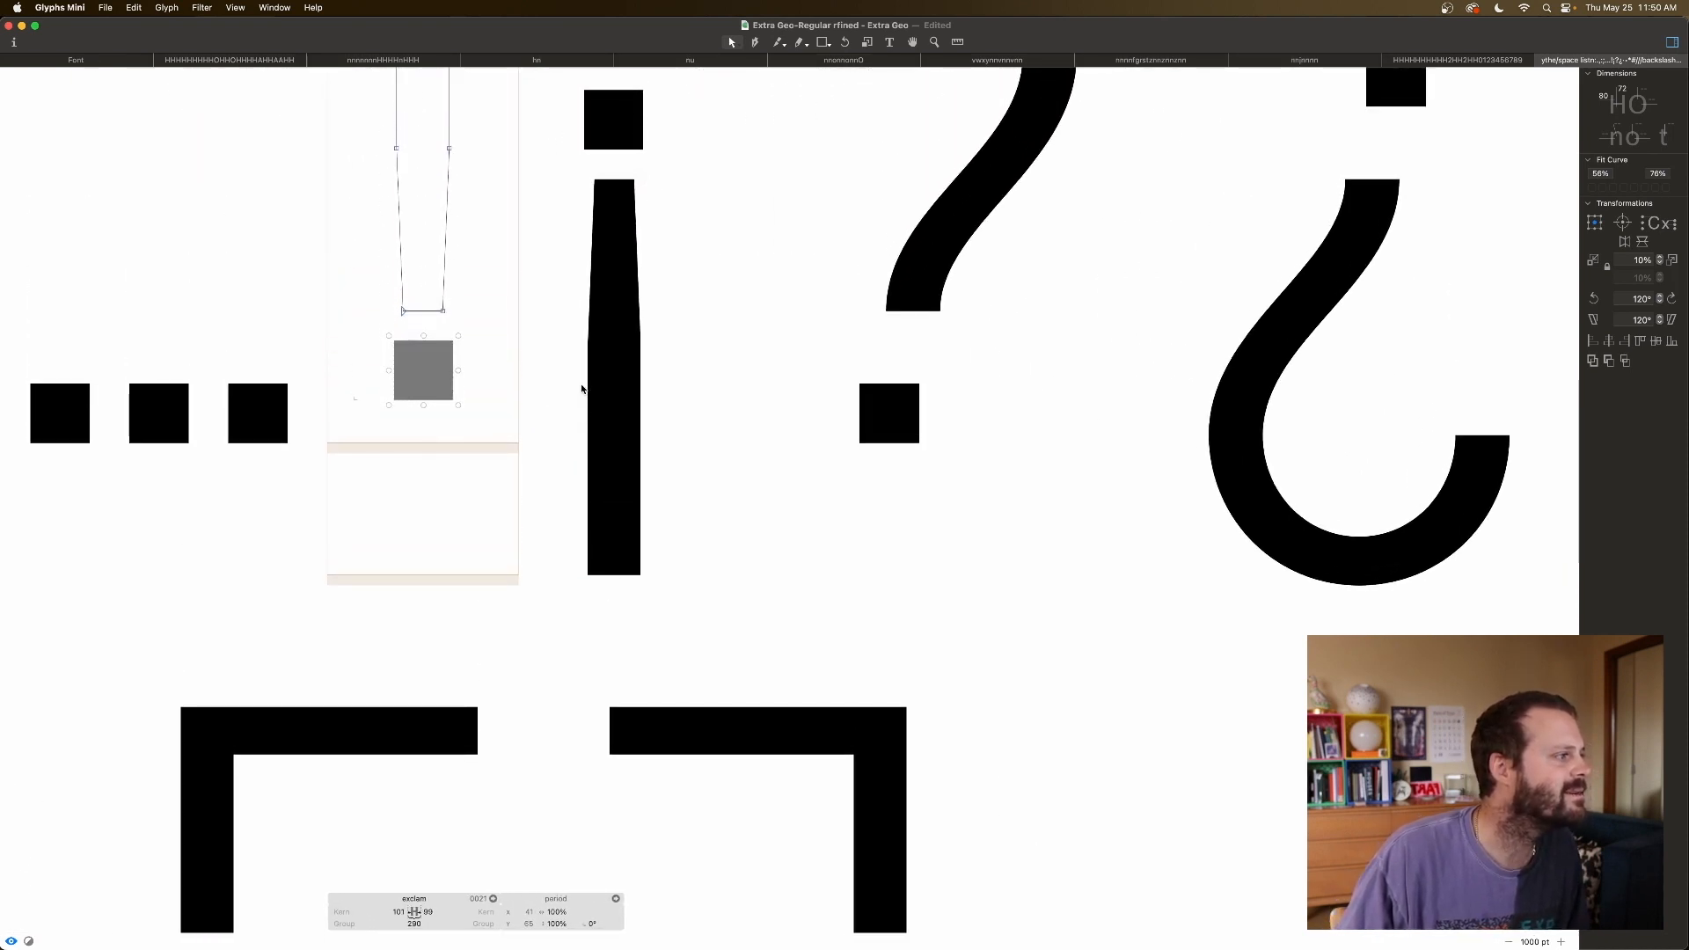
key("Down")
key("Down")
key("Down")
key("Down")
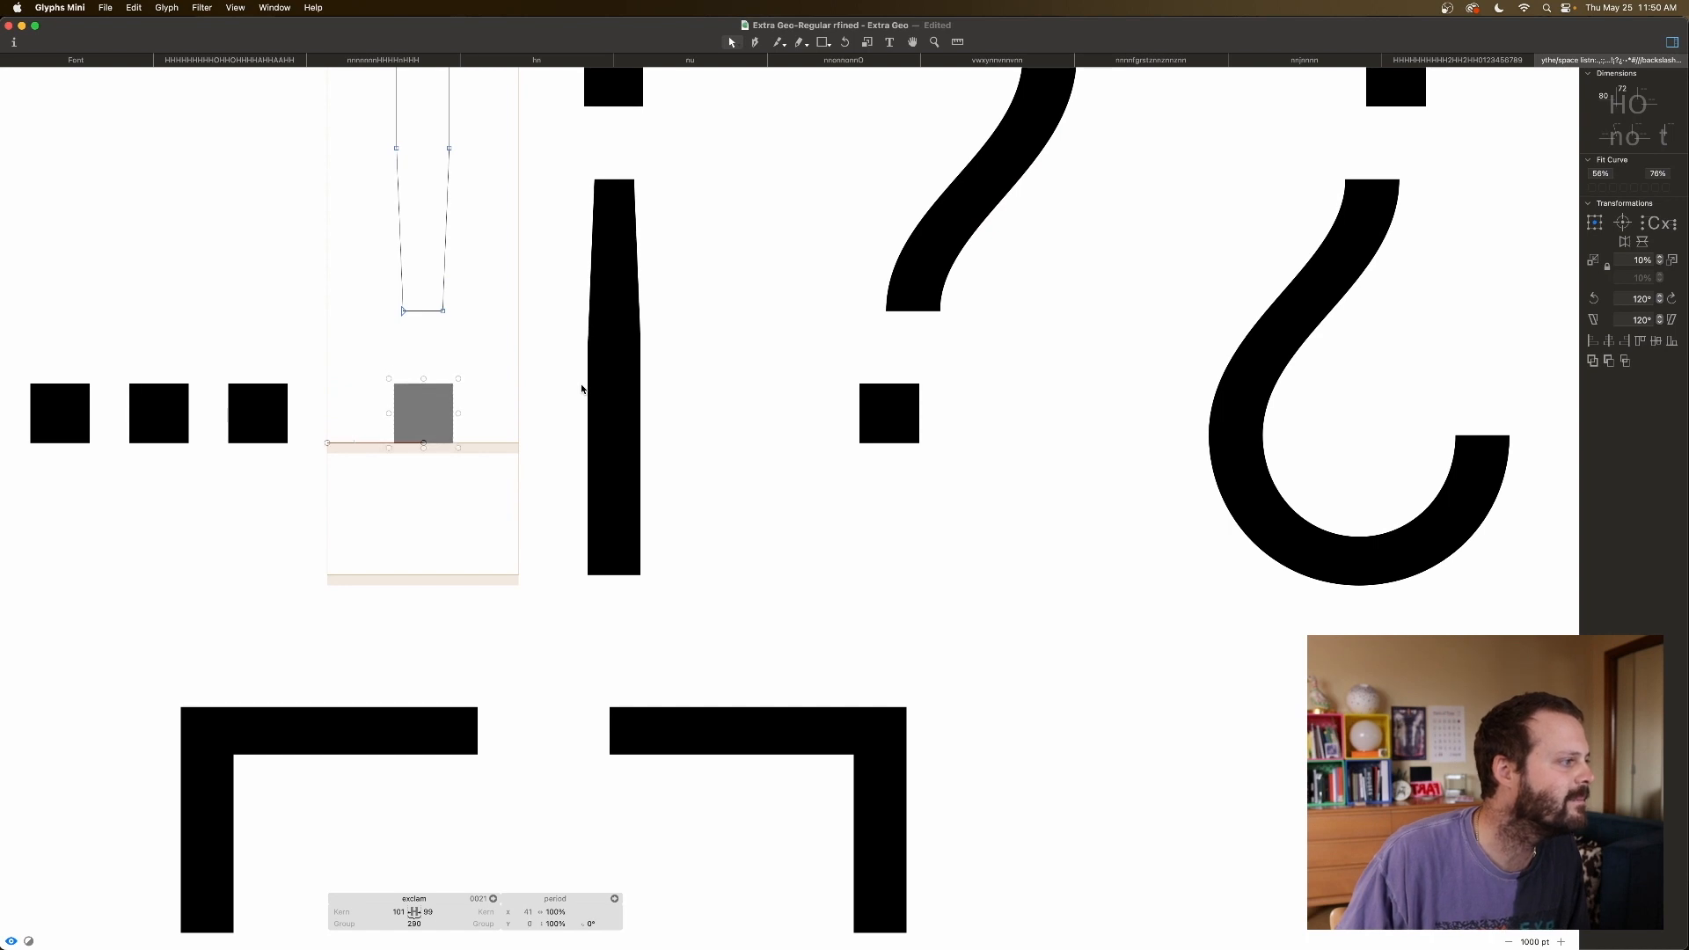
key("super+minus")
key("super+minus")
key("super+minus")
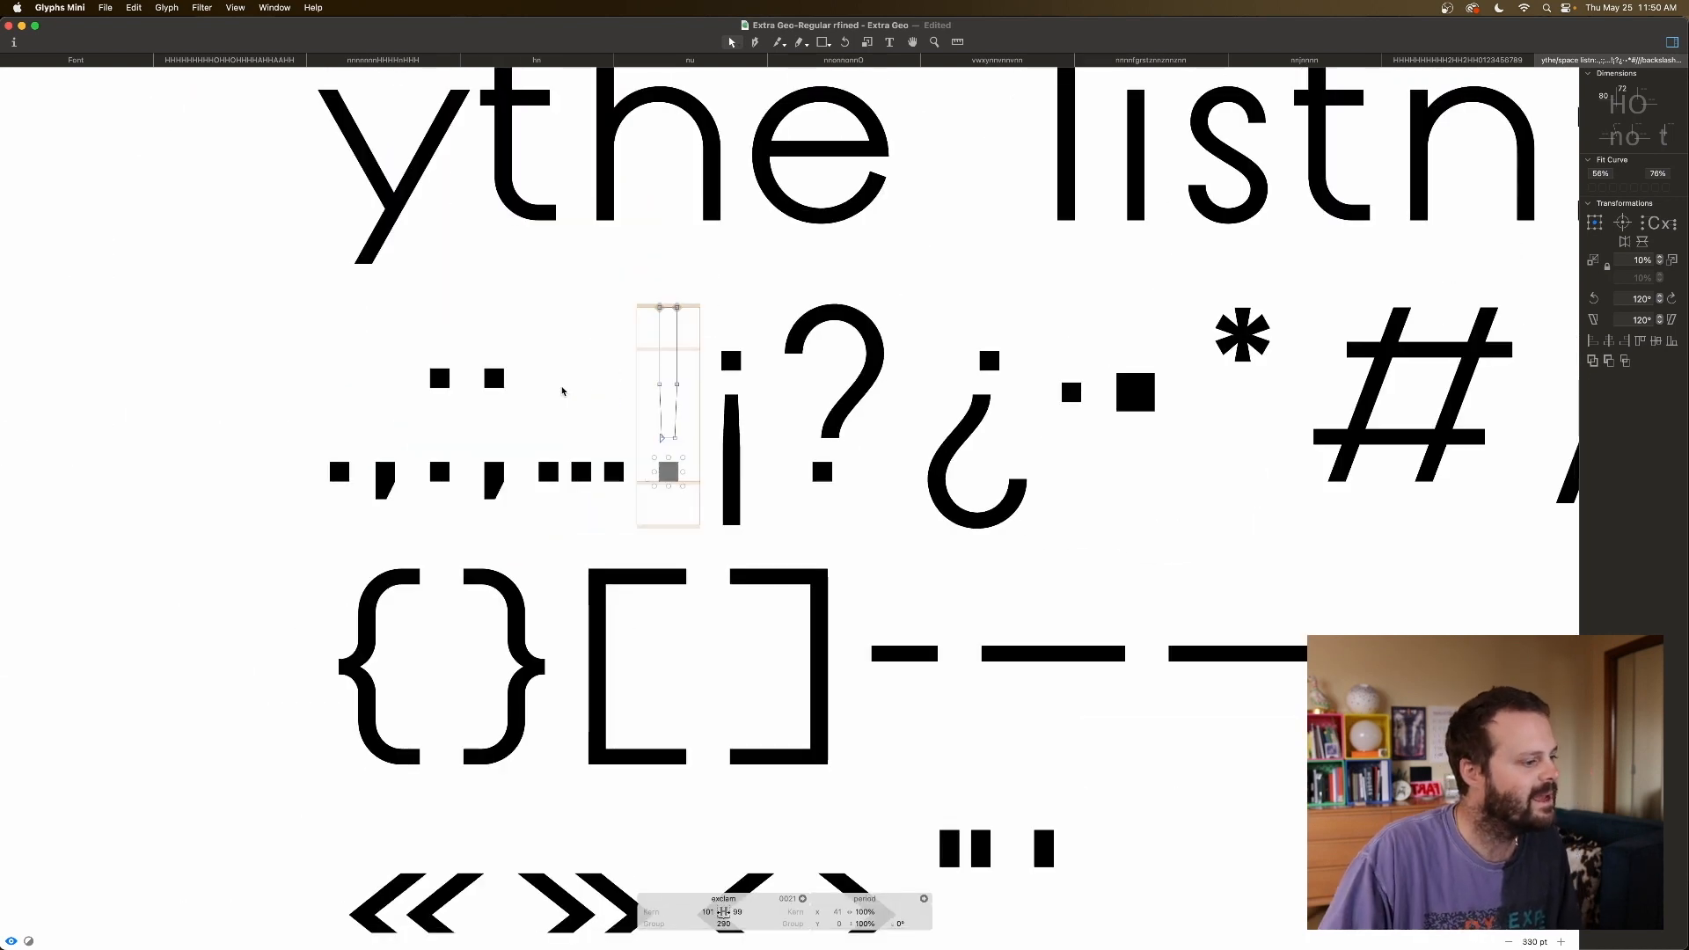
Key both sidebearings of ! and ¡ to H with the metric key =H.
left_click(709, 912)
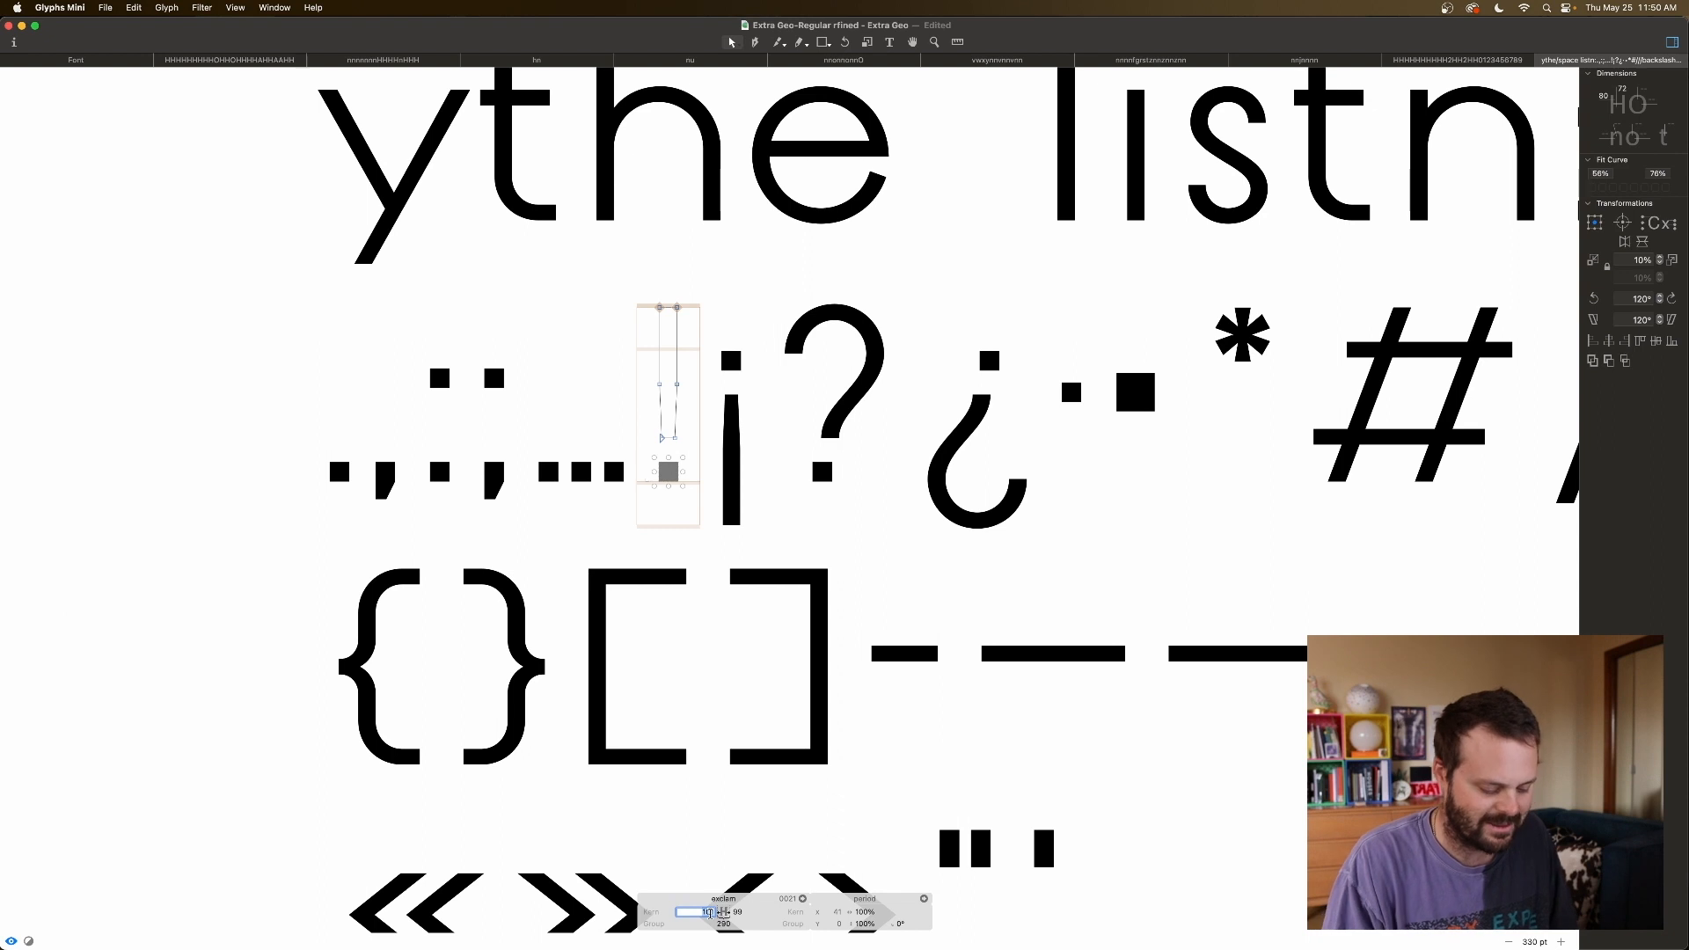
type("=H")
key("Tab")
type("=H")
key("Tab")
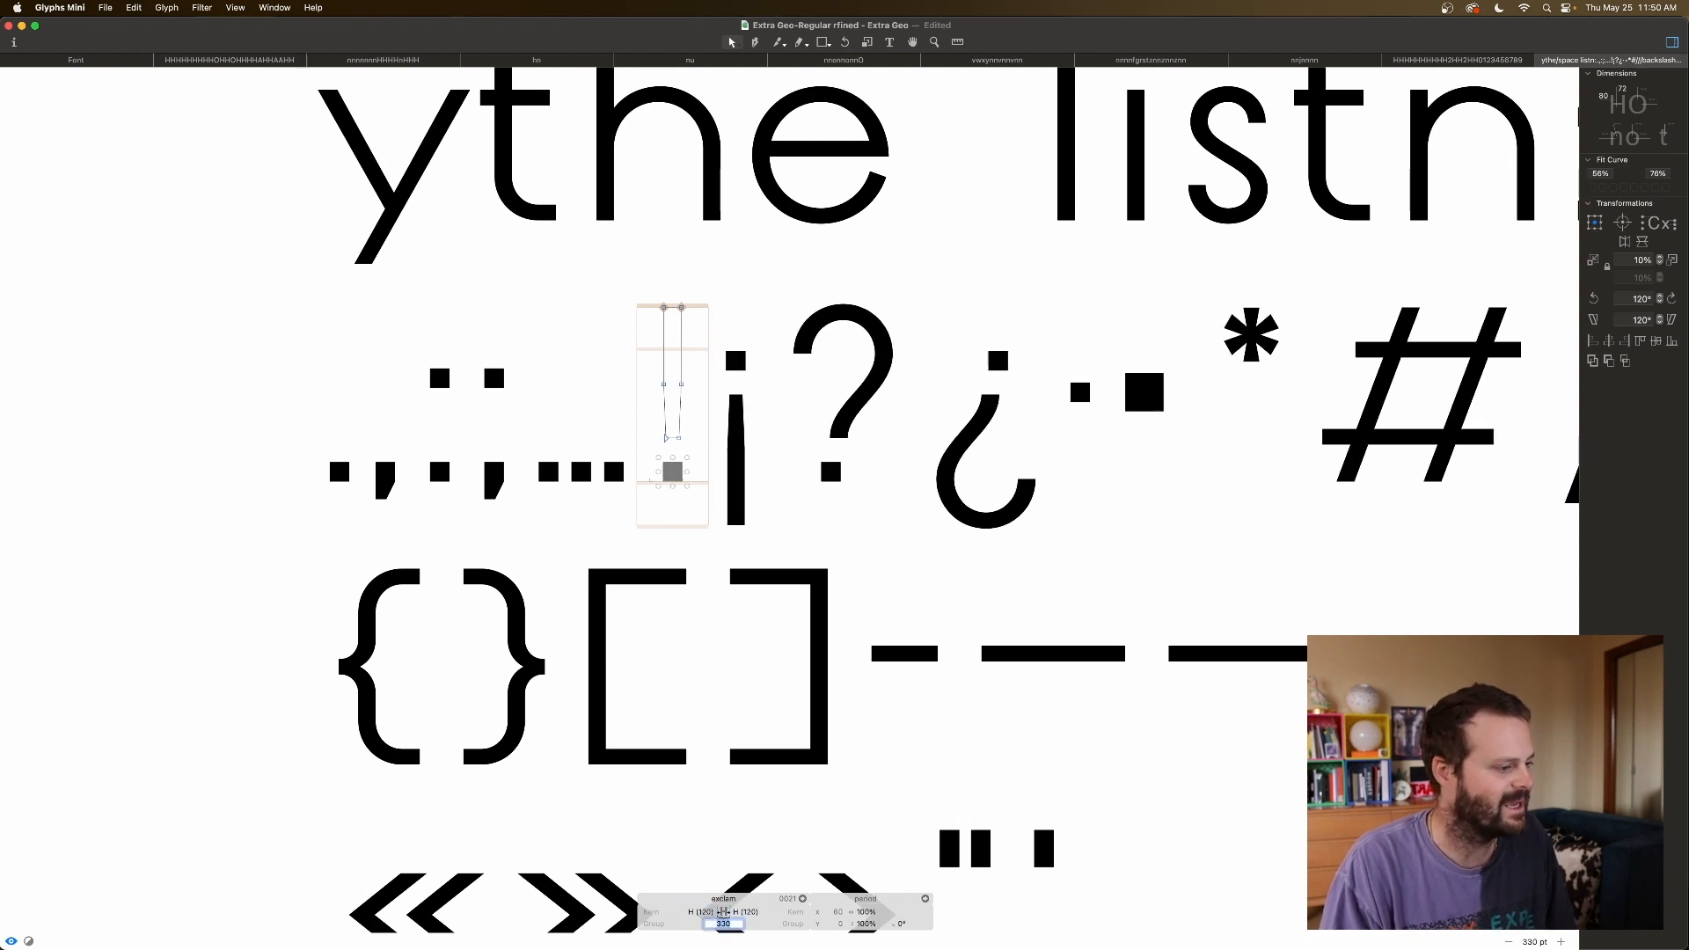
double_click(756, 478)
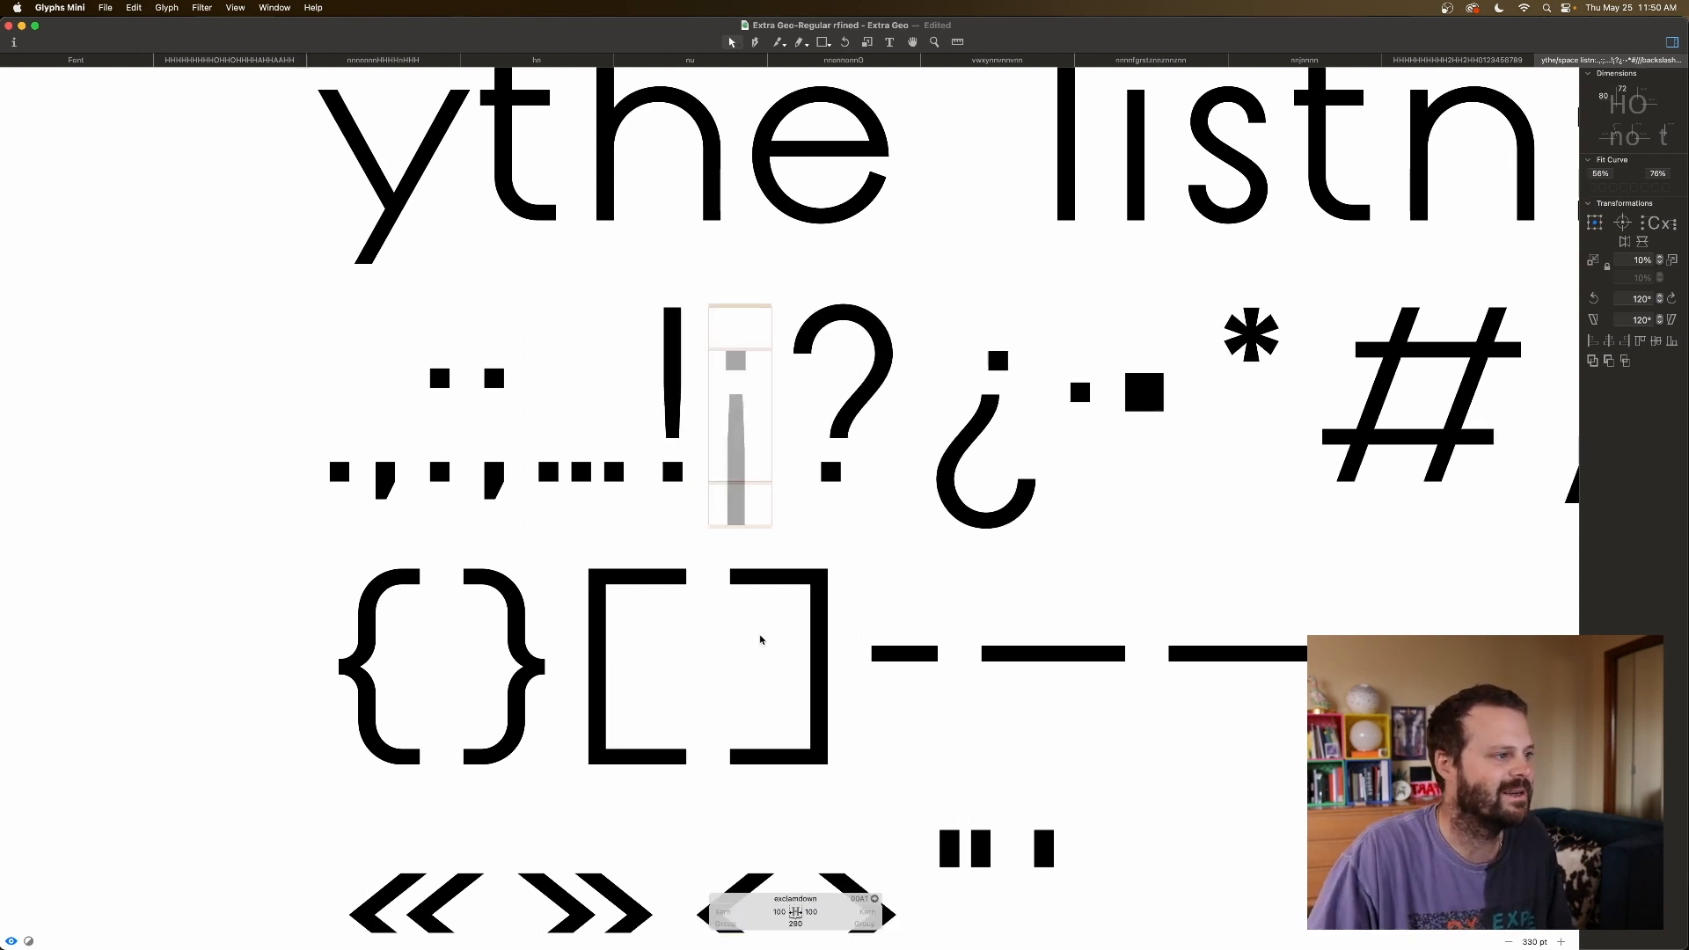
type("=H")
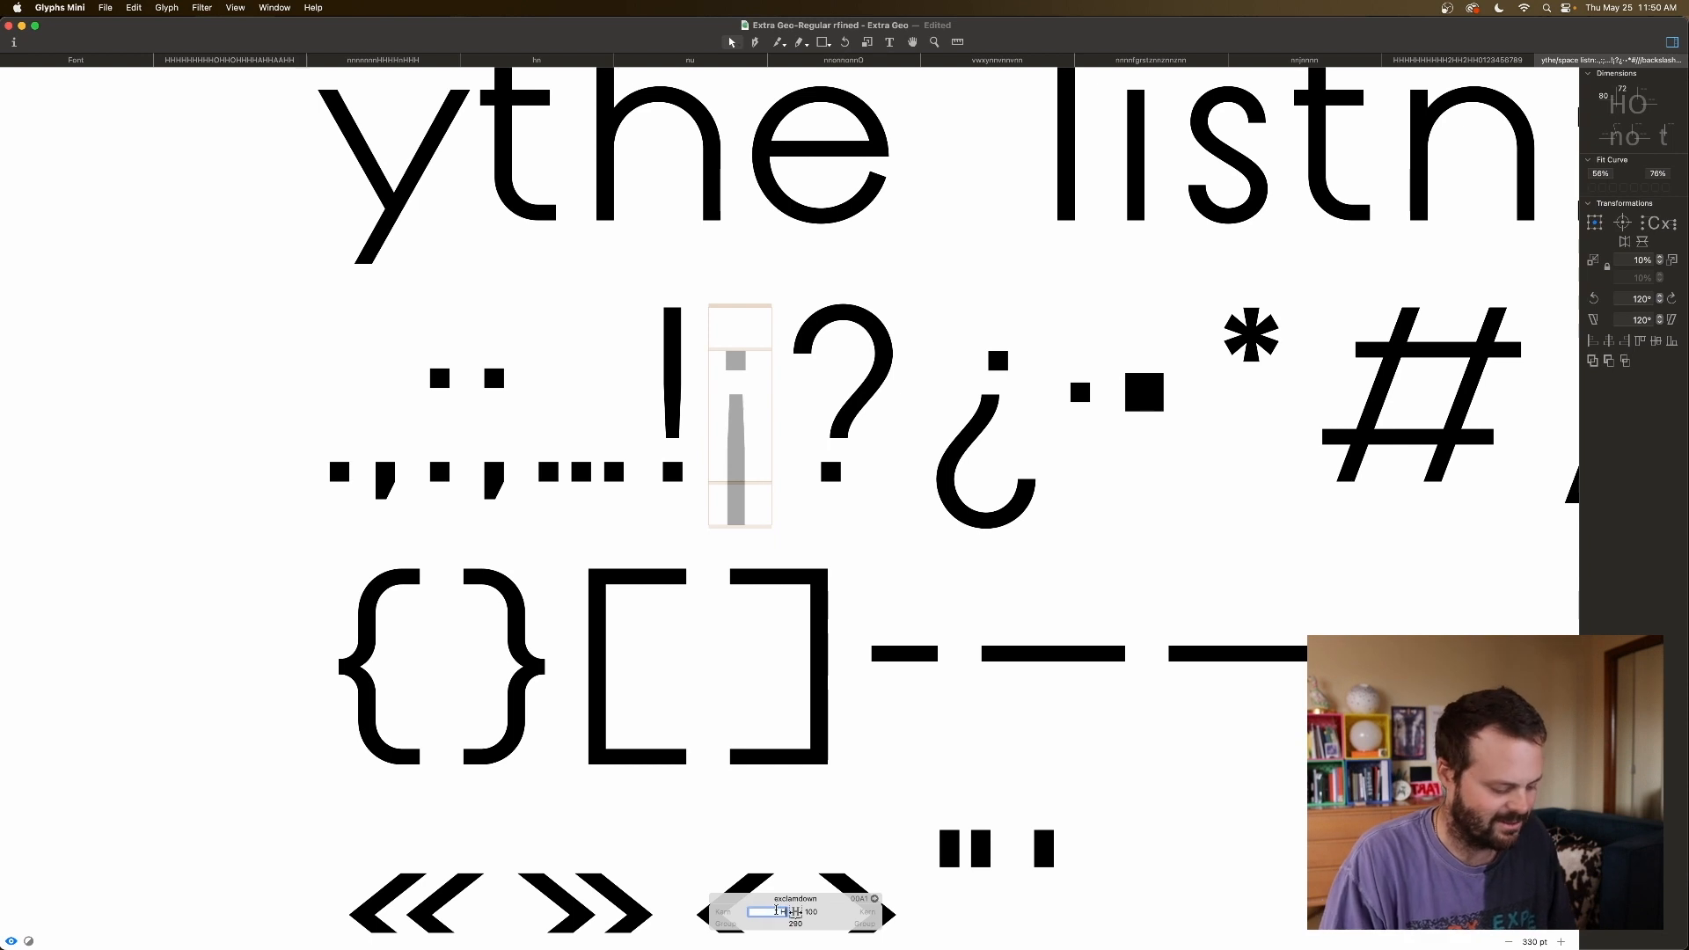
key("Tab")
type("=H")
key("Tab")
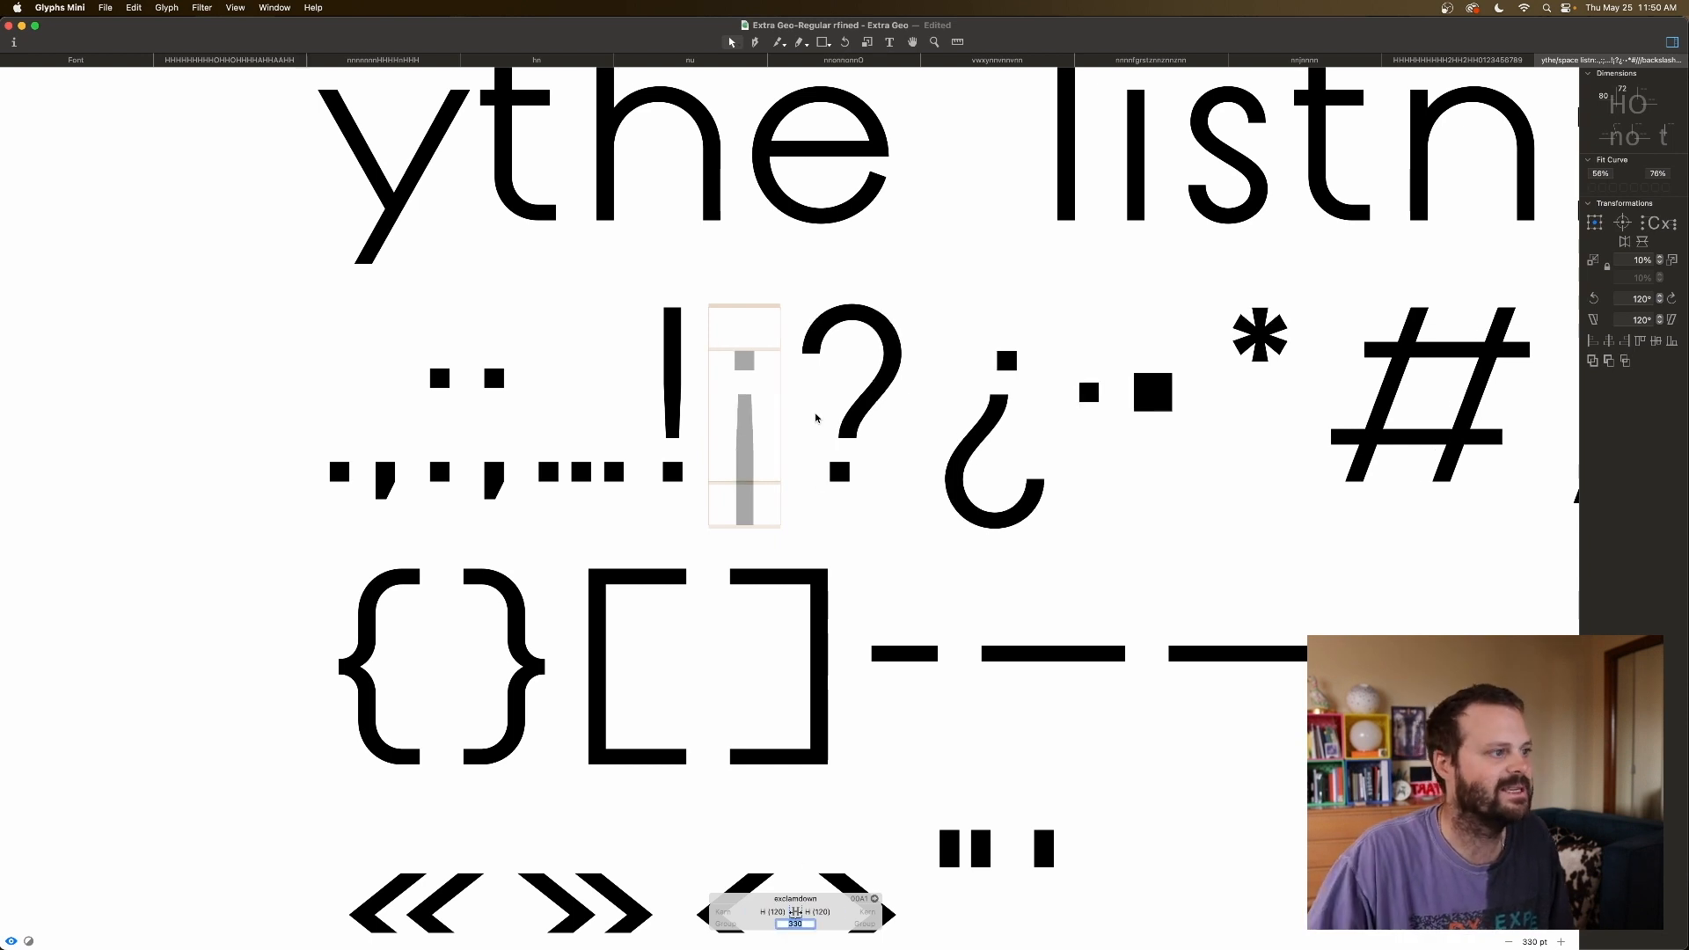
Shift the question mark's dot to the right.
double_click(846, 466)
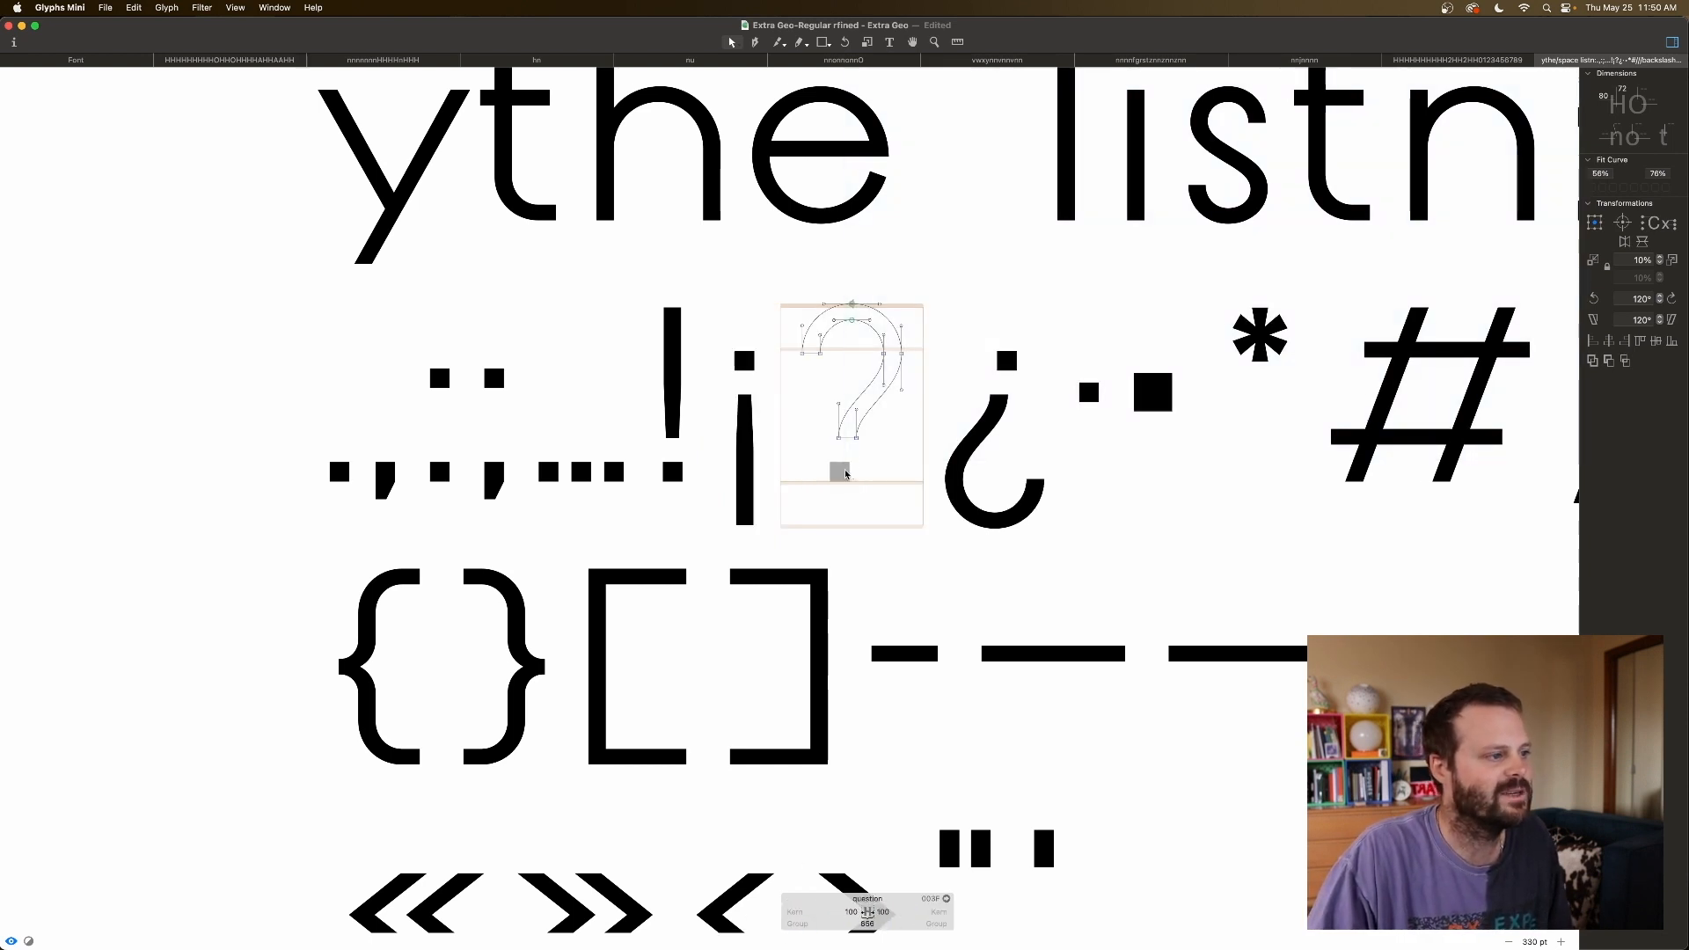
left_click(847, 475)
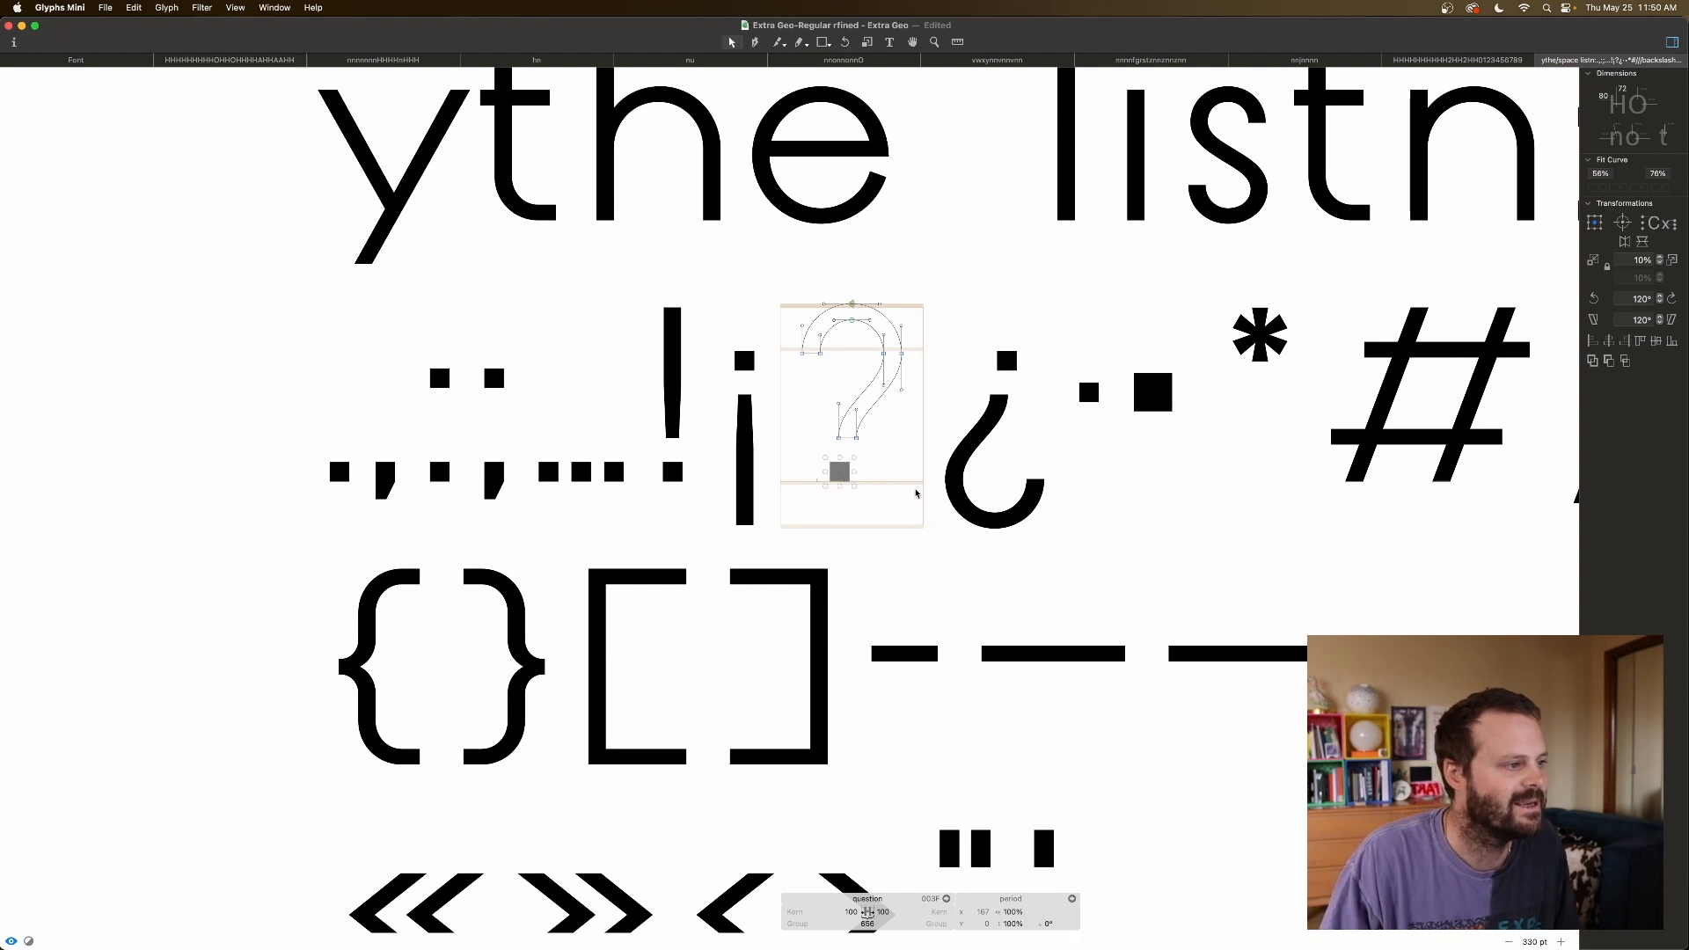
key("shift+Right")
key("shift+Right")
key("shift+Right")
key("space")
key("Right")
key("Right")
key("Right")
key("Right")
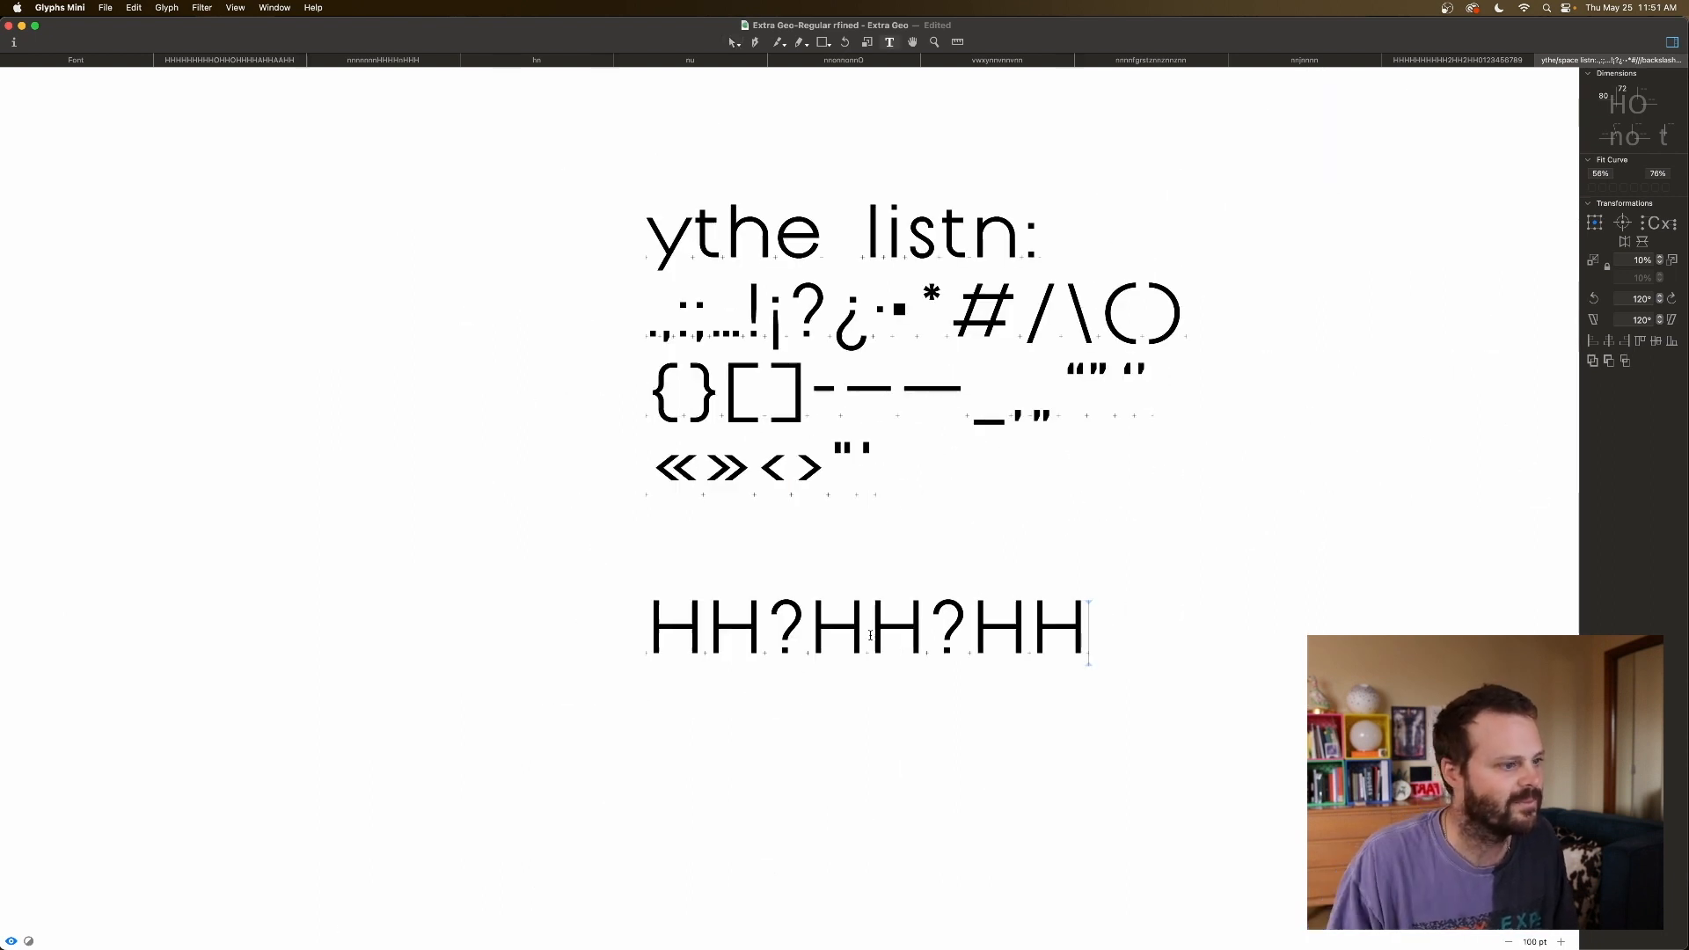
Reduce the question mark's left and right sidebearings to 60 units.
left_click(768, 622)
left_click(834, 912)
key("shift+Down")
key("shift+Down")
key("shift+Down")
key("shift+Down")
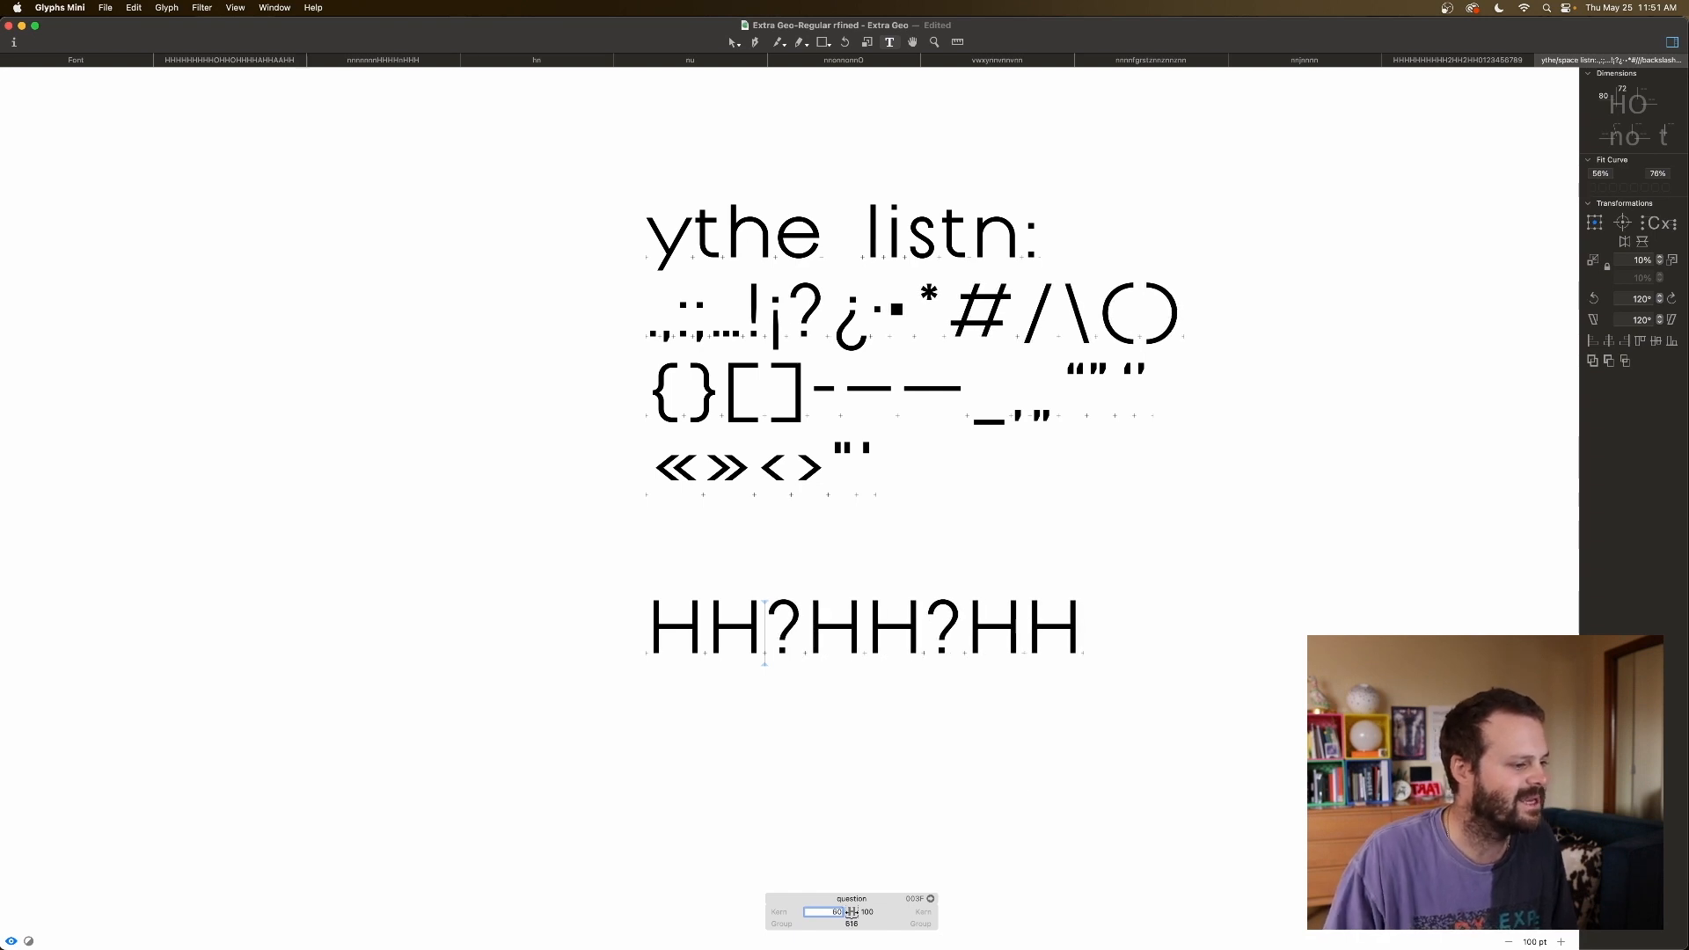
key("Tab")
key("shift+Down")
key("shift+Down")
key("shift+Down")
key("shift+Down")
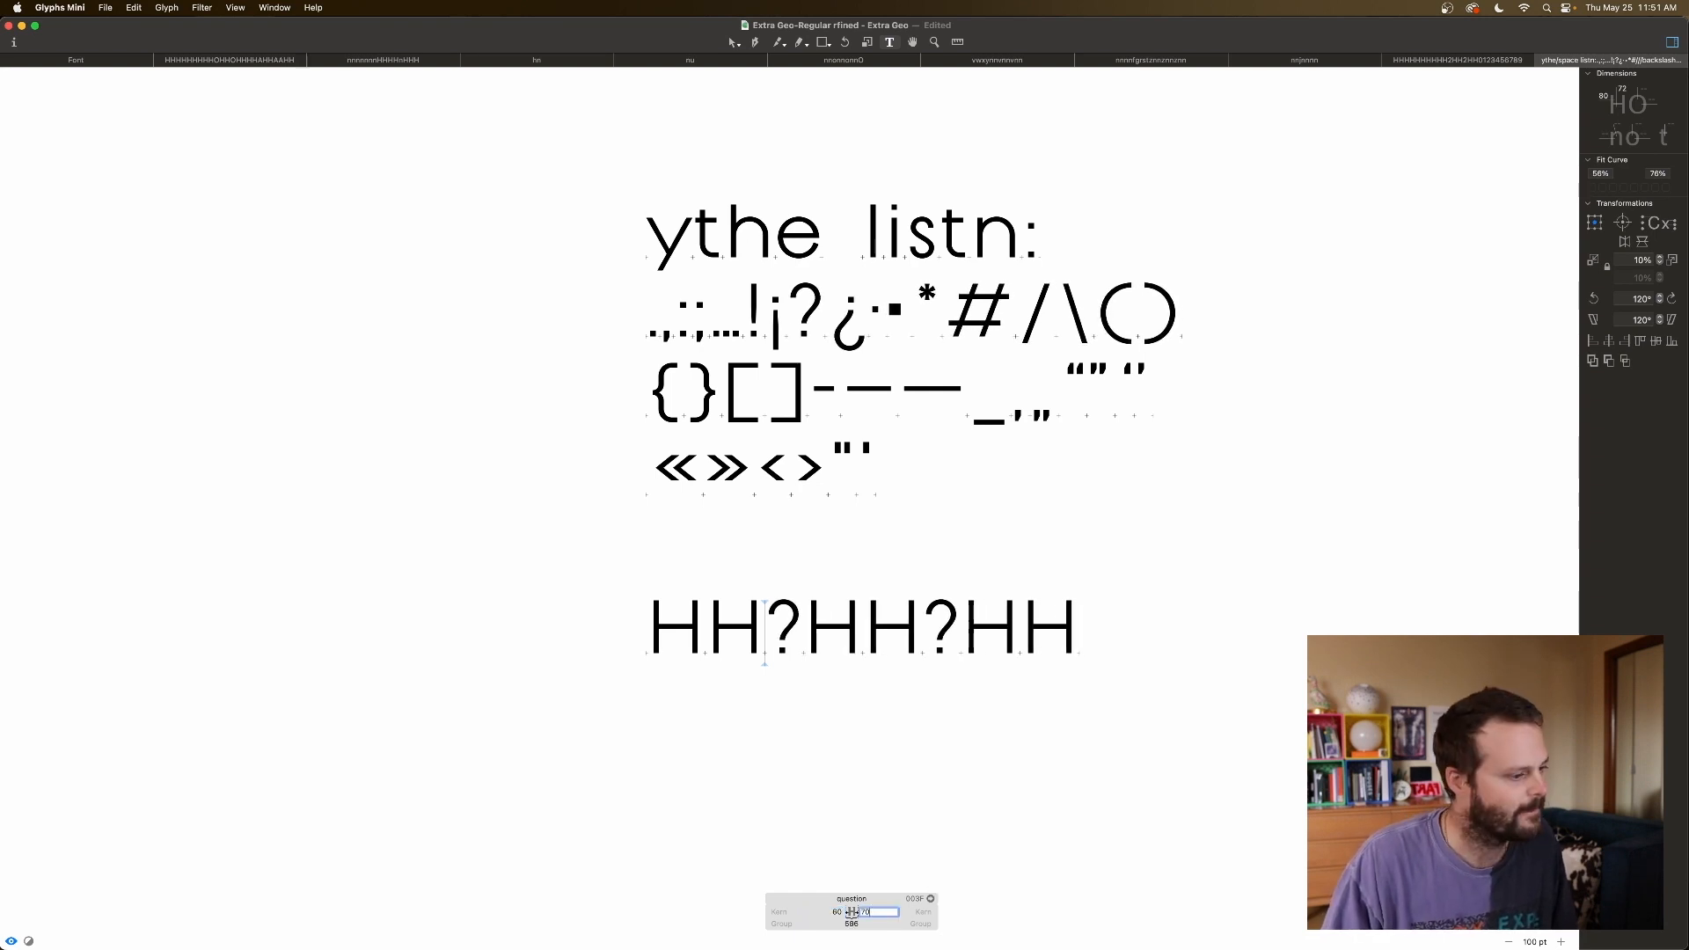
Compare both question marks against the H's in the HH?HH?HH line.
left_click(1060, 649)
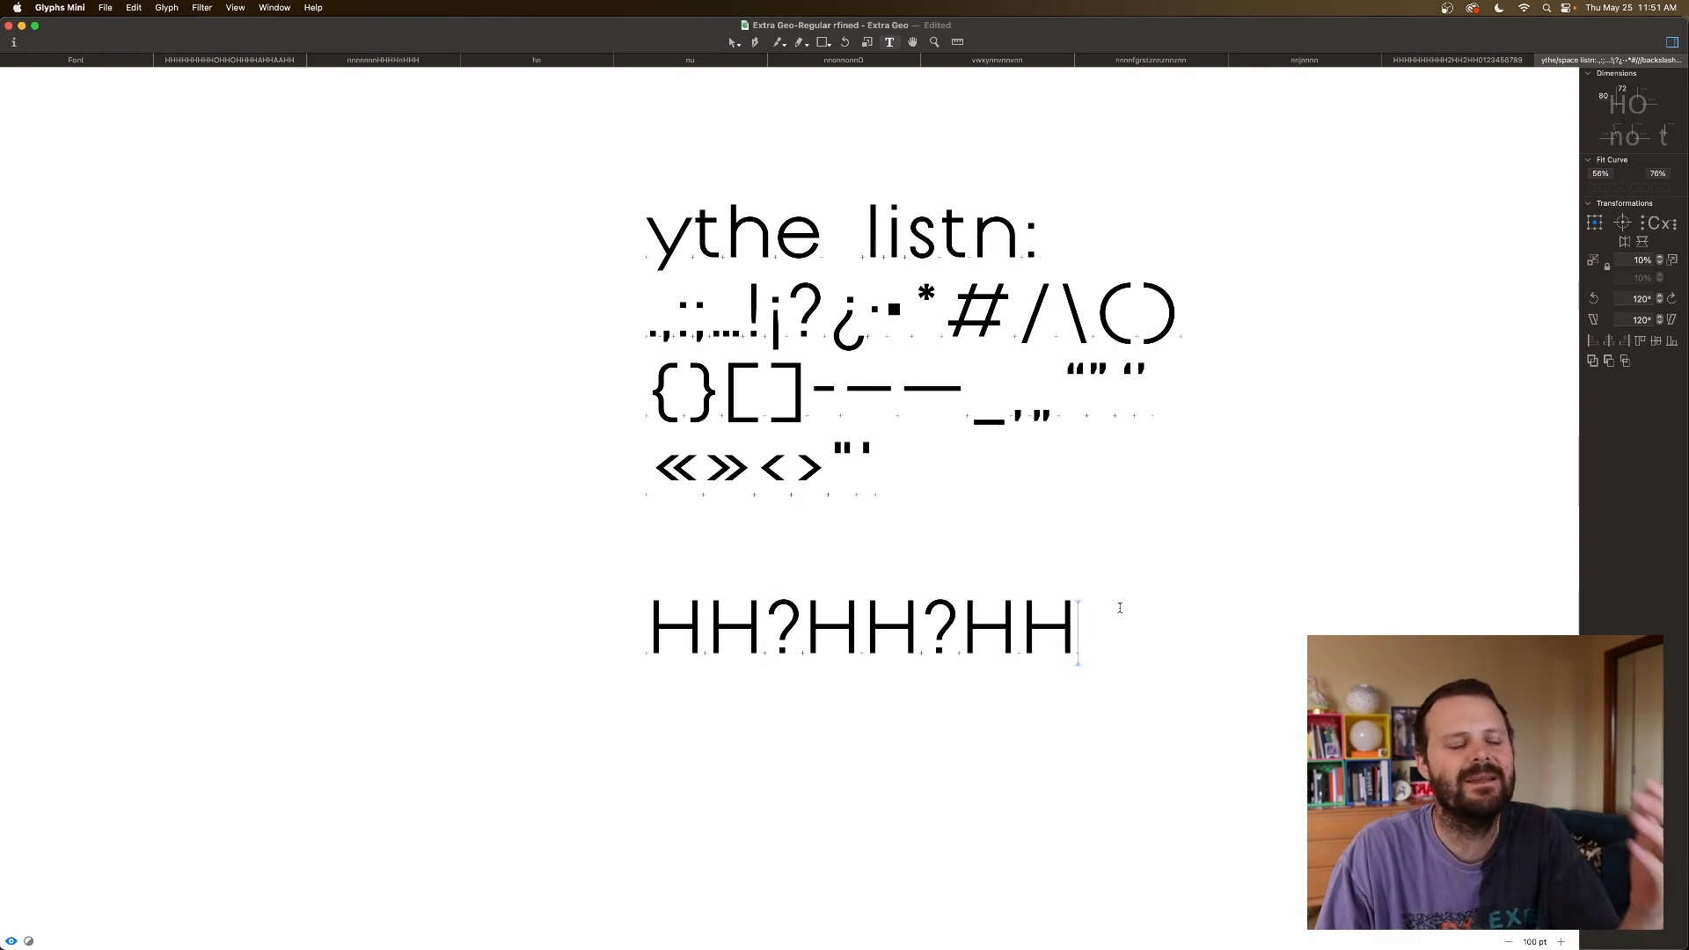
left_click(772, 613)
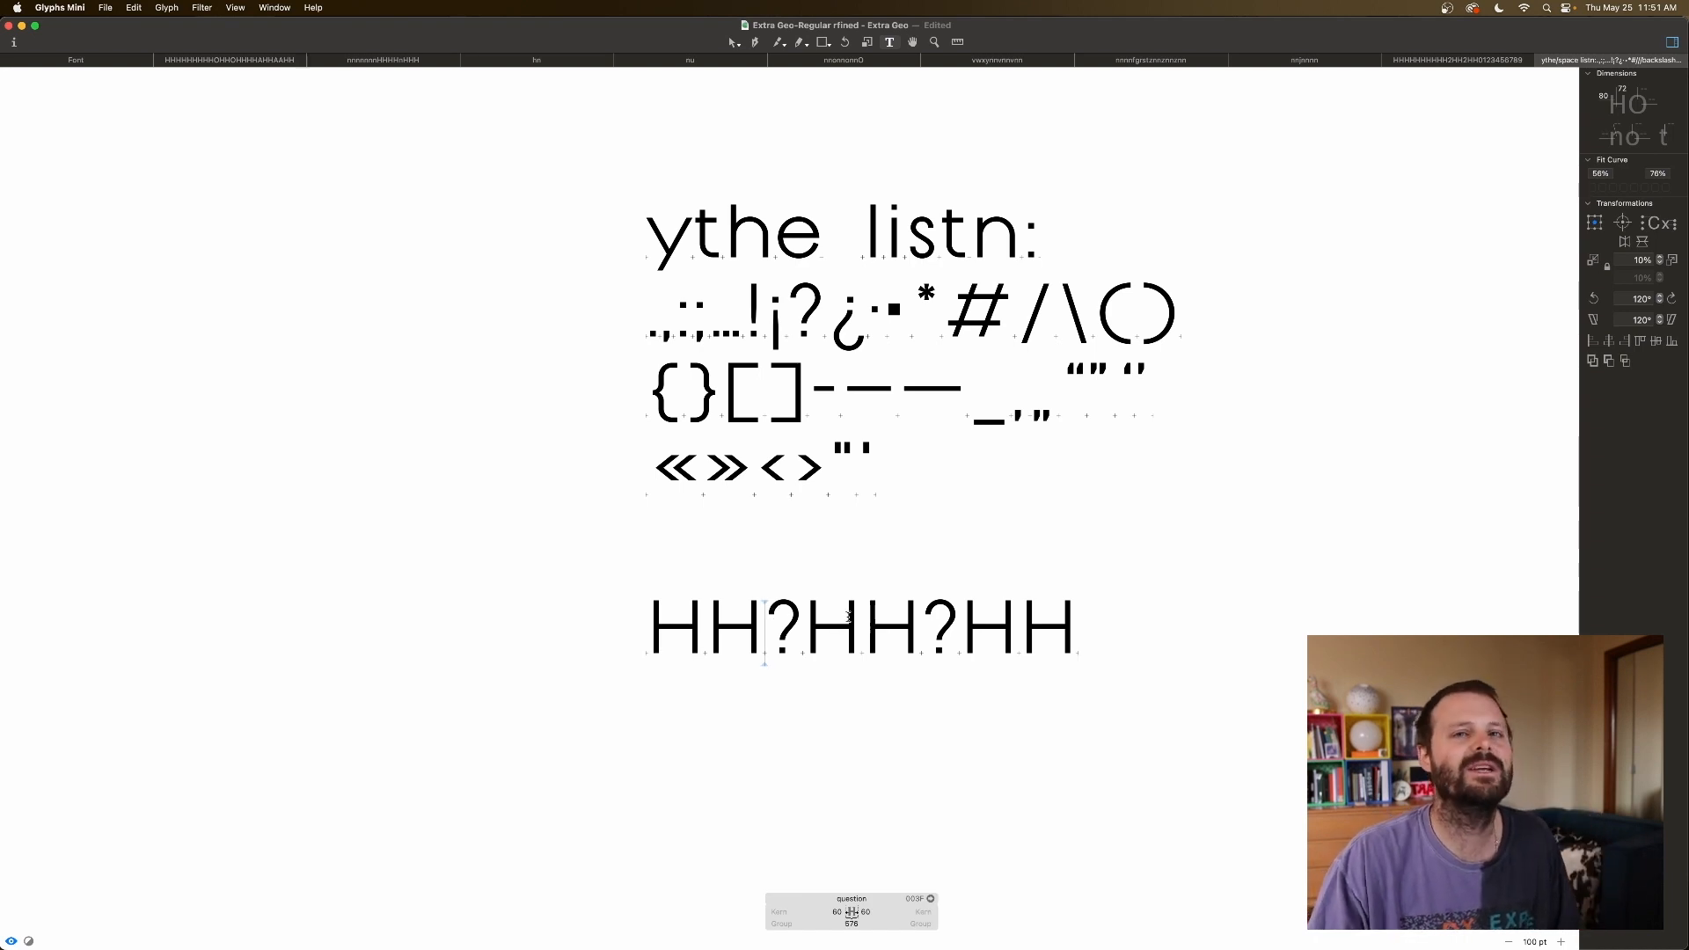
left_click(931, 616)
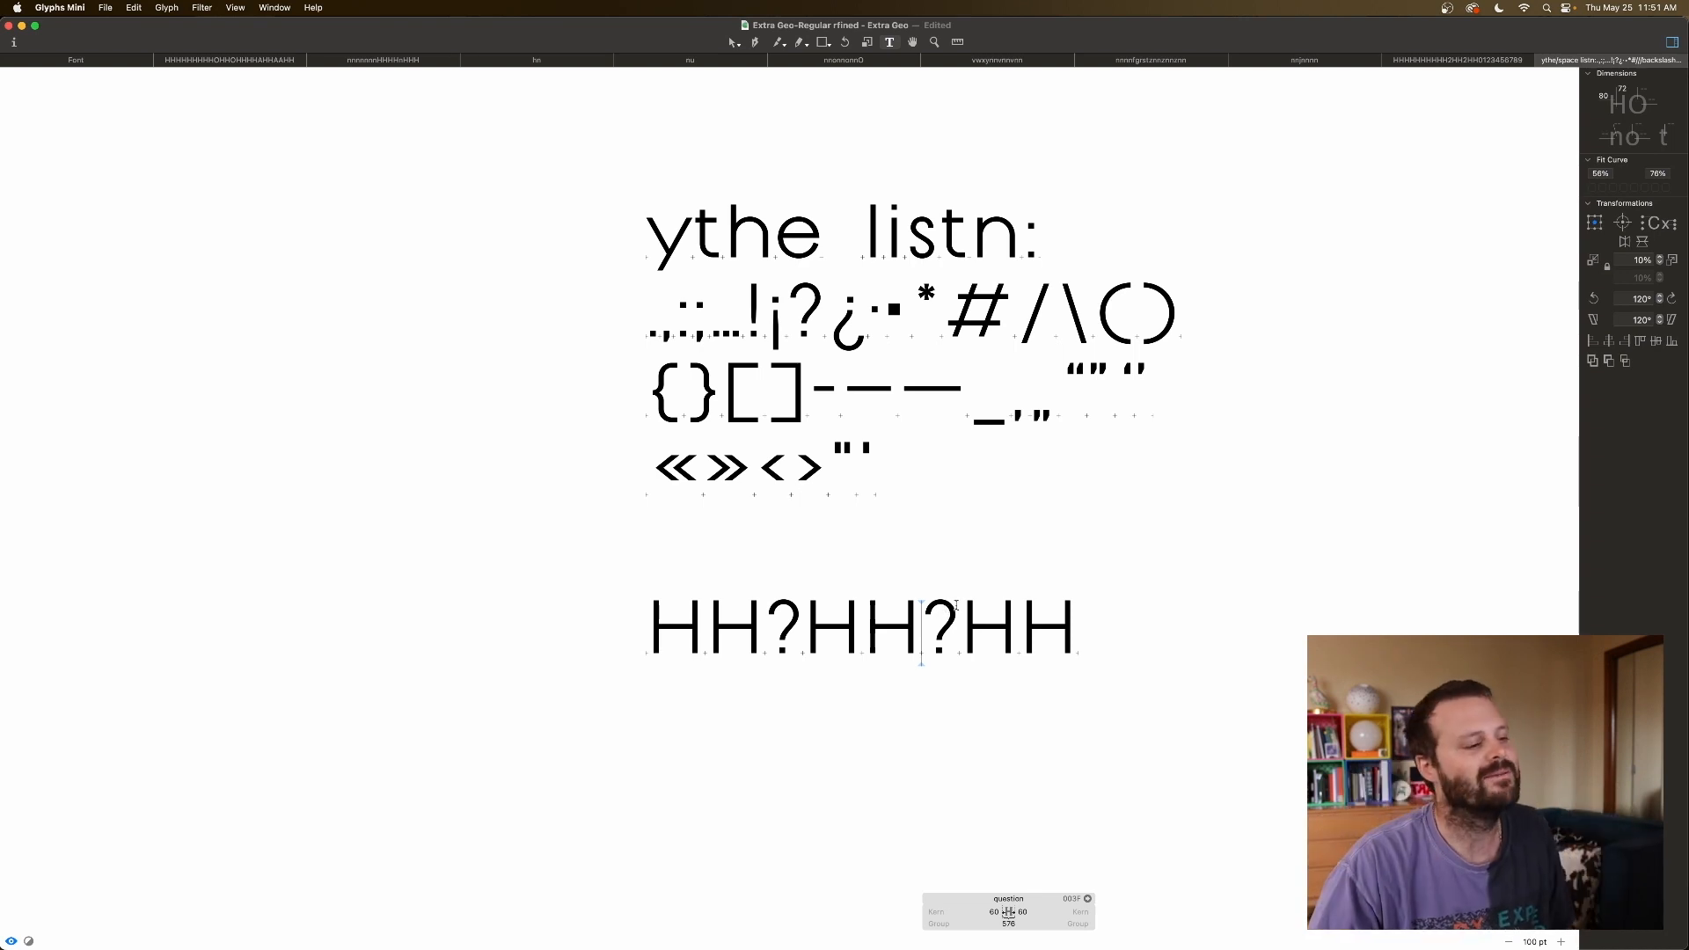
left_click(989, 607)
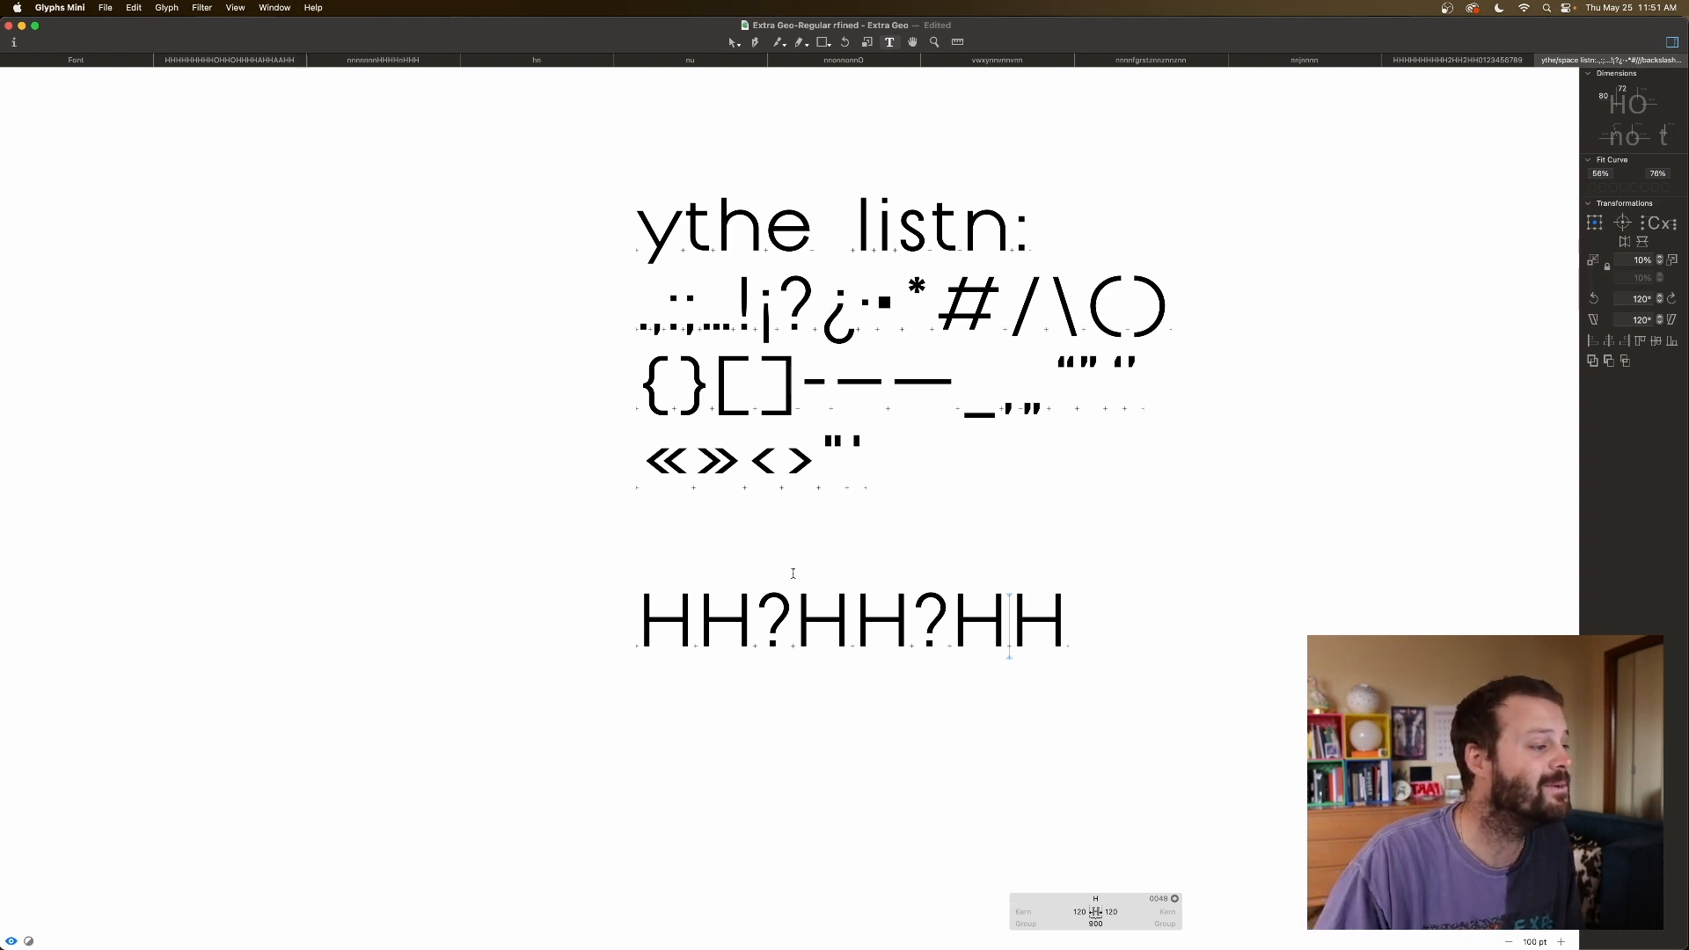
left_click(824, 322)
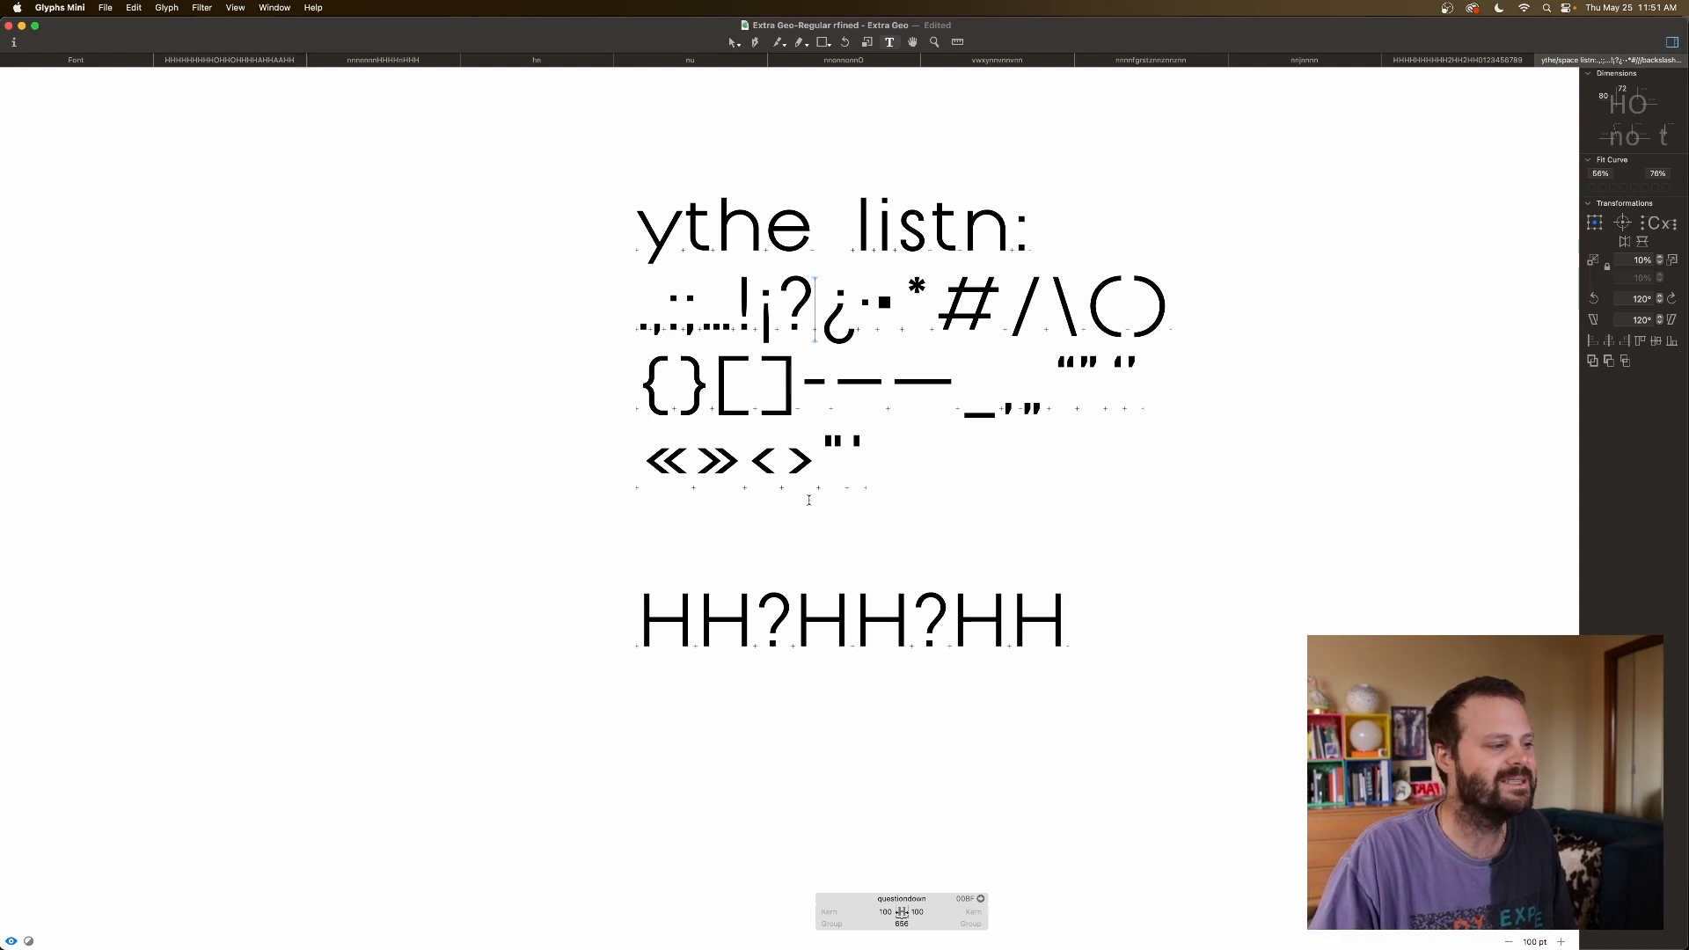
Flank ¿ with HH and set its sidebearings to 40 on both sides.
type("HH")
key("Right")
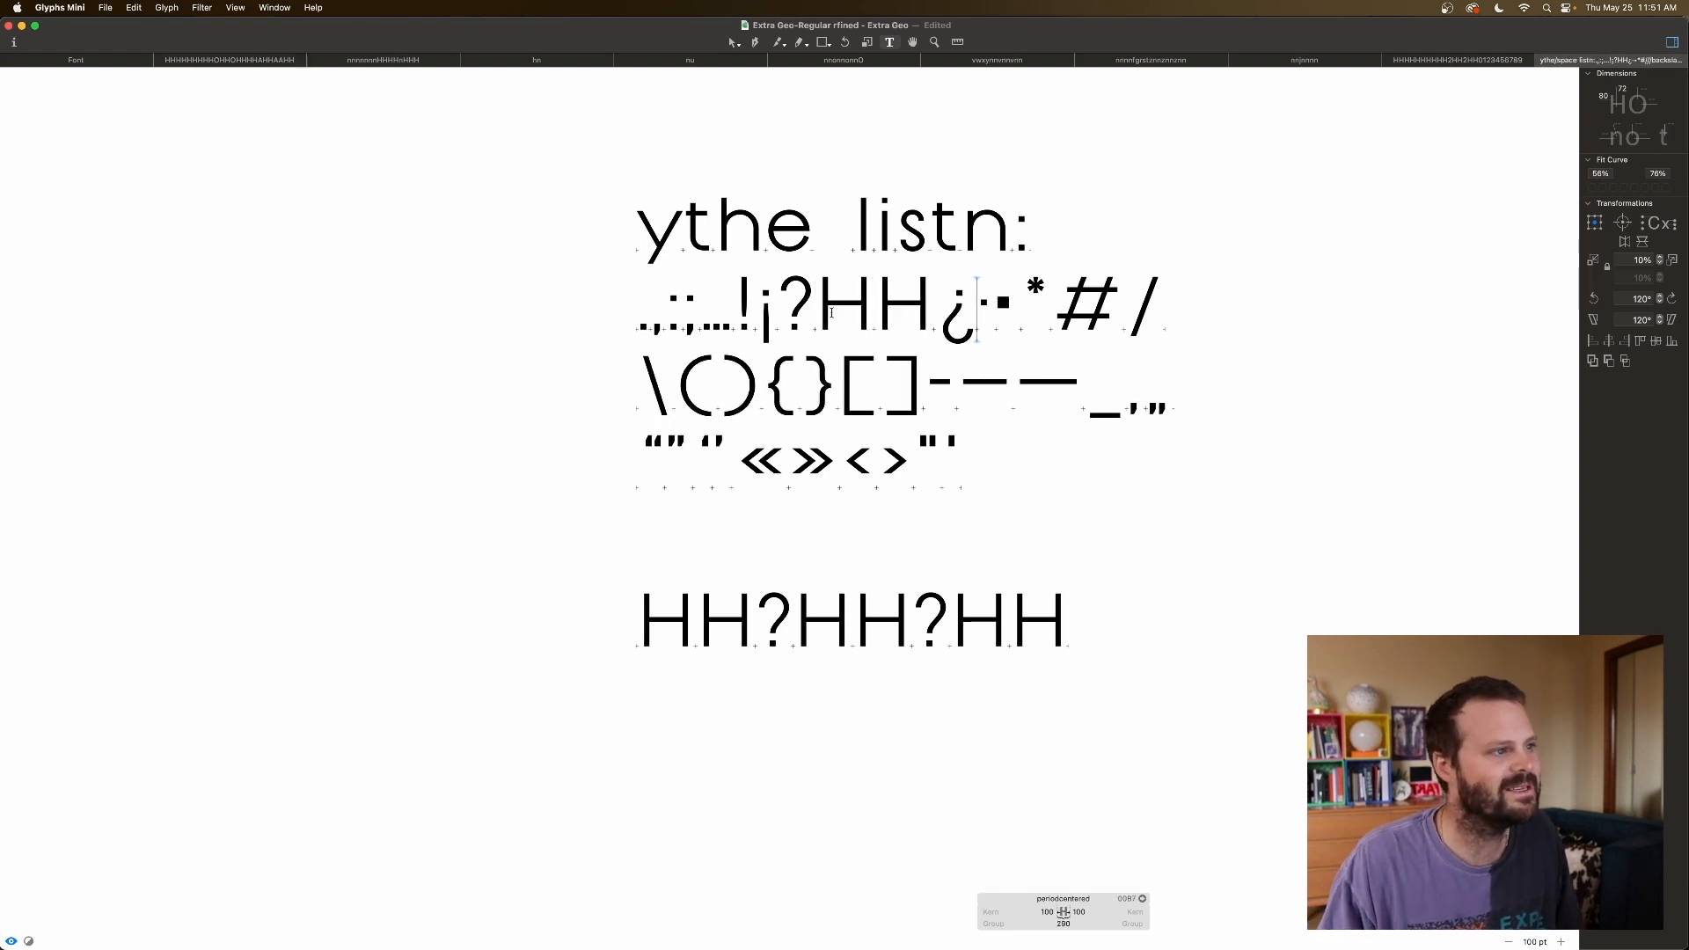
type("HH")
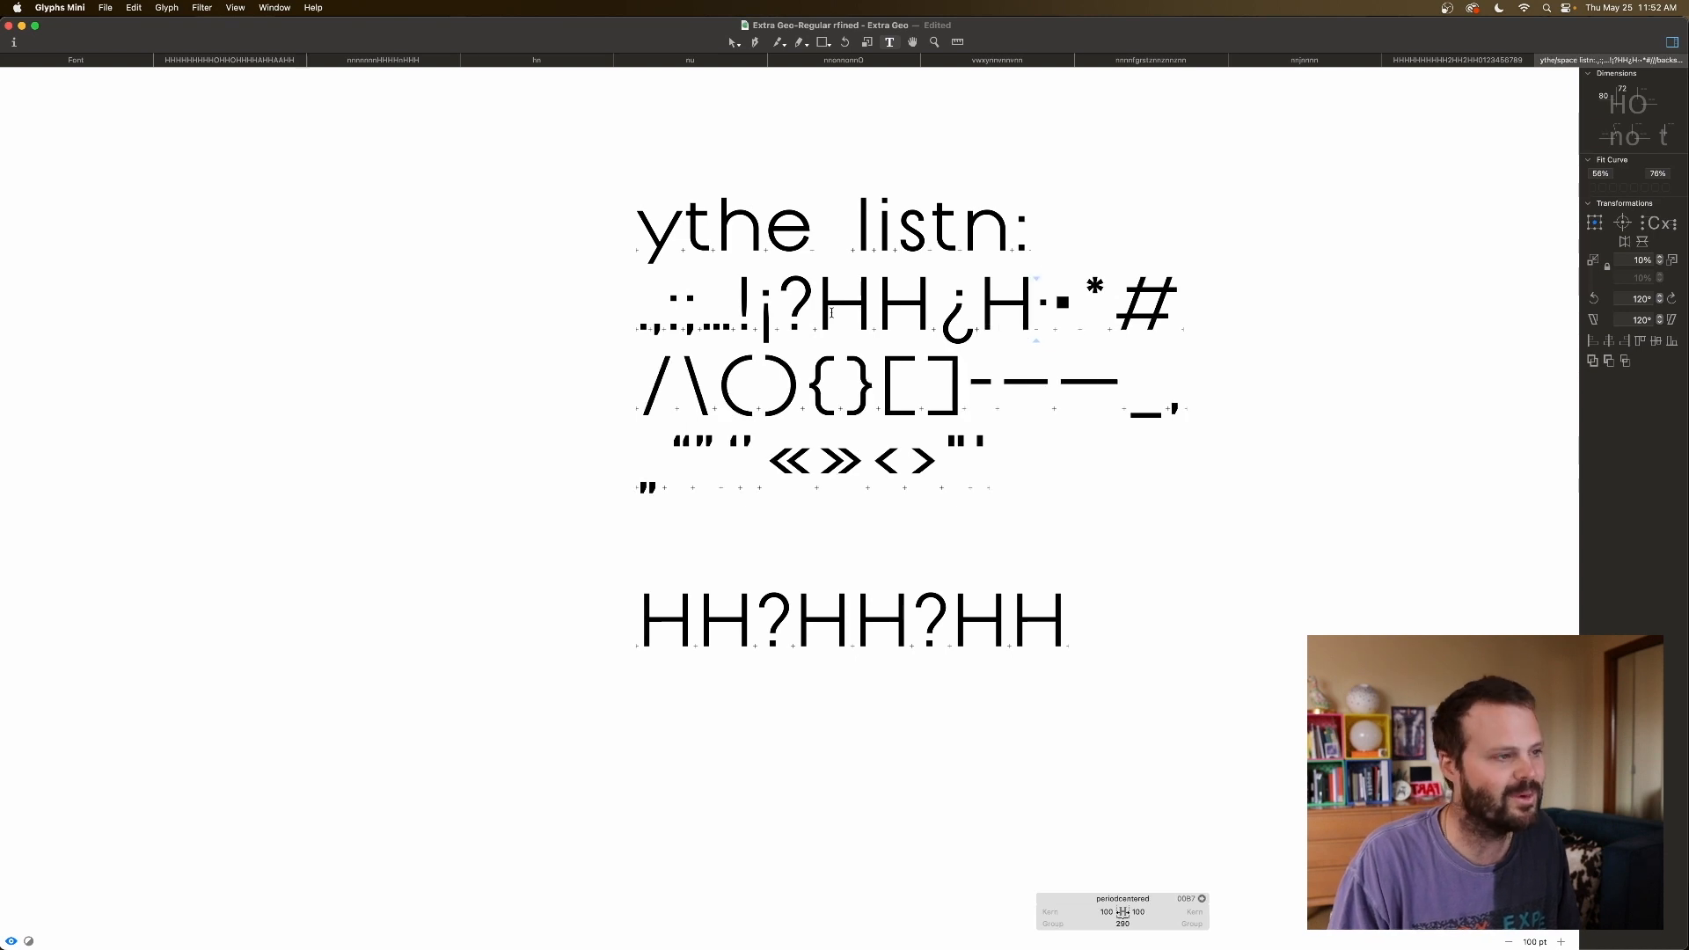
left_click(935, 325)
double_click(1008, 911)
type("40")
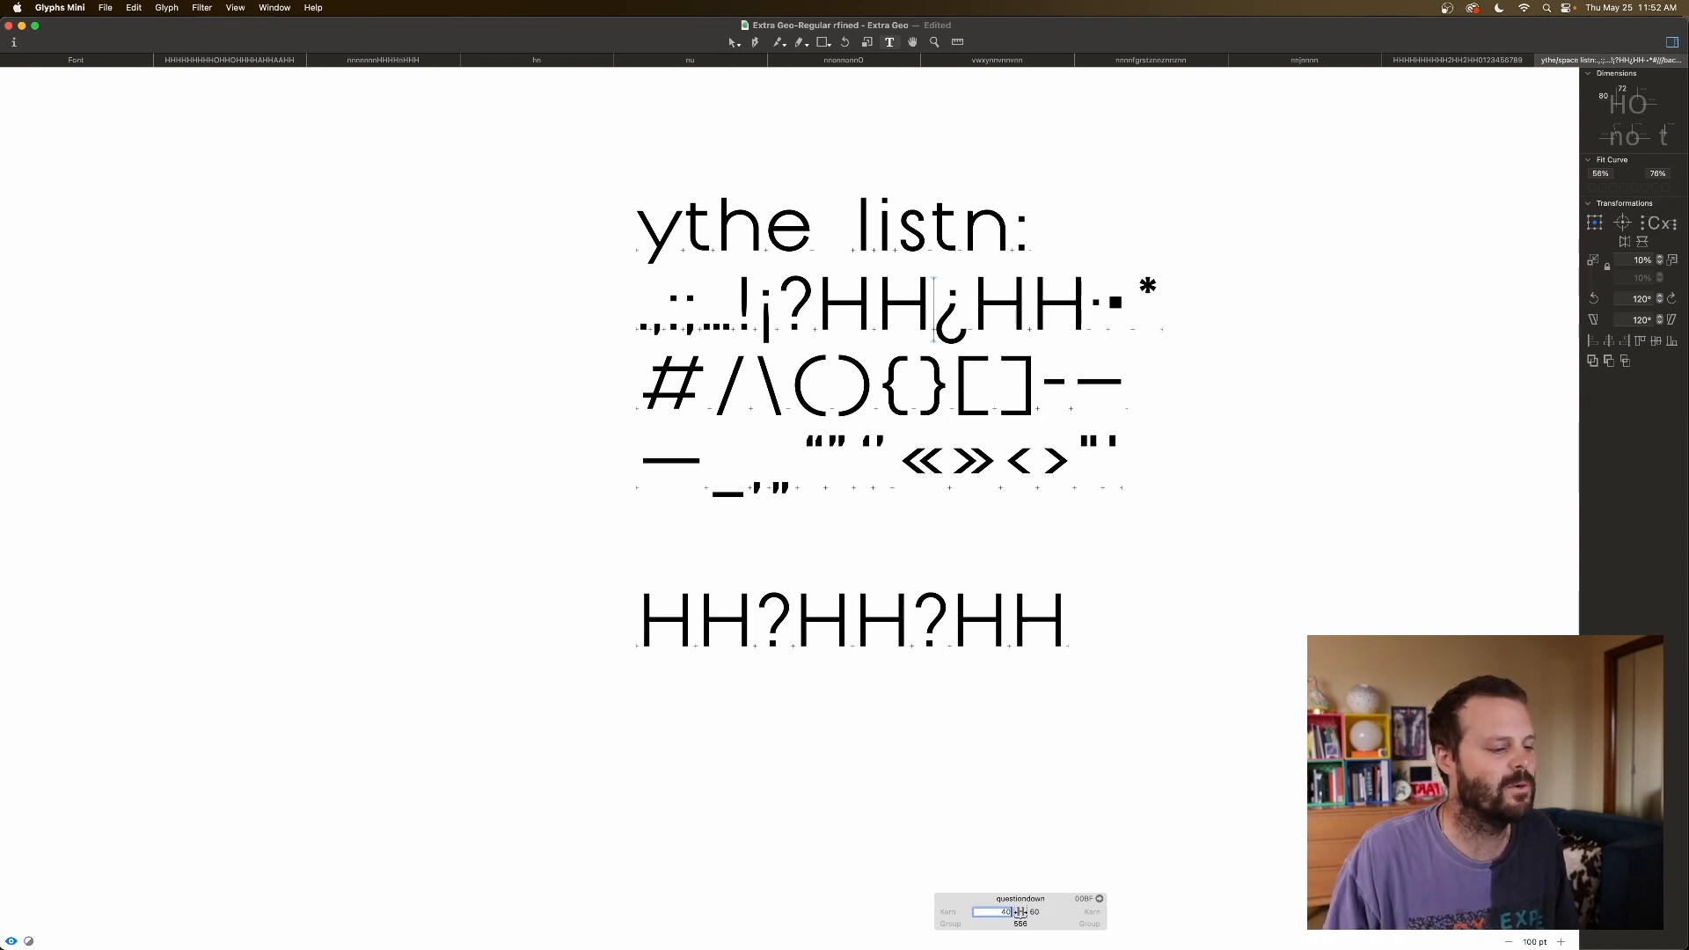
key("Tab")
key("shift+Down")
key("shift+Down")
key("shift+Down")
key("shift+Down")
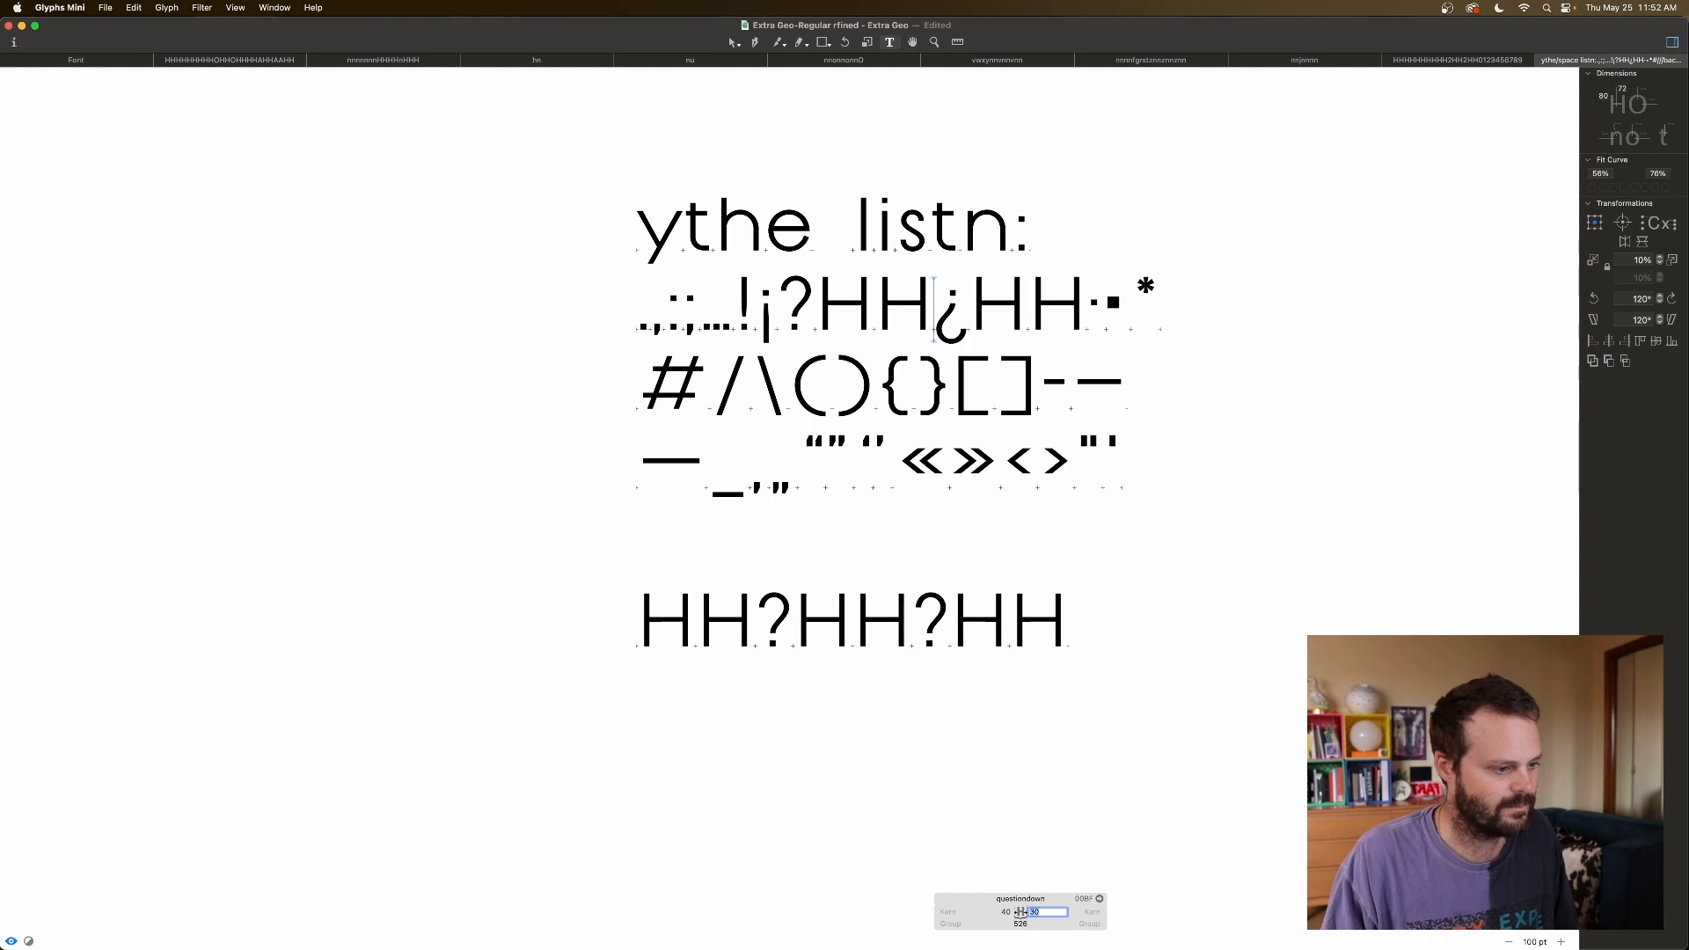
key("shift+Up")
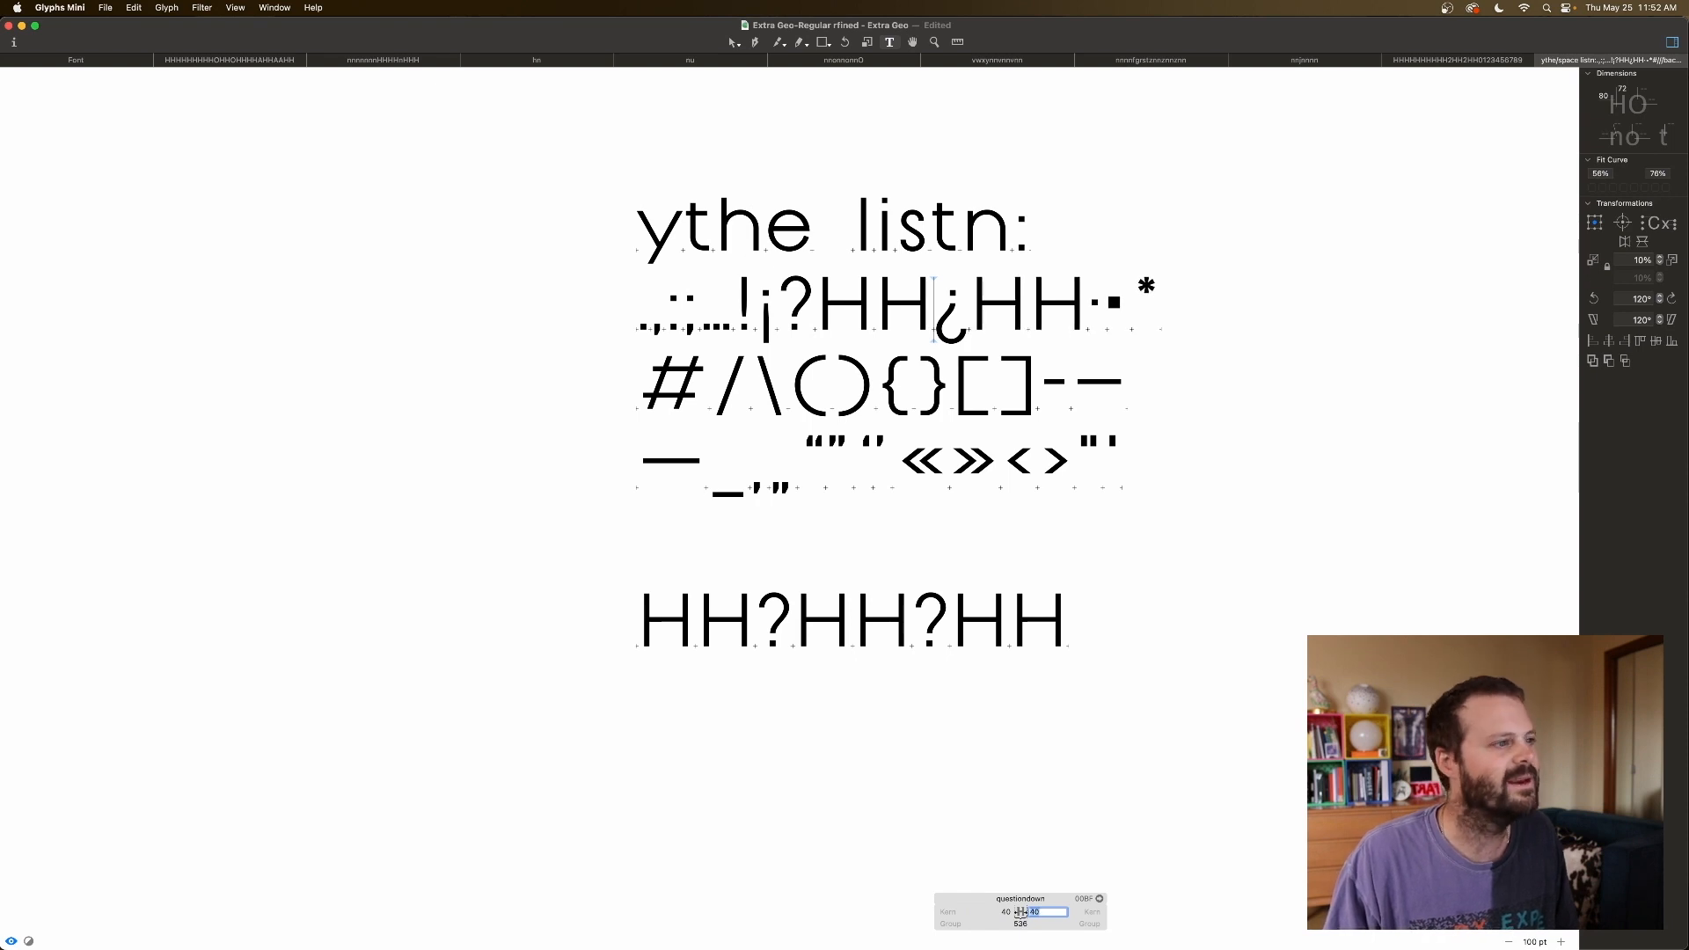
Check ¿ against the H's and raise its left sidebearing to 50.
left_click(956, 303)
left_click(1056, 298)
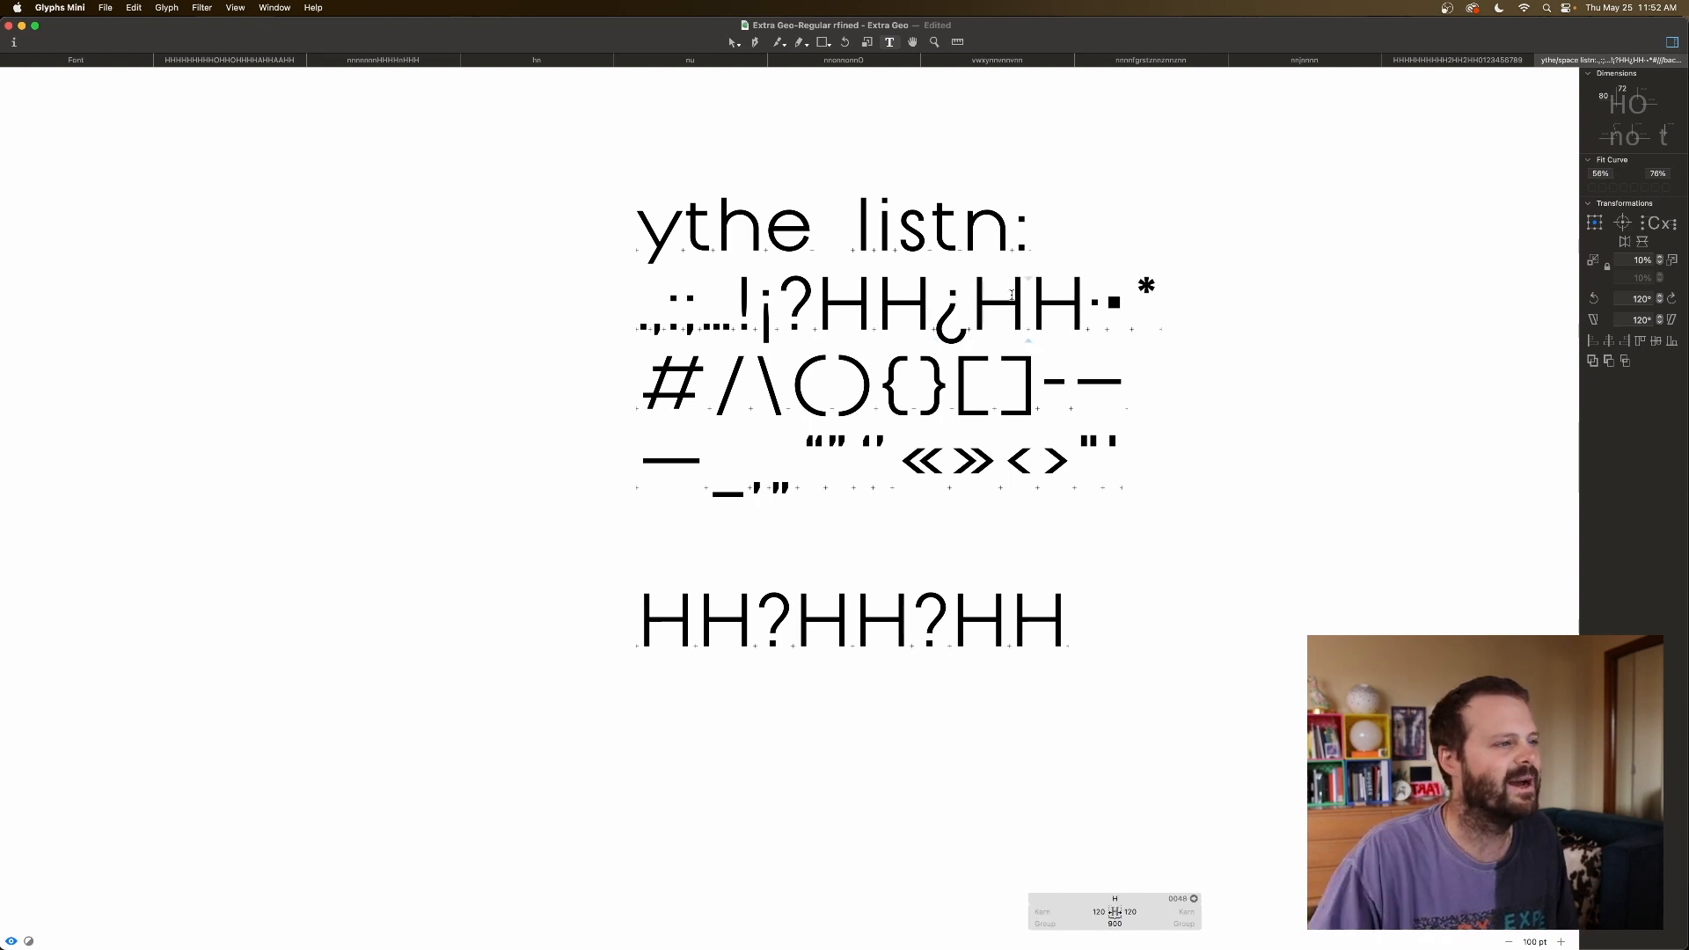
left_click(938, 326)
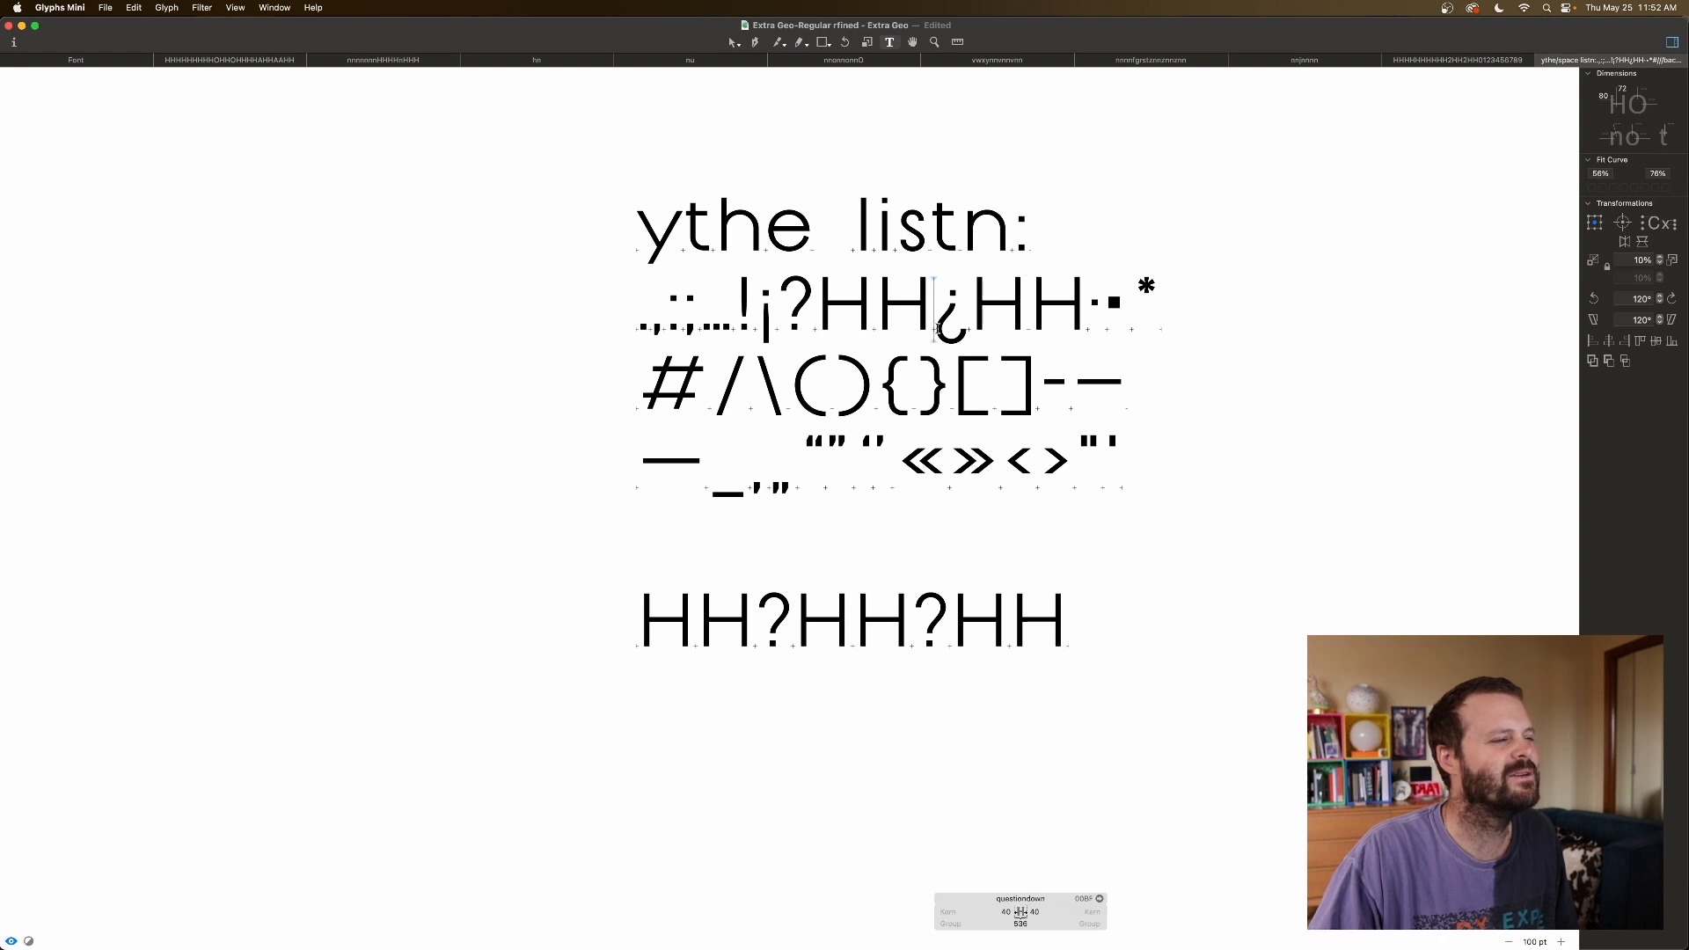
left_click(998, 912)
key("shift+Up")
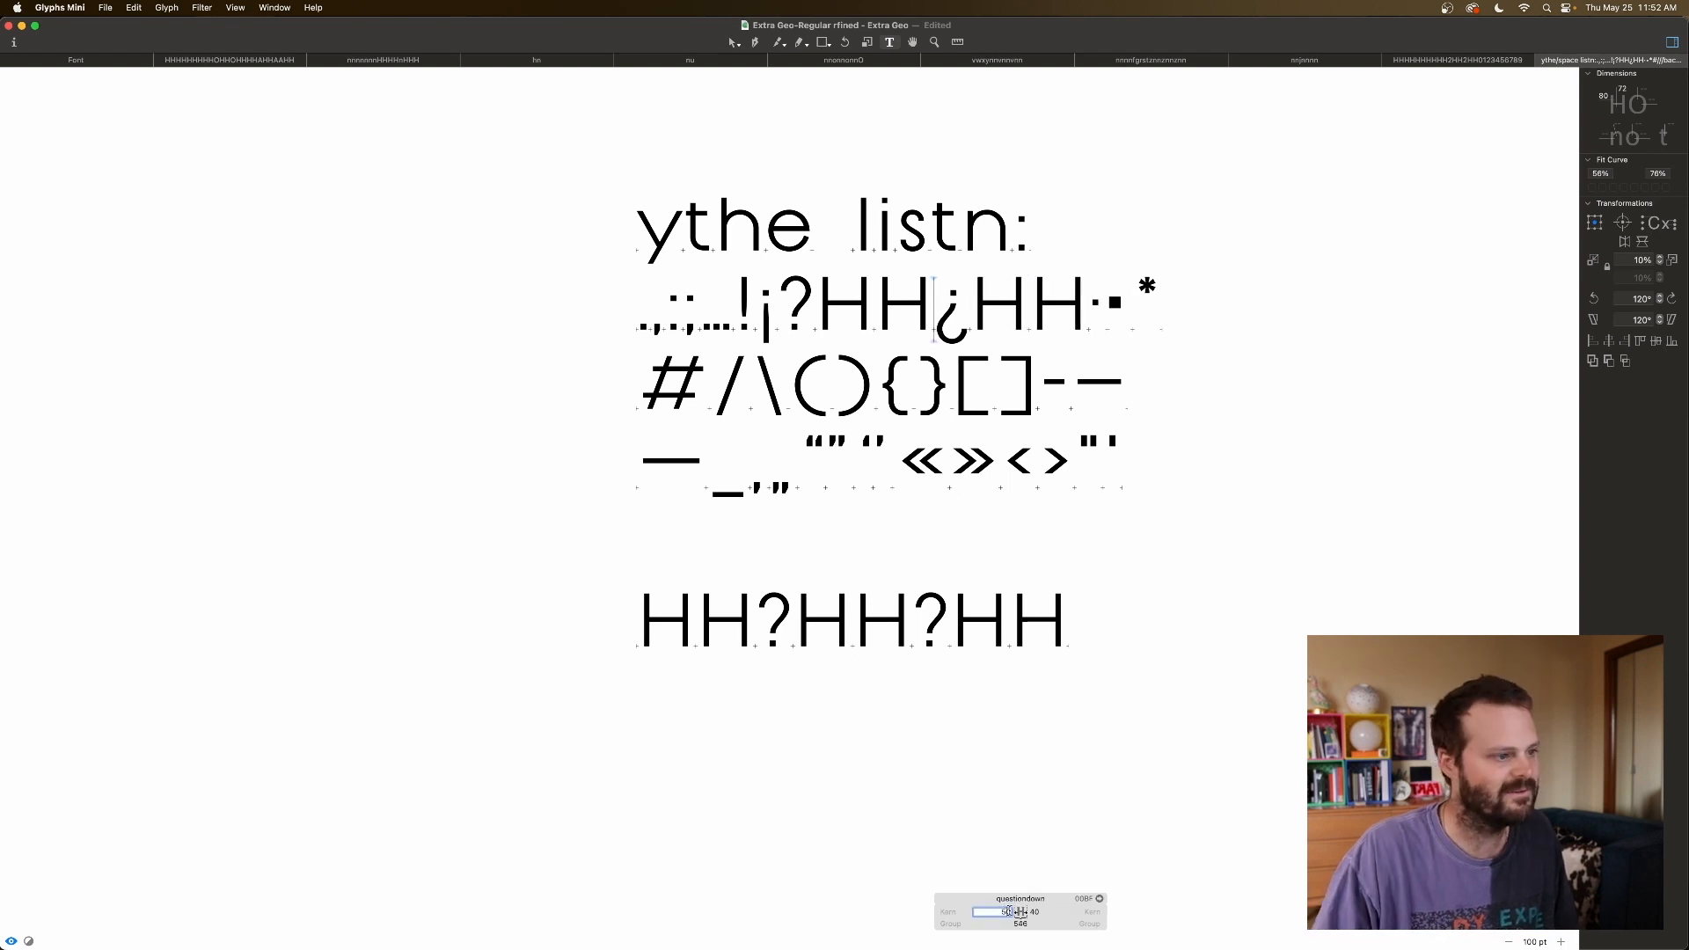
left_click(1040, 912)
key("shift+Up")
Move the hyphen onto a new line with HH before and after it.
left_click(1095, 340)
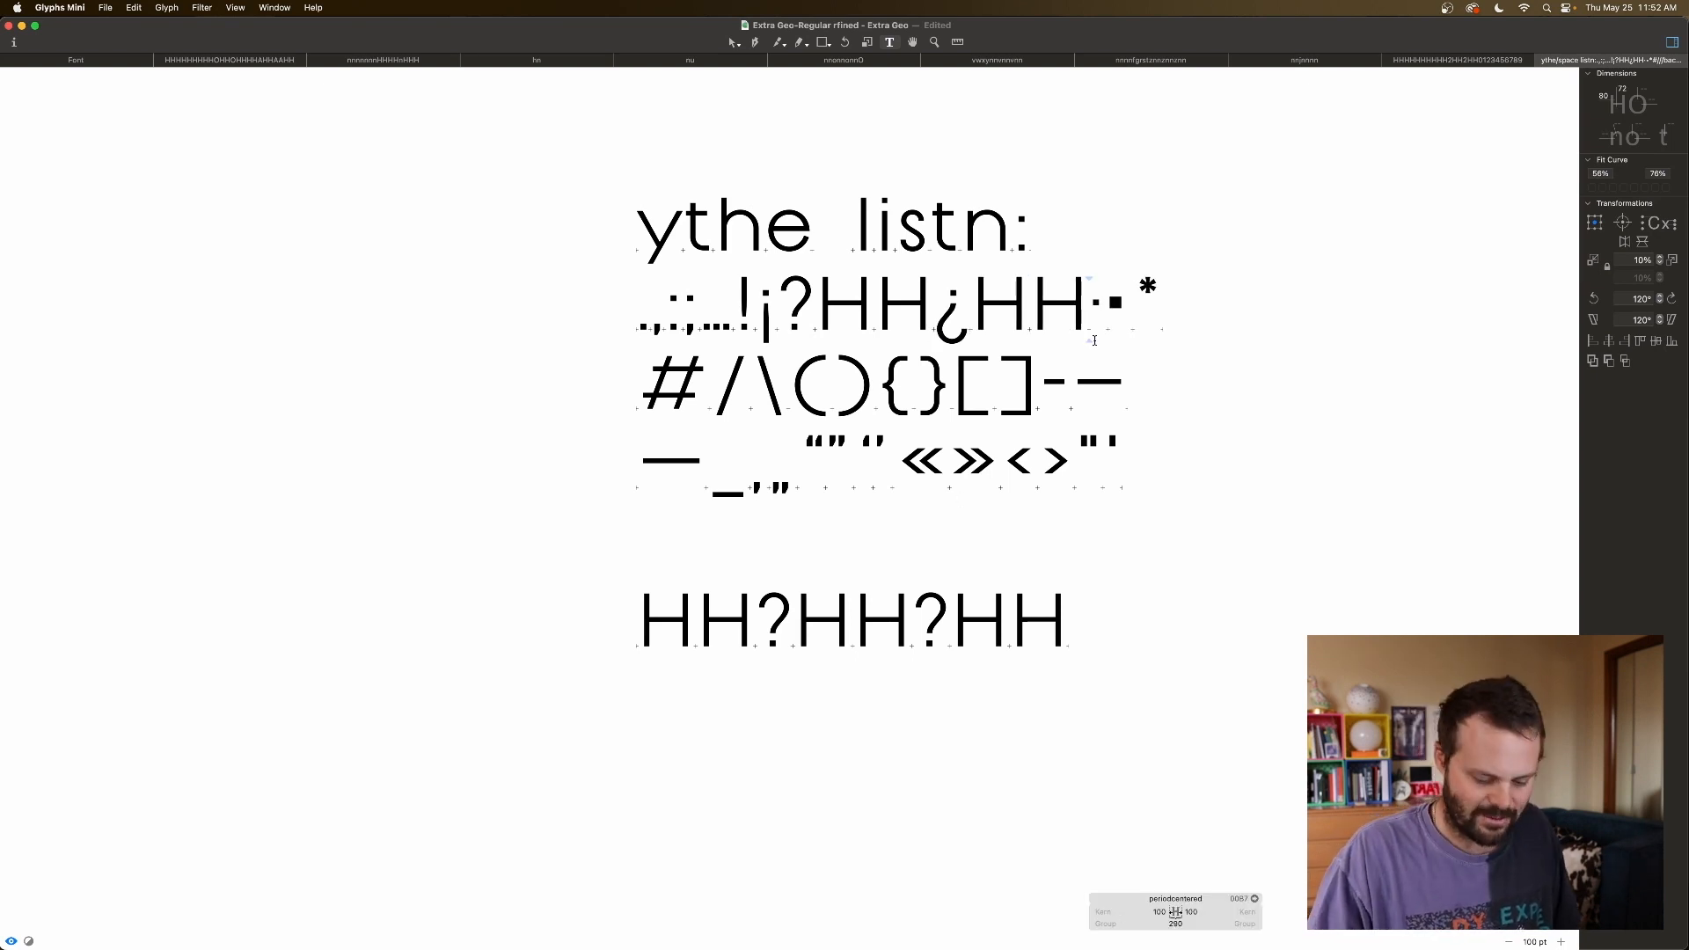
key("super+plus")
scroll(1094, 340, "up", 2)
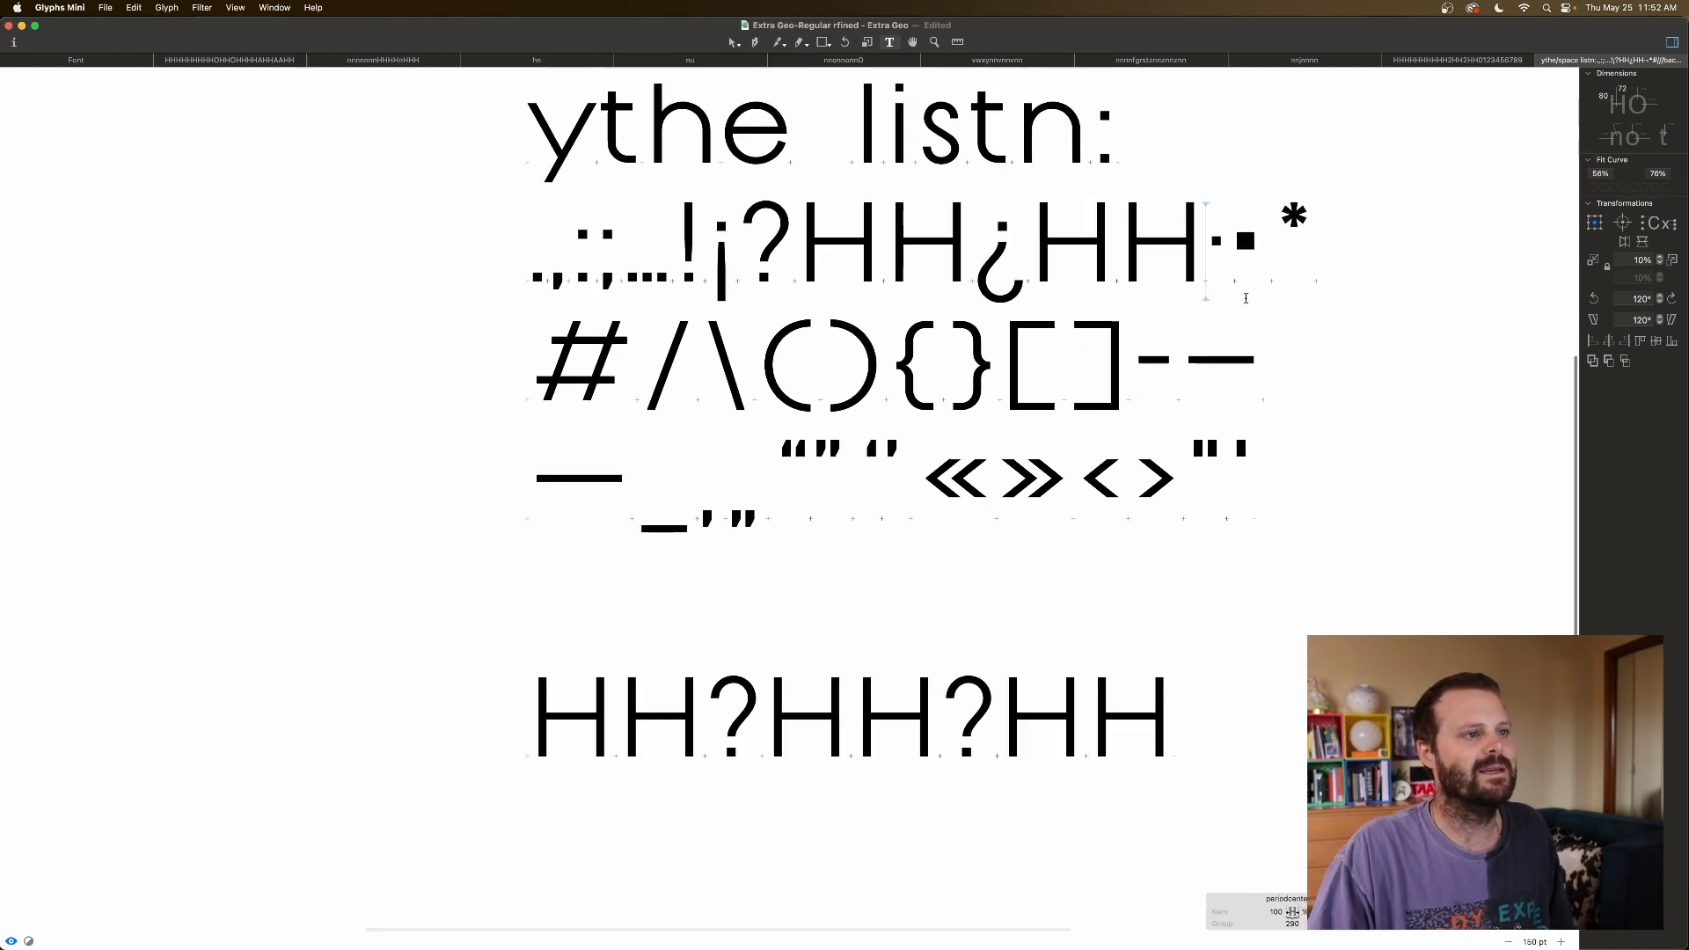
key("Right")
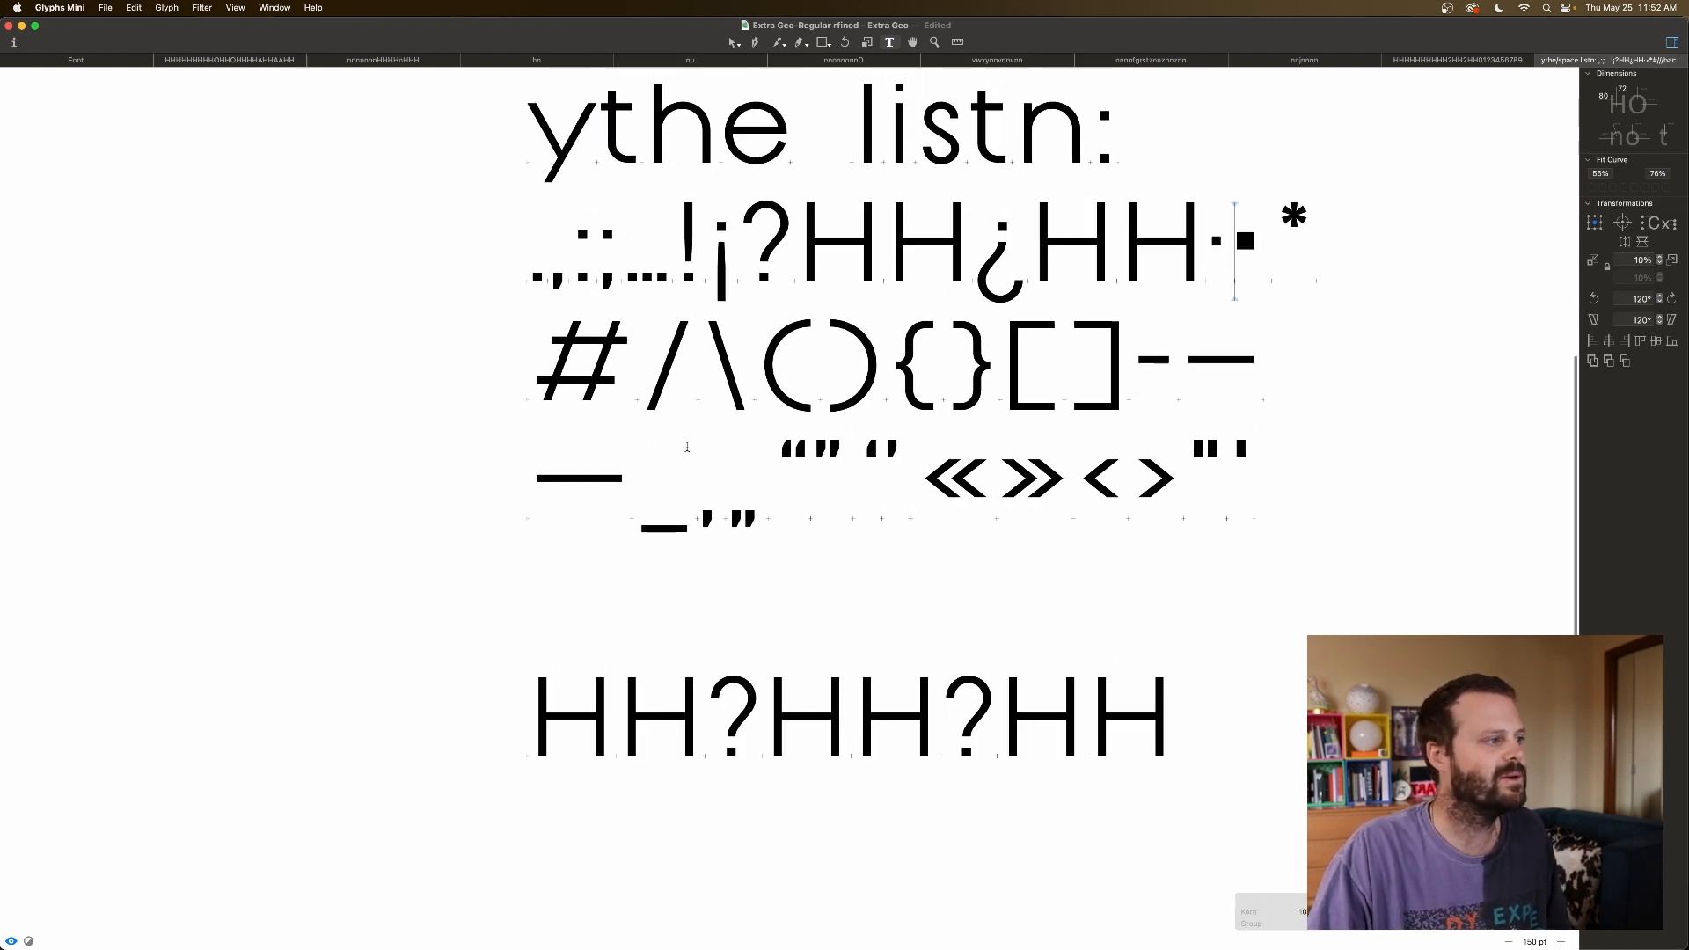
left_click(1136, 363)
key("Return")
scroll(1138, 366, "down", 5)
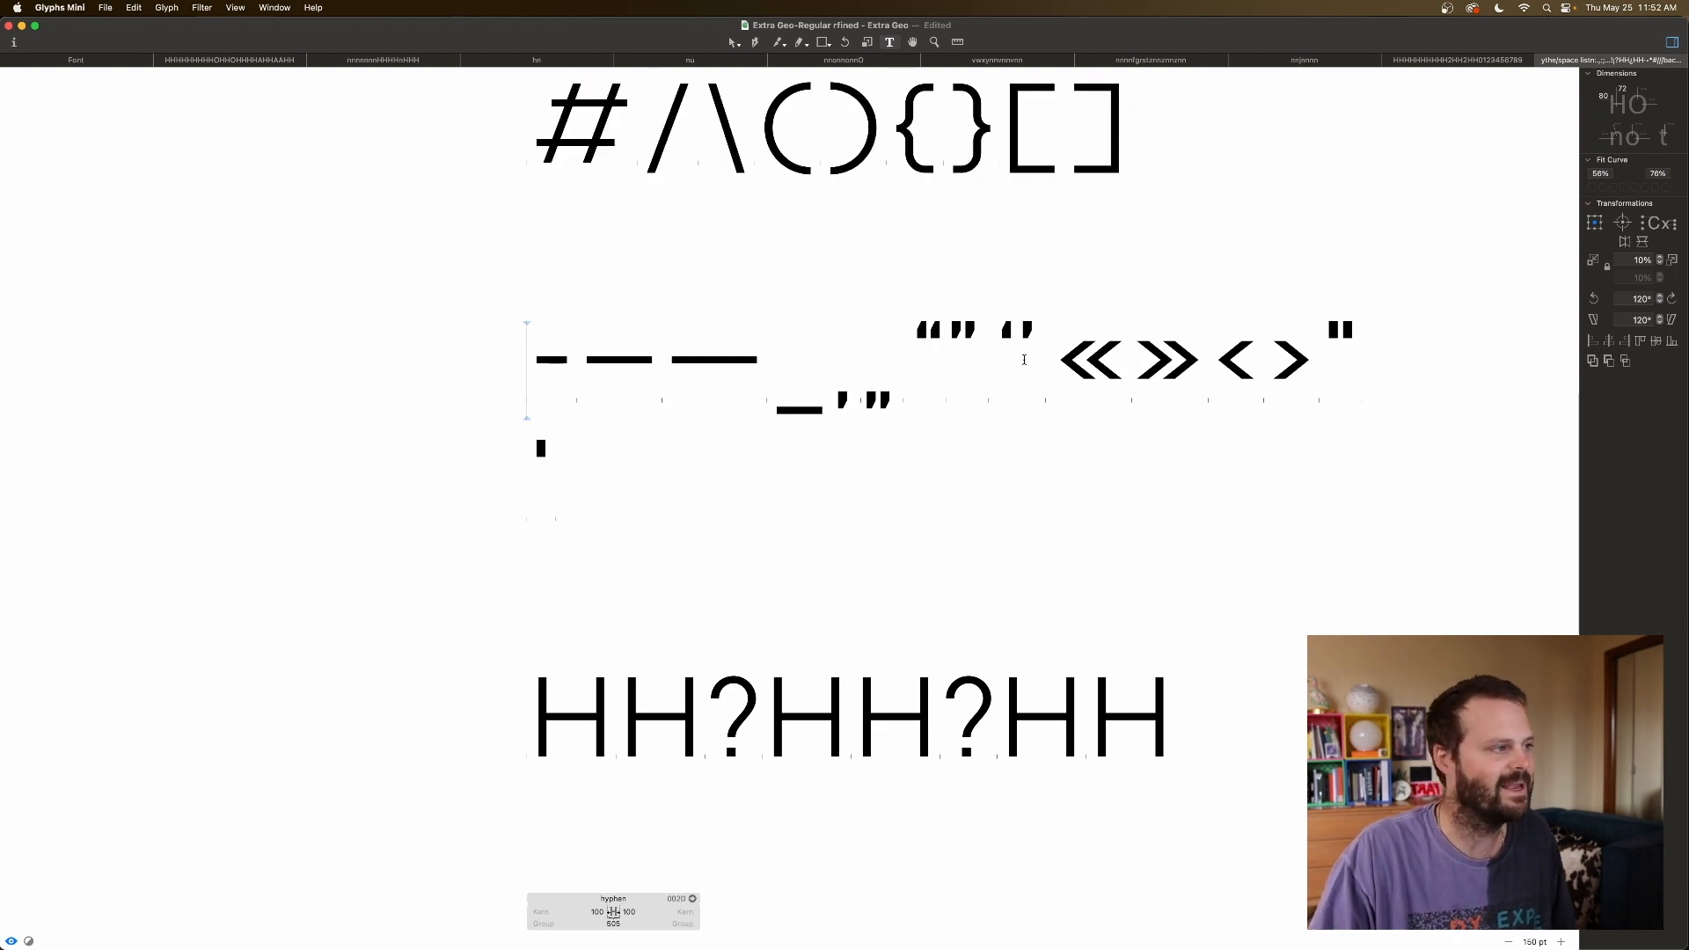
scroll(1024, 359, "up", 5)
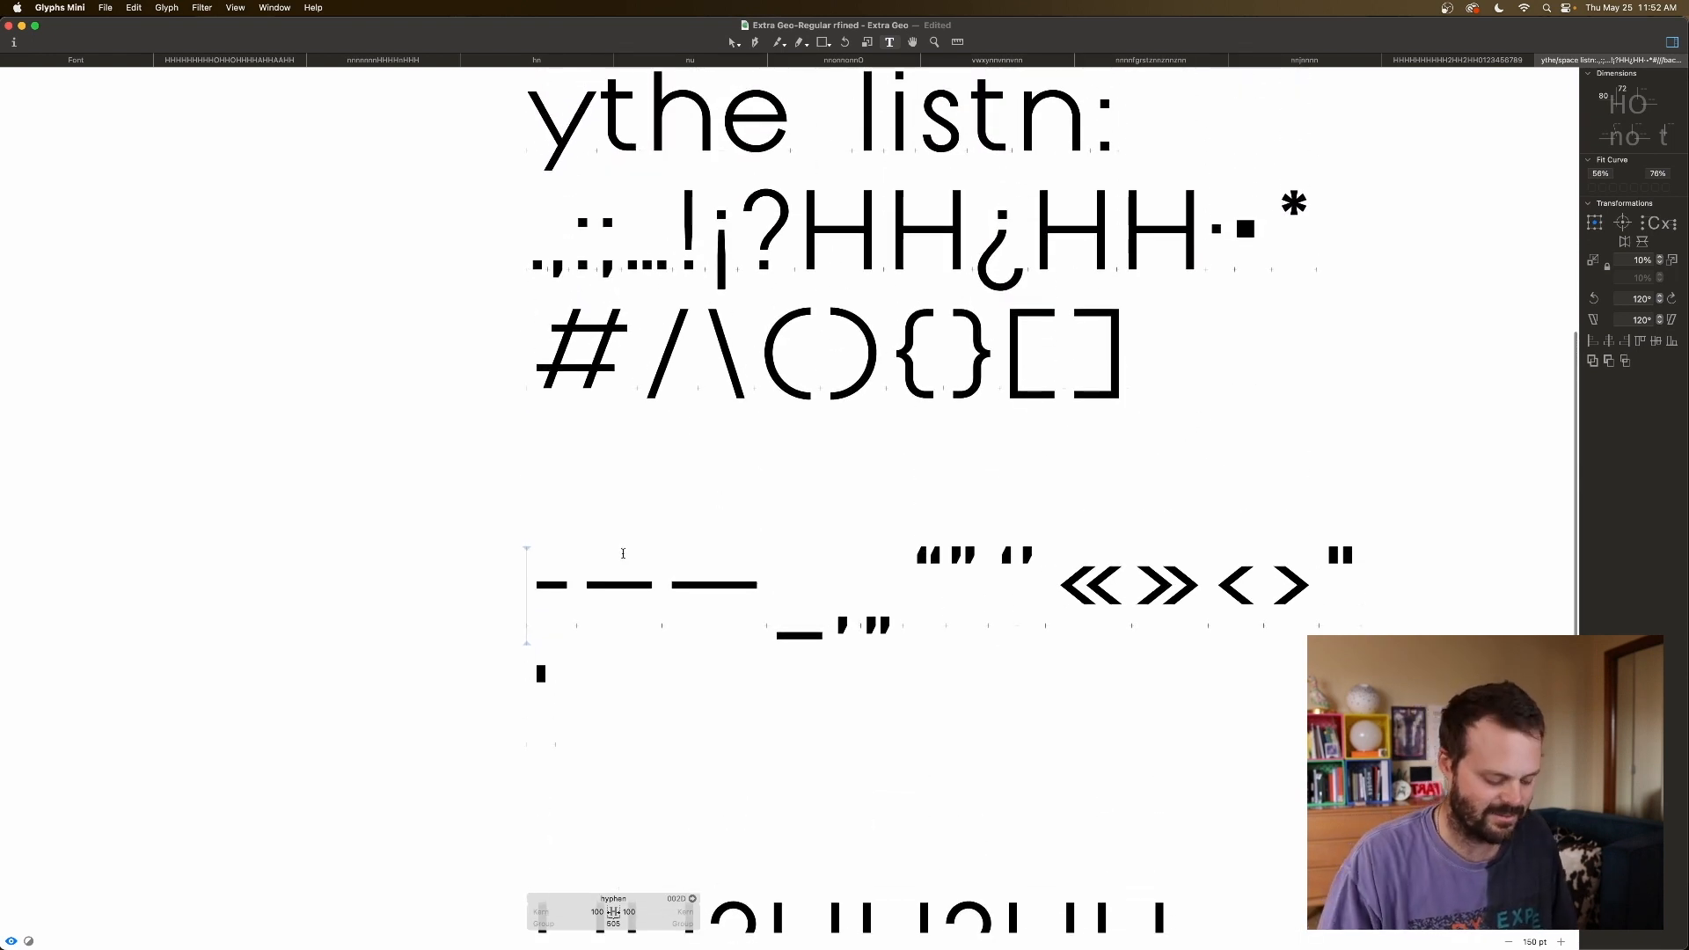
type("HH")
left_click(750, 591)
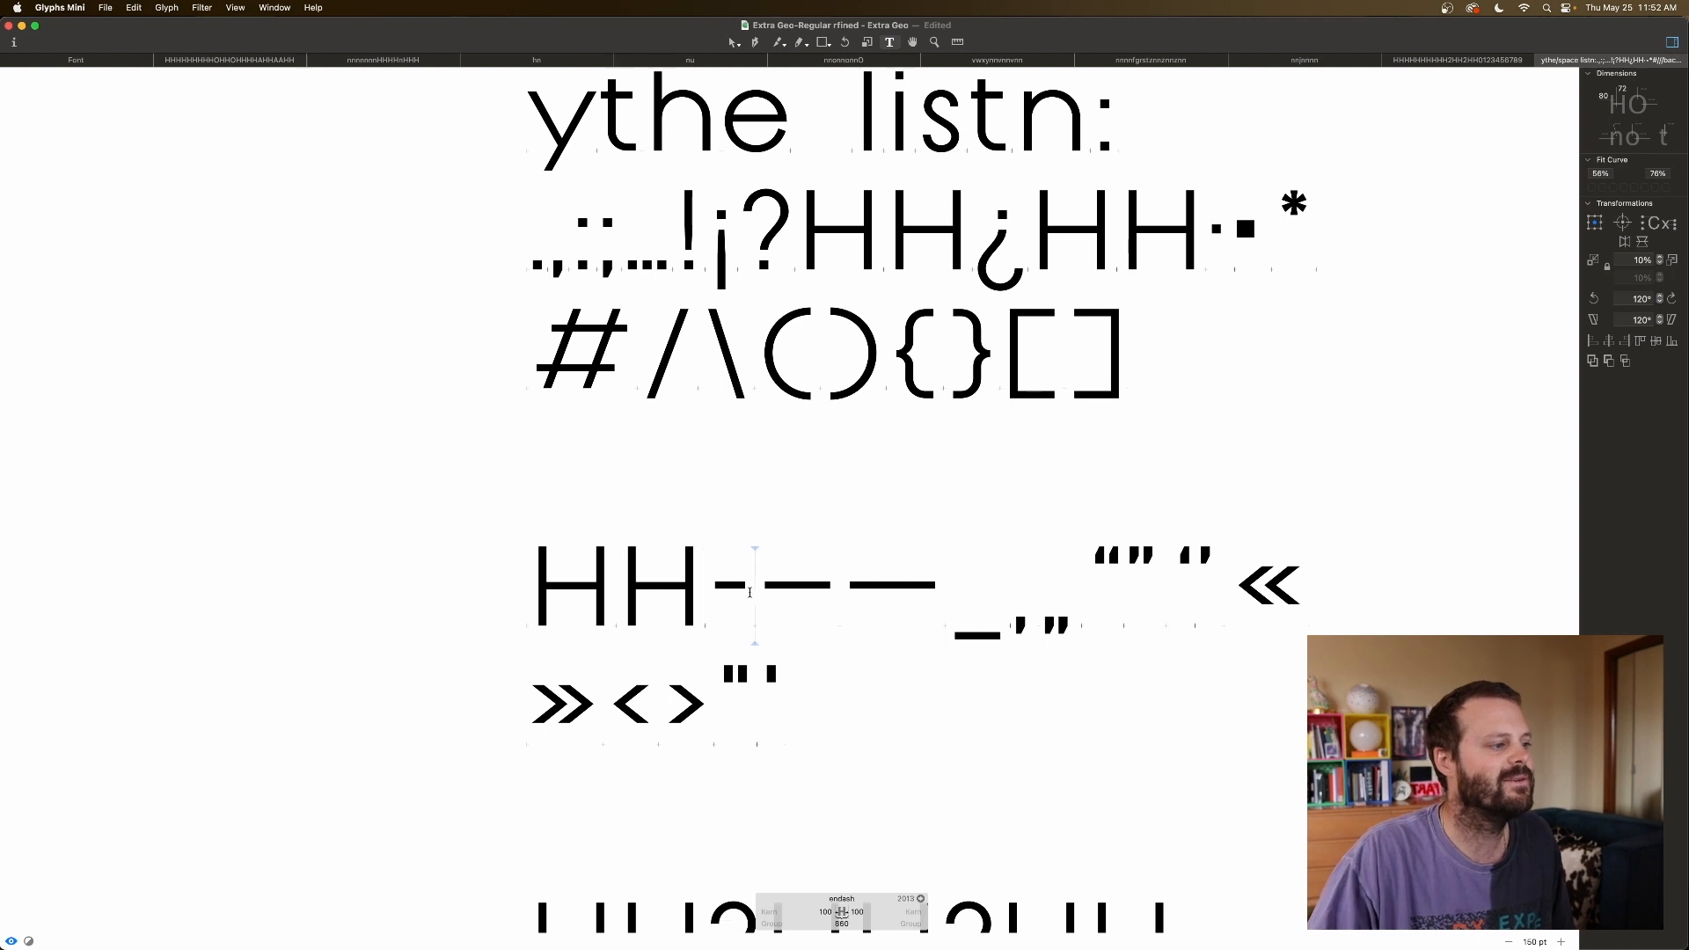
type("HH")
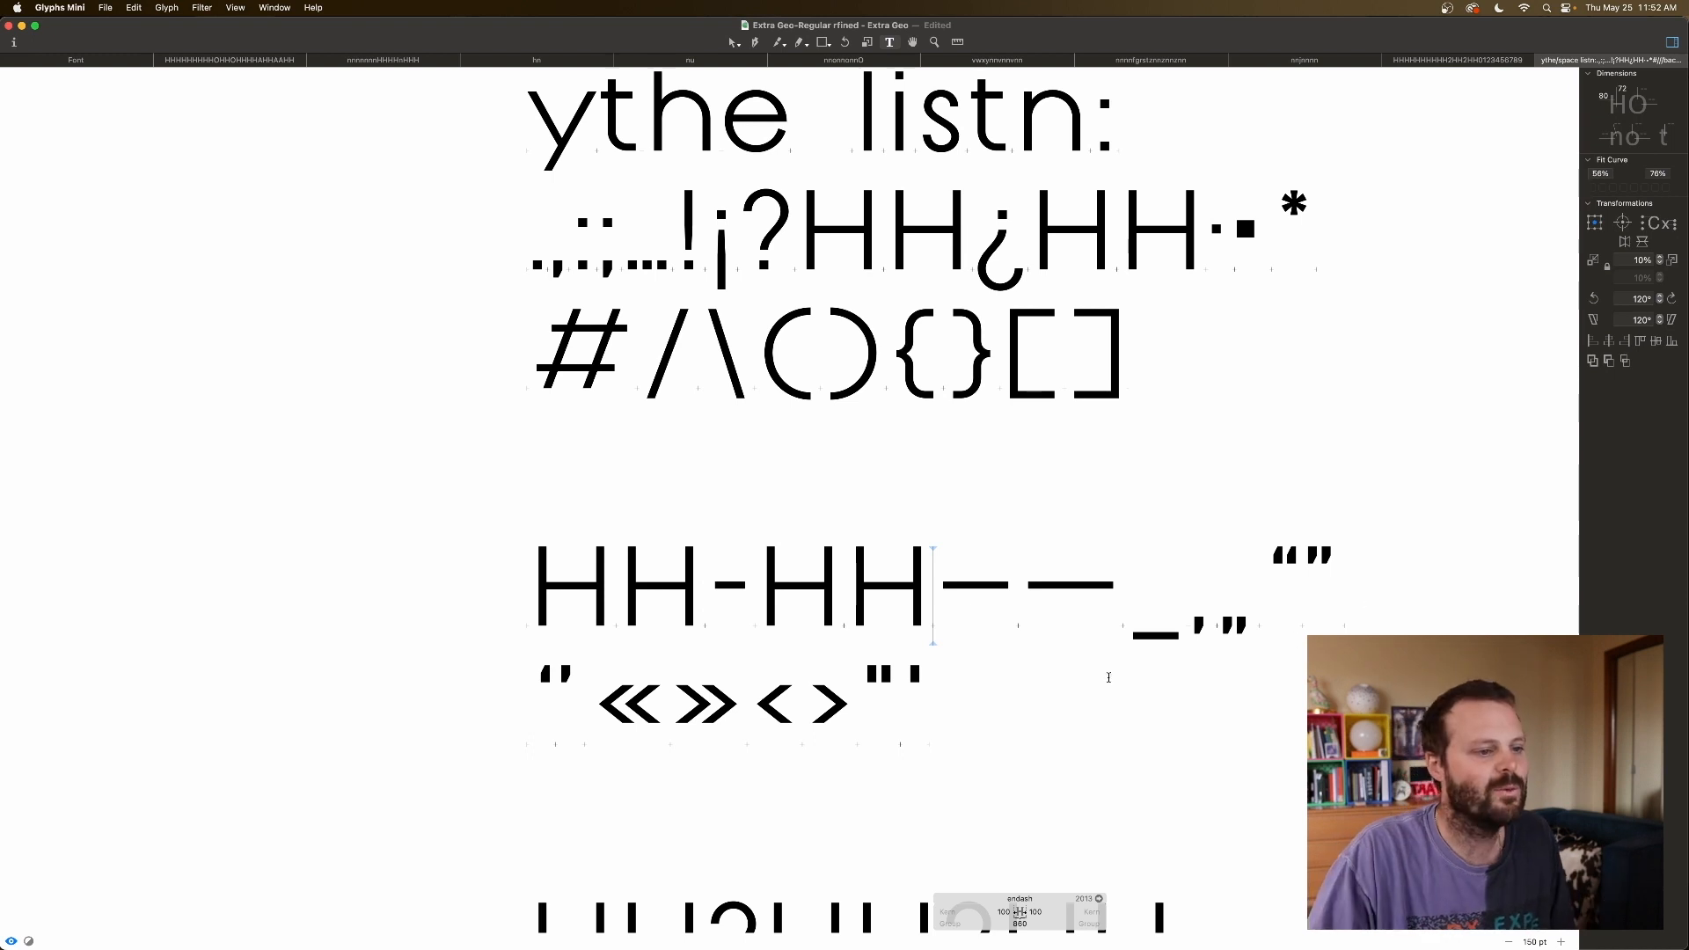
Add an empty line after the quotes line and put the bullet on its own line.
left_click(935, 701)
key("Return")
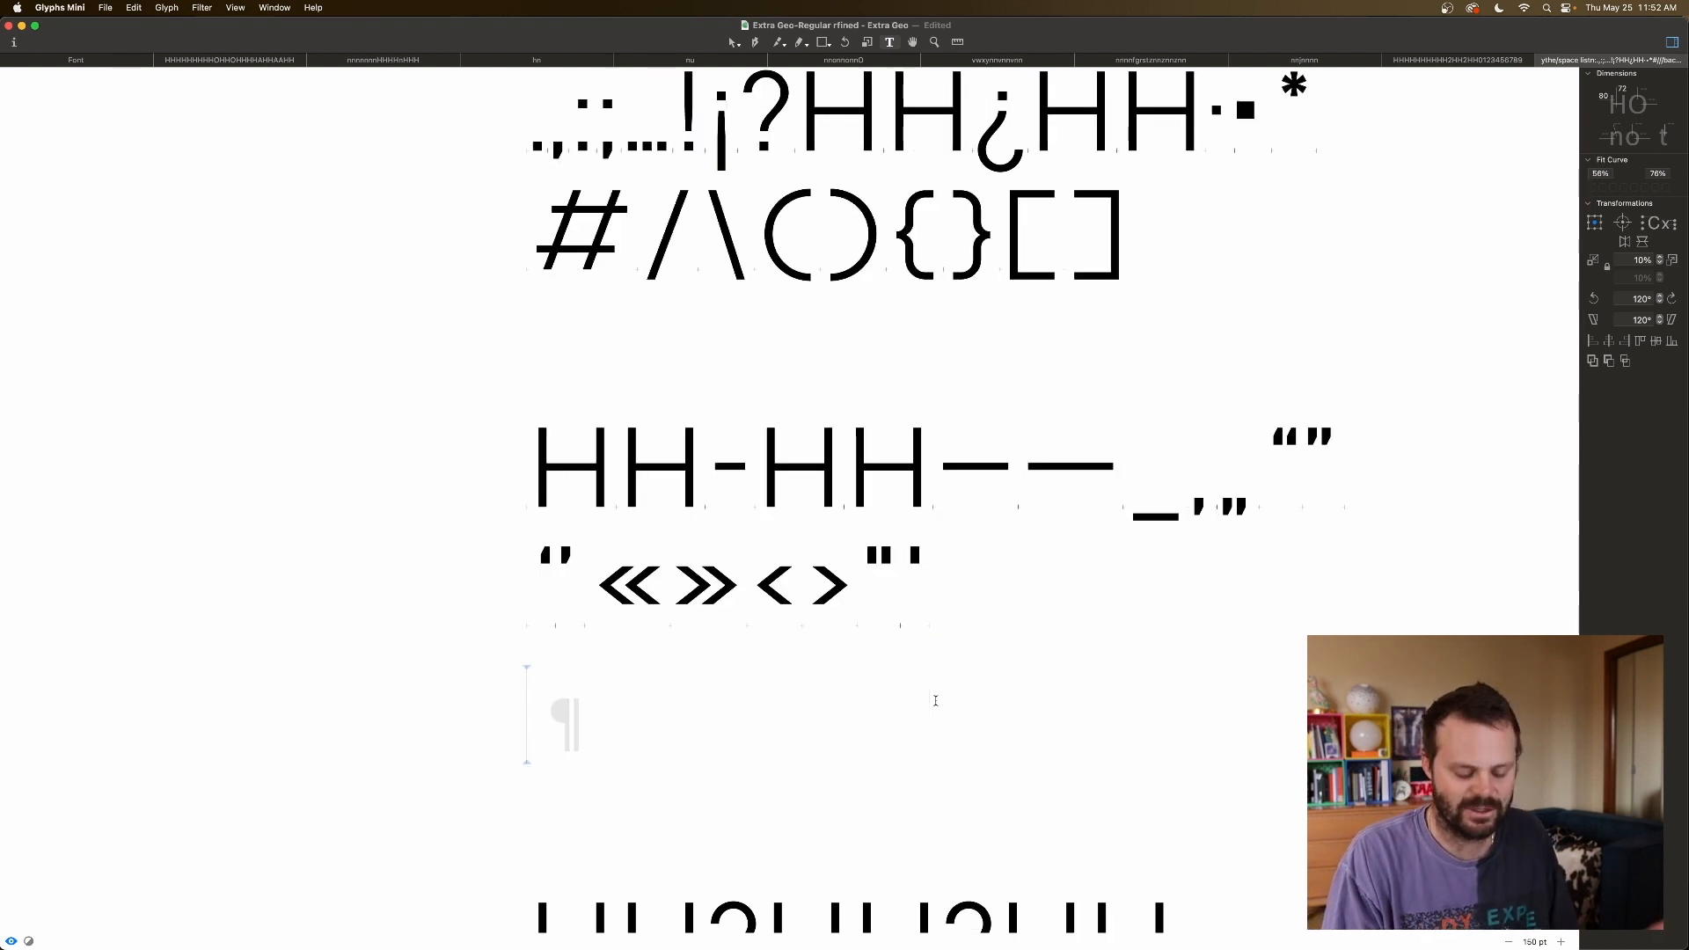
scroll(1099, 440, "up", 2)
left_click(1264, 215)
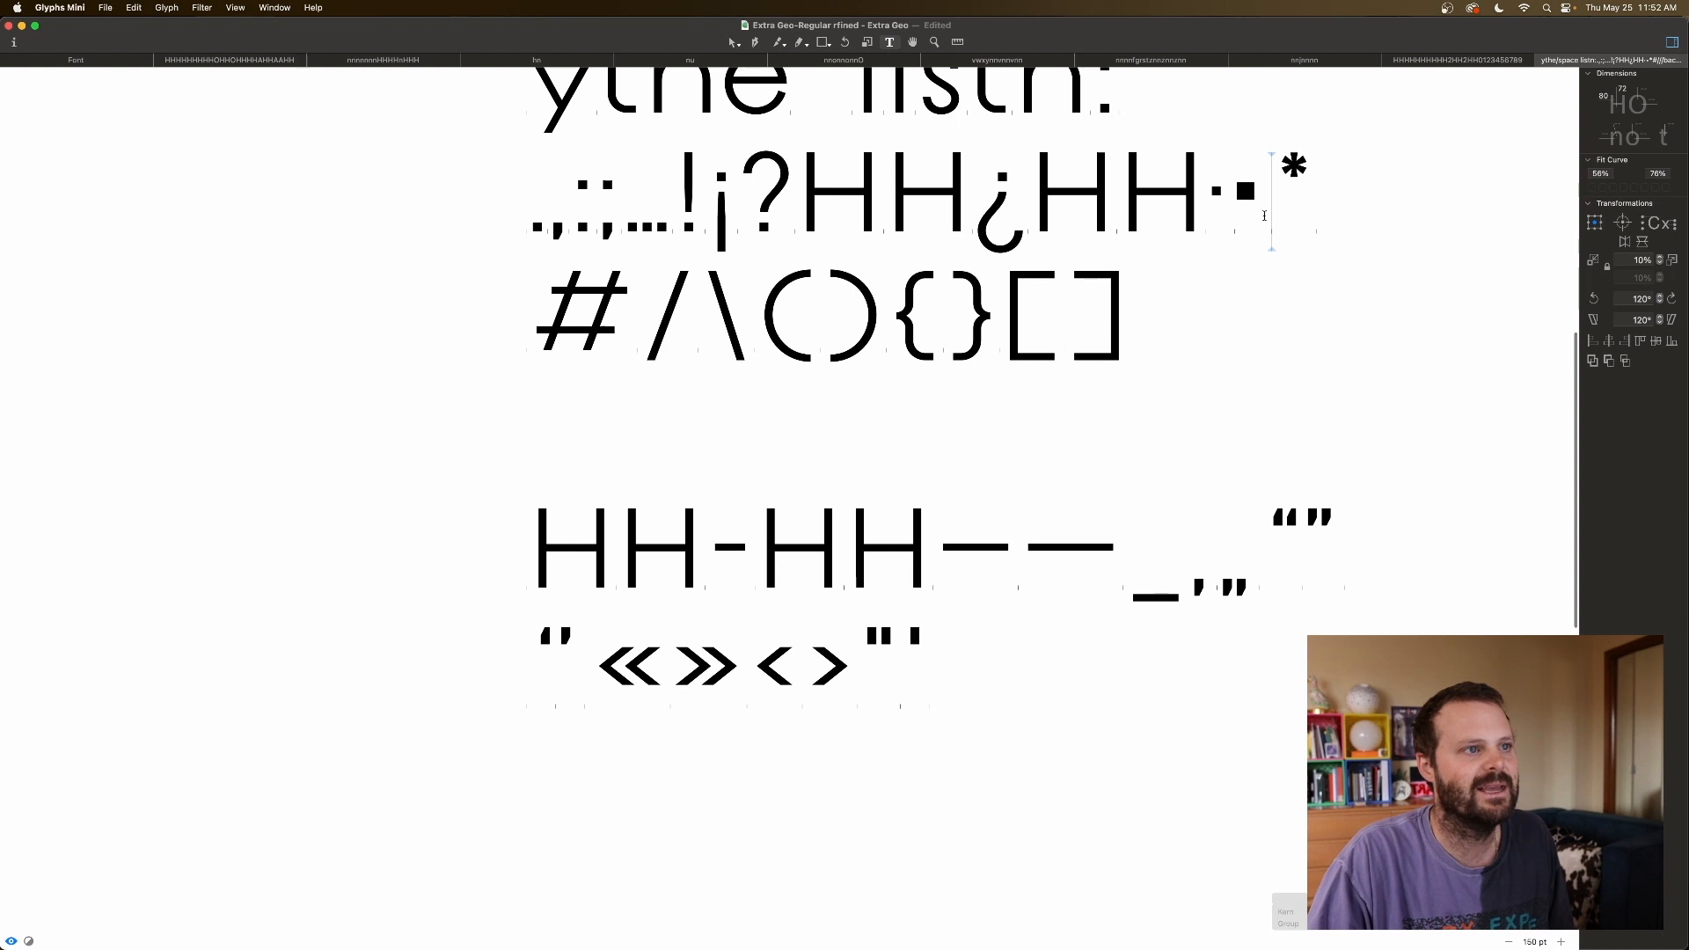
key("Left")
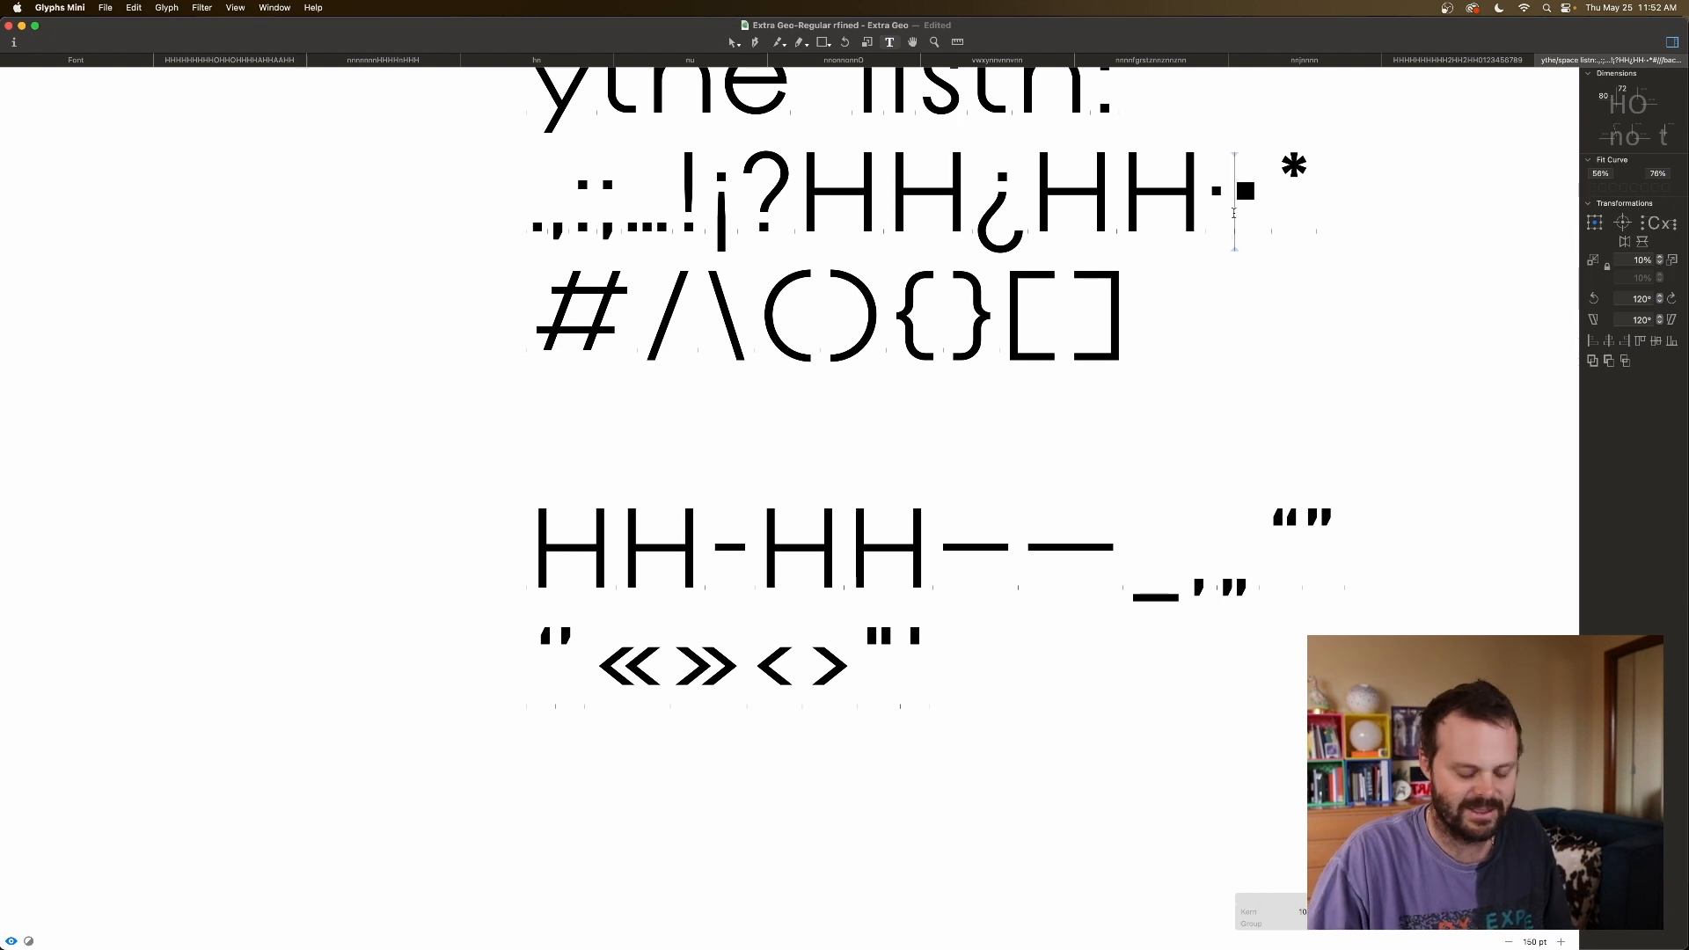
key("Return")
key("Right")
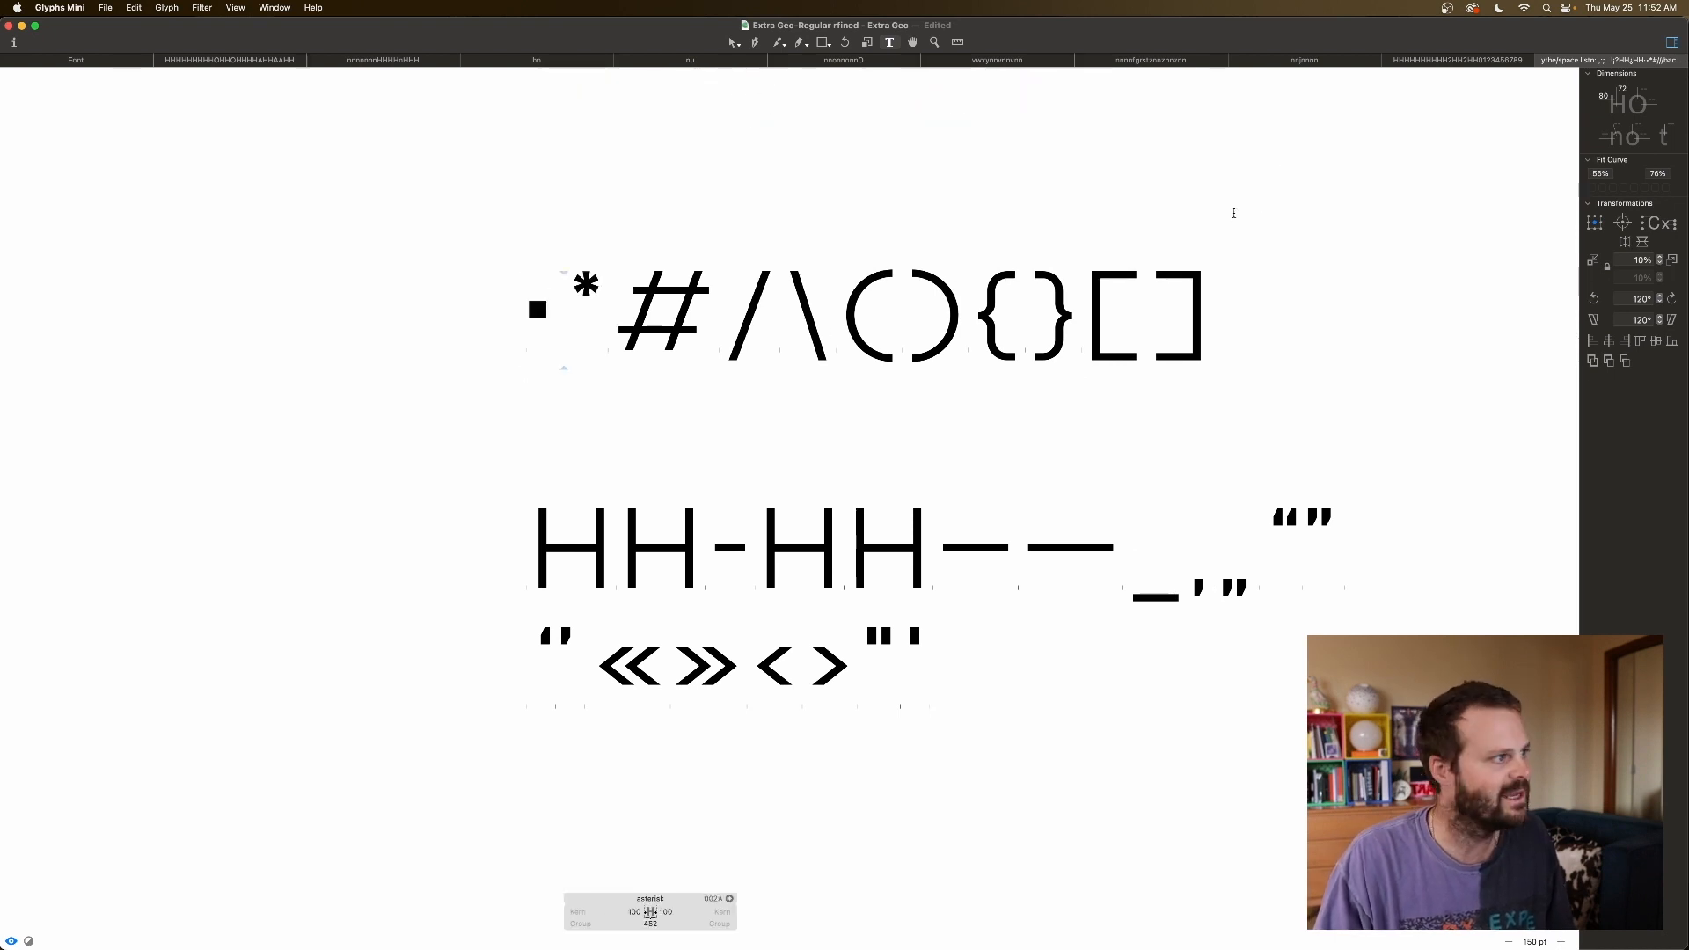
key("Return")
Type NUMER ONE after the bullet.
scroll(1212, 222, "up", 2)
scroll(1212, 223, "up", 3)
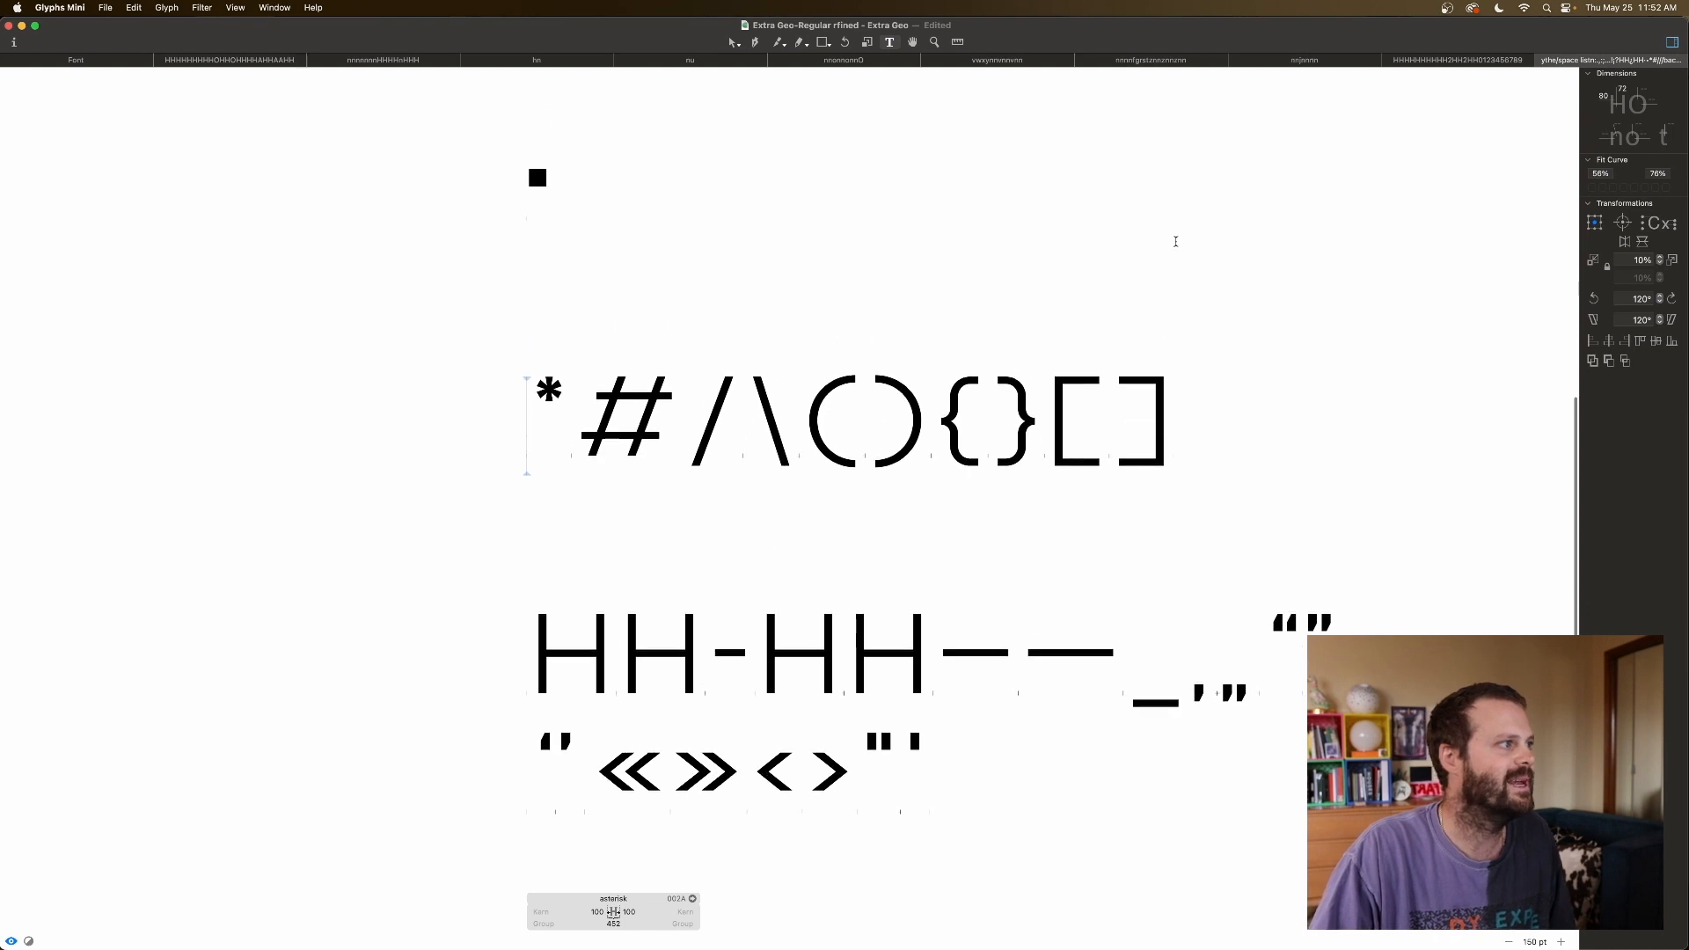
left_click(568, 310)
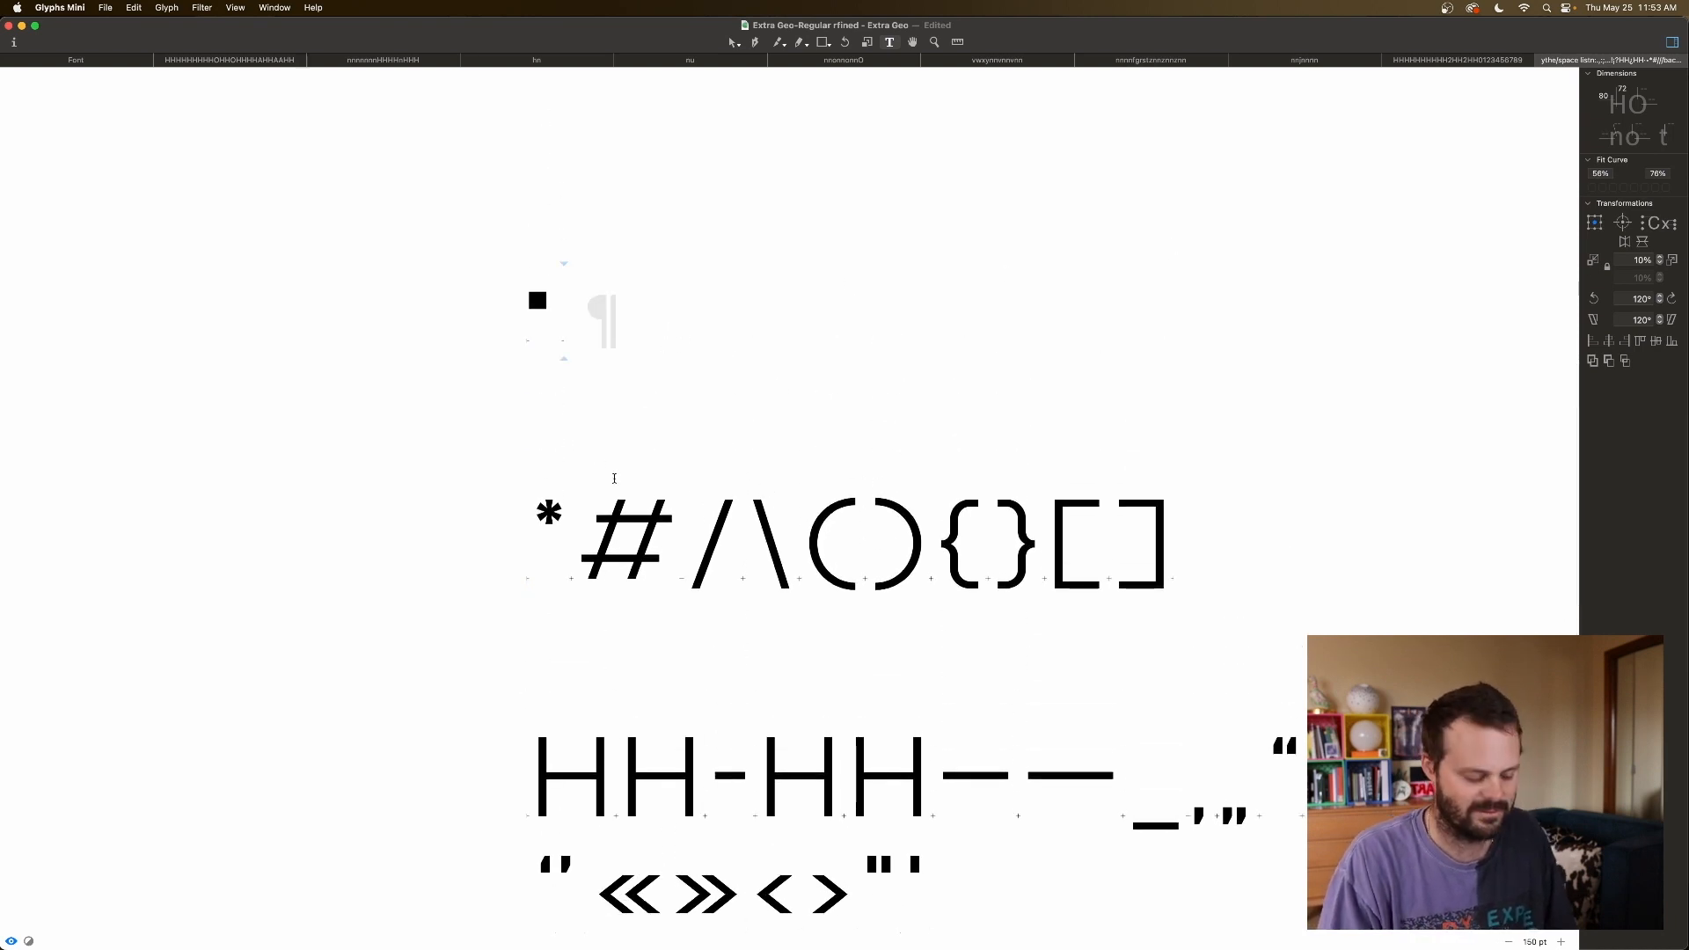
type("NUYMBER")
key("BackSpace")
key("BackSpace")
key("BackSpace")
key("BackSpace")
key("BackSpace")
type("MER ONE")
Set the bullet's left and right sidebearings to 100.
scroll(526, 381, "up", 2)
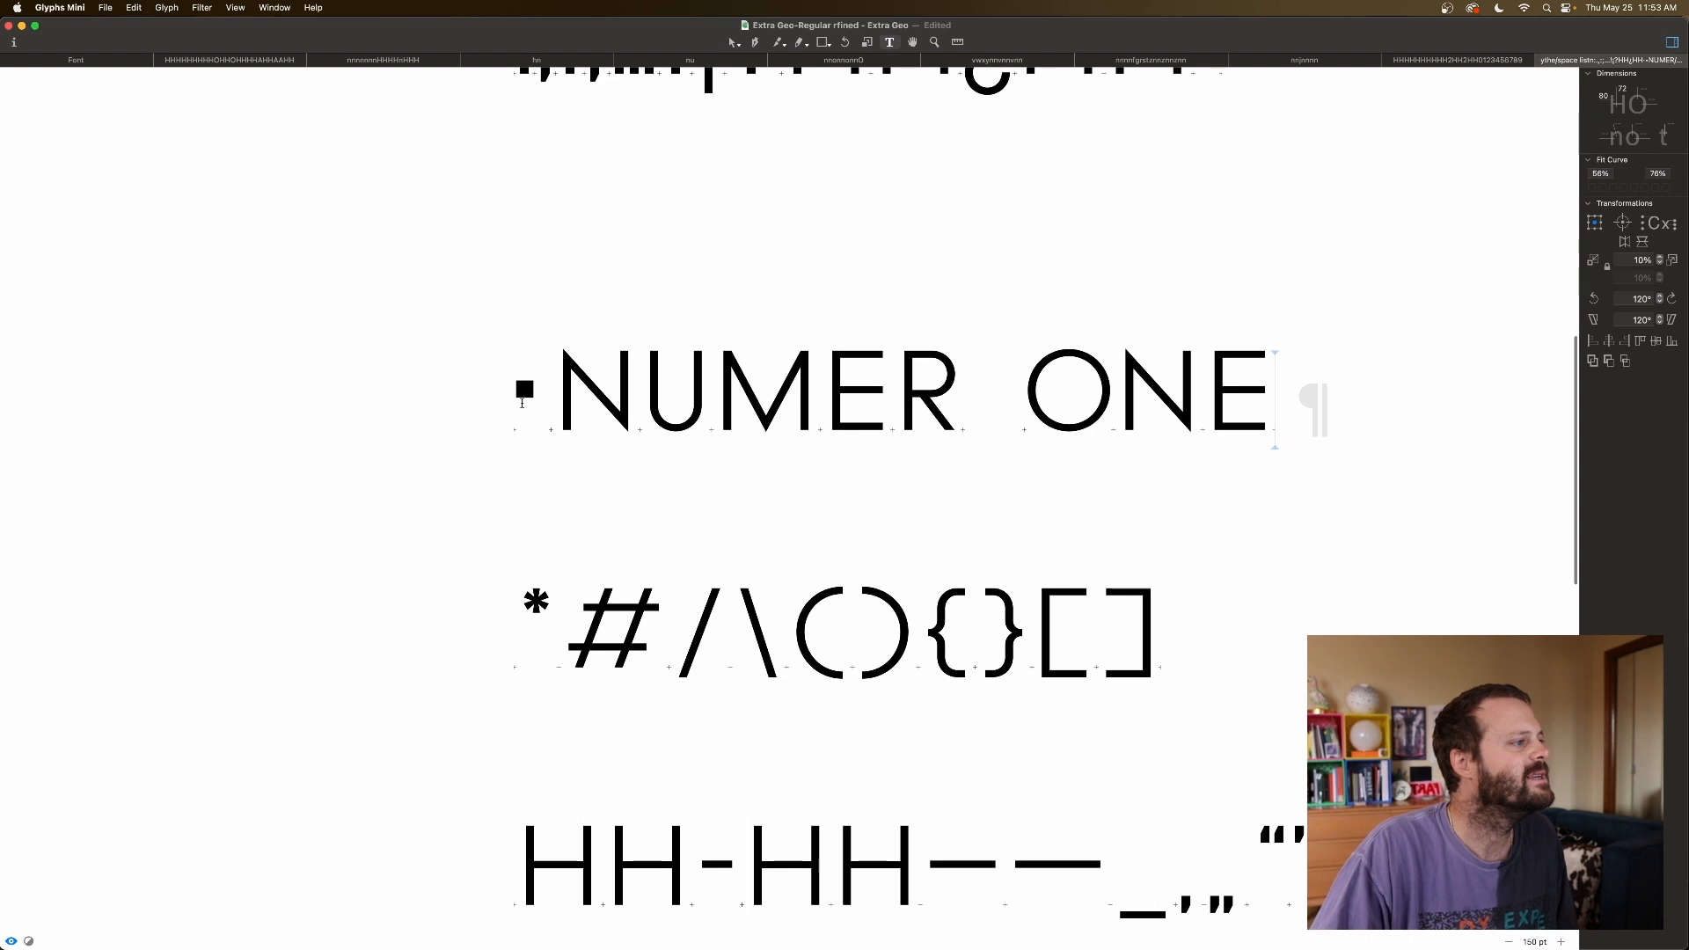
key("Escape")
left_click(615, 912)
type("100")
key("Return")
left_click(588, 912)
type("100")
key("Tab")
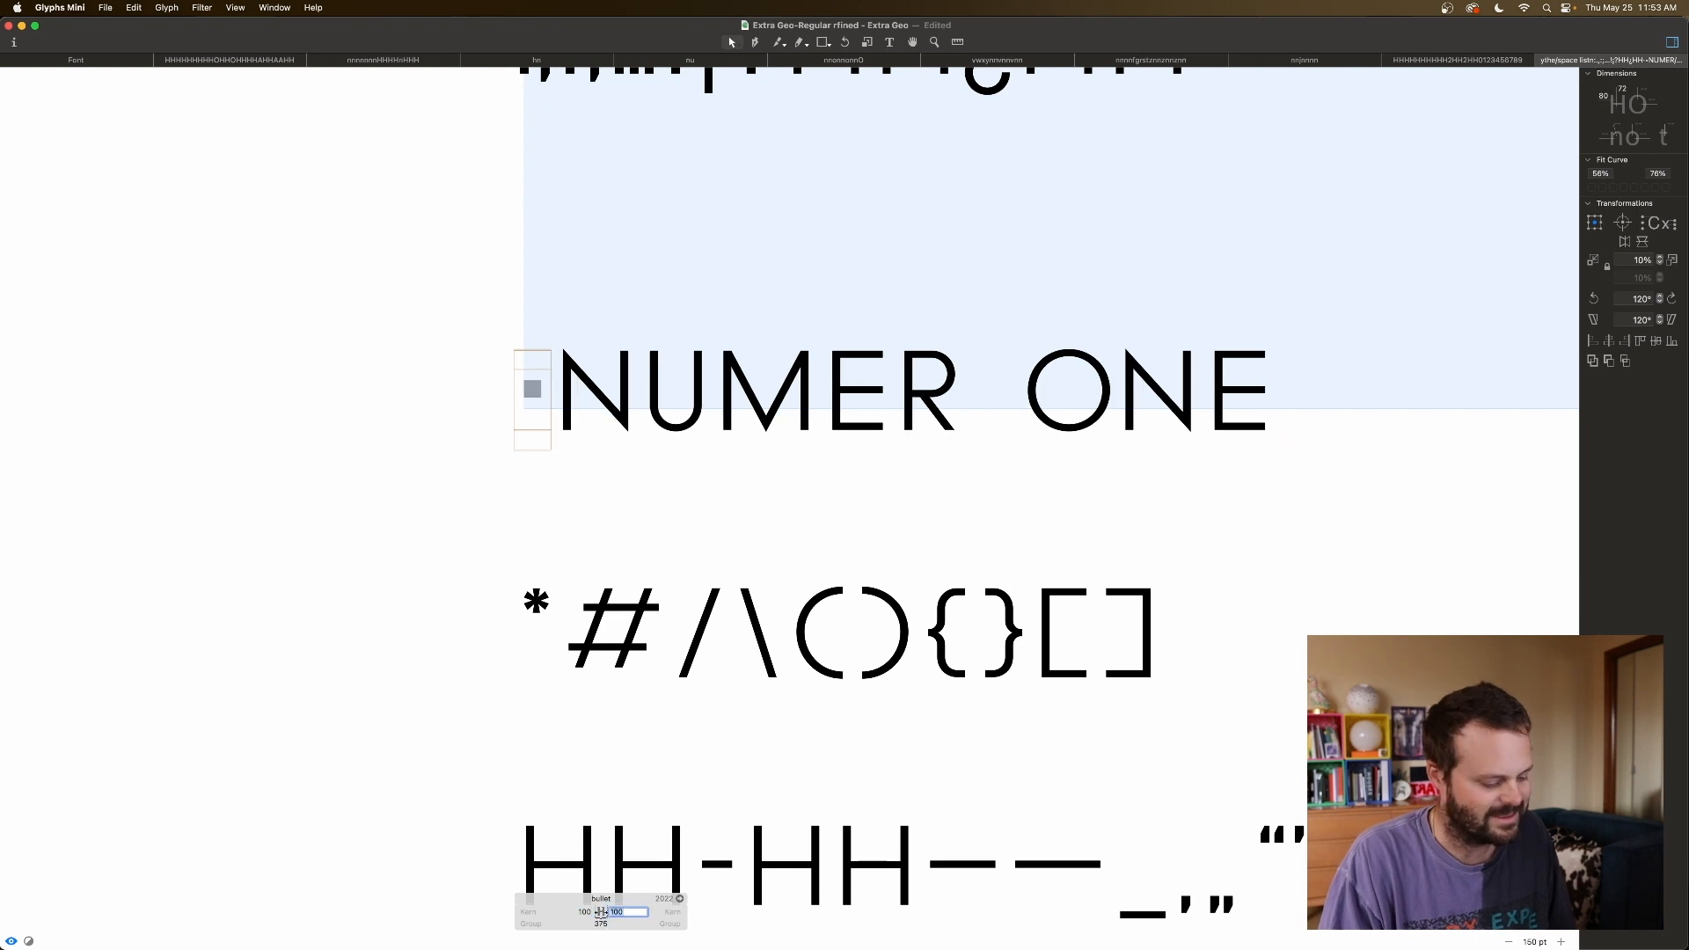
key("Tab")
left_click(637, 502)
key("space")
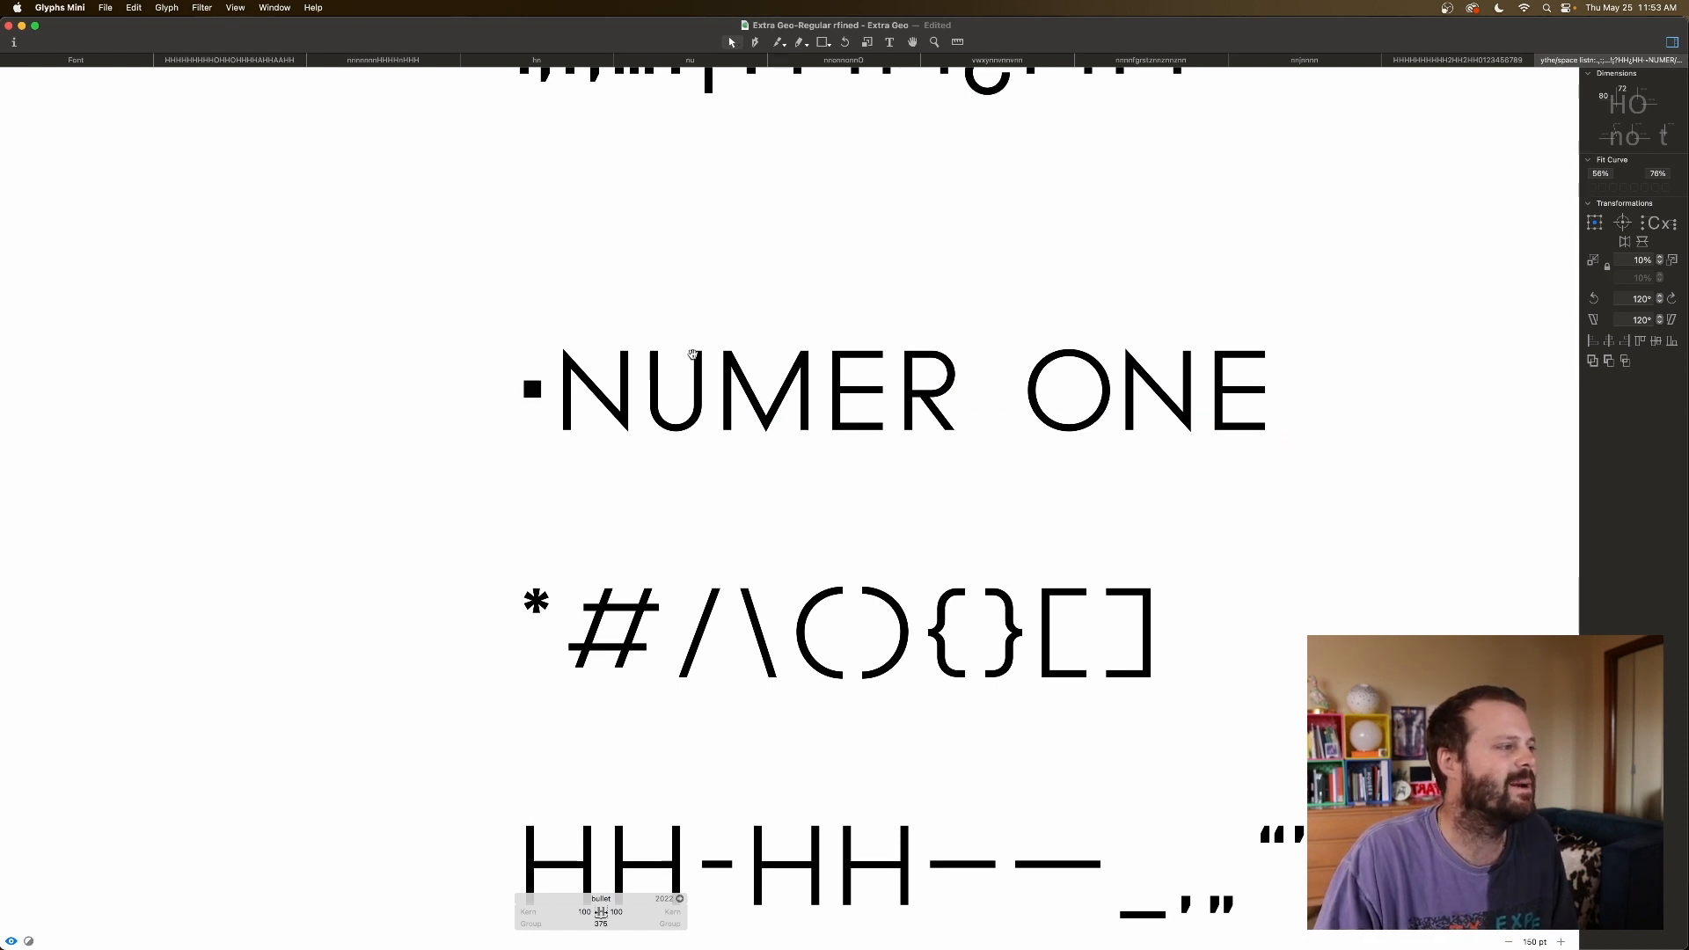
Preview the bullet in the text, then add an empty line after the punctuation line.
scroll(788, 339, "left", 5)
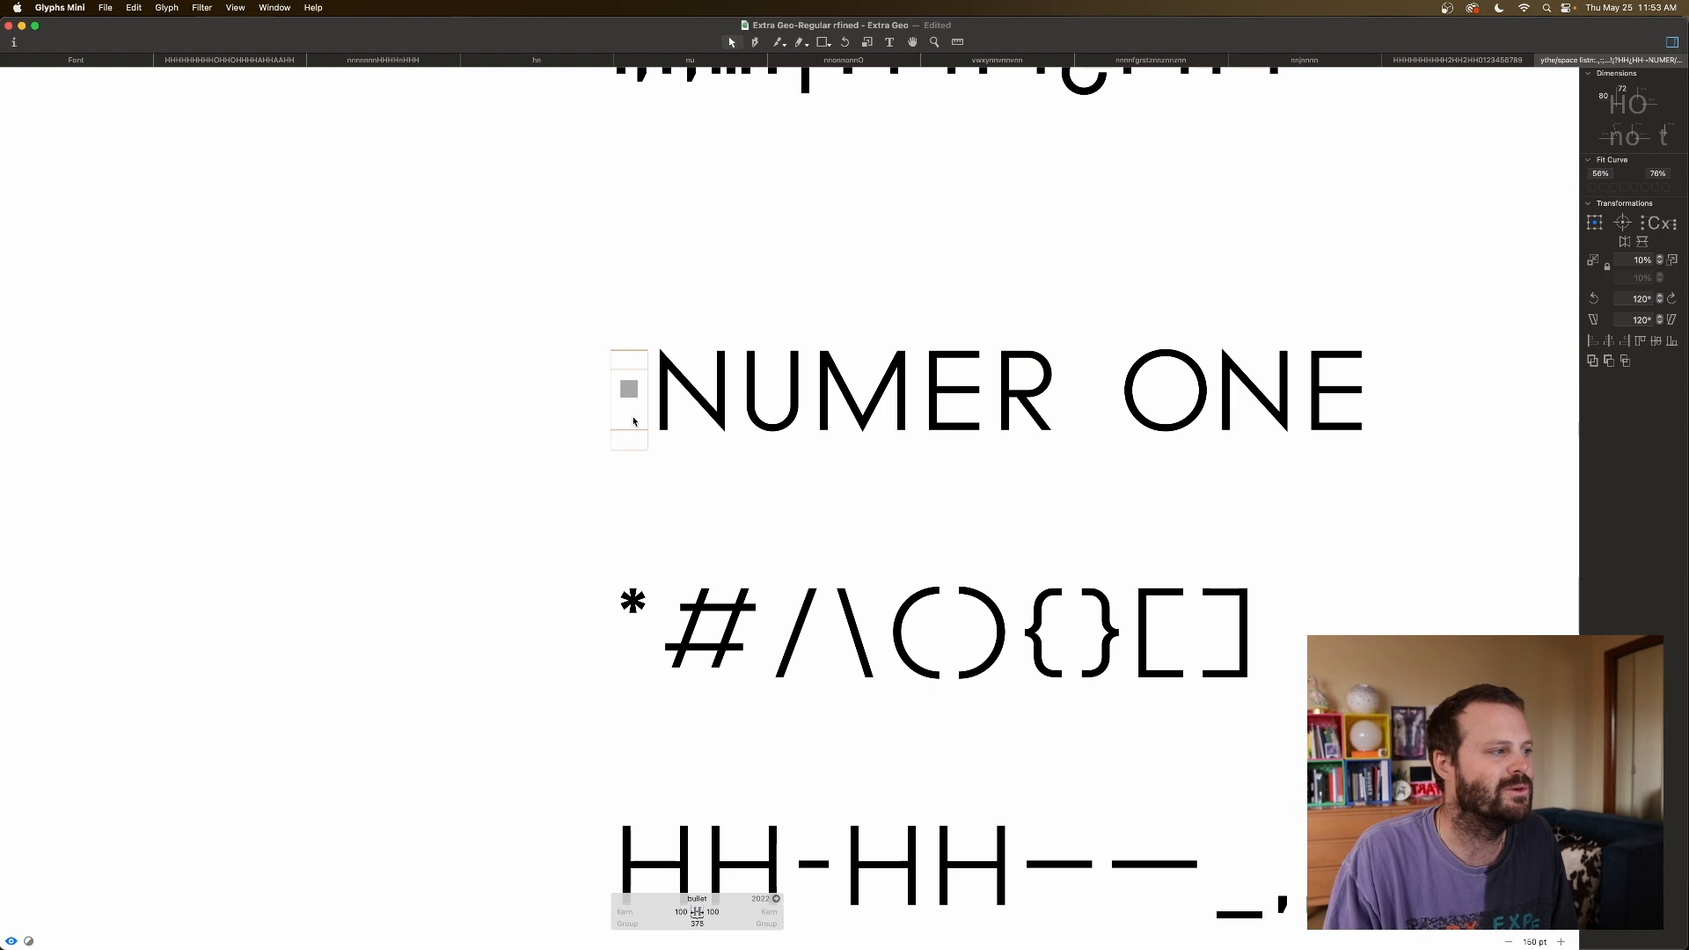
scroll(635, 400, "right", 1)
scroll(635, 400, "down", 1)
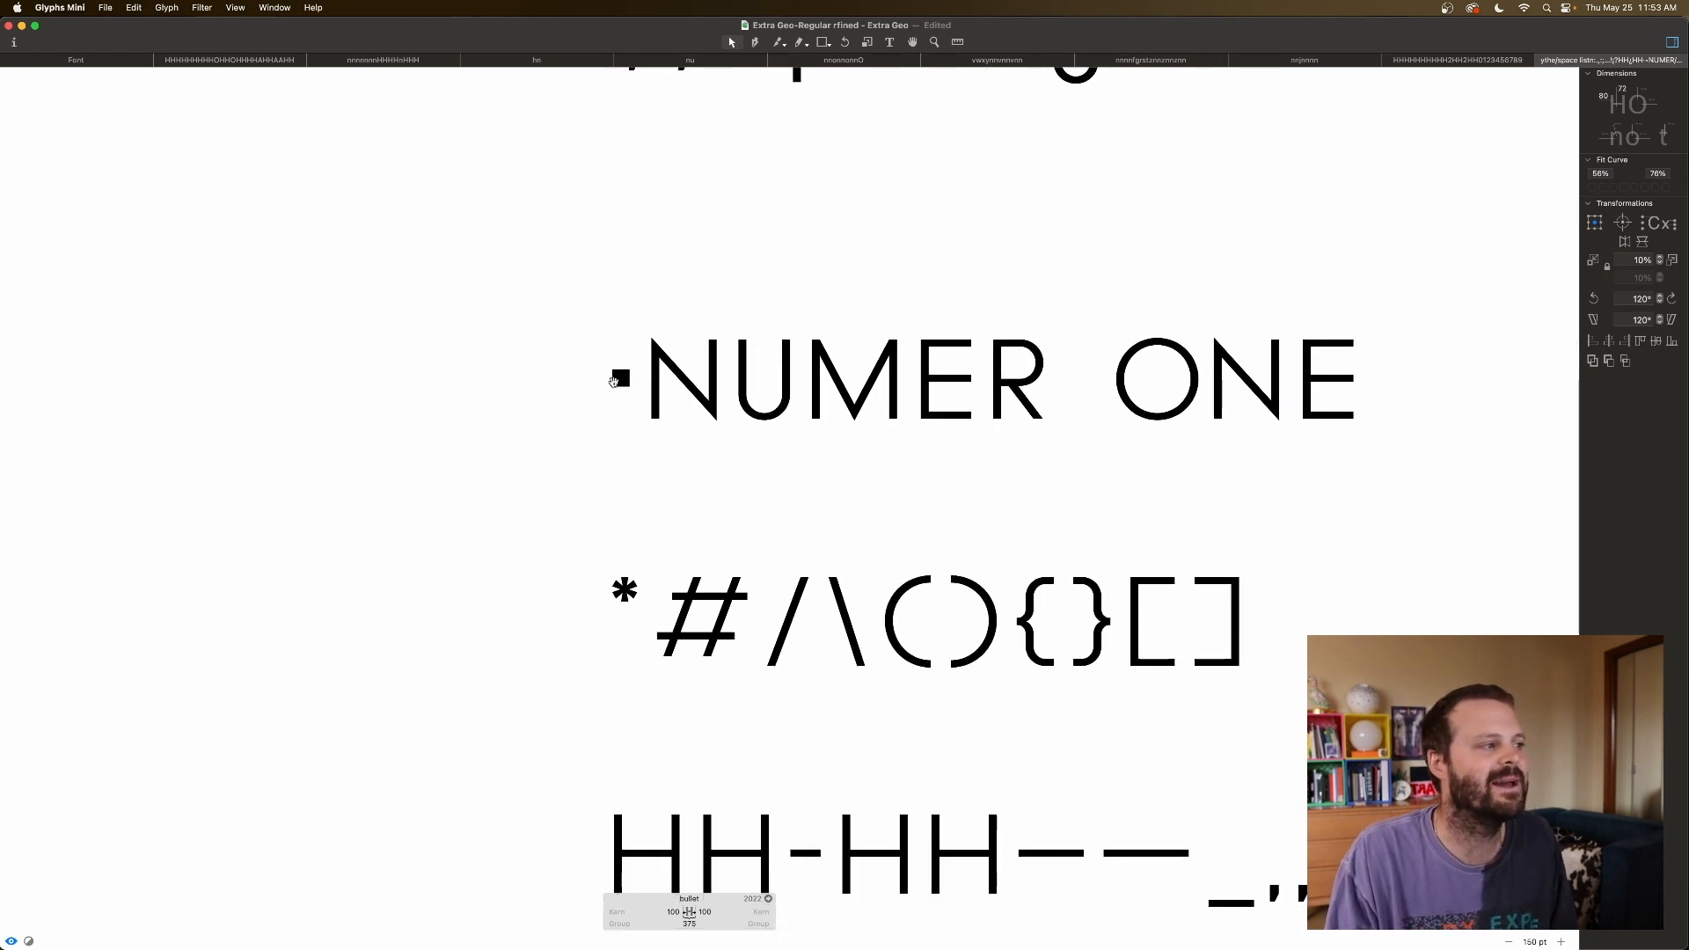
left_click(614, 381)
key("space")
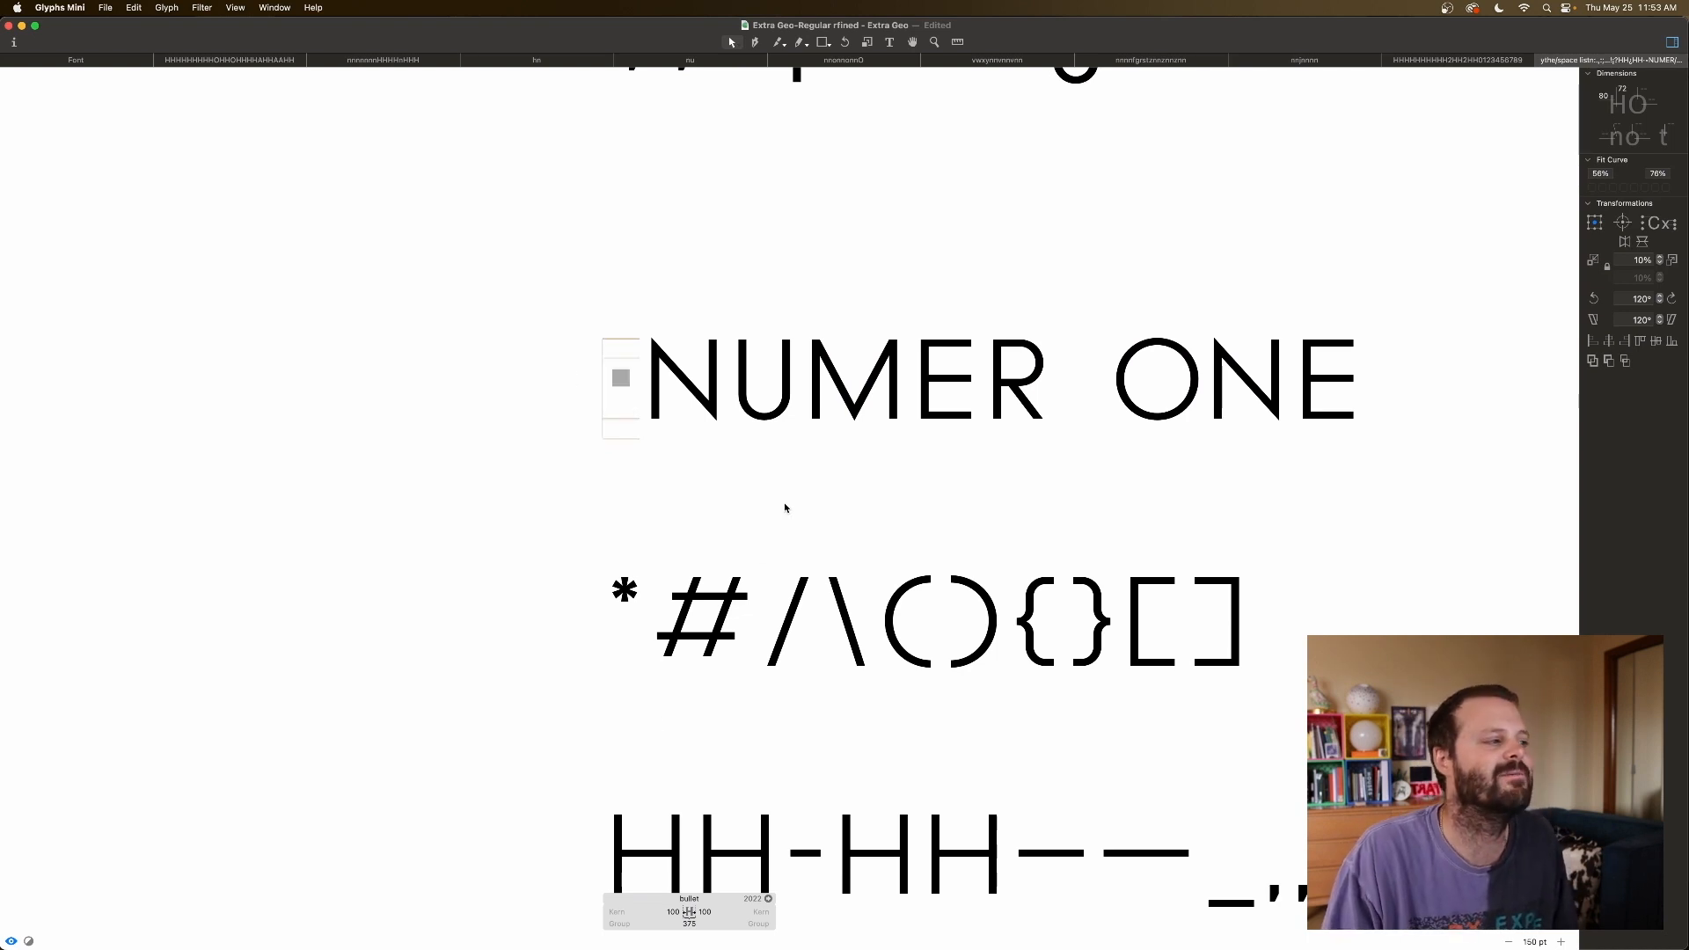
scroll(782, 506, "up", 2)
scroll(781, 509, "up", 8)
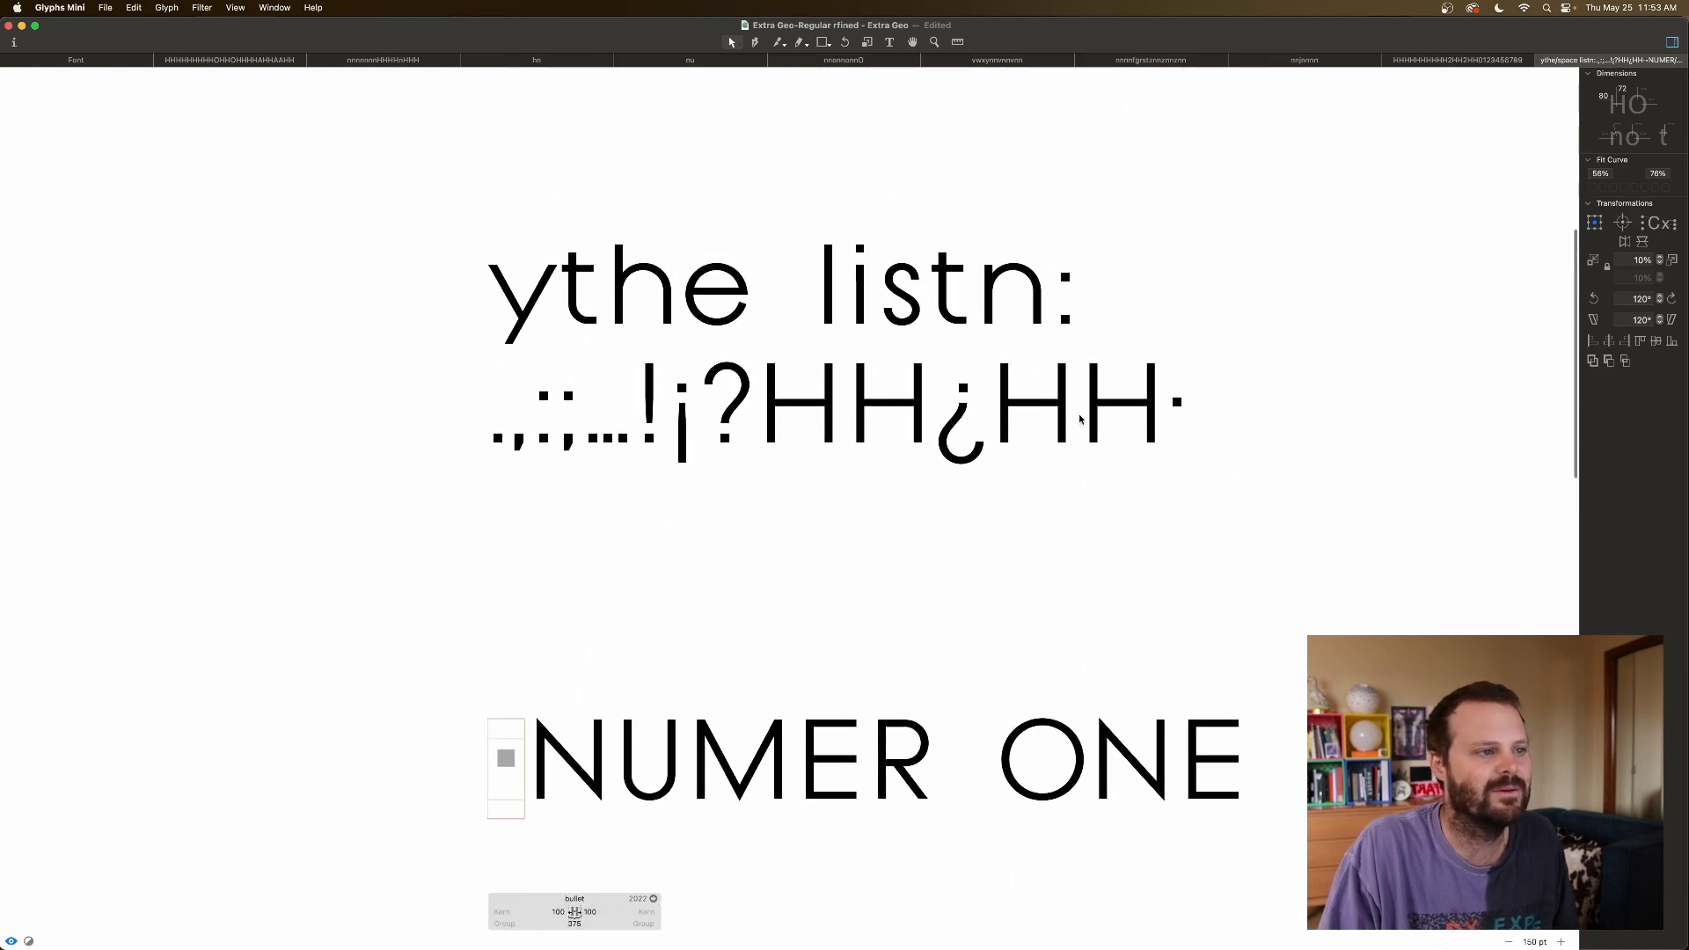
key("t")
left_click(1191, 404)
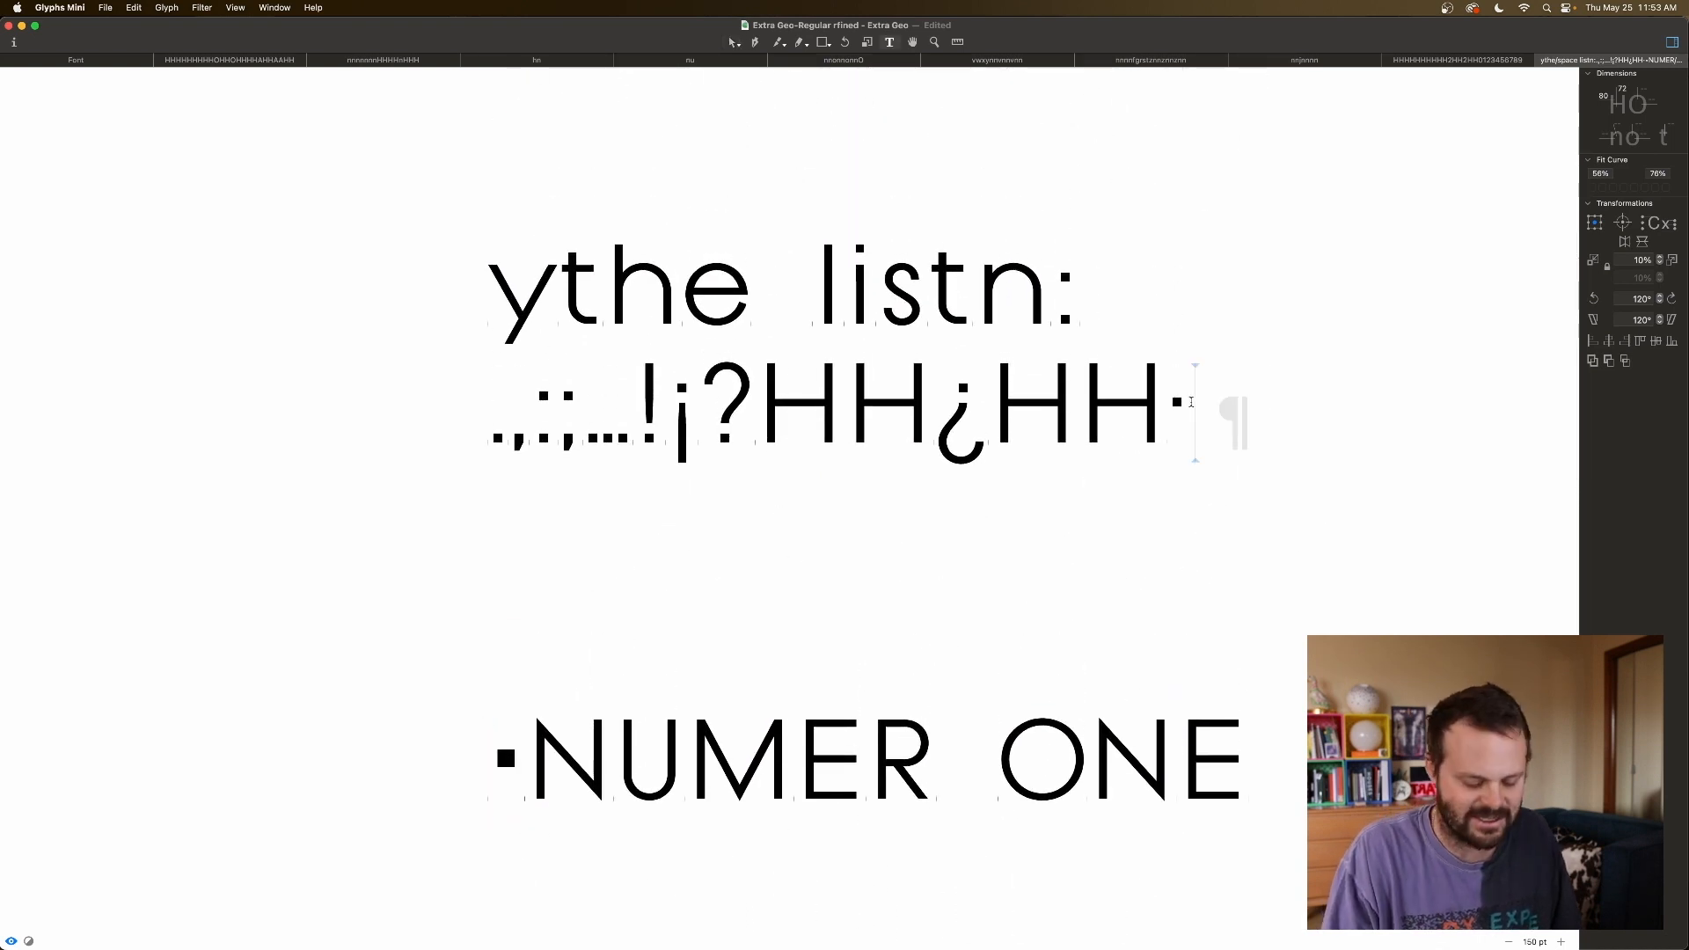
key("Return")
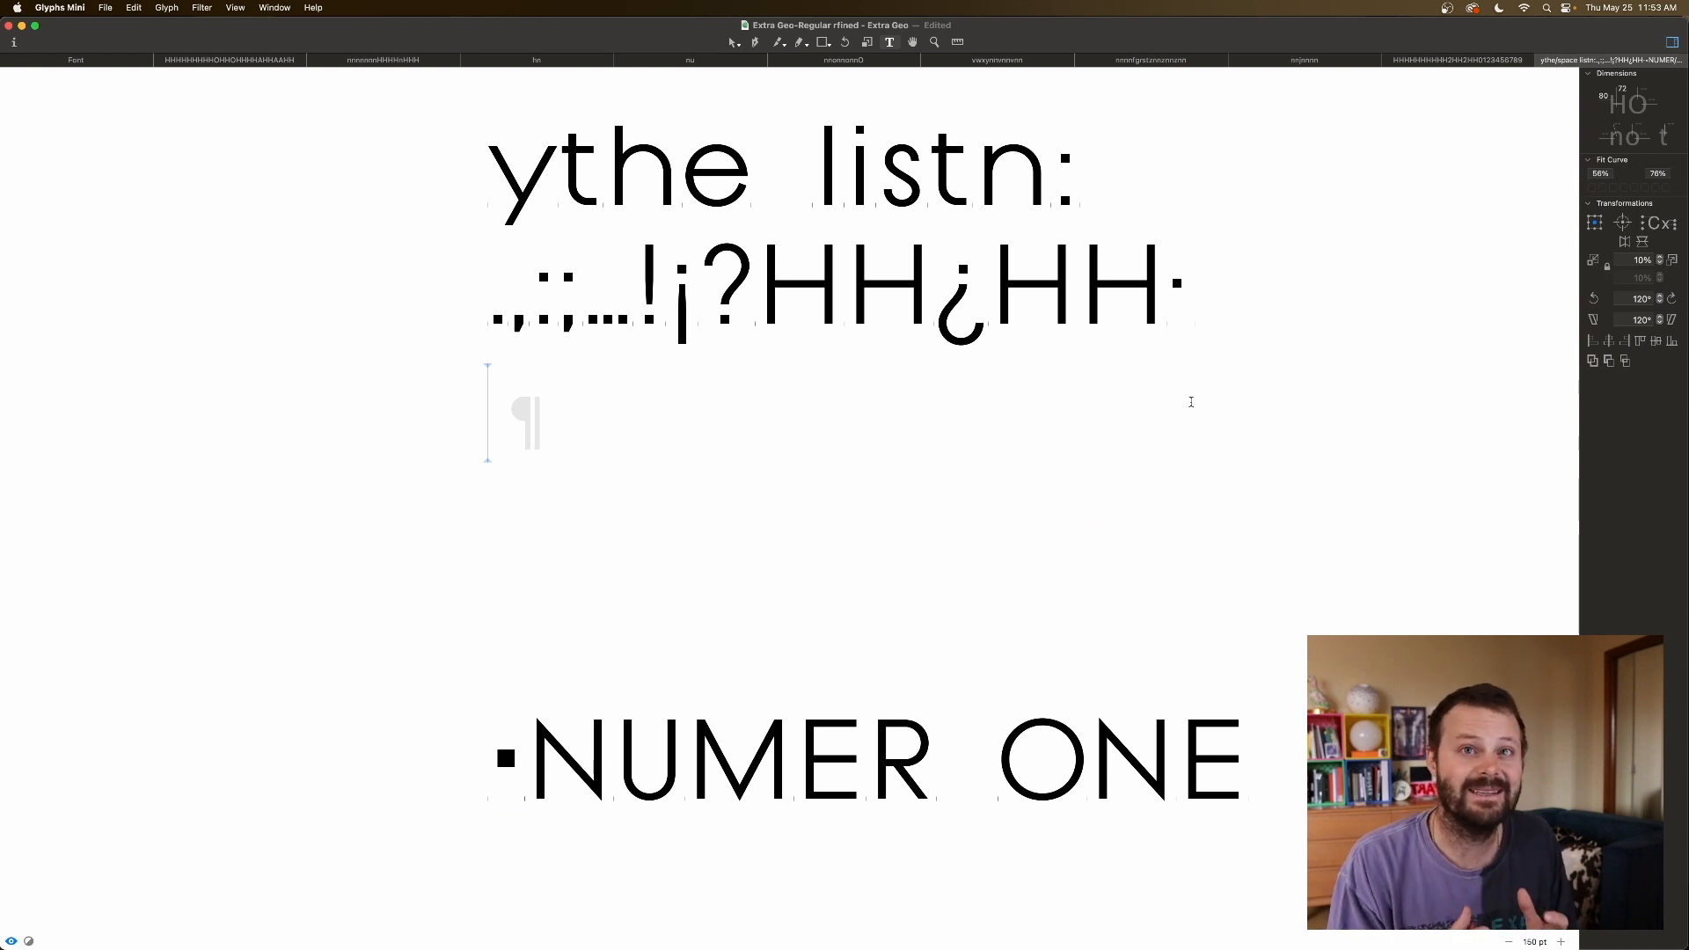
Type the HARBOR·DURAN test line and place the caret before the centred dot.
type("HARBOR-")
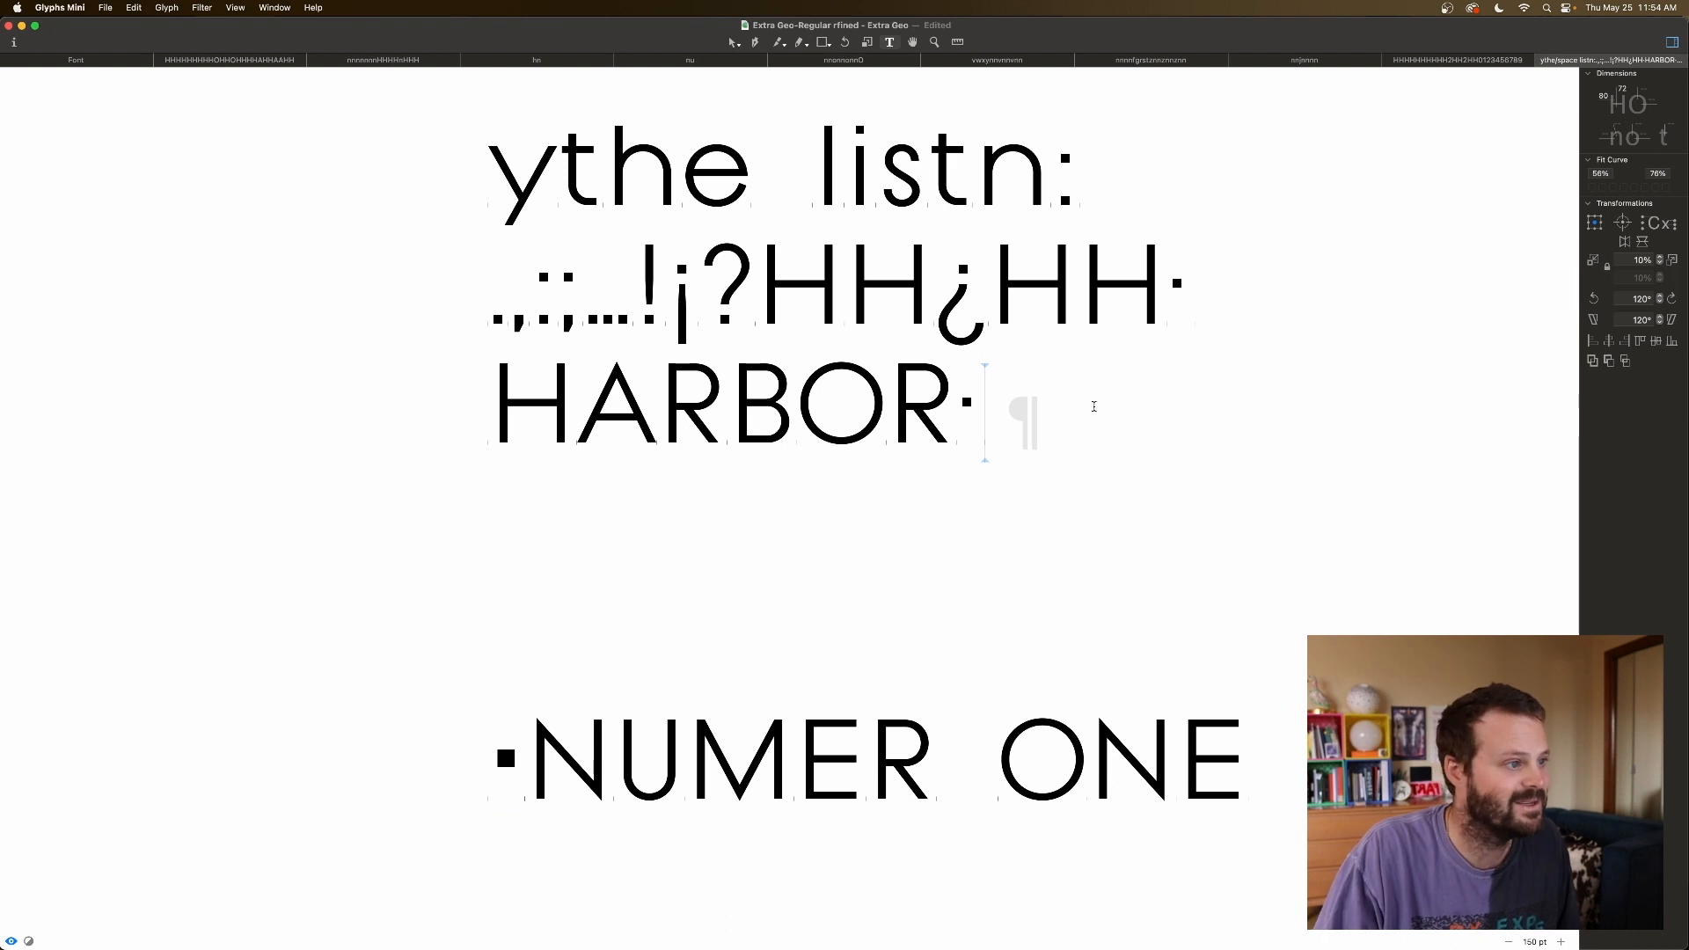
type("DURAN")
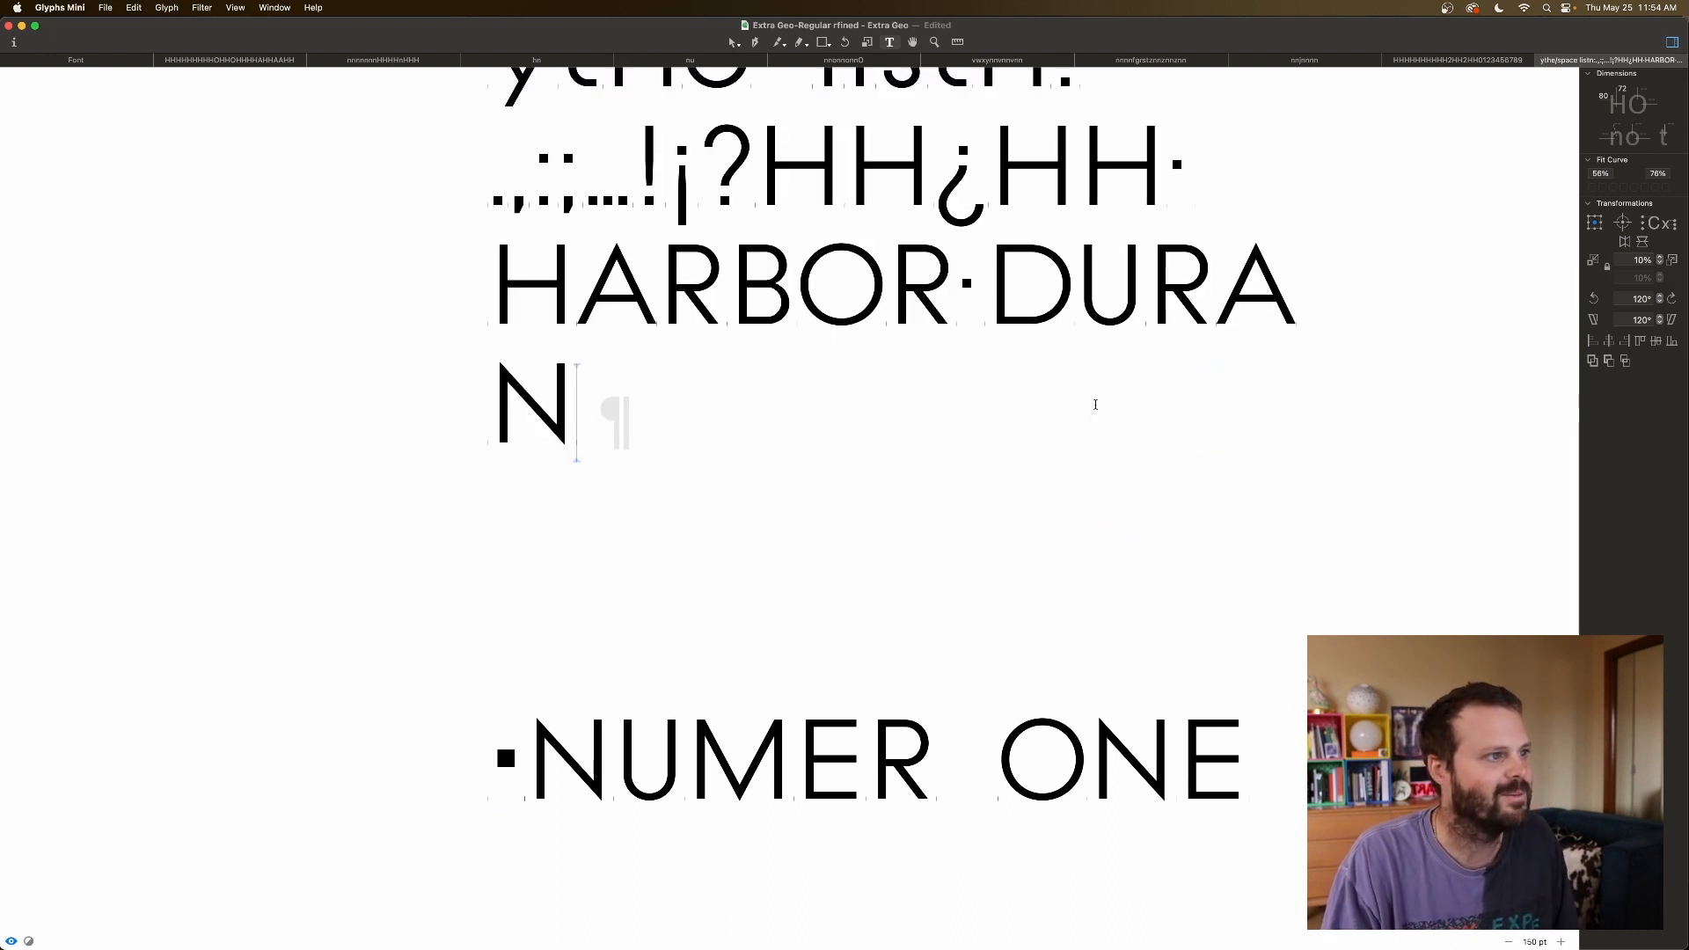
left_click(959, 294)
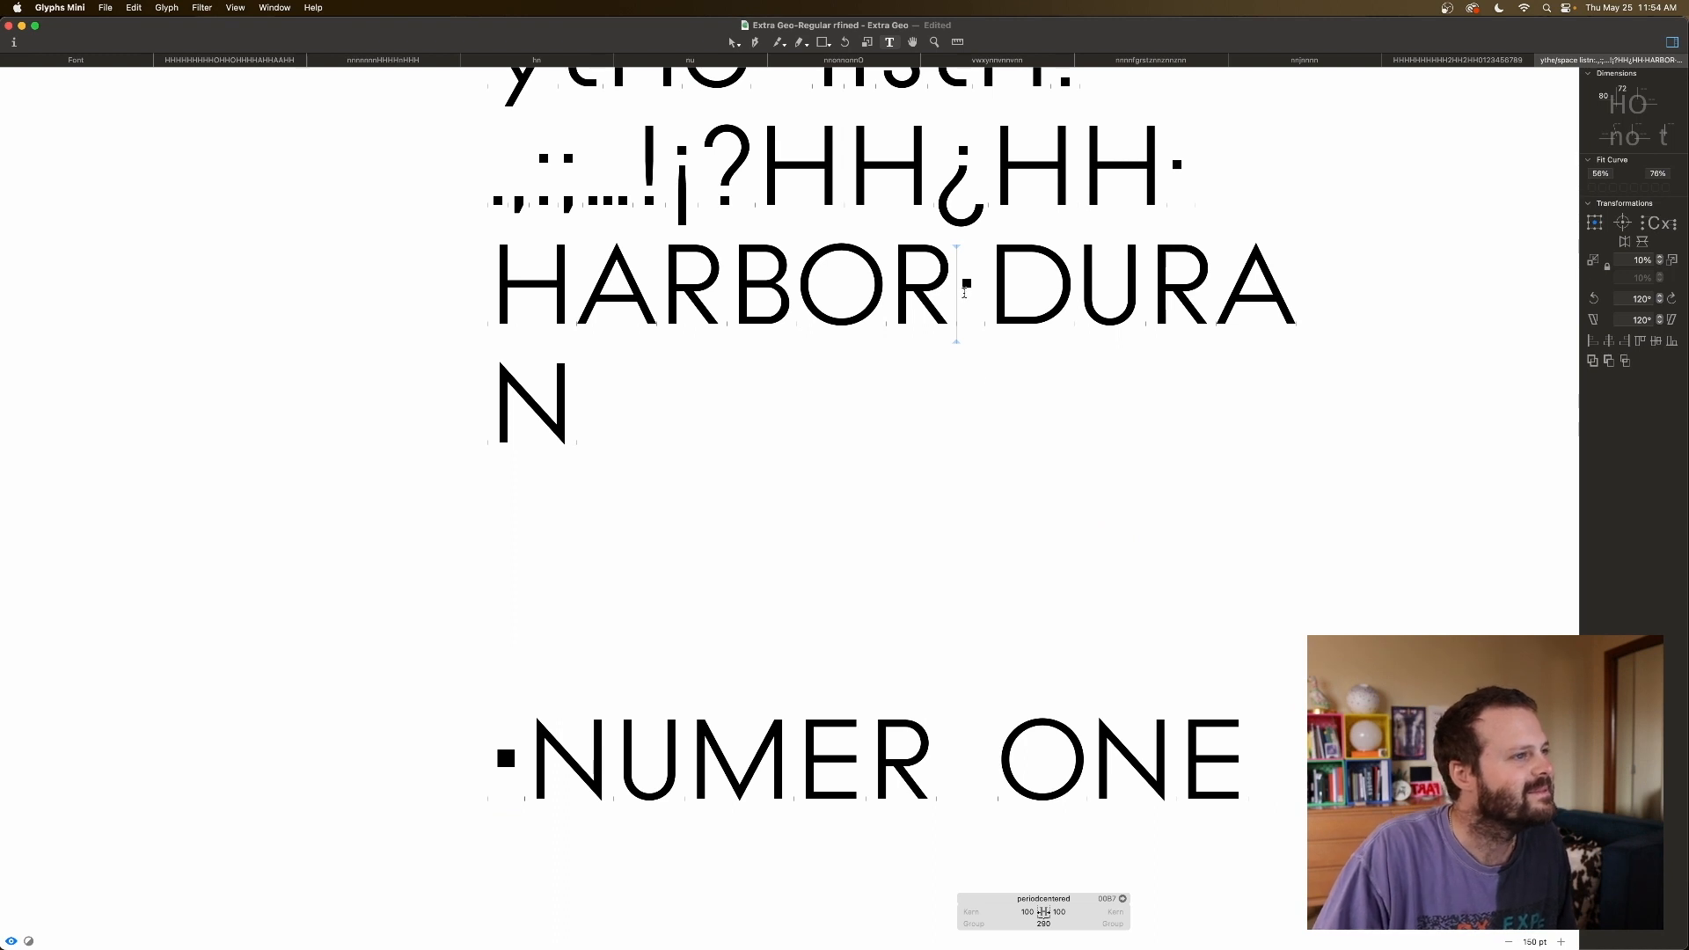
left_click(986, 370)
left_click(958, 299)
left_click(1021, 912)
left_click(906, 271)
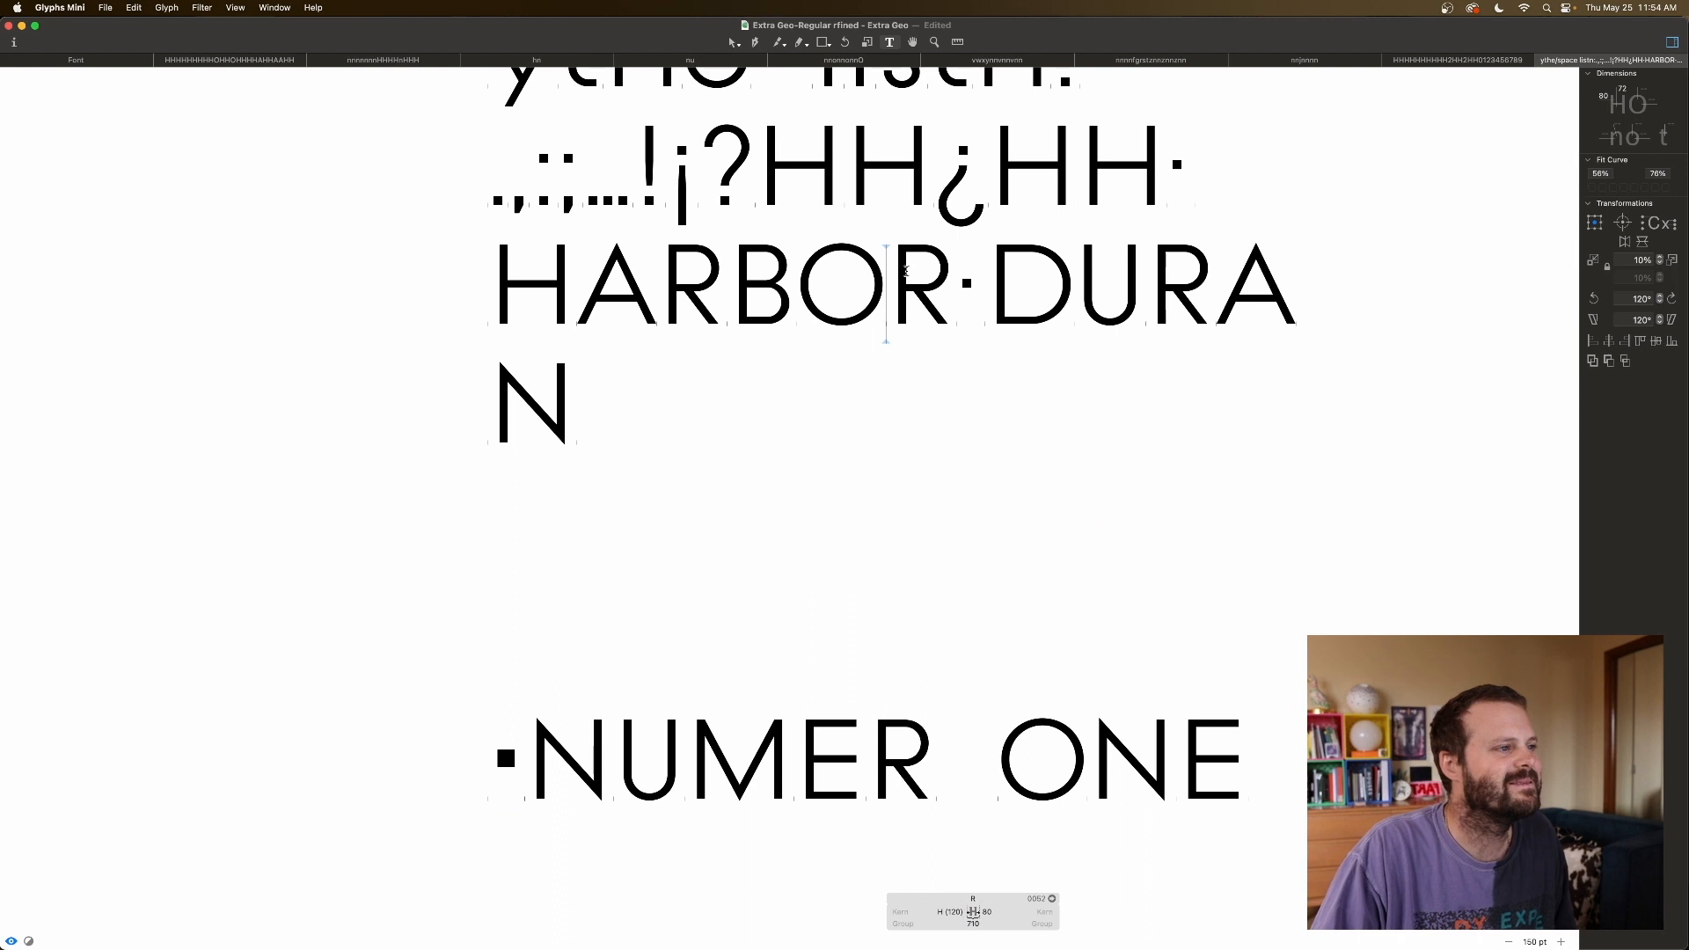
left_click(965, 277)
left_click(991, 280)
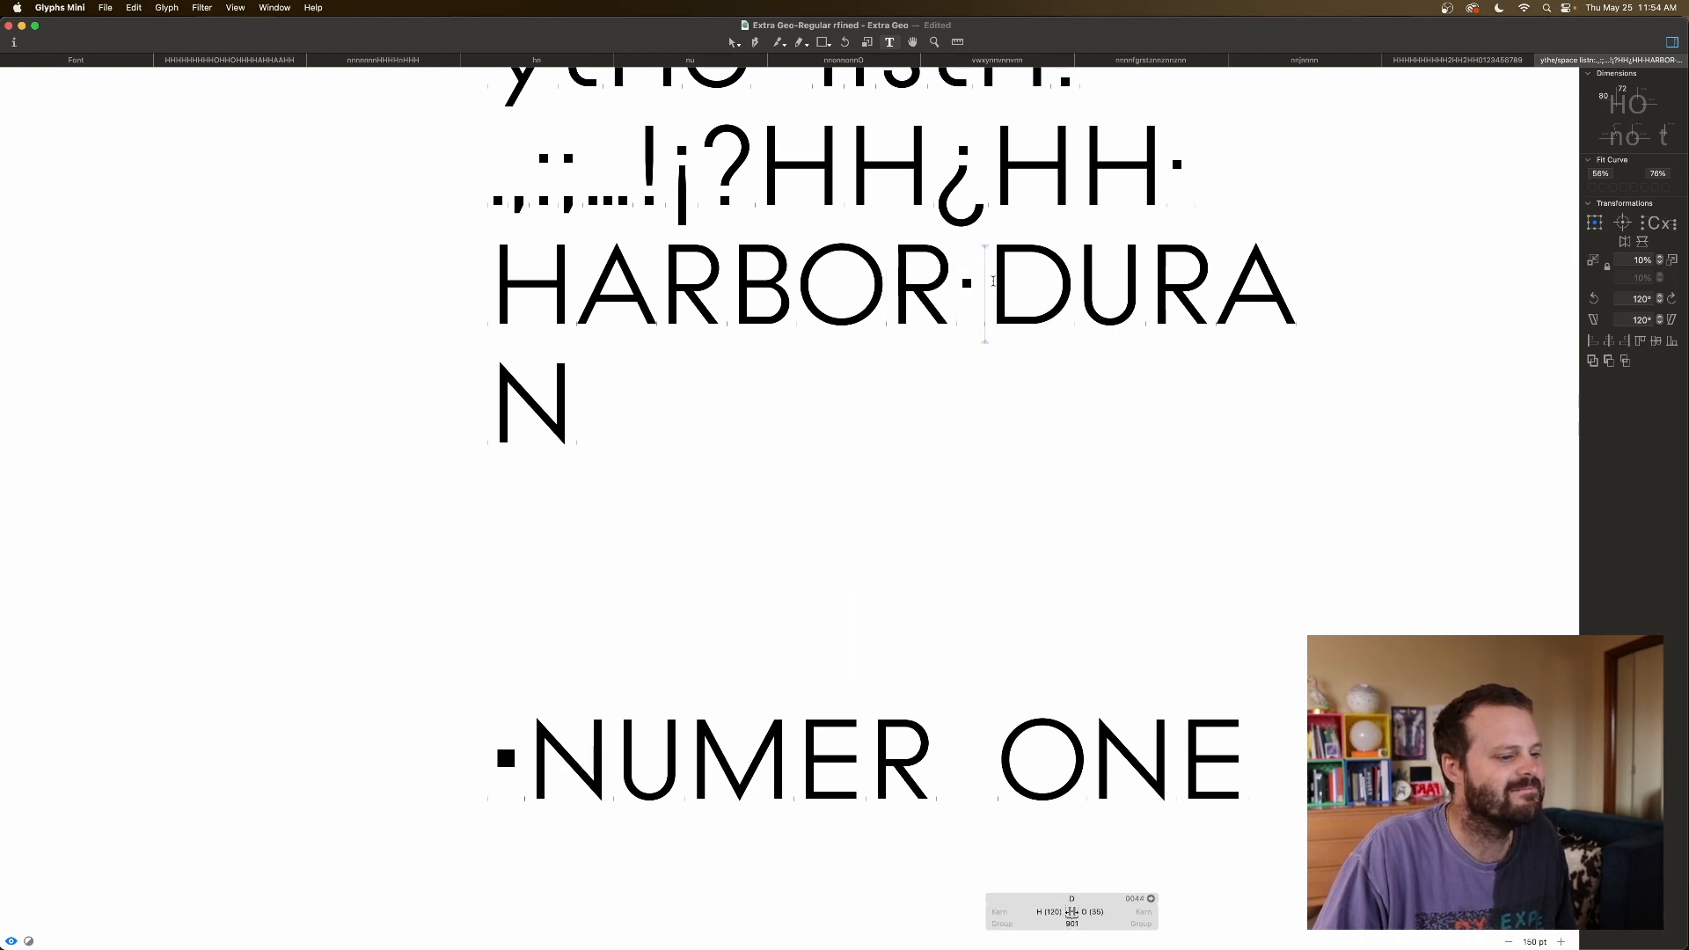
left_click(966, 283)
Try a 60 left sidebearing on the centred dot, then restore it to 100.
double_click(1029, 911)
type("60")
key("Tab")
key("Tab")
left_click(1063, 912)
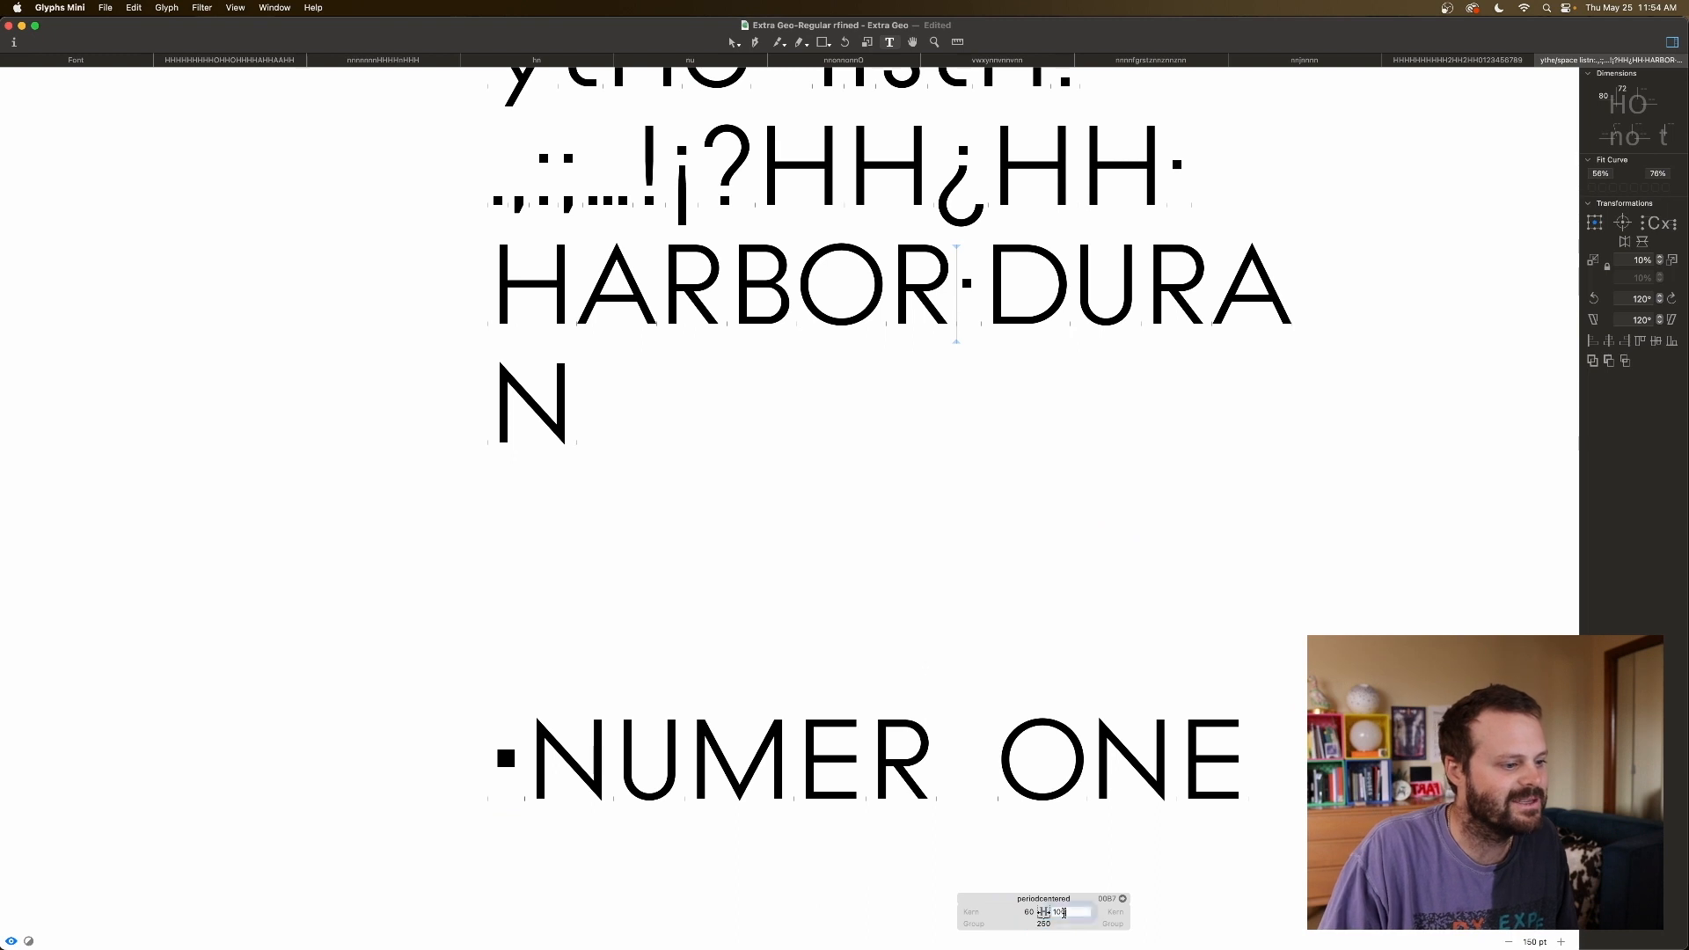
double_click(1028, 913)
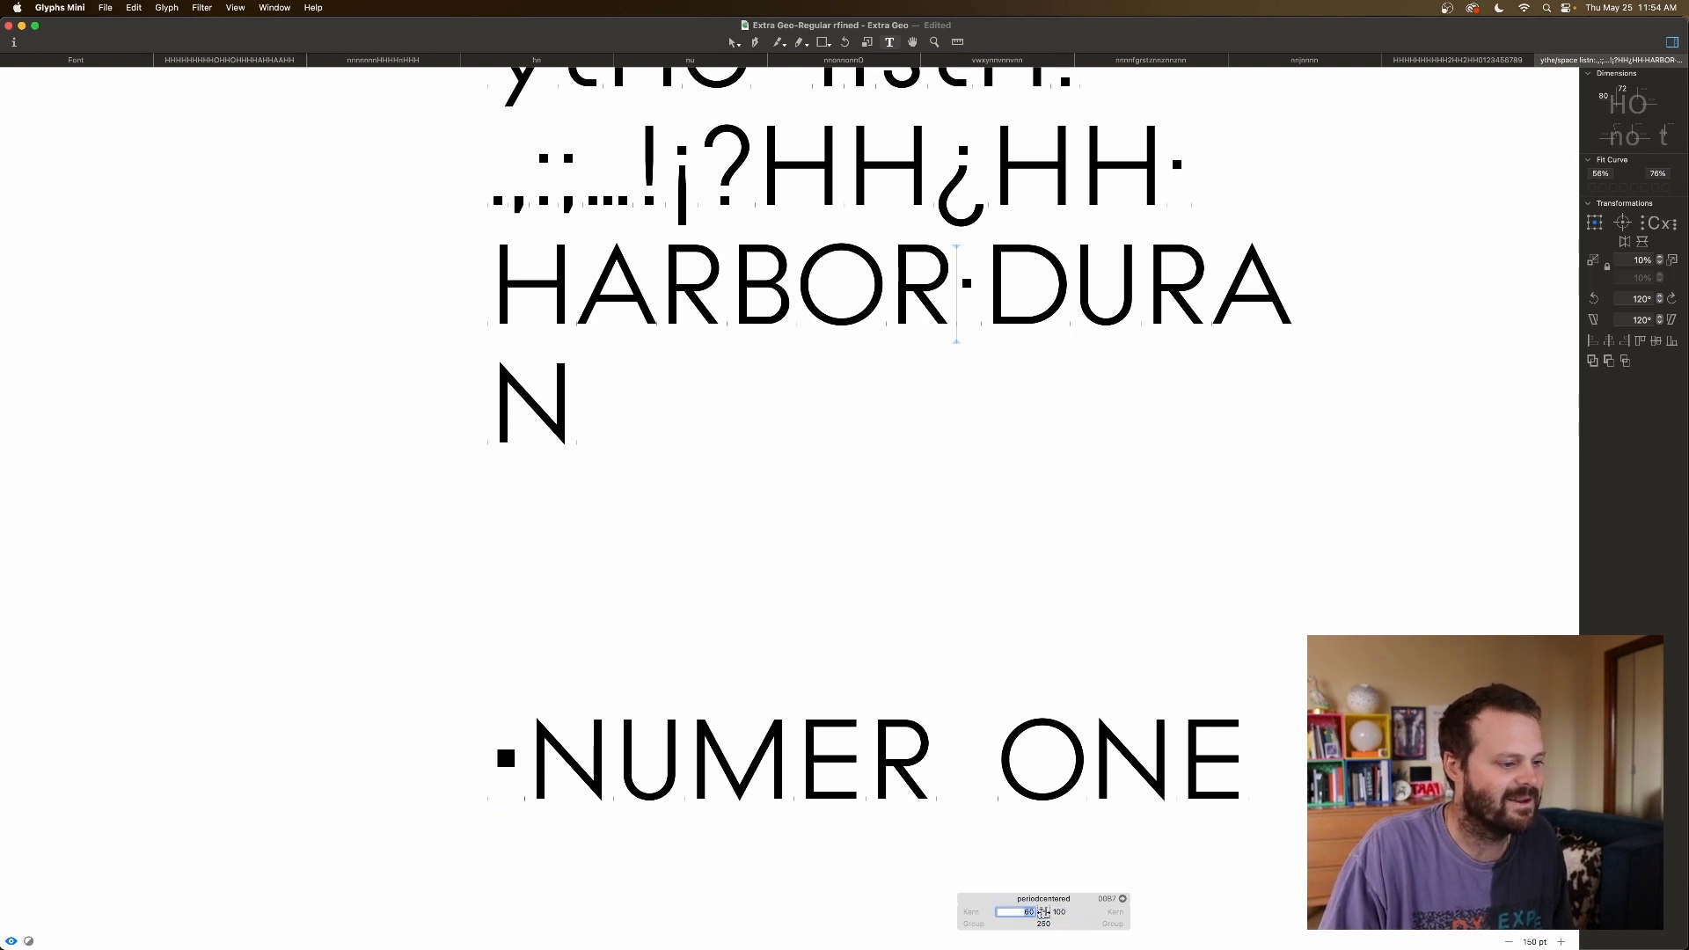
type("100")
key("Return")
key("Right")
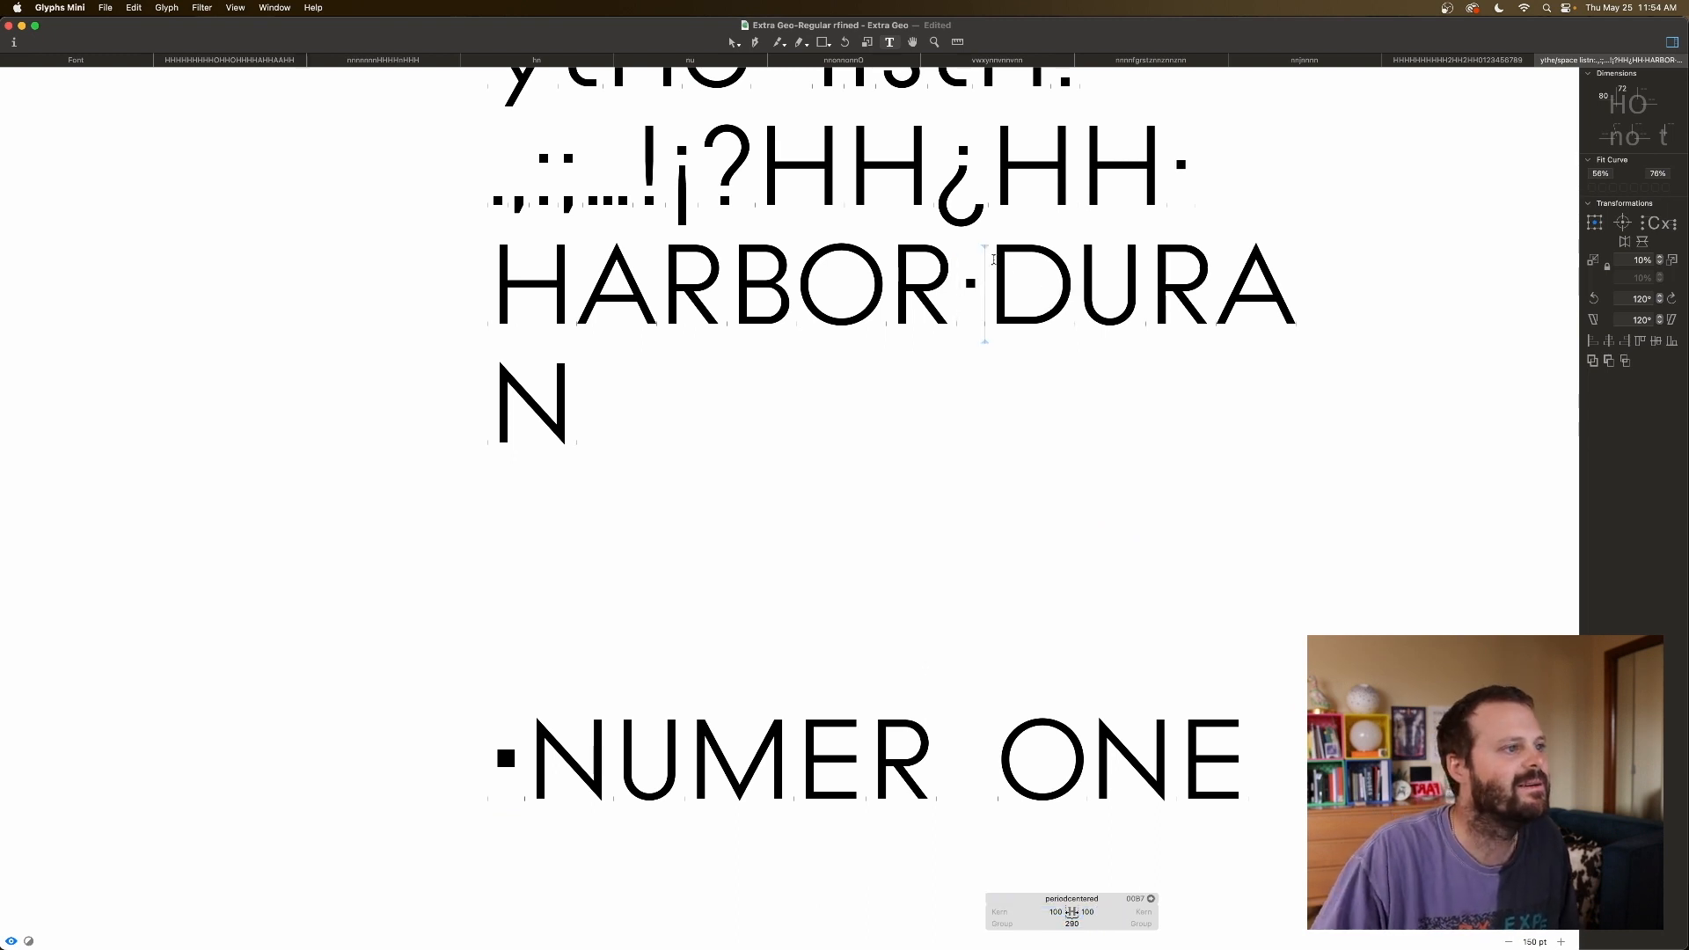
key("super+minus")
key("super+minus")
key("Return")
Rejoin DURAN and add two WOW COOL test lines below it.
key("BackSpace")
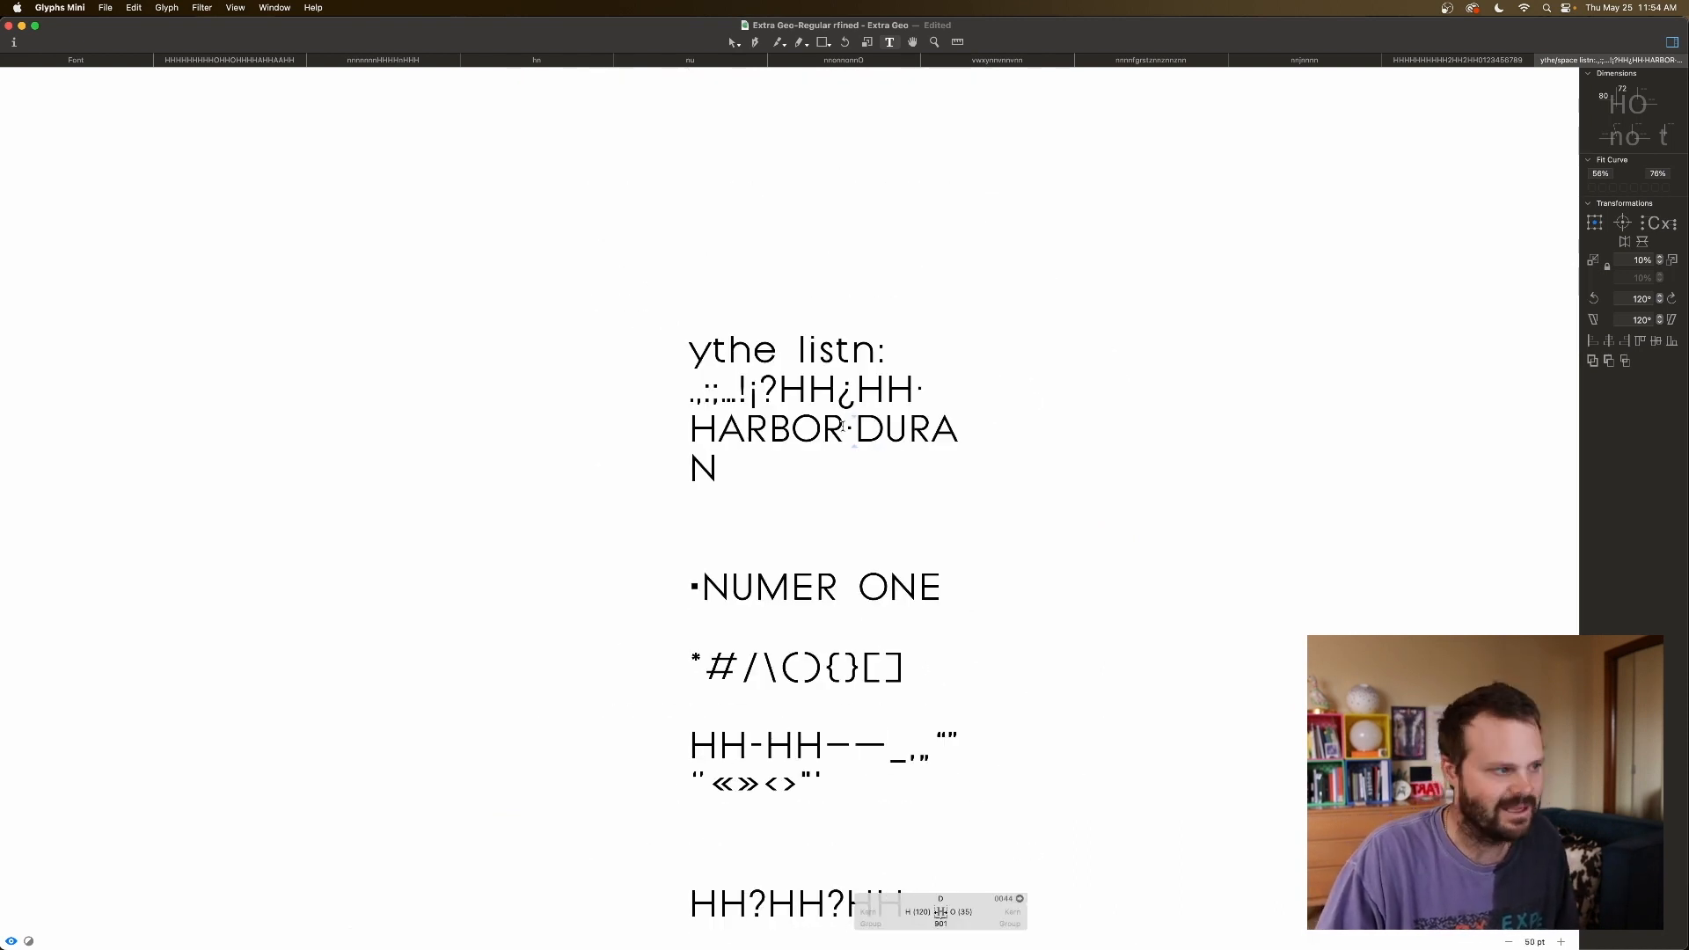
left_click(781, 476)
key("Return")
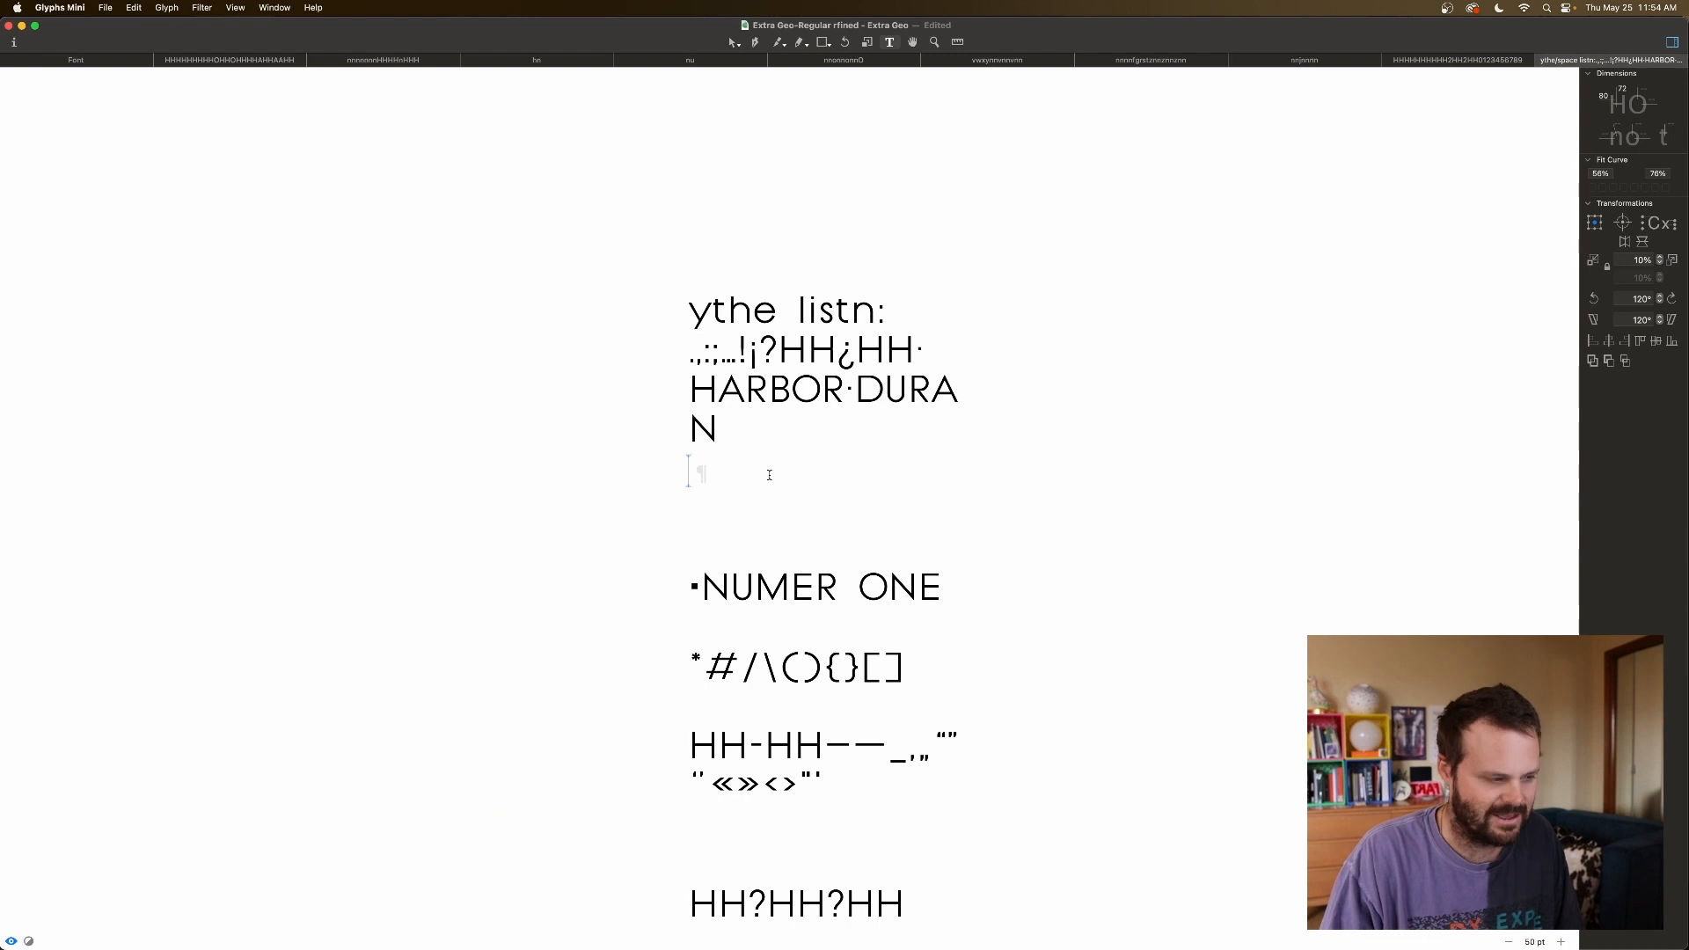
type("WOW COOL")
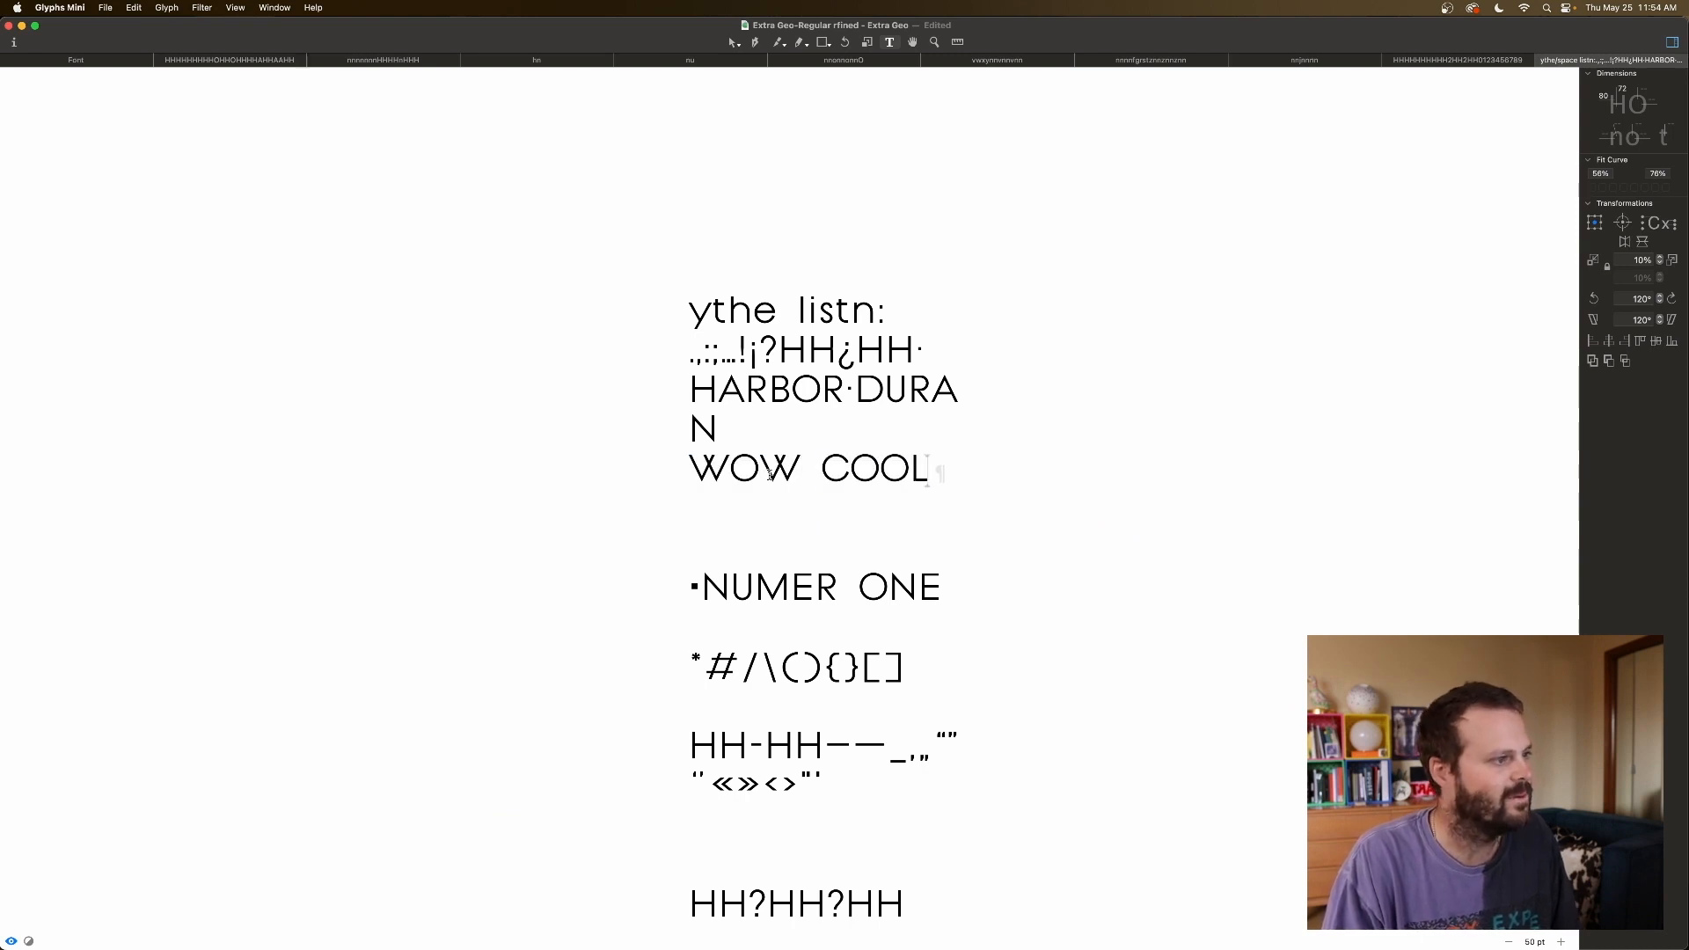
key("Return")
type("WOW")
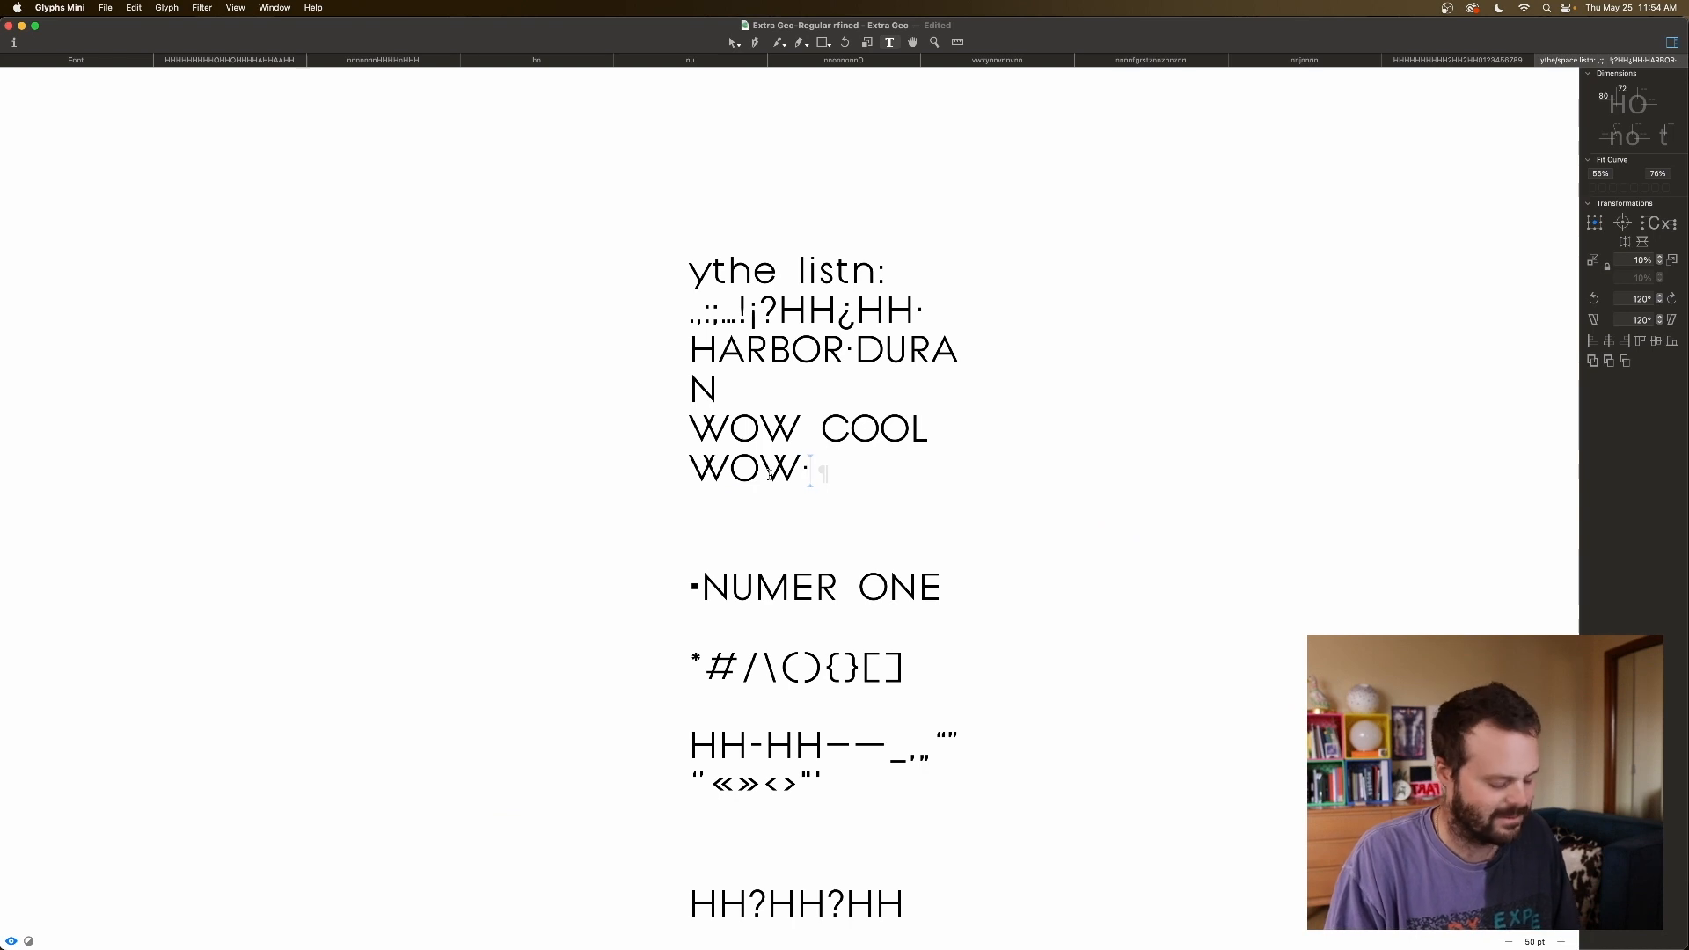
type(" COOL")
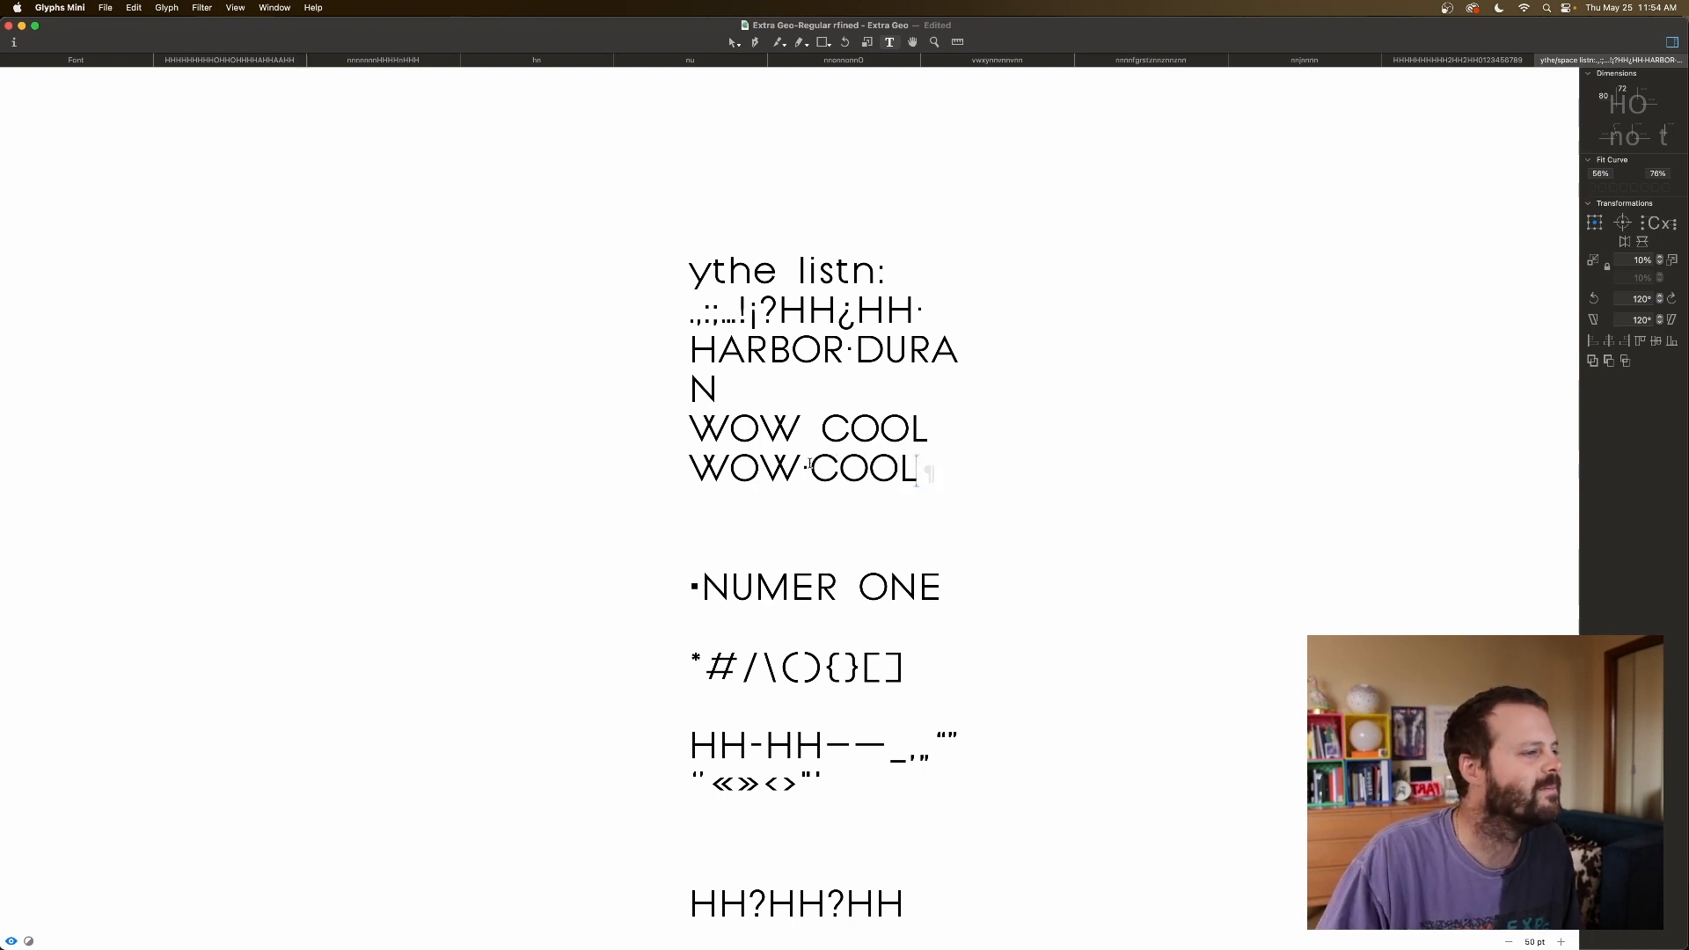
Check the metrics of the C in COOL and the centred dot in HARBOR·DURA.
left_click(806, 464)
left_click(849, 356)
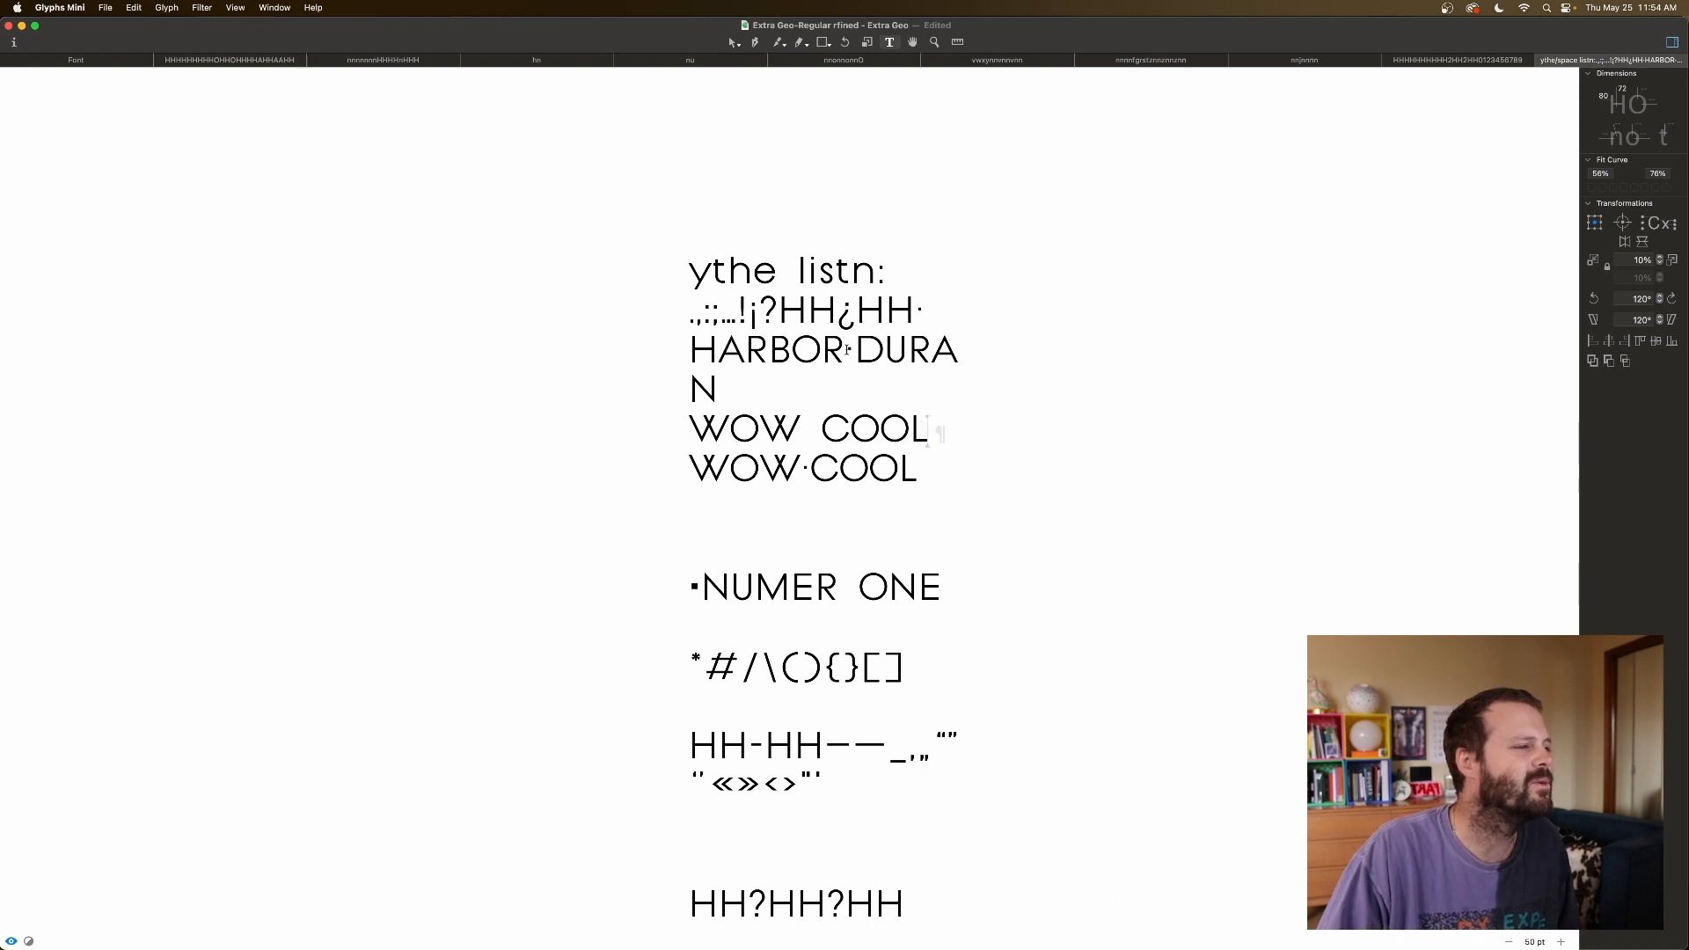
scroll(908, 387, "up", 1)
scroll(909, 385, "down", 1)
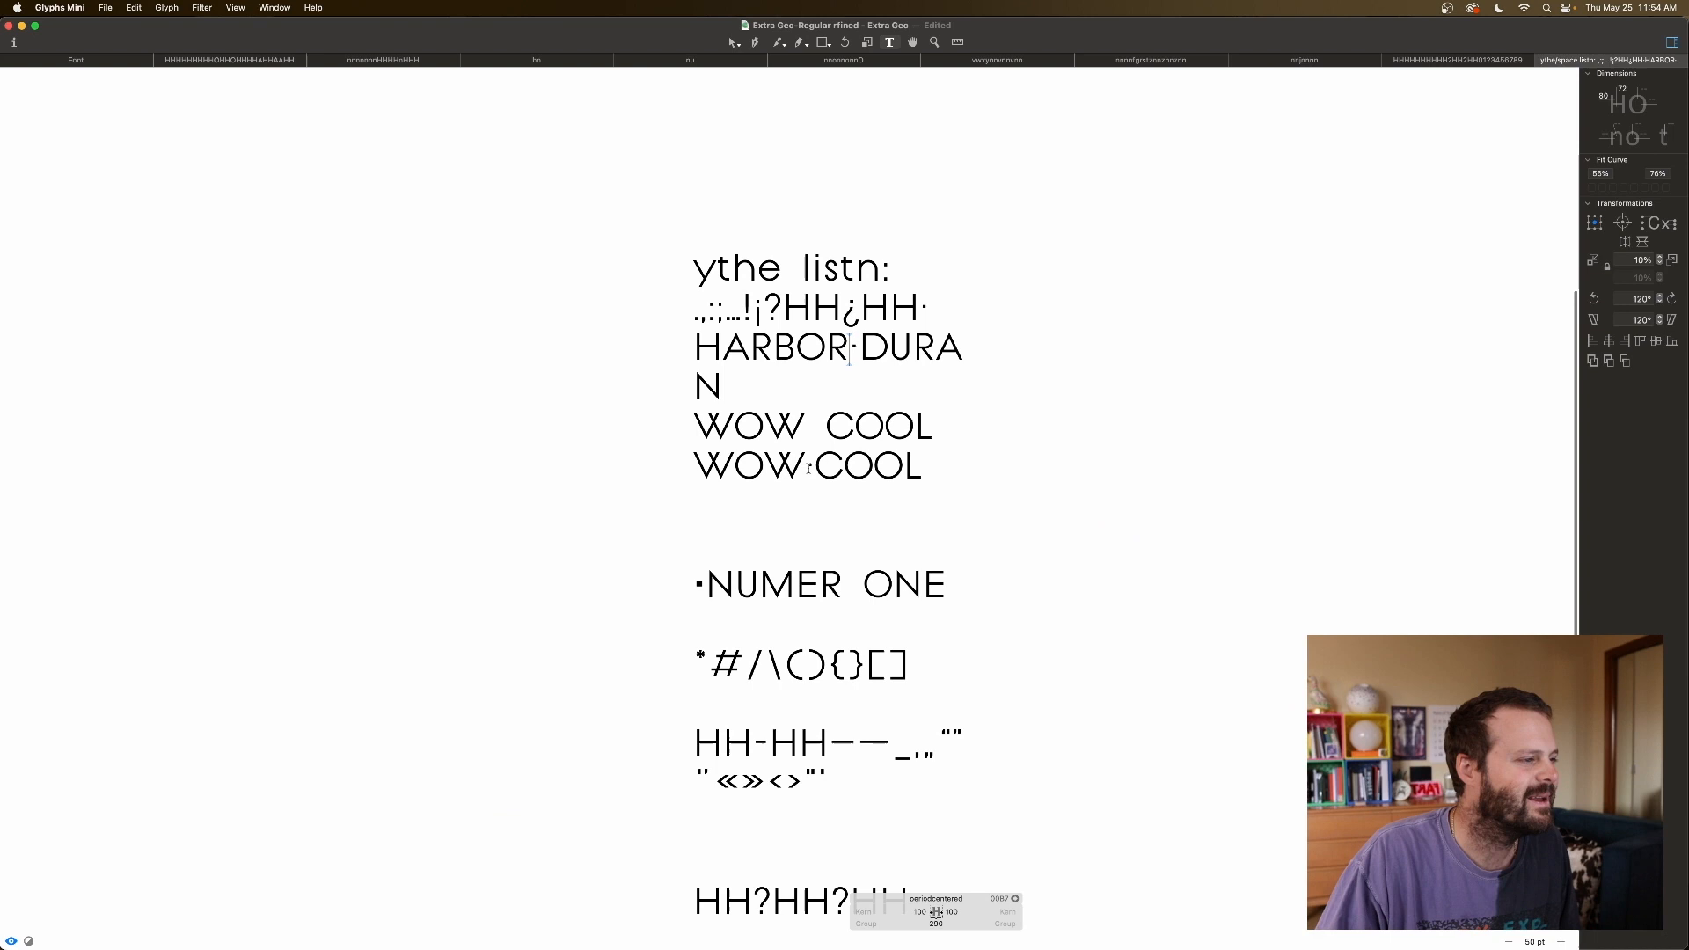
left_click(952, 495)
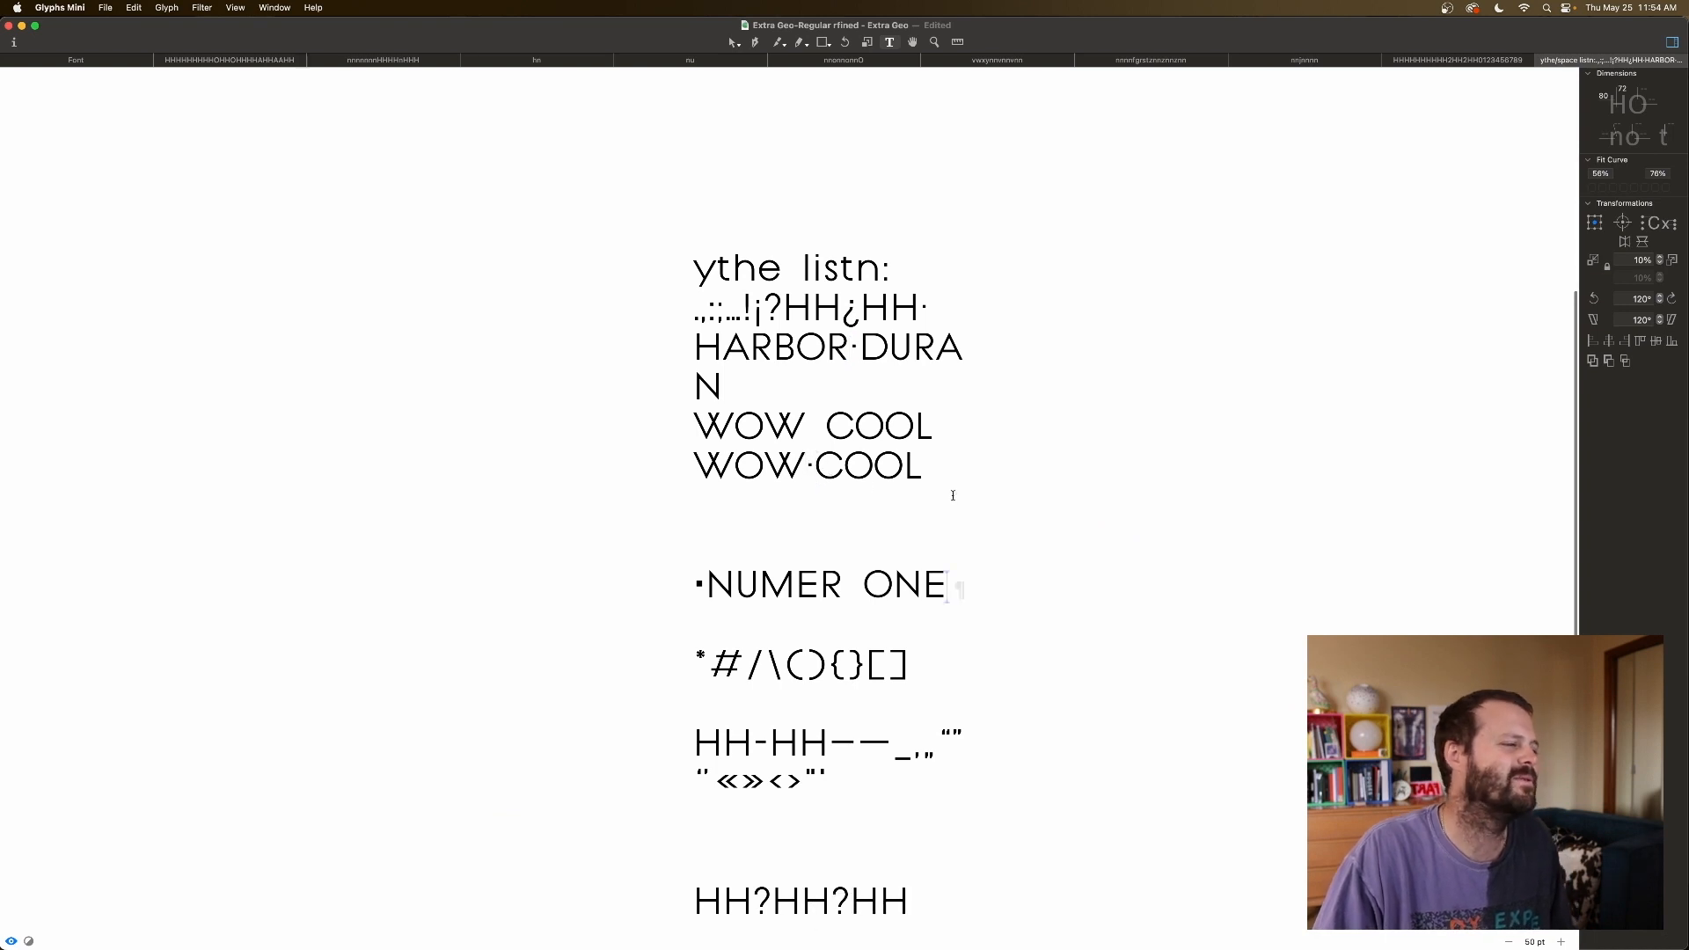
scroll(863, 452, "up", 2)
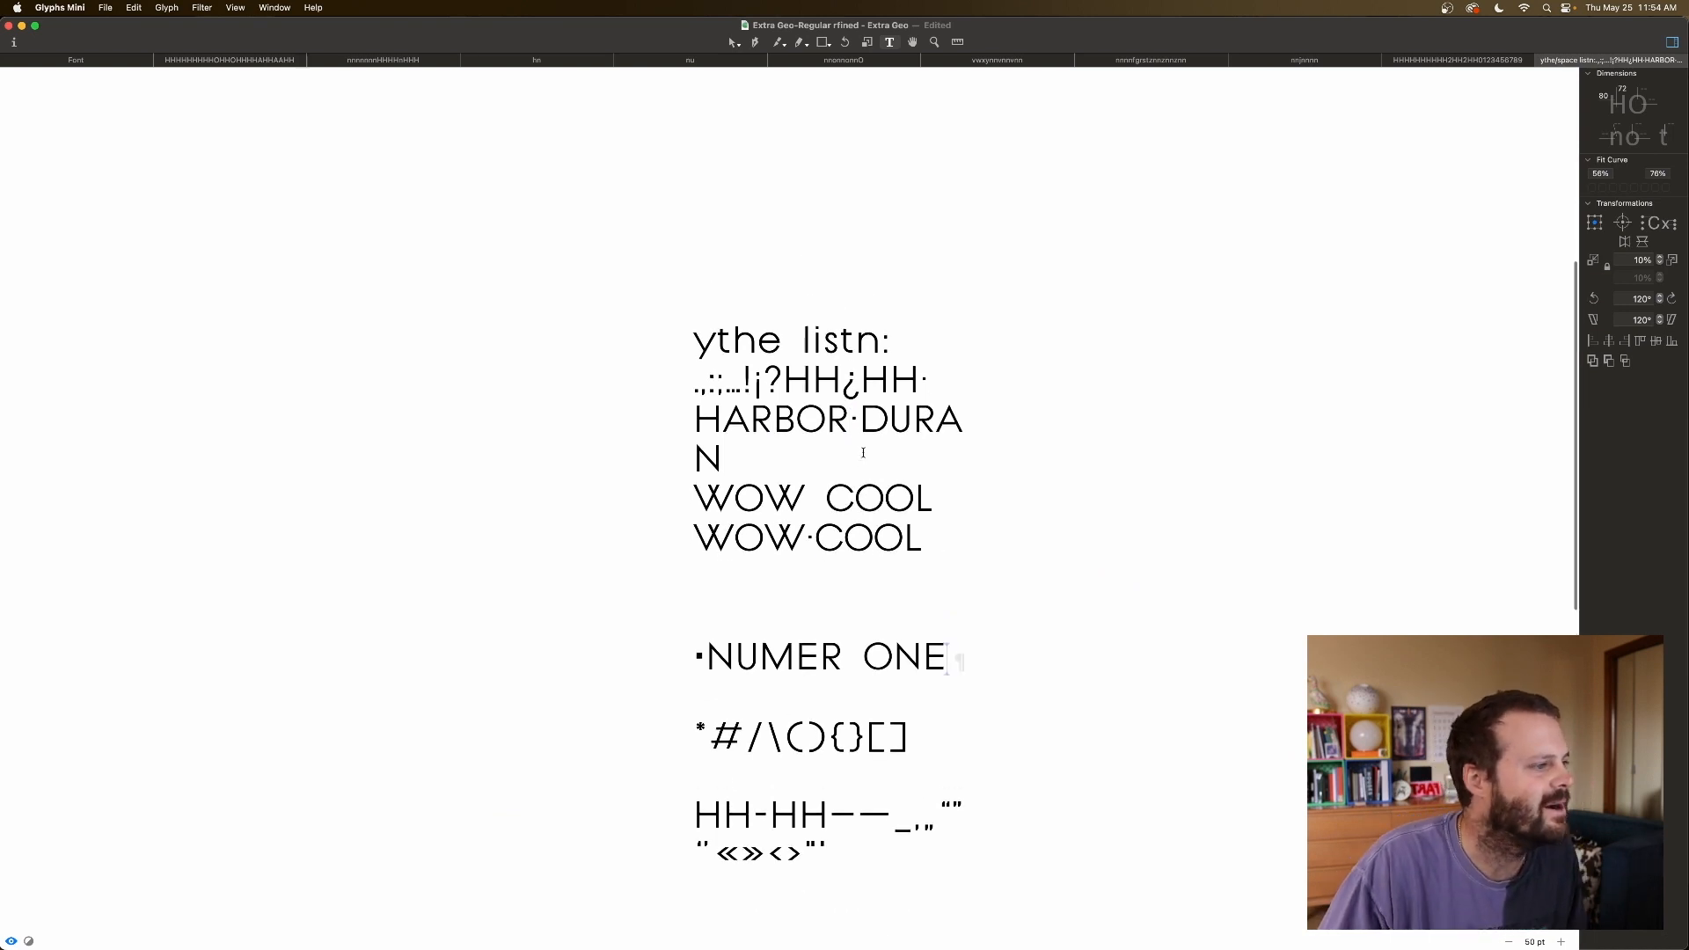
scroll(808, 513, "down", 2)
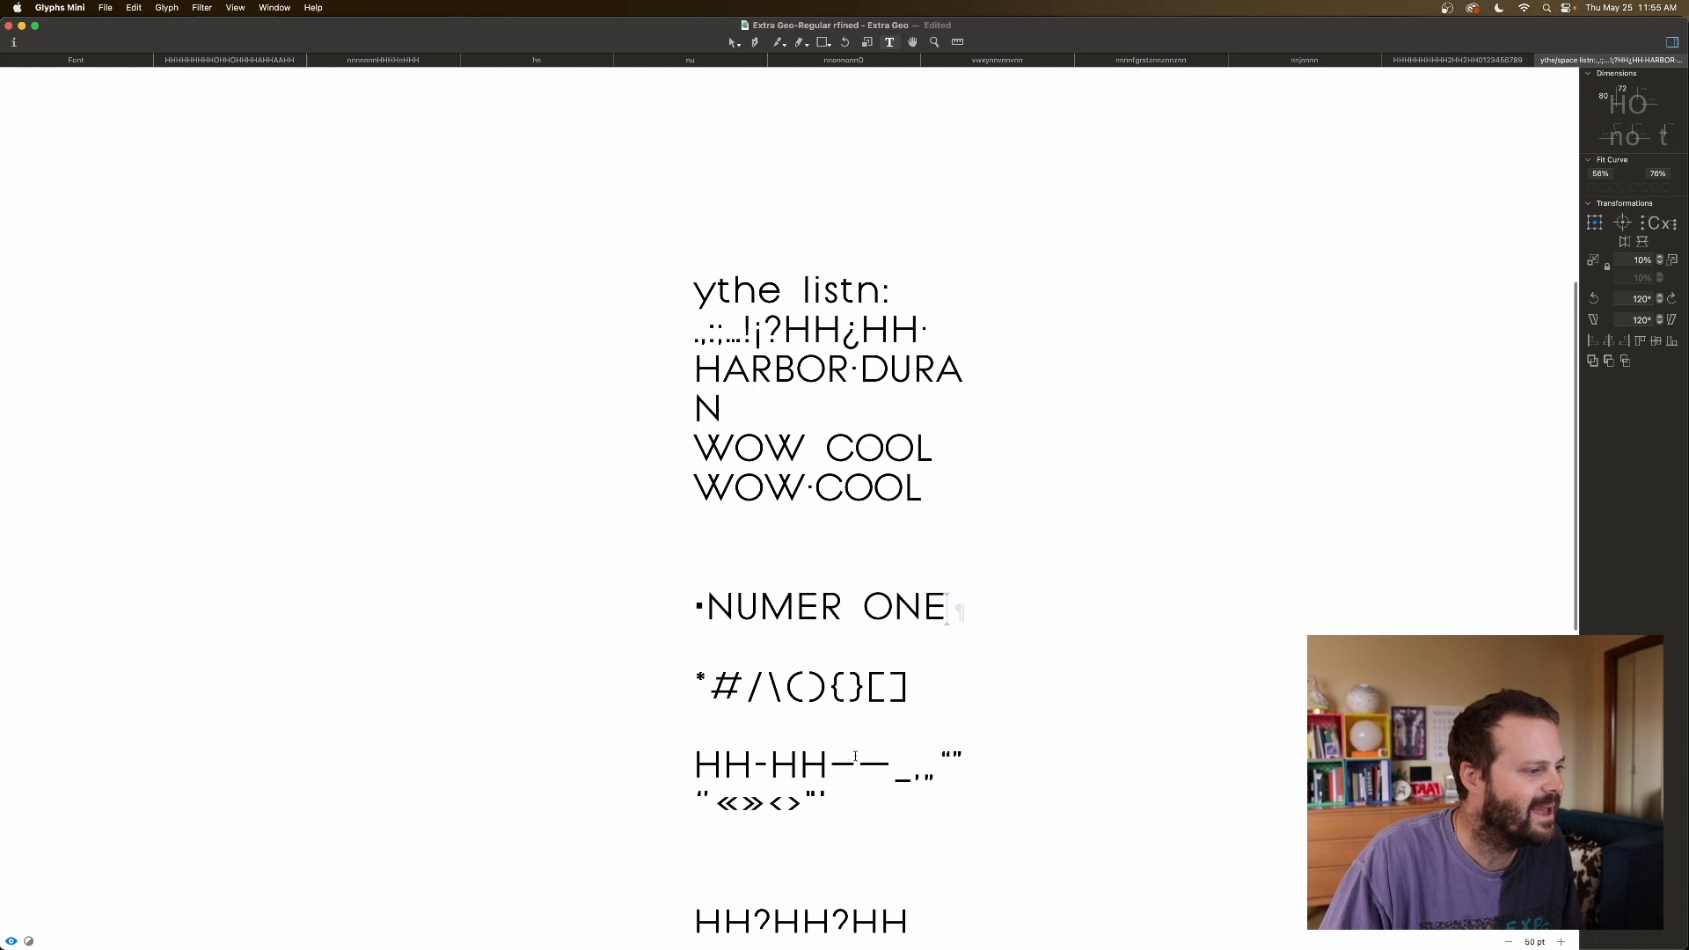
Inspect the hyphen's and en dash's metrics in the HH-HH test line at 150 pt.
left_click(760, 764)
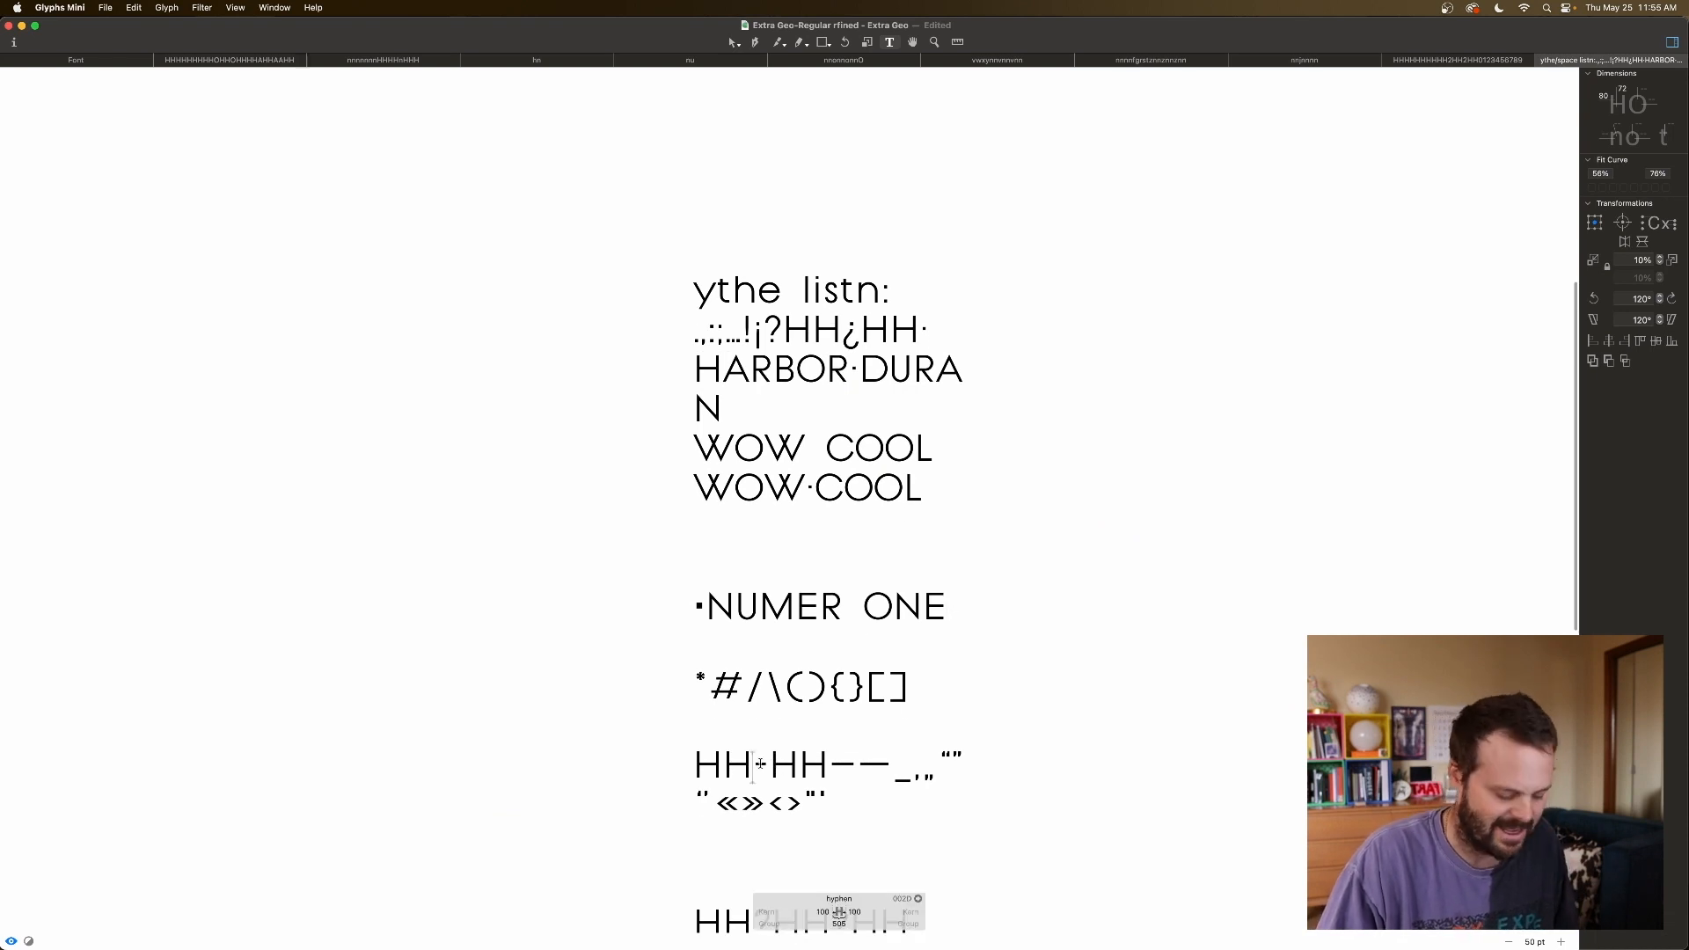
scroll(763, 756, "up", 5)
scroll(766, 747, "down", 10)
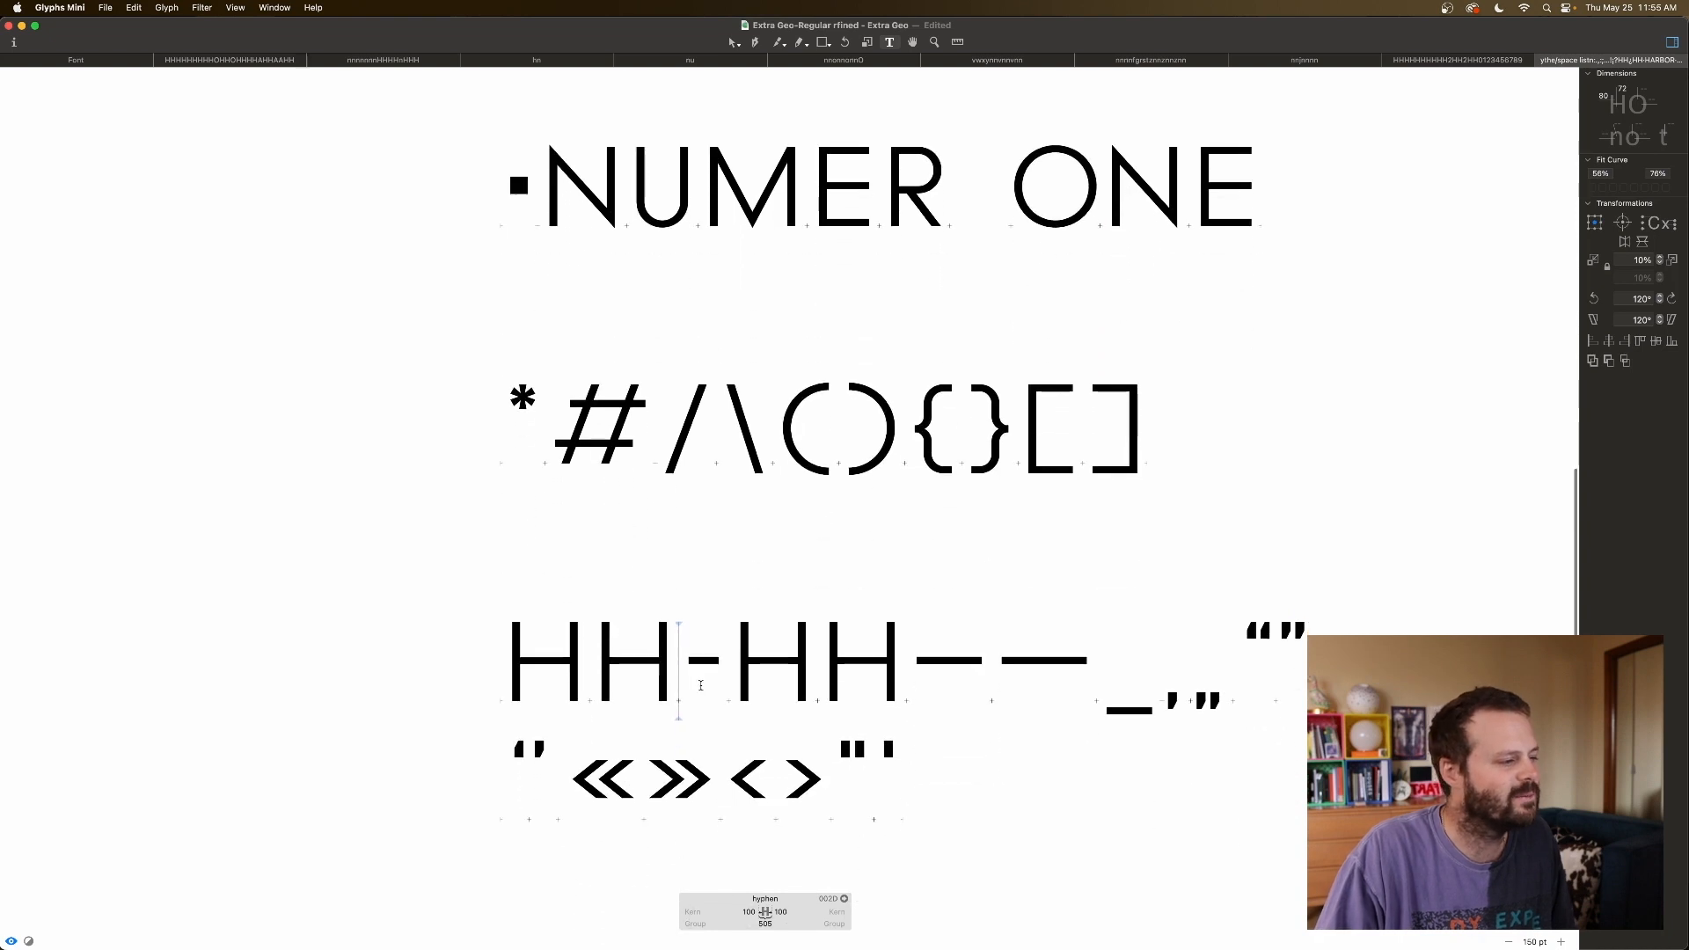
key("Right")
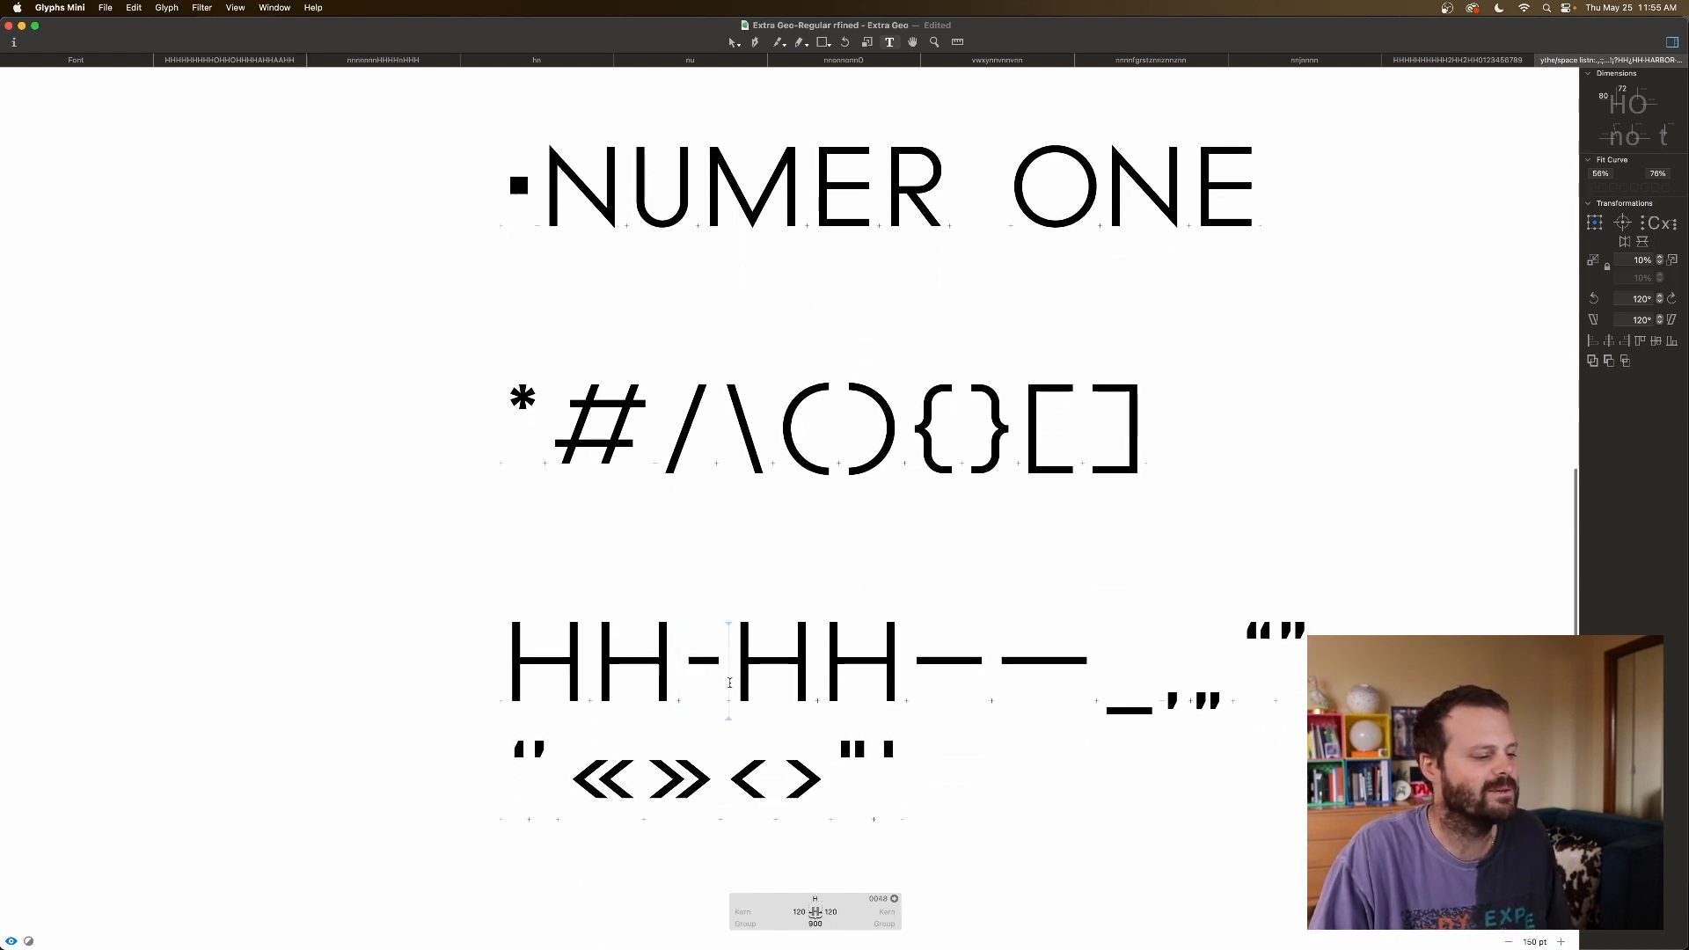
left_click(700, 666)
left_click(915, 666)
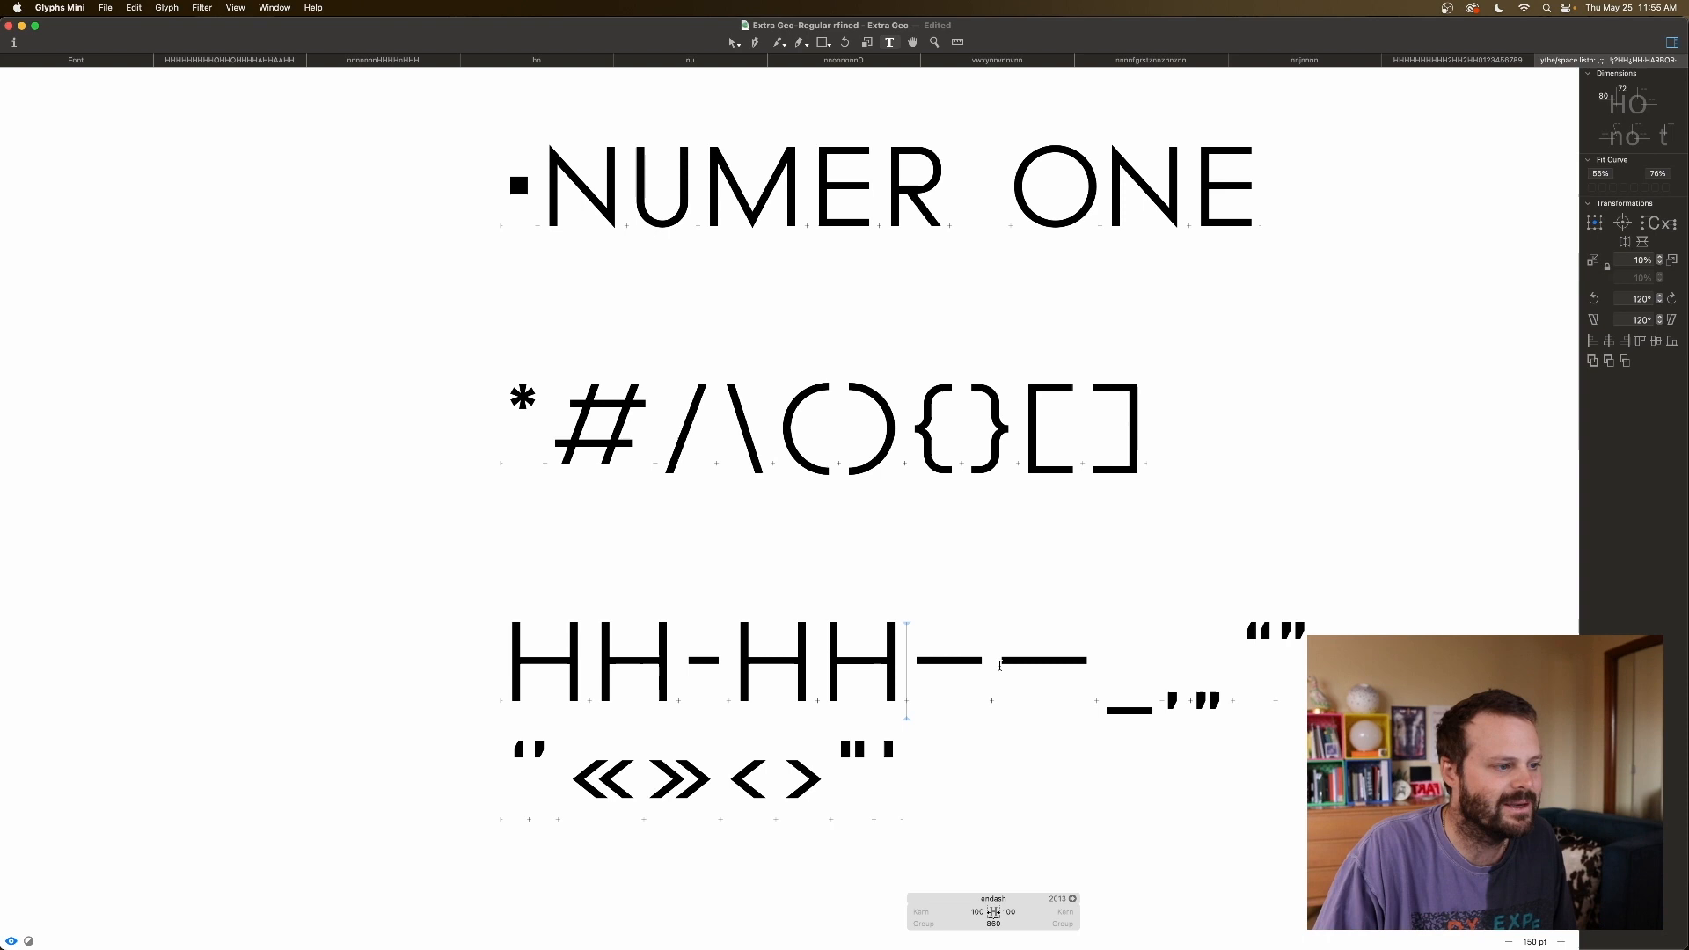
left_click(976, 669)
left_click(917, 666)
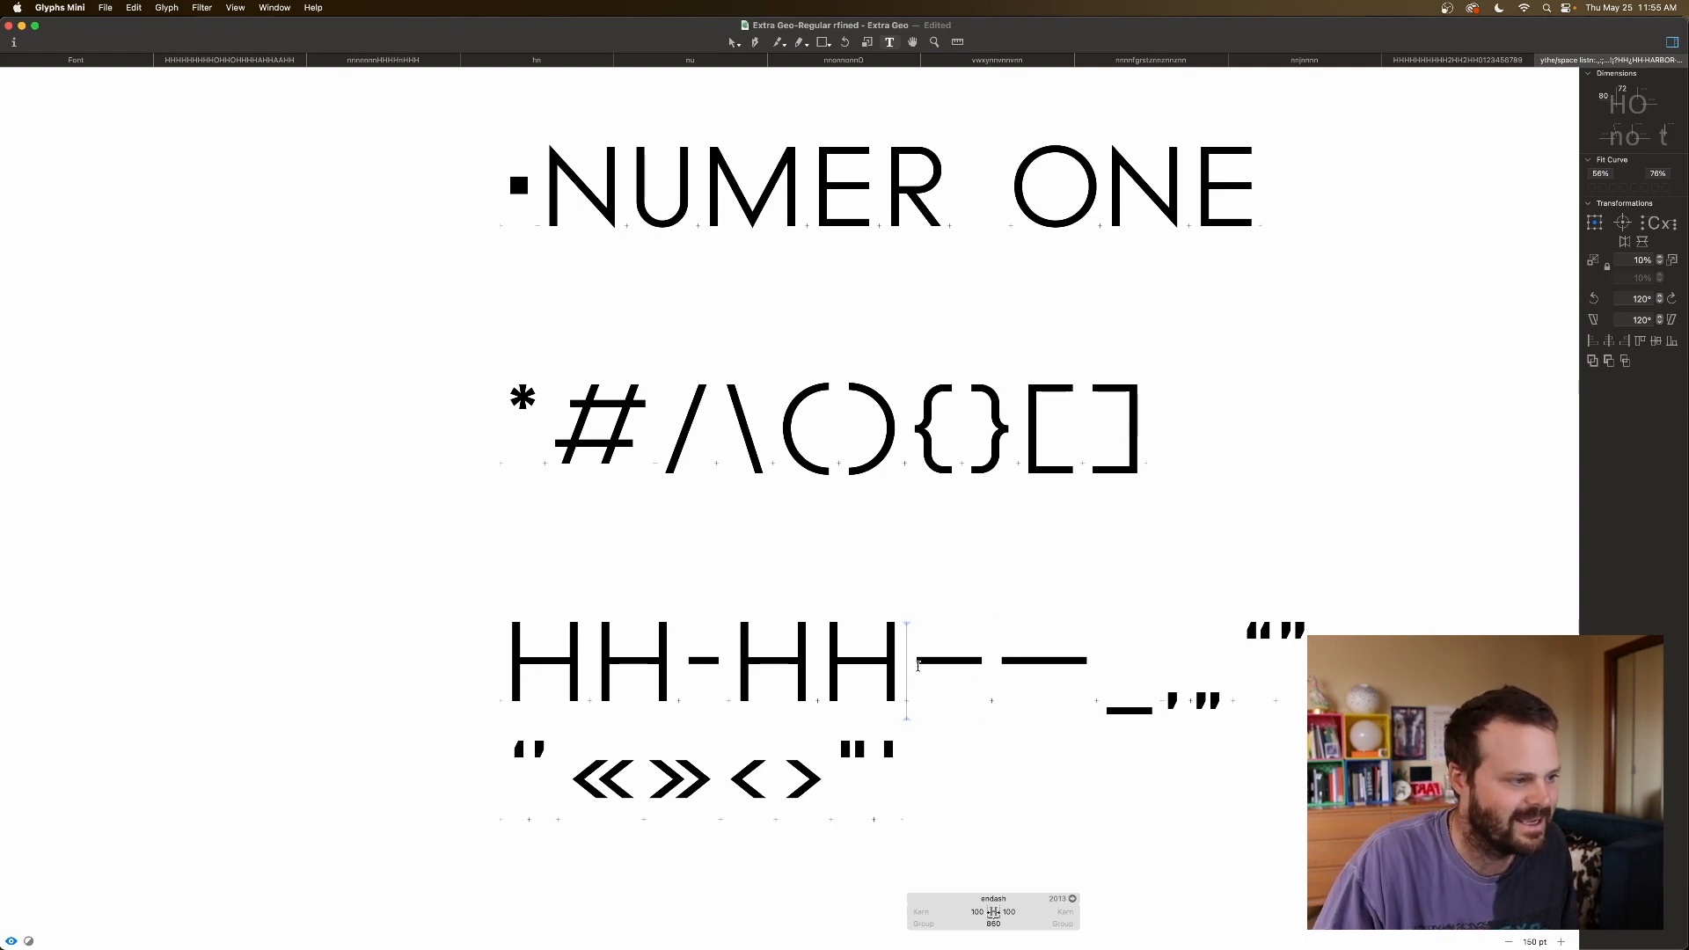
scroll(917, 666, "up", 2)
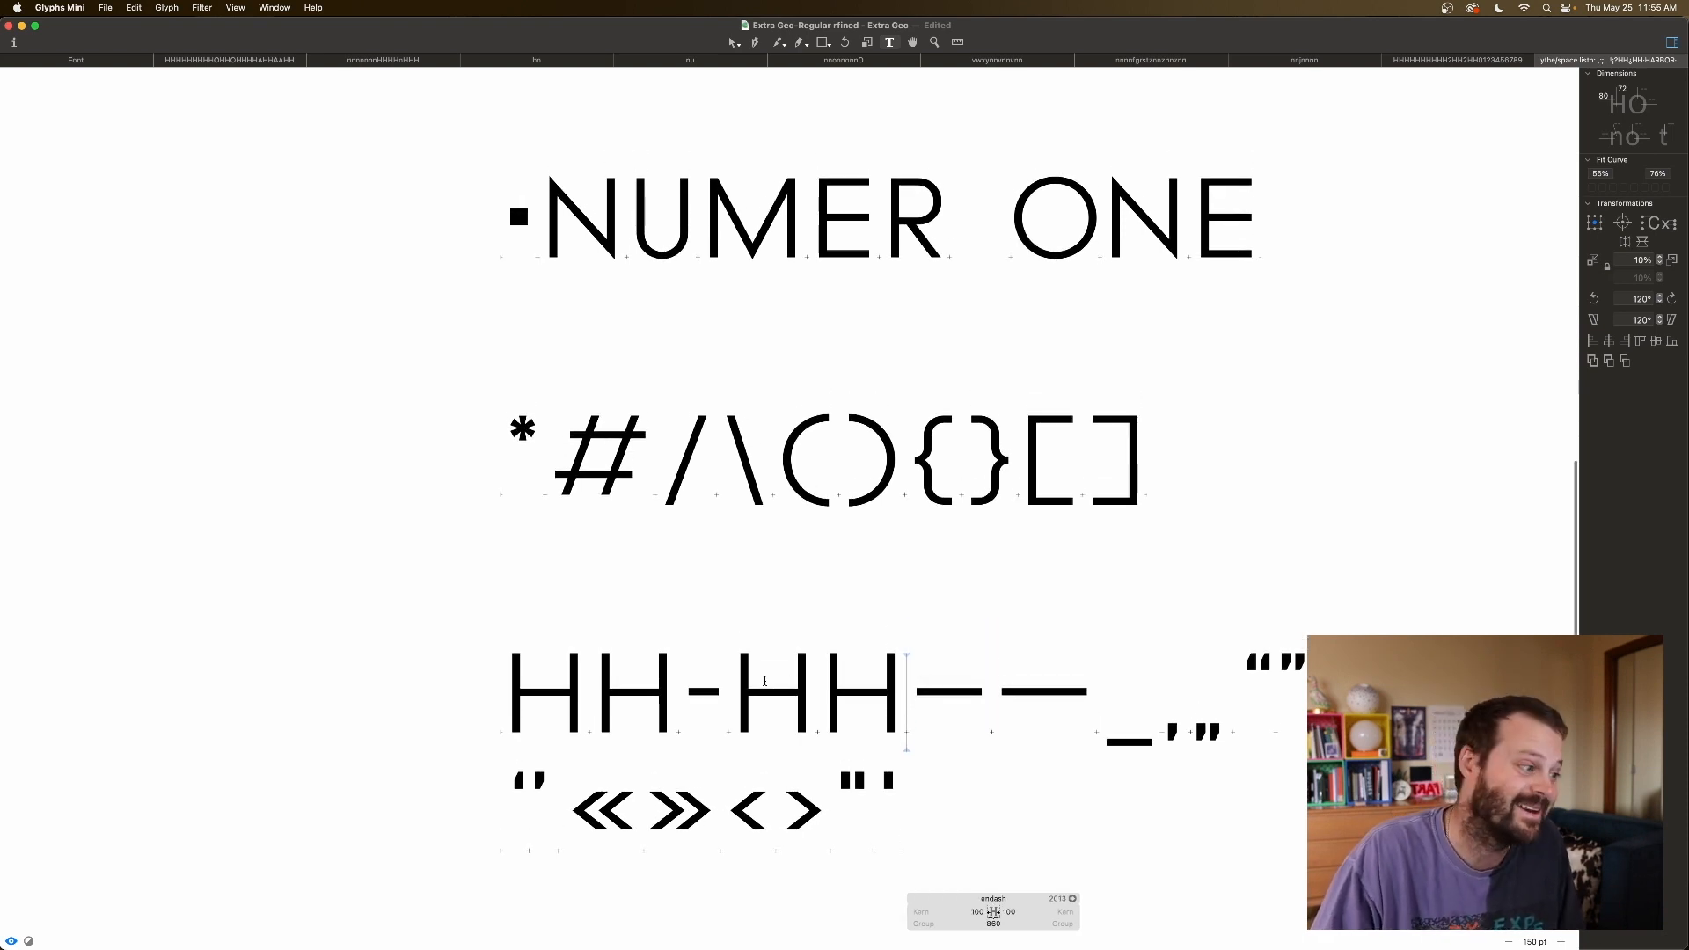
scroll(725, 688, "down", 2)
left_click(693, 683)
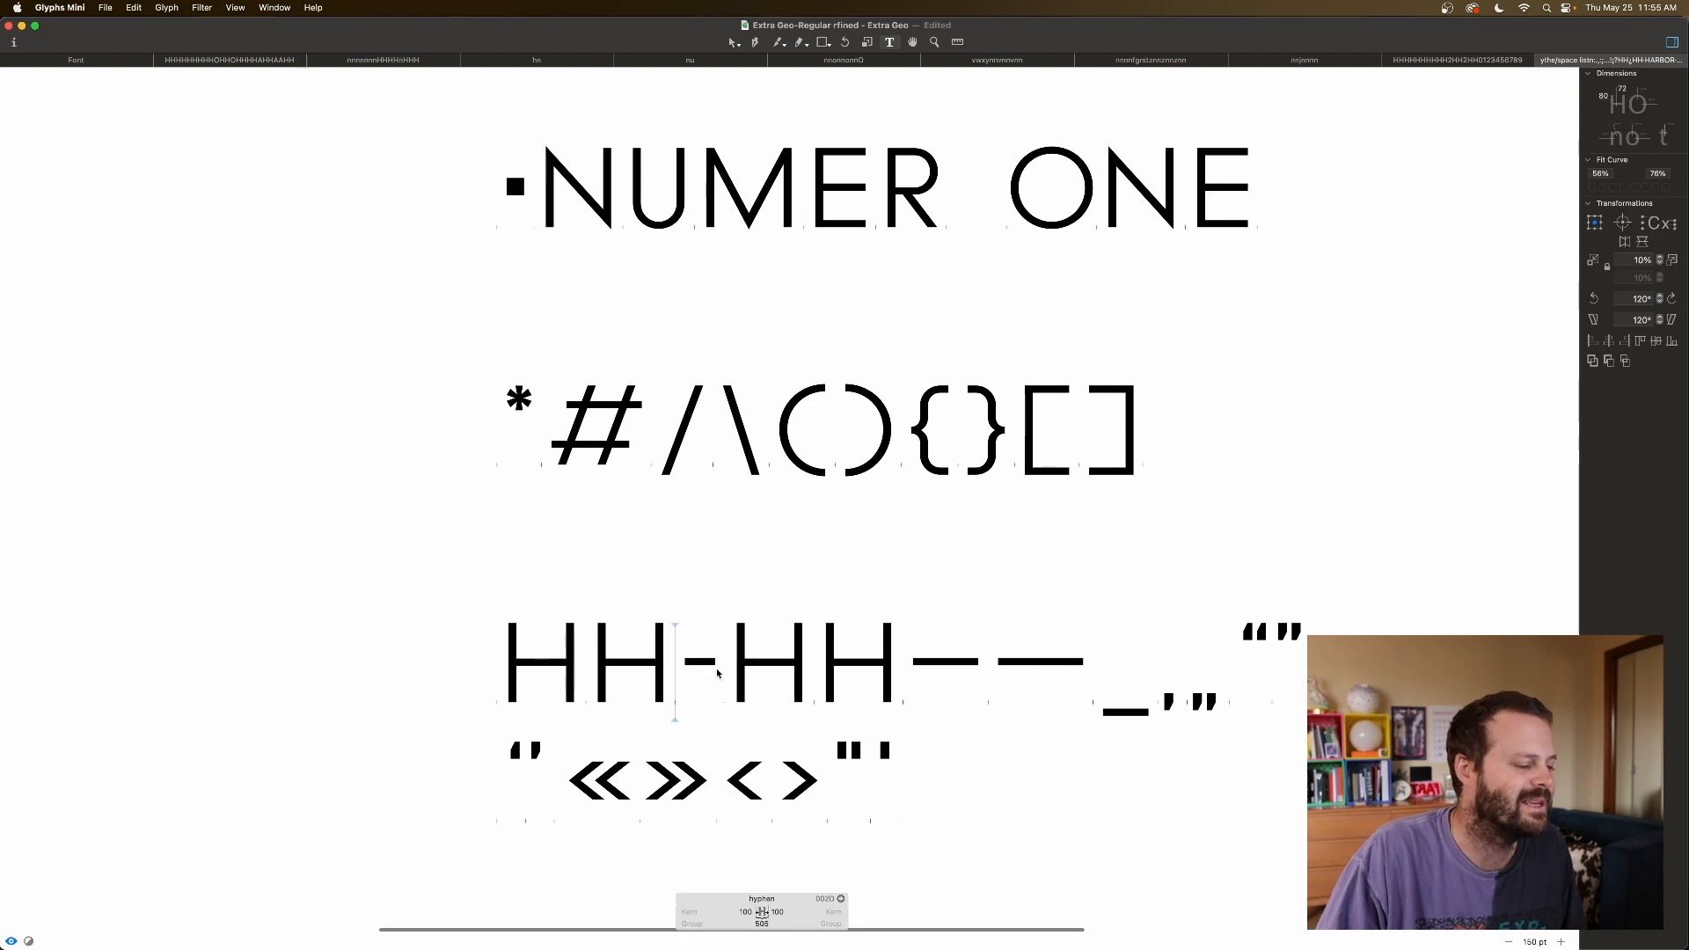
scroll(740, 901, "down", 1)
Reduce the hyphen's sidebearings to 60 on the left and 70 on the right.
left_click(747, 912)
key("shift+Down")
key("shift+Down")
key("shift+Down")
key("shift+Down")
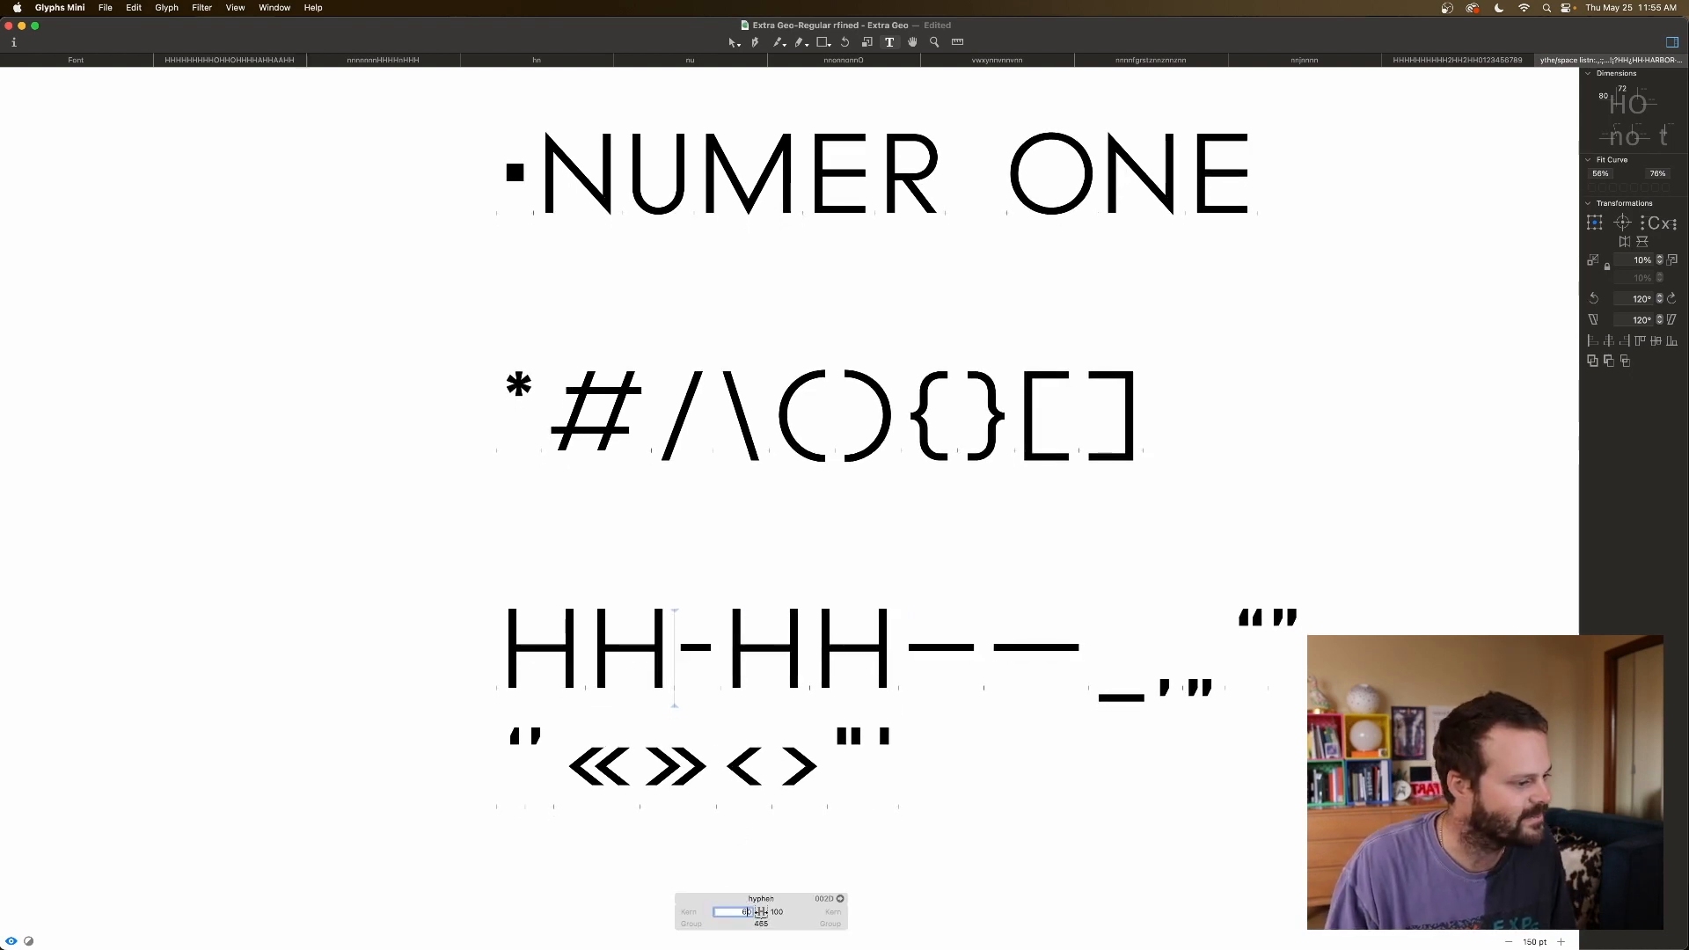
key("Tab")
key("shift+Down")
key("shift+Down")
key("shift+Down")
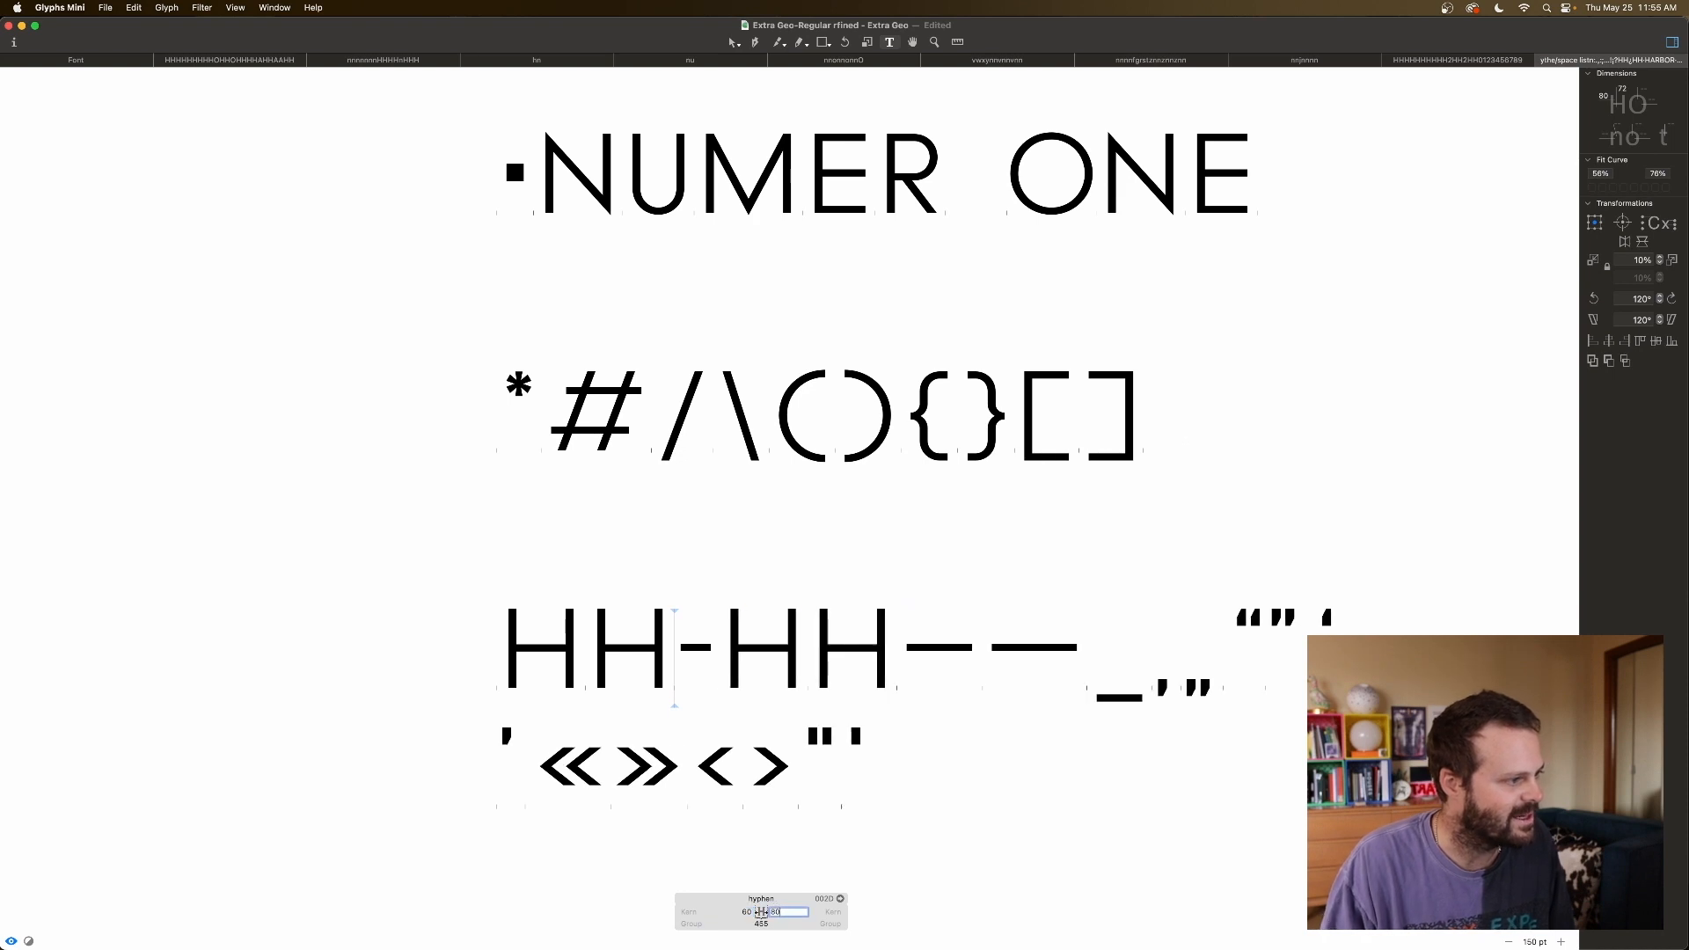
key("shift+Down")
Compare the en dash, em dash and underscore spacing against the adjusted hyphen.
left_click(877, 693)
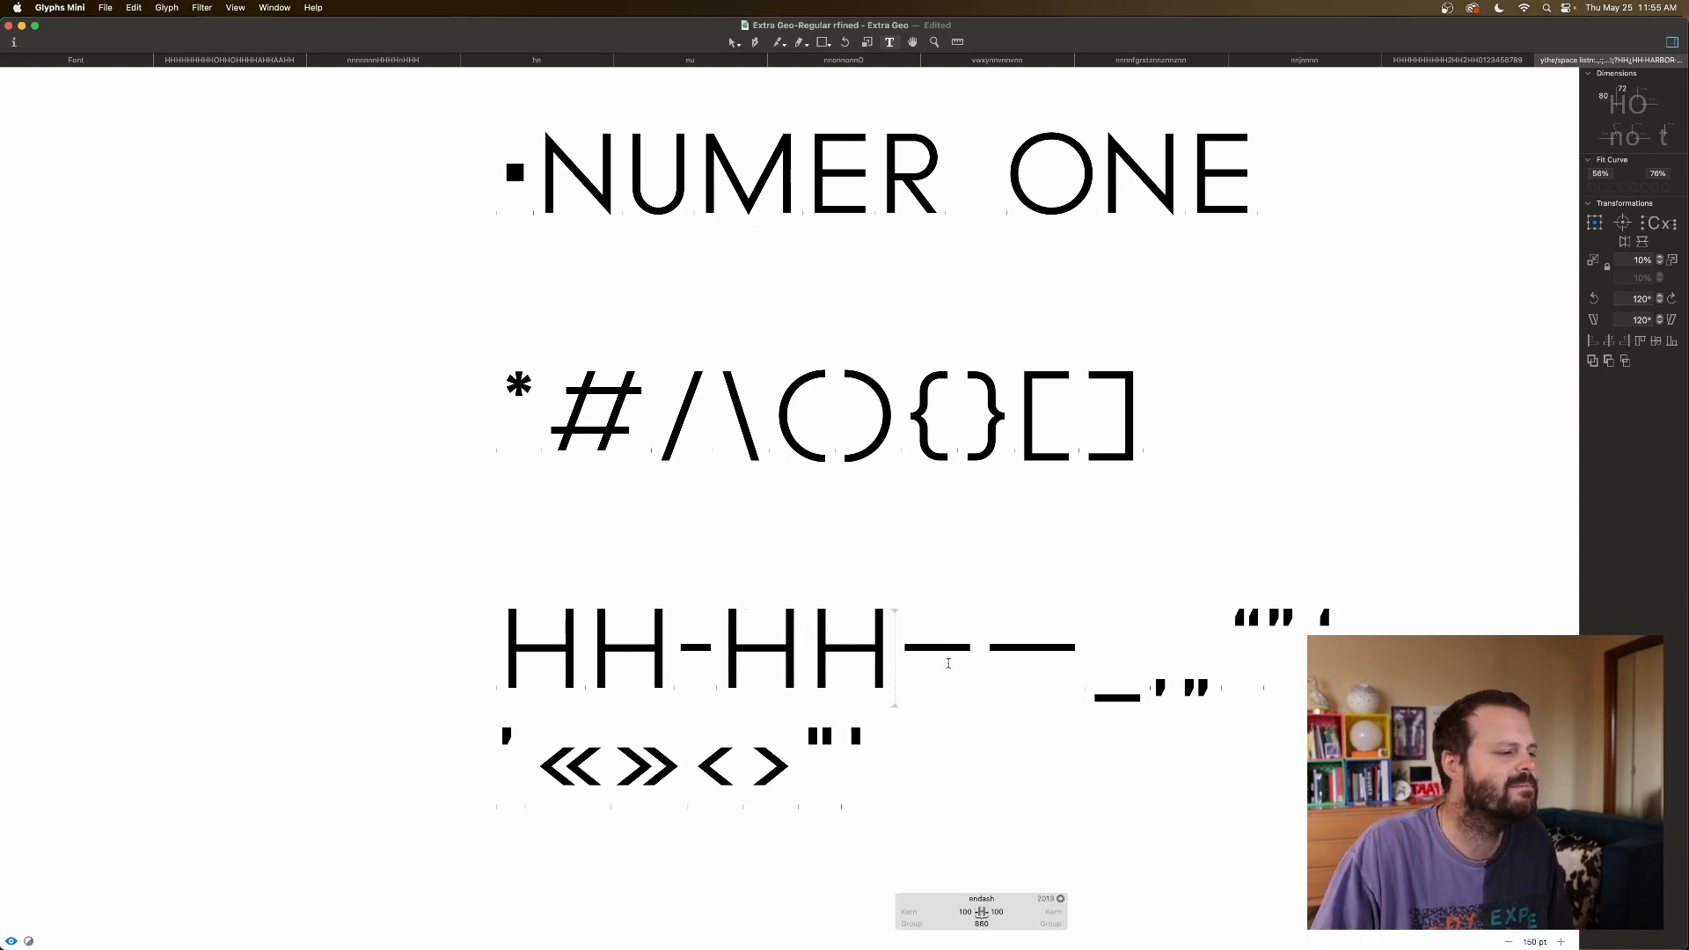
left_click(979, 668)
left_click(1077, 652)
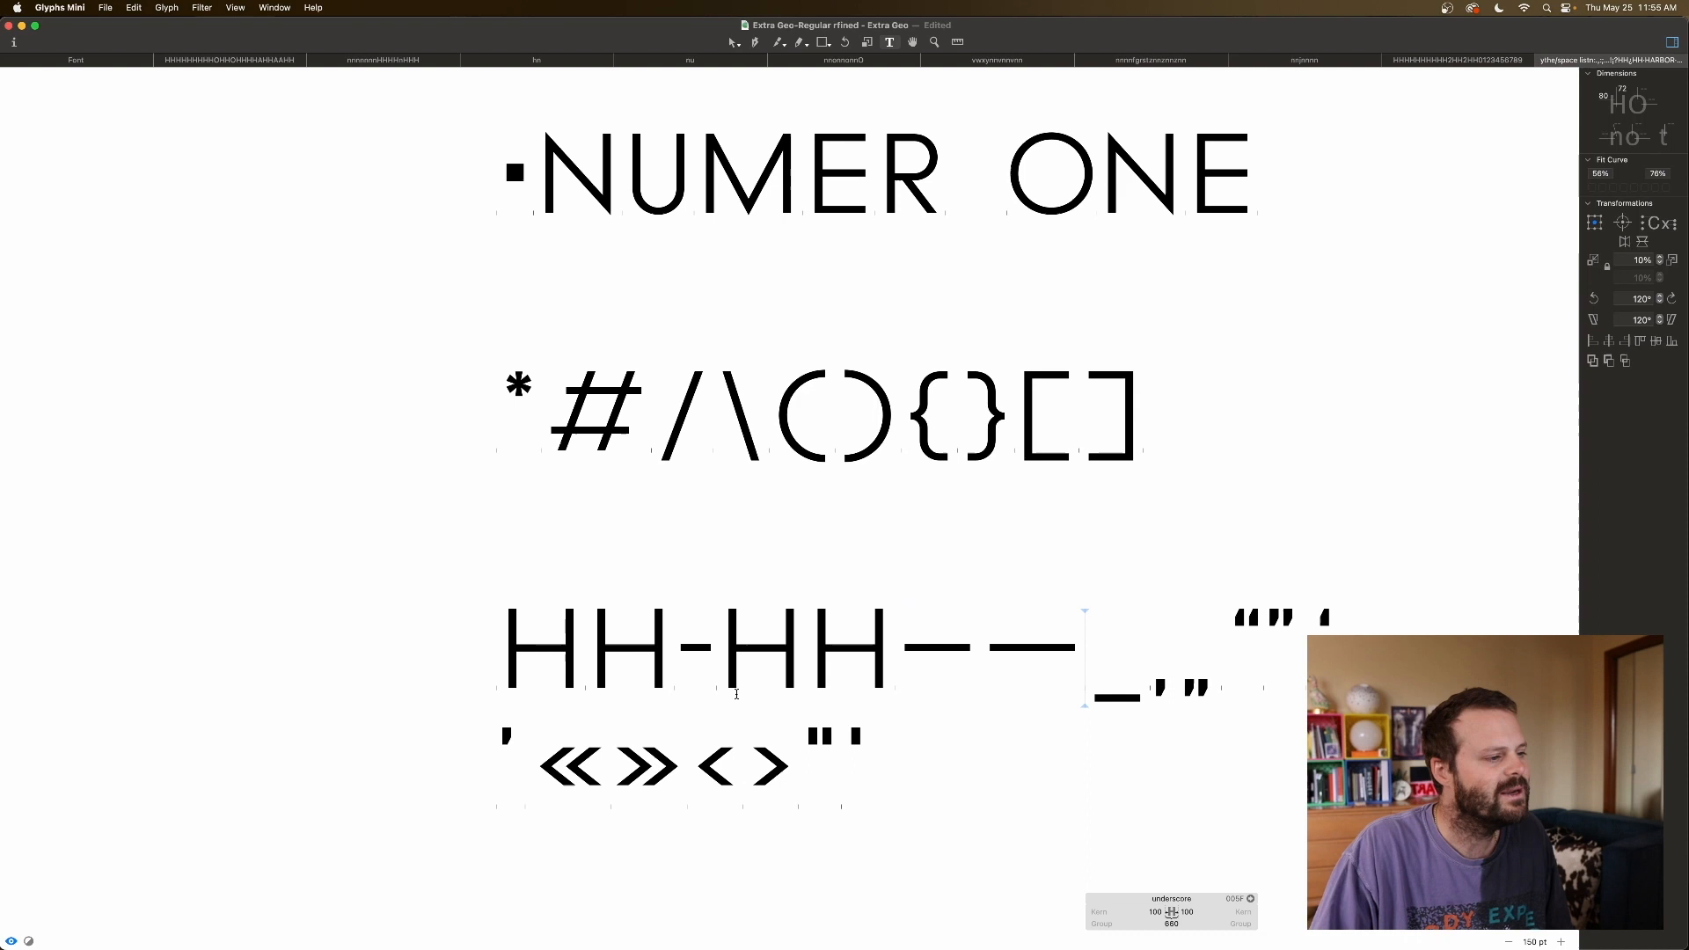
left_click(895, 678)
left_click(977, 660)
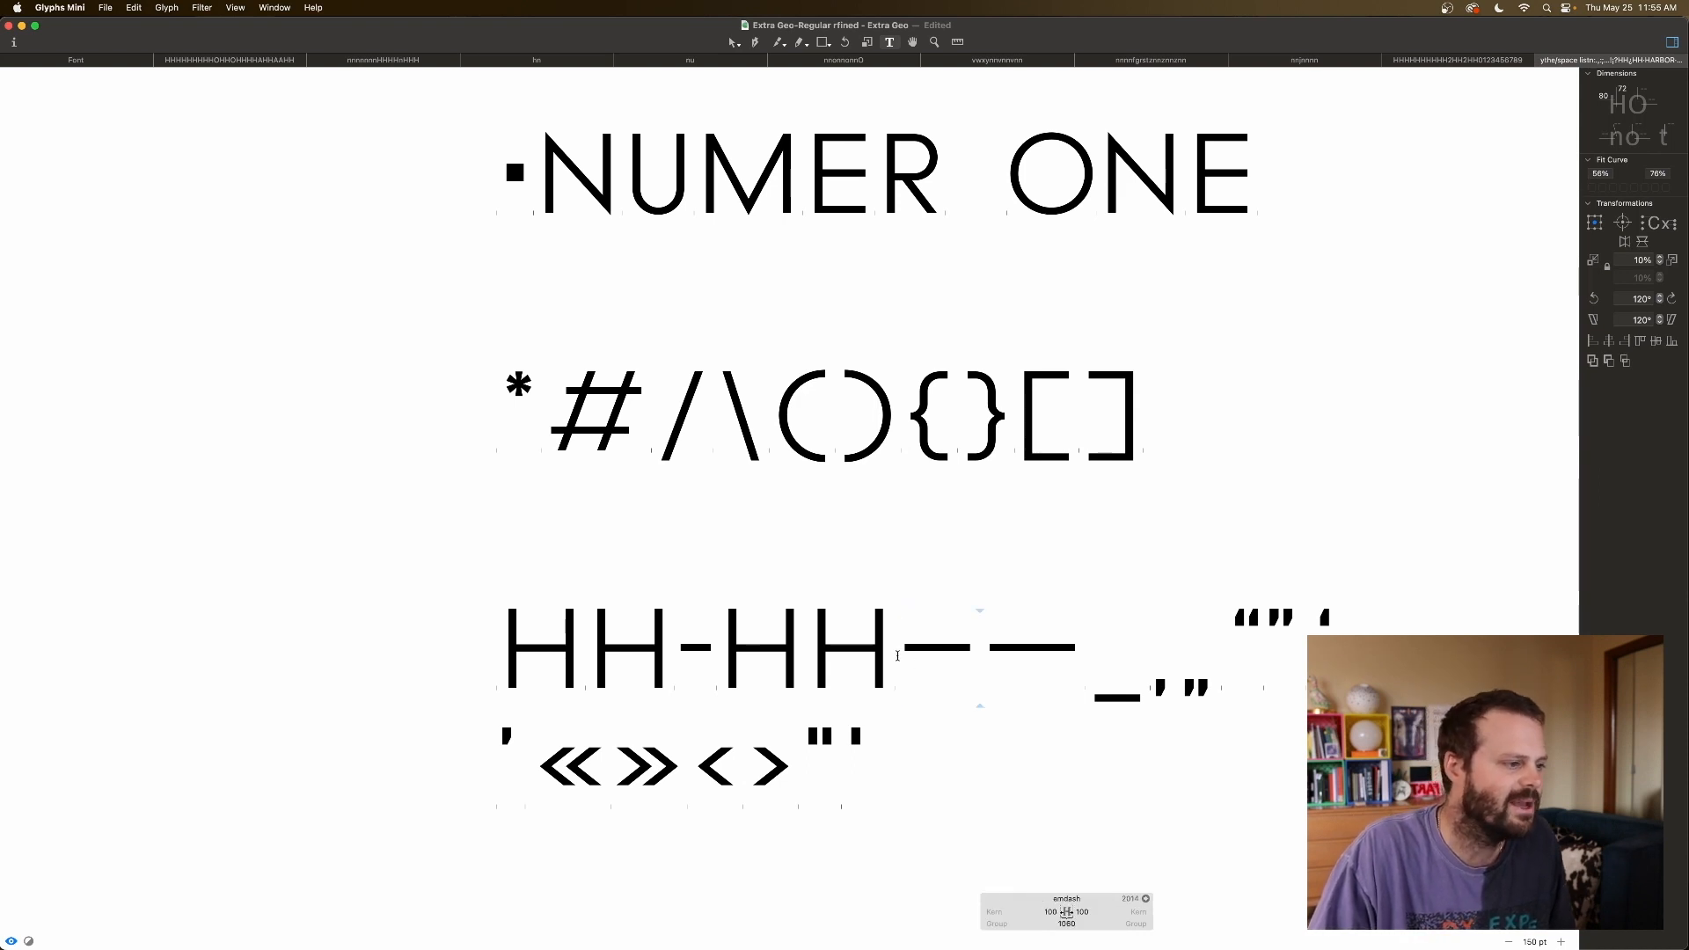
left_click(897, 655)
left_click(966, 912)
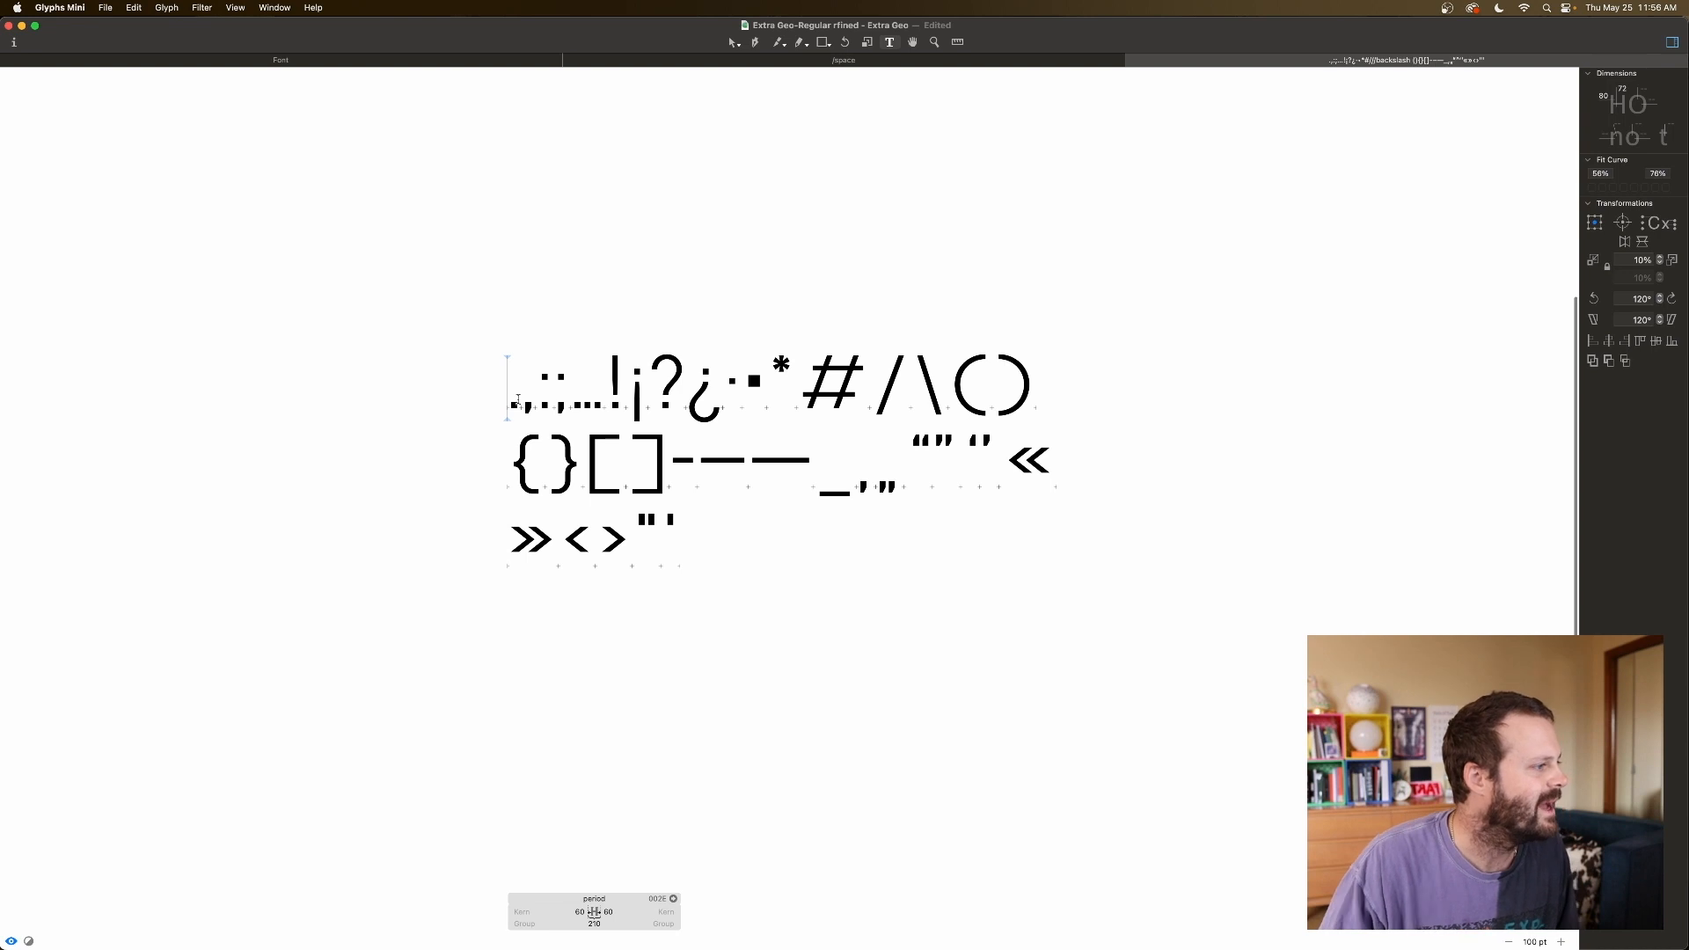
Replace the spaced punctuation with 'HUH*' to test the asterisk's spacing.
key("Right")
key("Right")
key("Right")
key("Right")
key("Right")
key("Right")
key("Right")
key("Right")
key("Right")
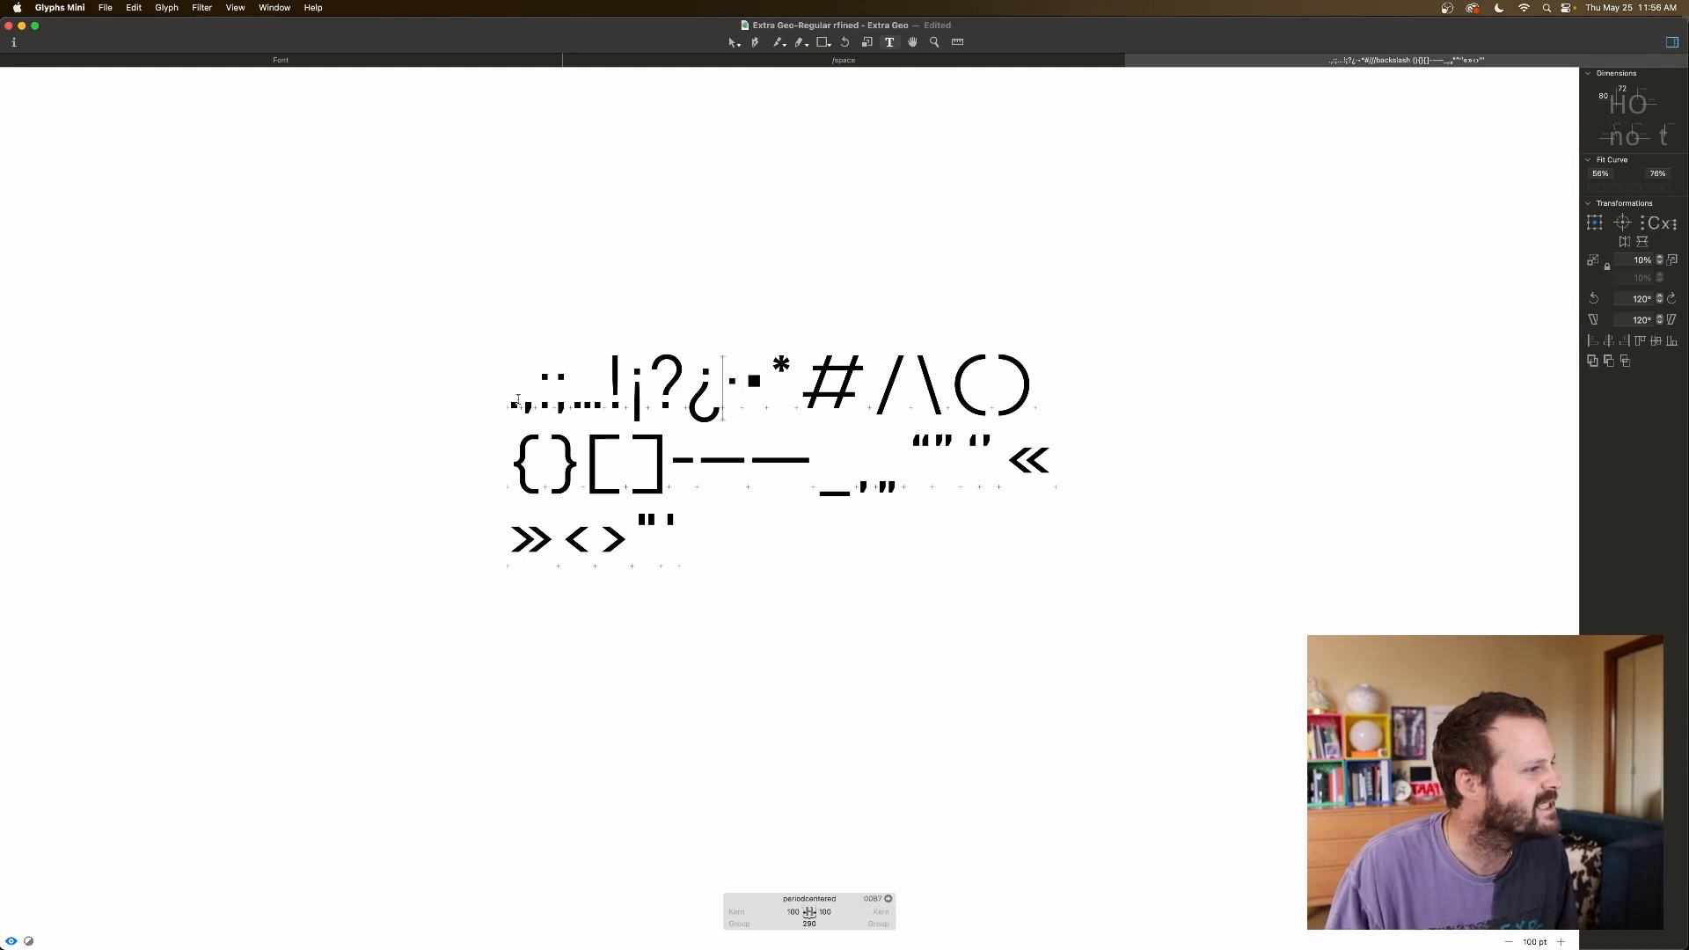
key("Right")
key("Right")
key("BackSpace")
key("BackSpace")
key("BackSpace")
key("BackSpace")
key("BackSpace")
key("BackSpace")
key("BackSpace")
key("BackSpace")
key("BackSpace")
key("BackSpace")
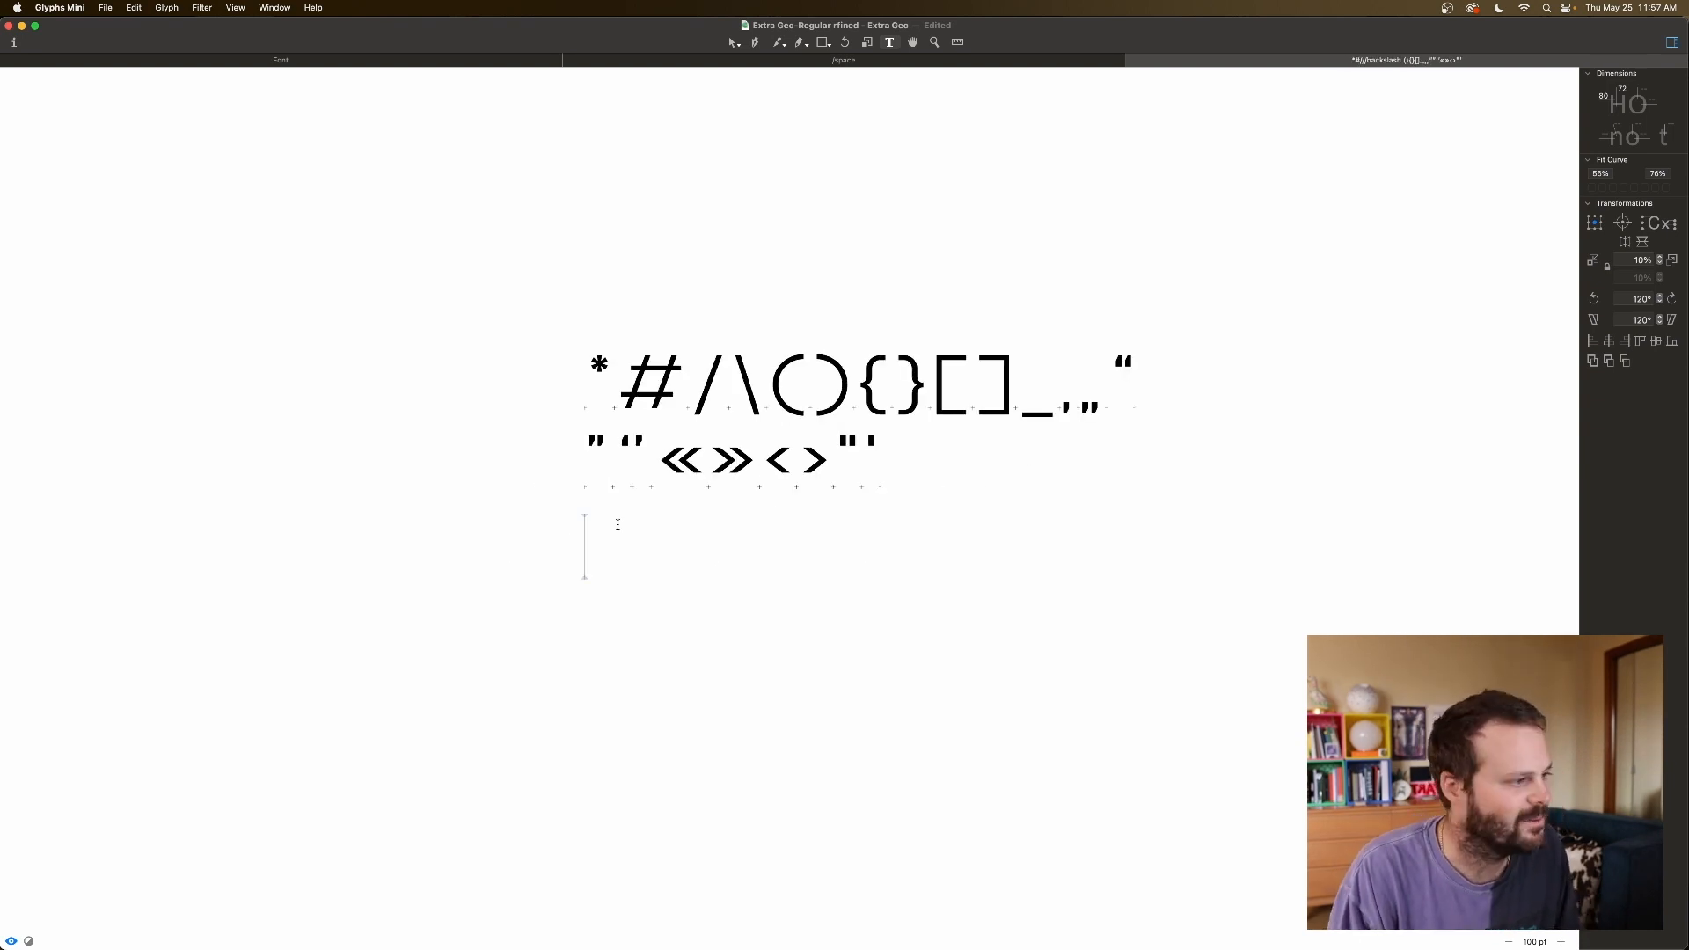
type("HUH")
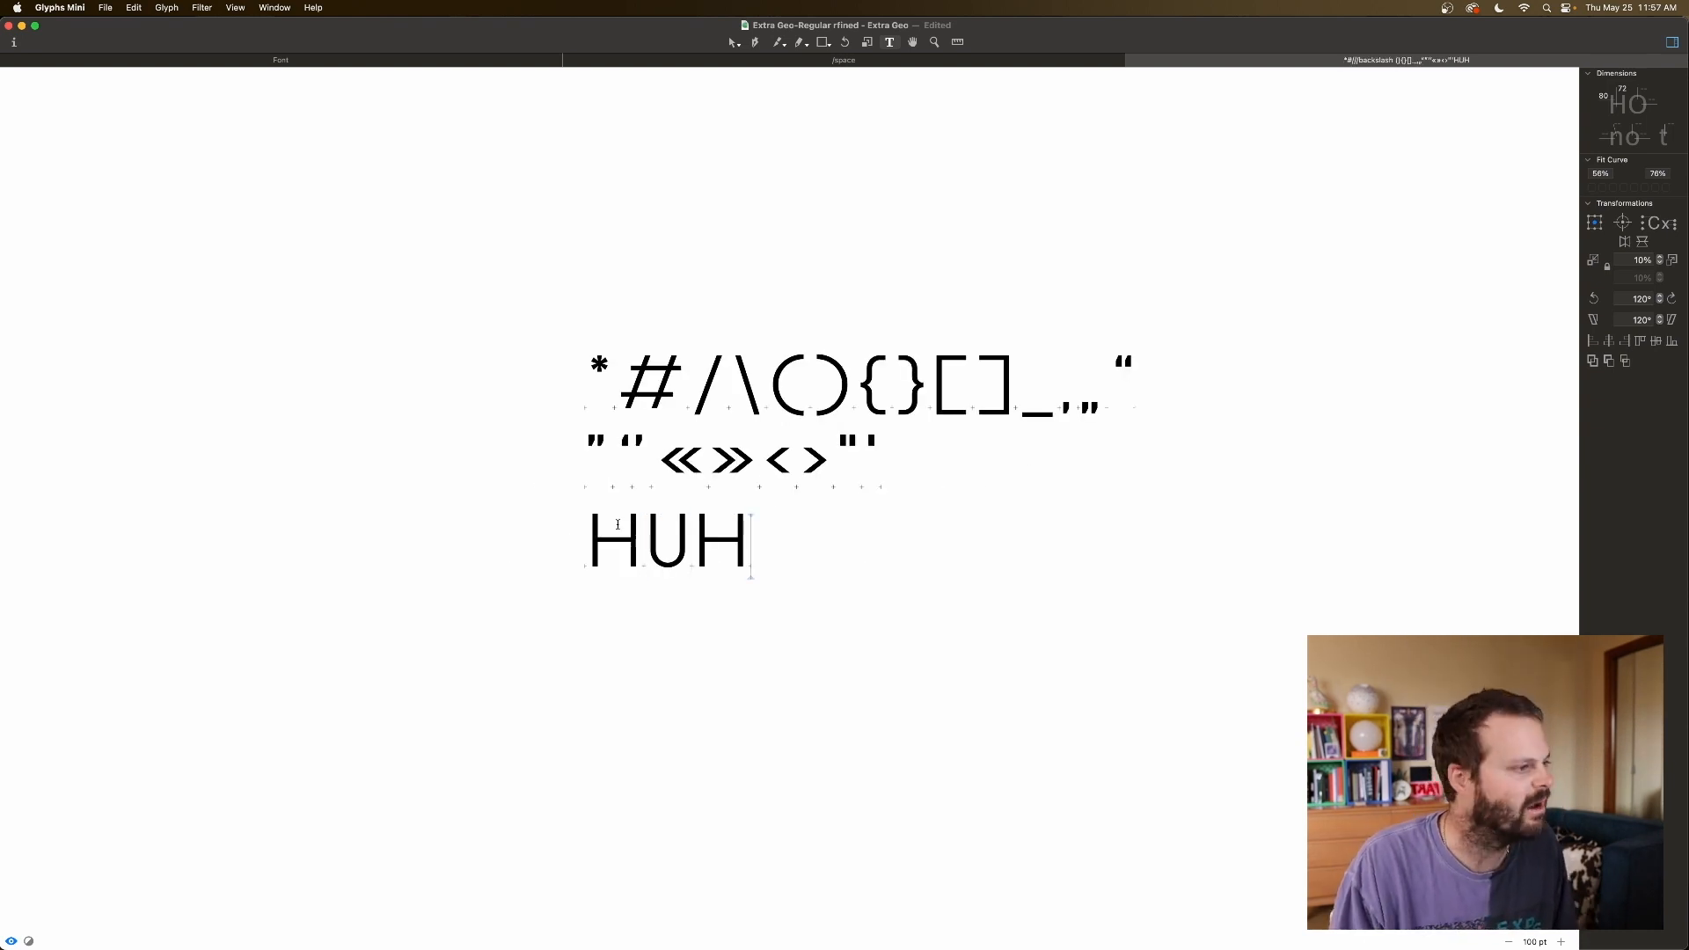
type("*")
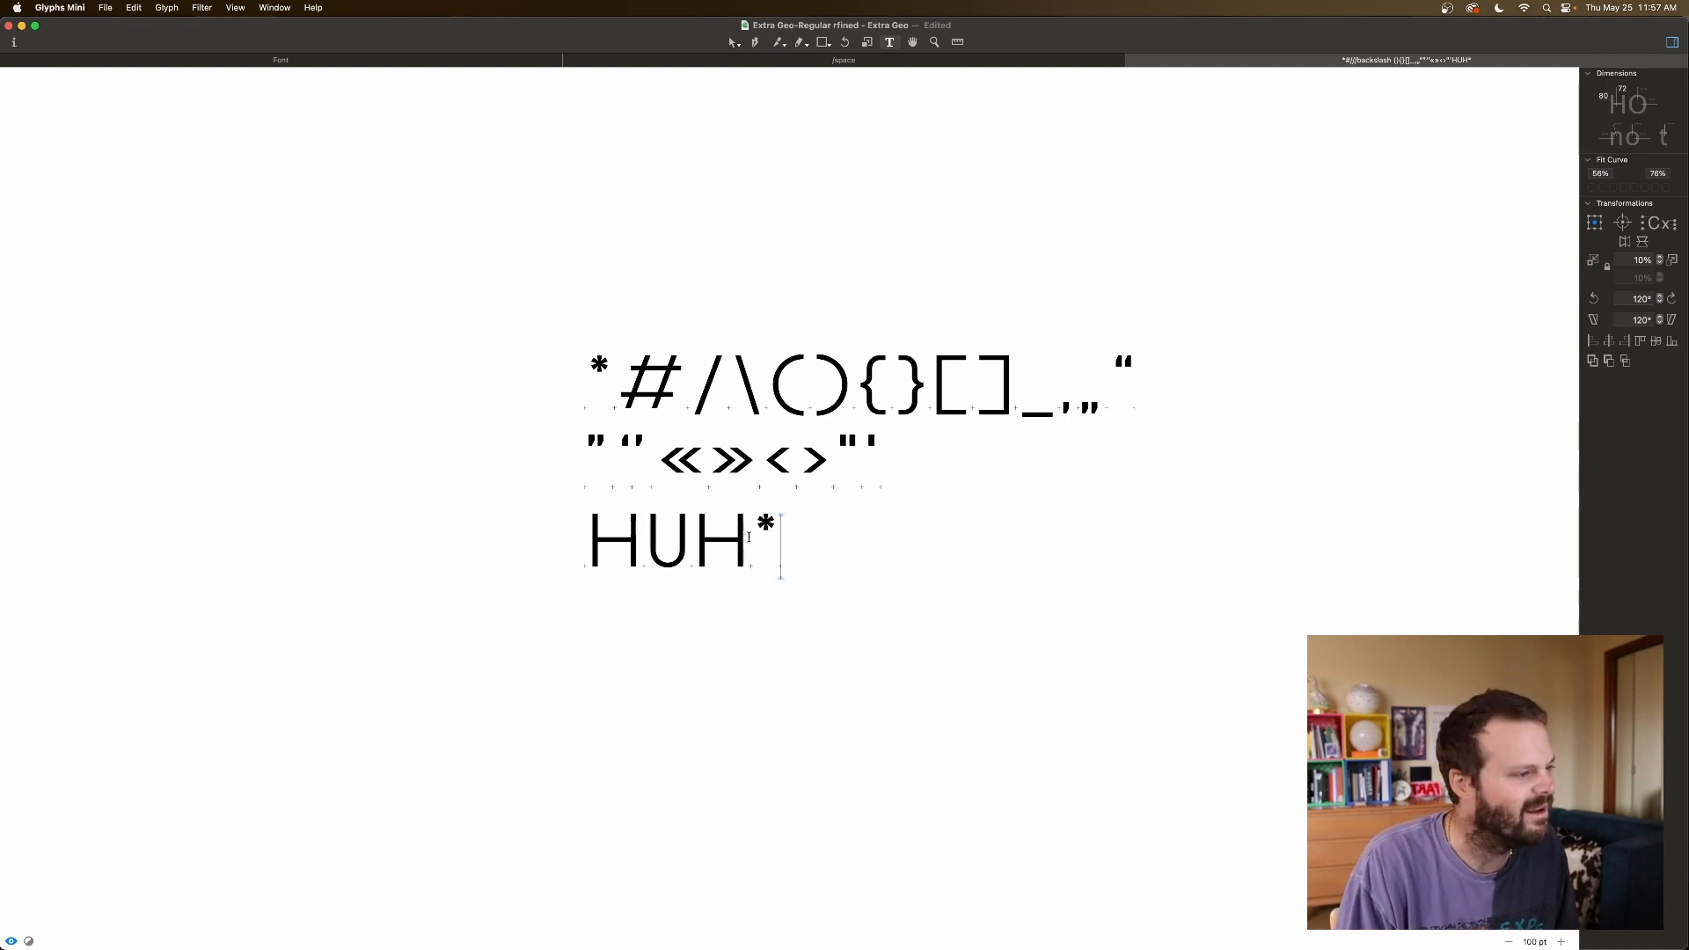
left_click(749, 538)
Lower the asterisk's left sidebearing to 20 and reduce its right sidebearing.
left_click(820, 911)
key("shift+Down")
key("shift+Down")
key("shift+Down")
key("shift+Down")
key("shift+Down")
key("shift+Down")
key("shift+Down")
key("shift+Down")
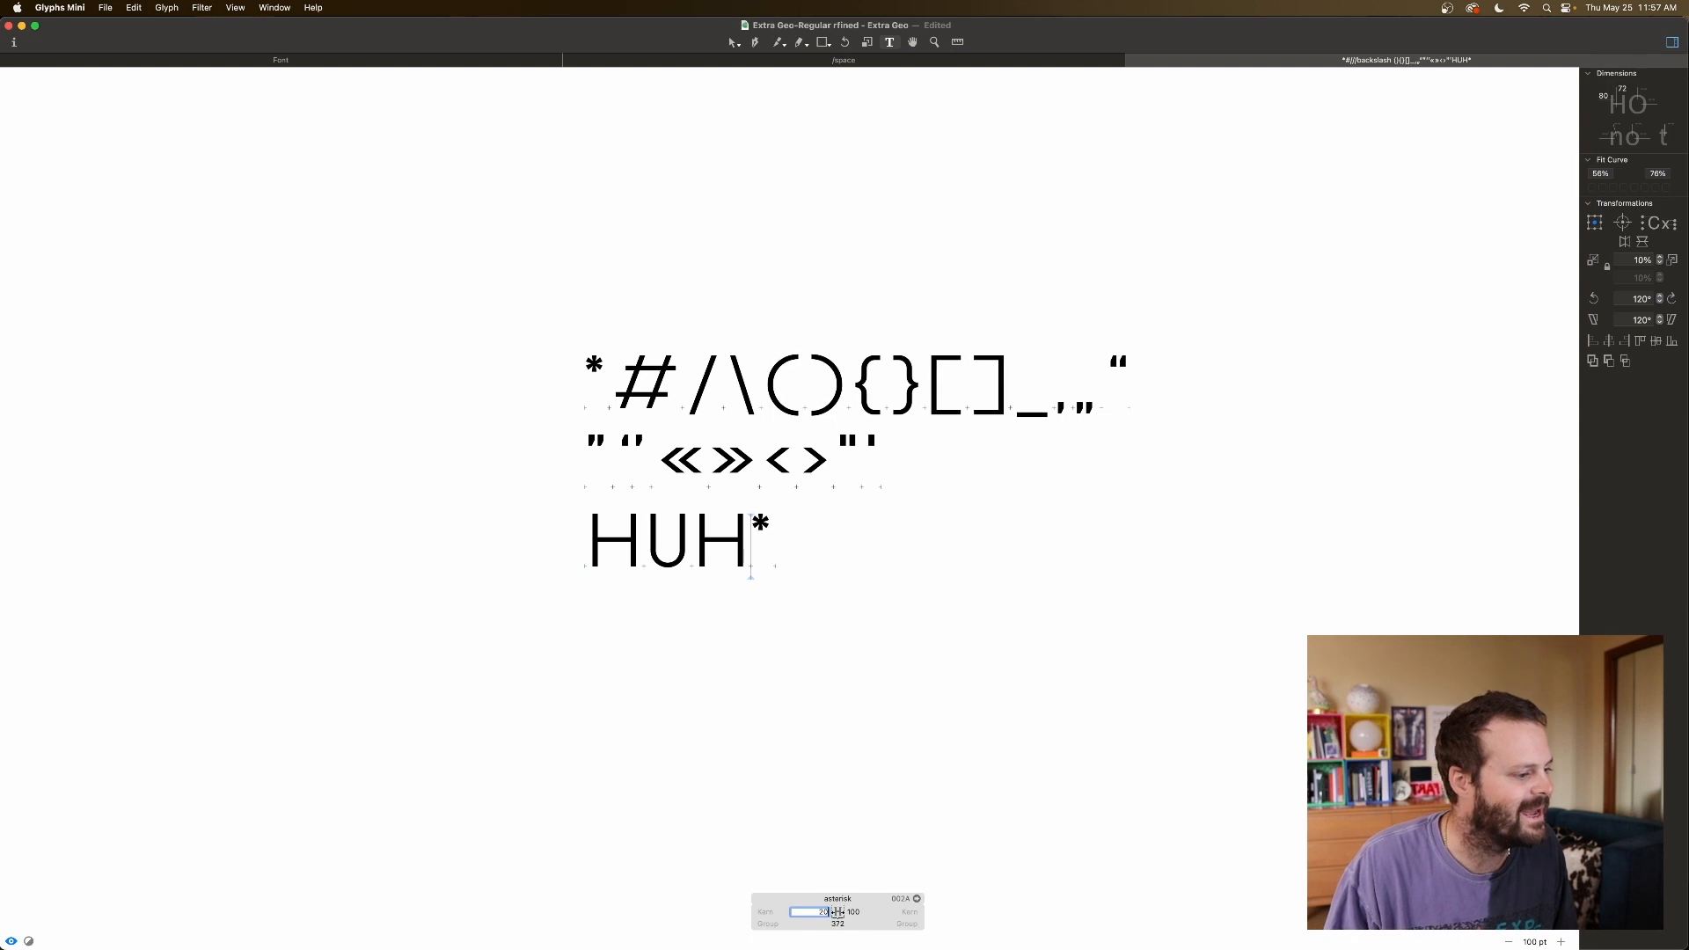
key("Tab")
key("shift+Down")
key("shift+Down")
key("shift+Down")
key("shift+Down")
key("shift+Down")
key("shift+Down")
key("shift+Down")
key("shift+Down")
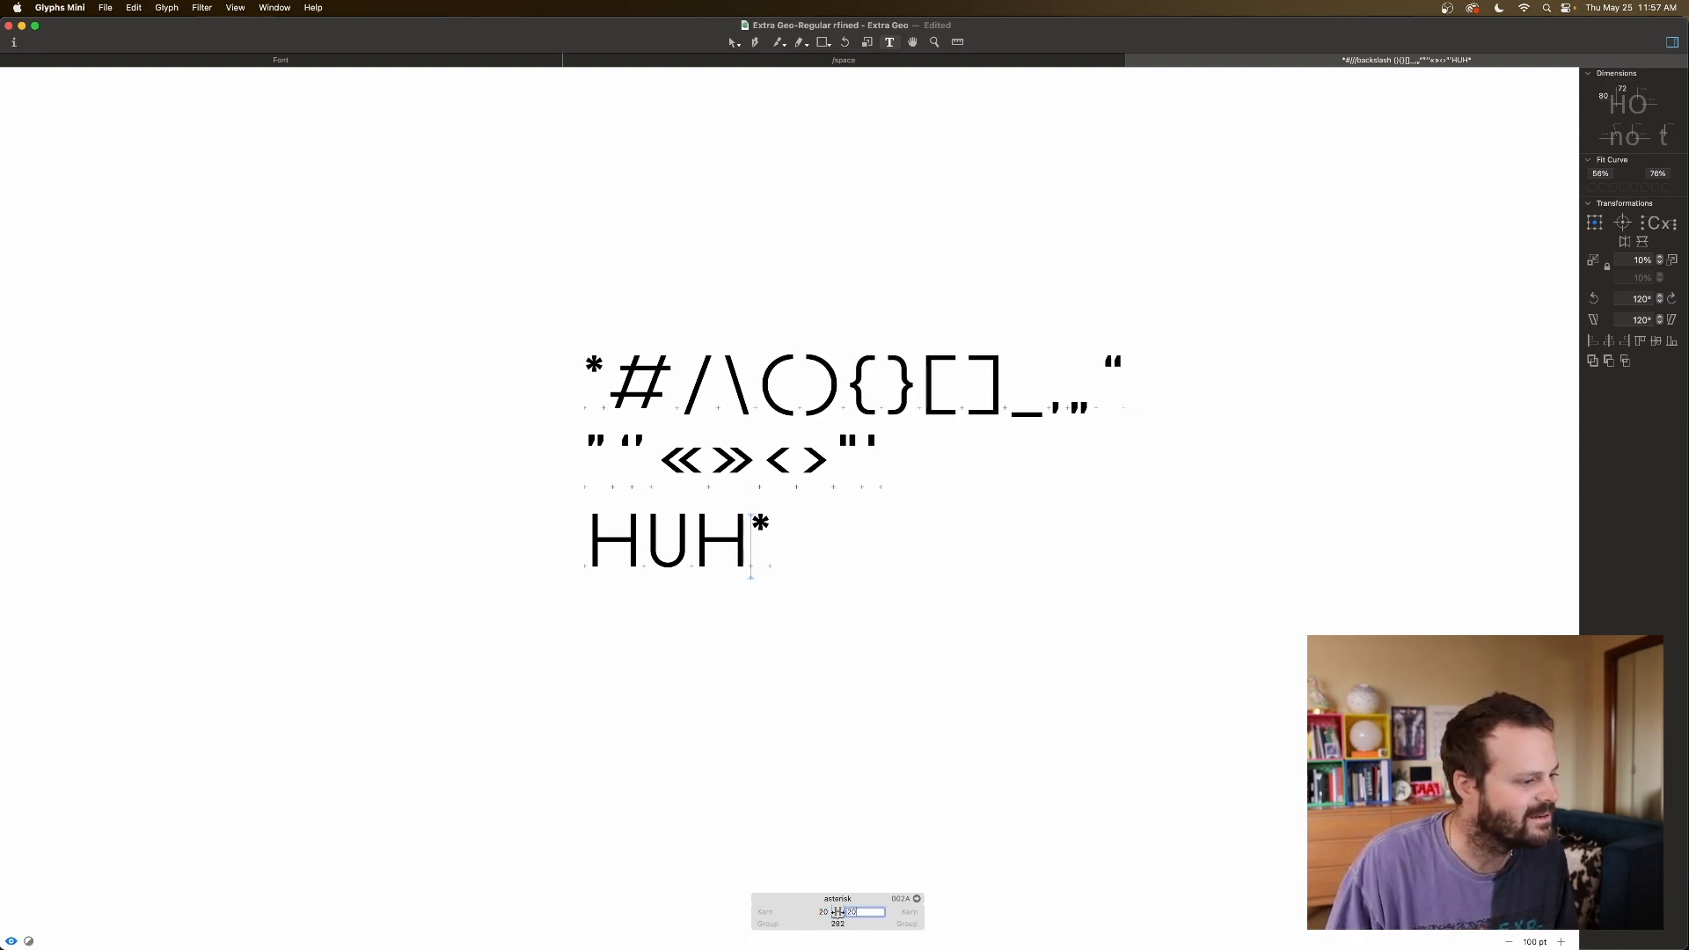
Check the H's sidebearings for reference, then lower the asterisk's left sidebearing to 6.
left_click(587, 552)
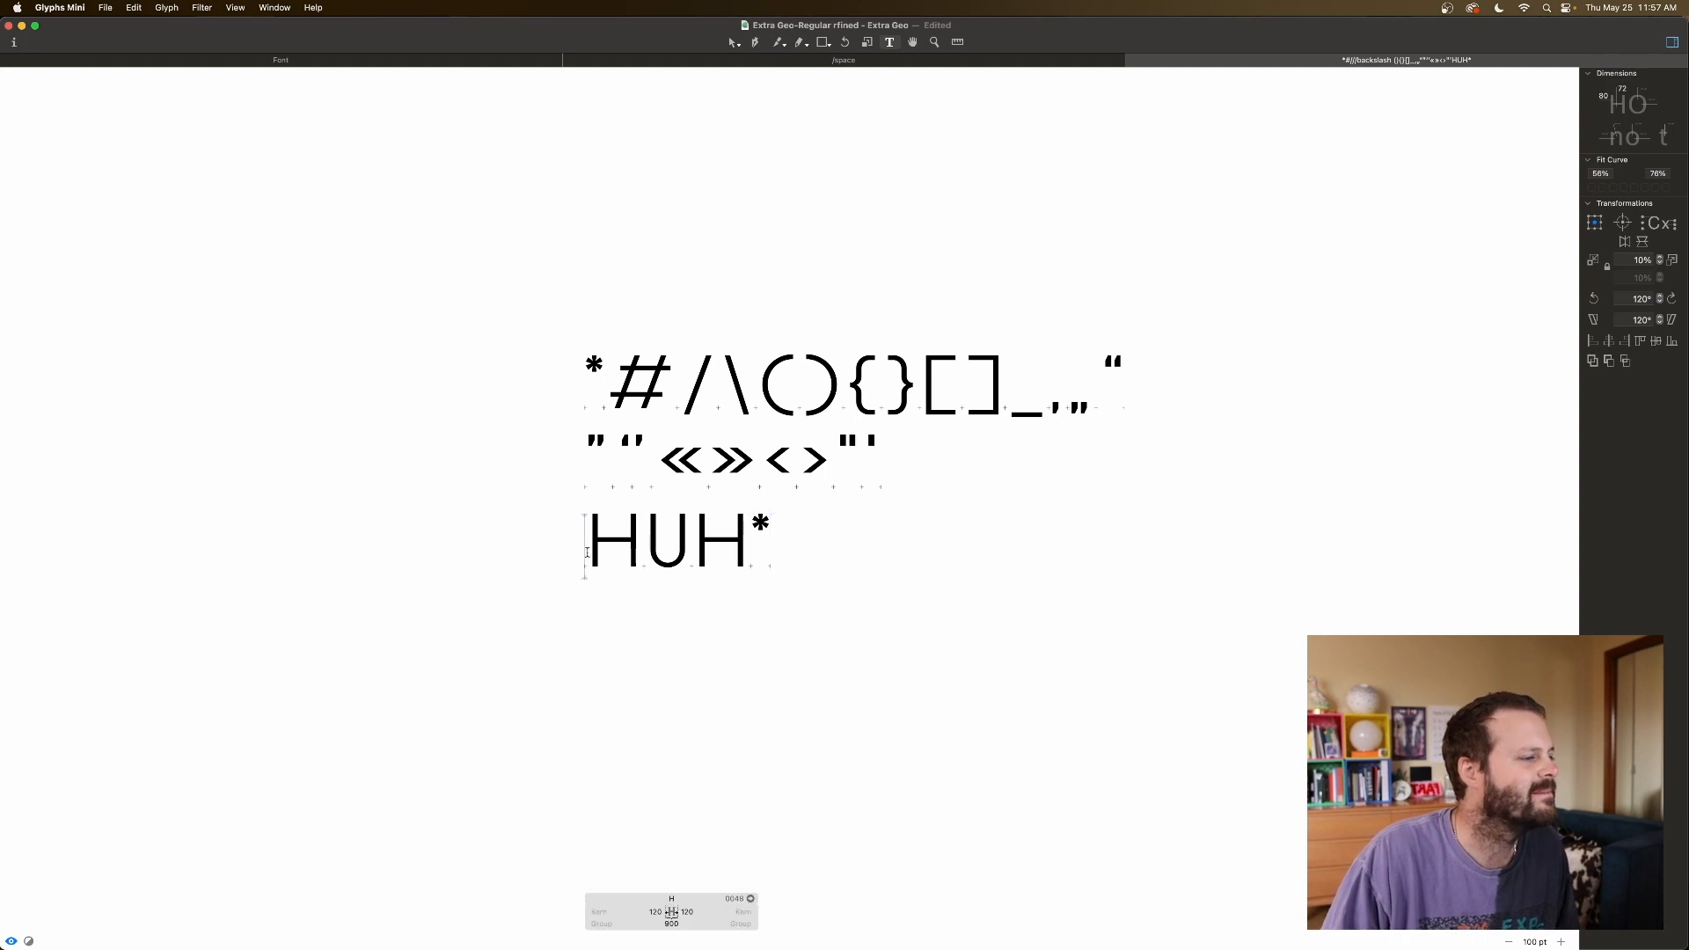
left_click(748, 549)
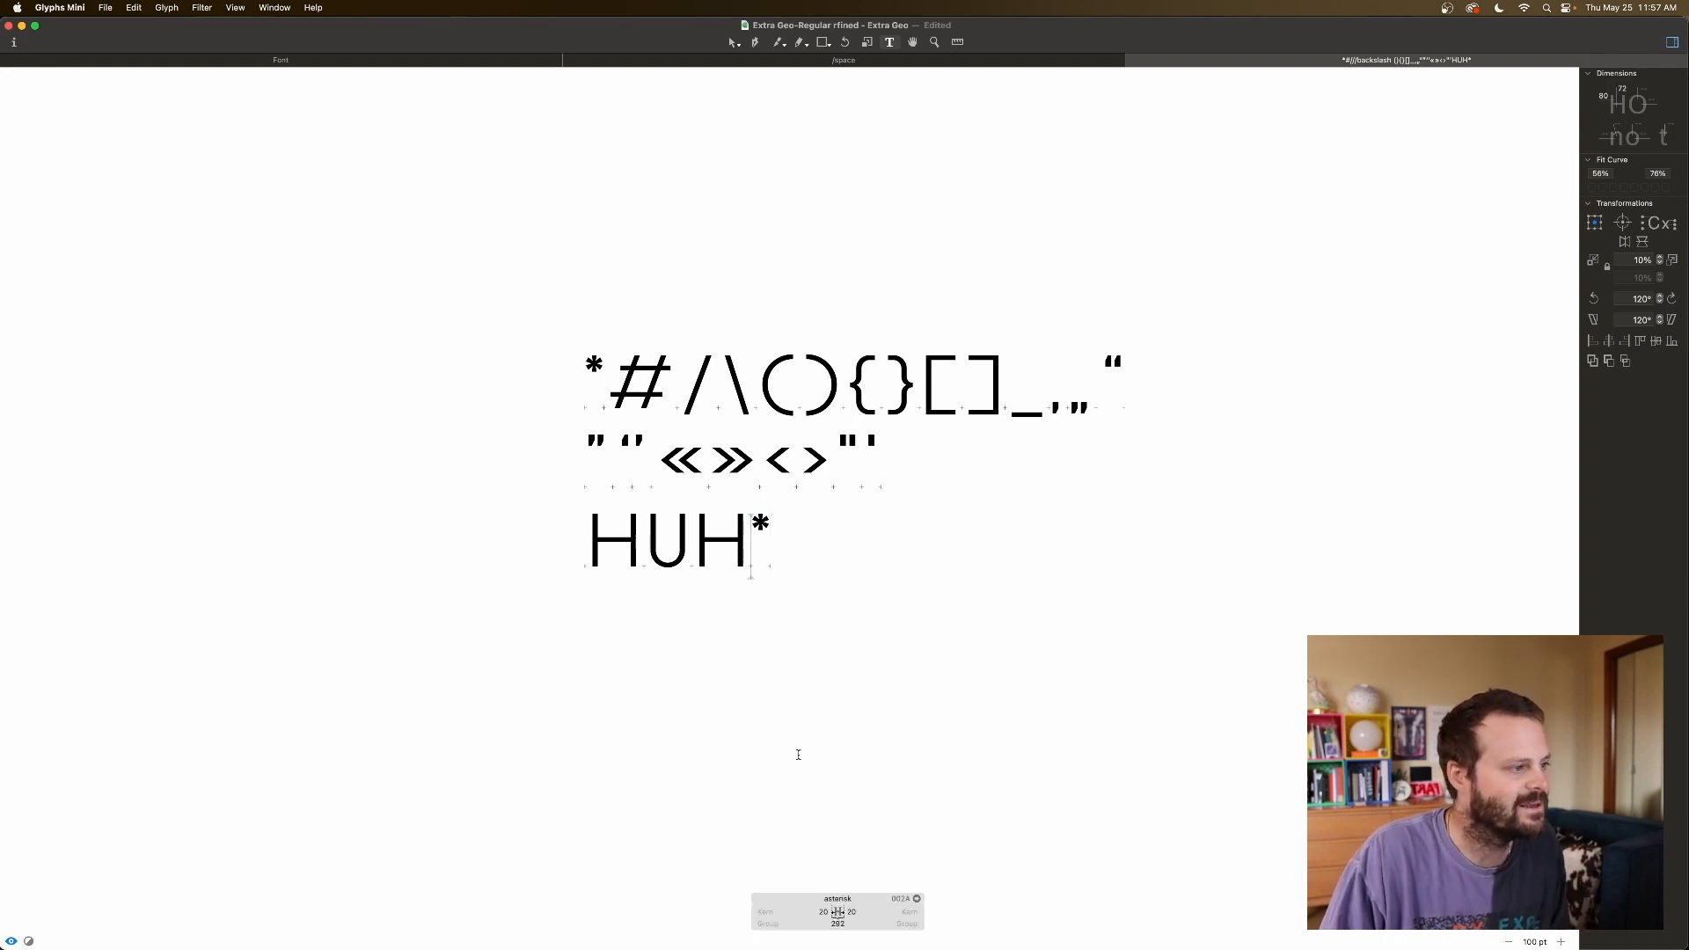
left_click(823, 911)
key("shift+Down")
key("Down")
key("Down")
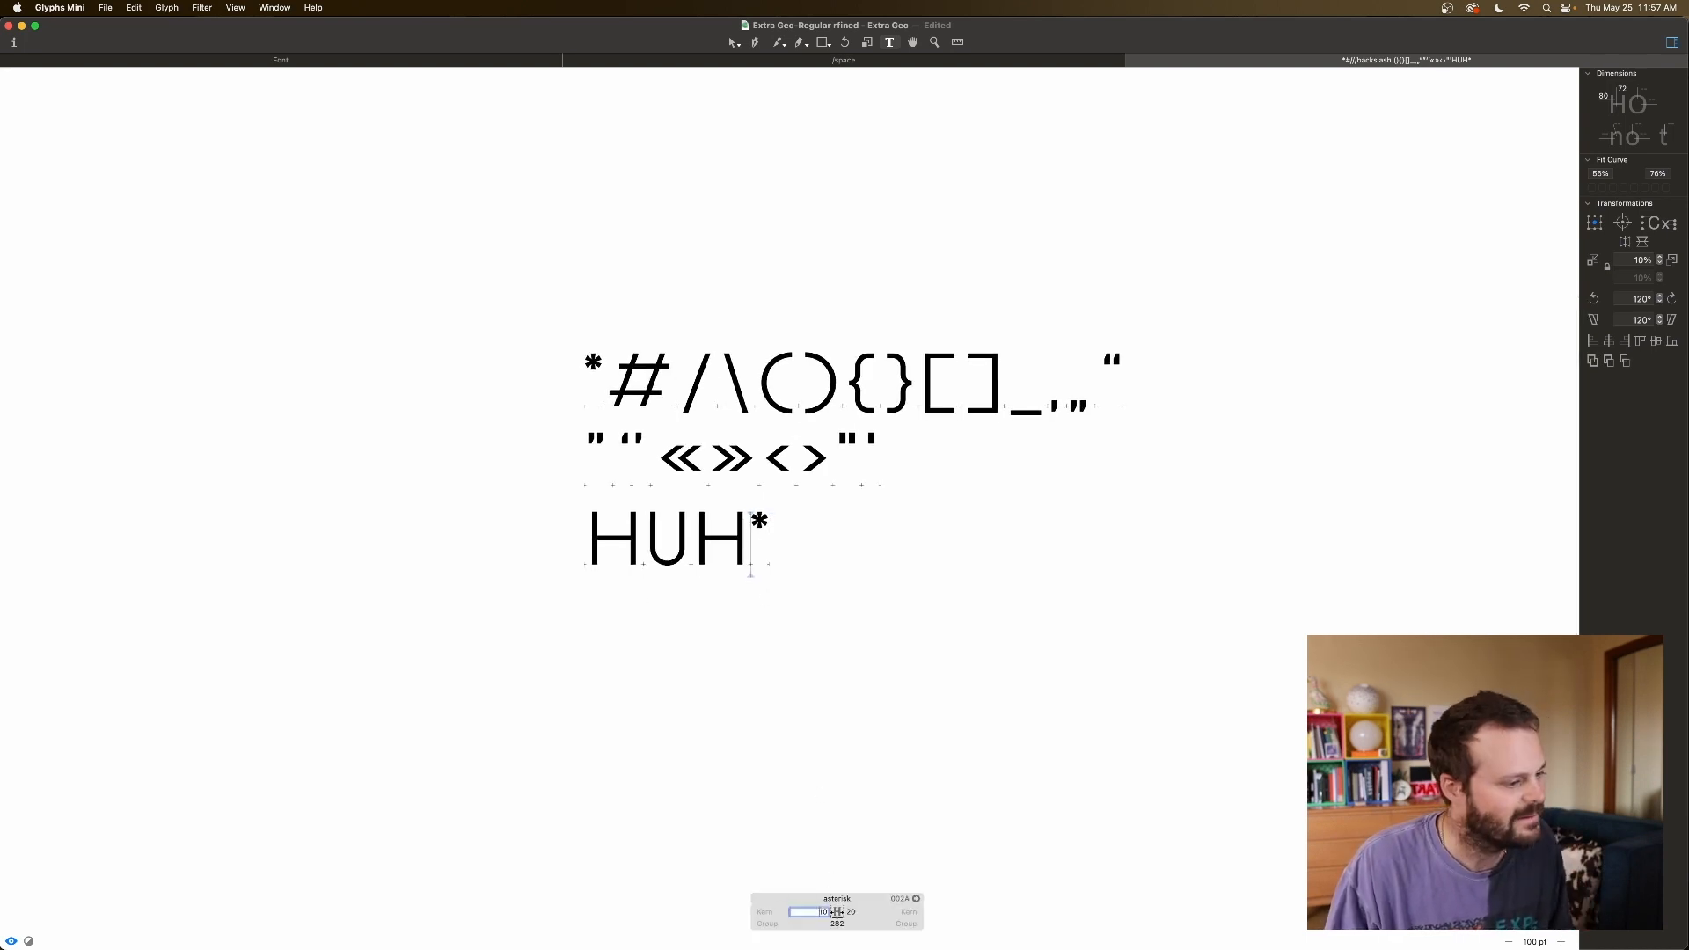
key("Down")
key("Down")
key("Down")
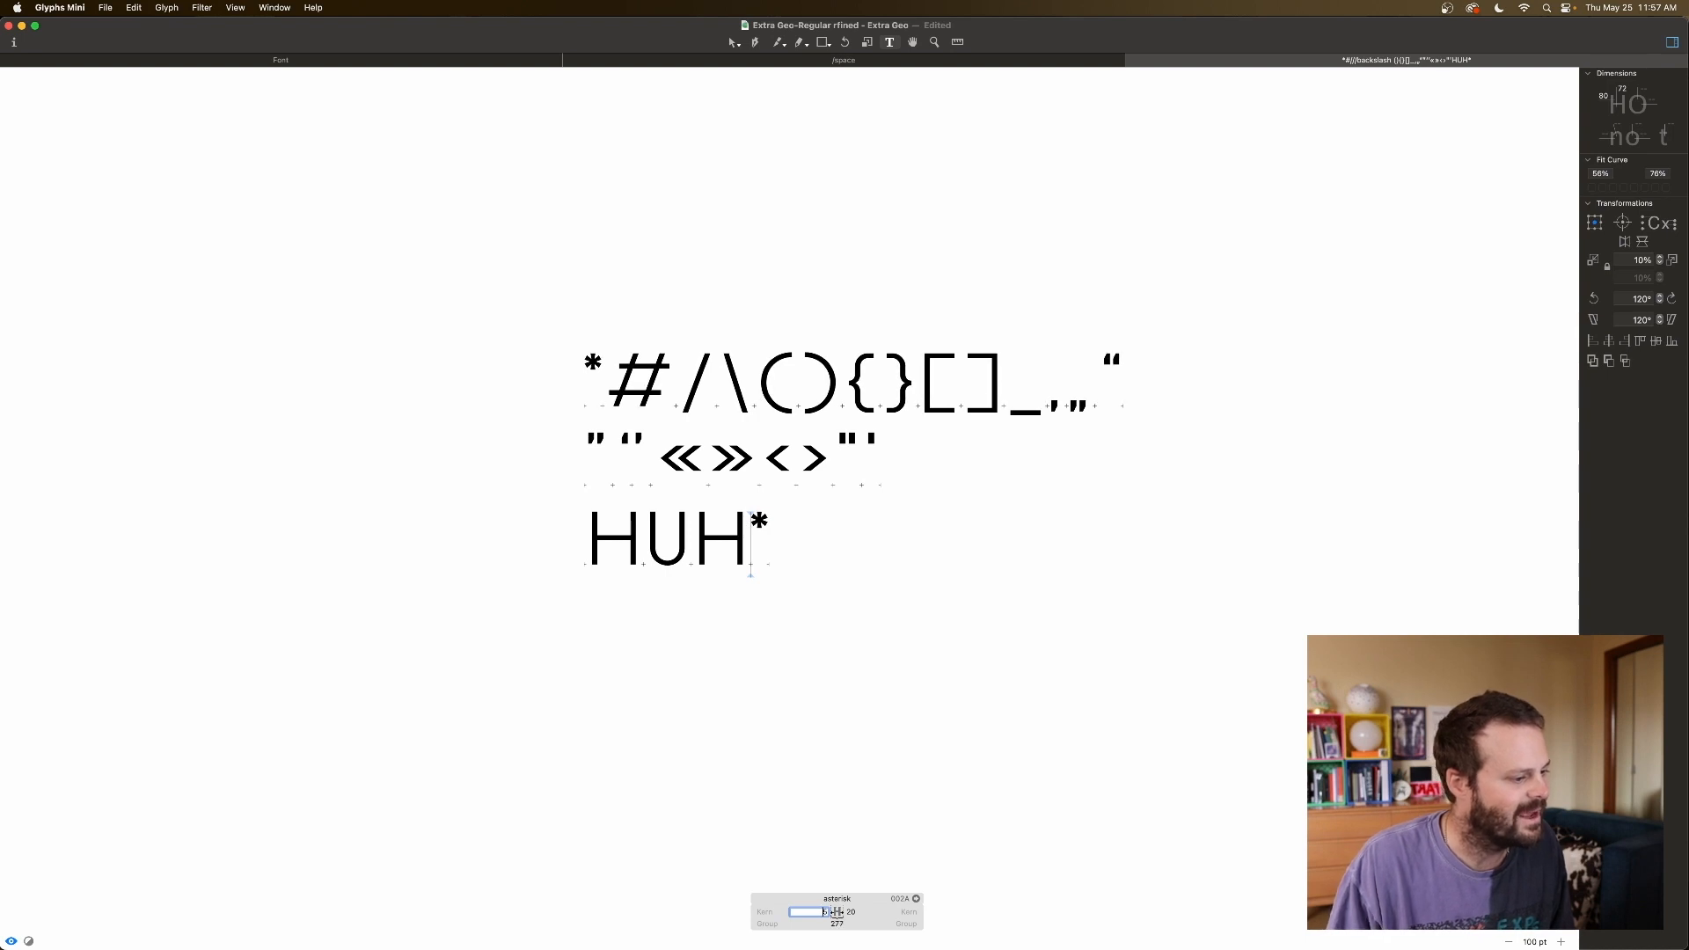
Set the asterisk's right sidebearing, trying -30, then 0, and finally 5.
left_click(850, 911)
scroll(851, 911, "right", 10)
key("shift+Down")
key("shift+Down")
key("shift+Down")
key("shift+Down")
key("shift+Down")
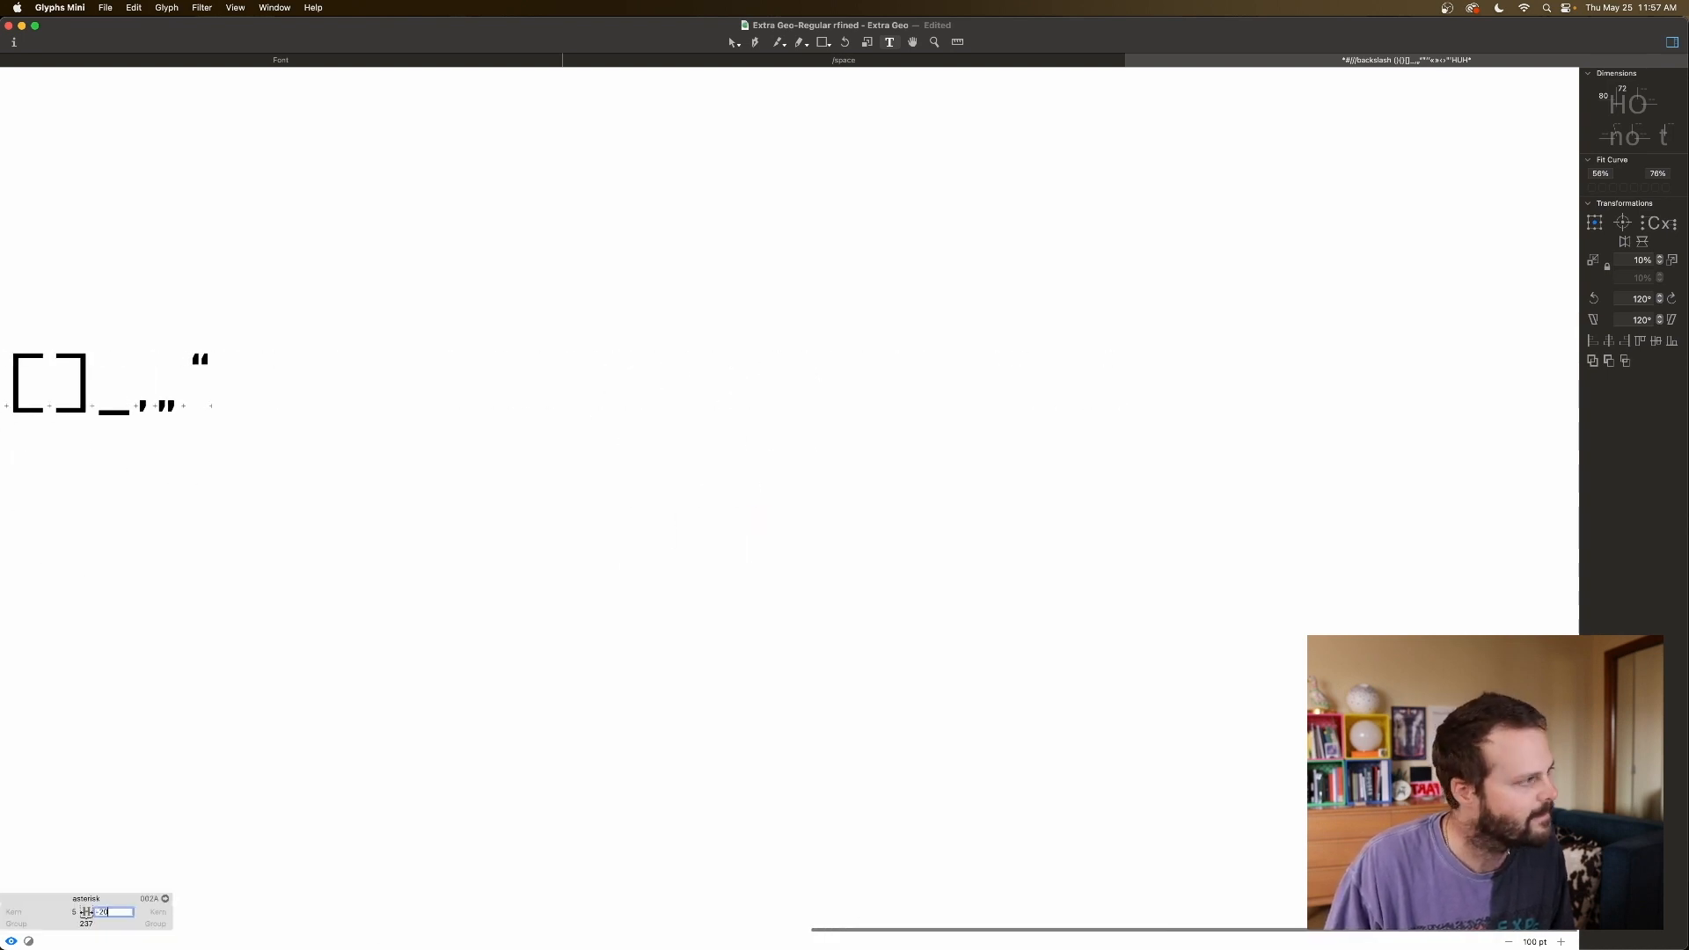
scroll(536, 678, "left", 10)
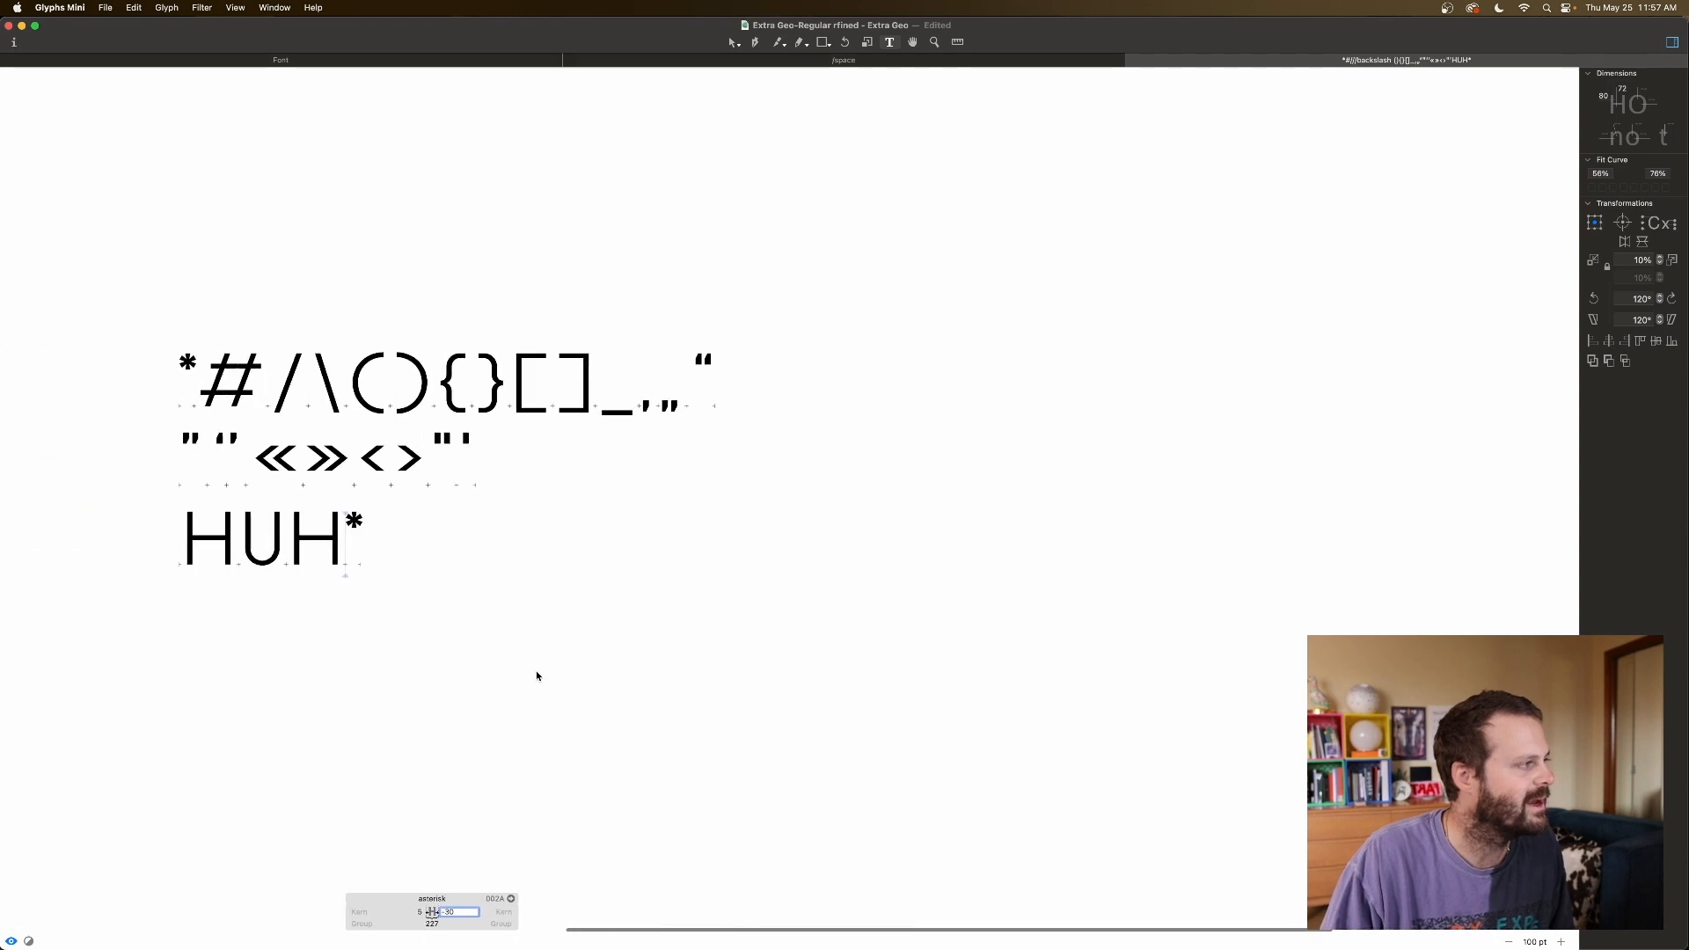
left_click_drag(850, 912, 823, 912)
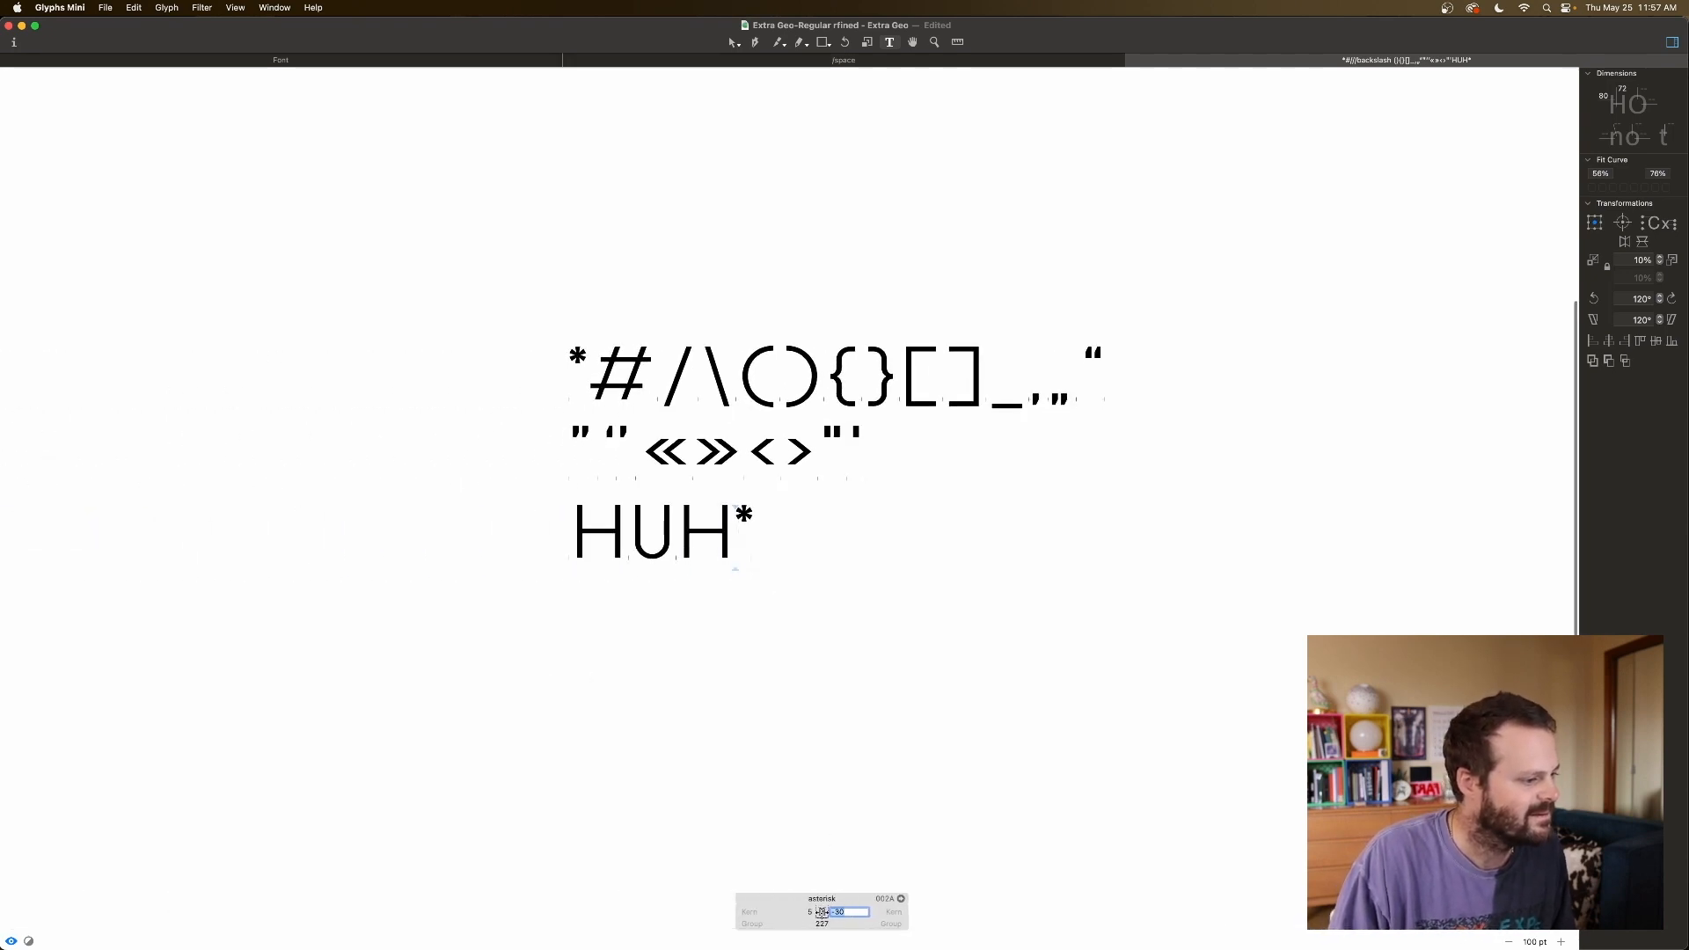
type("0")
key("Up")
key("Up")
key("Up")
key("Up")
Confirm the asterisk's sidebearings at 5 on both sides in the HUH* line.
left_click(819, 532)
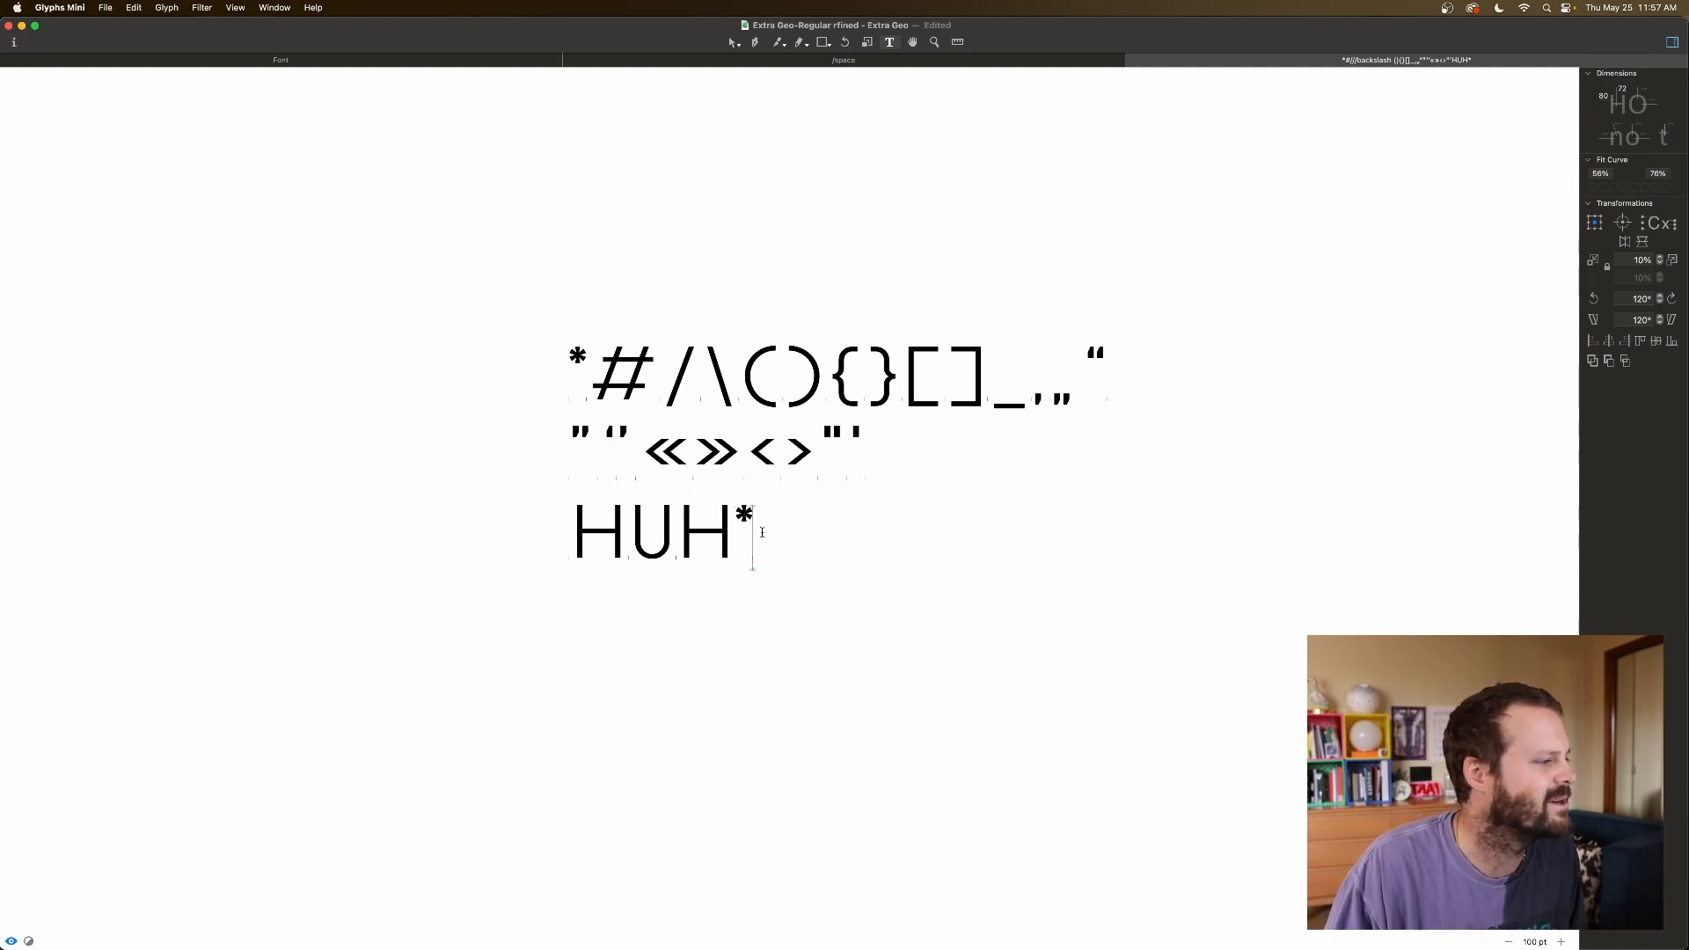
left_click(737, 519)
left_click(810, 912)
key("Tab")
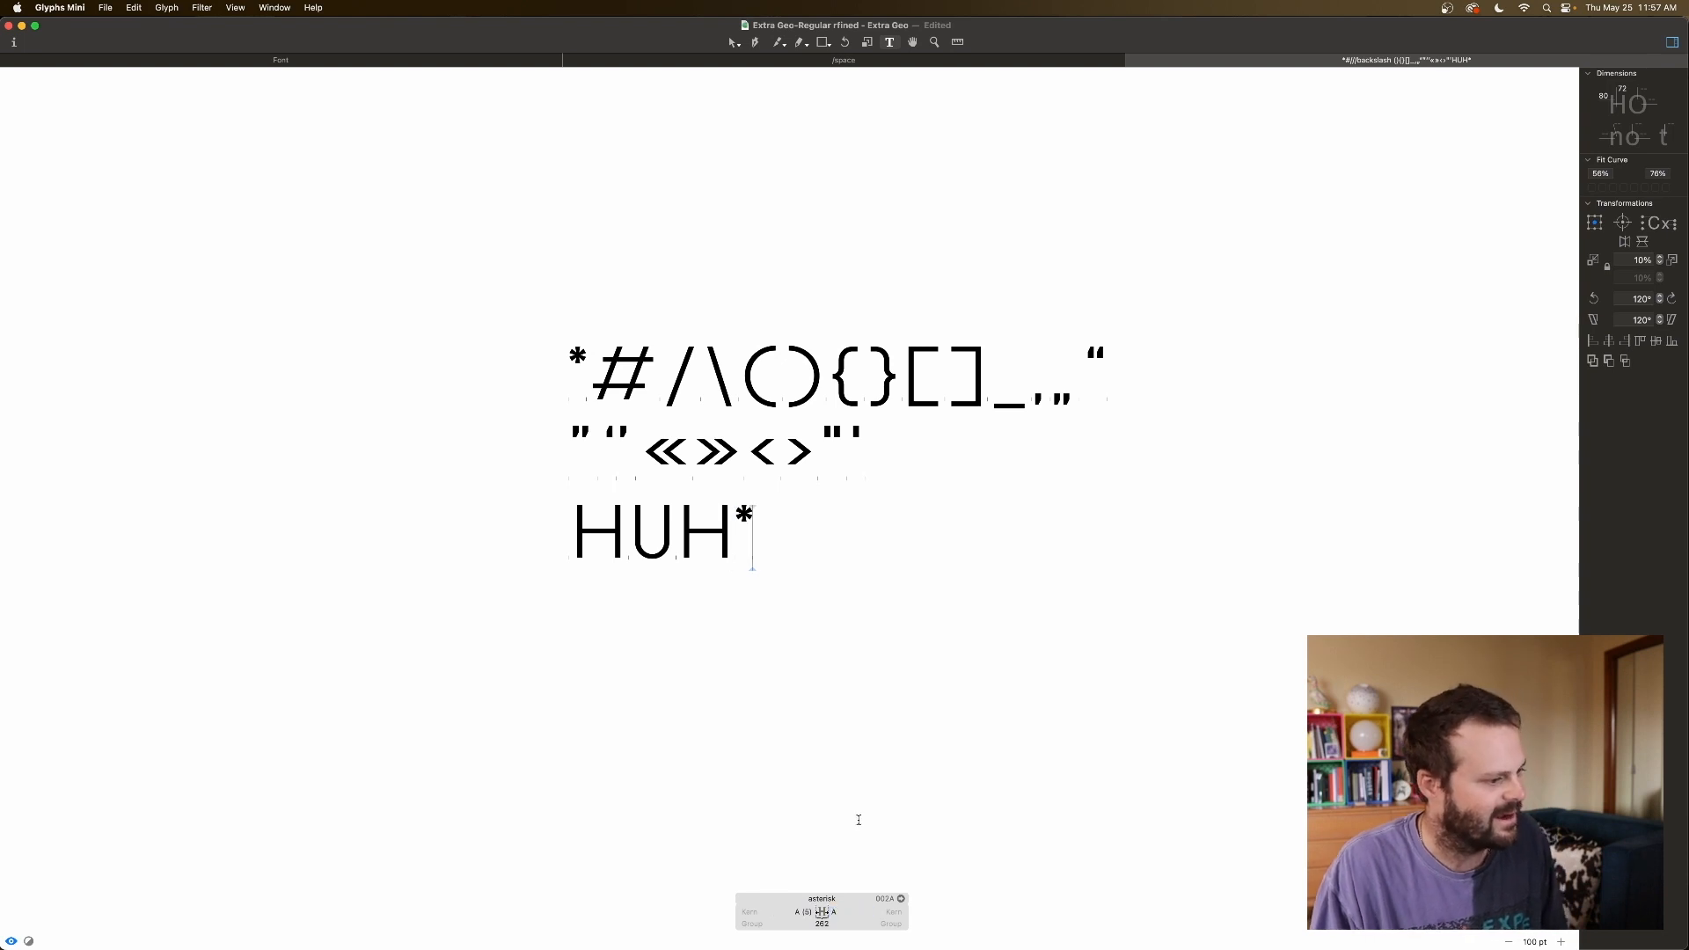
left_click(858, 819)
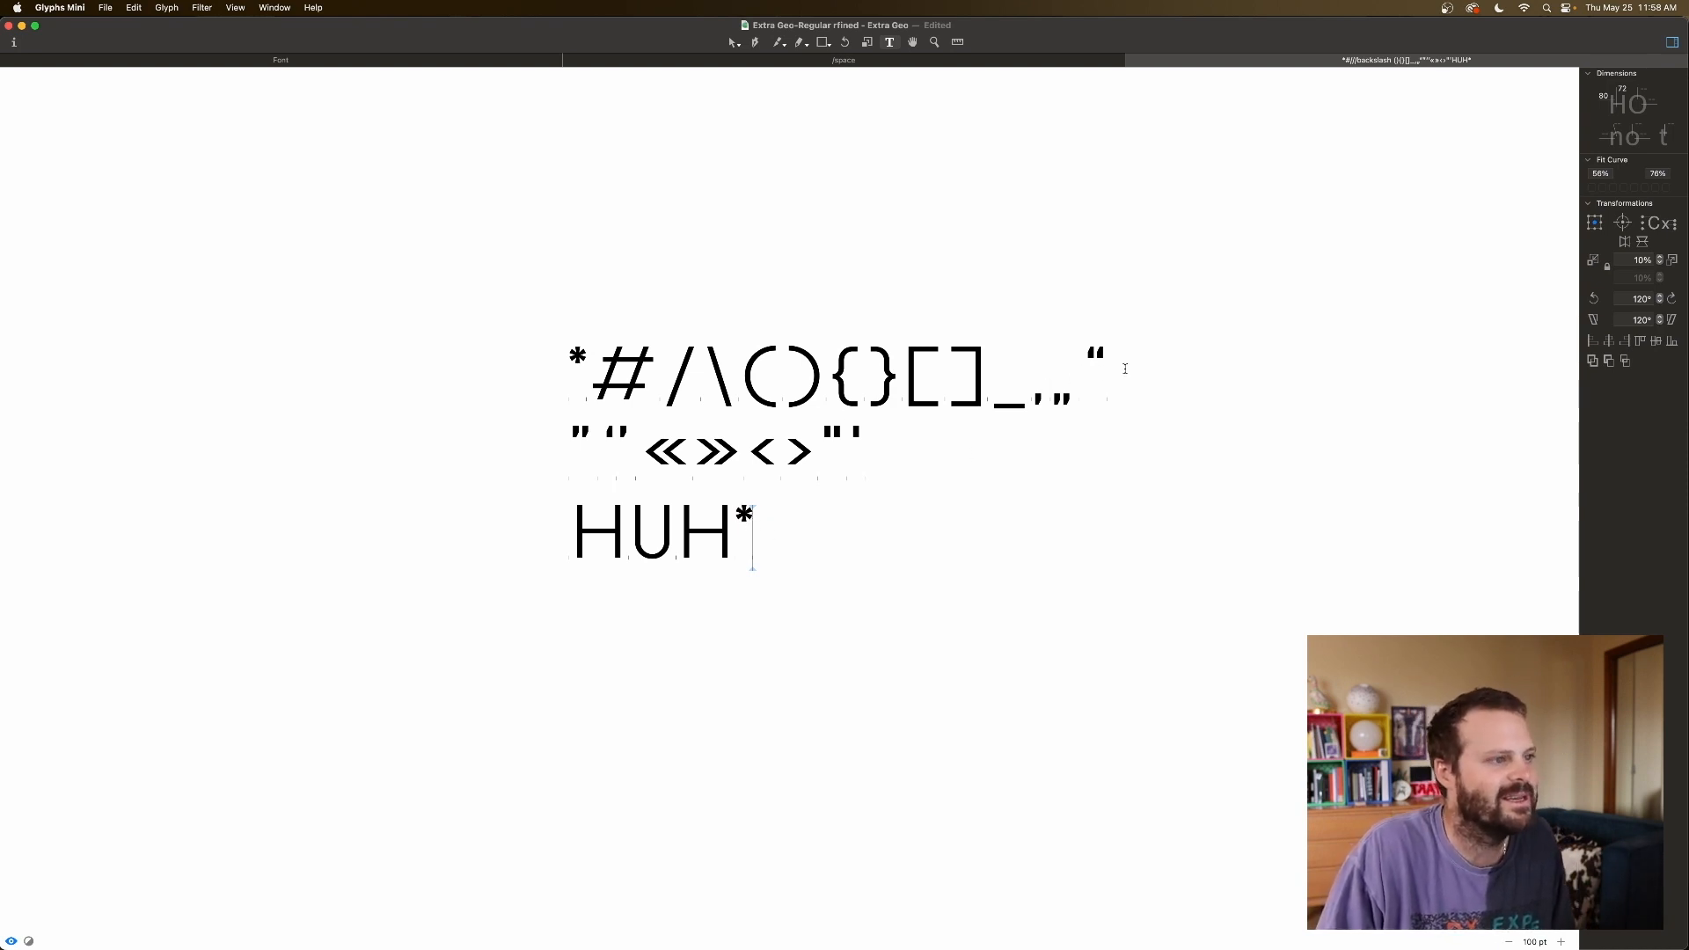
Compare the quote marks' metrics with the asterisk's, then return to the glyph overview.
left_click(1083, 371)
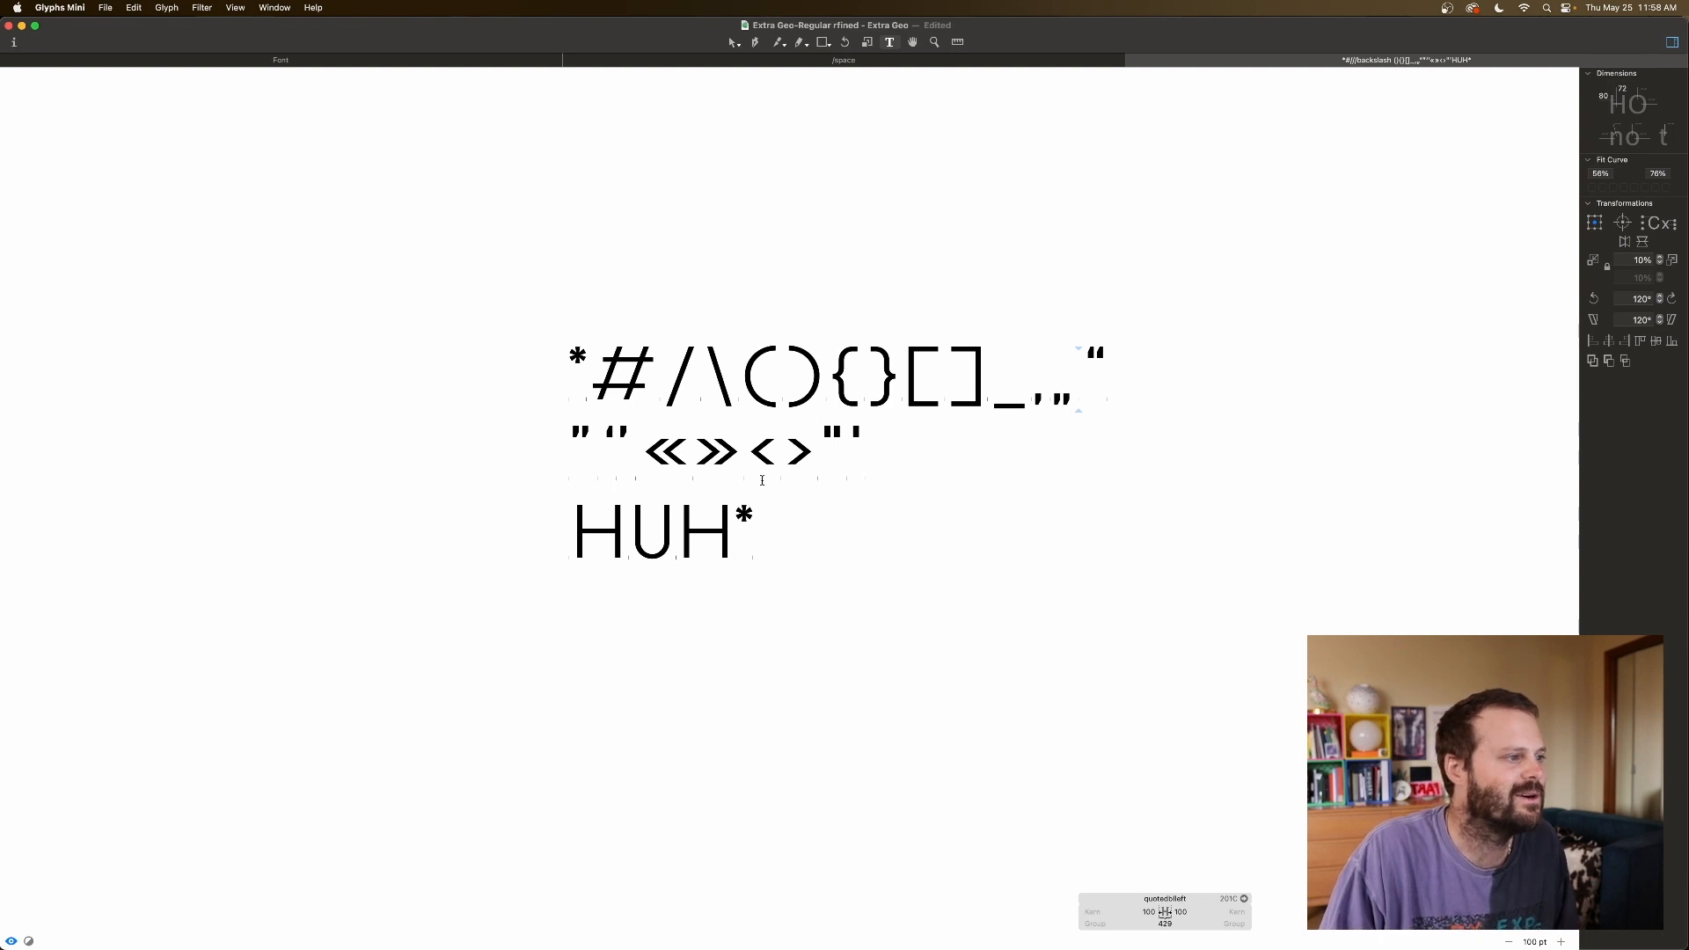
left_click(742, 517)
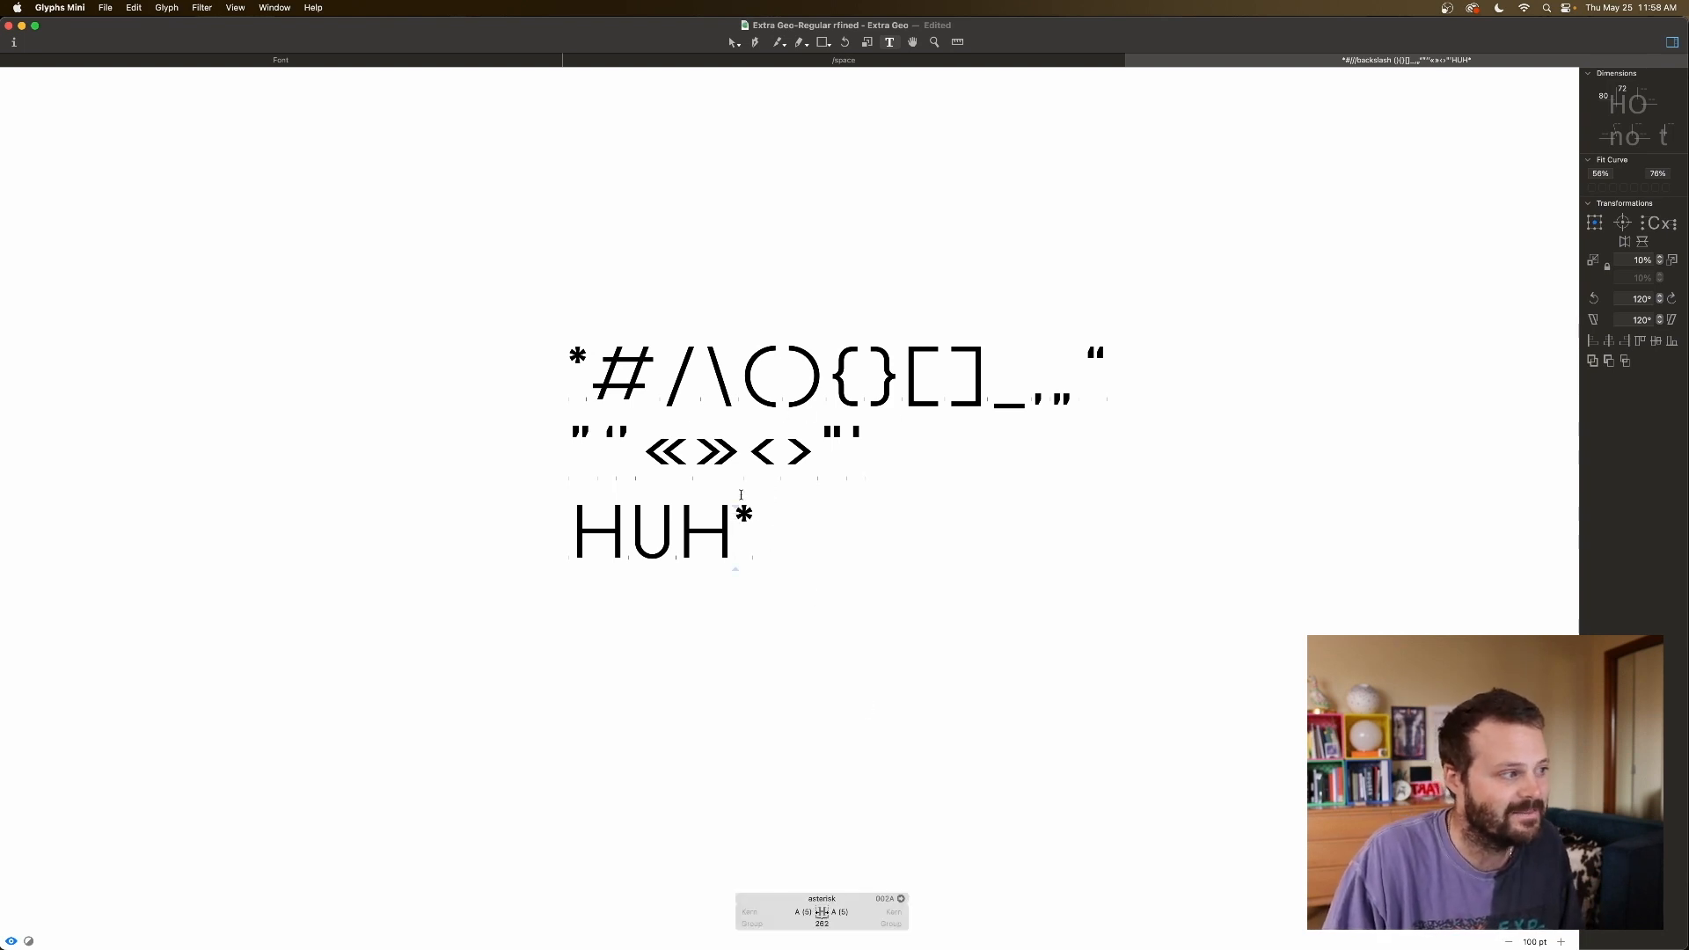
left_click(573, 450)
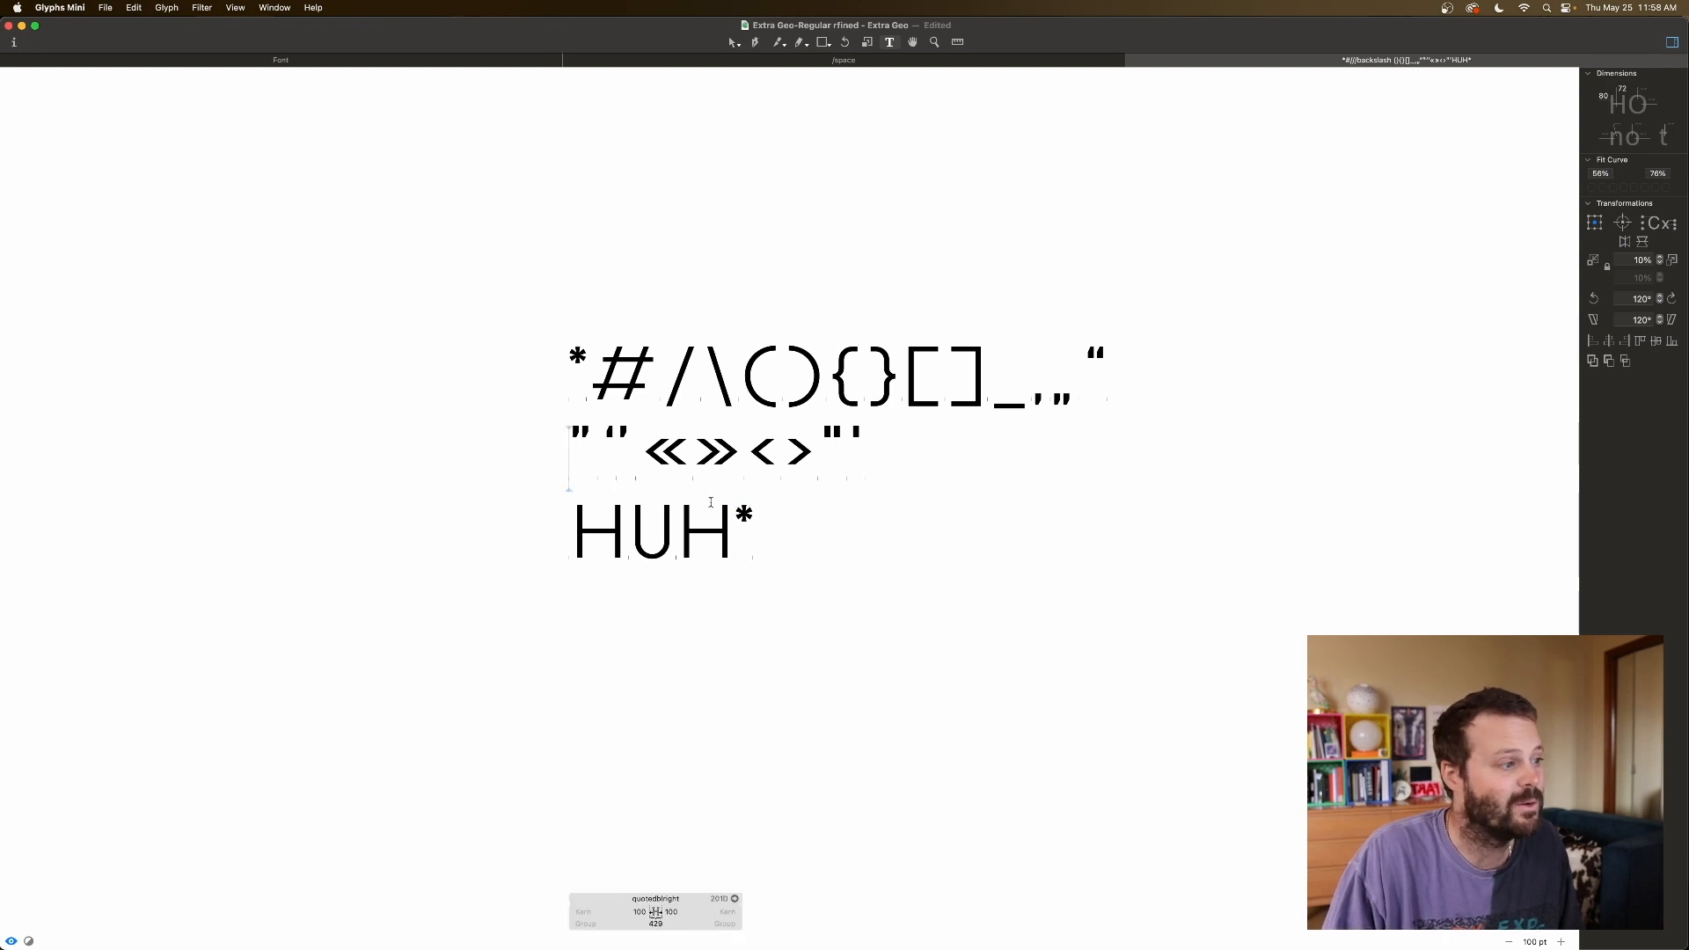
left_click(739, 516)
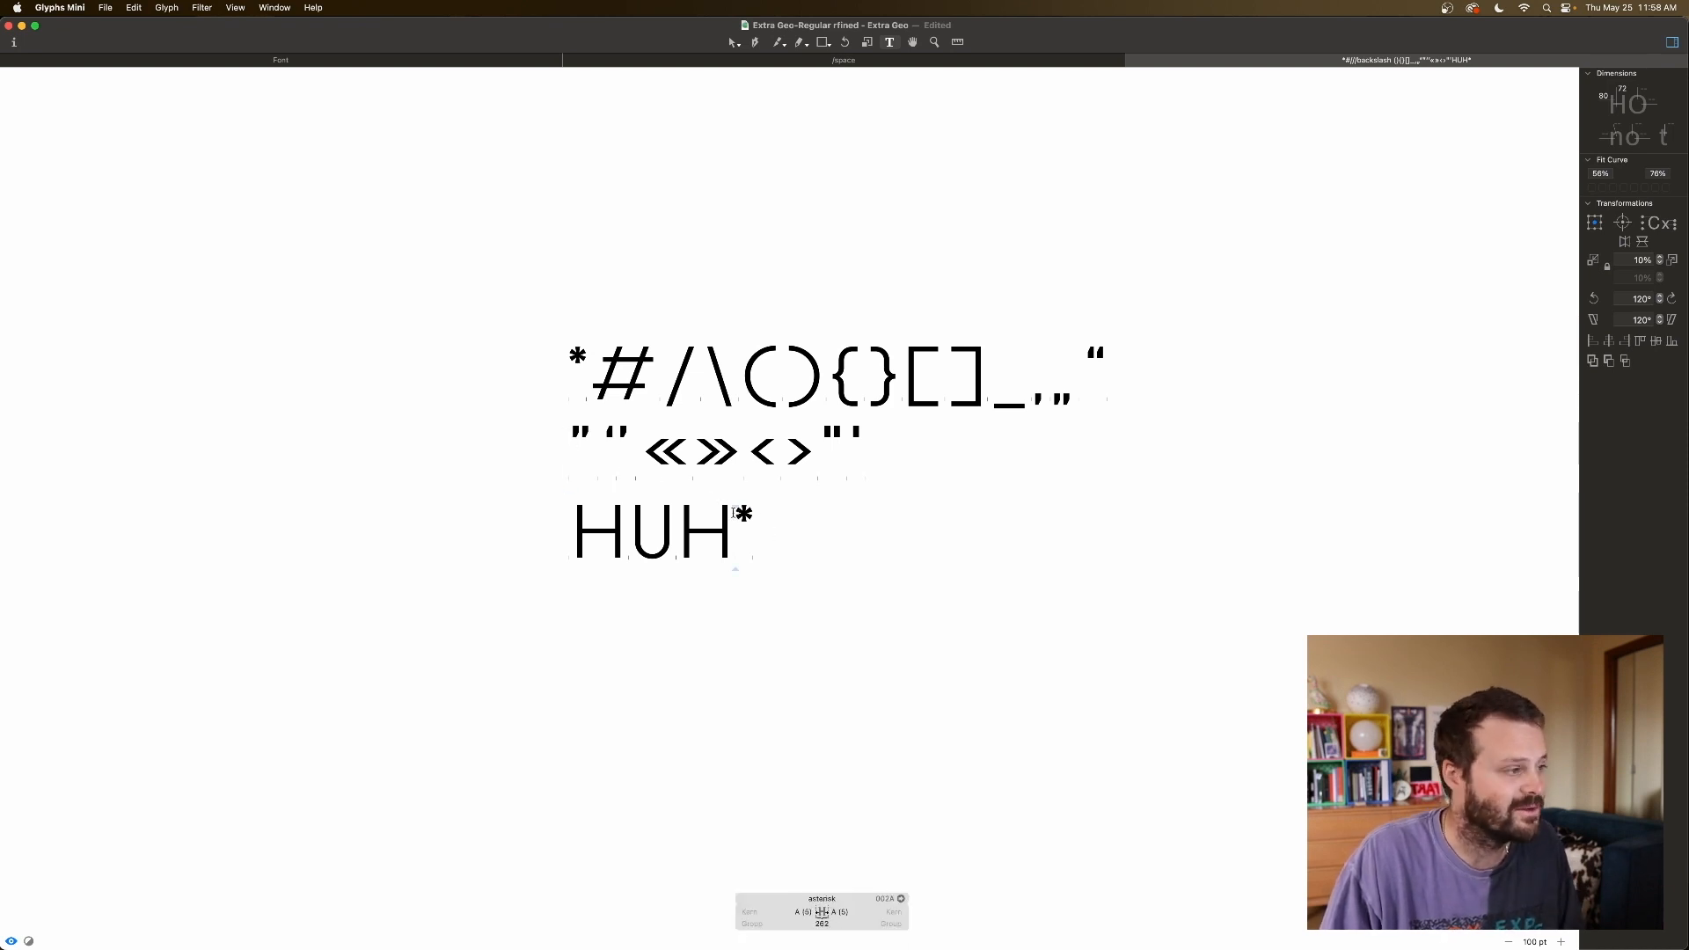
key("super+alt+1")
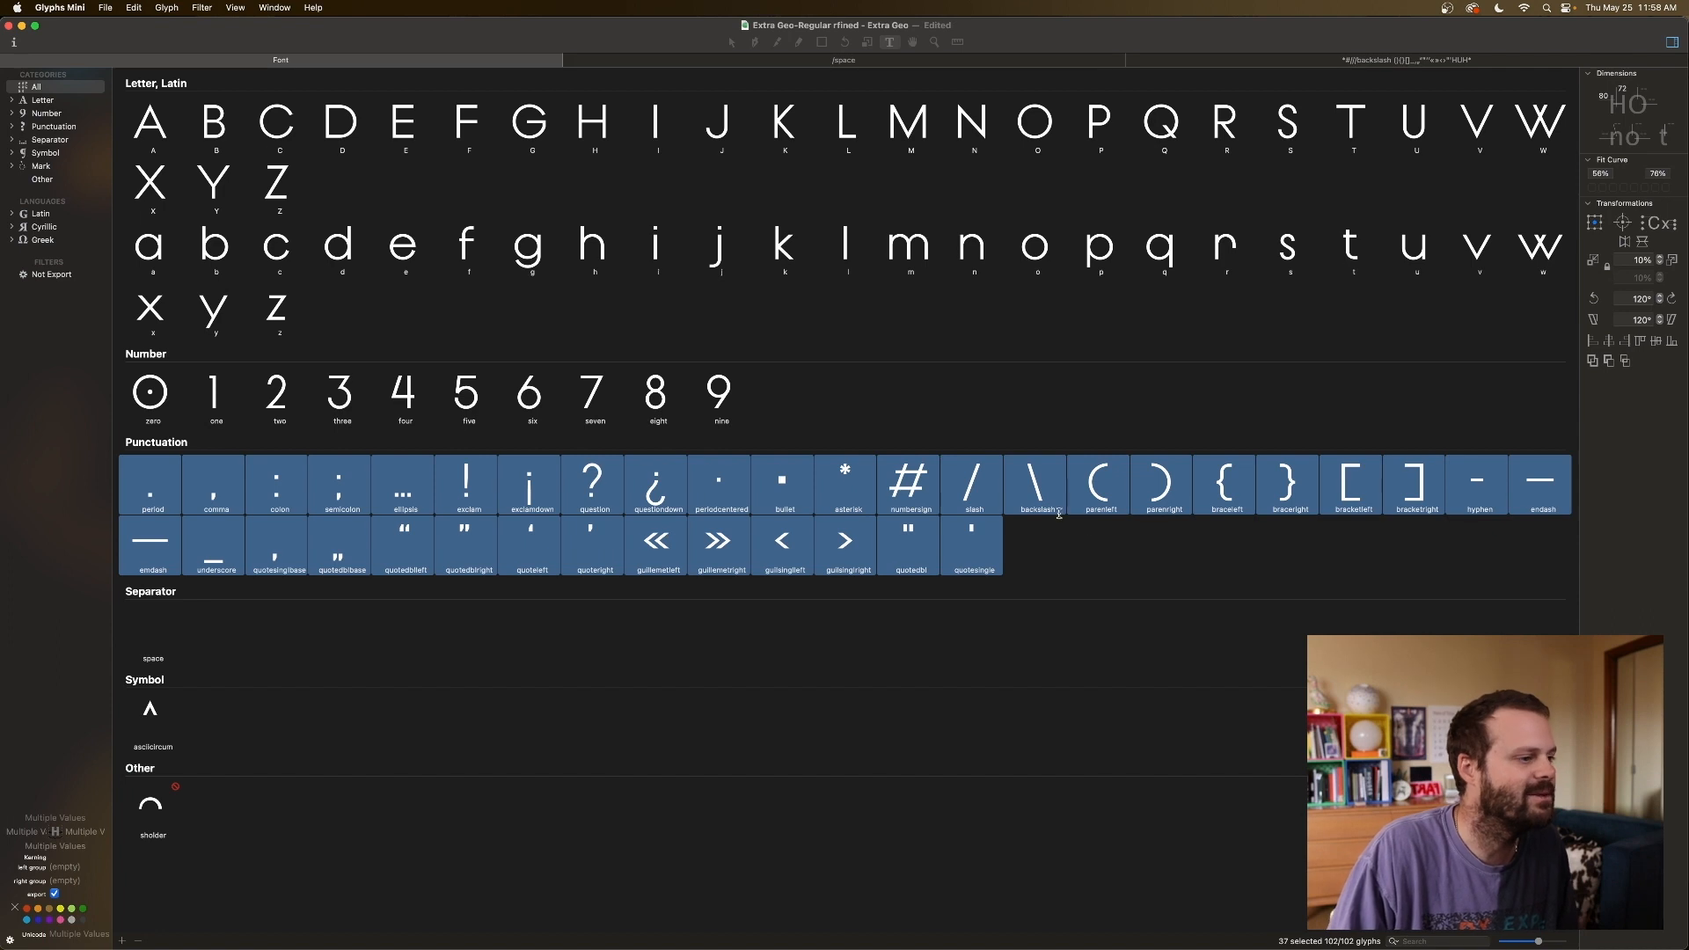
Select quotesinglbase, quotedblbase, quotedblleft, quotedblright, quoteleft and quoteright in the font grid.
left_click(1049, 545)
left_click(846, 489)
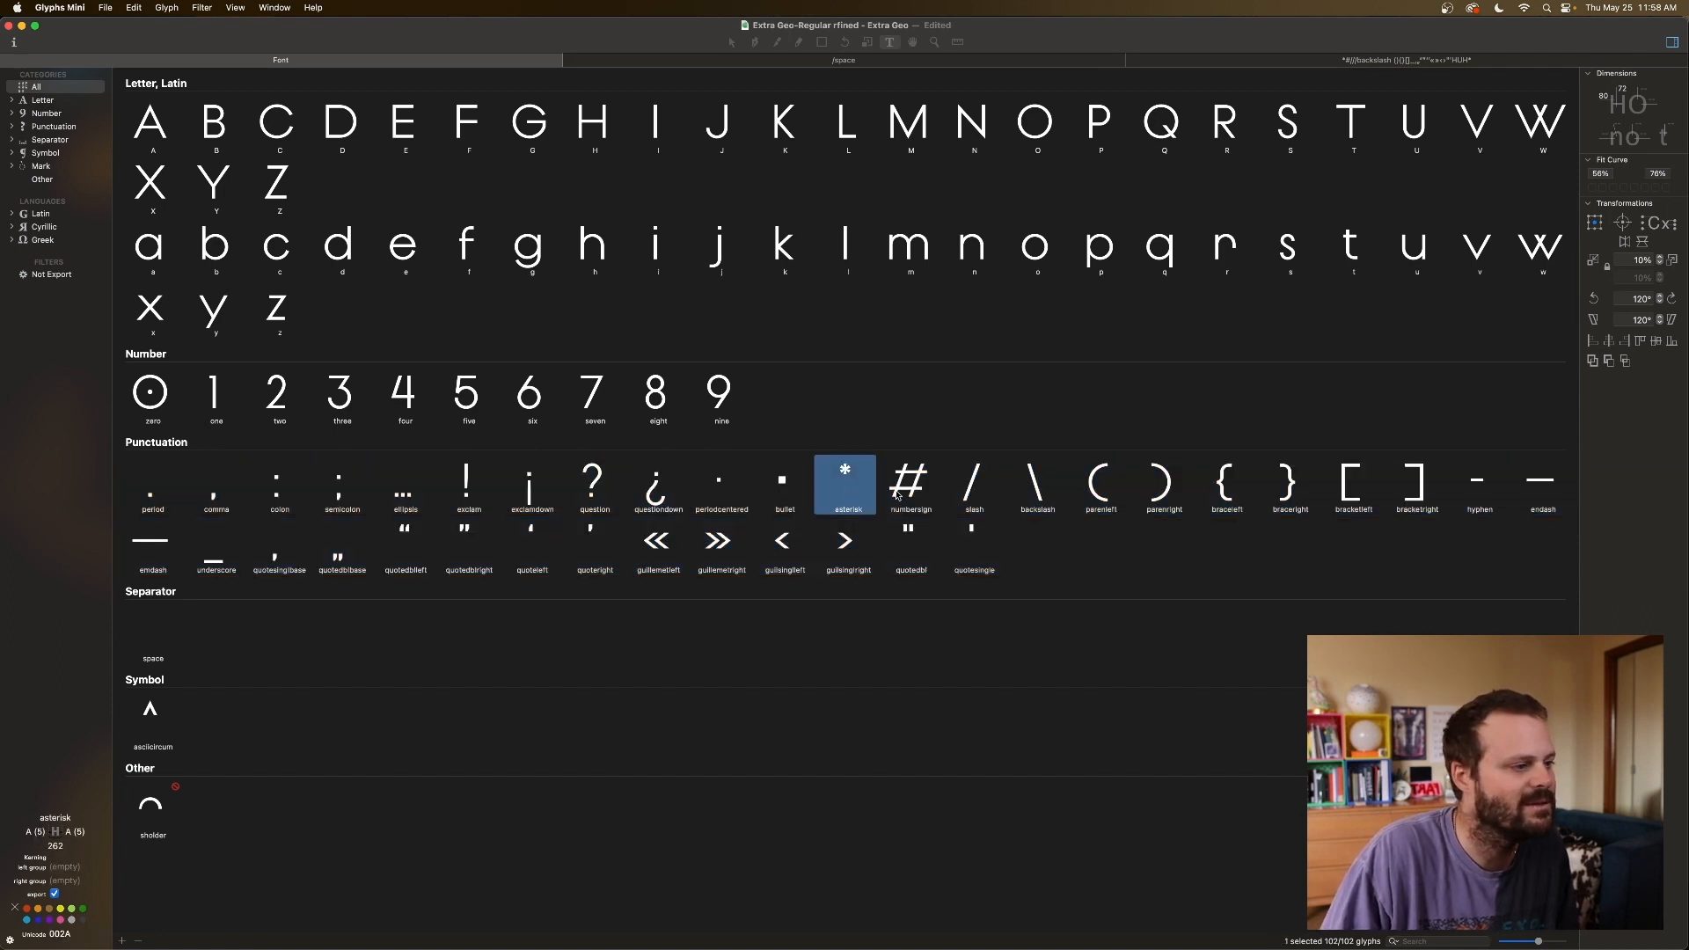
left_click(289, 559)
left_click(351, 558, "shift")
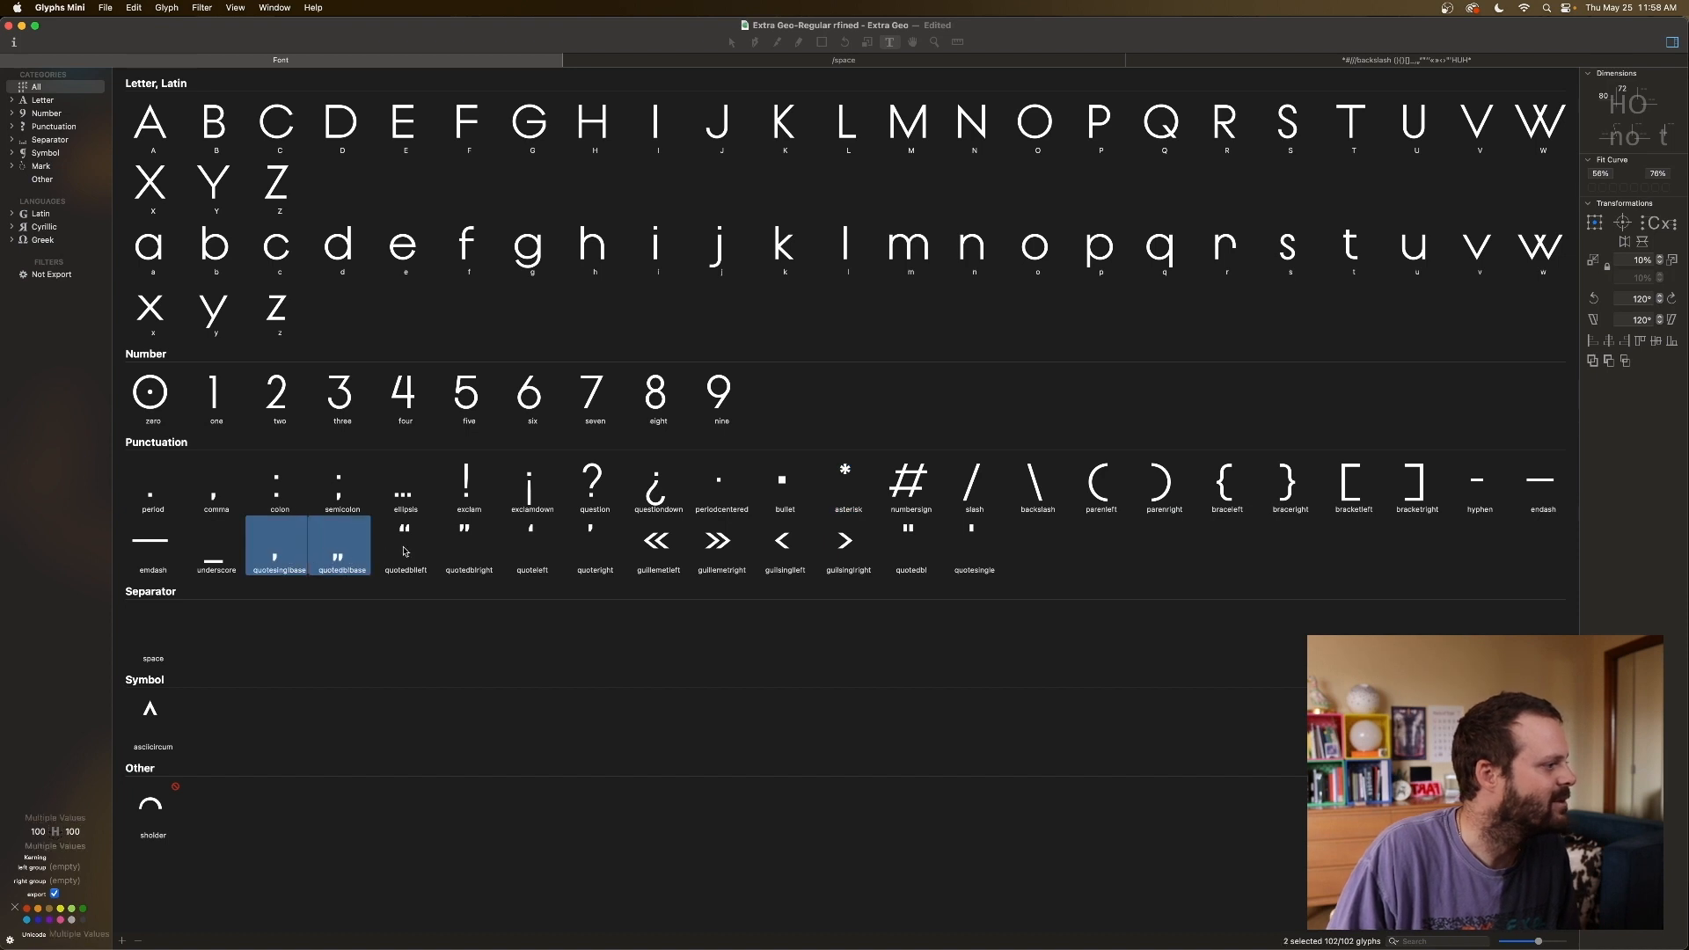
left_click(404, 553, "shift")
left_click(469, 551, "shift")
left_click(535, 552, "shift")
left_click(592, 551, "shift")
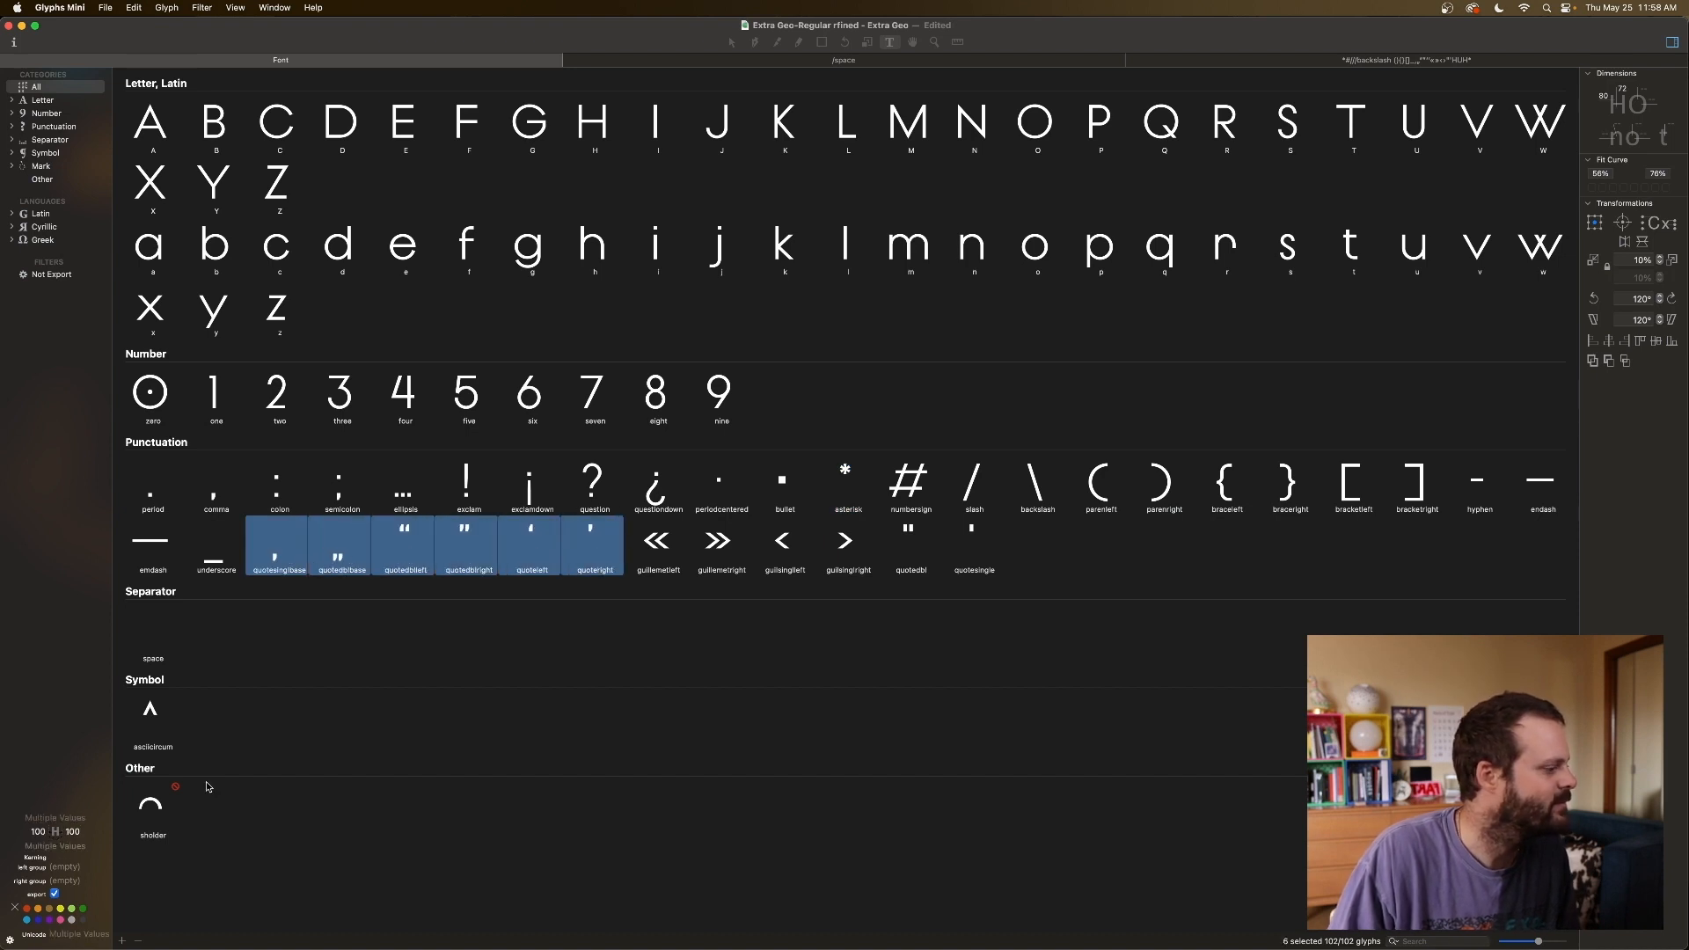
Enter 'asterisk' as both the left and right metric keys for the selected quotes.
left_click(39, 831)
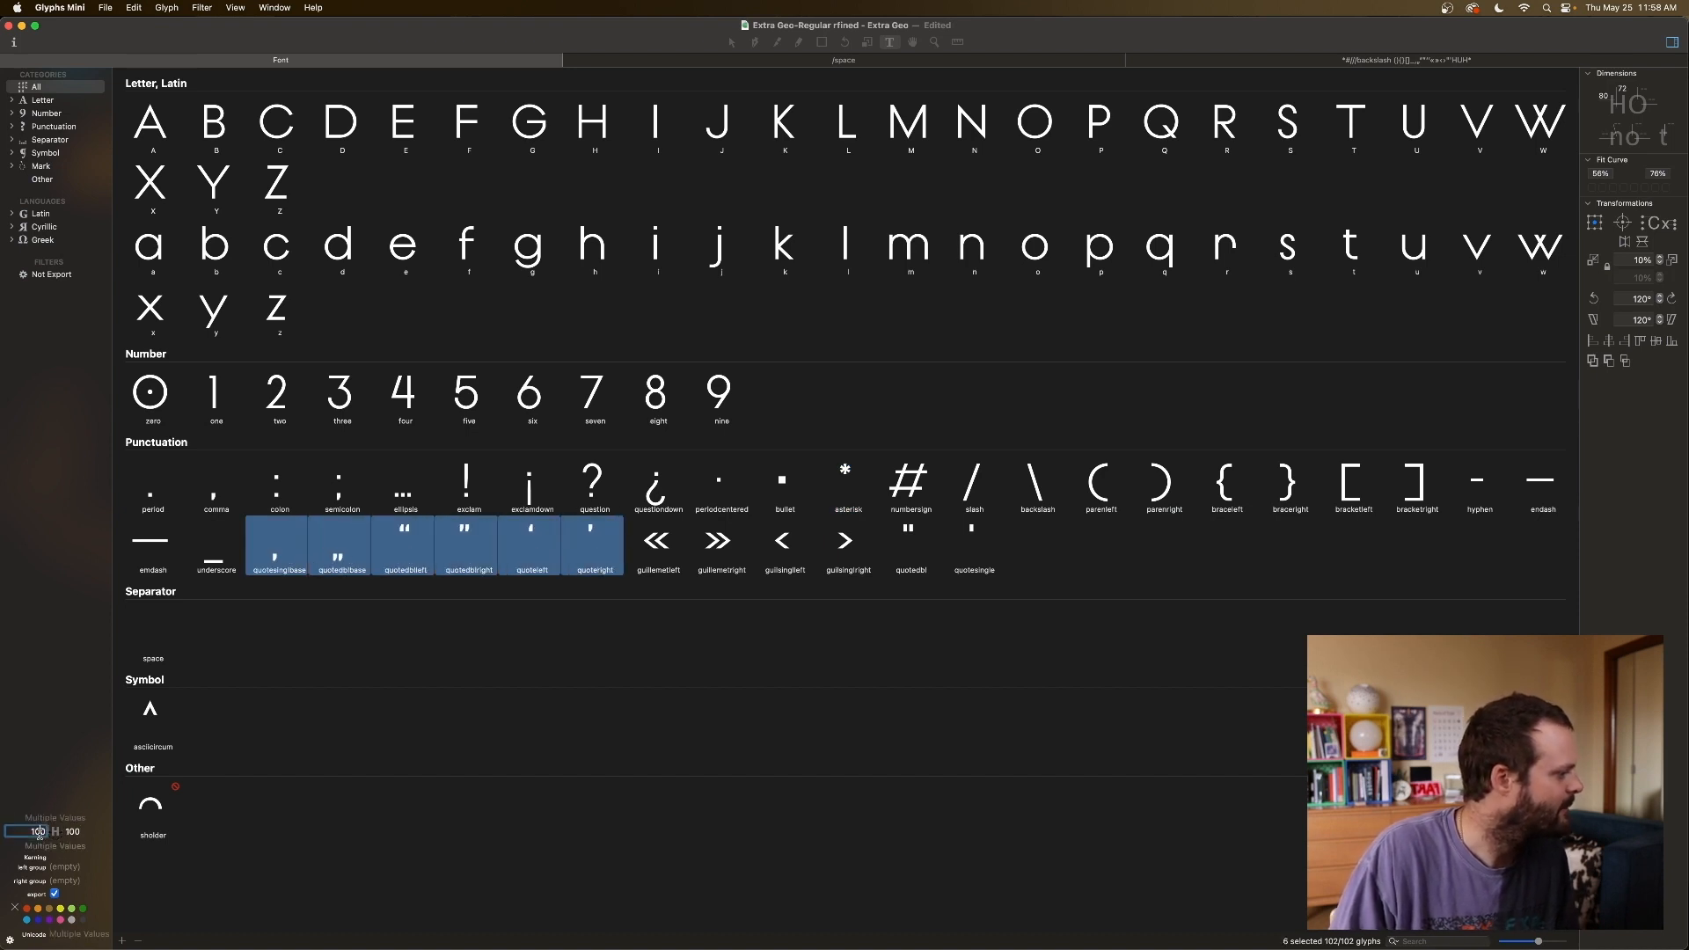
type("5")
type("stre")
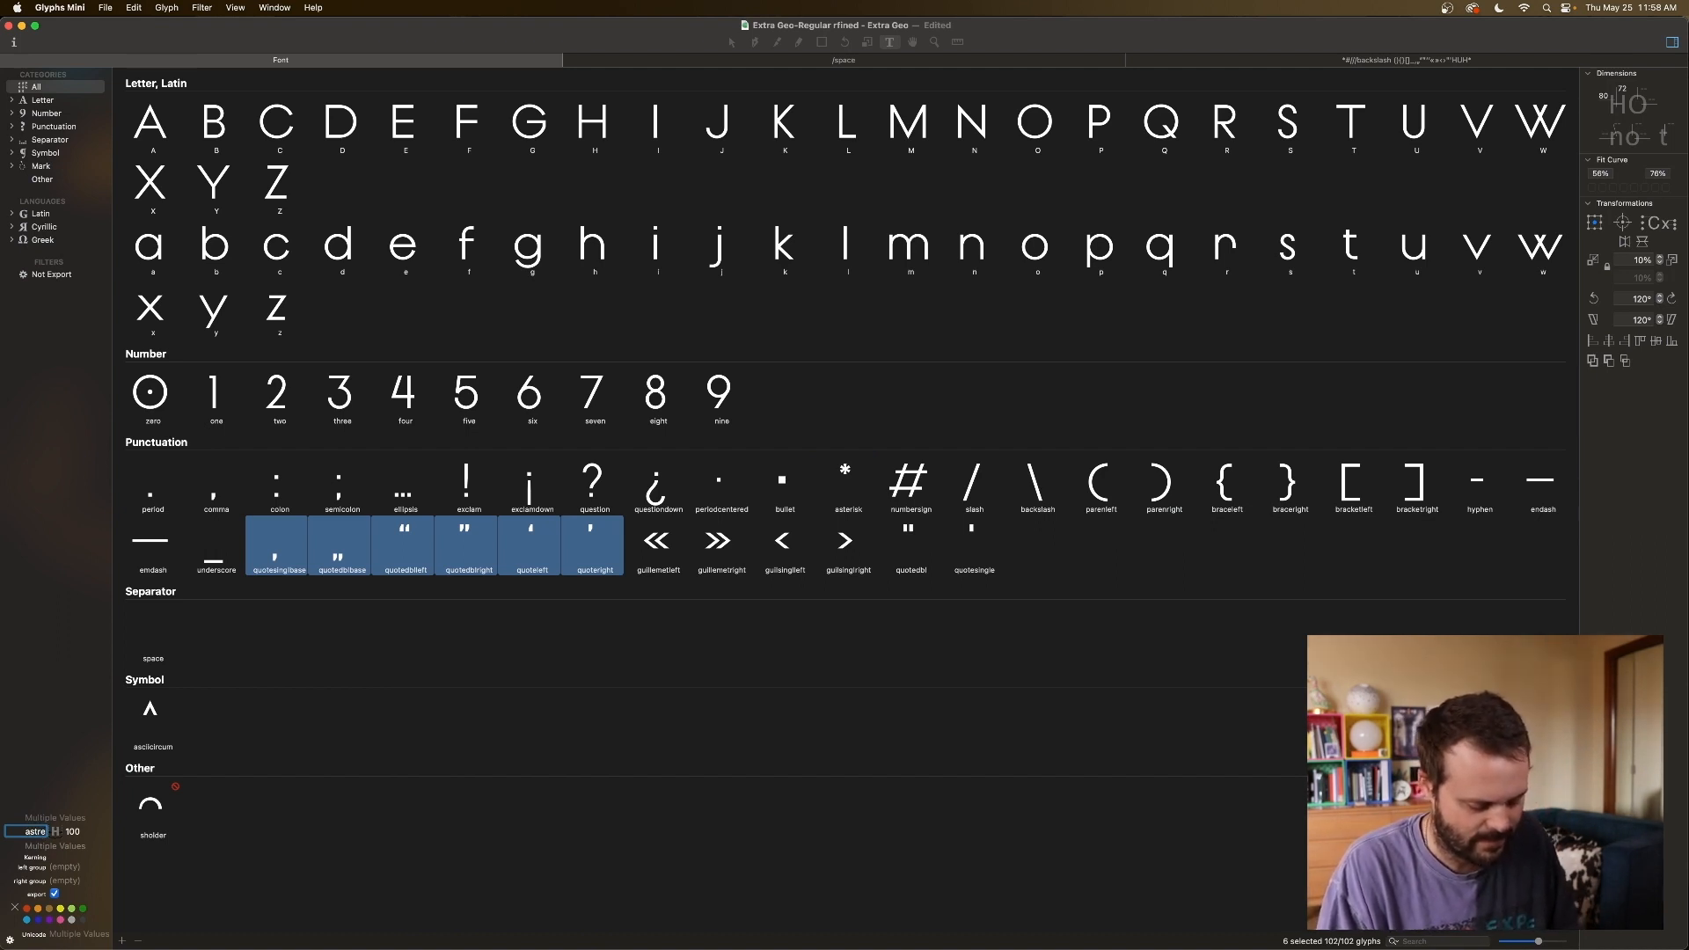
key("BackSpace")
type("erisk")
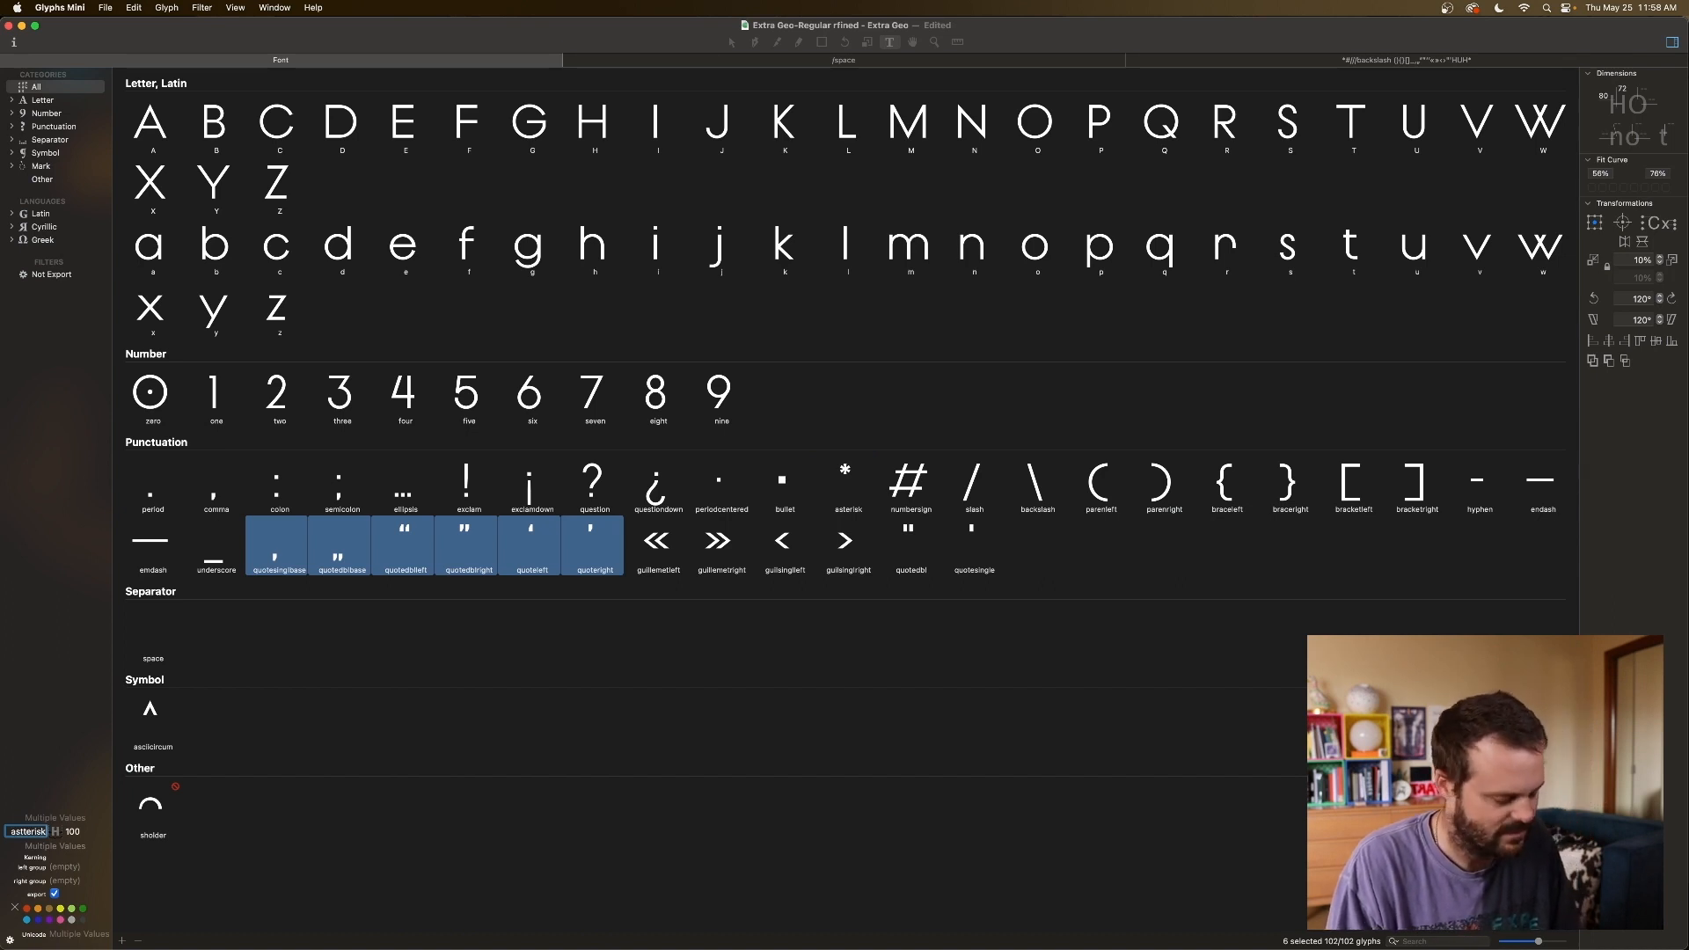
key("Tab")
type("as")
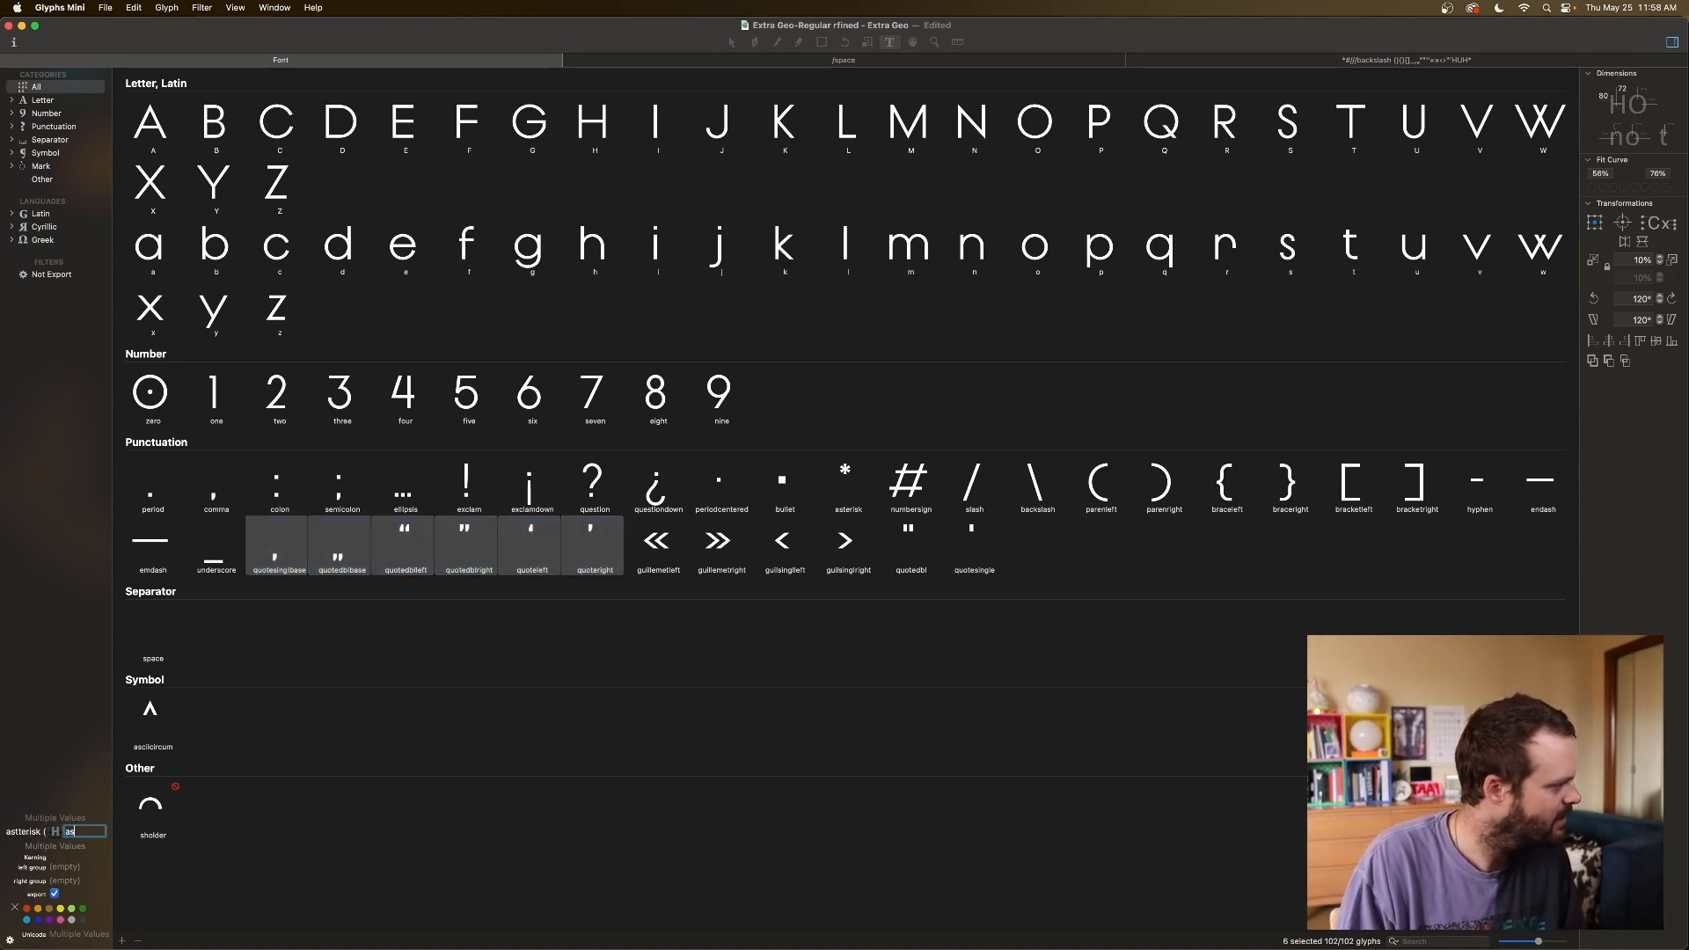
type("terisk")
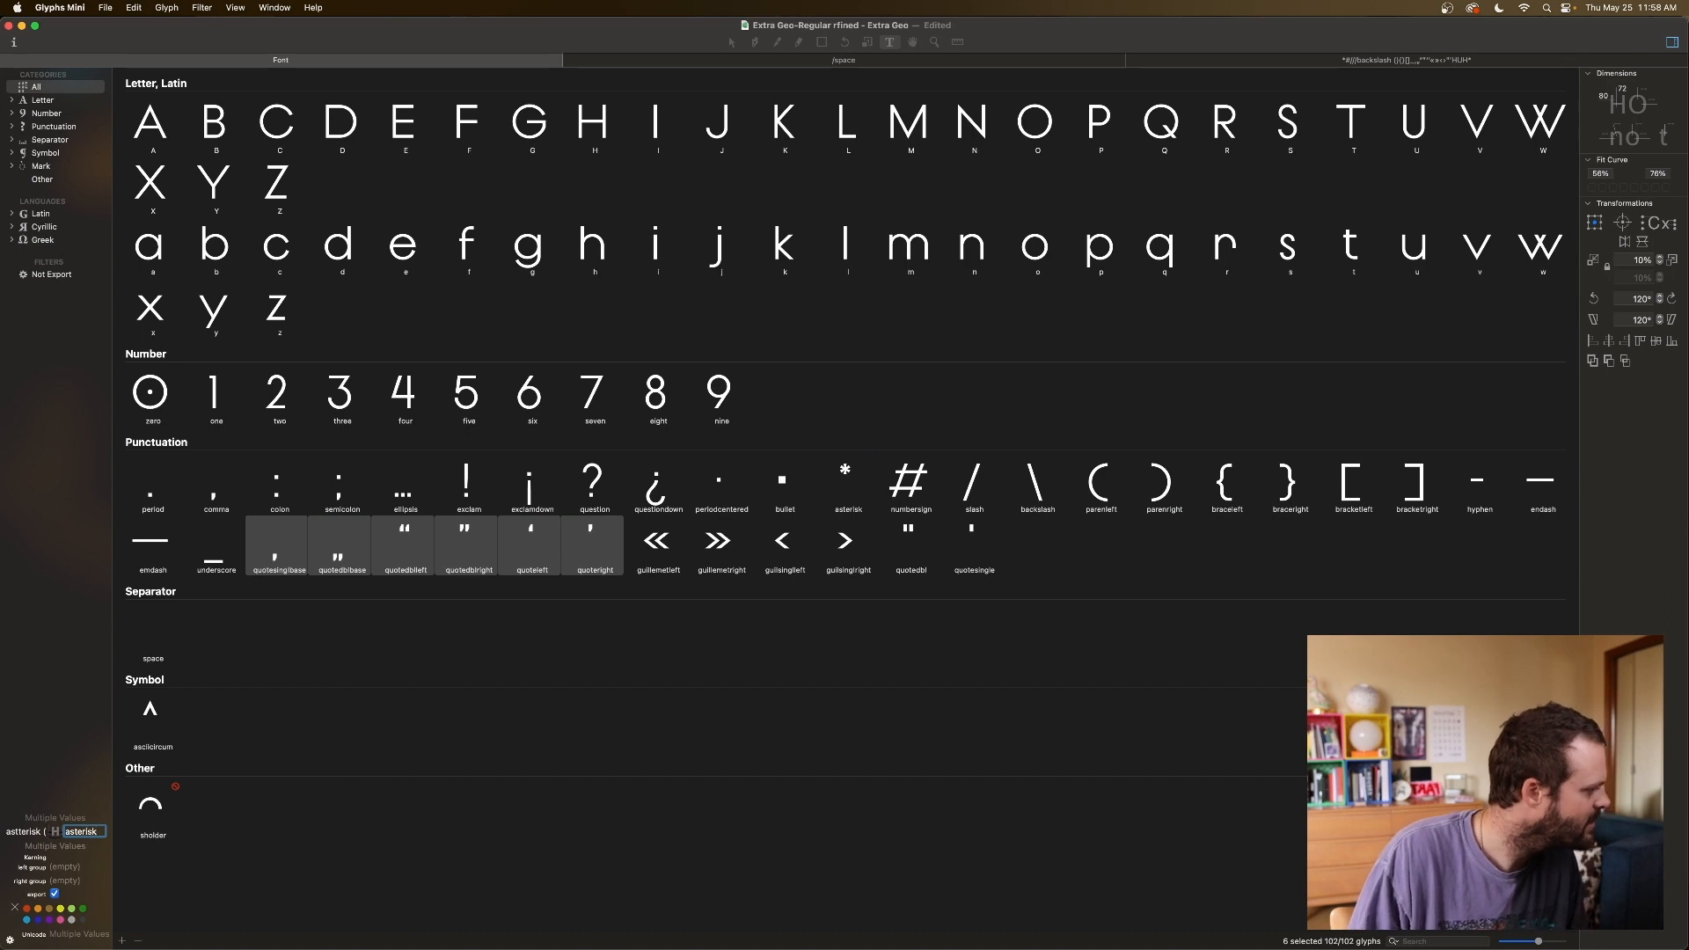
left_click(39, 831)
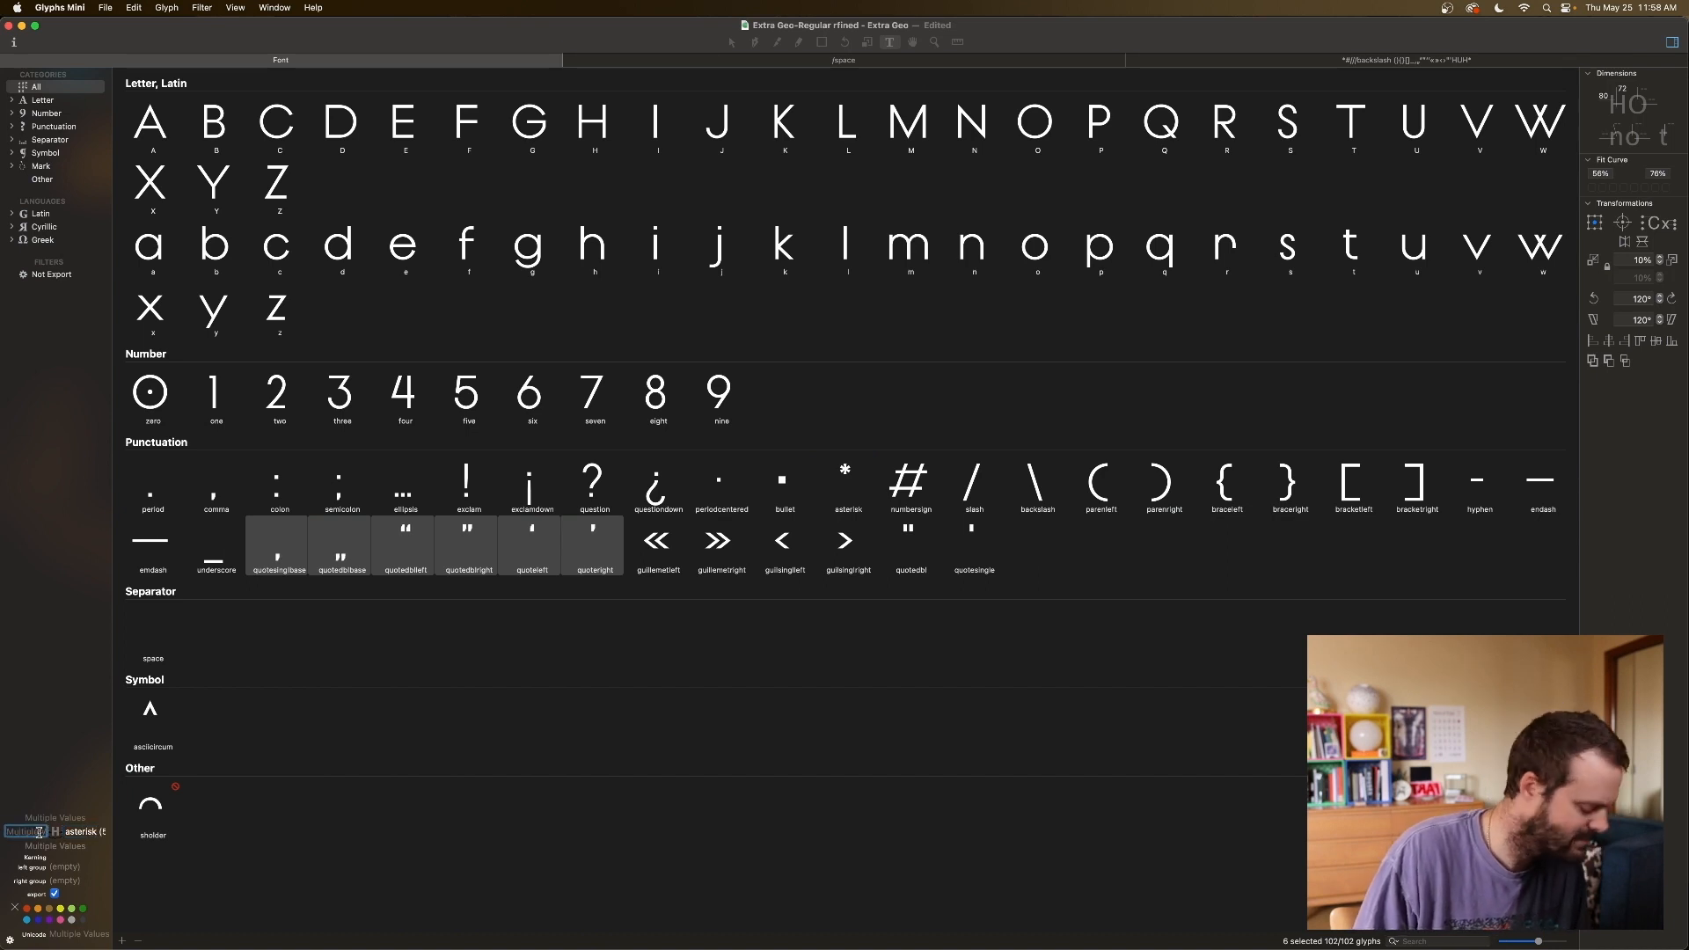
type("asterisk")
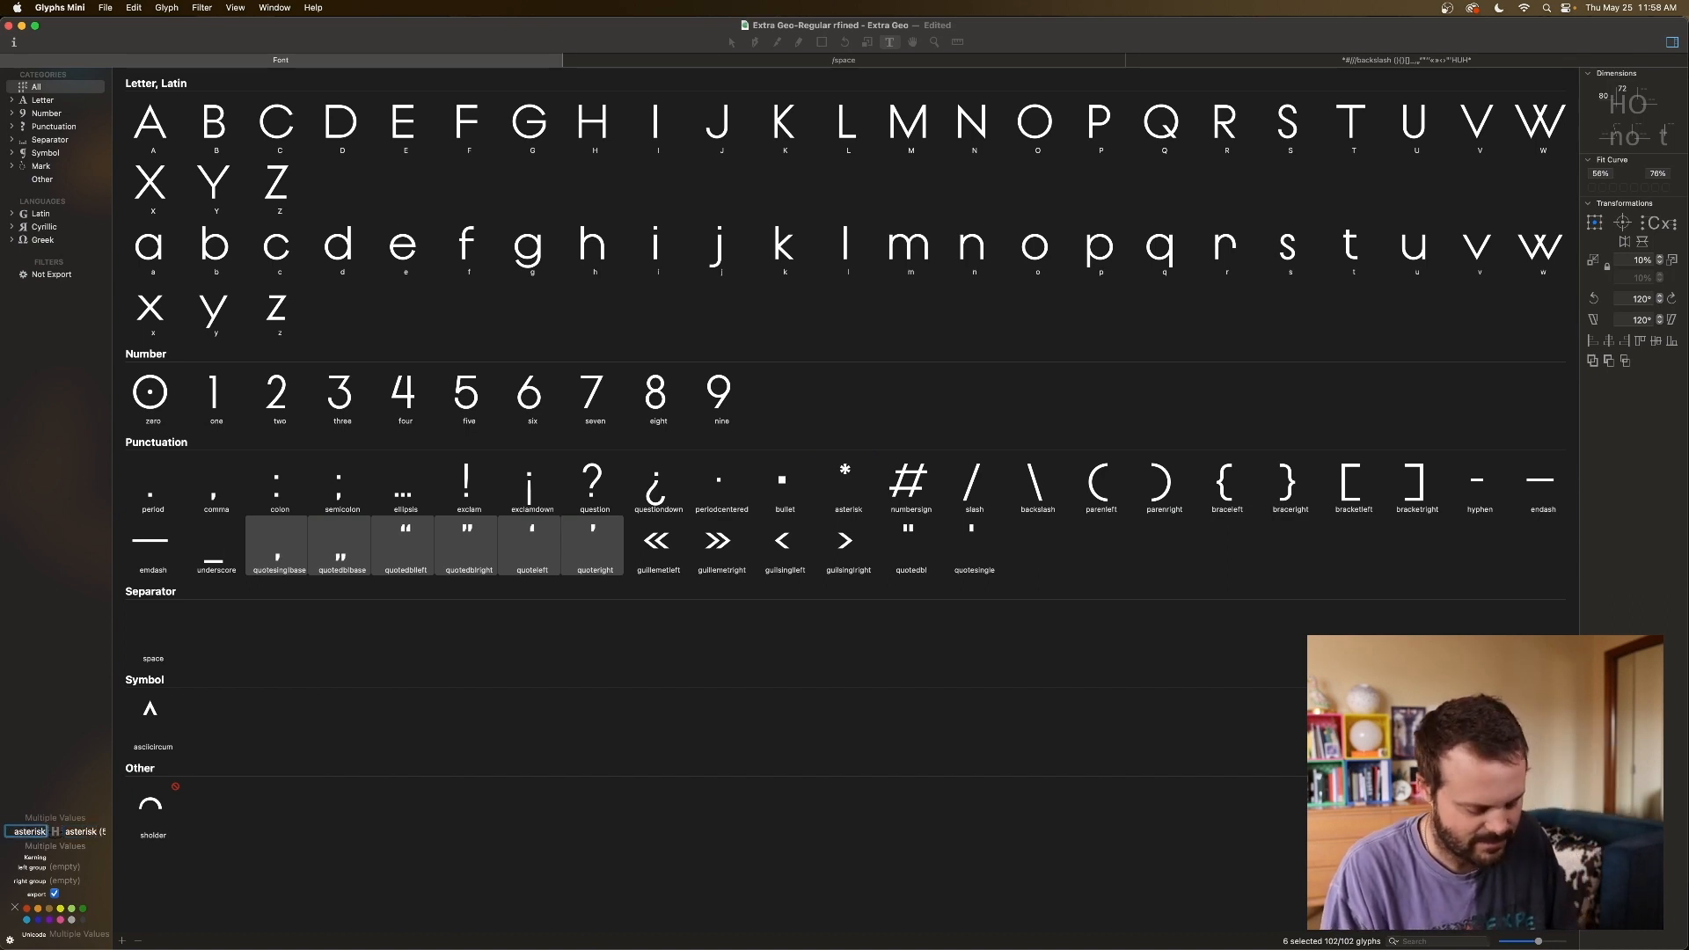
key("Return")
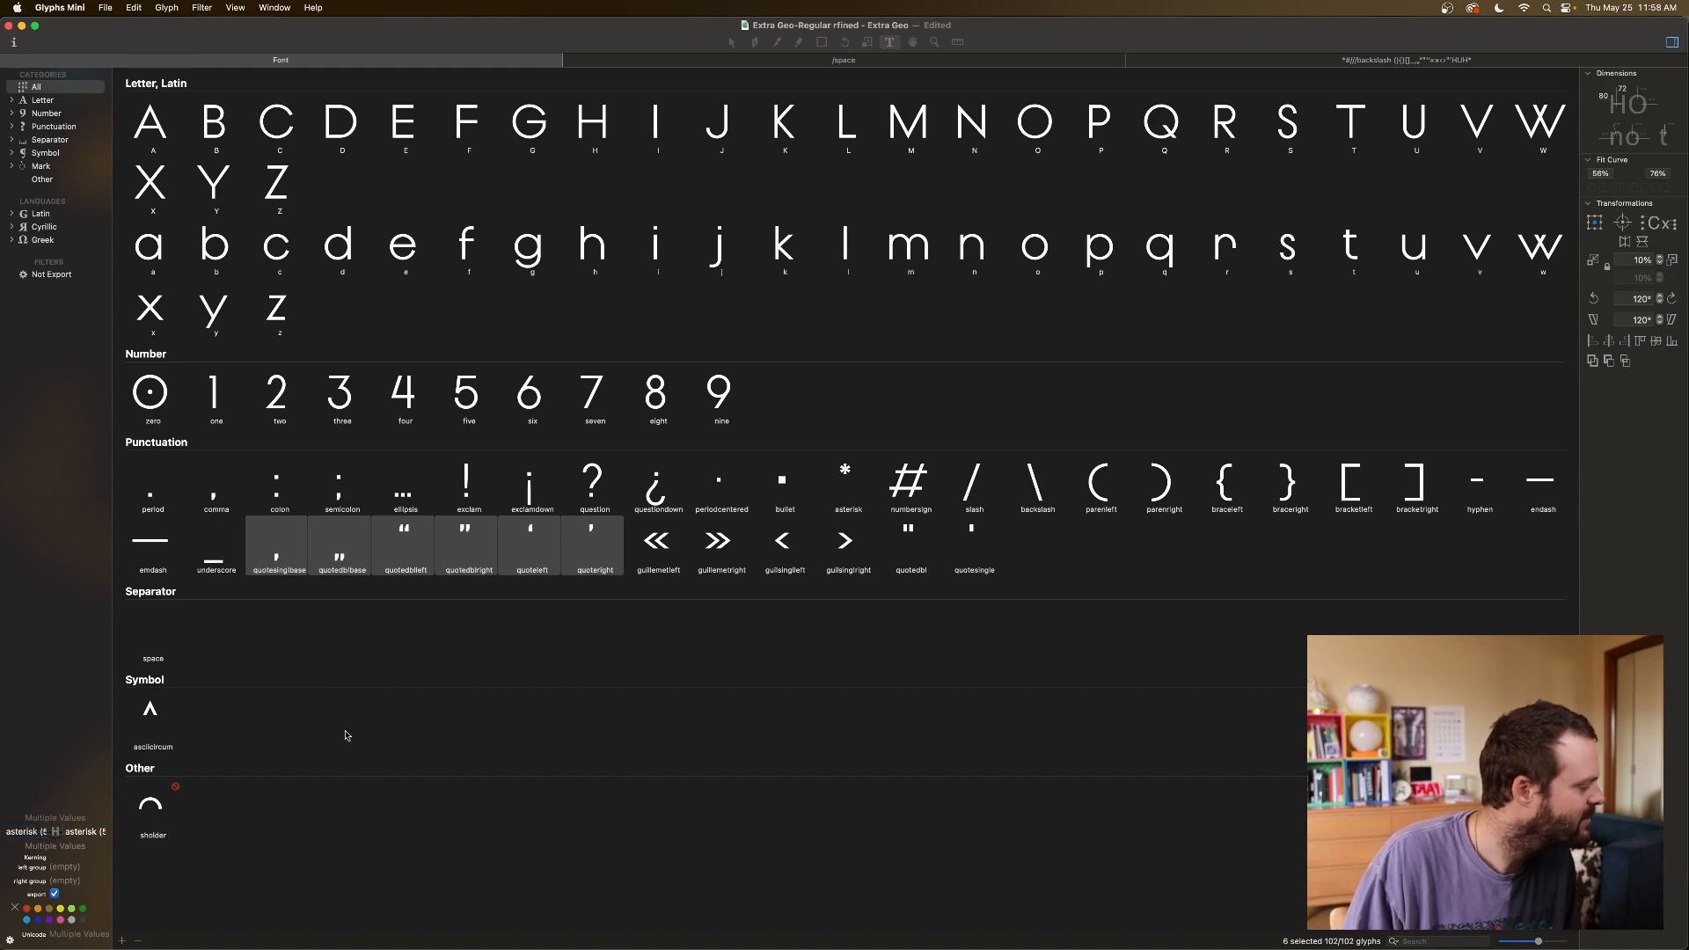
left_click(1263, 58)
Swap the asterisk after HUH for test glyphs in turn: quote, ^, ›, », «, >.
key("BackSpace")
type("\"")
key("Left")
key("End")
key("Home")
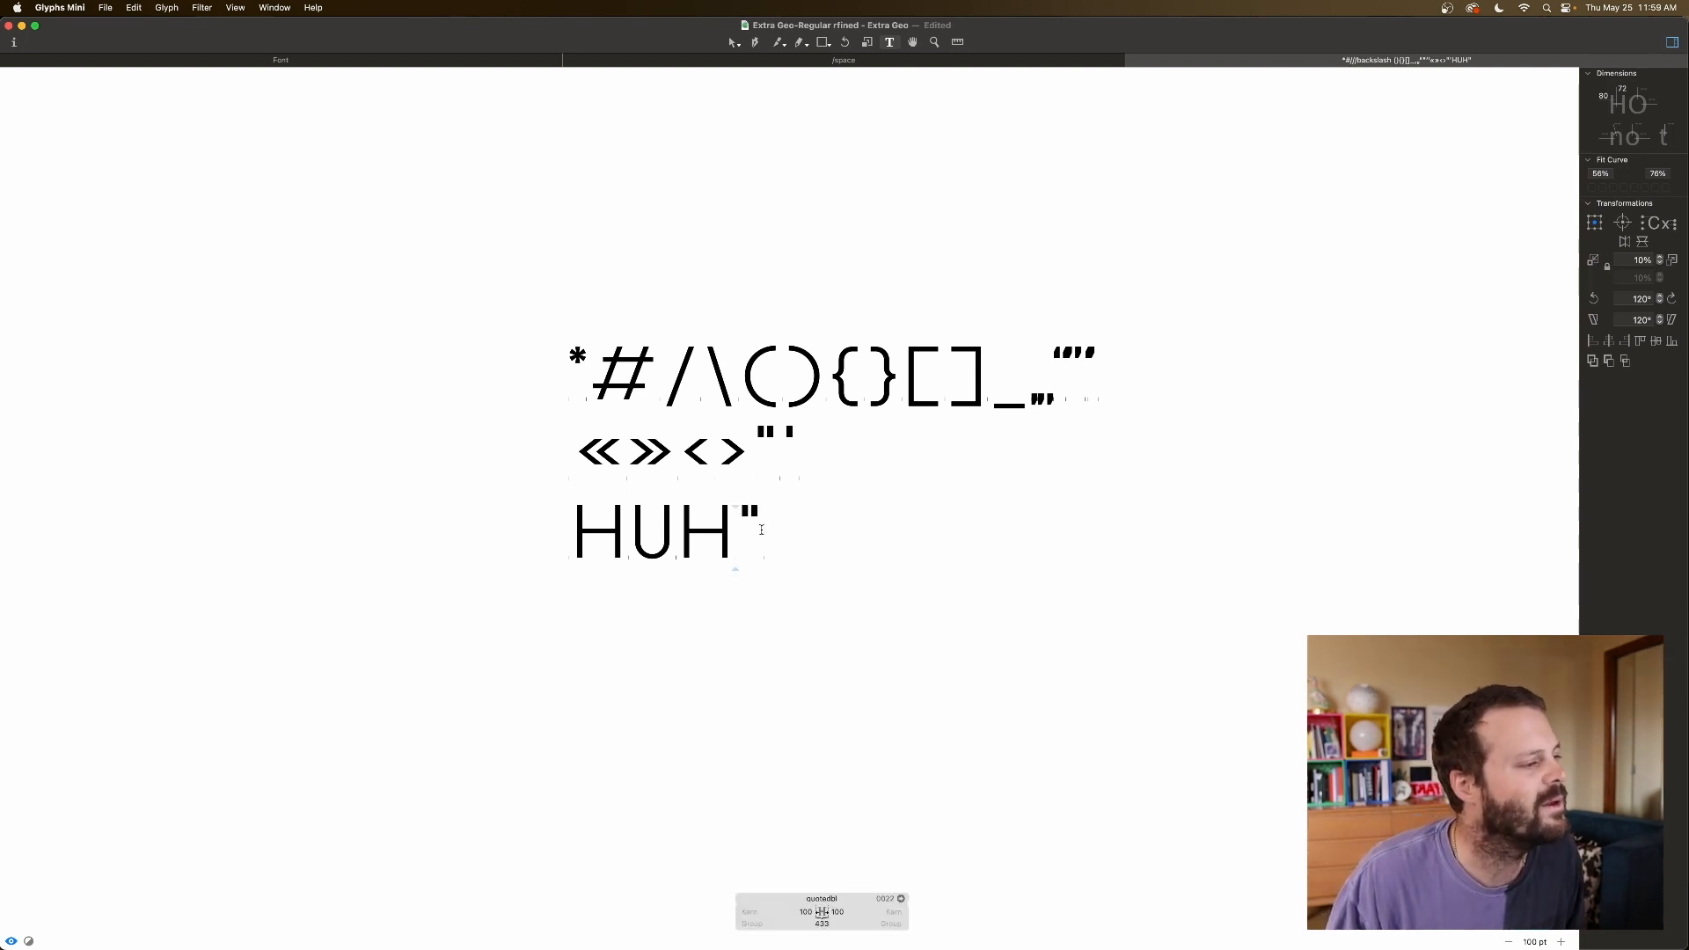
key("BackSpace")
type("^")
key("BackSpace")
type("›")
key("BackSpace")
type("»")
key("BackSpace")
type("«")
key("BackSpace")
type(">")
key("BackSpace")
type("\"")
key("BackSpace")
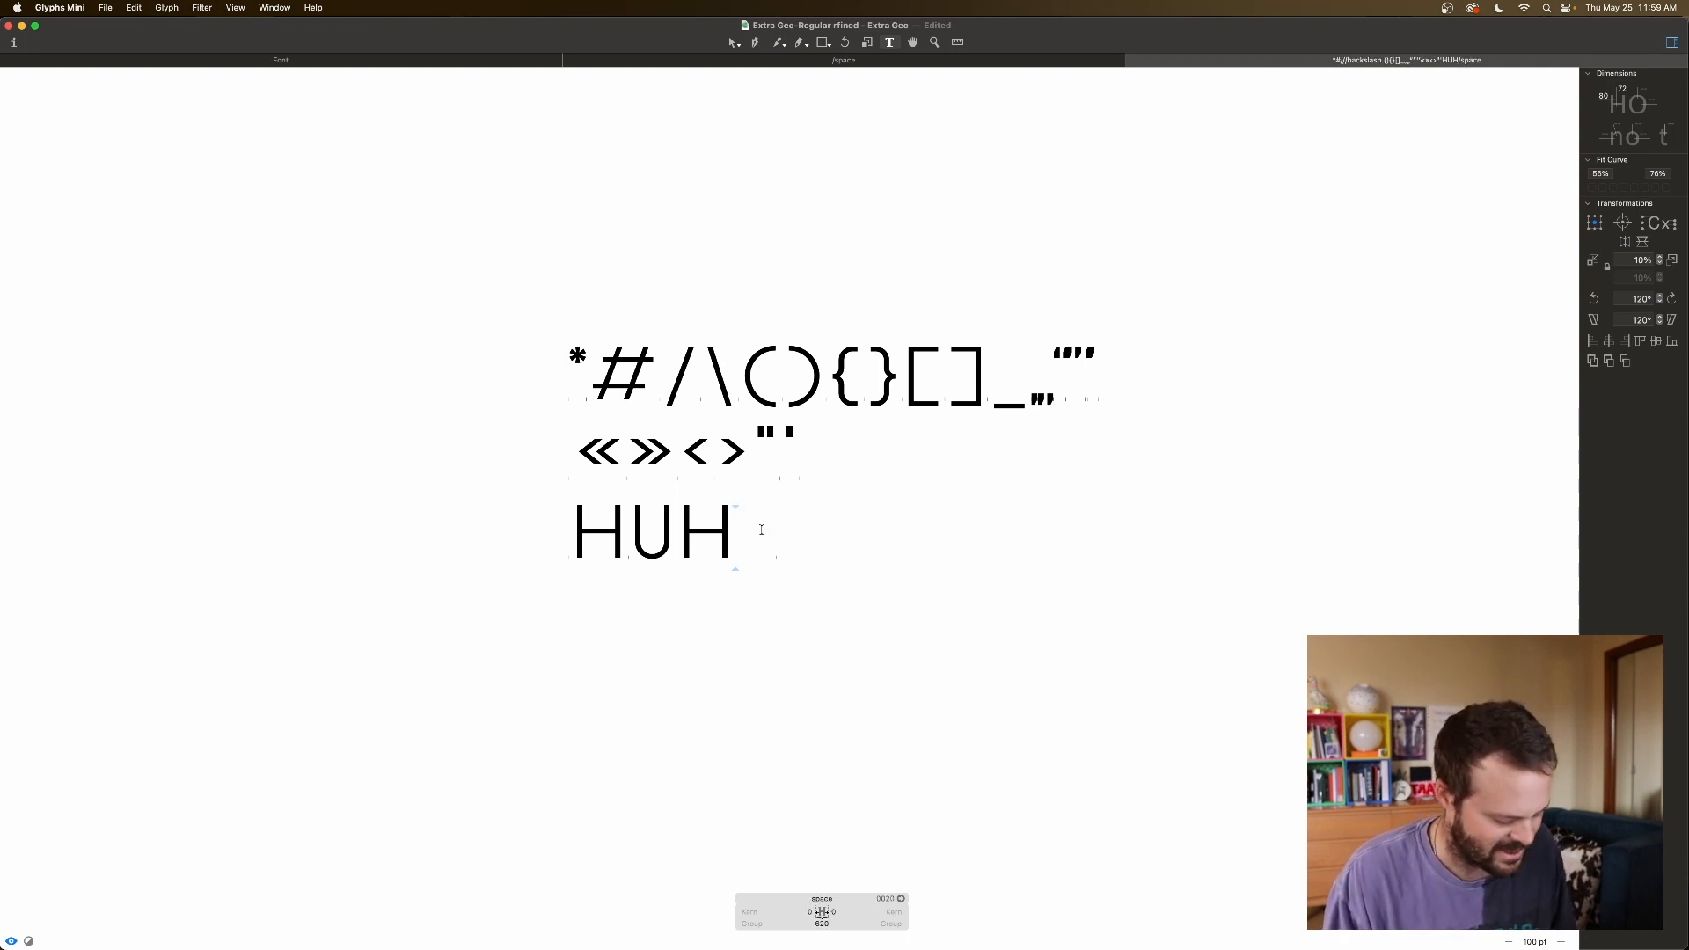
Keep cycling quote glyphs after HUH (', >, ", », ', „, ‚) until the line reads “HUH”.
key("BackSpace")
type("'")
key("BackSpace")
type(">")
key("BackSpace")
type("\"")
key("BackSpace")
type("»")
key("BackSpace")
type("'")
key("BackSpace")
type("„")
key("BackSpace")
type("‚")
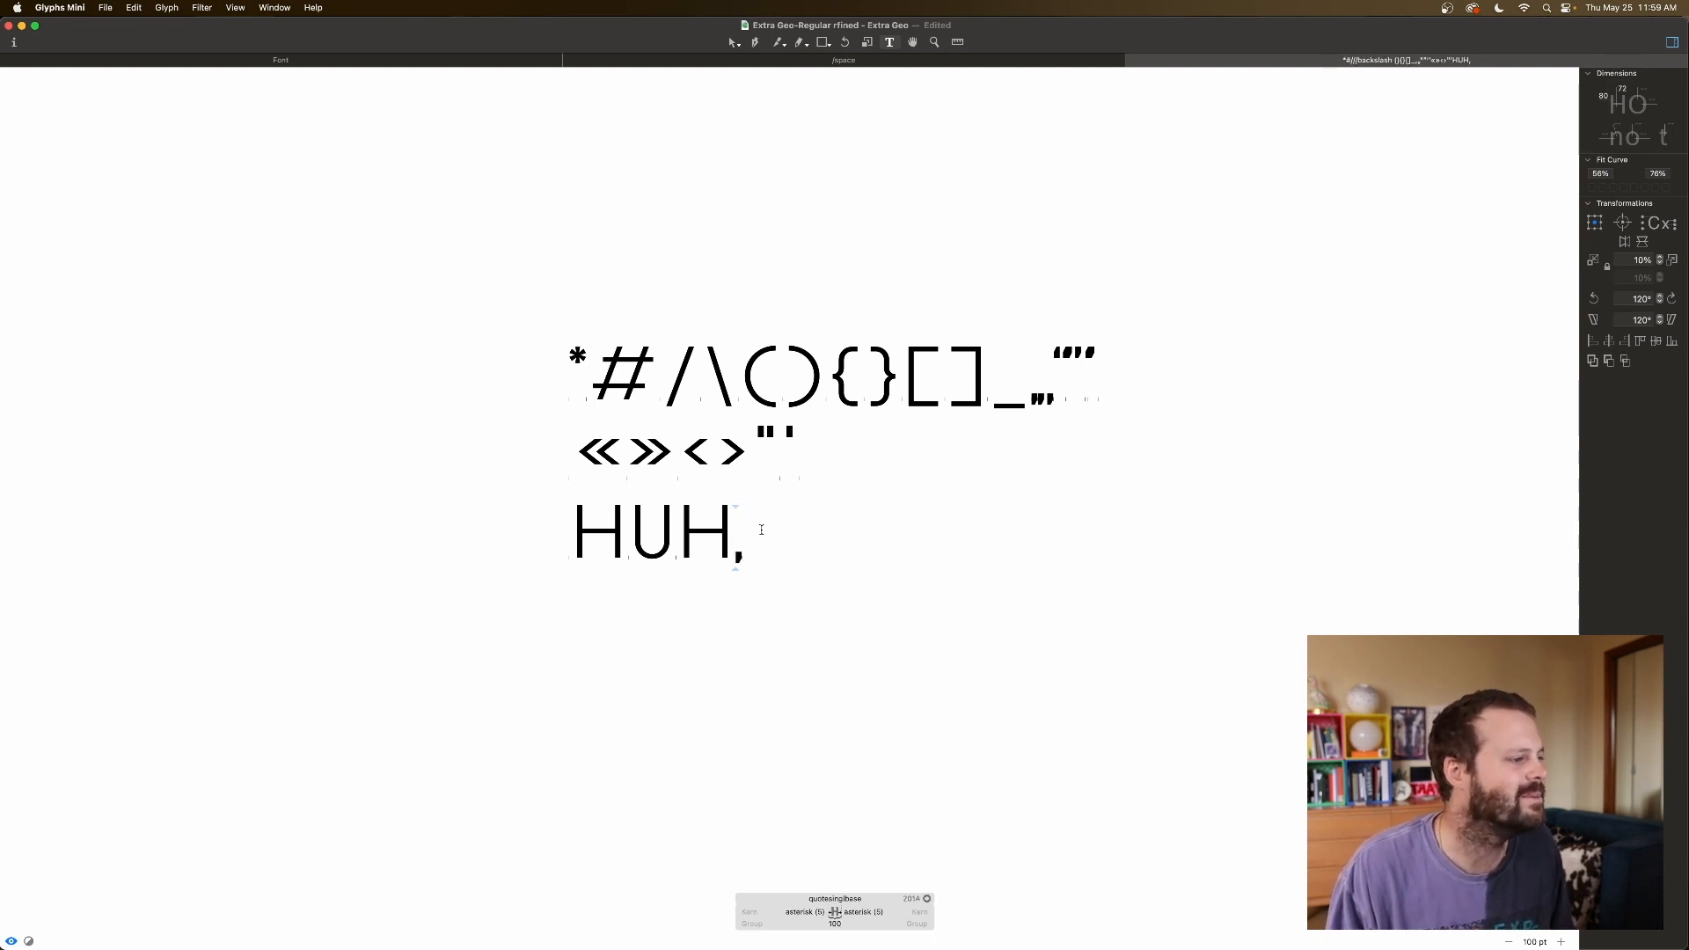
key("Home")
key("Home")
key("End")
key("End")
key("End")
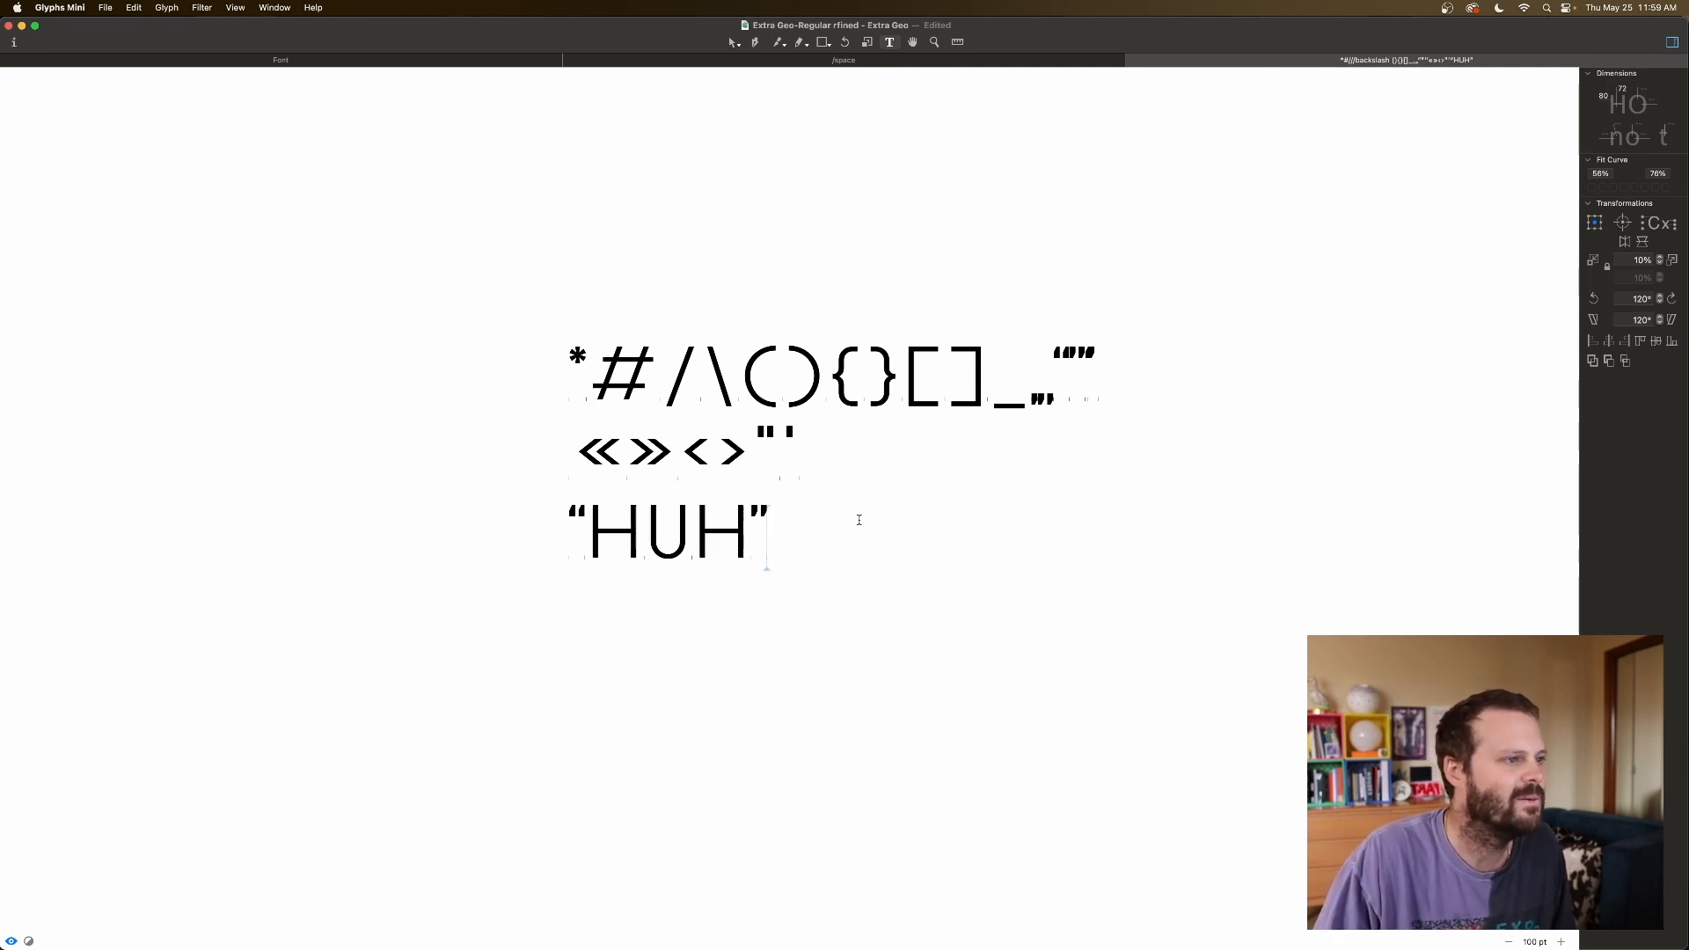
Delete the trailing quotation marks from the ends of lines one and two.
left_click(1030, 402)
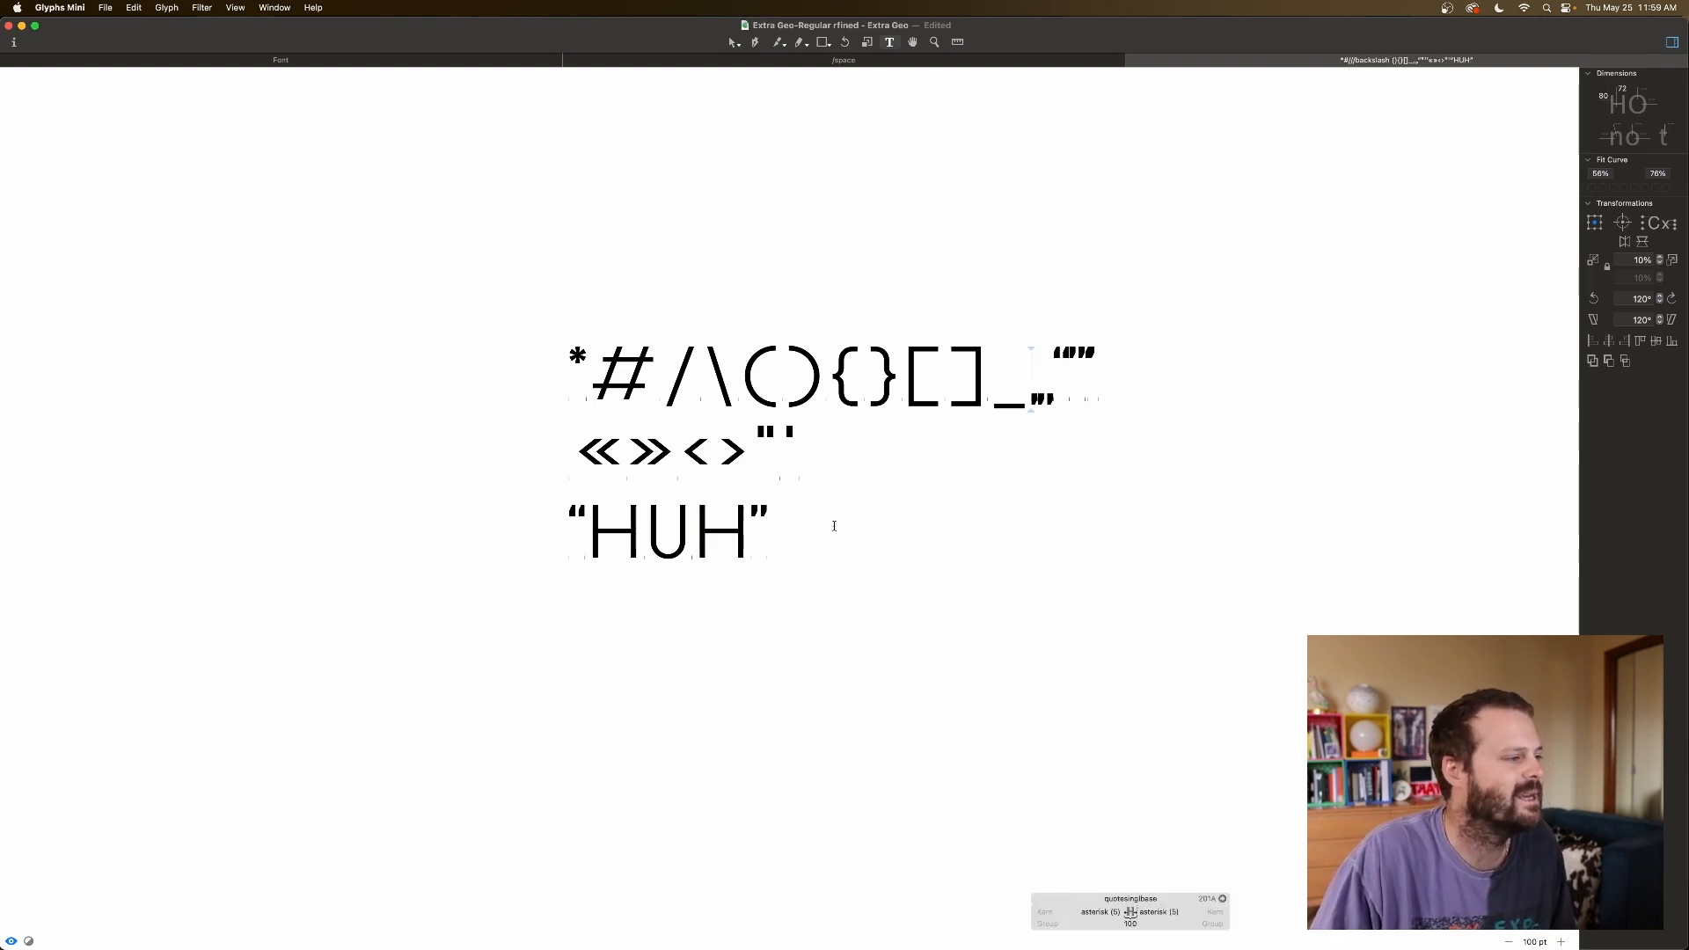
left_click(782, 446)
key("BackSpace")
key("BackSpace")
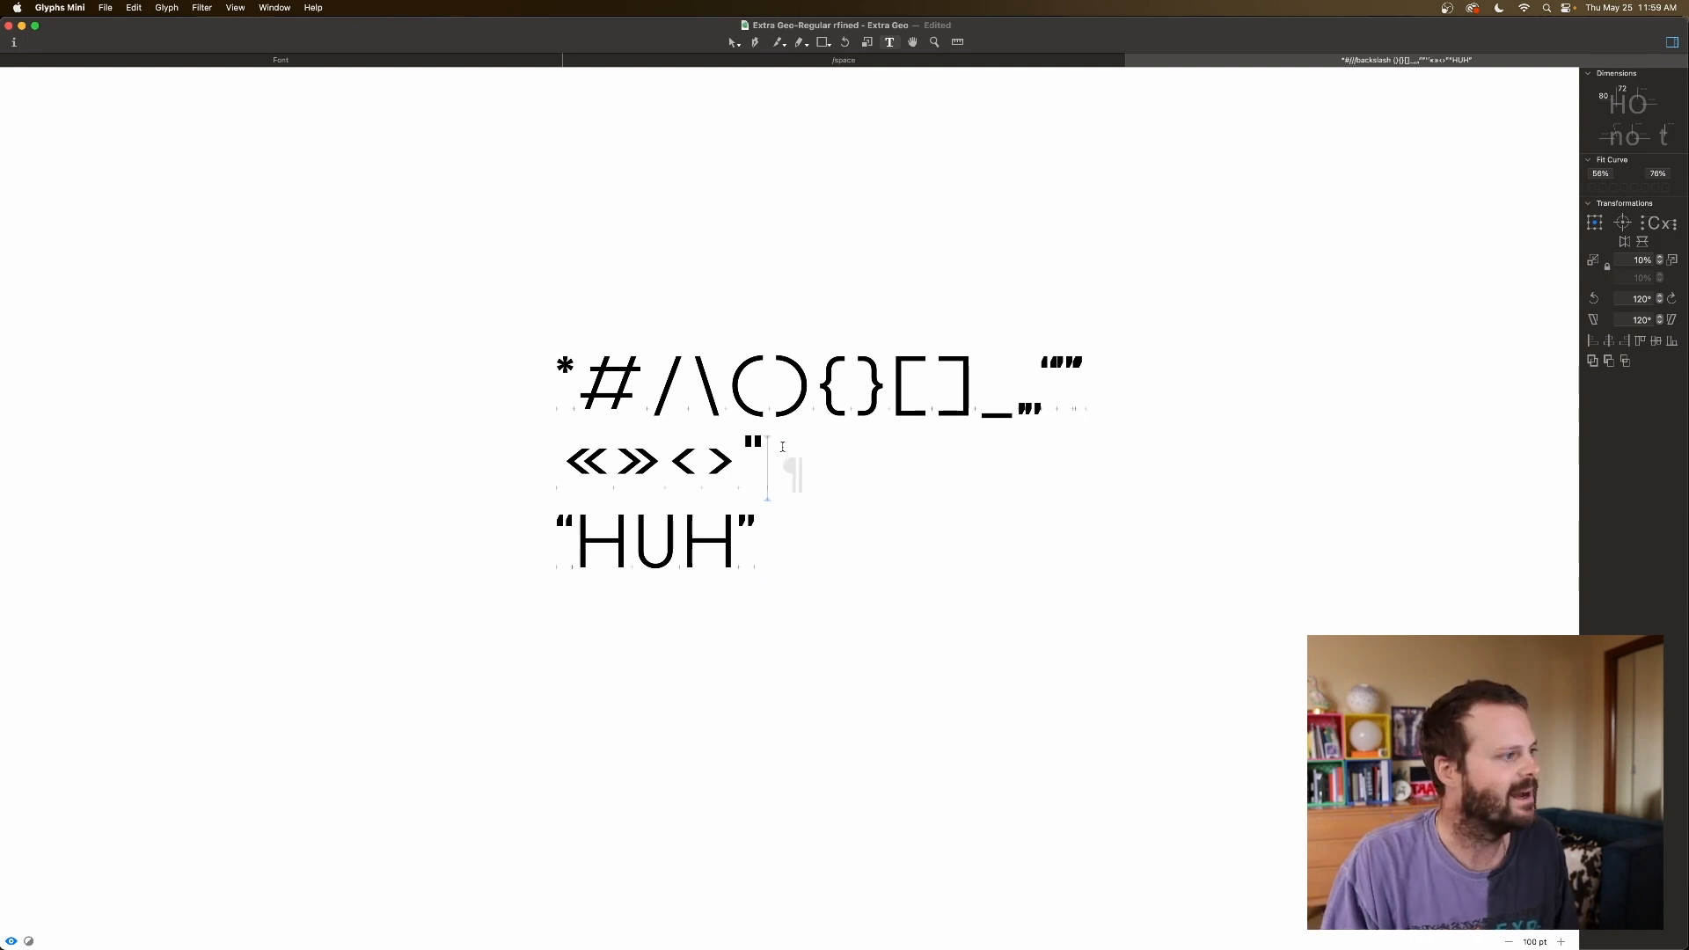
key("Right")
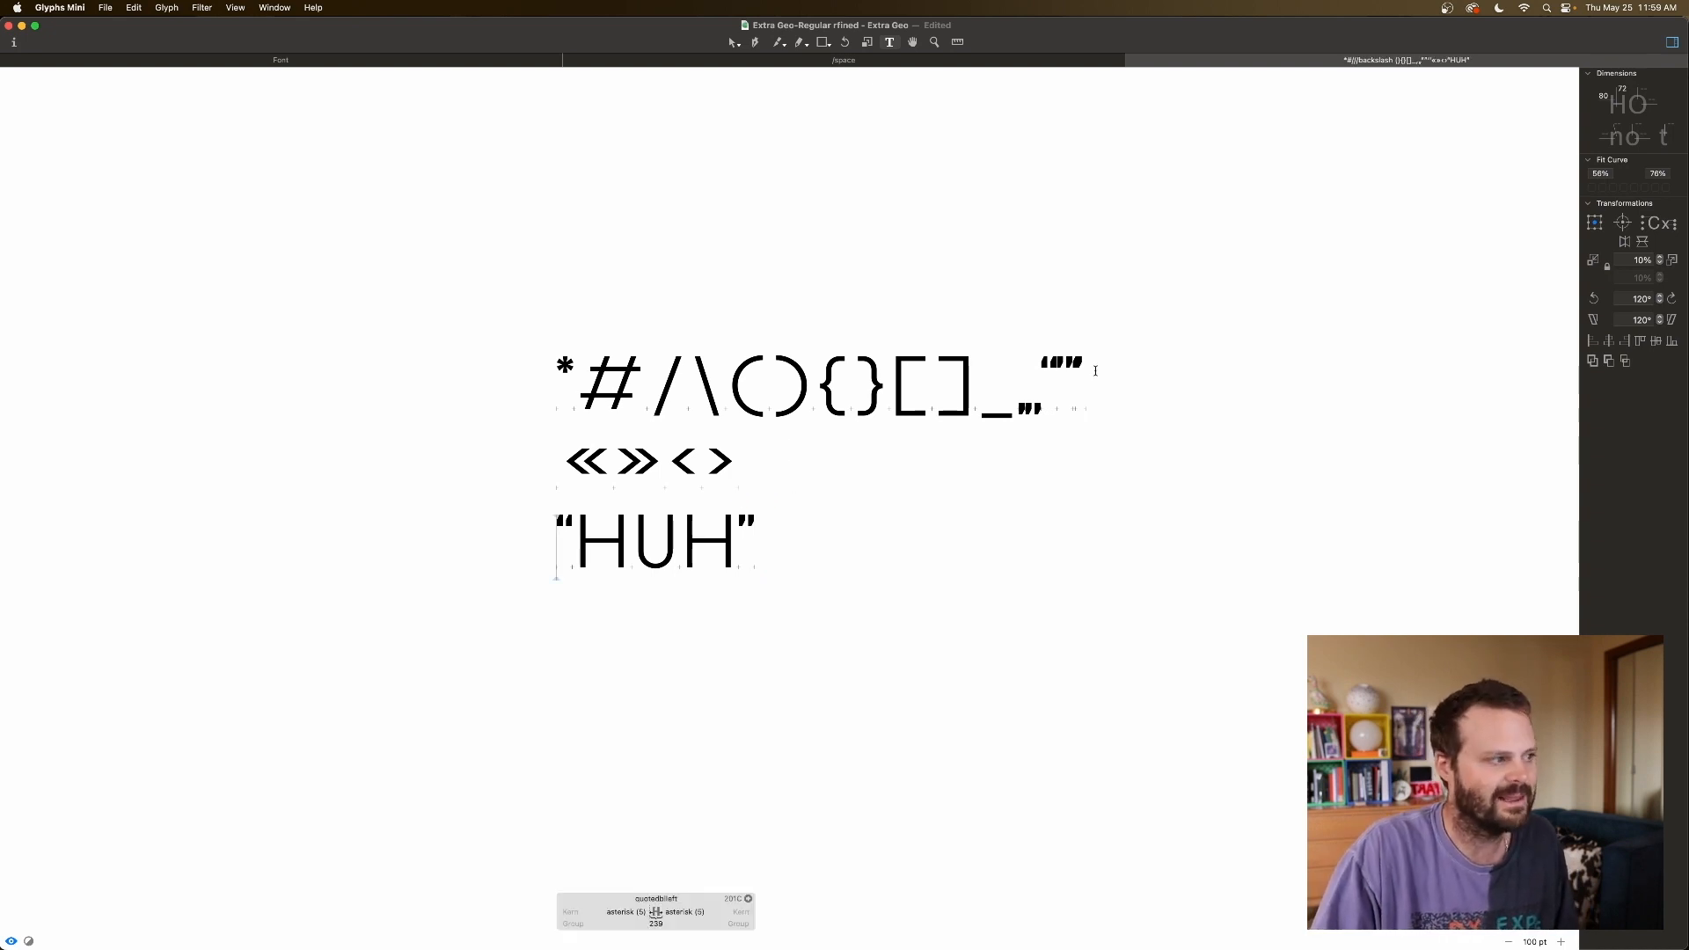
key("Up")
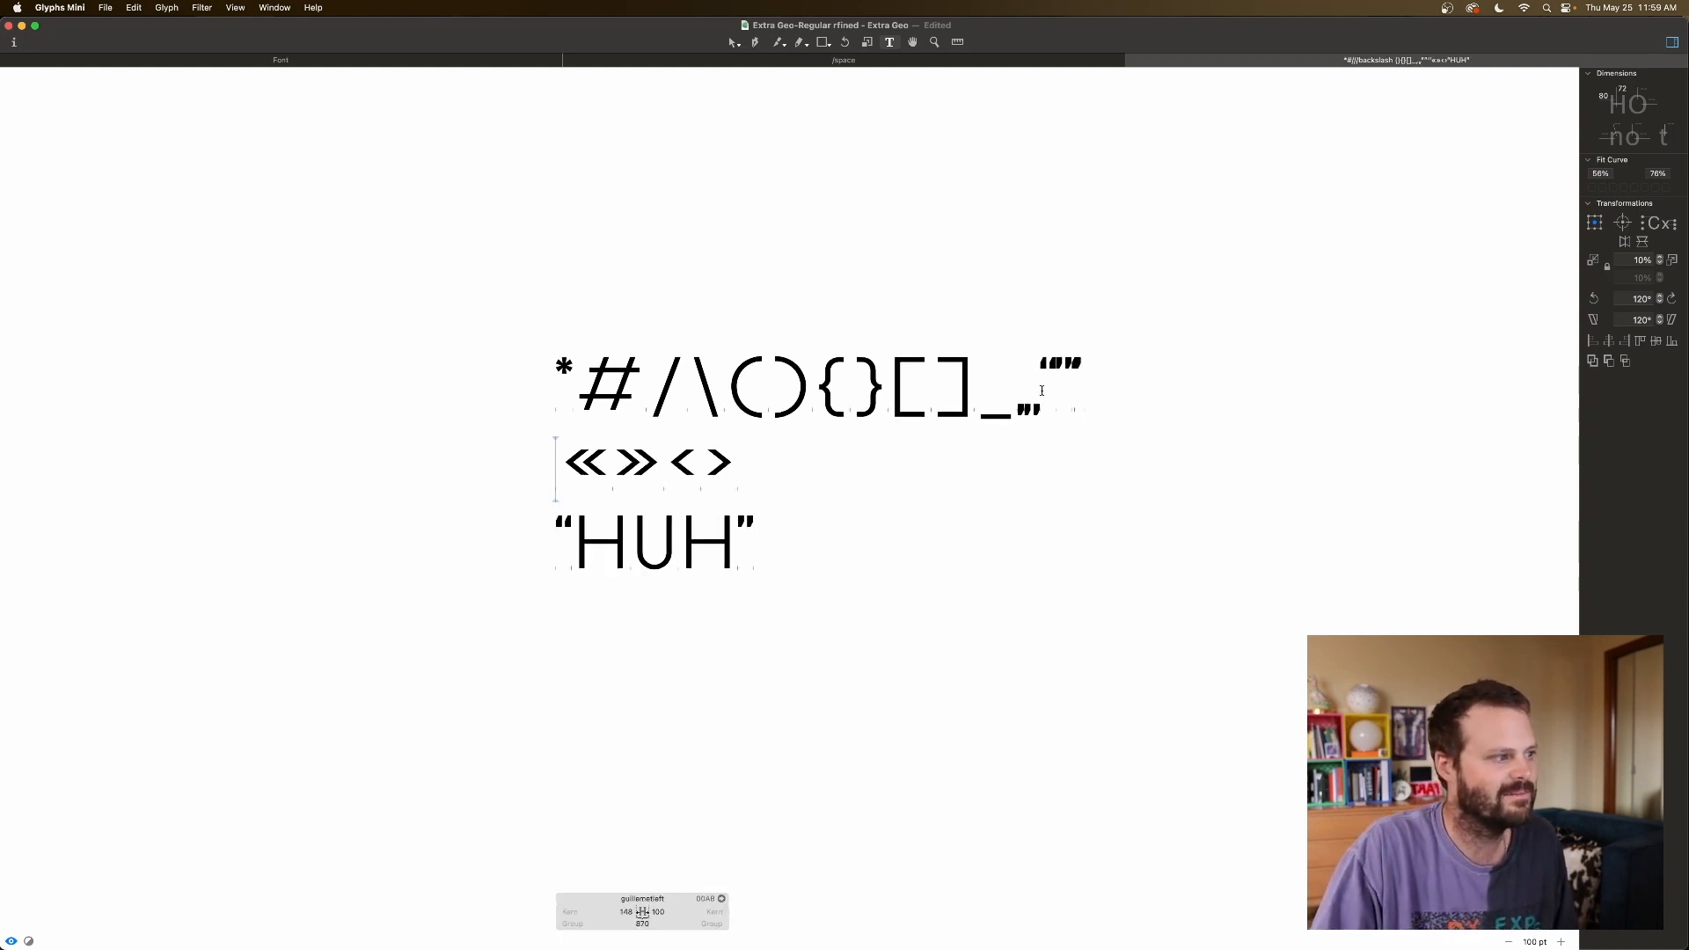
key("BackSpace")
key("BackSpace")
key("BackSpace")
key("BackSpace")
key("BackSpace")
Delete the asterisk from line one and replace the quotes around HUH with parentheses.
left_click(571, 395)
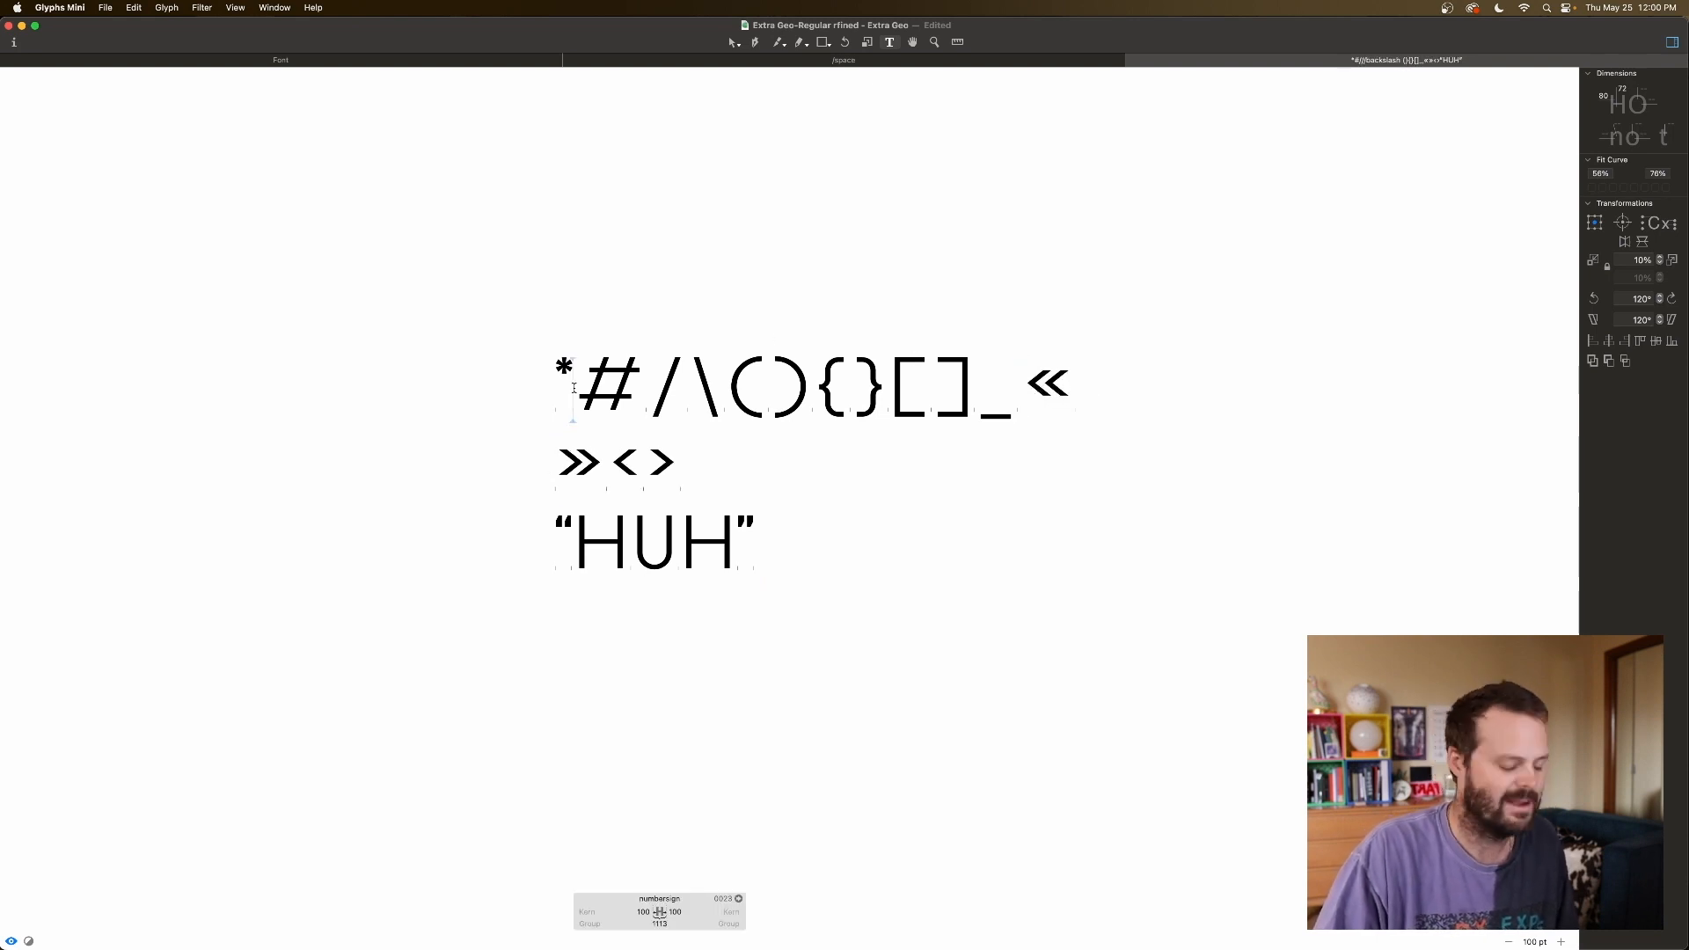
key("BackSpace")
left_click(764, 525)
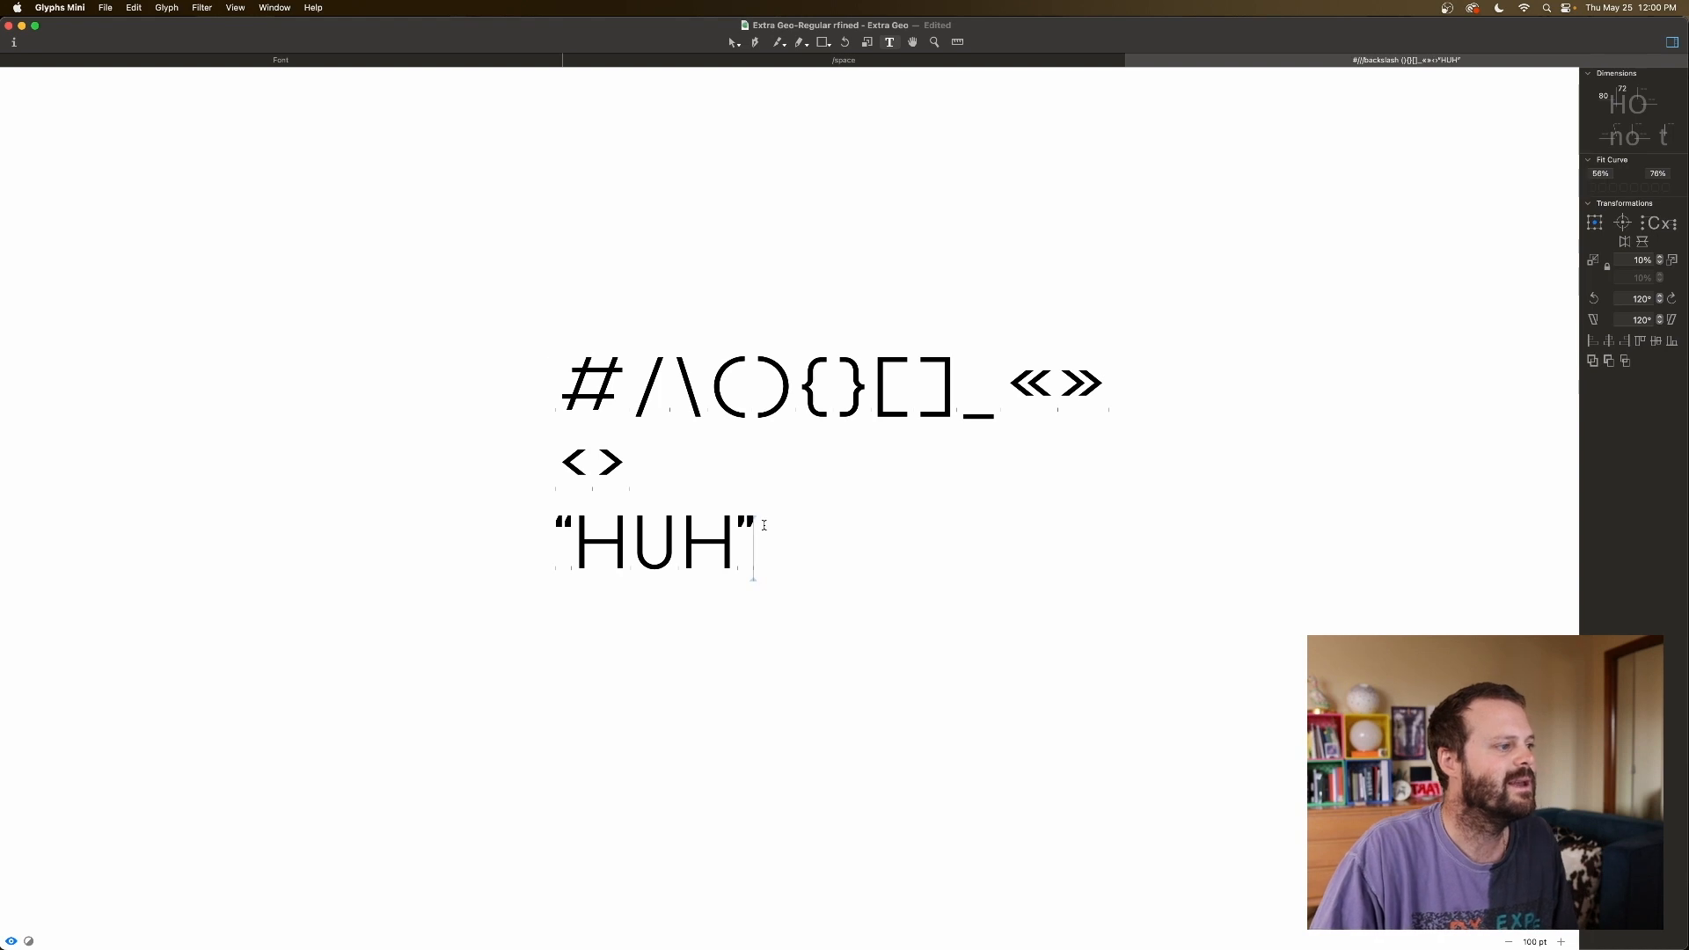
key("BackSpace")
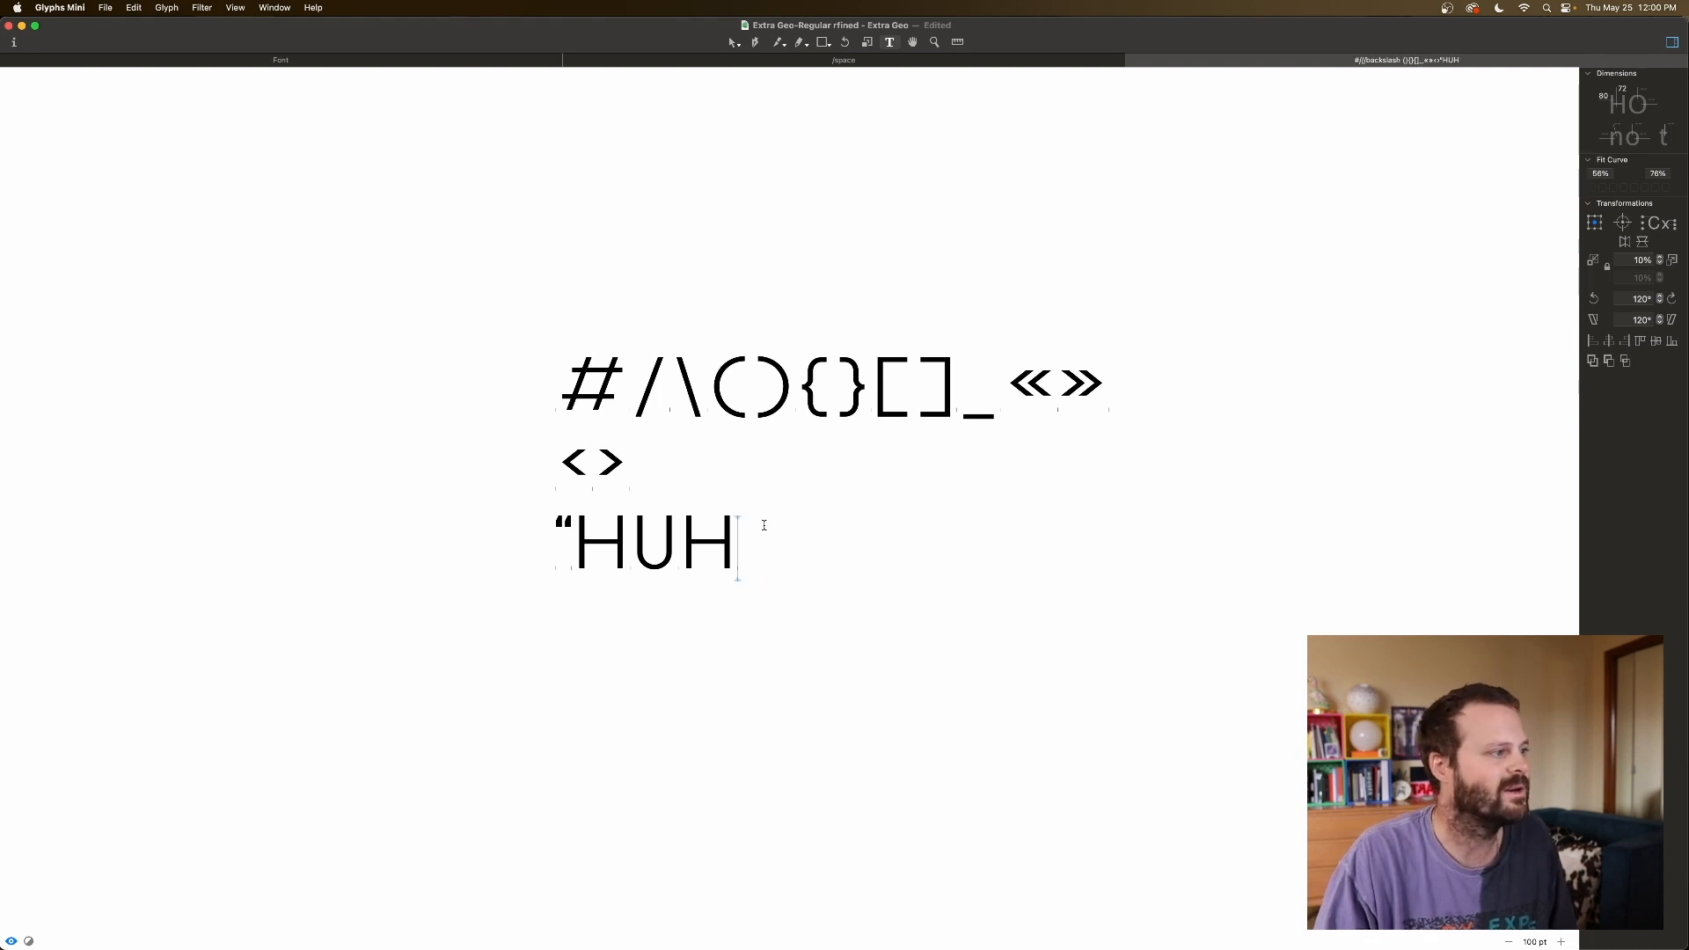
scroll(729, 316, "down", 1)
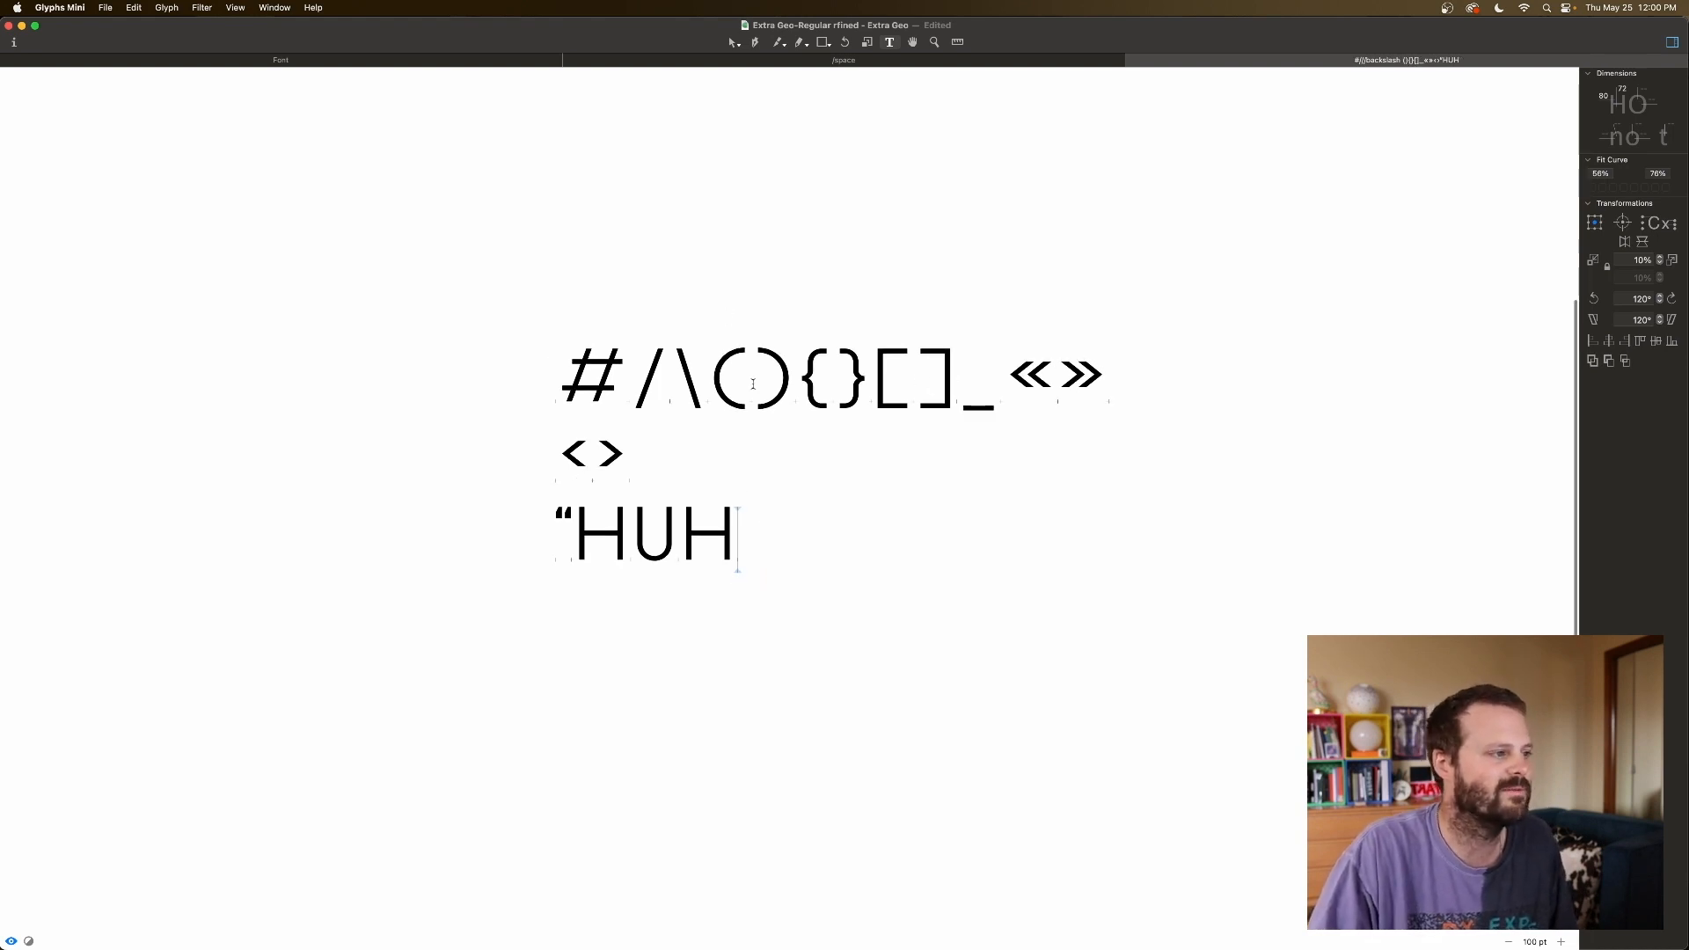
left_click(715, 383)
left_click(571, 519)
key("BackSpace")
type("(")
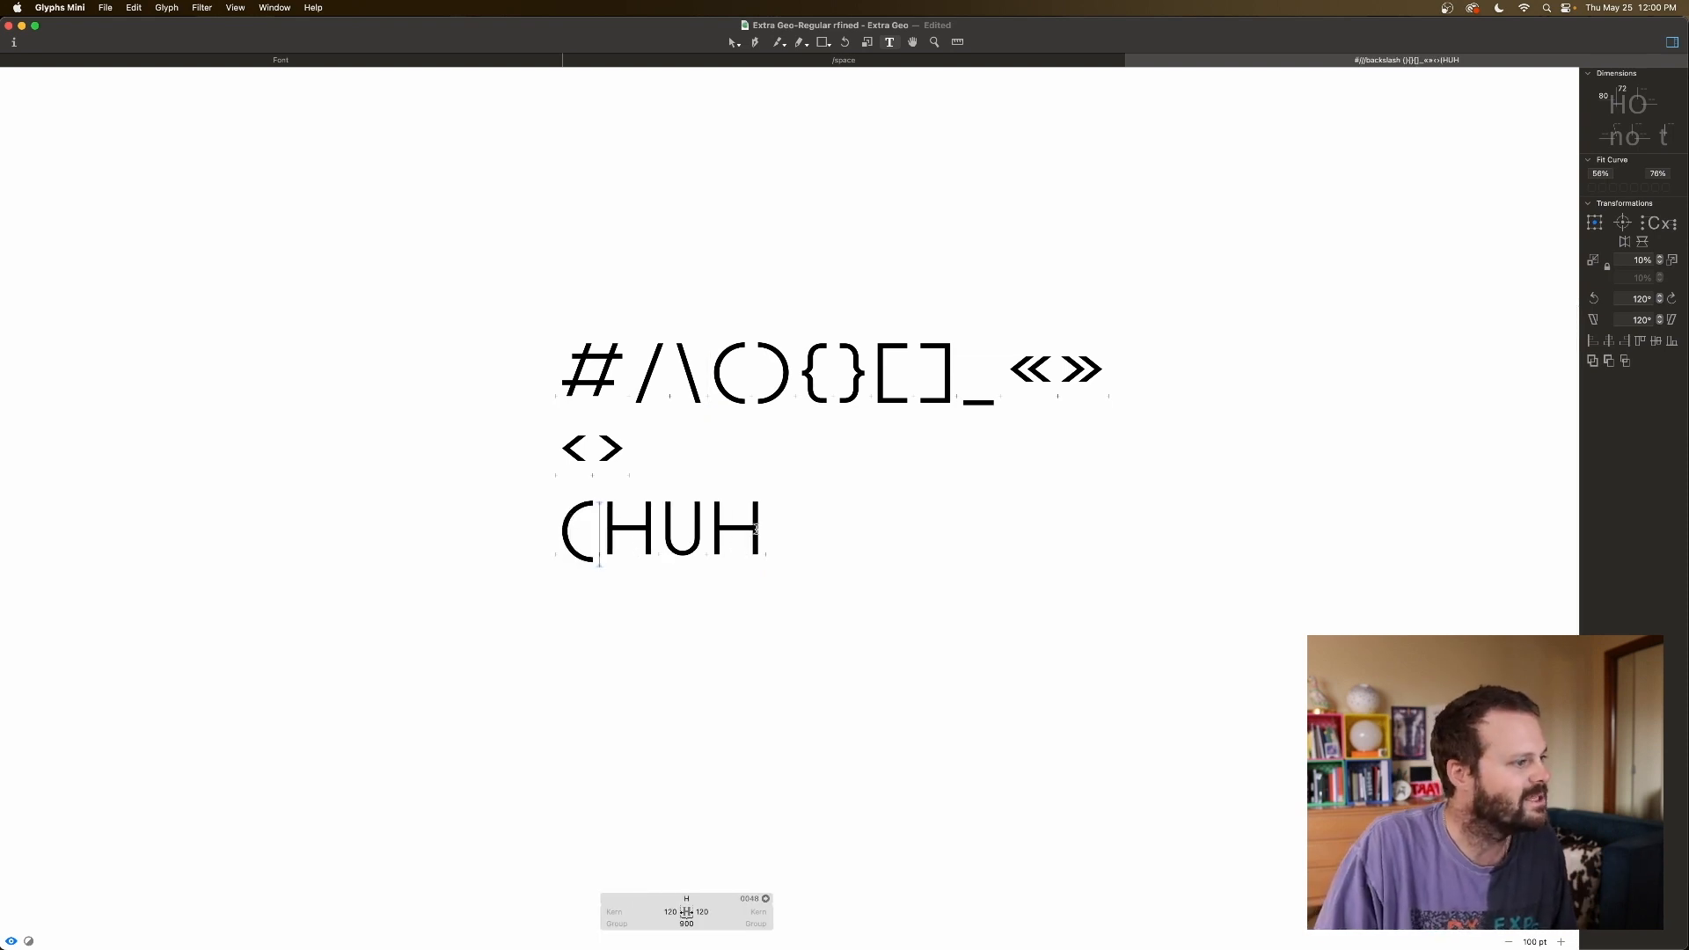
left_click(754, 529)
type(")")
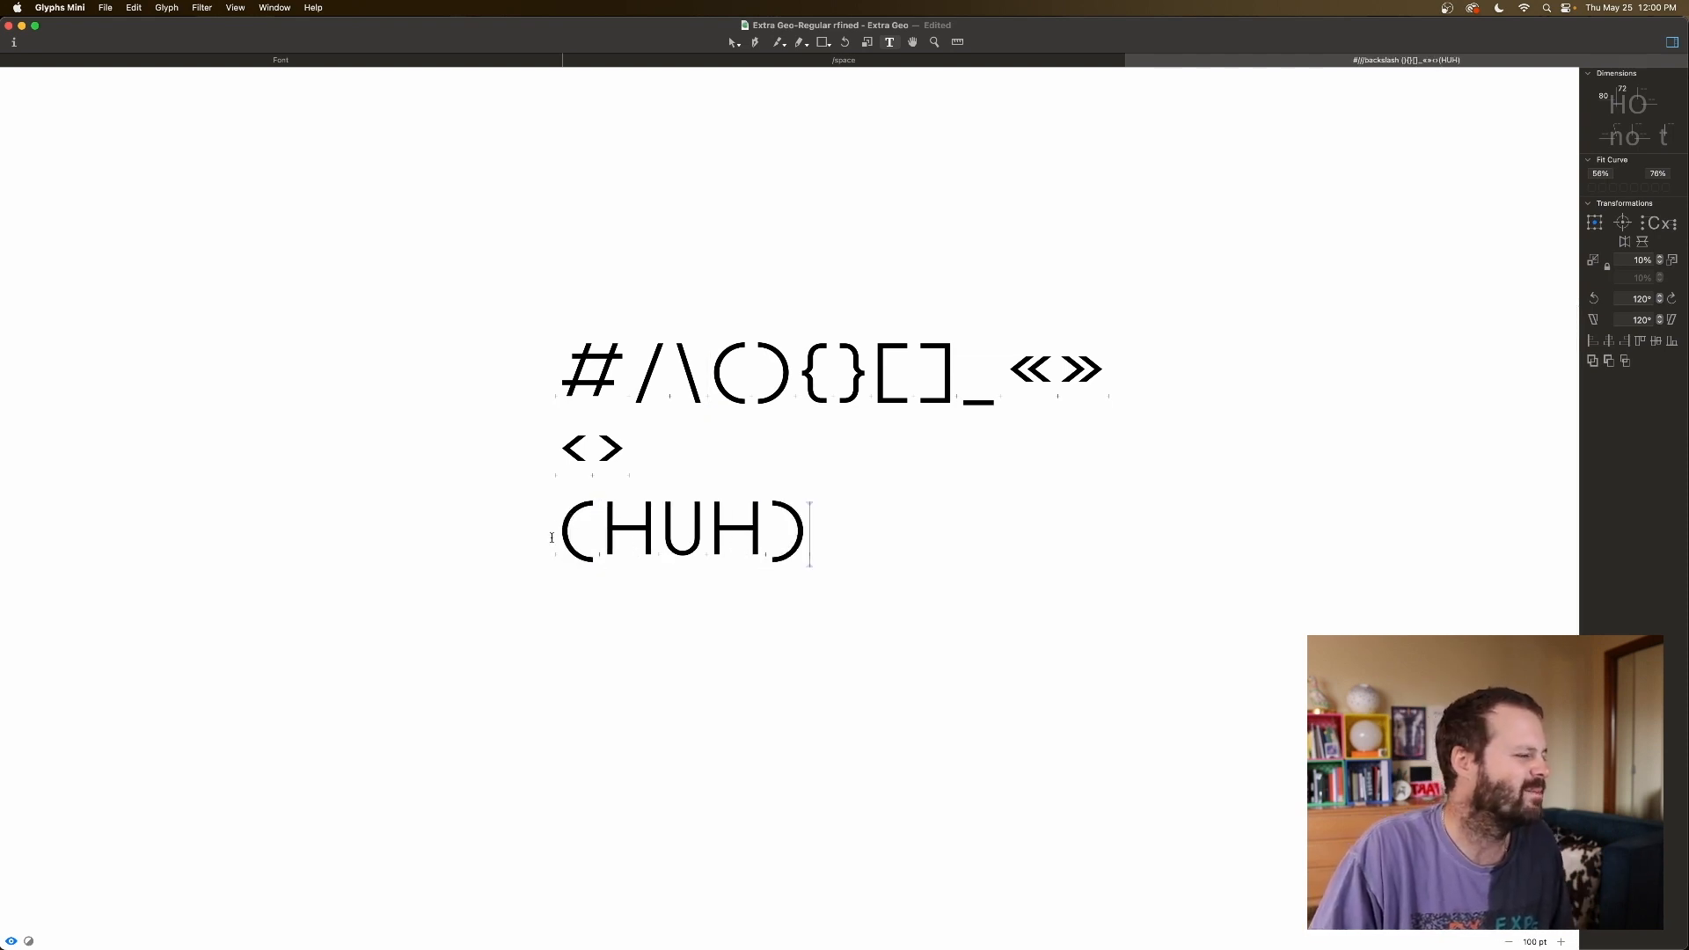
Try parenleft right sidebearings of 5 and 70, then reset it to 100.
left_click(556, 527)
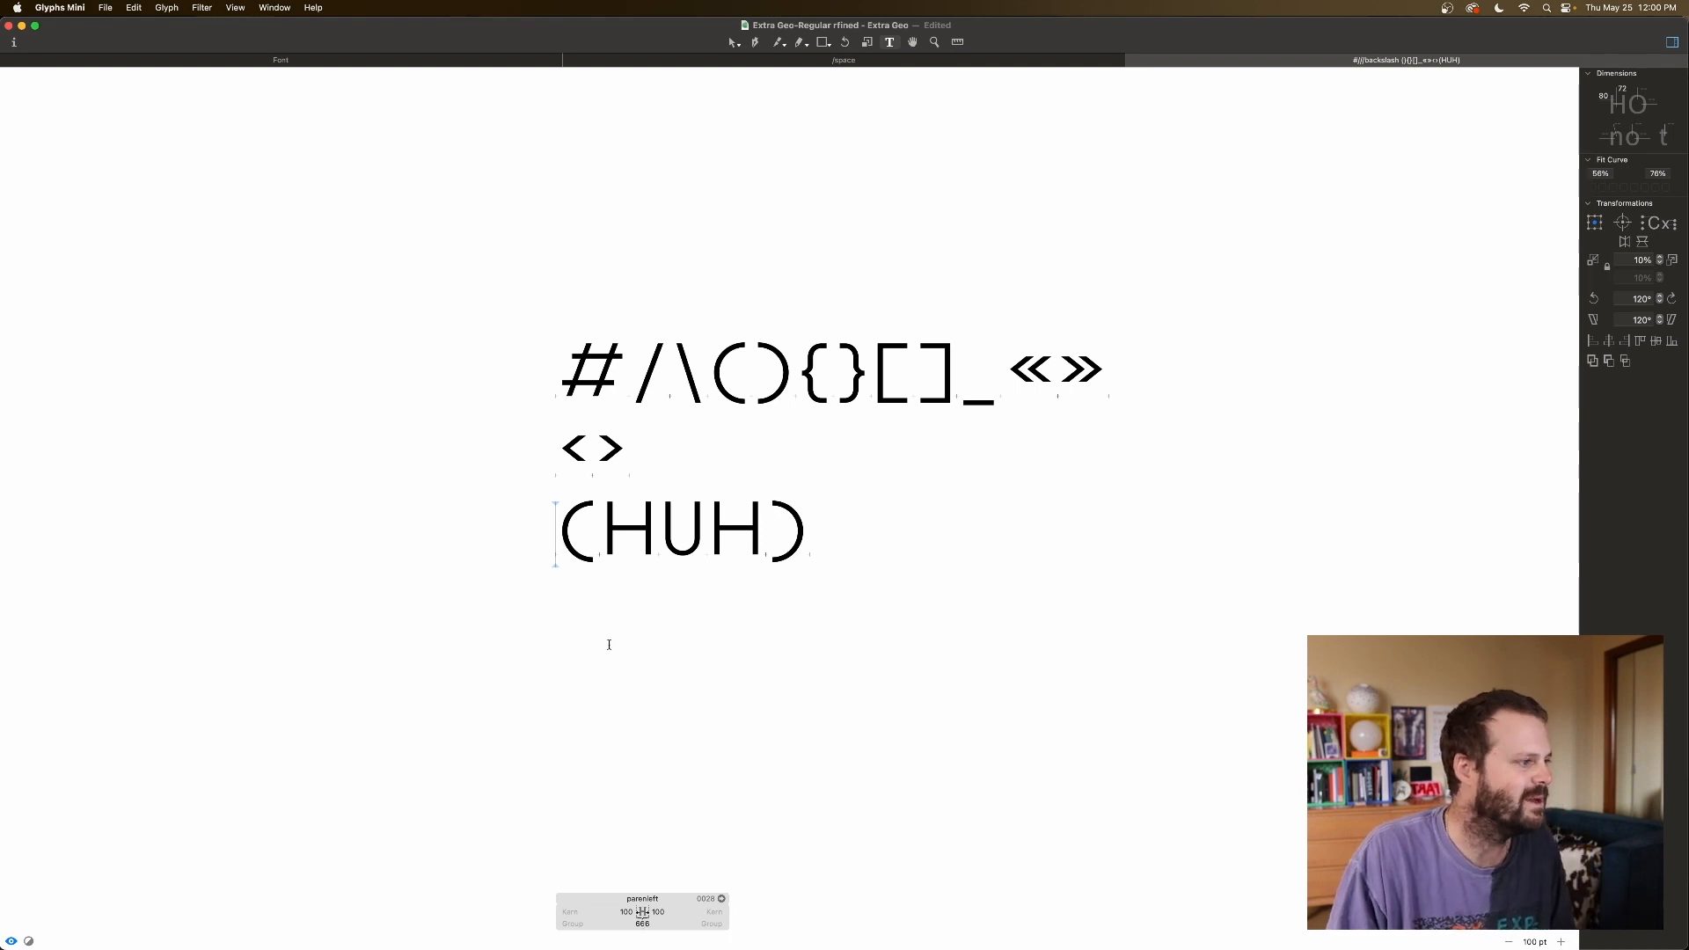
left_click(659, 912)
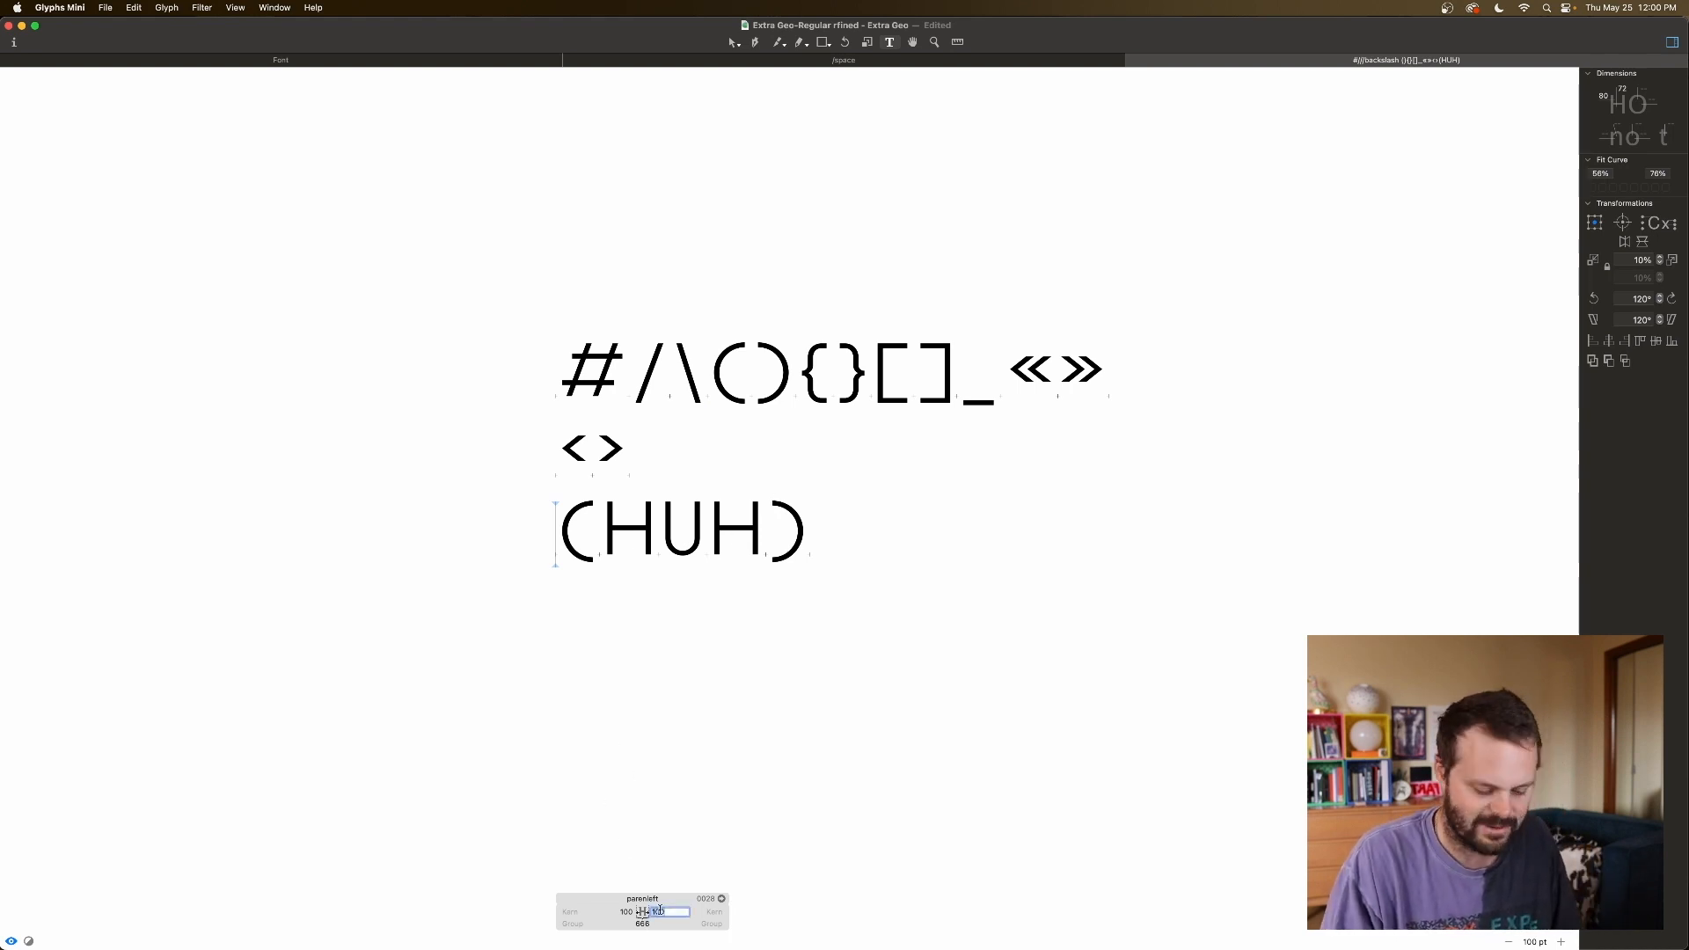
type("5")
key("Tab")
left_click(658, 531)
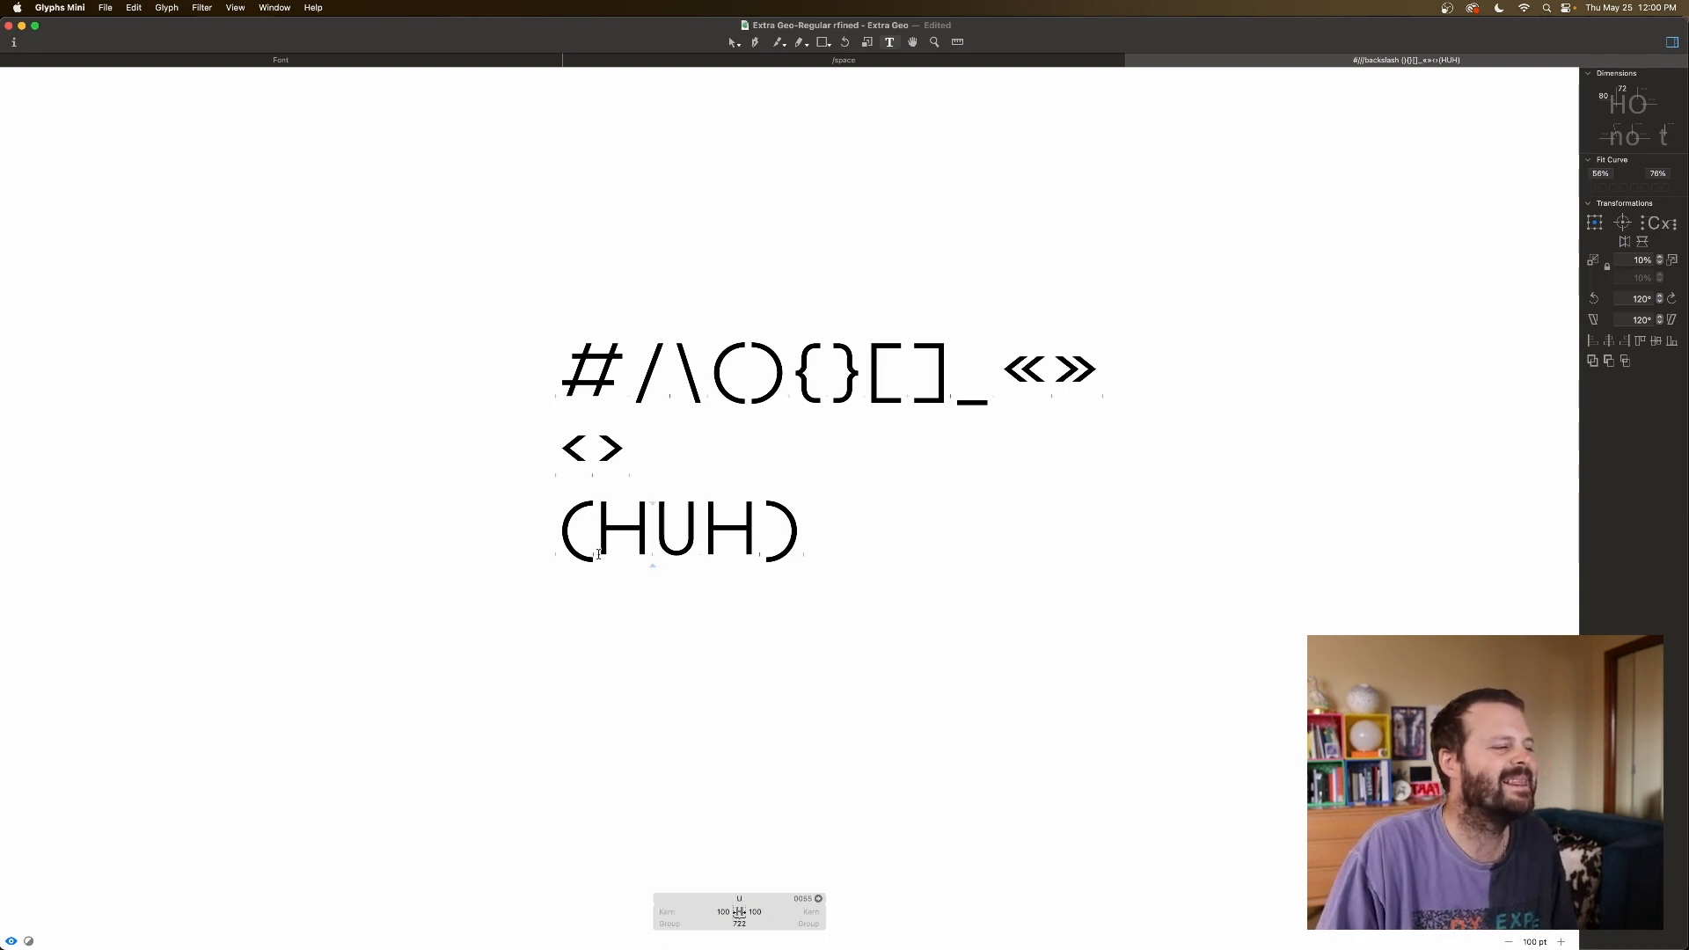
left_click(566, 528)
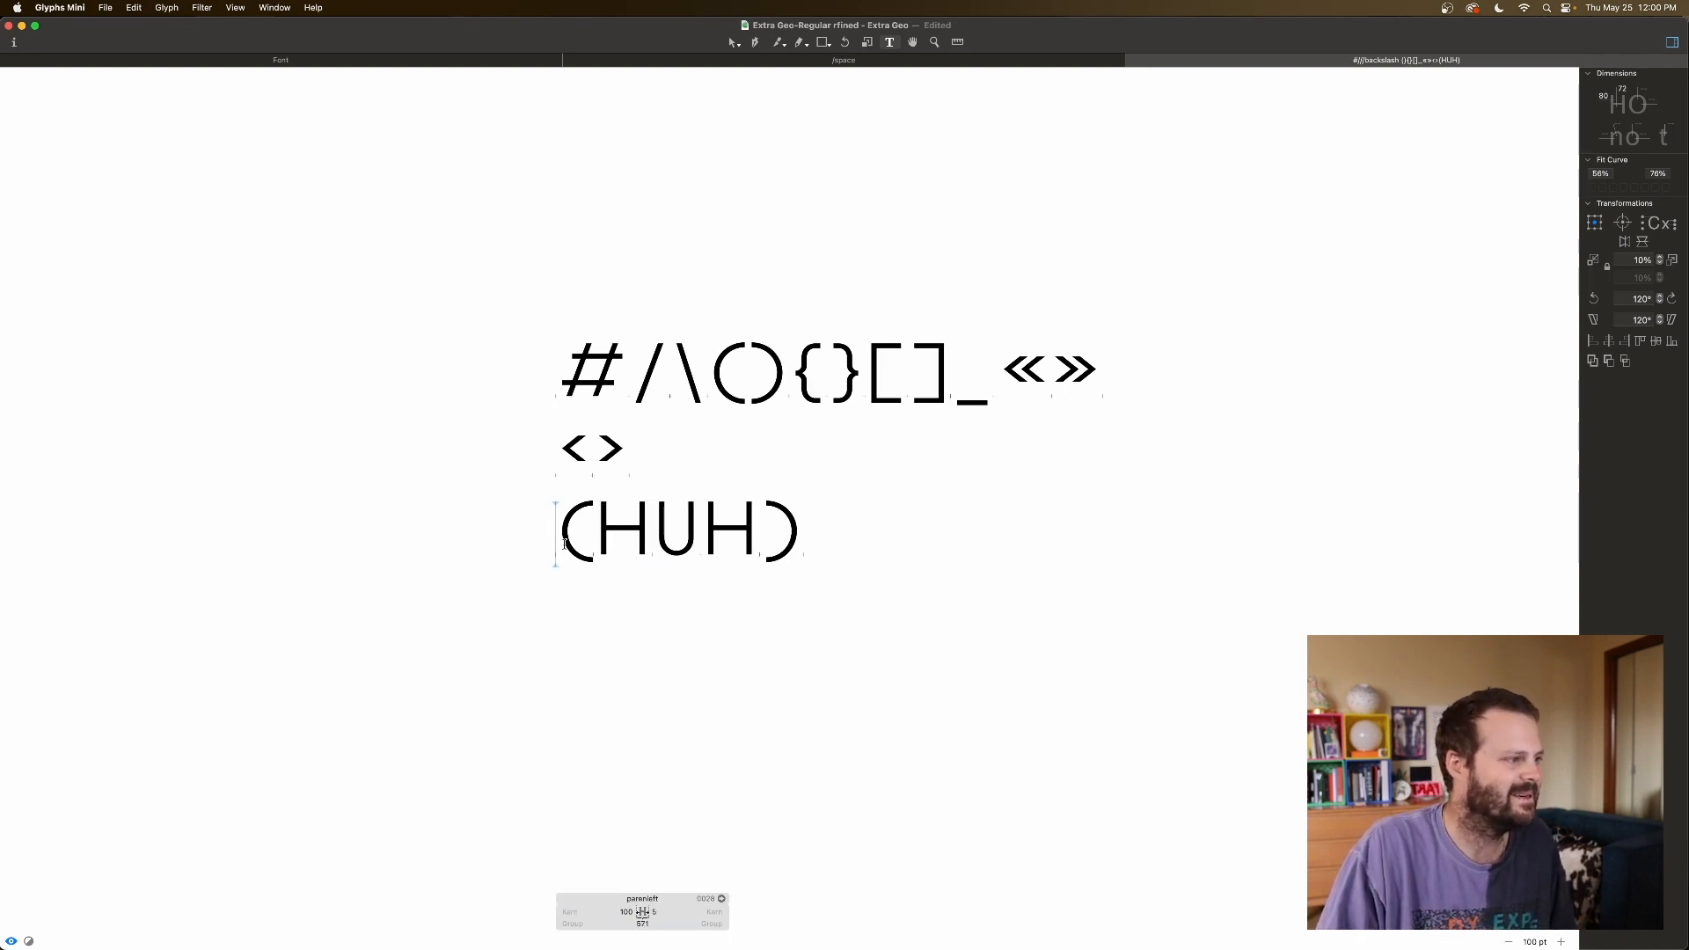
left_click(670, 912)
type("70")
key("Return")
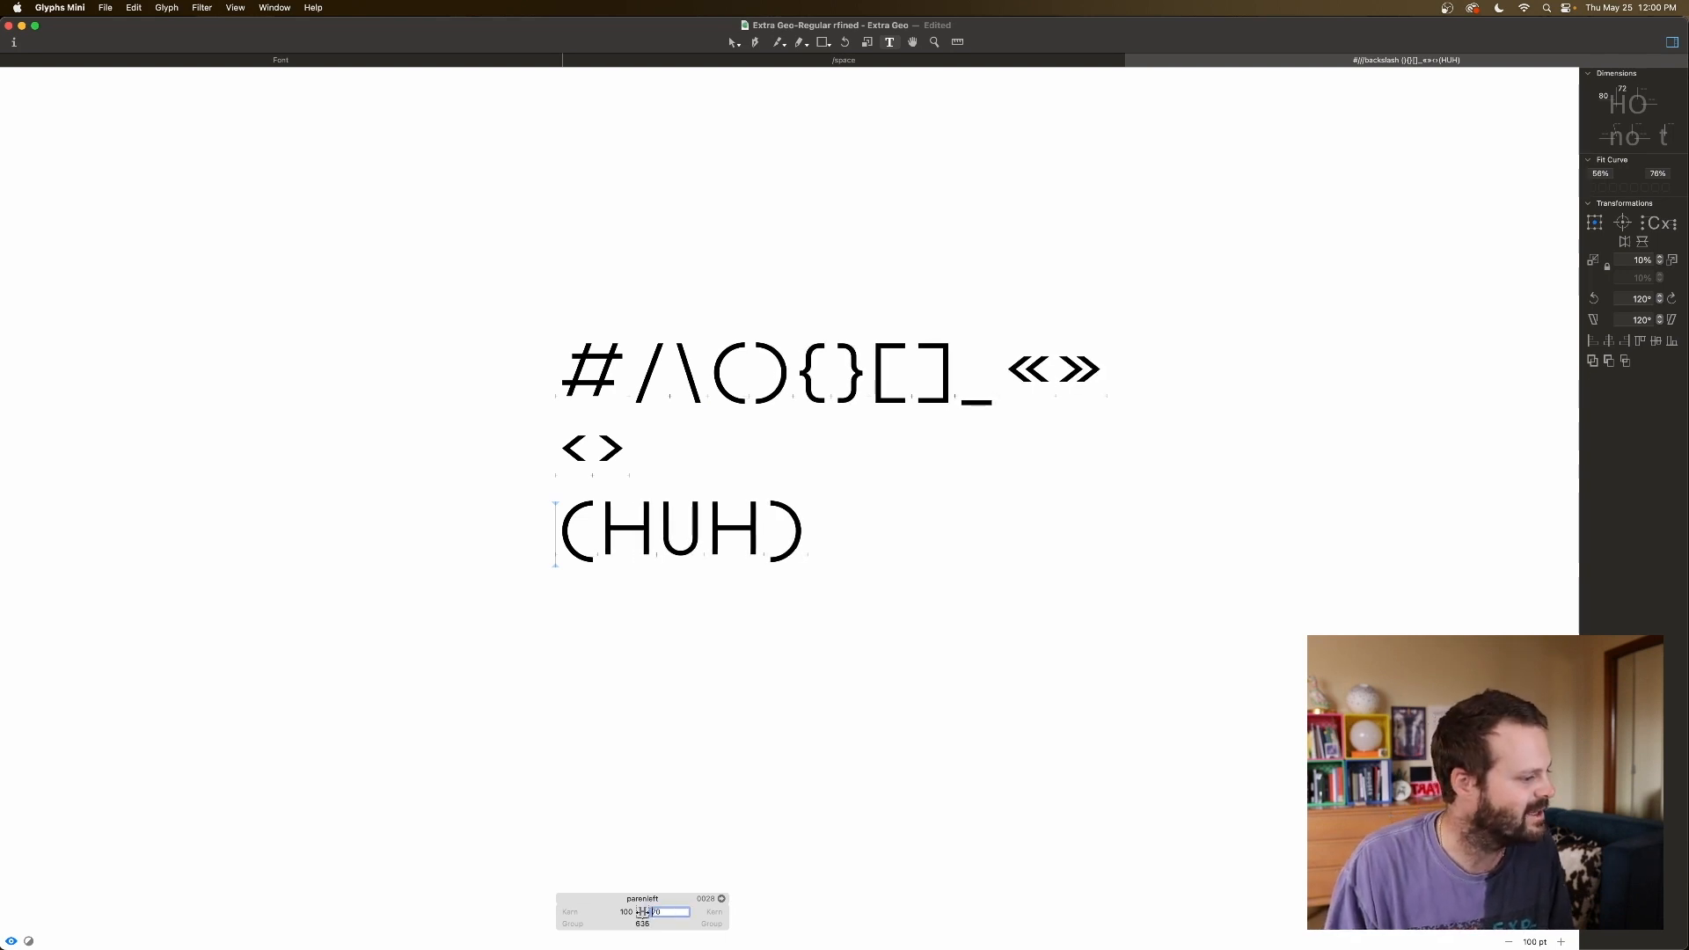
type("100")
key("Return")
left_click(748, 585)
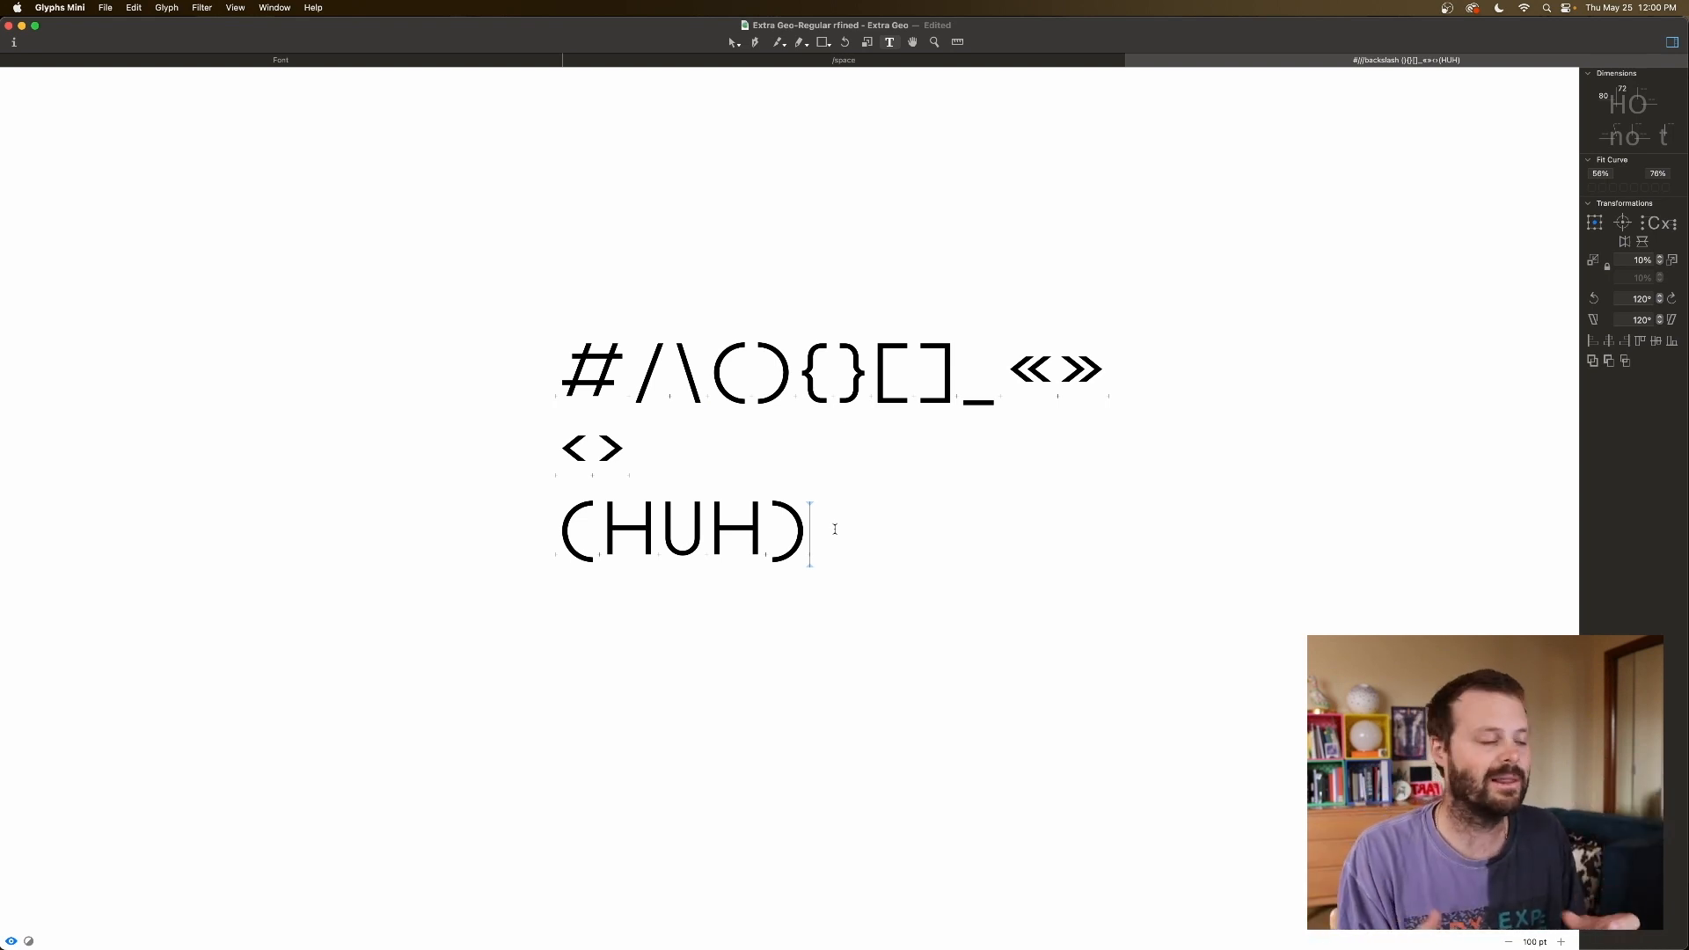
left_click(556, 541)
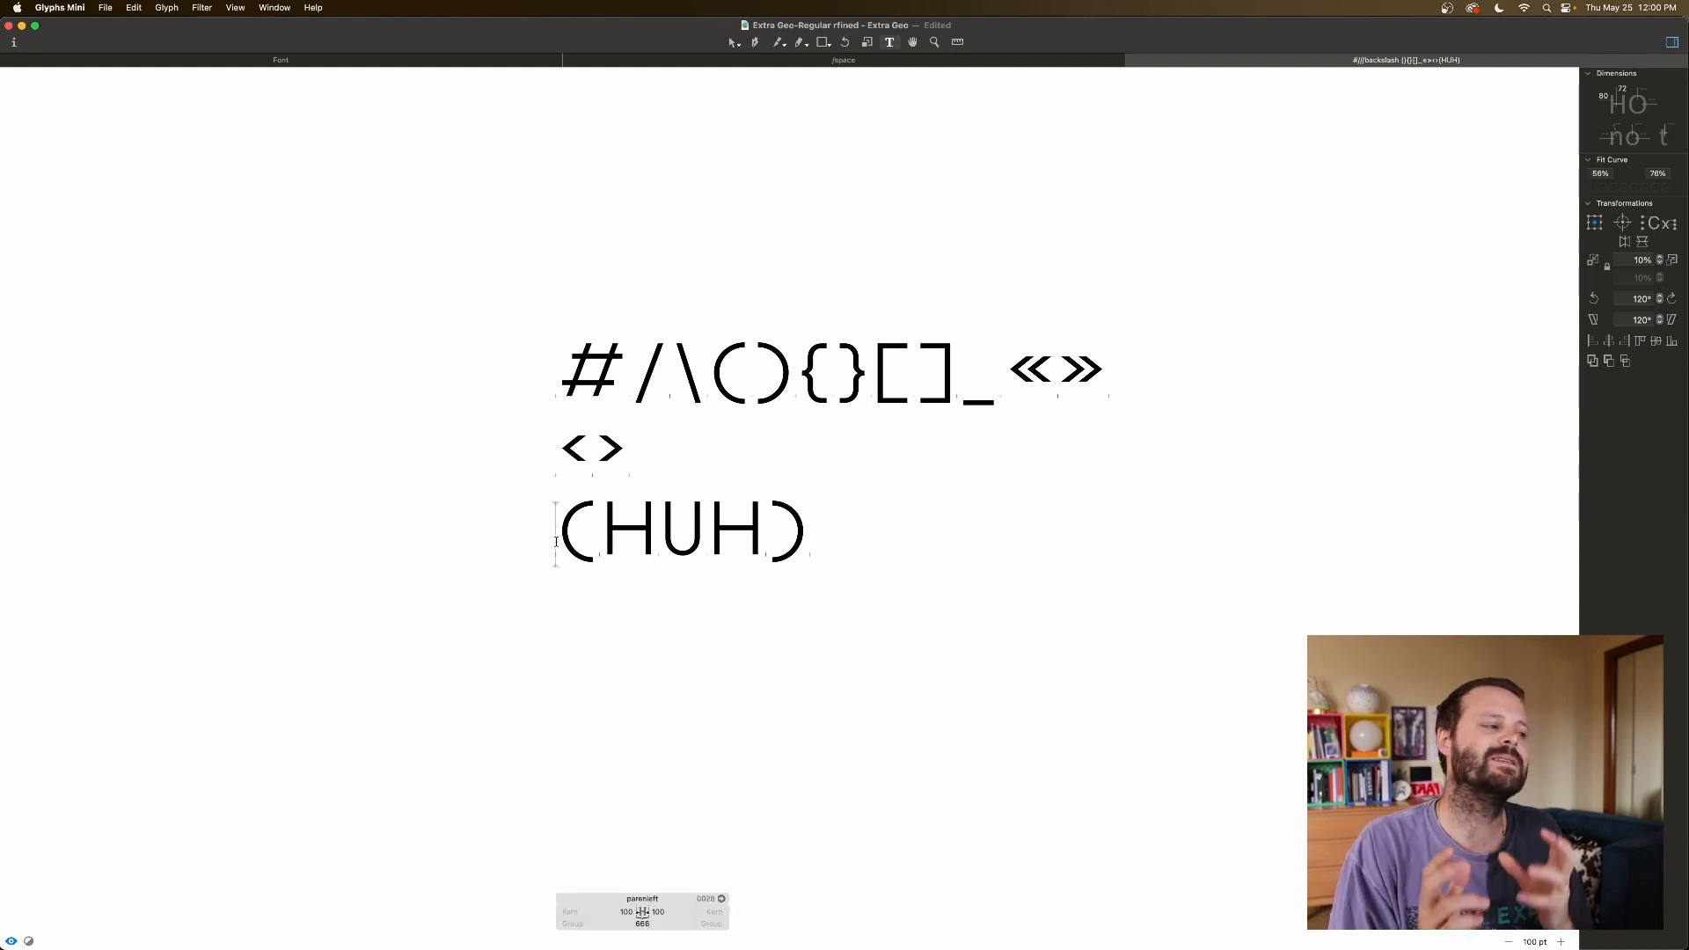
Type 'this' before (HUH) and link the left parenthesis's left sidebearing to O.
type("this")
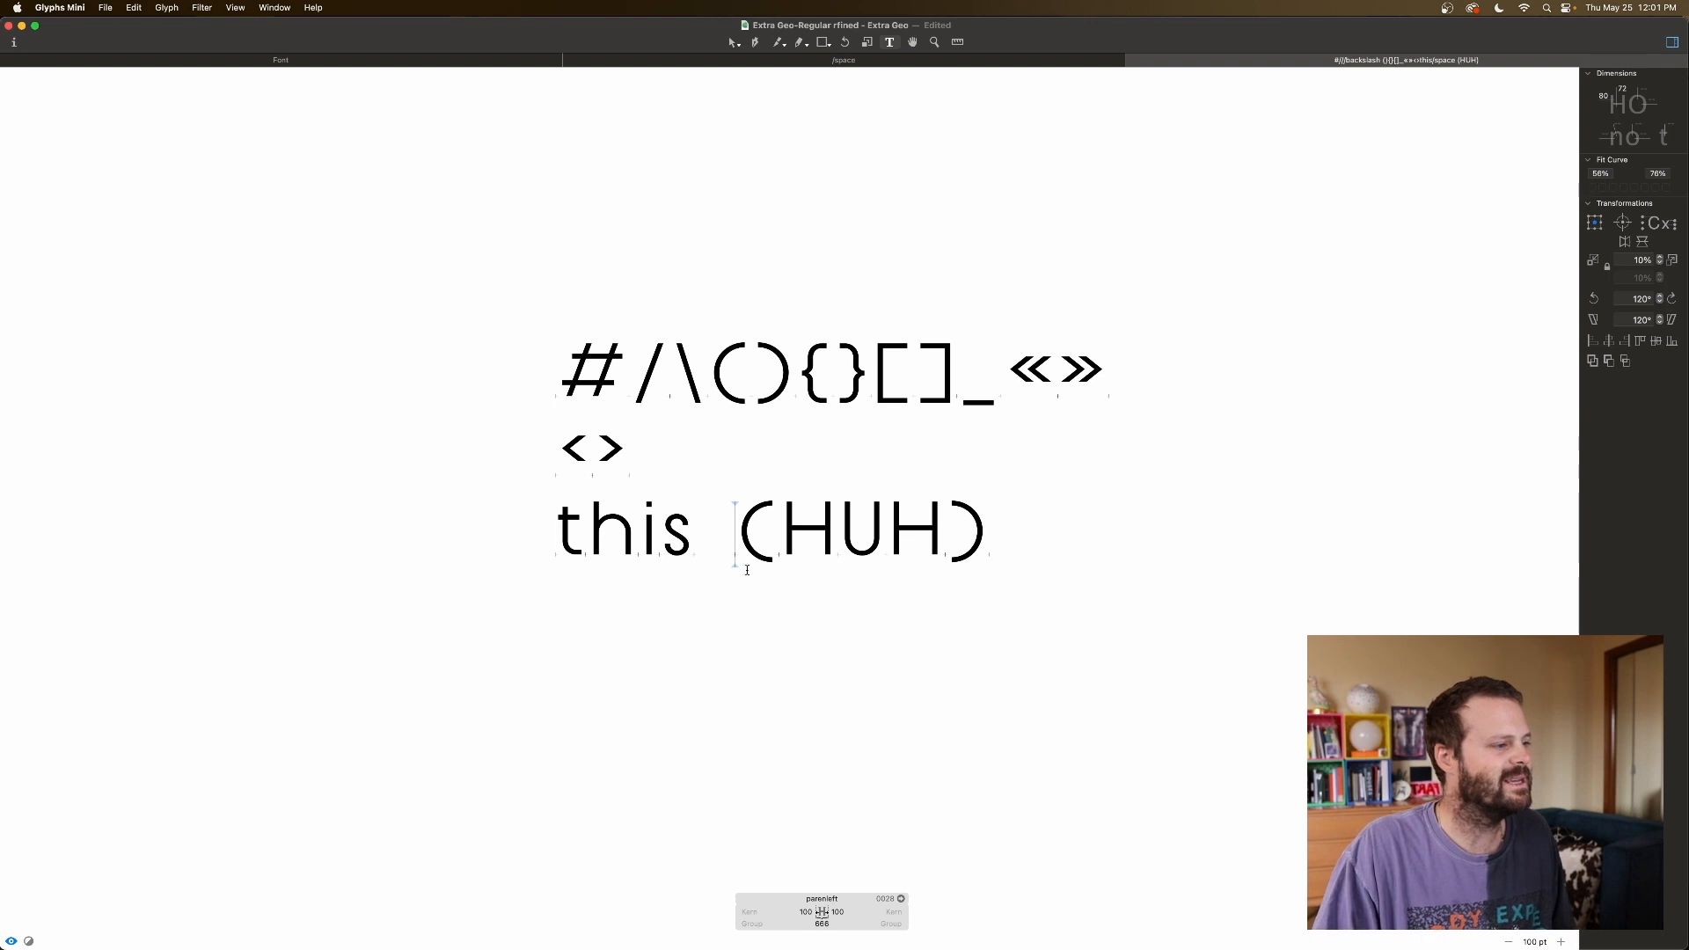
left_click(805, 912)
type("0")
left_click(956, 539)
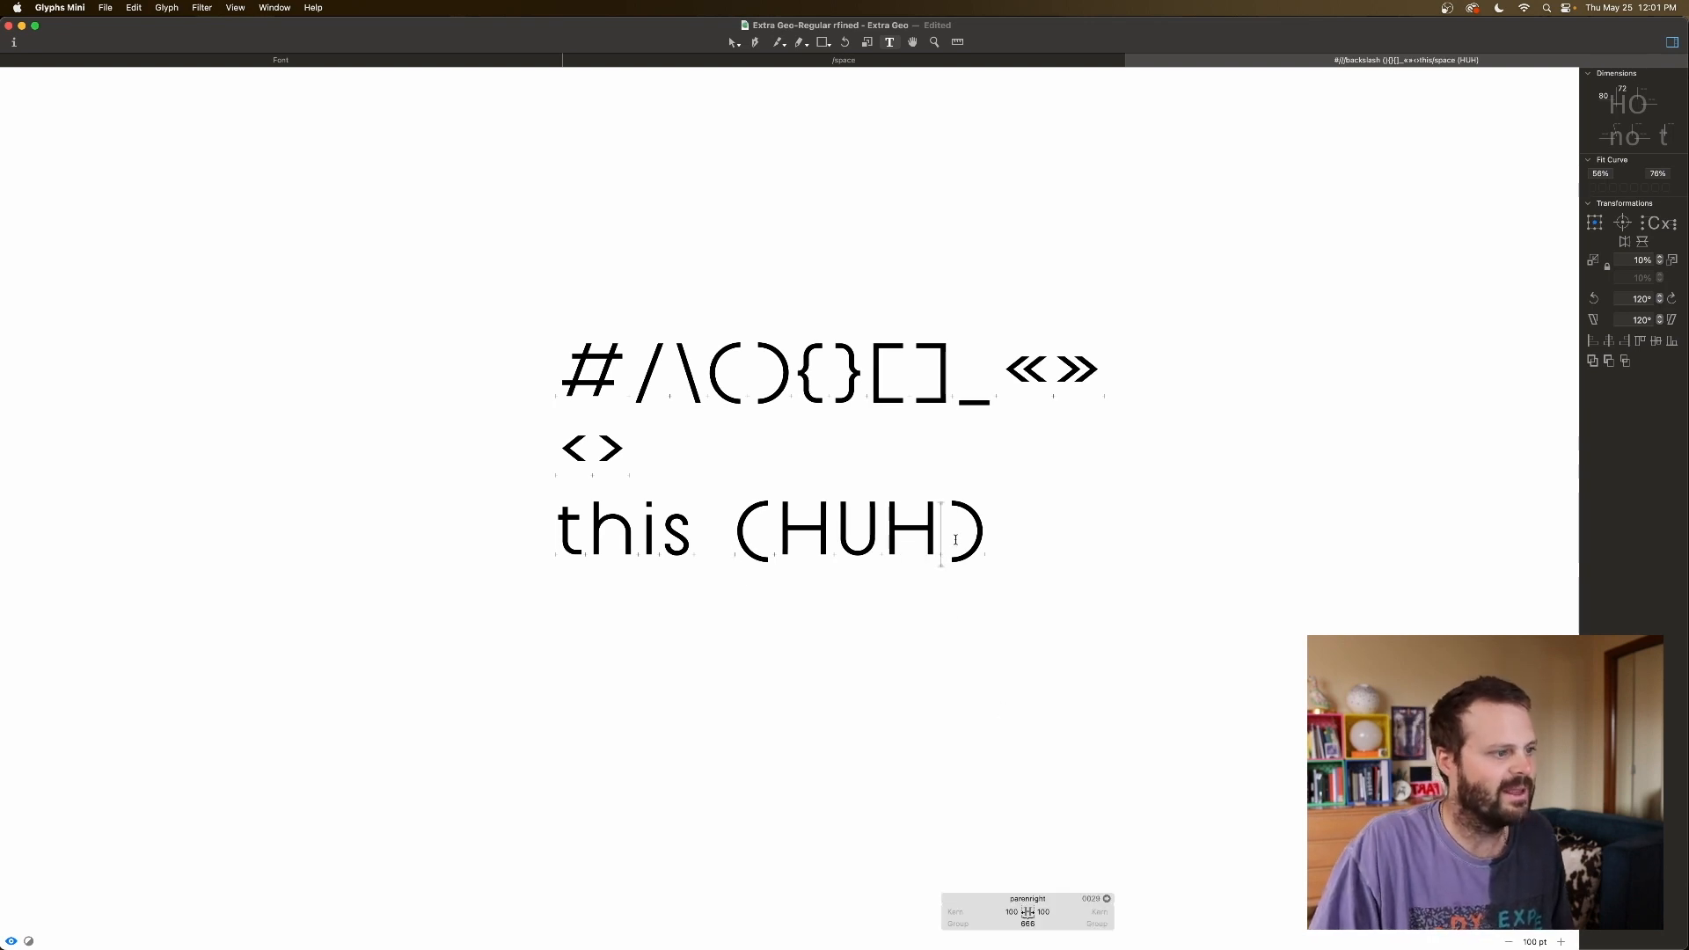
Link the right parenthesis's right sidebearing to O.
left_click(1043, 912)
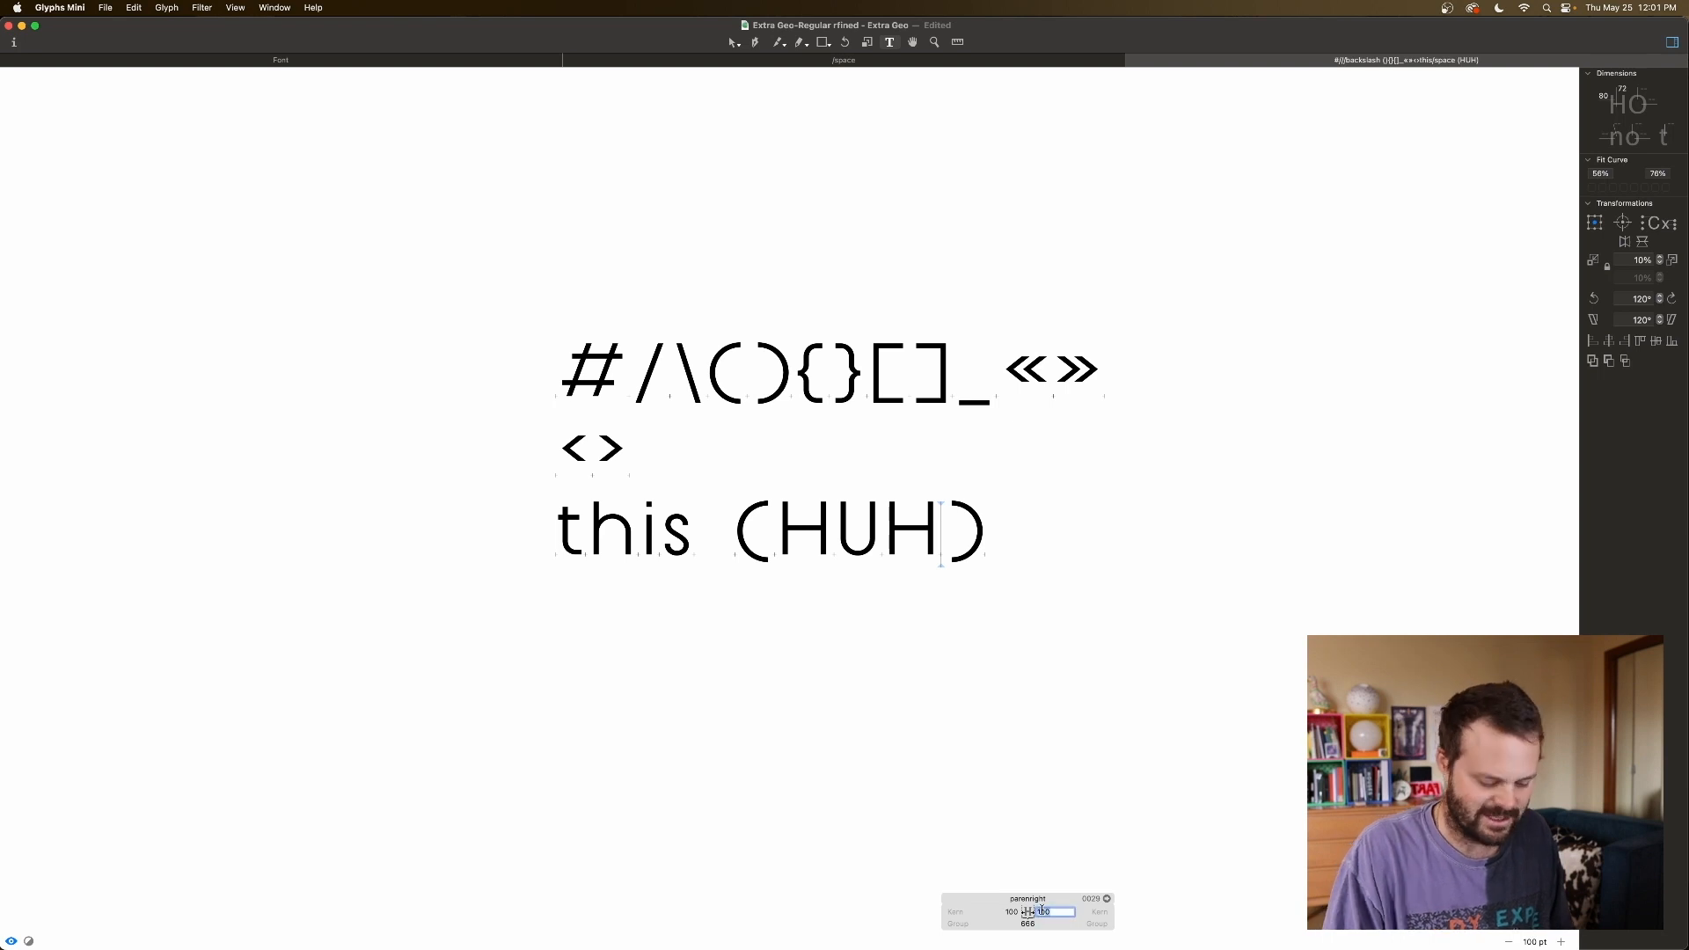
type("O")
key("Tab")
Set the right parenthesis's left sidebearing to 100, after first trying 96.
left_click(744, 551)
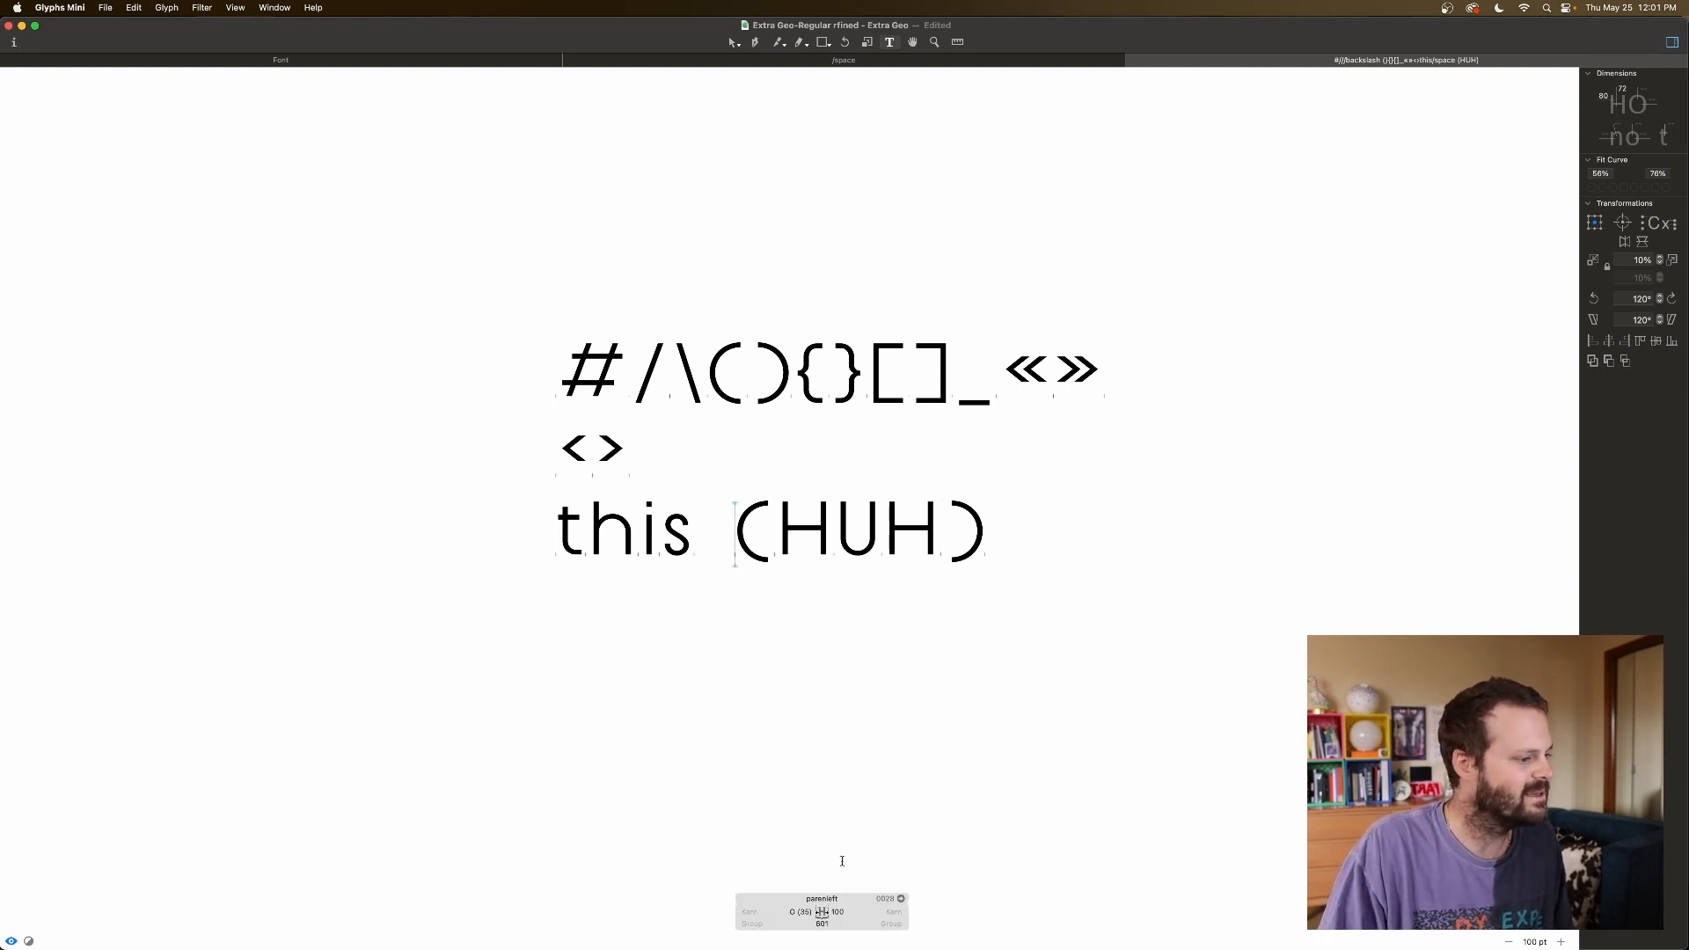
left_click(953, 543)
left_click(995, 541)
left_click(951, 543)
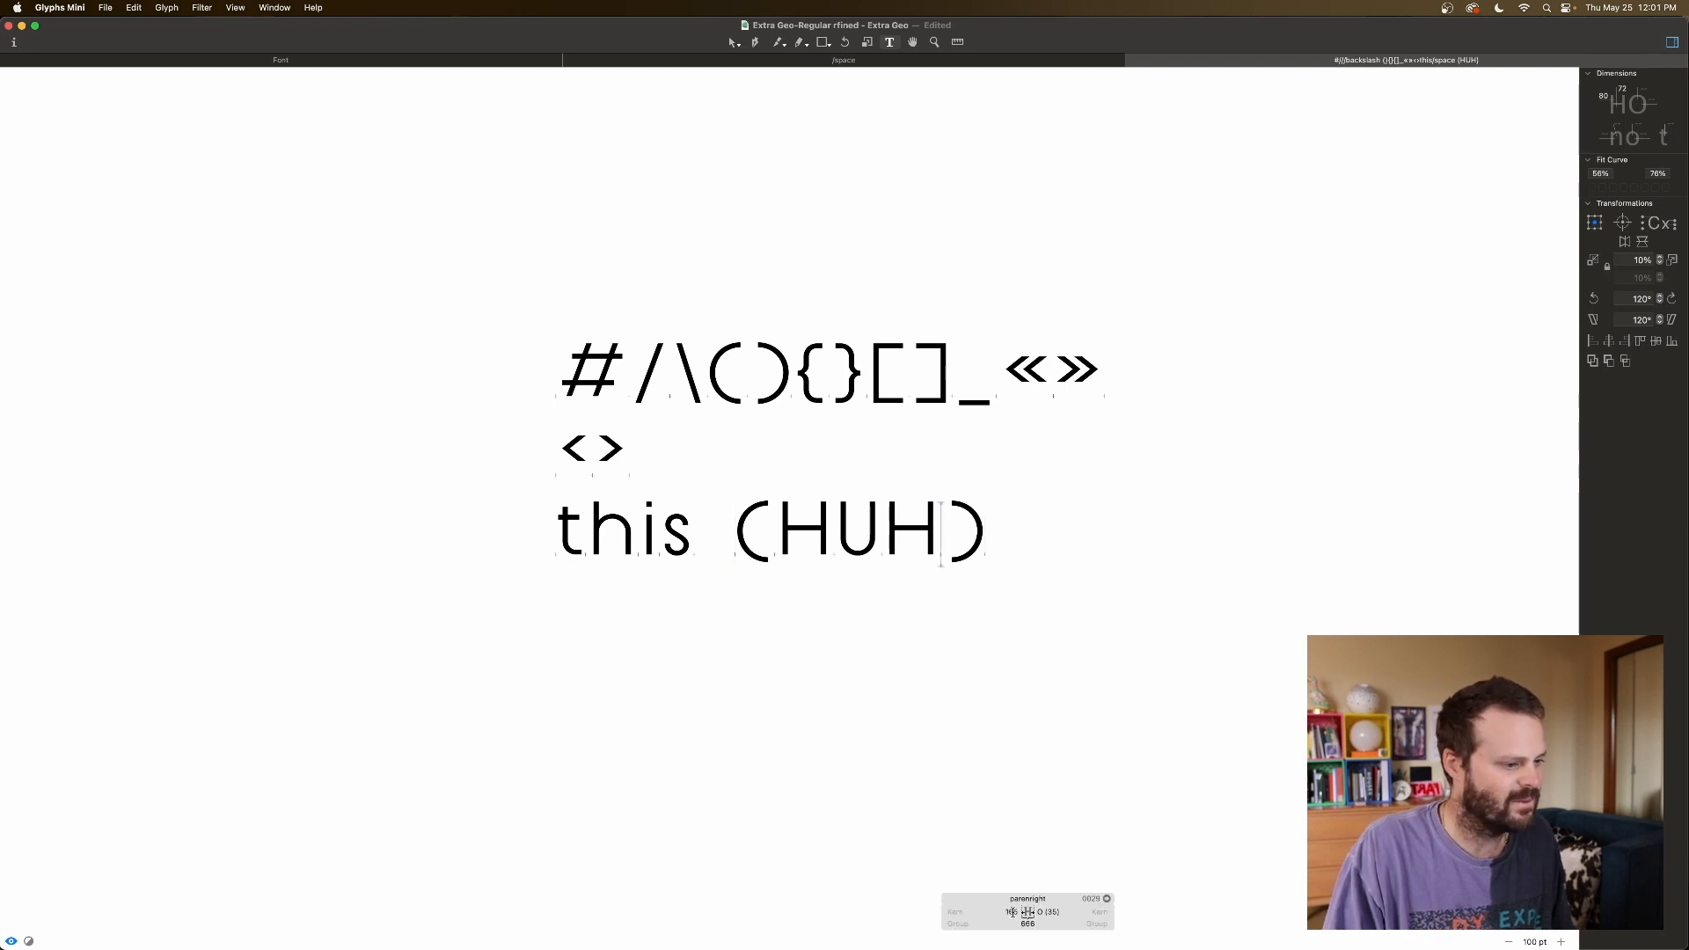
left_click(1012, 911)
type("96")
key("Return")
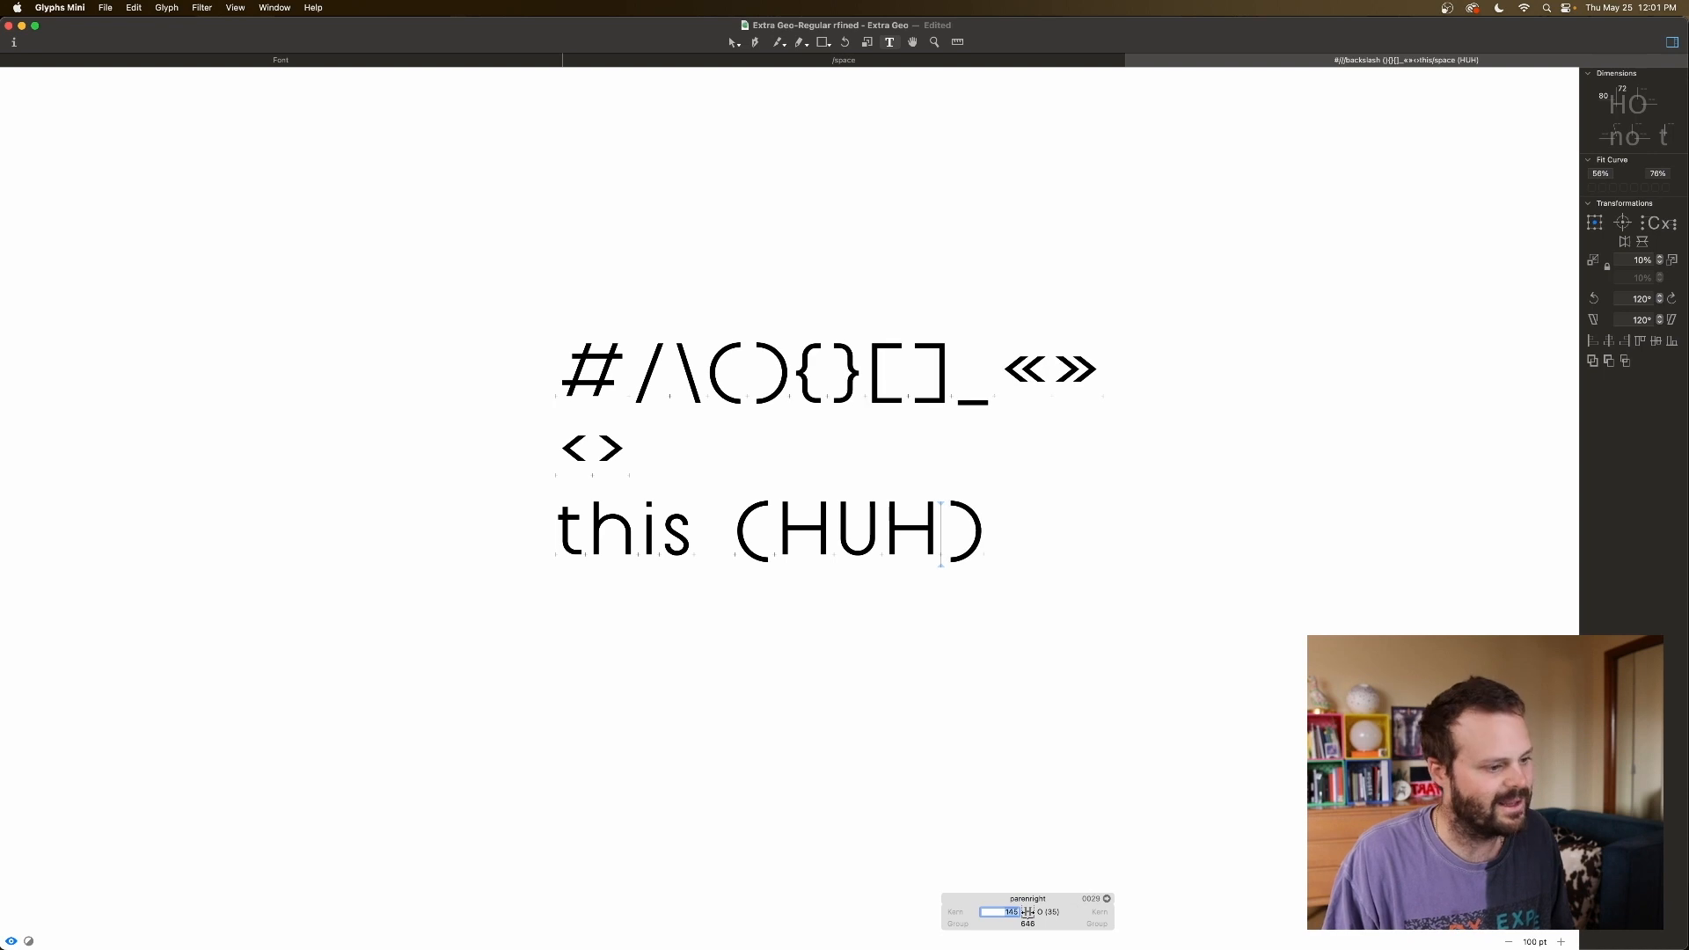
type("100")
key("Return")
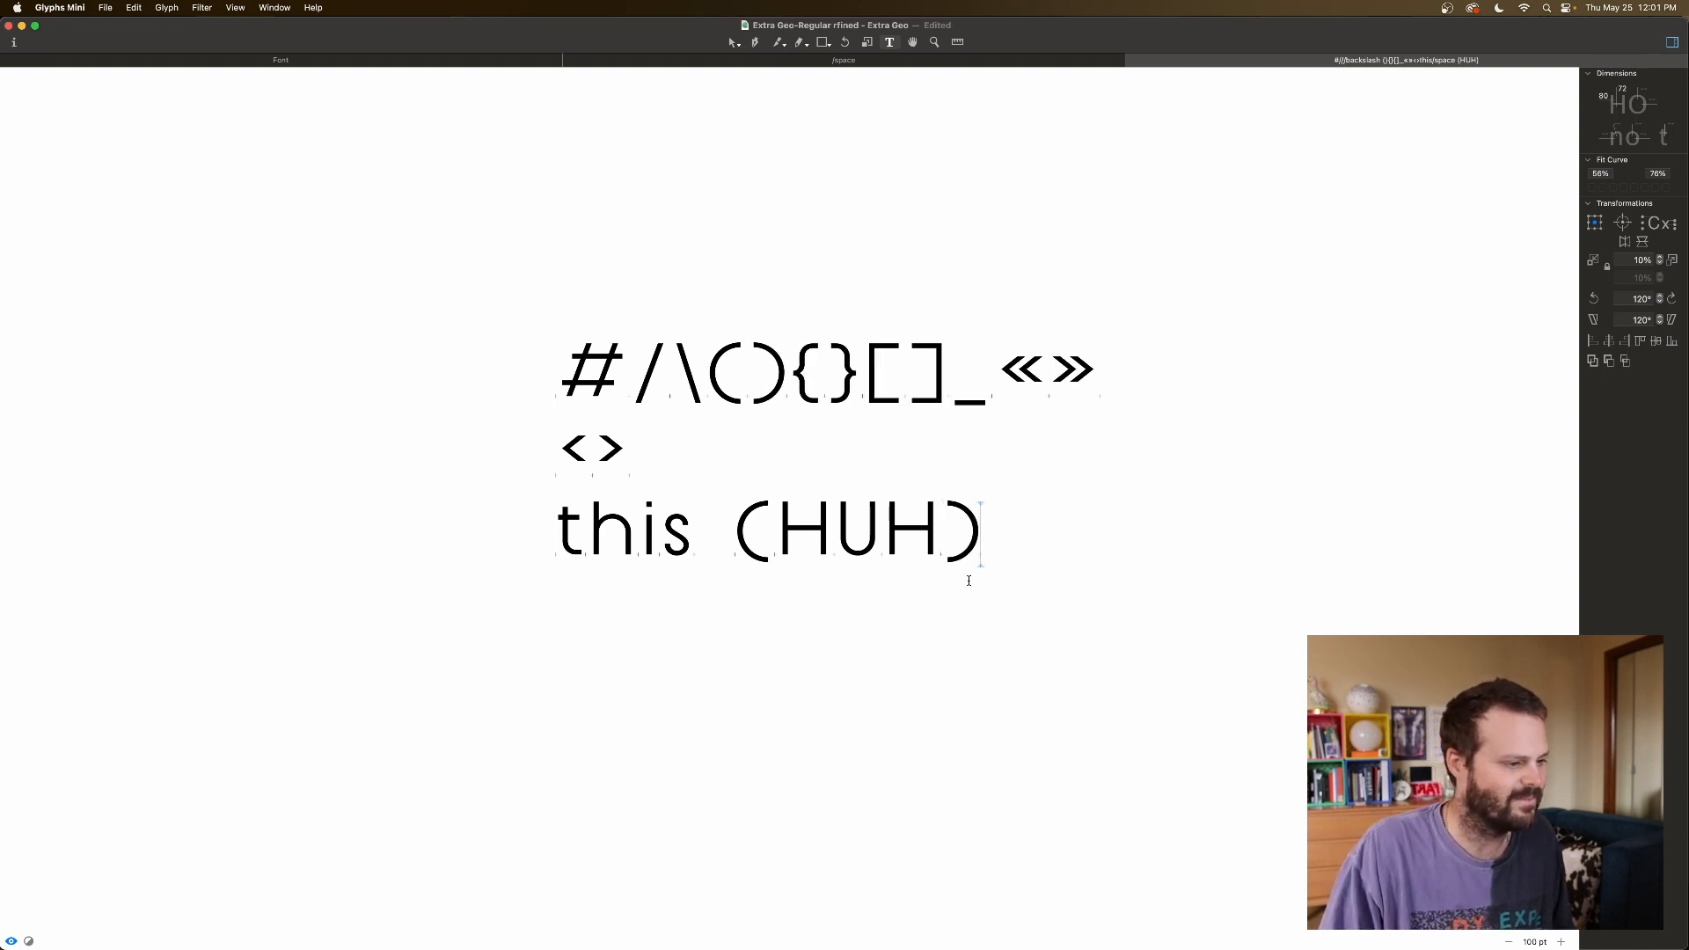
Review the parentheses' and H's metrics in the 'this (HUH)' line.
left_click(744, 543)
left_click(772, 542)
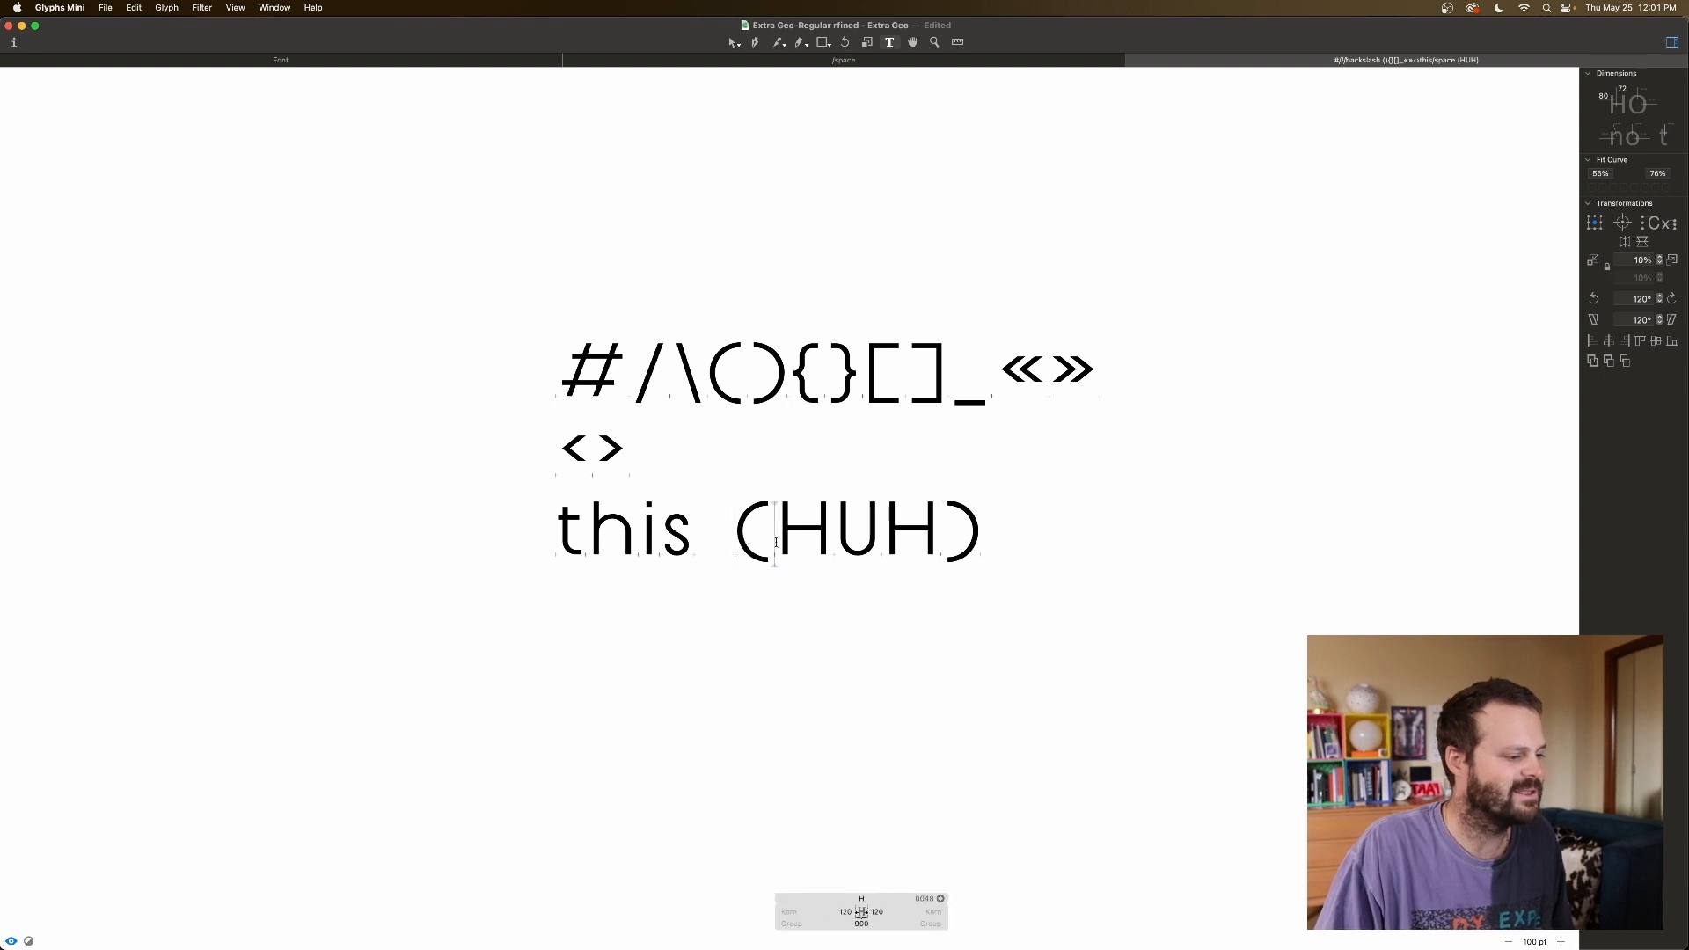
left_click(943, 541)
left_click(995, 541)
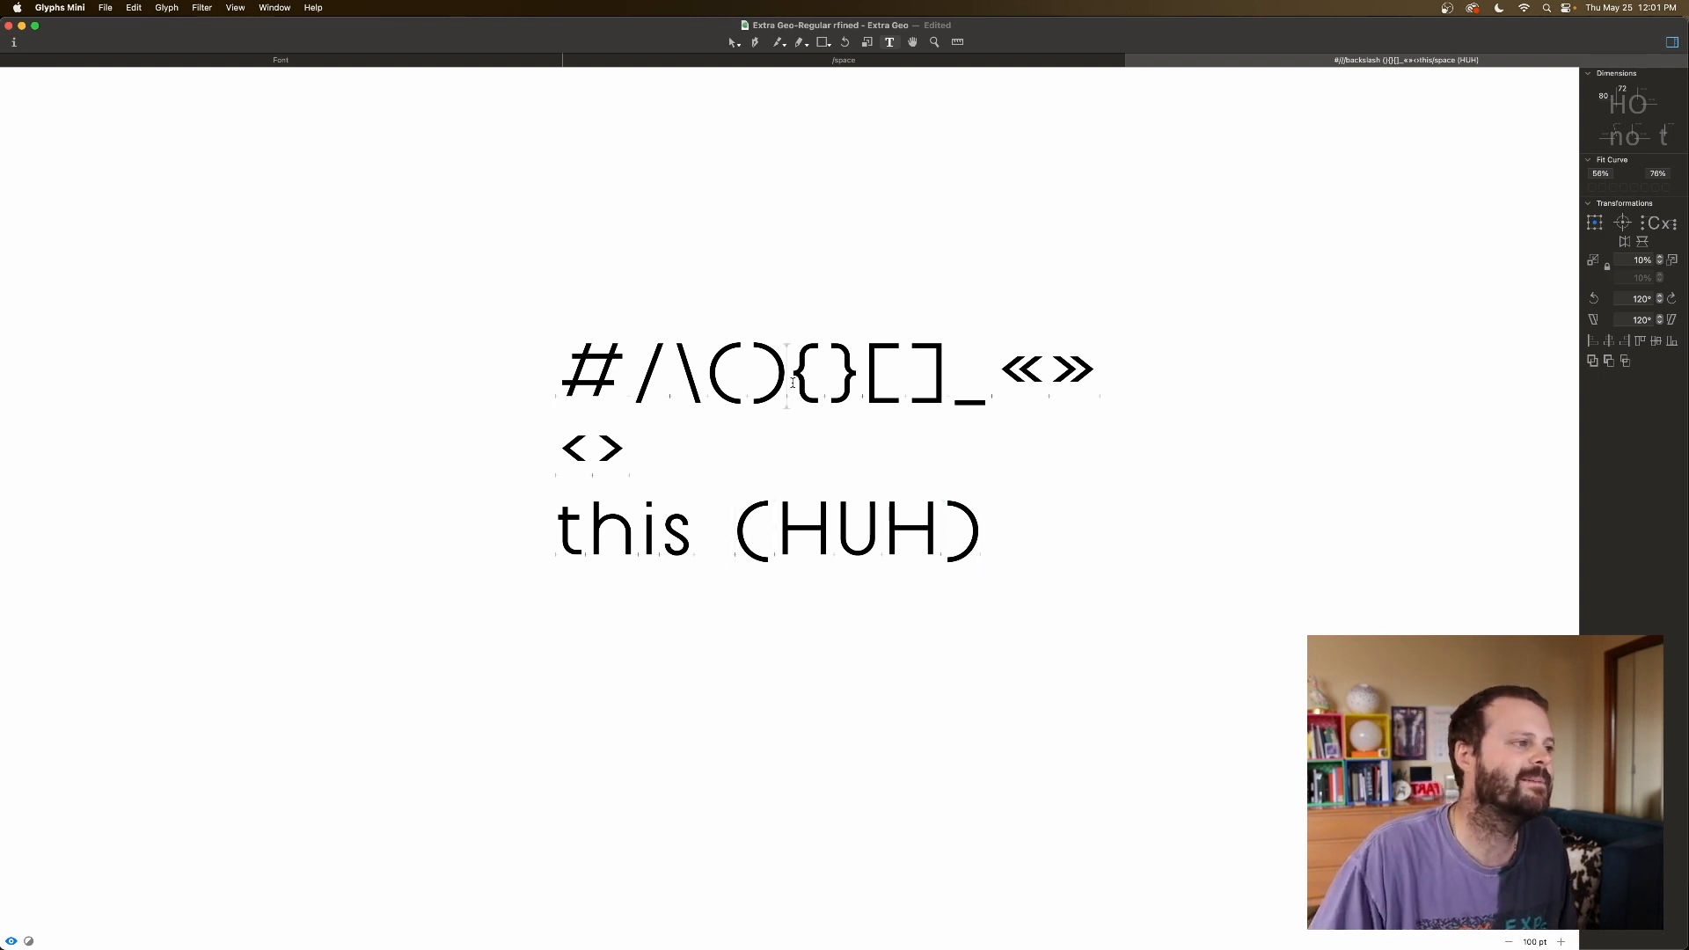
Link the left square bracket's left sidebearing to H at 120 units.
left_click(792, 382)
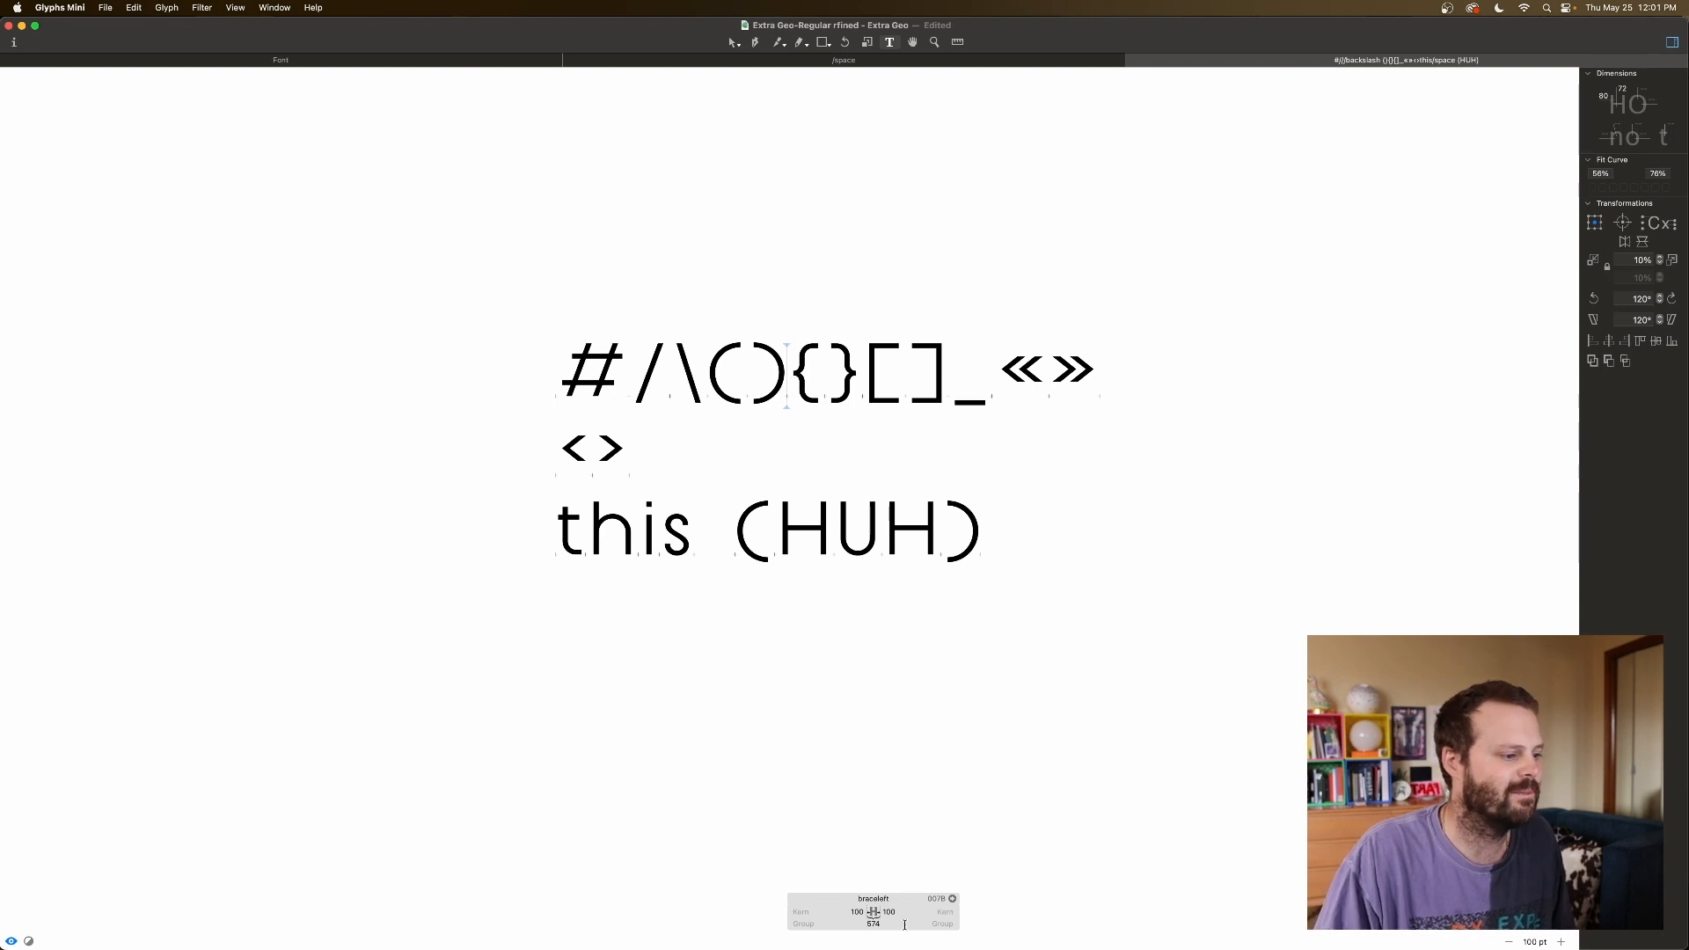
left_click(828, 390)
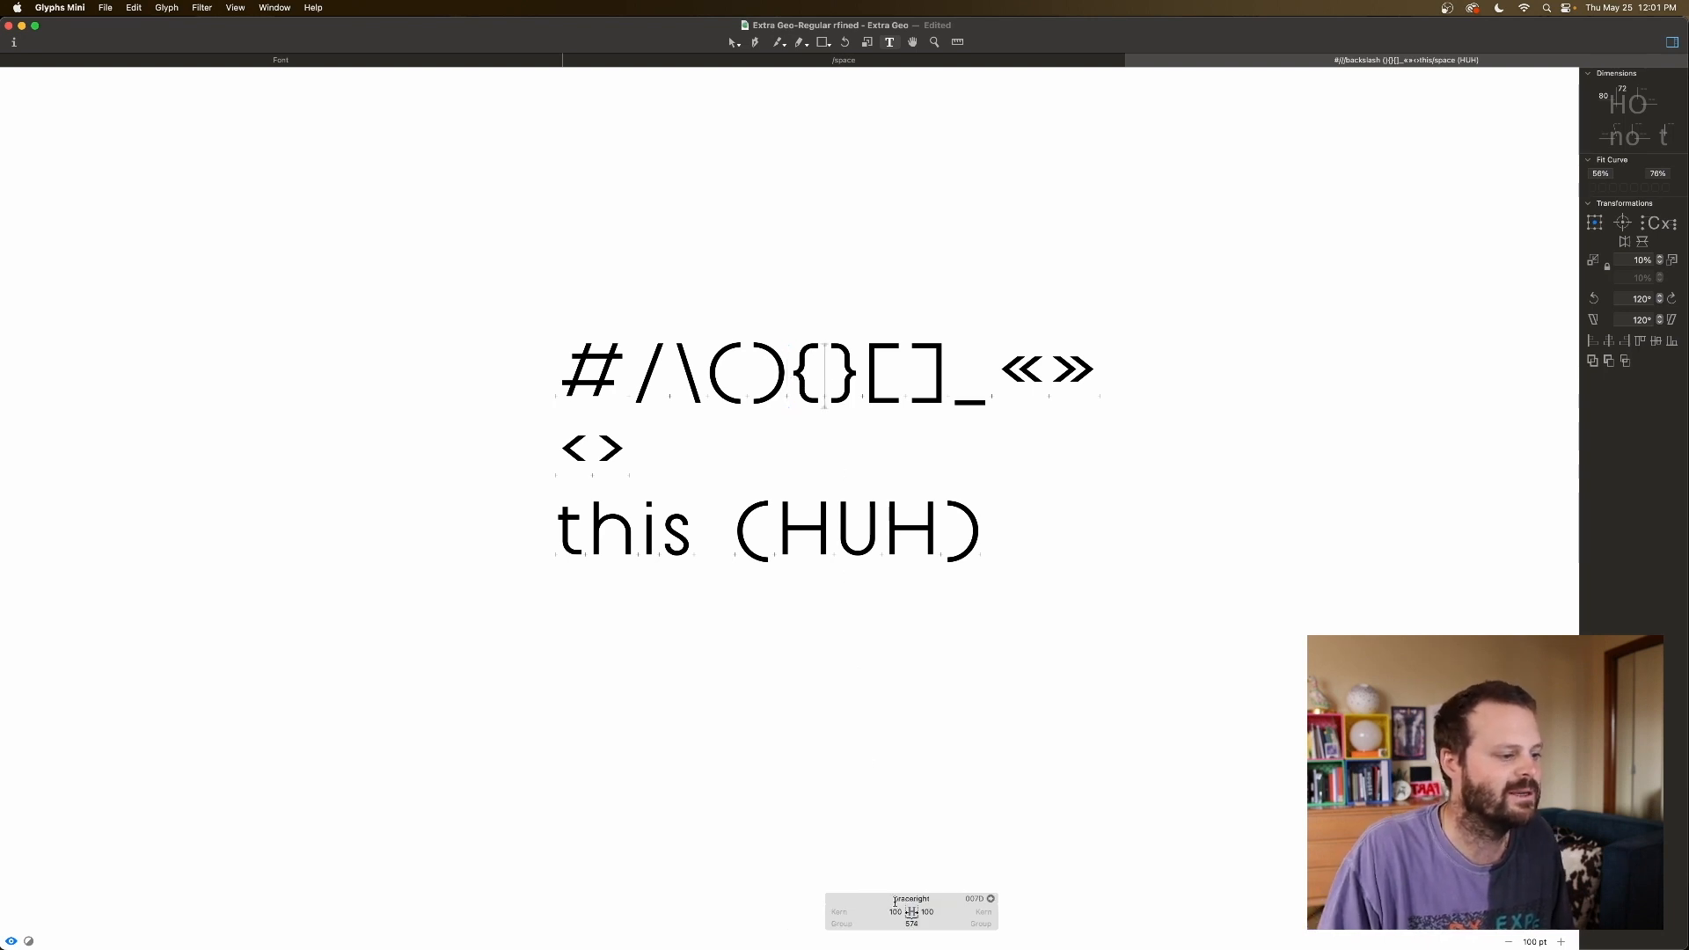
left_click(891, 385)
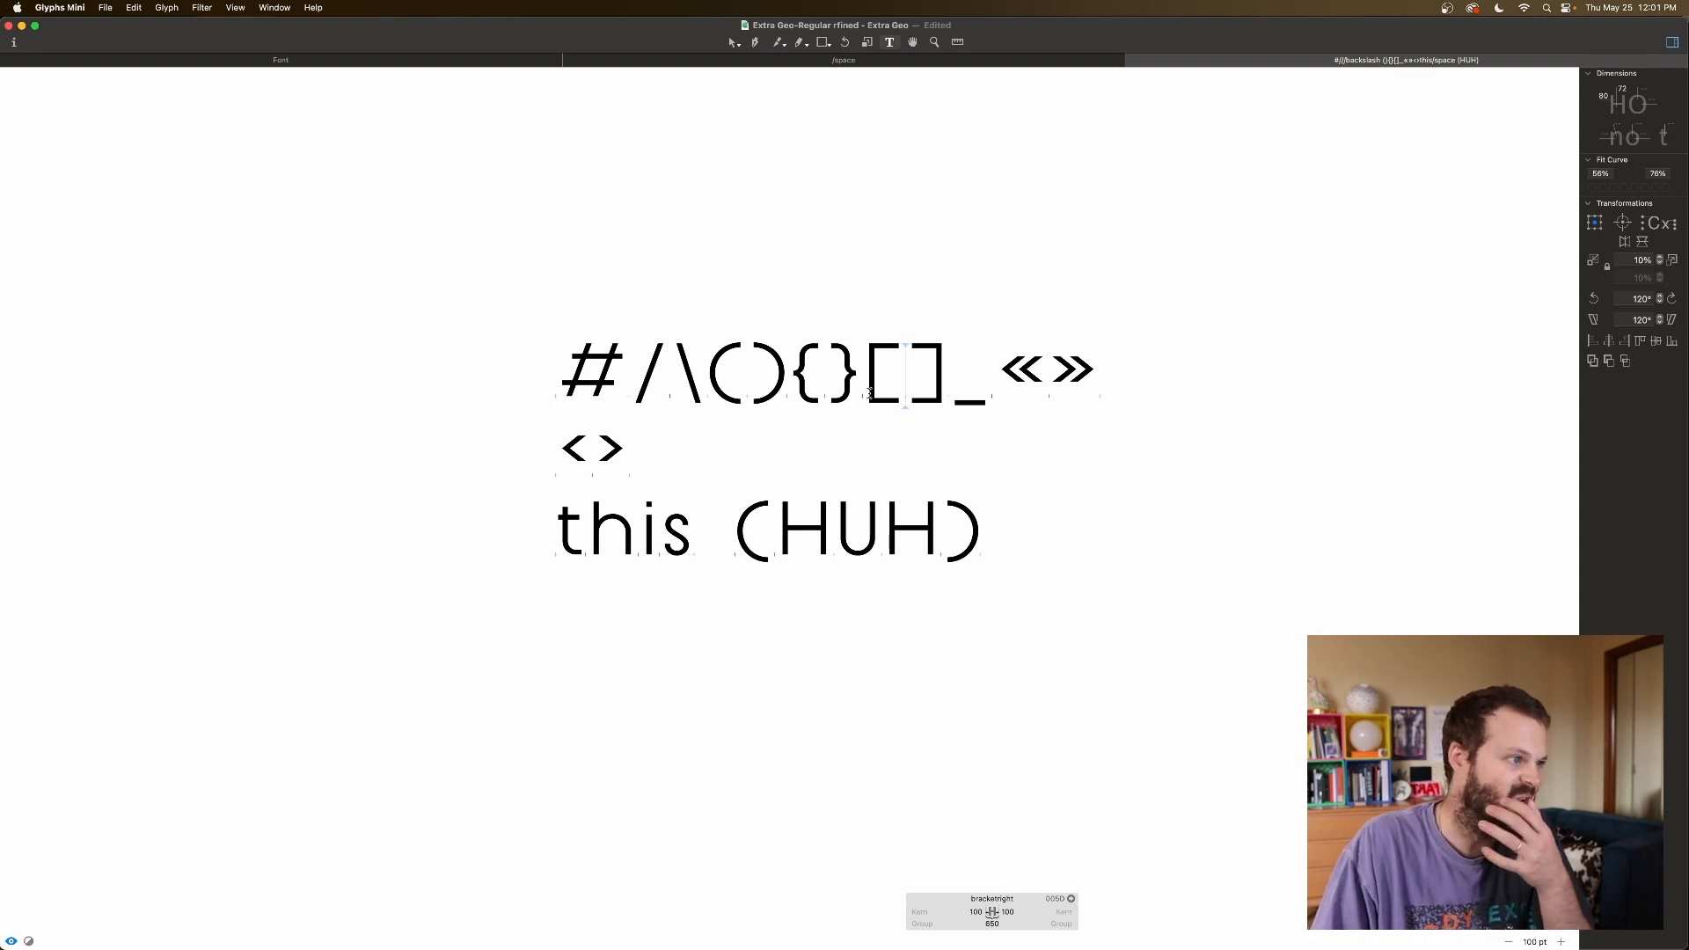
left_click(869, 393)
double_click(935, 912)
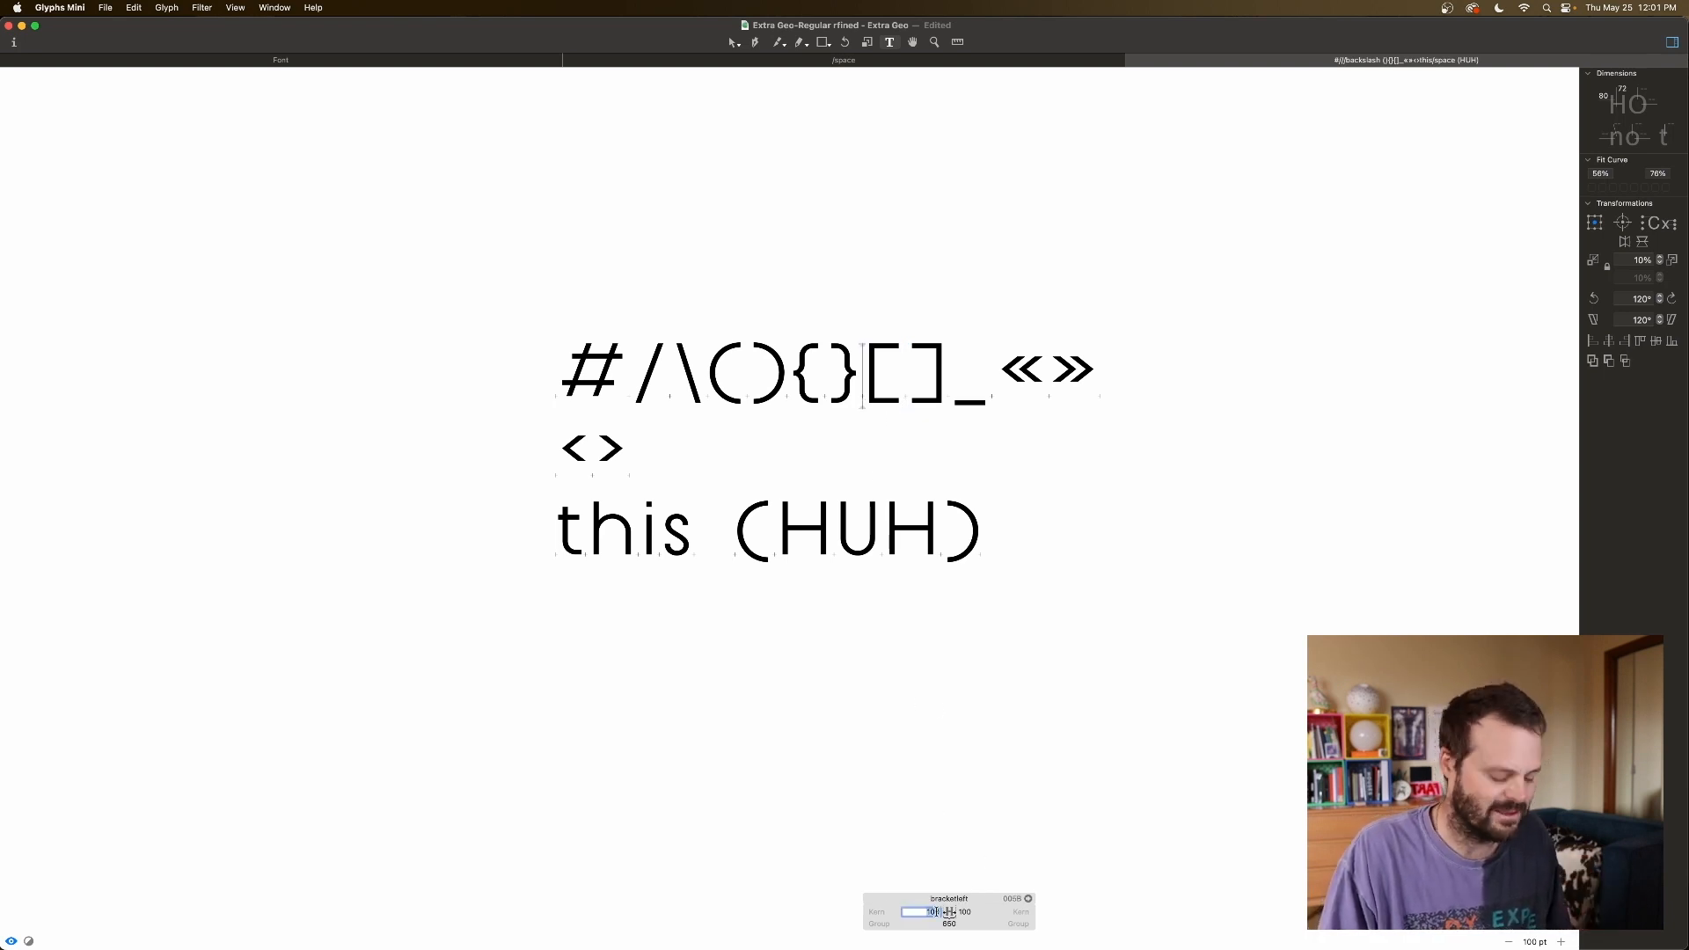
type("120")
key("Tab")
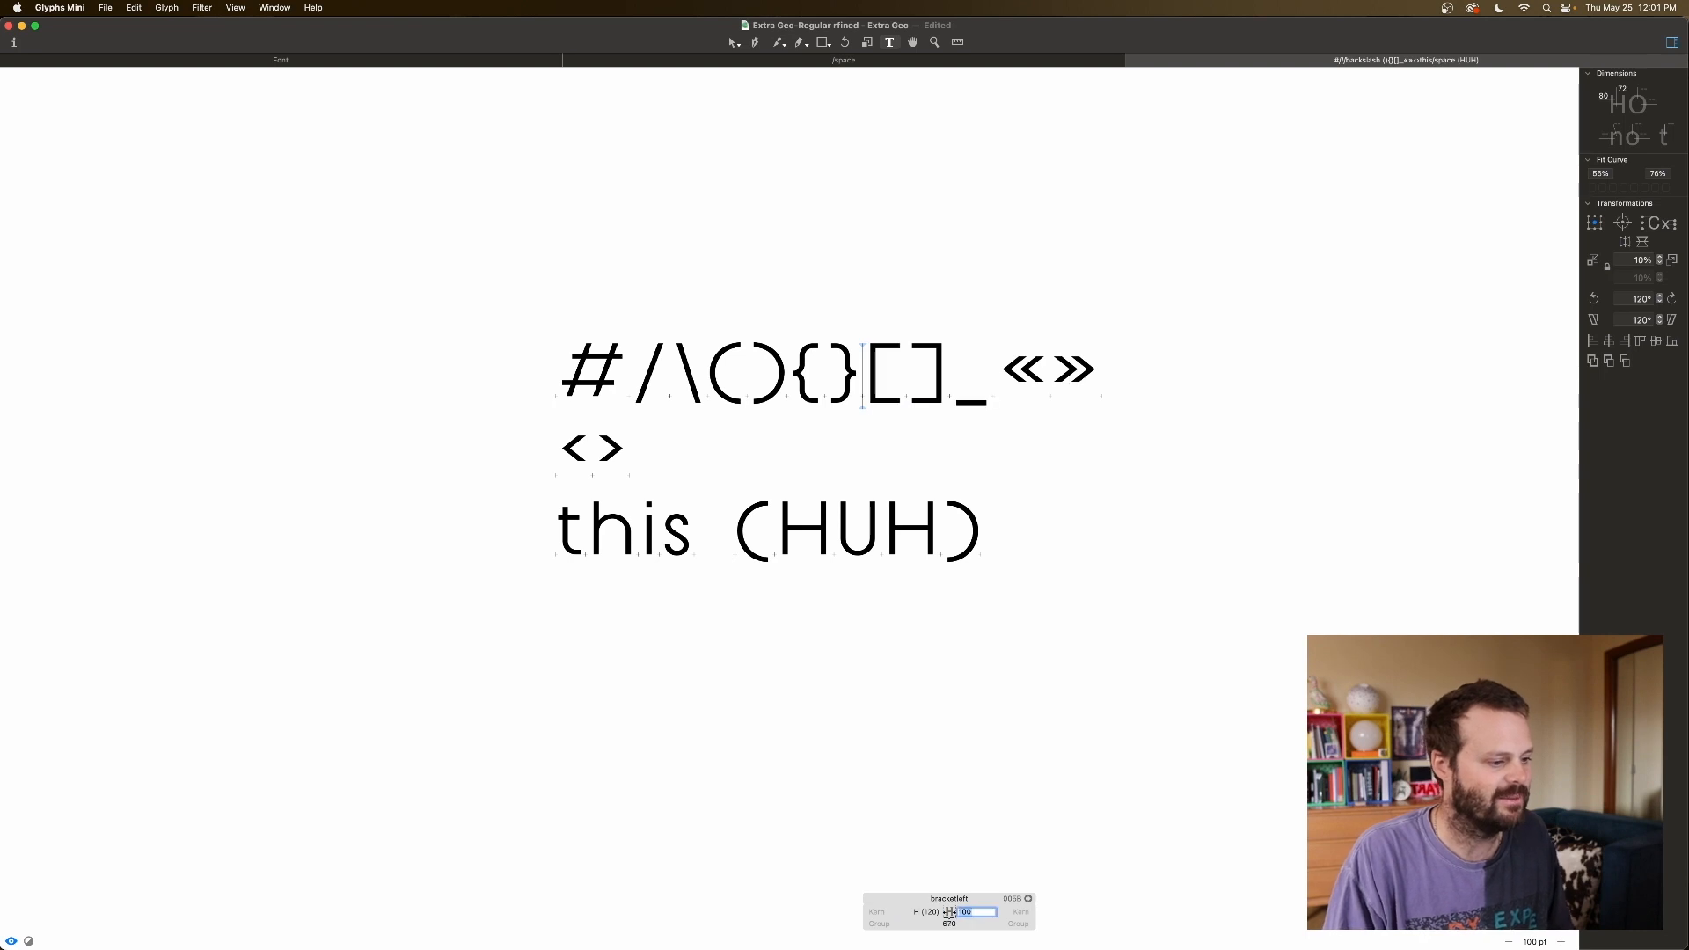
Inspect the right square bracket, left guillemet and left brace metrics.
left_click(916, 380)
scroll(1008, 919, "down", 1)
left_click(1012, 913)
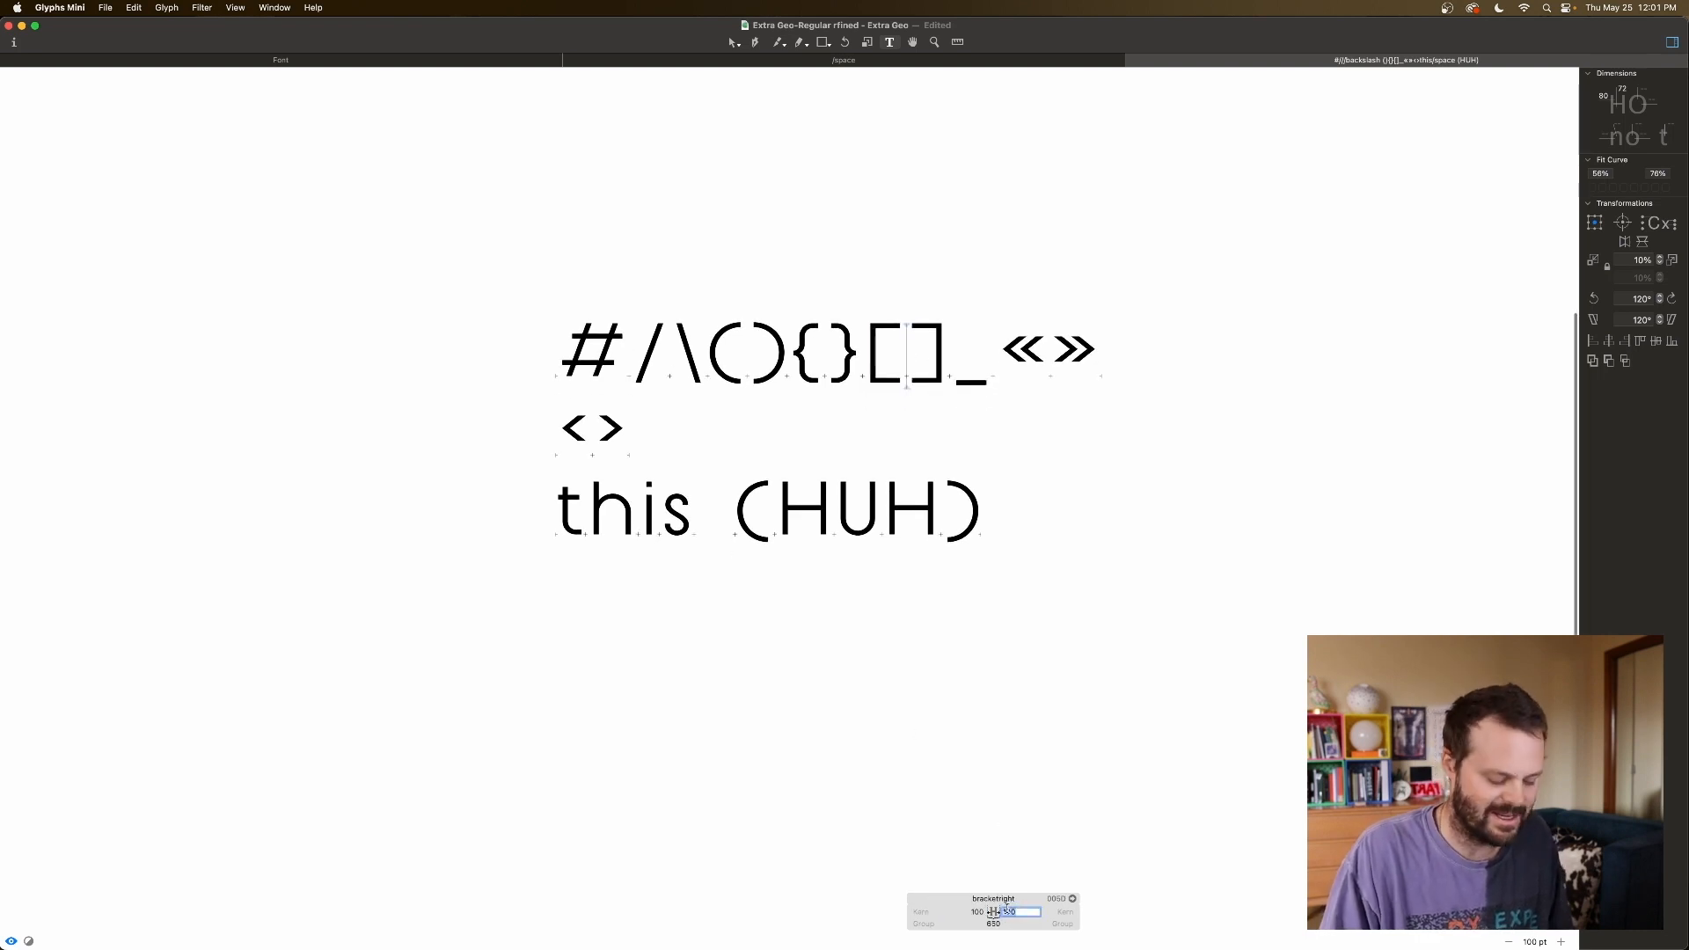
left_click(976, 347)
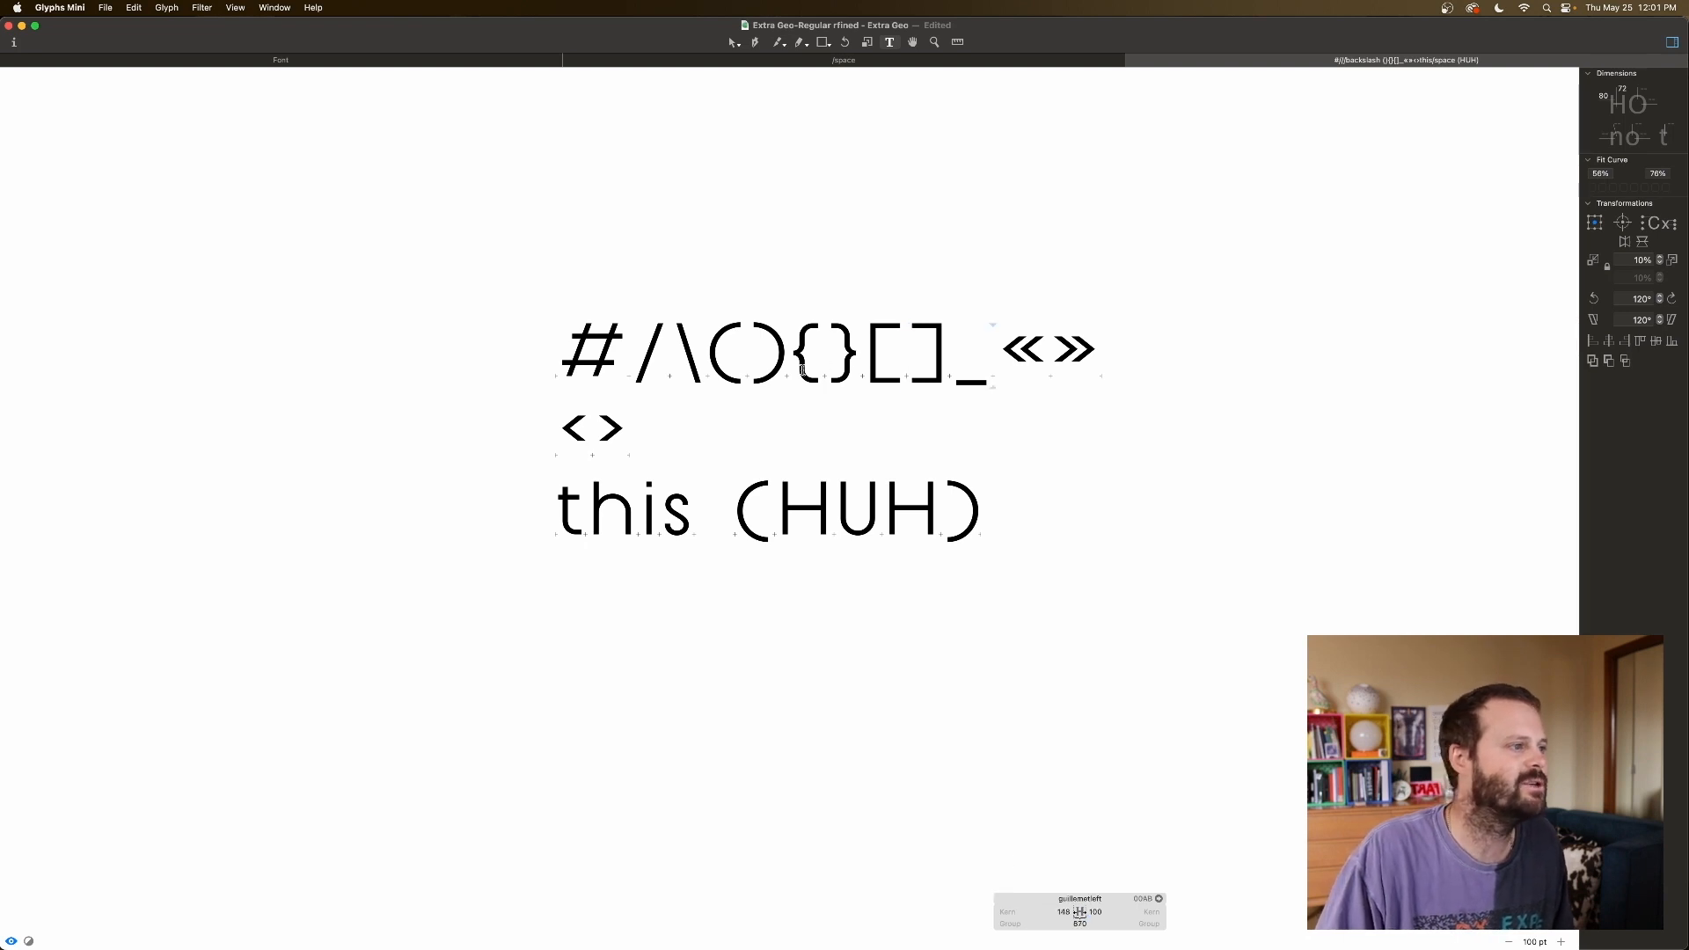
left_click(801, 369)
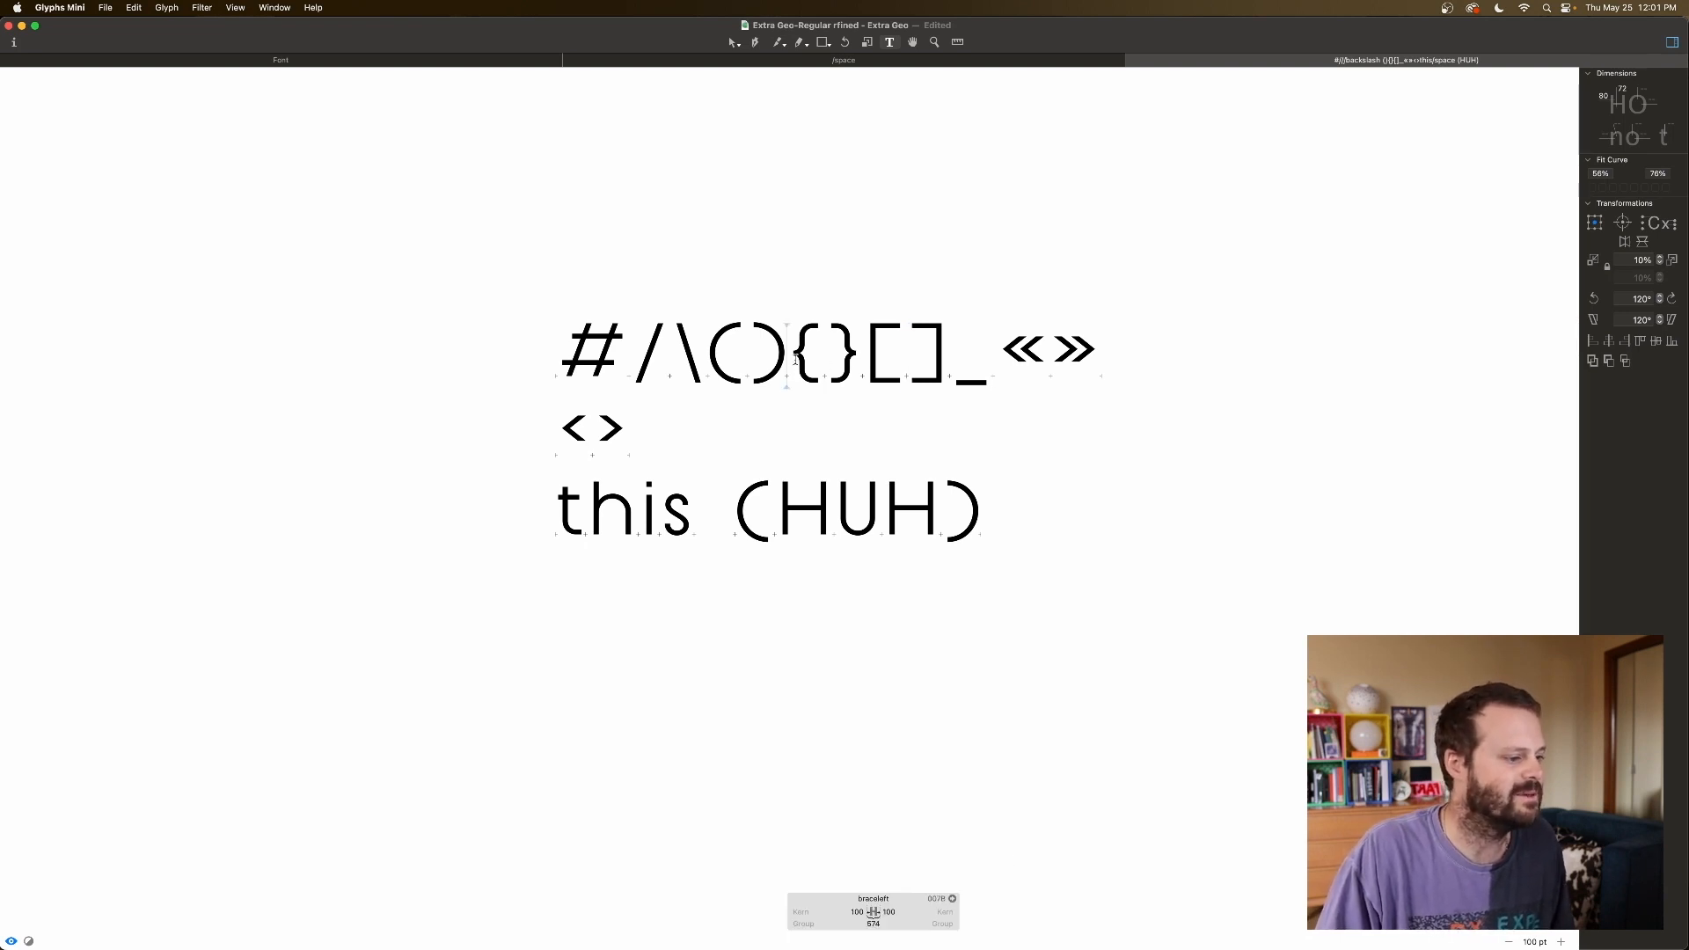
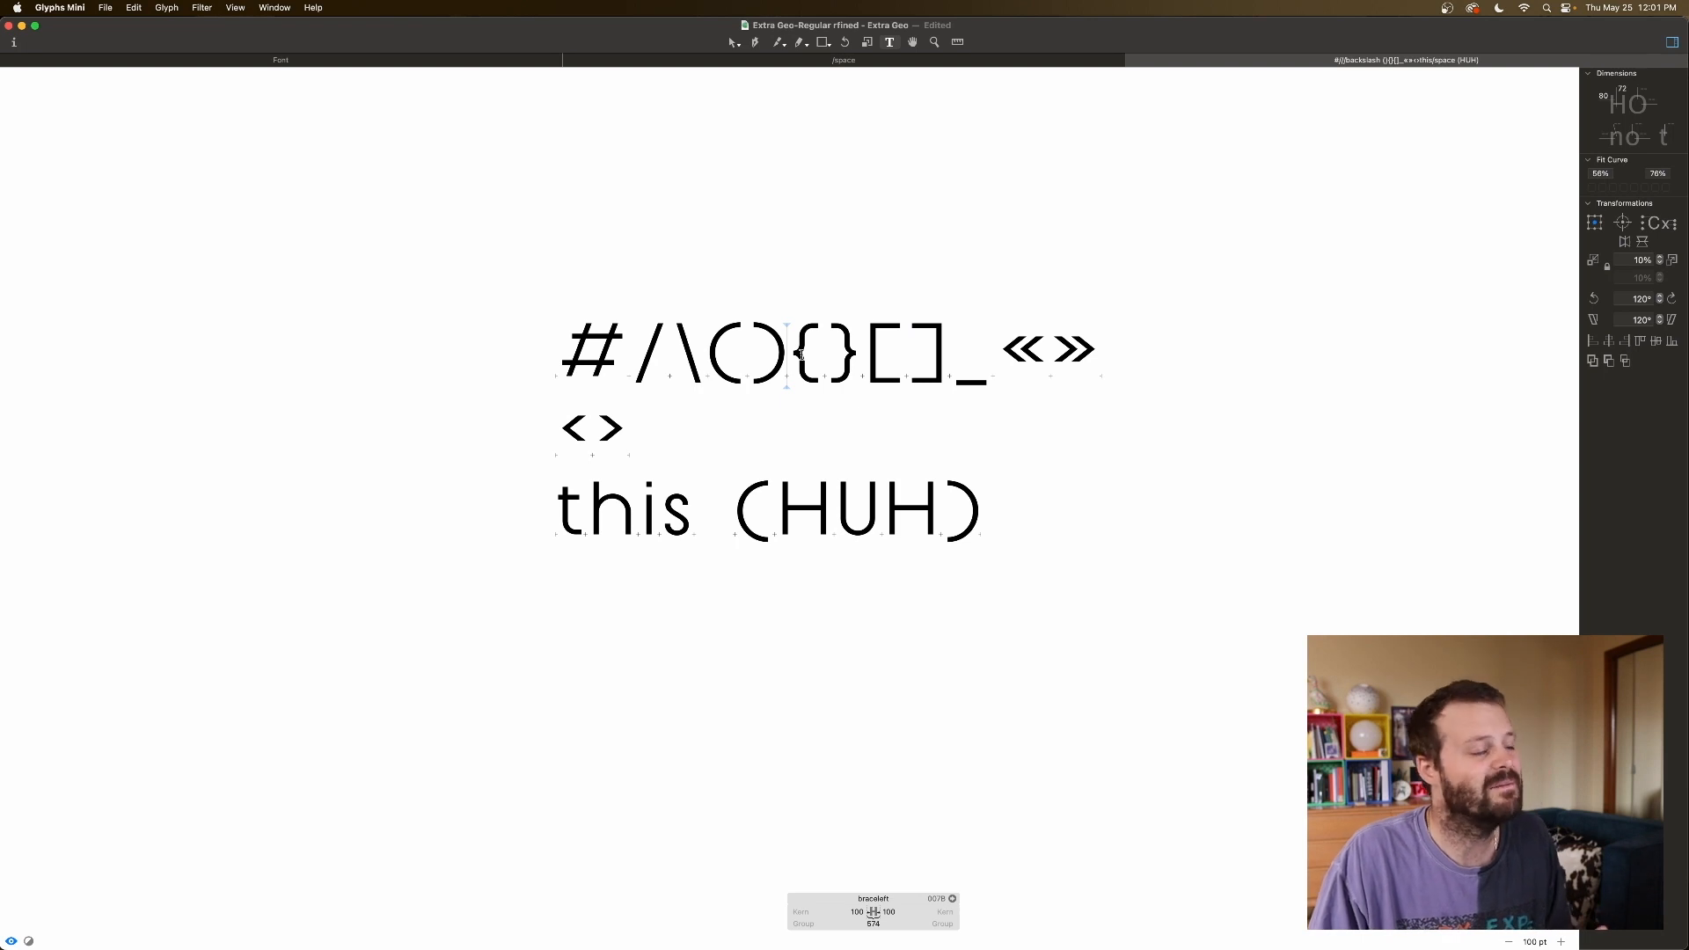
Wrap HUH in braces and link the left brace's left sidebearing to A.
left_click(743, 517)
key("End")
key("End")
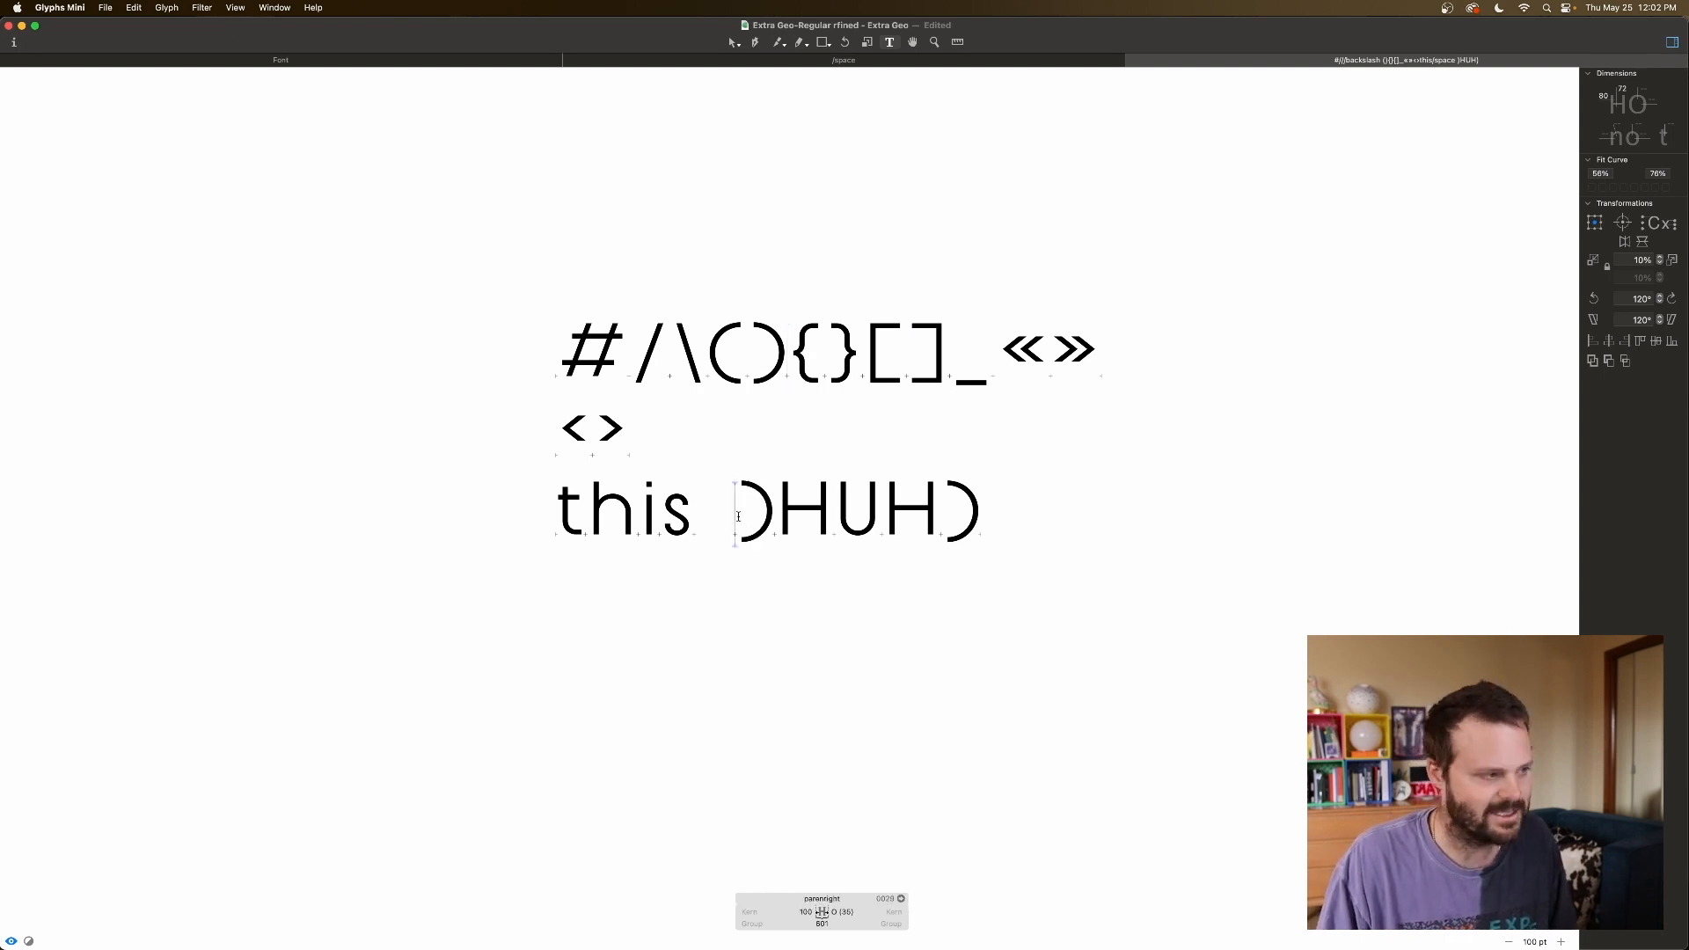
left_click(811, 912)
key("shift+Down")
key("shift+Down")
key("shift+Down")
key("shift+Down")
key("shift+Down")
key("shift+Down")
key("shift+Down")
key("shift+Down")
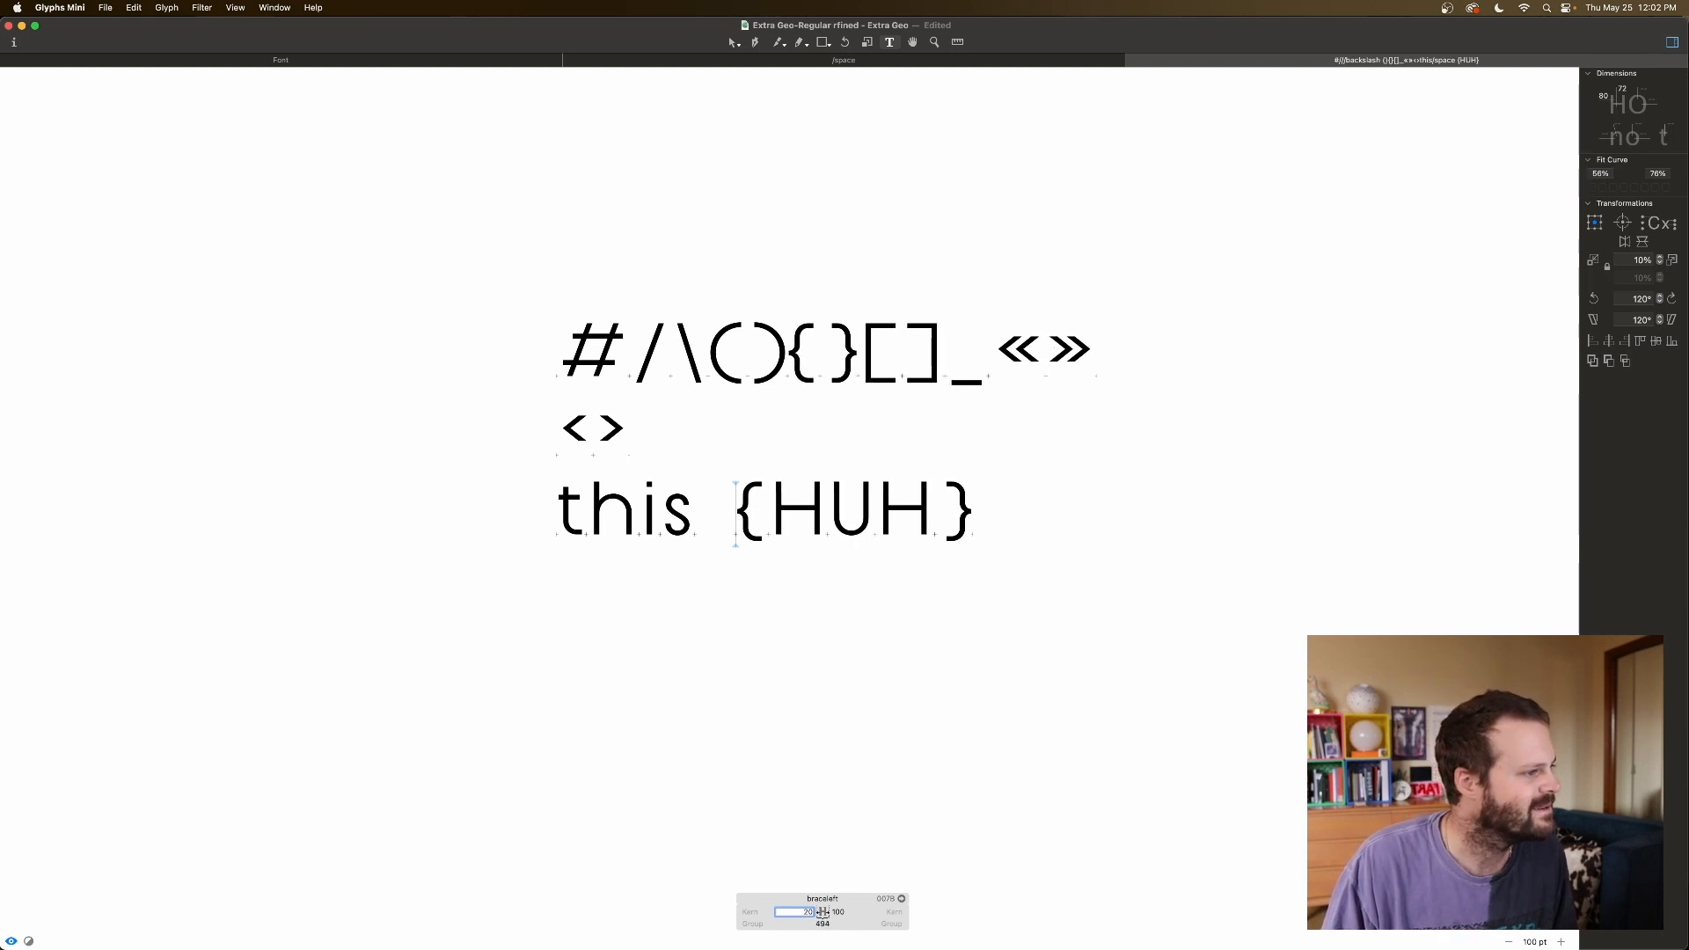
key("shift+Down")
key("Down")
key("Down")
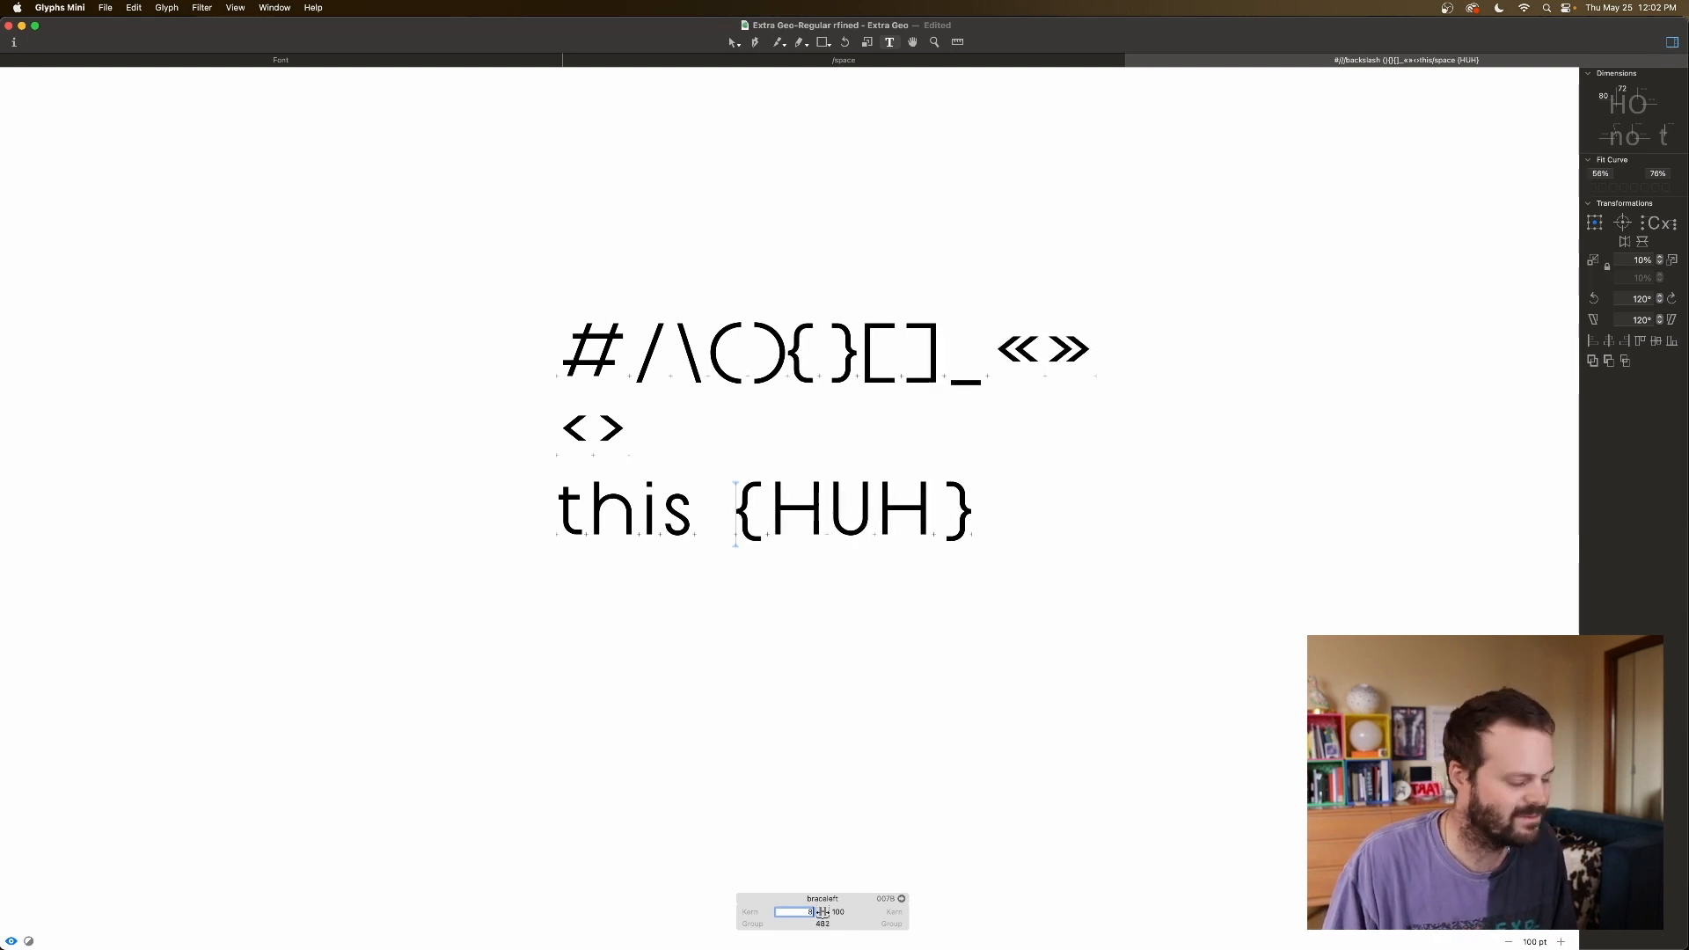
type("A")
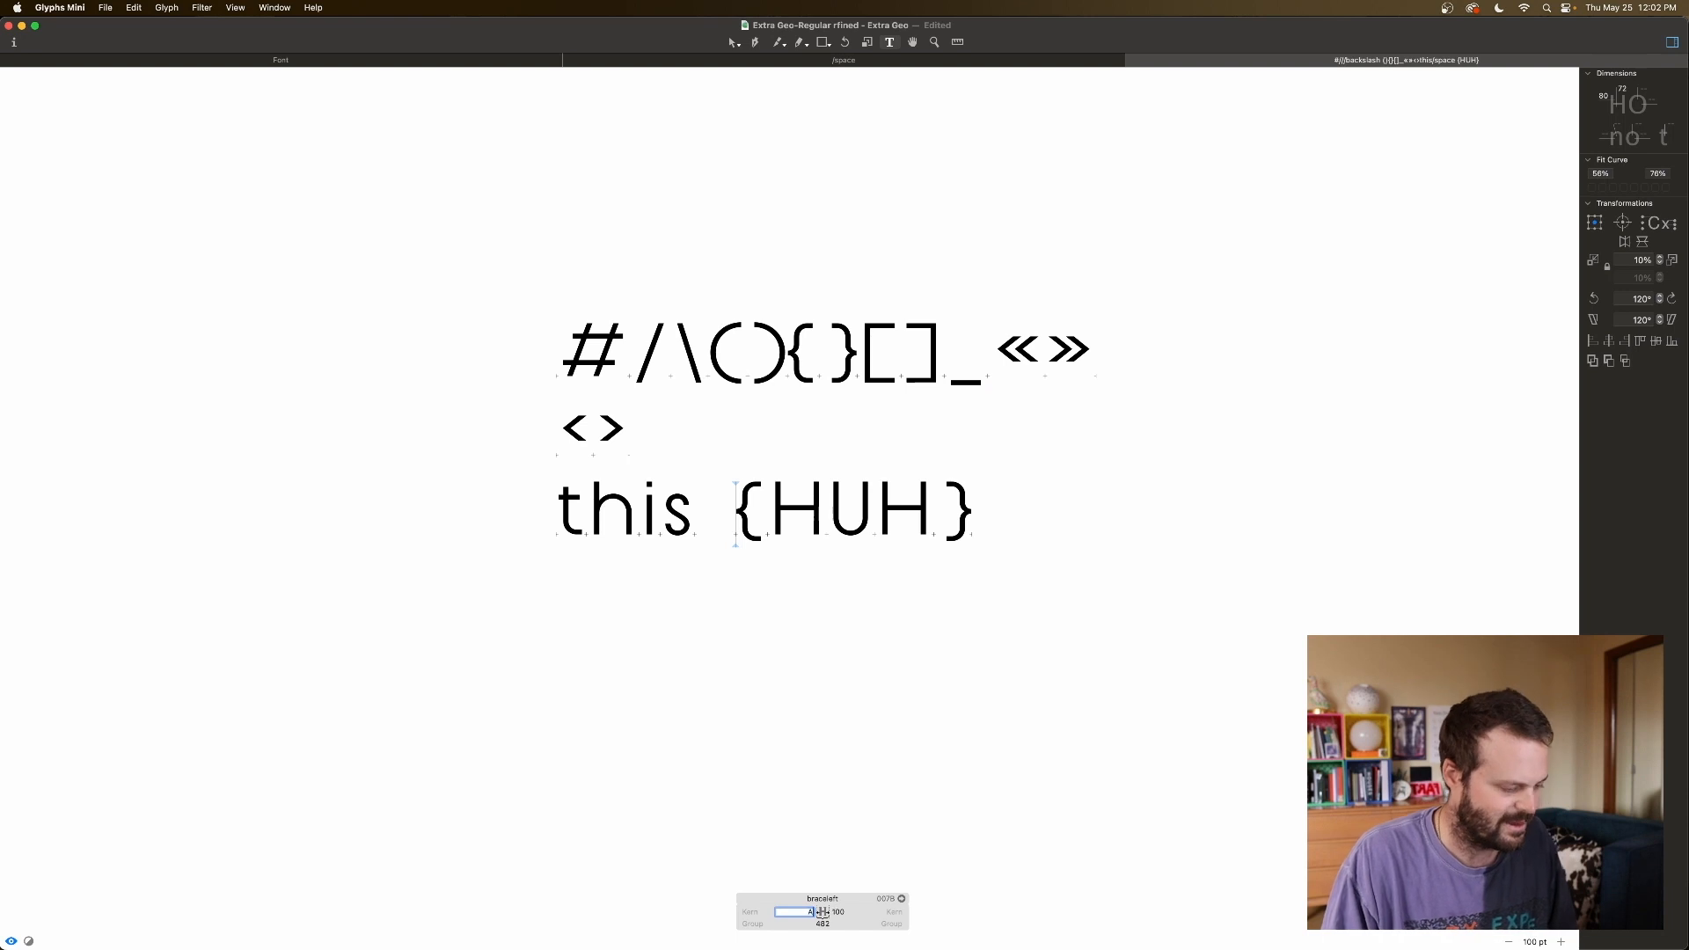
Link the right brace's right sidebearing to A.
left_click(942, 512)
left_click(1036, 911)
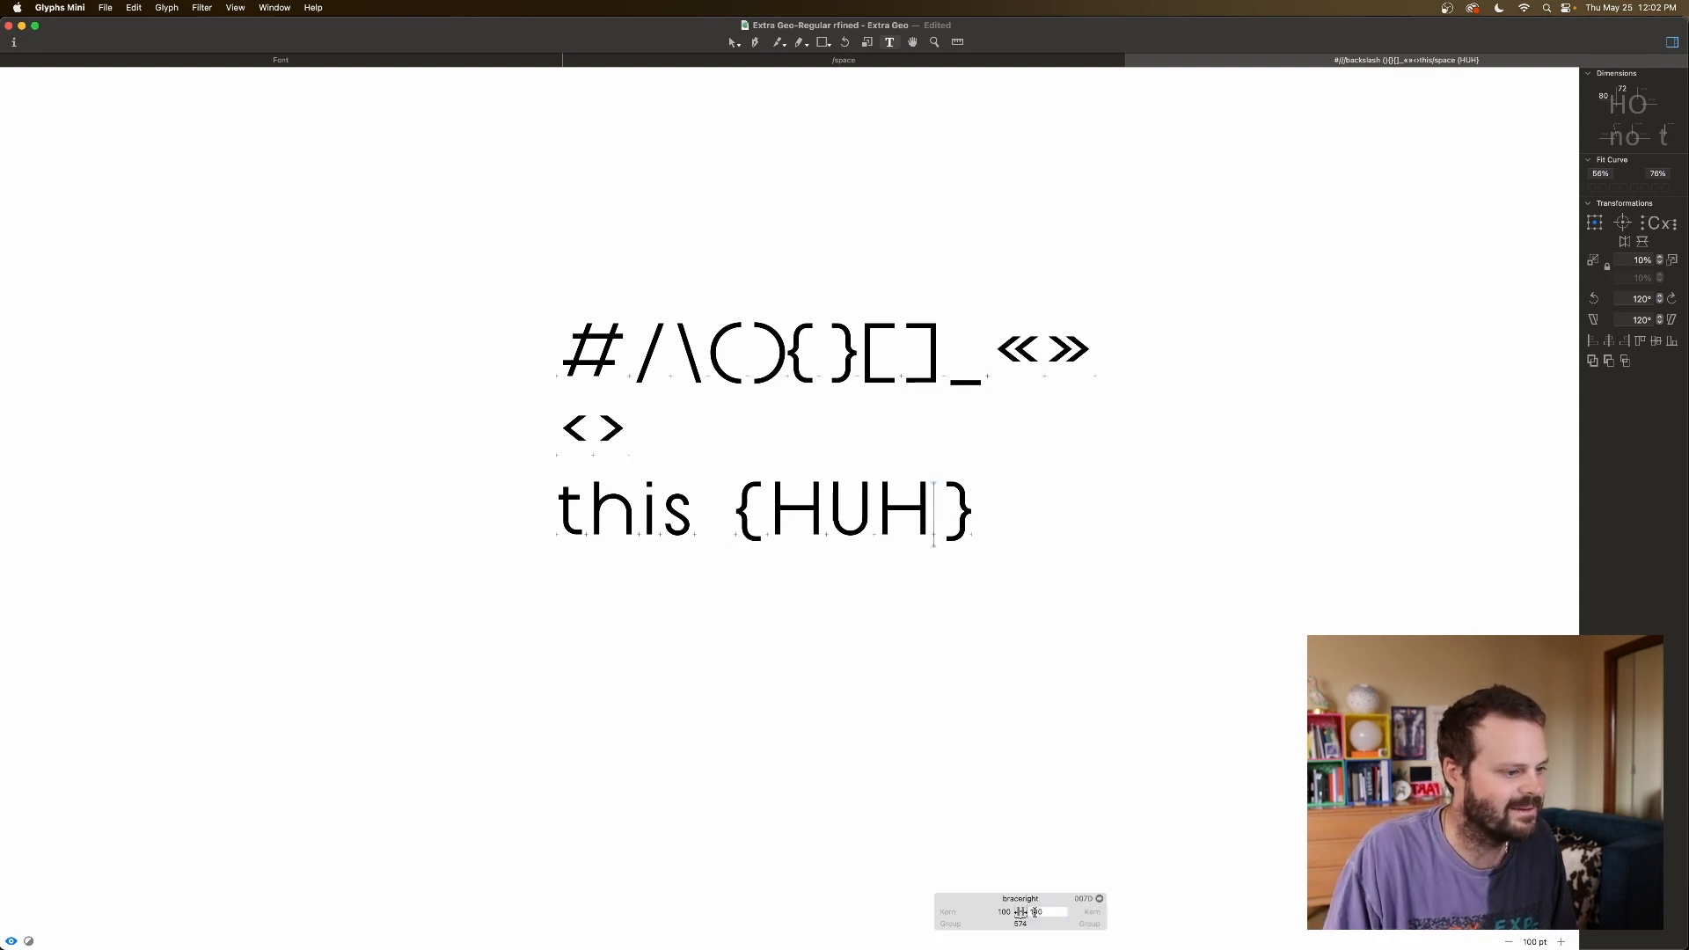
type("A")
key("Return")
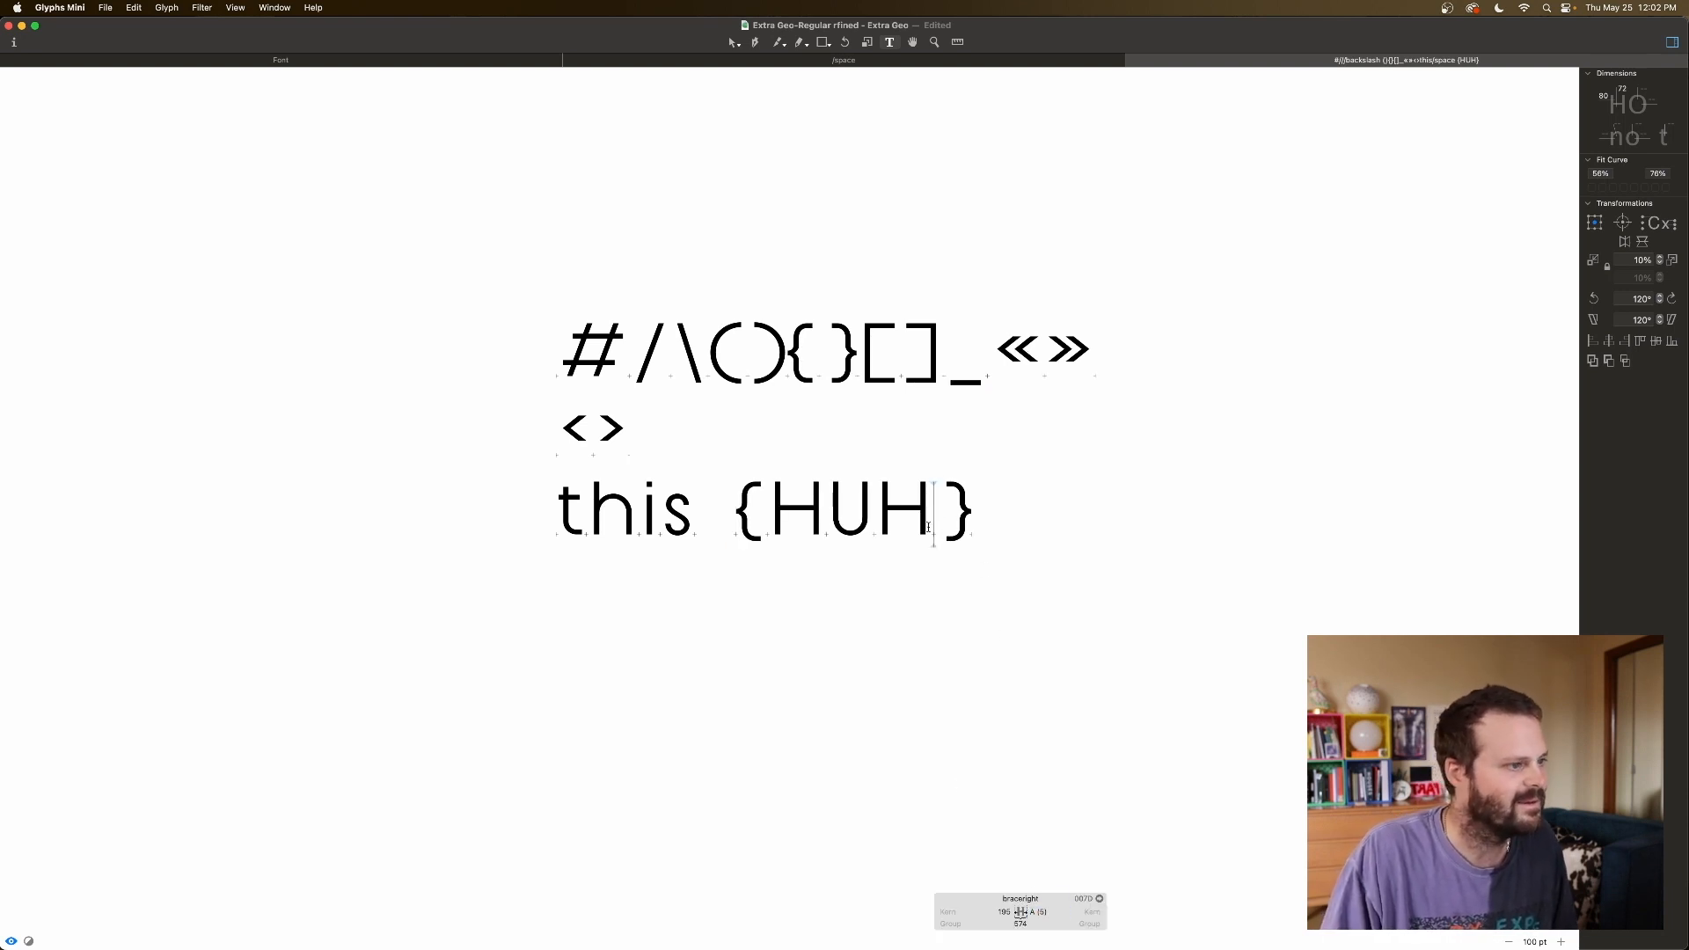
Delete the parentheses, brackets and braces from the first line.
left_click(732, 526)
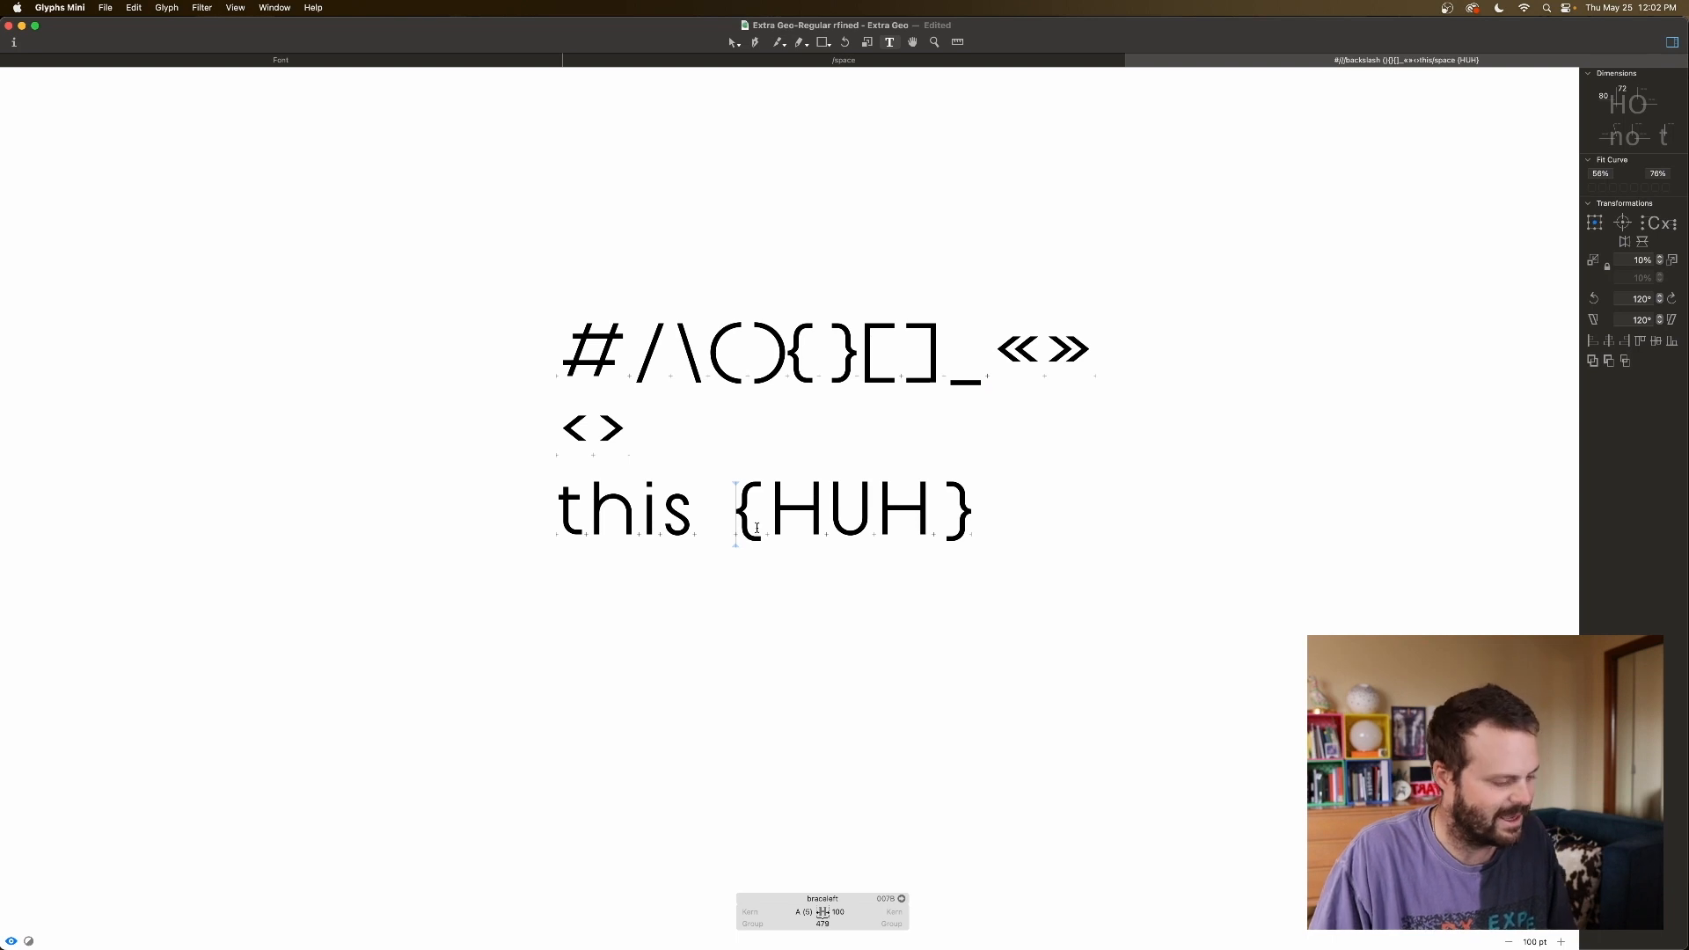
left_click(886, 371)
left_click(930, 359)
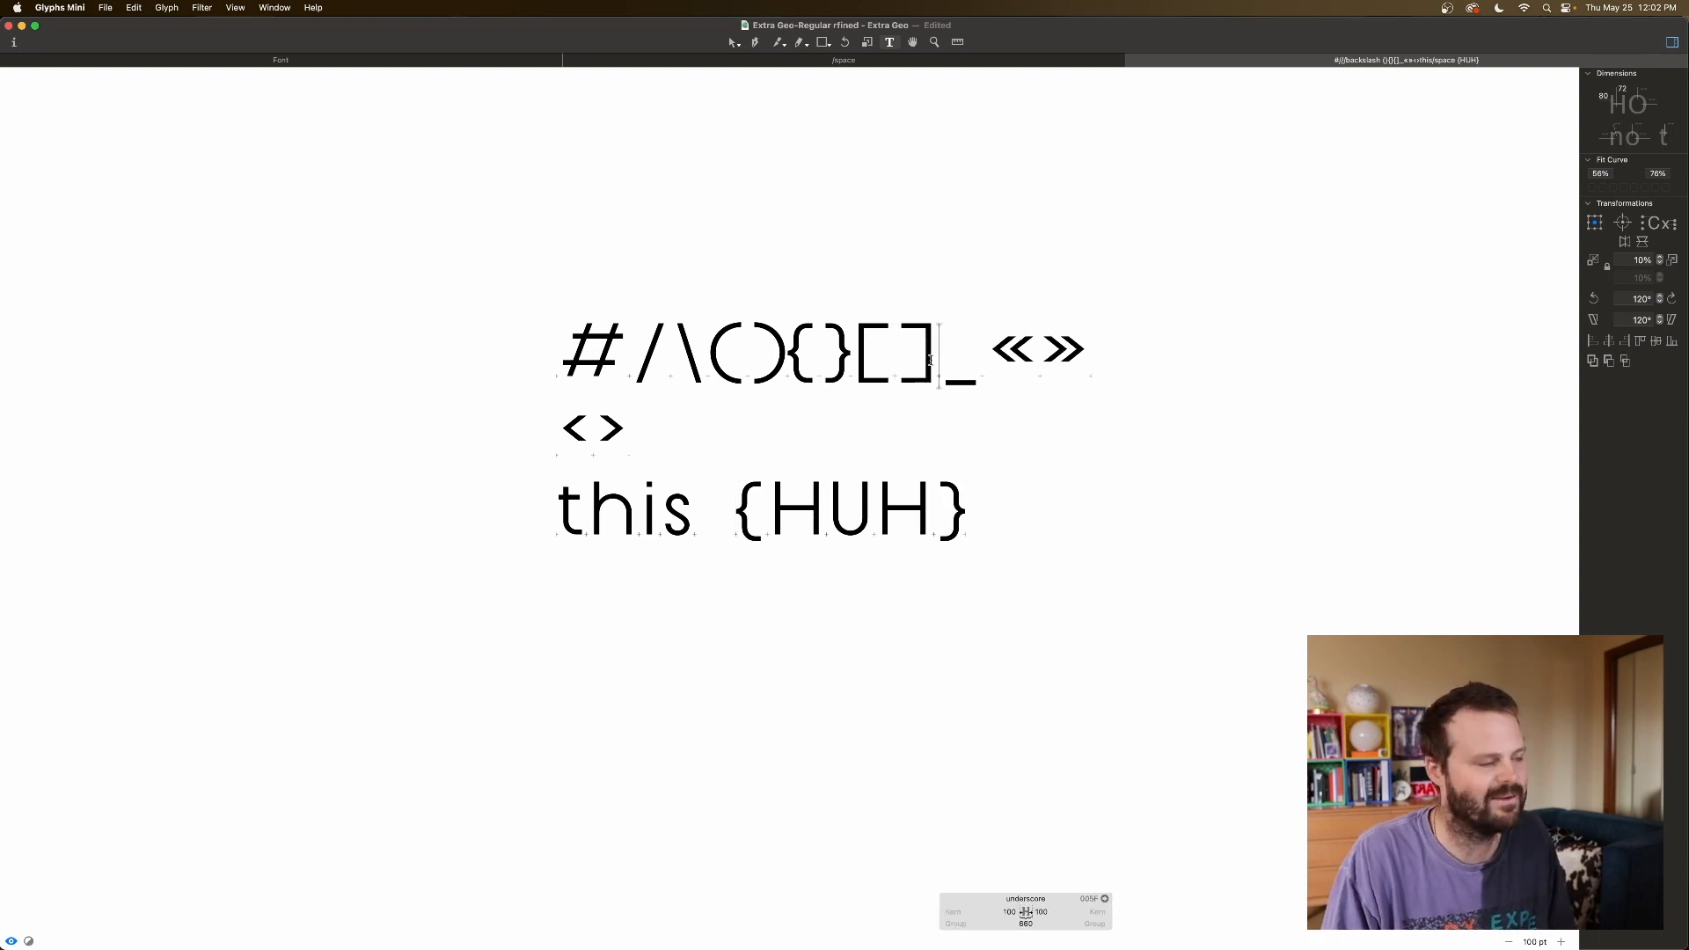
key("BackSpace")
key("BackSpace")
key("BackSpace")
key("BackSpace")
key("BackSpace")
key("BackSpace")
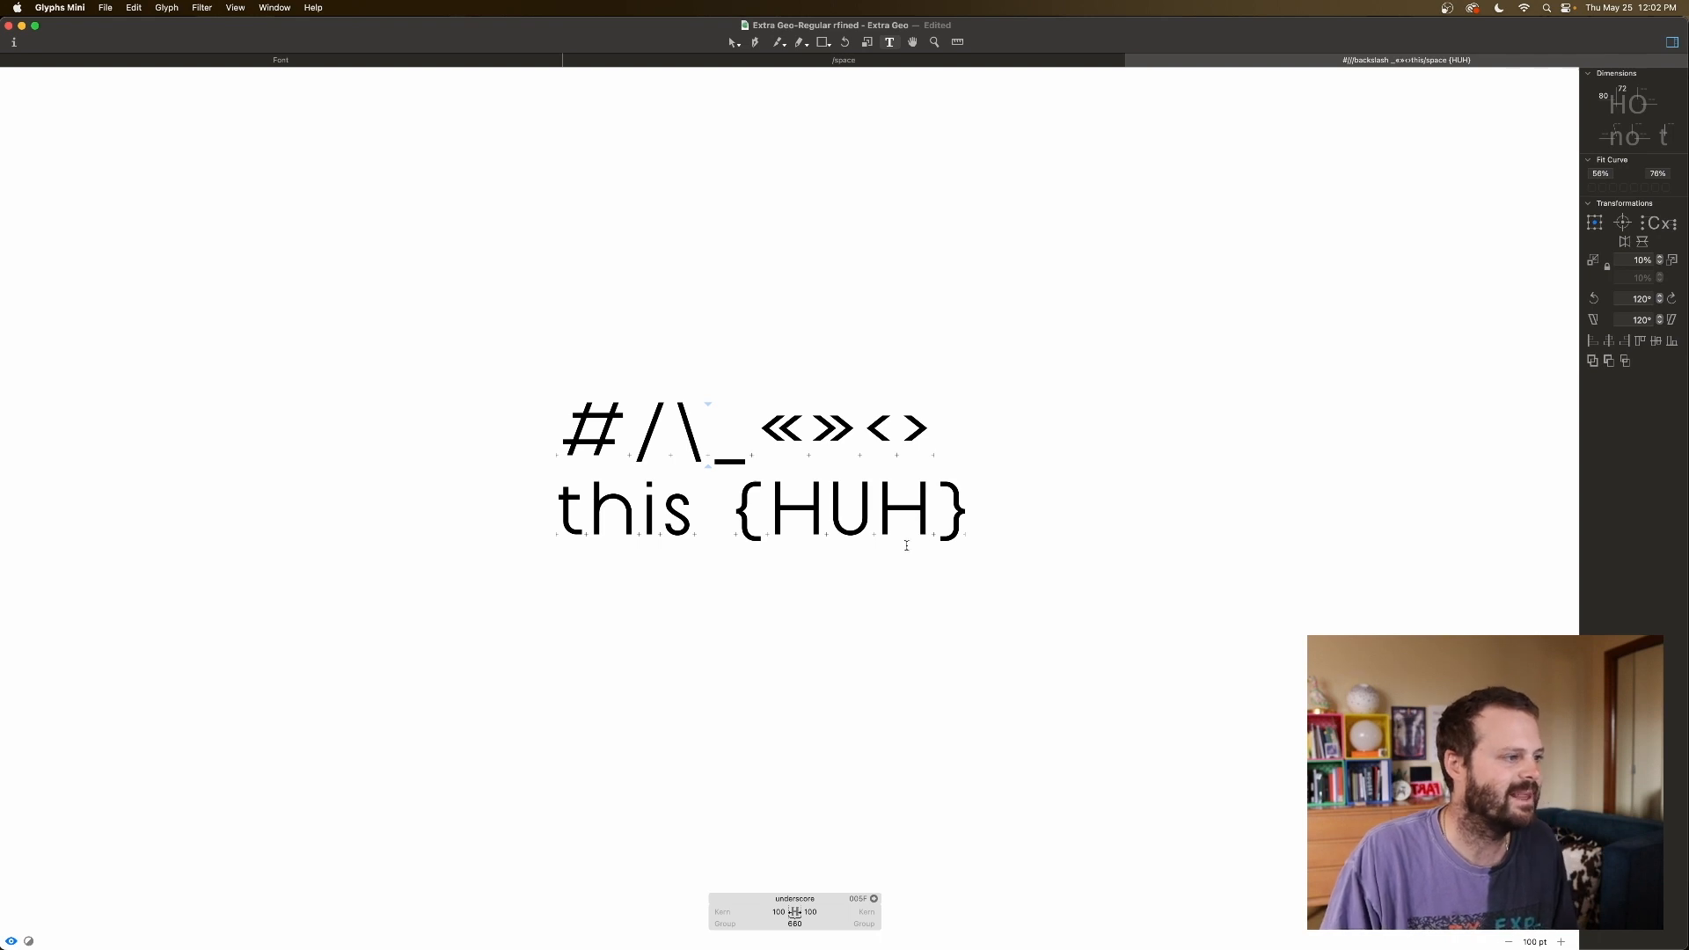
Add a 'funk_col' sample line and delete the underscore from the first line.
left_click(992, 522)
key("Return")
type("fun")
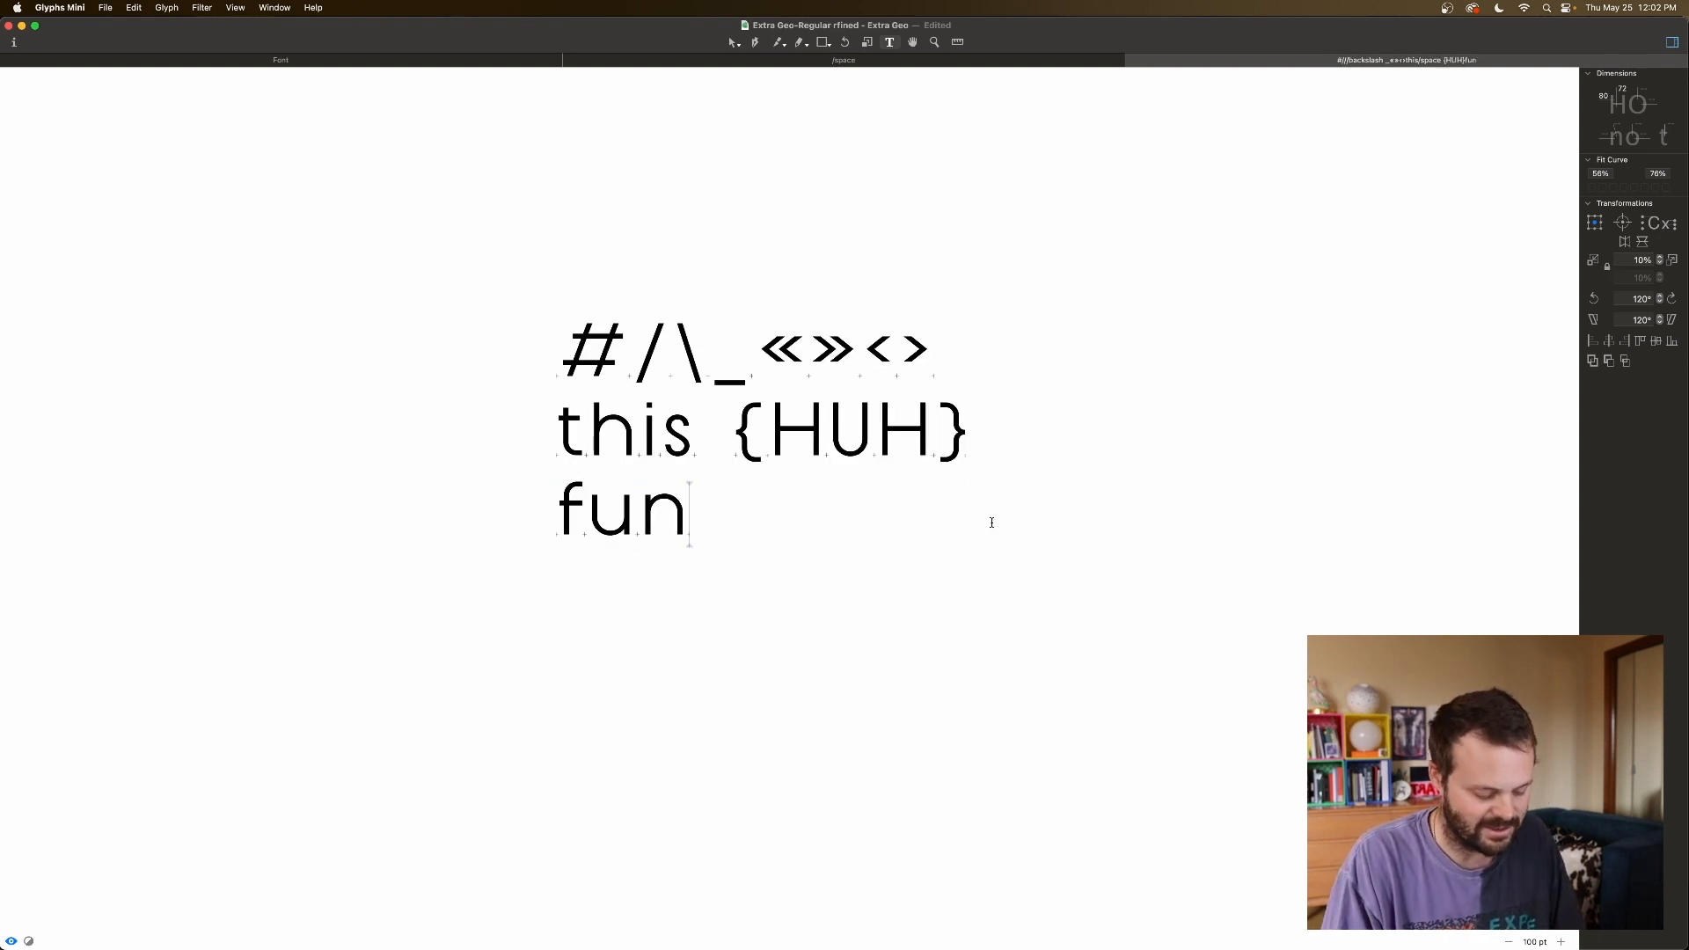
type("k_col")
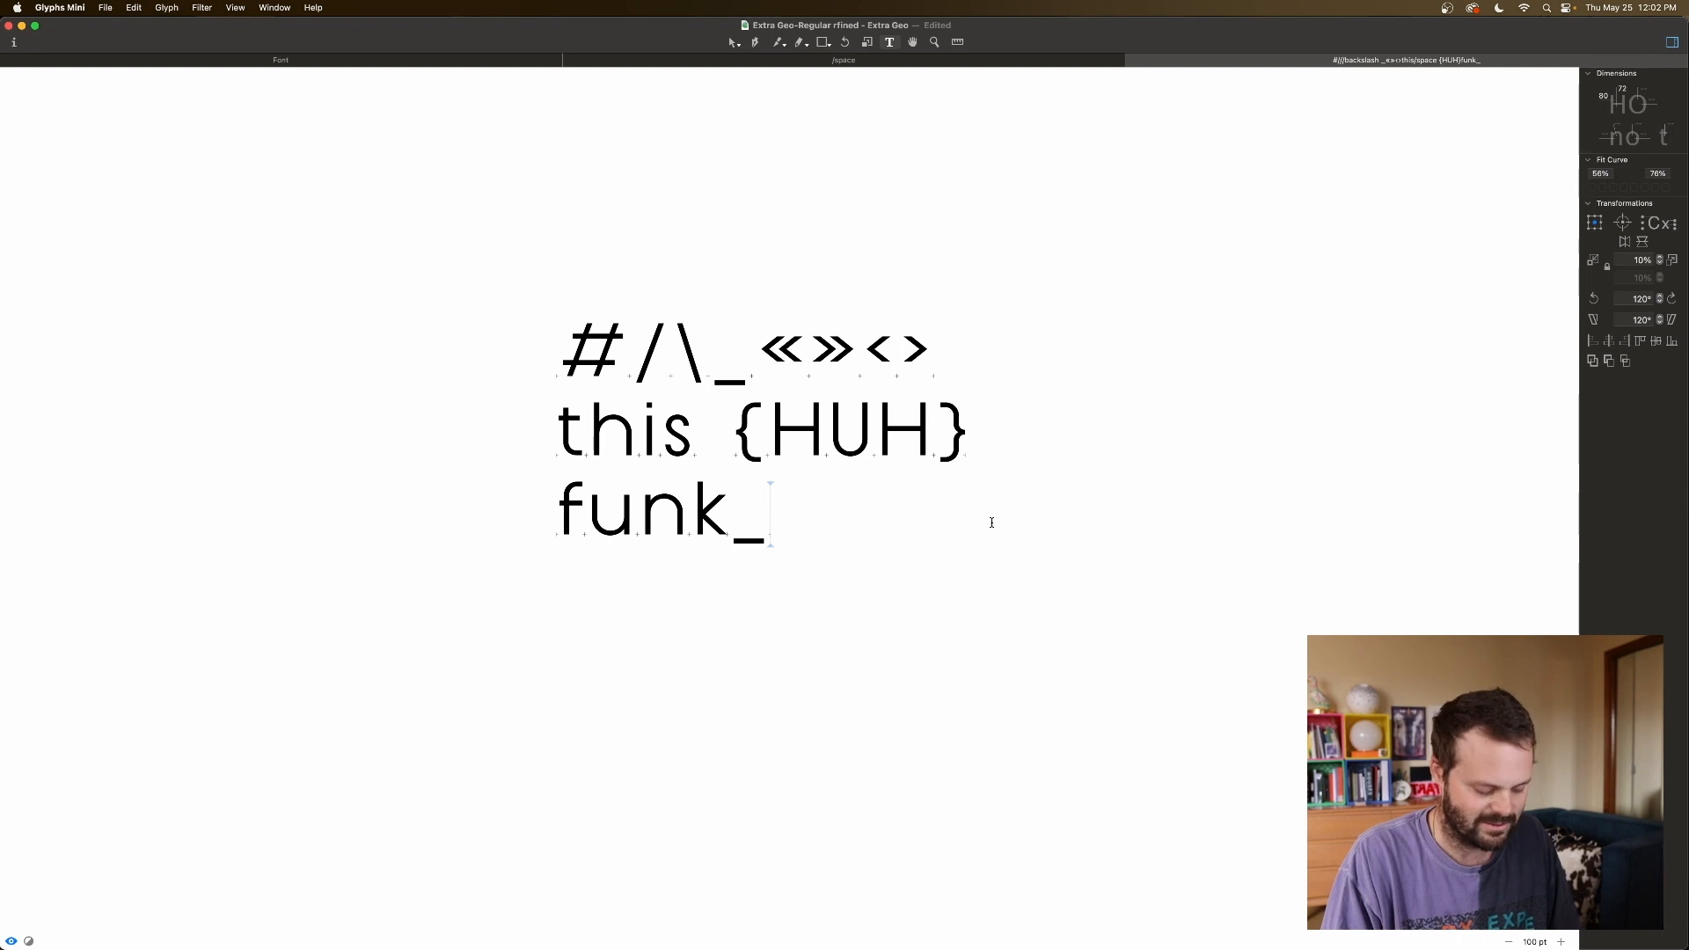
left_click(737, 520)
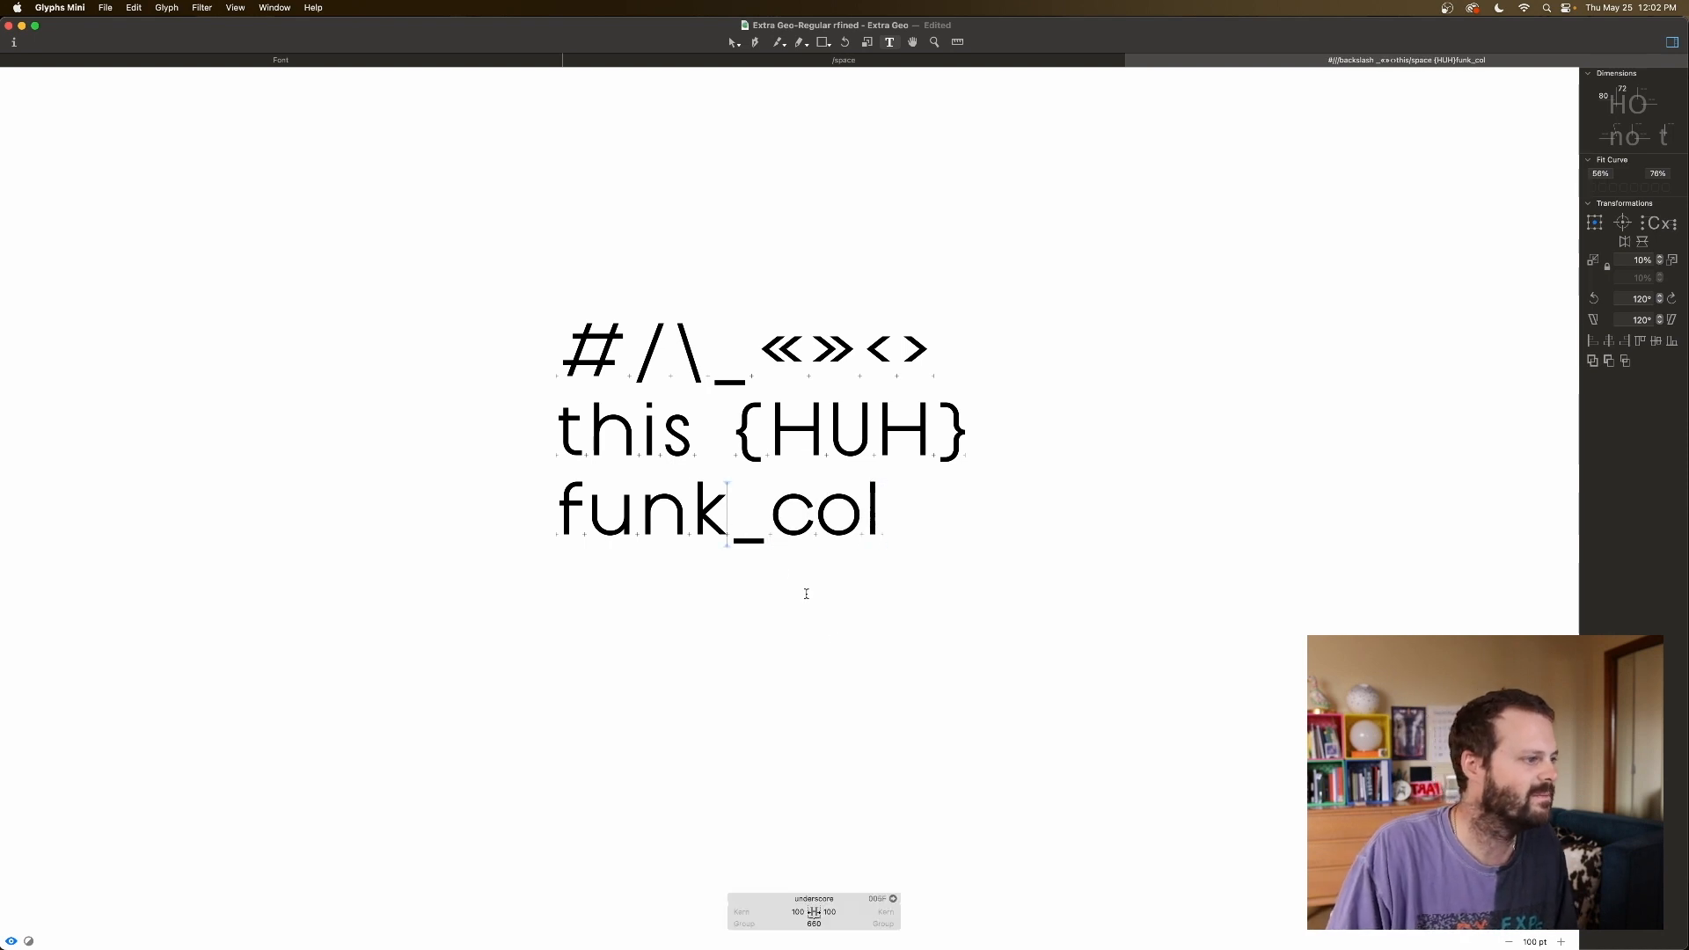
left_click(932, 510)
left_click(752, 380)
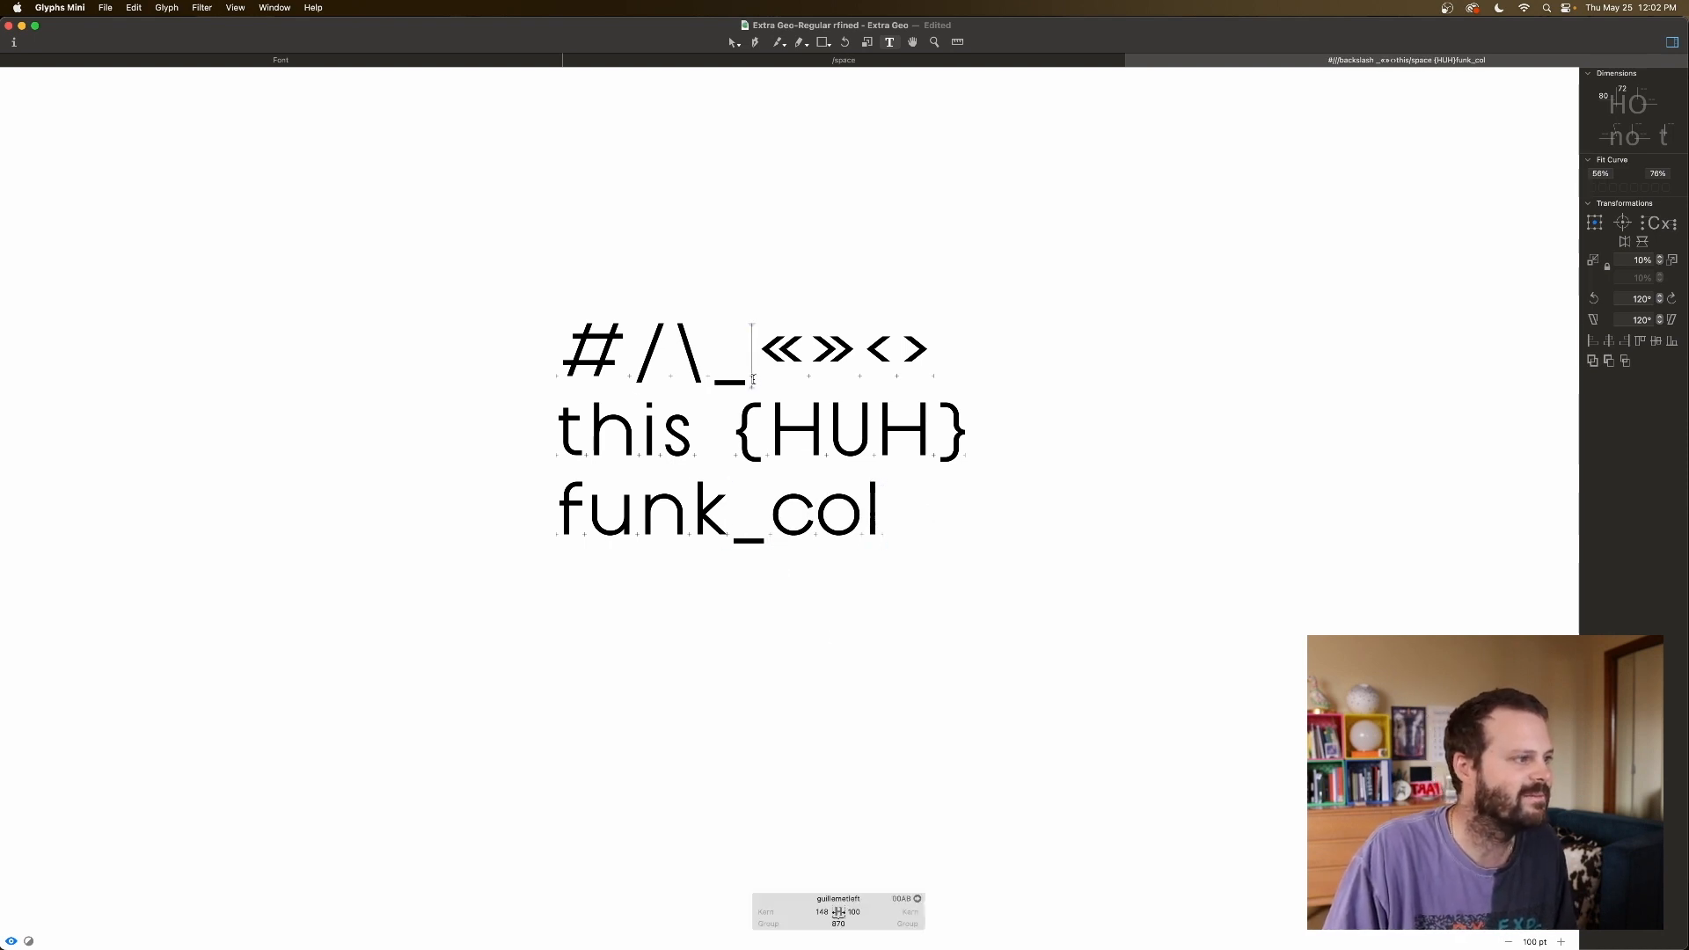
key("BackSpace")
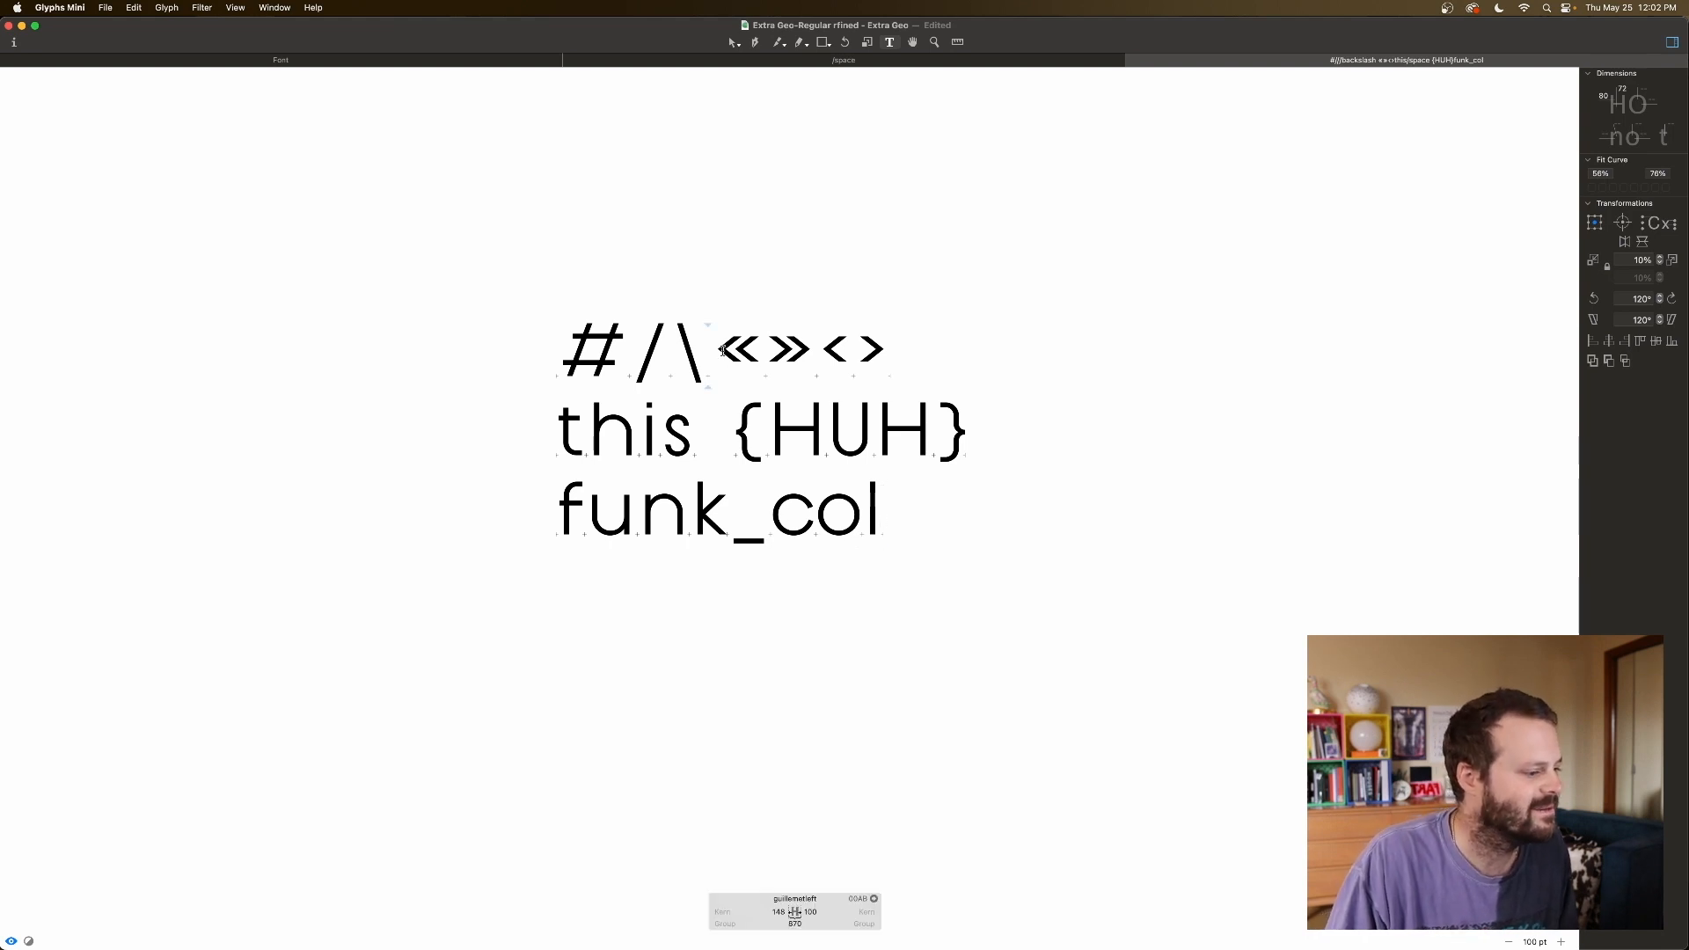
left_click(807, 338)
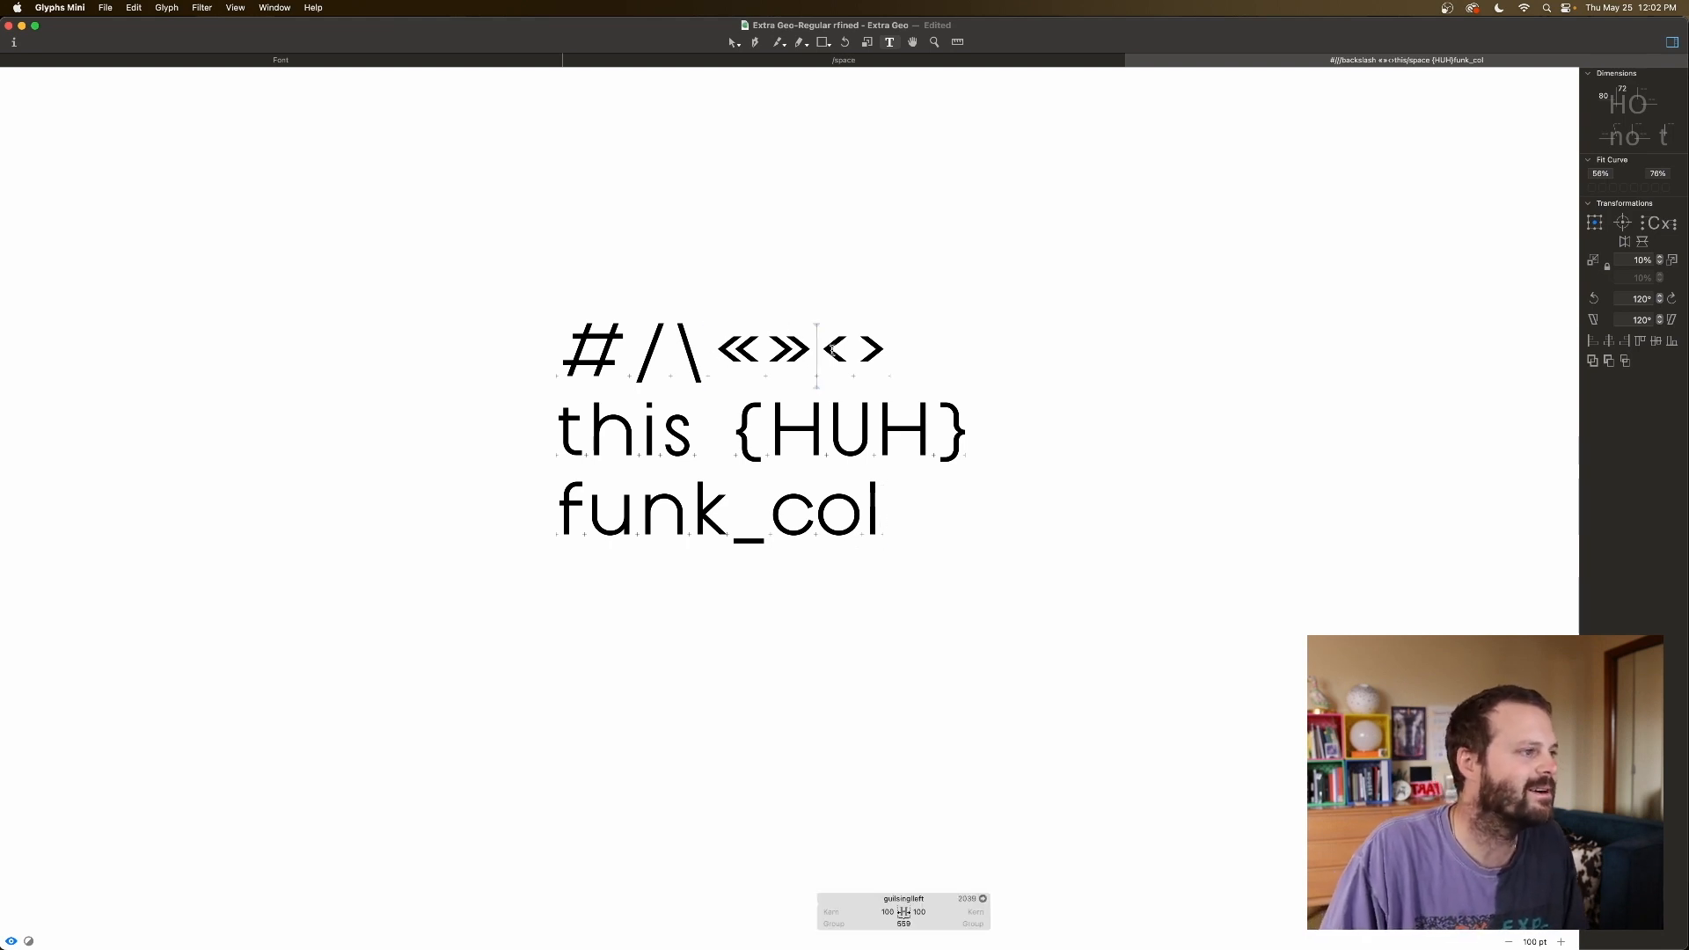
left_click(914, 536)
Add a new line reading '«quote»' with guillemets around the word.
key("Return")
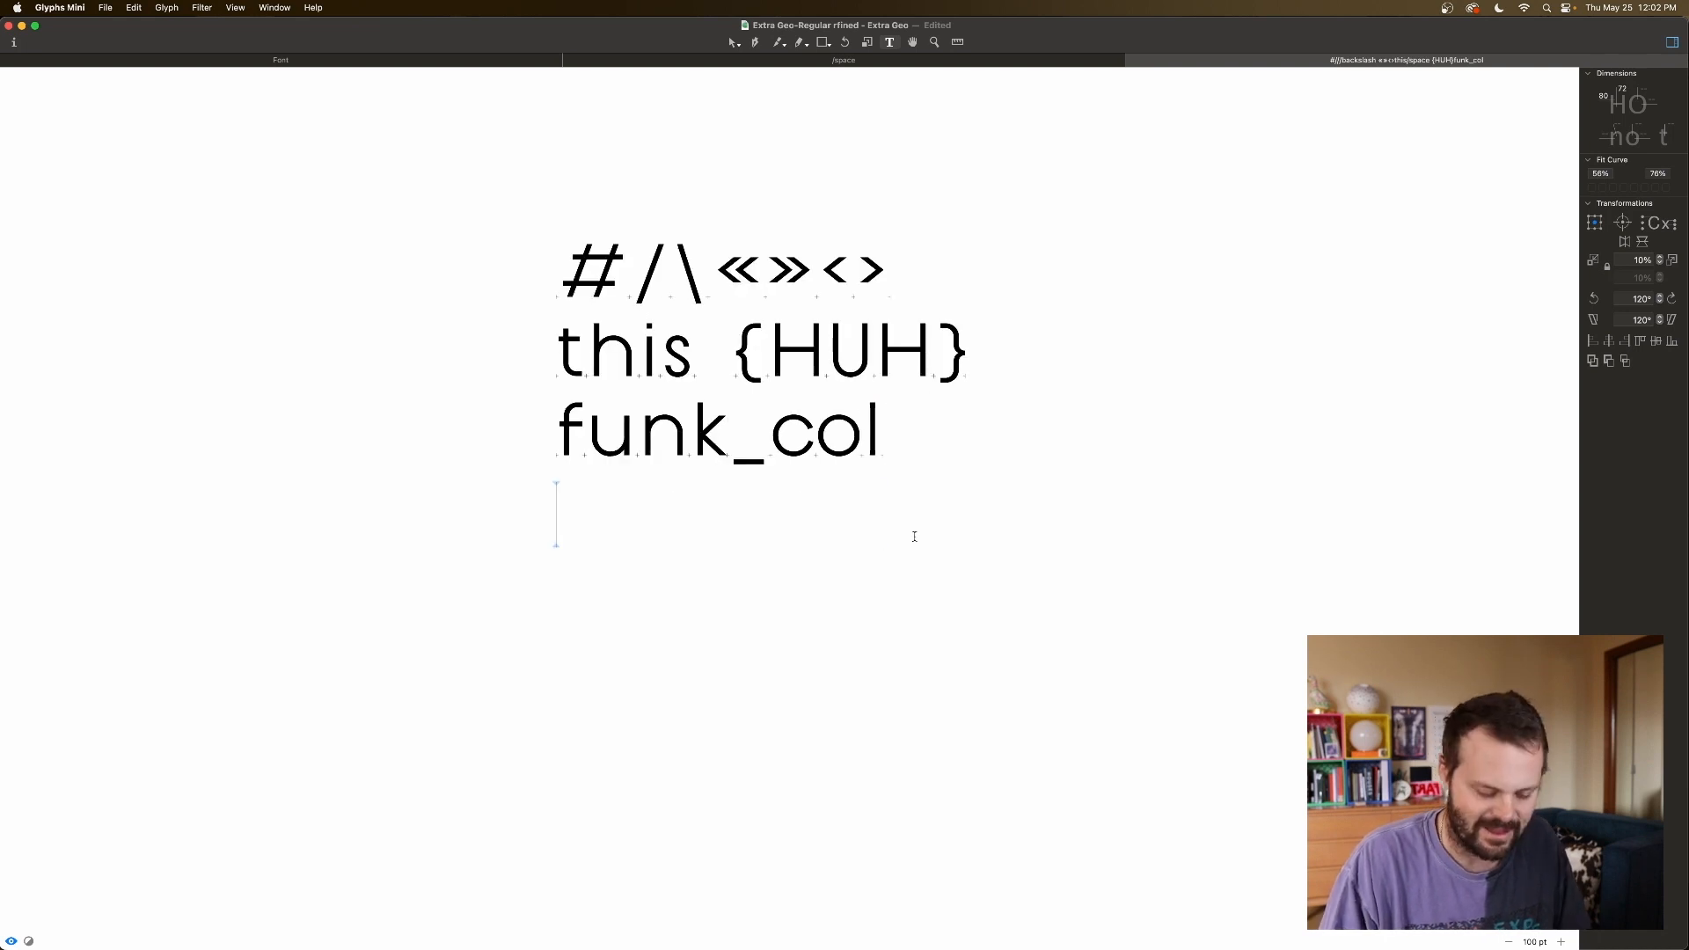
type("quote")
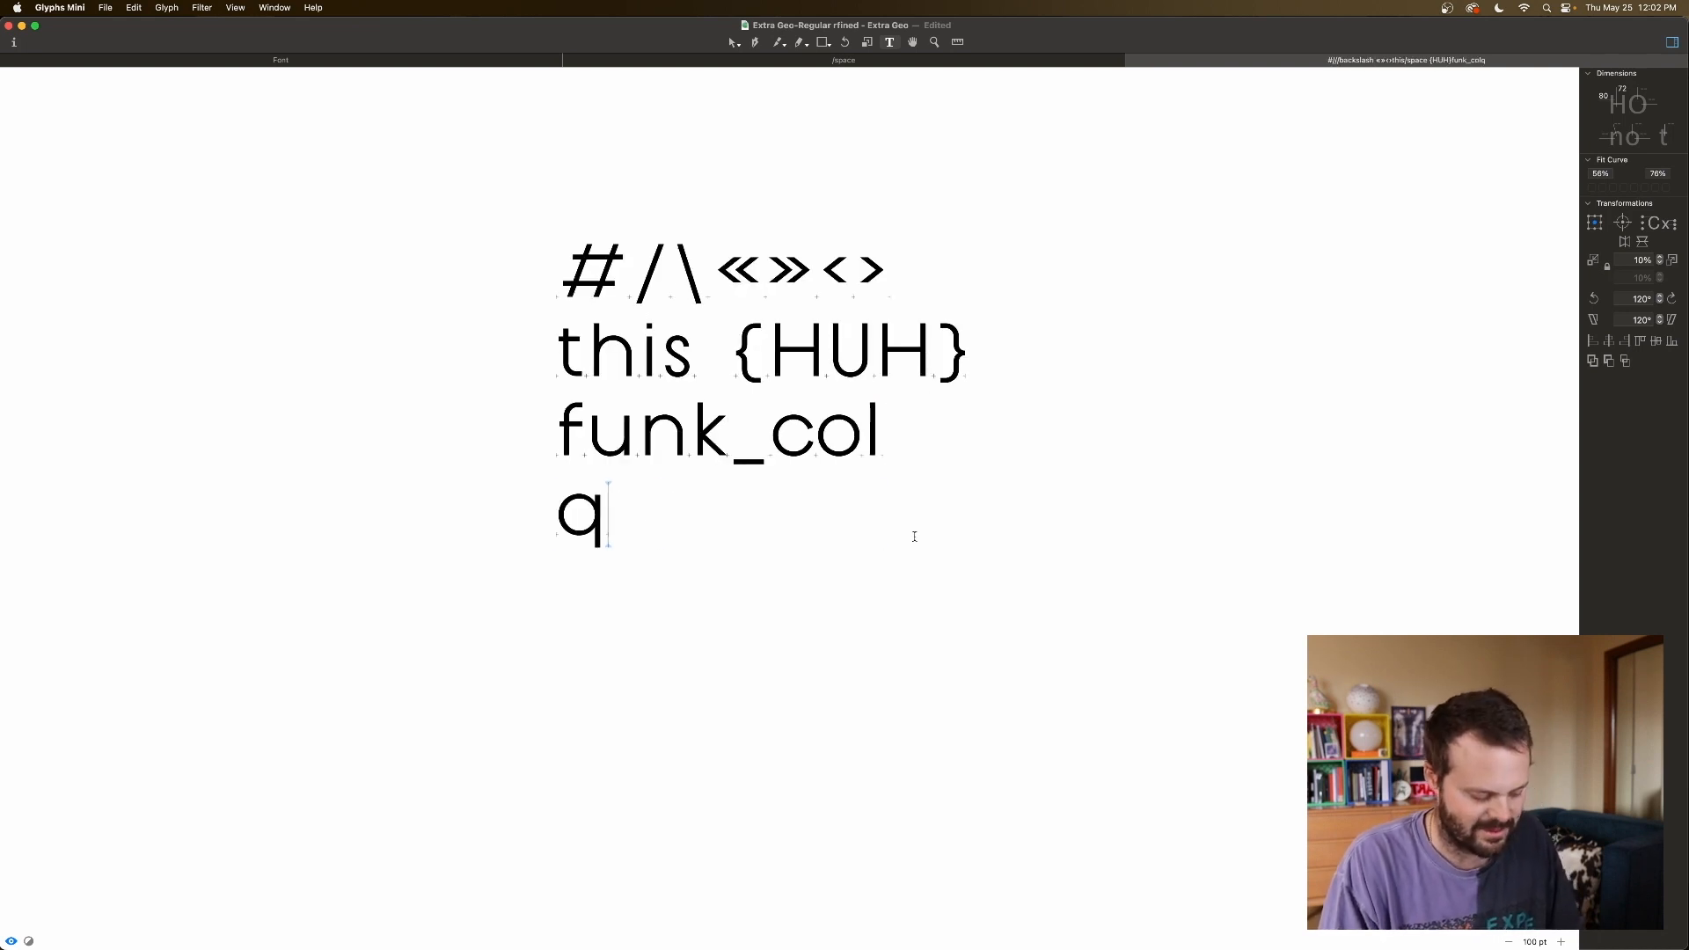
key("Left")
key("Left")
key("Left")
key("Left")
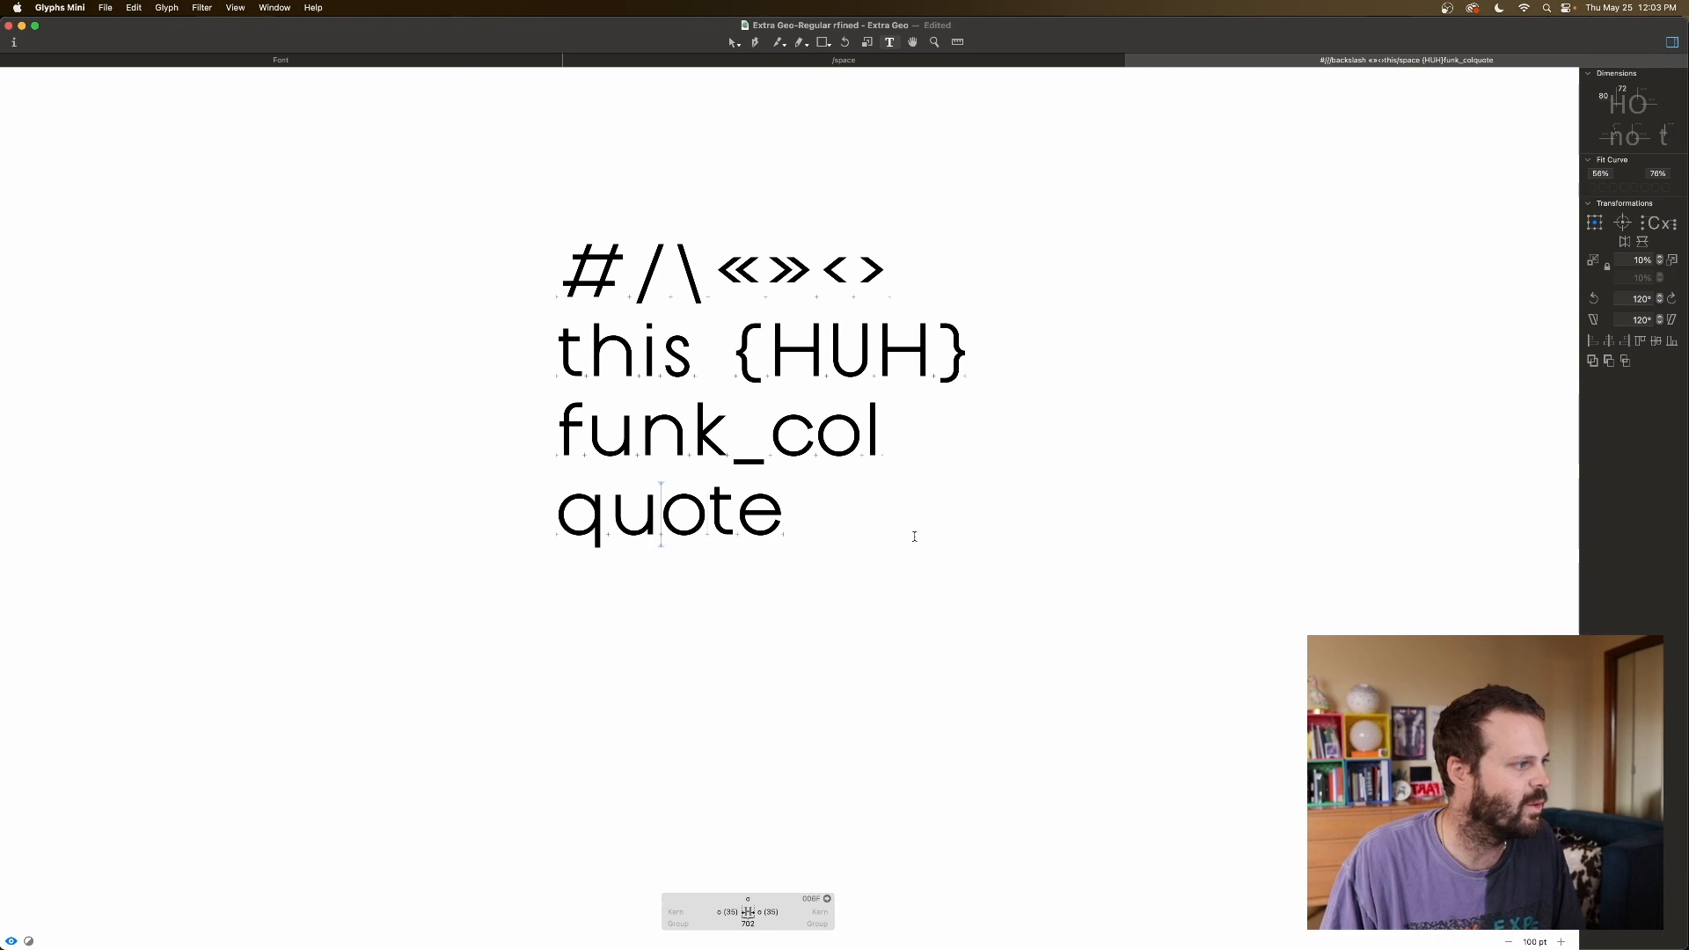
type("\"")
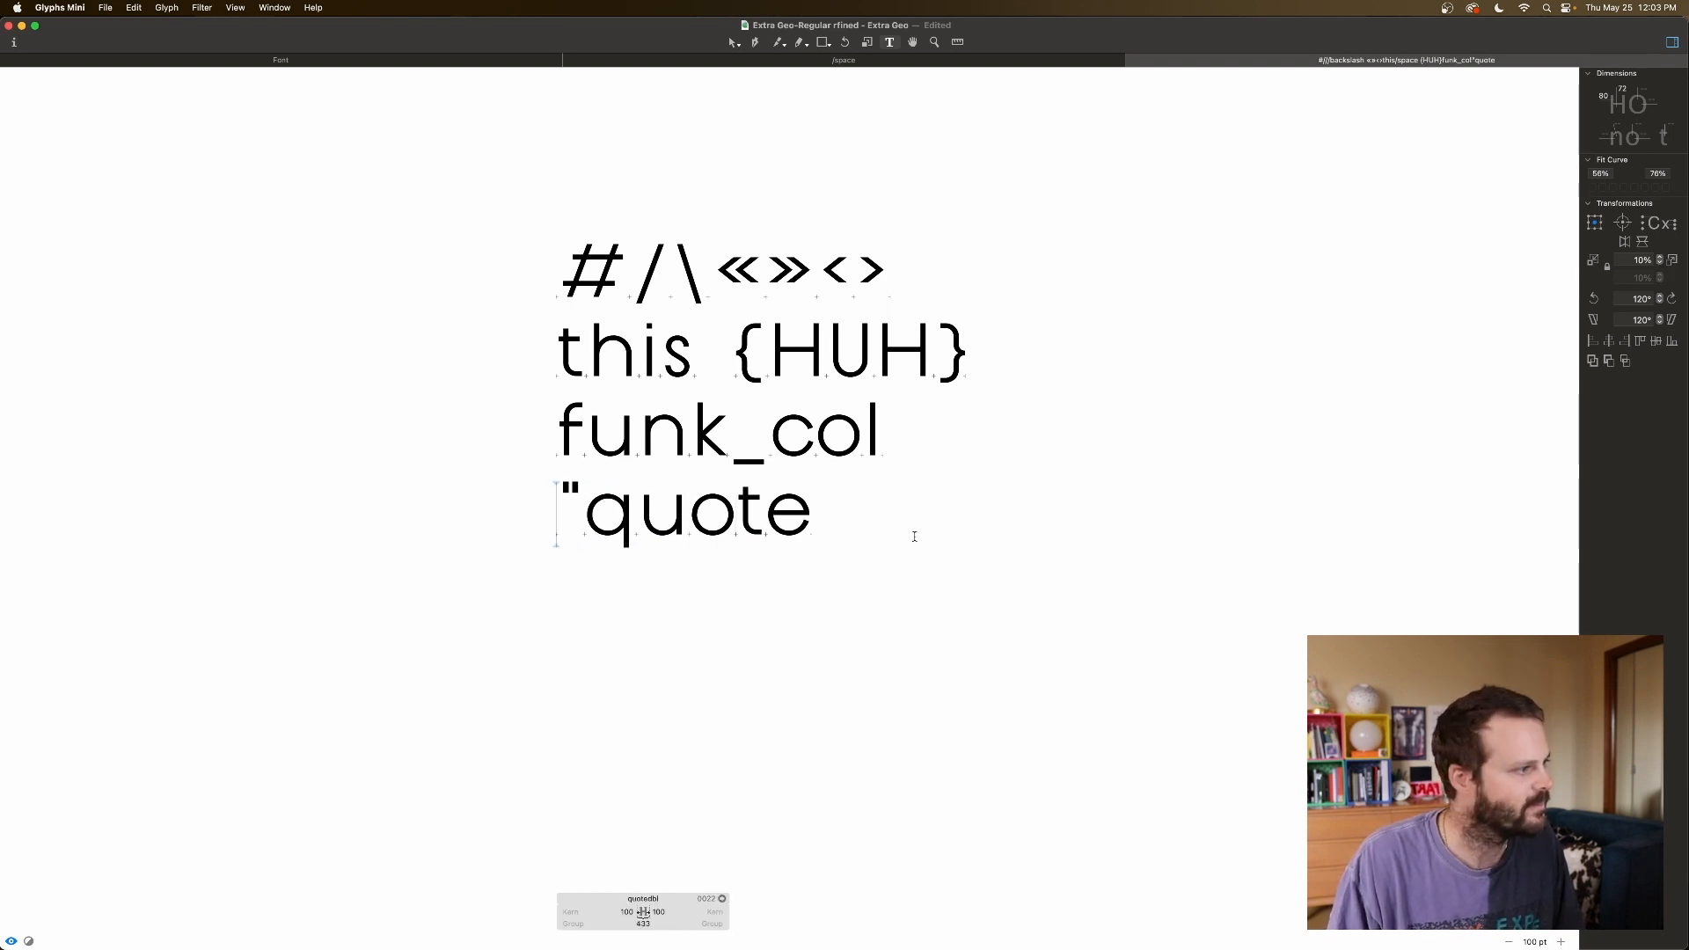
key("BackSpace")
key("End")
key("End")
key("End")
key("End")
key("End")
key("End")
key("End")
key("End")
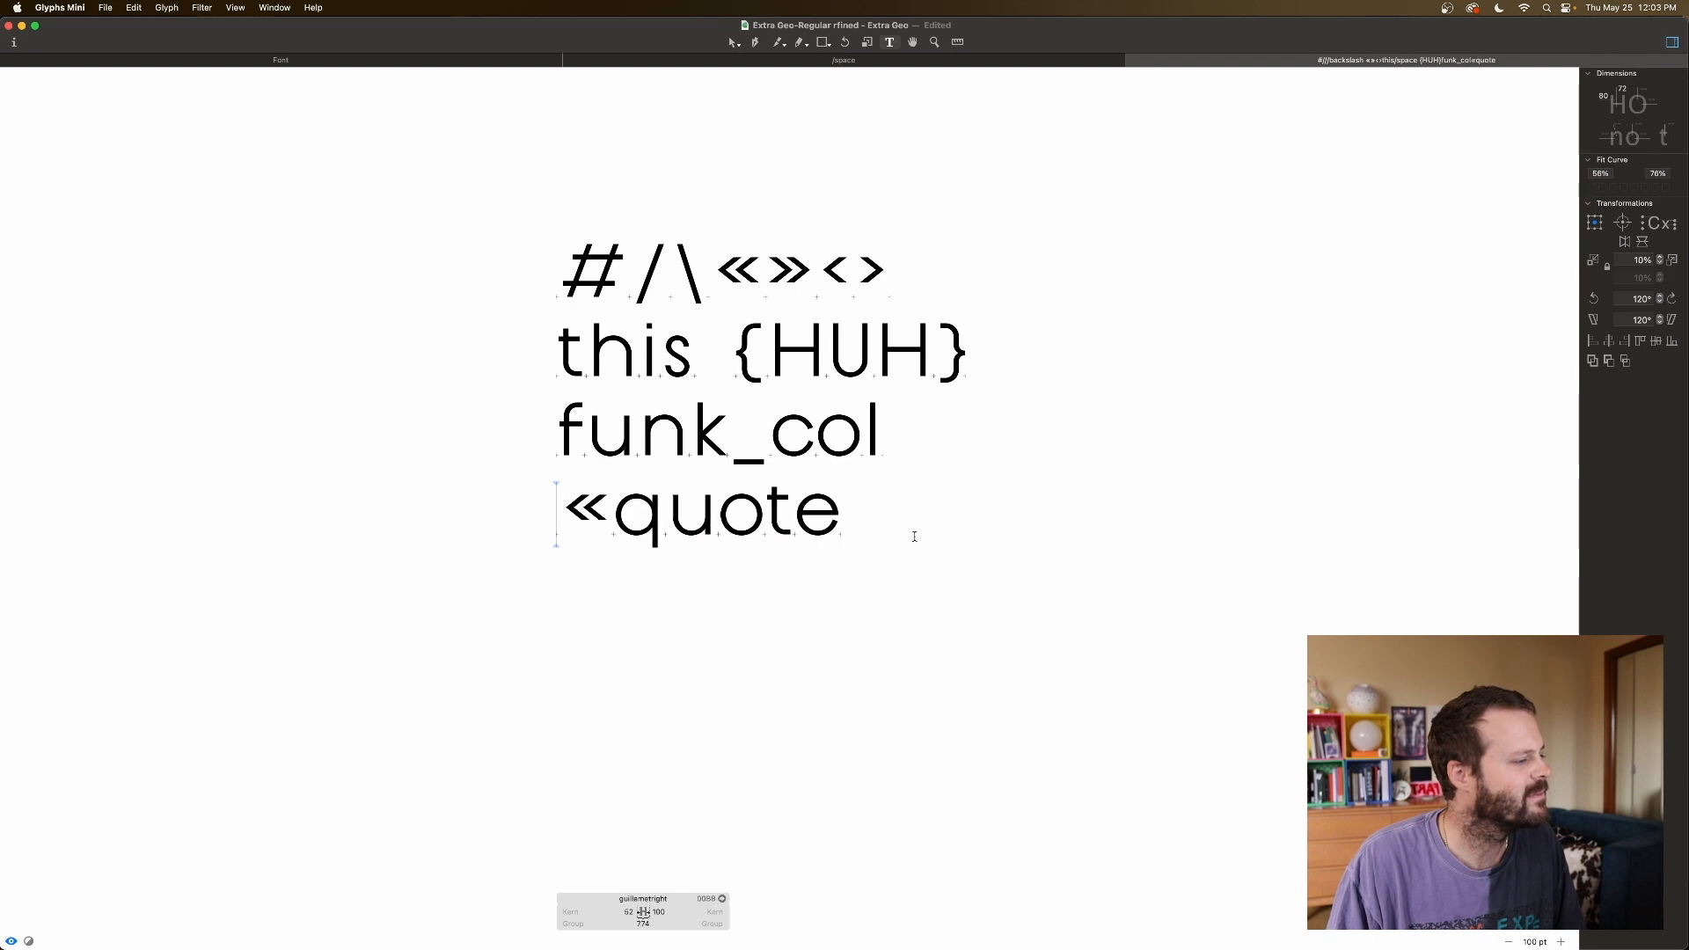
left_click(842, 510)
type("\"")
key("Left")
key("End")
key("End")
key("End")
key("End")
key("End")
key("End")
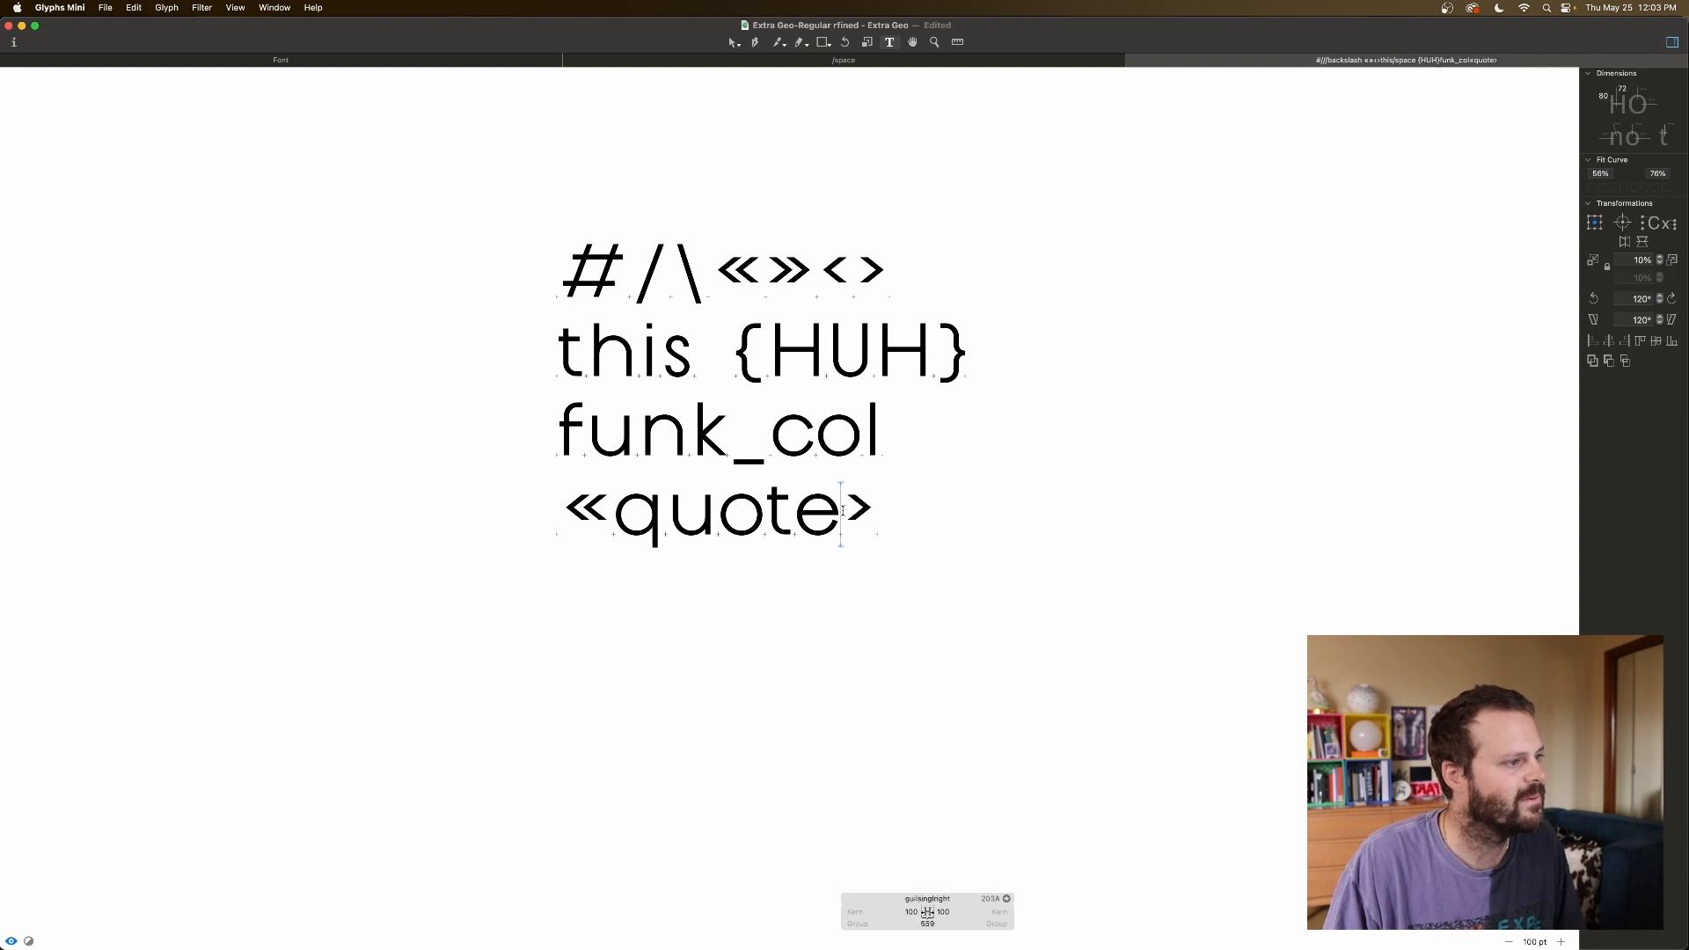
left_click(894, 478)
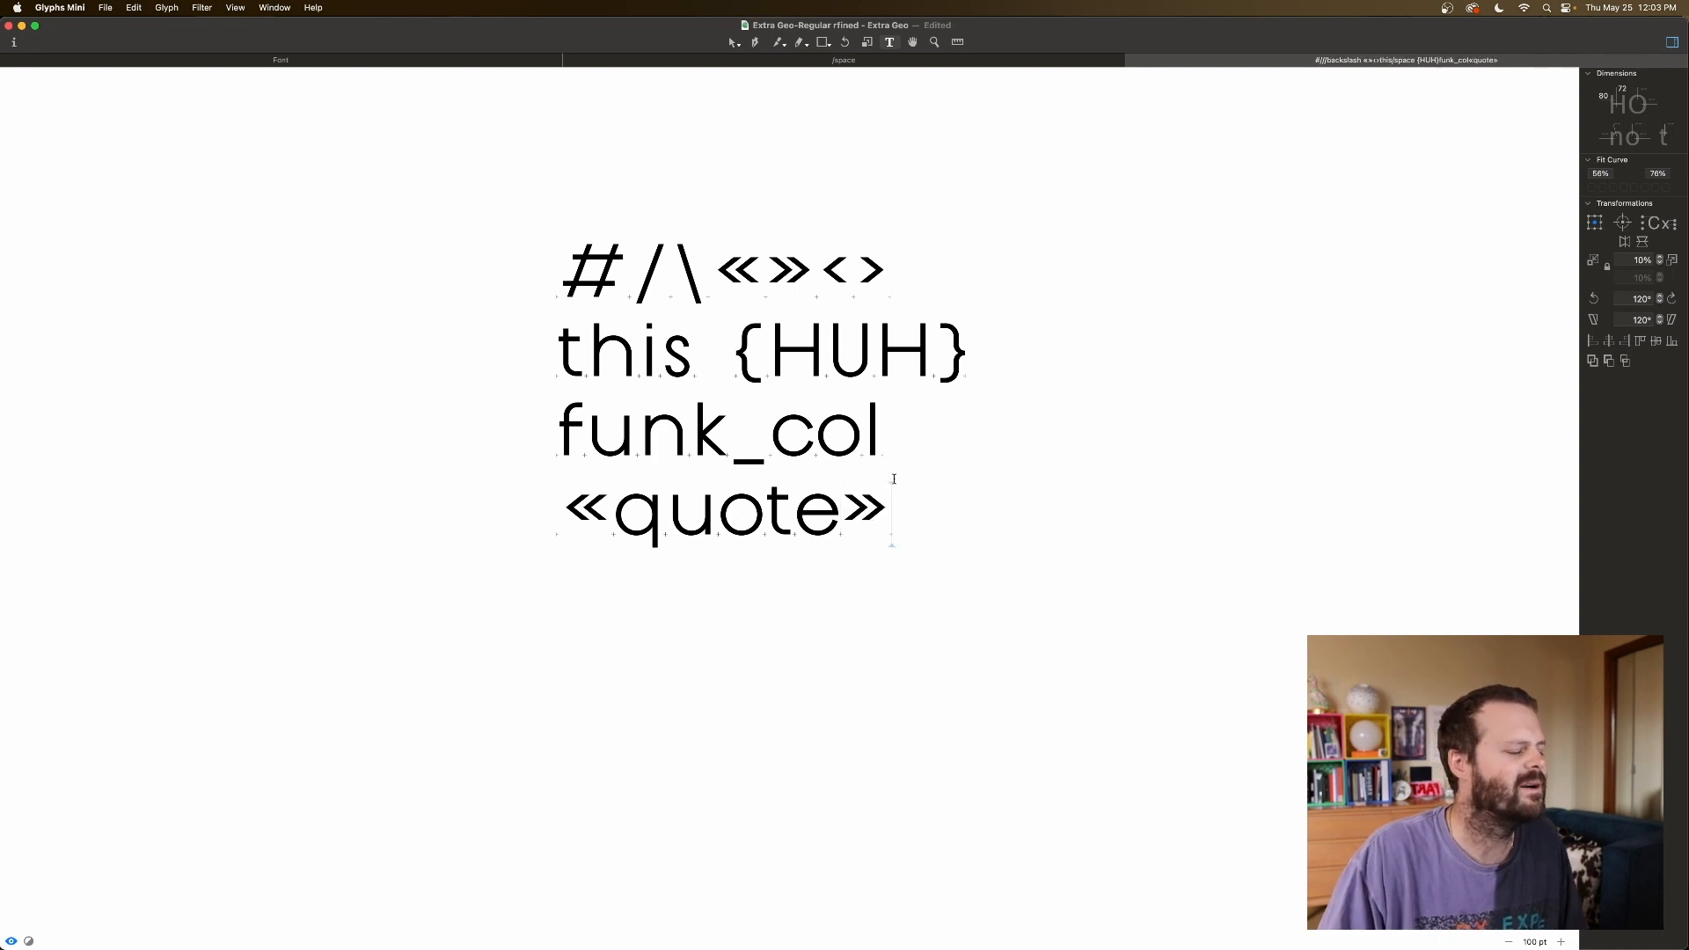
Set the left guillemet's left sidebearing and both right guillemet sidebearings to 100.
left_click(570, 523)
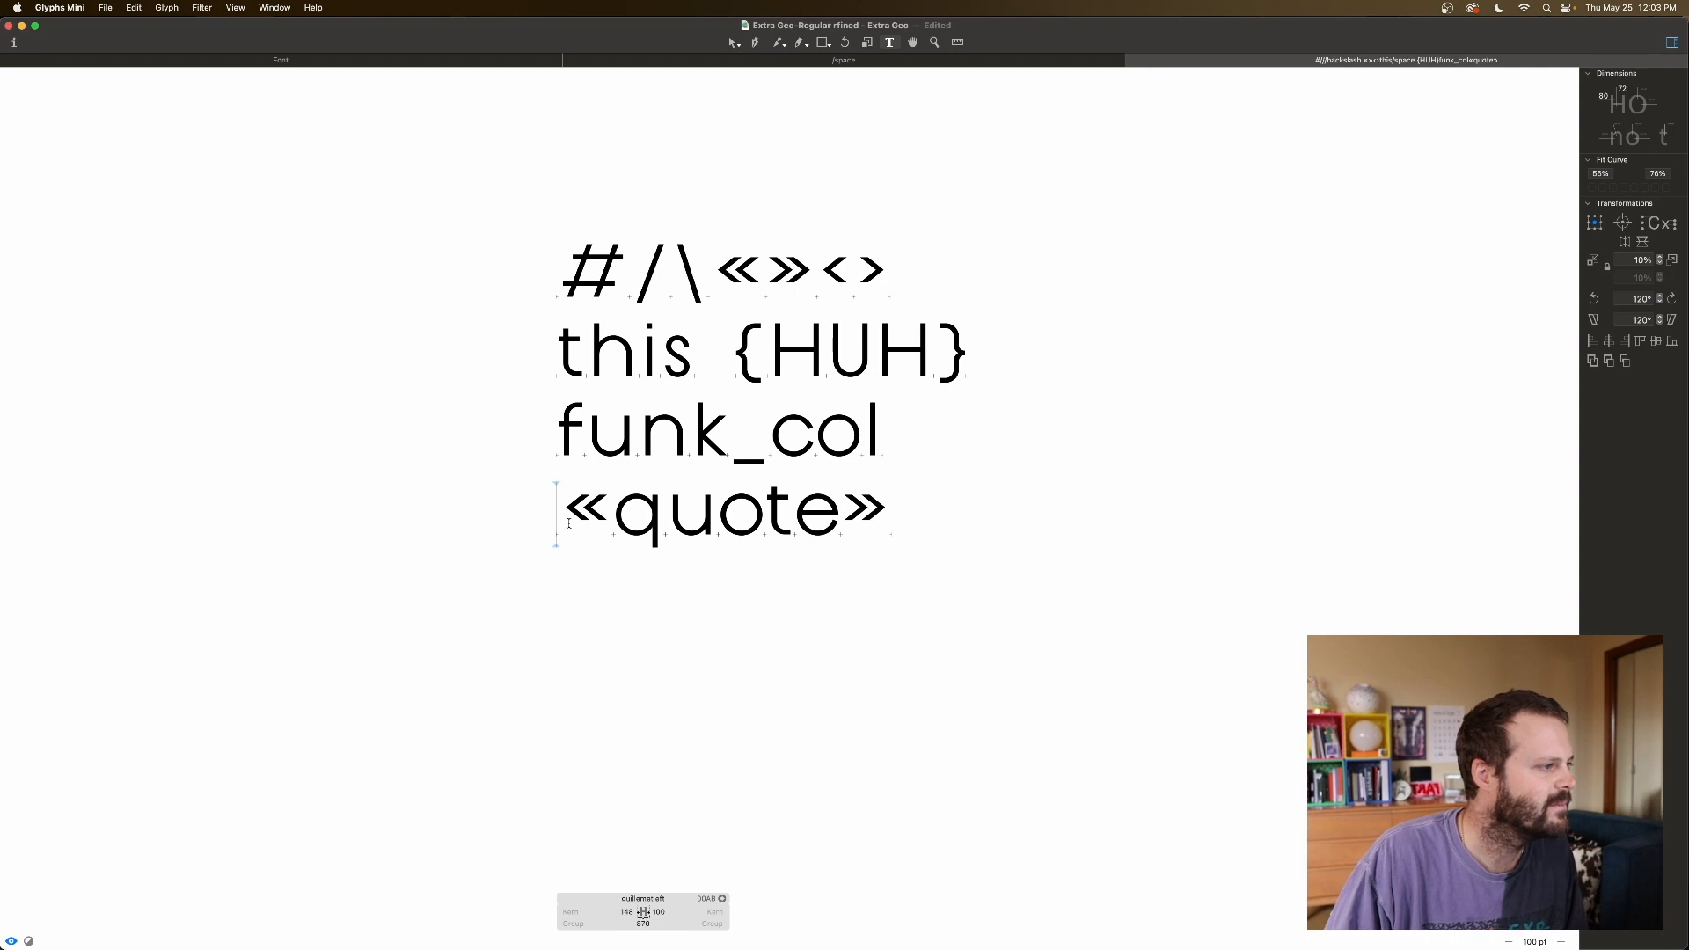
left_click(627, 912)
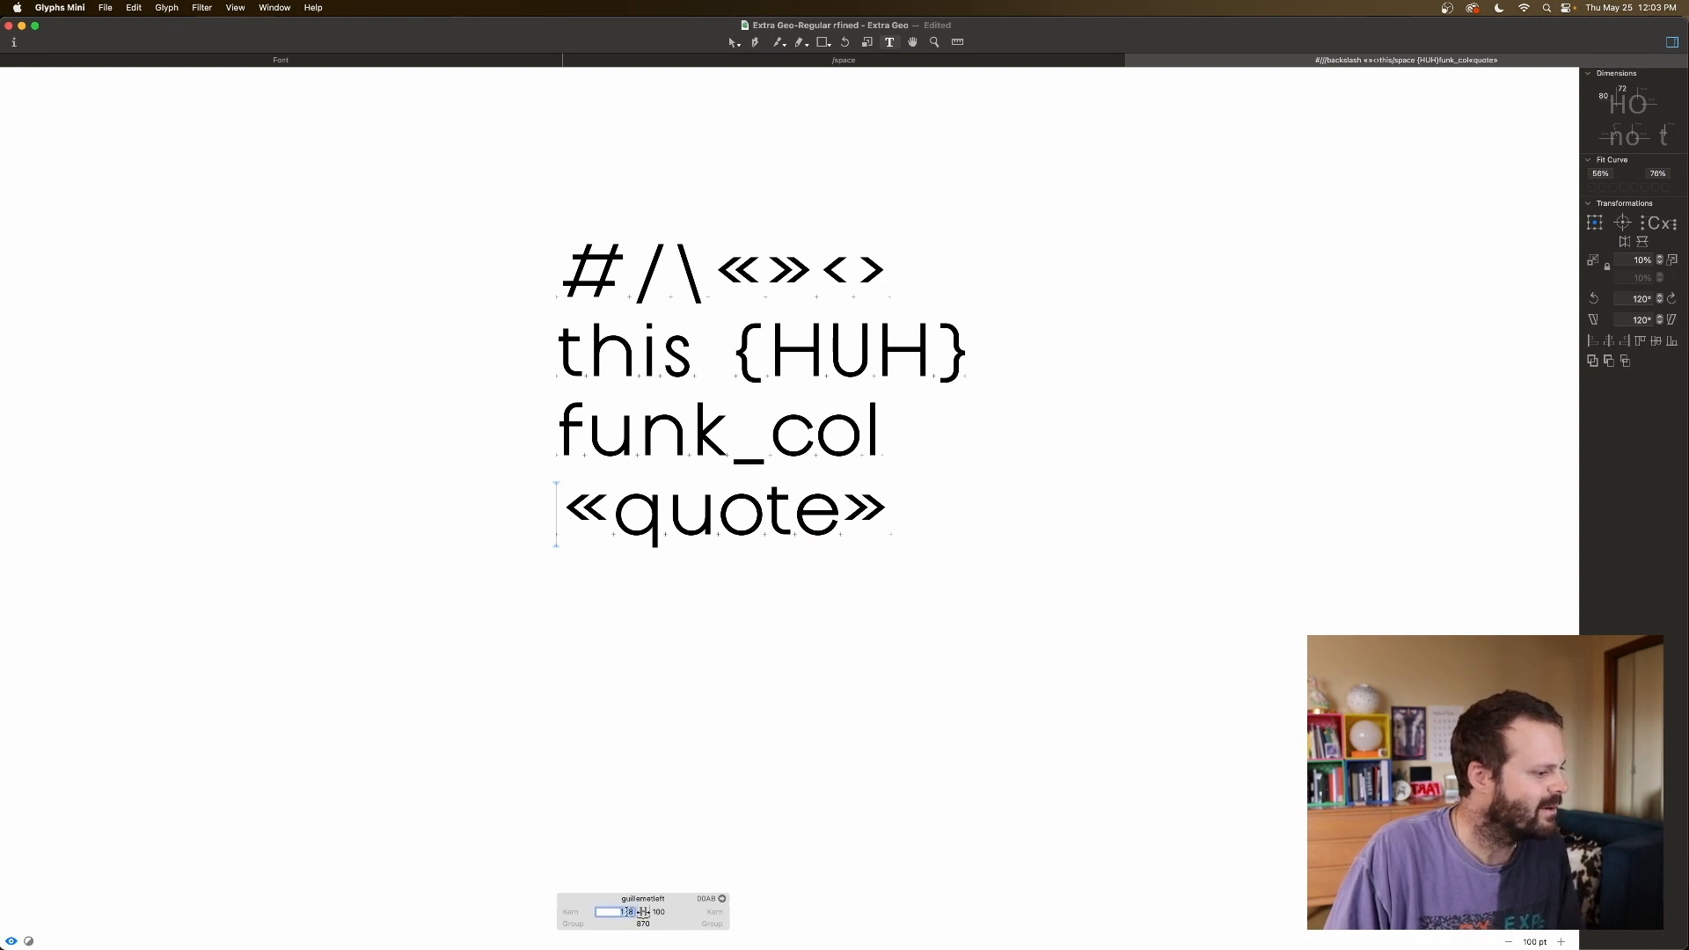
type("100")
key("Tab")
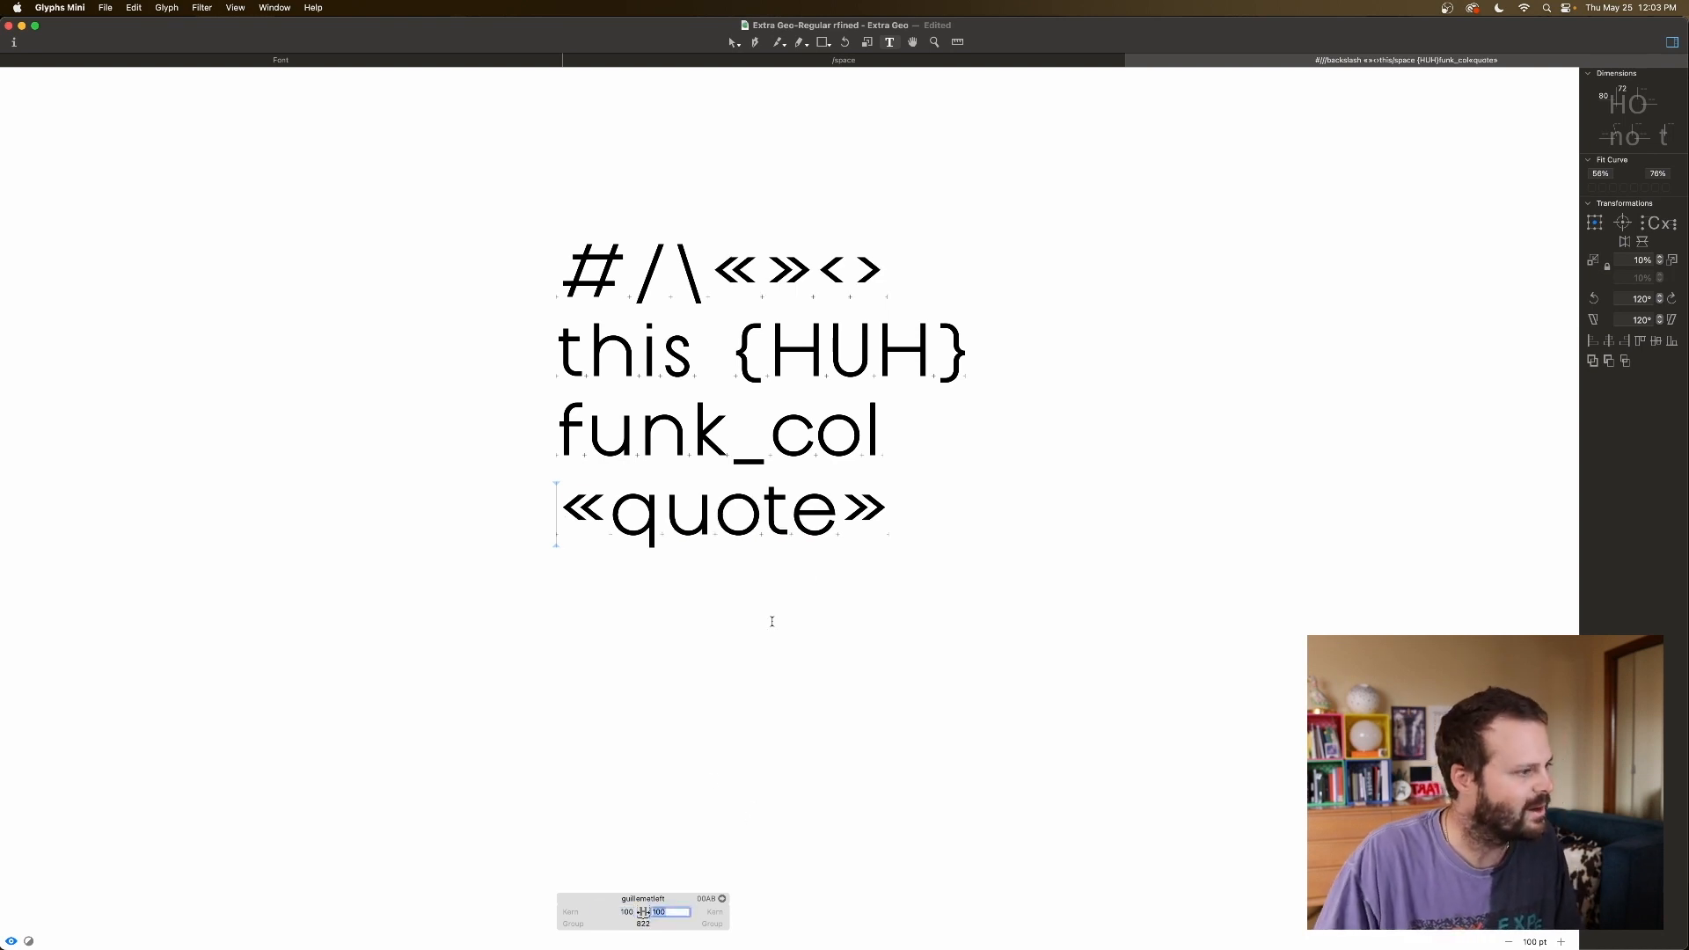
left_click(861, 509)
left_click(909, 911)
type("100")
key("Tab")
type("100")
key("Return")
left_click(932, 643)
left_click(574, 509)
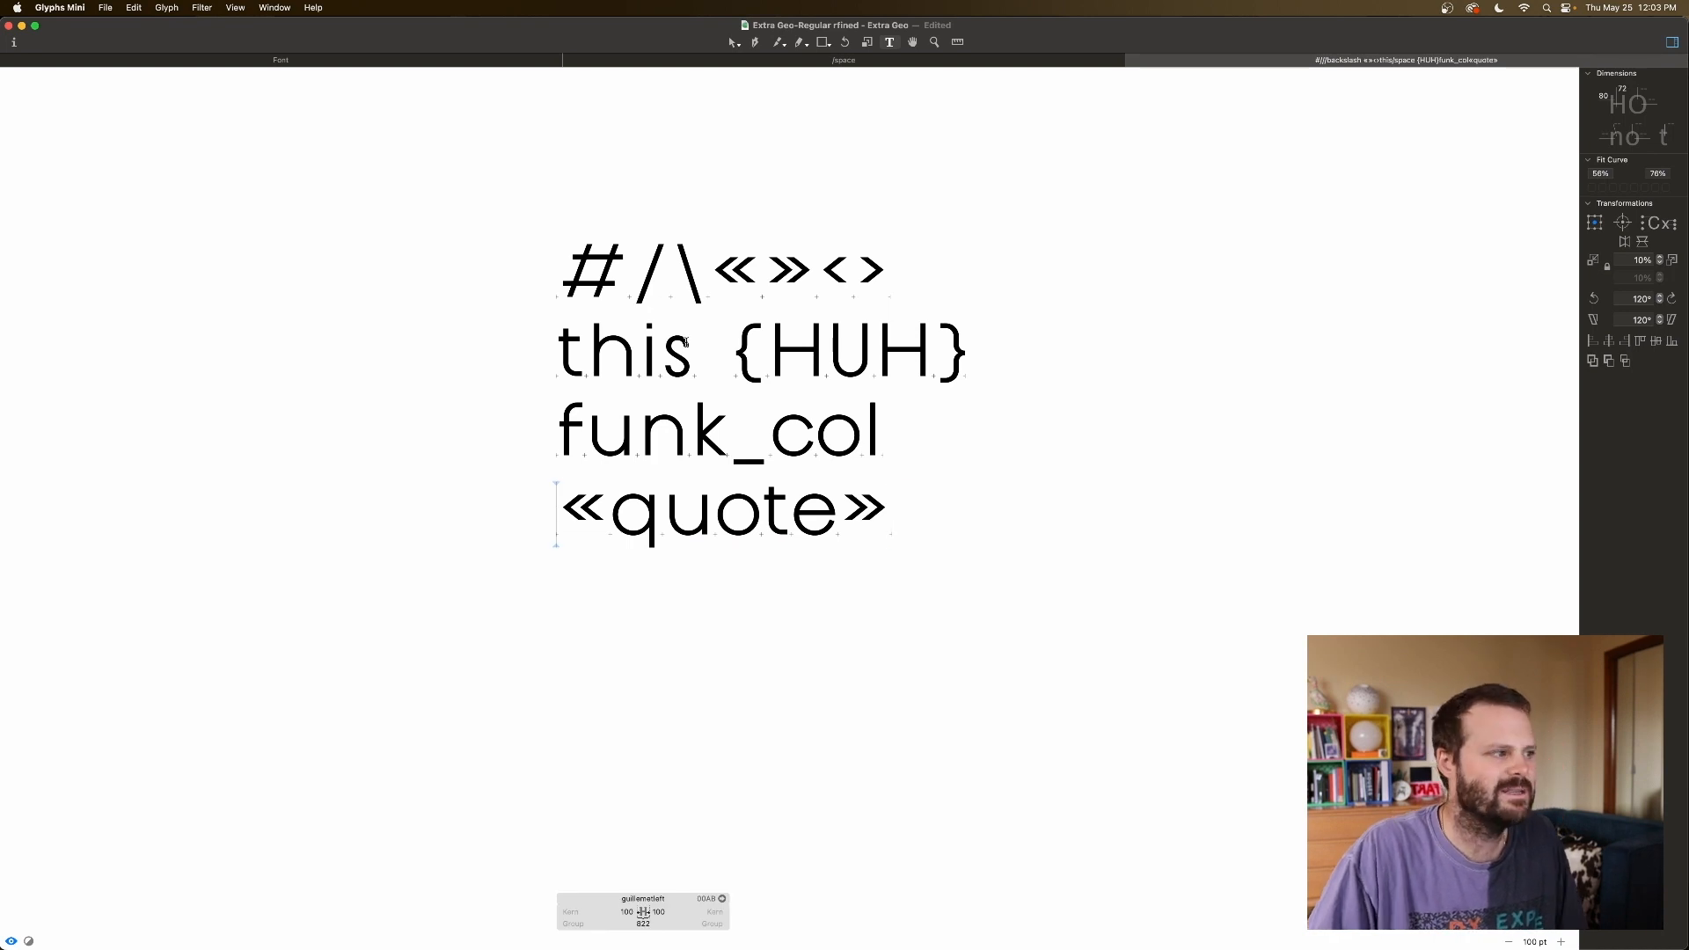
left_click(818, 273)
left_click(719, 269)
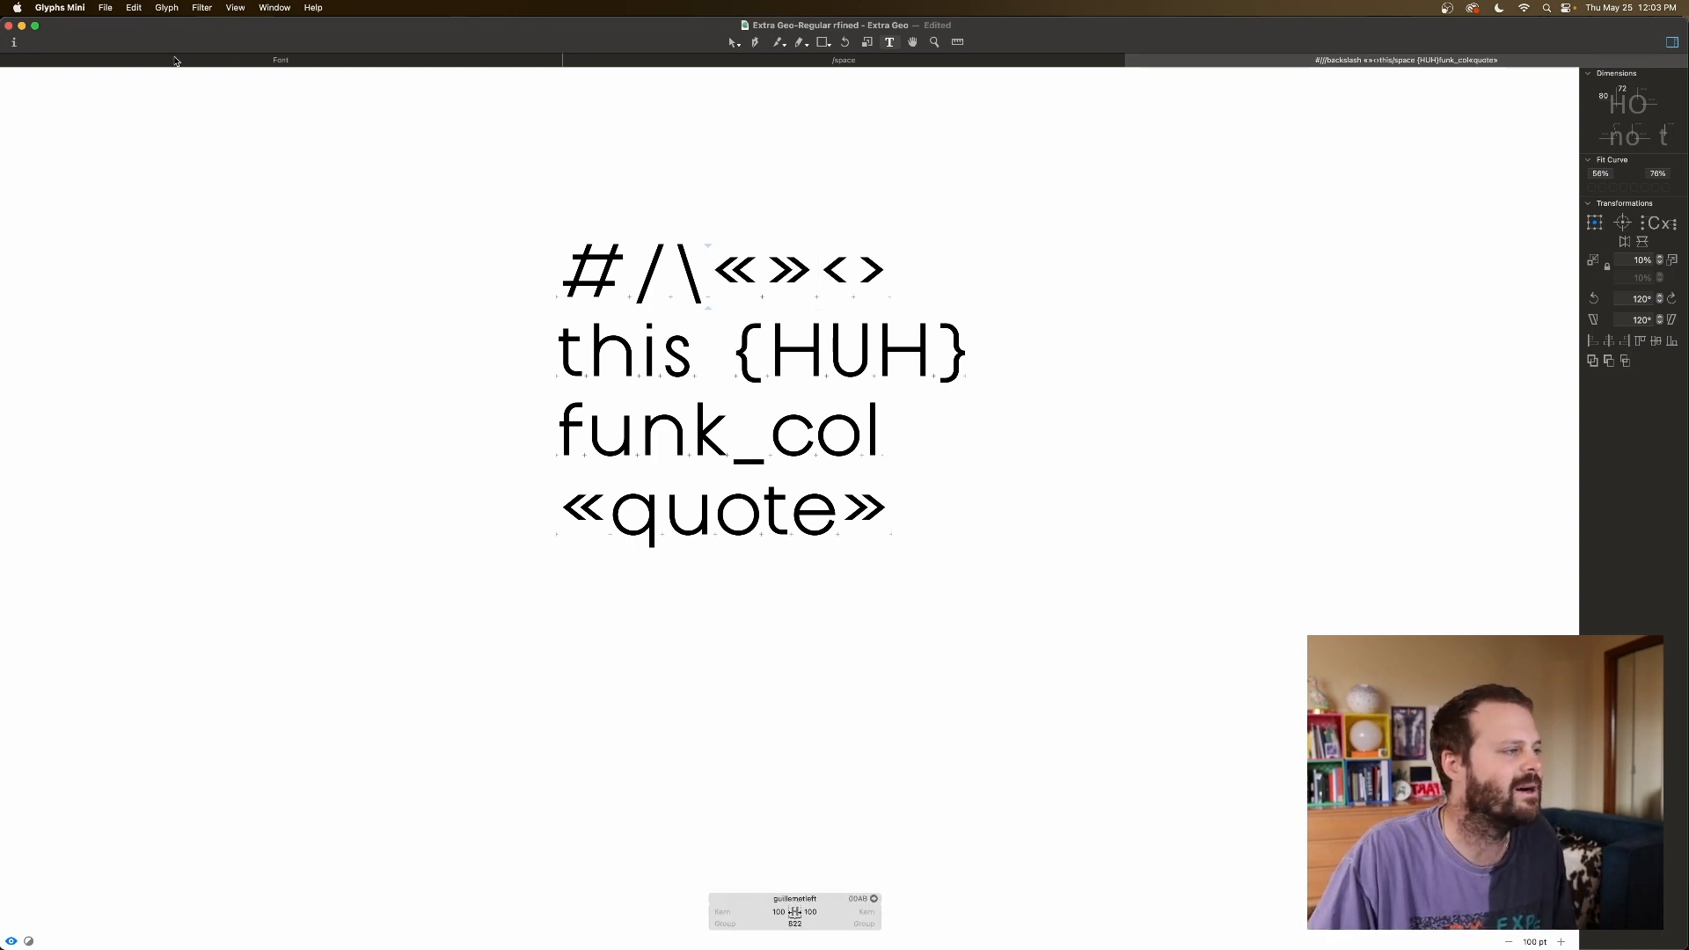
left_click(119, 63)
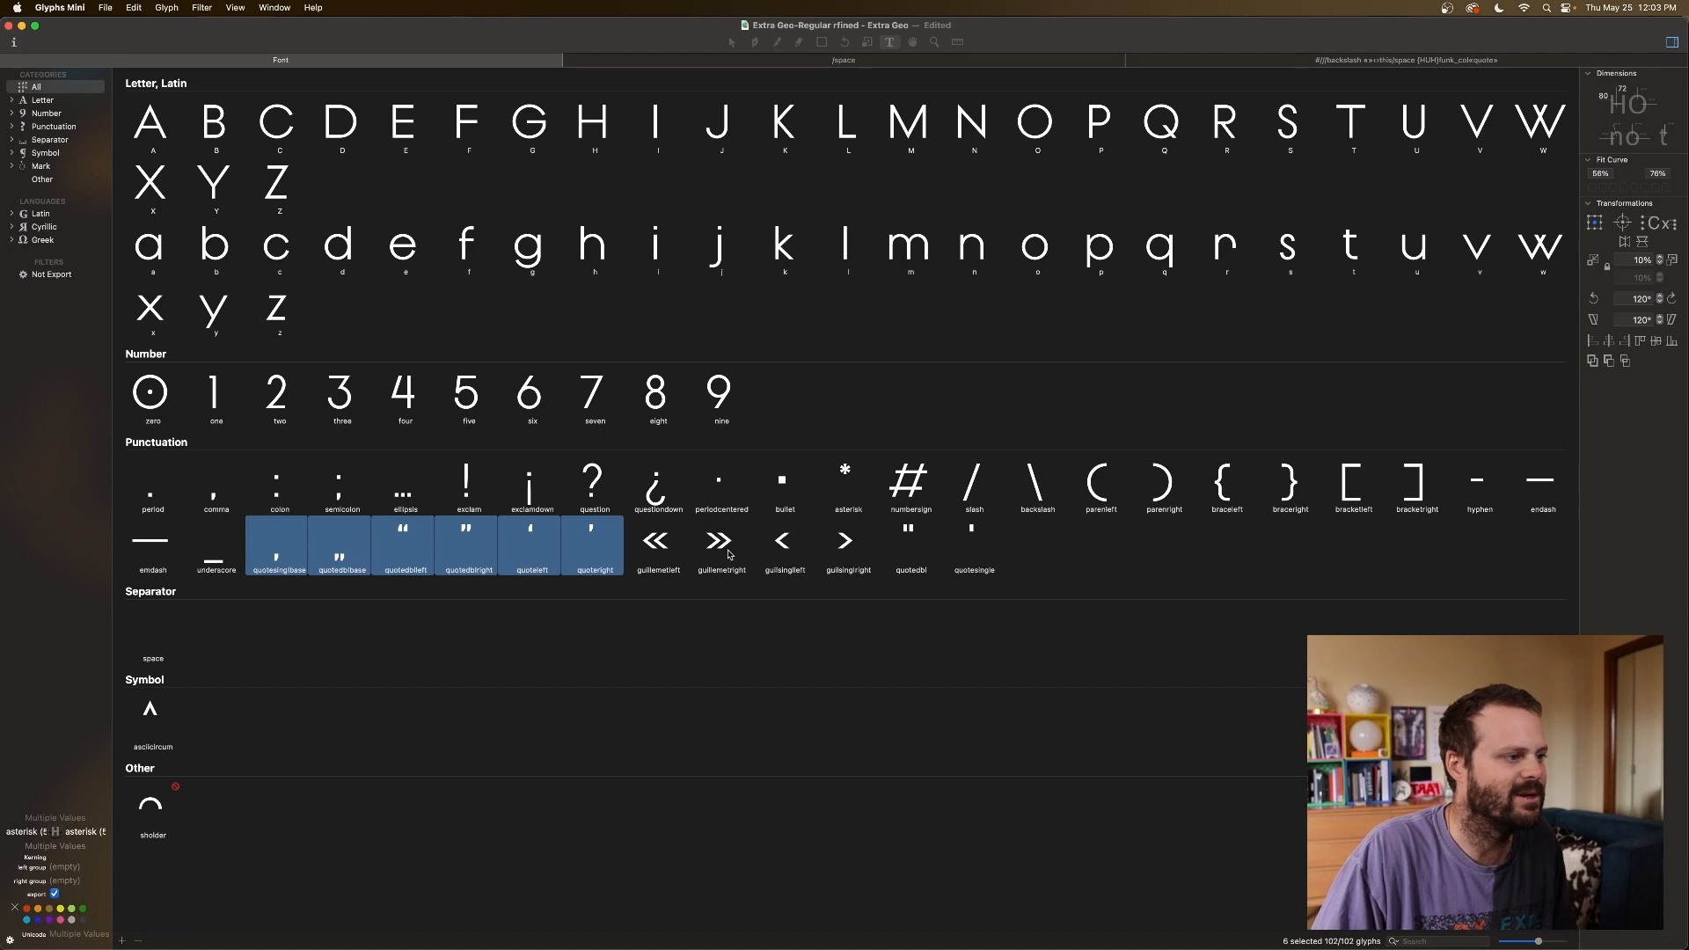
left_click(655, 545)
left_click(851, 550, "shift")
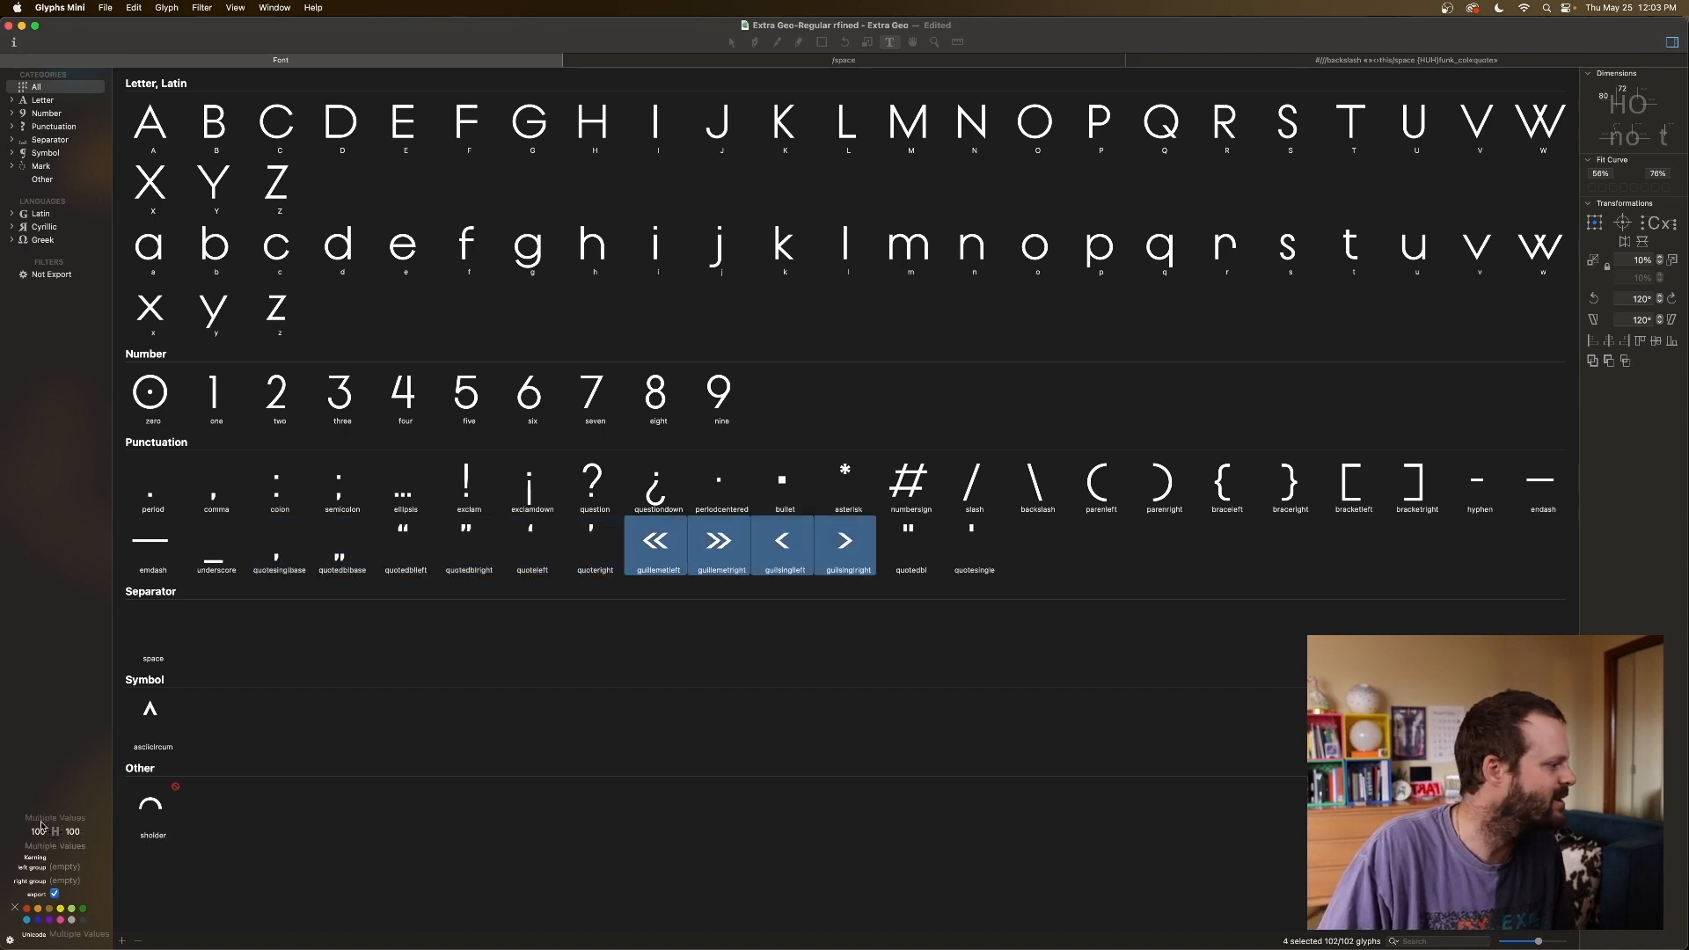
left_click(731, 552)
left_click(781, 550)
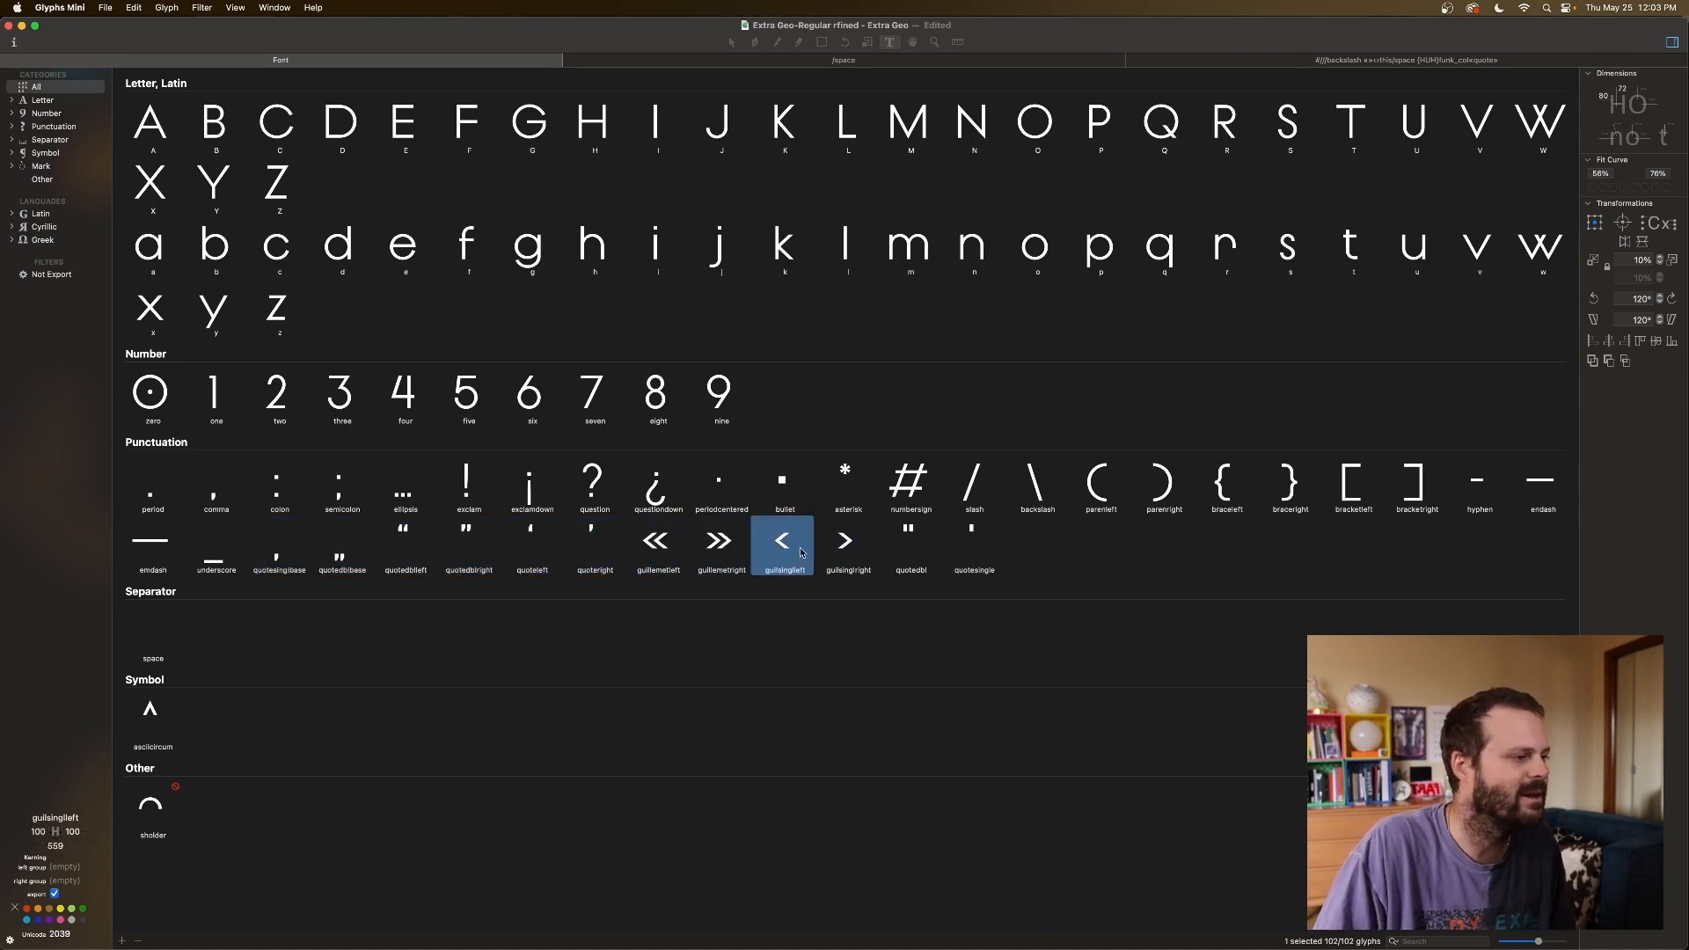
left_click(834, 553)
left_click(1310, 64)
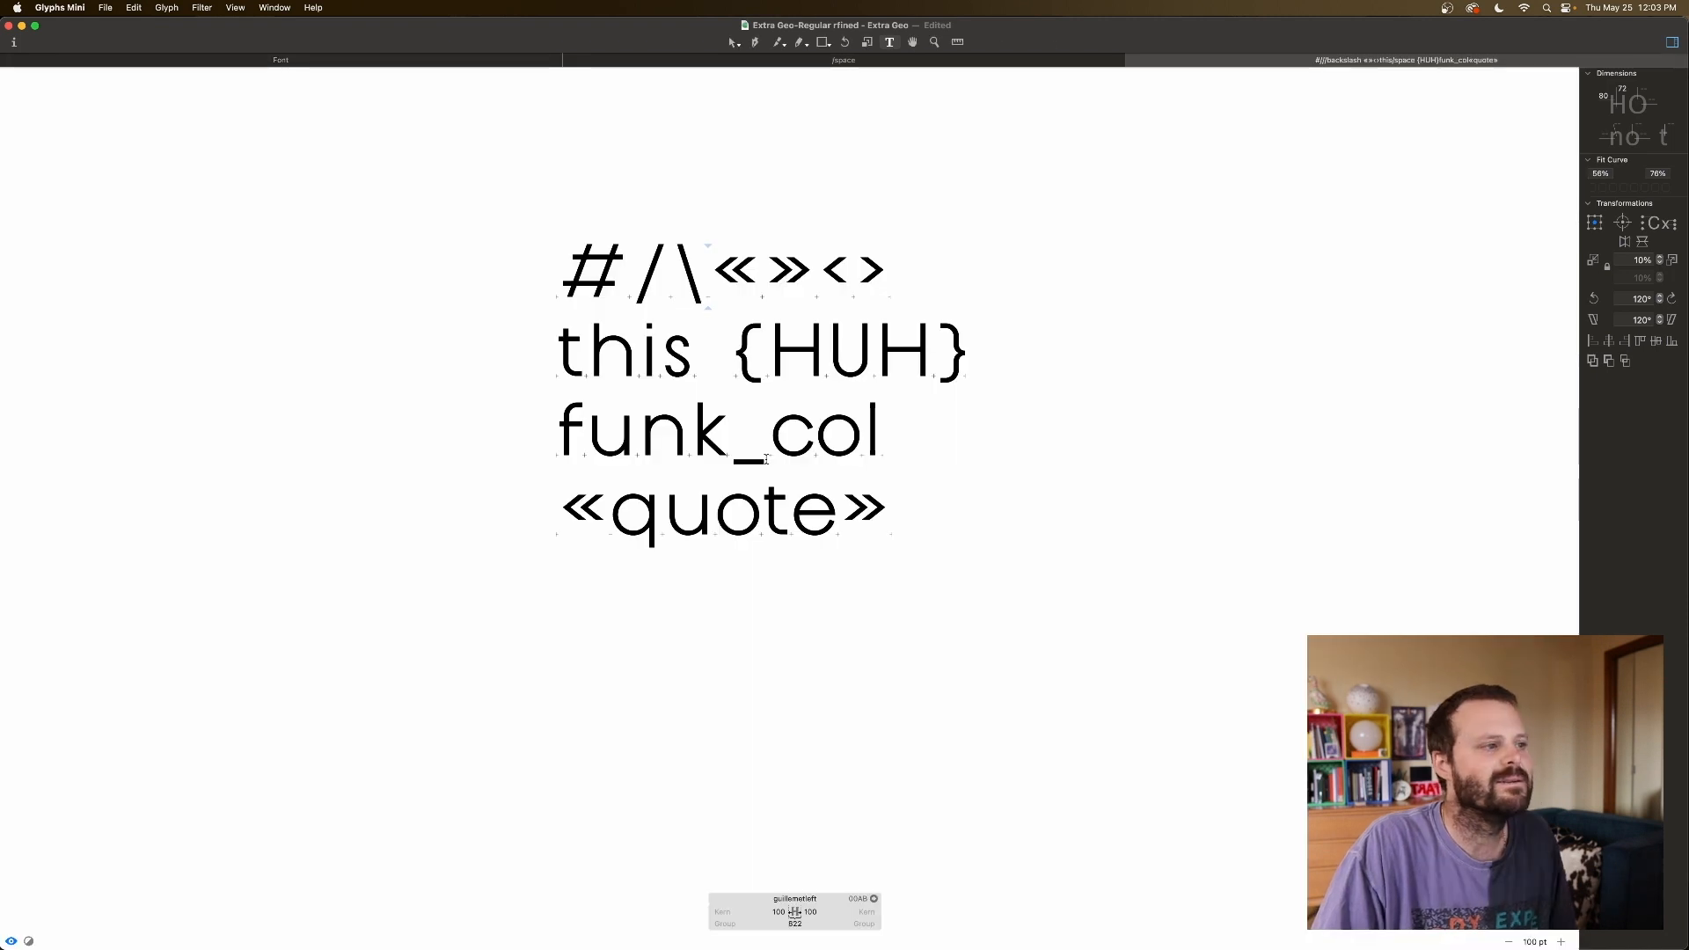
Clear the old sample lines and type 'HHHH/HHHH'.
key("BackSpace")
key("BackSpace")
key("BackSpace")
key("BackSpace")
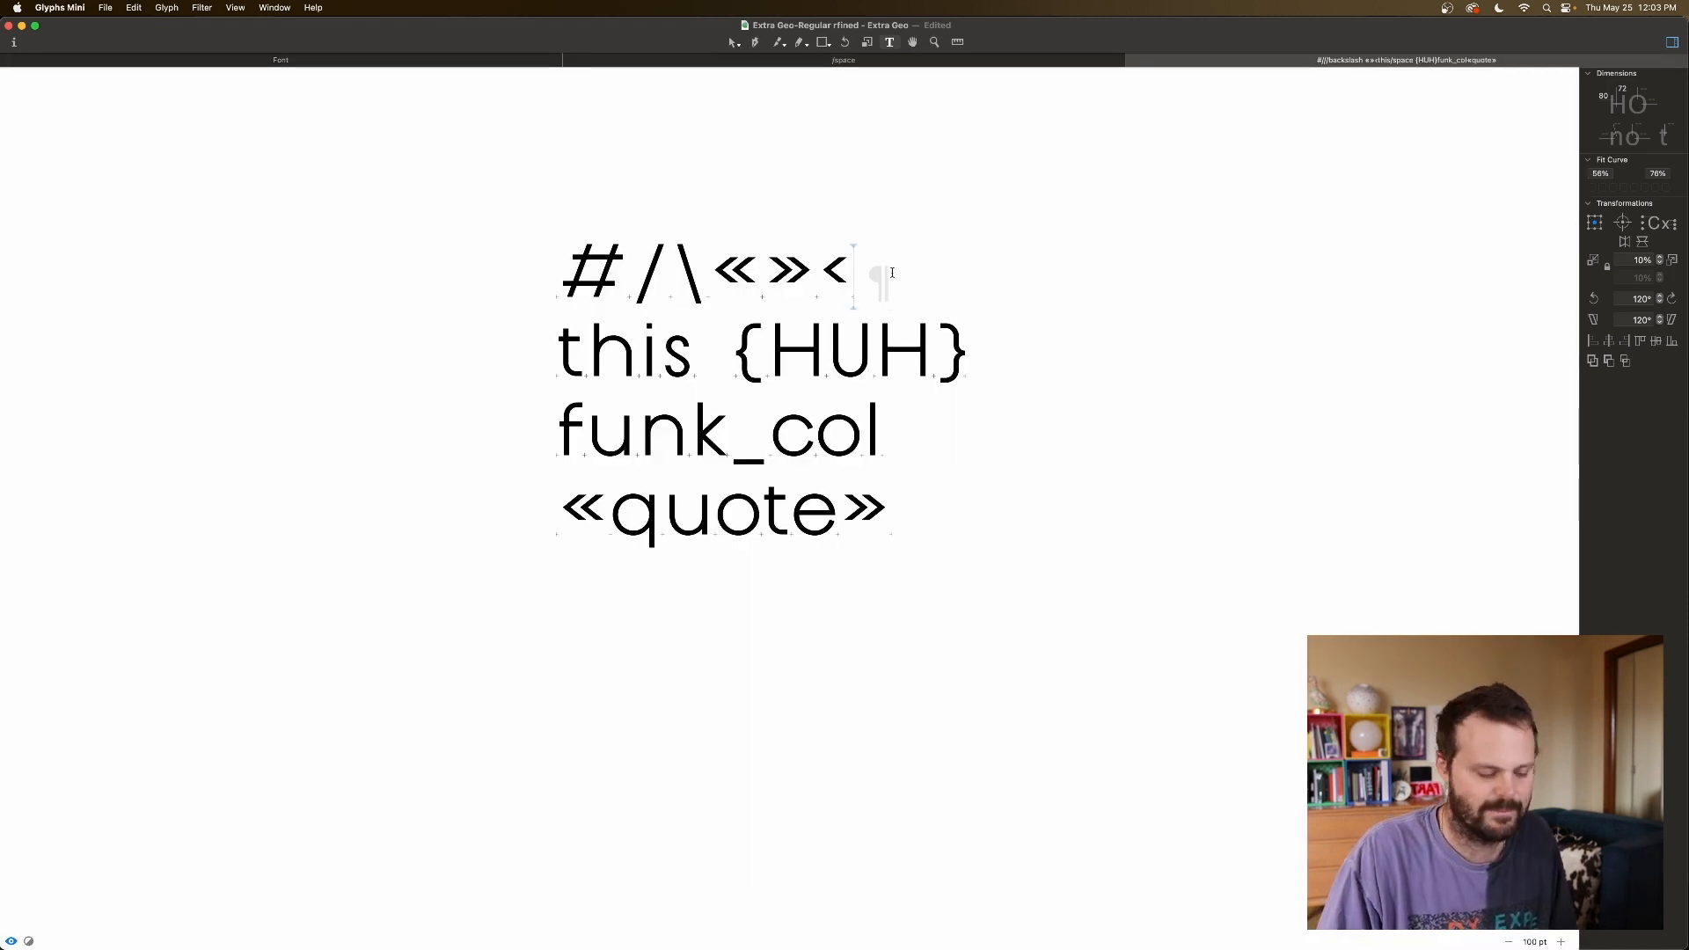
left_click(900, 511)
key("BackSpace")
key("BackSpace")
key("BackSpace")
key("BackSpace")
key("BackSpace")
key("BackSpace")
key("BackSpace")
key("BackSpace")
key("BackSpace")
key("BackSpace")
key("BackSpace")
key("BackSpace")
key("BackSpace")
key("BackSpace")
key("BackSpace")
key("BackSpace")
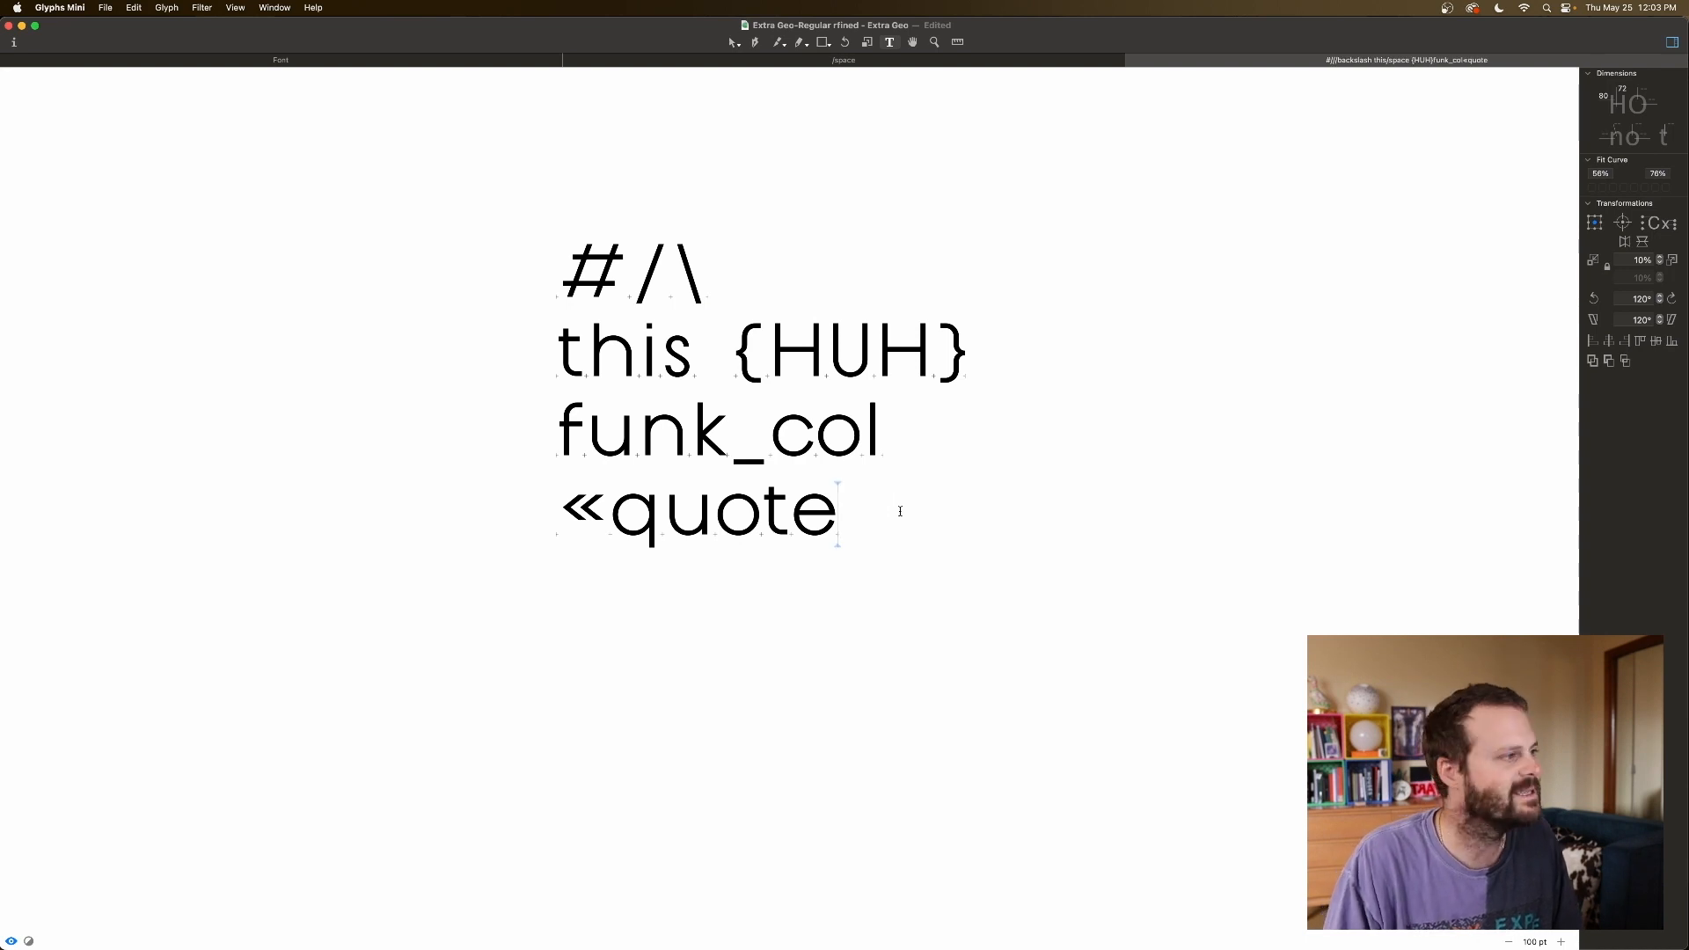
key("BackSpace")
key("BackSpace")
key("BackSpace")
key("BackSpace")
key("BackSpace")
key("BackSpace")
key("BackSpace")
key("BackSpace")
key("BackSpace")
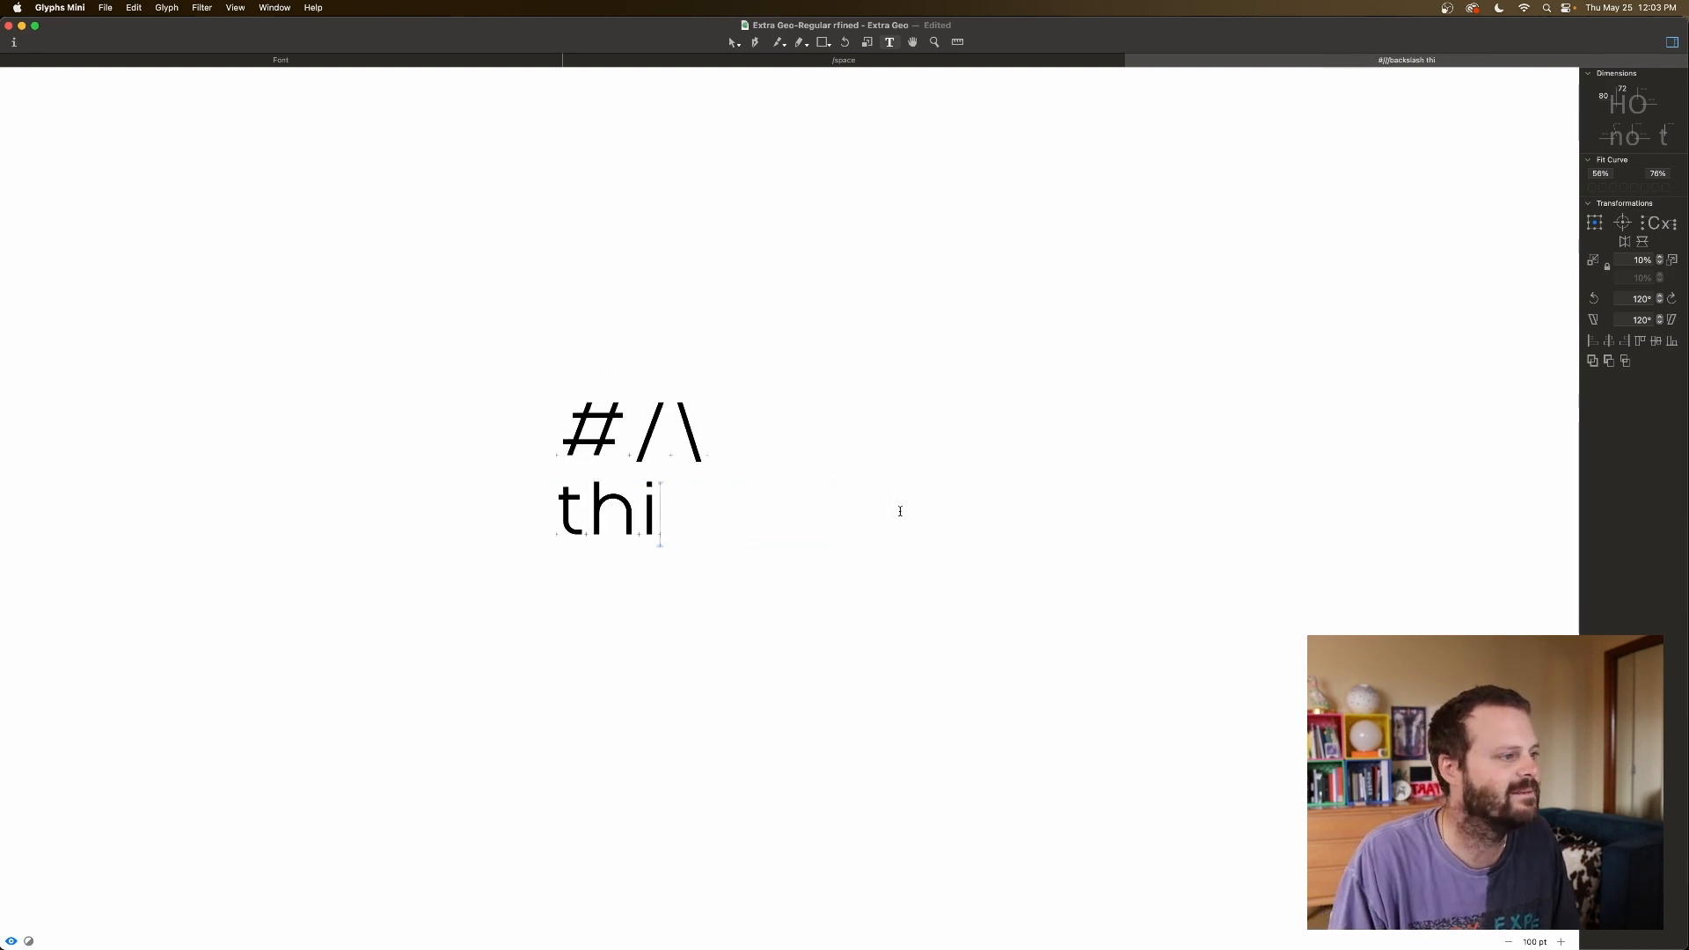
type("HHHH")
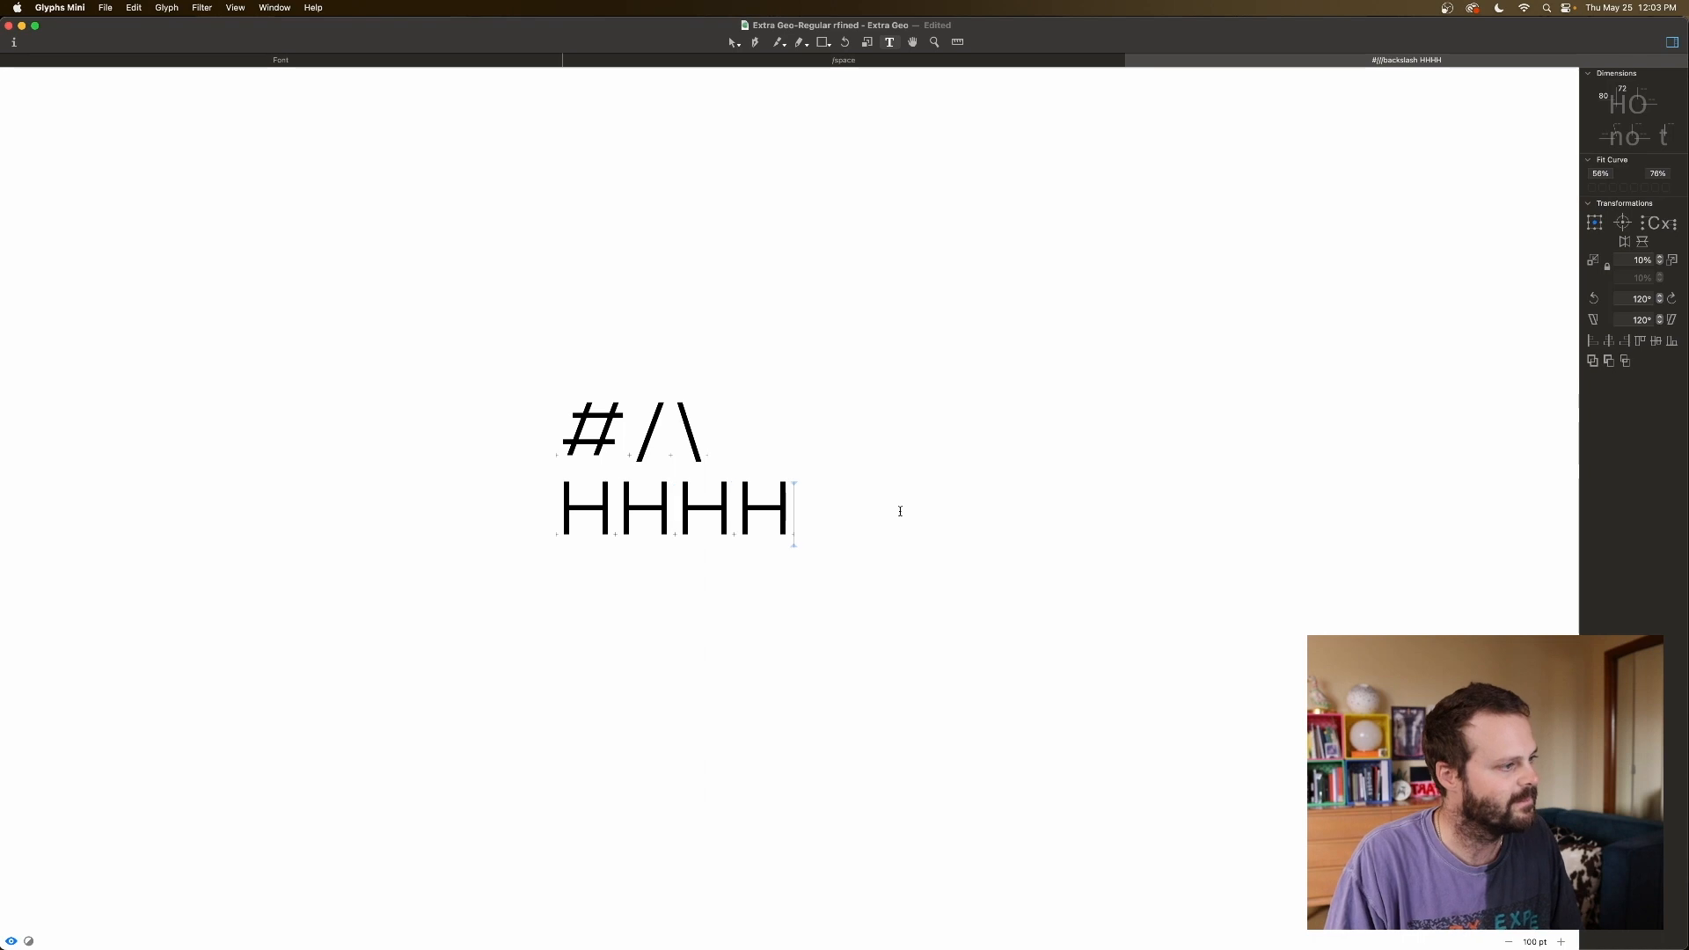
type("/HHHH")
Lower the slash's left and right sidebearings to 20.
left_click(801, 520)
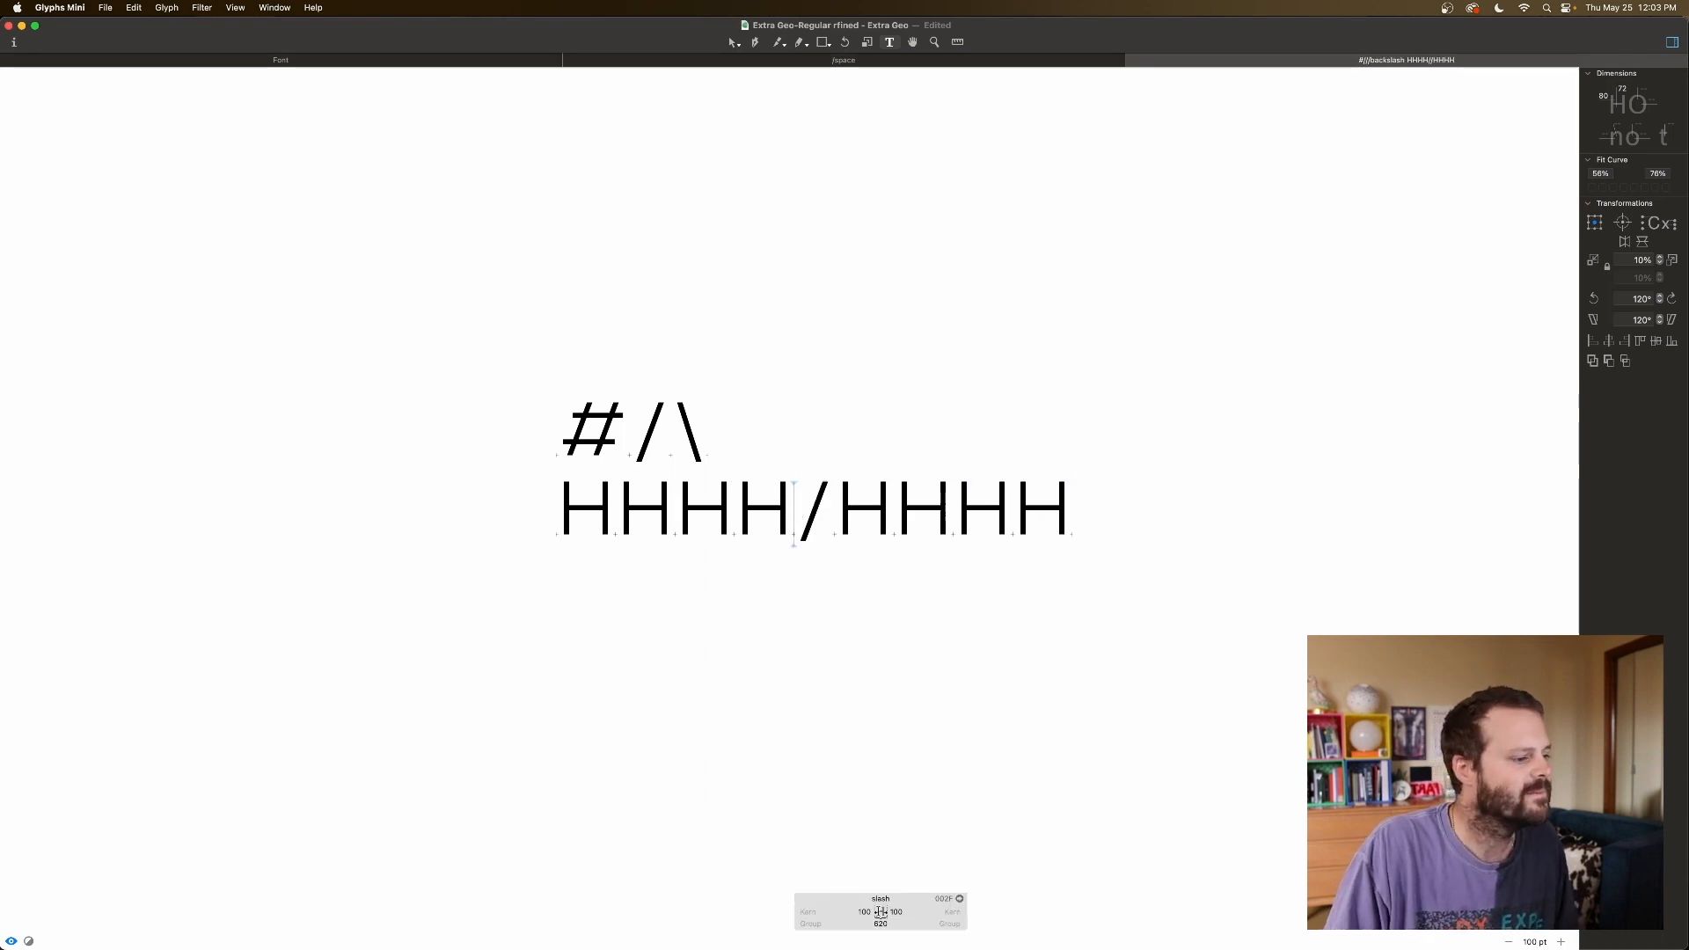
left_click(873, 912)
key("shift+Down")
key("shift+Down")
key("shift+Down")
key("shift+Down")
key("shift+Down")
key("shift+Down")
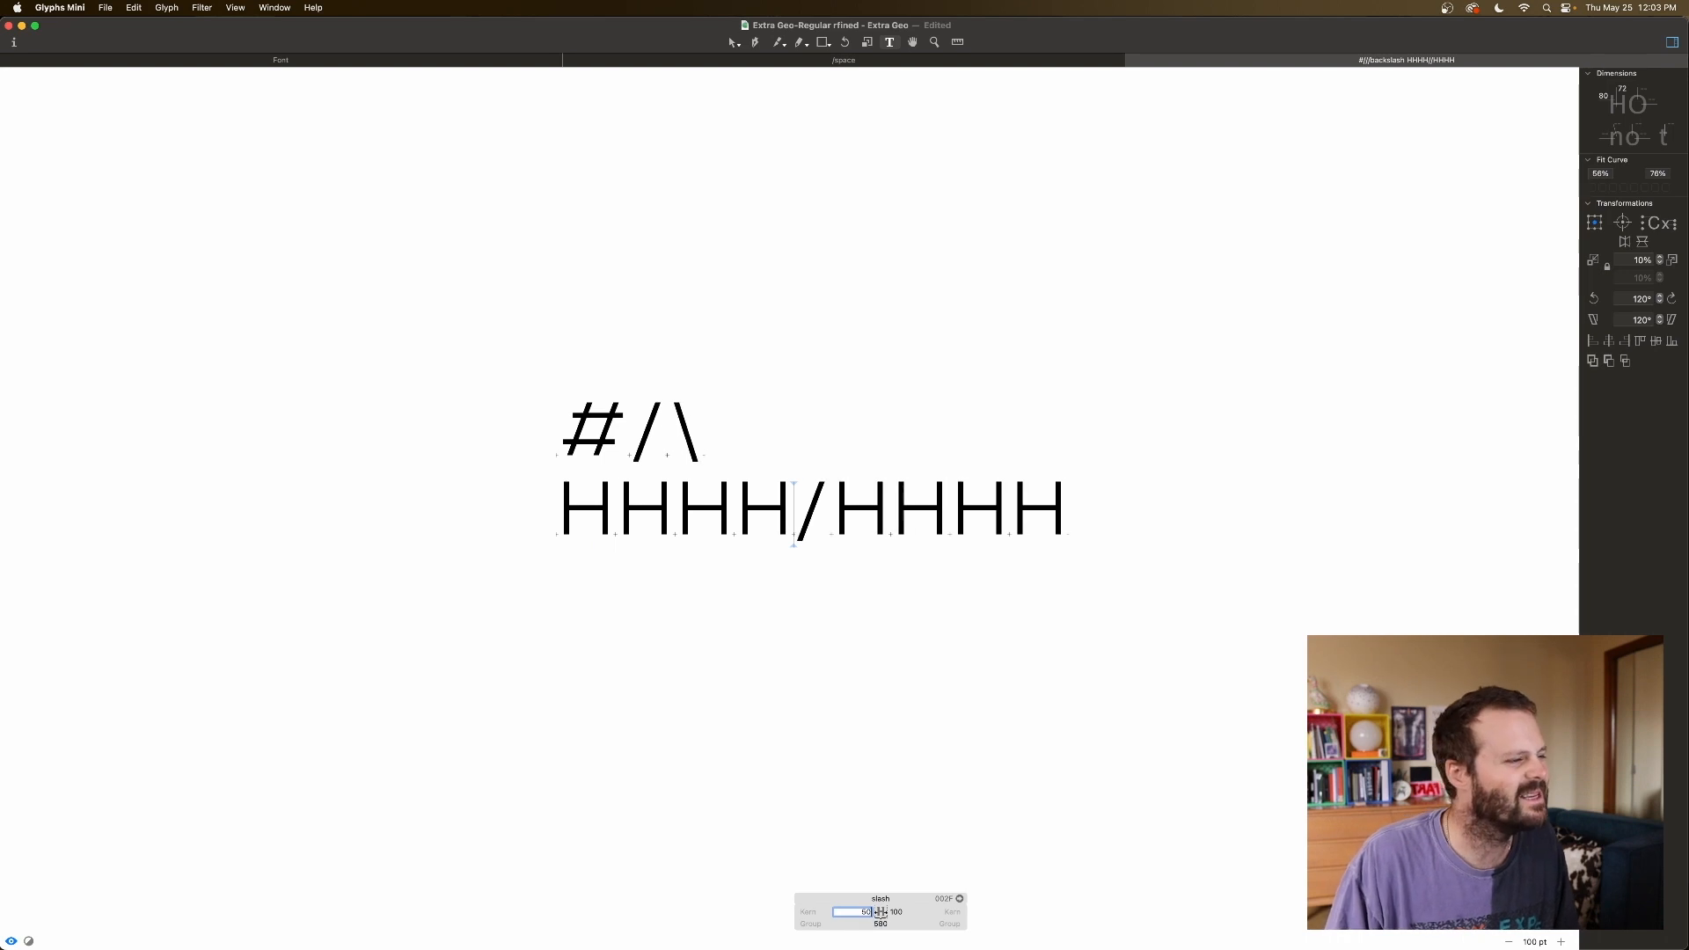
key("shift+Down")
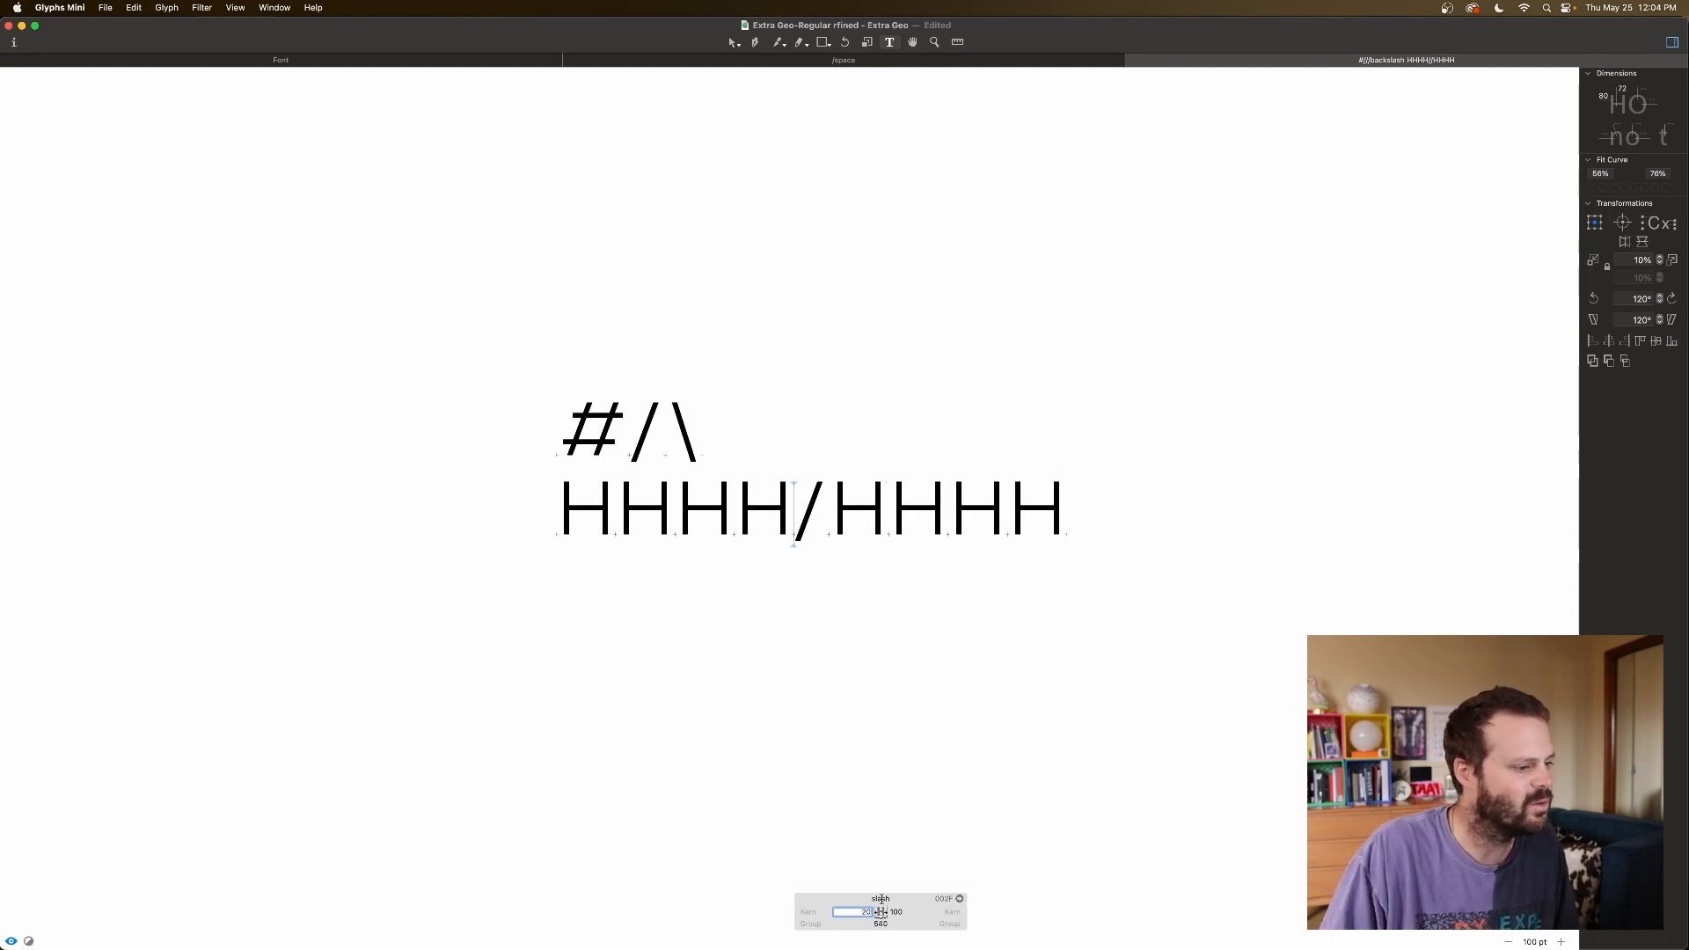
left_click(899, 910)
key("shift+Down")
key("shift+Down")
key("shift+Down")
key("shift+Down")
key("shift+Down")
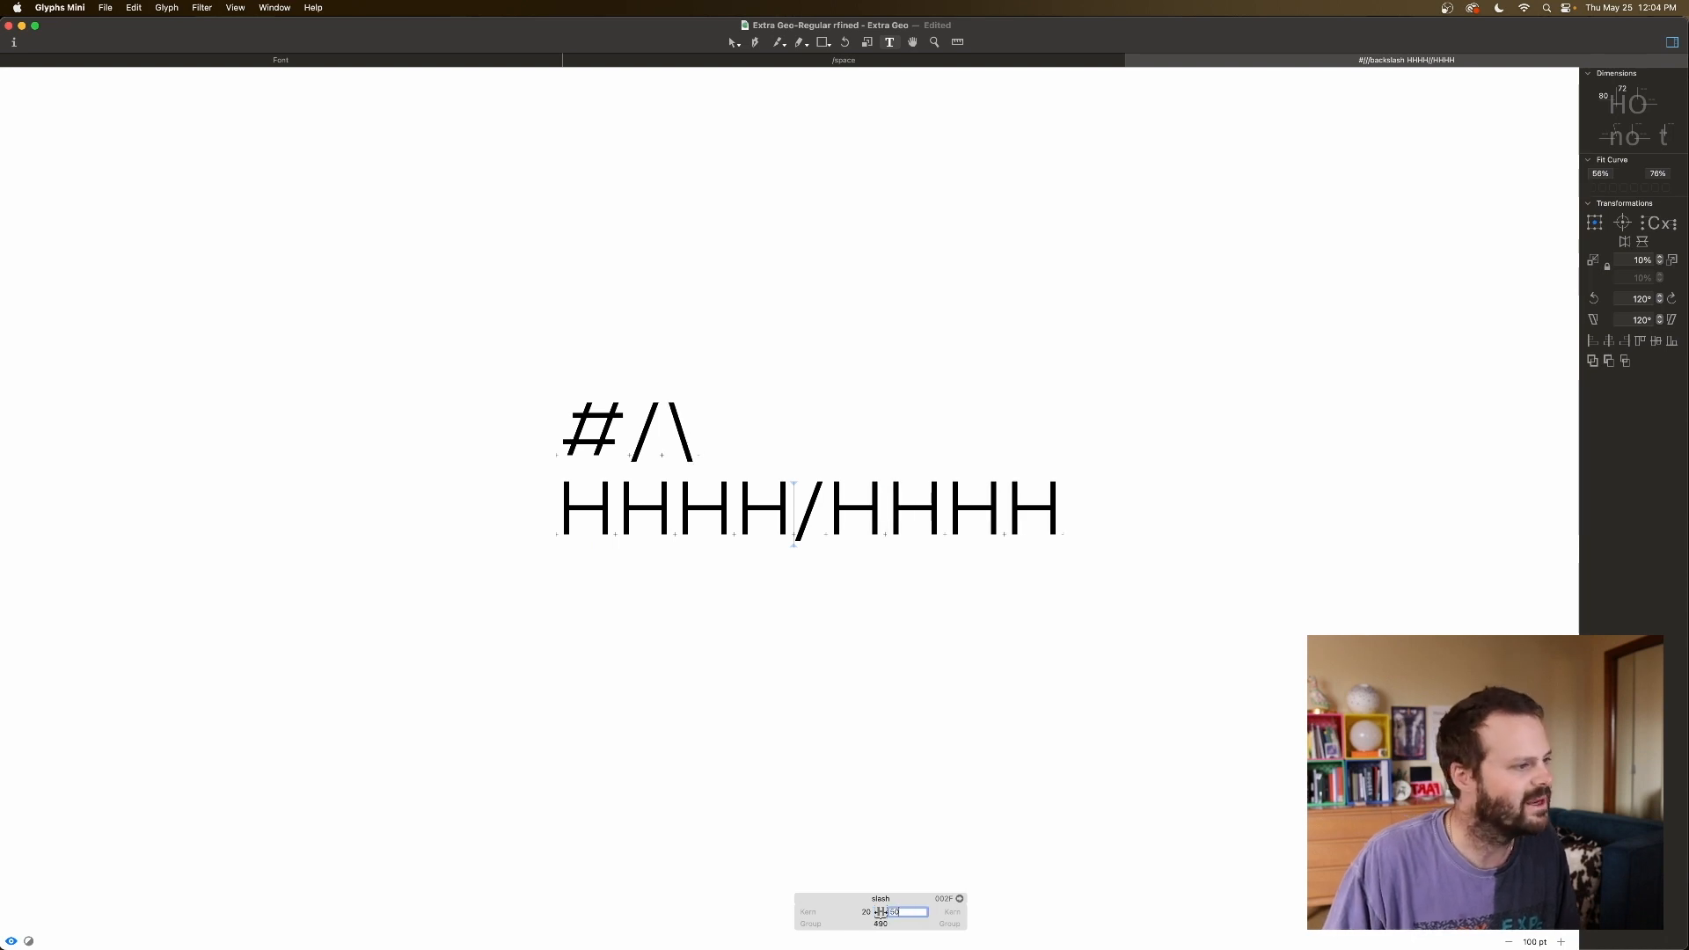
key("shift+Down")
key("shift+Down")
left_click(942, 630)
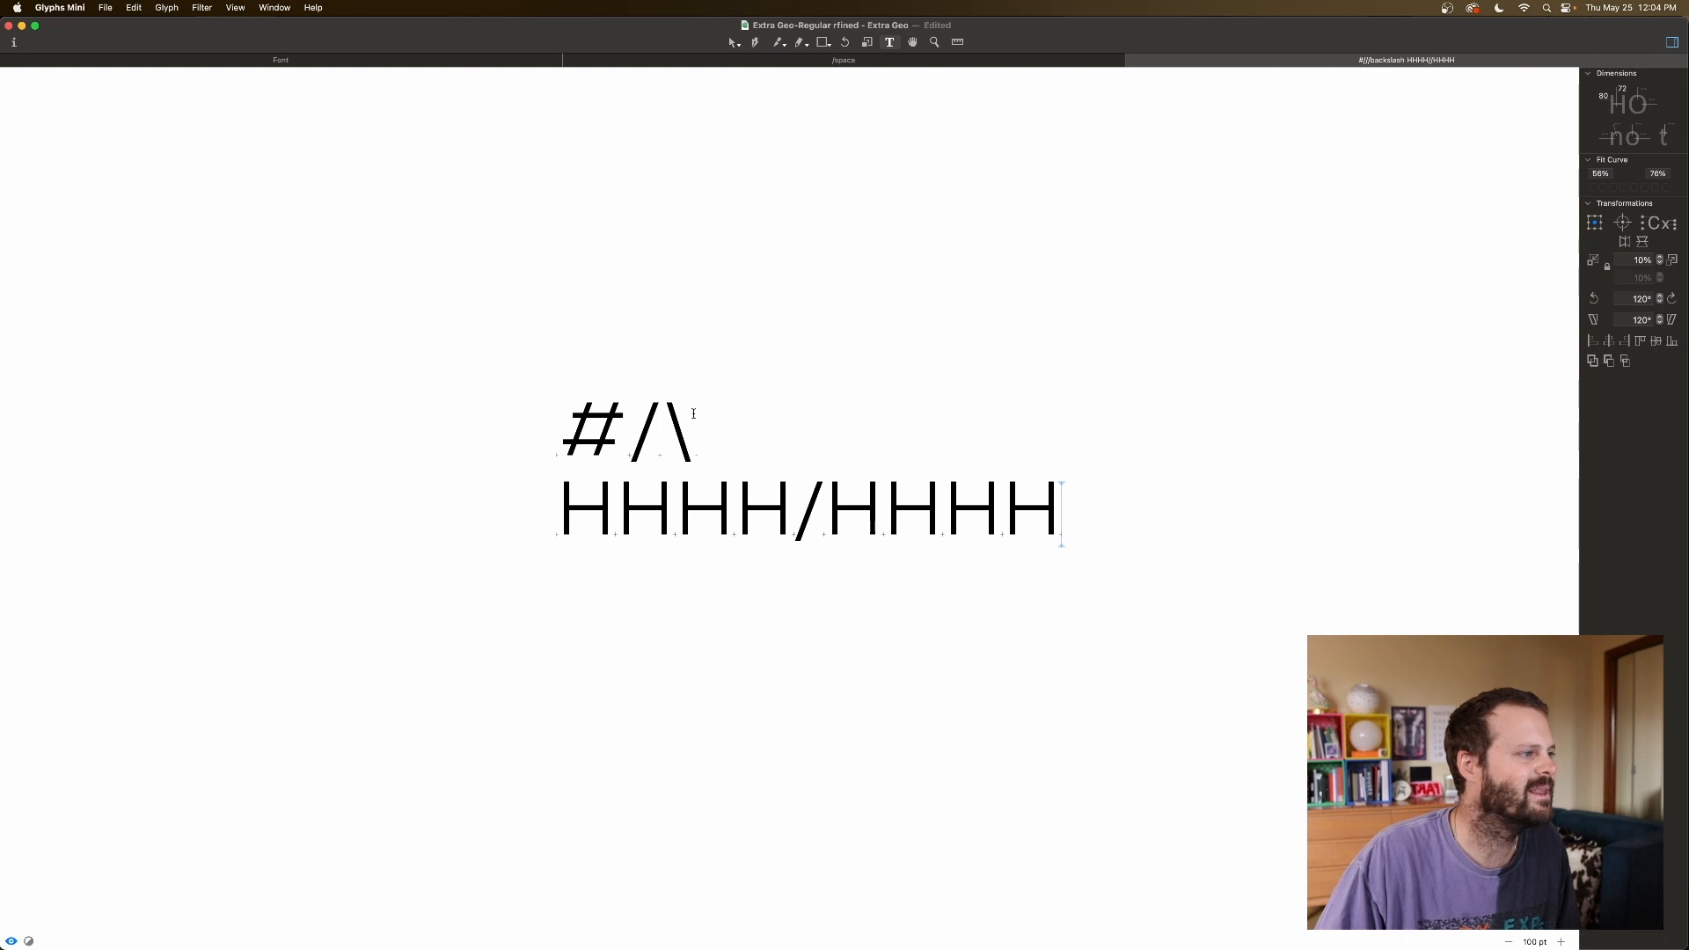
Link the backslash's left sidebearing to slash and enter 's' for its right sidebearing.
left_click(676, 438)
left_click(731, 912)
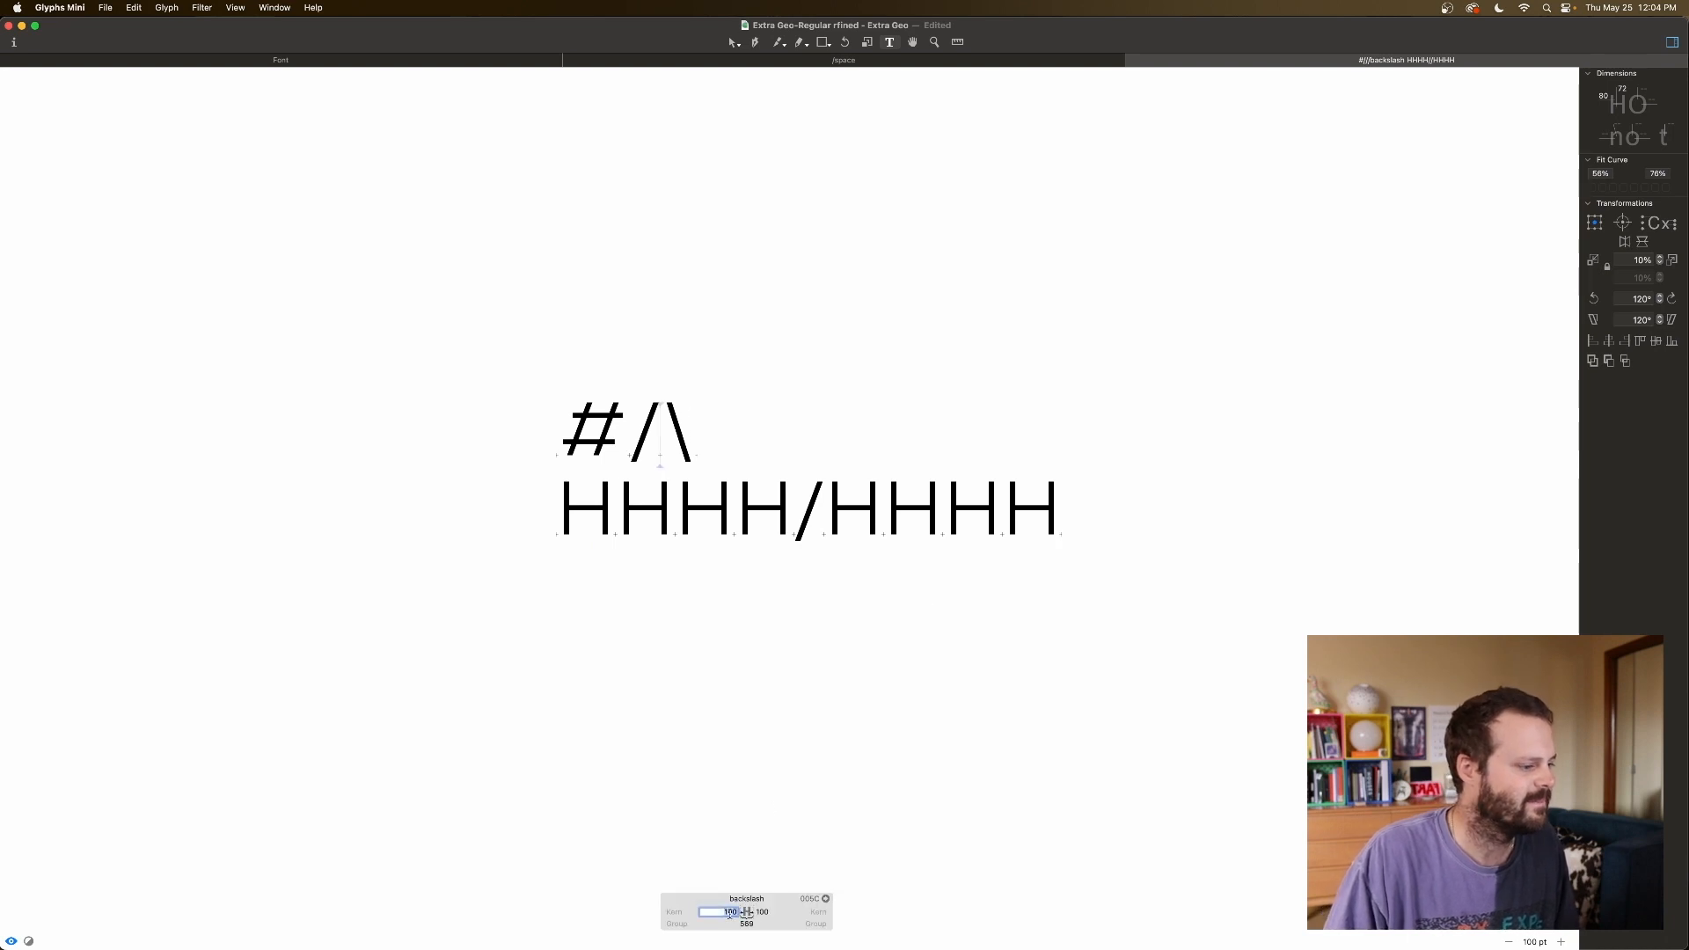
type("slash")
key("Tab")
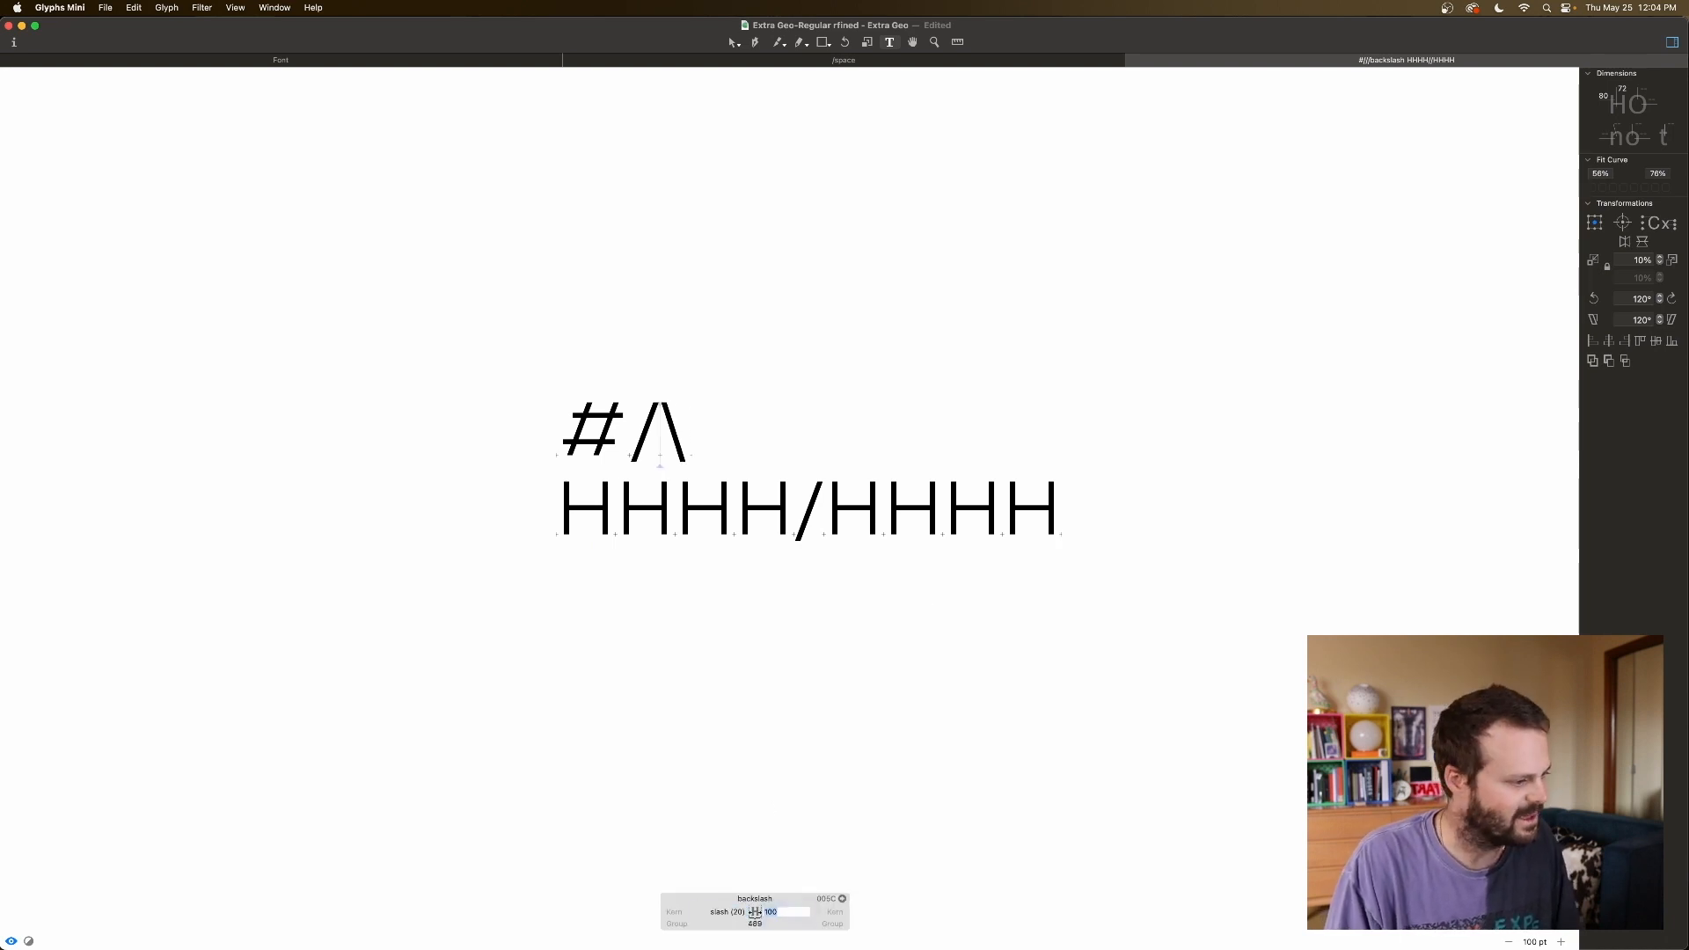
type("slash")
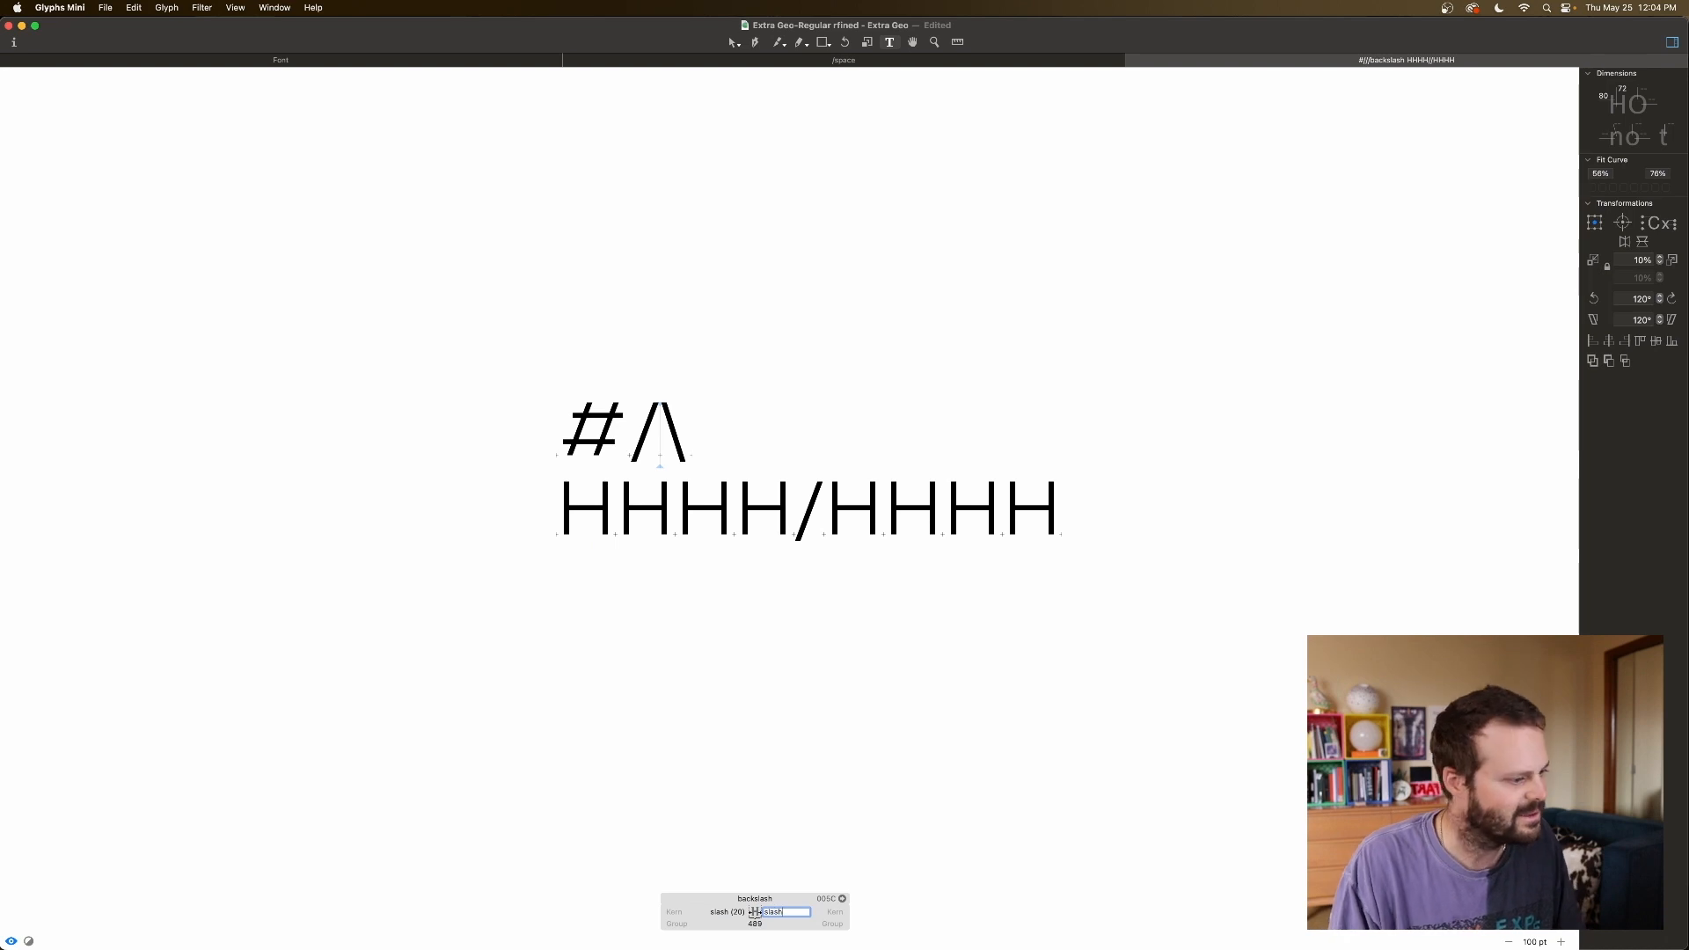
key("Return")
left_click(707, 444)
Reduce the test text to '#HHHHHHHH' by removing the slashes and joining the lines.
key("BackSpace")
key("BackSpace")
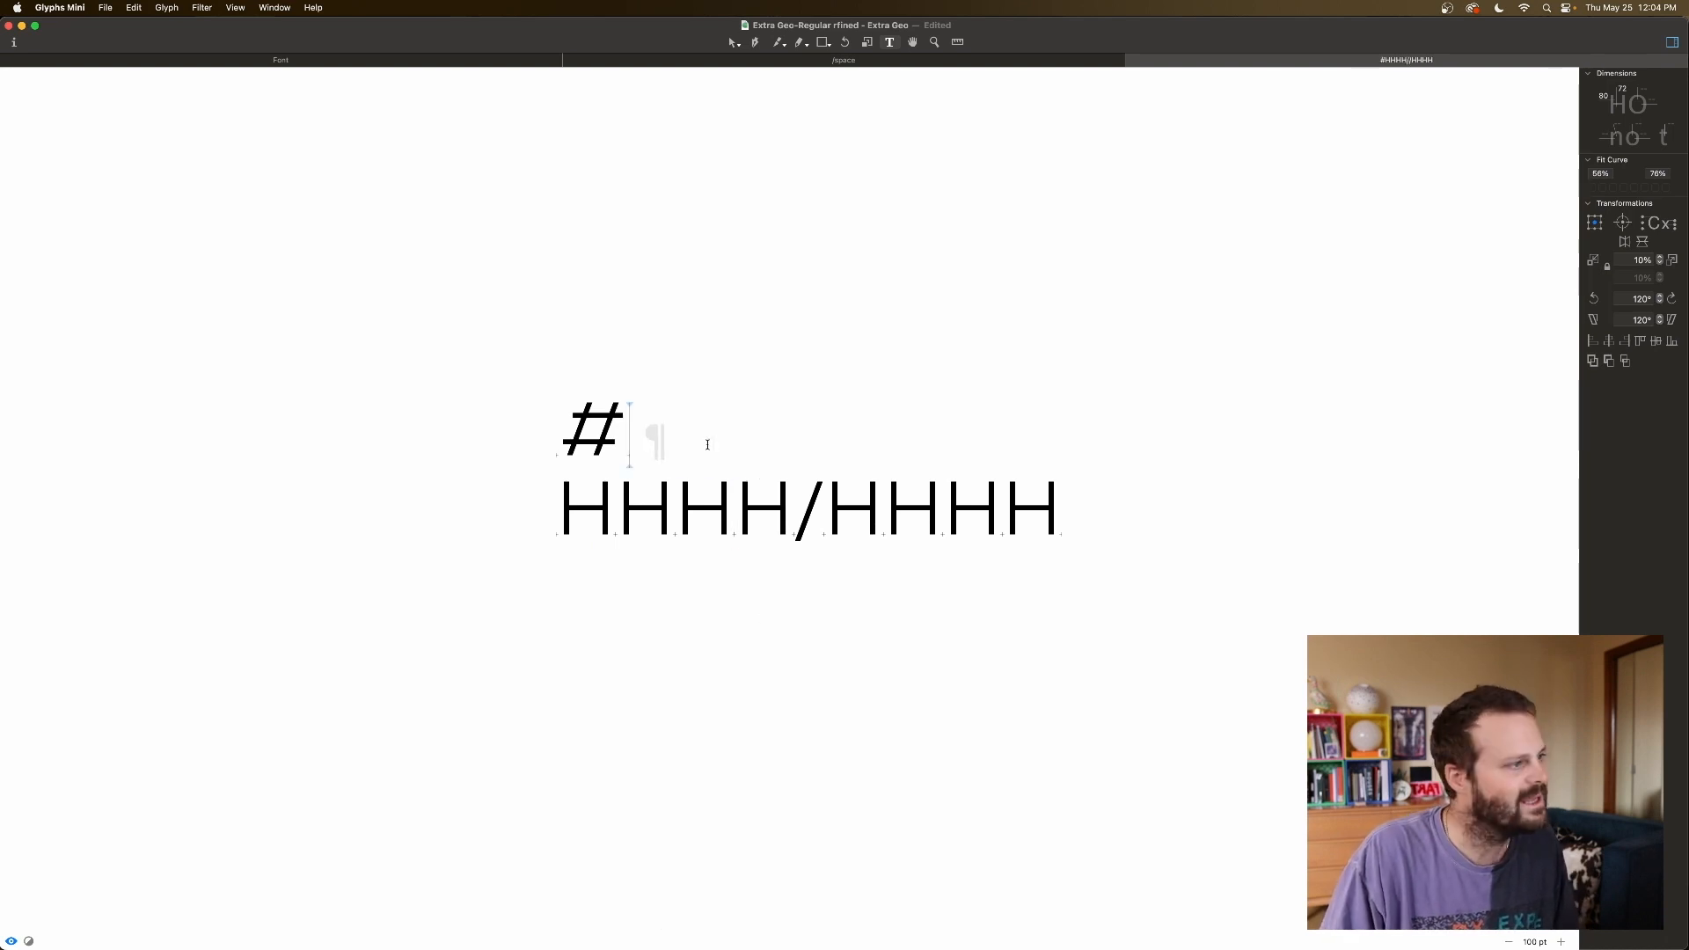
left_click(563, 505)
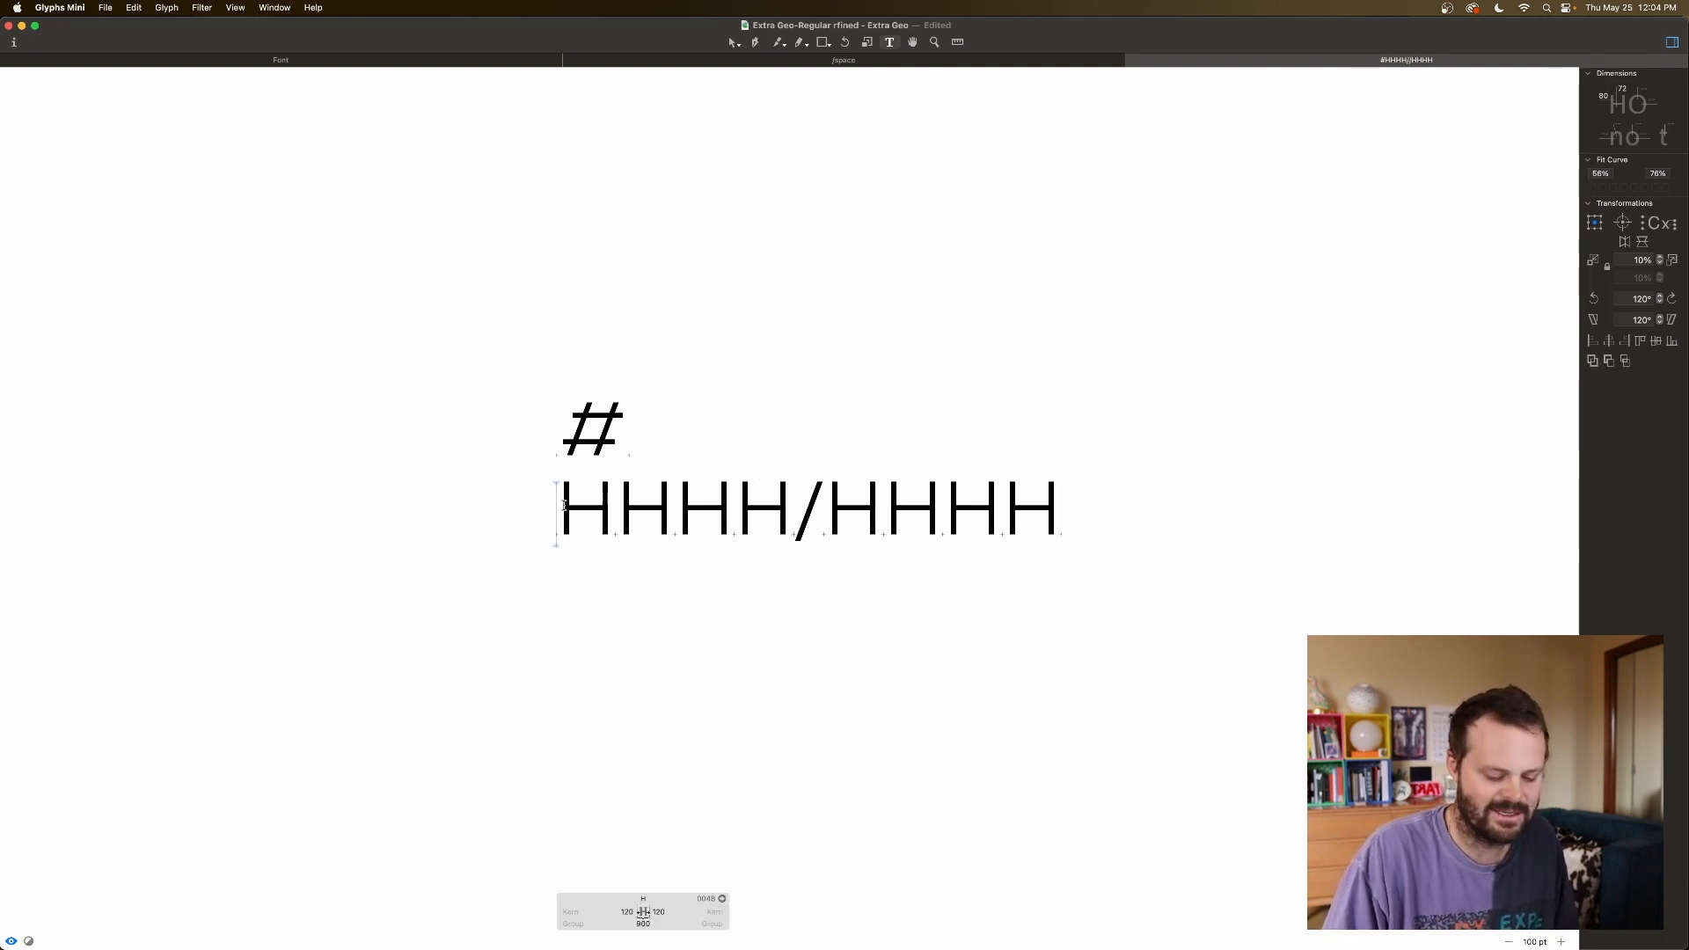
key("BackSpace")
left_click(645, 508)
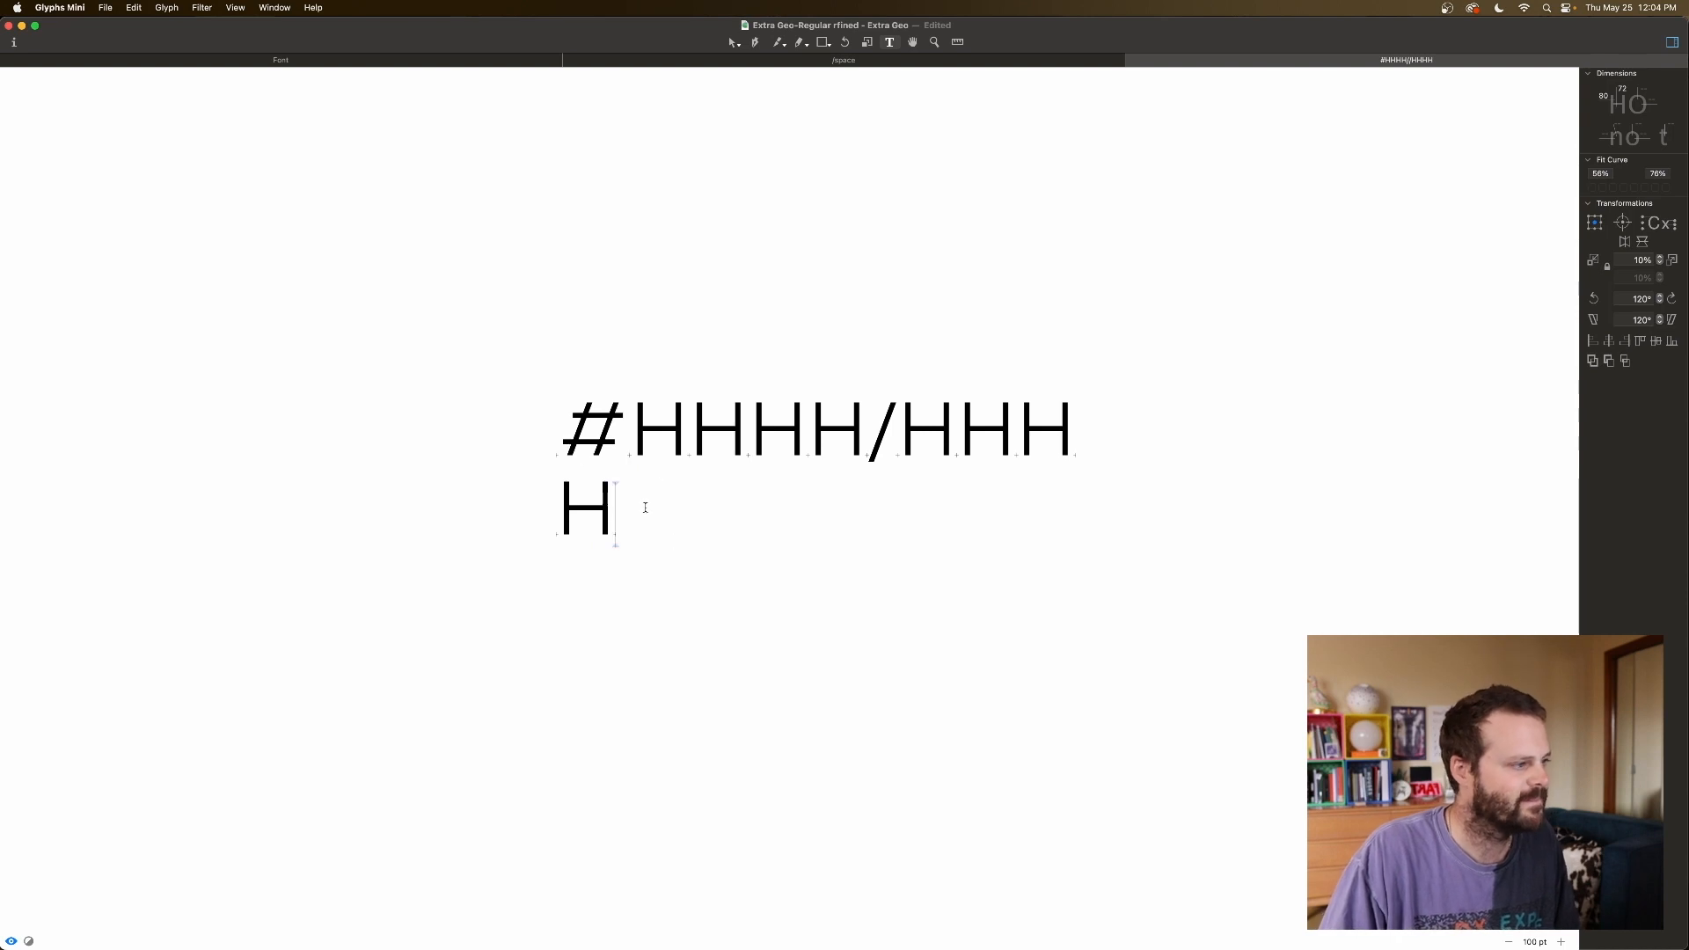
left_click(636, 448)
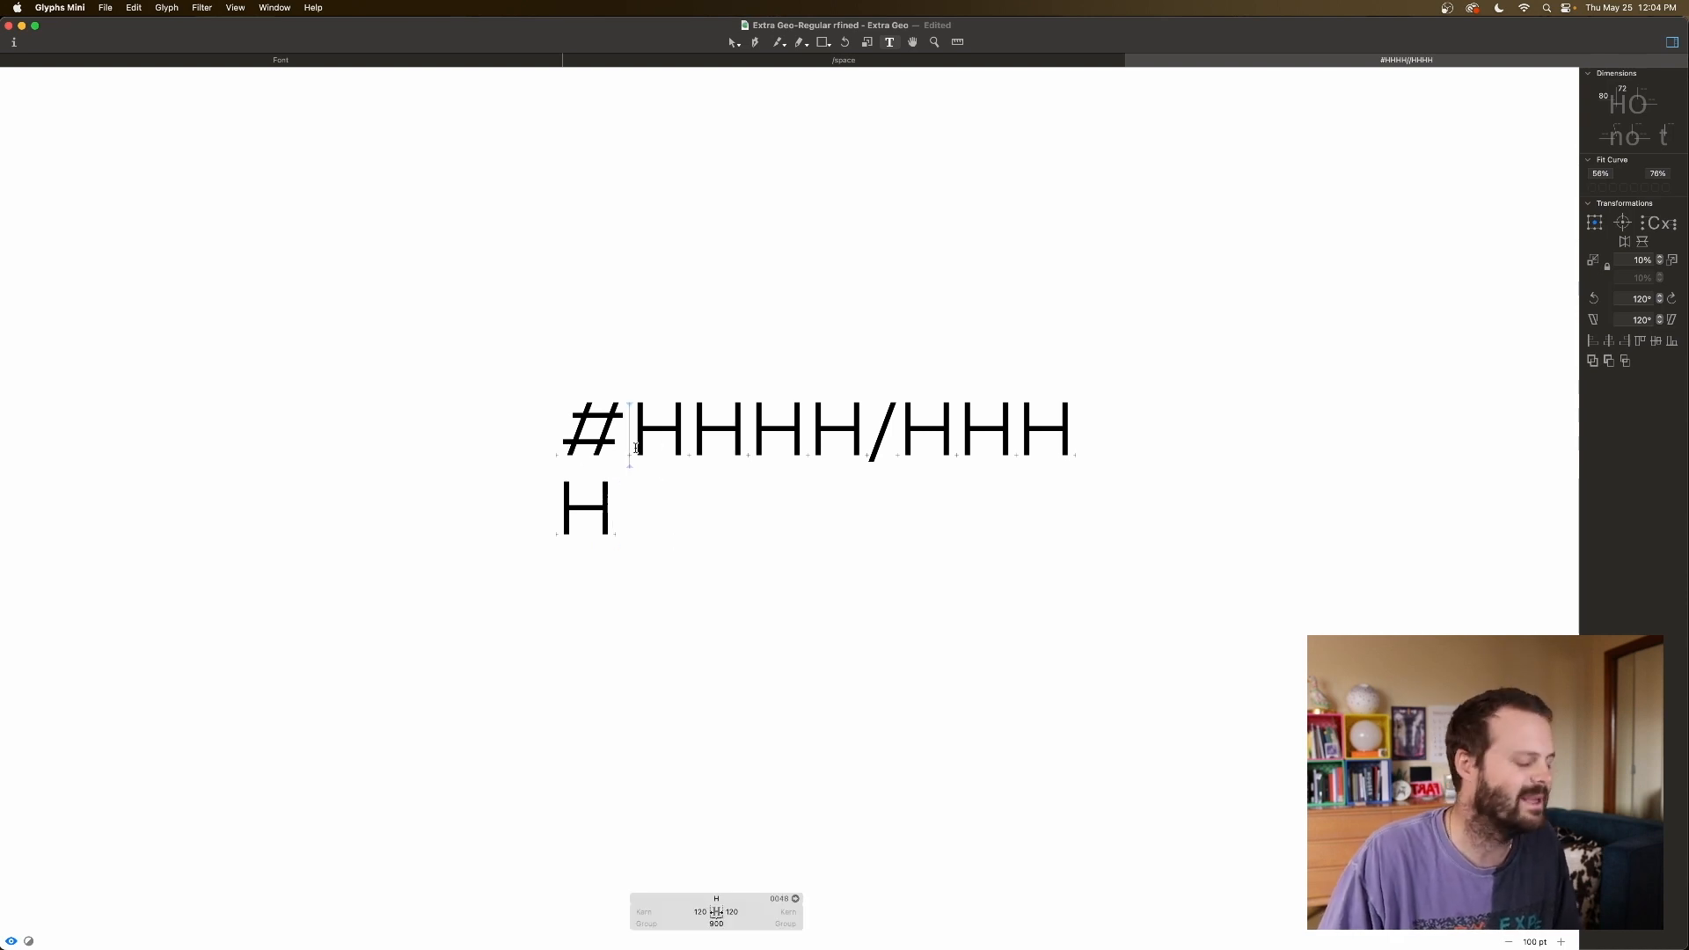
left_click(574, 440)
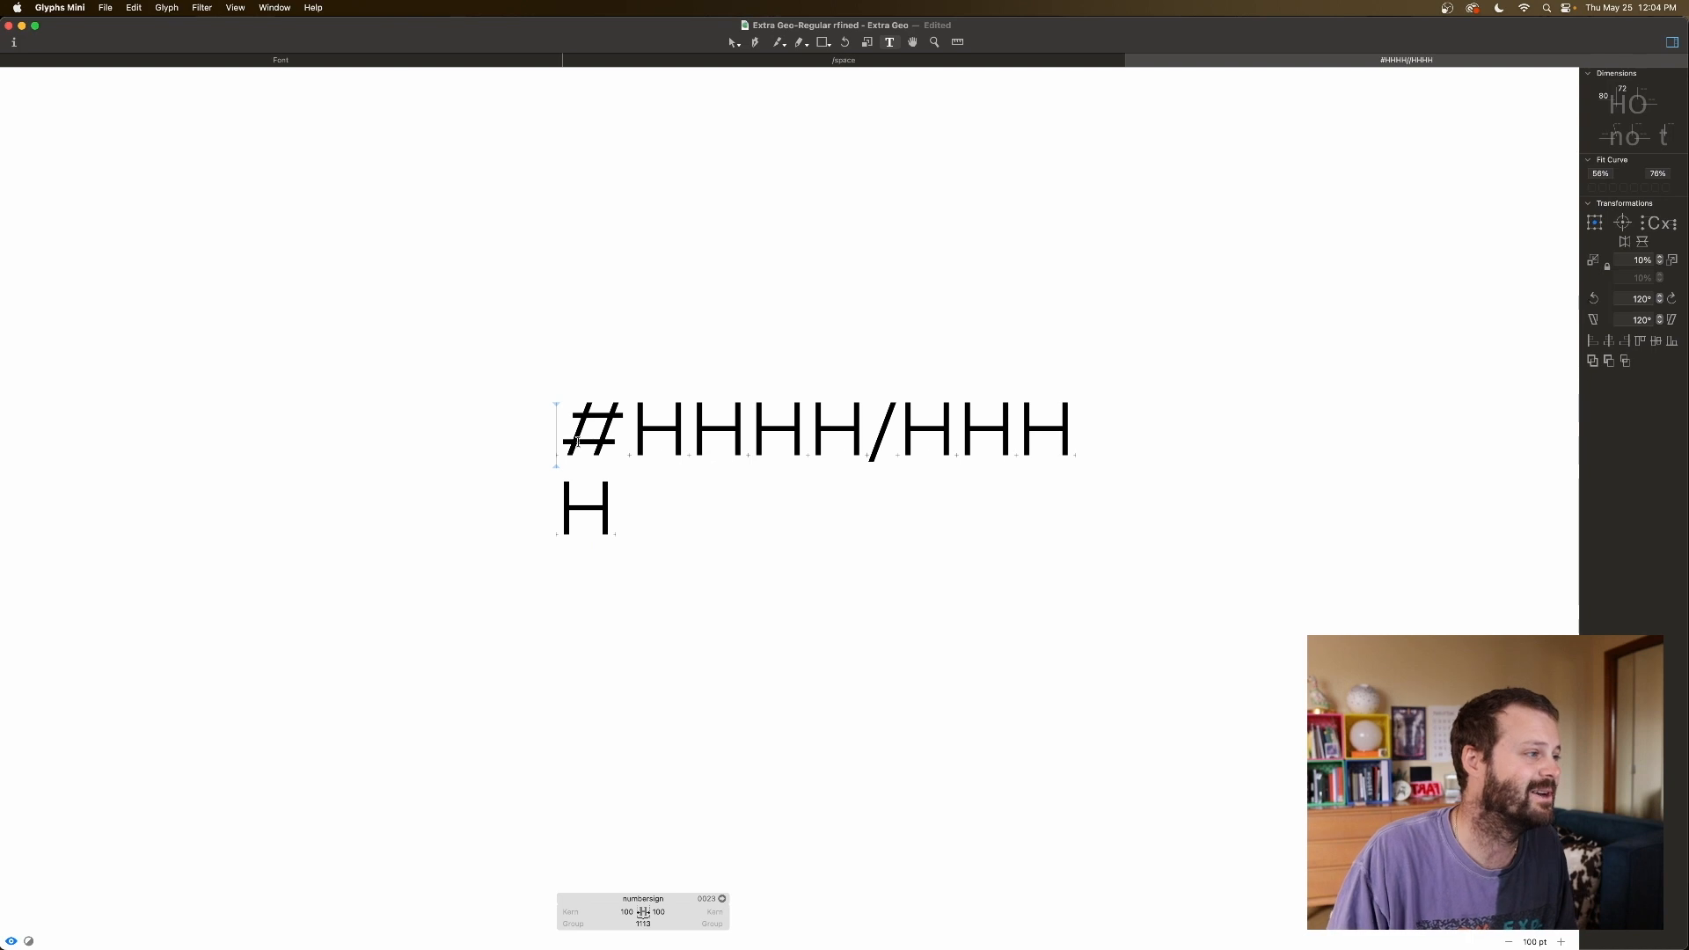
left_click(895, 440)
key("BackSpace")
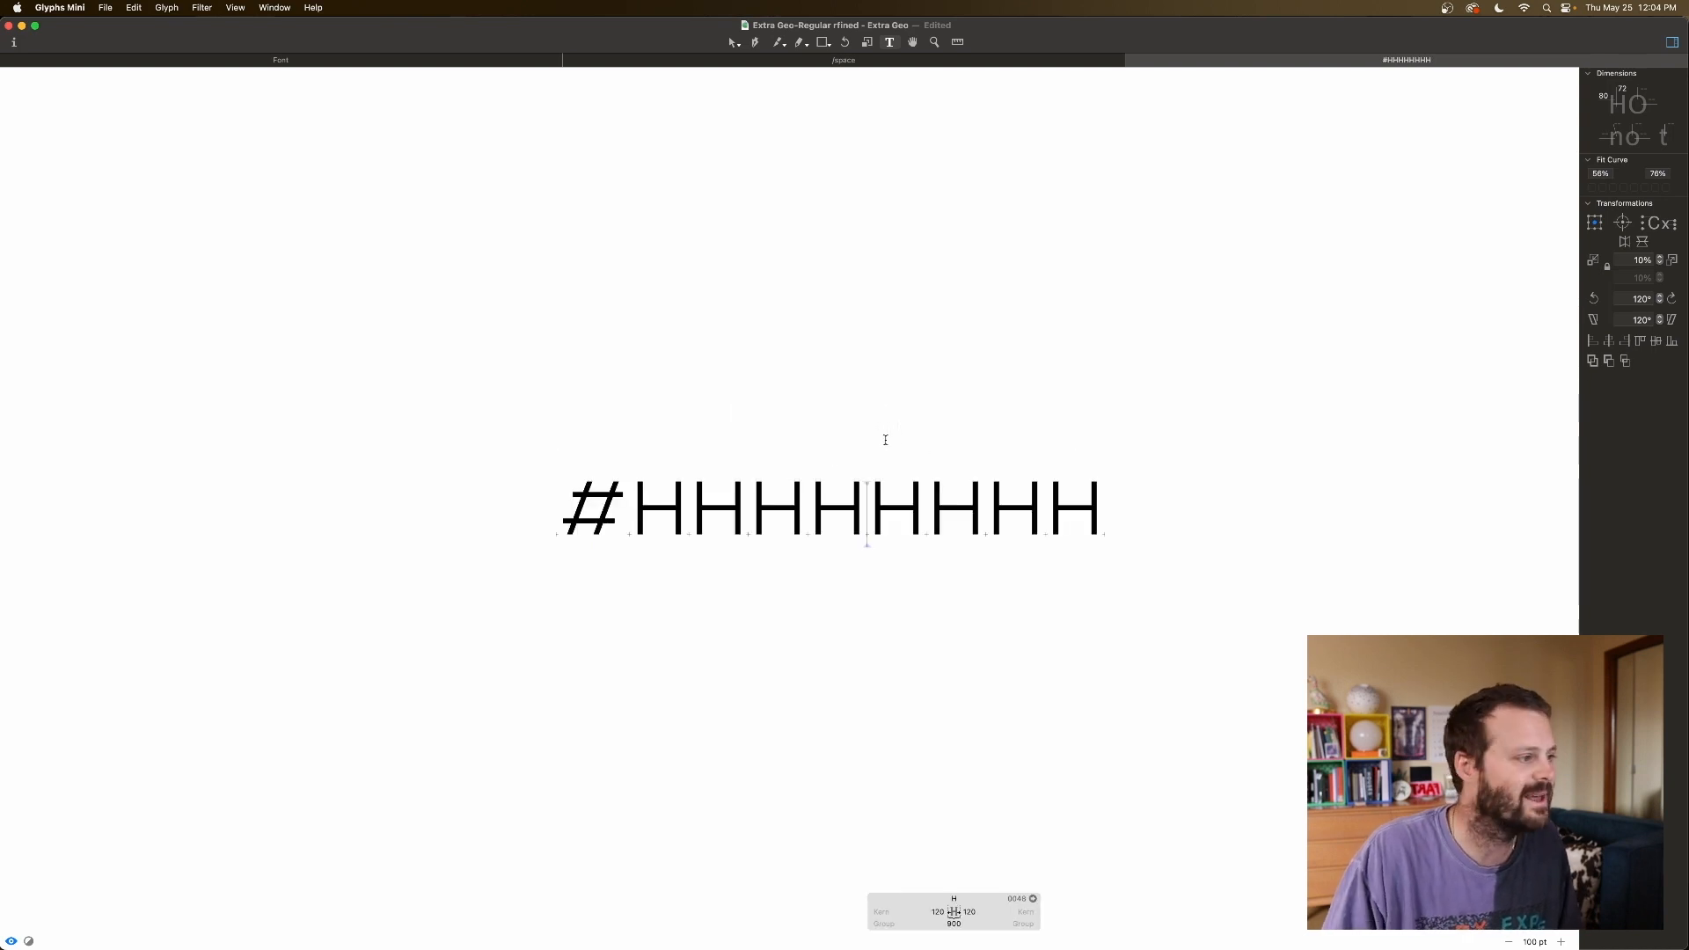
Lower the number sign's left and right sidebearings to 20.
left_click(574, 521)
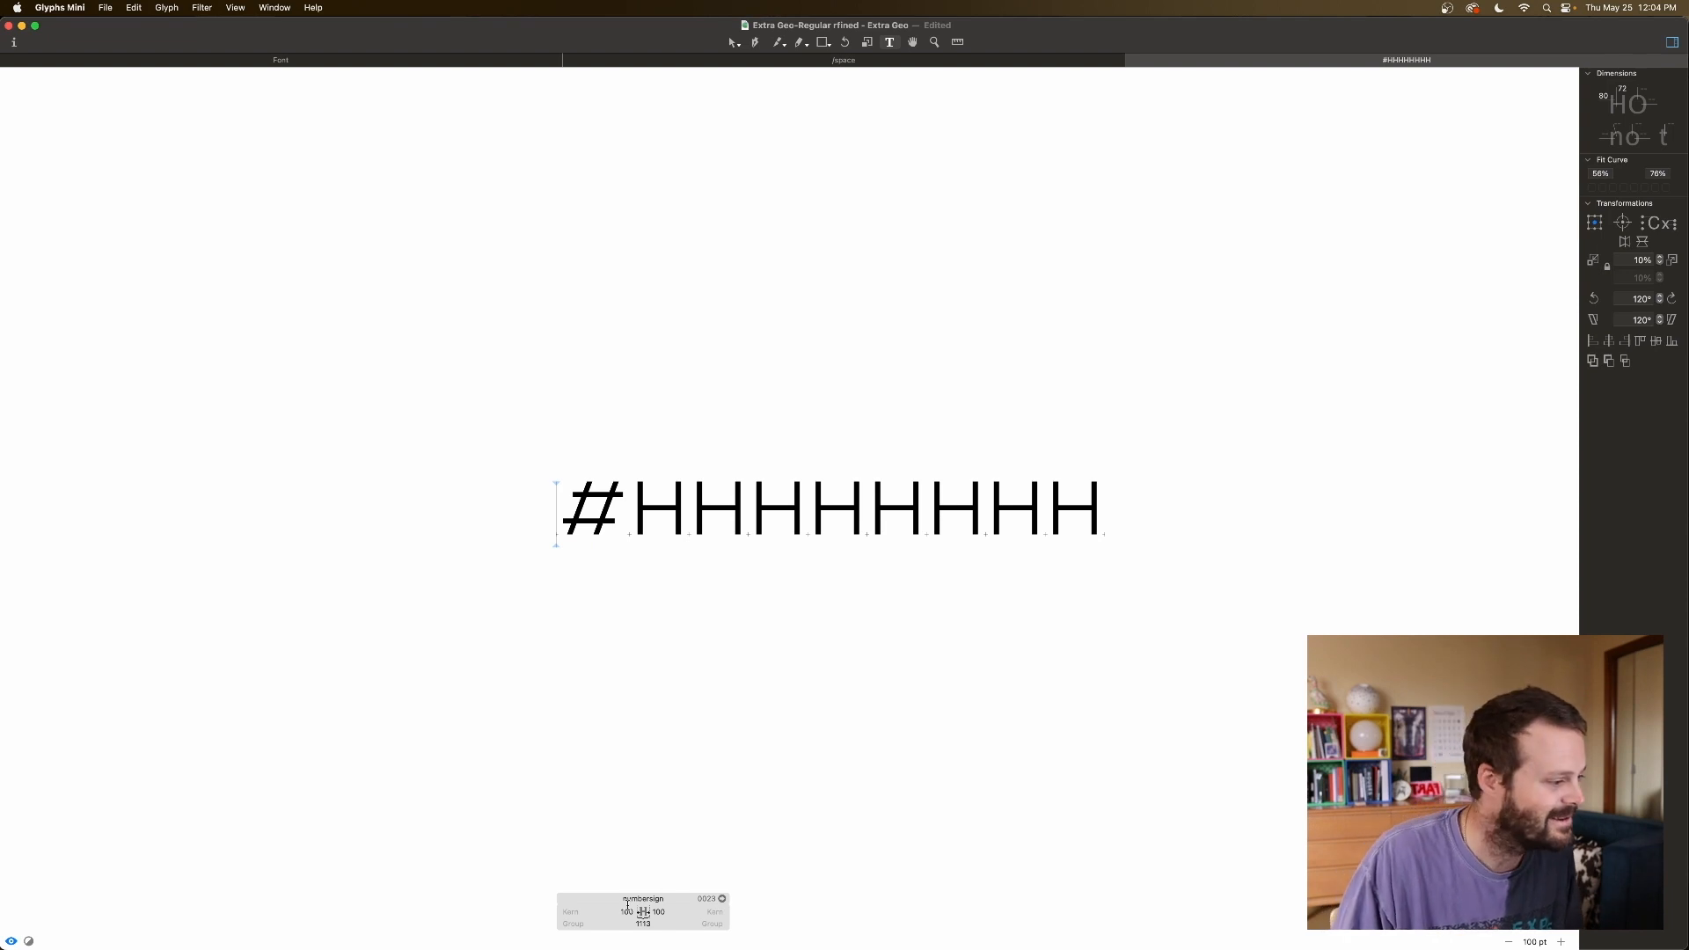
left_click(630, 914)
key("shift+Down")
key("shift+Down")
key("shift+Down")
key("shift+Down")
key("shift+Down")
key("shift+Down")
key("shift+Down")
key("shift+Down")
left_click(662, 913)
key("shift+Down")
key("shift+Down")
key("shift+Down")
key("shift+Down")
key("shift+Down")
key("shift+Down")
key("shift+Down")
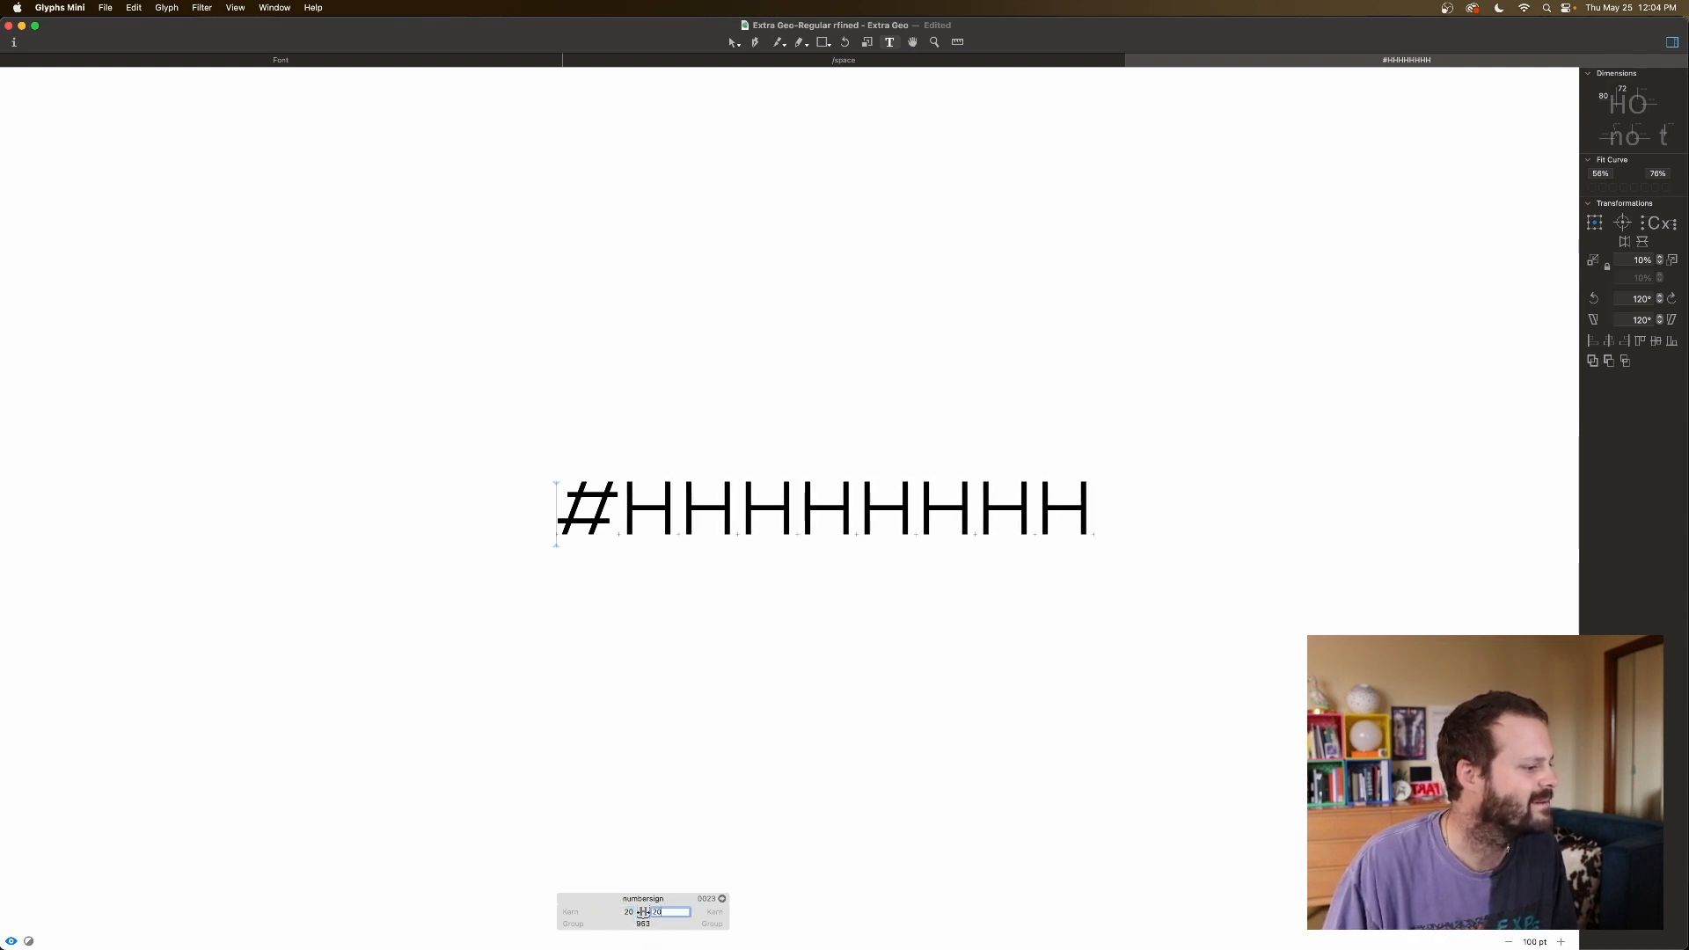
Compare against H and raise the number sign's sidebearings to 50 on both sides.
left_click(806, 518)
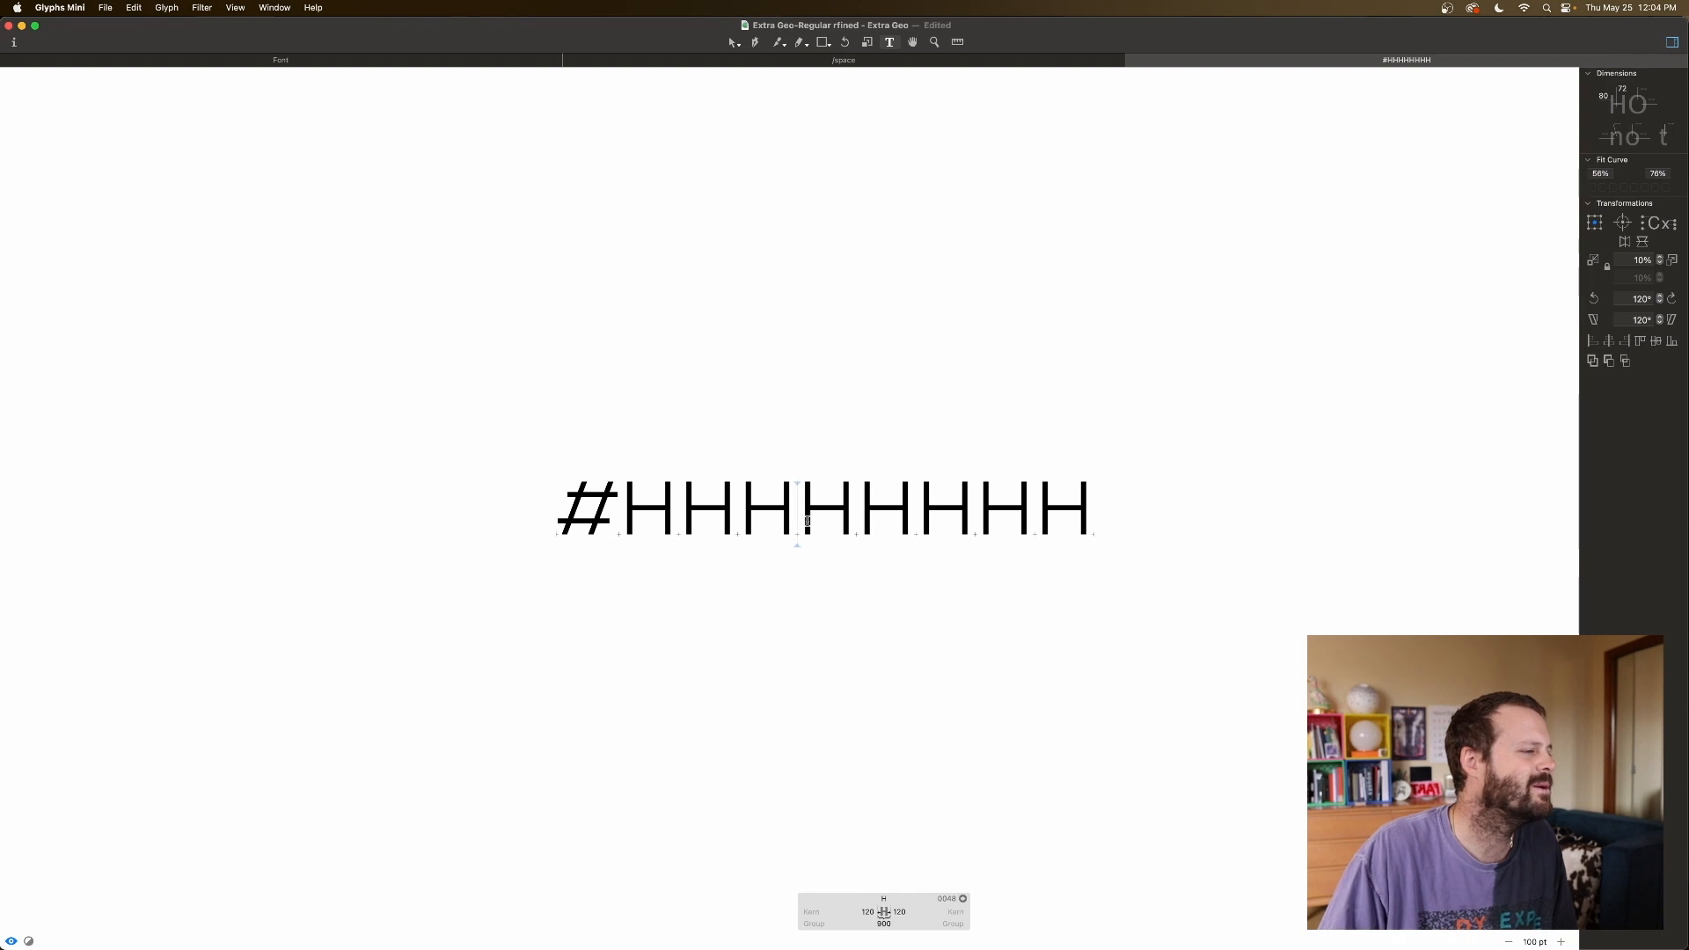
left_click(551, 514)
left_click(627, 912)
key("shift+Up")
key("shift+Up")
key("shift+Up")
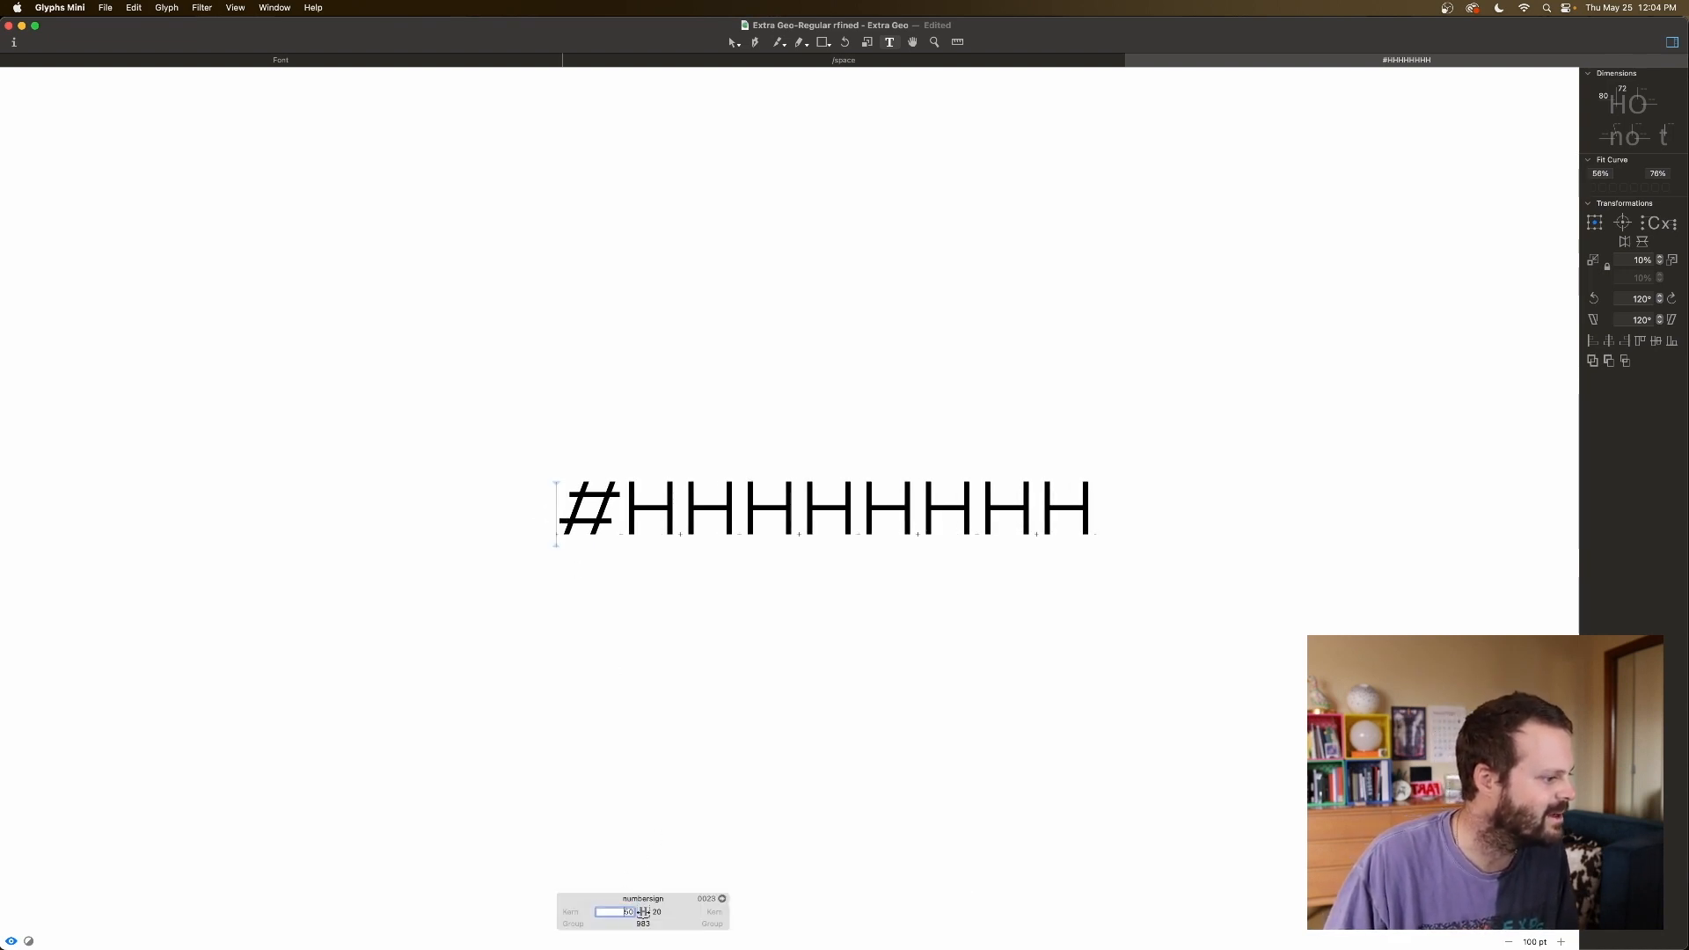
left_click(693, 906)
key("shift+Up")
key("shift+Up")
key("shift+Up")
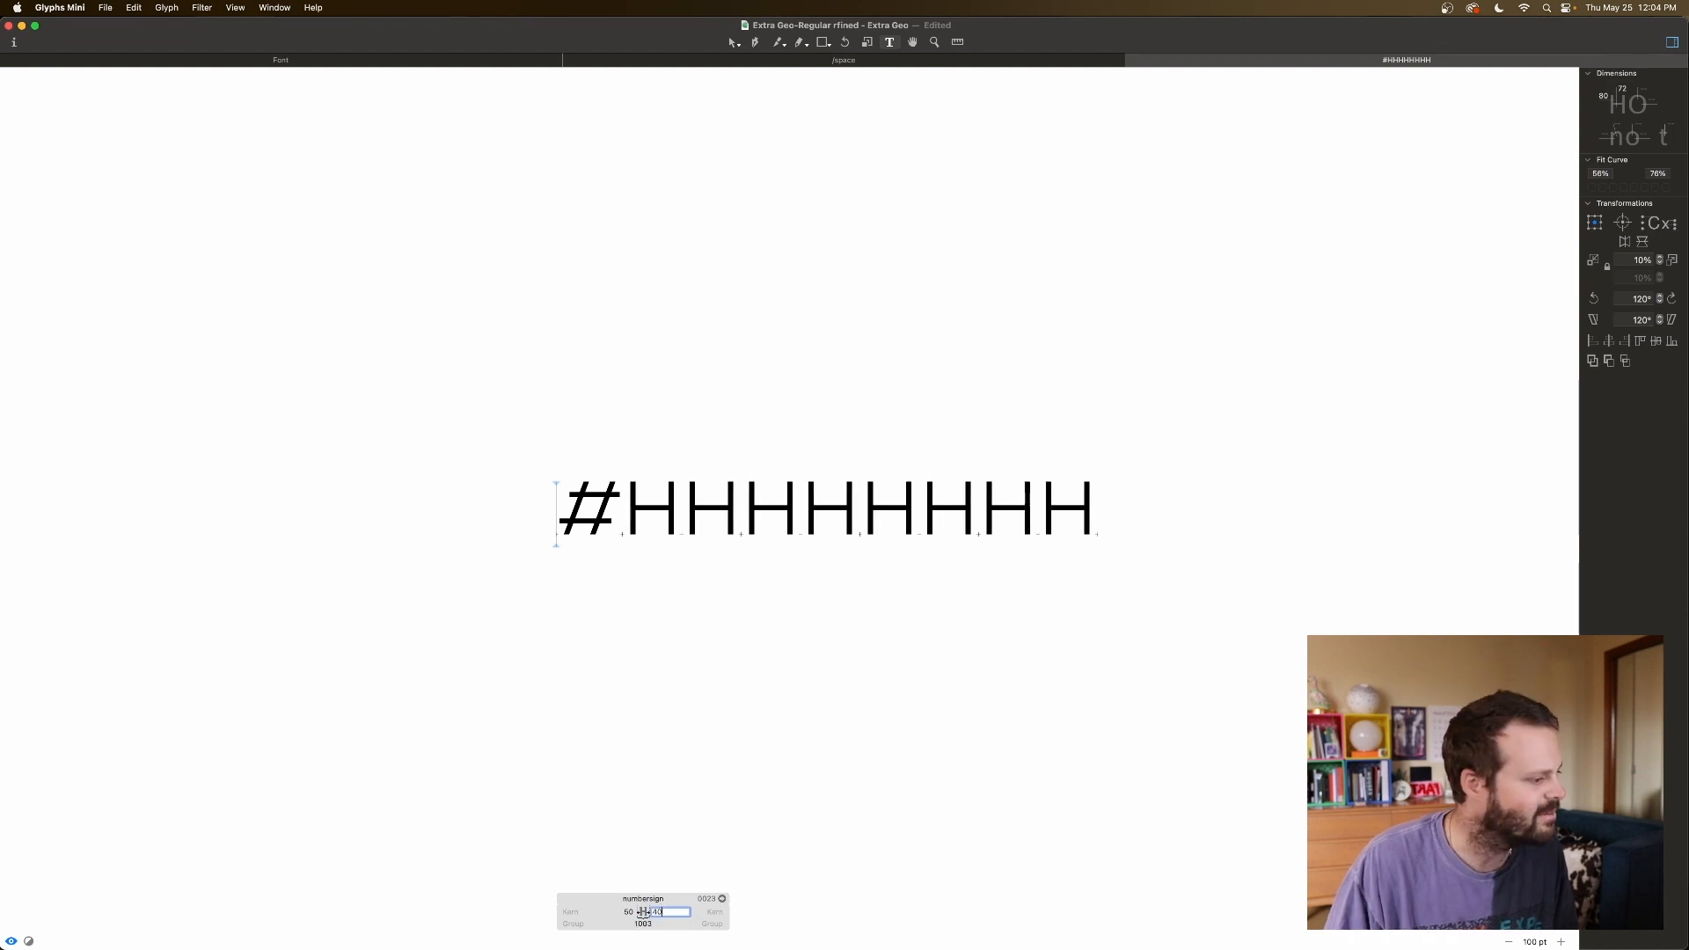
left_click(816, 578)
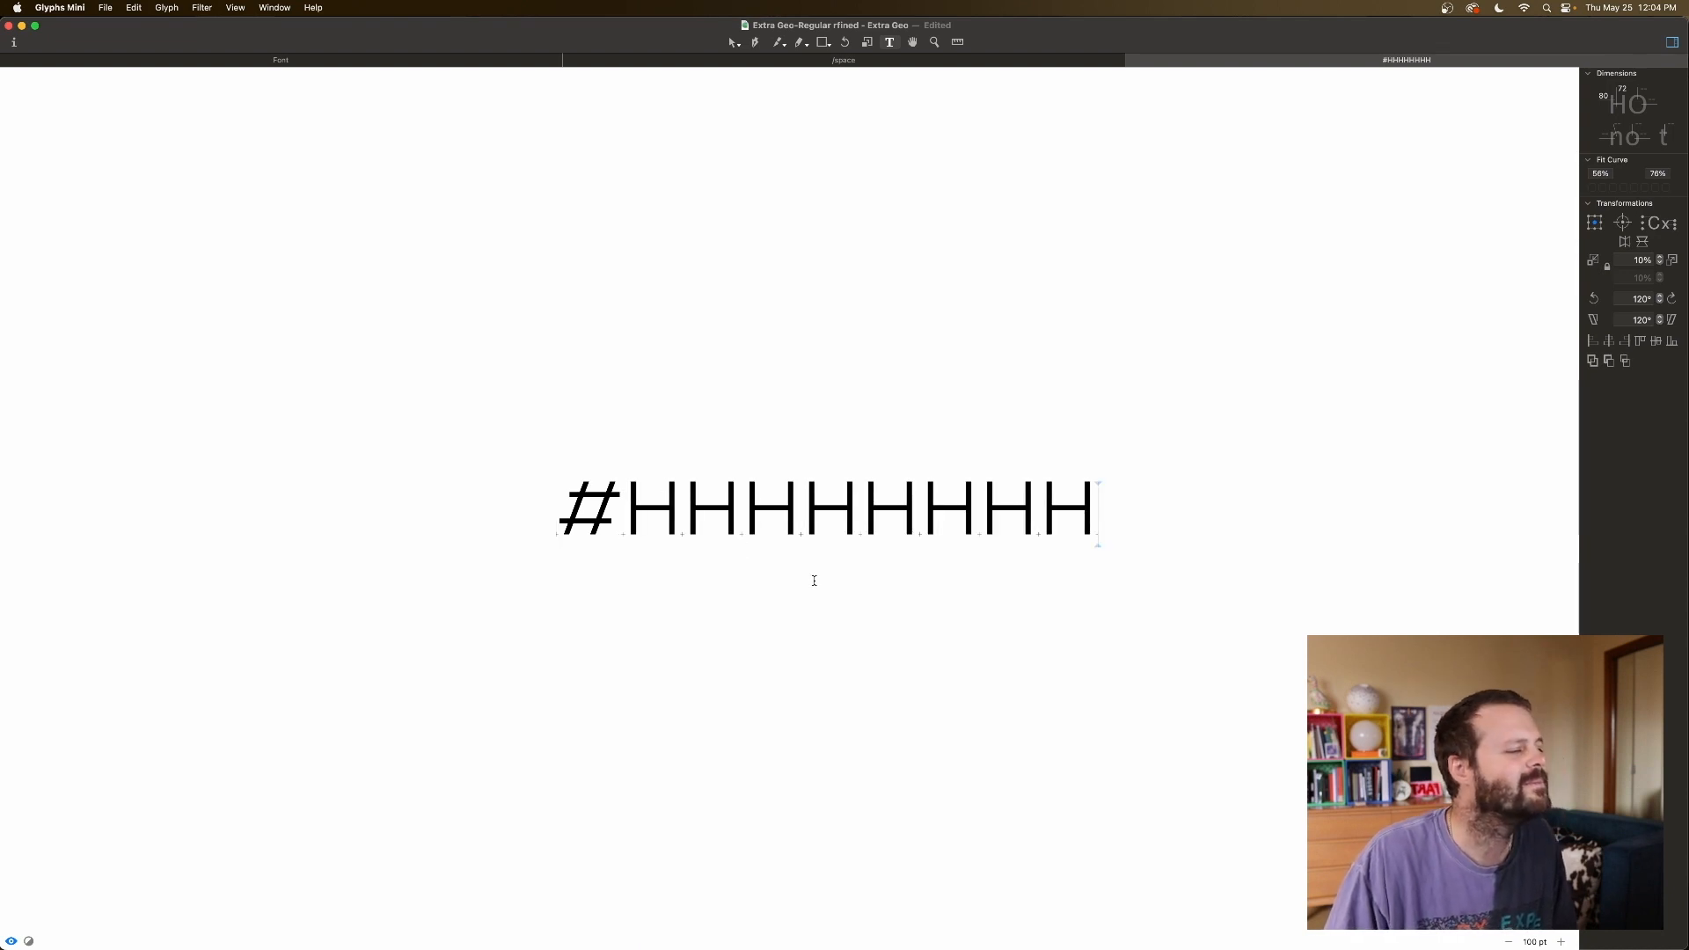
left_click(557, 530)
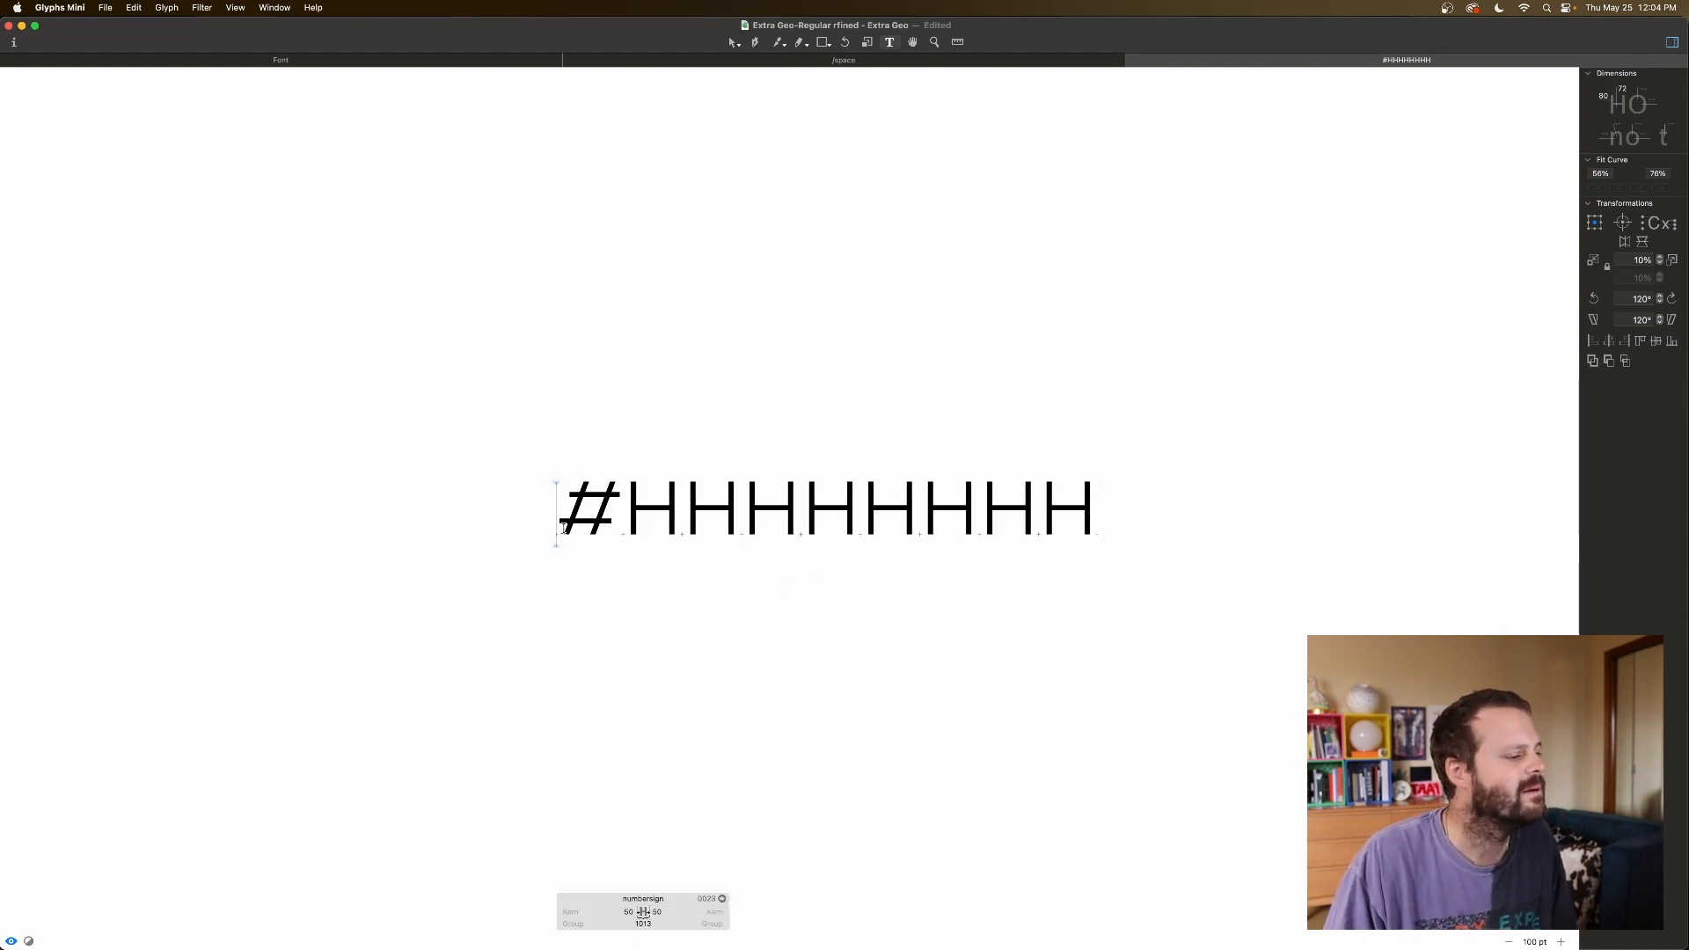
key("Right")
key("Right")
key("Right")
key("Right")
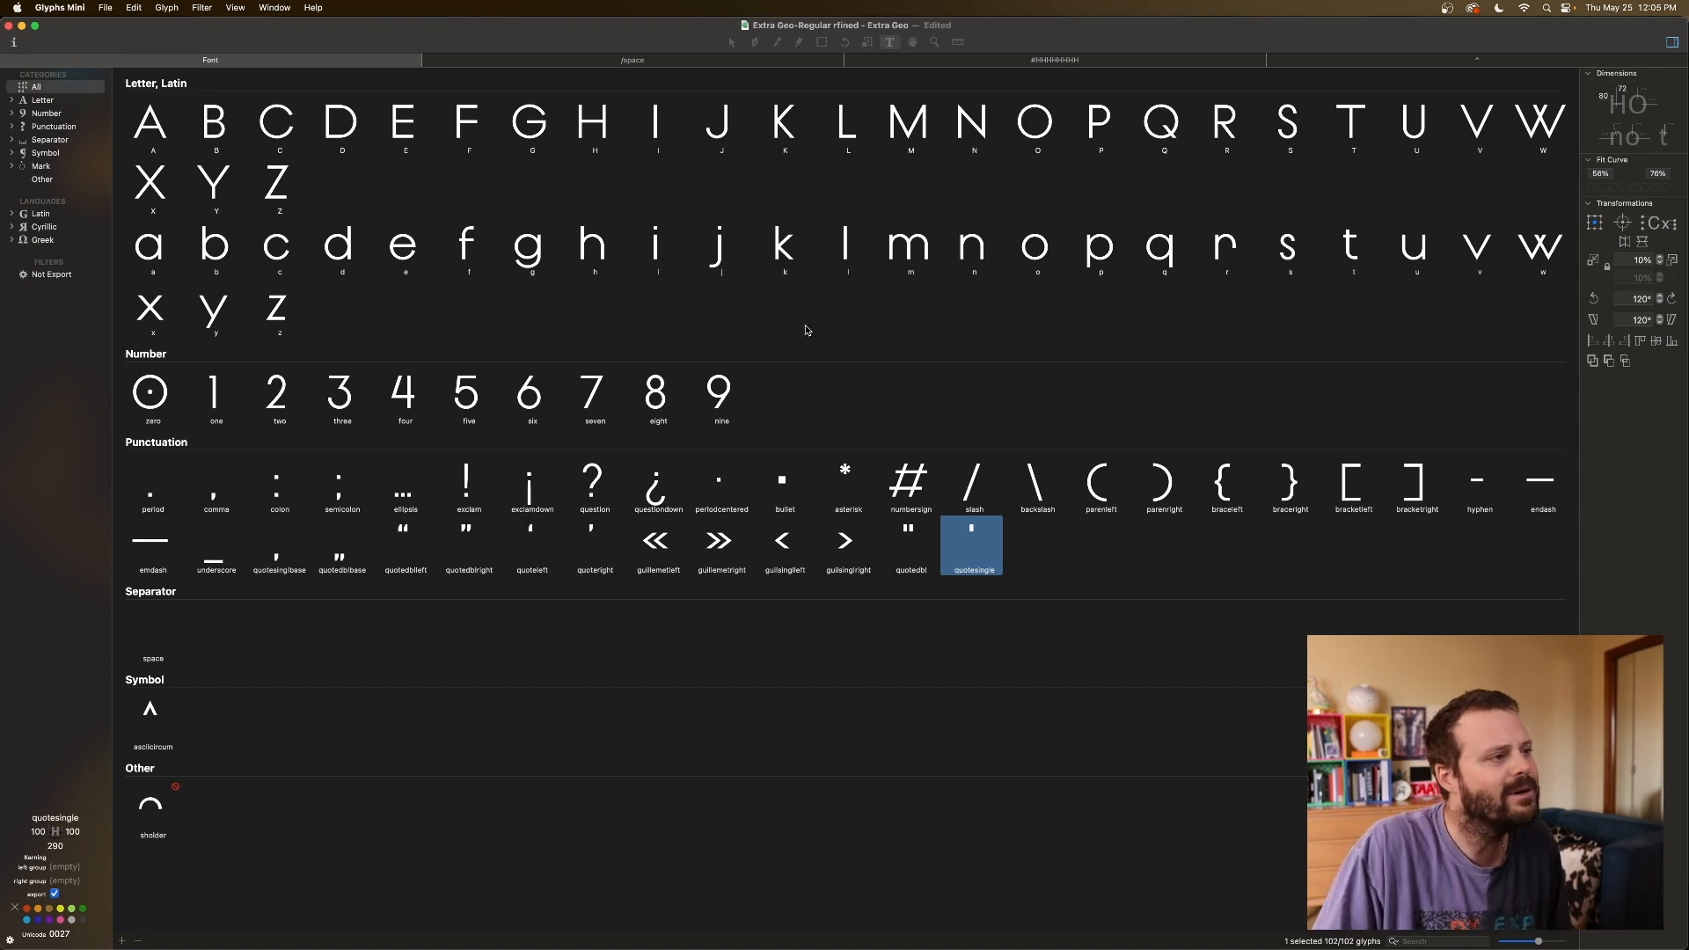
double_click(861, 139)
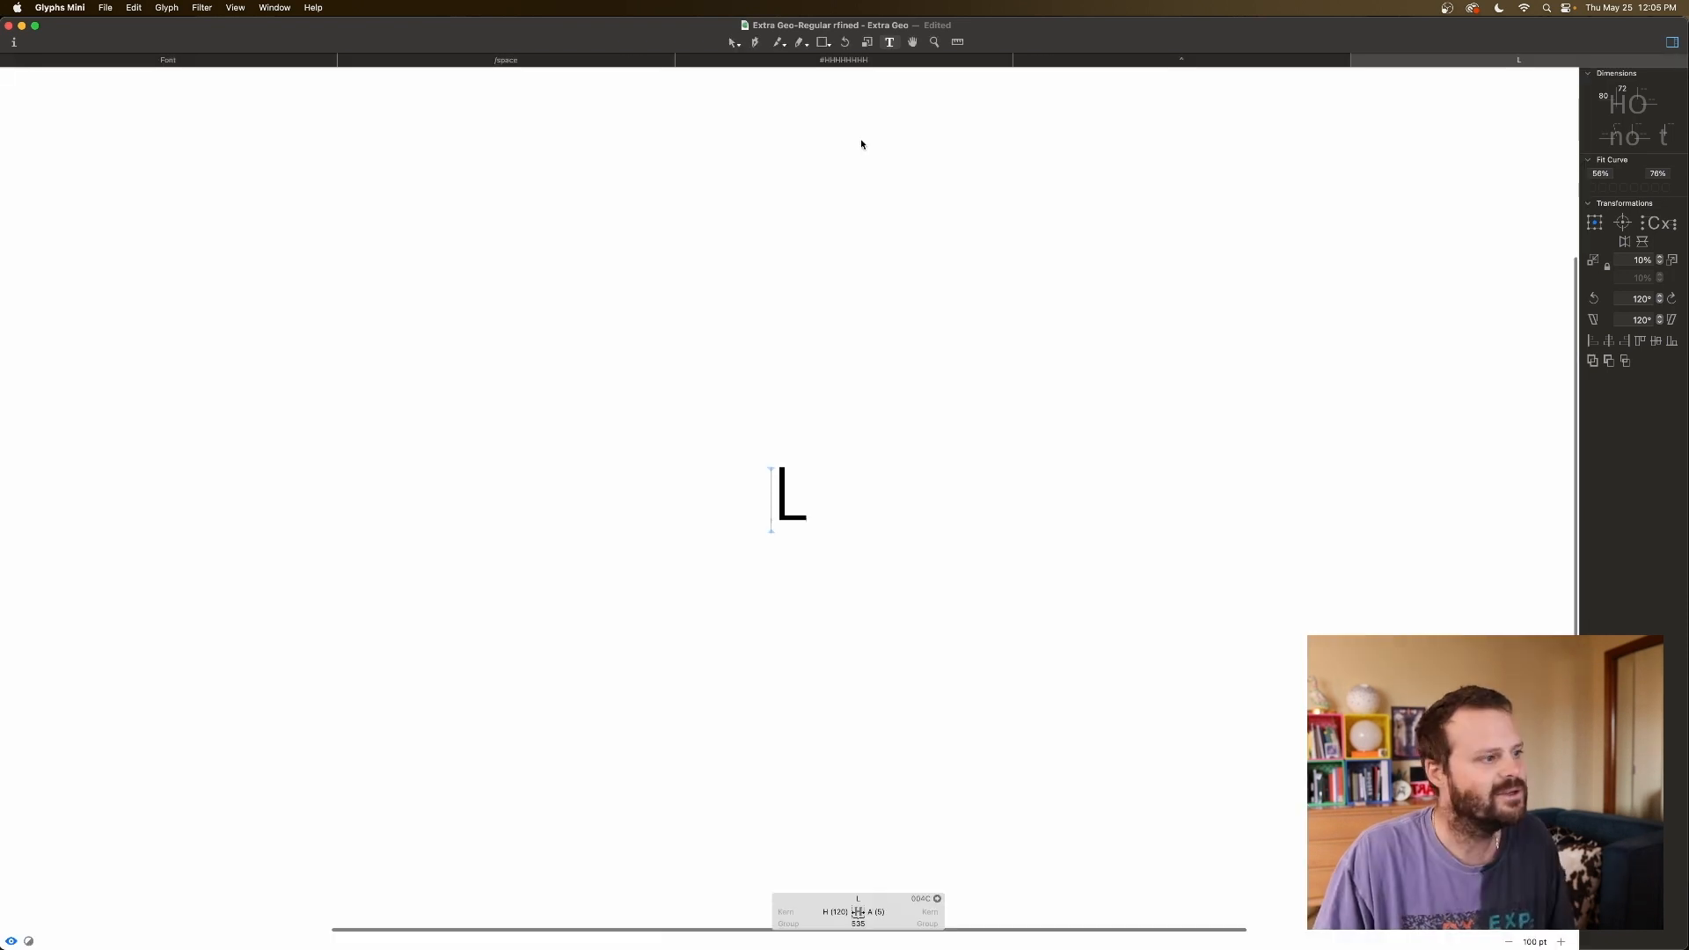
left_click(812, 520)
type("et ")
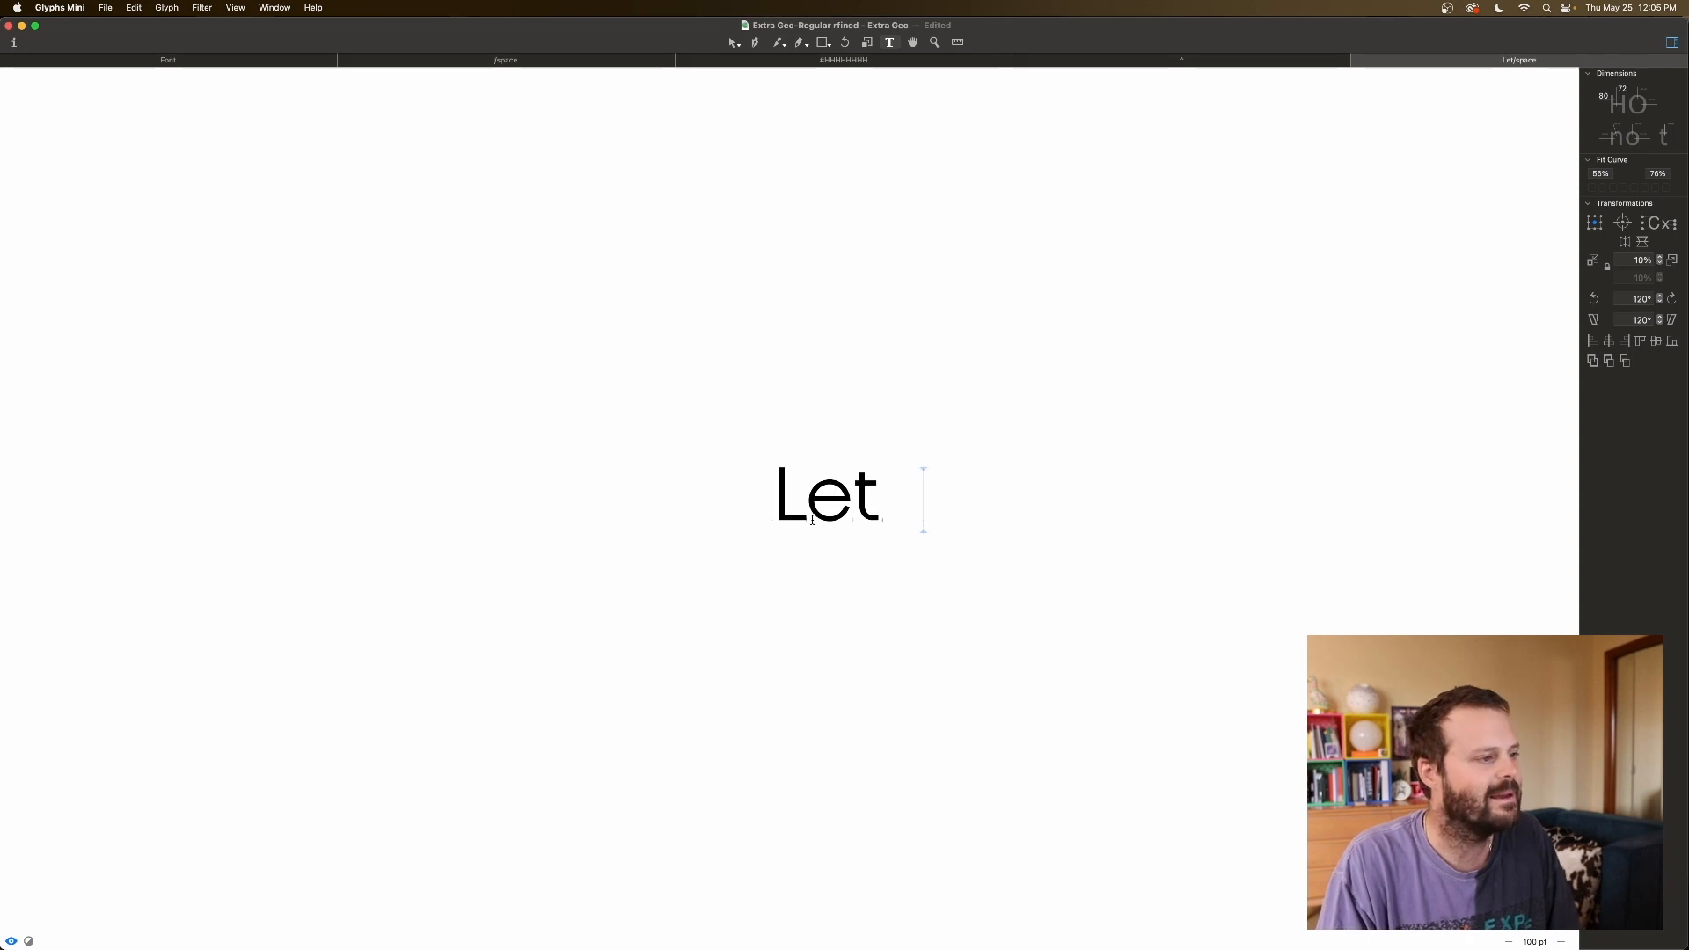
type("me check")
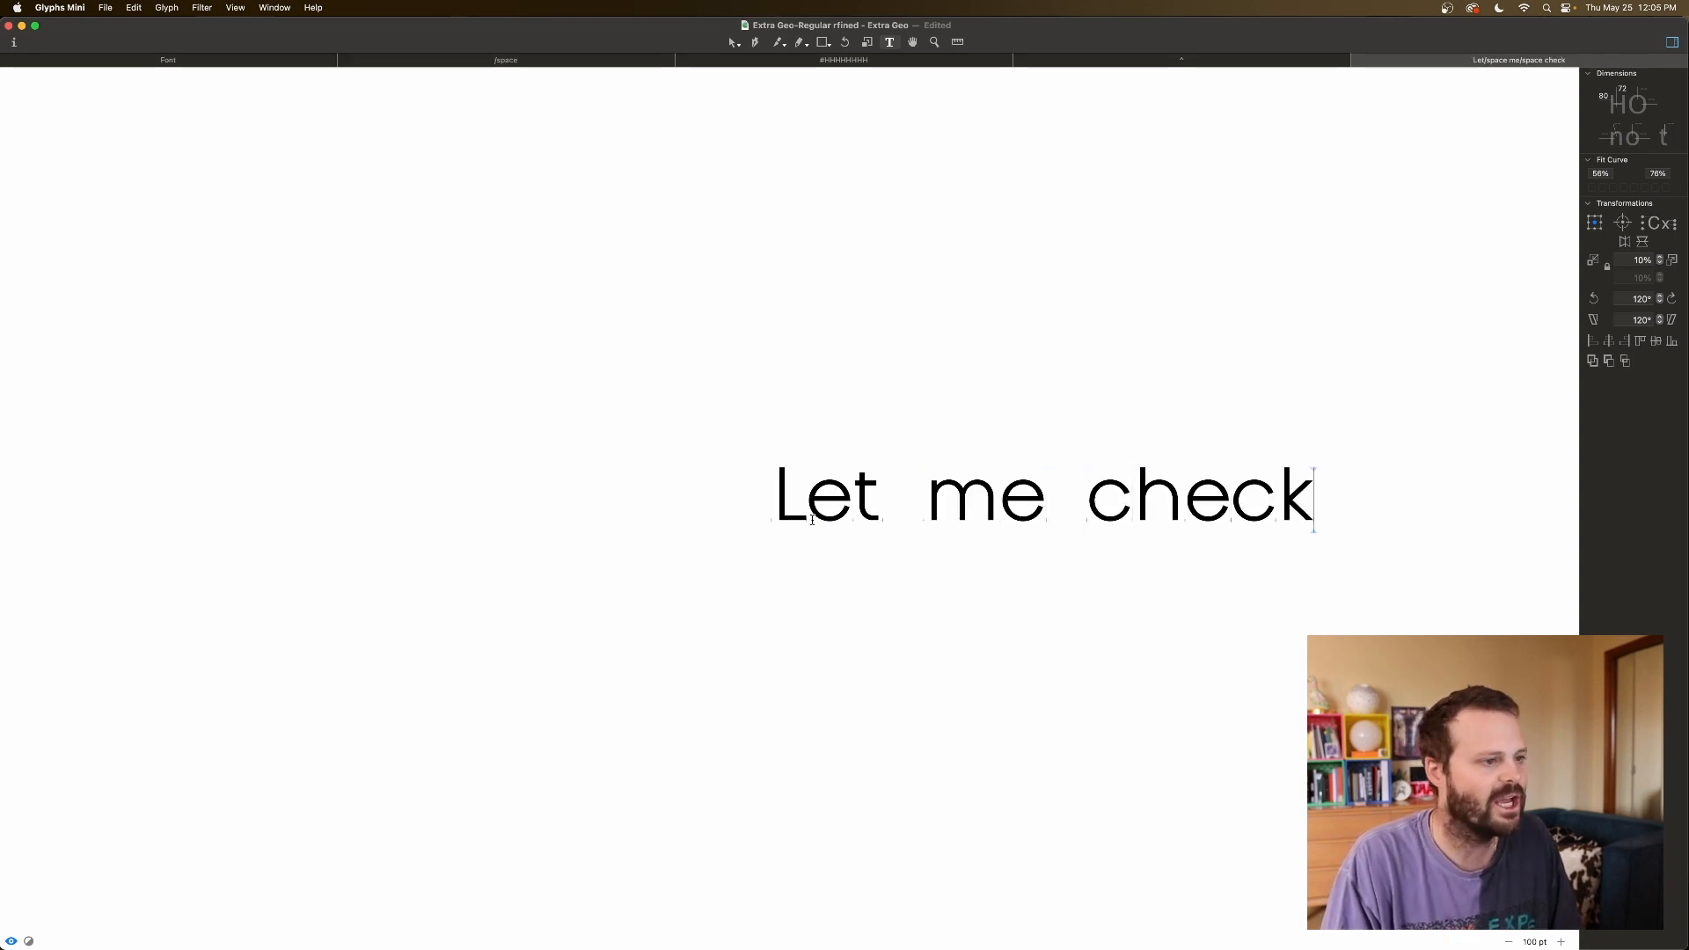
key("Return")
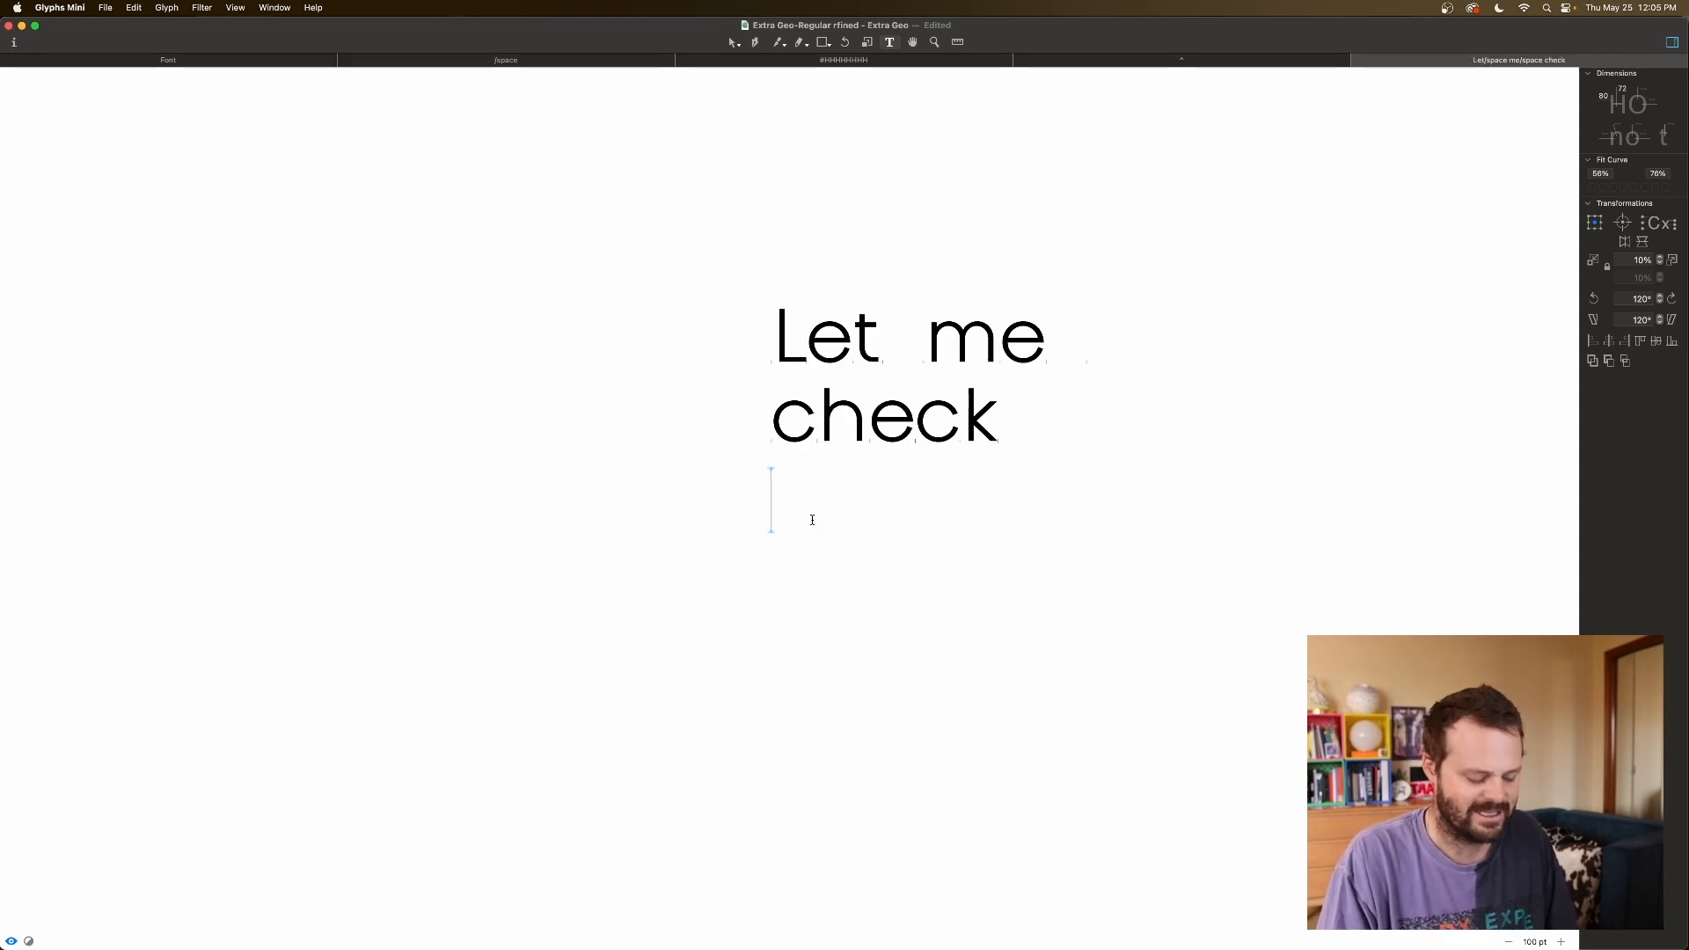
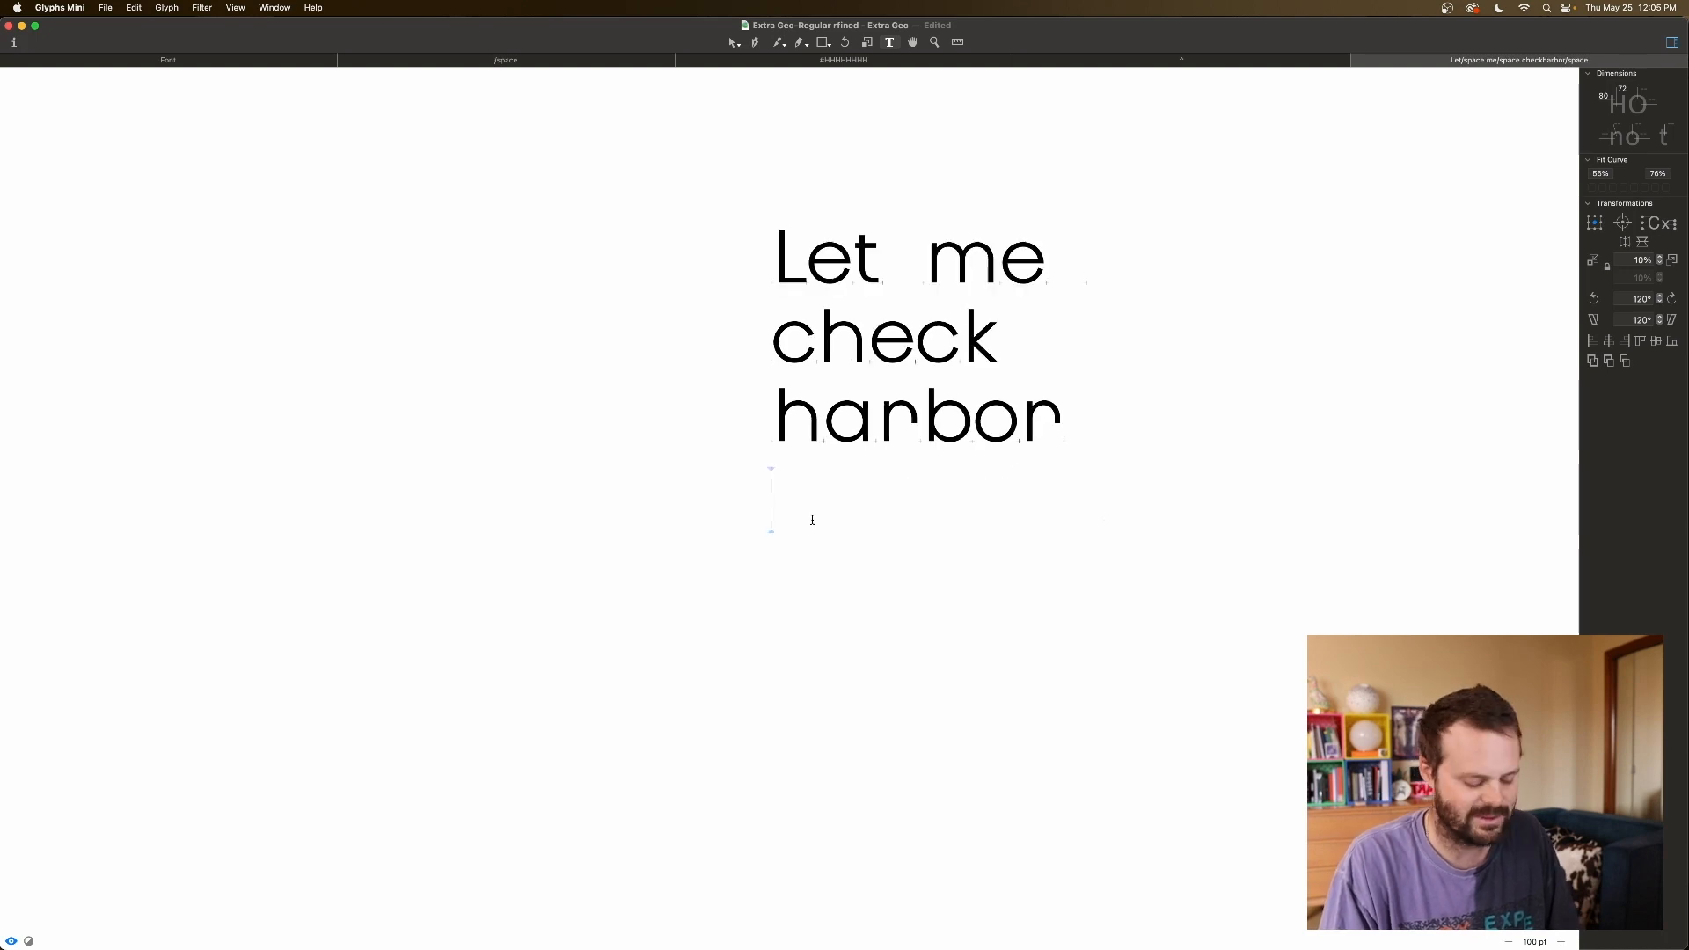
key("Return")
Add lines 'hannah', 'mom', 'dad', 'ryker', 'brokly' and a gibberish string.
type("hannah")
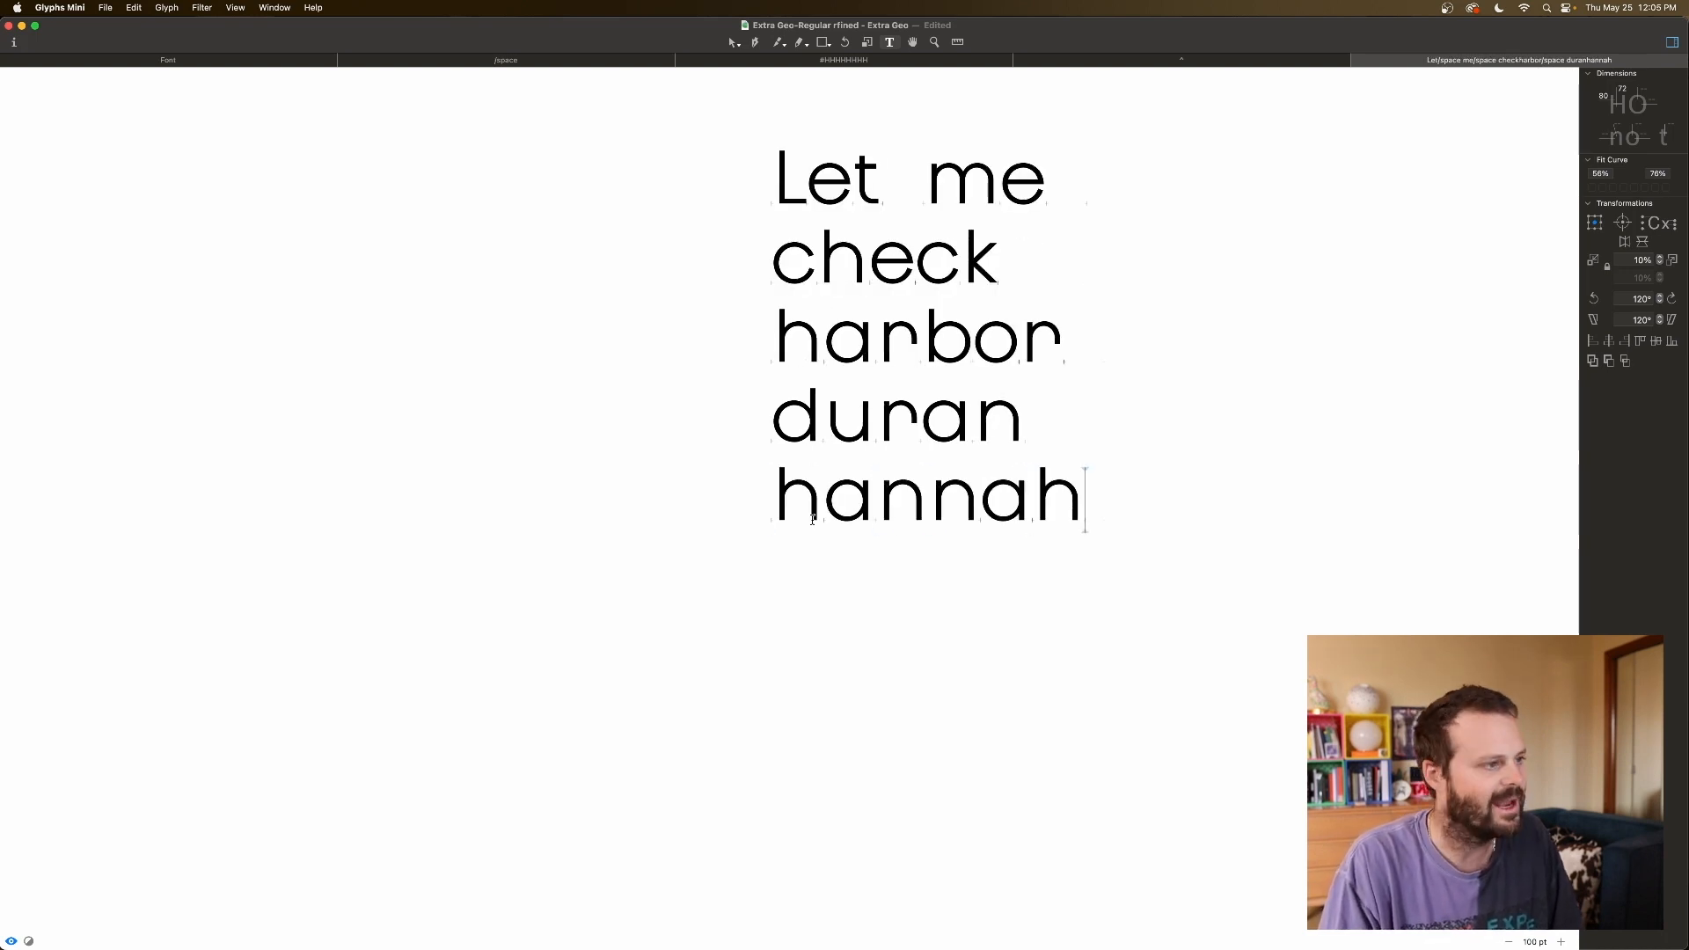
key("Return")
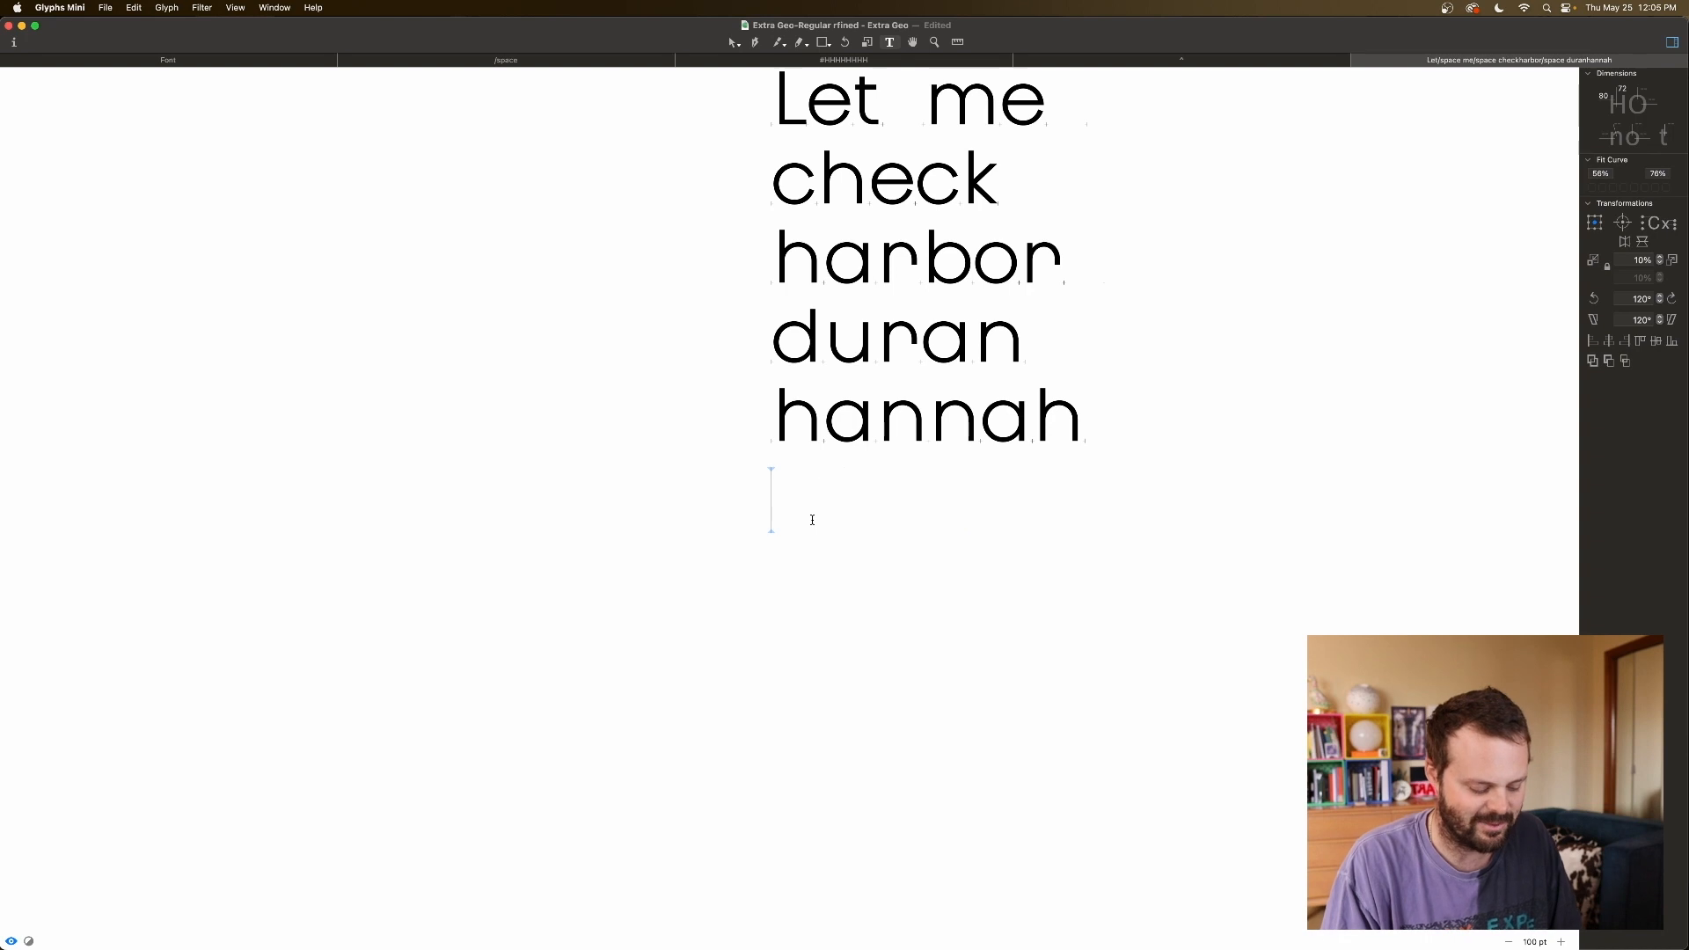
type("mom")
key("Return")
type("dadryk")
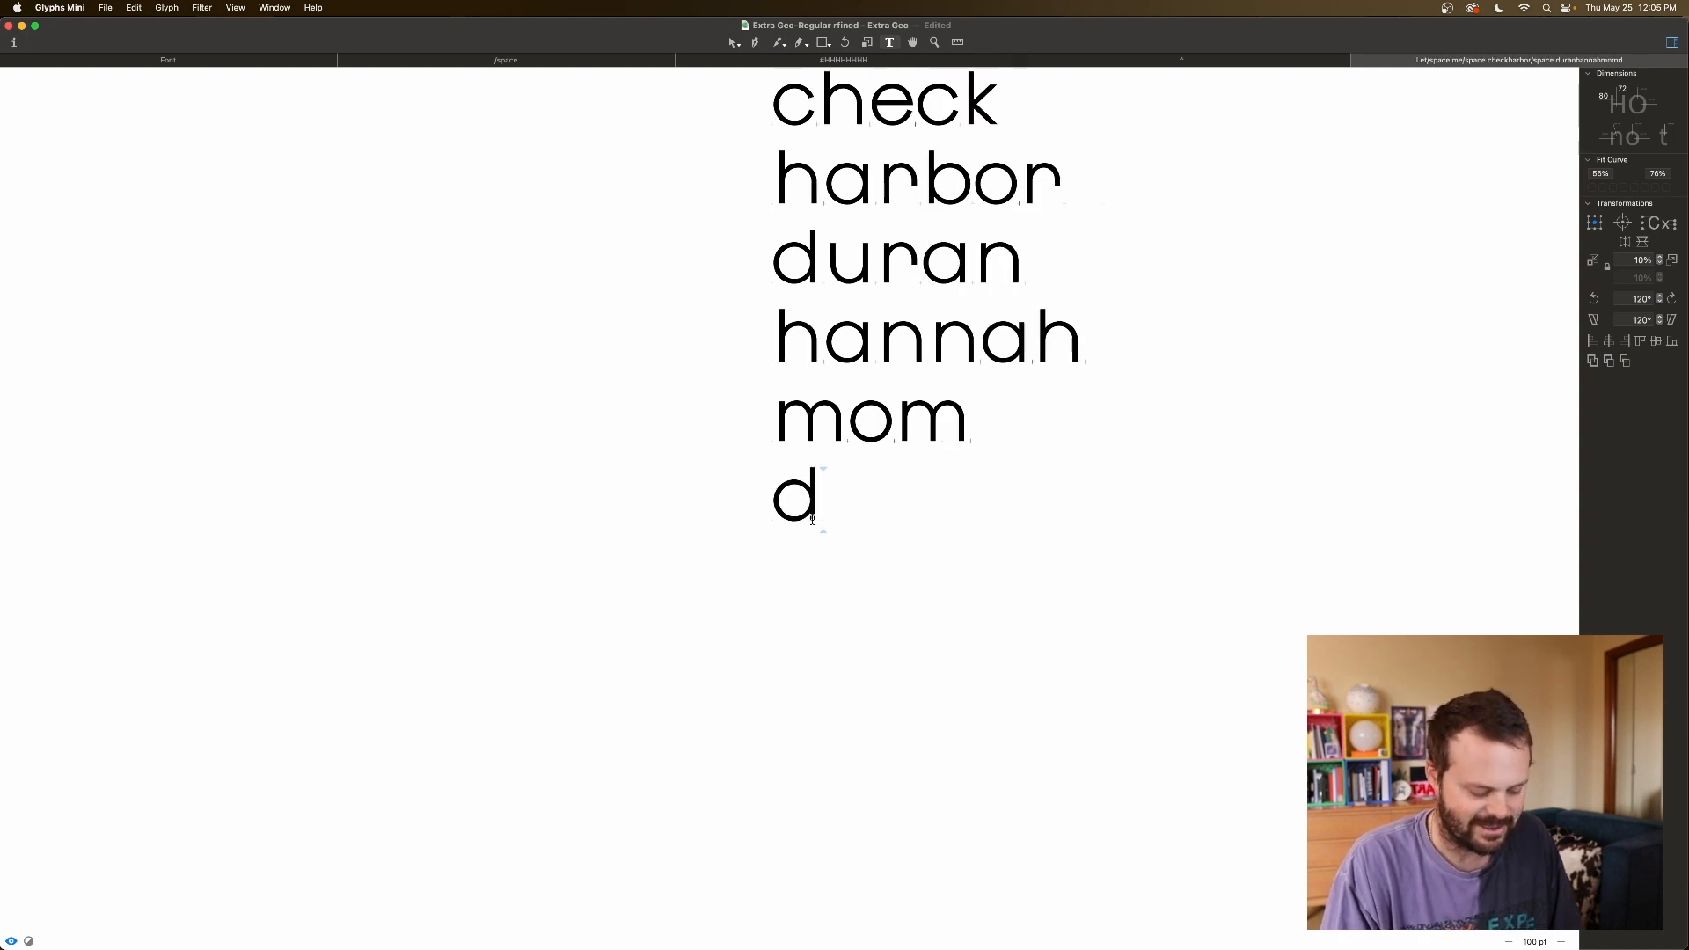
key("Return")
type("ryker")
key("Return")
type("brokly")
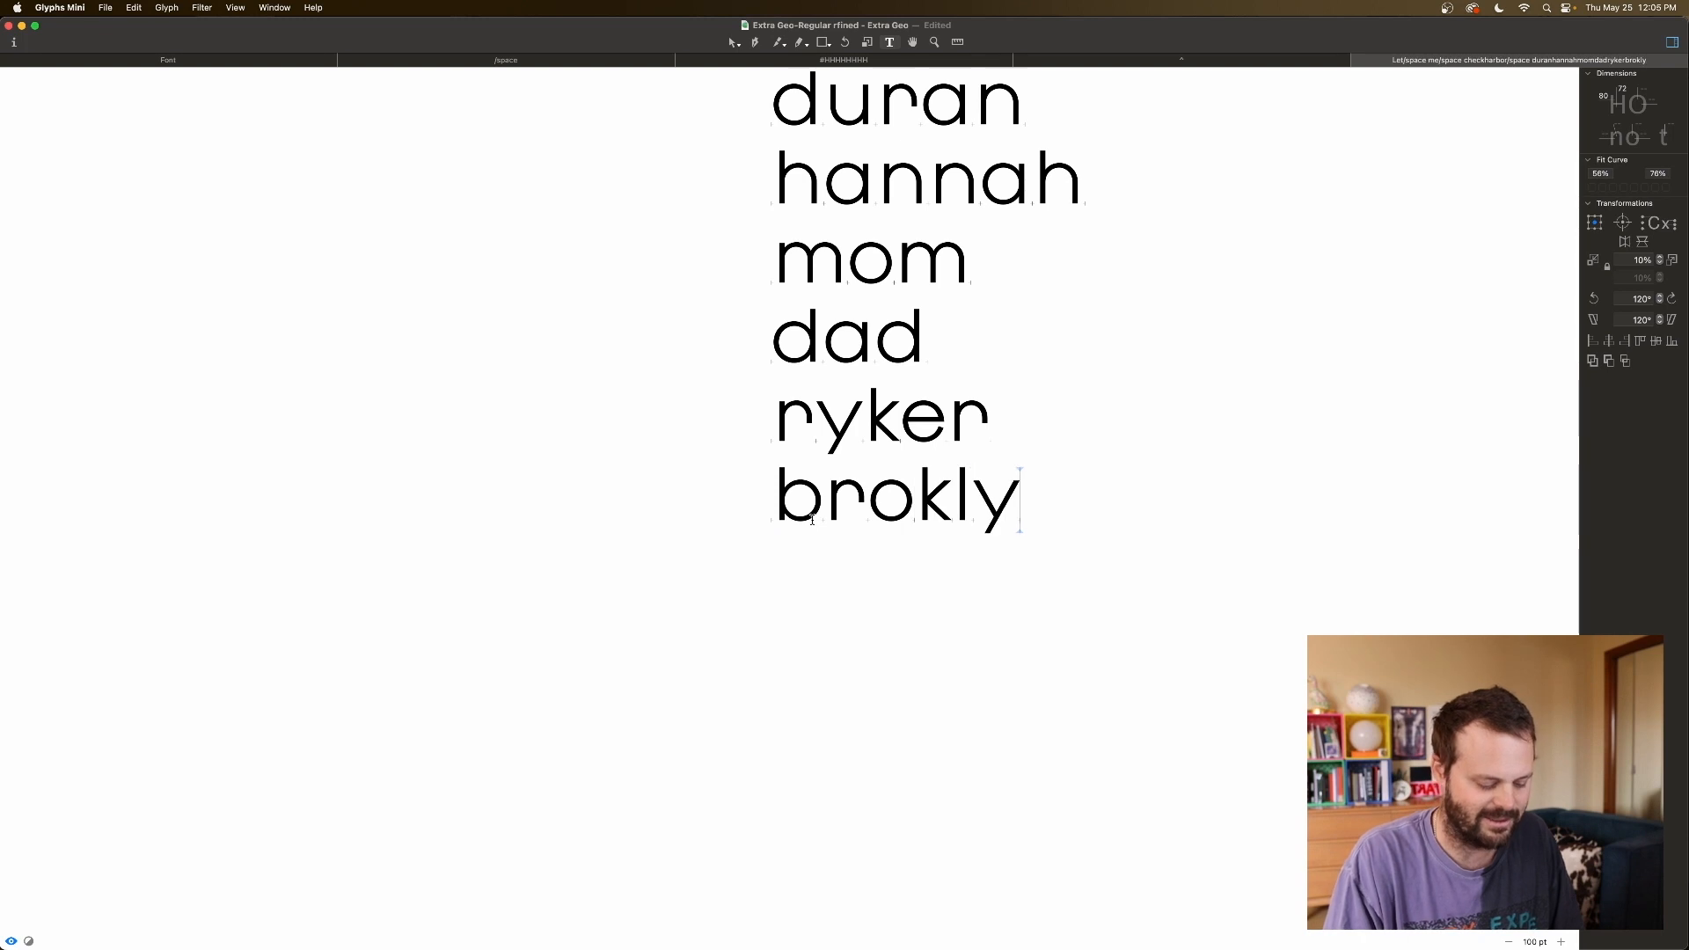
key("Return")
type("alksdhkfjhasiludhf;ikajns;fuhasidjnc")
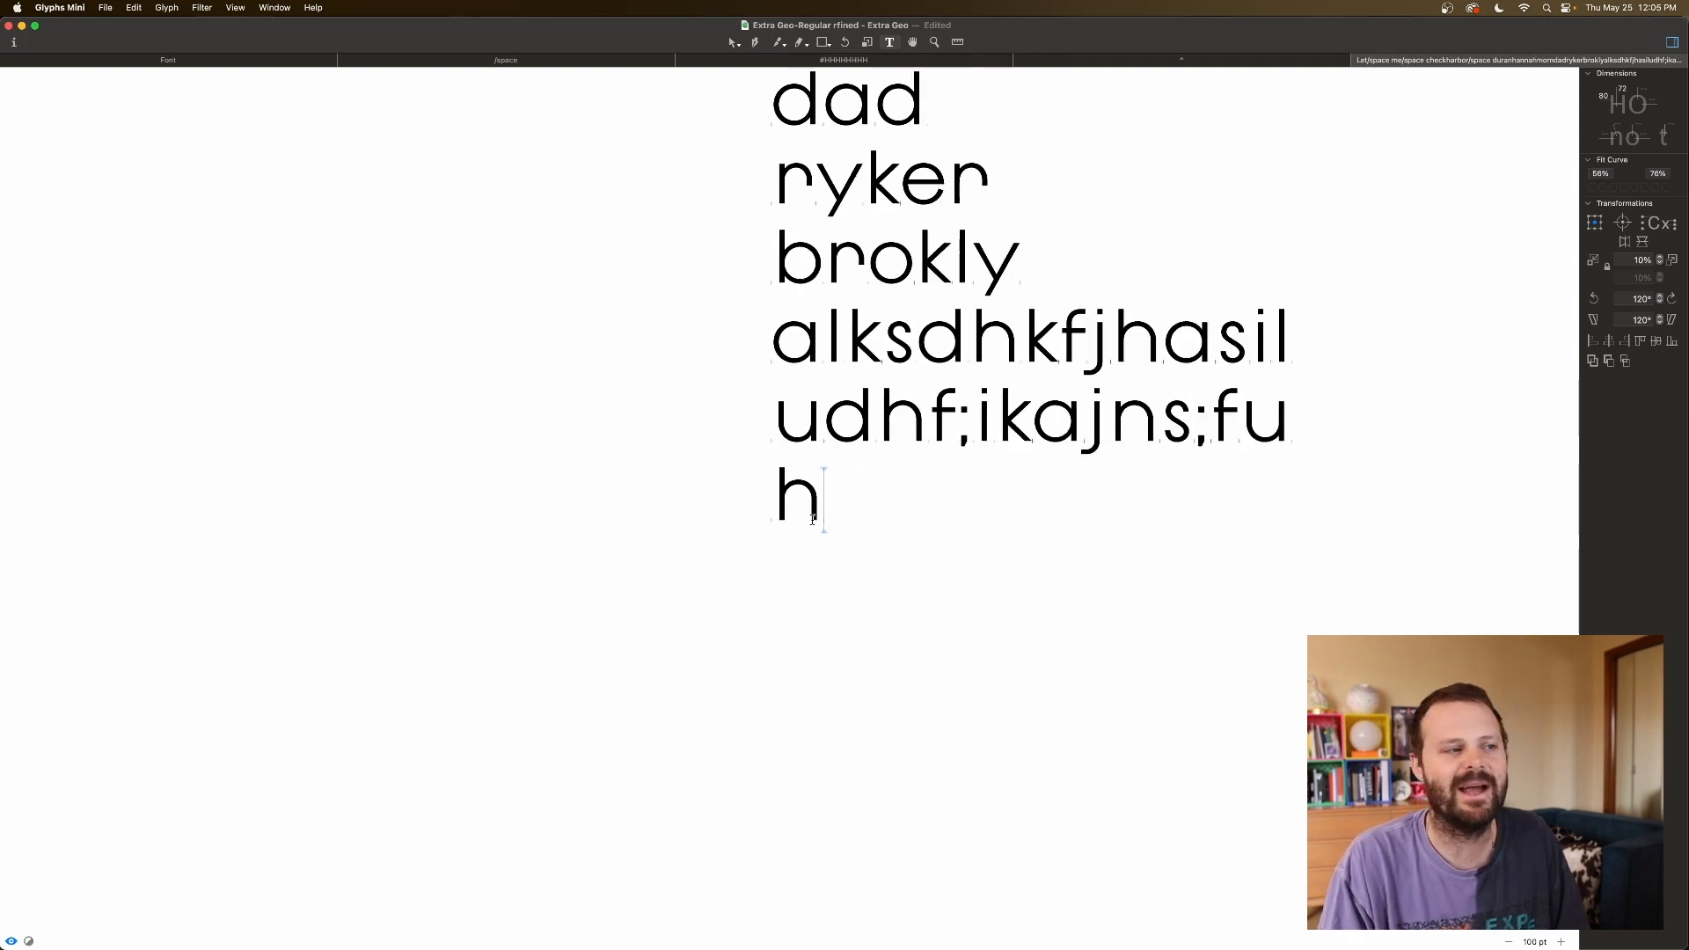
Delete back to harbor, then add lines 'asdlfkjal', 'h' and 'WAVES'.
key("BackSpace")
key("BackSpace")
key("BackSpace")
key("BackSpace")
key("BackSpace")
key("BackSpace")
key("BackSpace")
key("BackSpace")
key("BackSpace")
key("BackSpace")
key("BackSpace")
key("BackSpace")
key("BackSpace")
key("BackSpace")
key("BackSpace")
key("BackSpace")
key("BackSpace")
key("BackSpace")
key("BackSpace")
key("BackSpace")
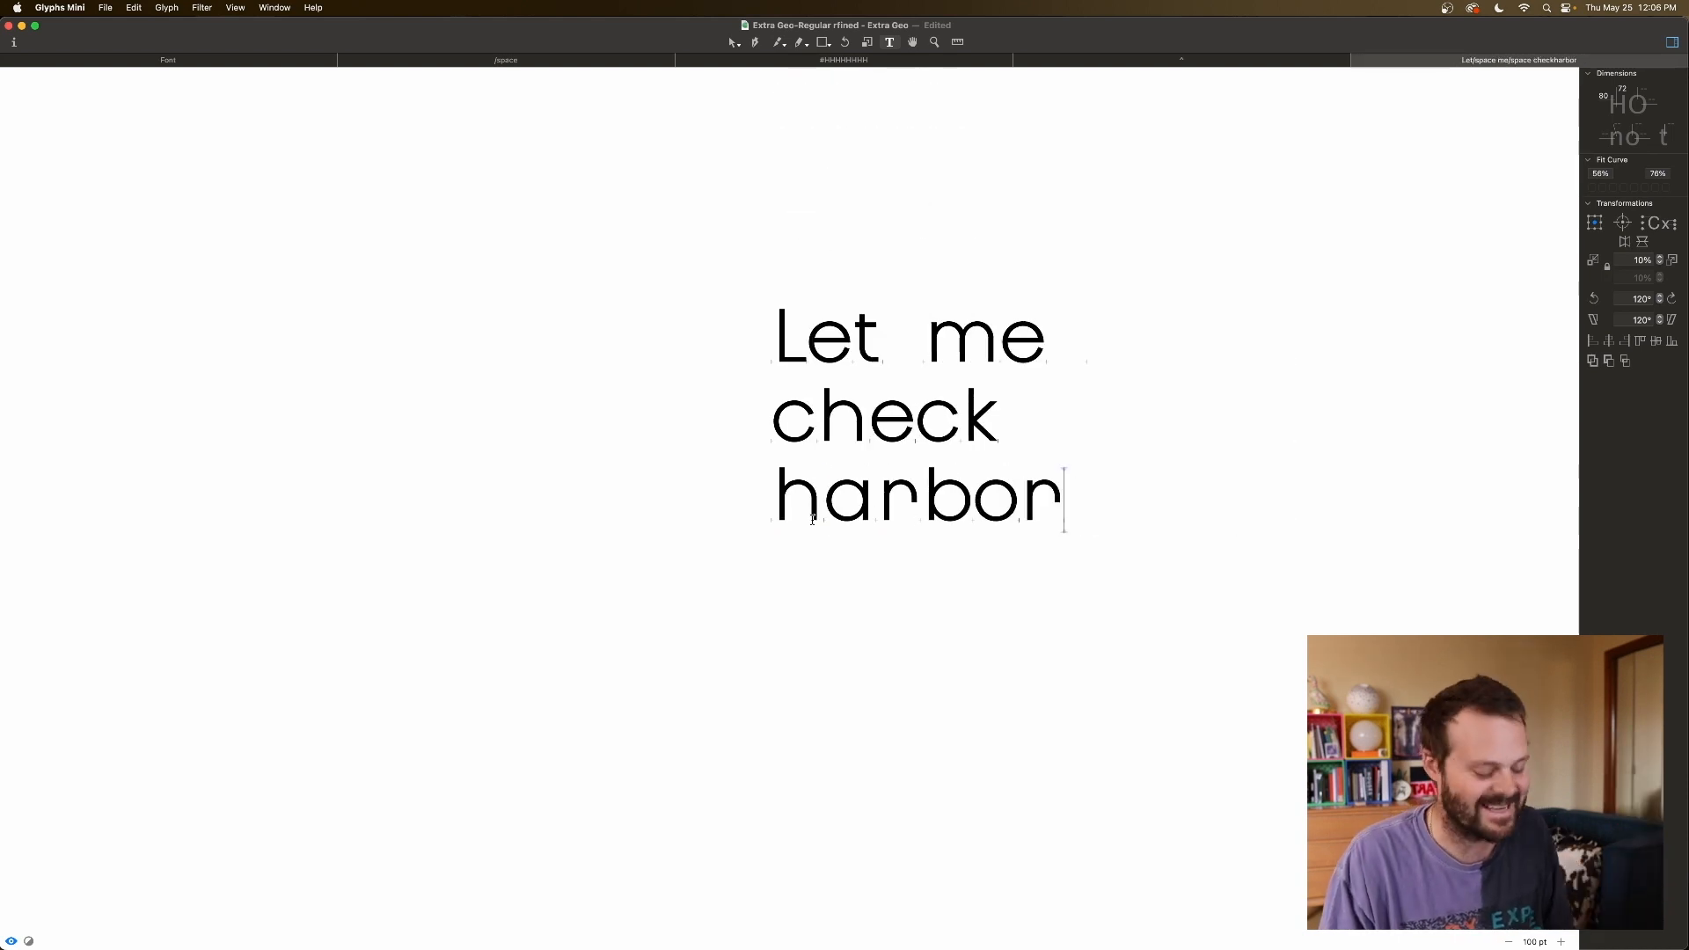
key("Return")
type("asdlfkjal")
key("Return")
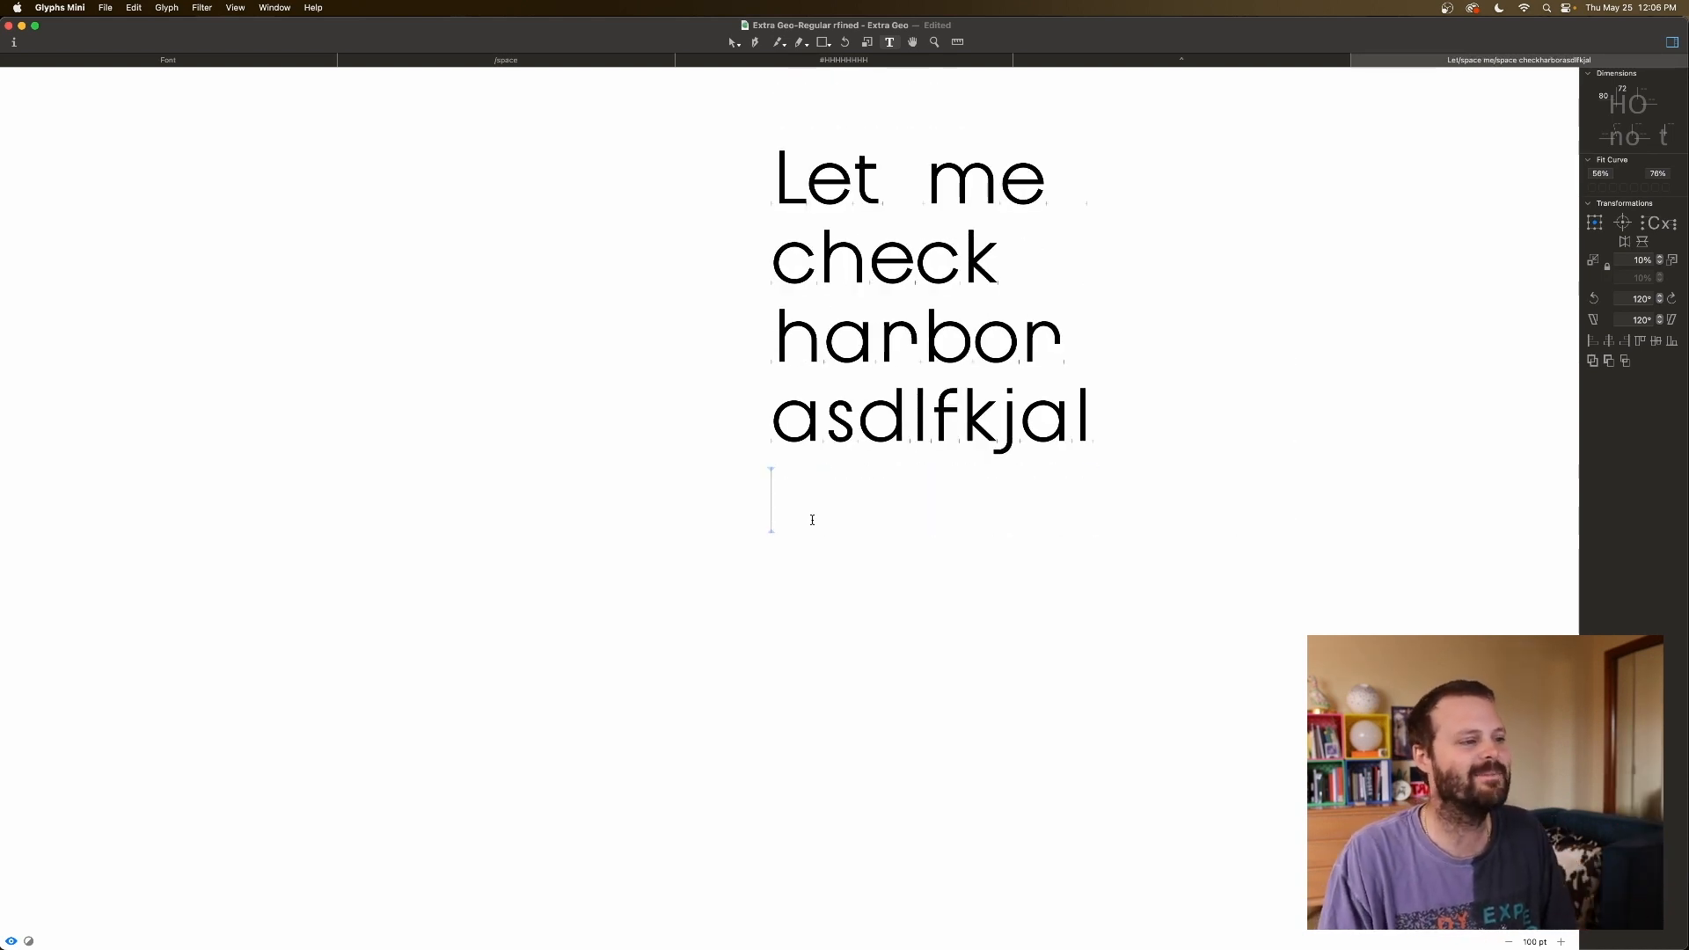
type("he")
key("BackSpace")
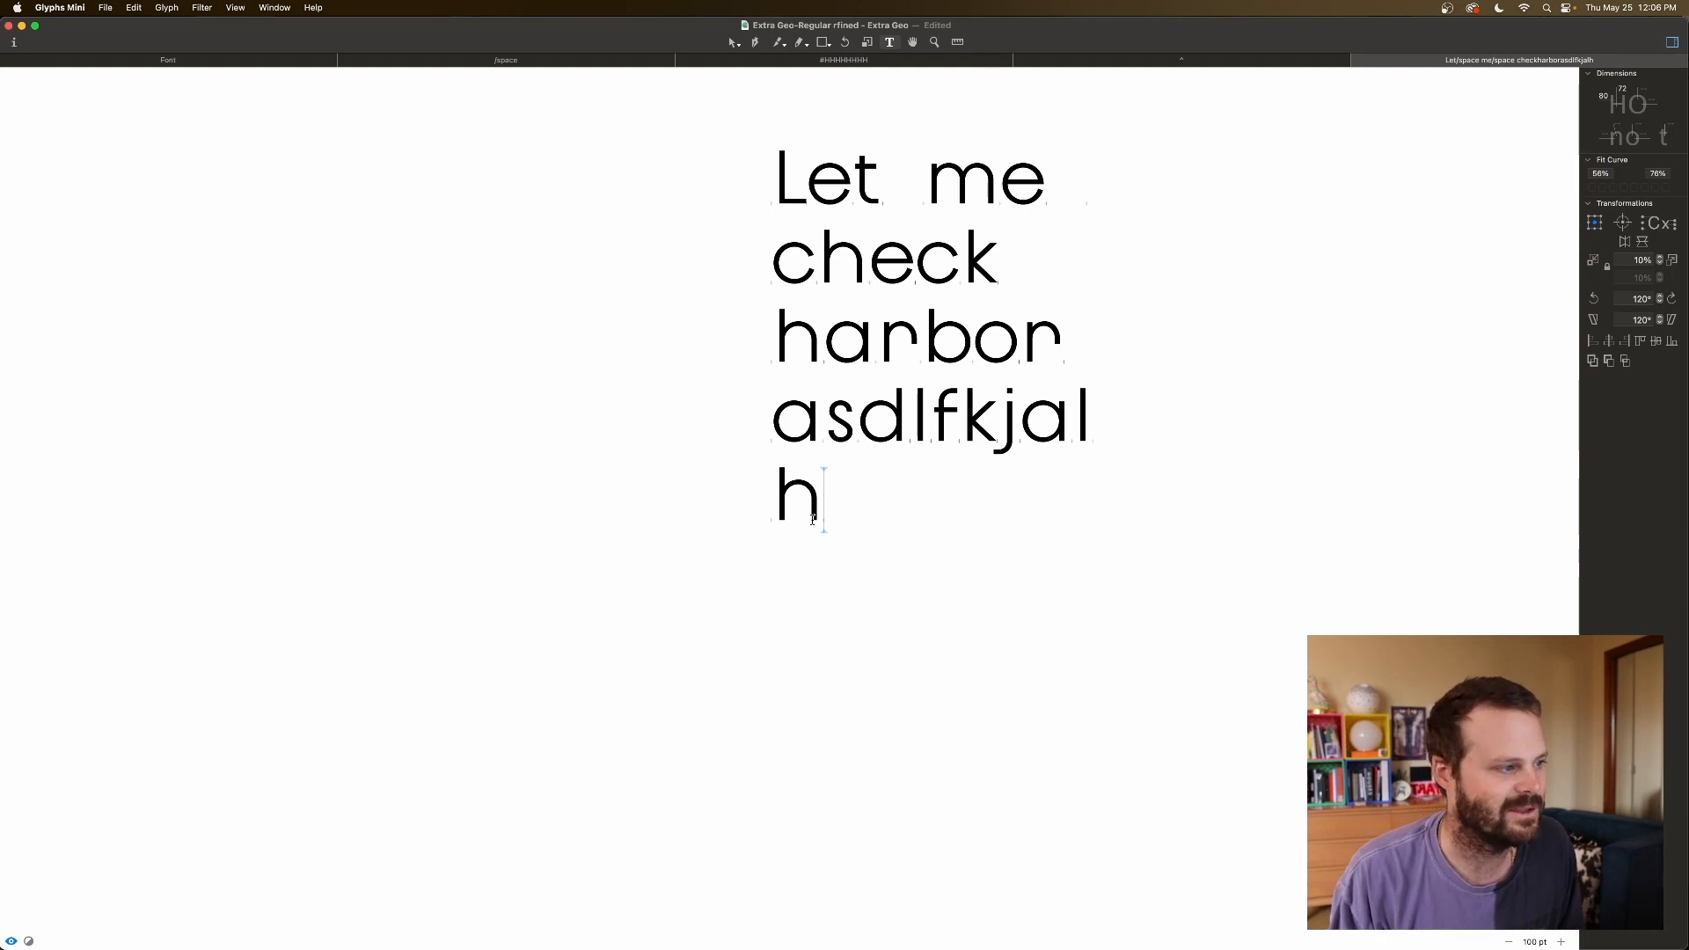
key("Return")
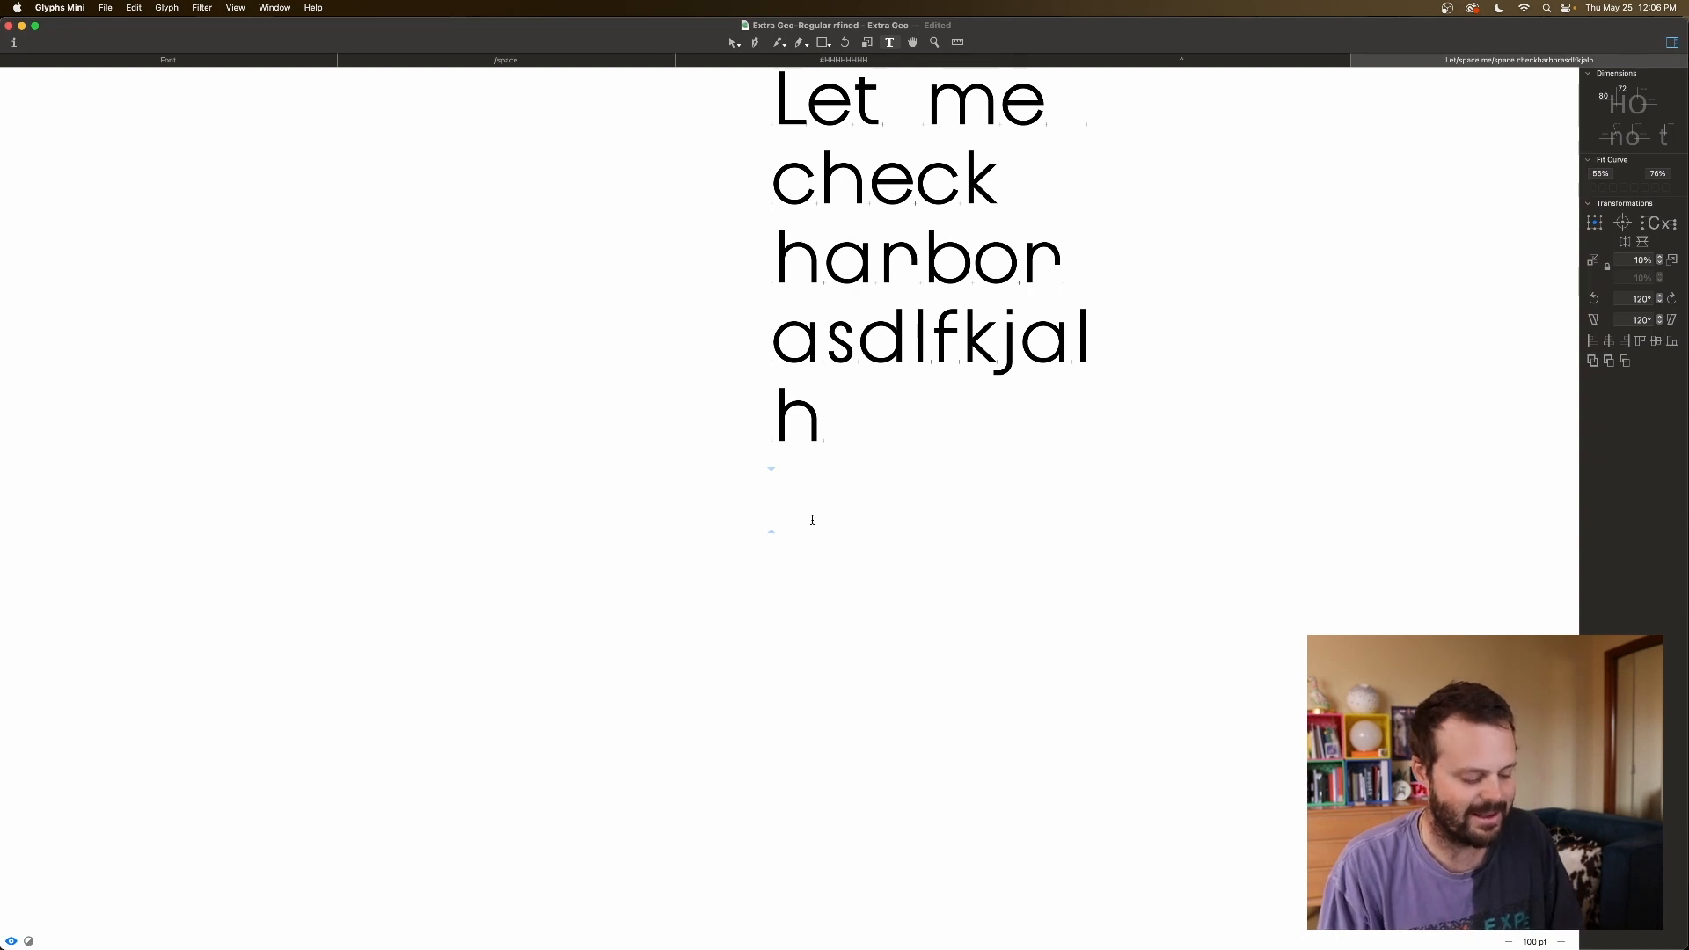
type("WAVER")
key("BackSpace")
type("S")
key("Left")
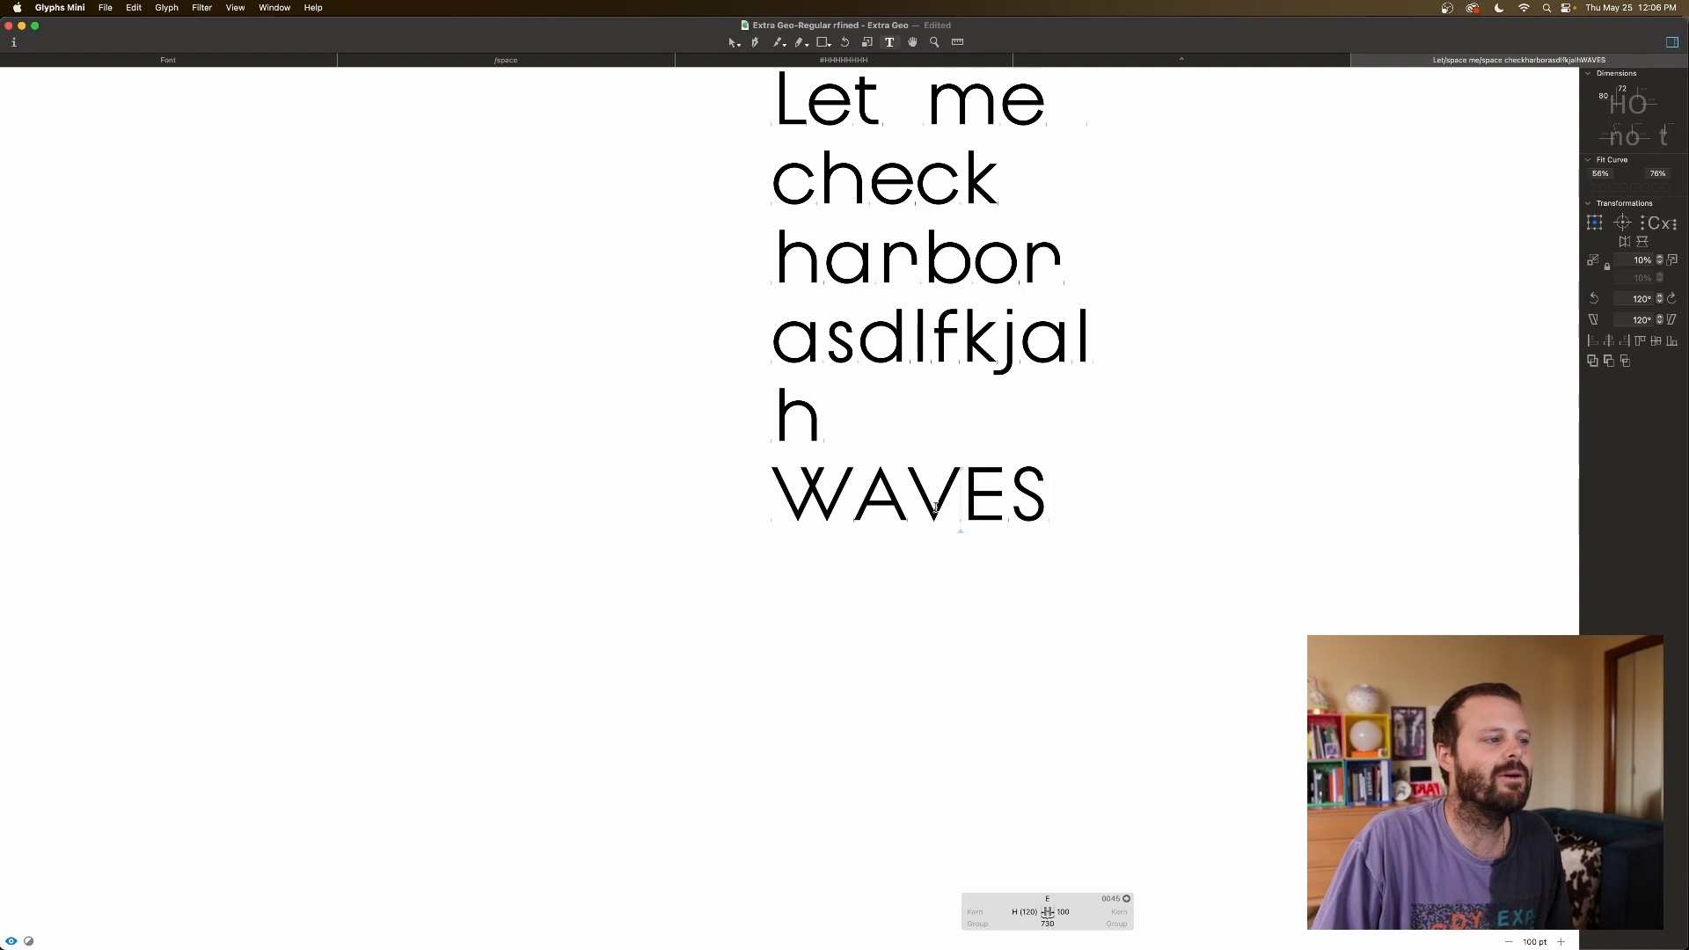